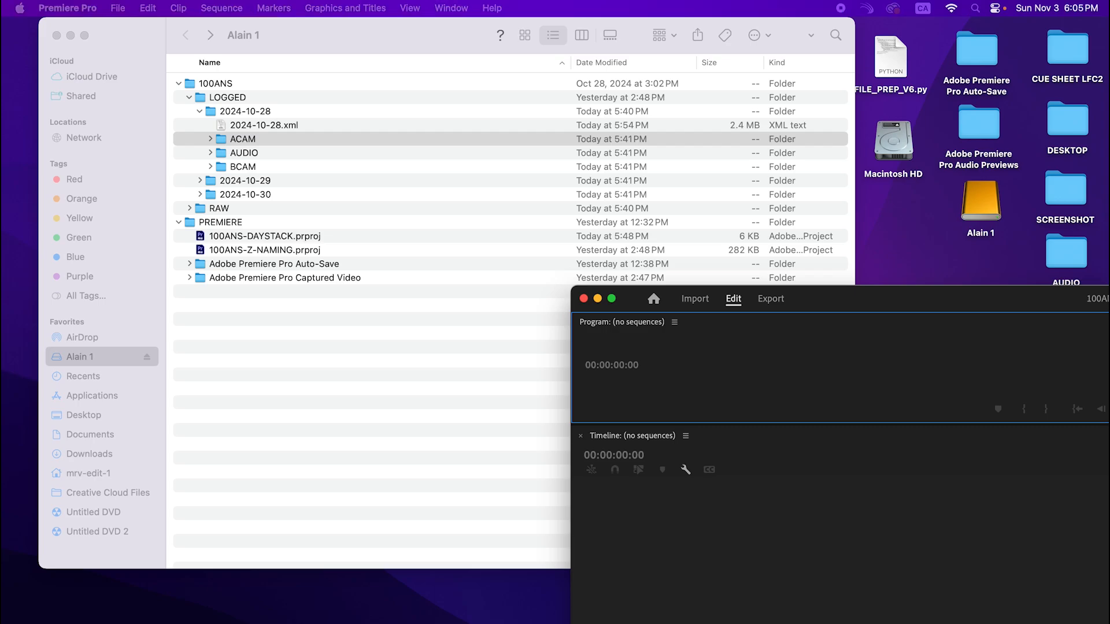
Step: Import 2024-10-28.xml from the 2024-10-28 folder in LOGGED into the 100ANS-DAYSTACK project in Premiere Pro
left_click(301, 154)
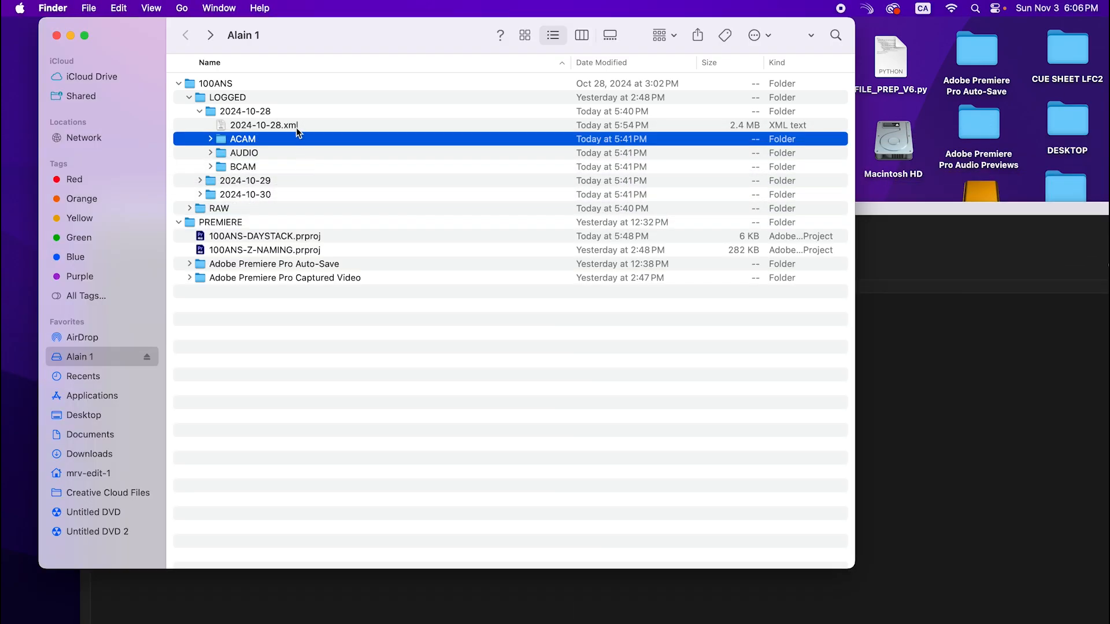
left_click_drag(287, 129, 951, 433)
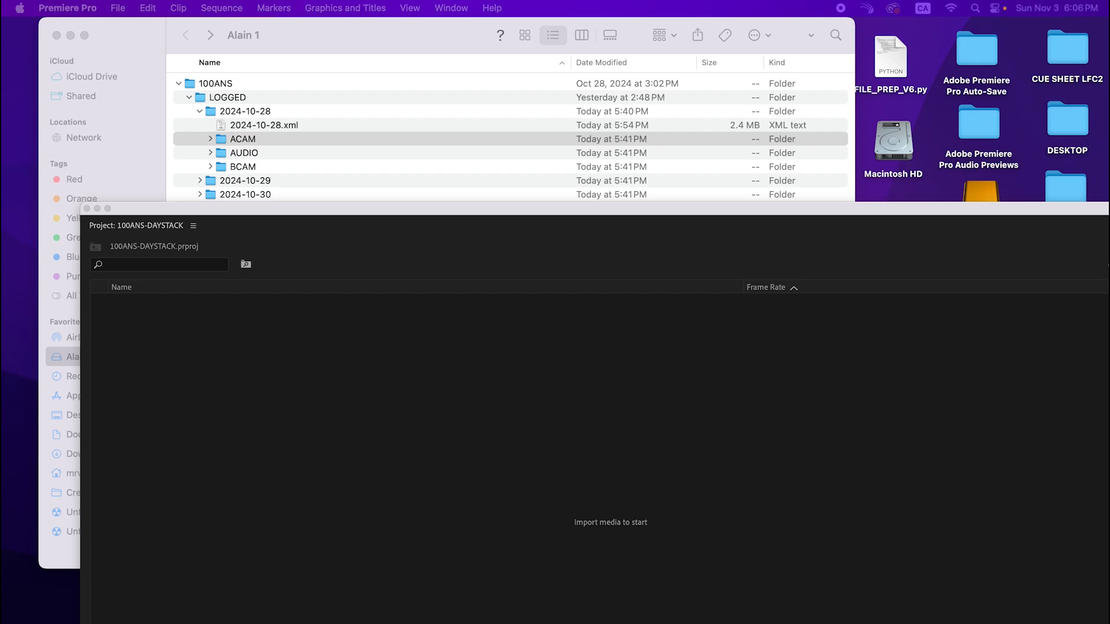
left_click(163, 423)
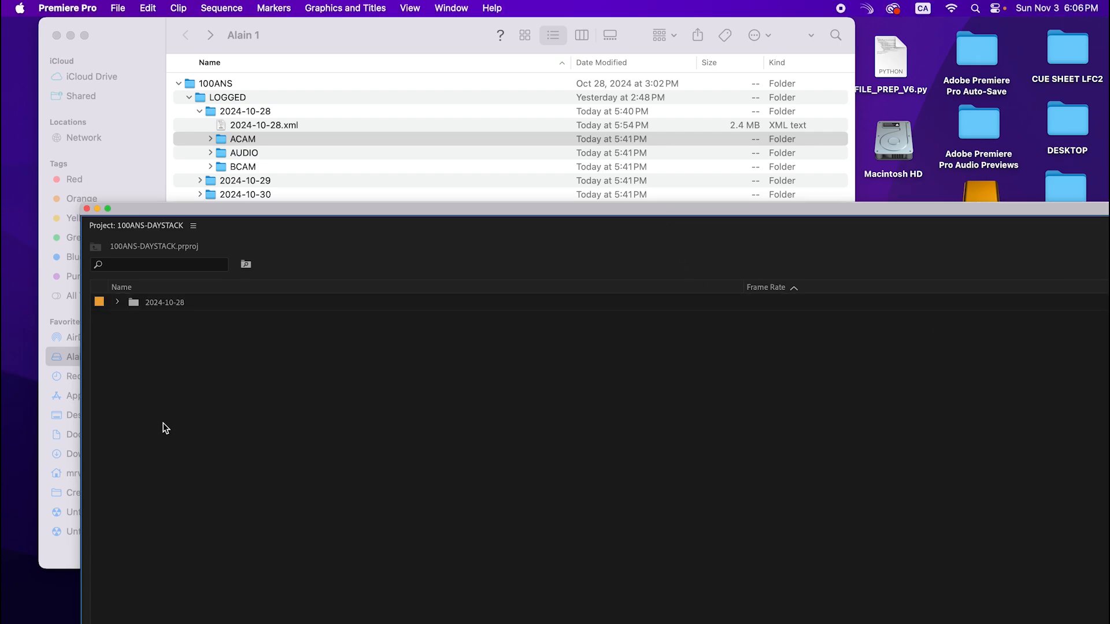
Step: Open the 2024-10-28 SyncMap sequence to inspect its timeline, and check the clips in the Original Media bin
left_click(118, 302)
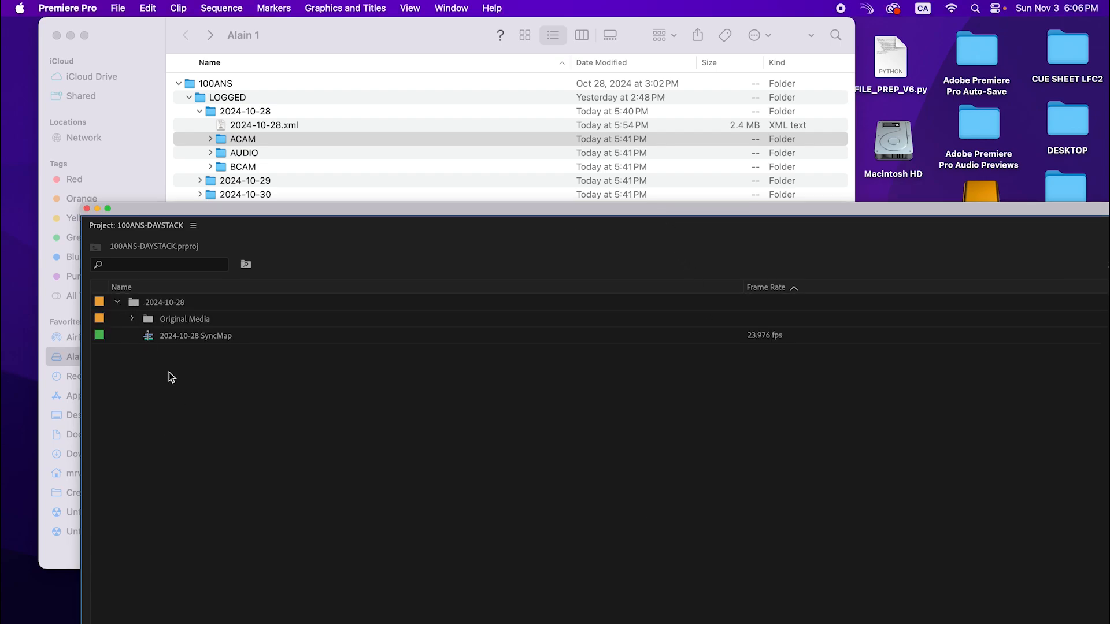
double_click(249, 338)
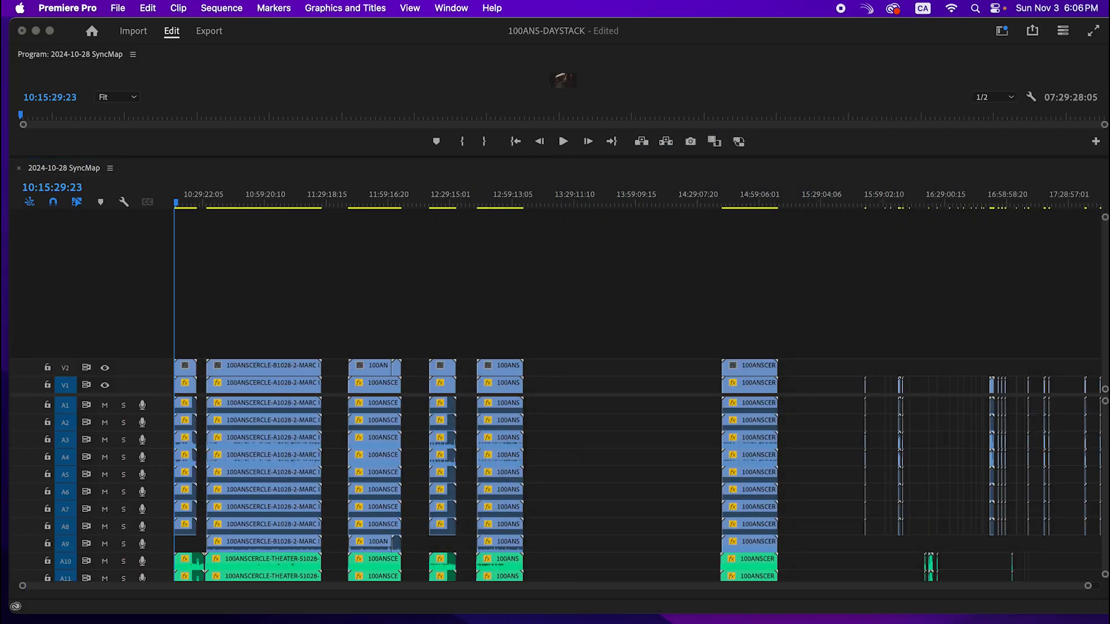
left_click(364, 200)
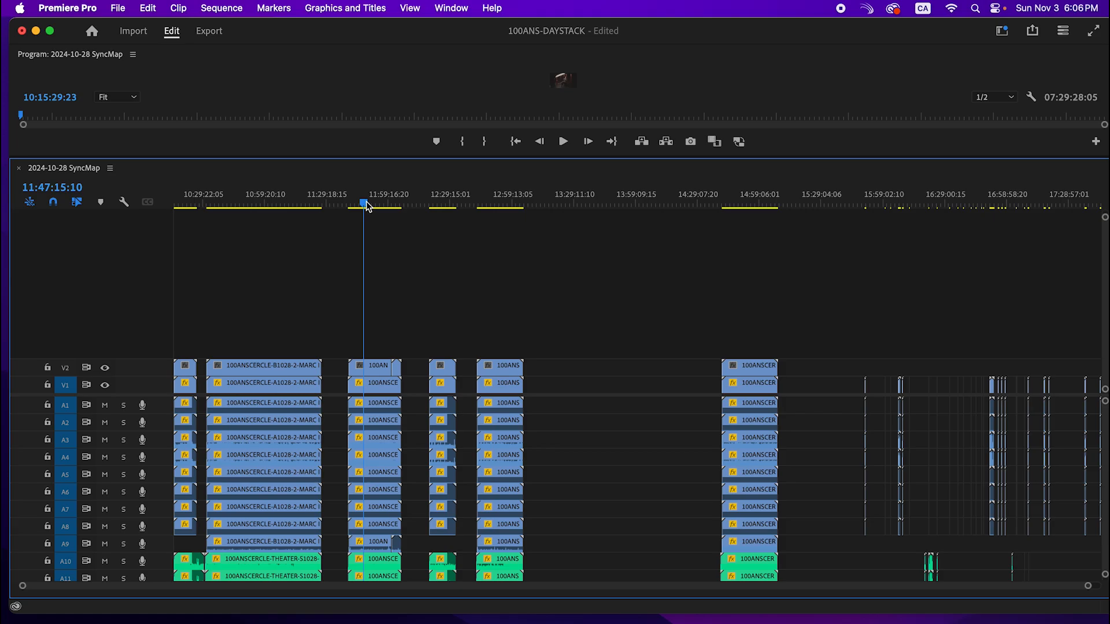
key("shift+1")
left_click(136, 152)
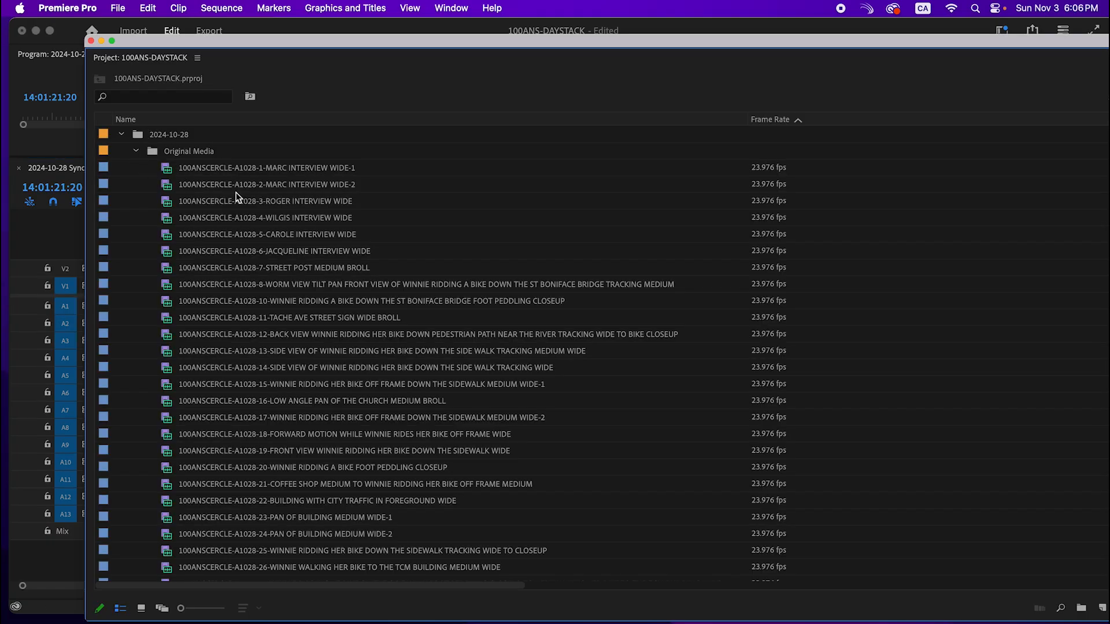
left_click(136, 151)
Step: Create an ACAM bin at the project root and a BCAM bin inside the 2024-10-28 bin
right_click(242, 307)
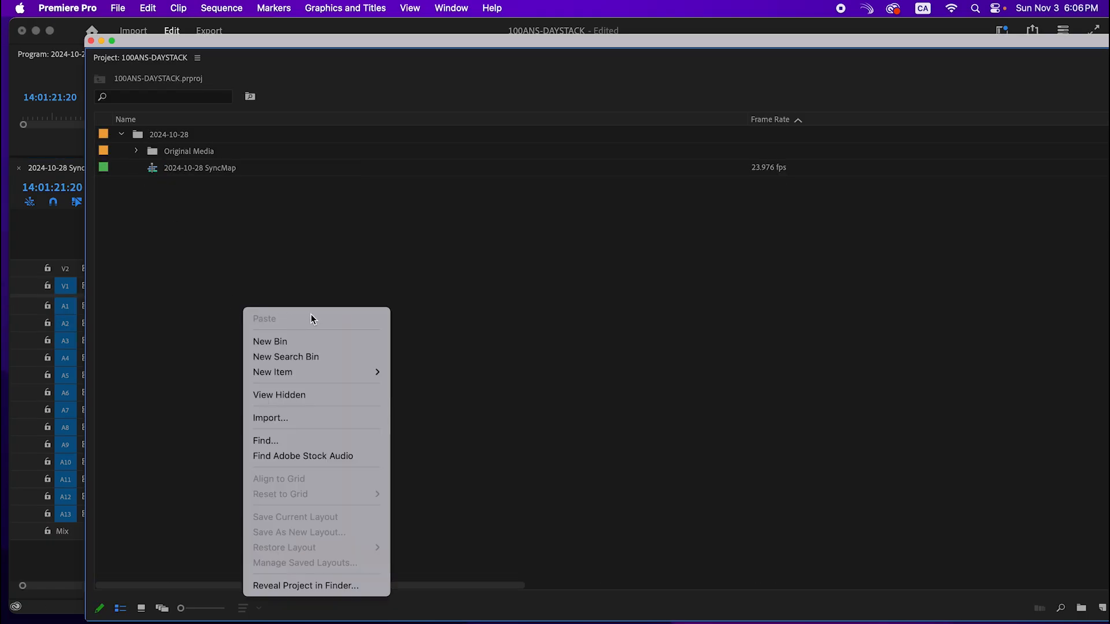
left_click(323, 342)
type("ACAM")
key("Return")
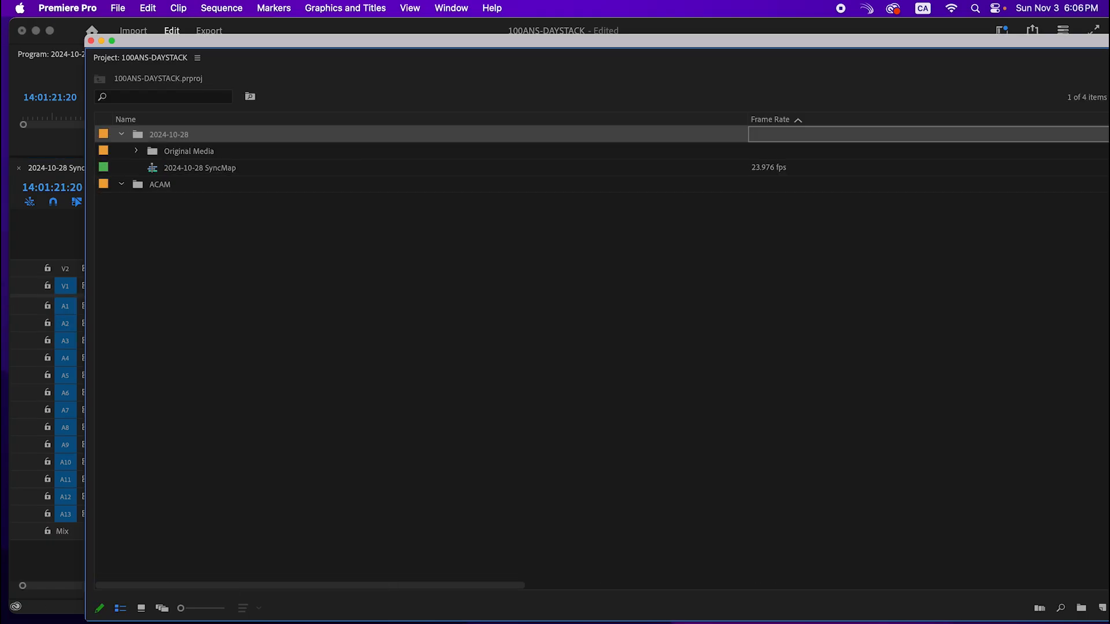
key("super+b")
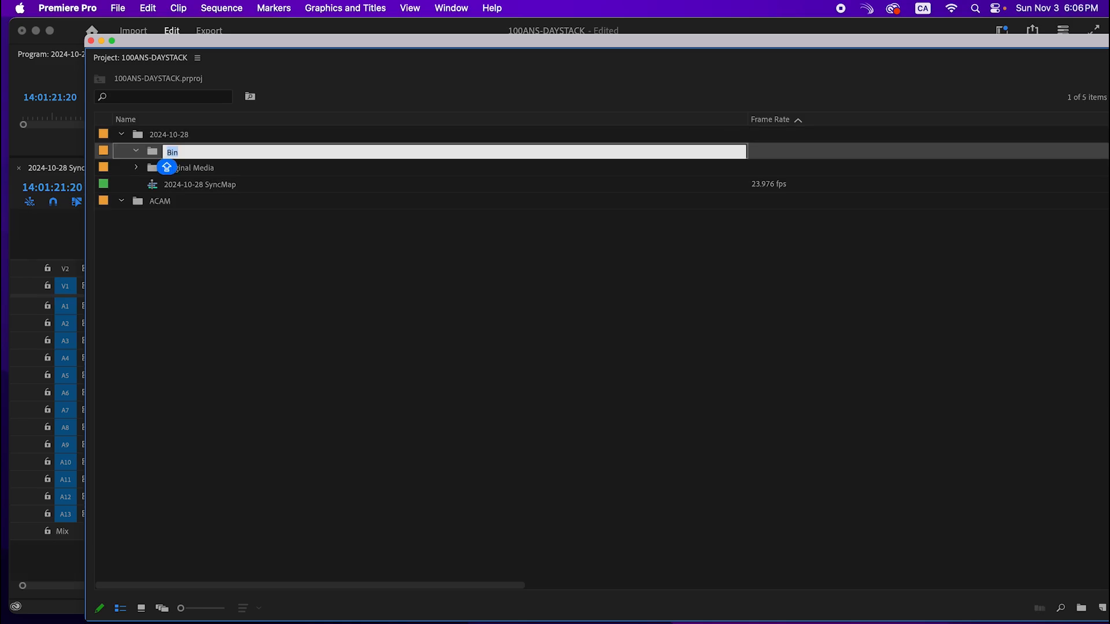
type("BCAM")
key("Tab")
key("Return")
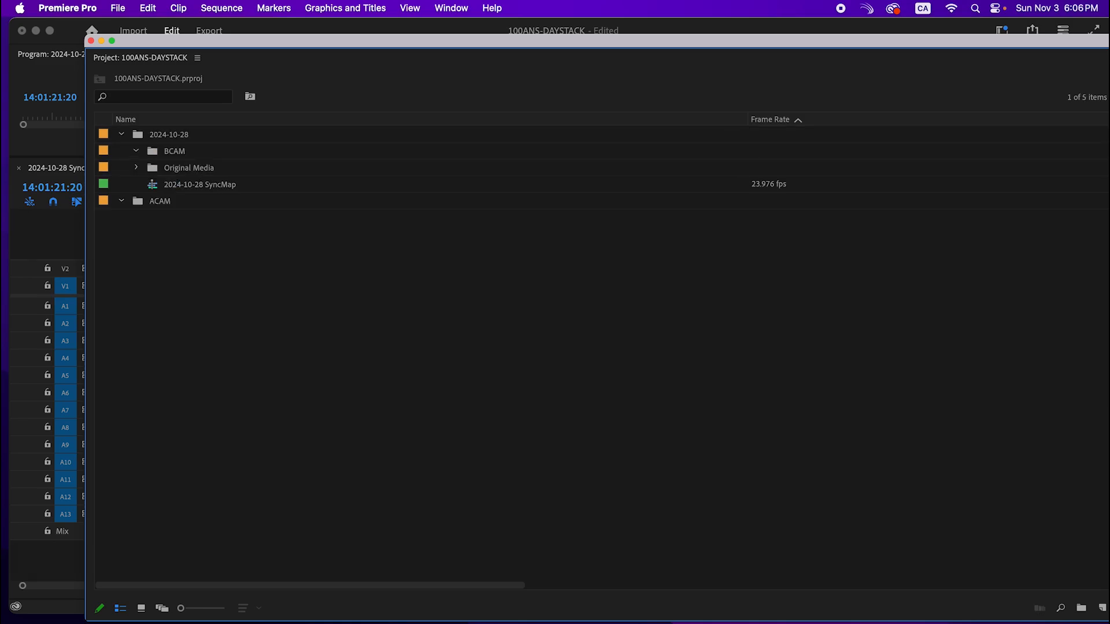
Step: Create an AUDIO bin and move it together with the ACAM bin into the 2024-10-28 bin
left_click(179, 336)
key("super+b")
type("AUD")
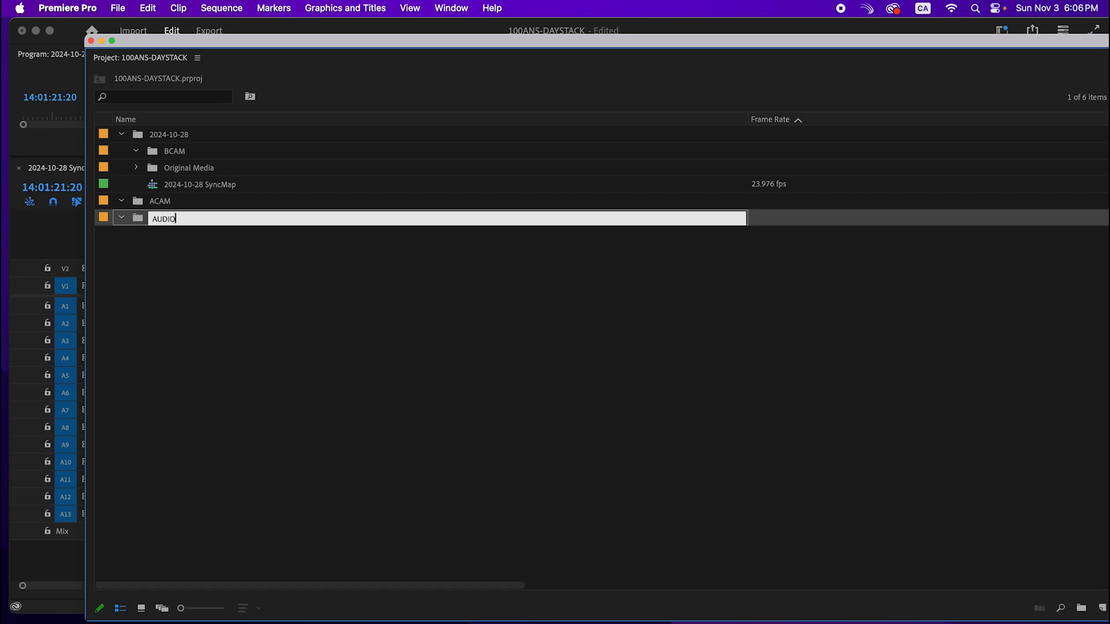
type("IO")
key("Return")
left_click(167, 202)
left_click(169, 215, "shift")
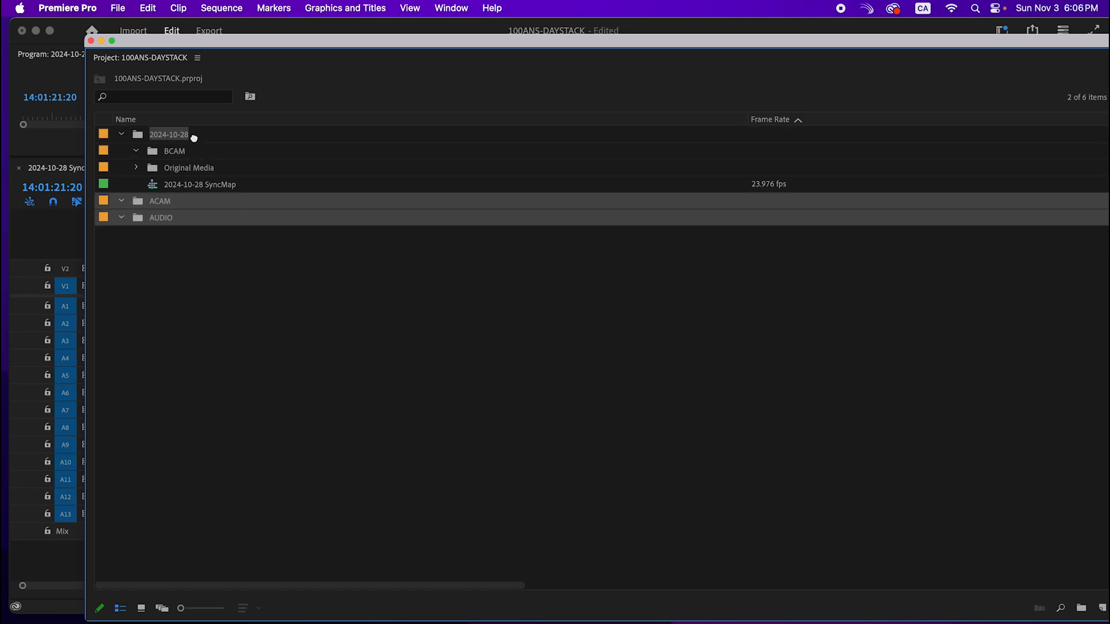
left_click_drag(193, 137, 193, 139)
Step: Move all the A1028 camera clips from the Original Media bin into the ACAM bin
left_click(136, 200)
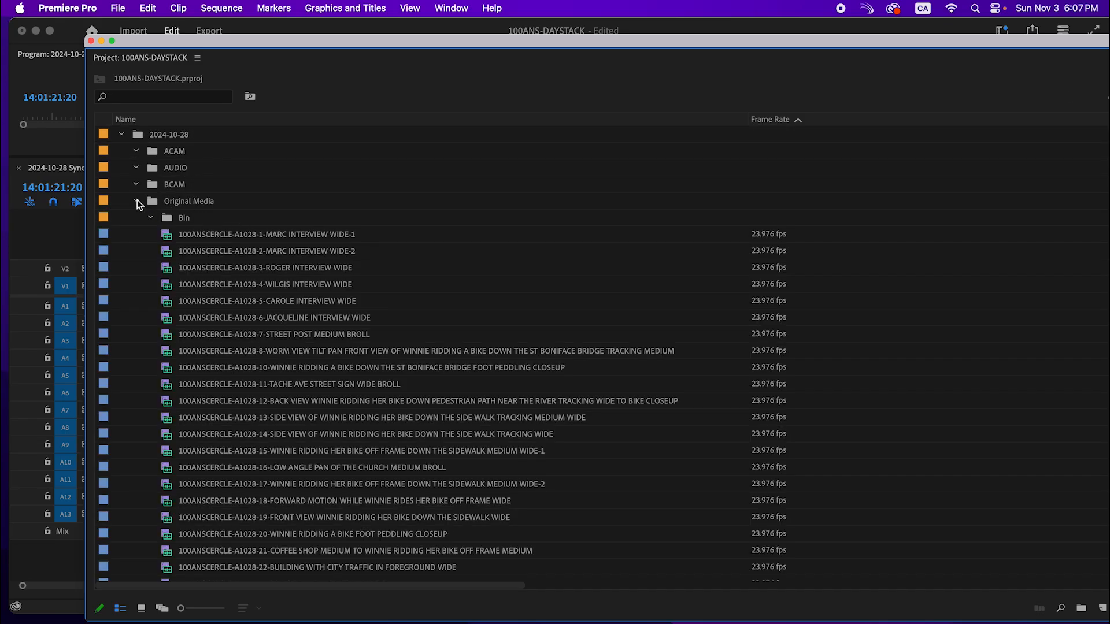
left_click(181, 234)
scroll(281, 326, "down", 6)
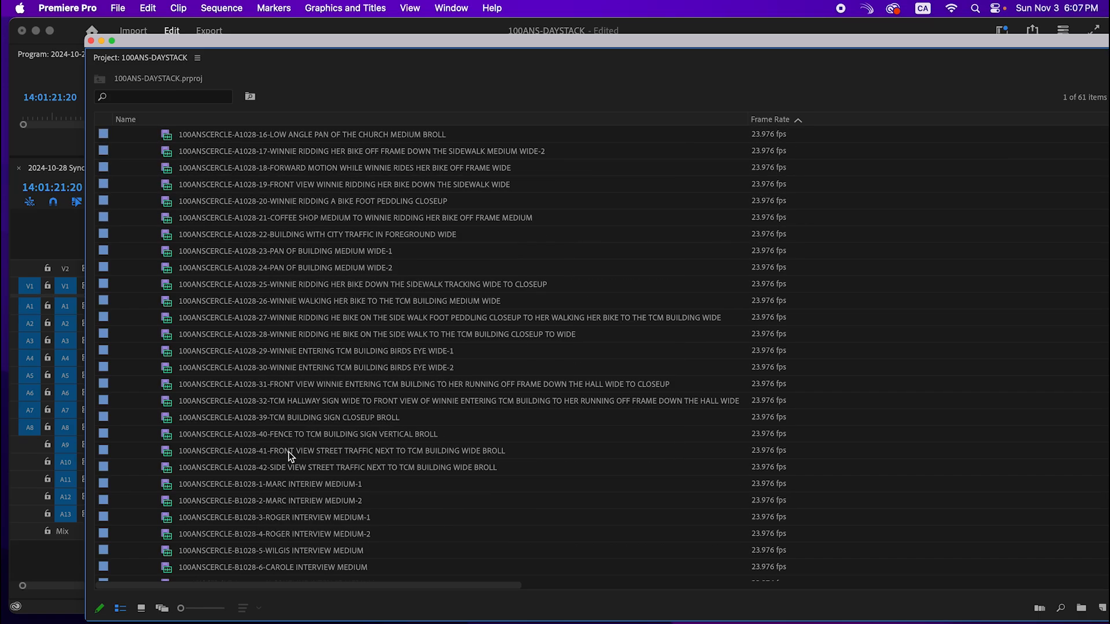
scroll(291, 457, "down", 2)
left_click(297, 386, "shift")
scroll(295, 398, "up", 8)
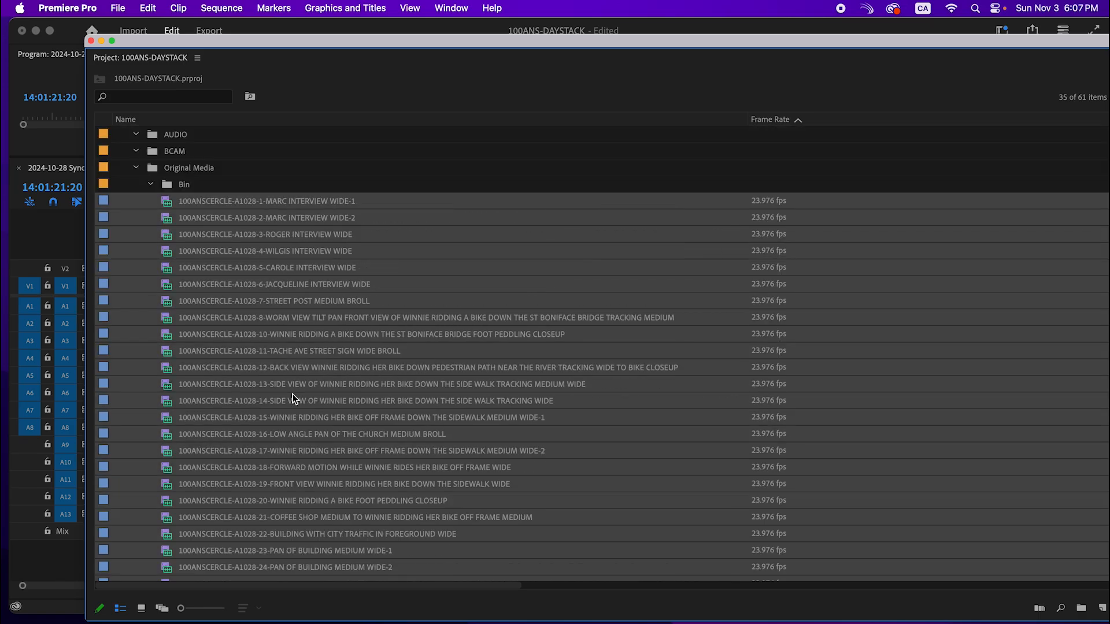
left_click_drag(292, 399, 194, 153)
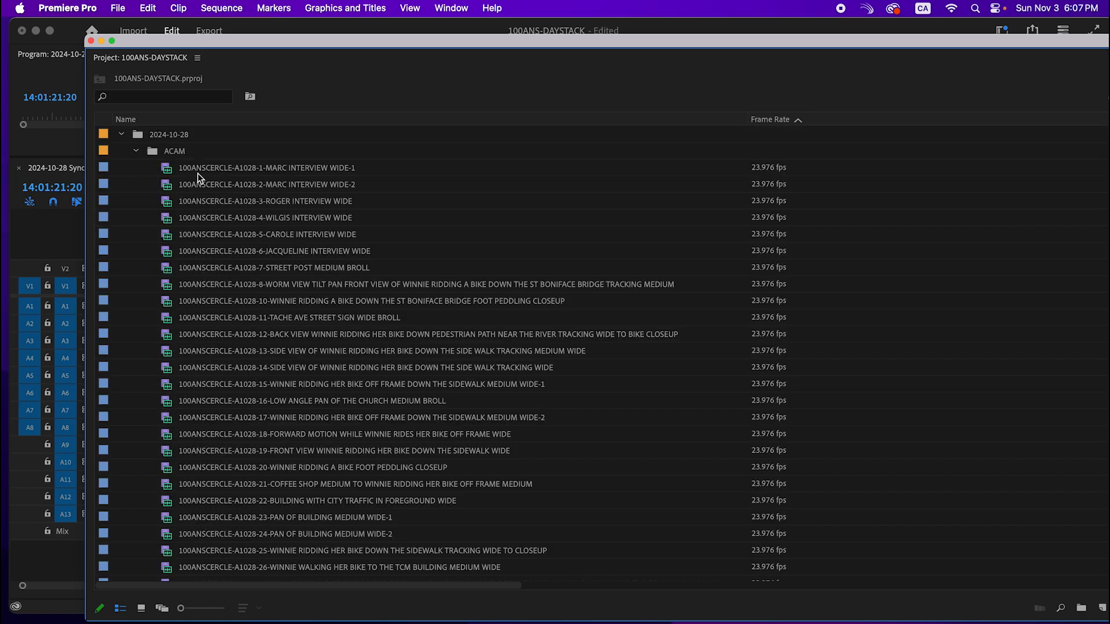
Step: Move the B1028 camera clips from the Original Media bin into the BCAM bin
left_click(206, 238)
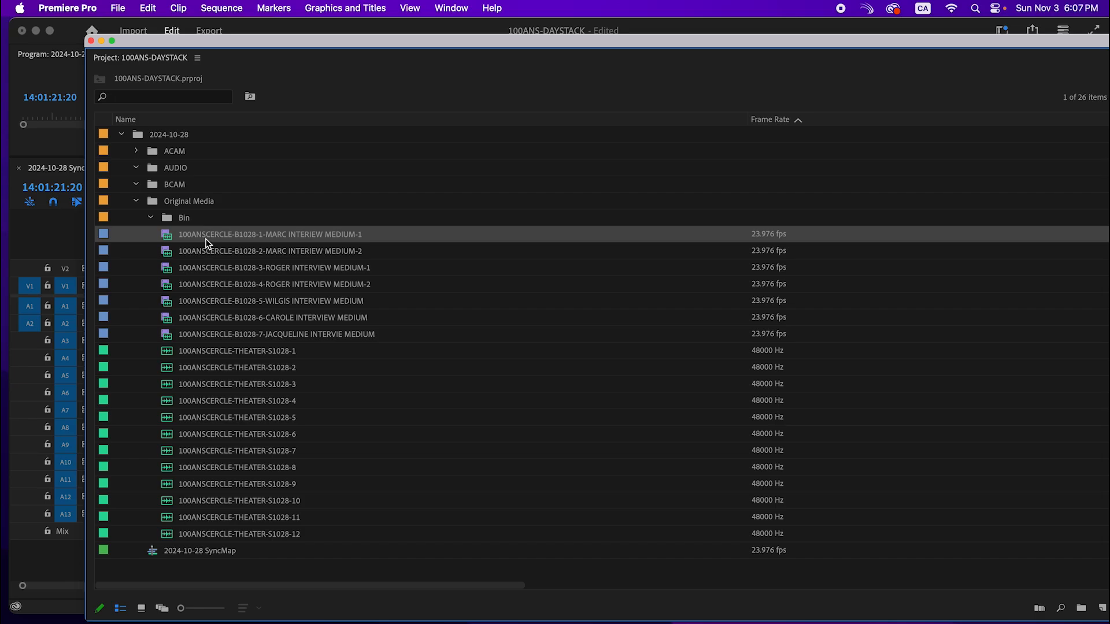
left_click(285, 336, "shift")
left_click_drag(243, 249, 203, 191)
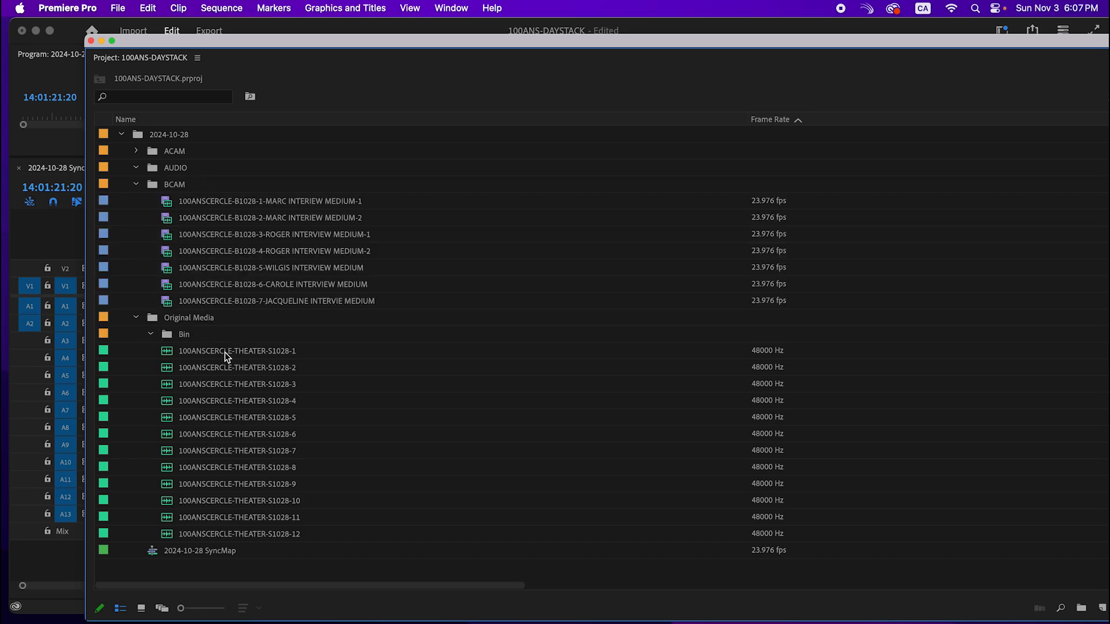
Step: Move audio clips THEATER-S1028-1 through S1028-12 into the AUDIO bin, and collapse the AUDIO and BCAM bins
left_click(227, 356)
left_click(223, 534, "shift")
left_click_drag(210, 355, 204, 171)
left_click(137, 167)
left_click(137, 185)
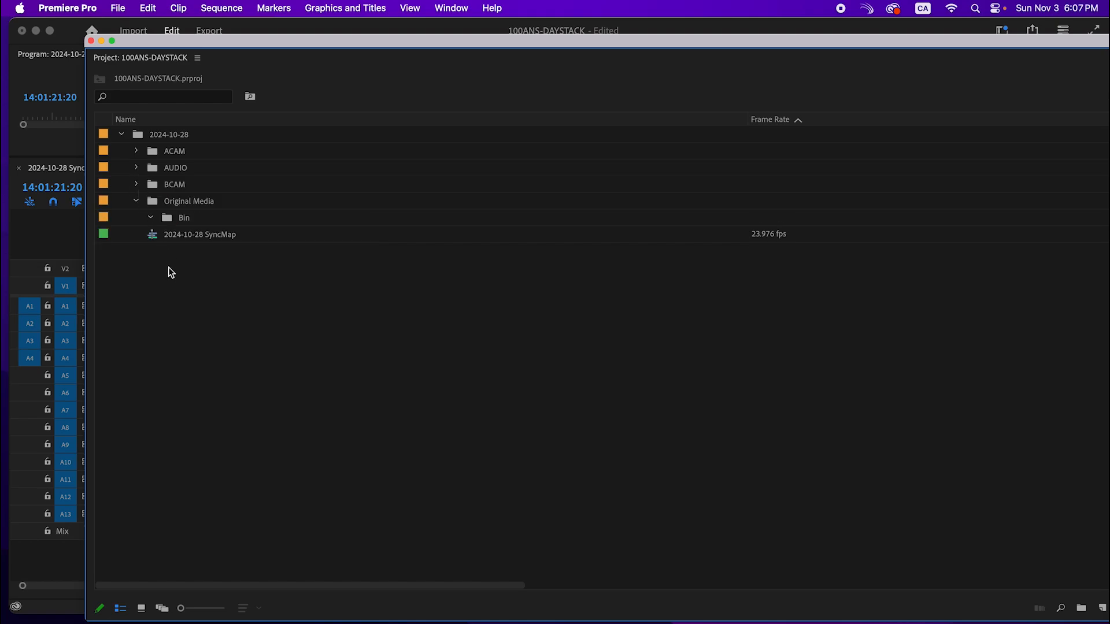
Step: Move the 2024-10-28 SyncMap sequence to the project root and remove the emptied Original Media bin
left_click(152, 236)
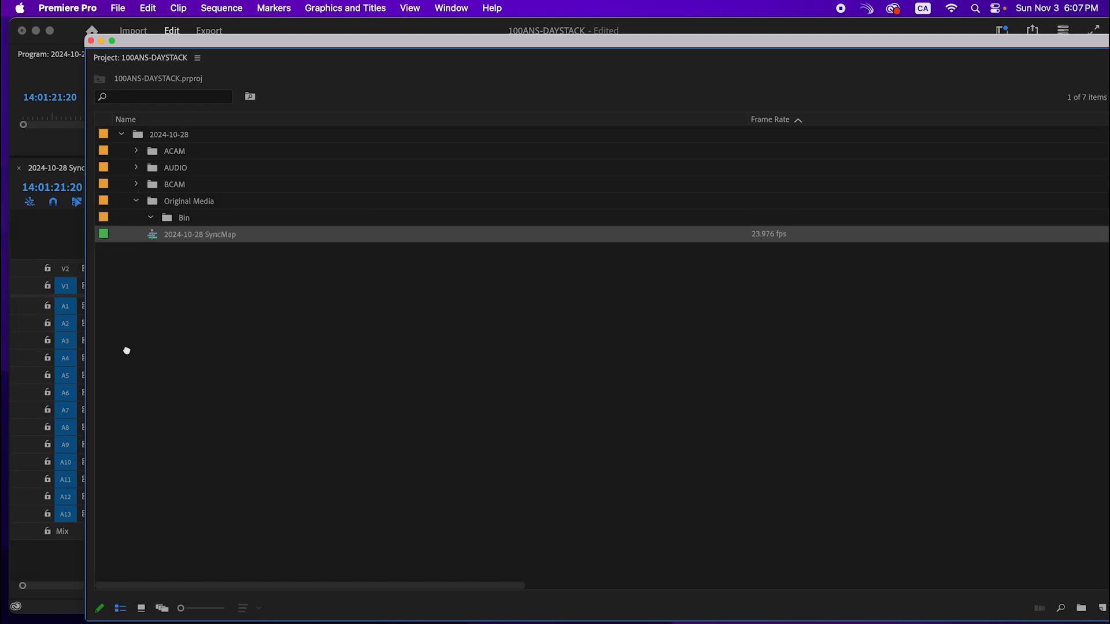
left_click_drag(127, 350, 127, 352)
left_click(197, 202)
right_click(173, 203)
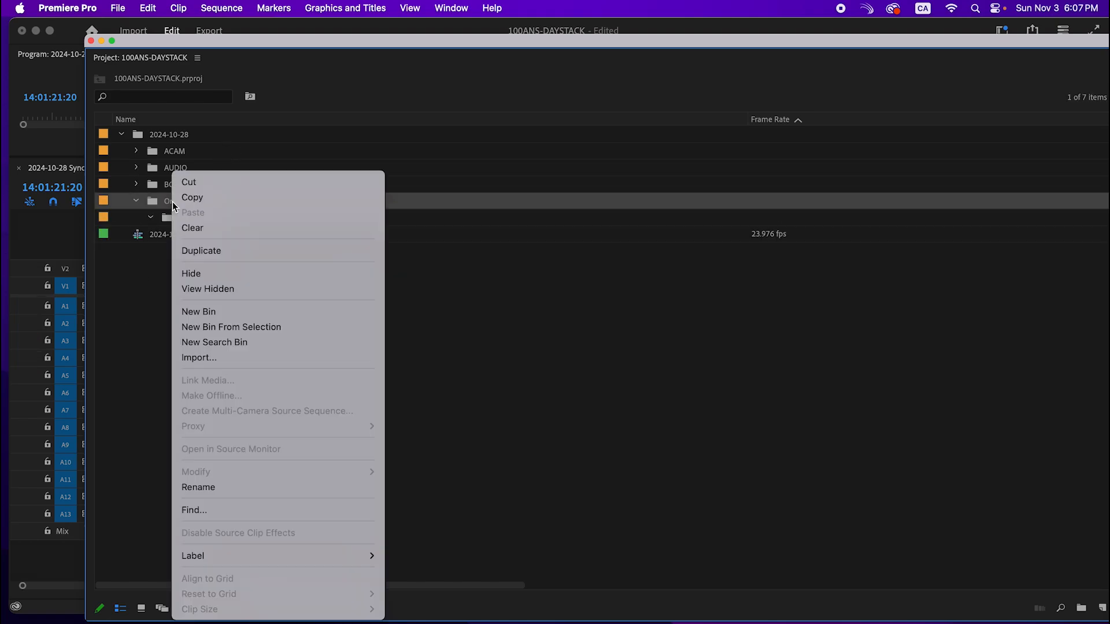
left_click(257, 182)
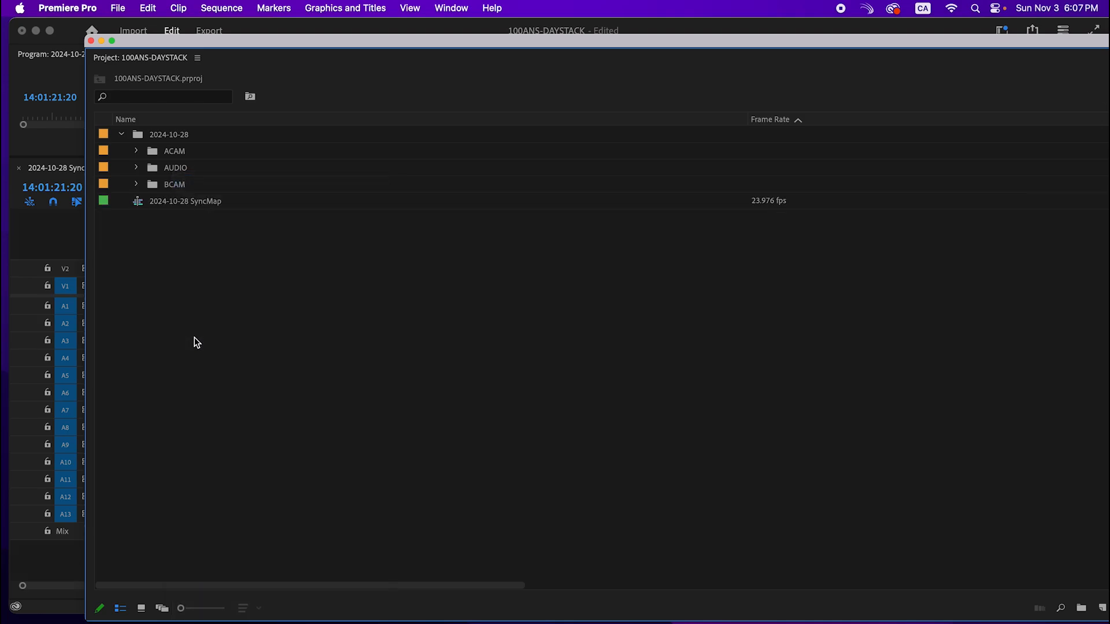
Step: Create two bins at the project root named 3-DIRECTOR and 1-MEDIA
key("super+b")
type("3-D")
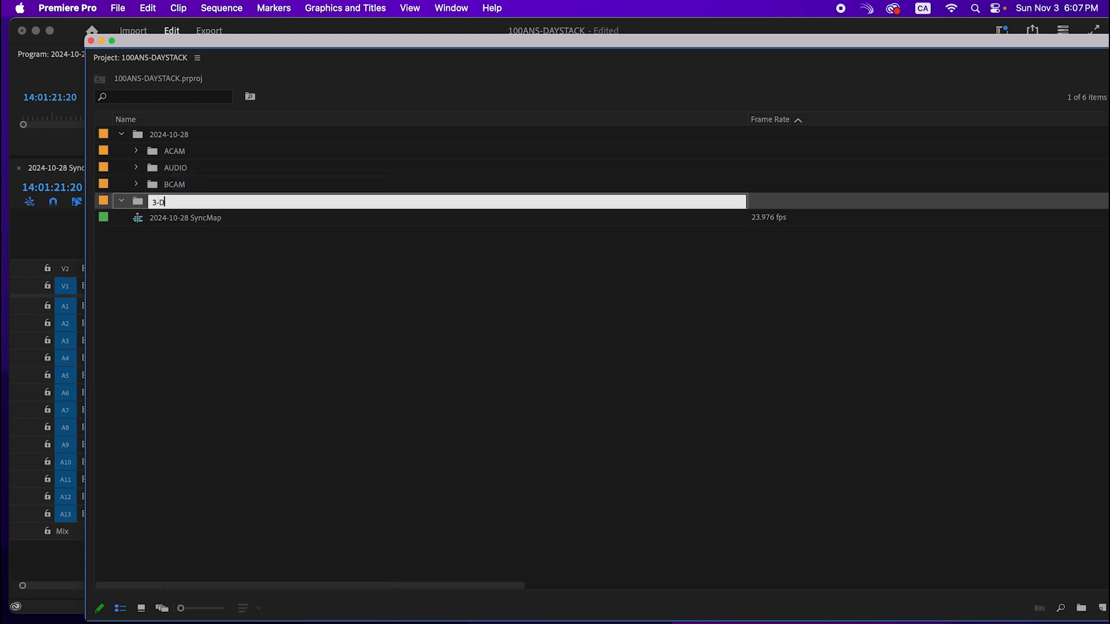
type("IRECTOR")
key("Return")
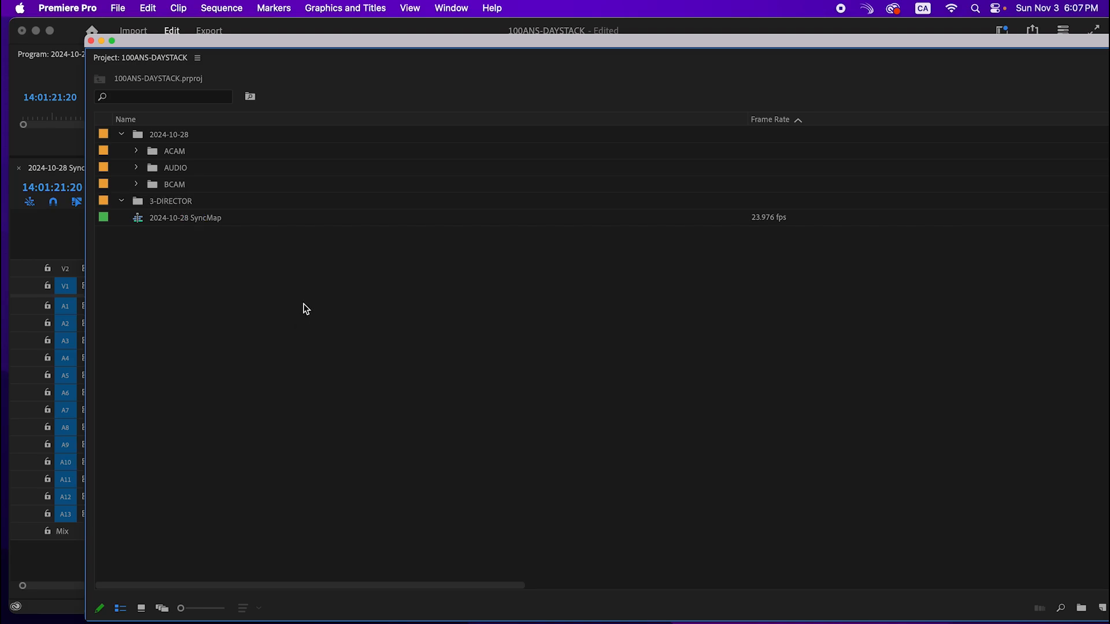
key("super+b")
type("1-MED")
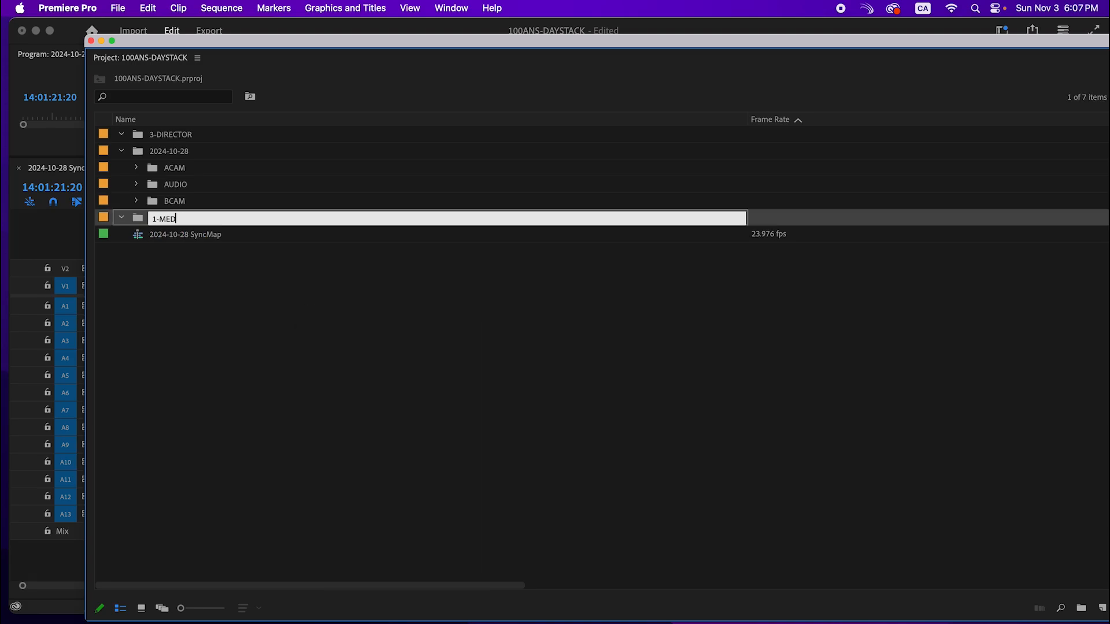
type("IA")
key("Return")
Step: Create a root bin named 2-ADJUSTMENT LAYER and move the 2024-10-28 bin into 1-MEDIA
key("super+b")
type("2-ADJUSTMENT")
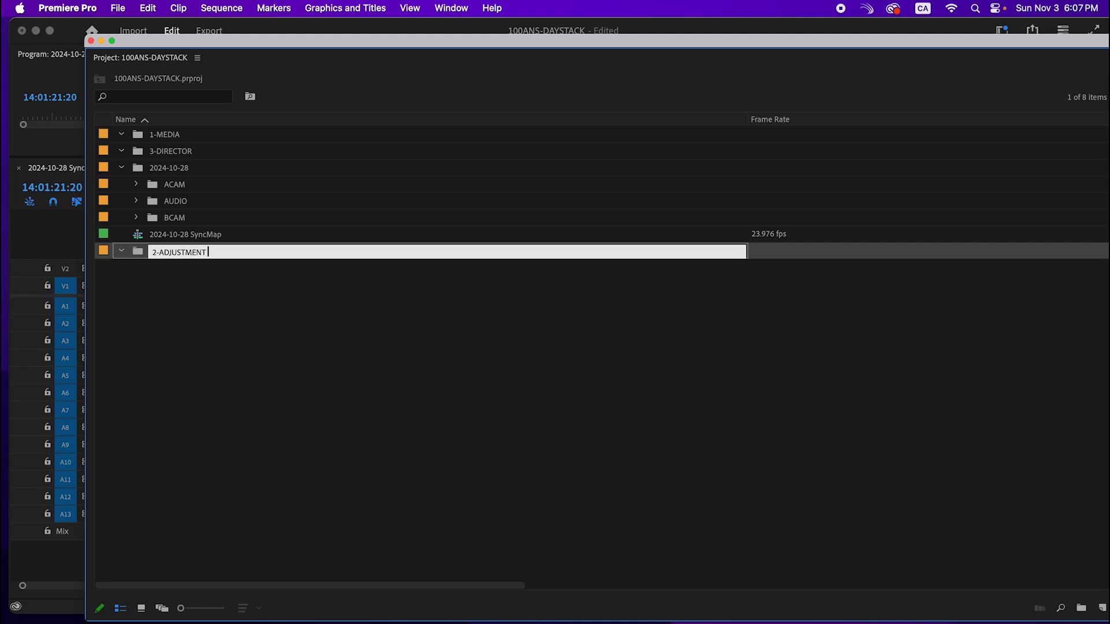
type(" LAYER")
key("Return")
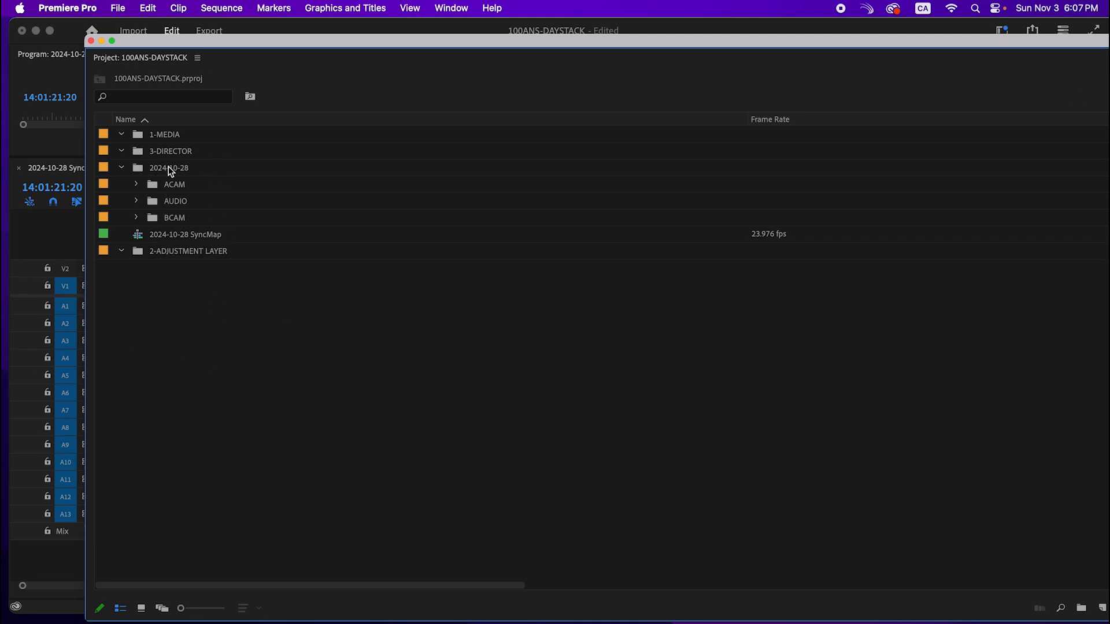
left_click_drag(169, 169, 163, 136)
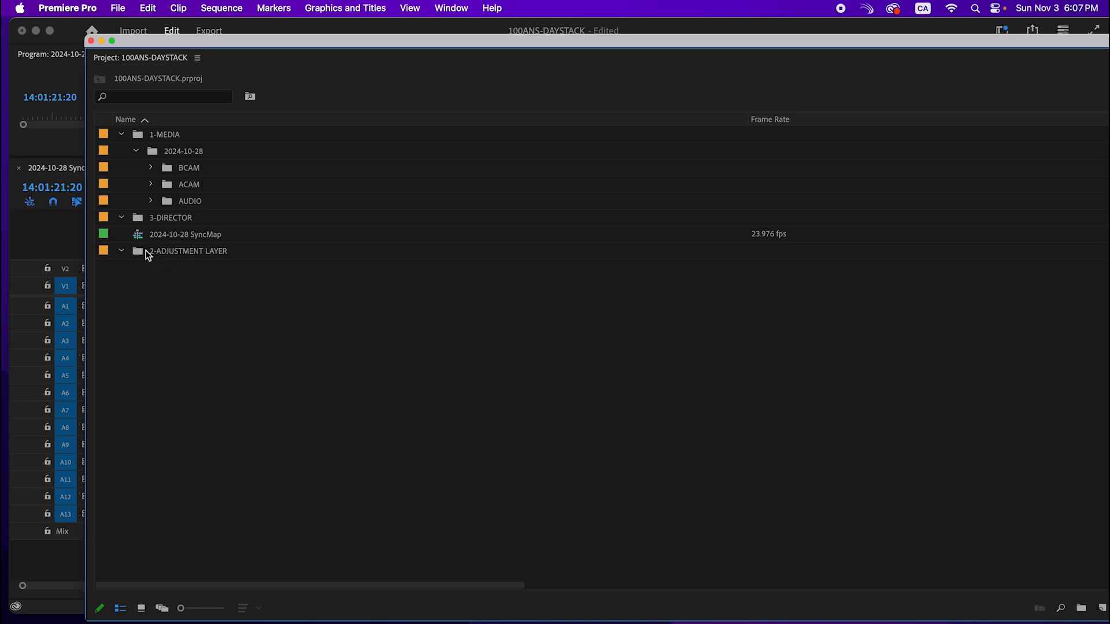
Step: Create a bin named DAYSTACKS and place it inside the 3-DIRECTOR bin
right_click(196, 335)
left_click(248, 365)
type("DAS")
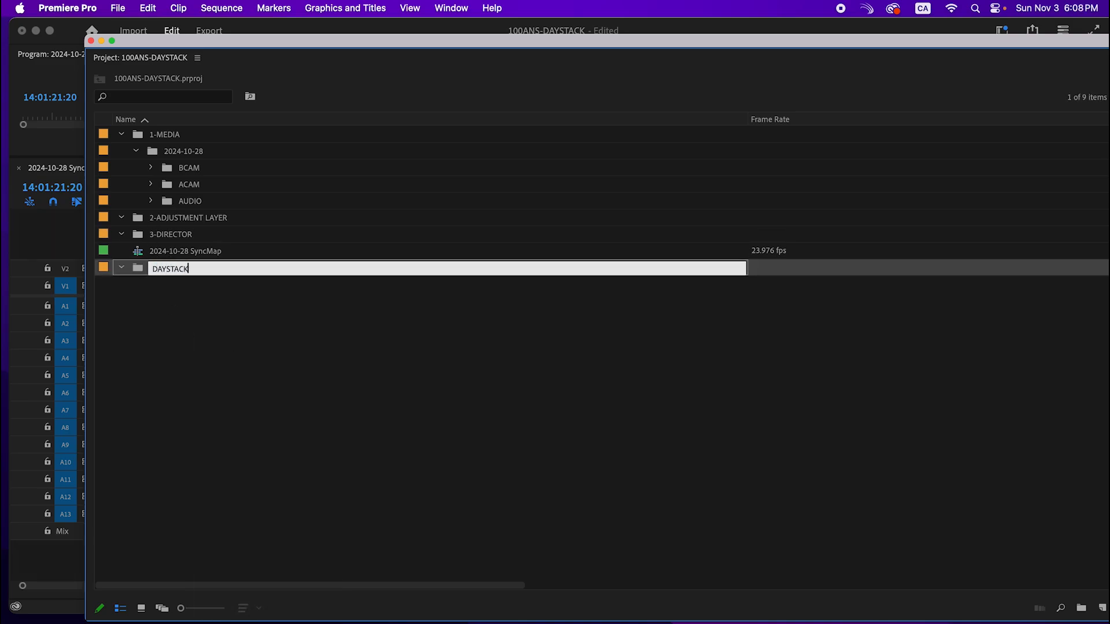
type("STACKS")
key("Return")
left_click_drag(173, 269, 173, 240)
Step: Rename the 2024-10-28 SyncMap sequence to 2024-10-28-DAYSTACK
left_click(175, 270)
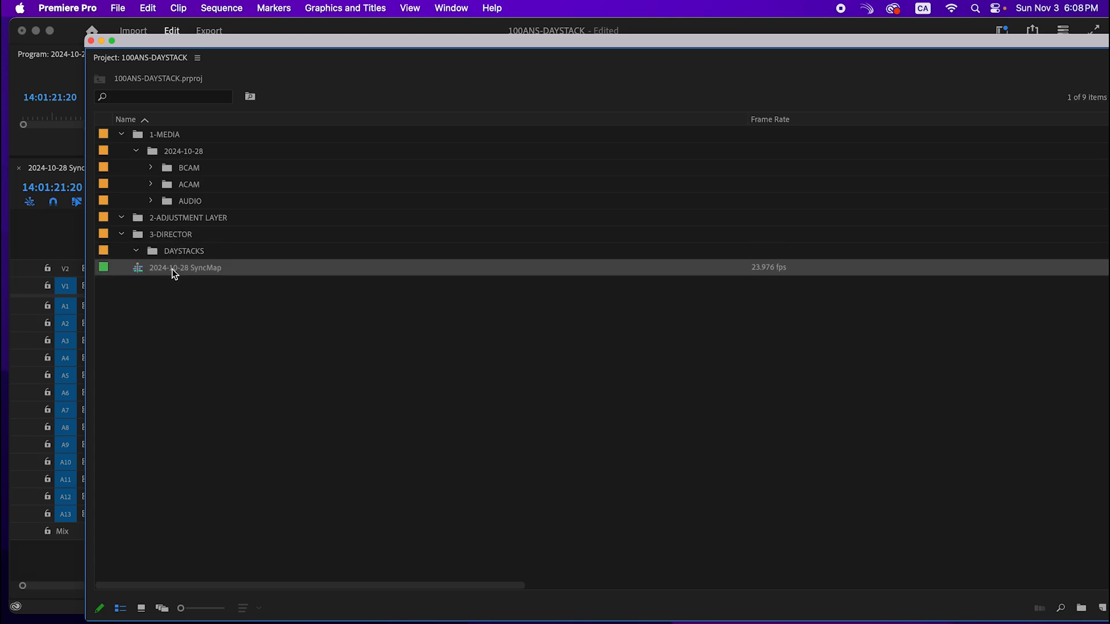
left_click(200, 270)
key("Right")
key("BackSpace")
key("BackSpace")
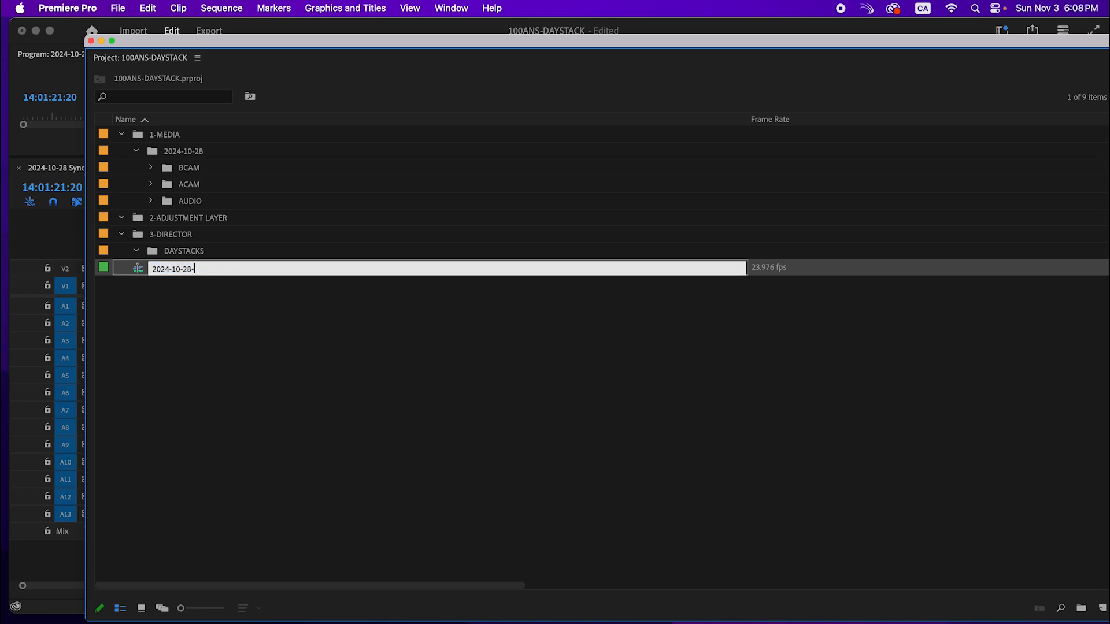
type("-DAYSTACJ")
key("BackSpace")
type("K")
left_click(203, 304)
Step: Move the 2024-10-28-DAYSTACK sequence into the DAYSTACKS bin and collapse the project's top-level bins
left_click_drag(193, 267, 184, 251)
left_click(122, 234)
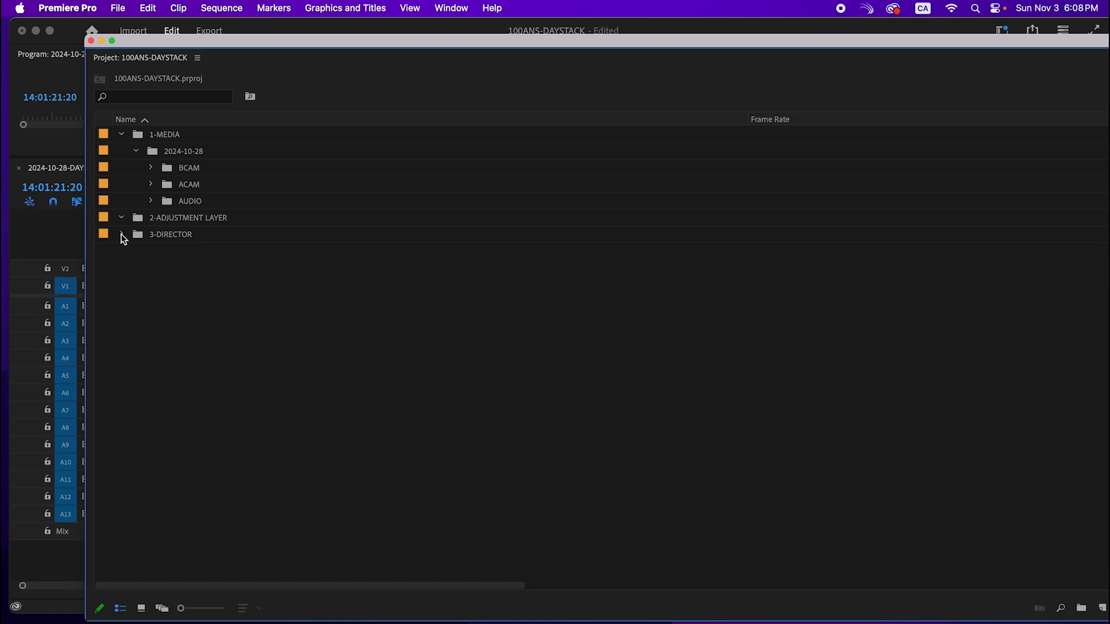
left_click(135, 151)
left_click(122, 135)
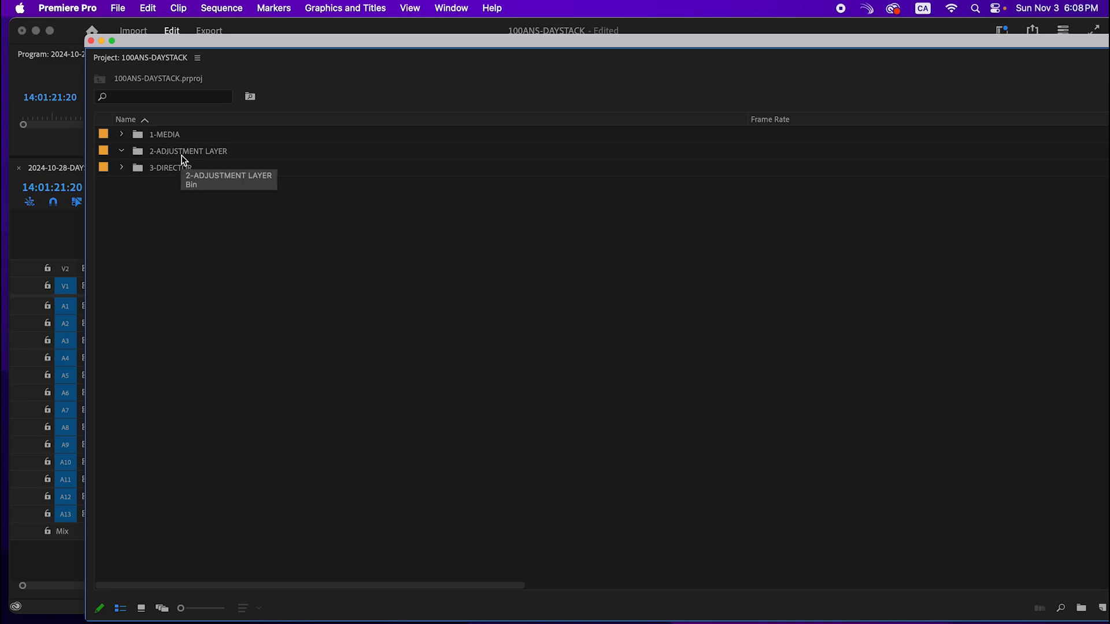
left_click(173, 139)
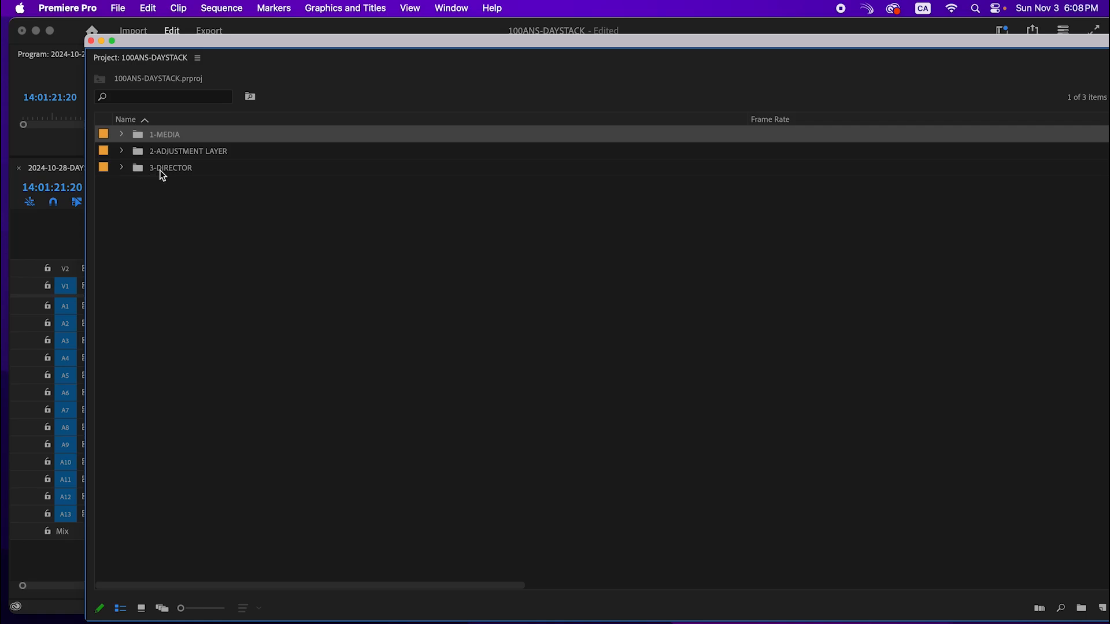
Step: Collapse the DAYSTACKS bin inside 3-DIRECTOR and create a root bin named SUBDAYSTACKS
left_click(122, 168)
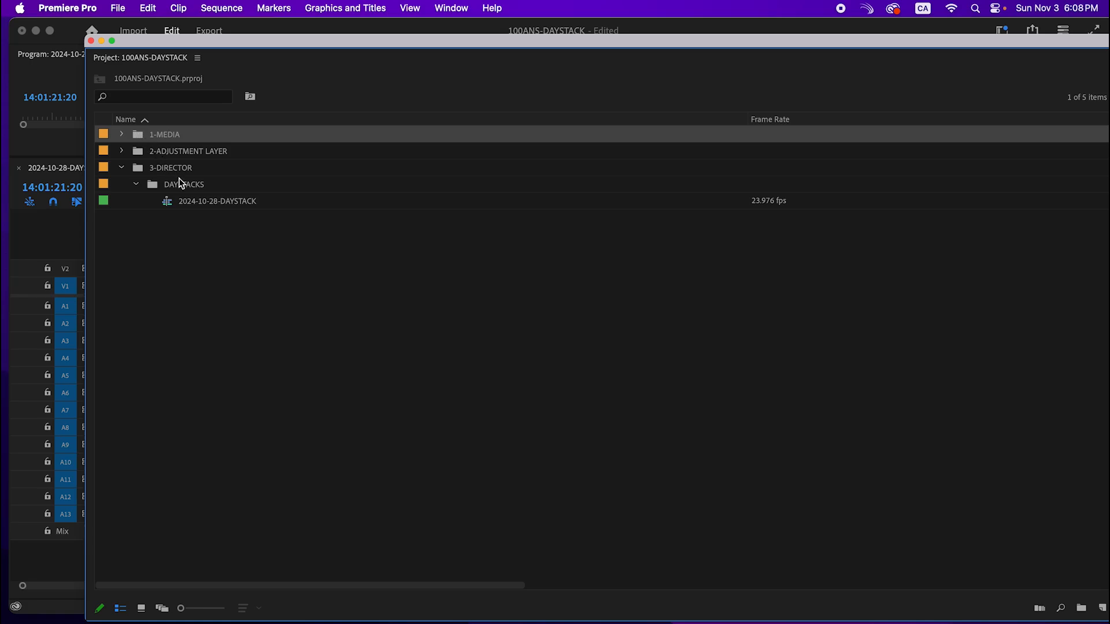
left_click(138, 184)
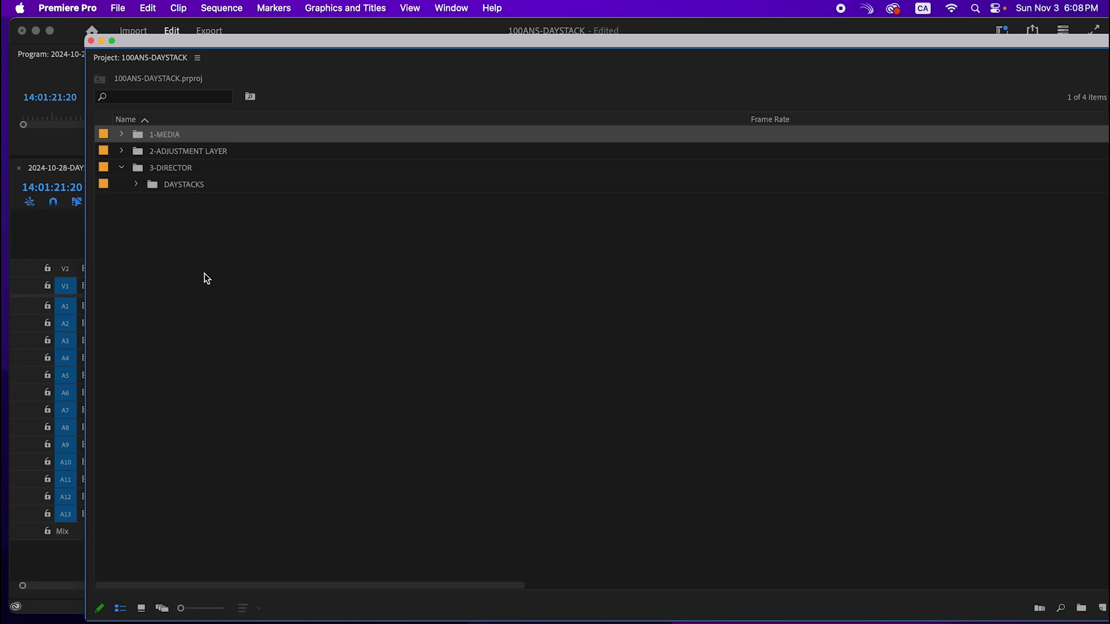
right_click(215, 281)
left_click(268, 318)
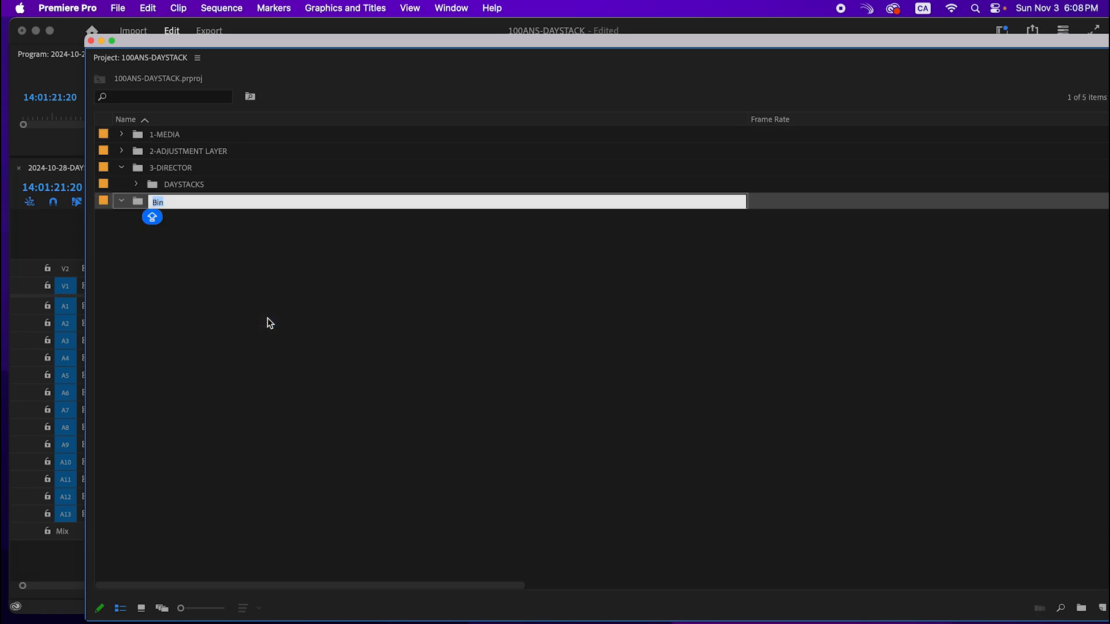
type("su")
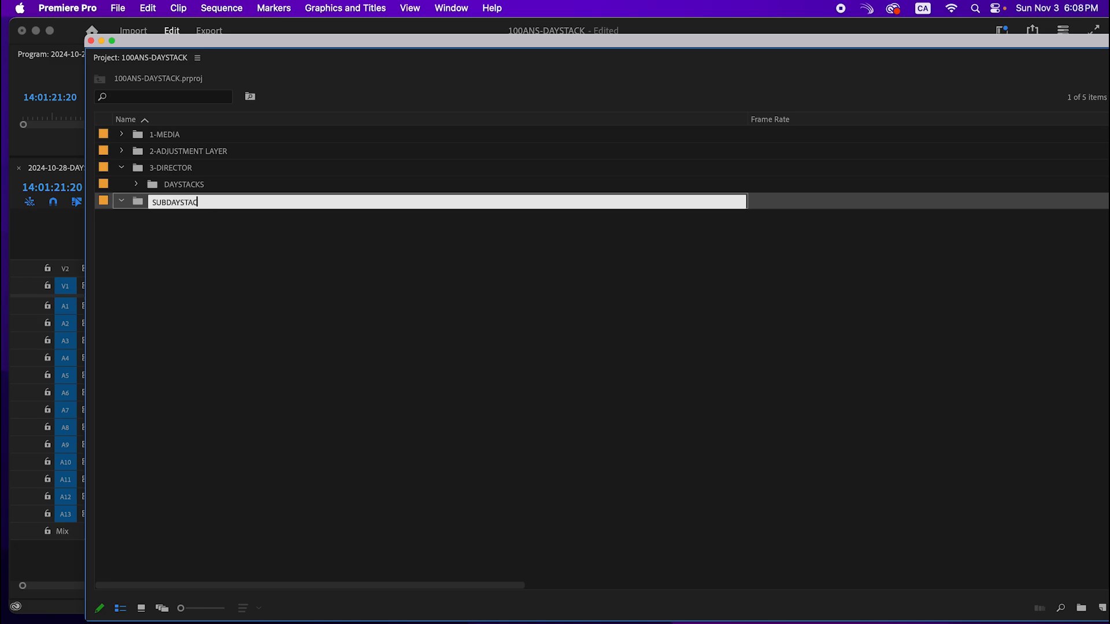
left_click(232, 293)
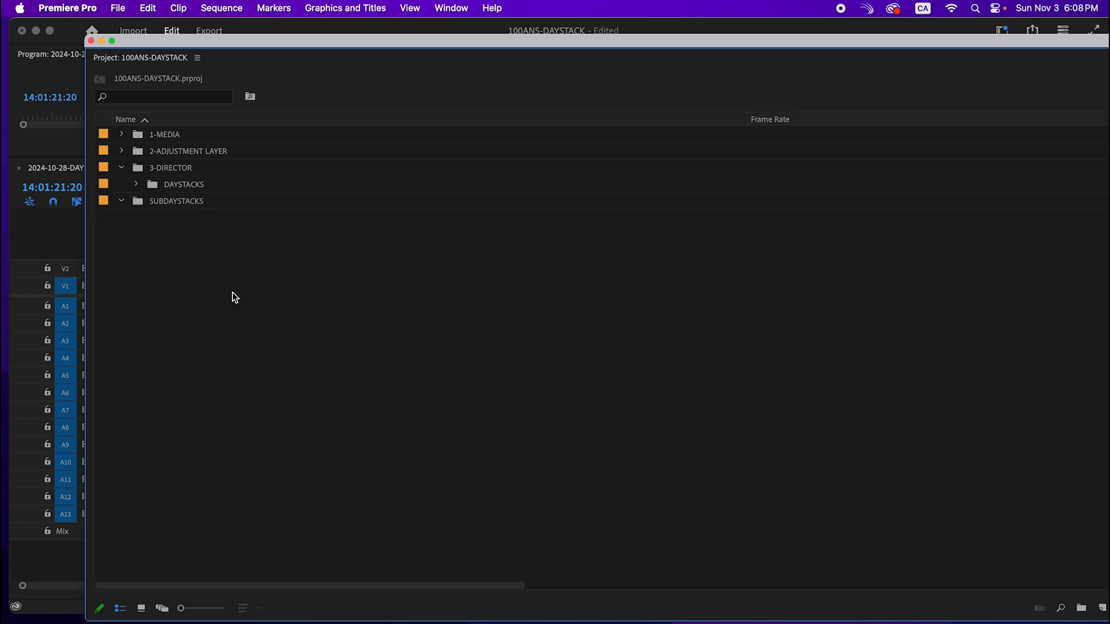
Step: Create a root bin named INTERVIEW and move it together with SUBDAYSTACKS into the 3-DIRECTOR bin
key("super+b")
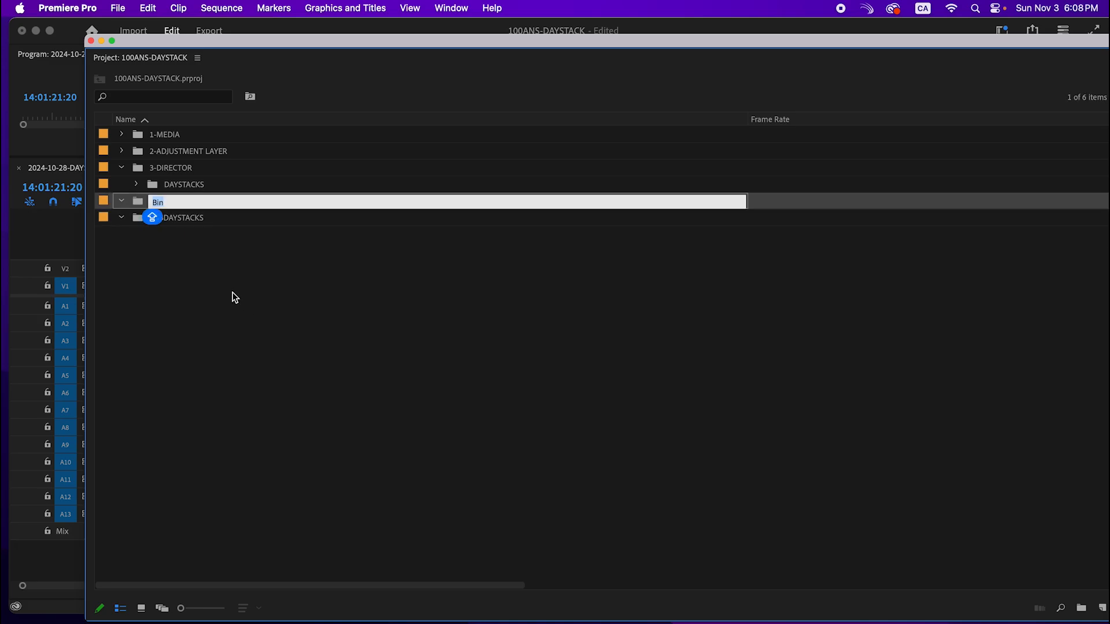
type("INTERVIEW")
left_click(232, 298)
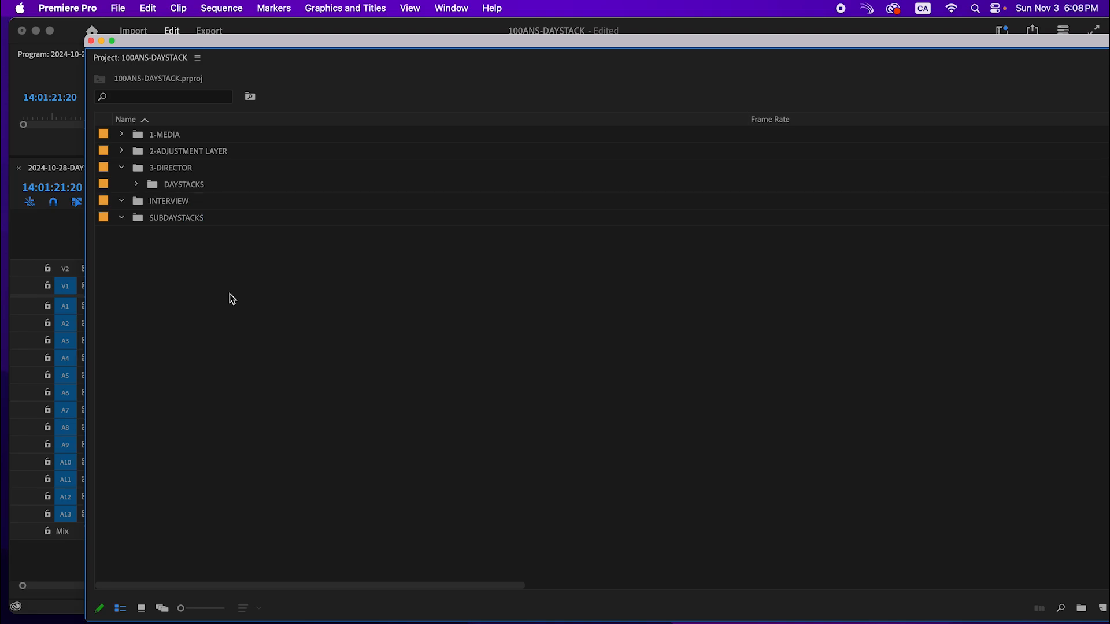
left_click(187, 208)
left_click(189, 216, "shift")
left_click_drag(188, 216, 184, 169)
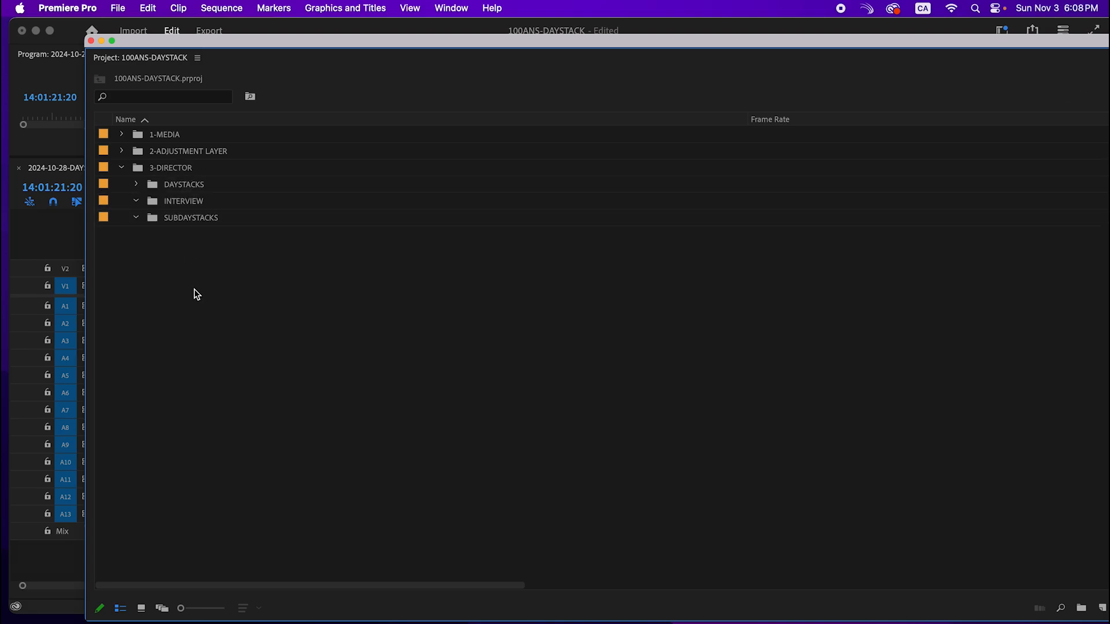
Step: Collapse the SUBDAYSTACKS bin and expand 1-MEDIA, 2-ADJUSTMENT LAYER and DAYSTACKS to review the bin structure
left_click(136, 218)
left_click(121, 150)
left_click(122, 134)
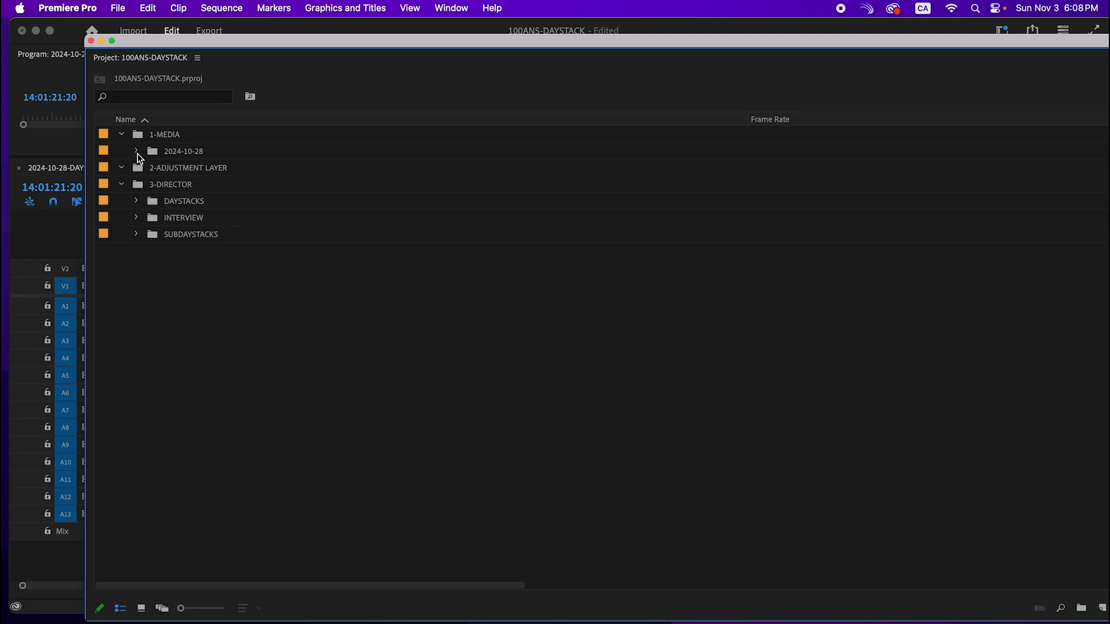
left_click(137, 151)
left_click(137, 152)
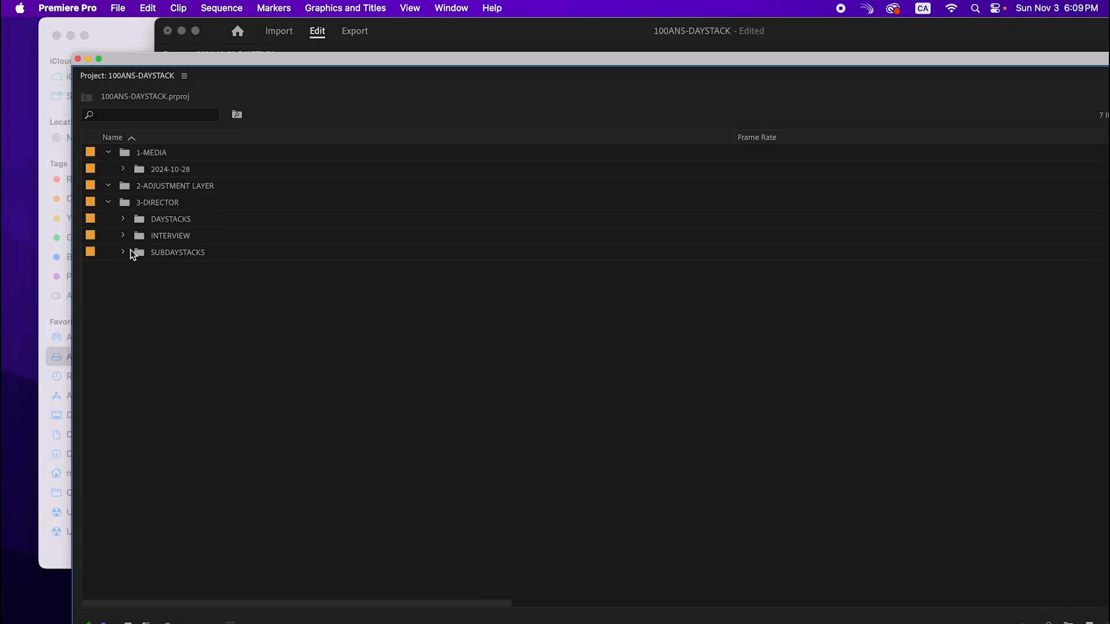
left_click(123, 219)
Step: Bring the timeline window forward and move the 2024-10-28-DAYSTACK playhead to 17:21:19:22
left_click(396, 35)
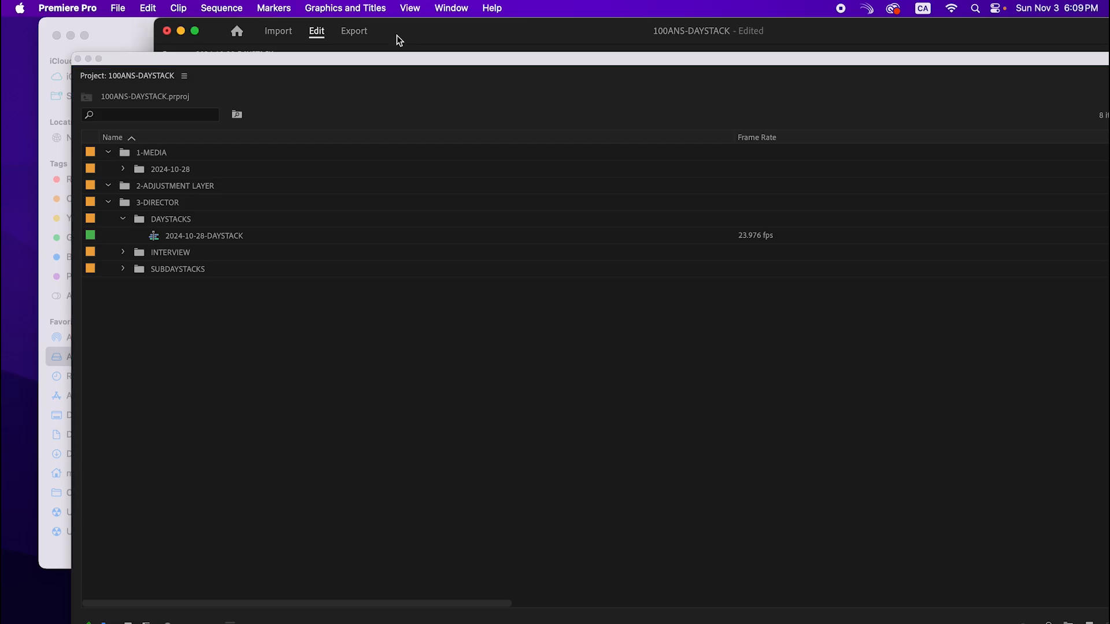
left_click_drag(619, 30, 525, 32)
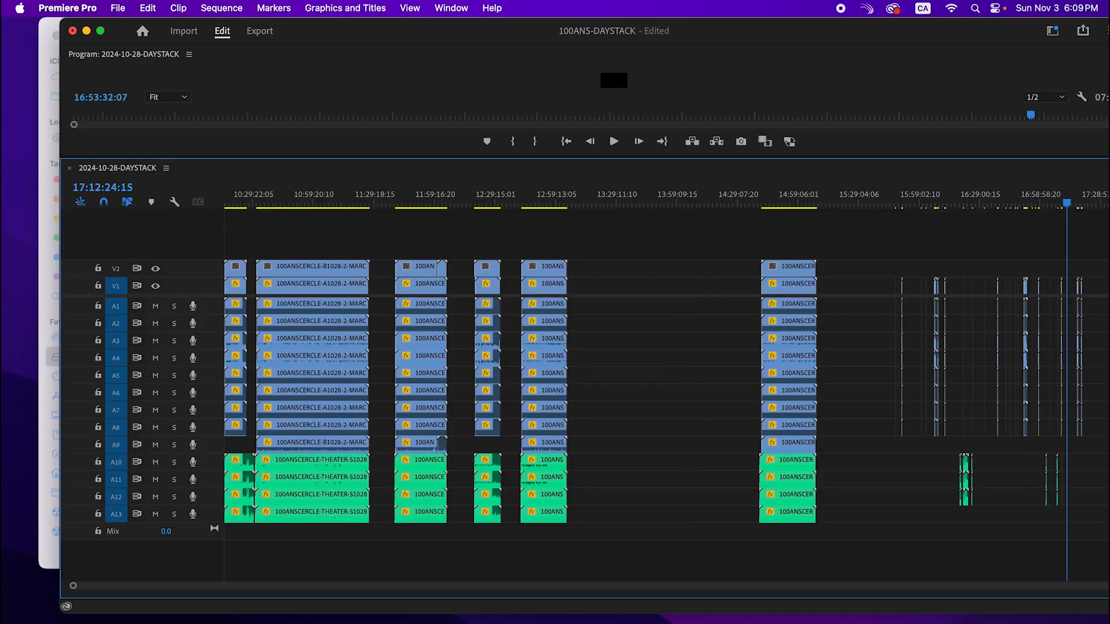
left_click_drag(1070, 205, 1085, 207)
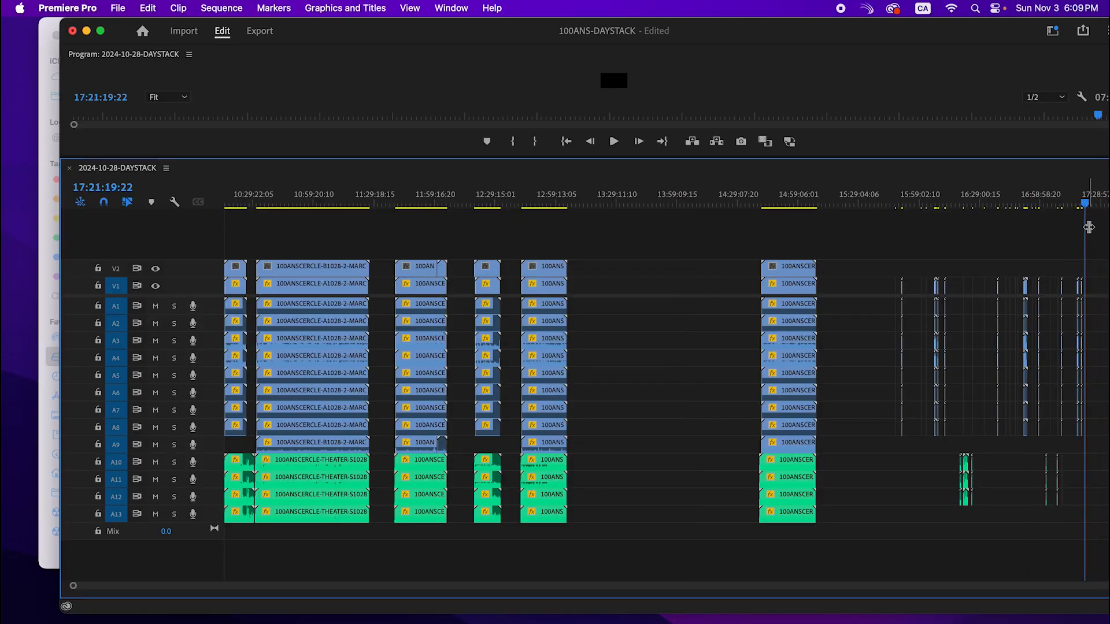
Step: Switch to Finder, locate the red-tagged SLOMO clips in the ACAM folder and sort the files by kind
left_click(55, 85)
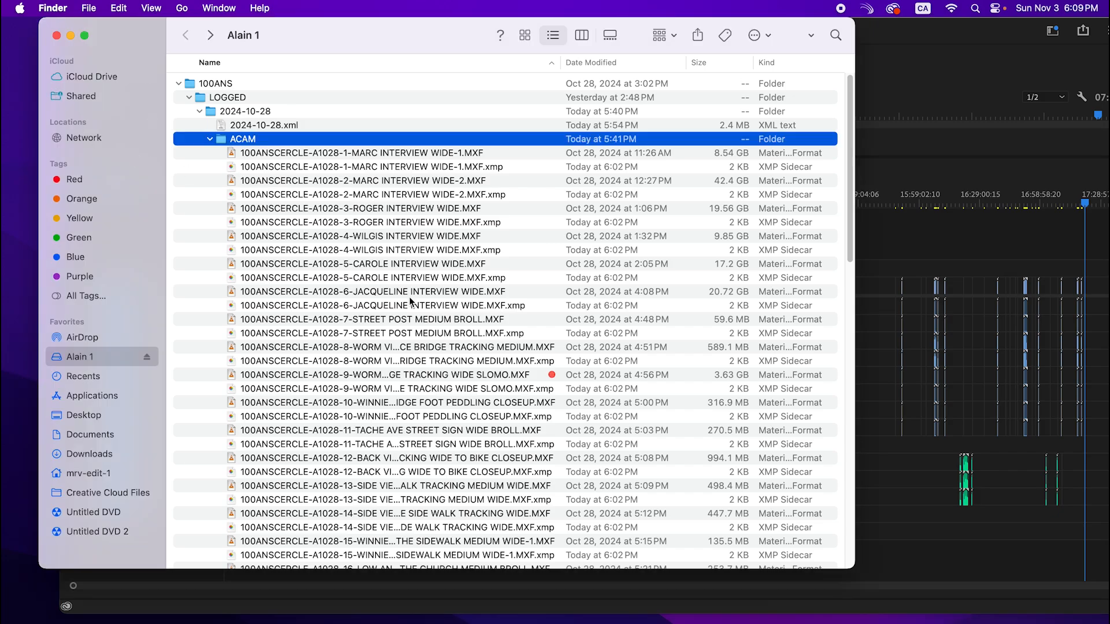
scroll(448, 377, "down", 1)
left_click(485, 370)
scroll(483, 382, "down", 10)
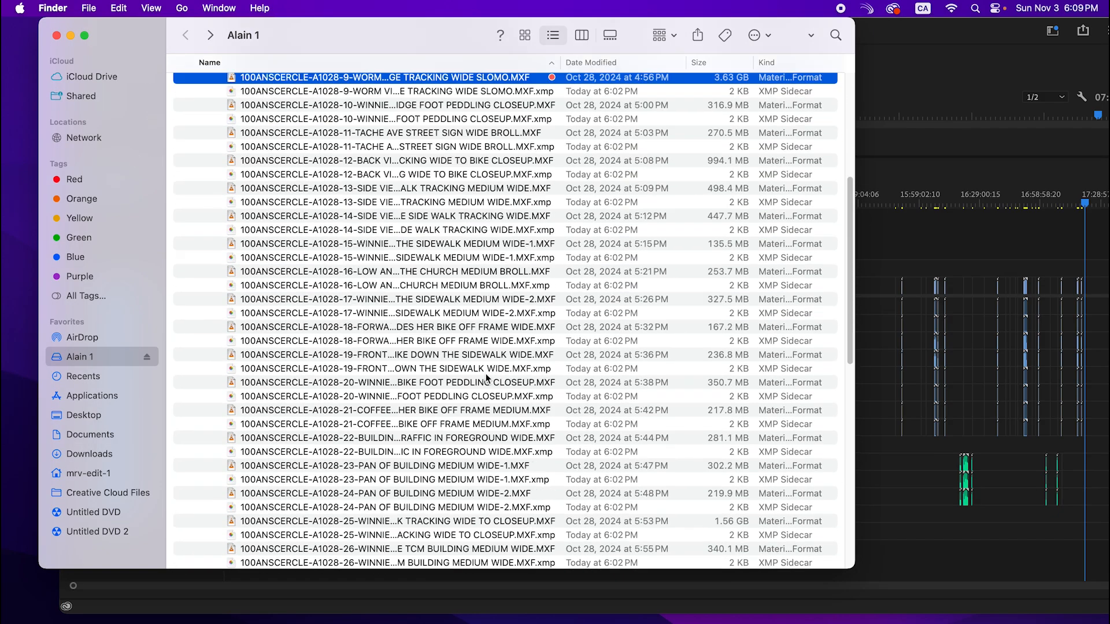
scroll(483, 393, "down", 5)
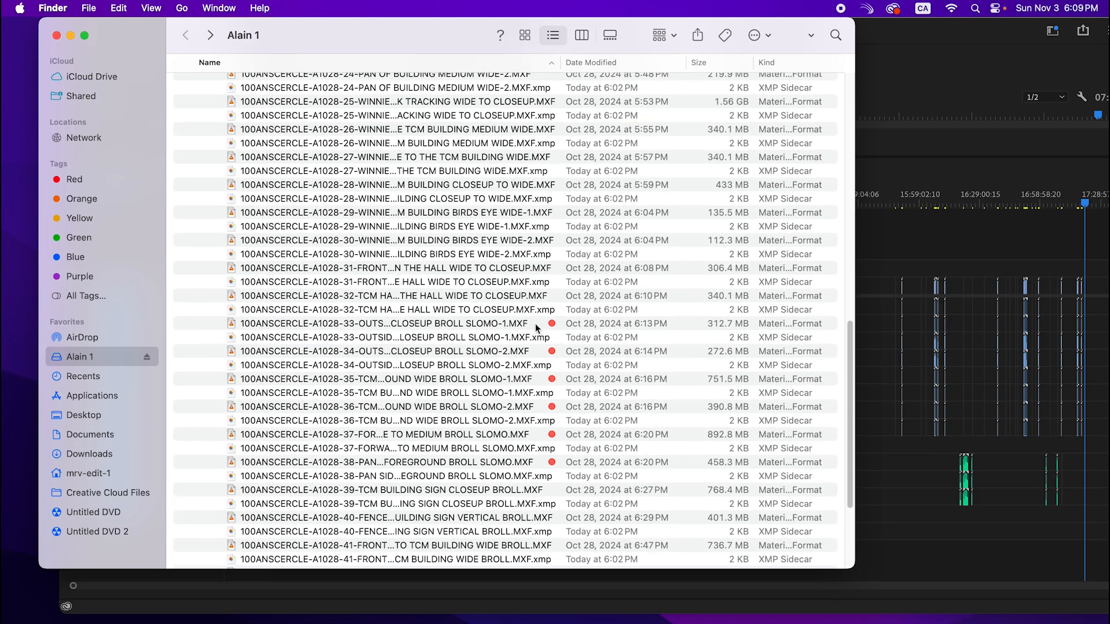
left_click(629, 64)
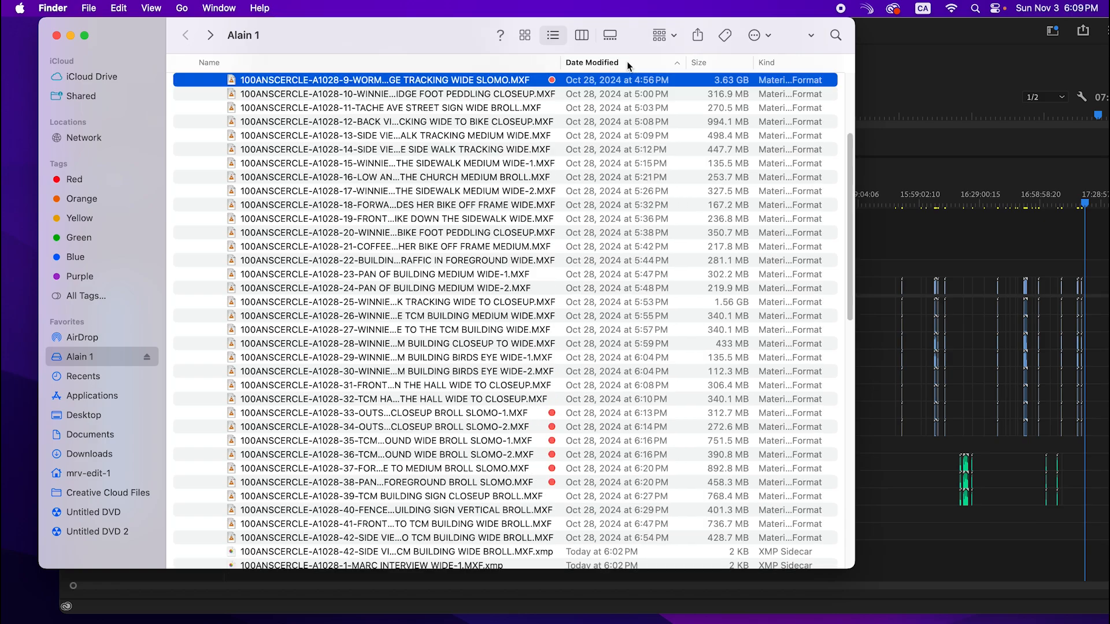
left_click(796, 65)
Step: Add the red-tagged SLOMO clips A1028-33 through A1028-38 to the selection alongside A1028-9
left_click(509, 413, "super")
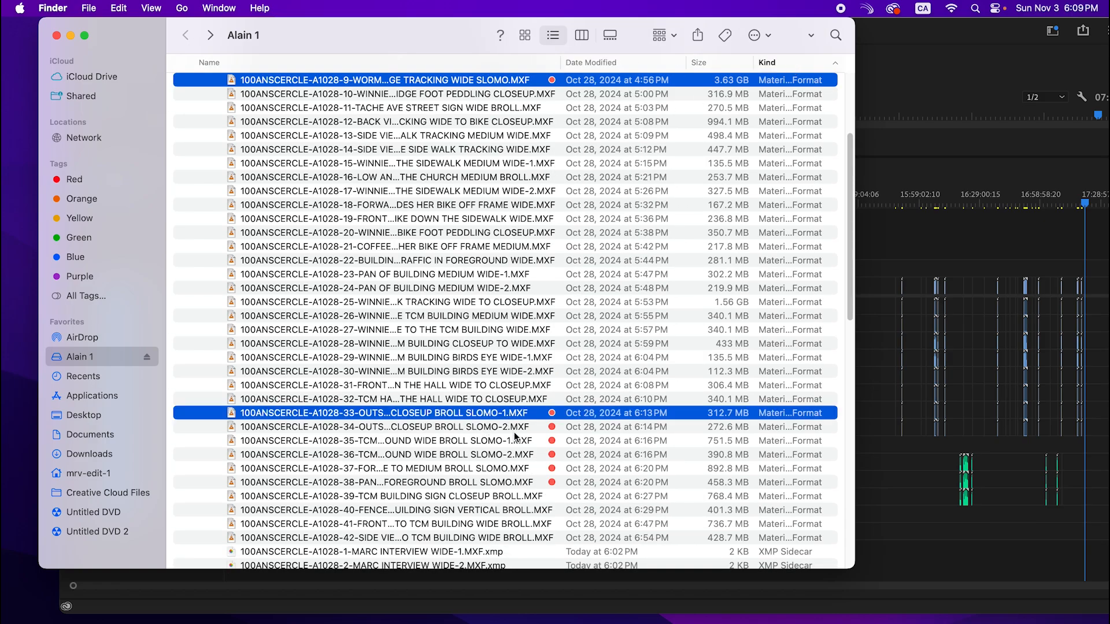
left_click(540, 427, "super")
left_click(540, 441, "super")
left_click(539, 455, "super")
left_click(538, 469, "super")
left_click(537, 483, "super")
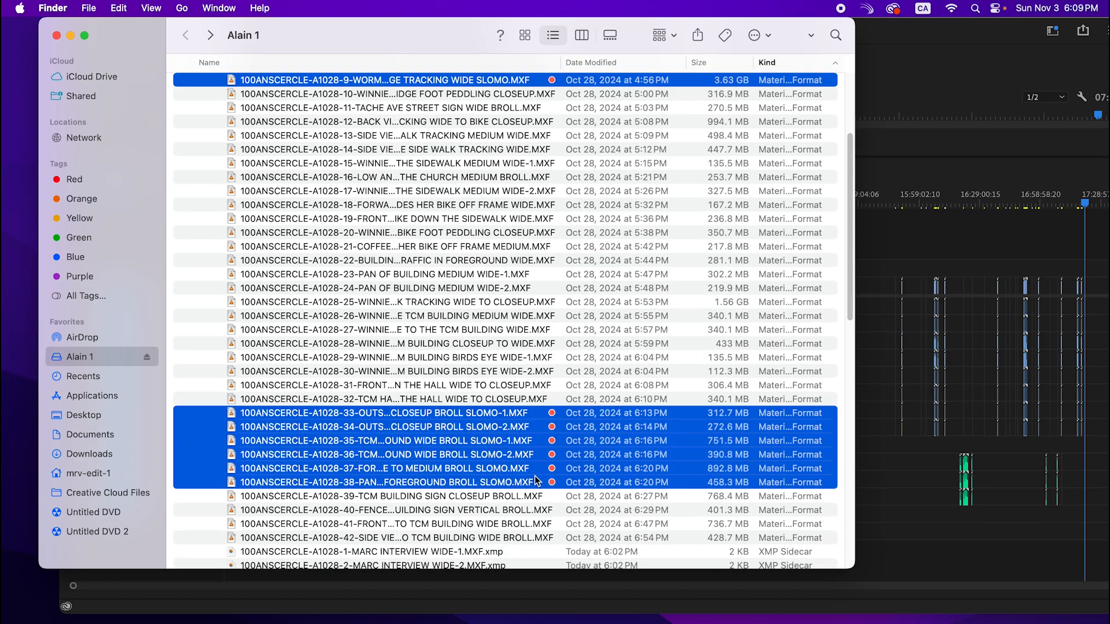
Step: Rearrange the windows so the Project window and the Finder window with the selected clips are both accessible
left_click_drag(416, 39, 635, 203)
left_click_drag(1109, 23, 247, 74)
left_click_drag(532, 20, 1109, 26)
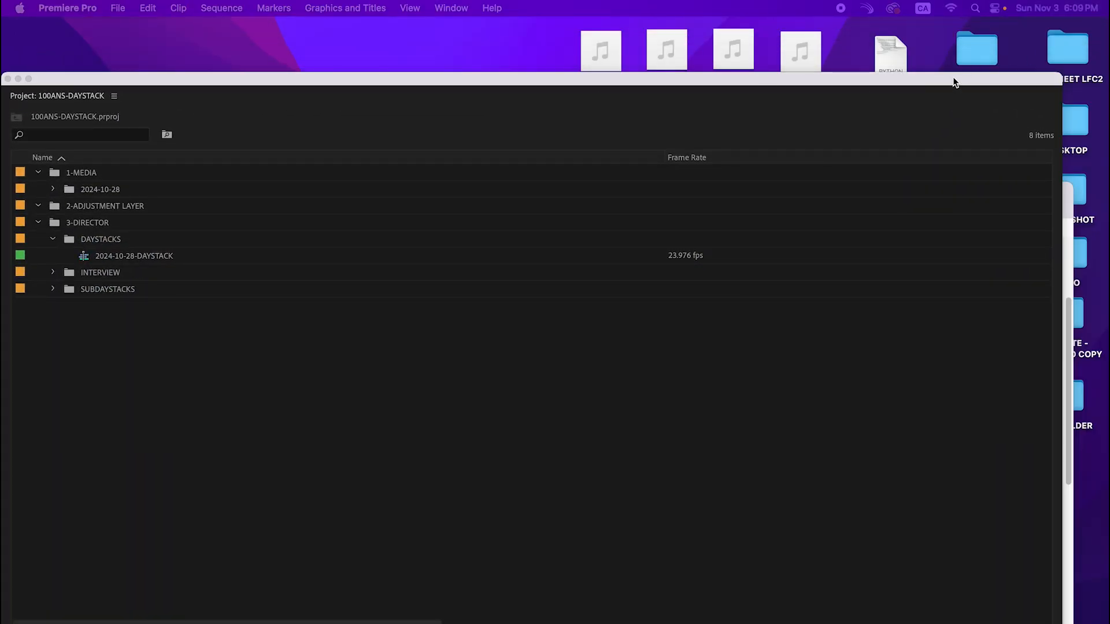
left_click_drag(954, 80, 906, 69)
left_click_drag(1013, 62, 755, 18)
left_click_drag(570, 22, 654, 25)
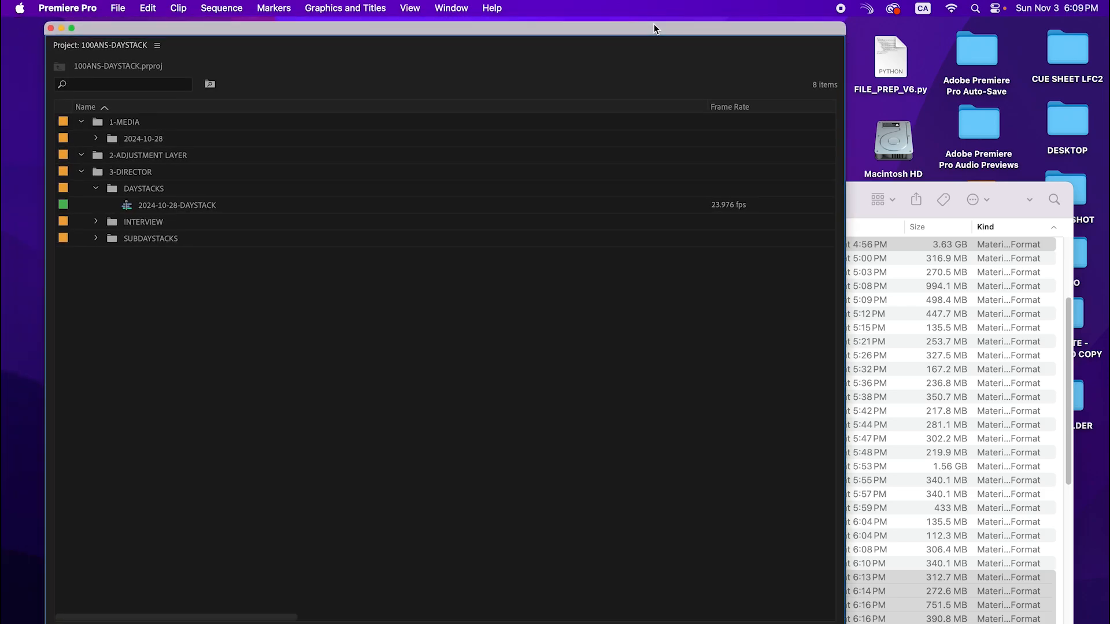
Step: Import the seven selected SLOMO clips from Finder into the project root and select them there
left_click(863, 196)
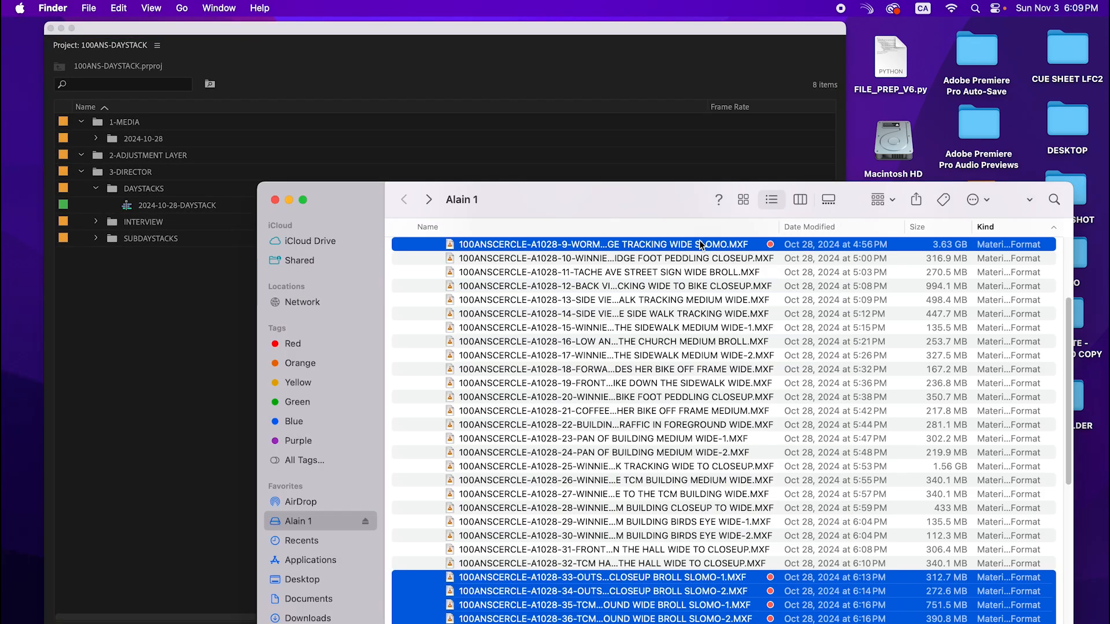
left_click_drag(700, 245, 161, 313)
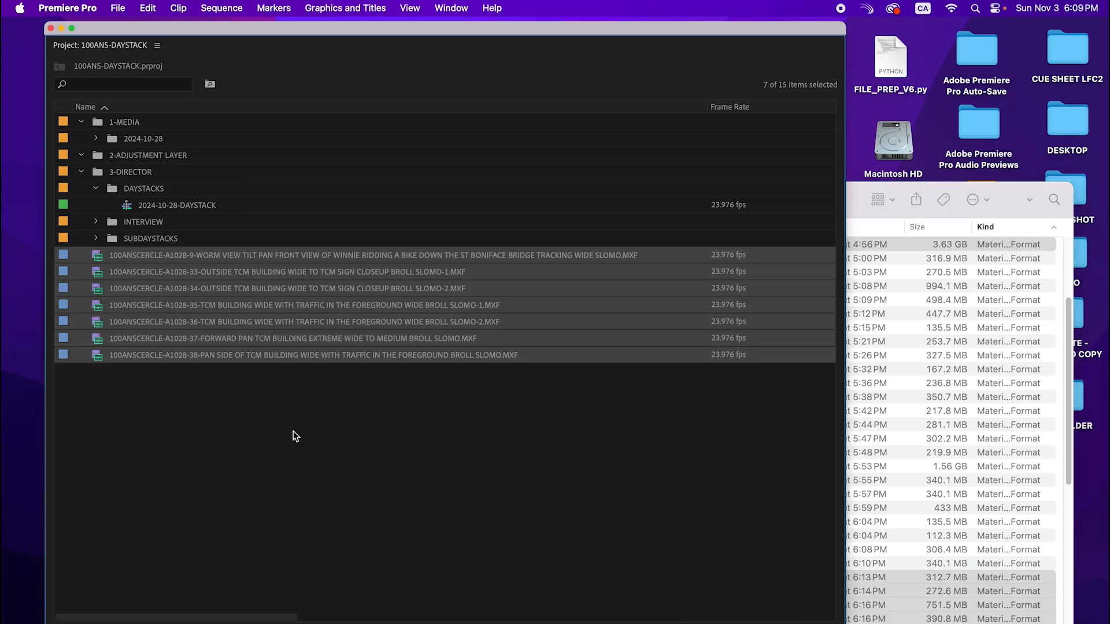
left_click(351, 426)
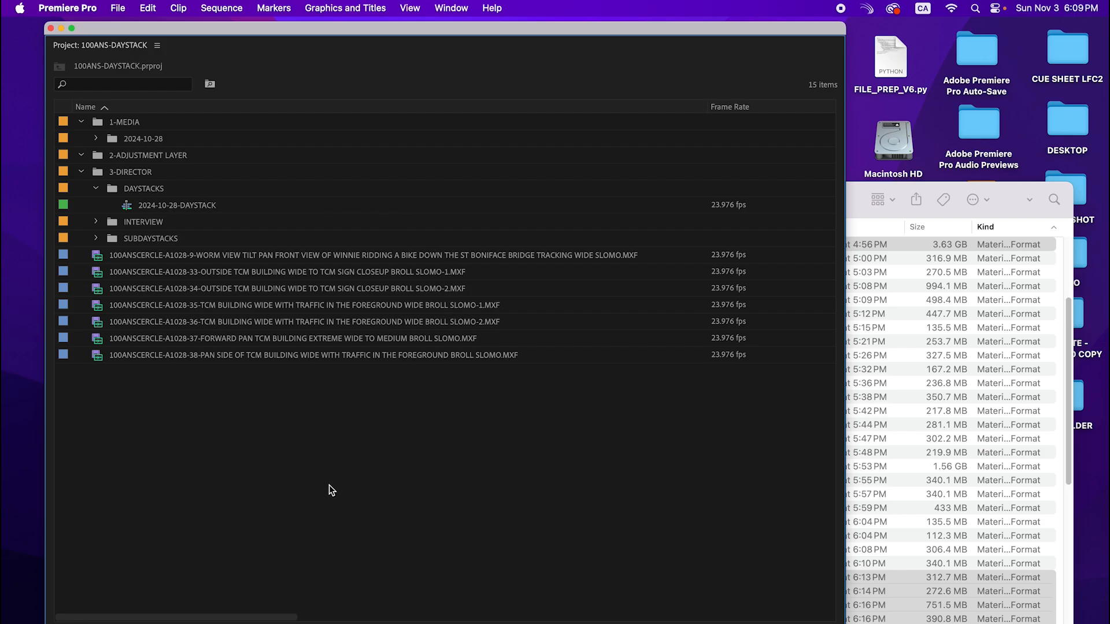
left_click(330, 256)
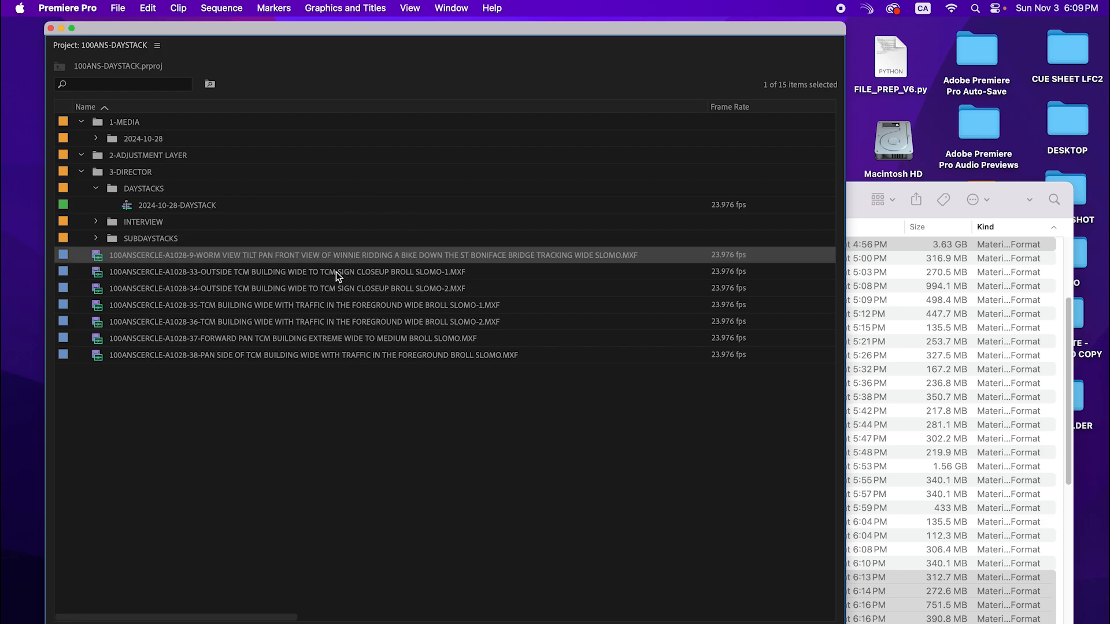
left_click(360, 356, "shift")
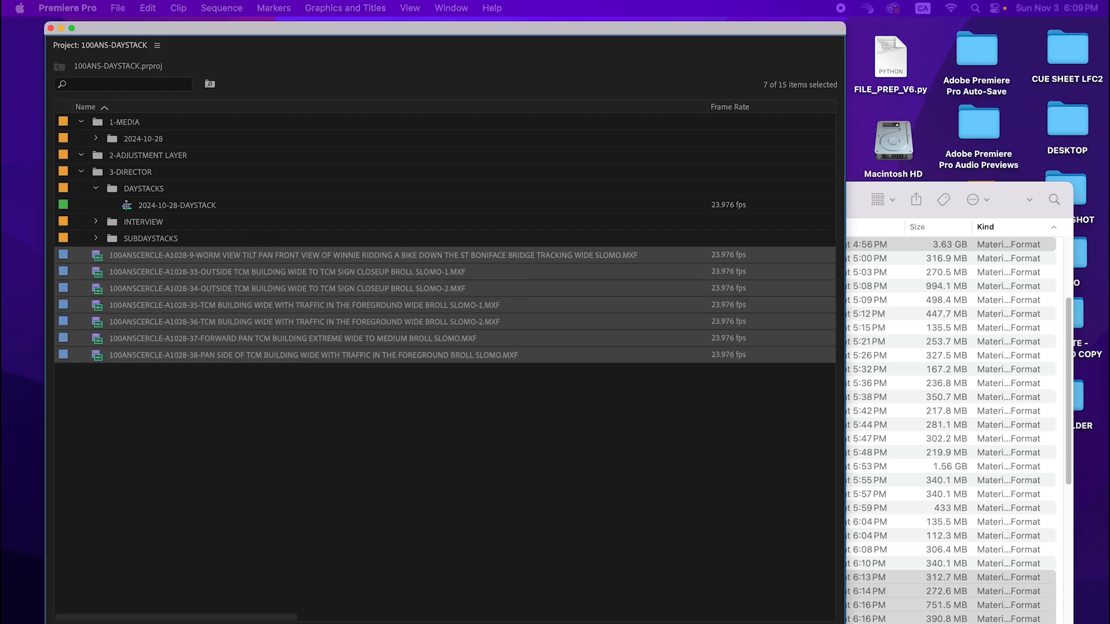
Step: Bring the timeline window up behind the Project window and move the playhead past the last clip of 2024-10-28-DAYSTACK
left_click_drag(414, 622, 451, 104)
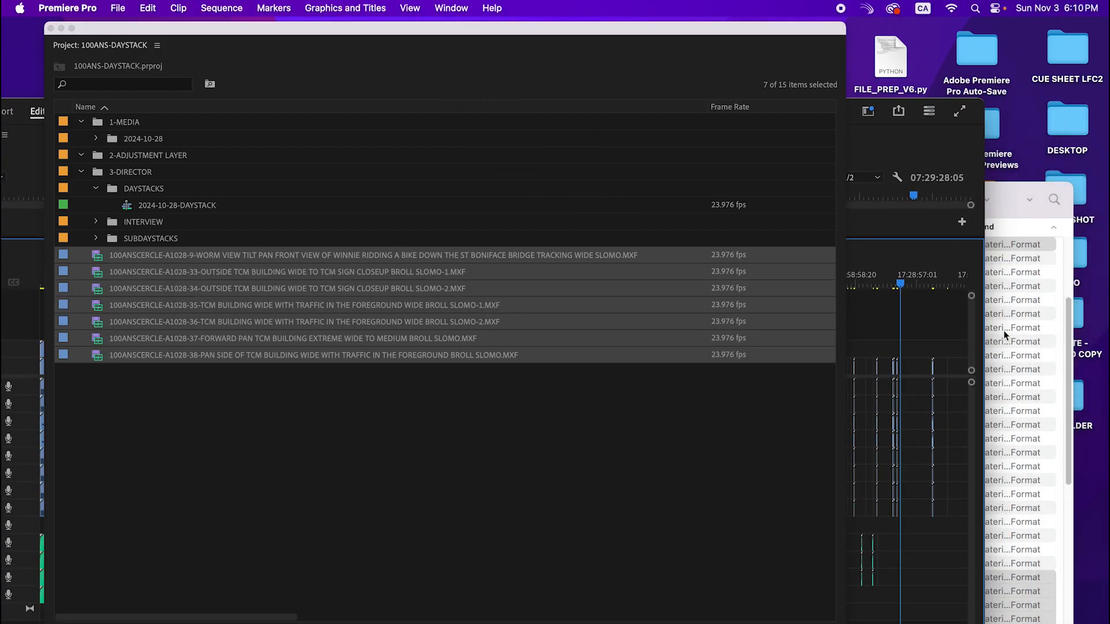
left_click_drag(944, 283, 963, 286)
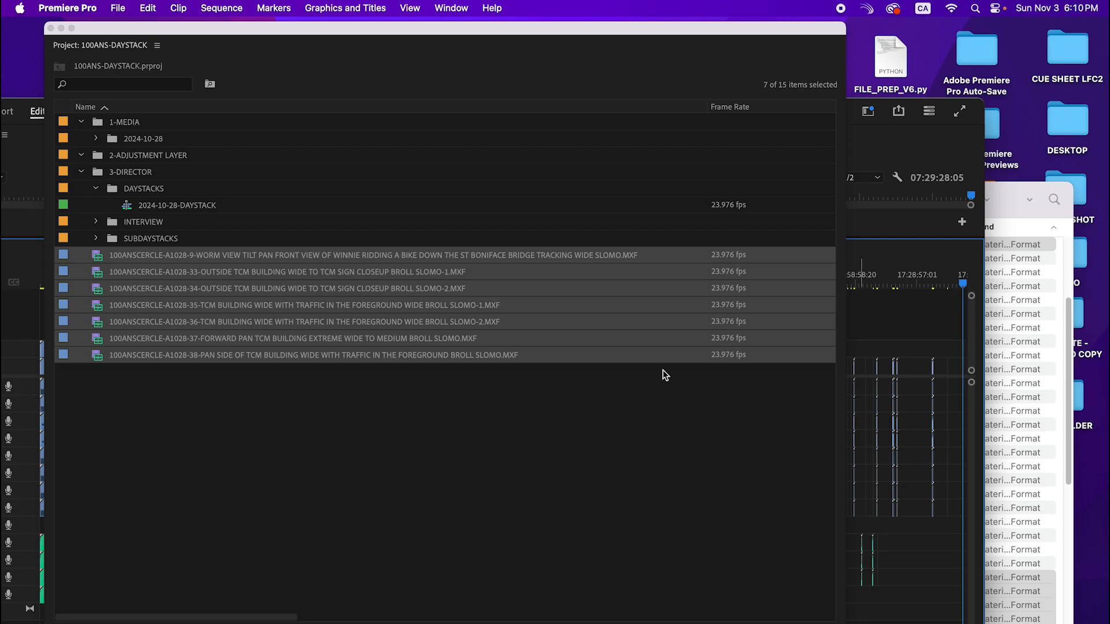
left_click(578, 394)
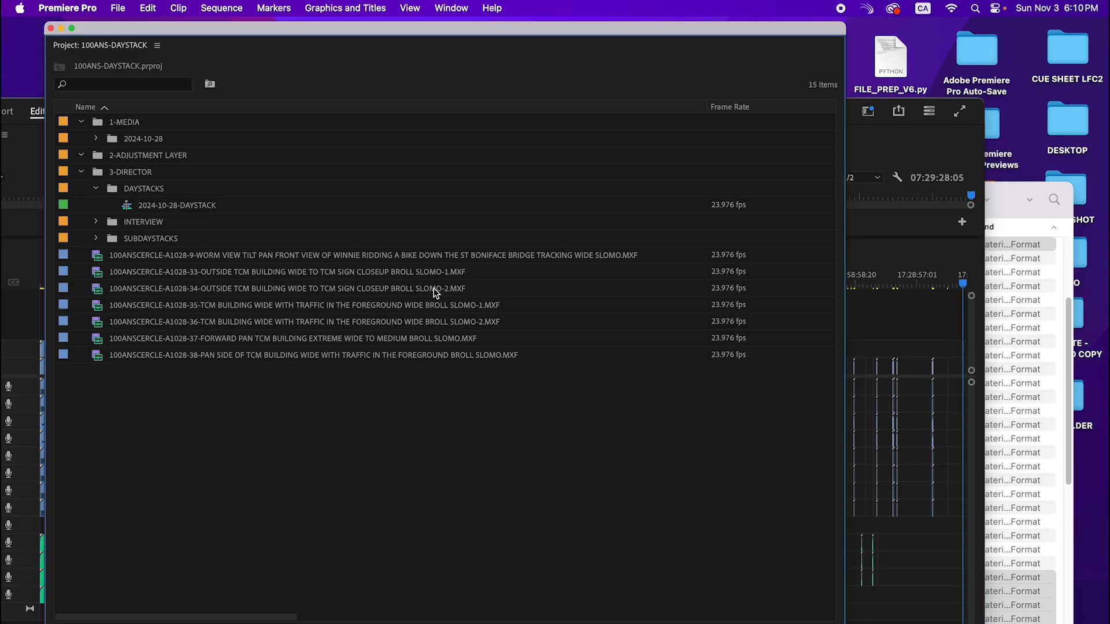
Step: Select the seven imported SLOMO clips in the project root and delete them
left_click(997, 220)
left_click(124, 335)
left_click(184, 253)
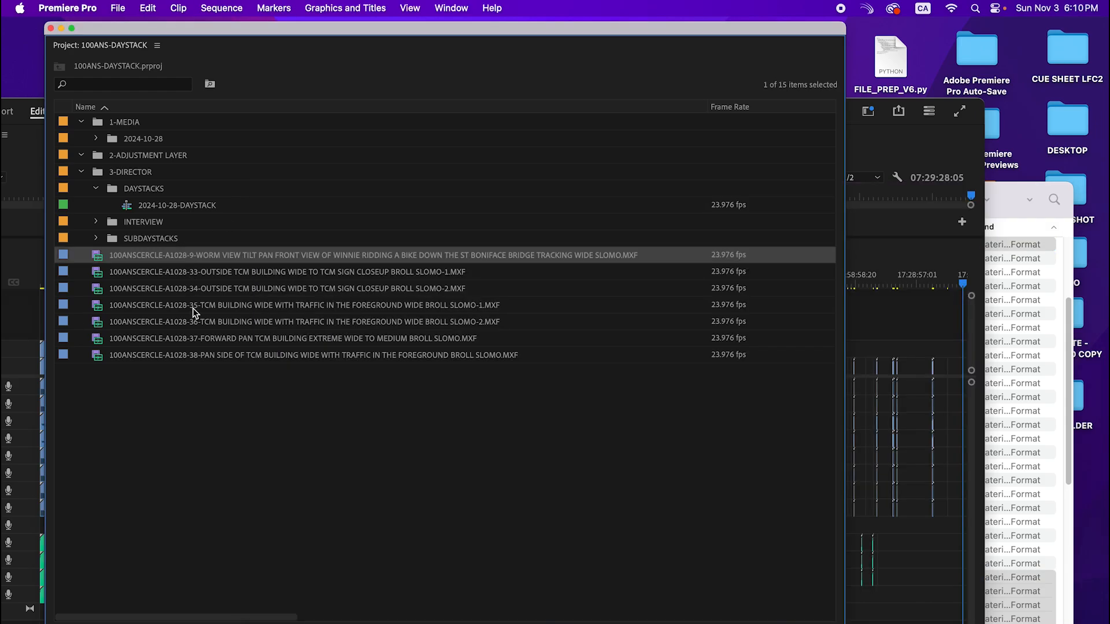
left_click(220, 349, "shift")
key("BackSpace")
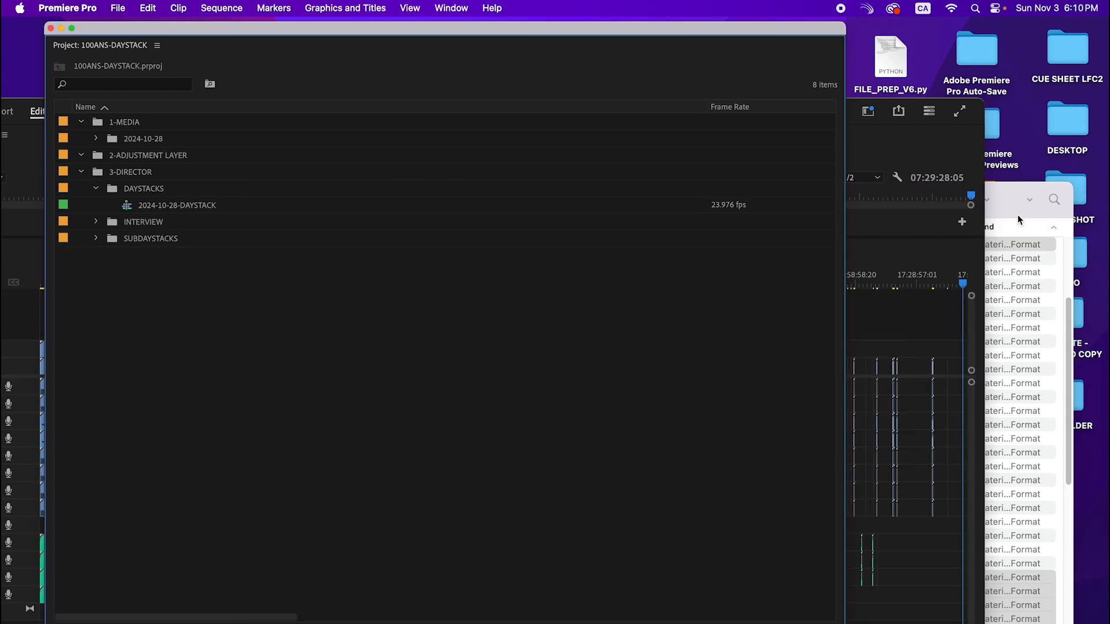
Step: Import the seven selected SLOMO clips from Finder into the project root again and move the Finder window out of the way
left_click(1018, 214)
left_click_drag(601, 249, 181, 278)
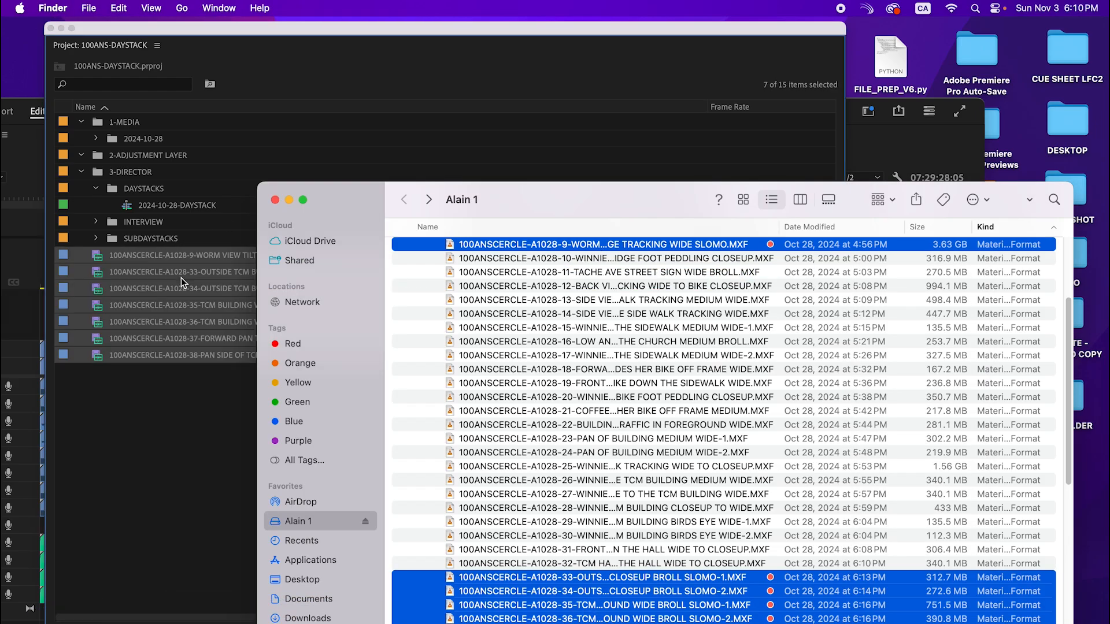
left_click_drag(310, 204, 1109, 223)
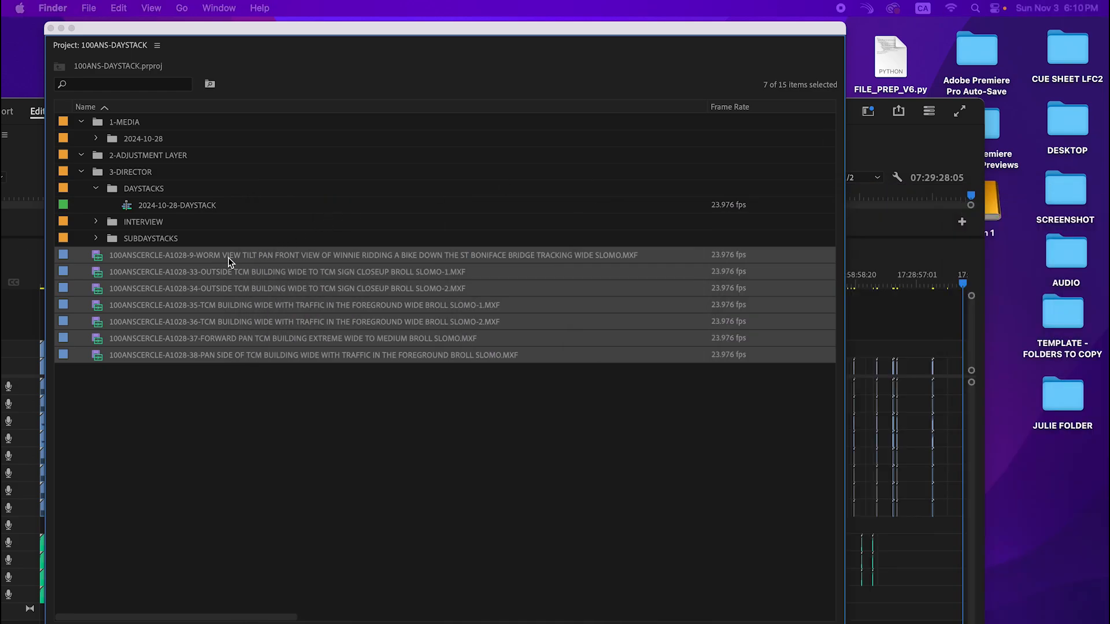
Step: Widen the timeline window beside the Project window and place the seven SLOMO clips at the end of the 2024-10-28-DAYSTACK sequence
left_click(182, 256)
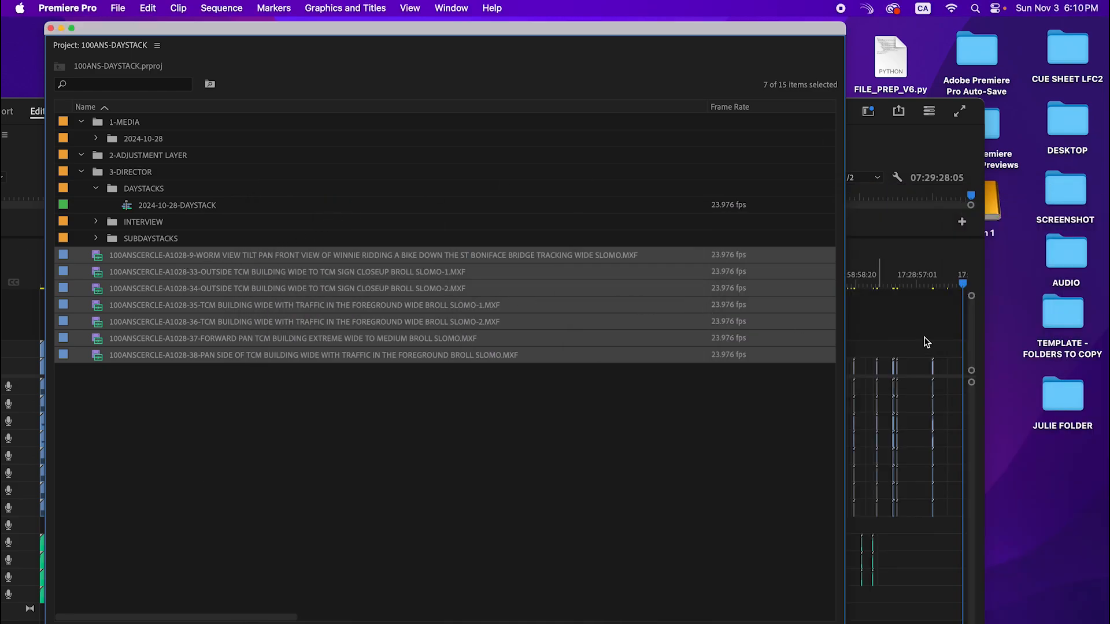
left_click_drag(854, 105, 909, 100)
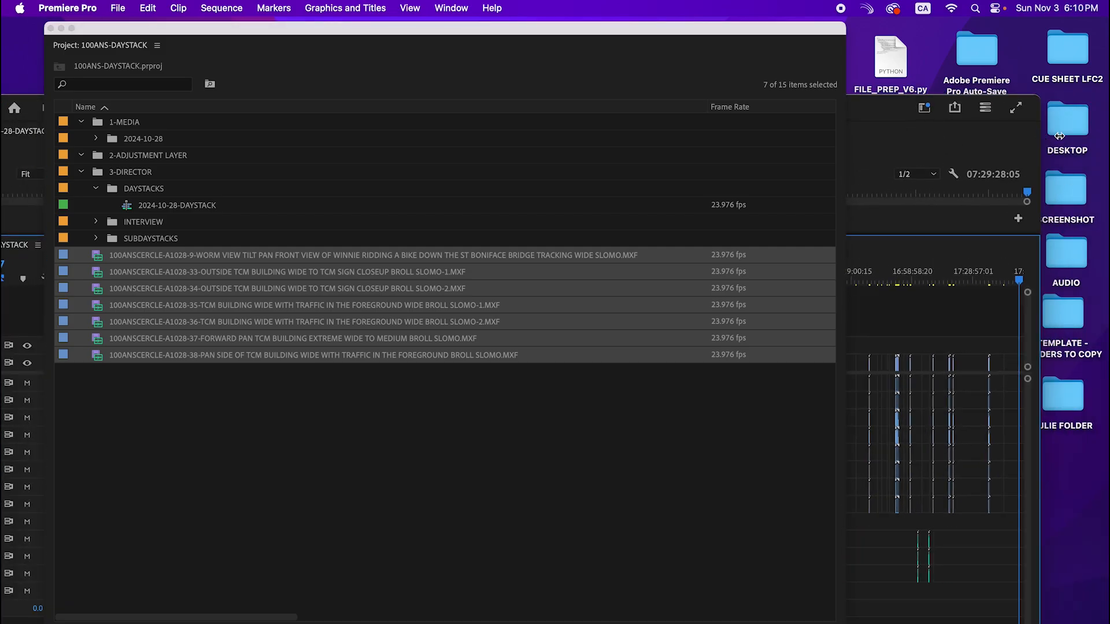
left_click_drag(1059, 136, 1109, 136)
left_click_drag(135, 257, 1093, 348)
left_click_drag(1090, 344, 1090, 341)
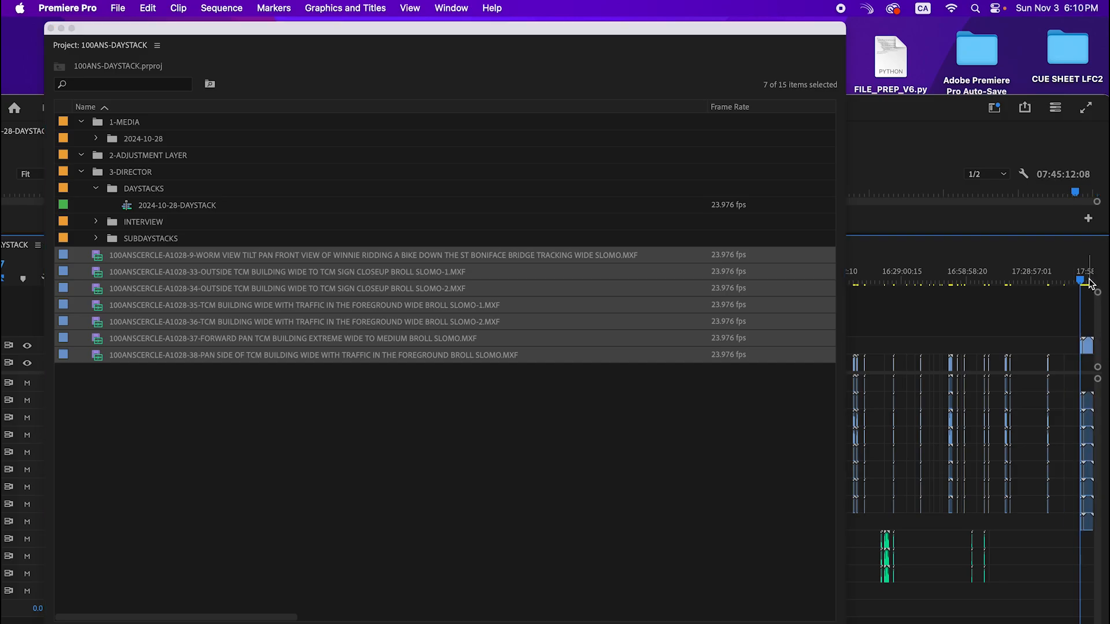
Step: Examine the names and order of the SLOMO clips placed at the end of the sequence, from cut to cut
scroll(1069, 334, "right", 5)
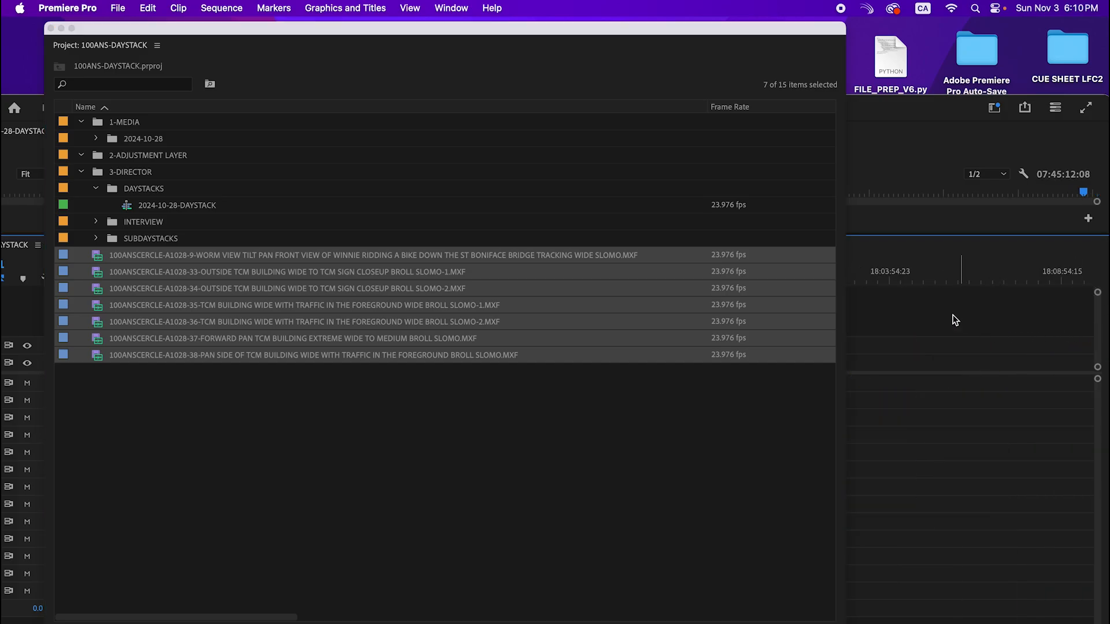
left_click(520, 173)
left_click_drag(576, 109, 576, 71)
key("=")
key("=")
left_click_drag(382, 237, 182, 270)
key("=")
key("=")
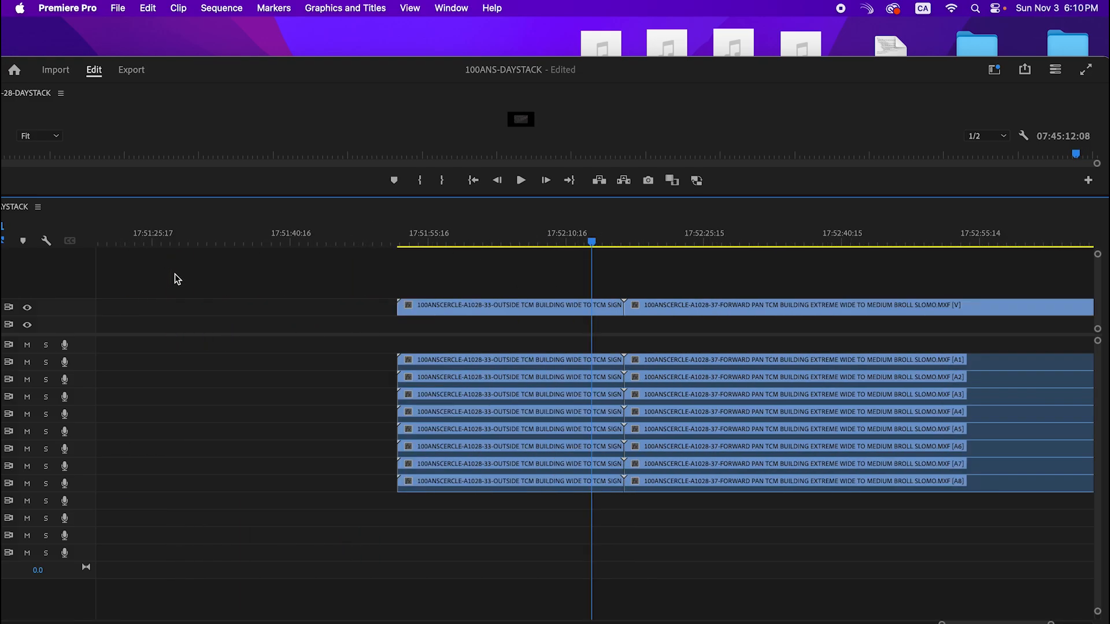
key("Down")
key("Down")
key("Down")
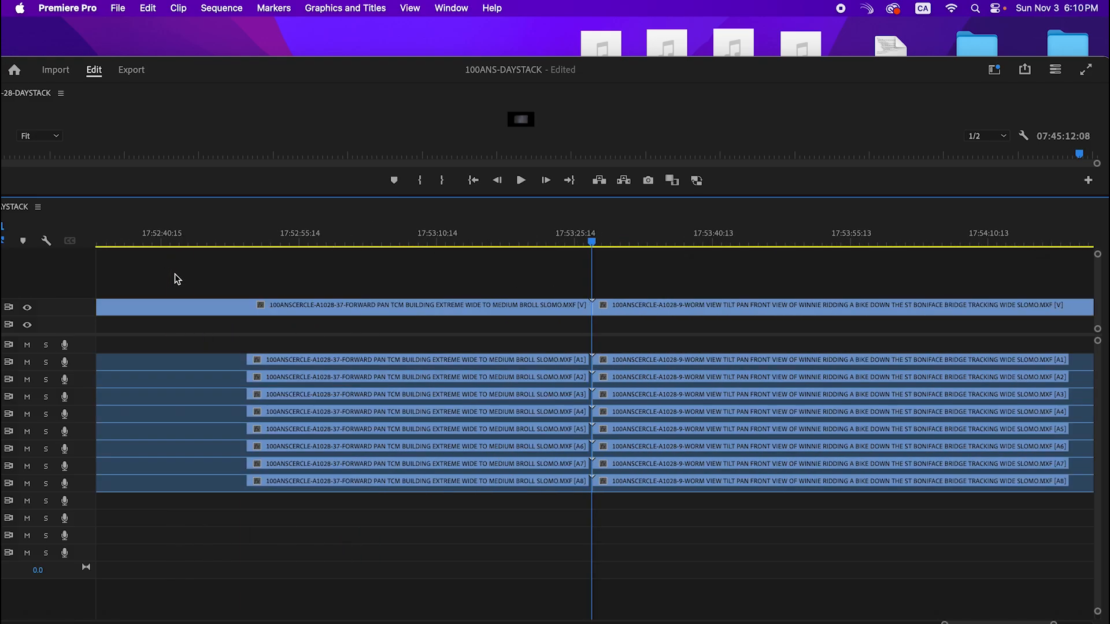
Step: Select all the SLOMO clips at the end of the sequence and delete them from the timeline
key("minus")
key("minus")
key("minus")
key("minus")
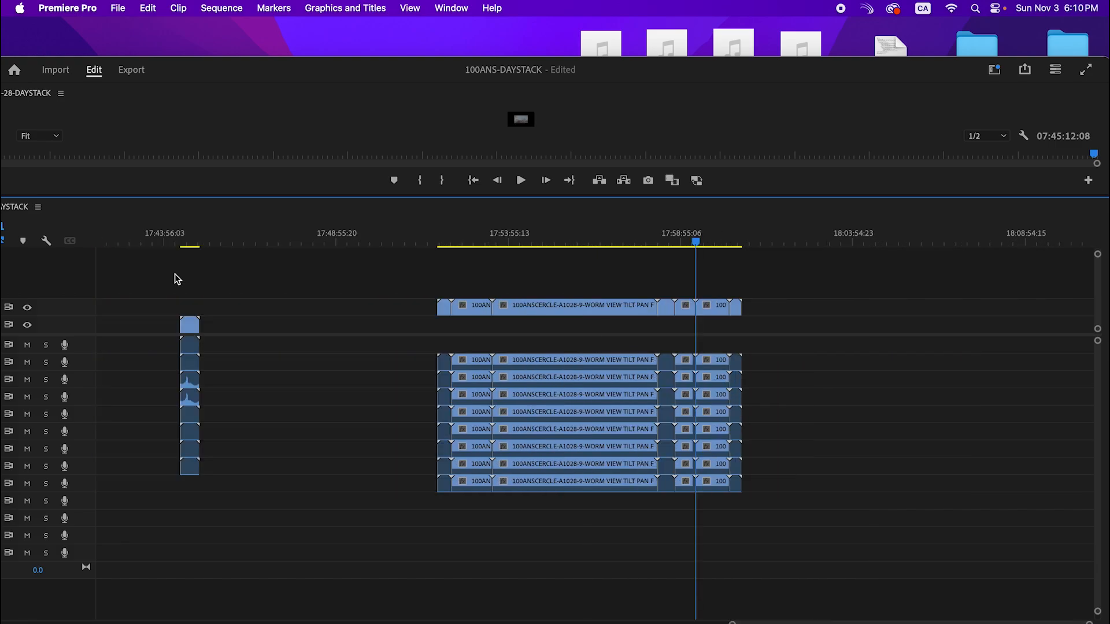
left_click_drag(1012, 282, 685, 468)
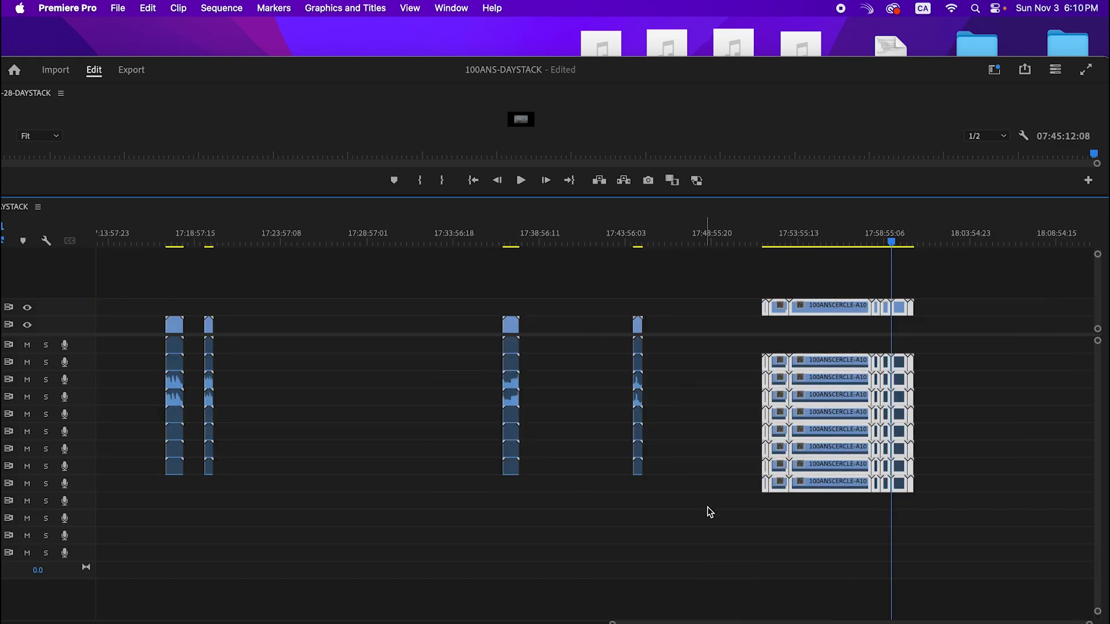
key("Delete")
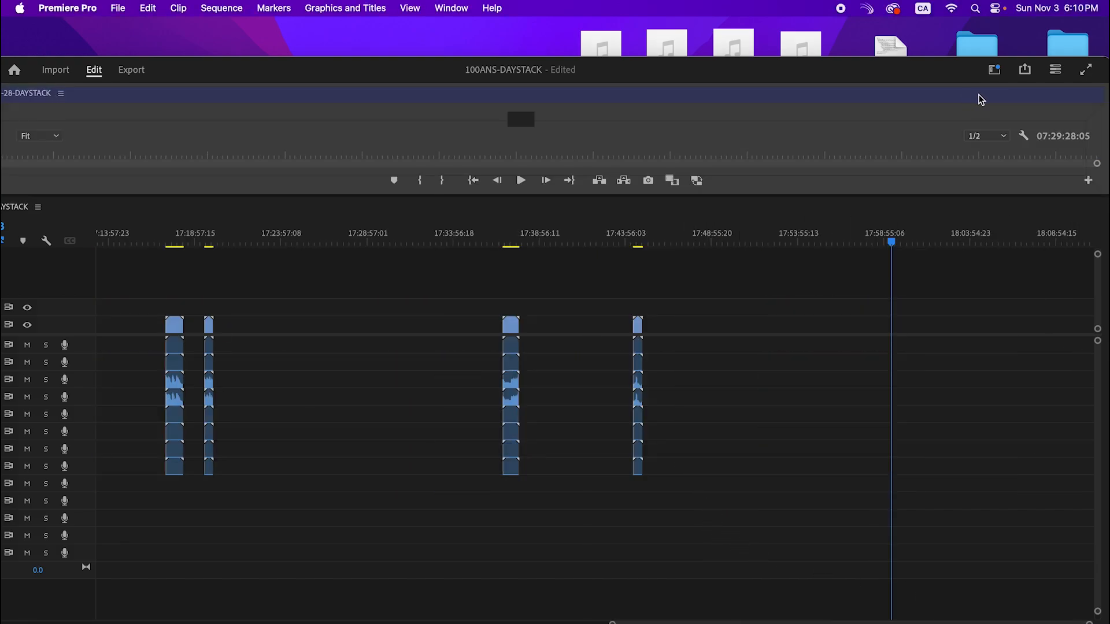
Step: Select the seven SLOMO clips from A1028-9 down to A1028-38 in the project root and place them after the last daystack clip on V2
key("shift+1")
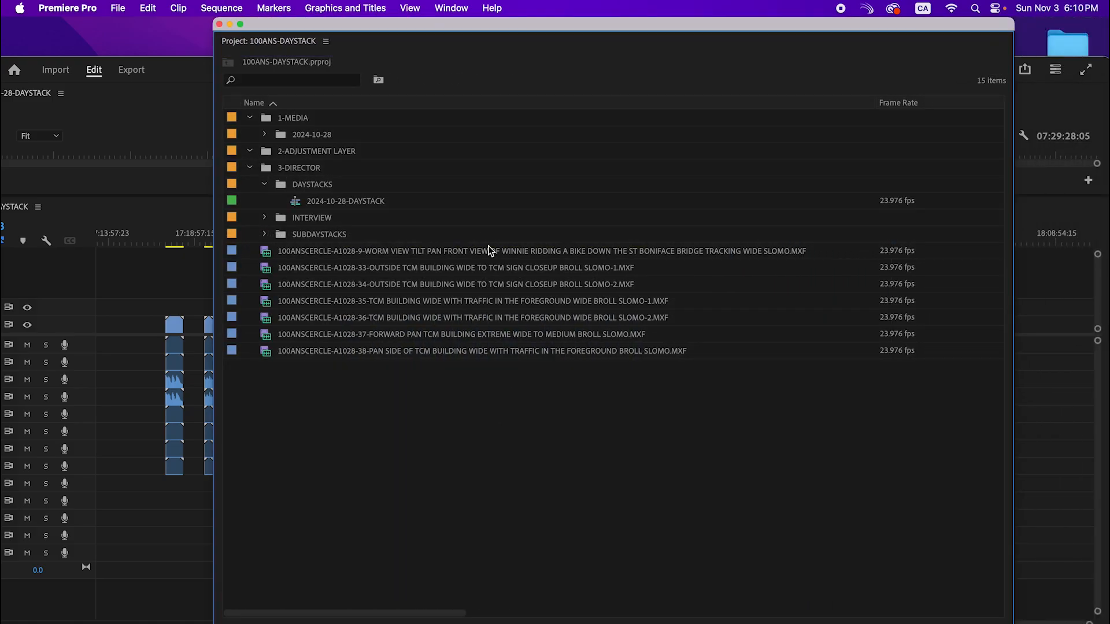
left_click(467, 254)
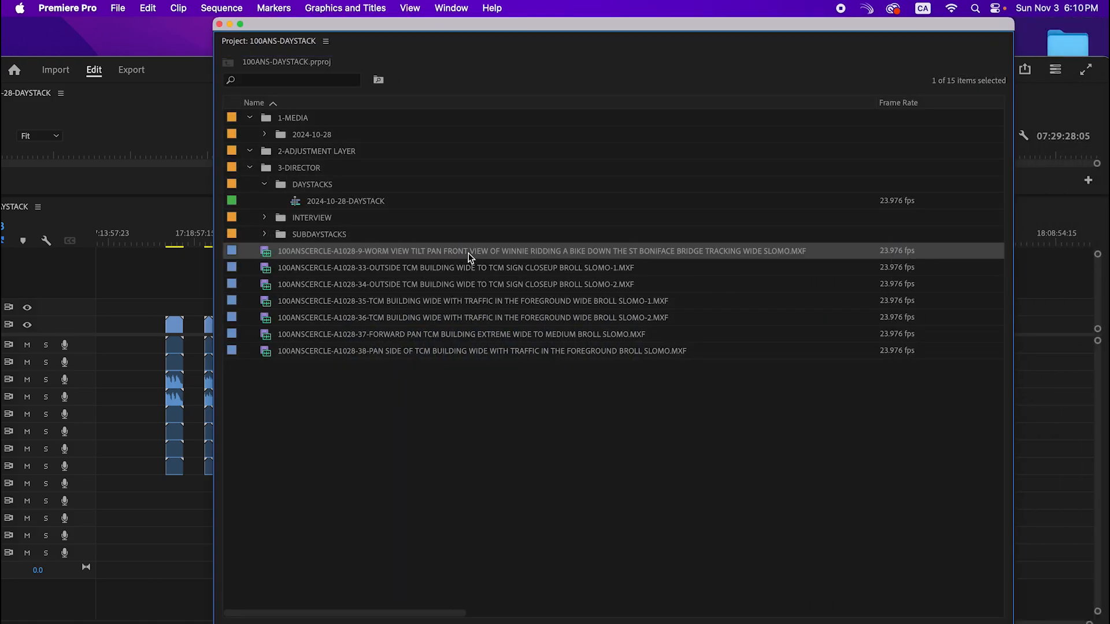
left_click(500, 351, "shift")
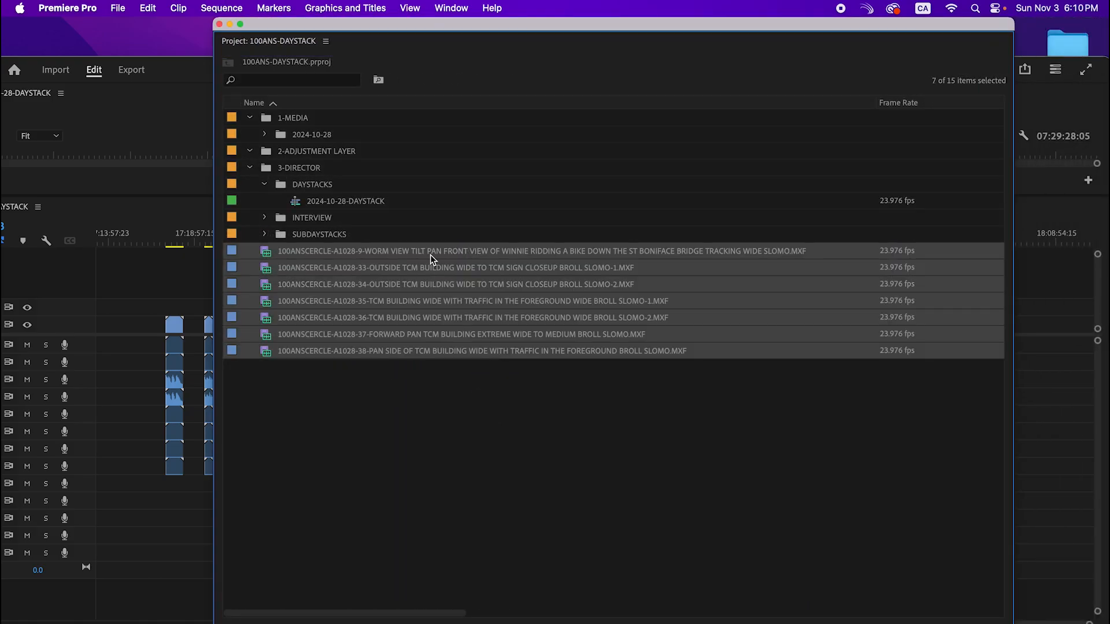
left_click_drag(333, 258, 1072, 310)
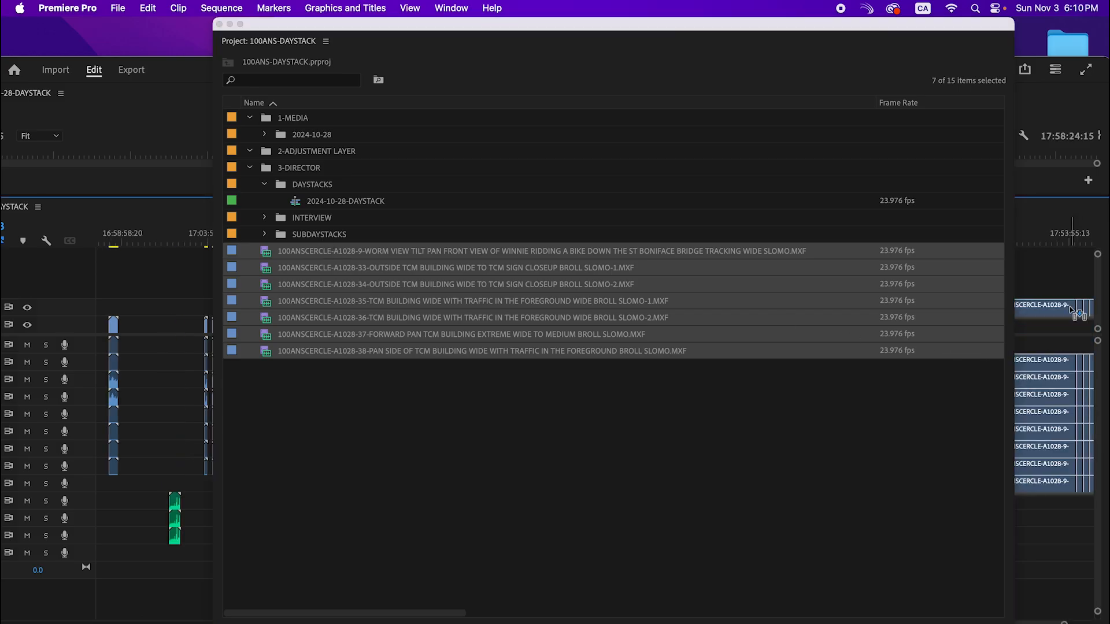
Step: Uncover the timeline and check at each cut that the newly placed SLOMO clips run in ascending clip-number order
left_click(1053, 234)
left_click_drag(736, 24, 741, 0)
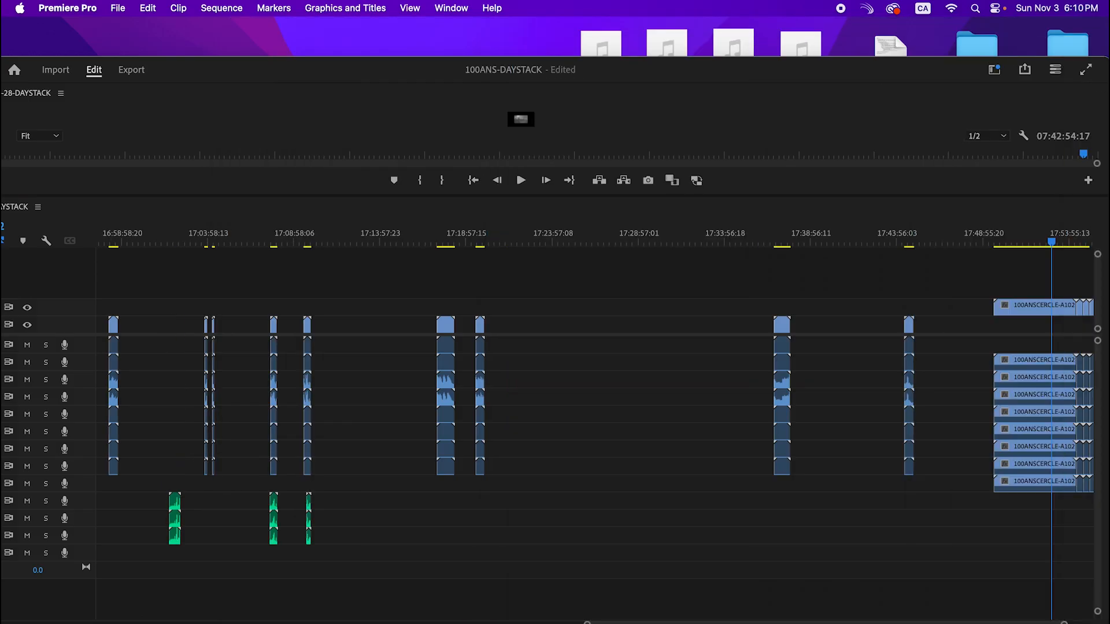
left_click_drag(884, 73, 873, 41)
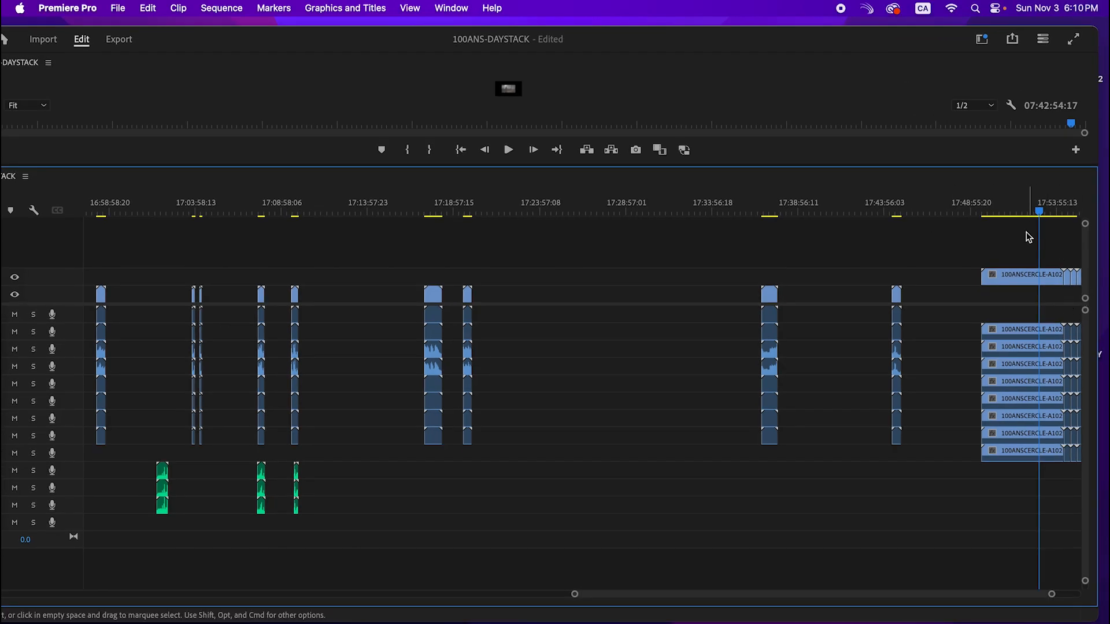
left_click(1016, 211)
key("equal")
key("equal")
key("equal")
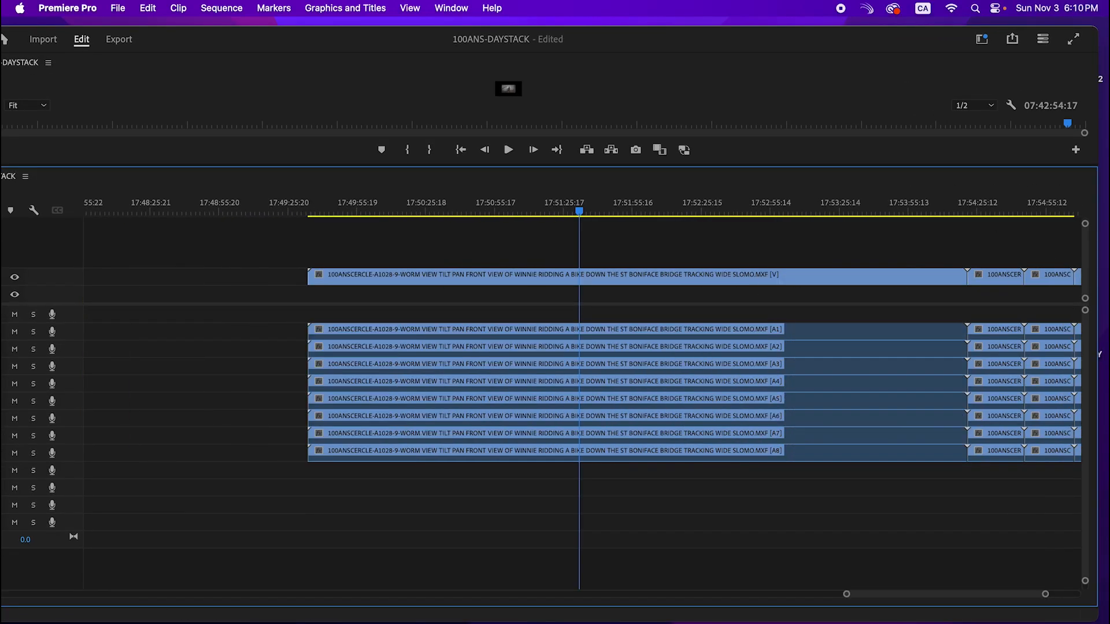
key("Down")
key("Down")
key("Down")
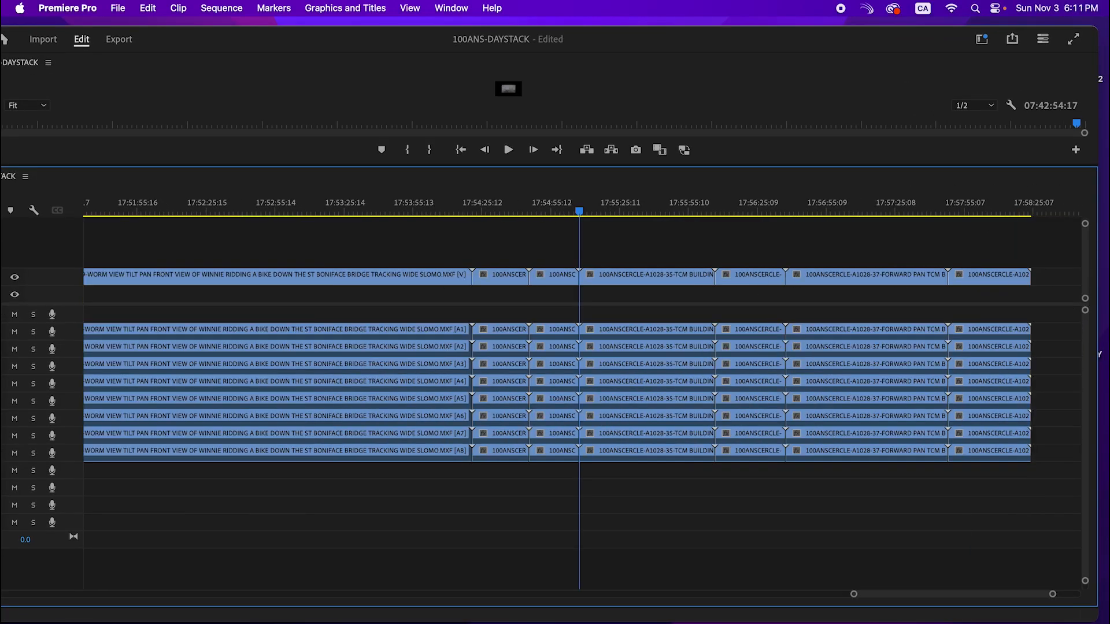
key("equal")
key("equal")
key("equal")
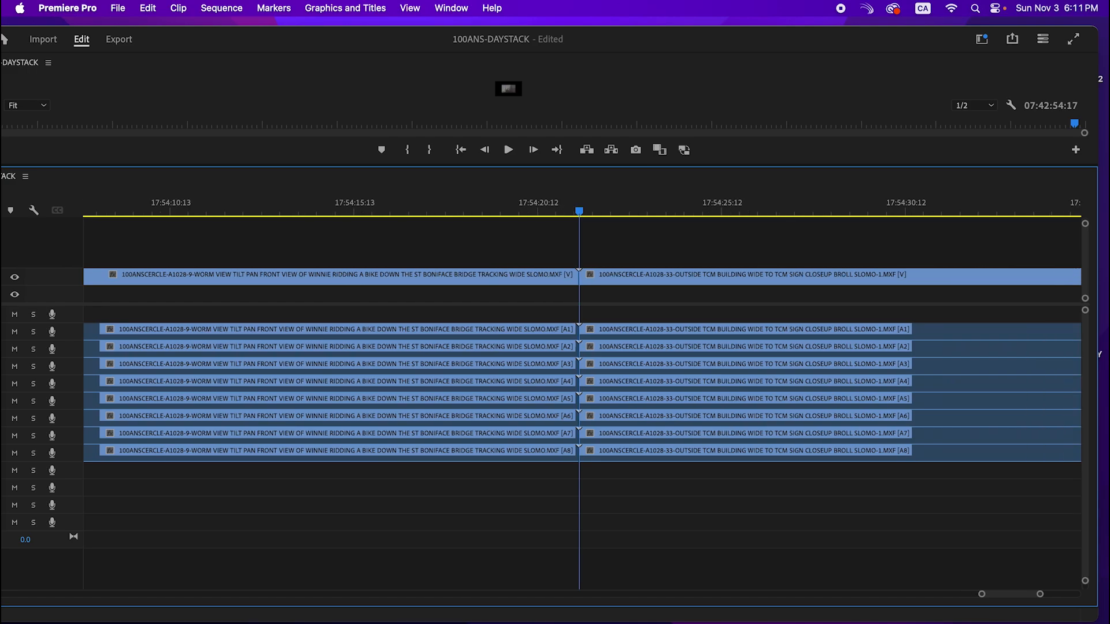
key("Down")
key("Down")
key("Down")
key("Down")
key("Down")
key("Down")
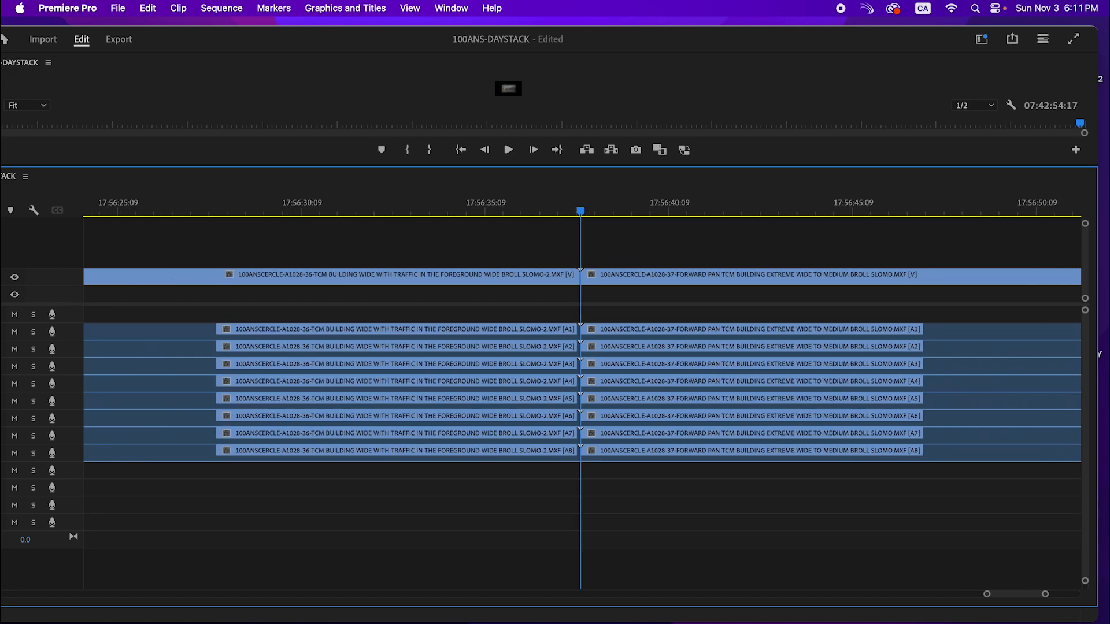
key("minus")
key("minus")
key("minus")
key("minus")
key("minus")
key("minus")
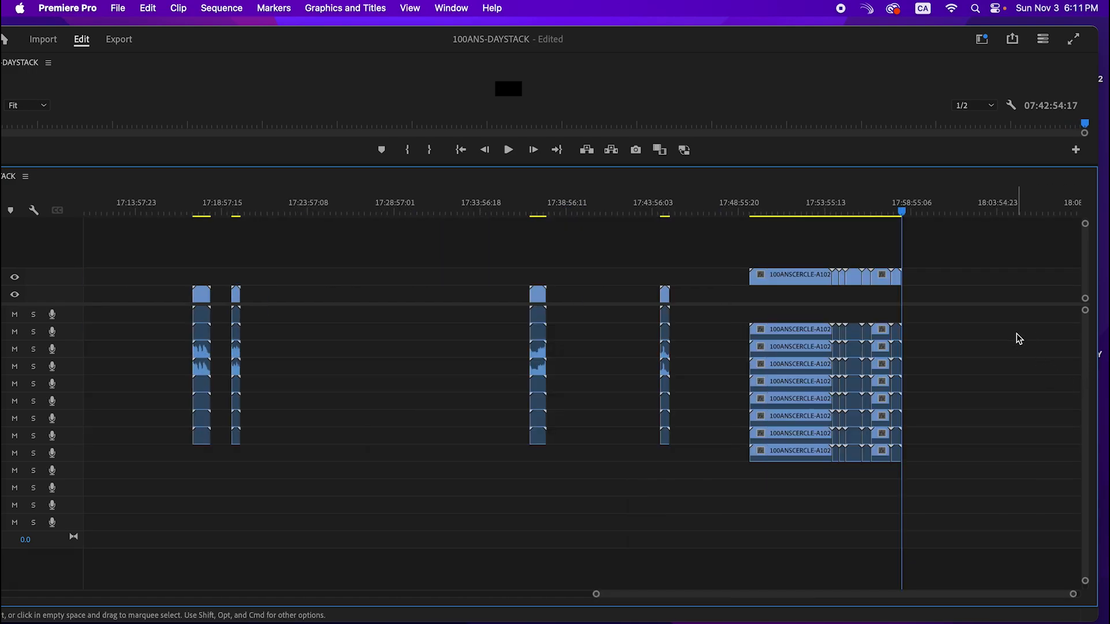
left_click_drag(958, 337, 807, 365)
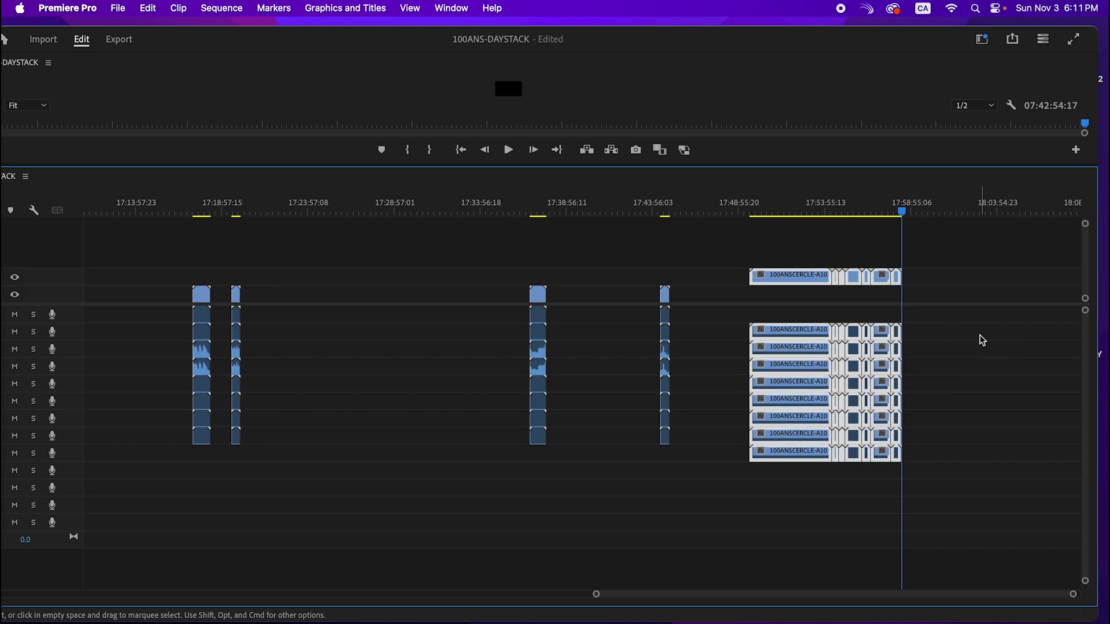
left_click(981, 337)
left_click_drag(919, 208, 757, 211)
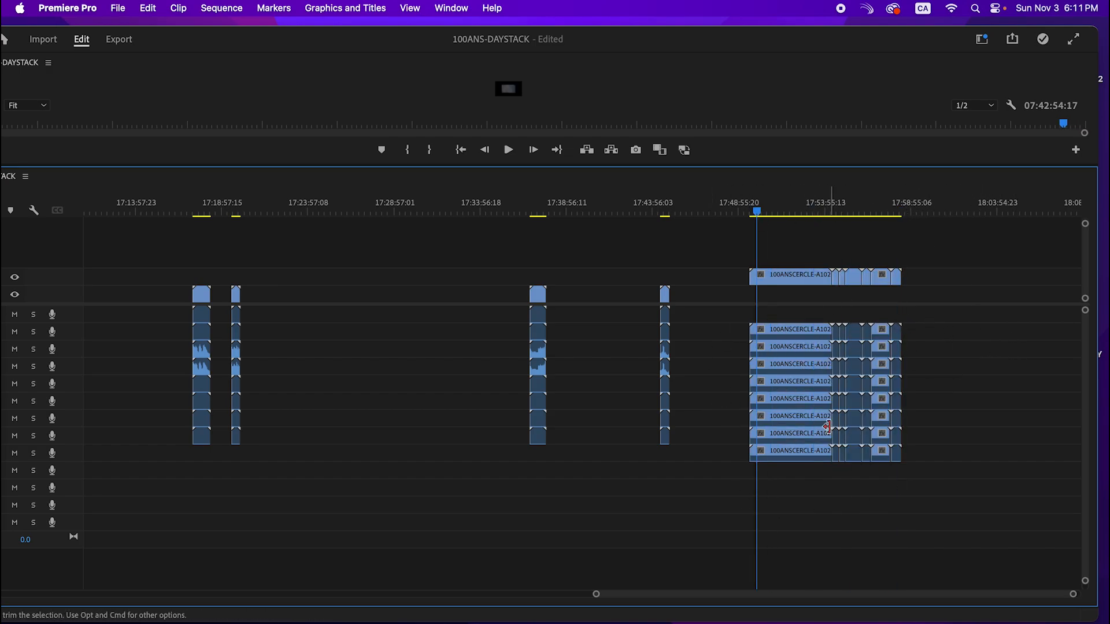
left_click_drag(958, 332, 688, 361)
left_click(1013, 367)
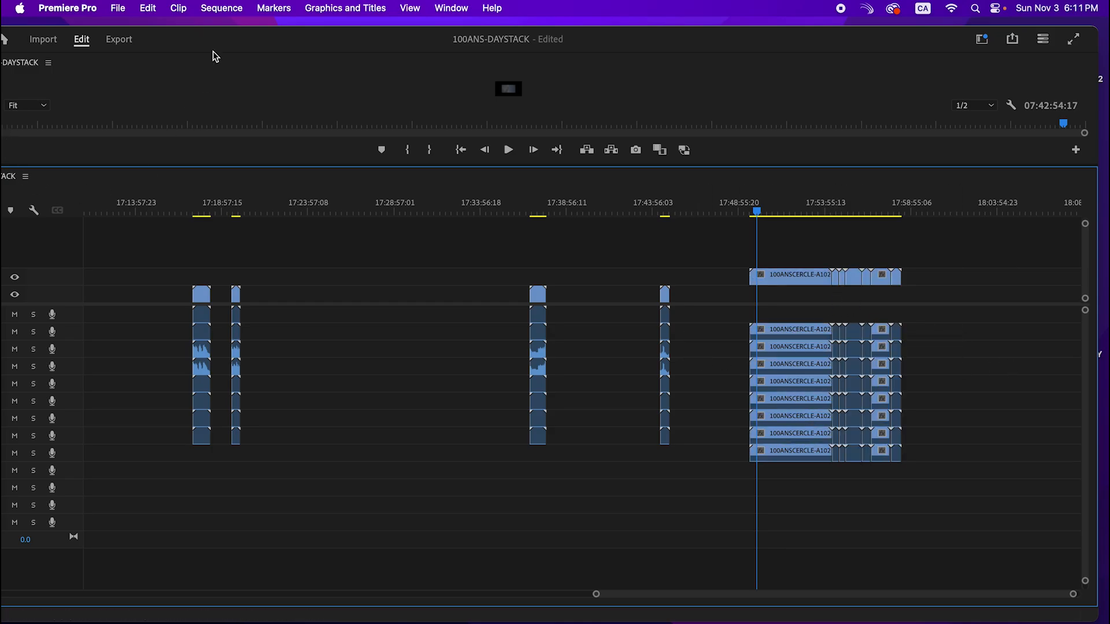
Step: Resize and reposition the timeline window so the track headers and the whole sequence panel are within view
left_click_drag(326, 39, 221, 36)
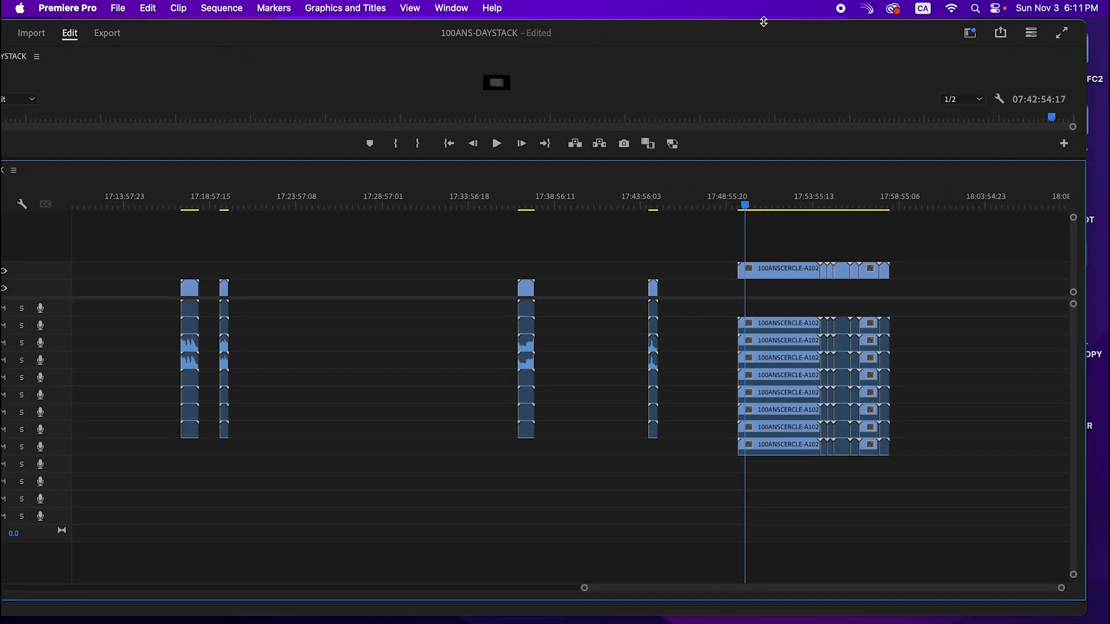
left_click_drag(1085, 20, 1007, 23)
left_click_drag(783, 33, 872, 21)
Step: Turn off Linked Selection and move the SLOMO clips' video down to V1 and their audio up to A1–A8
left_click(70, 201)
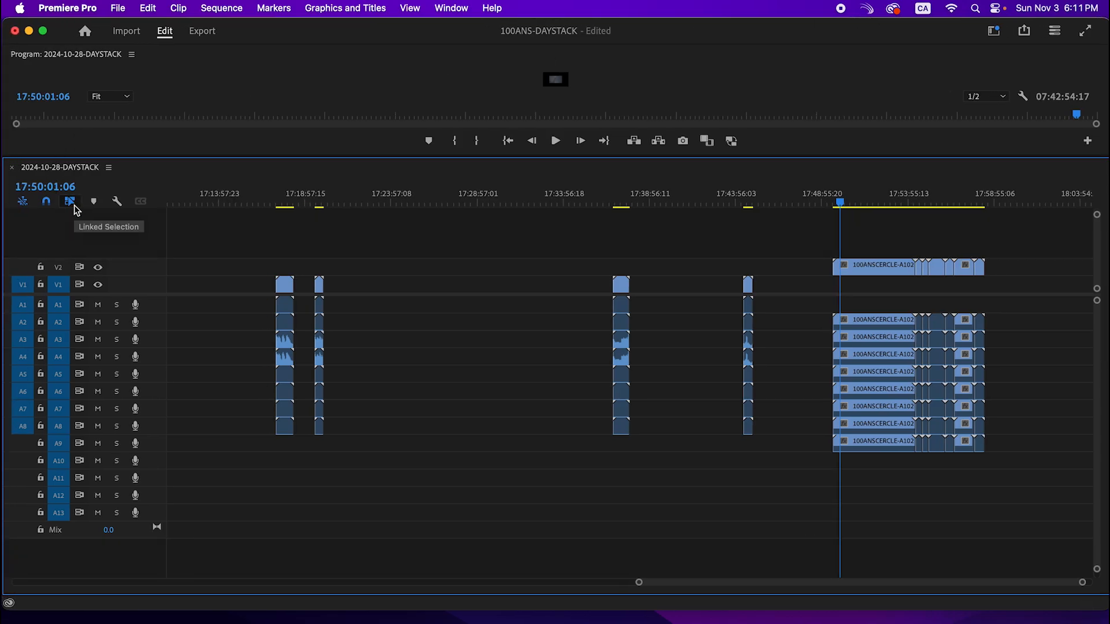
left_click(789, 199)
key("minus")
key("minus")
key("minus")
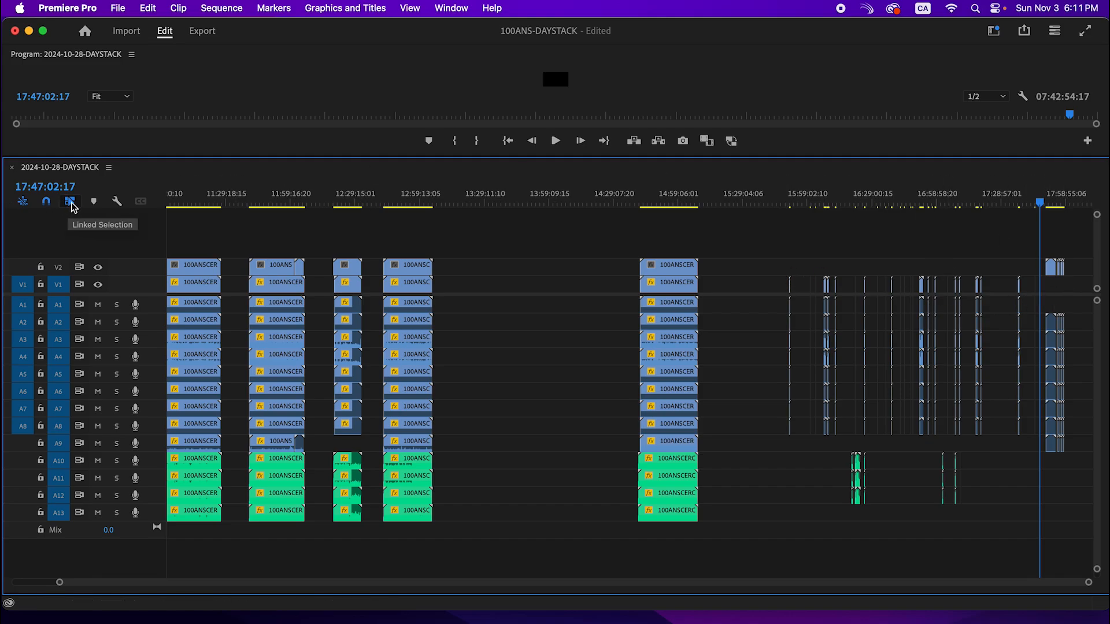
left_click(71, 202)
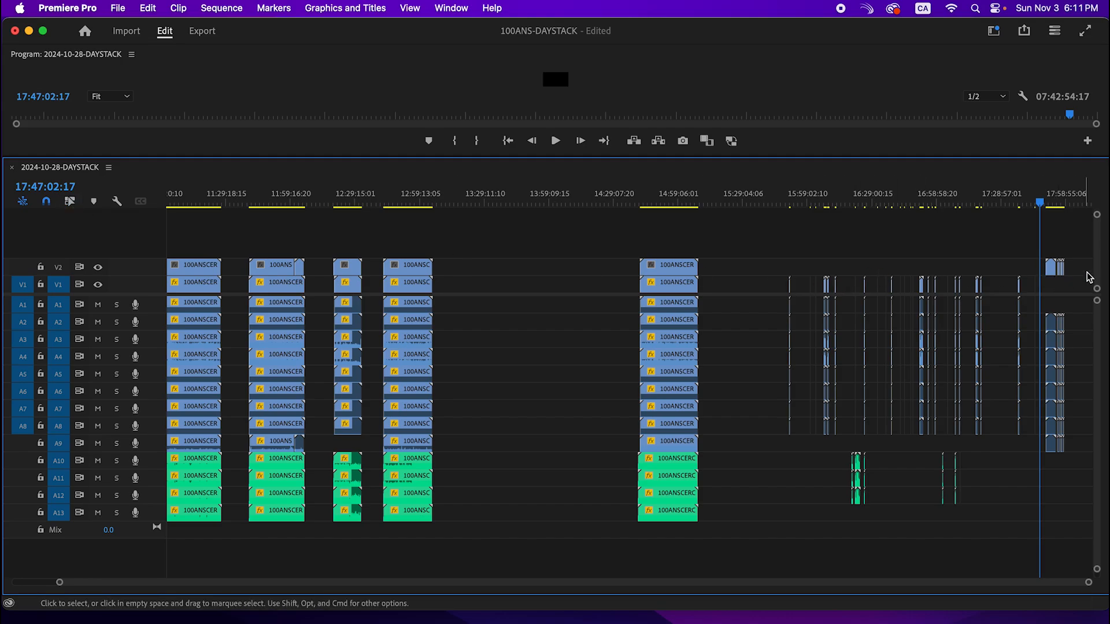
left_click_drag(1048, 270, 1045, 432)
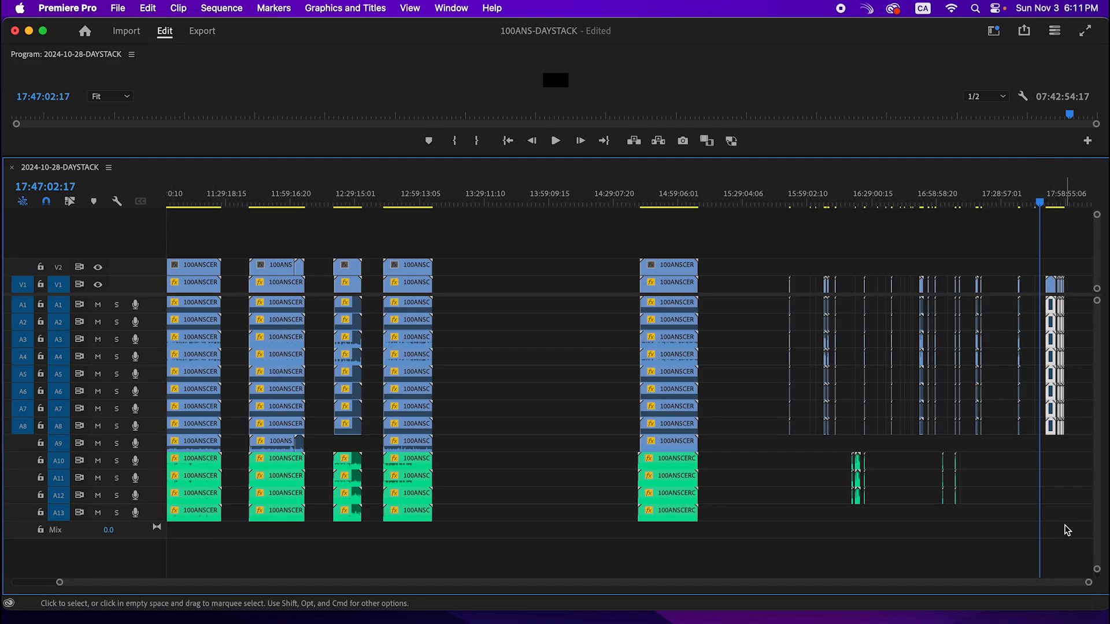
Step: Select the seven SLOMO clips in the project root and file them in the ACAM bin under 1-MEDIA > 2024-10-28
key("super+Tab")
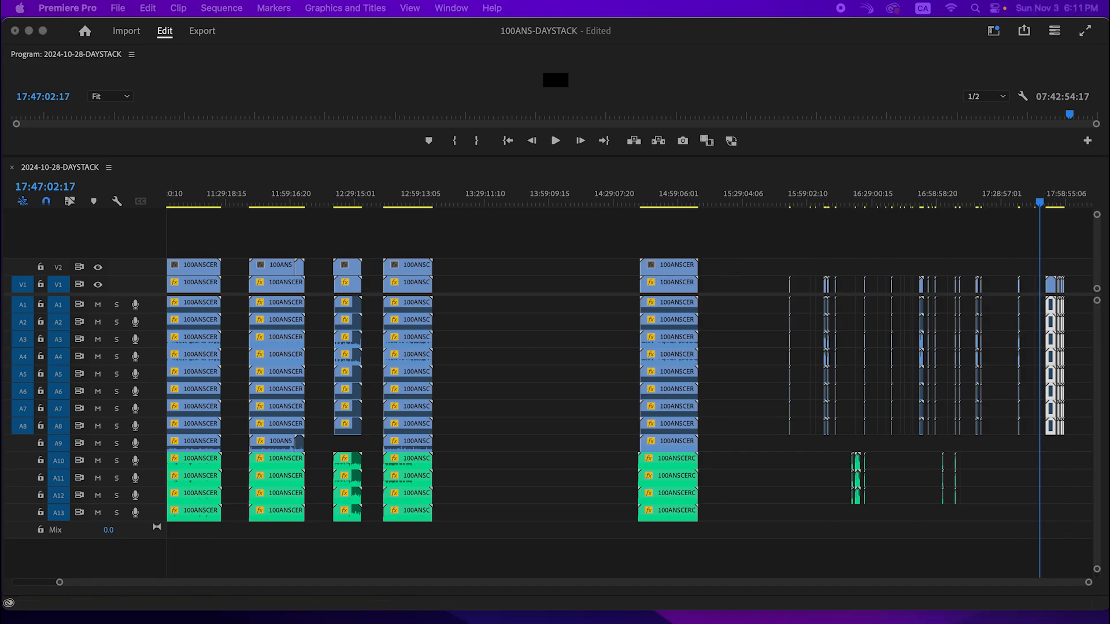
left_click_drag(1109, 71, 445, 22)
left_click(340, 252)
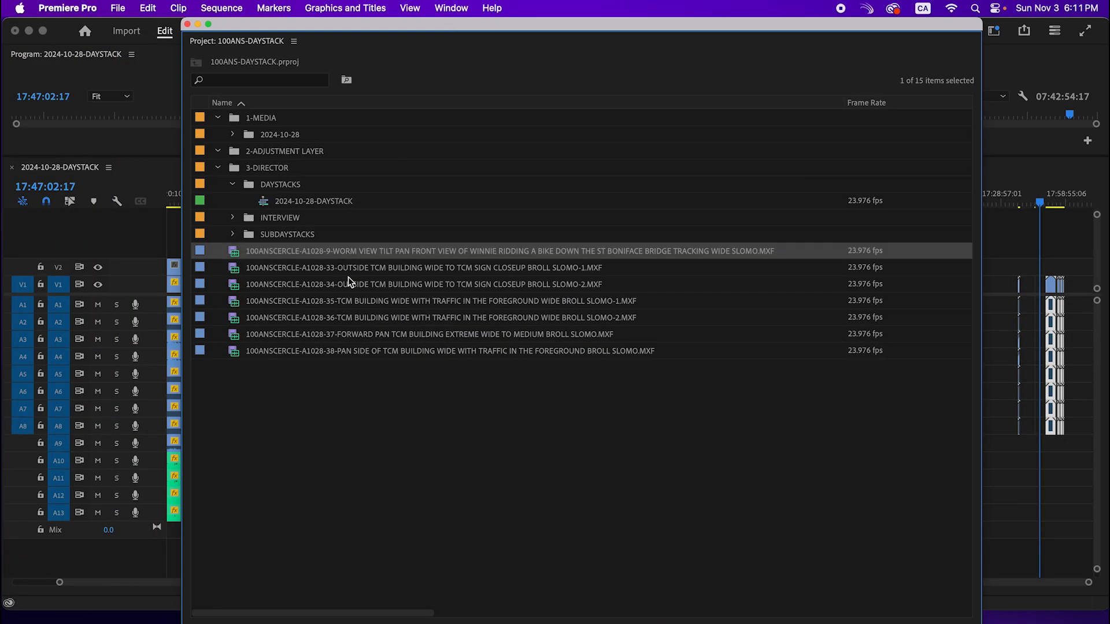
left_click(384, 357, "shift")
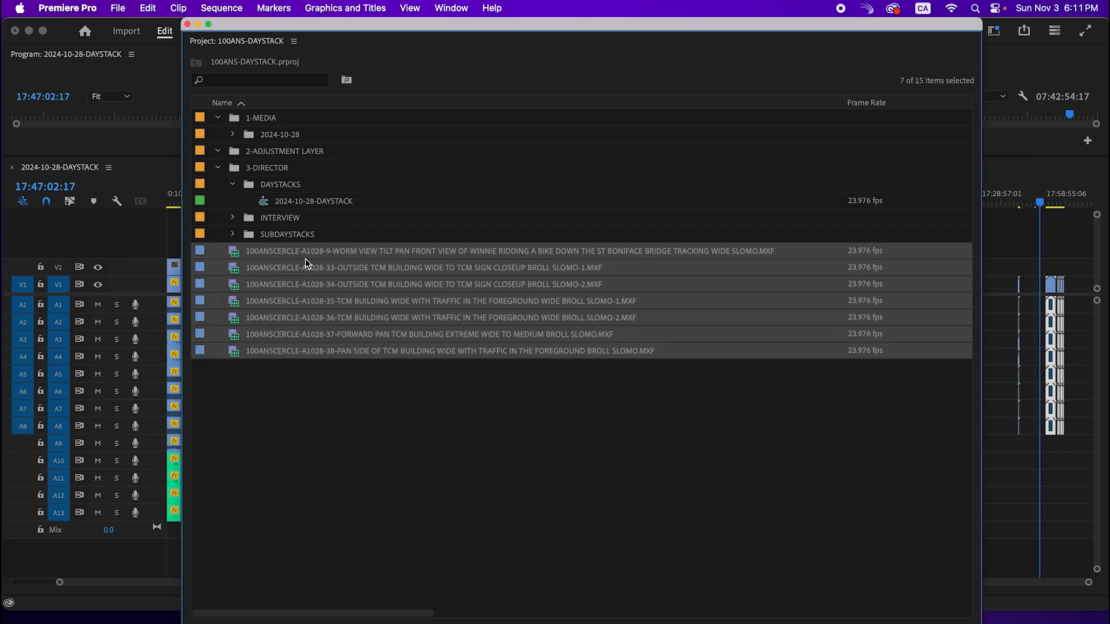
mouse_move(305, 259)
left_mouse_down()
mouse_move(294, 186)
mouse_move(294, 258)
left_mouse_up()
left_click(233, 135)
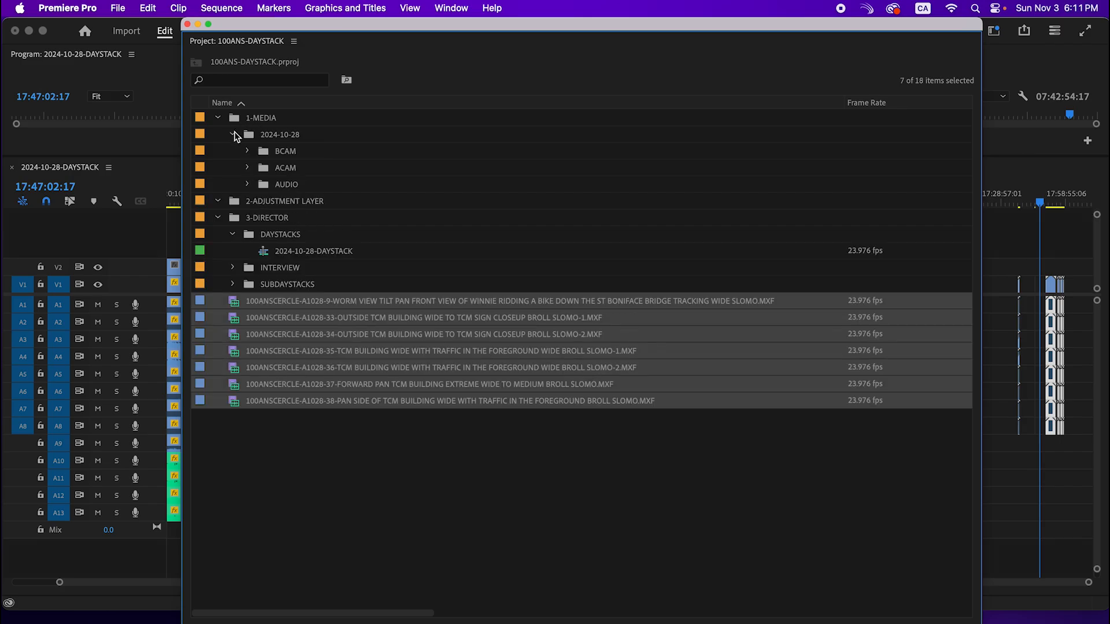
left_click(307, 102)
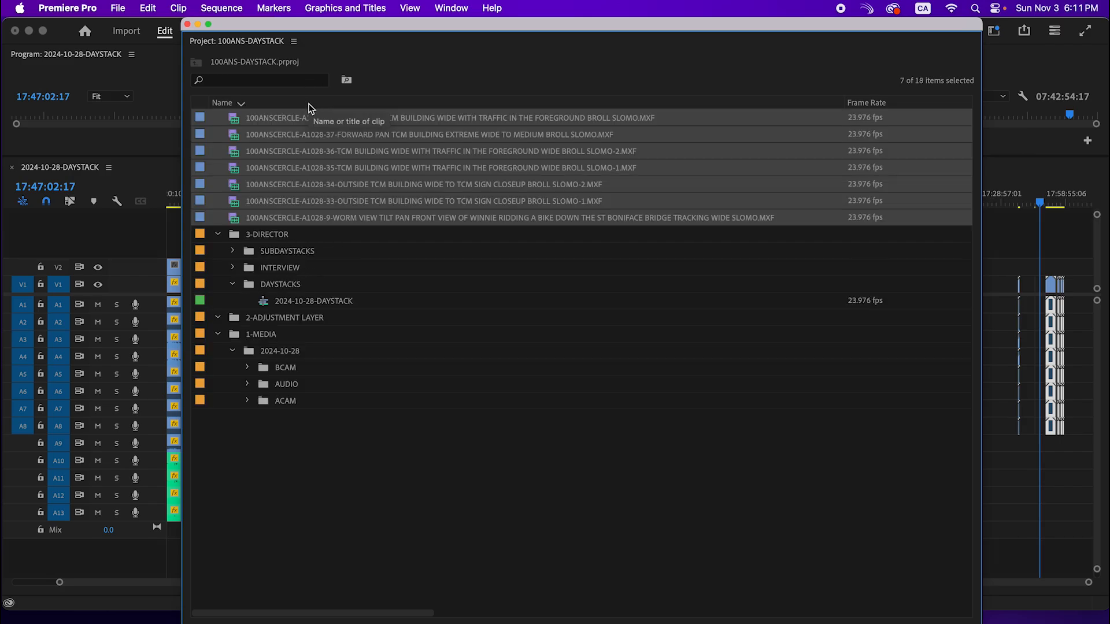
left_click(309, 100)
left_click_drag(263, 300, 291, 155)
Step: Open the BCAM bin under 2024-10-28, select all seven B-cam interview clips and label them Rose
left_click_drag(370, 26, 344, 113)
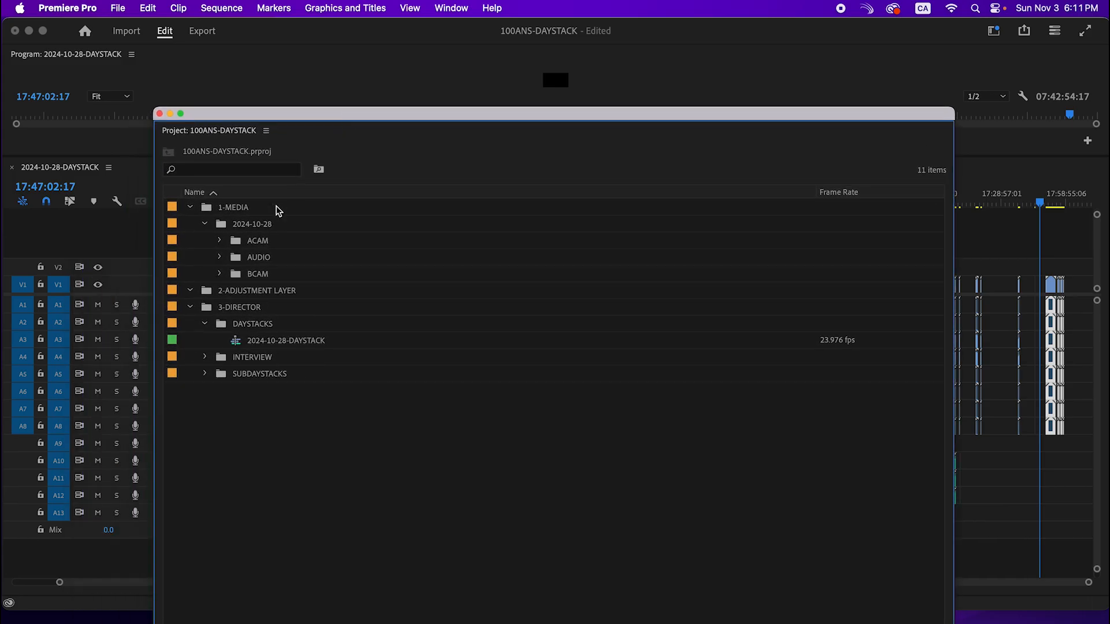
left_click(221, 274)
left_click(336, 305)
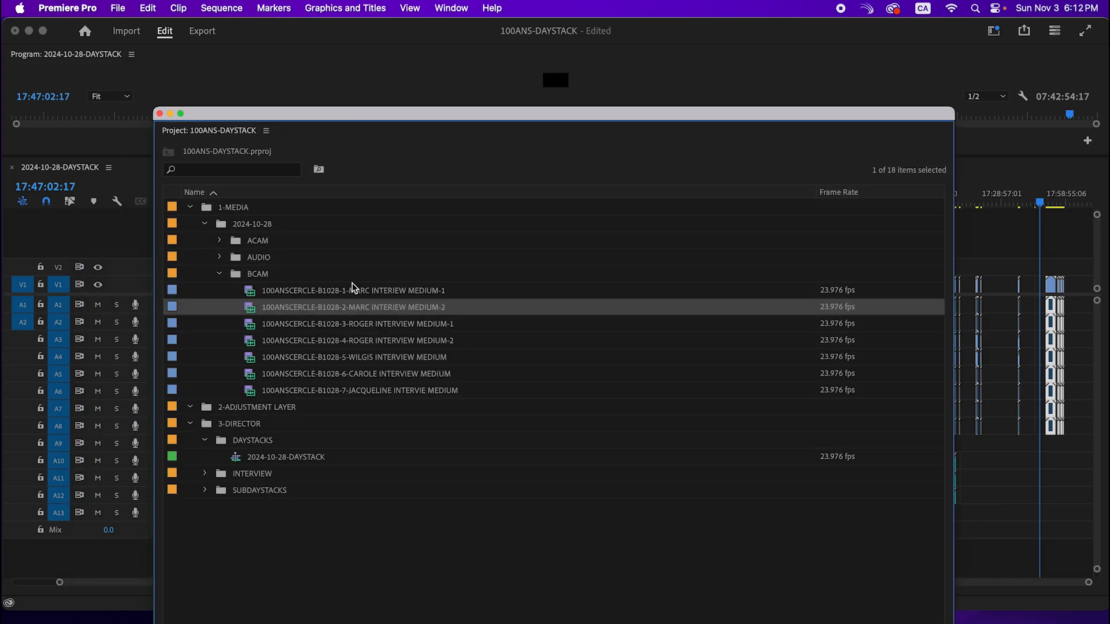
left_click(354, 289)
left_click(374, 388, "shift")
right_click(371, 352)
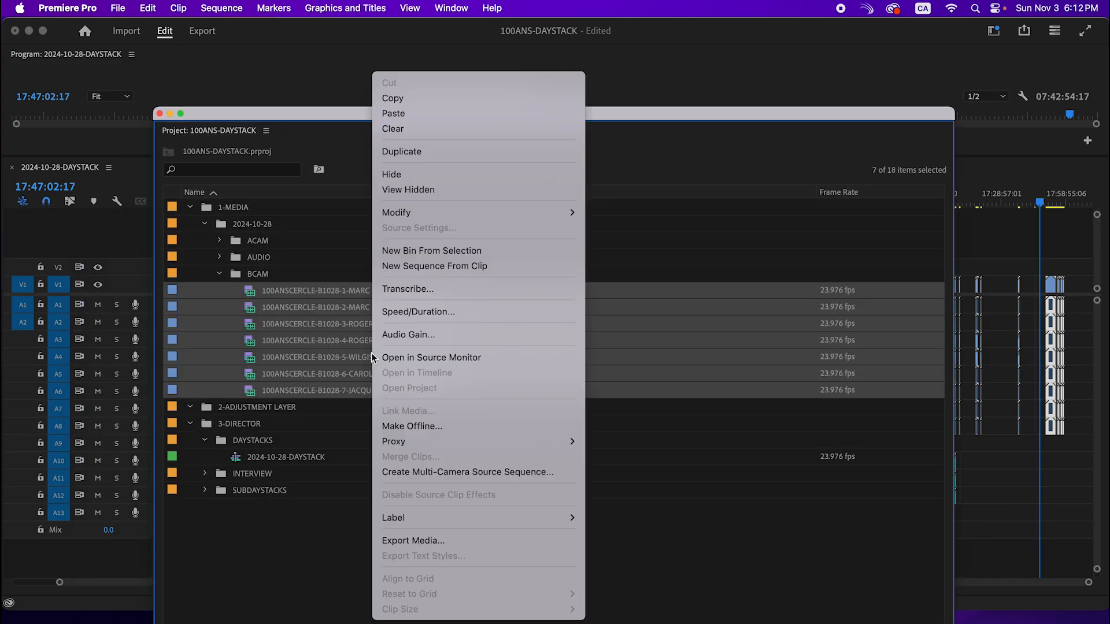
mouse_move(503, 517)
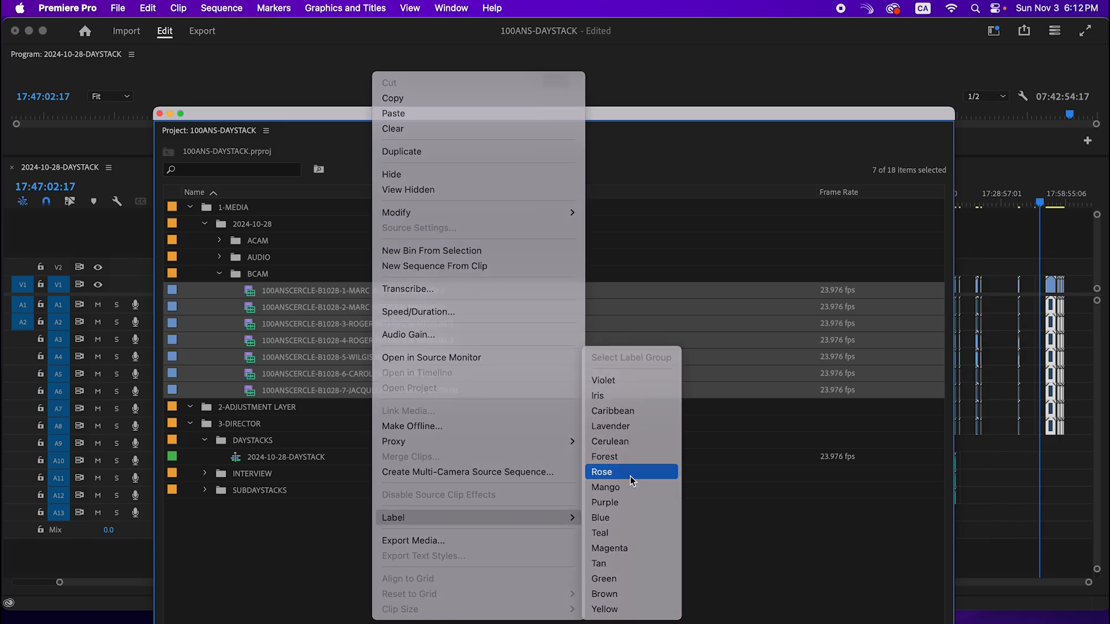
left_click(630, 473)
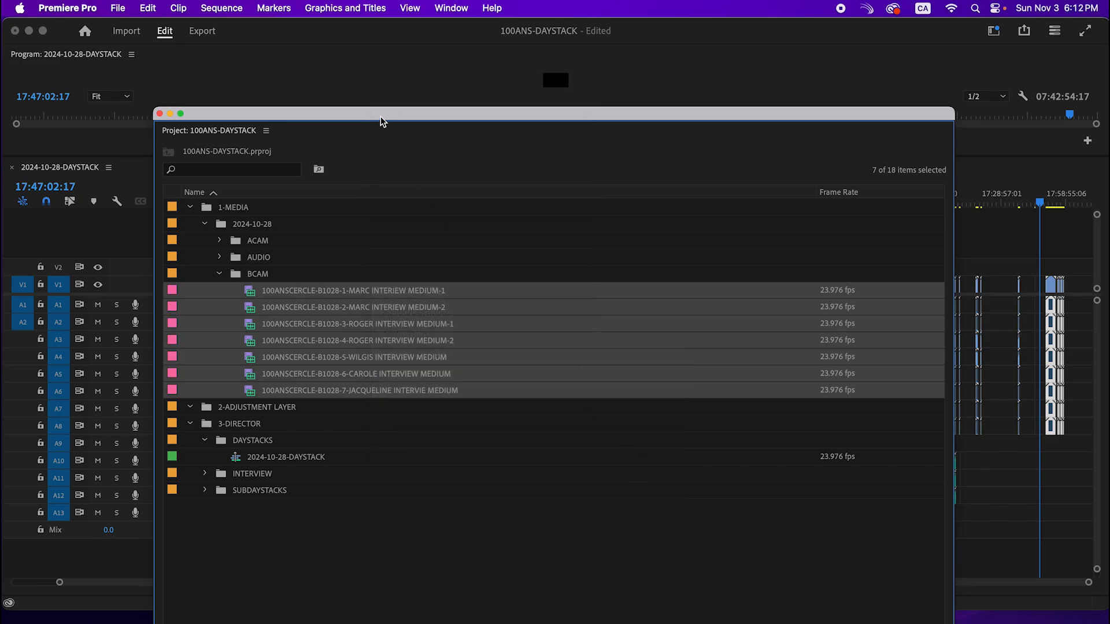
Step: Uncover the timeline and turn on Show Source Clip Name and Label for the sequence
left_click_drag(381, 117, 1109, 128)
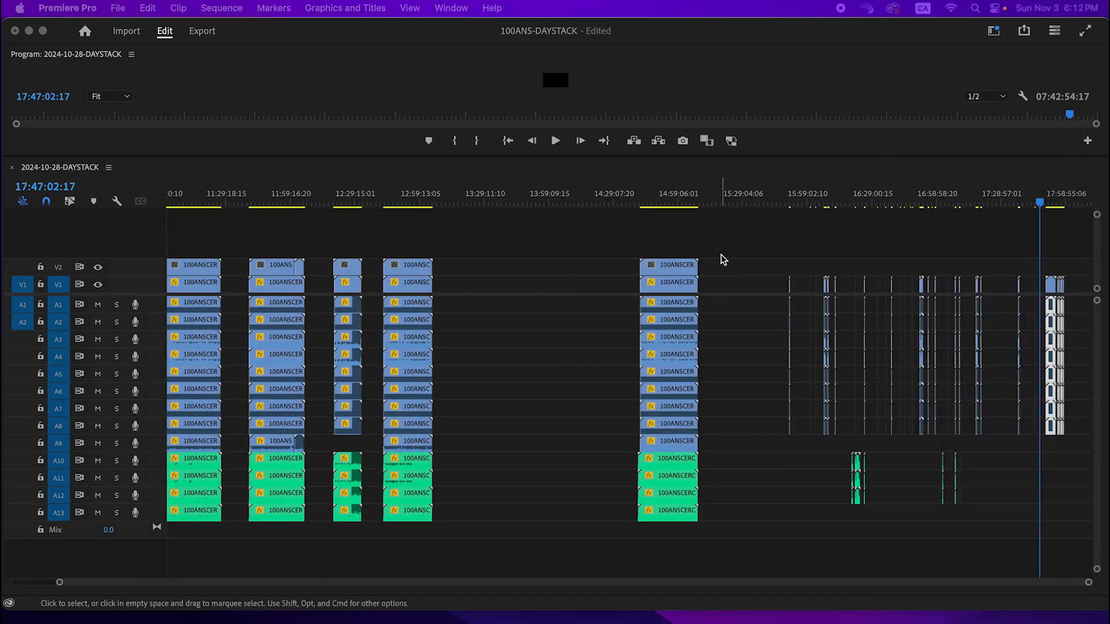
left_click(117, 202)
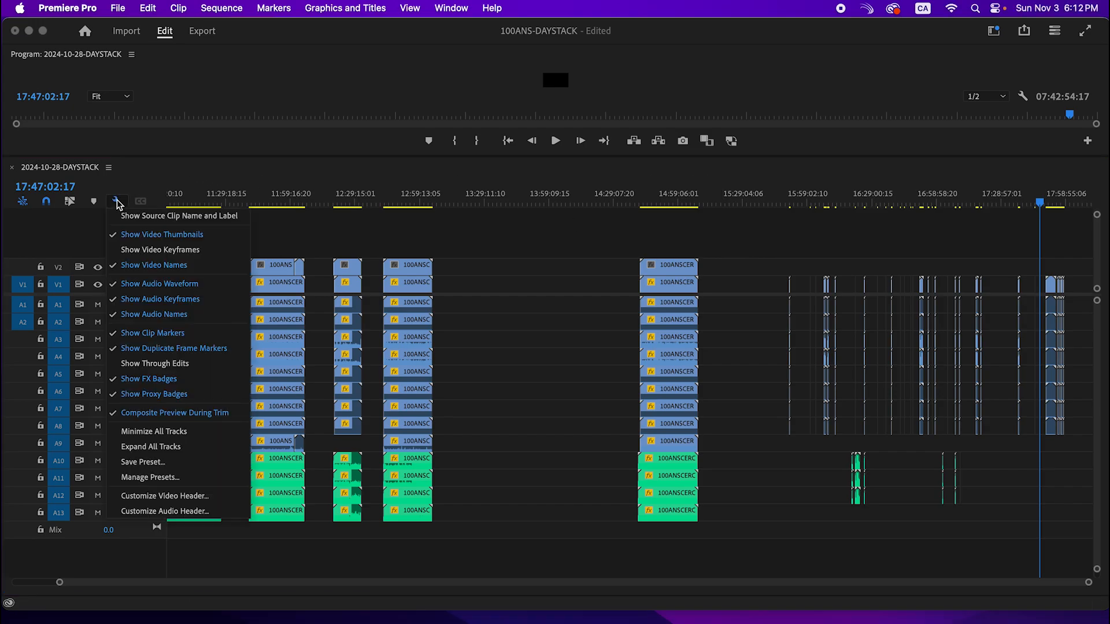
left_click(145, 219)
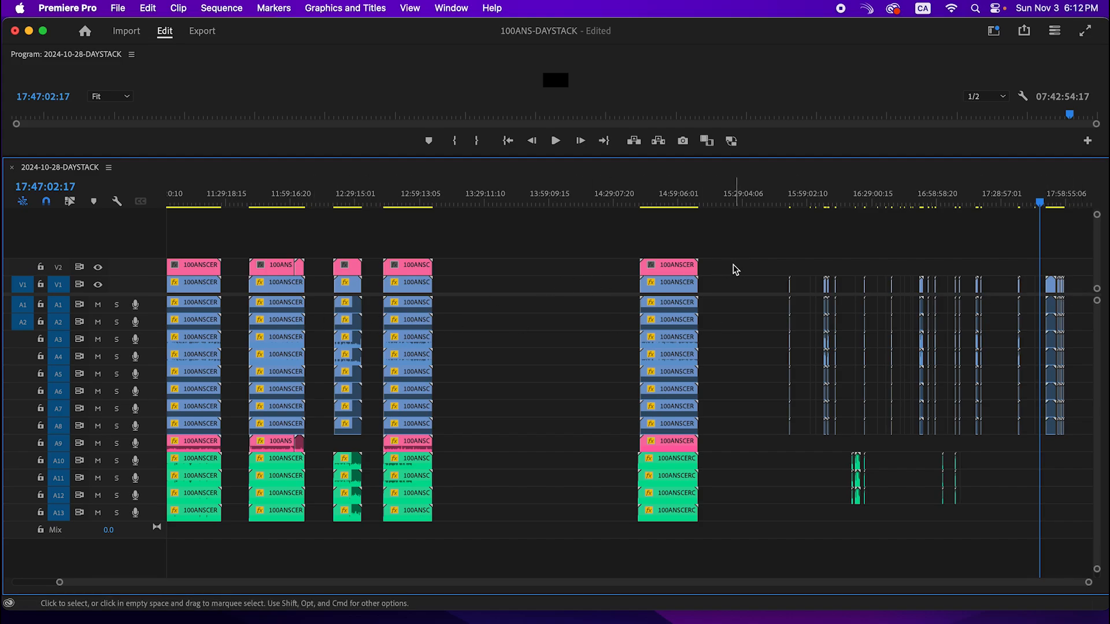
Step: Select the video of the SLOMO clips at the sequence end, nudge it up to V2 and bring it back down to V1
left_click_drag(1083, 277, 1039, 289)
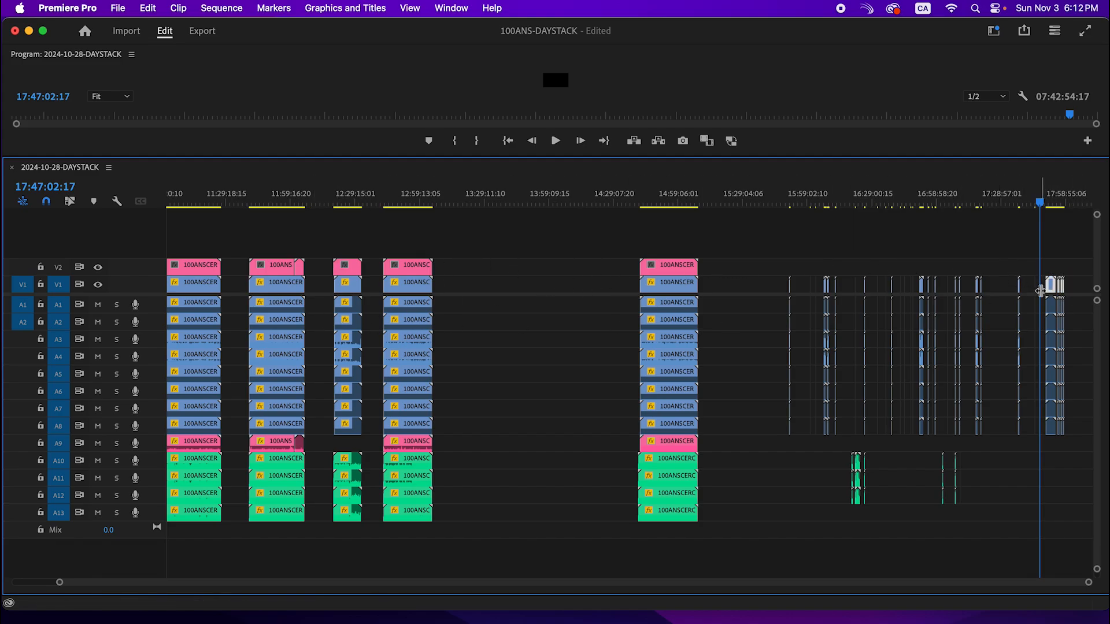
key("alt+Up")
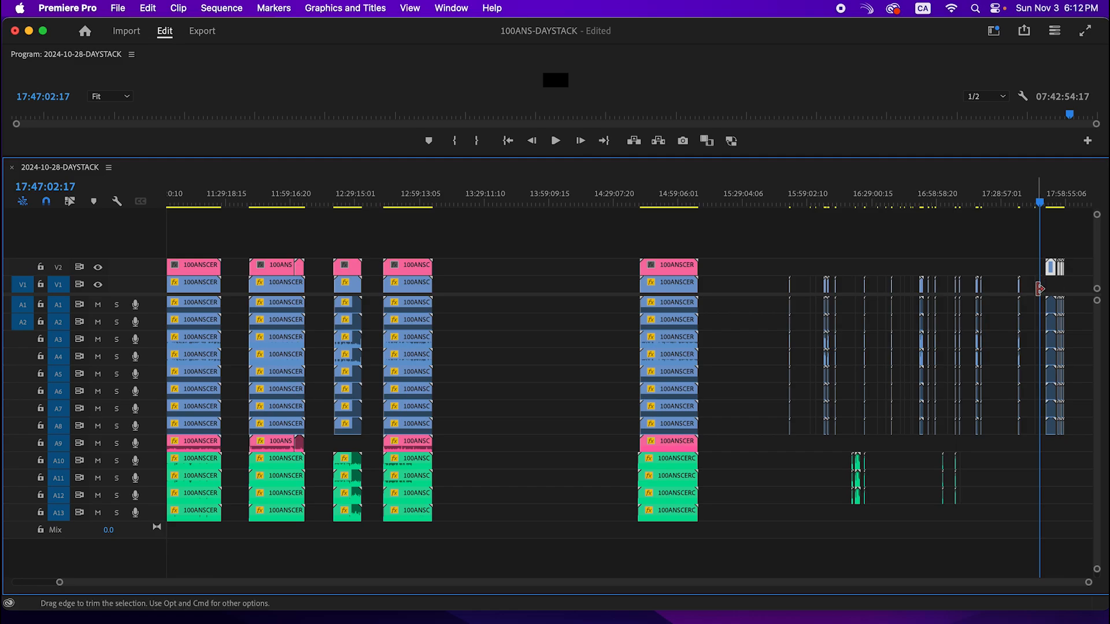
left_click(1047, 252)
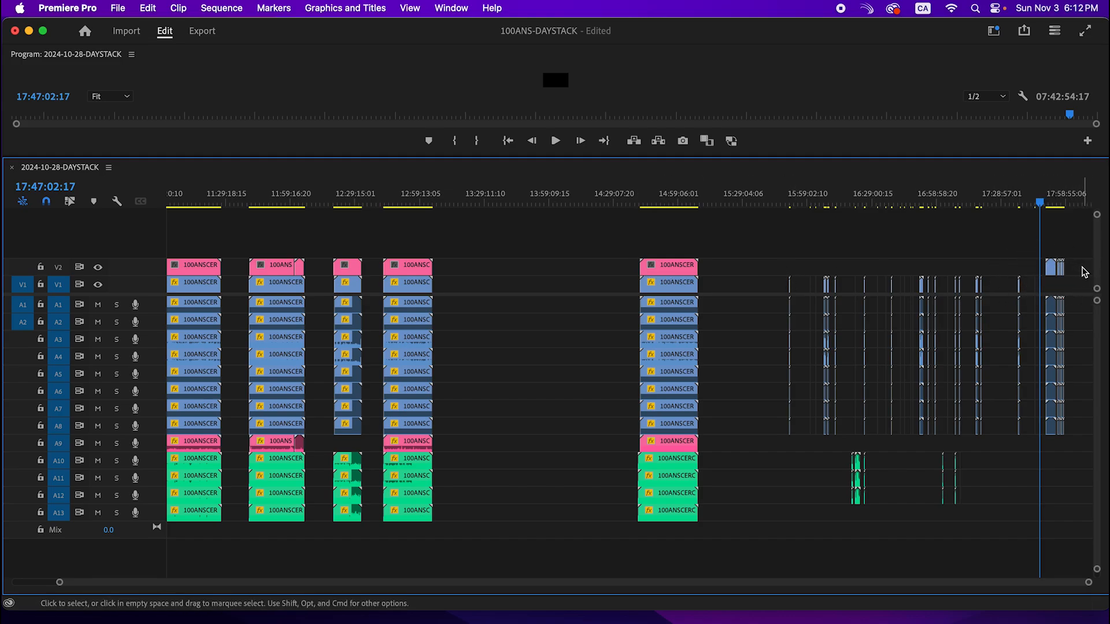
left_click_drag(1084, 272, 1029, 267)
key("alt+Down")
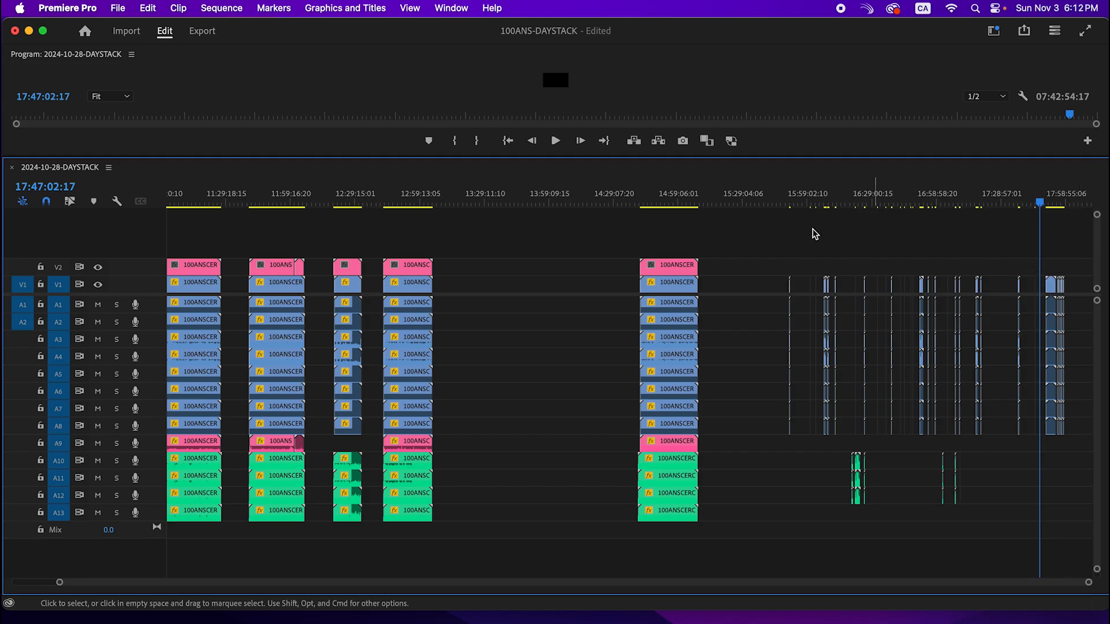
Step: Turn off Show Source Clip Name and Label for the sequence and show the Tools panel
left_click(116, 203)
left_click(132, 215)
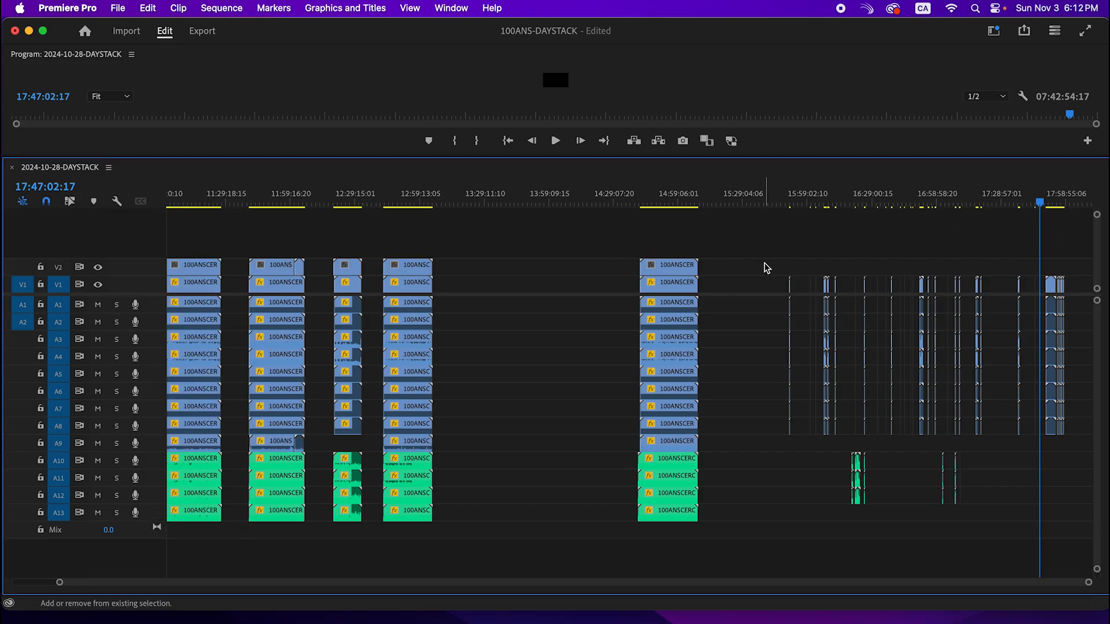
left_click(443, 6)
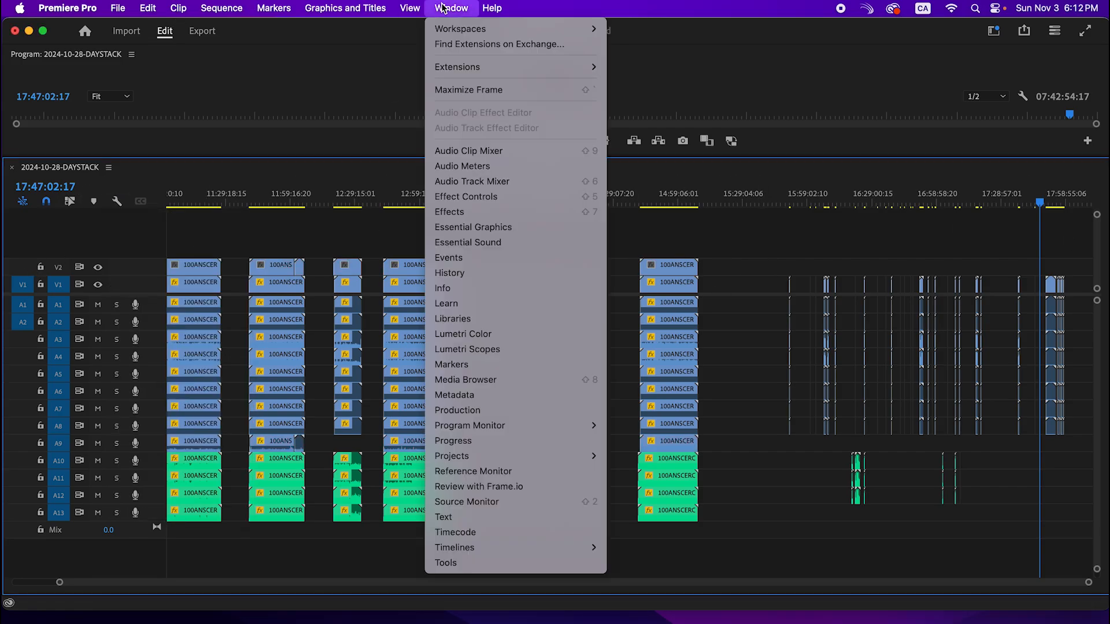
left_click(485, 562)
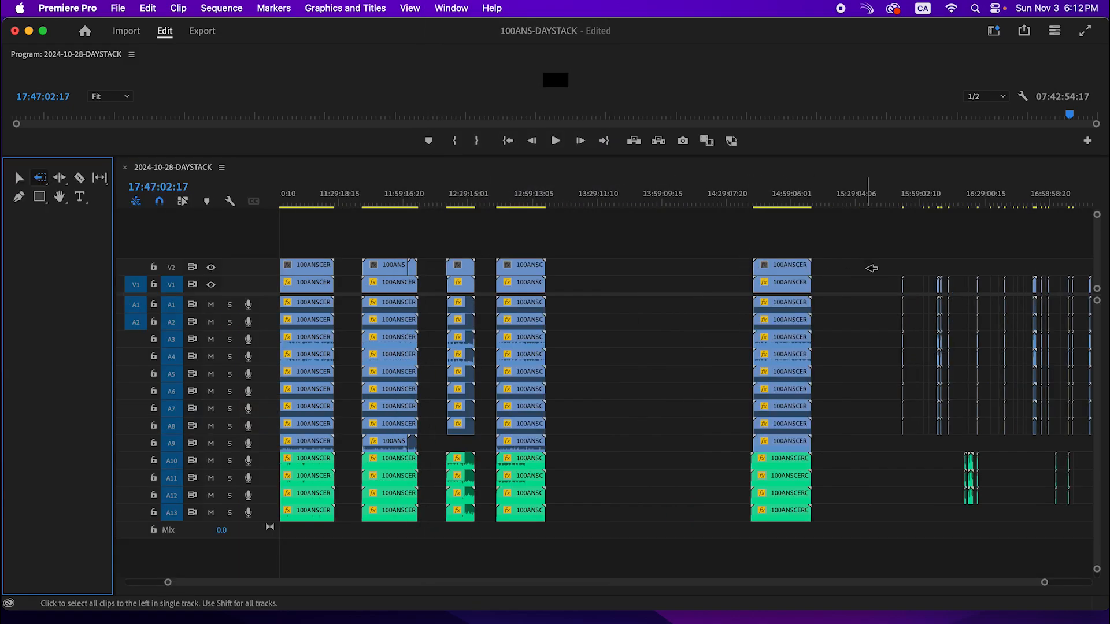
Step: Turn on Linked Selection, select all V2 clips with their linked A9 audio using Track Select Backward, and label them Rose
left_click(183, 201)
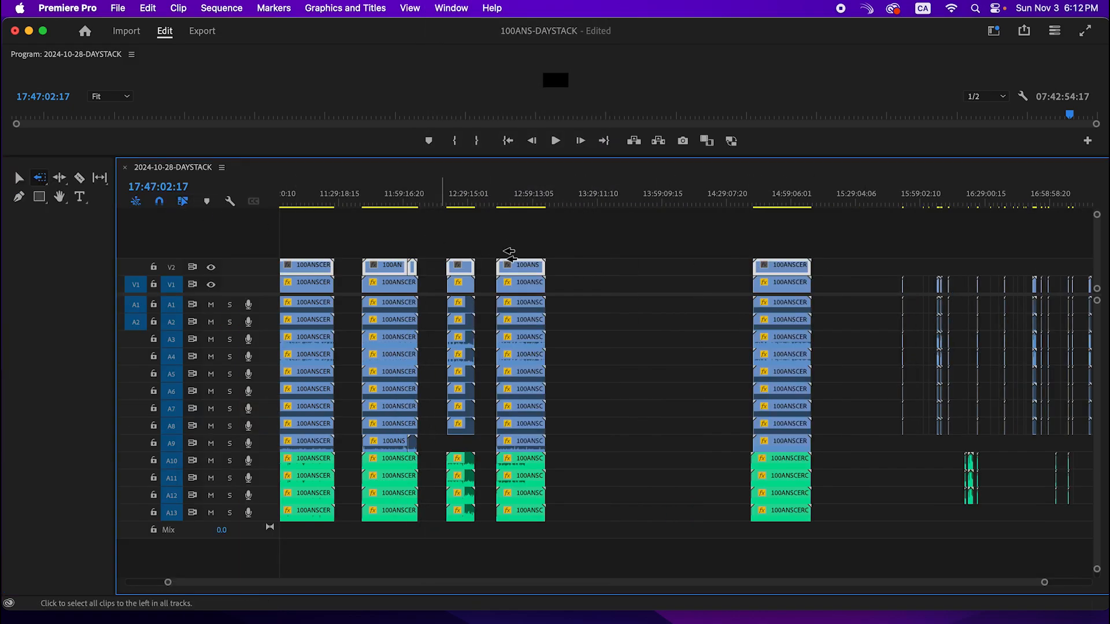
left_click(848, 263, "shift")
right_click(779, 263)
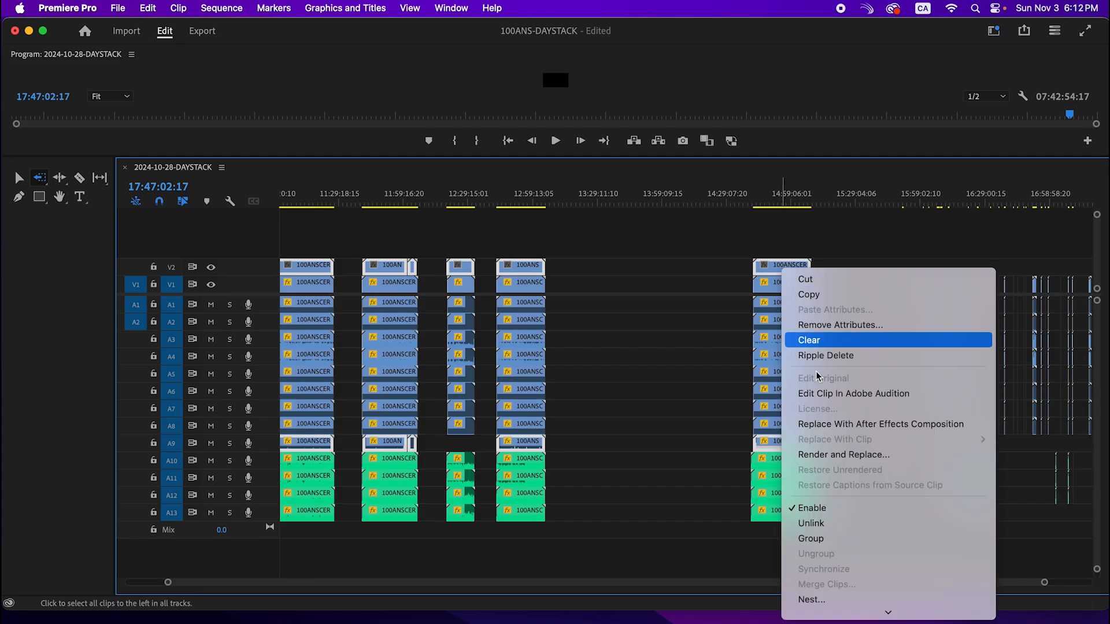
mouse_move(868, 501)
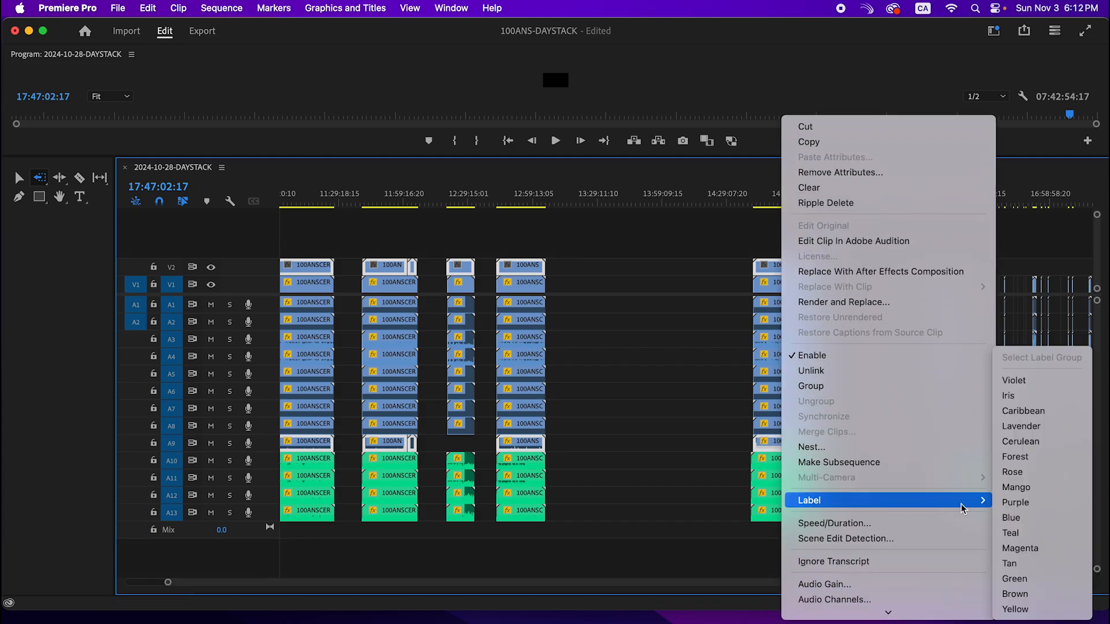
left_click(1024, 475)
Step: Fit the whole sequence in view and turn Show Source Clip Name and Label back on
left_click(634, 192)
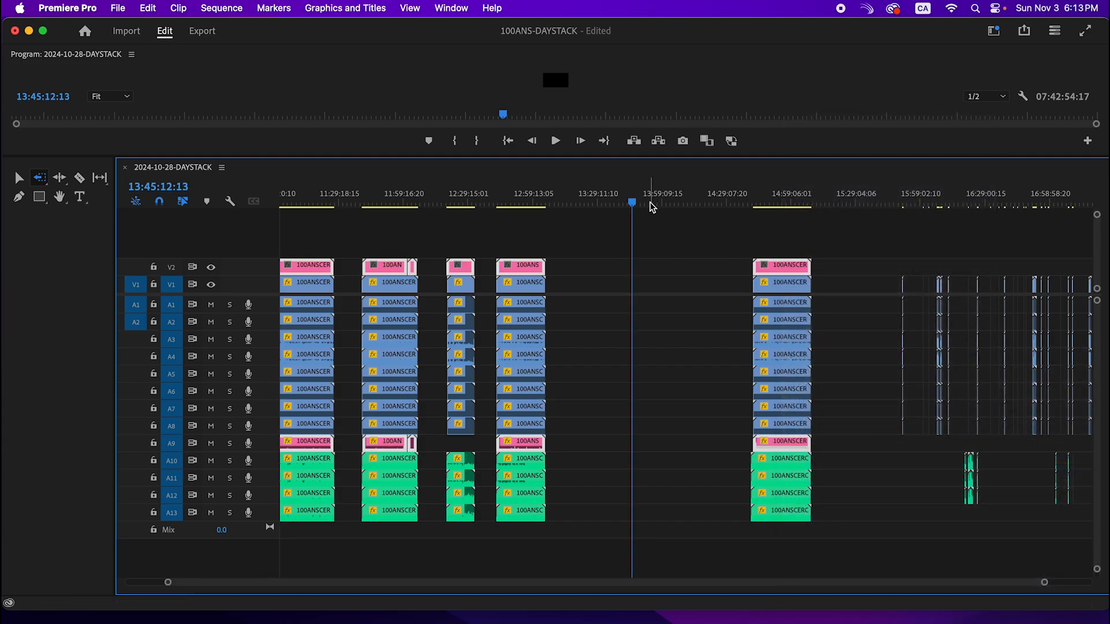
key("backslash")
left_click(229, 202)
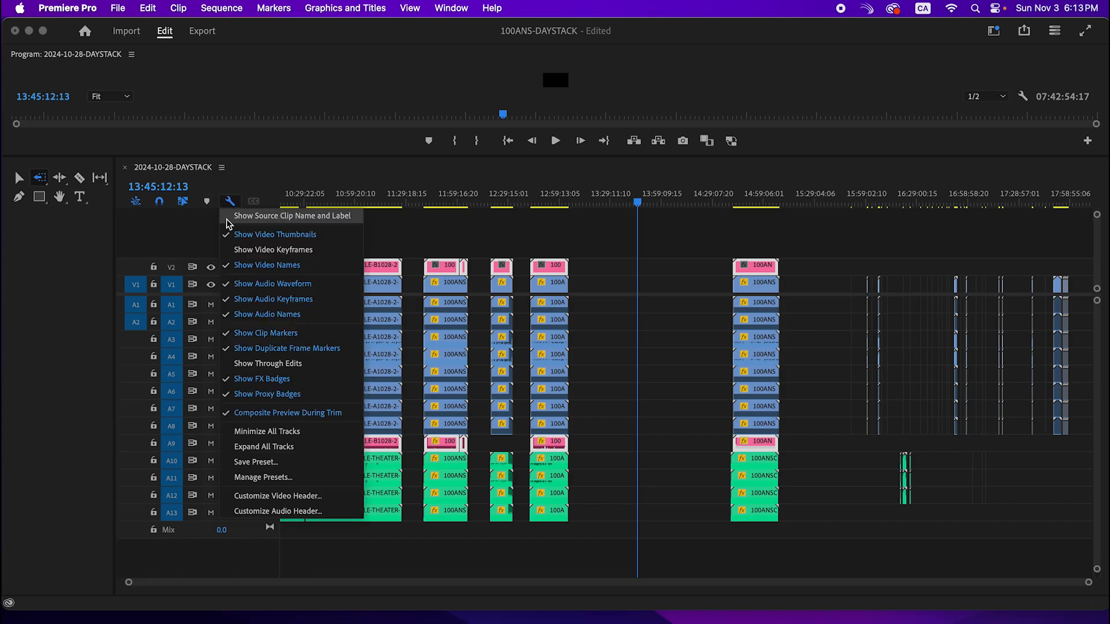
left_click(229, 202)
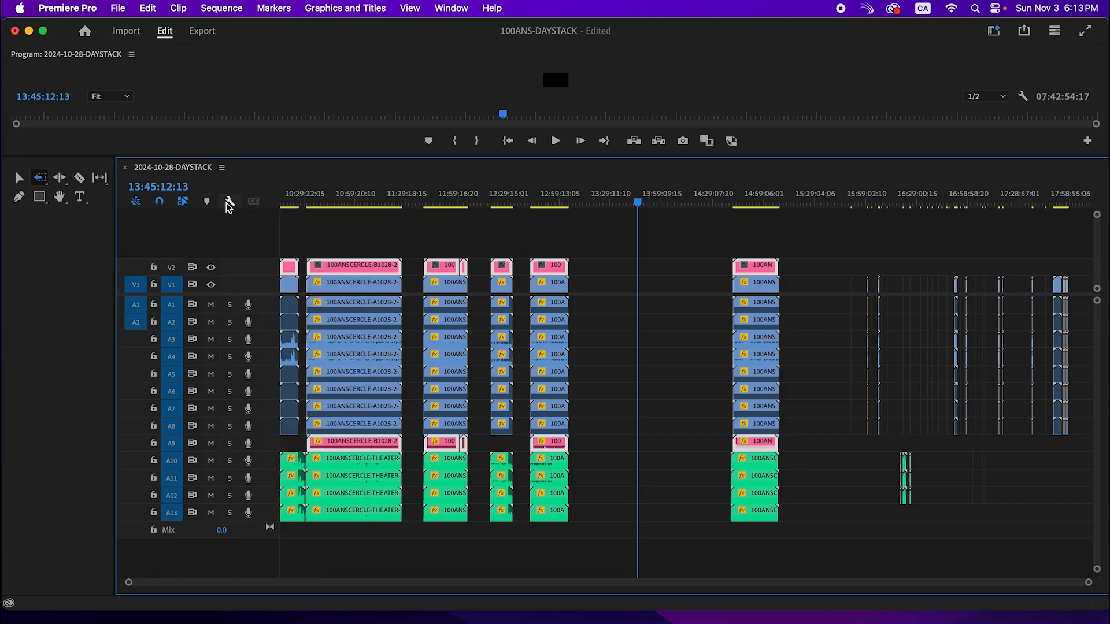
left_click(229, 203)
left_click(230, 203)
left_click(230, 203)
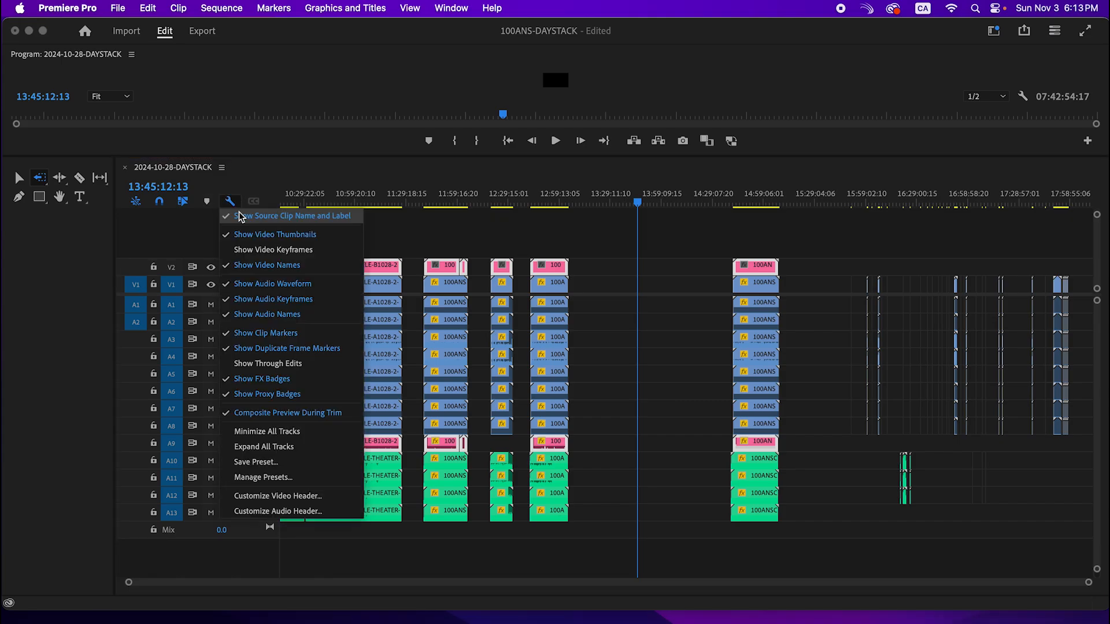
left_click(232, 202)
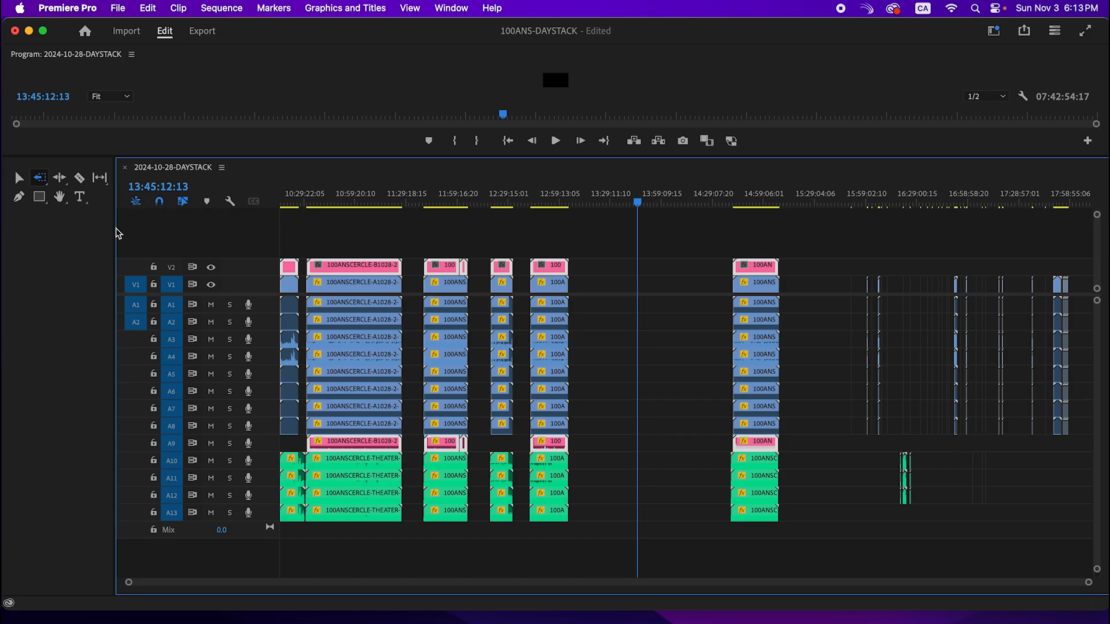
Step: Narrow the Tools panel to a single column so the timeline gains width
left_click_drag(113, 230, 40, 231)
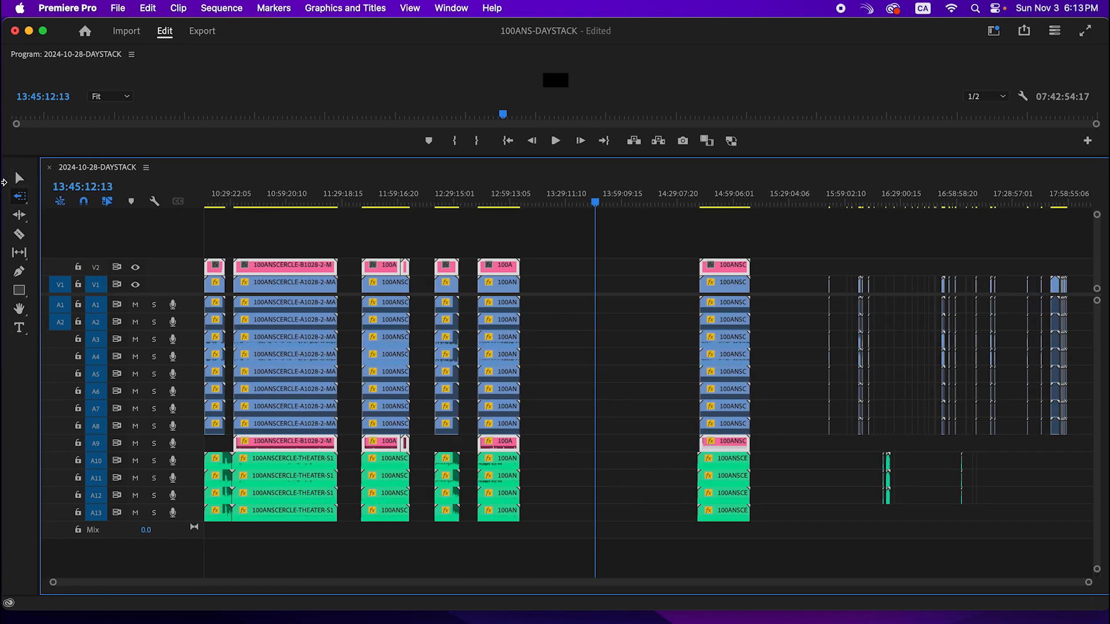
left_click(435, 7)
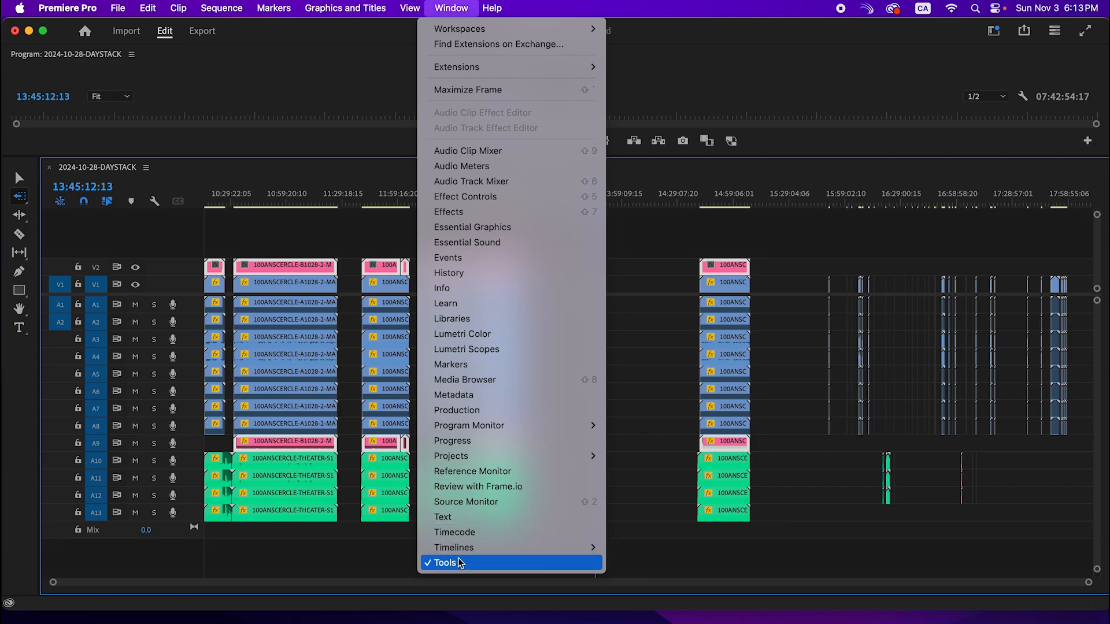
left_click(803, 259)
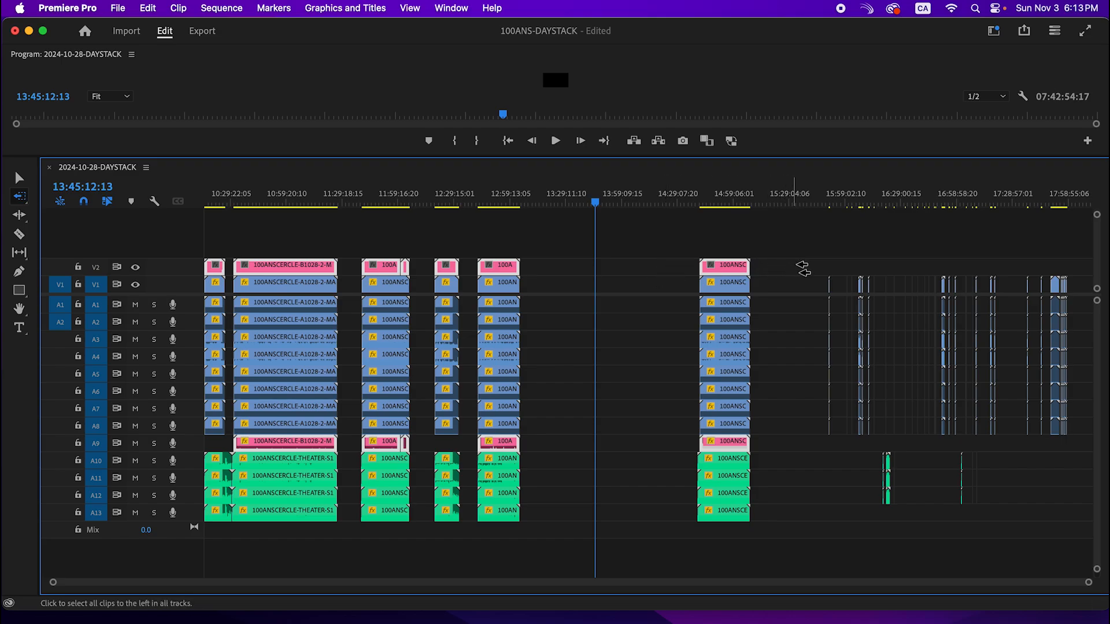
Step: Try Track Select Backward on all tracks and on V2 alone before the B-roll, and select the B-roll on all tracks with Track Select Forward
left_click(794, 267)
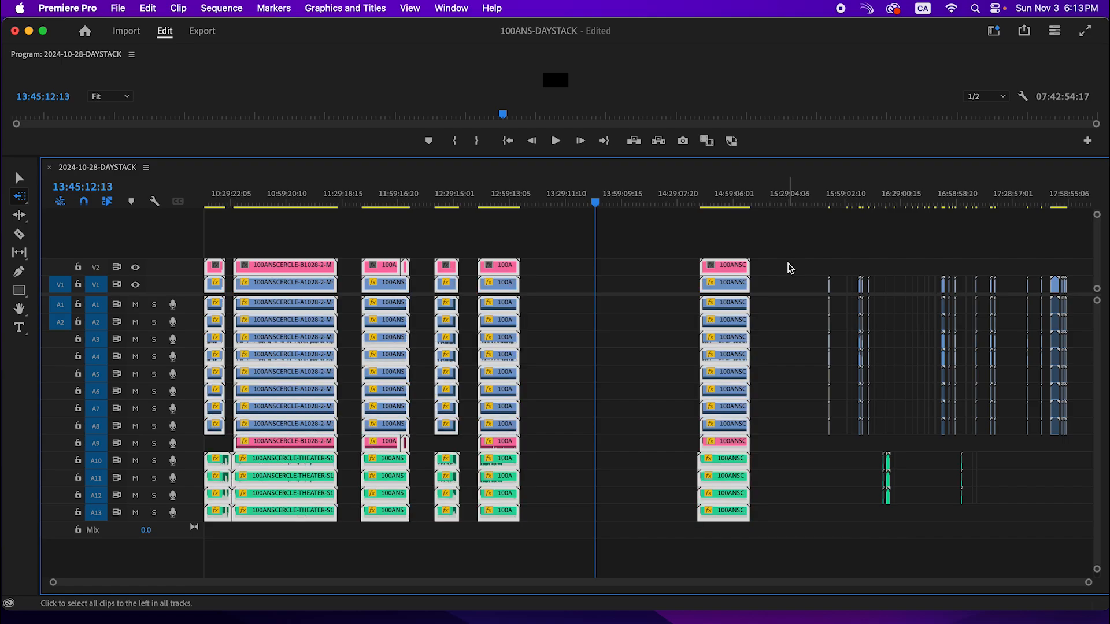
left_click(788, 269, "shift")
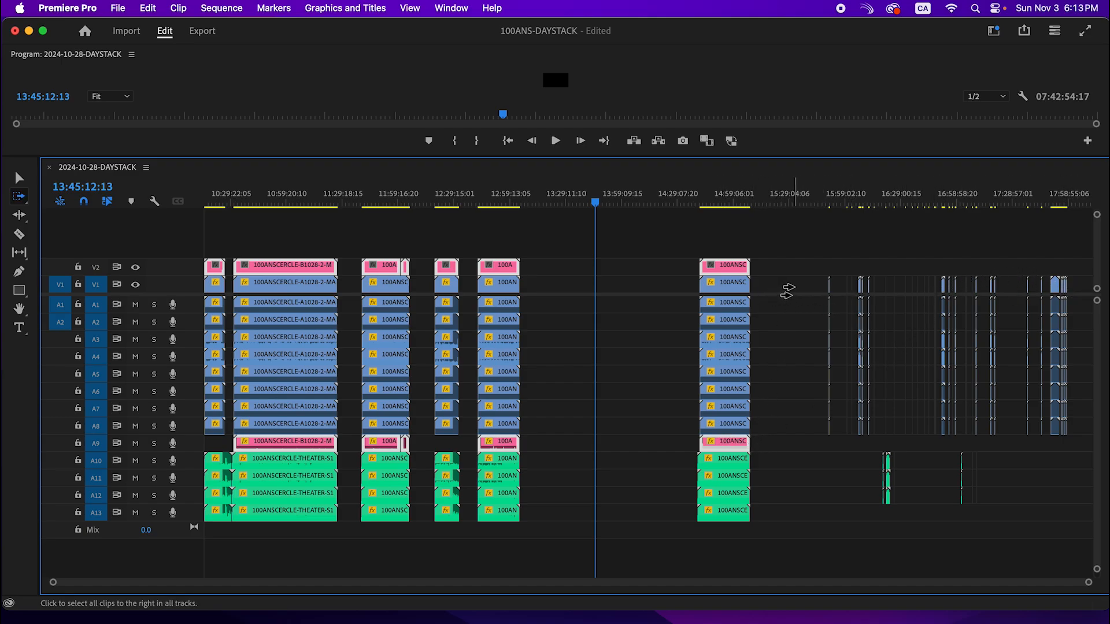
left_click(787, 291)
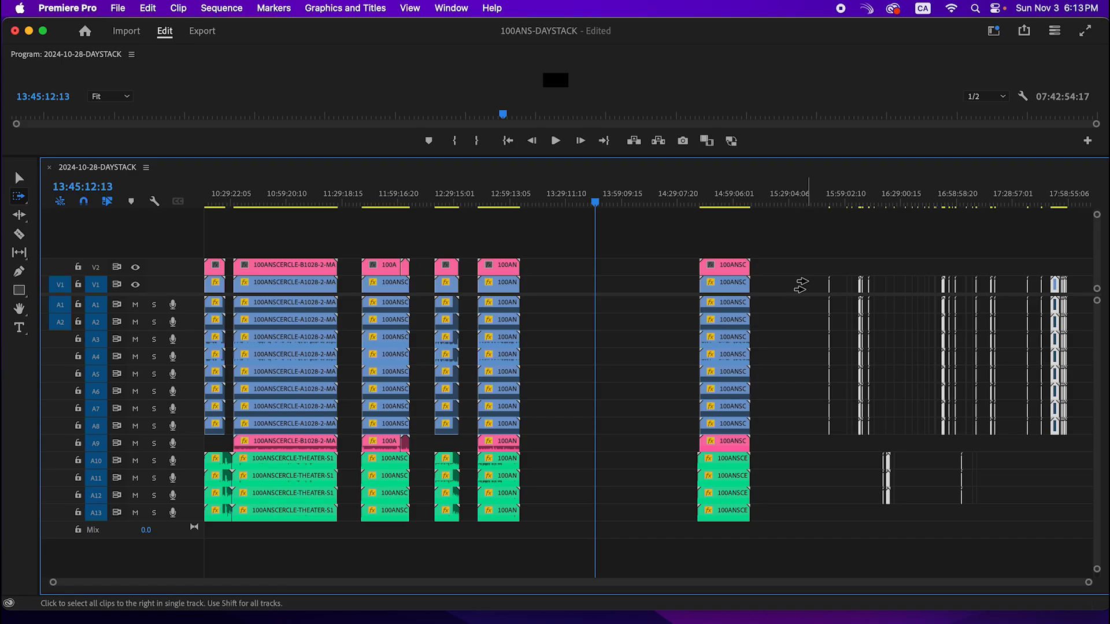
key("shift+a")
key("a")
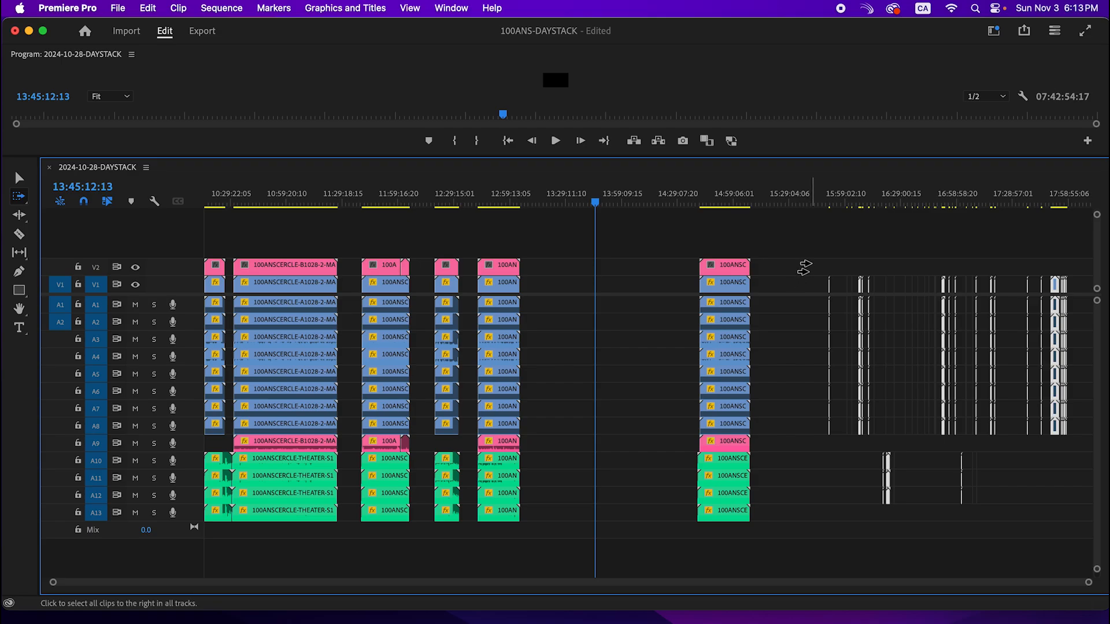
Step: Expand the audio tracks, turn off Linked Selection, and delete all silent A-cam audio clips on A1 and A2
key("v")
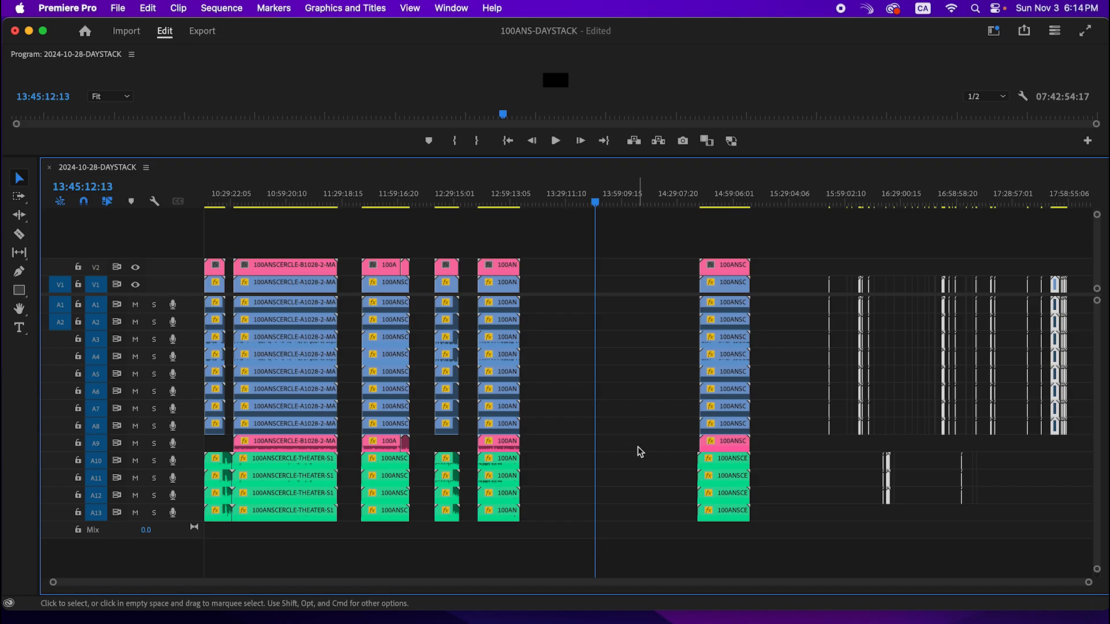
left_click(870, 234)
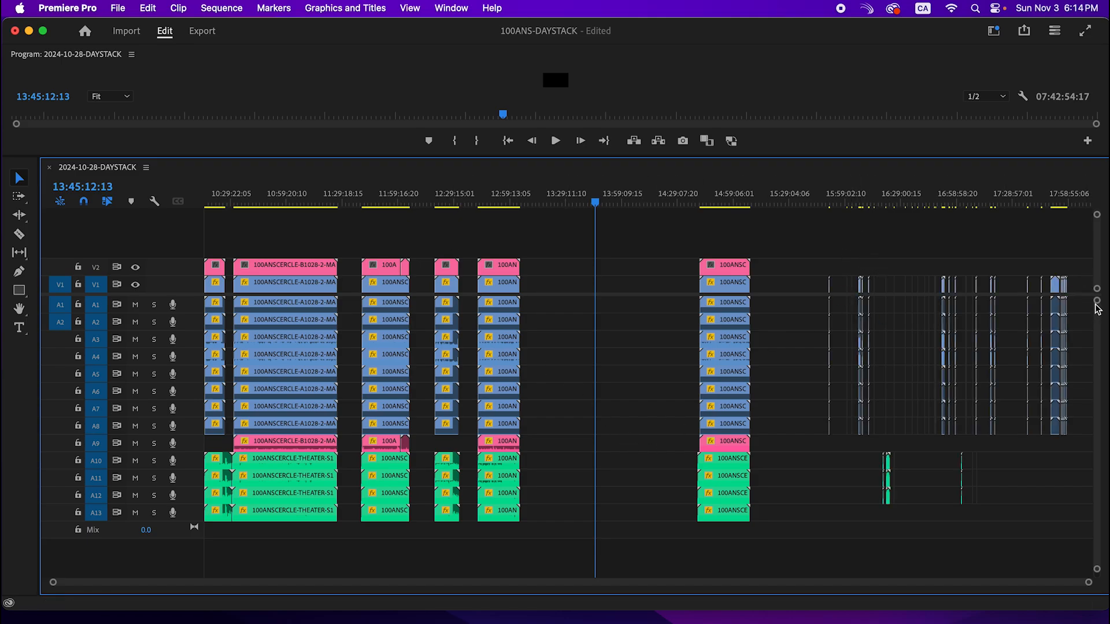
left_click_drag(1096, 300, 1098, 316)
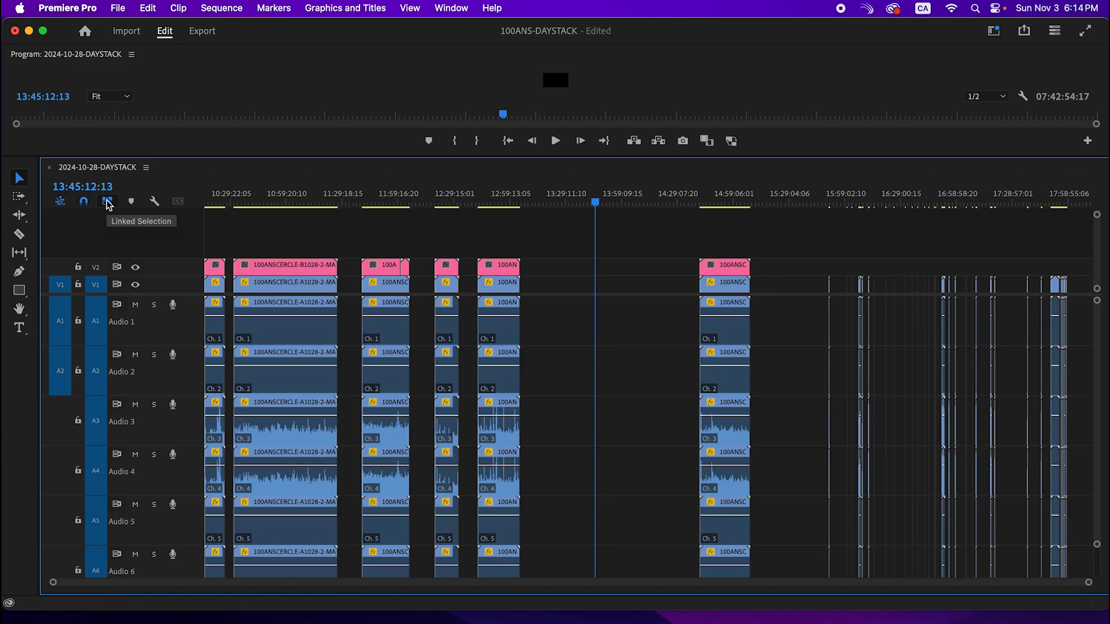
left_click(108, 202)
left_click_drag(561, 313, 505, 365)
left_click_drag(780, 317, 688, 364)
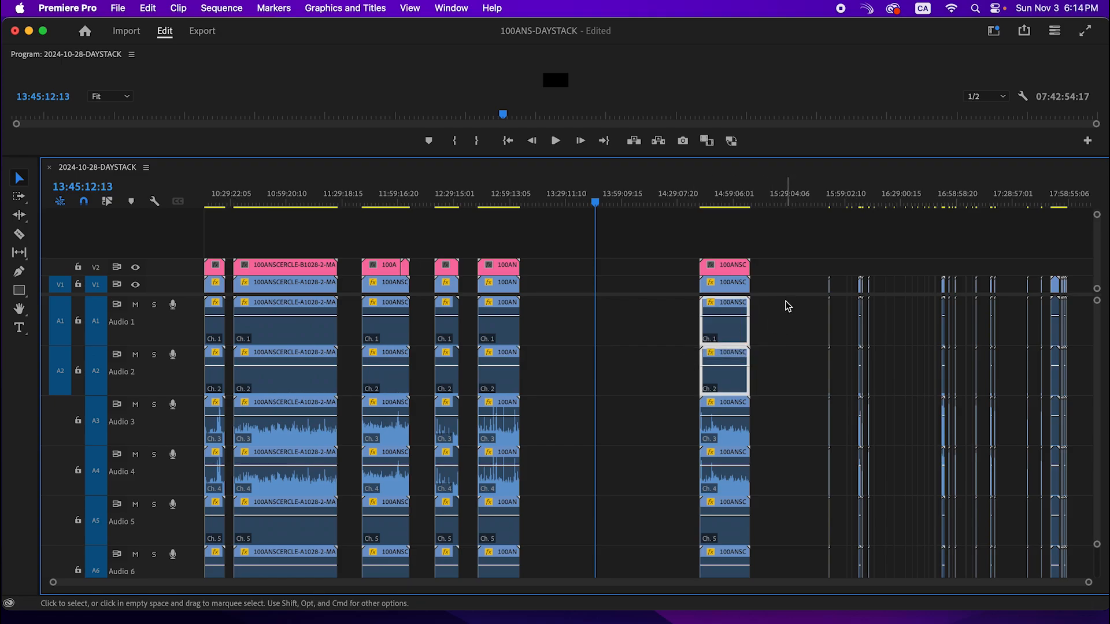
left_click_drag(1082, 319, 248, 376)
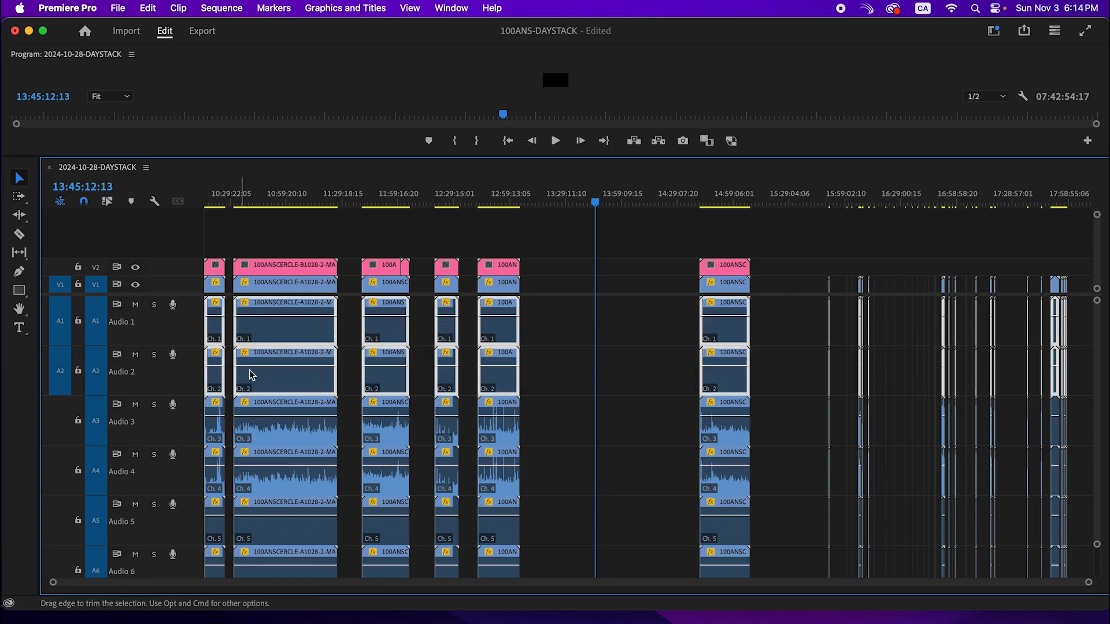
key("Delete")
Step: Delete the unused A-cam audio clips on A5 through A8 across the whole sequence
scroll(592, 404, "down", 3)
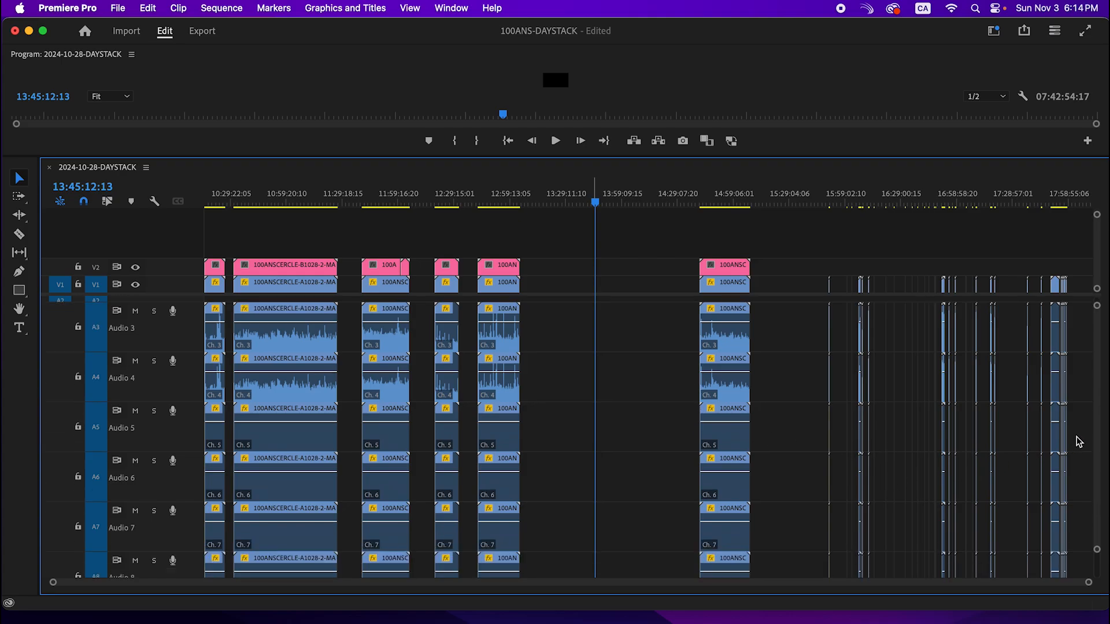
left_click_drag(1067, 437, 215, 526)
key("Delete")
scroll(322, 510, "down", 3)
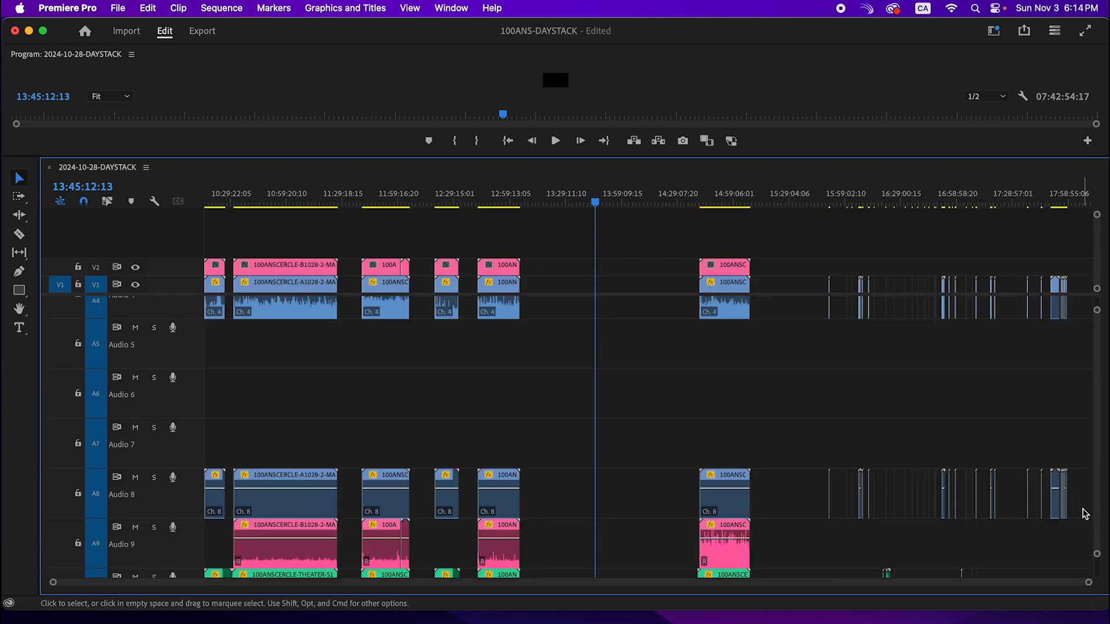
left_click_drag(1084, 503, 197, 488)
key("Delete")
scroll(314, 432, "down", 3)
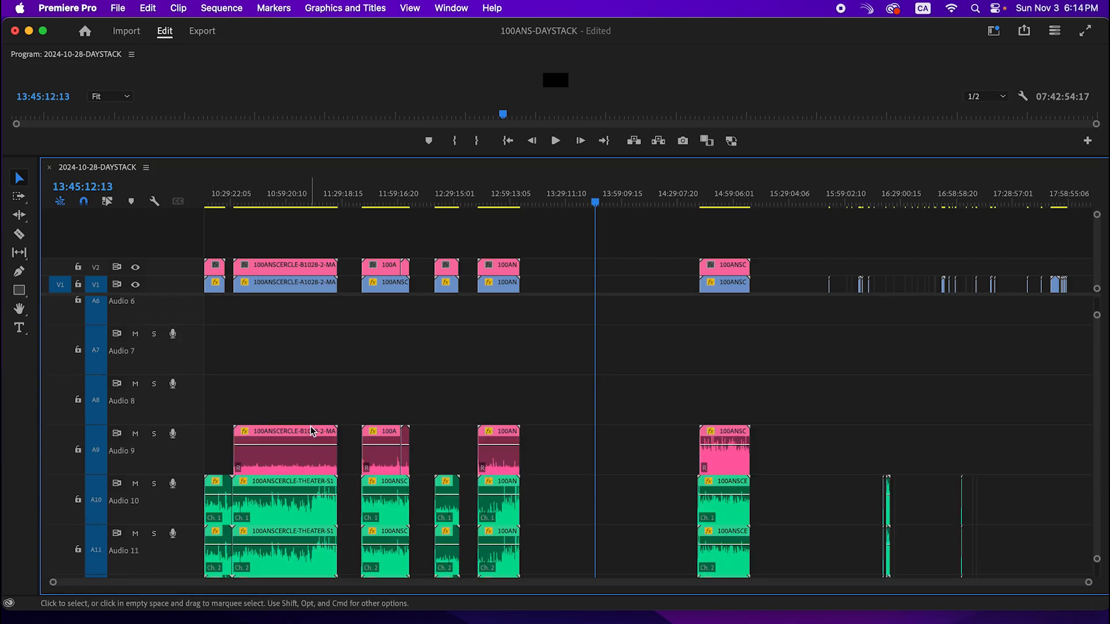
Step: Delete the A3 and A4 audio of the SLOMO clips at the end of the sequence, keeping their video
scroll(1044, 455, "up", 6)
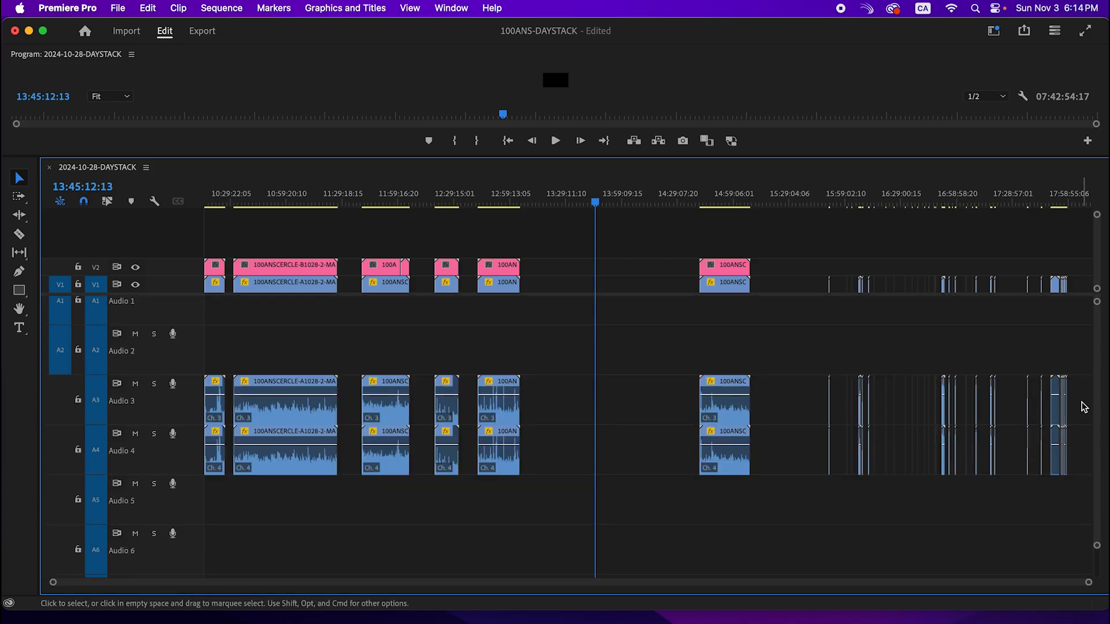
left_click(1020, 200)
key("=")
key("=")
key("=")
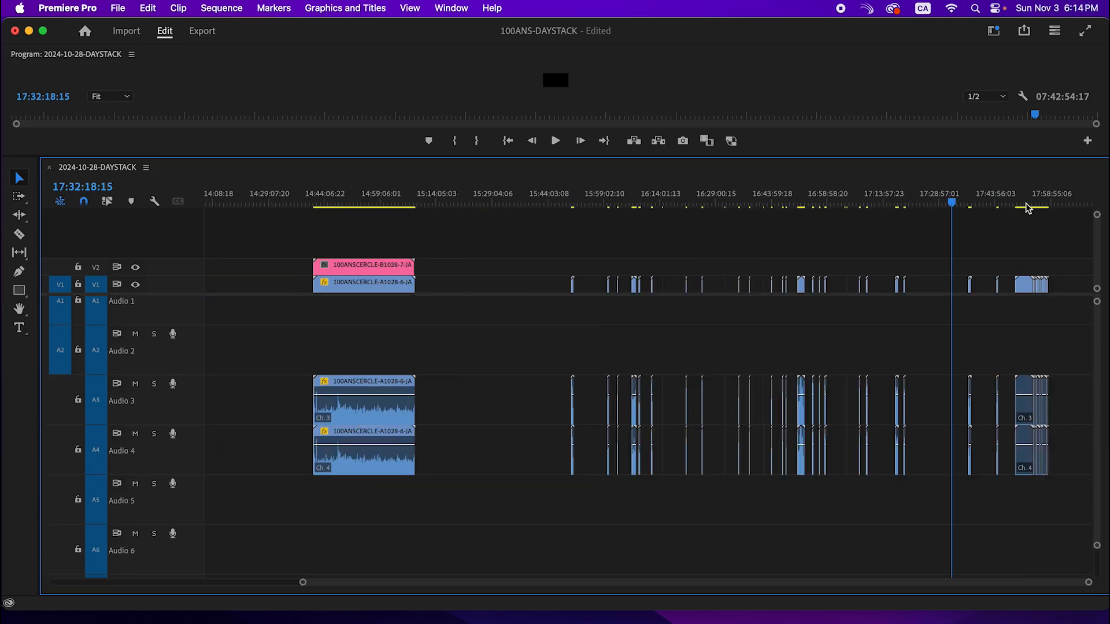
left_click_drag(1066, 386, 938, 456)
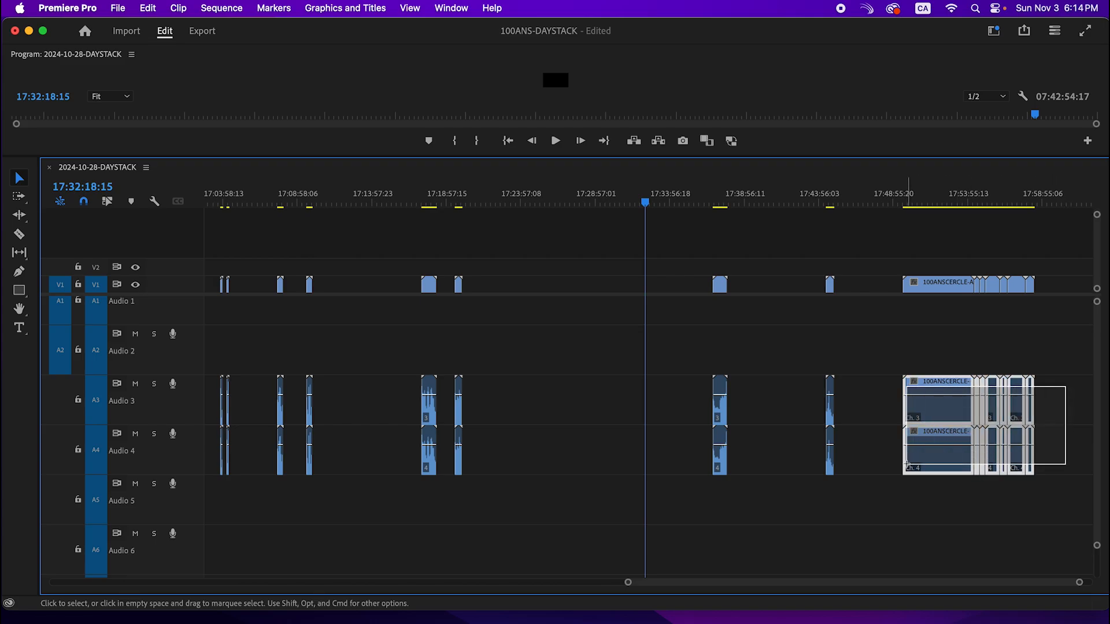
key("Delete")
Step: Shift the SLOMO clips on V1 about 4 minutes later and add a marker at 17:50:45:02 in the gap before them
left_click_drag(879, 233, 1051, 315)
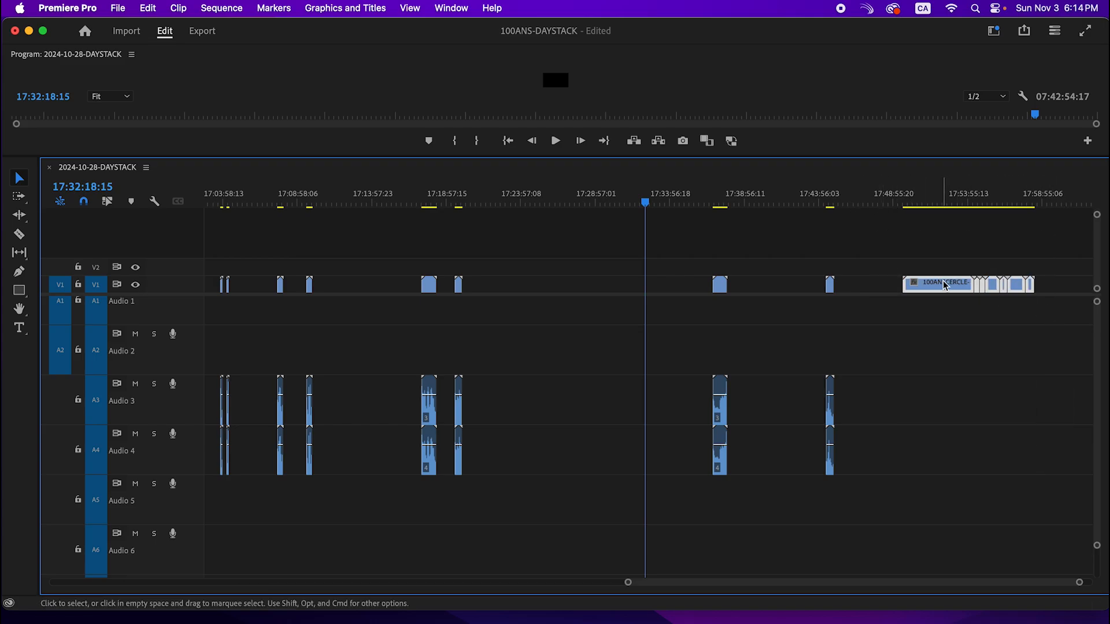
left_click_drag(943, 280, 1003, 280)
left_click(925, 199)
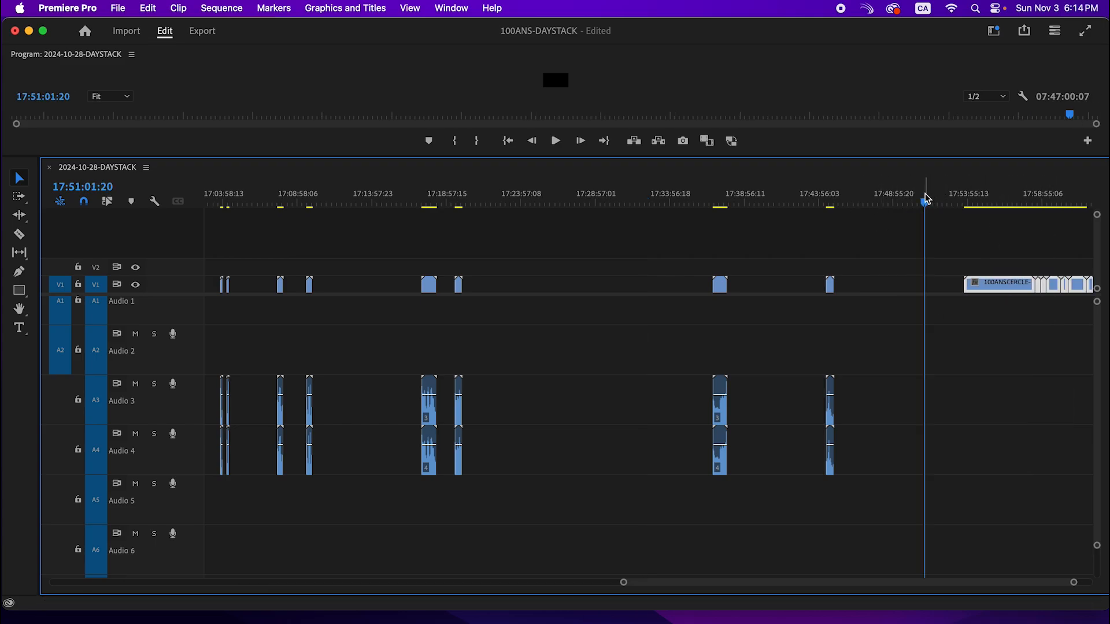
left_click_drag(926, 195, 921, 195)
key("m")
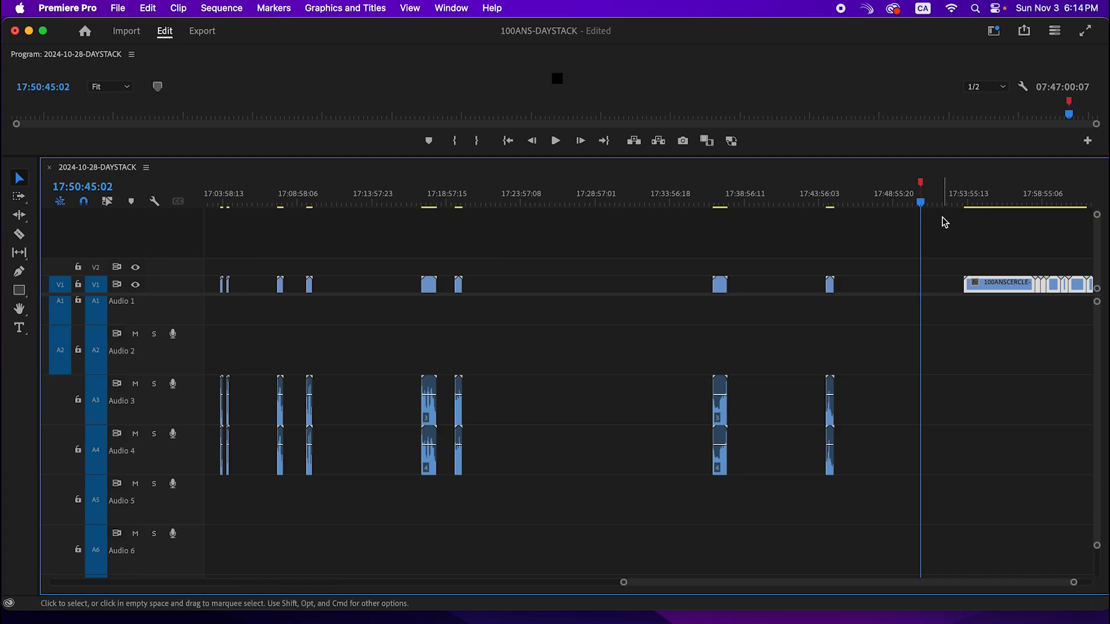
key("minus")
key("minus")
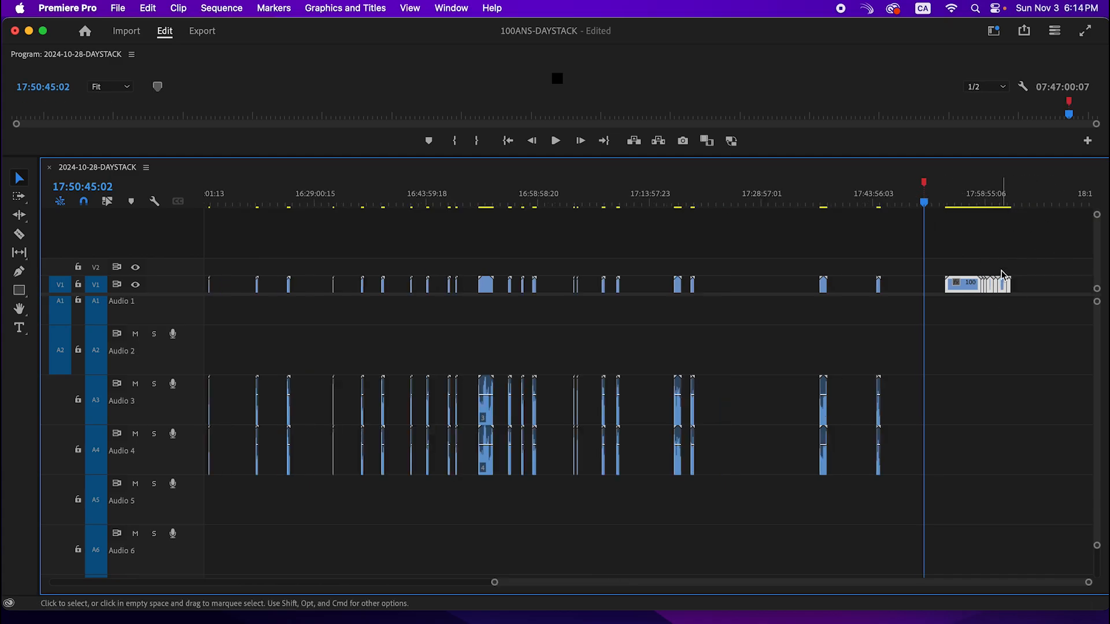
key("minus")
Step: Move all A-cam audio from A3 and A4 down to A7 and A8, directly above the B-cam audio, and collapse the audio tracks
scroll(861, 347, "down", 6)
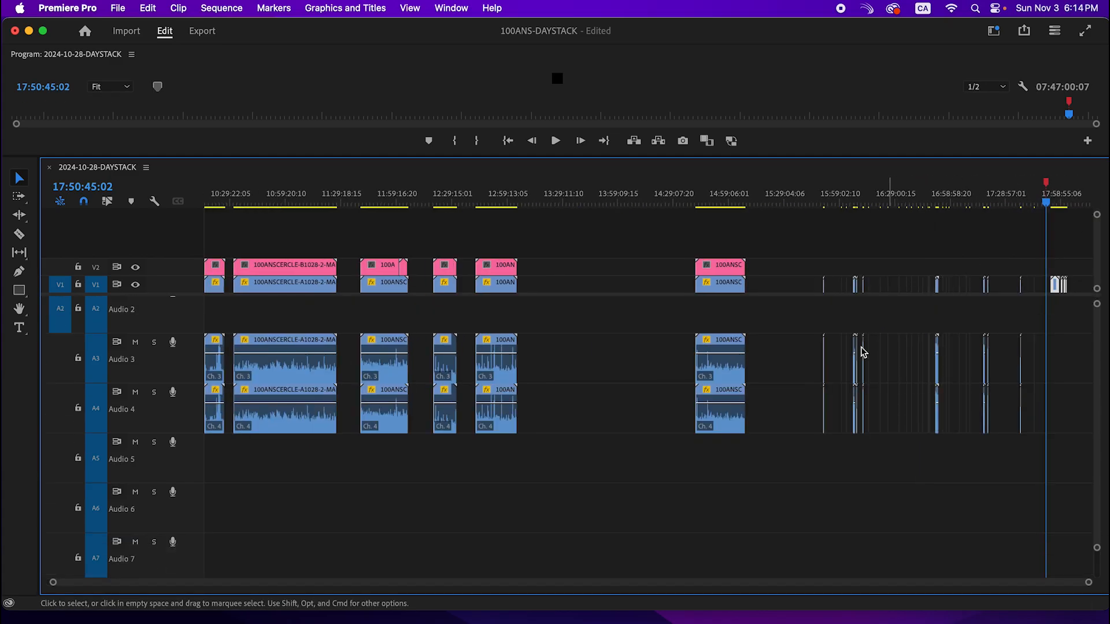
scroll(998, 425, "down", 2)
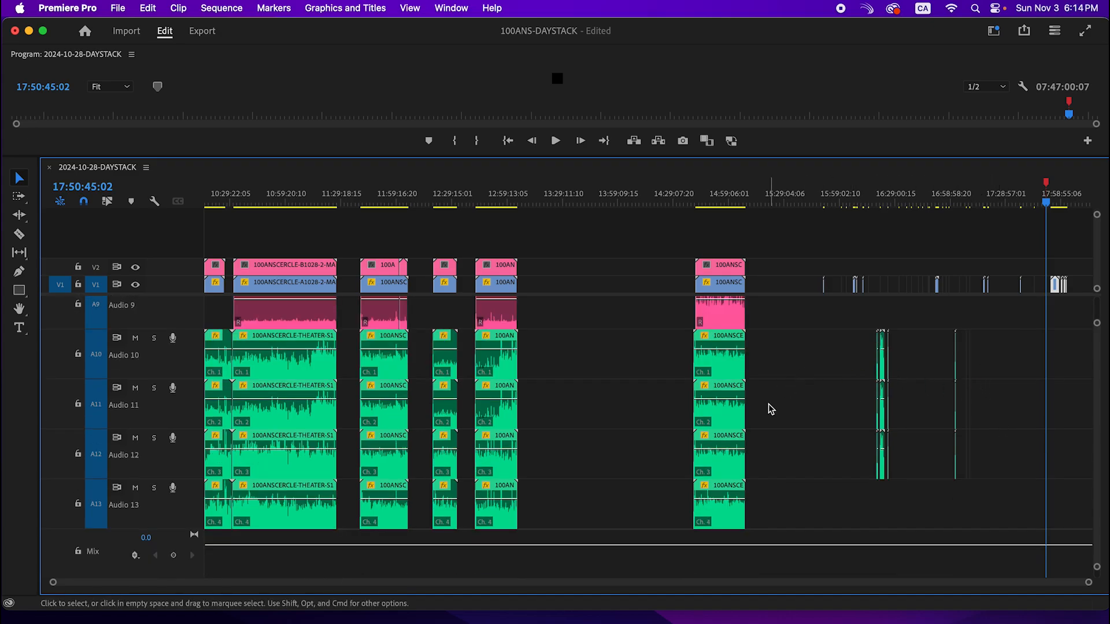
scroll(769, 411, "up", 3)
scroll(769, 412, "up", 5)
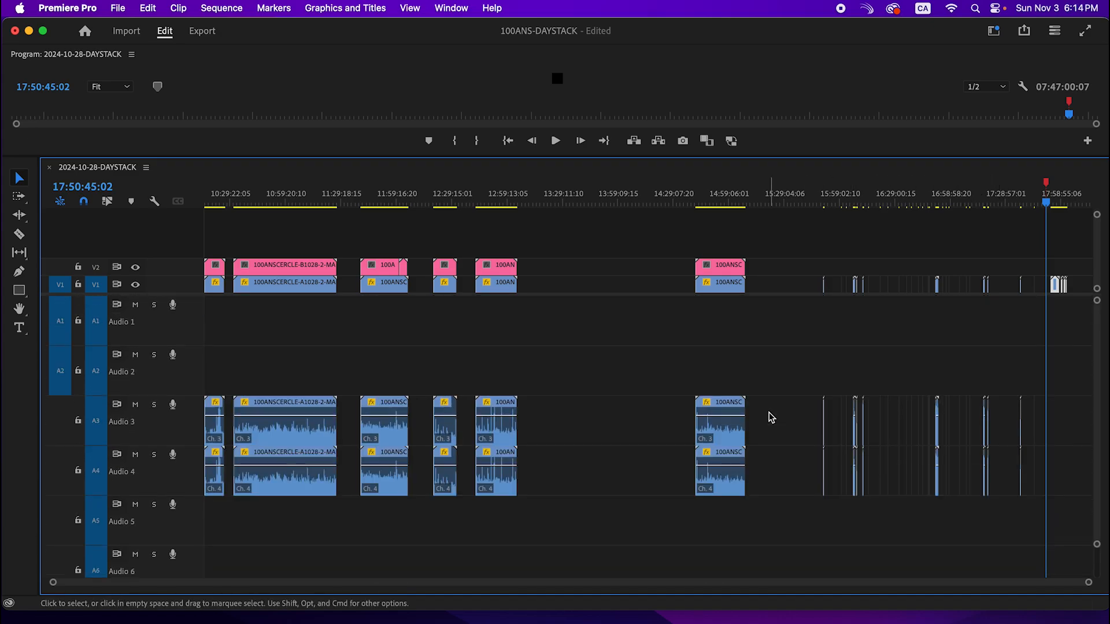
left_click_drag(1070, 408, 222, 490)
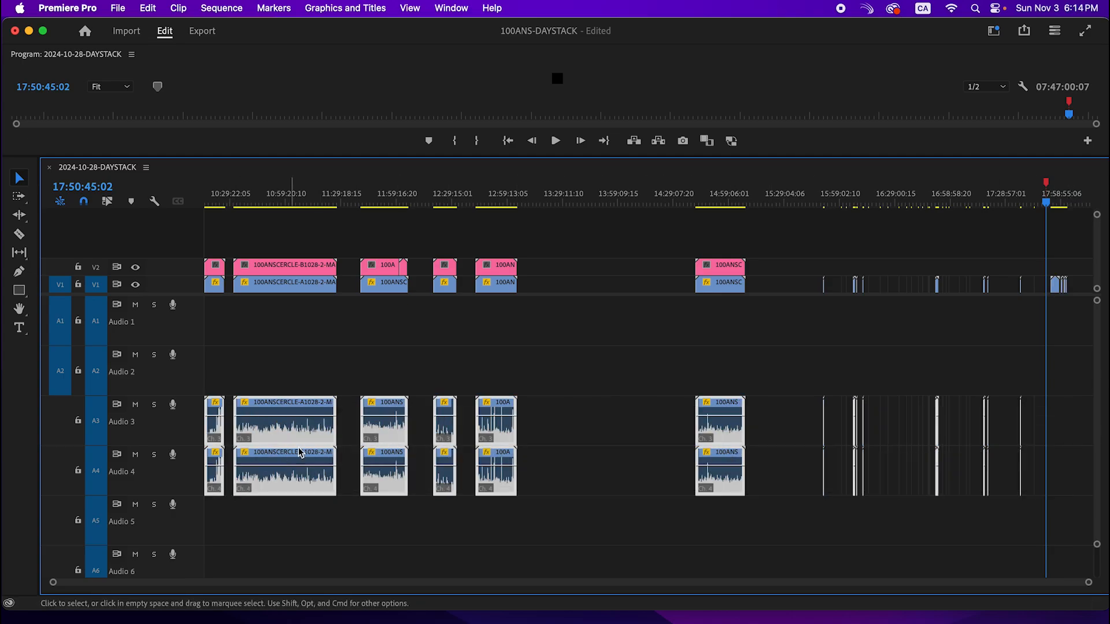
scroll(341, 435, "down", 3)
scroll(349, 439, "down", 5)
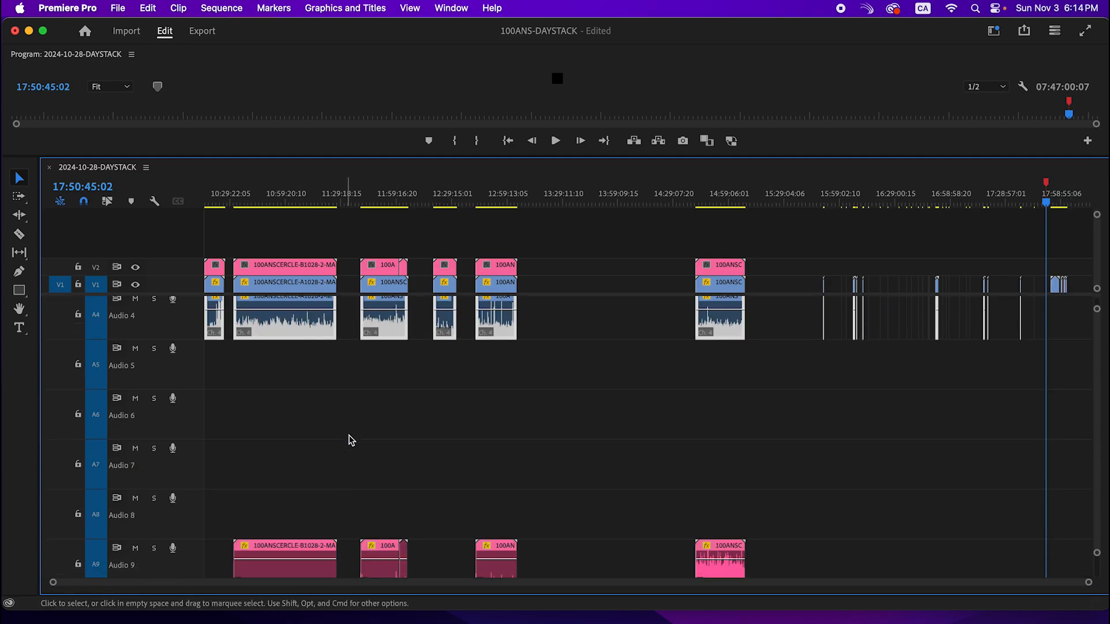
scroll(519, 480, "up", 3)
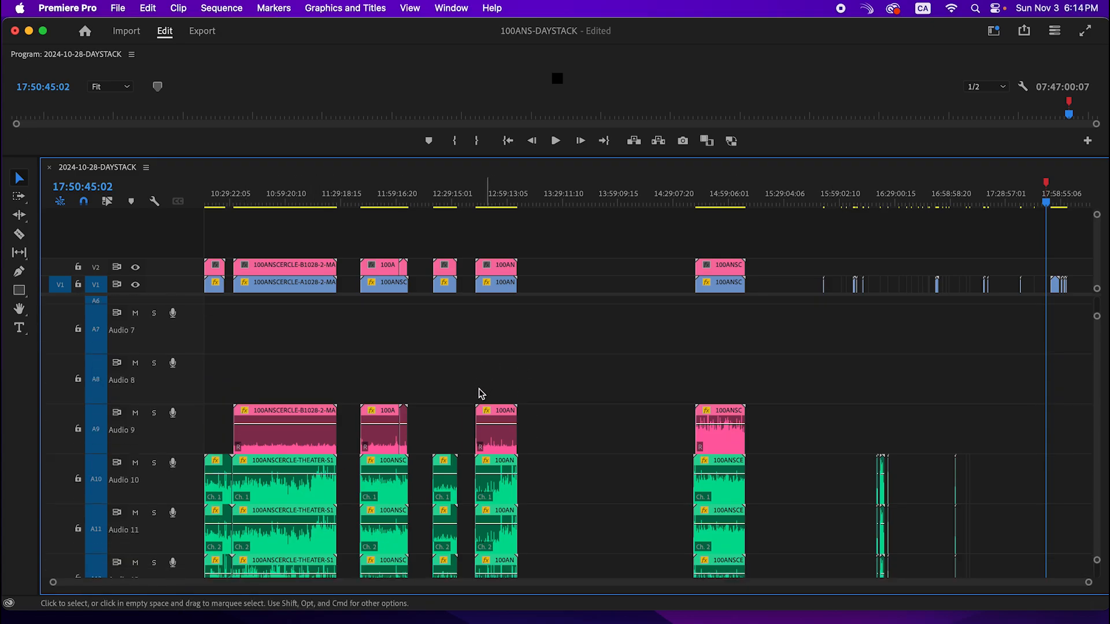
scroll(499, 441, "up", 8)
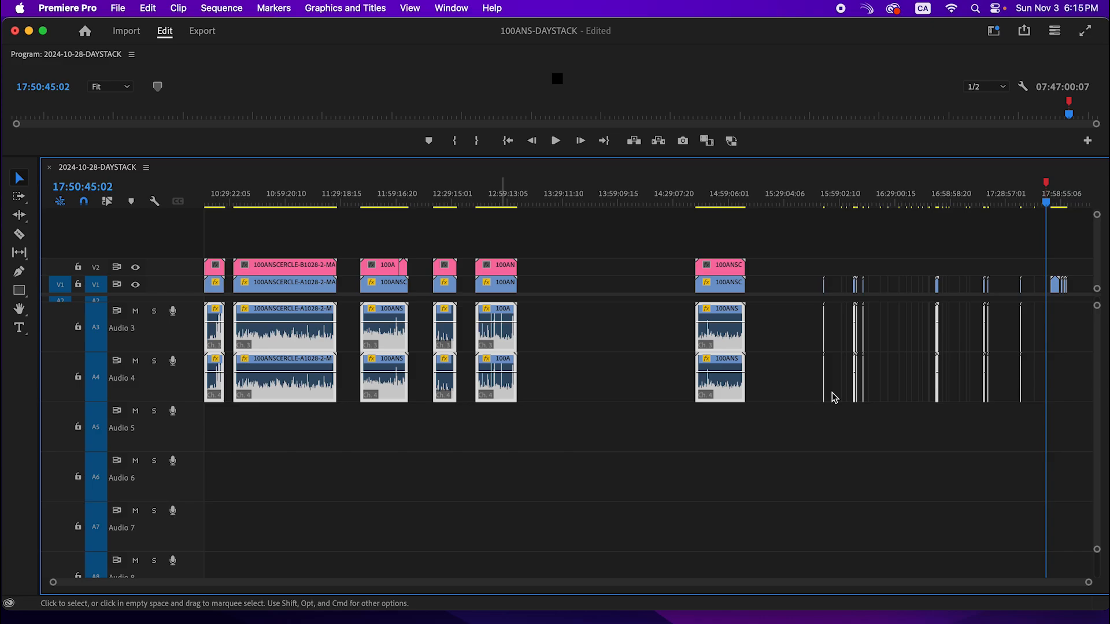
scroll(831, 393, "down", 4)
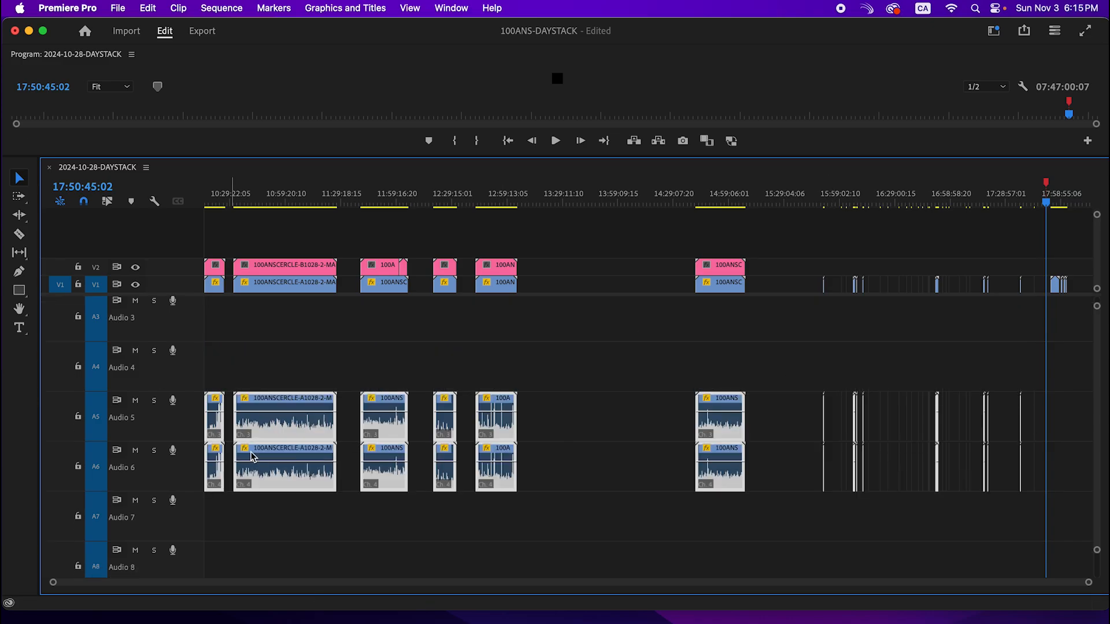
scroll(363, 457, "up", 1)
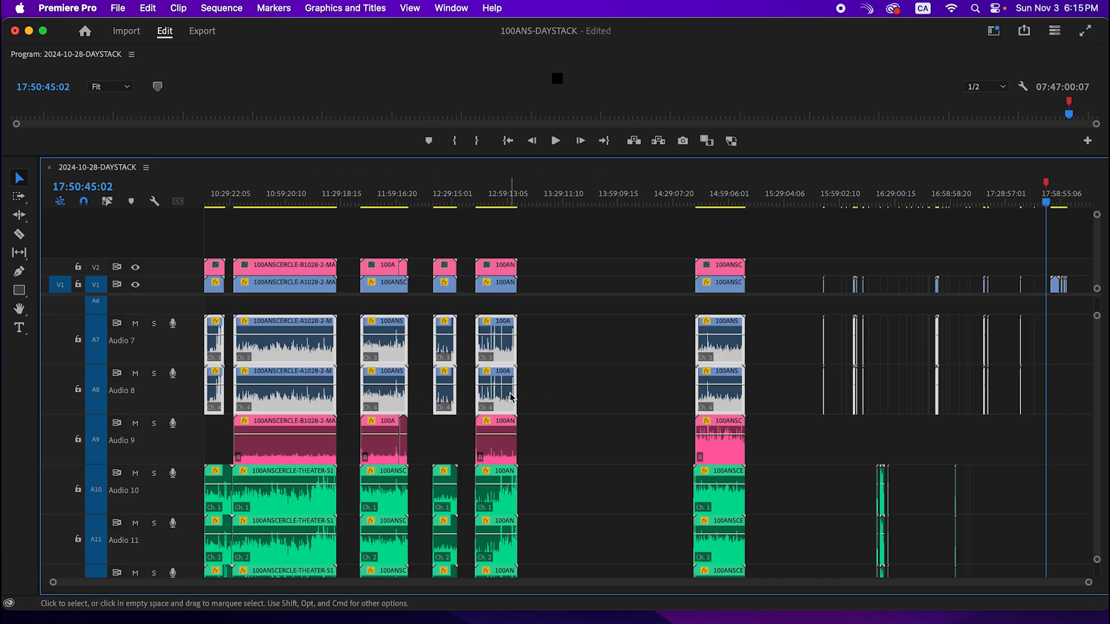
scroll(542, 390, "down", 1)
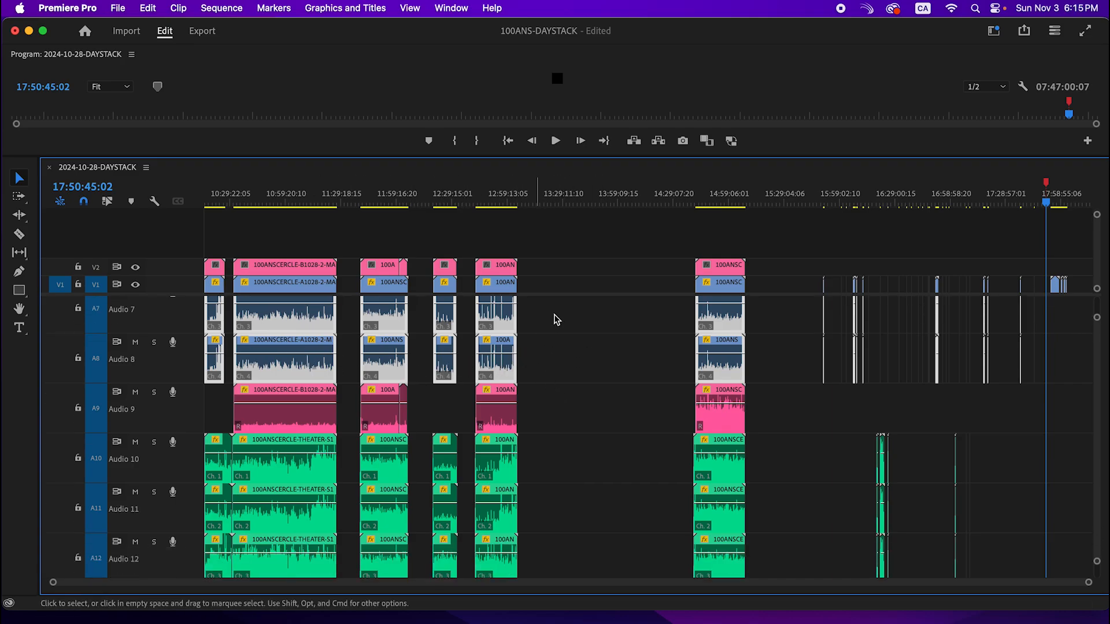
left_click_drag(1097, 317, 1097, 301)
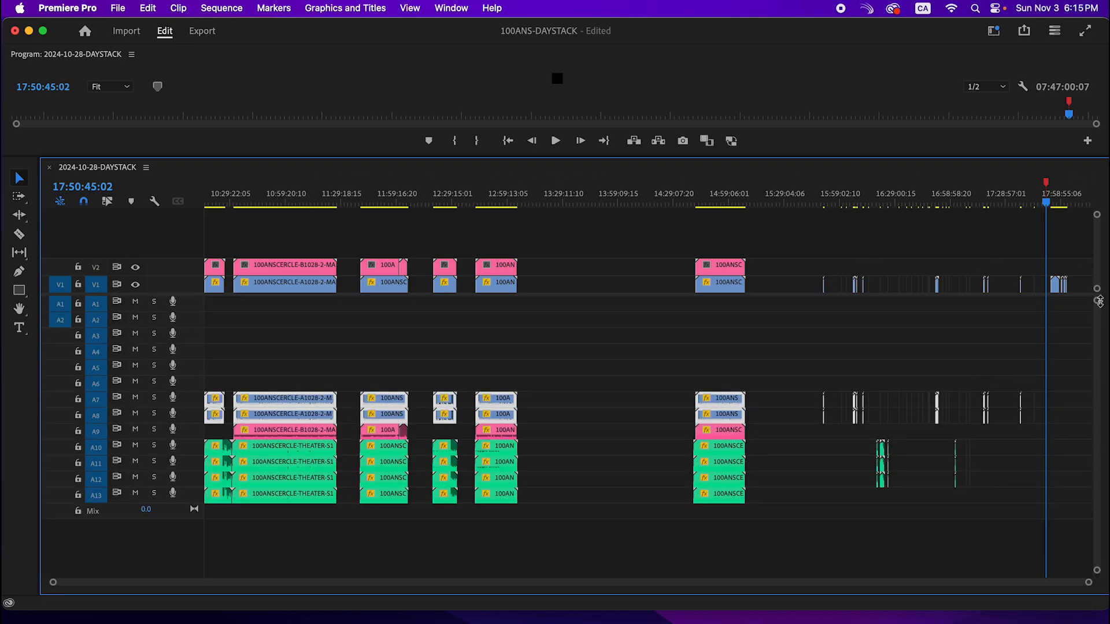
left_click(615, 369)
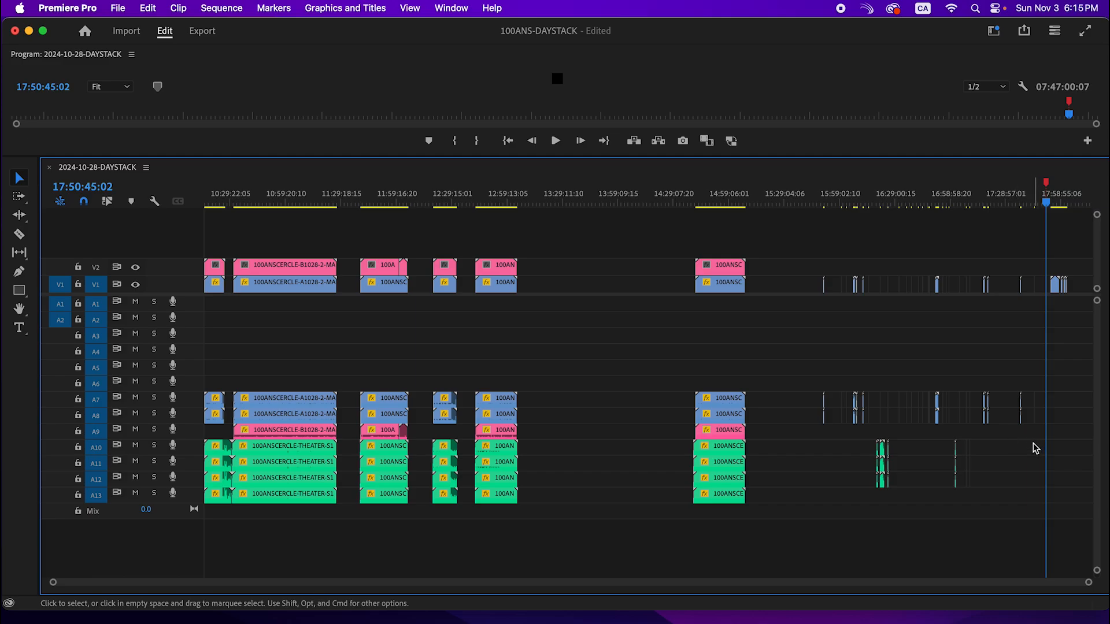
Step: Try moving all THEATER audio from A10–A13 up to A1–A4, and undo the move
left_click_drag(1035, 448, 194, 503)
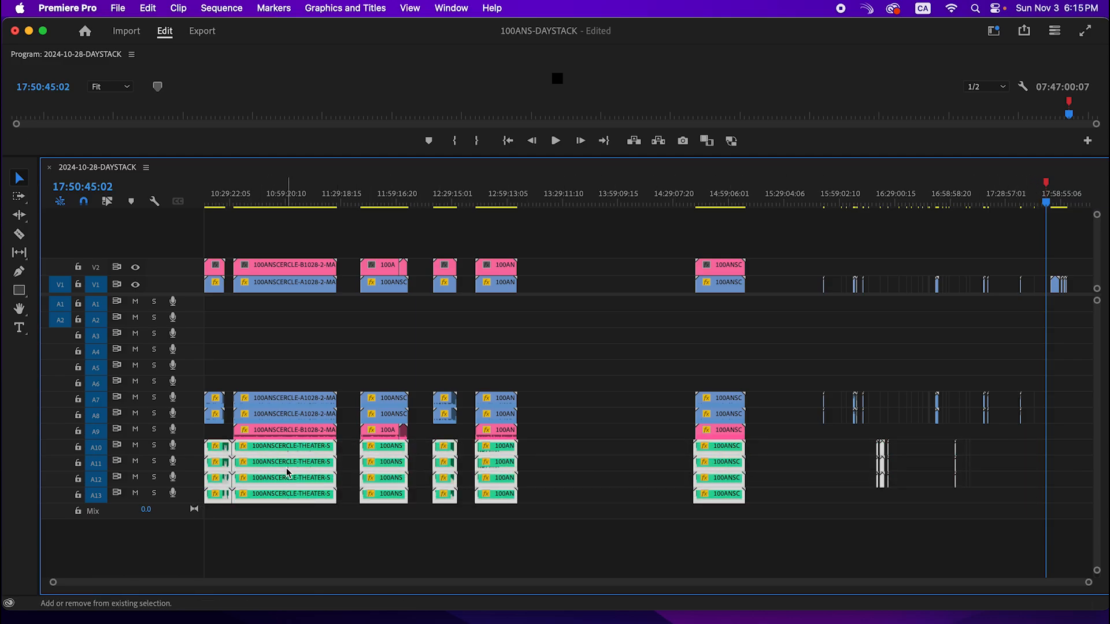
left_click_drag(286, 466, 311, 318)
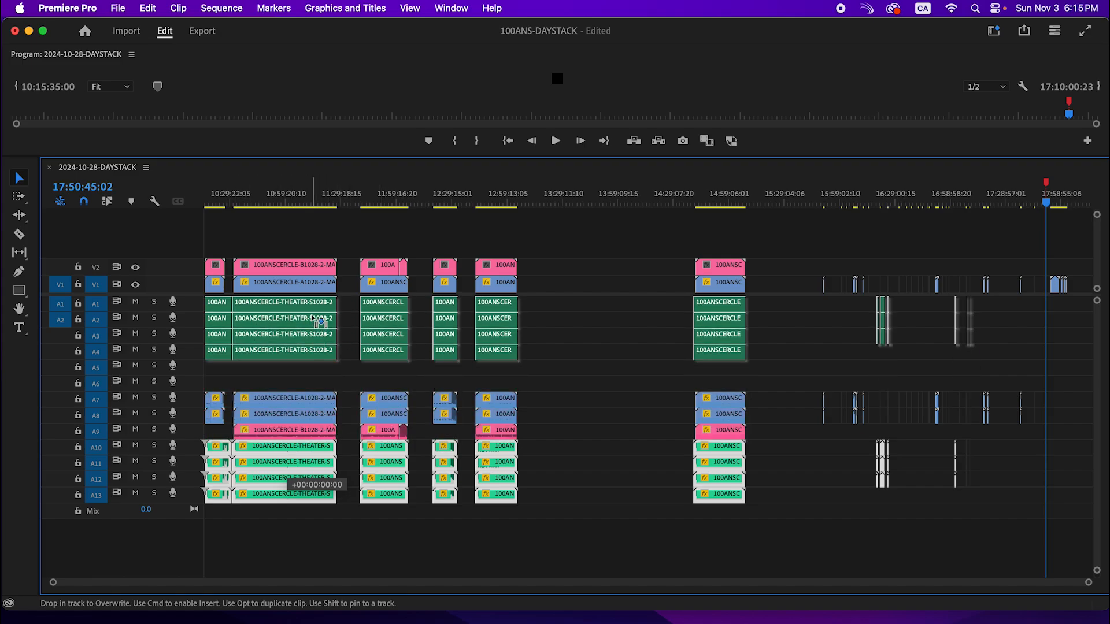
left_click_drag(312, 318, 311, 315)
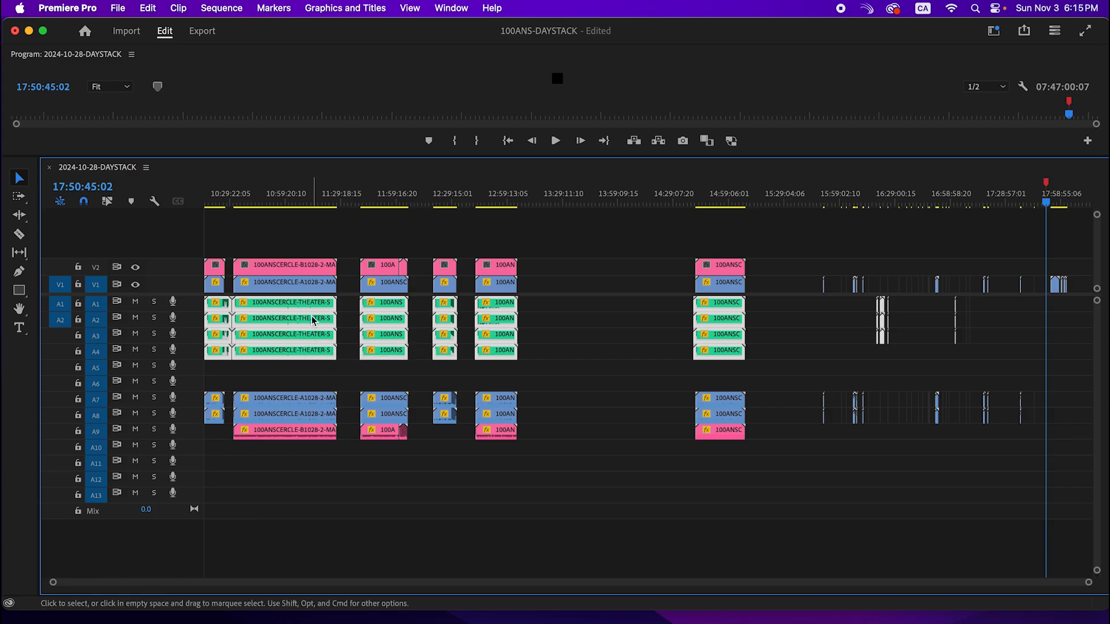
key("super+z")
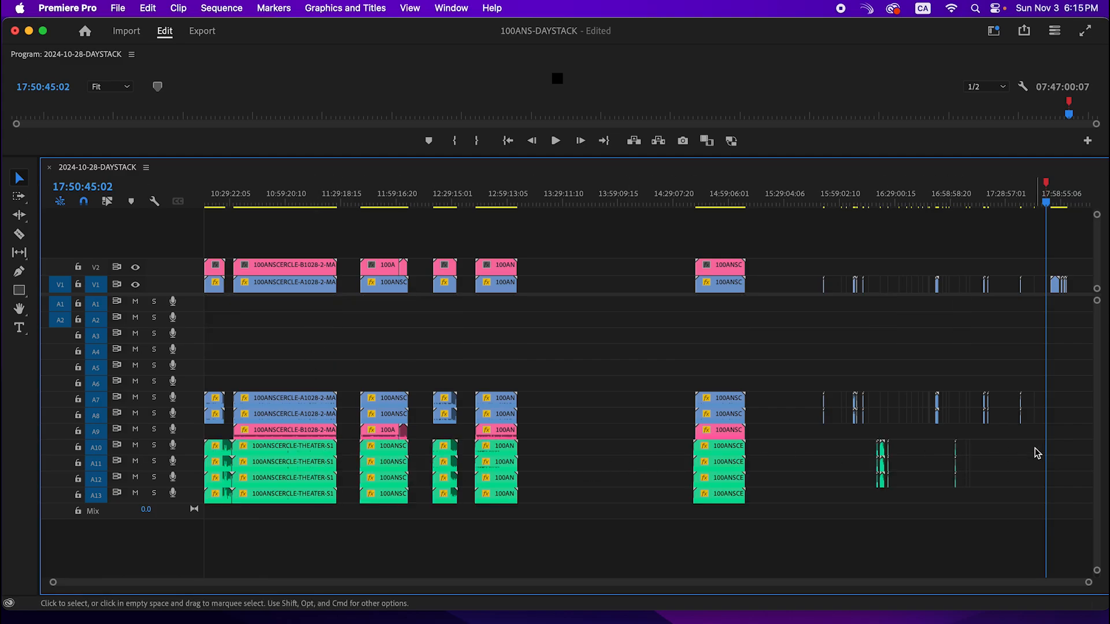
Step: Reselect the THEATER audio on A10–A13, try dragging it to the empty upper audio tracks again, and undo the move
left_click_drag(1022, 446, 178, 515)
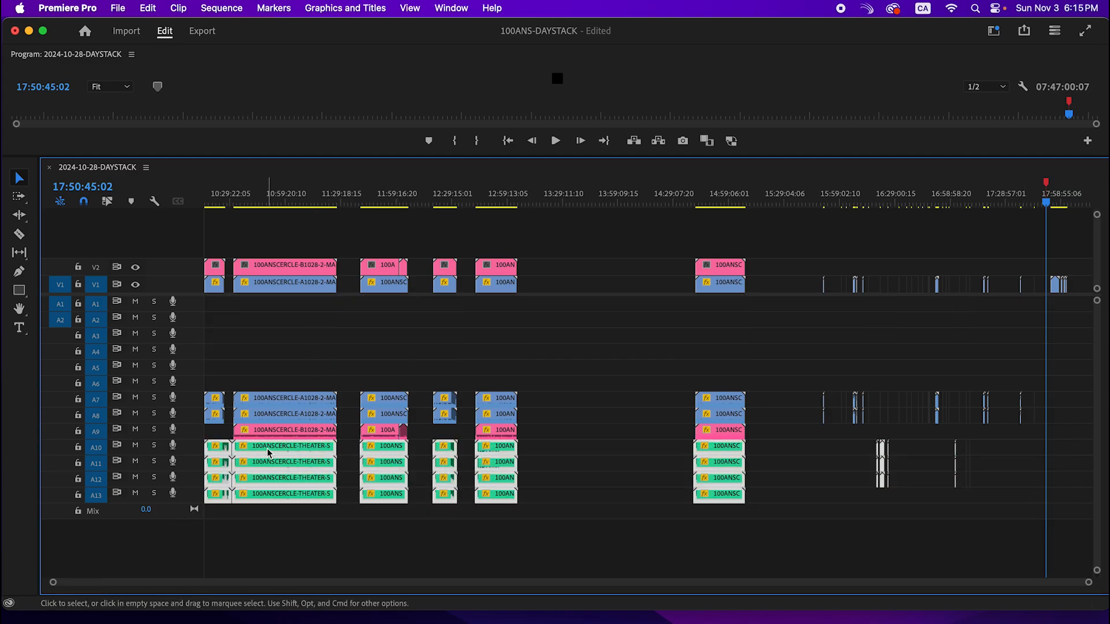
left_click_drag(269, 455, 418, 400)
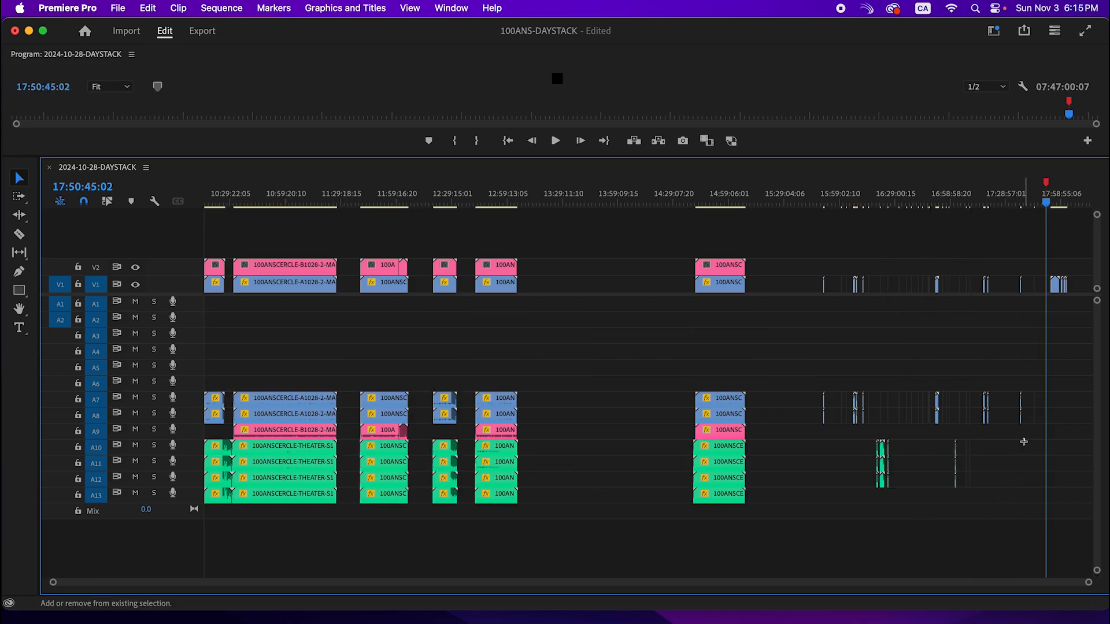
left_click_drag(1027, 451, 227, 520)
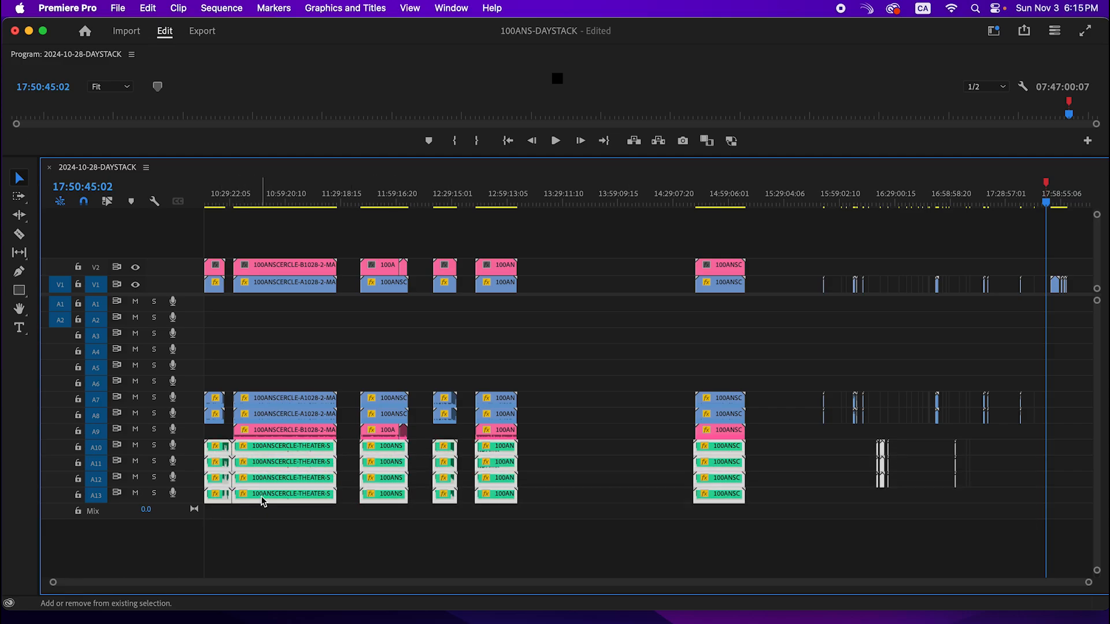
left_click_drag(247, 481, 245, 334)
key("super+z")
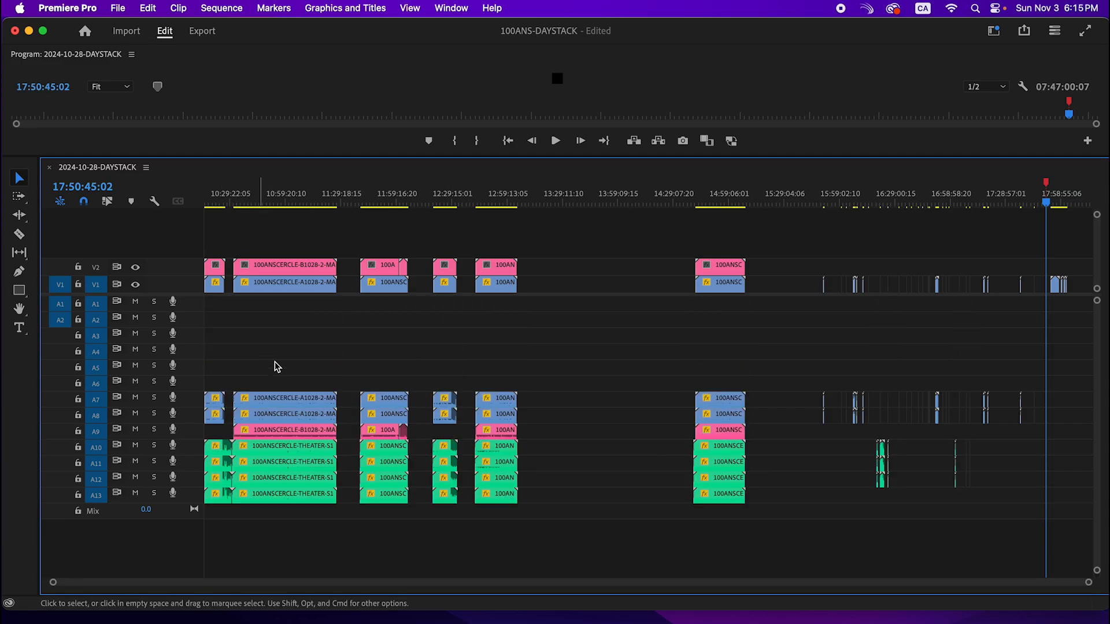
Step: Try shifting the THEATER audio on A10–A13 up six tracks, one track at a time, and undo the shifts
left_click_drag(1039, 446, 213, 508)
key("alt+Up")
key("alt+Up")
key("alt+Up")
key("alt+Up")
key("alt+Up")
key("alt+Up")
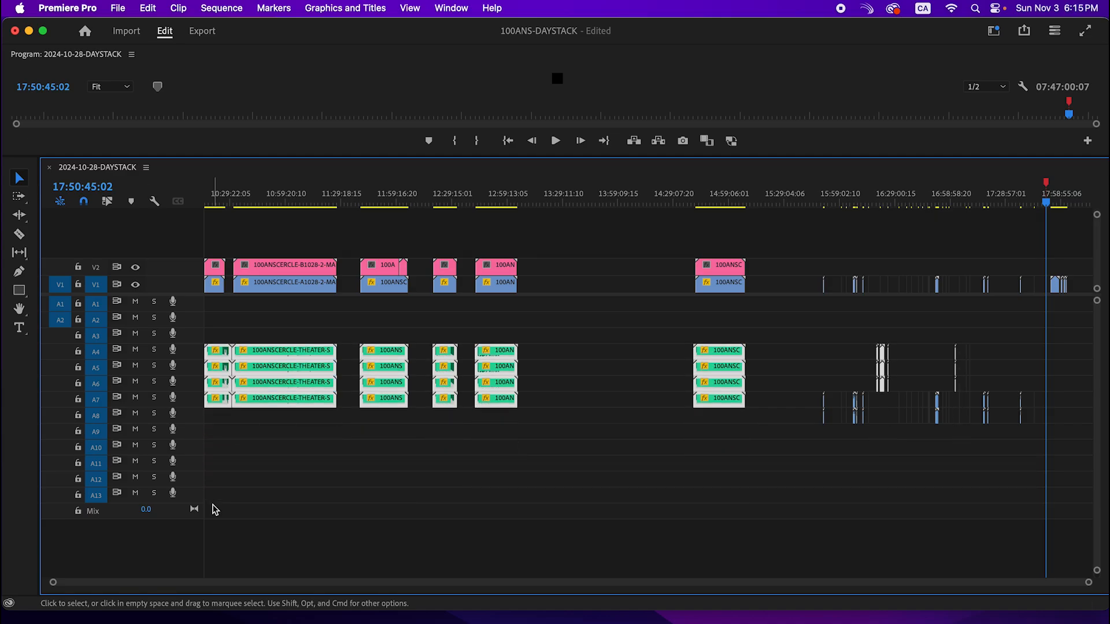
key("super+z")
key("super+z")
key("super+z")
key("super+z")
key("super+z")
key("super+z")
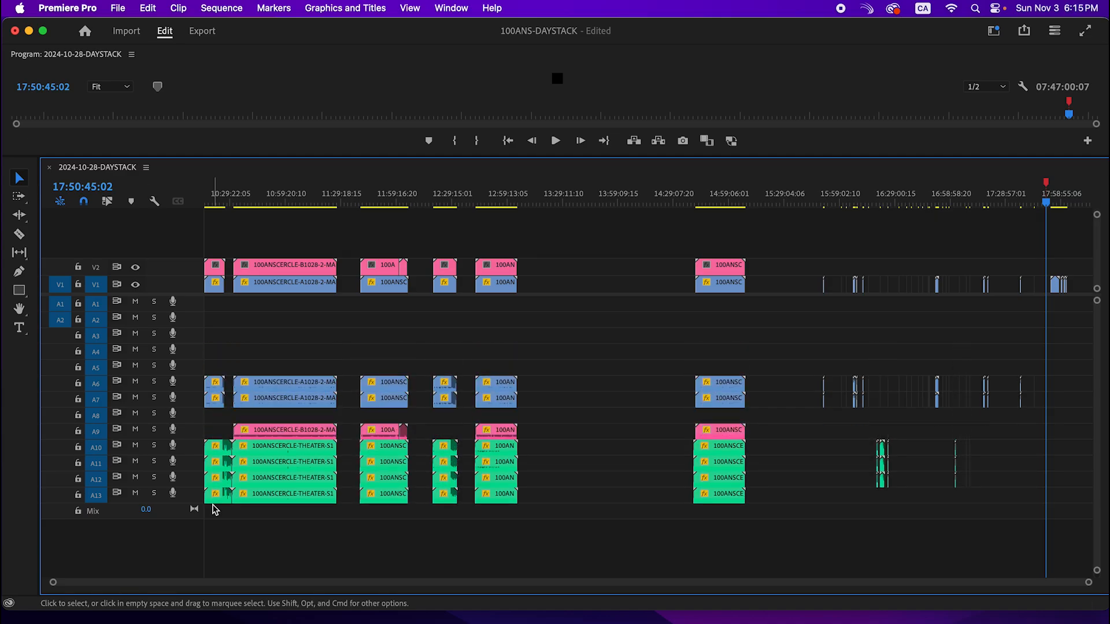
key("super+z")
Step: Move all THEATER audio from A10–A13 up to A3–A6, directly above the A-cam audio
left_click_drag(1008, 449, 95, 514)
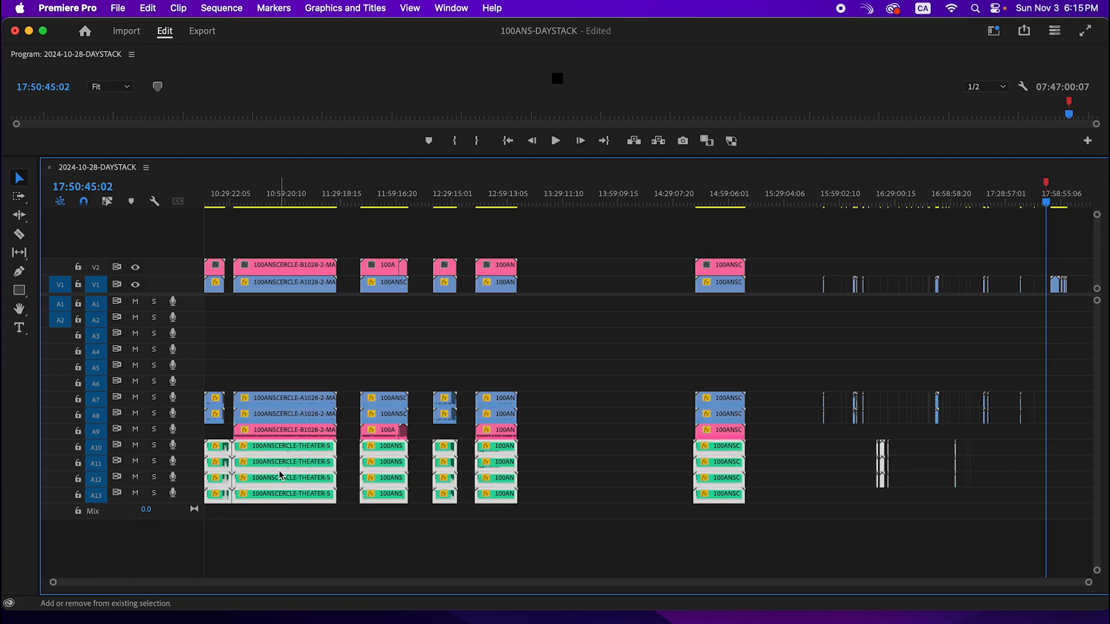
left_click_drag(279, 470, 281, 311)
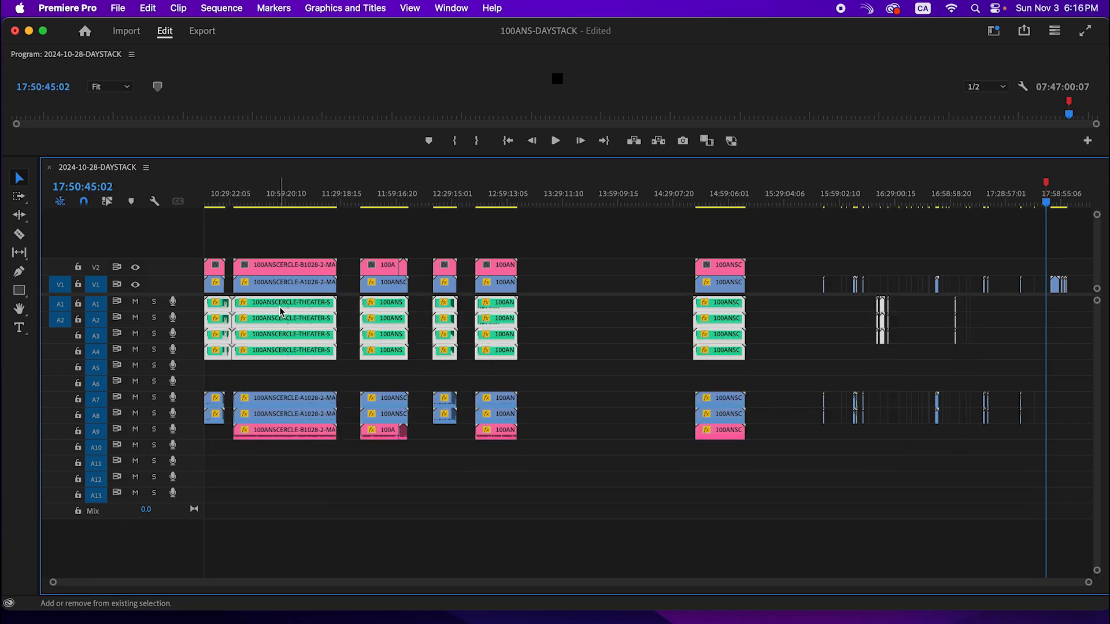
key("alt+Down")
key("alt+Down")
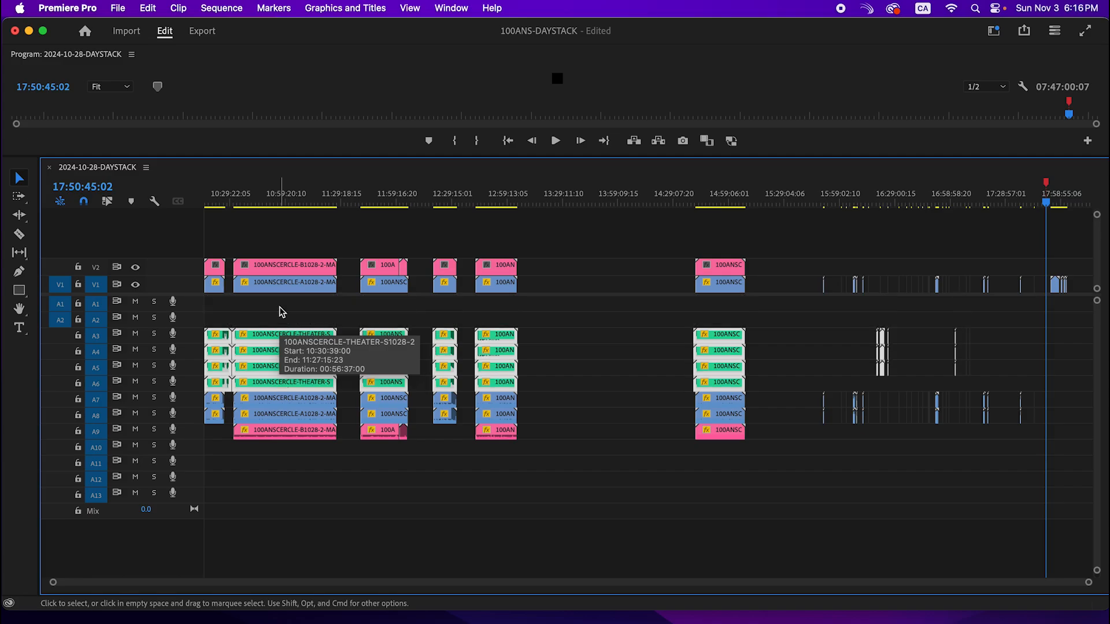
left_click(871, 475)
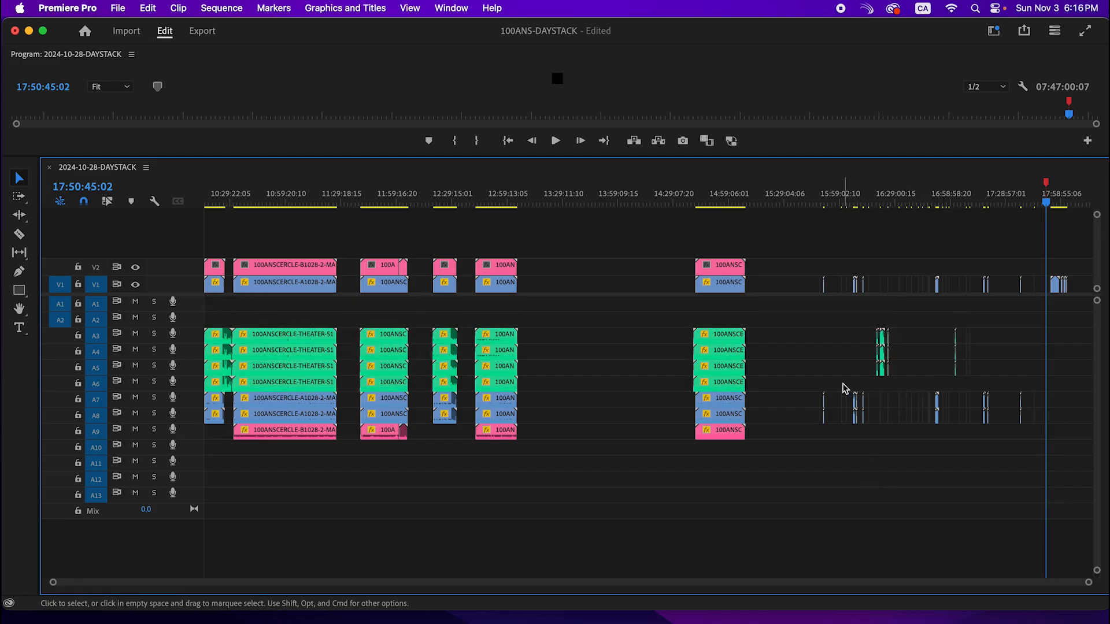
Step: Reveal the source file of the A3 THEATER clip near 12:59 in Finder
left_click(500, 342)
right_click(500, 339)
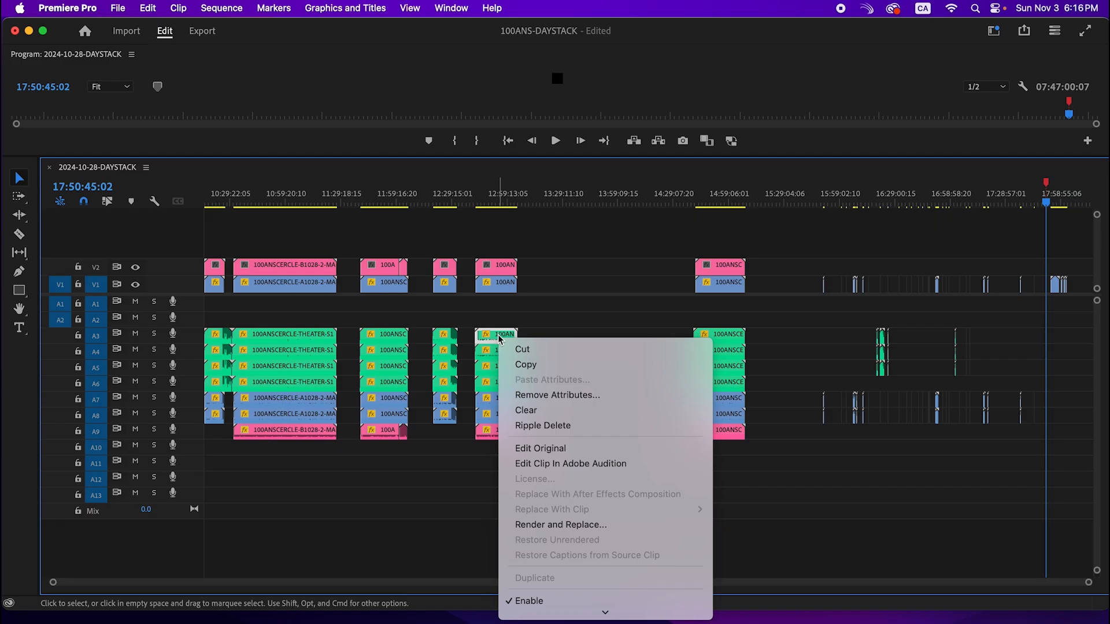
scroll(578, 599, "down", 8)
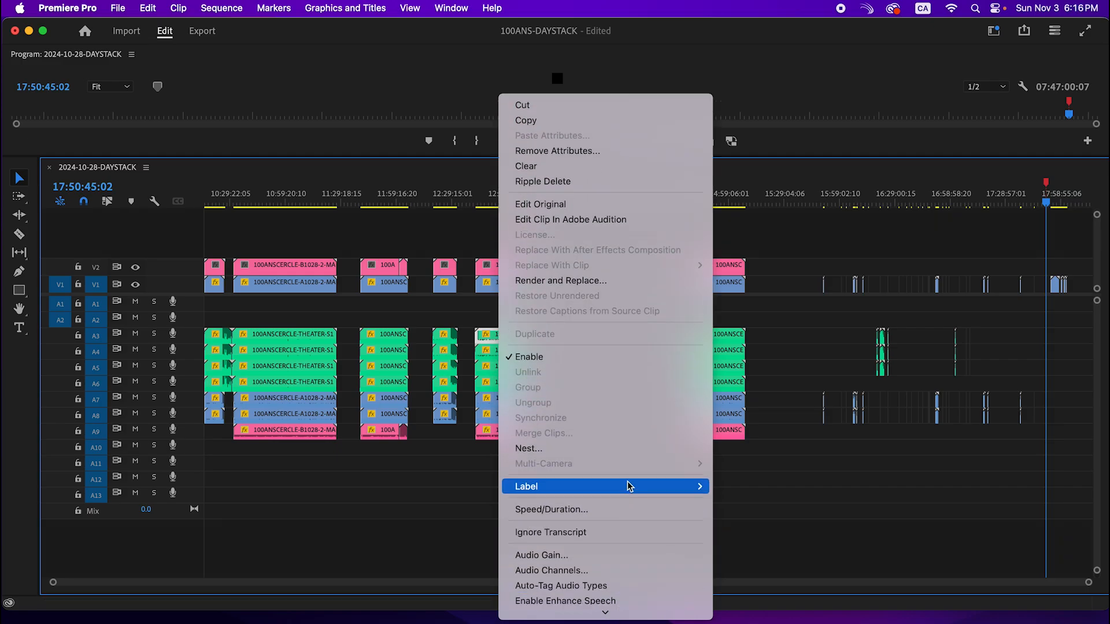
mouse_move(631, 494)
scroll(649, 605, "down", 5)
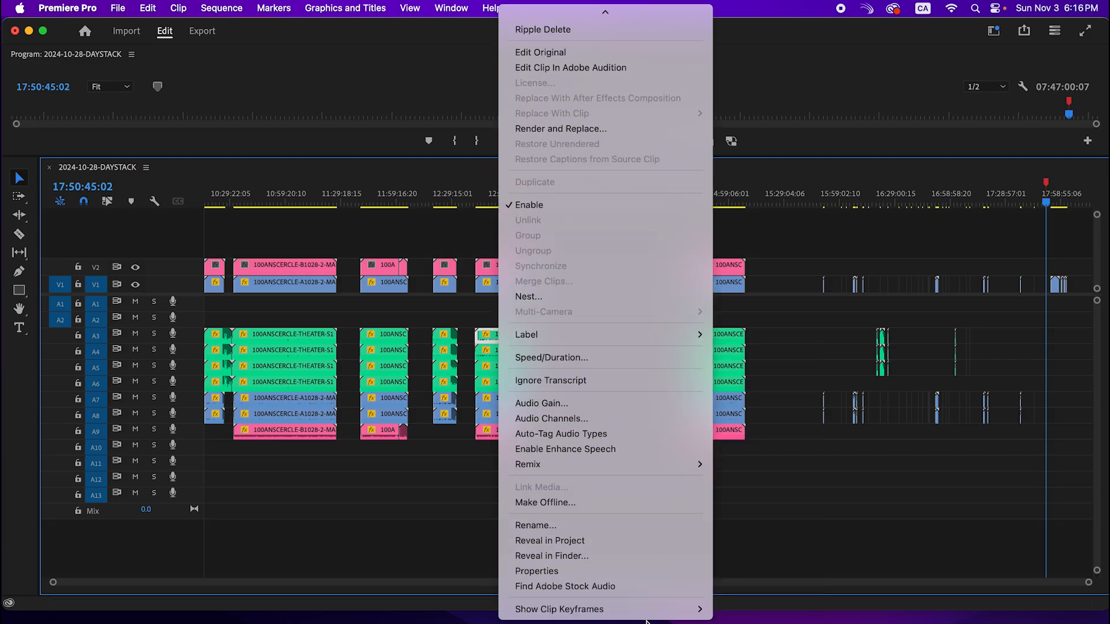
left_click(619, 557)
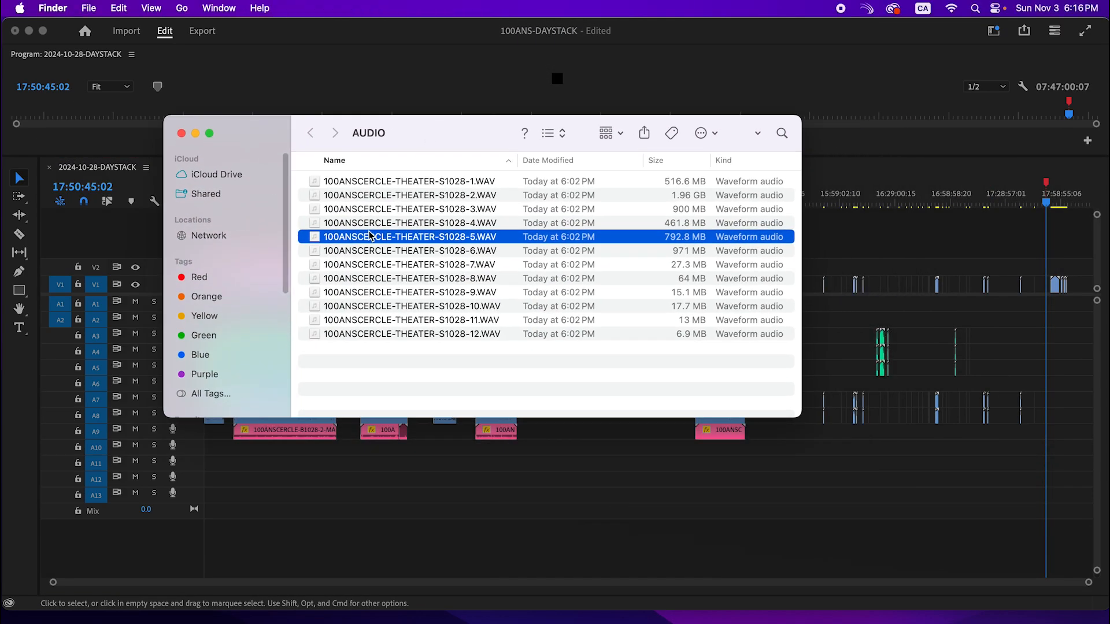
Step: Open 100ANSCERCLE-THEATER-S1028-5.WAV in TextEdit to view its embedded metadata
right_click(368, 238)
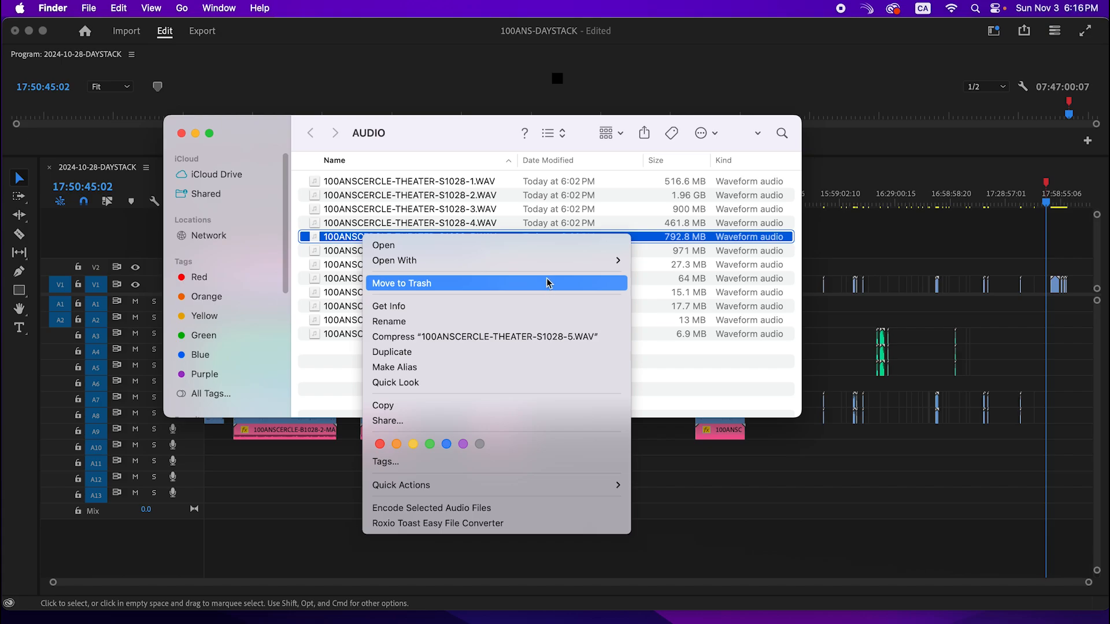
mouse_move(557, 265)
left_click(688, 399)
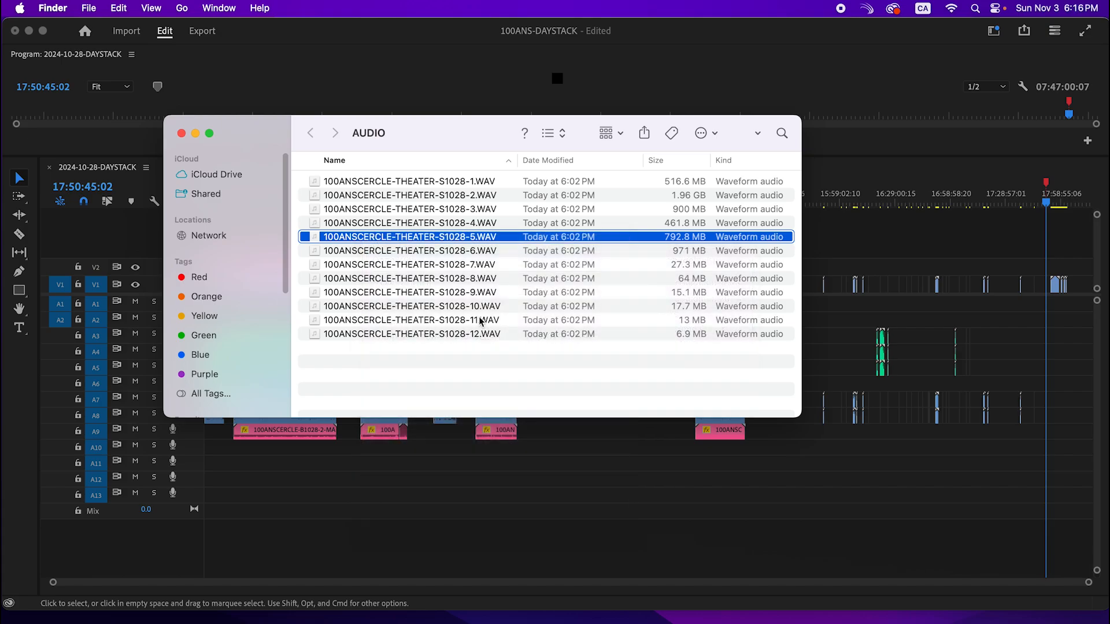
scroll(457, 295, "down", 10)
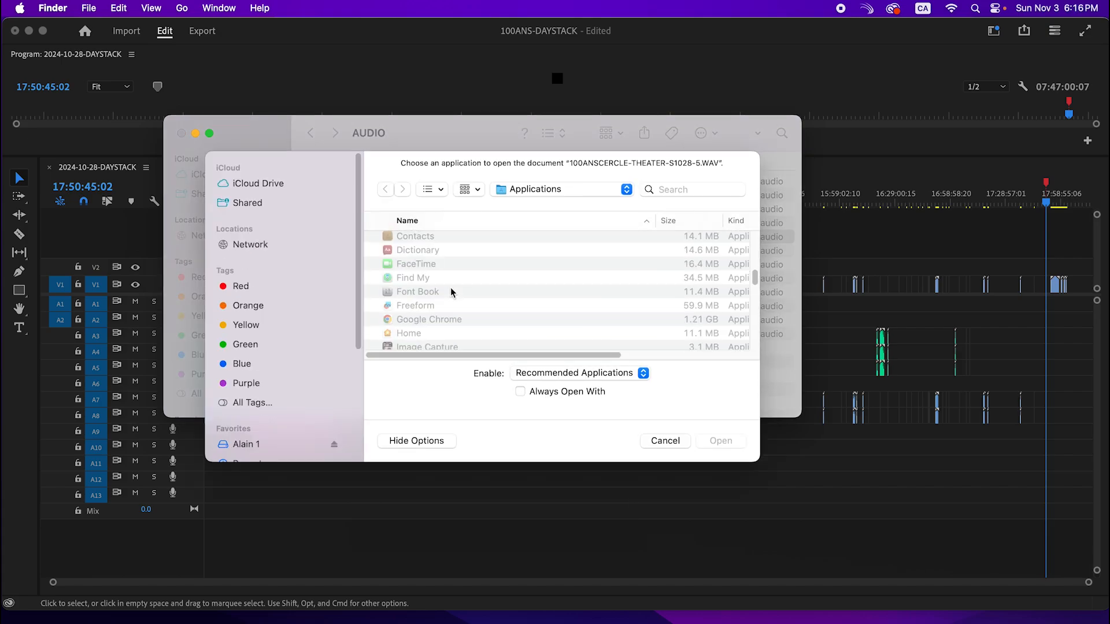
scroll(452, 292, "down", 15)
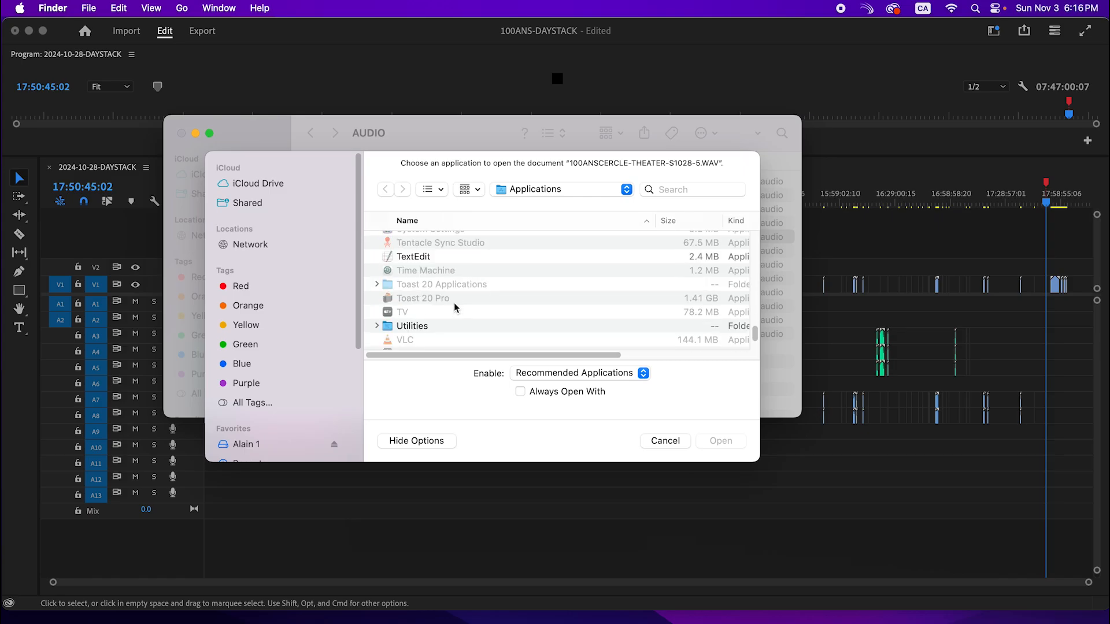
left_click(448, 258)
left_click(720, 441)
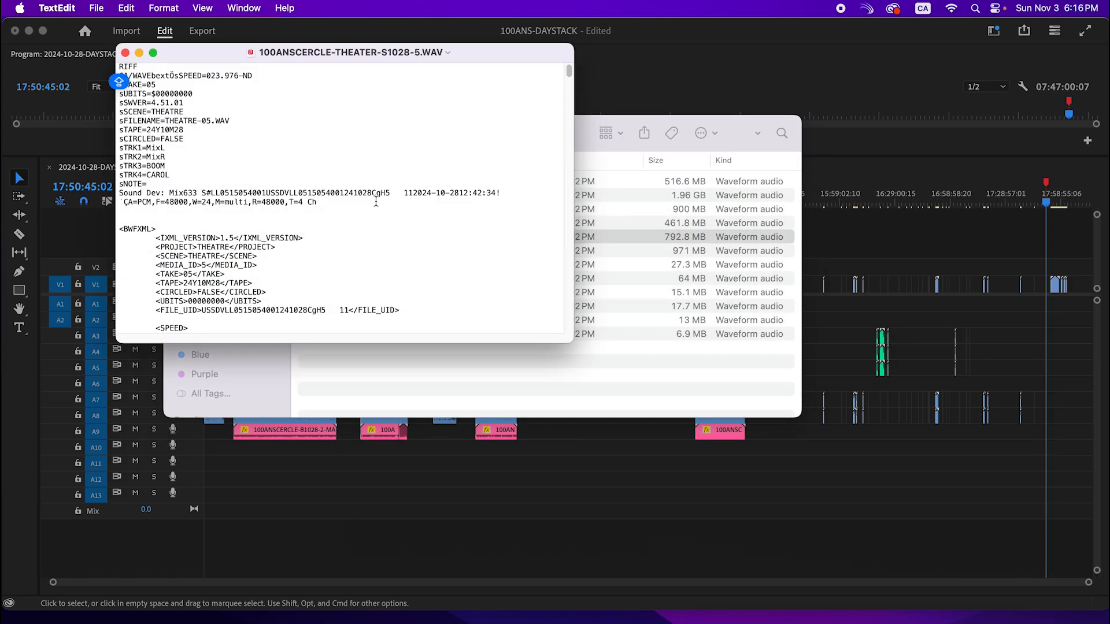
Step: Examine the sTRK1–sTRK4 track names in the WAV metadata alongside the timeline clips, and close the file
left_click_drag(589, 138, 1109, 165)
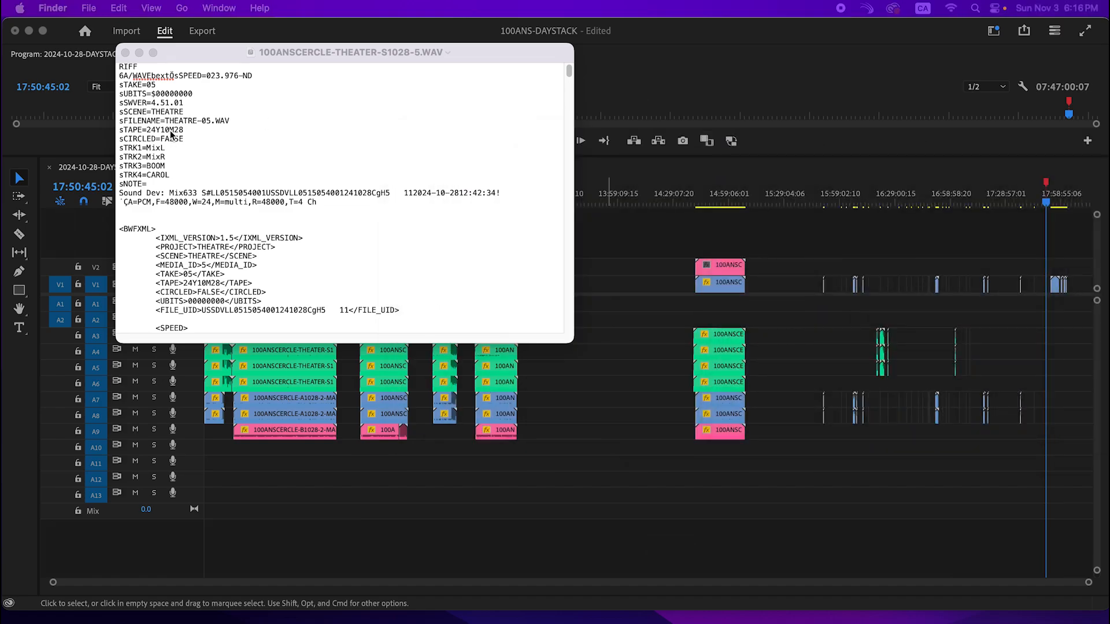
left_click_drag(277, 54, 723, 225)
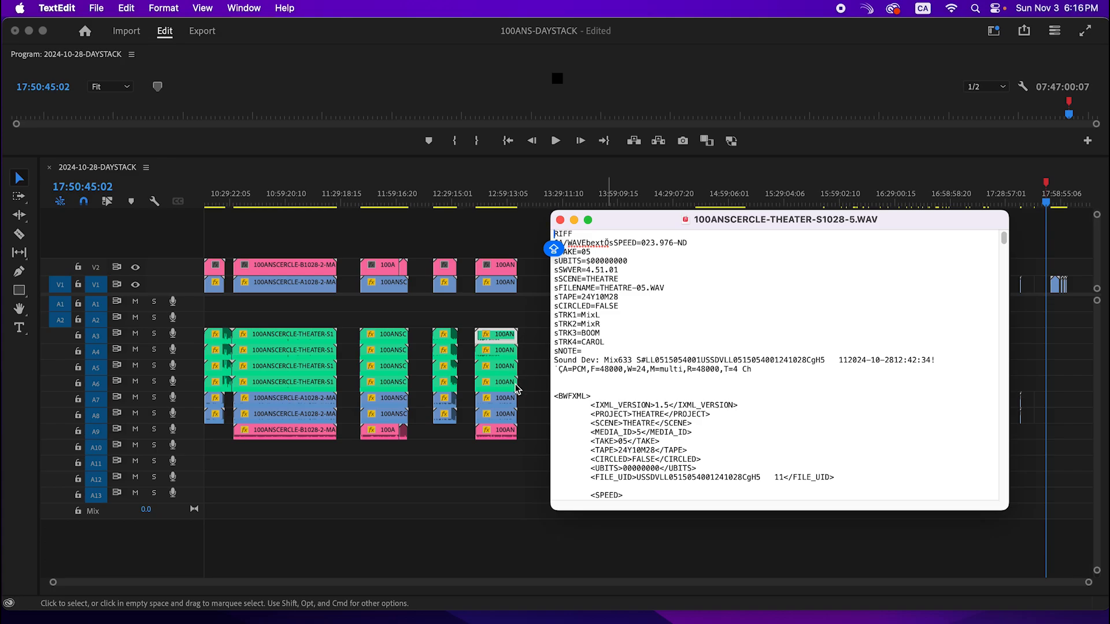
key("super+w")
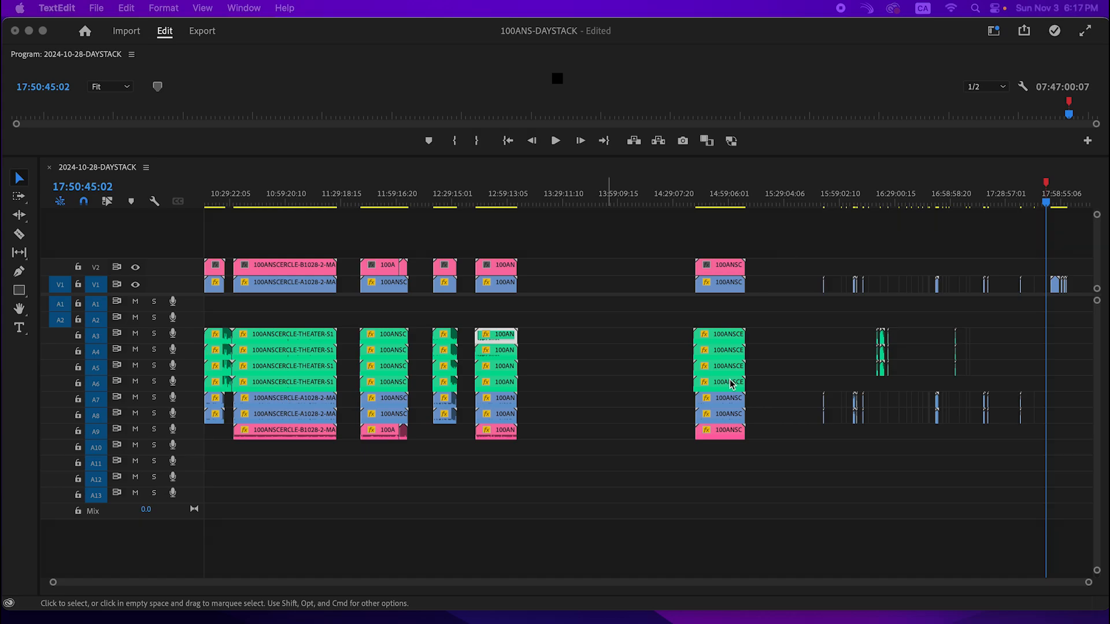
Step: Move the lower two THEATER audio channels from A5–A6 up to A1–A2, above the other two
left_click(1001, 369)
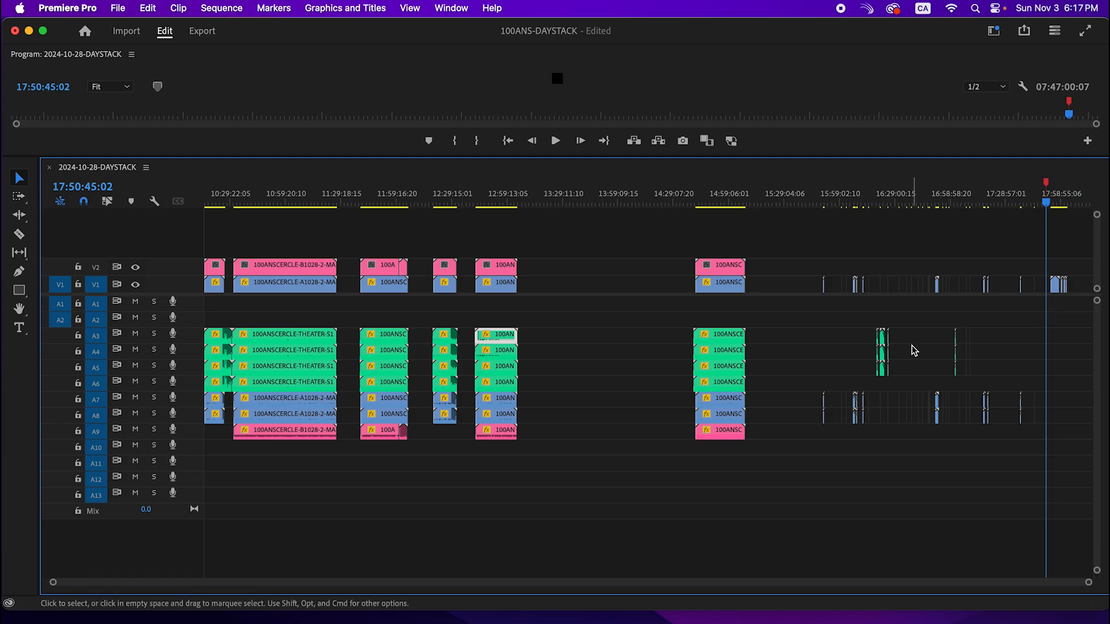
left_click_drag(992, 366, 206, 390)
left_click_drag(306, 376, 307, 303)
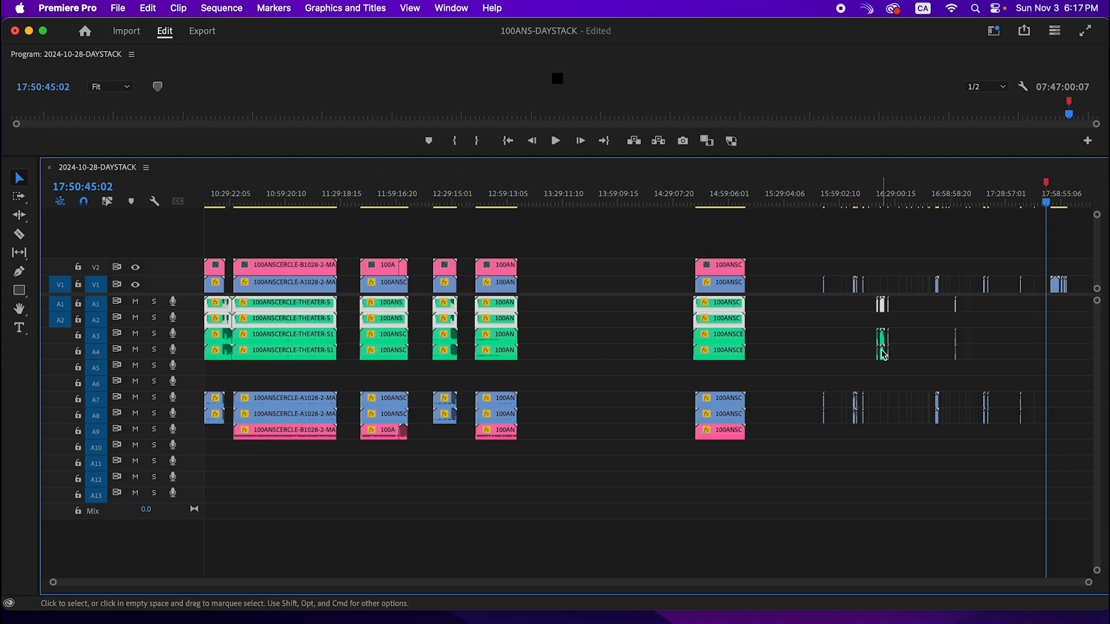
Step: Try moving the camera audio from A7–A9 up two tracks, directly below the THEATER audio, and shift it back down
left_click_drag(1053, 391, 197, 431)
key("alt+Up")
key("alt+Up")
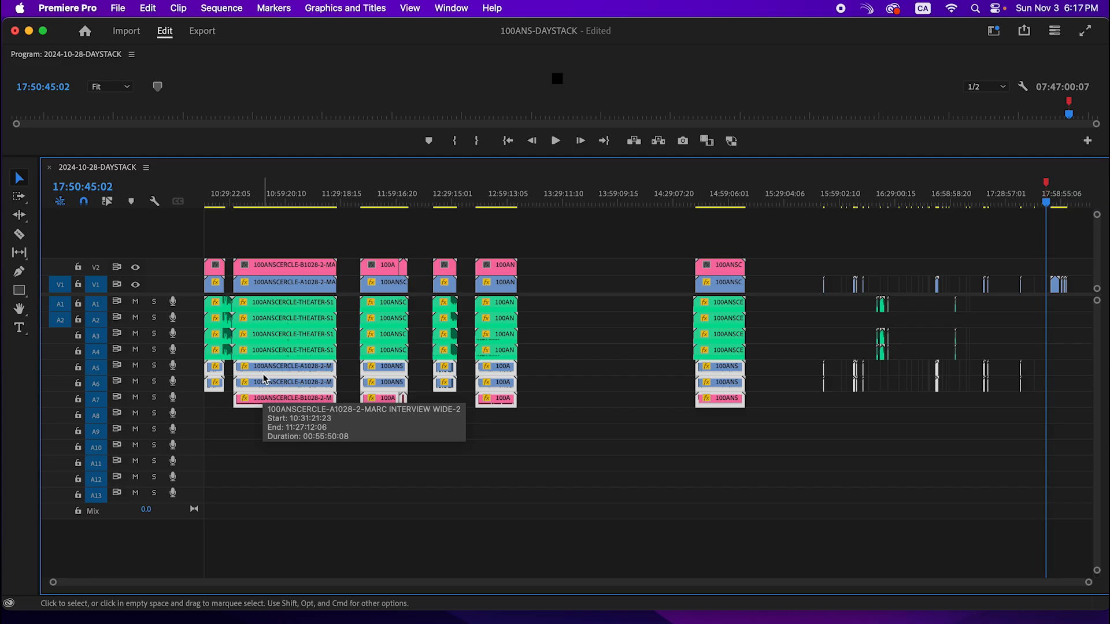
key("alt+Down")
key("alt+Down")
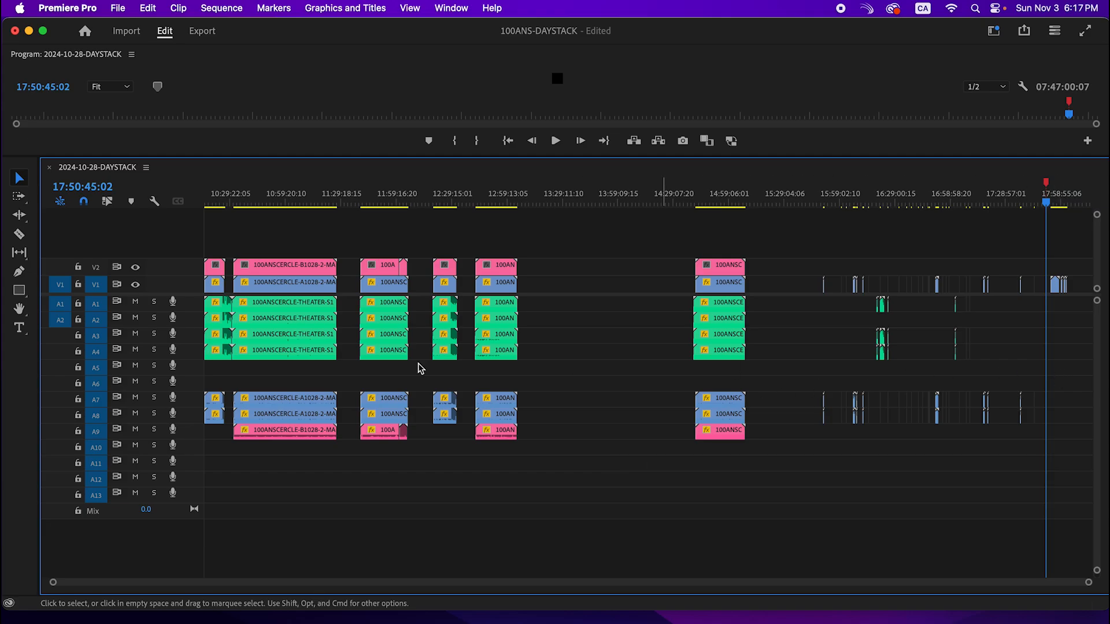
Step: Delete all empty audio tracks from the daystack sequence and save the project
right_click(191, 388)
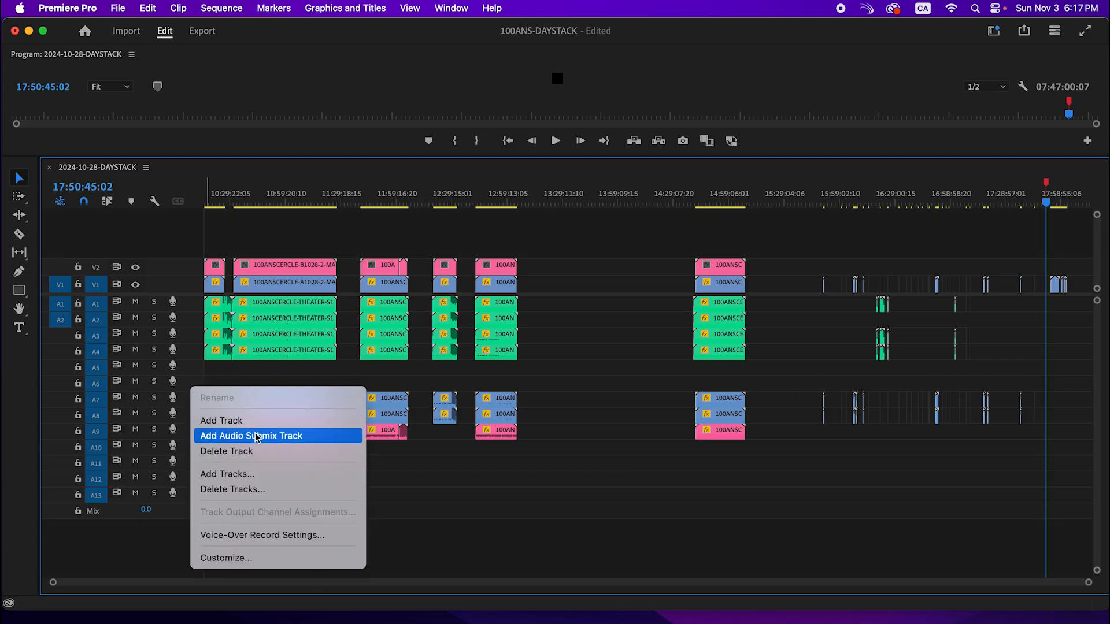
left_click(263, 490)
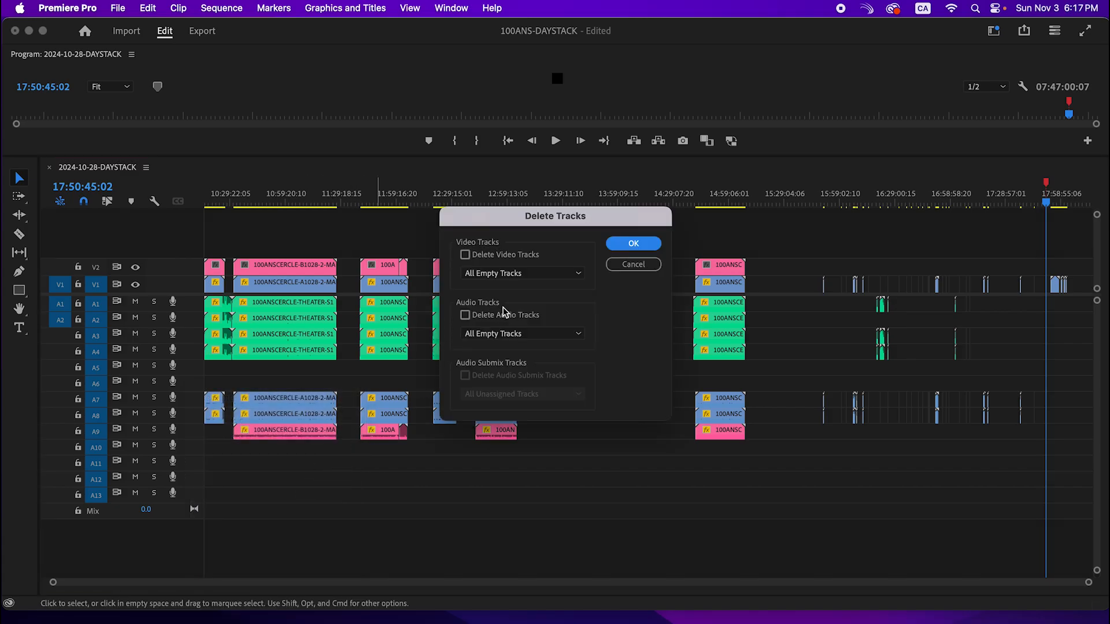
left_click(466, 315)
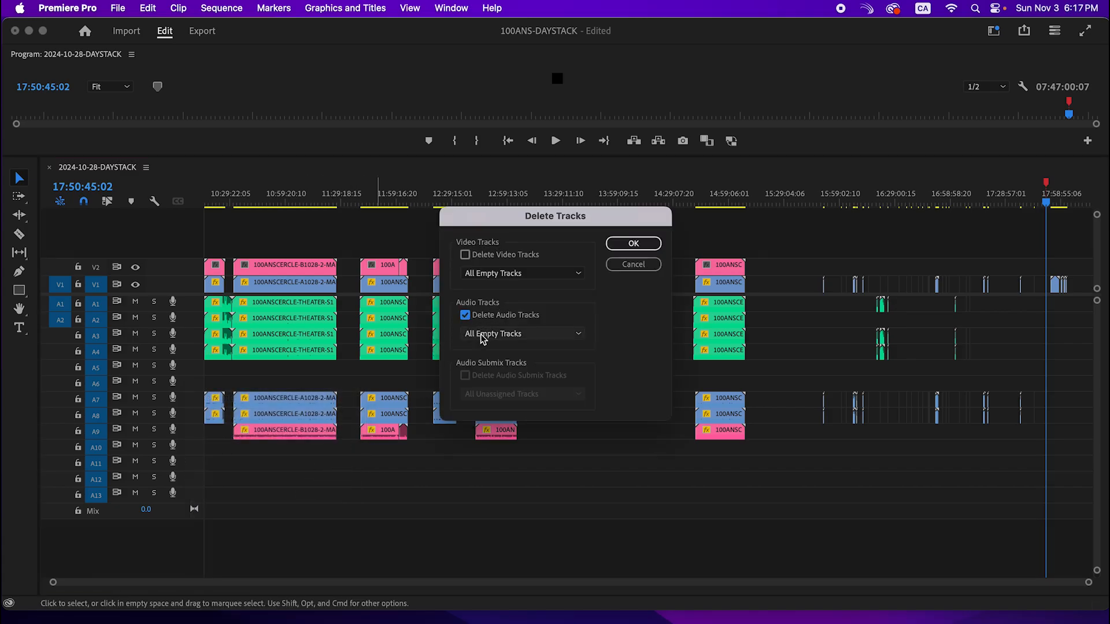
left_click(634, 243)
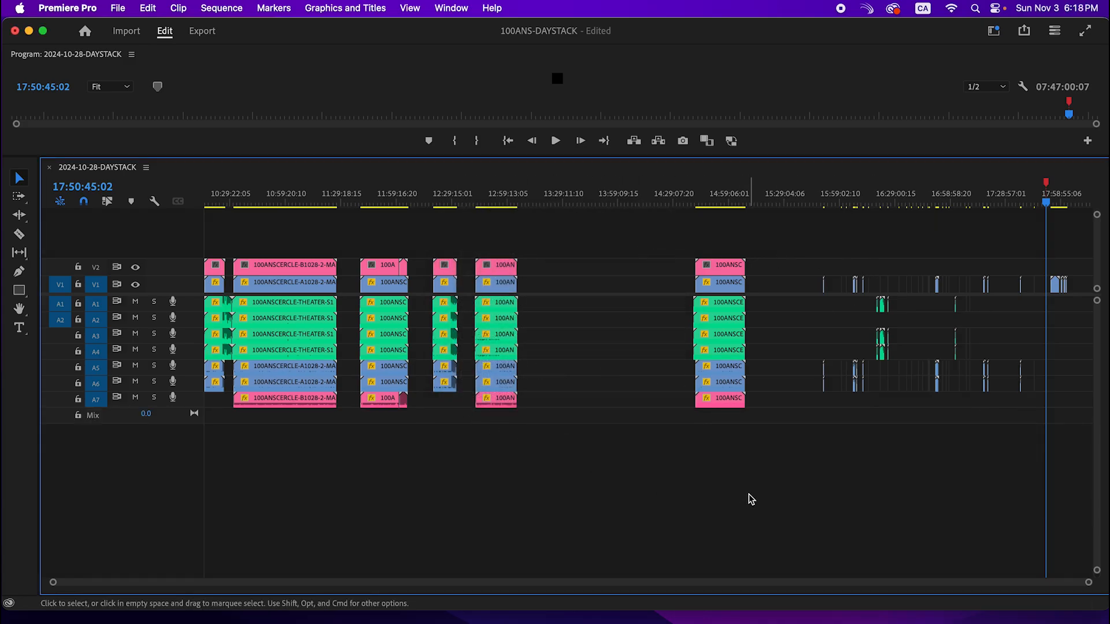
key("super+s")
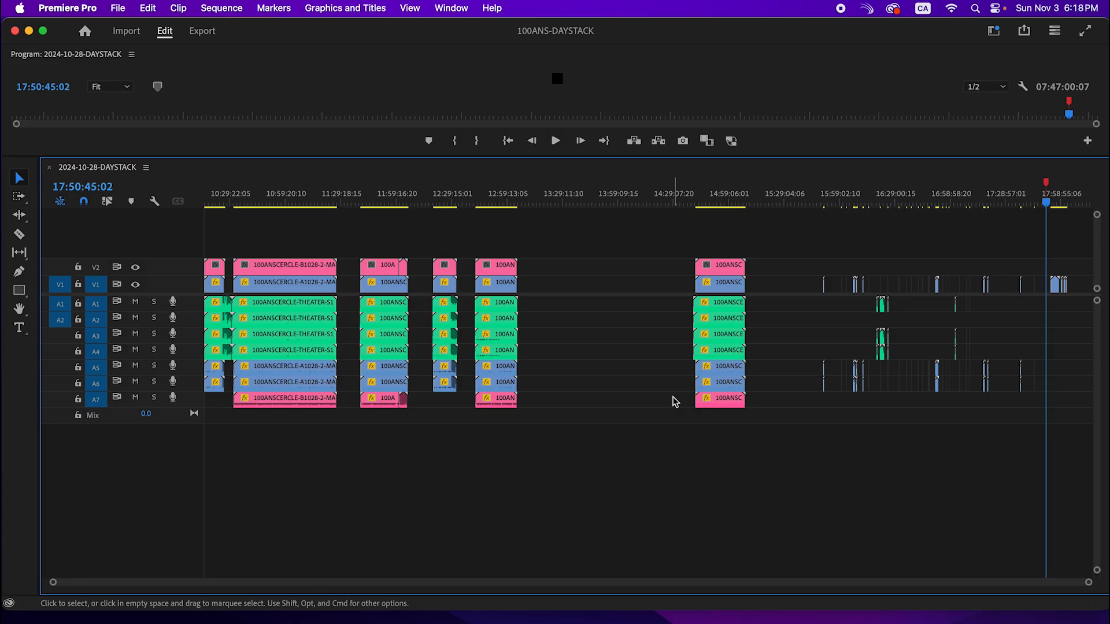
Step: Bring the playhead to 12:00:55:14 and examine the cut between B-cam clips B1028-3 and B1028-4 up close
left_click_drag(281, 199, 381, 214)
key("=")
key("=")
key("=")
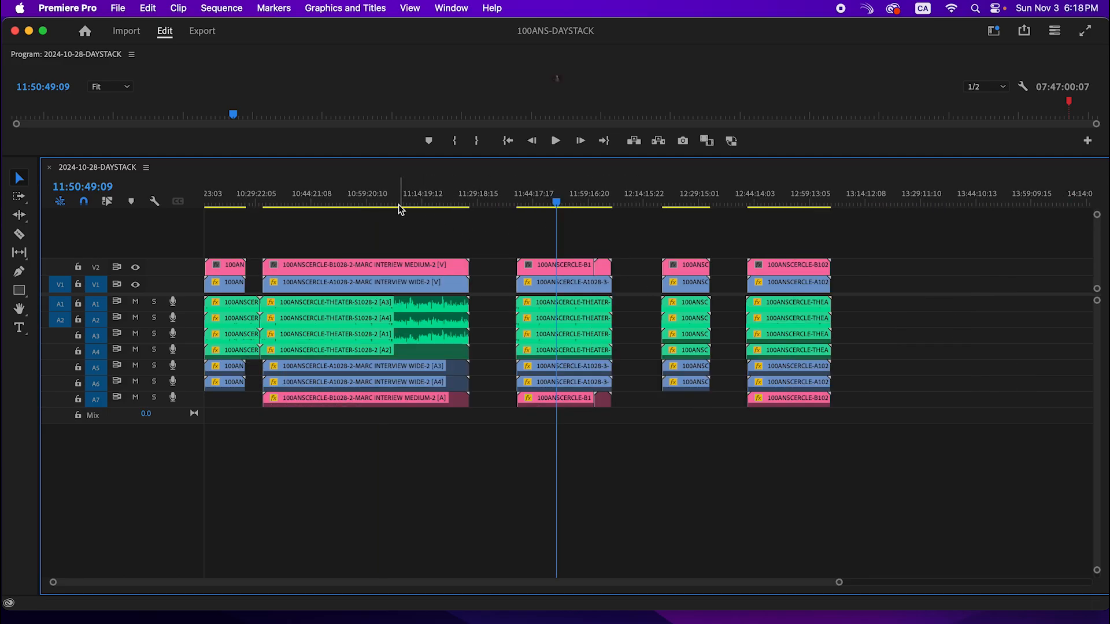
left_click_drag(774, 214, 785, 261)
key("=")
key("=")
left_click_drag(658, 202, 696, 248)
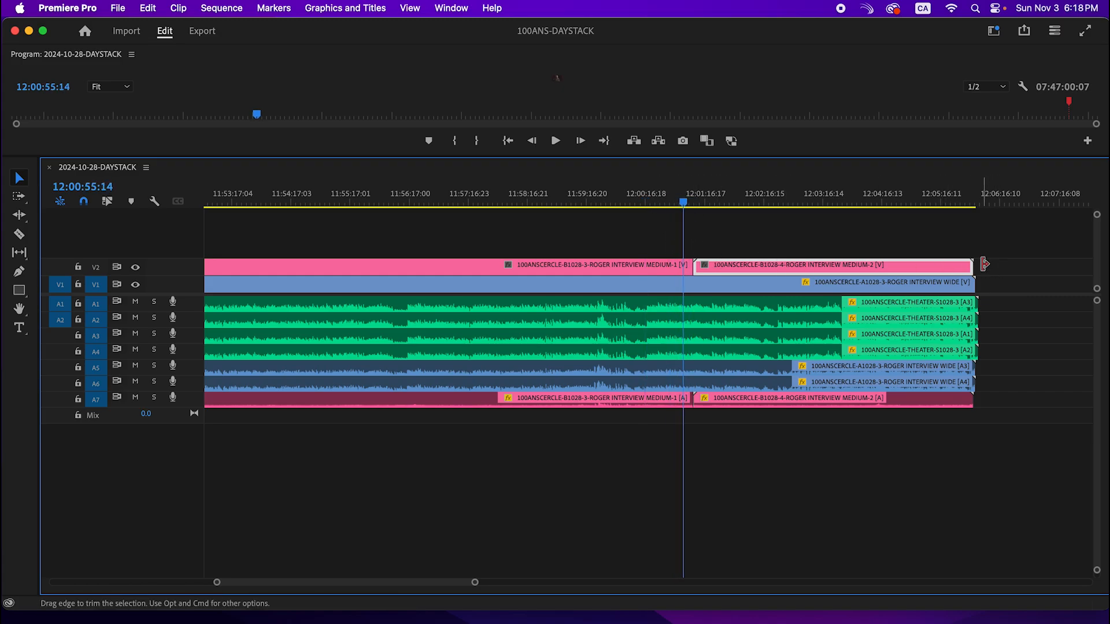
left_click_drag(981, 303, 995, 299)
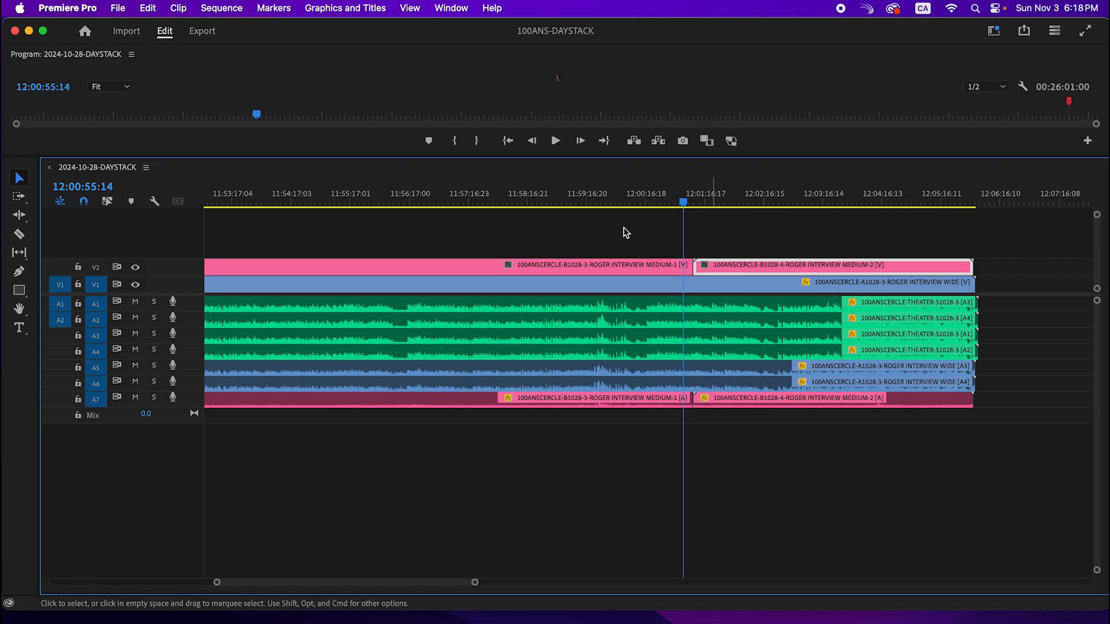
Step: Turn on Linked Selection and move the B1028-4 interview clip with its audio about 3 minutes later
left_click(107, 202)
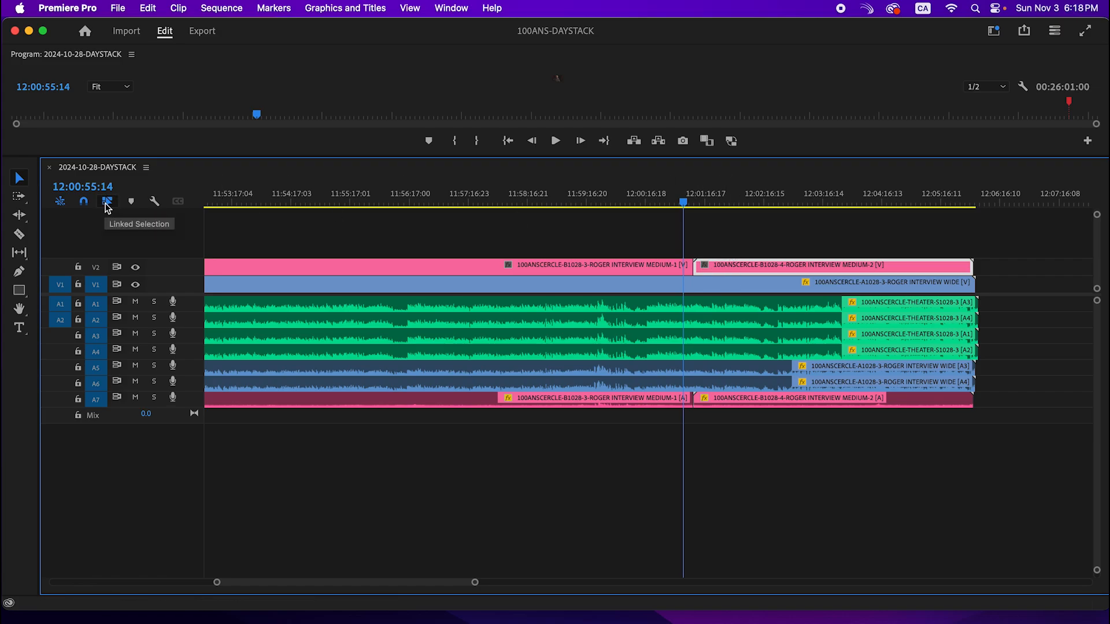
left_click(813, 266)
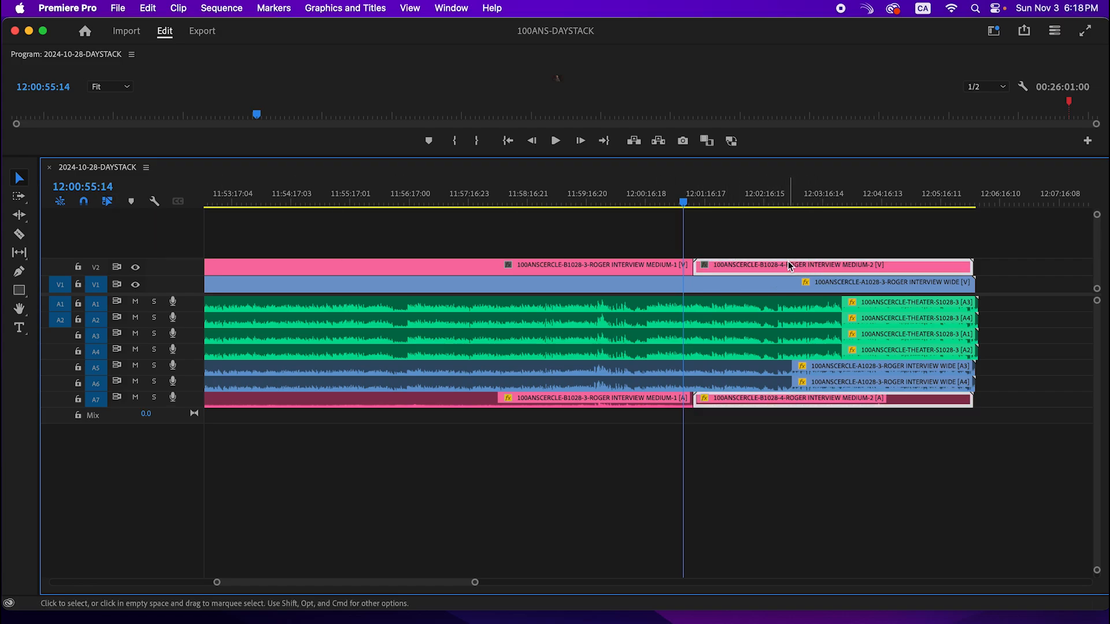
left_click_drag(780, 270, 963, 266)
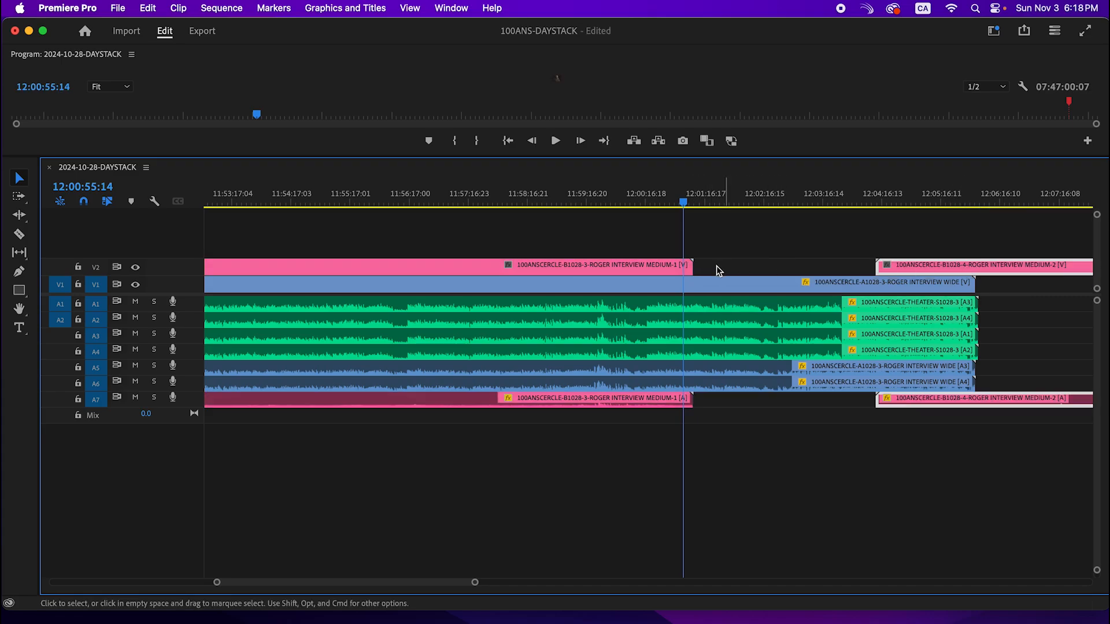
Step: Examine the end of B-cam clip B1028-3 up close, bringing the playhead to 12:01:05:12
left_click(694, 206)
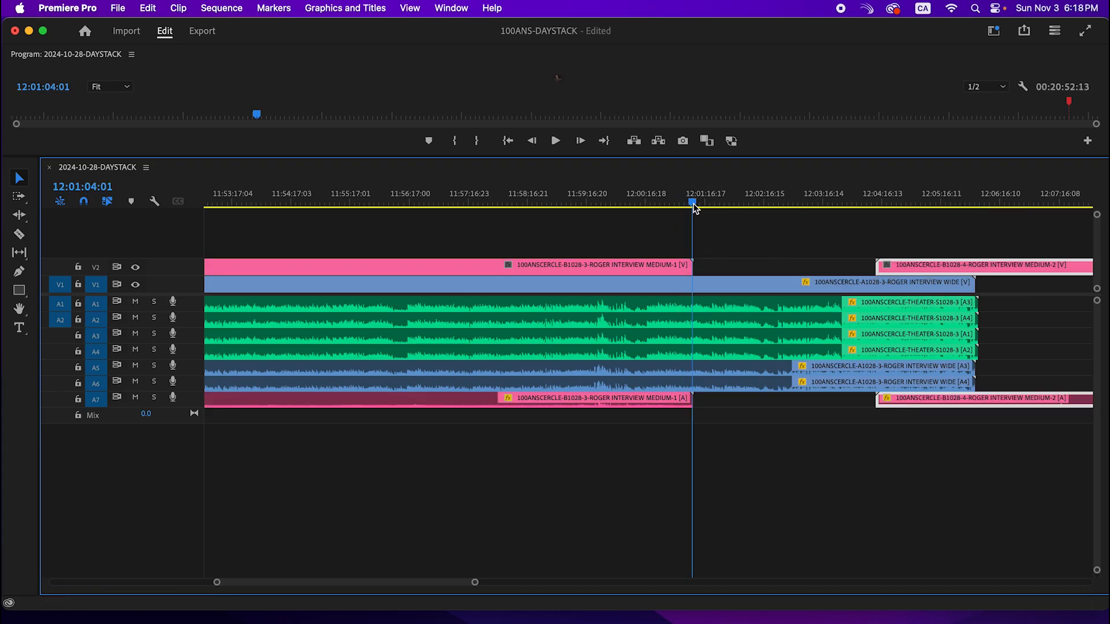
scroll(695, 204, "up", 10)
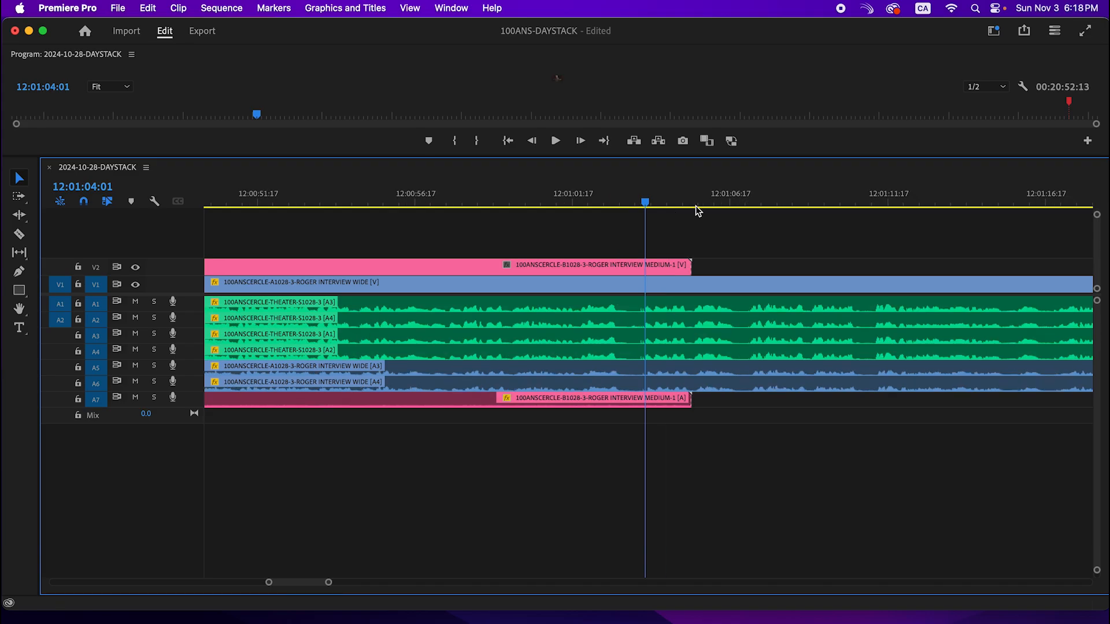
left_click(687, 202)
scroll(689, 204, "up", 5)
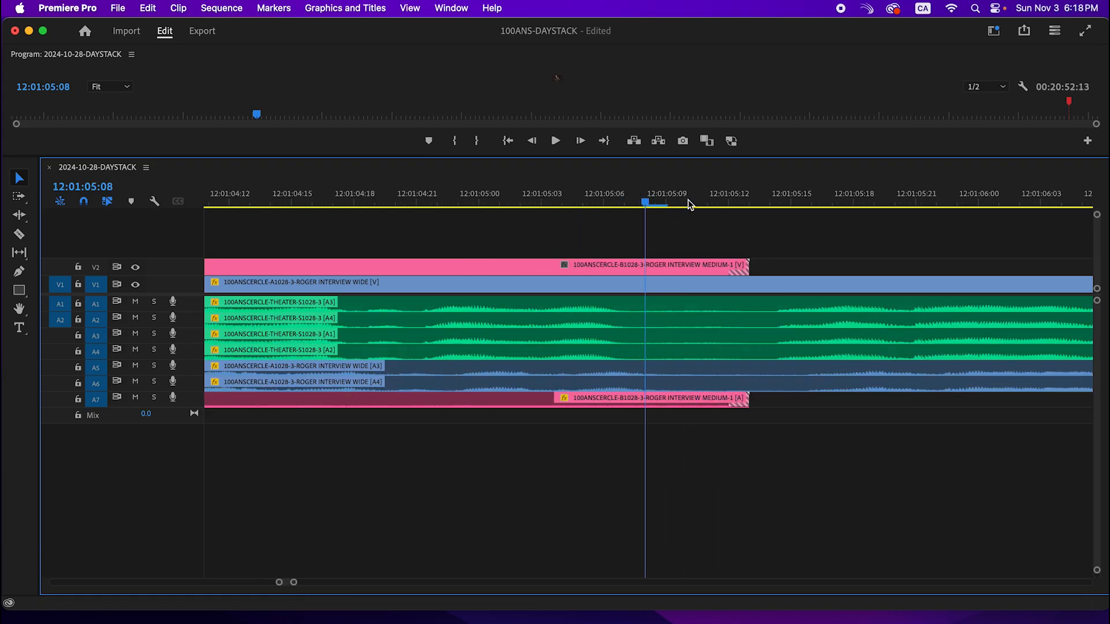
key("super+z")
key("shift+super+z")
mouse_move(729, 204)
left_mouse_down()
mouse_move(749, 204)
mouse_move(737, 205)
left_mouse_up()
scroll(737, 205, "down", 8)
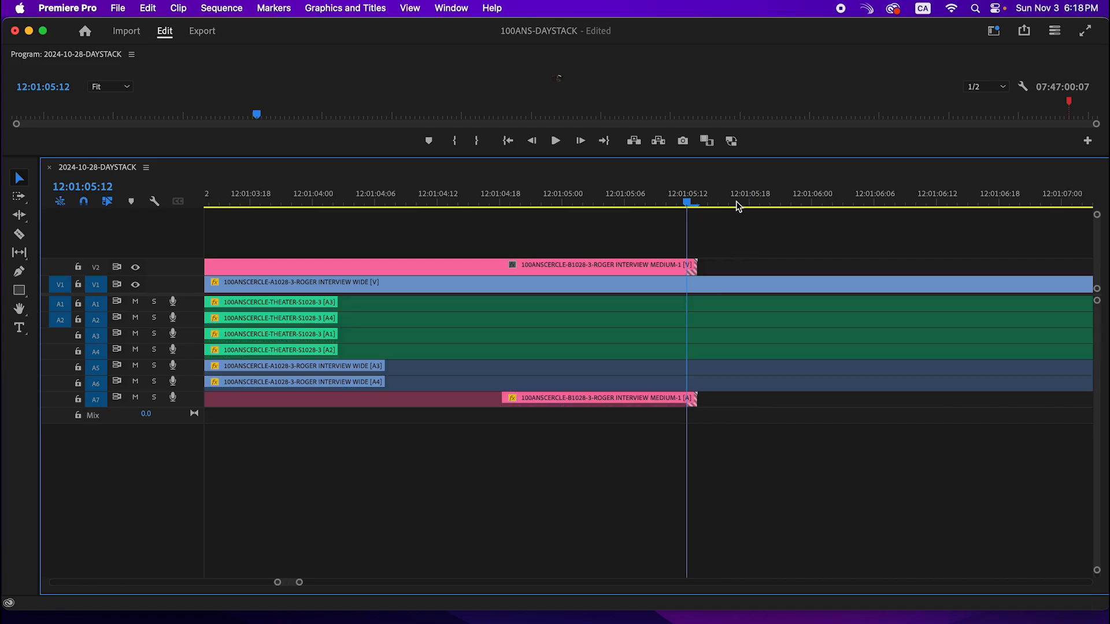
scroll(737, 205, "down", 3)
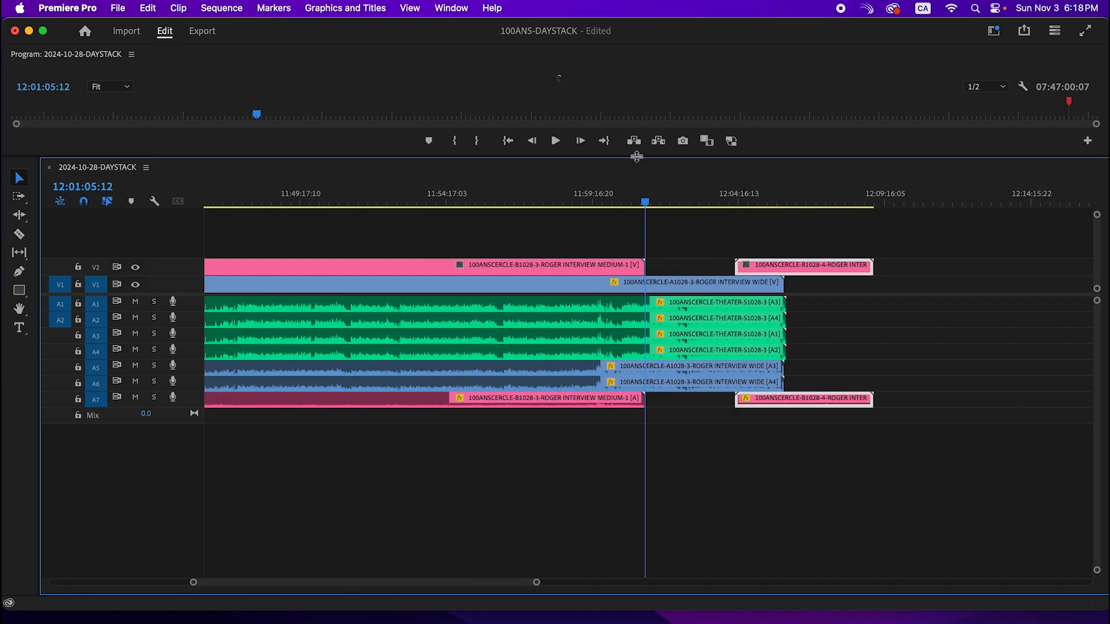
Step: Enlarge the Program monitor and return the B1028-4 interview clip to its place directly after B1028-3
left_click_drag(636, 157, 635, 292)
mouse_move(645, 334)
left_mouse_down()
mouse_move(671, 335)
mouse_move(643, 338)
left_mouse_up()
left_click(697, 372)
key("Delete")
key("equal")
key("equal")
key("equal")
key("equal")
key("equal")
key("equal")
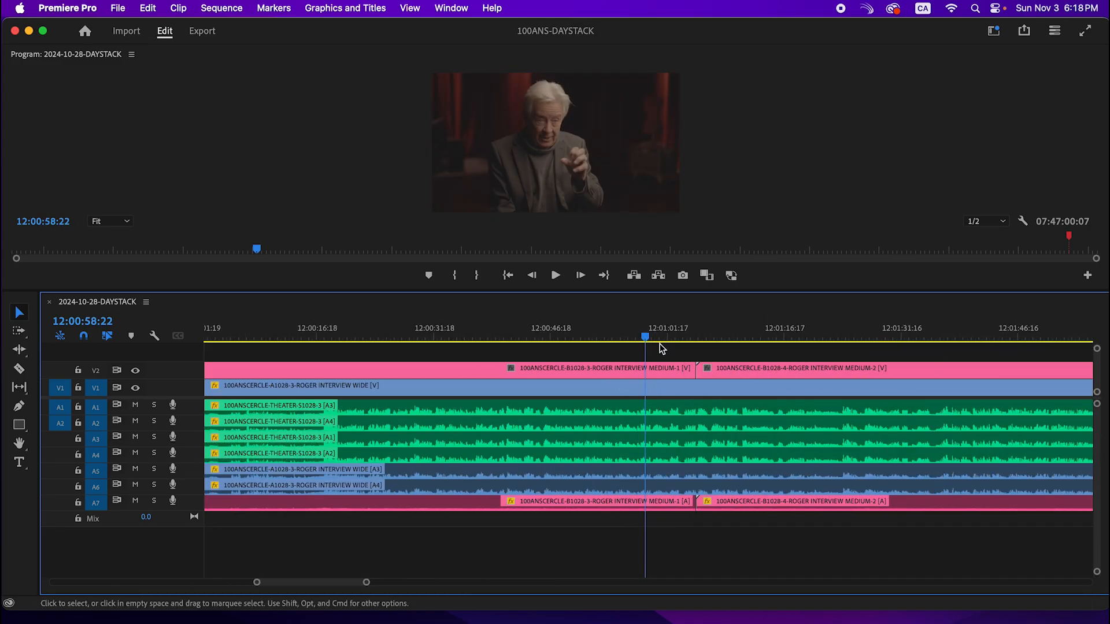
Step: Play across the cut between B1028-3 and B1028-4 from 12:01:04:19 to check its continuity
left_click(825, 329)
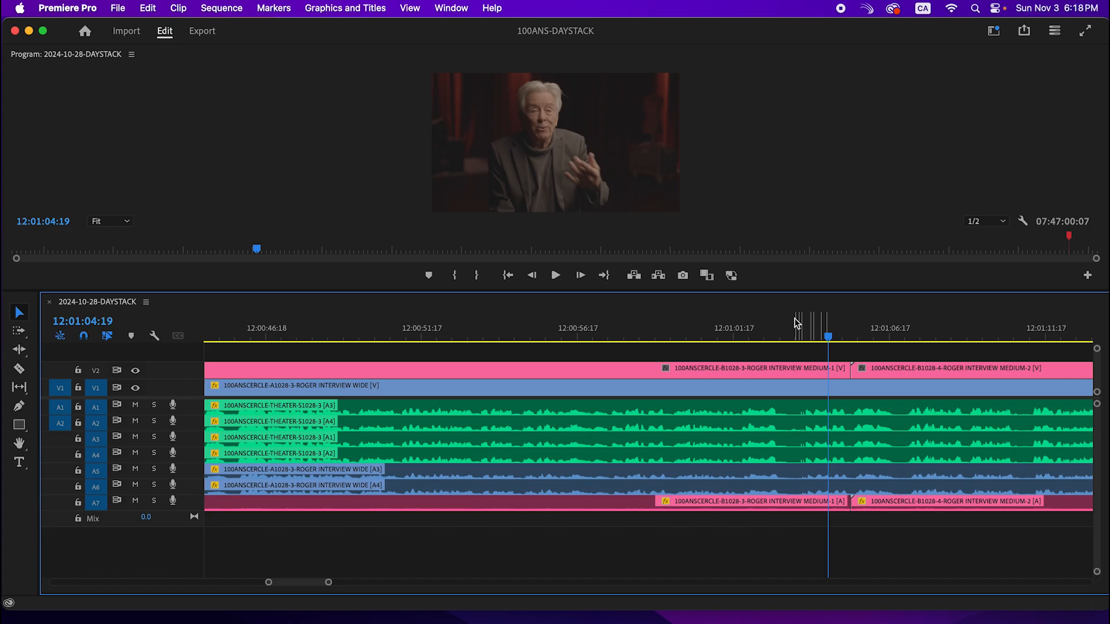
key("space")
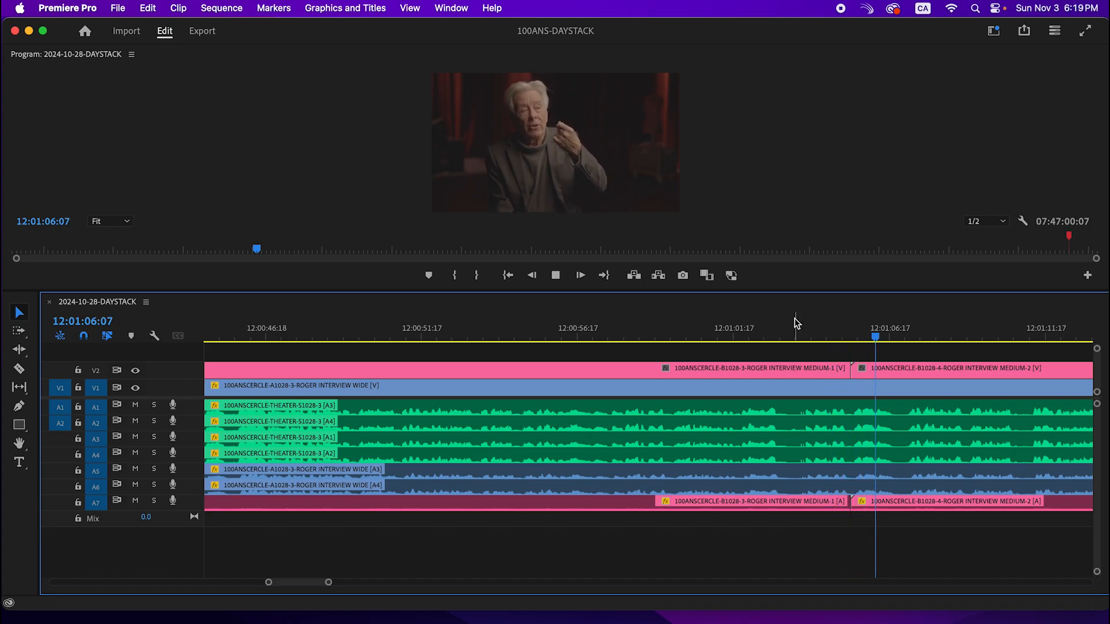
left_click(841, 336)
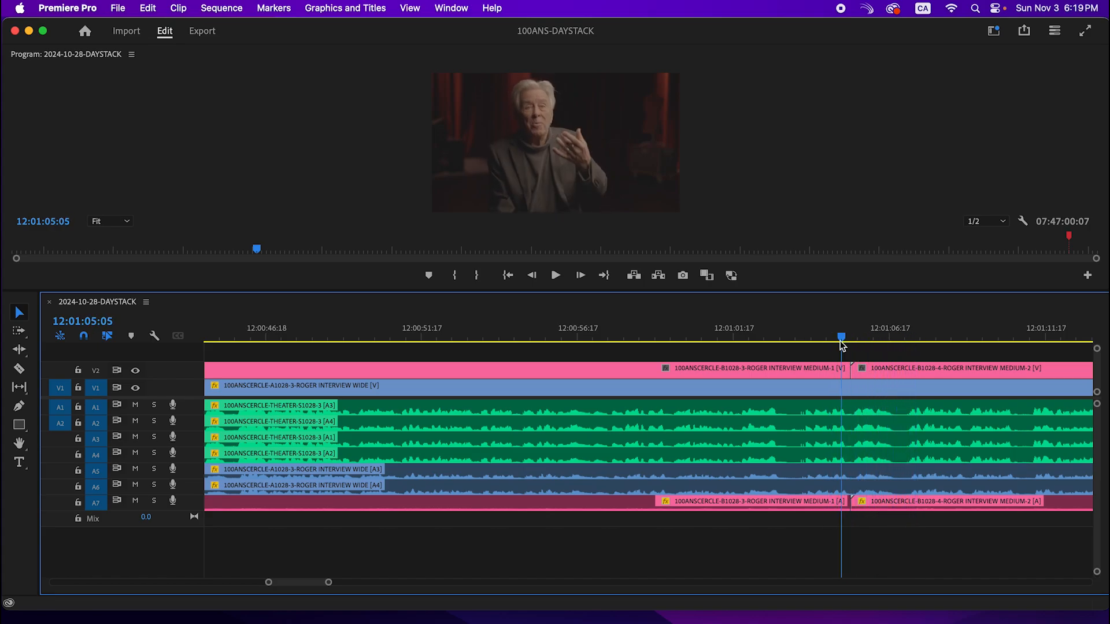
Step: Try trimming about 3 seconds off the end of B1028-3 and moving B1028-4 earlier to meet it
left_click_drag(841, 341, 762, 375)
left_click_drag(895, 374, 808, 376)
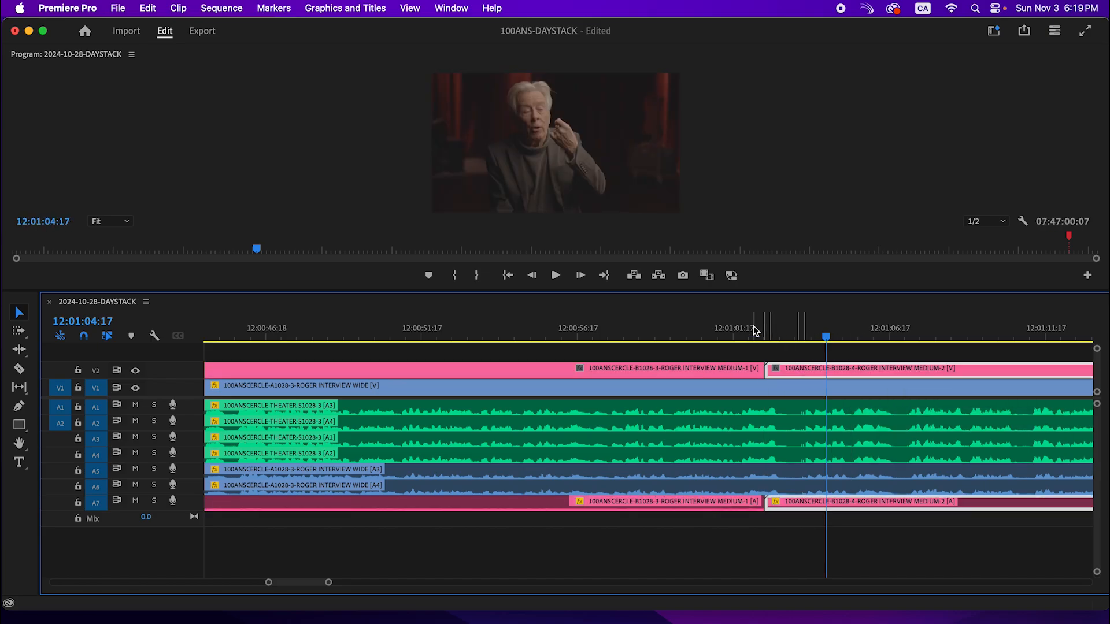
left_click(739, 331)
mouse_move(742, 331)
left_mouse_down()
mouse_move(777, 332)
mouse_move(752, 333)
left_mouse_up()
Step: Step frame by frame and play across the shifted B-cam cut around 12:01:02:18 to judge the jump in action
key("equal")
key("equal")
key("equal")
key("equal")
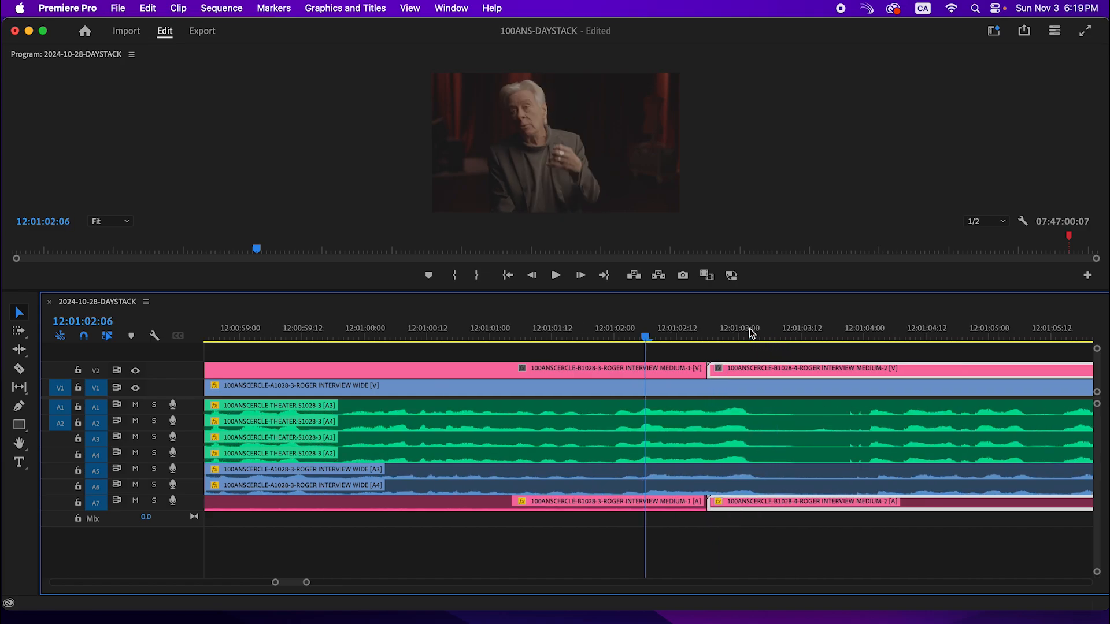
key("Down")
key("Left")
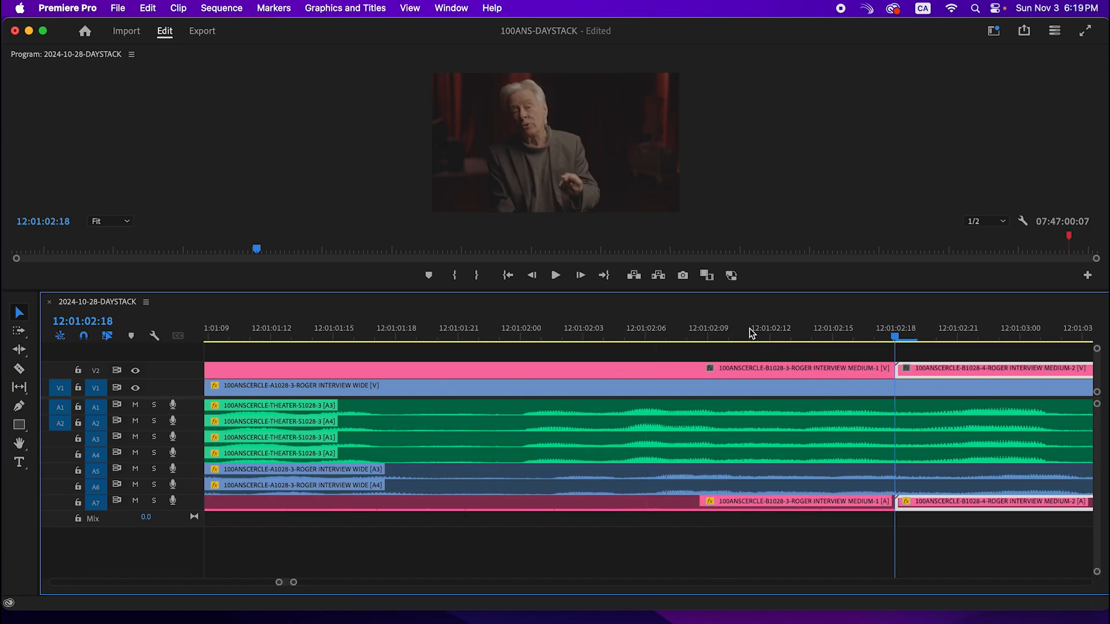
key("Right")
key("Right")
key("Left")
key("Left")
key("Left")
key("Right")
key("Right")
key("Right")
key("Right")
key("Right")
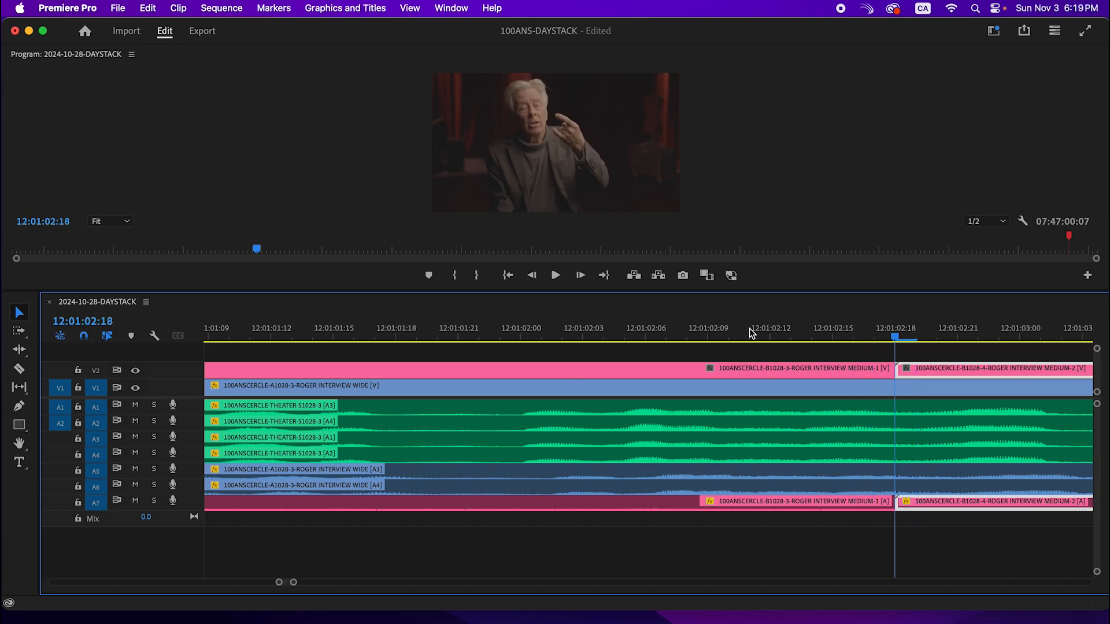
key("Left")
key("Left")
key("Left")
key("Left")
key("Left")
key("Left")
key("Right")
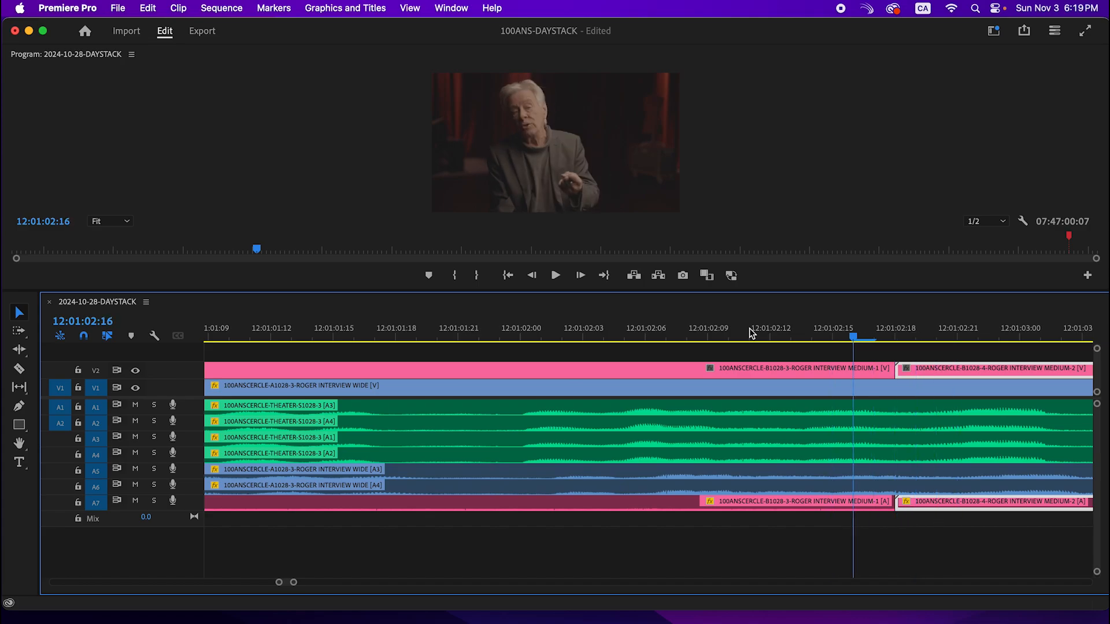
key("space")
key("space")
key("Left")
key("Left")
key("j")
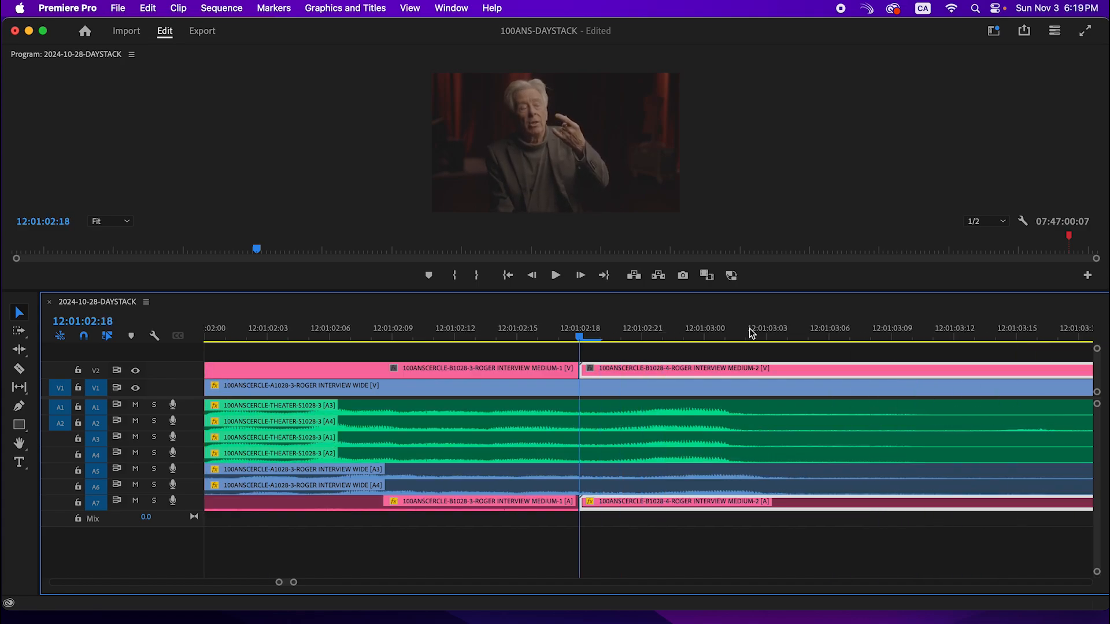
key("space")
key("Left")
key("Left")
key("Left")
key("Left")
key("Left")
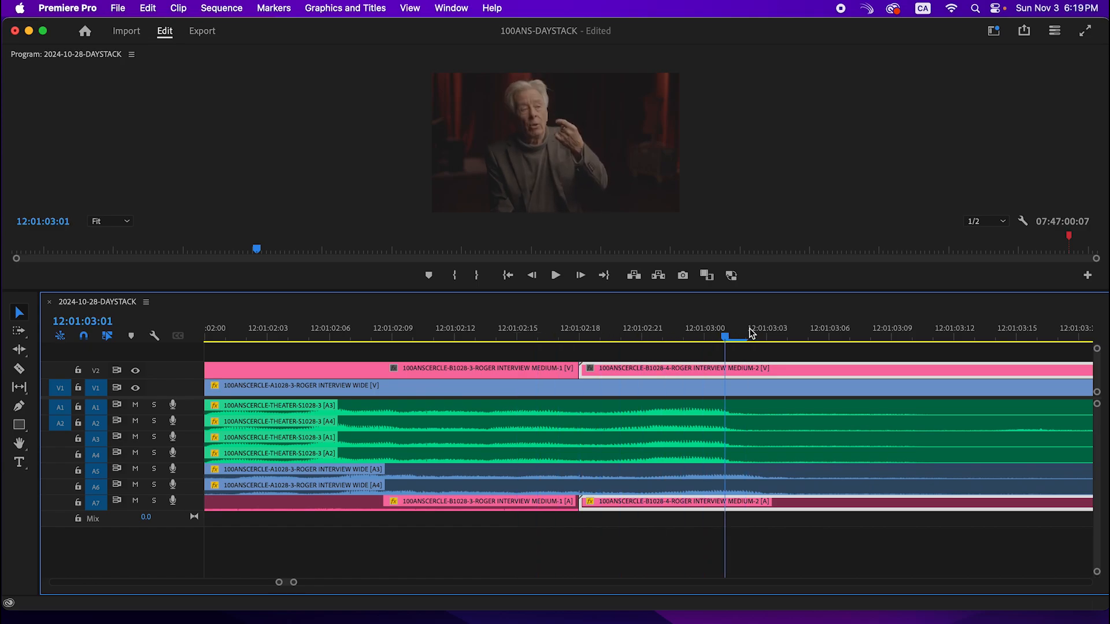
Step: Lower the playback volume and undo the B1028-3 trim and the B1028-4 move
key("minus")
key("XF86AudioLowerVolume")
key("XF86AudioLowerVolume")
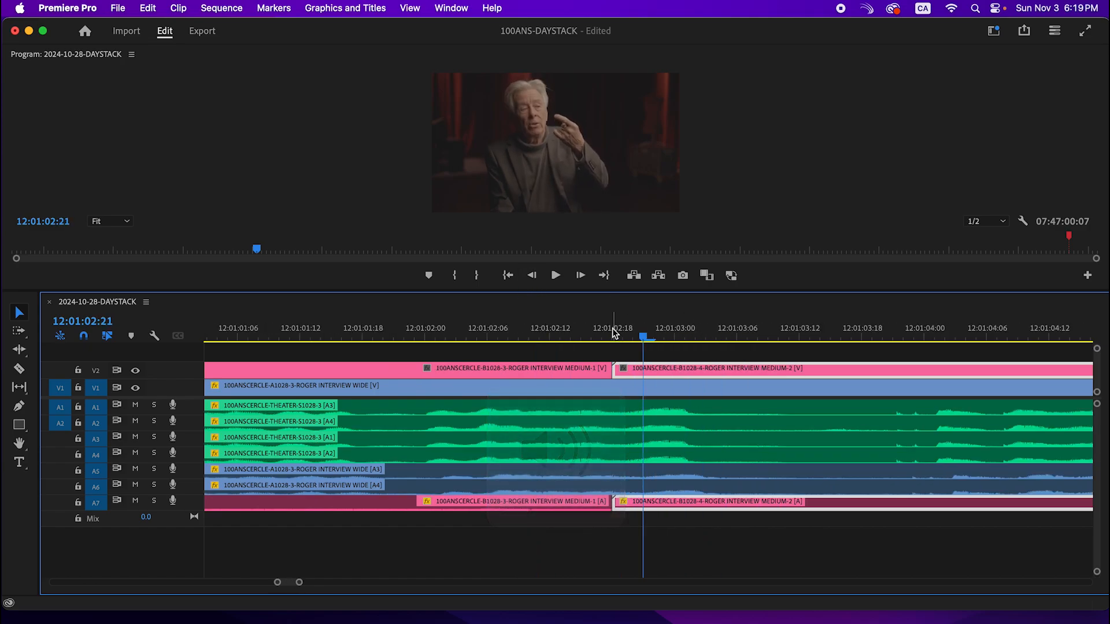
key("minus")
key("minus")
key("cmd+z")
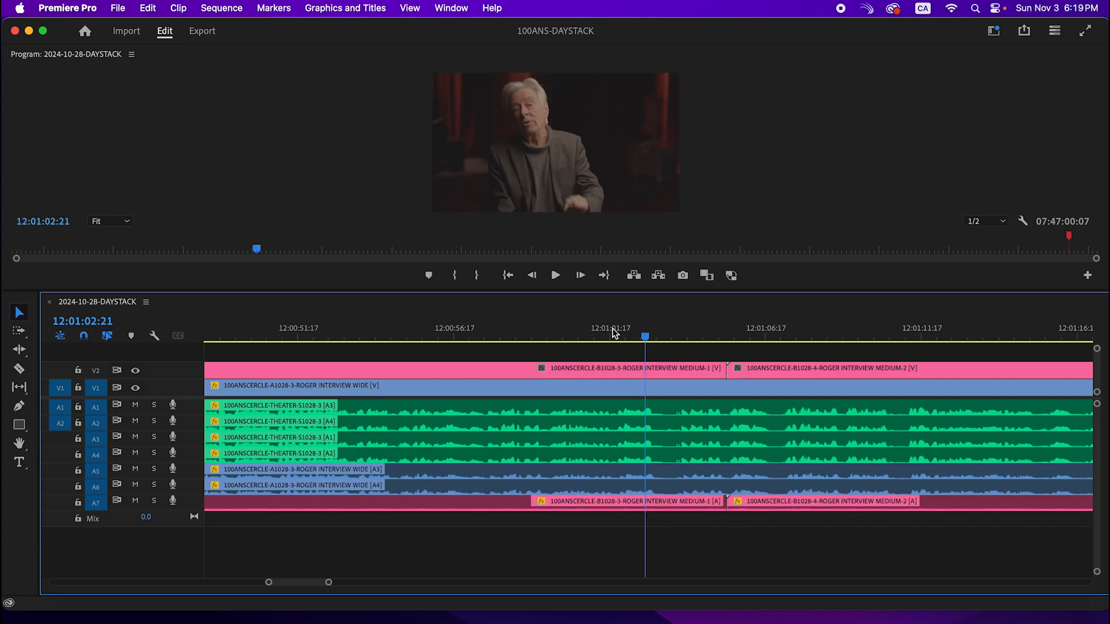
Step: Play the original cut between B1028-3 and B1028-4 again from 12:01:05:08
left_click(722, 331)
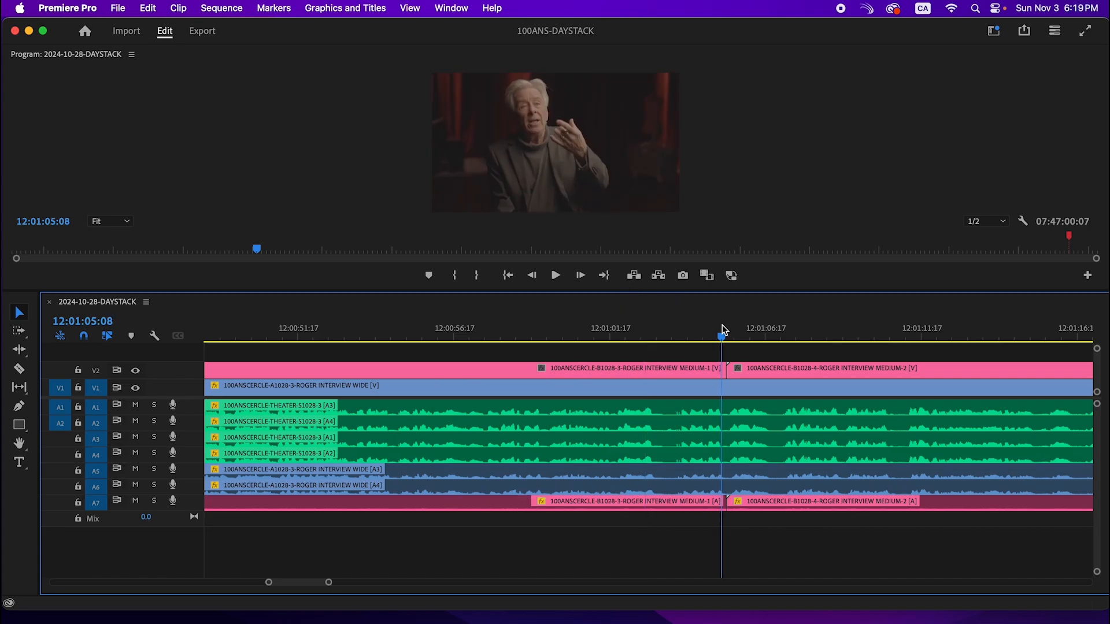
key("space")
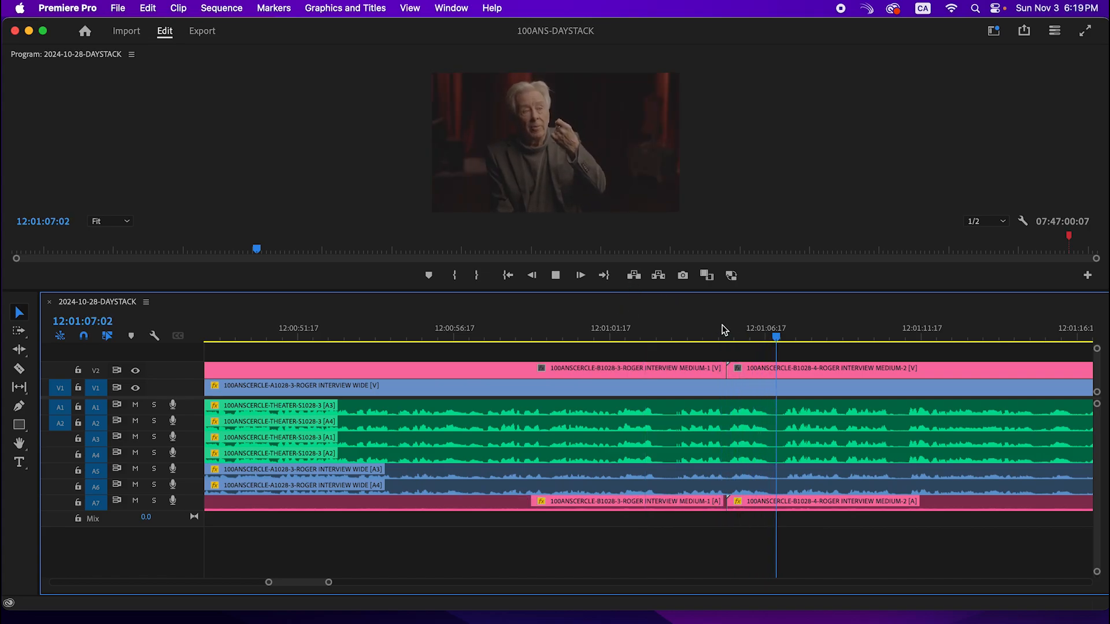
left_click(722, 331)
Step: Show the whole daystack and scrub through the later interviews and afternoon clips to review their layout over the day
key("minus")
key("minus")
key("minus")
key("minus")
key("minus")
key("minus")
key("minus")
key("minus")
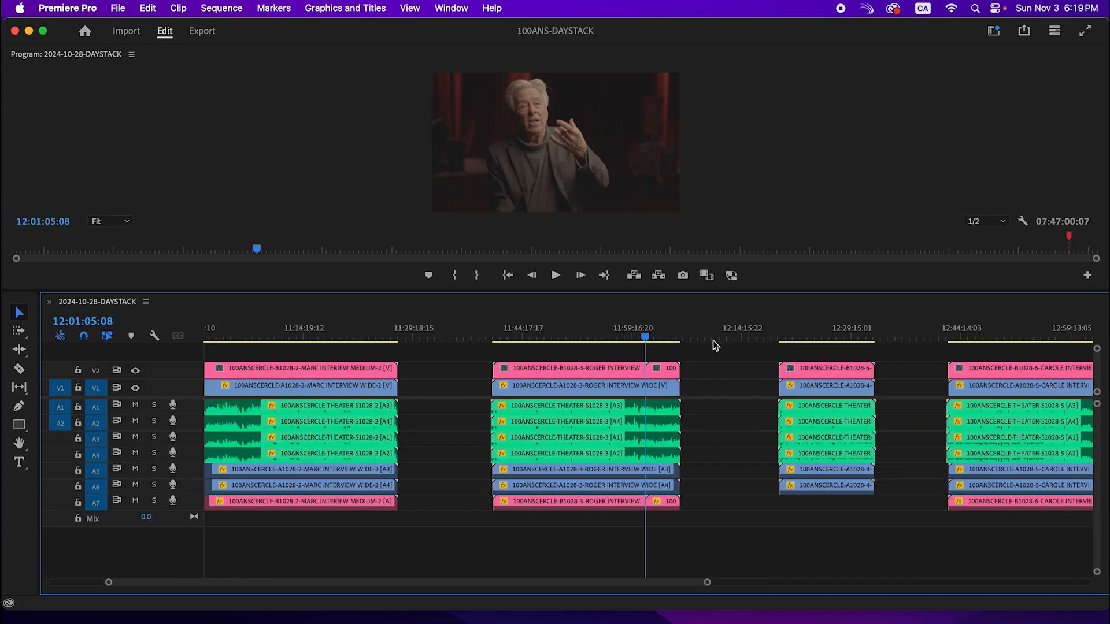
key("minus")
key("minus")
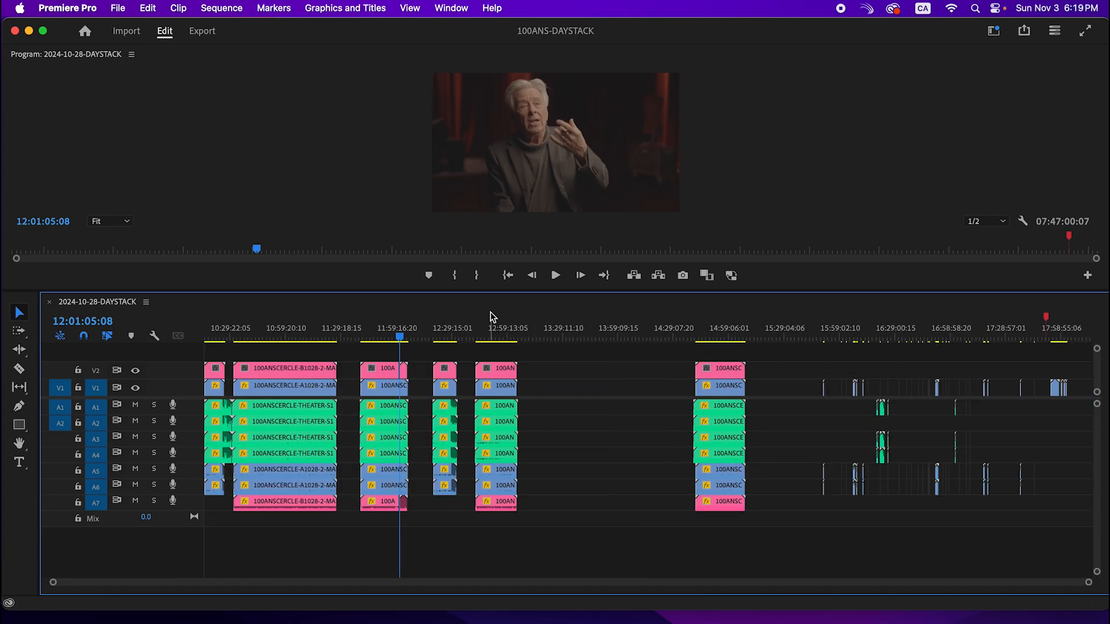
left_click_drag(491, 333, 730, 349)
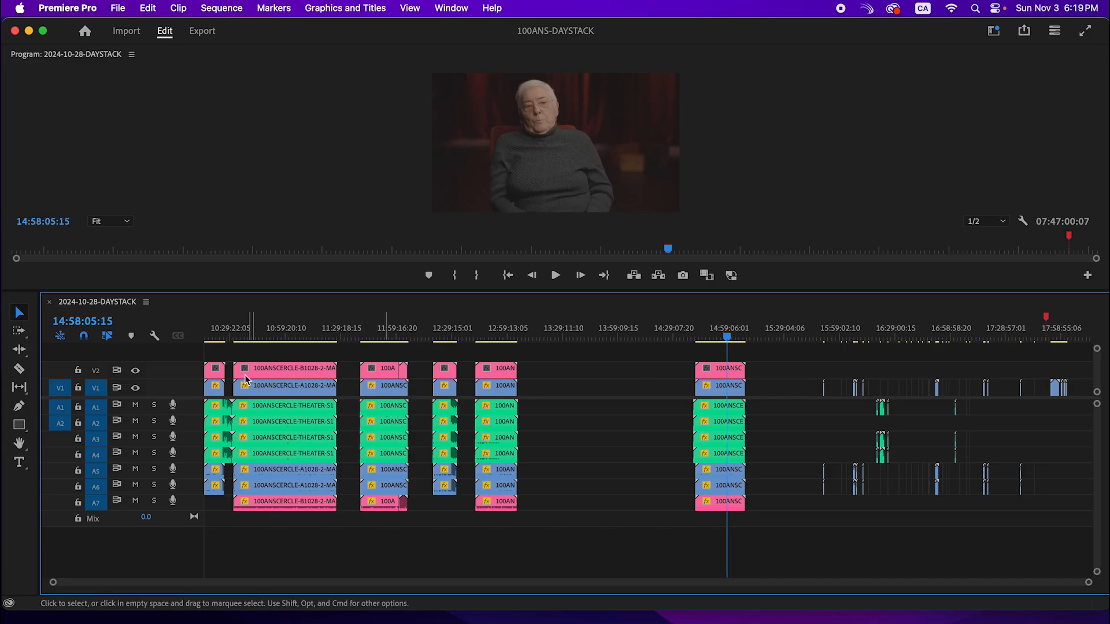
left_click_drag(827, 347, 946, 345)
Step: Examine the short afternoon clips around 17:02:32:23, comparing where camera footage and THEATER audio exist without each other
key("equal")
key("equal")
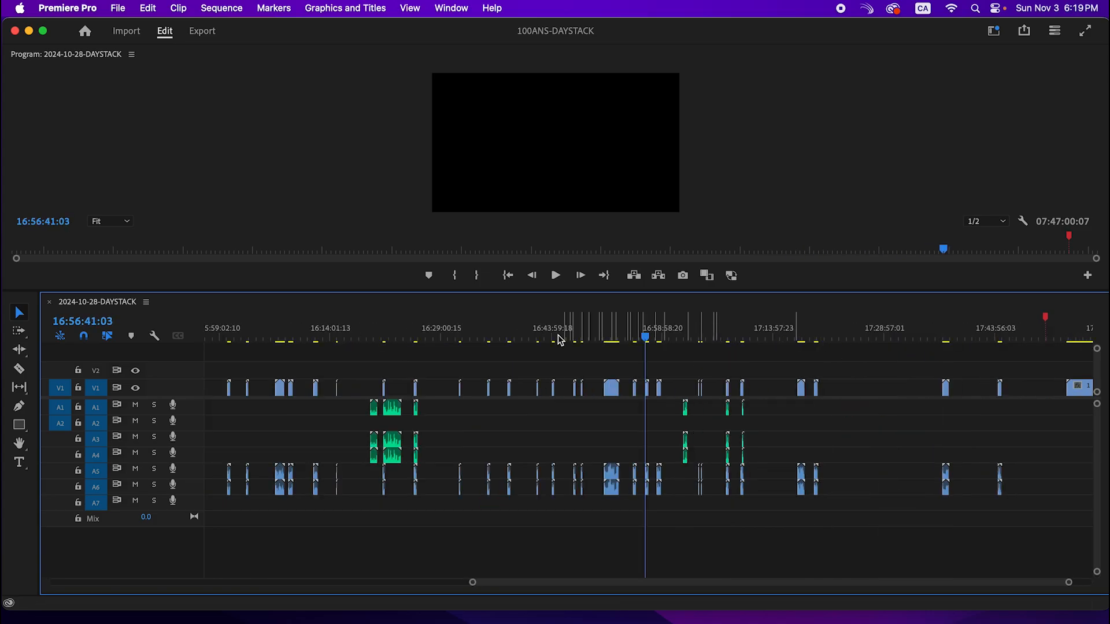
left_click_drag(340, 345, 689, 344)
key("equal")
key("equal")
key("equal")
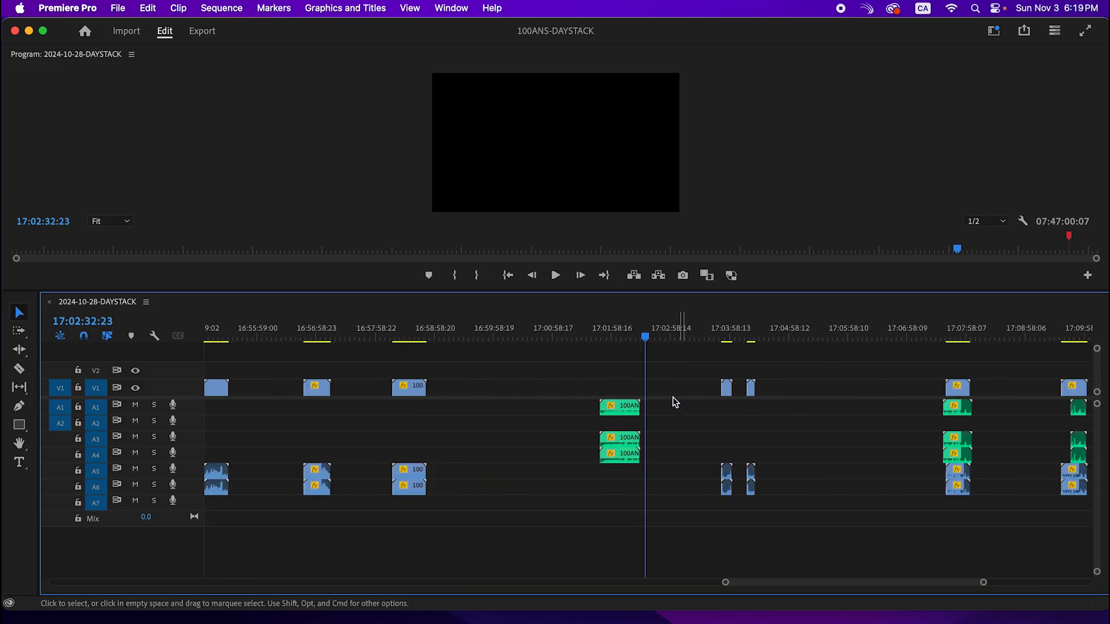
key("equal")
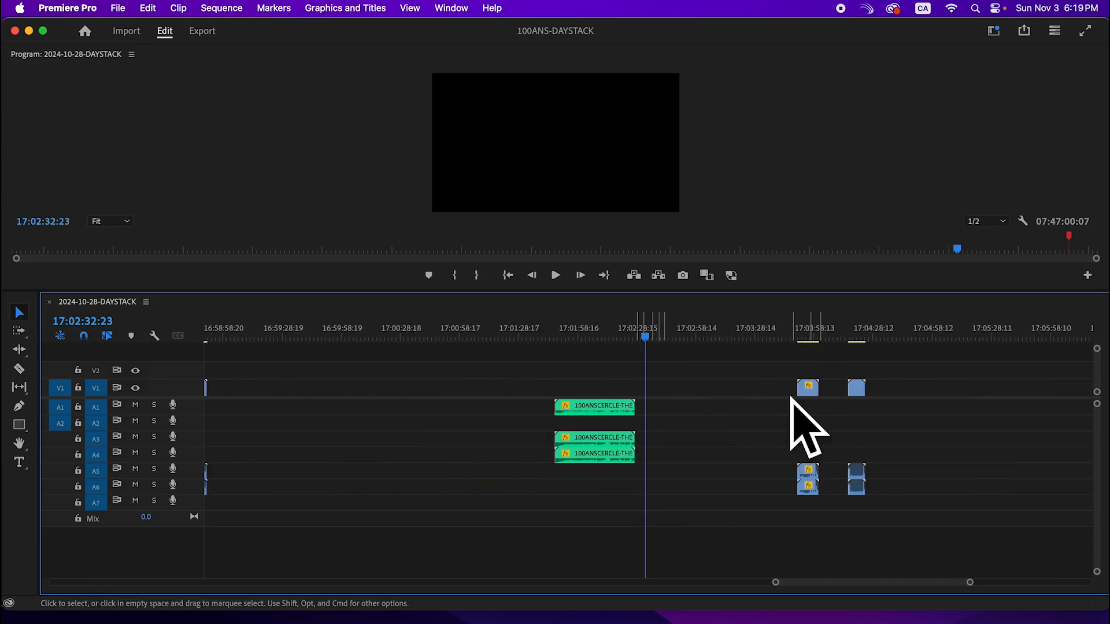
key("minus")
key("minus")
key("minus")
key("minus")
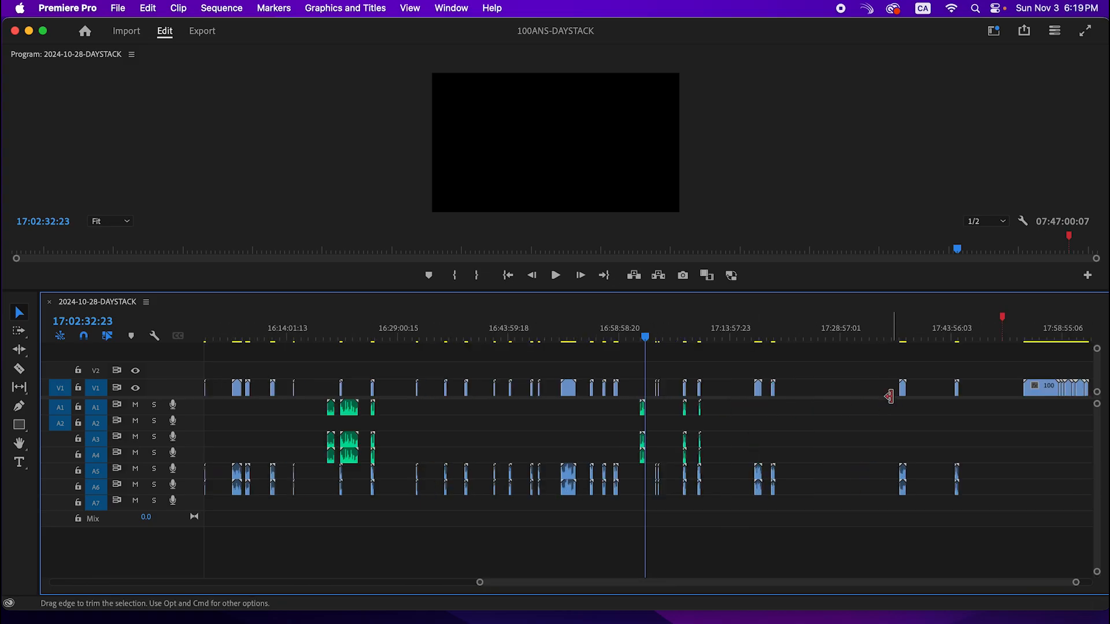
key("minus")
key("minus")
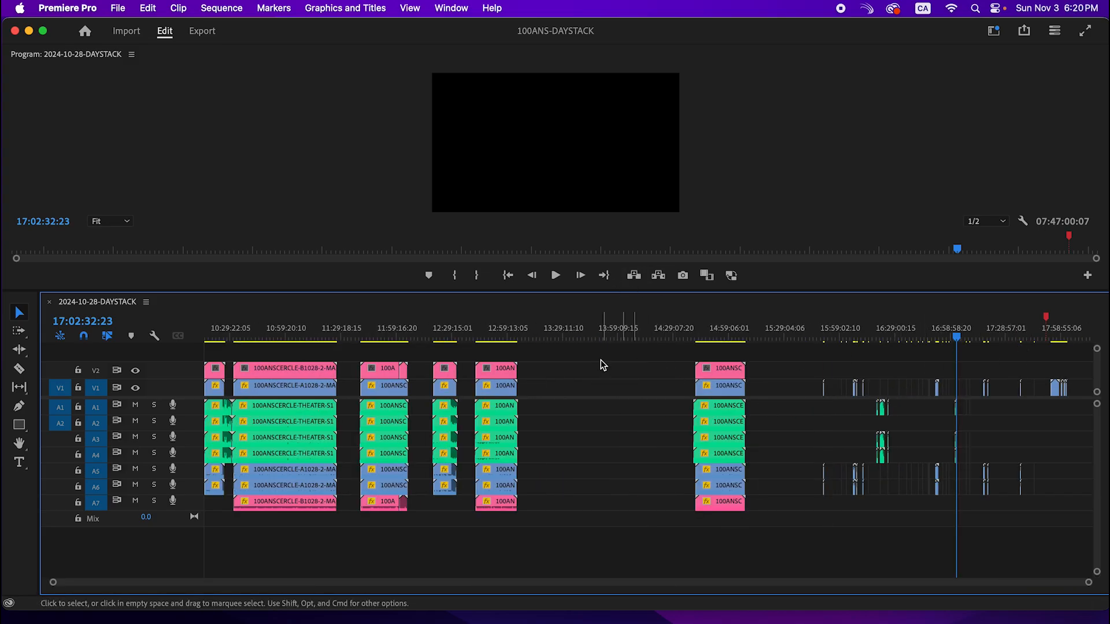
Step: Give the timeline more height by shrinking the Program monitor, and switch the project window to full screen
left_click_drag(146, 291, 145, 207)
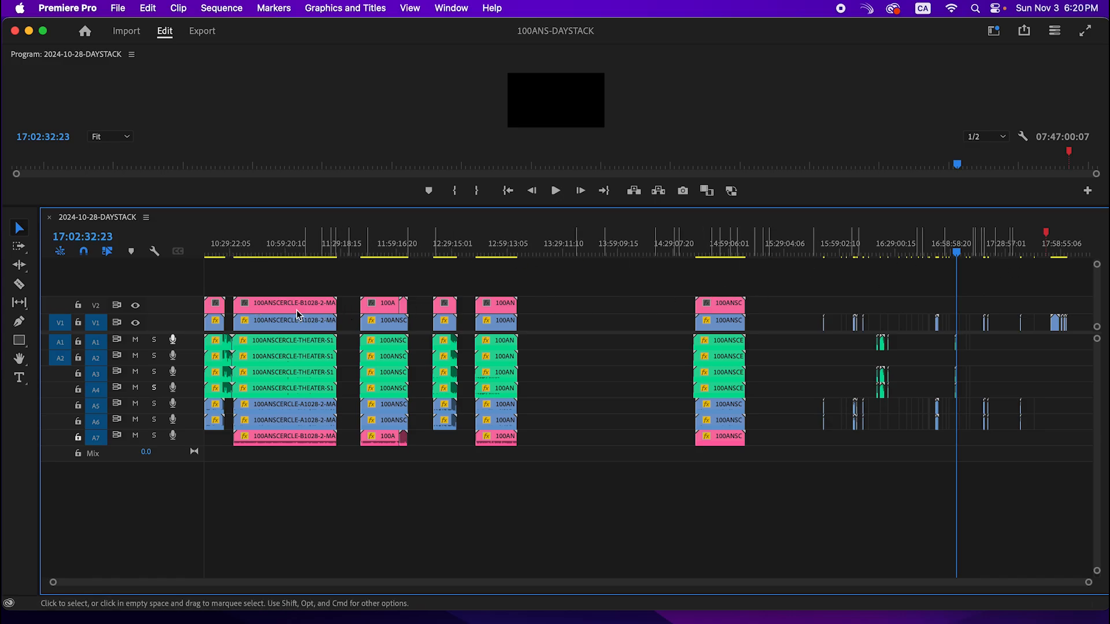
left_click(44, 32)
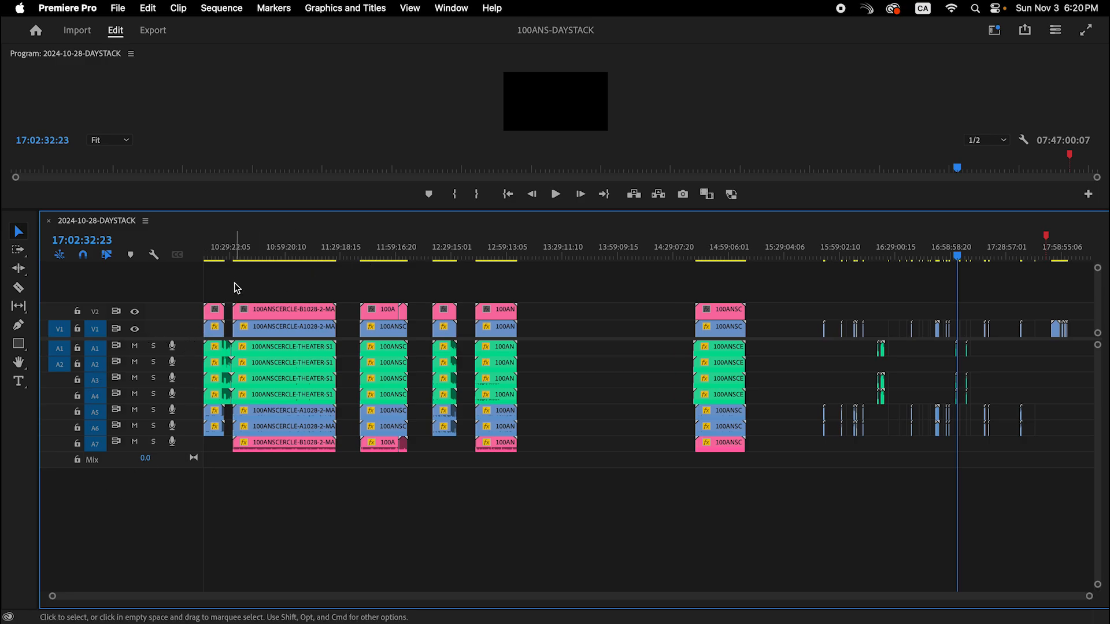
Step: Return to the first interview at the start of the daystack and expand the height of all audio tracks
key("Home")
key("=")
key("=")
key("=")
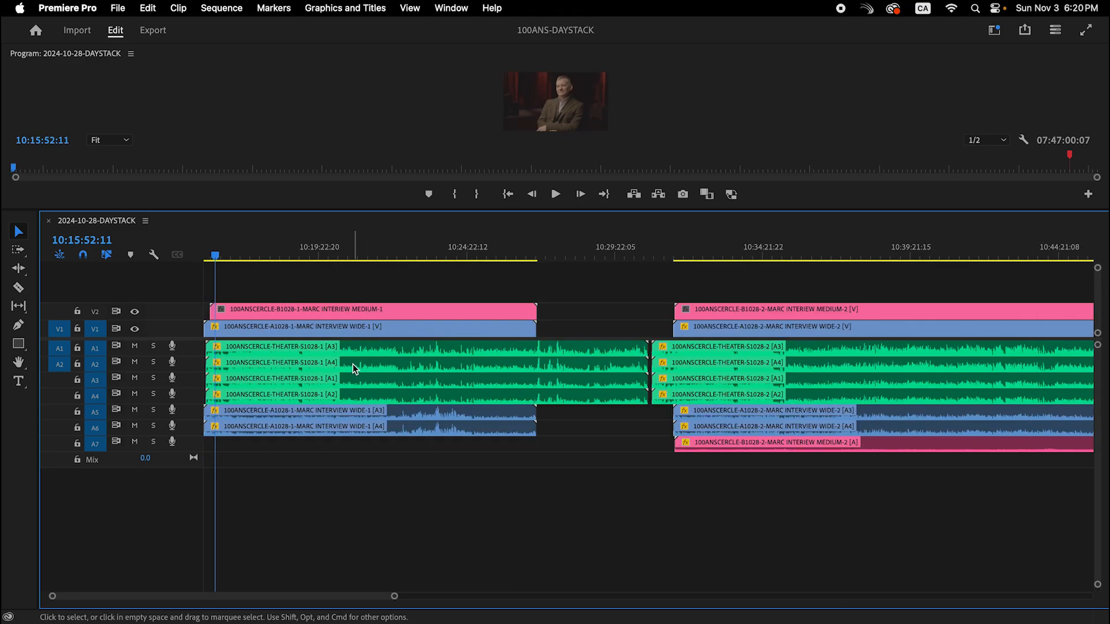
left_click_drag(1098, 350, 1100, 357)
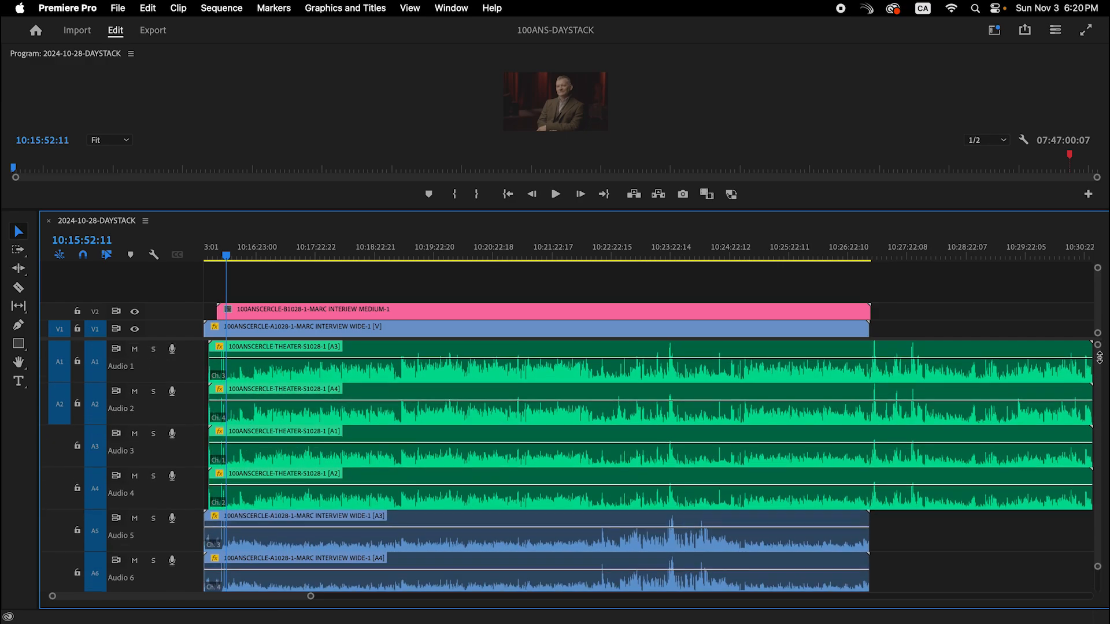
Step: Compare the THEATER and A-cam audio waveforms up close around 10:18:49:10
left_click(392, 249)
key("=")
key("=")
key("=")
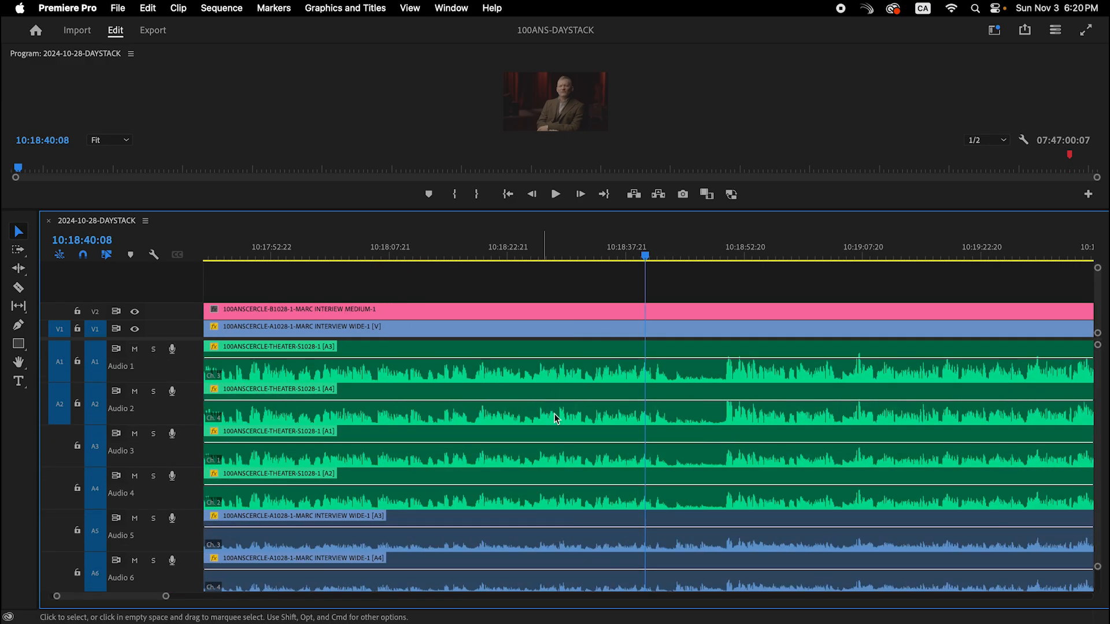
left_click(718, 251)
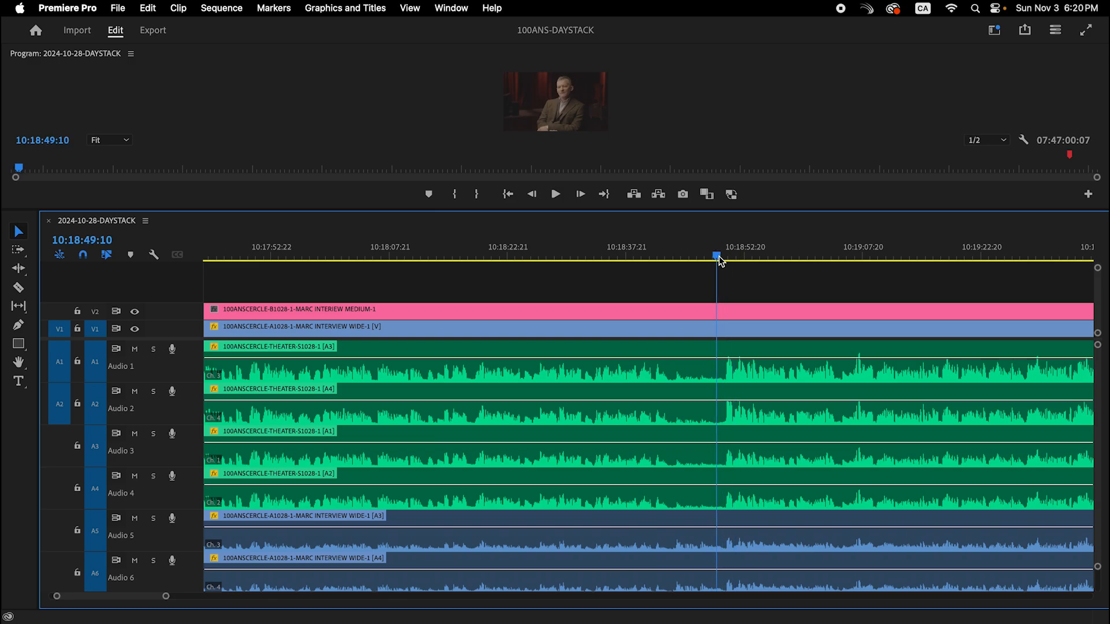
key("=")
key("=")
key("=")
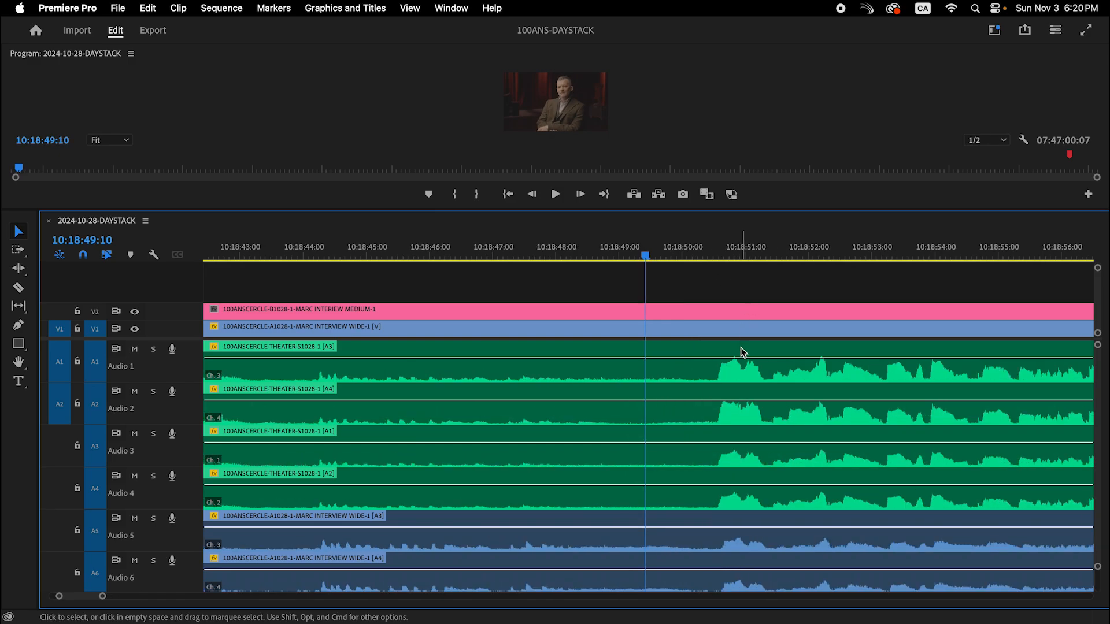
Step: Compare where speech resumes in the THEATER and A-cam waveforms around 10:18:50:19 in wide and close views
key("-")
key("-")
scroll(738, 367, "down", 1)
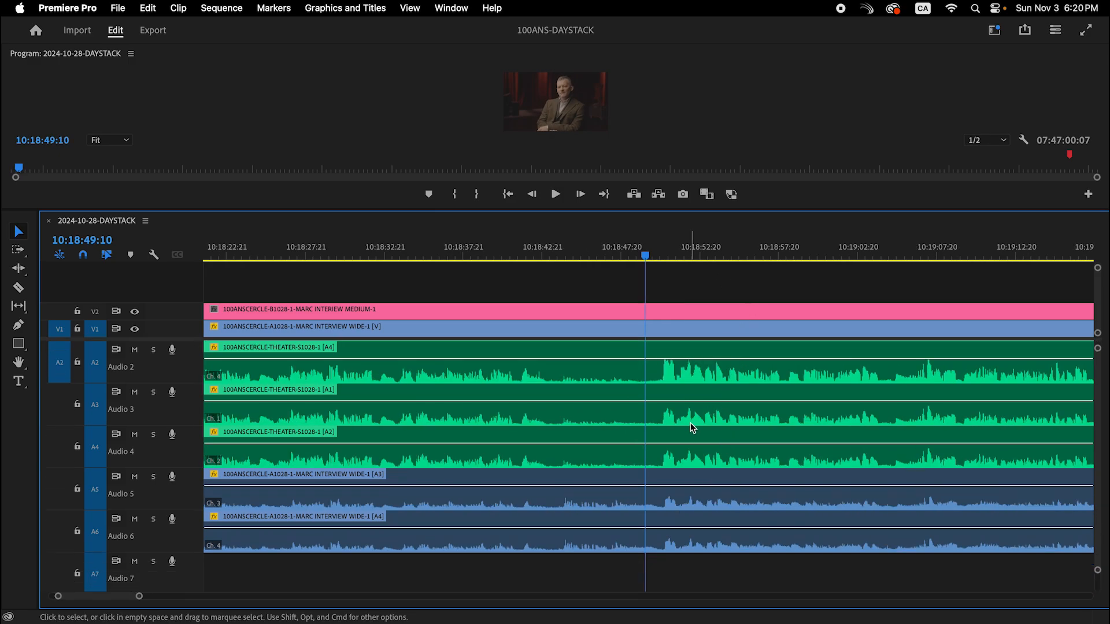
key("=")
scroll(711, 457, "right", 5)
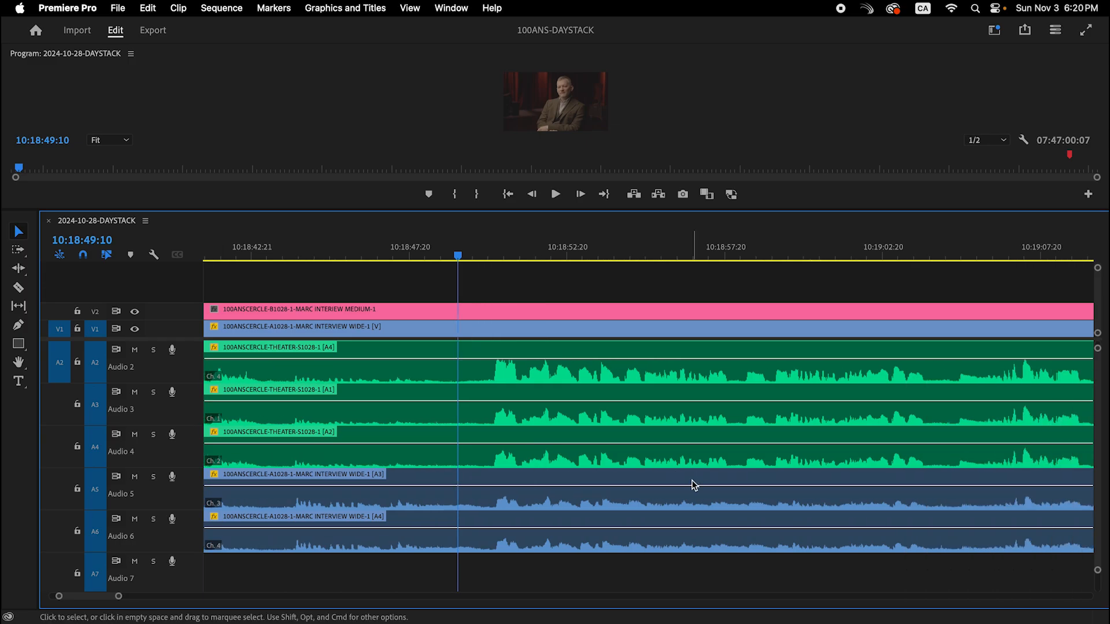
scroll(690, 490, "up", 2)
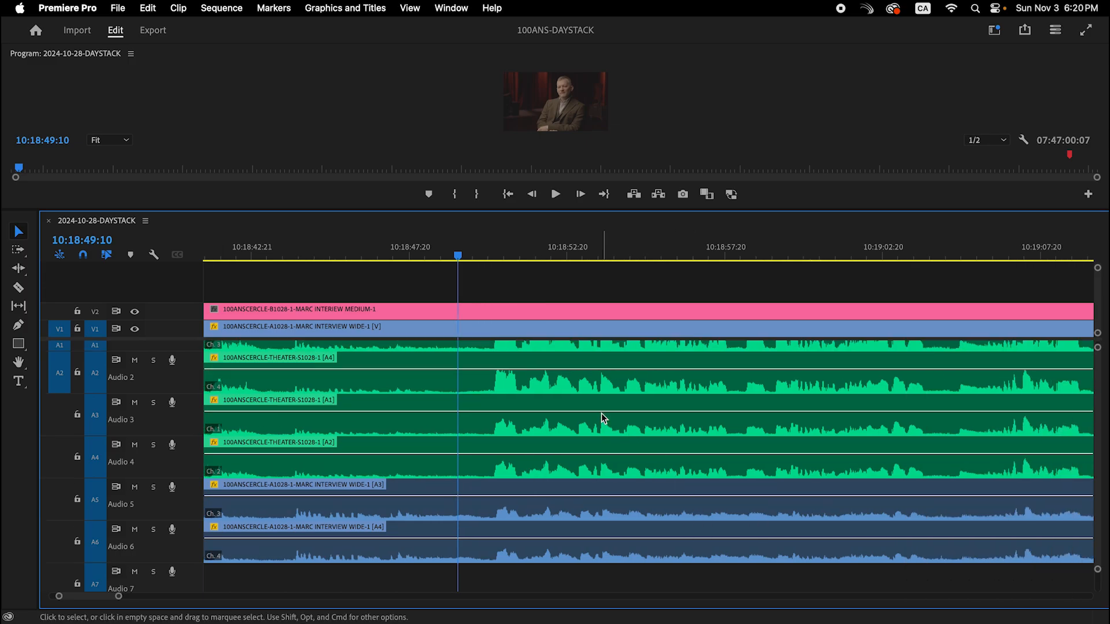
left_click(503, 257)
key("equal")
key("equal")
key("equal")
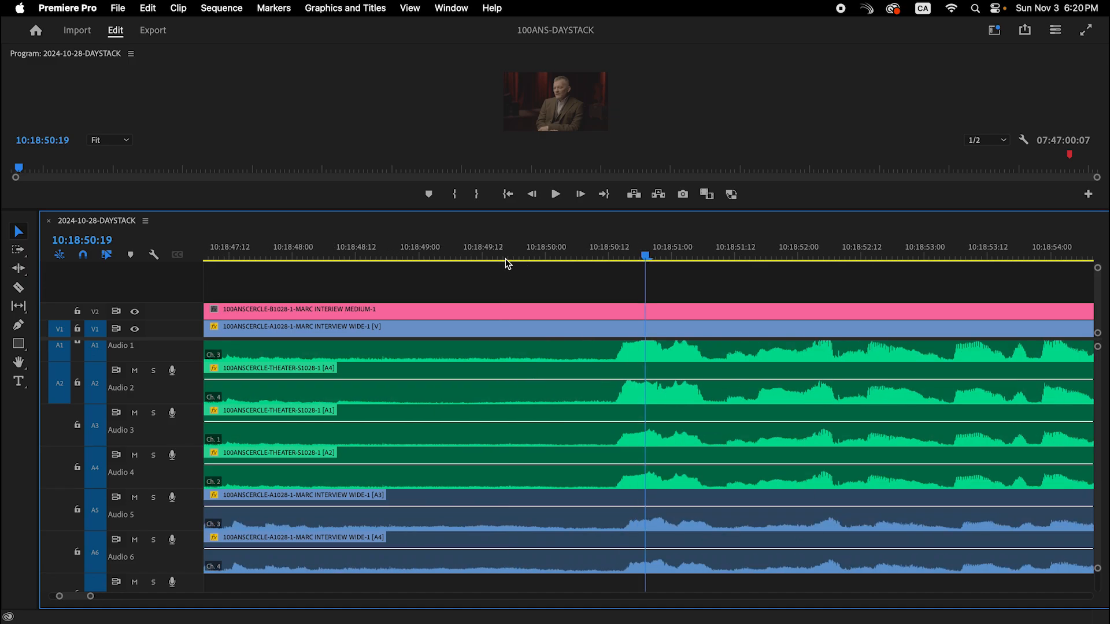
Step: Play the first interview from 10:18:50:12 and raise the system volume to hear the audio
left_click(577, 243)
key("minus")
key("minus")
key("minus")
key("minus")
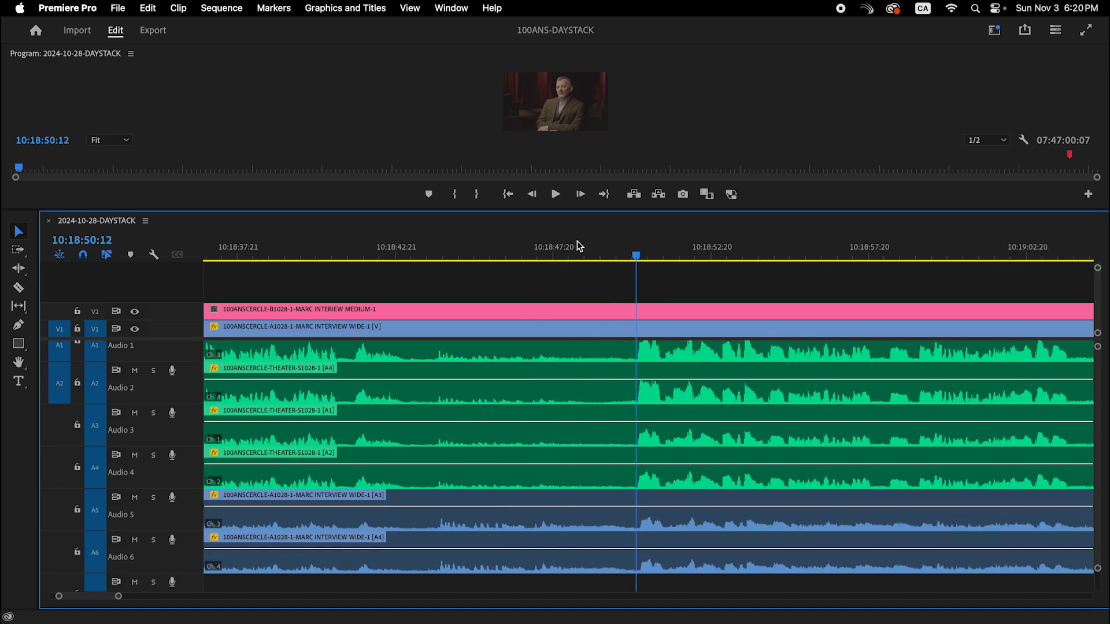
key("XF86AudioLowerVolume")
key("XF86AudioLowerVolume")
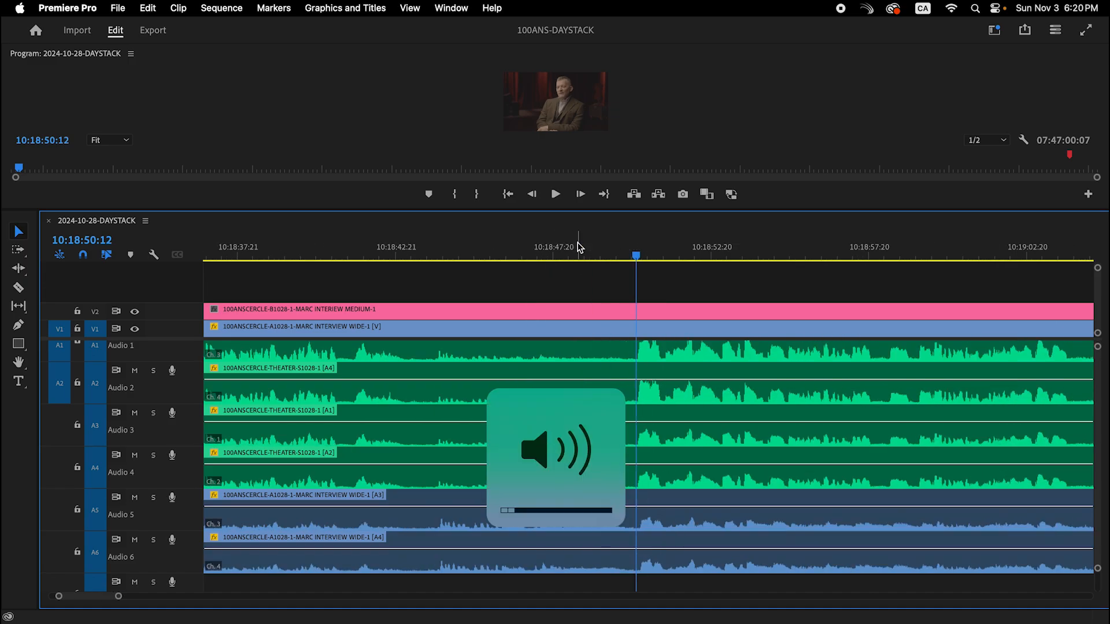
key("XF86AudioRaiseVolume")
key("XF86AudioRaiseVolume")
key("XF86AudioRaiseVolume")
key("XF86AudioRaiseVolume")
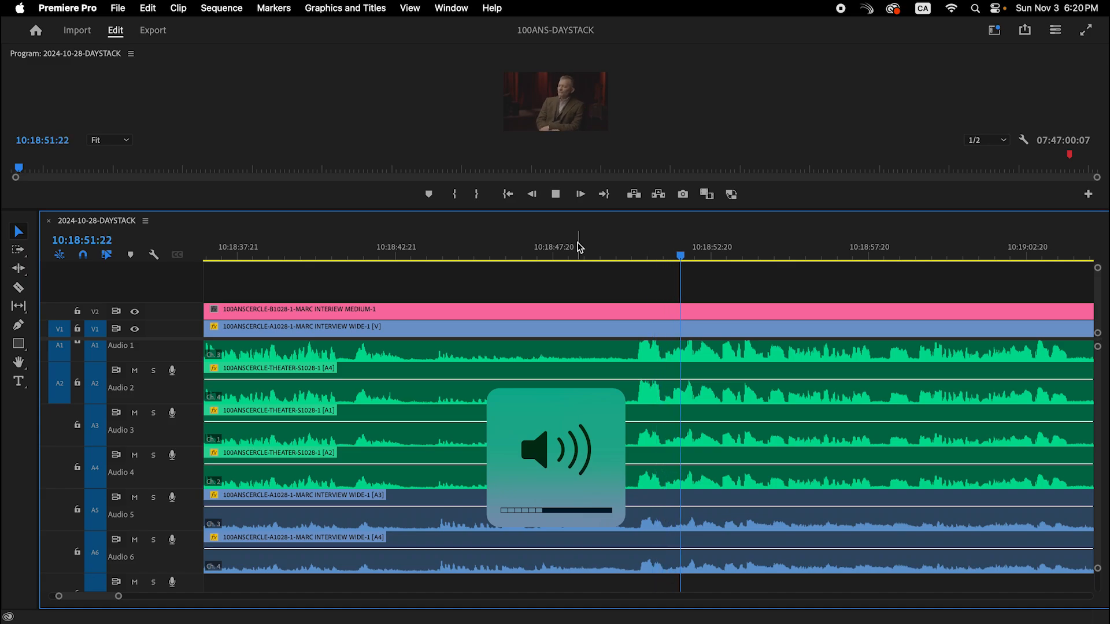
Step: Watch the interview play with a larger Program monitor, checking picture against sound up to 10:19:04:01
key("minus")
key("minus")
key("minus")
key("minus")
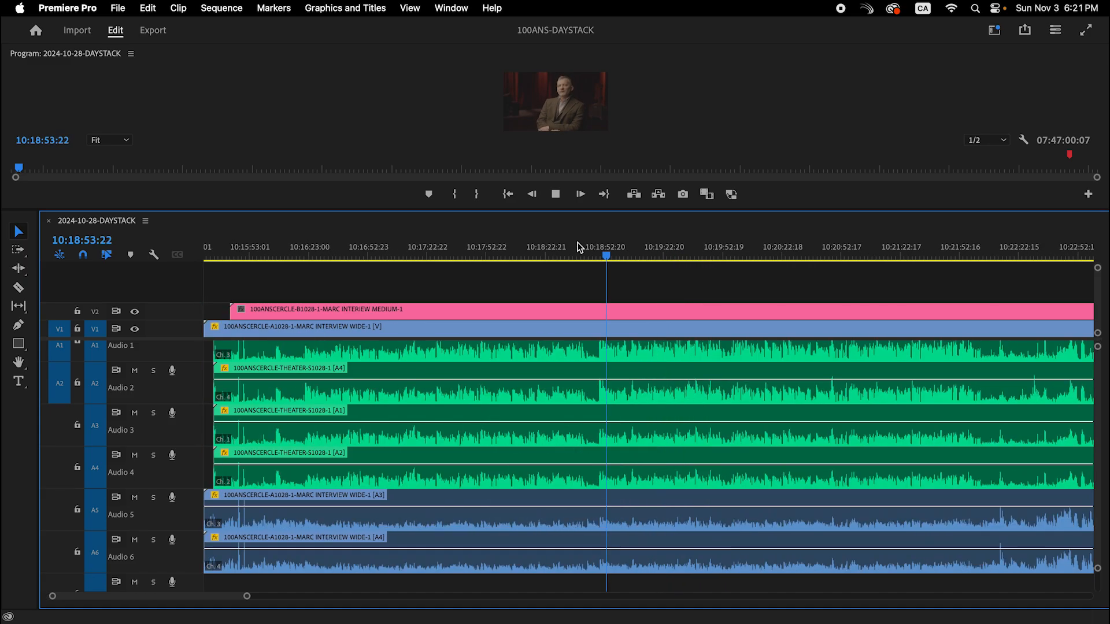
key("space")
key("space")
left_click_drag(551, 210, 636, 425)
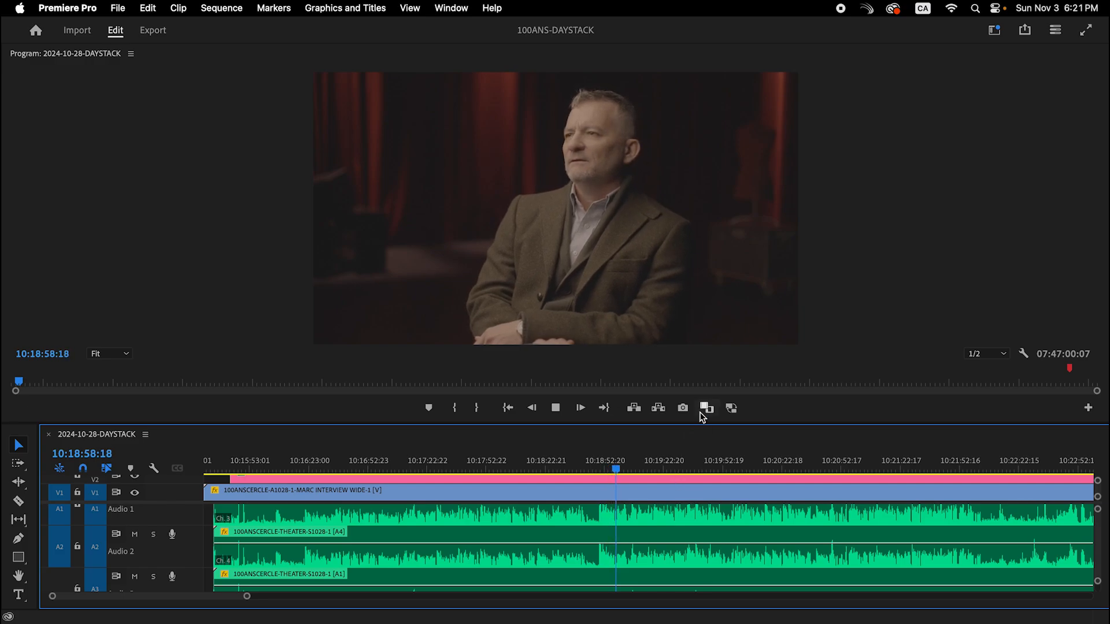
left_click_drag(696, 425, 707, 355)
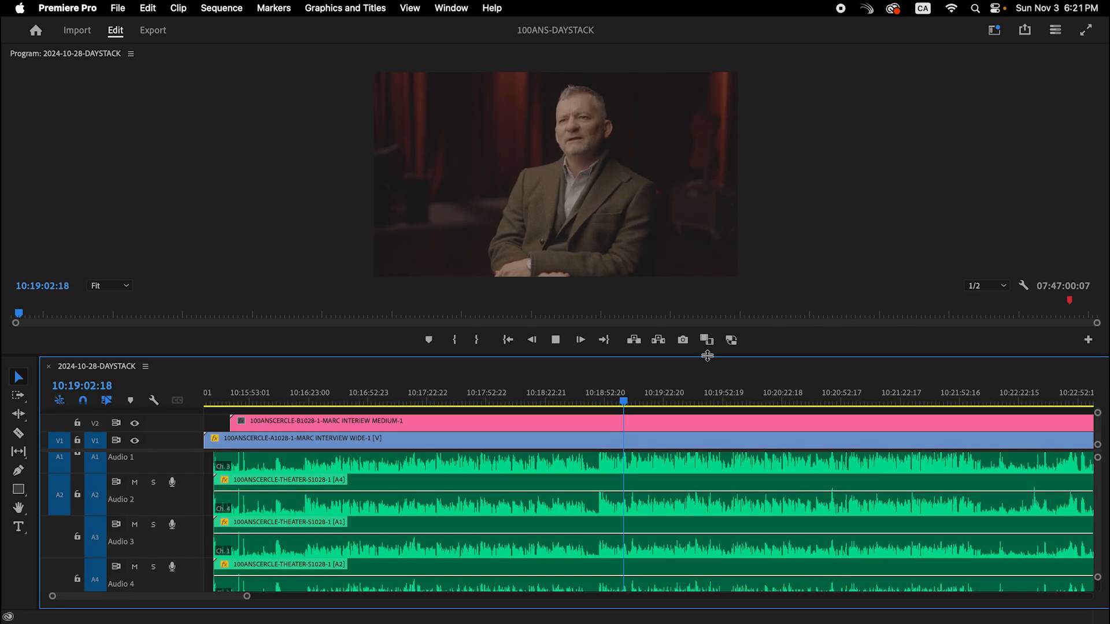
key("space")
Step: Shift the linked THEATER-S1028-1 audio slightly earlier so it is out of sync with the camera clips
scroll(678, 479, "up", 1)
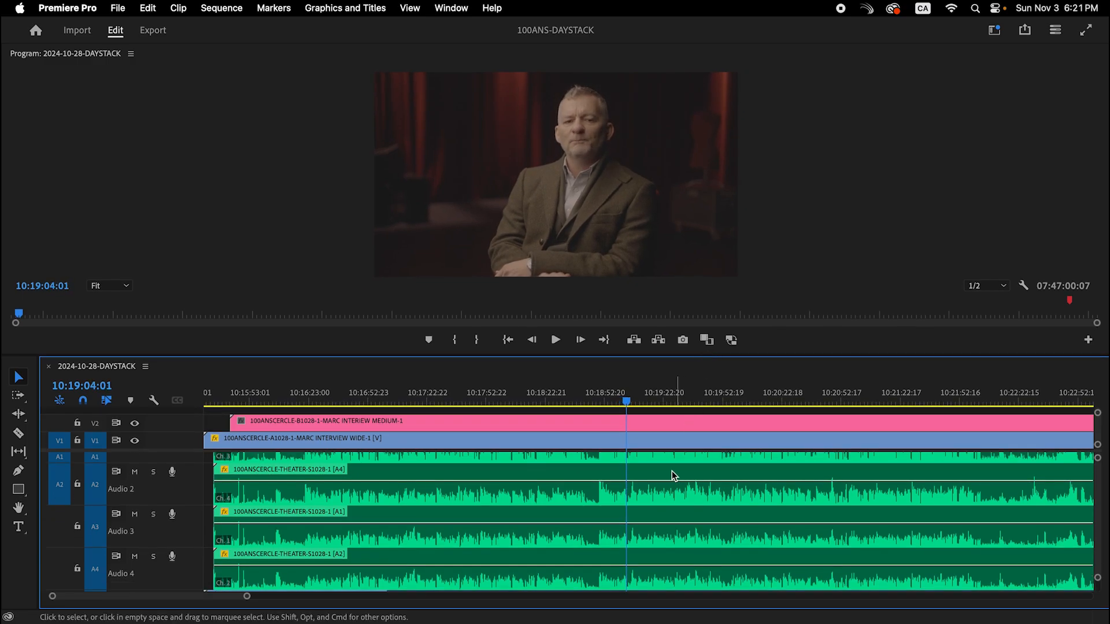
left_click(648, 484)
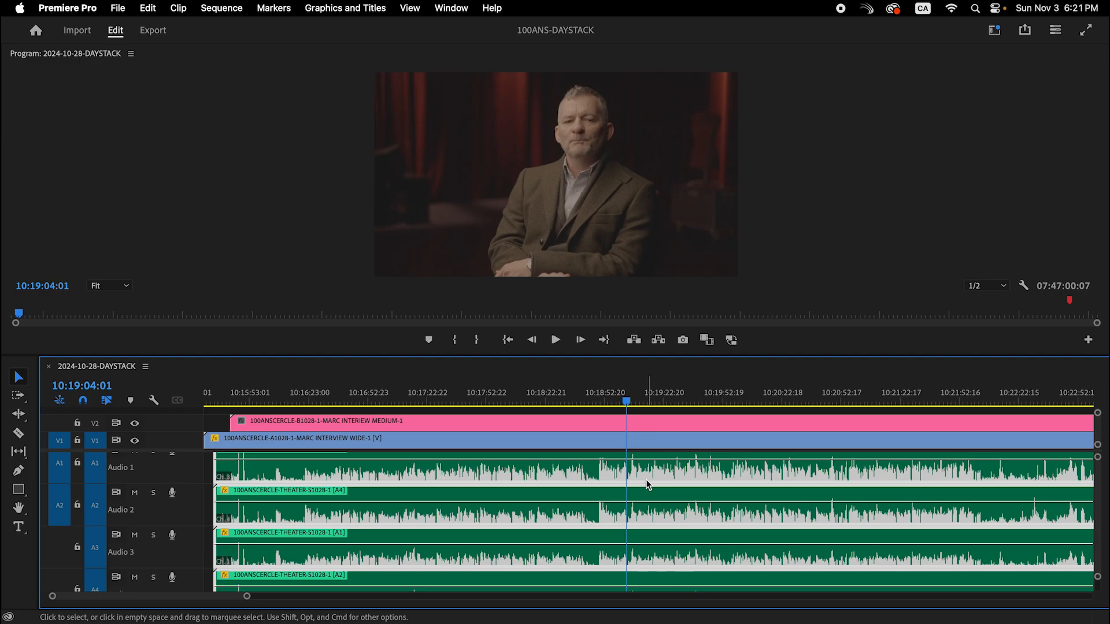
left_click_drag(647, 481, 646, 480)
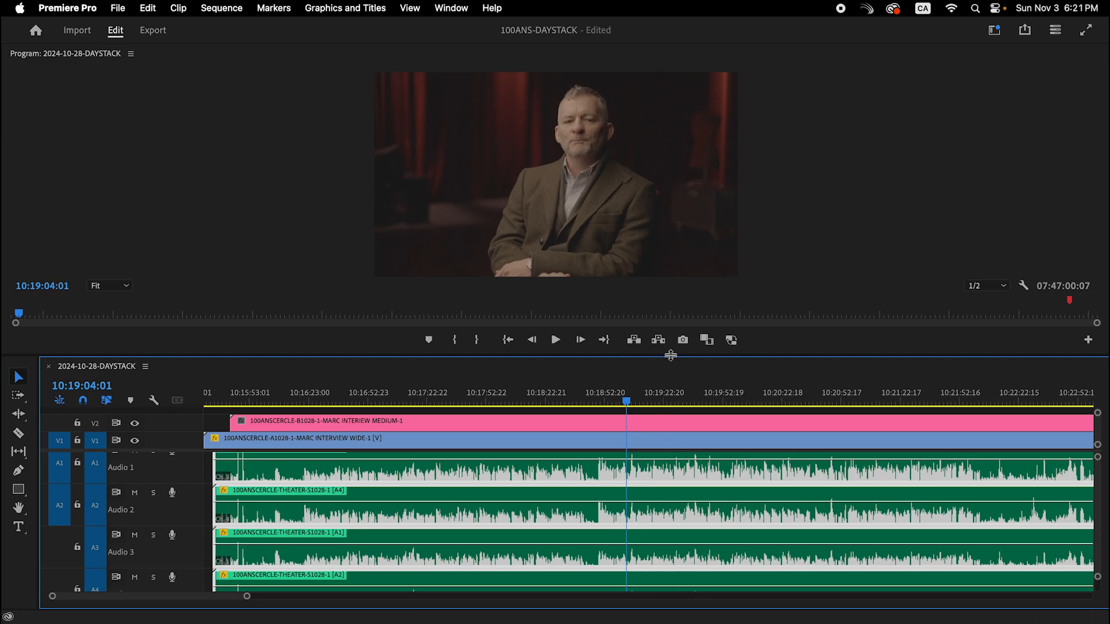
Step: Give the timeline more height by shrinking the Program monitor, and place the playhead at 10:18:47:18
left_click_drag(669, 355, 704, 227)
left_click(594, 274)
key("=")
key("=")
key("=")
key("=")
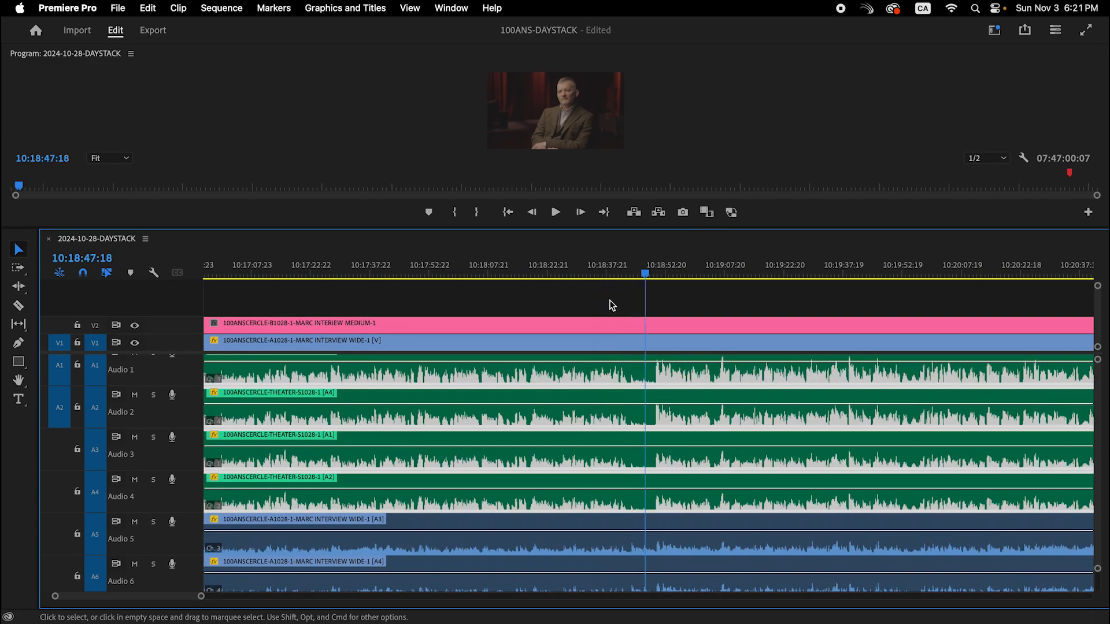
Step: Listen repeatedly to the passage from about 10:18:50:06, checking for an echo between THEATER and A-cam audio
left_click(709, 267)
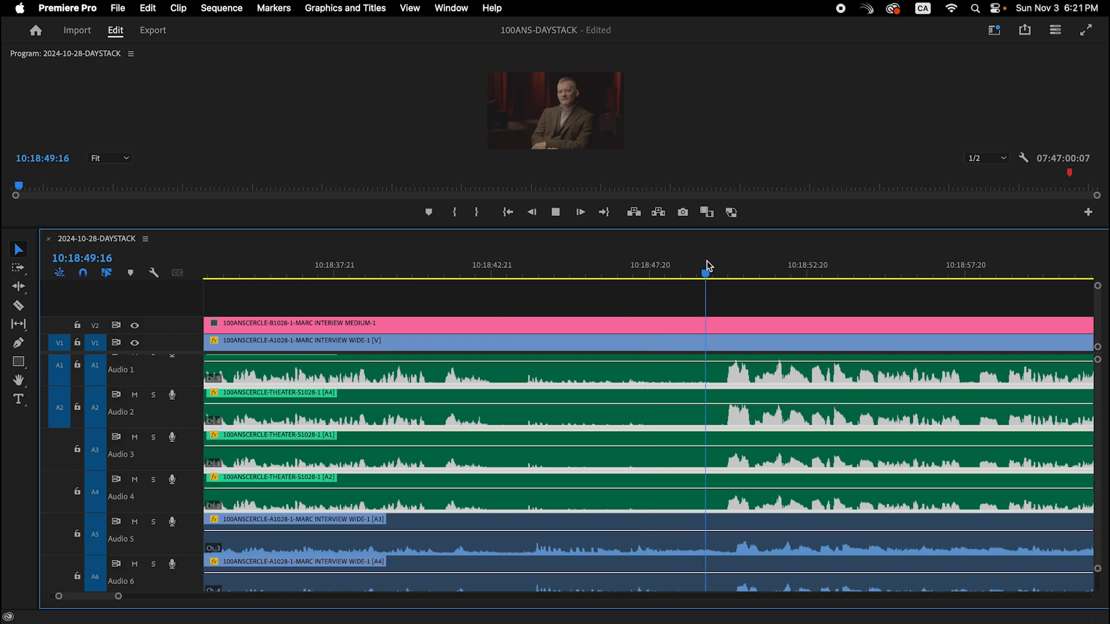
key("space")
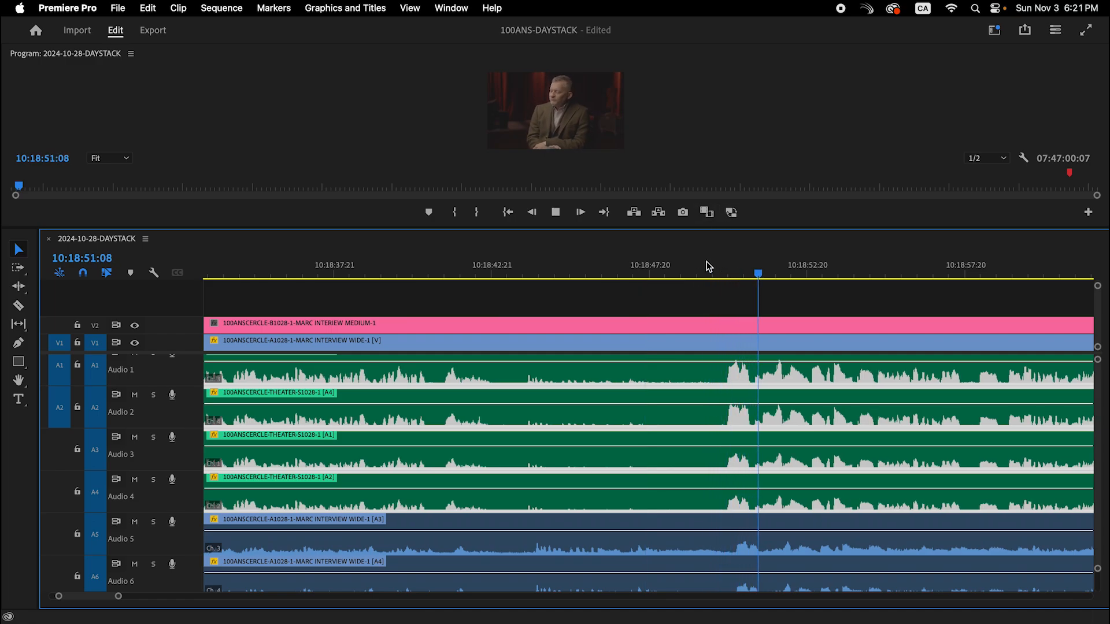
scroll(781, 404, "down", 1)
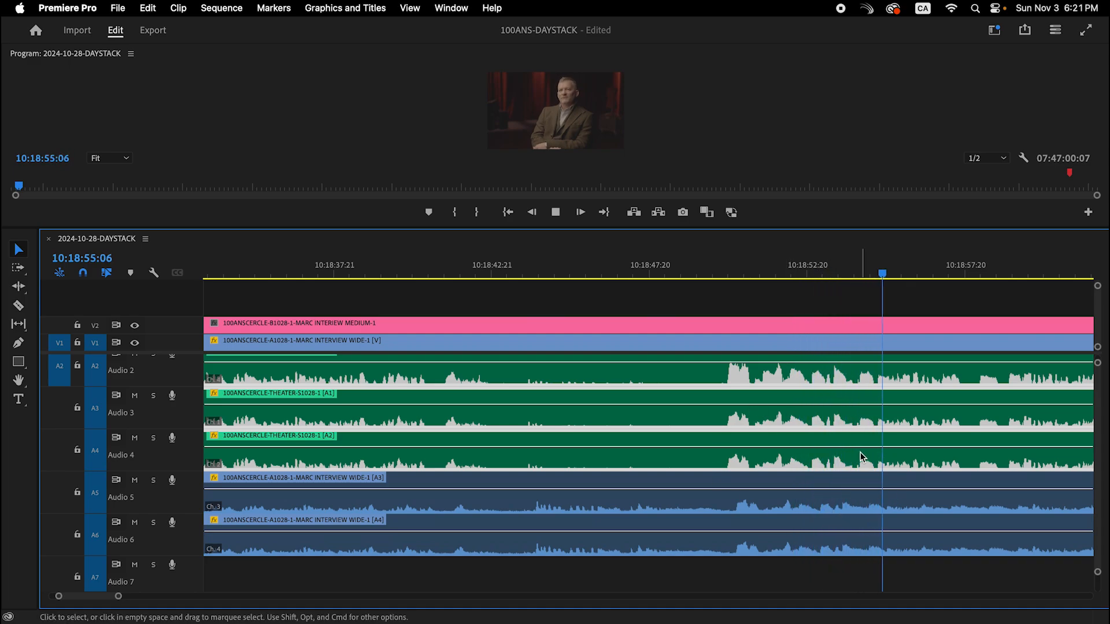
key("space")
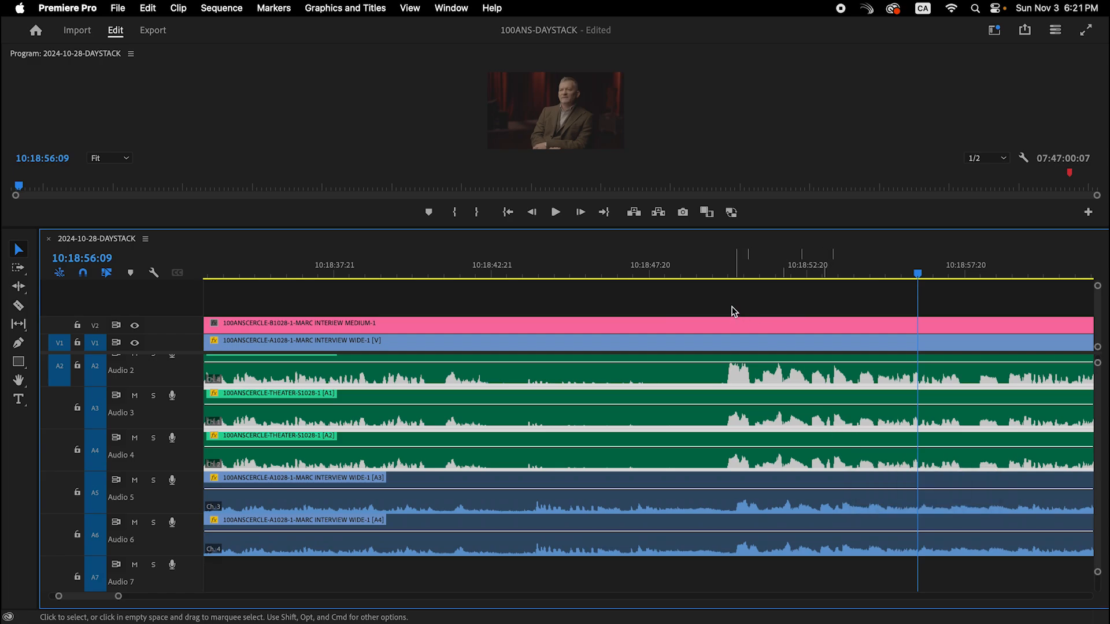
left_click_drag(730, 274, 872, 290)
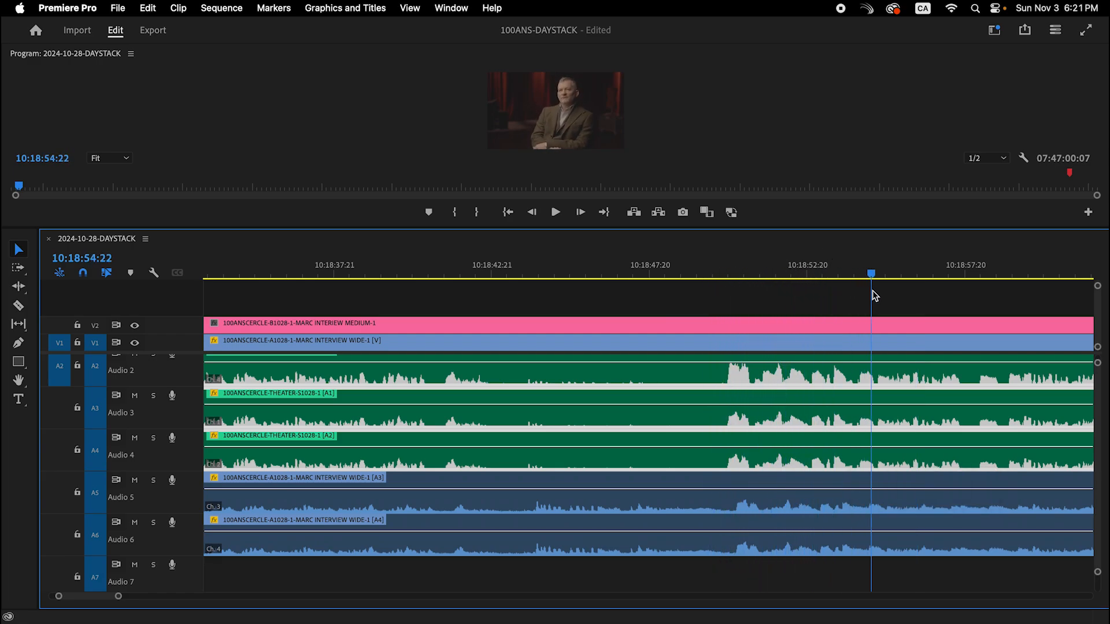
left_click(726, 272)
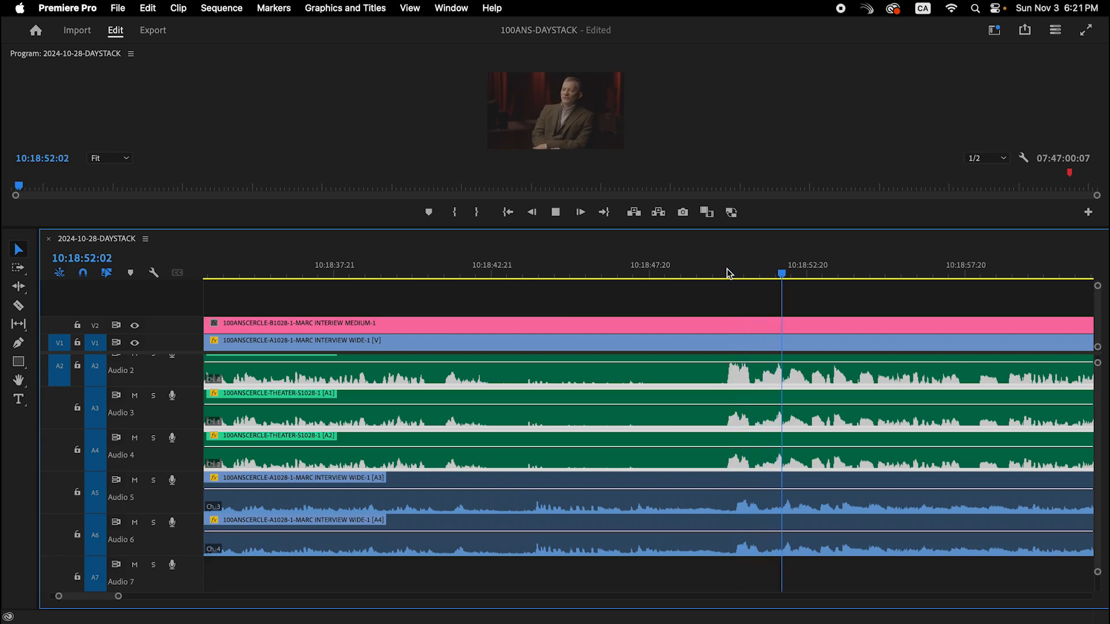
left_click(726, 273)
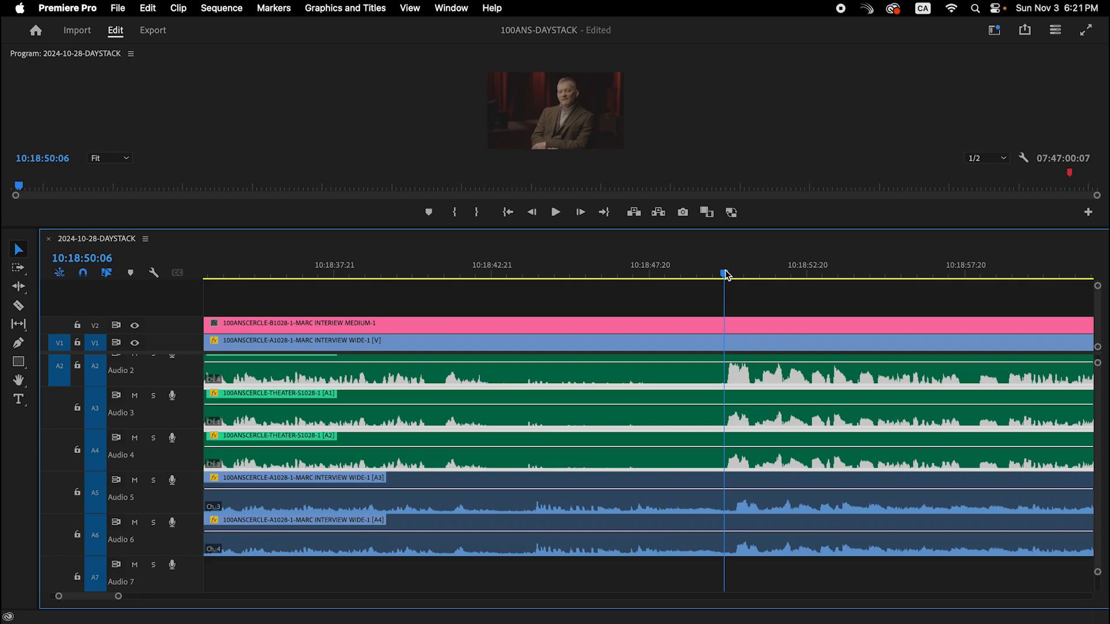
Step: Examine the THEATER and A-cam waveform offset up close at 10:18:50:06, and select the A1028-1 wide interview clip
key("minus")
key("minus")
key("minus")
key("minus")
key("minus")
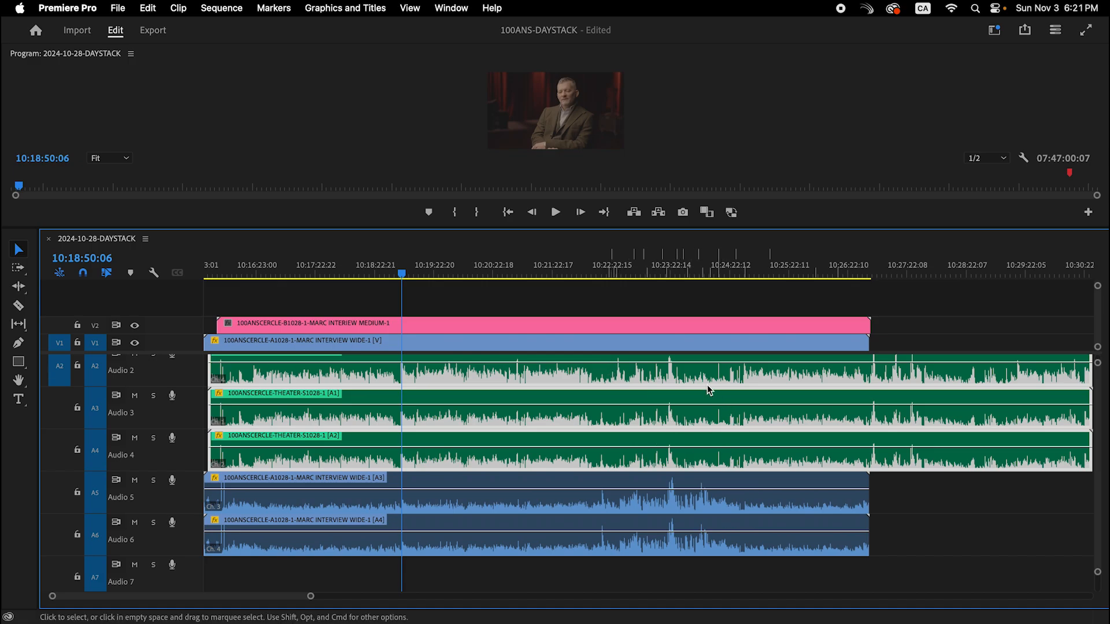
key("equal")
key("equal")
key("equal")
key("equal")
key("equal")
key("equal")
key("equal")
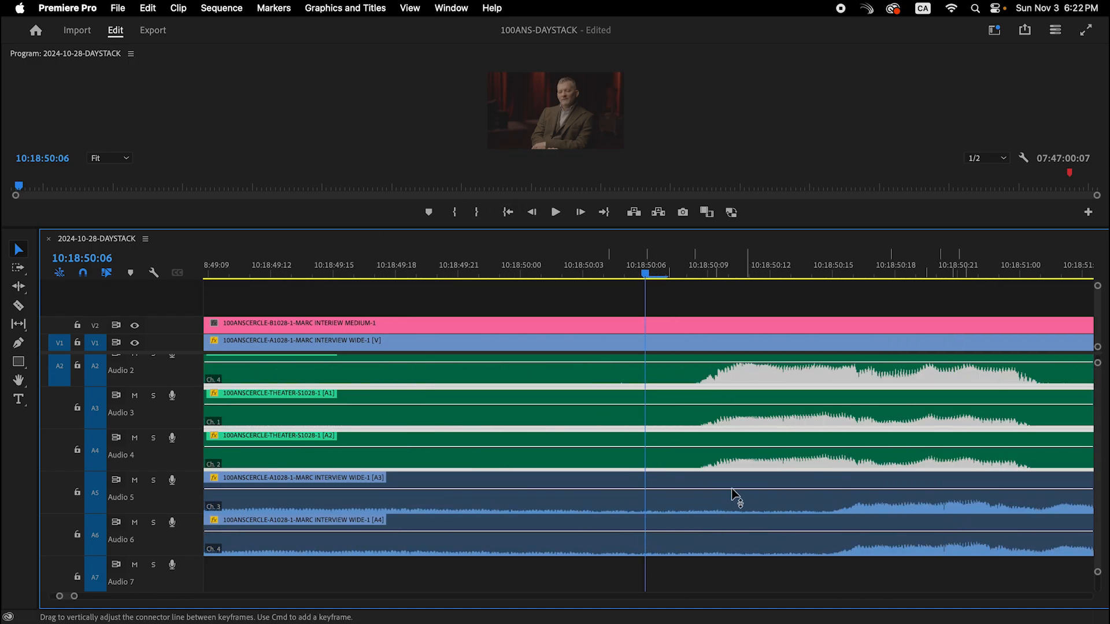
left_click(876, 344)
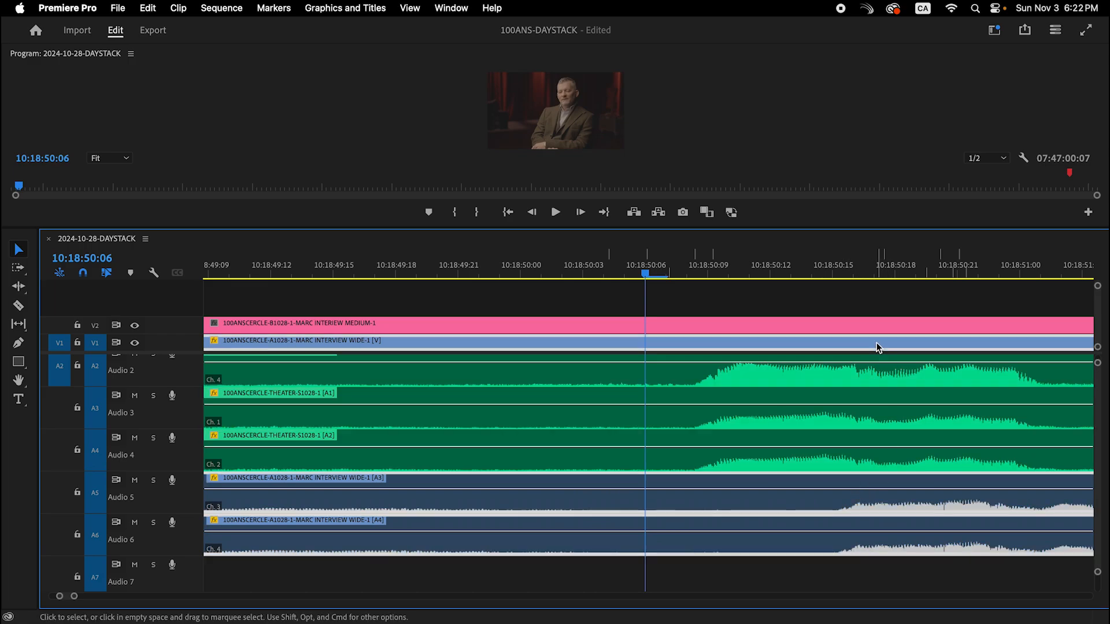
Step: Review the whole day's layout, from the first interview to the short afternoon clips
scroll(844, 374, "up", 2)
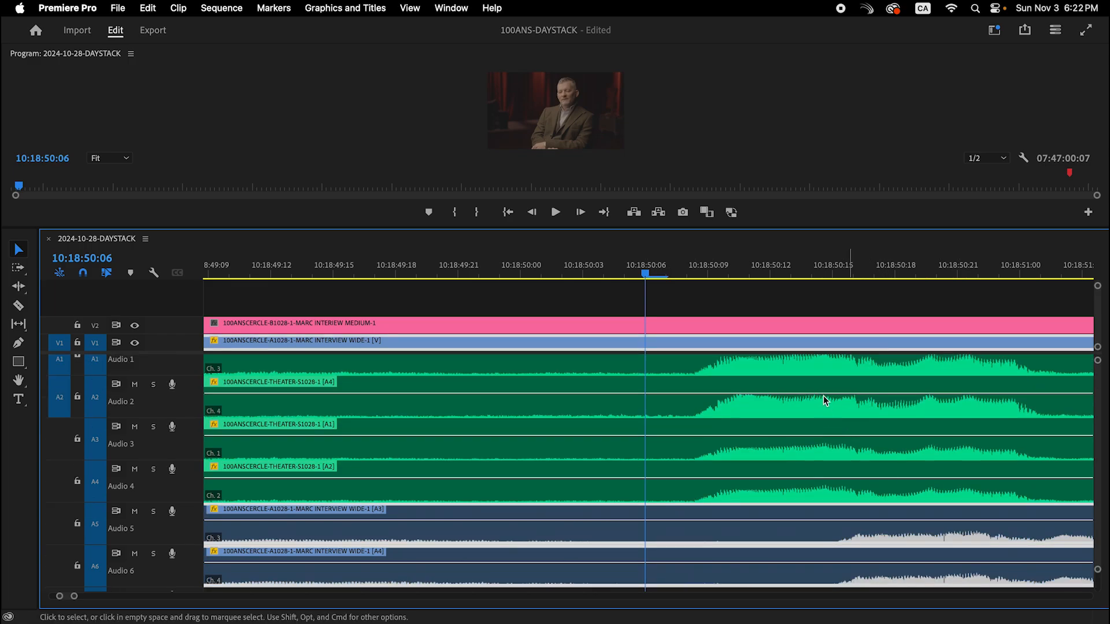
key("minus")
key("minus")
key("minus")
key("minus")
key("minus")
key("minus")
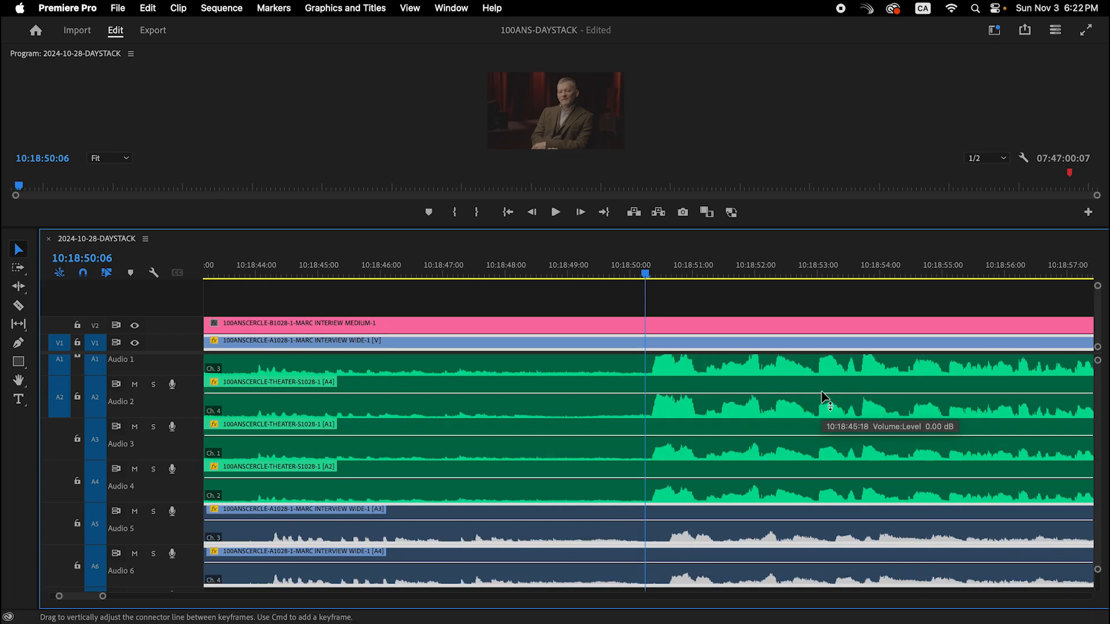
key("minus")
key("minus")
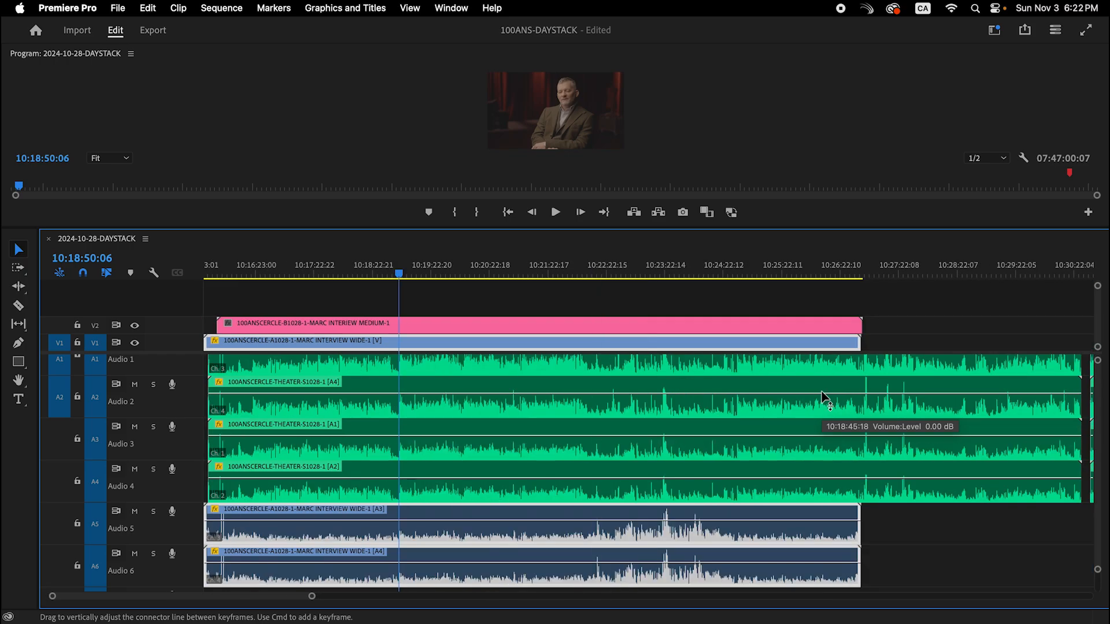
key("minus")
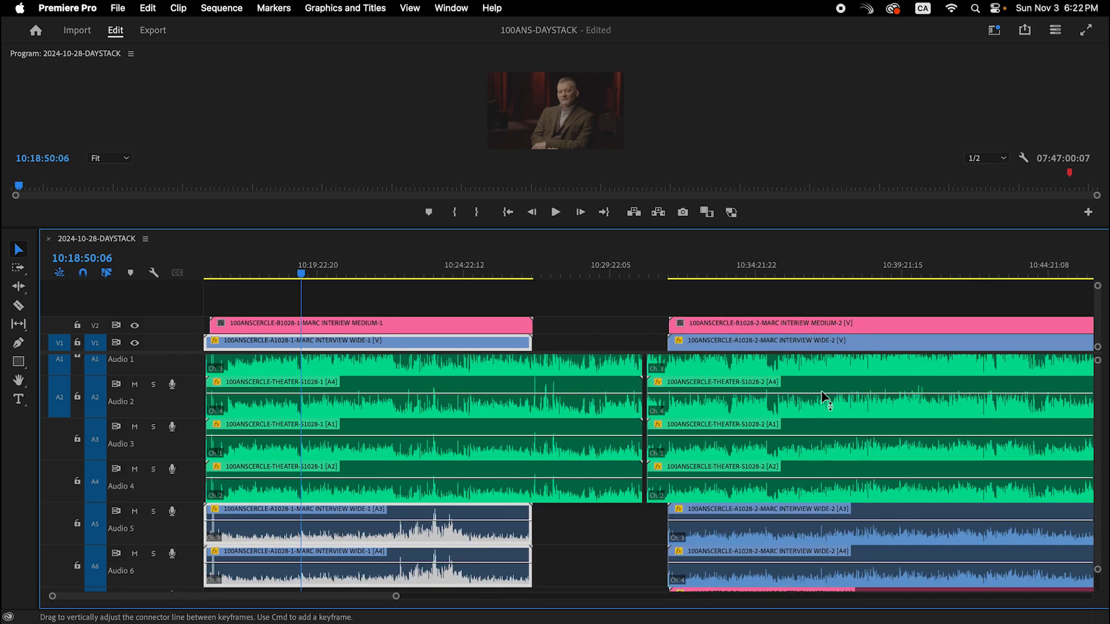
key("minus")
key("minus")
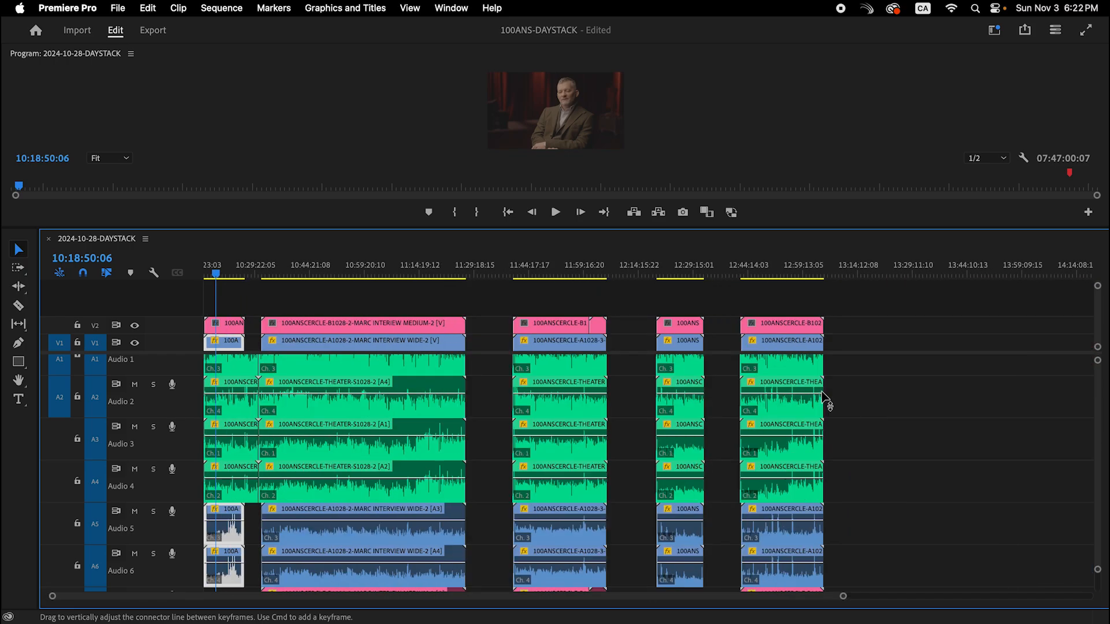
key("minus")
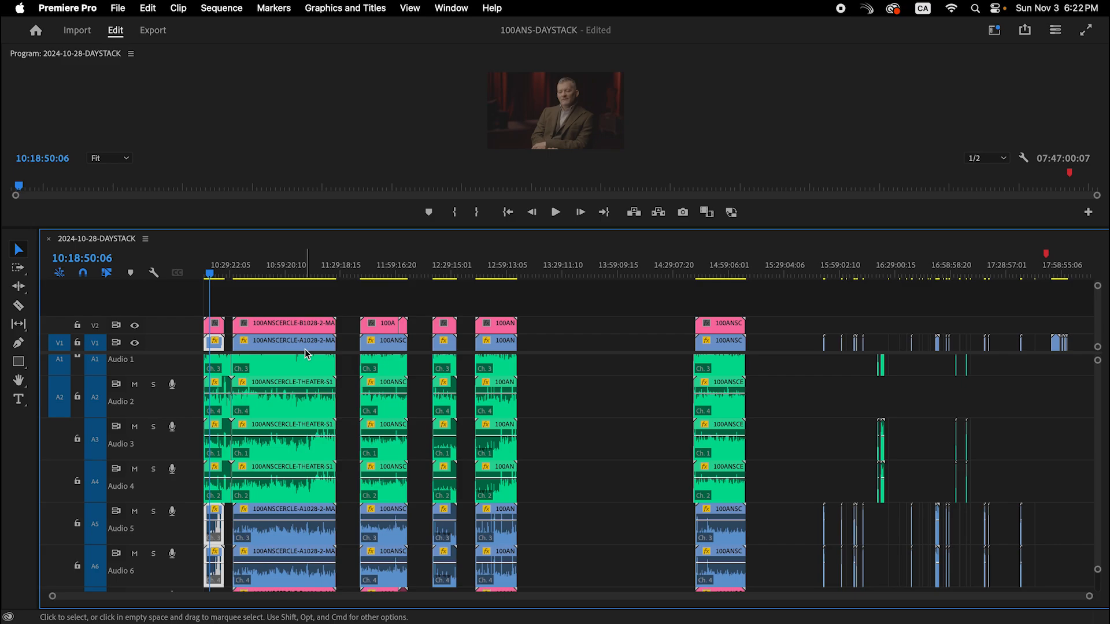
Step: Return to the first interview and examine its THEATER and A-cam waveforms leading up to 10:18:50:06
key("equal")
key("equal")
key("equal")
key("equal")
key("equal")
key("equal")
key("equal")
key("equal")
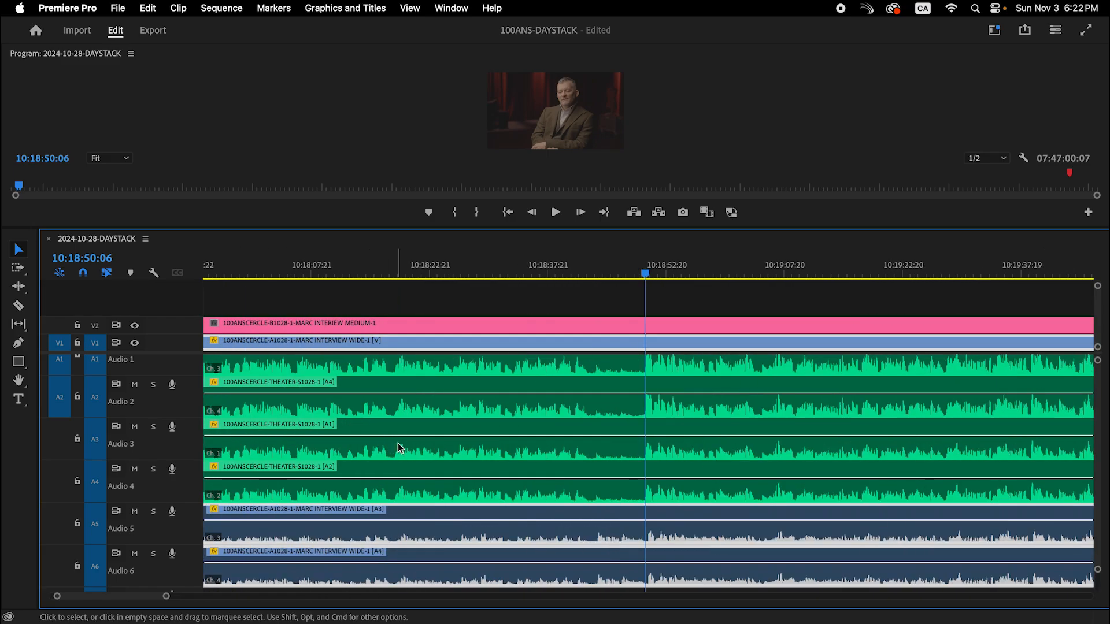
scroll(659, 528, "left", 3)
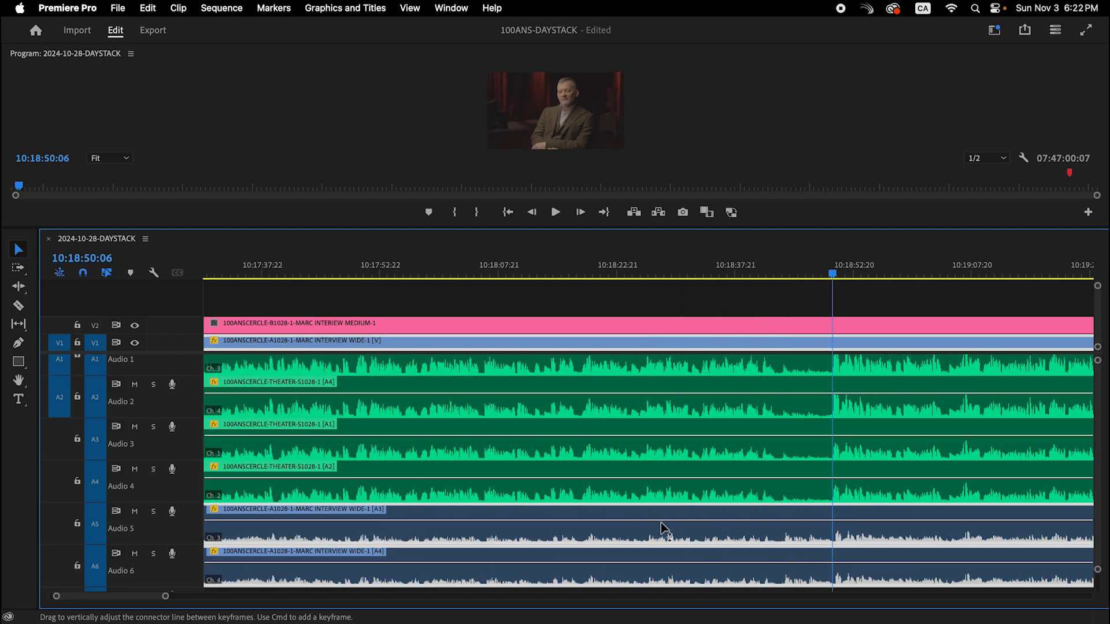
scroll(661, 527, "left", 1)
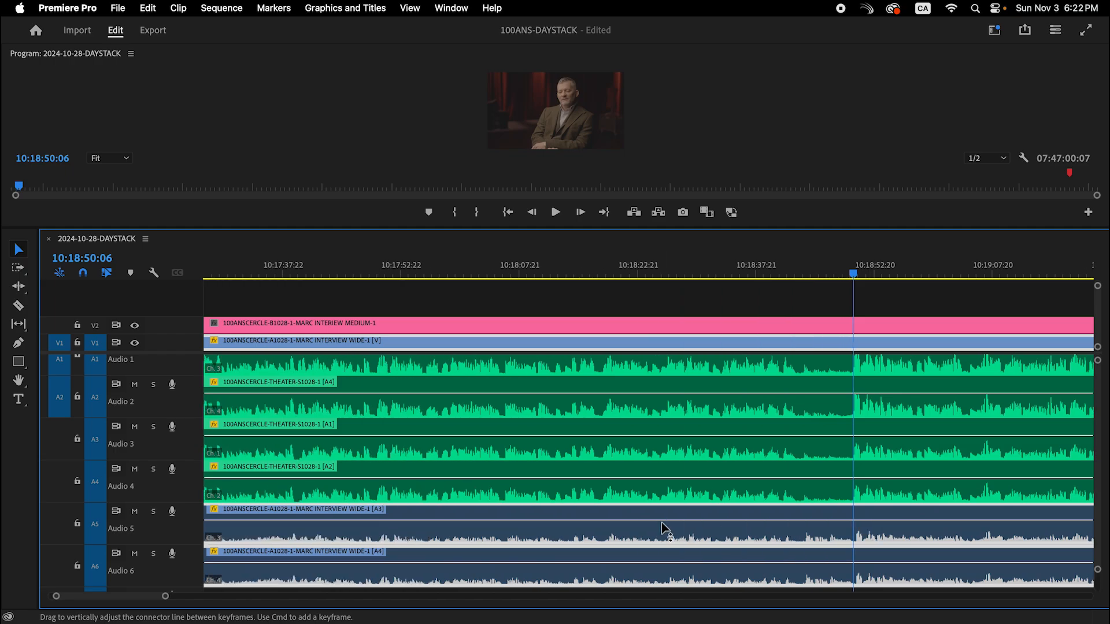
Step: Compare the THEATER and A-cam waveforms up close at 10:18:50:09, and play the passage to check sync
left_click(855, 272)
key("equal")
key("equal")
key("equal")
key("equal")
key("equal")
key("equal")
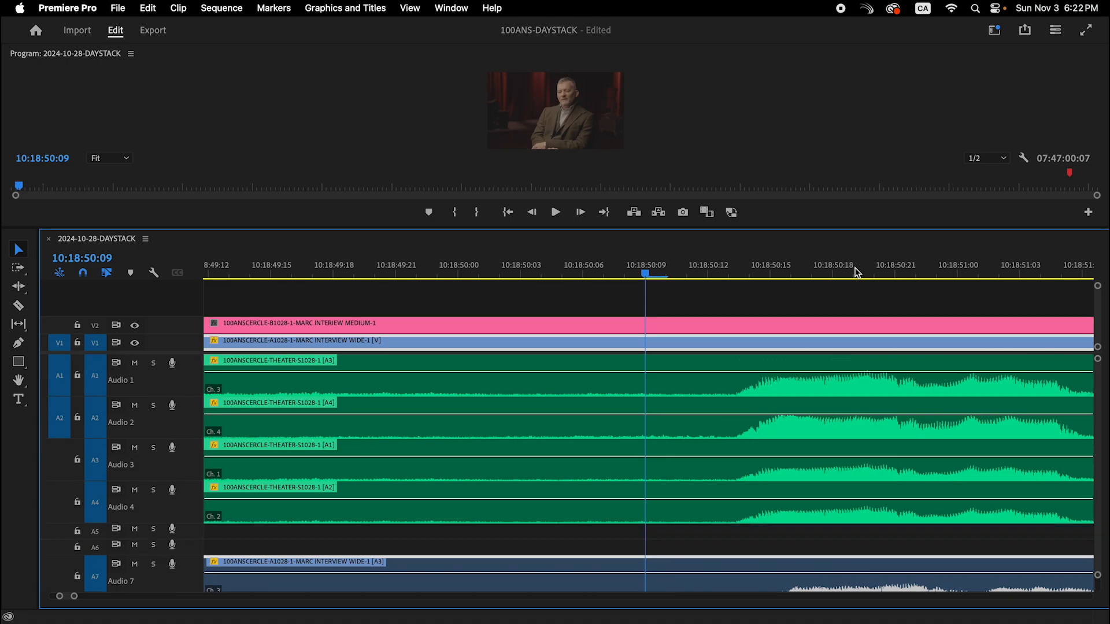
key("minus")
key("minus")
key("minus")
key("minus")
key("minus")
key("minus")
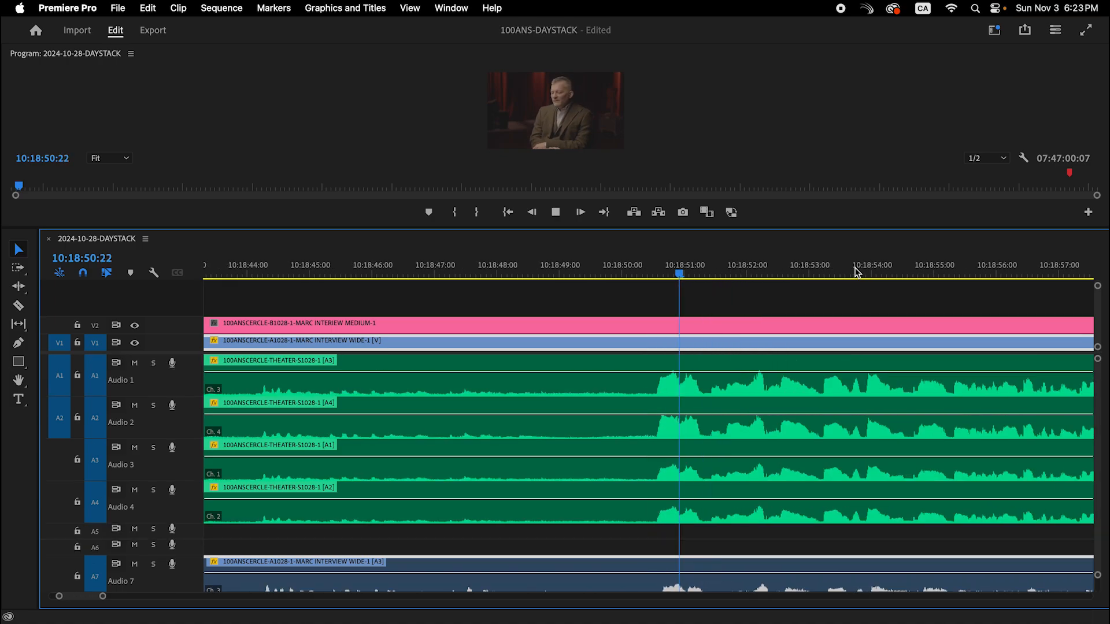
Step: Stop playback and examine the THEATER and A-cam waveforms up close from 10:18:50:04, where the speech starts
key("space")
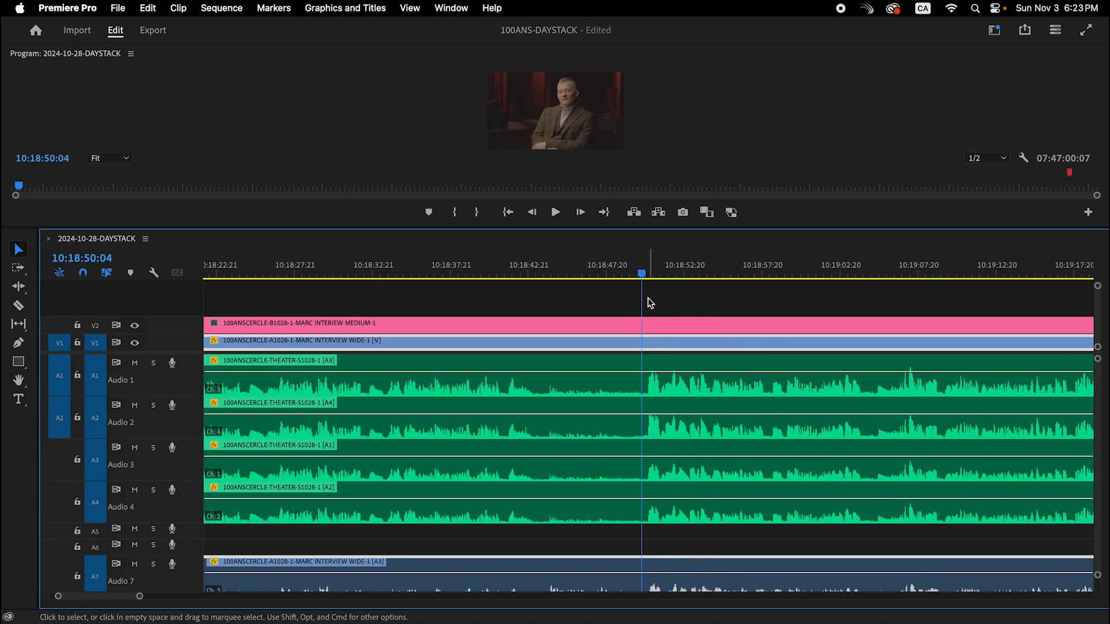
key("equal")
key("equal")
key("equal")
key("equal")
key("equal")
key("equal")
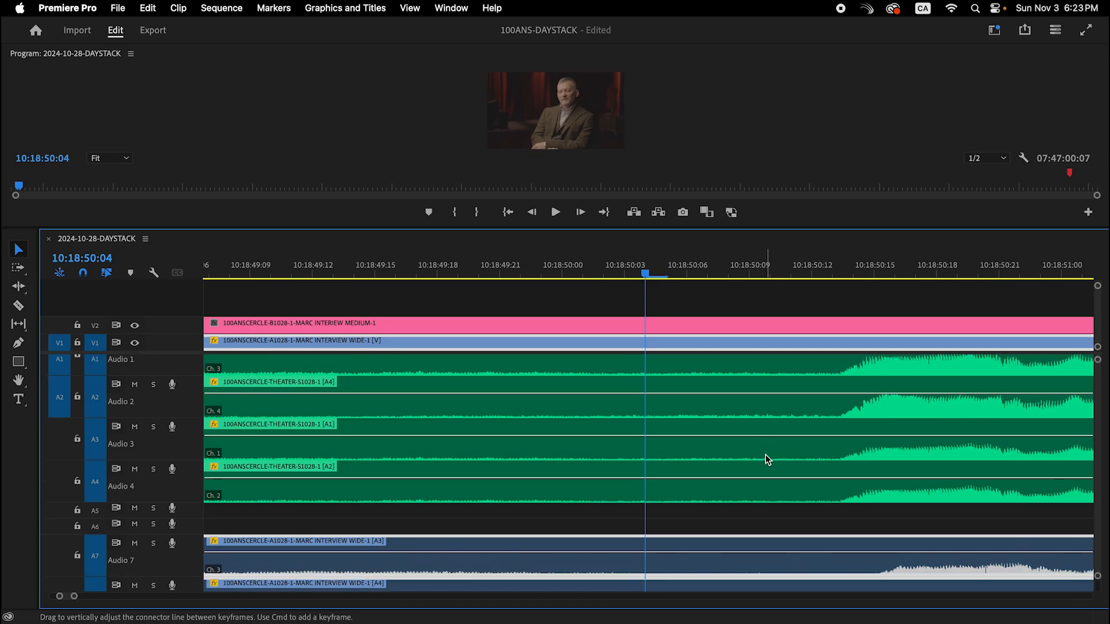
scroll(765, 454, "down", 2)
scroll(762, 459, "right", 5)
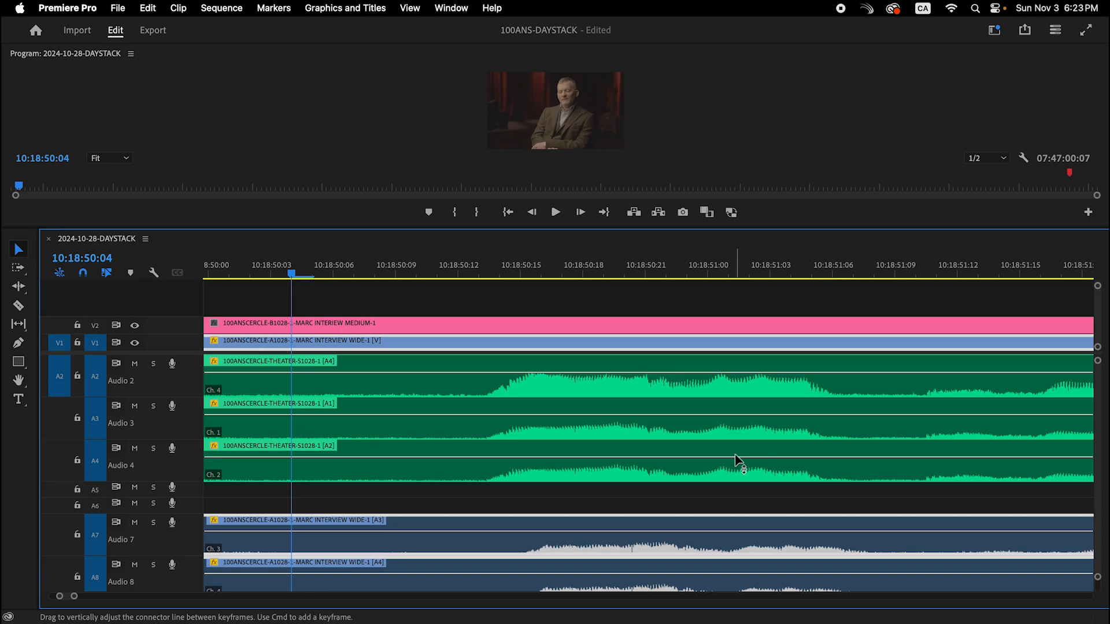
Step: Compare the speech onset on the THEATER and A-cam tracks from 10:18:50:14, and play the passage
left_click(489, 268)
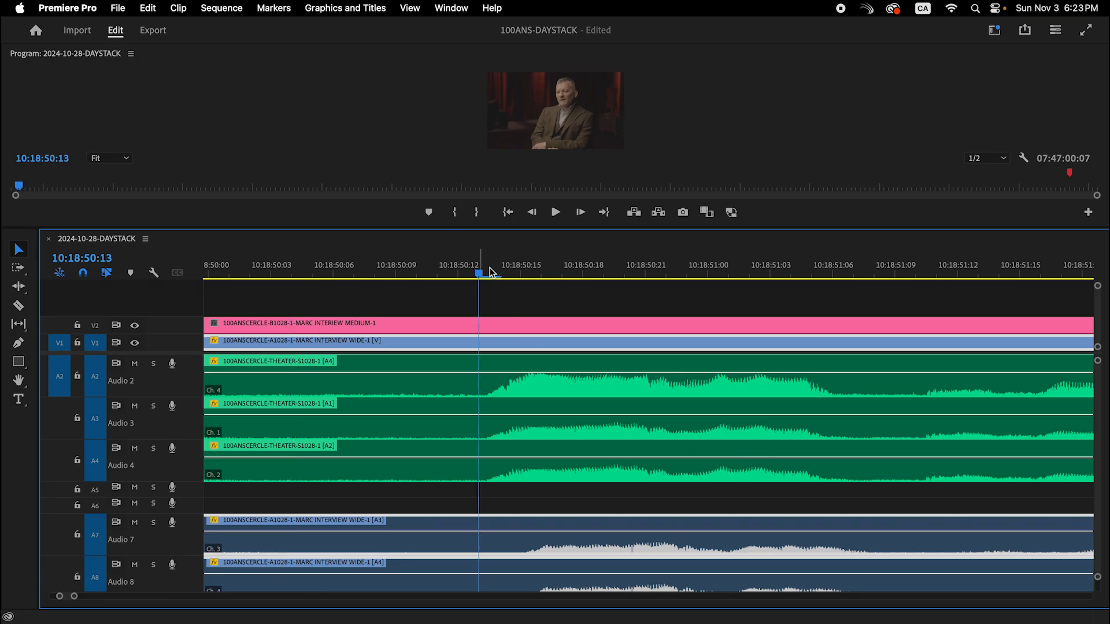
left_click_drag(488, 269, 510, 297)
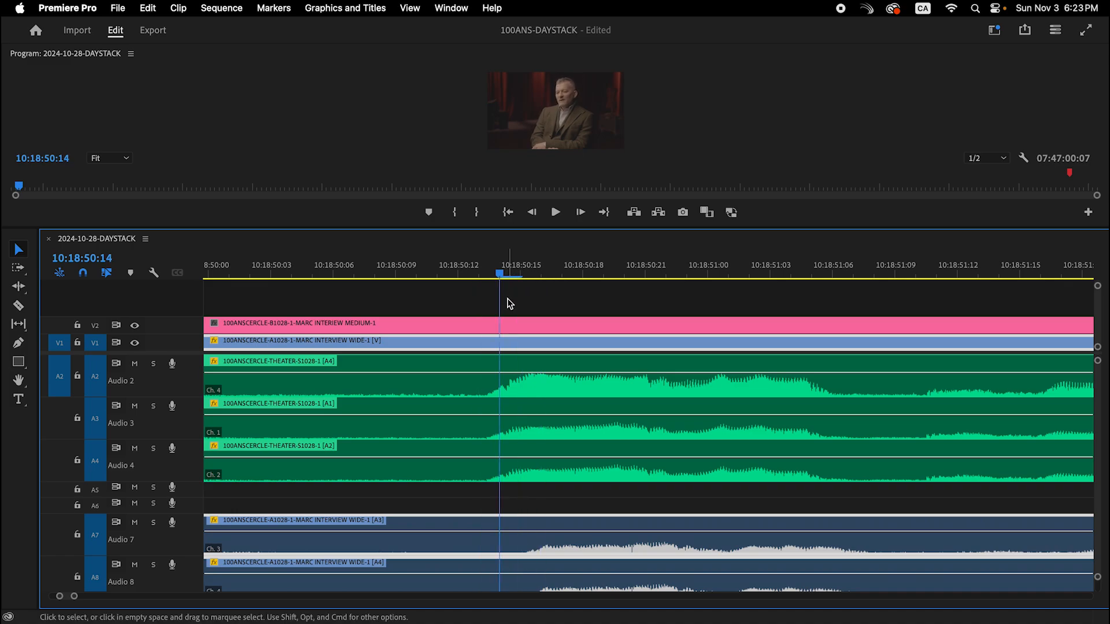
scroll(496, 367, "down", 2)
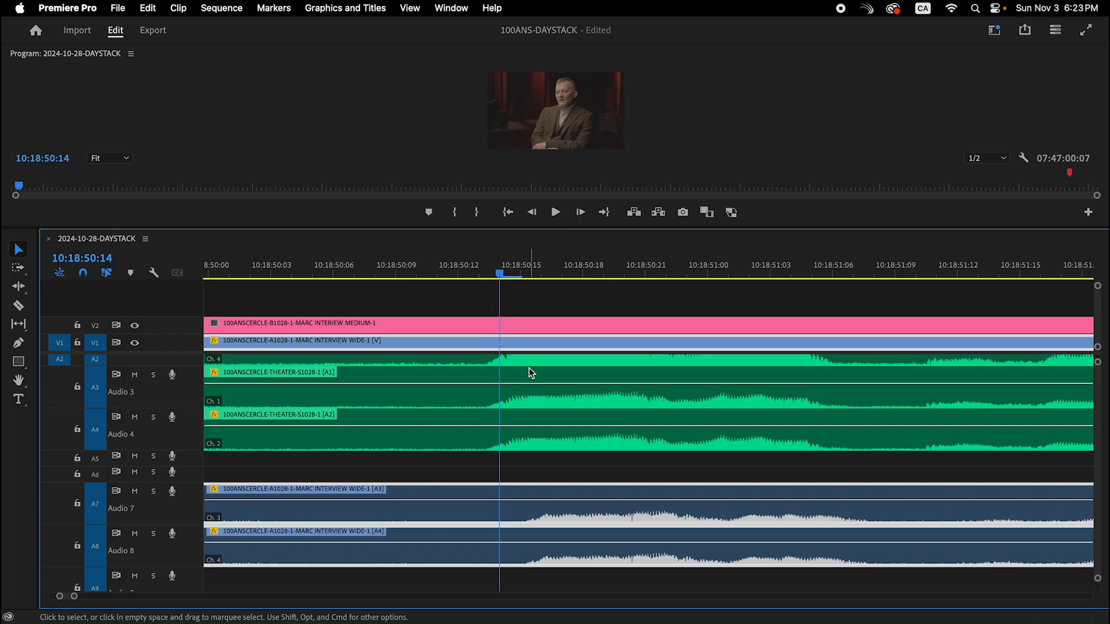
key("space")
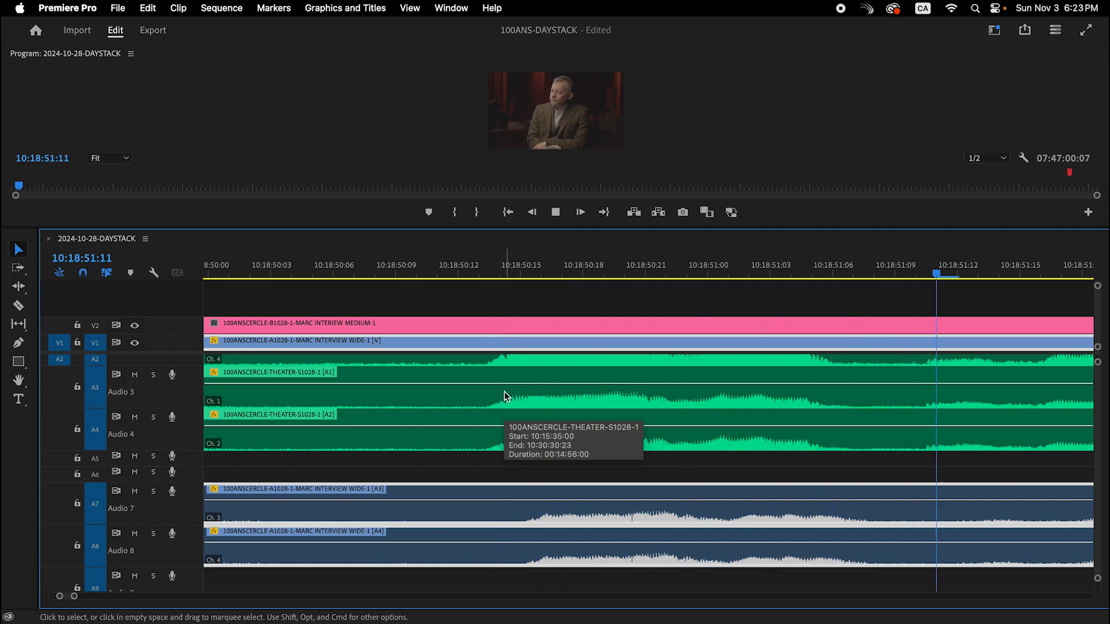
key("space")
scroll(608, 432, "up", 4)
scroll(608, 433, "down", 1)
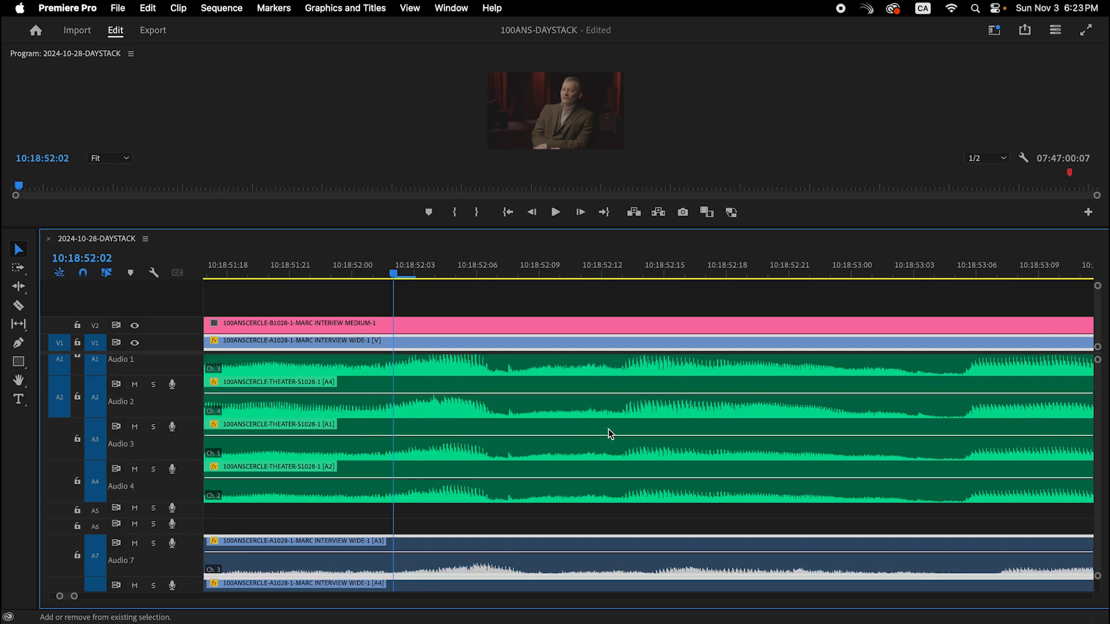
scroll(608, 432, "left", 10)
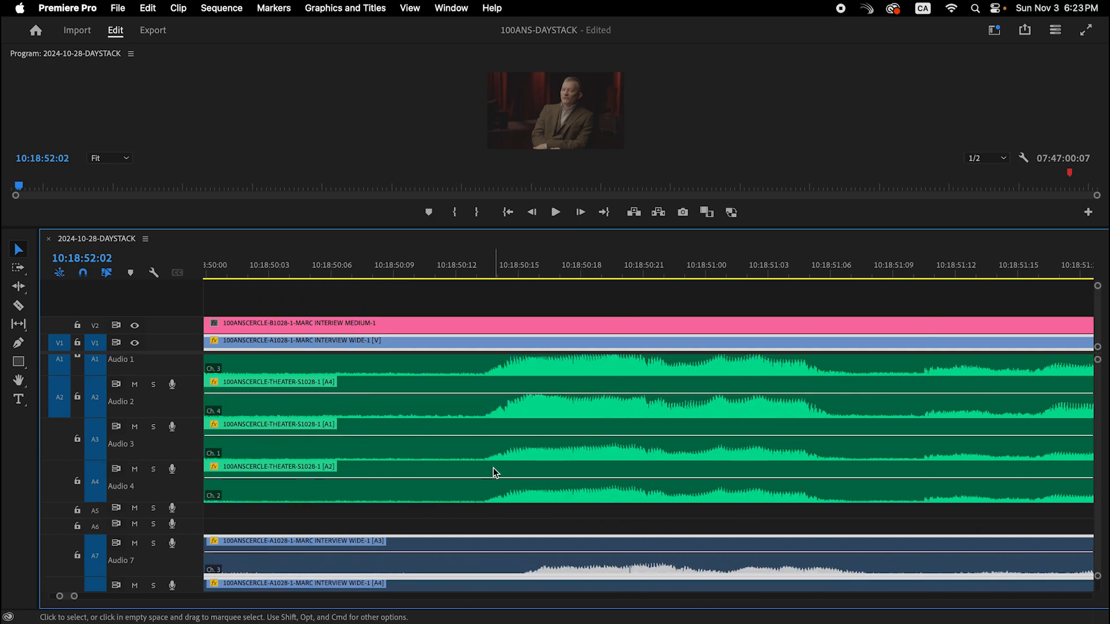
Step: Shift the THEATER-S1028-1 audio one frame later so its speech onset near 10:18:50:15 lines up with the A-cam waveform
left_click(507, 405)
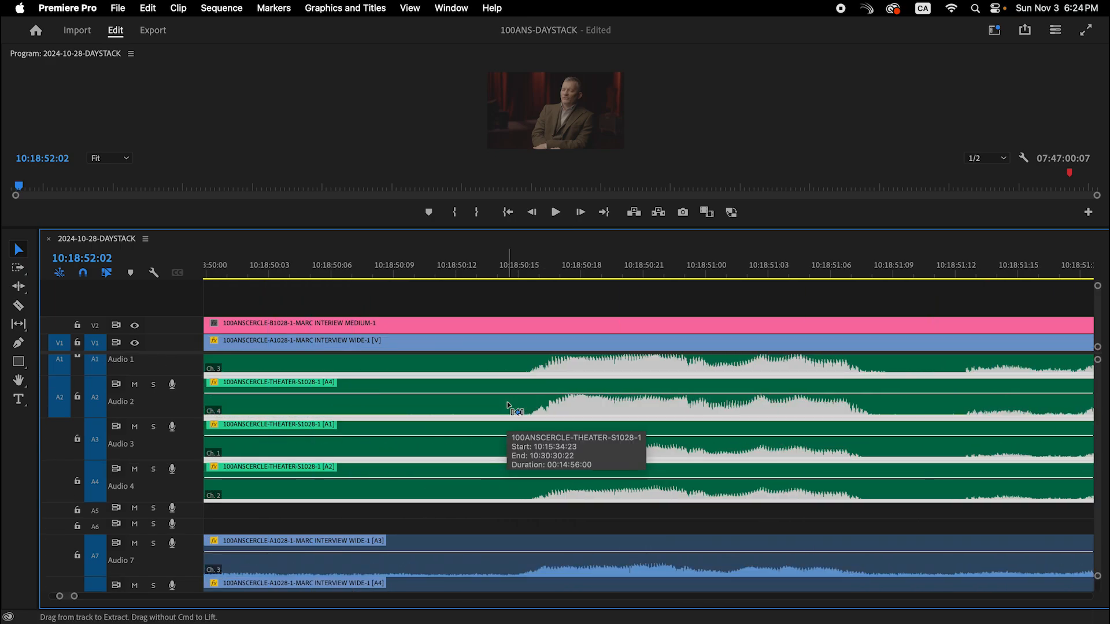
key("super+Left")
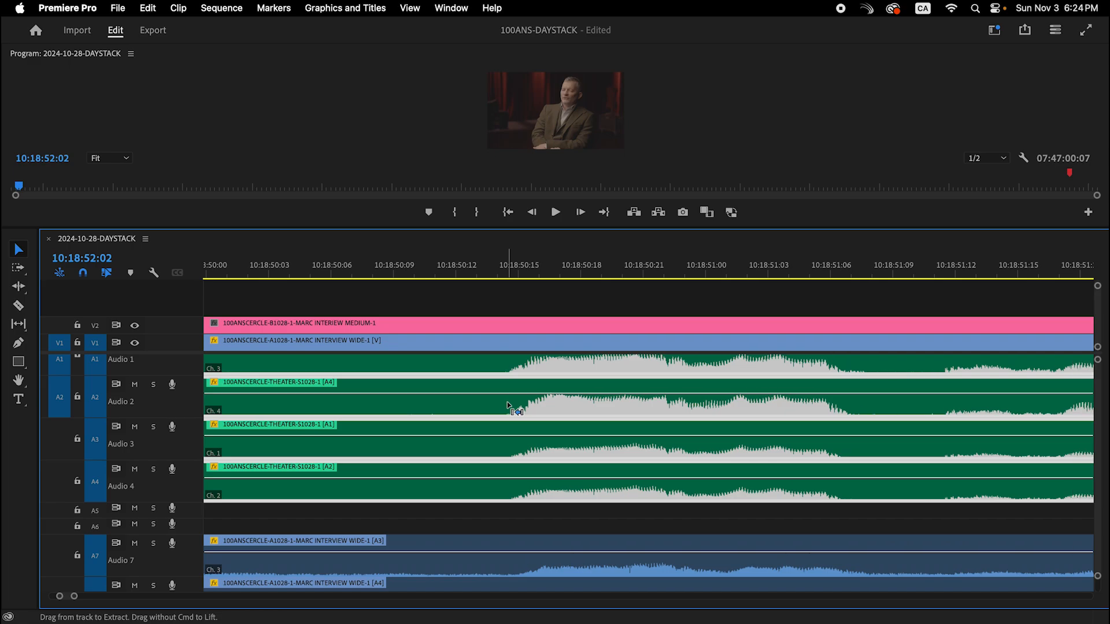
left_click(495, 267)
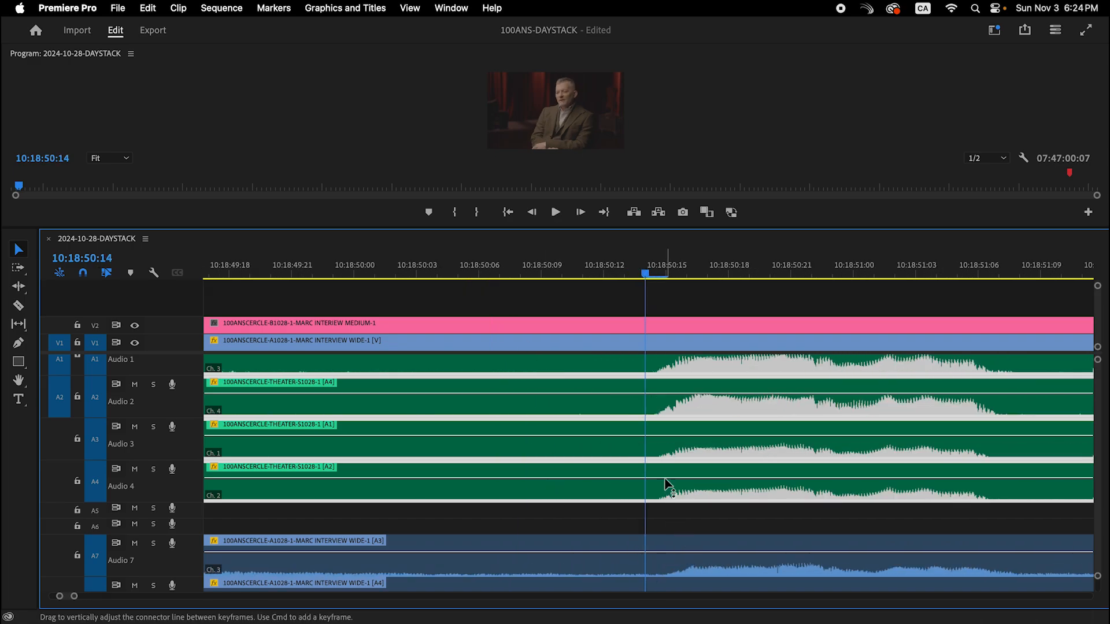
left_click_drag(652, 272, 675, 324)
key("super+Right")
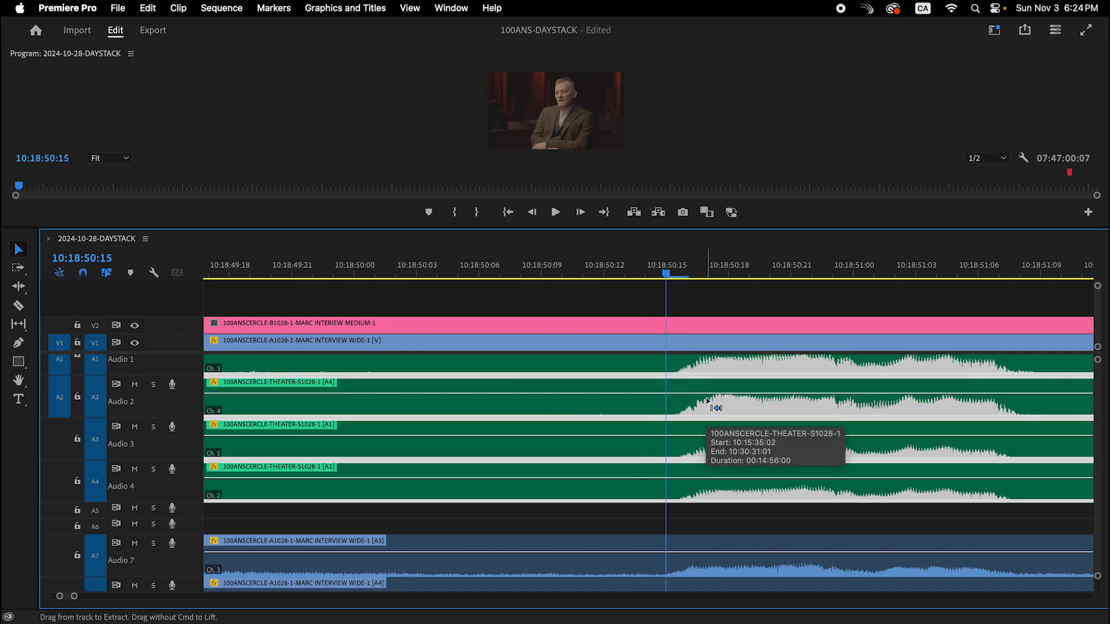
key("super+Left")
key("super+Left")
key("super+Right")
key("super+Right")
key("super+Left")
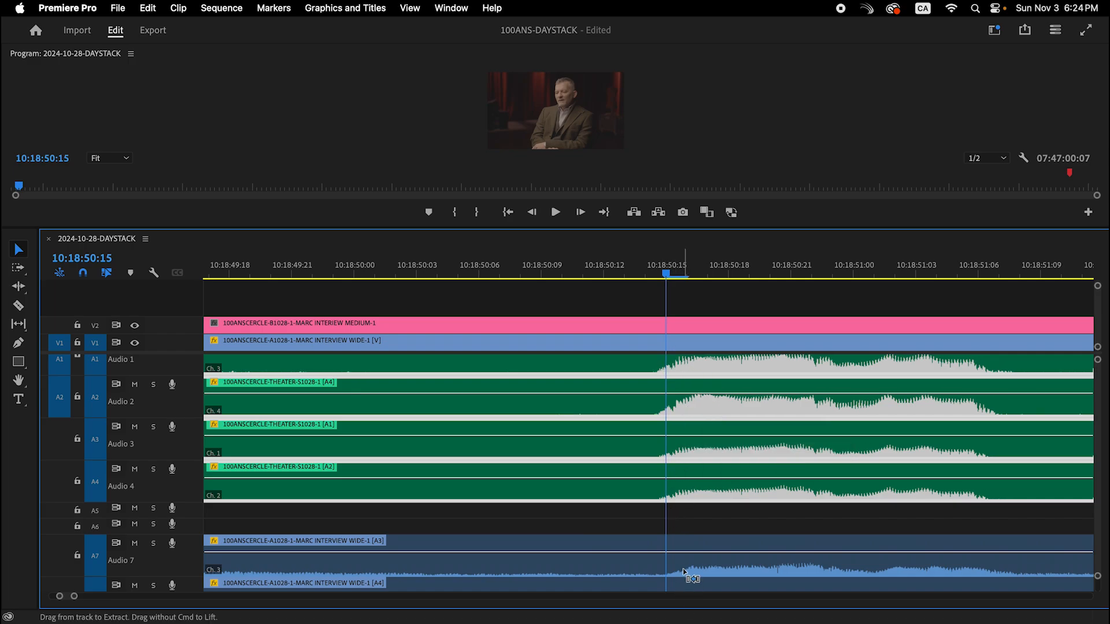
key("super+Right")
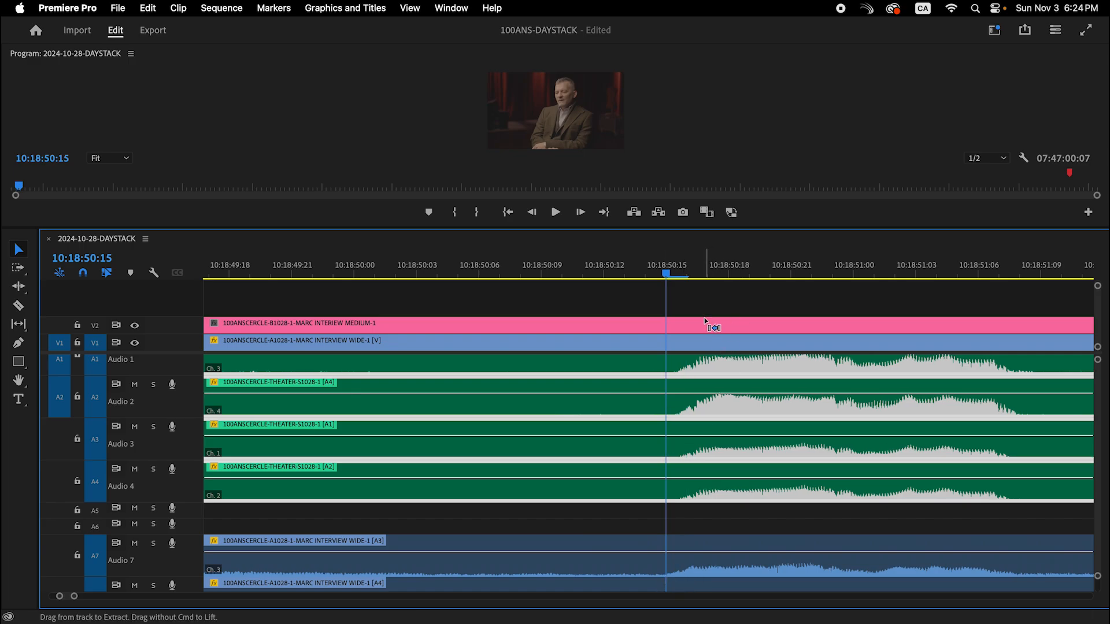
key("super+Left")
Step: Play the aligned passage from 10:18:50:11 to check sync, and review the surrounding first interview clips
key("Left")
key("Left")
key("Left")
key("Left")
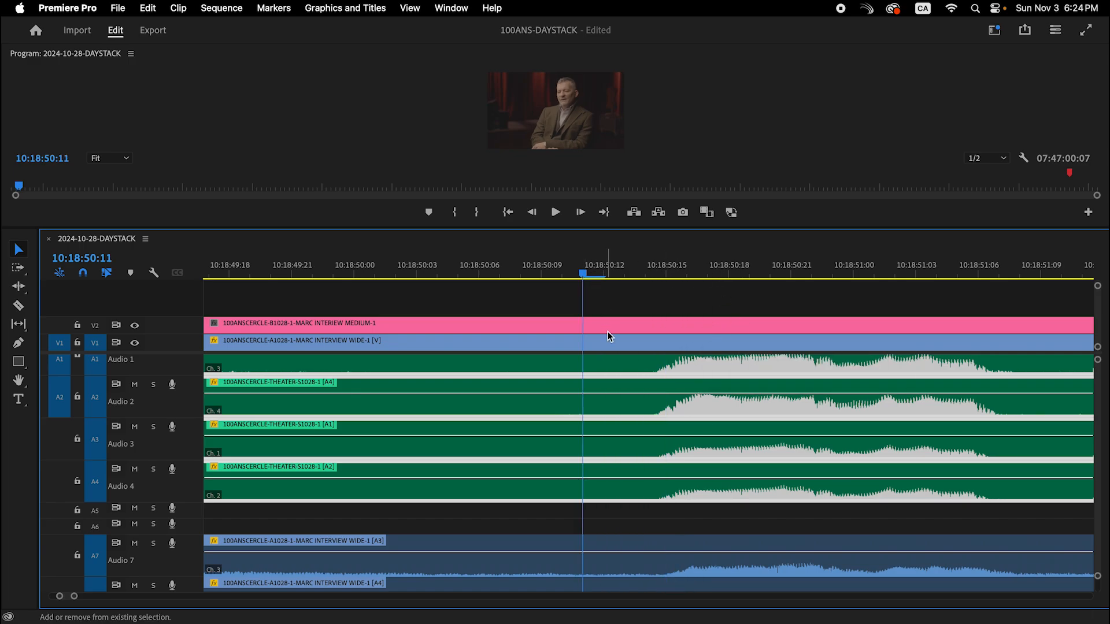
scroll(608, 336, "down", 3)
key("space")
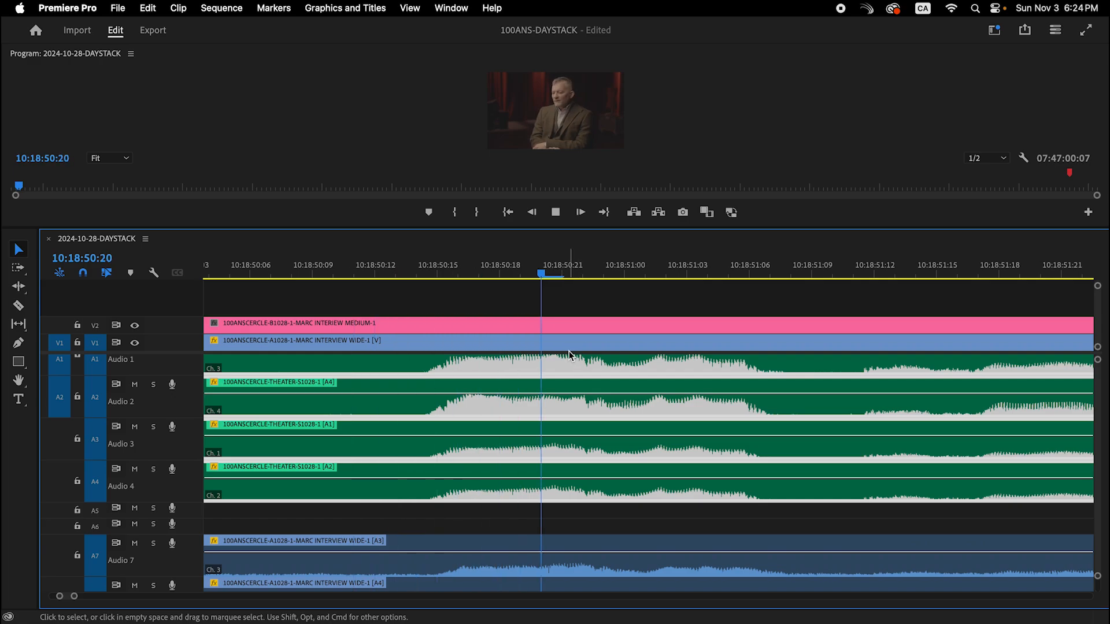
key("minus")
key("minus")
key("minus")
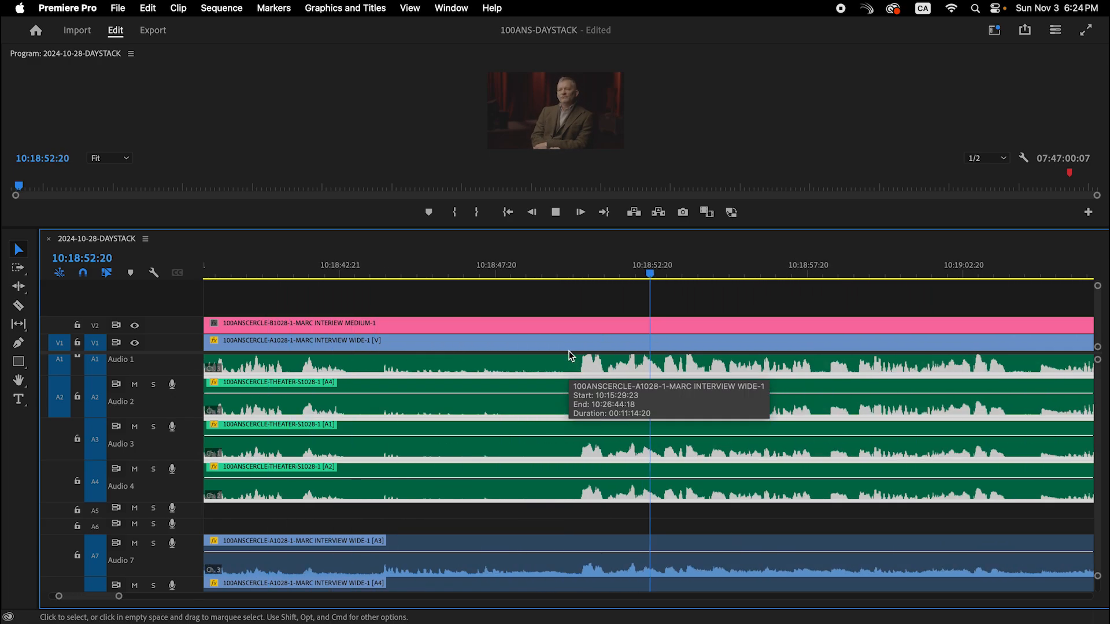
key("minus")
key("minus")
key("minus")
key("minus")
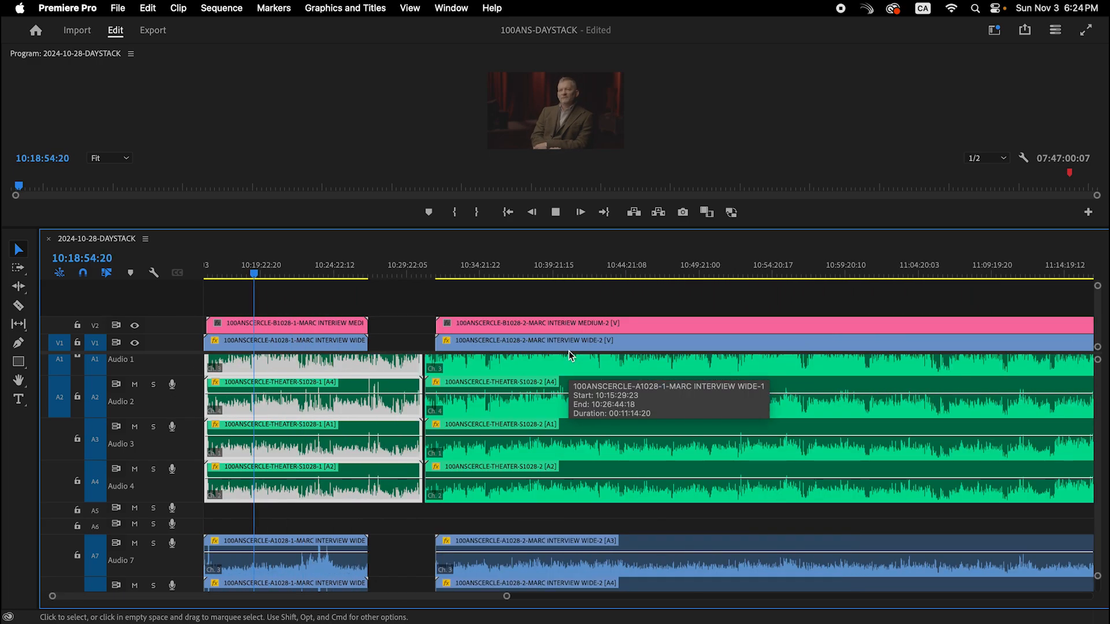
Step: Compare the medium and wide interview shots from about 10:19:46 by hiding and showing video track V2
left_click(296, 274)
key("equal")
key("equal")
key("equal")
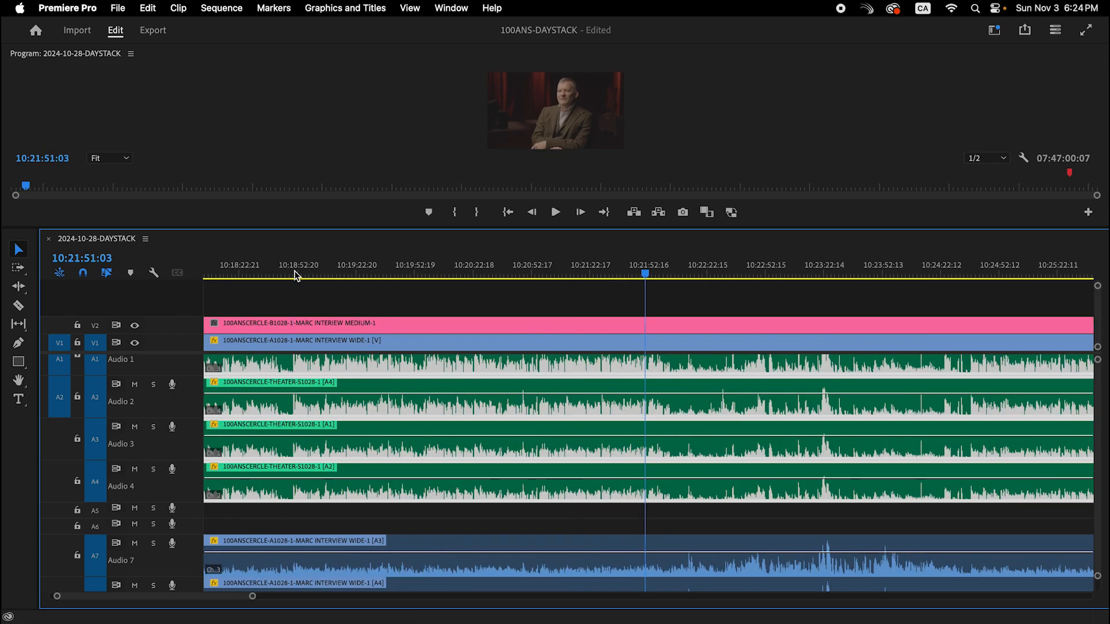
left_click(241, 272)
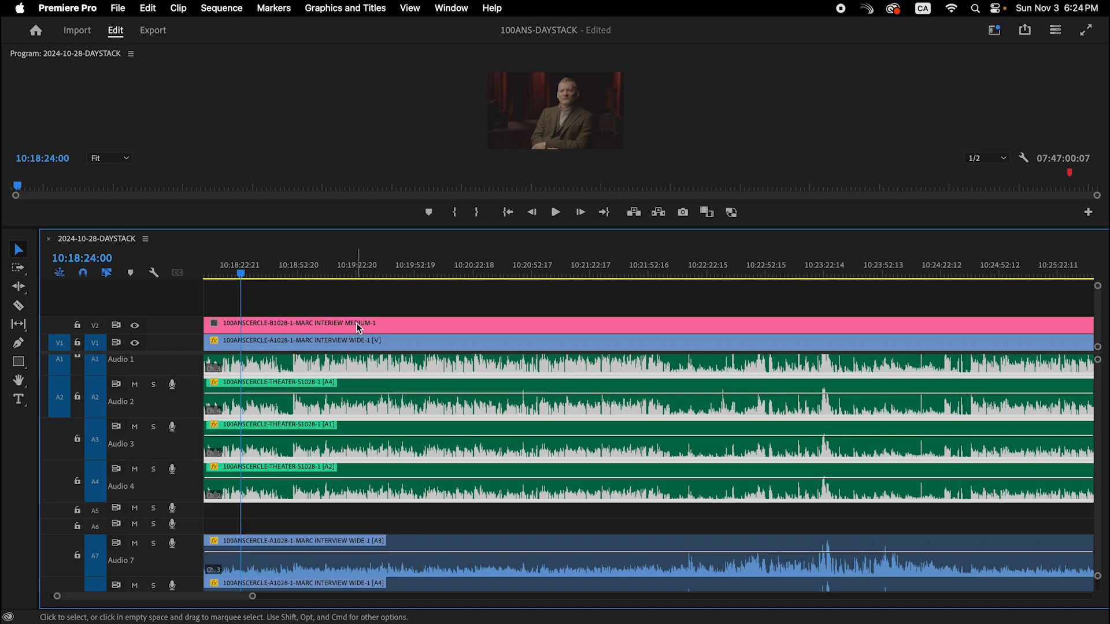
left_click_drag(389, 275, 401, 275)
left_click(135, 325)
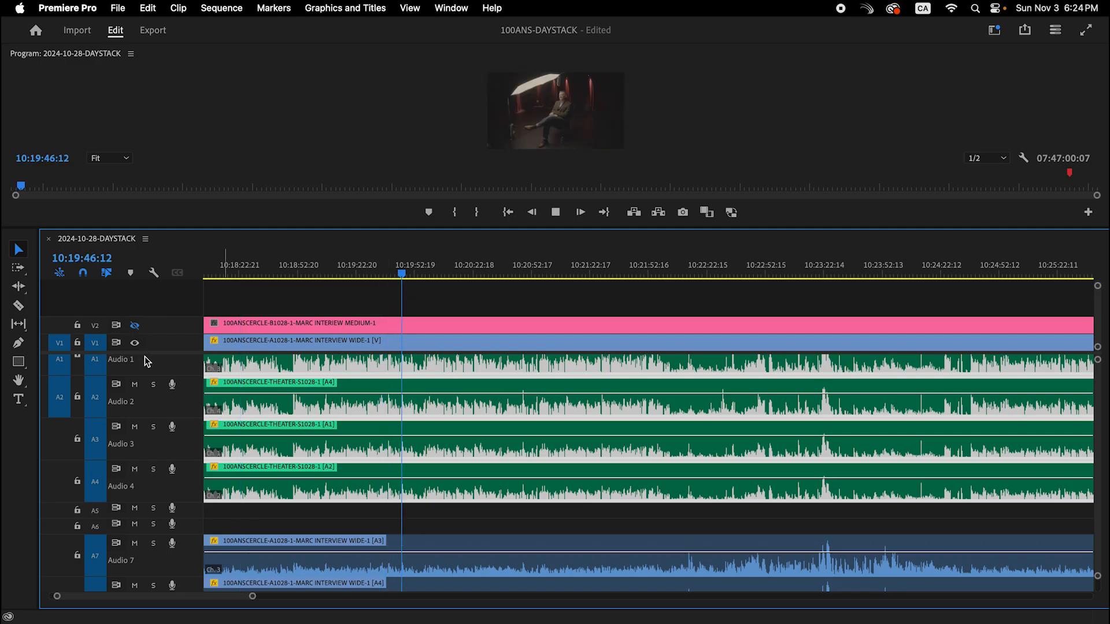
left_click(138, 326)
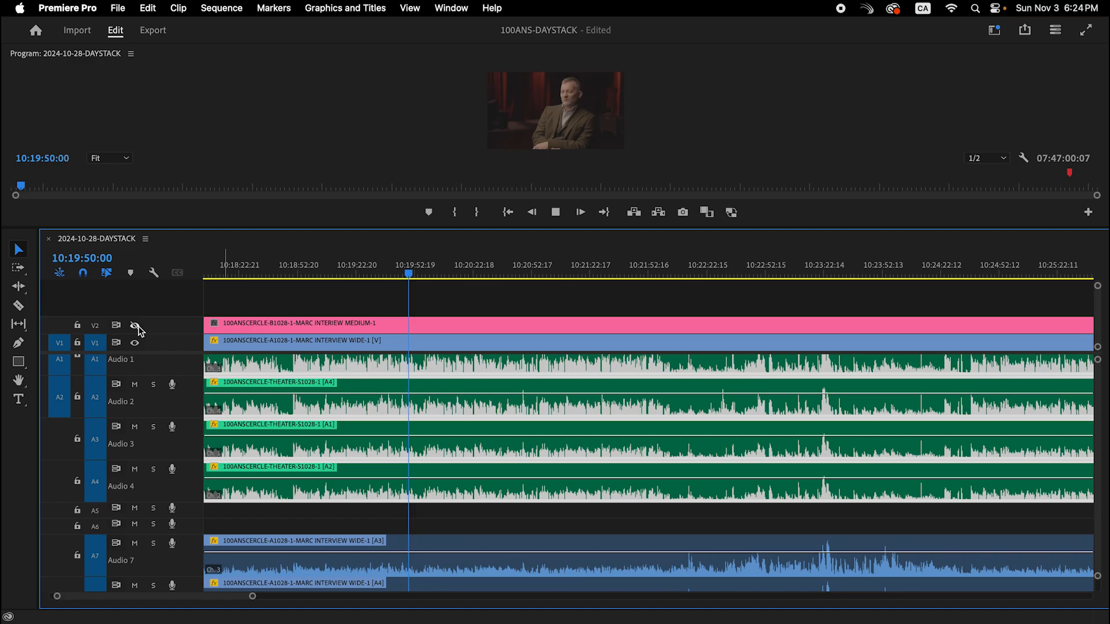
left_click(138, 326)
left_click(135, 326)
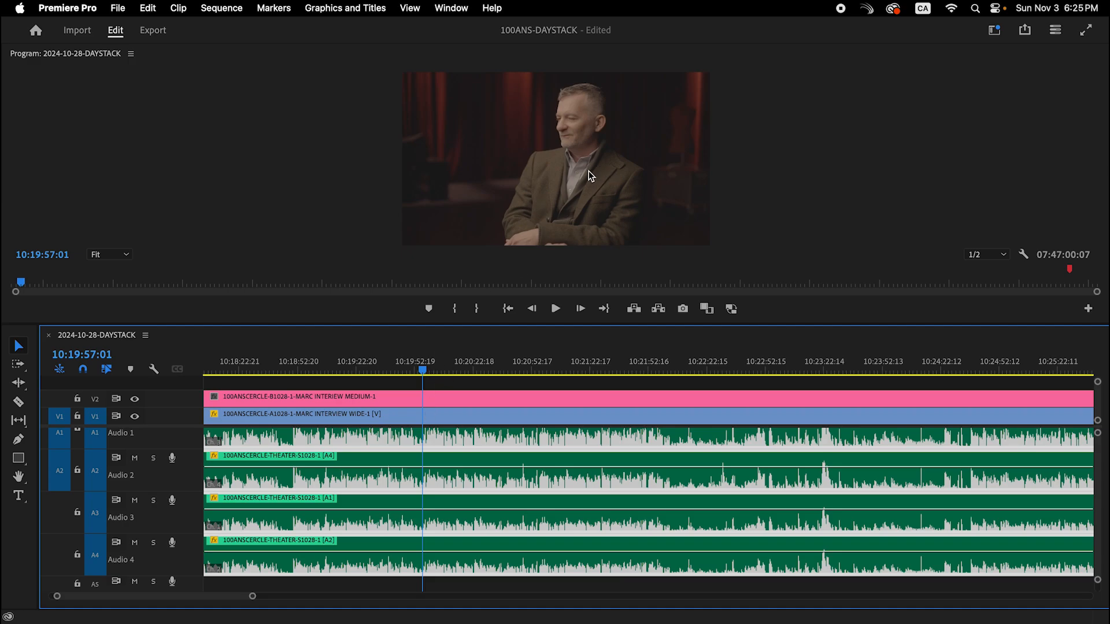
Step: Compare the wide and medium angles at 10:19:57:01 and 10:20:27:18 by switching V2 off and on, leaving it visible
left_click(136, 400)
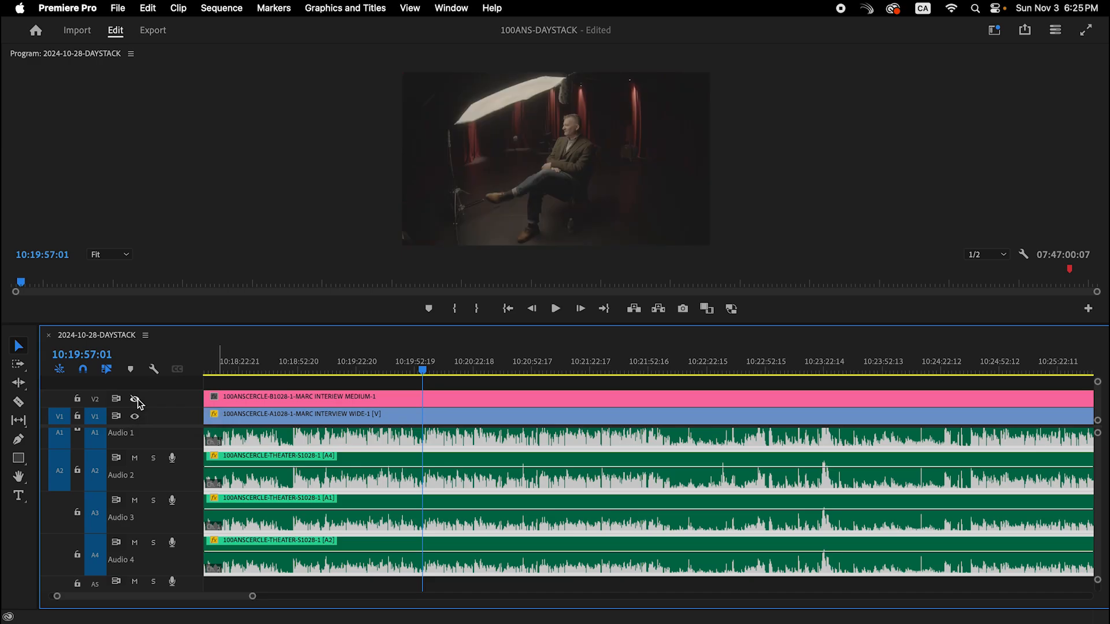
type("0")
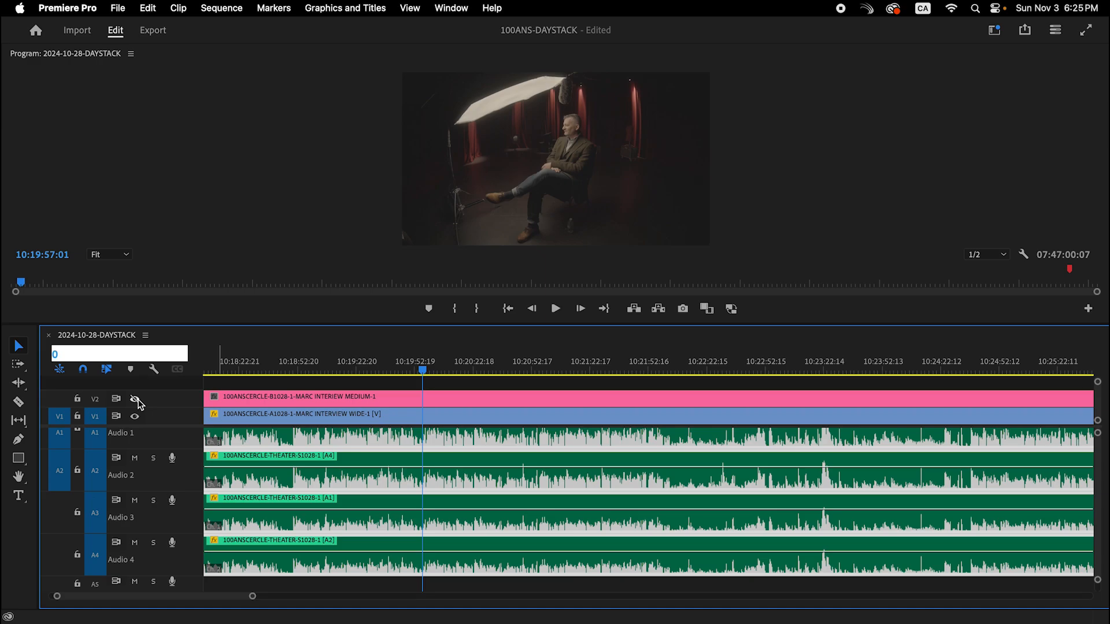
left_click(375, 366)
left_click_drag(375, 366, 484, 383)
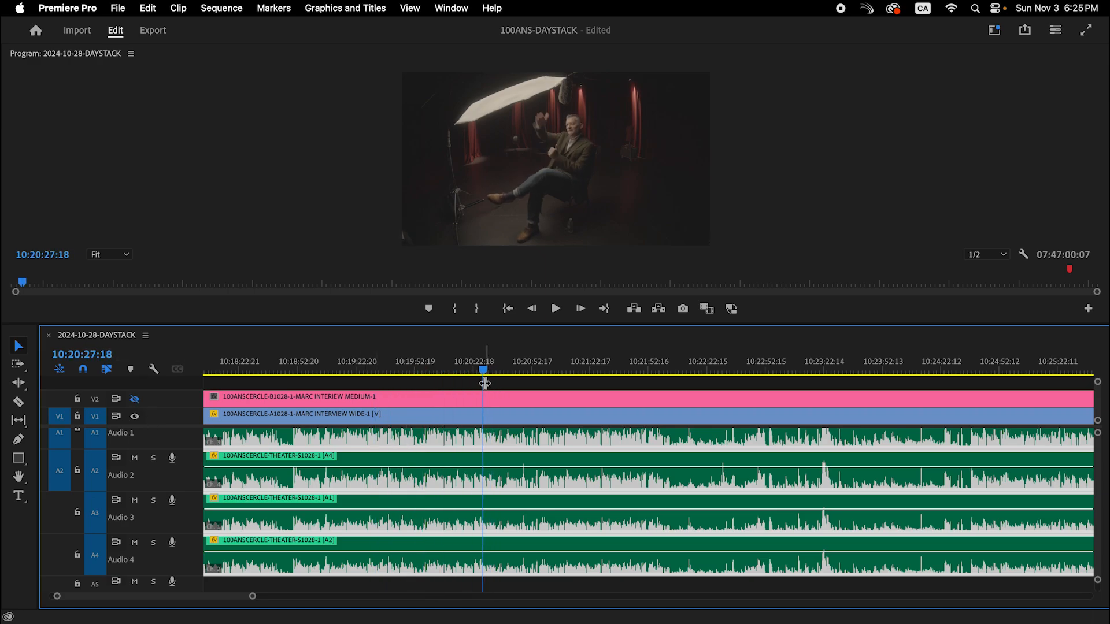
left_click(139, 403)
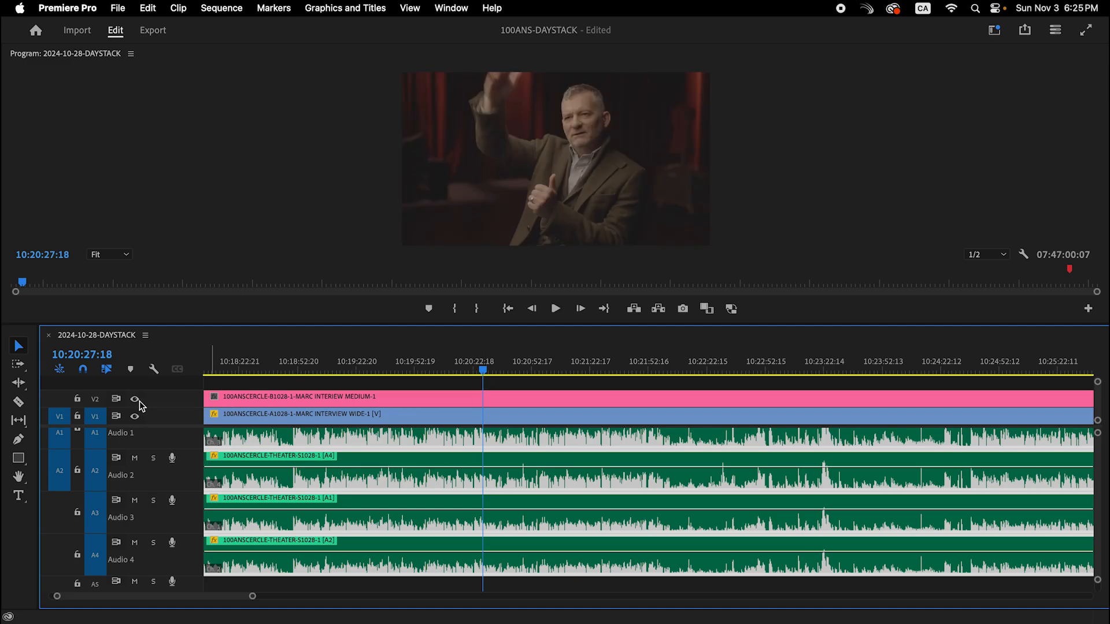
left_click(139, 403)
left_click(139, 404)
type("0")
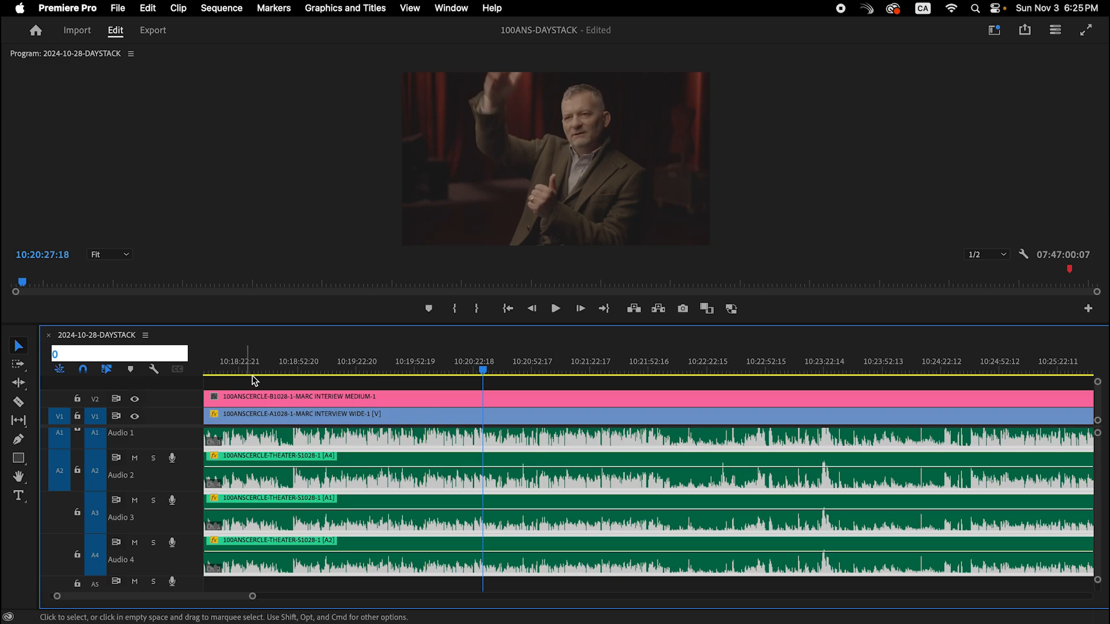
Step: Review the camera audio tracks below the THEATER audio, and examine the first interview's A-cam waveforms around 10:22:36
left_click(275, 365)
key("minus")
key("minus")
key("minus")
key("minus")
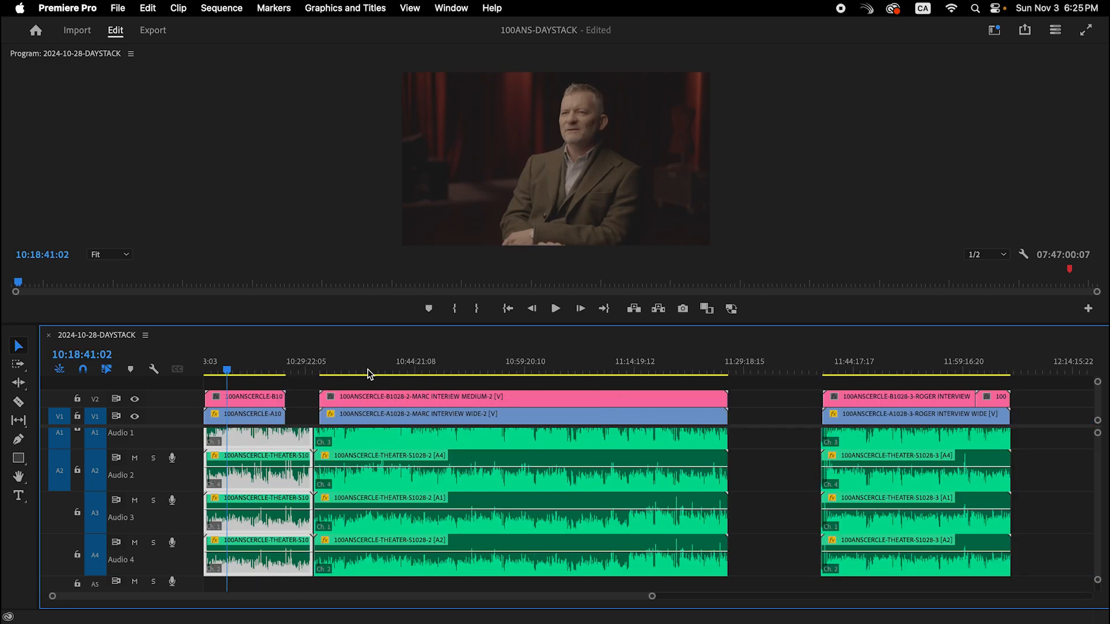
scroll(293, 491, "down", 5)
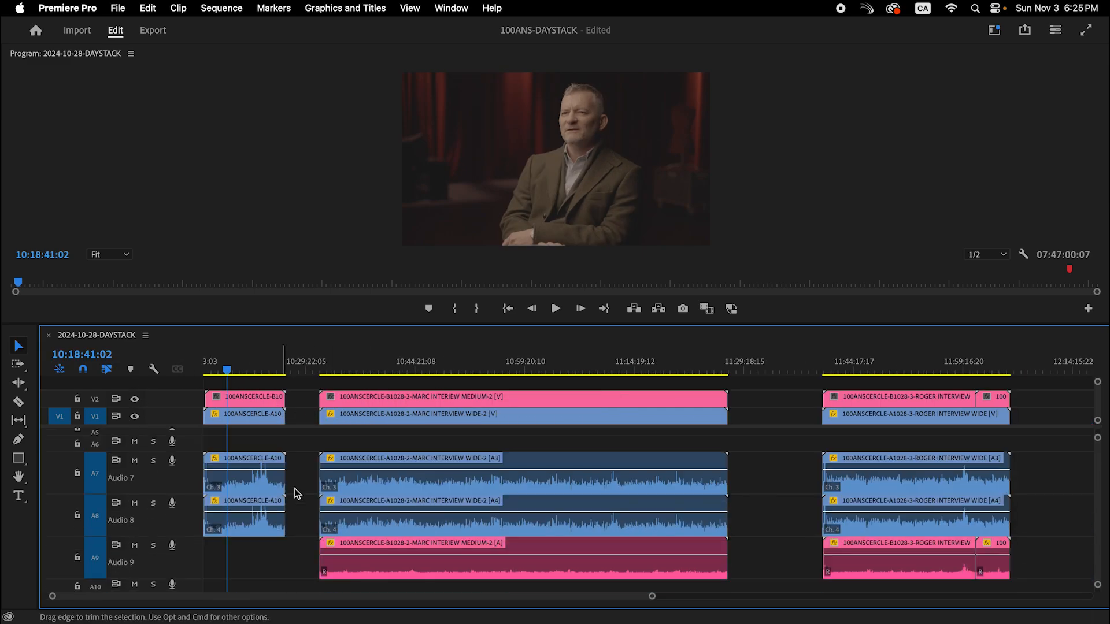
left_click(257, 368)
left_click(258, 368)
key("equal")
key("equal")
key("equal")
key("equal")
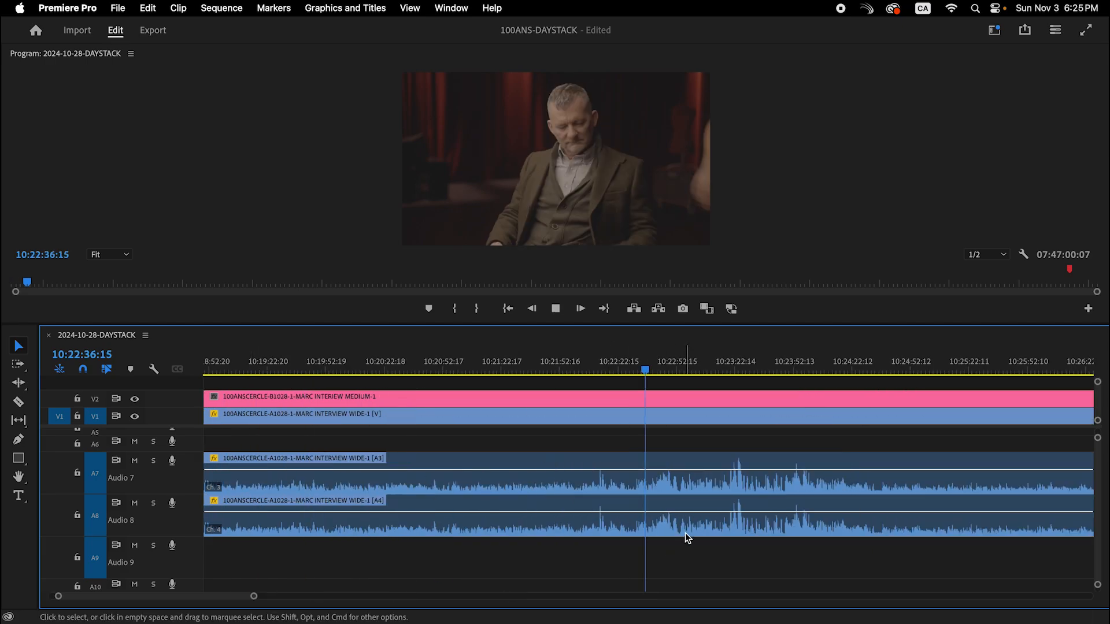
Step: Solo audio track A7 and play the A-cam audio from 10:22:38:10 with the system volume raised
scroll(688, 535, "up", 3)
key("space")
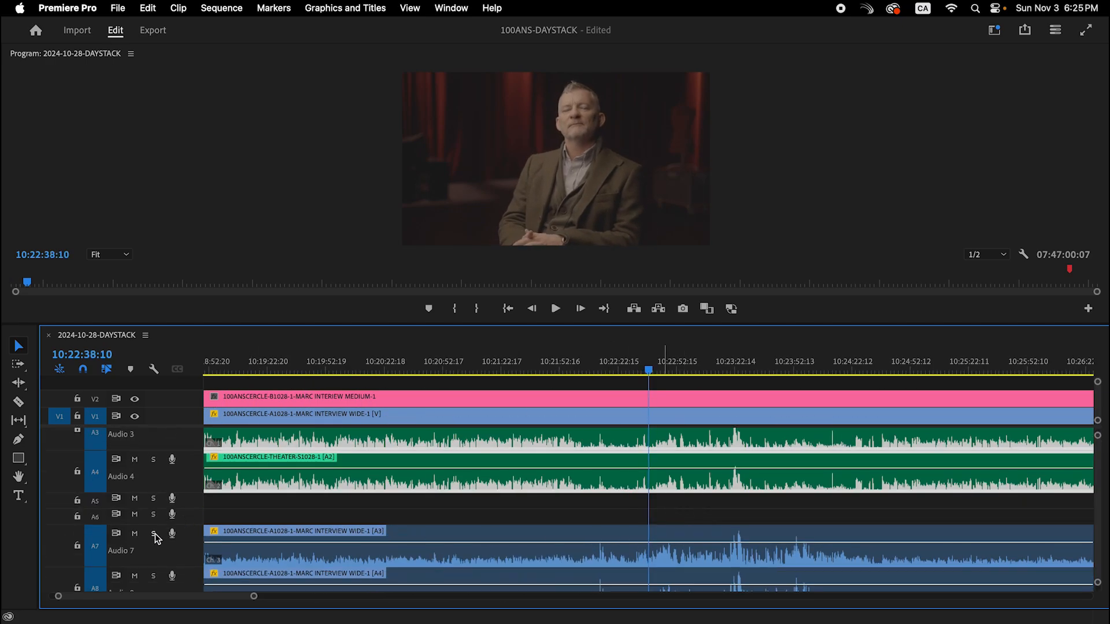
left_click(154, 534)
scroll(630, 555, "down", 2)
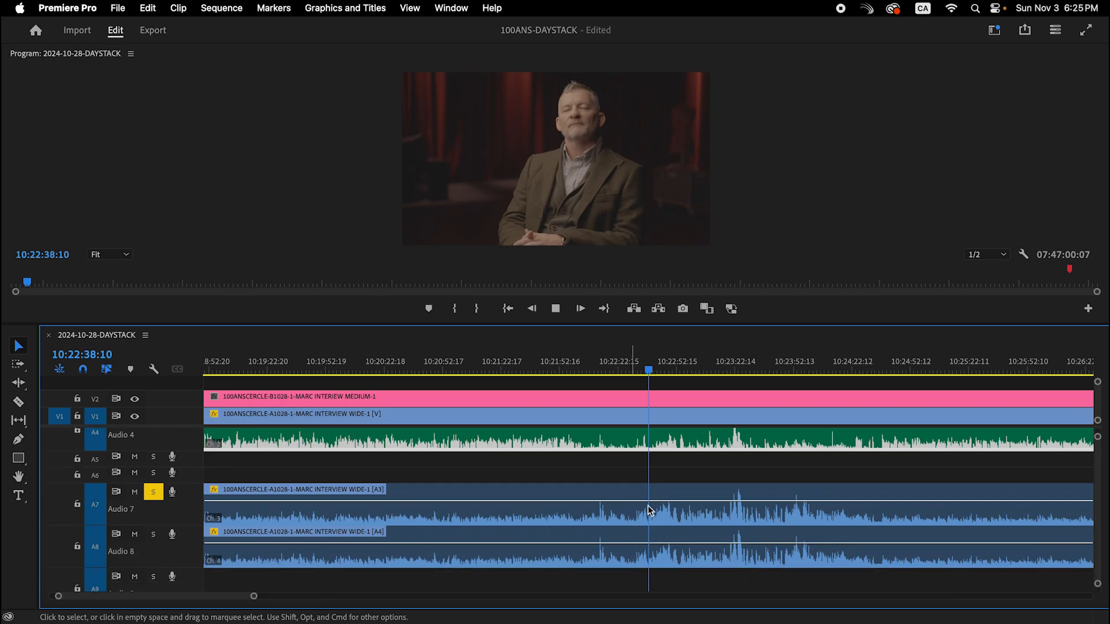
key("space")
key("XF86AudioRaiseVolume")
key("XF86AudioRaiseVolume")
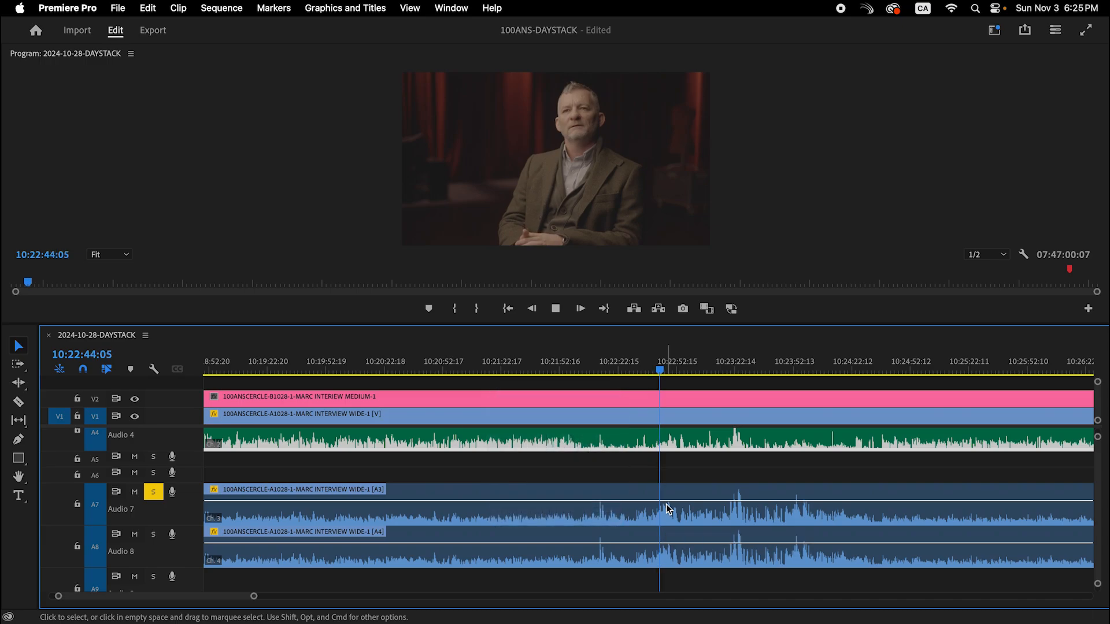
Step: Stop playback and compare the THEATER audio on tracks A1–A4 with the camera audio on A7–A9 across the interviews, using an enlarged timeline
key("space")
scroll(588, 555, "up", 5)
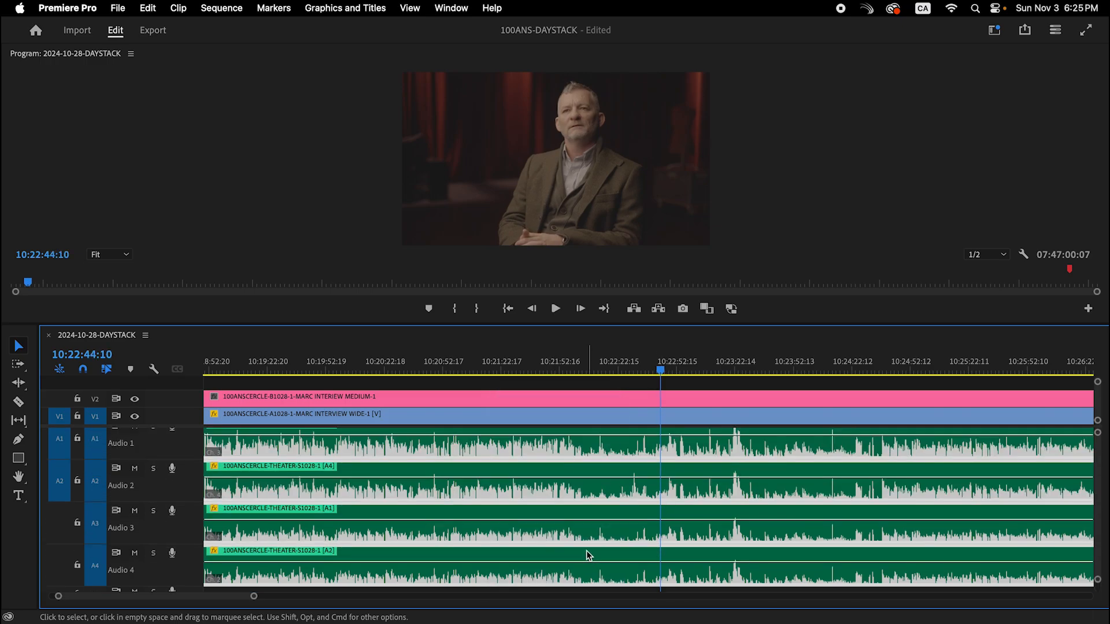
scroll(640, 488, "down", 5)
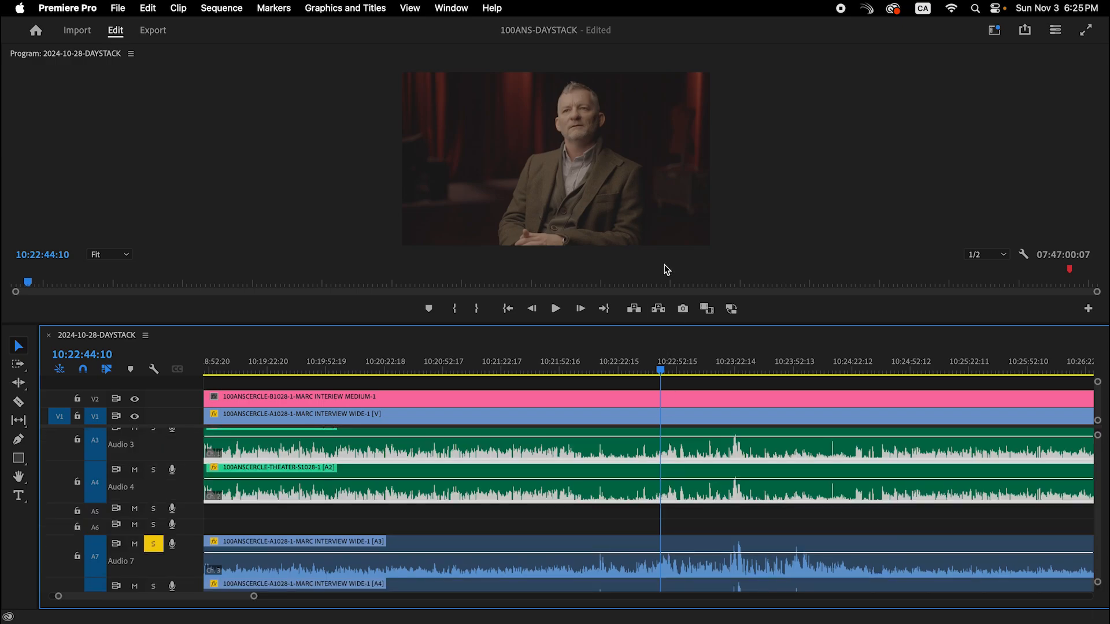
left_click_drag(654, 324, 654, 150)
scroll(630, 473, "up", 3)
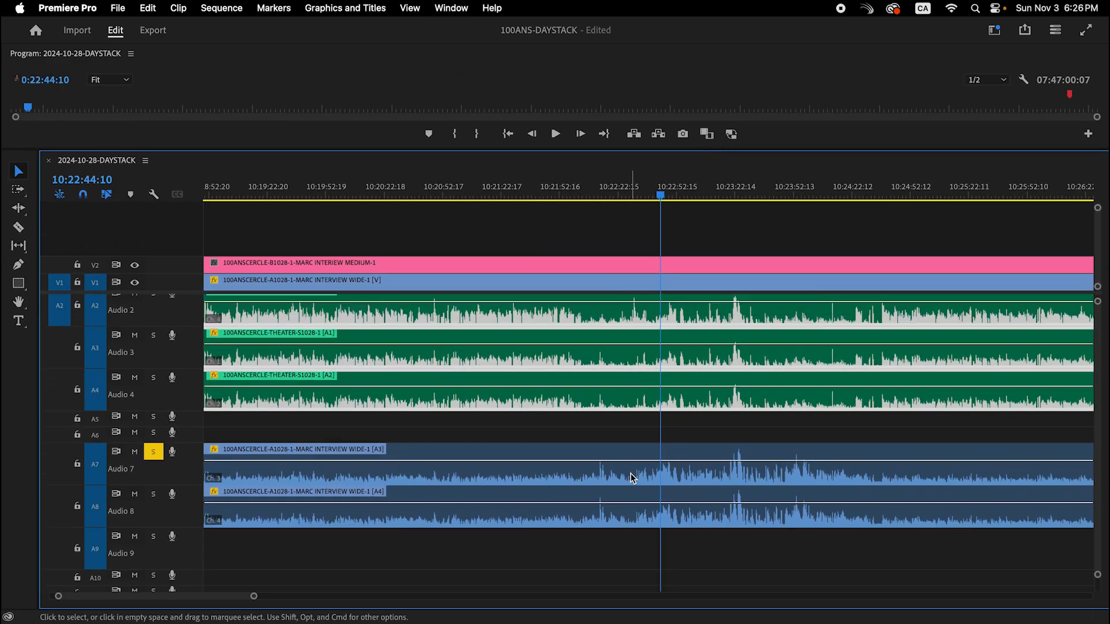
key("minus")
key("minus")
key("minus")
key("minus")
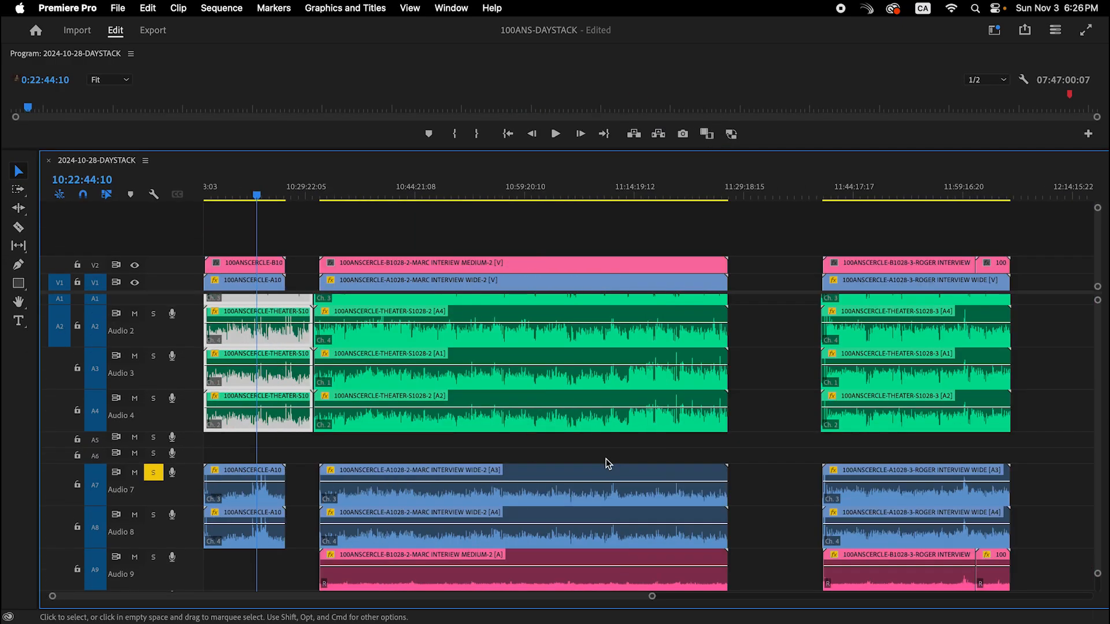
scroll(383, 376, "up", 2)
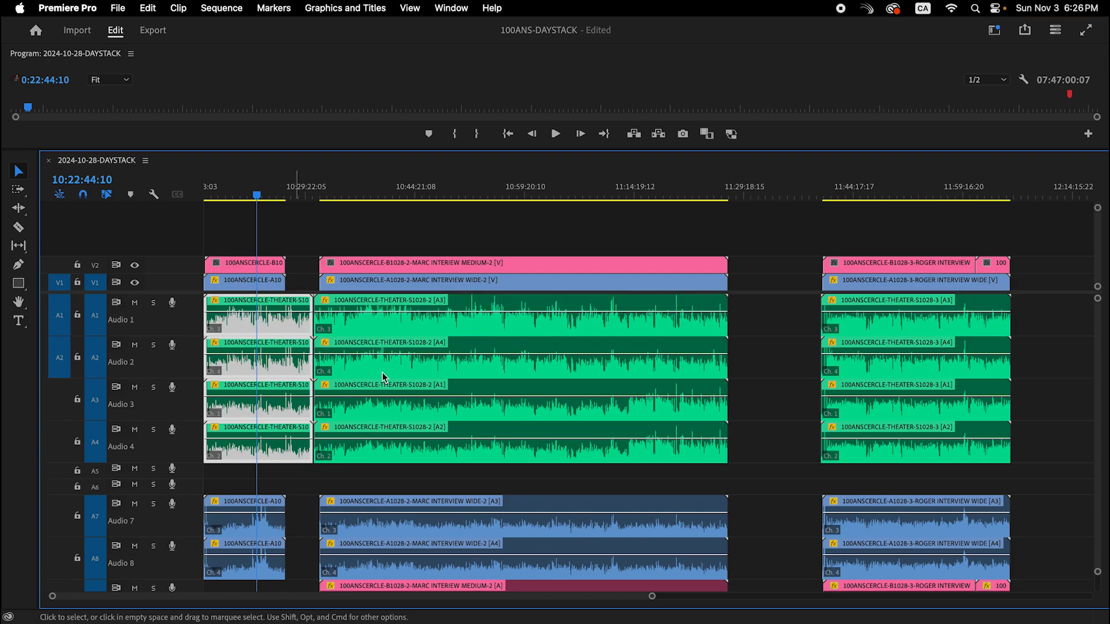
Step: Play the second interview from 10:41:57:04 with the system volume raised, and review its camera audio down to track A9
left_click_drag(454, 152, 399, 401)
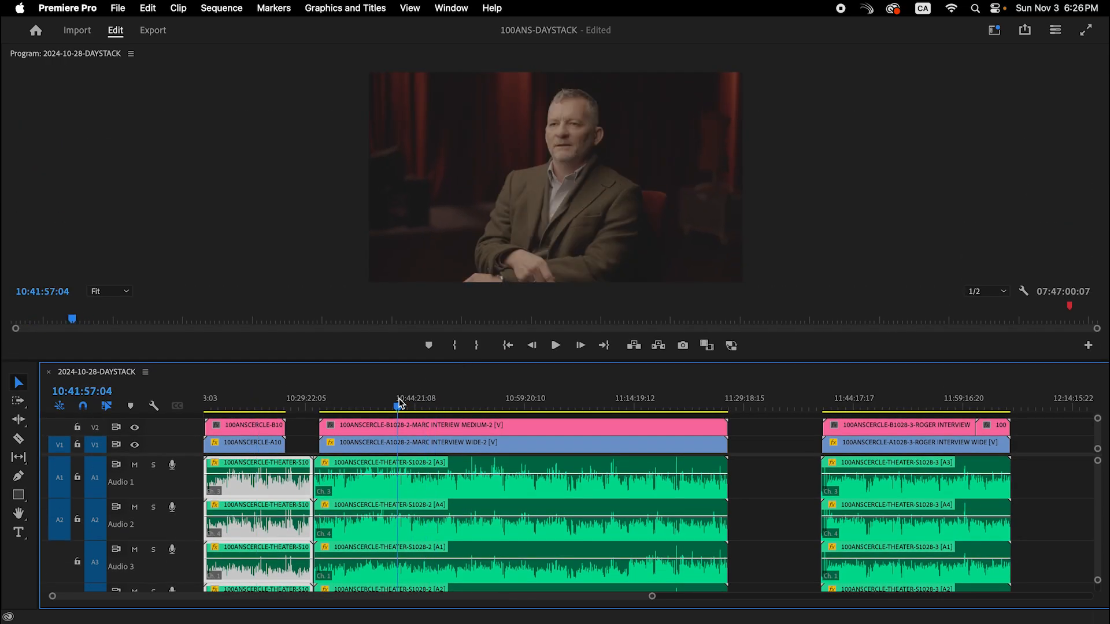
key("equal")
key("equal")
key("equal")
key("equal")
key("space")
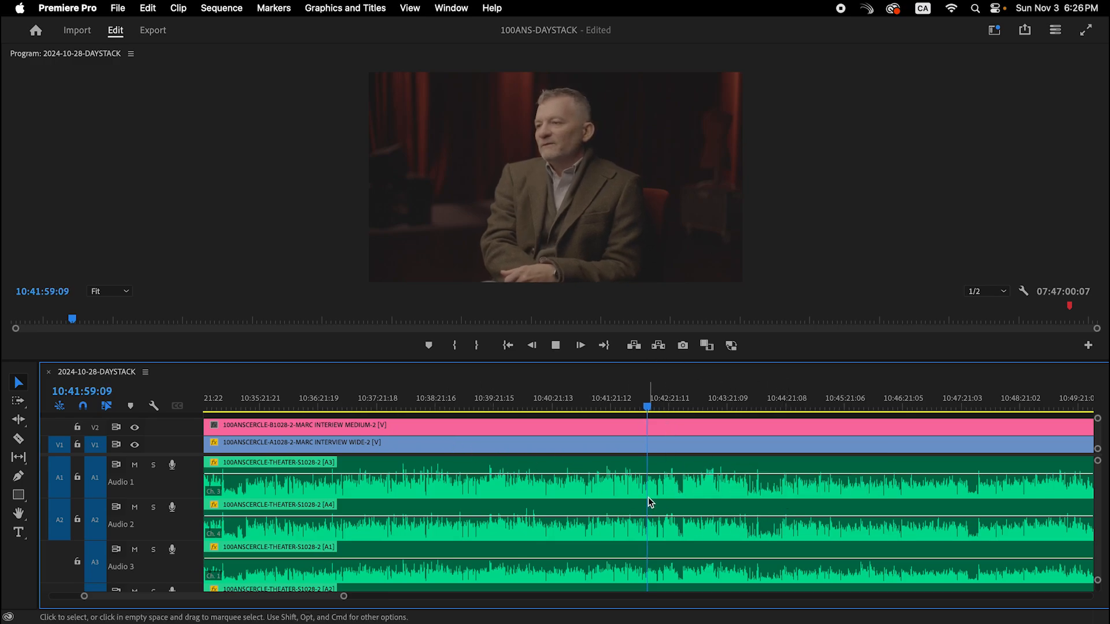
key("XF86AudioRaiseVolume")
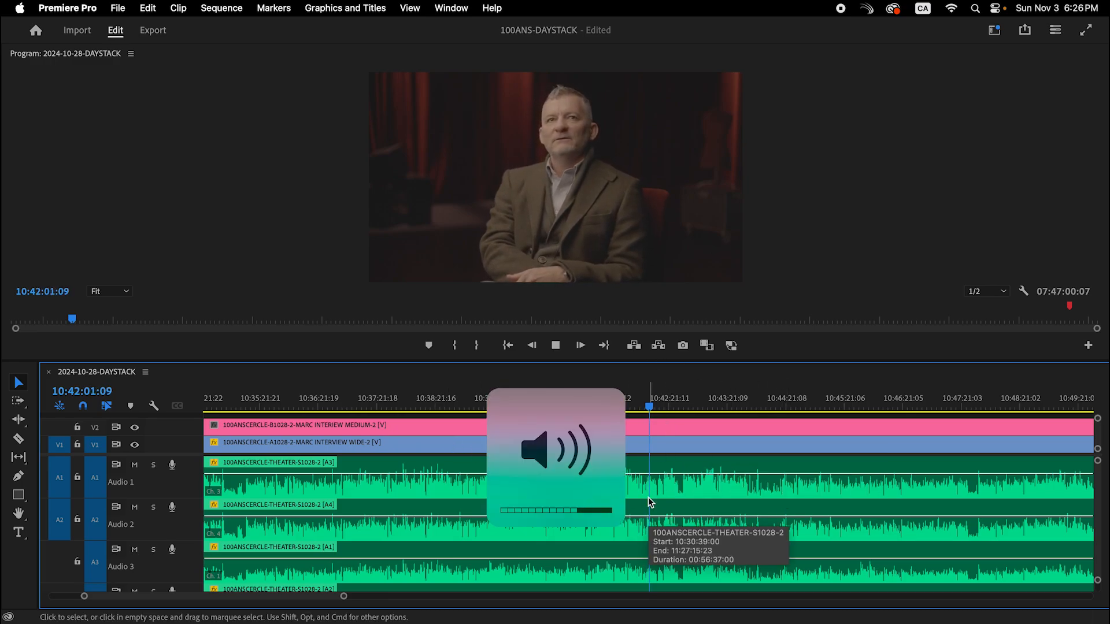
scroll(649, 501, "down", 6)
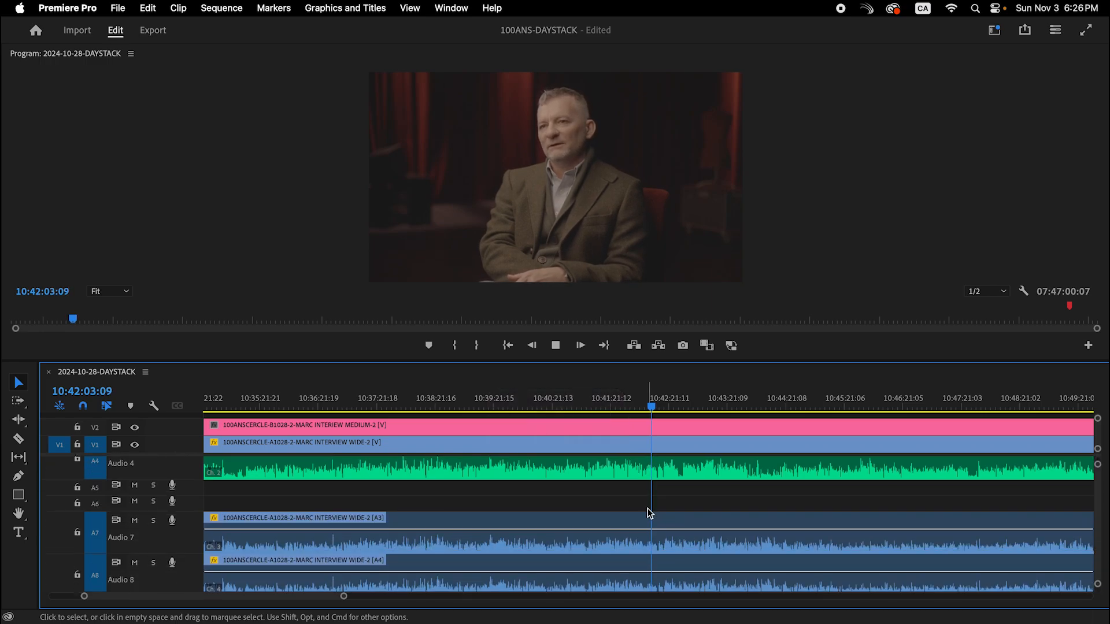
scroll(654, 518, "down", 2)
key("space")
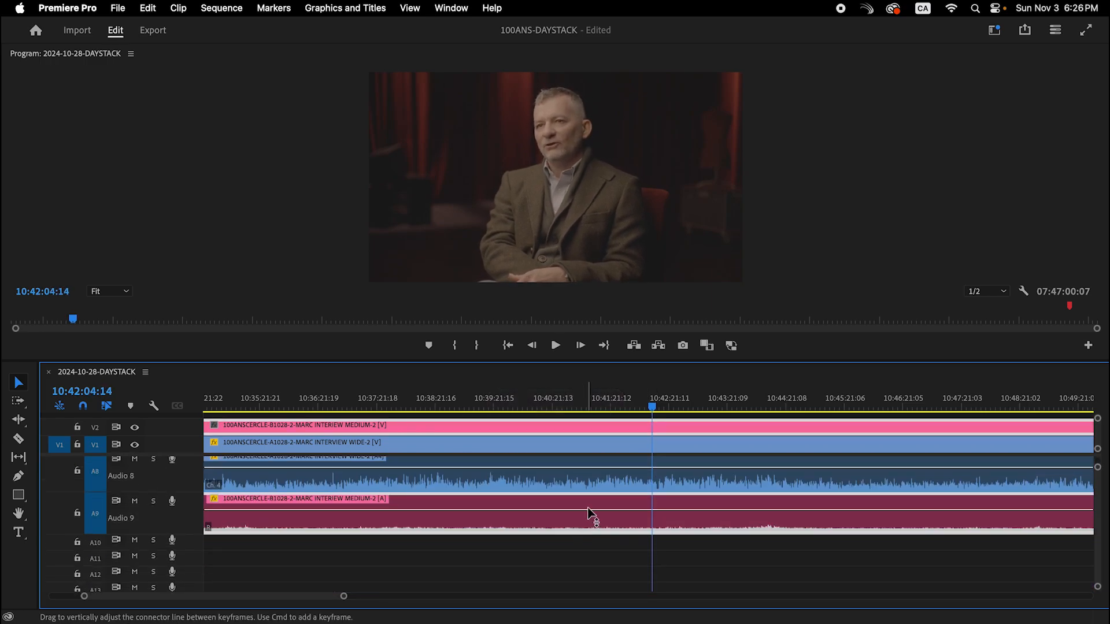
Step: With Linked Selection off, try disabling the second interview's B-cam audio clip on track A9, and undo it after a short playback
left_click(550, 547)
left_click(106, 405)
left_click_drag(386, 526, 387, 529)
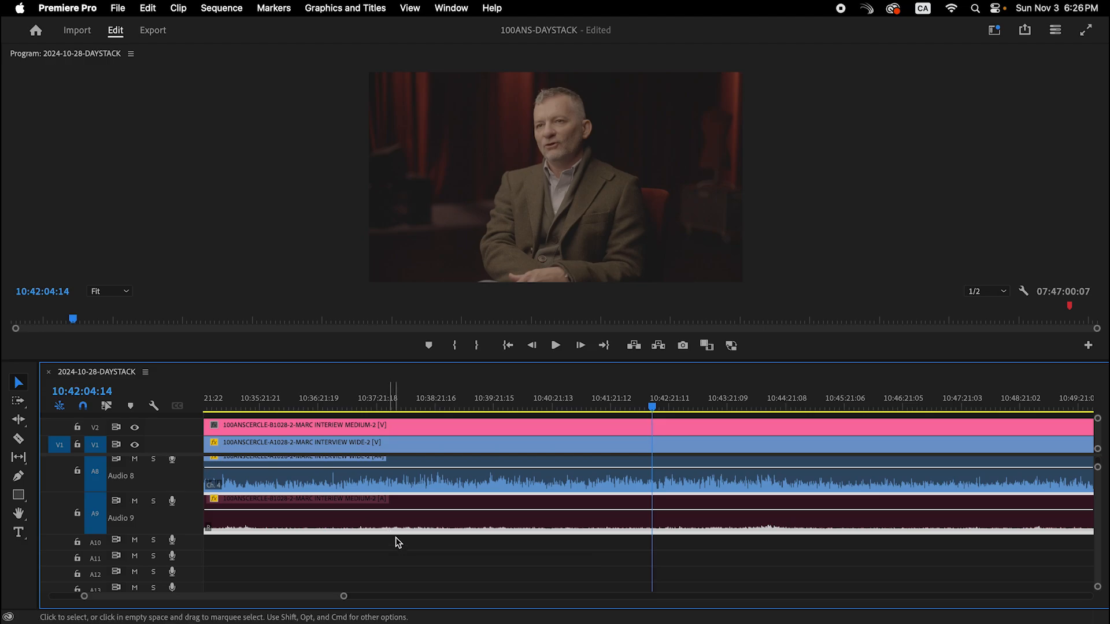
left_click(417, 546)
key("space")
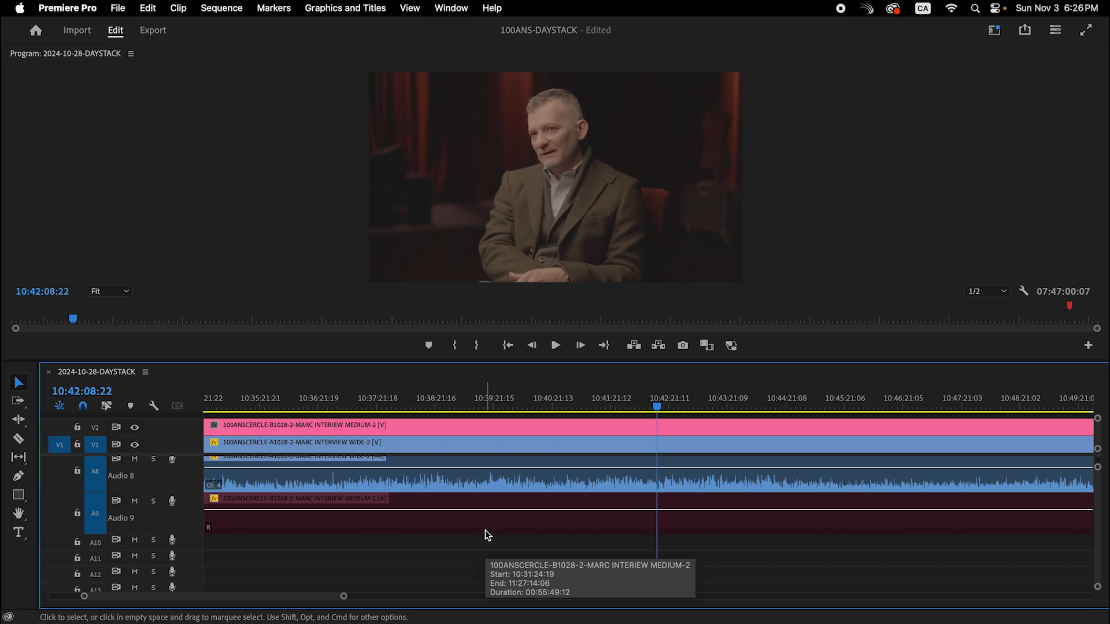
key("super+z")
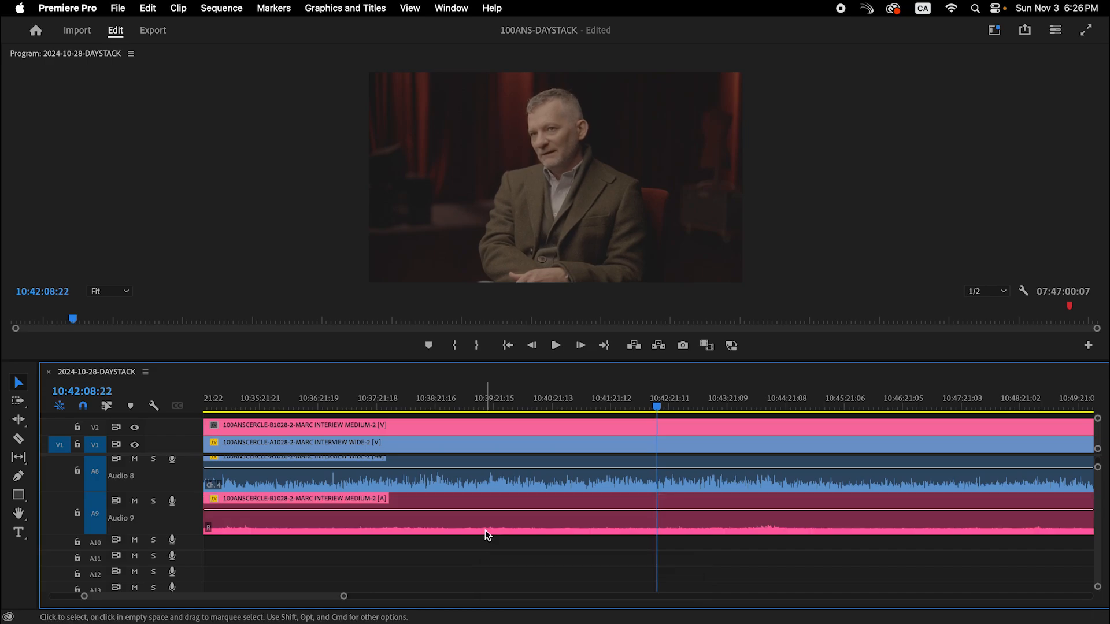
Step: Review the interviews' audio tracks across the day, viewing the picture at 11:53:55:01 and 11:03:51:07 before enlarging the timeline
key("minus")
key("minus")
key("minus")
key("minus")
scroll(578, 555, "up", 1)
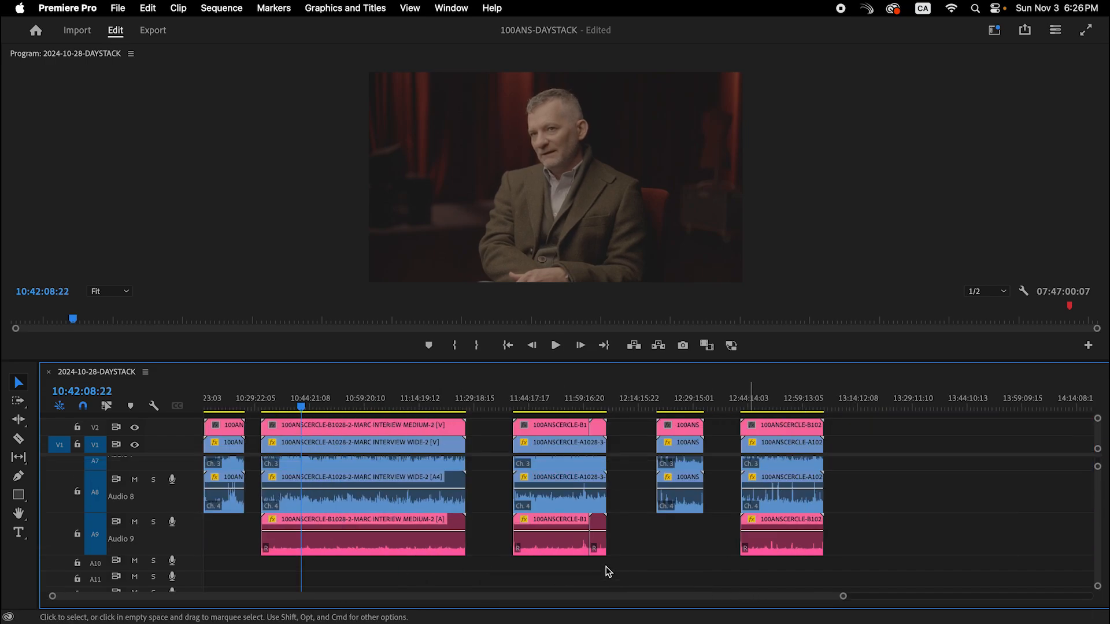
left_click(564, 402)
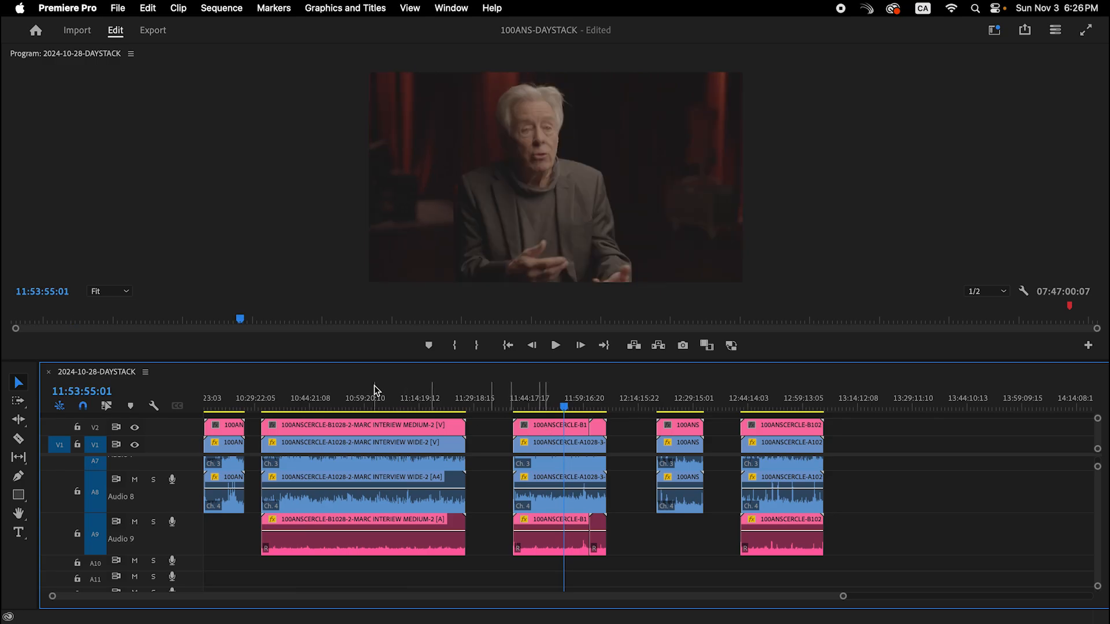
left_click(381, 400)
left_click_drag(399, 362, 419, 244)
scroll(401, 380, "up", 5)
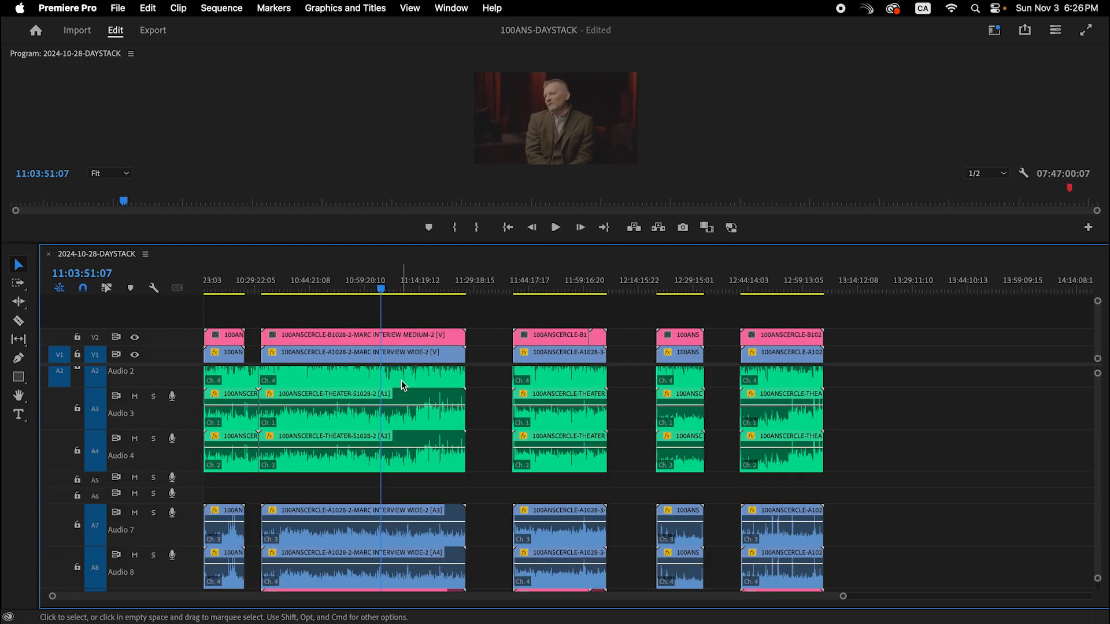
Step: Play the second interview from about 11:16:33 and move the playhead to 11:19:43:14
left_click(412, 285)
left_click(428, 287)
key("space")
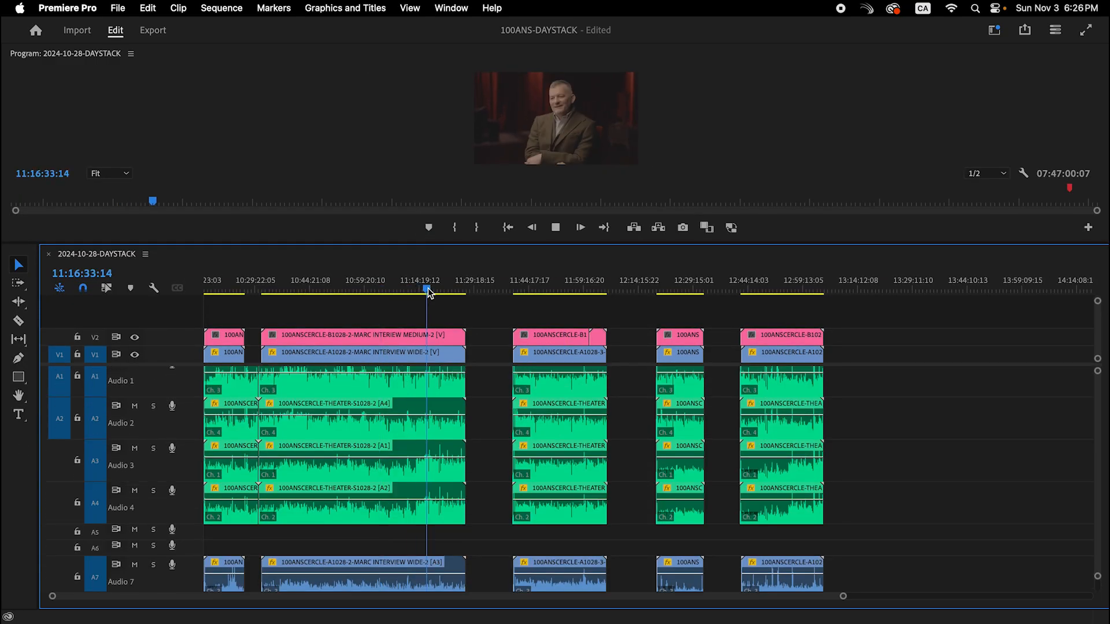
key("=")
scroll(664, 491, "down", 2)
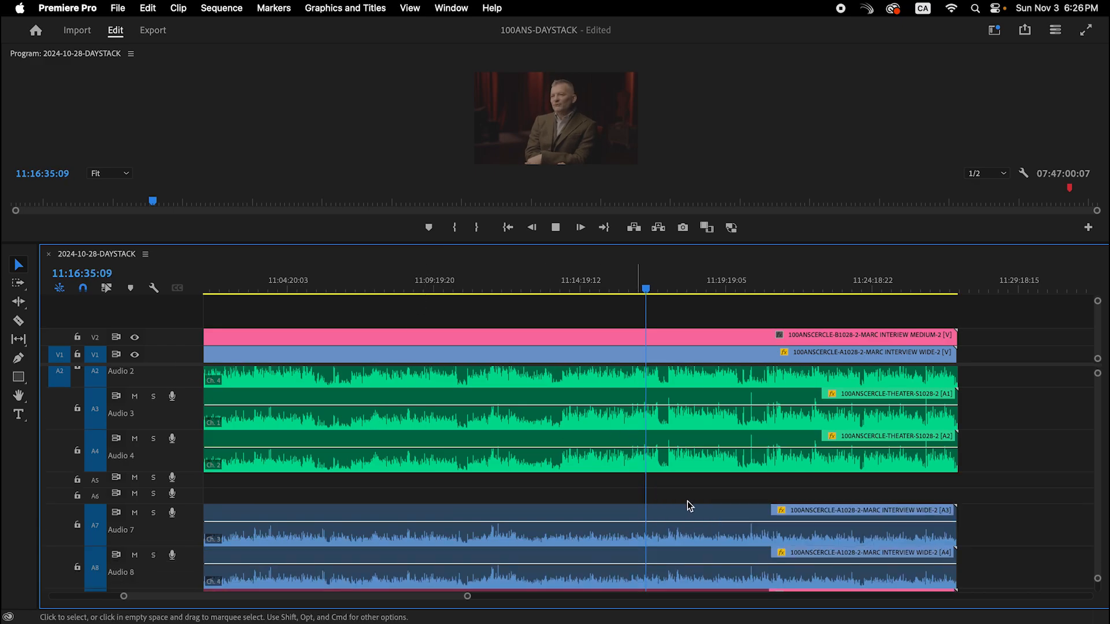
left_click(739, 285)
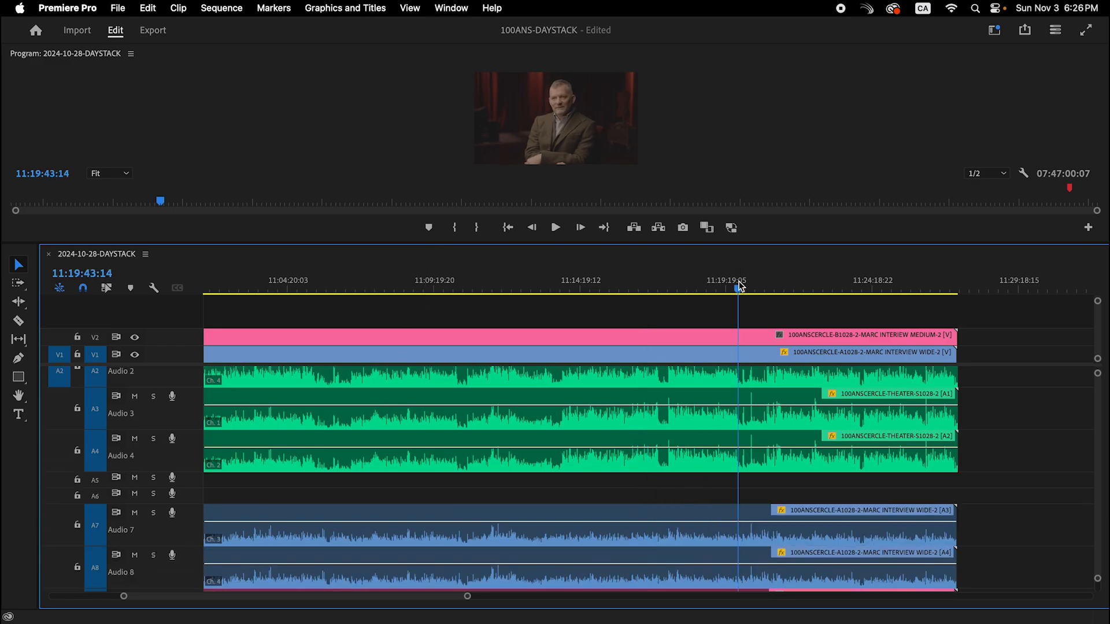
Step: Jump across the edit points to the third interview's start and find its slate at 11:40:18:22
key("Down")
key("Down")
key("Down")
key("Down")
key("Down")
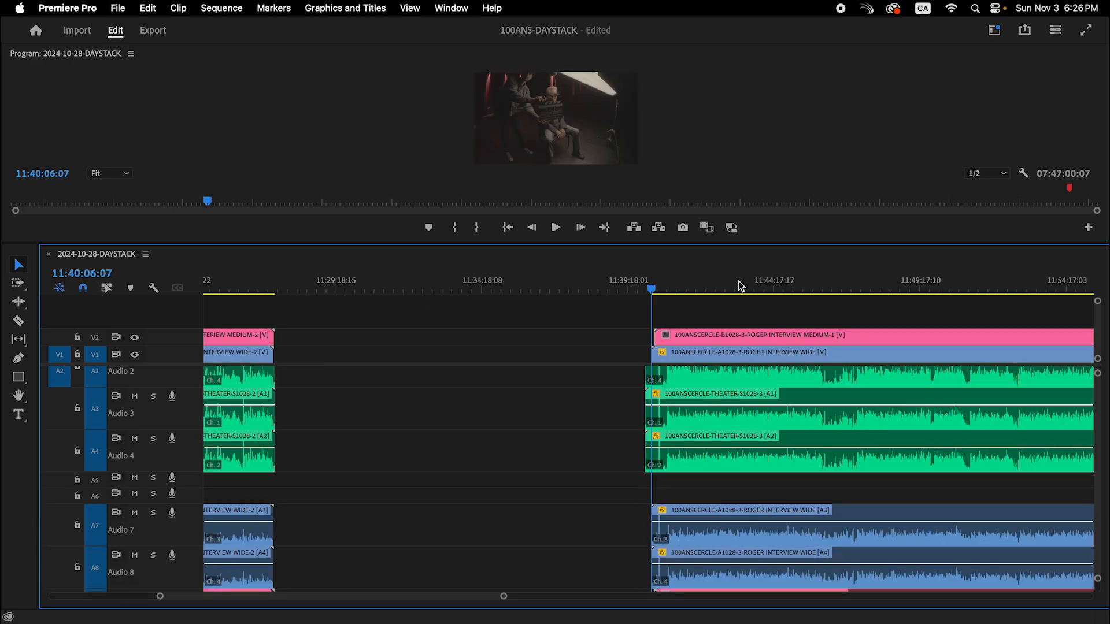
left_click_drag(440, 288, 696, 324)
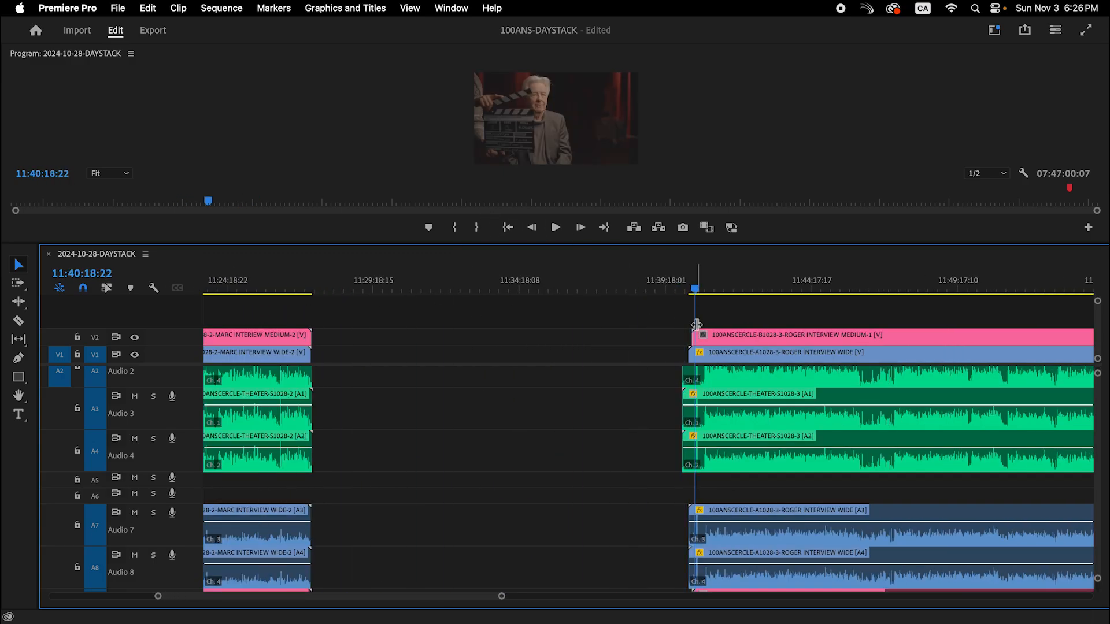
Step: Zoom in on the third interview's slate and scrub to 11:40:22:04, just before the first clap peak
key("equal")
key("equal")
key("equal")
key("equal")
key("equal")
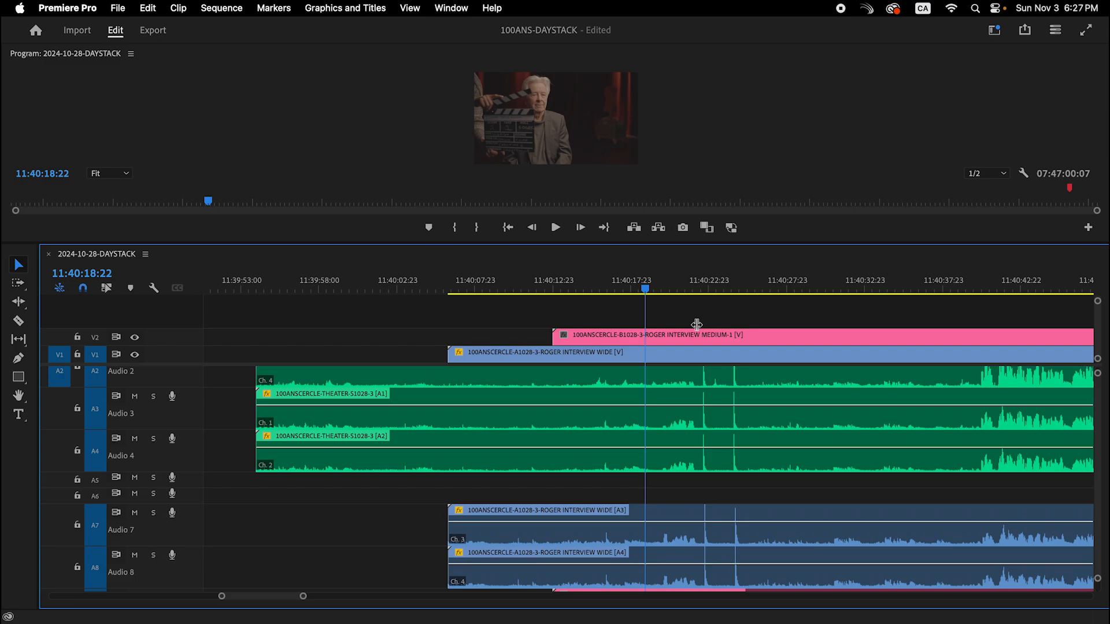
left_click_drag(647, 280, 695, 308)
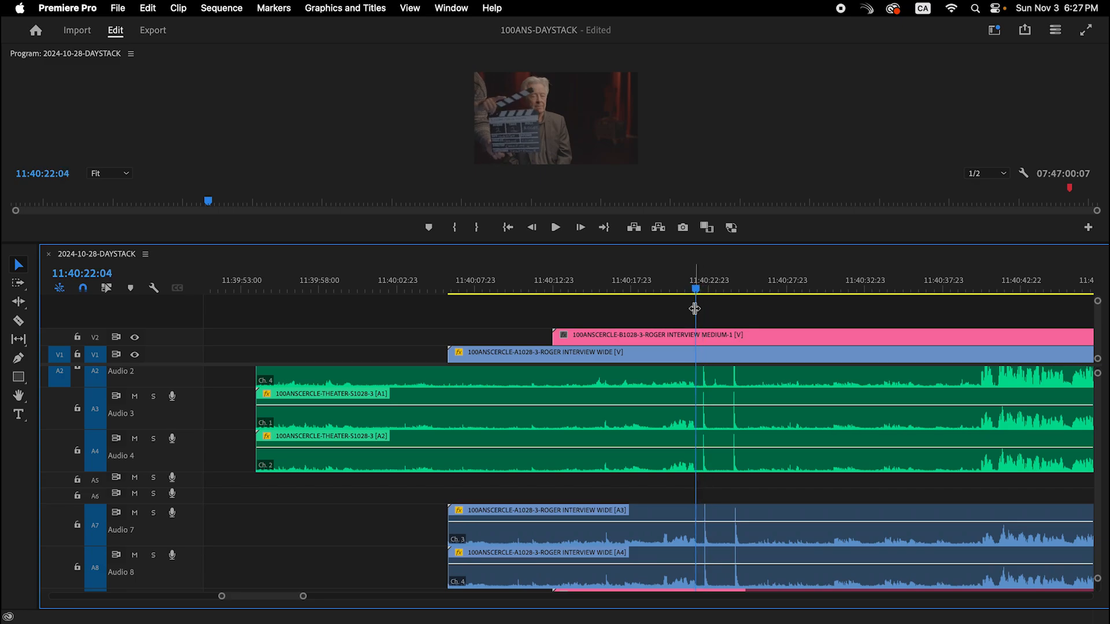
Step: Move the playhead to 11:40:22:16 and compare the first clap's THEATER and A-cam waveform peaks close up
key("equal")
key("equal")
key("equal")
key("XF86AudioRaiseVolume")
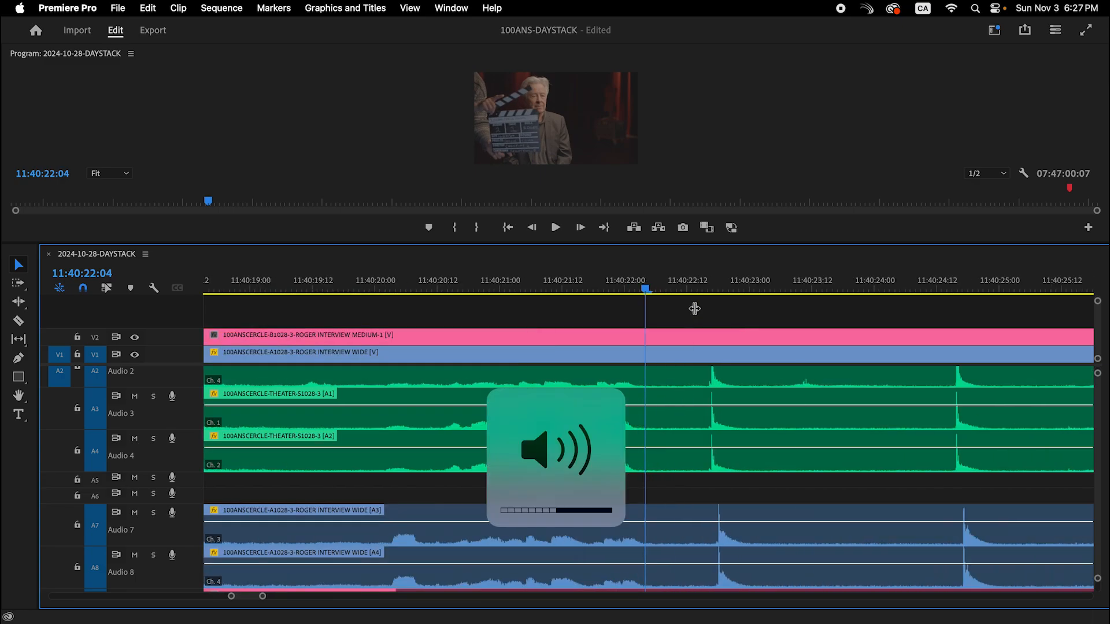
left_click_drag(694, 288, 711, 289)
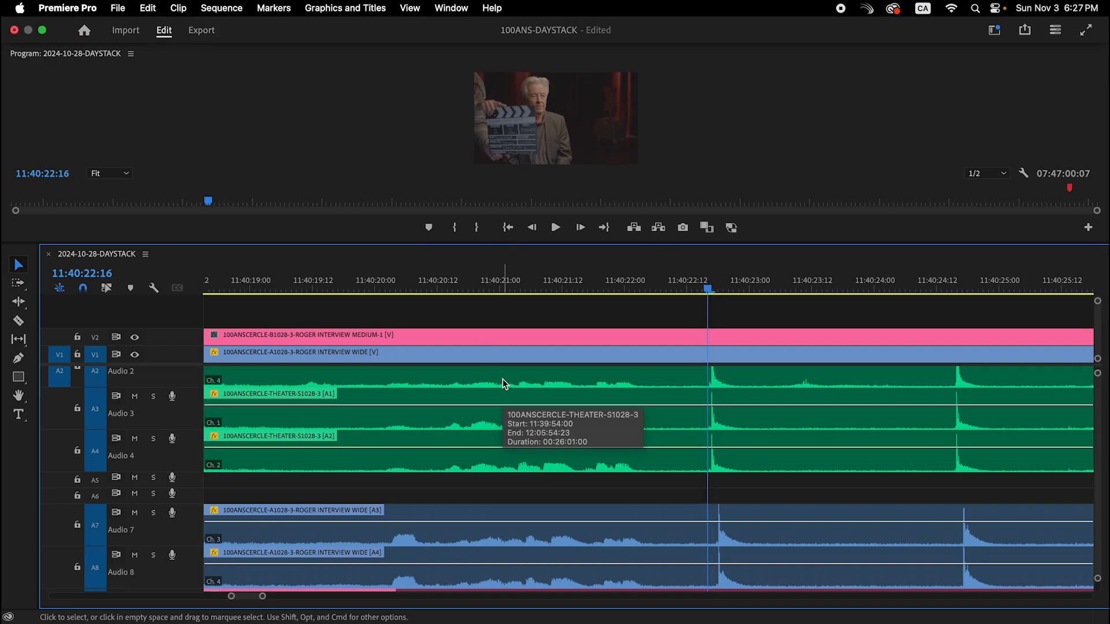
key("equal")
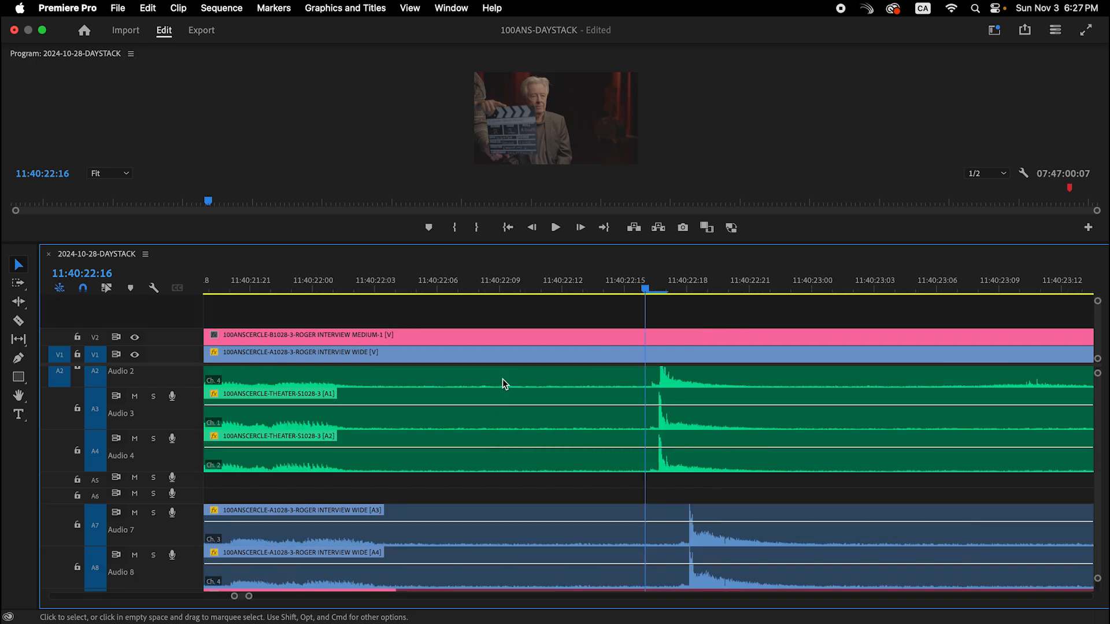
Step: Lower the system volume and play the third interview's clap from 11:40:22:16, stopping at 11:40:23:04
key("XF86AudioLowerVolume")
key("XF86AudioLowerVolume")
key("XF86AudioLowerVolume")
key("space")
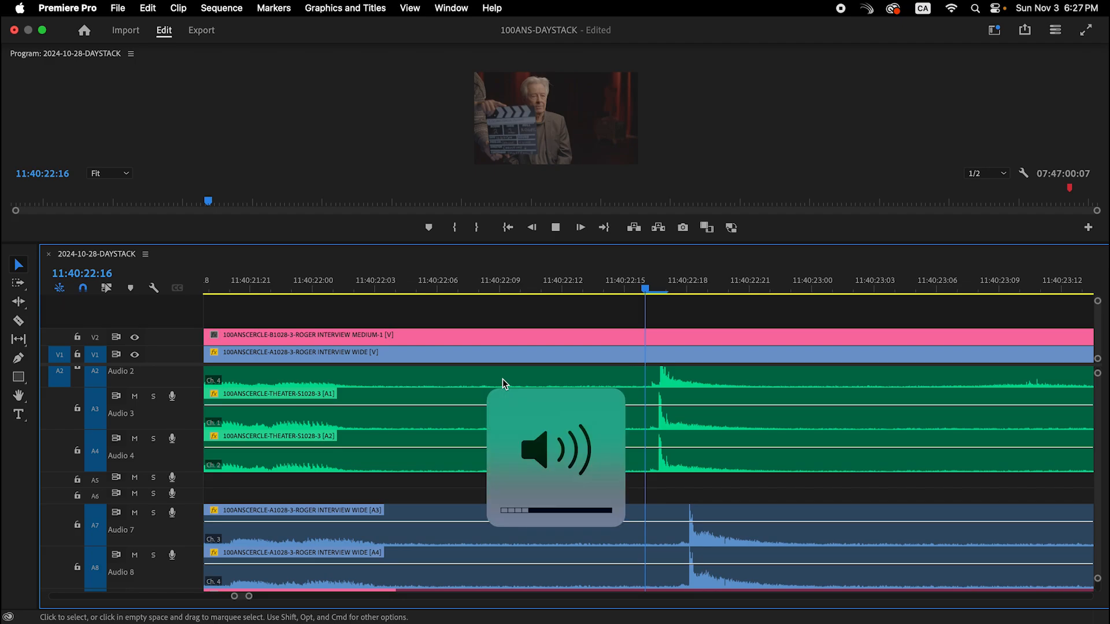
key("space")
Step: Examine the THEATER and camera audio layout across the third interview and the start of the fourth
key("minus")
key("minus")
key("minus")
key("minus")
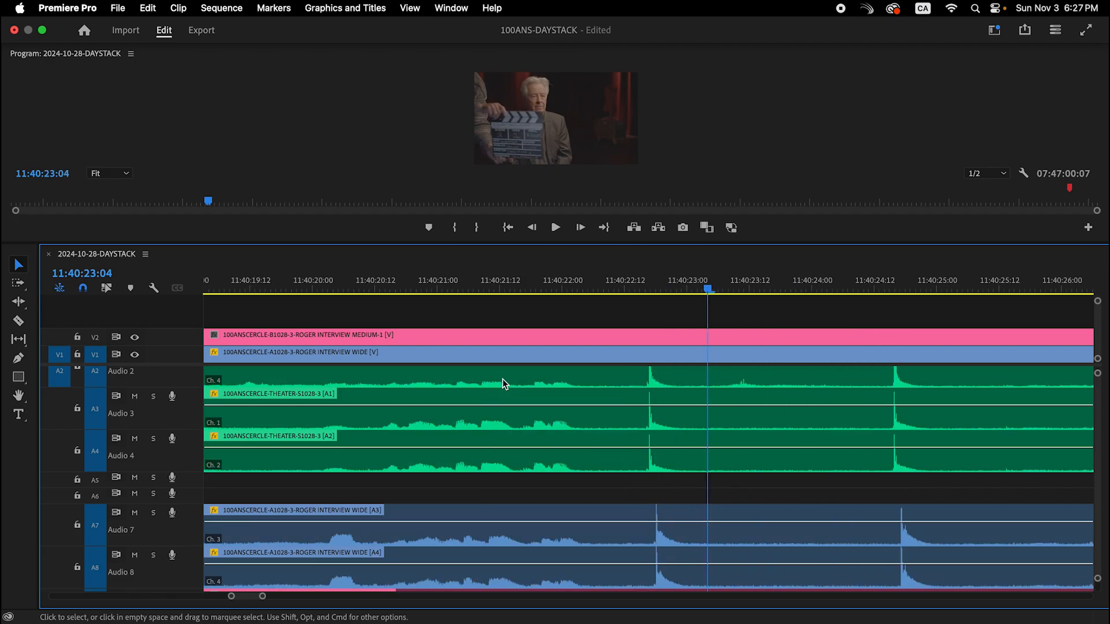
key("minus")
key("minus")
key("minus")
key("minus")
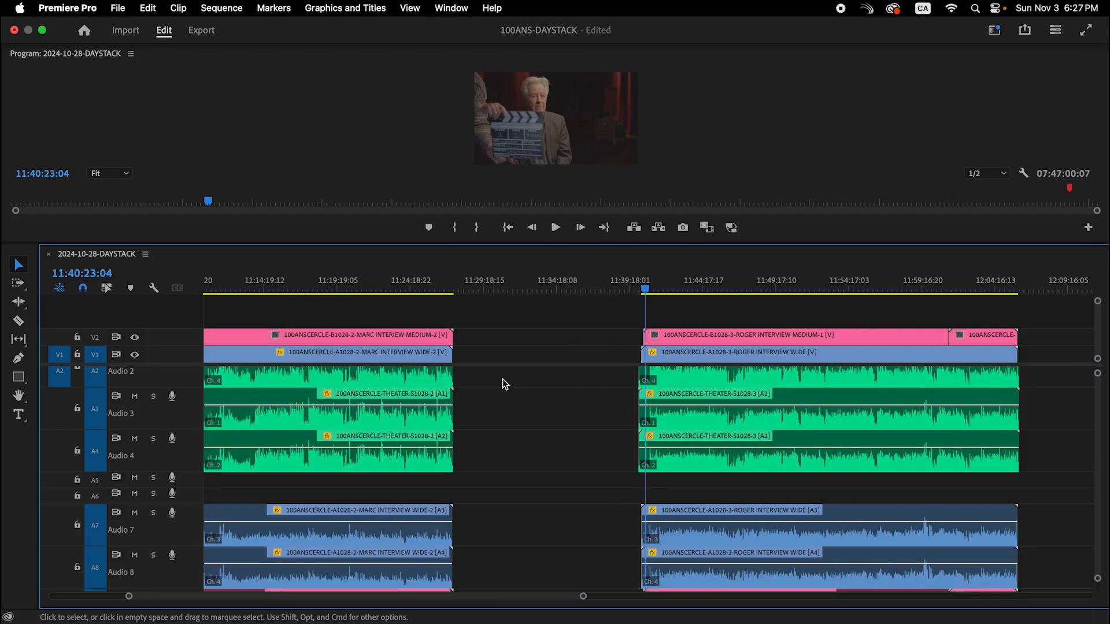
scroll(752, 470, "right", 5)
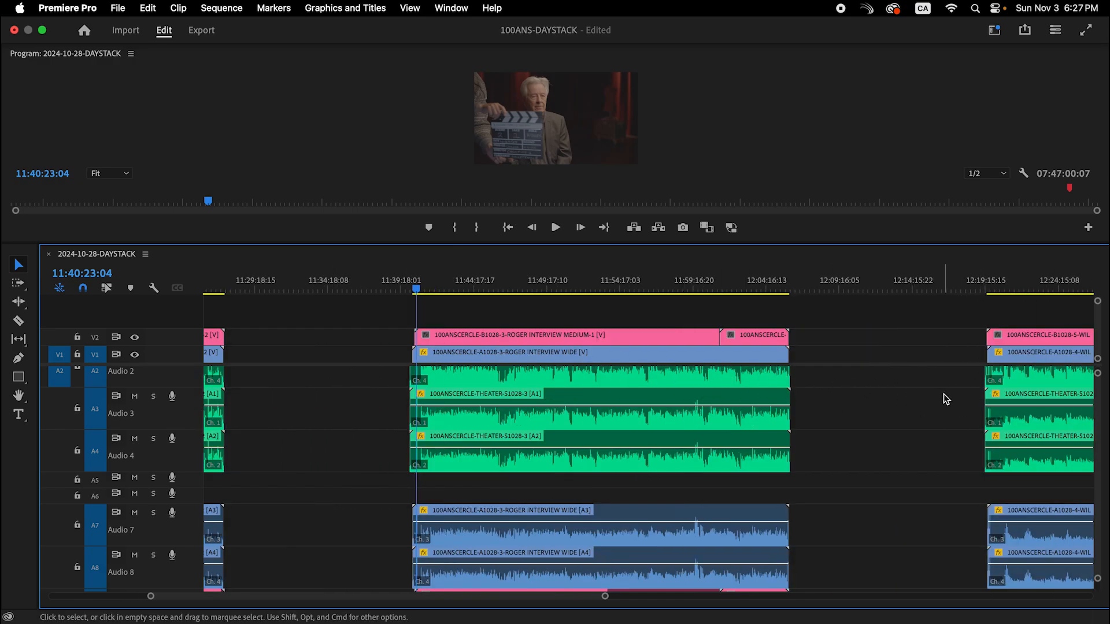
scroll(792, 449, "up", 3)
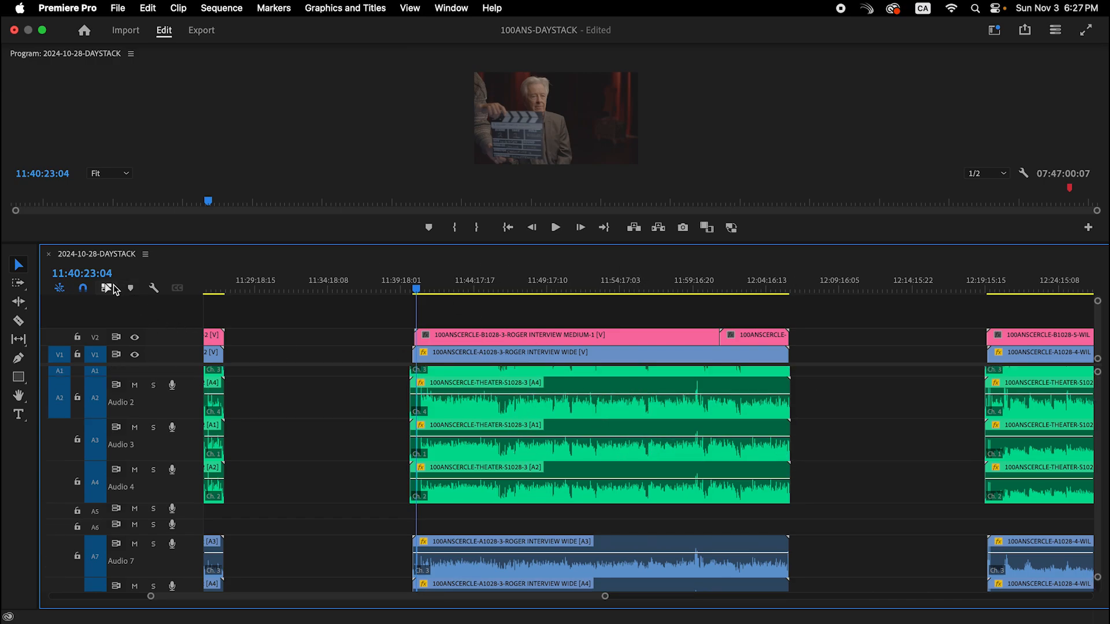
Step: Move the playhead to the third interview's slate at 11:40:20:09 and zoom in on the surrounding waveforms
left_click(472, 289)
key("=")
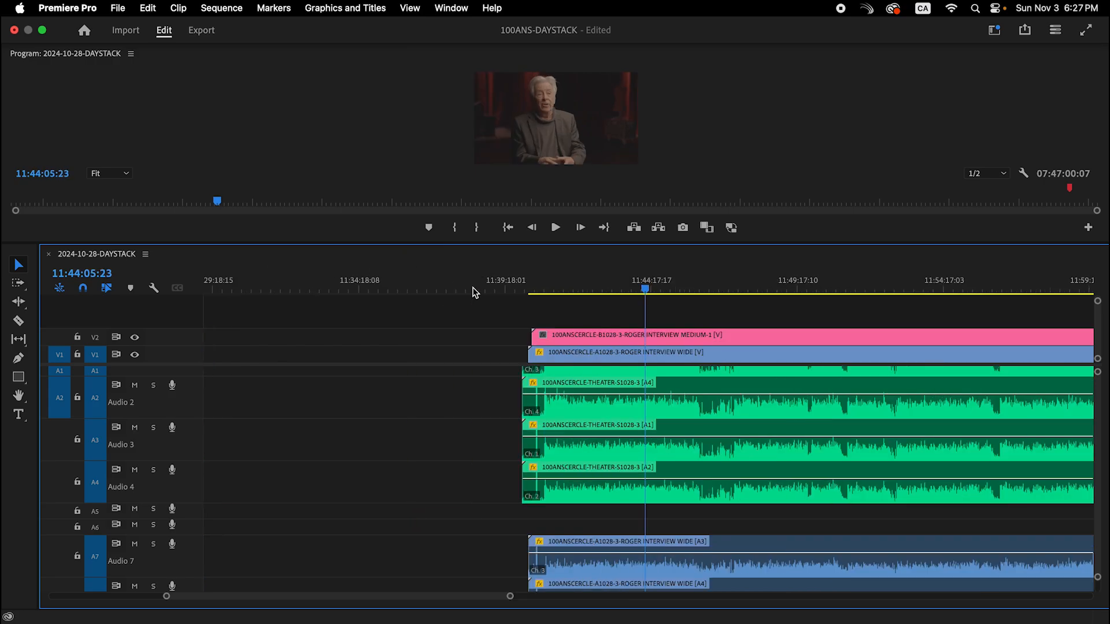
key("=")
key("=")
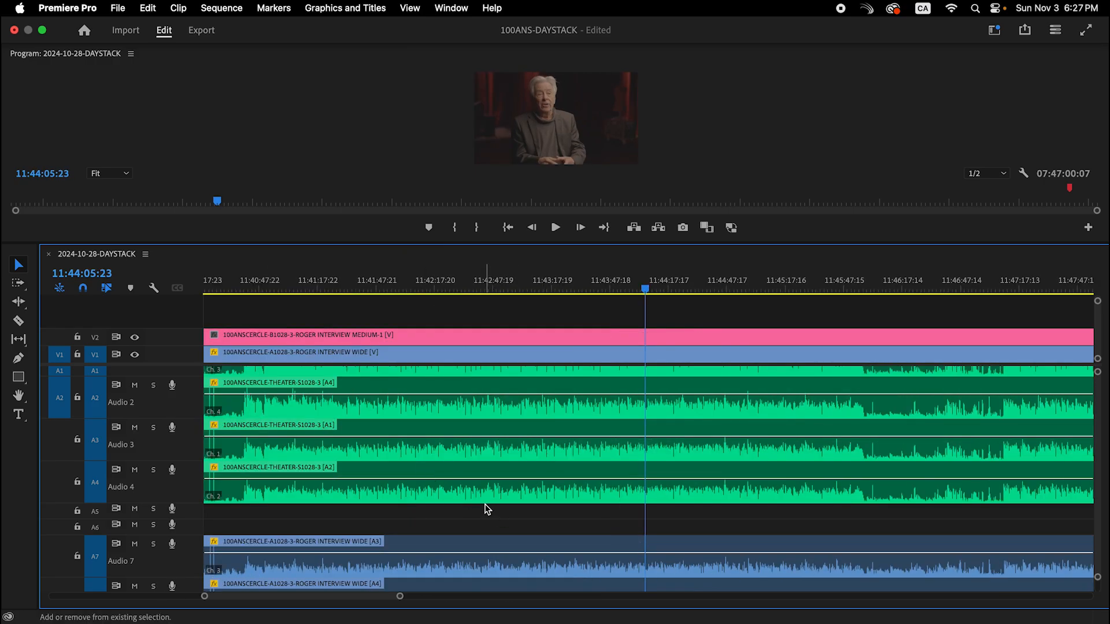
scroll(493, 474, "left", 5)
left_click(456, 289)
key("=")
key("=")
key("=")
key("=")
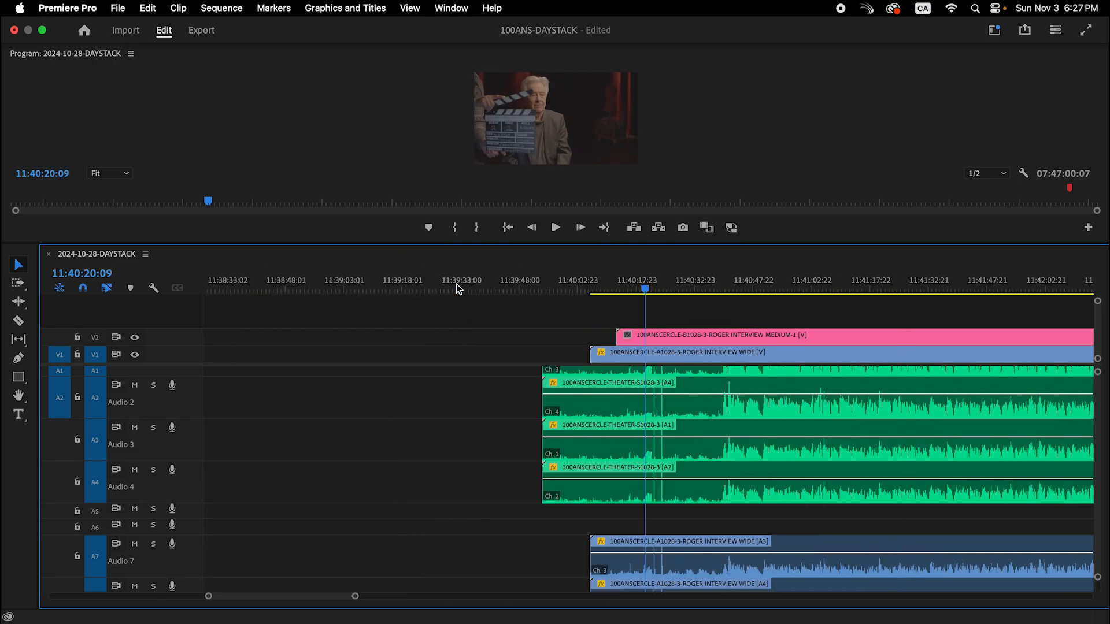
key("=")
key("=")
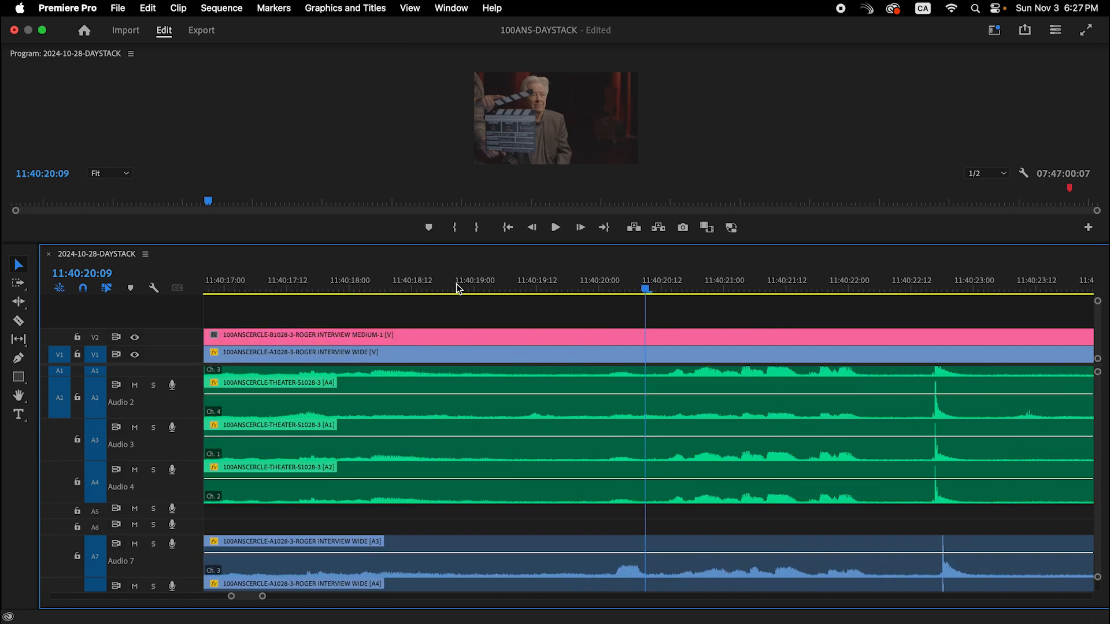
Step: Shift the third interview's THEATER audio one frame later, using the first clap near 11:40:22:17 as the sync reference against the A-cam audio
scroll(801, 543, "right", 6)
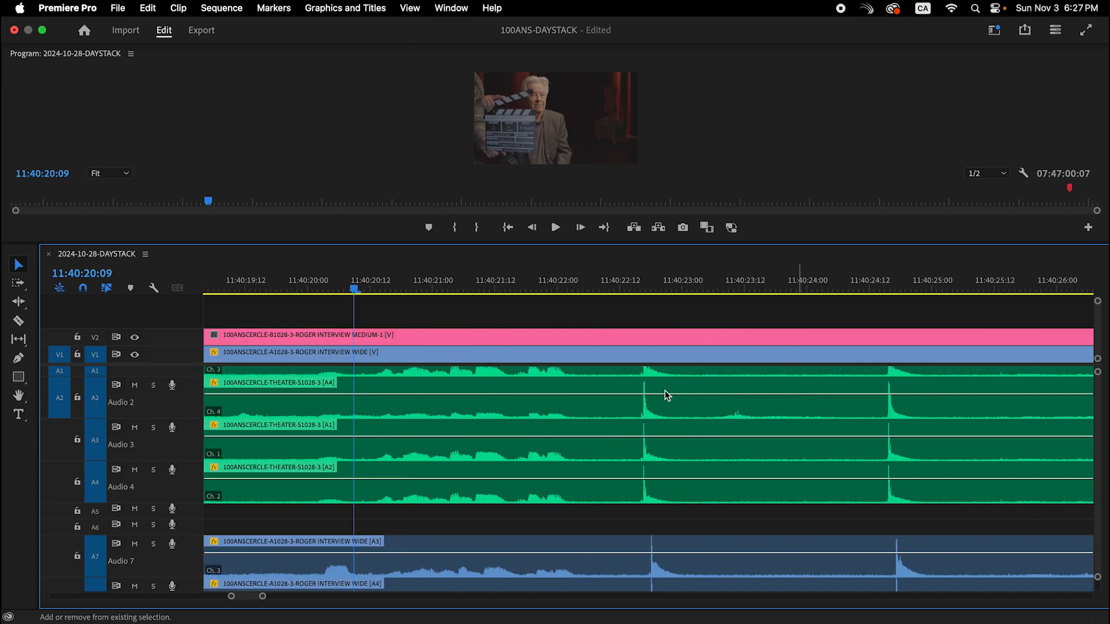
left_click(647, 281)
key("=")
key("=")
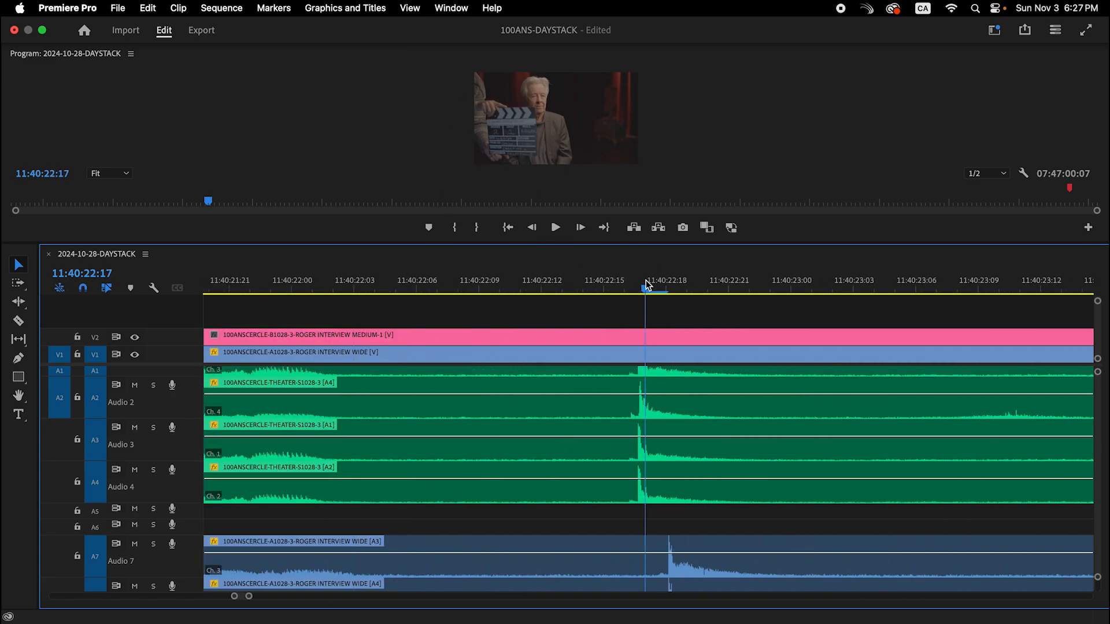
left_click(674, 444)
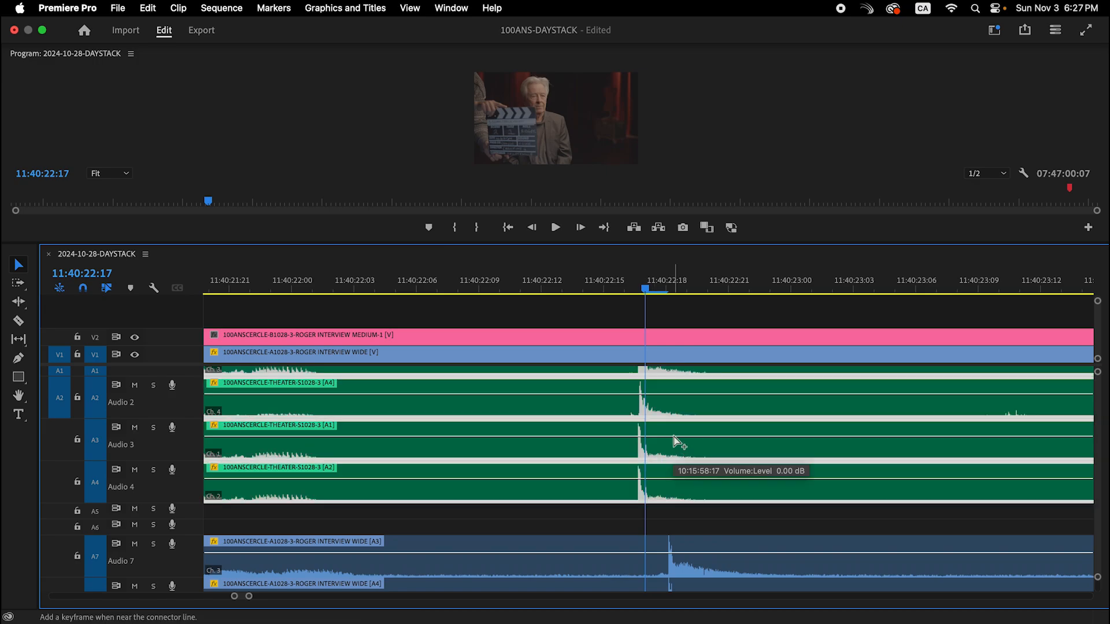
key("alt+Right")
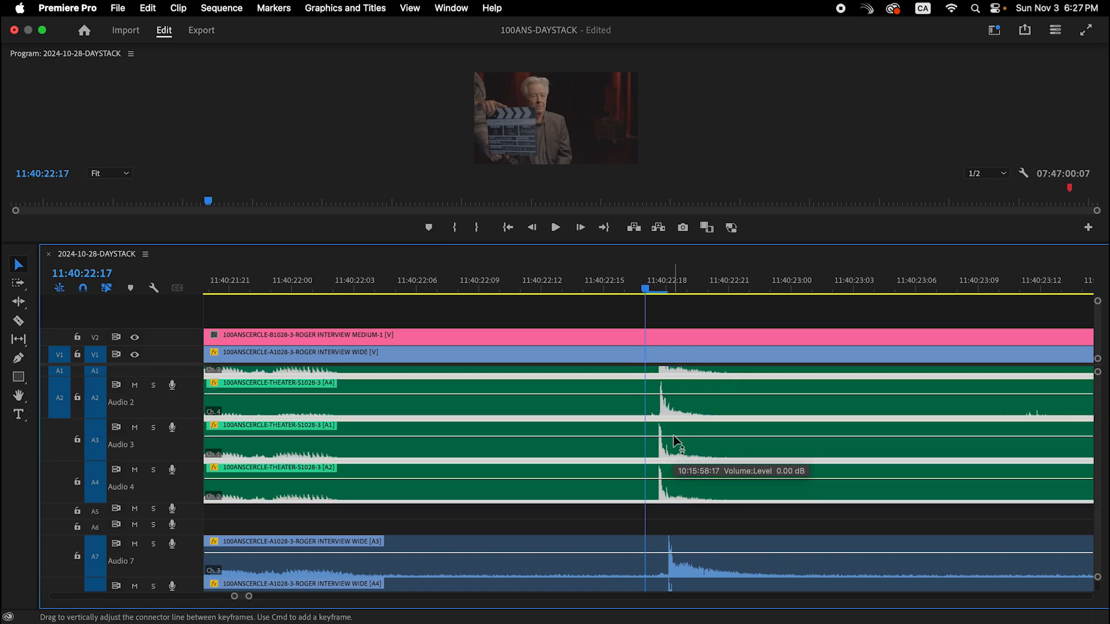
Step: Play the third interview from 11:40:58:23 to check sync, examining the camera audio tracks and the THEATER waveforms close up
key("minus")
key("minus")
key("minus")
key("minus")
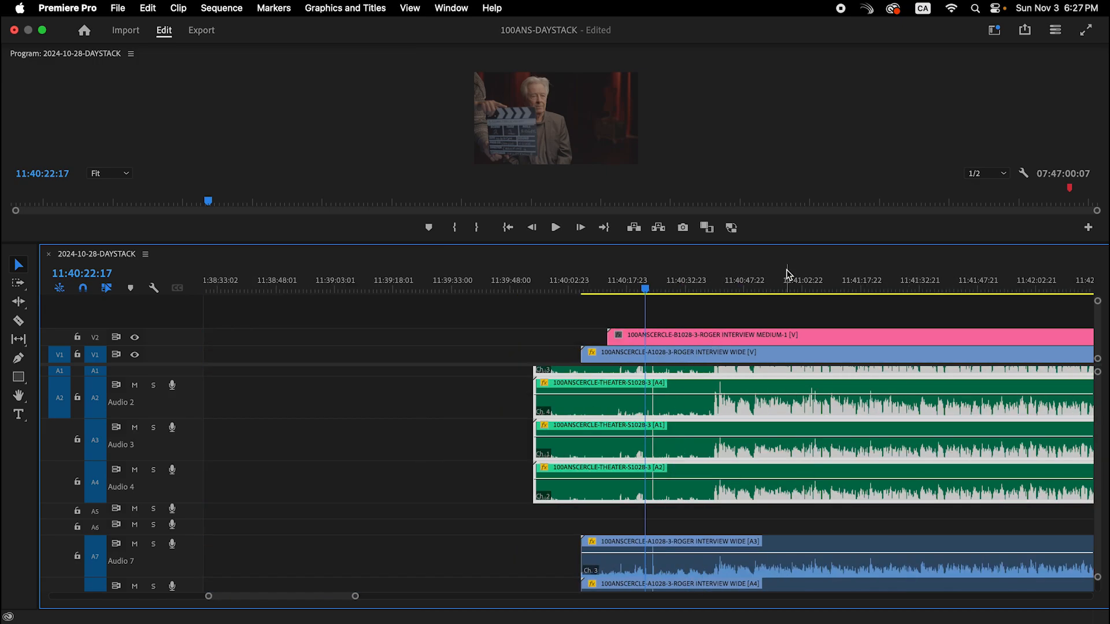
left_click(787, 274)
scroll(830, 484, "down", 5)
key("space")
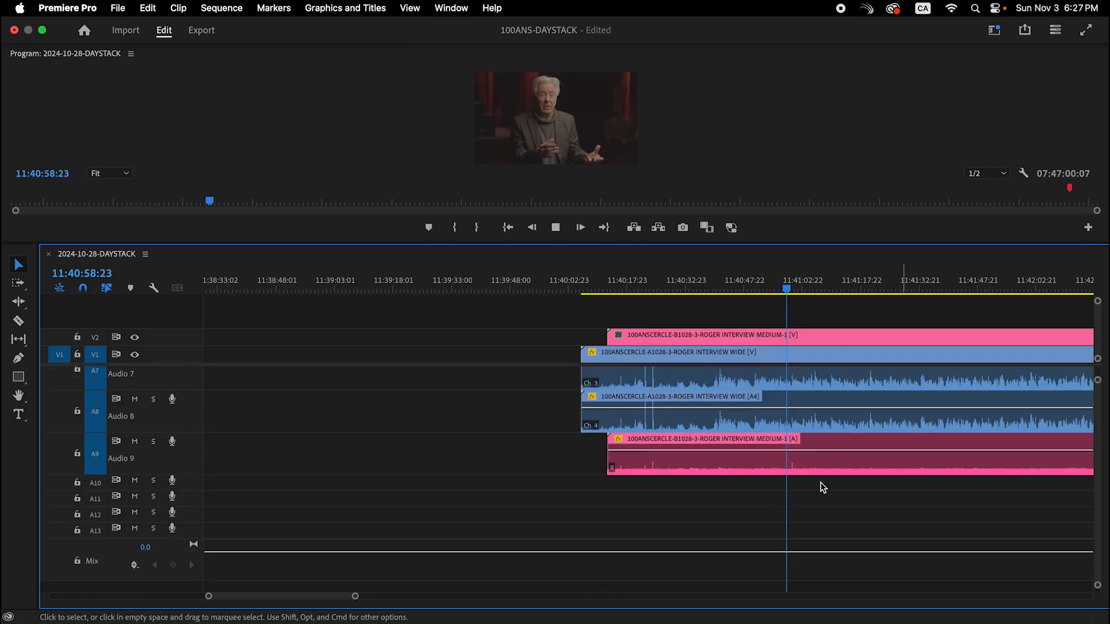
key("equal")
key("equal")
key("equal")
key("equal")
scroll(783, 495, "up", 5)
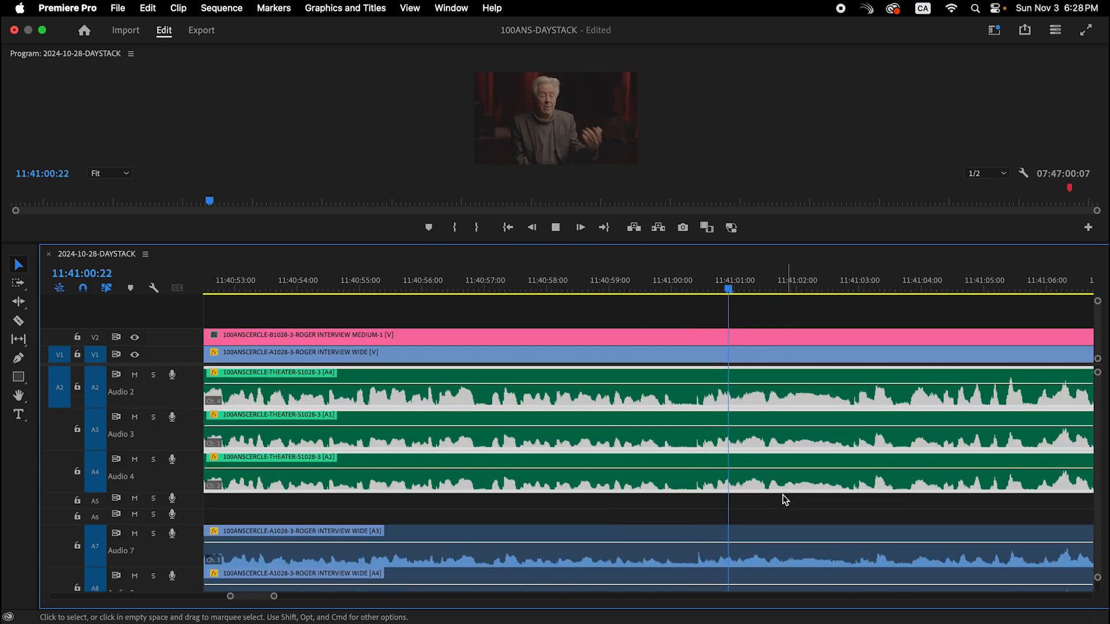
Step: Raise the system volume and keep listening to the third interview's THEATER and camera audio together
key("minus")
key("minus")
key("XF86AudioRaiseVolume")
key("XF86AudioRaiseVolume")
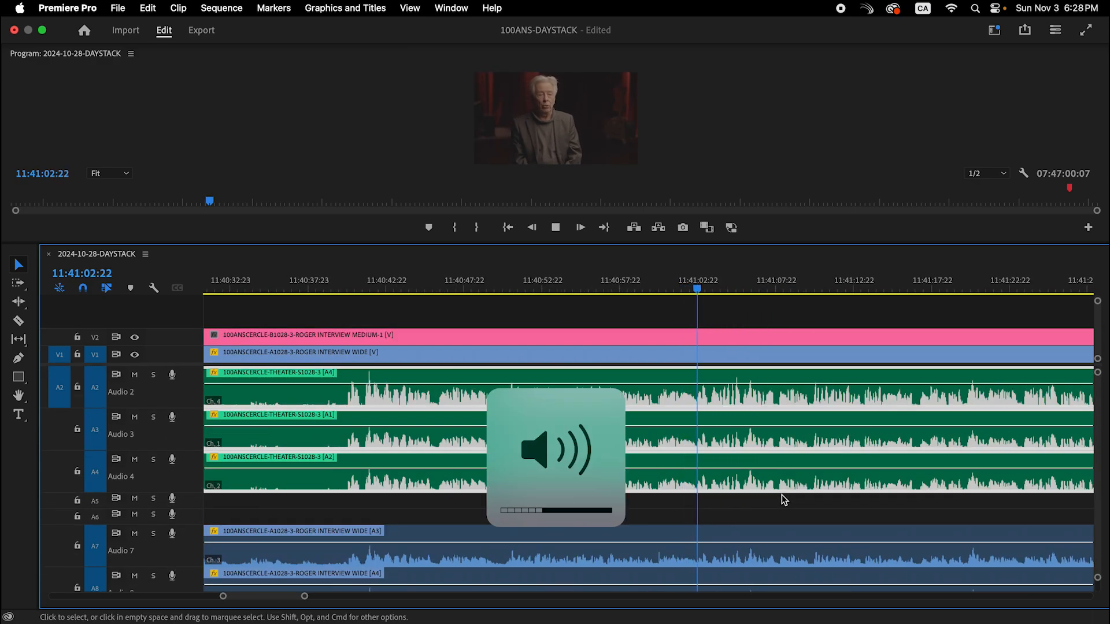
scroll(782, 495, "right", 5)
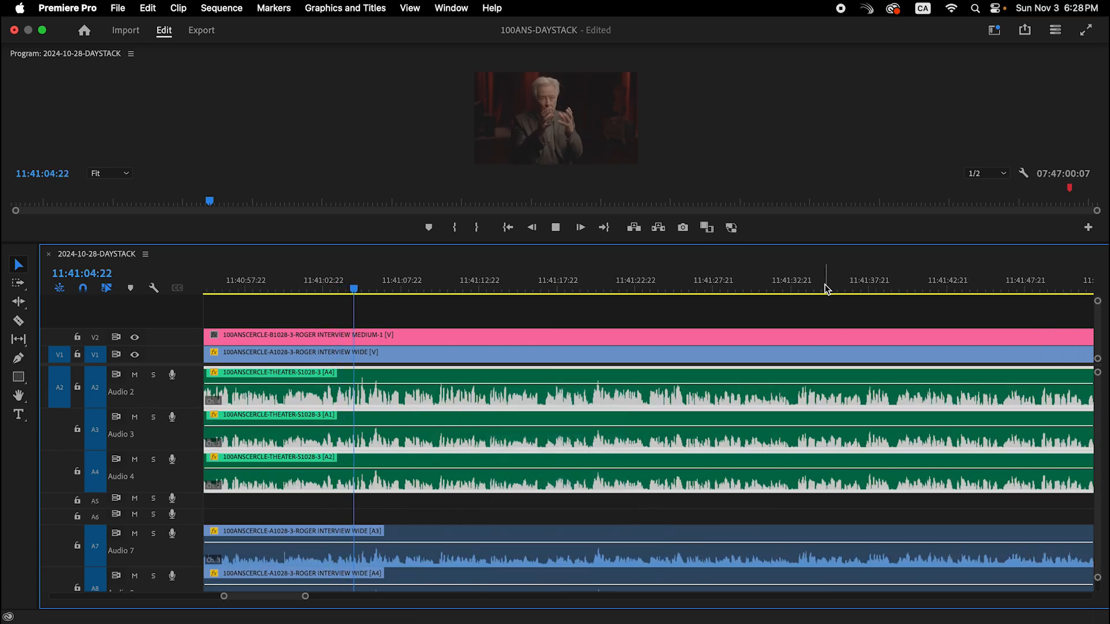
Step: Bring the second and third interviews into view and move the playhead to 11:54:18:17 in the third interview
key("minus")
key("minus")
key("minus")
key("minus")
key("minus")
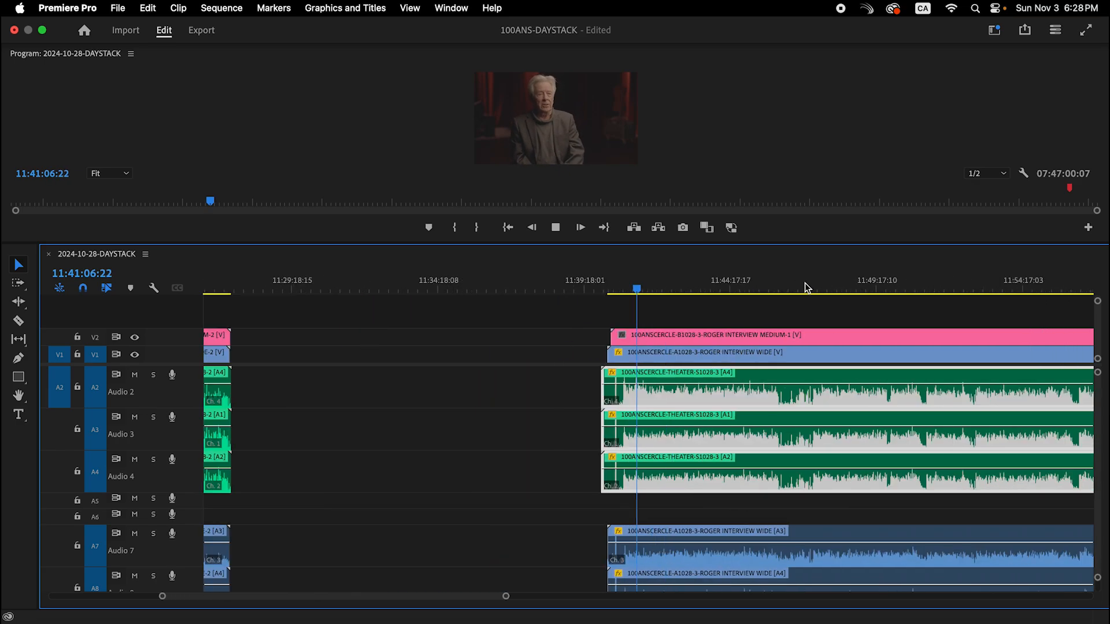
key("minus")
left_click(835, 283)
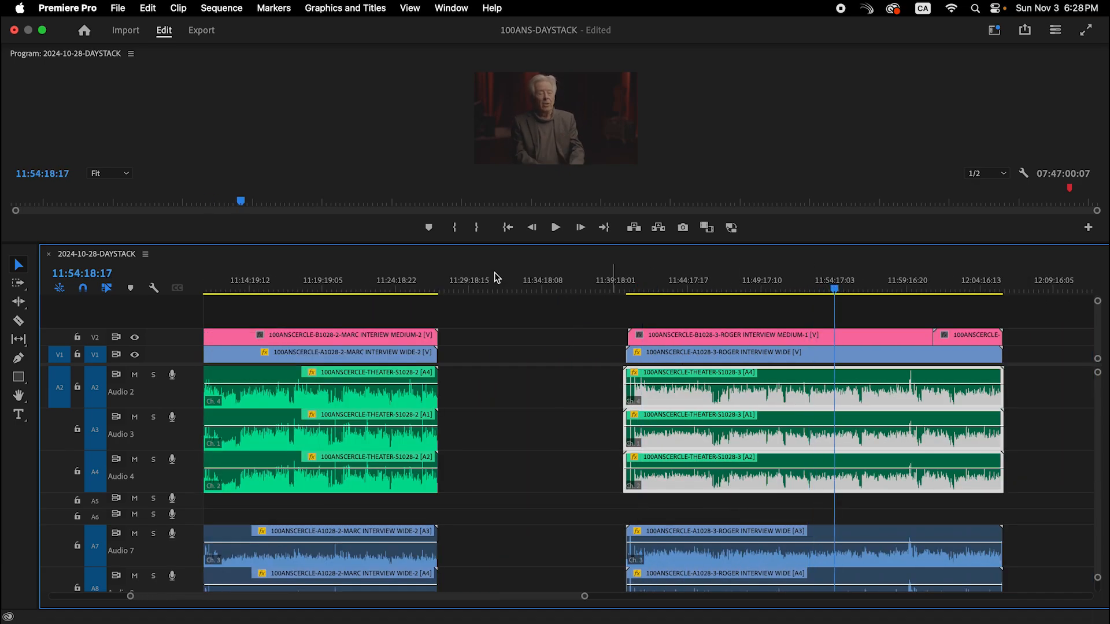
Step: Play the S1028-3 interview around 11:54:19, hiding and restoring track V2 to compare the wide and medium shots
left_click(137, 340)
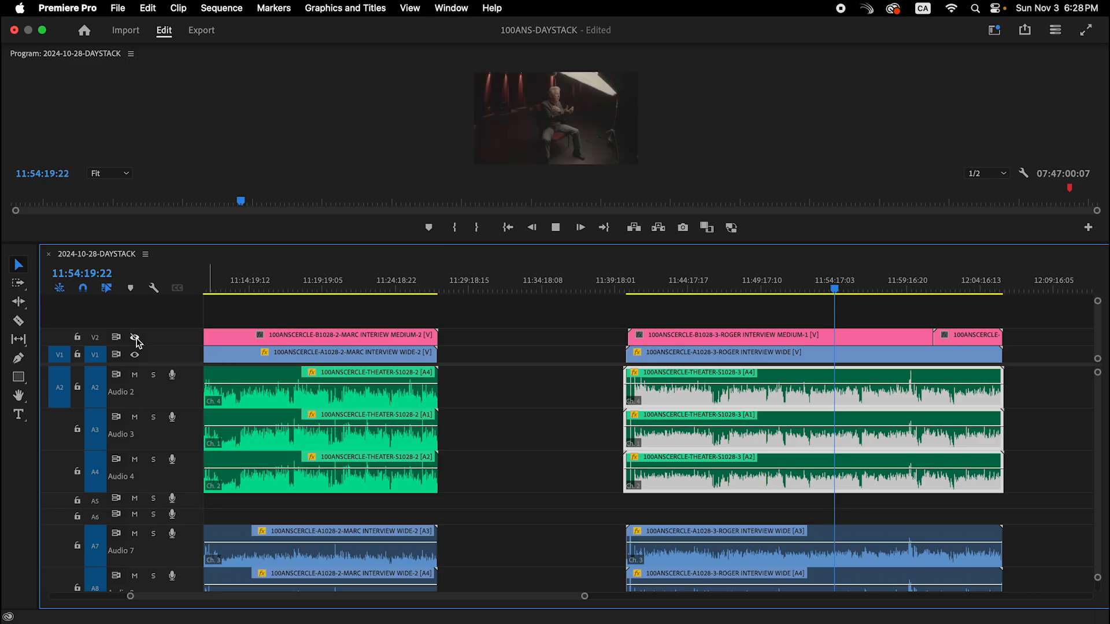
left_click(136, 339)
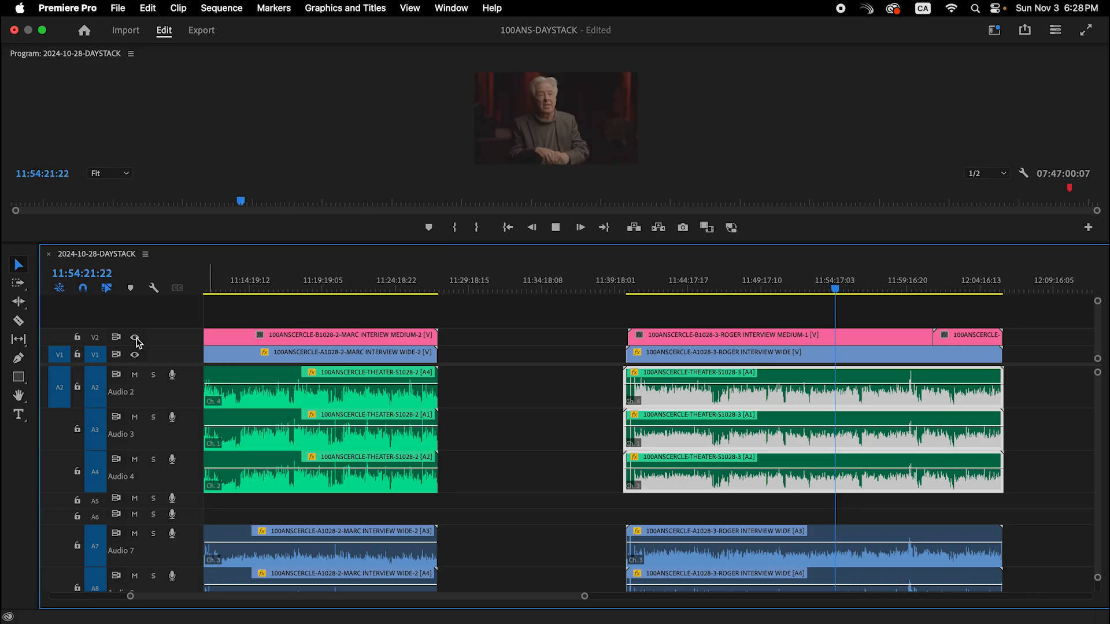
key("space")
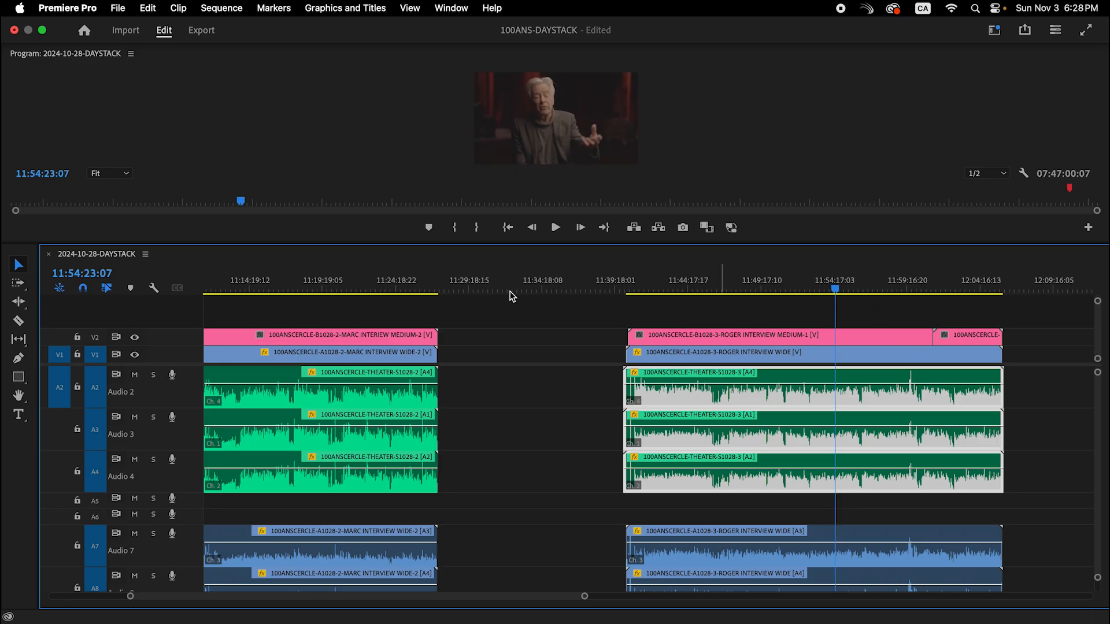
Step: Move the playhead to 12:01:56:16 and toggle track V2's output to compare the second medium clip with the wide shot
left_click(135, 338)
left_click_drag(901, 304, 946, 287)
left_click(134, 340)
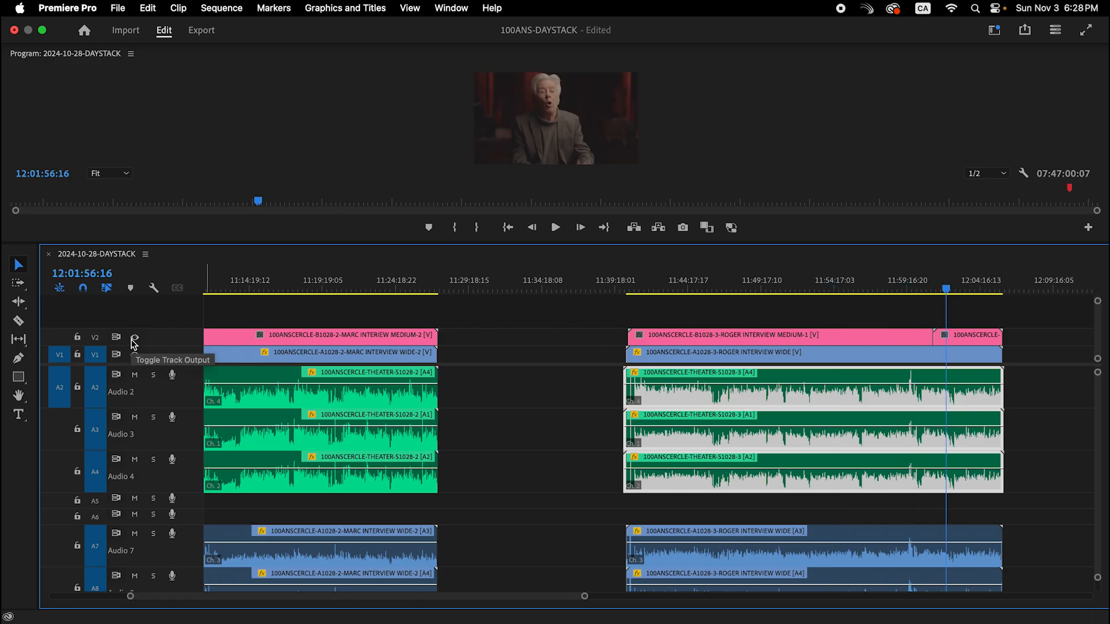
left_click(133, 341)
left_click(134, 340)
left_click(133, 340)
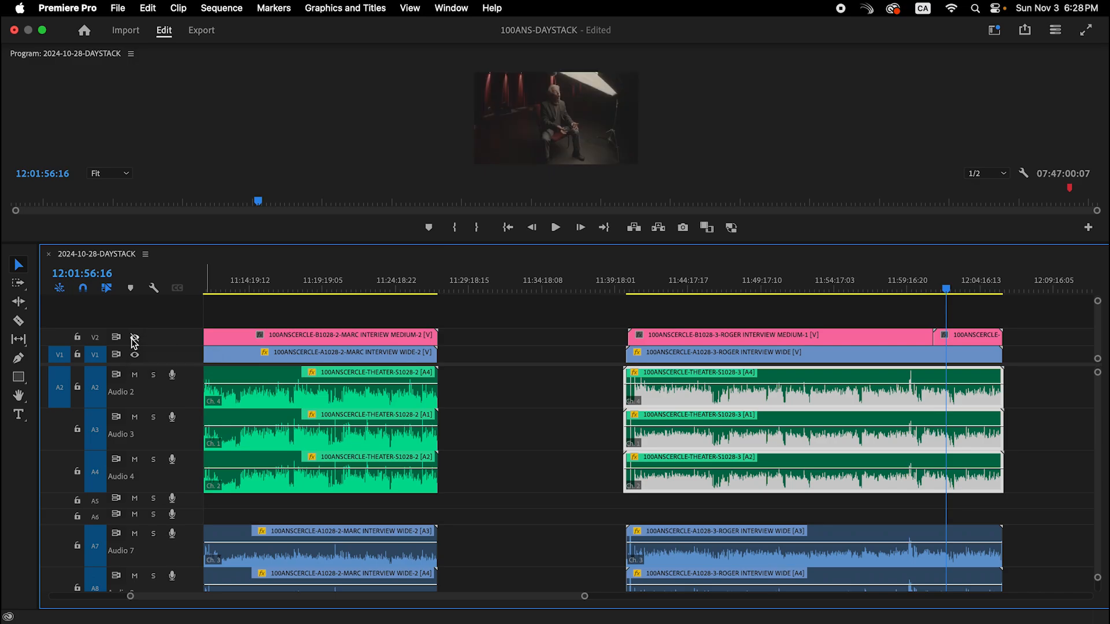
left_click(133, 340)
Step: Deselect the S1028-3 theater audio clips and save the project
left_click(1053, 403)
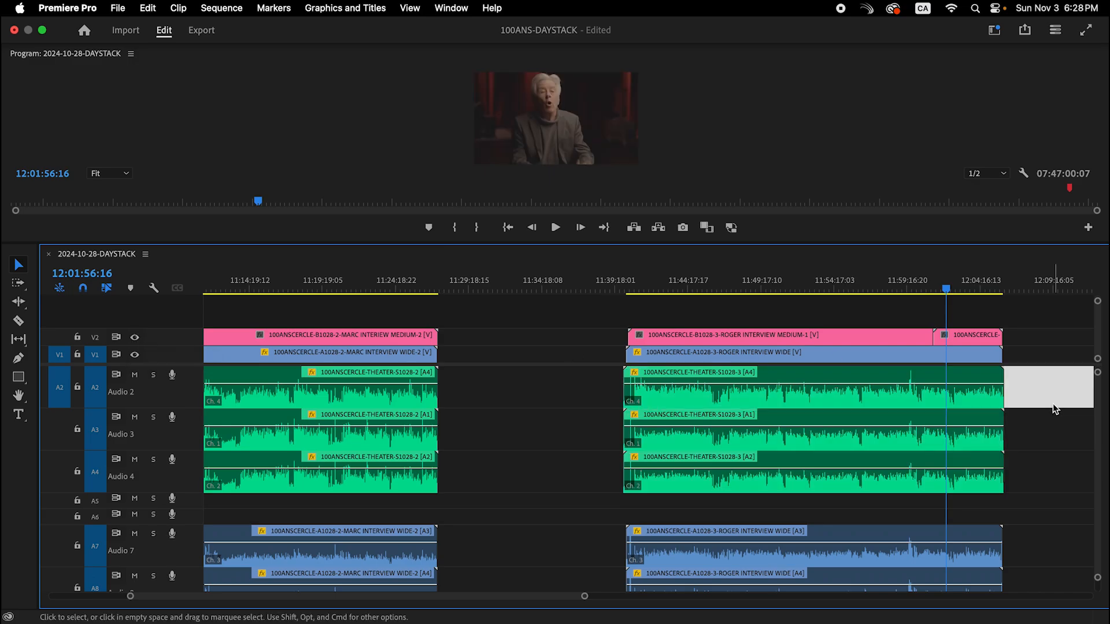
key("super+s")
Step: Place the playhead at 12:25:53:02 in the S1028-4 interview and examine the theater and camera audio waveforms
scroll(974, 388, "right", 10)
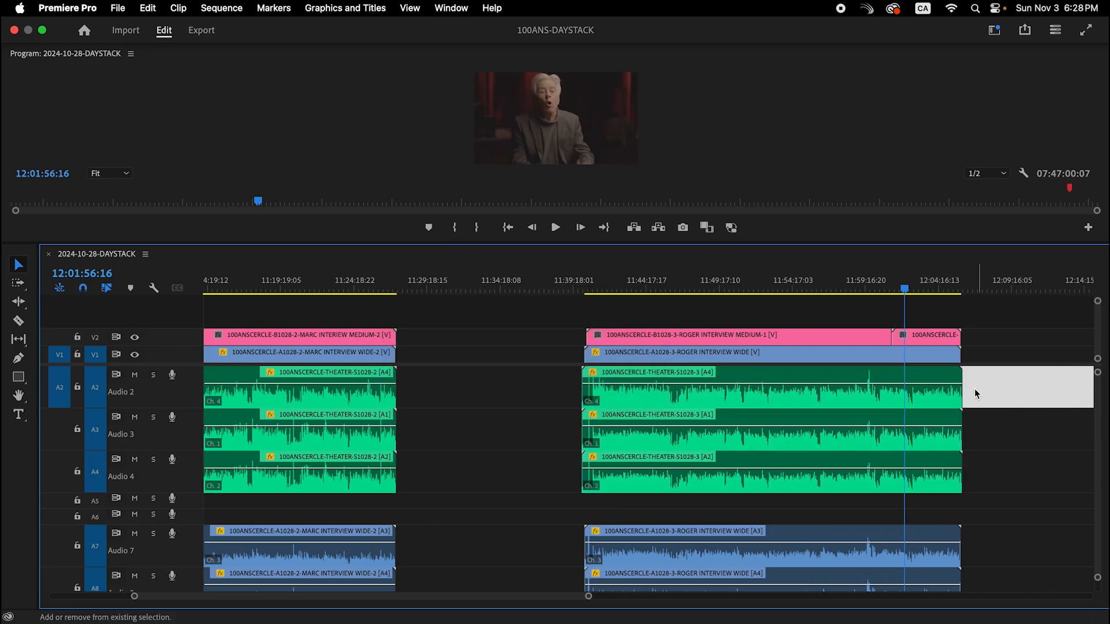
scroll(840, 360, "right", 2)
left_click(676, 273)
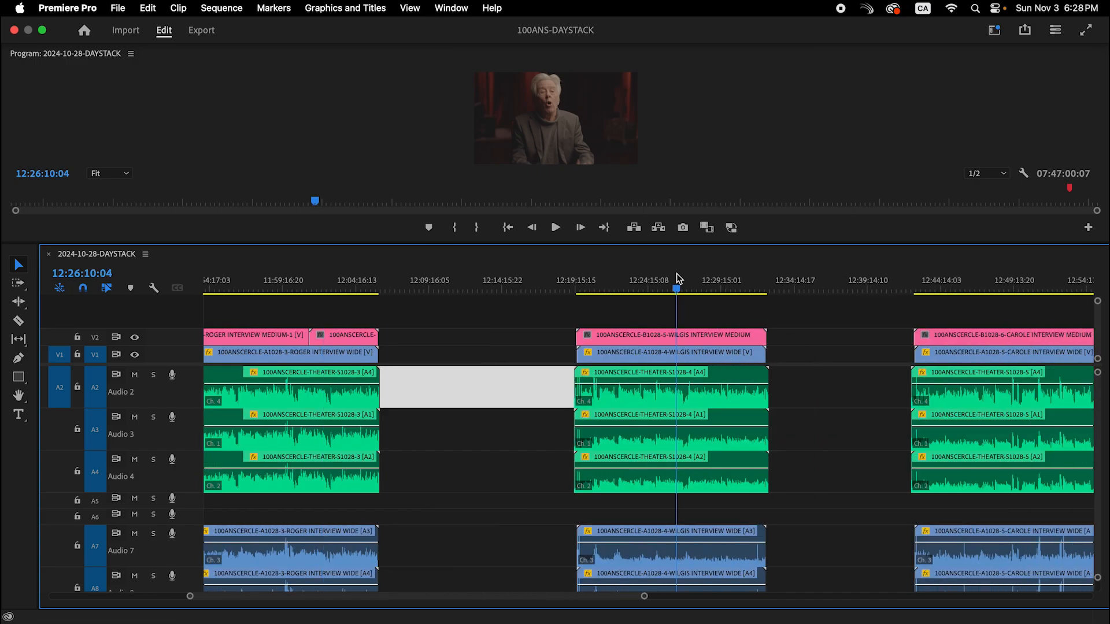
left_click(663, 267)
key("=")
key("=")
key("=")
key("=")
key("=")
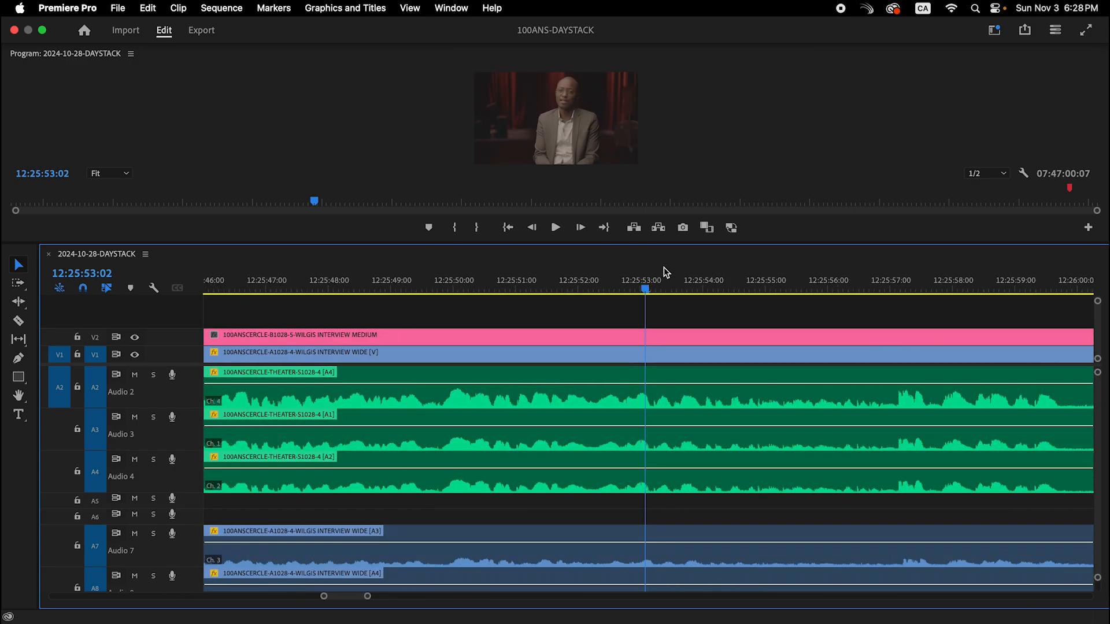
key("minus")
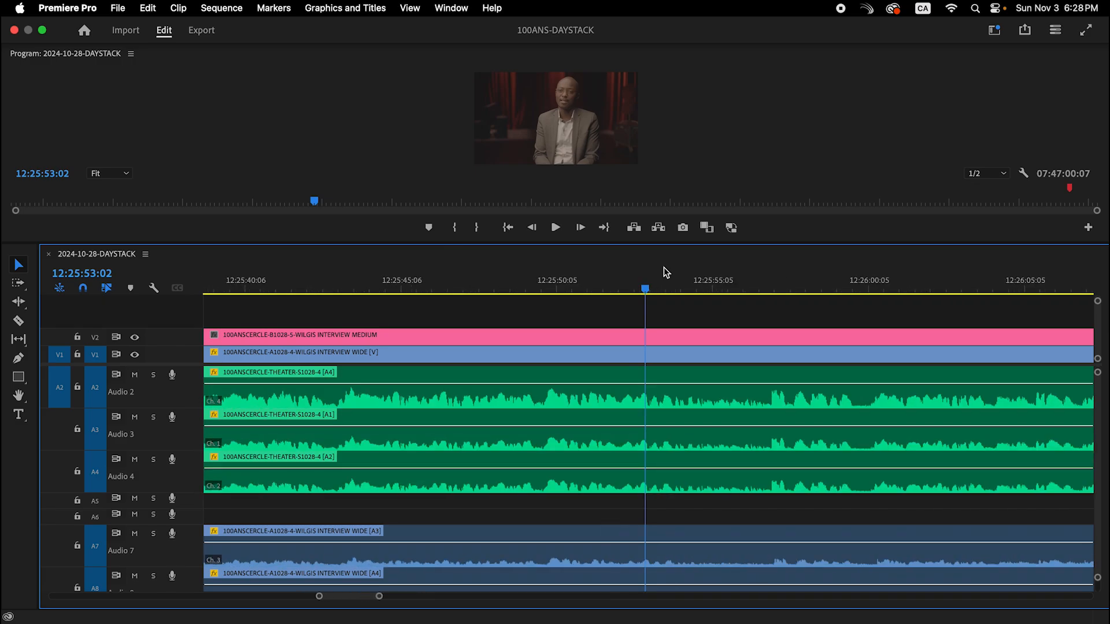
key("minus")
Step: At 12:25:57:07, shift the three S1028-4 theater audio clips one frame later to match the camera audio, and play the result
left_click(711, 278)
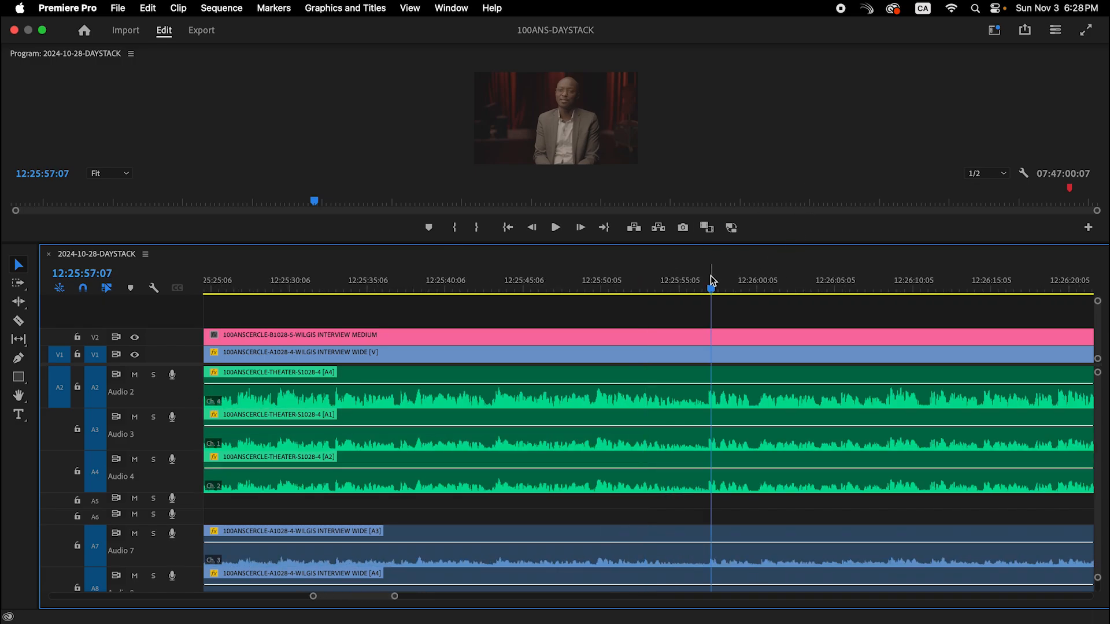
key("=")
key("=")
key("=")
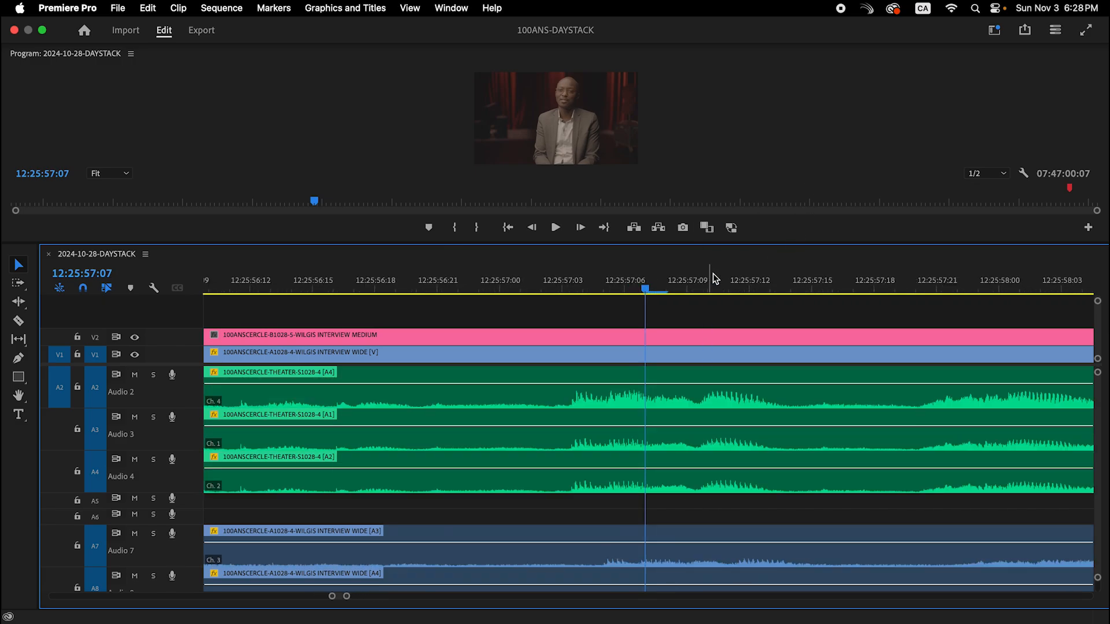
left_click(700, 479)
key("super+Right")
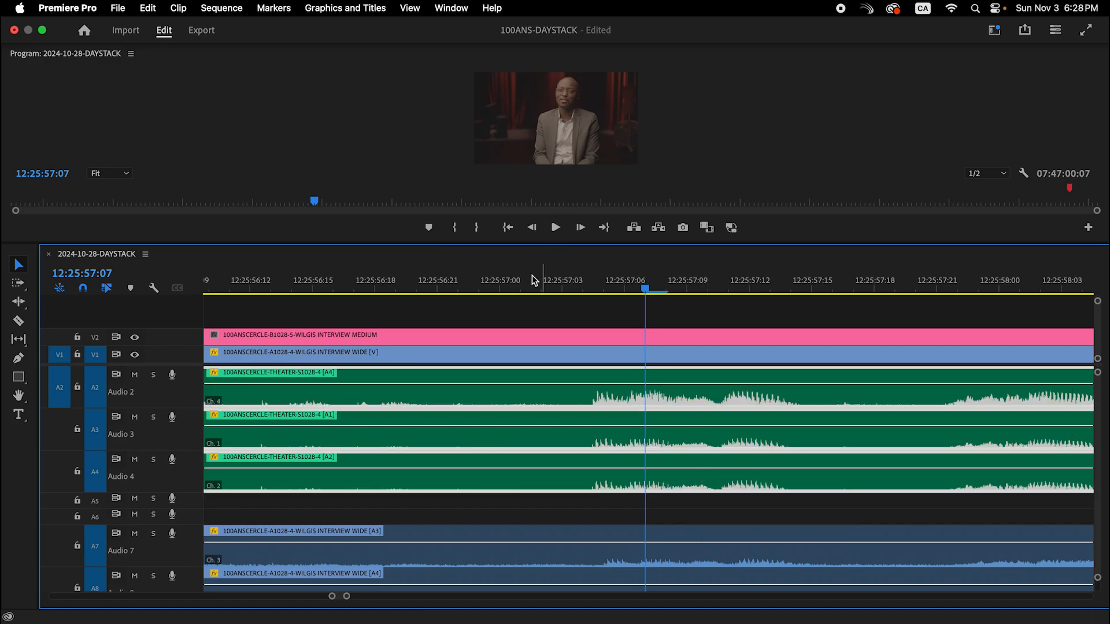
key("space")
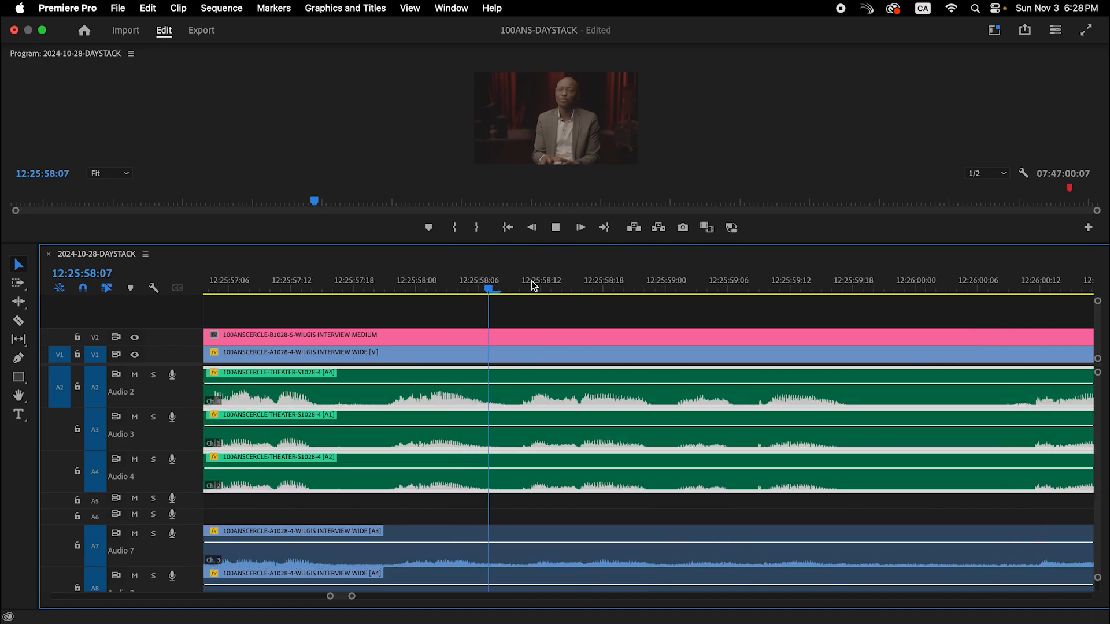
Step: Go to the S1028-5 interview and place the playhead at 12:49:30:19, just before an isolated burst of speech
key("minus")
key("minus")
key("minus")
key("minus")
key("minus")
key("minus")
key("minus")
key("minus")
key("minus")
key("minus")
key("minus")
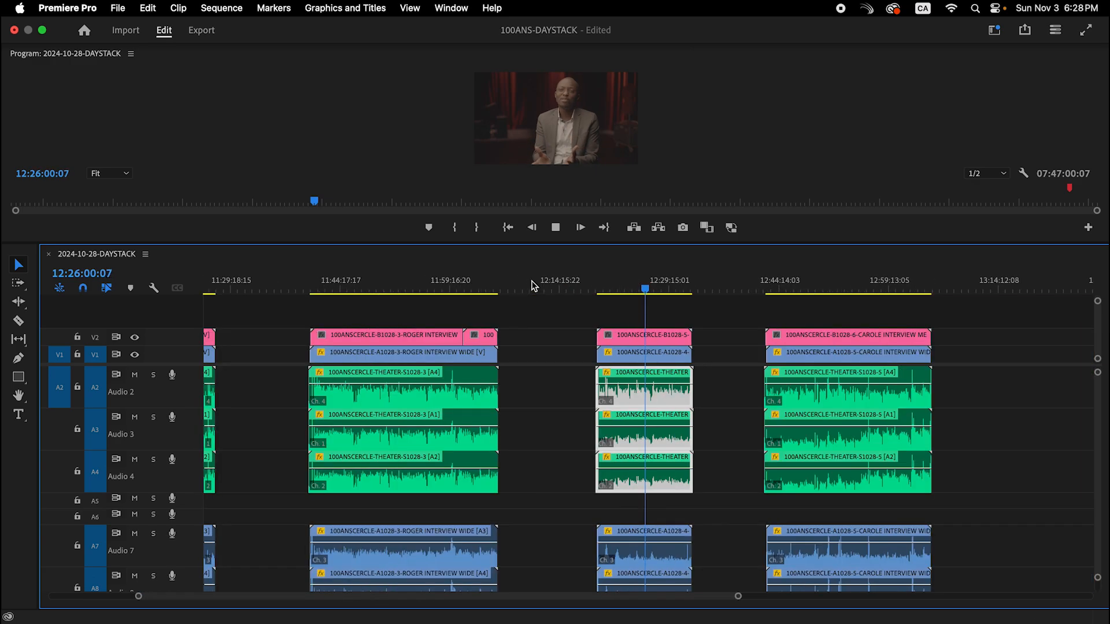
left_click(820, 286)
key("equal")
key("equal")
key("equal")
key("equal")
key("equal")
key("equal")
key("equal")
key("equal")
key("equal")
key("equal")
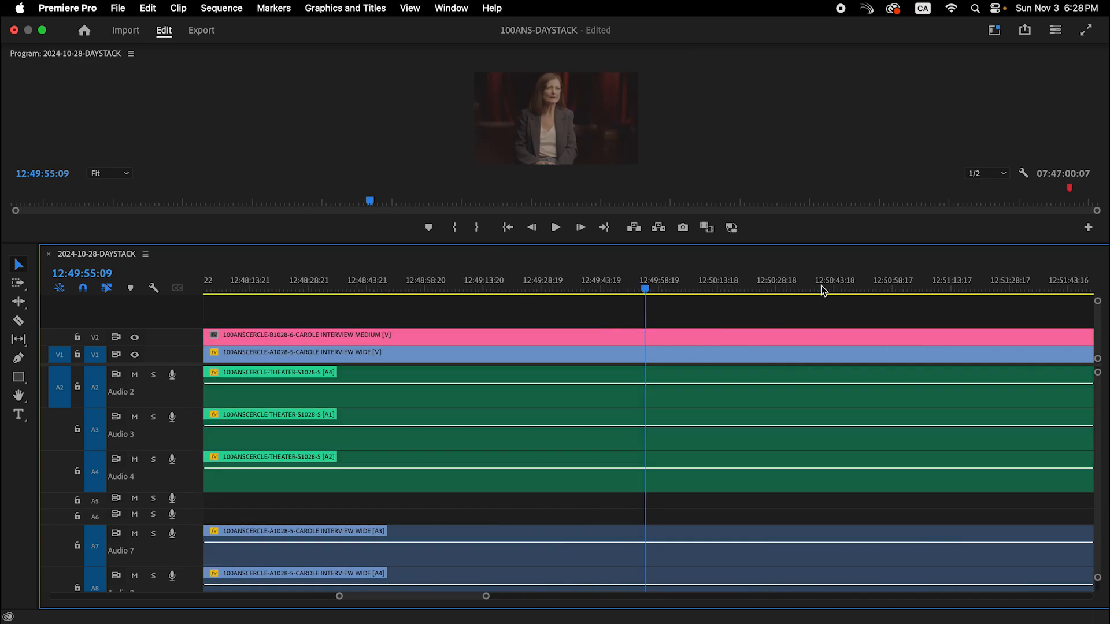
key("equal")
left_click(454, 290)
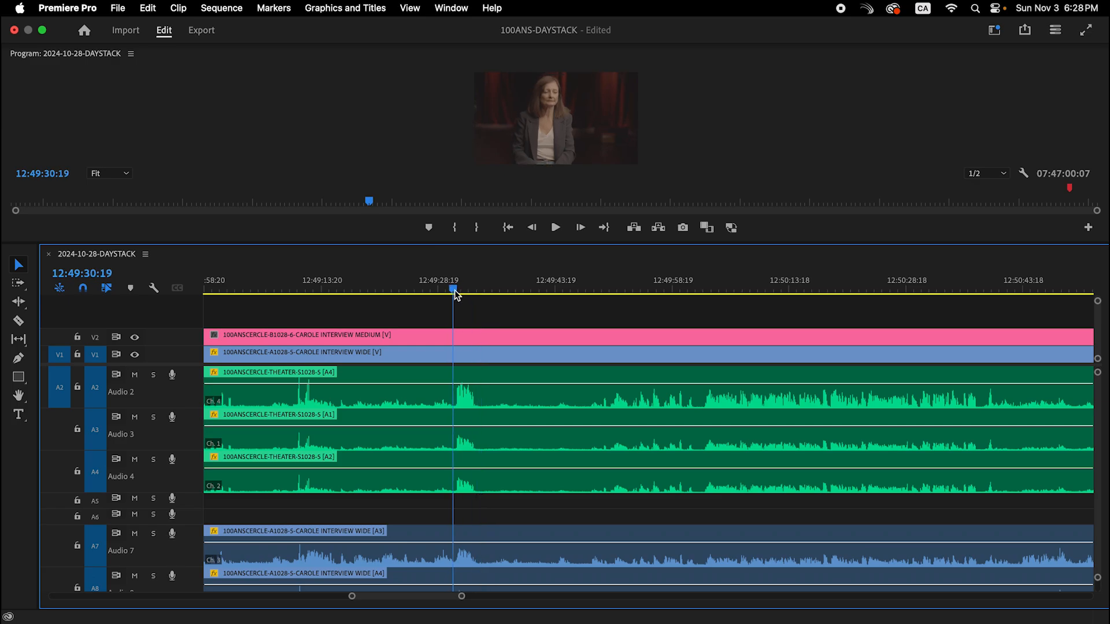
Step: Play the S1028-5 interview around 12:49:31 to check the sync between theater audio, camera audio and picture
key("equal")
key("equal")
key("equal")
key("equal")
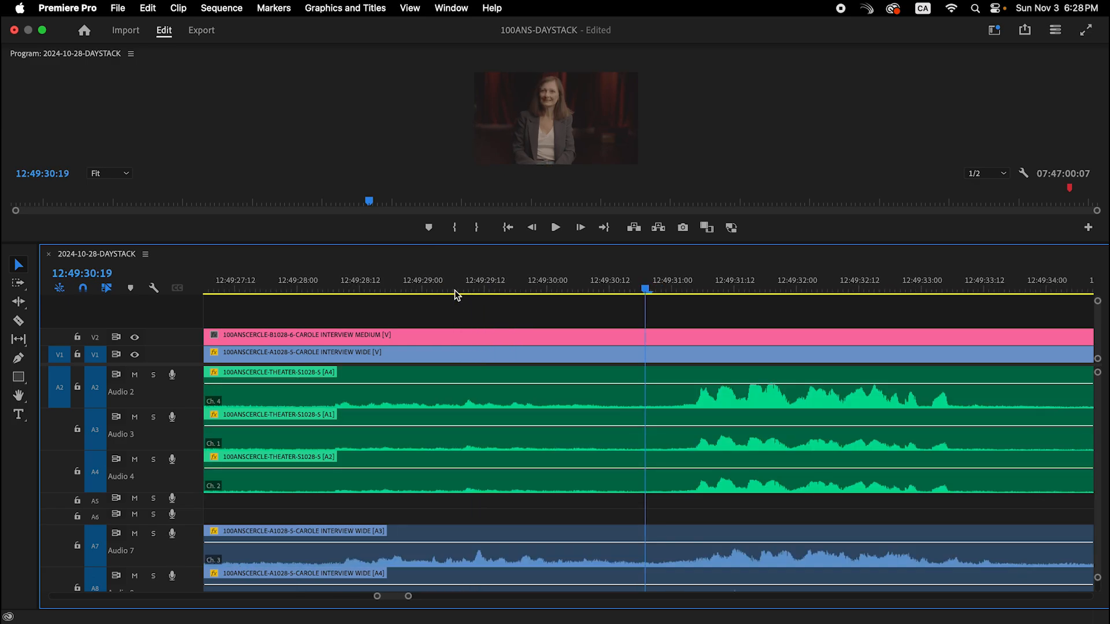
key("space")
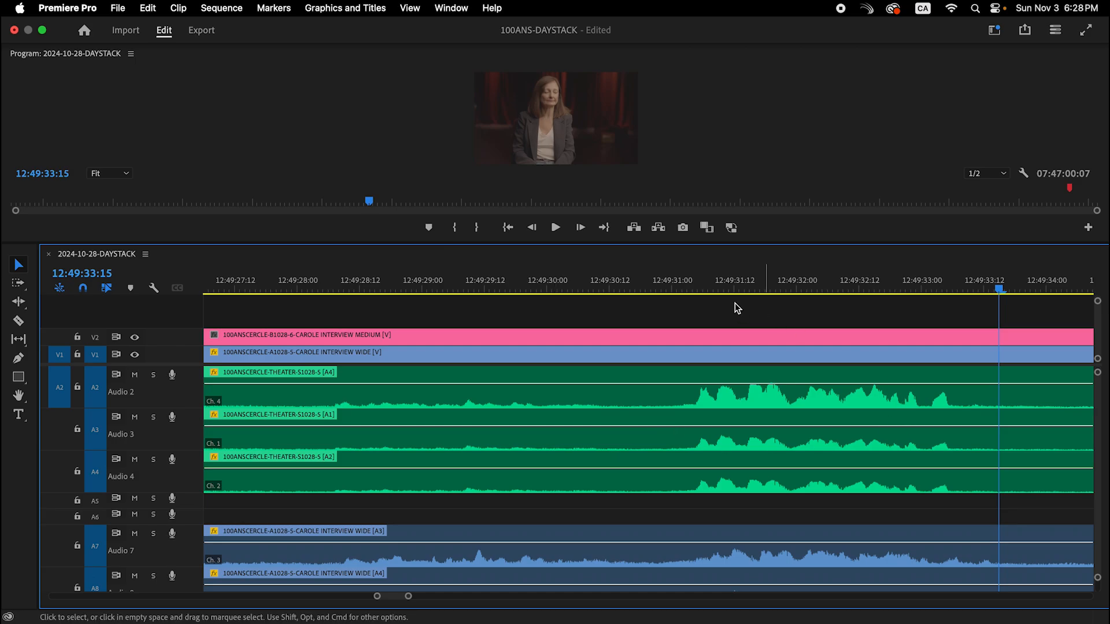
left_click(681, 281)
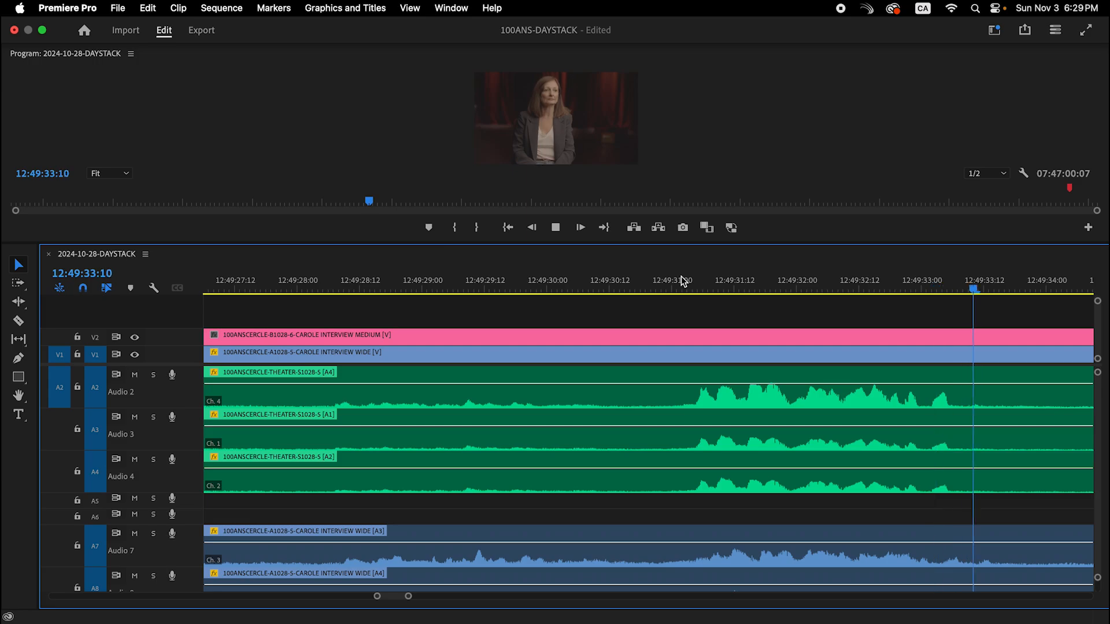
key("space")
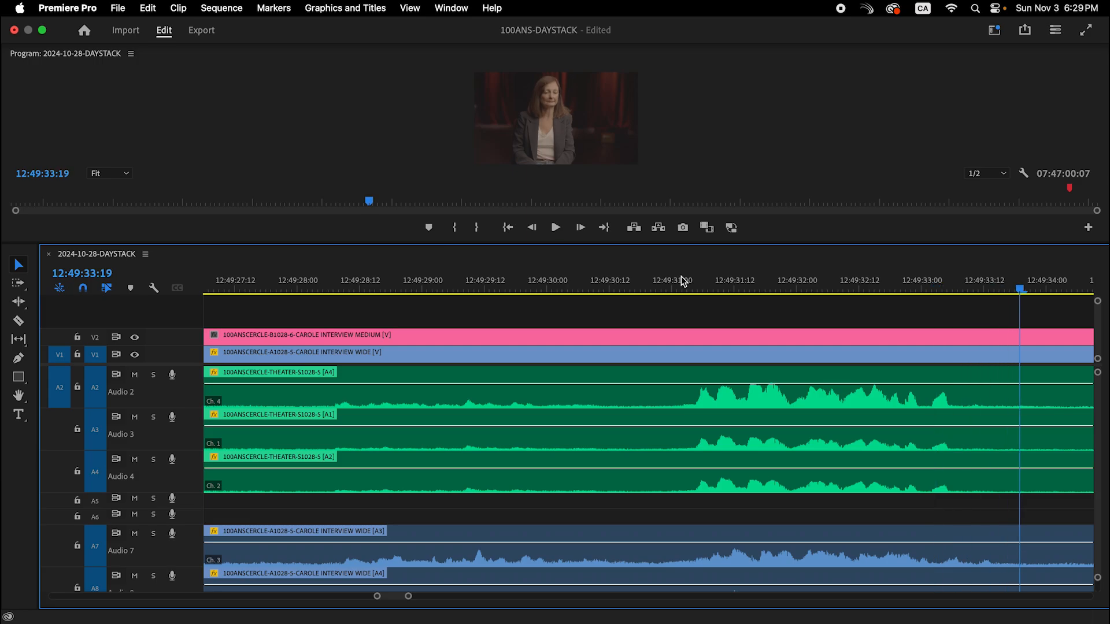
Step: Shift the three S1028-5 theater audio clips two frames later to match the camera audio, playing back around 12:49:31 to check
left_click(731, 483)
left_click_drag(730, 490, 736, 491)
key("space")
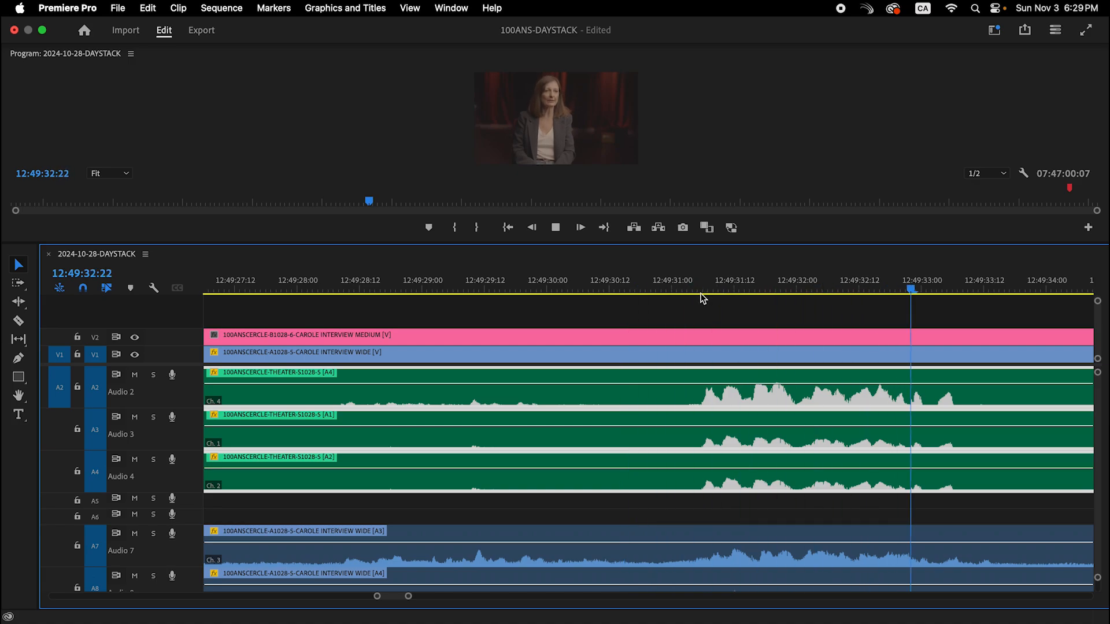
left_click(693, 287)
key("space")
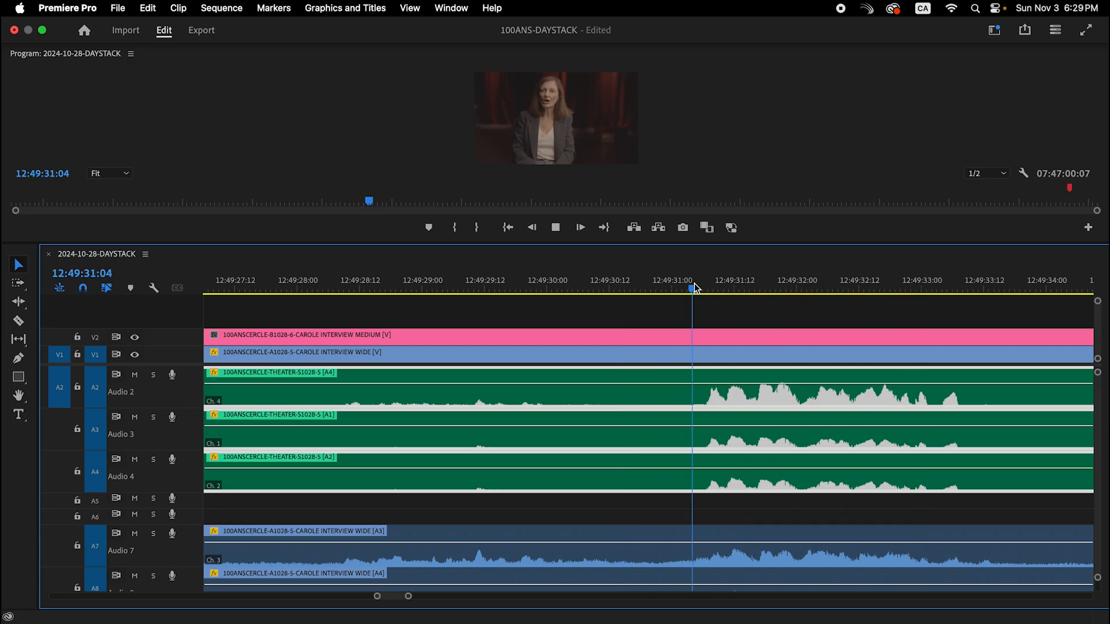
left_click(725, 289)
Step: Deselect the S1028-5 theater audio clips by selecting the empty gap after them on track A2
key("minus")
key("minus")
key("minus")
key("minus")
key("minus")
key("minus")
key("minus")
key("minus")
key("minus")
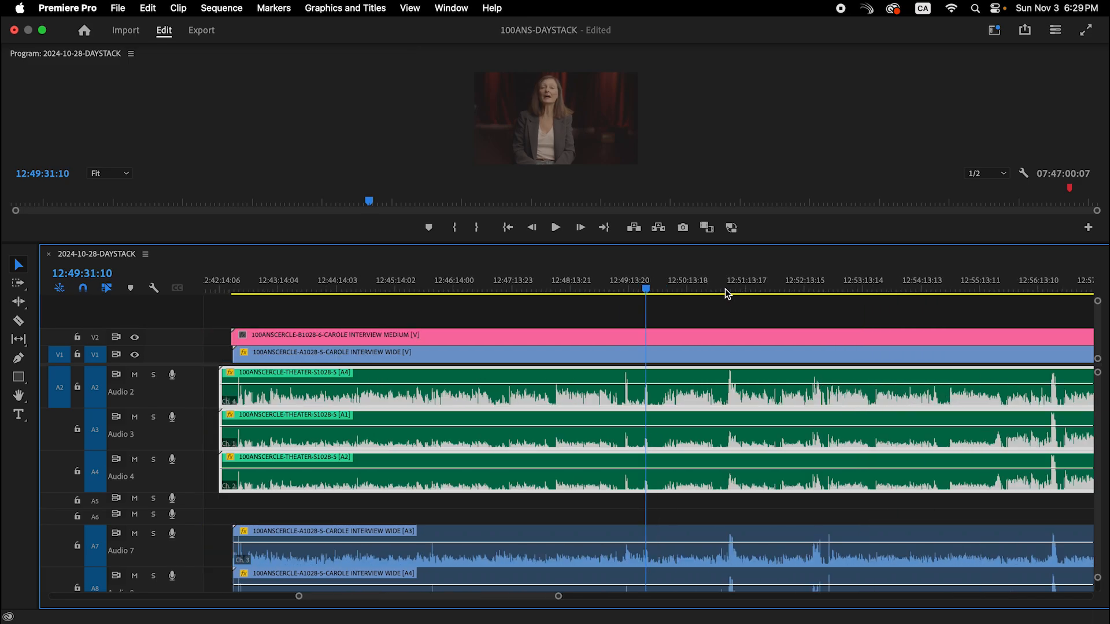
scroll(890, 451, "right", 5)
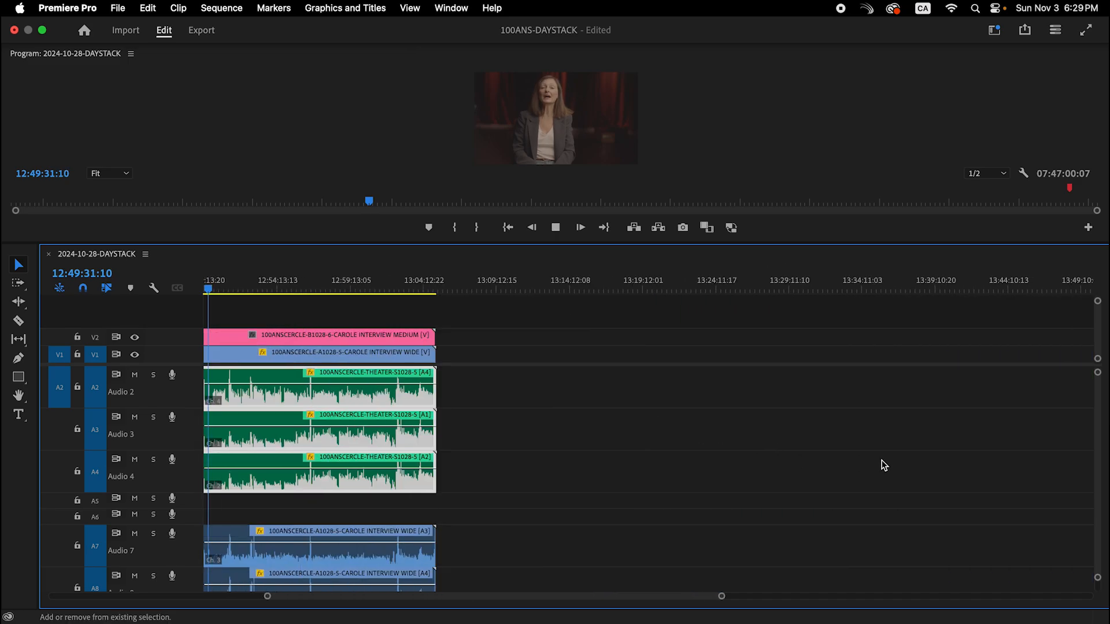
scroll(870, 457, "right", 10)
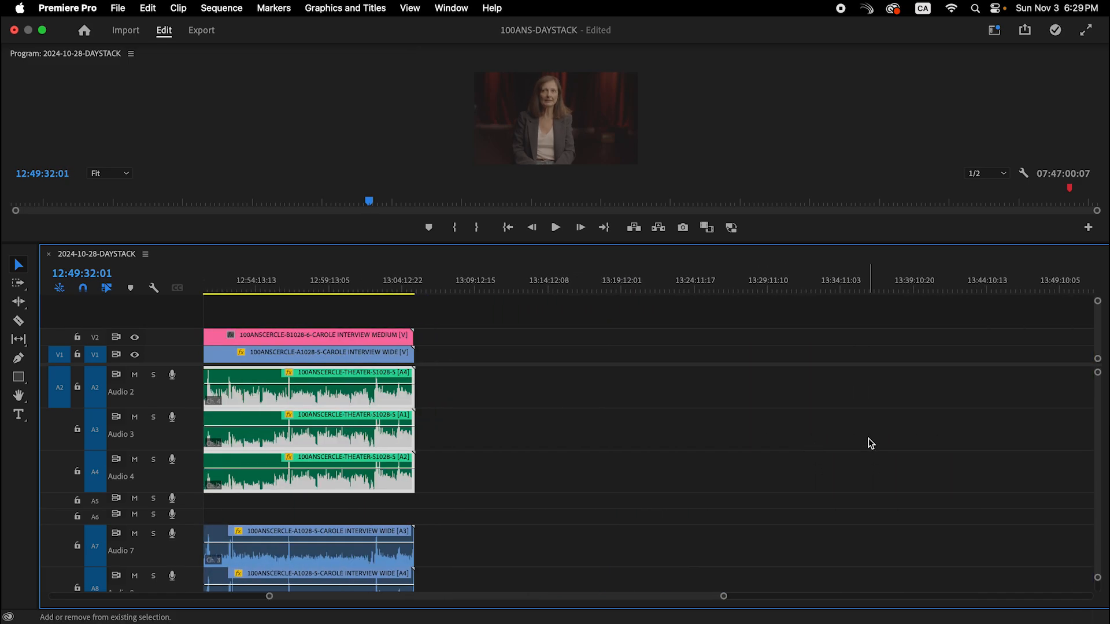
left_click(925, 421)
scroll(929, 419, "left", 10)
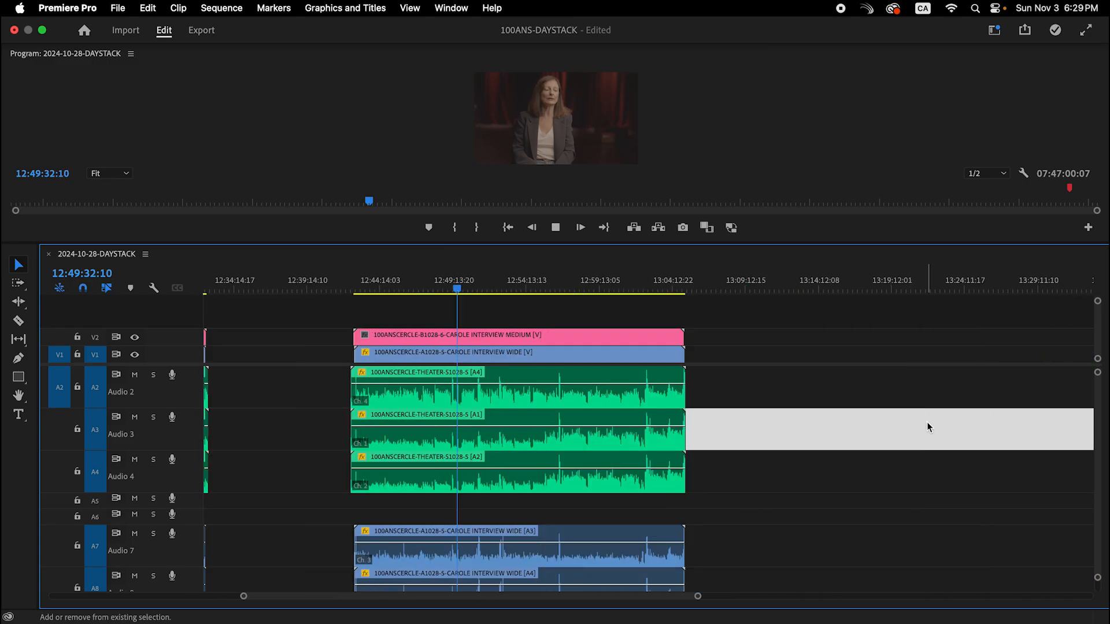
left_click(934, 404)
Step: Show the whole sequence to locate the S1028-6 interview and place the playhead in it at 14:52:46:17
scroll(931, 406, "right", 20)
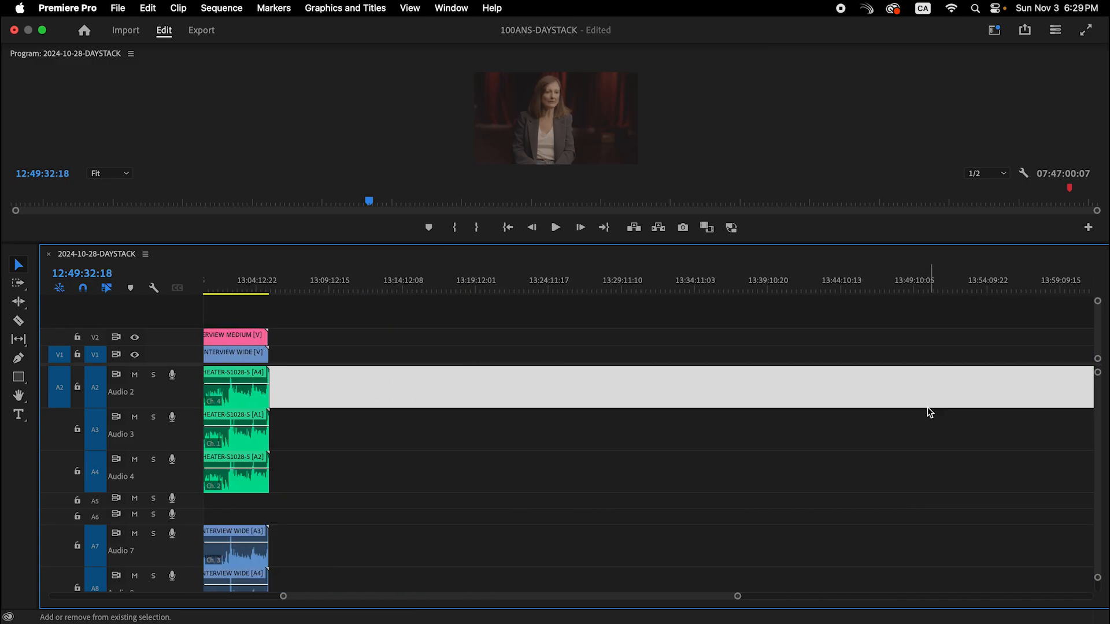
left_click(959, 282)
key("backslash")
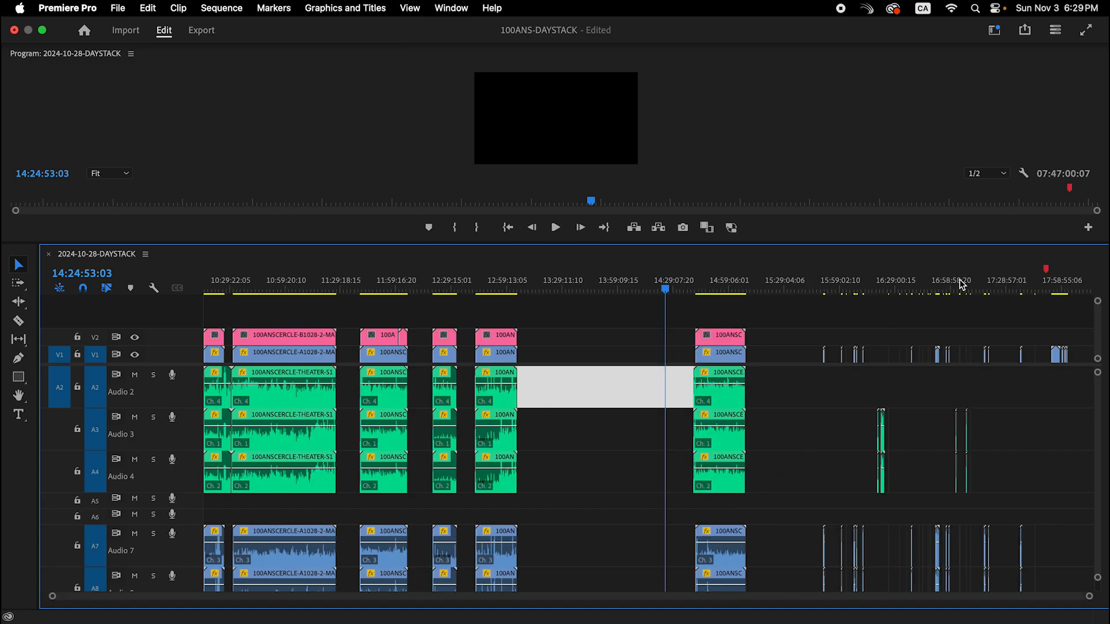
left_click(718, 287)
key("backslash")
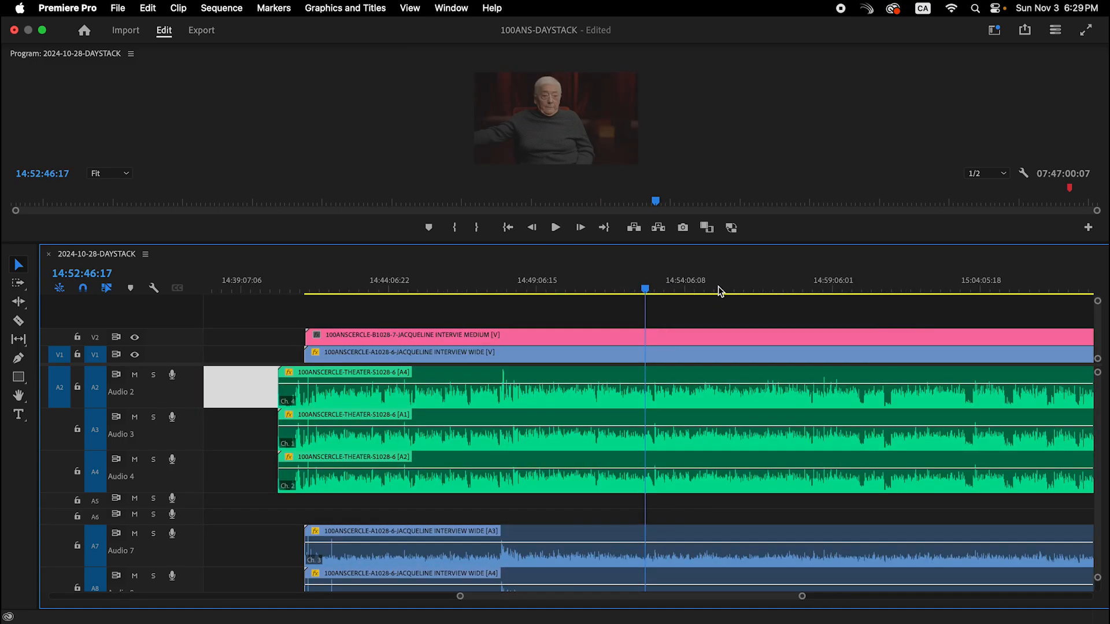
Step: Play the S1028-6 interview from around 14:53:08 and examine its theater and camera waveforms for sync
key("space")
left_click(722, 286)
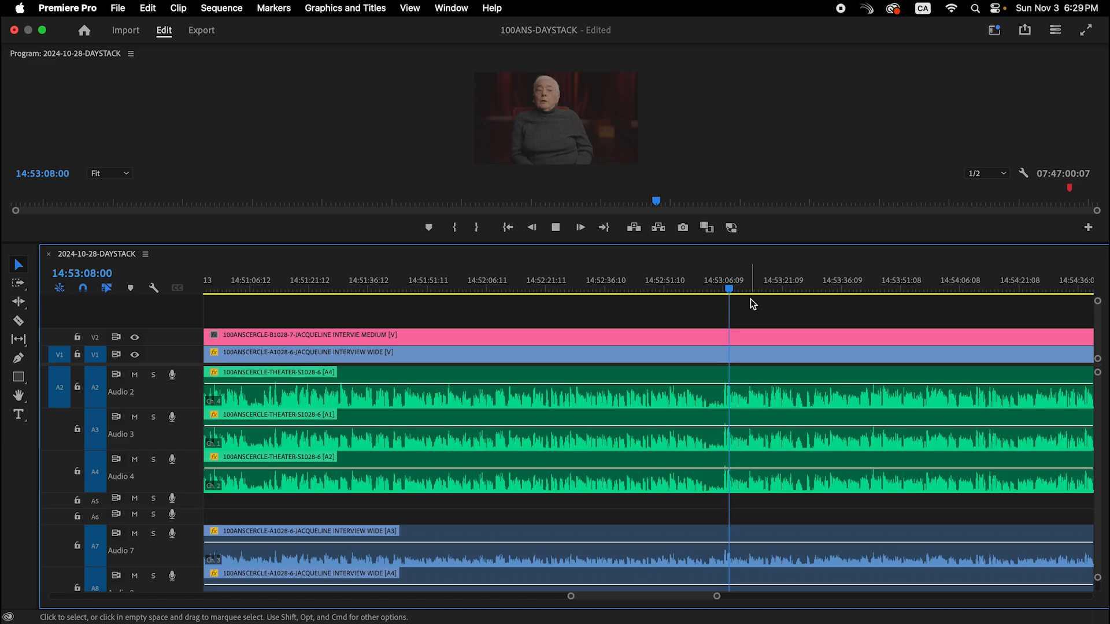
key("equal")
key("equal")
key("equal")
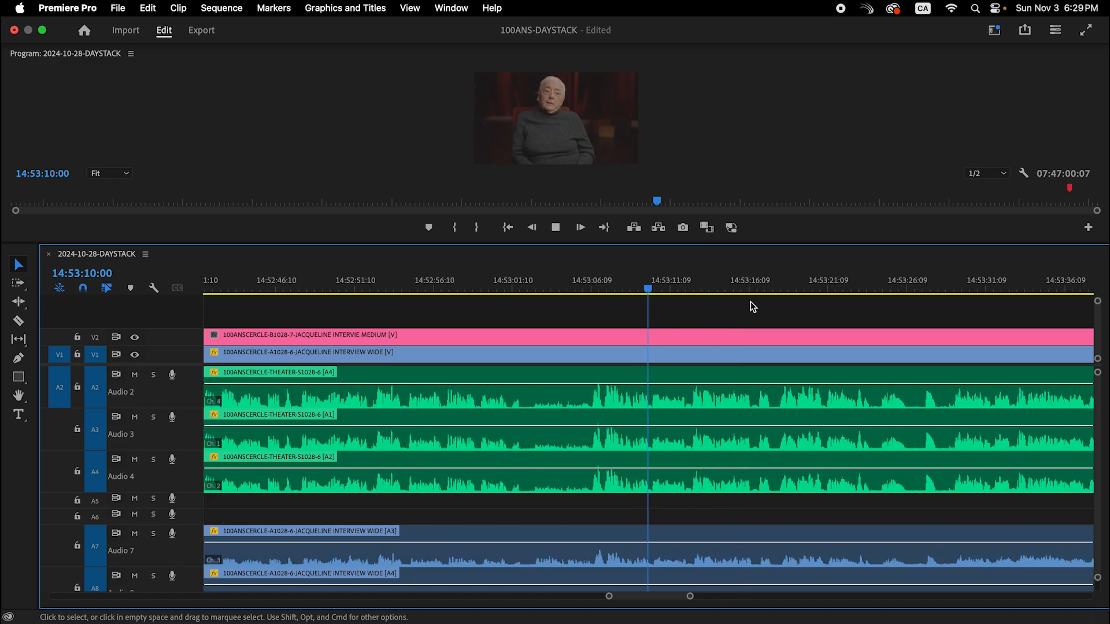
key("equal")
key("equal")
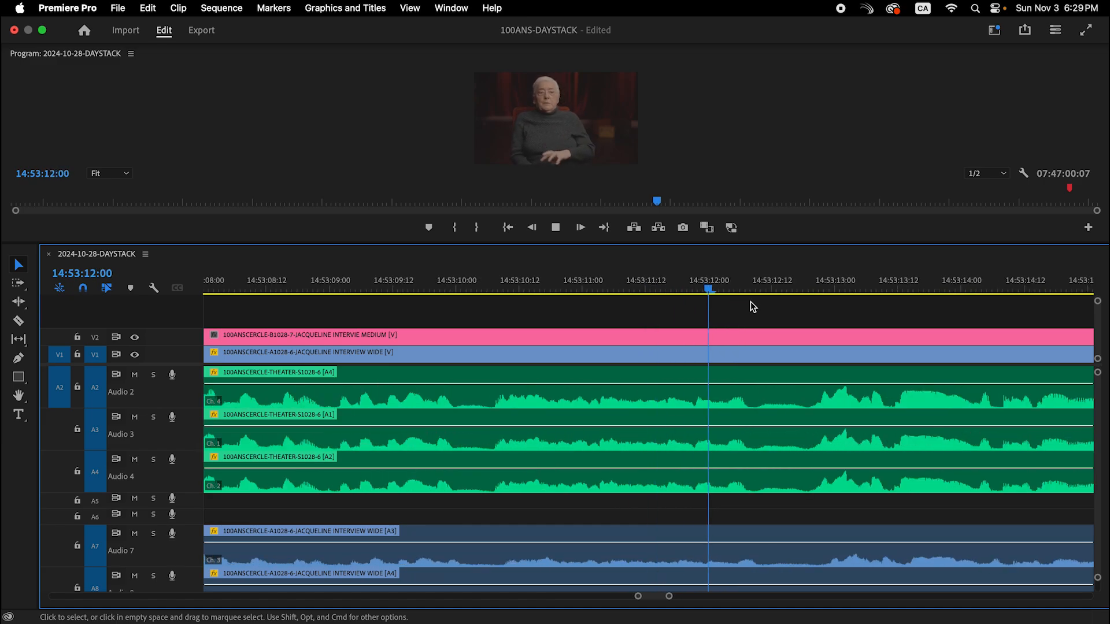
Step: Stop playback at 14:53:13:08 and shift the three S1028-6 theater audio clips two frames later to match the camera audio
key("equal")
key("equal")
key("space")
left_click(739, 449)
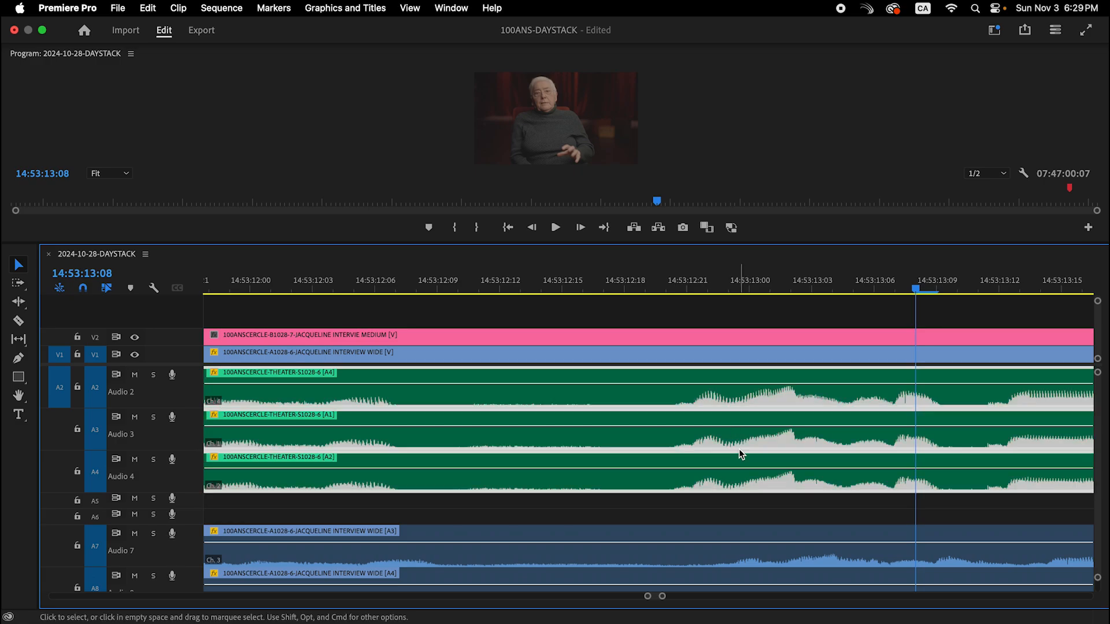
left_click_drag(739, 448, 740, 452)
key("super+Right")
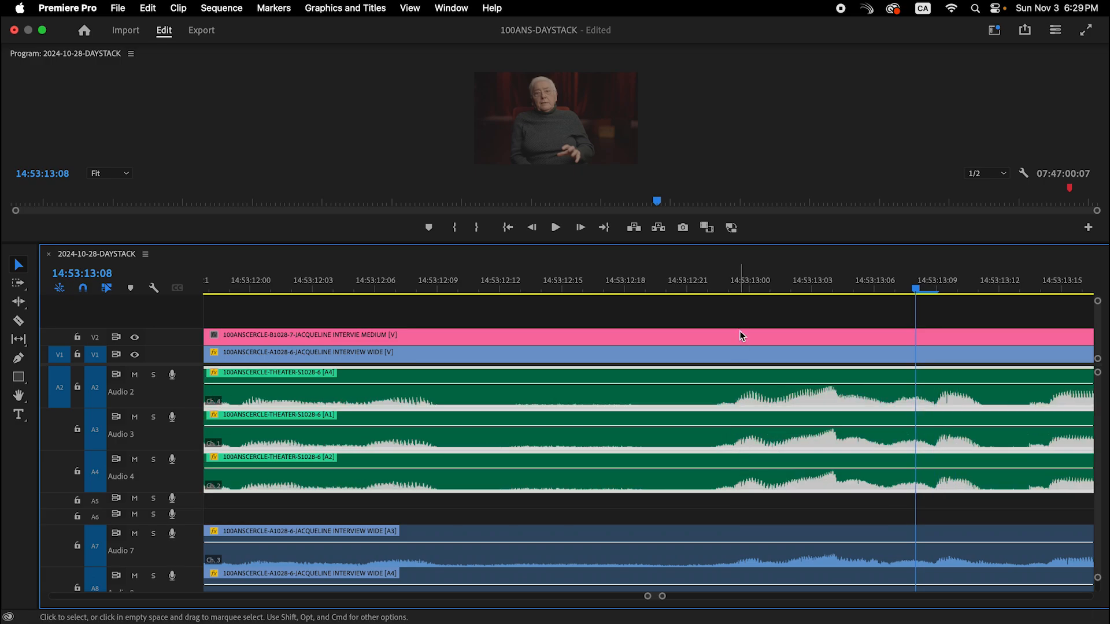
Step: Play the S1028-6 interview from around 14:53:13 to check the shifted theater audio's sync, stop playback, and deselect its clips
left_click(707, 272)
key("space")
key("minus")
key("minus")
key("minus")
key("minus")
key("minus")
key("minus")
key("minus")
key("minus")
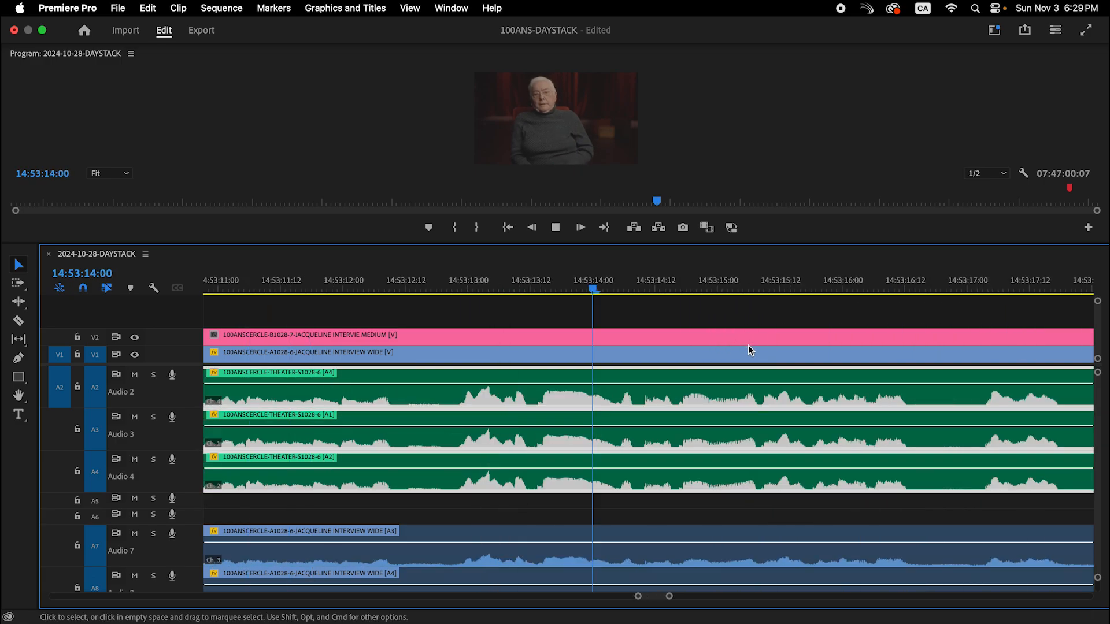
key("minus")
key("minus")
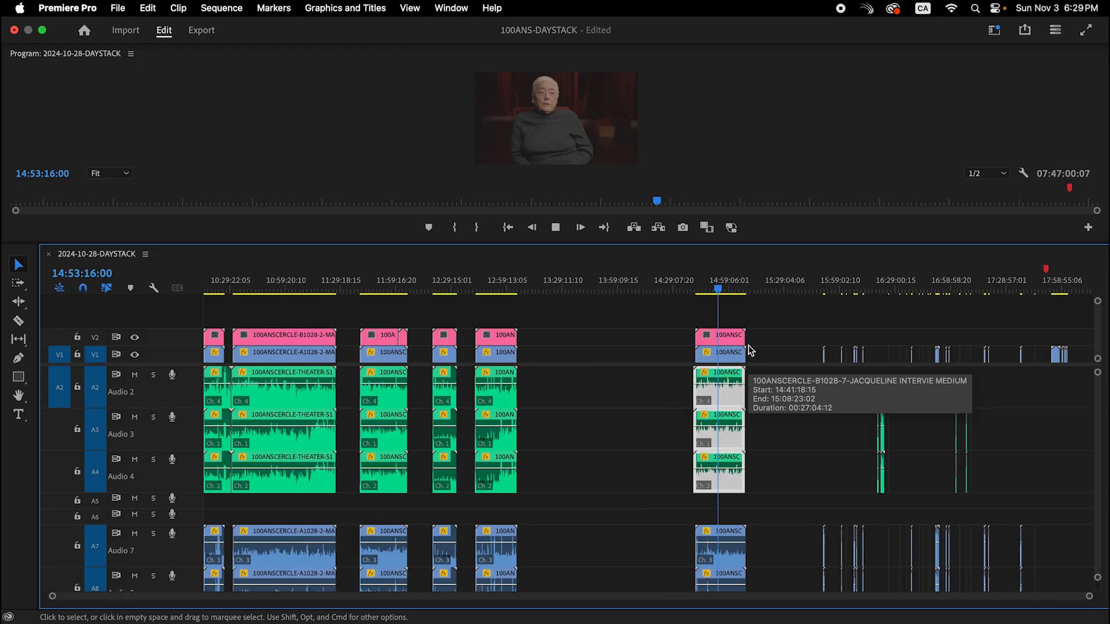
key("space")
left_click(809, 428)
Step: Place the playhead at 16:21:12:11 and examine the short S1028-7 and S1028-8 theater clips against the nearby camera clips
left_click(880, 289)
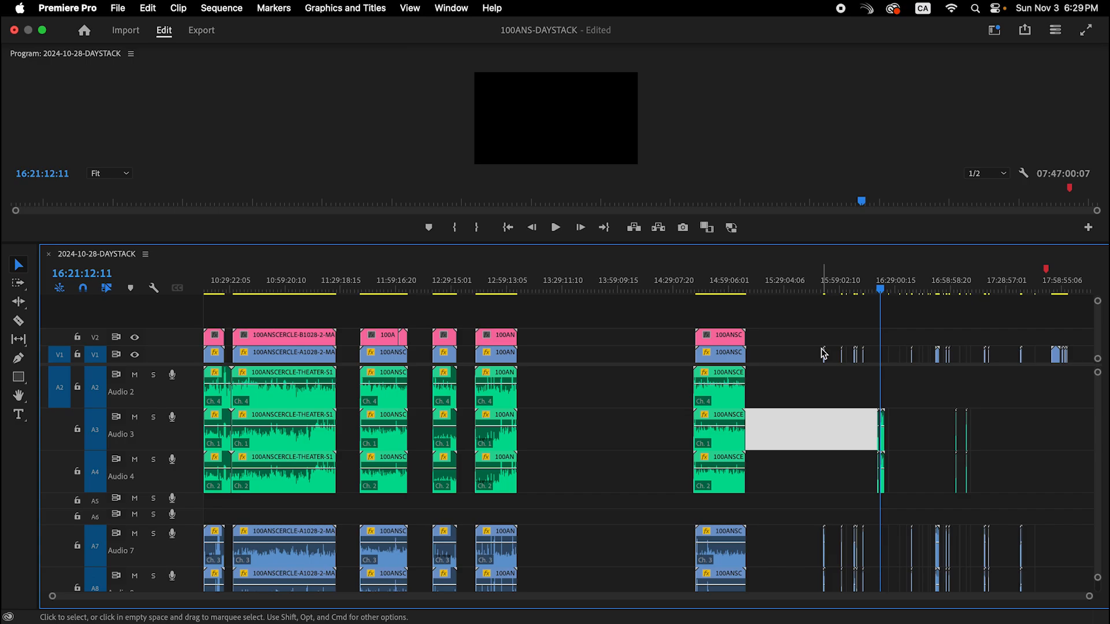
key("equal")
key("equal")
key("equal")
key("equal")
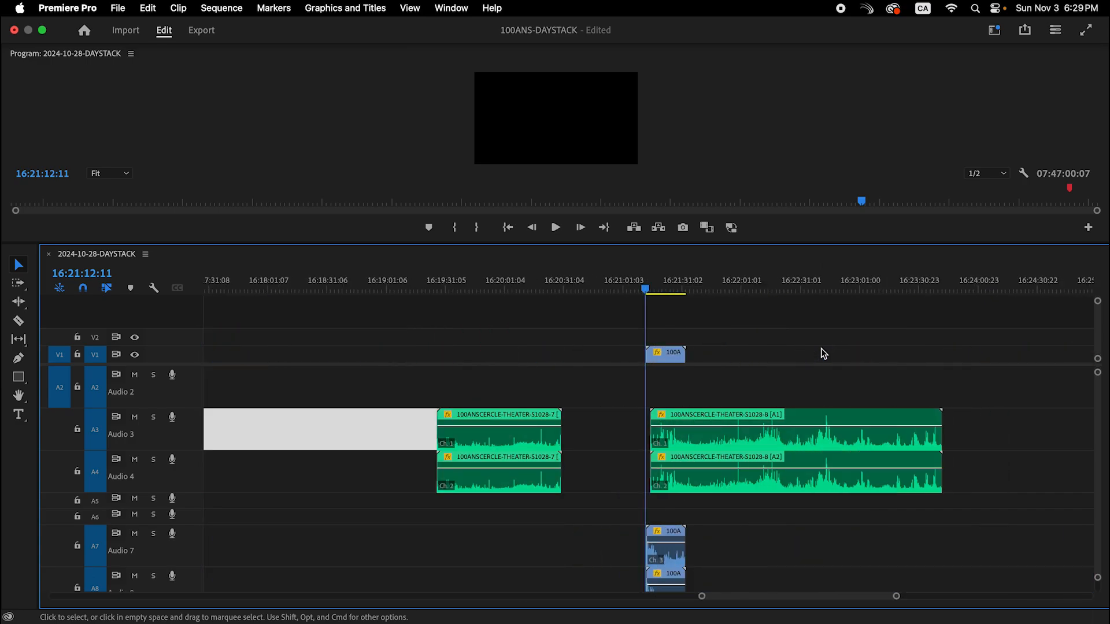
key("minus")
key("minus")
key("minus")
key("minus")
key("minus")
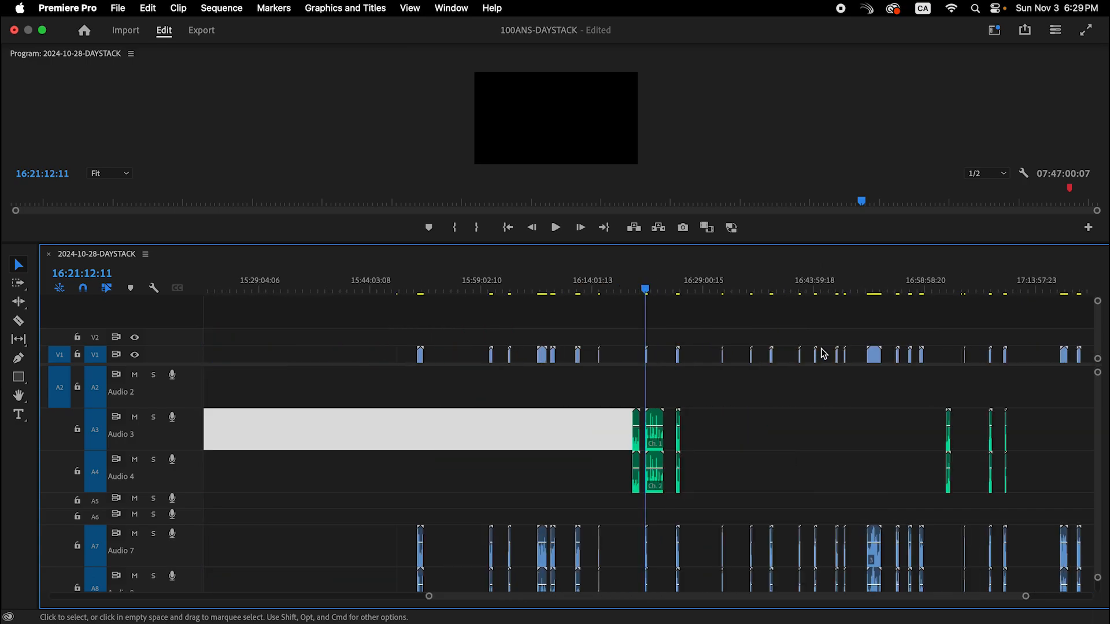
key("minus")
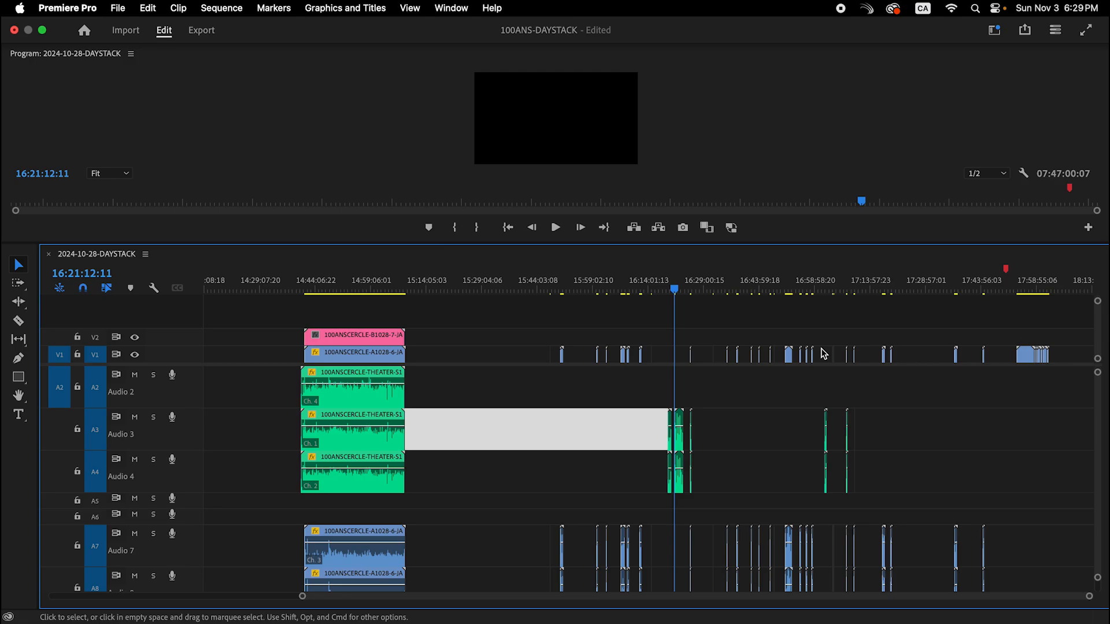
Step: Select the short theater clips after the S1028-6 interview, compare them with the camera clips around 16:48:56:04, and deselect them
left_click_drag(905, 444, 634, 426)
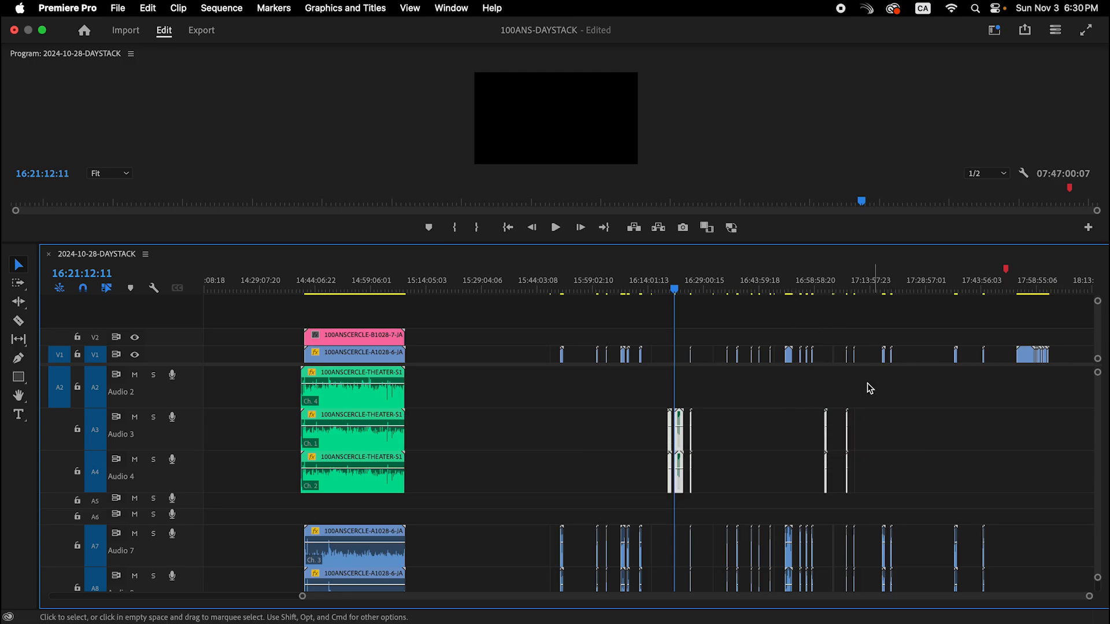
key("minus")
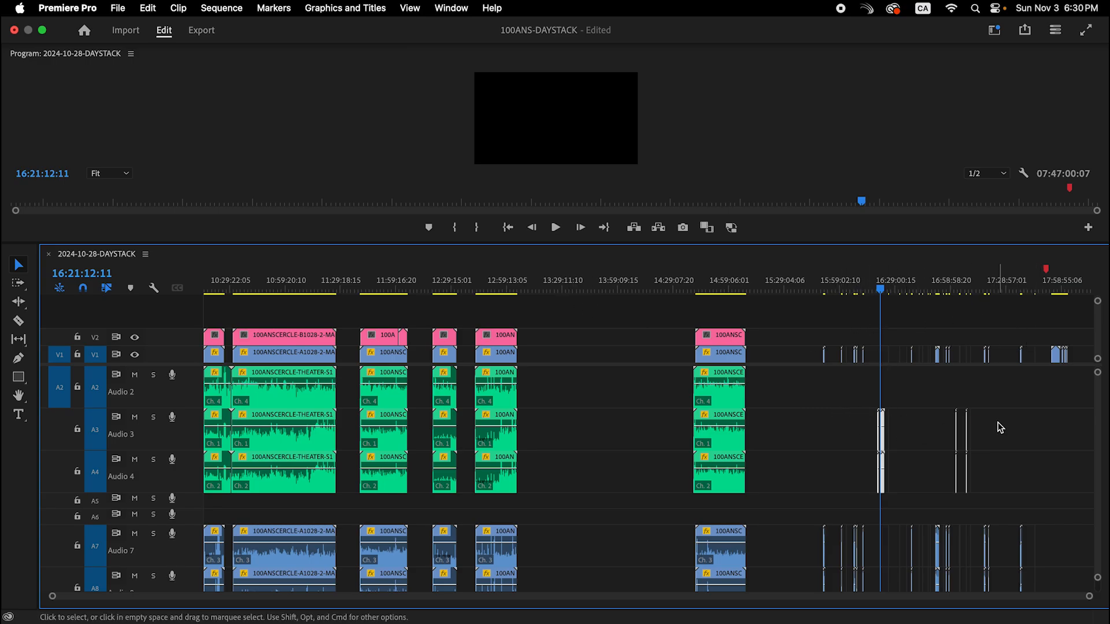
left_click_drag(1032, 424, 853, 444)
left_click(933, 283)
key("=")
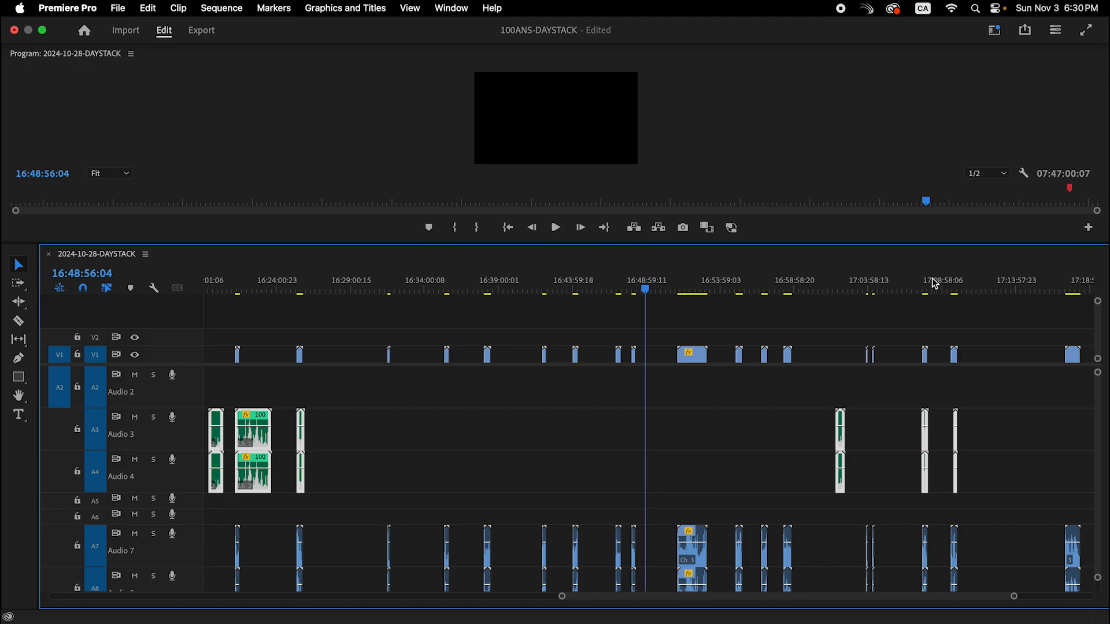
left_click(532, 460)
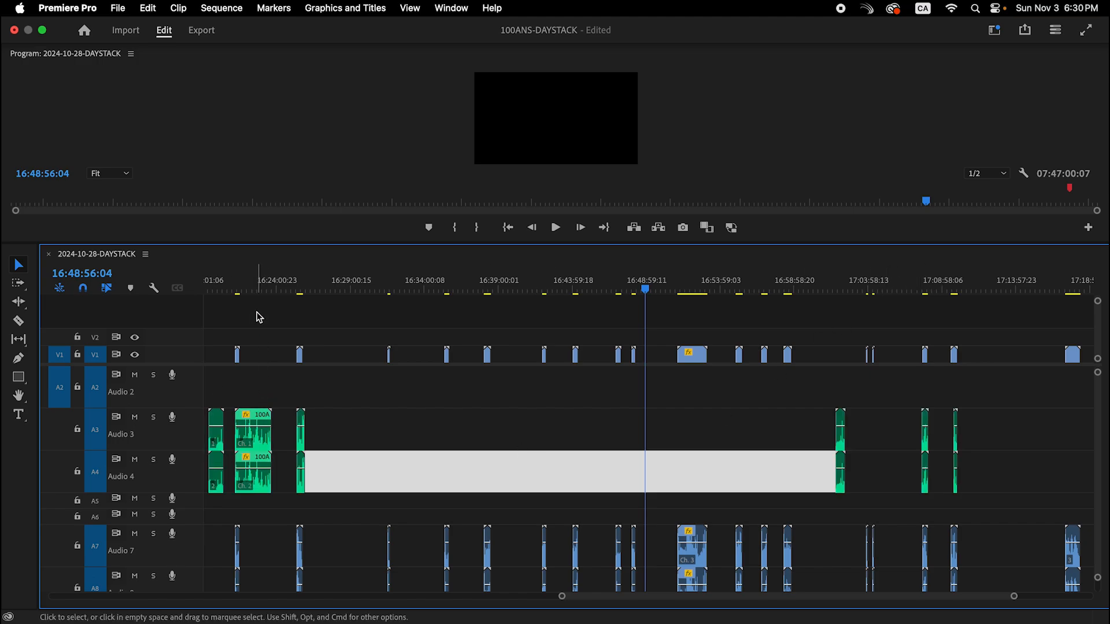
Step: Play the S1028-8 theater clip from around 16:22:40 and listen to its content
left_click(260, 286)
left_click(252, 286)
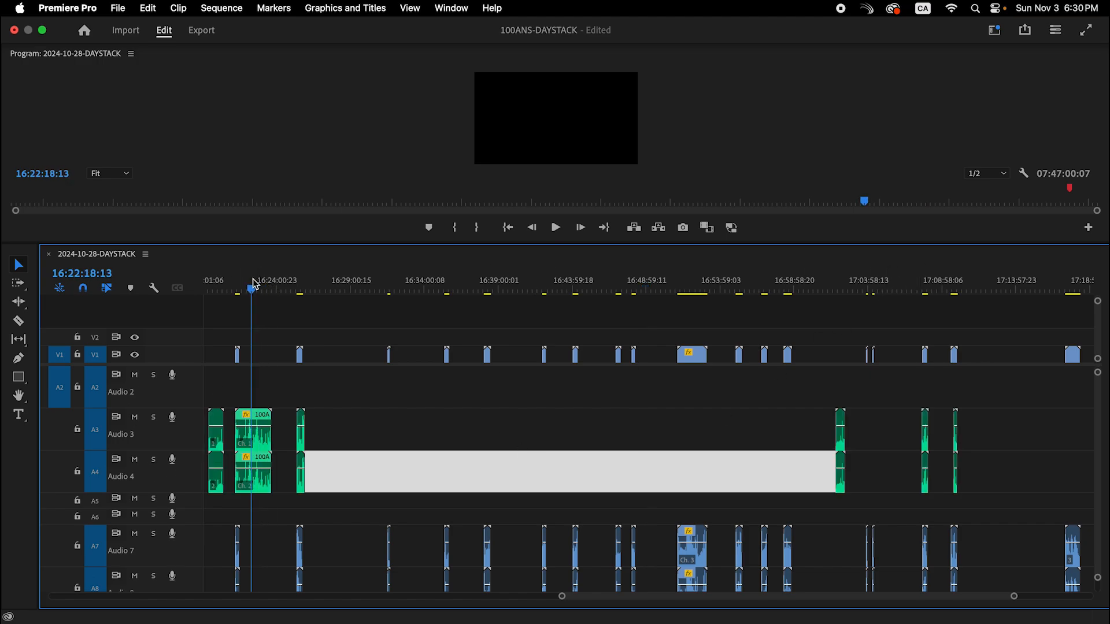
left_click(260, 288)
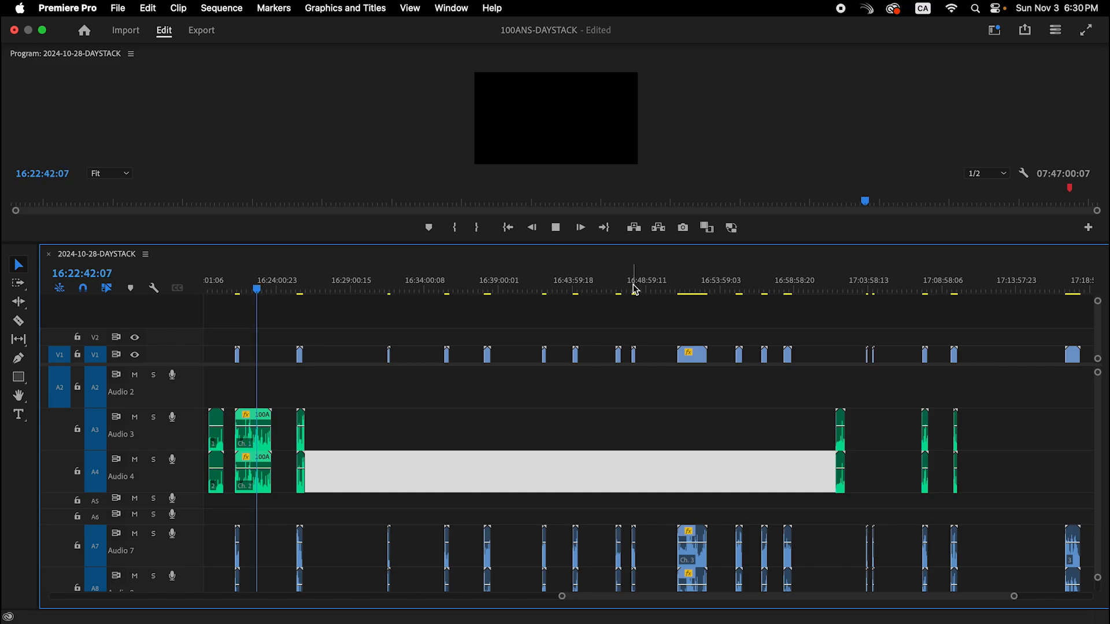
Step: Scrub and play the outdoor camera clip around 16:52:11:12, ending with the playhead at 16:51:34:23
left_click(689, 286)
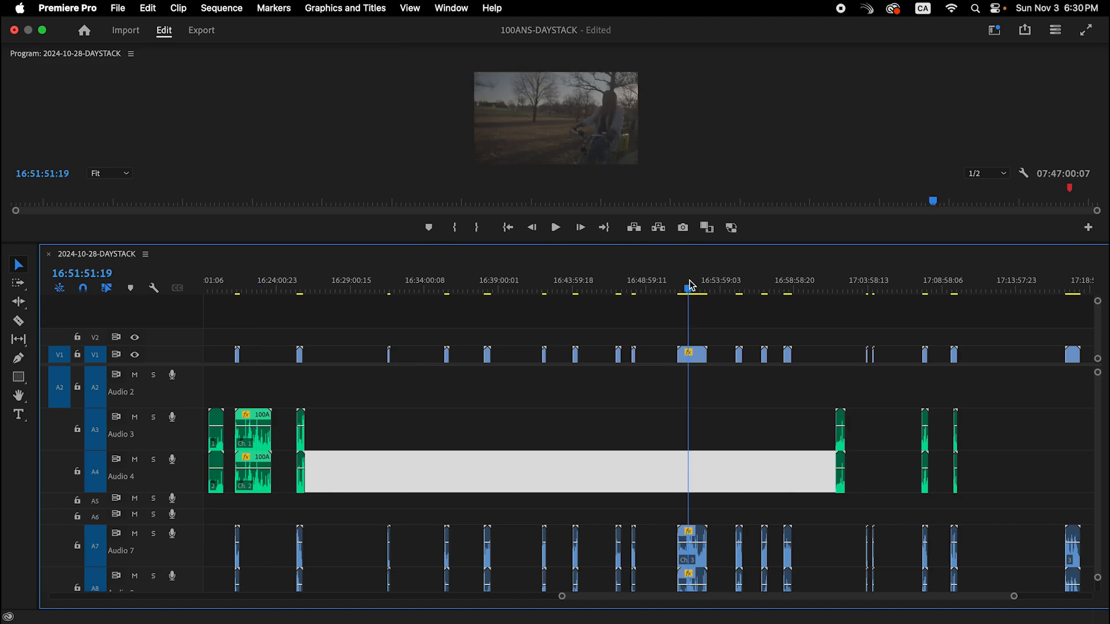
left_click_drag(689, 285, 696, 291)
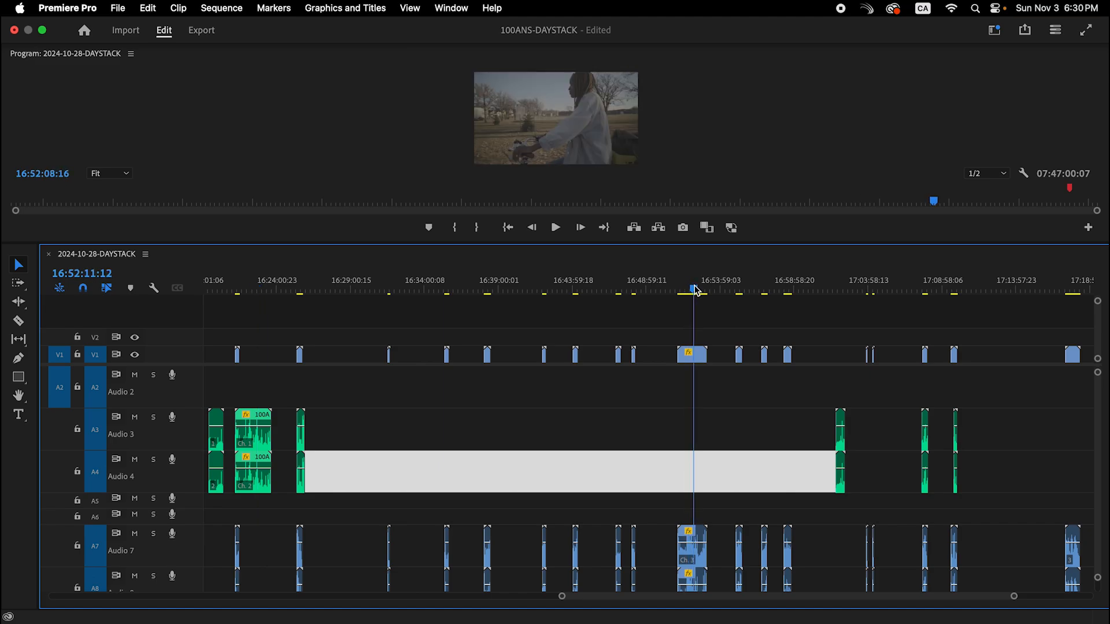
key("space")
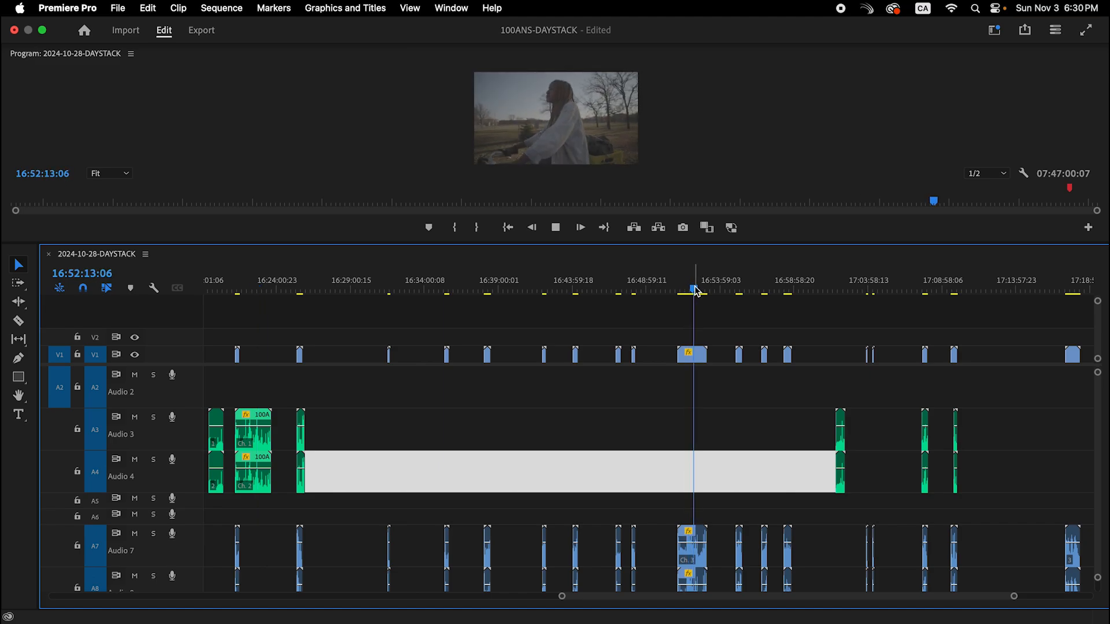
left_click(685, 291)
key("minus")
key("minus")
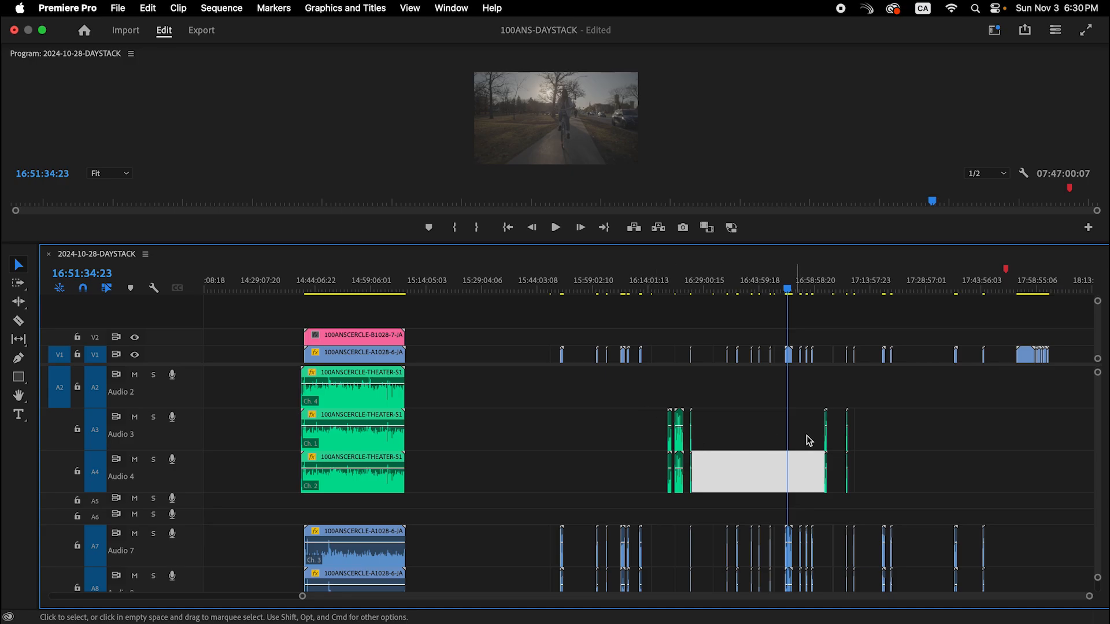
Step: Move the short theater clips on A3 and A4 to 15:18:26:17, inserting them ahead of the later camera clips, and place the playhead at 16:37:19:05
left_click_drag(980, 298, 621, 314)
left_click_drag(632, 409, 919, 499)
key("Delete")
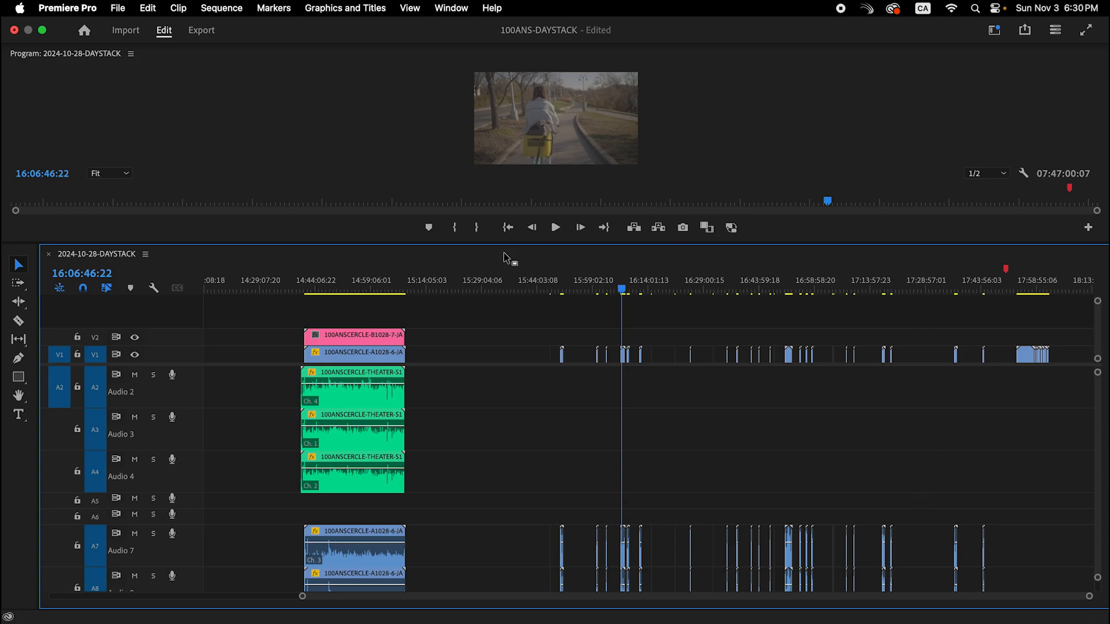
left_click(443, 287)
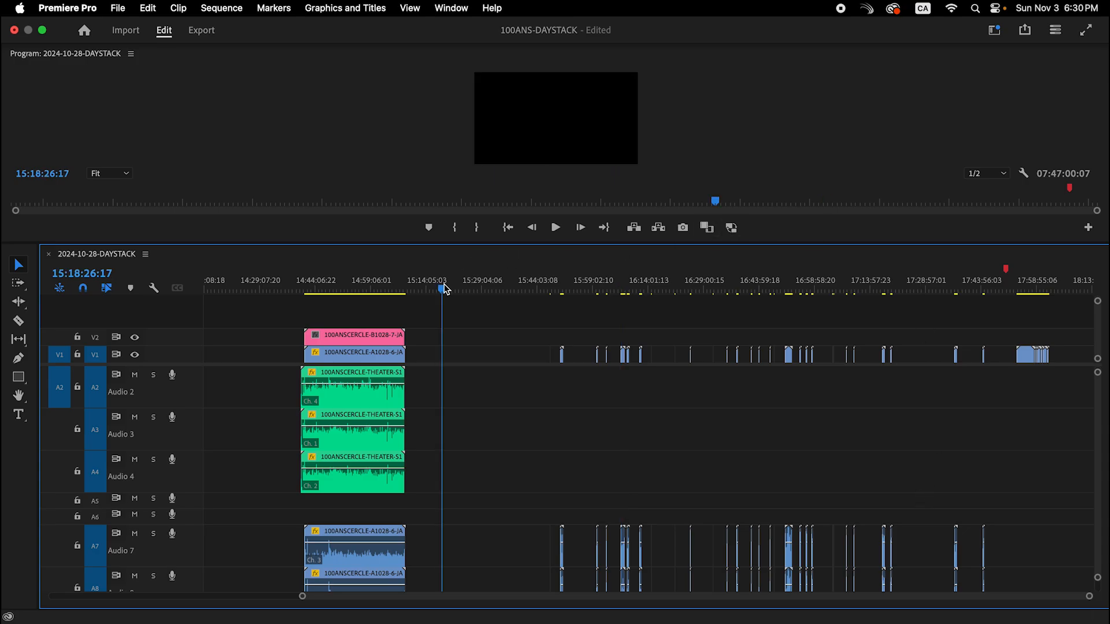
key("super+shift+v")
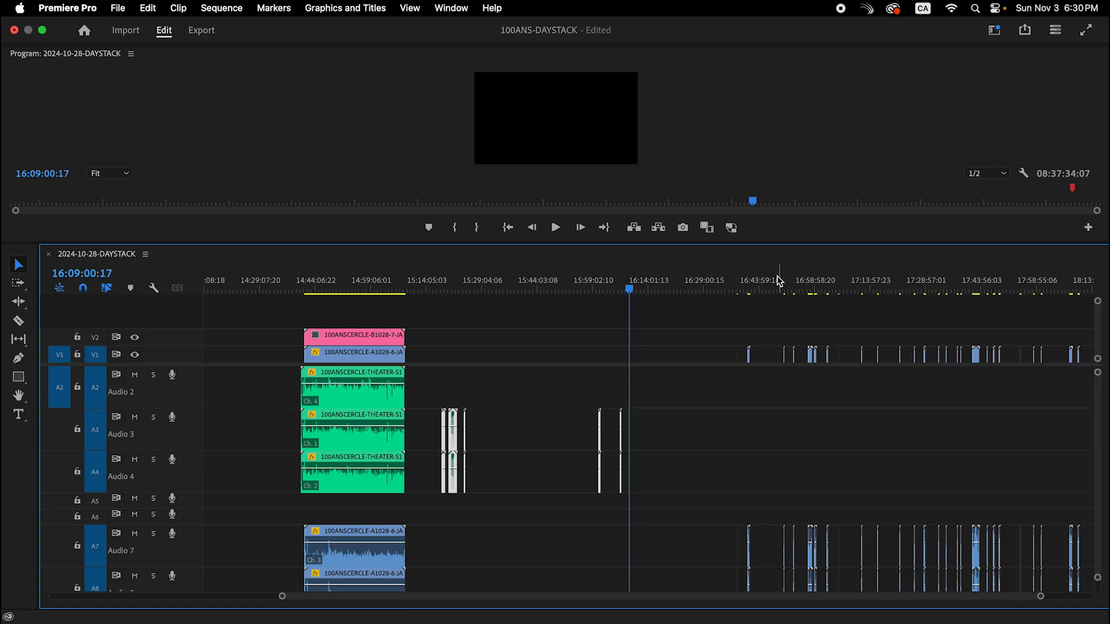
left_click(735, 285)
key("minus")
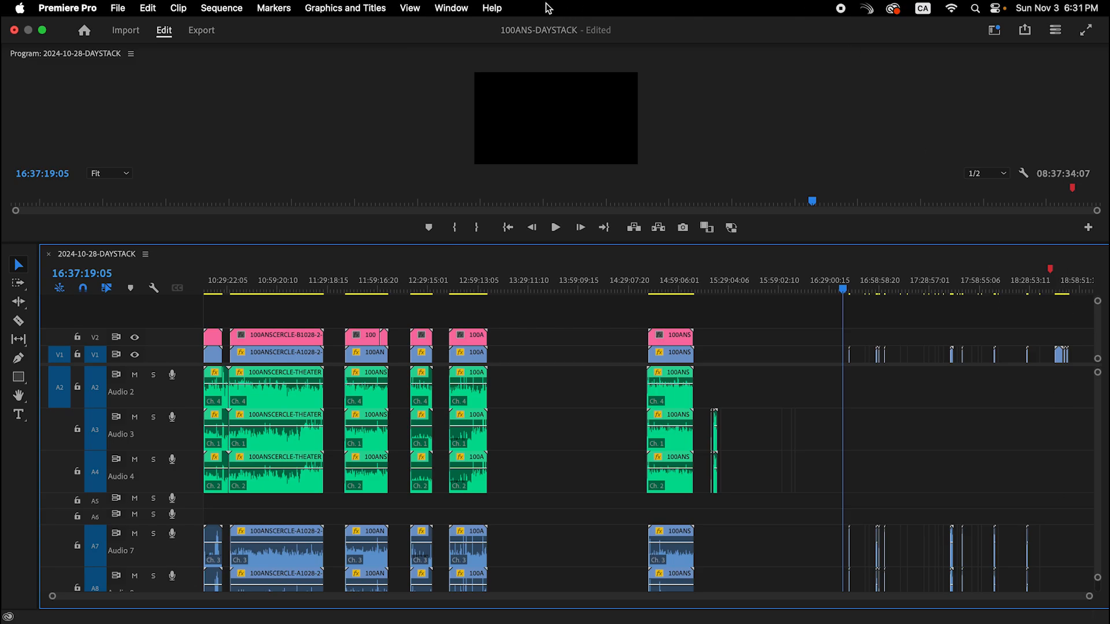
Step: Search the keyboard shortcuts for "CLOSE" and look up the key assigned to Close Gap
left_click(76, 7)
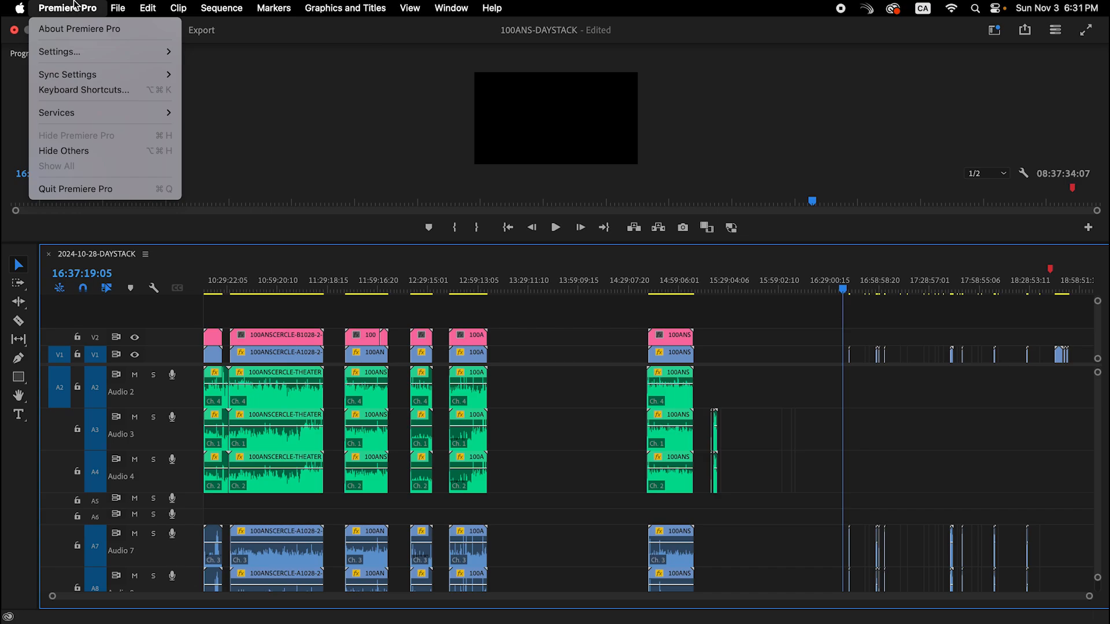
left_click(83, 89)
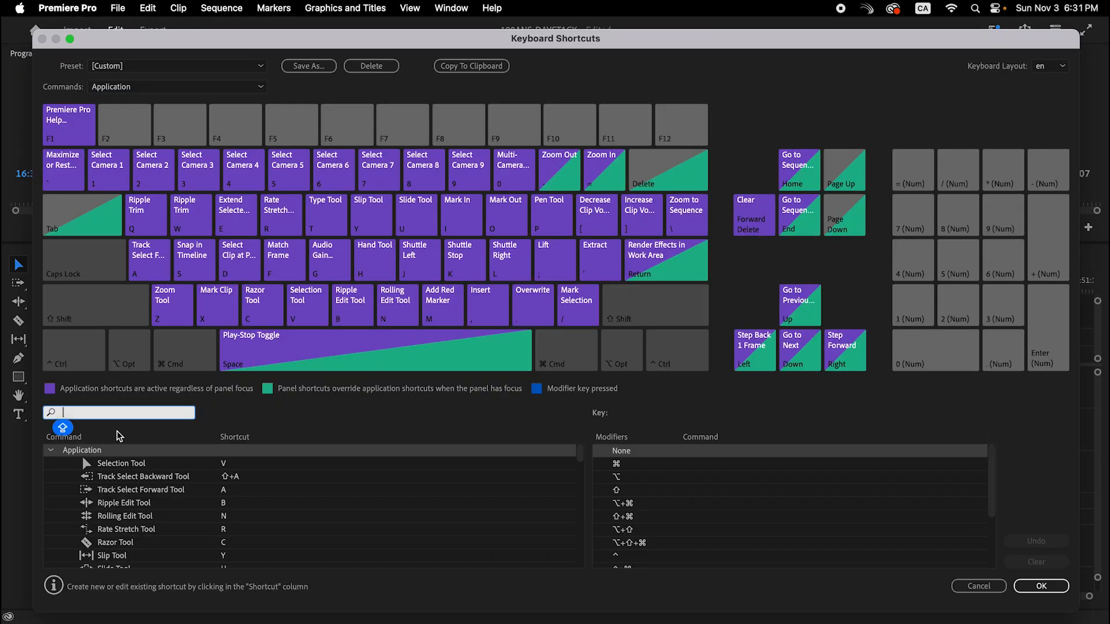
type("CLOS")
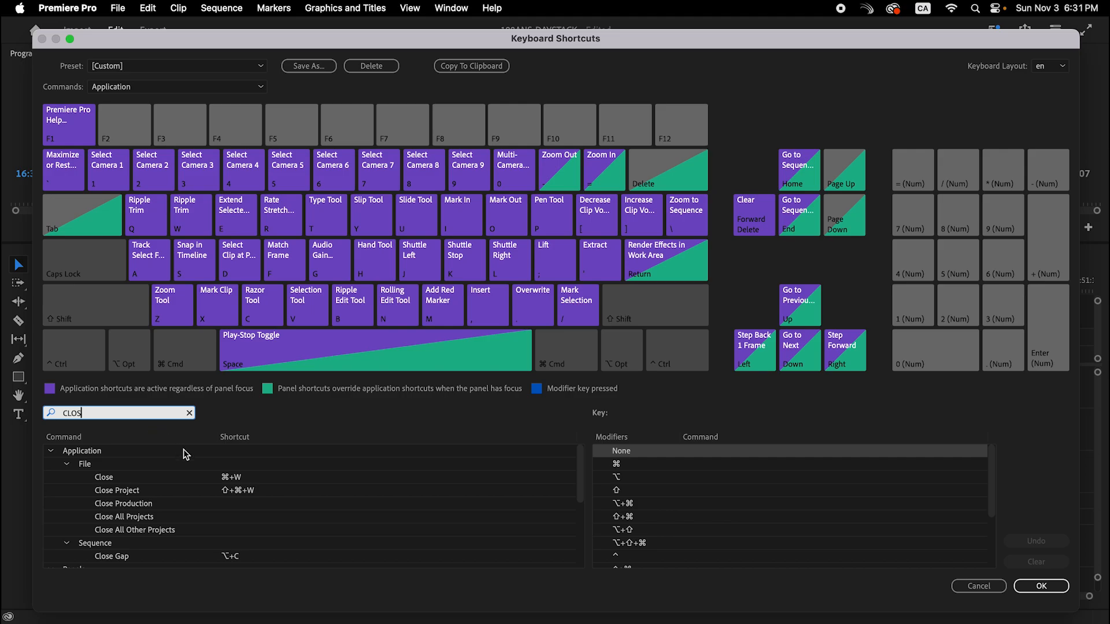
type("E")
scroll(213, 508, "down", 1)
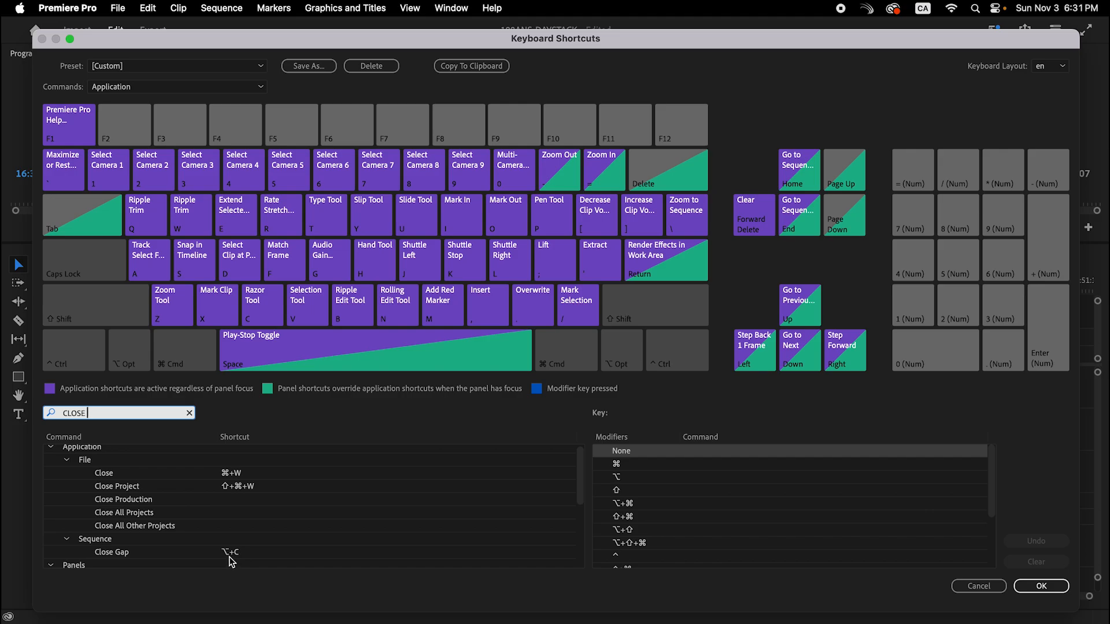
left_click(1022, 586)
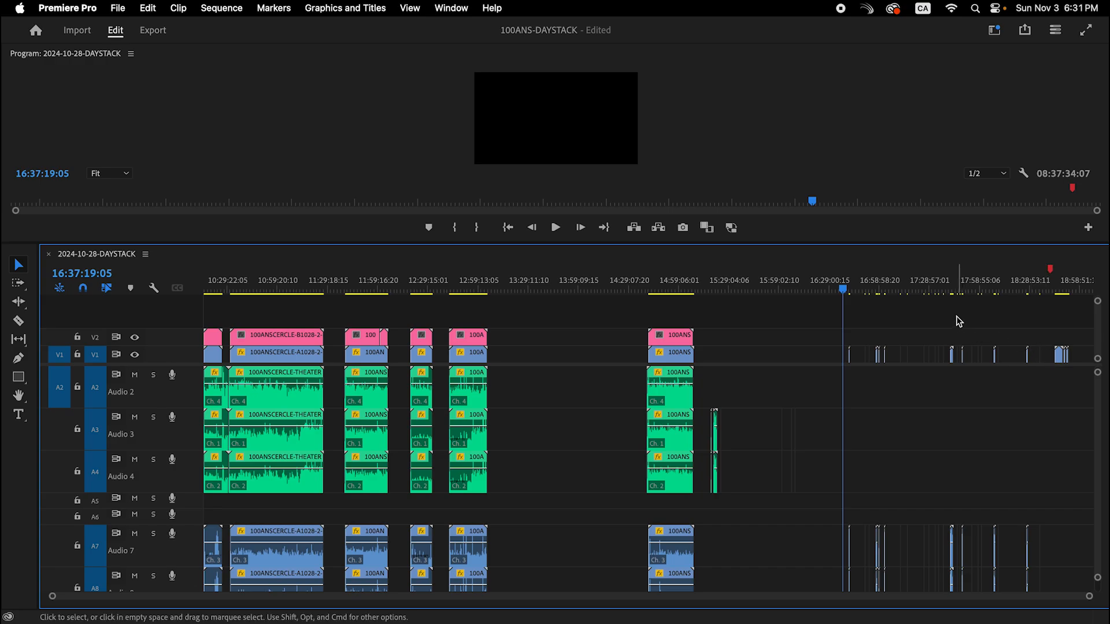
Step: Select every clip in the 2024-10-28-DAYSTACK sequence, close the gaps between them, and clear the selection
key("super+a")
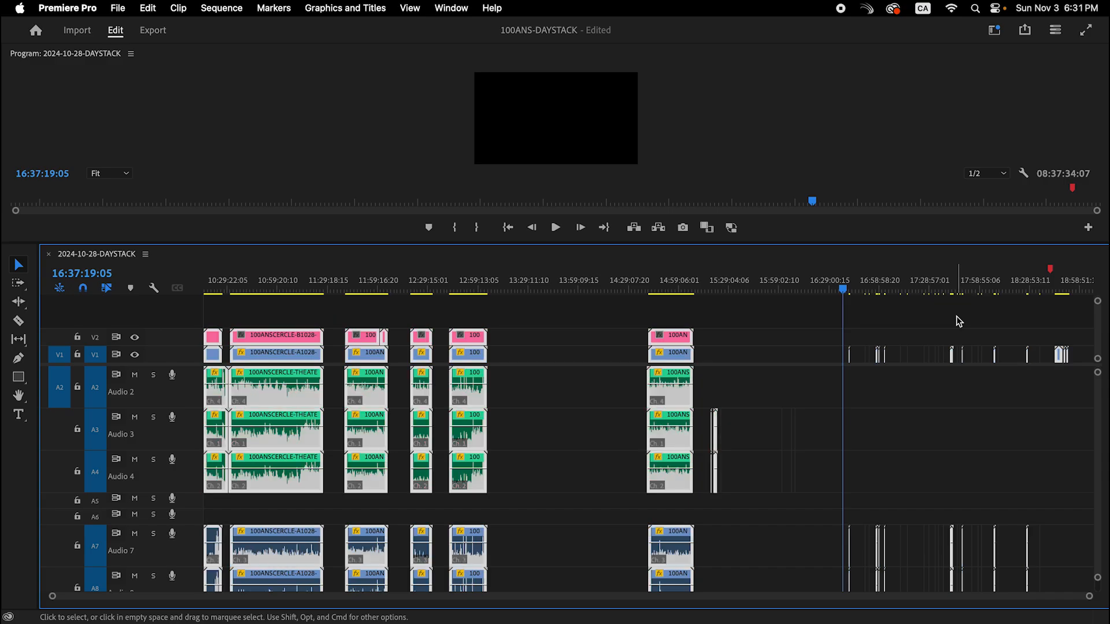
key("shift+g")
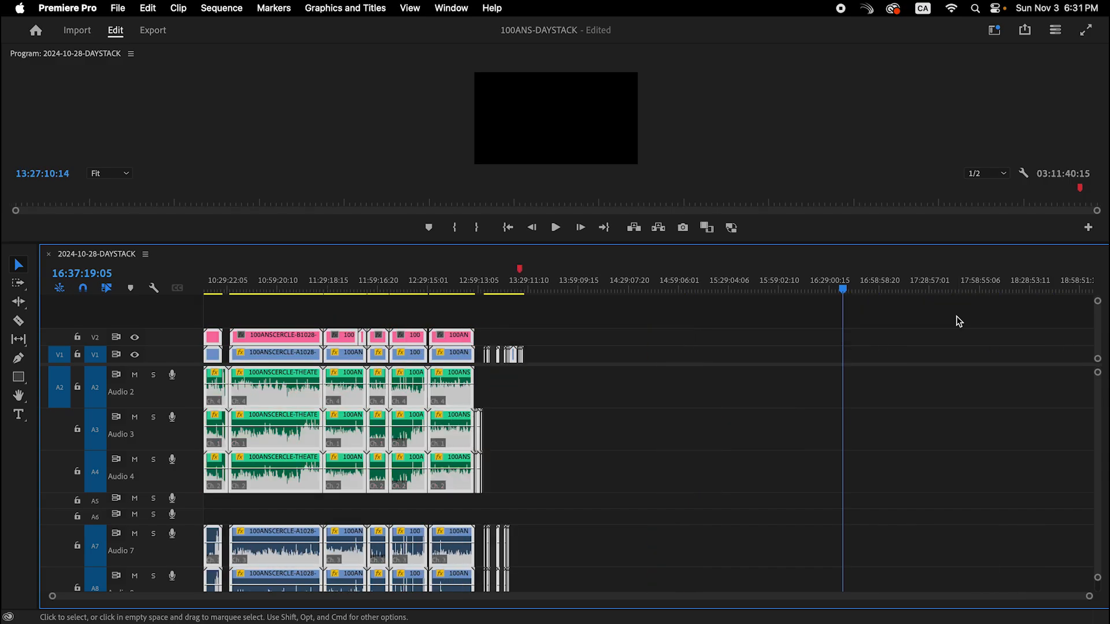
left_click(559, 346)
Step: Examine the picture scale of the camera clips at the end of the sequence, from 13:24:28:14 to 13:21:41:16
left_click(514, 287)
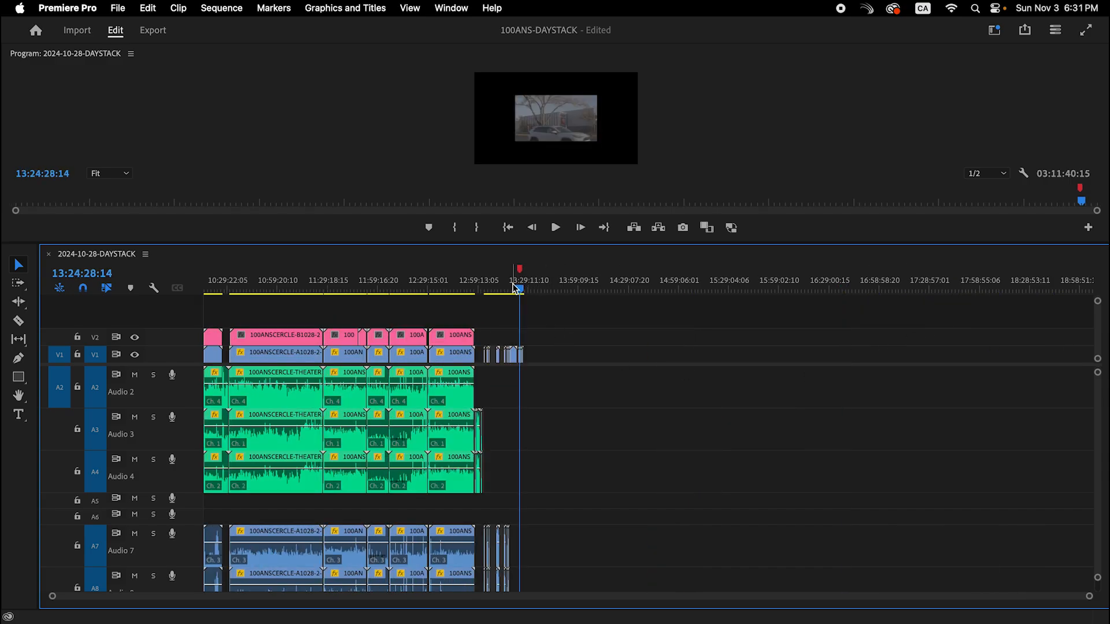
key("=")
key("=")
key("=")
key("=")
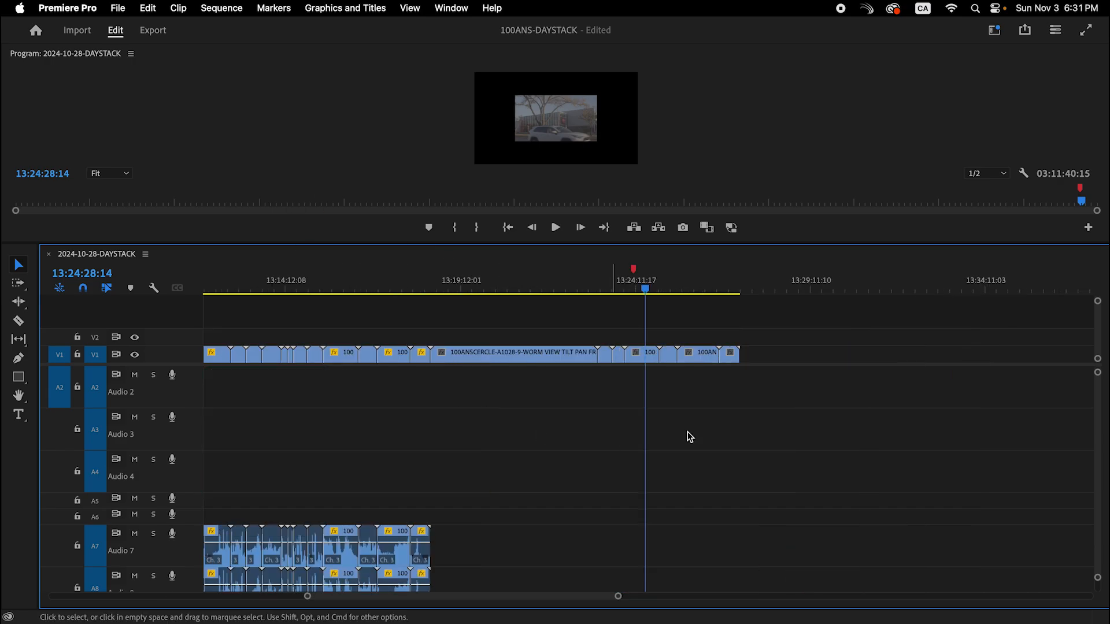
left_click_drag(526, 289, 551, 311)
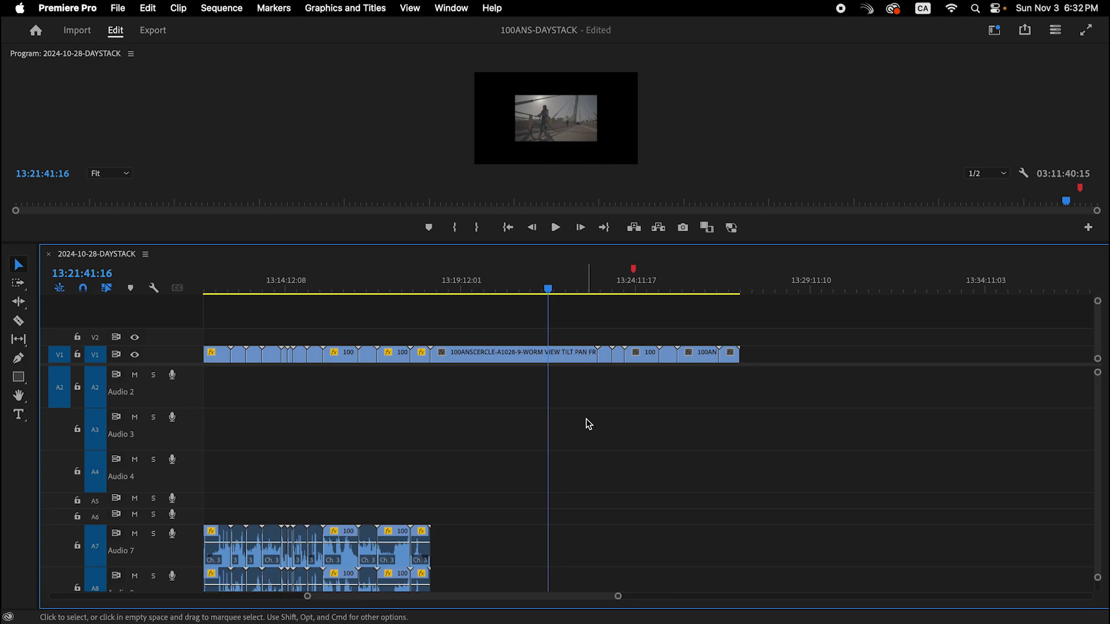
Step: Remove the Motion, Opacity, Time Remapping, Volume, Channel Volume and Panner attributes from all clips in the sequence
key("super+a")
right_click(525, 355)
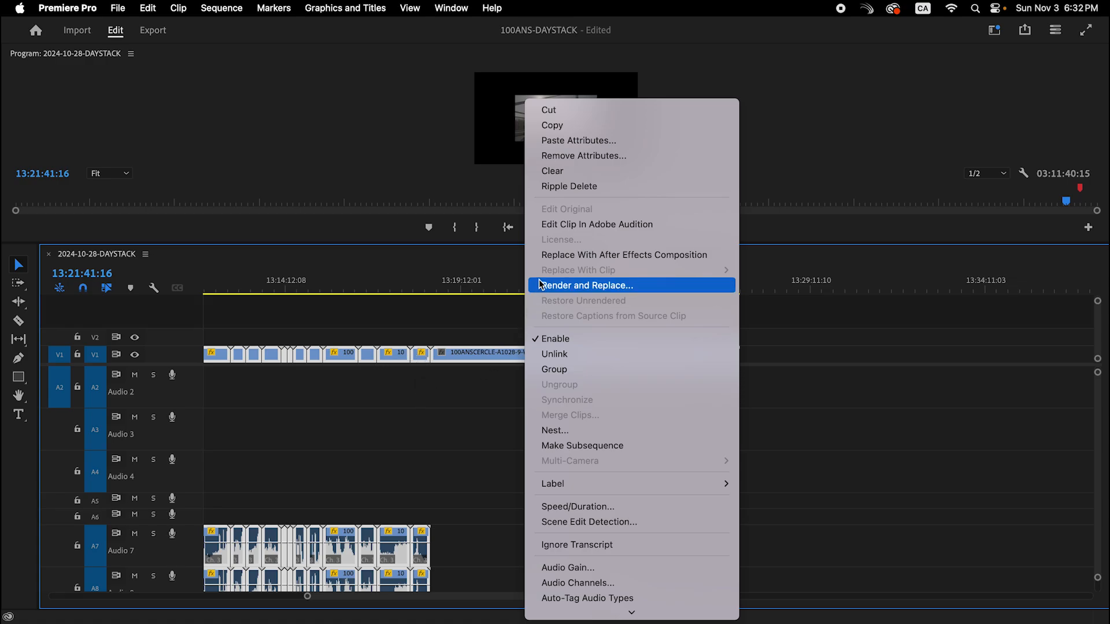
left_click(652, 153)
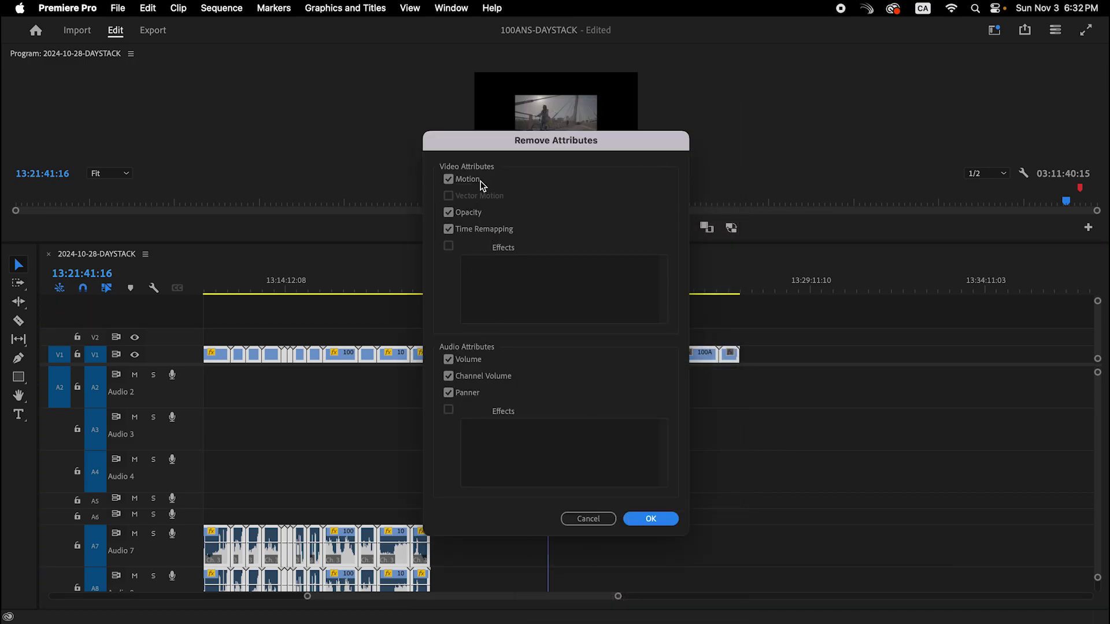
left_click(650, 518)
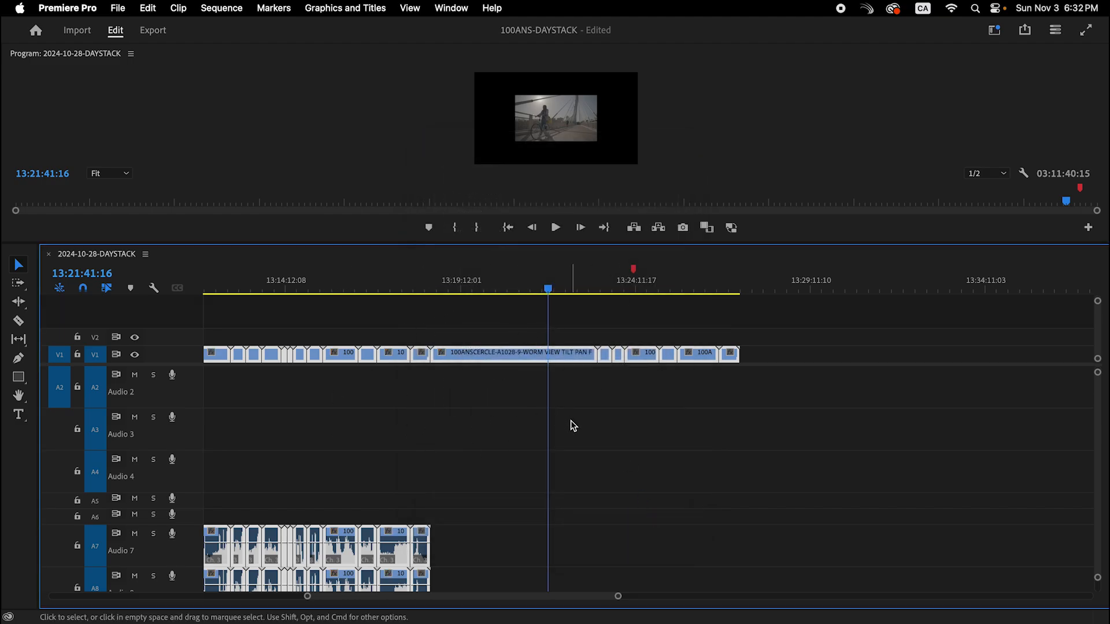
Step: Apply Set to Frame Size to all selected clips in the sequence, and clear the selection
right_click(536, 352)
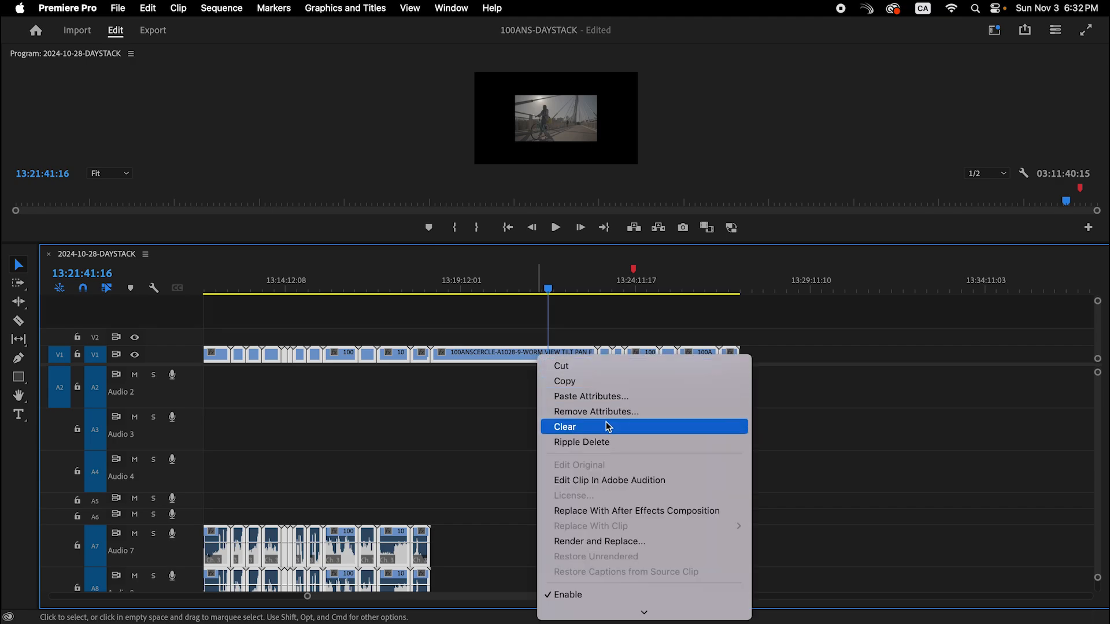
scroll(609, 427, "down", 5)
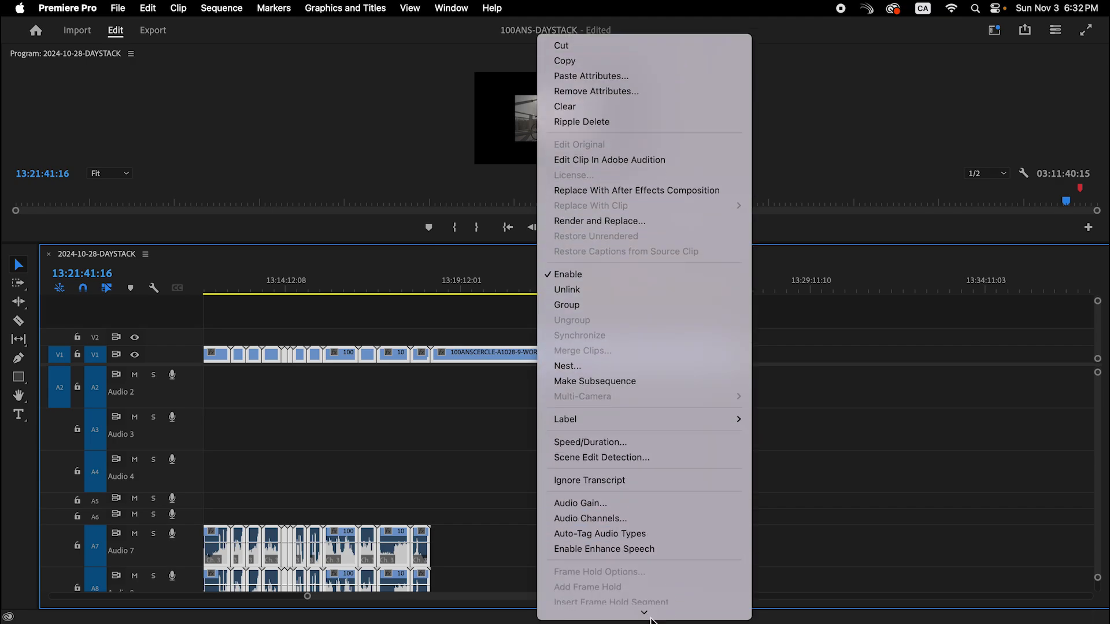
scroll(650, 572, "down", 3)
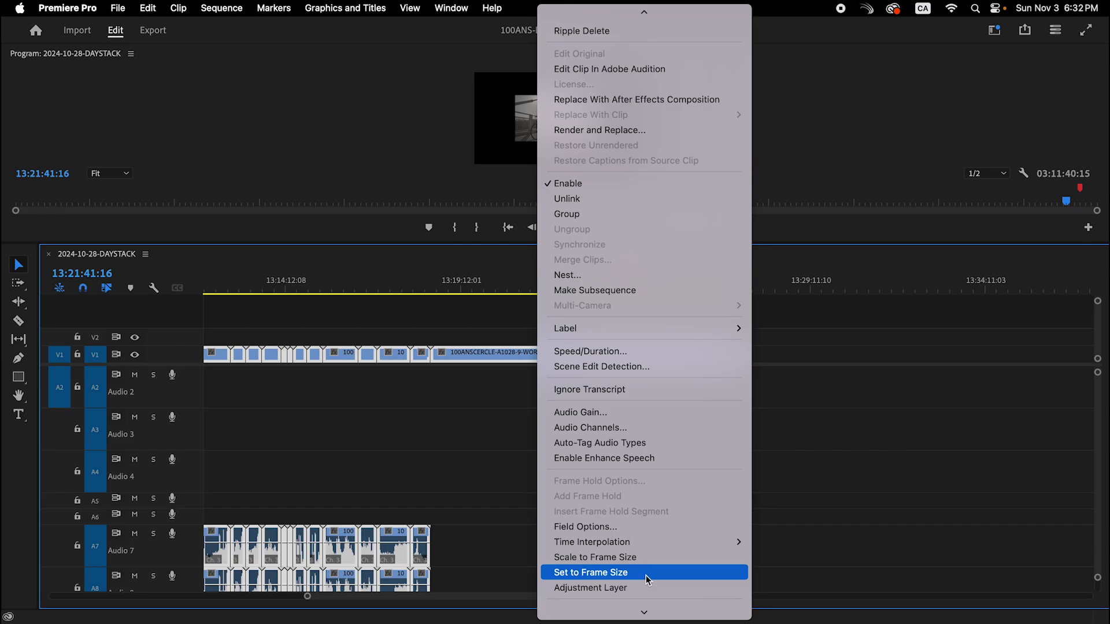
left_click(646, 573)
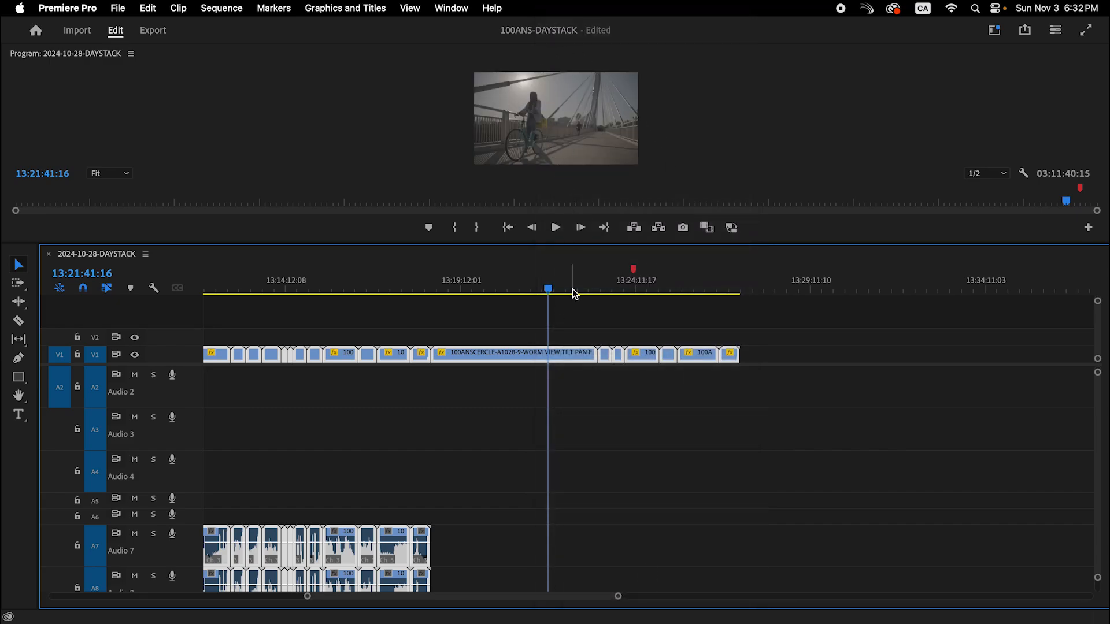
key("minus")
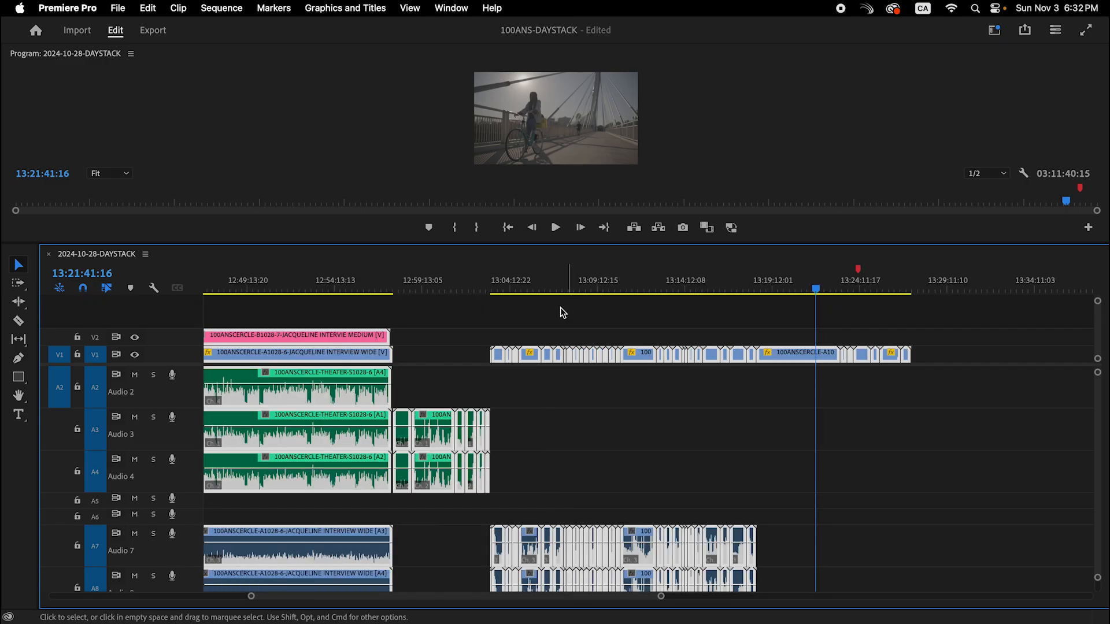
key("minus")
key("minus")
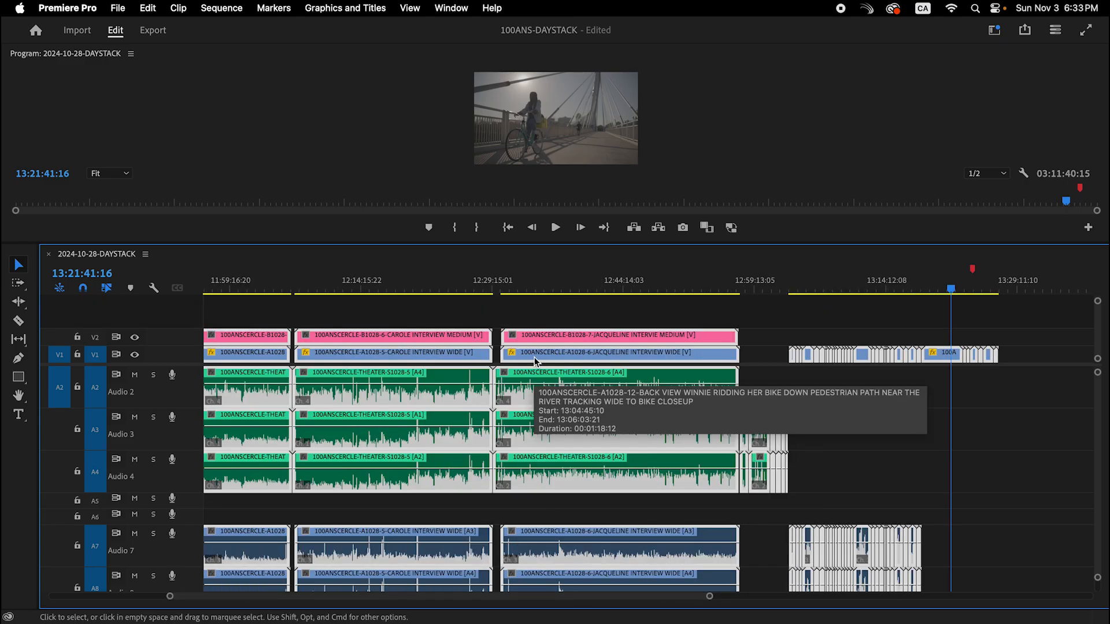
key("super+a")
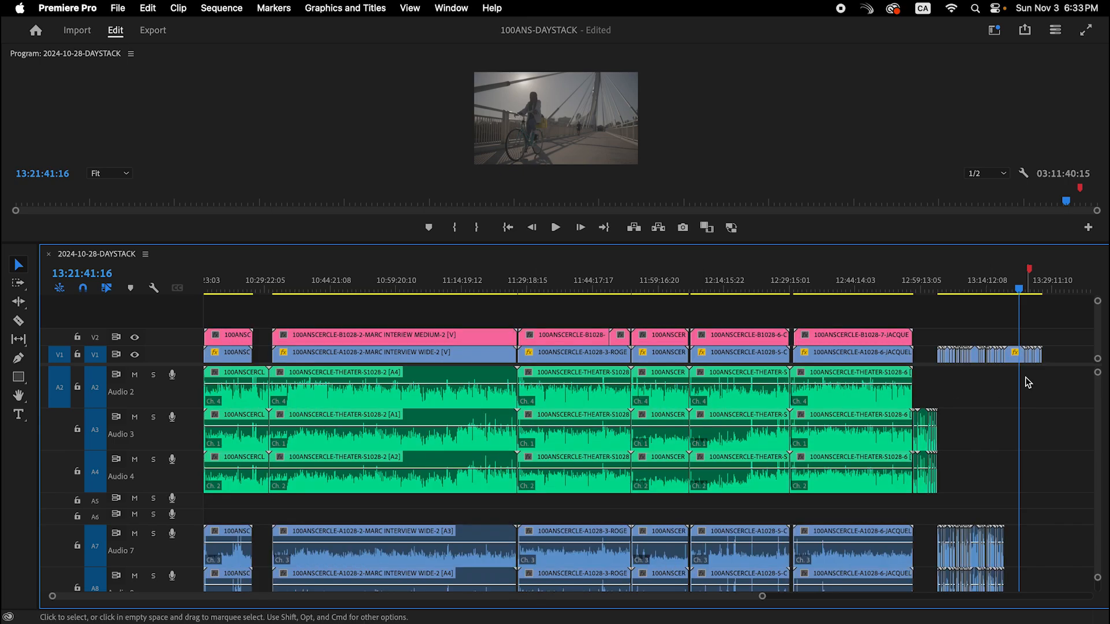
Step: Move the trailing V1 clips without audio to about 13:23 and cut the A1028-9 WORM VIEW clip out of the timeline
key("equal")
key("equal")
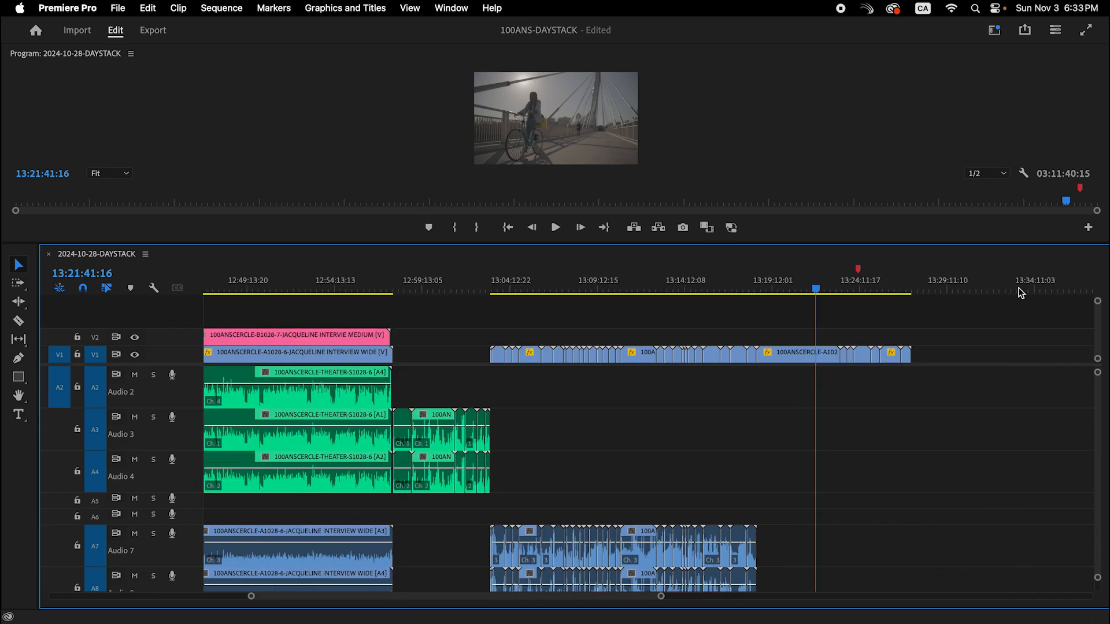
key("minus")
key("minus")
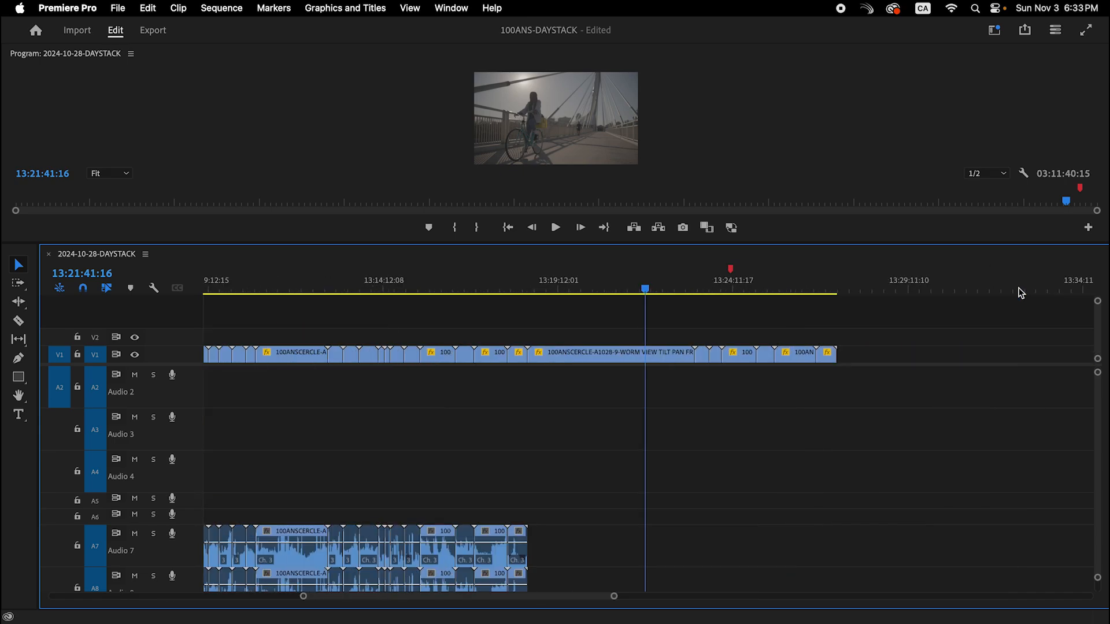
left_click_drag(897, 356, 610, 359)
left_click_drag(610, 359, 715, 403)
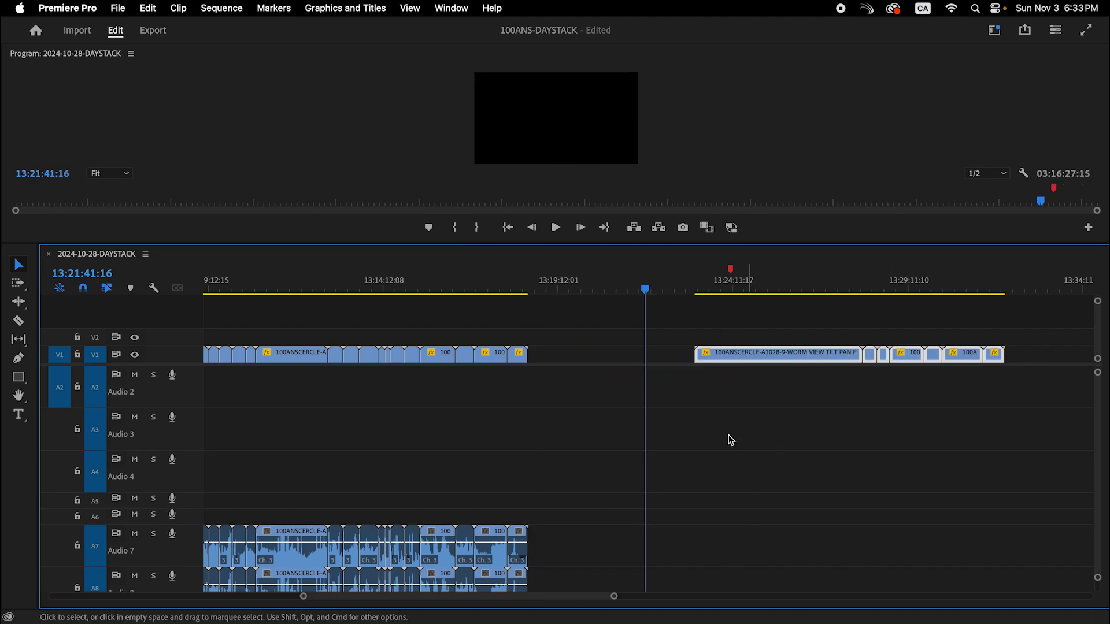
key("Delete")
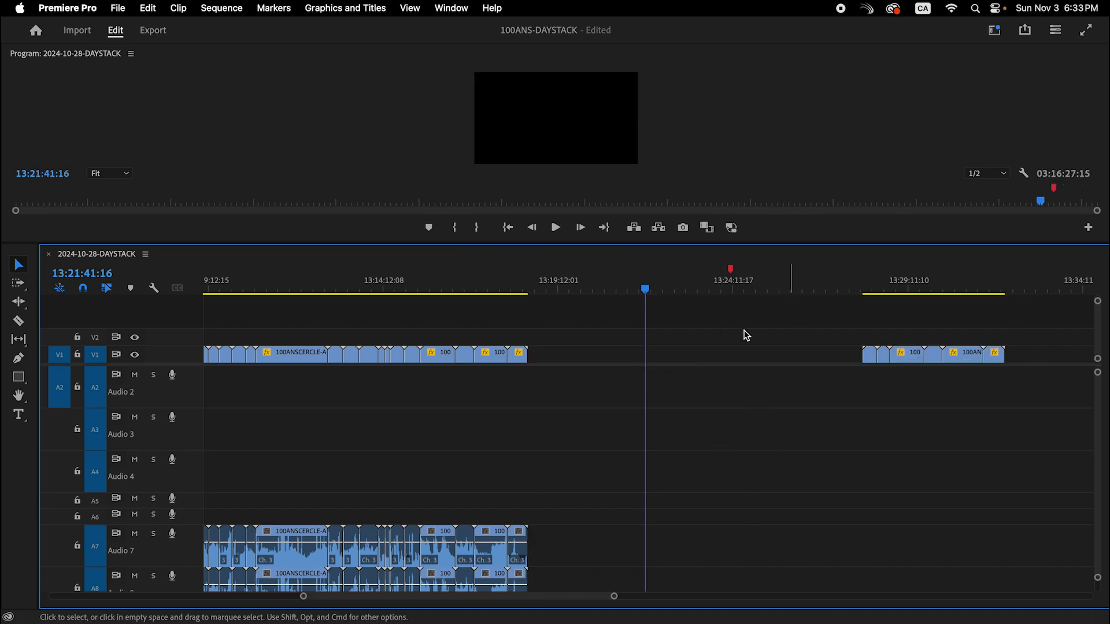
Step: Place the playhead at the edit point between the A1028-8 and A1028-10 clips, at 13:03:59:02
key("minus")
key("minus")
key("minus")
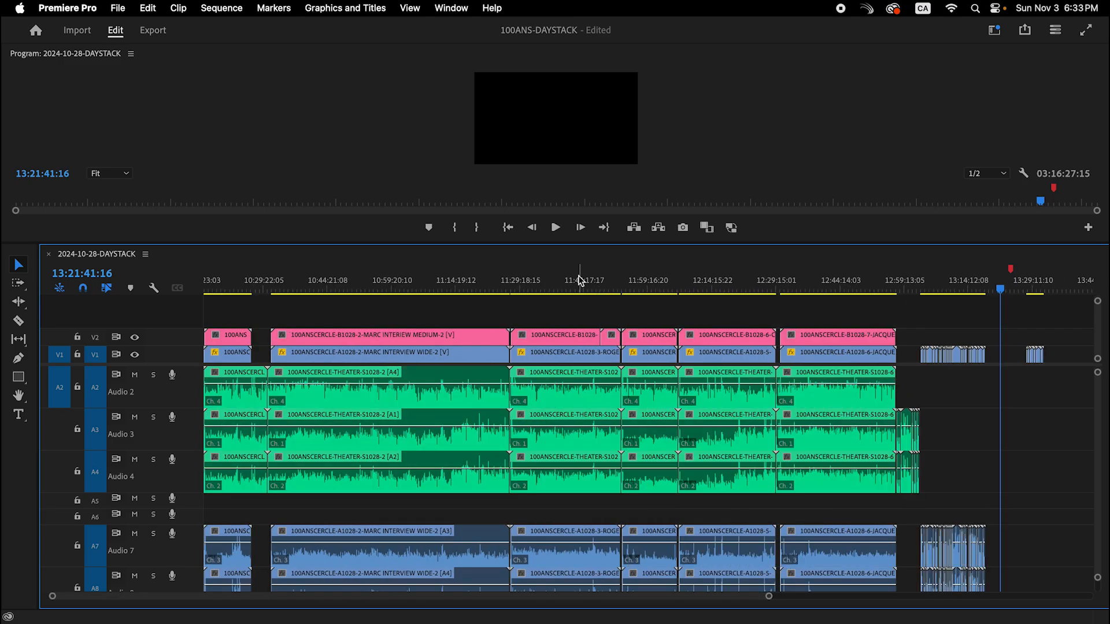
left_click_drag(616, 287, 842, 297)
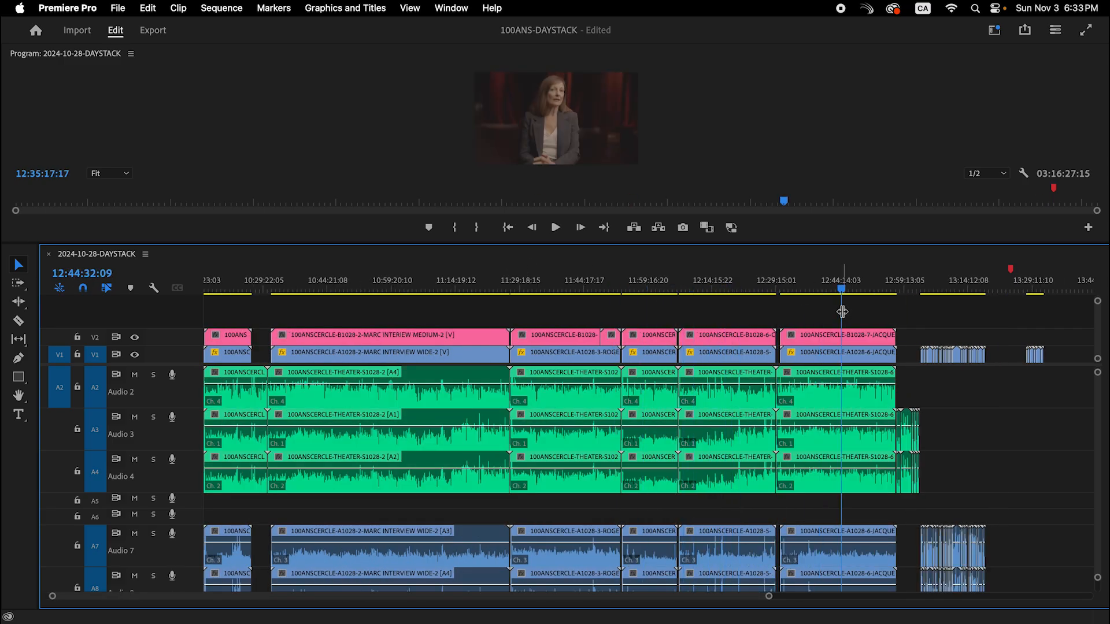
key("equal")
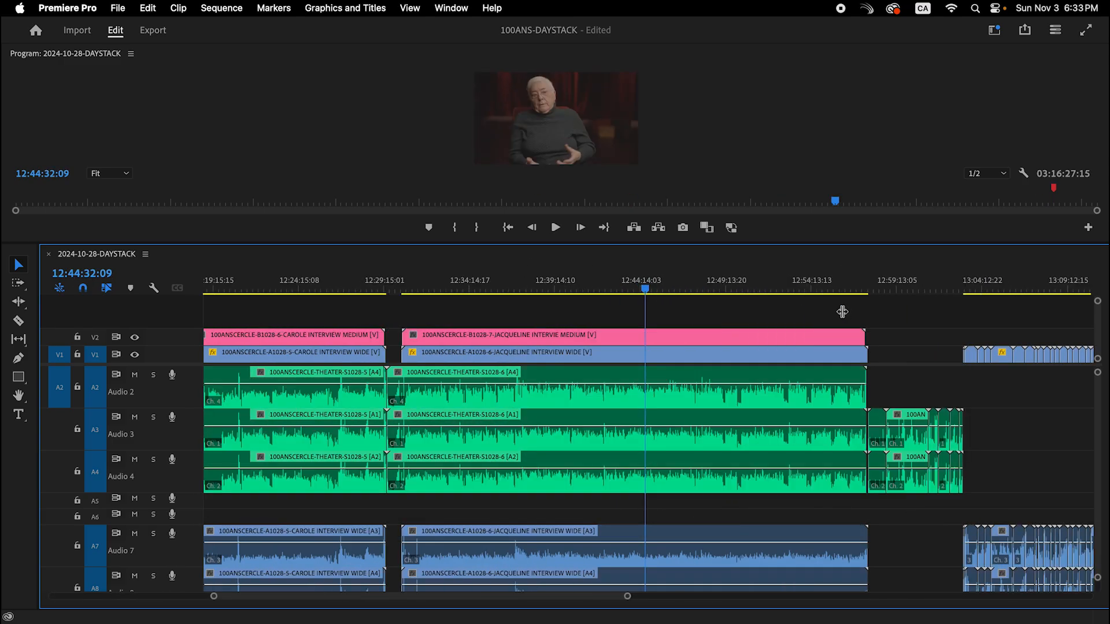
left_click(969, 281)
key("equal")
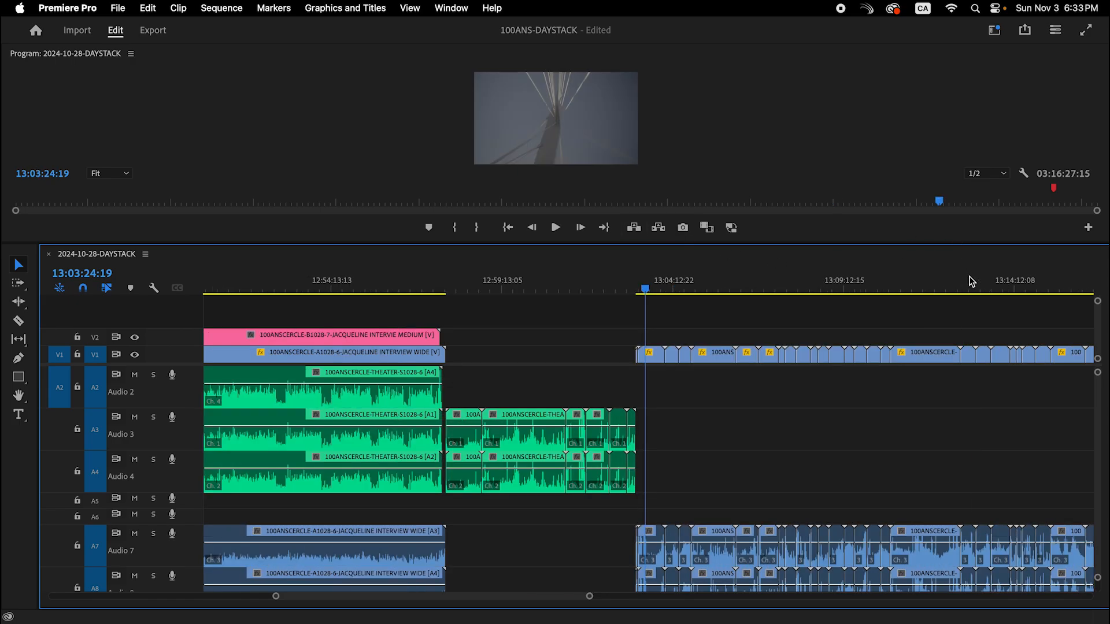
key("equal")
key("equal")
key("equal")
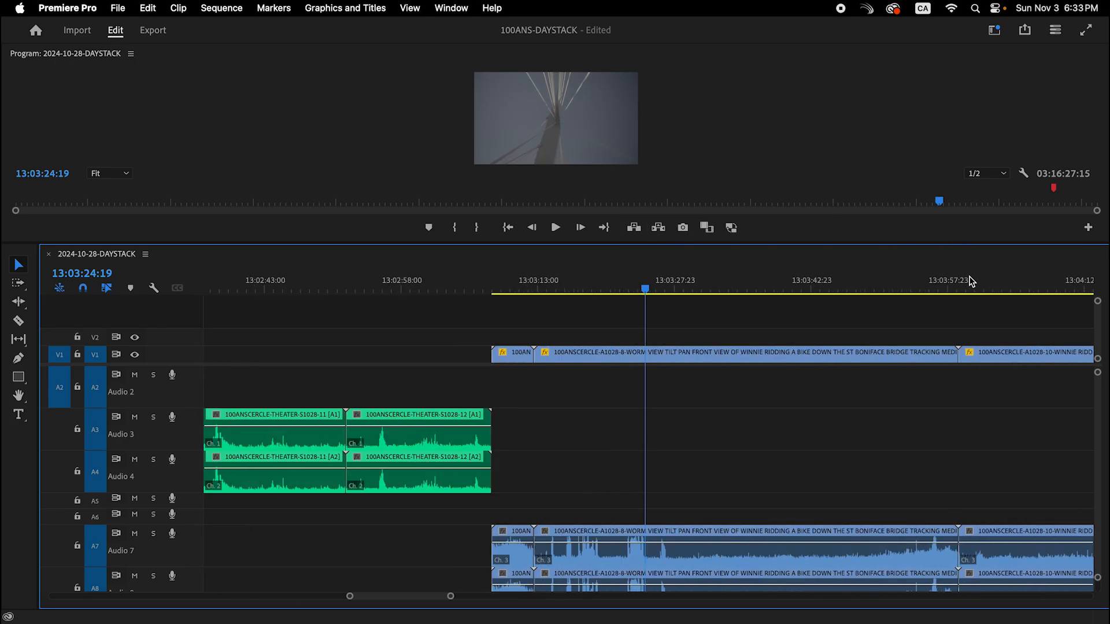
key("Down")
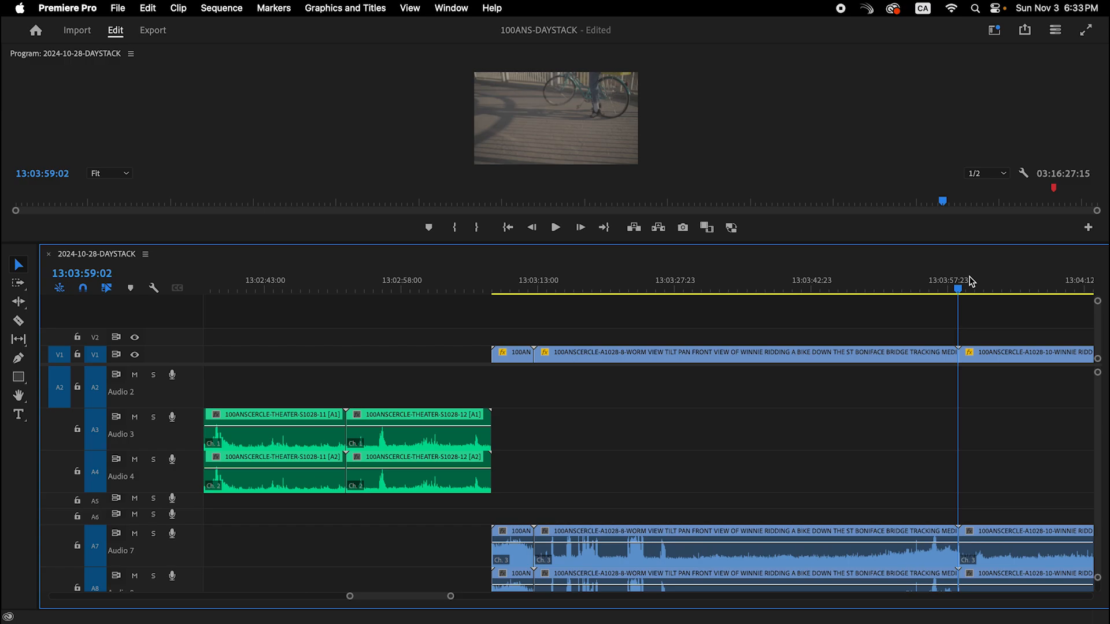
Step: Insert the cut A1028-9 WORM VIEW clip at 13:03:59:02, pushing the following clips along, and scrub through it
key("super+v")
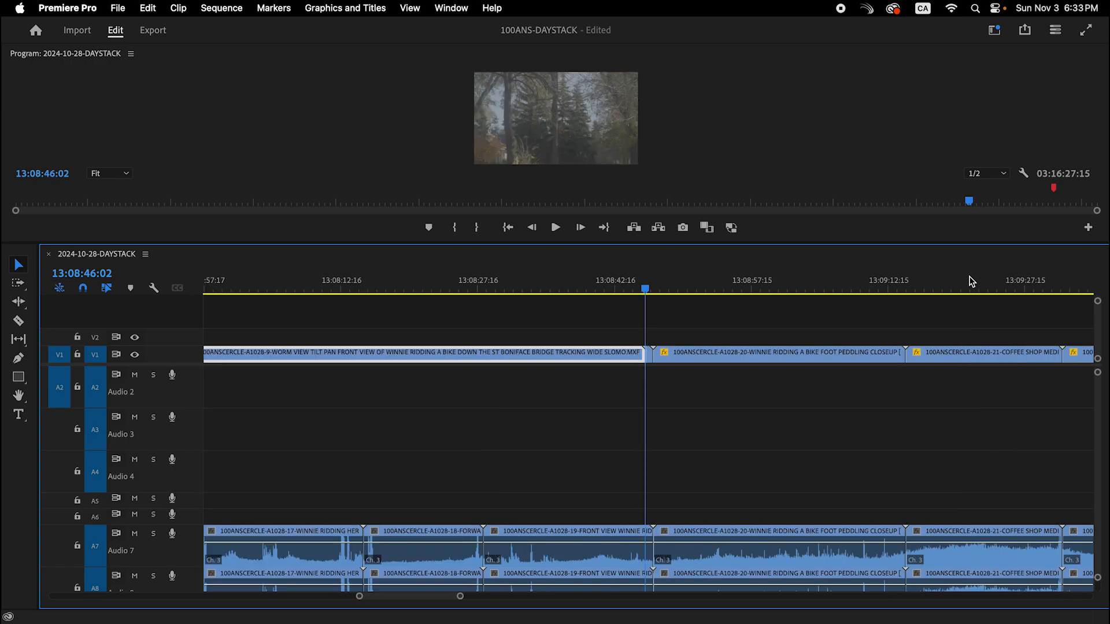
key("super+z")
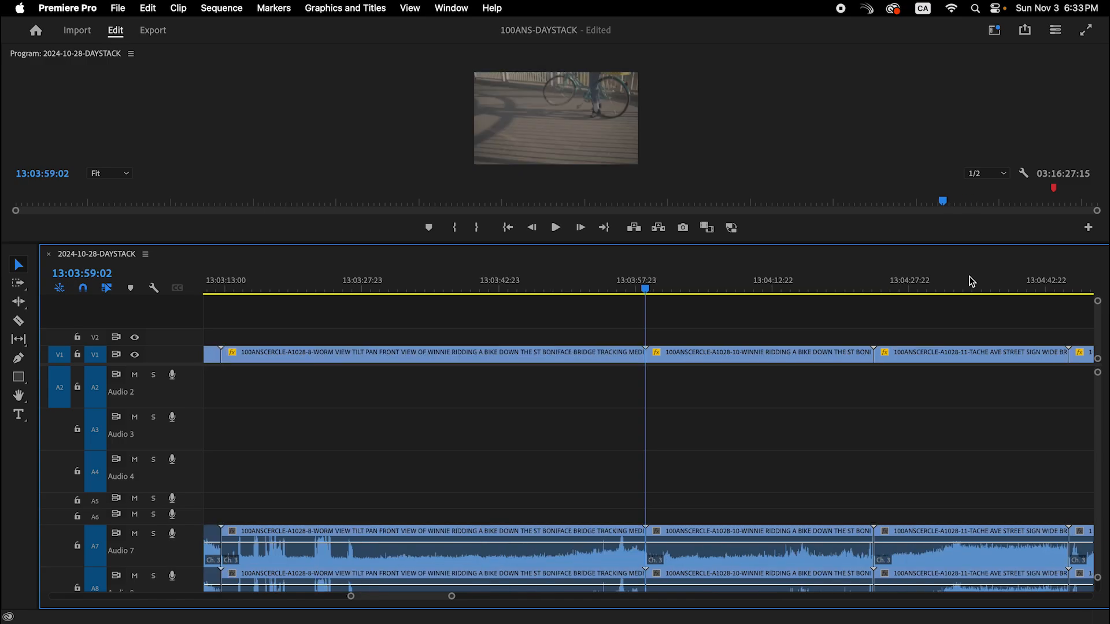
key("super+shift+z")
scroll(971, 282, "down", 6)
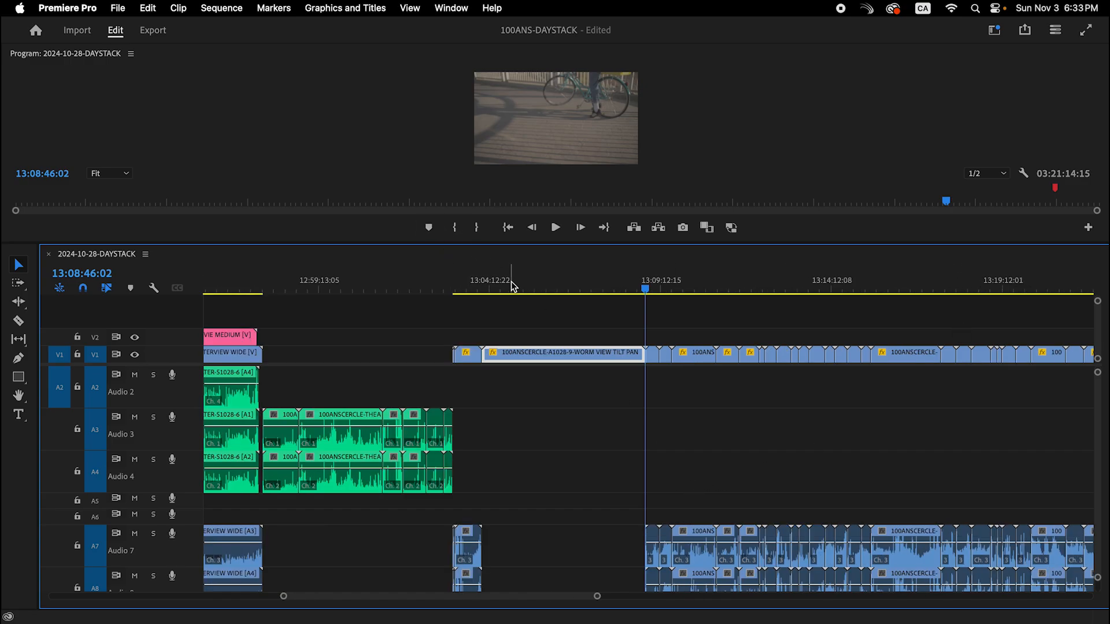
left_click_drag(512, 287, 567, 371)
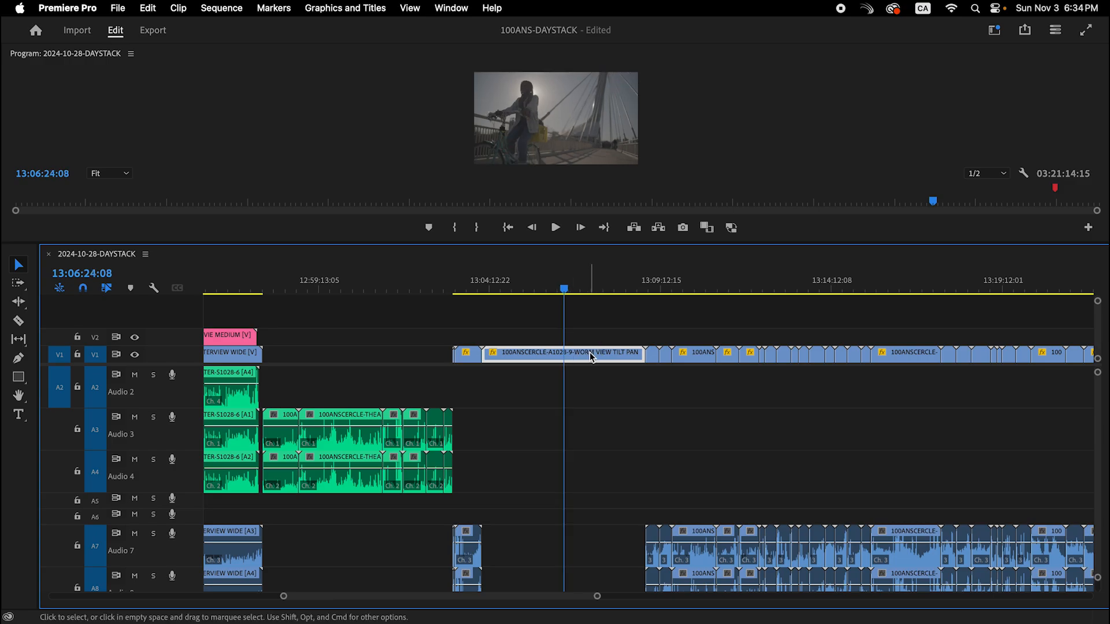
Step: Cut the A1028-9 clip, move the A1028-10 clip directly after A1028-8, and paste A1028-9 right behind A1028-10
key("Delete")
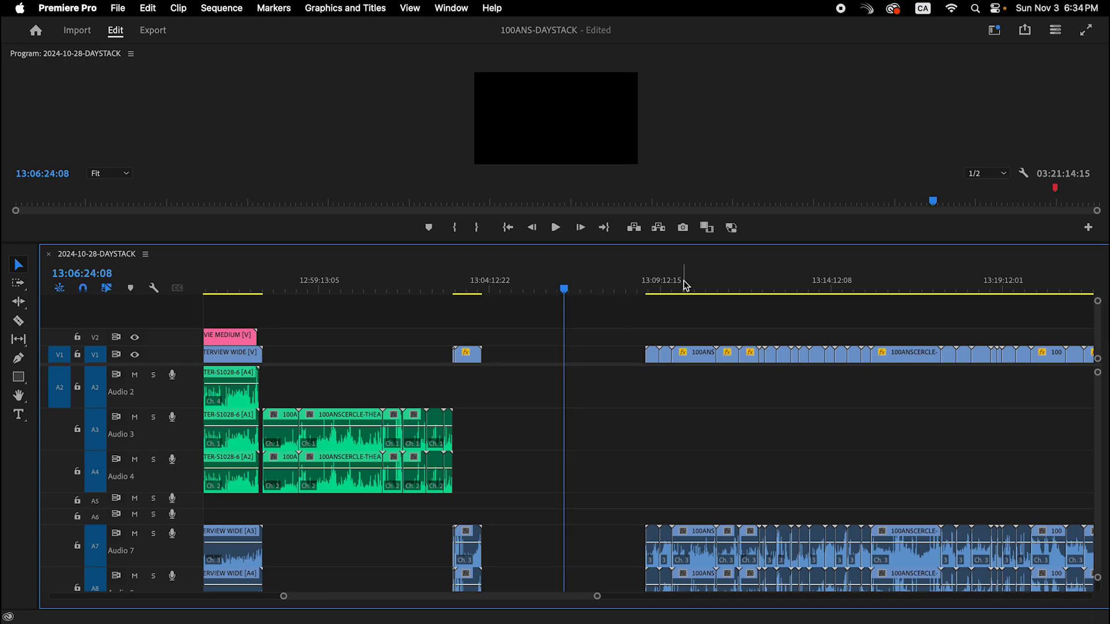
left_click_drag(651, 354, 491, 355)
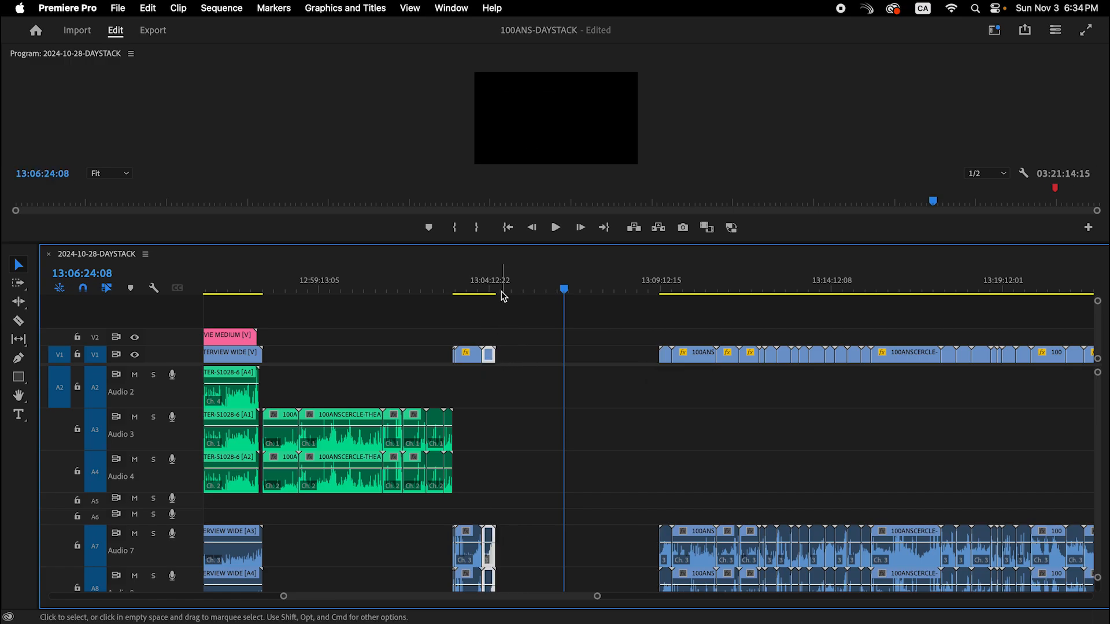
left_click(498, 284)
key("=")
key("=")
key("=")
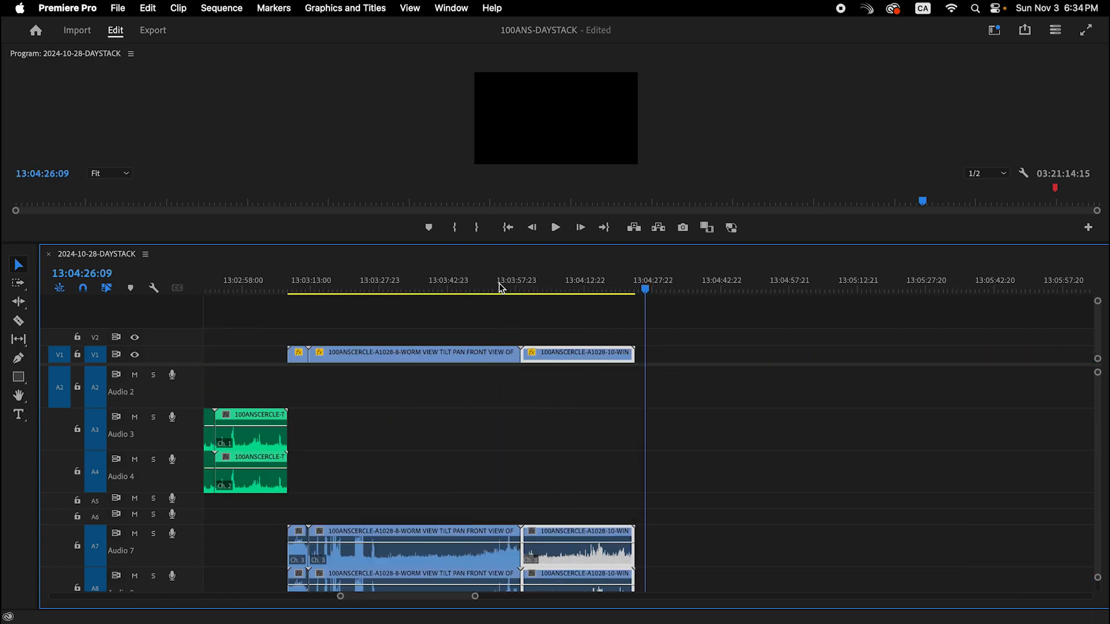
key("Up")
key("super+v")
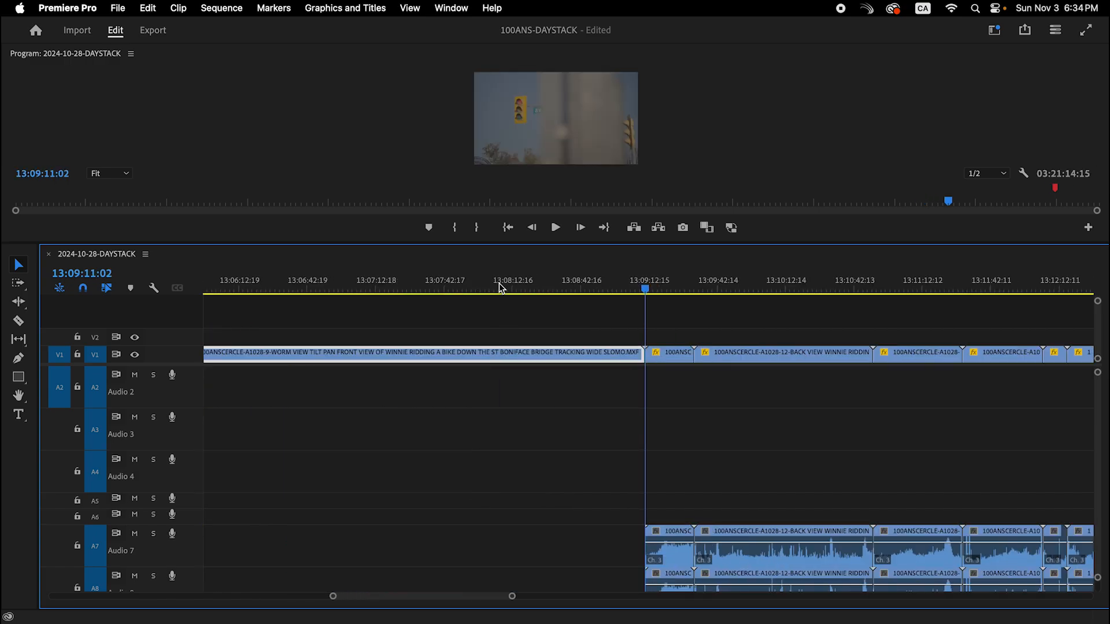
Step: Check the order of the clips around the pasted A1028-9 clip, from A1028-8 through the clips following A1028-12
key("-")
key("-")
key("-")
key("-")
left_click(549, 287)
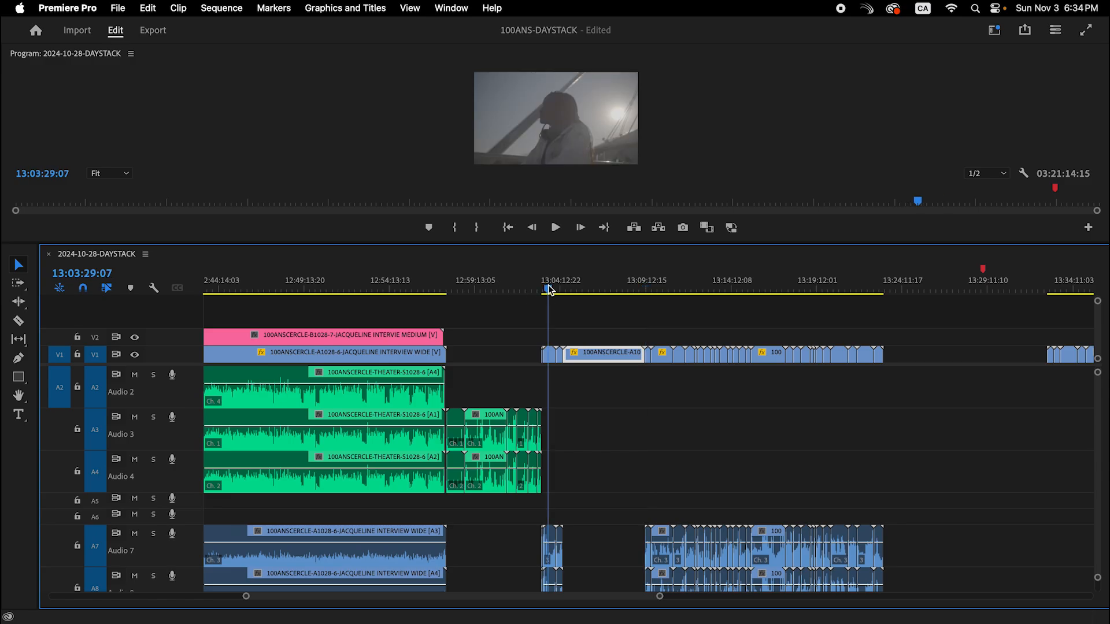
key("=")
key("=")
key("=")
key("=")
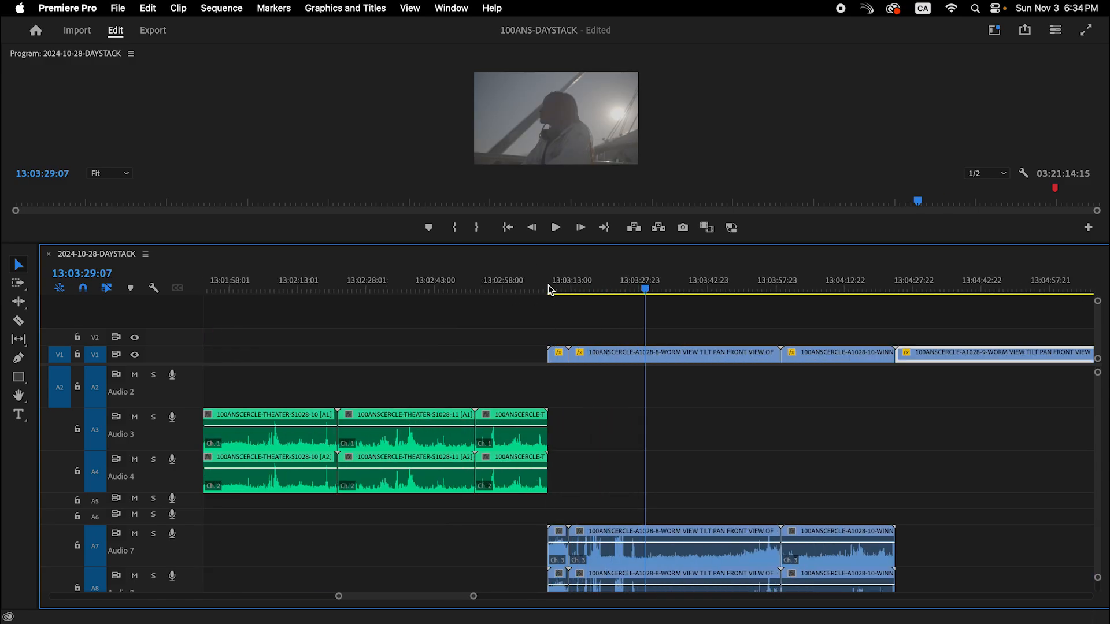
key("Down")
key("Down")
key("Down")
key("Down")
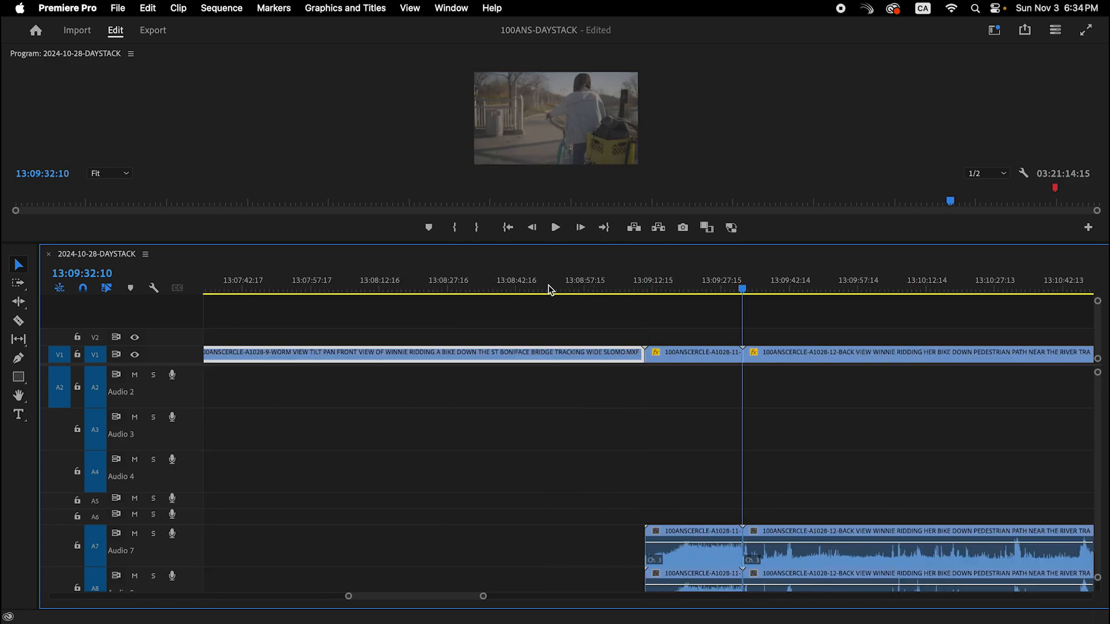
key("-")
key("-")
key("-")
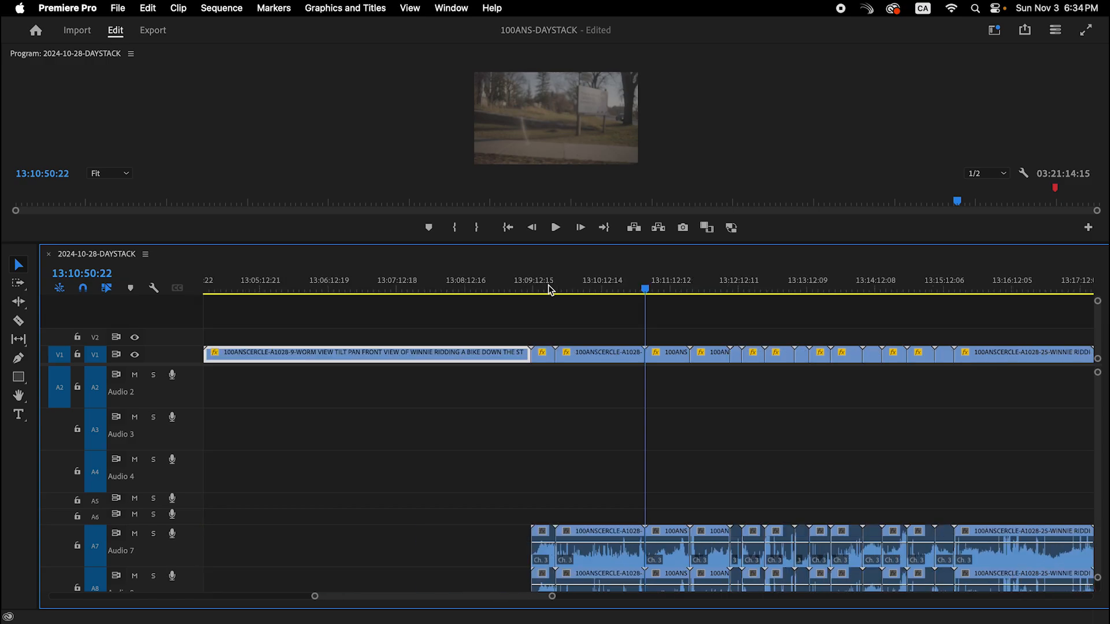
Step: Review the A1028-9 clip's picture at 13:04:30:19 and 13:05:20:20, and examine the surrounding clips up to about 13:23
left_click_drag(552, 289, 597, 331)
left_click_drag(601, 332, 431, 362)
scroll(434, 363, "left", 5)
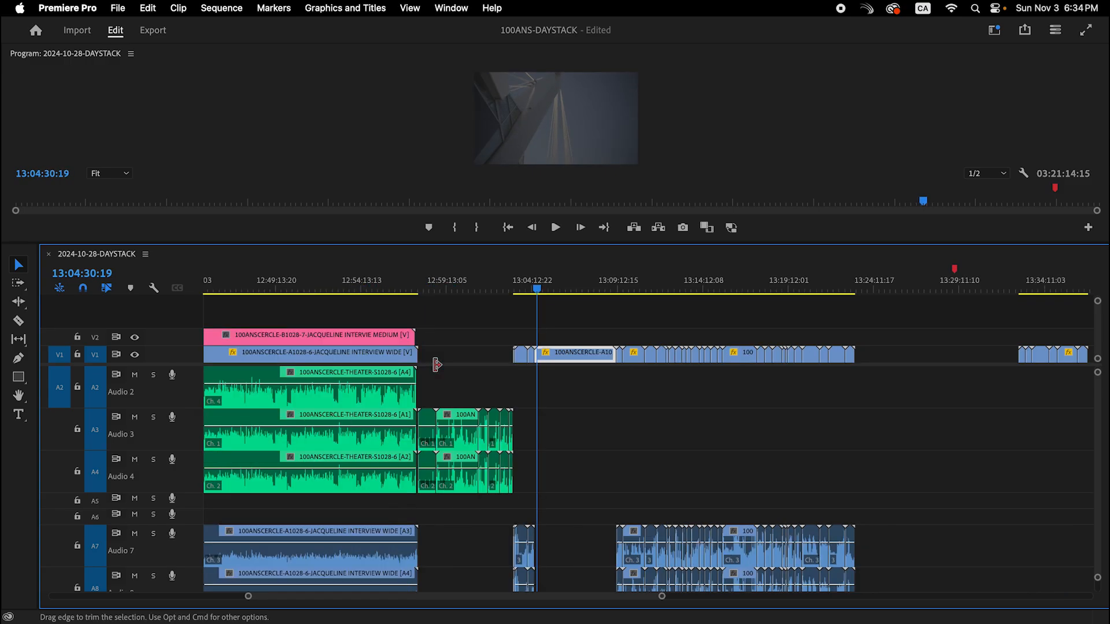
scroll(437, 364, "up", 4)
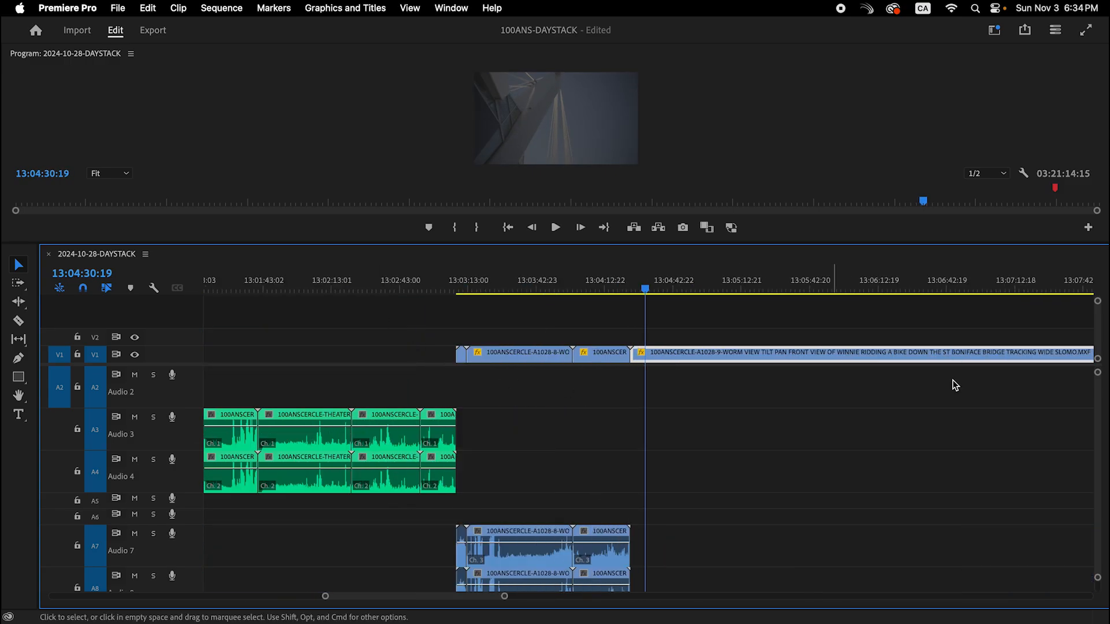
left_click(760, 280)
scroll(761, 277, "down", 4)
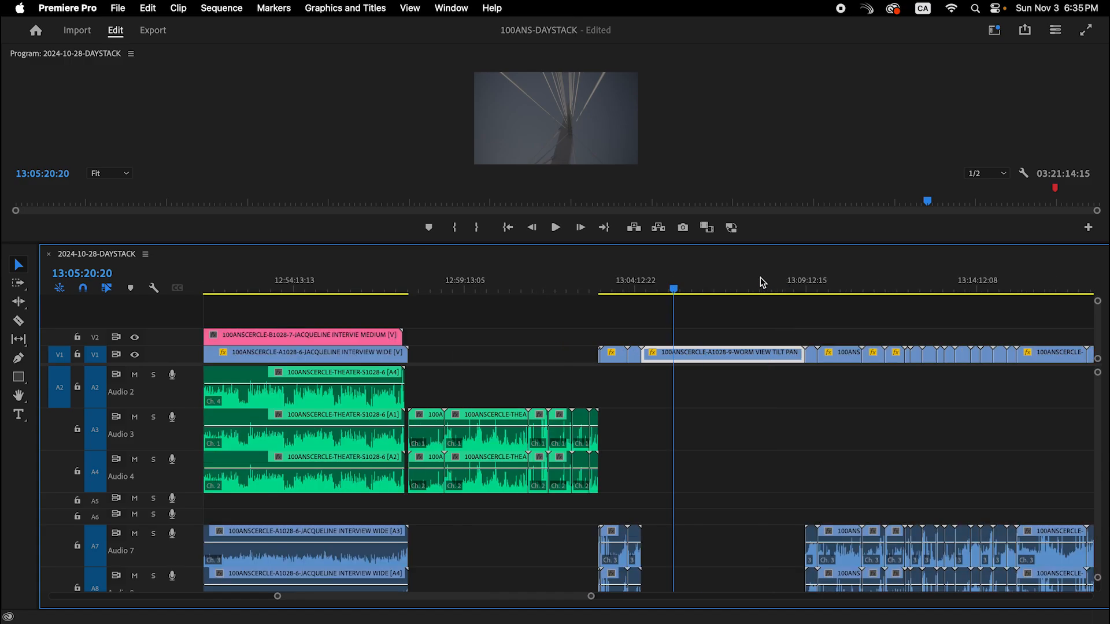
key("equal")
key("equal")
key("minus")
key("minus")
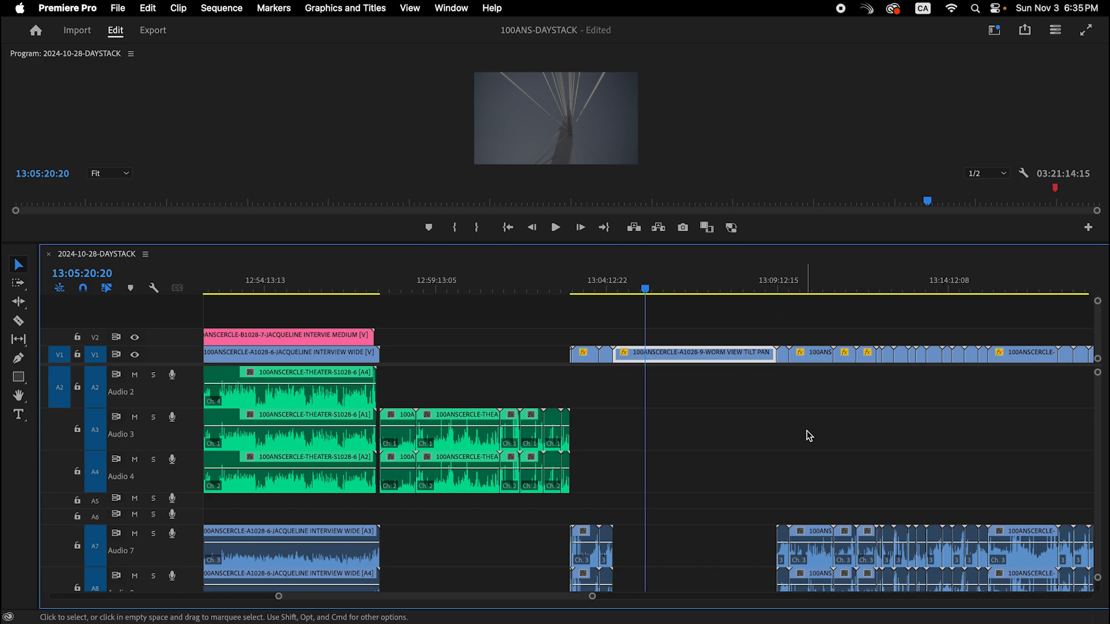
scroll(815, 427, "right", 3)
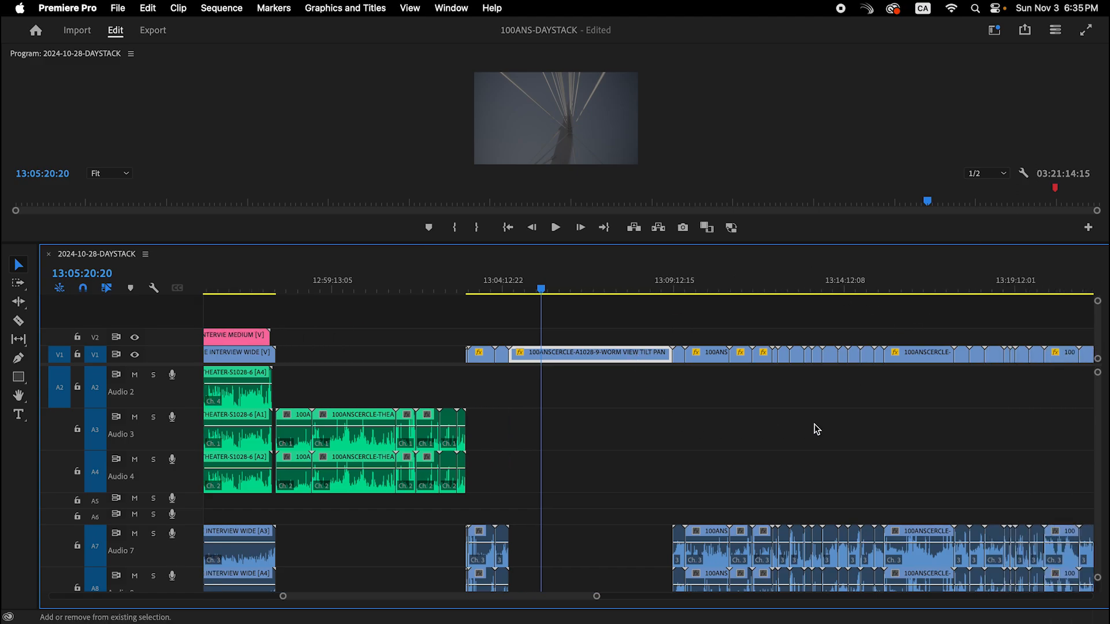
scroll(814, 424, "right", 4)
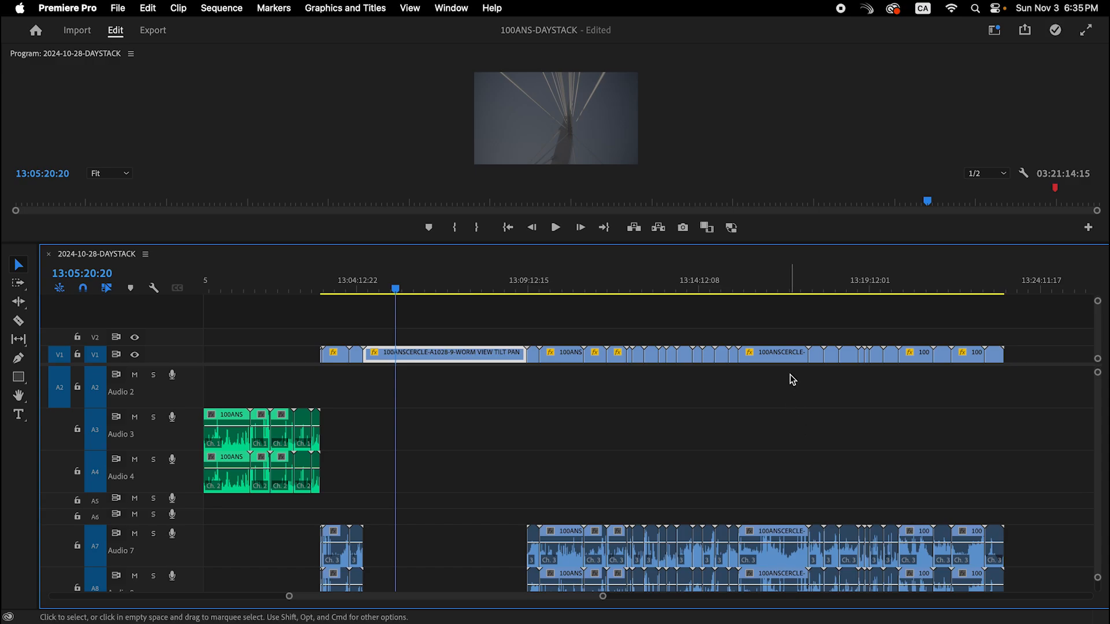
Step: Review the picture of the clips from A1028-9 through A1028-15, scrubbing between about 13:04 and 13:12
left_click(534, 278)
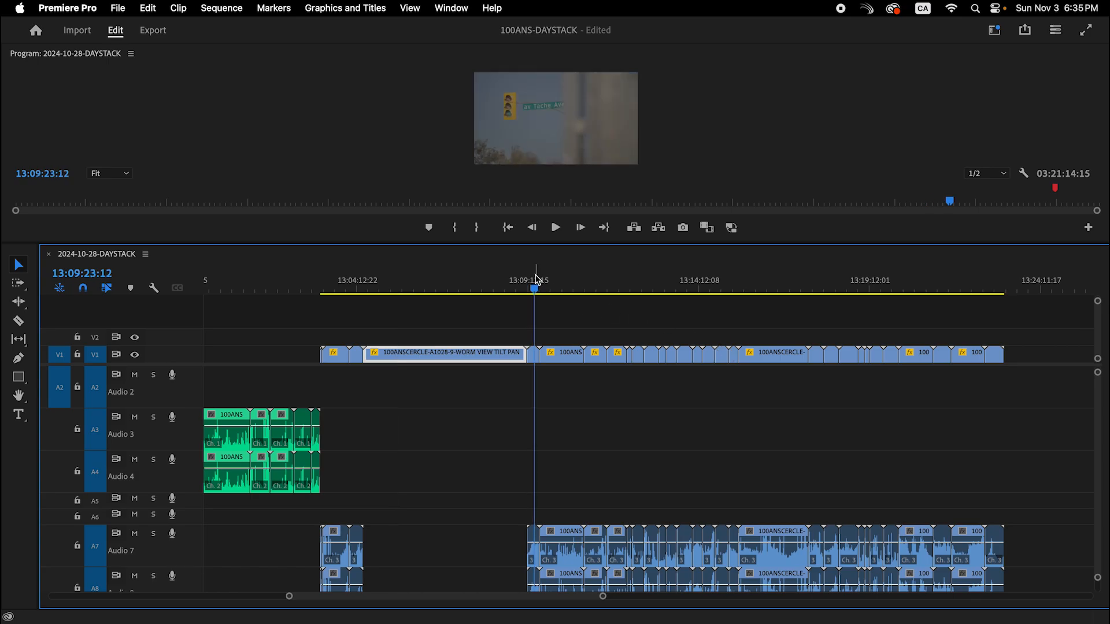
key("=")
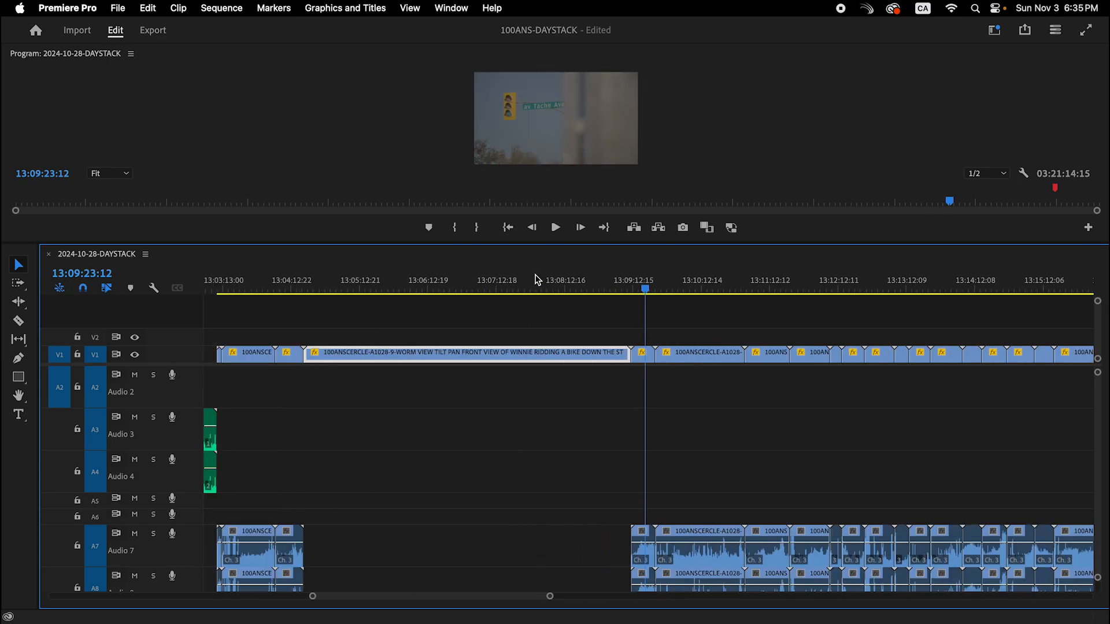
left_click_drag(292, 284, 428, 313)
left_click(644, 281)
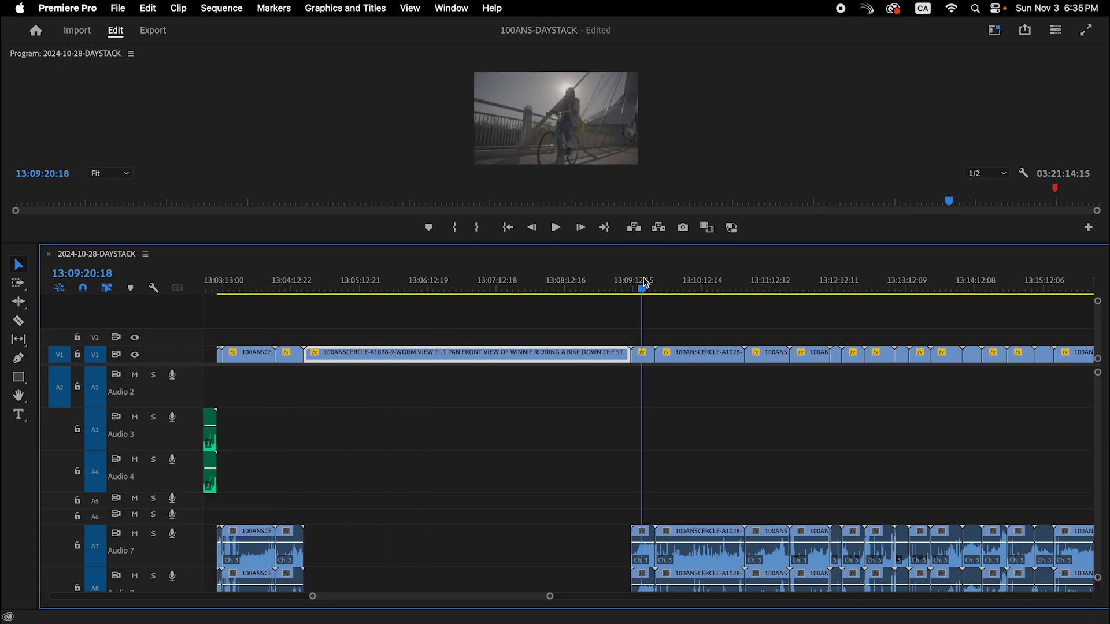
left_click_drag(645, 282, 804, 302)
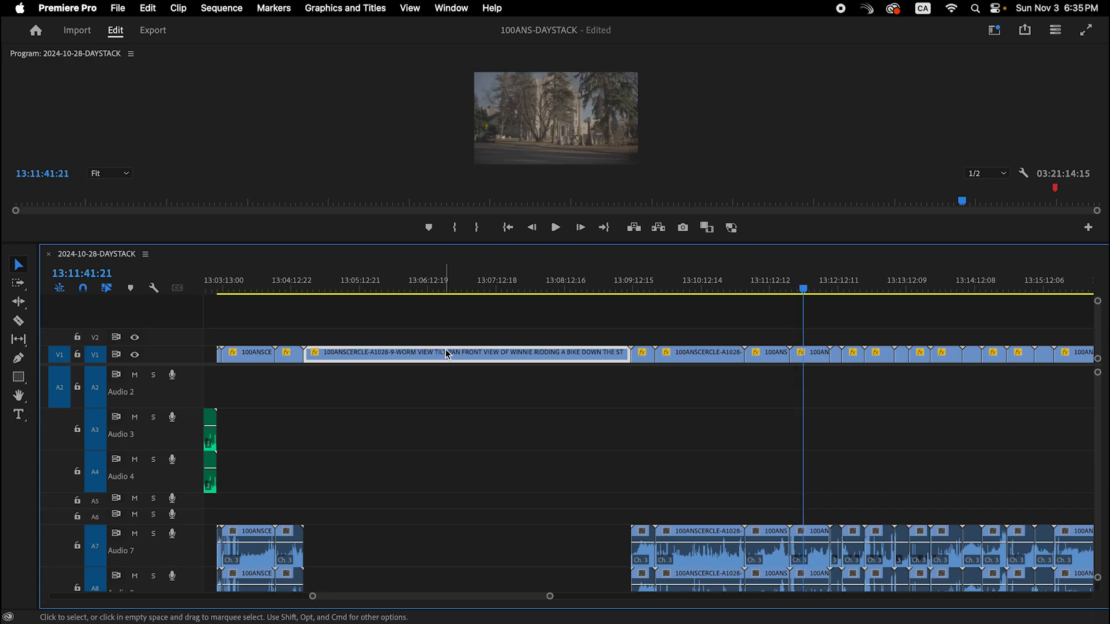
left_click_drag(473, 308, 460, 401)
left_click(831, 296)
left_click_drag(834, 301, 793, 280)
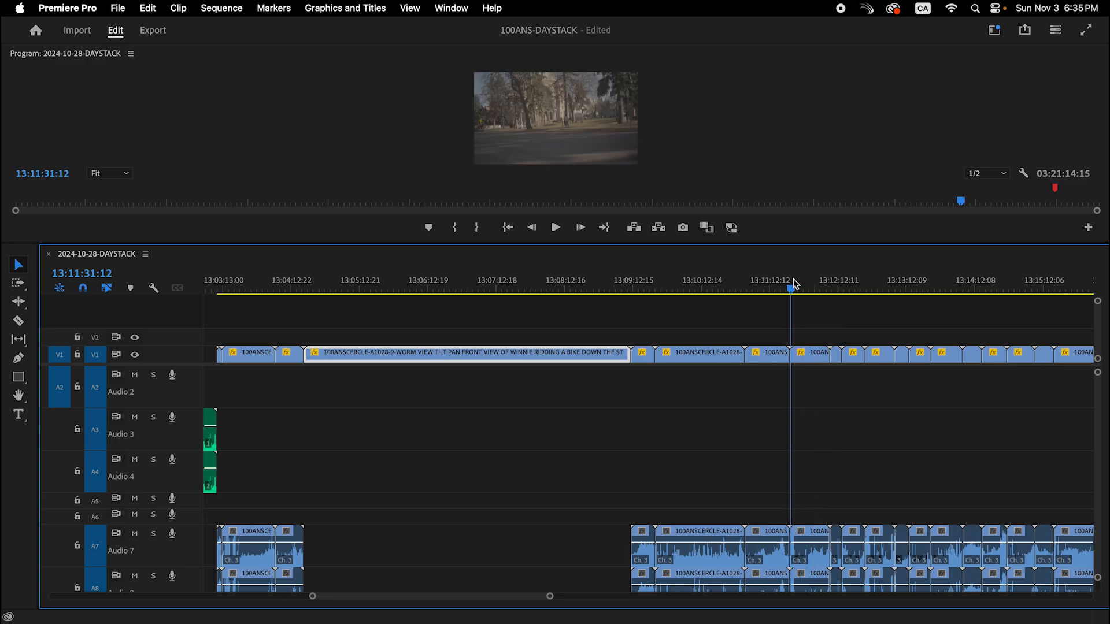
key("minus")
key("minus")
key("minus")
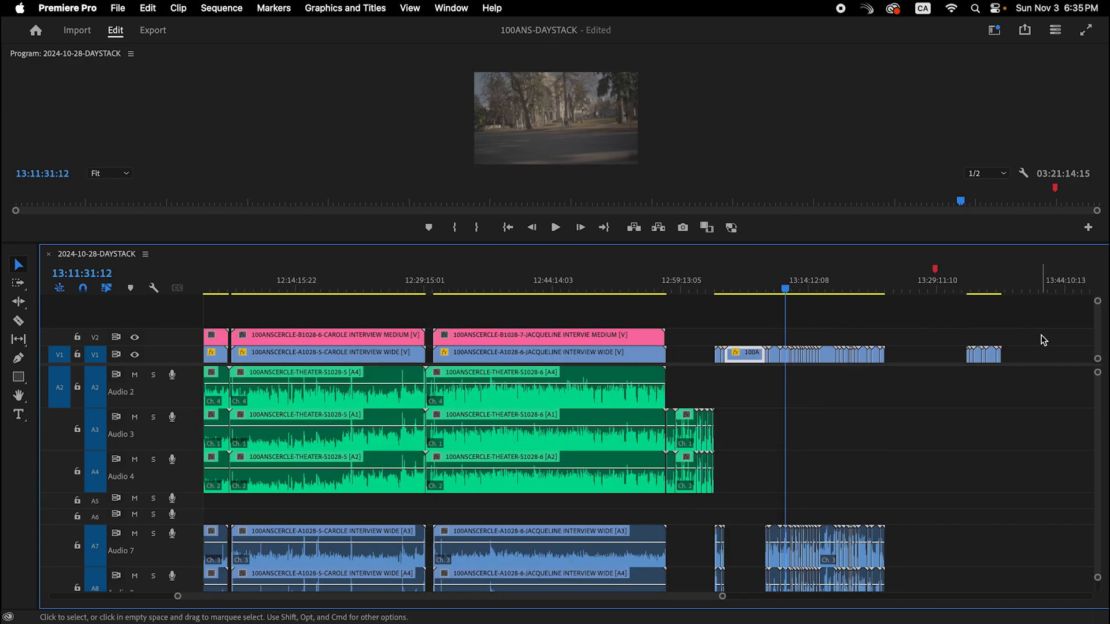
Step: Try to move the clips from A1028-9 onward to a later time, leaving gaps both before and after A1028-9
left_click_drag(928, 345, 749, 360)
left_click_drag(748, 358, 780, 370)
left_click(773, 358)
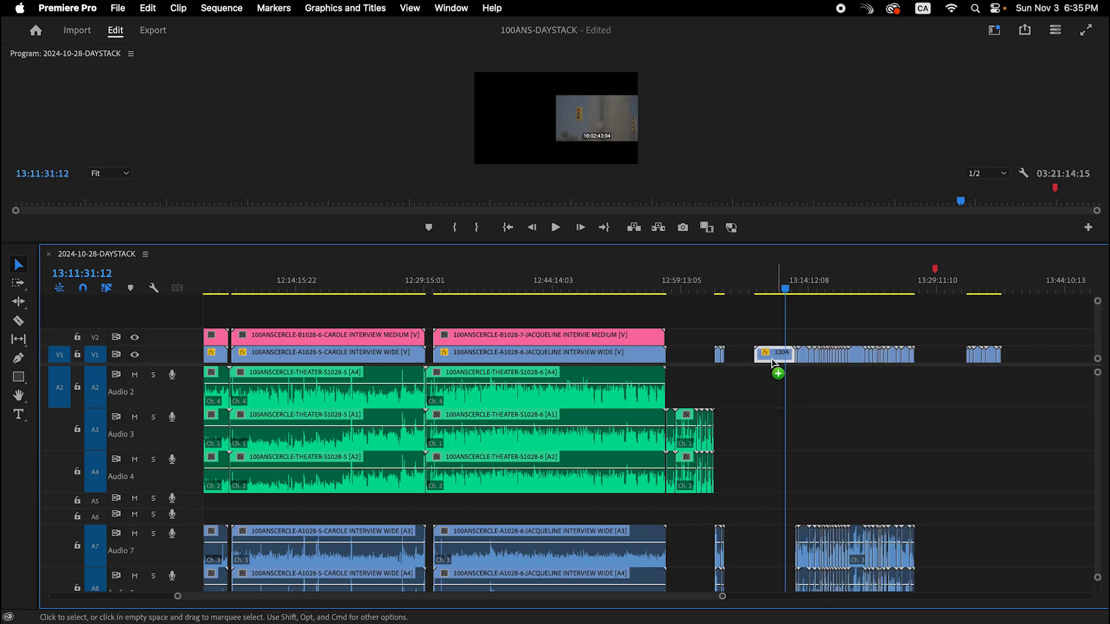
left_click(799, 288)
key("equal")
key("equal")
key("equal")
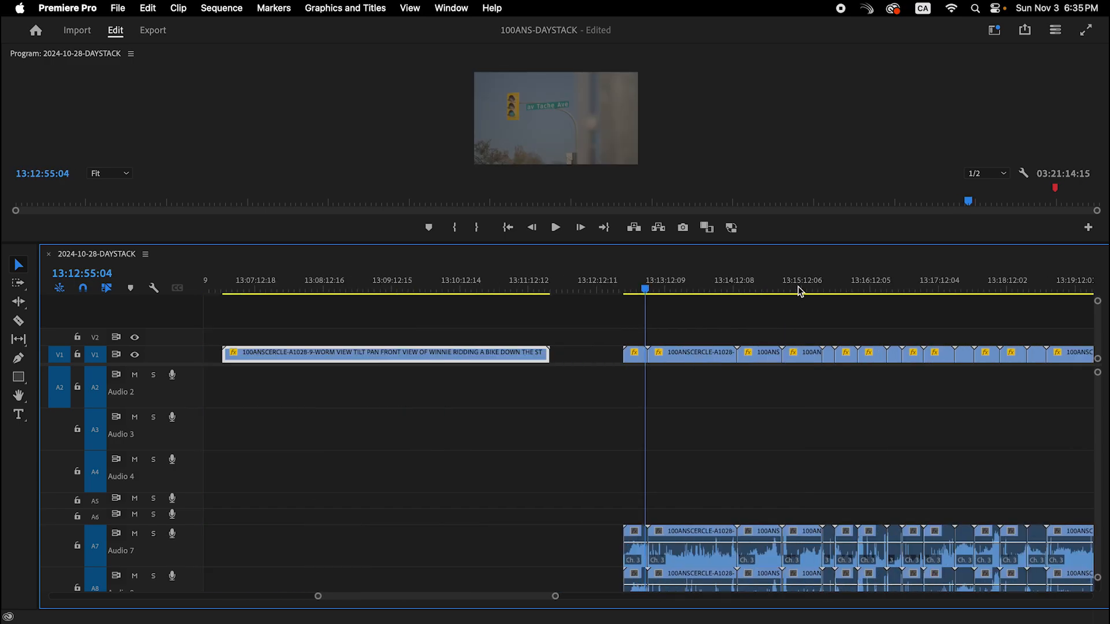
Step: Separate the A1028-11 clip from A1028-12 by moving it about 20 seconds earlier
left_click(685, 285)
key("equal")
left_click_drag(567, 314, 494, 357)
left_click(691, 355)
Step: Cut the A1028-12 through A1028-15 clips and insert them at 13:04:44:06, ahead of A1028-9
left_click(800, 285)
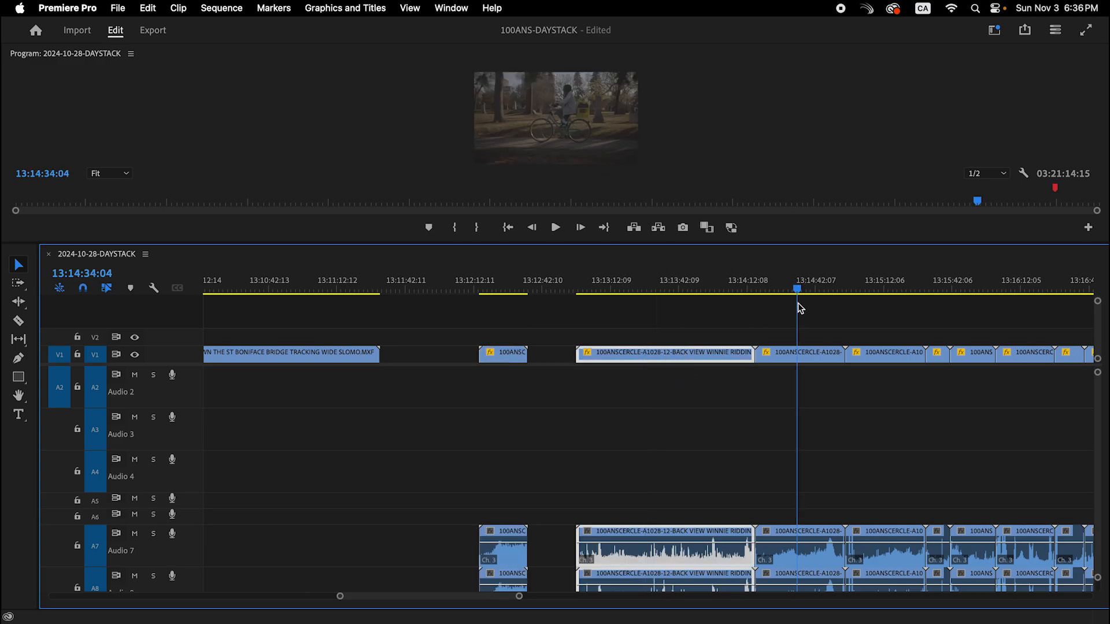
left_click_drag(880, 283, 936, 307)
left_click_drag(646, 321, 932, 385)
key("Delete")
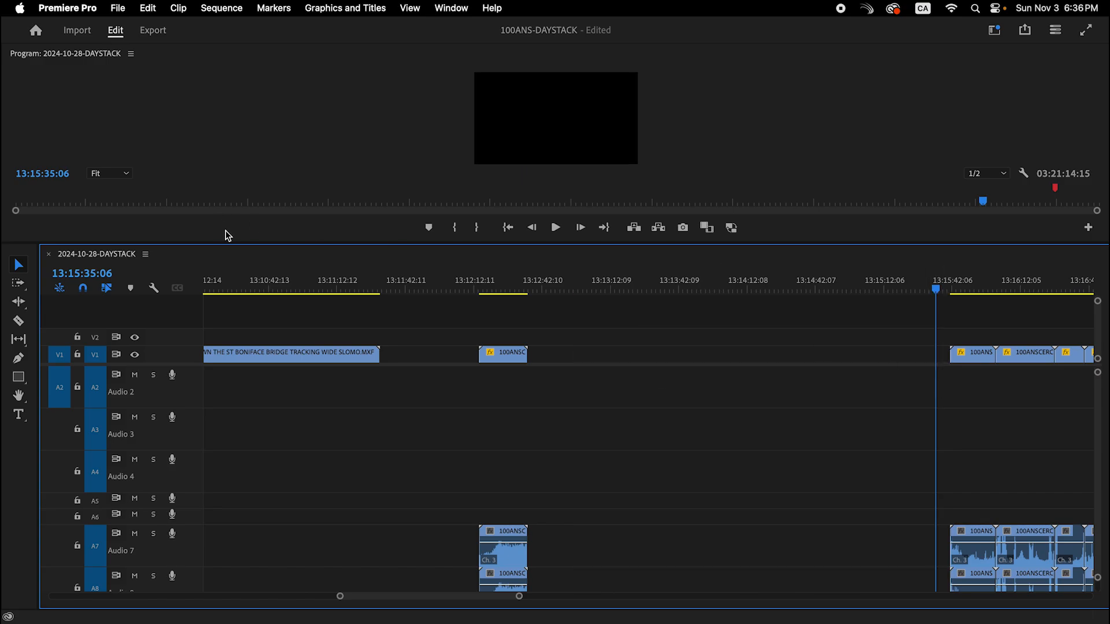
key("Home")
left_click_drag(198, 272, 326, 280)
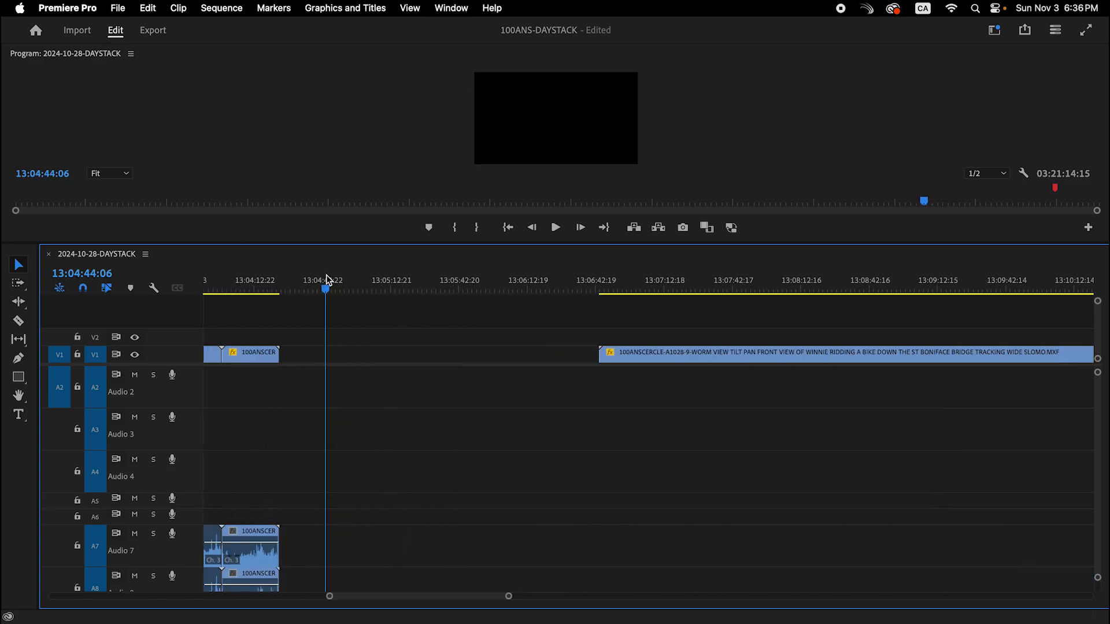
key("shift+super+v")
key("minus")
key("minus")
key("minus")
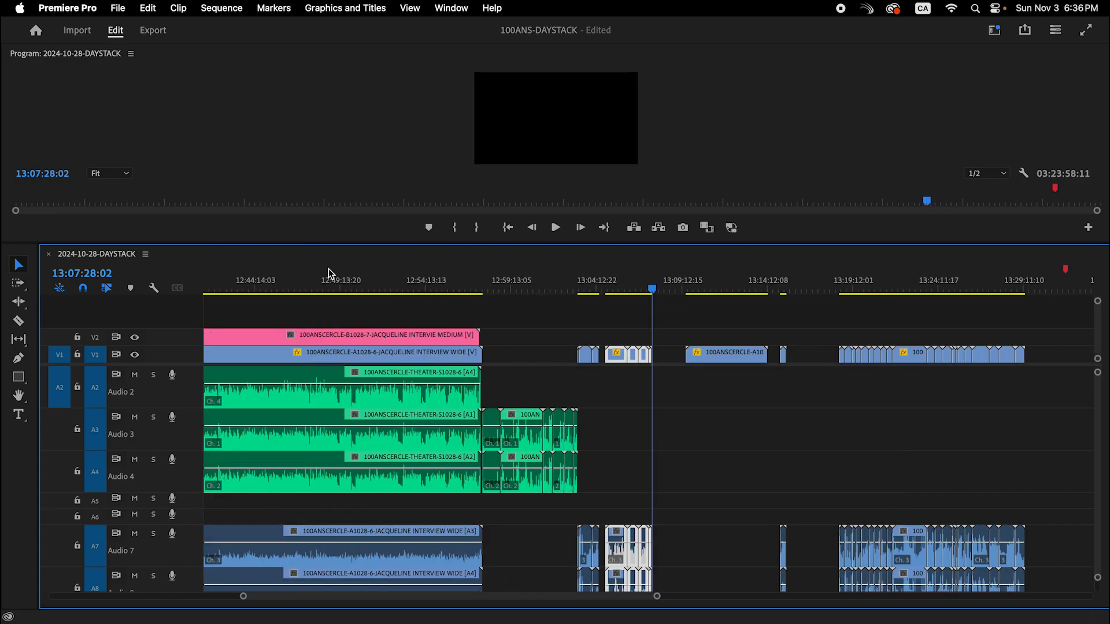
Step: Move the A1028-16 low-angle church clip about 22 seconds earlier, apart from A1028-17, and scrub through the clips behind it
left_click(844, 286)
key("equal")
key("equal")
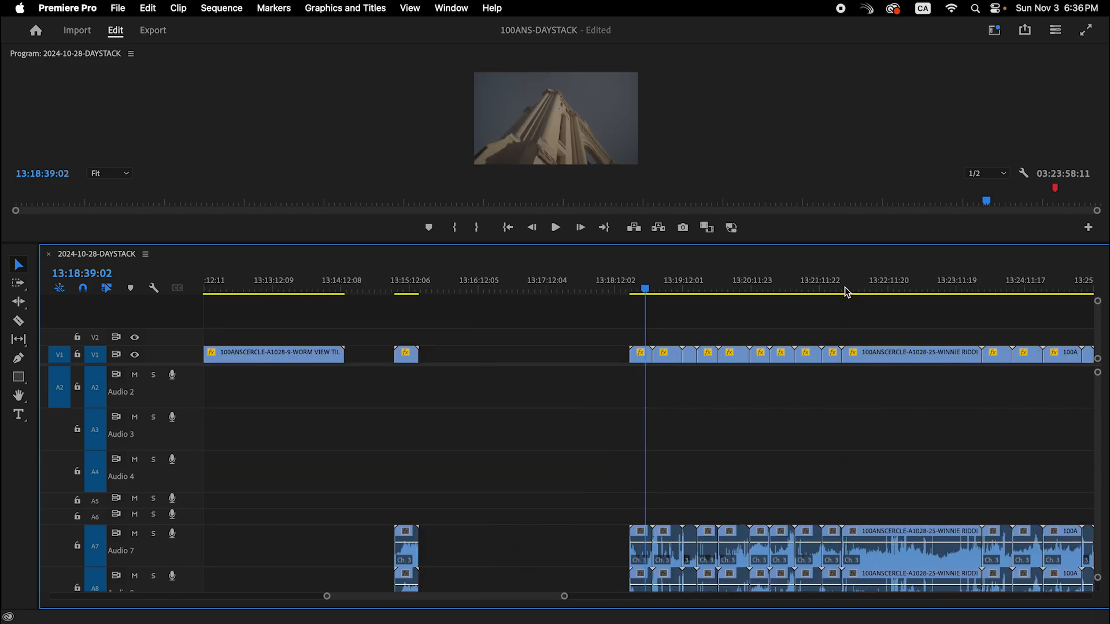
key("equal")
key("equal")
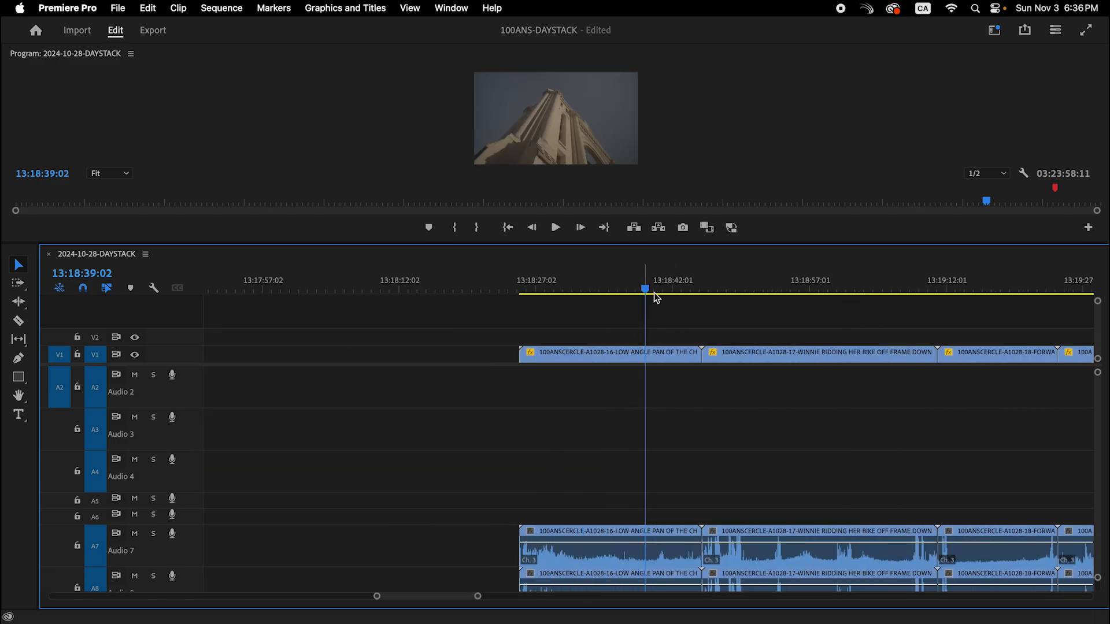
left_click_drag(661, 286, 592, 292)
left_click(640, 360)
left_click_drag(640, 359, 437, 359)
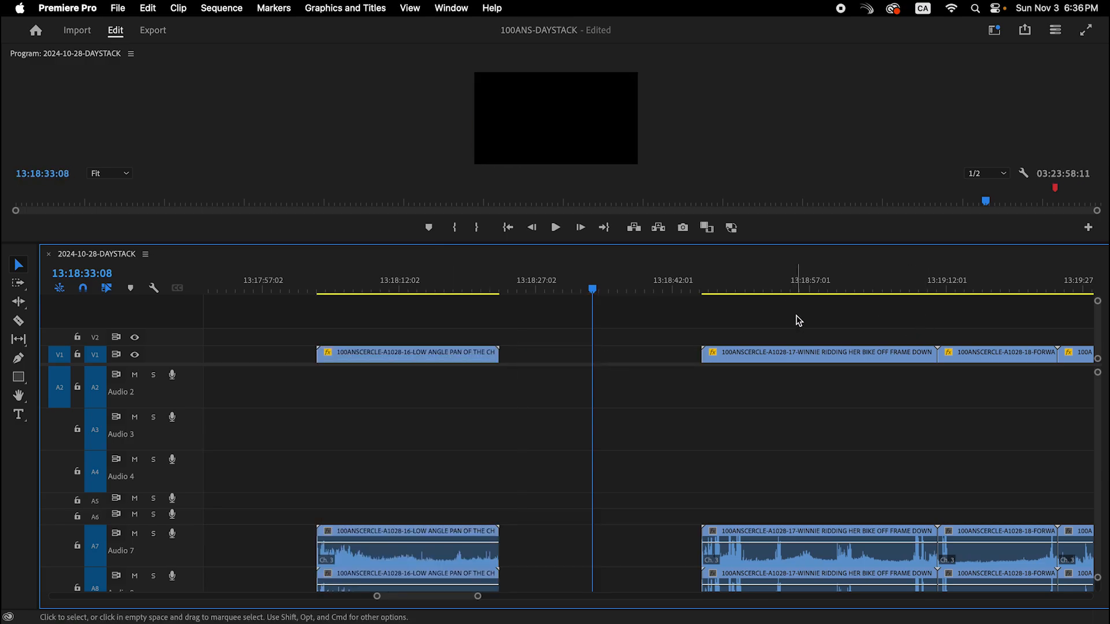
left_click_drag(820, 289, 506, 318)
key("minus")
key("minus")
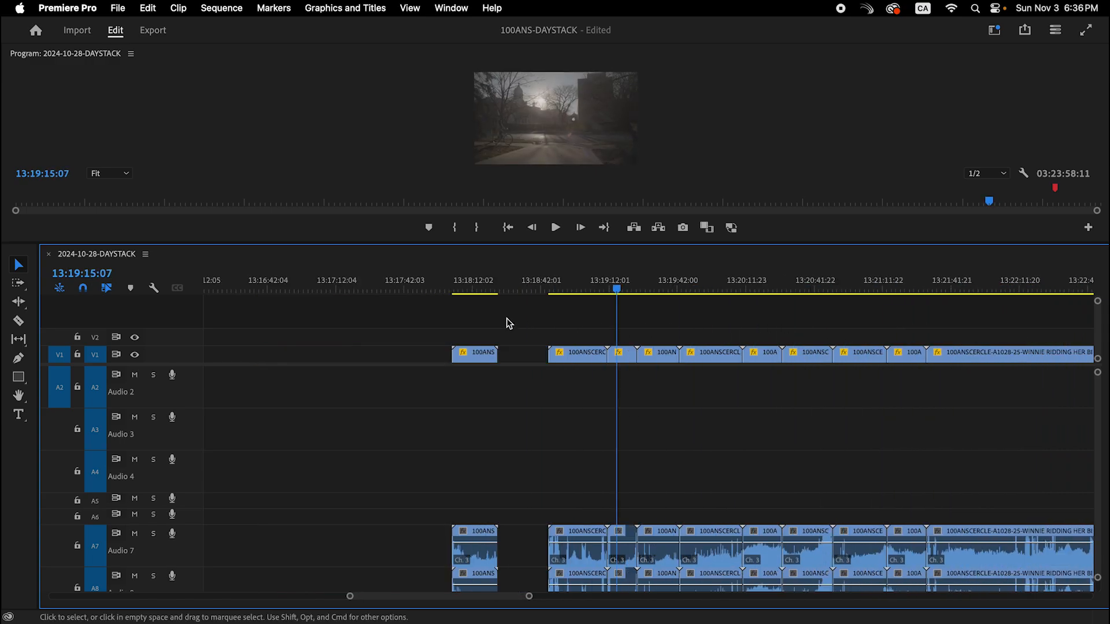
key("minus")
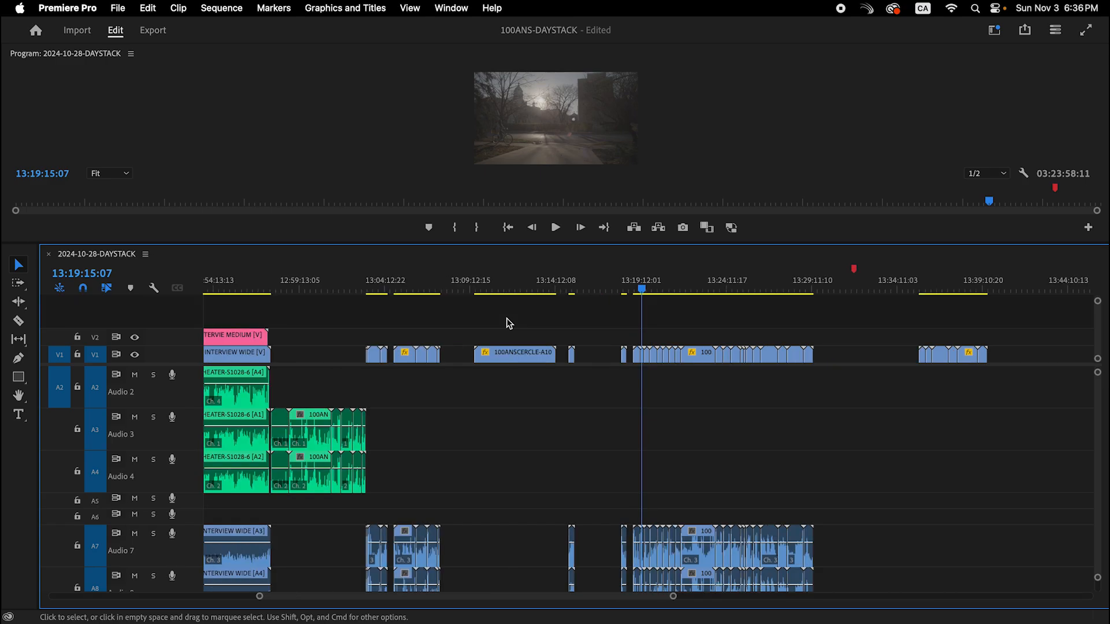
Step: Undo the recent clip moves, cuts and pastes, back to the order with A1028-9 directly before A1028-10
key("super+z")
key("super+z")
key("super+z")
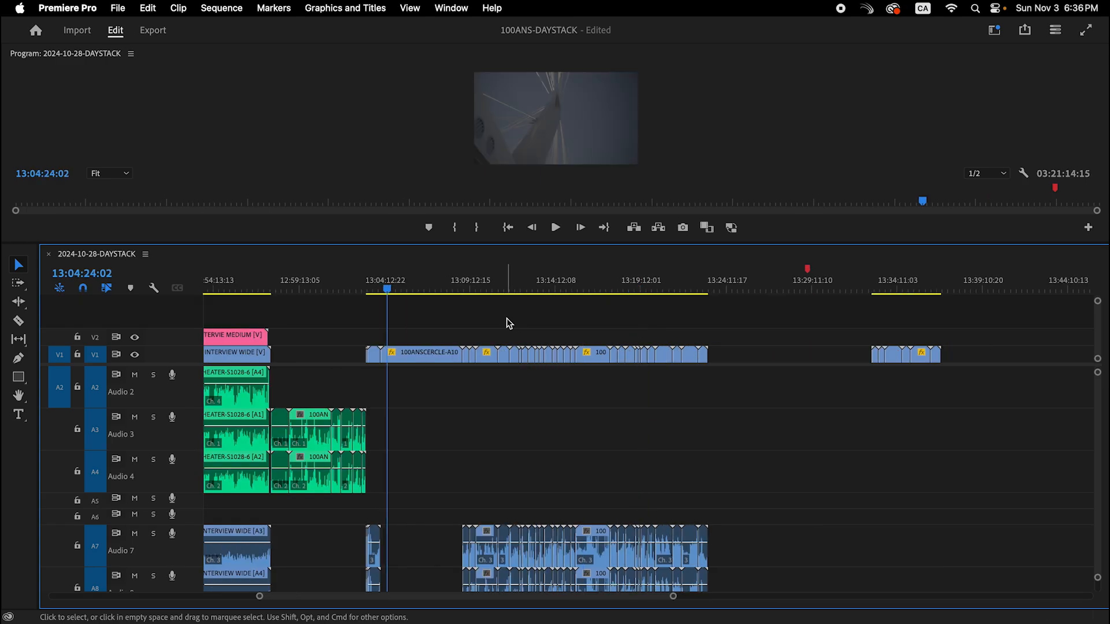
Step: Review the footage from the start of A1028-9 up to about 13:12:22, checking the order and content of the clips
key("equal")
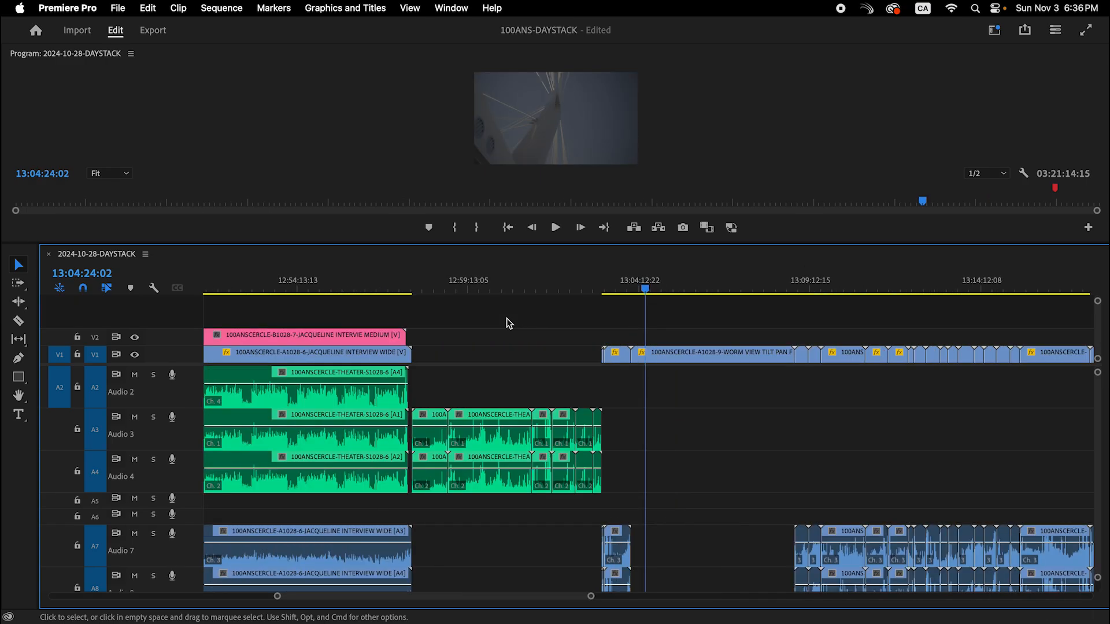
scroll(555, 365, "right", 3)
scroll(555, 364, "down", 1)
left_click(598, 291)
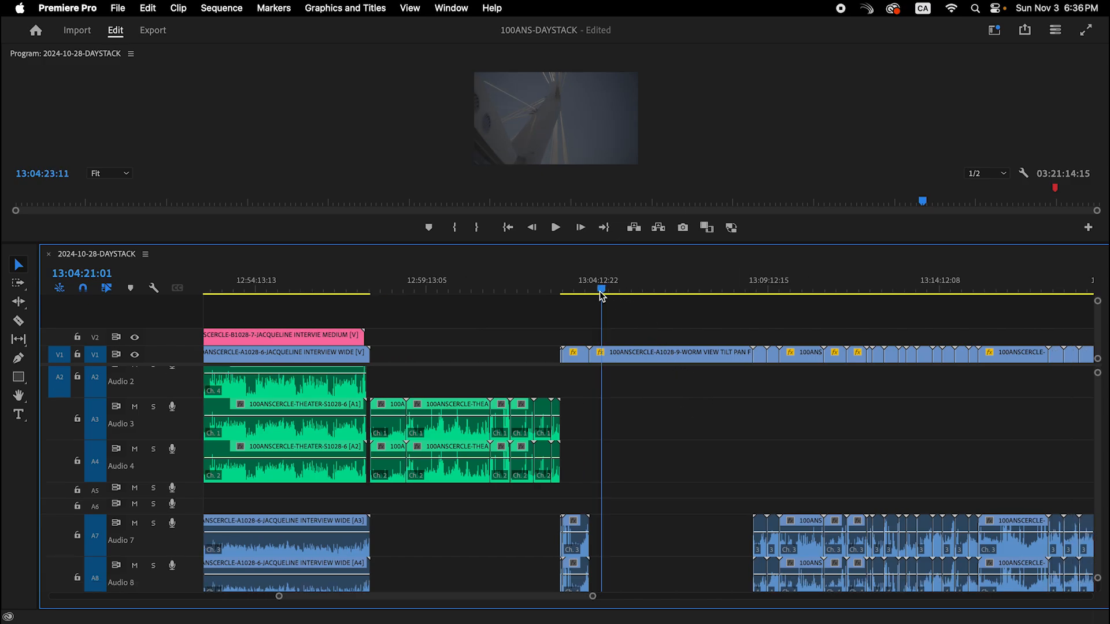
left_click_drag(599, 291, 767, 421)
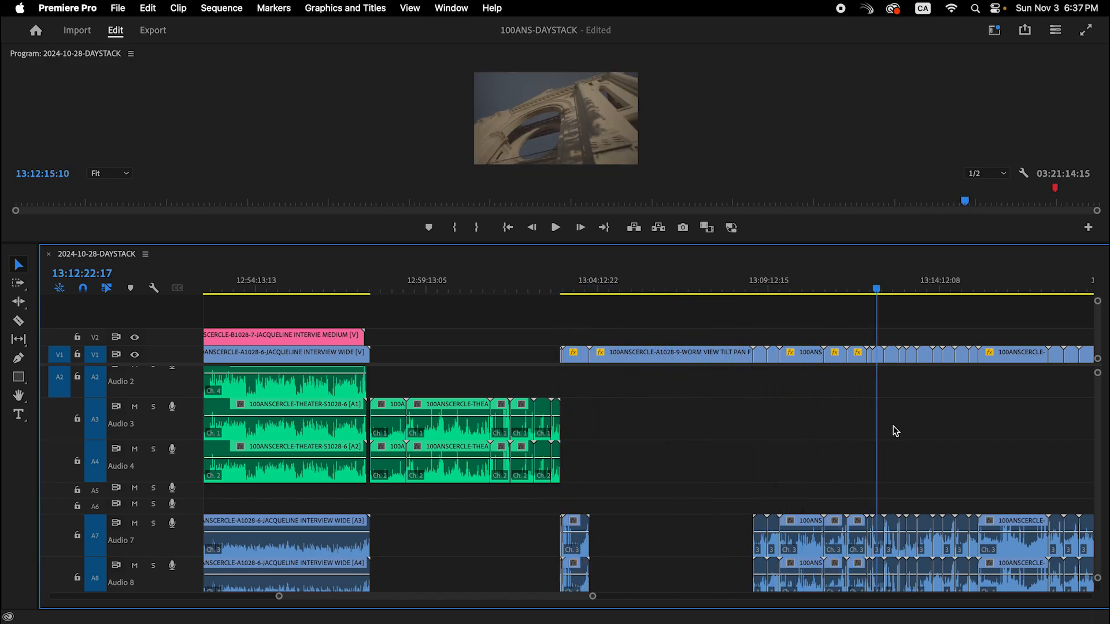
left_click_drag(895, 431, 834, 416)
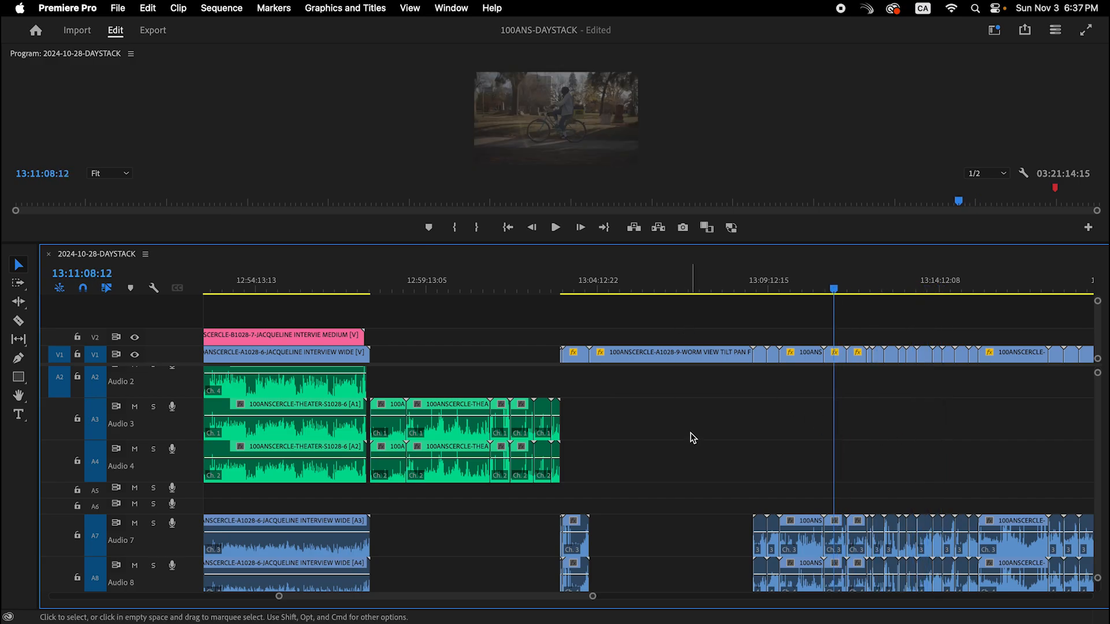
scroll(814, 433, "right", 10)
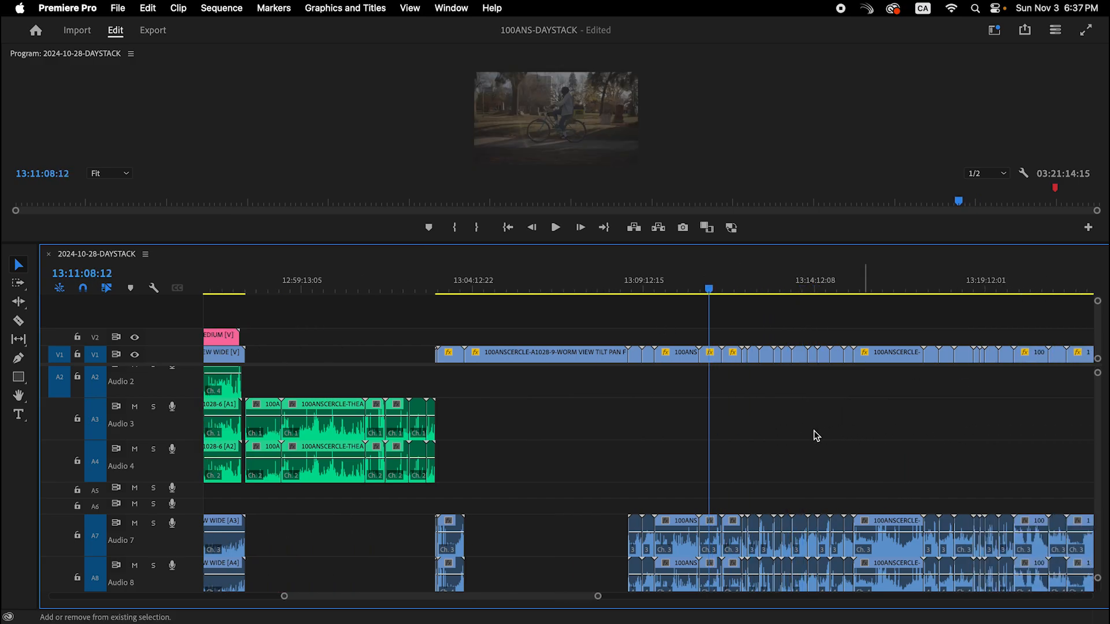
Step: Give the A1028-11 street sign clip at 13:09:21:13 the Purple label colour
left_click(513, 285)
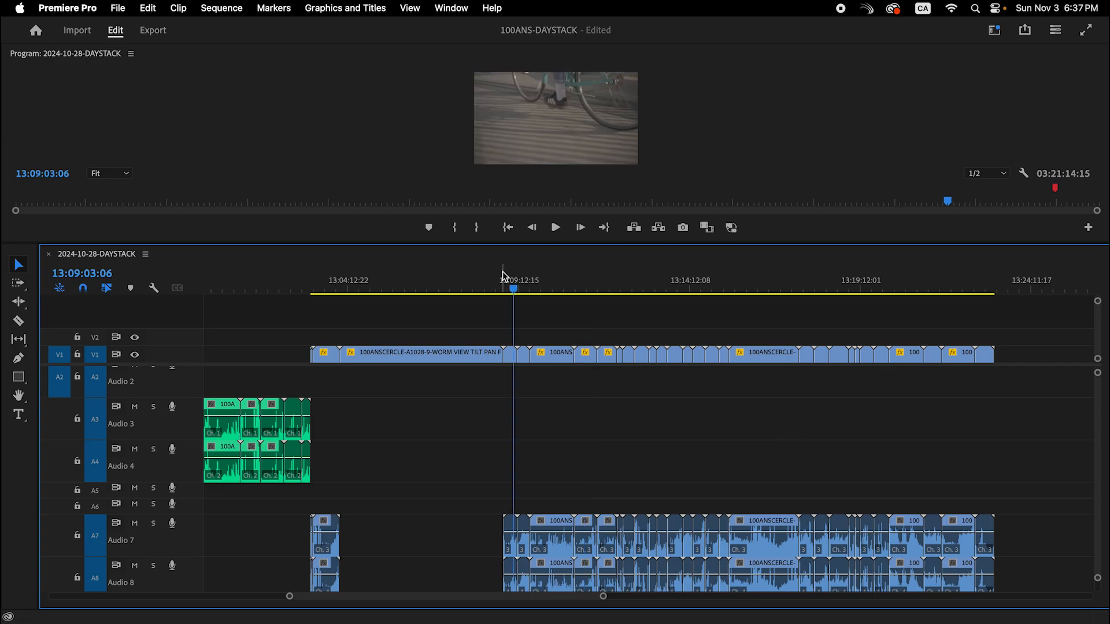
key("=")
key("=")
key("=")
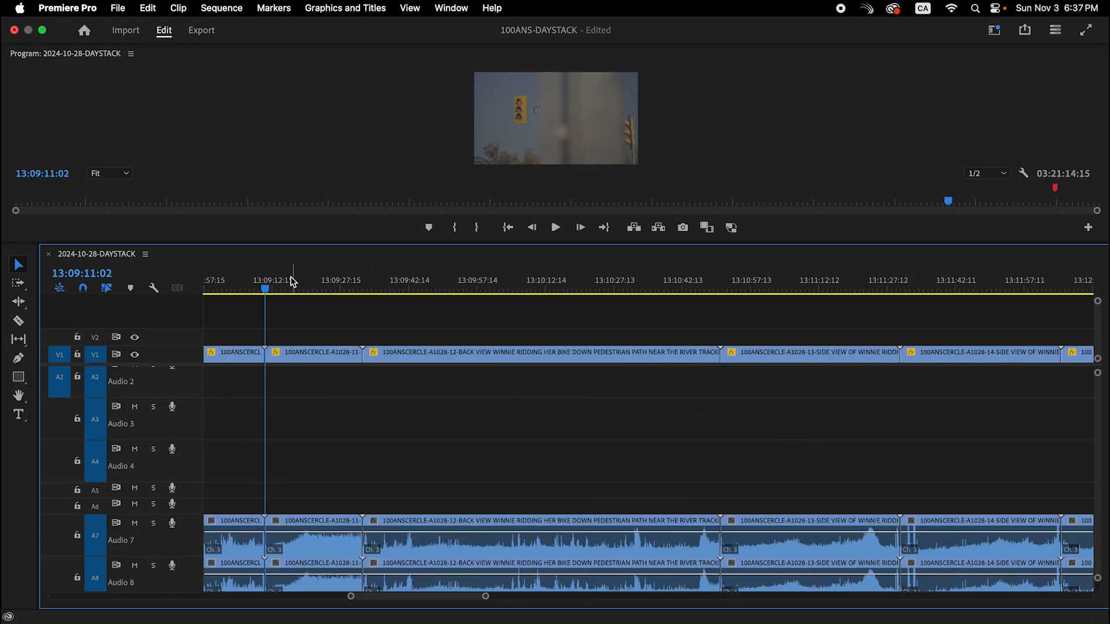
left_click_drag(292, 281, 313, 385)
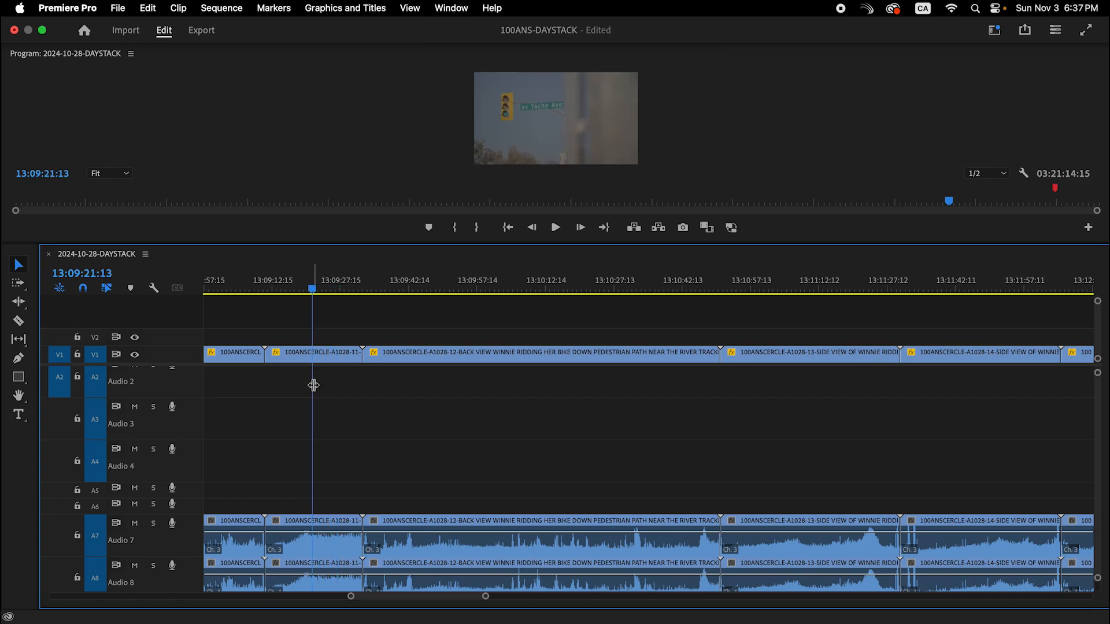
left_click_drag(342, 320, 317, 554)
right_click(317, 354)
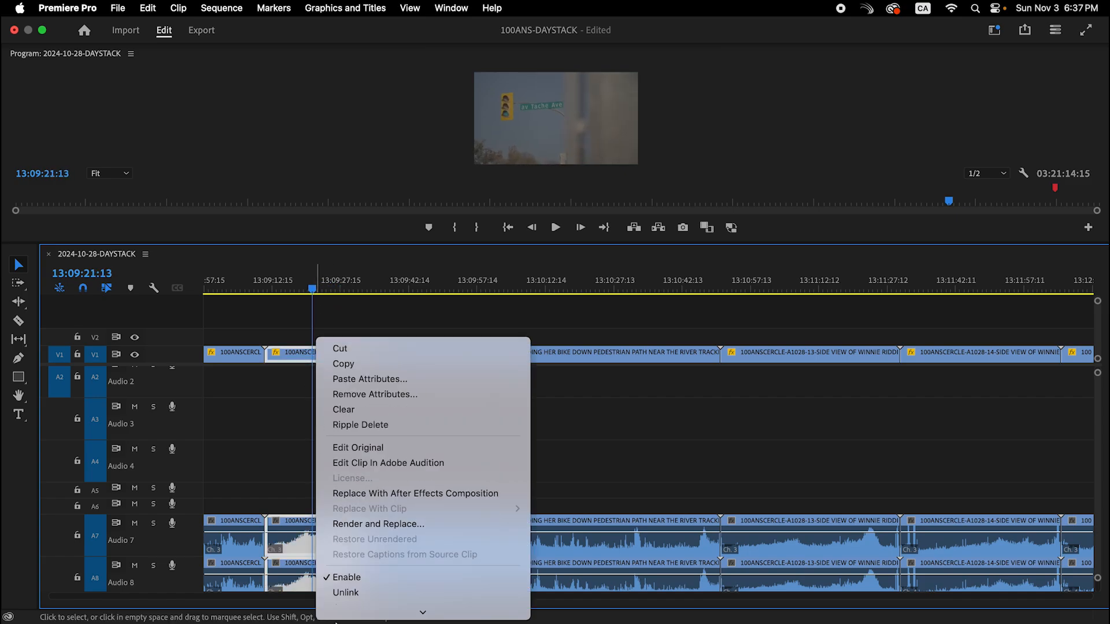
mouse_move(416, 585)
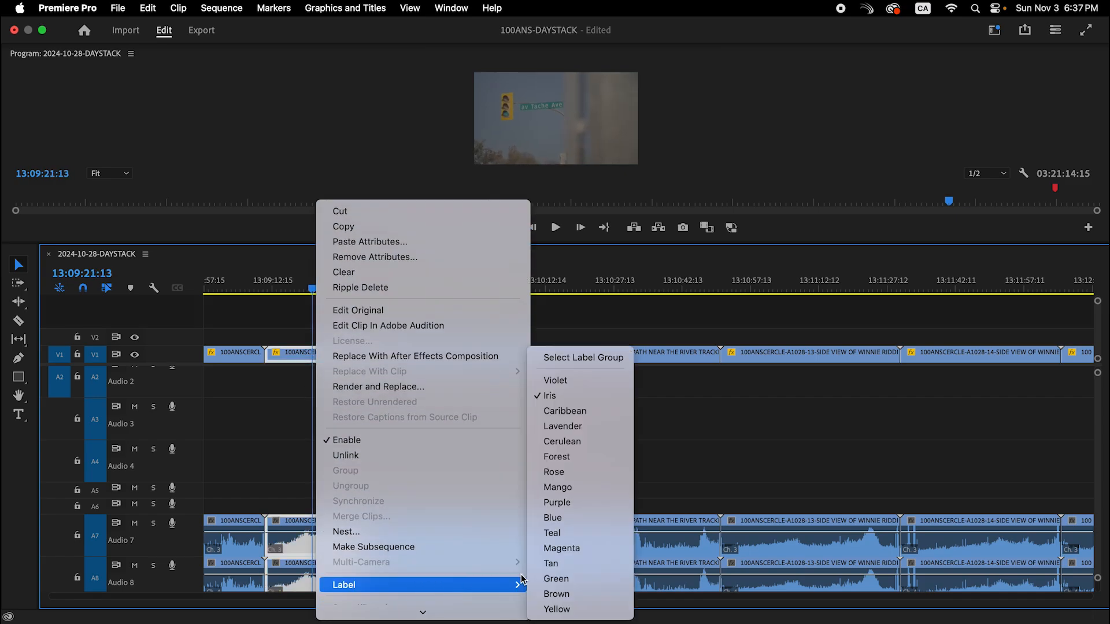
left_click(583, 502)
Step: Review the bike riding footage from A1028-12 up to the start of A1028-16 at 13:12:16:06
left_click(397, 282)
key("minus")
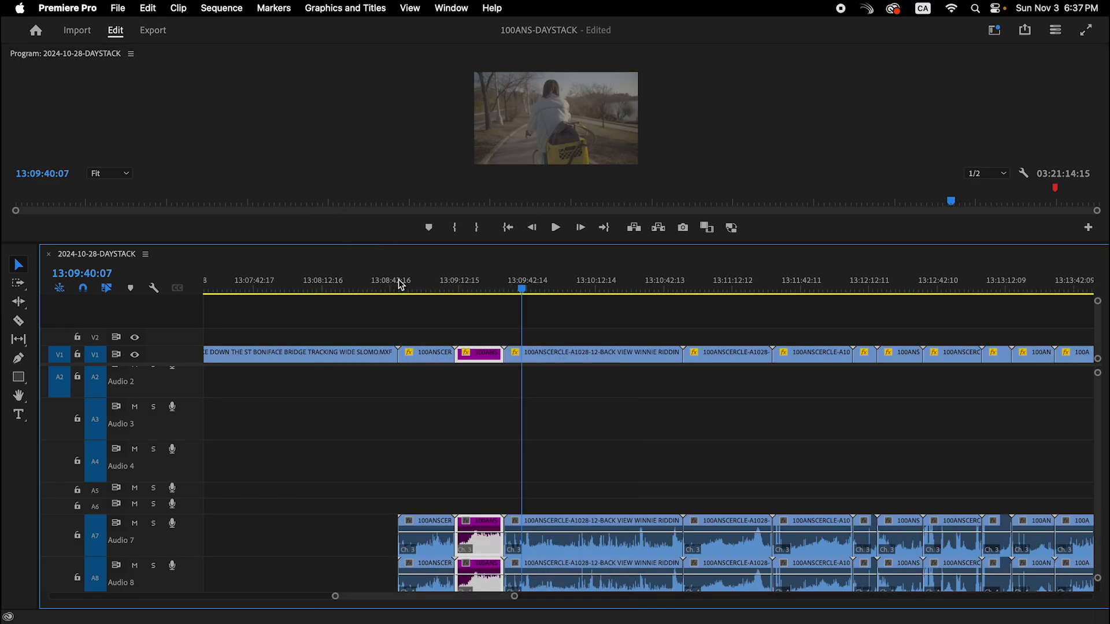
left_click_drag(432, 281, 714, 297)
key("Down")
key("Down")
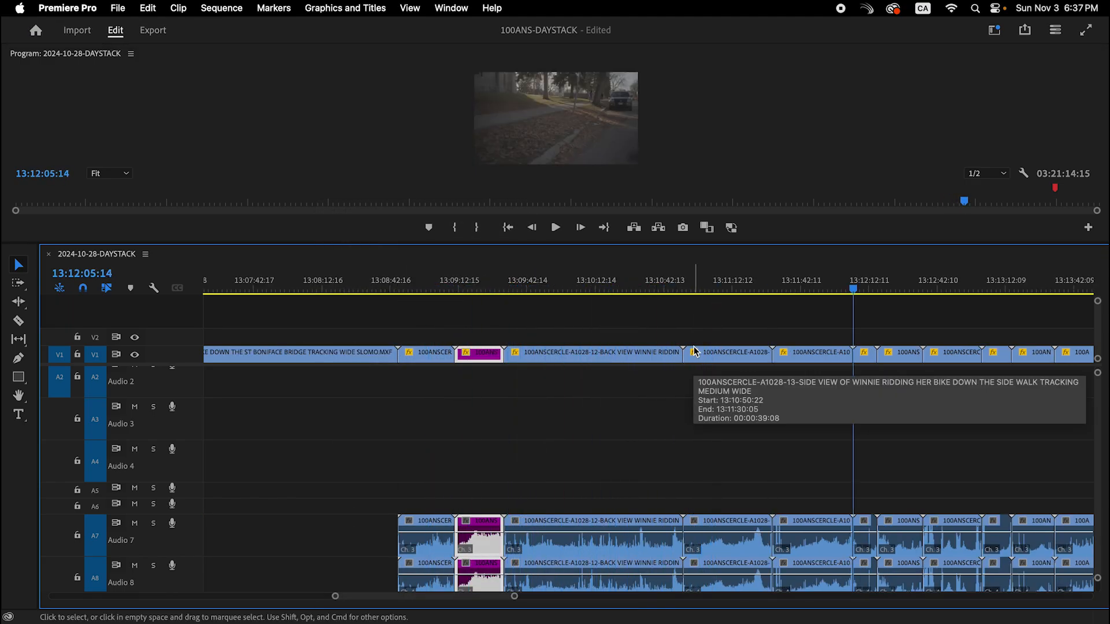
key("Down")
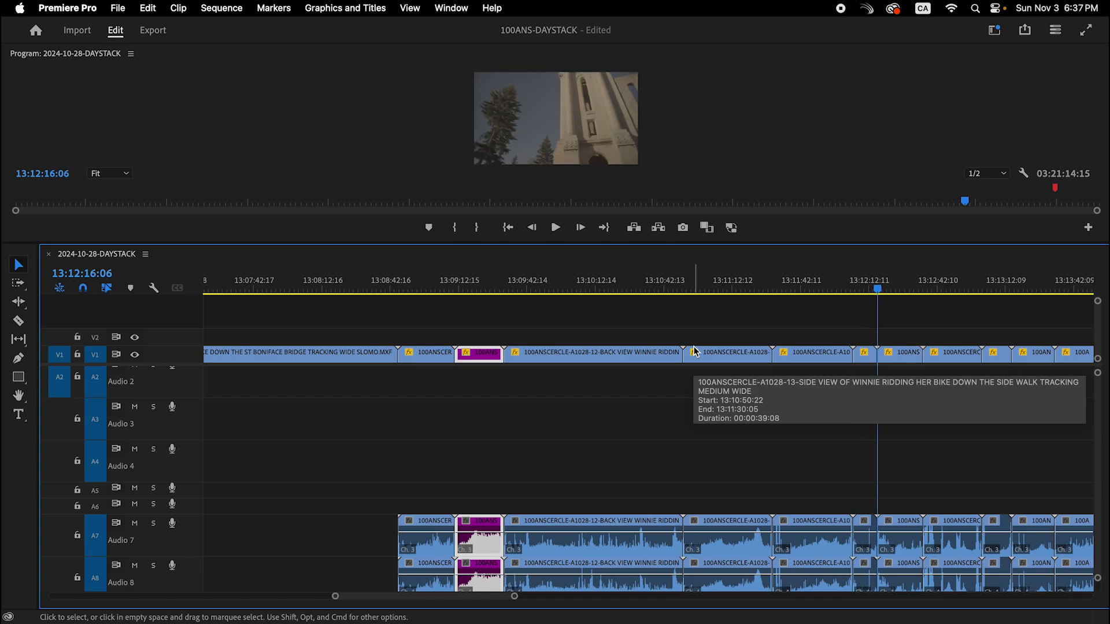
scroll(751, 376, "down", 2)
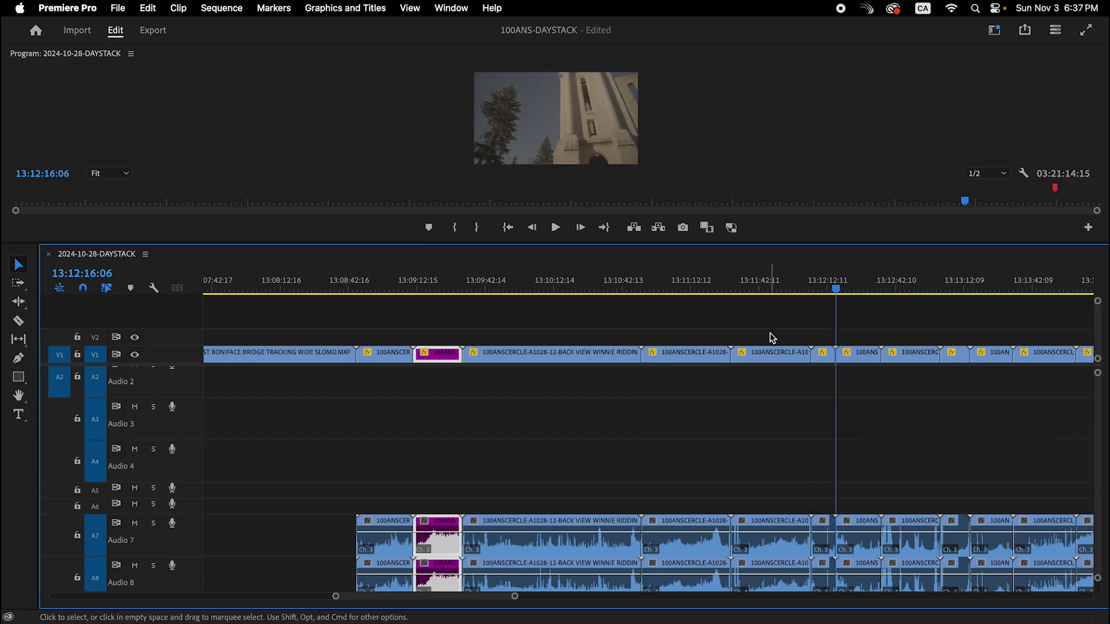
Step: Give the A1028-16 low-angle church pan clip at 13:12:20:06 the Purple label colour
key("equal")
key("equal")
key("equal")
key("equal")
left_click_drag(663, 292, 791, 290)
right_click(848, 353)
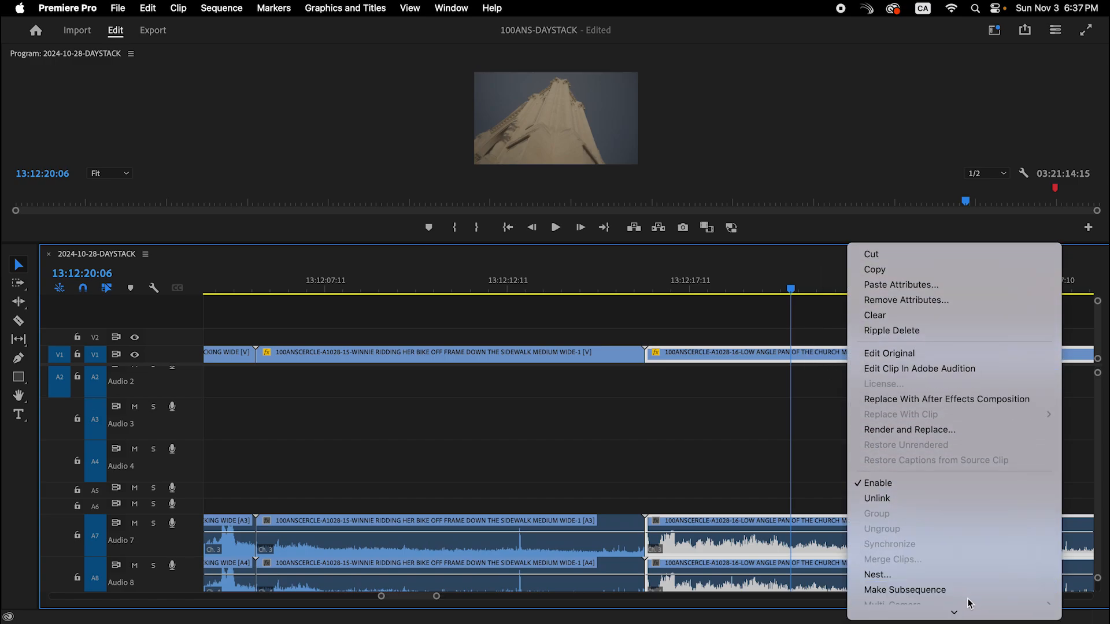
mouse_move(973, 556)
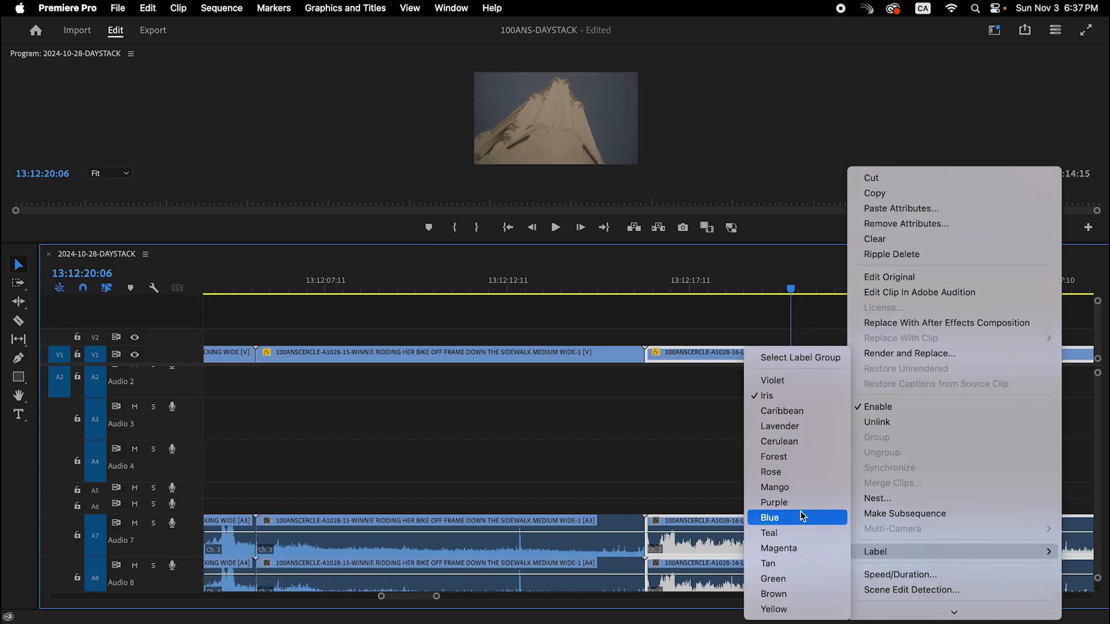
left_click(774, 502)
left_click(757, 278)
key("minus")
key("minus")
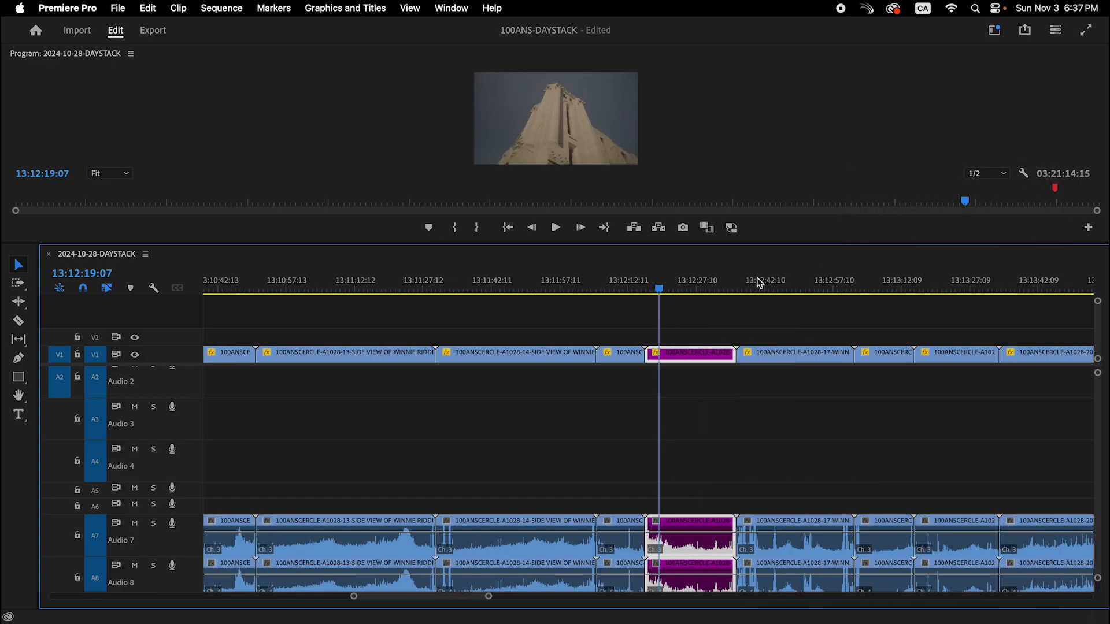
Step: Give the three consecutive clips from A1028-22 up to the one just before A1028-25 the Purple label colour
scroll(869, 448, "down", 3)
left_click_drag(620, 280, 1007, 324)
scroll(925, 401, "right", 5)
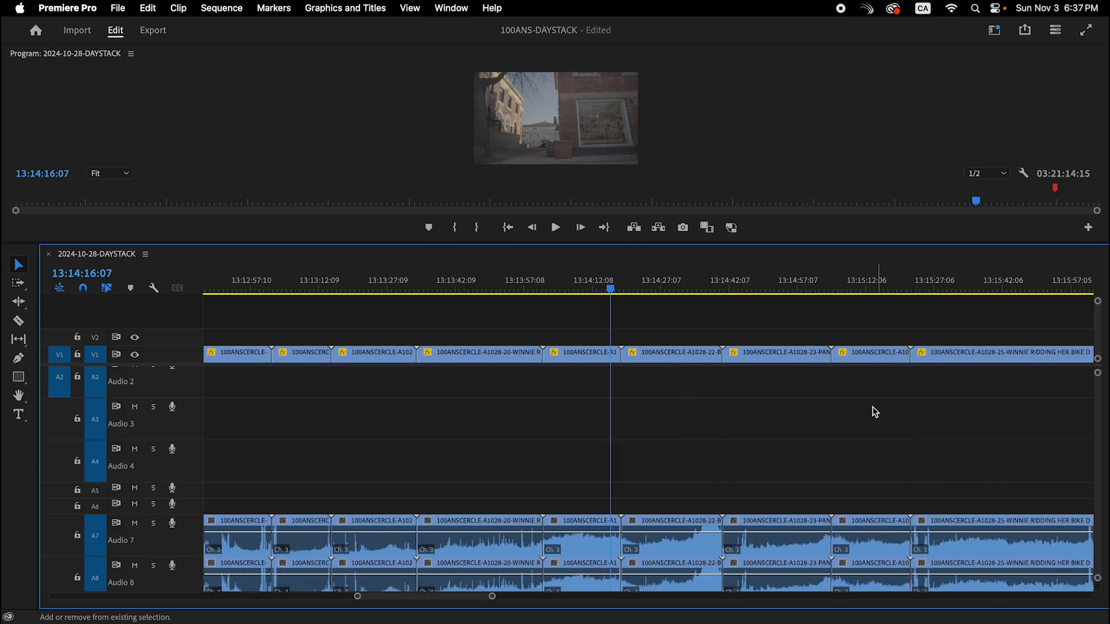
left_click_drag(669, 289, 747, 292)
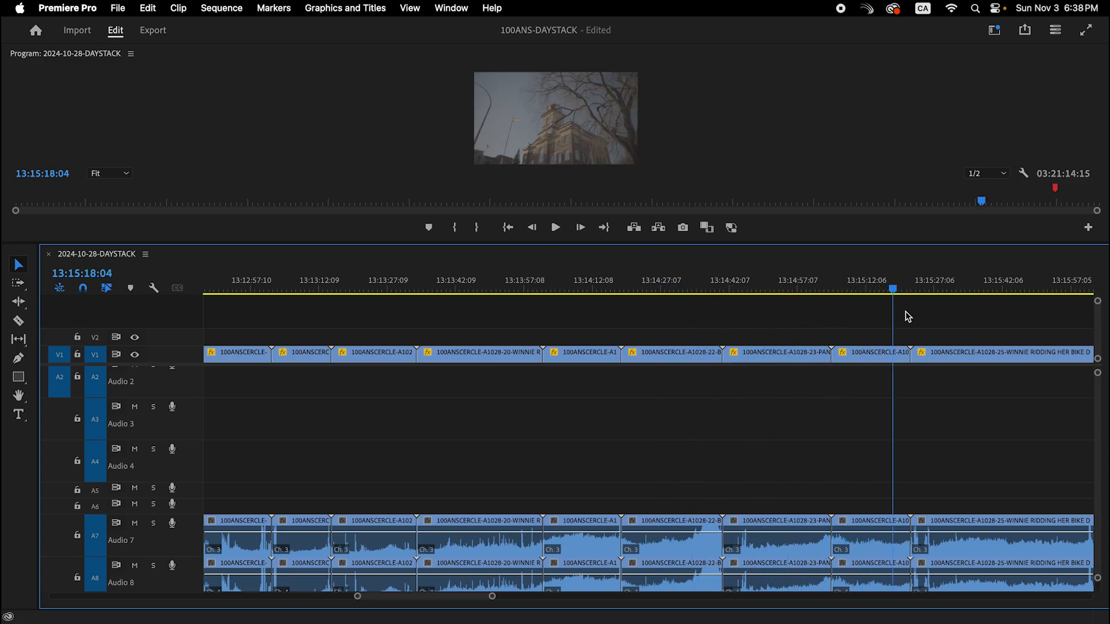
left_click_drag(906, 312, 827, 320)
left_click_drag(636, 318, 861, 353)
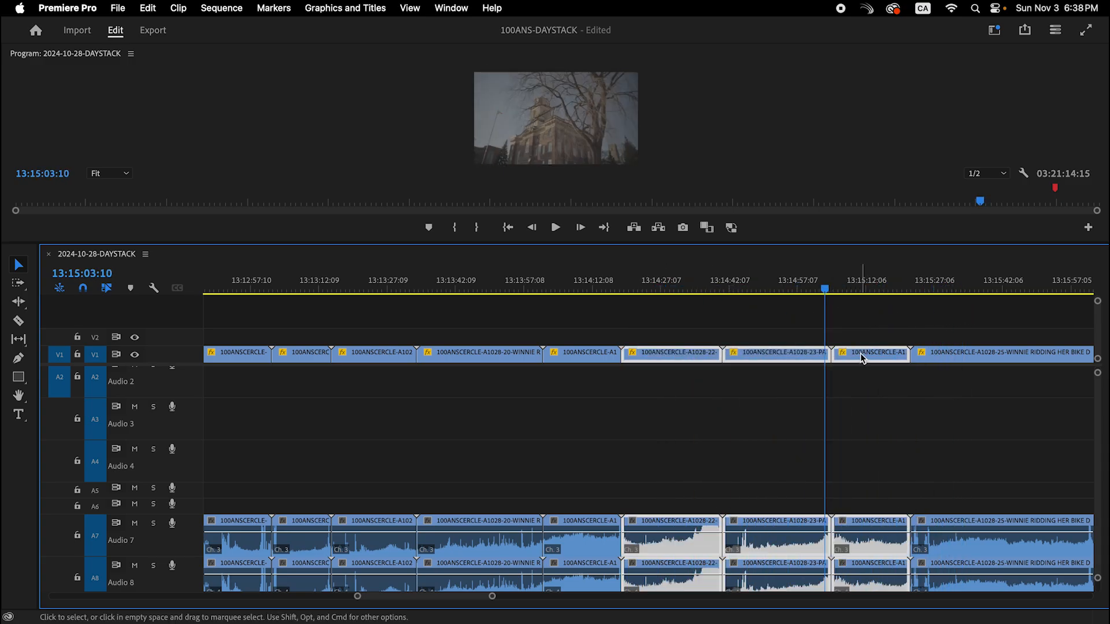
right_click(860, 357)
mouse_move(884, 481)
left_click(724, 416)
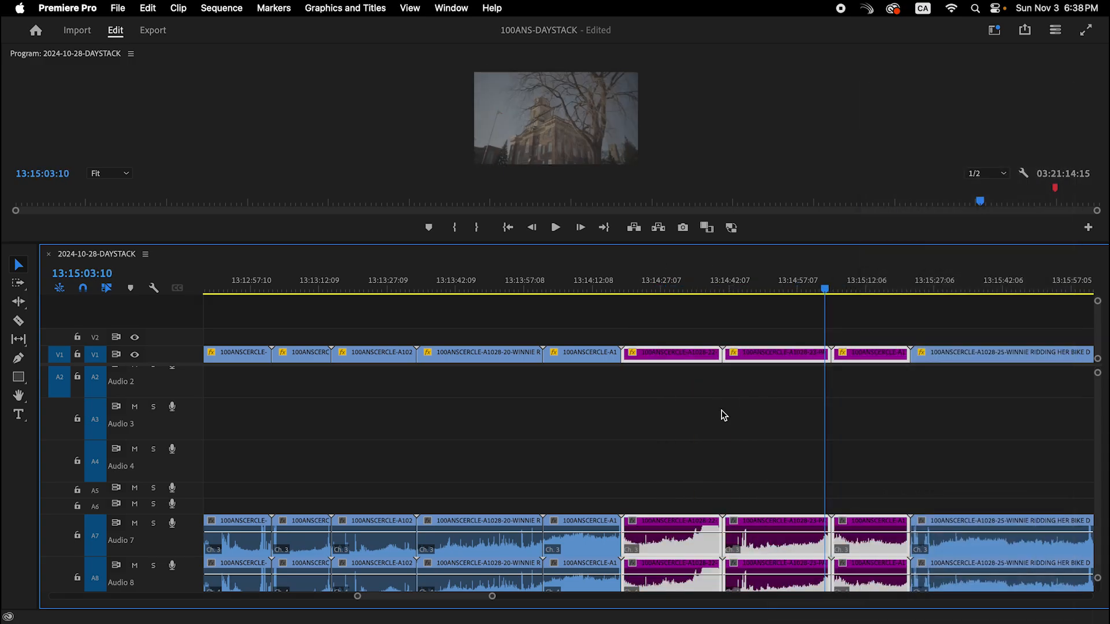
Step: Review the footage from A1028-25 through the TCM hall clips and the A1028-39 TCM building sign closeup
scroll(720, 414, "right", 10)
left_click_drag(589, 293, 934, 306)
key("minus")
key("minus")
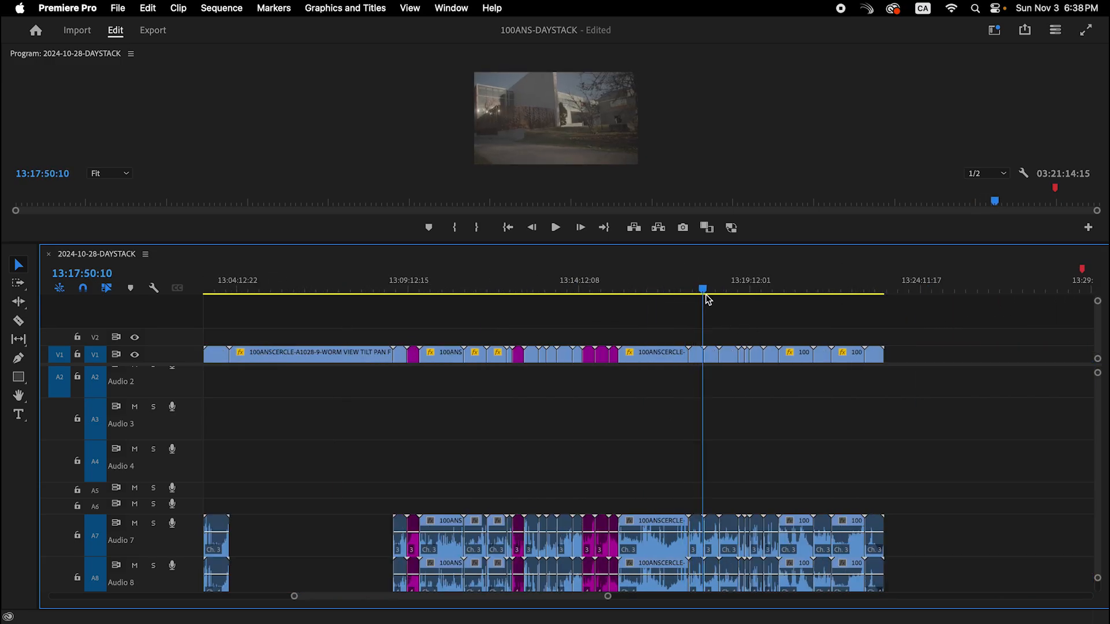
left_click_drag(708, 299, 737, 309)
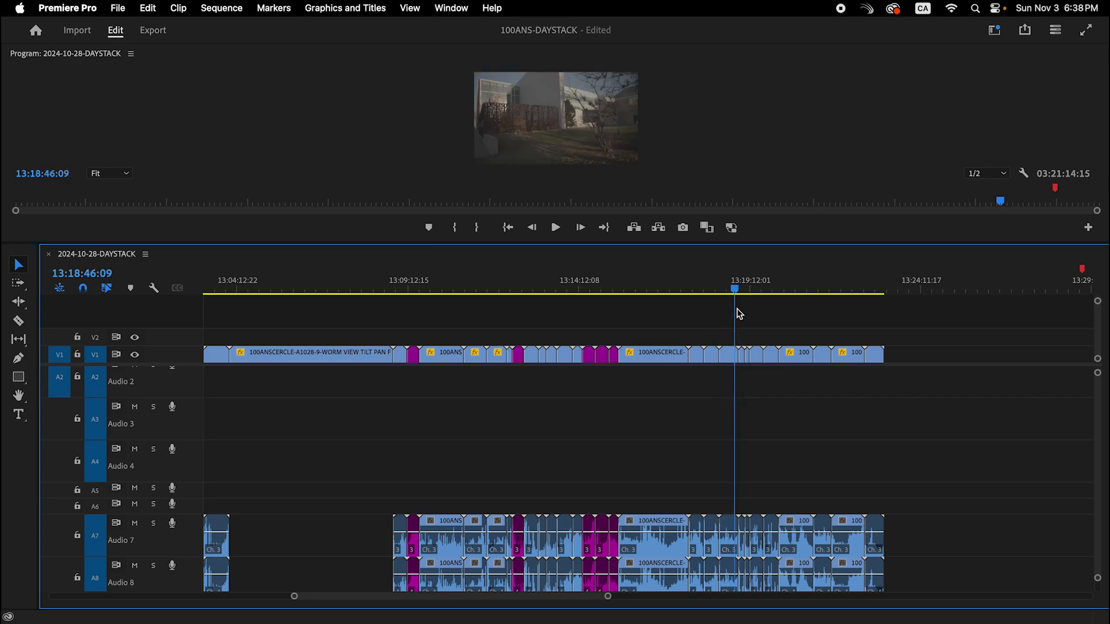
key("equal")
key("equal")
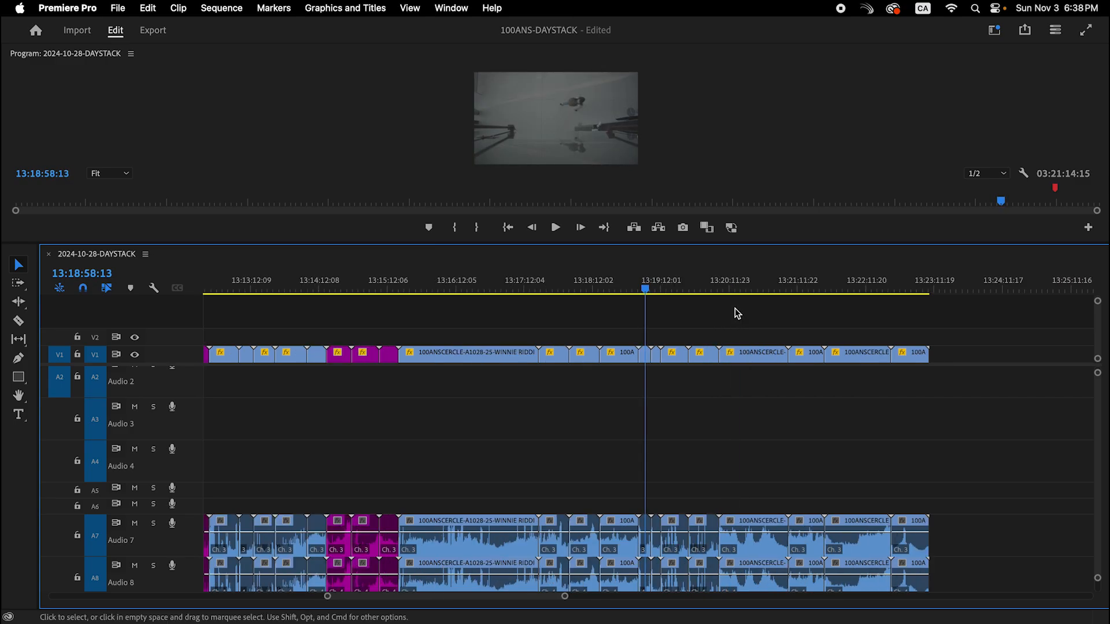
left_click(581, 292)
left_click_drag(581, 292, 950, 350)
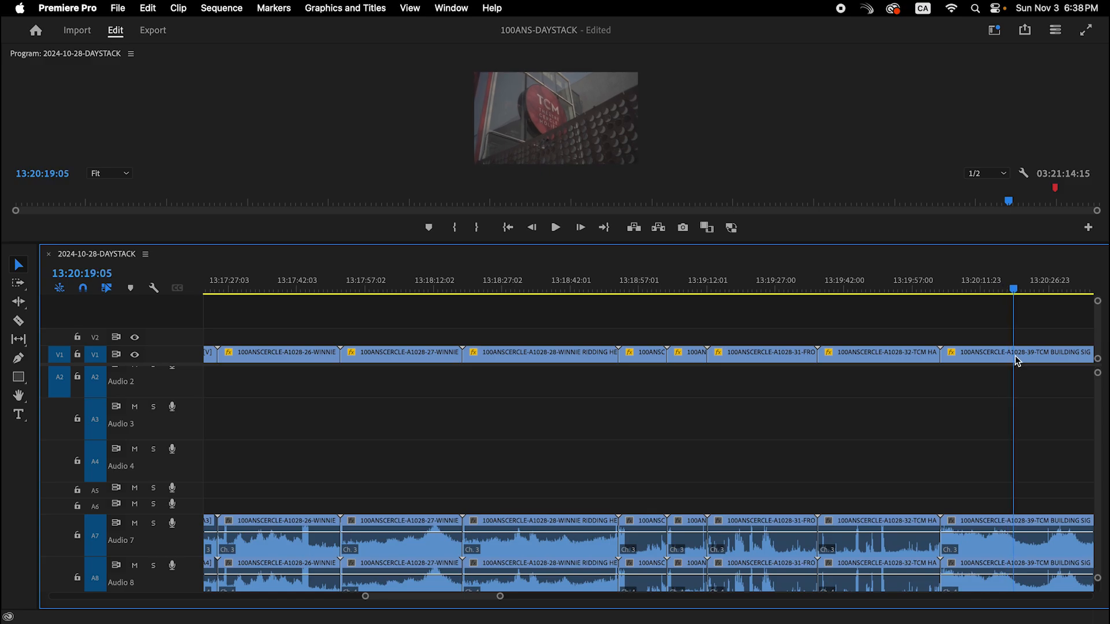
left_click_drag(1062, 354, 1064, 362)
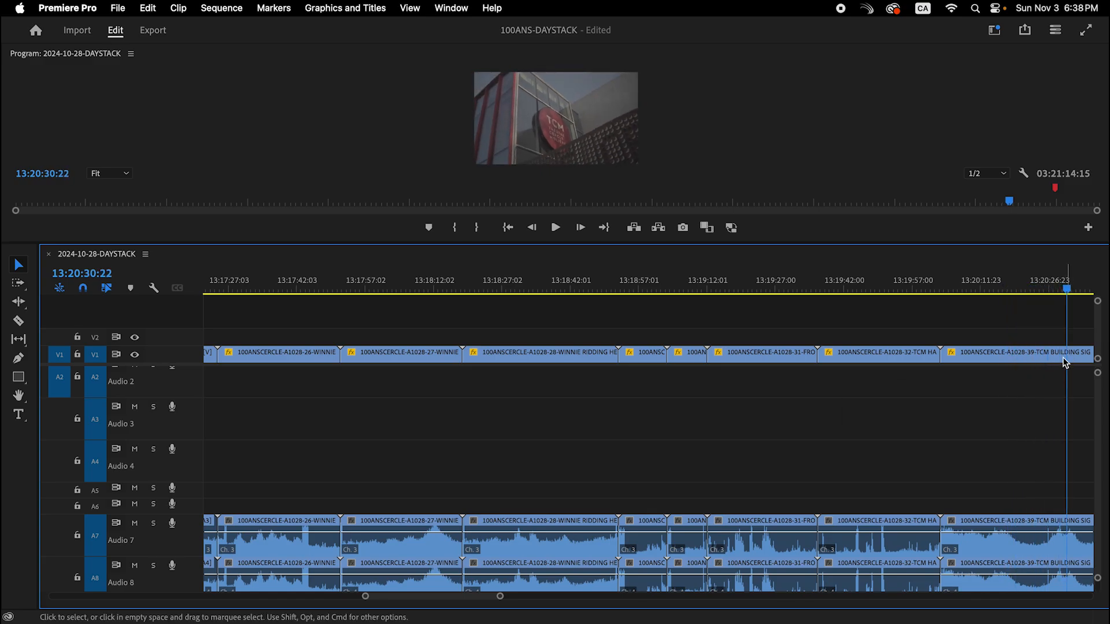
scroll(1062, 362, "right", 7)
left_click_drag(781, 284, 569, 344)
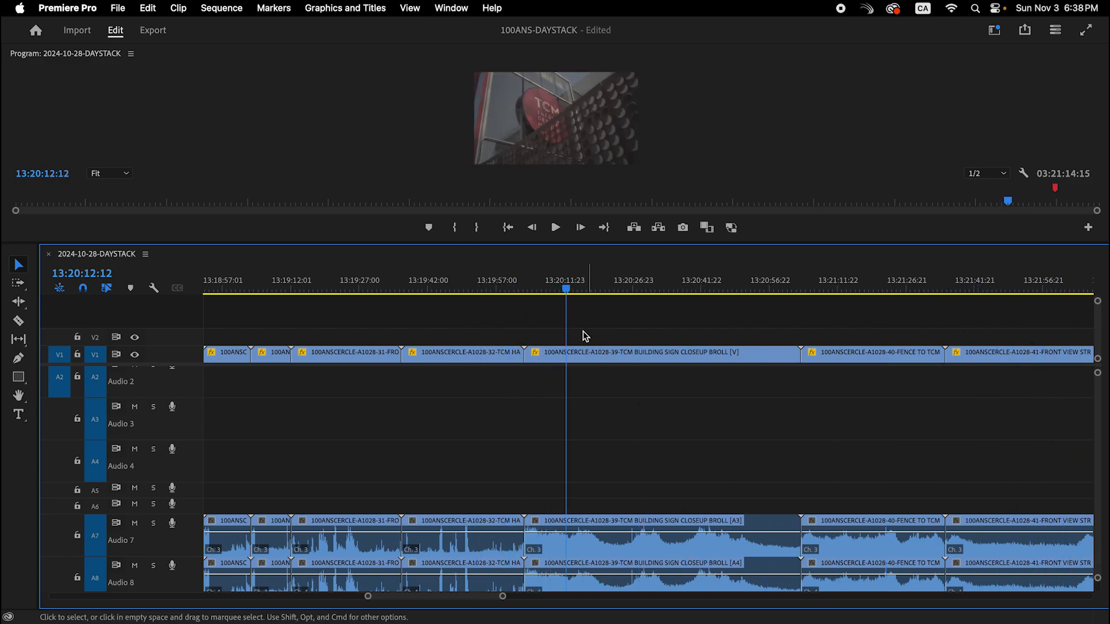
Step: Move the four final clips, from the A1028-39 TCM building sign closeup onward, out to about 13:24:45
left_click(575, 359, "shift")
left_click_drag(616, 361, 854, 360)
left_click(647, 284)
key("minus")
key("minus")
key("minus")
key("minus")
mouse_move(858, 277)
left_mouse_down()
mouse_move(894, 289)
mouse_move(848, 289)
left_mouse_up()
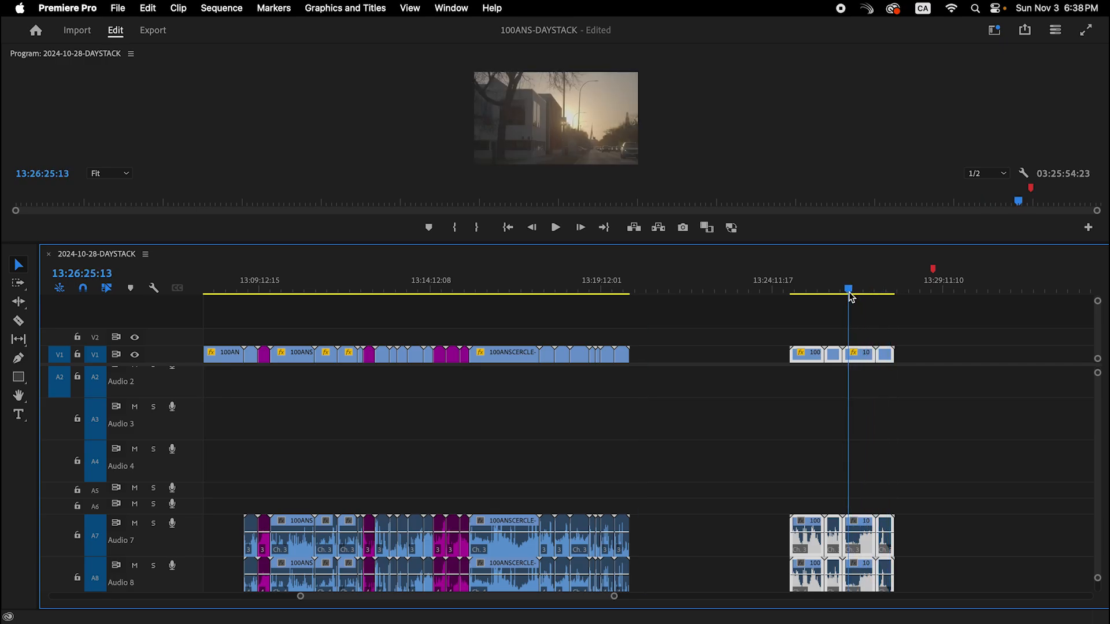
Step: Cut the three adjacent purple clips A1028-22 onward and paste them at about 13:23:08, ahead of the separated TCM sign clips
left_click_drag(440, 335, 466, 366)
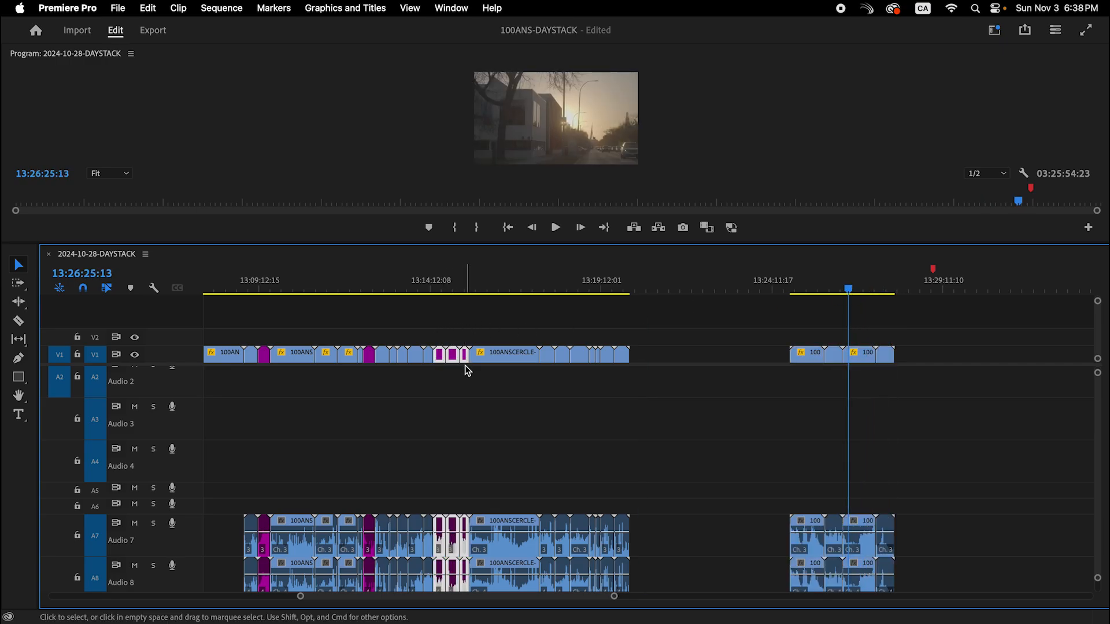
key("Delete")
left_click(735, 288)
key("super+v")
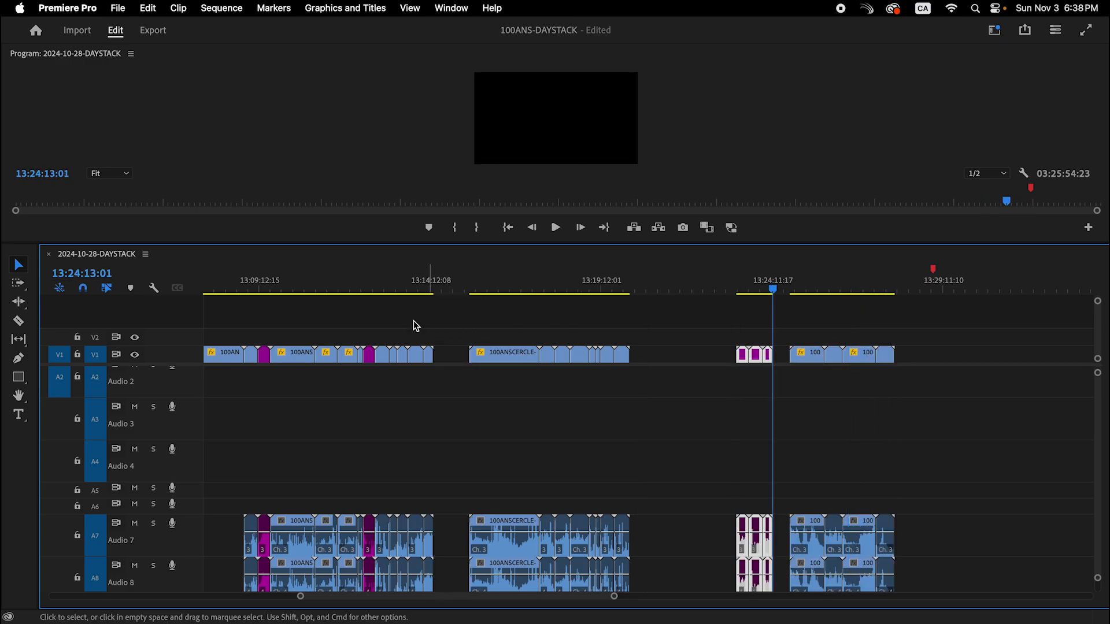
Step: Cut the purple A1028-16 church pan clip and paste it at 13:21:39:17, ahead of the three grouped purple clips
left_click_drag(377, 327, 370, 354)
key("Delete")
left_click(686, 289)
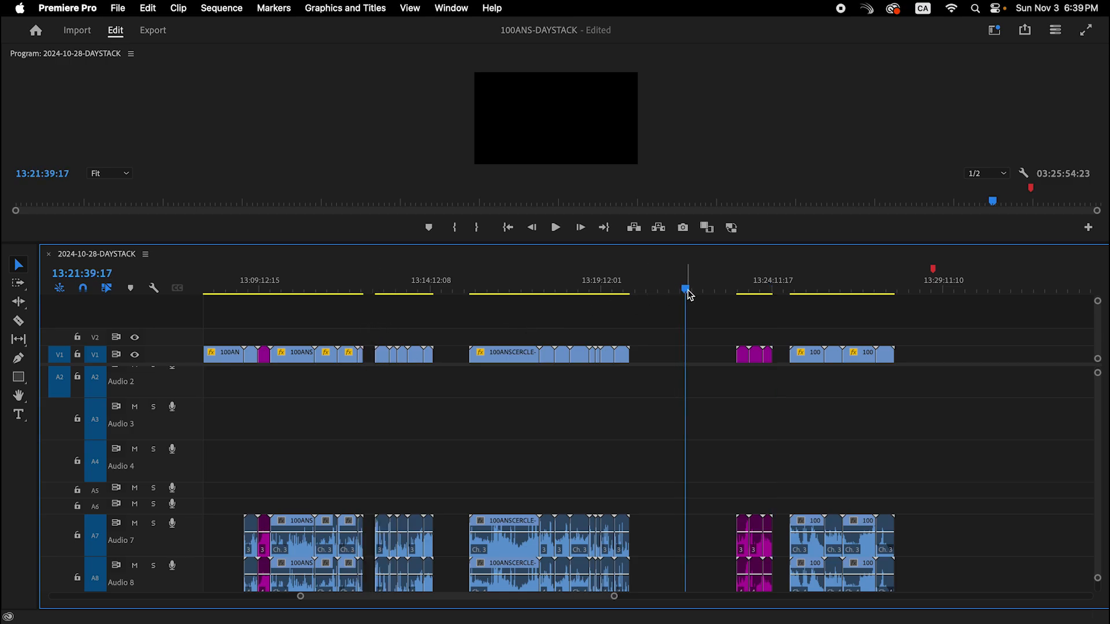
key("super+v")
Step: Cut the purple A1028-11 street sign clip and paste it at 13:20:55:22, between the bike footage and the church pan clip
left_click_drag(269, 318, 265, 379)
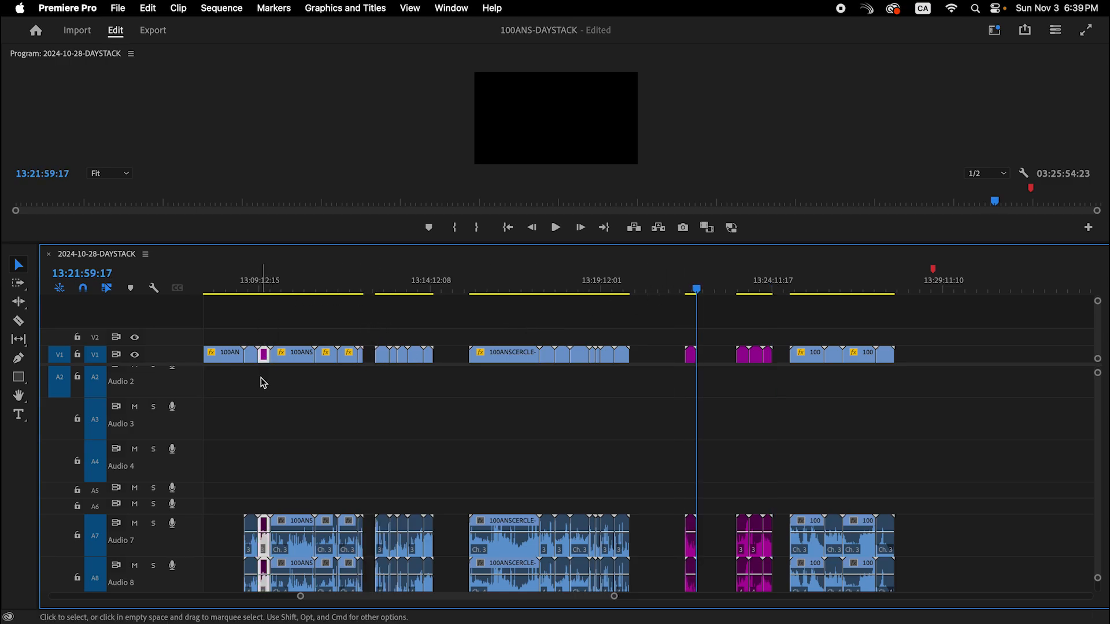
key("Delete")
left_click(662, 289)
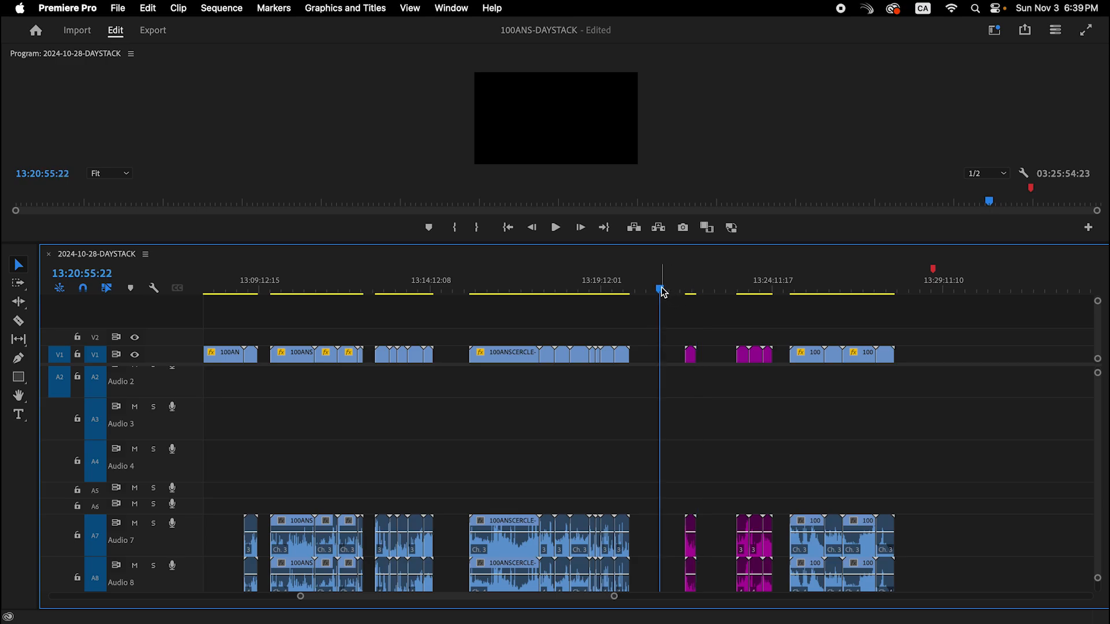
key("super+v")
left_click(730, 404)
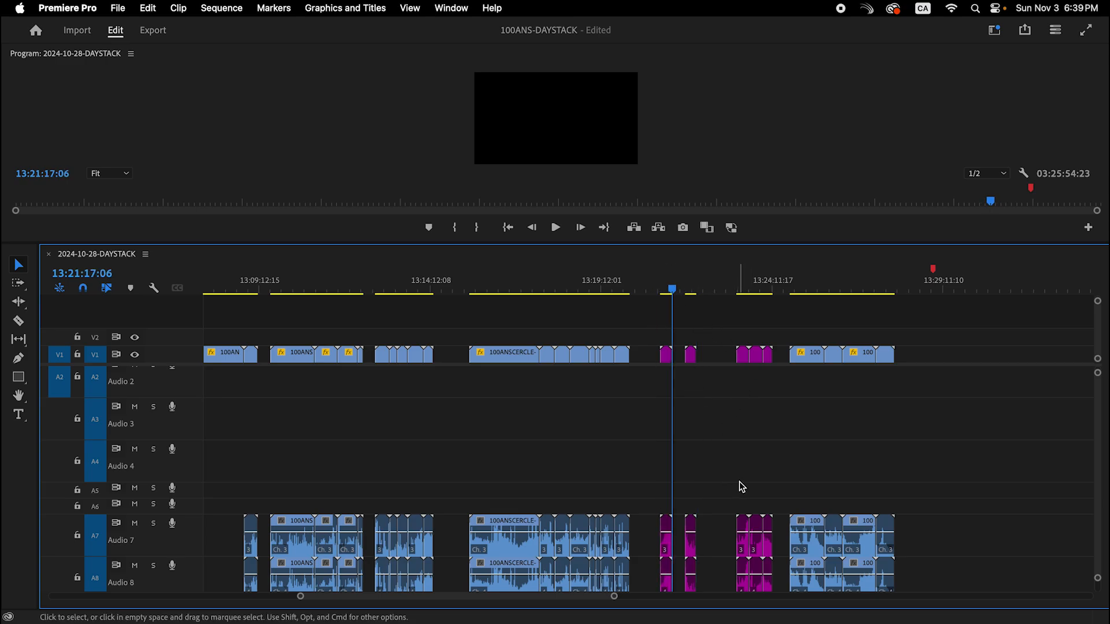
Step: Check the bike footage, the separated clips and the trailing video-only group around 13:39 for how they fit together
scroll(742, 488, "left", 2)
left_click_drag(1020, 327, 704, 598)
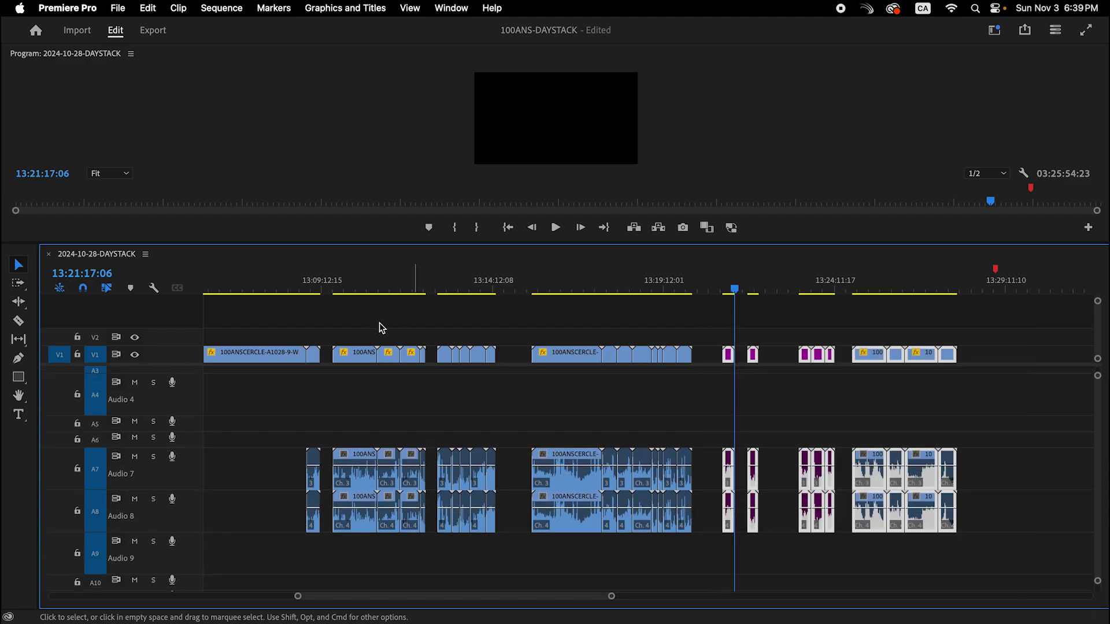
left_click(235, 293)
key("minus")
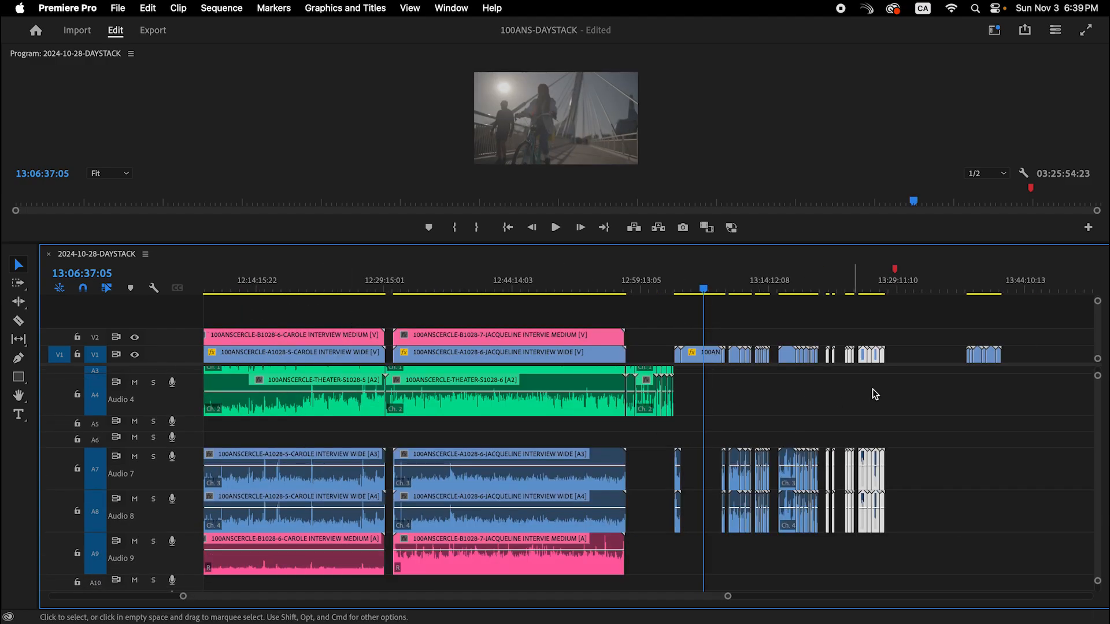
left_click_drag(703, 289, 816, 291)
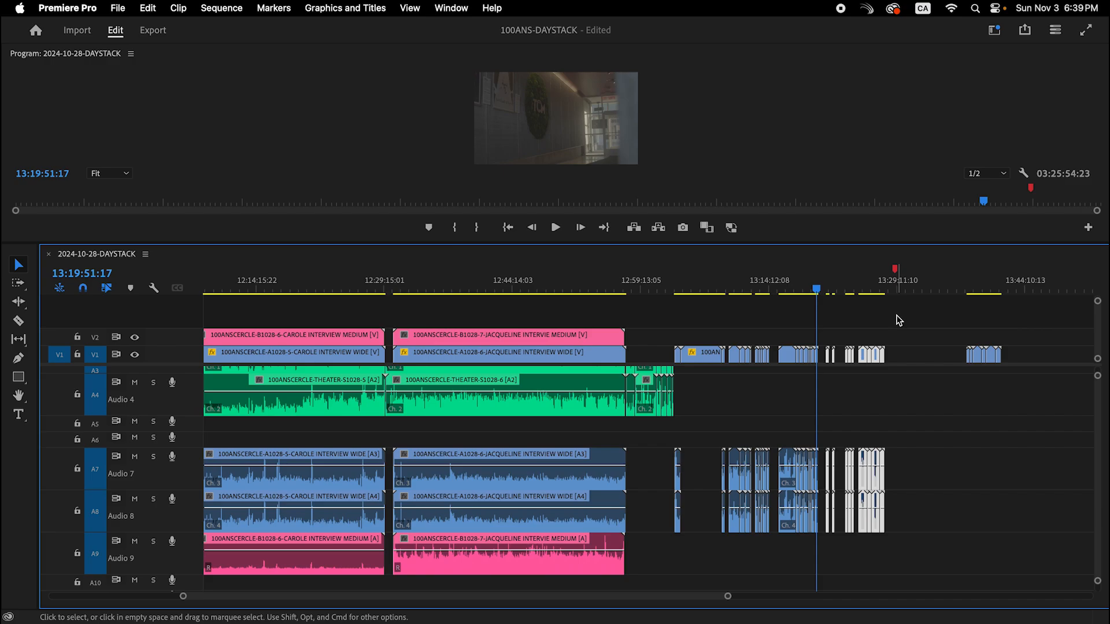
left_click(989, 289)
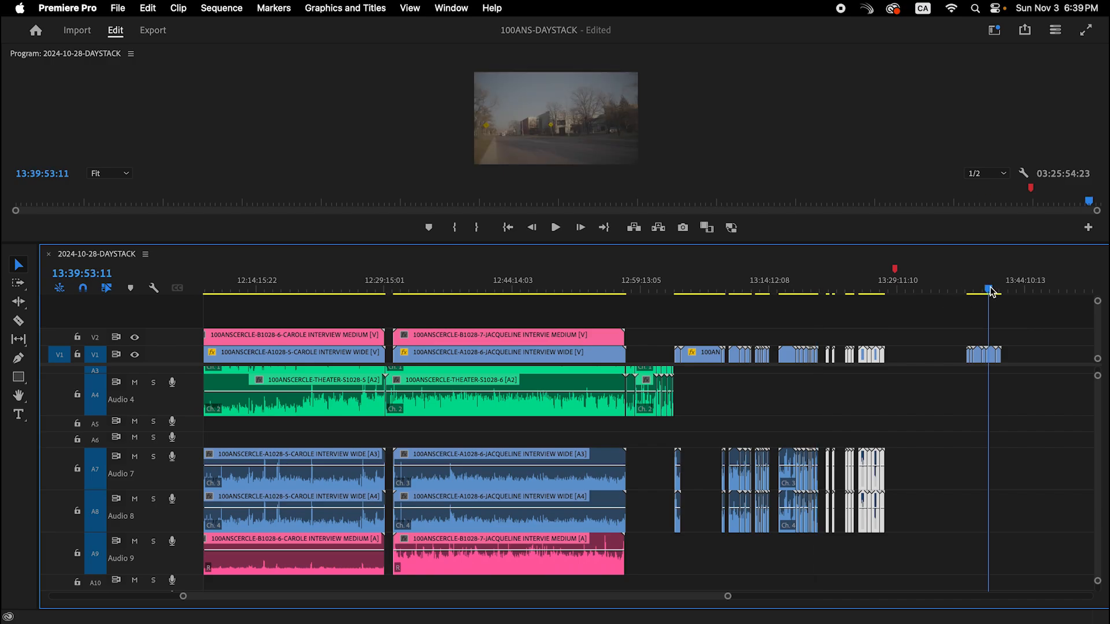
Step: Move the trailing group of video-only TCM exterior clips forward to about 13:28:27, just after the separated building clips
key("=")
key("=")
key("=")
left_click_drag(455, 283, 489, 297)
key("-")
key("-")
key("-")
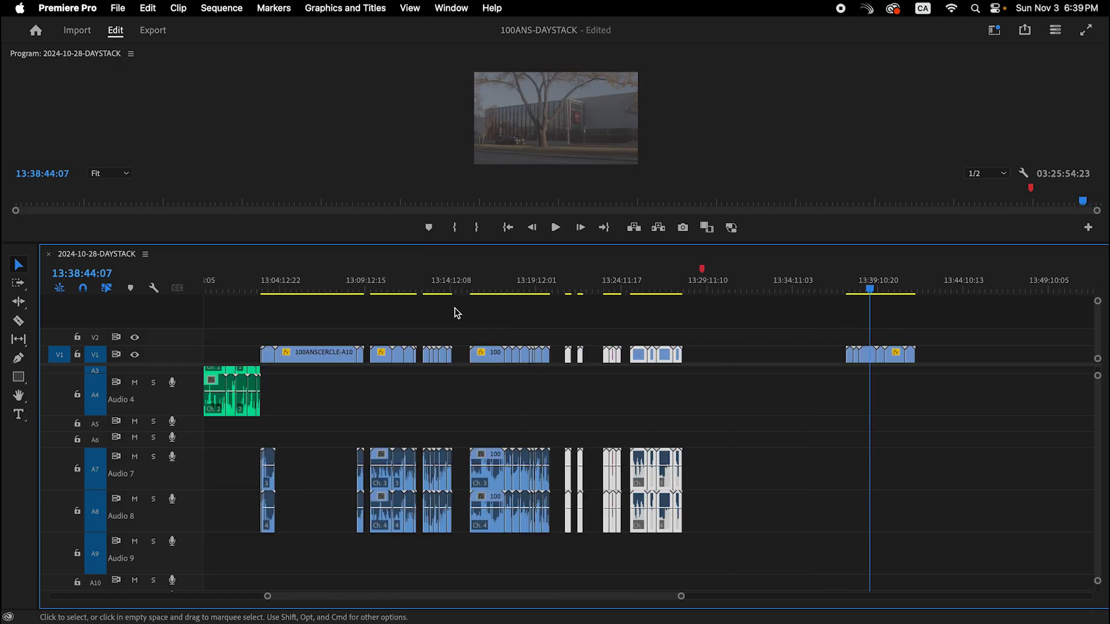
left_click_drag(867, 357, 718, 359)
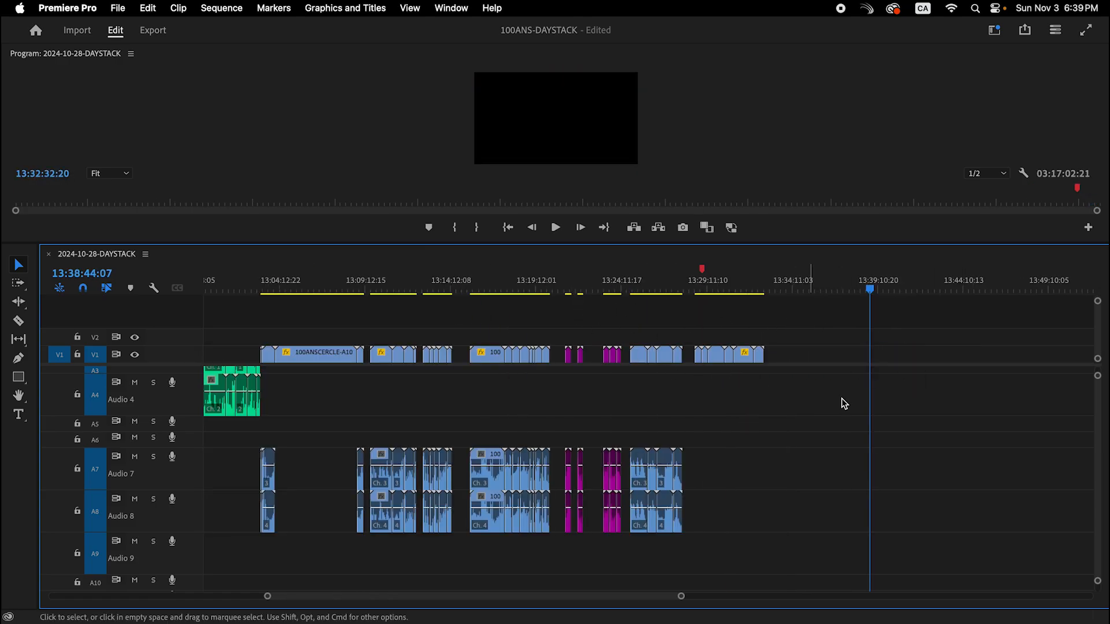
Step: Change the label colour of all separated clips after the bike footage back to the blue of the other A-camera clips
left_click_drag(905, 347, 565, 373)
right_click(636, 362)
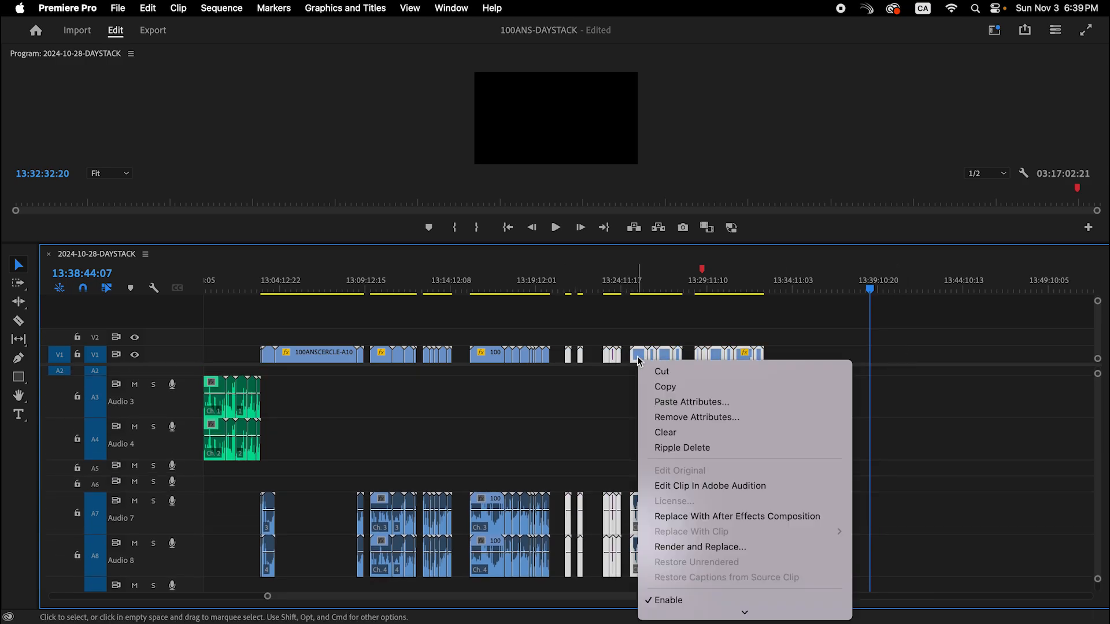
left_click(918, 409)
left_click(918, 411)
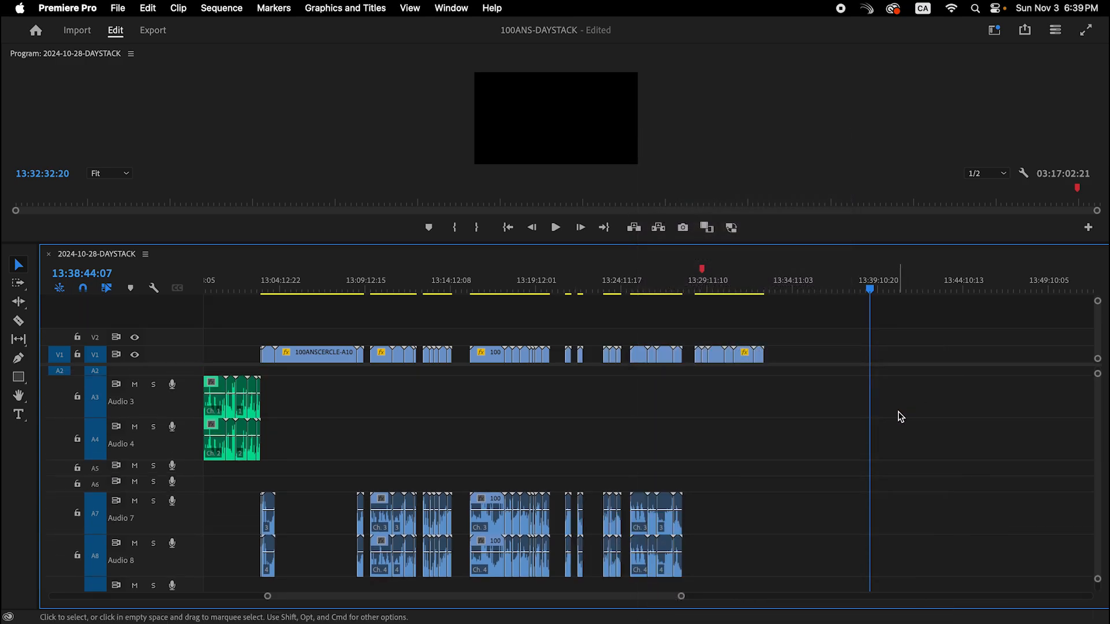
Step: Delete the red sequence marker at 13:28:54:12
left_click(723, 282)
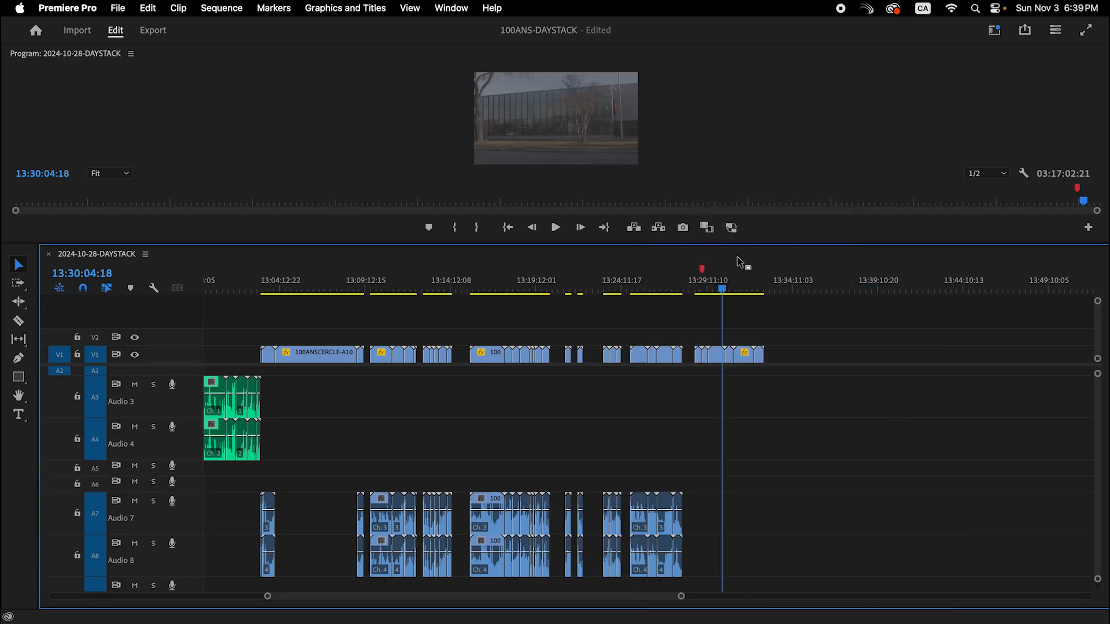
double_click(702, 270)
left_click(694, 230)
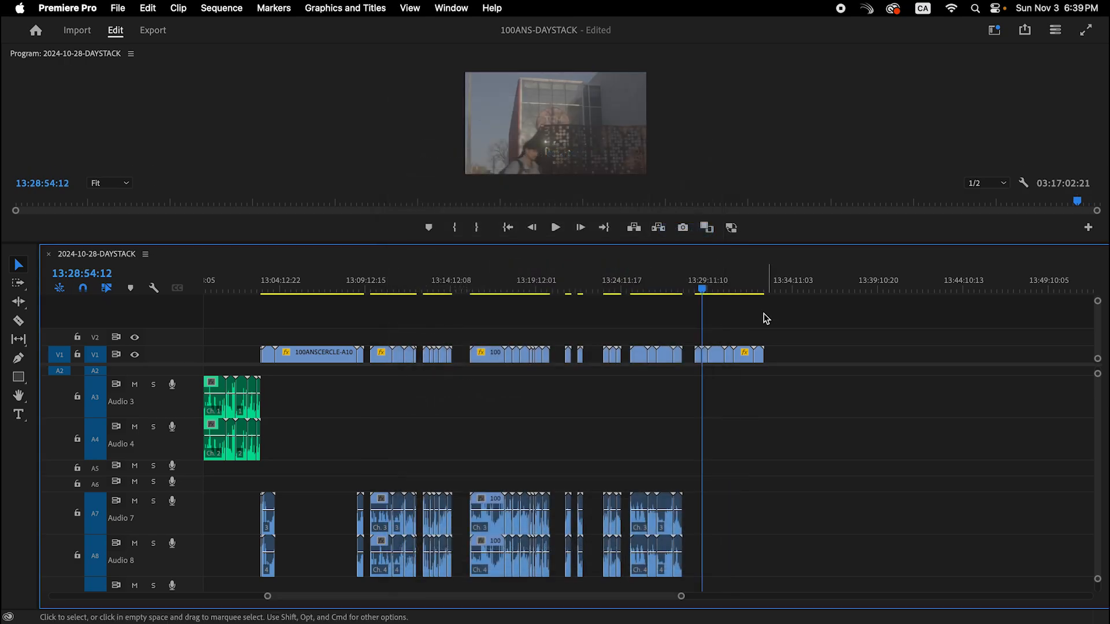
Step: Close the gaps across all clips in the sequence, check the final clips, and save the project
key("minus")
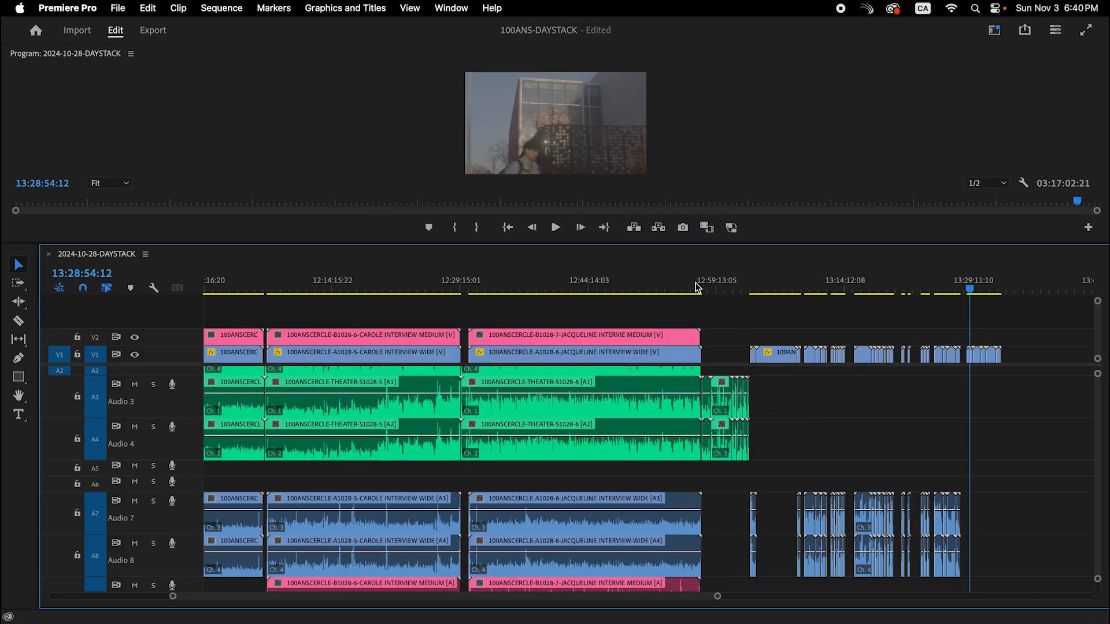
key("minus")
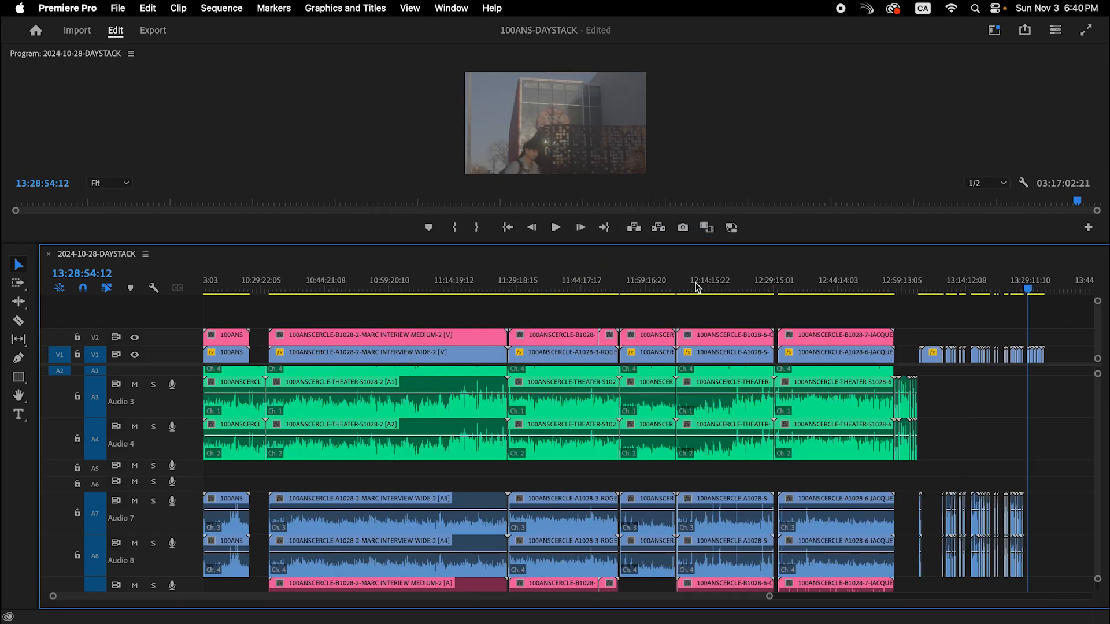
key("super+a")
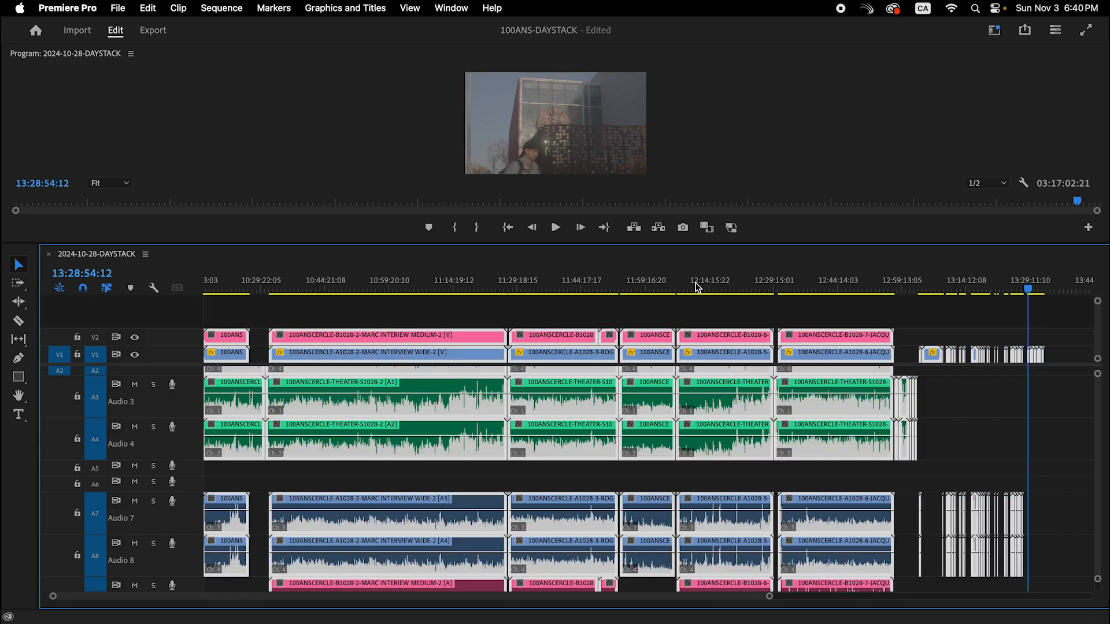
key("shift+g")
left_click(987, 412)
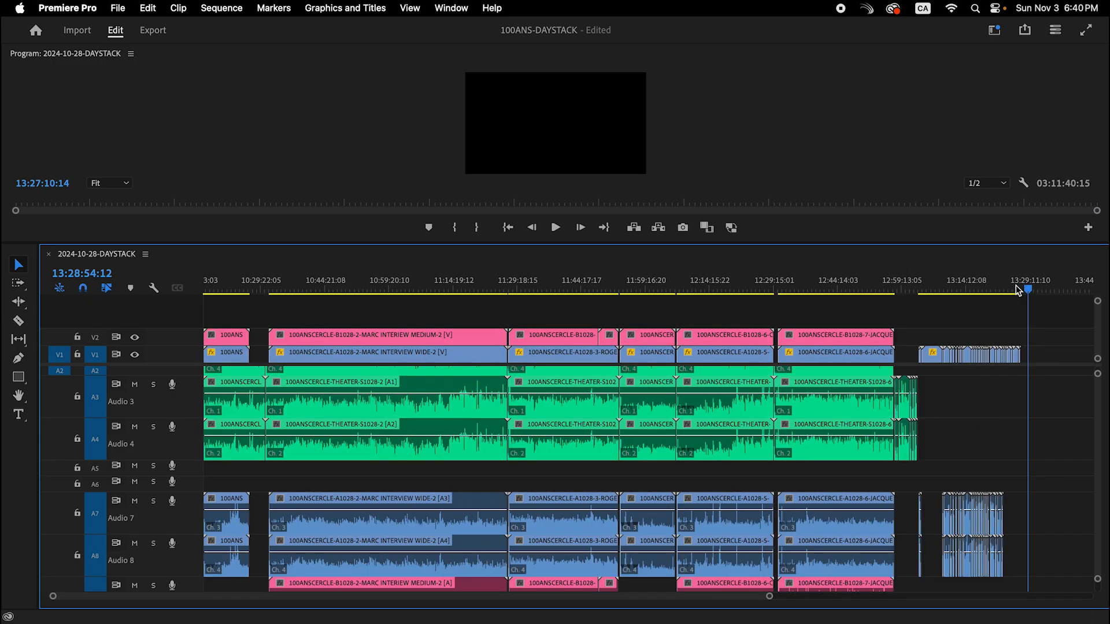
left_click_drag(1027, 289, 1016, 382)
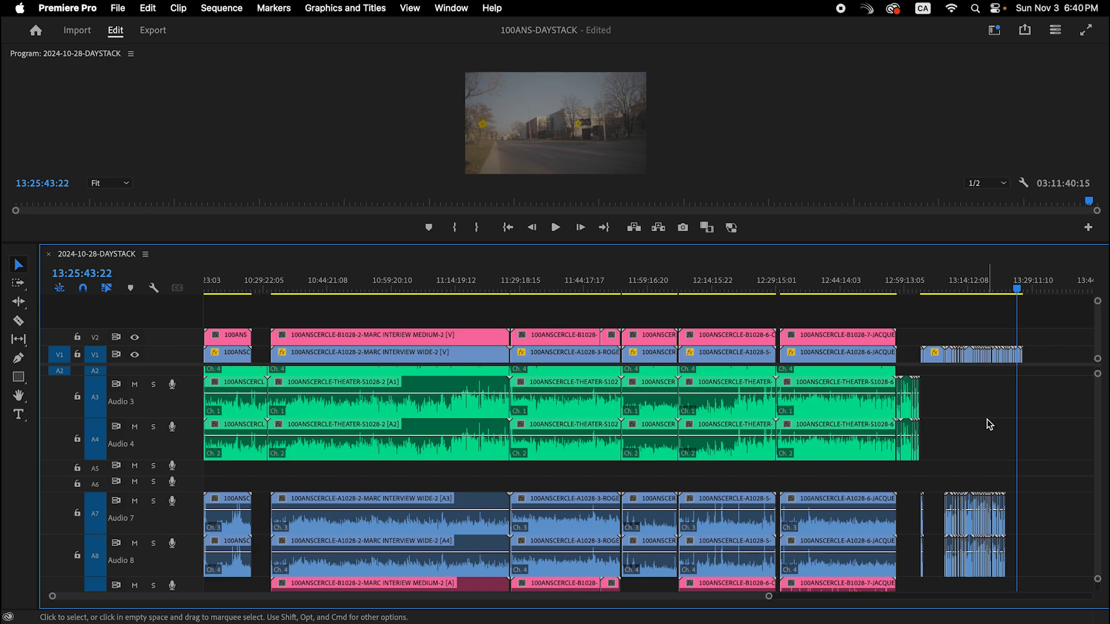
key("super+s")
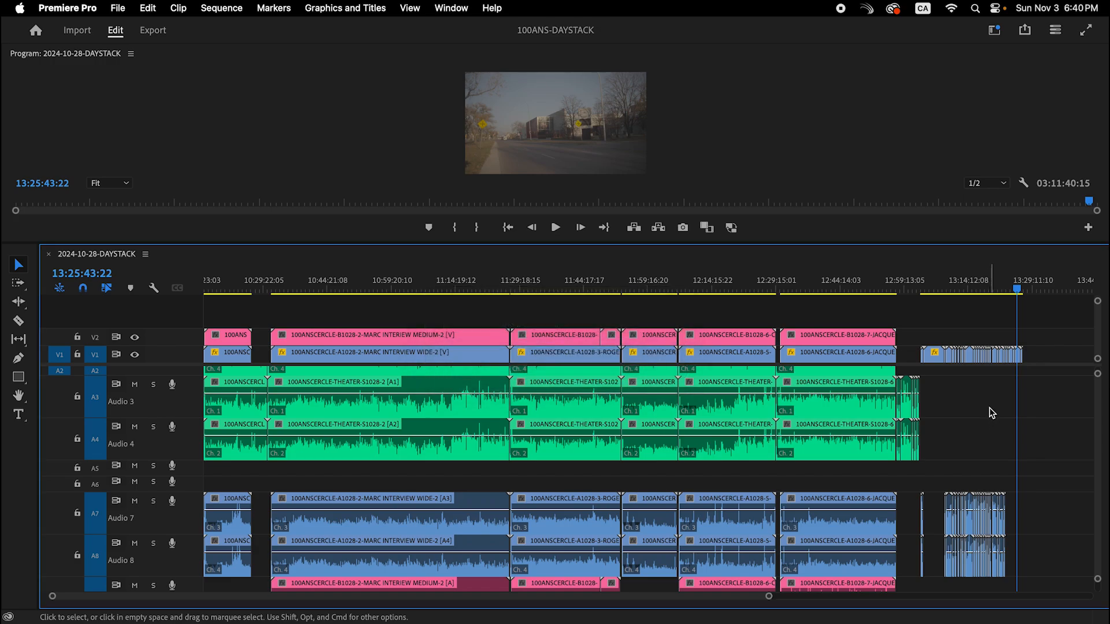
Step: Return the playhead to the sequence start and set the sequence's start time to 00:00:00:00
left_click_drag(231, 284, 2, 299)
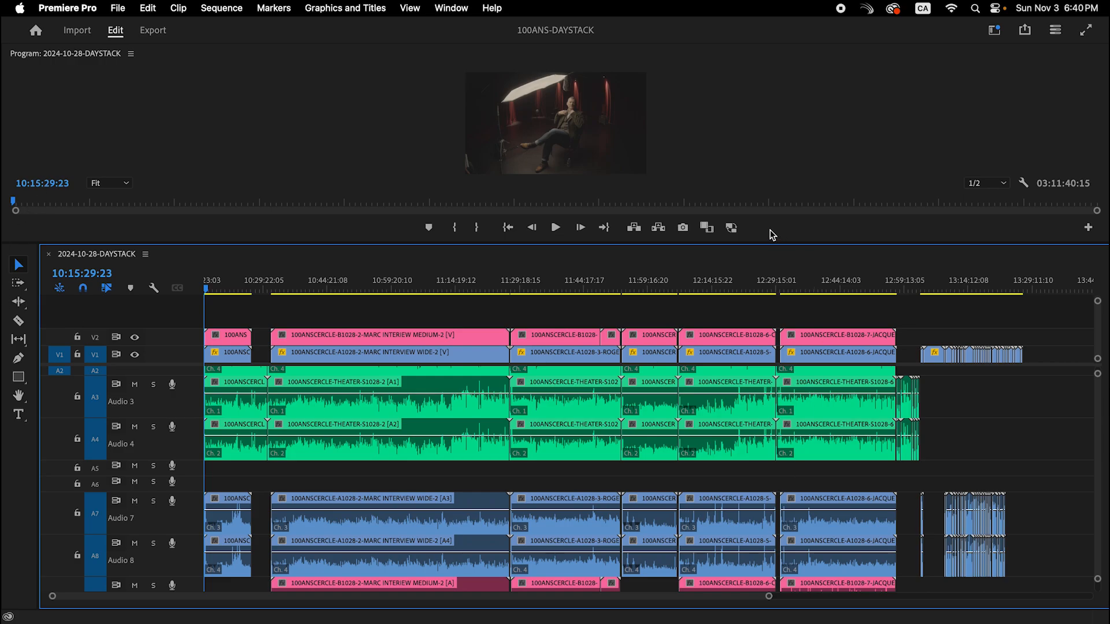
left_click(144, 255)
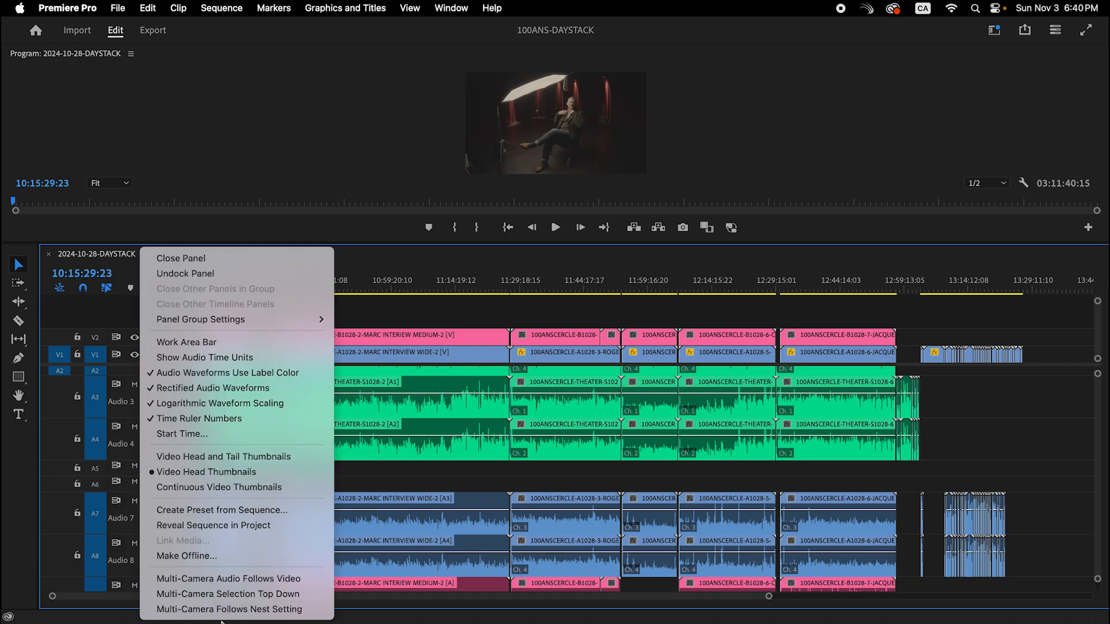
left_click(221, 435)
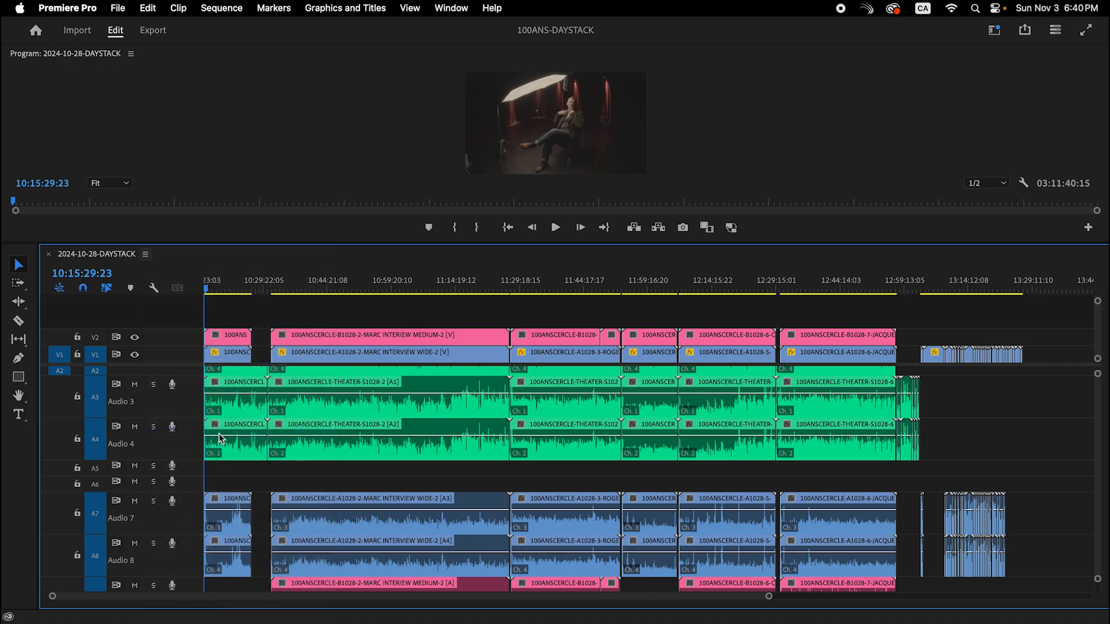
type("00:00:00:00")
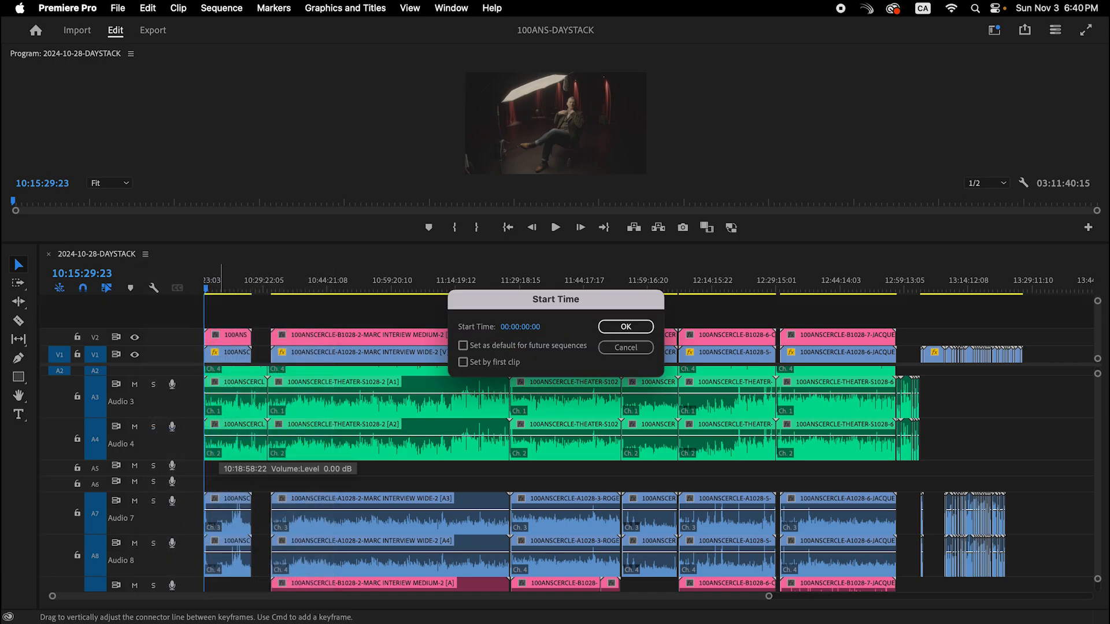
key("Return")
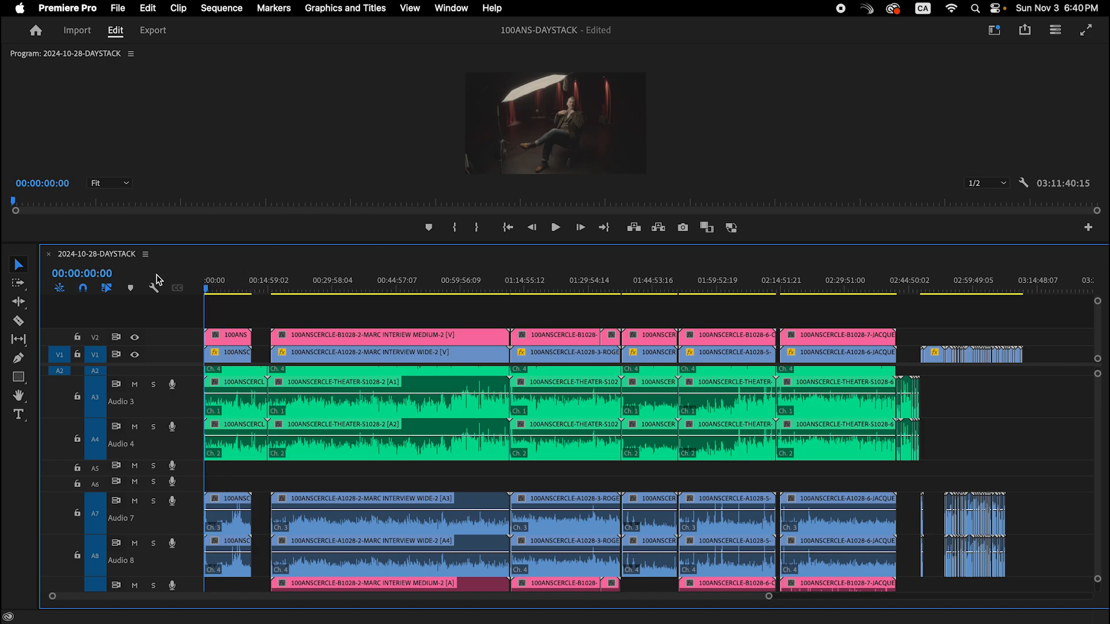
Step: Enlarge the timeline area and its video section, and add a third video track above the B-camera clips
key("backslash")
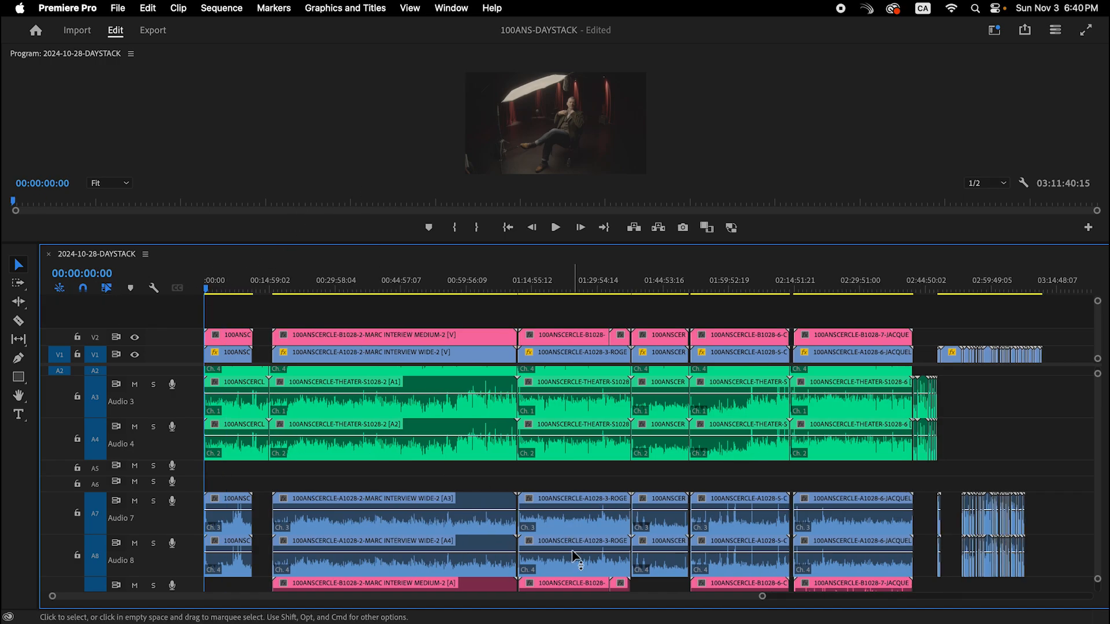
scroll(573, 399, "up", 2)
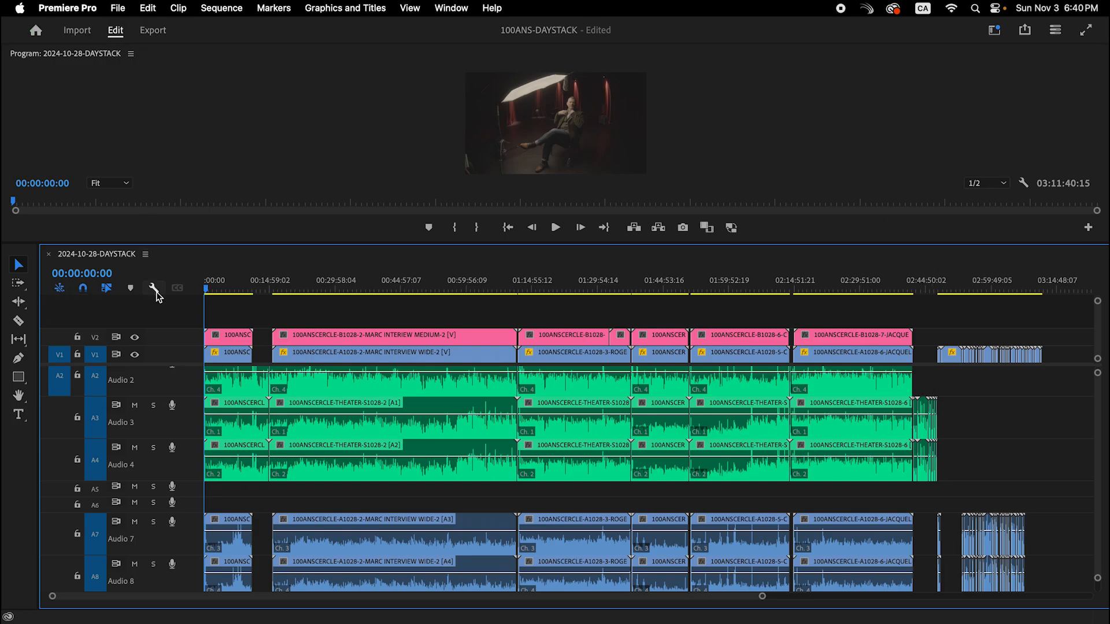
left_click_drag(227, 246, 259, 131)
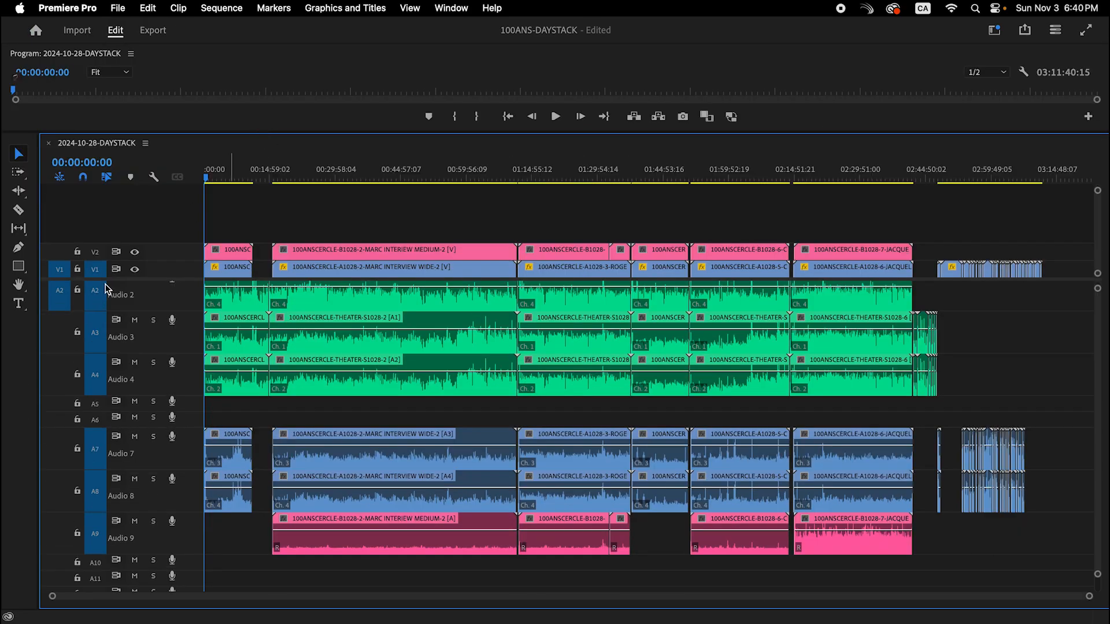
left_click_drag(109, 280, 110, 379)
right_click(184, 354)
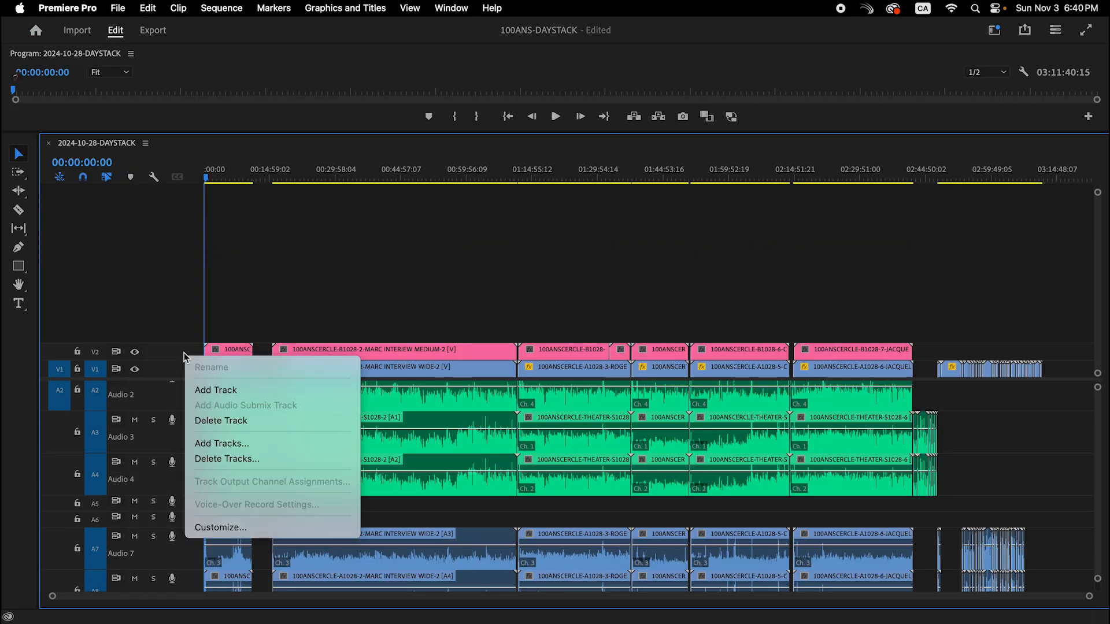
left_click(269, 449)
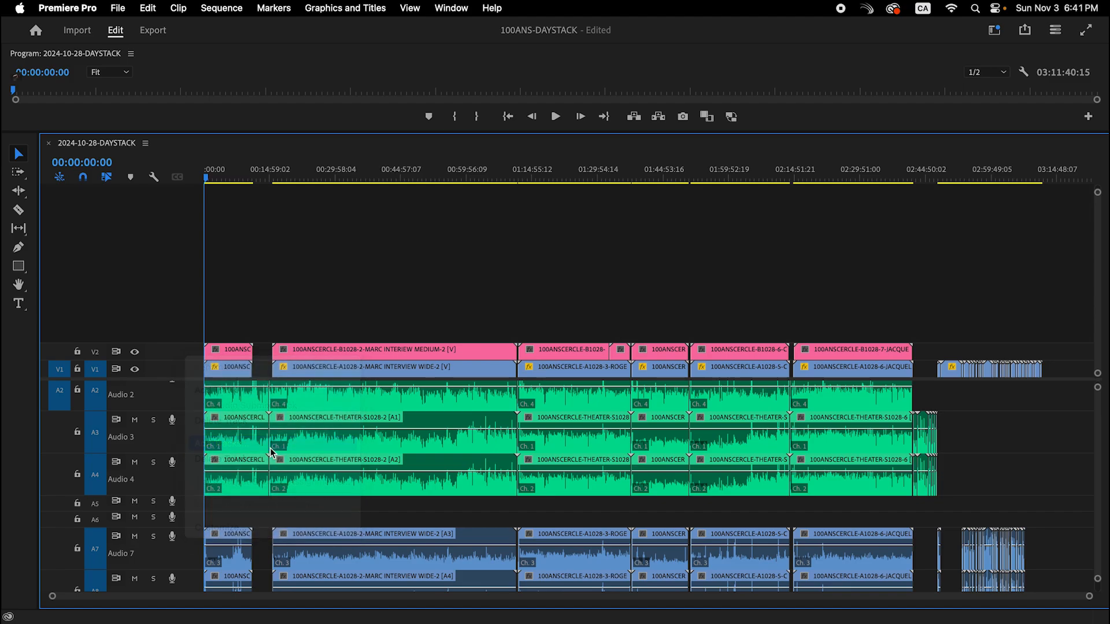
left_click(661, 235)
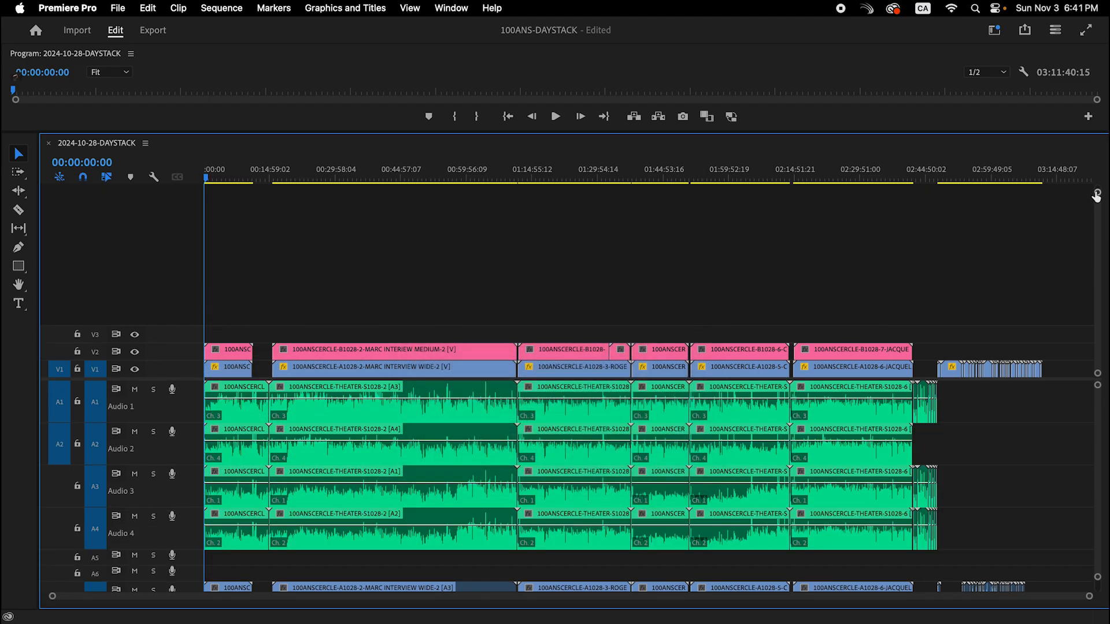
Step: Expand the video tracks and rename Video 1 as ACAM and Video 2 as BCAM
left_click_drag(1096, 194, 1096, 208)
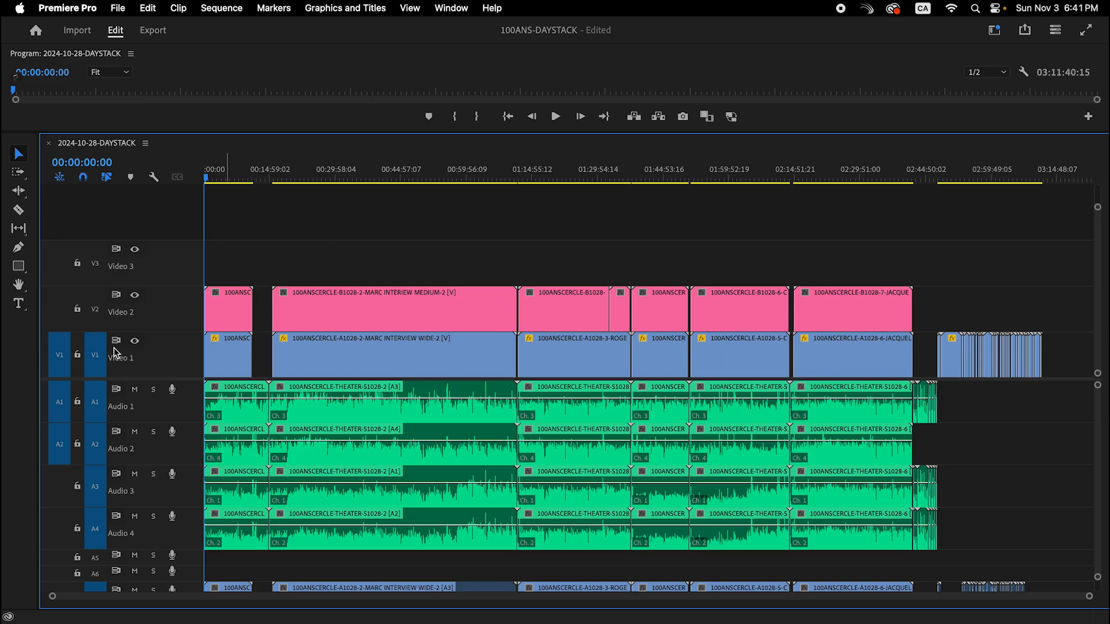
right_click(130, 356)
left_click(174, 370)
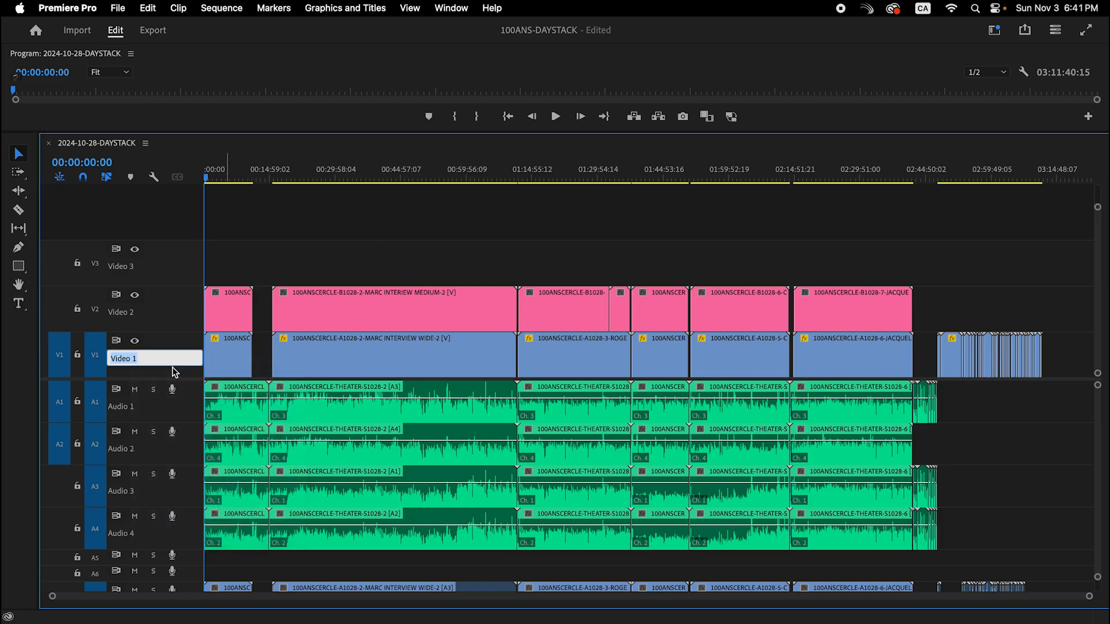
type("ACAM")
key("Return")
right_click(122, 318)
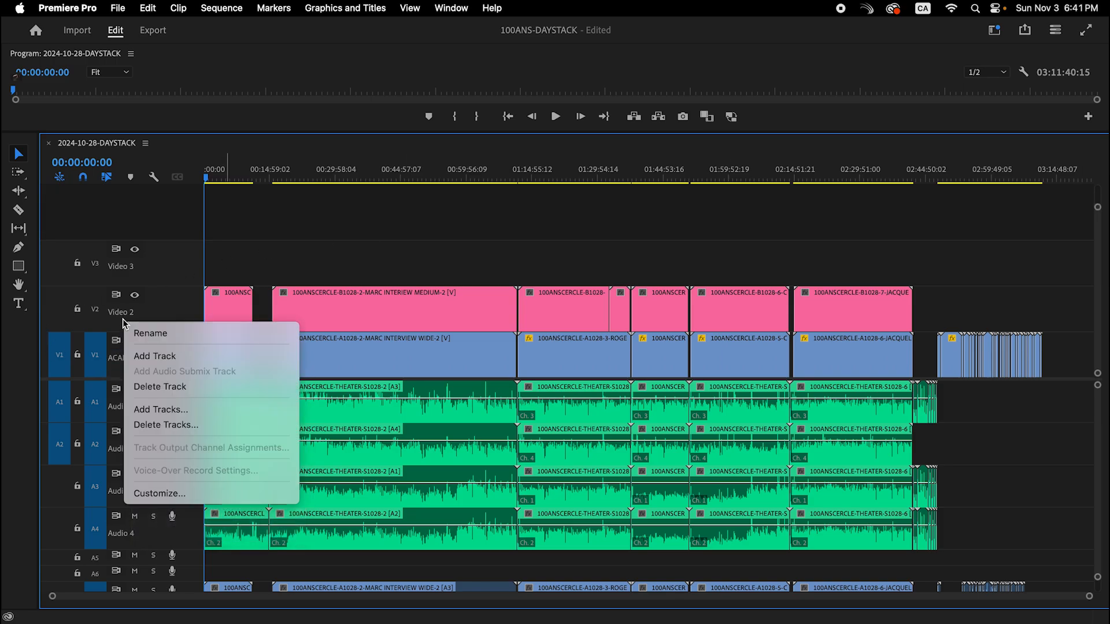
left_click(159, 330)
type("V")
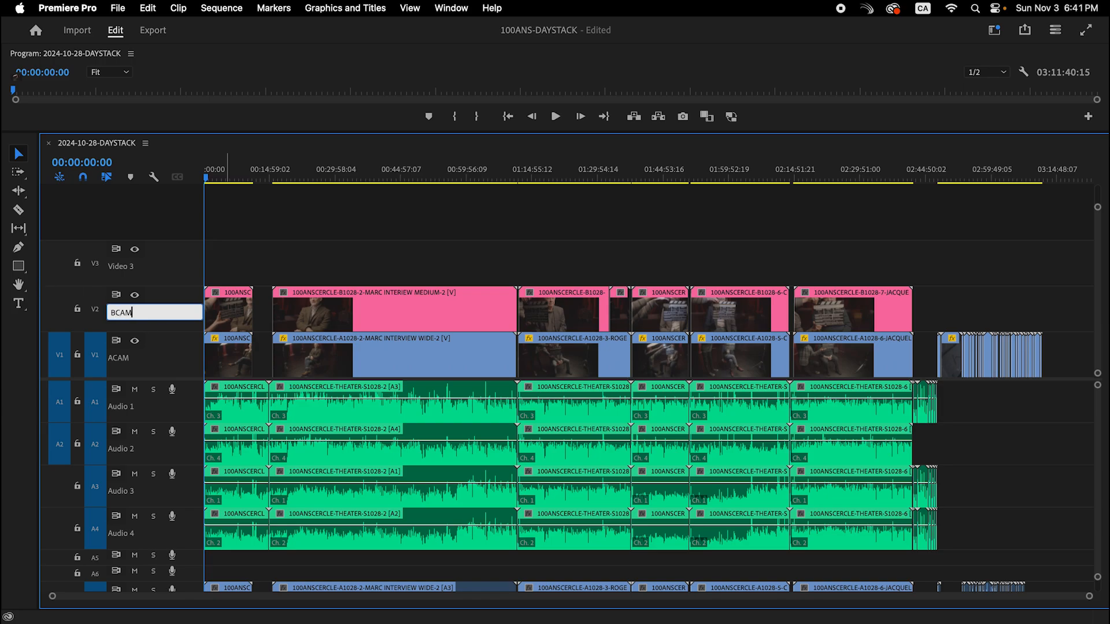
key("Return")
right_click(133, 269)
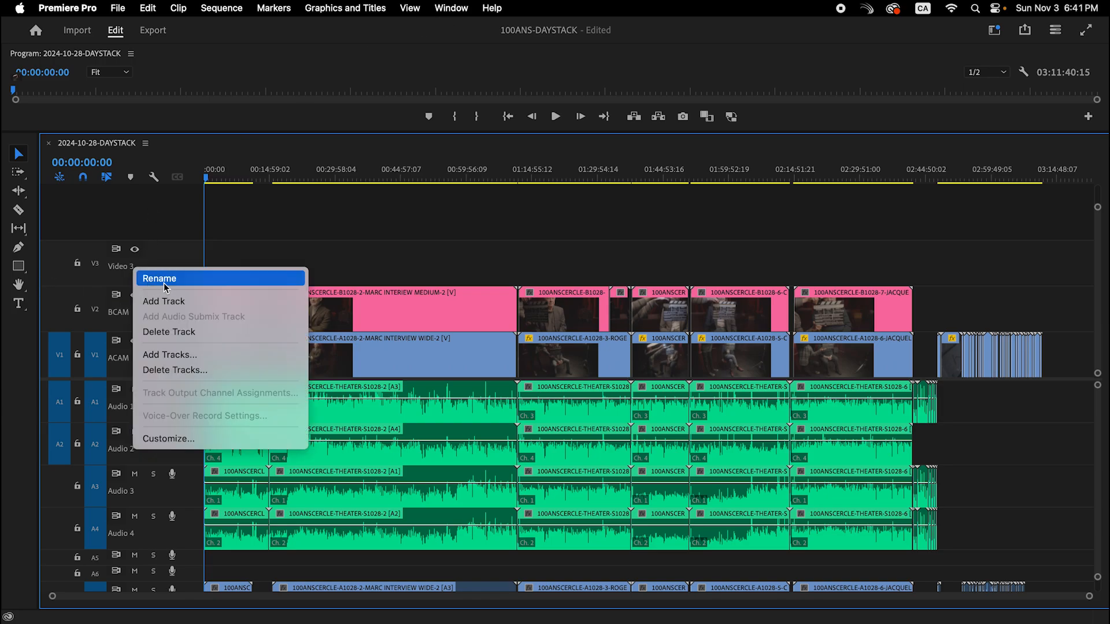
key("Escape")
Step: Show the clip Info panel and dock it as a narrow column beside the timeline
left_click(449, 8)
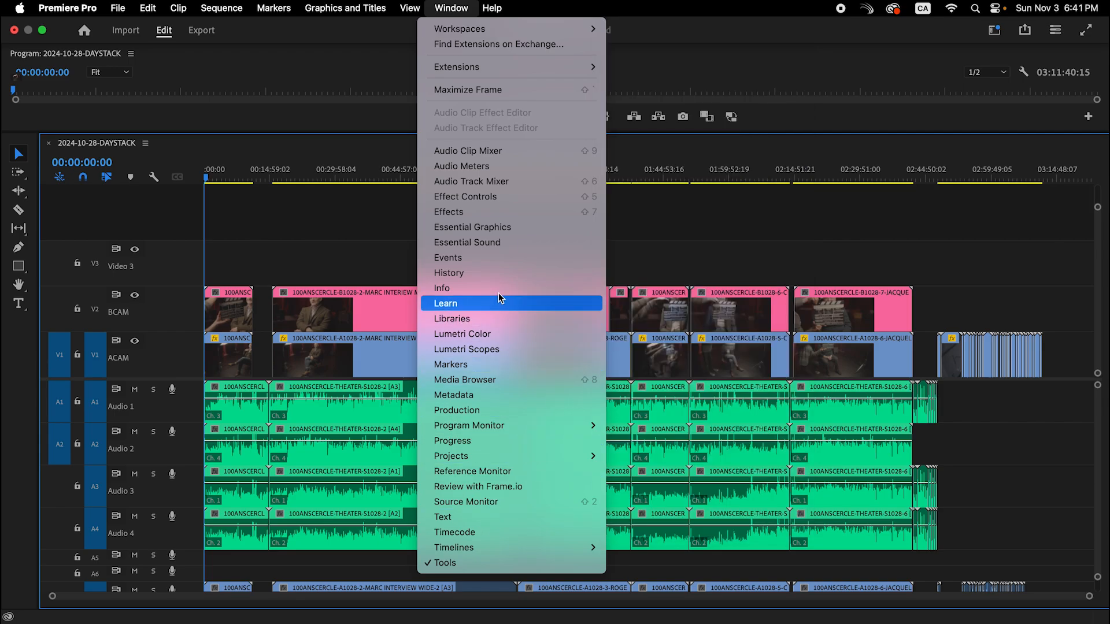
left_click(499, 289)
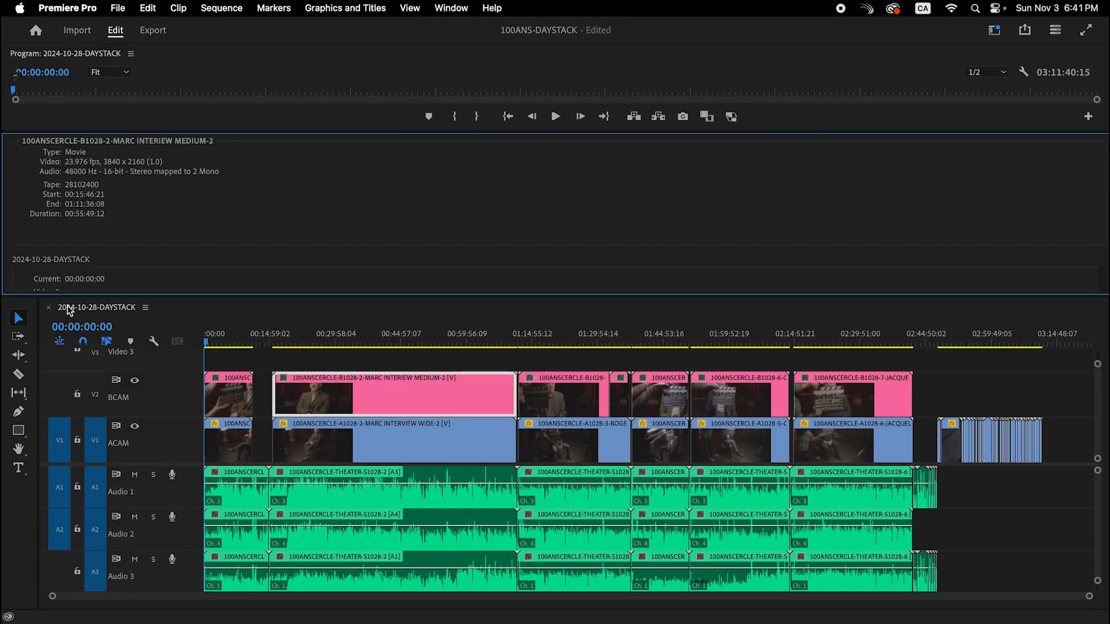
left_click_drag(67, 306, 1087, 226)
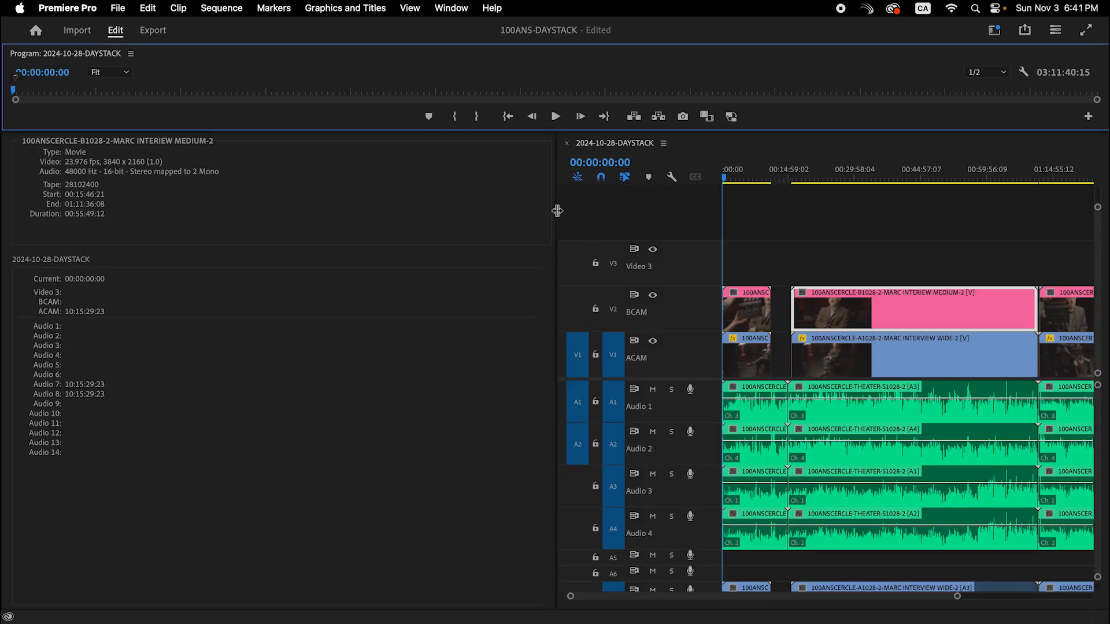
left_click_drag(556, 211, 157, 219)
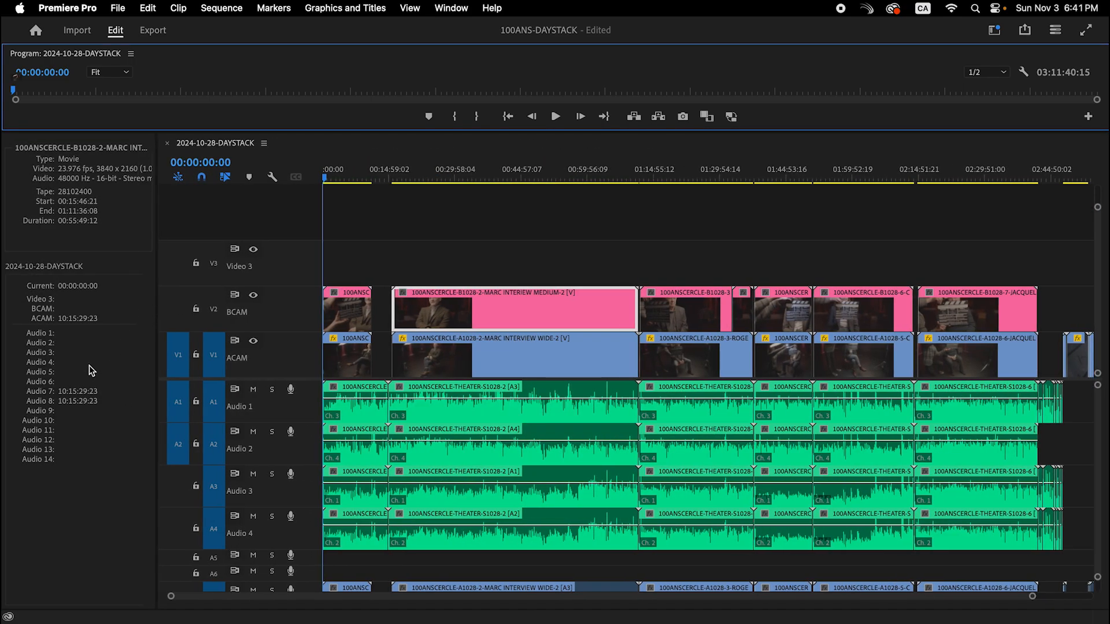
left_click(485, 237)
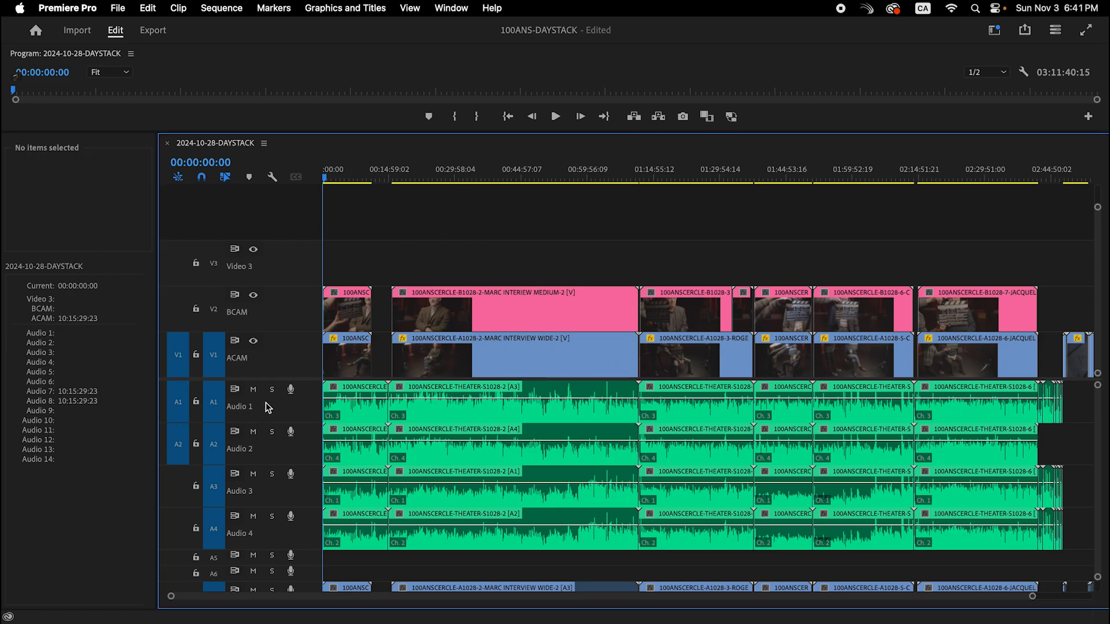
scroll(243, 445, "down", 1)
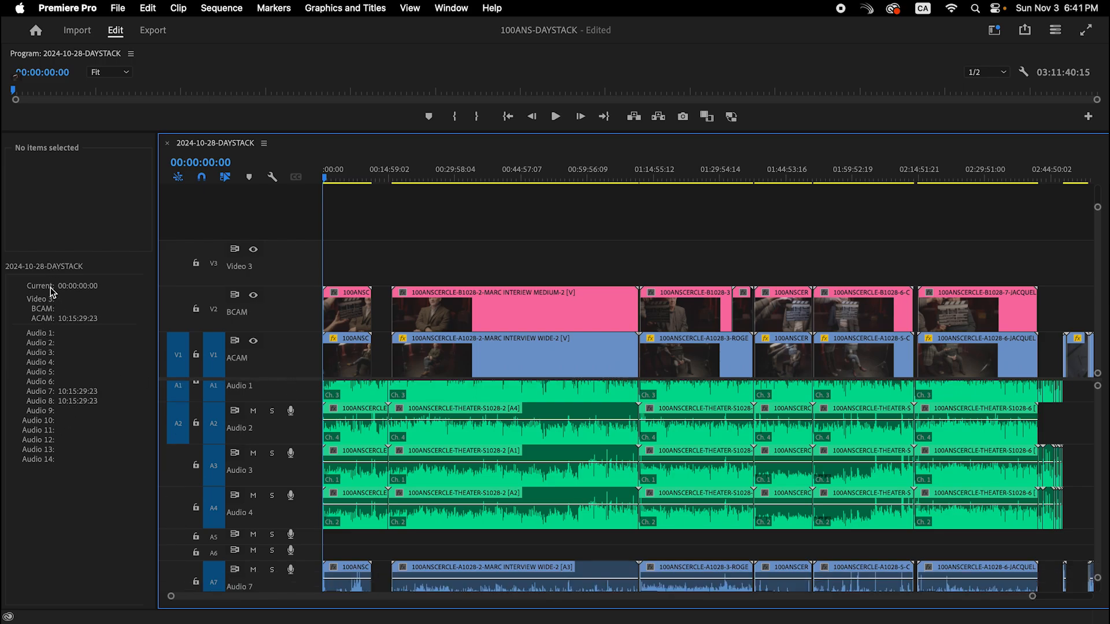
left_click_drag(156, 199, 142, 199)
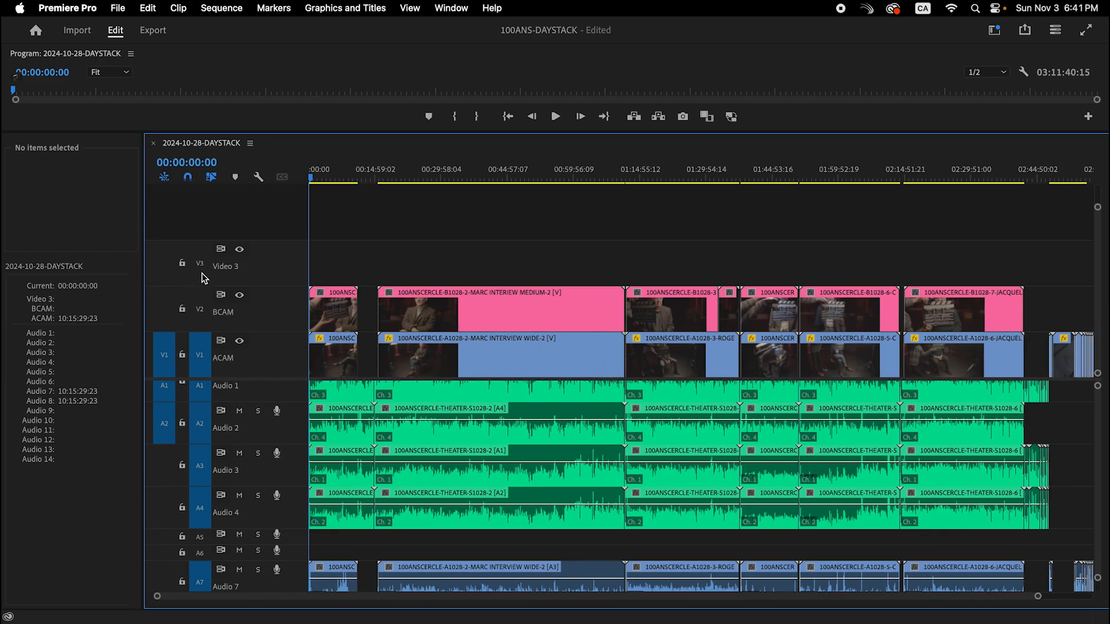
right_click(226, 271)
left_click(396, 245)
key("shift+1")
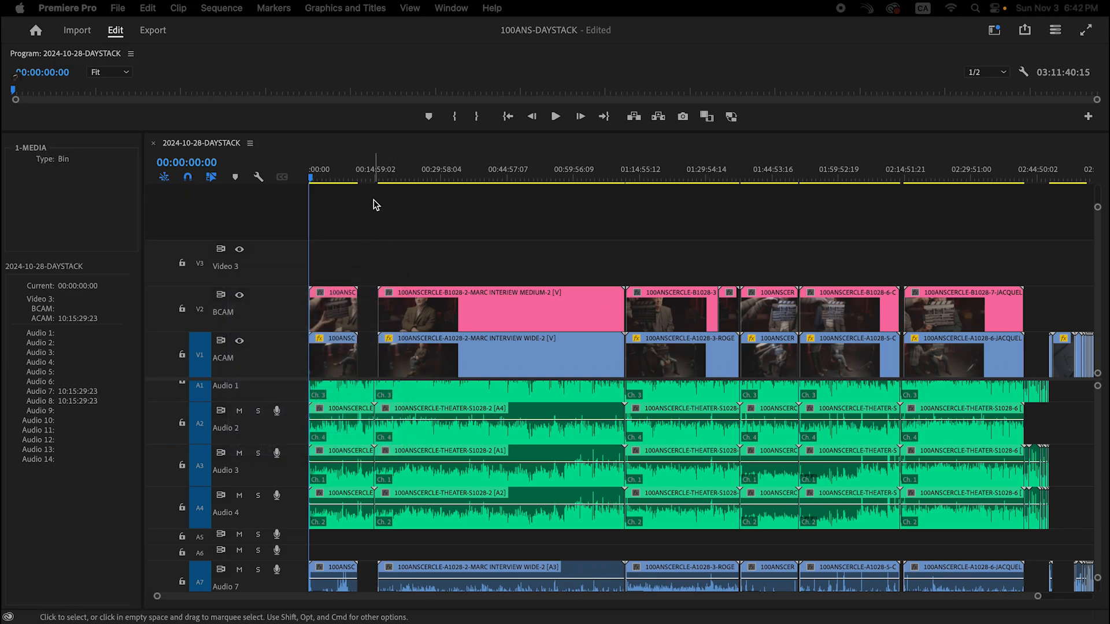
Step: Rename the Audio 1 track as BOOM
scroll(258, 439, "up", 2)
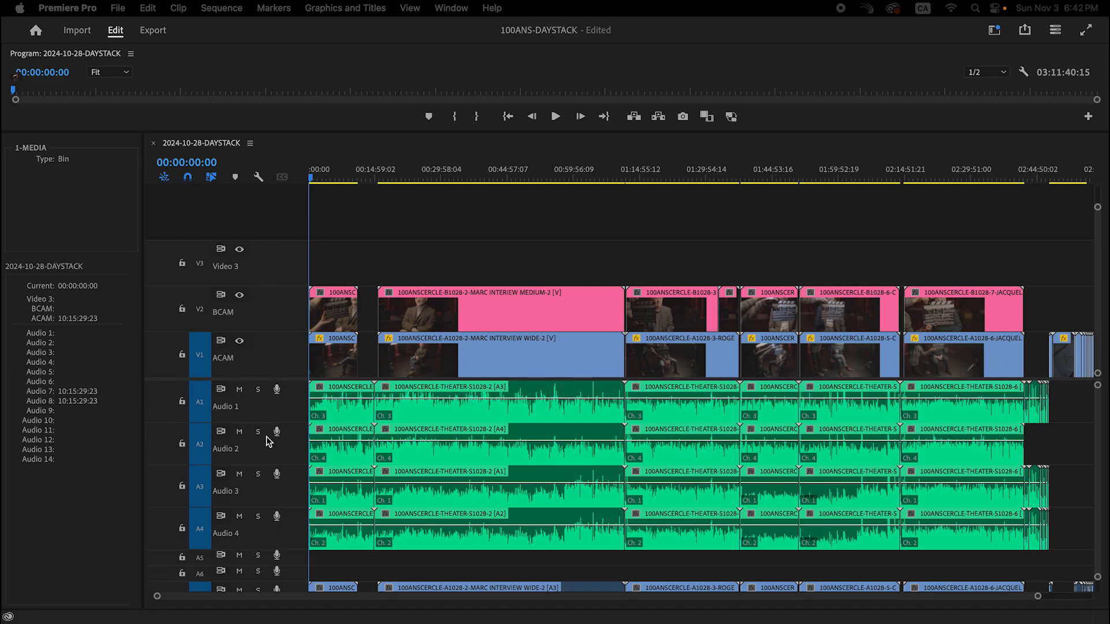
right_click(218, 408)
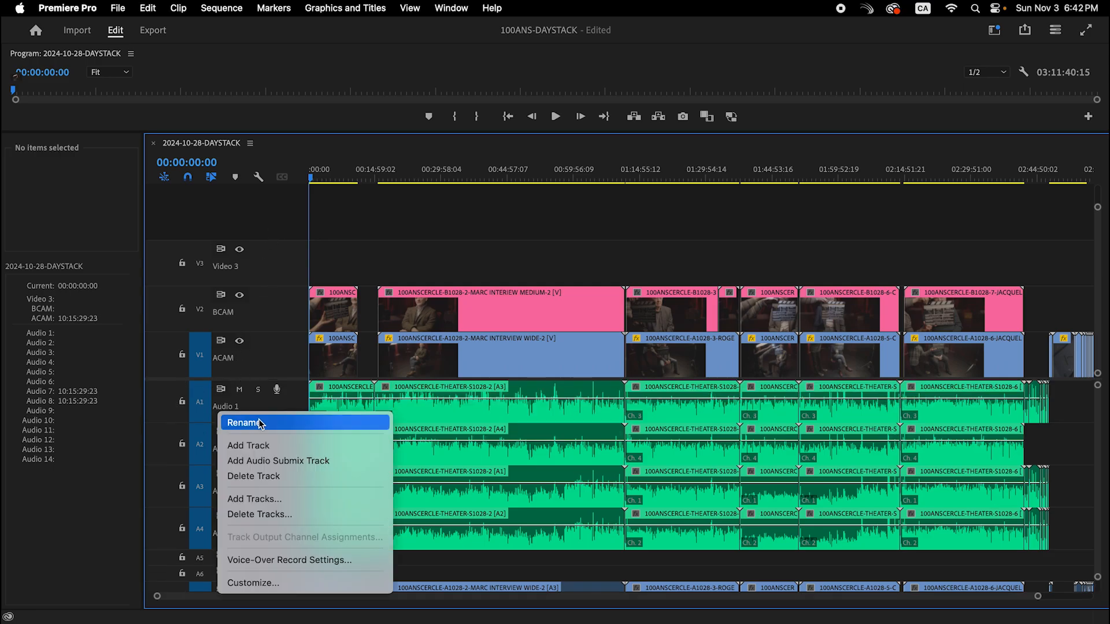
left_click(257, 419)
type("BOOM")
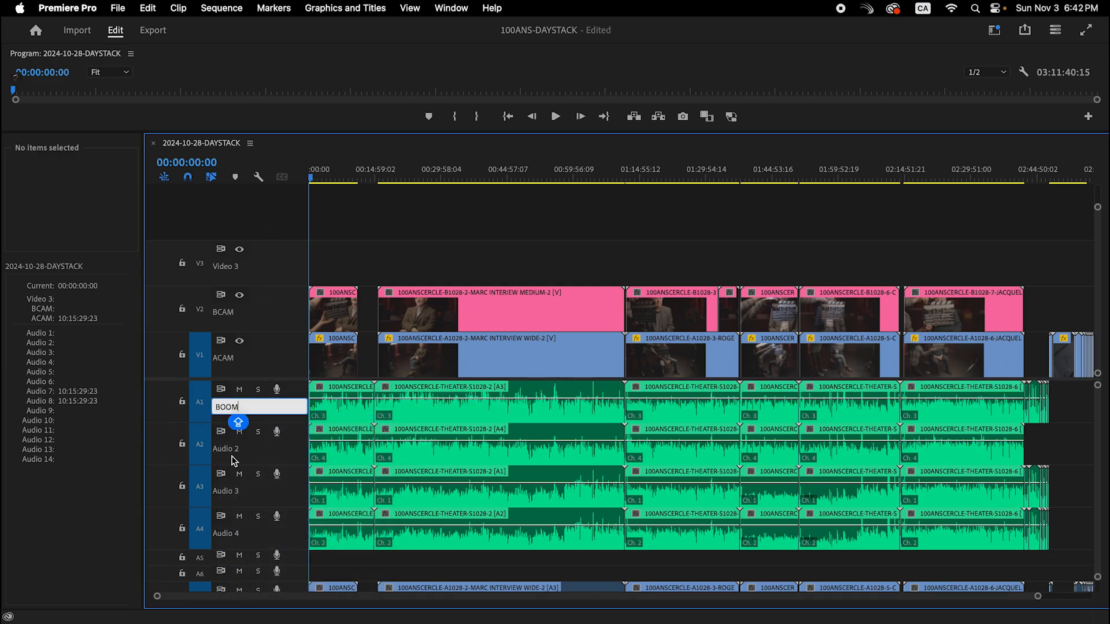
key("Return")
Step: Rename the Audio 3 track as LEFT MIX and the Audio 4 track as RIGHT MIX
scroll(232, 460, "down", 2)
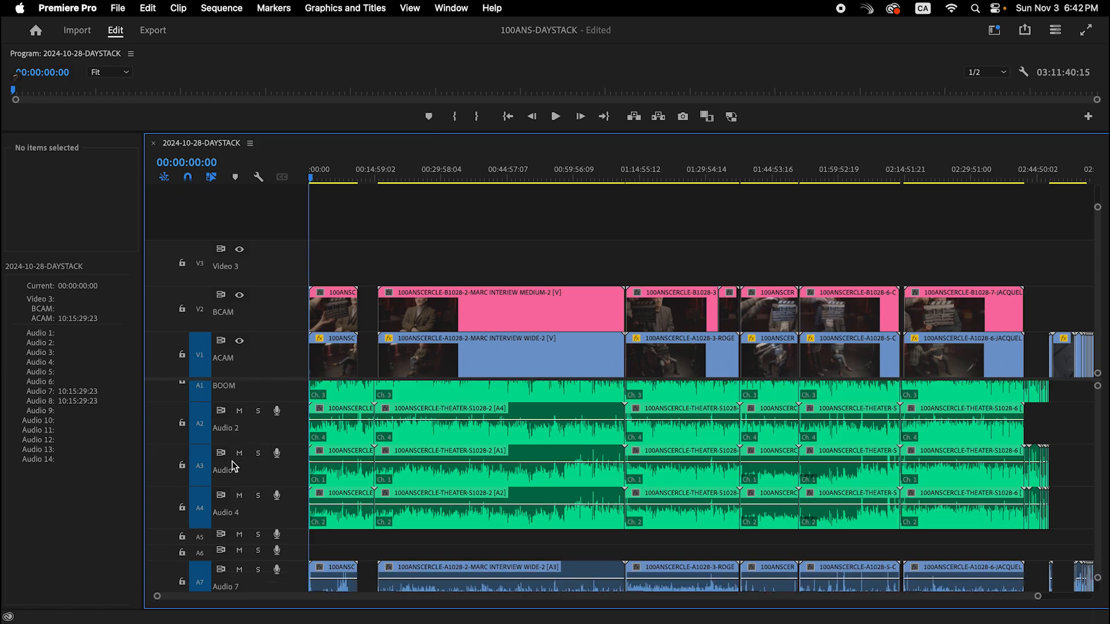
right_click(234, 474)
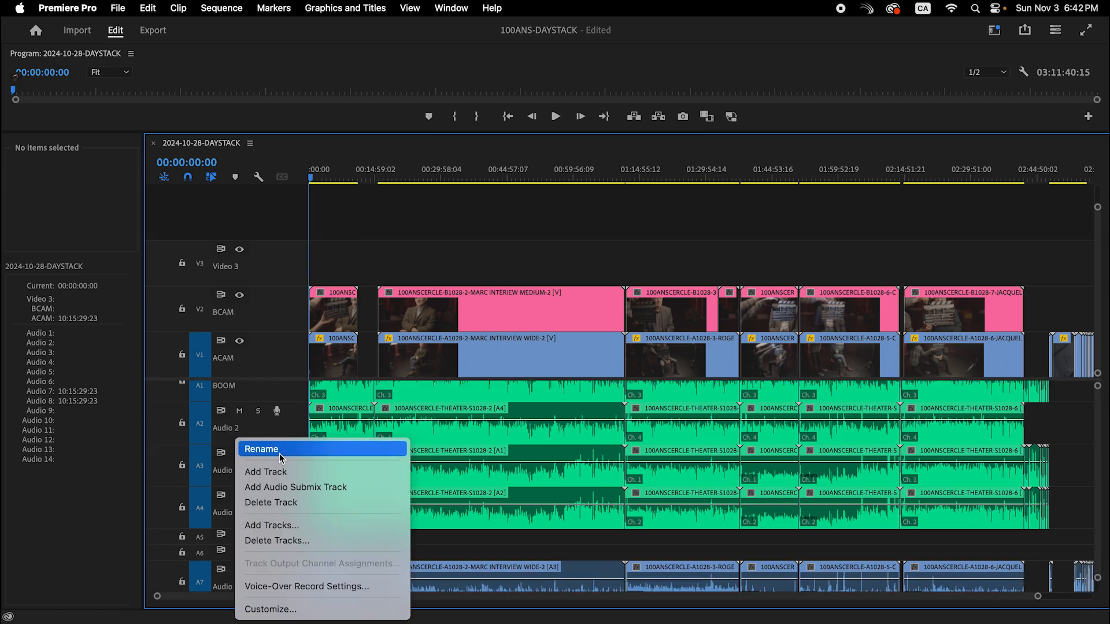
left_click(279, 453)
type("LRG")
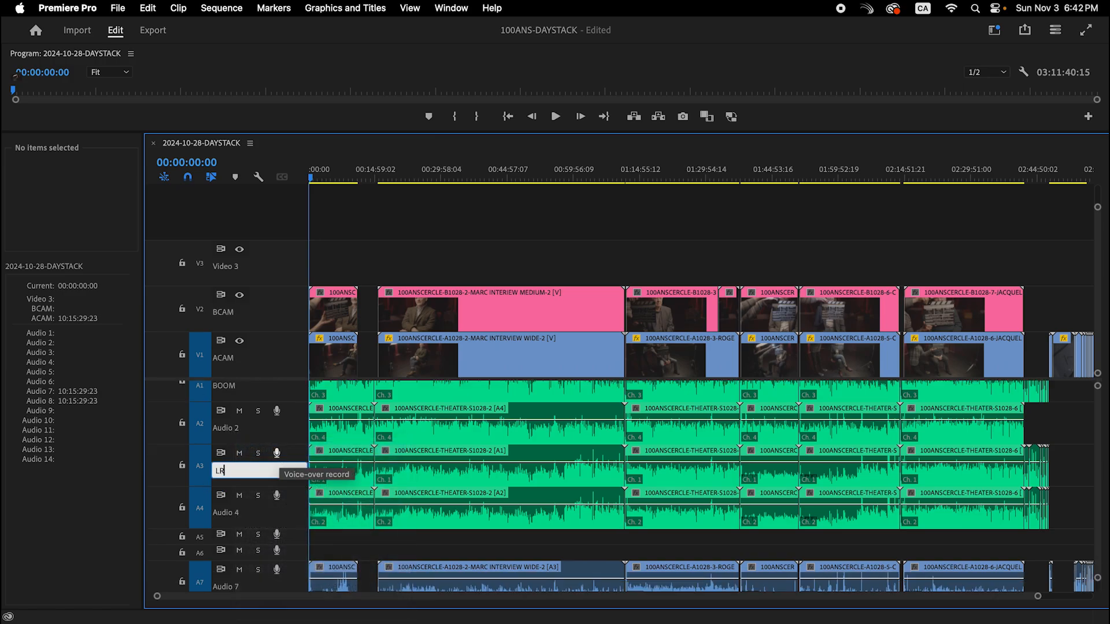
key("BackSpace")
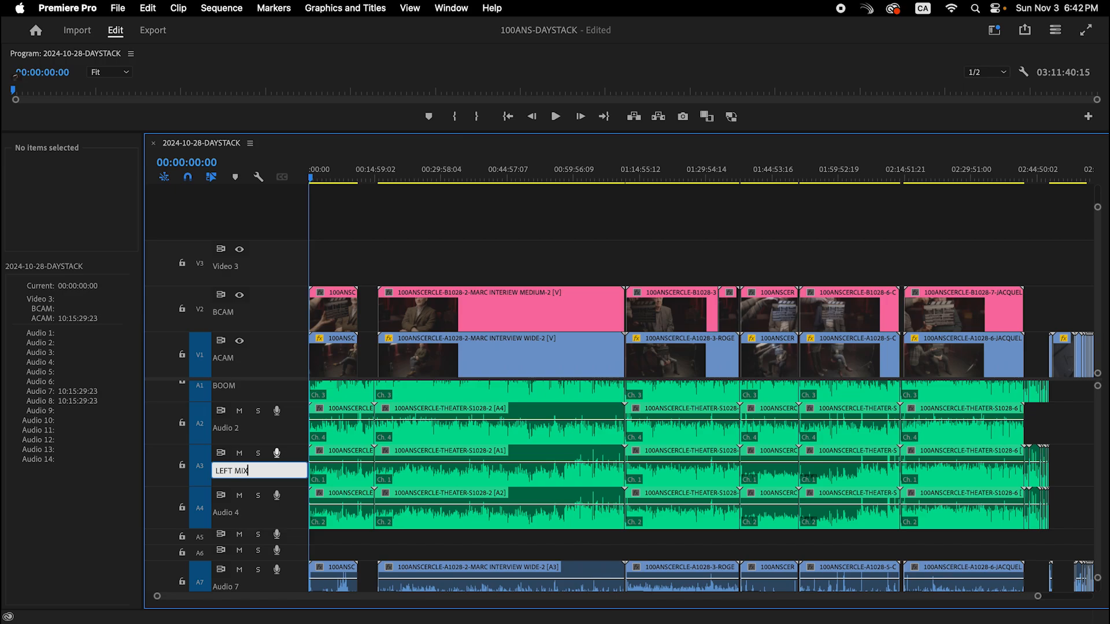
right_click(230, 502)
left_click(279, 448)
type("RIGHT MIX")
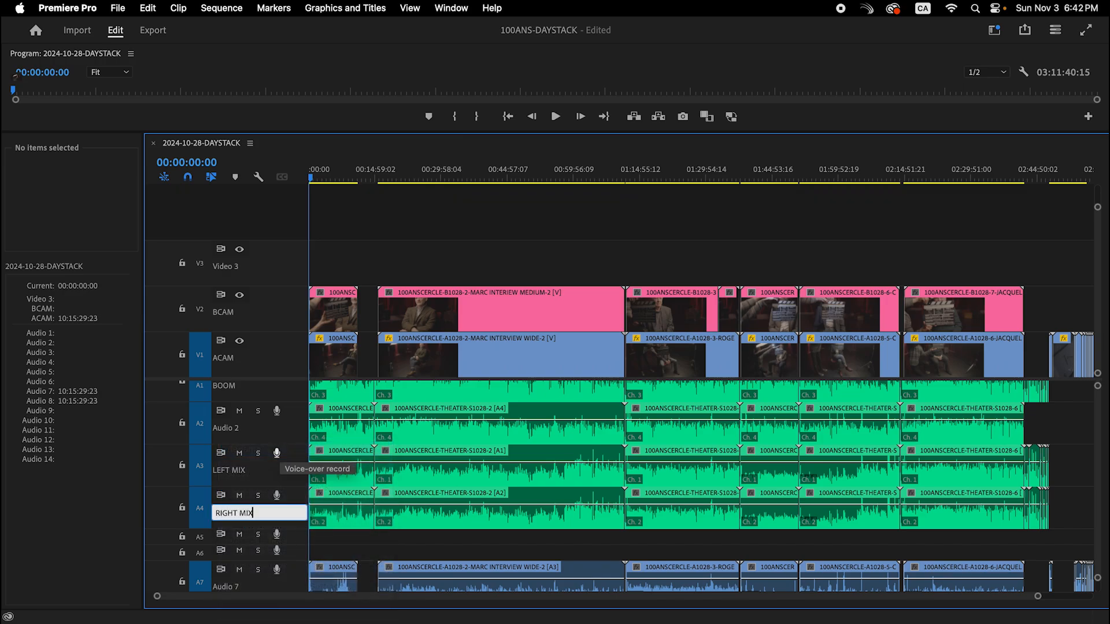
key("Return")
Step: Delete all empty audio tracks from the sequence
scroll(279, 452, "down", 3)
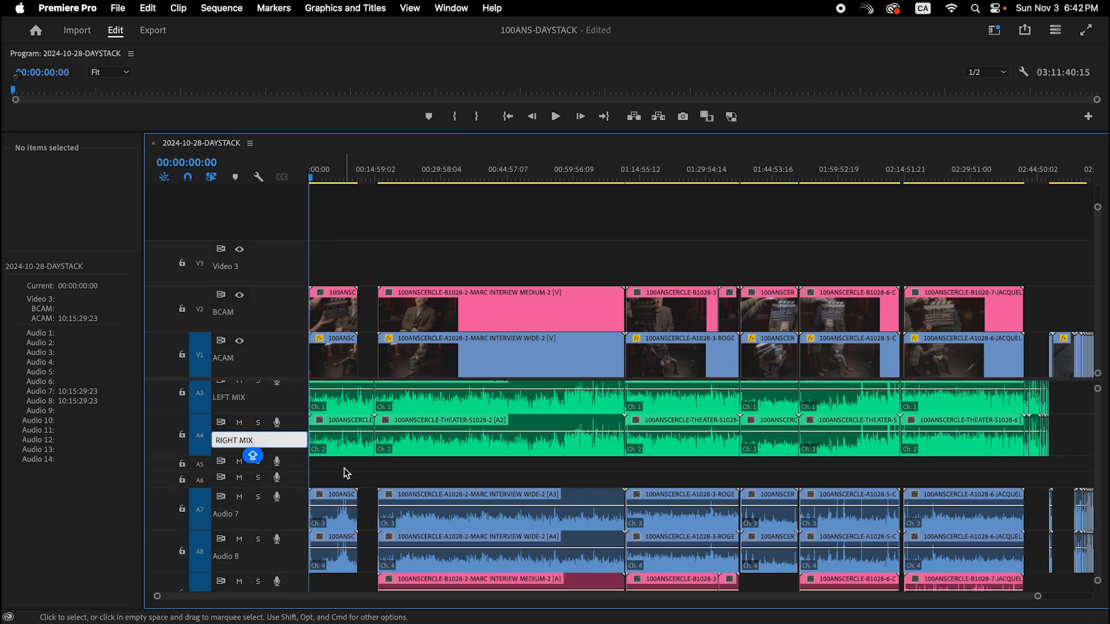
right_click(301, 466)
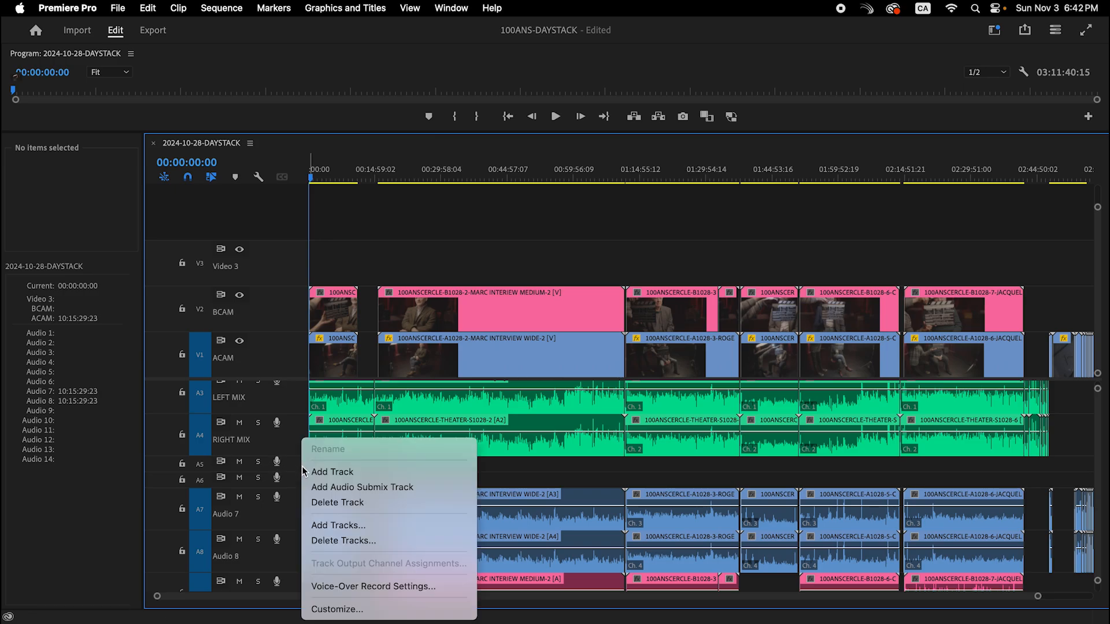
left_click(402, 541)
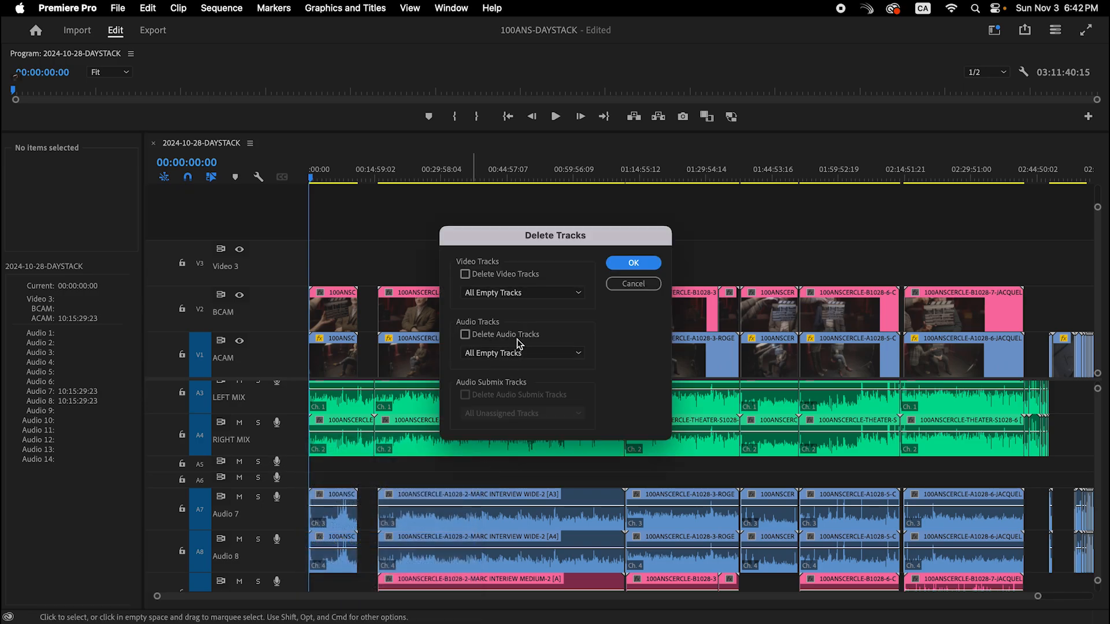
left_click(517, 339)
key("Return")
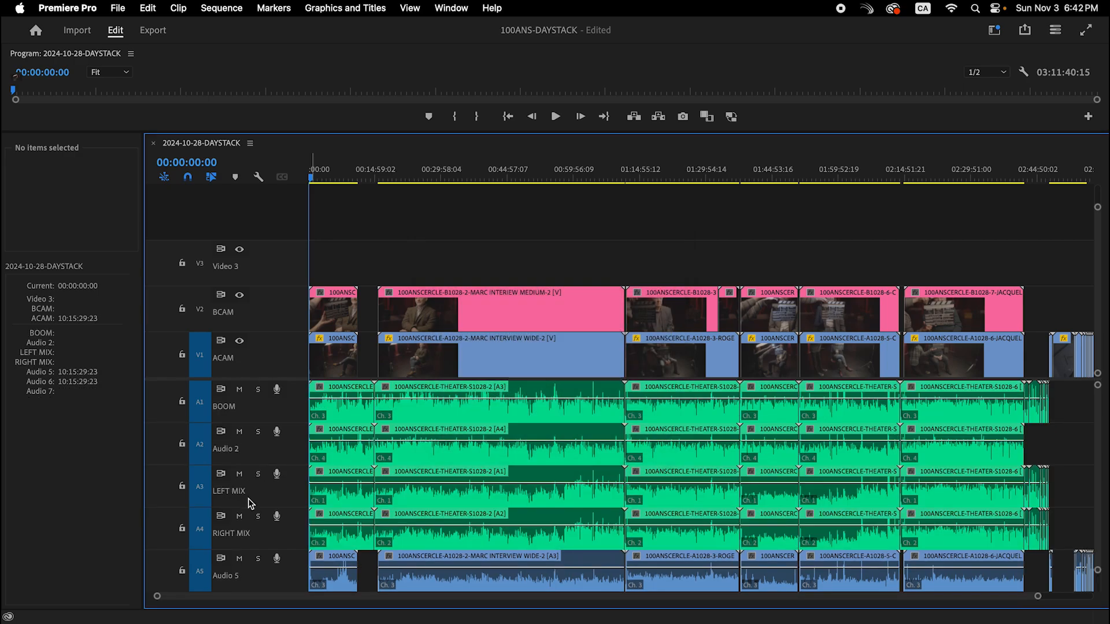
Step: Rename the Audio 5 track as ACAM-1 and the Audio 6 track as ACAM-2
scroll(248, 499, "down", 5)
right_click(230, 441)
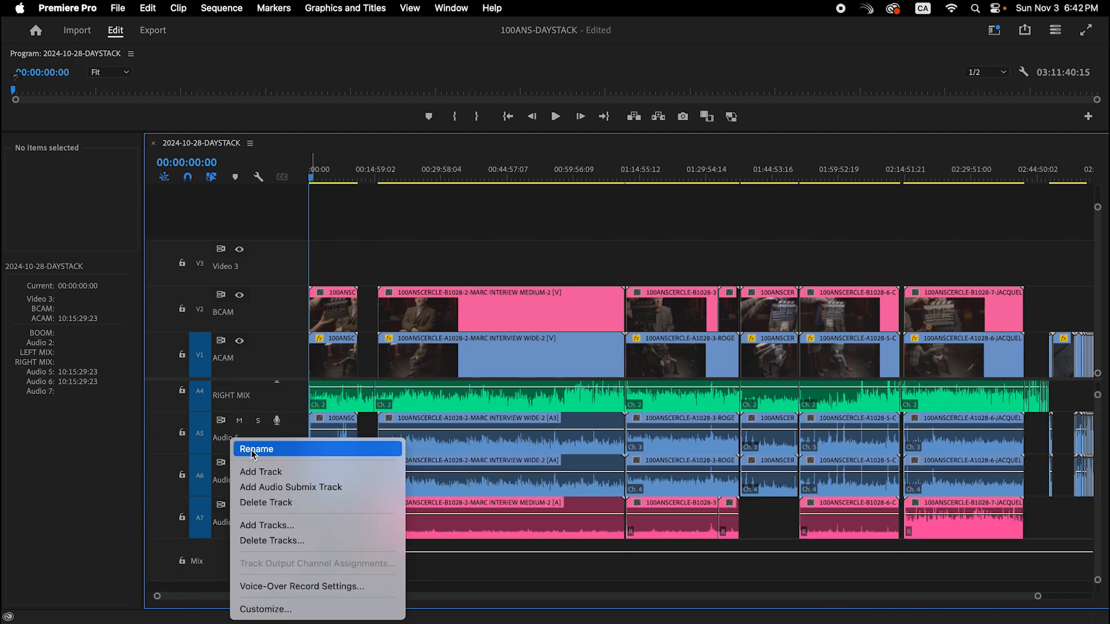
left_click(251, 449)
type("ACAM-1")
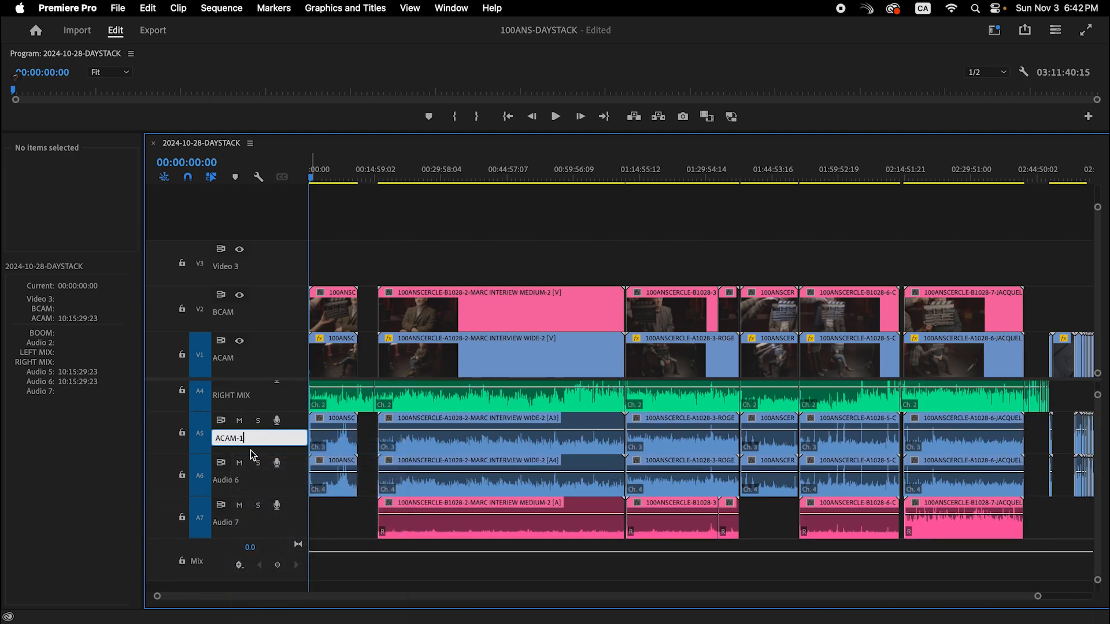
right_click(228, 486)
left_click(252, 444)
type("ACAM-")
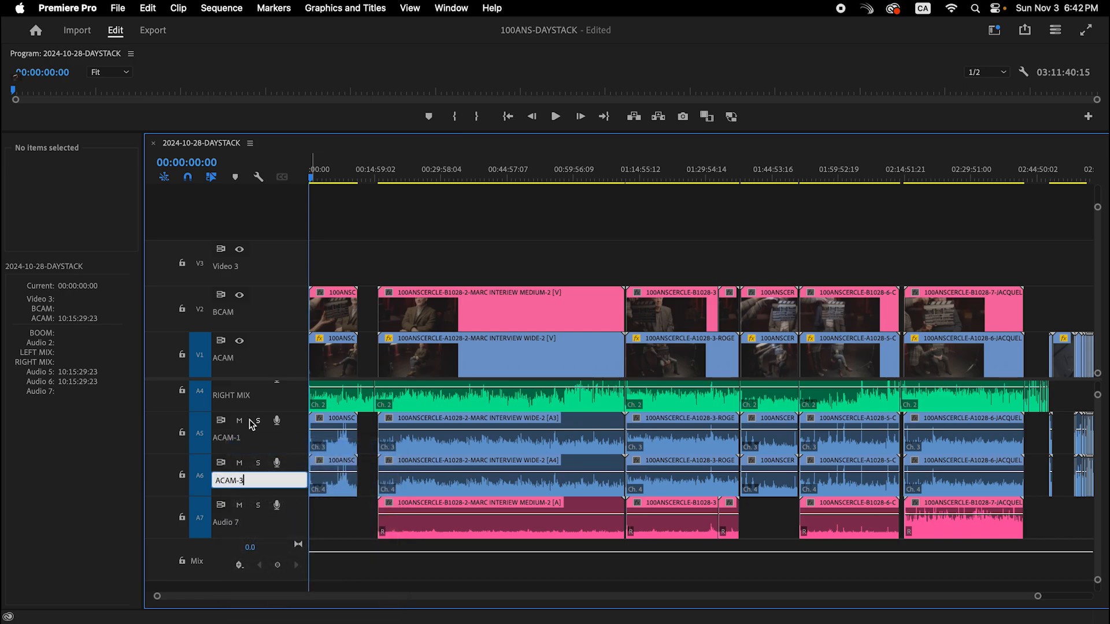
type("3")
Step: Rename the Audio 7 track as BCAM and leave nothing selected in the timeline
right_click(234, 522)
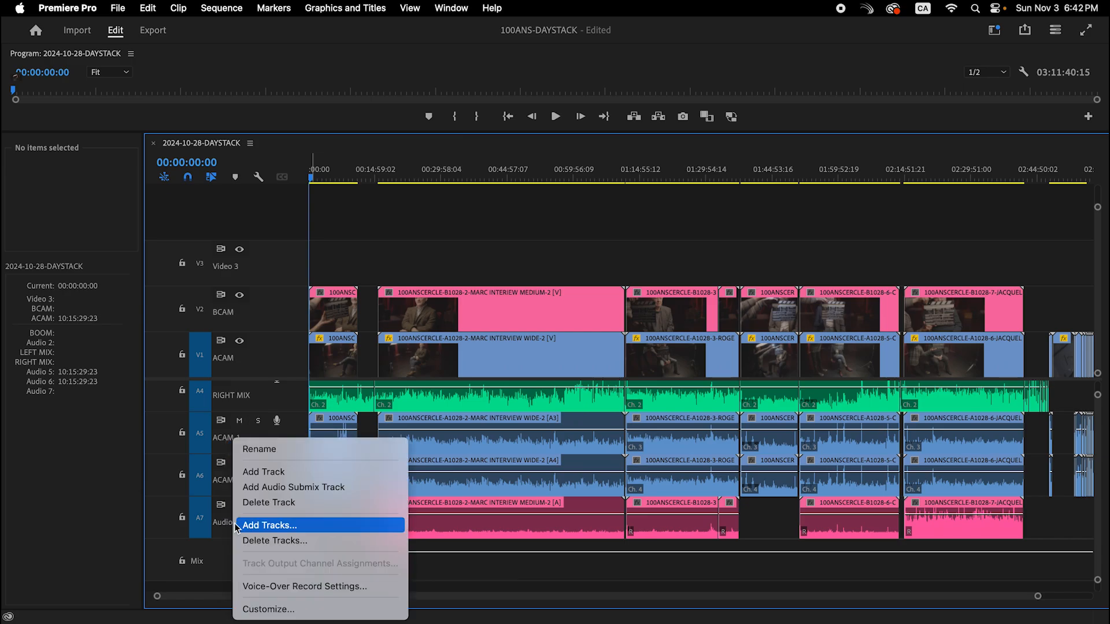
left_click(279, 453)
type("BCAM")
left_click(342, 517)
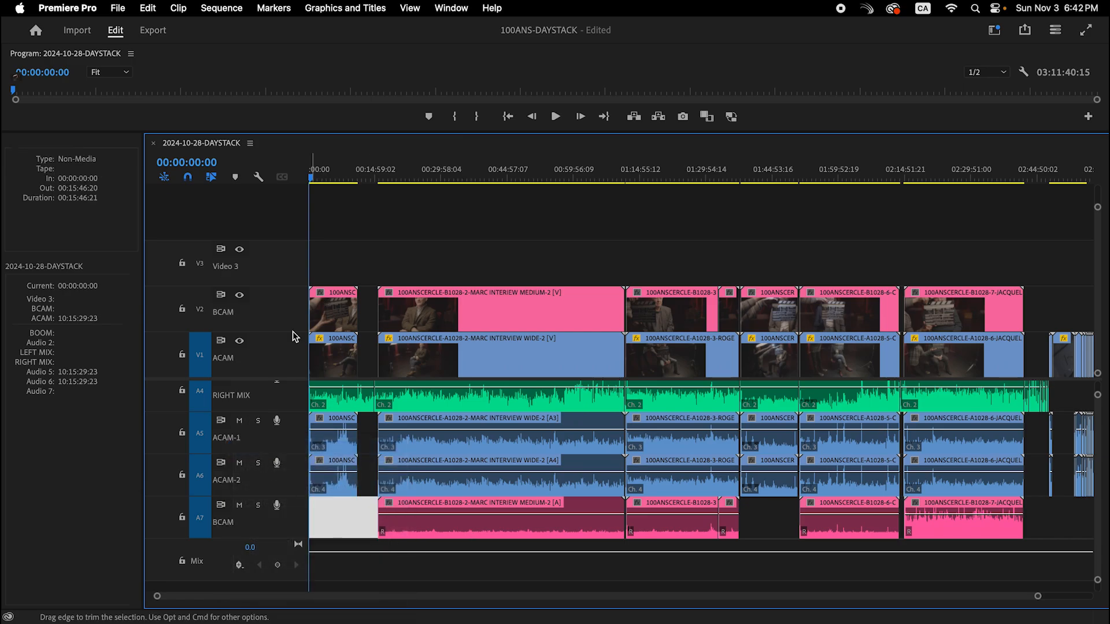
scroll(248, 466, "up", 3)
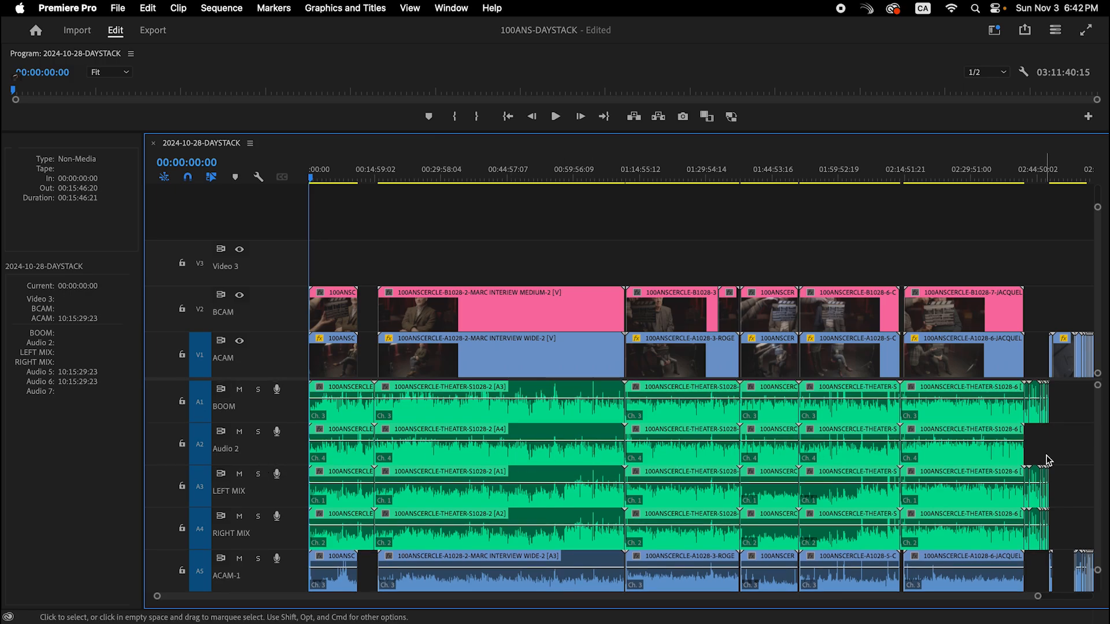
left_click(1058, 454)
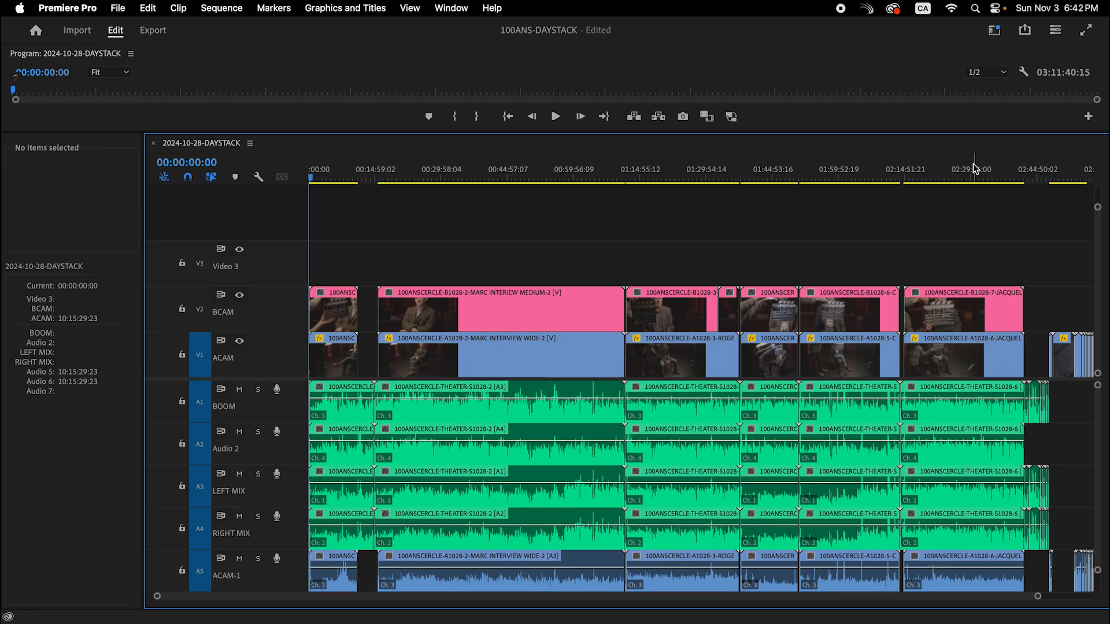
Step: Examine the successive interviews along the timeline, comparing the camera clips with the THEATER audio clips beneath them
left_click_drag(974, 167, 344, 251)
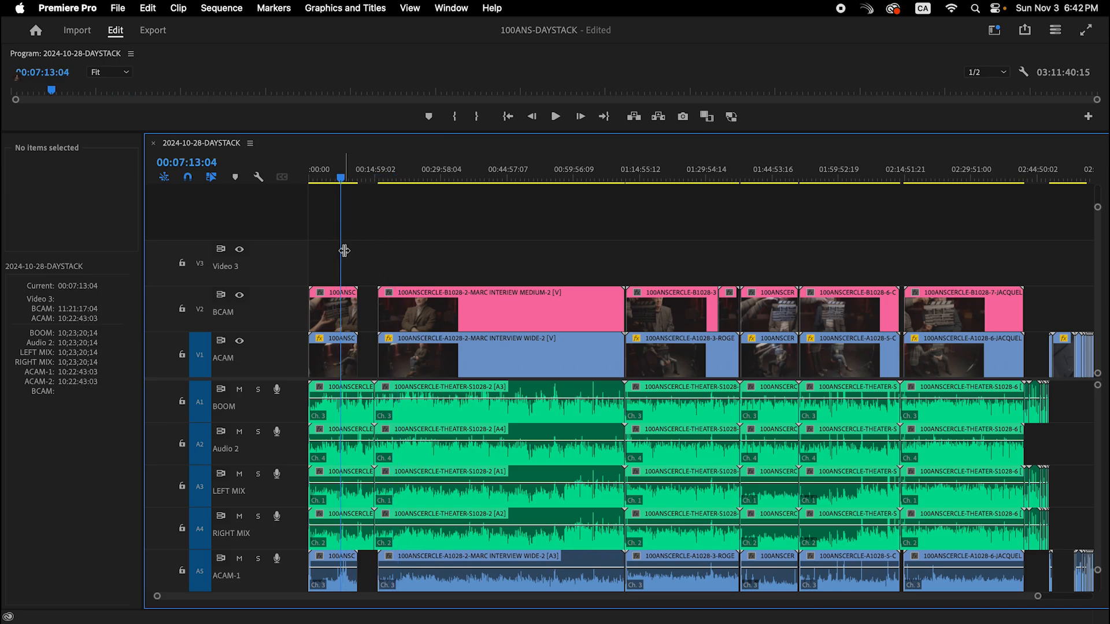
key("=")
key("=")
key("=")
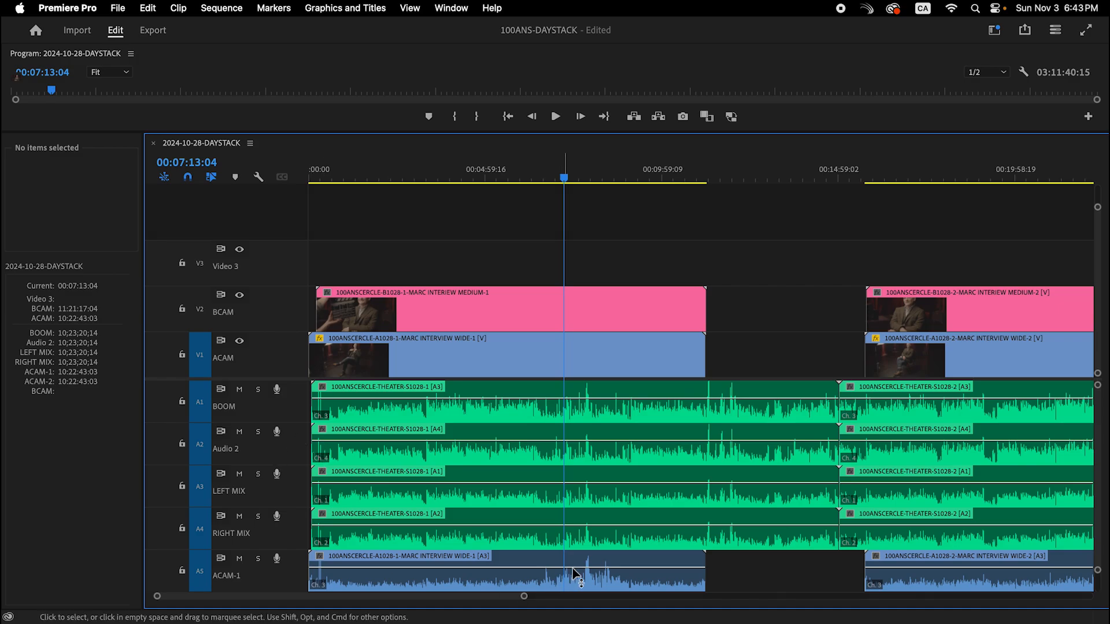
scroll(856, 326, "right", 3)
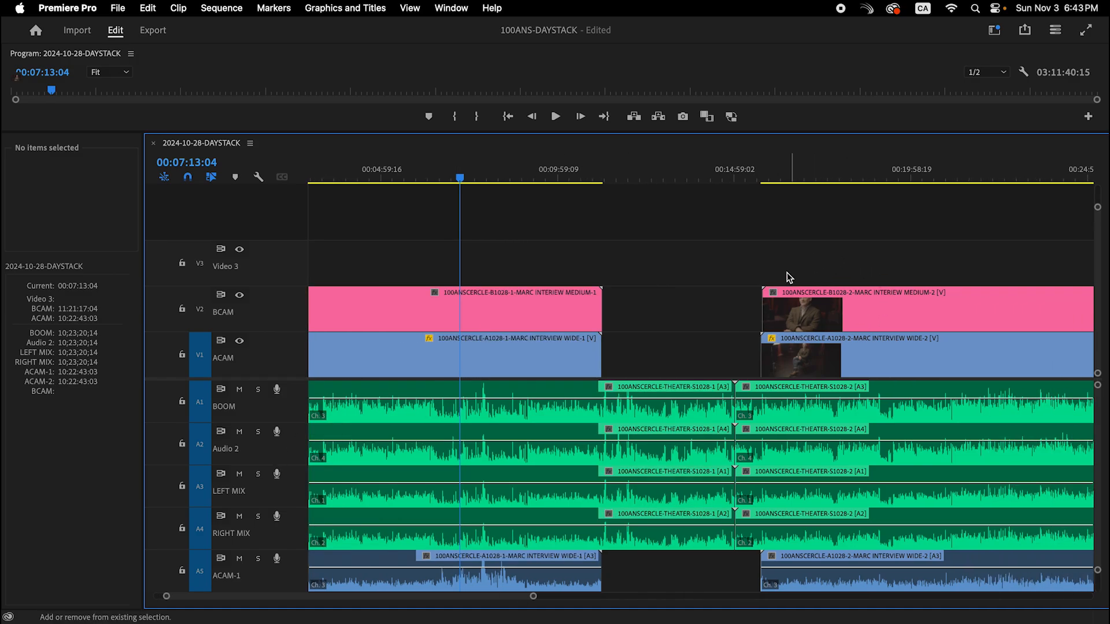
scroll(896, 304, "right", 6)
scroll(661, 338, "right", 20)
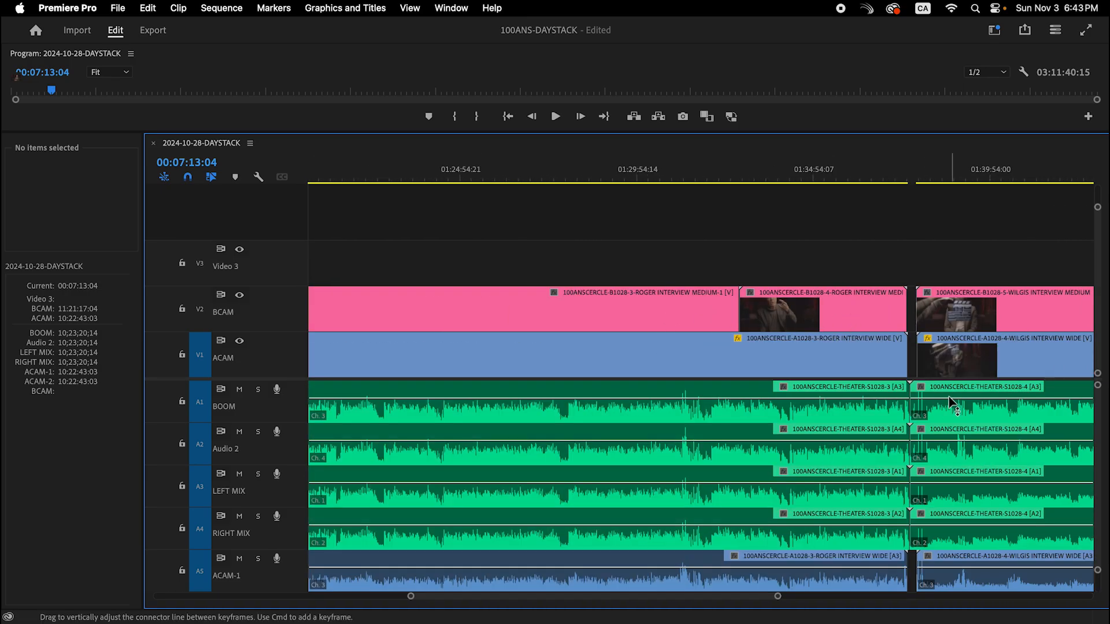
scroll(949, 396, "right", 20)
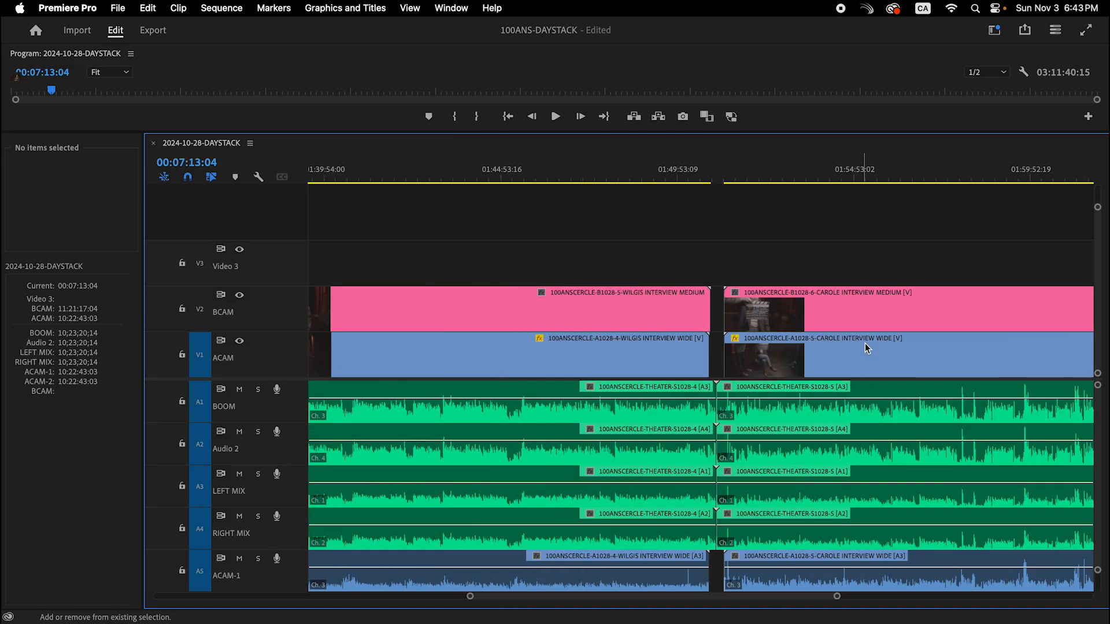
left_click(858, 459)
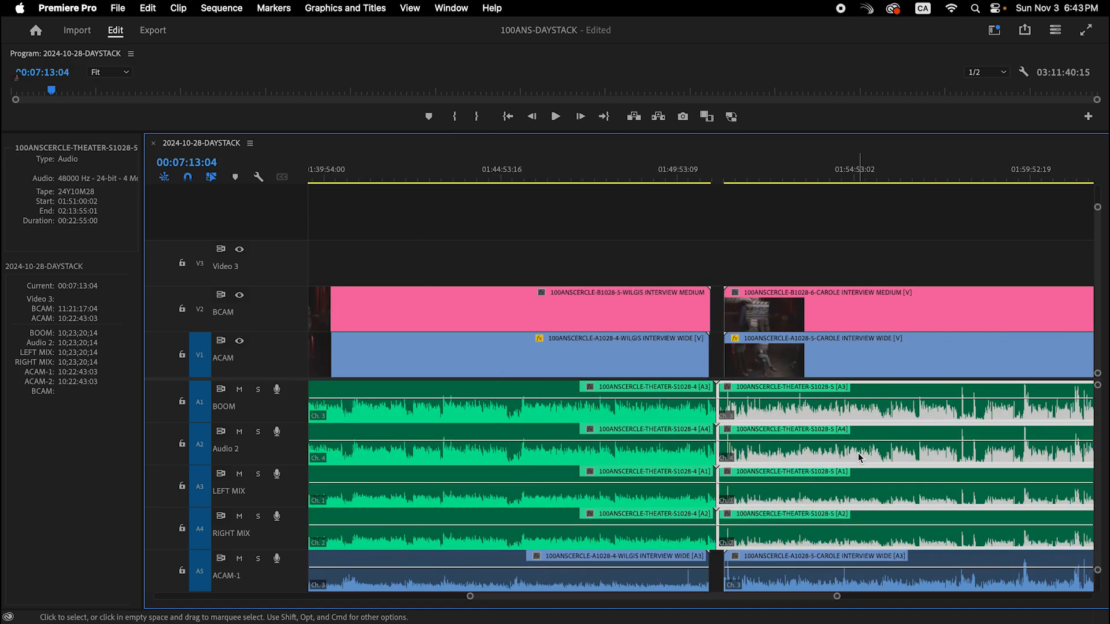
left_click(689, 268)
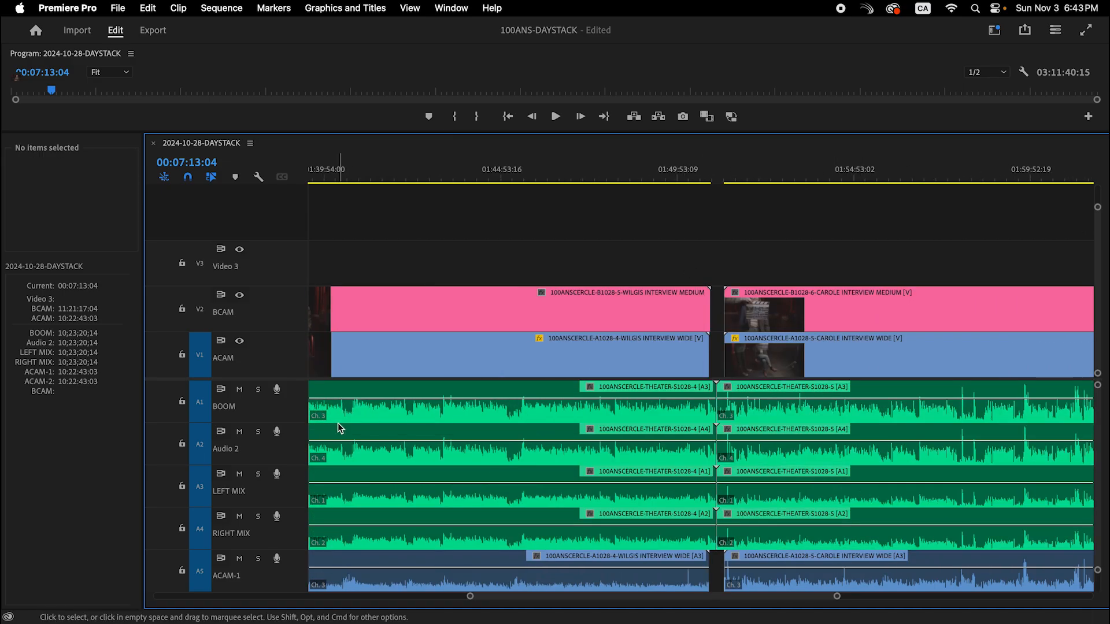
left_click(619, 179)
key("minus")
key("minus")
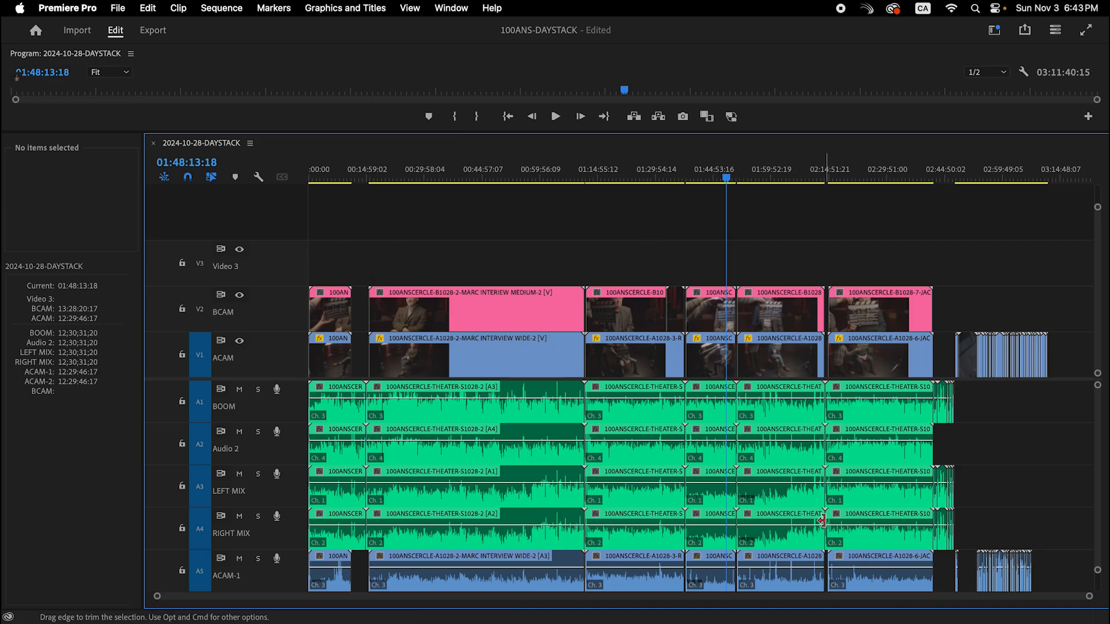
Step: Add four empty audio tracks between the Audio 2 and LEFT MIX tracks
right_click(258, 449)
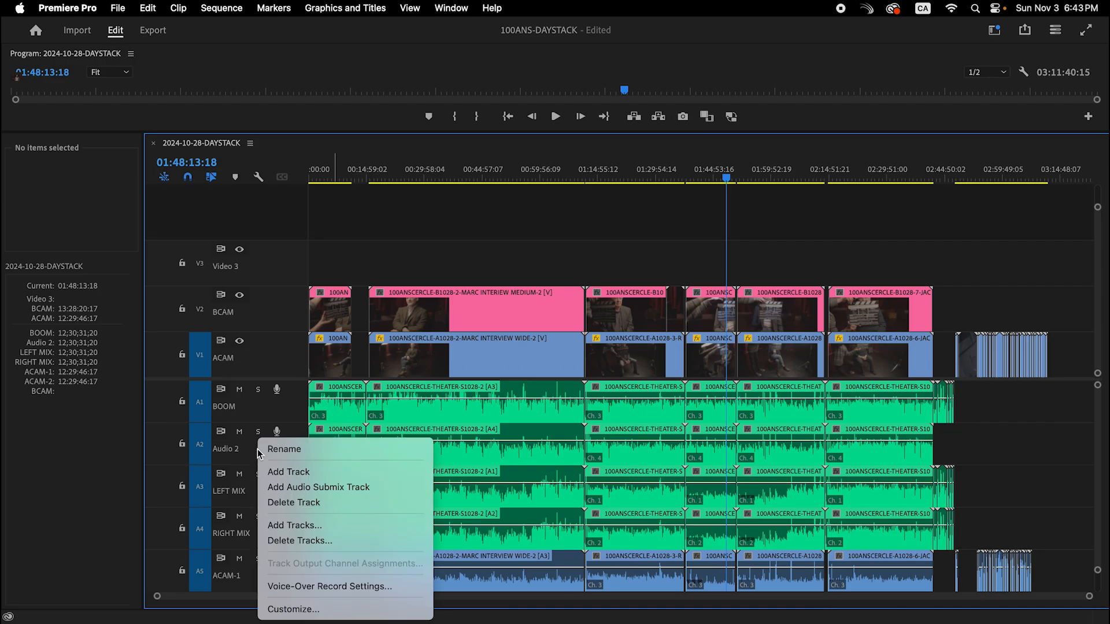
left_click(321, 472)
right_click(276, 476)
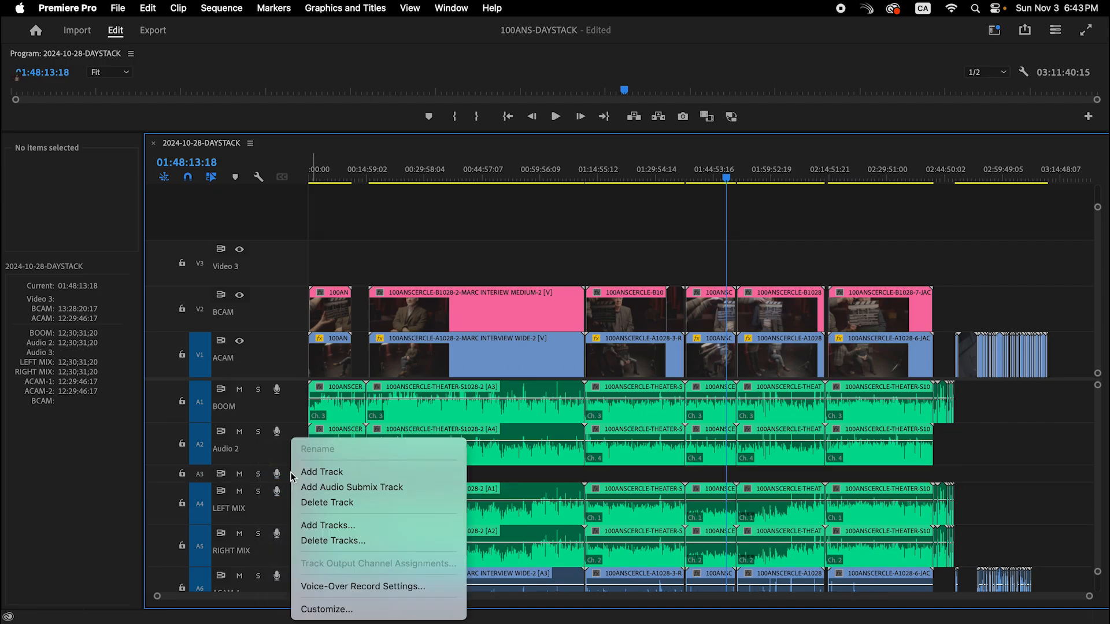
left_click(347, 472)
right_click(294, 489)
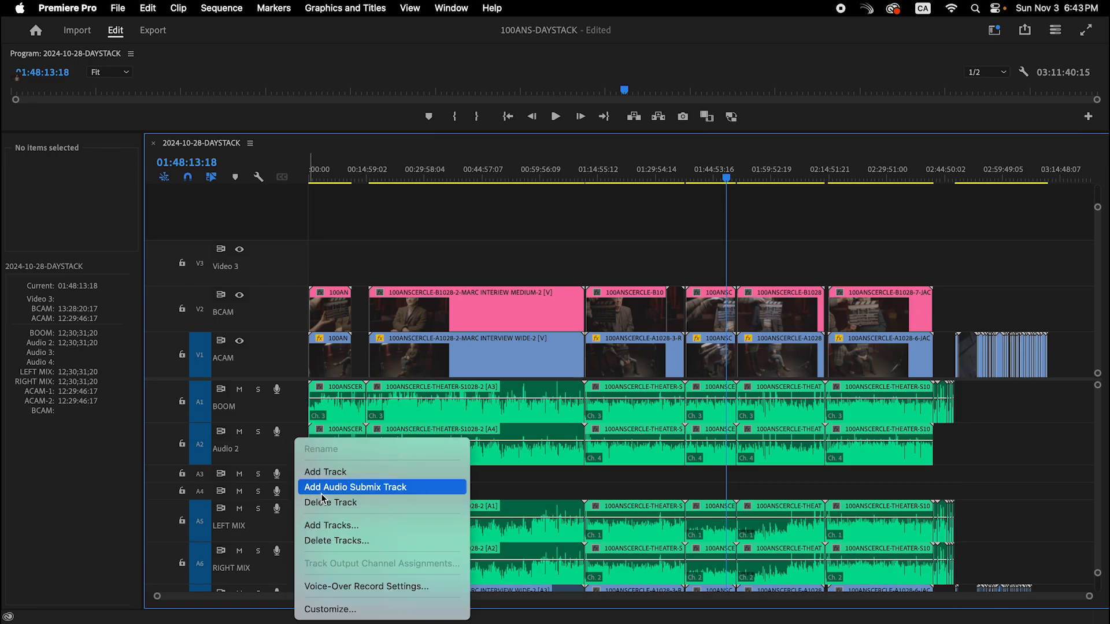
left_click(335, 468)
right_click(293, 508)
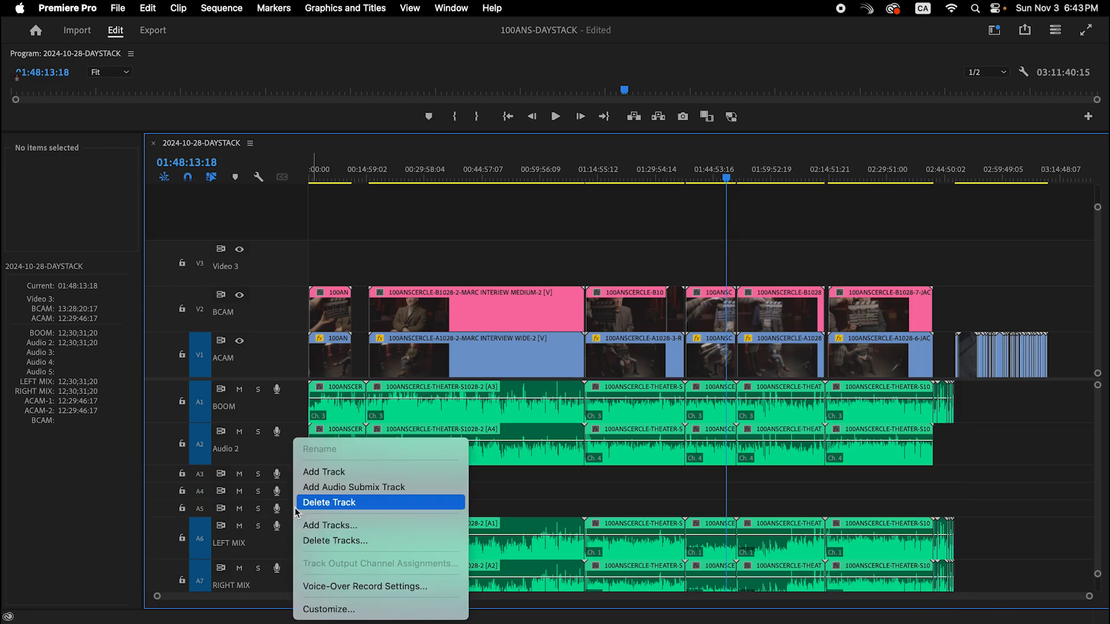
left_click(324, 471)
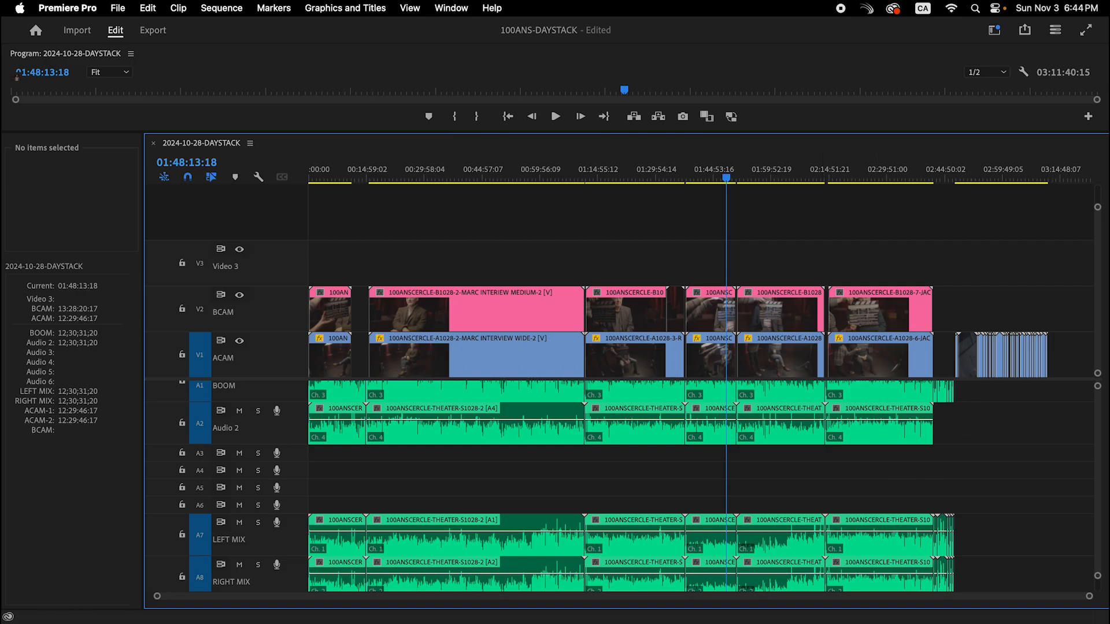
Step: Expand the audio track heights and enlarge the audio area of the timeline
left_click_drag(1097, 385, 1105, 337)
scroll(879, 436, "down", 4)
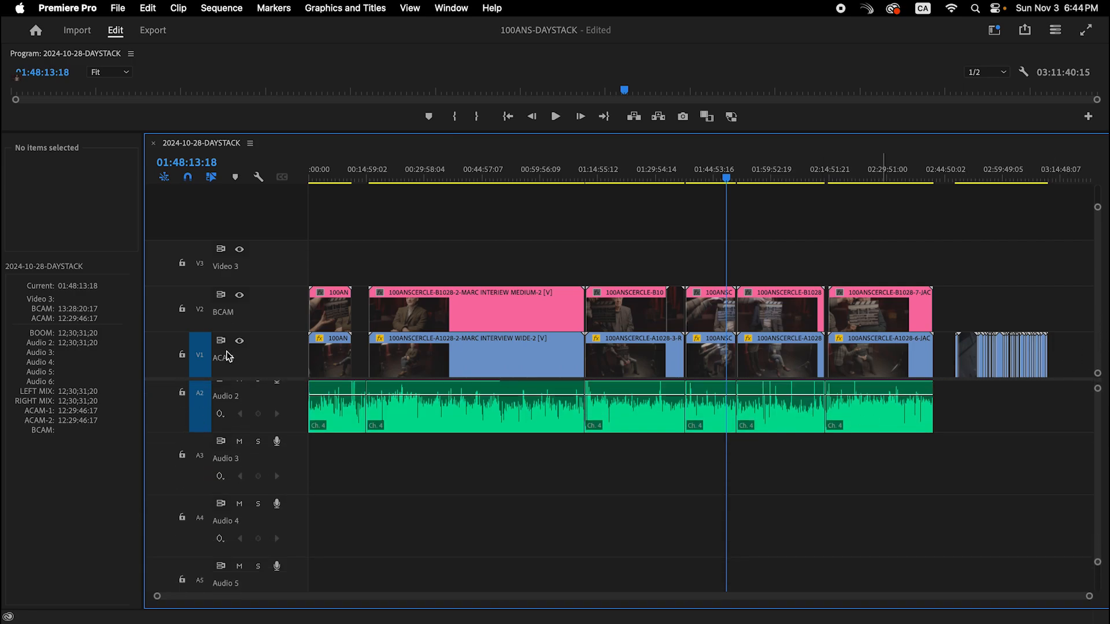
left_click_drag(213, 379, 213, 253)
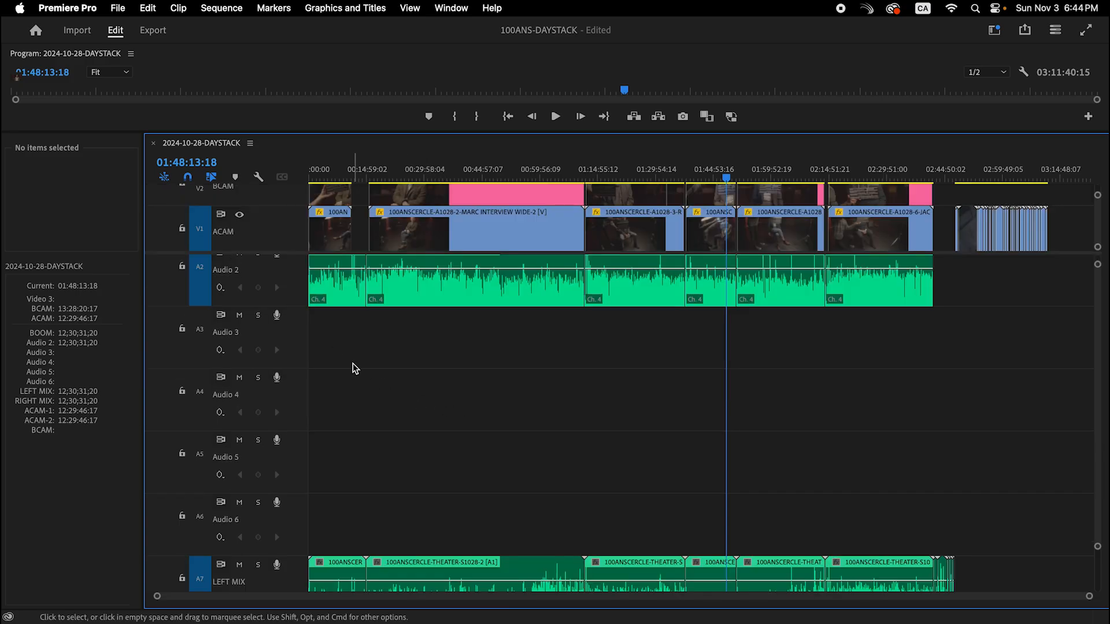
scroll(355, 363, "up", 3)
Step: Rename the Audio 2 track with the first interviewee's first name followed by LAV
right_click(227, 343)
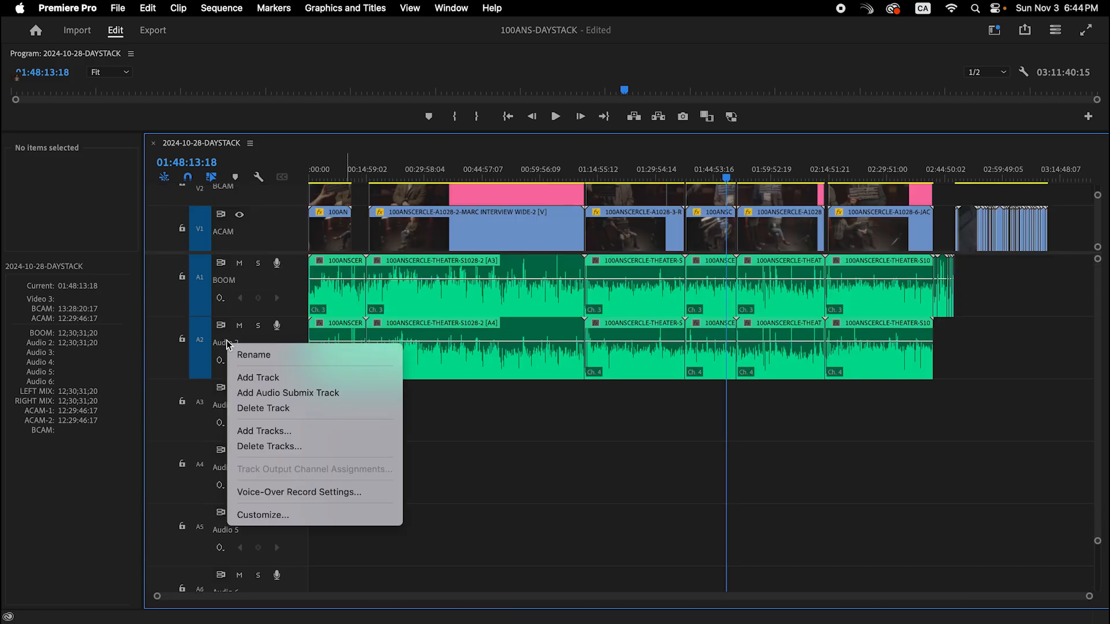
left_click(255, 353)
type("MARC LAV")
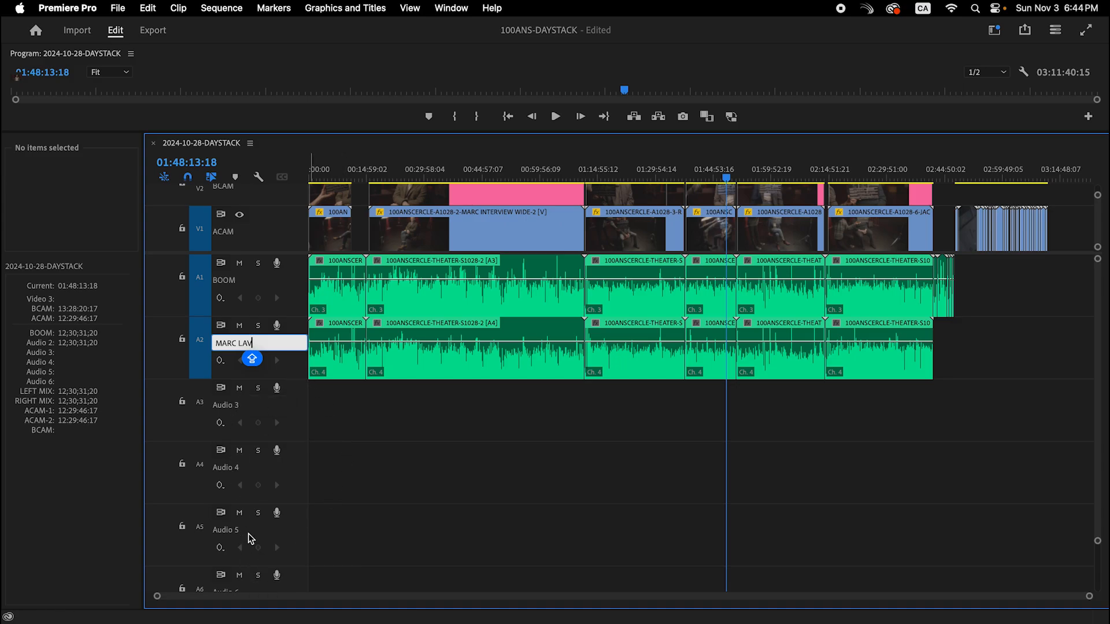
left_click(391, 449)
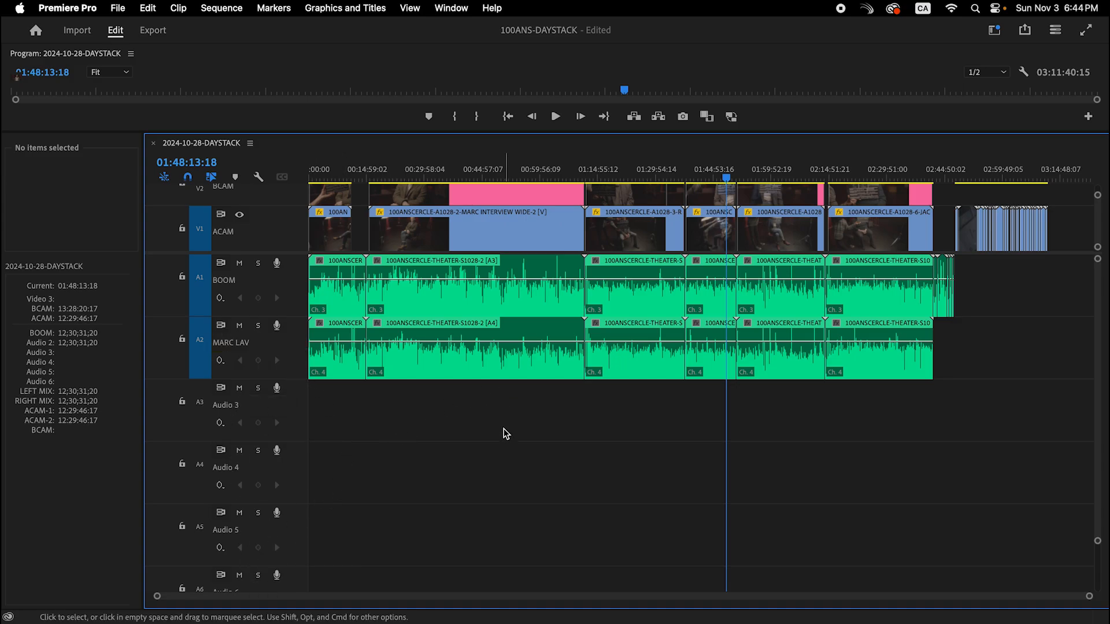
Step: Place the playhead within the last interview and turn off linked selection
left_click(892, 156)
scroll(903, 217, "up", 2)
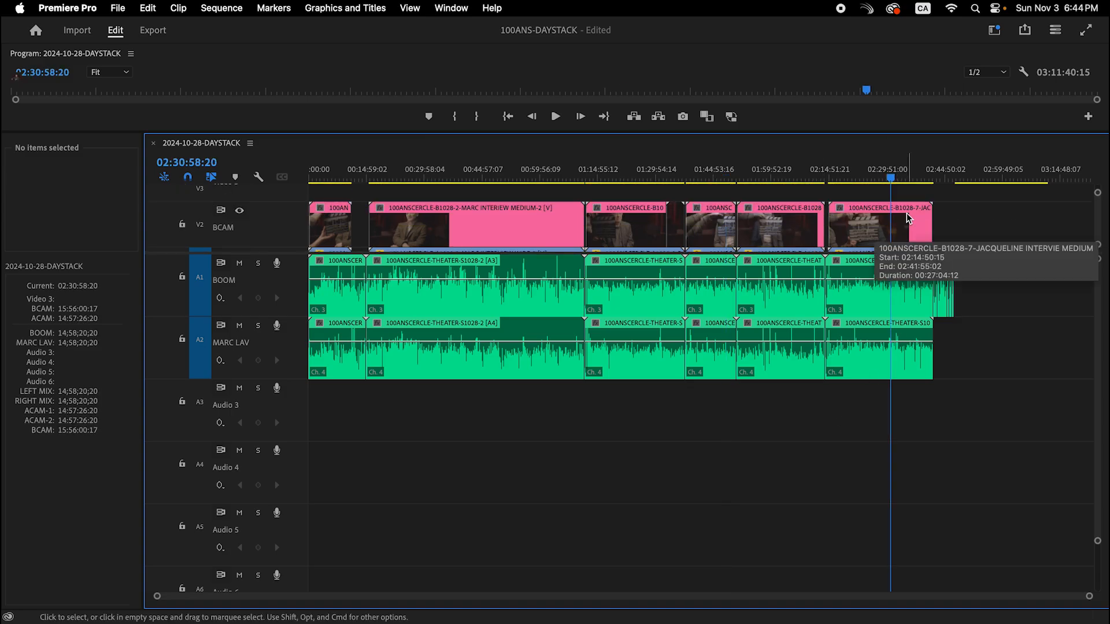
key("=")
left_click_drag(836, 342, 733, 359)
key("super+shift+a")
left_click(211, 177)
Step: Move the 100ANSCERCLE-THEATER-S1028-6 [A4] clip from track A2 down to track A6
left_click_drag(951, 339, 667, 383)
key("alt+Down")
key("alt+Down")
key("alt+Down")
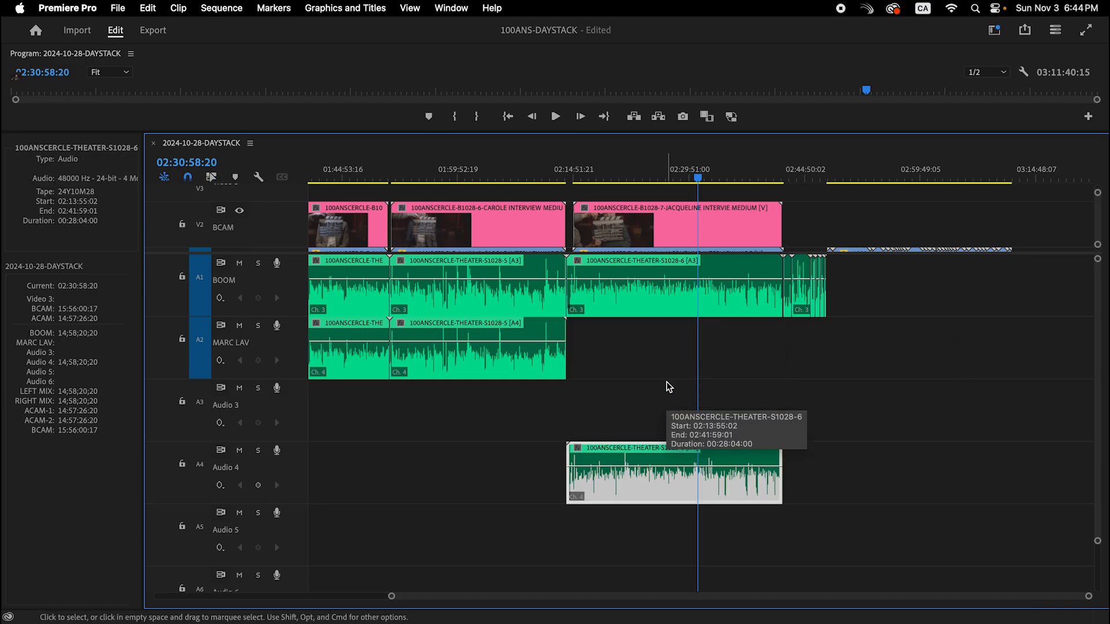
scroll(628, 500, "down", 3)
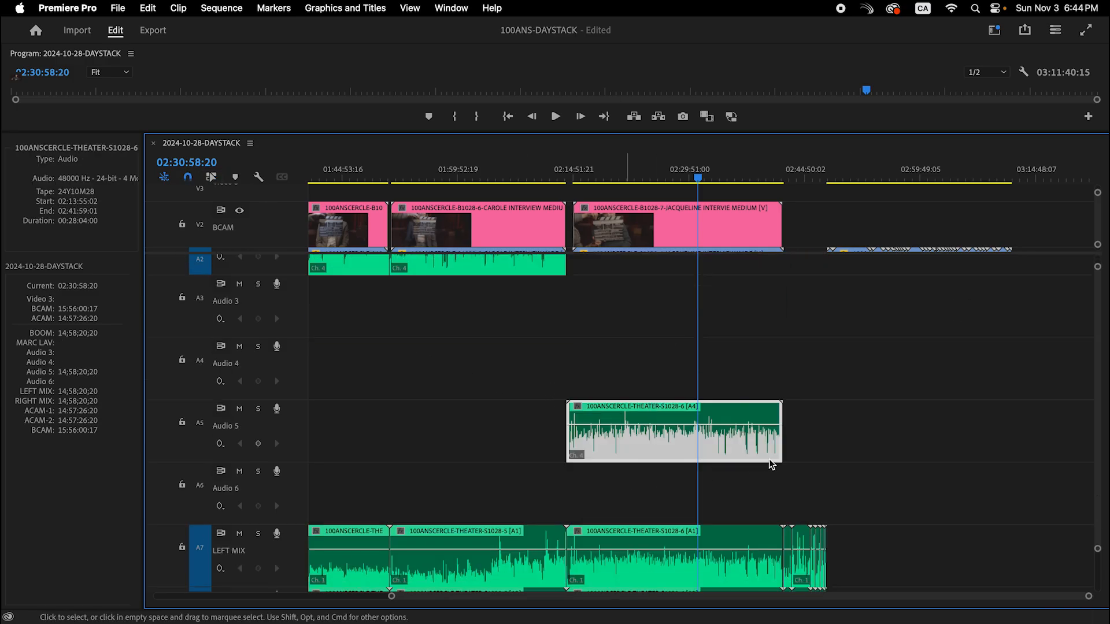
key("alt+Down")
Step: Rename the Audio 6 track with the last interviewee's first name followed by LAV
right_click(221, 491)
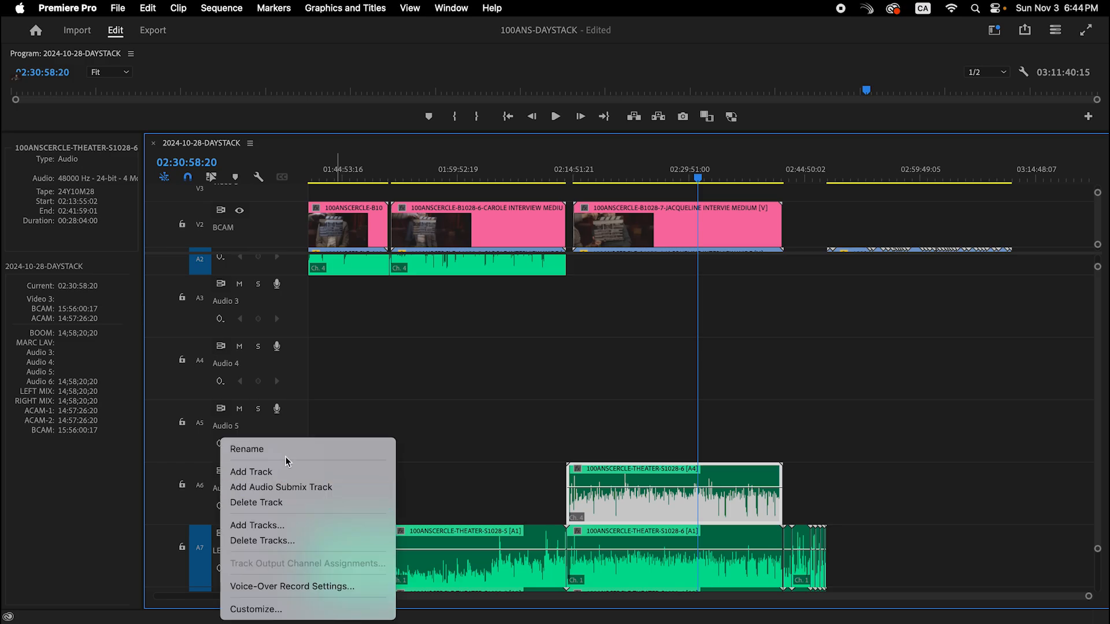
left_click(286, 456)
type("JAC")
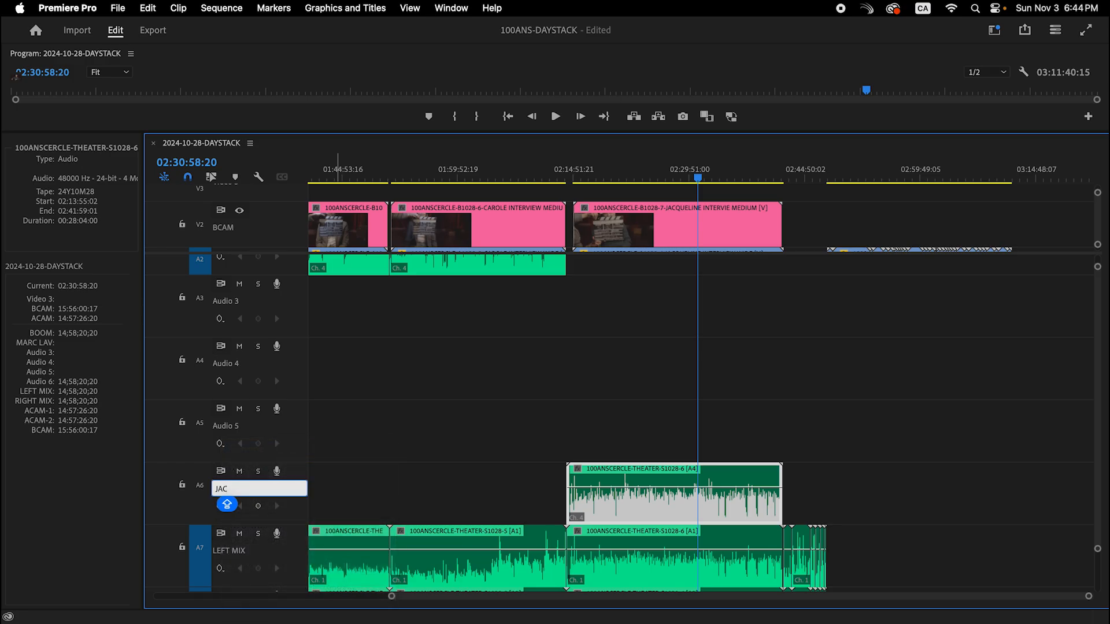
type("QUELINE LAV")
left_click(471, 449)
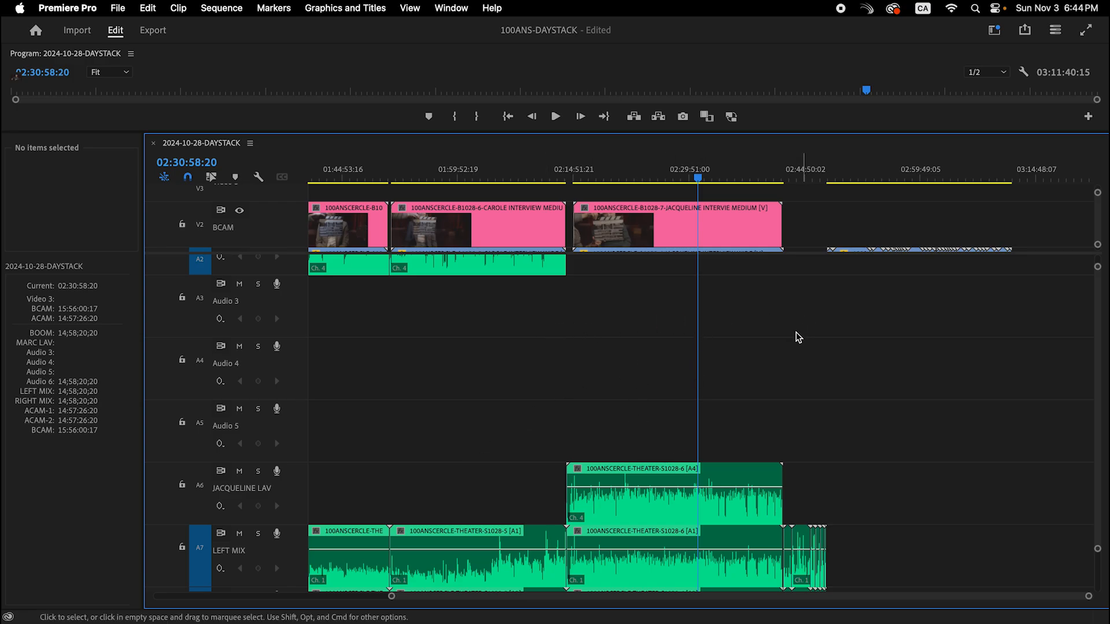
Step: Move the 100ANSCERCLE-THEATER-S1028-5 [A4] clip from track A2 down to track A5
scroll(633, 371, "up", 1)
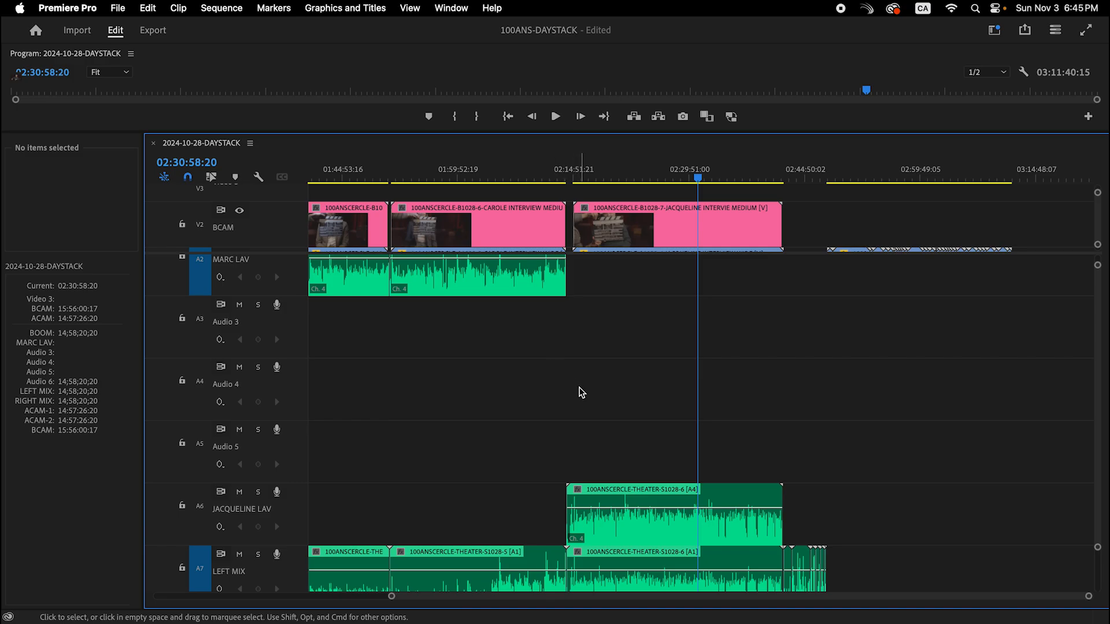
scroll(471, 423, "up", 2)
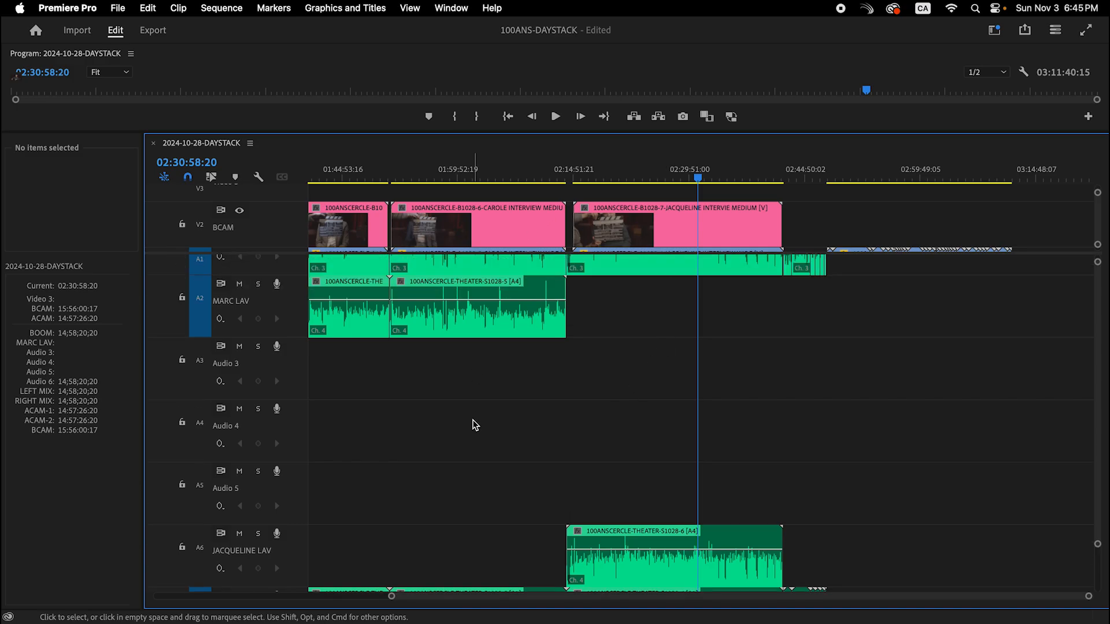
scroll(549, 342, "up", 1)
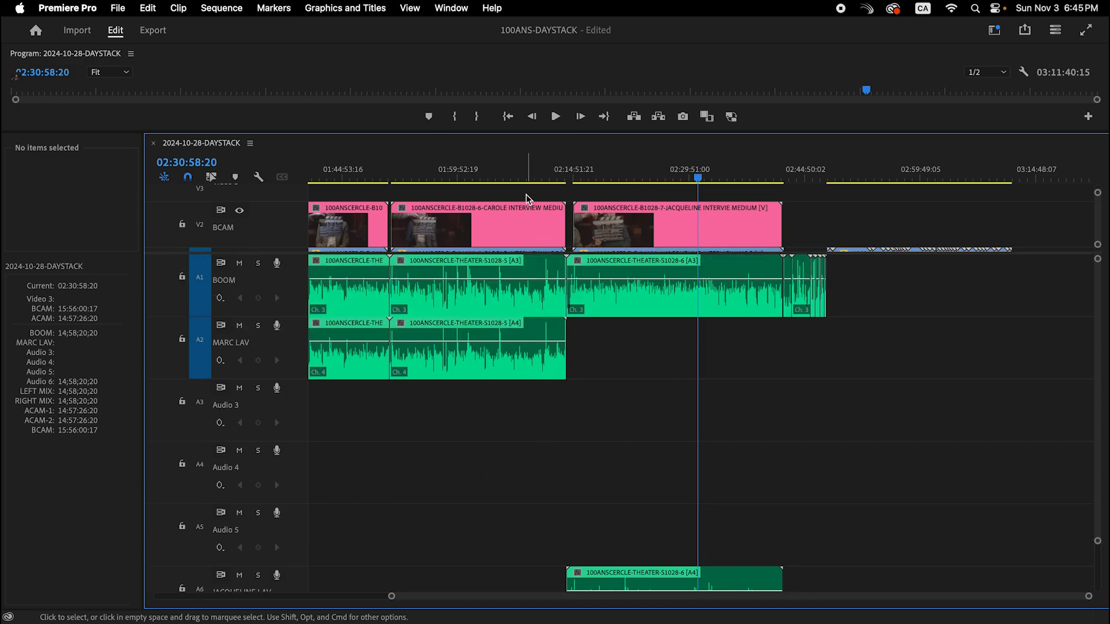
left_click(538, 370)
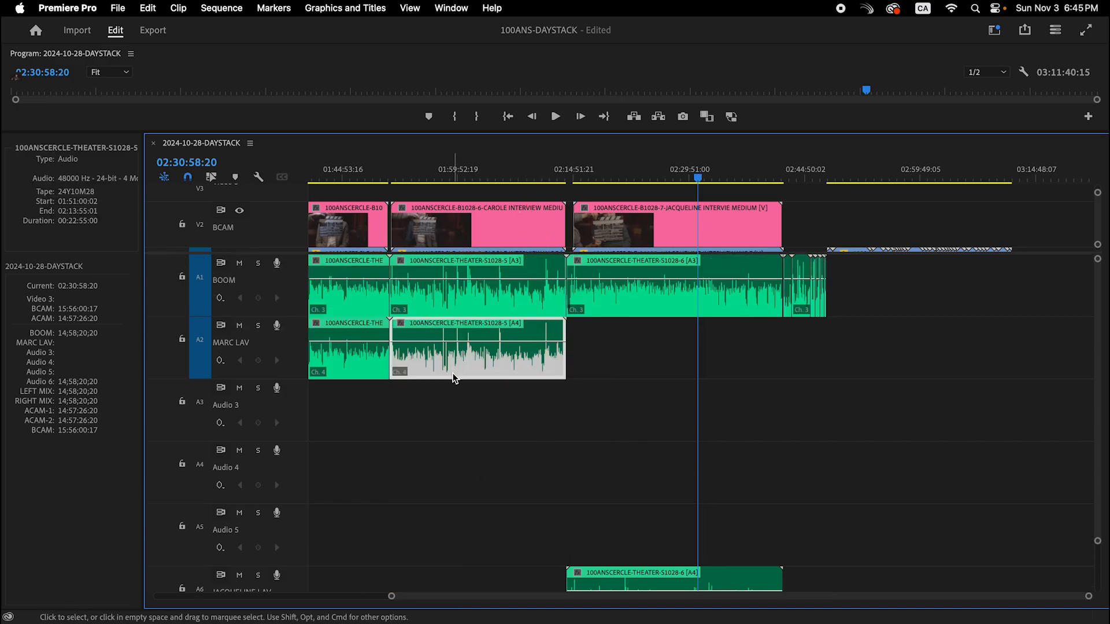
scroll(453, 373, "down", 1)
key("alt+Down")
key("alt+Down")
key("alt+Down")
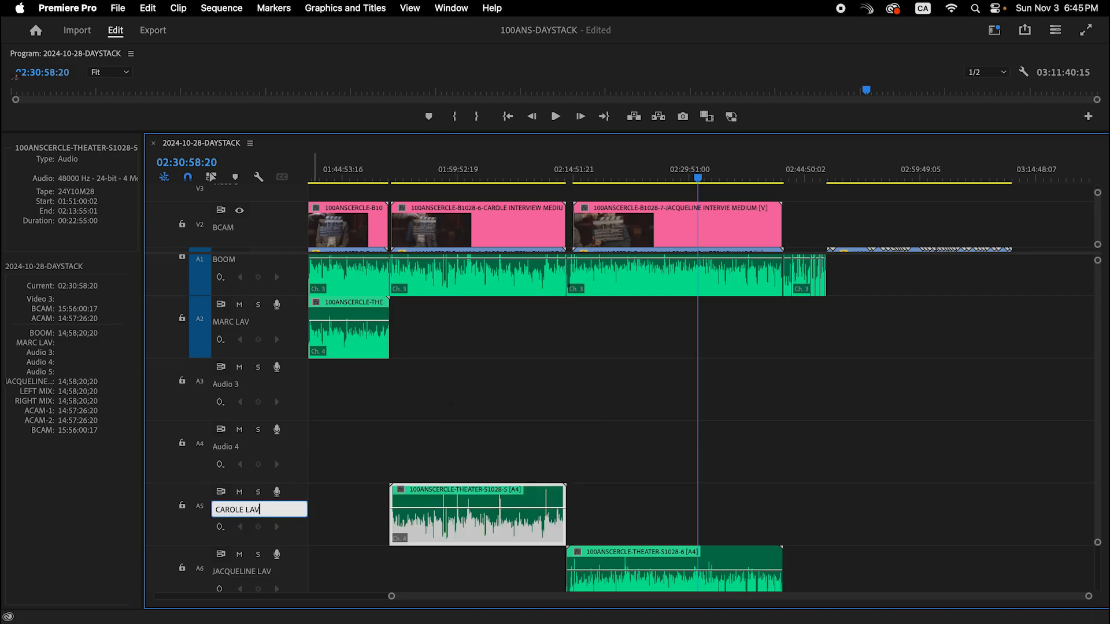
Step: Rename the Audio 5 track with the first name of its clip's interviewee followed by LAV
scroll(281, 463, "up", 1)
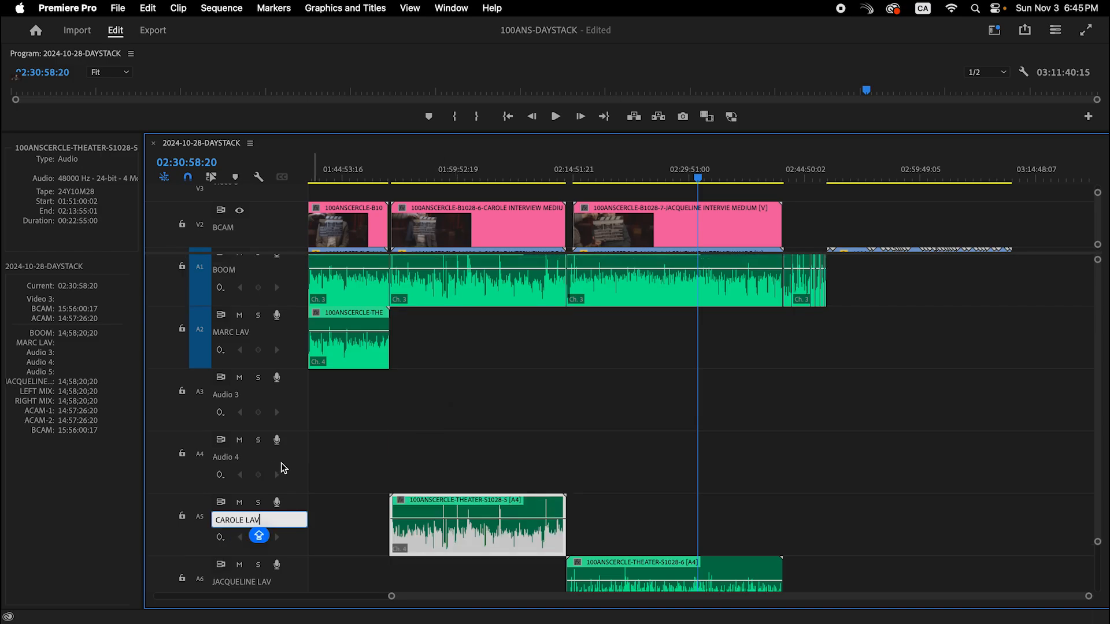
left_click(436, 441)
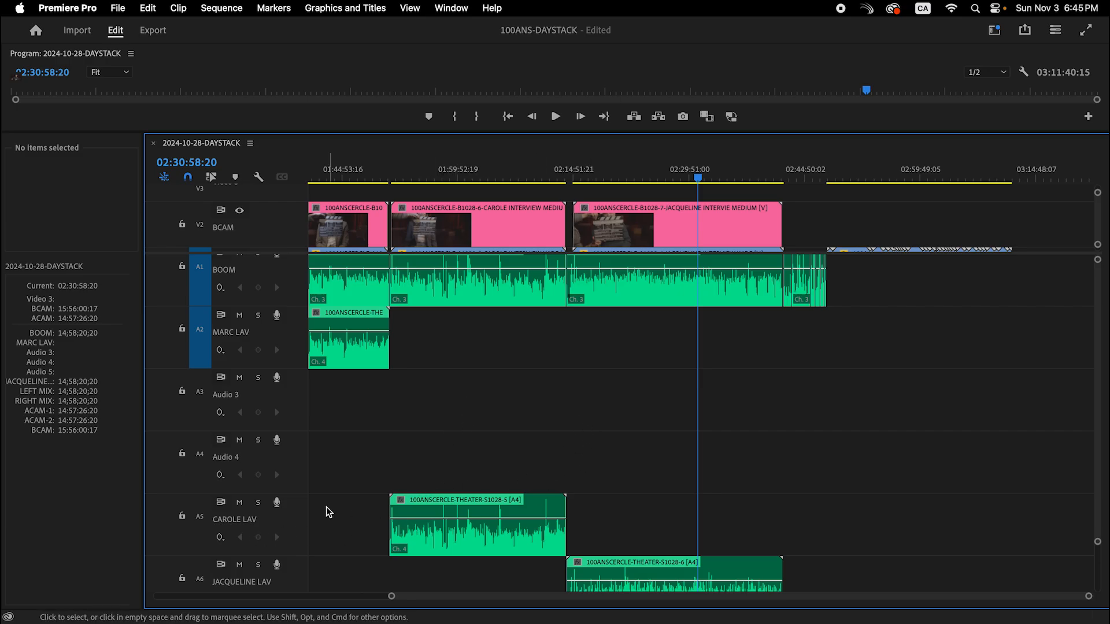
Step: Solo track A5, place the playhead within its S1028-5 clip at about 02:00:20, and turn the solo off again
left_click(258, 502)
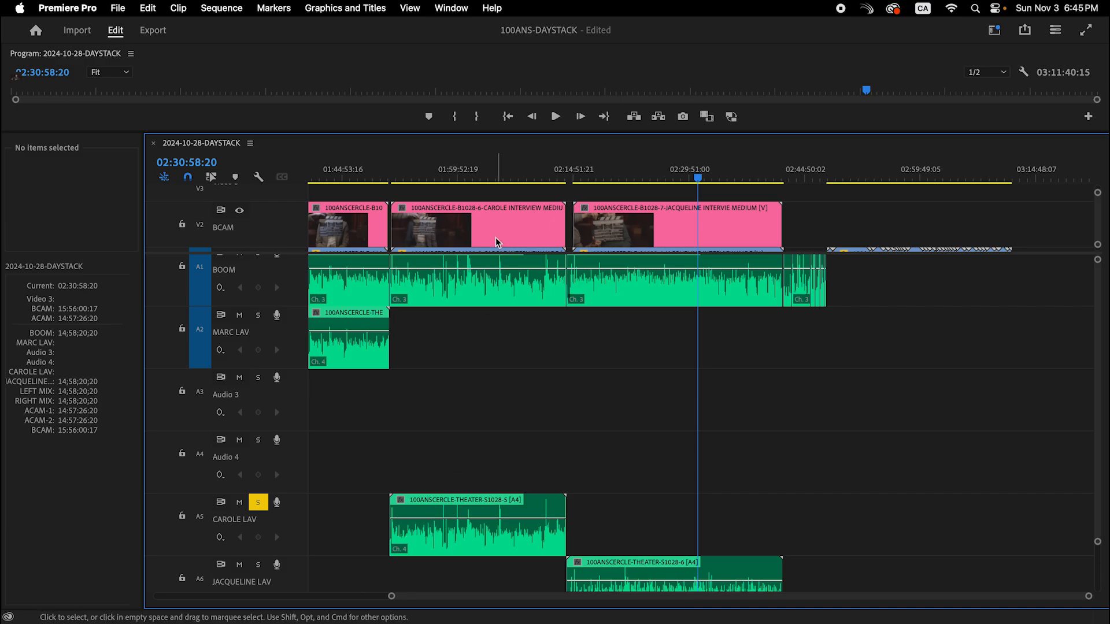
left_click(464, 177)
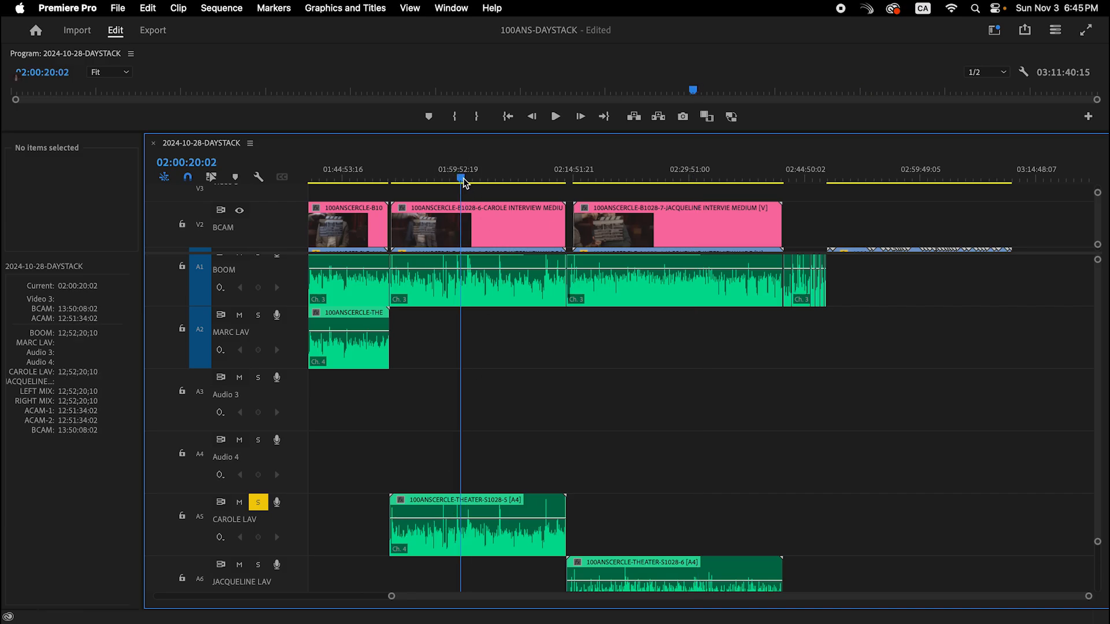
left_click(253, 506)
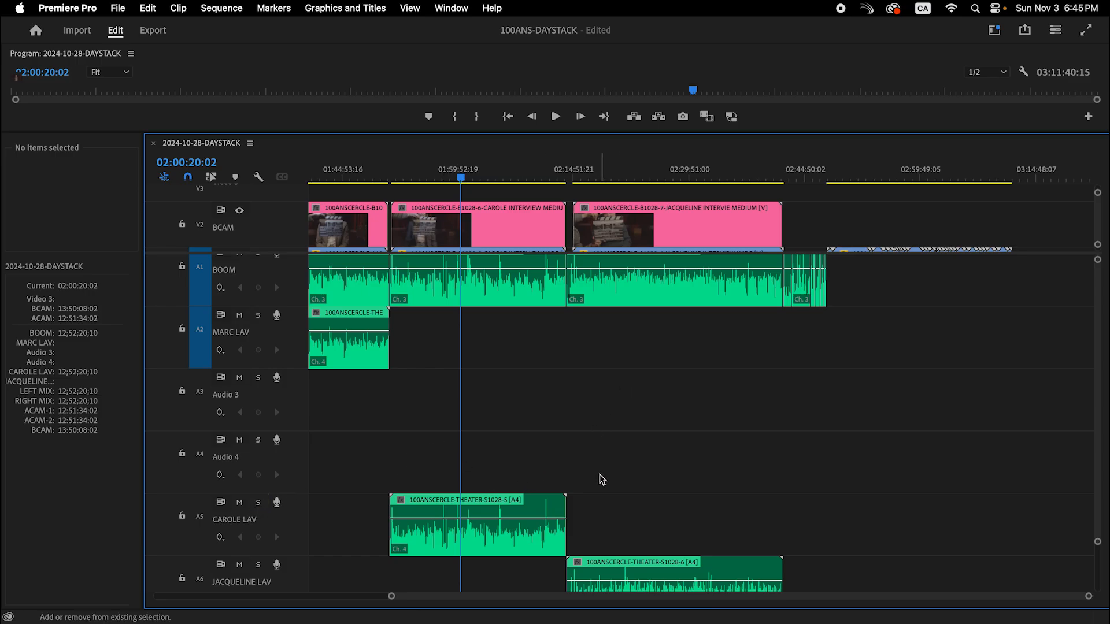
Step: Move the 100ANSCERCLE-THEATER-S1028-4 [A4] clip from A2 to track A4 and the S1028-3 [A4] clip from A2 to track A3
key("equal")
key("equal")
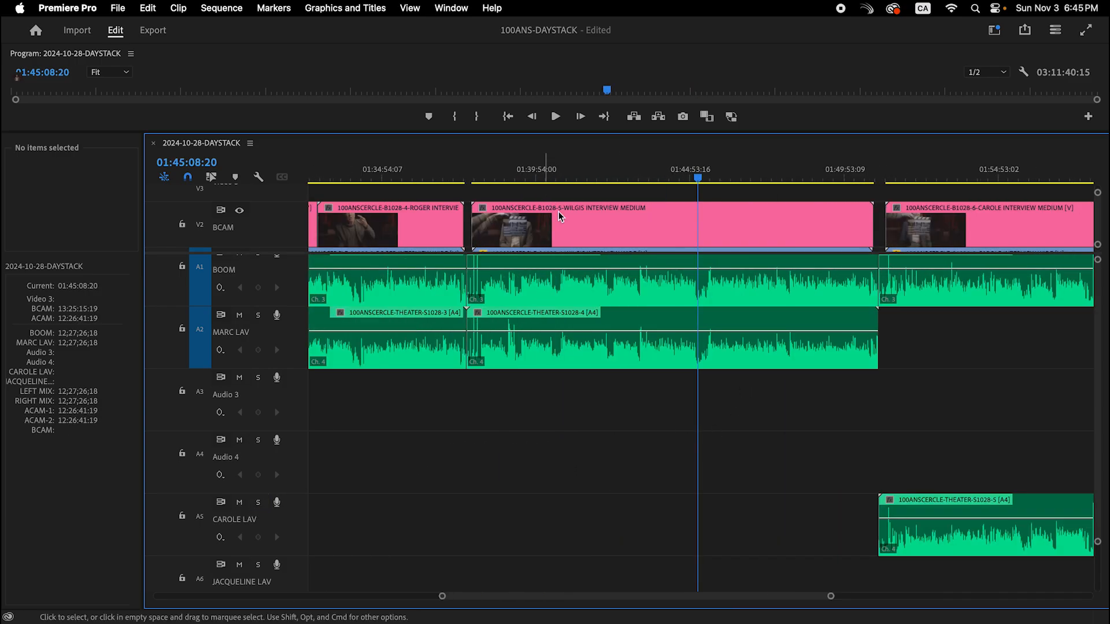
left_click(624, 354)
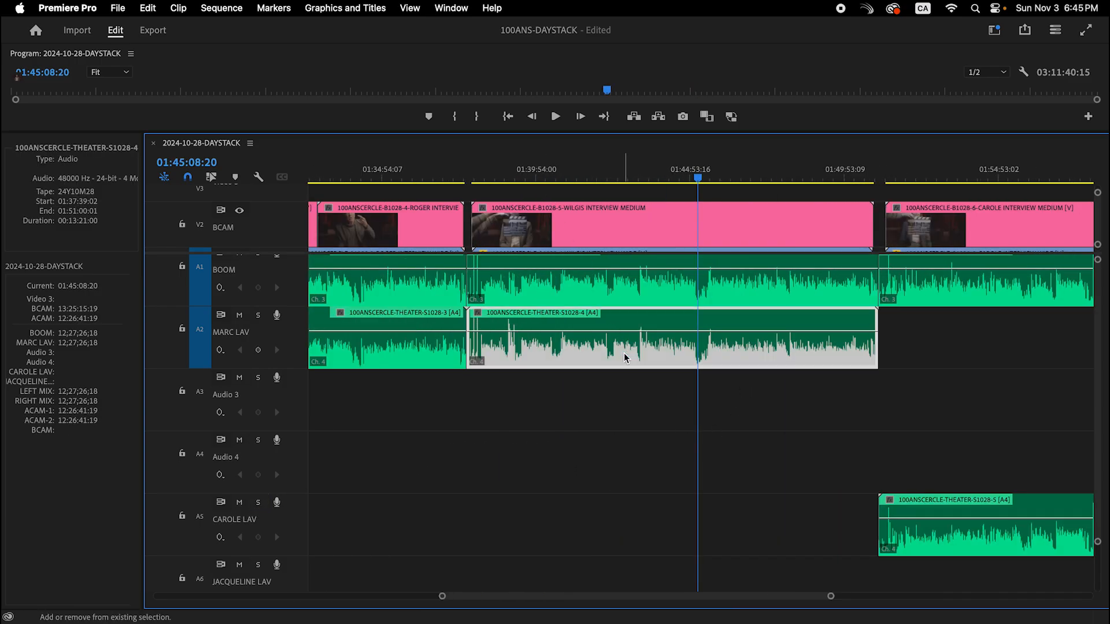
key("shift+Down")
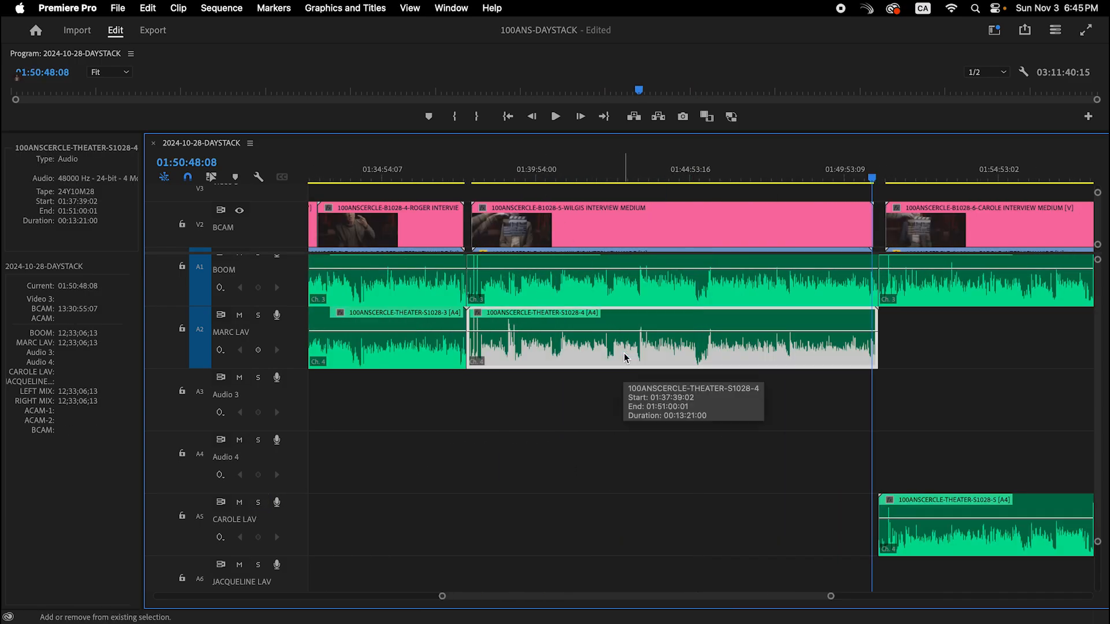
key("alt+Down")
key("Up")
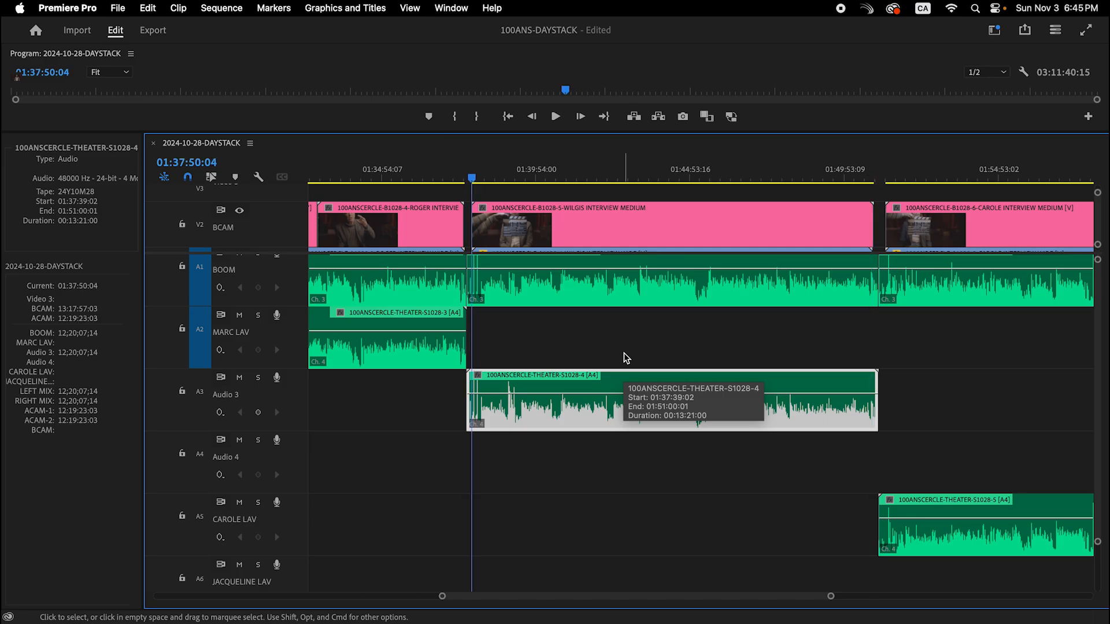
key("alt+Up")
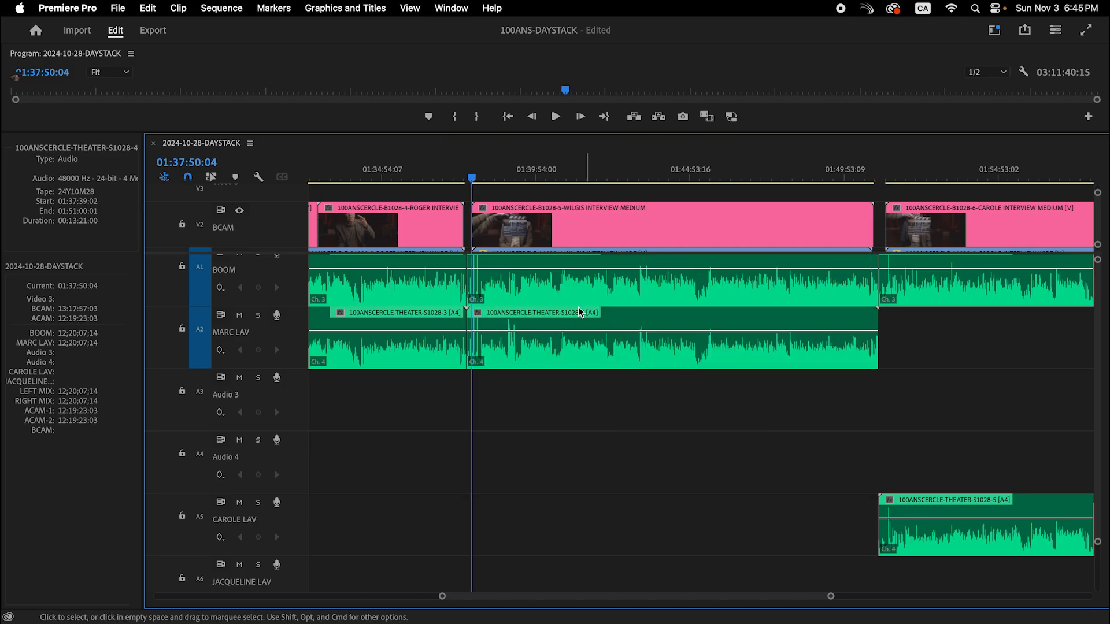
key("alt+Down")
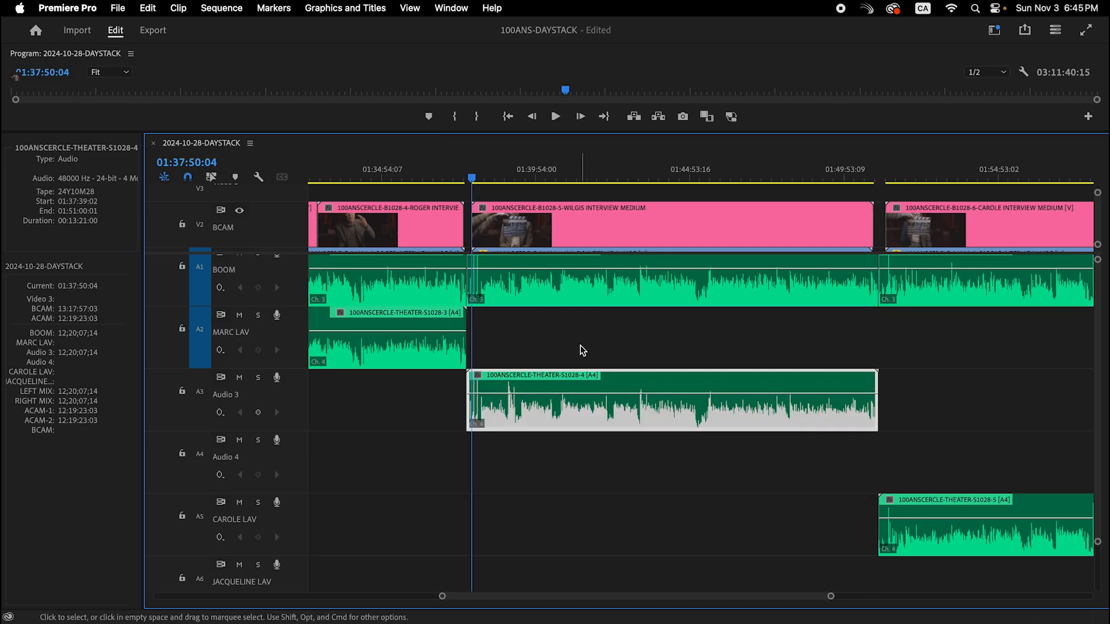
key("alt+Down")
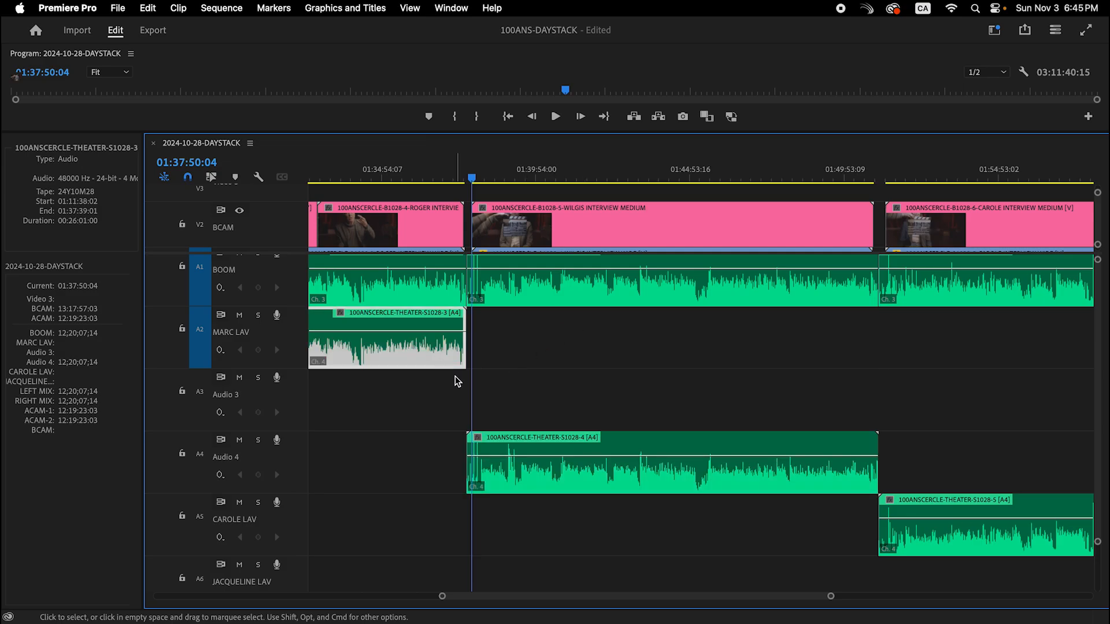
key("alt+Down")
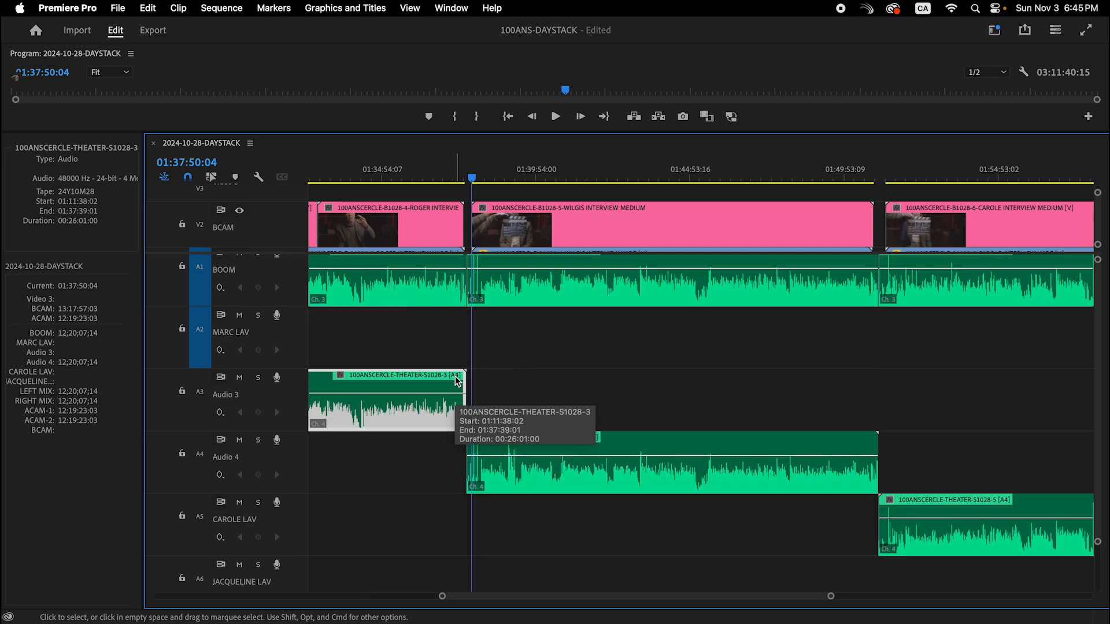
Step: Rename the Audio 4 track with the first name of the S1028-4 clip's interviewee followed by LAV
right_click(244, 463)
left_click(272, 452)
type("WILG")
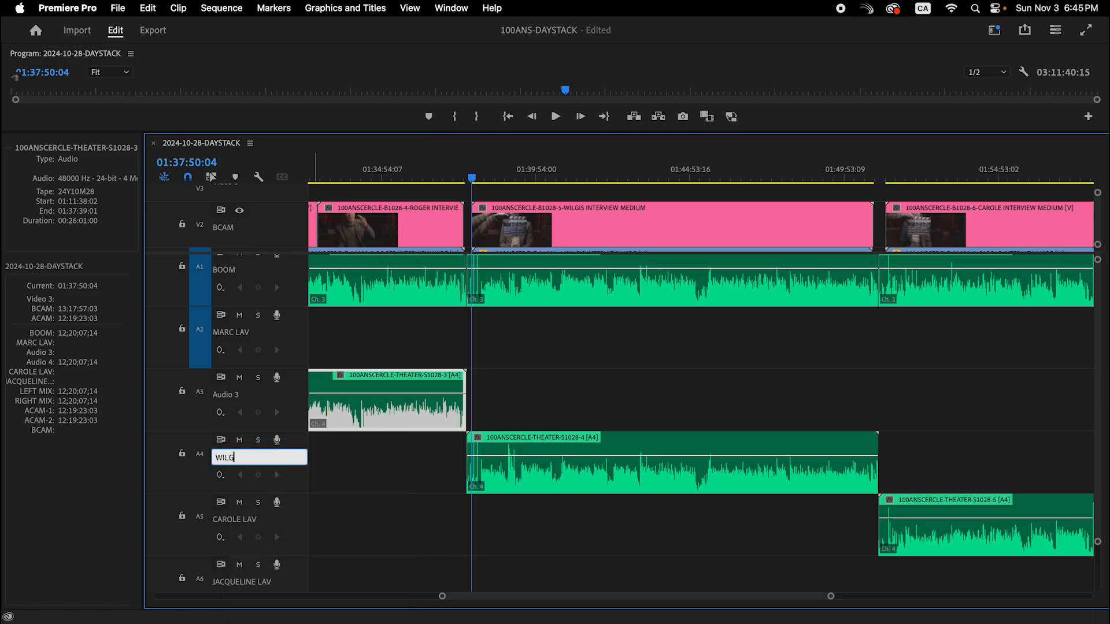
type("IS LAV")
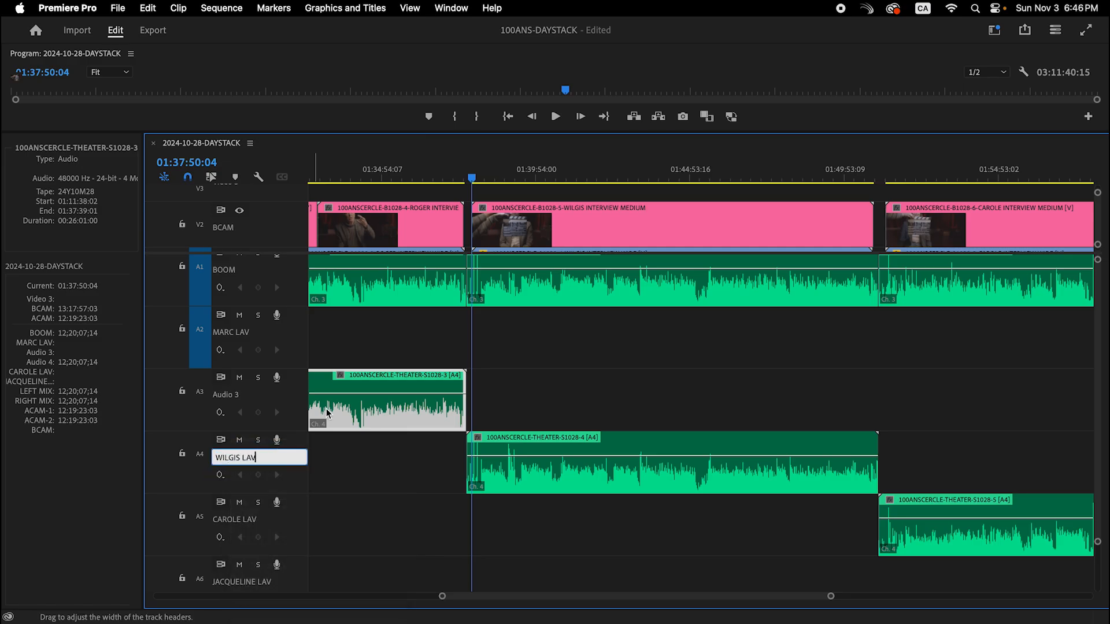
Step: Rename the Audio 3 track with the first name of the S1028-3 clip's interviewee followed by LAV
right_click(250, 400)
left_click(263, 411)
type("ROGER LAV")
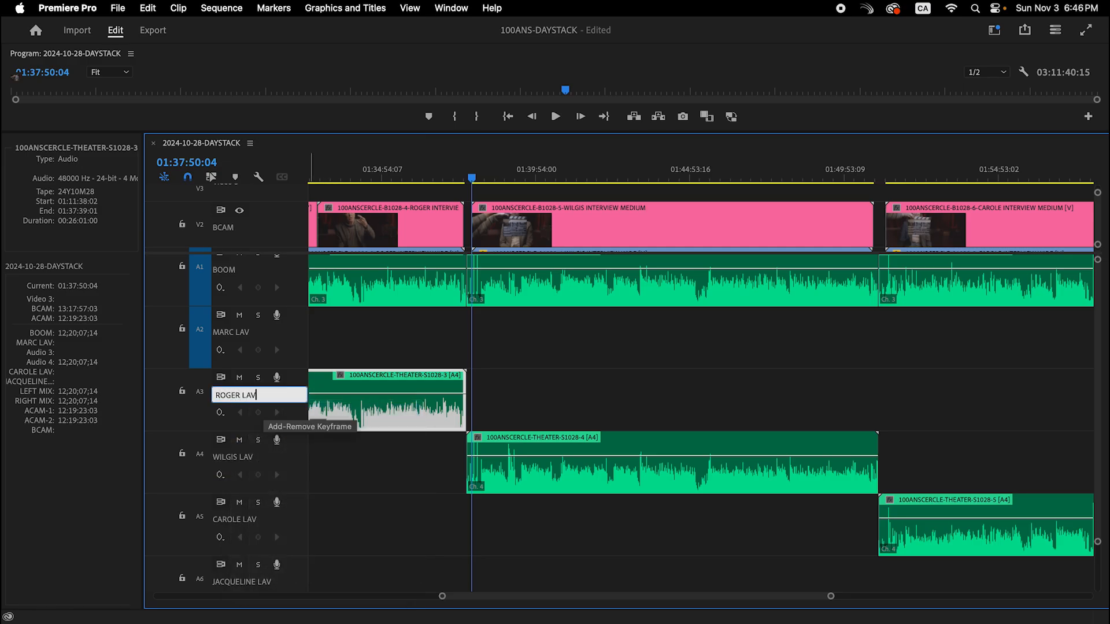
left_click(595, 386)
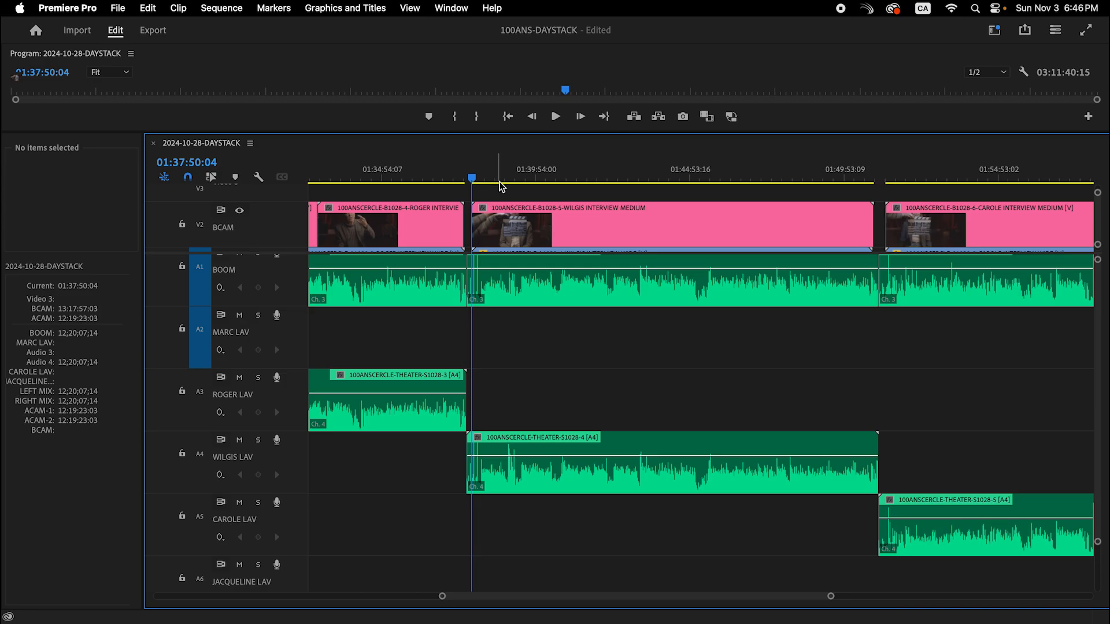
Step: Shrink the audio track heights and enlarge the video track area so V1 to V3 and A1 to A11 all fit in the timeline
key("minus")
key("minus")
scroll(653, 460, "down", 1)
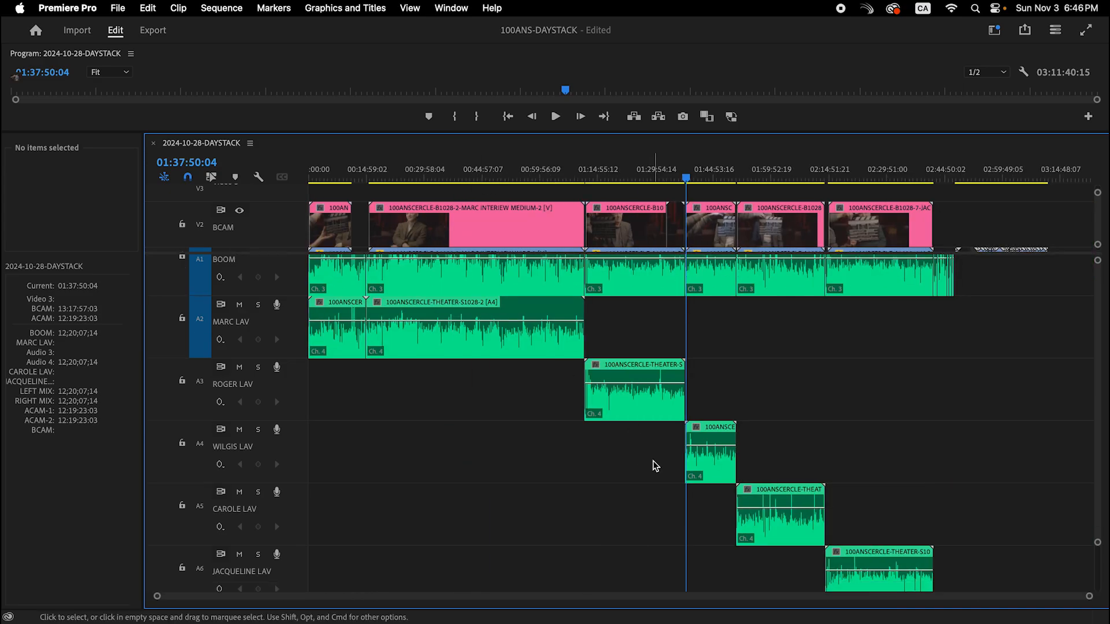
left_click_drag(489, 177, 441, 201)
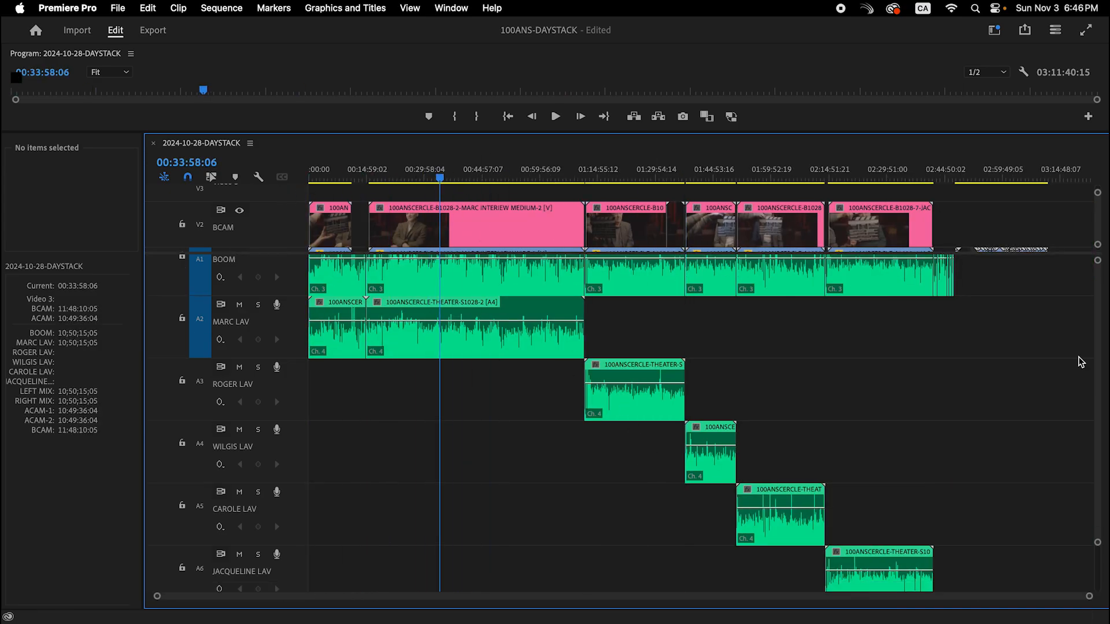
left_click_drag(1098, 260, 1098, 210)
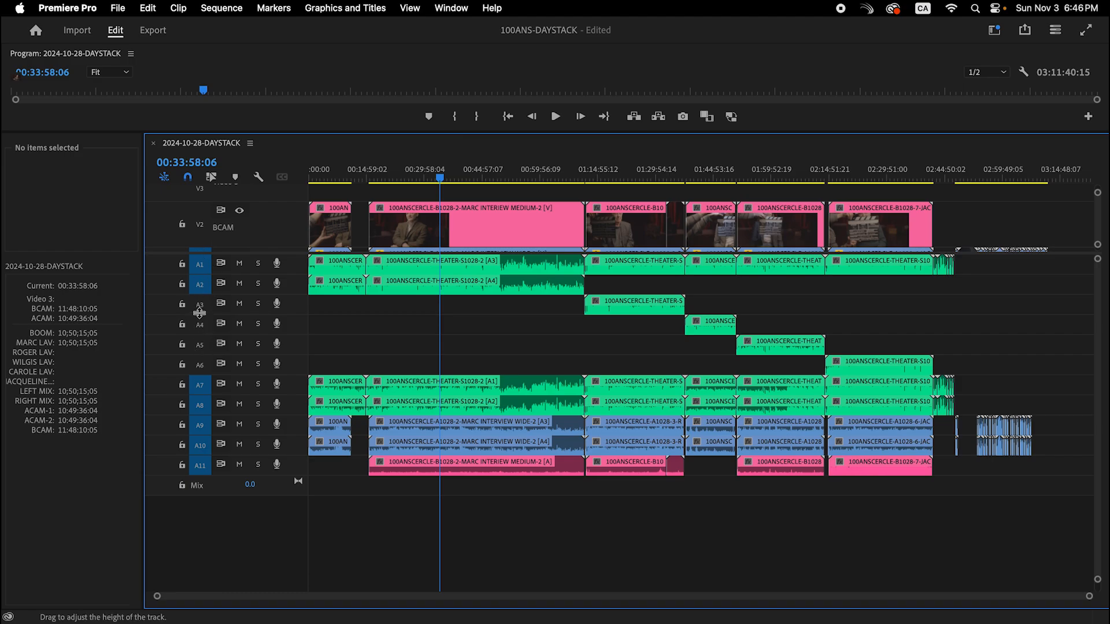
scroll(237, 245, "up", 1)
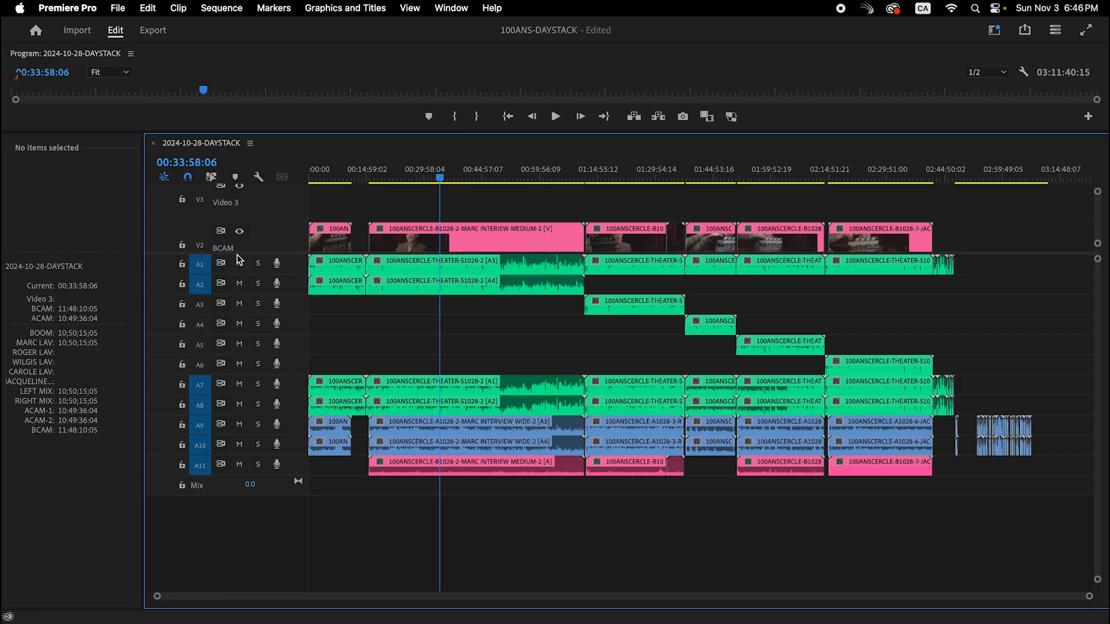
left_click_drag(233, 271, 225, 347)
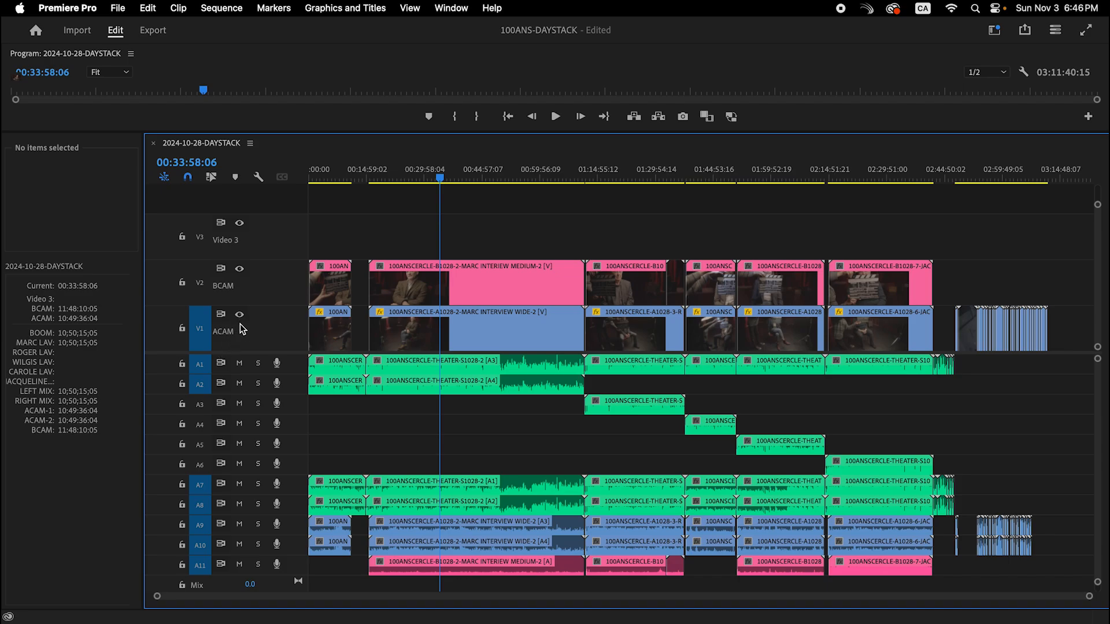
Step: Toggle targeting for all video and all audio tracks, leaving V1 to V3 and A1 to A11 all targeted
key("super+0")
key("super+0")
key("super+0")
key("super+0")
key("super+0")
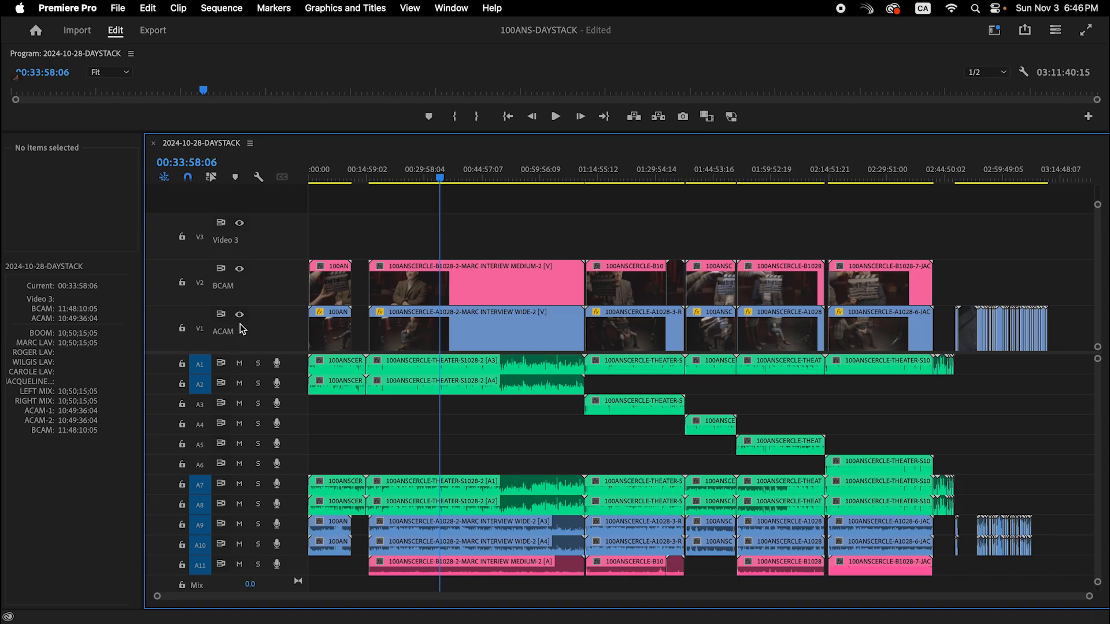
key("super+0")
key("super+0")
key("super+0")
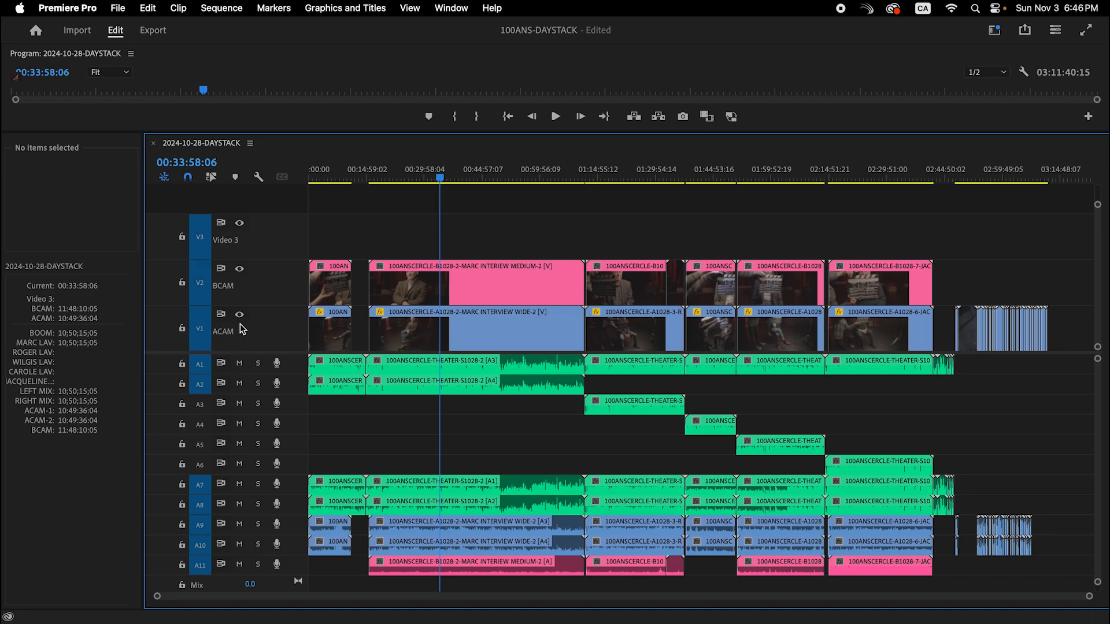
key("super+0")
key("super+0")
key("super+9")
key("super+9")
key("super+9")
key("super+9")
key("super+9")
key("super+9")
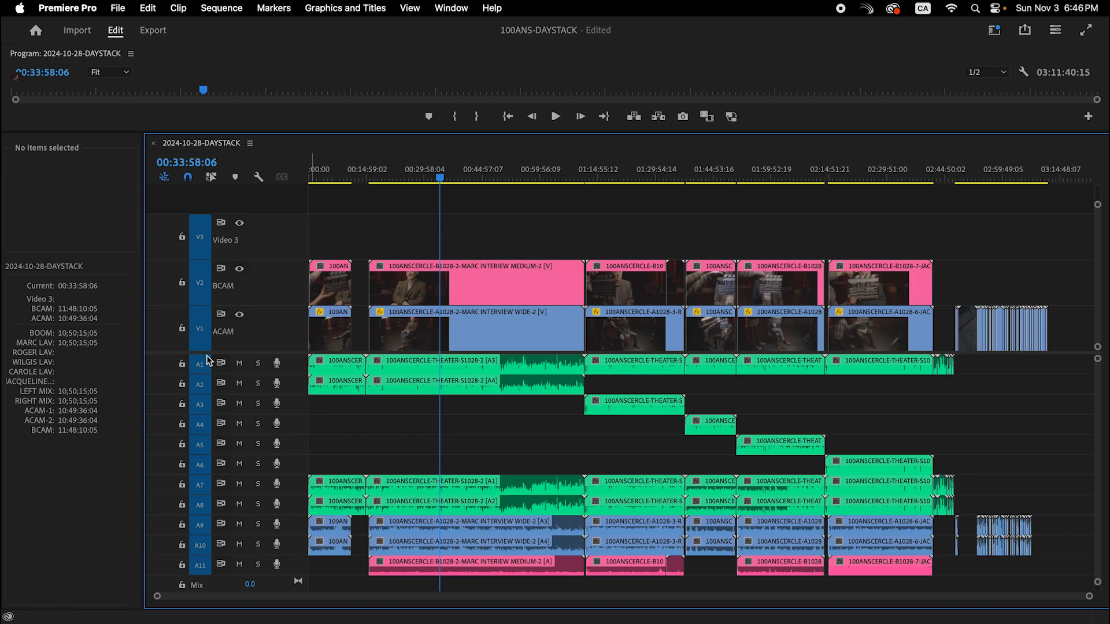
Step: Place the playhead at the very start of the sequence, zoomed in on the first interview clips
left_click(341, 178)
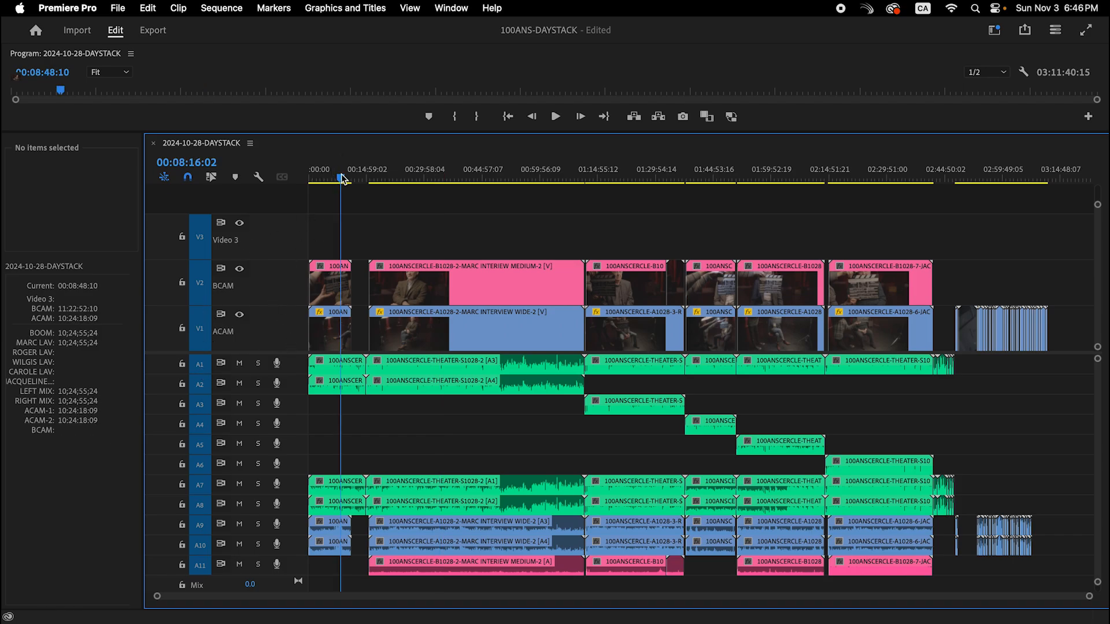
mouse_move(341, 176)
left_mouse_down()
mouse_move(315, 183)
mouse_move(327, 186)
left_mouse_up()
key("equal")
key("equal")
key("equal")
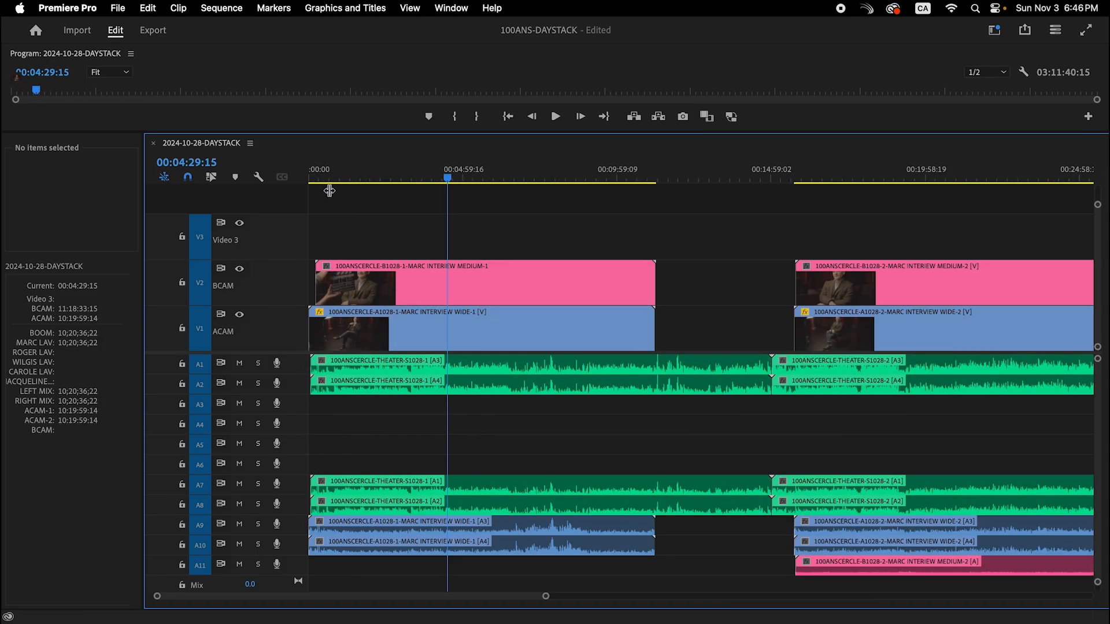
key("equal")
key("equal")
key("Home")
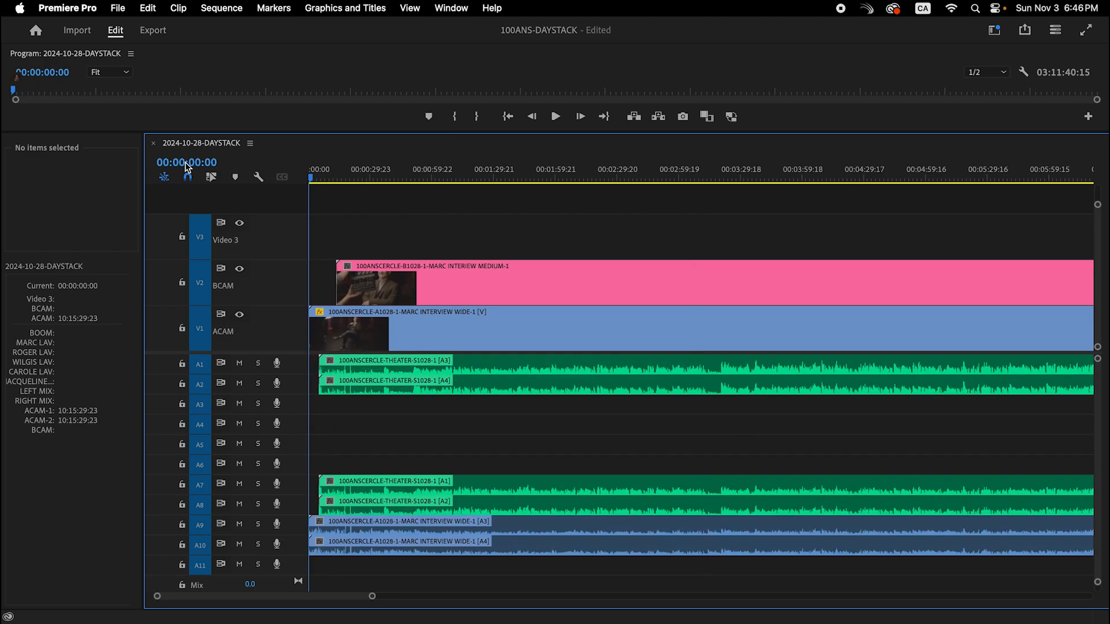
Step: Turn off targeting for video tracks V1, V2 and V3
left_click(199, 321)
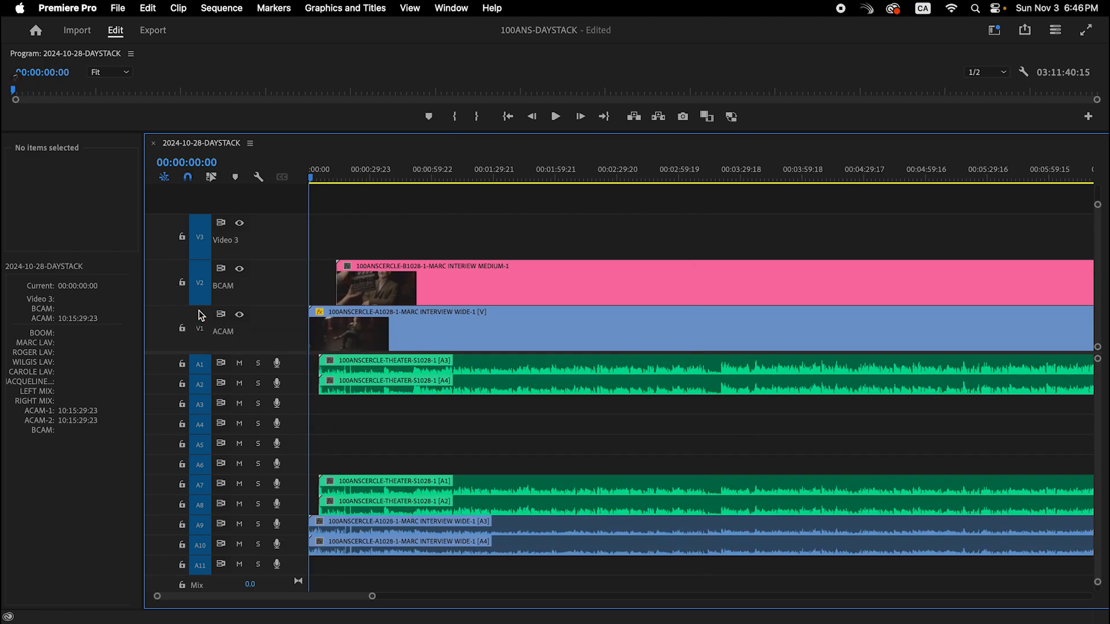
left_click(200, 284)
left_click(197, 250)
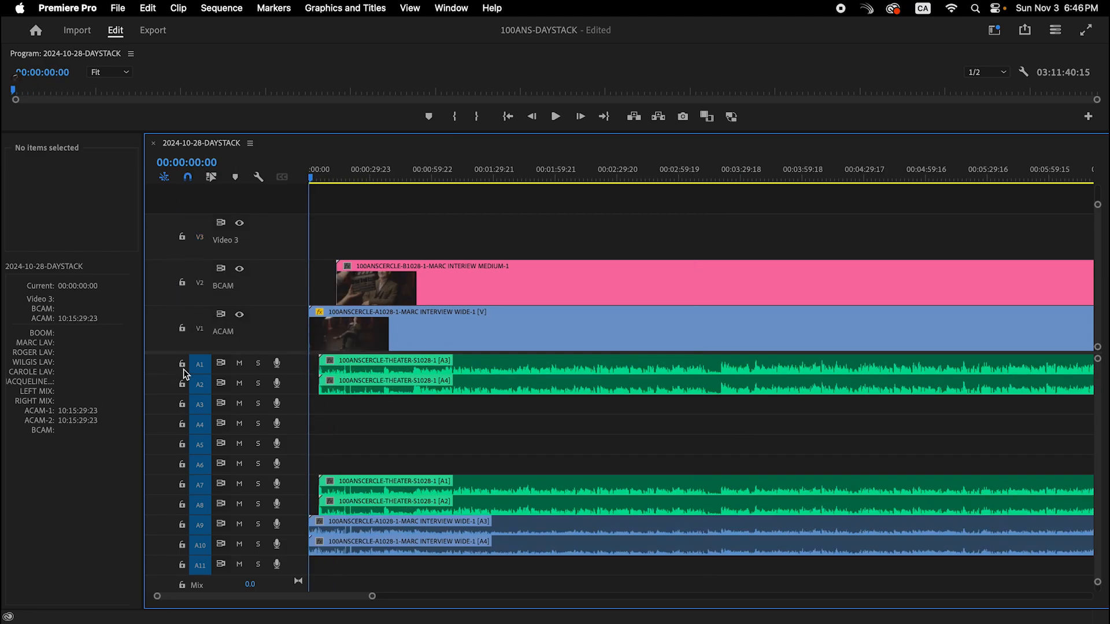
Step: Turn off targeting for all audio tracks, leaving no video or audio track targeted
key("super+0")
key("super+0")
key("super+9")
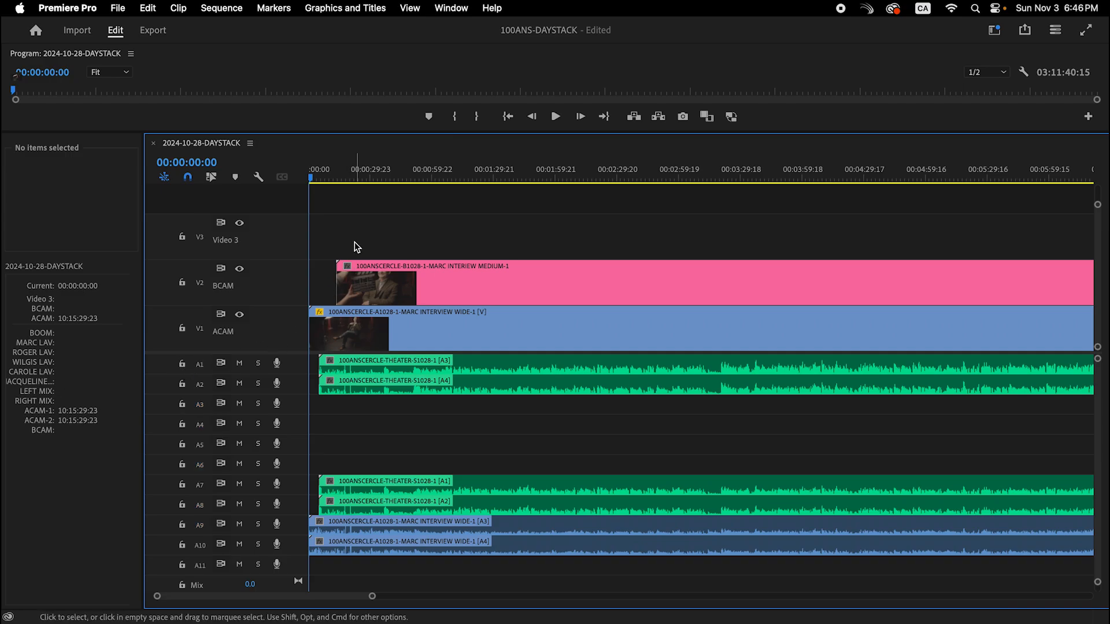
Step: Step forward through the edit points on every track to 00:11:14:20 and back to the start of the sequence
key("shift+Down")
key("shift+Down")
key("shift+Down")
key("shift+Down")
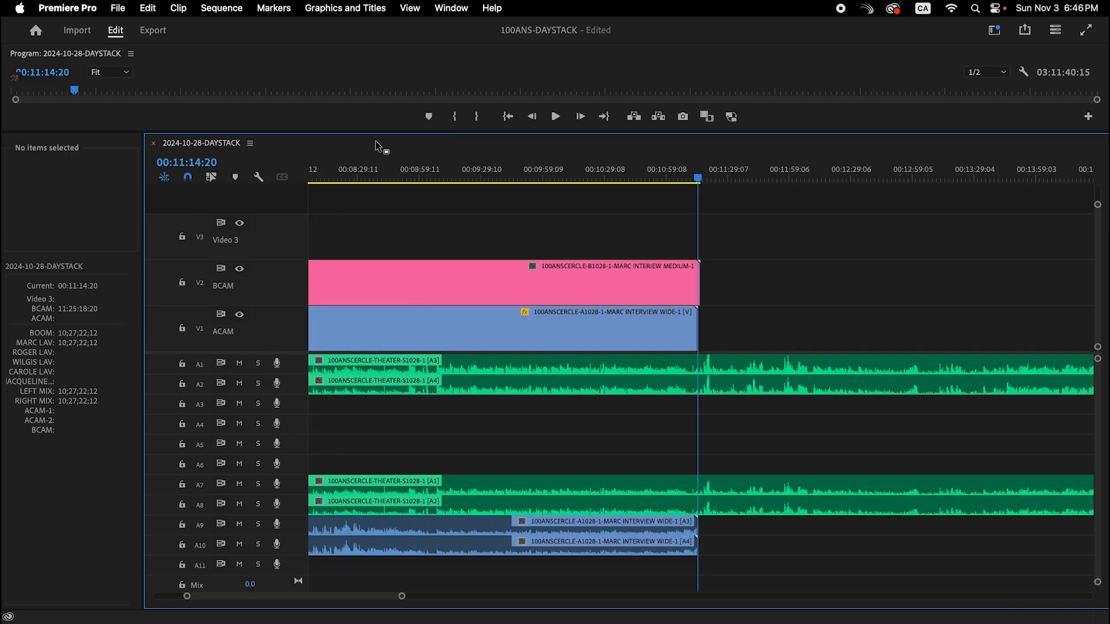
key("shift+Up")
key("shift+Up")
key("shift+Up")
key("shift+Down")
key("shift+Down")
key("shift+Up")
key("shift+Up")
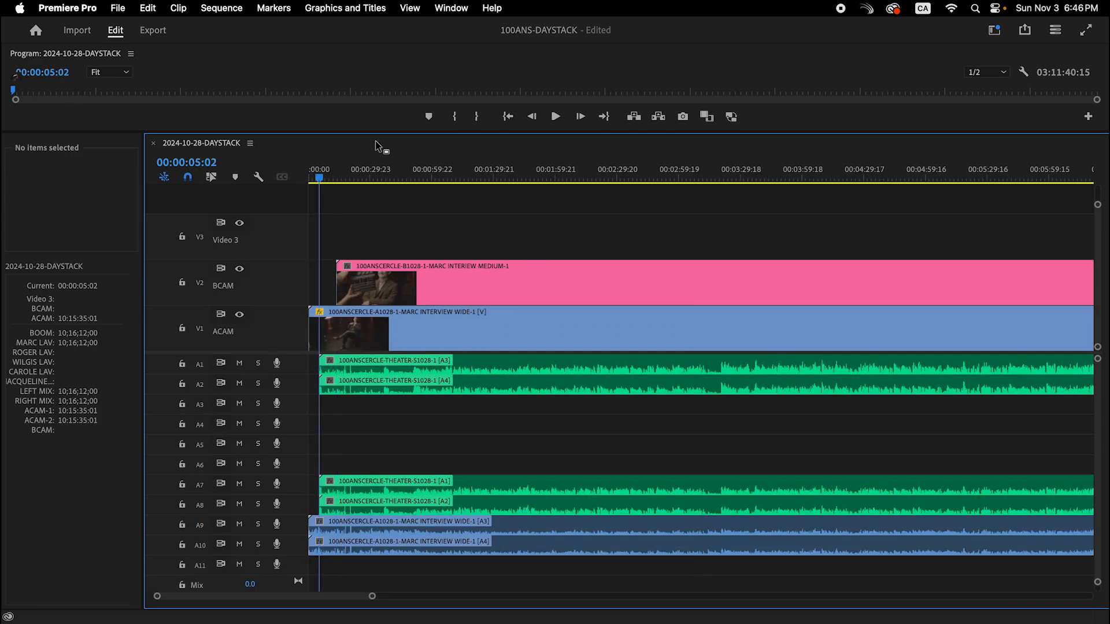
key("shift+Down")
key("shift+Up")
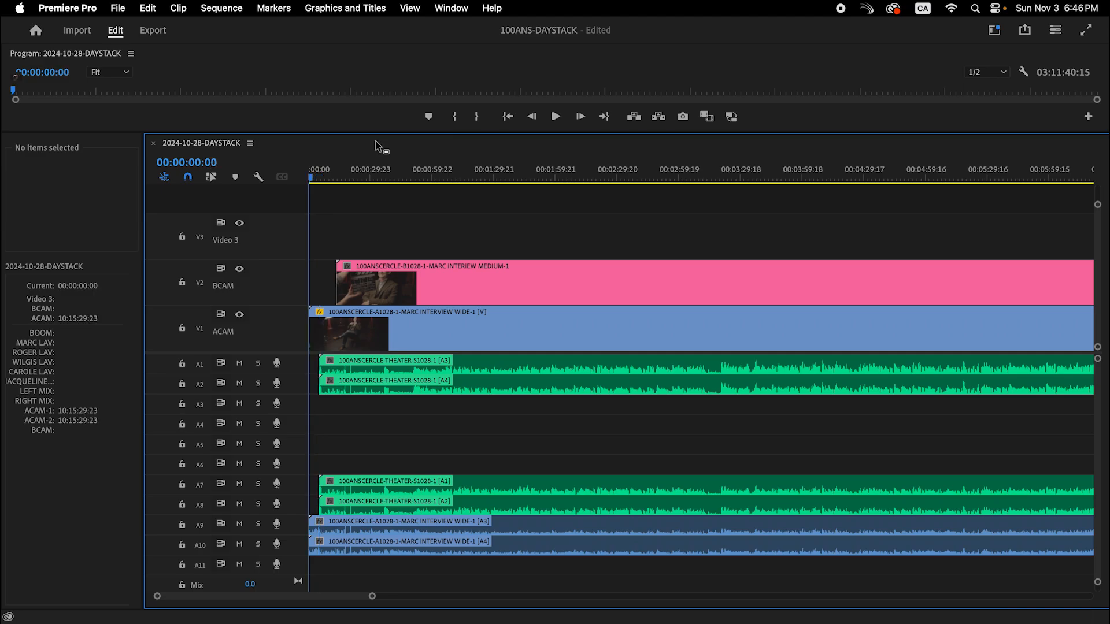
Step: Step forward again through the edit points on every track, up to the start of the THEATER-S1028-3 audio at 01:11:38:02
key("=")
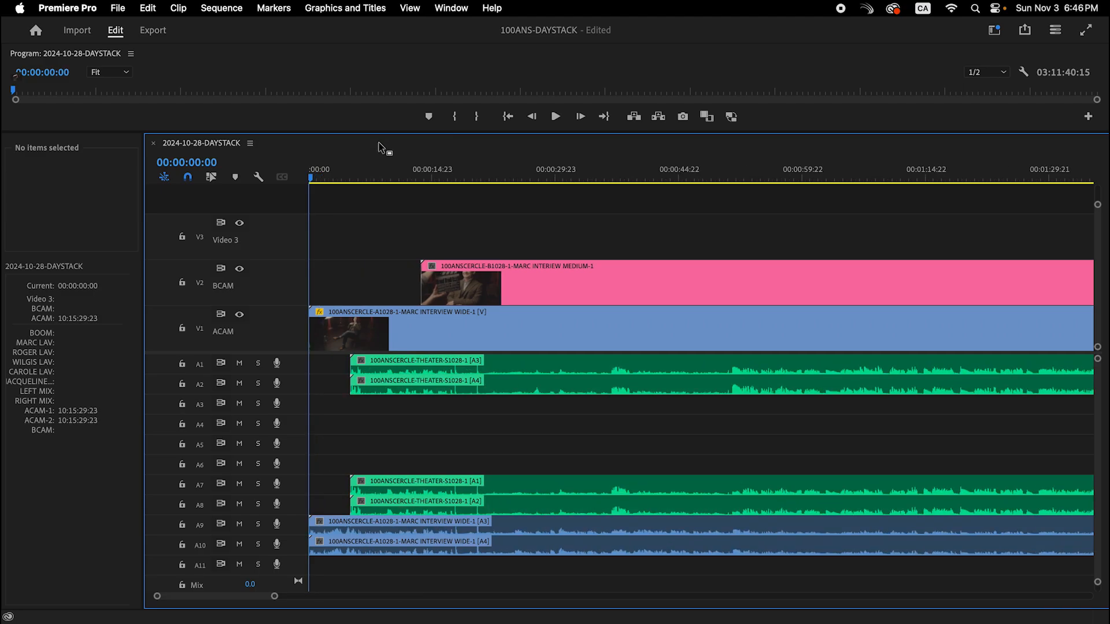
key("shift+Down")
key("shift+Down")
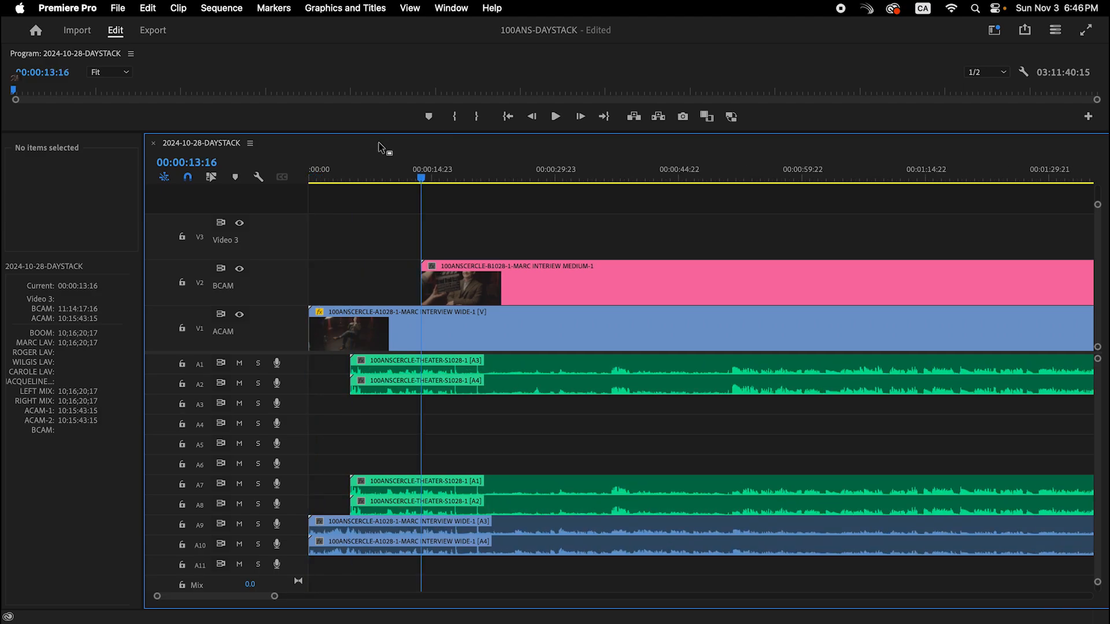
key("shift+Down")
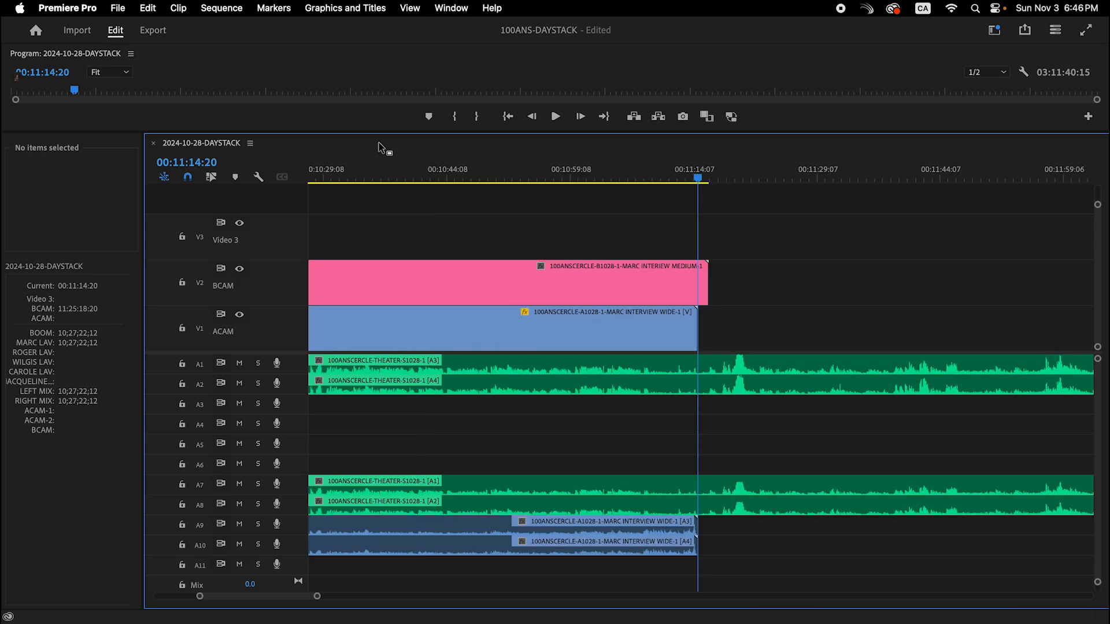
key("shift+Down")
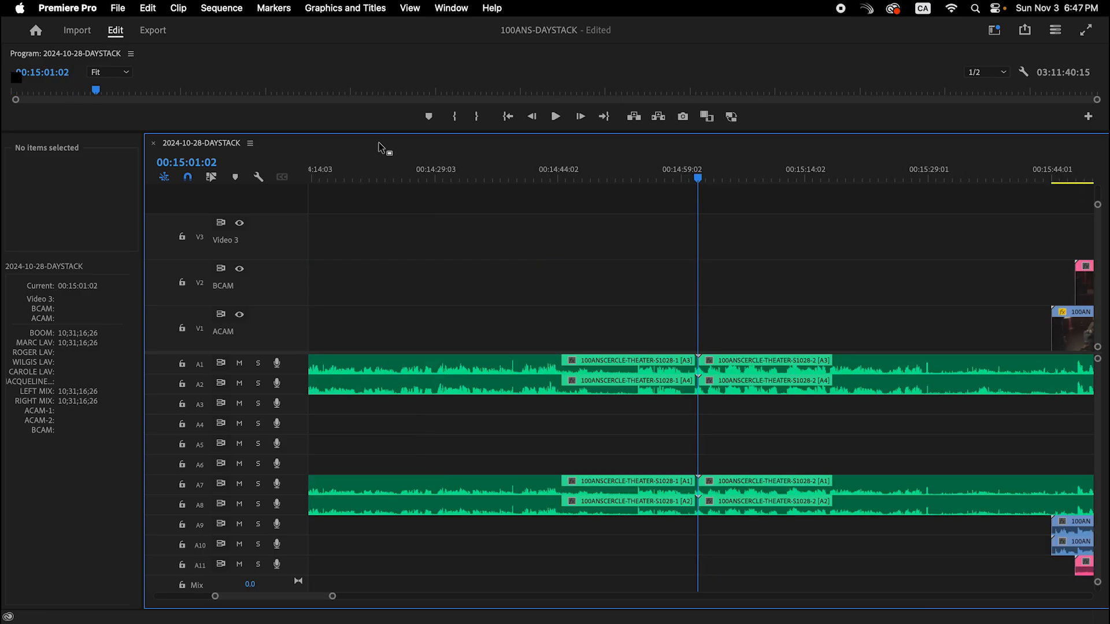
key("shift+Down")
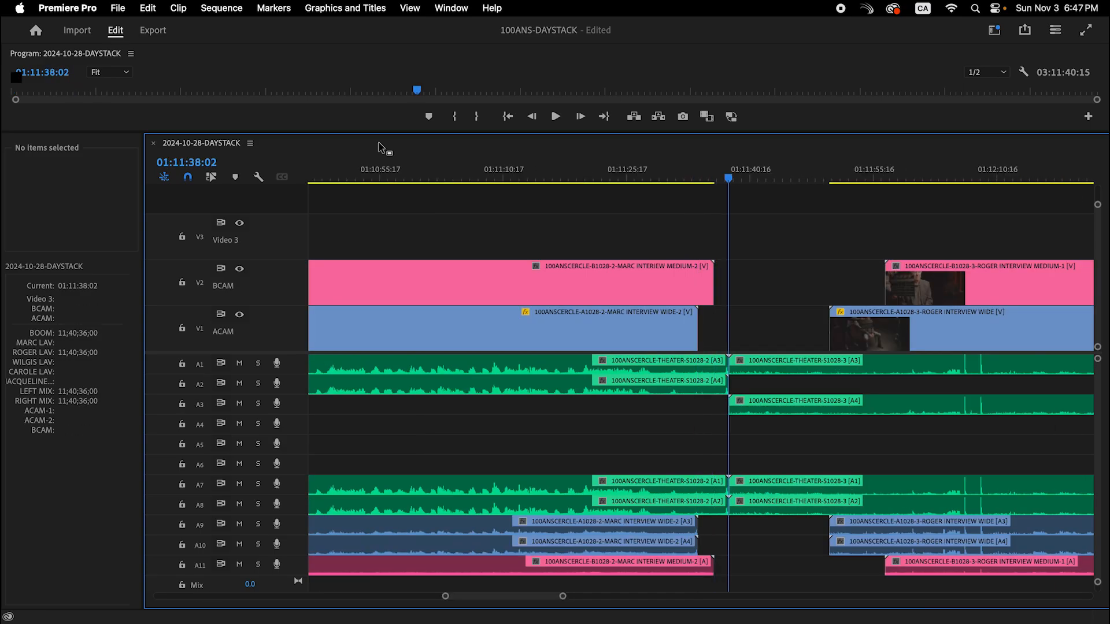
Step: Target only V1 and jump forward through its edit points to the A1028-8 B-roll clip at 02:47:42:15
left_click(199, 334)
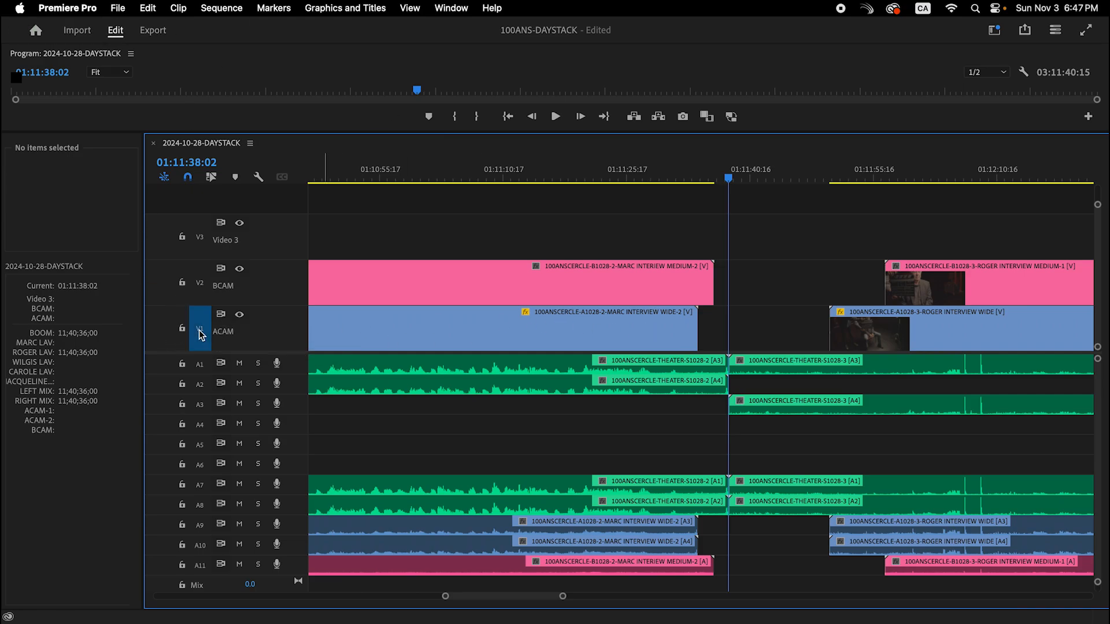
key("Down")
key("Down")
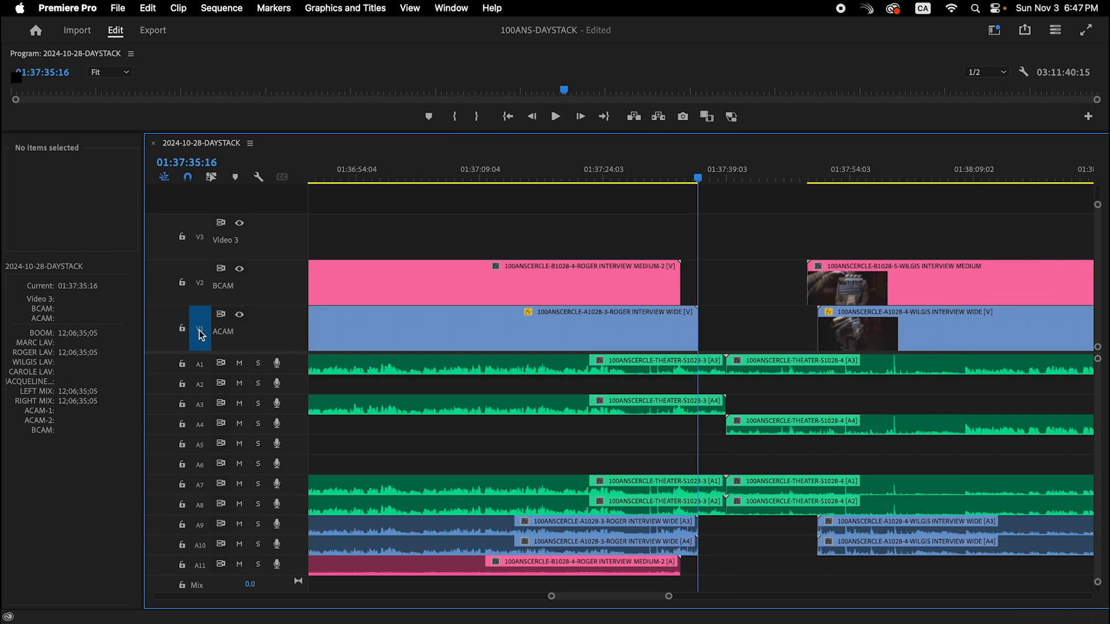
key("Down")
key("Down")
key("Down")
key("Down")
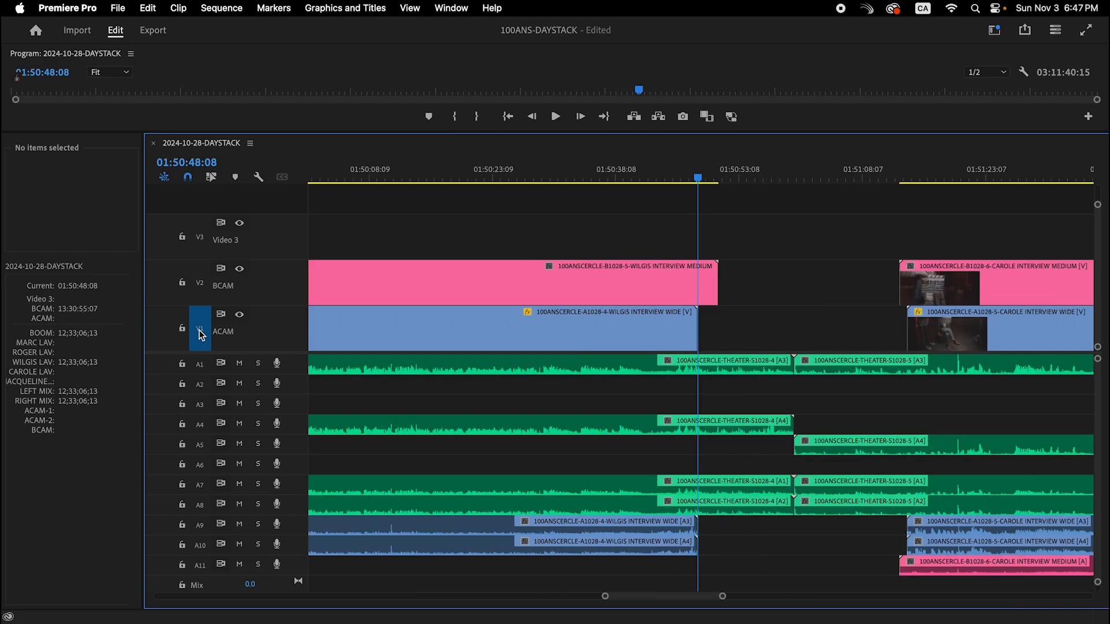
key("Down")
key("Down")
key("Down")
key("Down")
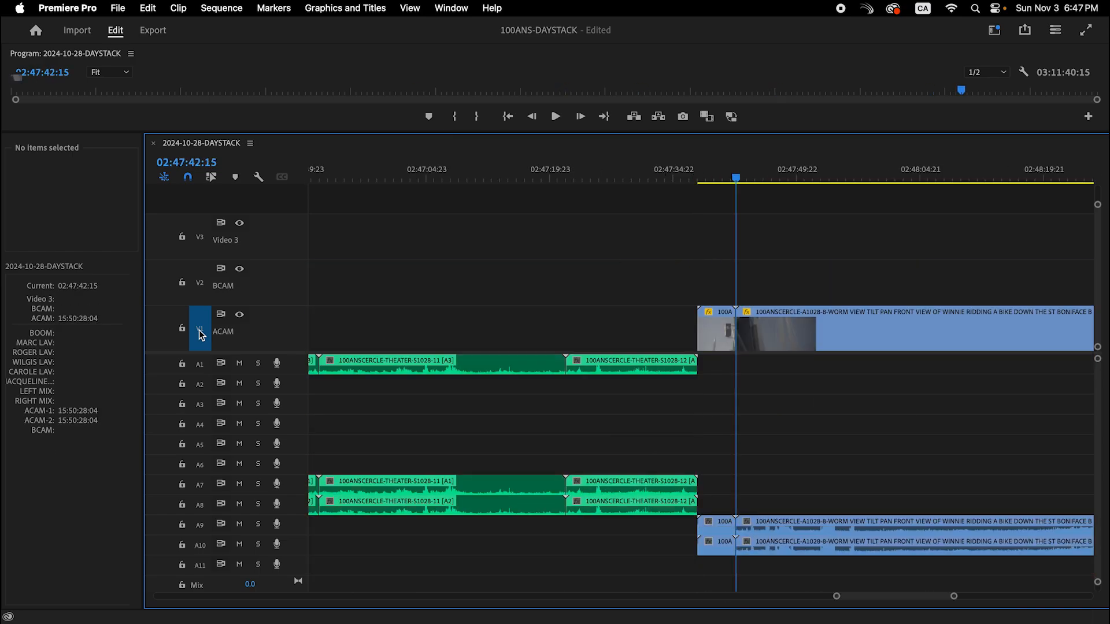
Step: Jump back through the V1 edit points to the end of the first wide interview clip at 00:11:14:20
key("Up")
key("Up")
key("Up")
key("Up")
key("Up")
key("Up")
key("Up")
key("Up")
key("Up")
key("Up")
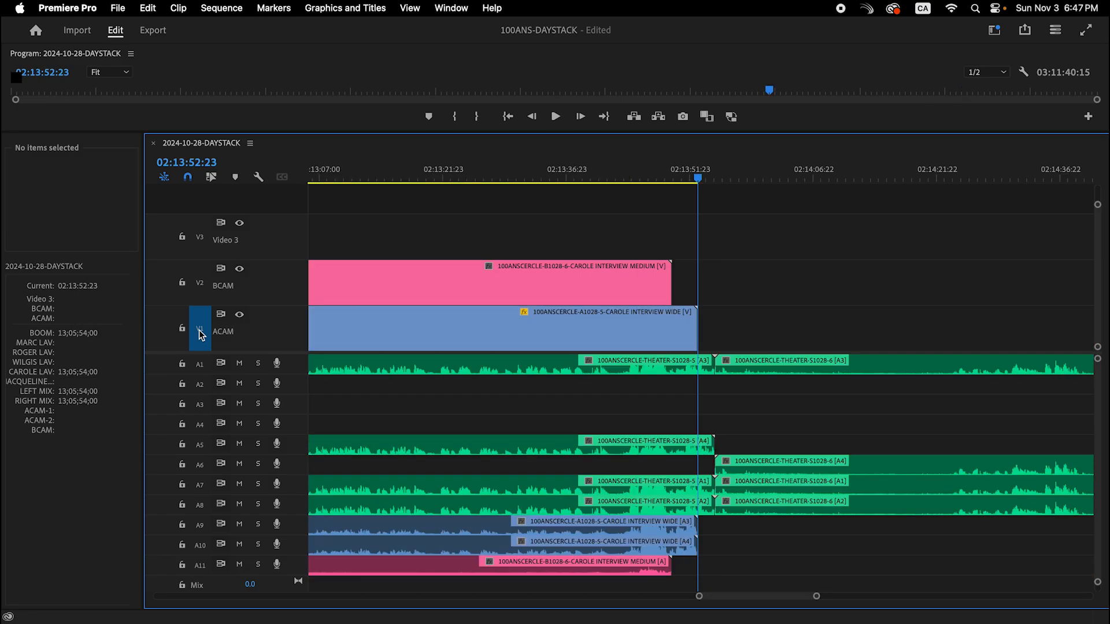
key("Up")
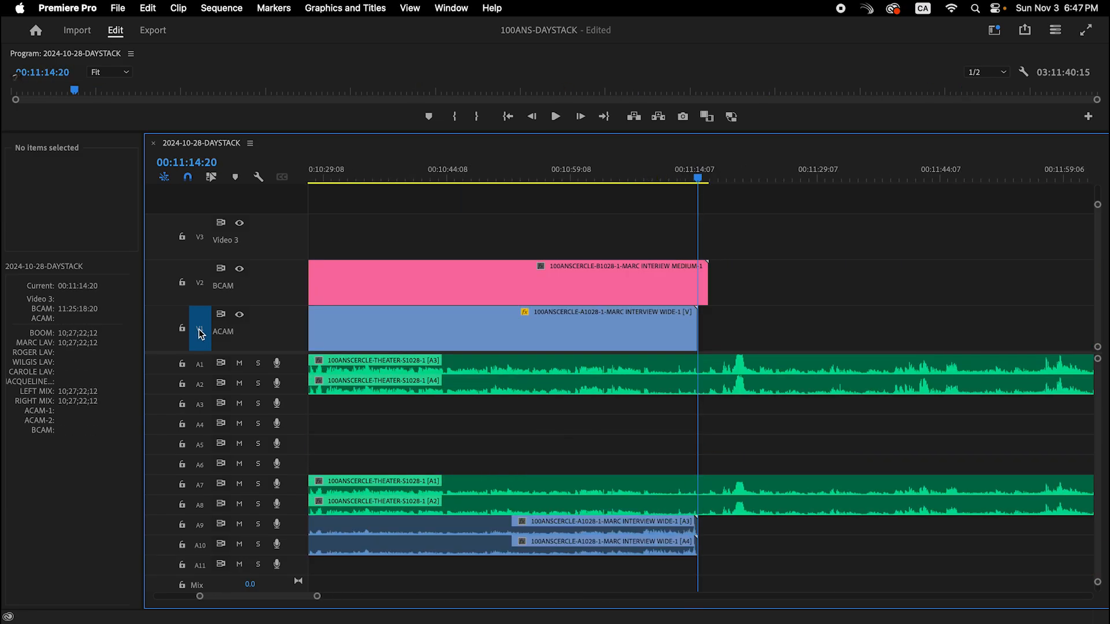
Step: Target only V2 and jump from the start of the sequence to the first BCAM clip
left_click(201, 284)
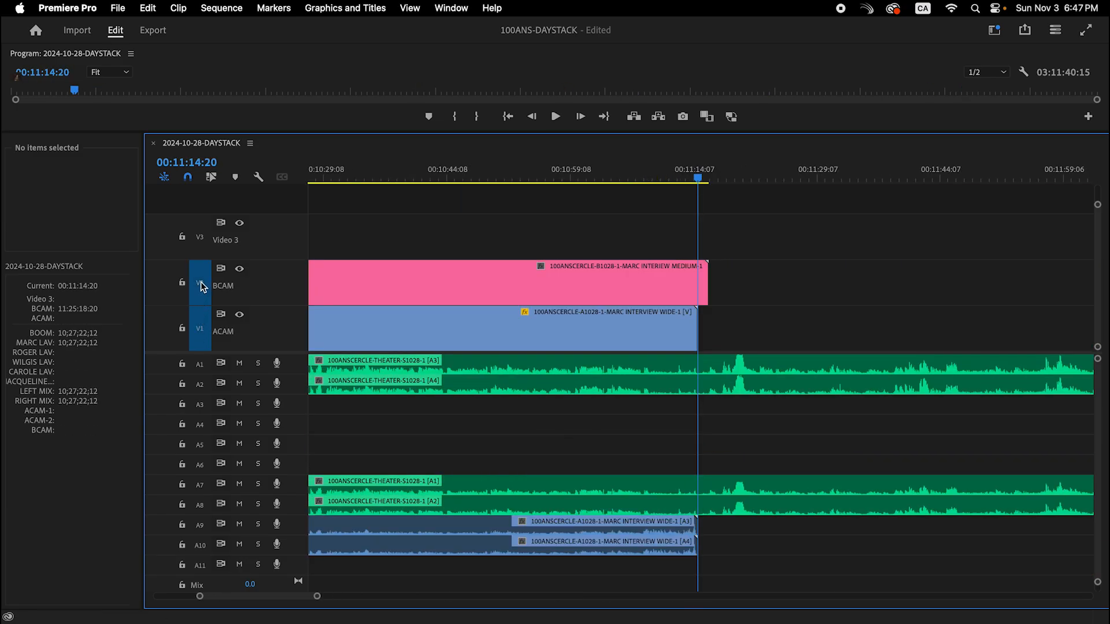
left_click(202, 314)
key("Home")
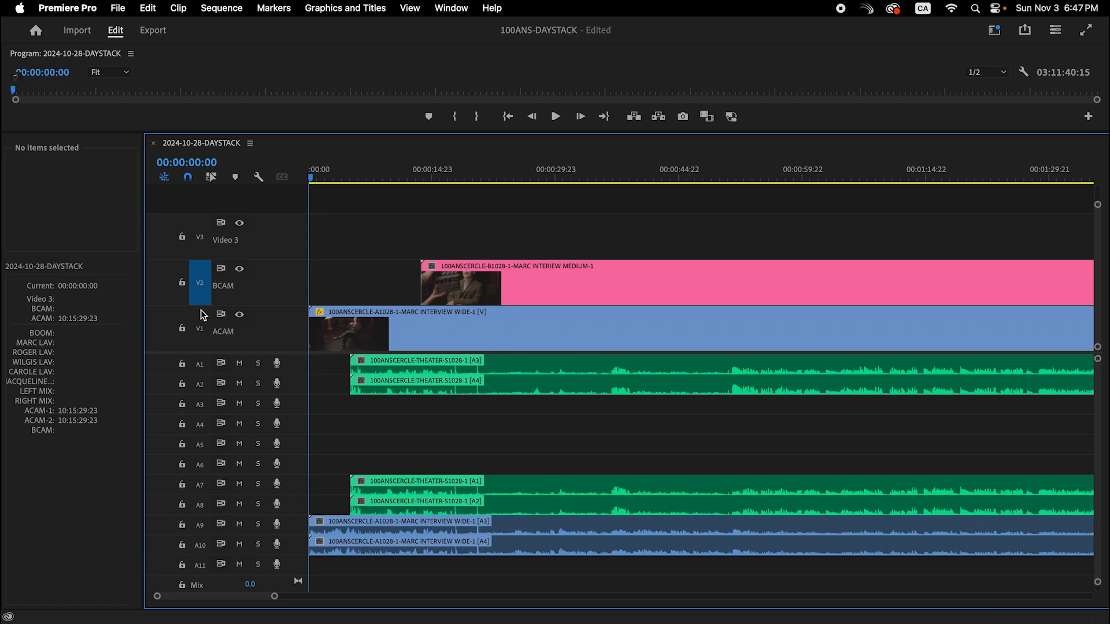
key("Down")
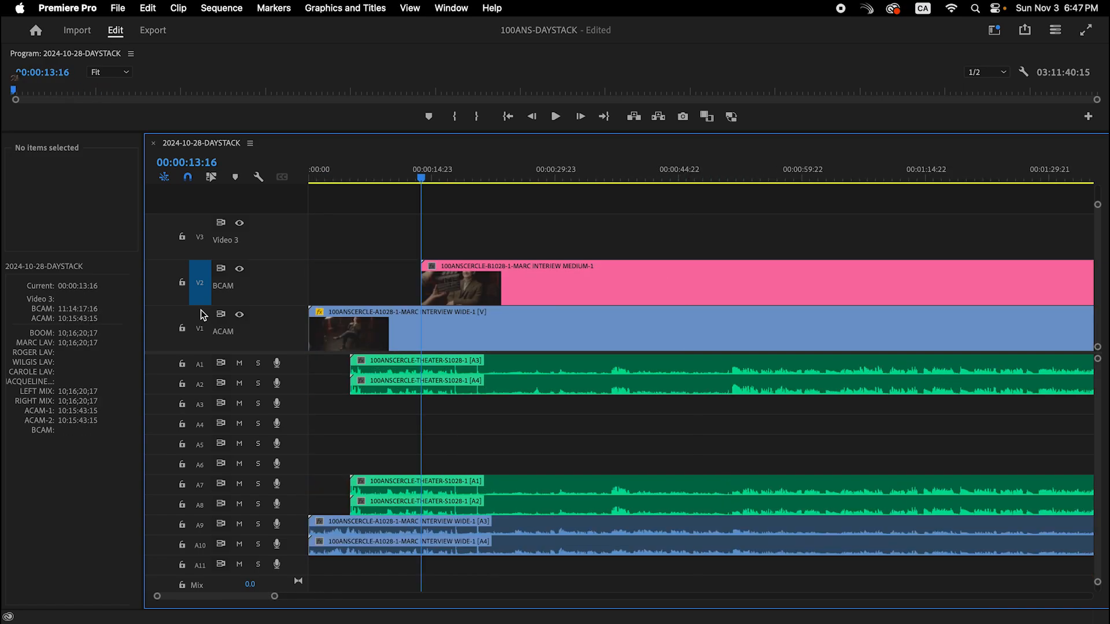
Step: Return to the sequence start, turn off V2 targeting and move to the first theater audio edit at 00:00:05:02
key("Home")
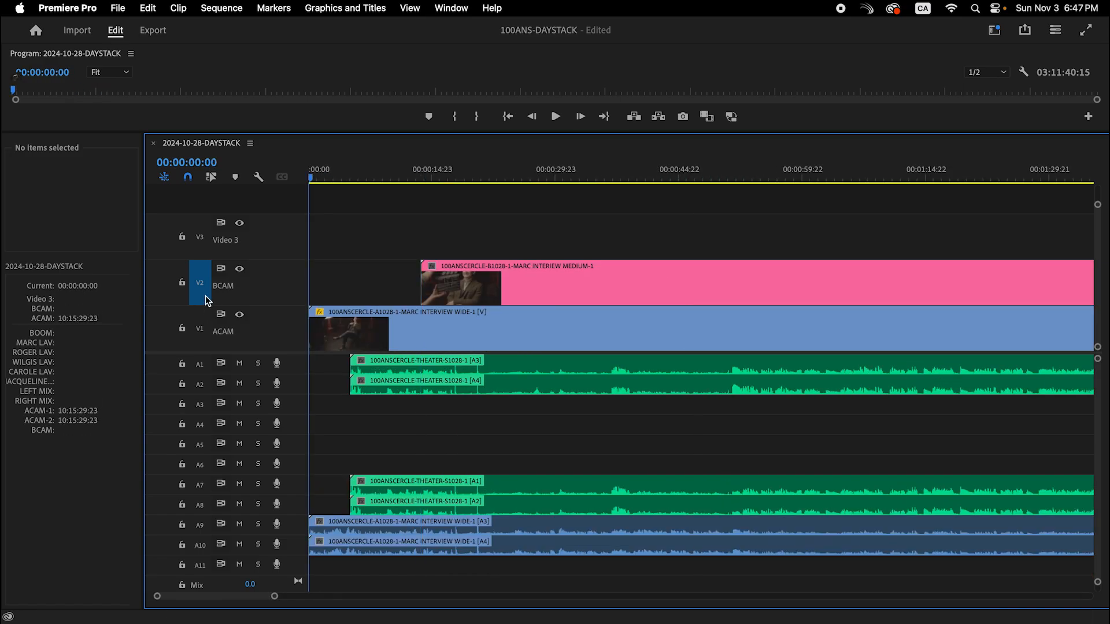
left_click(198, 286)
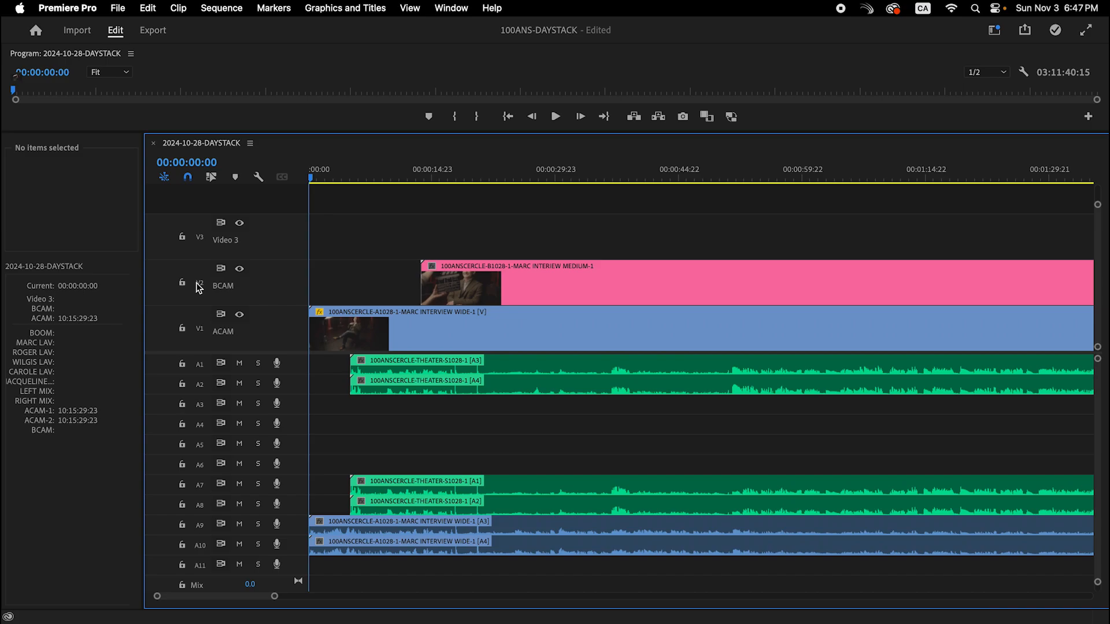
key("Down")
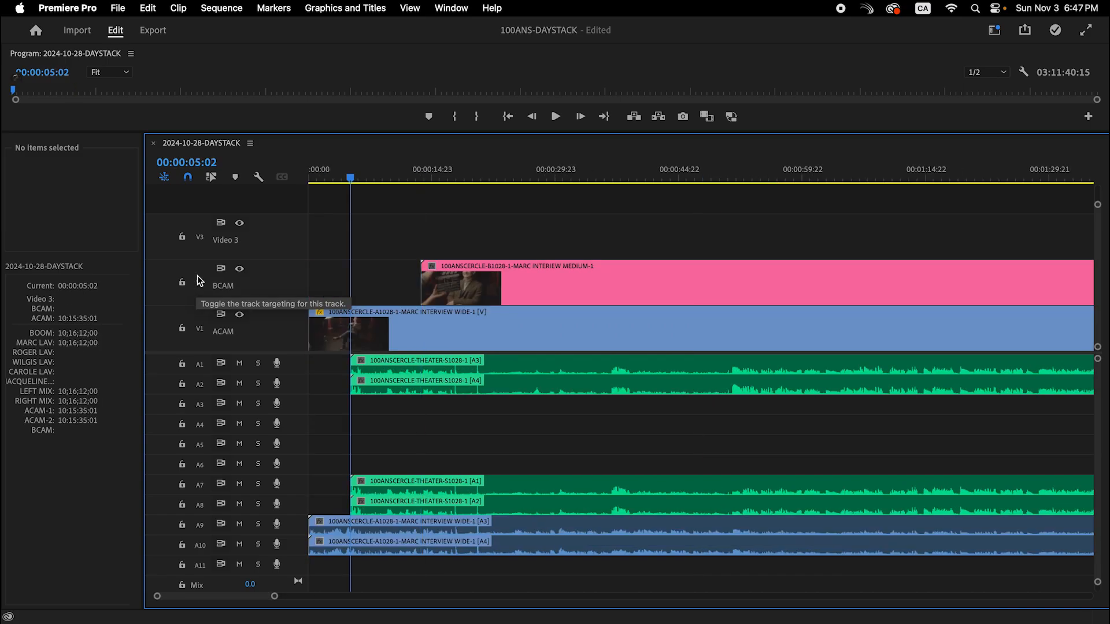
Step: Target all video and audio tracks and step forward through the edit points to 00:15:01:02, with the whole sequence in view
key("super+0")
key("super+9")
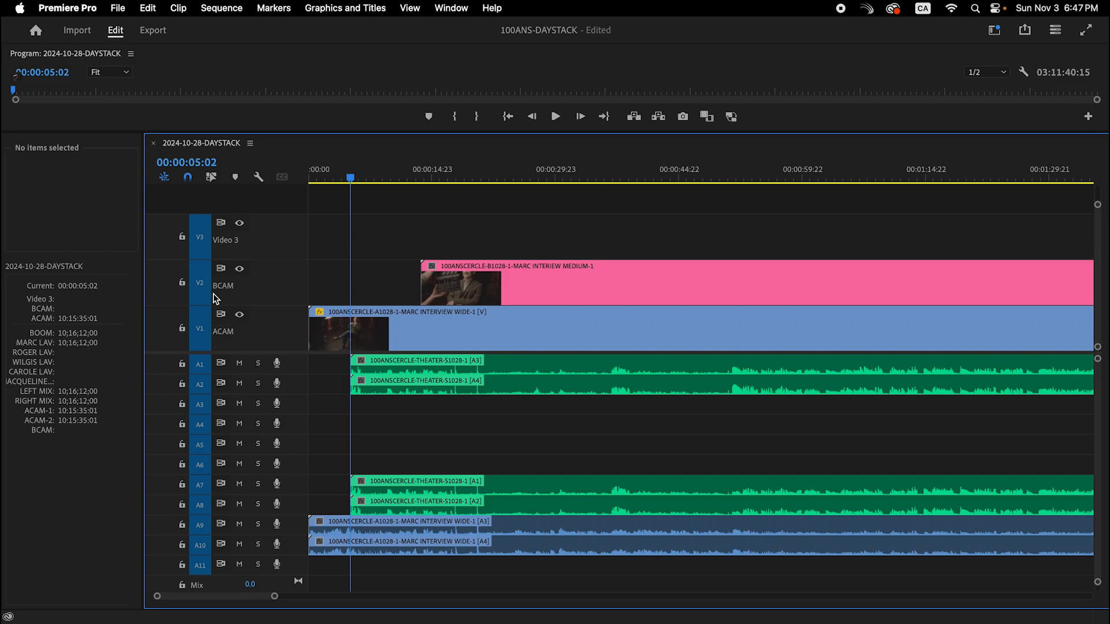
key("minus")
key("minus")
key("minus")
key("Down")
key("Down")
key("Down")
key("Down")
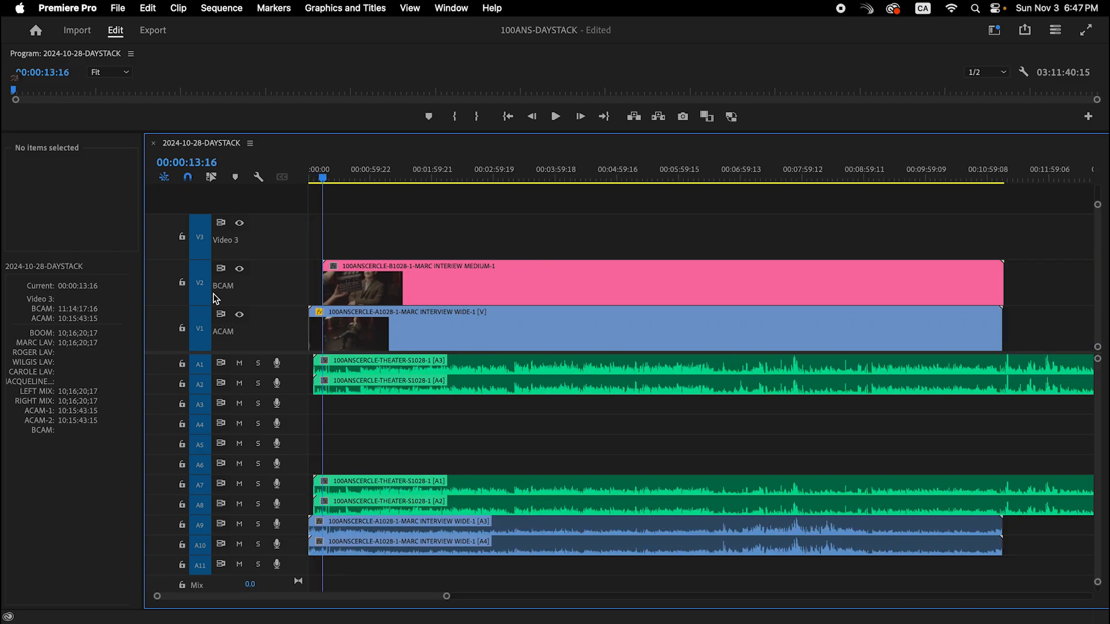
key("minus")
key("minus")
key("minus")
key("minus")
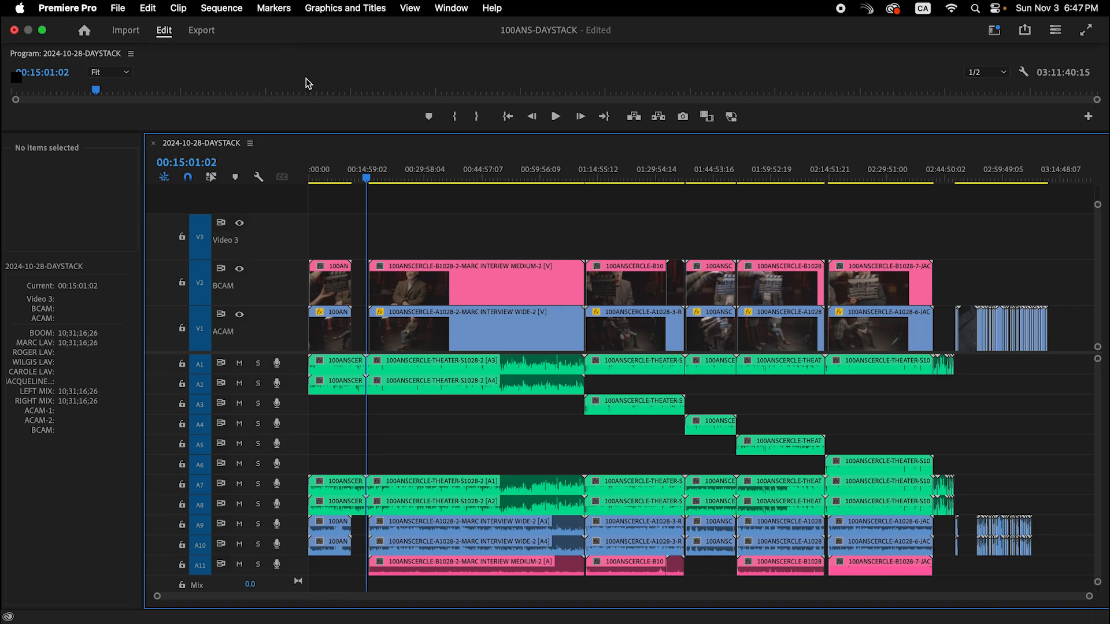
Step: Switch to Finder and review the 2024-10-28, 2024-10-29 and 2024-10-30 folders inside 100ANS/LOGGED, with the ACAM folder collapsed
left_click(43, 30)
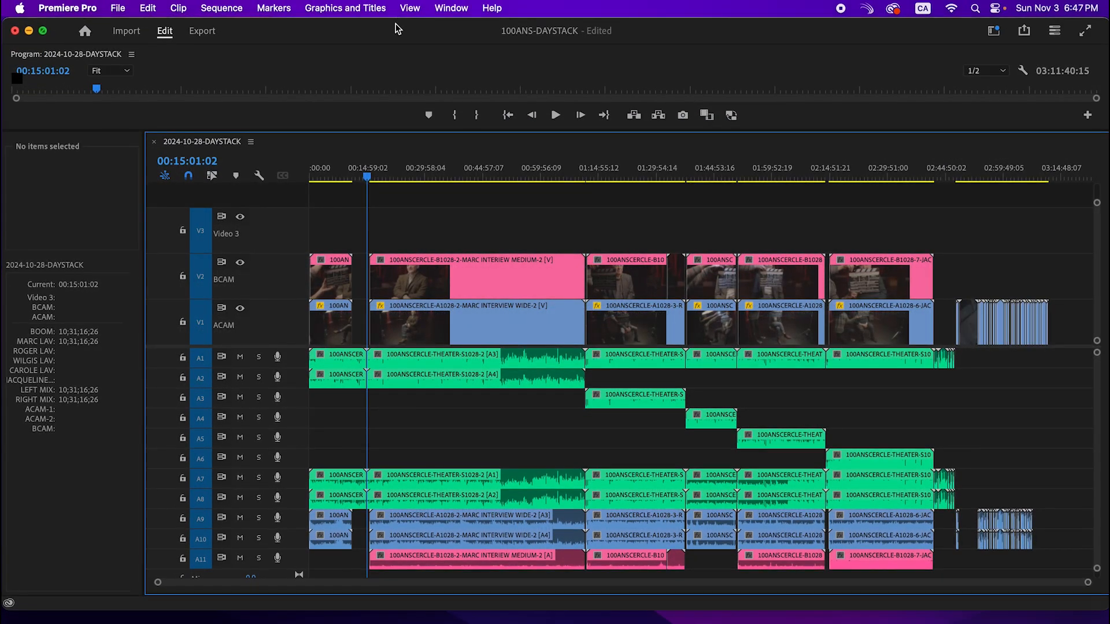
left_click_drag(393, 26, 280, 295)
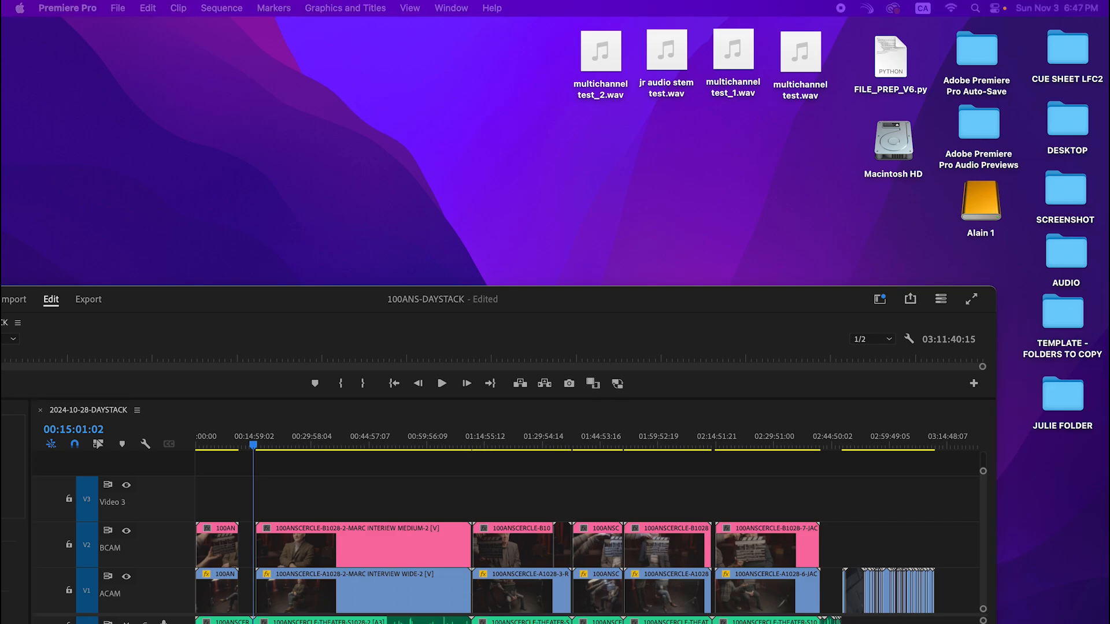
left_click_drag(1109, 174, 527, 69)
scroll(506, 337, "up", 8)
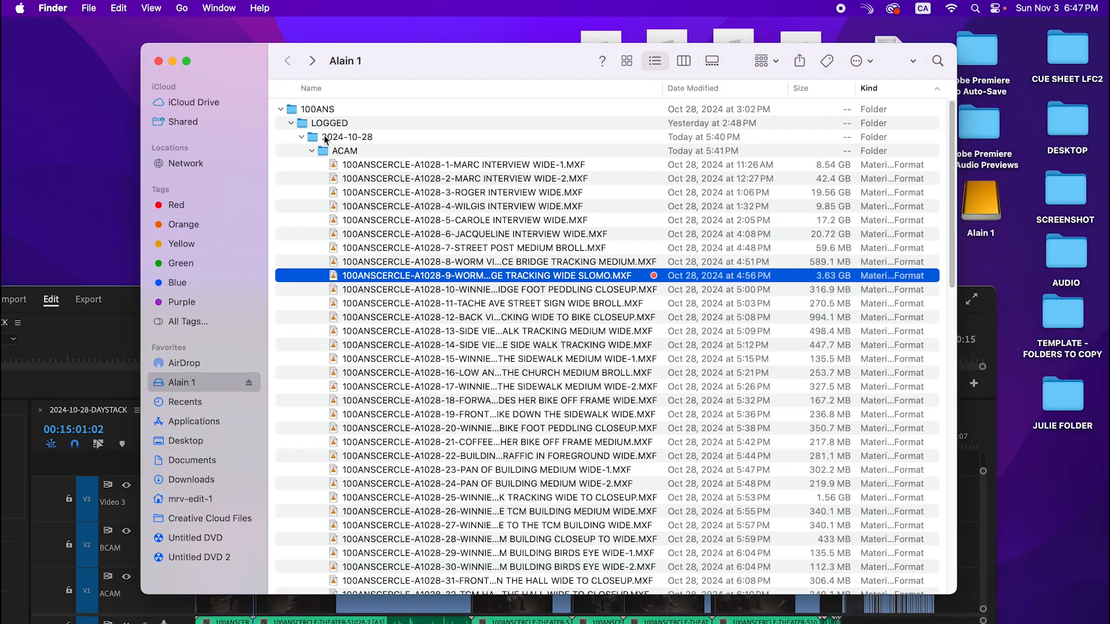
left_click(312, 152)
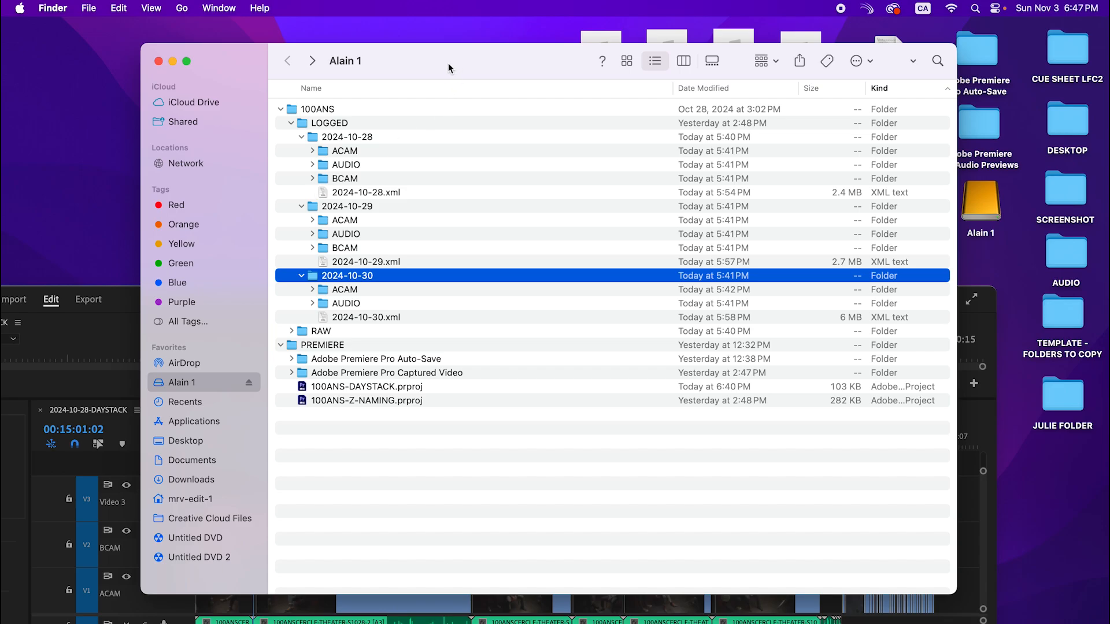
left_click_drag(448, 63, 499, 76)
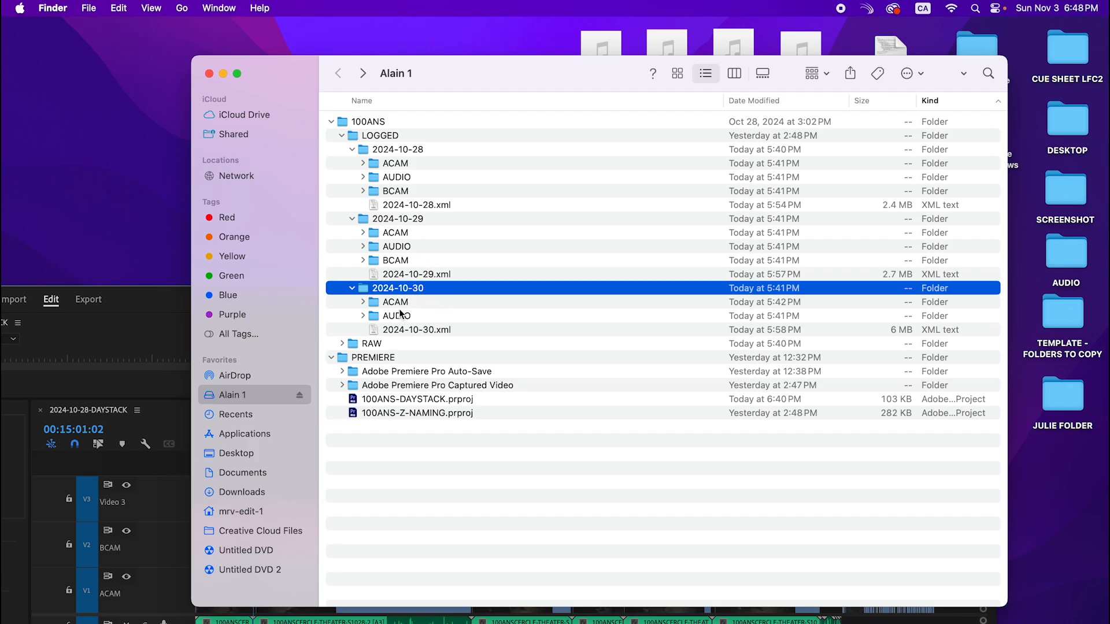
left_click_drag(267, 72, 289, 70)
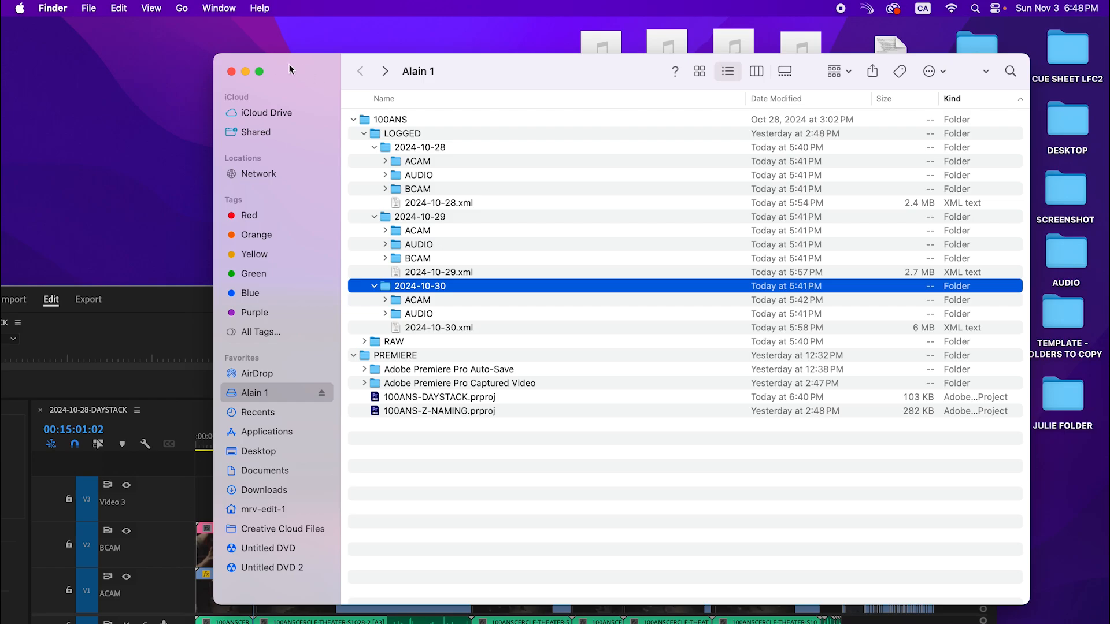
Step: Close the Finder window and move the Premiere Pro window back into full view
key("super+w")
left_click_drag(343, 295, 441, 4)
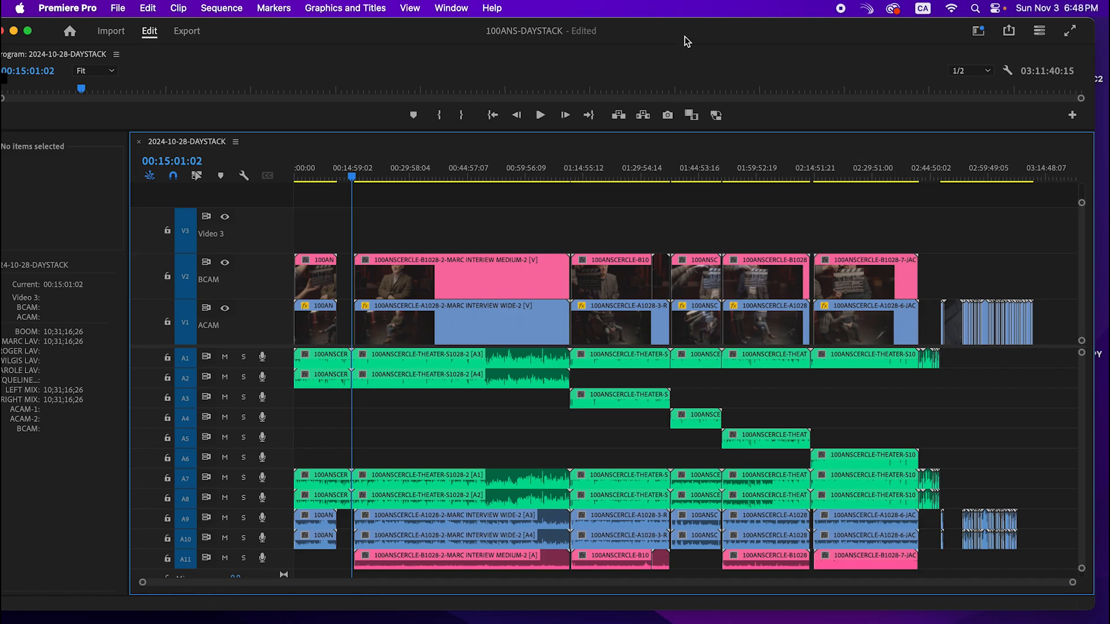
left_click_drag(694, 37, 711, 39)
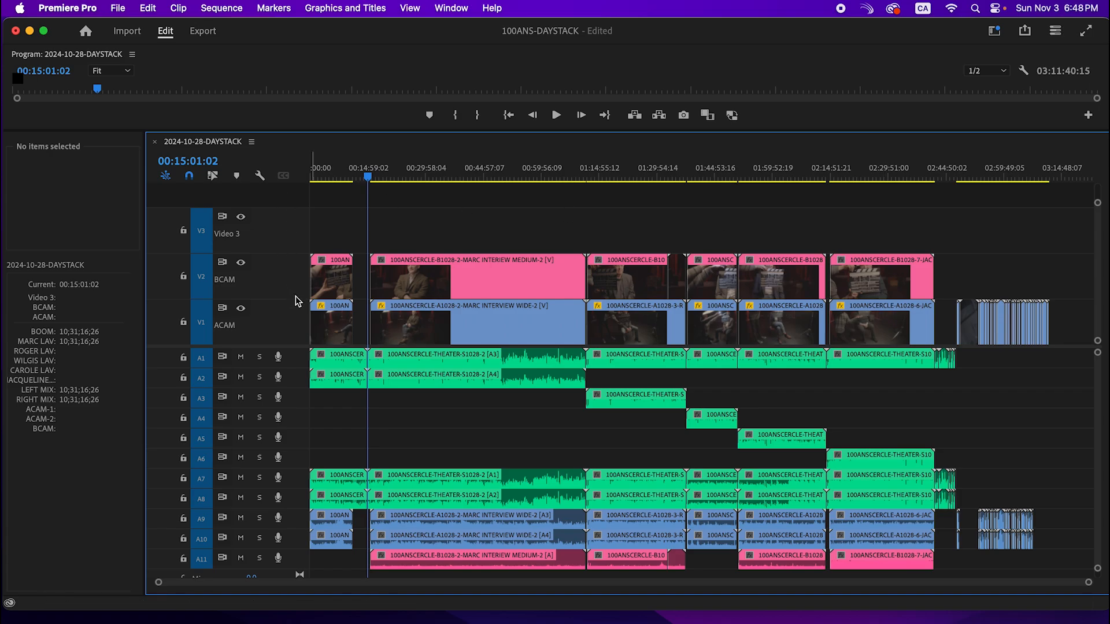
Step: Rename video track V3 as LUT
right_click(238, 244)
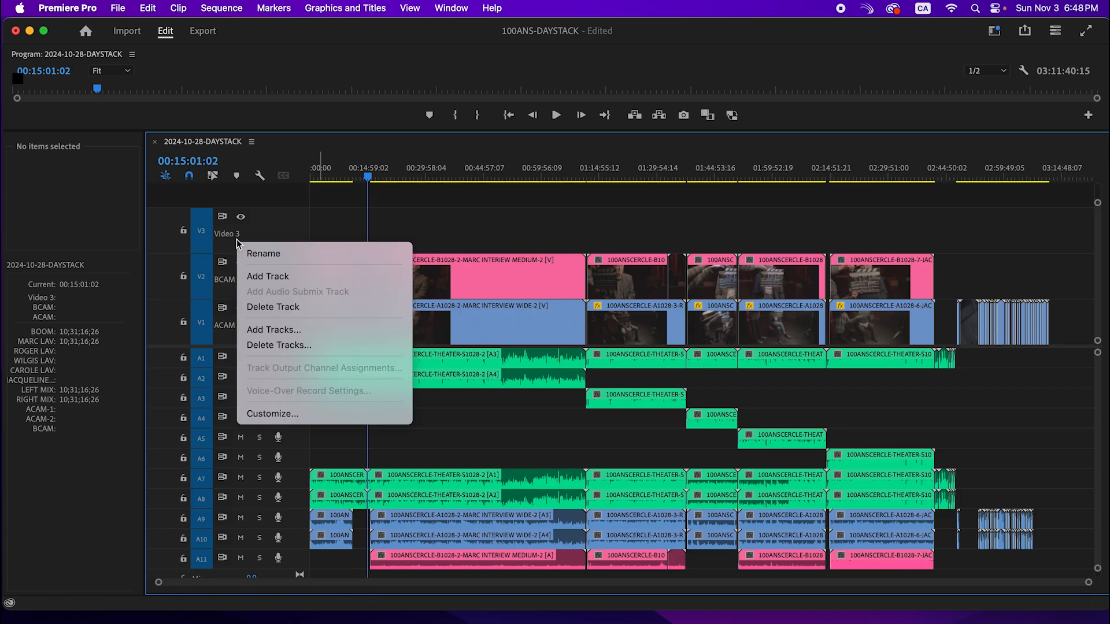
left_click(276, 257)
type("LUT")
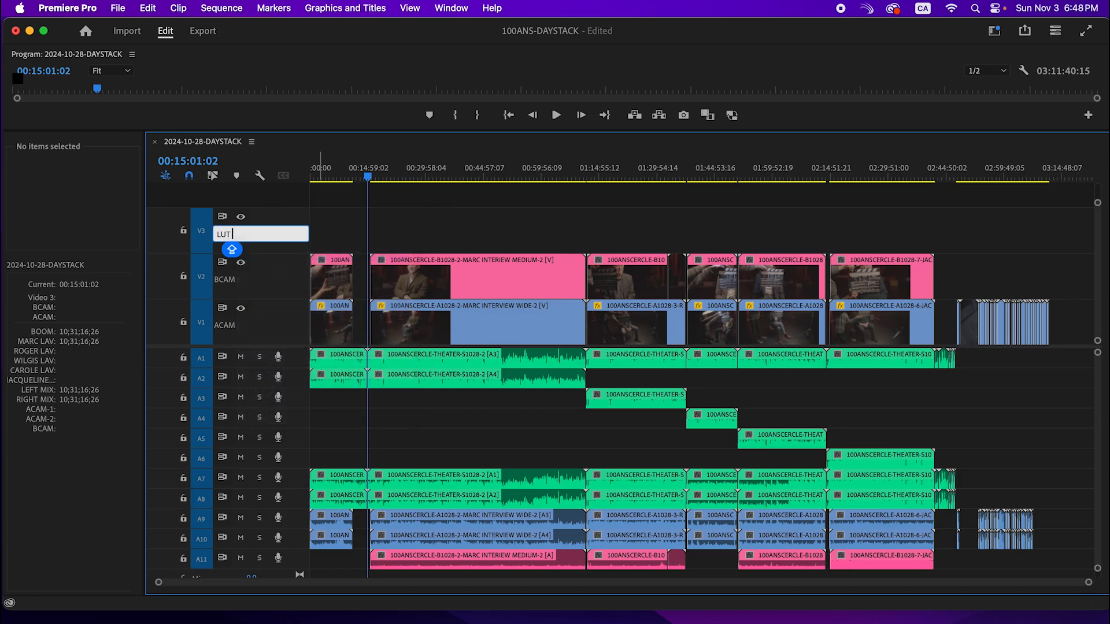
left_click(434, 217)
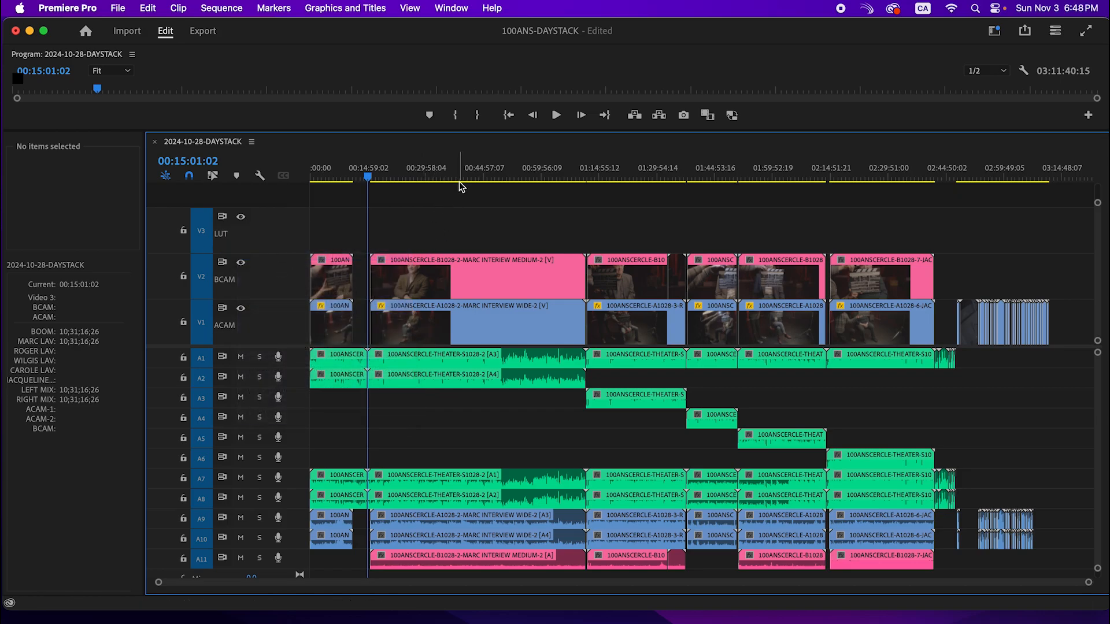
Step: Park the playhead at 00:45:50:00 in a full-screen layout with a larger Program Monitor and minimised video track heights
left_click(43, 30)
left_click_drag(449, 199, 455, 259)
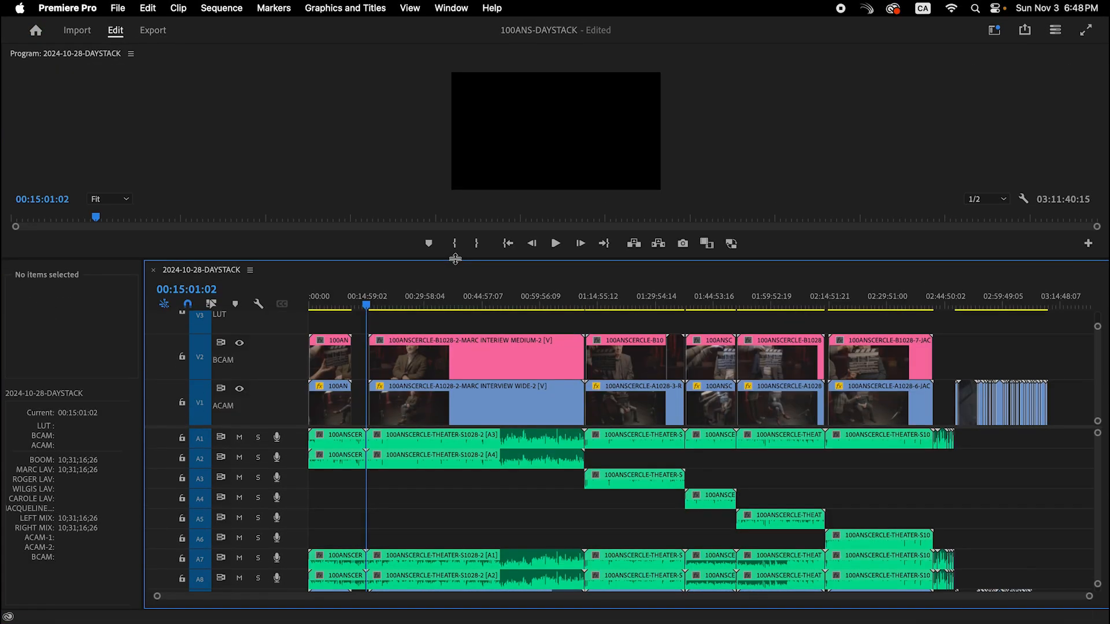
left_click_drag(503, 298, 486, 298)
left_click_drag(571, 260, 572, 342)
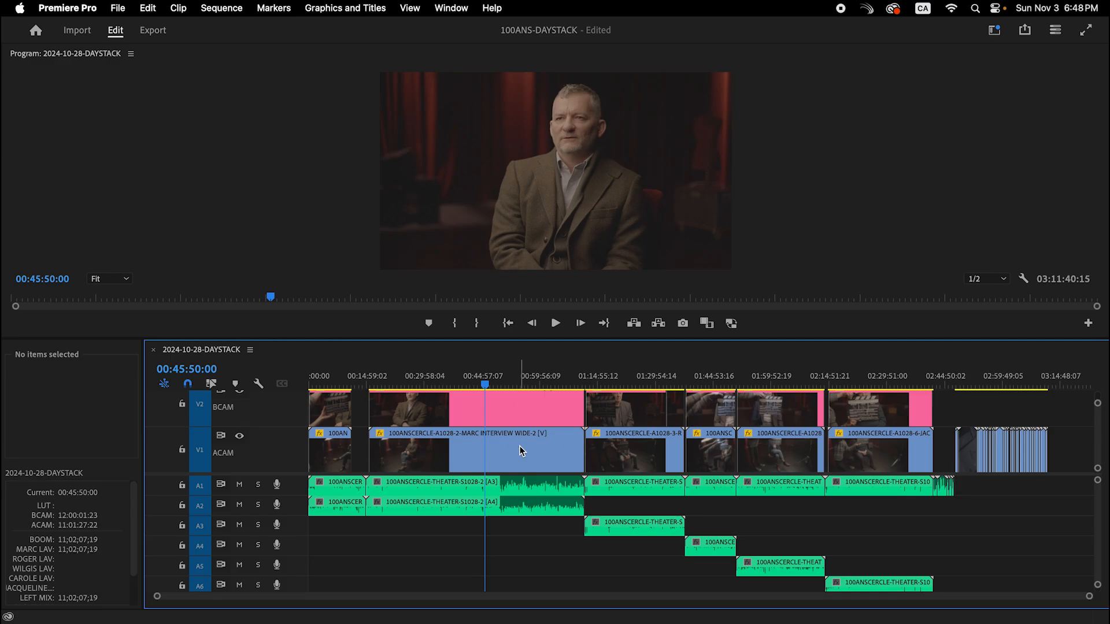
scroll(524, 448, "up", 2)
left_click_drag(1097, 400, 1097, 387)
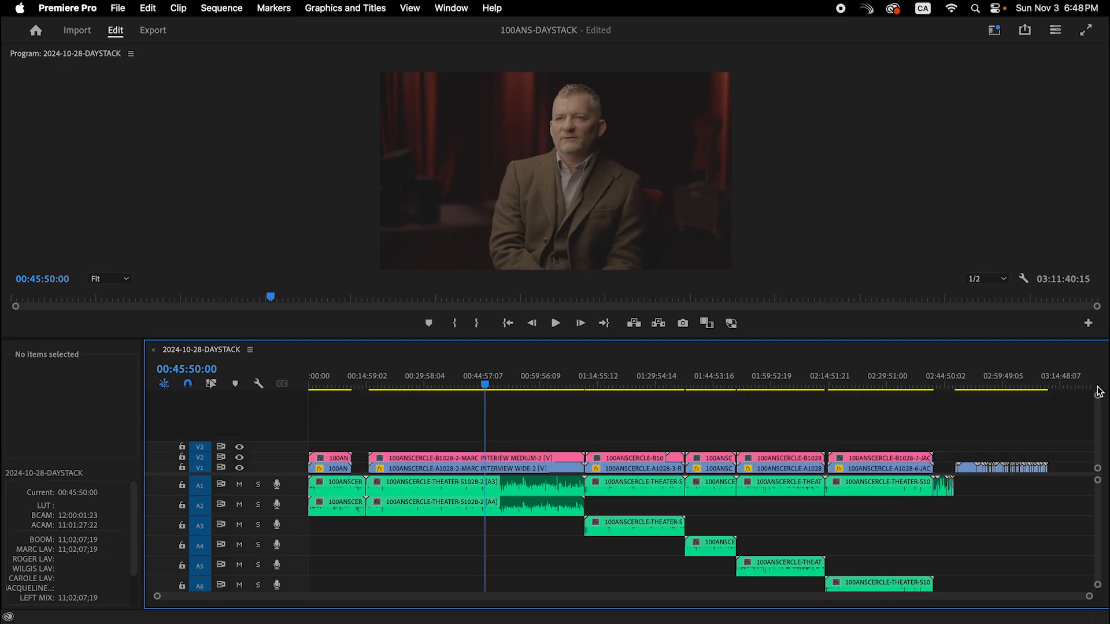
Step: Leave full screen and arrange the main window and the 100ANS-DAYSTACK project window so the project's bins are in view
key("shift+1")
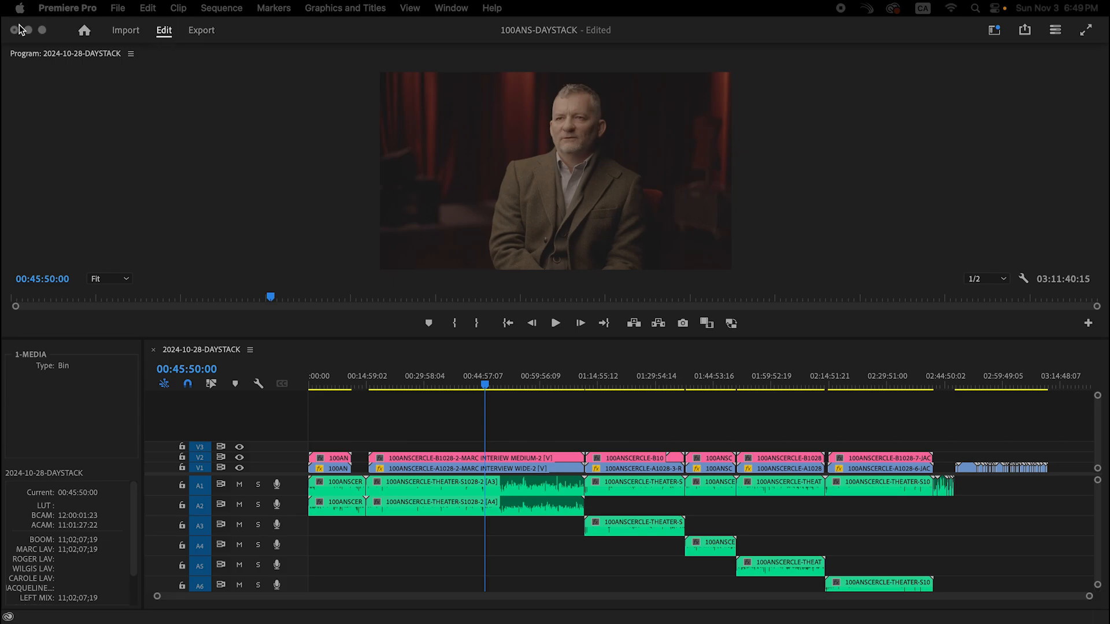
left_click(42, 31)
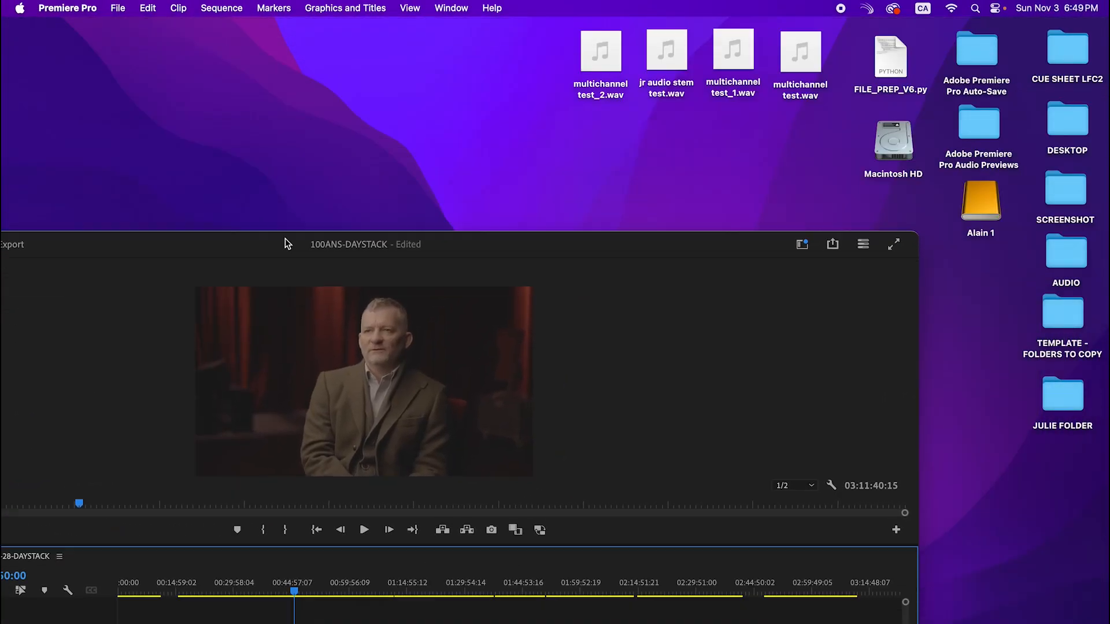
left_click(1077, 403)
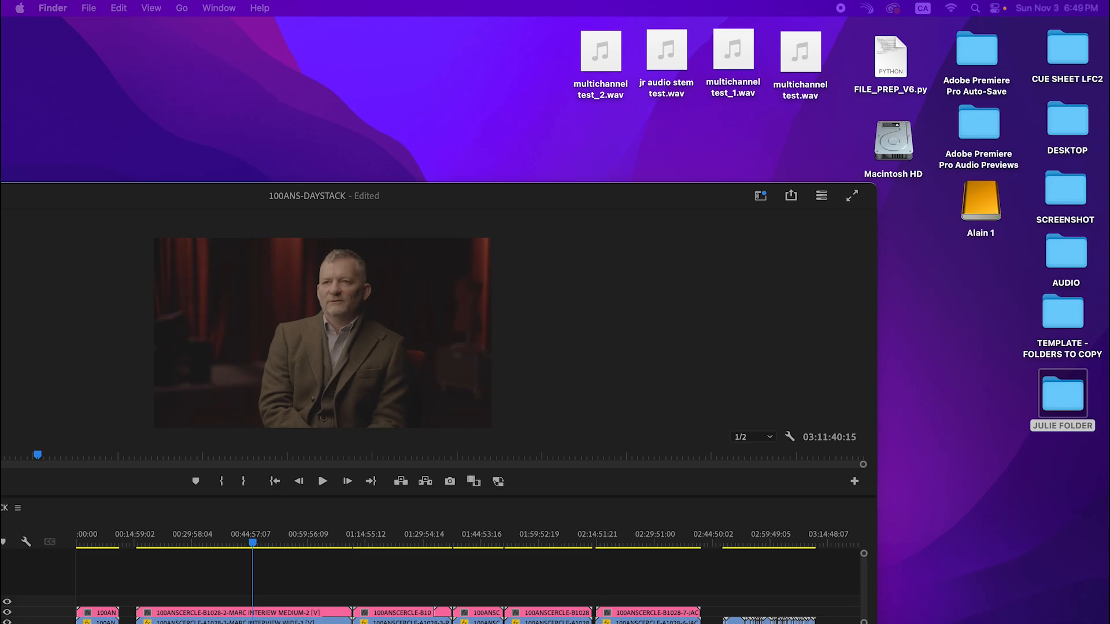
left_click_drag(416, 190, 689, 37)
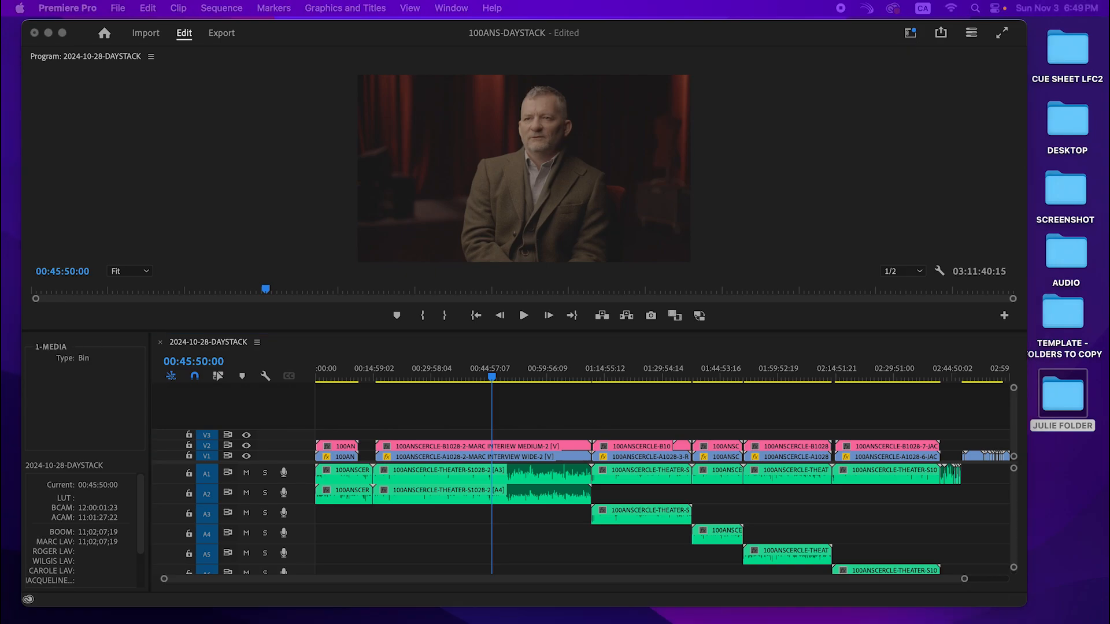
left_click_drag(471, 622, 473, 24)
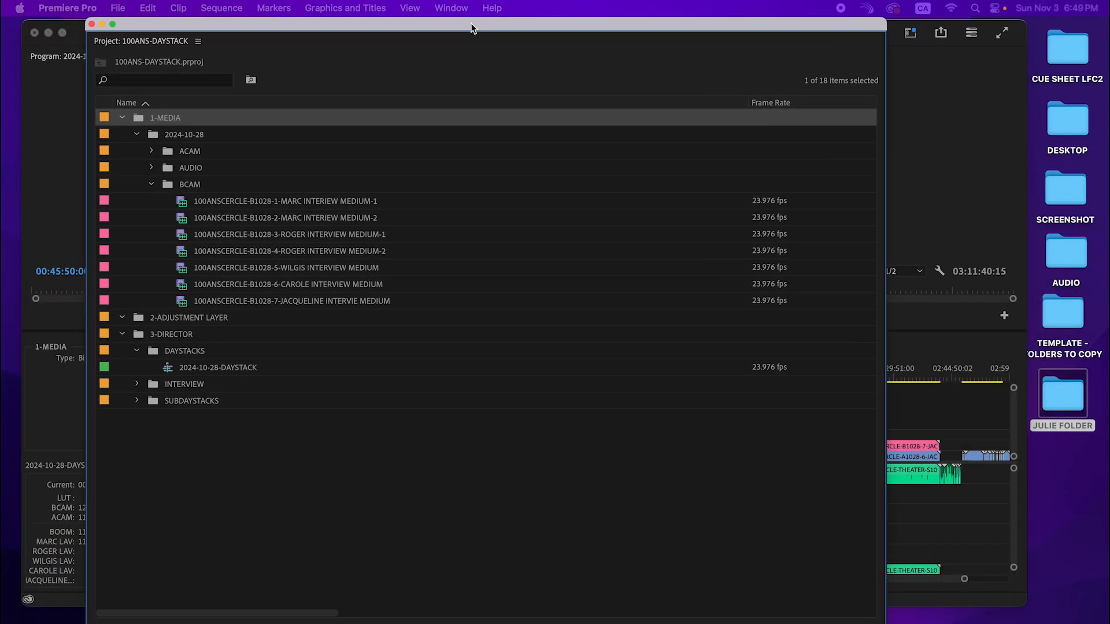
Step: Collapse the 1-MEDIA, DAYSTACKS and 3-DIRECTOR bins so only the three top-level bins are listed
left_click(130, 133)
left_click(122, 118)
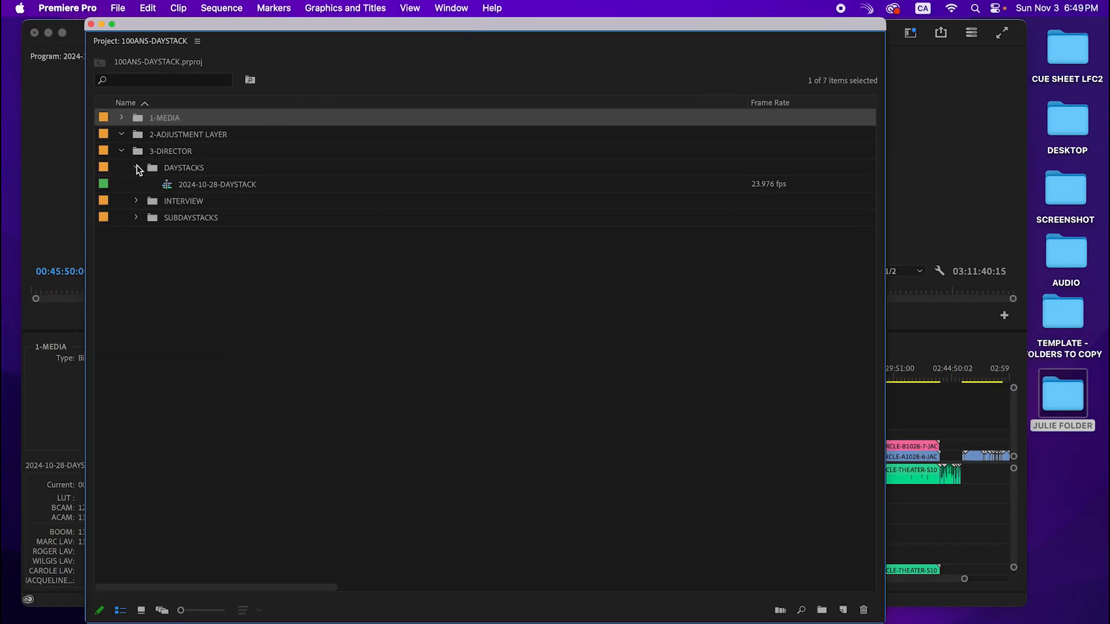
left_click(137, 165)
left_click(134, 169)
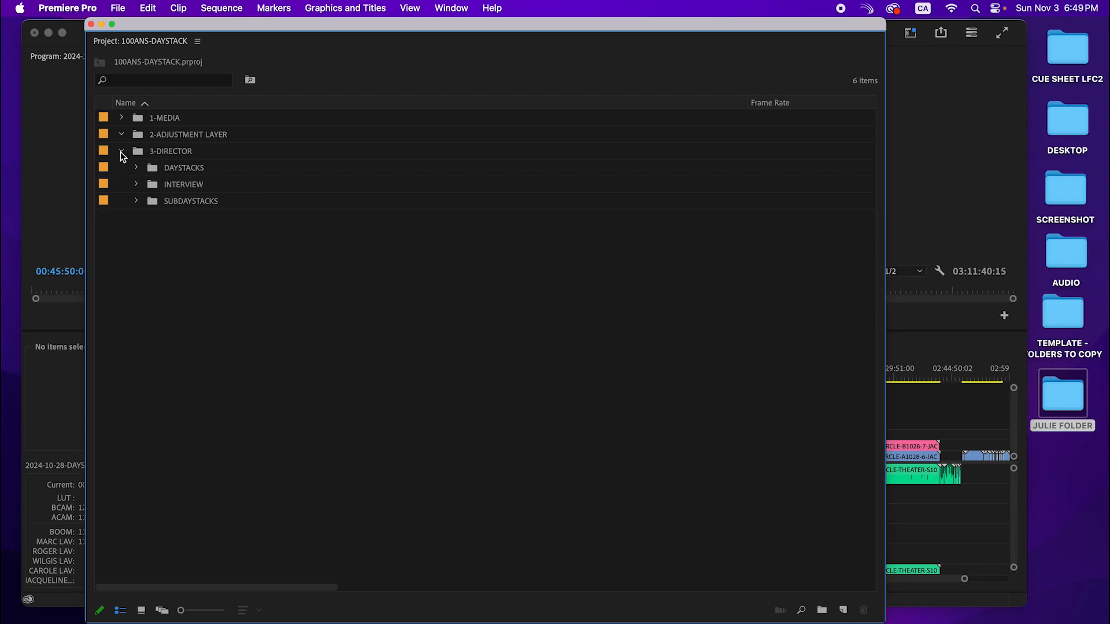
left_click(121, 151)
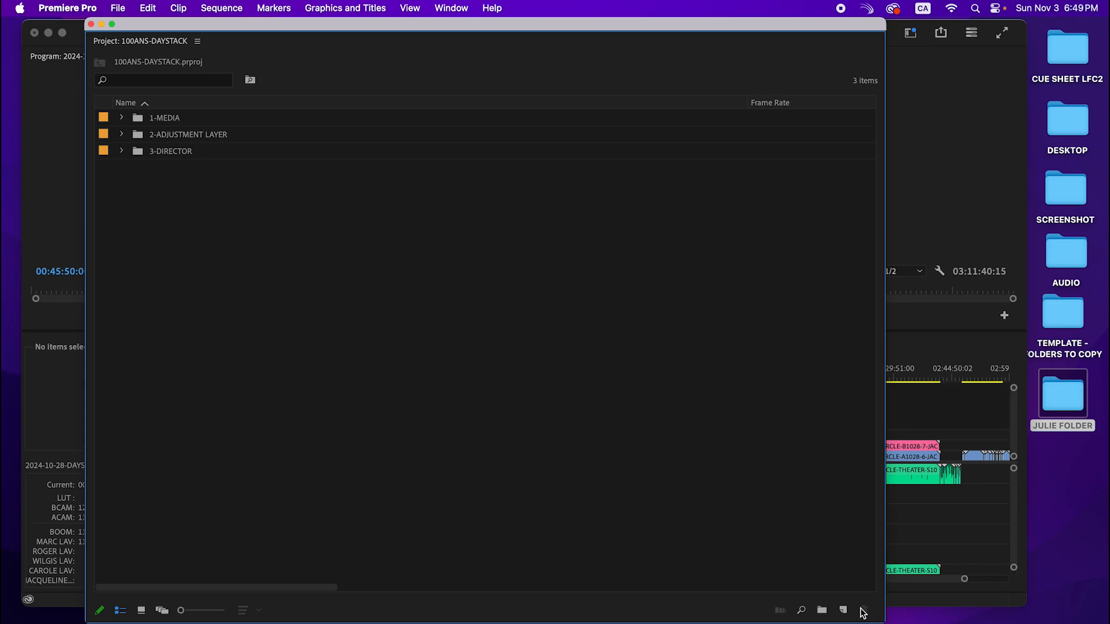
Step: Create a 3840 x 2160, 23.976 fps adjustment layer with square pixels and place it in the 2-ADJUSTMENT LAYER bin
left_click(843, 614)
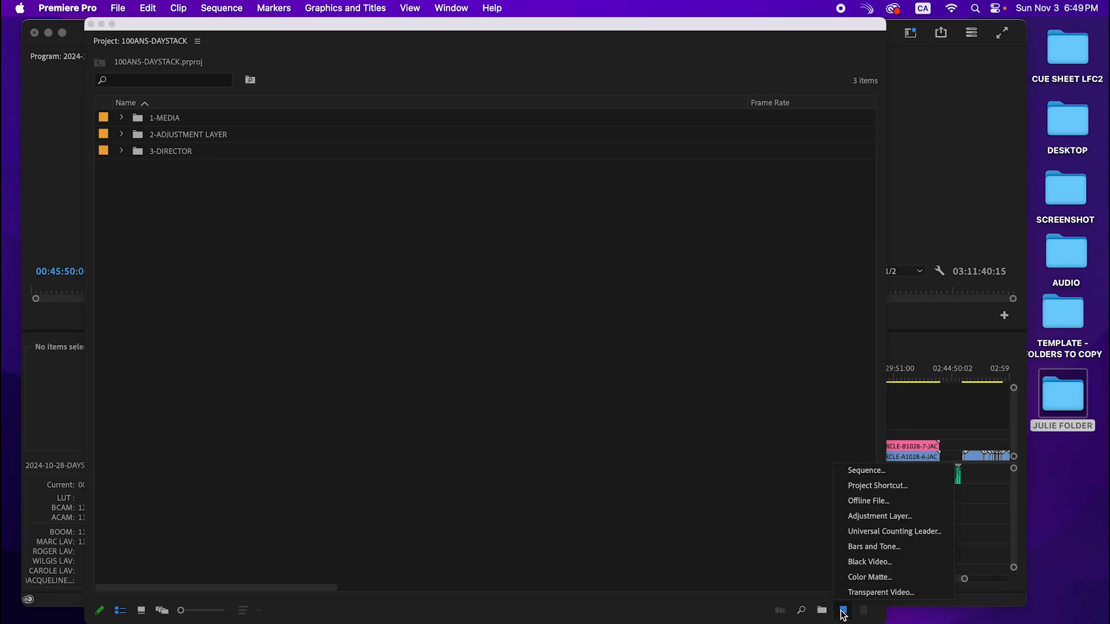
left_click(902, 518)
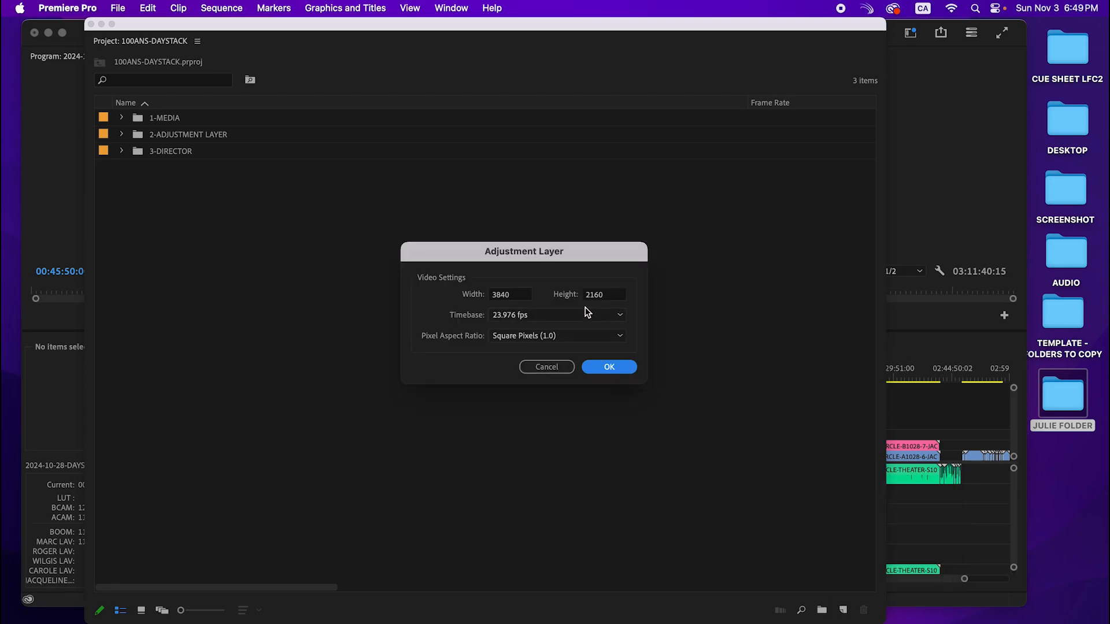
left_click(604, 337)
left_click(605, 337)
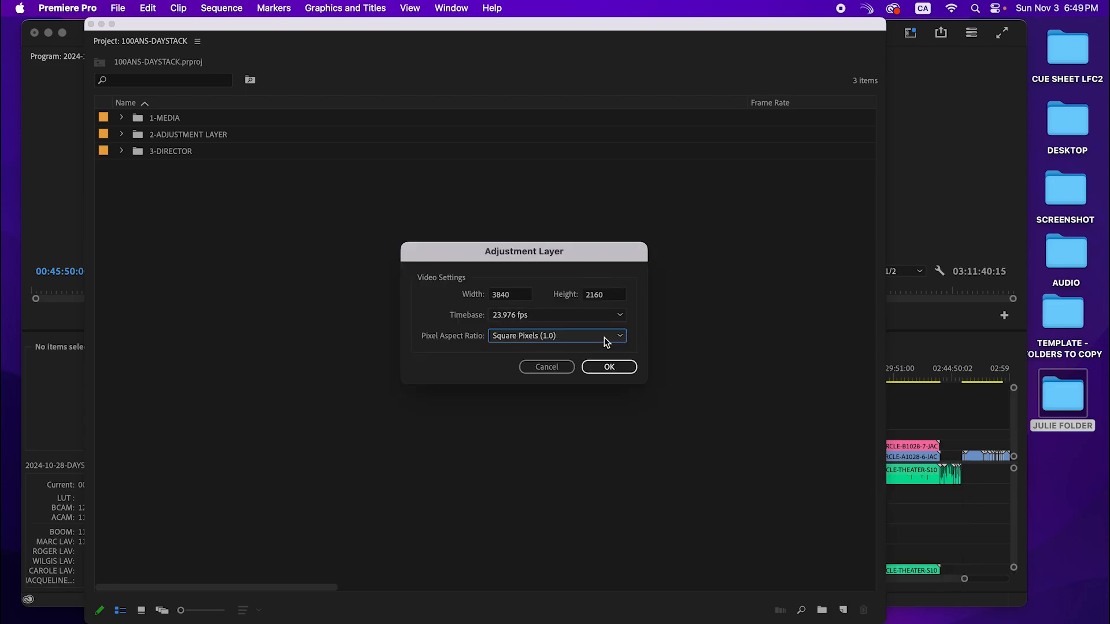
left_click(615, 366)
left_click_drag(146, 167, 155, 131)
left_click(122, 134)
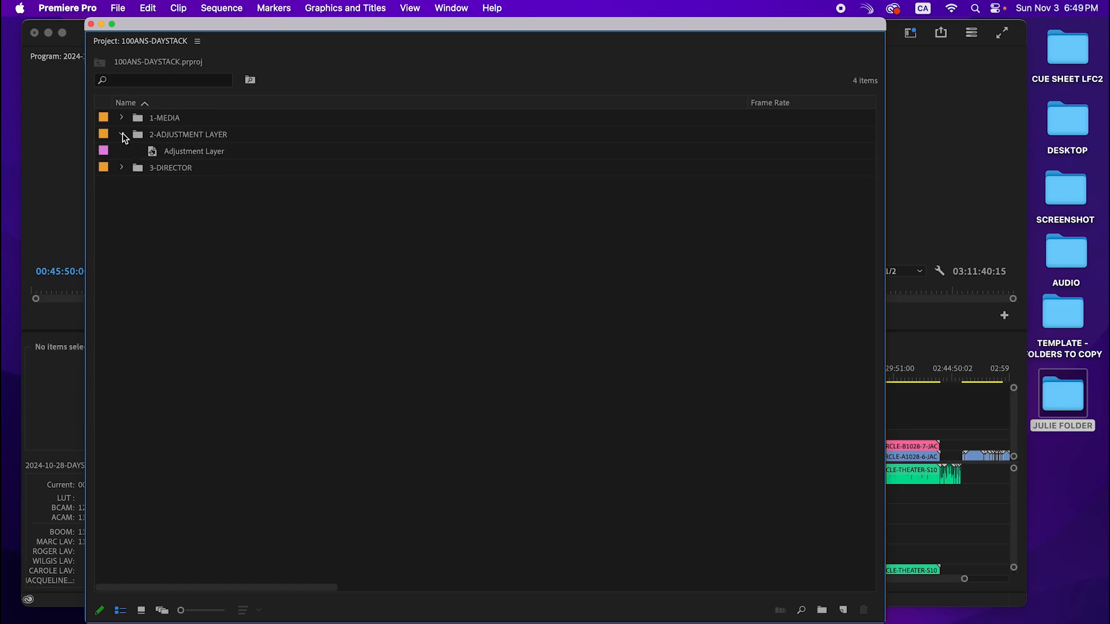
Step: Reposition the project window over the main window and dock the Lumetri Color panel beside the bin list
left_click_drag(712, 37, 883, 127)
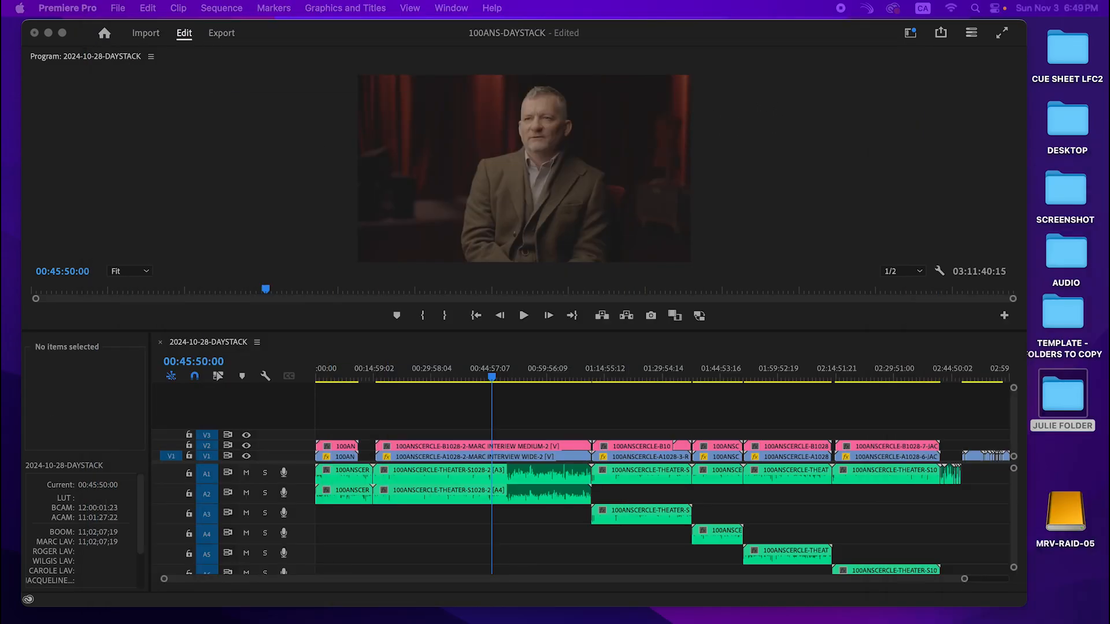
left_click_drag(1, 57, 370, 8)
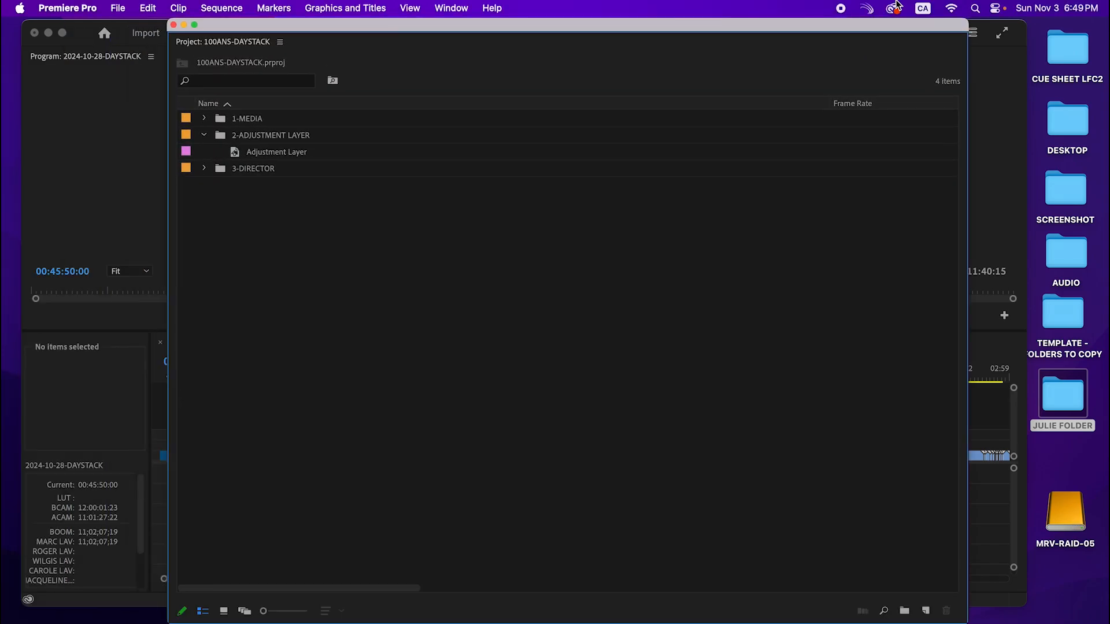
left_click_drag(964, 21, 829, 52)
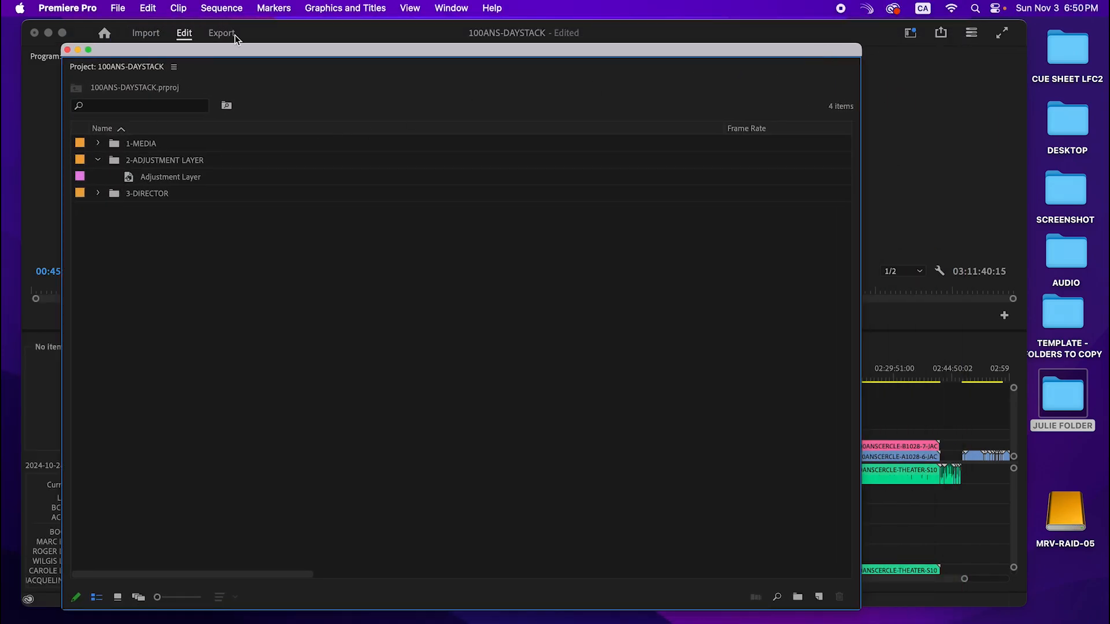
left_click(452, 8)
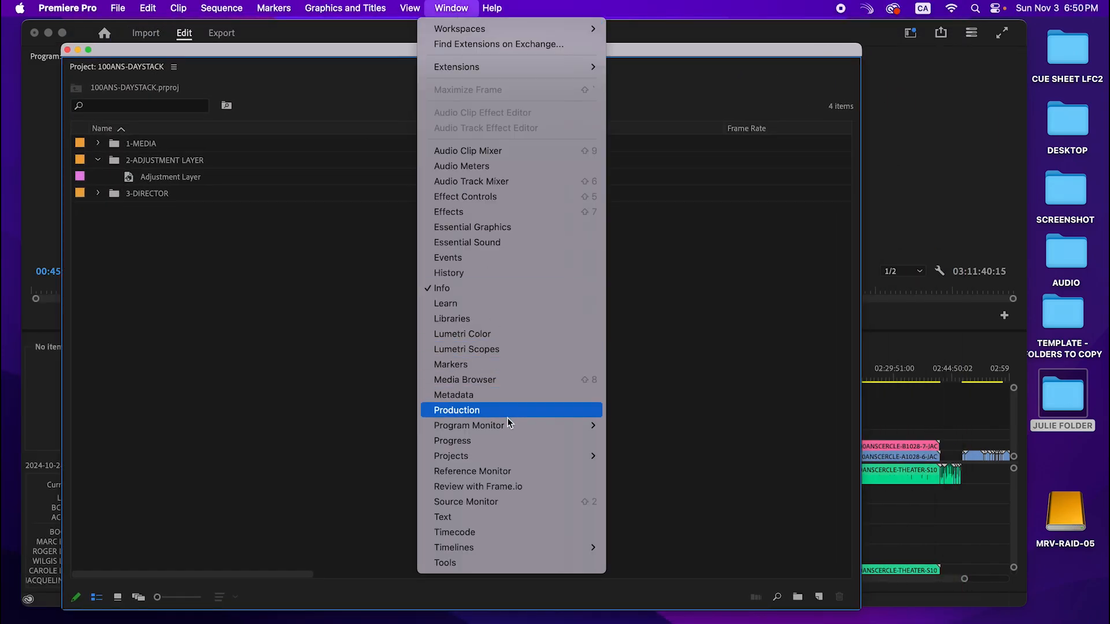
left_click(526, 336)
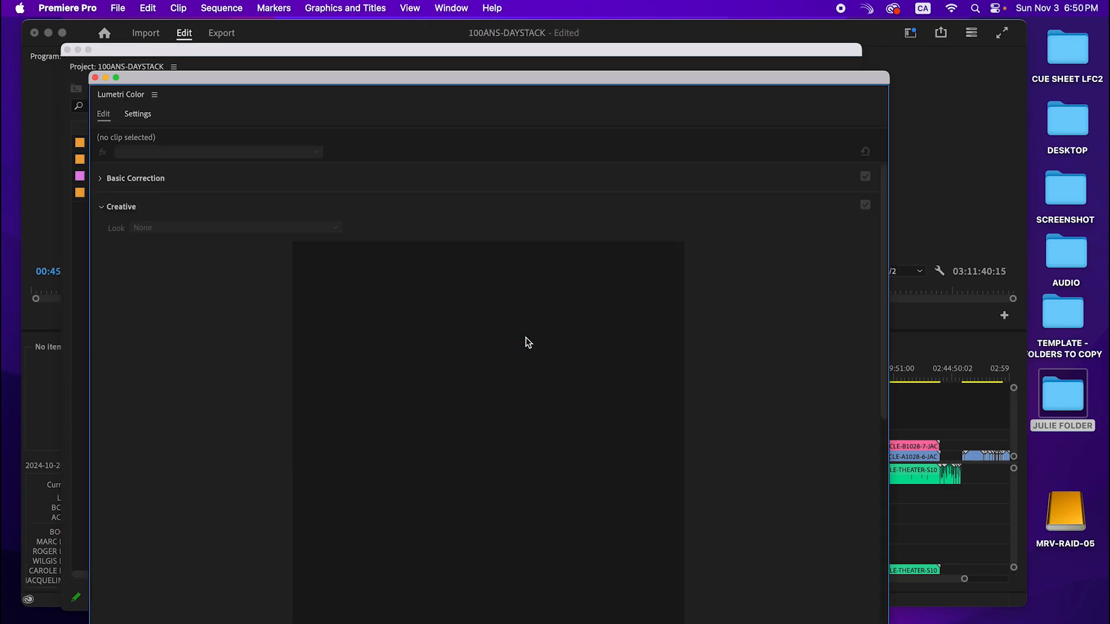
left_click_drag(348, 80, 825, 172)
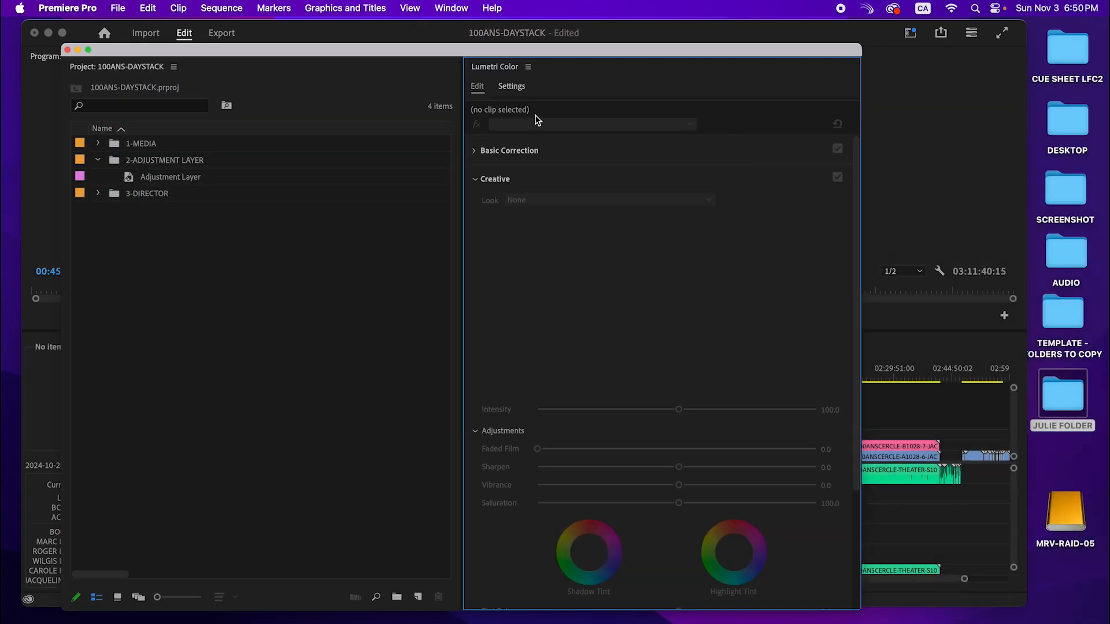
Step: Load the adjustment layer as source for Lumetri Color and browse for a custom Input LUT under Basic Correction
left_click(137, 179)
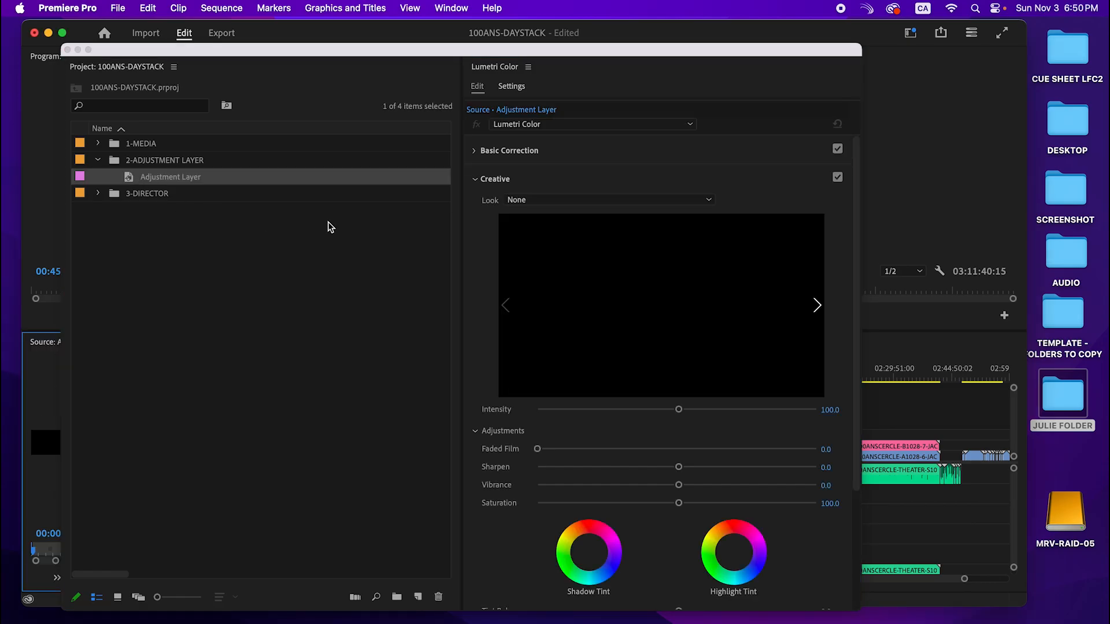
left_click(629, 126)
left_click(629, 126)
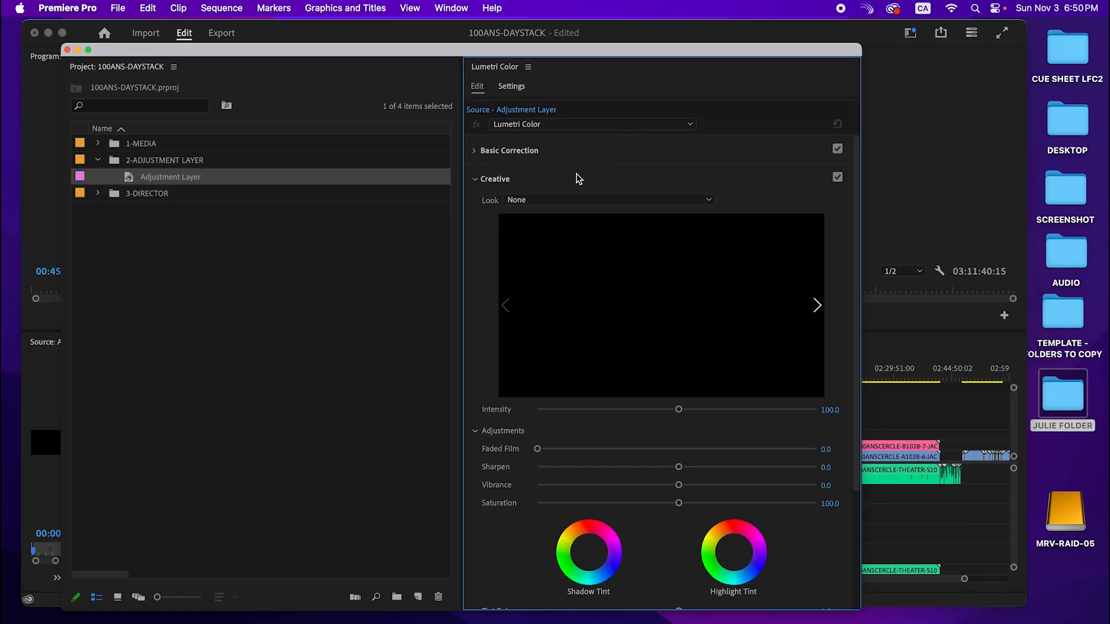
left_click(474, 151)
left_click(557, 173)
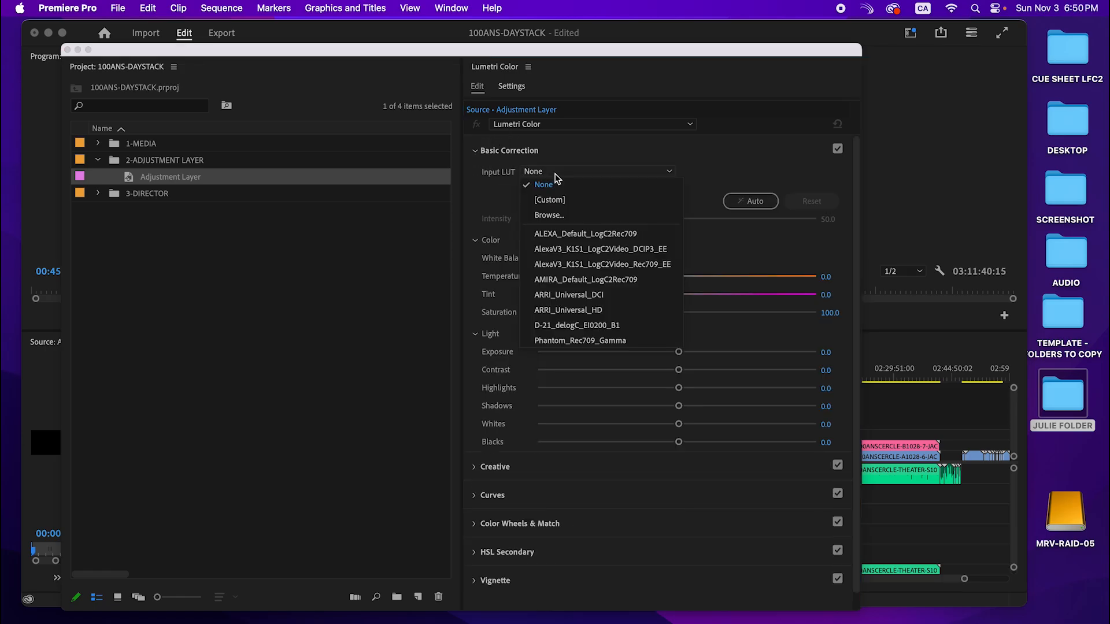
left_click(576, 220)
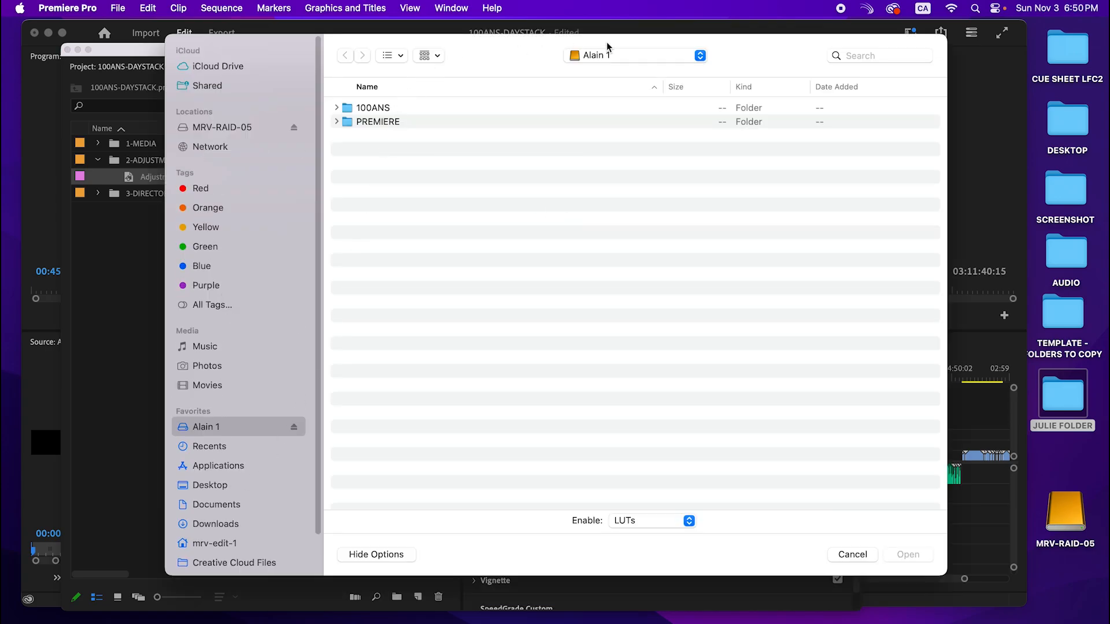
Step: Add the MRV-RAID-05 drive to the file dialog's favourites and locate 1_SGamut3CineSLog3_To_LC-709.cube in its LUTS folder
left_click_drag(1065, 514, 231, 442)
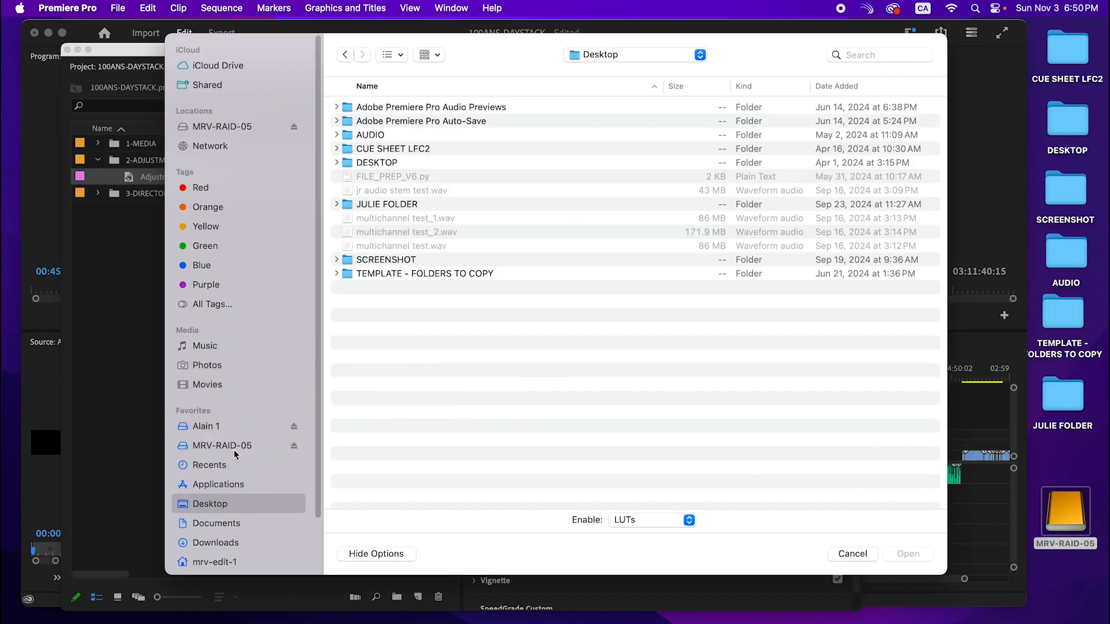
left_click(234, 448)
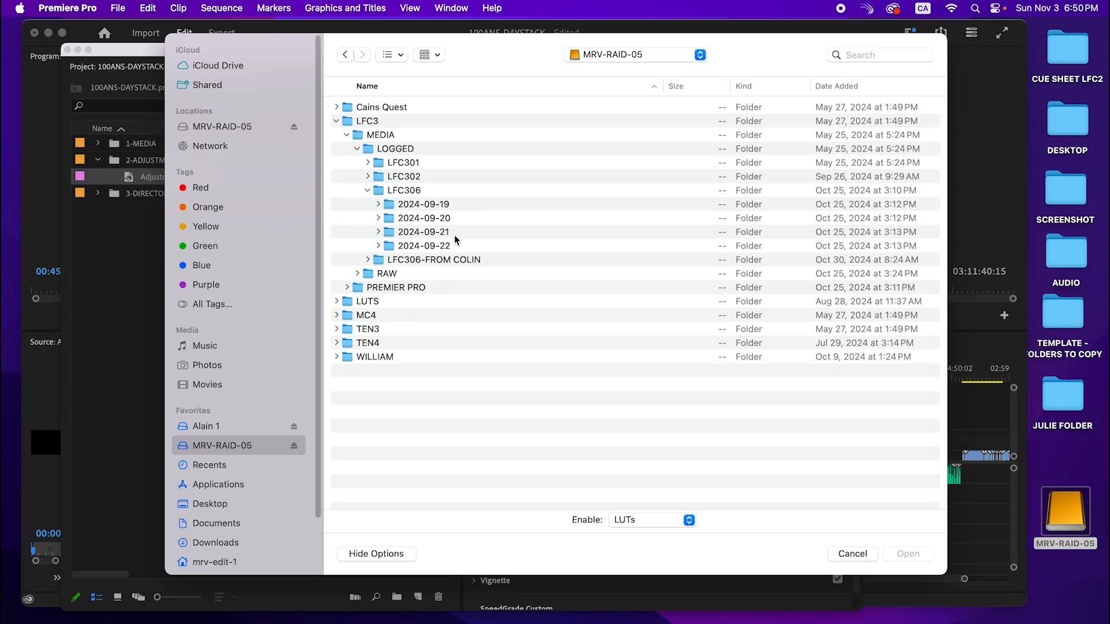
left_click(339, 302)
left_click(393, 316)
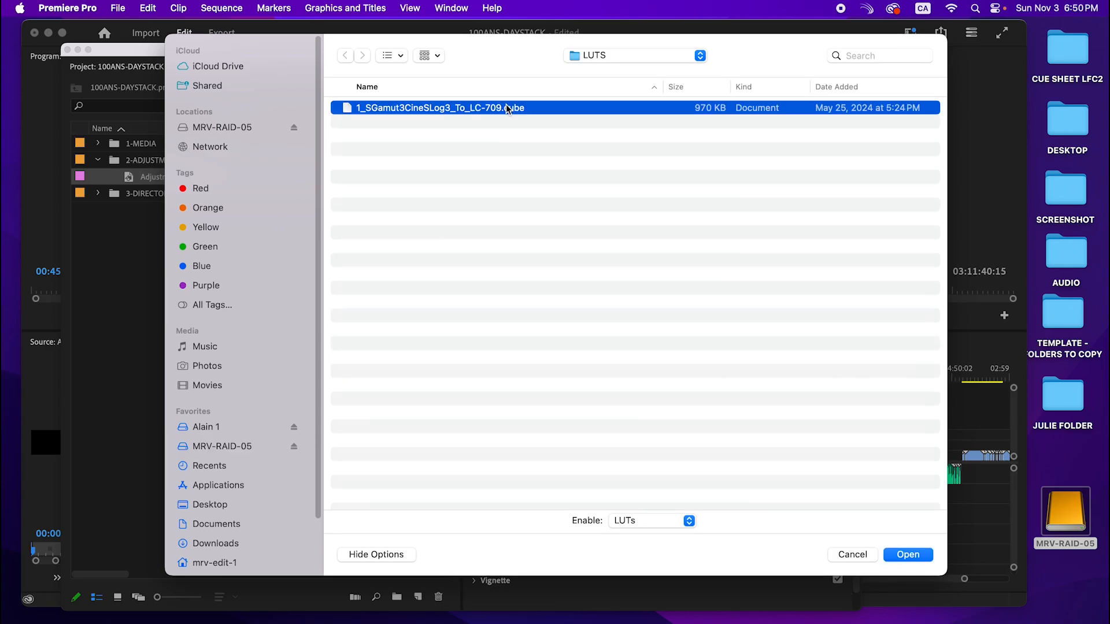
Step: Copy the file name of 1_SGamut3CineSLog3_To_LC-709.cube and load that file as the adjustment layer's Input LUT
right_click(489, 111)
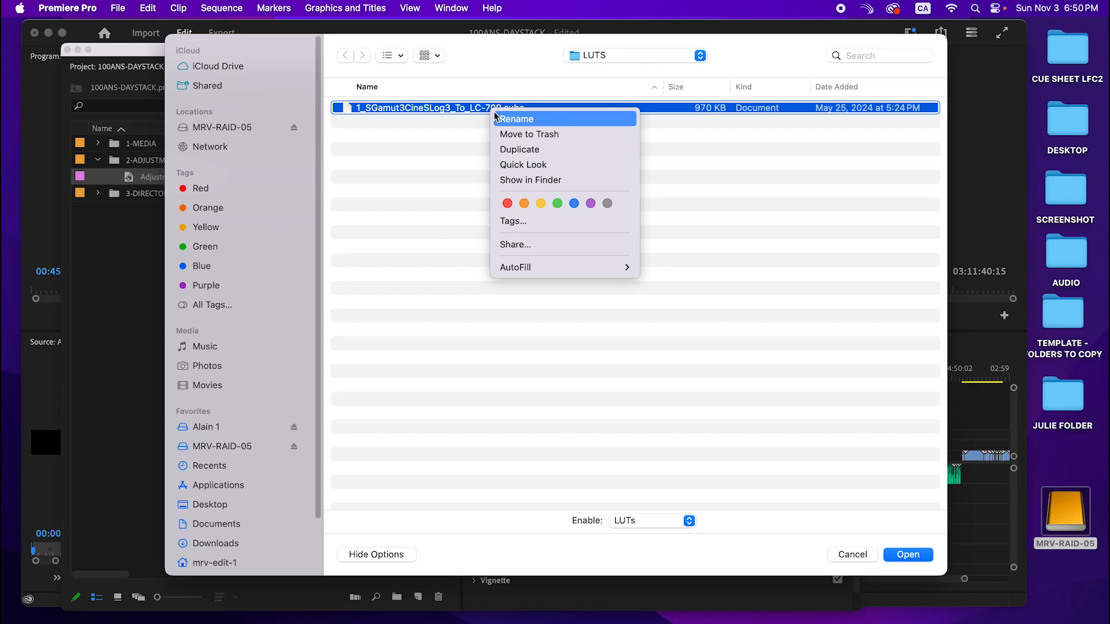
left_click(523, 117)
key("super+c")
key("Caps_Lock")
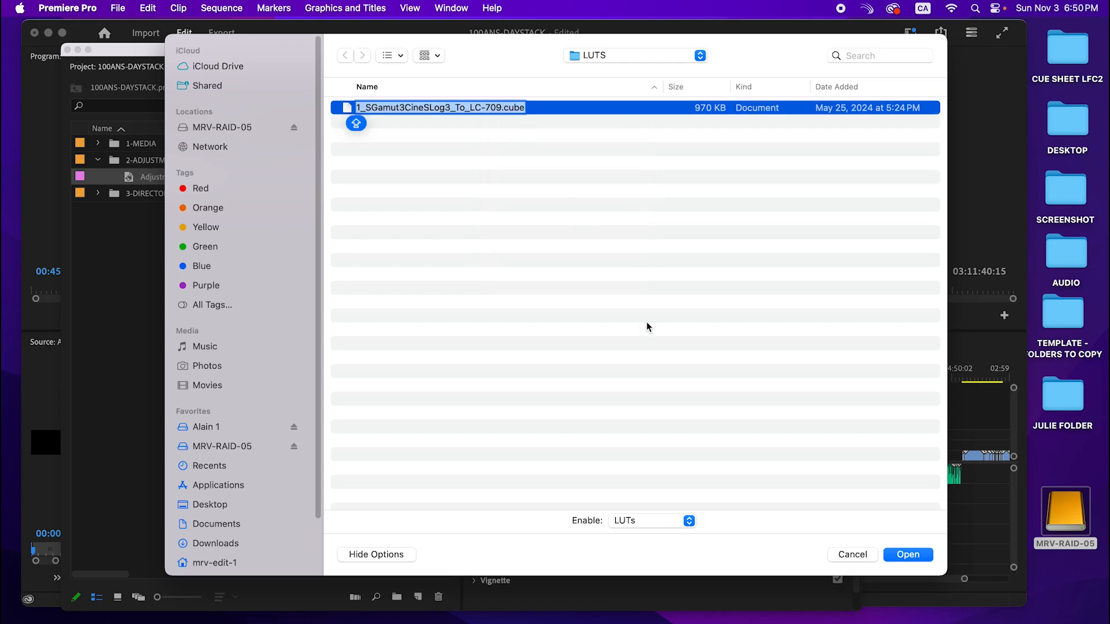
left_click(905, 557)
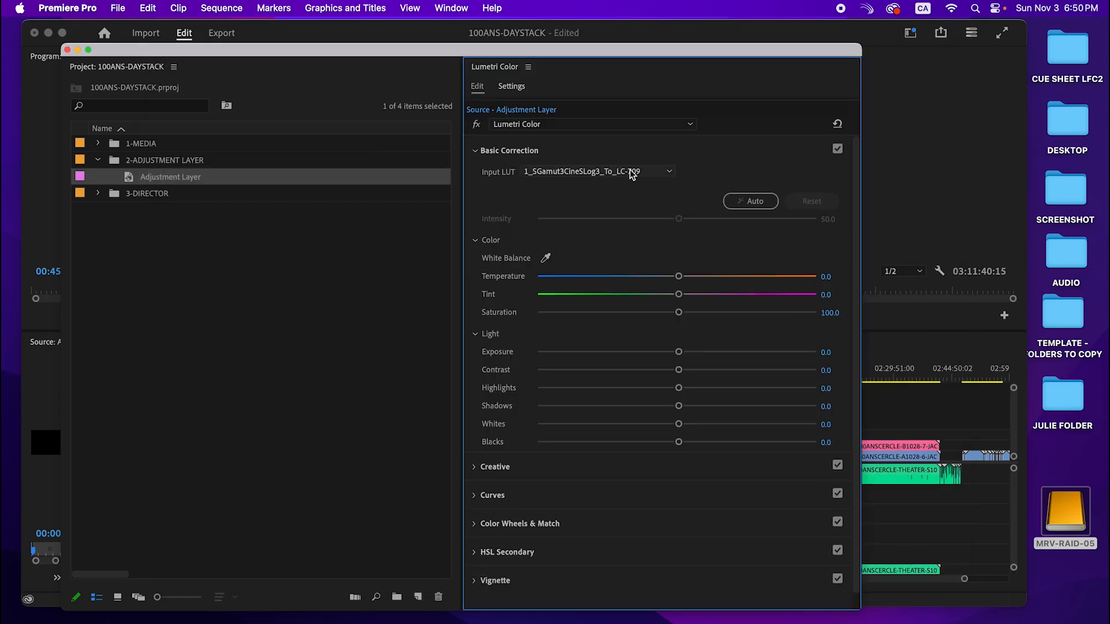
Step: Rename the adjustment layer with the copied name 1_SGamut3CineSLog3_To_LC-709.cube and close the Lumetri Color panel
left_click(145, 177)
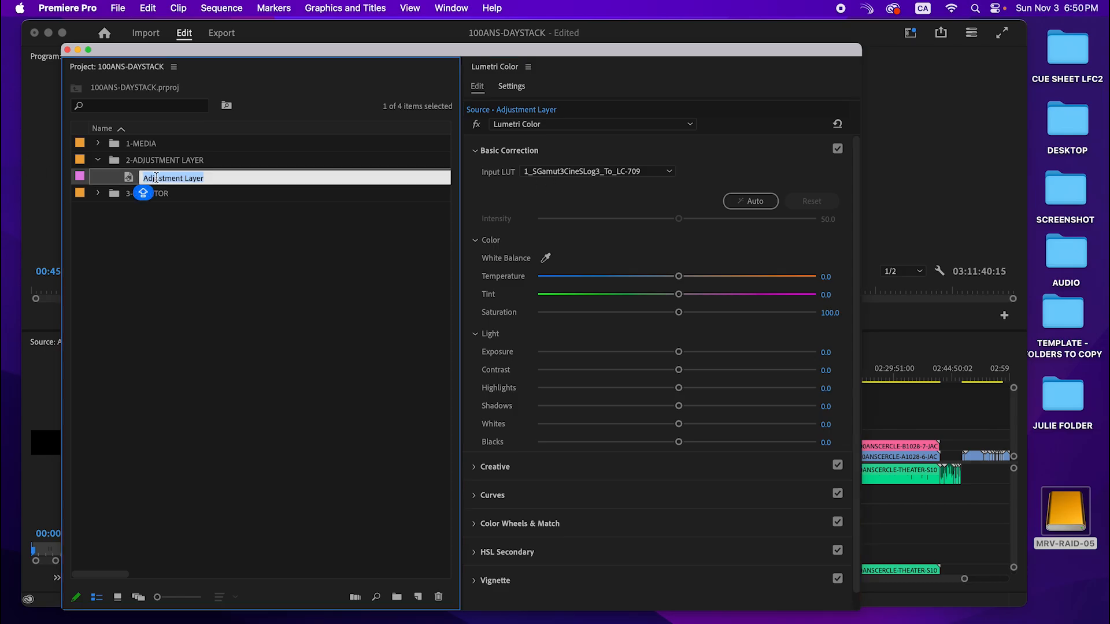
key("super+v")
key("Return")
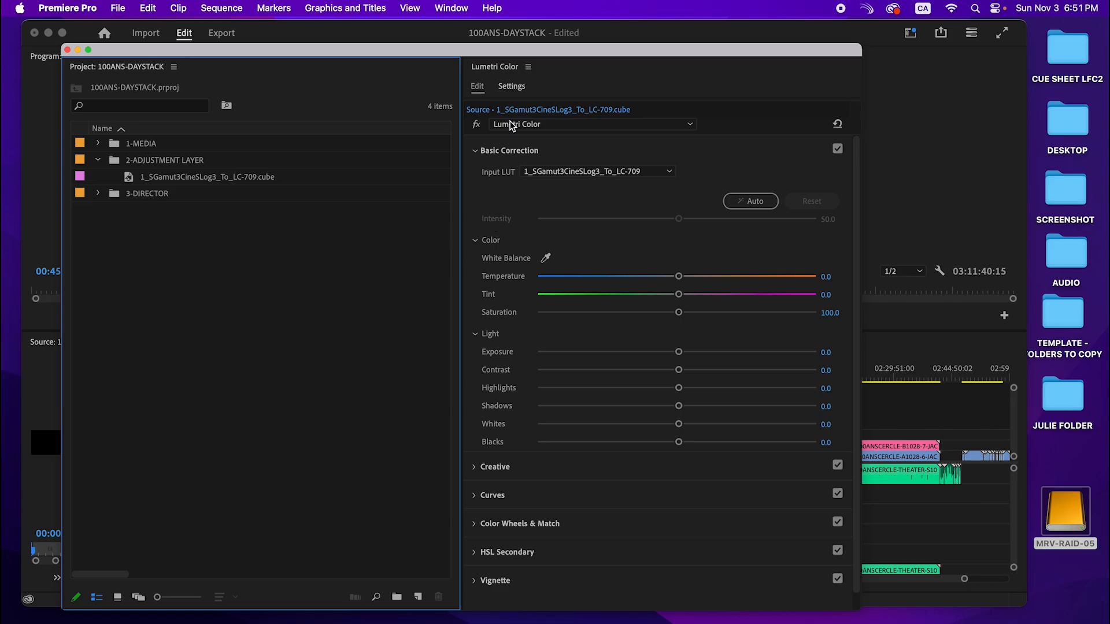
left_click(516, 69)
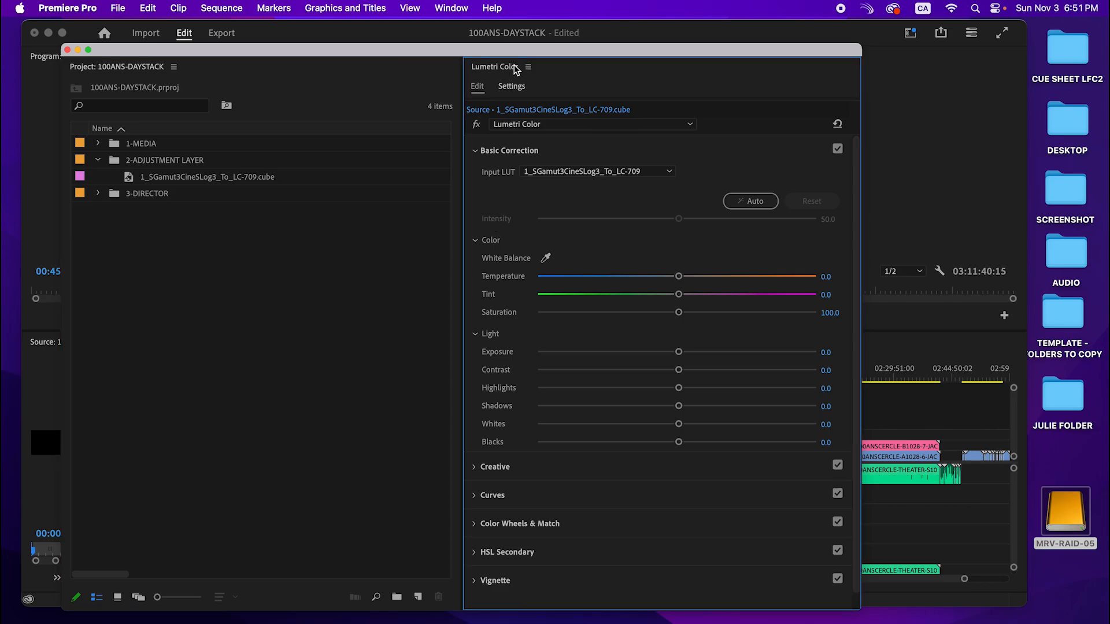
key("super+w")
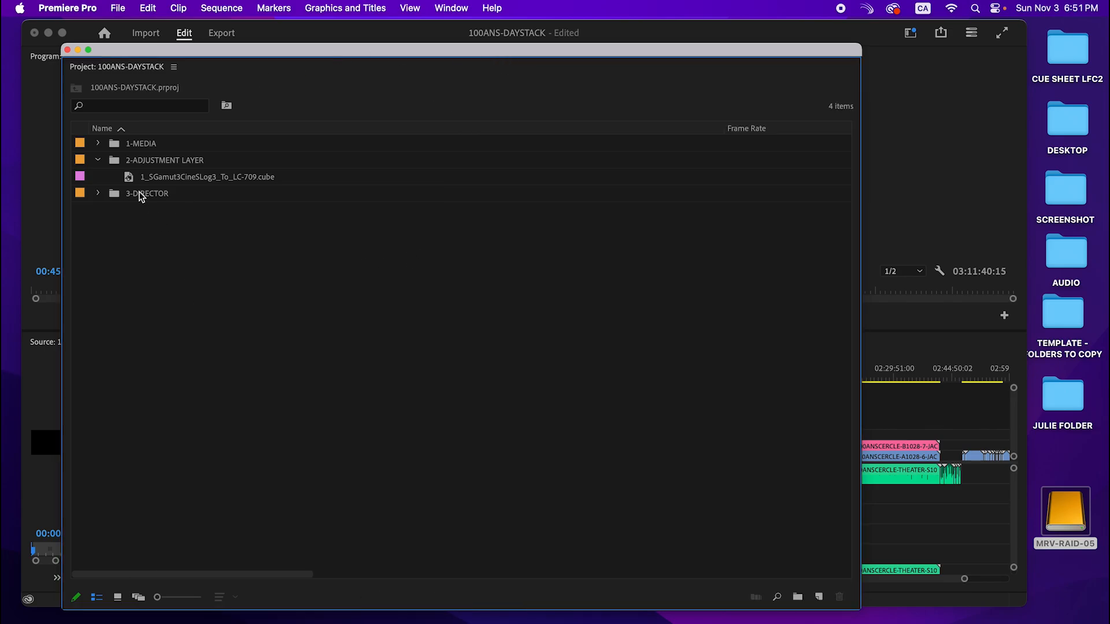
Step: Place the 1_SGamut3CineSLog3_To_LC-709.cube adjustment layer on track V3 and move it to the start of the sequence
key("super+w")
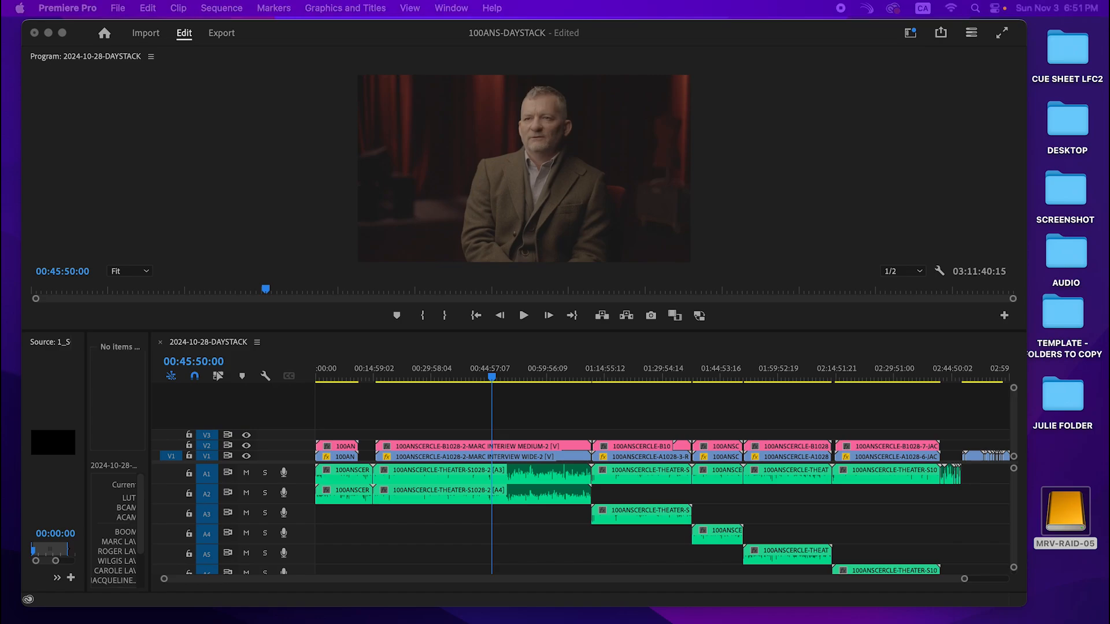
left_click_drag(1109, 263, 366, 435)
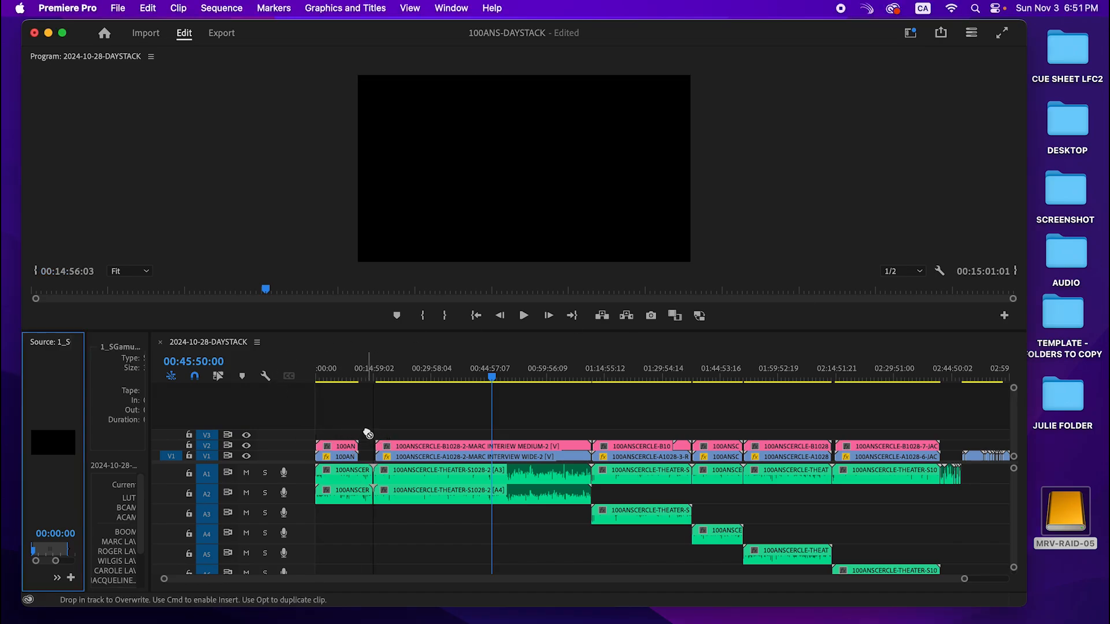
left_click(363, 375)
left_click_drag(364, 375, 373, 375)
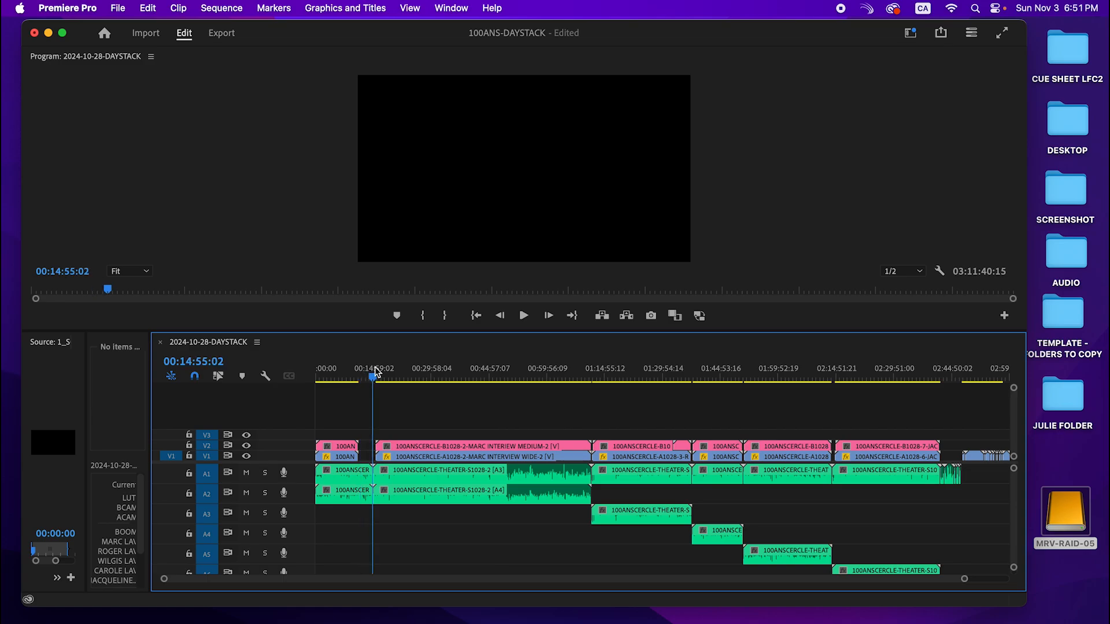
key("=")
key("=")
key("=")
key("=")
key("=")
key("=")
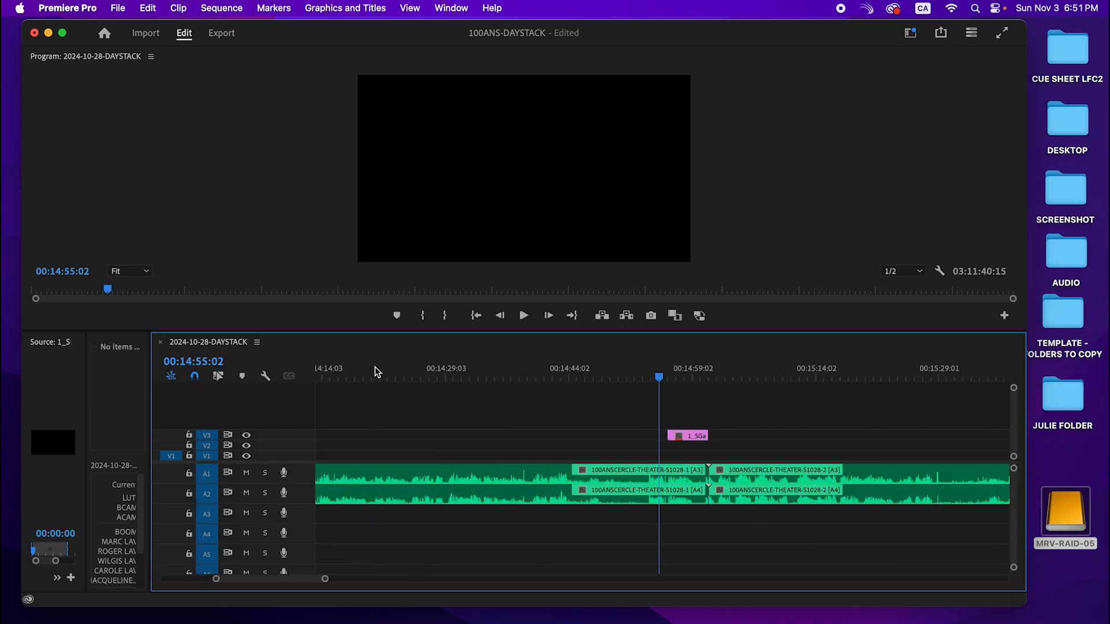
left_click_drag(671, 434, 312, 431)
Step: Extend the V3 adjustment layer's end over most of the second interview clip and preview the graded interview near 00:45:28:10
left_click(407, 379)
key("-")
key("-")
left_click_drag(364, 447, 536, 424)
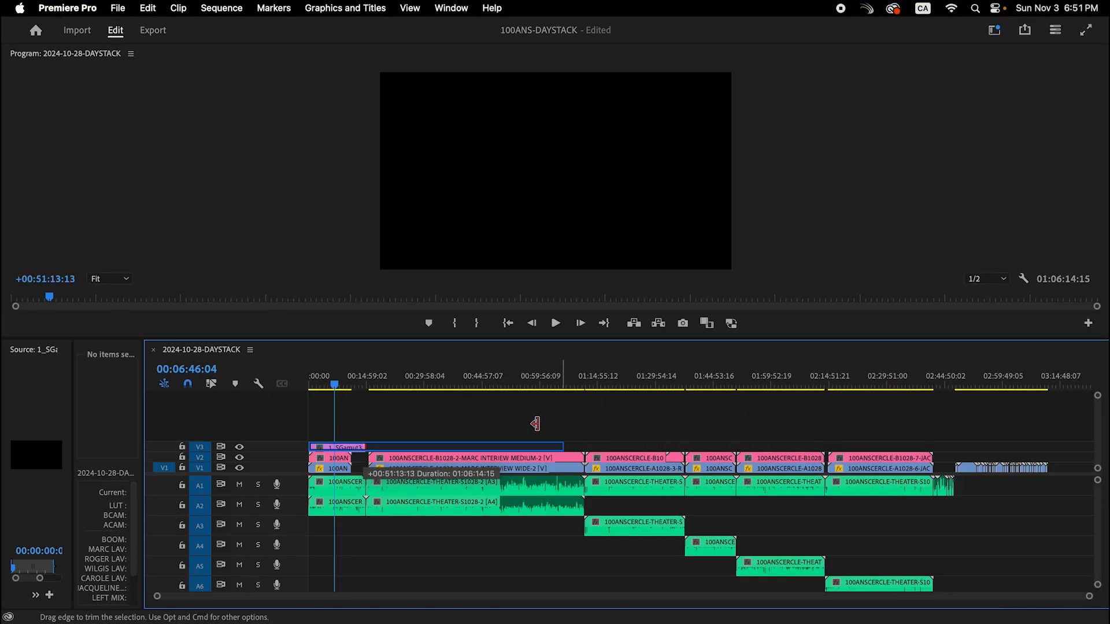
left_click(518, 368)
left_click_drag(519, 368, 485, 400)
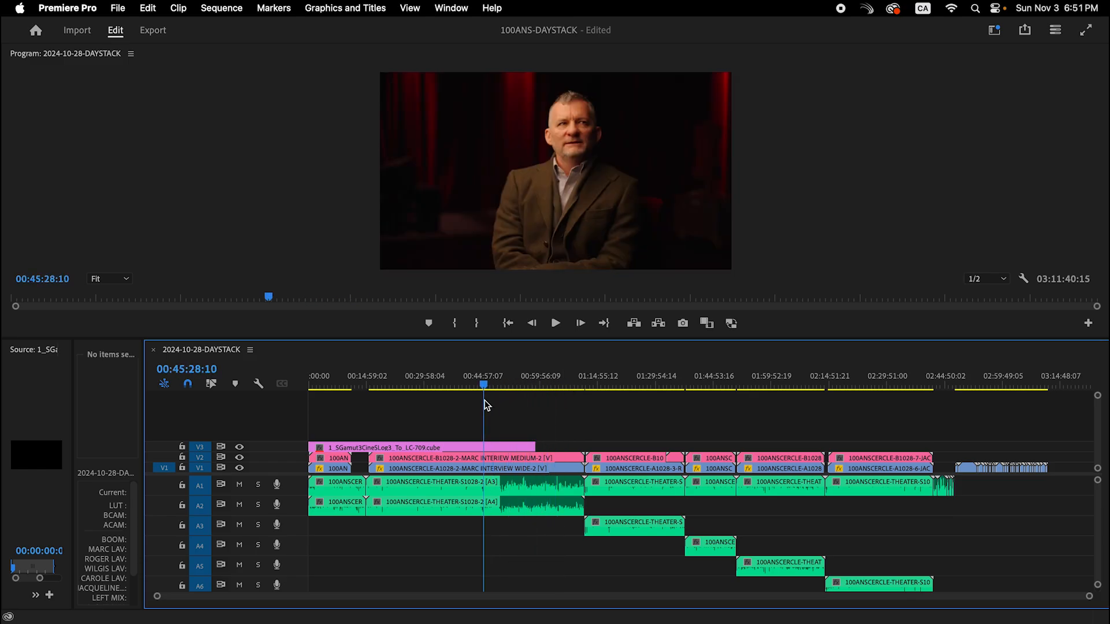
Step: Extend the 1_SGamut3CineSLog3_To_LC-709.cube layer on V3 to the end of the last clip and preview the footage around 03:07:28:02
left_click_drag(537, 446, 1047, 447)
left_click(1033, 381)
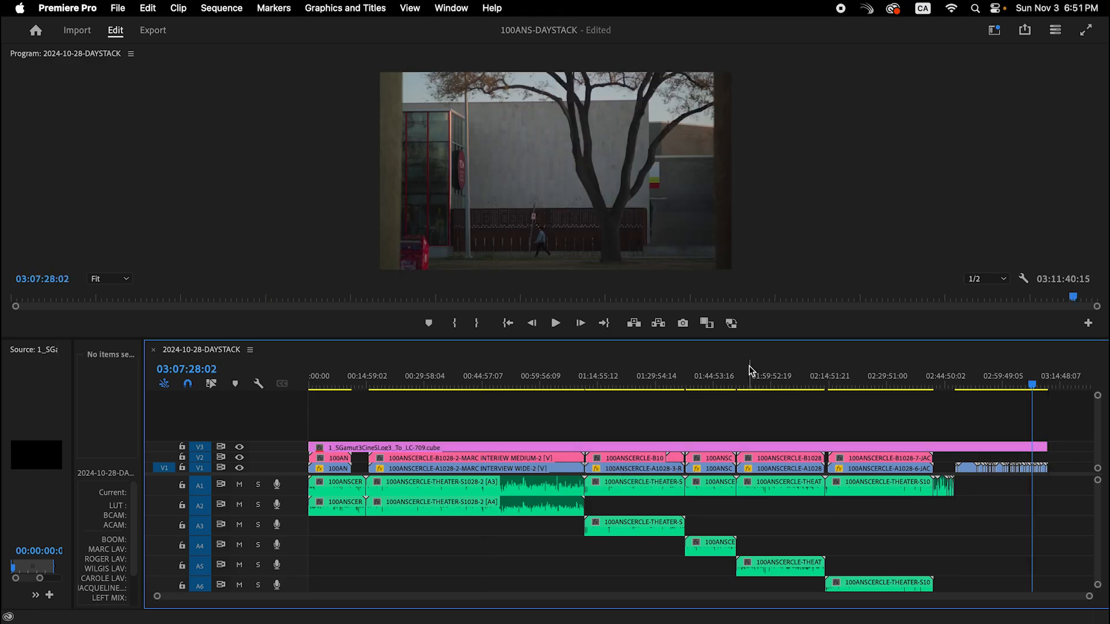
Step: Enlarge the timeline area and close the Info panel and Source monitor so the timeline spans the full width
left_click_drag(751, 339, 308, 184)
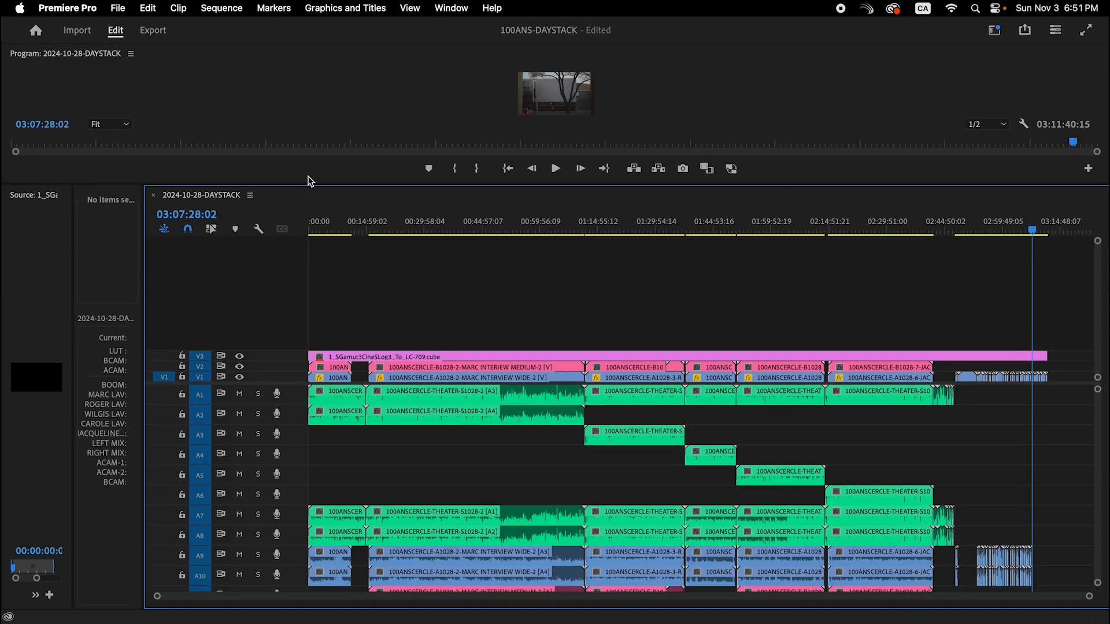
left_click(85, 289)
key("super+w")
left_click(62, 296)
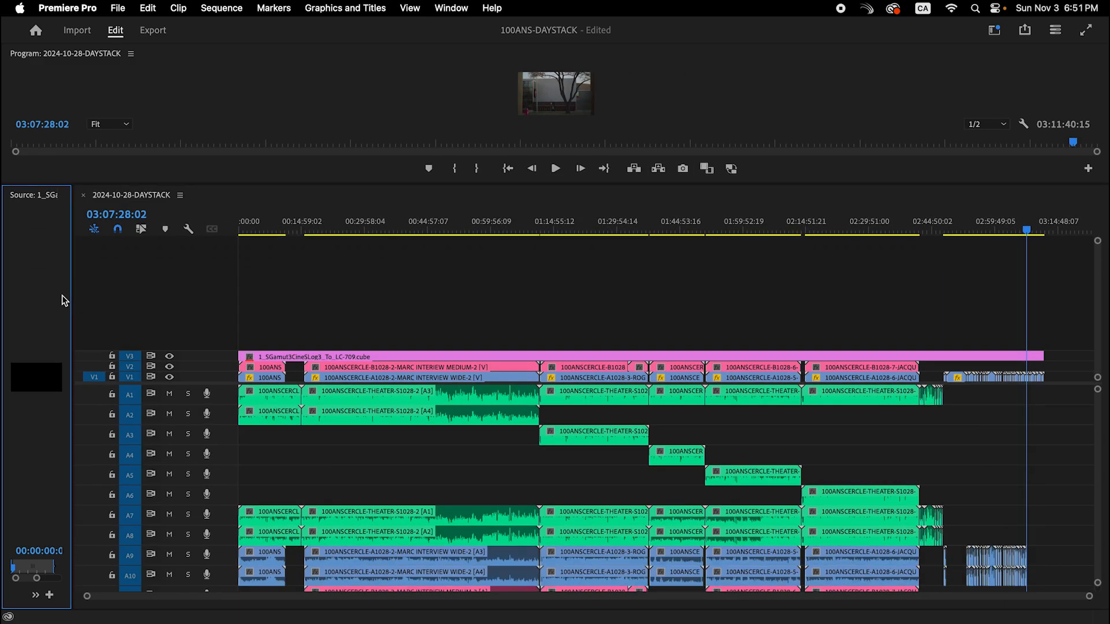
key("super+w")
left_click(365, 266)
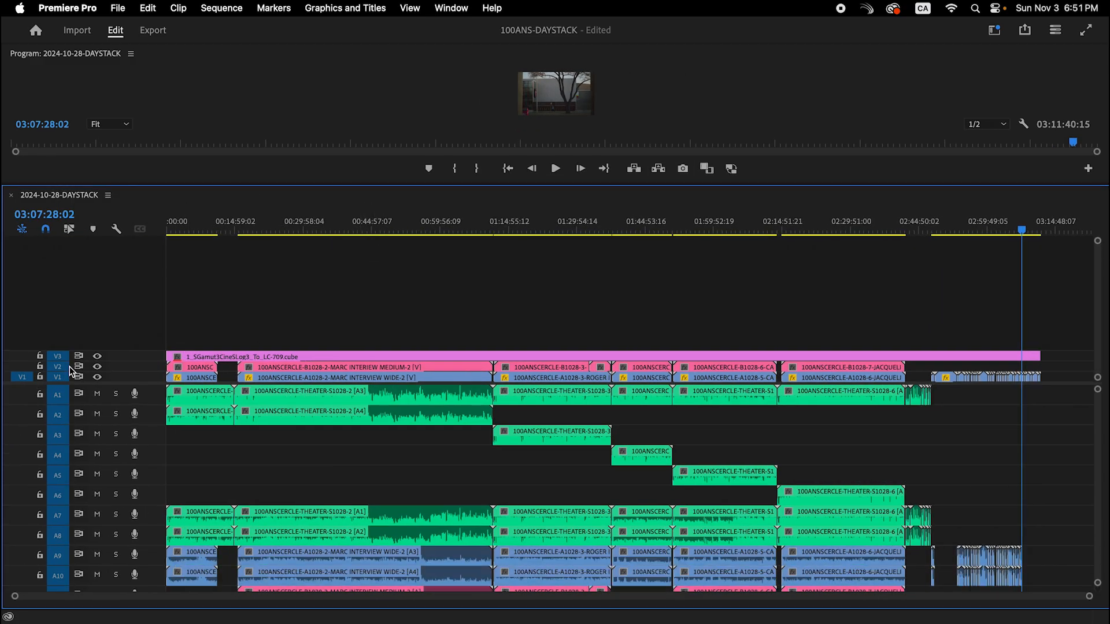
Step: Bring all audio tracks down to A11 into view, preview around 00:29:47:05, and make the Program monitor slightly taller
scroll(219, 210, "down", 3)
left_click(302, 224)
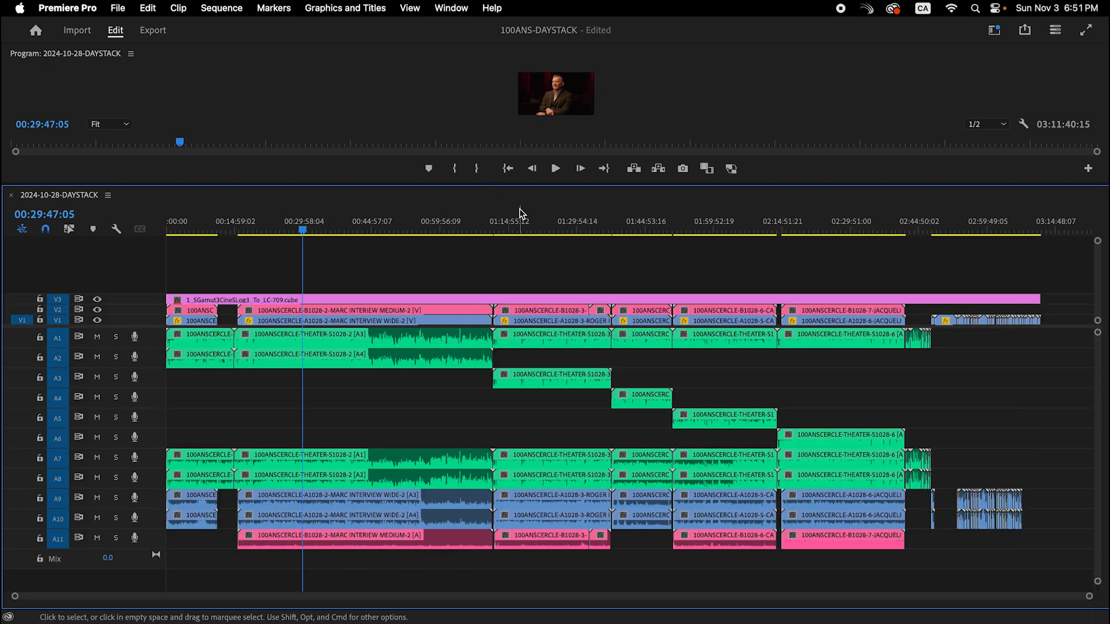
left_click_drag(523, 185, 523, 220)
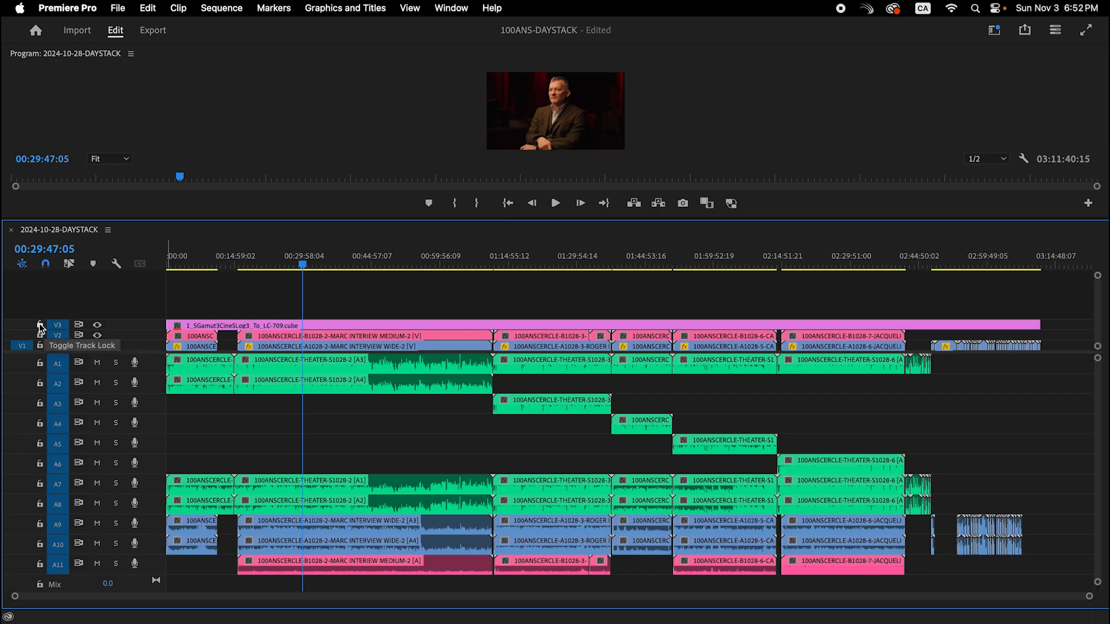
left_click(39, 326)
mouse_move(310, 267)
left_mouse_down()
mouse_move(434, 268)
mouse_move(422, 292)
mouse_move(271, 292)
left_mouse_up()
left_click(40, 325)
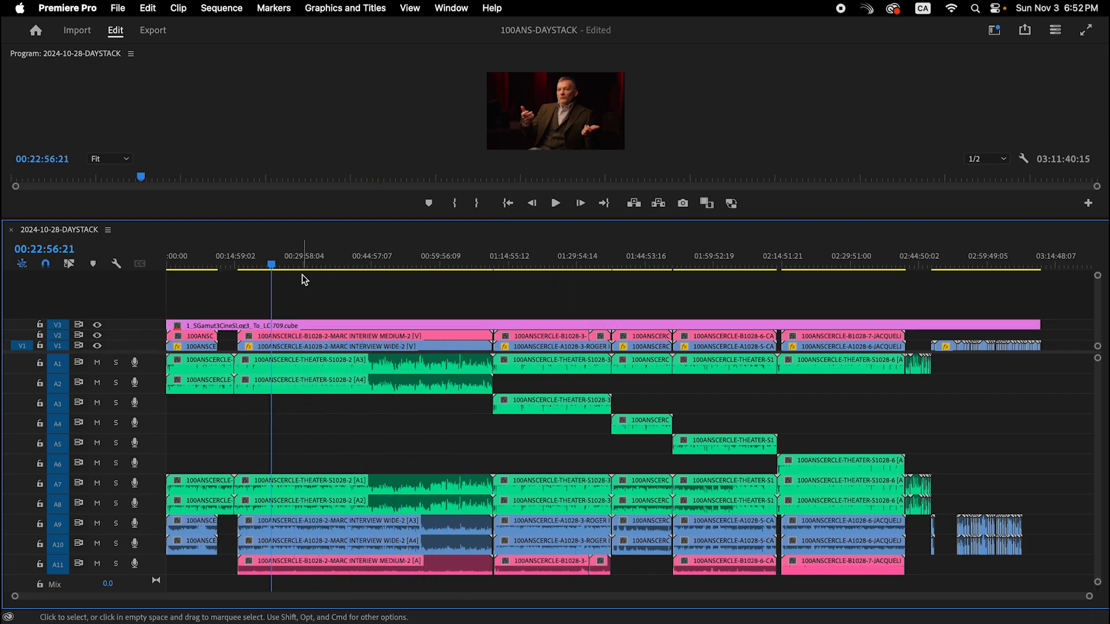
left_click(297, 266)
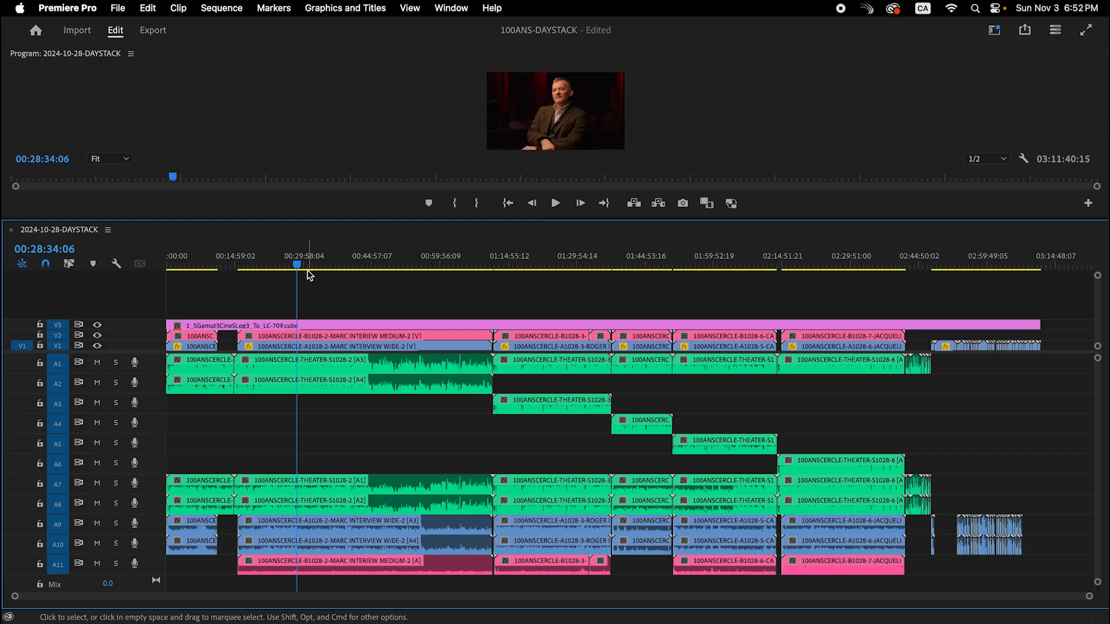
Step: Save the 100ANS-DAYSTACK project
key("super+s")
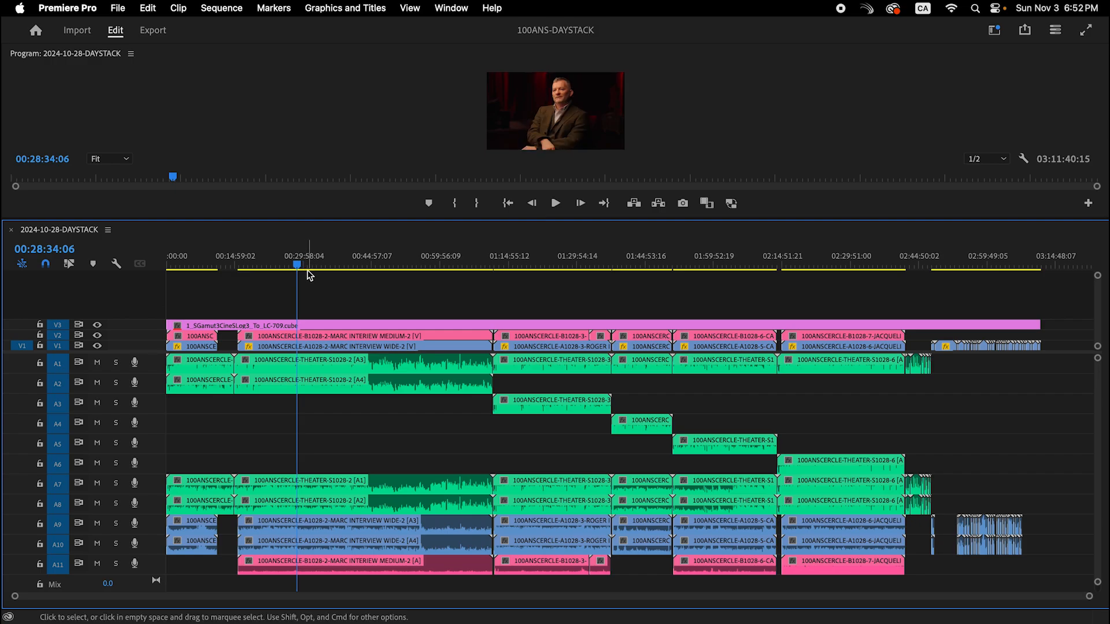
type("0")
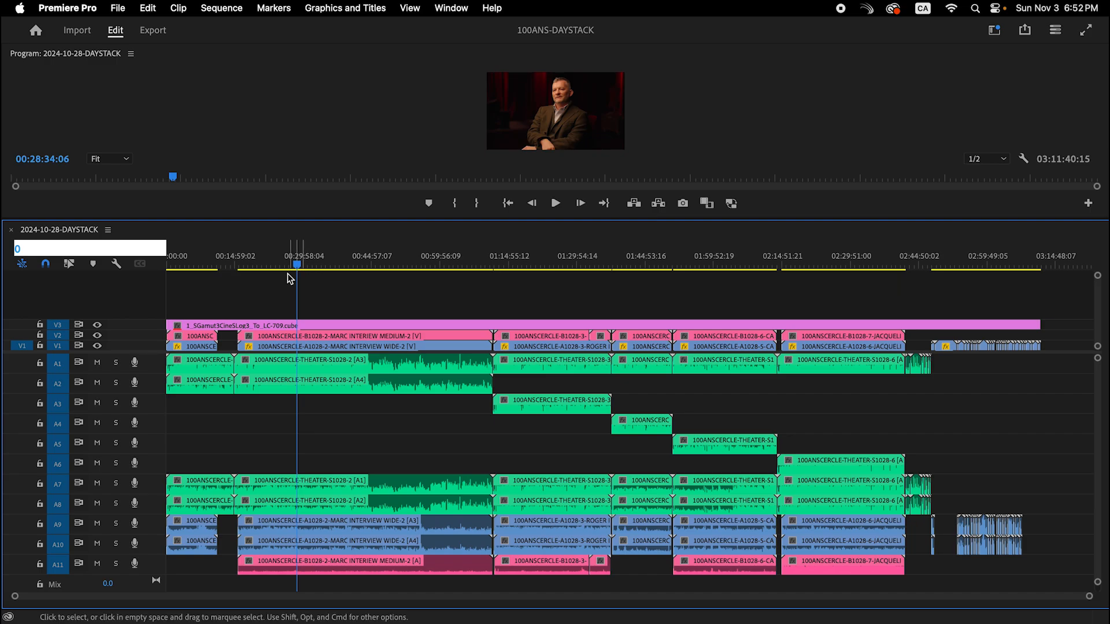
key("Escape")
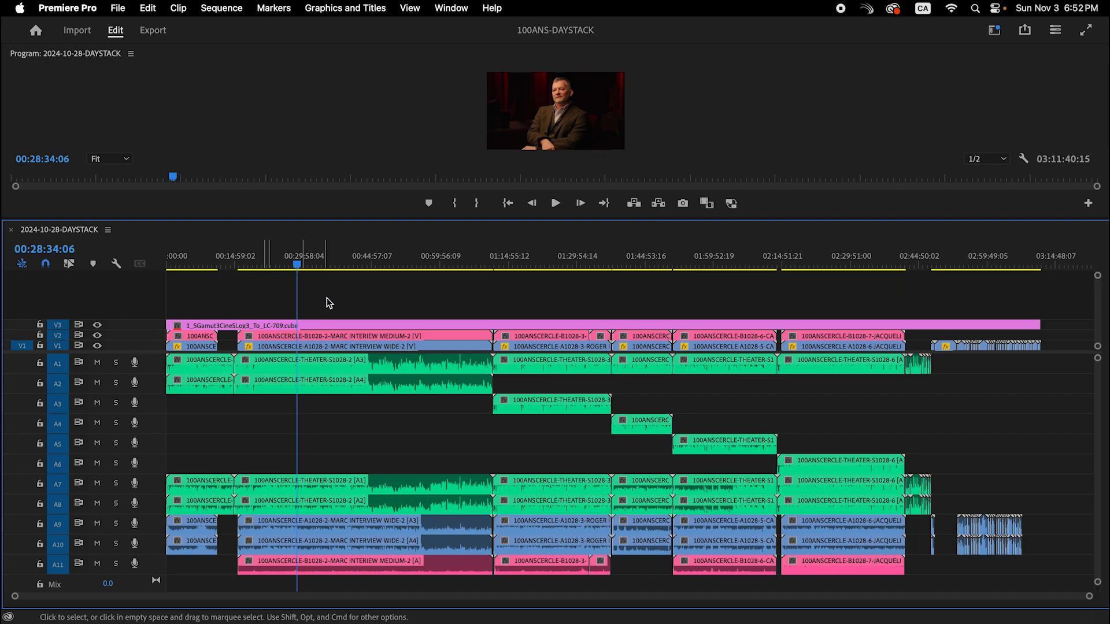
Step: Scrub to 01:36:39:06 and review the stacked audio tracks of the sequence
left_click_drag(842, 255, 607, 281)
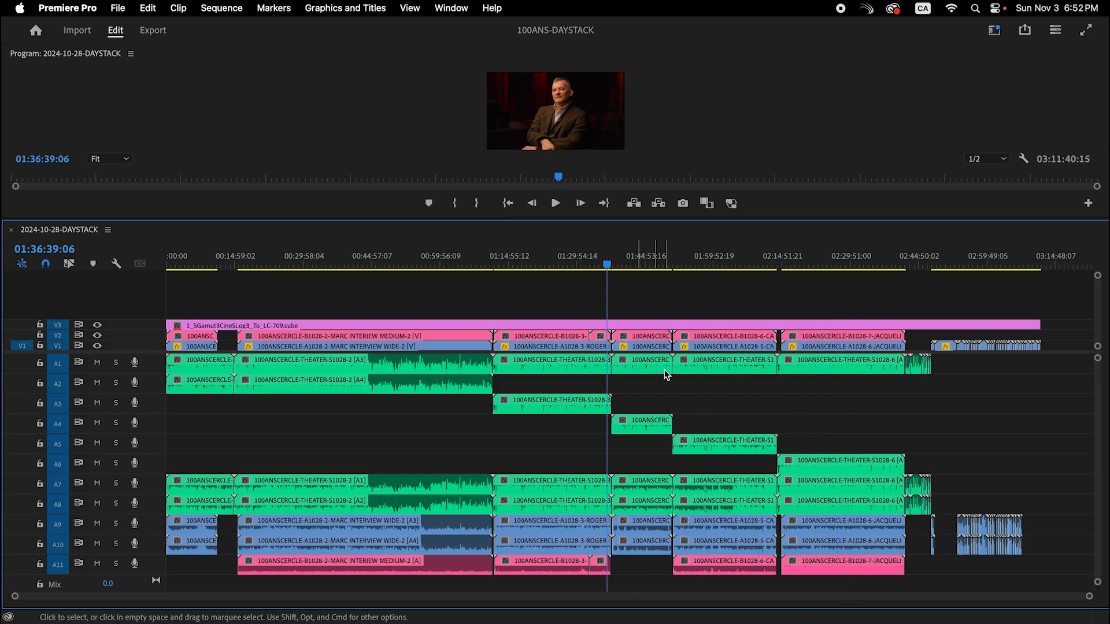
scroll(643, 409, "down", 2)
scroll(648, 471, "up", 1)
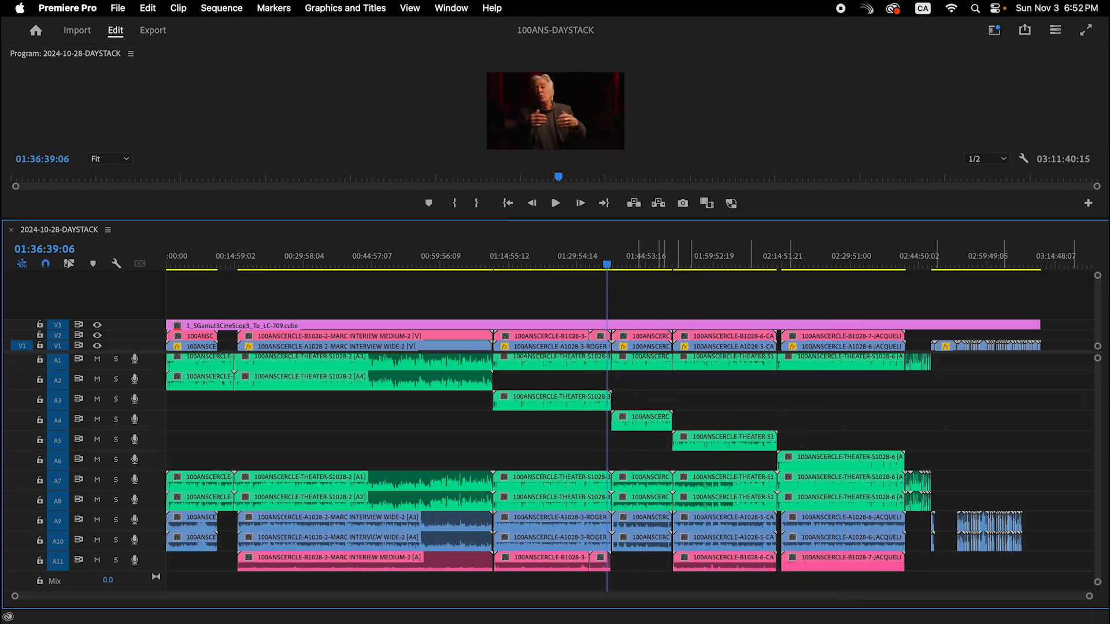
scroll(444, 435, "down", 1)
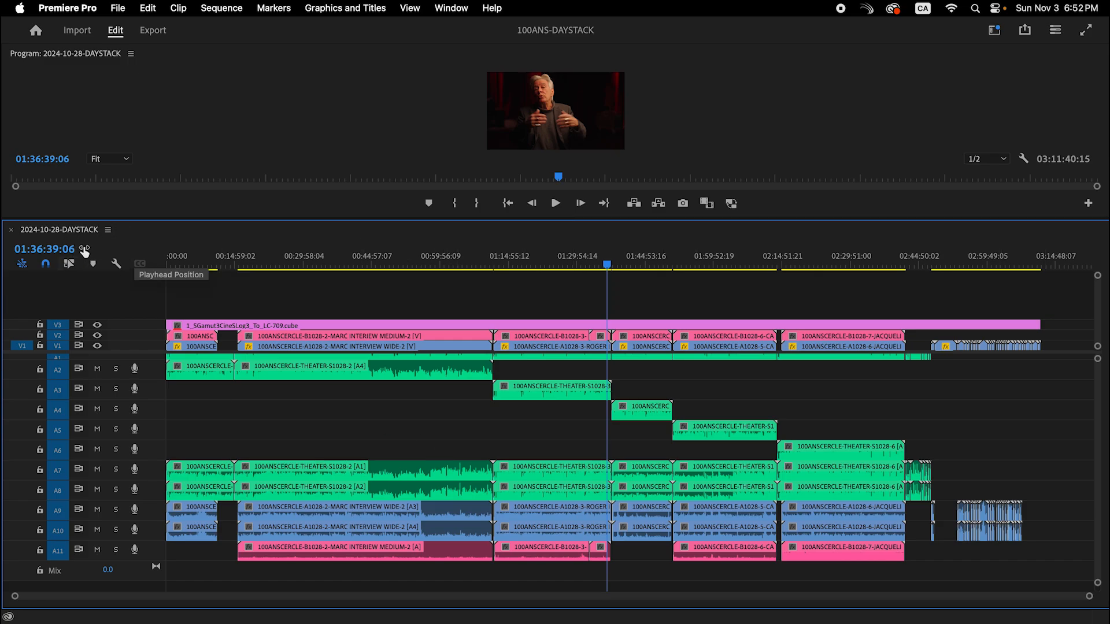
Step: Close the 2024-10-28-DAYSTACK sequence, then replace the main window on this display with the project bin window
left_click(11, 229)
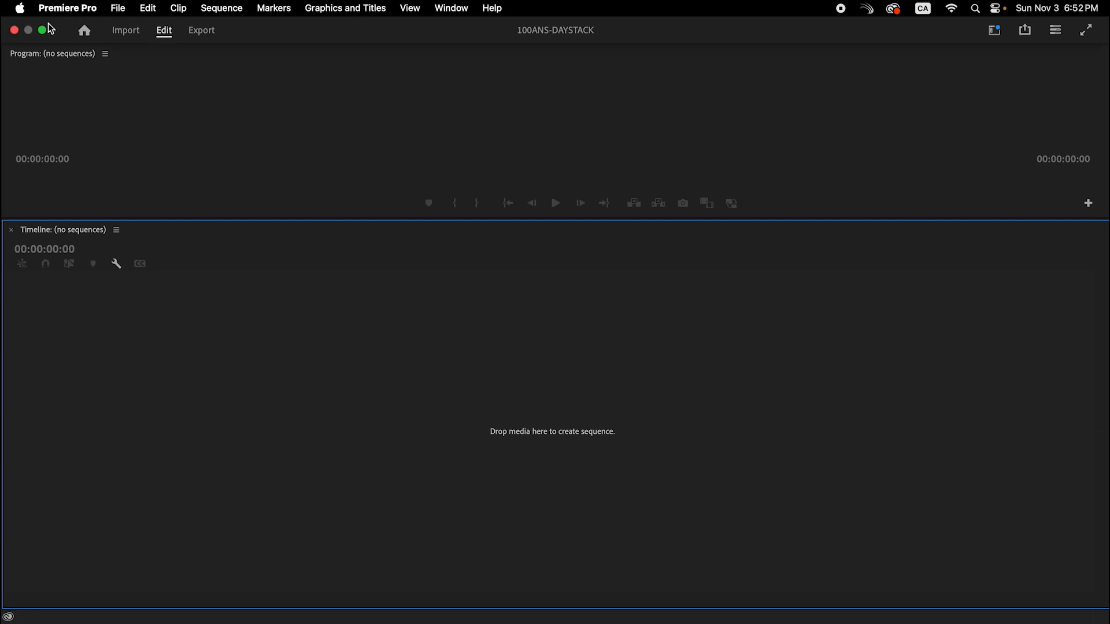
left_click(43, 30)
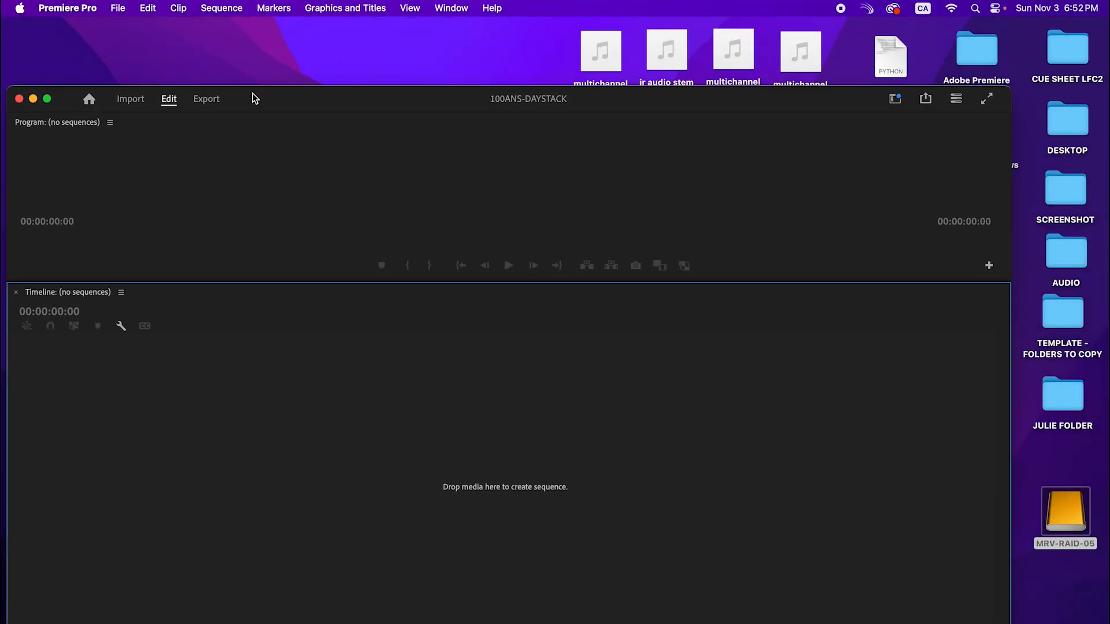
left_click_drag(255, 99, 1109, 139)
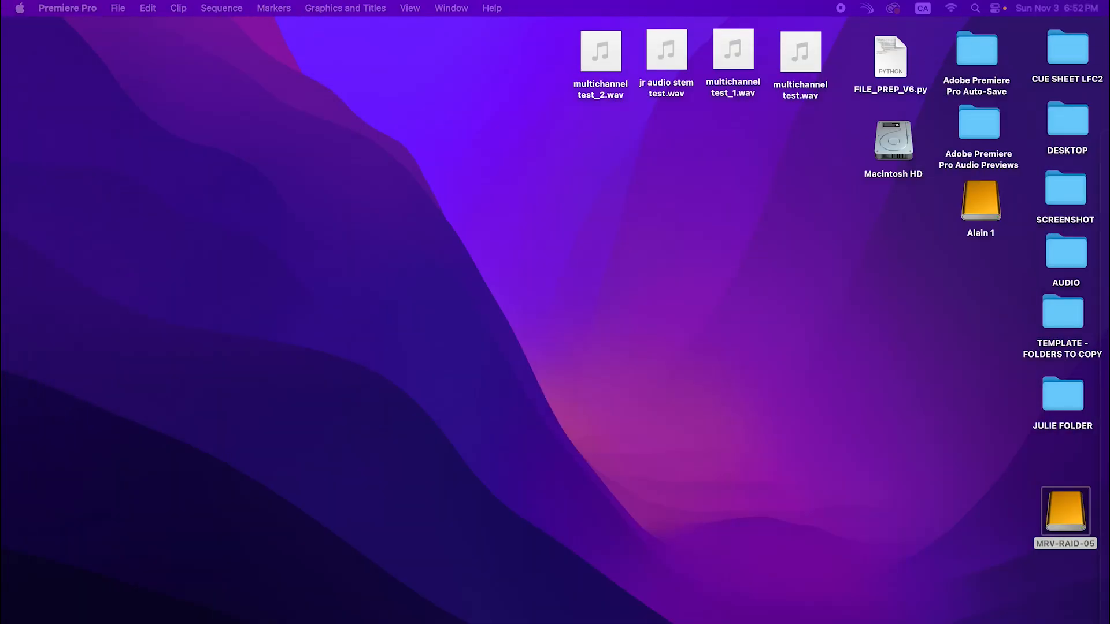
left_click_drag(0, 68, 422, 42)
left_click(258, 297)
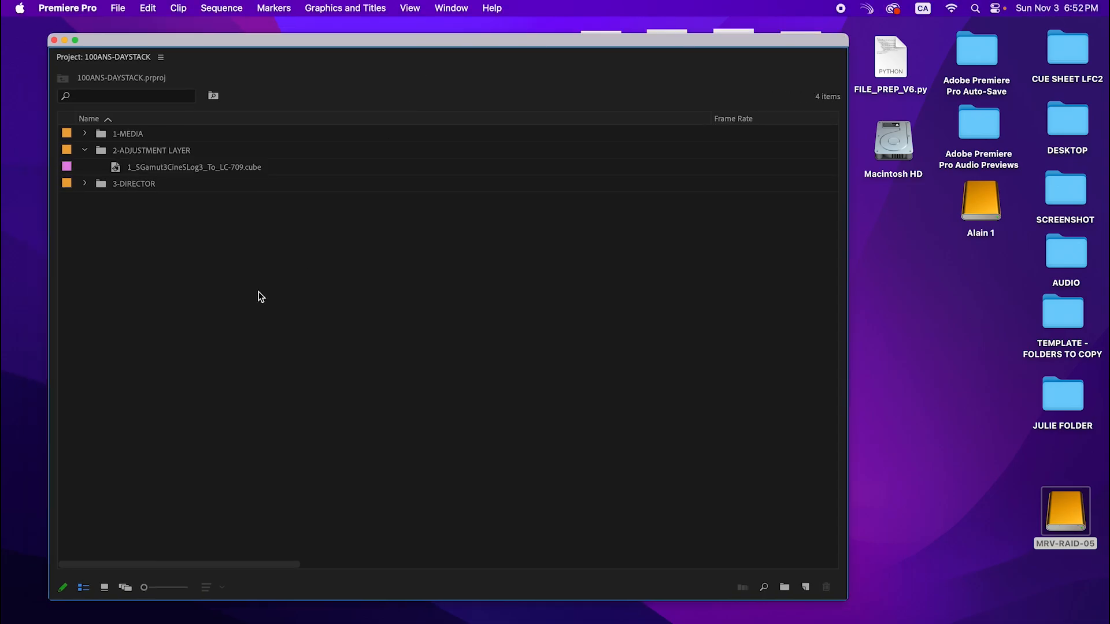
Step: Collapse the 2-ADJUSTMENT LAYER and BCAM bins and expand 1-MEDIA and 2024-10-28 to show their sub-bins
left_click(85, 150)
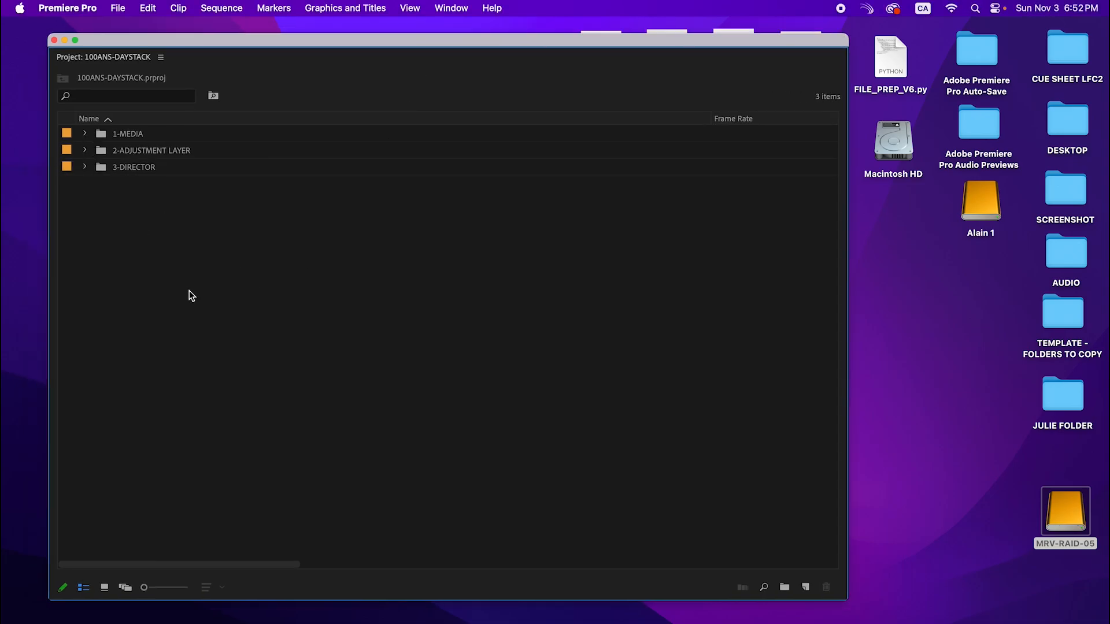
left_click(85, 134)
left_click(99, 150)
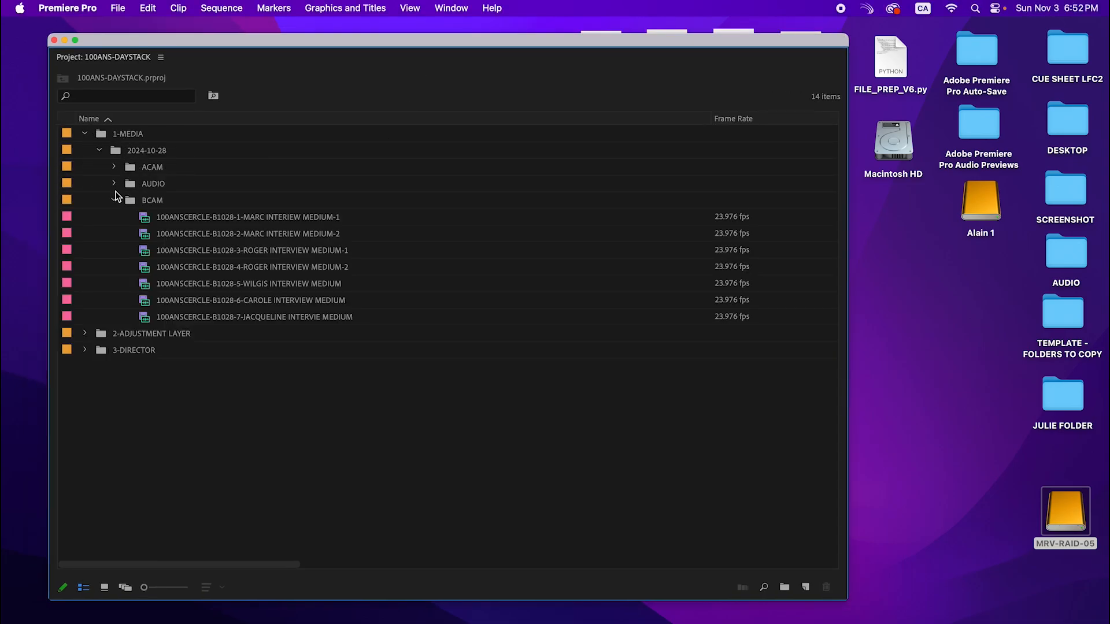
left_click(114, 201)
Step: Assign the Caribbean label to the 1-MEDIA bin and its 2024-10-28, ACAM, AUDIO and BCAM sub-bins
left_click(146, 134)
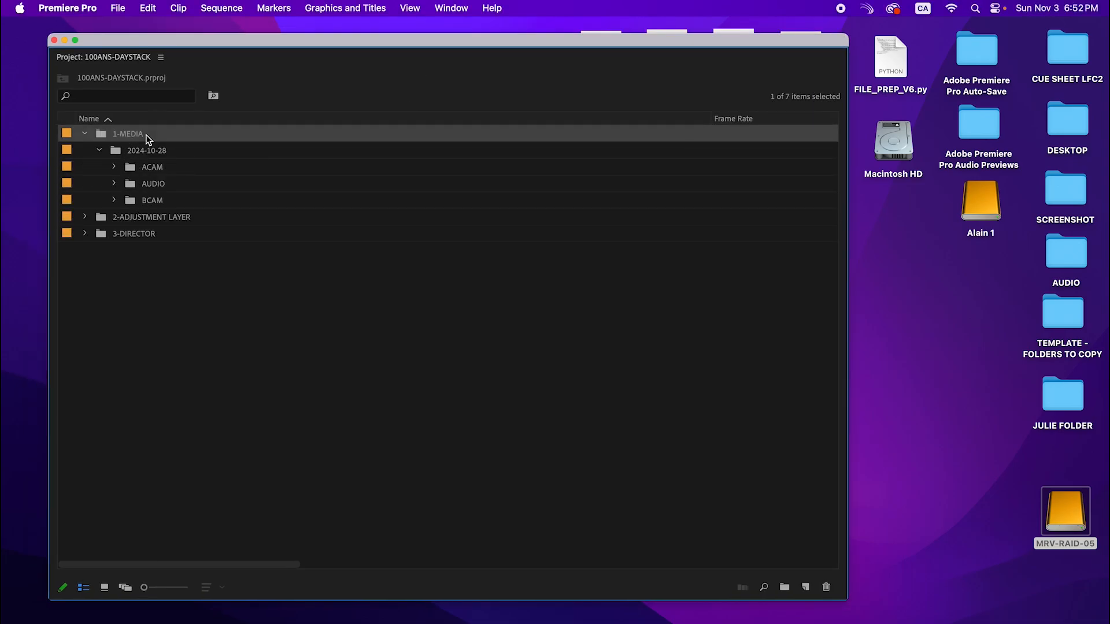
left_click(152, 200, "shift")
right_click(153, 176)
mouse_move(260, 518)
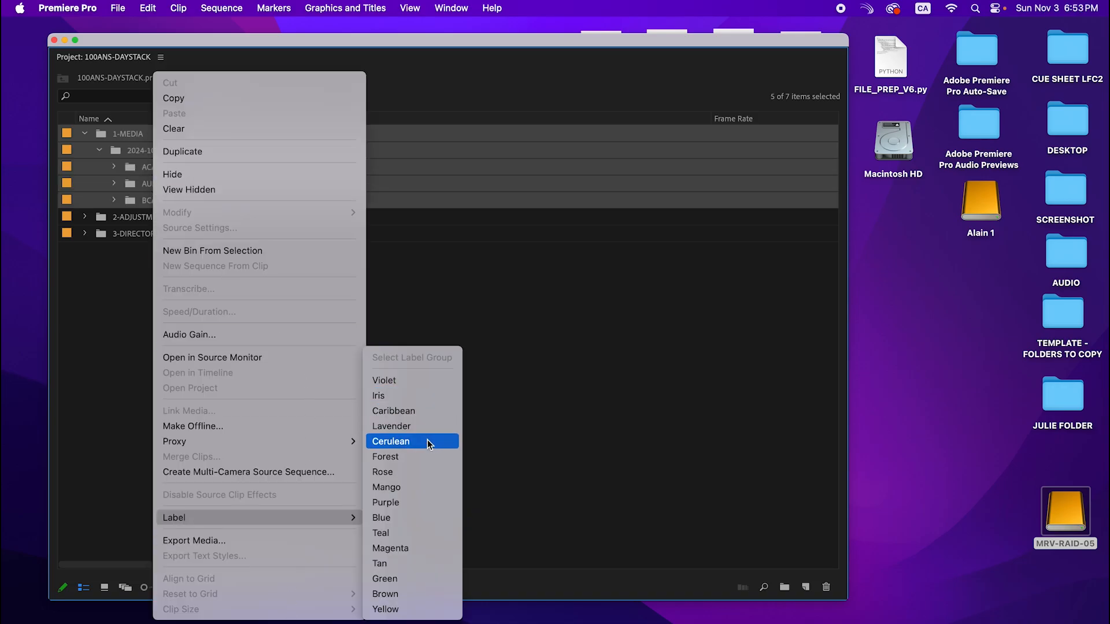
left_click(432, 411)
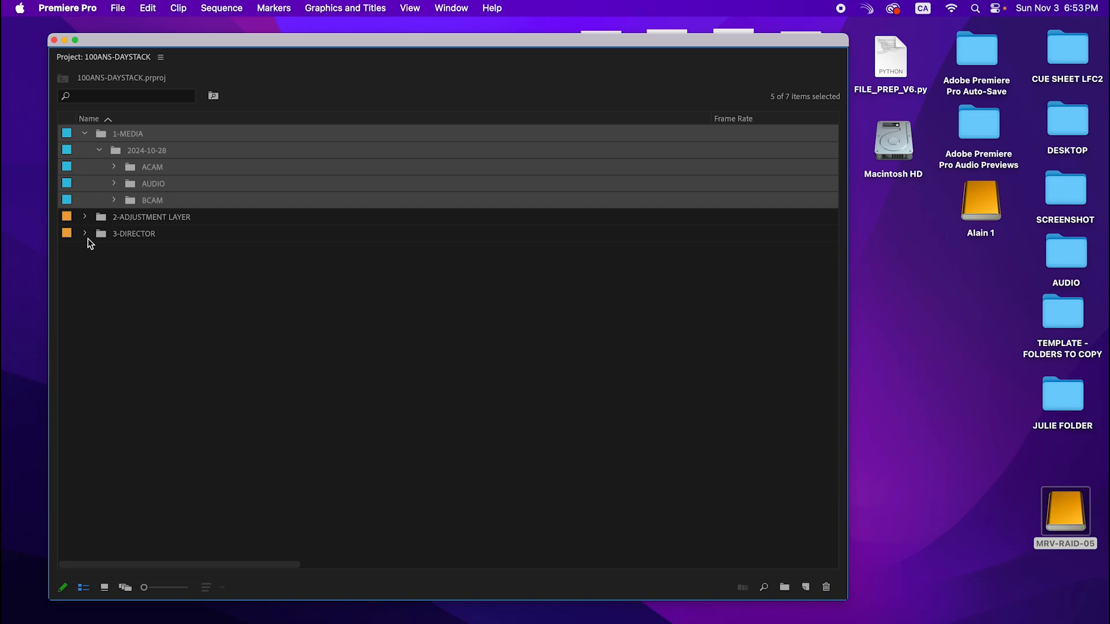
Step: Assign the Yellow label to the 3-DIRECTOR bin and its DAYSTACKS, INTERVIEW and SUBDAYSTACKS sub-bins
left_click(85, 234)
left_click(119, 237)
left_click(135, 282, "shift")
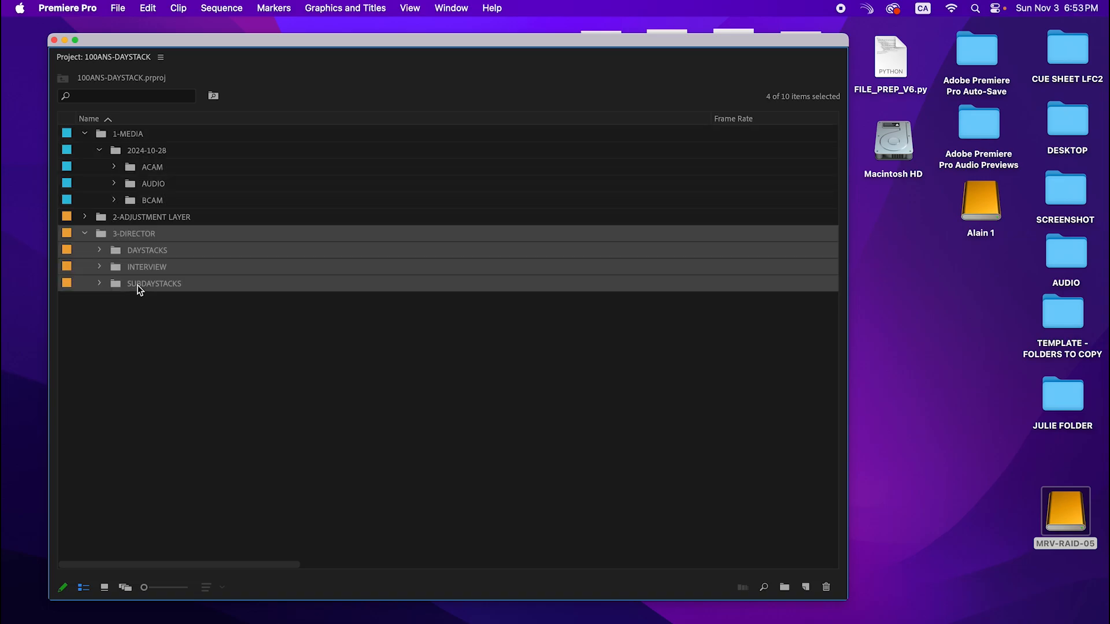
right_click(136, 283)
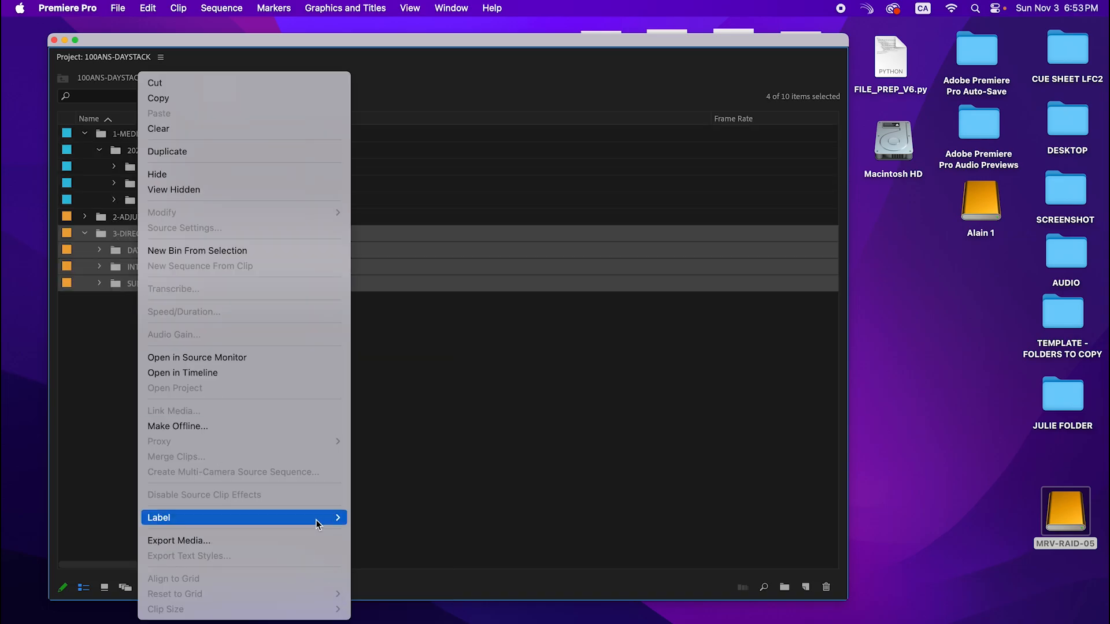
mouse_move(316, 517)
left_click(399, 608)
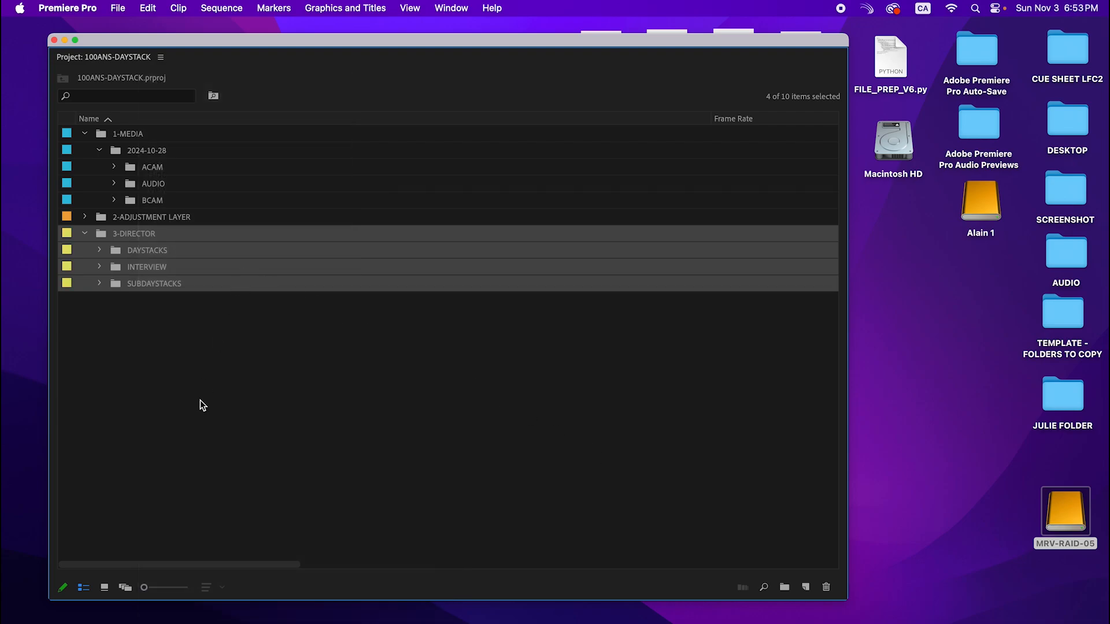
left_click(147, 330)
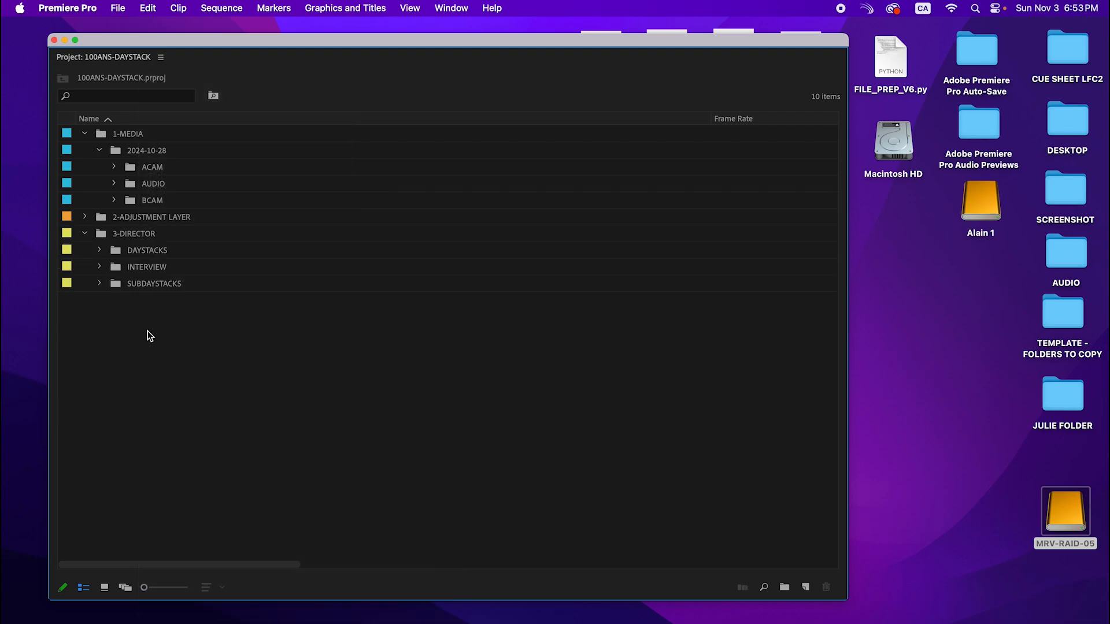
Step: Collapse the 3-DIRECTOR and 1-MEDIA bins and narrow the project window to uncover the desktop drives
left_click(85, 233)
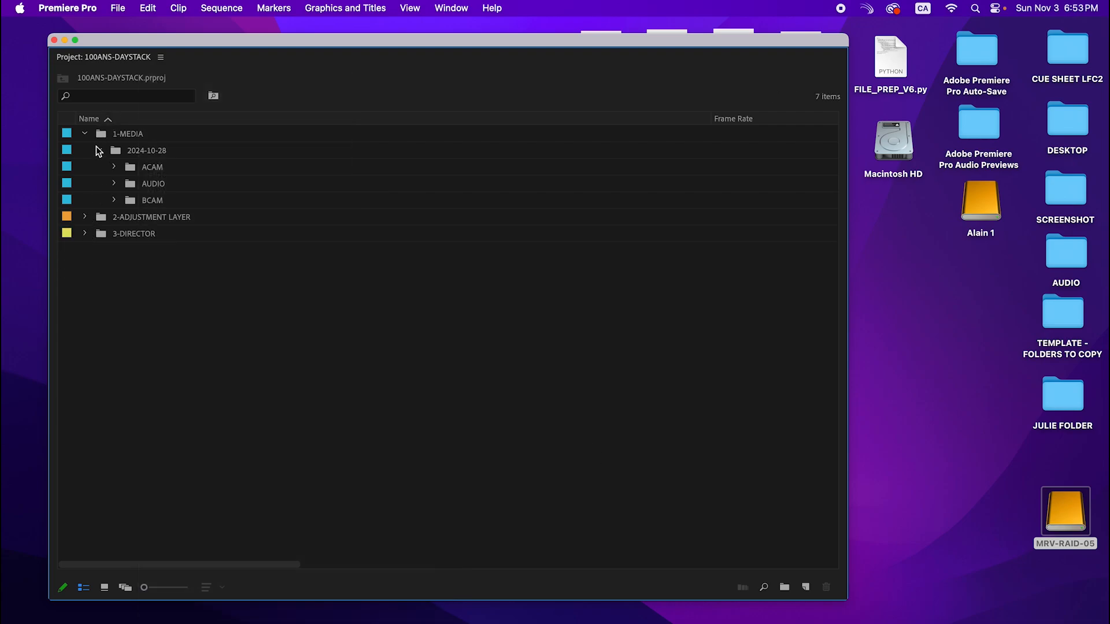
left_click(85, 134)
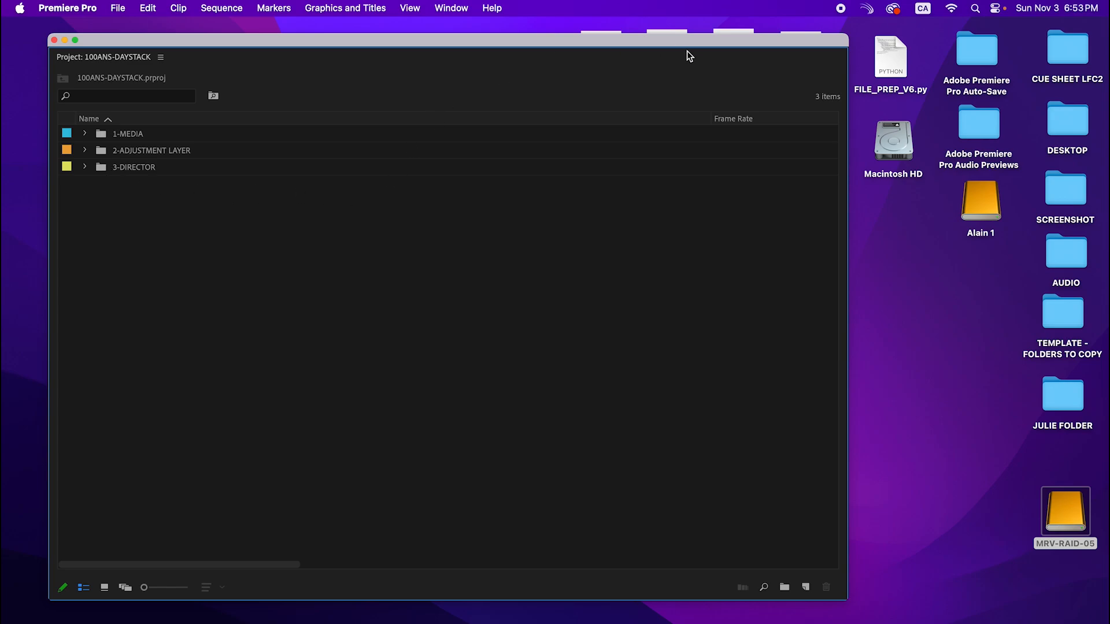
left_click_drag(840, 45, 565, 45)
left_click(684, 231)
left_click(90, 140)
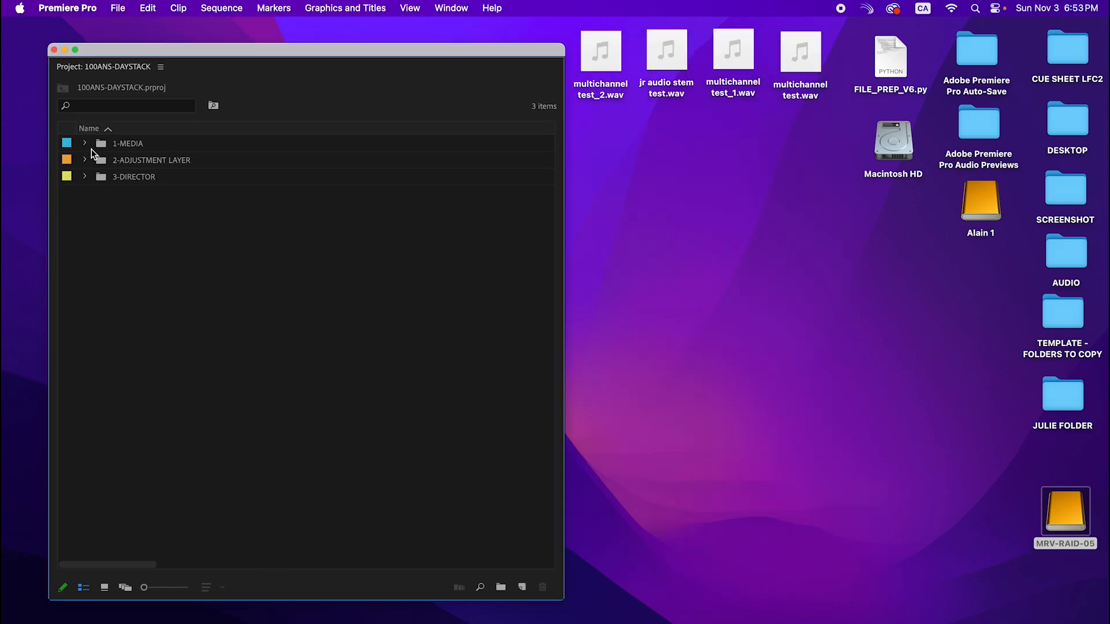
Step: Expand 1-MEDIA with its 2024-10-28 bin collapsed, and import the 2024-10-29 folder from the external drive into the project
left_click(84, 144)
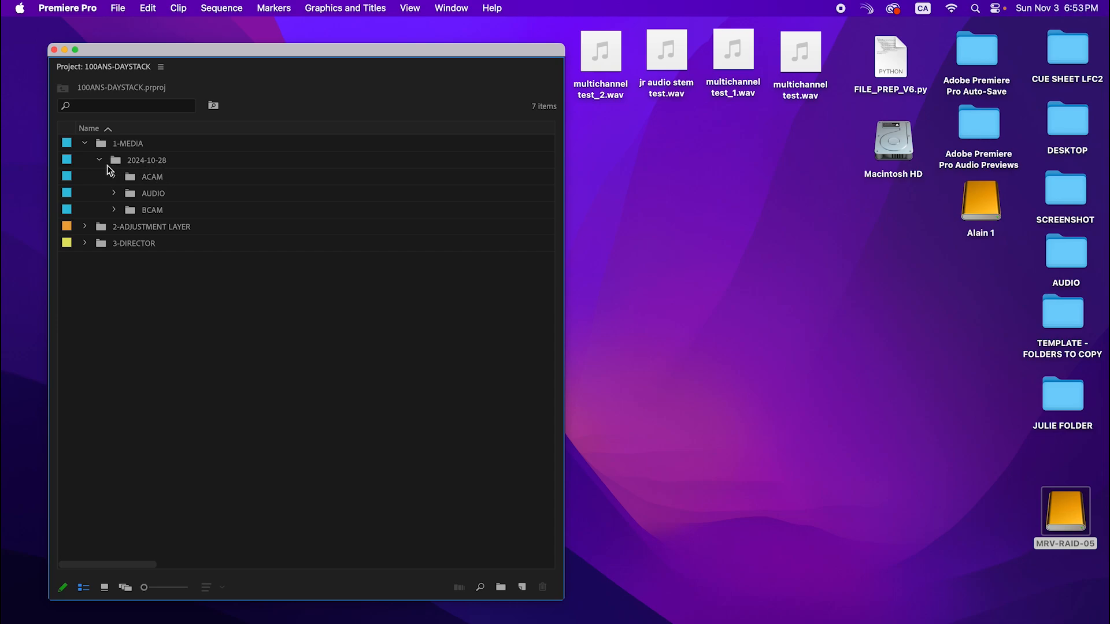
left_click(102, 161)
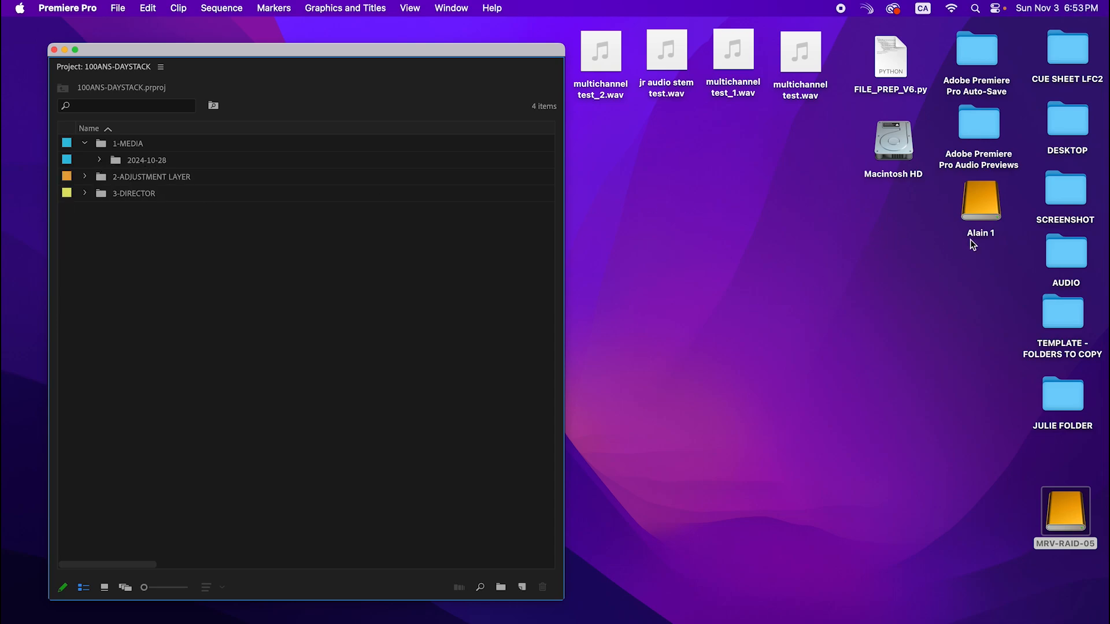
left_click(980, 203)
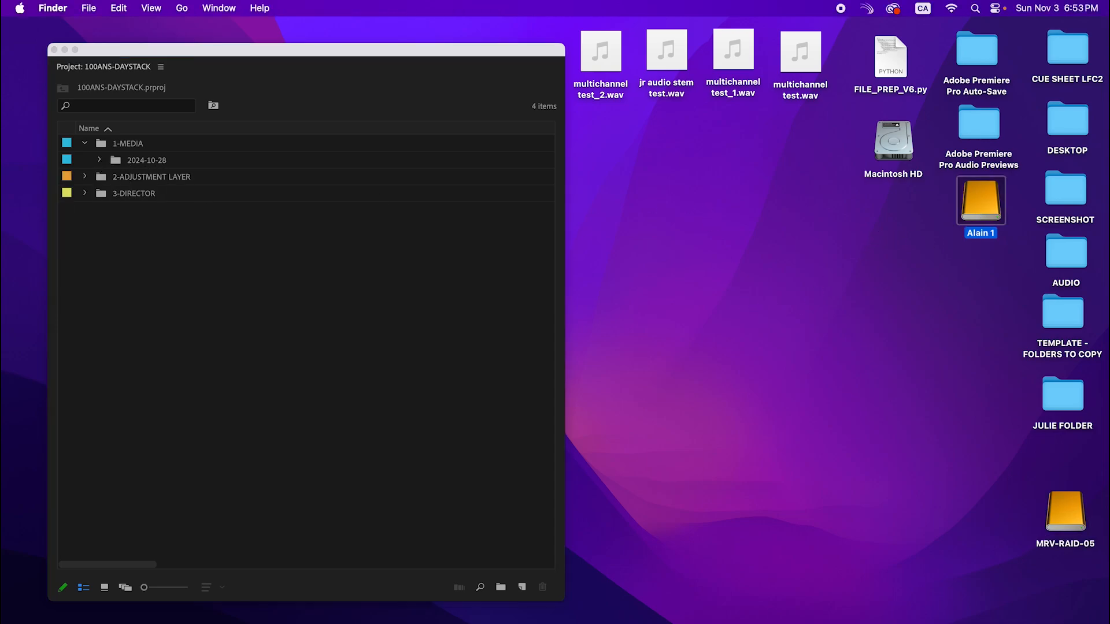
left_click_drag(424, 301, 222, 254)
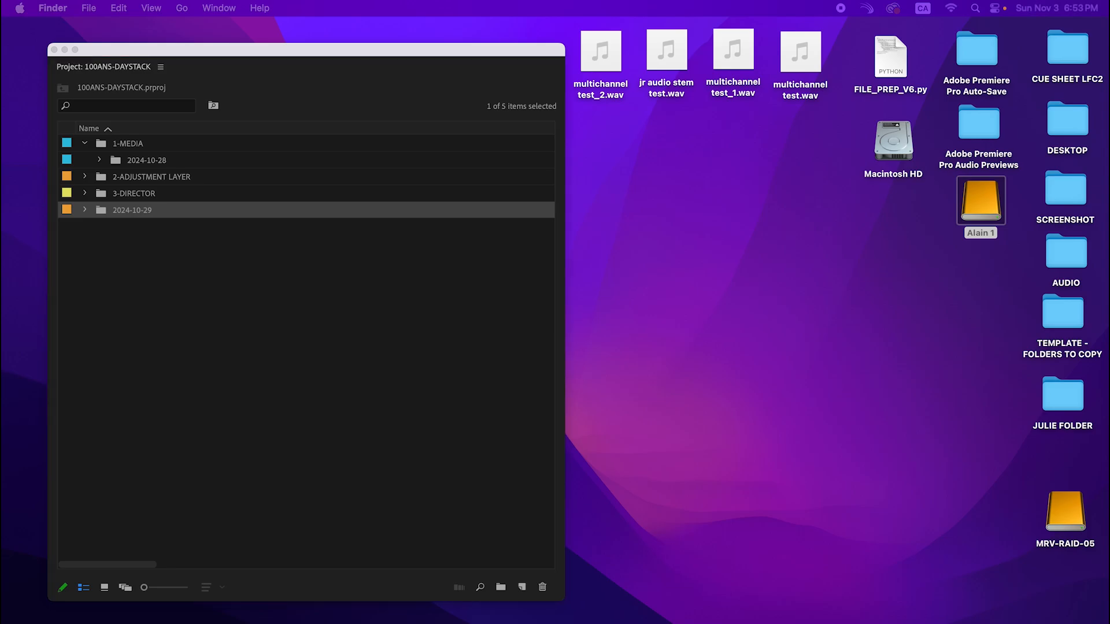
Step: Move the project bin window off this display and bring back the main editing window
left_click_drag(436, 57, 1094, 50)
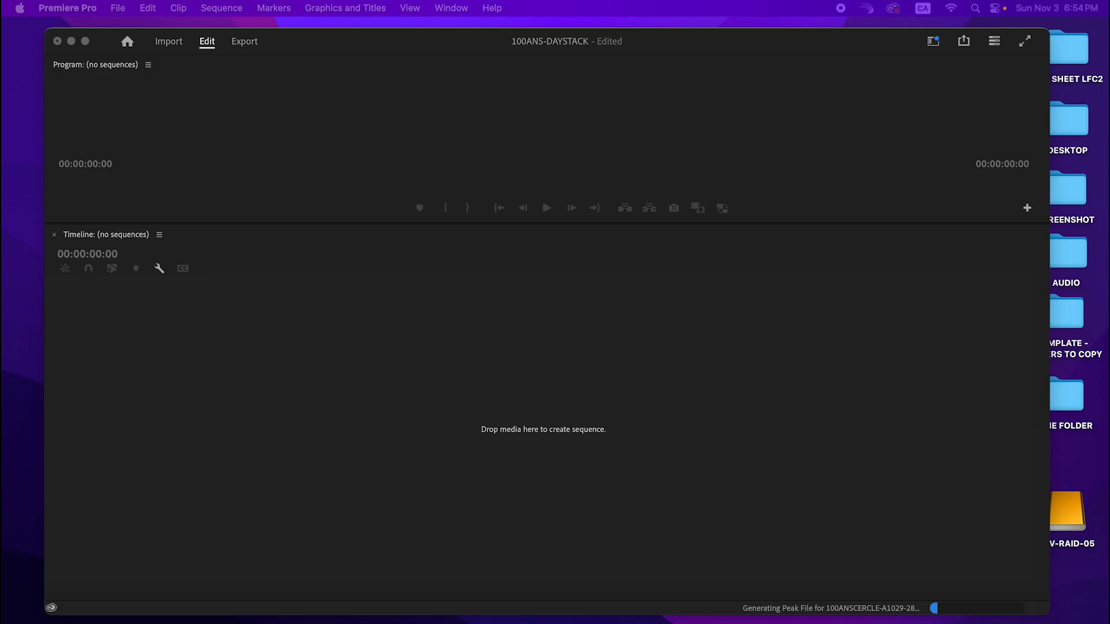
Step: Bring back the project window, expand the 2024-10-29 and Original Media bins, and widen the window to show full clip names
left_click_drag(1107, 162, 523, 52)
left_click(330, 212)
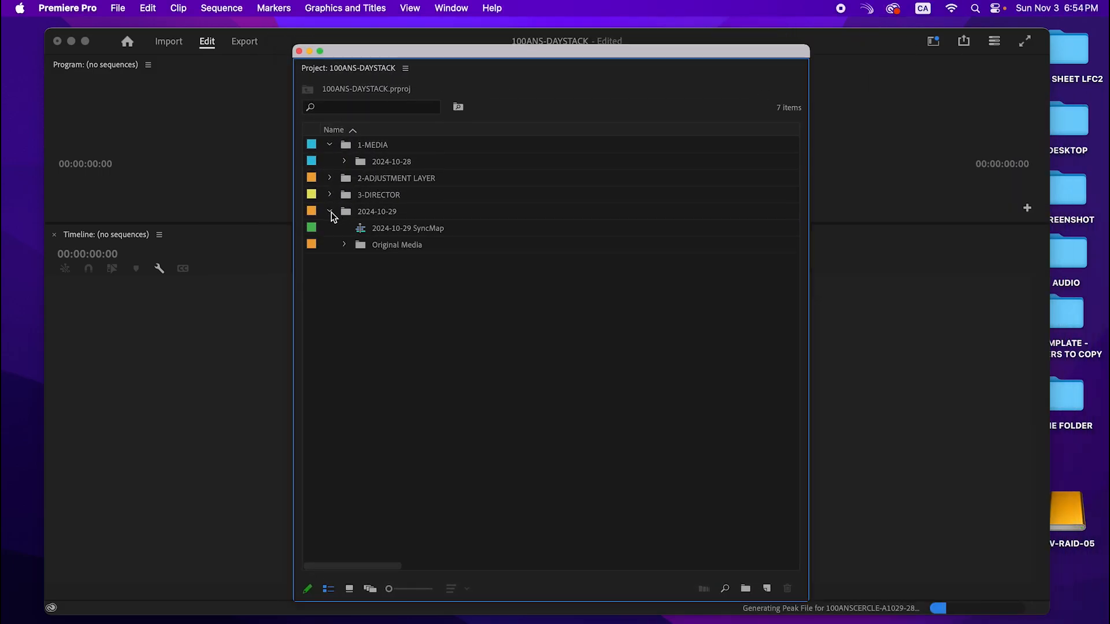
left_click(344, 245)
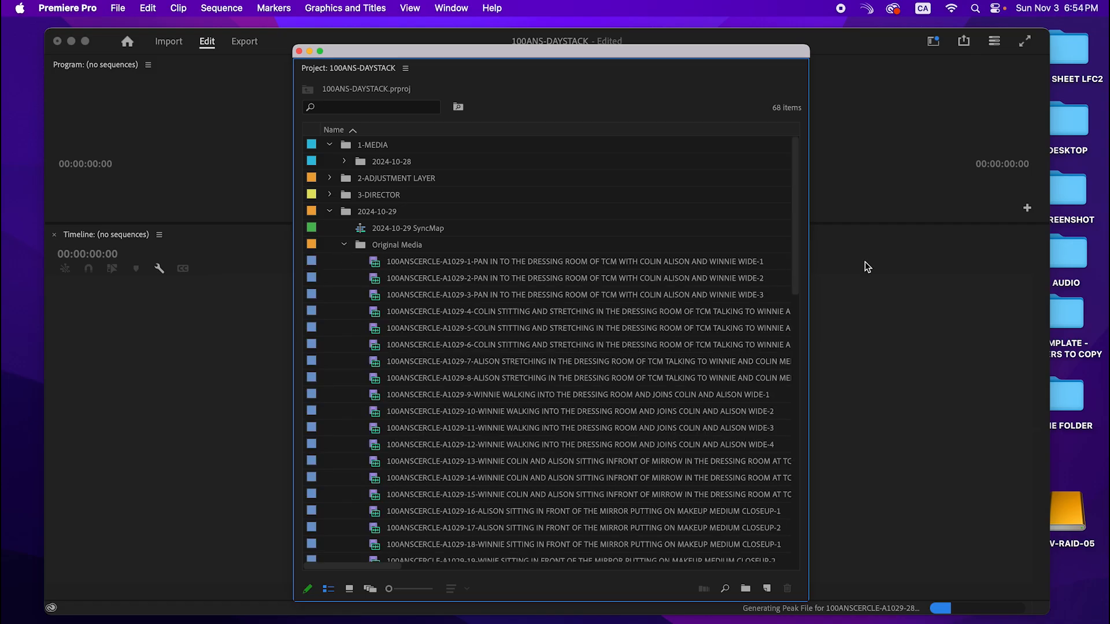
left_click_drag(811, 55, 1081, 52)
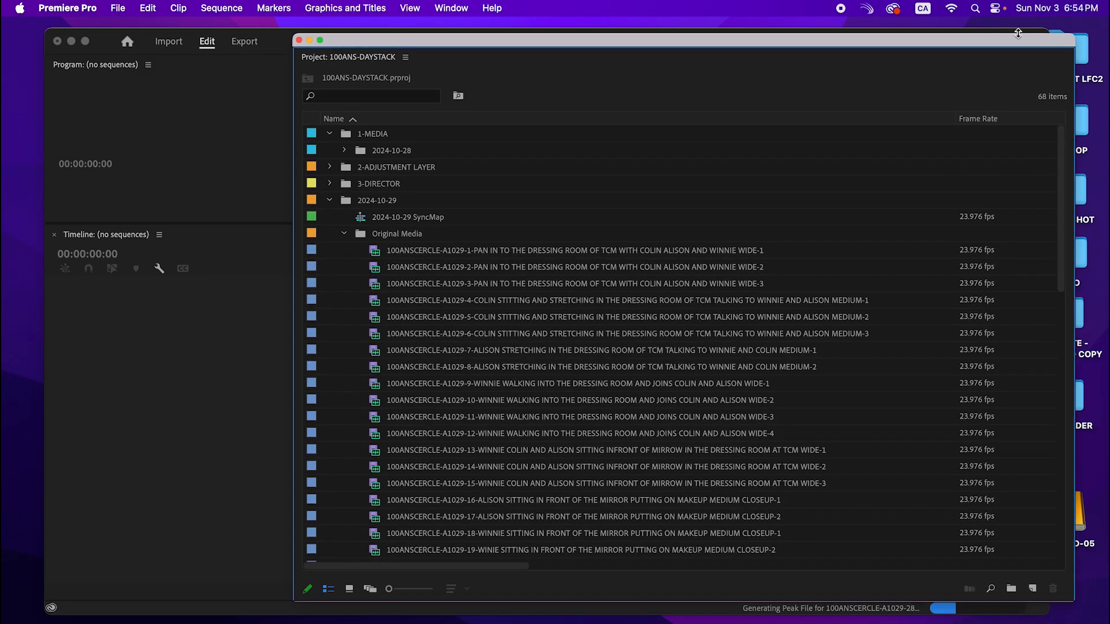
left_click_drag(1014, 40, 800, 42)
double_click(863, 36)
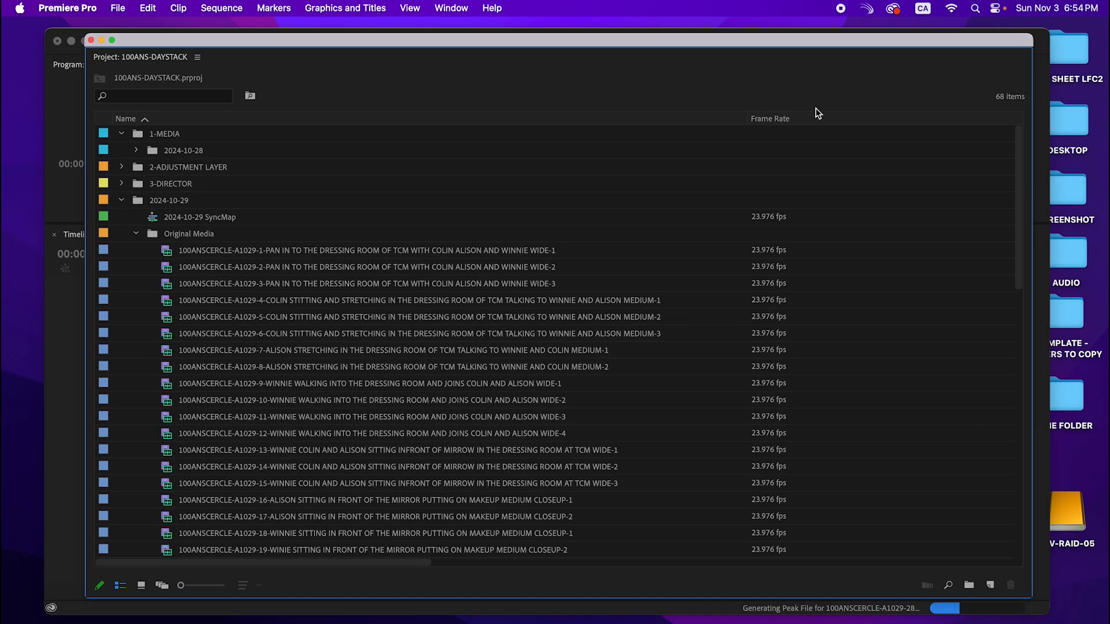
Step: Inside Original Media, group the A1029 camera clips into a bin named ACAM and the THEATER sound clips into a bin named AUDIO
scroll(301, 260, "down", 1)
left_click(317, 240)
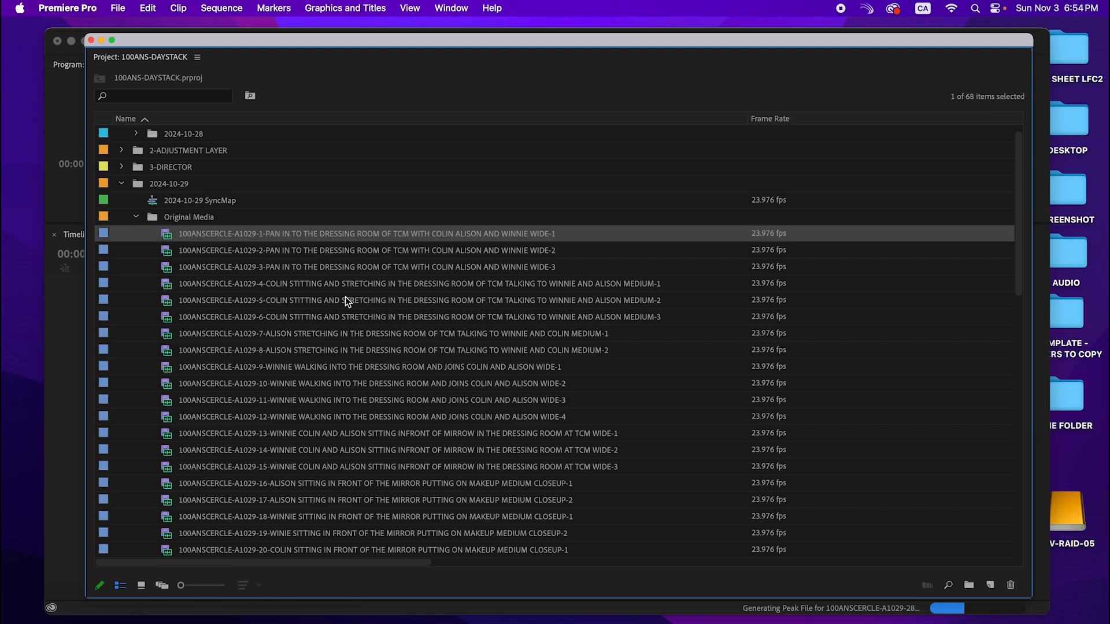
scroll(341, 347, "down", 10)
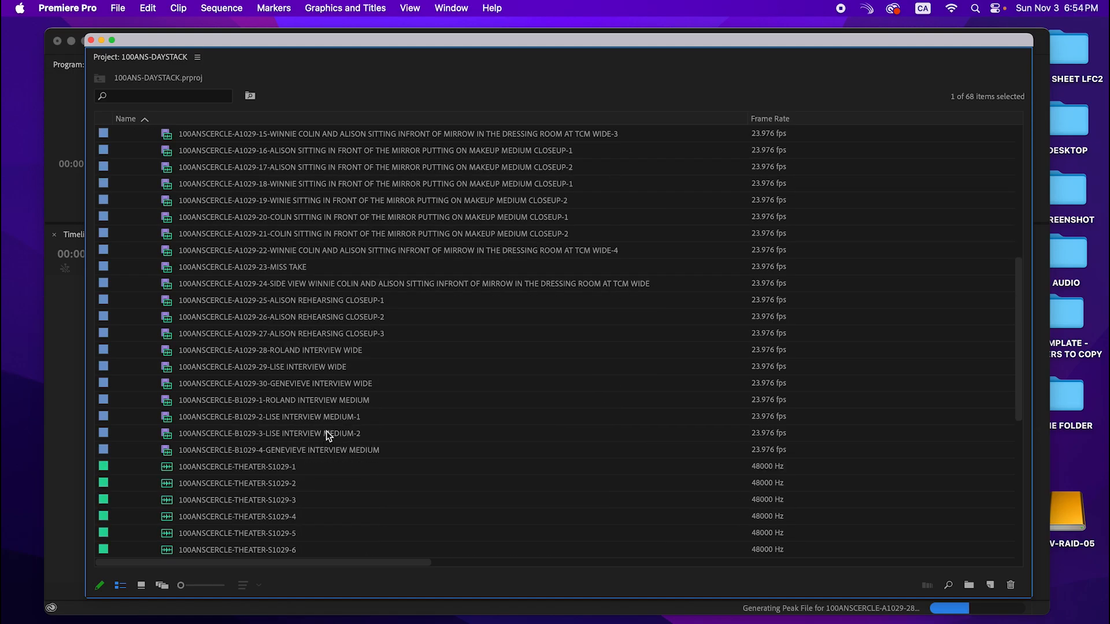
left_click(301, 369, "shift")
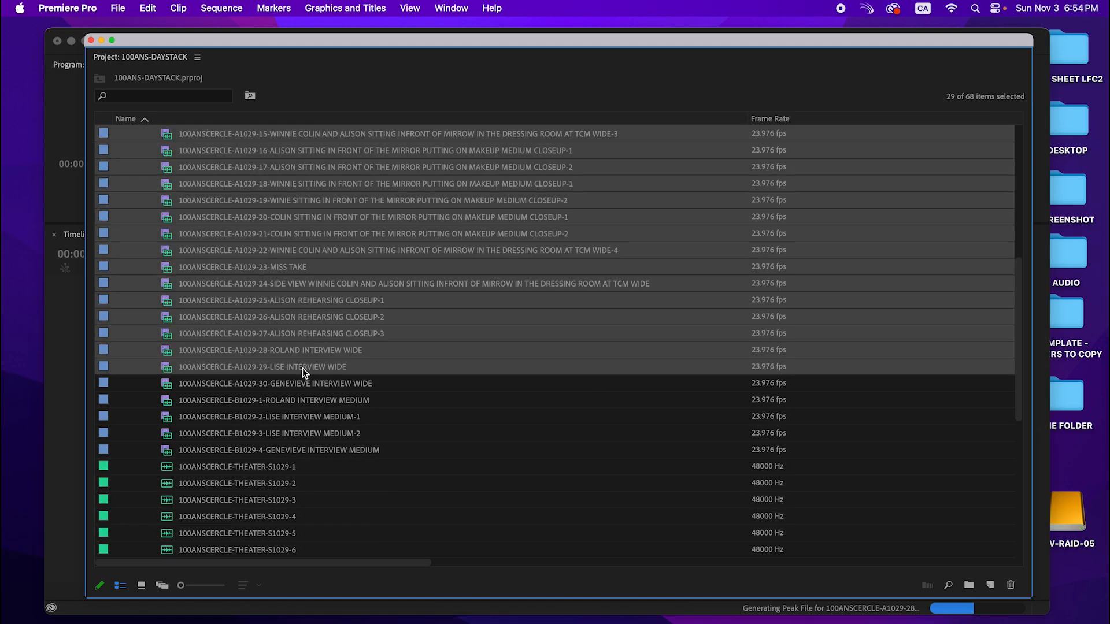
key("super+b")
type("AUDIO")
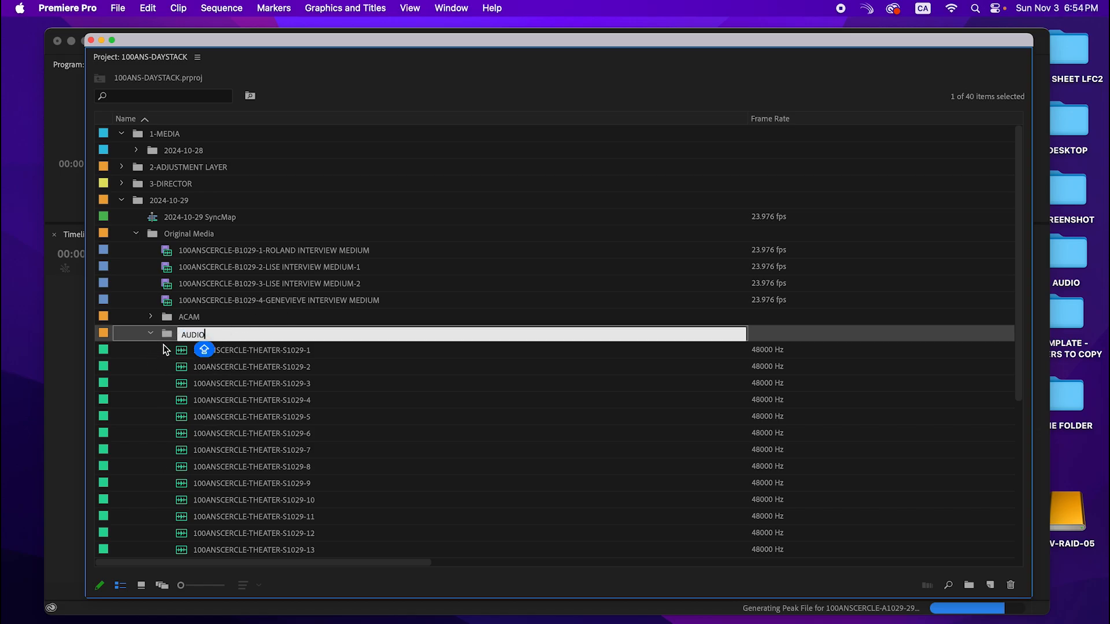
left_click(150, 334)
left_click(194, 250)
left_click(205, 301, "shift")
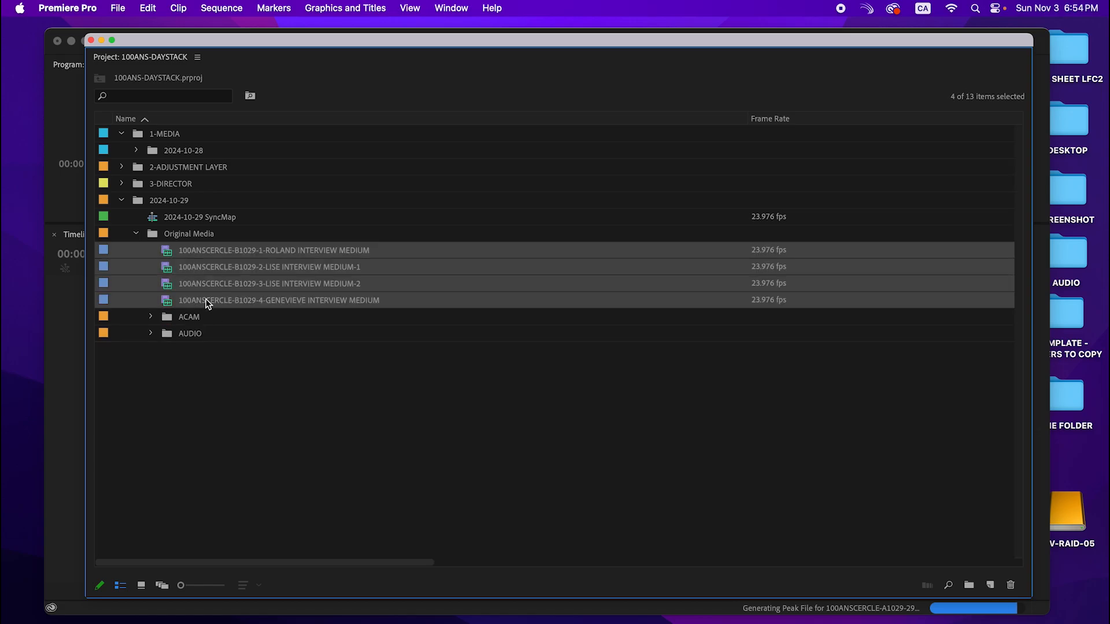
key("super+b")
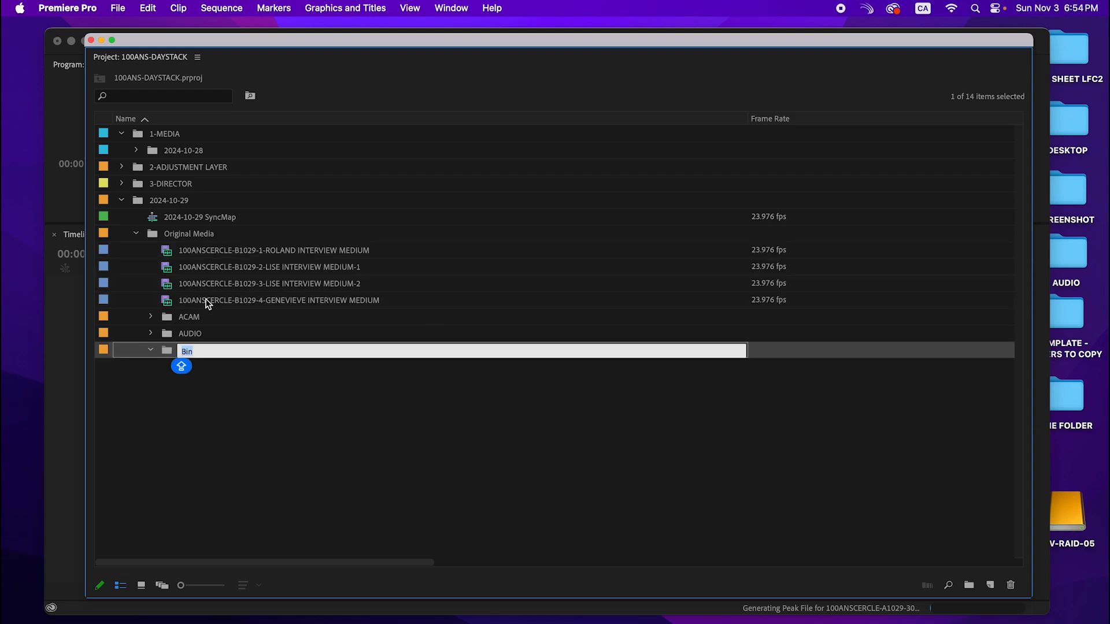
left_click(227, 268)
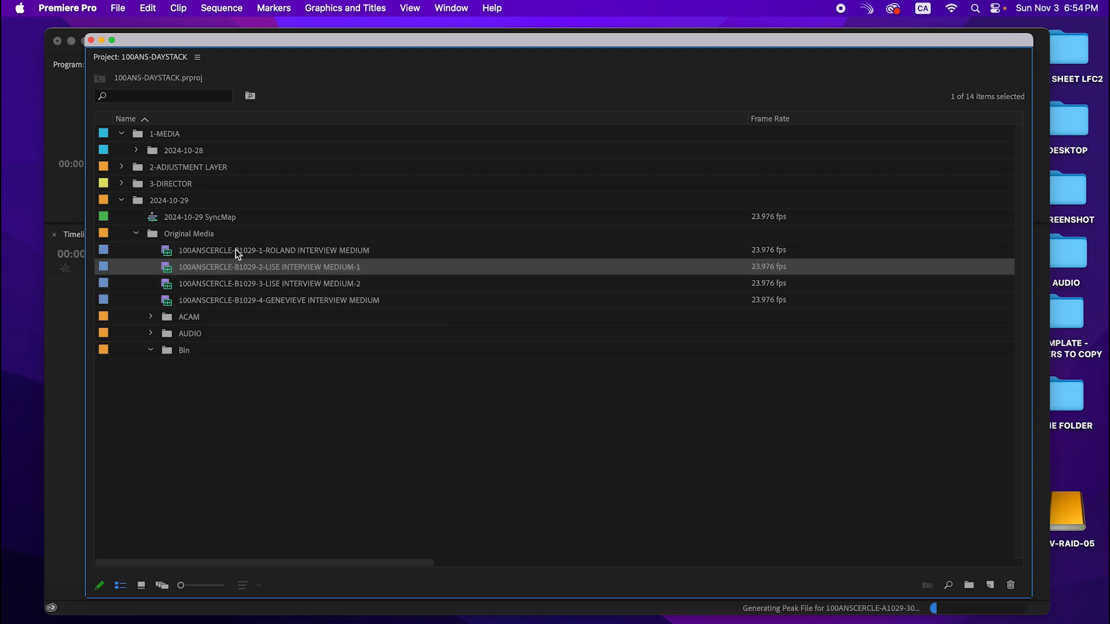
Step: Group the four B1029 camera clips into a new bin named BCAM and collapse it
left_click(235, 249)
left_click(236, 298, "shift")
key("super+b")
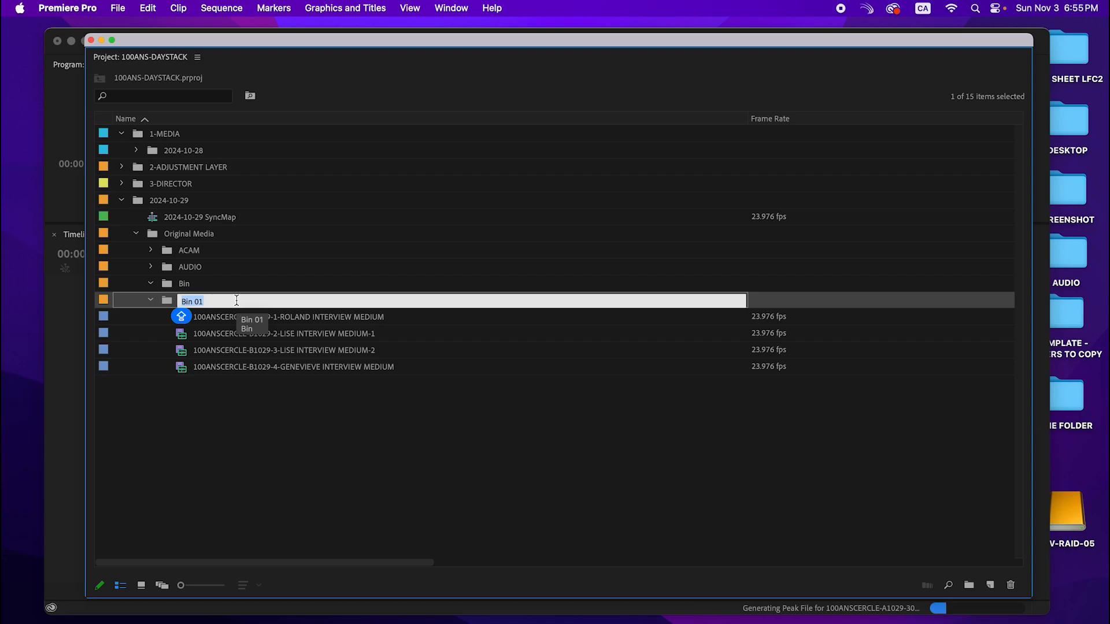
type("BCAM")
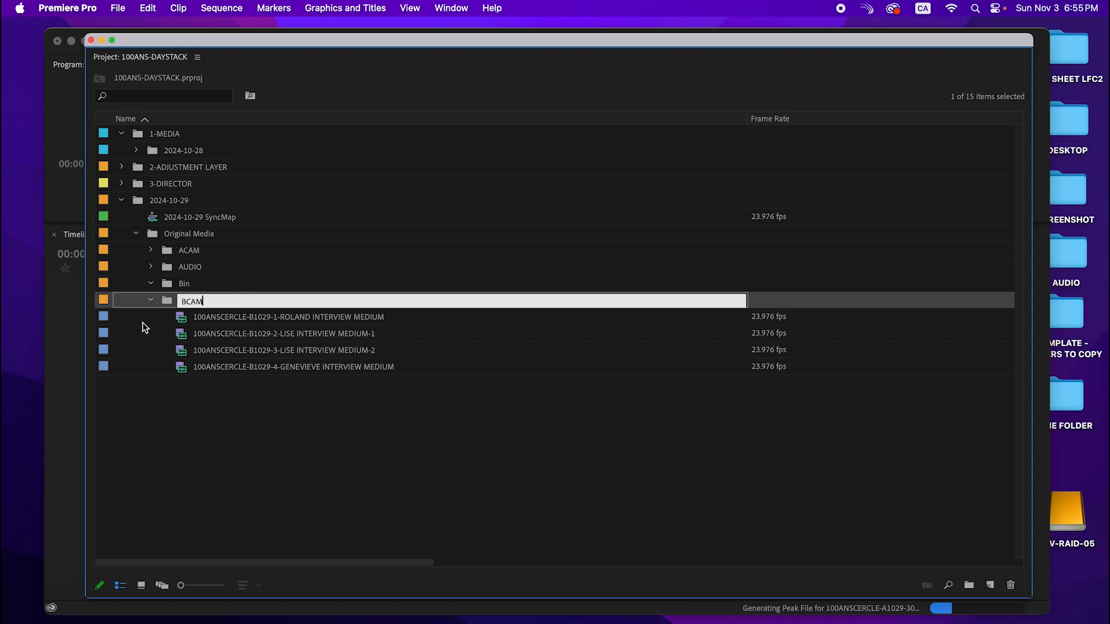
key("Return")
left_click(150, 300)
Step: Delete the stray empty bin and place the ACAM, AUDIO and BCAM bins directly under 2024-10-29, removing the Original Media bin
left_click(168, 283)
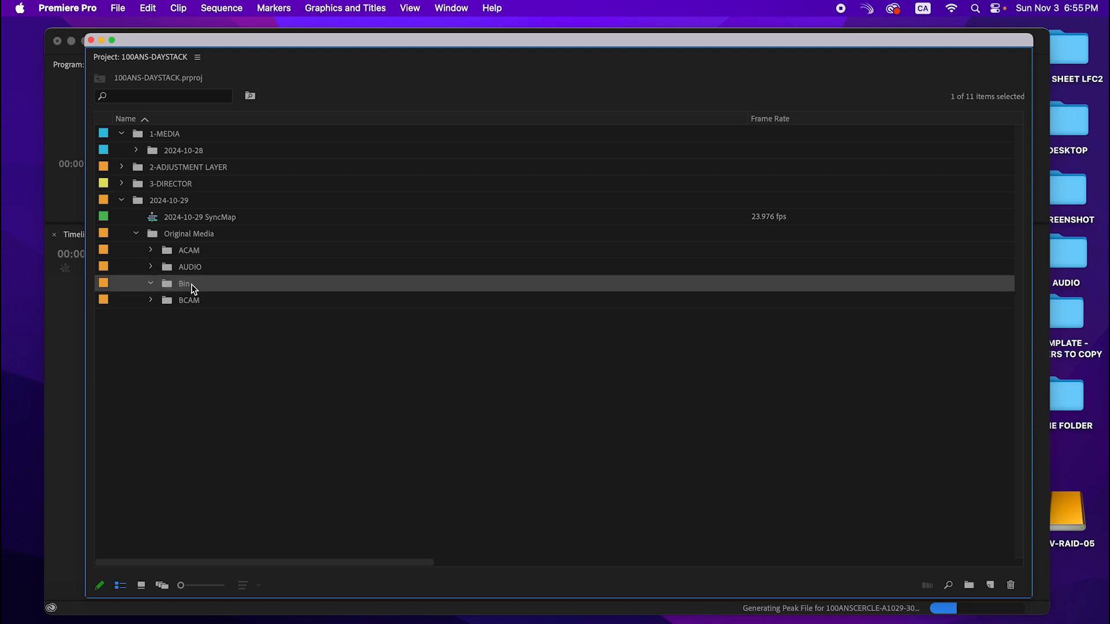
right_click(192, 285)
left_click(249, 227)
Step: Move the 2024-10-29 SyncMap sequence into the DAYSTACKS bin inside 3-DIRECTOR
left_click(154, 217)
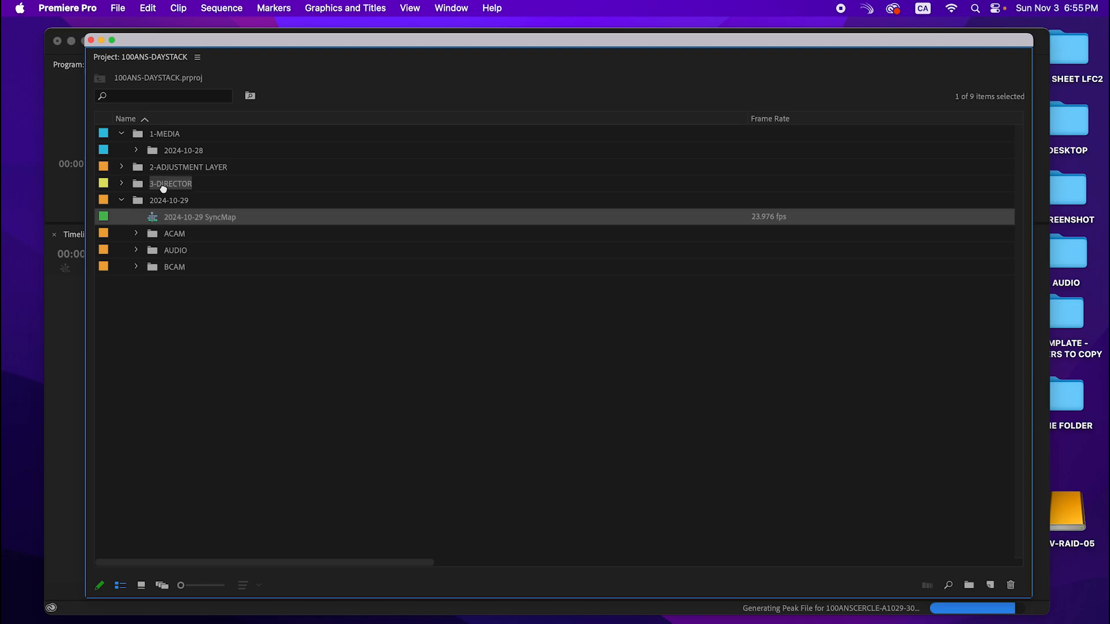
key("Delete")
left_click(122, 183)
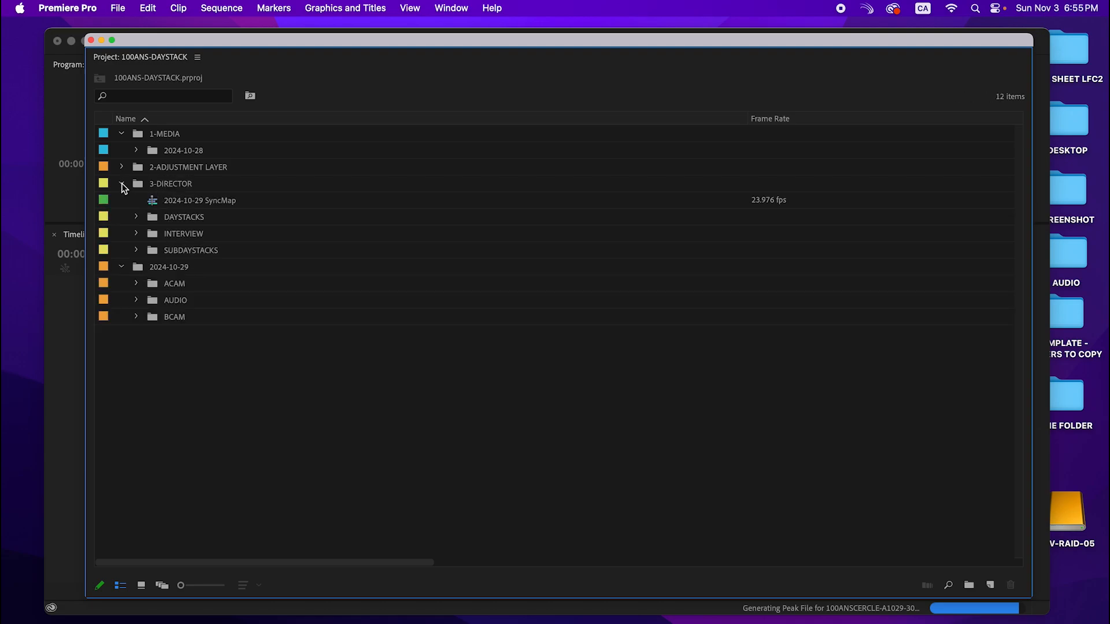
left_click(156, 200)
key("Delete")
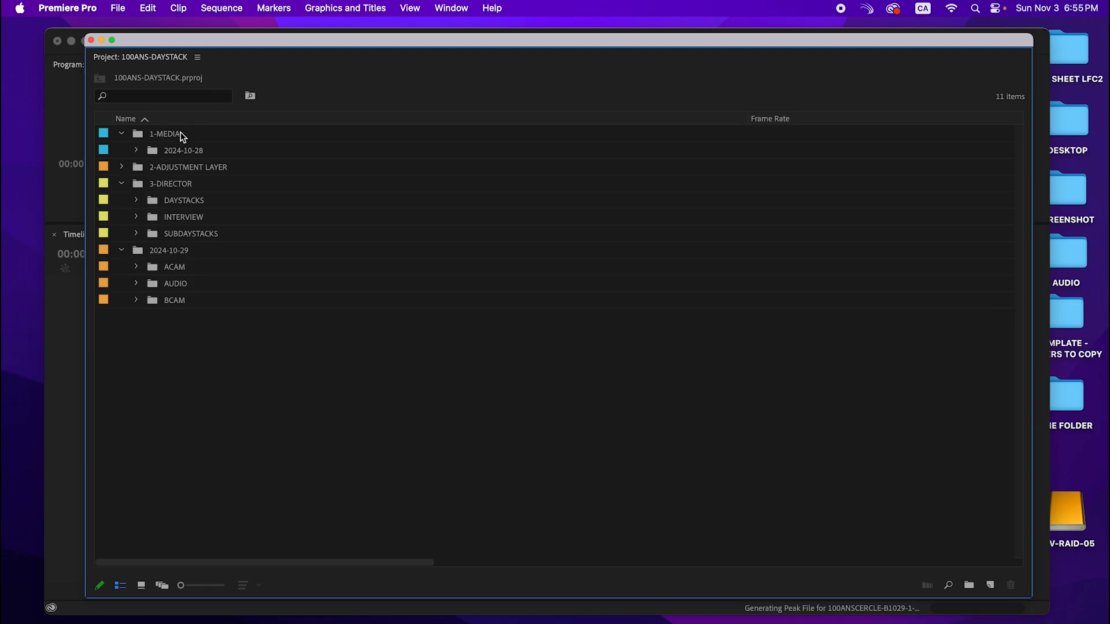
Step: Move the 2024-10-29 bin into the 1-MEDIA bin
left_click(195, 119)
left_click(195, 119)
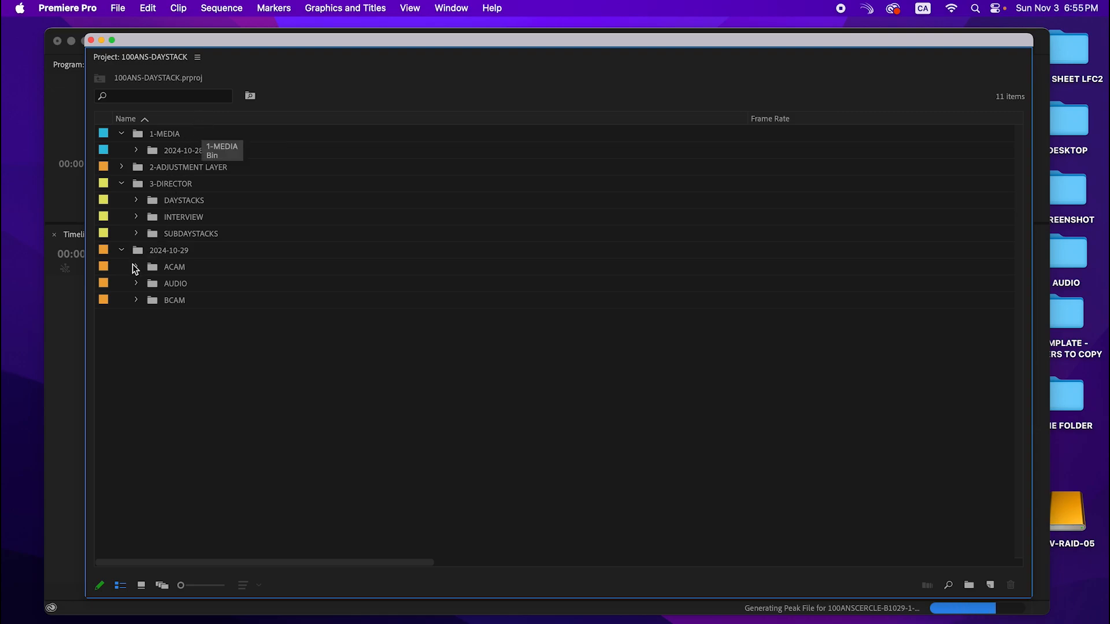
left_click_drag(134, 252, 139, 136)
Step: Expand the 2024-10-29 and BCAM bins and assign the Green label to the four B-camera clips
left_click(153, 167)
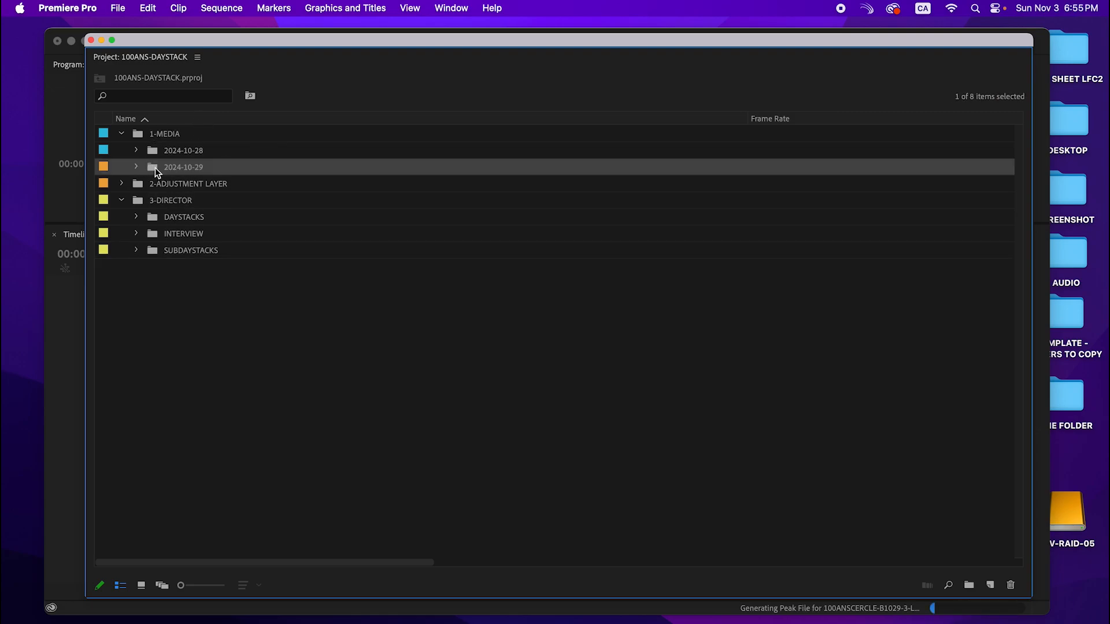
left_click(137, 168)
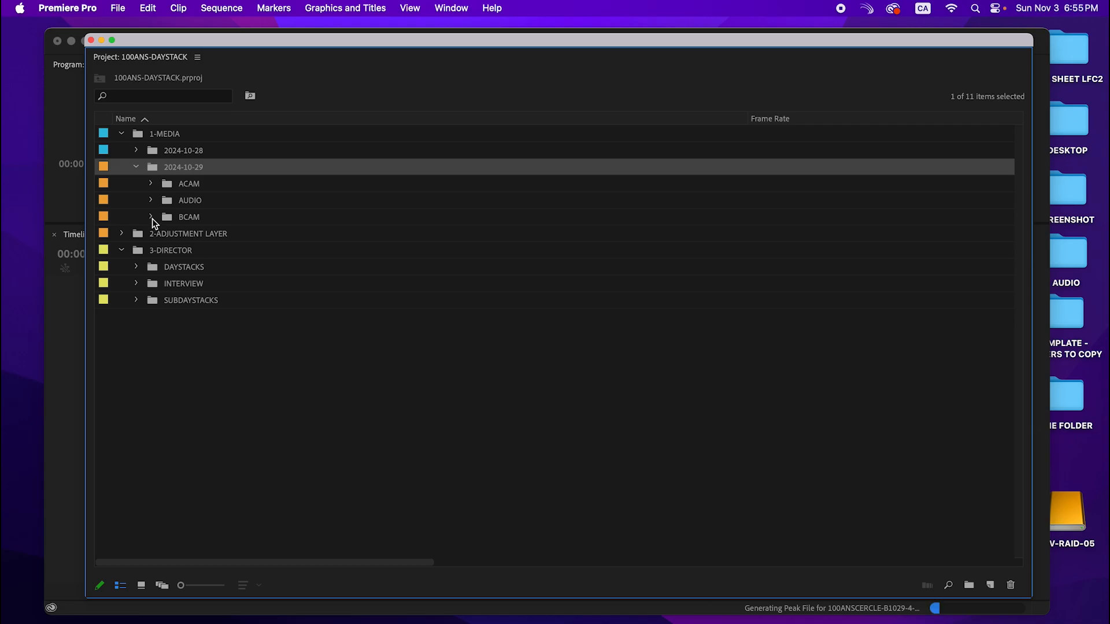
left_click(151, 218)
left_click(225, 233)
left_click(257, 283, "shift")
right_click(258, 283)
mouse_move(356, 517)
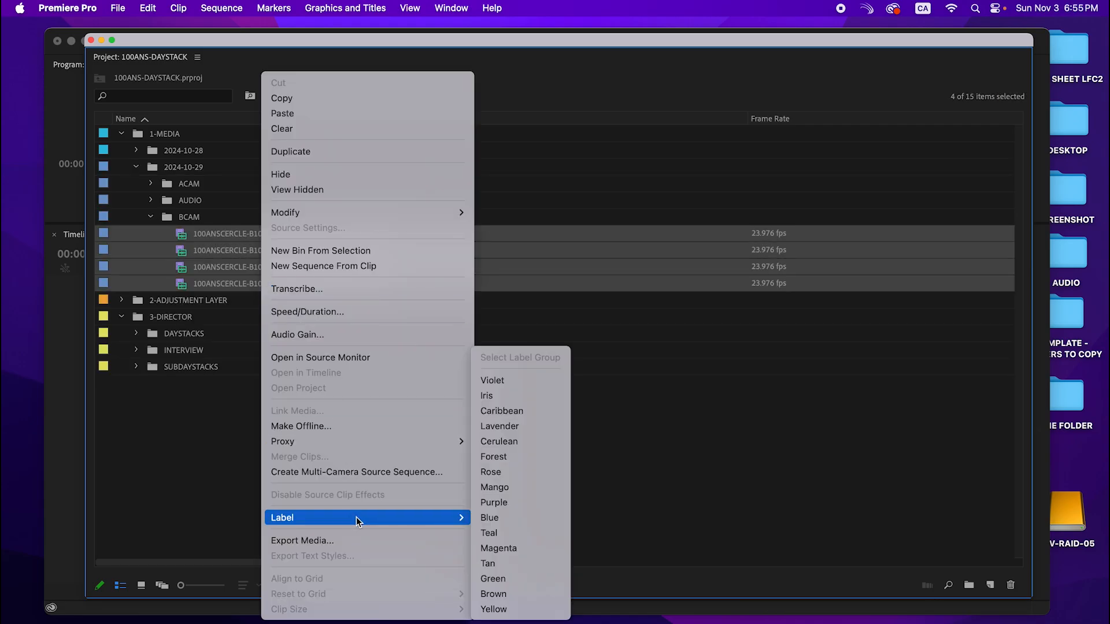
left_click(524, 578)
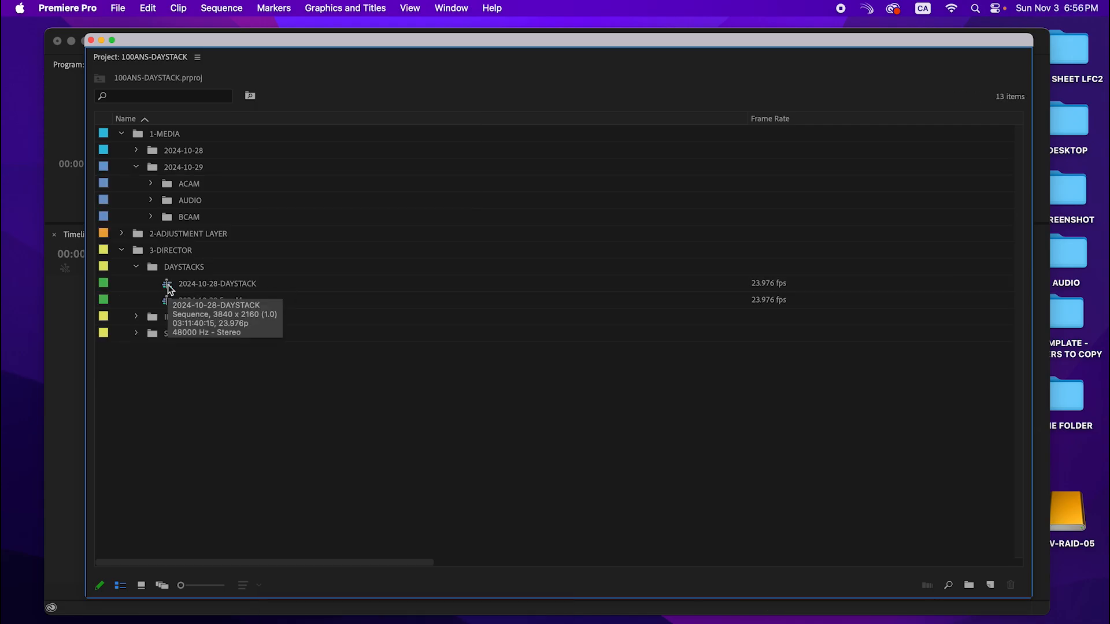
Step: Open the 2024-10-29 SyncMap and 2024-10-28-DAYSTACK sequences, moving the project window aside to view each timeline
double_click(170, 302)
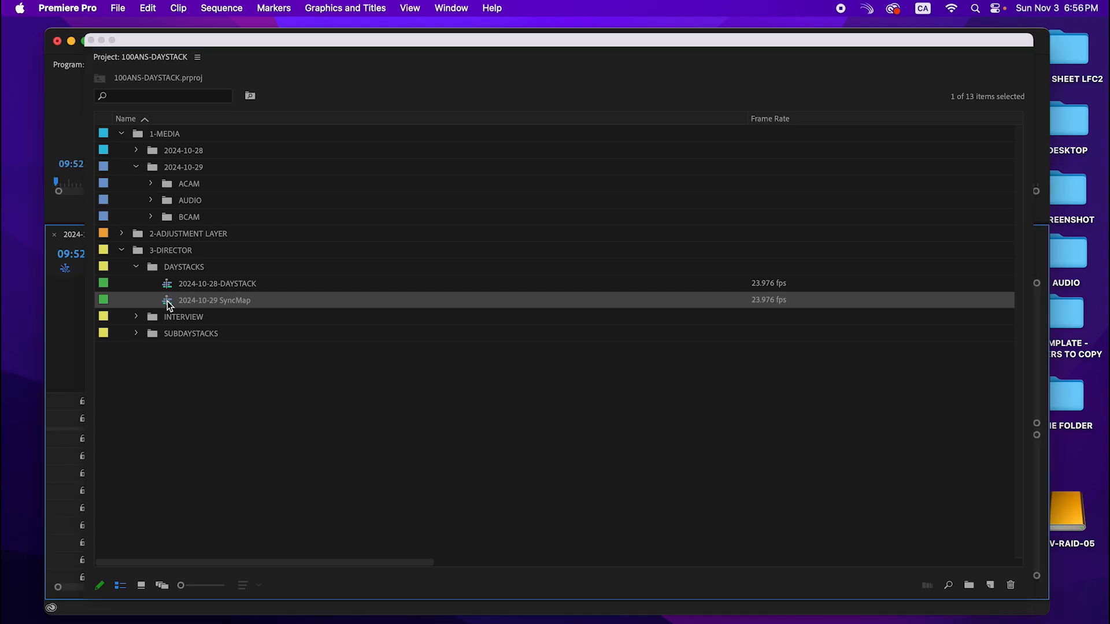
left_click_drag(332, 39, 333, 1)
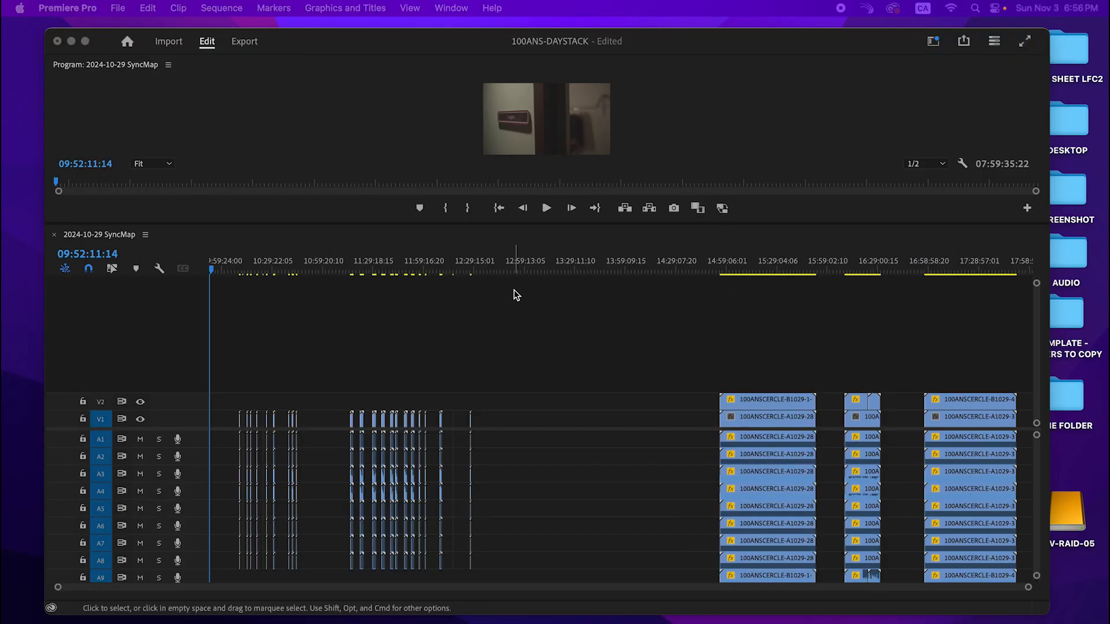
left_click(522, 268)
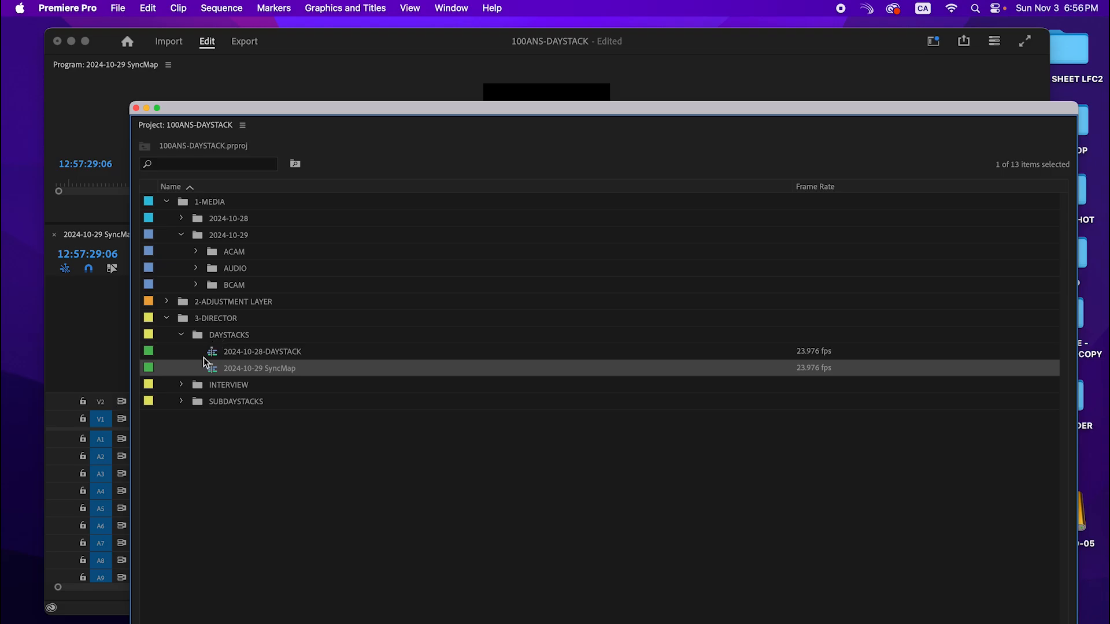
double_click(213, 352)
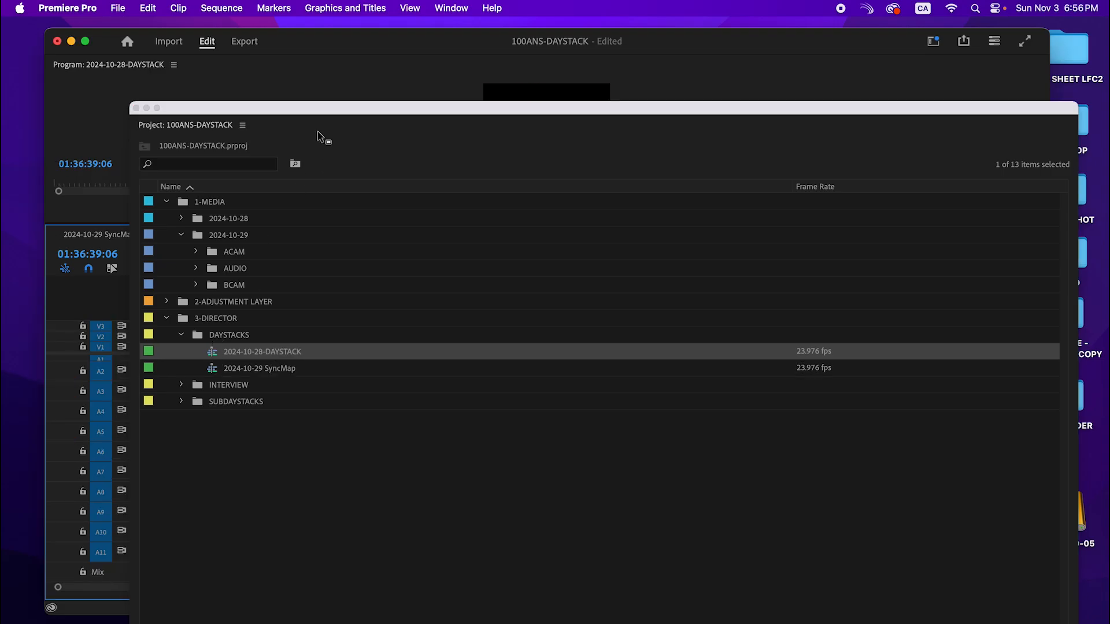
left_click_drag(318, 137, 1109, 136)
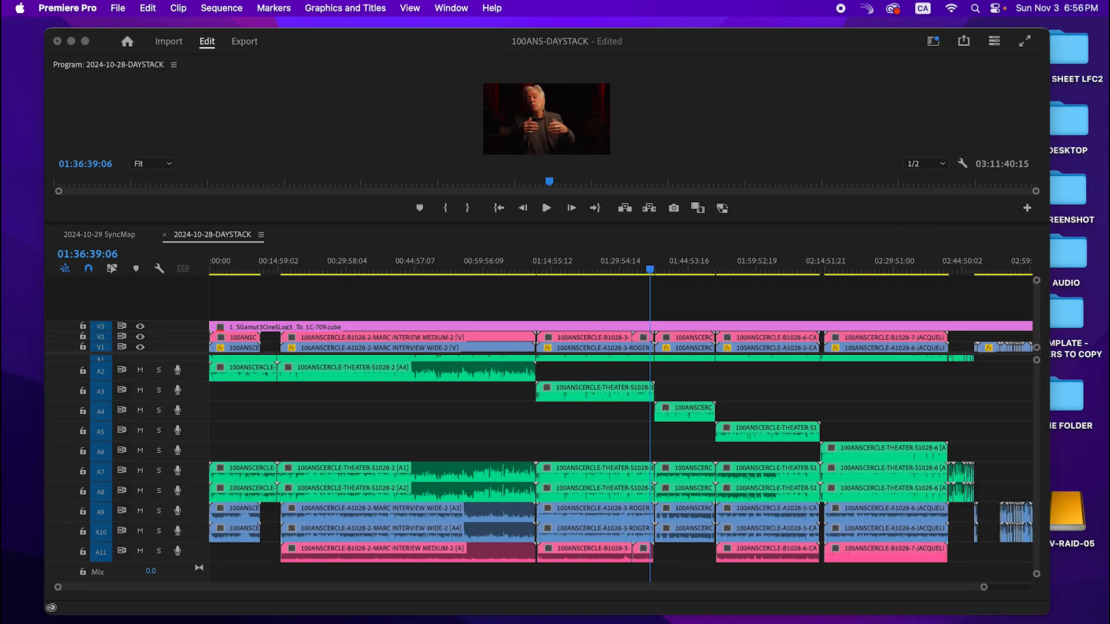
Step: Bring back the project window and duplicate the 2024-10-28-DAYSTACK sequence in the DAYSTACKS bin
left_click_drag(1109, 138, 480, 60)
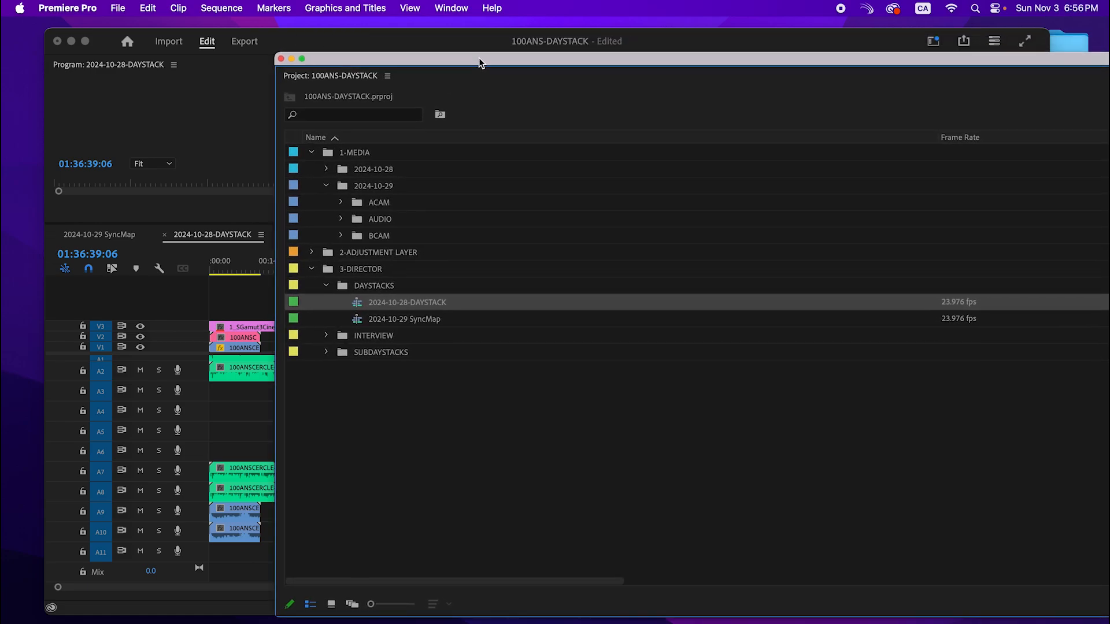
left_click(427, 398)
right_click(357, 304)
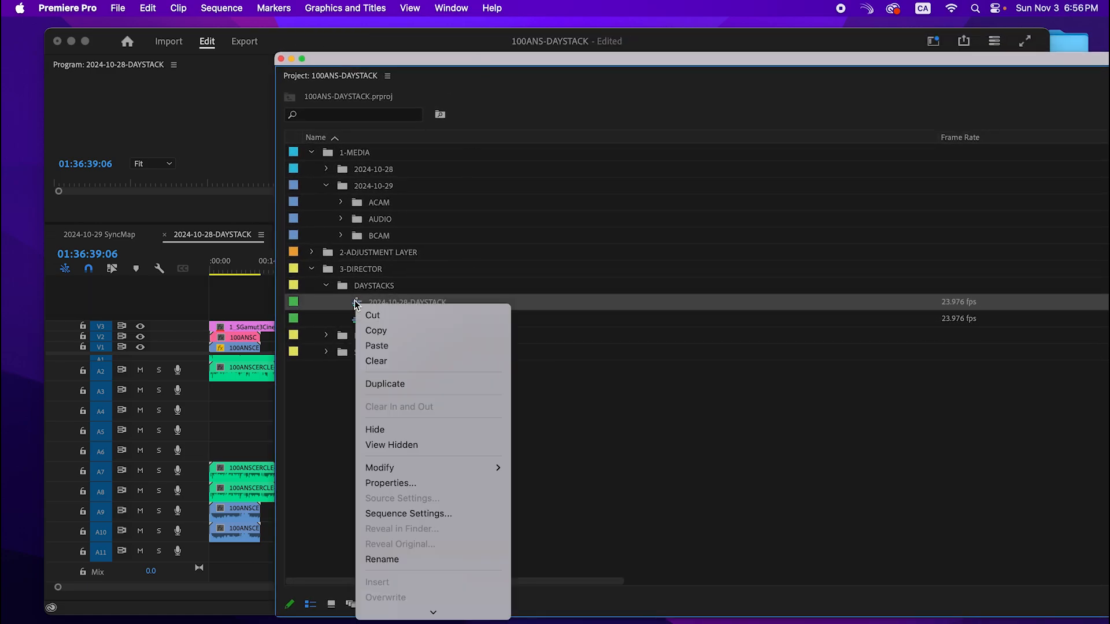
left_click(406, 385)
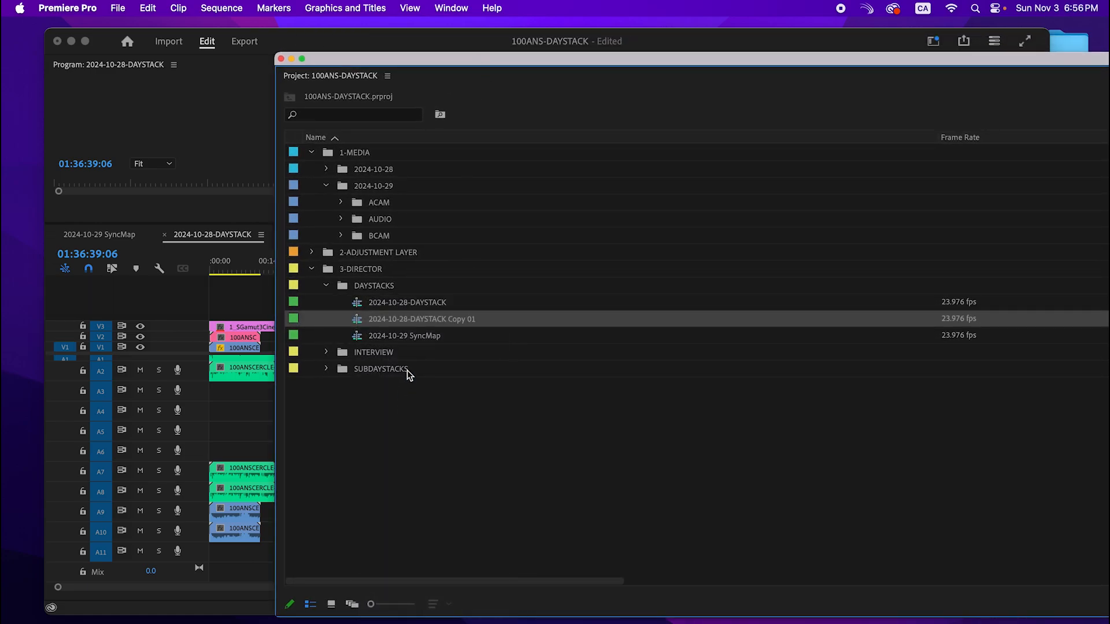
Step: Rename the duplicated daystack sequence to 2024-10-29-DAYSTCK
left_click(471, 322)
left_click(491, 320)
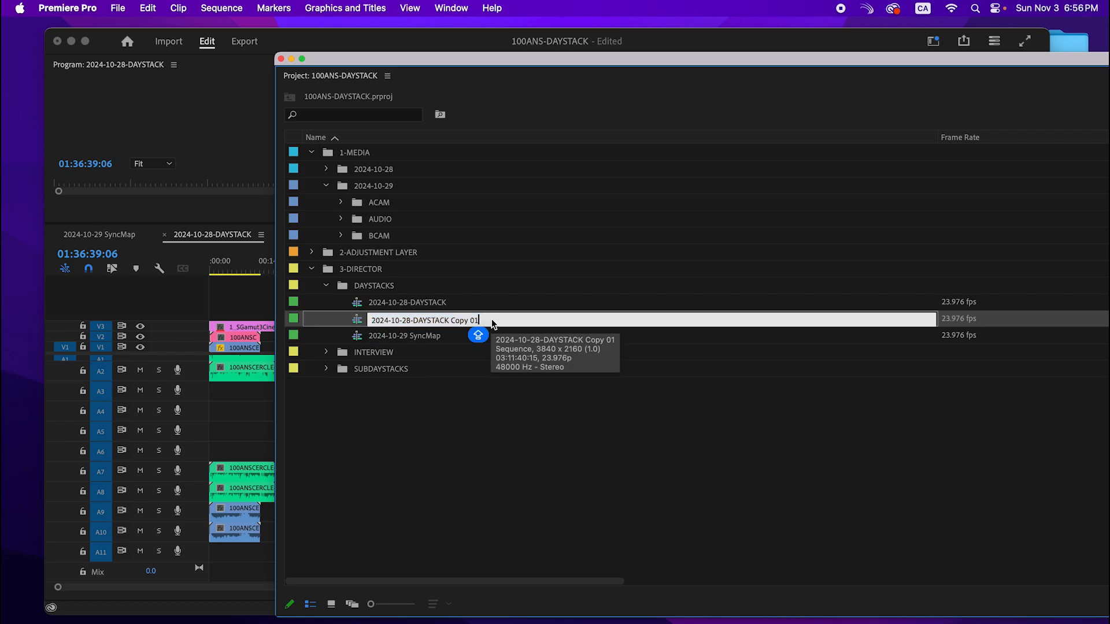
key("BackSpace")
key("BackSpace")
key("BackSpace")
key("BackSpace")
key("BackSpace")
key("BackSpace")
key("BackSpace")
key("BackSpace")
key("BackSpace")
key("BackSpace")
key("BackSpace")
key("BackSpace")
key("BackSpace")
key("BackSpace")
type("9-DAYSTCK")
key("Return")
Step: Open 2024-10-29-DAYSTCK with the project window moved off this display, and close the 2024-10-29 SyncMap and 2024-10-28-DAYSTACK sequences
double_click(356, 319)
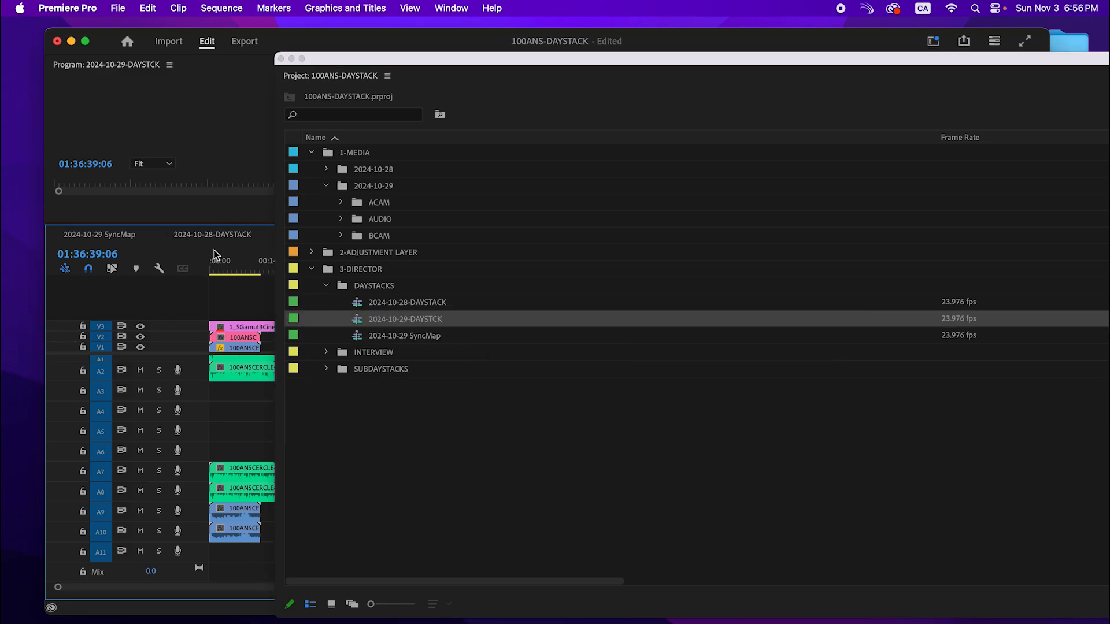
left_click_drag(478, 60, 1109, 124)
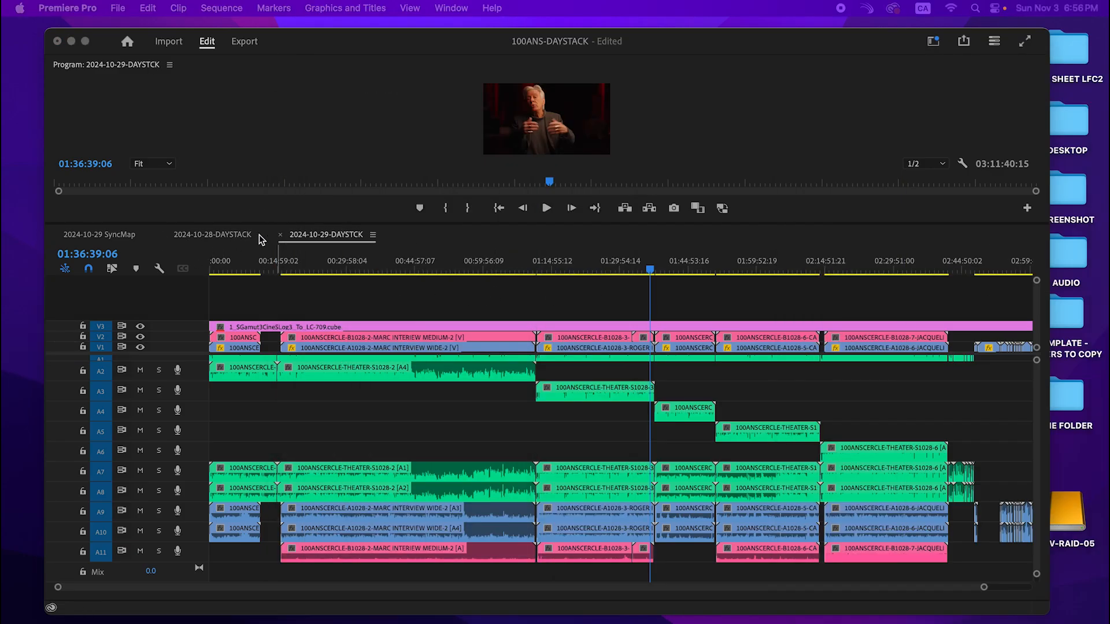
left_click(92, 235)
left_click(54, 235)
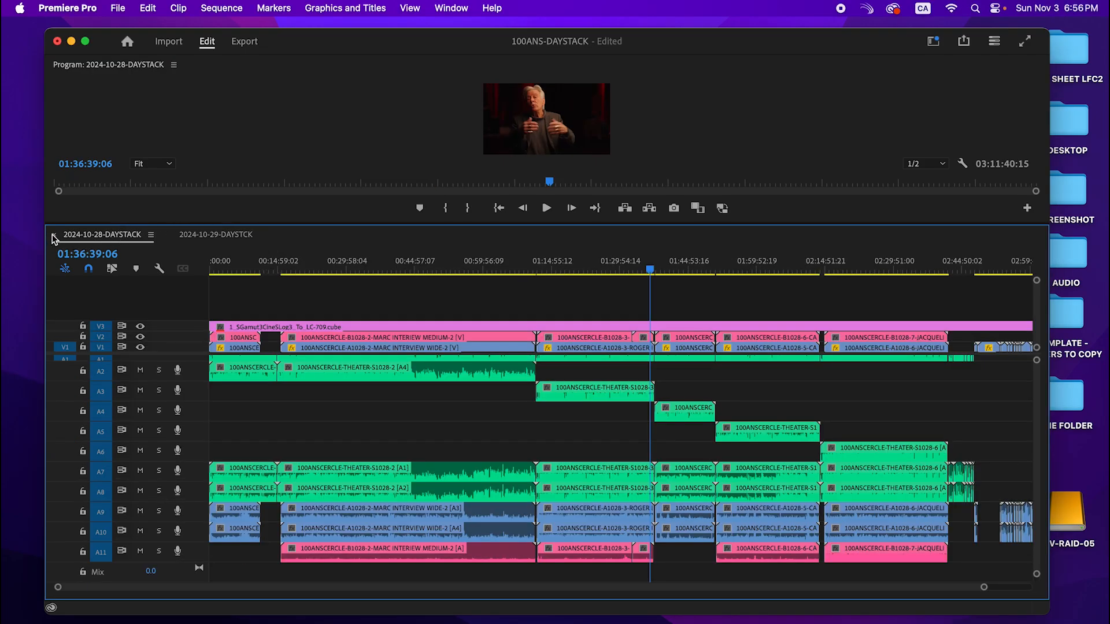
left_click(53, 236)
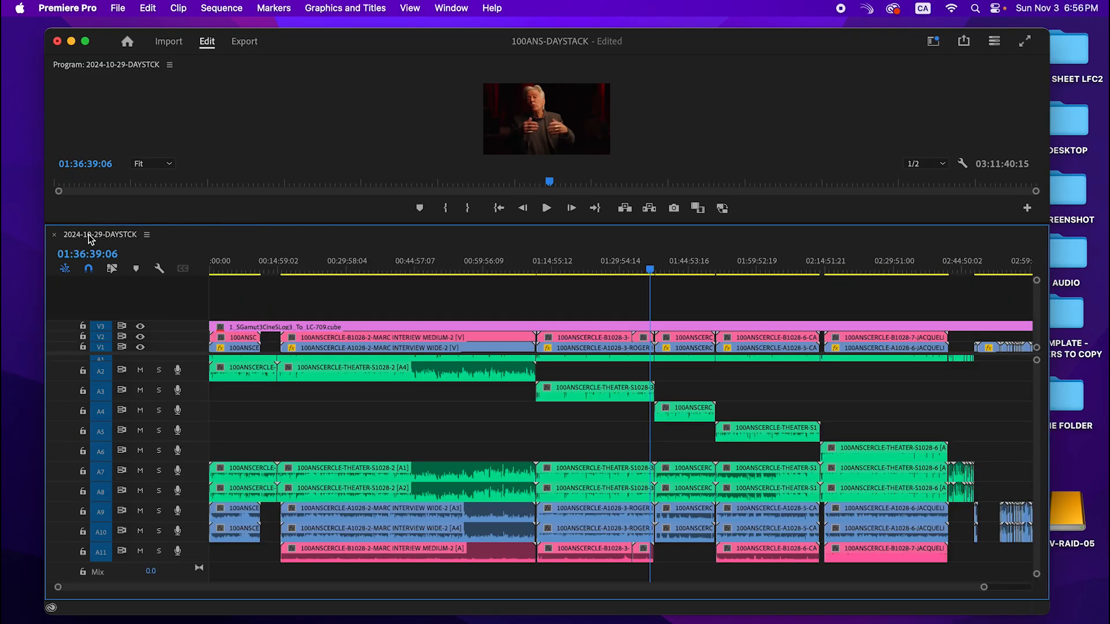
Step: Delete all the clips inherited from the duplicate in the 2024-10-29-DAYSTCK timeline
left_click(279, 418)
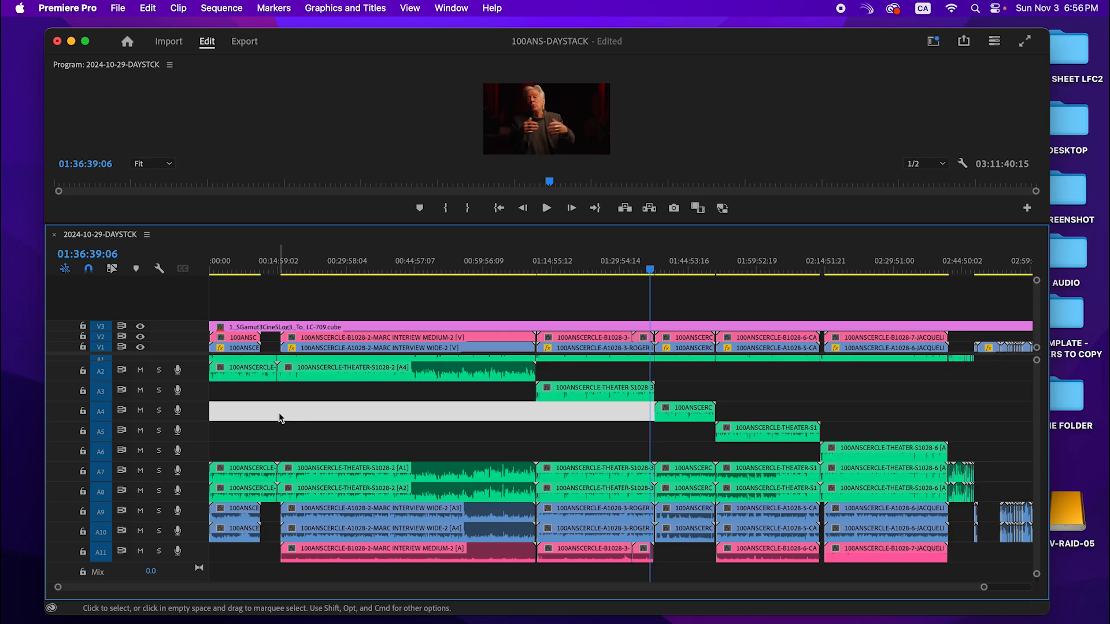
key("super+a")
key("Delete")
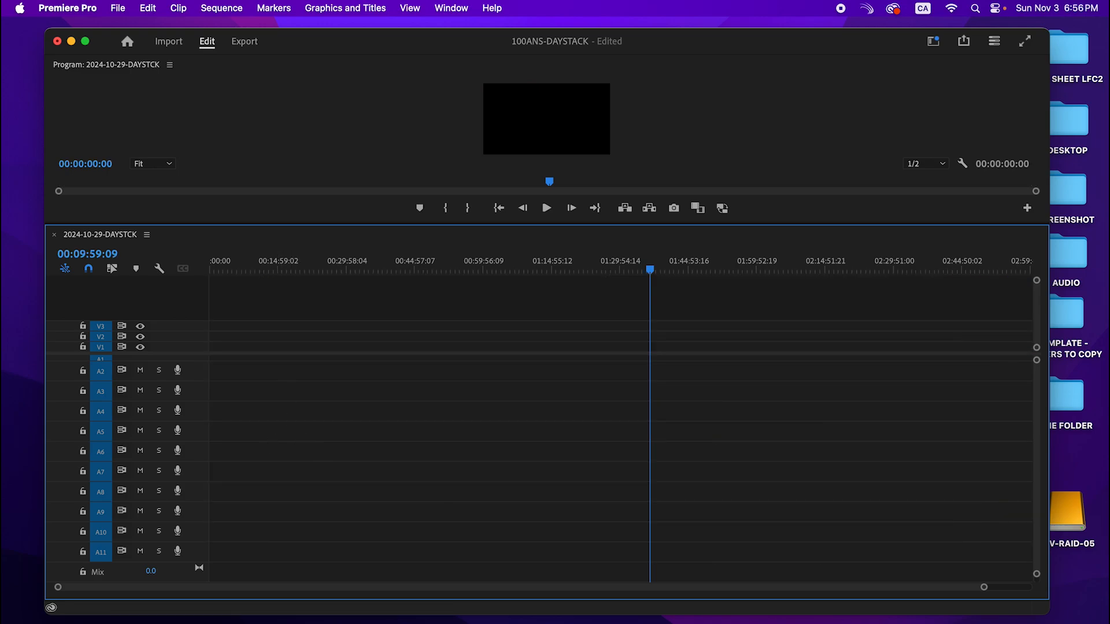
Step: Open the 2024-10-29 SyncMap sequence, copy all of its clips into the empty 2024-10-29-DAYSTCK sequence, and deselect them
left_click(382, 270)
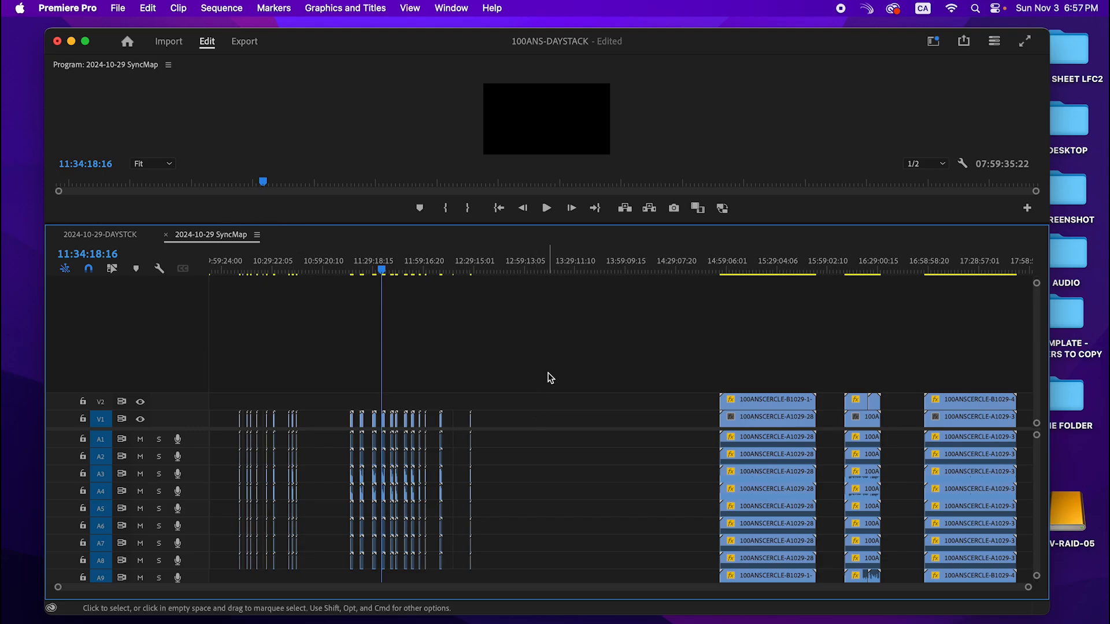
key("super+a")
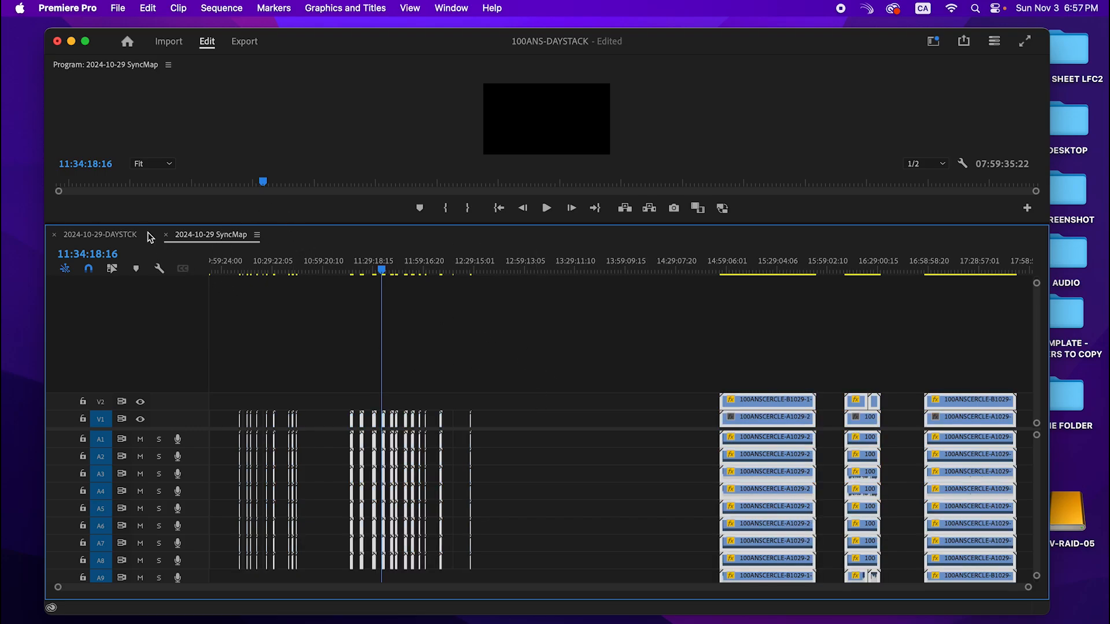
left_click(100, 234)
key("super+v")
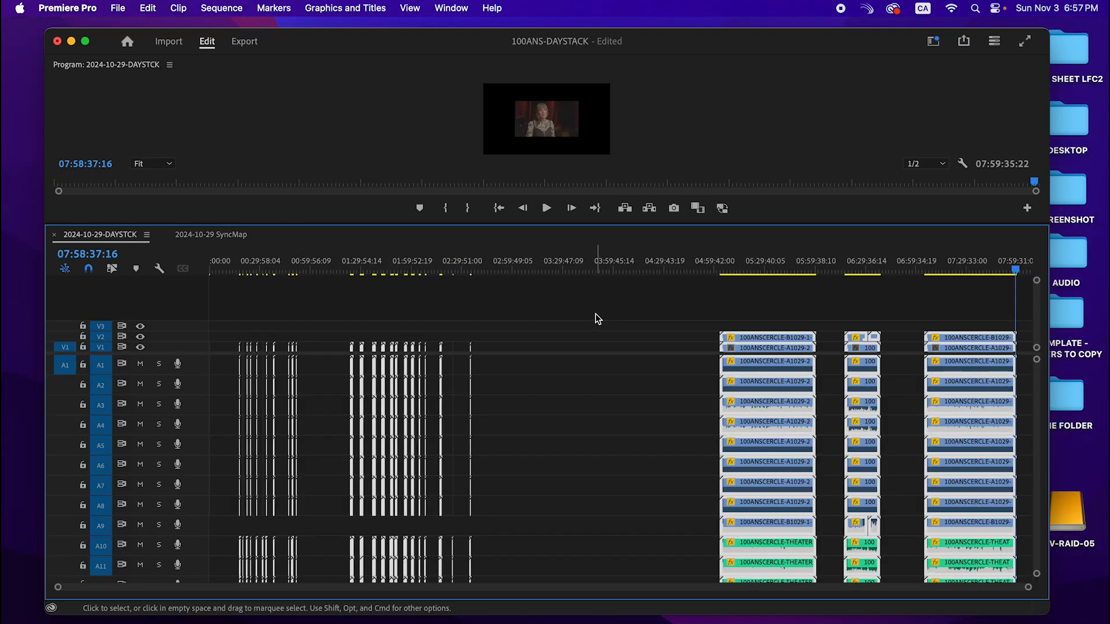
left_click(606, 393)
Step: Expand the audio tracks to examine their names and channels, collapse them to minimum height, and enlarge the timeline window
left_click_drag(1036, 360, 1036, 378)
scroll(194, 494, "down", 2)
scroll(193, 492, "down", 8)
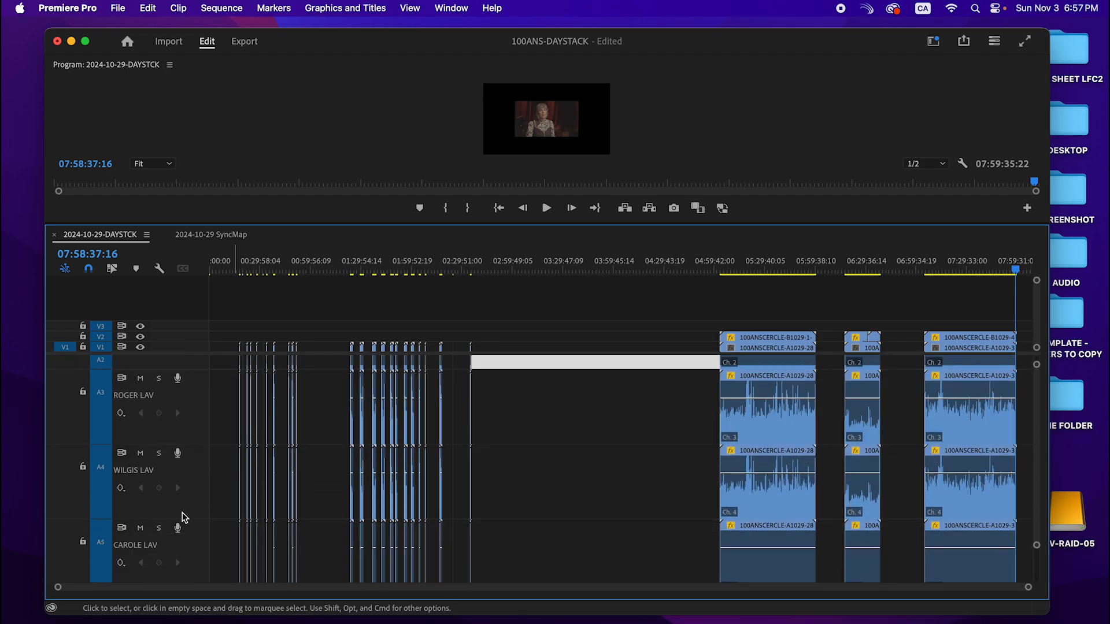
scroll(181, 524, "down", 4)
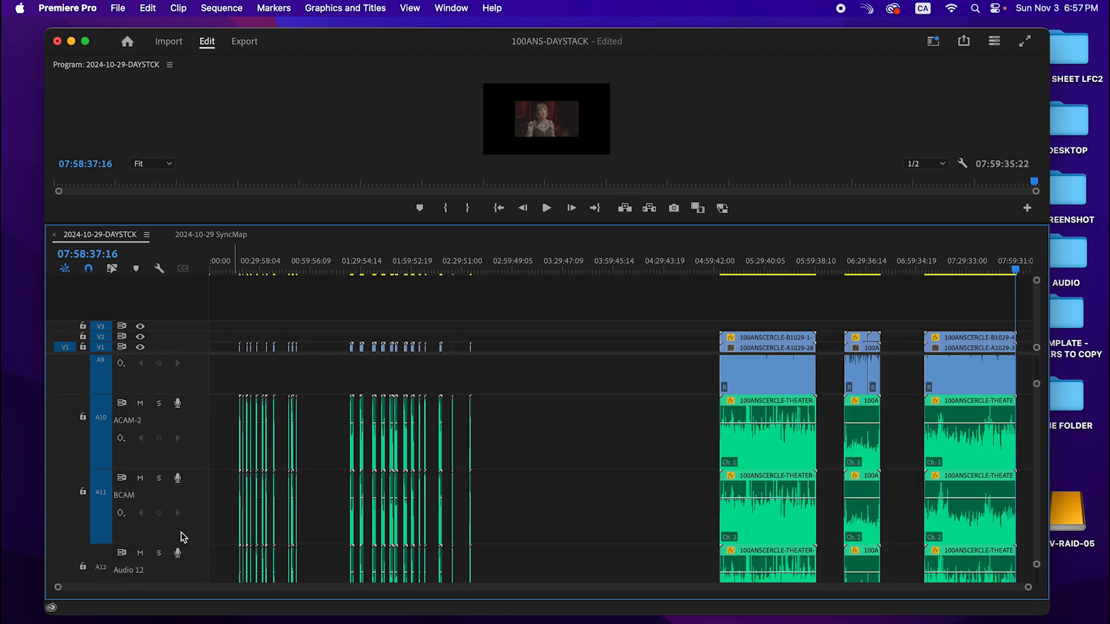
scroll(188, 552, "up", 12)
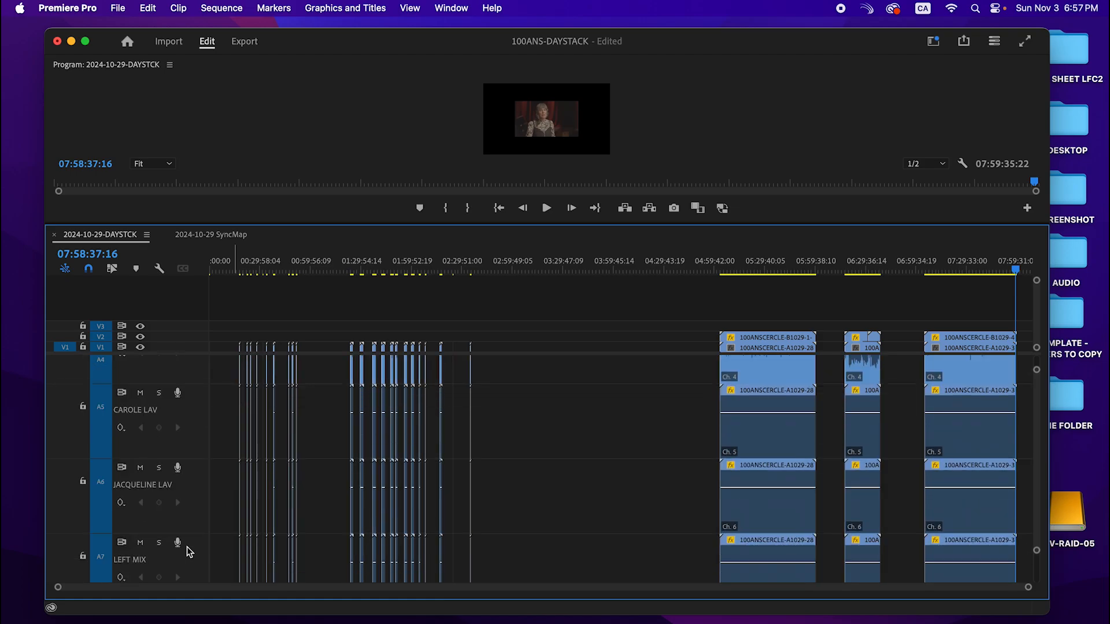
left_click_drag(1037, 363, 1040, 217)
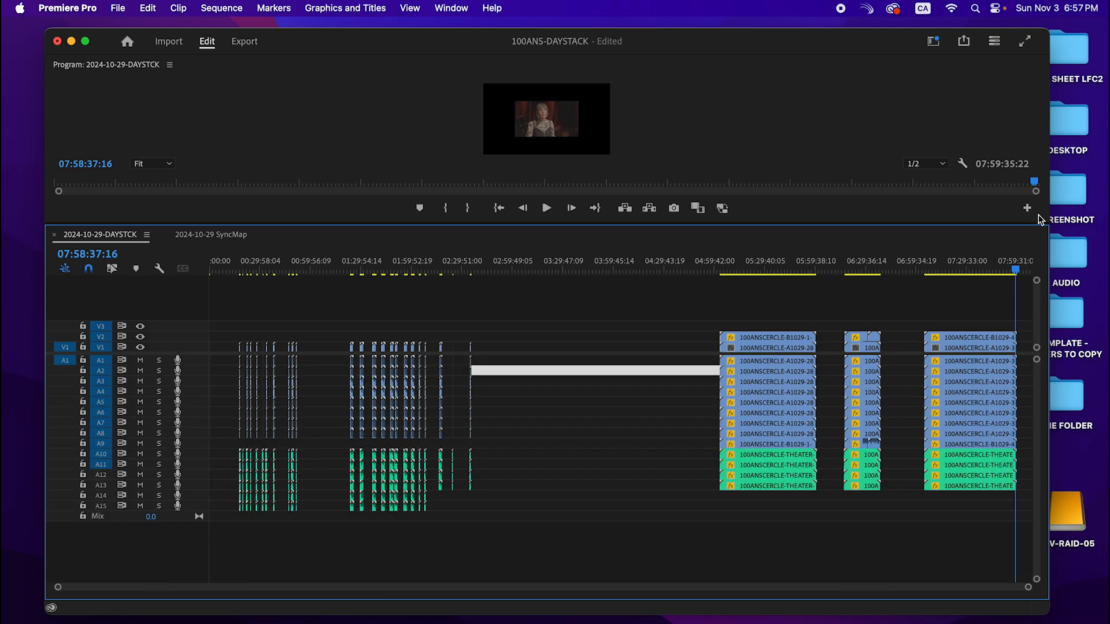
left_click(86, 41)
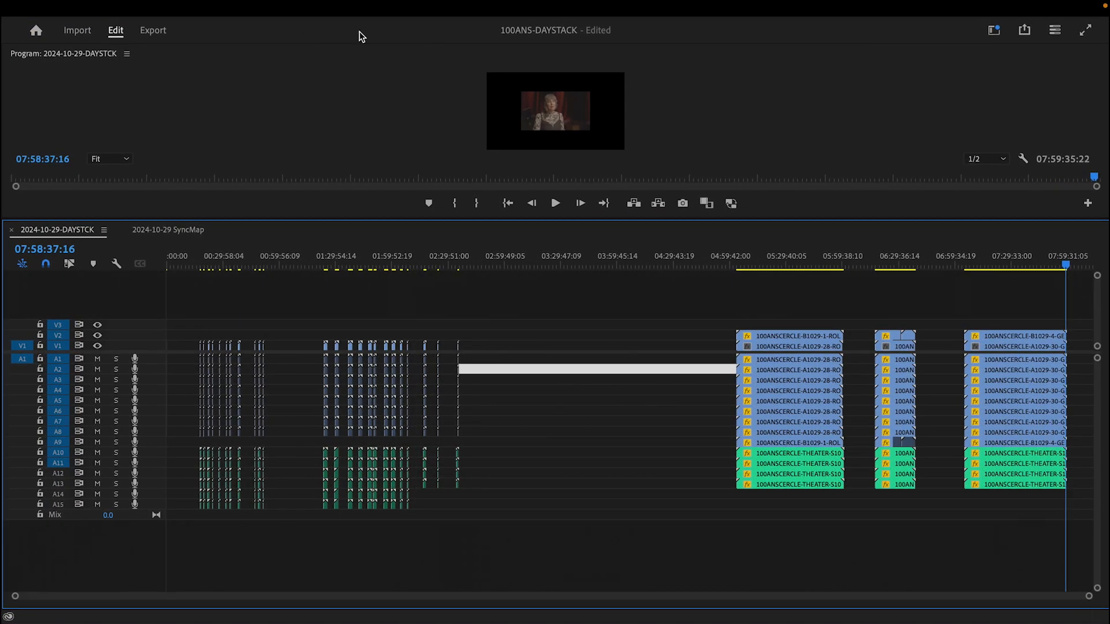
Step: Switch to Finder to examine the ACAM and BCAM folders of 2024-10-29, and return to a maximised Premiere Pro timeline window
left_click_drag(249, 144, 262, 26)
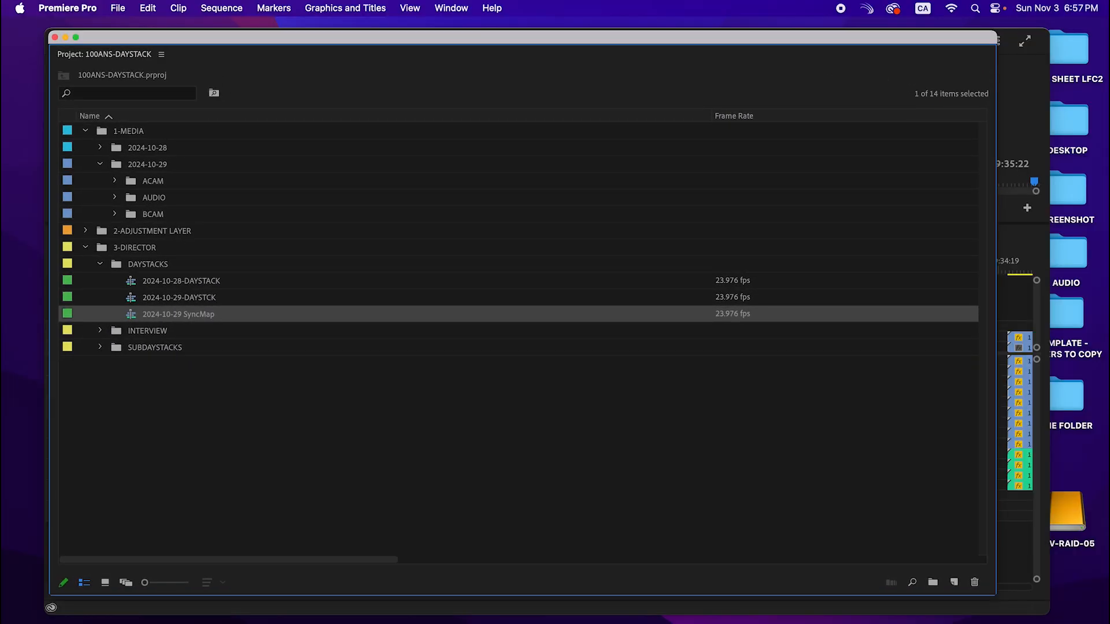
key("super+Tab")
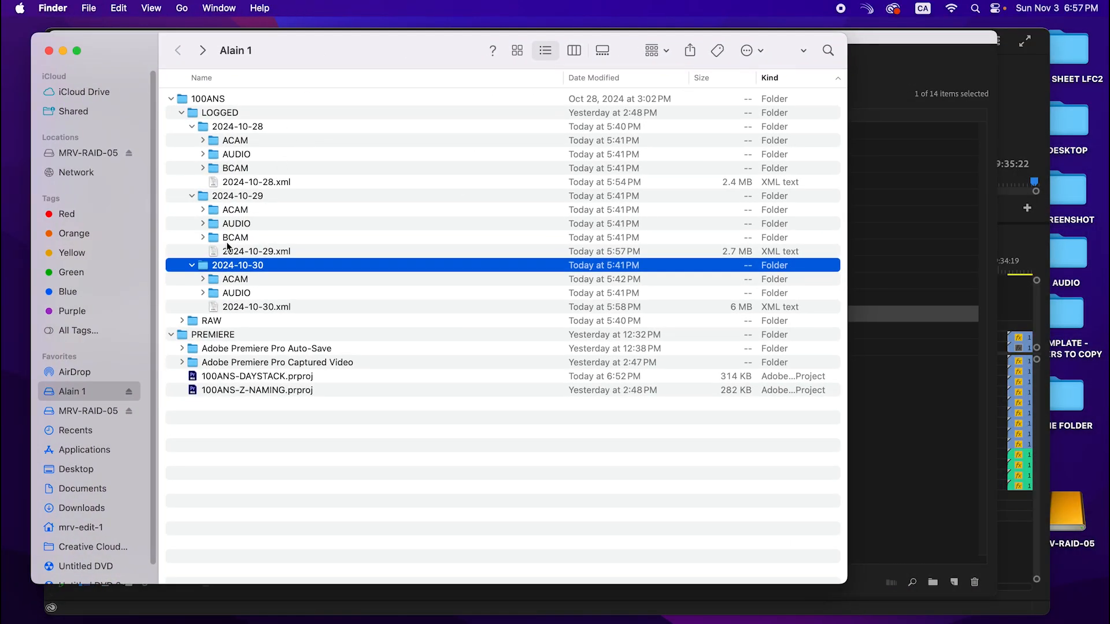
left_click(193, 266)
left_click(209, 211)
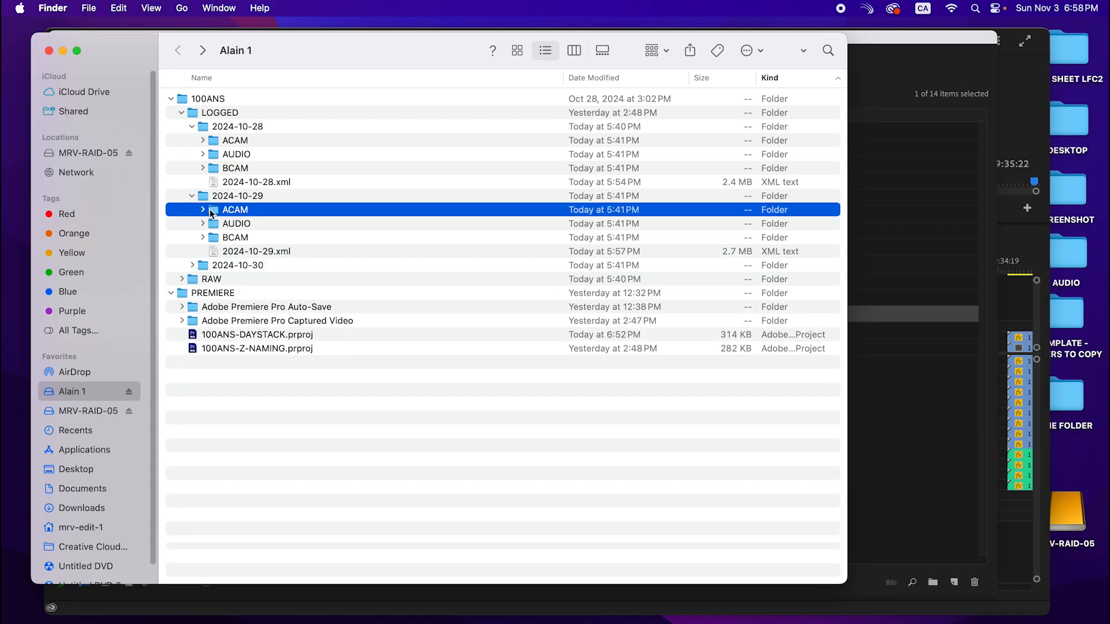
left_click(203, 210)
left_click(202, 211)
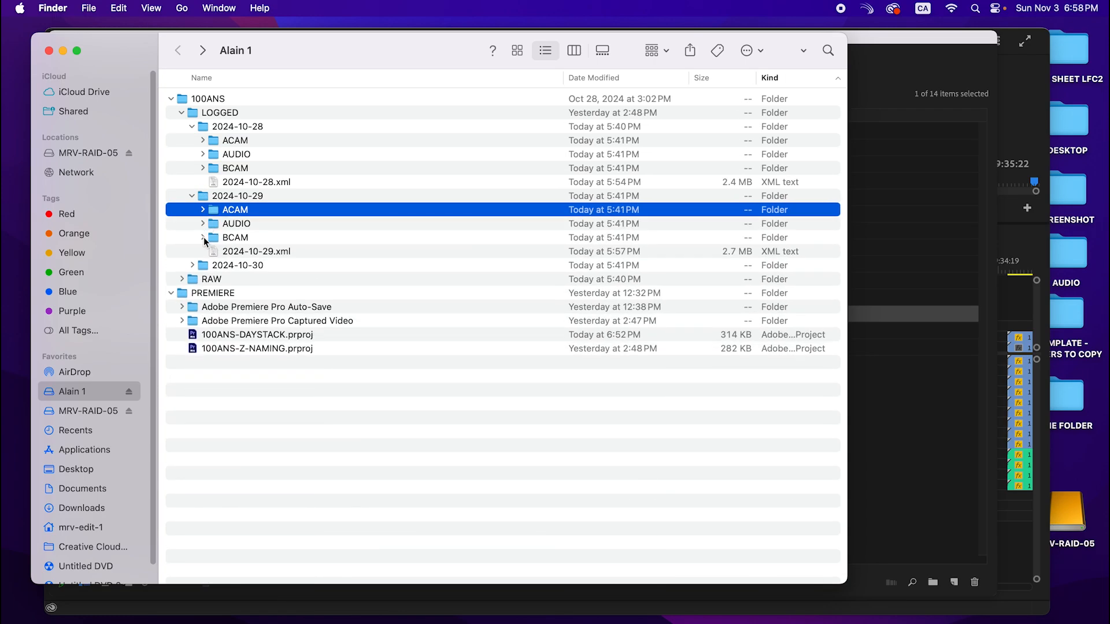
left_click(203, 238)
left_click(203, 238)
key("super+m")
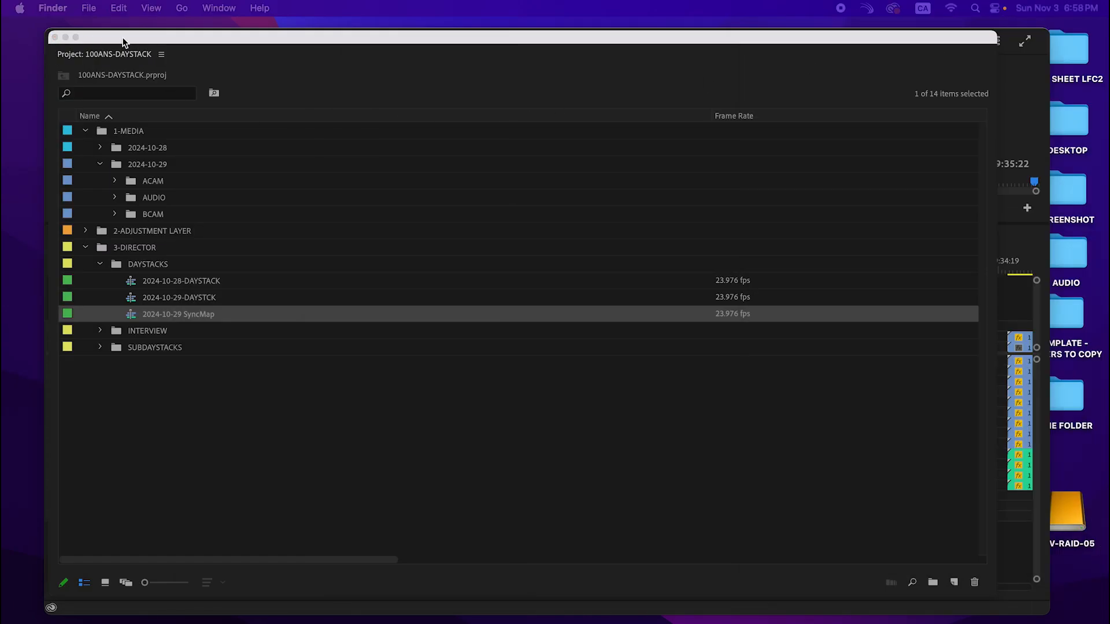
left_click(122, 43)
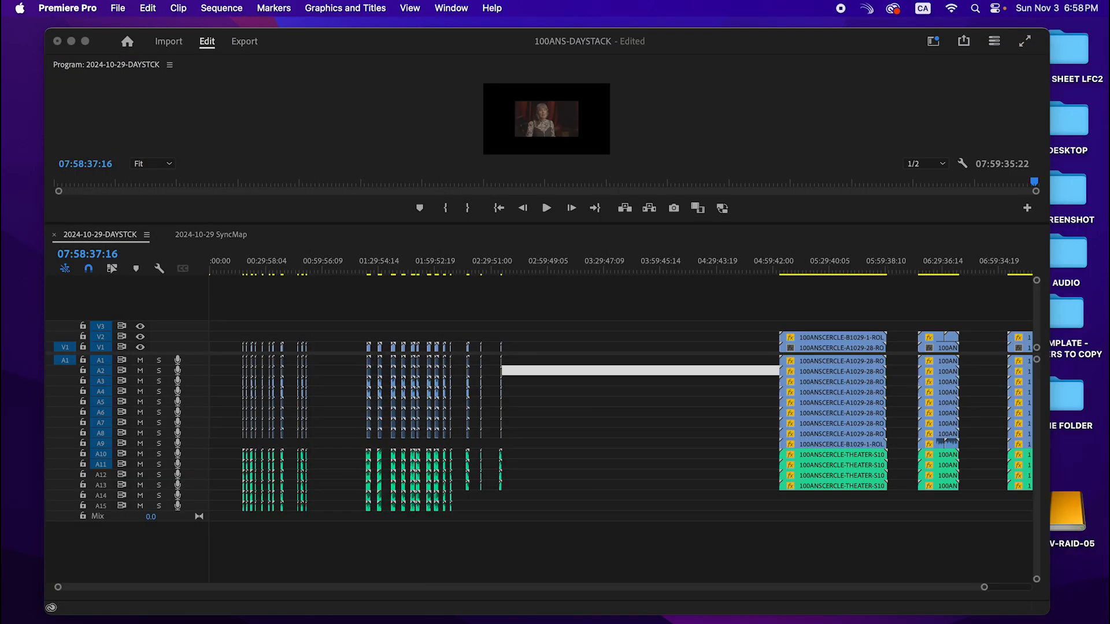
left_click(86, 41)
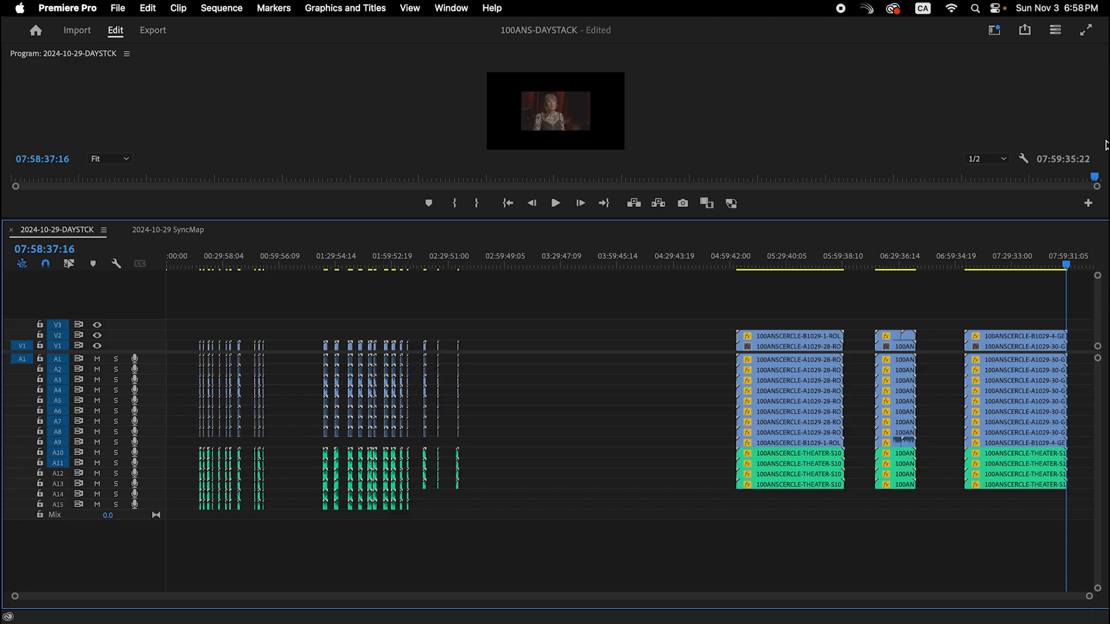
Step: Try displaying the timeline clips with their source clip names and labels, and restore the previous display setting
left_click(116, 265)
left_click(127, 278)
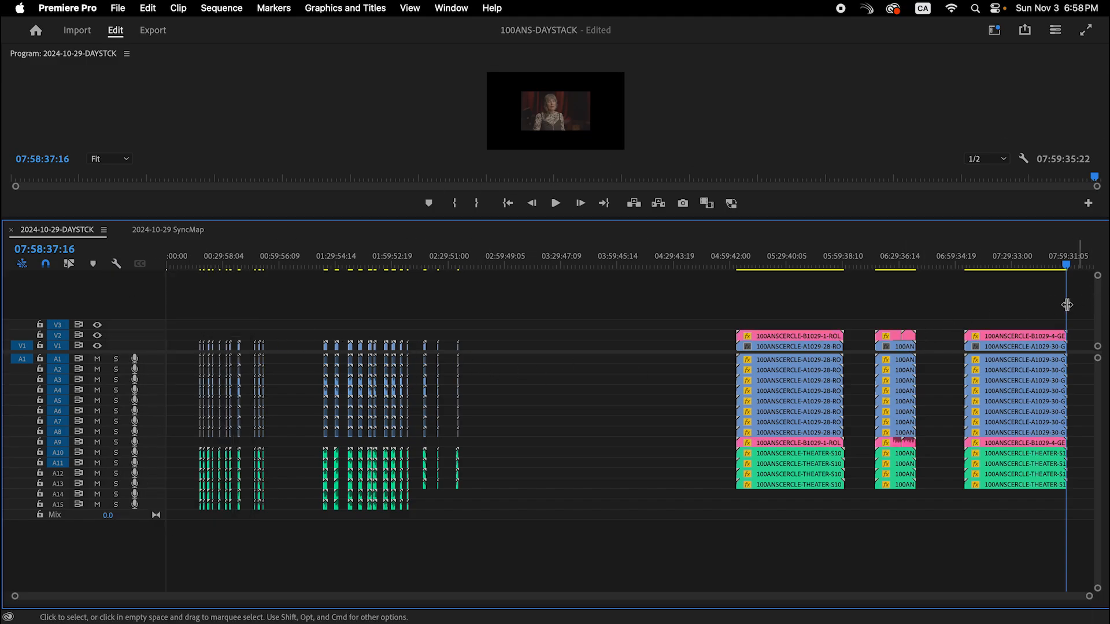
left_click(116, 264)
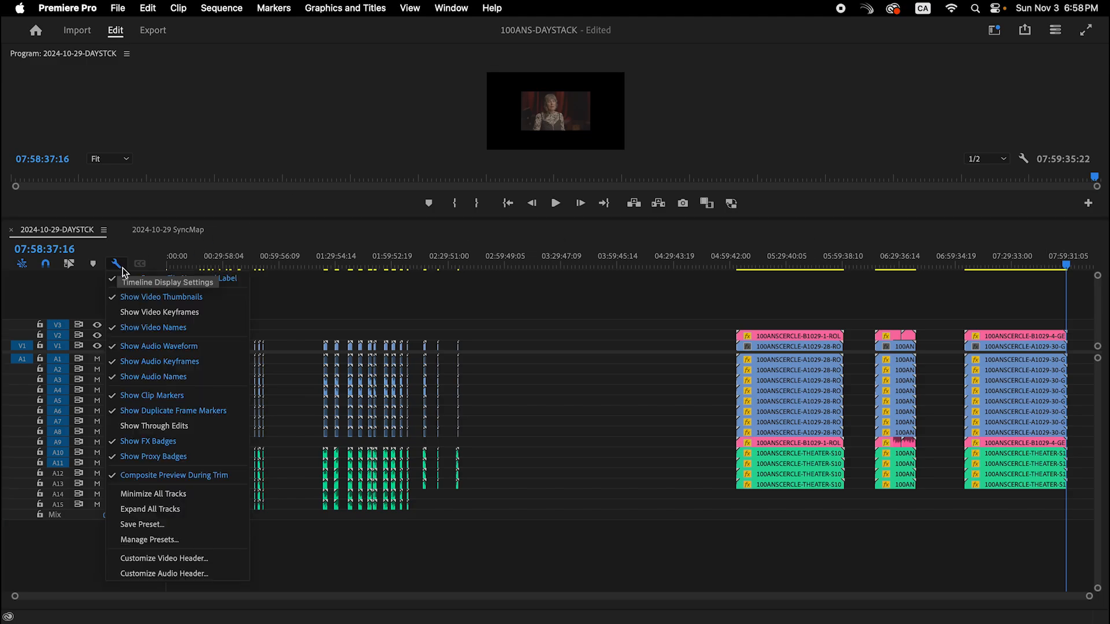
left_click(127, 278)
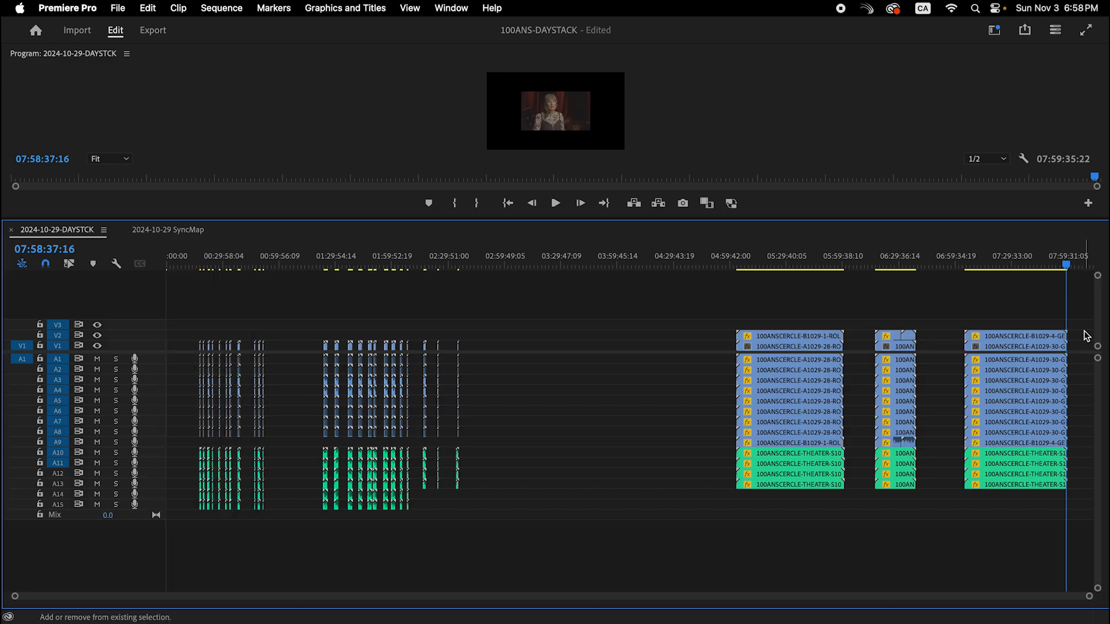
Step: Turn on linked selection, select all the B-camera clips on V2 with their A9 audio, and label them pink
key("shift+a")
left_click(1087, 334, "shift")
left_click(69, 265)
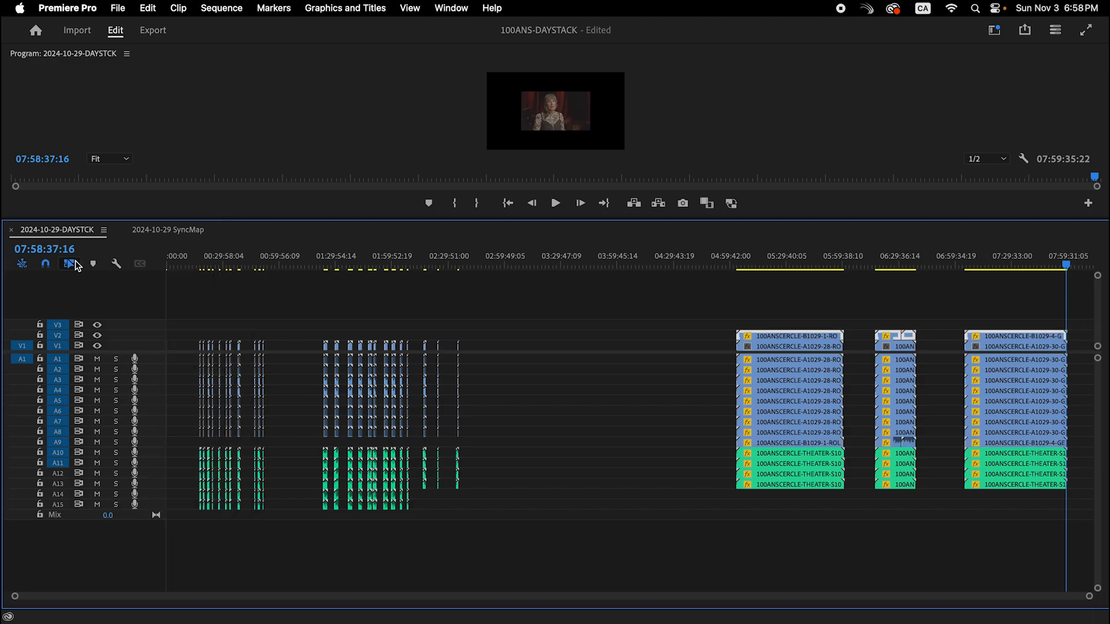
left_click(1054, 474)
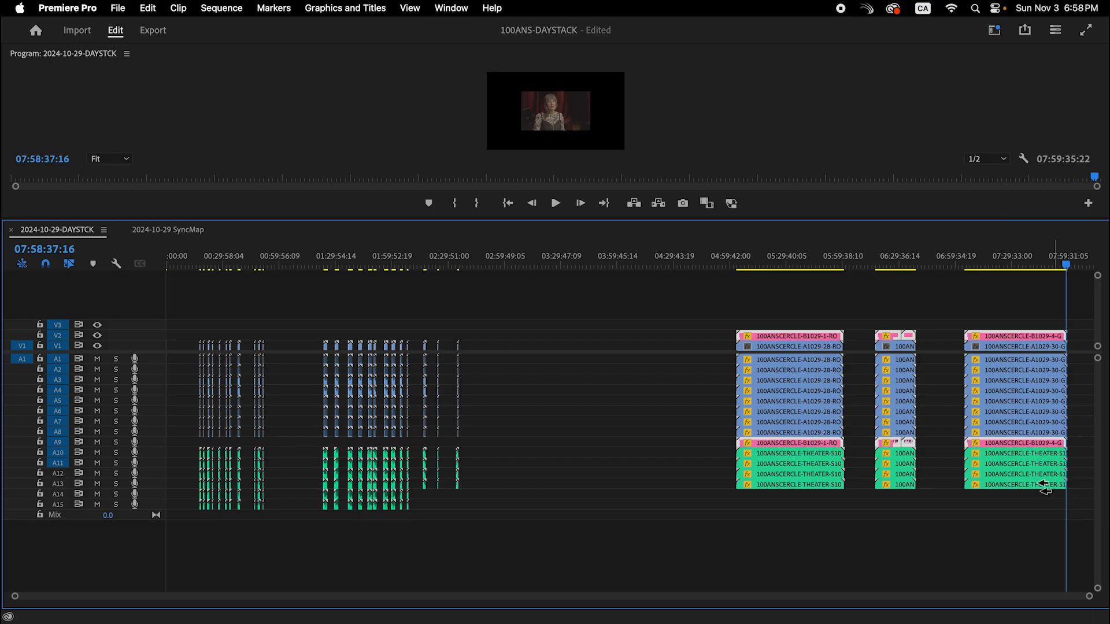
left_click(961, 549)
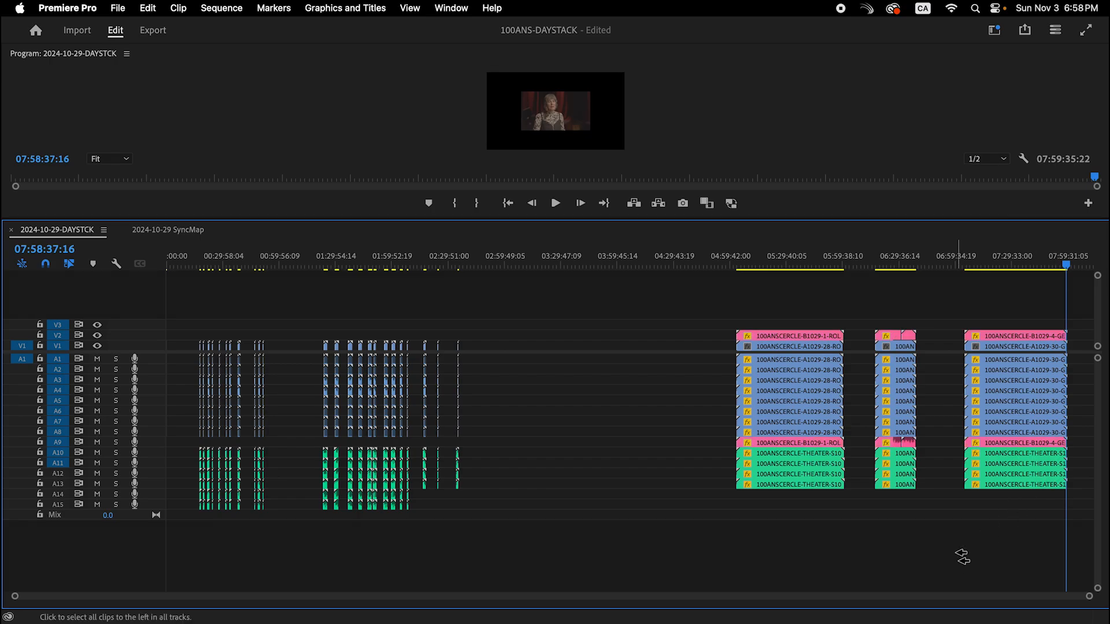
Step: Play the middle interview across the join between its two B-camera clips to check sync, and view the whole sequence again
left_click(899, 264)
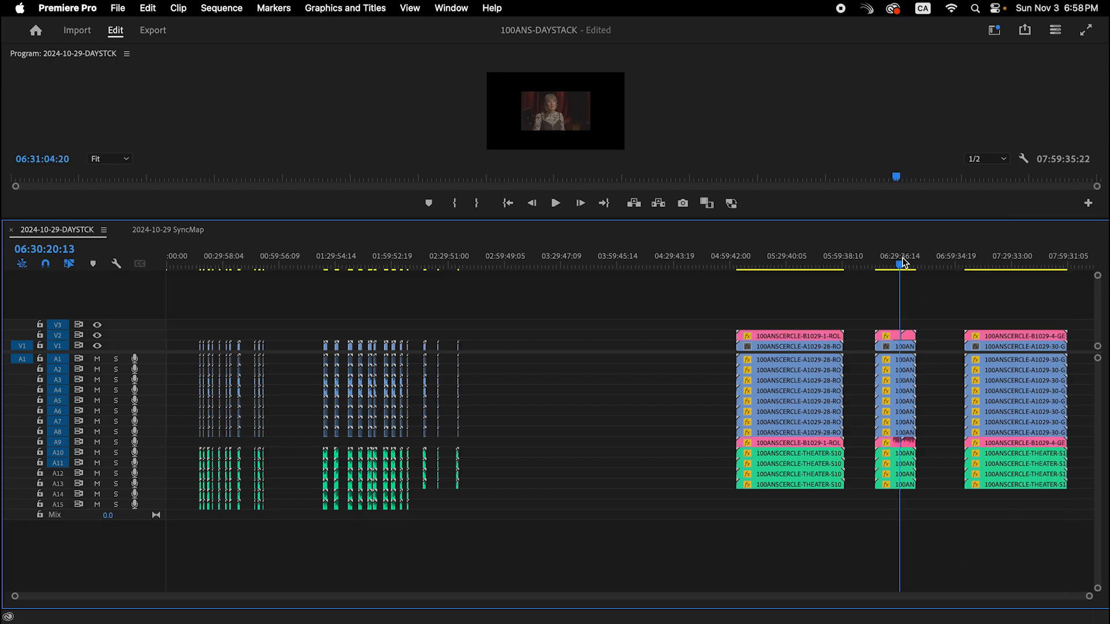
key("=")
key("=")
key("=")
key("=")
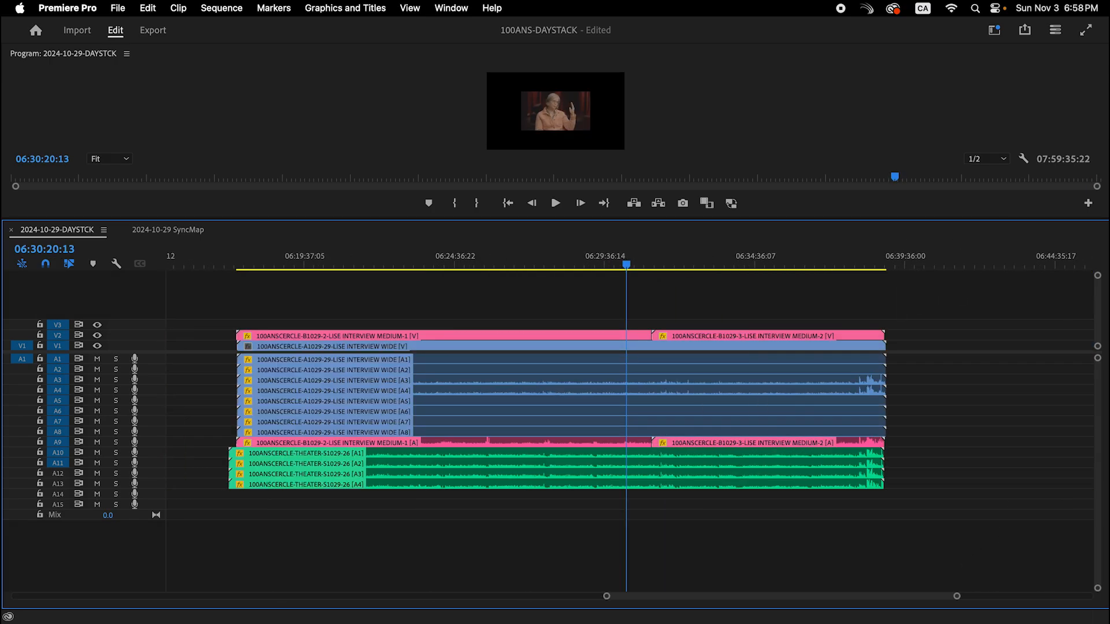
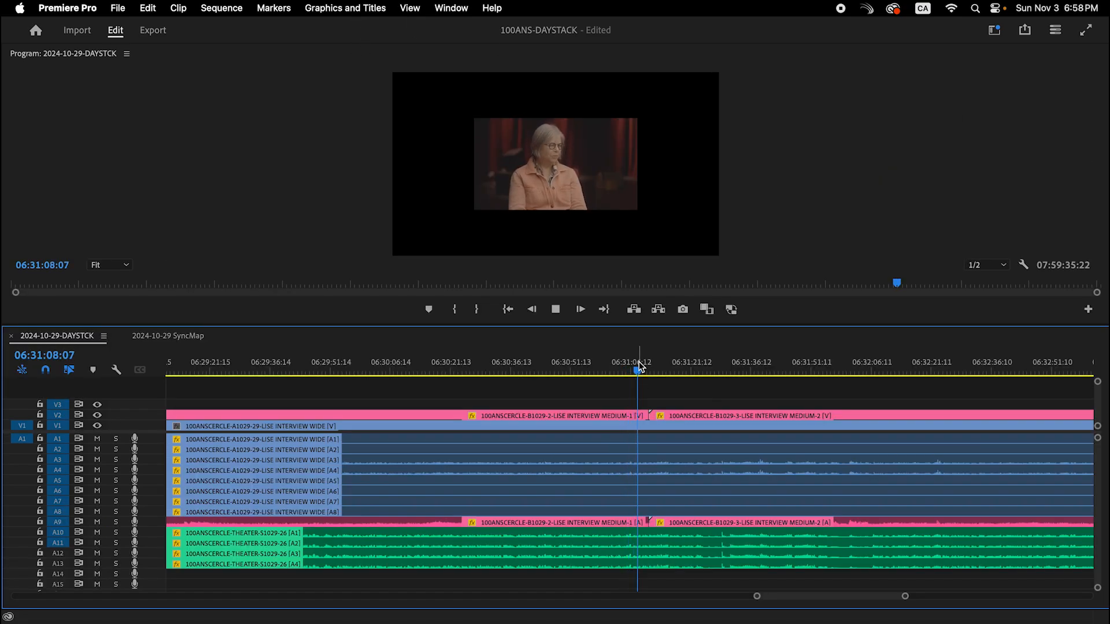
key("XF86AudioRaiseVolume")
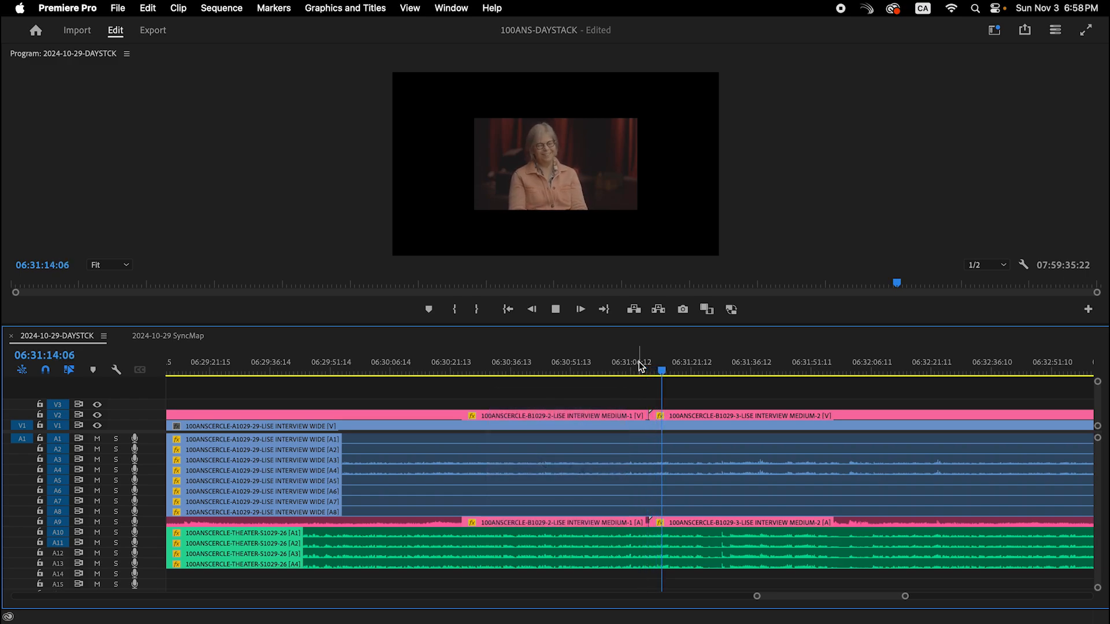
key("space")
key("backslash")
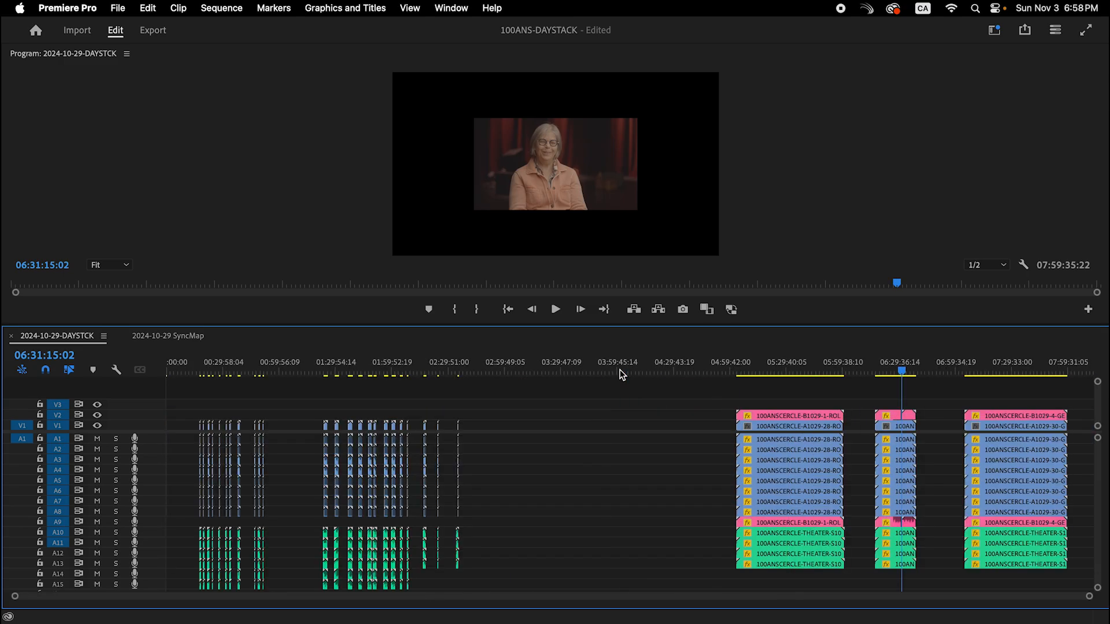
left_click(625, 484)
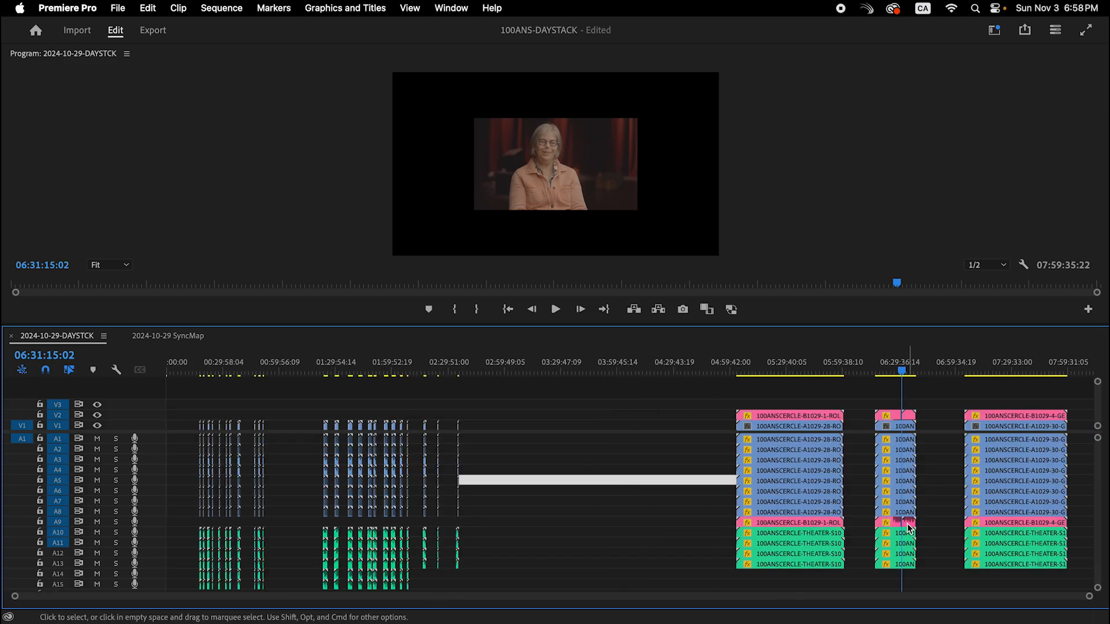
Step: Select every clip and remove the Motion, Opacity, Time Remapping, Volume, Channel Volume and Panner attributes
left_click(812, 370)
key("super+a")
right_click(758, 418)
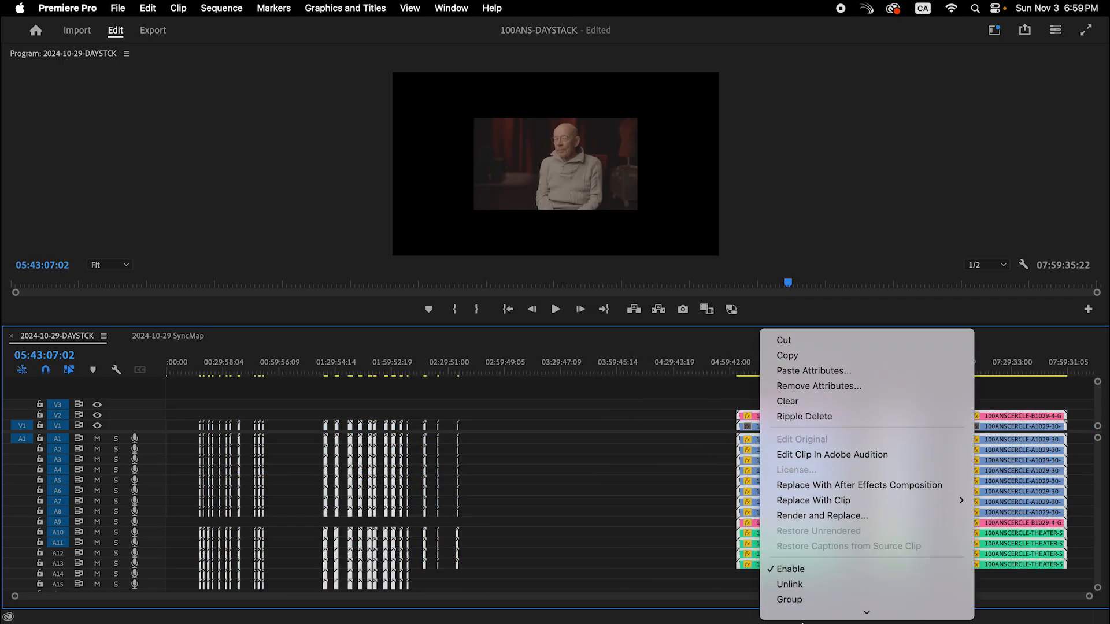
left_click(858, 326)
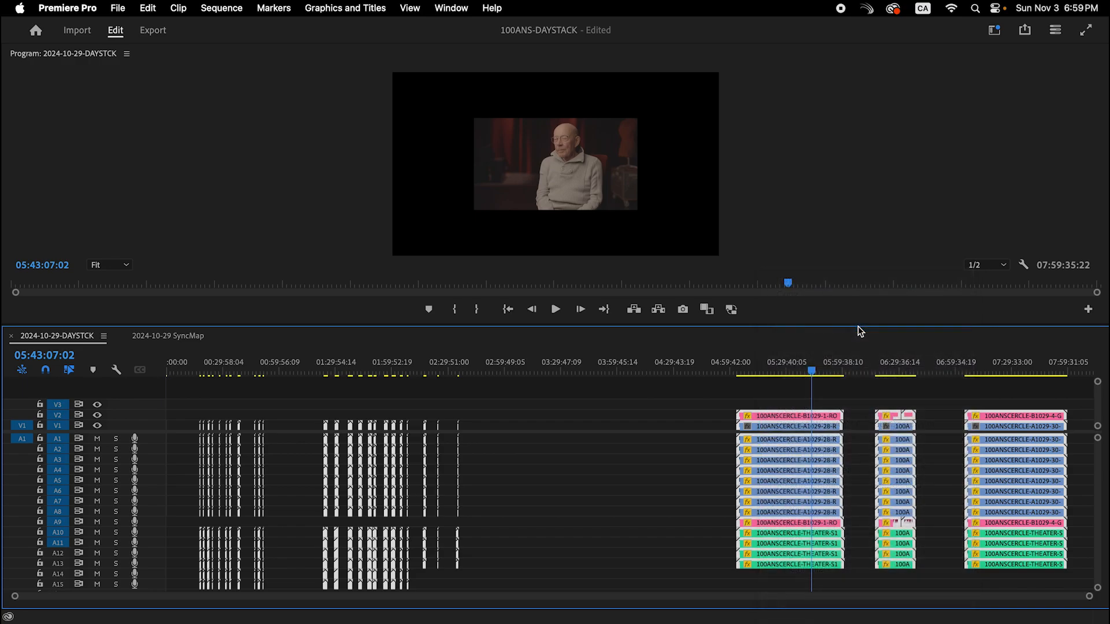
left_click(646, 522)
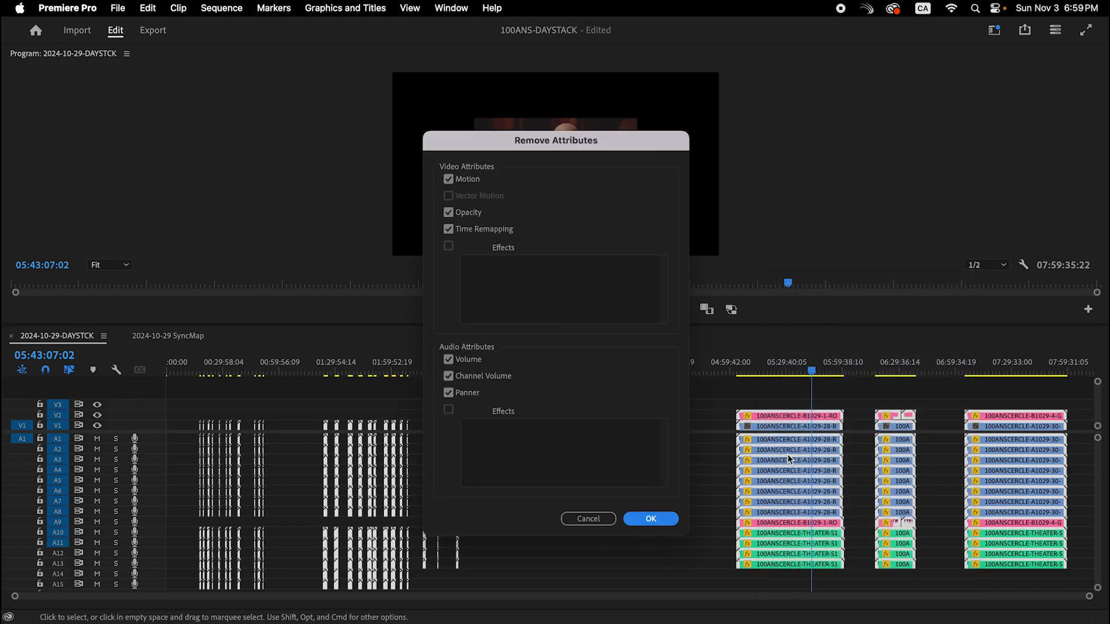
Step: Fit all the selected clips to the sequence frame and scrub to the middle interview to check the framing
right_click(801, 420)
mouse_move(892, 610)
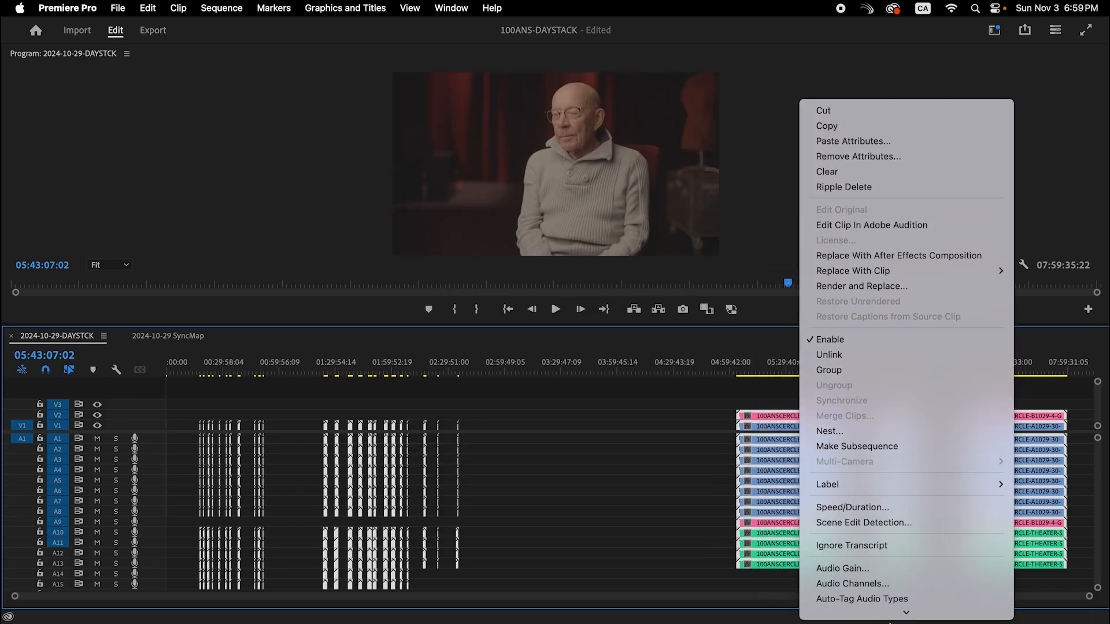
left_click(895, 489)
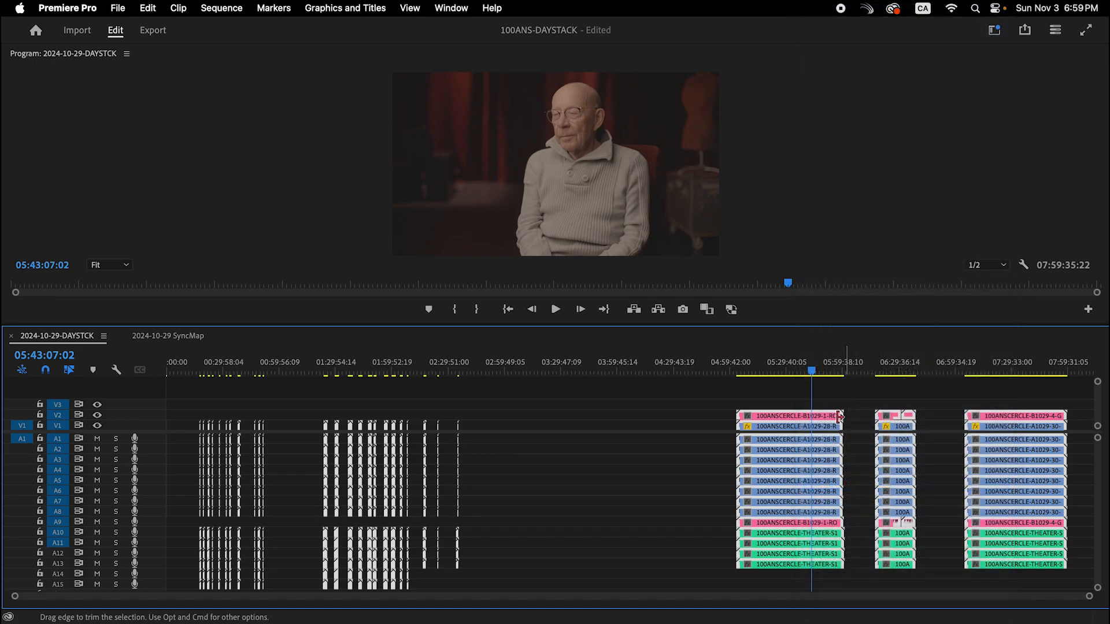
left_click_drag(812, 373, 895, 384)
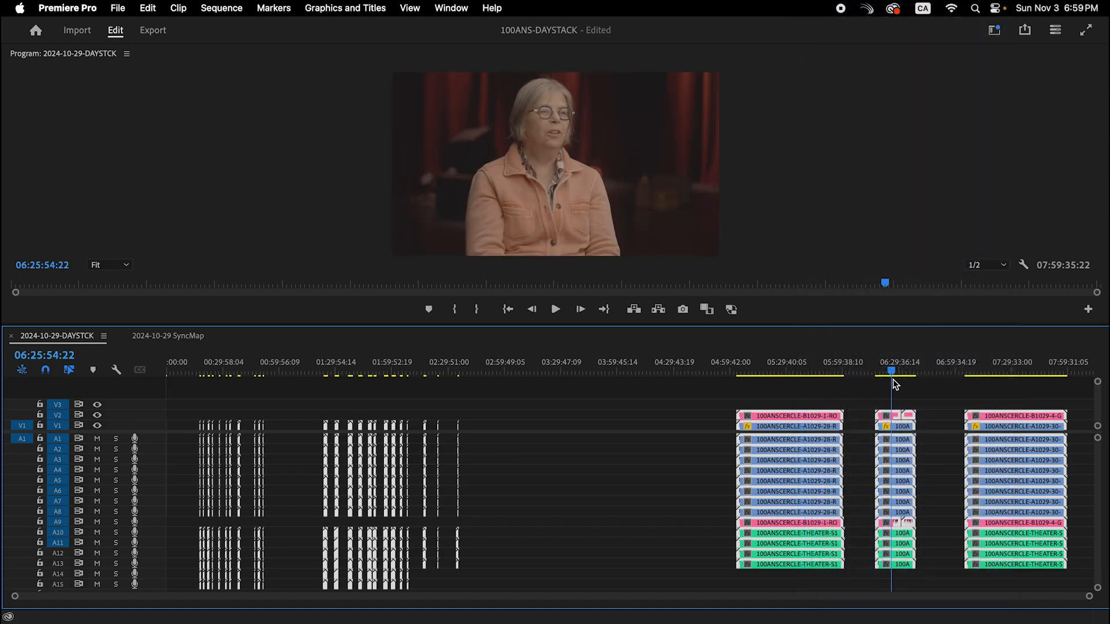
Step: Deselect all clips, give the timeline more height and return the playhead to the sequence start
left_click(909, 379)
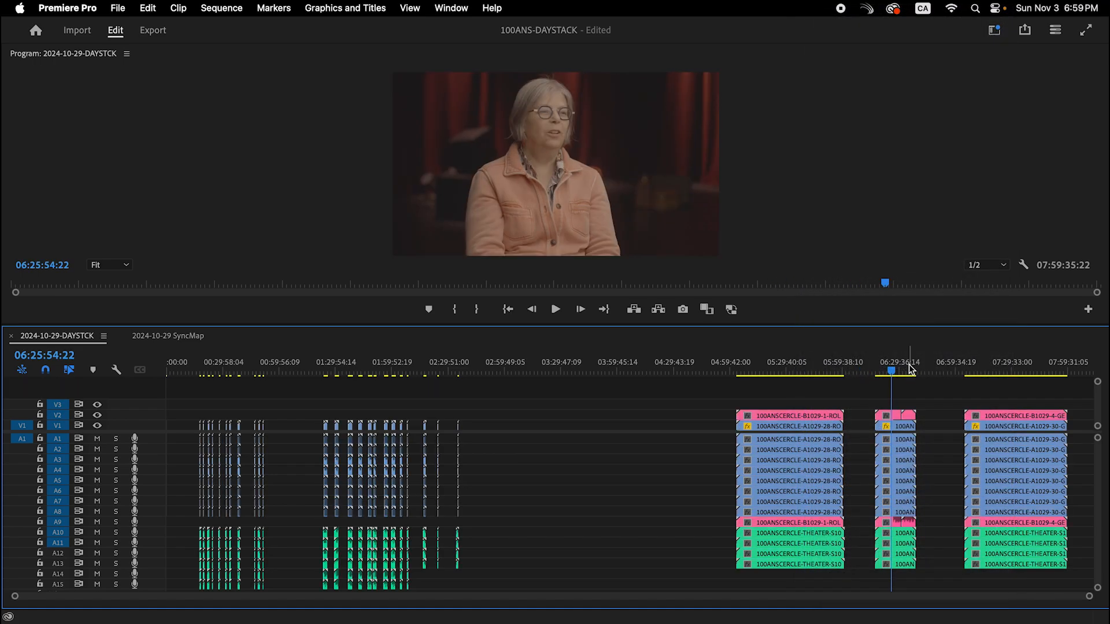
left_click_drag(741, 326, 742, 233)
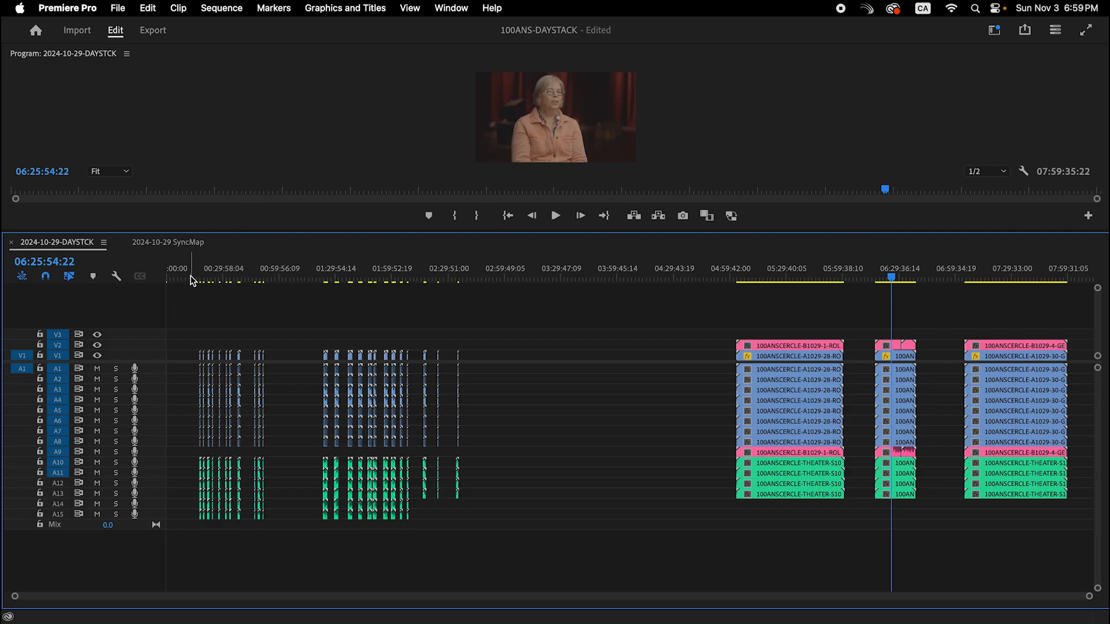
key("Home")
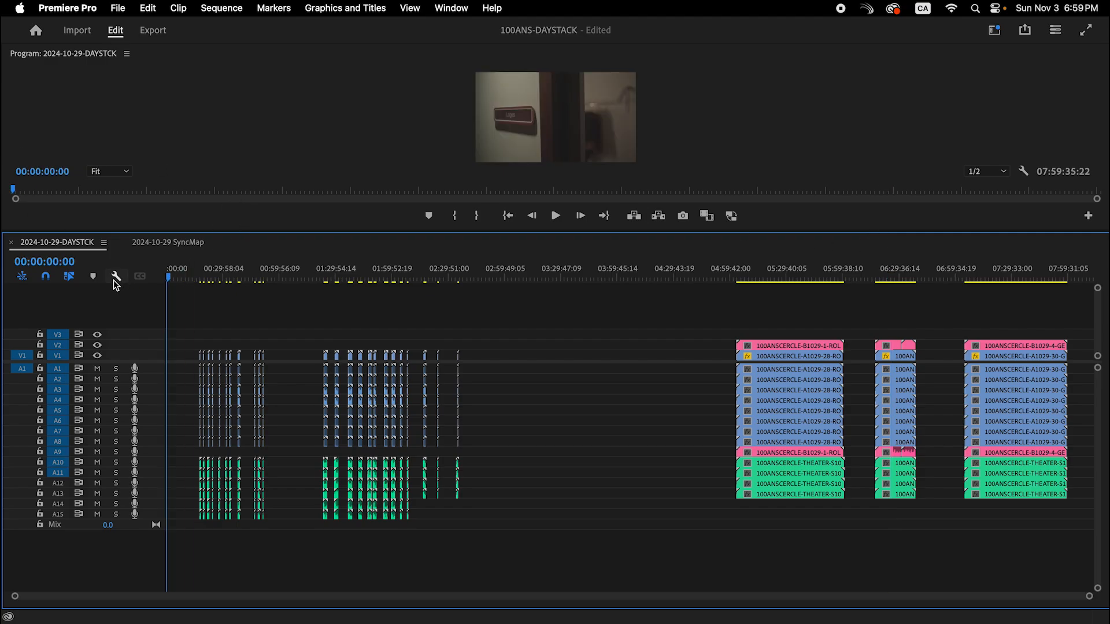
Step: Close the 2024-10-29 SyncMap sequence and delete it from the DAYSTACKS bin
left_click(161, 246)
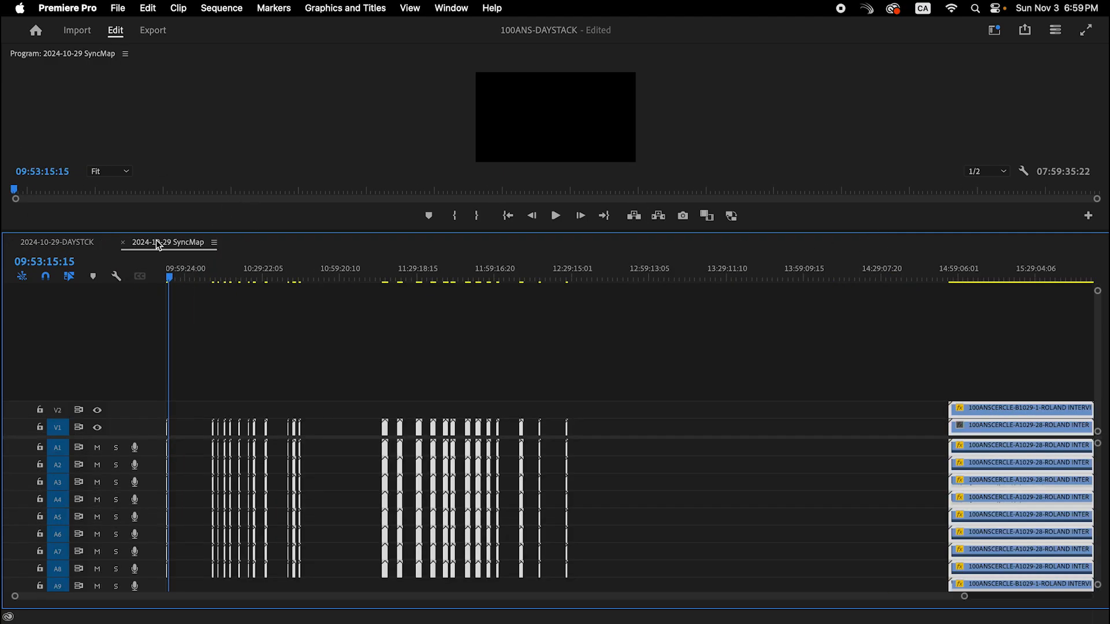
left_click(124, 244)
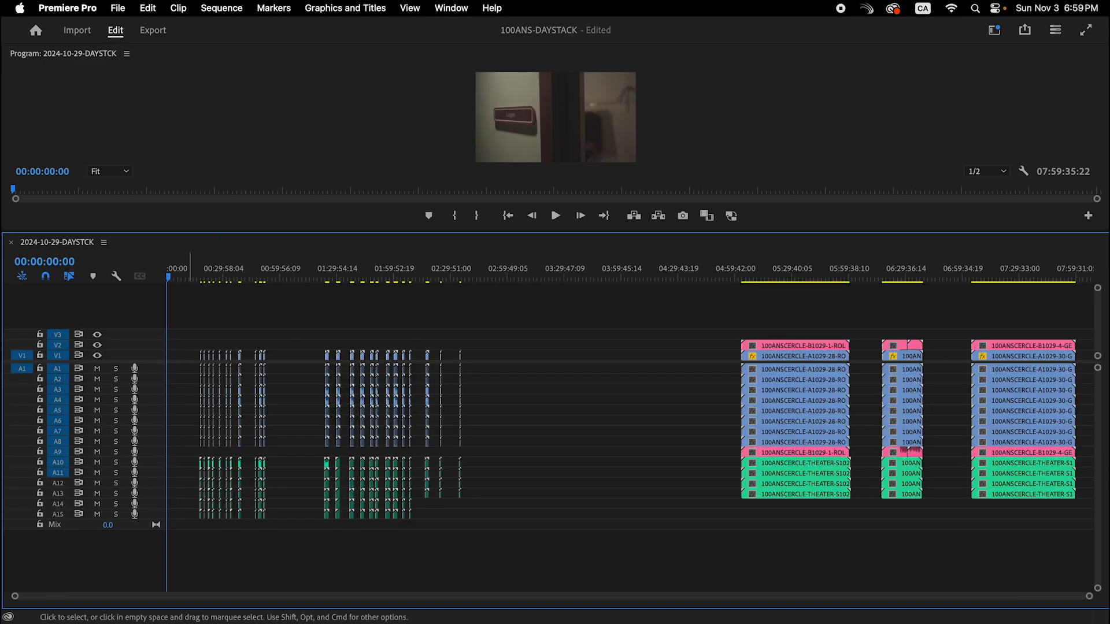
left_click_drag(474, 623, 426, 124)
left_click(262, 396)
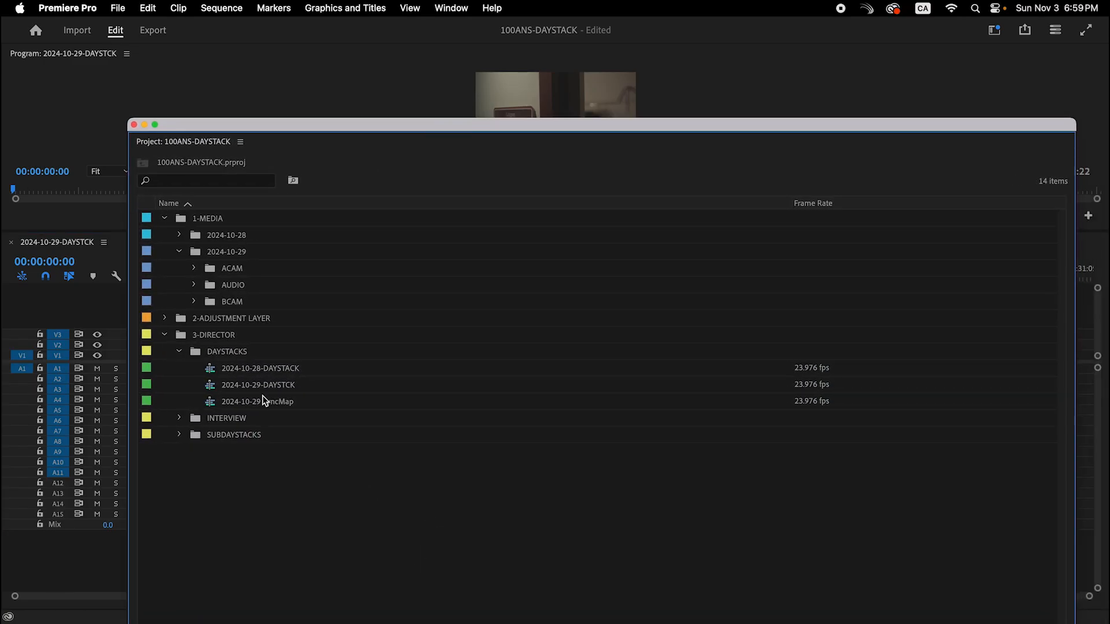
left_click(213, 404)
key("Delete")
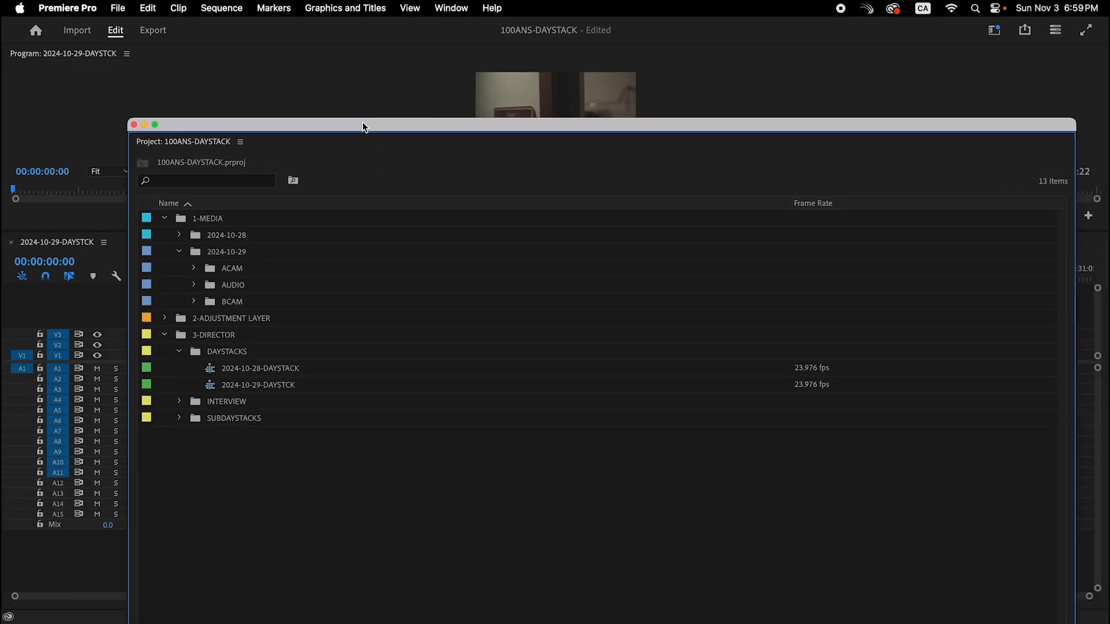
left_click_drag(362, 122, 363, 623)
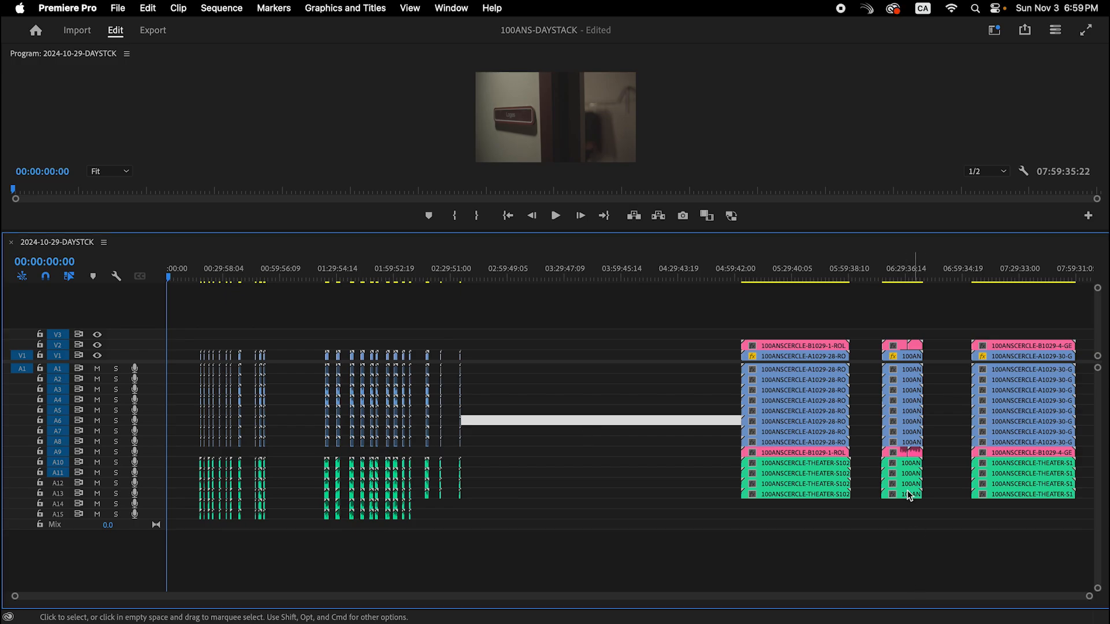
Step: Expand the audio tracks and, with linked selection turned off, delete all audio clips on A1 and A2
key("alt+=")
key("alt+=")
key("alt+=")
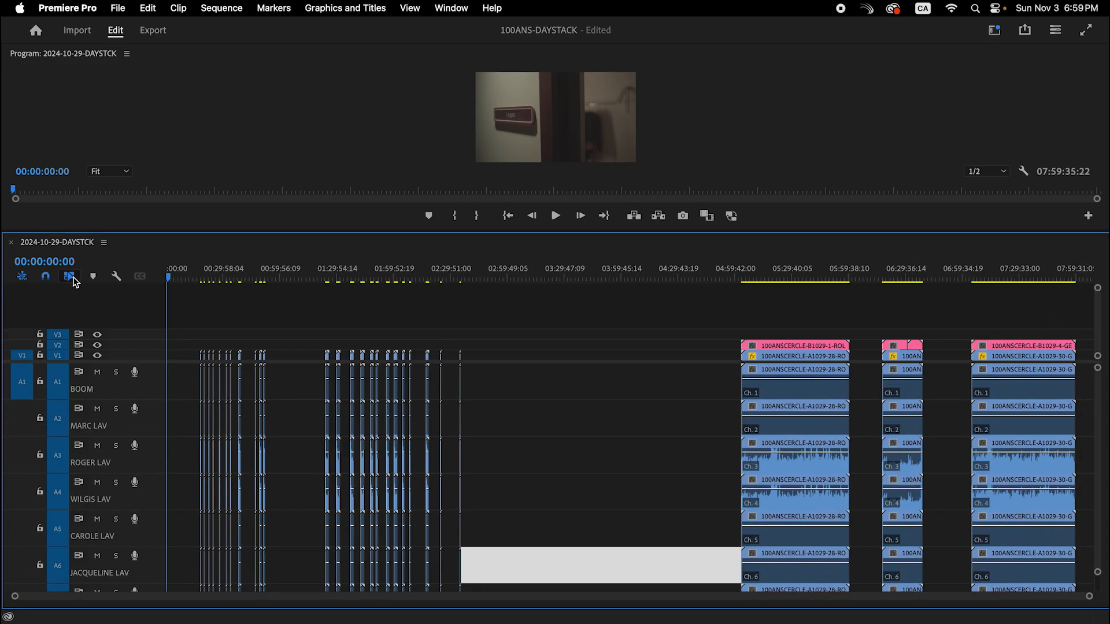
left_click_drag(1087, 385, 168, 416)
key("BackSpace")
Step: Delete all audio clips on tracks A5 to A8 across the whole sequence
scroll(1069, 471, "down", 3)
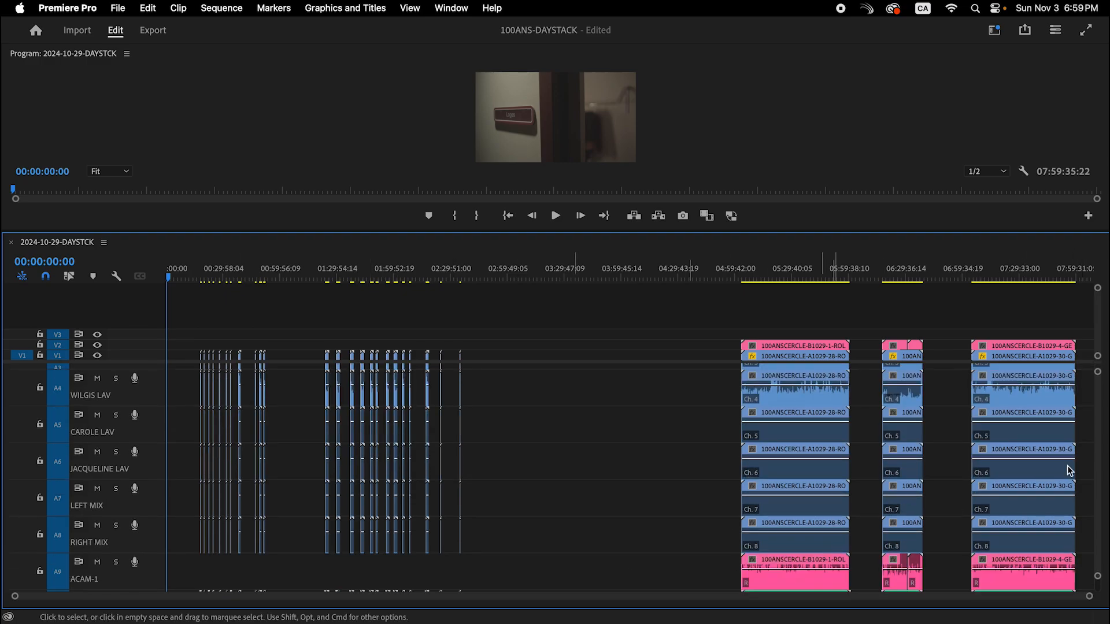
left_click_drag(1088, 407, 688, 551)
key("BackSpace")
left_click_drag(536, 414, 40, 530)
key("BackSpace")
scroll(743, 541, "down", 8)
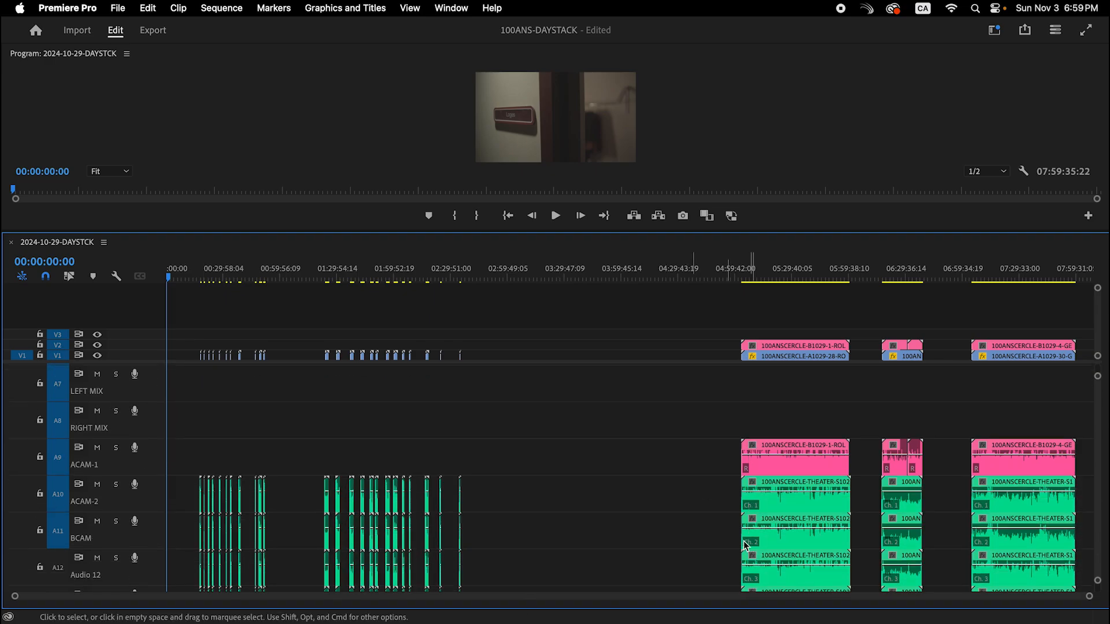
scroll(740, 502, "down", 1)
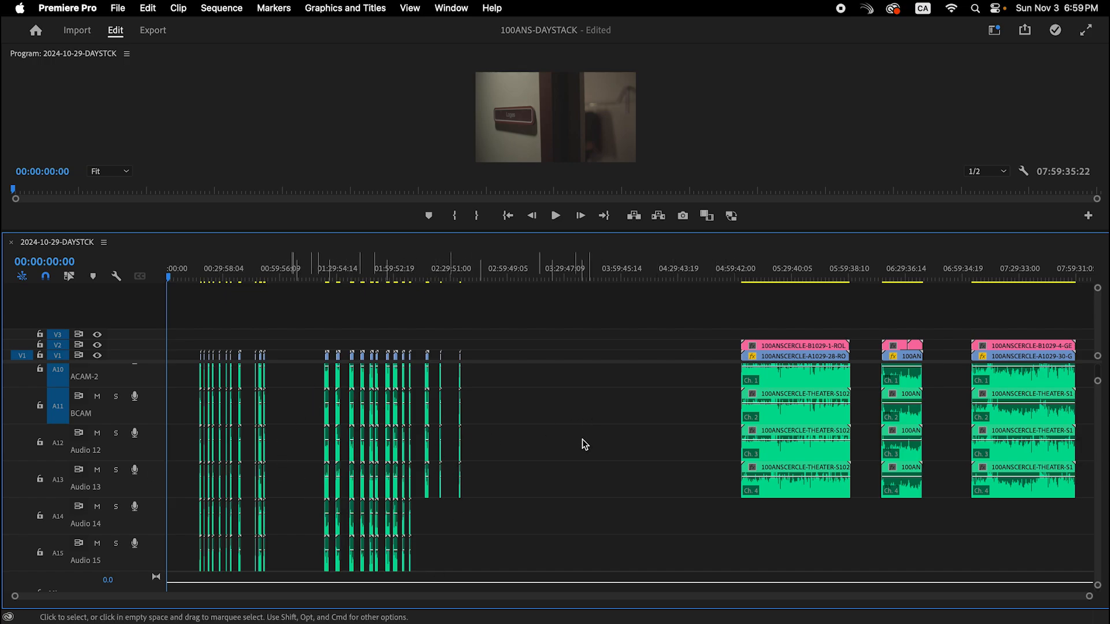
scroll(550, 488, "up", 10)
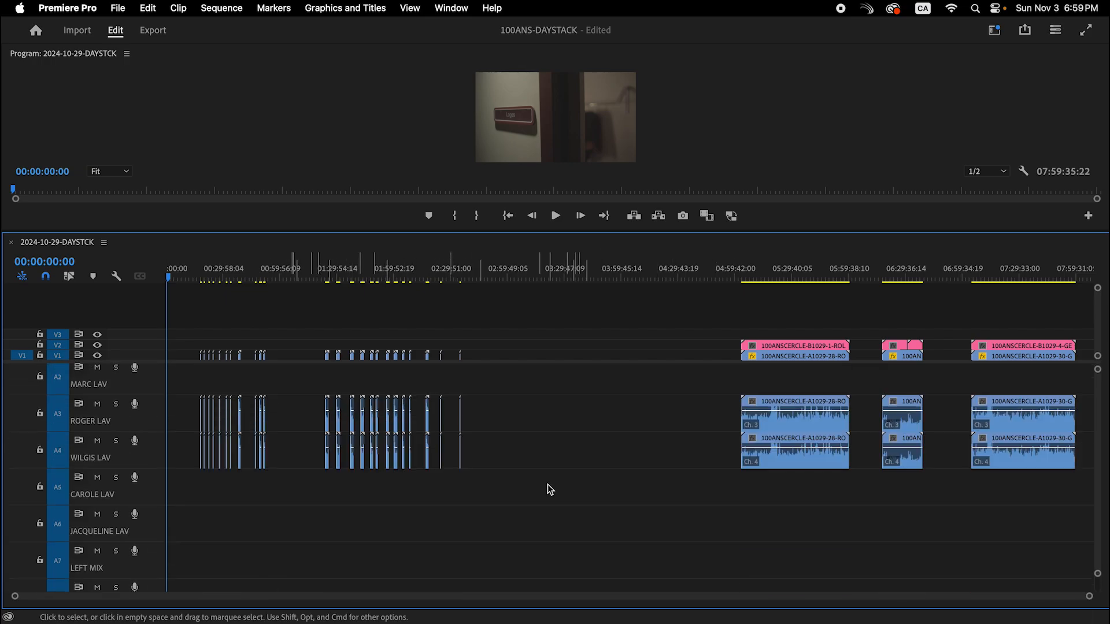
scroll(412, 445, "down", 4)
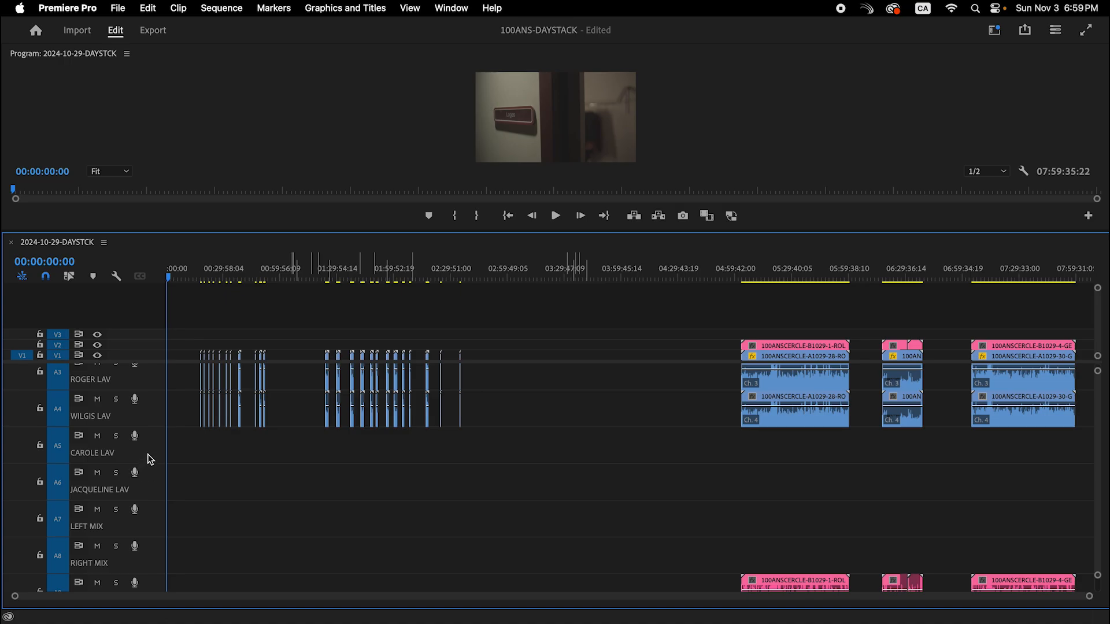
right_click(150, 460)
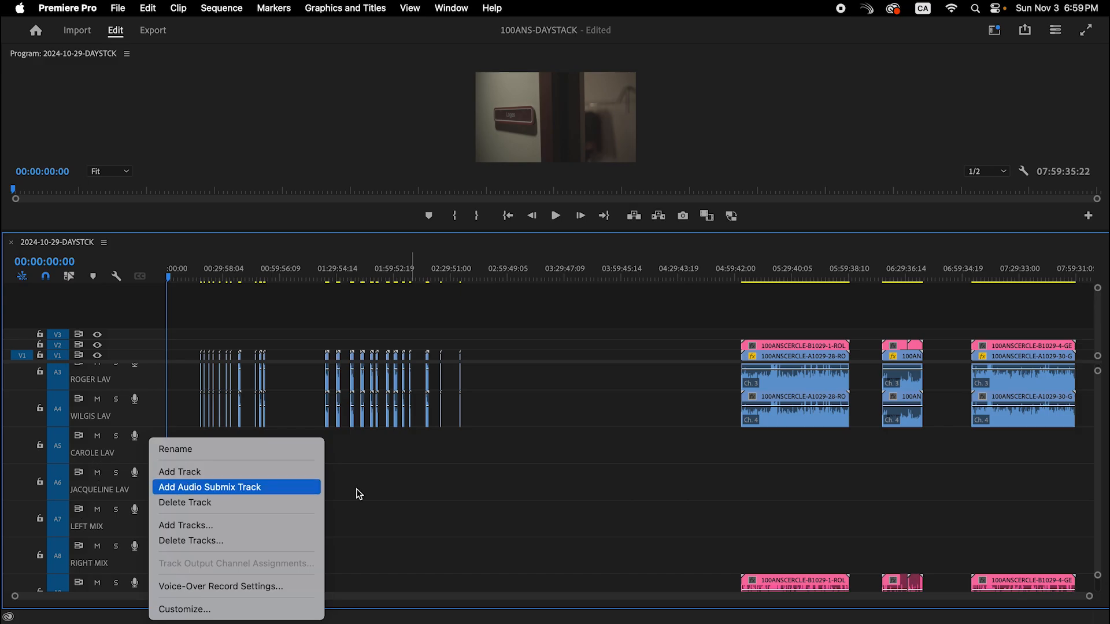
left_click(528, 498)
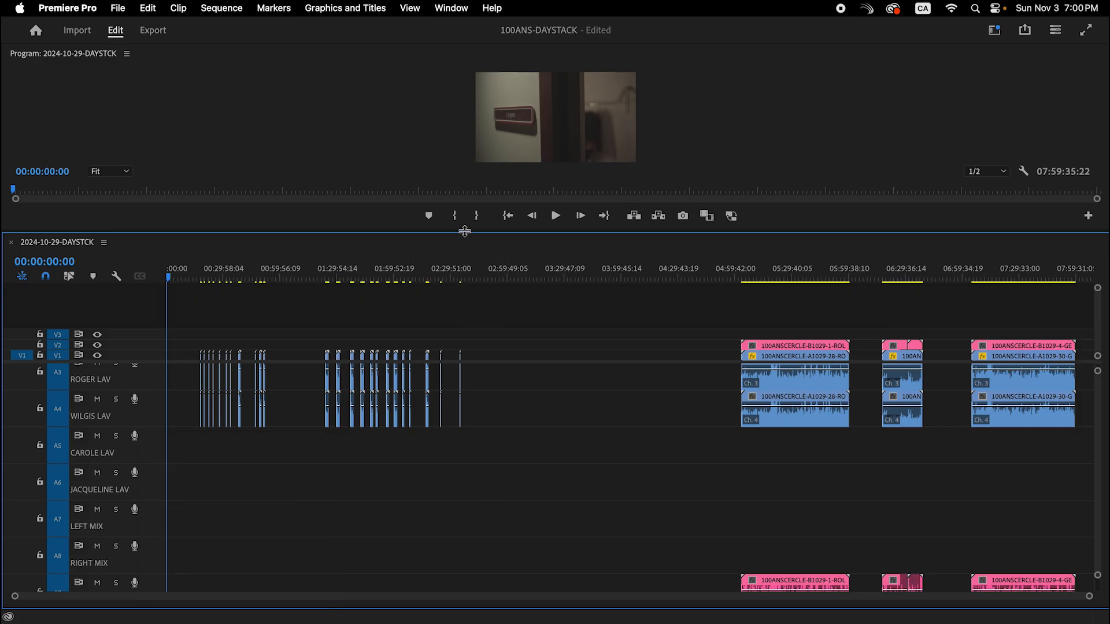
Step: Move all audio clips on A3 and A4 down four tracks to A7 and A8, and reduce the audio track heights
left_click_drag(464, 231, 464, 109)
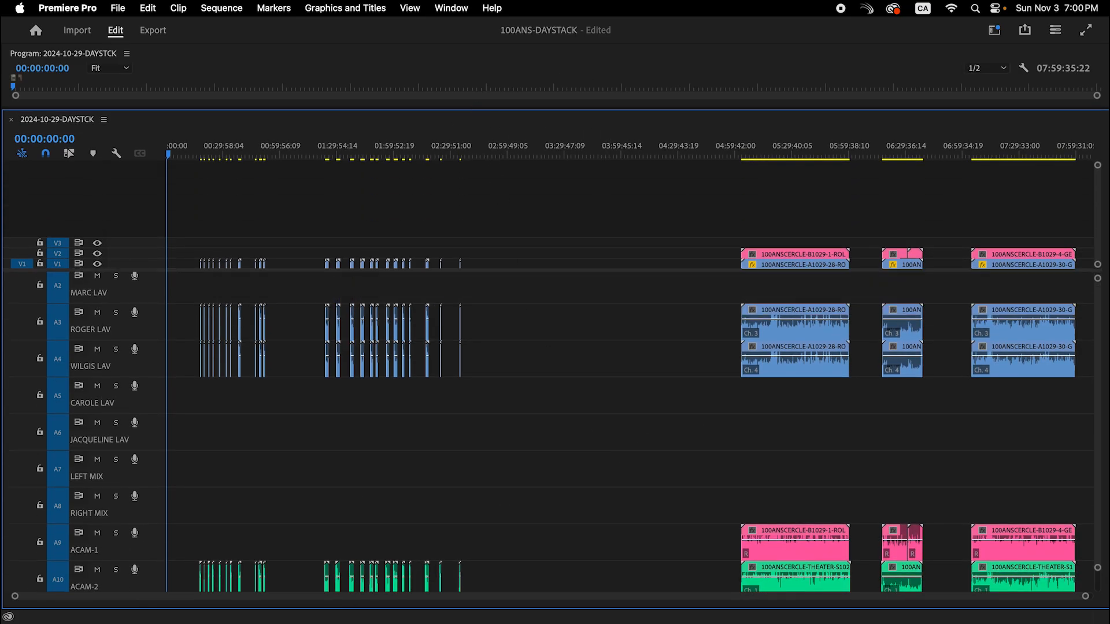
left_click_drag(1095, 317, 185, 365)
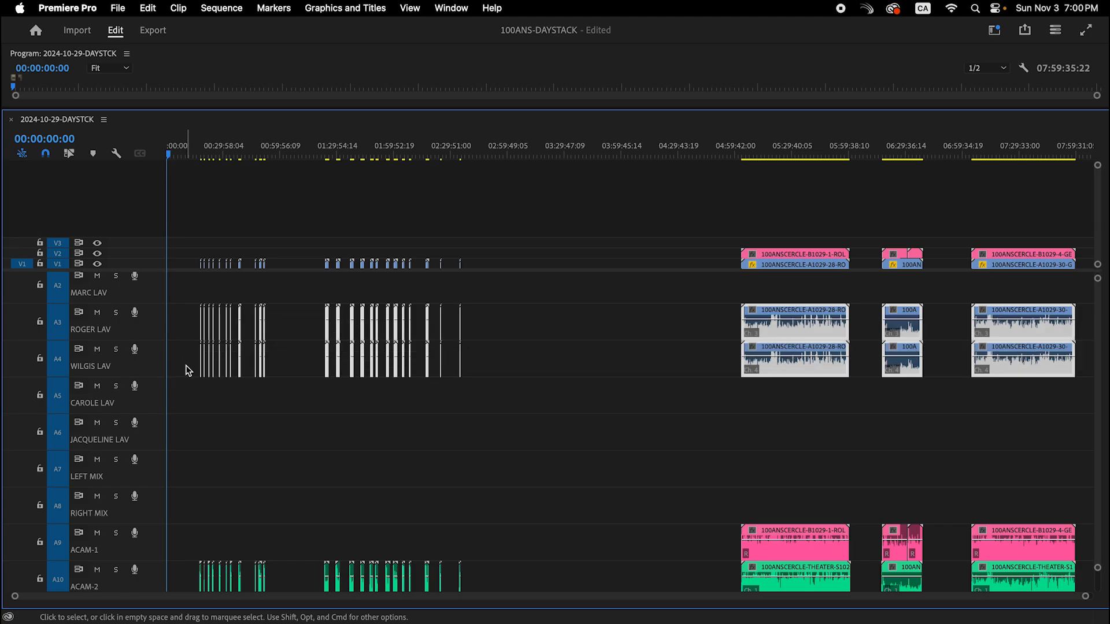
key("alt+Down")
key("alt+Down")
key("alt+Down")
key("alt+Down")
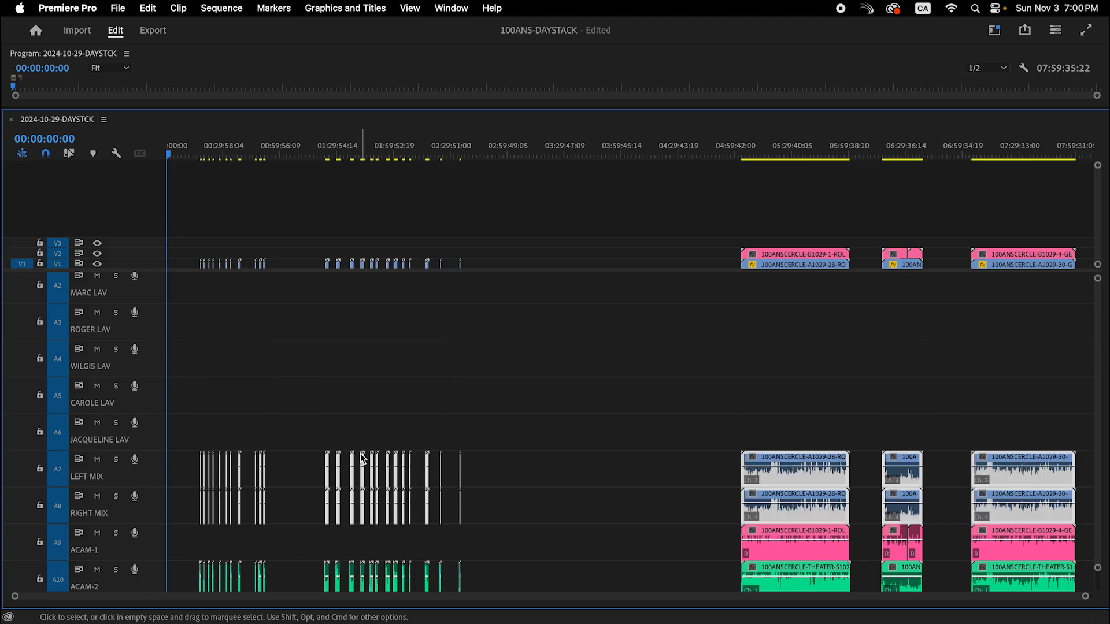
scroll(362, 458, "down", 2)
scroll(468, 513, "down", 2)
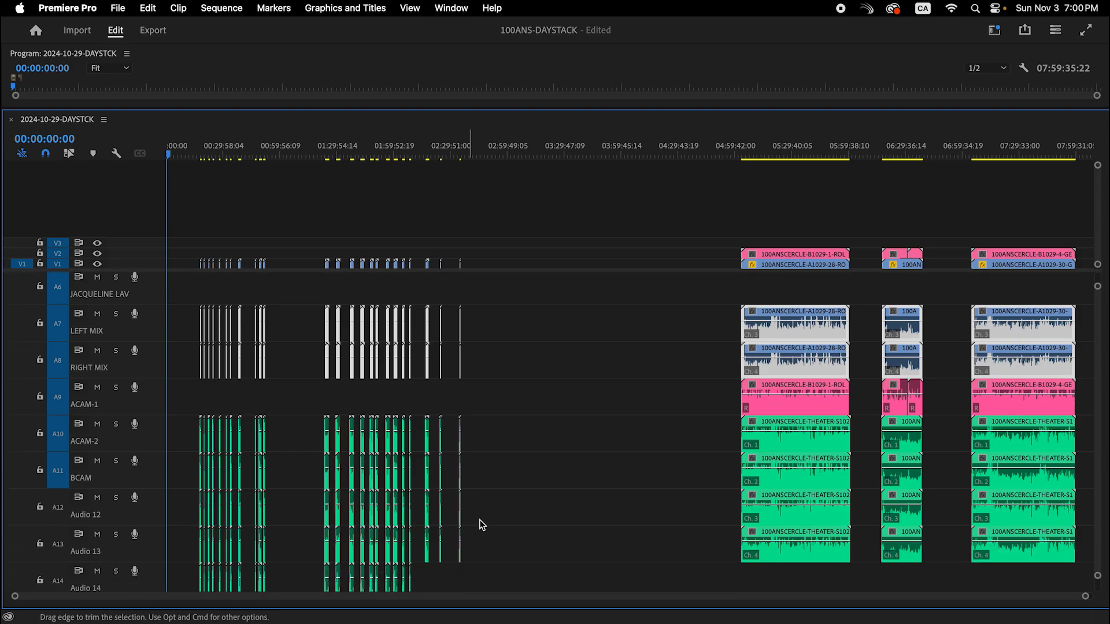
left_click_drag(1097, 289, 1098, 276)
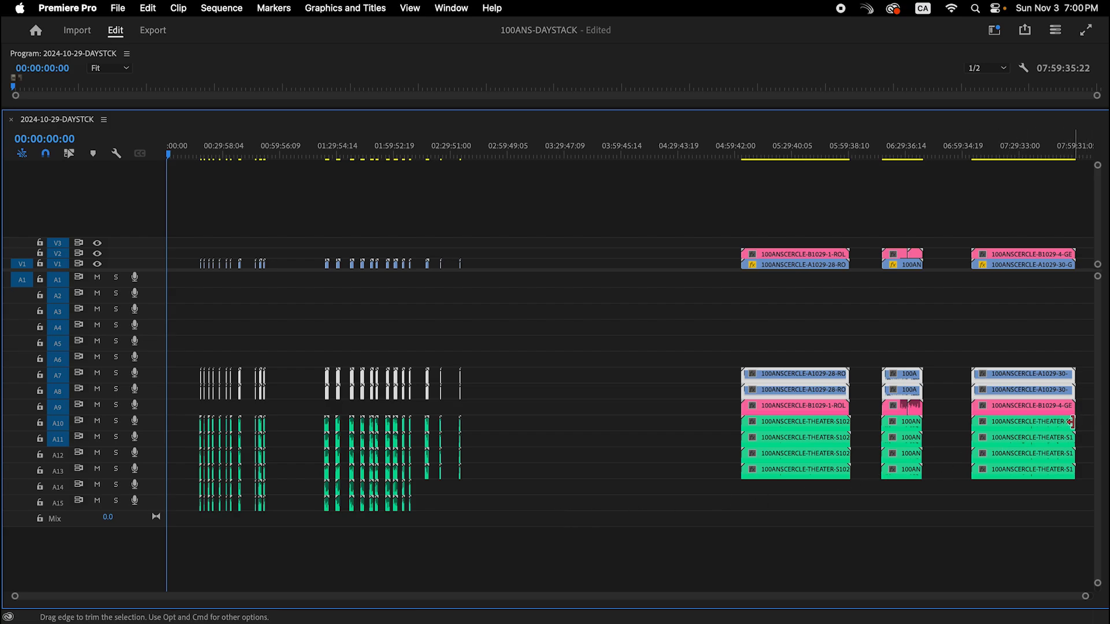
Step: Try to locate the source file of the first interview's THEATER clip on A10
right_click(764, 424)
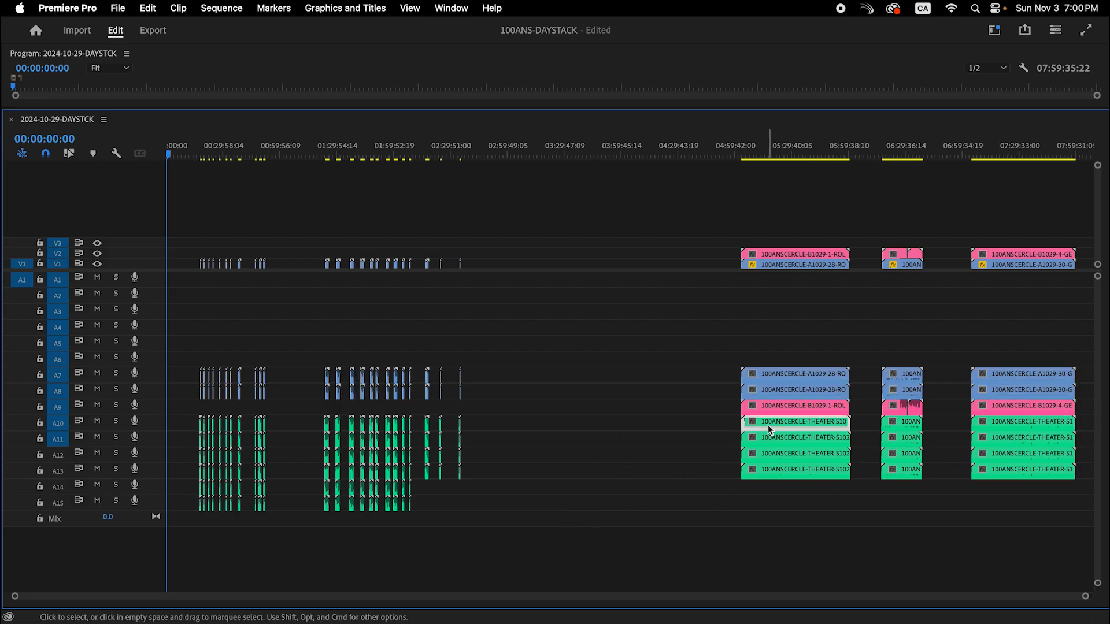
mouse_move(842, 623)
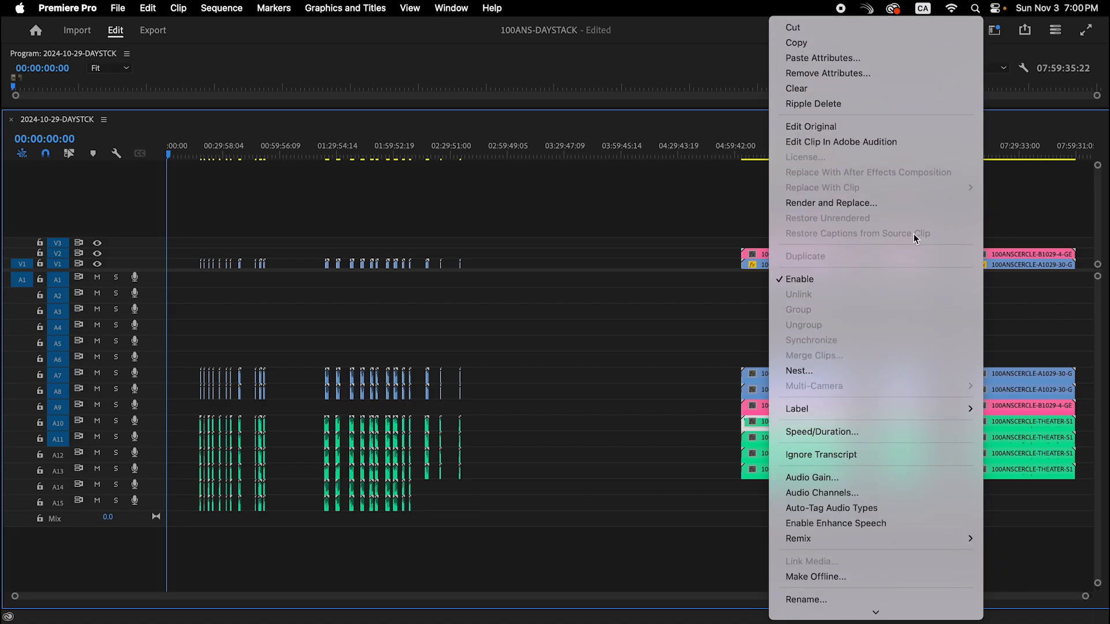
mouse_move(873, 604)
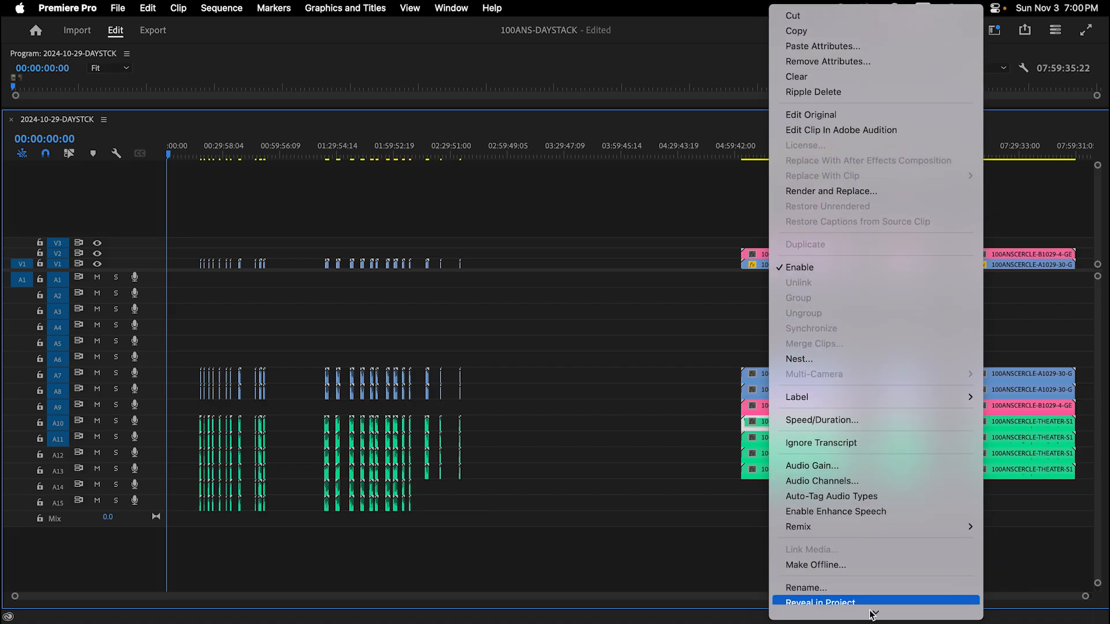
left_click(874, 556)
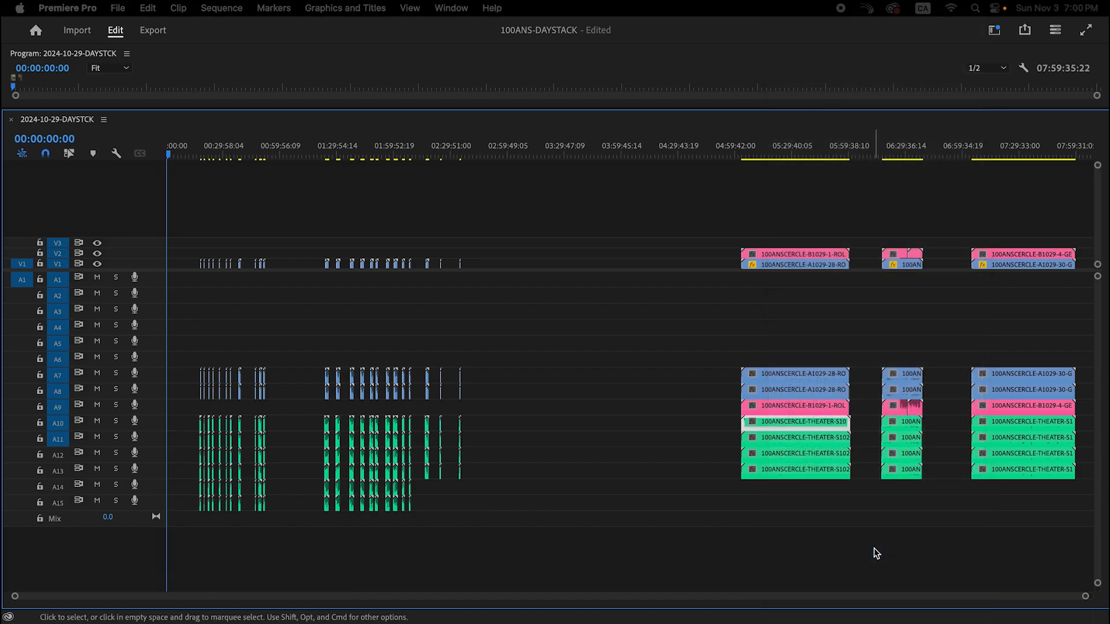
Step: Open the source WAV of the A10 clip near 01:57:00:06 in TextEdit, check its track names, and close it
left_click(387, 431)
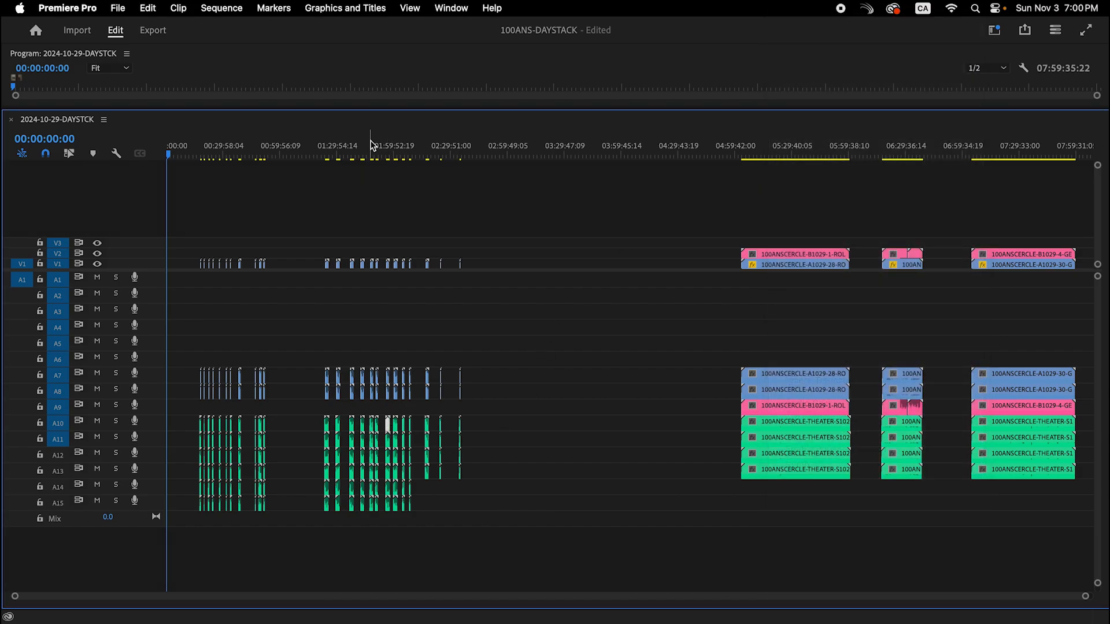
left_click_drag(370, 149, 389, 162)
key("equal")
key("equal")
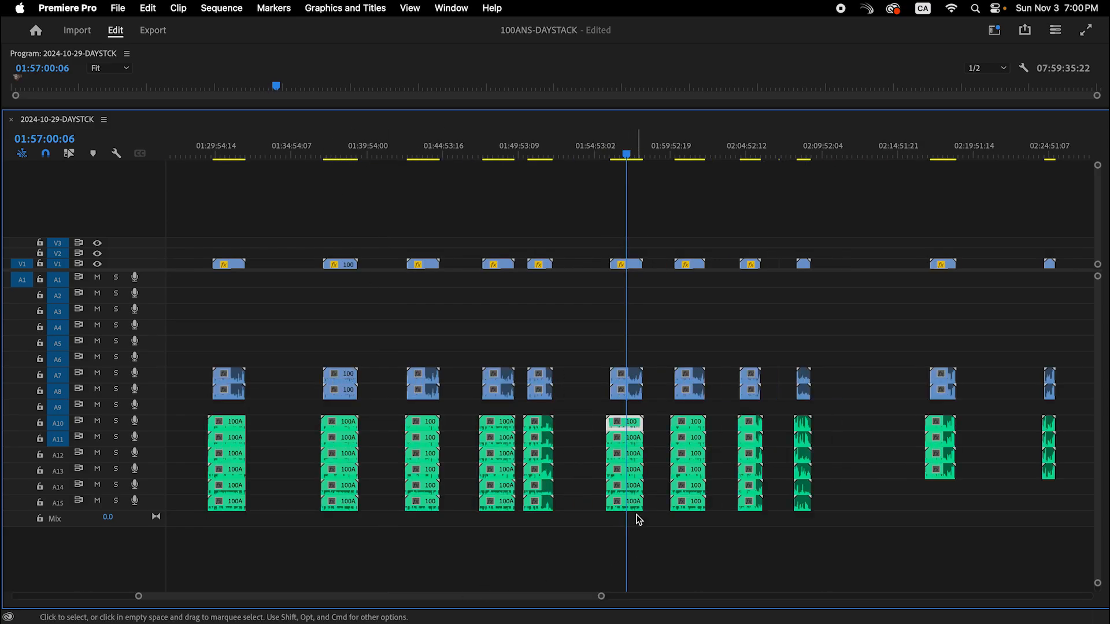
right_click(635, 424)
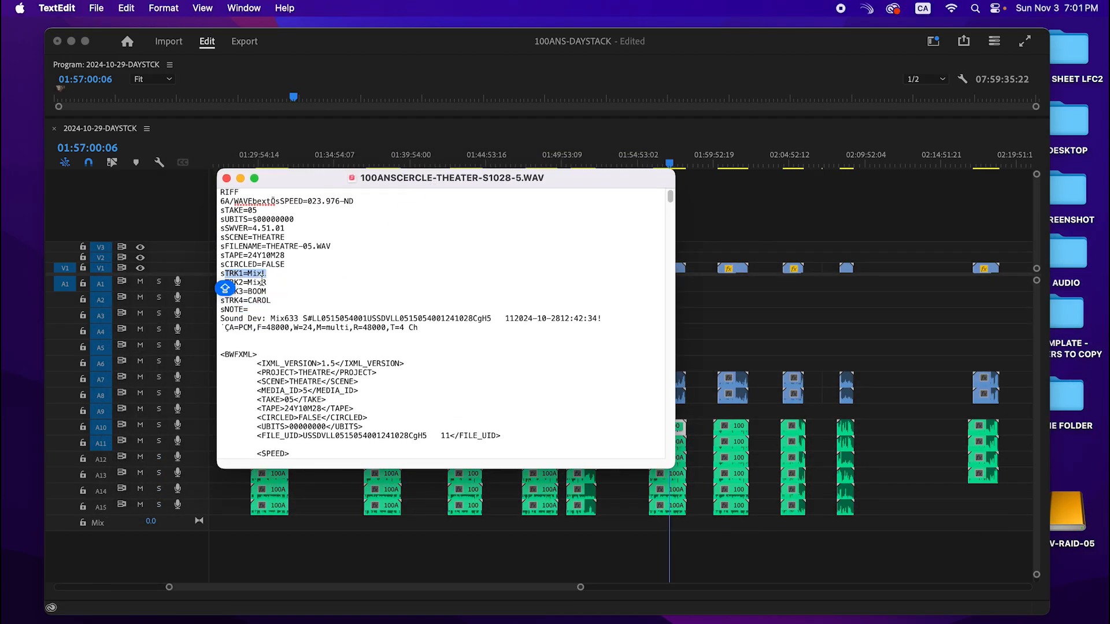
left_click_drag(266, 291, 209, 285)
left_click(226, 179)
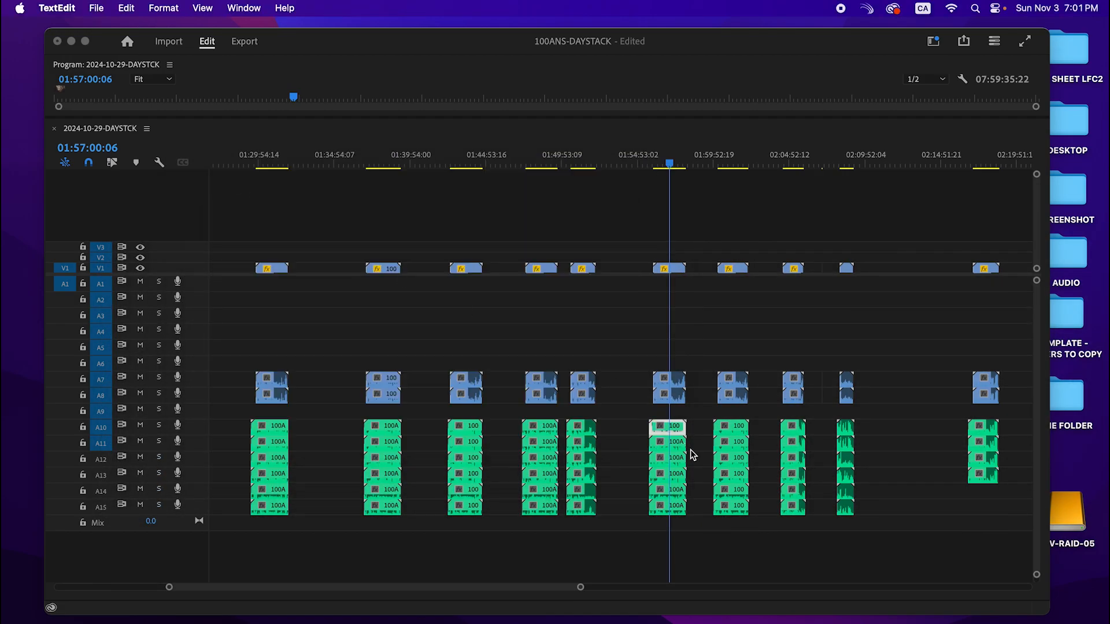
Step: Return to Premiere Pro and select all the green THEATER audio clips on A12 to A15 across the whole sequence
left_click(880, 425)
key("minus")
key("minus")
key("minus")
key("minus")
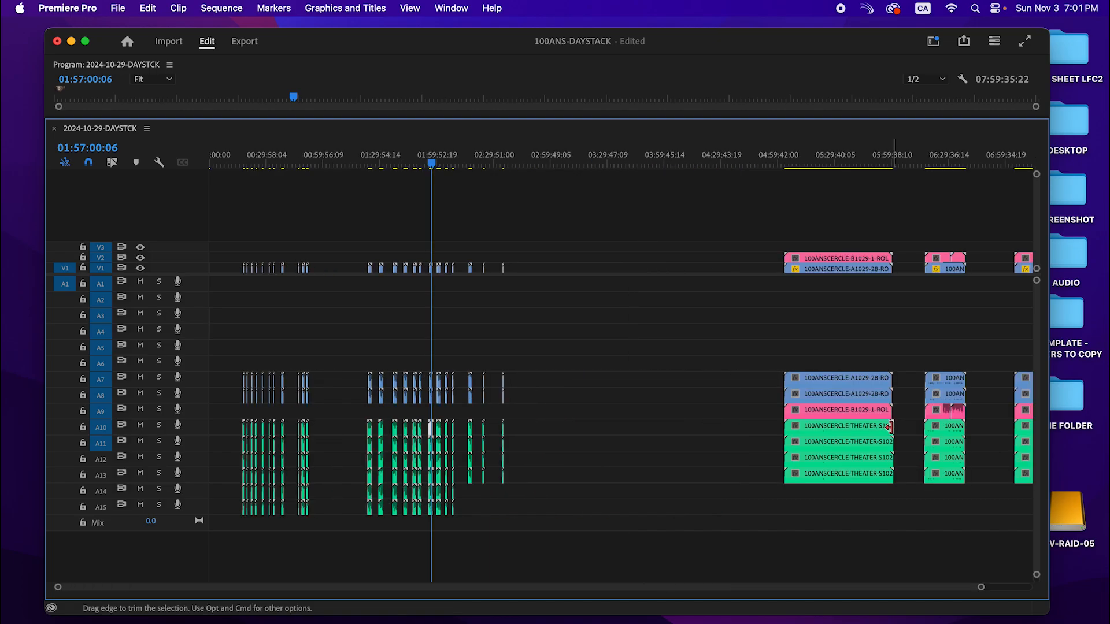
left_click_drag(1024, 426, 659, 443)
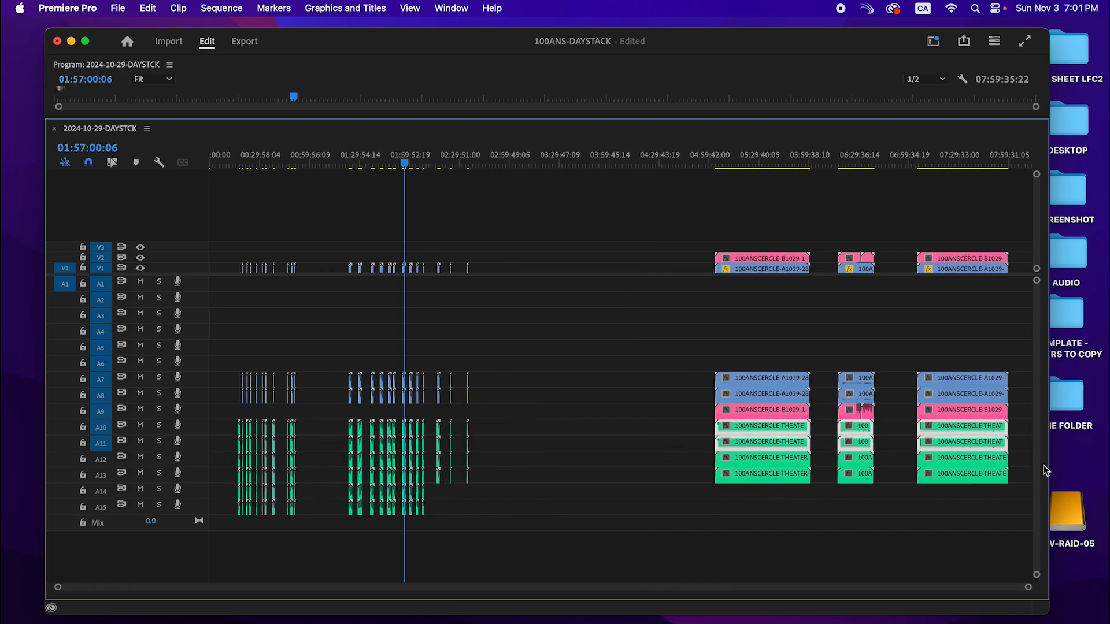
left_click_drag(1009, 461, 223, 515)
key("super+z")
left_click_drag(828, 477, 710, 497)
key("super+z")
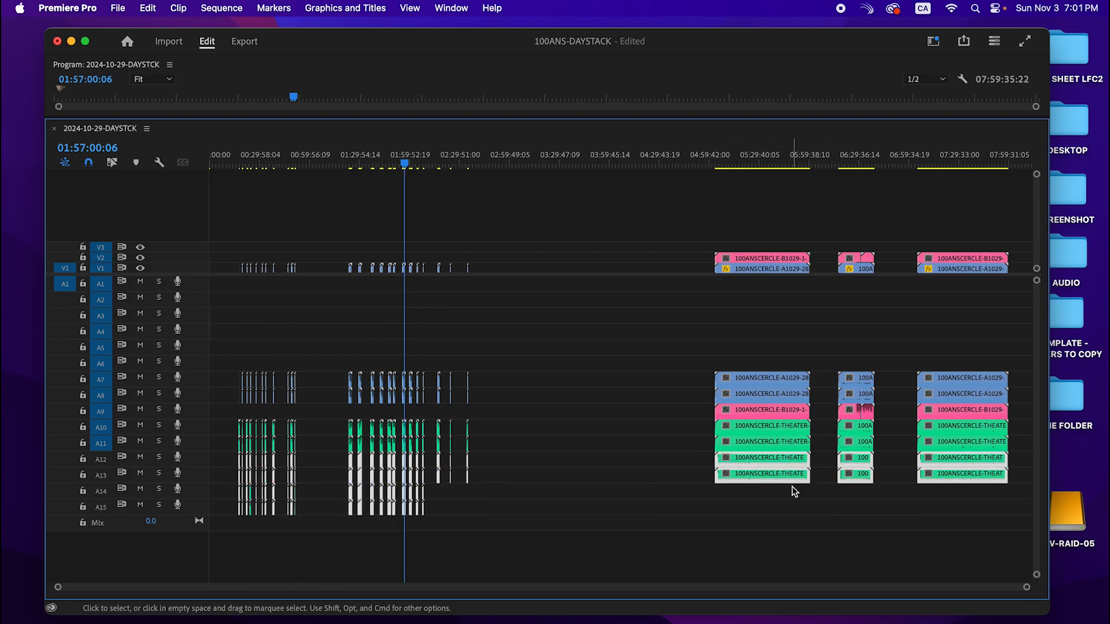
mouse_move(793, 479)
left_mouse_down()
mouse_move(793, 516)
mouse_move(790, 495)
left_mouse_up()
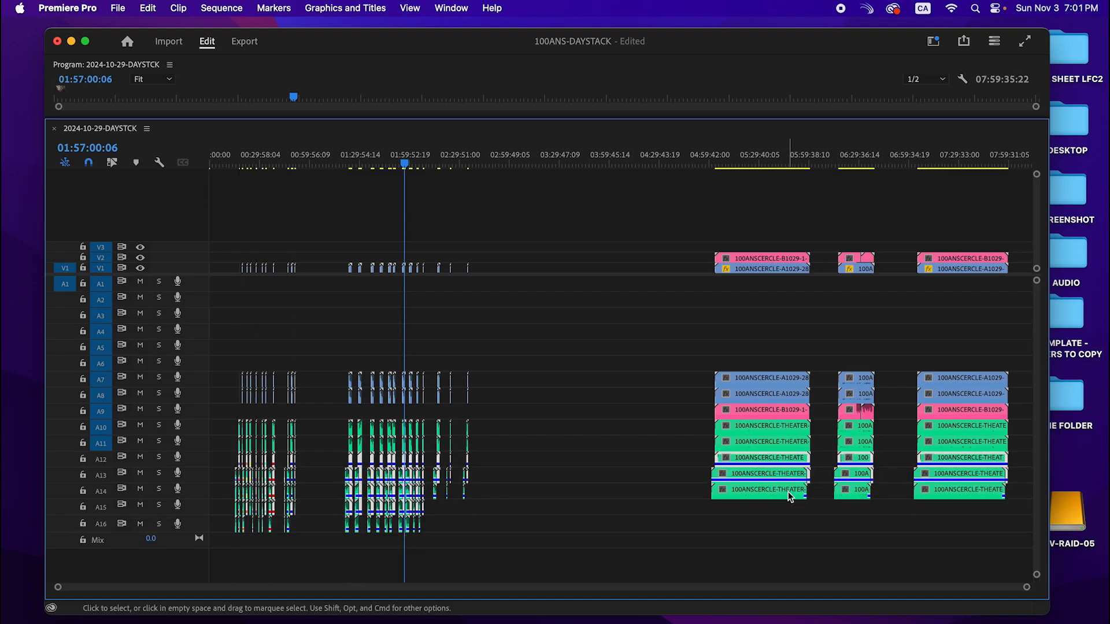
key("super+z")
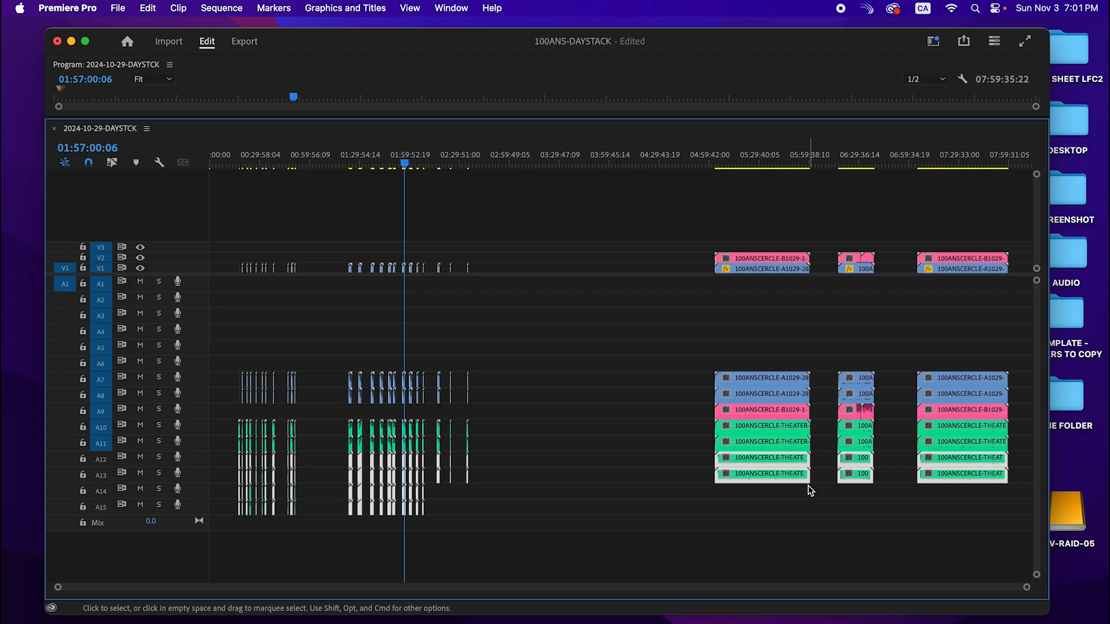
left_click_drag(783, 481, 786, 506)
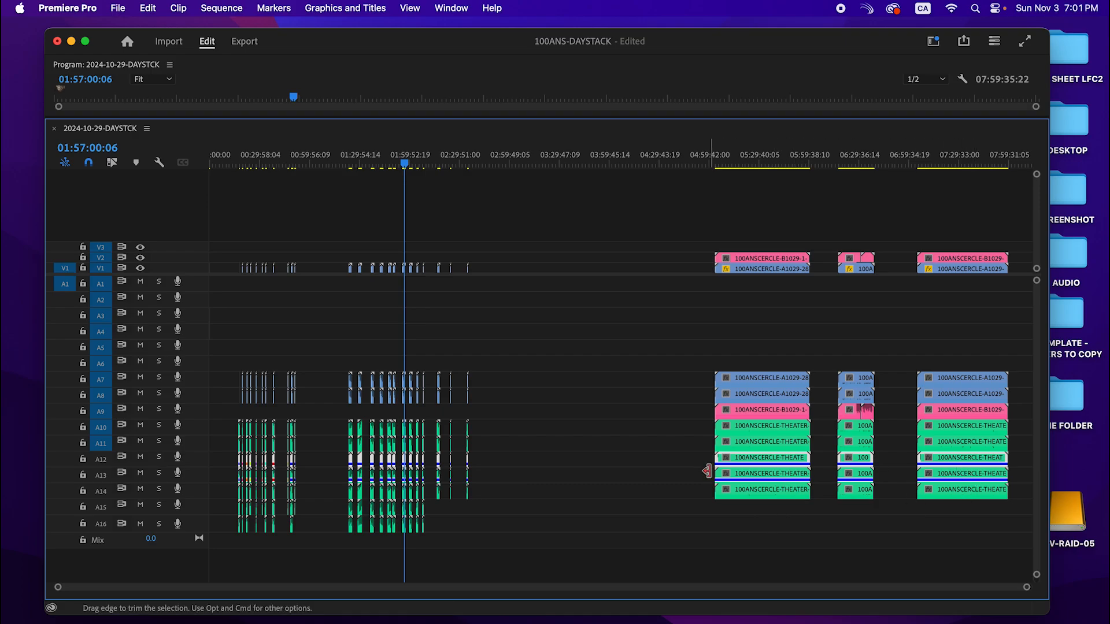
key("super")
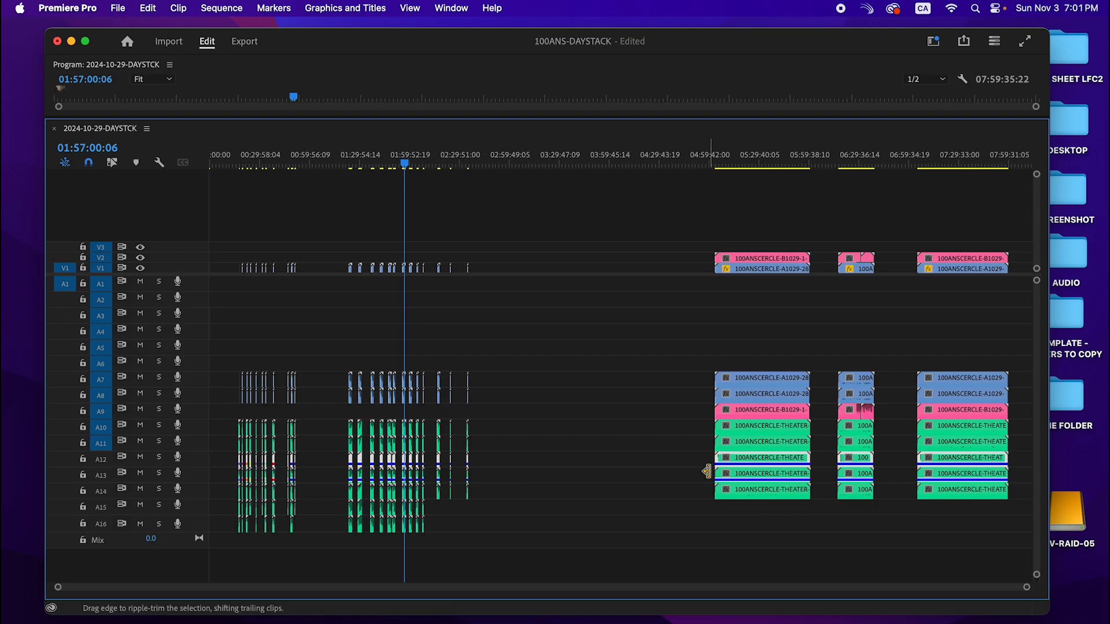
key("super+z")
left_click(847, 515)
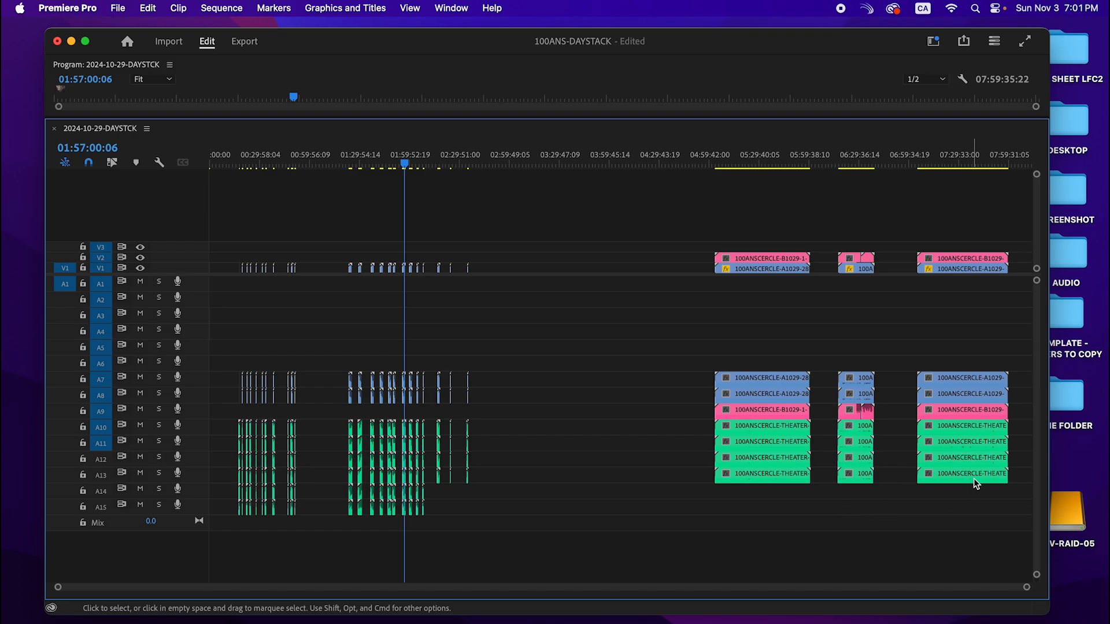
Step: Move the THEATER clips on A12 to A15 up to A1 to A4, and those on A10 and A11 up to A5 and A6
left_click_drag(1027, 464, 225, 515)
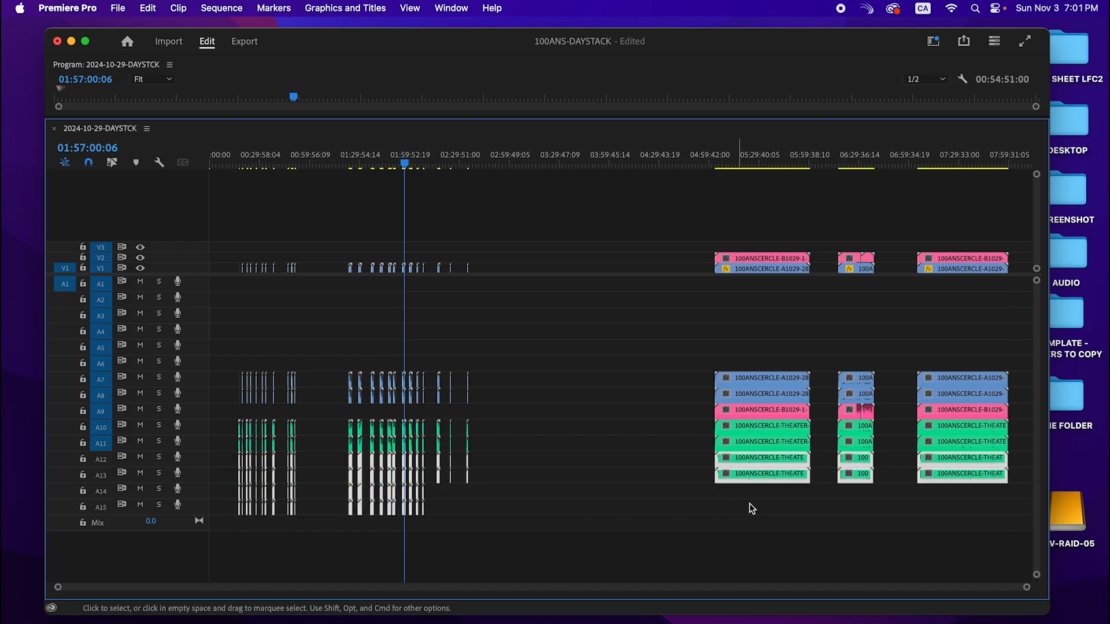
left_click_drag(773, 463, 792, 294)
left_click_drag(1029, 426, 228, 448)
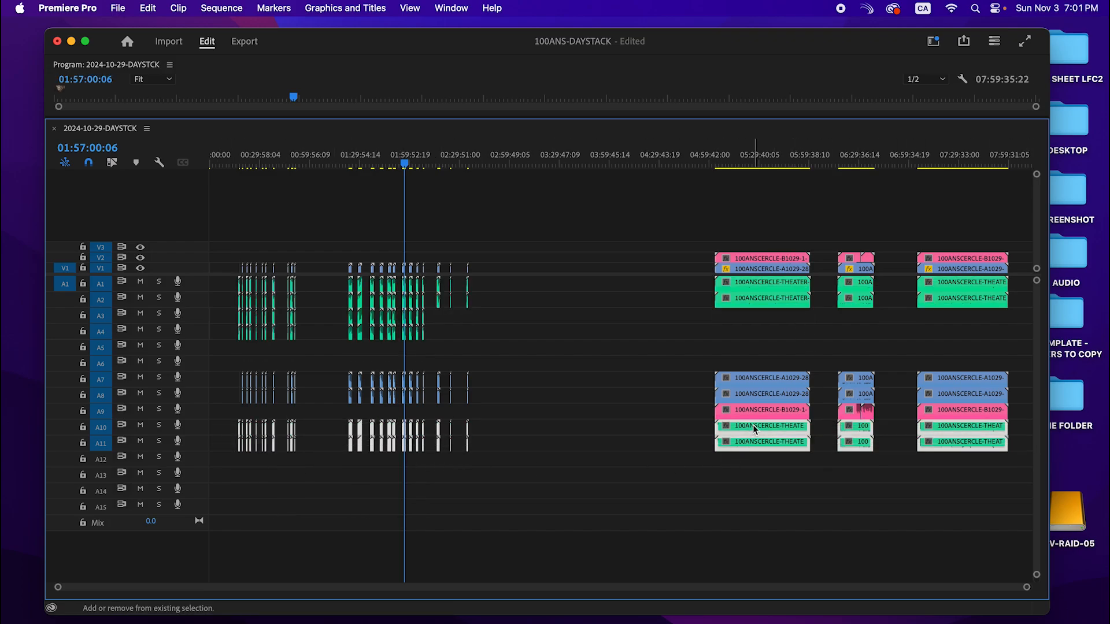
left_click_drag(754, 433, 776, 345)
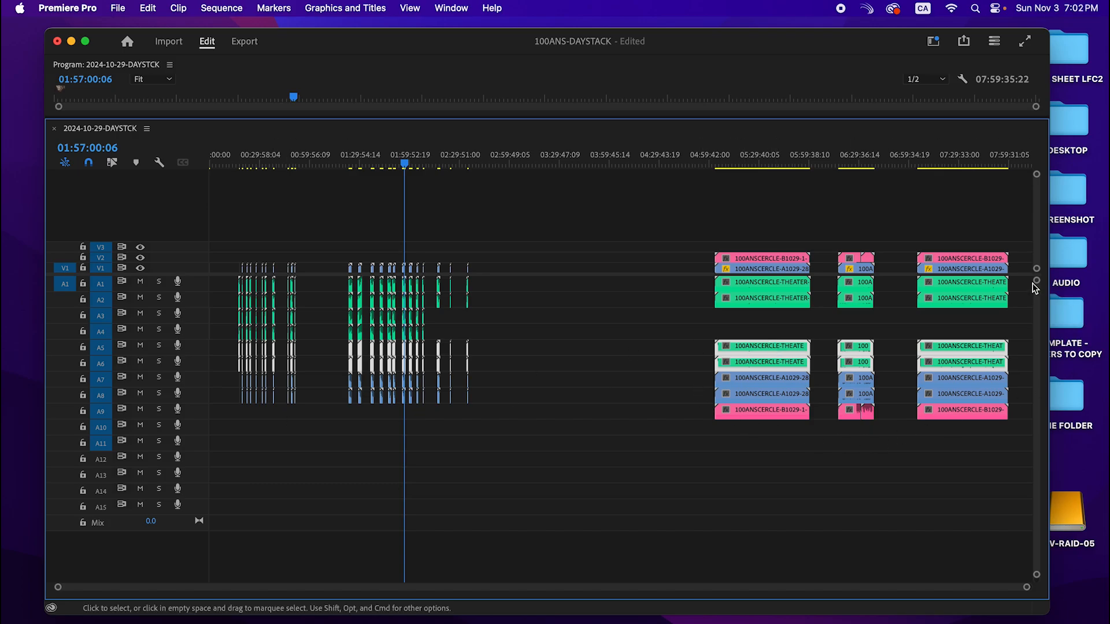
Step: Enlarge the audio tracks and check the clips against the track names from BOOM down to ACAM-1
scroll(1036, 289, "down", 3)
scroll(1038, 292, "down", 2)
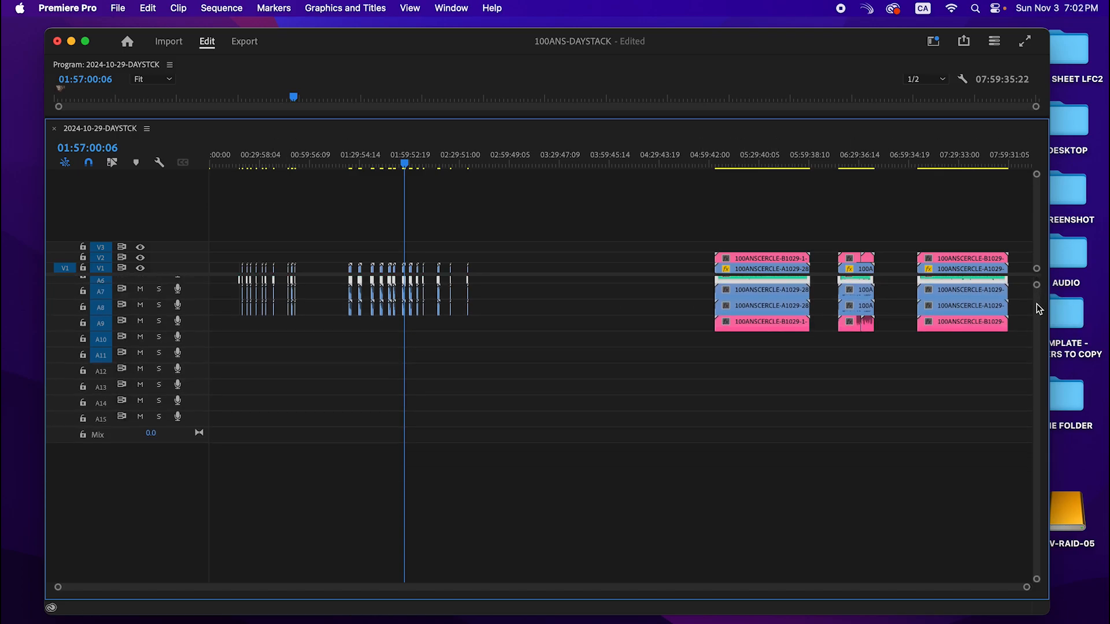
left_click_drag(1036, 285, 1037, 305)
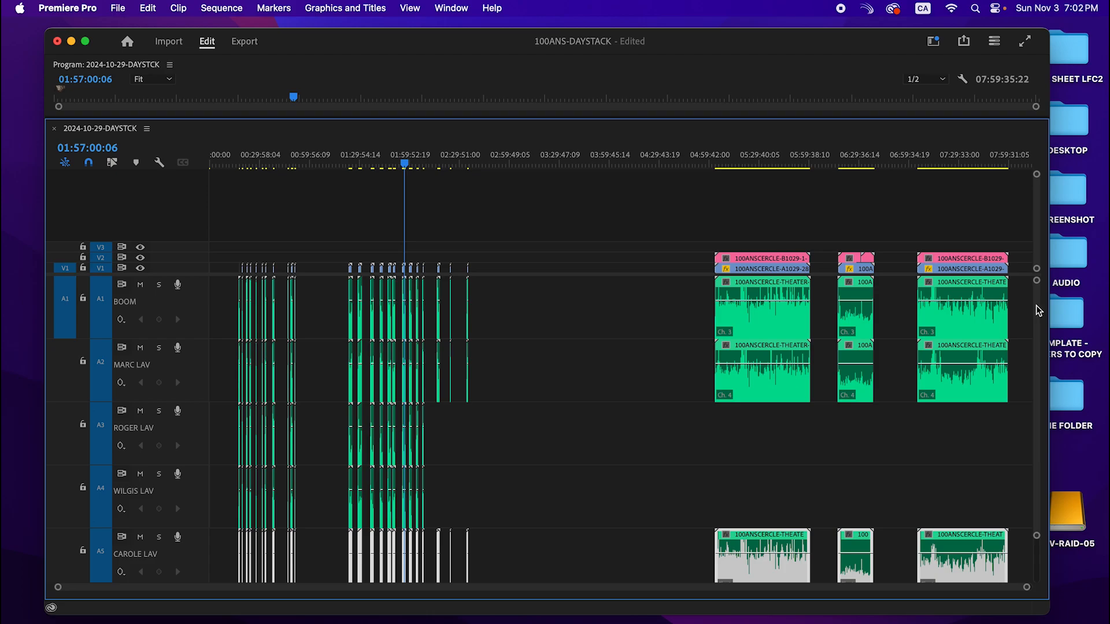
scroll(445, 425, "down", 1)
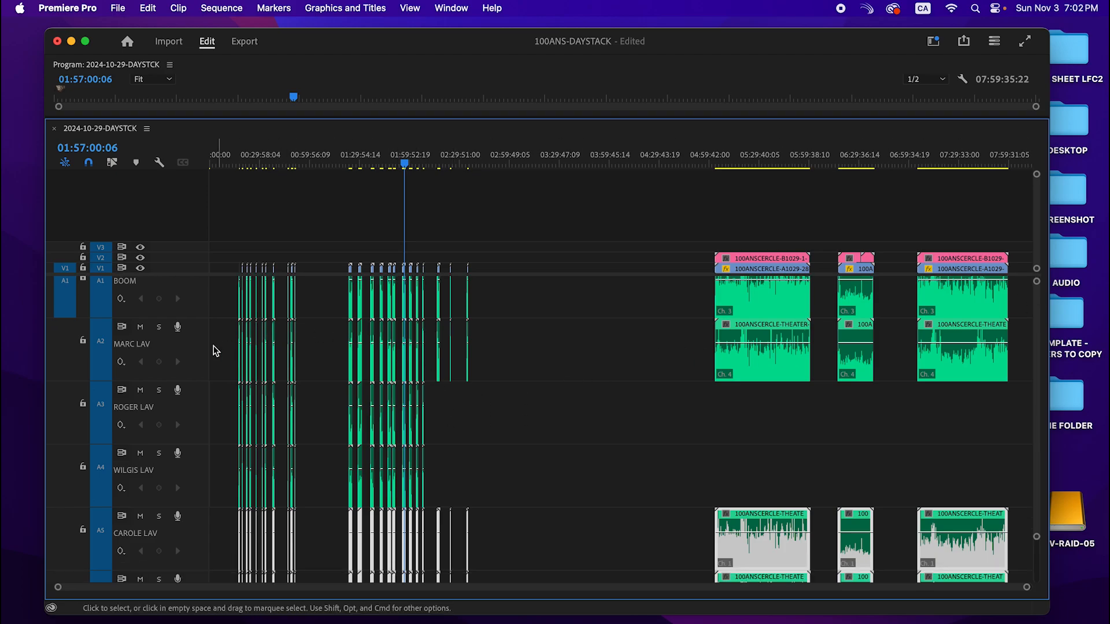
scroll(255, 346, "down", 3)
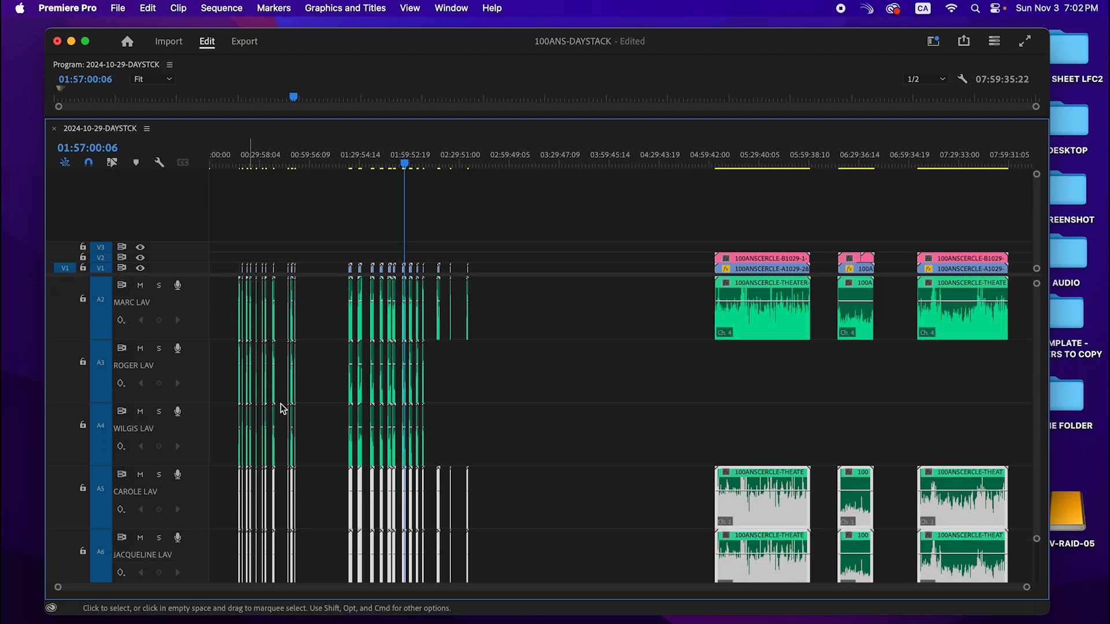
scroll(358, 445, "down", 2)
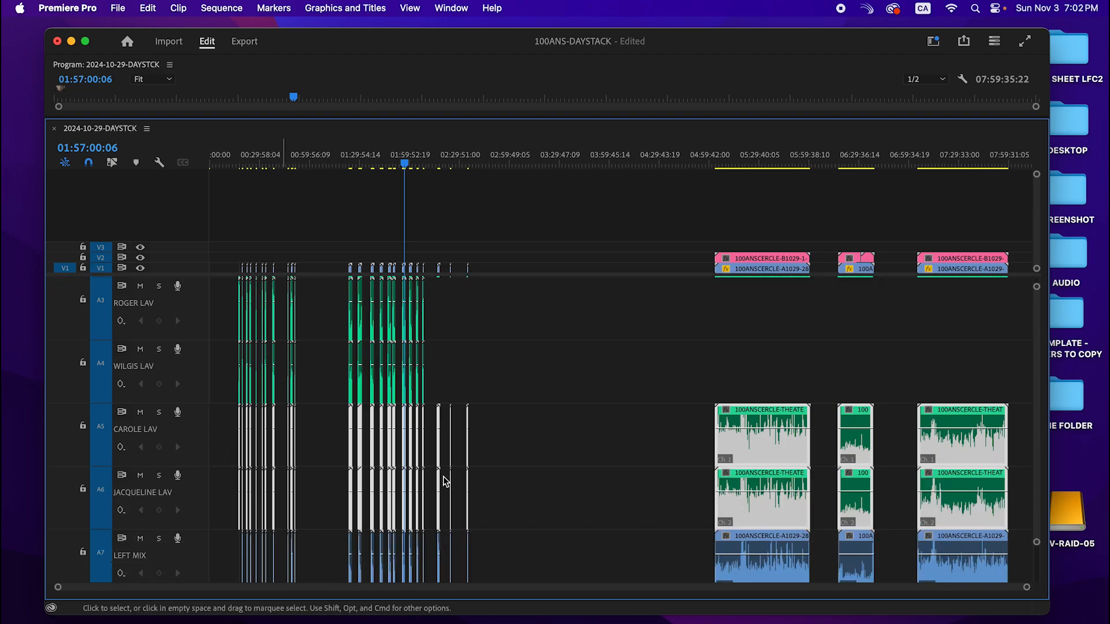
left_click(507, 471)
scroll(269, 463, "down", 2)
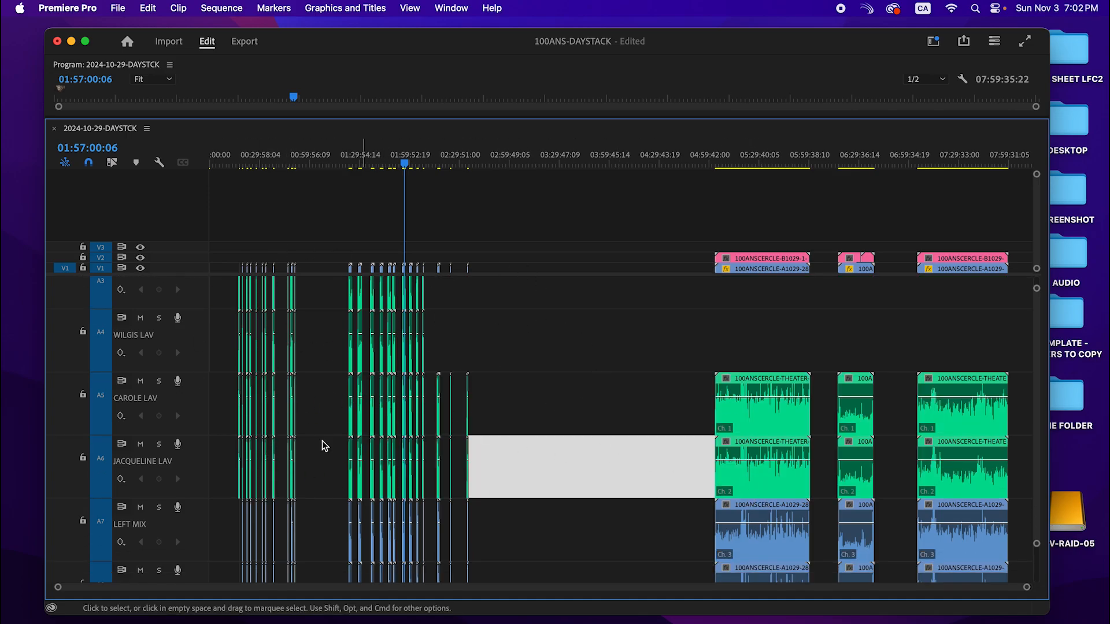
scroll(197, 454, "down", 2)
scroll(236, 478, "up", 7)
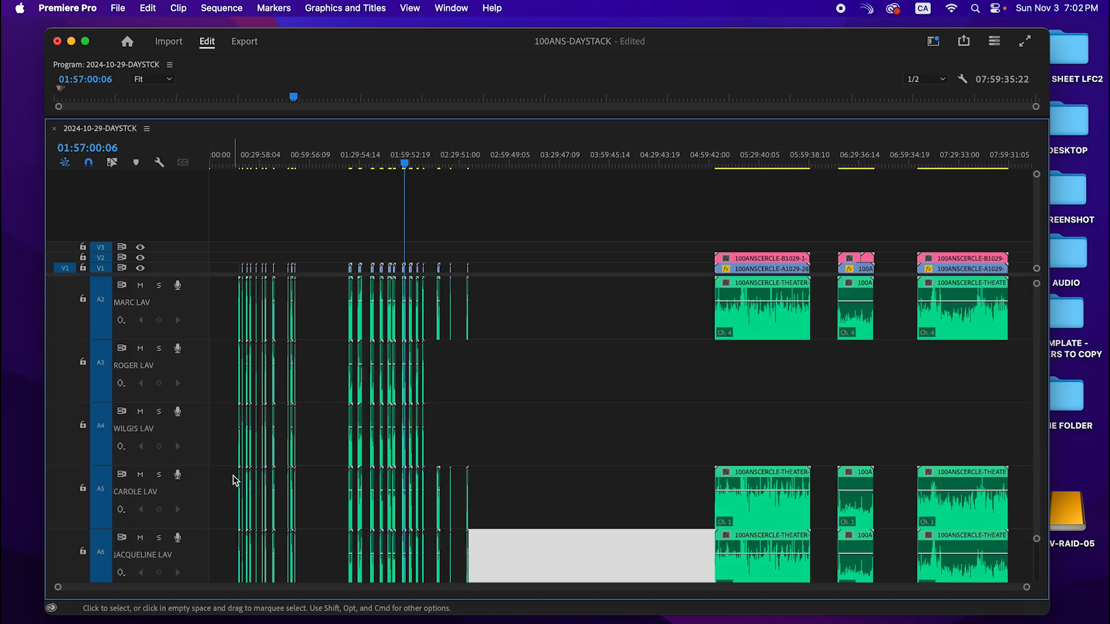
scroll(572, 443, "down", 4)
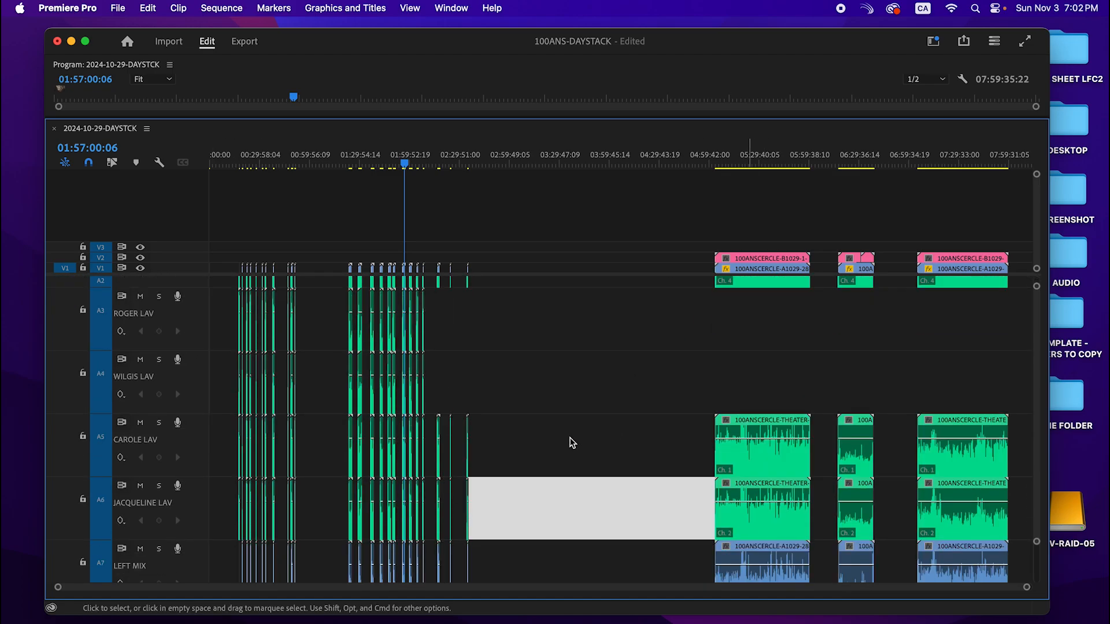
scroll(469, 485, "down", 4)
scroll(341, 518, "down", 1)
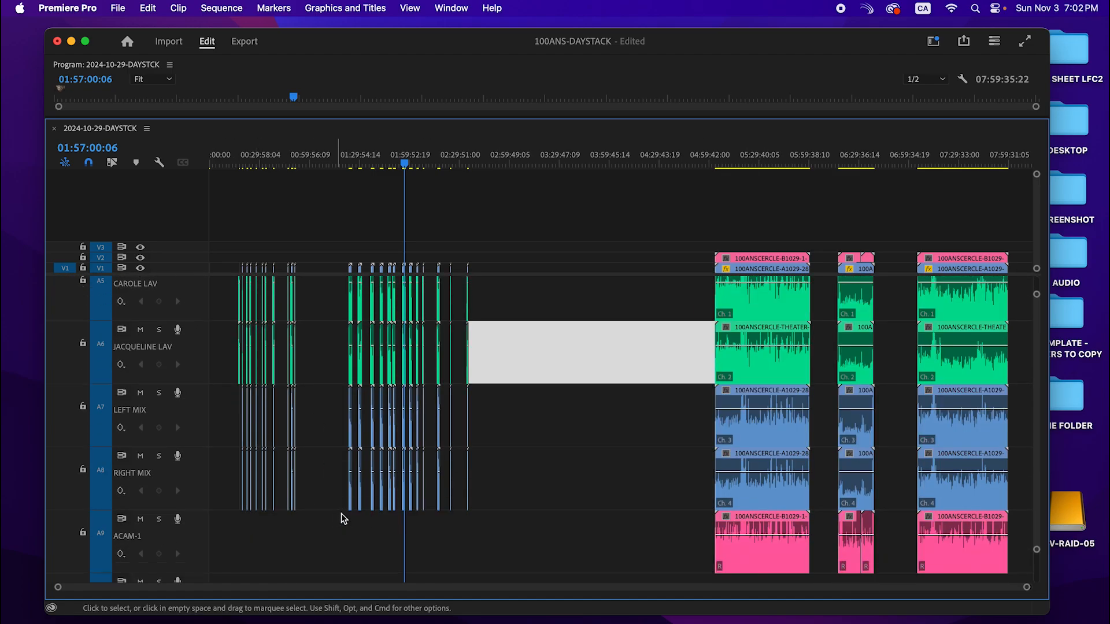
scroll(354, 521, "up", 2)
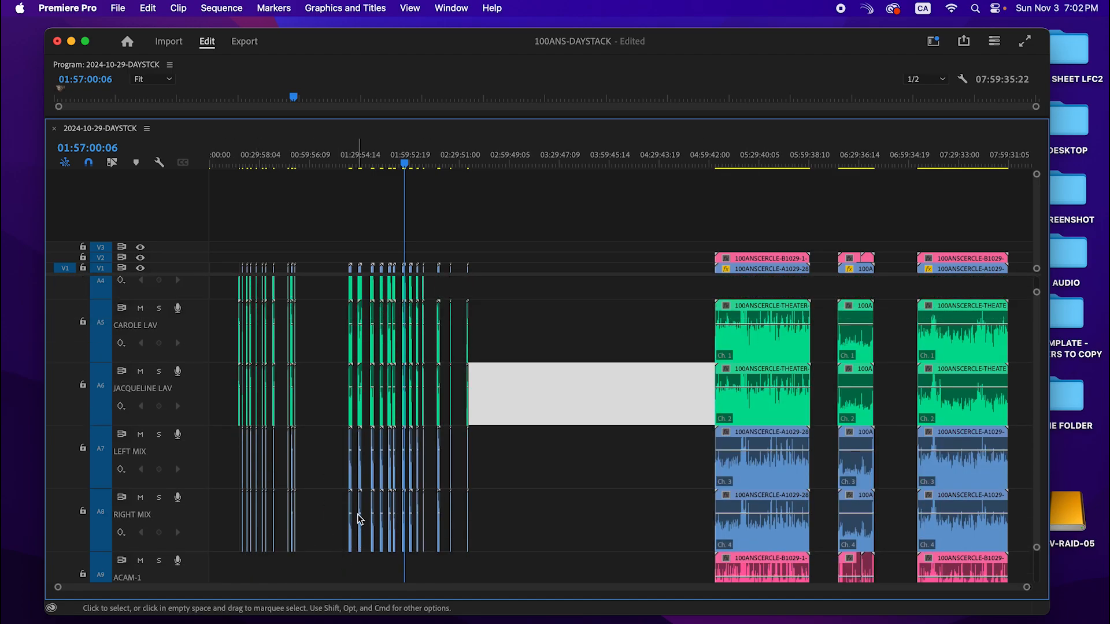
Step: Enlarge the window to full screen and move all clips on A5 to A9 down two tracks to A7 to A11
left_click(85, 41)
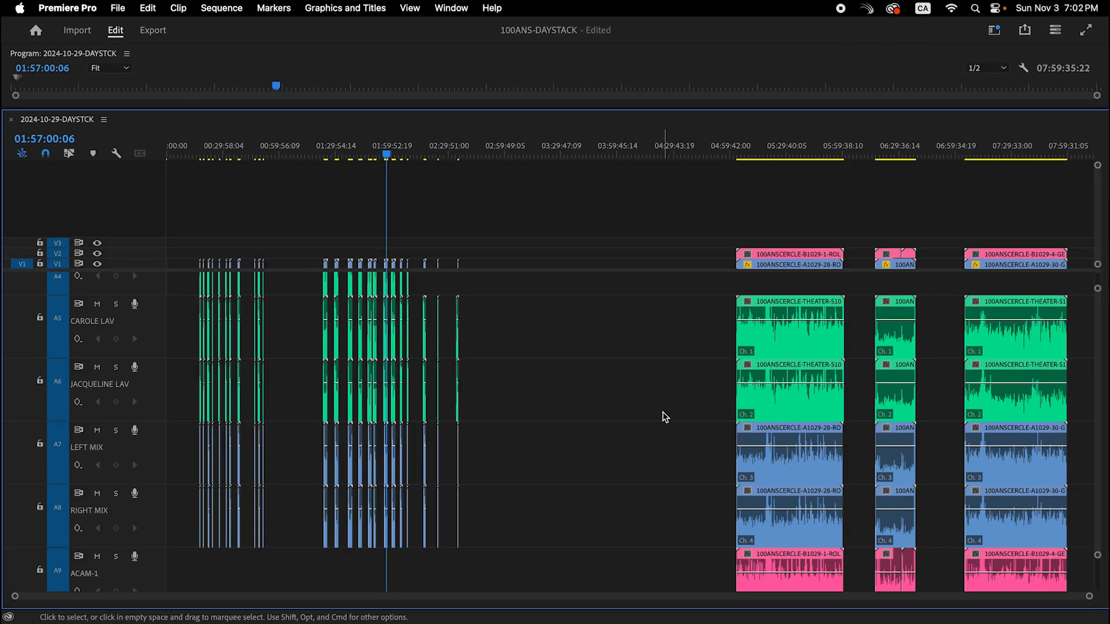
left_click_drag(1087, 345, 225, 576)
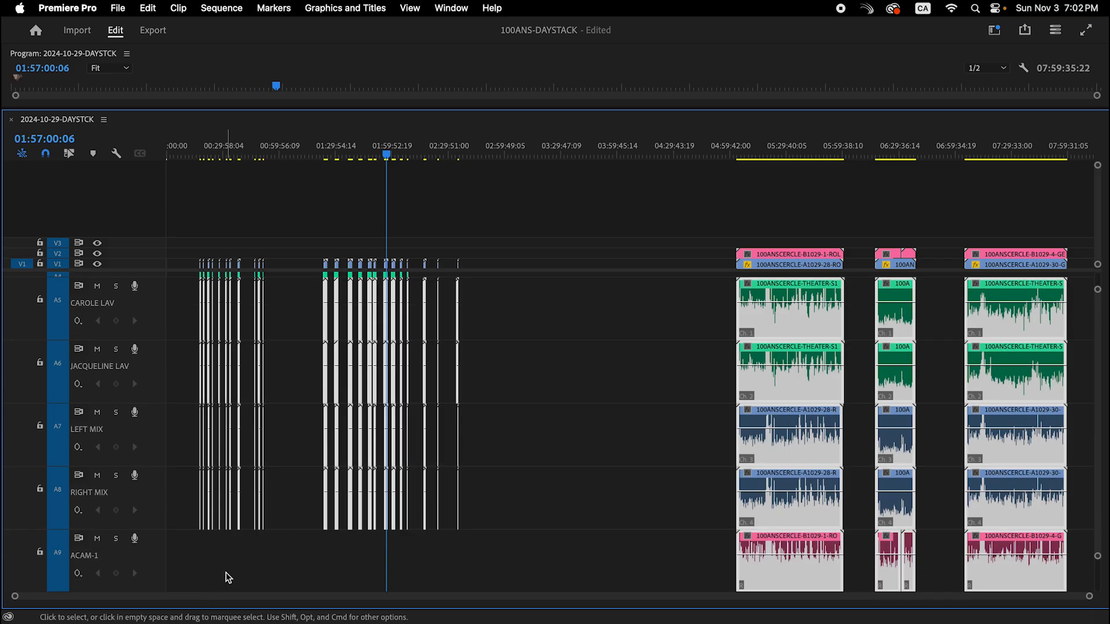
key("alt+Down")
key("alt+Down")
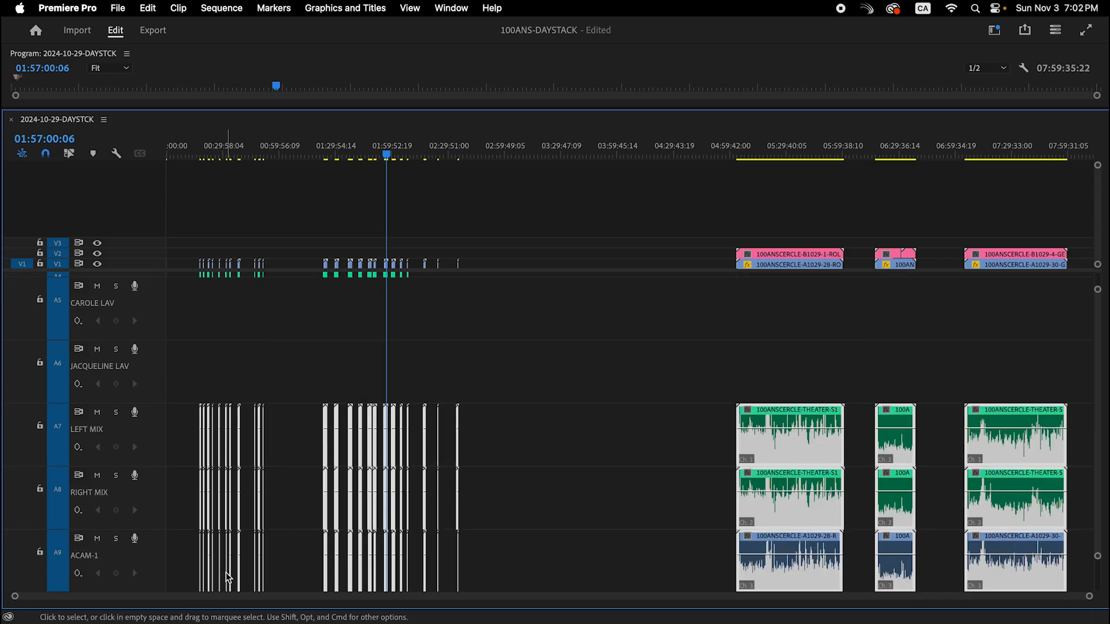
scroll(518, 477, "down", 5)
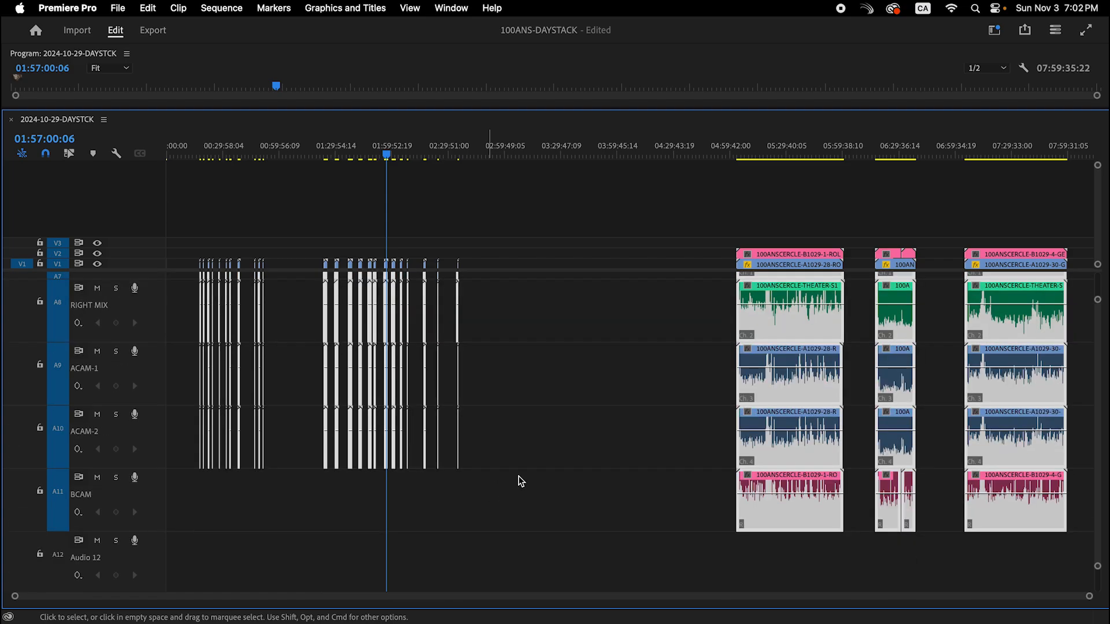
Step: Apply the Purple label to all clips on A2 to A4 that lie before the three long interviews
scroll(525, 488, "up", 10)
scroll(525, 492, "down", 1)
left_click_drag(488, 381, 185, 461)
scroll(279, 466, "up", 1)
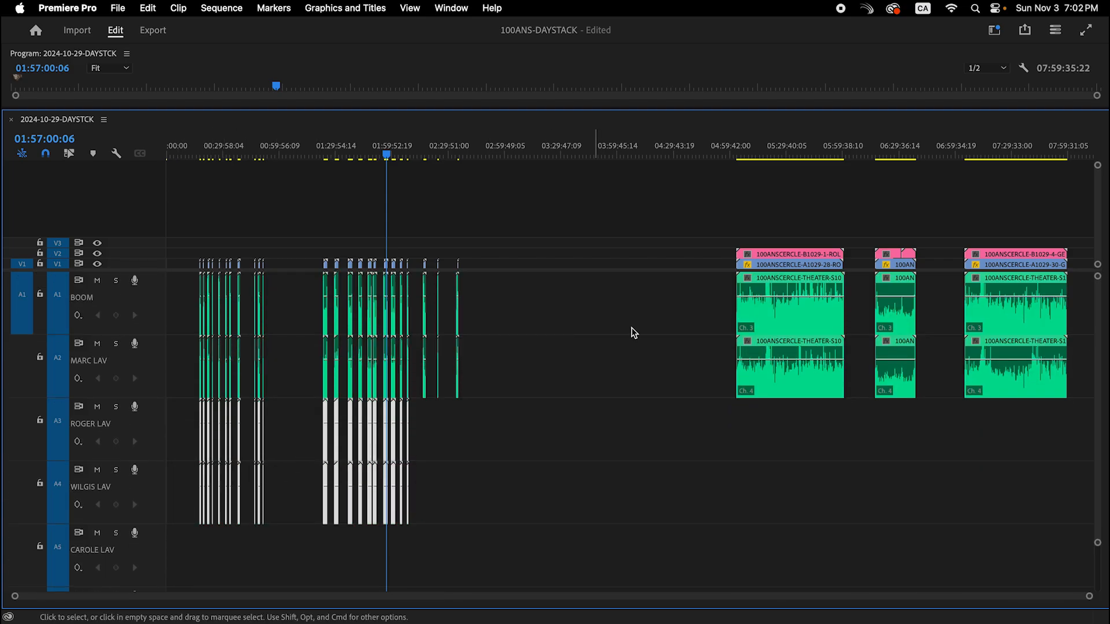
left_click_drag(585, 376, 176, 498)
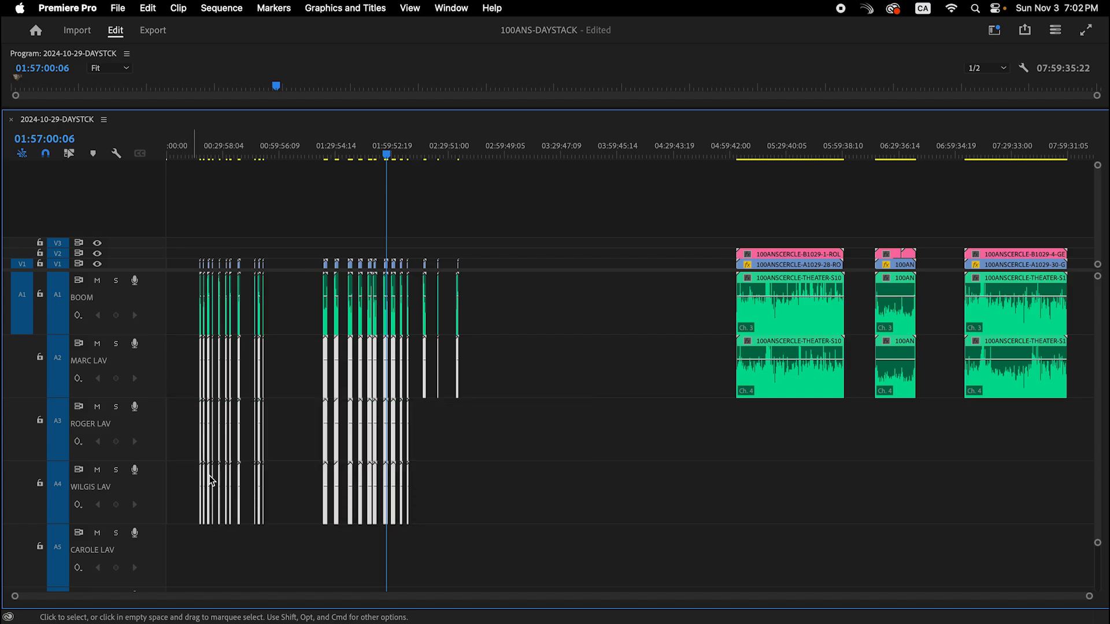
right_click(371, 377)
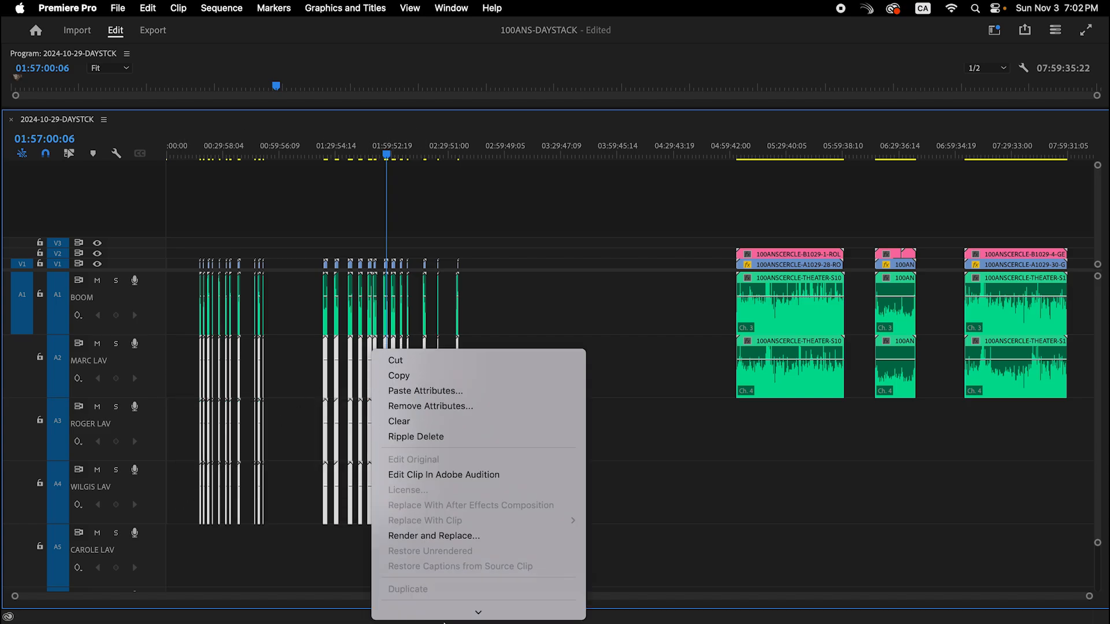
mouse_move(405, 544)
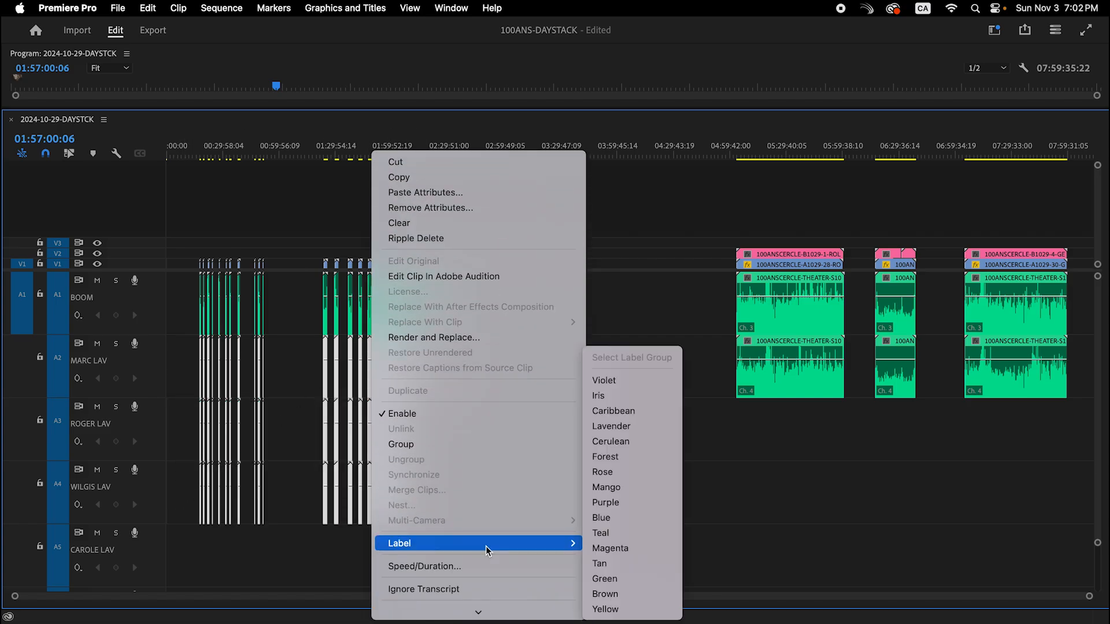
left_click(656, 501)
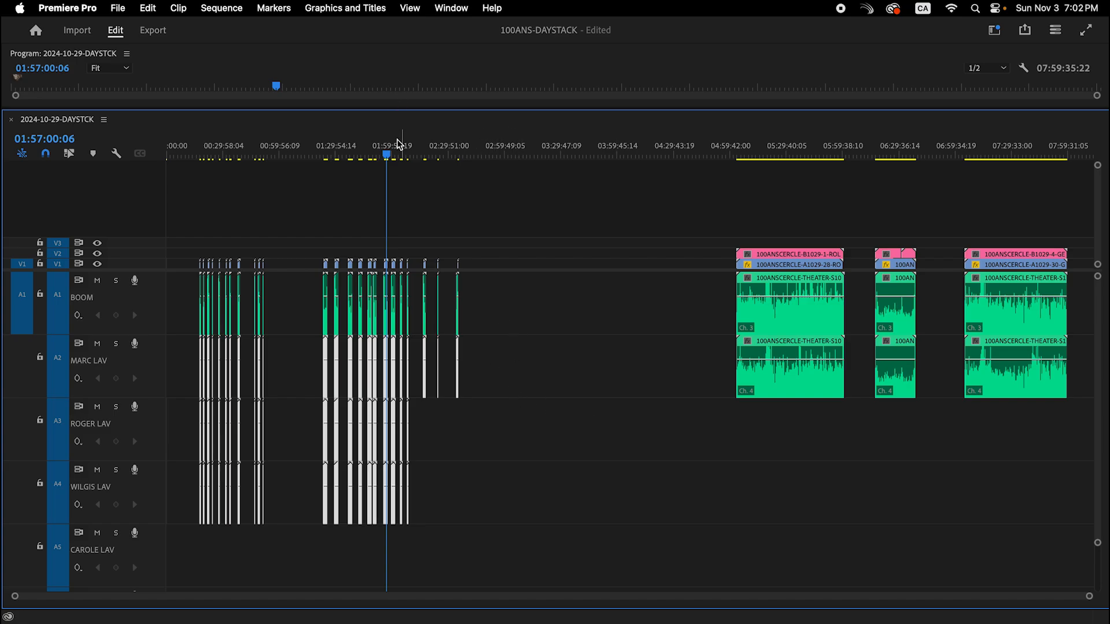
left_click(394, 144)
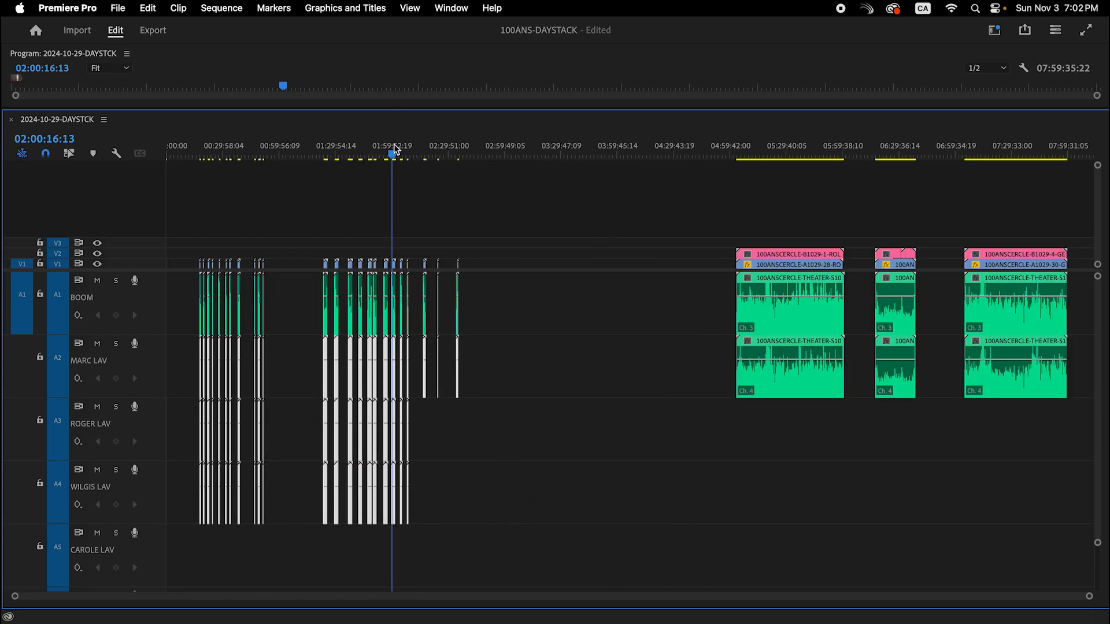
left_click(623, 464)
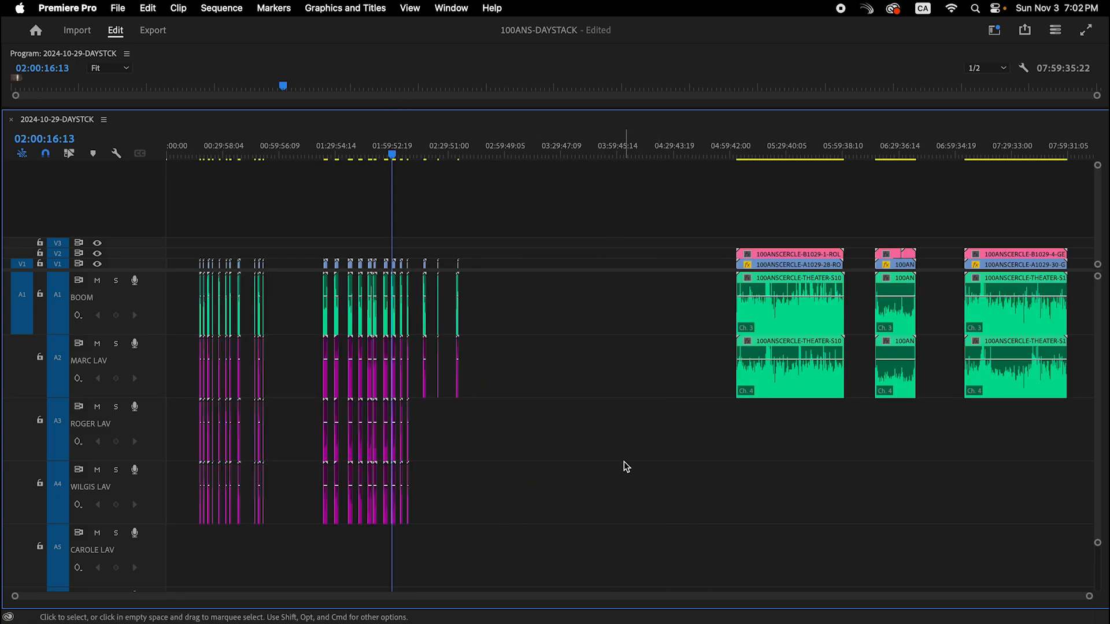
Step: Set the audio tracks to a medium height and review the clip layout from the BOOM track down to BCAM
scroll(622, 471, "down", 5)
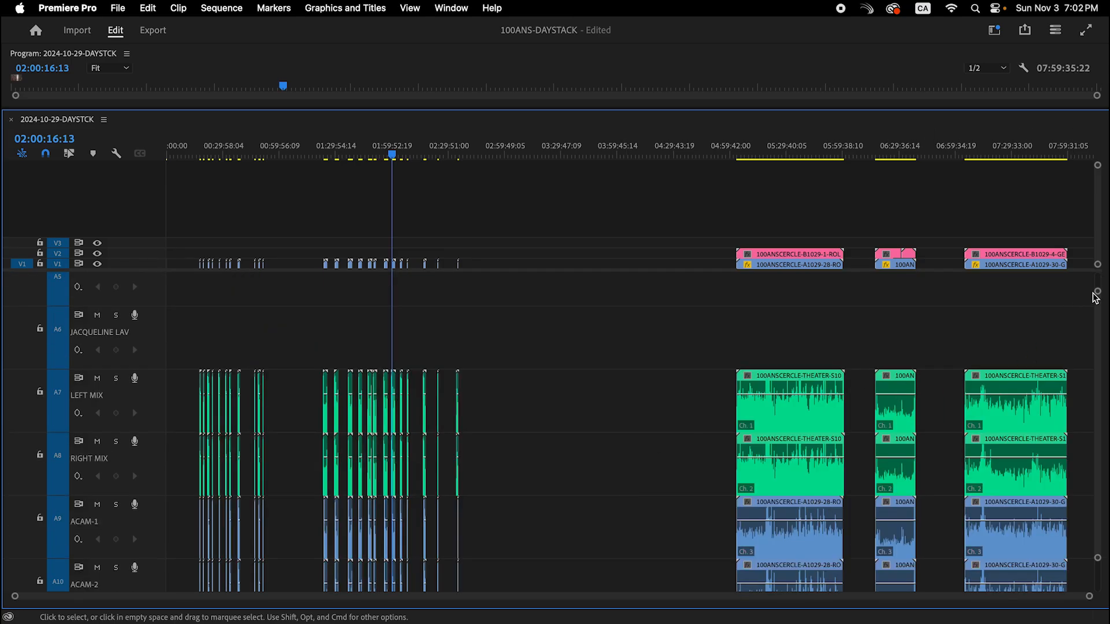
left_click_drag(1096, 292, 1097, 269)
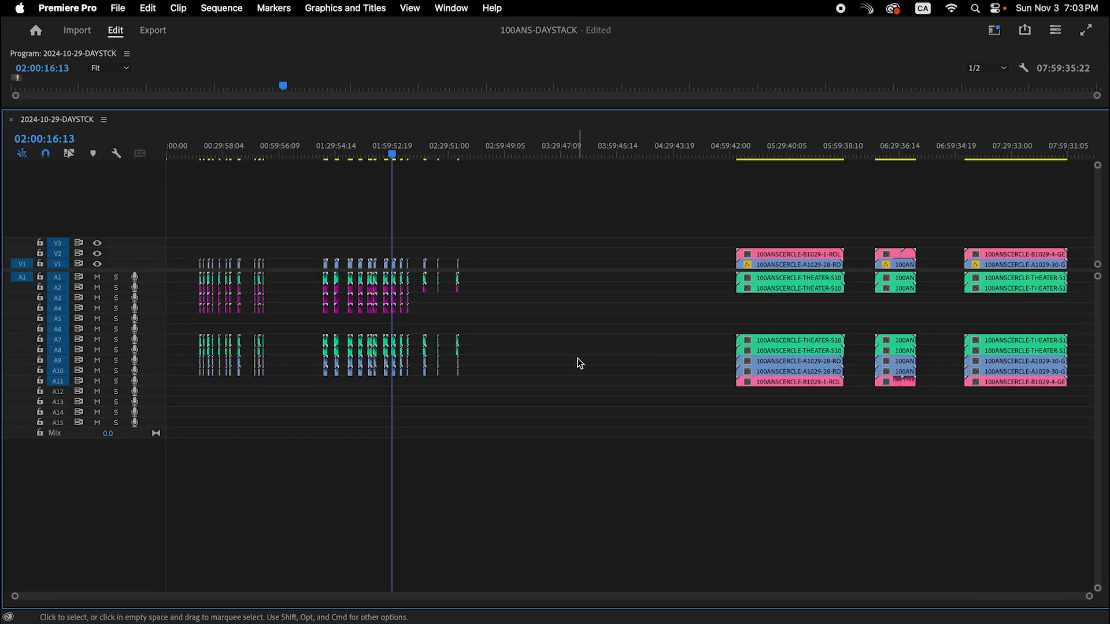
left_click(580, 363)
left_click_drag(1097, 277, 1100, 289)
key("alt+=")
scroll(884, 441, "down", 6)
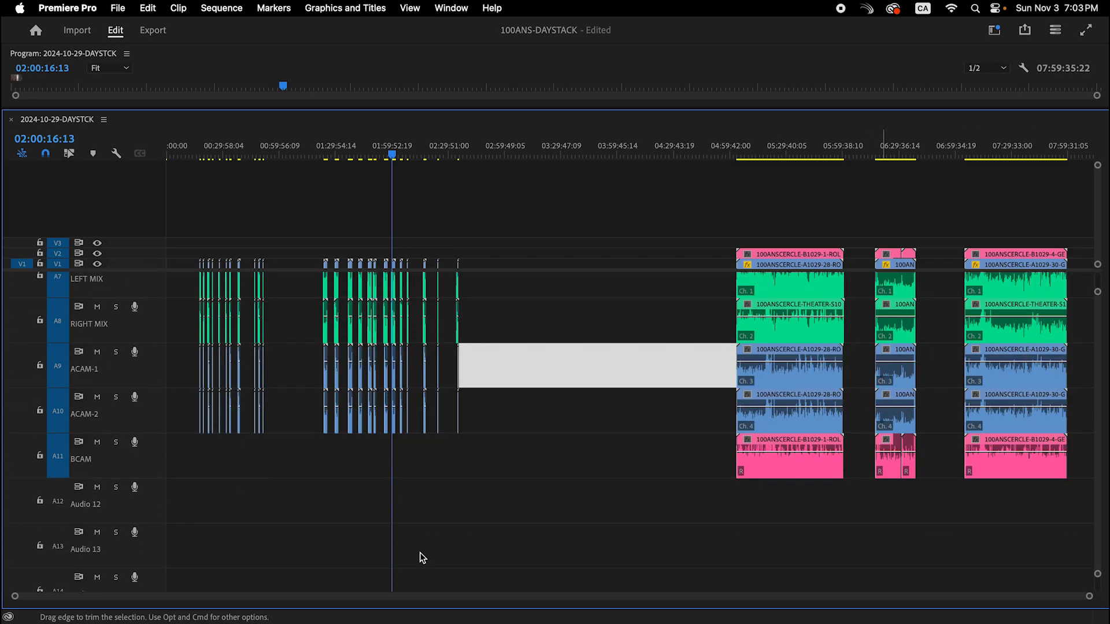
scroll(416, 564, "up", 8)
scroll(442, 452, "down", 7)
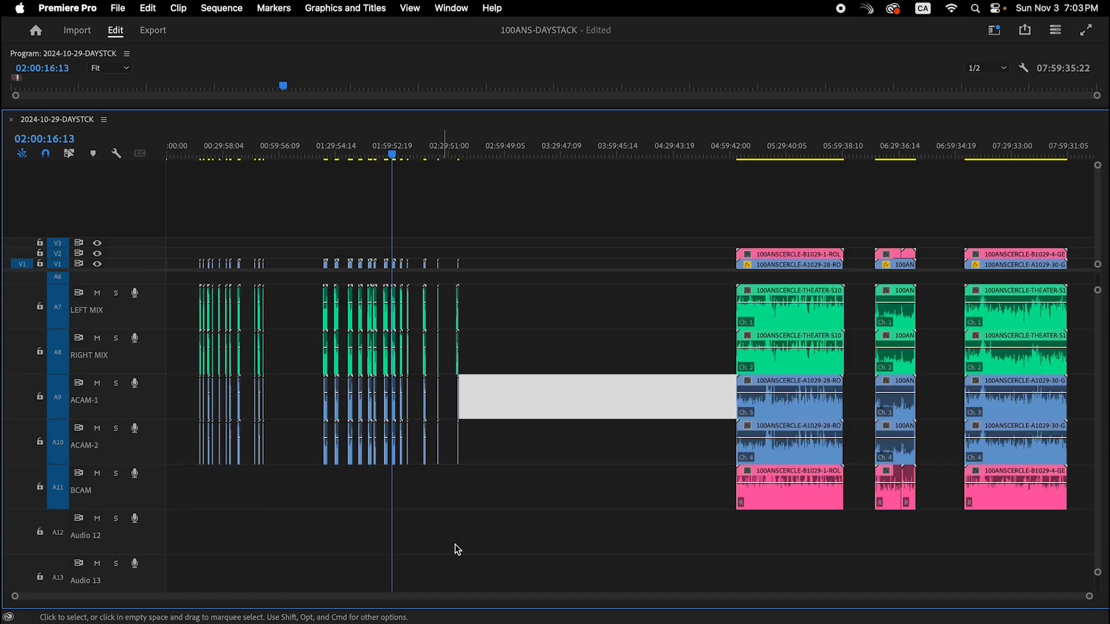
scroll(456, 544, "down", 4)
scroll(520, 491, "up", 9)
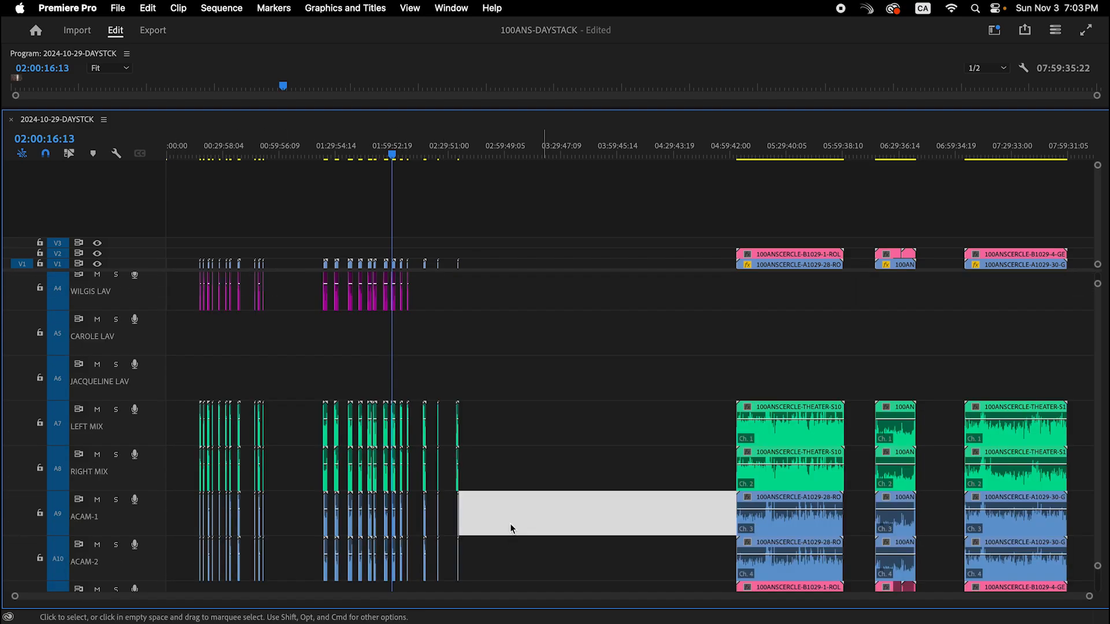
Step: Move the second clip group's purple audio on A3 and A4 down two tracks to A5 and A6
left_click_drag(493, 385, 308, 439)
key("alt+Down")
key("alt+Down")
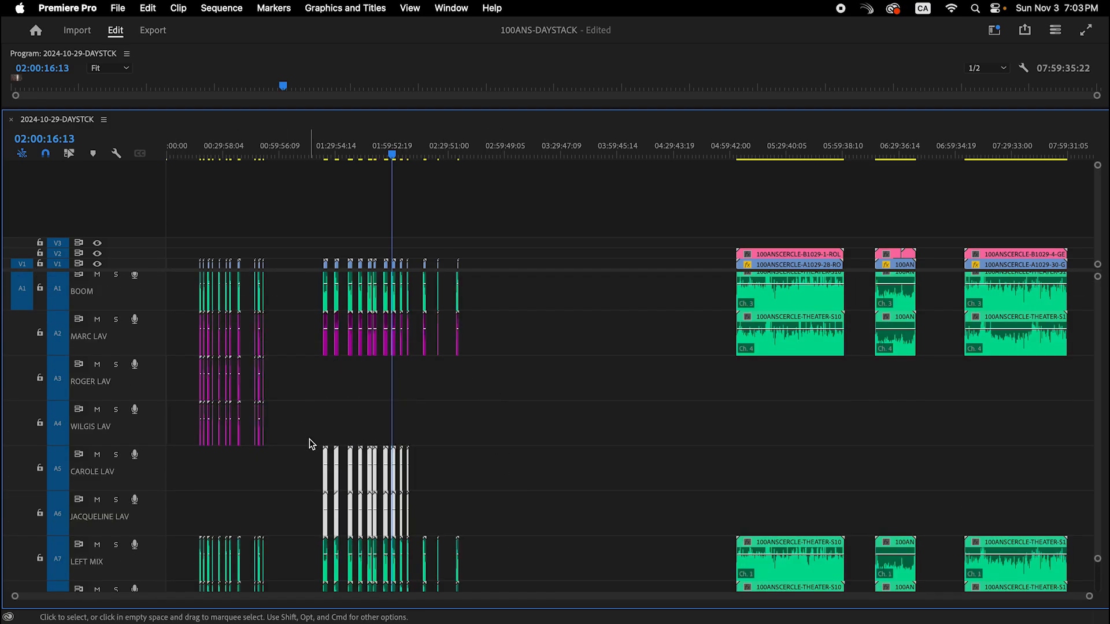
left_click(721, 453)
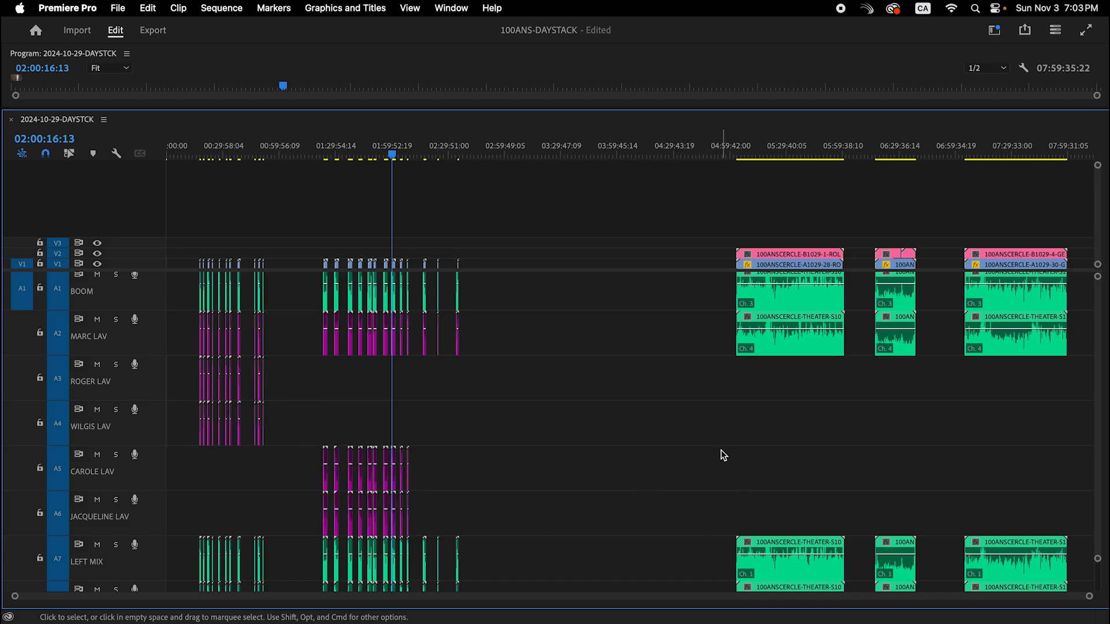
Step: Delete all empty audio tracks and review the remaining tracks from BOOM down to BCAM
scroll(721, 454, "down", 2)
right_click(146, 428)
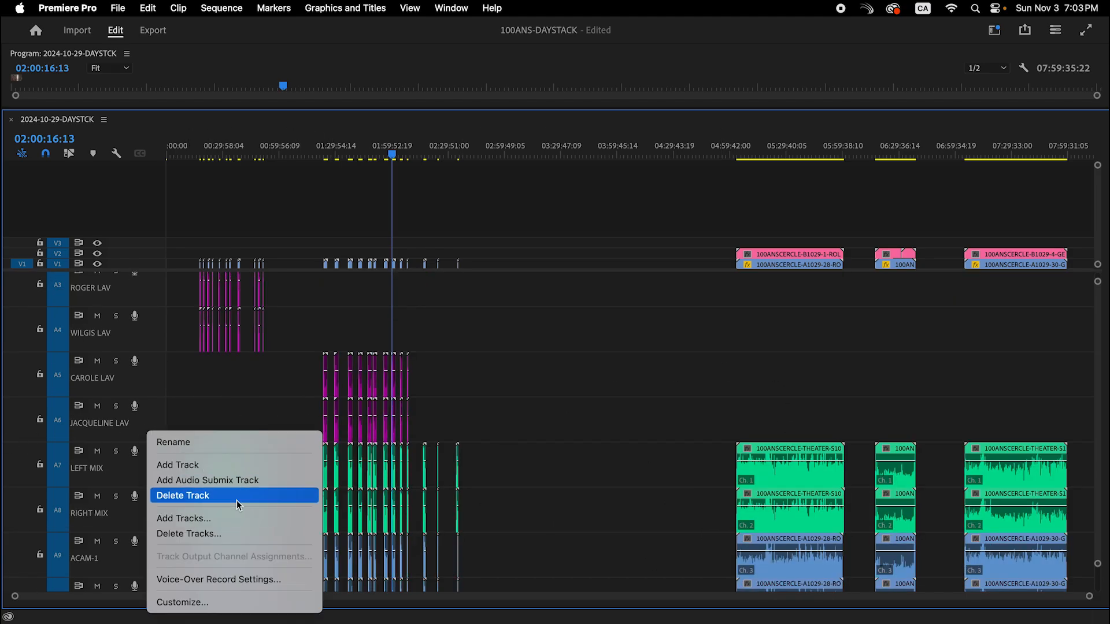
left_click(231, 535)
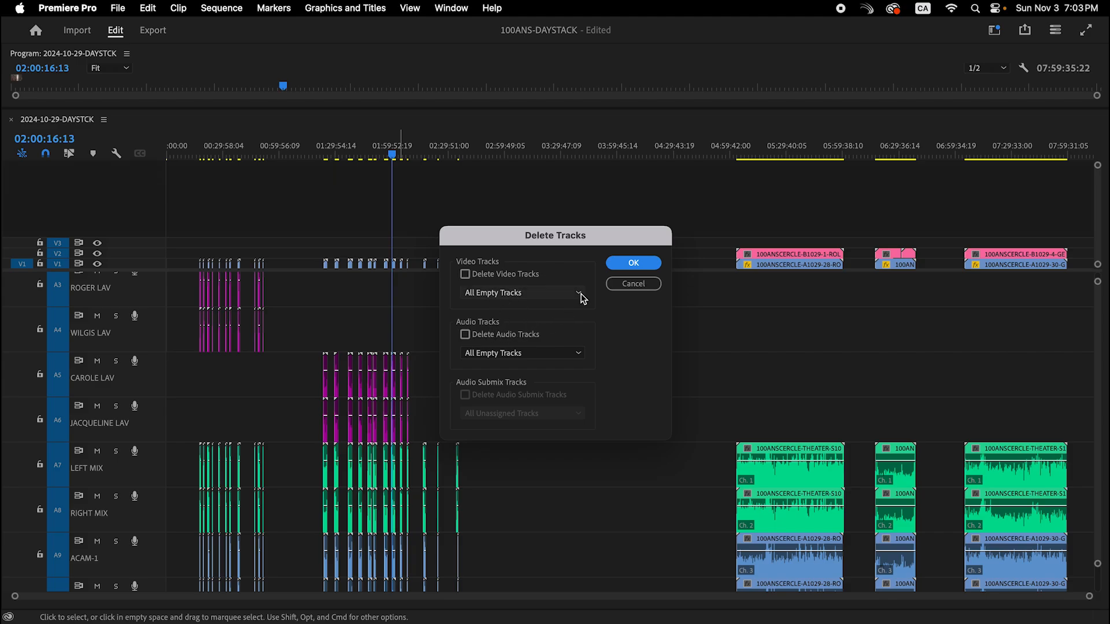
left_click(523, 336)
left_click(625, 269)
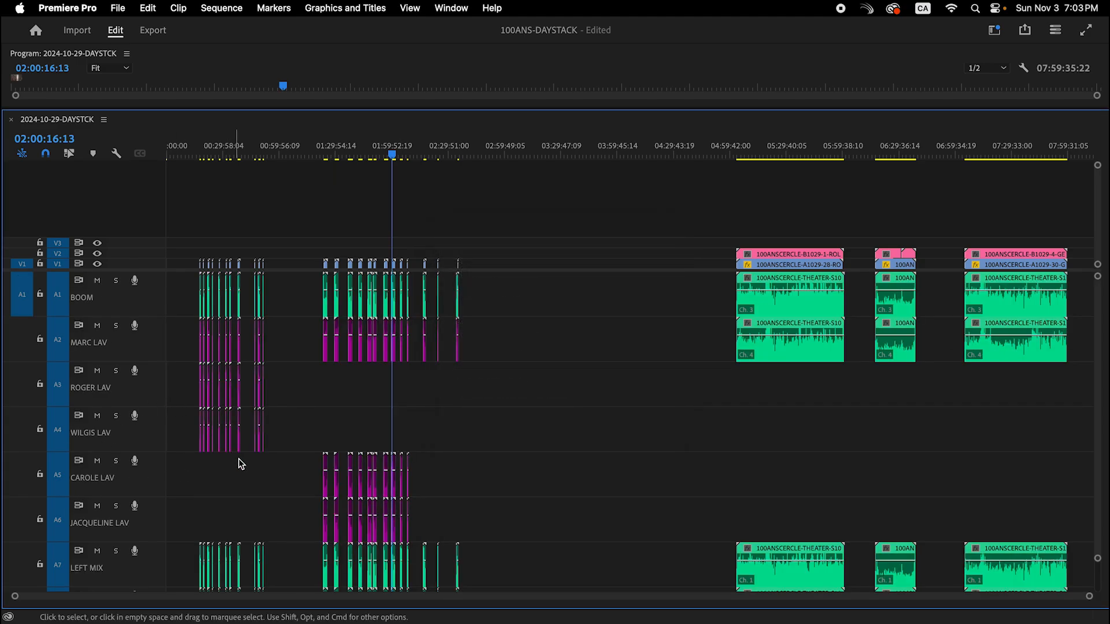
scroll(350, 503, "down", 5)
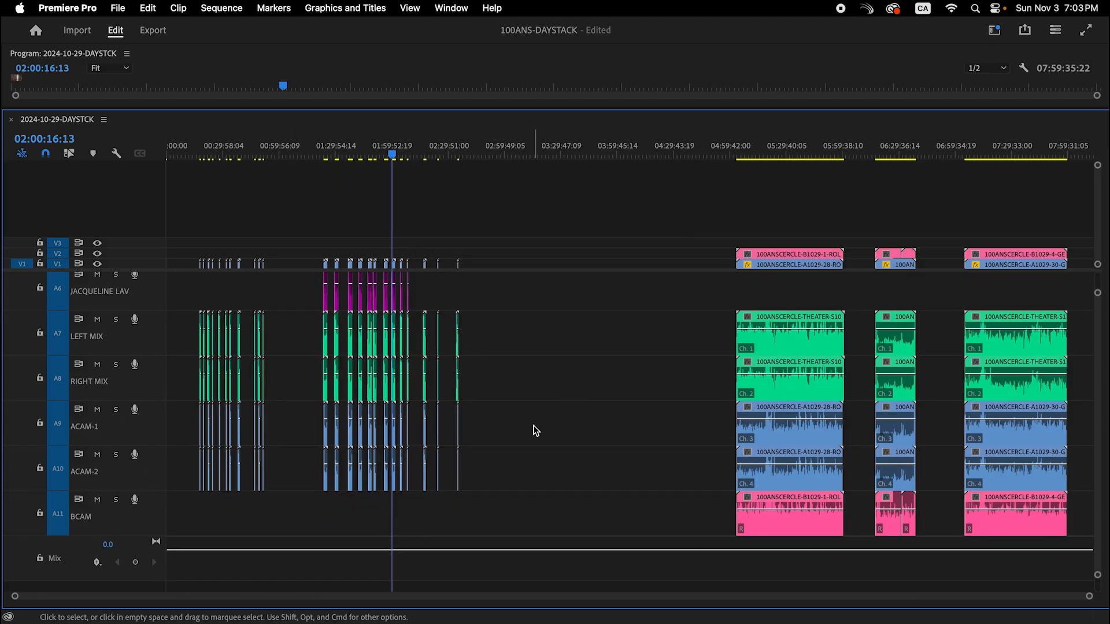
scroll(532, 429, "up", 5)
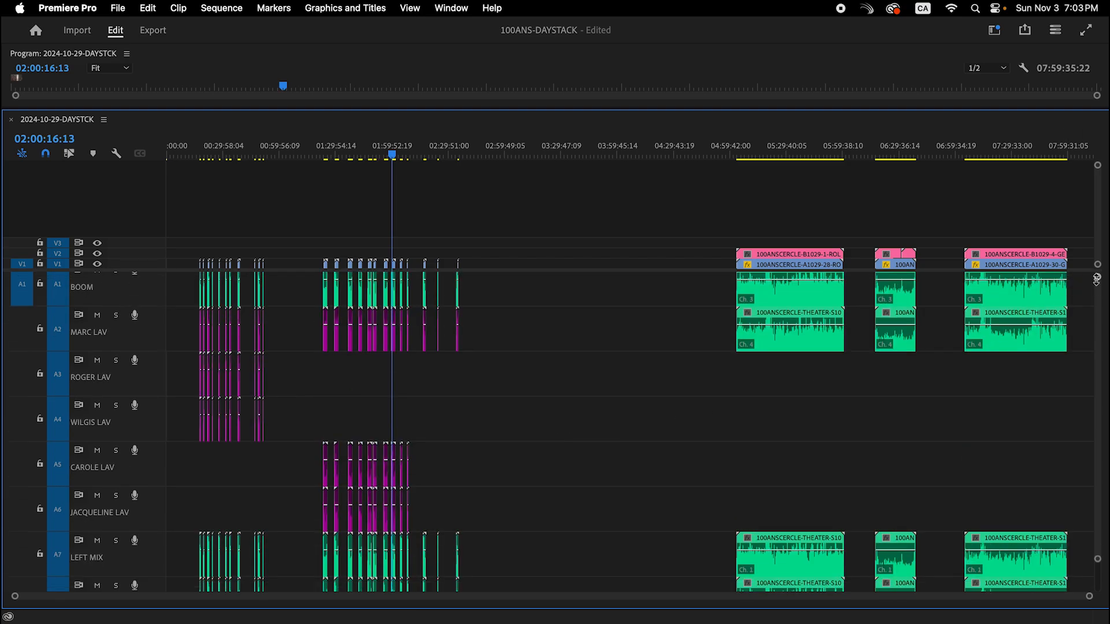
Step: Minimize the track heights, enlarge the Program monitor and place the playhead inside the first long interview
key("shift+minus")
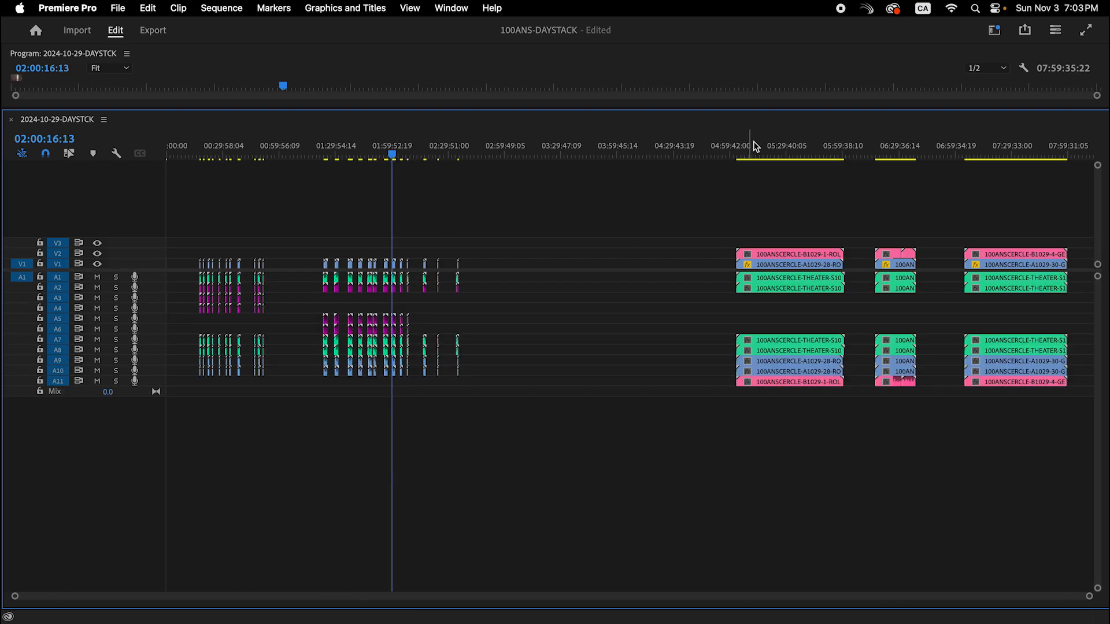
left_click(791, 145)
left_click_drag(740, 108, 780, 284)
key("equal")
key("equal")
key("equal")
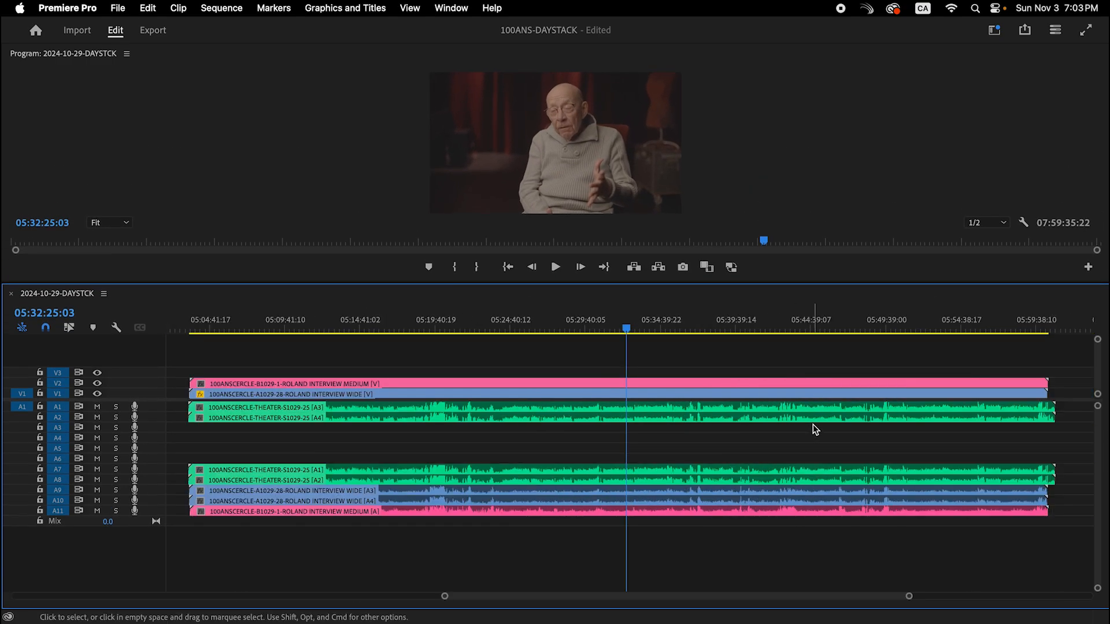
Step: Move the playhead to 05:19:20:16 in the first long interview and expand the audio tracks to show their waveforms
left_click(431, 318)
key("equal")
key("equal")
key("equal")
key("equal")
key("equal")
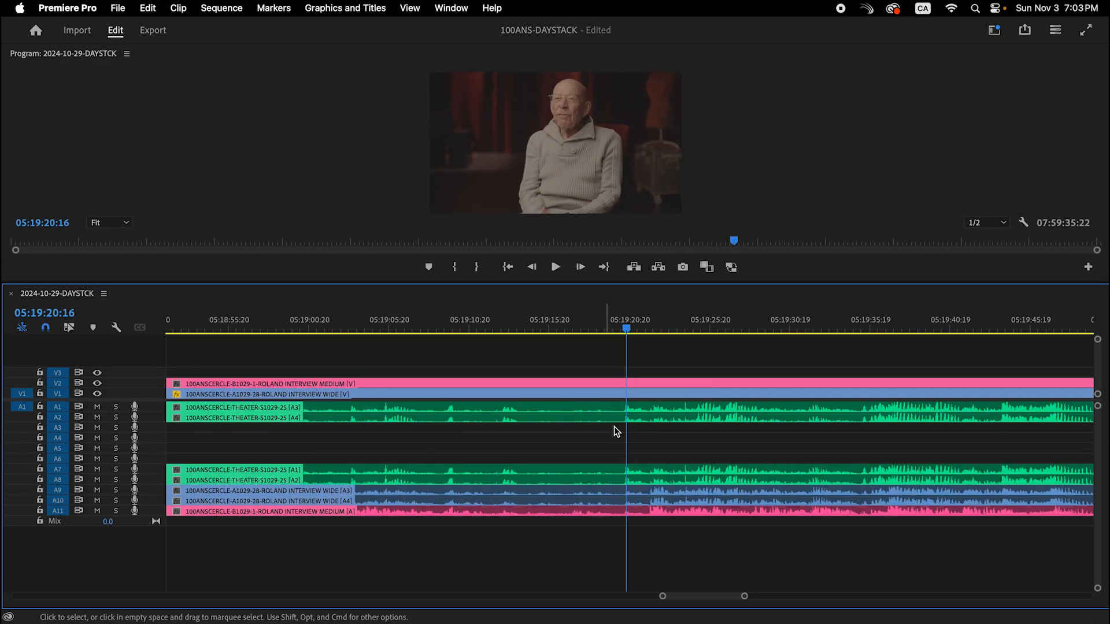
key("equal")
key("equal")
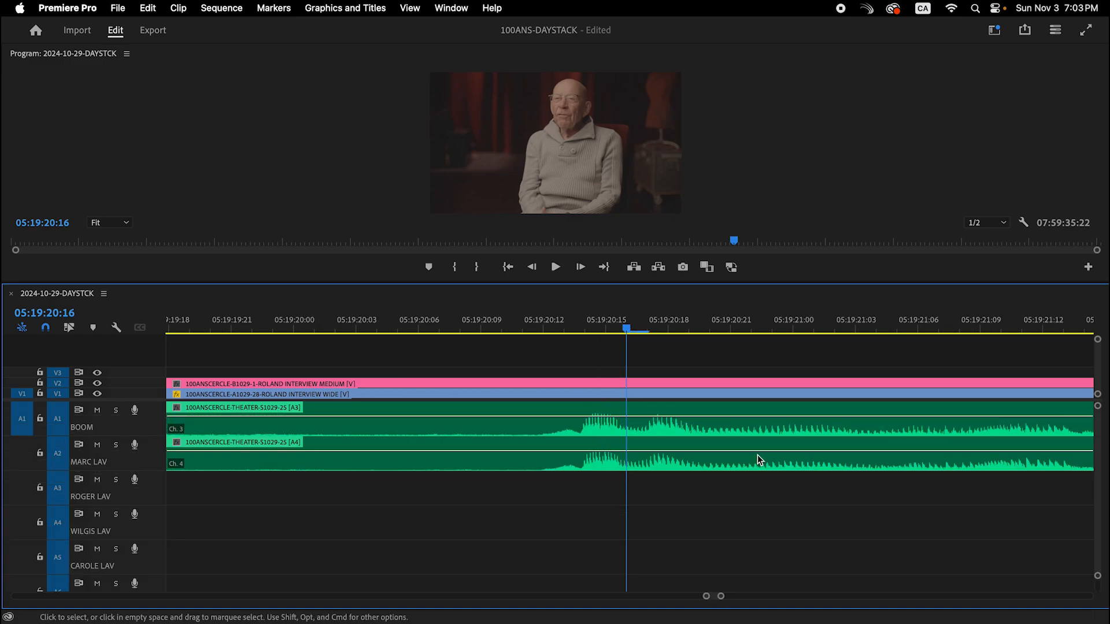
Step: Compare the speech onset on the RIGHT MIX, ACAM-1, ACAM-2 and BCAM waveforms at 05:19:20:14 to check sync
scroll(751, 466, "down", 5)
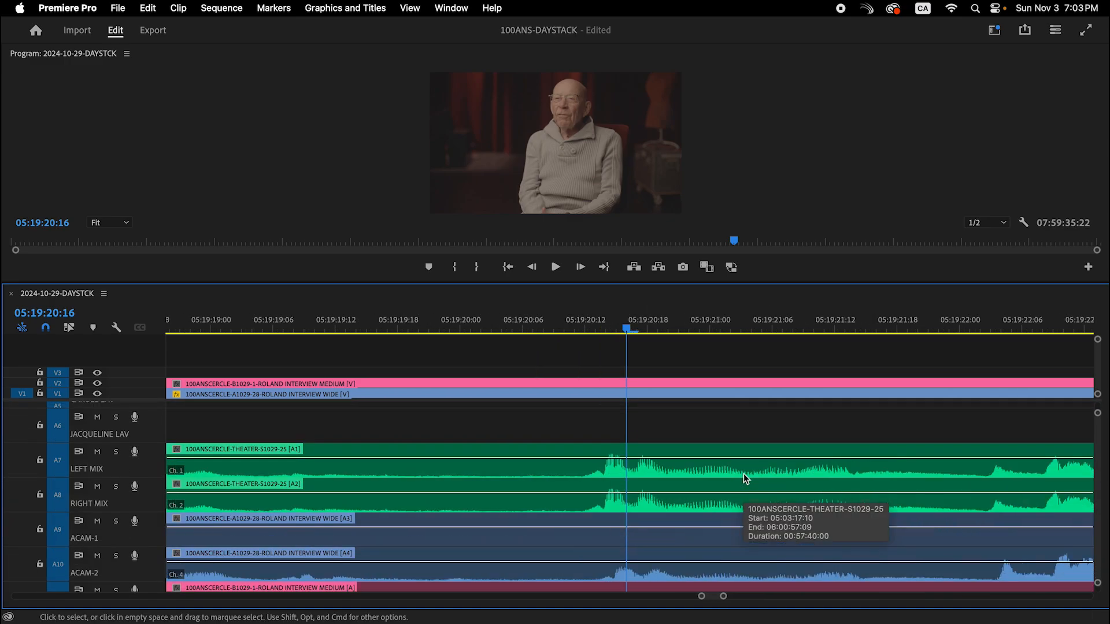
scroll(743, 473, "down", 3)
key("equal")
key("equal")
key("minus")
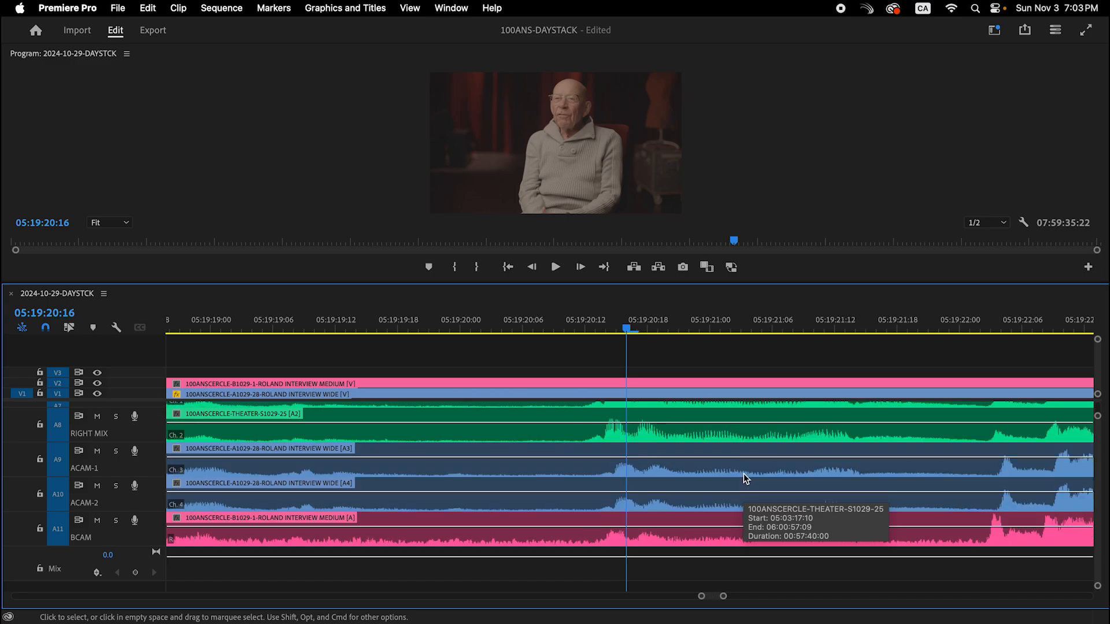
key("minus")
key("equal")
key("equal")
key("minus")
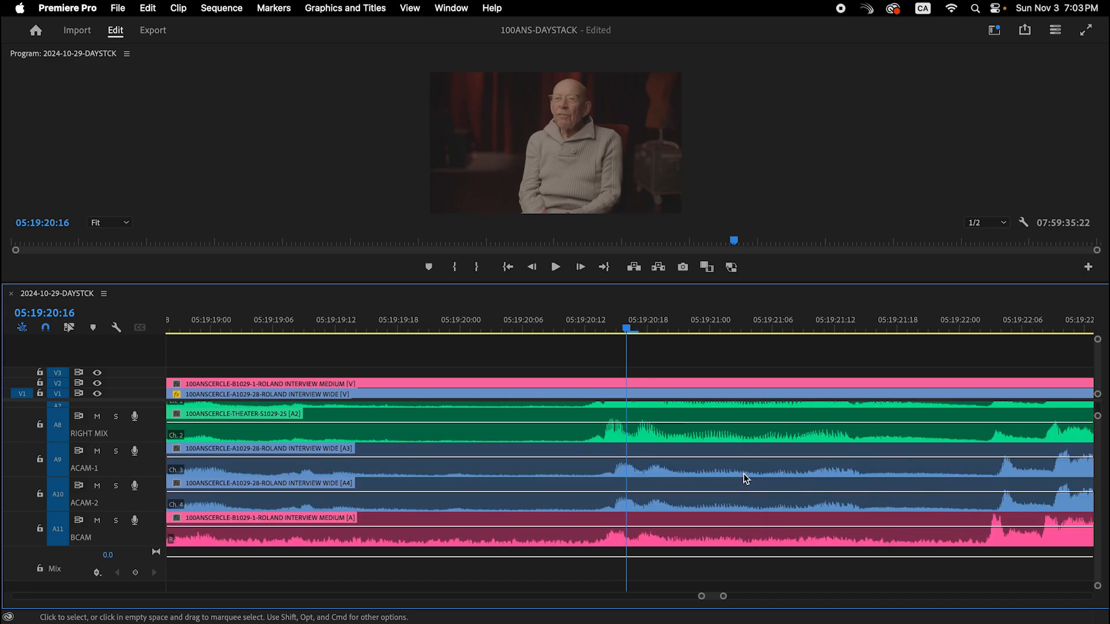
key("equal")
key("minus")
left_click_drag(618, 329, 612, 329)
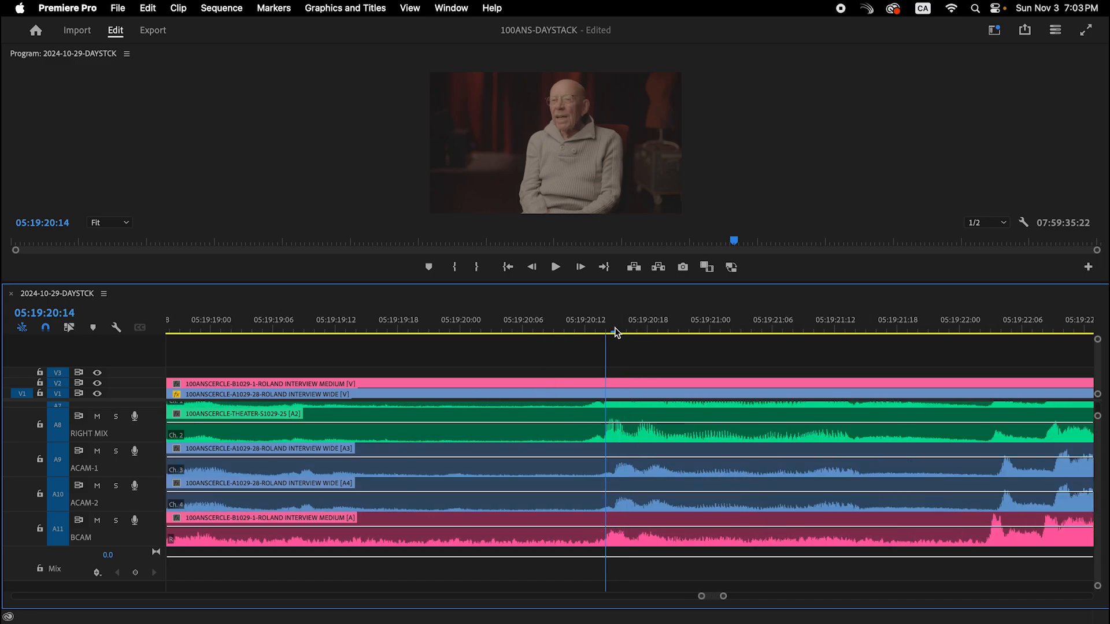
key("equal")
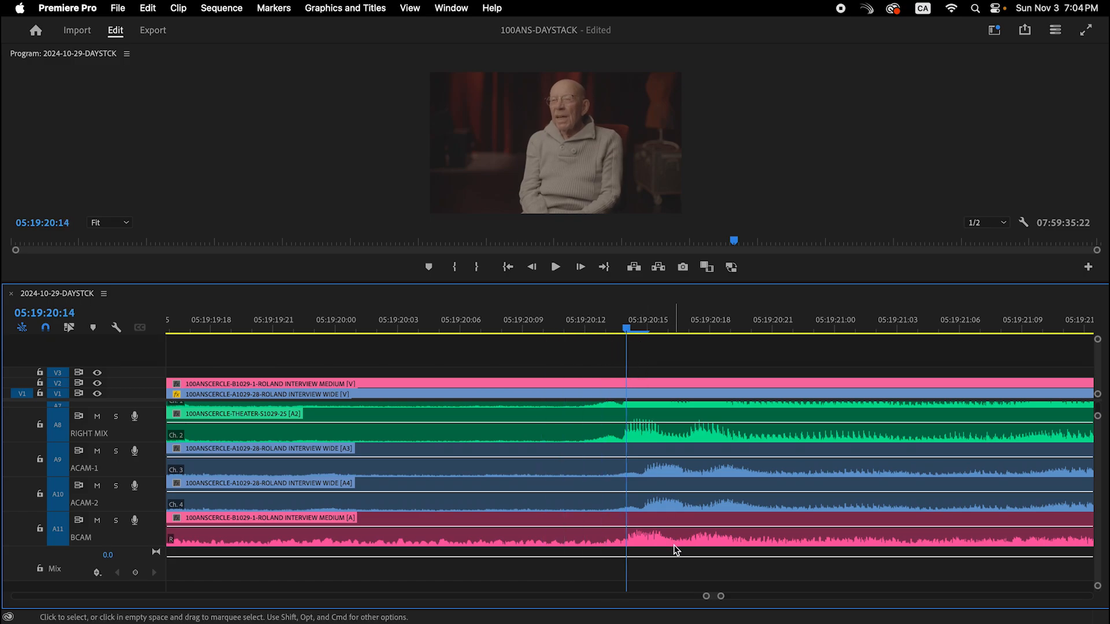
Step: Examine how the mix and camera waveforms line up from 05:19:20:15 to 05:19:24:07, close up and across the whole interview
left_click(647, 323)
key("minus")
key("minus")
key("minus")
key("minus")
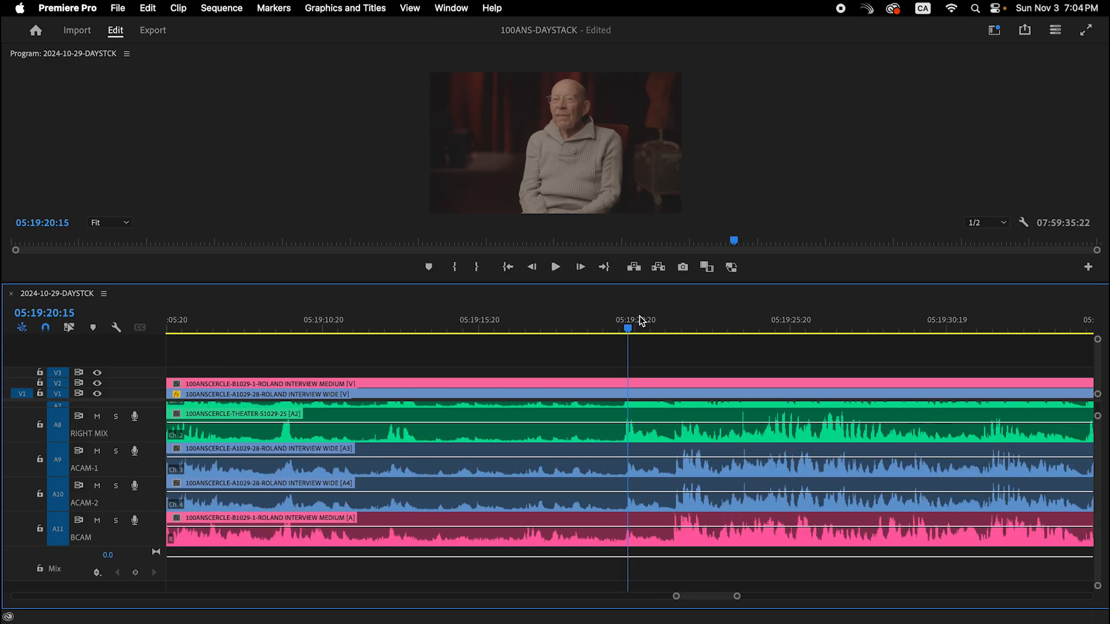
left_click(743, 328)
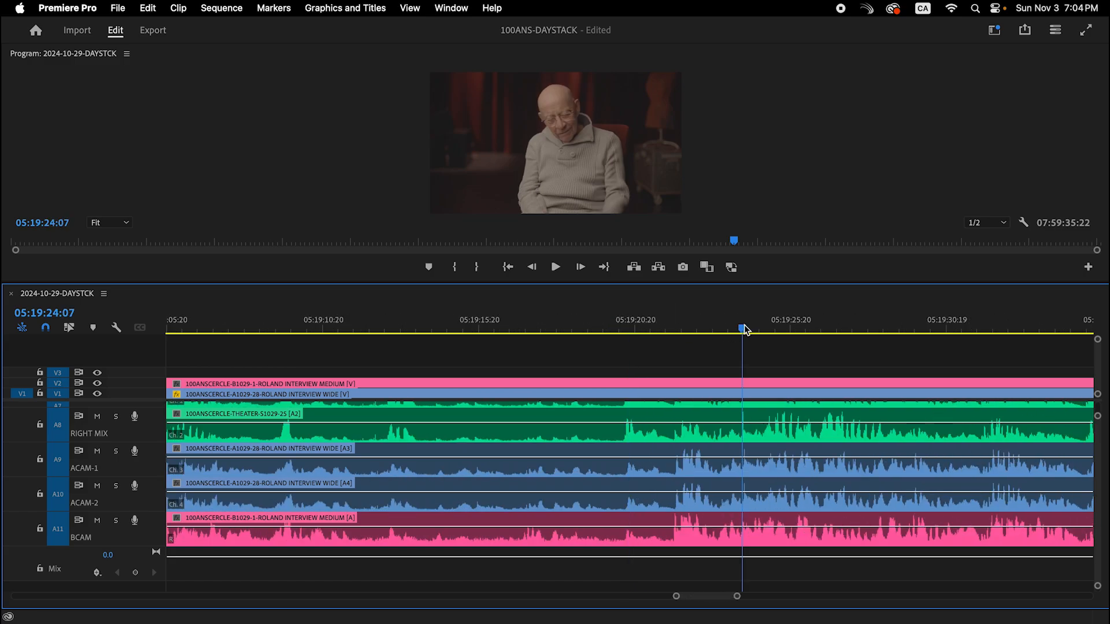
key("equal")
key("equal")
key("equal")
key("equal")
key("minus")
key("minus")
key("minus")
key("minus")
key("minus")
key("minus")
key("minus")
key("minus")
key("minus")
key("minus")
key("minus")
key("minus")
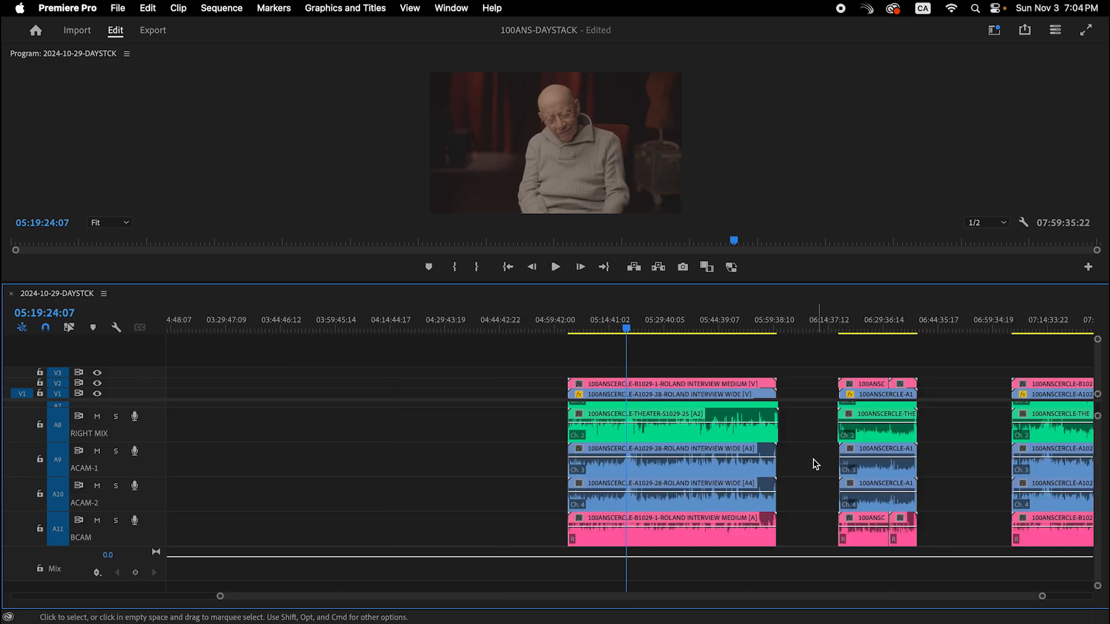
Step: Test selecting the wide clip's ACAM-1 audio near 05:24:25:19 with linked selection off and on, clearing the selection each time
left_click(646, 325)
key("equal")
key("equal")
key("equal")
key("equal")
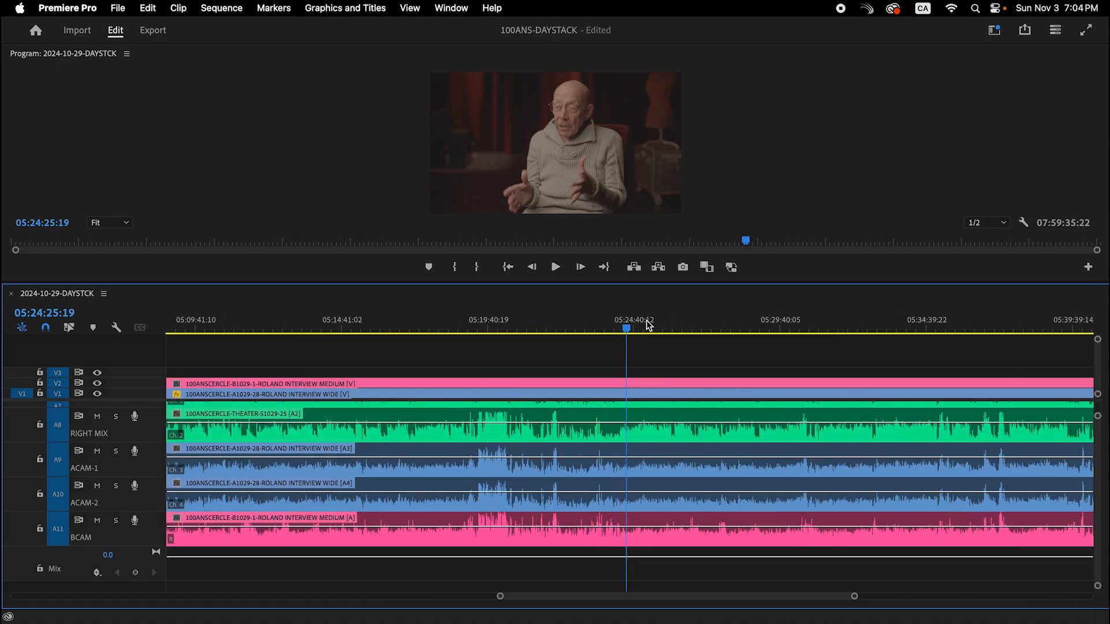
left_click(484, 468)
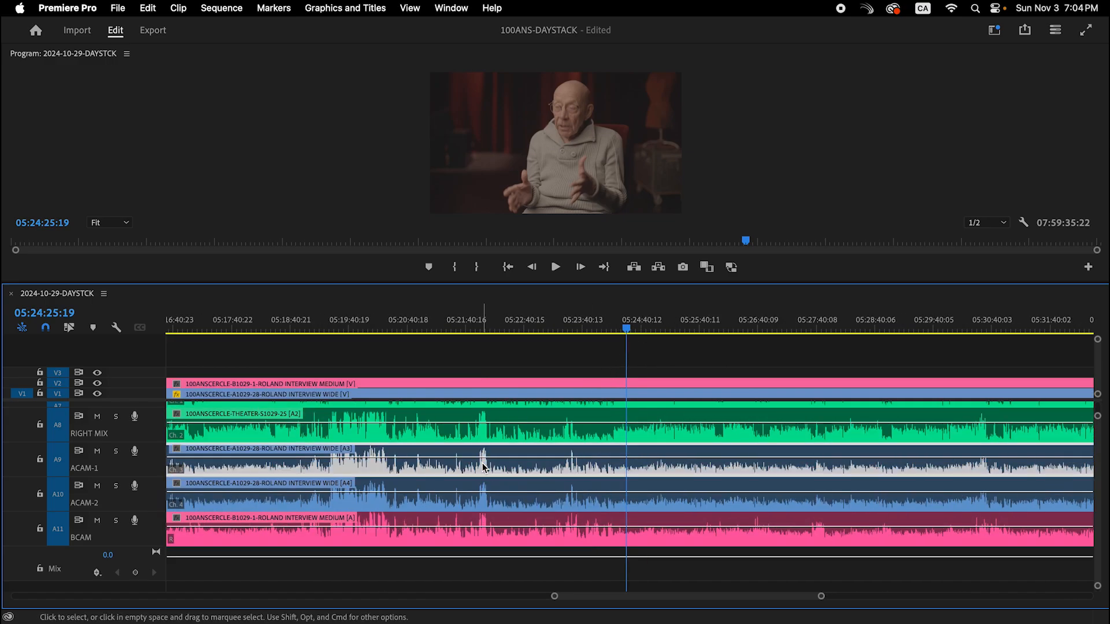
left_click(449, 364)
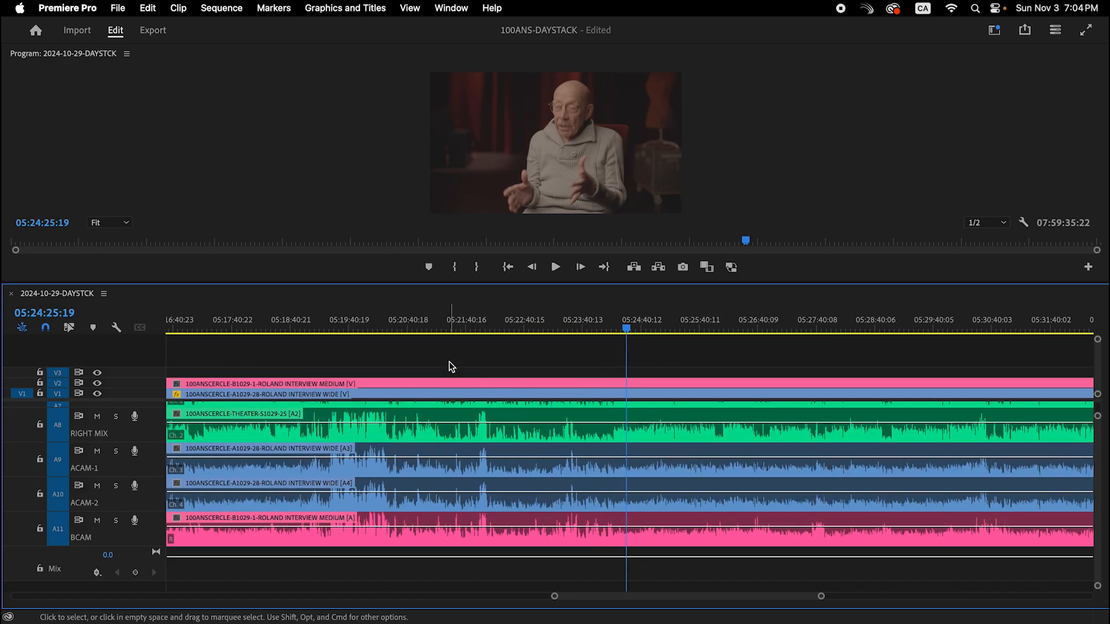
left_click(70, 329)
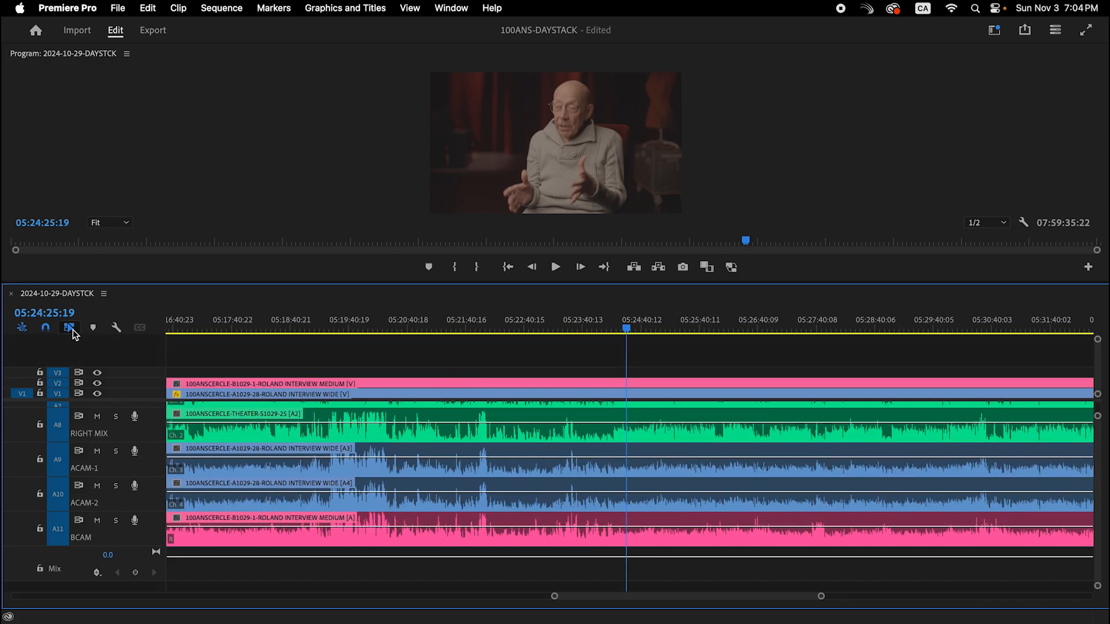
left_click(501, 467)
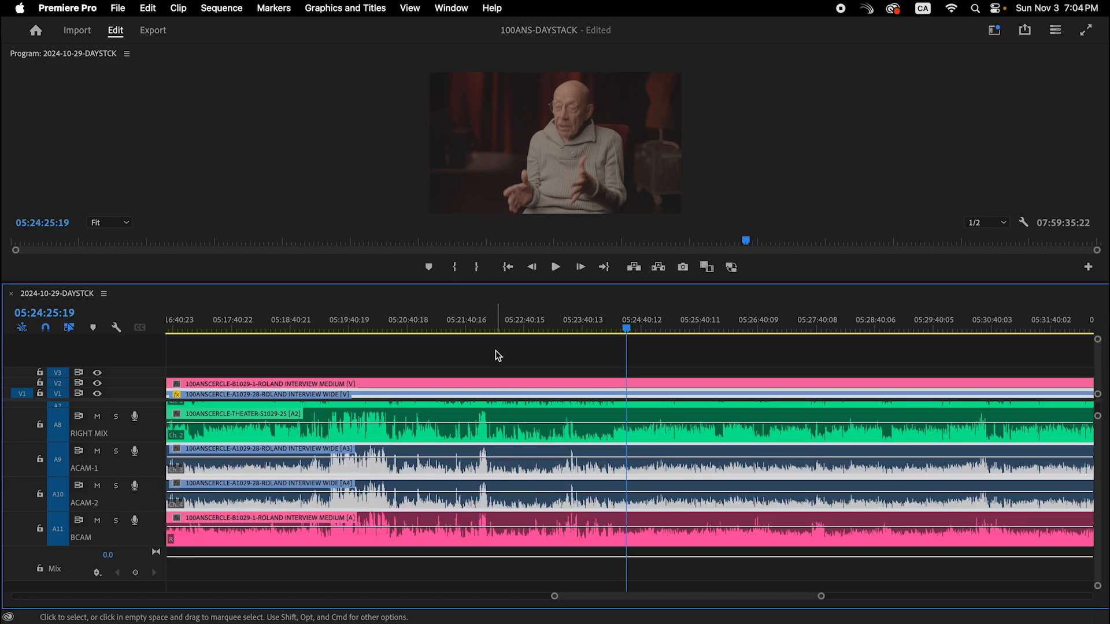
left_click(305, 357)
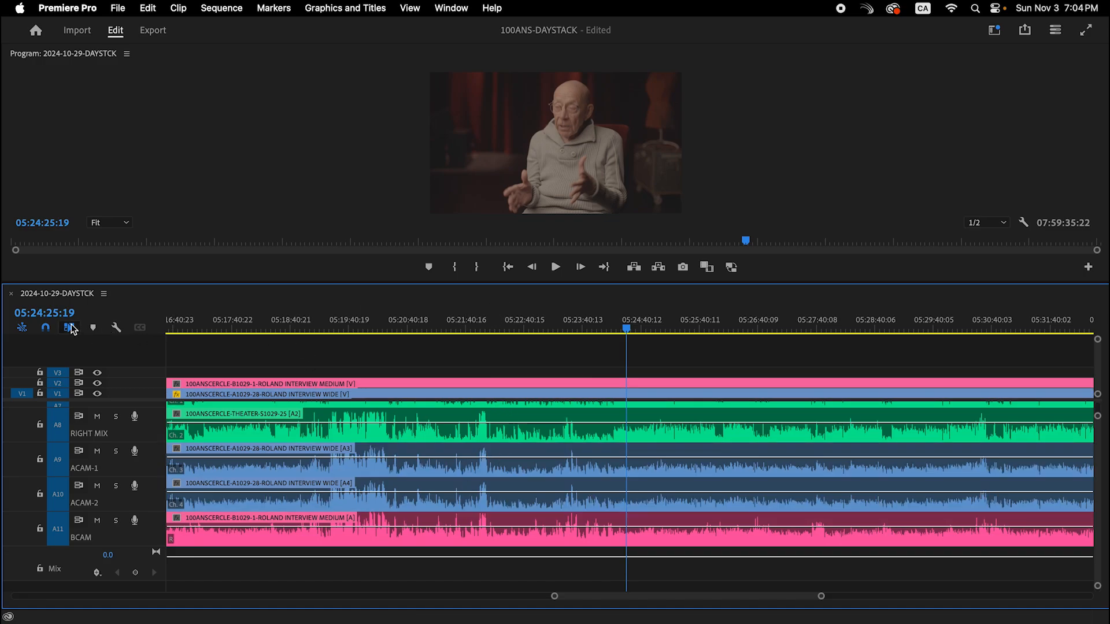
Step: Try nudging only the wide clip's ACAM-1 audio one frame earlier without its linked video, and undo the nudge
left_click(520, 470, "alt")
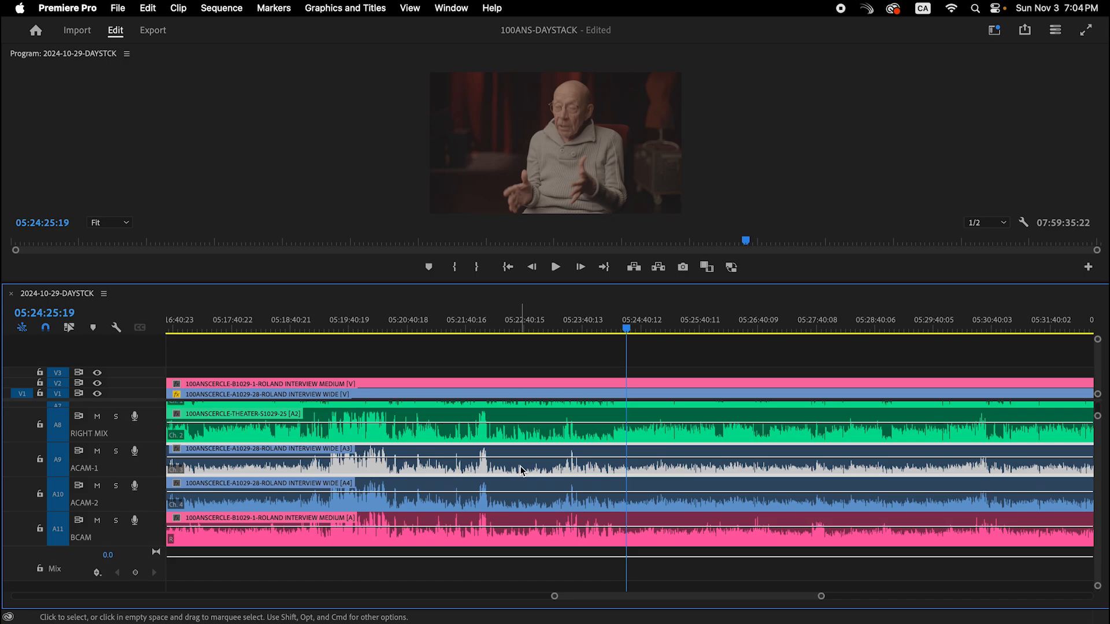
key("super+Left")
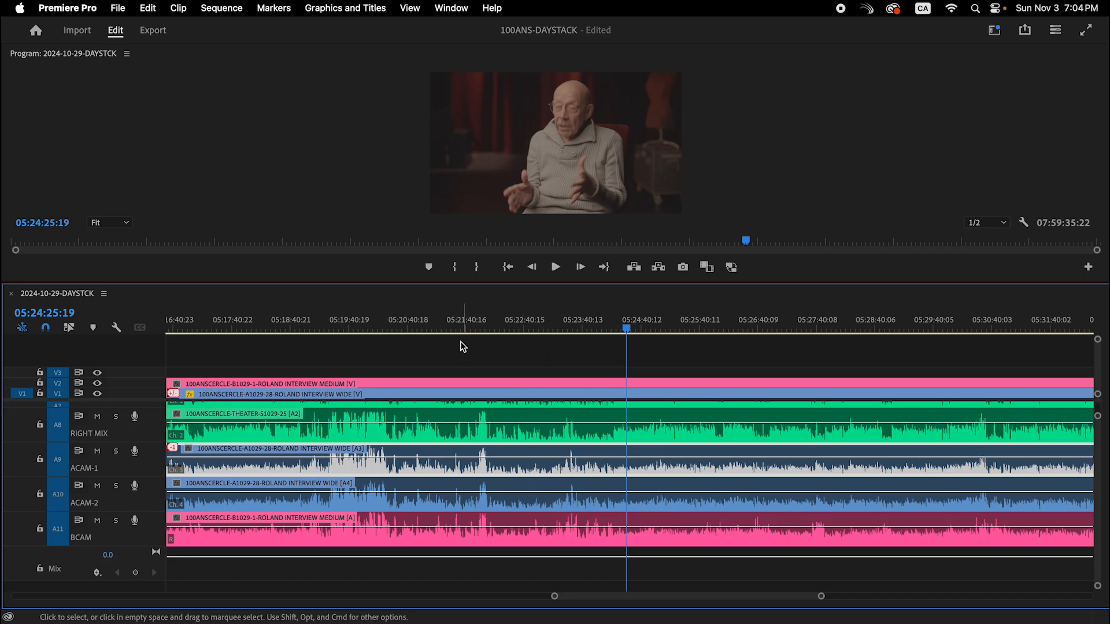
left_click_drag(462, 325, 247, 354)
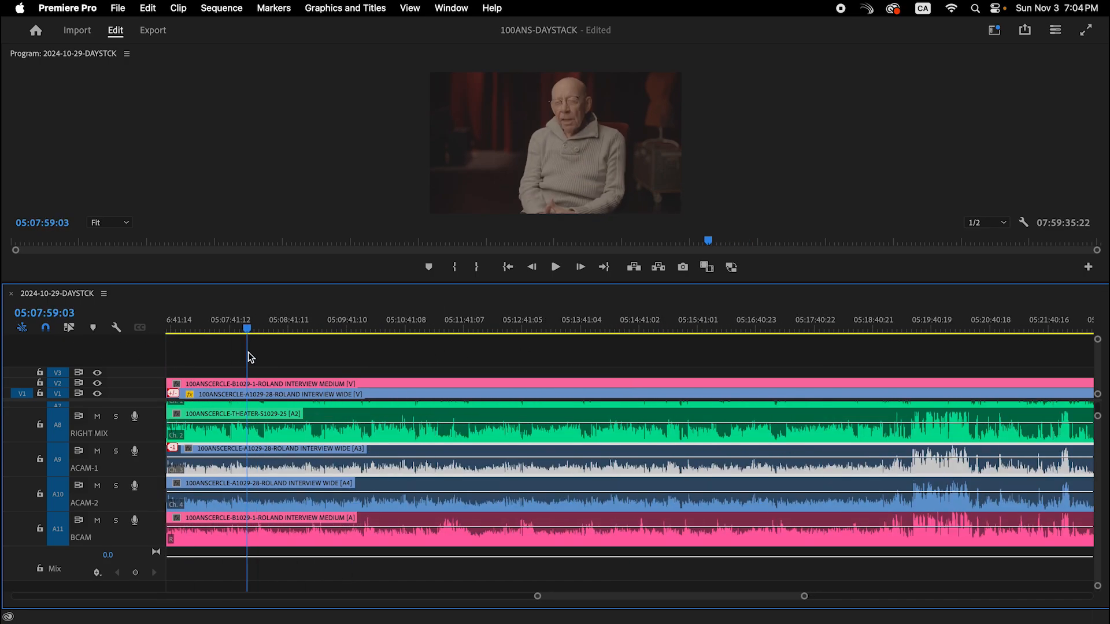
key("minus")
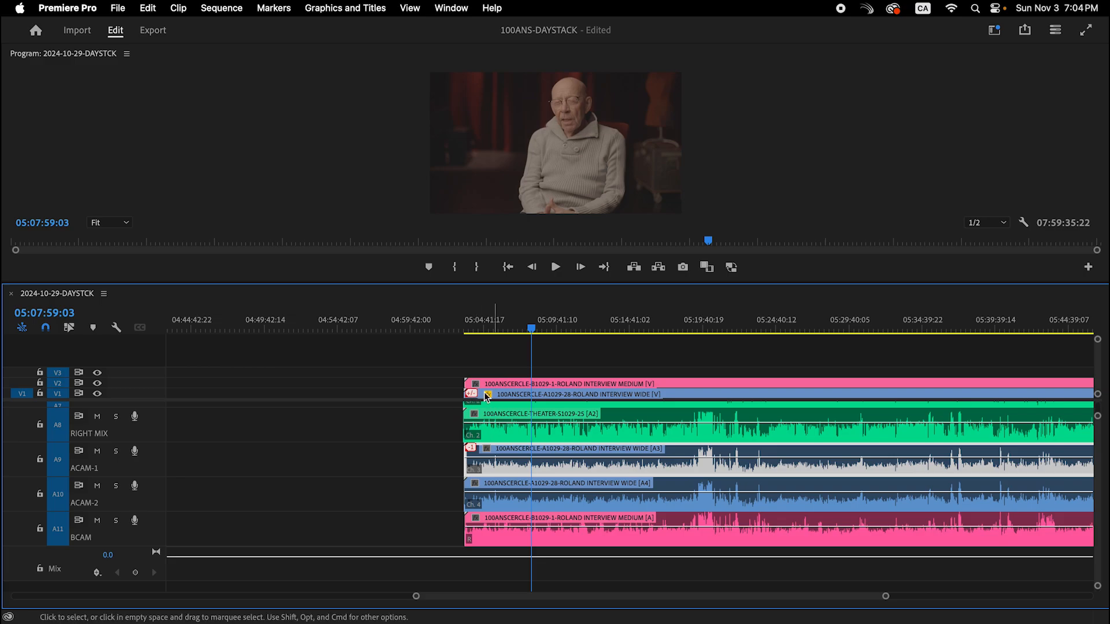
left_click(553, 363)
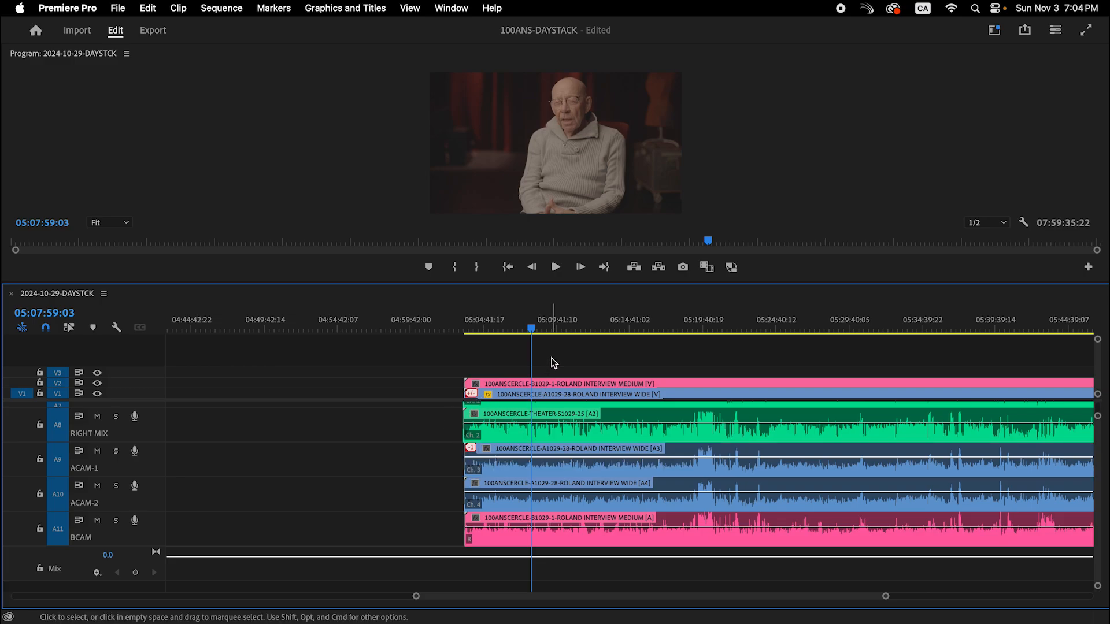
key("super+z")
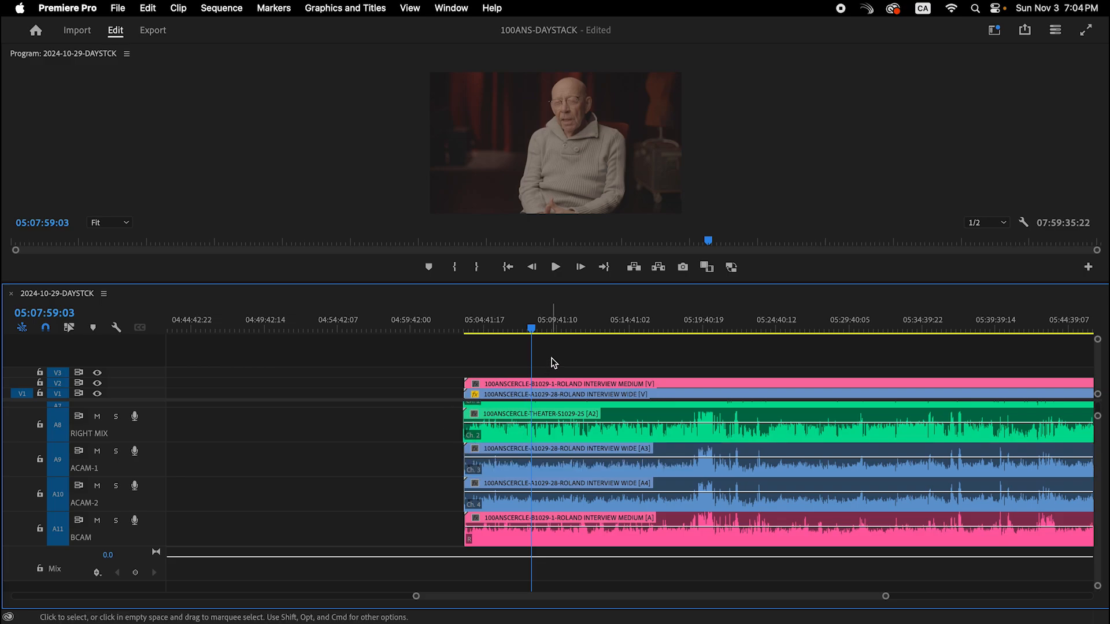
Step: Turn on linked selection, select the first interview's wide video with its ACAM audio, and move the playhead to 05:37:01:00
left_click(70, 327)
left_click(979, 454)
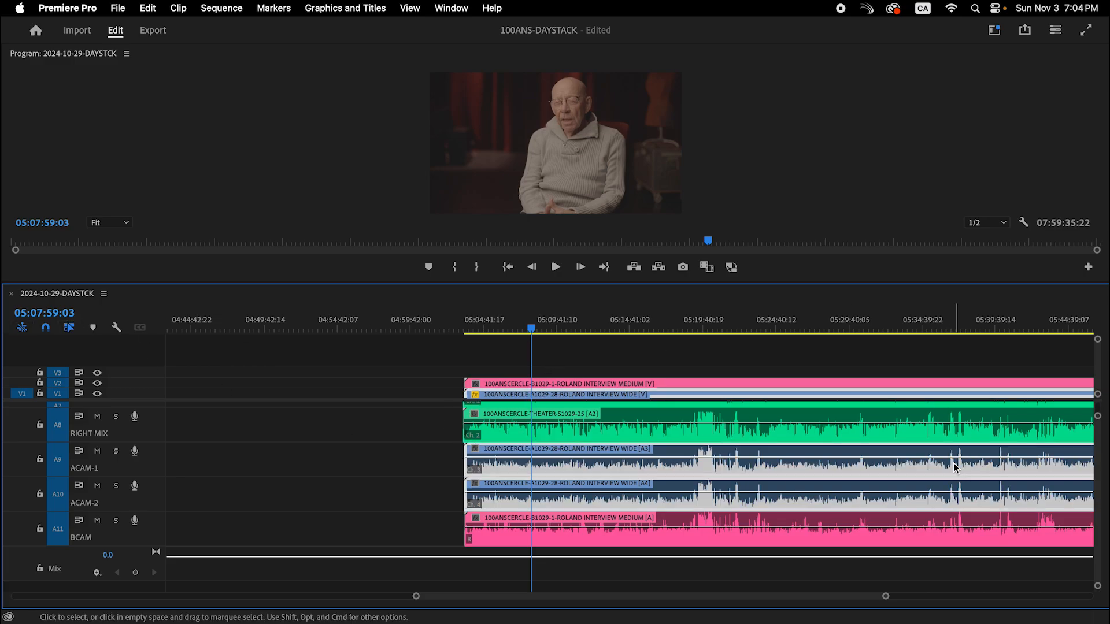
left_click(958, 325)
key("=")
key("=")
key("=")
key("=")
key("=")
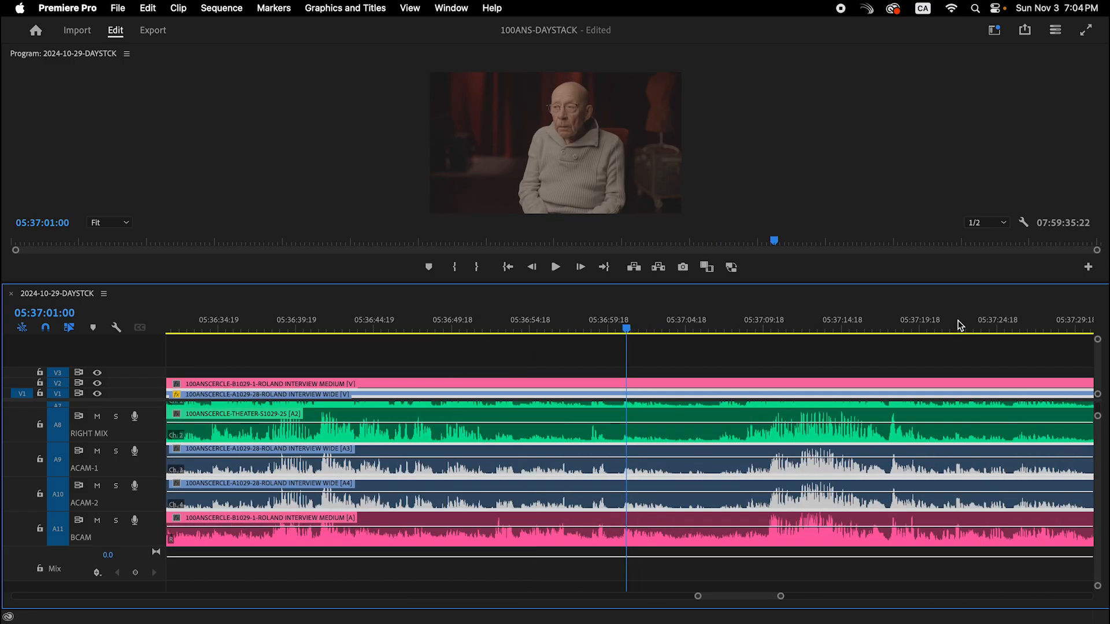
Step: Examine and play the first interview's mix and camera waveforms close up, from 05:37:09:11 to about 05:37:35
left_click_drag(740, 327, 761, 334)
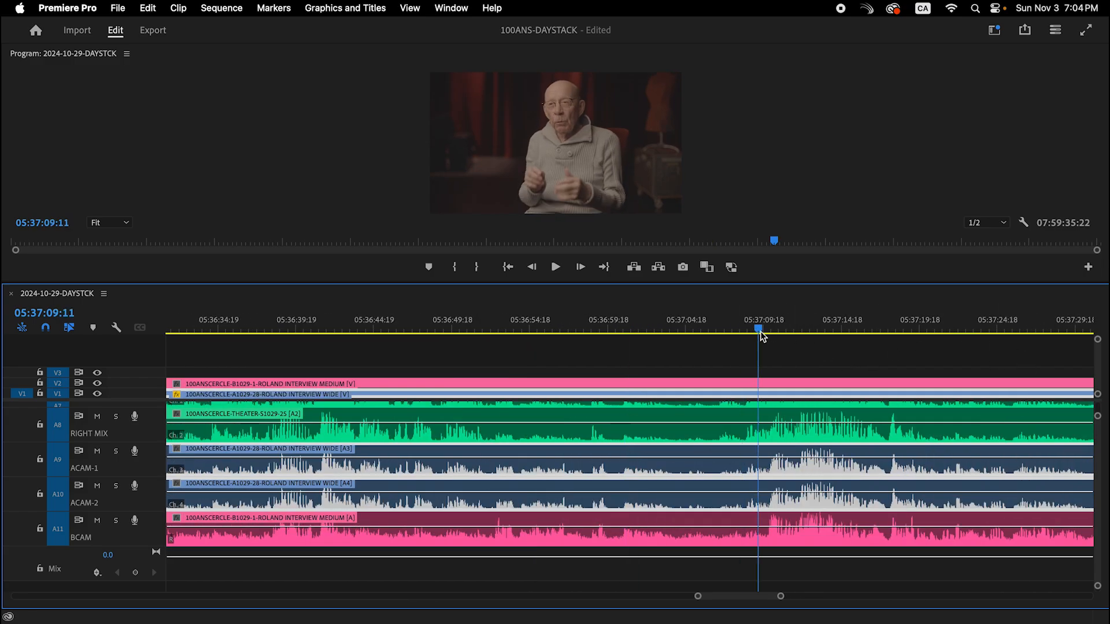
key("=")
key("=")
key("=")
key("=")
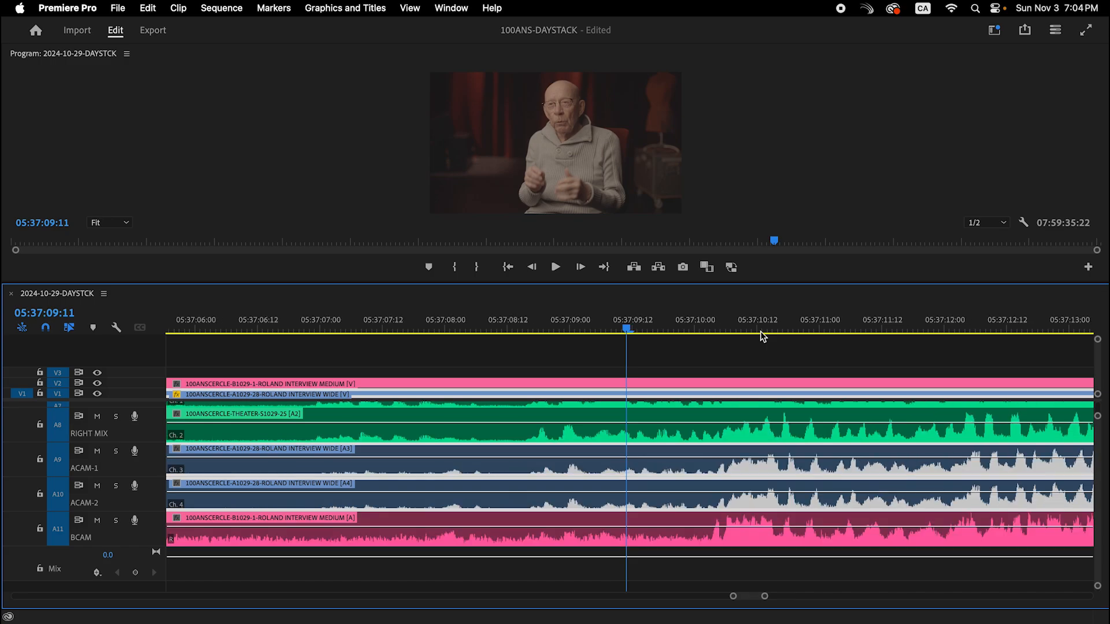
left_click(725, 323)
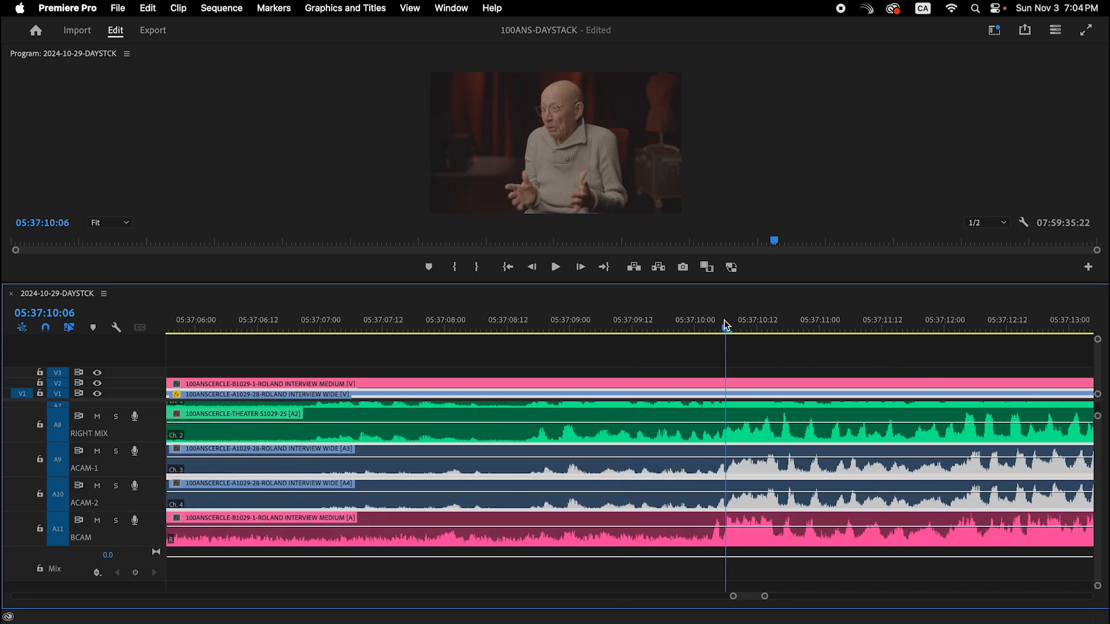
key("=")
key("=")
key("=")
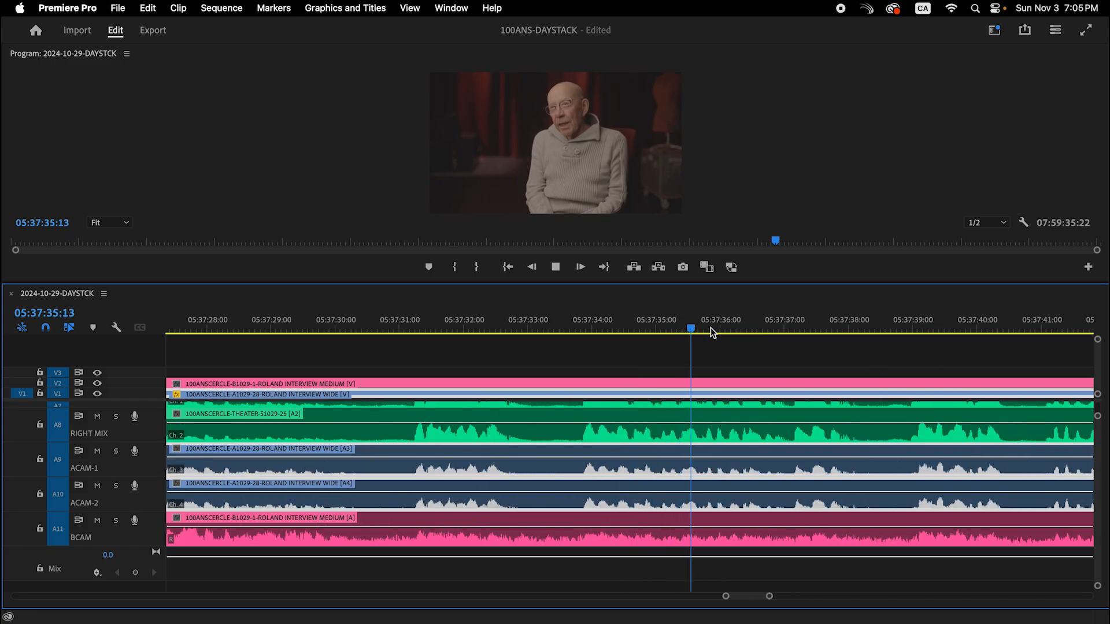
Step: Stop playback and move to the second interview at 06:27:42:09 to inspect its mix and camera waveforms
key("-")
key("-")
key("-")
key("-")
key("-")
key("-")
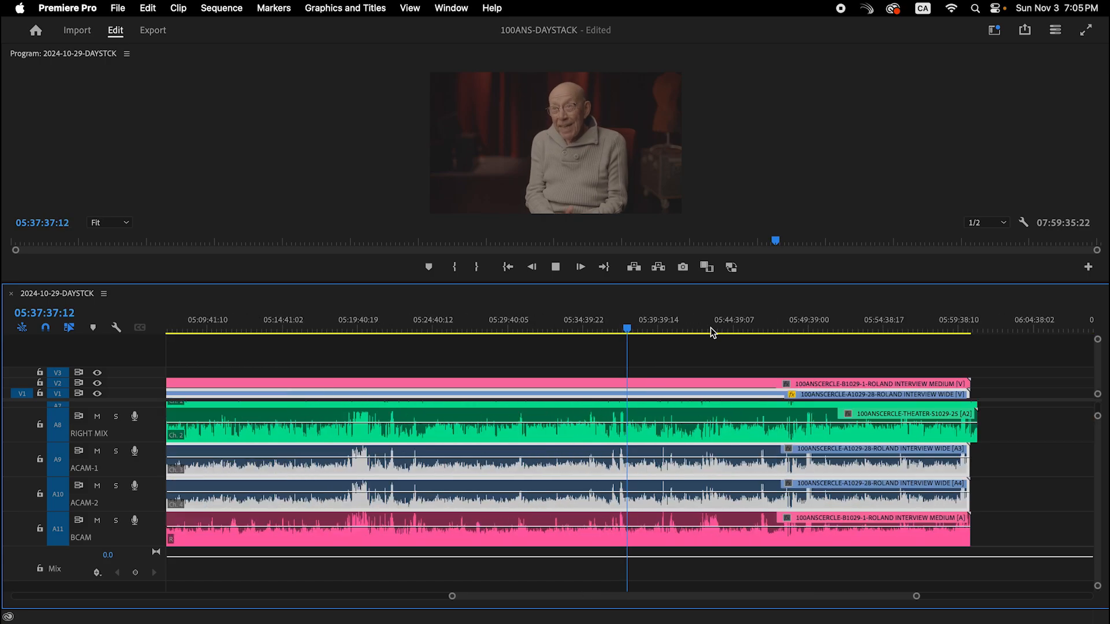
key("-")
key("space")
left_click(1005, 323)
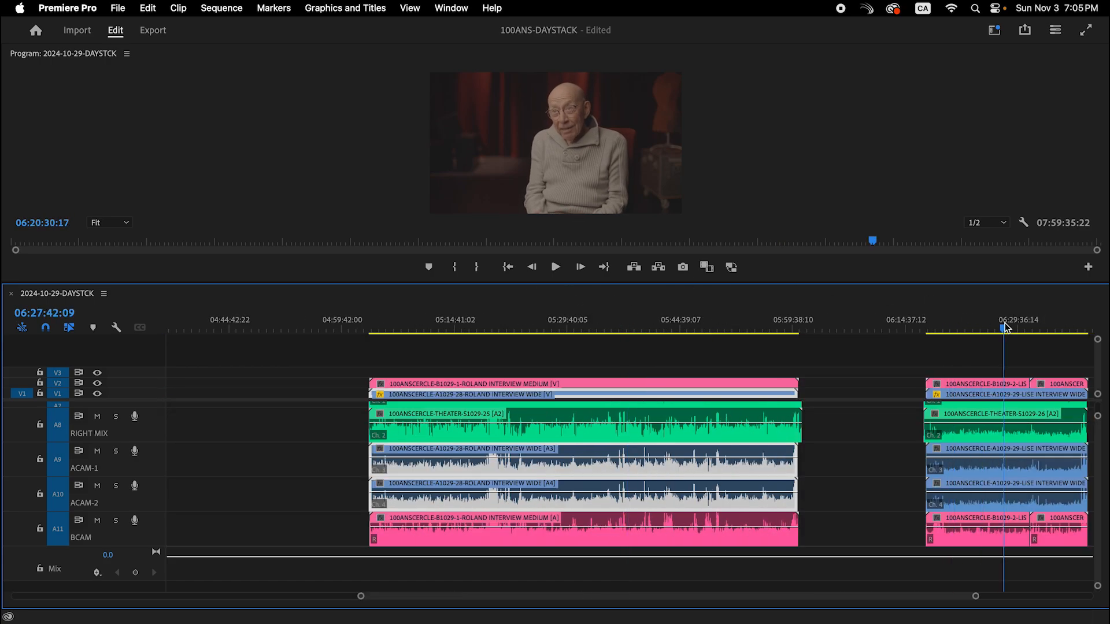
key("=")
key("=")
key("=")
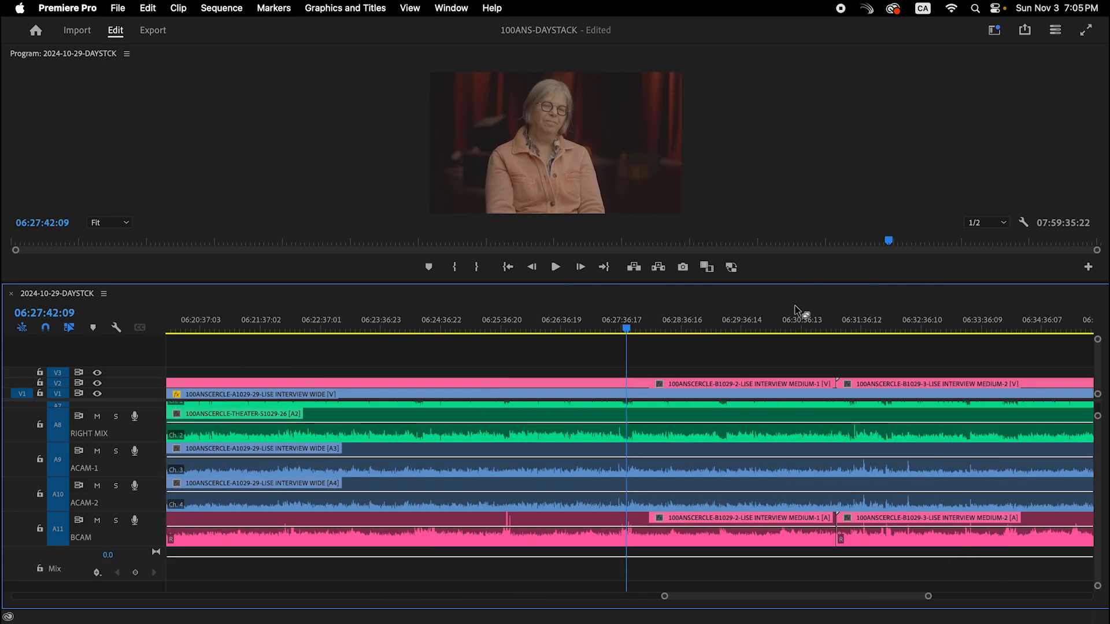
Step: Find the audio spike near 06:31:29:03 and nudge the second interview's wide clip with its ACAM audio two frames earlier to match the mix
left_click_drag(831, 325, 854, 330)
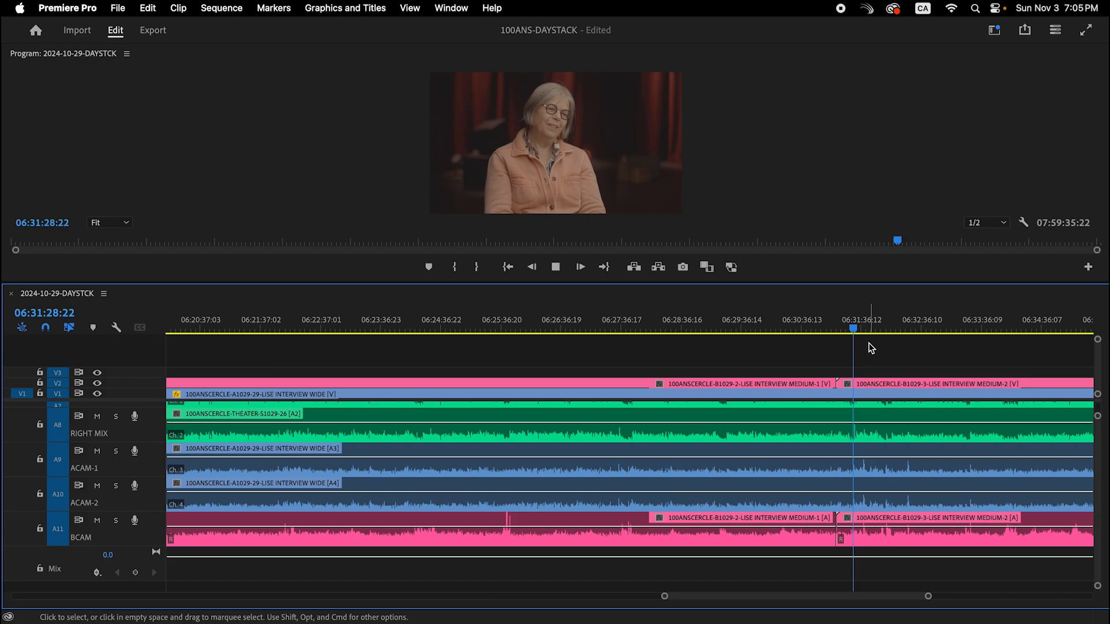
key("space")
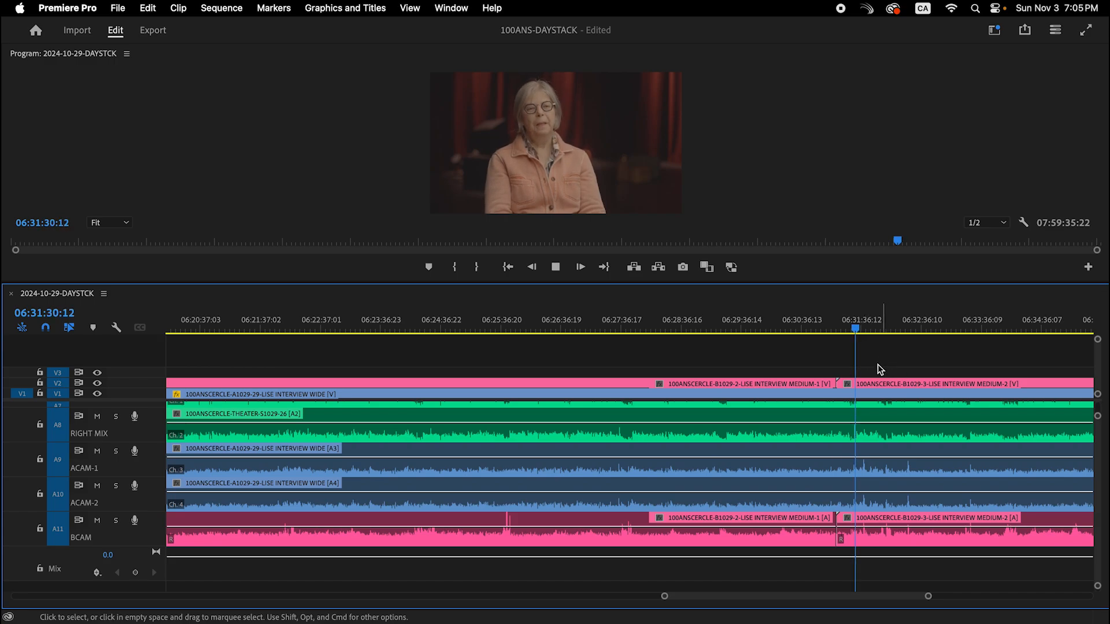
key("=")
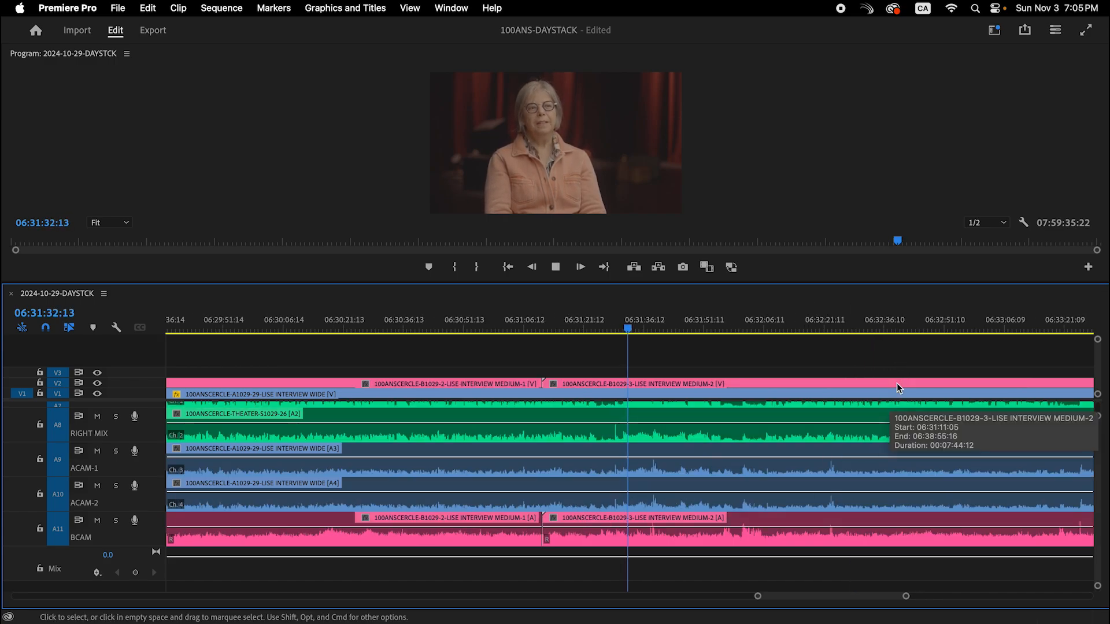
key("=")
key("=")
key("=")
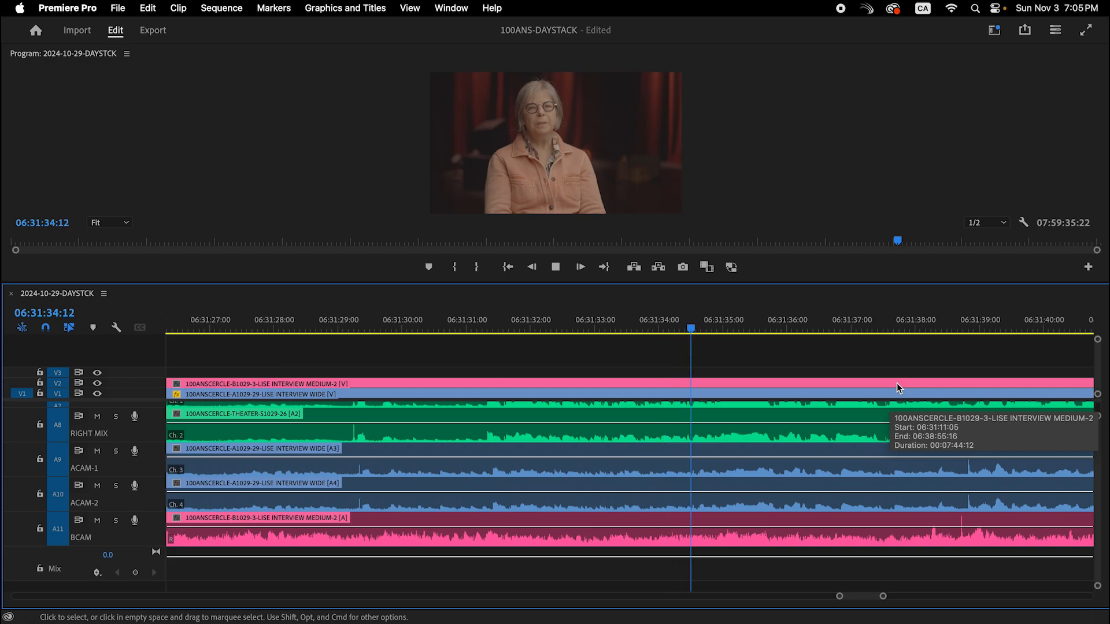
left_click(346, 325)
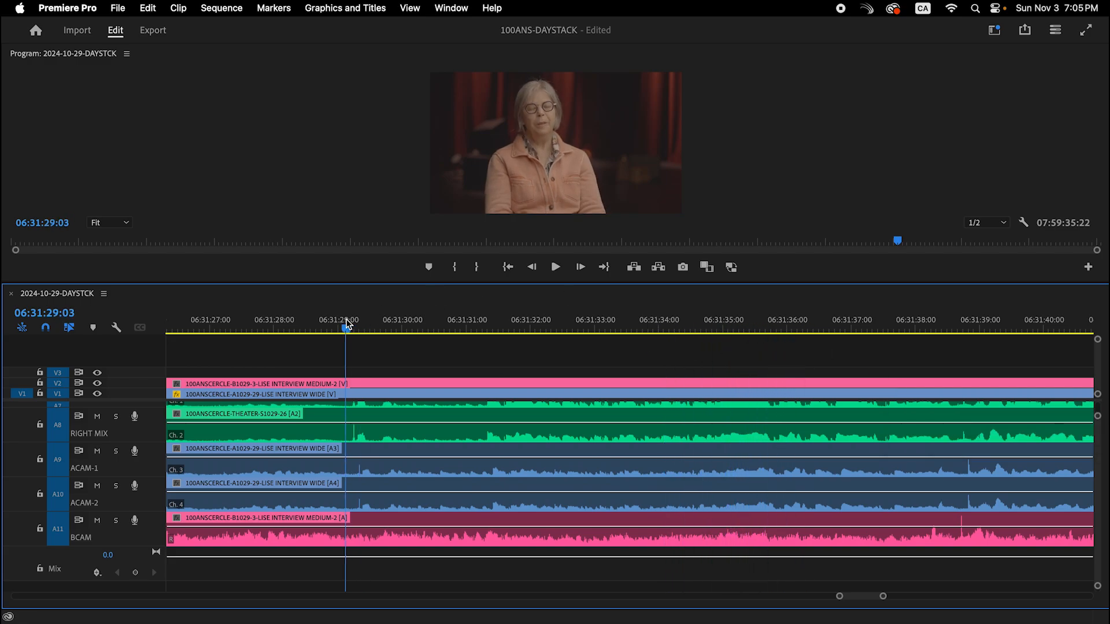
key("=")
key("=")
key("=")
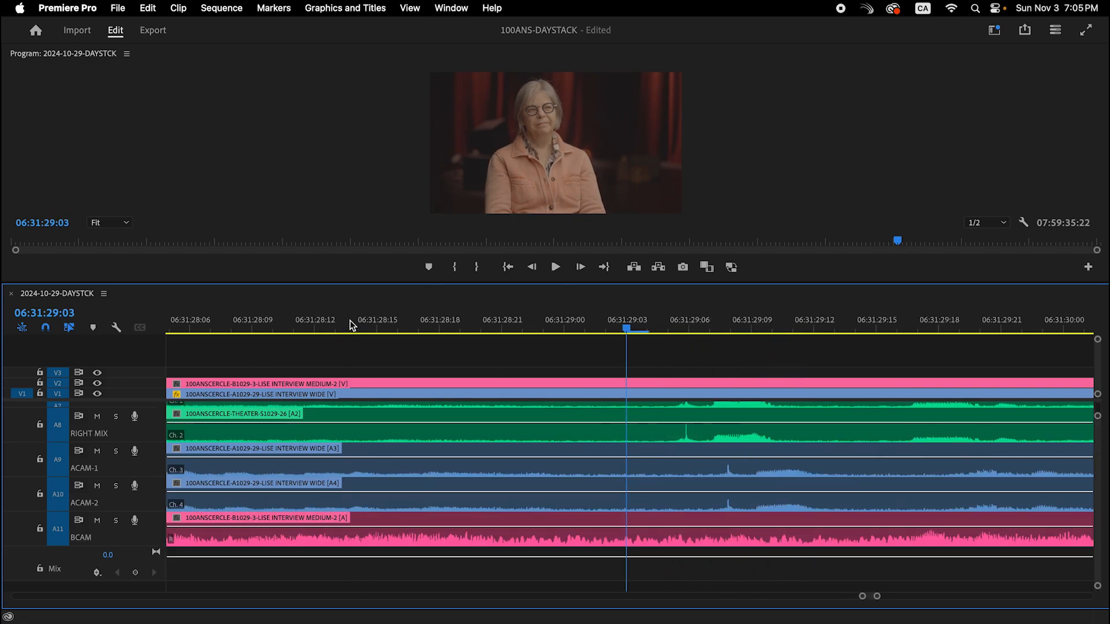
left_click(722, 501)
key("super+Left")
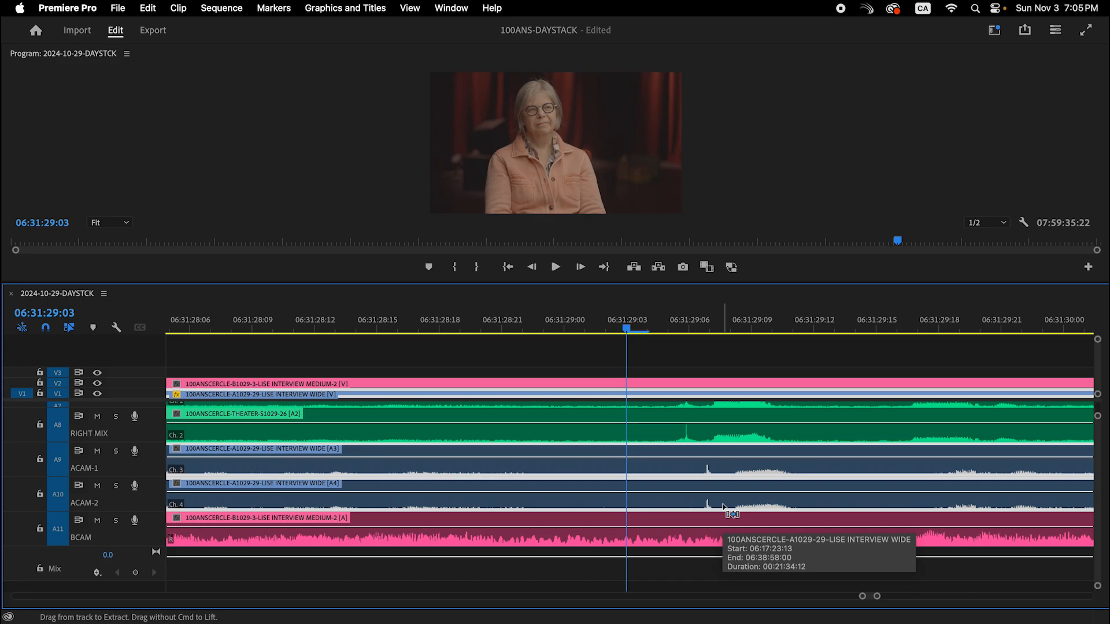
Step: Play the second interview from 06:31:29:03 and compare the nudged ACAM waveforms with the mix over a wider span
key("space")
key("minus")
key("minus")
key("minus")
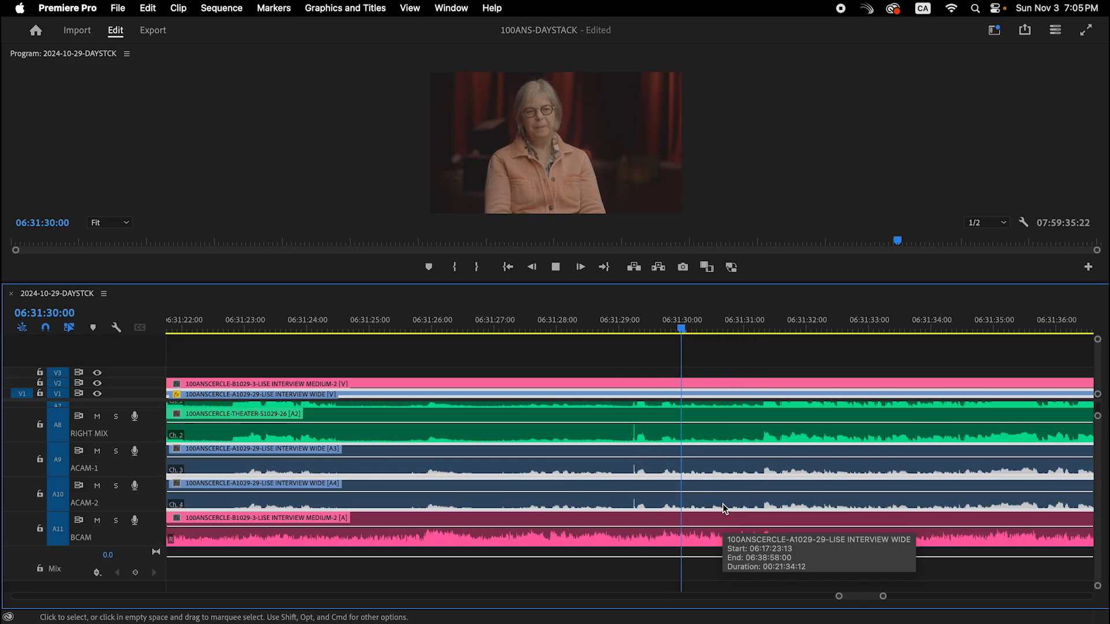
key("minus")
key("minus")
key("minus")
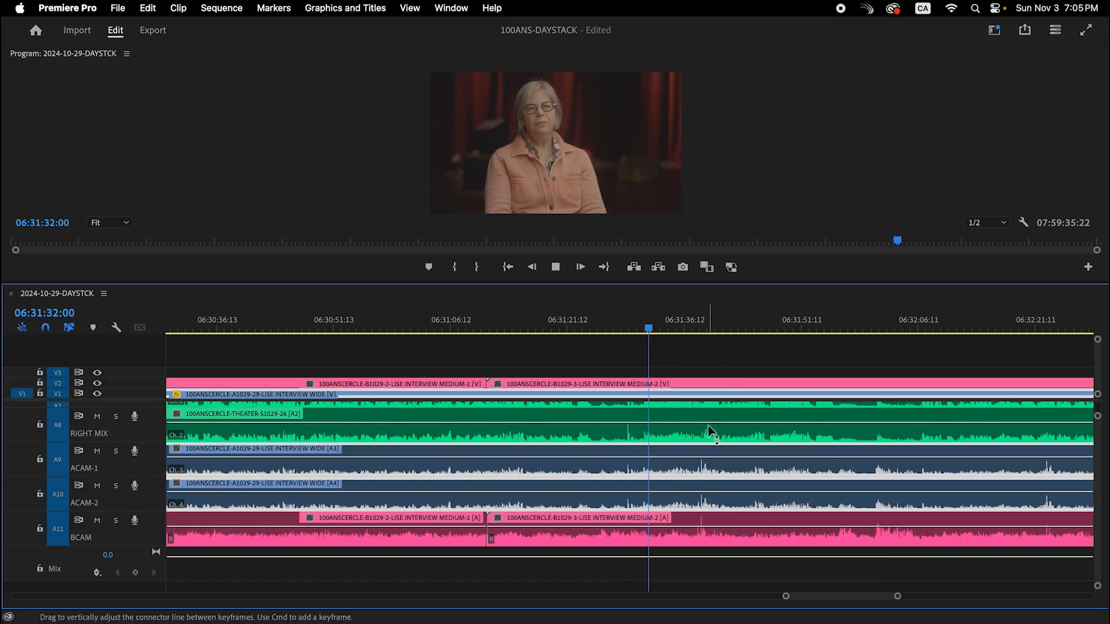
Step: Compare the waveform spikes just after 06:31:38:06 close up and nudge the MEDIUM-2 clip with its BCAM audio one frame later
left_click(700, 330)
key("equal")
key("equal")
key("equal")
key("equal")
key("equal")
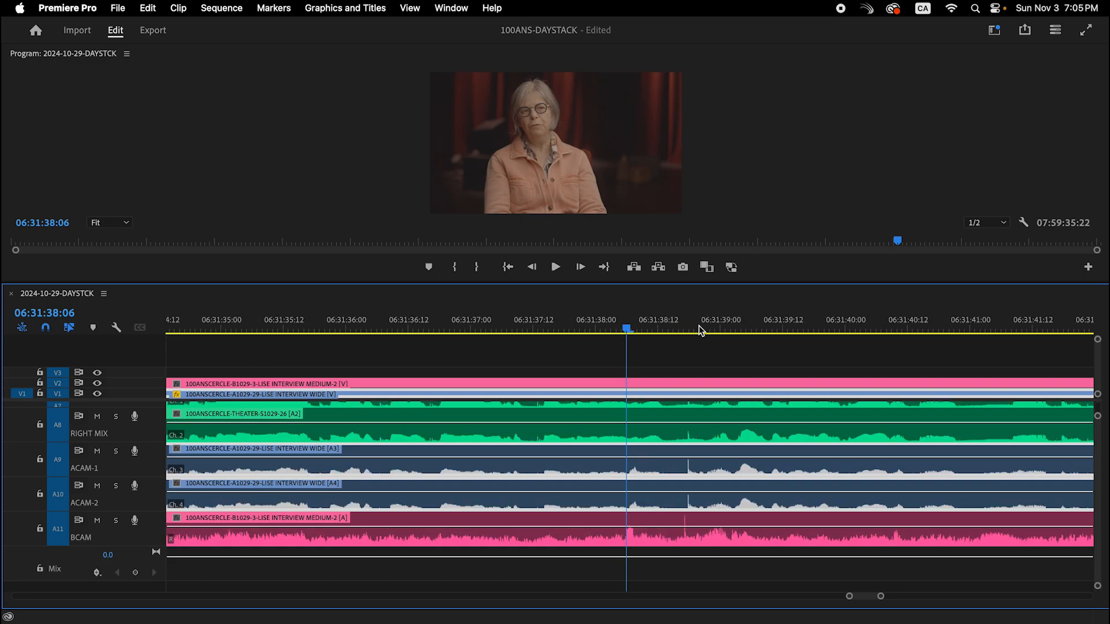
key("equal")
scroll(803, 515, "up", 1)
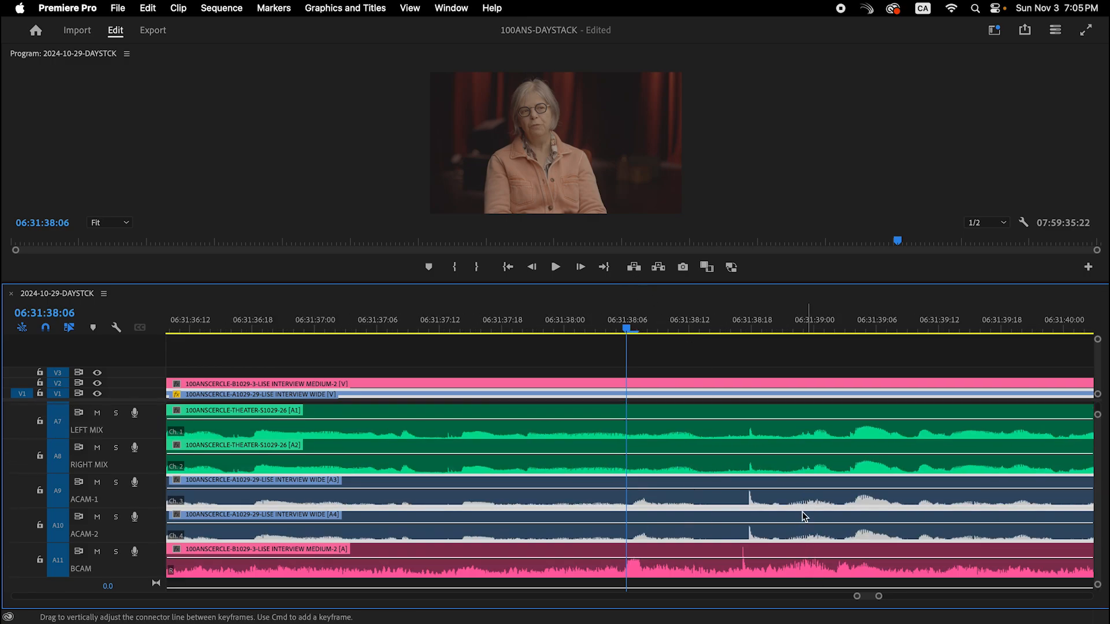
scroll(807, 498, "down", 1)
left_click(806, 498)
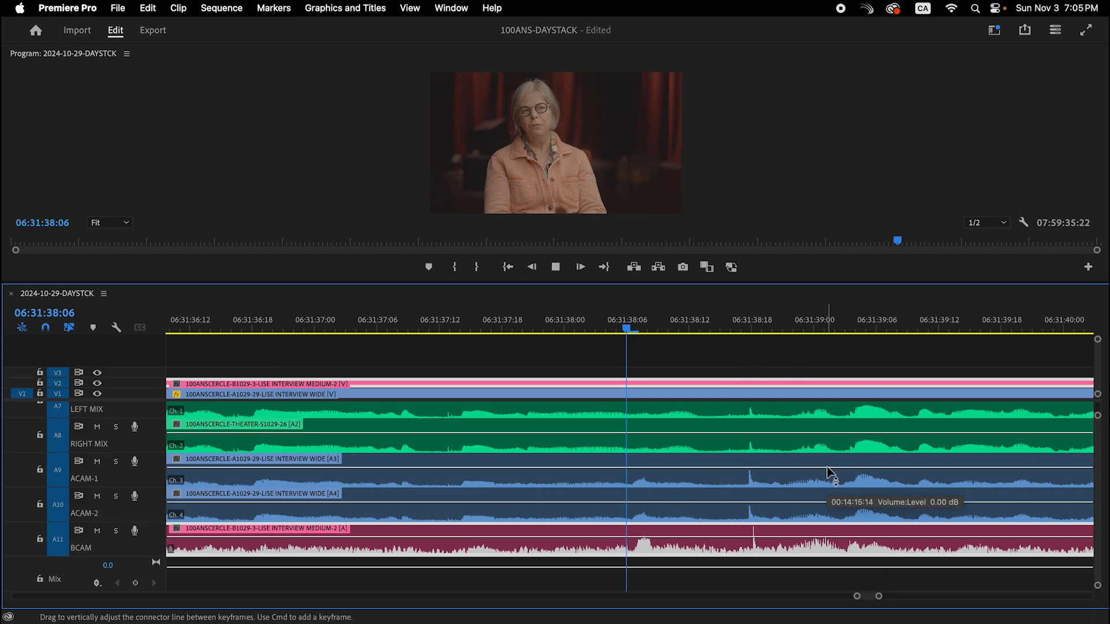
Step: Examine the join between the MEDIUM-1 and MEDIUM-2 clips from 06:31:15:03 and scrub the end of MEDIUM-1 between 06:31:06:08 and 06:31:10:17
key("minus")
key("minus")
key("minus")
key("minus")
key("minus")
key("minus")
key("minus")
key("minus")
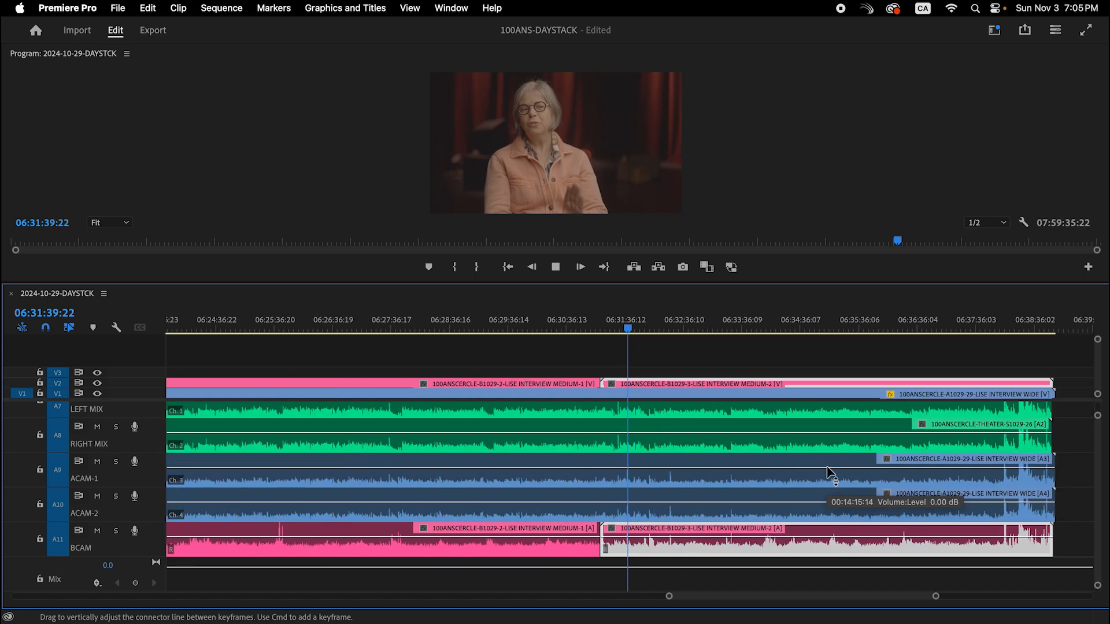
left_click(604, 327)
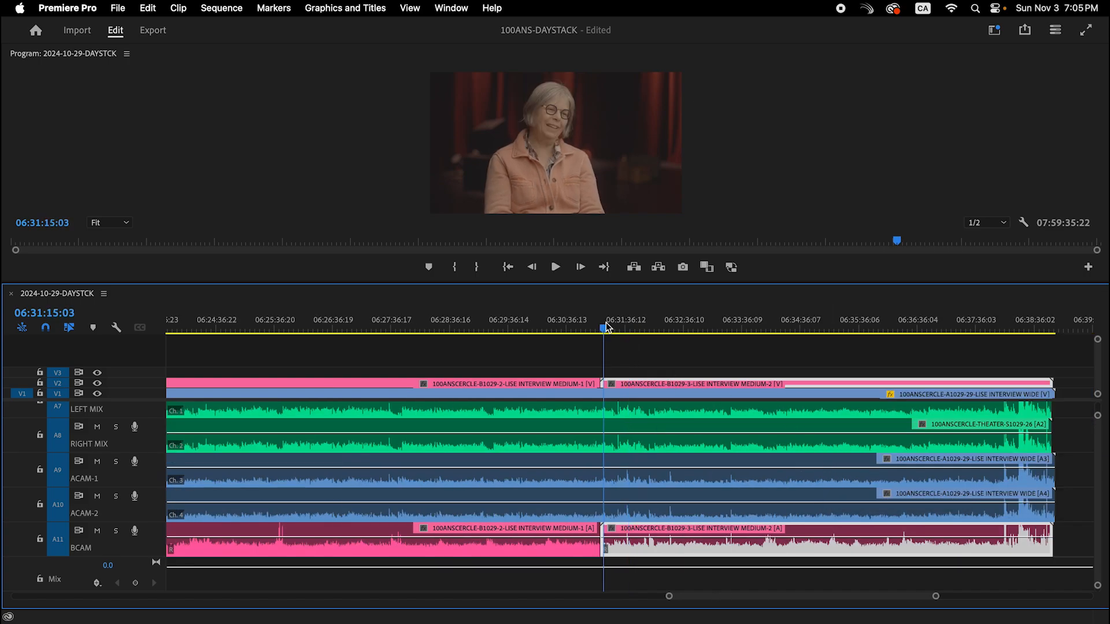
key("equal")
key("equal")
key("equal")
key("equal")
key("equal")
key("equal")
key("equal")
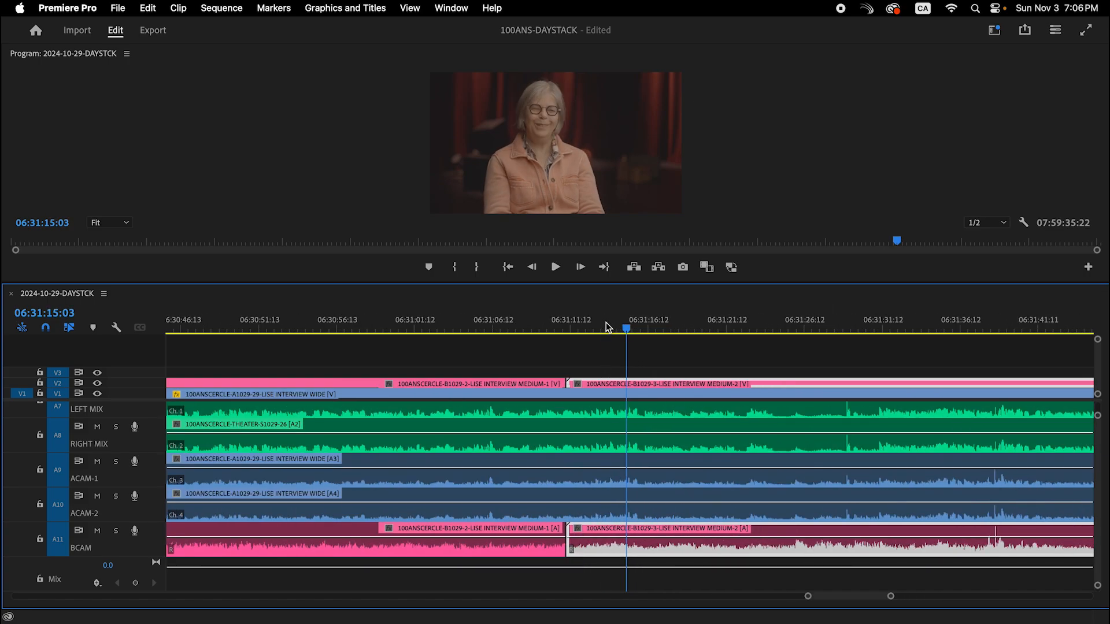
left_click_drag(310, 331, 920, 396)
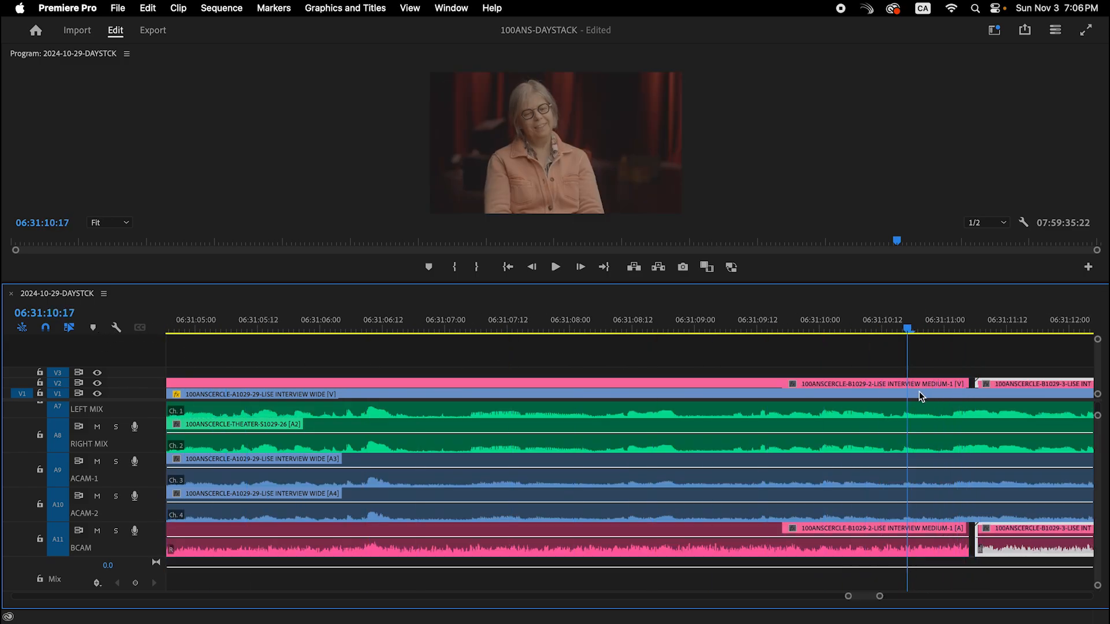
left_click_drag(872, 328, 366, 382)
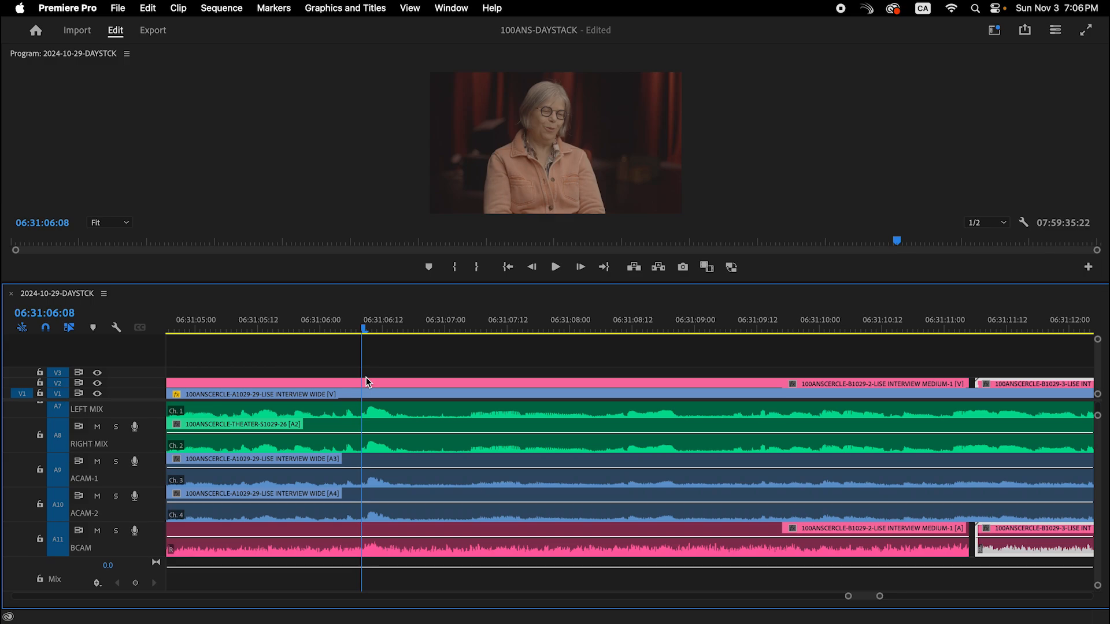
Step: View the whole second interview and inspect the MEDIUM-1 clip's waveforms against the mix close up at 06:27:23:01
key("minus")
key("minus")
key("minus")
key("minus")
key("minus")
key("minus")
key("minus")
key("minus")
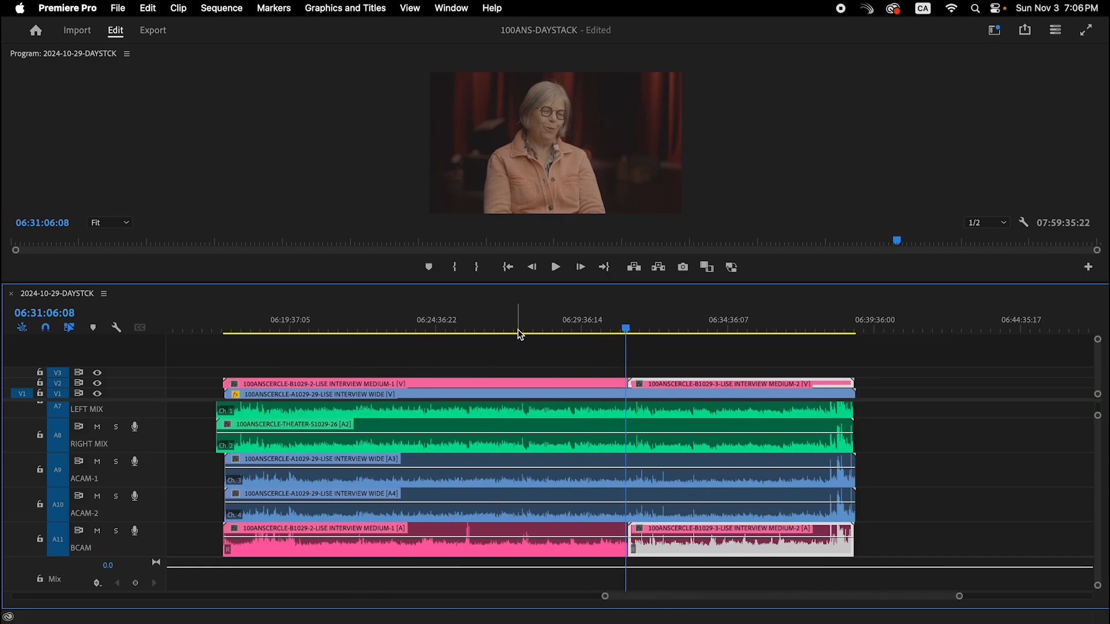
left_click(518, 333)
key("equal")
key("equal")
key("equal")
key("equal")
key("equal")
key("equal")
key("equal")
key("equal")
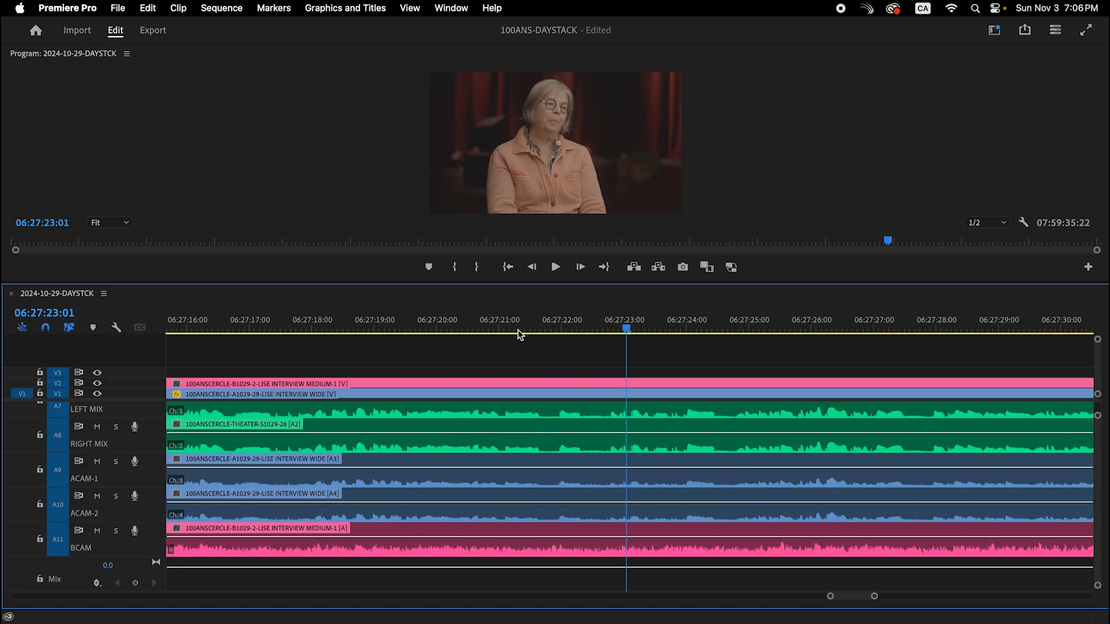
Step: Play the MEDIUM-1 section up to about 06:27:48, comparing BCAM, ACAM and mix waveforms close up and over a wider span
key("minus")
key("minus")
key("minus")
key("minus")
key("minus")
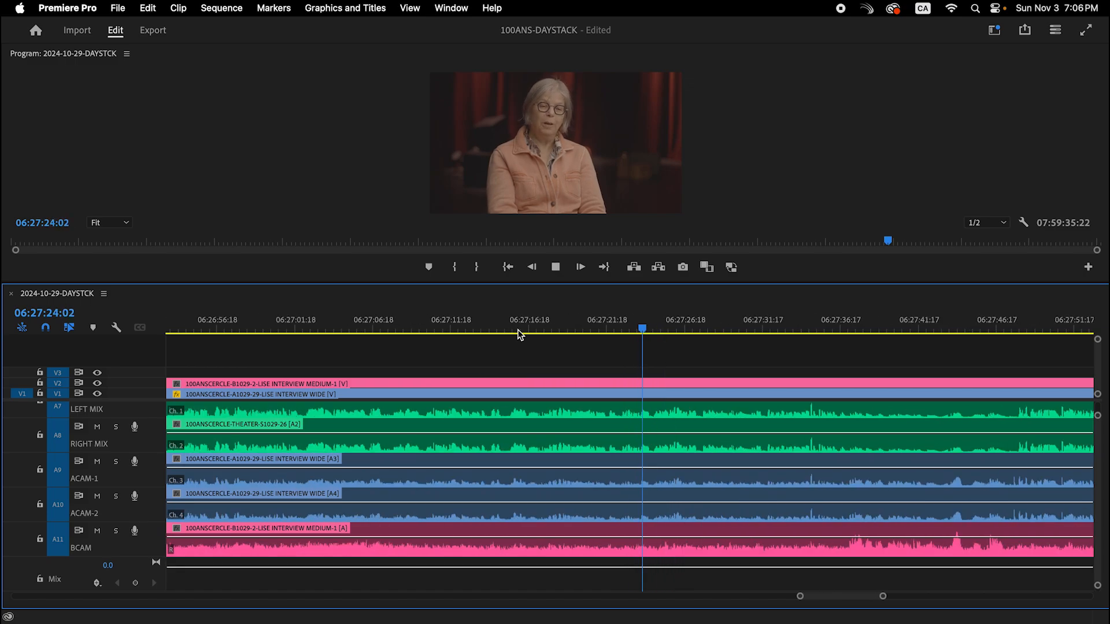
left_click(659, 327)
key("equal")
key("equal")
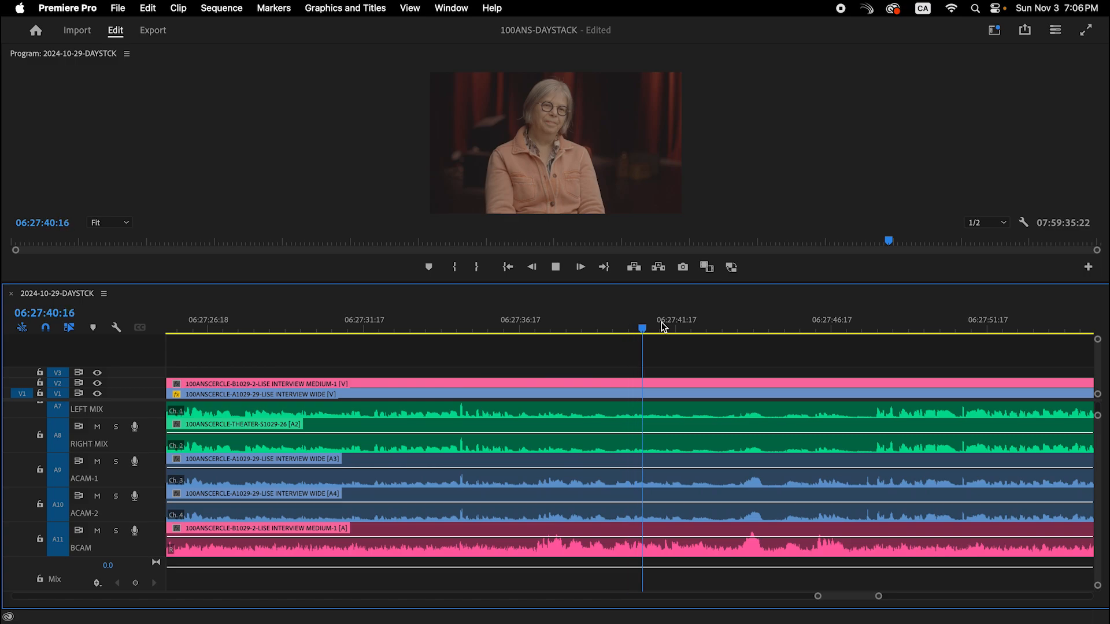
key("equal")
key("equal")
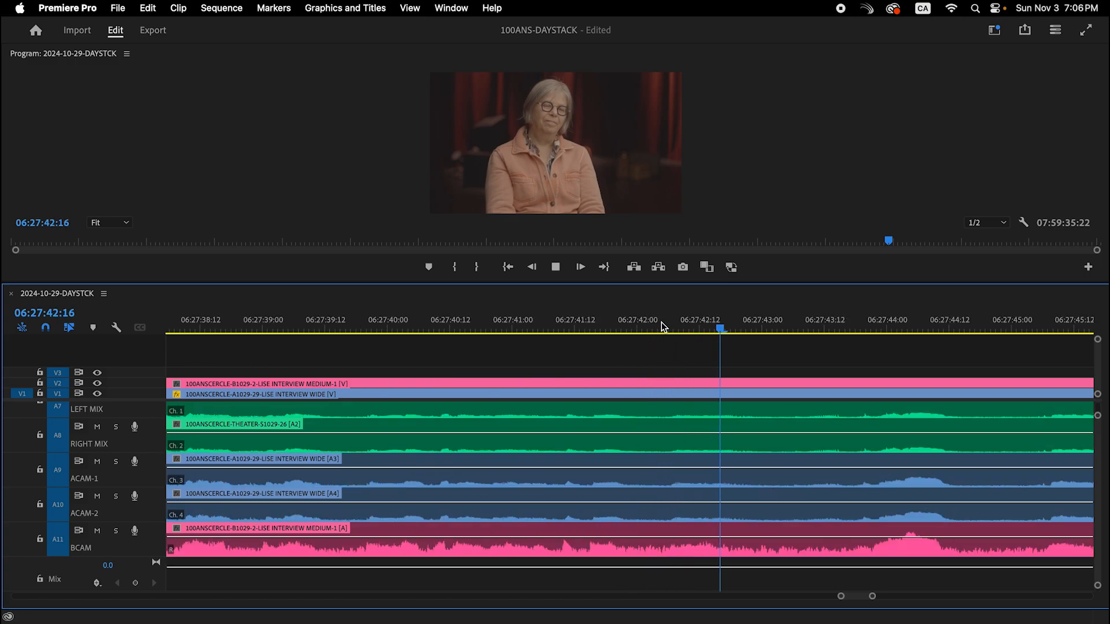
key("minus")
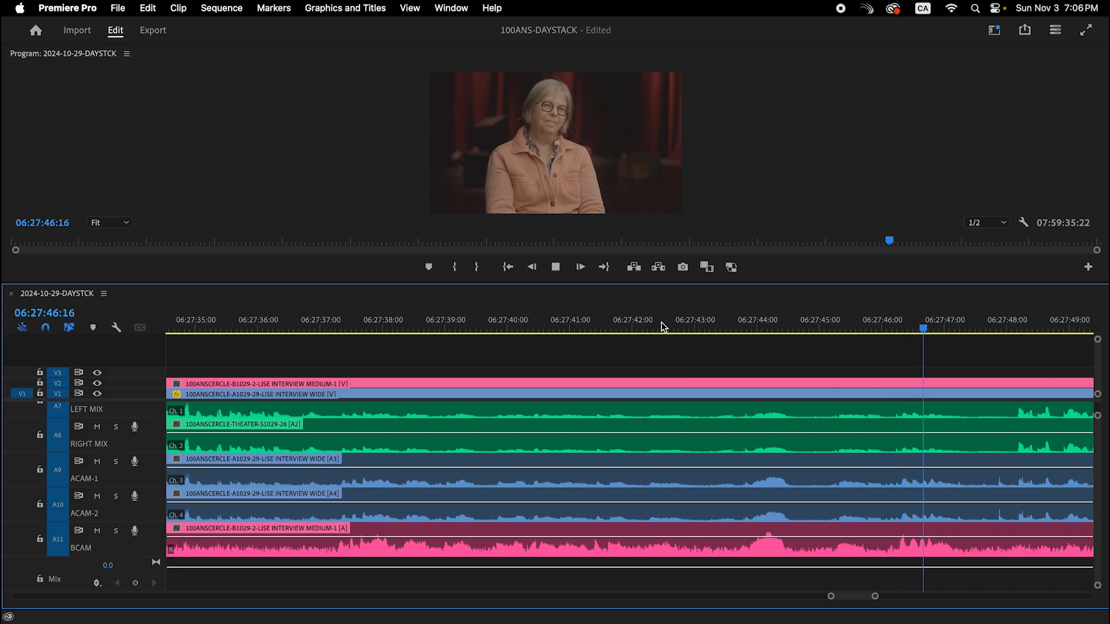
key("minus")
key("minus")
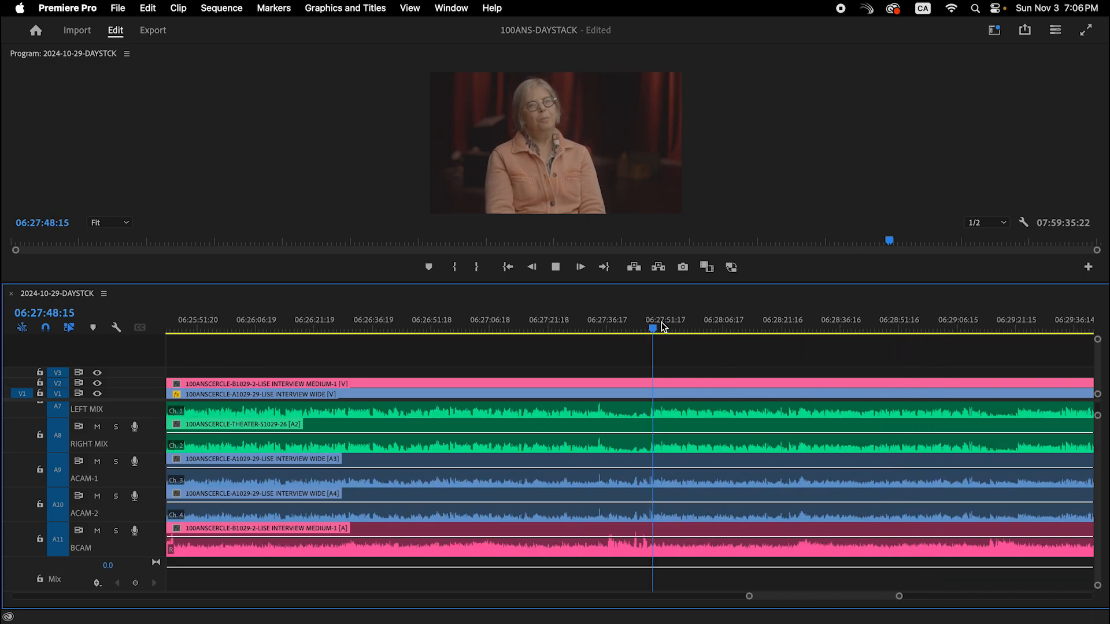
Step: Extend the end of the MEDIUM-1 clip by one frame to close the gap before MEDIUM-2, and play the join from about 06:31:10:21
key("space")
scroll(810, 476, "right", 10)
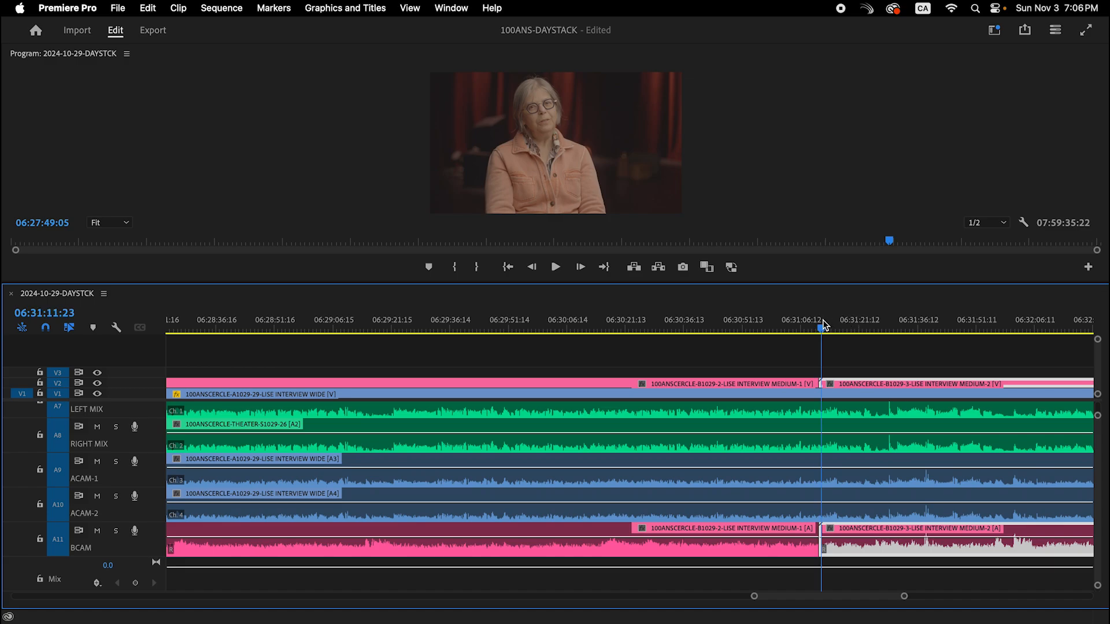
key("equal")
key("equal")
key("equal")
key("equal")
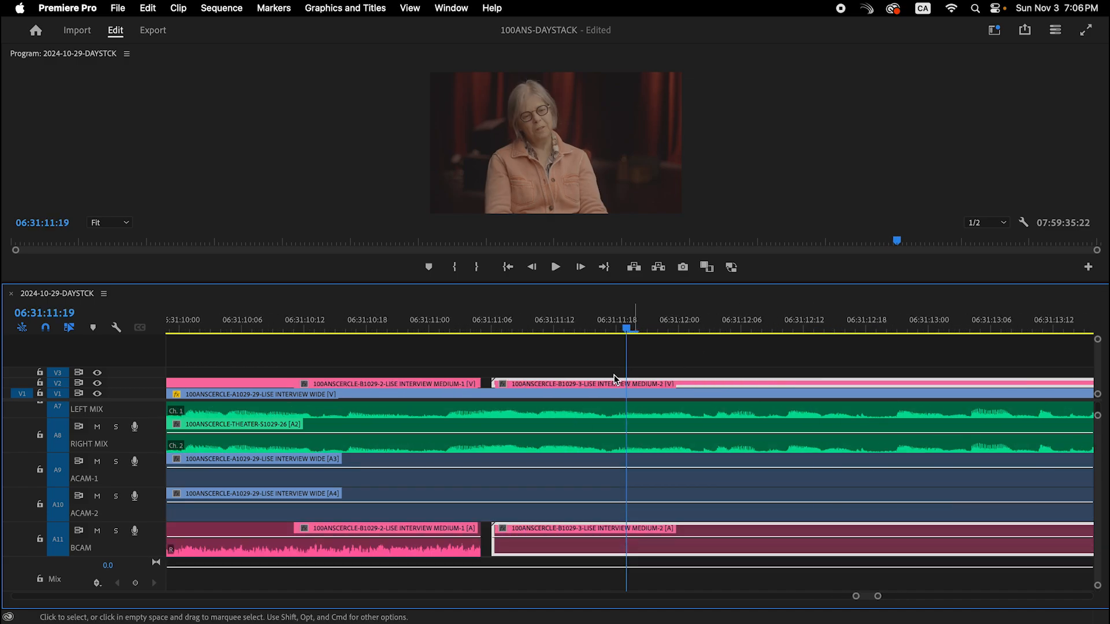
left_click_drag(488, 384, 500, 385)
left_click_drag(502, 325, 401, 328)
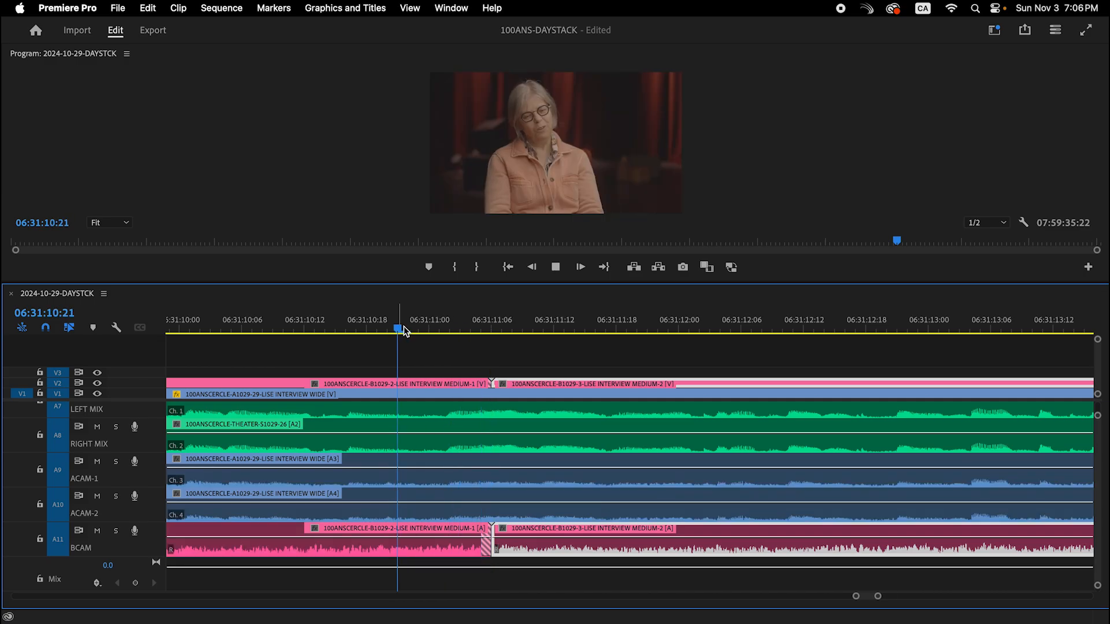
left_click(407, 330)
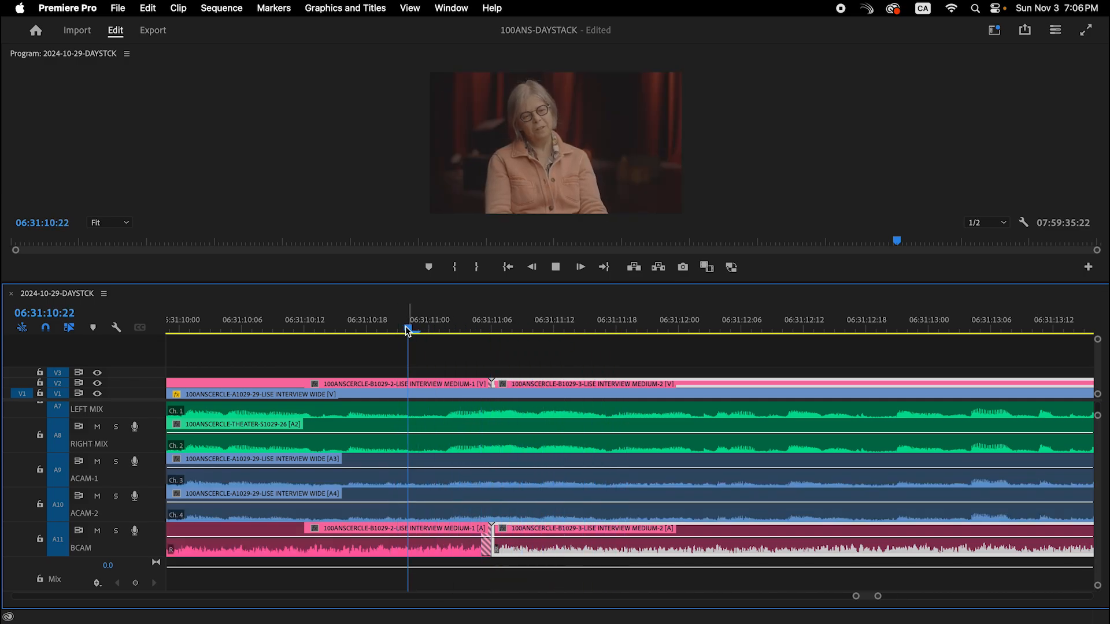
Step: Undo the one-frame extension of MEDIUM-1, shift the whole clip one frame later against MEDIUM-2, and play the join from 06:31:10:01
key("super+z")
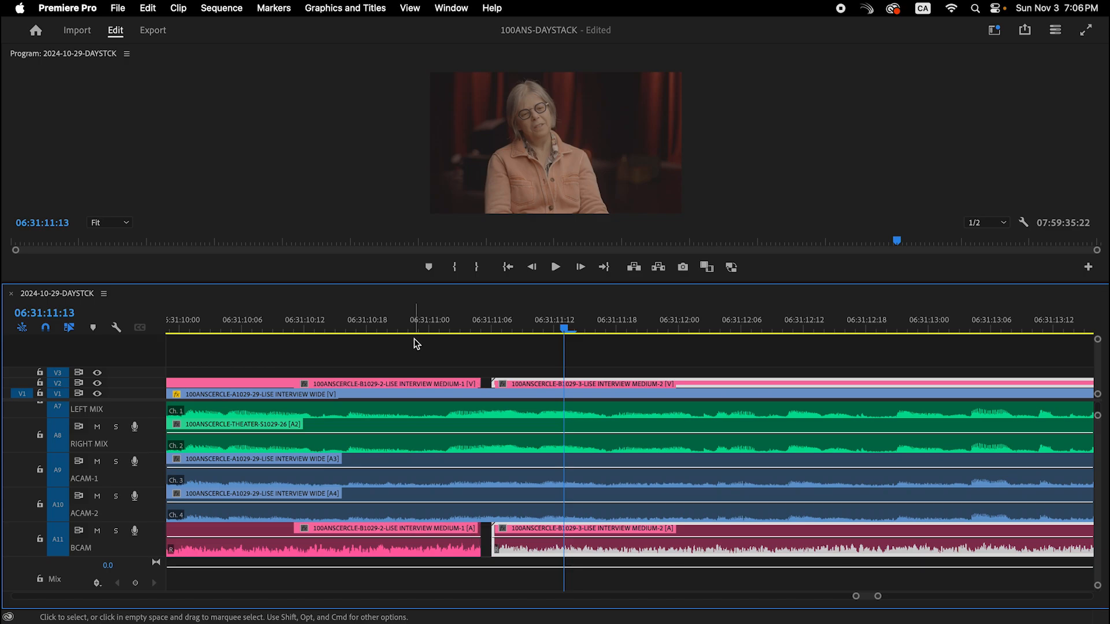
key("super+shift+z")
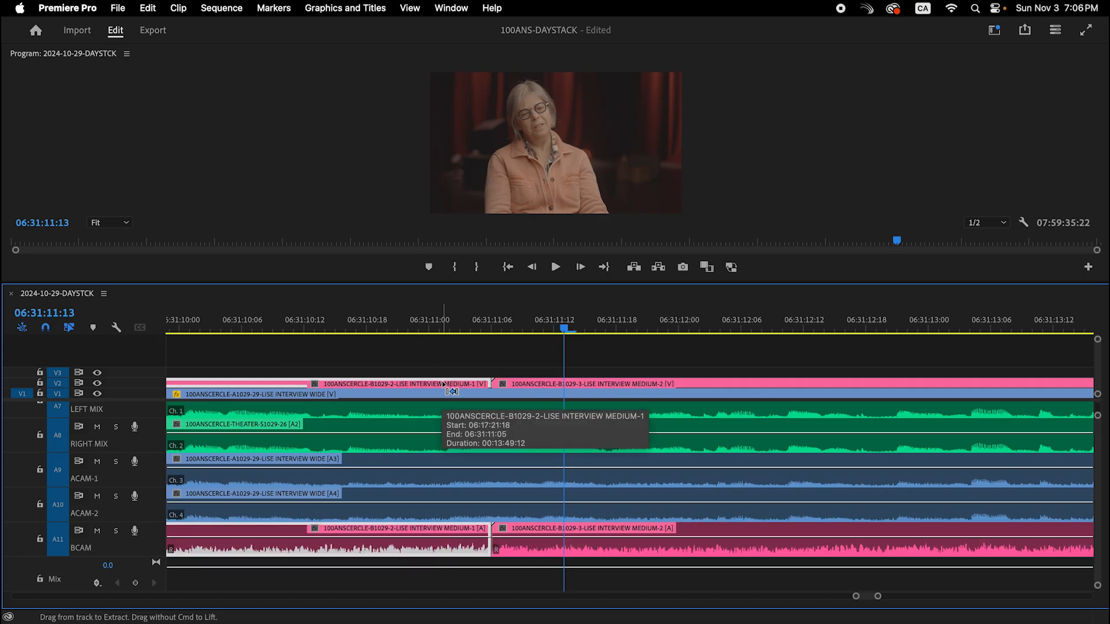
left_click_drag(491, 322, 187, 322)
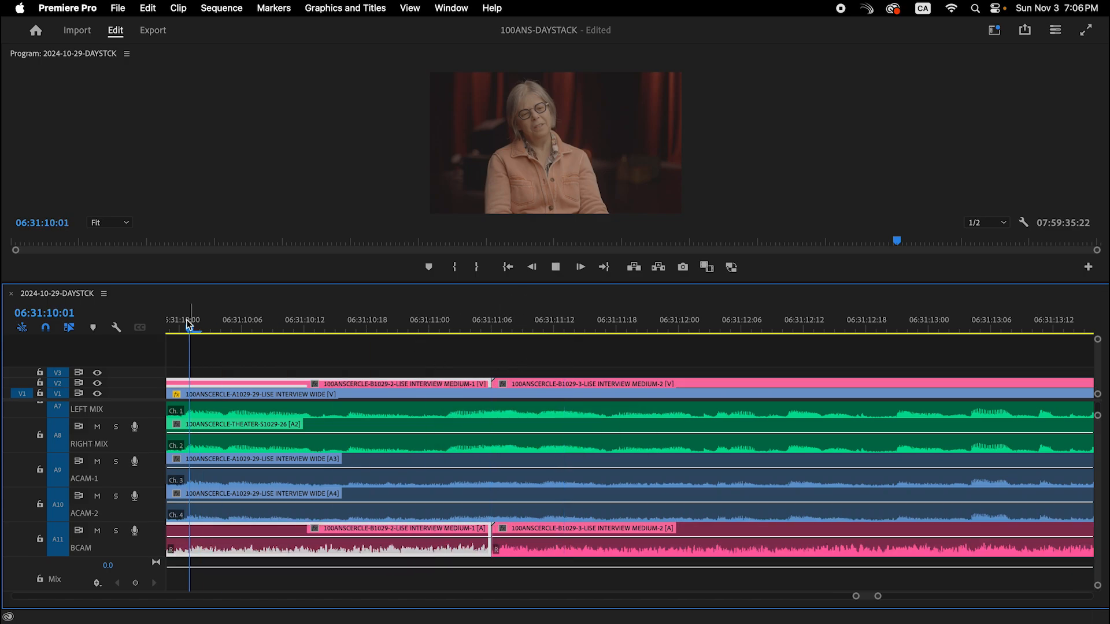
Step: View the second interview and the whole sequence, and locate the third interview's loud passage around 07:14:47:08
key("minus")
key("minus")
key("minus")
key("minus")
key("minus")
key("minus")
key("minus")
key("minus")
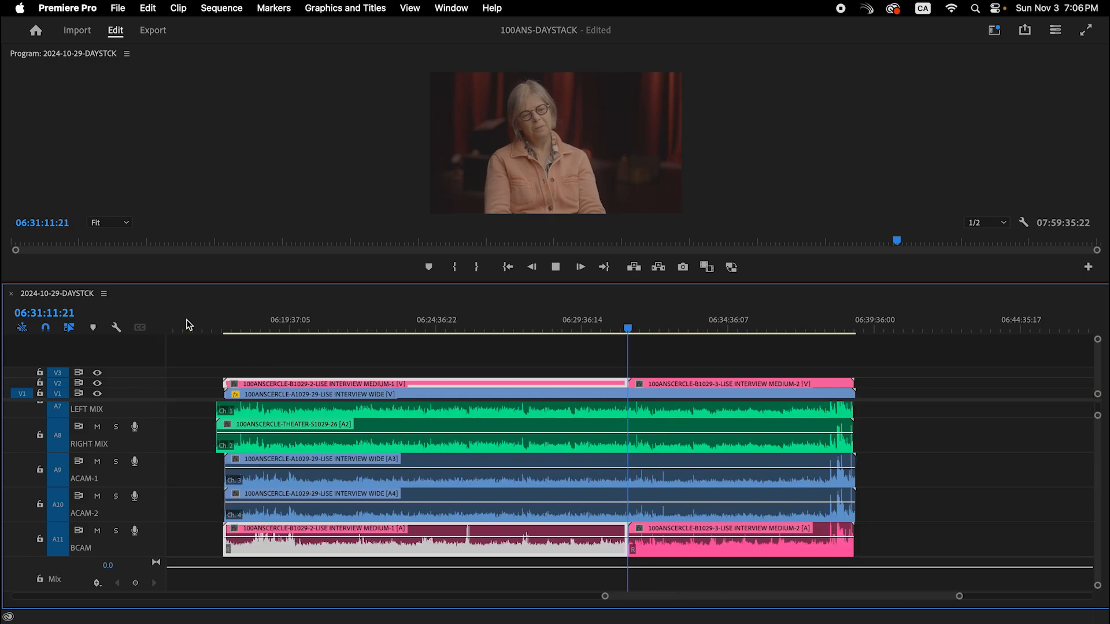
key("minus")
left_click(892, 461)
left_click(842, 322)
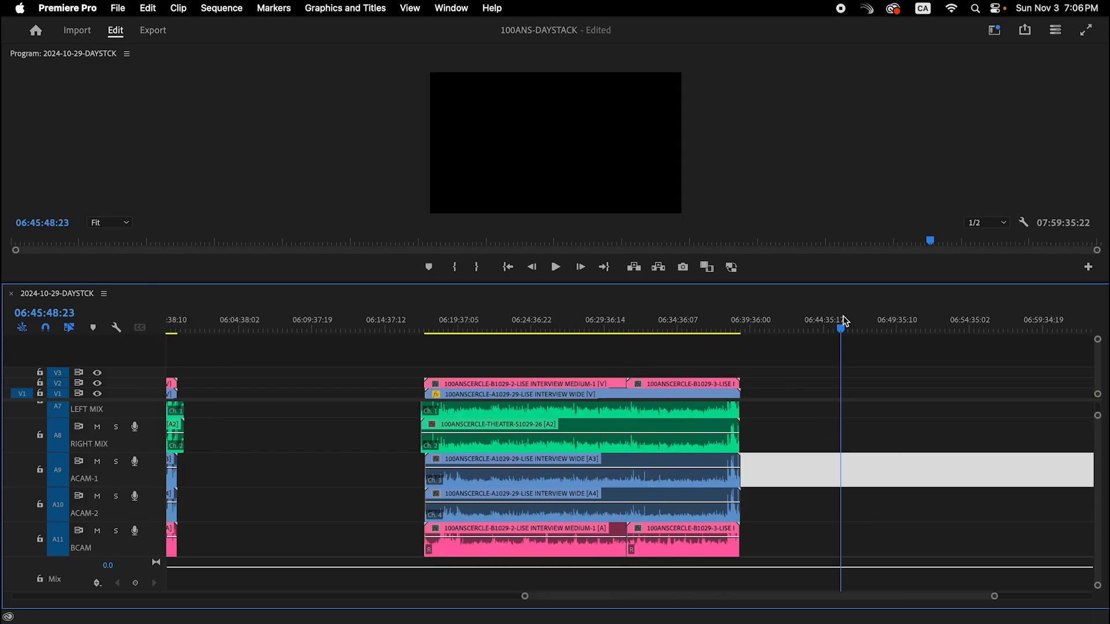
key("minus")
key("minus")
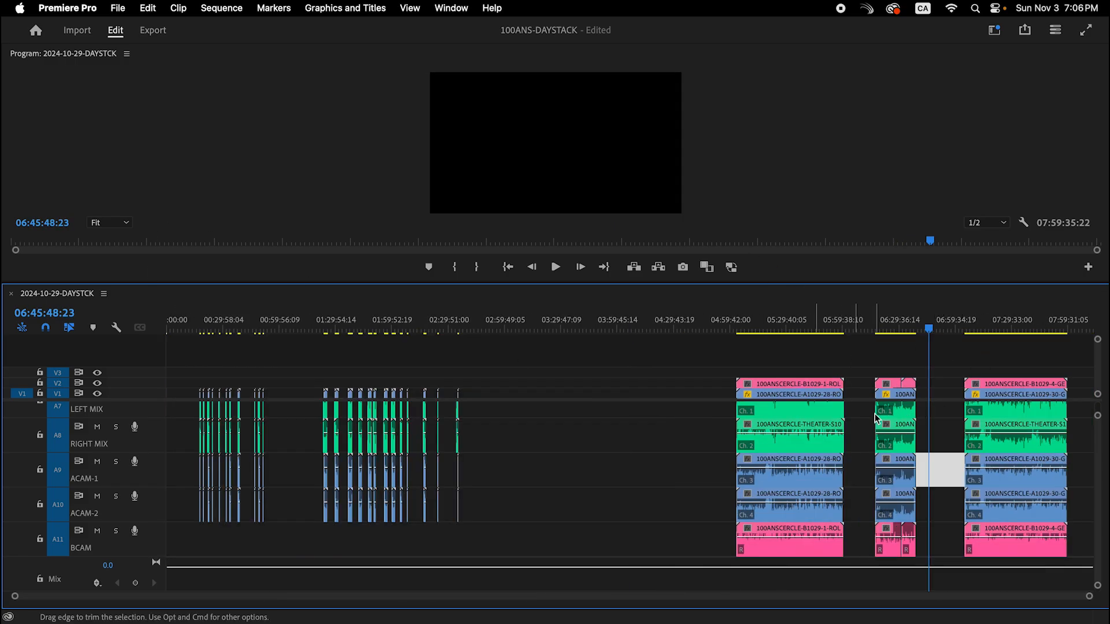
left_click(1008, 329)
key("equal")
key("equal")
key("equal")
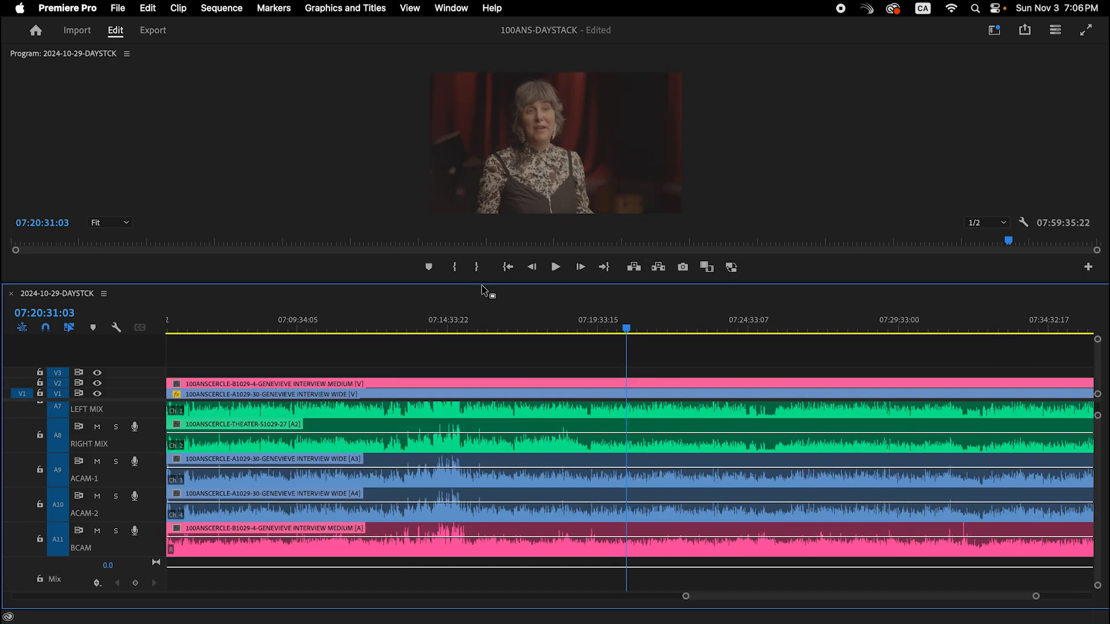
left_click(453, 328)
key("equal")
key("equal")
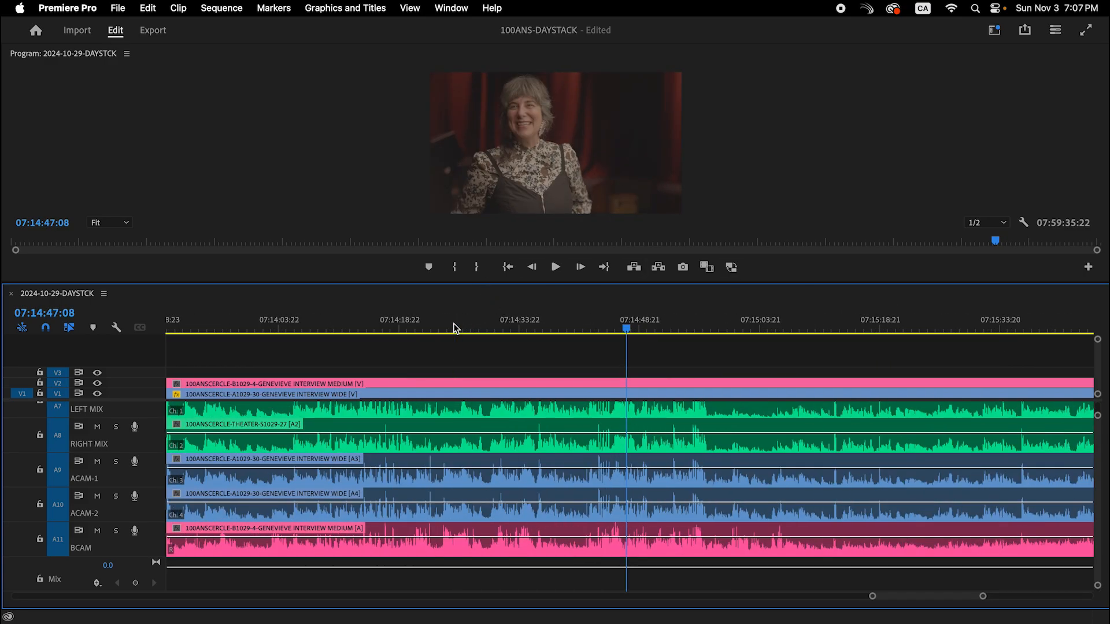
Step: Play the third interview from 07:14:47:08 and compare its mix, ACAM and BCAM waveforms up close around 07:14:53:11
key("equal")
key("equal")
key("space")
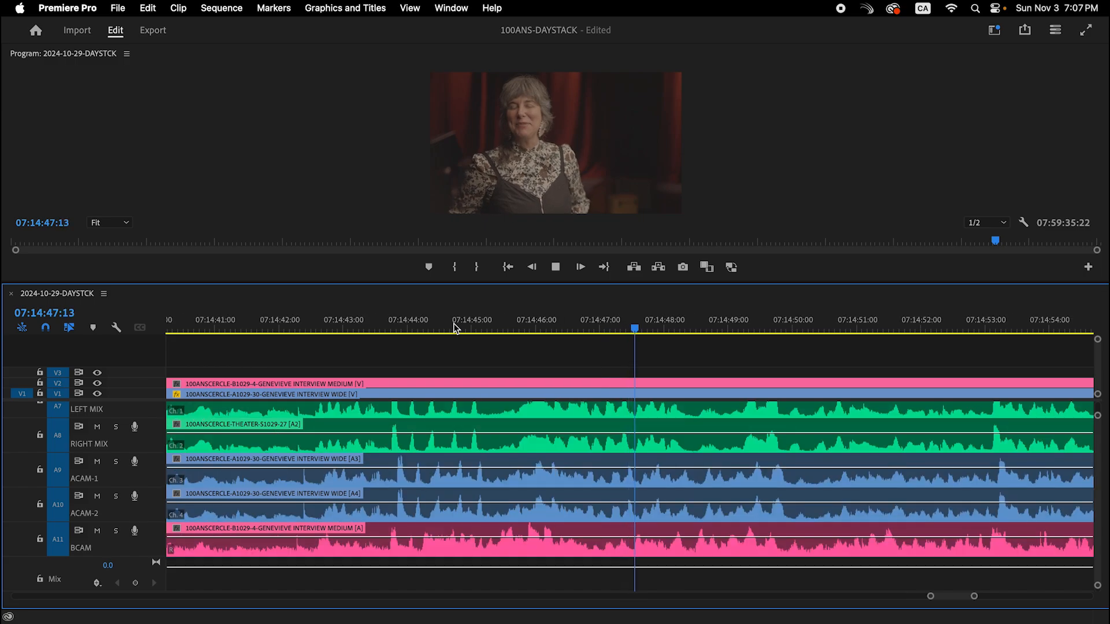
key("equal")
key("equal")
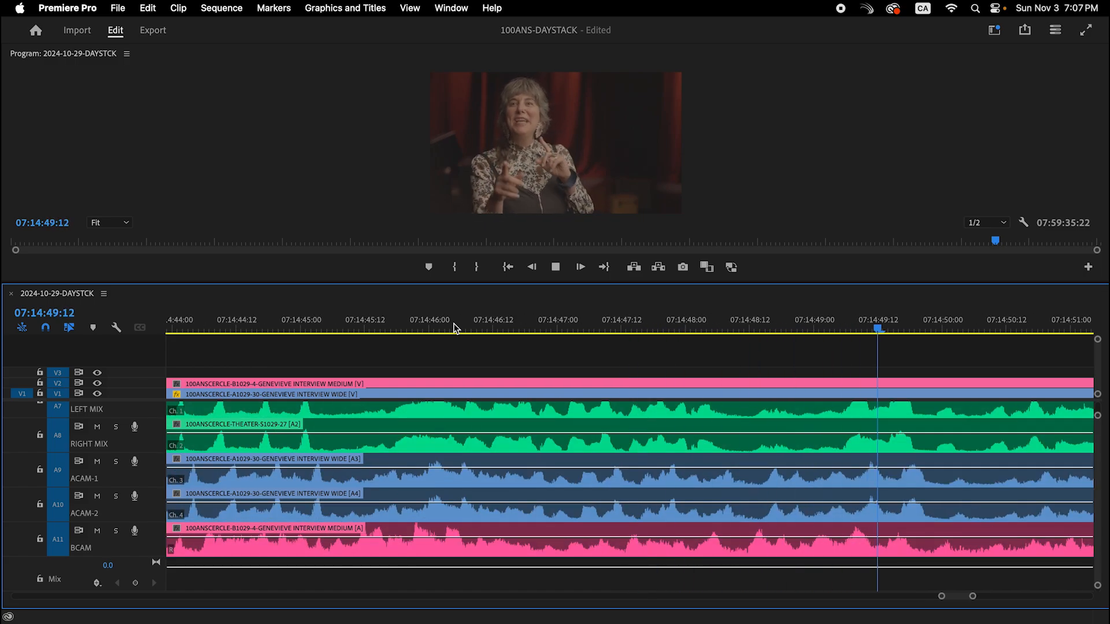
key("minus")
key("minus")
key("minus")
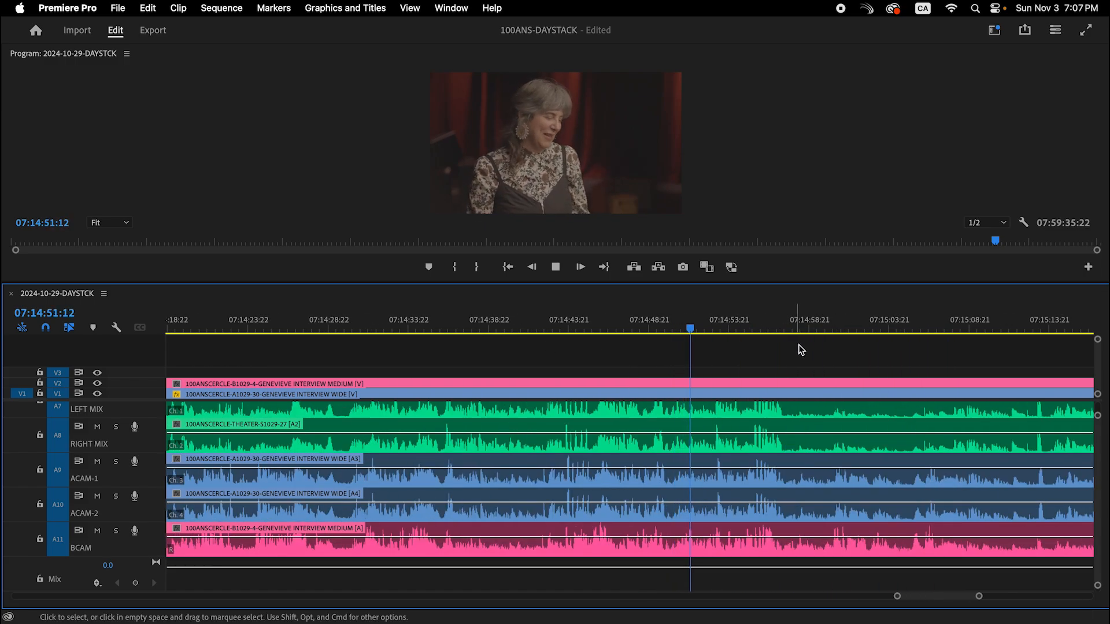
key("space")
key("equal")
key("equal")
key("equal")
key("equal")
key("equal")
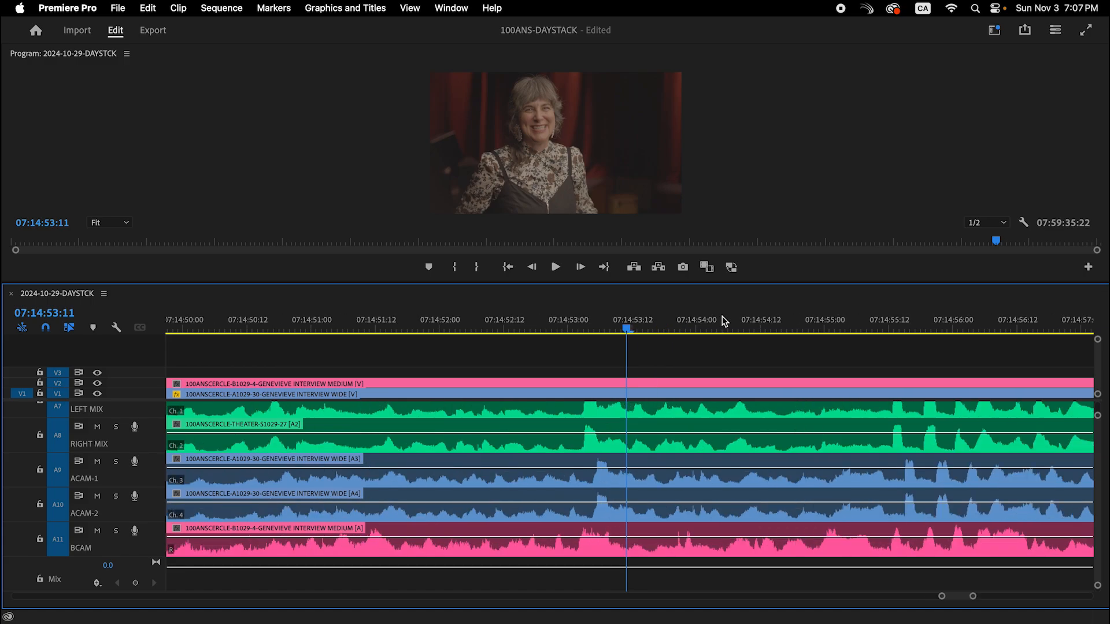
Step: Shift the third interview's wide clip two frames earlier and its medium clip one frame later to align with the mix
left_click(641, 468)
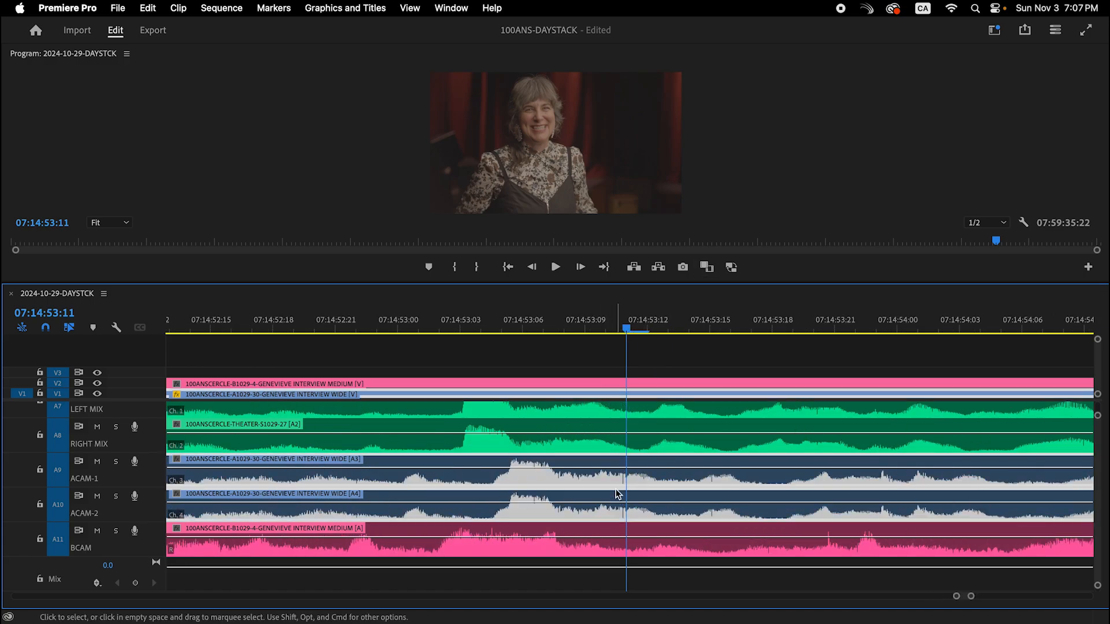
key("super+Left")
key("super+Left")
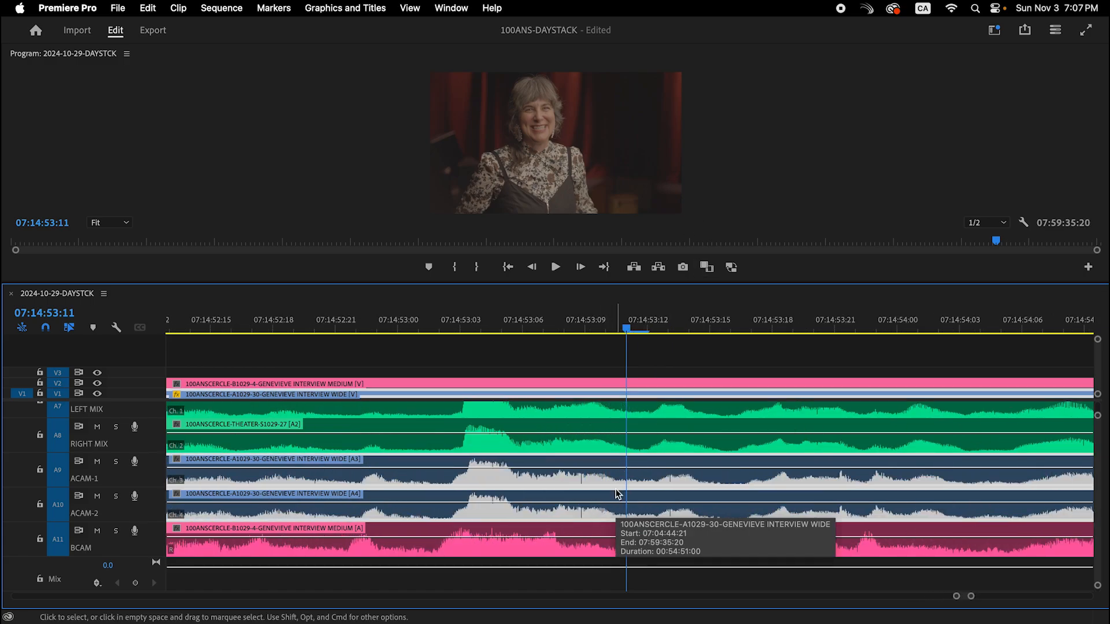
left_click(463, 543)
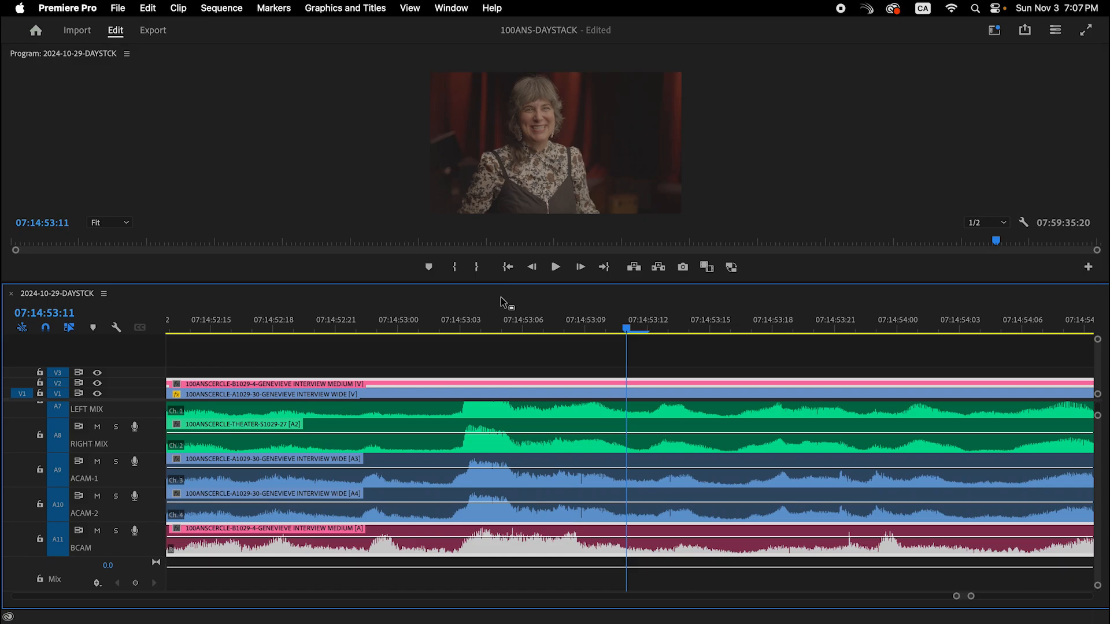
Step: Play the corrected third-interview passage up to 07:14:58:00 with the system volume raised, and save the project
key("j")
key("minus")
key("minus")
key("minus")
key("minus")
key("minus")
key("minus")
key("minus")
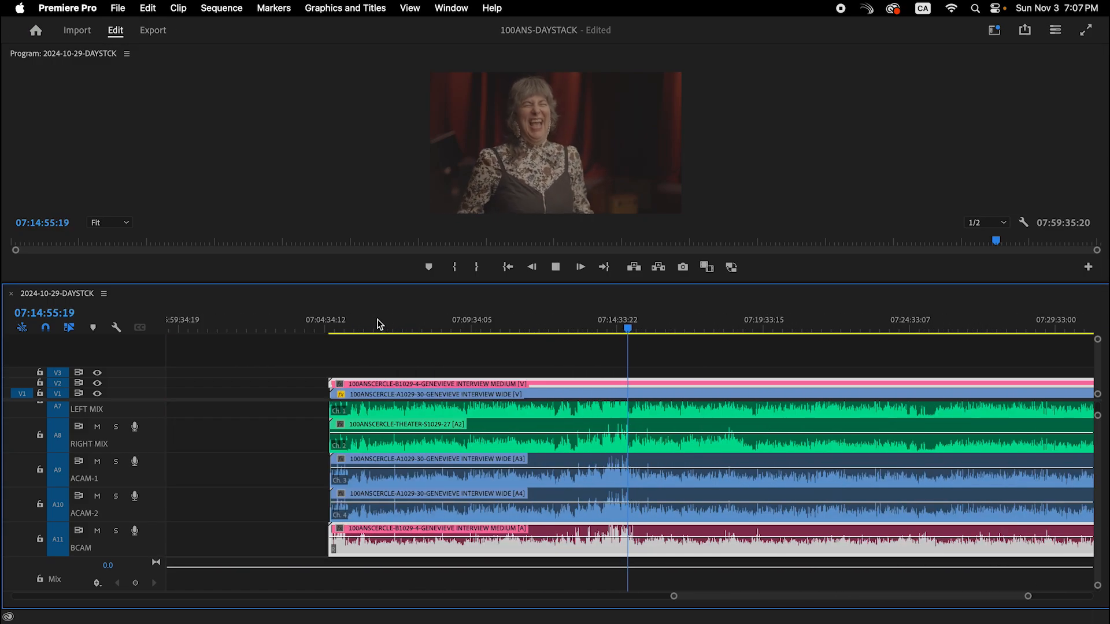
key("XF86AudioRaiseVolume")
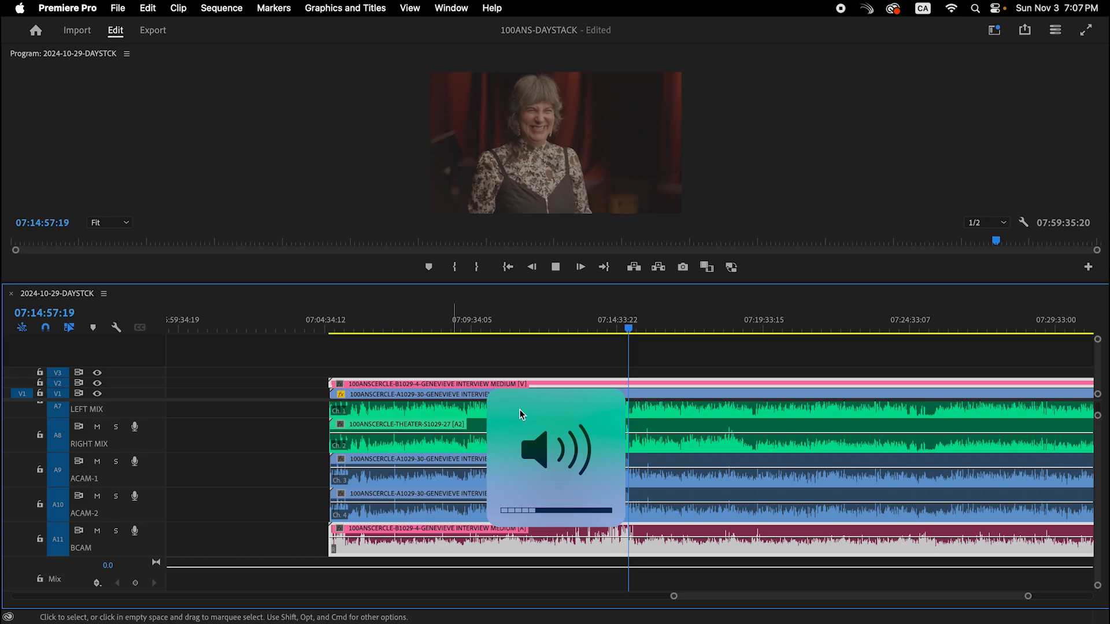
left_click(810, 362)
key("super+s")
Step: Review the whole sequence at 07:40:26:11 and 01:57:19:10, looking through the boom, lav, mix and camera audio tracks
key("minus")
key("minus")
key("backslash")
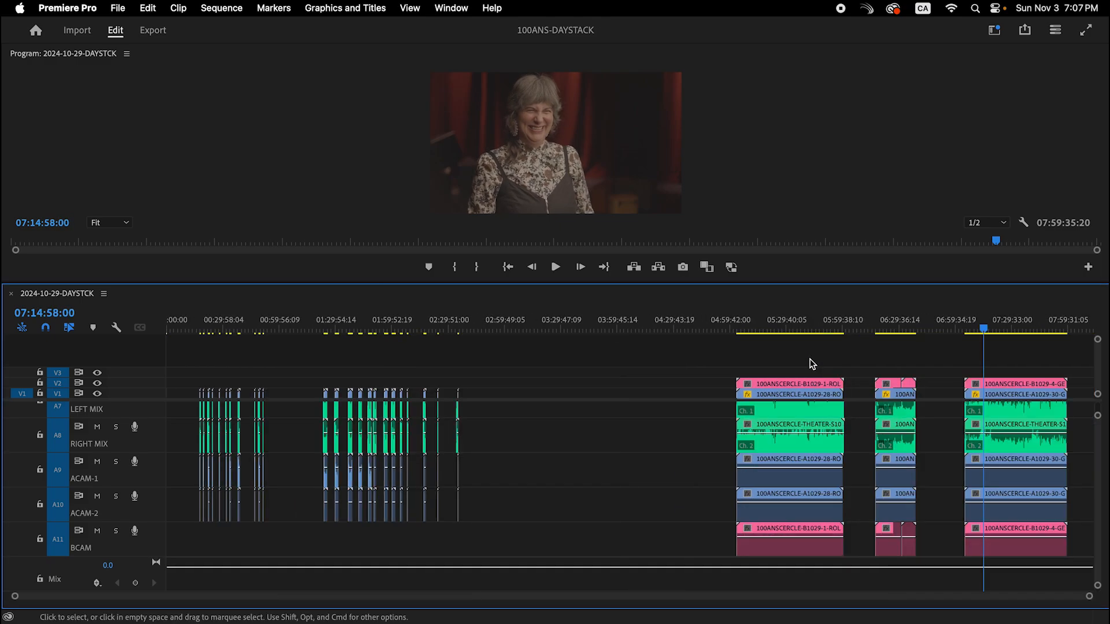
left_click(1034, 320)
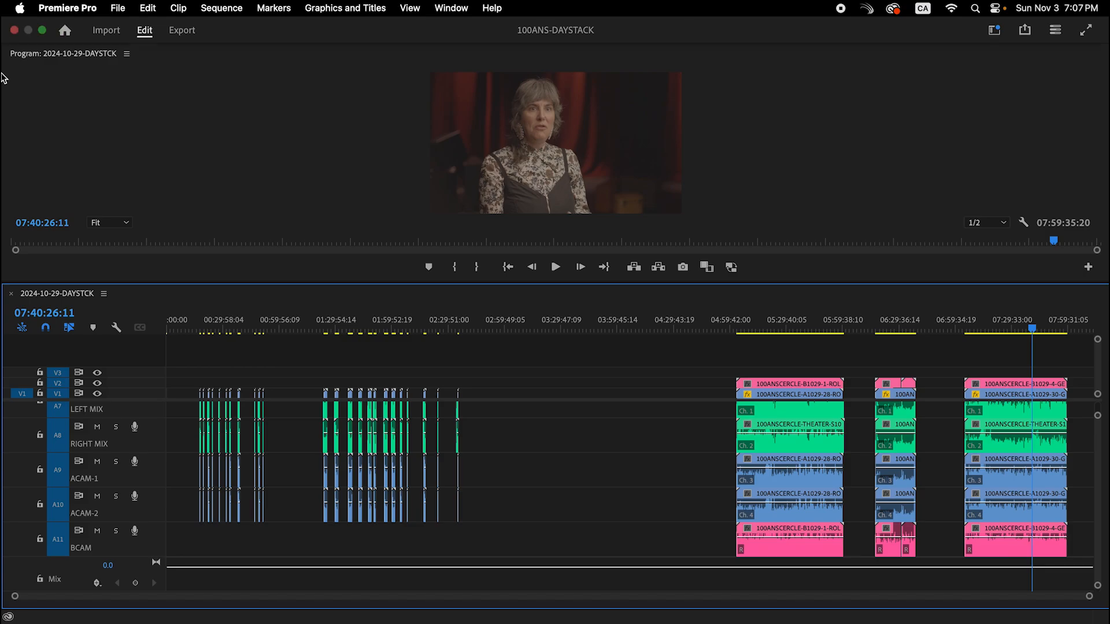
left_click_drag(353, 325, 386, 325)
scroll(460, 451, "up", 3)
scroll(459, 451, "up", 4)
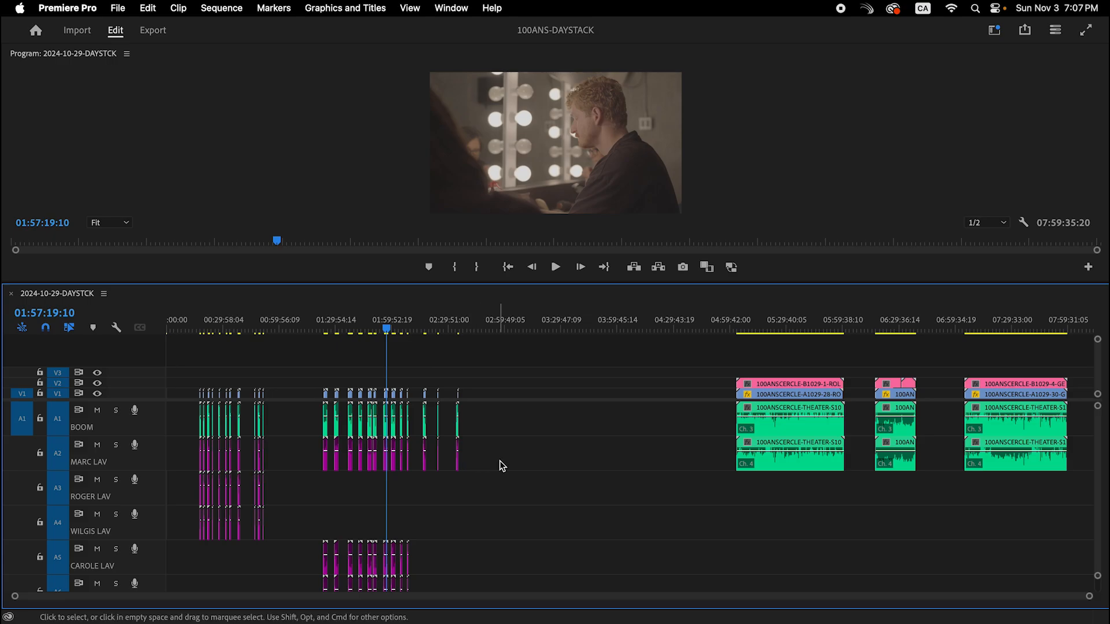
scroll(502, 466, "down", 4)
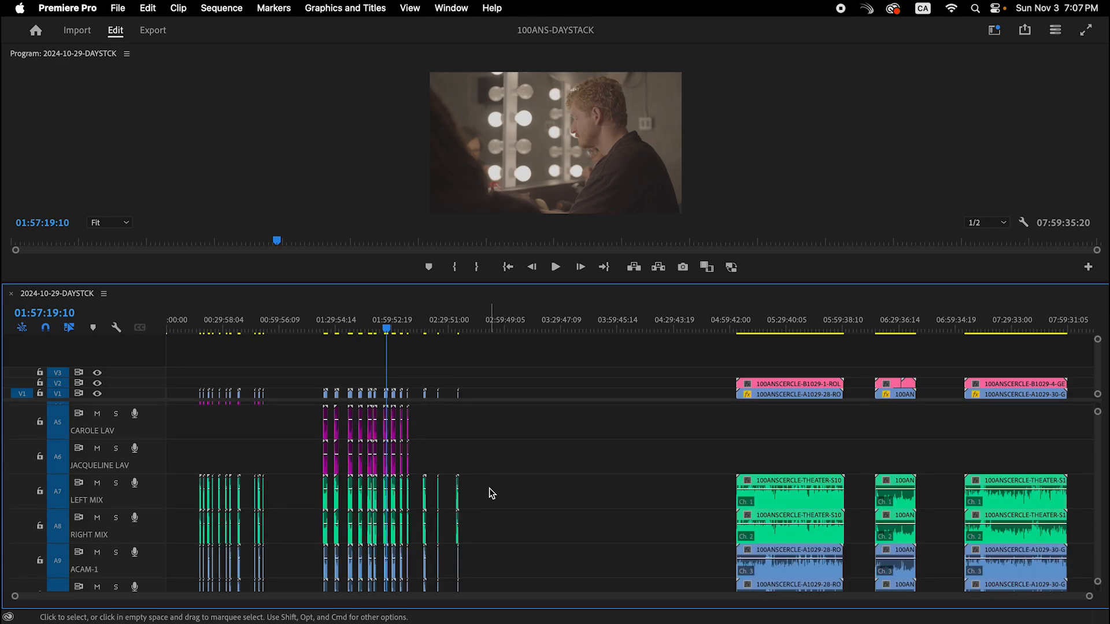
scroll(386, 514, "up", 3)
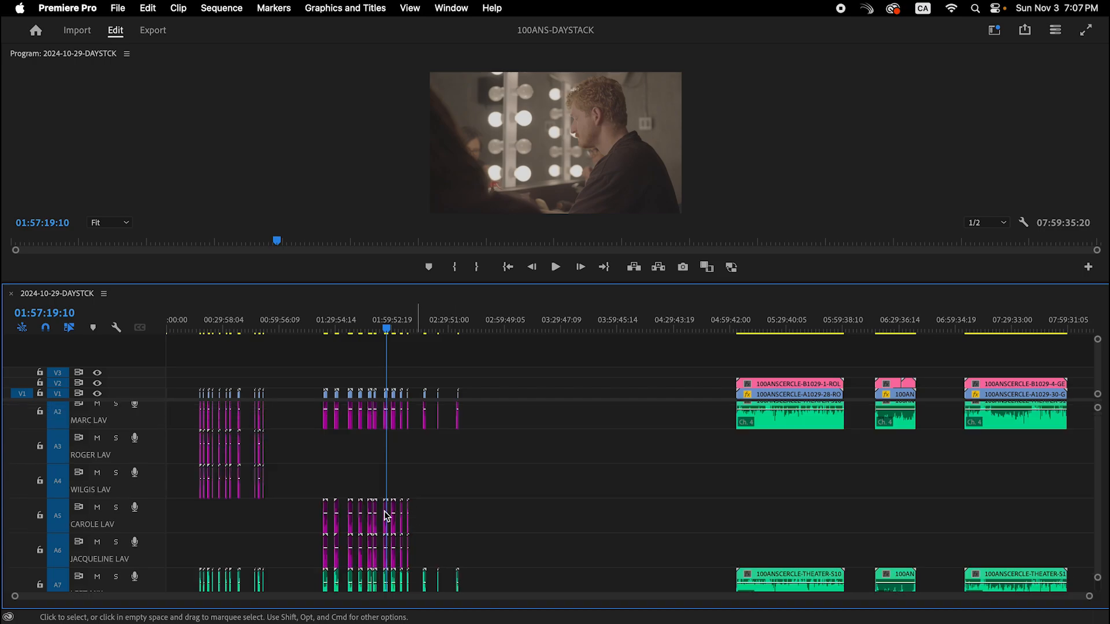
scroll(602, 482, "down", 1)
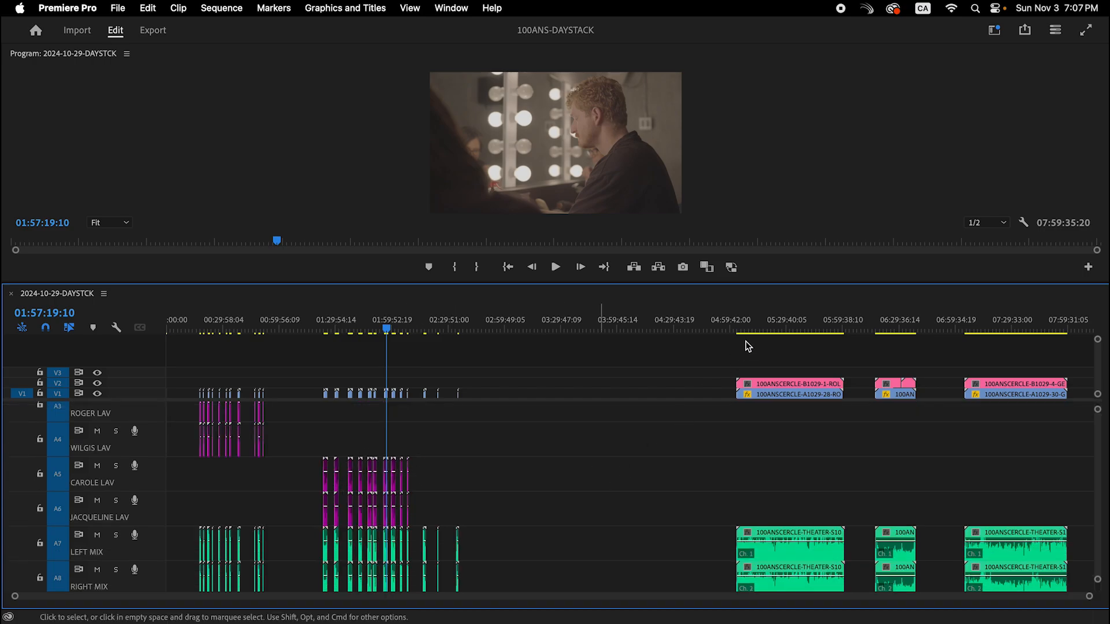
Step: View the first interview at 05:25:24:11, save the project, and look over the end of the sequence and its audio tracks
left_click(776, 322)
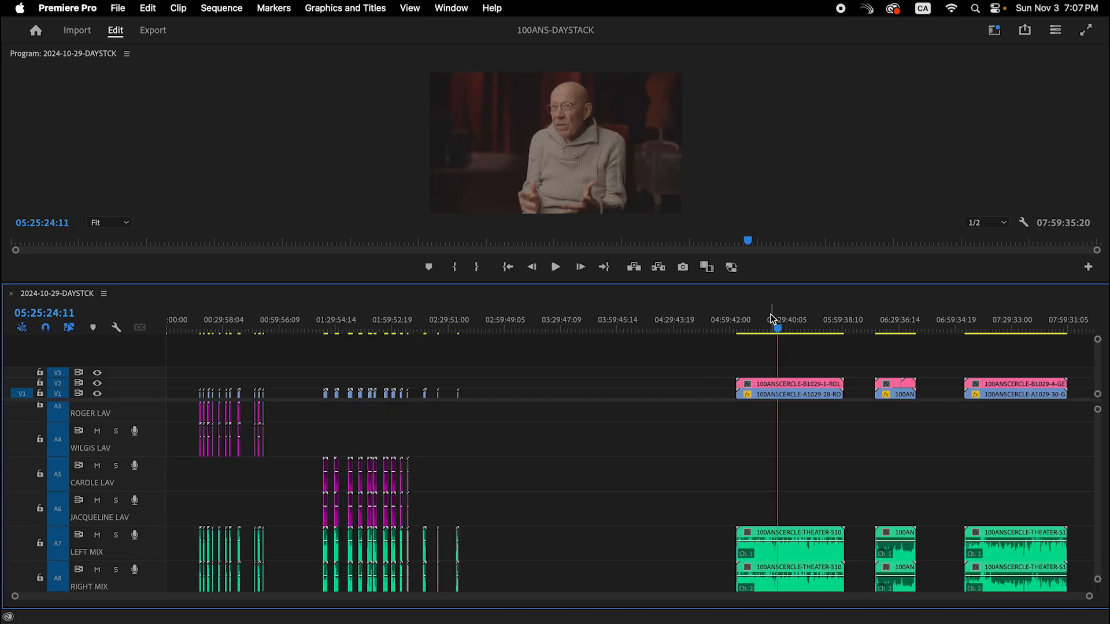
key("super+s")
left_click_drag(991, 327, 1082, 321)
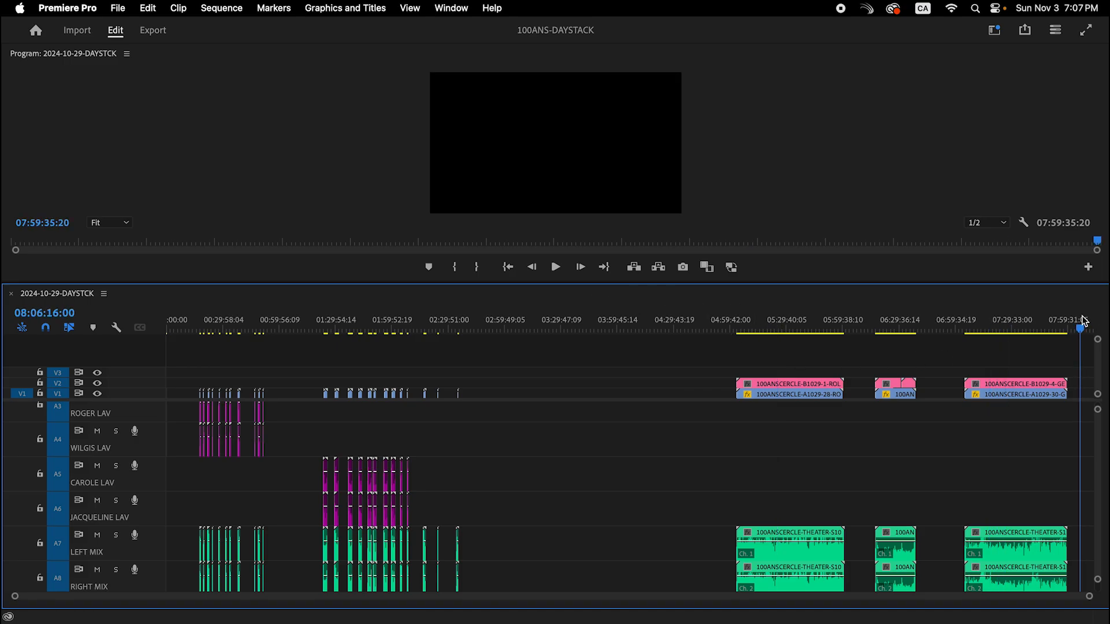
left_click_drag(941, 331, 946, 435)
scroll(890, 474, "down", 4)
scroll(900, 497, "up", 8)
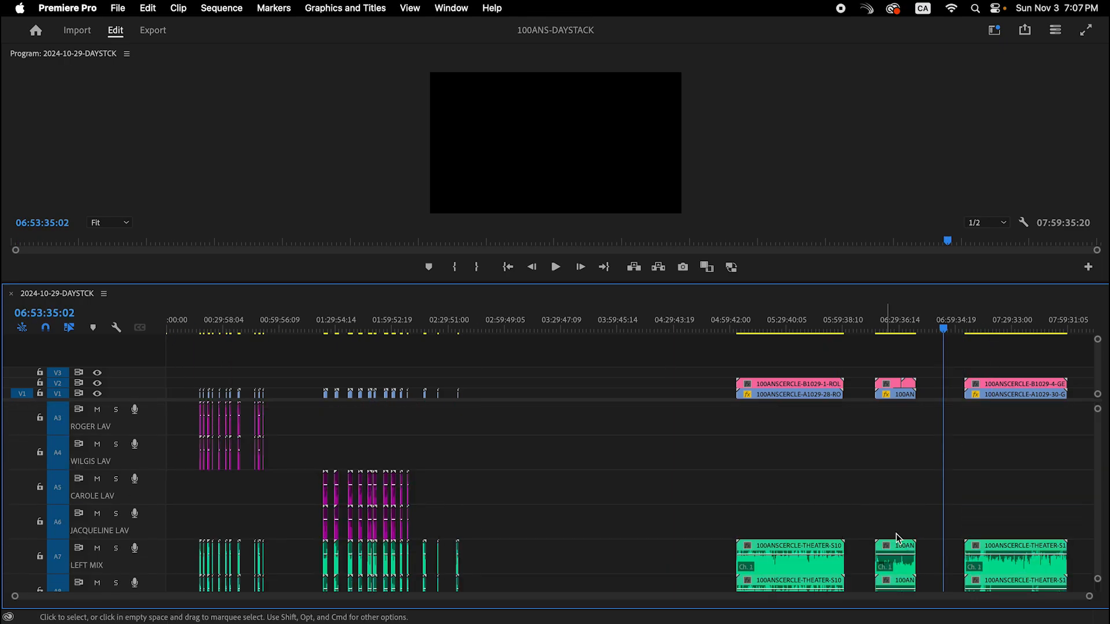
Step: Close the gaps between all clips in the sequence and look over the condensed timeline and its audio tracks at 01:27:26:09
key("super+a")
key("ctrl+g")
left_click(697, 508)
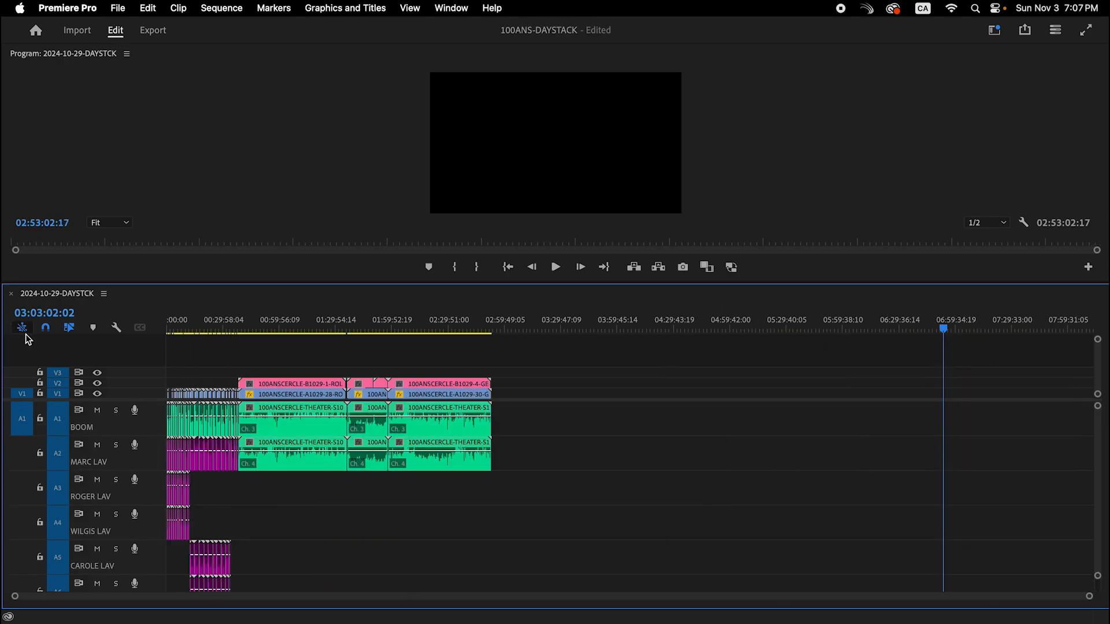
left_click_drag(198, 327, 331, 329)
scroll(519, 484, "down", 8)
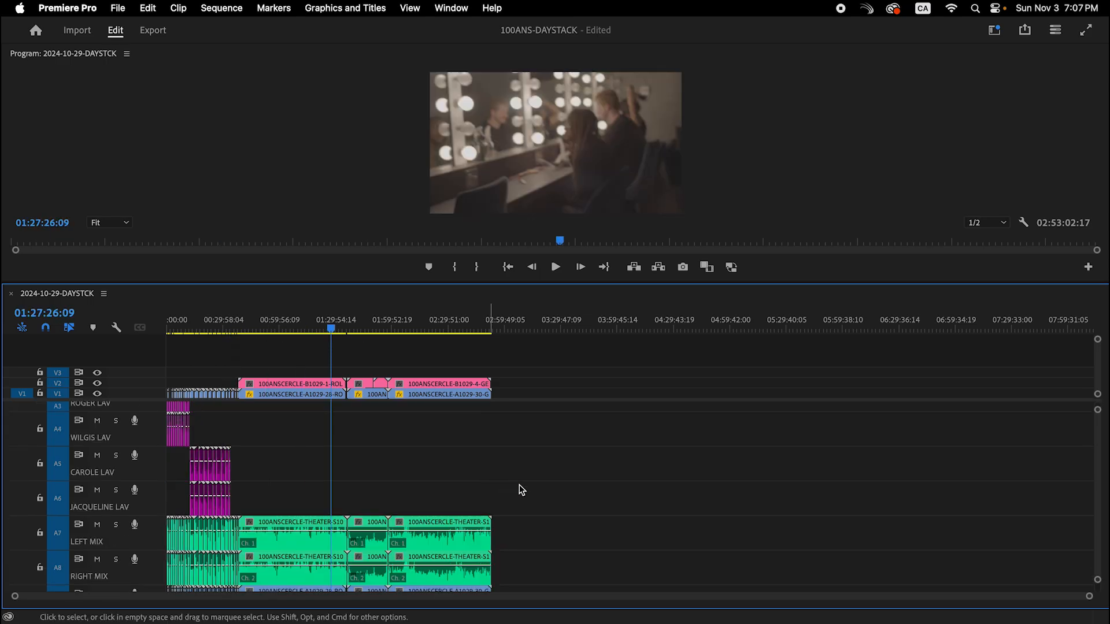
scroll(580, 444, "up", 8)
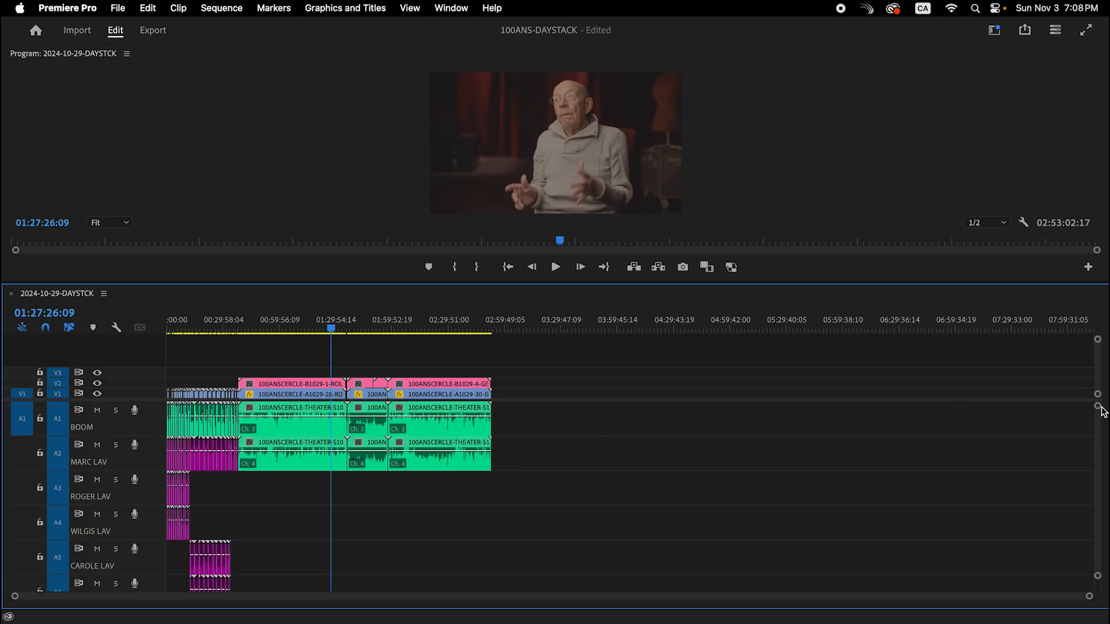
Step: Shrink the audio tracks to minimum height and examine the clip layout around 00:14:01:05 close up
left_click_drag(1097, 407, 1098, 383)
left_click_drag(234, 328, 193, 329)
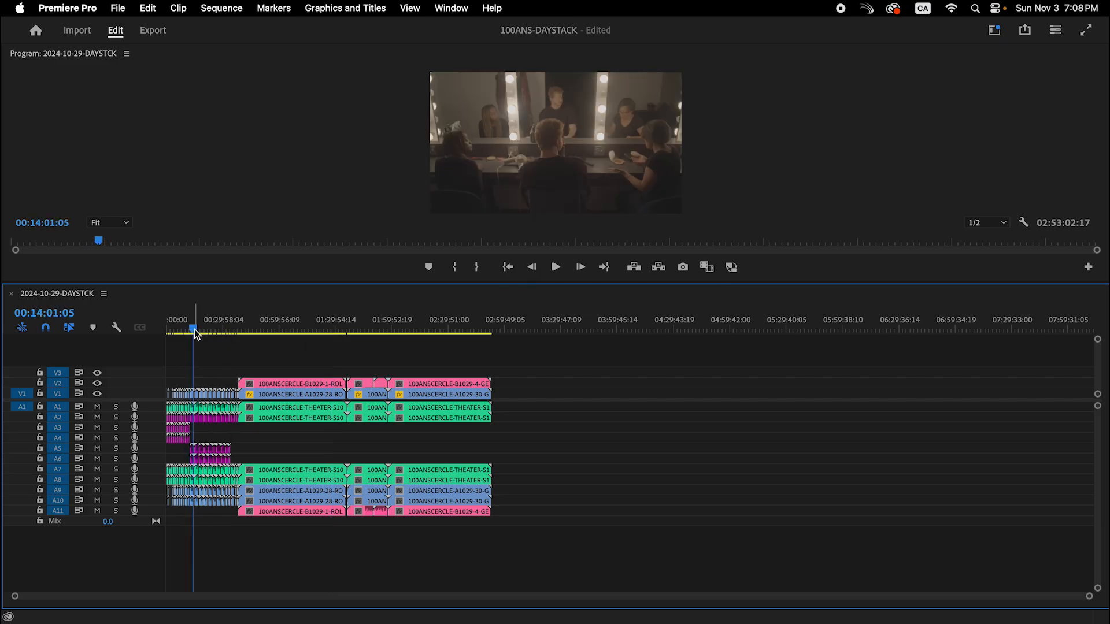
key("equal")
key("equal")
key("equal")
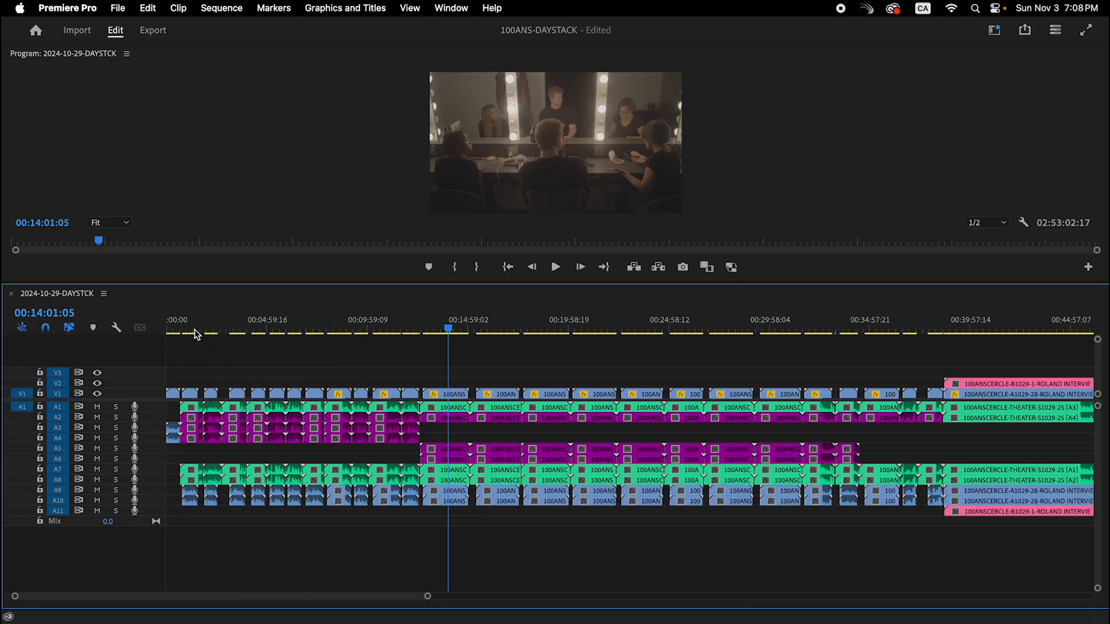
key("equal")
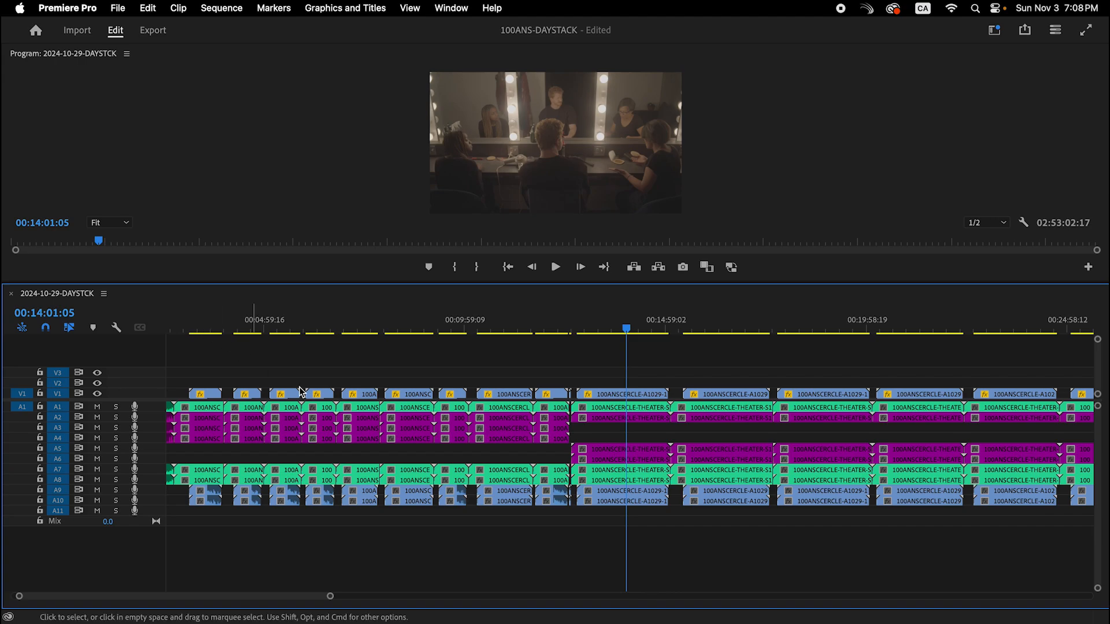
Step: Move the first clip's two camera audio channels from A3 and A4 down to A9 and A10, and save the project
scroll(585, 491, "left", 4)
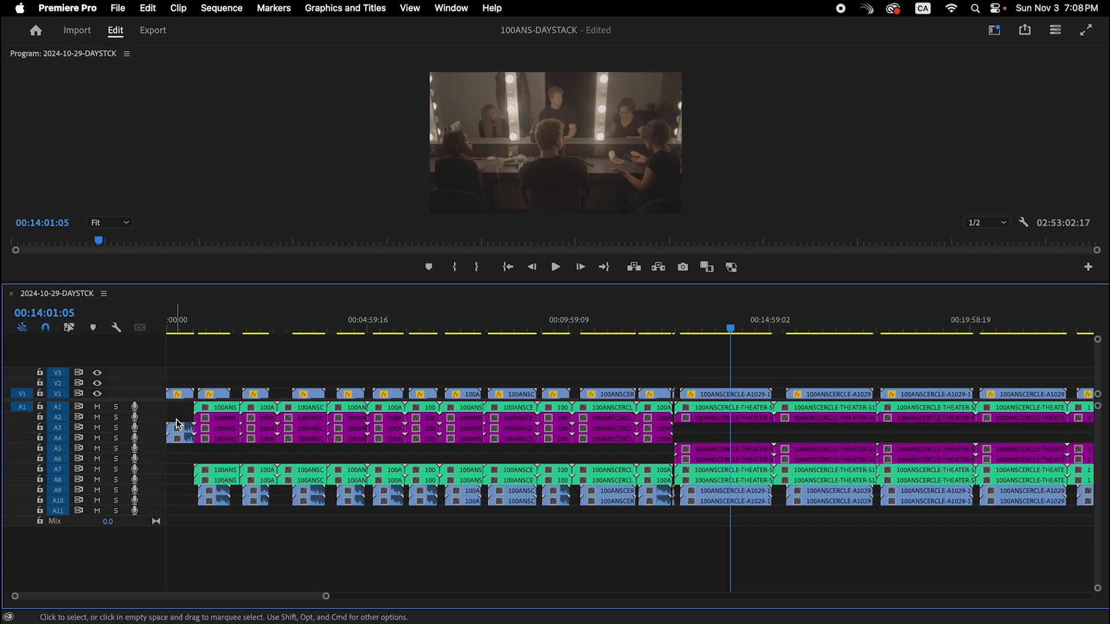
key("alt+Down")
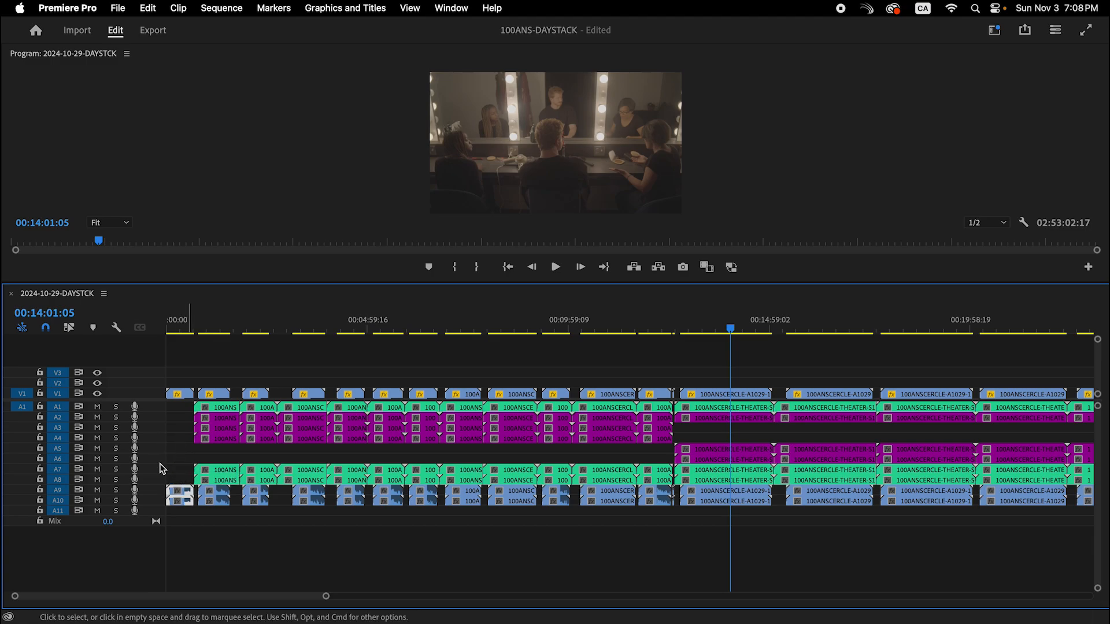
key("super+s")
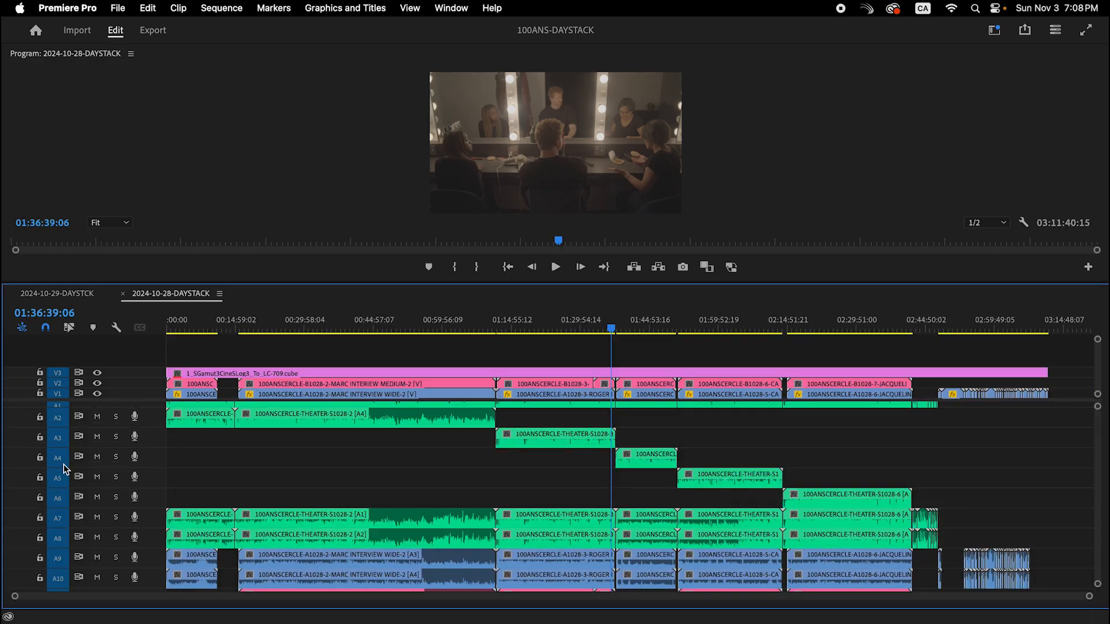
Step: Examine the audio track layout and track names in the 2024-10-28-DAYSTACK sequence around 01:20:25:13
left_click(536, 324)
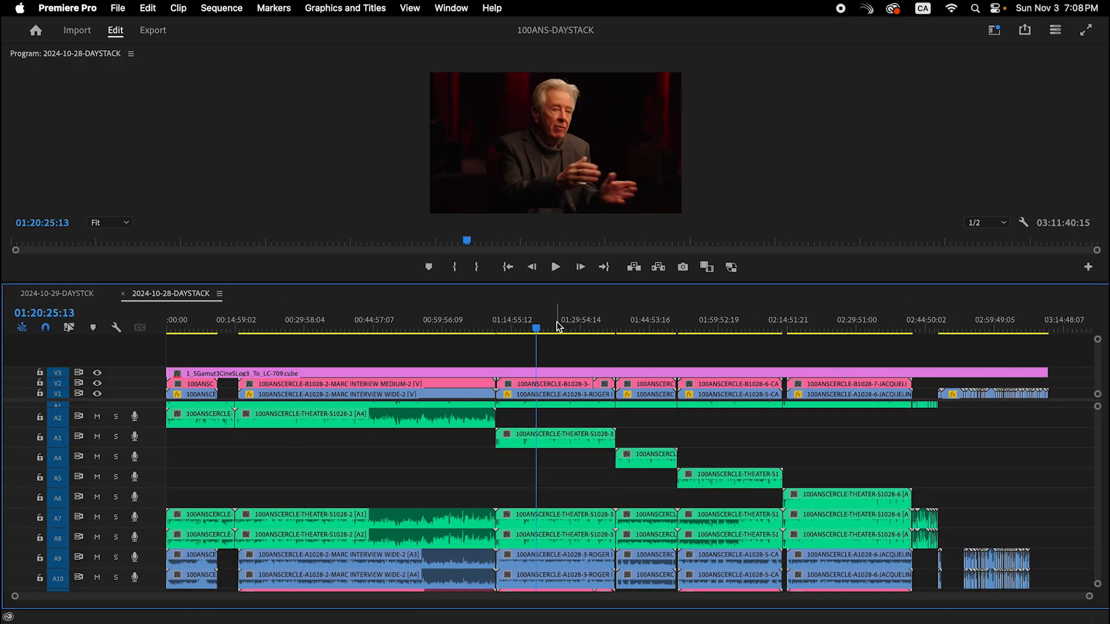
scroll(396, 458, "down", 3)
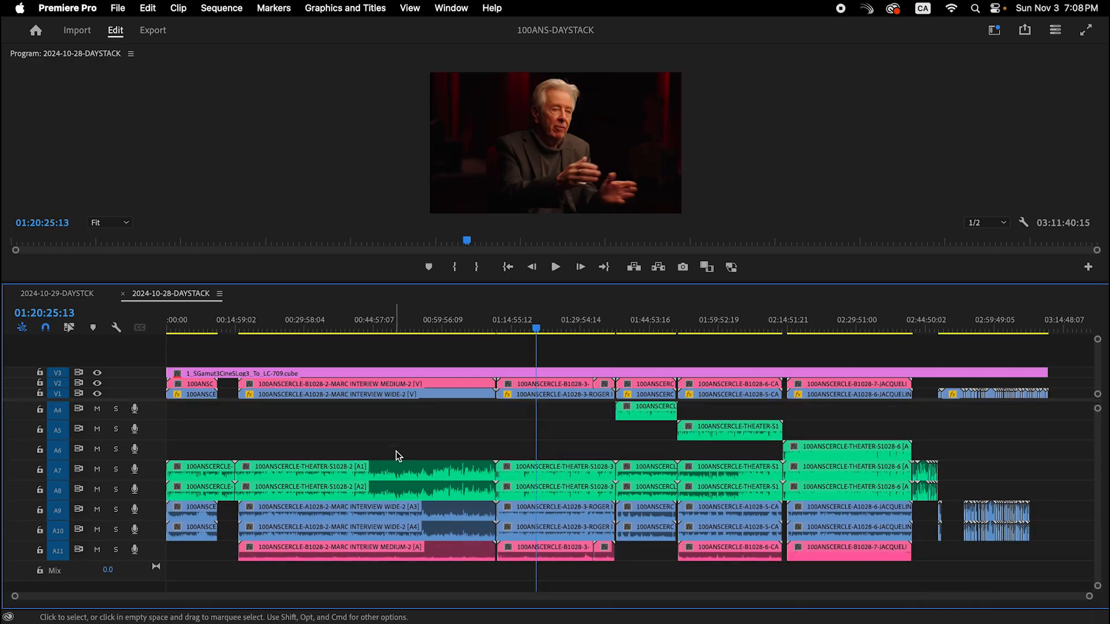
scroll(409, 450, "up", 3)
left_click_drag(1098, 408, 1097, 416)
scroll(848, 485, "down", 3)
scroll(845, 484, "up", 3)
scroll(845, 484, "down", 6)
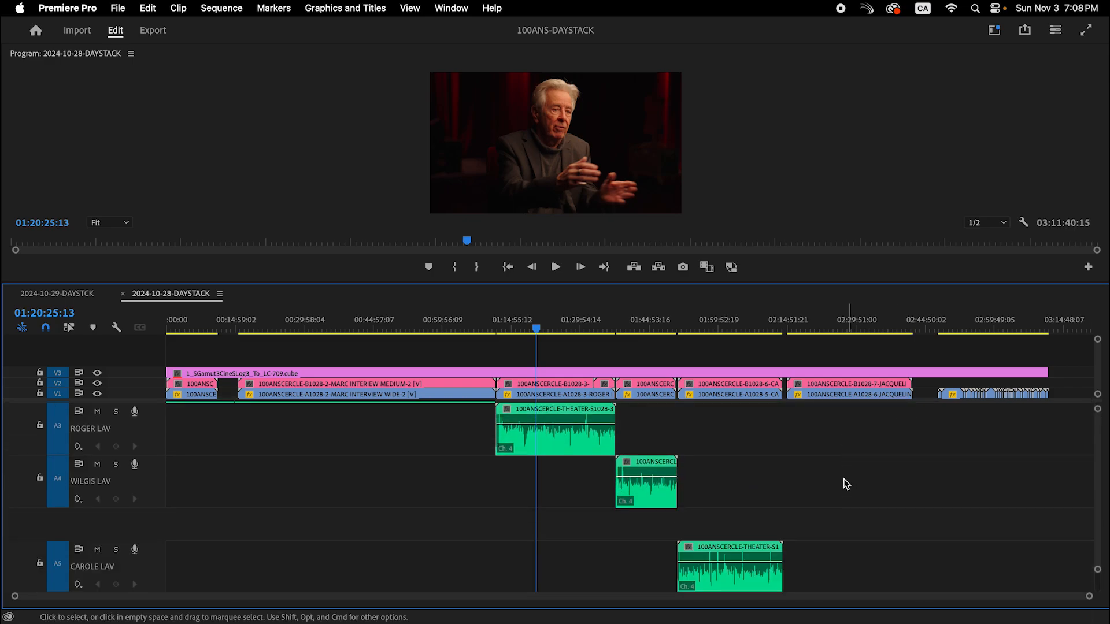
scroll(761, 478, "down", 1)
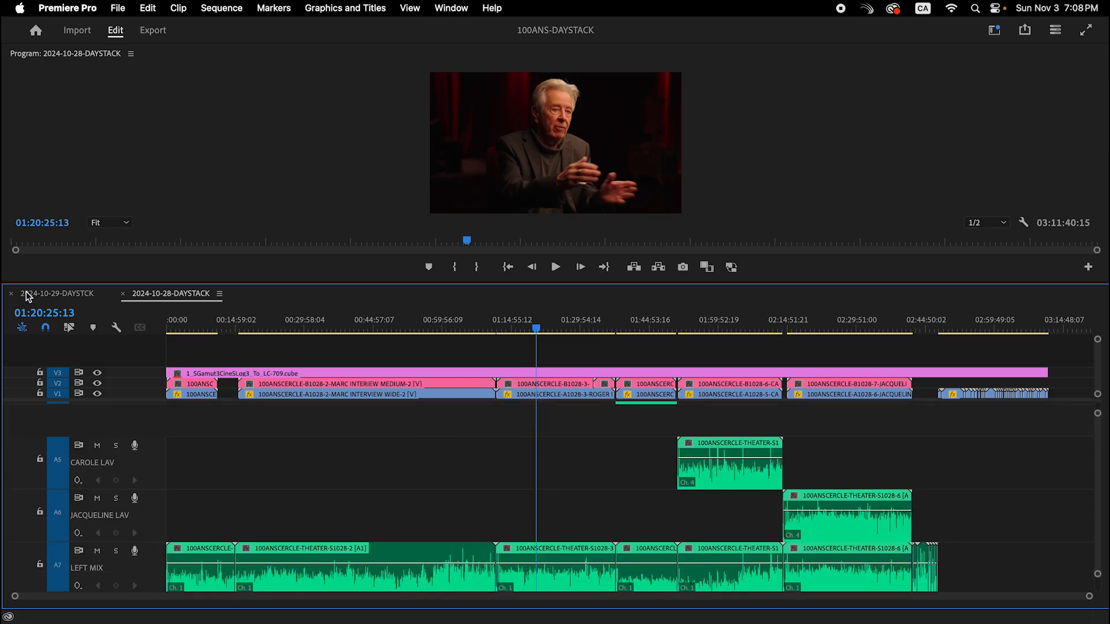
Step: Return to the 2024-10-29-DAYSTCK sequence and look over its scenes and interviews at 00:38:34:04 and 01:43:20:12
left_click(28, 295)
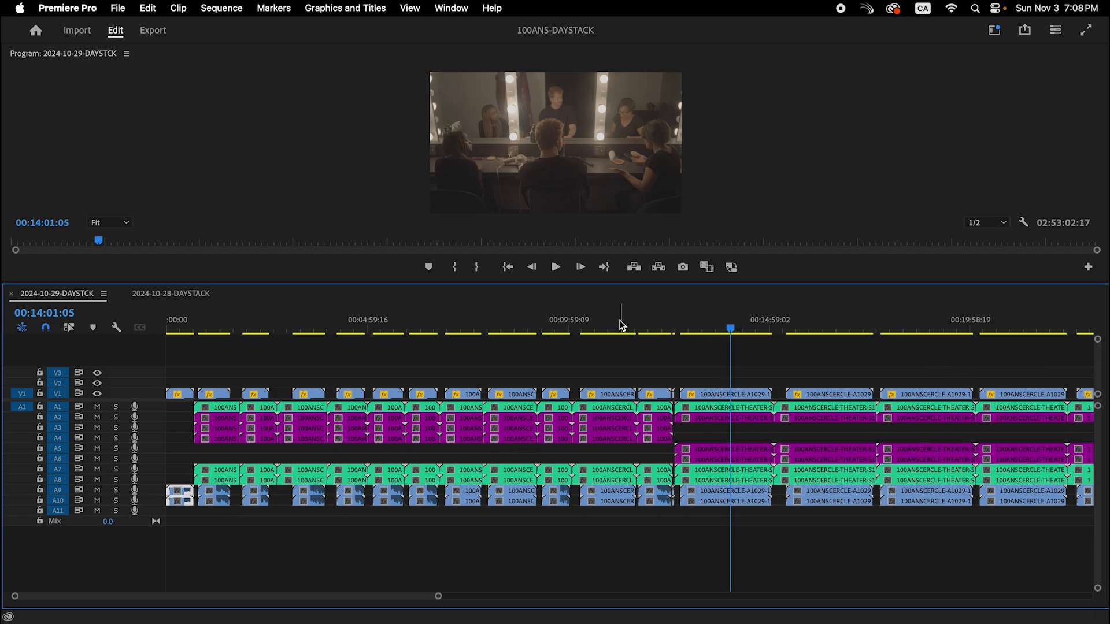
left_click_drag(622, 325, 1090, 336)
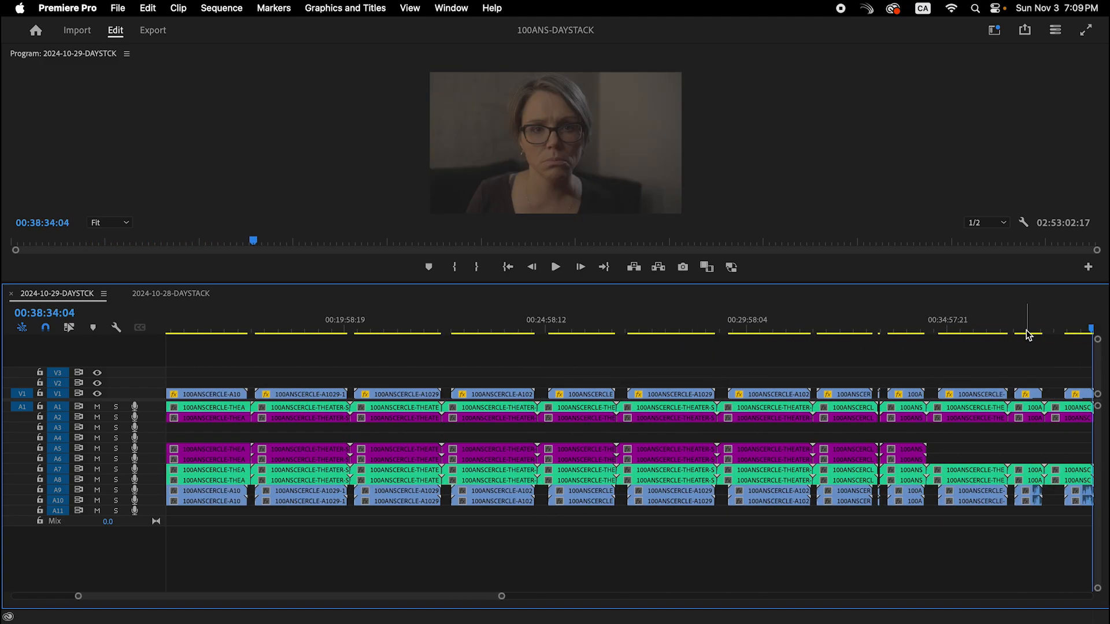
key("backslash")
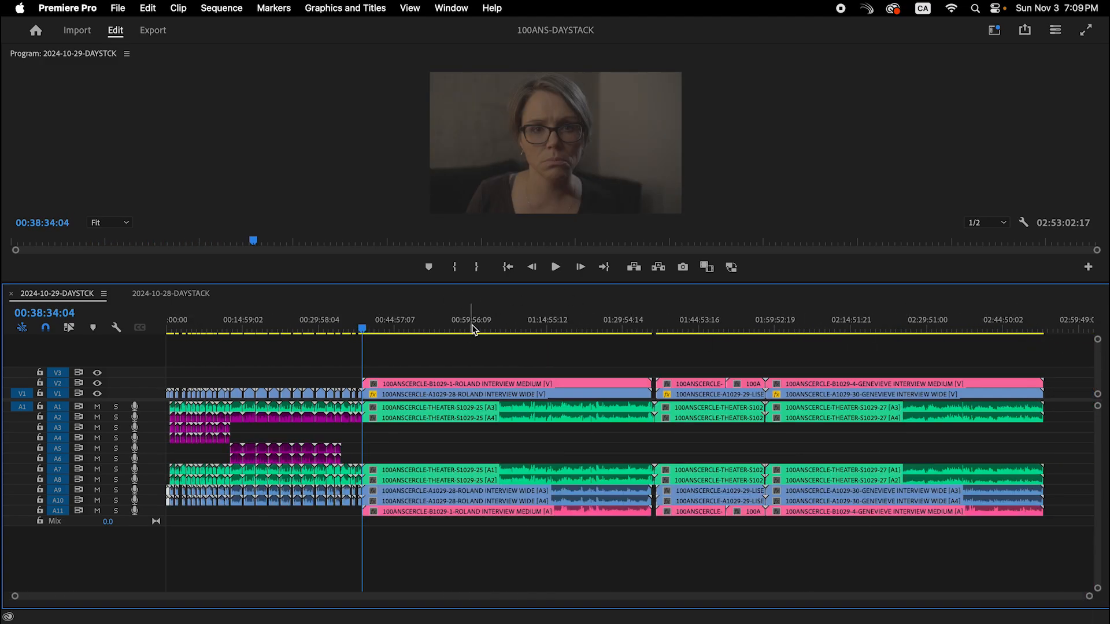
left_click(490, 328)
left_click(687, 322)
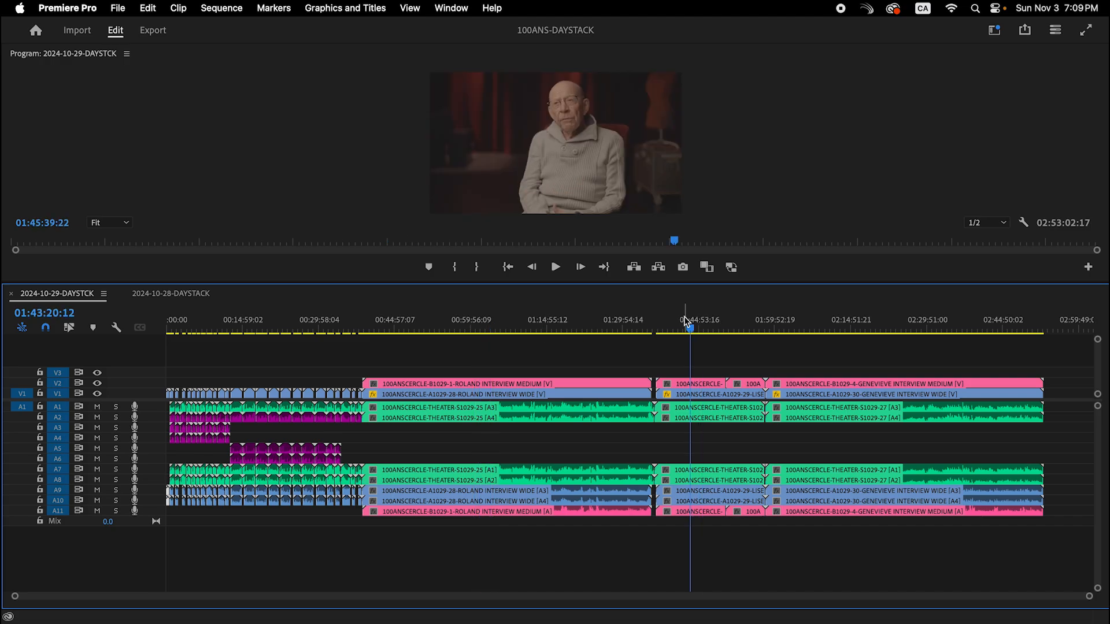
key("backslash")
key("minus")
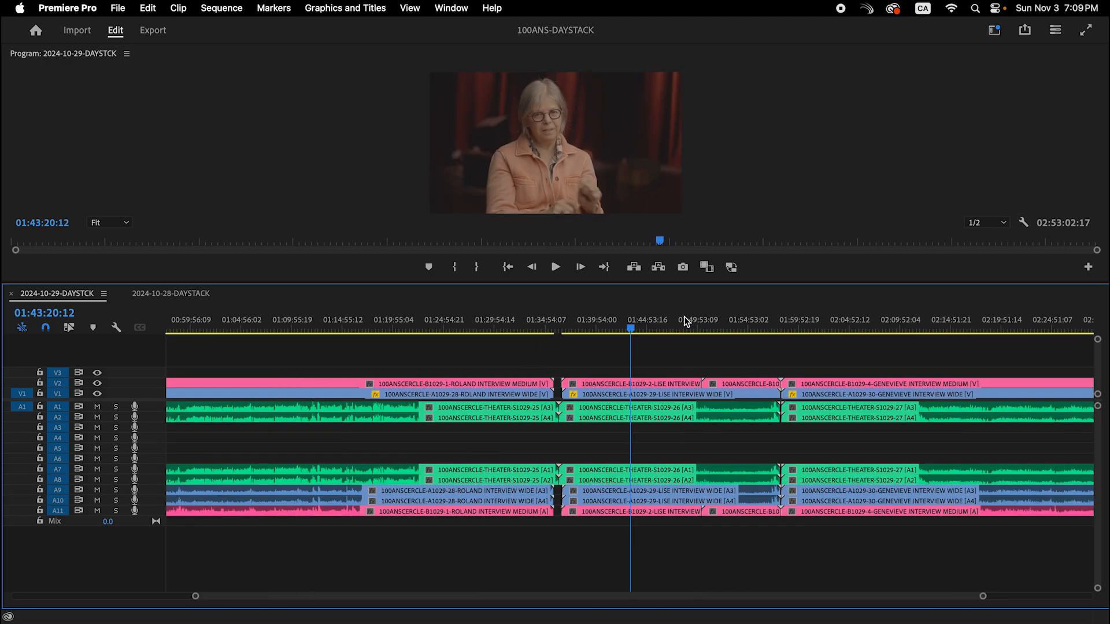
key("minus")
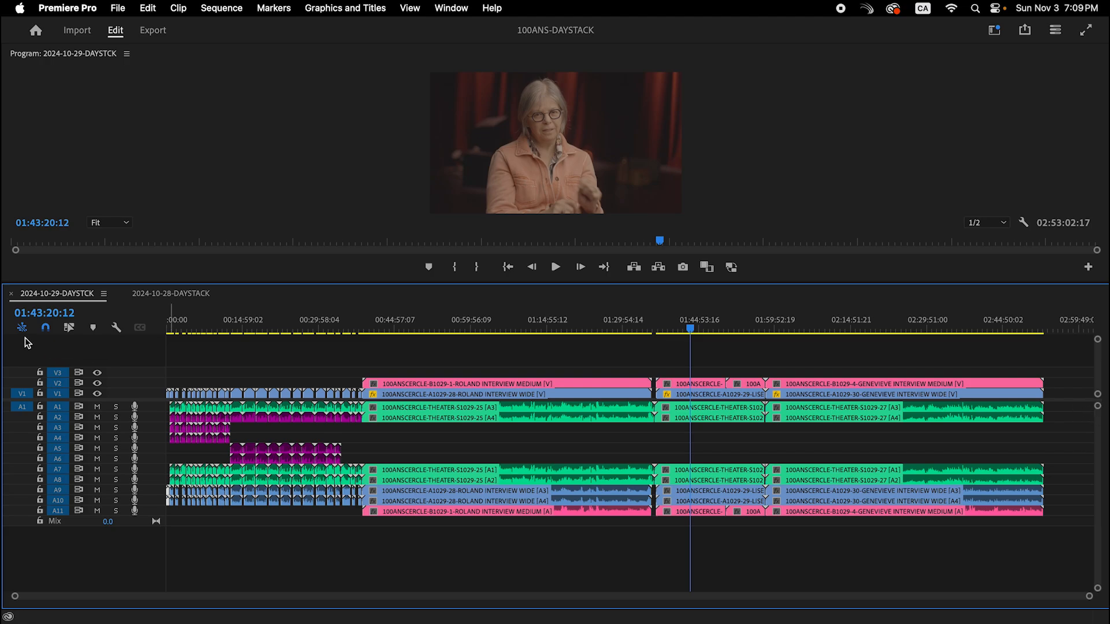
Step: Change the label colour of the three interviews' audio clips on track A2 to Purple
left_click(72, 327)
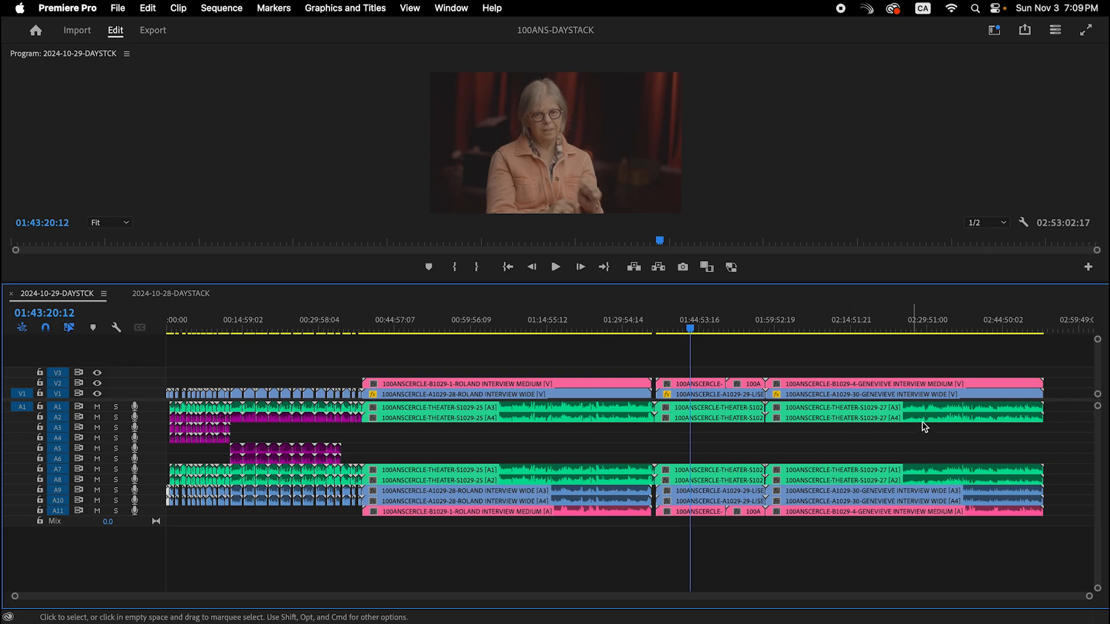
left_click(1029, 418)
left_click(1062, 417)
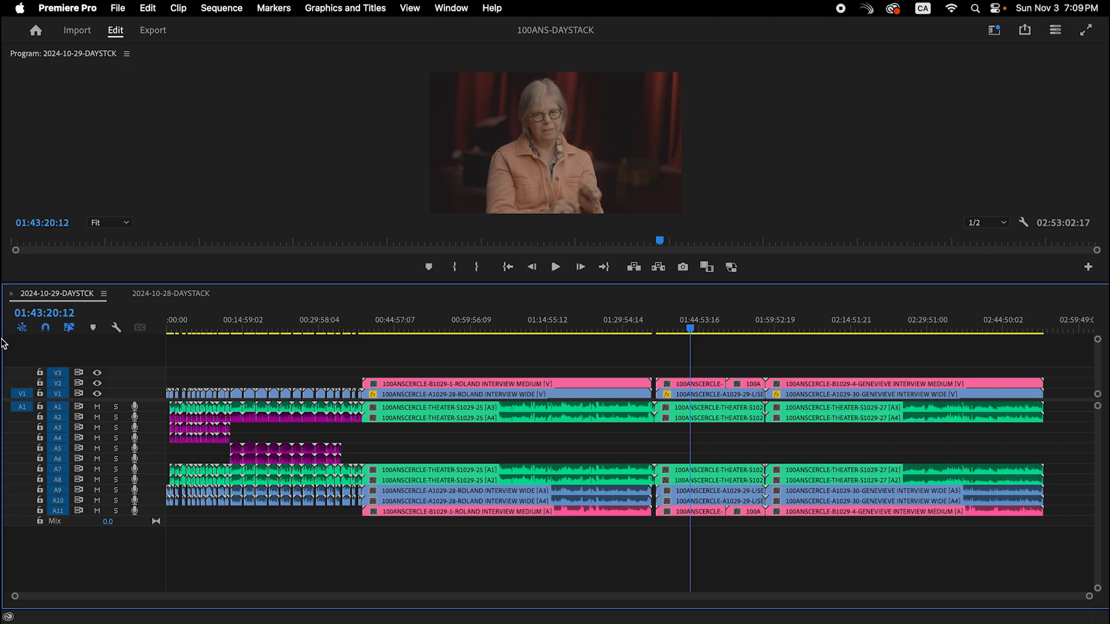
left_click(70, 328)
left_click_drag(1061, 416, 560, 422)
right_click(561, 422)
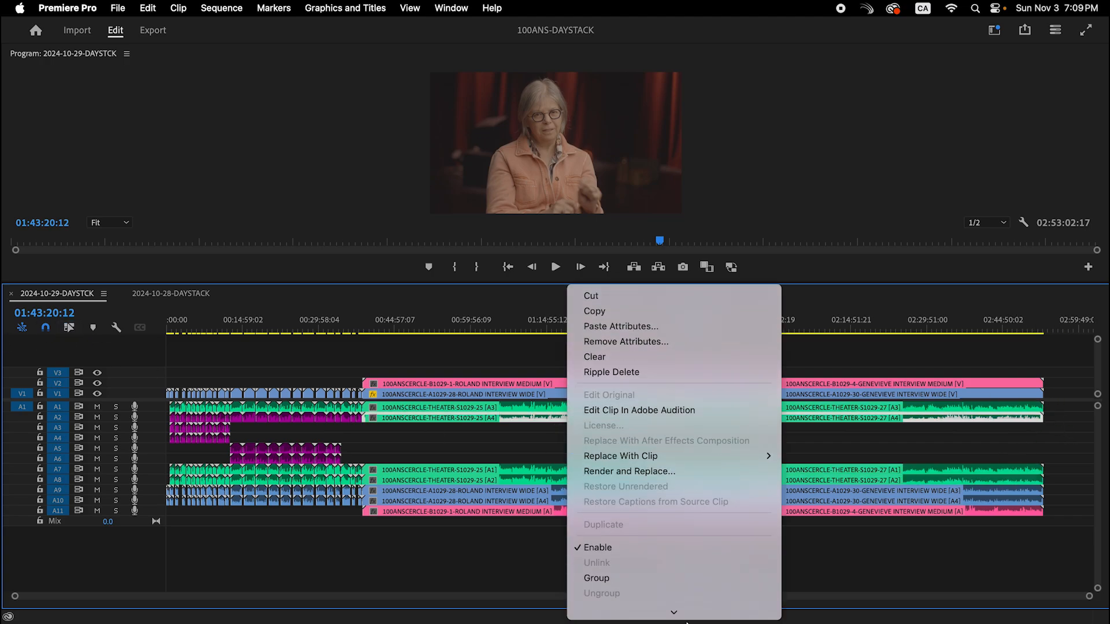
mouse_move(674, 463)
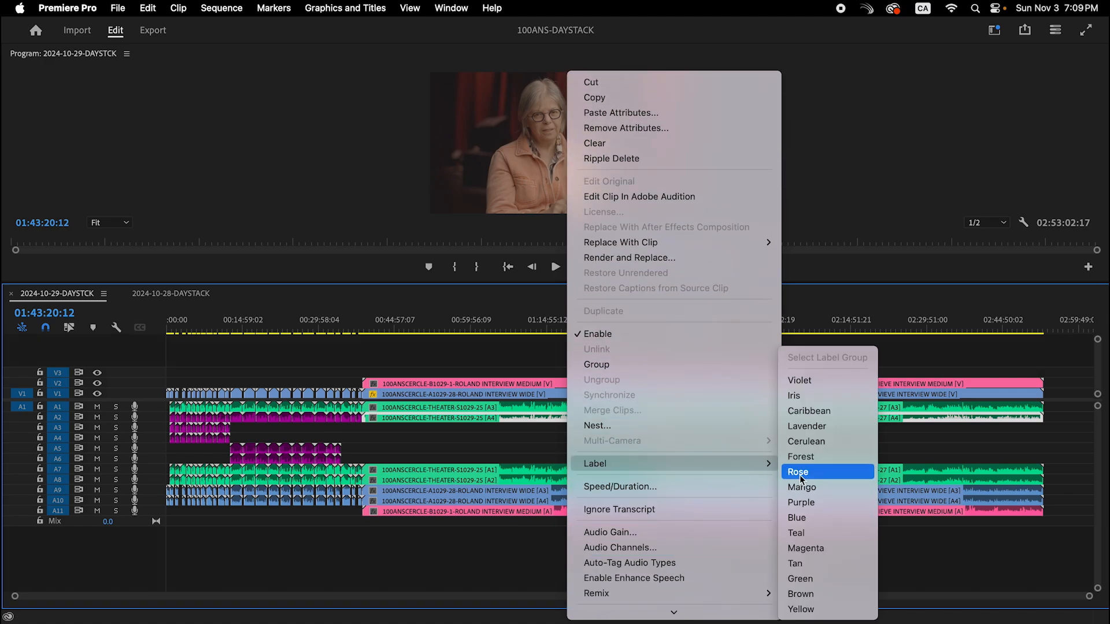
left_click(816, 503)
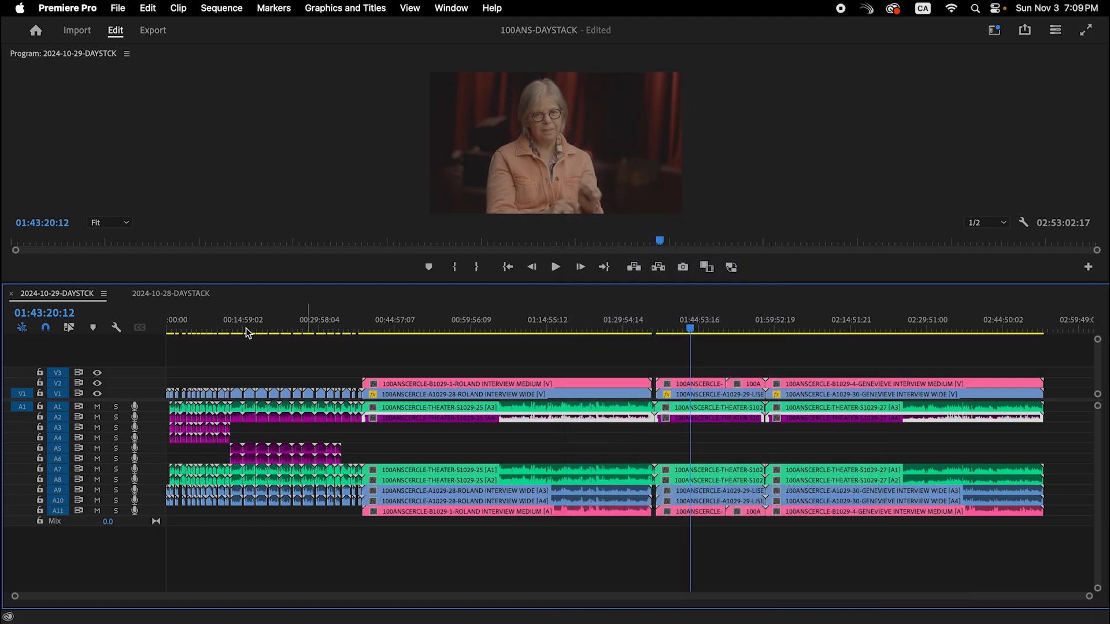
Step: Place the 2024-10-28-DAYSTACK sequence before 2024-10-29-DAYSTCK in the timeline, and enlarge the latter's timeline area and audio tracks
left_click(160, 295)
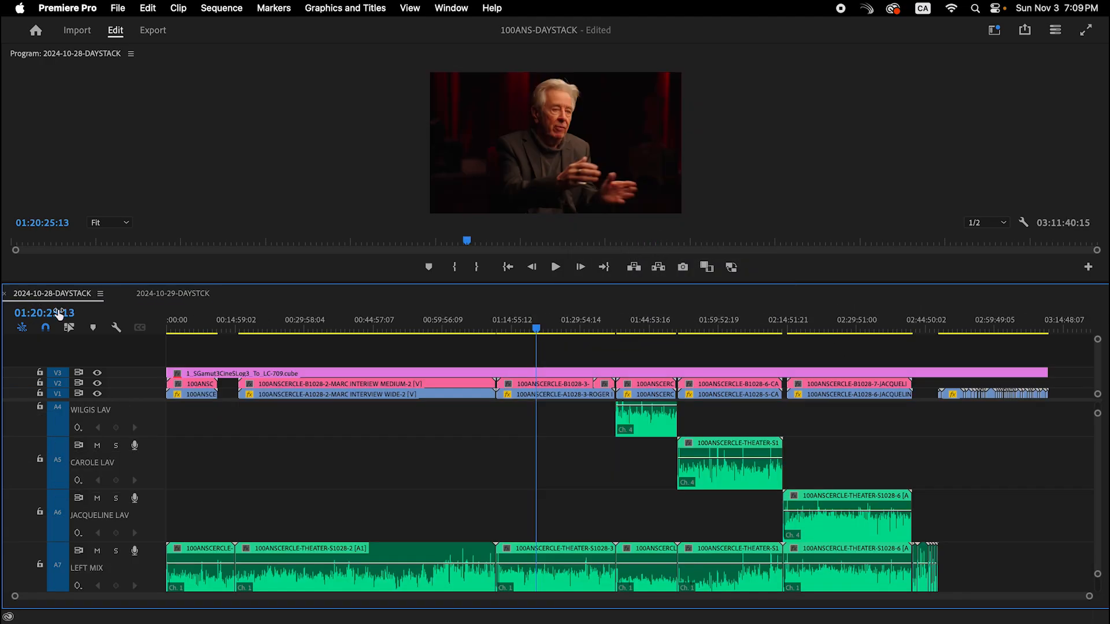
left_click(192, 294)
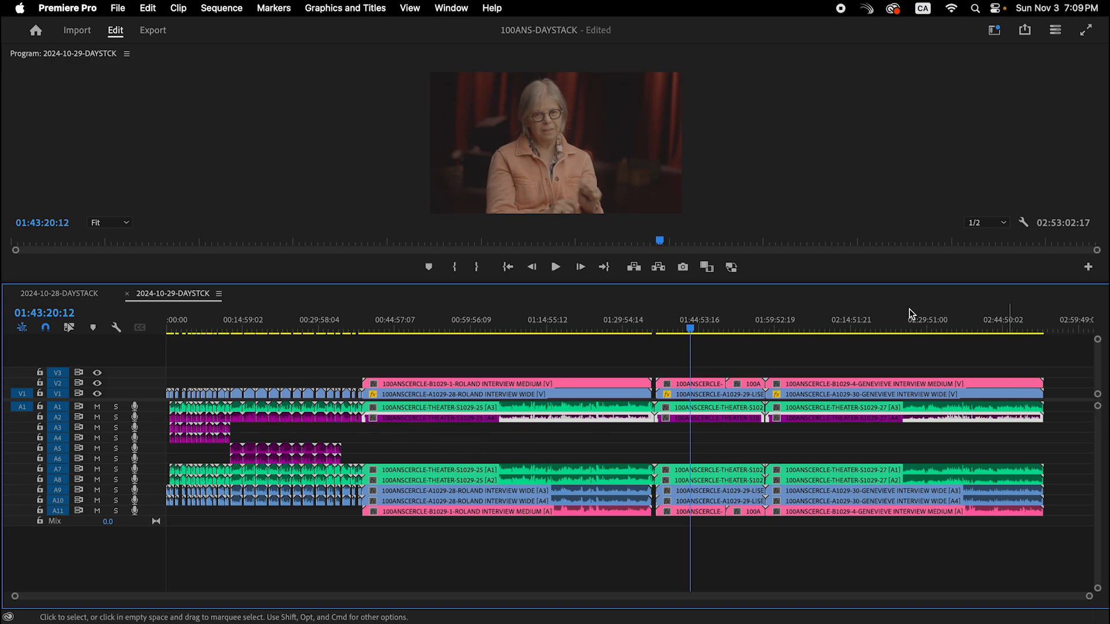
left_click_drag(724, 284, 727, 206)
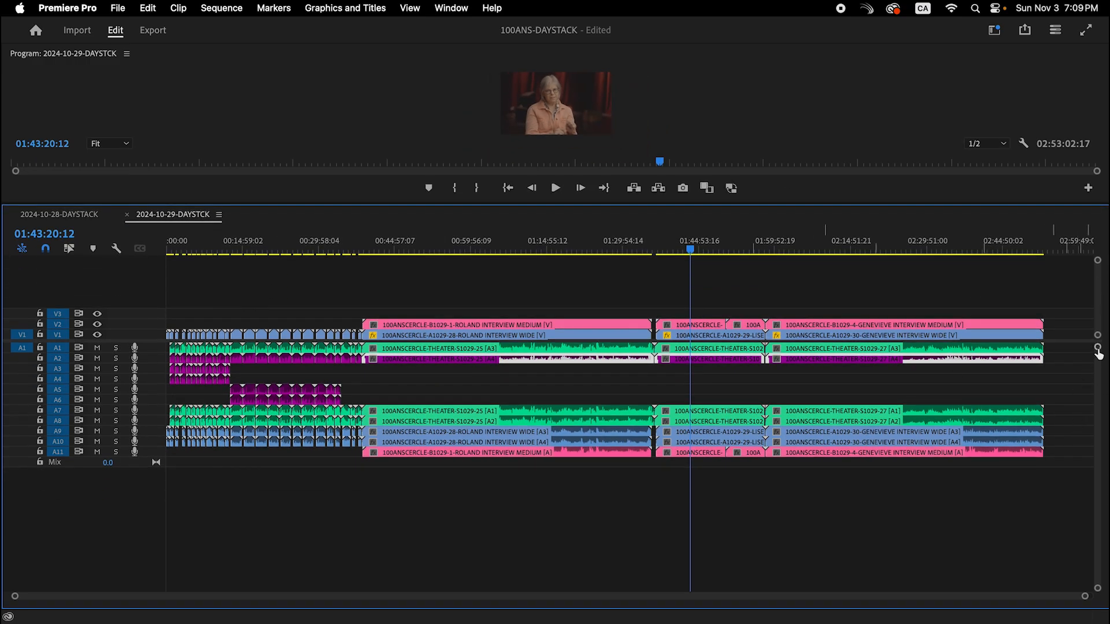
left_click_drag(1098, 349, 1102, 359)
scroll(121, 520, "down", 2)
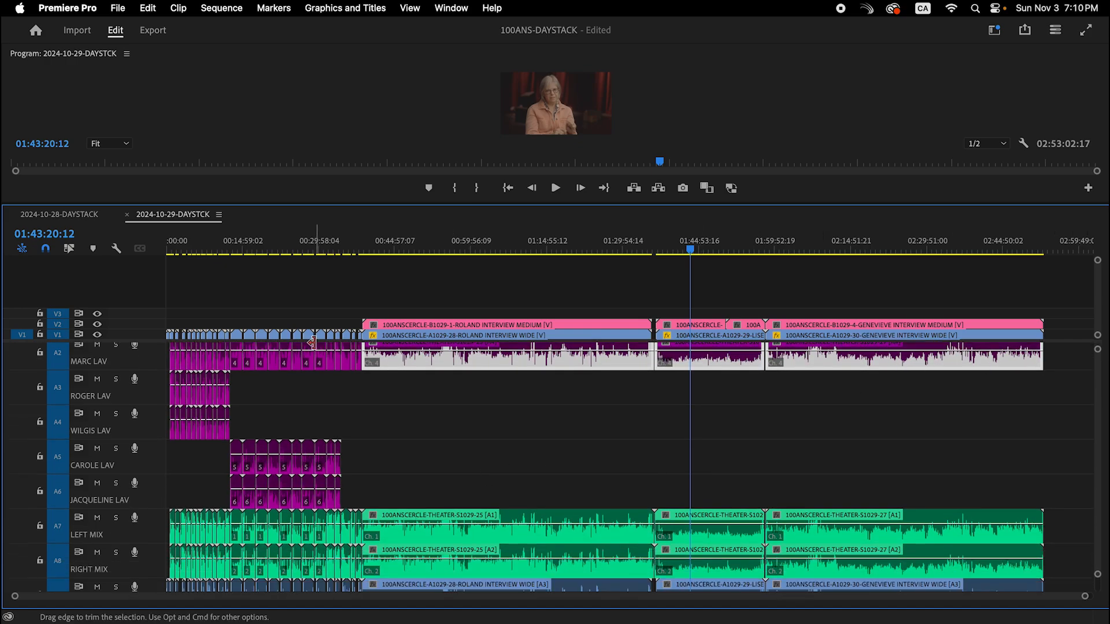
Step: Add three new audio tracks directly below A6, above the LEFT MIX track
scroll(347, 434, "down", 2)
right_click(151, 482)
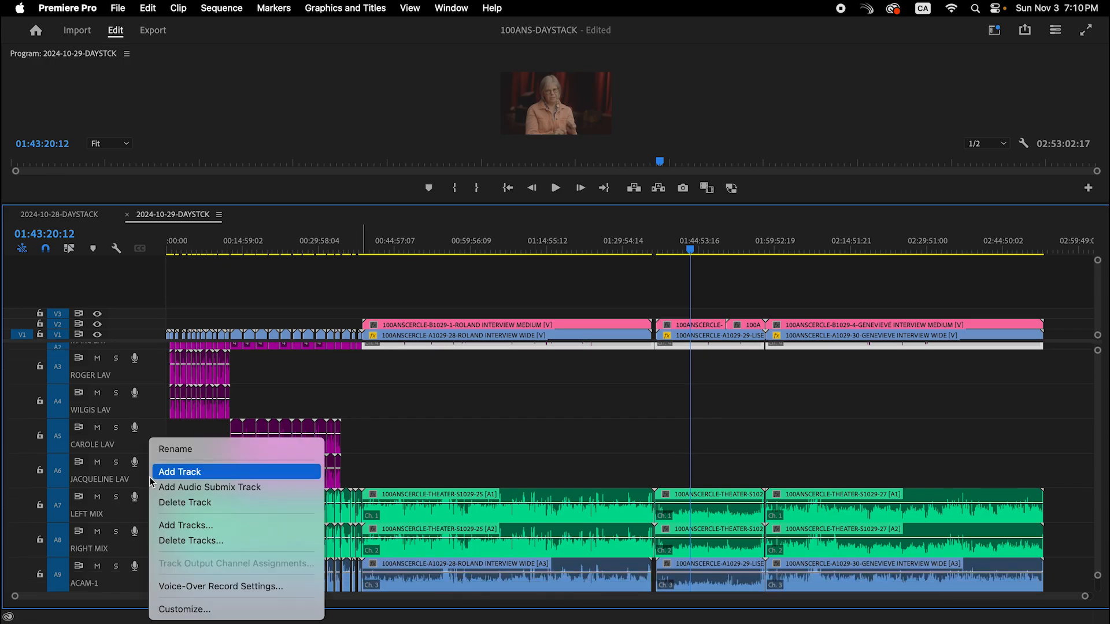
left_click(182, 472)
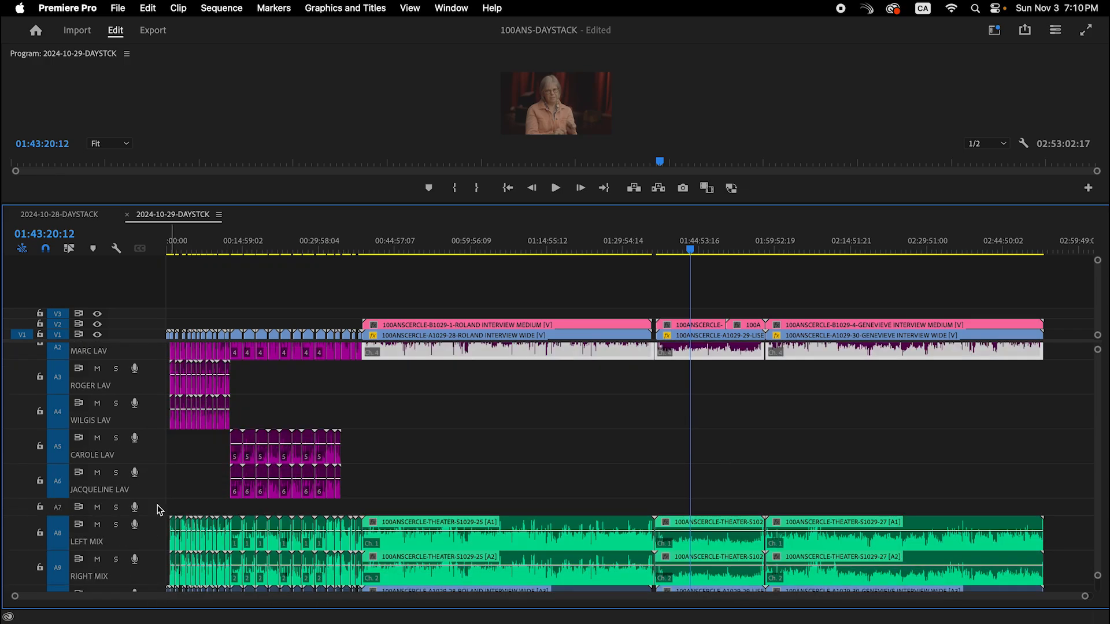
right_click(158, 510)
left_click(179, 468)
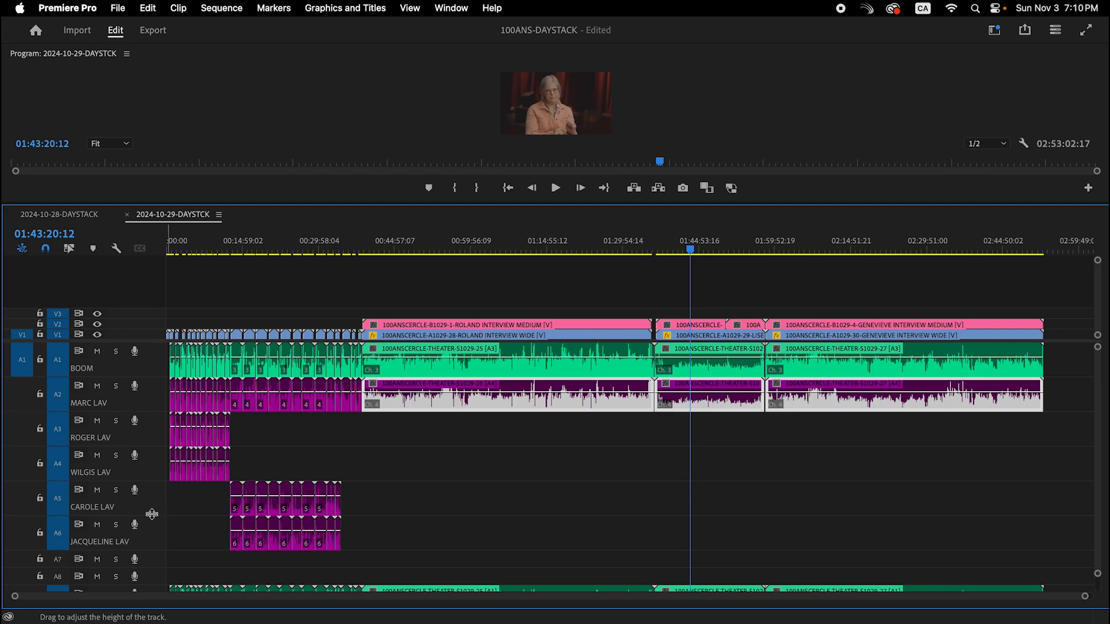
scroll(152, 514, "down", 2)
right_click(155, 530)
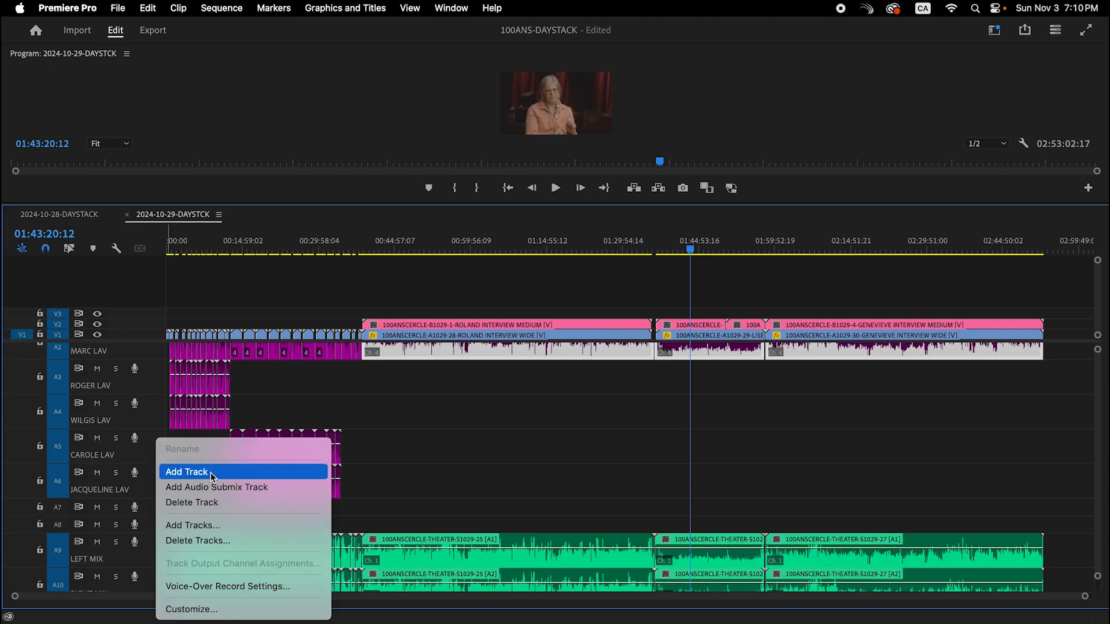
left_click(179, 468)
Step: Increase the height of the audio tracks until the names of the new tracks A7, A8 and A9 are shown
scroll(116, 424, "down", 2)
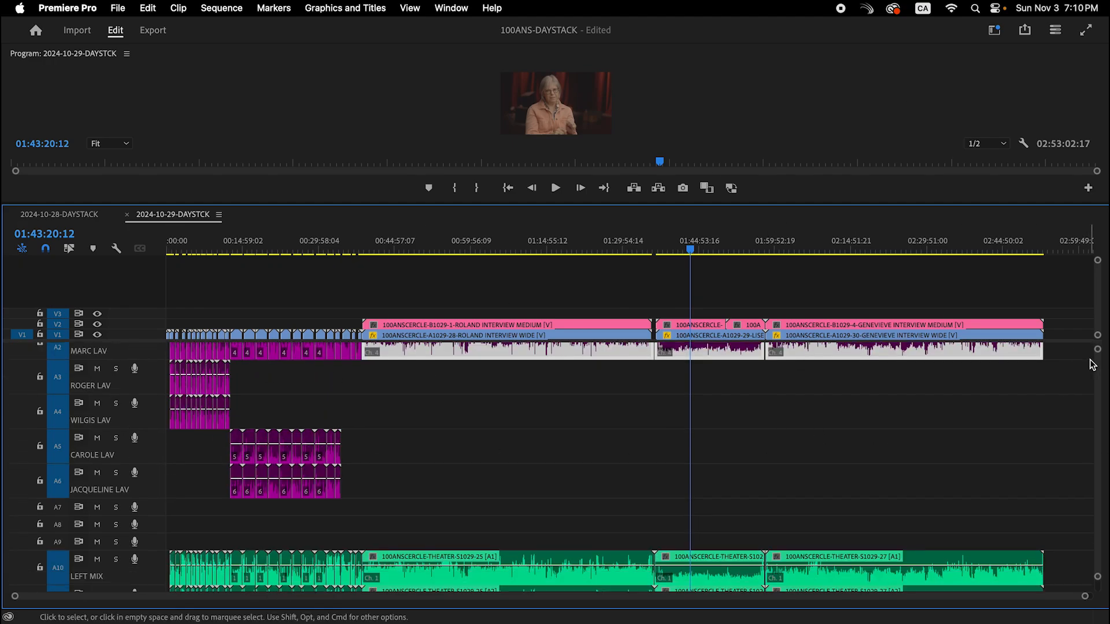
left_click_drag(1097, 350, 1097, 353)
scroll(732, 527, "down", 3)
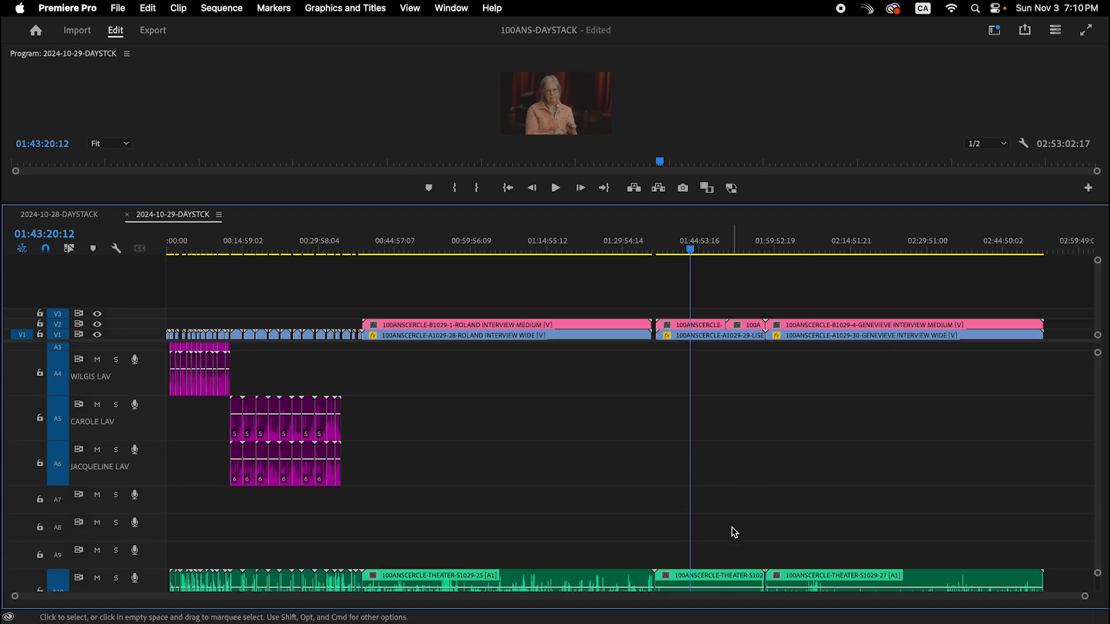
scroll(734, 532, "down", 2)
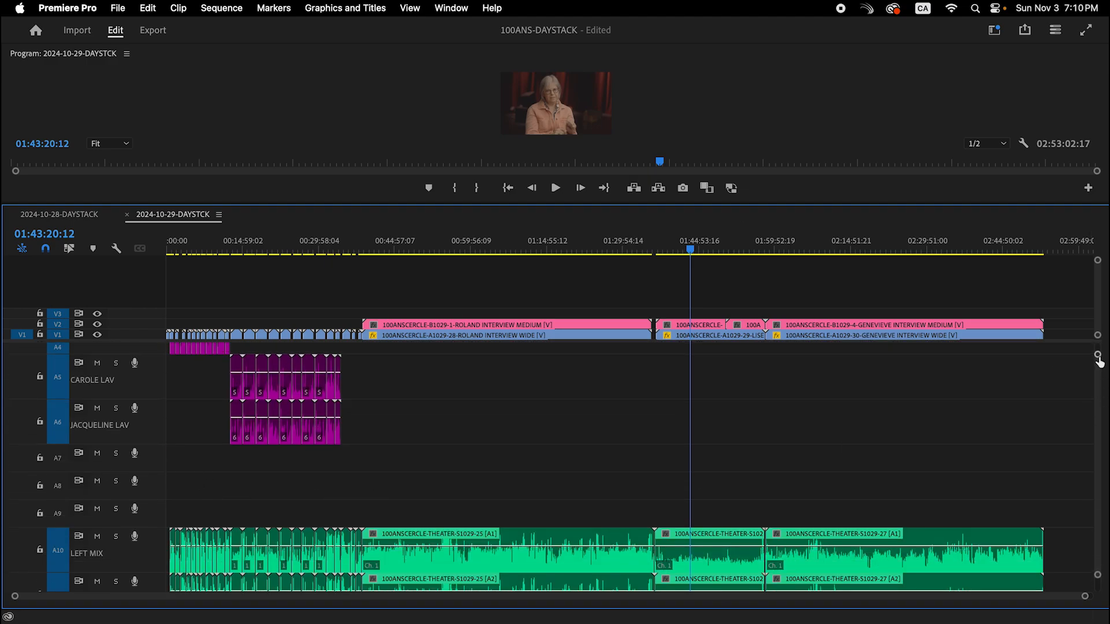
left_click_drag(1098, 357, 1098, 365)
scroll(923, 411, "down", 5)
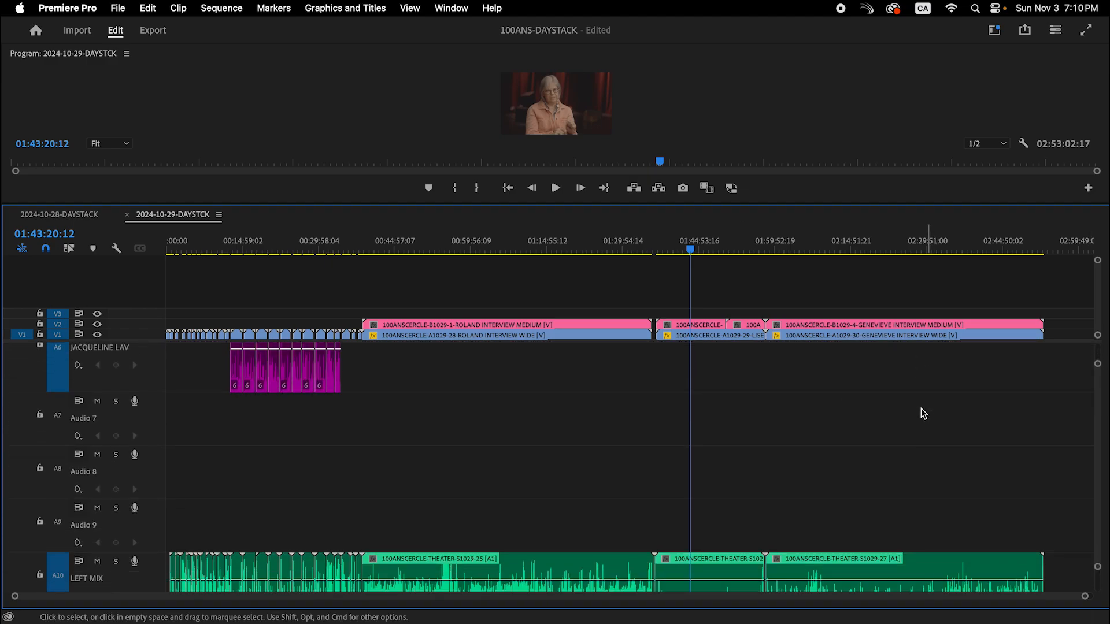
Step: Rename audio tracks A7, A8 and A9, each with one performer's first name followed by LAV
right_click(78, 427)
left_click(81, 434)
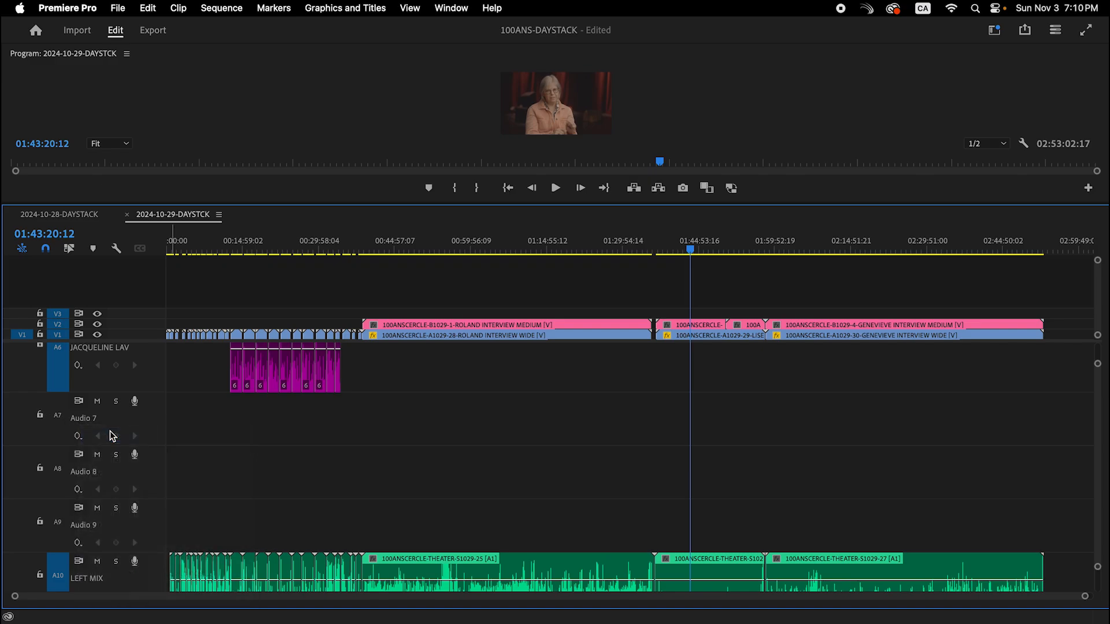
type("Q")
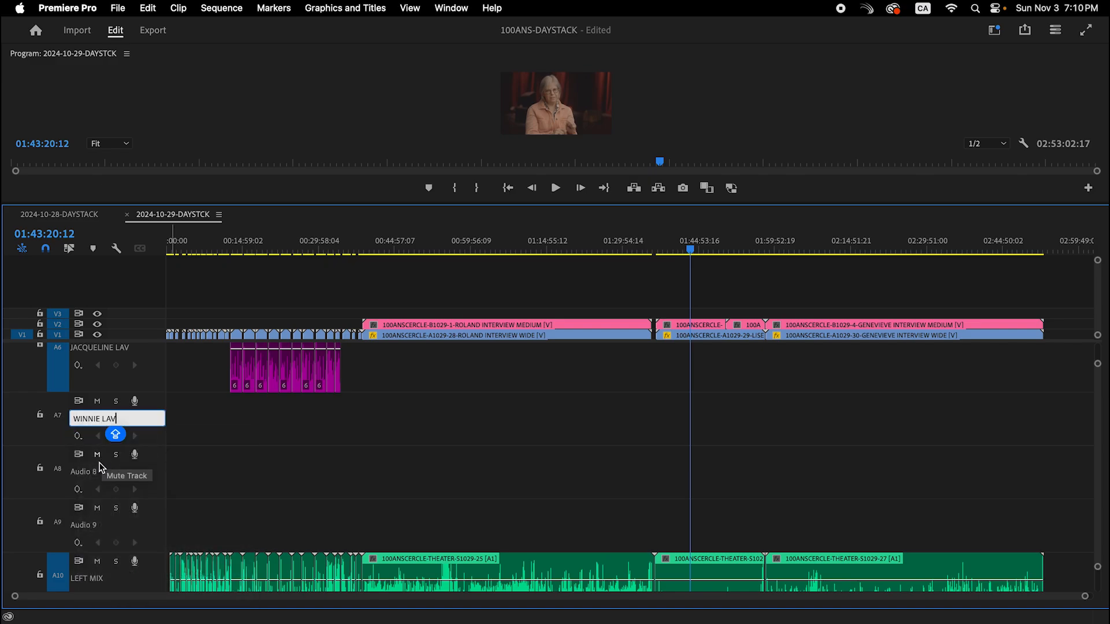
right_click(91, 475)
left_click(147, 453)
type("cOL")
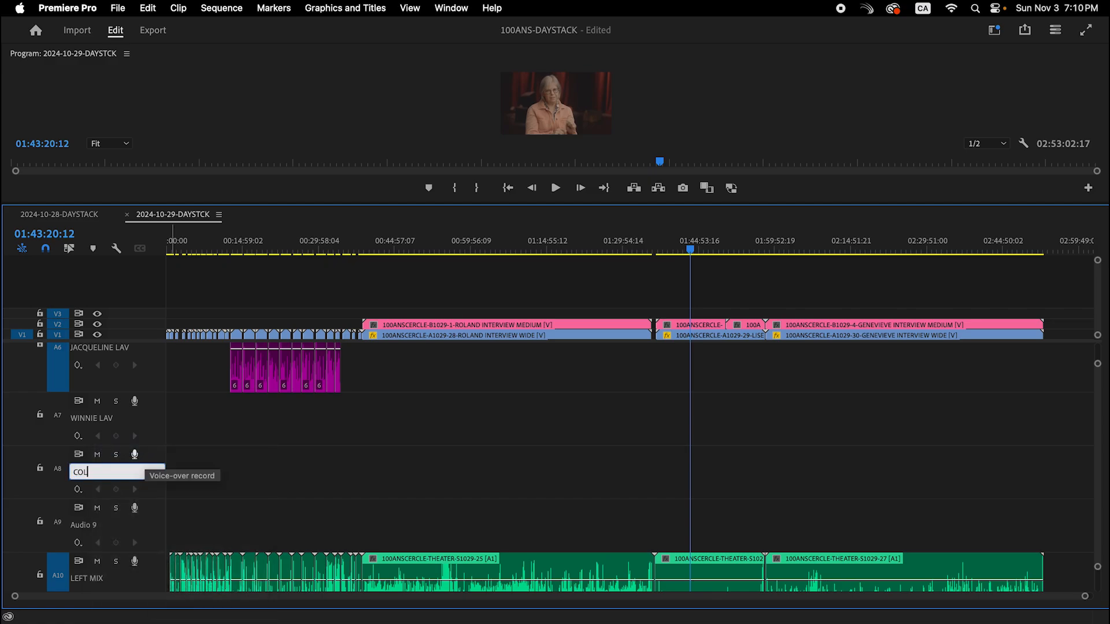
right_click(90, 525)
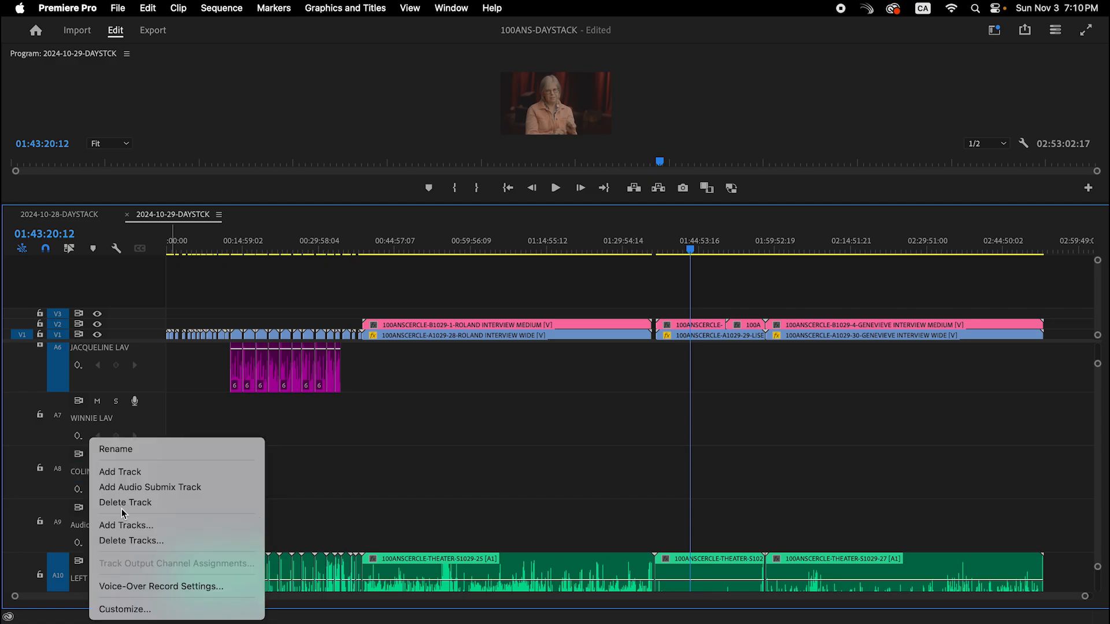
left_click(157, 446)
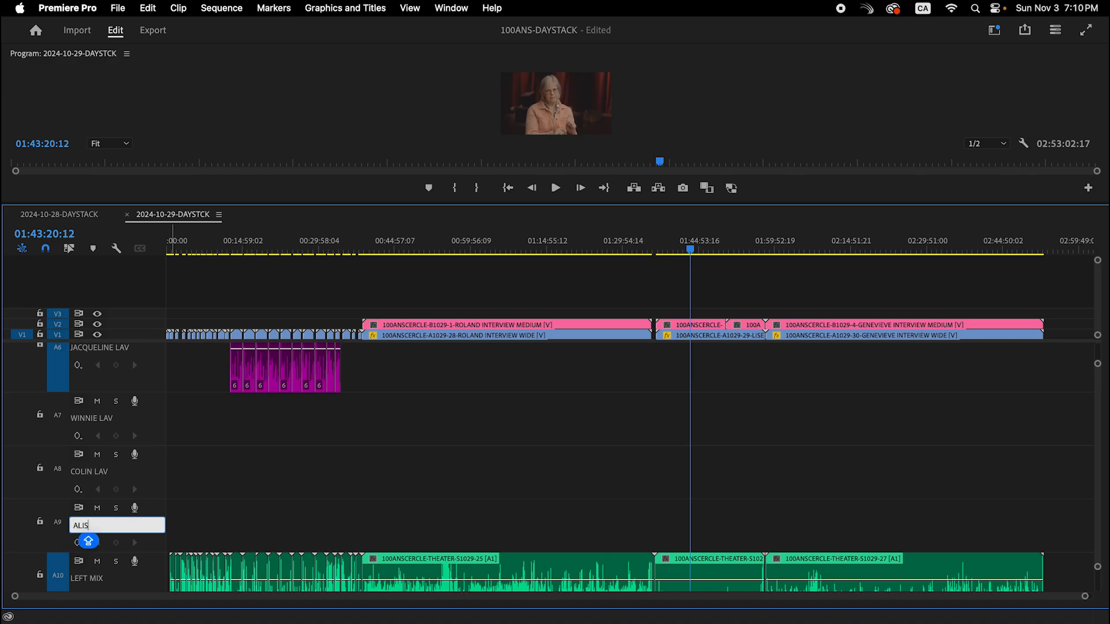
key("Caps_Lock")
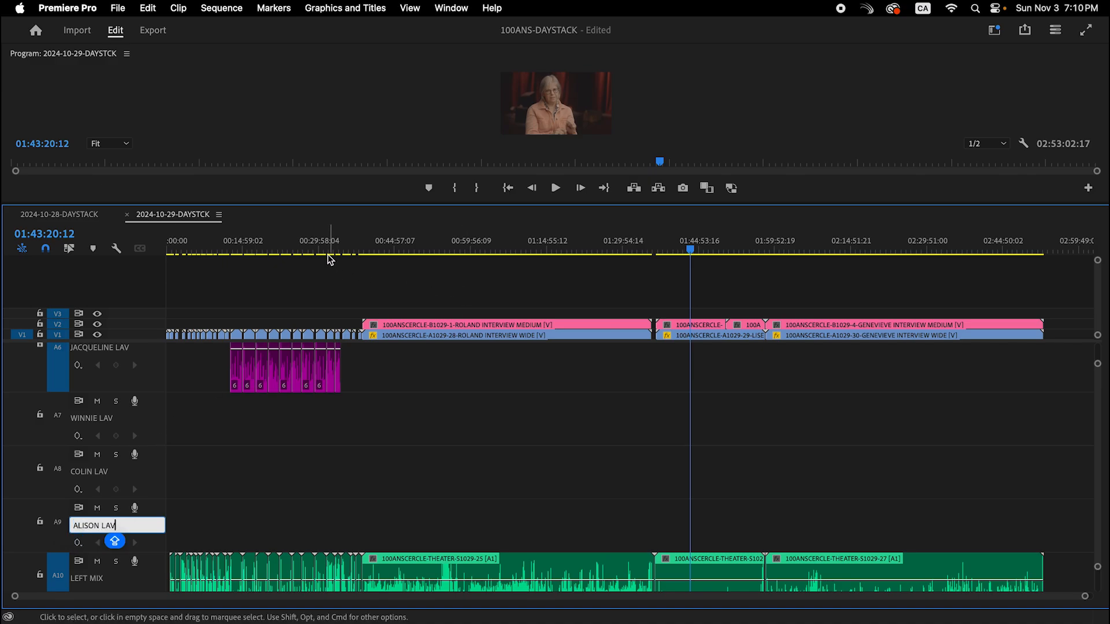
Step: Examine the dressing-room makeup shots and their lavalier audio clip by clip, from about 00:27:36 to 00:31:37
left_click_drag(330, 258, 309, 258)
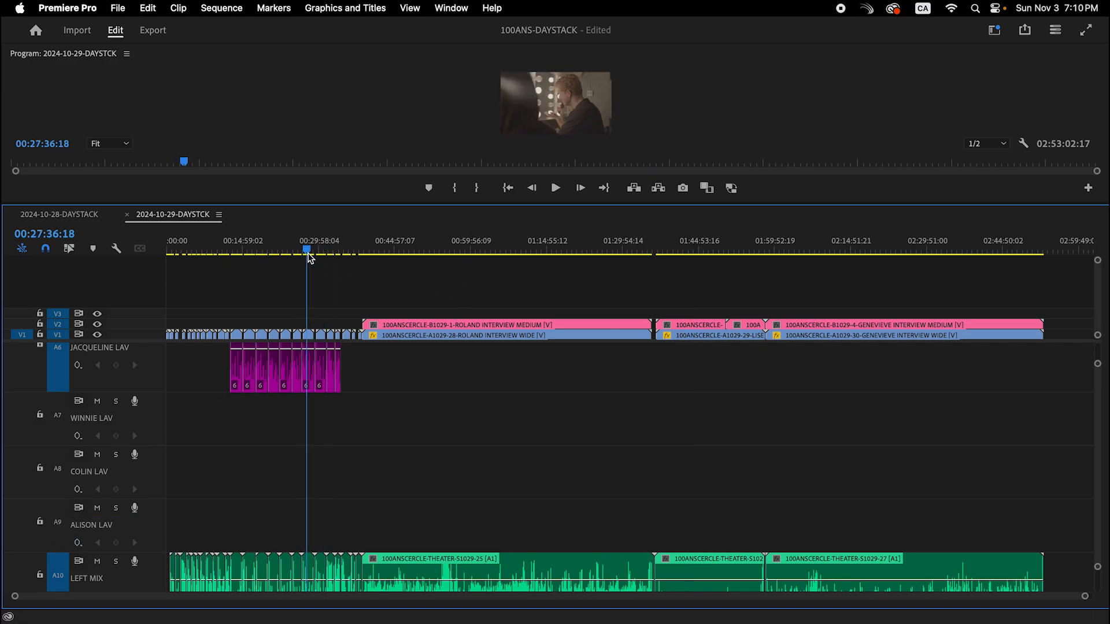
key("backslash")
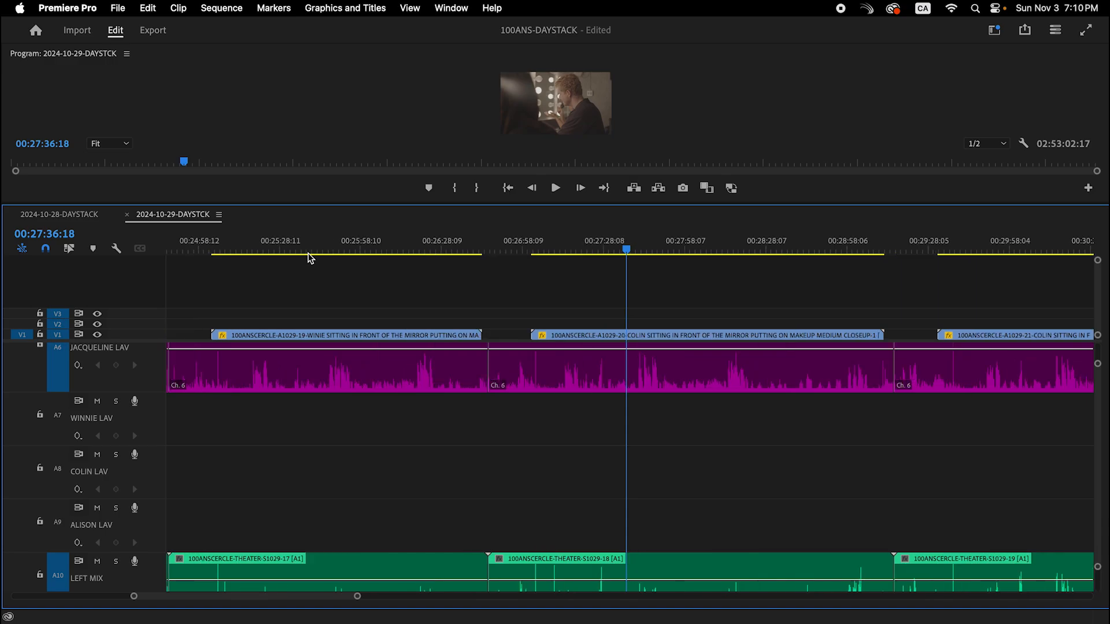
key("equal")
key("Down")
key("Down")
key("Down")
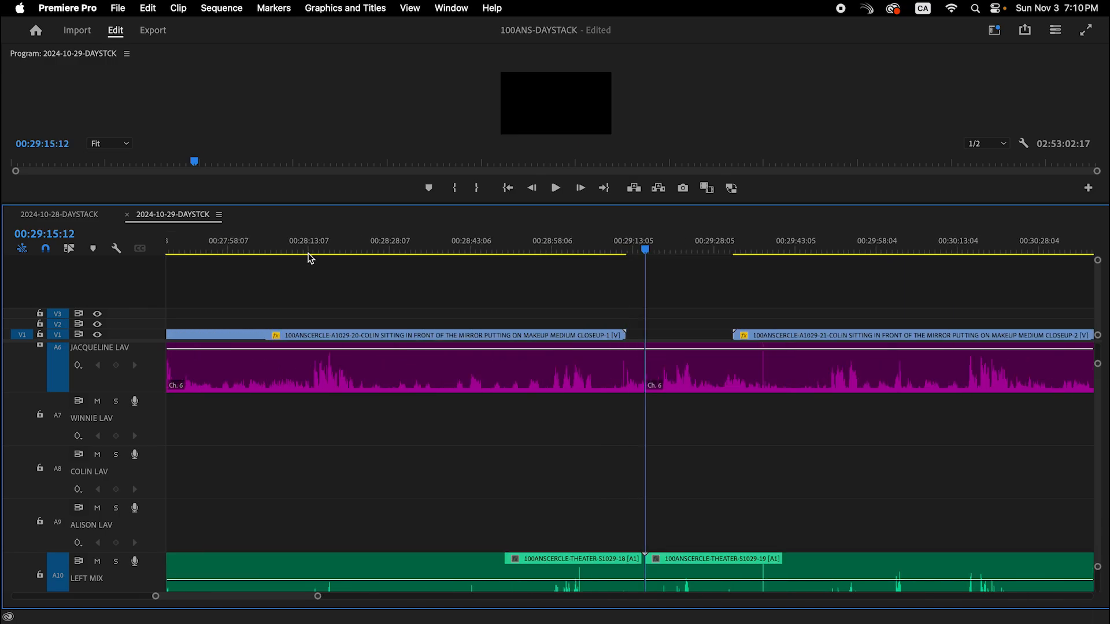
key("Down")
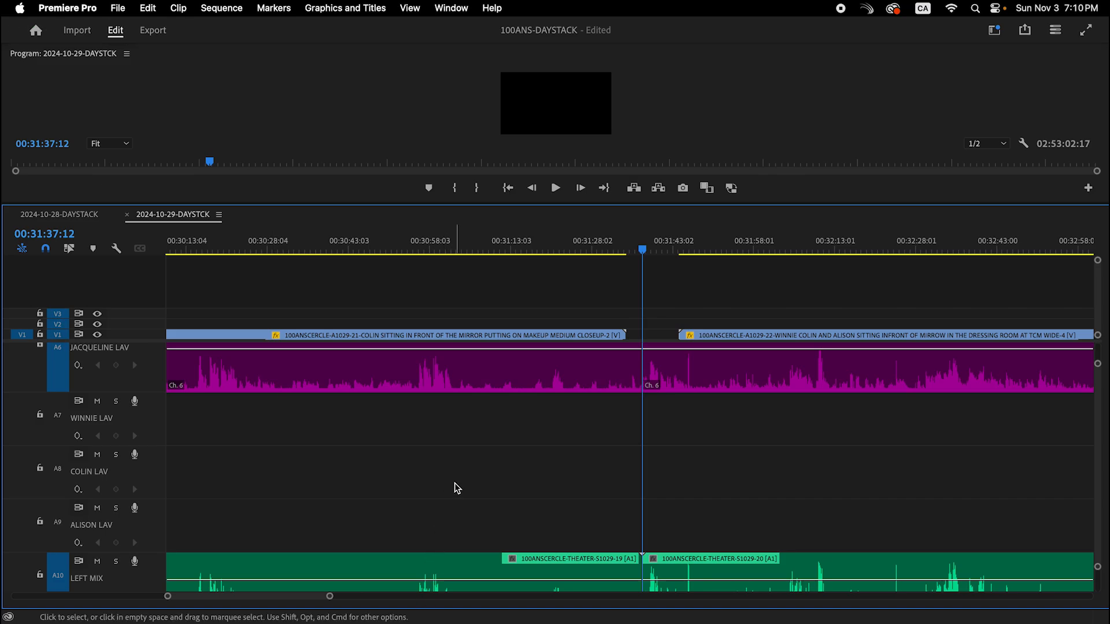
key("minus")
key("minus")
key("minus")
key("minus")
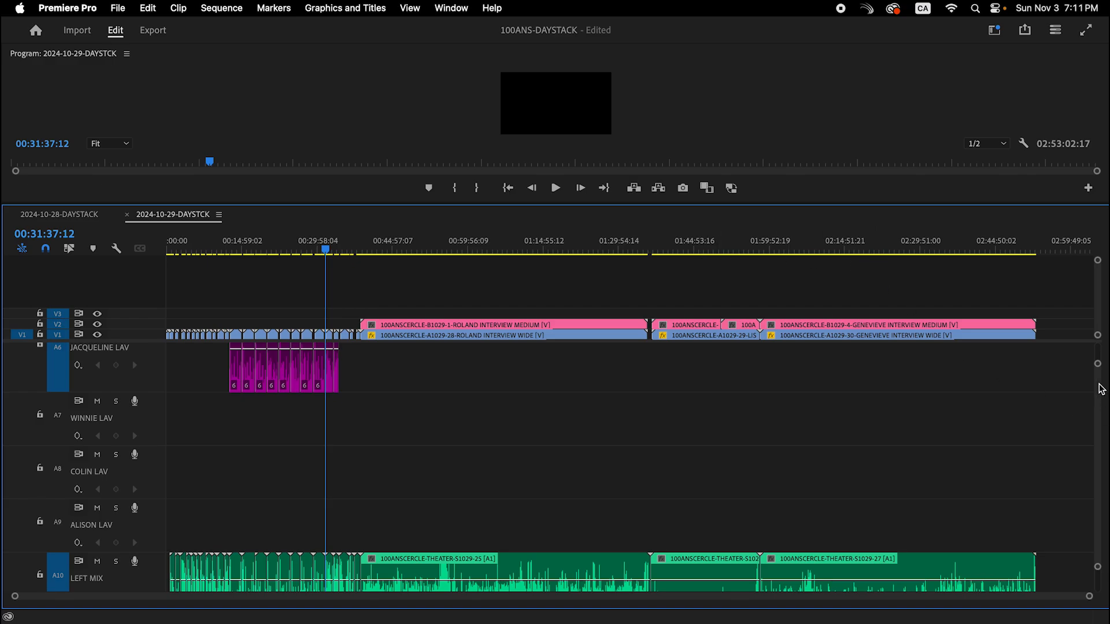
Step: Add three audio tracks below A9 and rename A10 with the first interviewee's first name followed by LAV
right_click(149, 529)
right_click(83, 475)
left_click(151, 451)
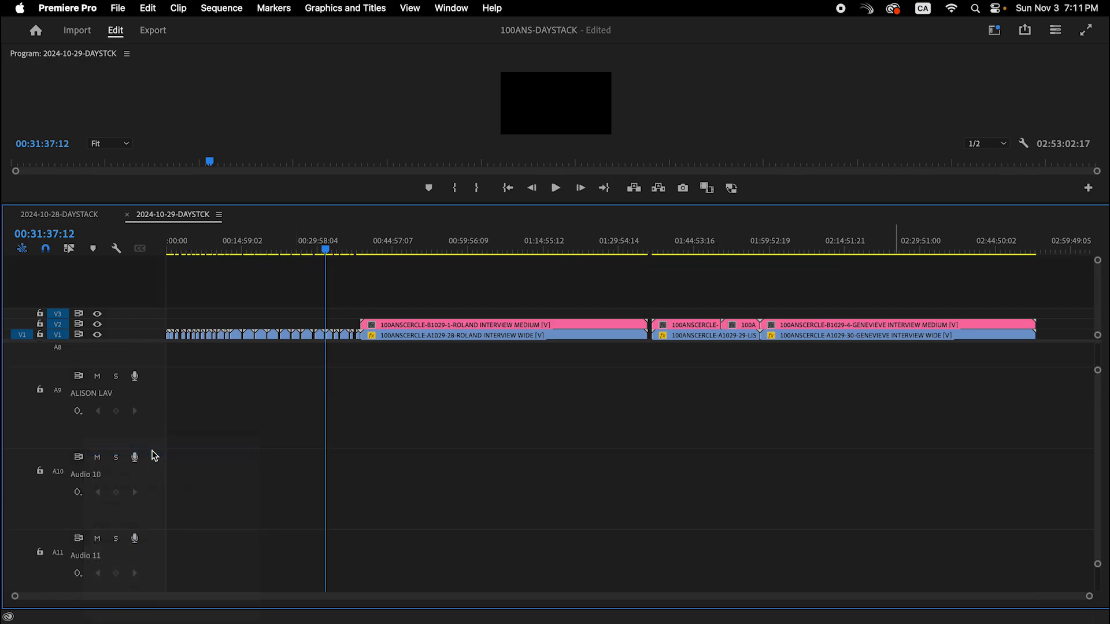
type("ROLAND")
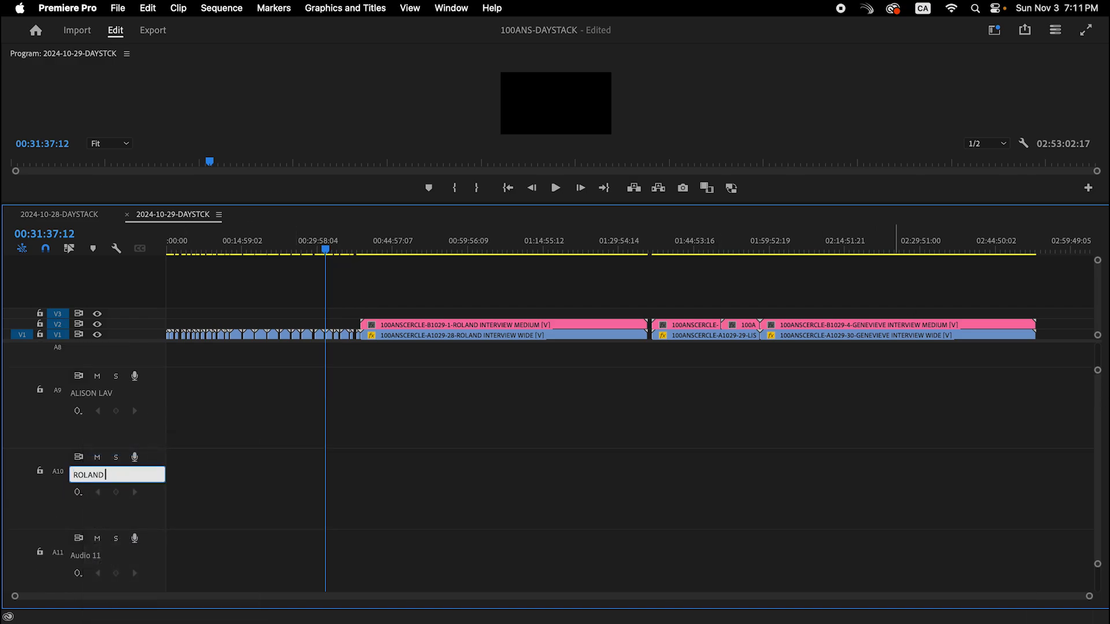
type(" LAV")
key("Return")
Step: Rename audio tracks A11 and A12 with the second and third interviewees' first names, each followed by LAV
scroll(133, 526, "down", 1)
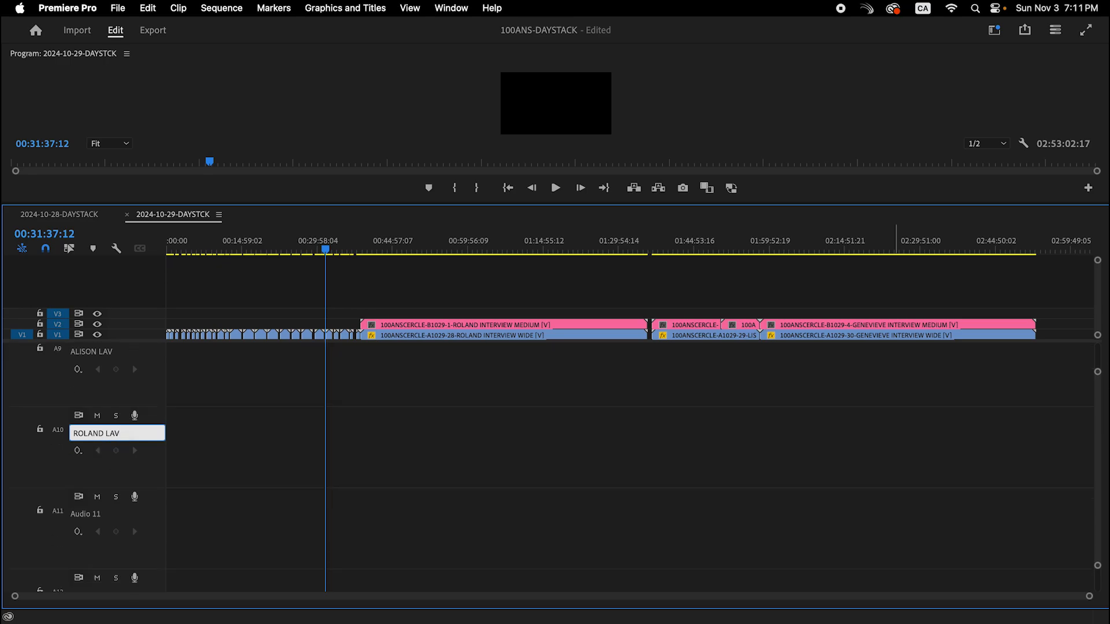
right_click(119, 448)
left_click(142, 456)
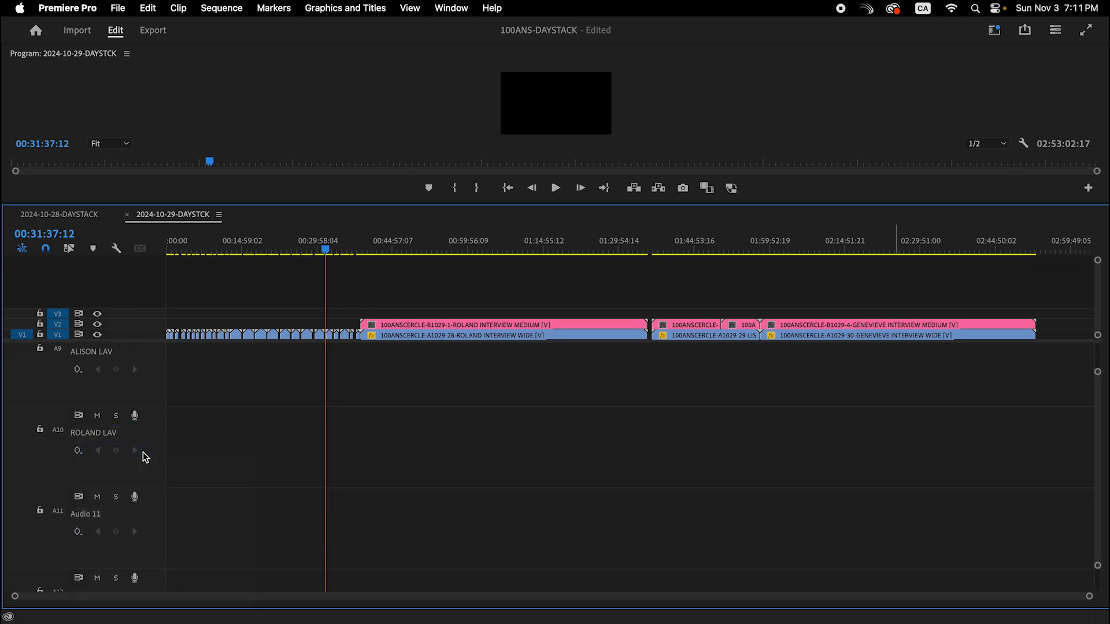
type("LISE LAV")
scroll(143, 457, "down", 3)
key("Return")
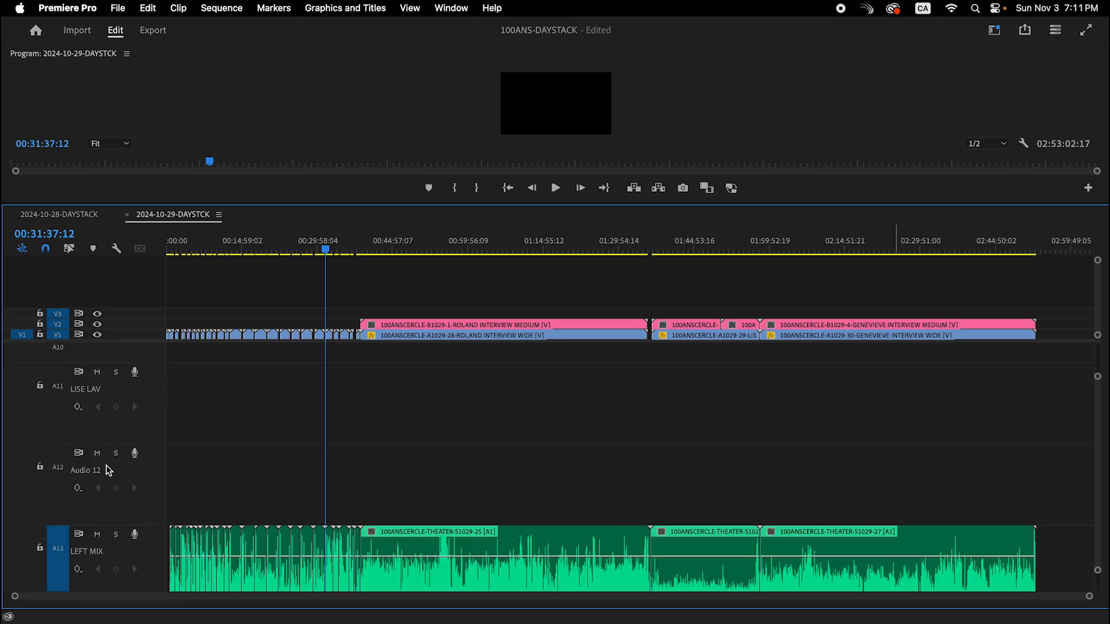
right_click(106, 463)
left_click(171, 450)
type("GENEVIEVE LAV")
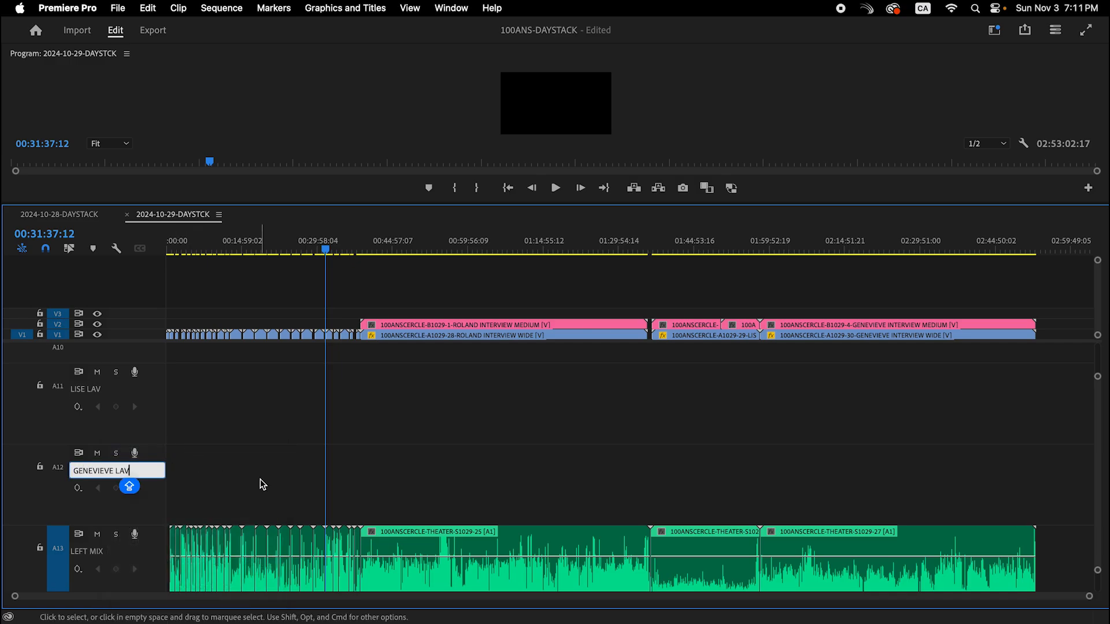
key("Return")
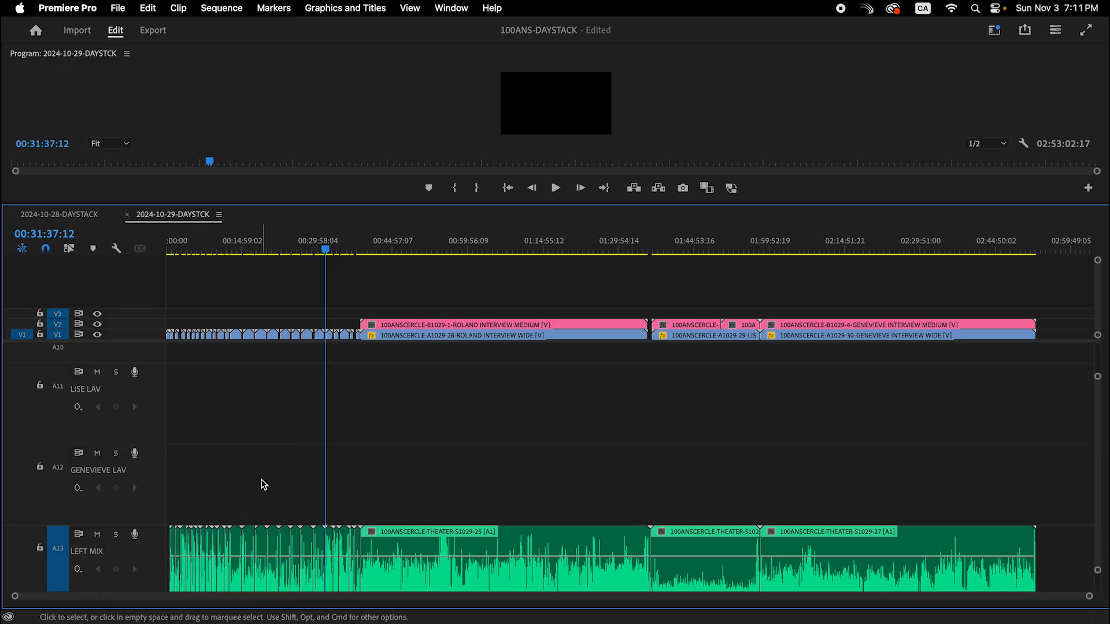
Step: Collapse the audio tracks and move the last interview's lavalier clip, 100ANSCERCLE-THEATER-S1029-27 [A4], from A2 down to A12
scroll(439, 470, "up", 1)
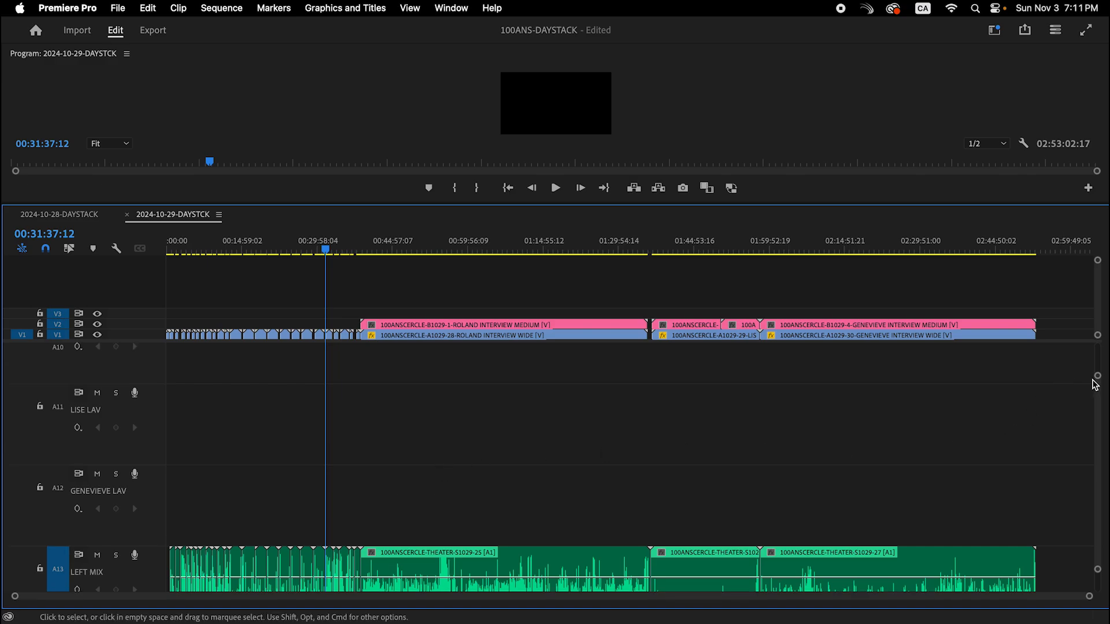
left_click_drag(1097, 376, 1096, 343)
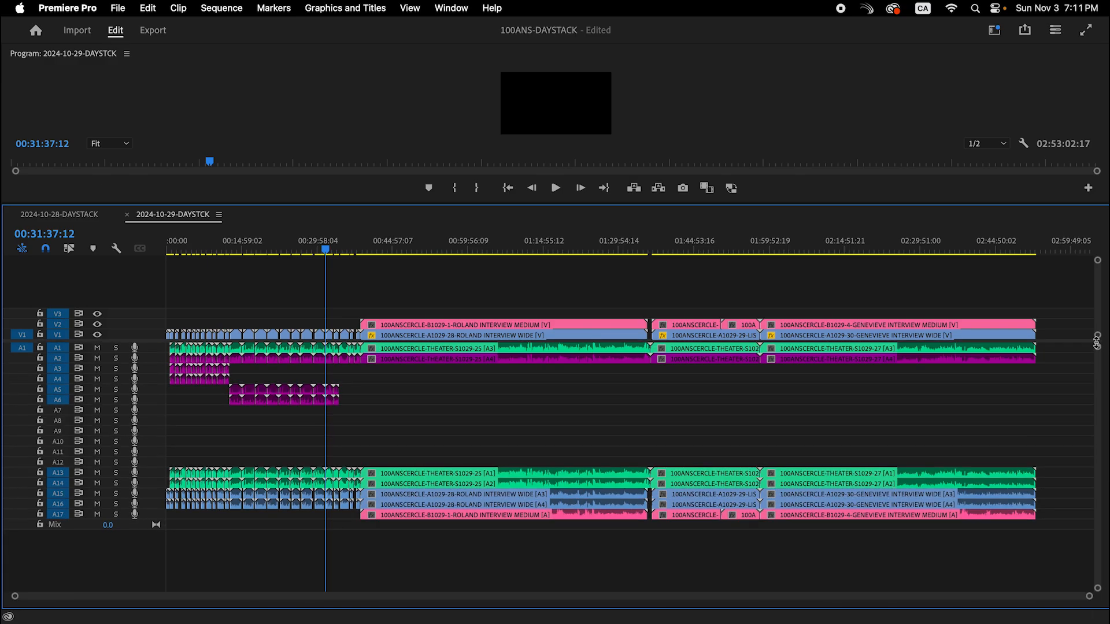
left_click(983, 360)
key("alt+Down")
key("alt+Down")
key("alt+Down")
key("alt+Down")
key("alt+Down")
key("alt+Down")
key("alt+Down")
key("alt+Down")
key("alt+Down")
key("alt+Down")
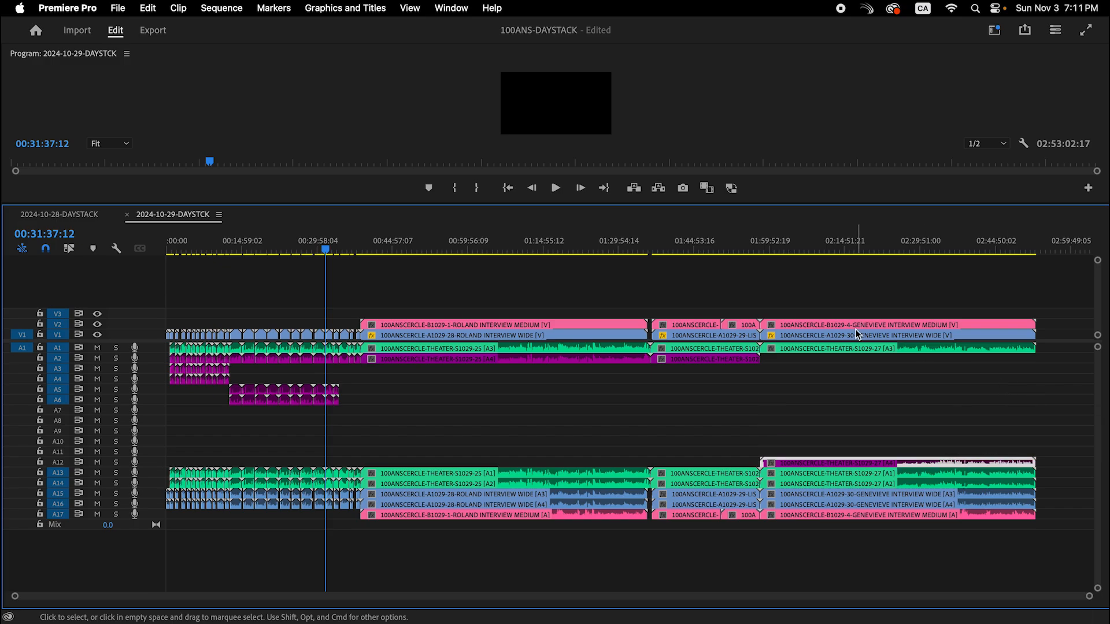
Step: Move the second interview's lavalier clip from A2 down to A11
left_click(701, 360)
key("alt+Down")
key("alt+Down")
key("alt+Down")
key("alt+Down")
key("alt+Down")
key("alt+Down")
key("alt+Down")
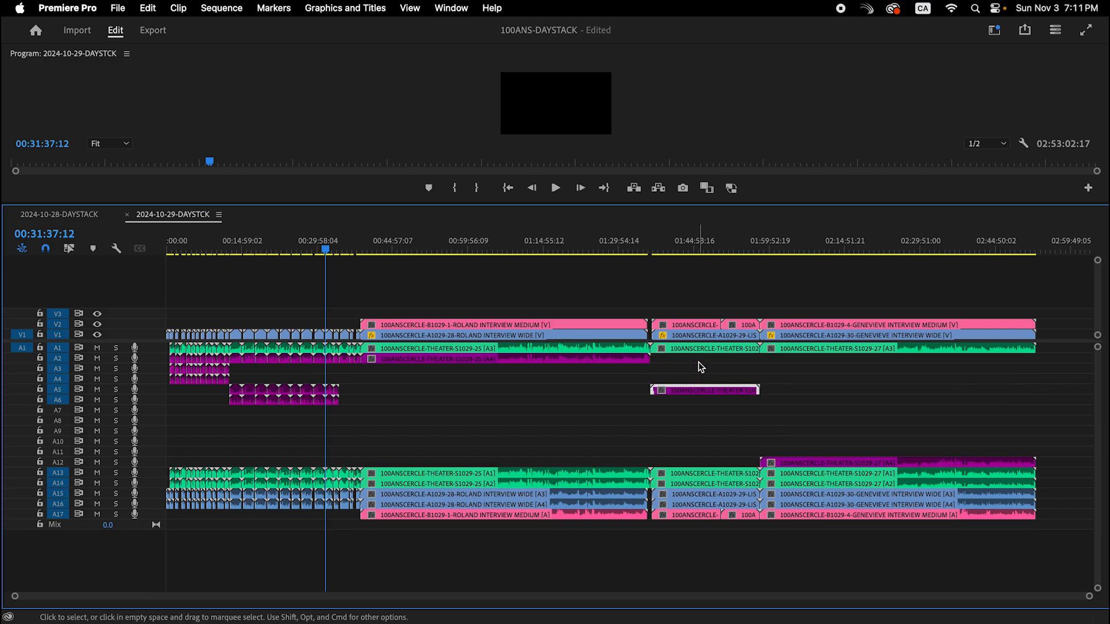
key("alt+Down")
key("alt+Down")
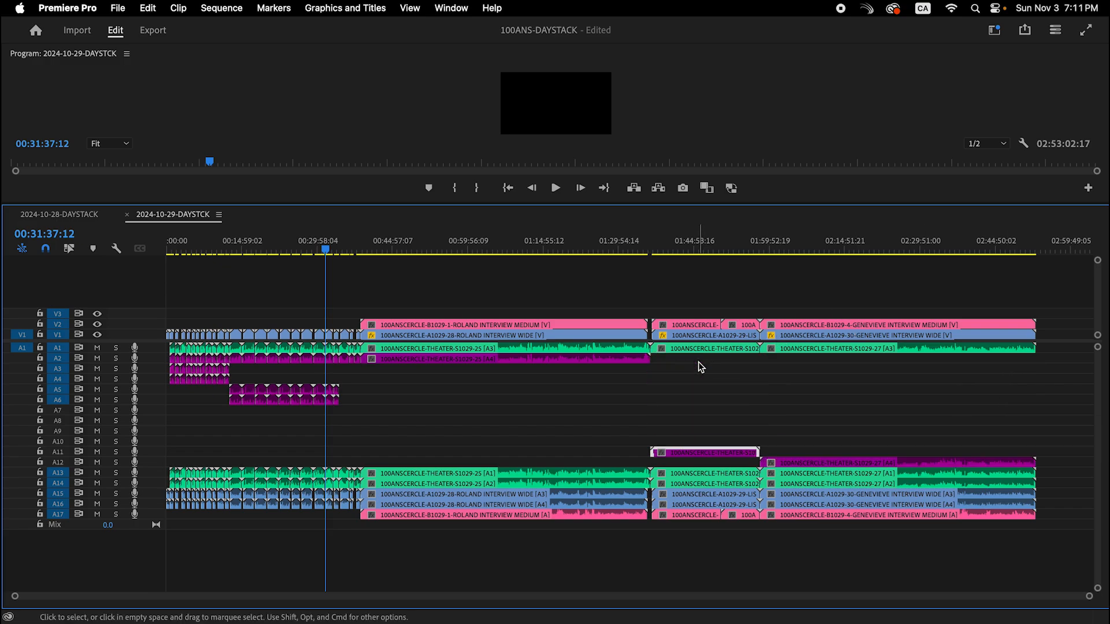
Step: Move the first interview's lavalier clip, 100ANSCERCLE-THEATER-S1029-25 [A4], from A2 down to A10
left_click(615, 359)
key("alt+Down")
key("alt+Down")
key("alt+Down")
key("alt+Down")
key("alt+Down")
key("alt+Down")
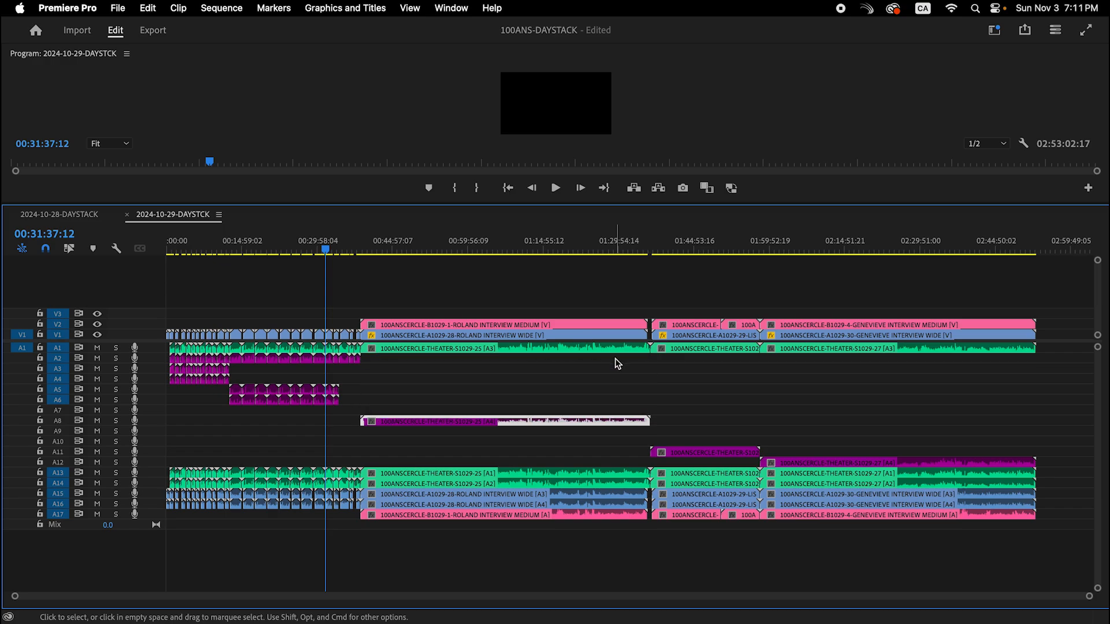
key("alt+Down")
key("alt+Down")
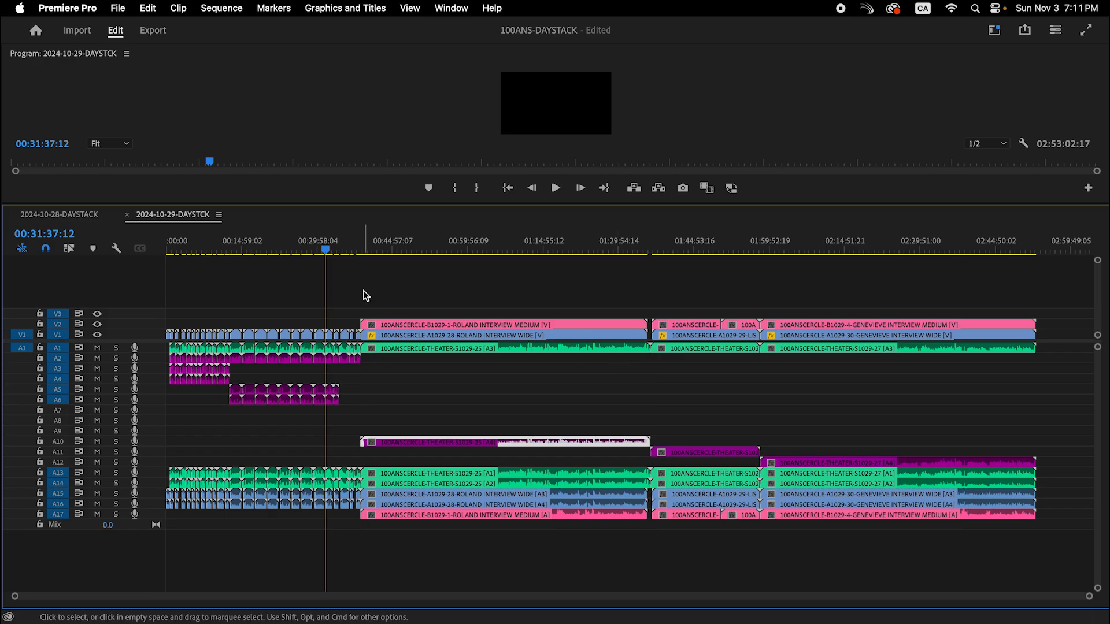
Step: Move the dressing-room lavalier clips just before the first interview from A2 down to A4
left_click_drag(381, 365, 341, 356)
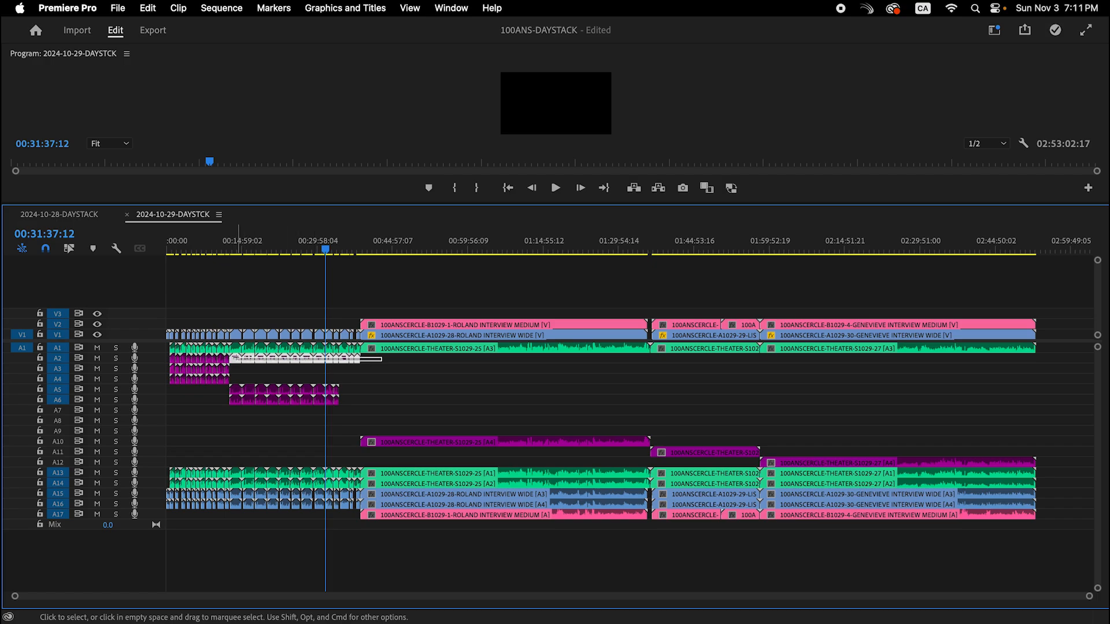
key("alt+Down")
key("alt+Down")
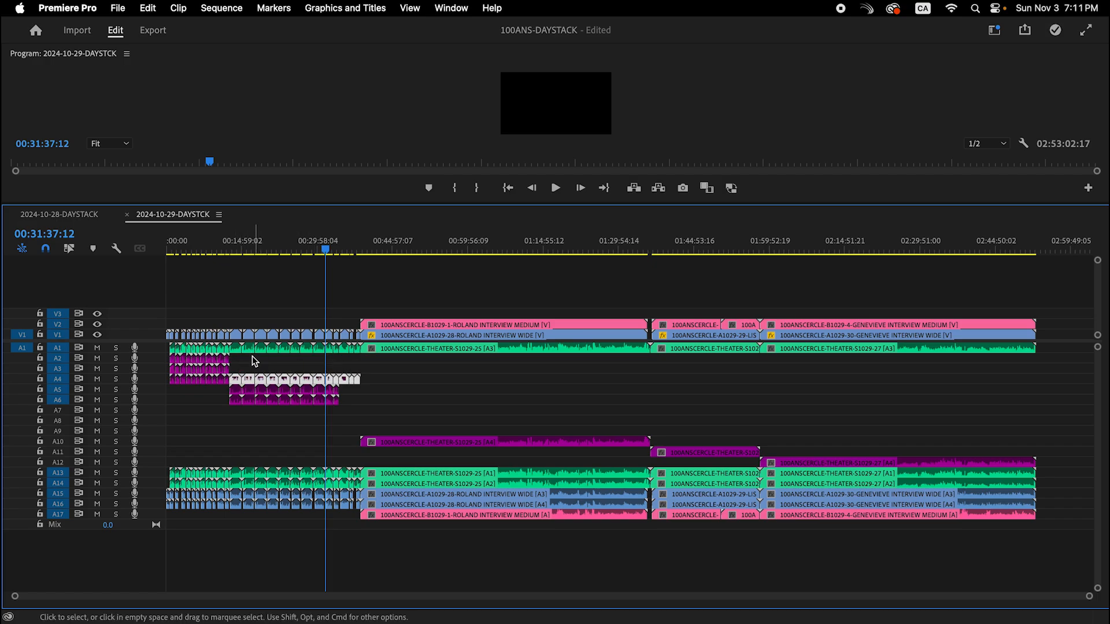
Step: Move the dressing-room lavalier clips on A4, A5 and A6 up two tracks to A2, A3 and A4
left_click_drag(253, 357, 176, 365)
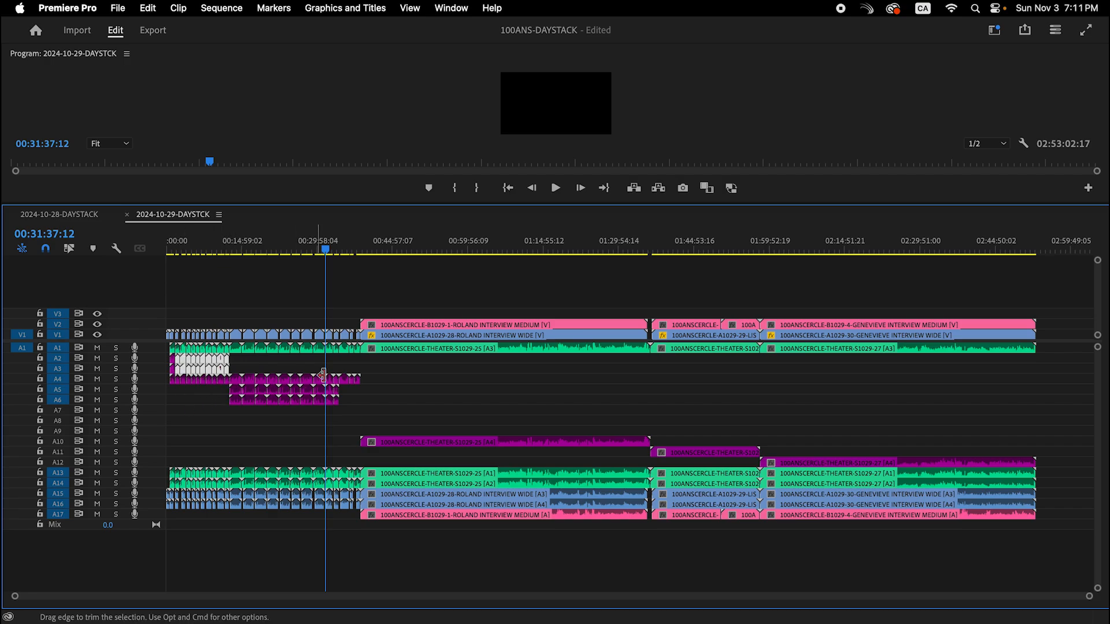
key("=")
key("=")
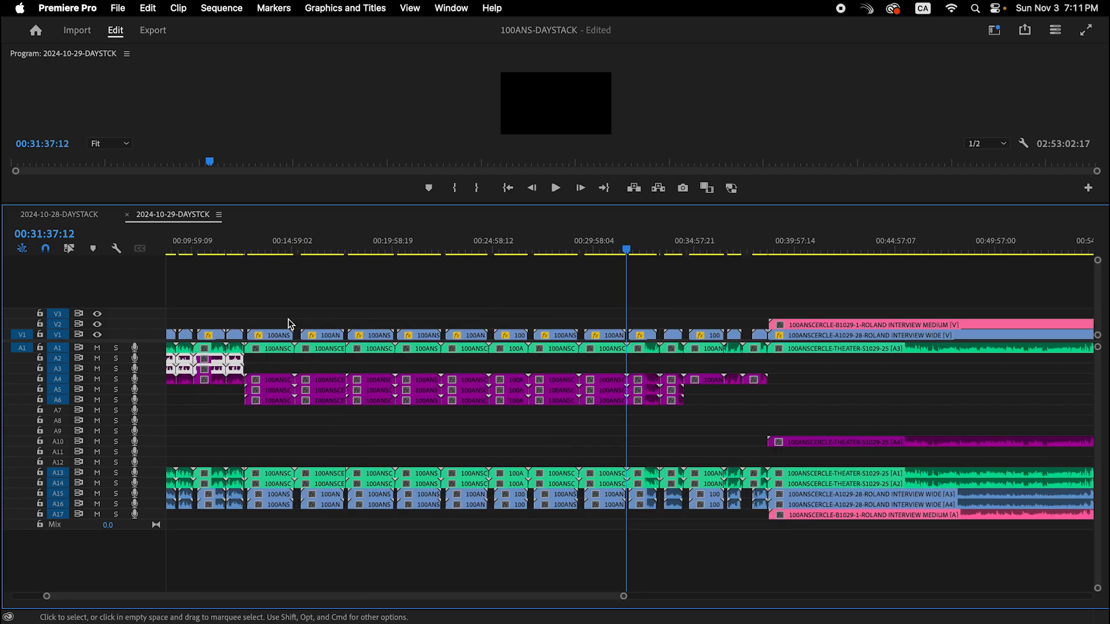
left_click_drag(795, 377, 270, 409)
key("alt+Up")
key("alt+Up")
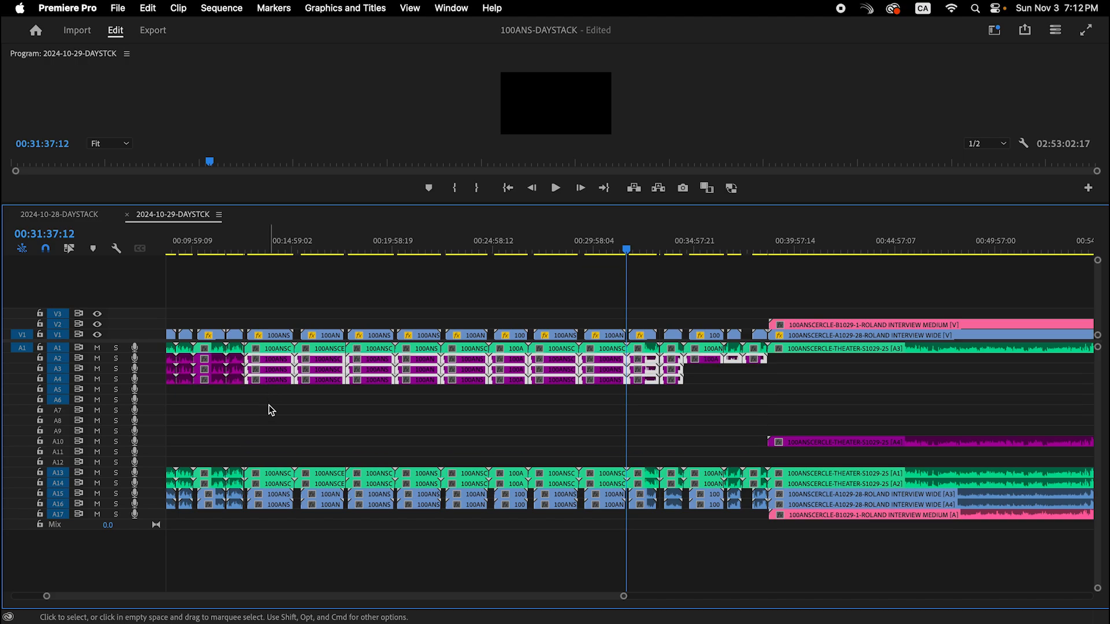
left_click(809, 382)
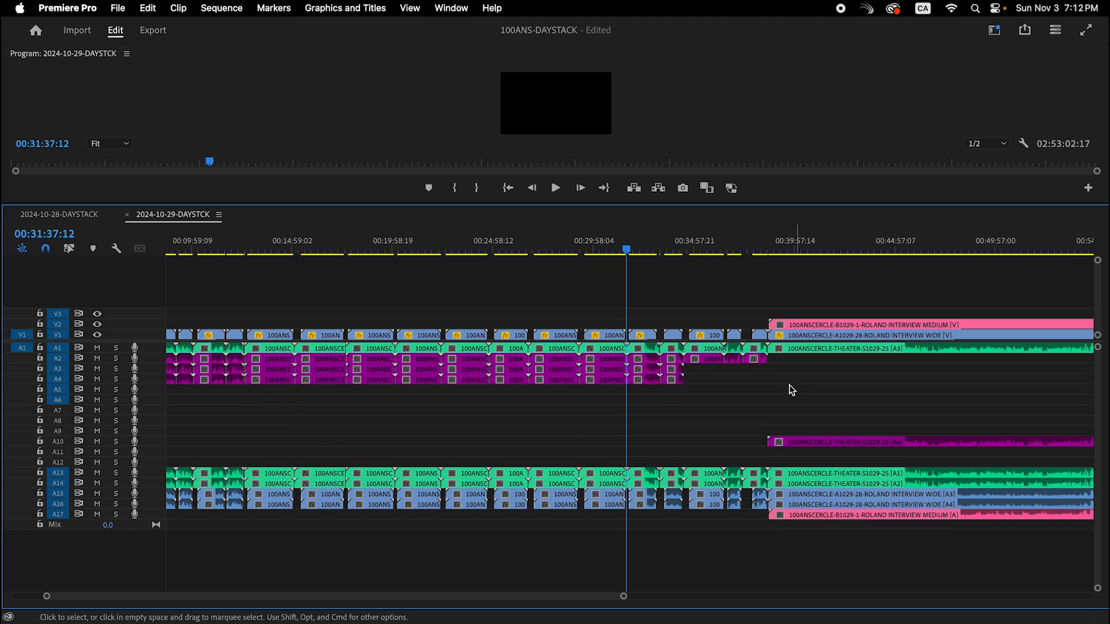
Step: Assign the Forest label to the three interview lavalier clips on A10, A11 and A12
left_click(617, 250)
key("minus")
key("minus")
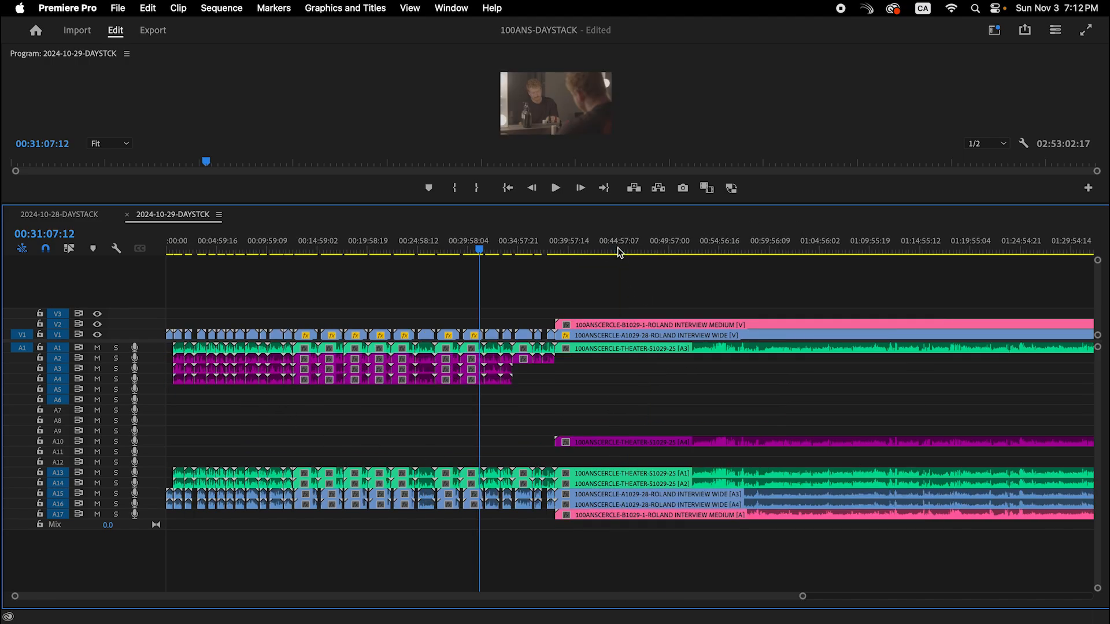
left_click_drag(581, 421, 839, 464)
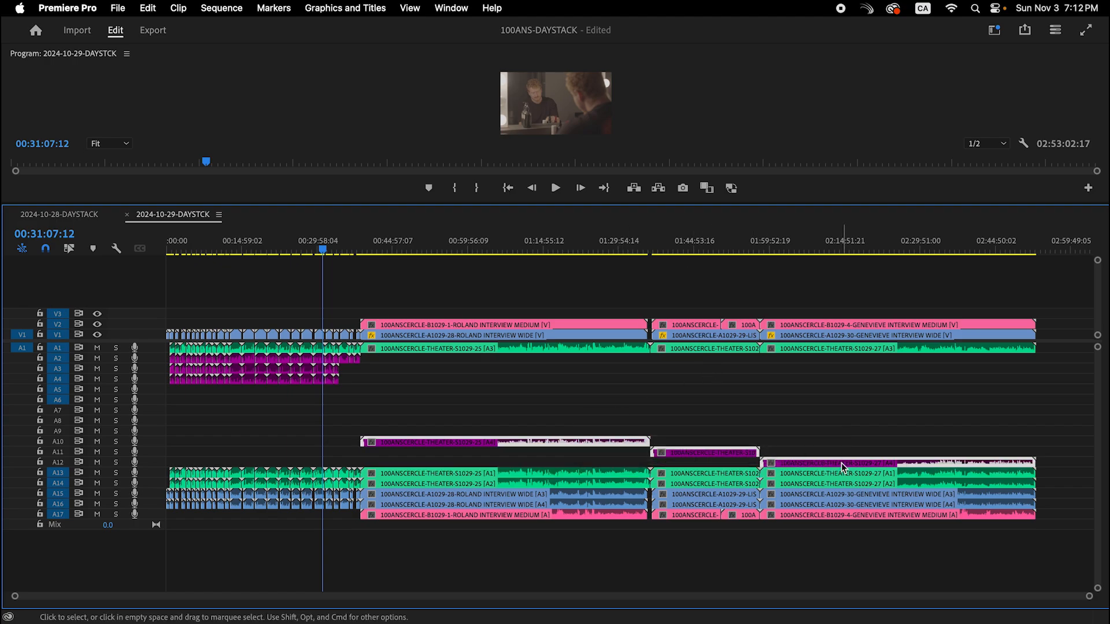
right_click(840, 463)
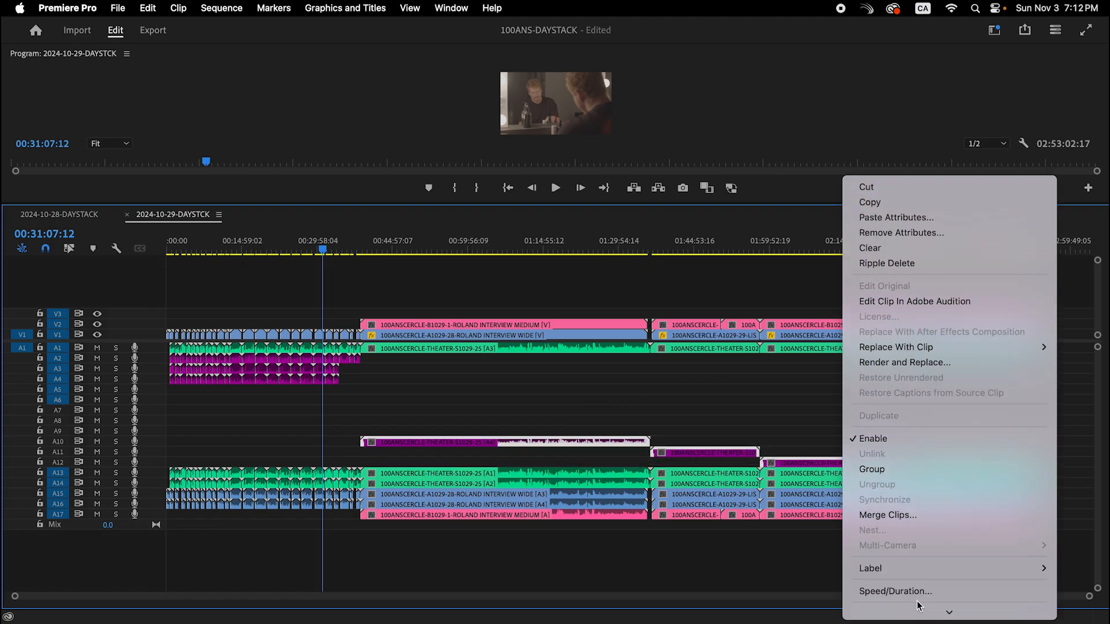
mouse_move(916, 569)
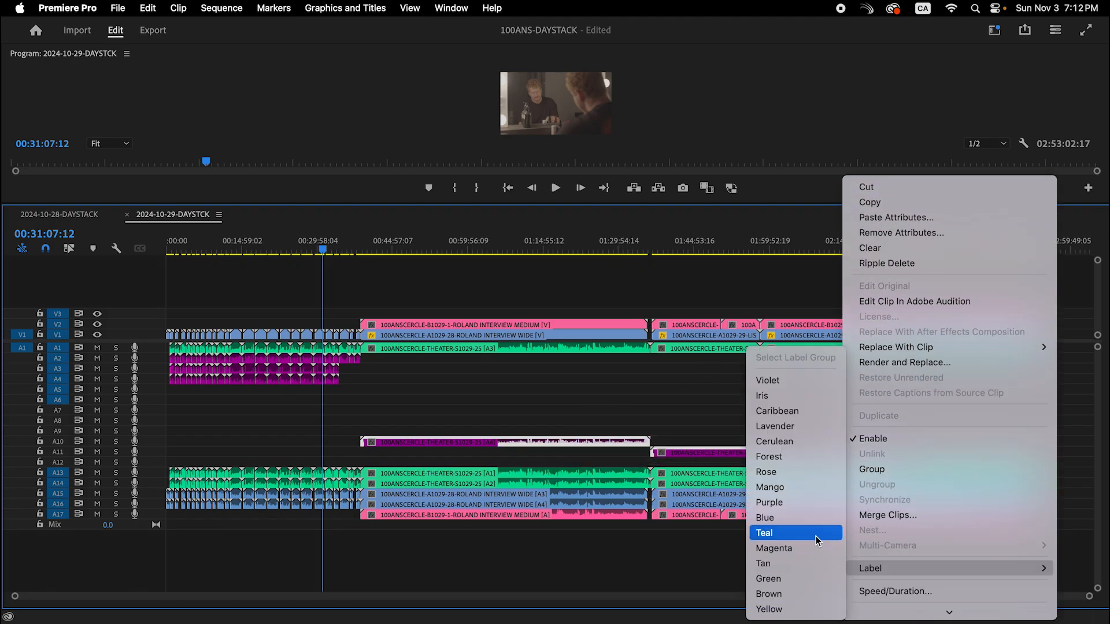
left_click(802, 456)
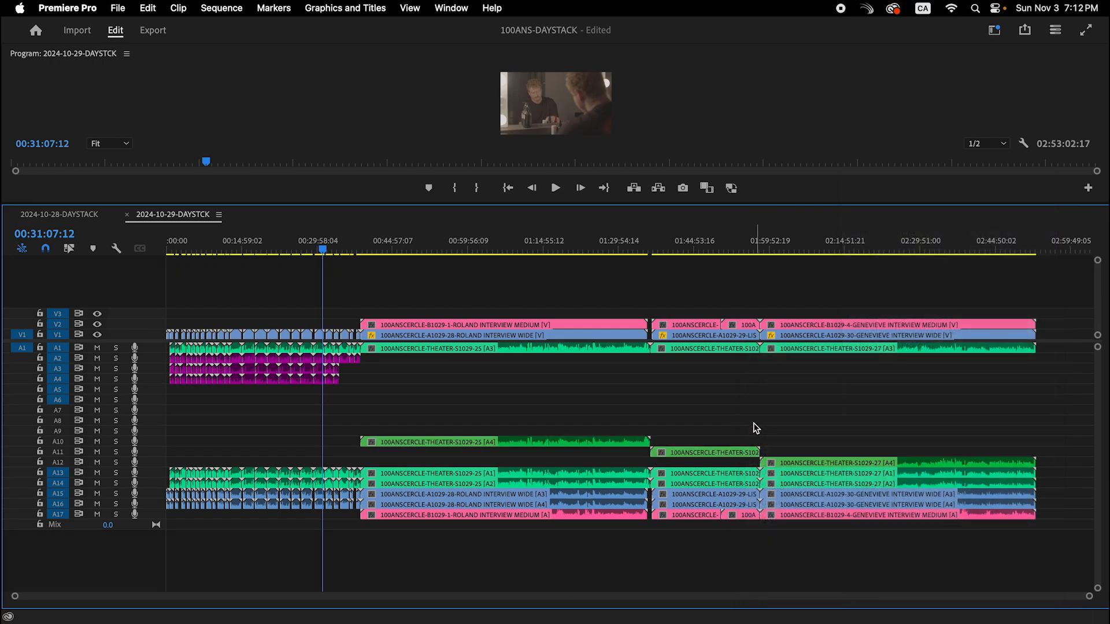
Step: Change the label of the three interview lavalier clips on A10, A11 and A12 to Caribbean
left_click_drag(561, 410, 868, 461)
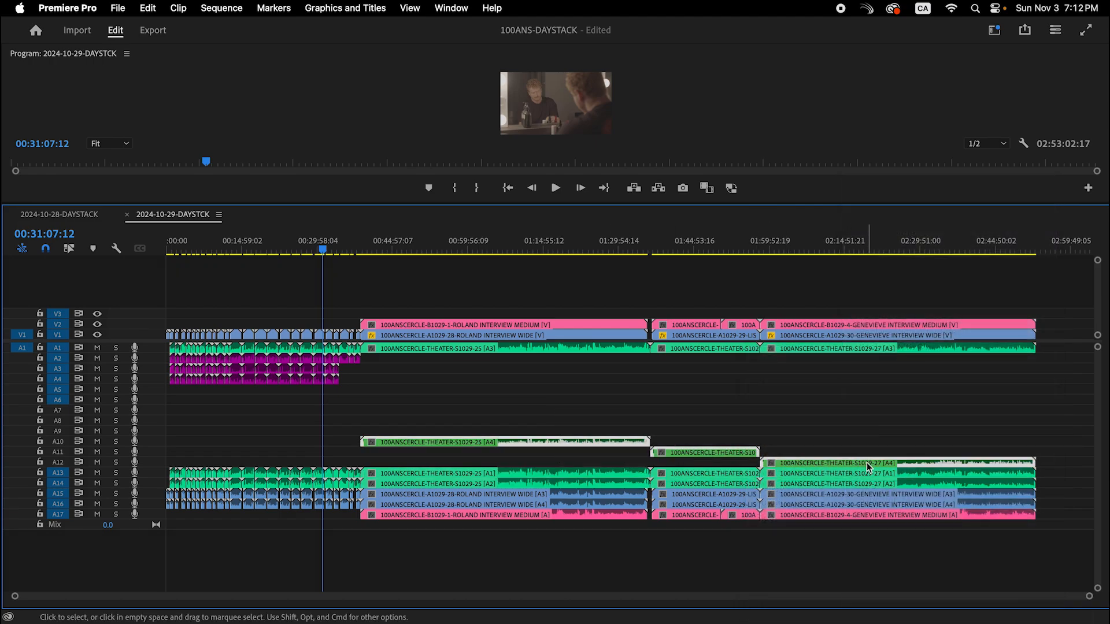
right_click(869, 463)
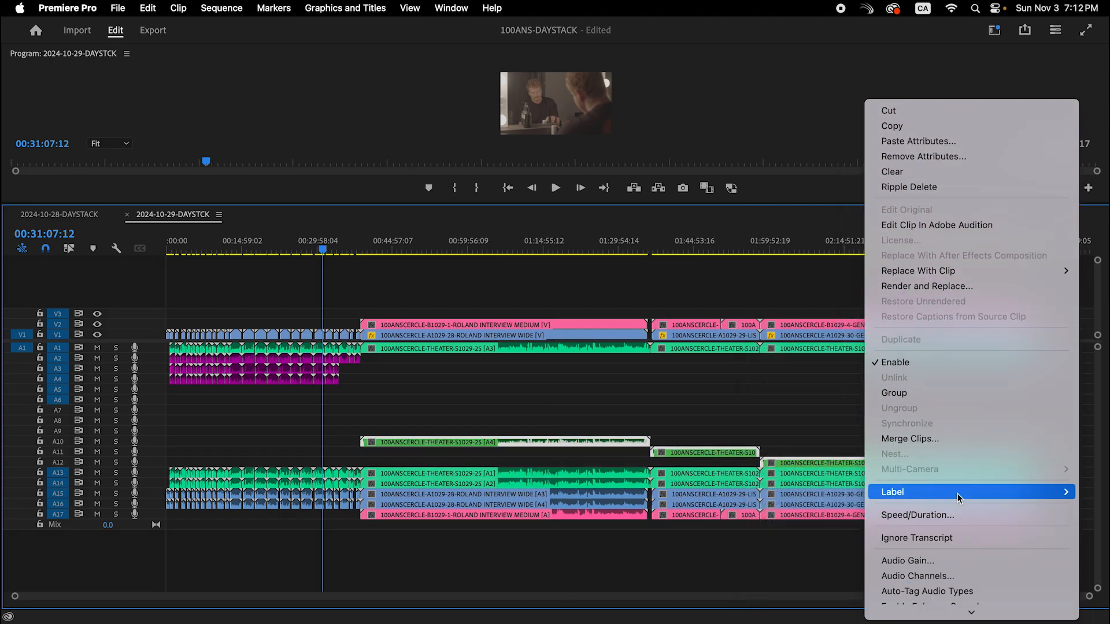
mouse_move(925, 491)
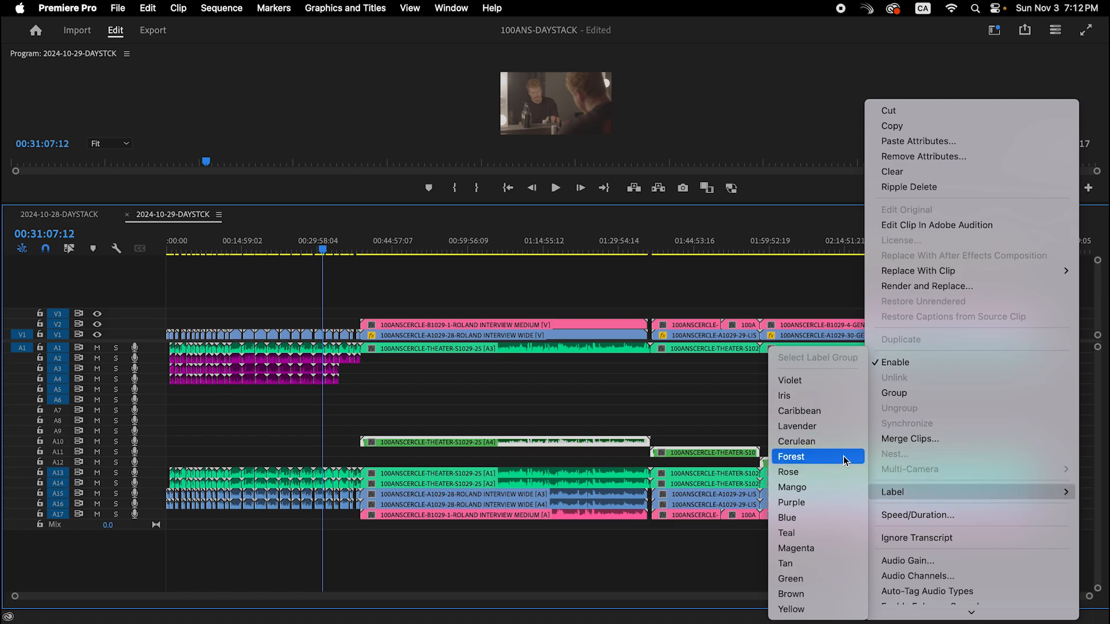
left_click(833, 411)
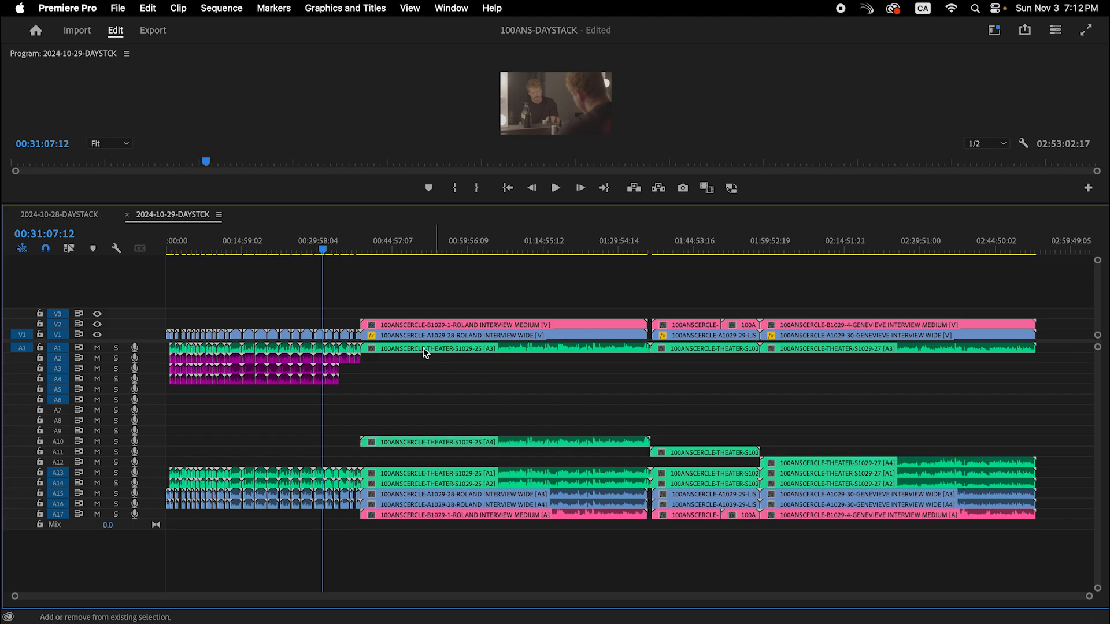
left_click_drag(311, 247, 210, 247)
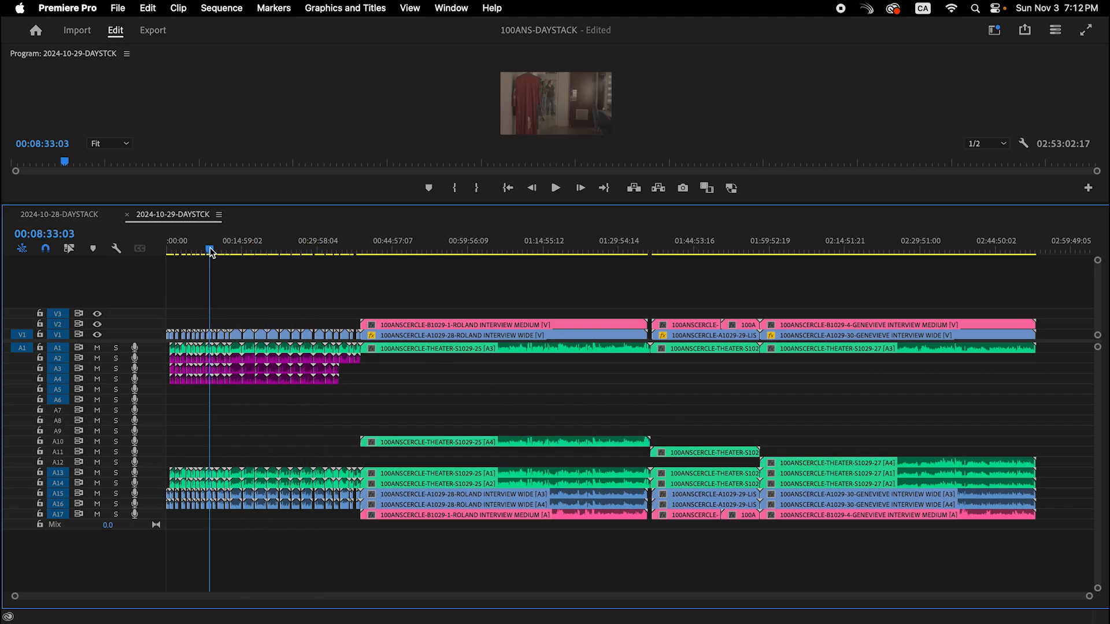
Step: Enlarge the audio tracks' height to show the waveforms of the dressing-room boom and lavalier clips
key("equal")
key("equal")
key("equal")
key("equal")
key("equal")
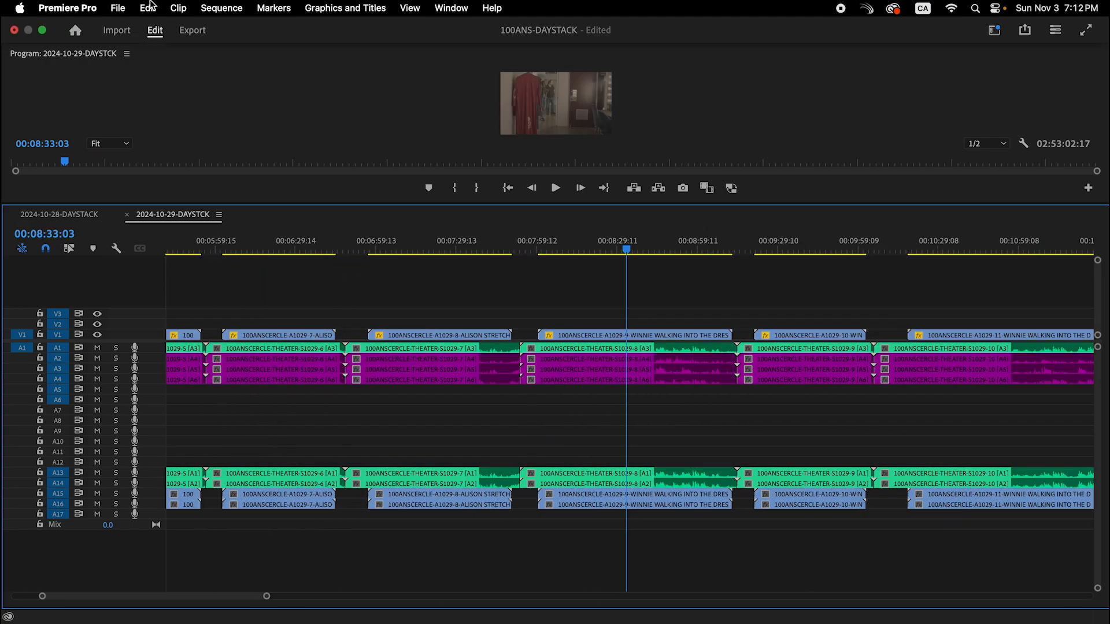
left_click_drag(1097, 347, 1100, 379)
scroll(478, 440, "left", 10)
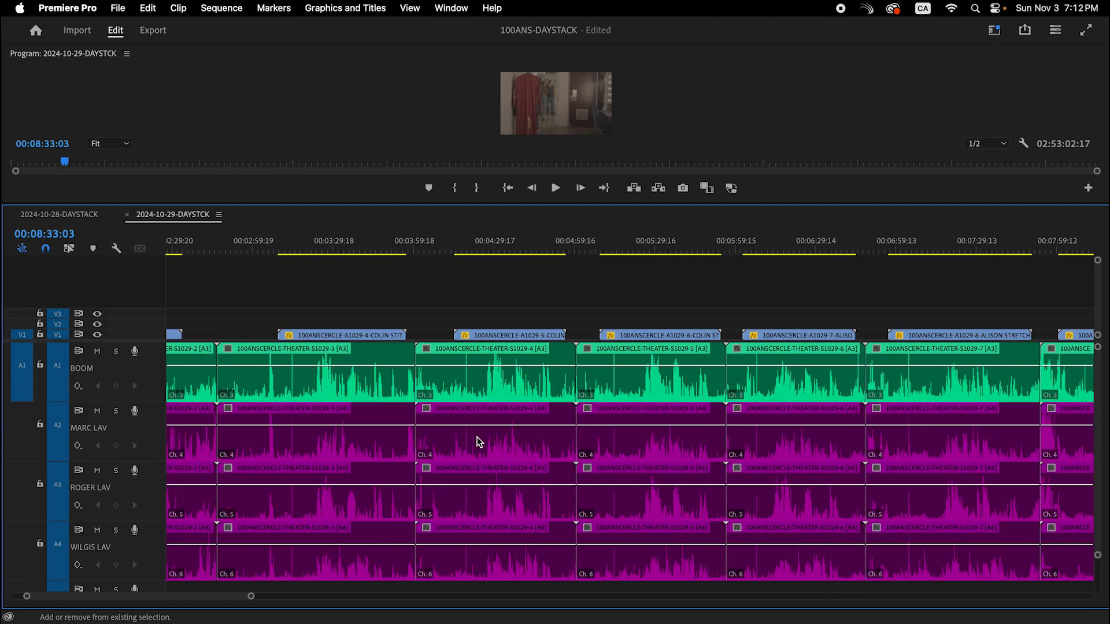
Step: Play the second dressing-room clip from about 00:01:14 and compare its boom and lavalier waveforms at close and wide scale
scroll(478, 443, "left", 5)
left_click_drag(322, 250, 304, 245)
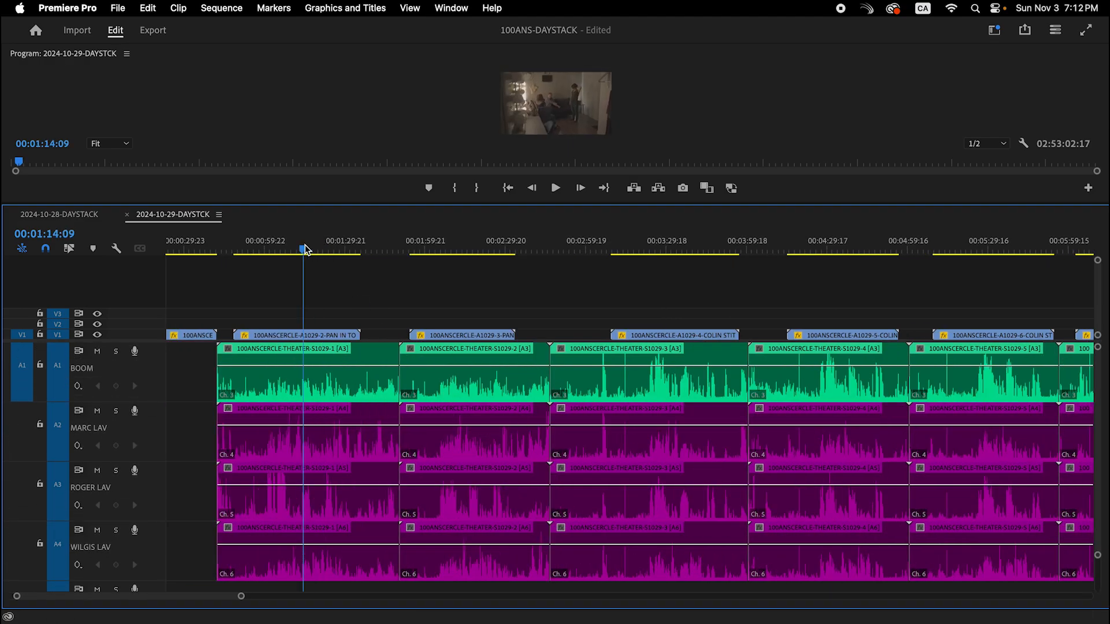
key("equal")
key("equal")
key("equal")
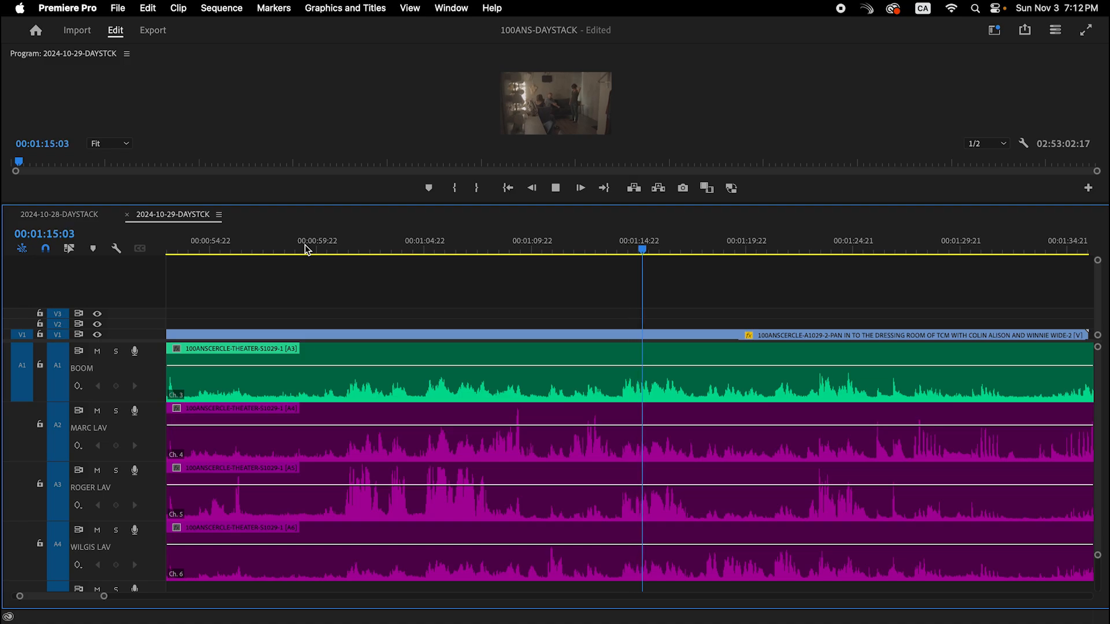
key("minus")
key("minus")
key("minus")
key("equal")
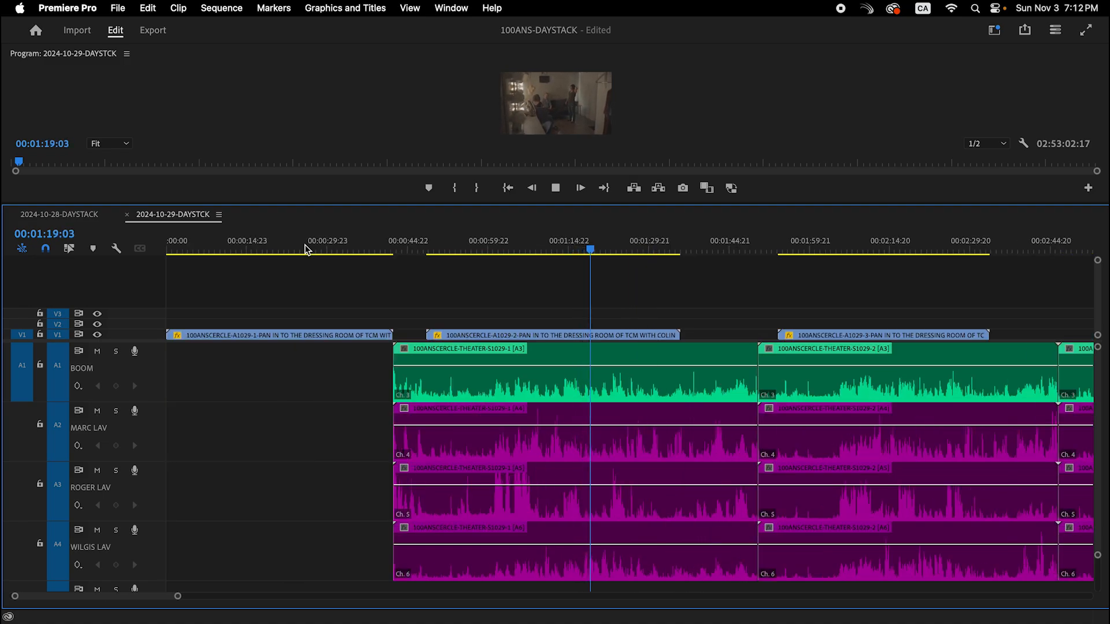
key("equal")
key("equal")
key("equal")
key("equal")
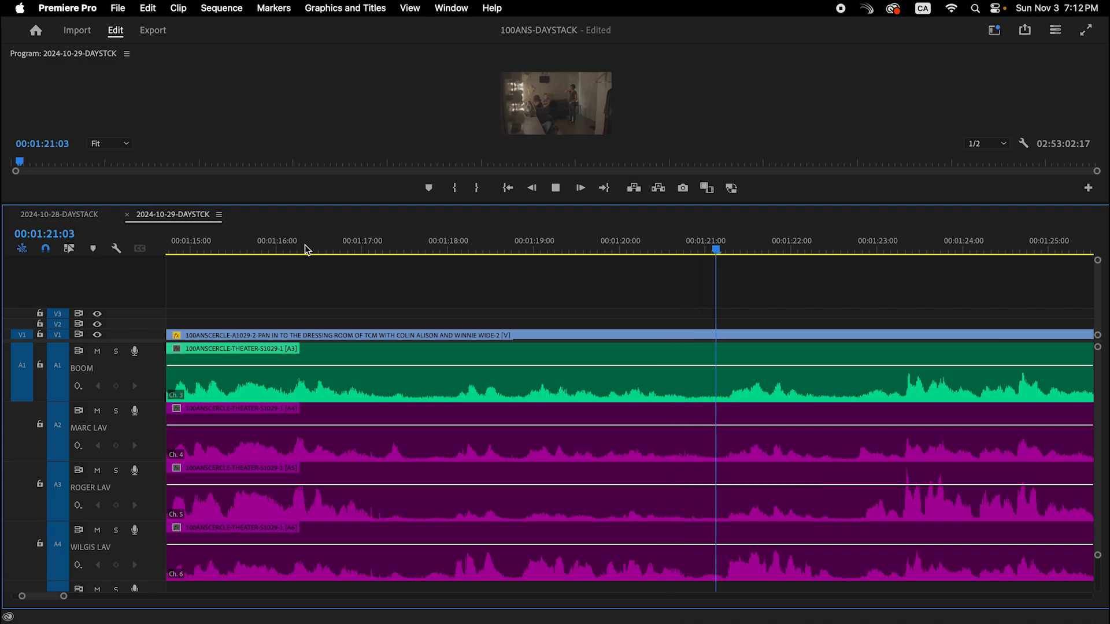
key("minus")
key("minus")
key("minus")
key("minus")
key("minus")
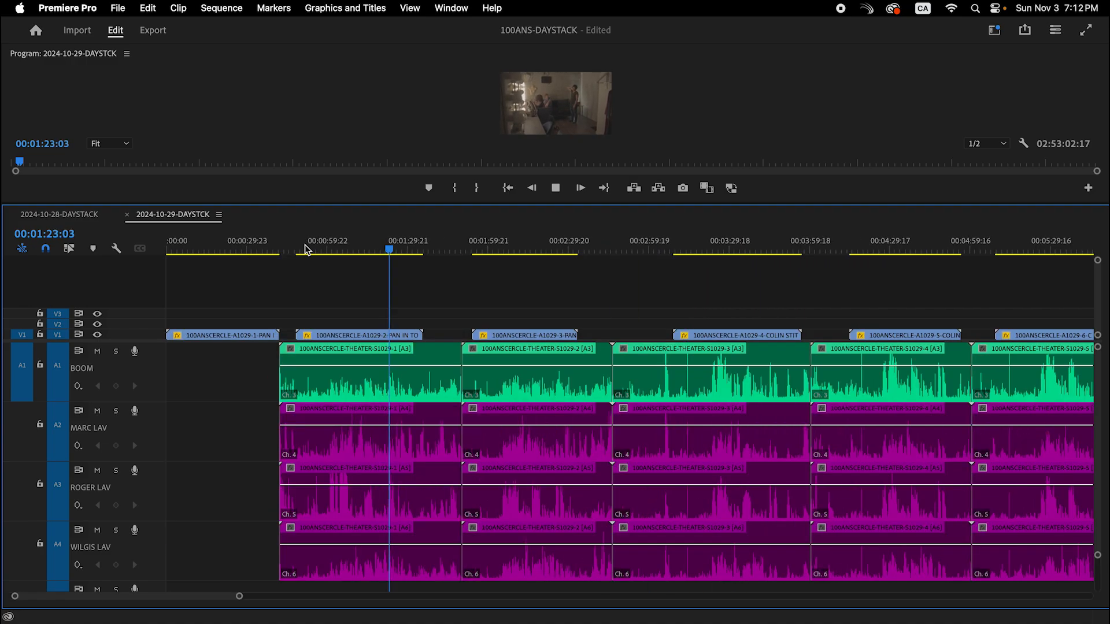
Step: Play the third dressing-room clip from its middle and examine its boom and lavalier waveforms in close-up
left_click(527, 249)
key("equal")
key("equal")
key("equal")
key("equal")
key("equal")
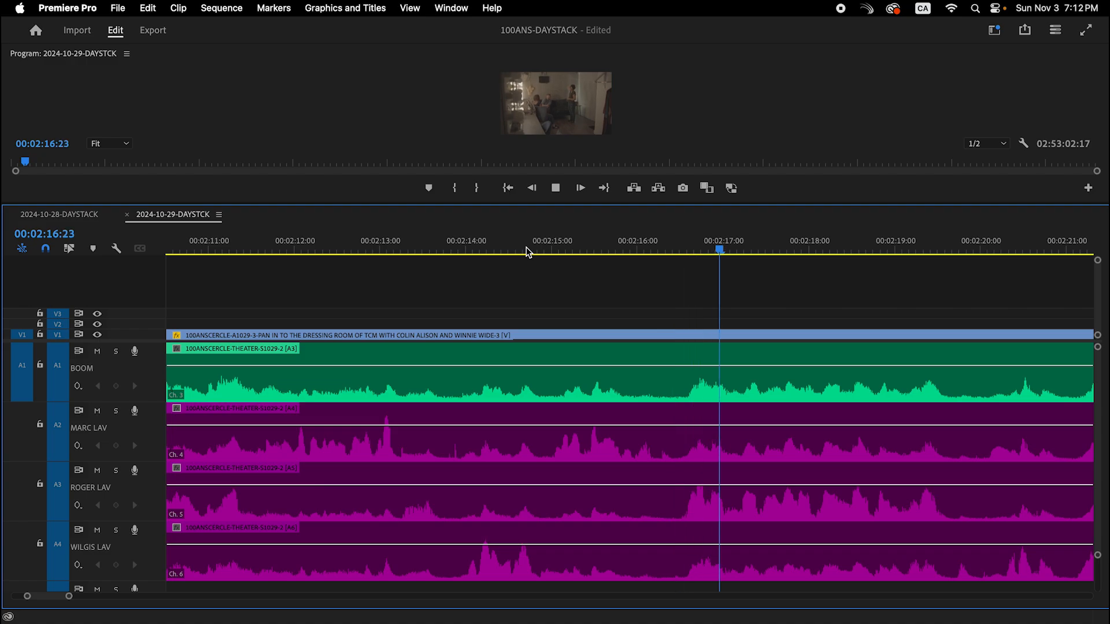
Step: Play the A1029-4 clip from about 00:03:24 and compare the boom and lav track waveforms
key("equal")
key("minus")
key("minus")
key("minus")
key("minus")
key("minus")
key("minus")
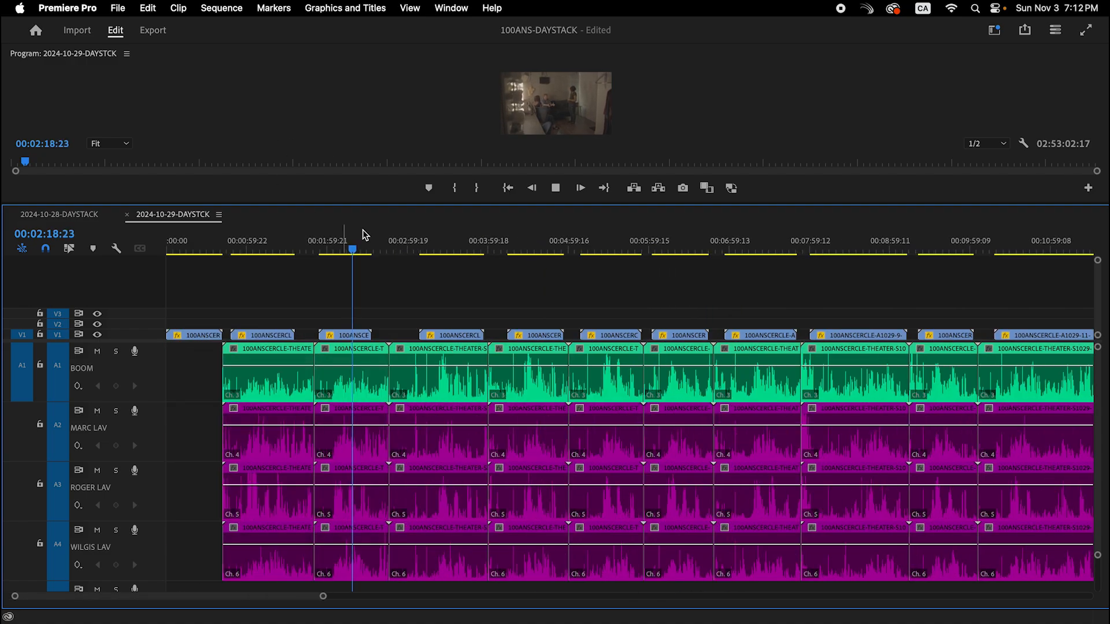
left_click_drag(454, 249, 442, 249)
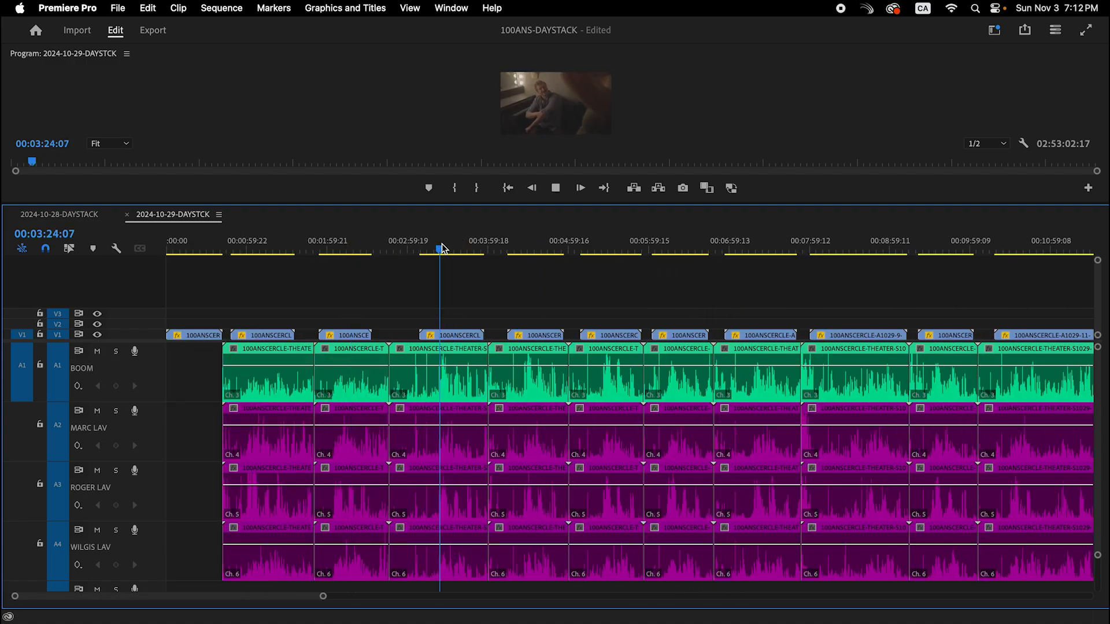
key("space")
key("equal")
key("equal")
key("equal")
key("equal")
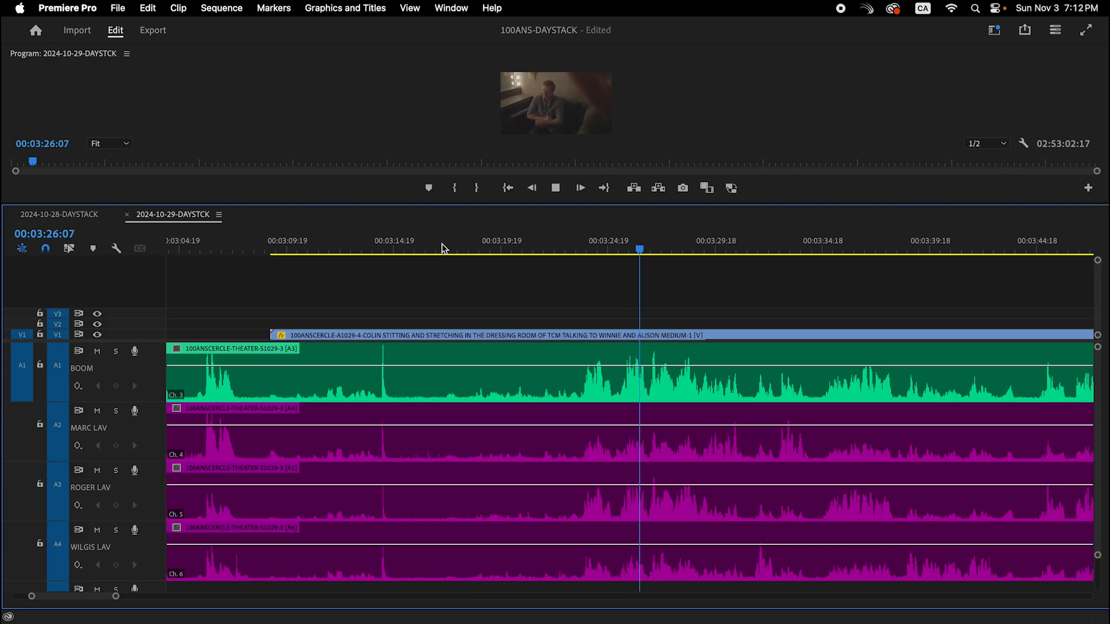
Step: Play the A1029-14 clip from about 00:13:45 and compare the audio levels across tracks A1 to A4
key("minus")
key("minus")
key("minus")
key("minus")
key("minus")
key("minus")
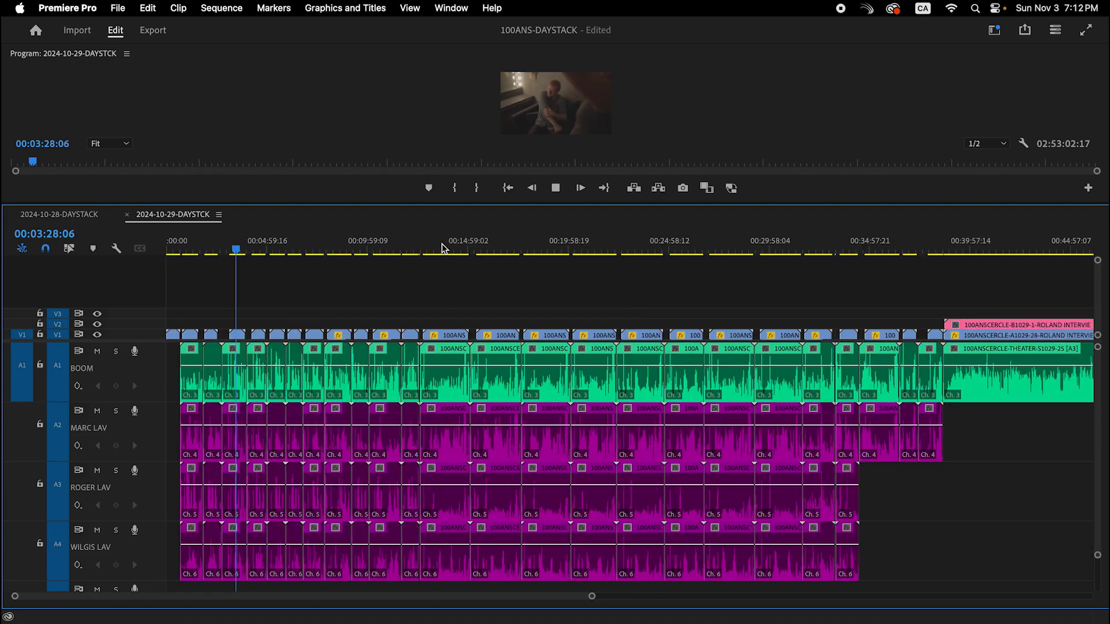
left_click_drag(272, 250, 306, 251)
key("equal")
key("equal")
key("equal")
key("equal")
key("equal")
key("equal")
key("space")
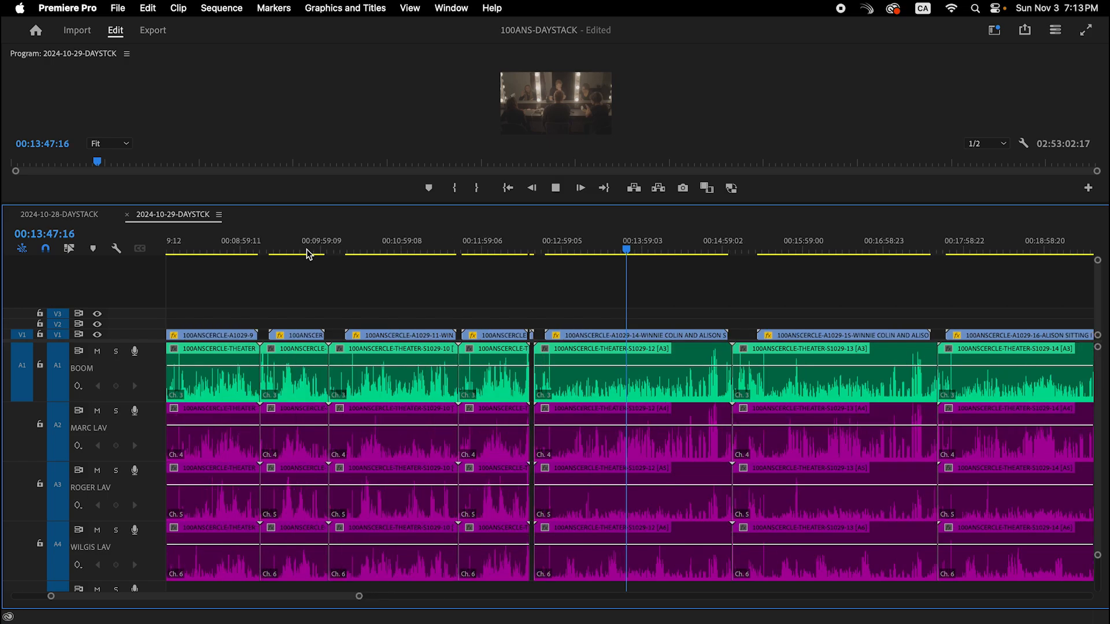
key("equal")
key("equal")
key("equal")
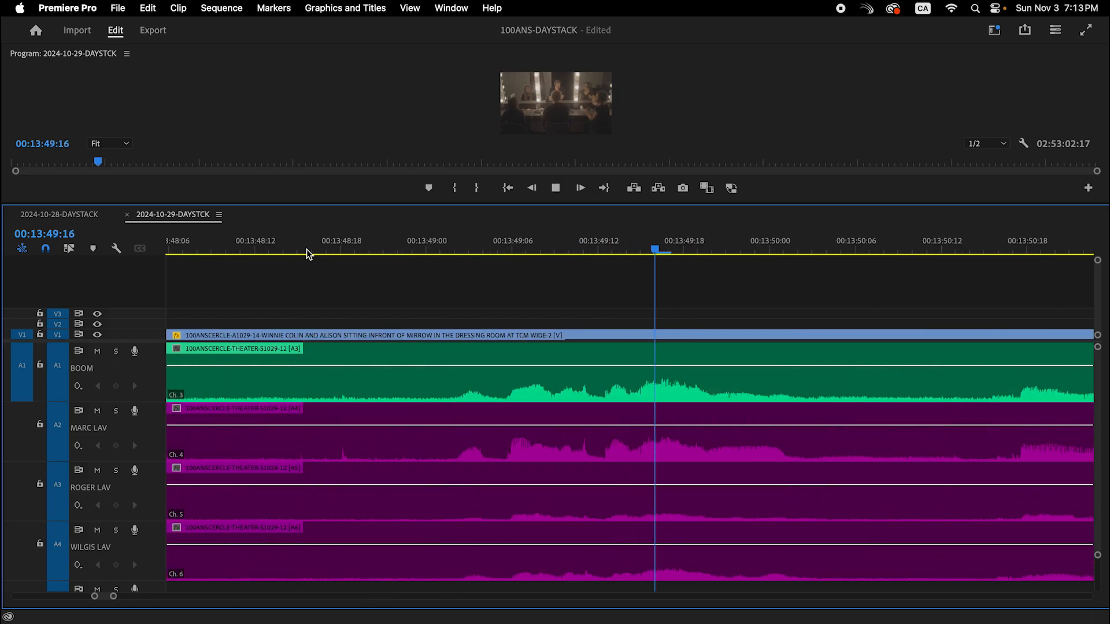
Step: Play the A1029-16 medium close-up from about 00:19:00 and examine which lav track carries the strongest voice signal
key("minus")
key("minus")
key("minus")
key("minus")
key("minus")
key("minus")
key("minus")
key("minus")
key("minus")
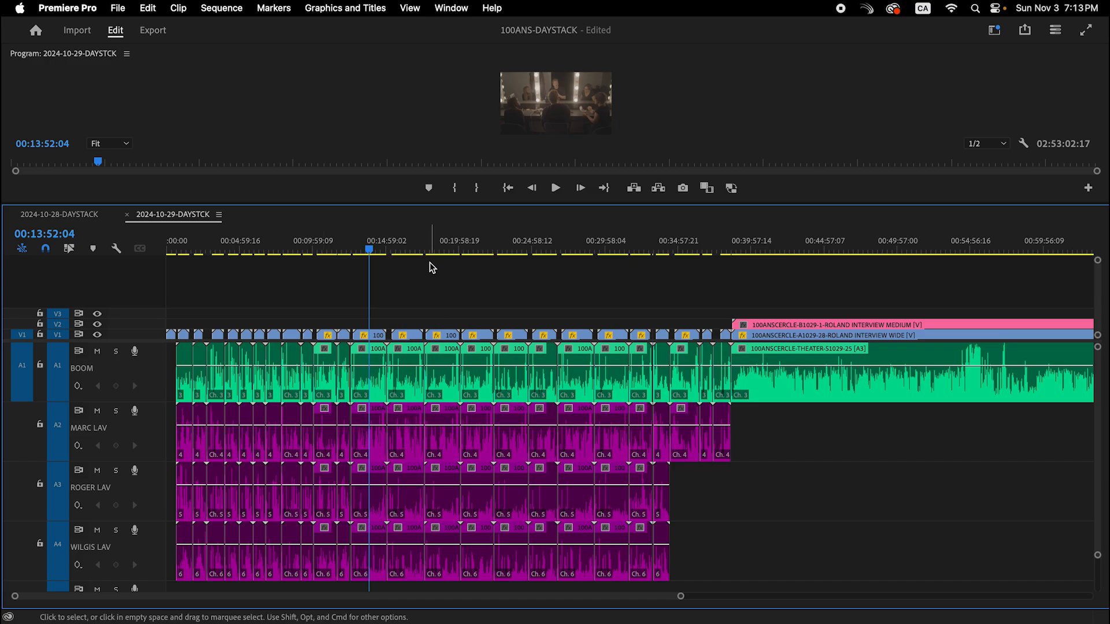
left_click_drag(431, 259, 449, 261)
key("equal")
key("equal")
key("equal")
key("equal")
key("equal")
key("equal")
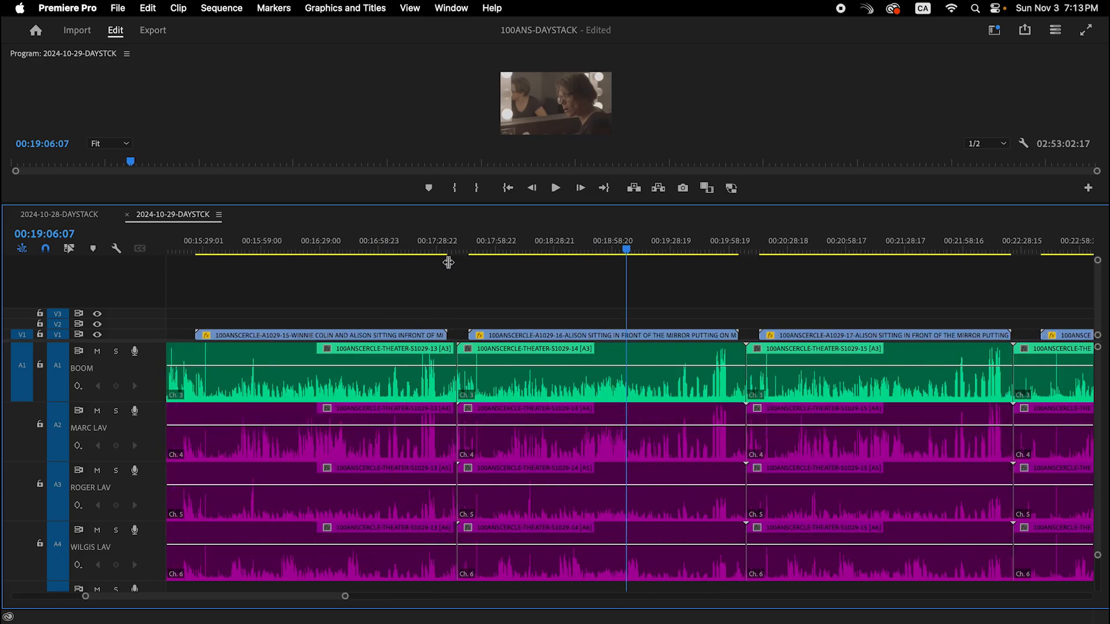
left_click_drag(413, 253, 542, 249)
key("equal")
key("equal")
key("equal")
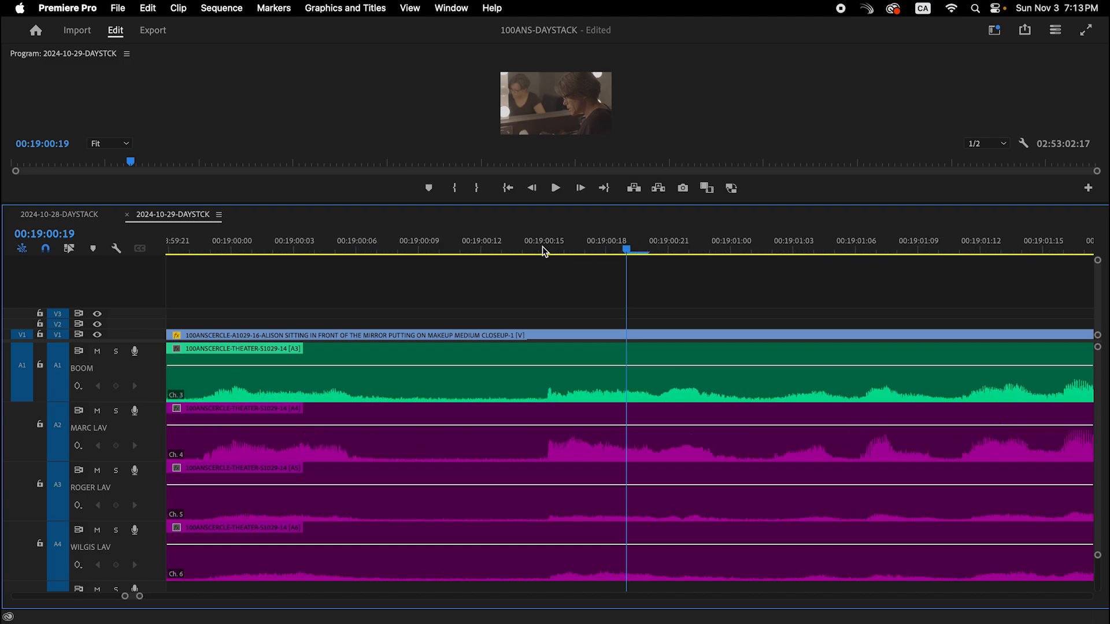
key("space")
Step: Play the A1029-20 medium close-up from about 00:28:03 and examine how its lav waveforms match the person speaking
key("minus")
key("minus")
key("minus")
key("minus")
key("minus")
key("minus")
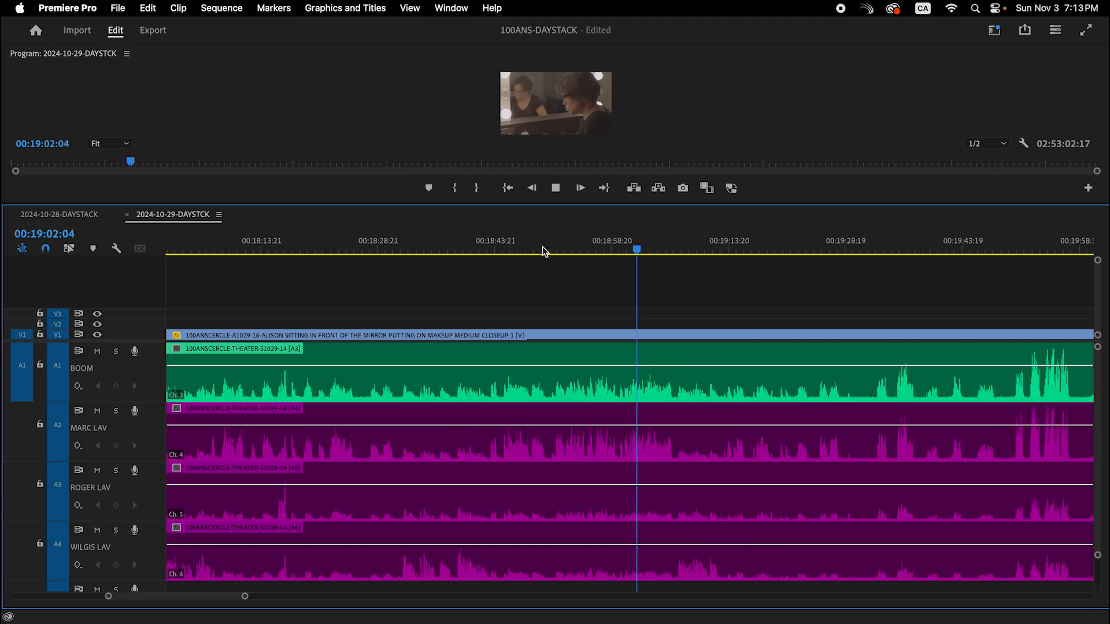
key("minus")
key("minus")
key("minus")
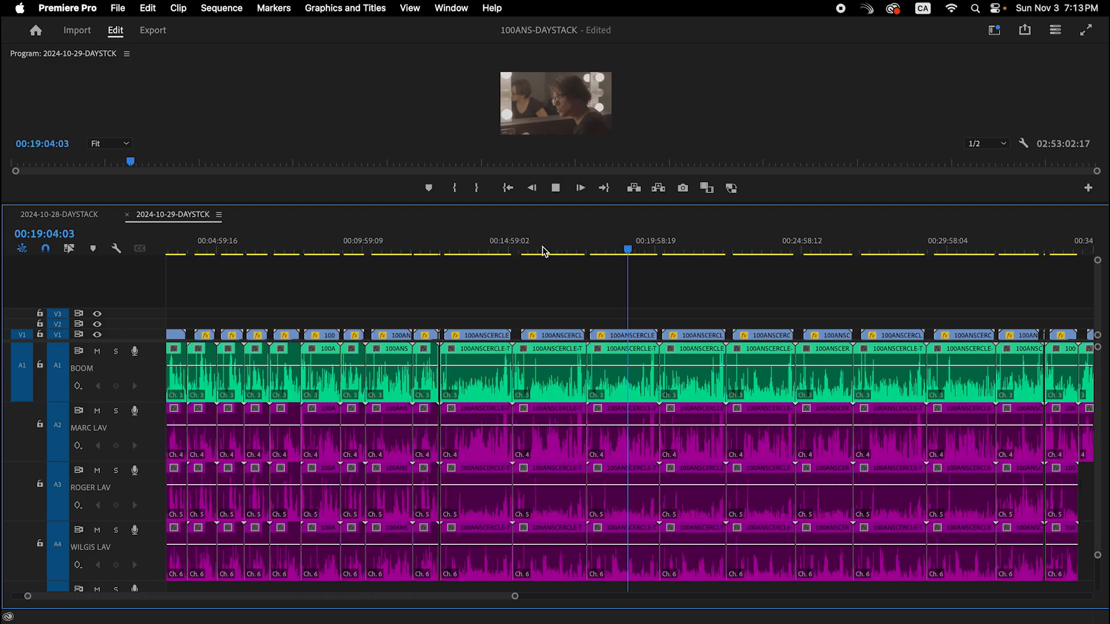
left_click(576, 249)
key("equal")
key("equal")
key("equal")
key("equal")
key("equal")
key("equal")
key("equal")
key("equal")
key("equal")
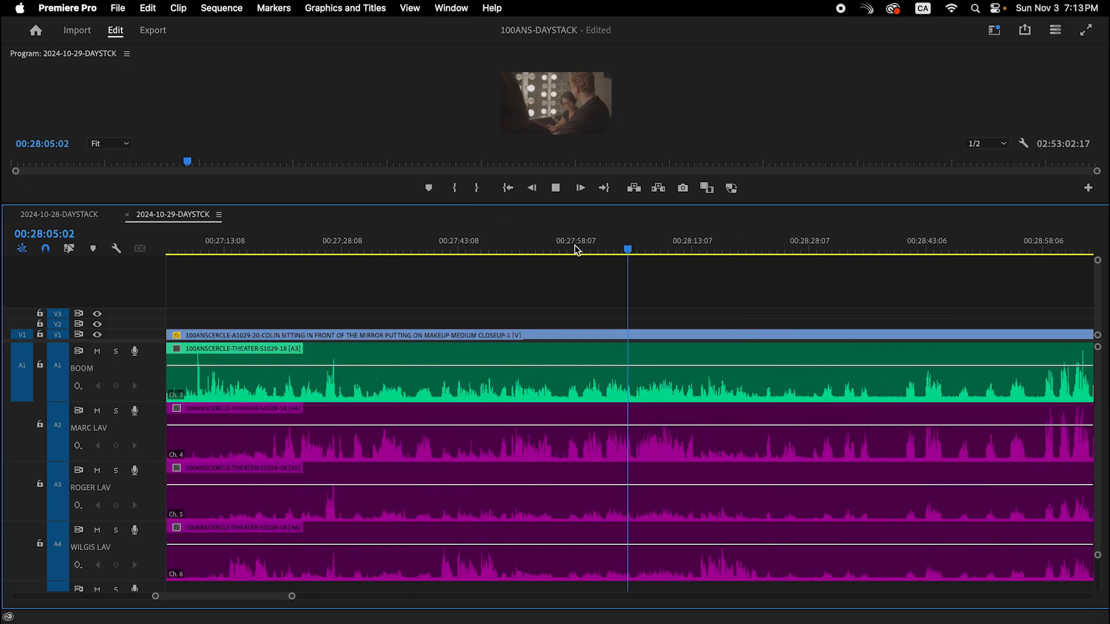
key("equal")
key("equal")
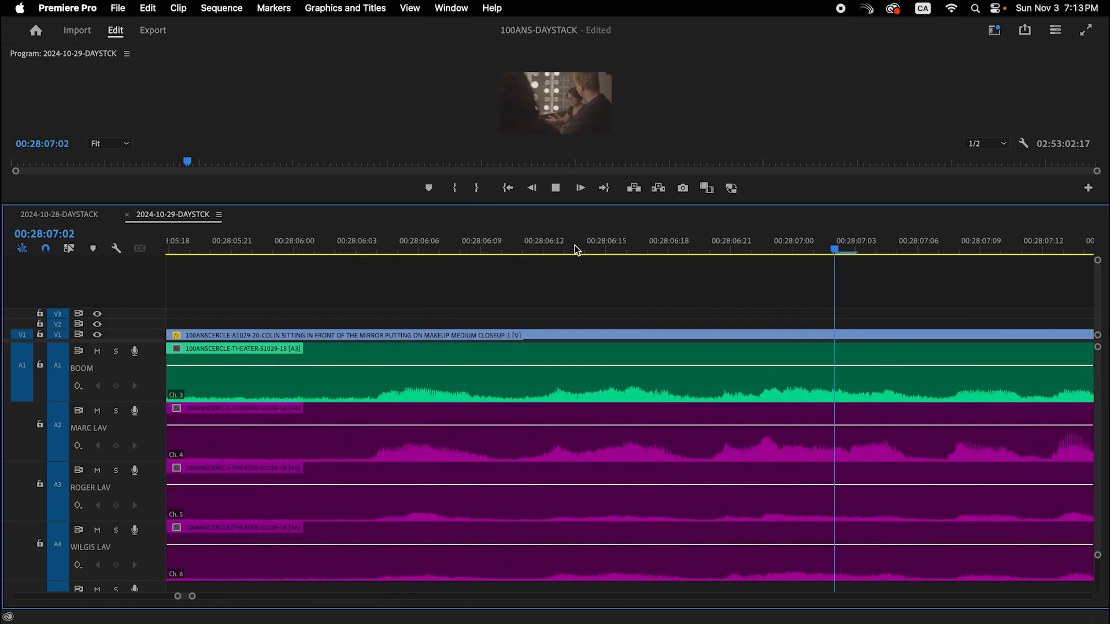
key("minus")
key("minus")
key("minus")
key("minus")
key("minus")
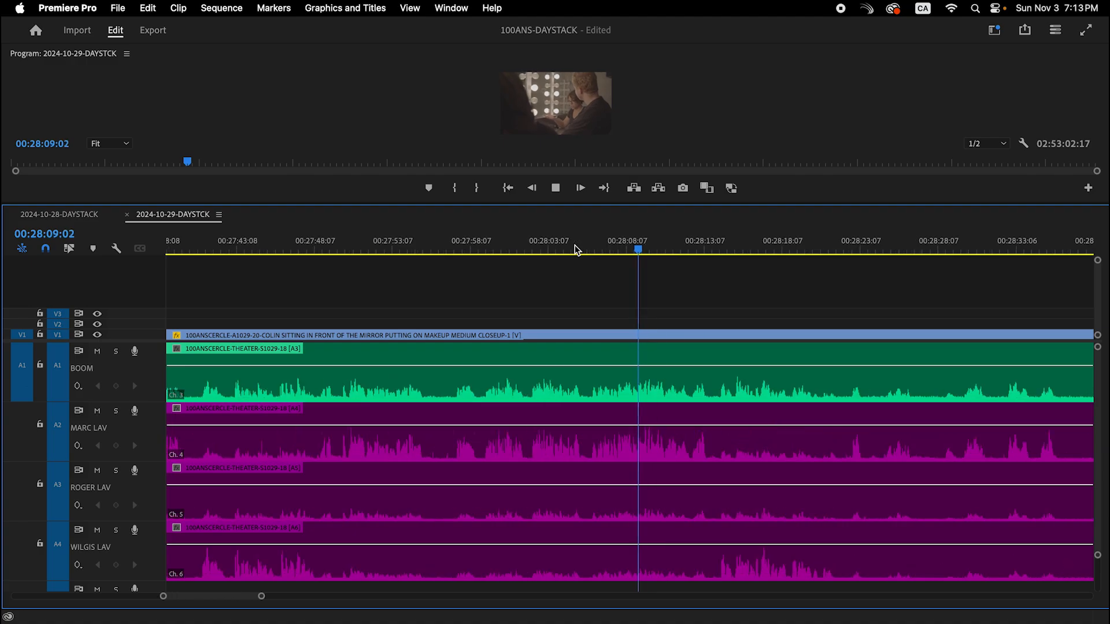
key("space")
Step: Select all the lav clips on tracks A2 to A4 that precede the interview section
key("minus")
key("minus")
key("minus")
key("minus")
key("minus")
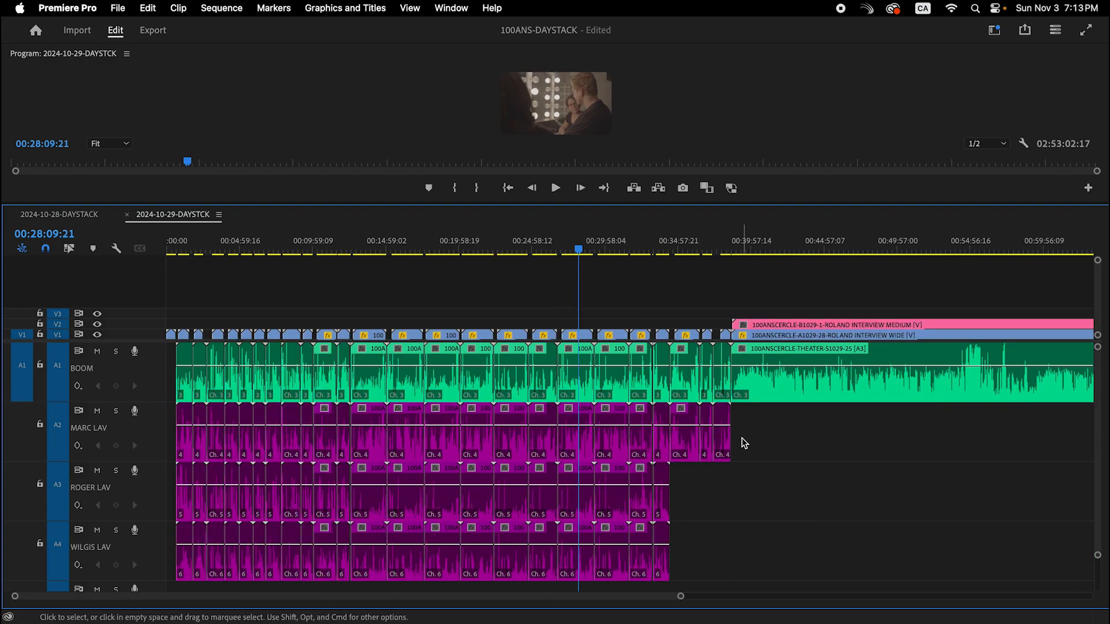
left_click_drag(756, 400, 172, 556)
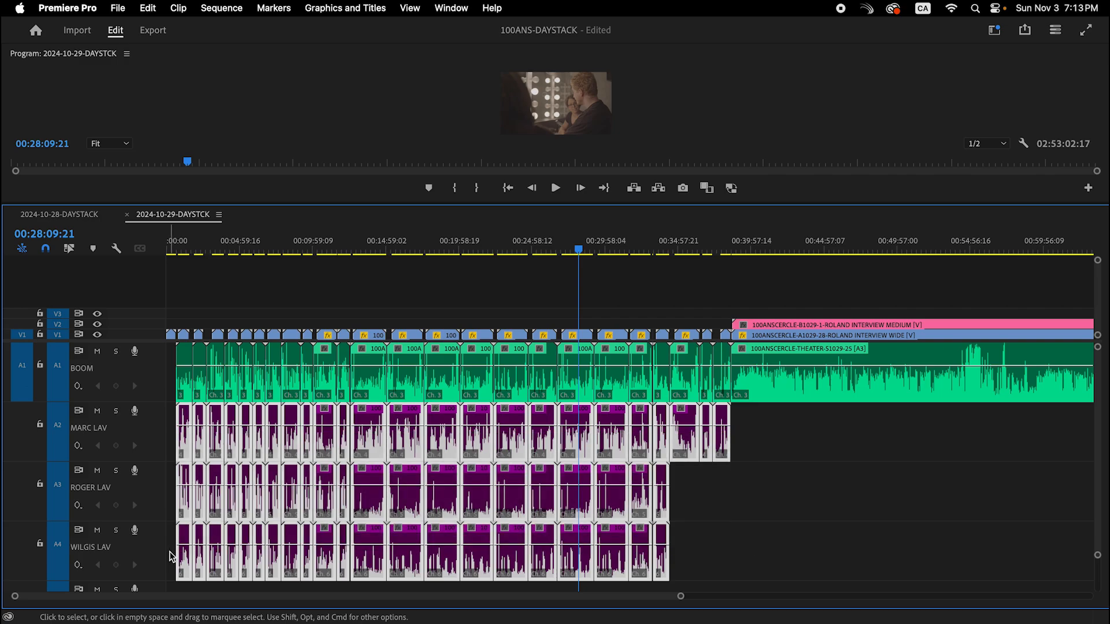
Step: Play the A1029-20 clip onward from about 00:28:10 and compare the three lav waveforms in close detail
key("equal")
key("equal")
key("equal")
key("equal")
key("equal")
key("space")
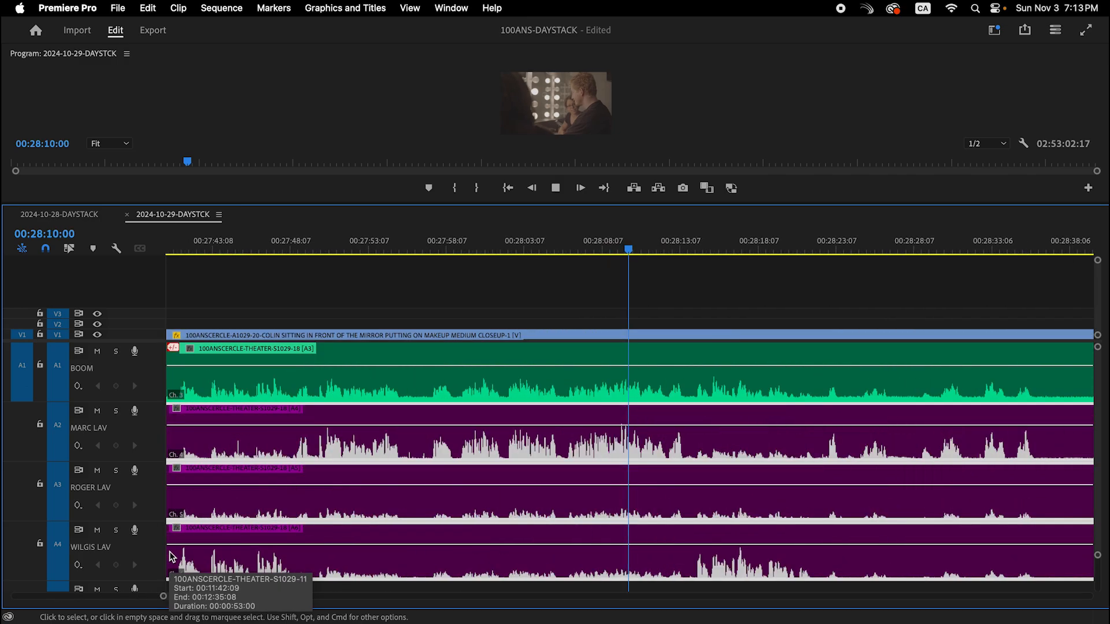
key("equal")
key("equal")
key("equal")
key("equal")
key("equal")
key("space")
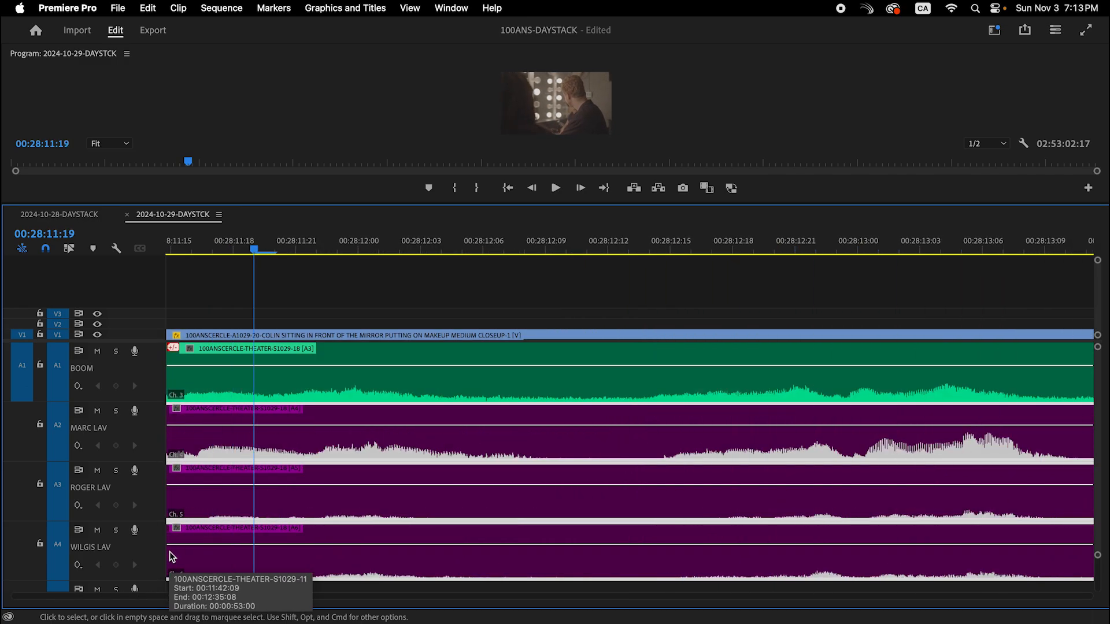
Step: Return the playhead to about 00:13:44 in the A1029-14 clip and review its lav waveforms
key("minus")
key("minus")
key("minus")
key("minus")
key("minus")
key("minus")
key("minus")
key("minus")
key("minus")
key("minus")
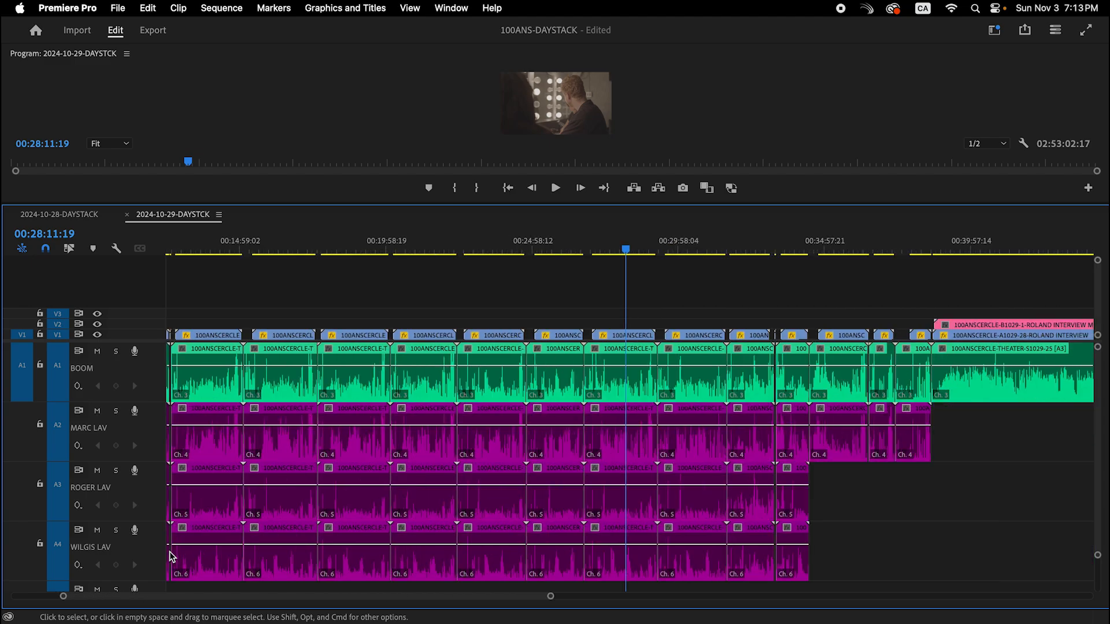
key("minus")
key("minus")
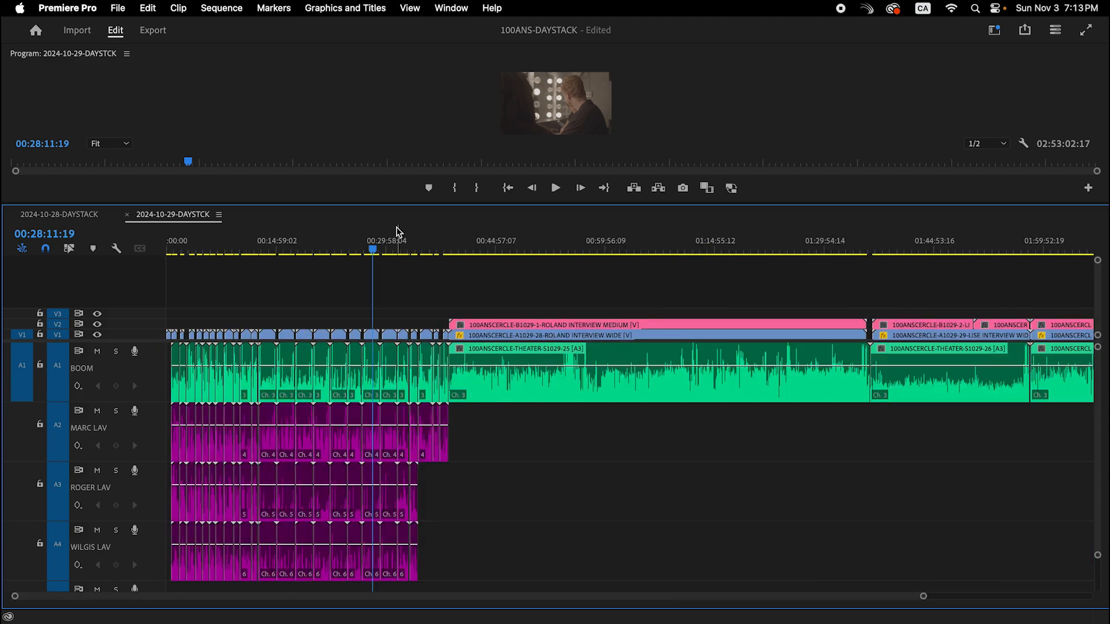
left_click_drag(389, 249, 267, 250)
key("equal")
key("equal")
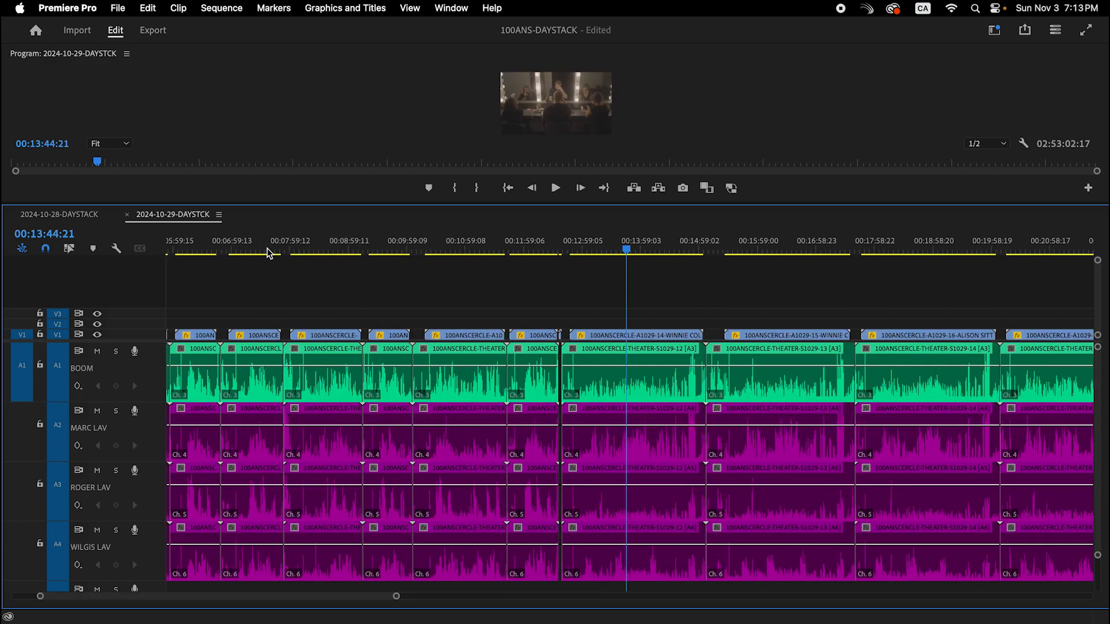
key("equal")
key("equal")
Step: Play the A1029-25 rehearsal close-up from its beginning to identify whose lav is on track A2
scroll(359, 426, "down", 2)
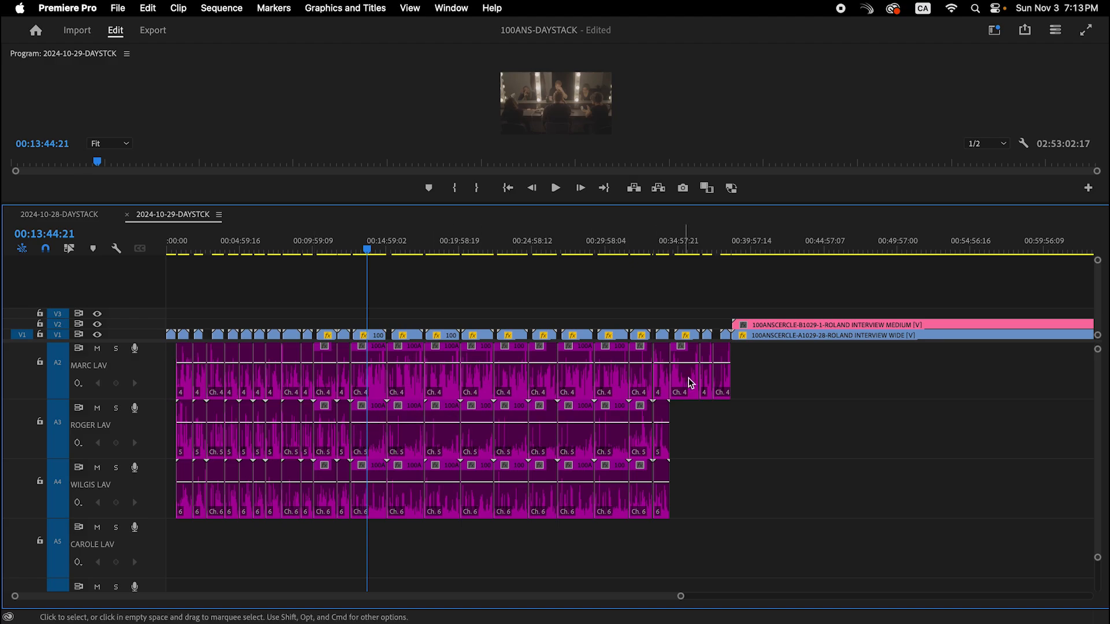
scroll(763, 380, "up", 1)
left_click_drag(682, 251, 685, 253)
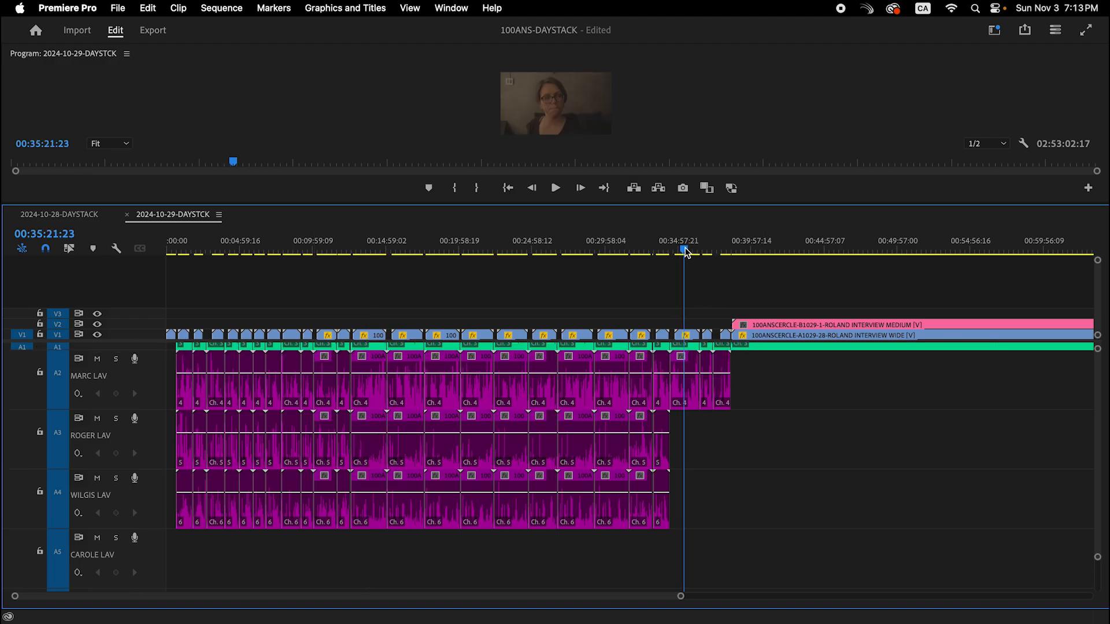
key("equal")
key("equal")
key("equal")
key("equal")
key("space")
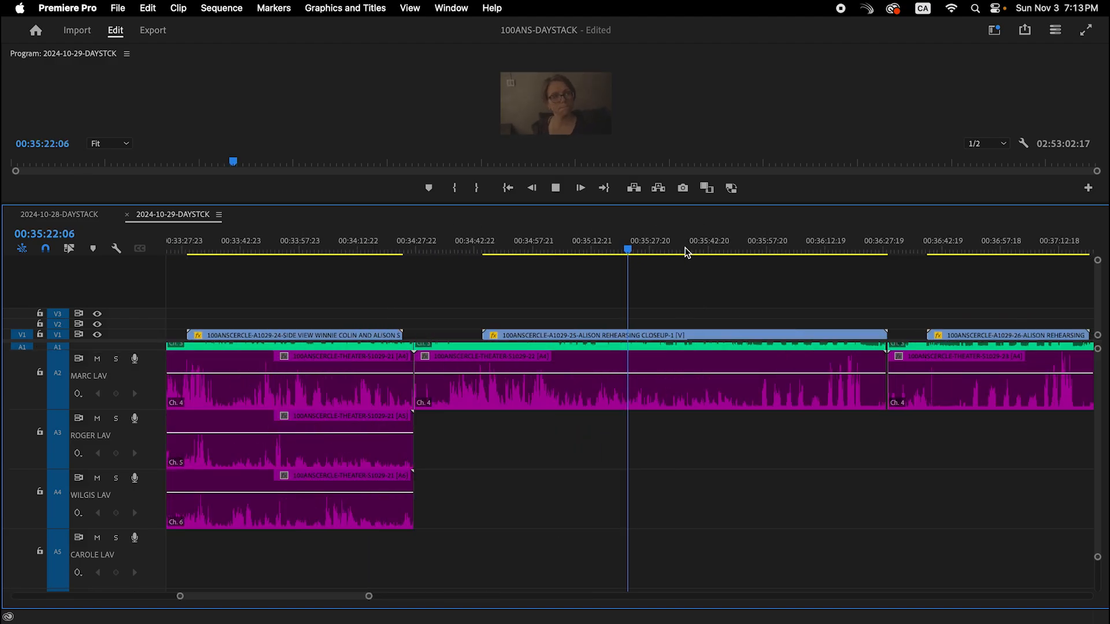
left_click_drag(630, 250, 482, 267)
key("space")
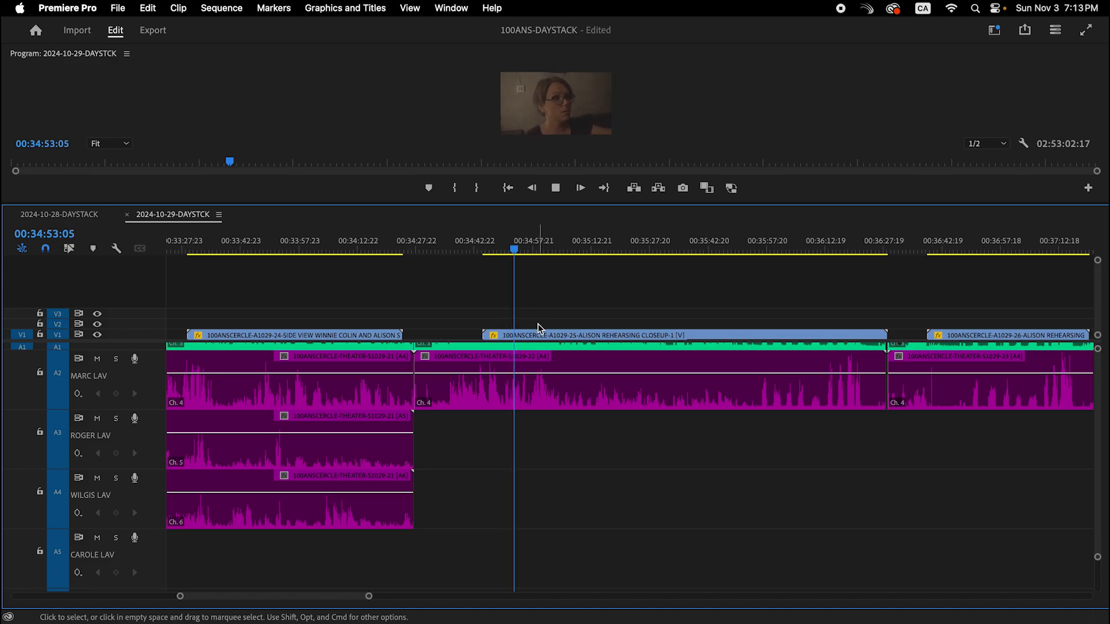
Step: Play the A1029-20 clip from about 00:27:37 and check which lav tracks pick up the voices
key("minus")
key("minus")
key("minus")
key("space")
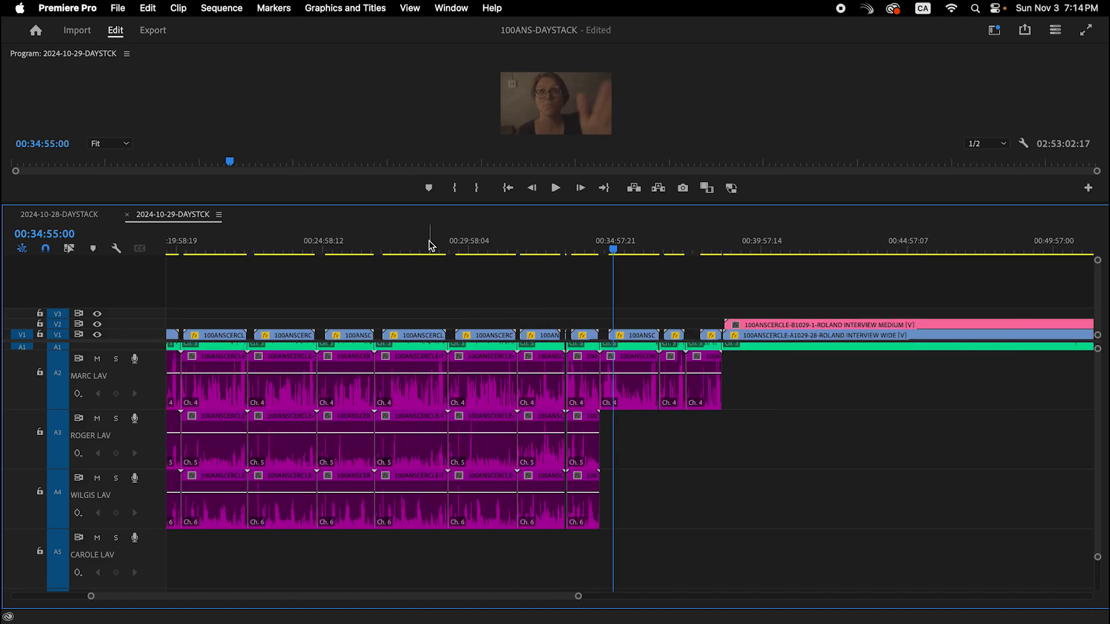
left_click_drag(429, 246, 401, 248)
key("equal")
key("equal")
key("equal")
key("equal")
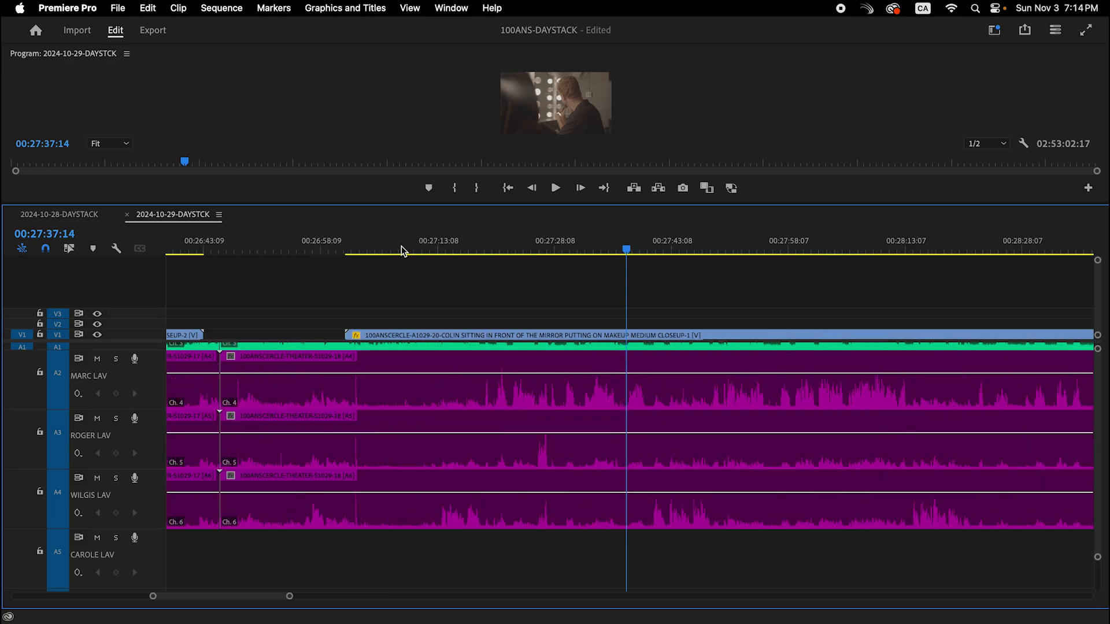
key("space")
Step: Rename audio track A9 to LAV
key("minus")
key("minus")
key("minus")
key("minus")
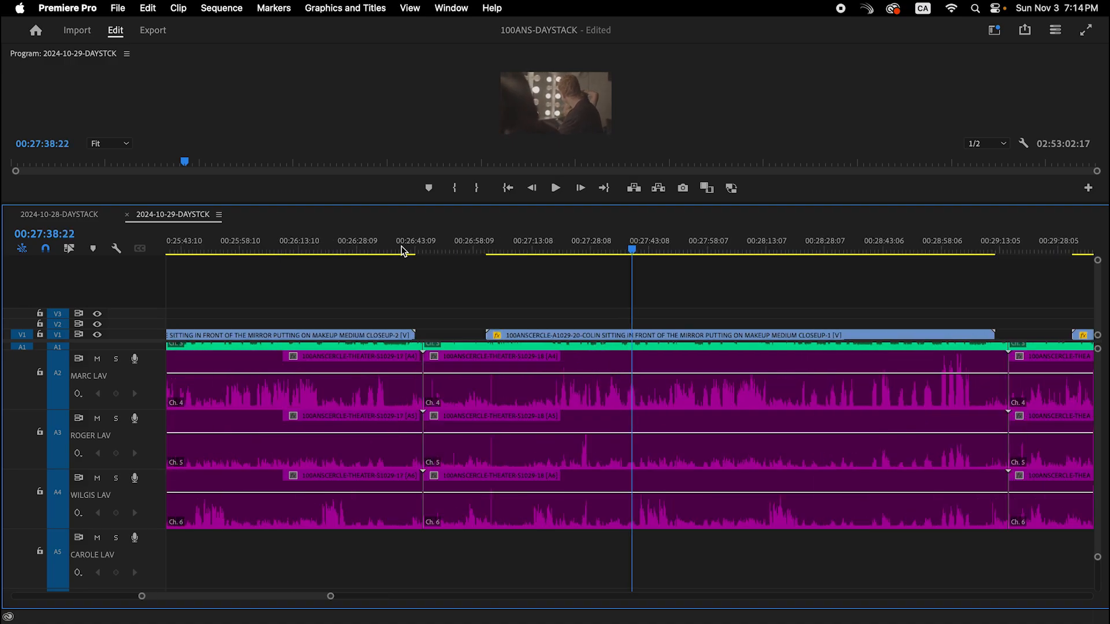
key("minus")
key("minus")
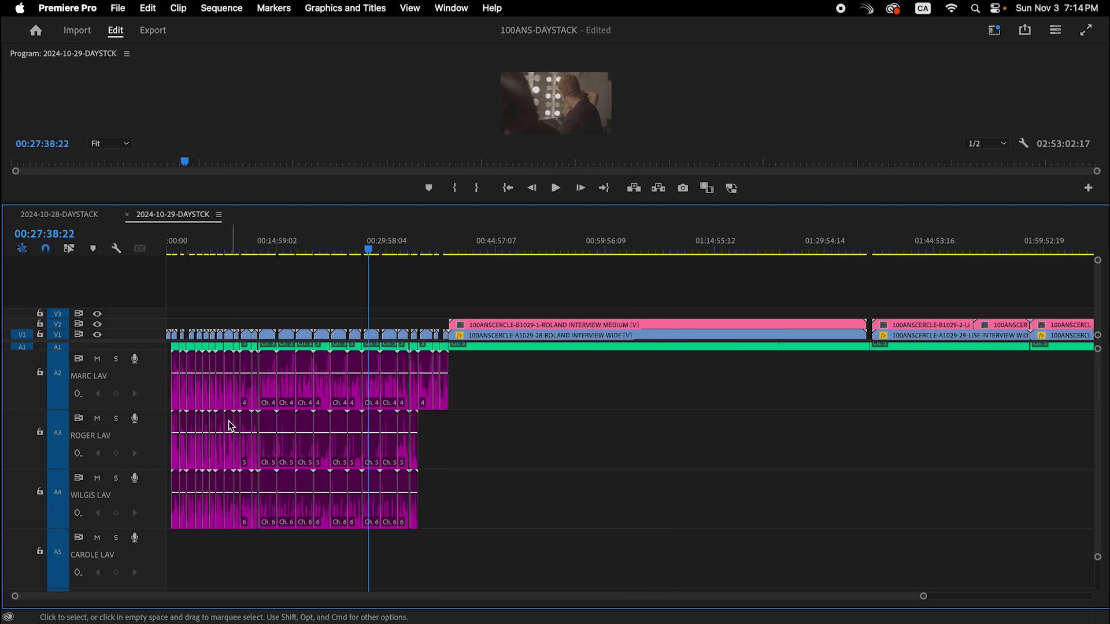
scroll(219, 442, "down", 5)
scroll(115, 480, "down", 1)
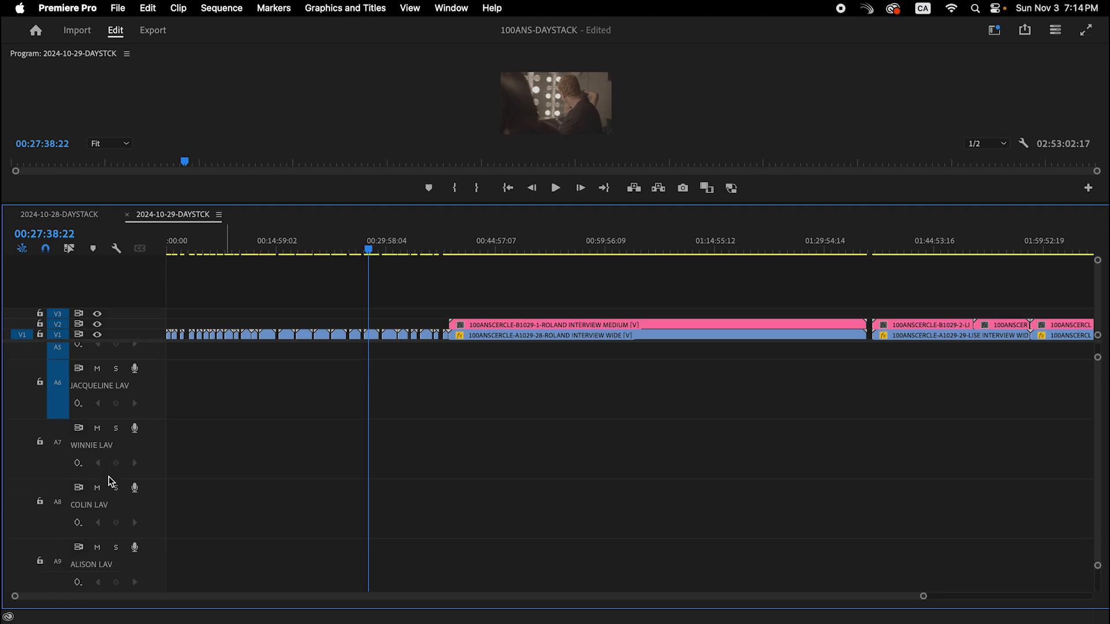
right_click(88, 447)
left_click(88, 447)
right_click(81, 563)
left_click(139, 449)
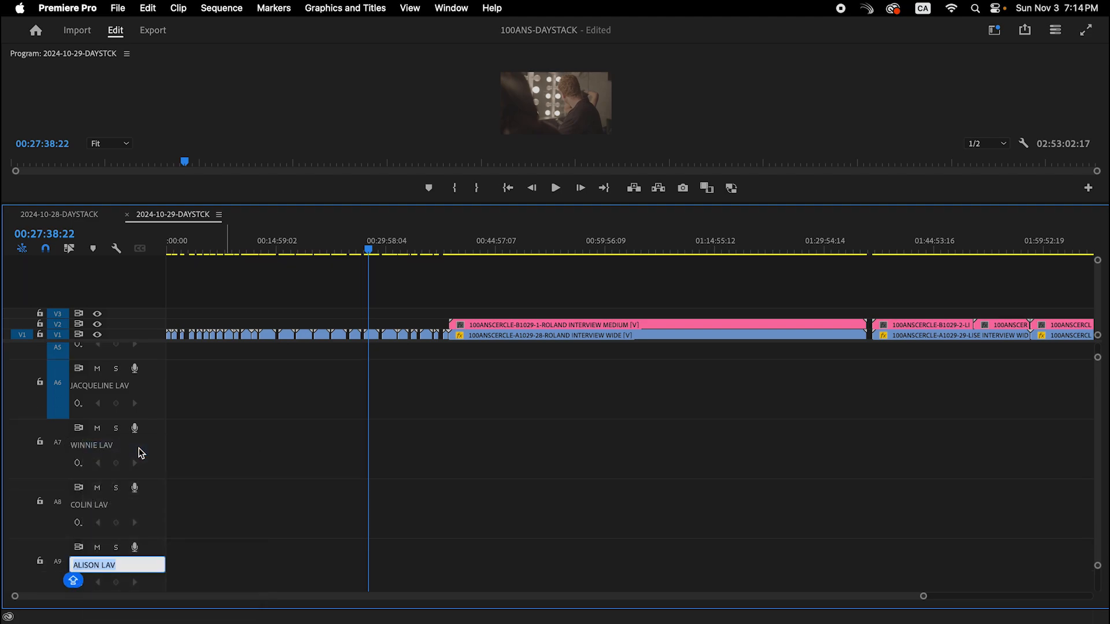
type("L")
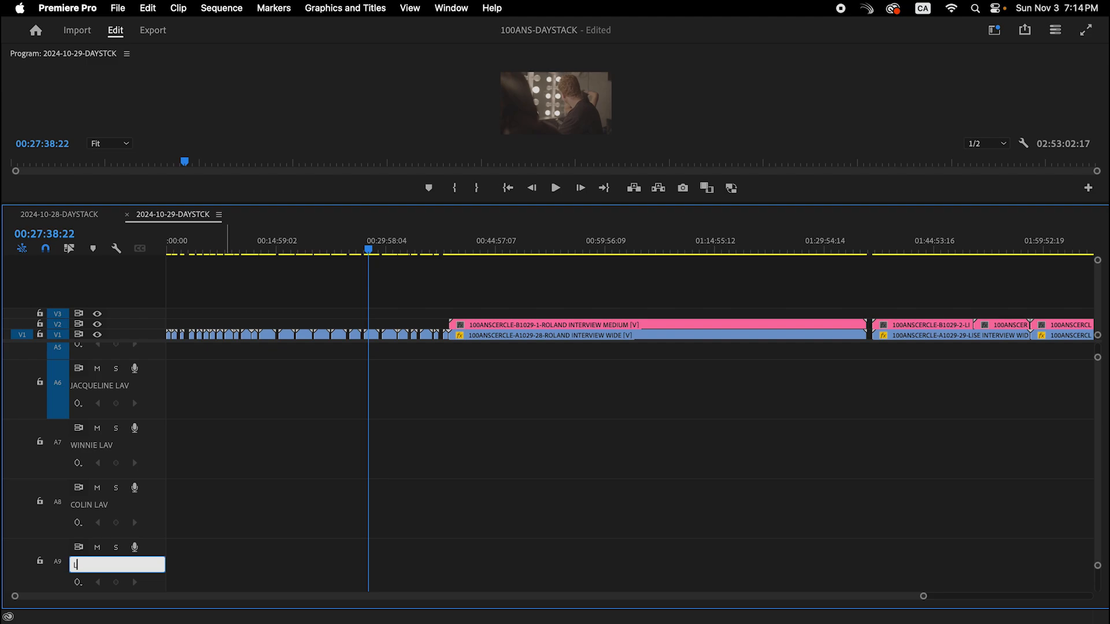
key("Return")
Step: Rename audio track A7 with the lav label that track A9 originally carried, naming the rehearsing performer
right_click(97, 449)
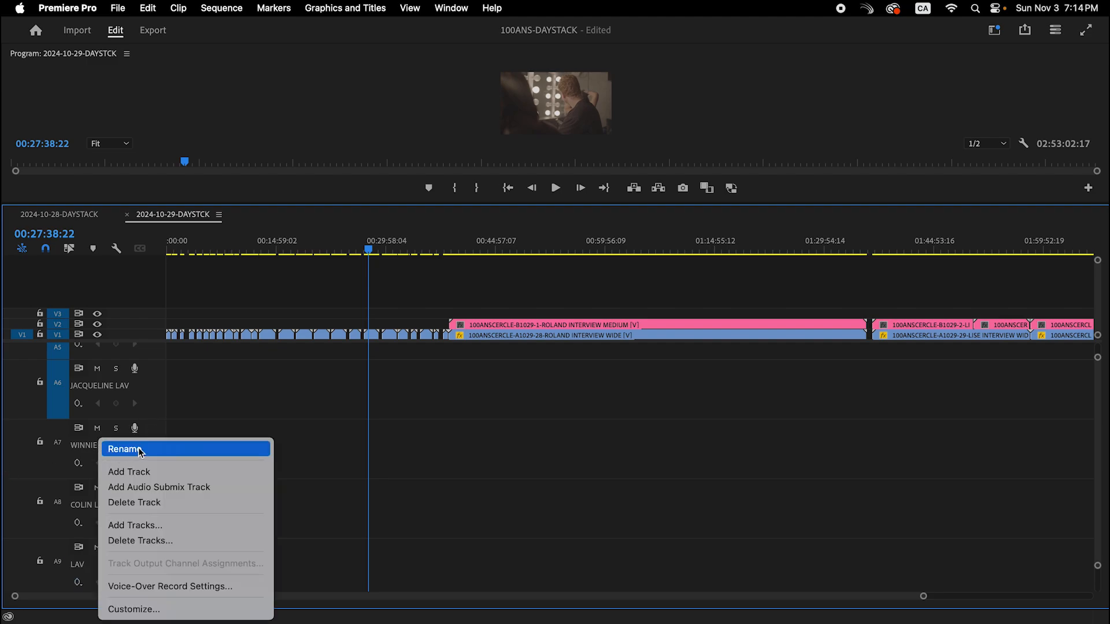
left_click(116, 449)
type("ALISON LAV")
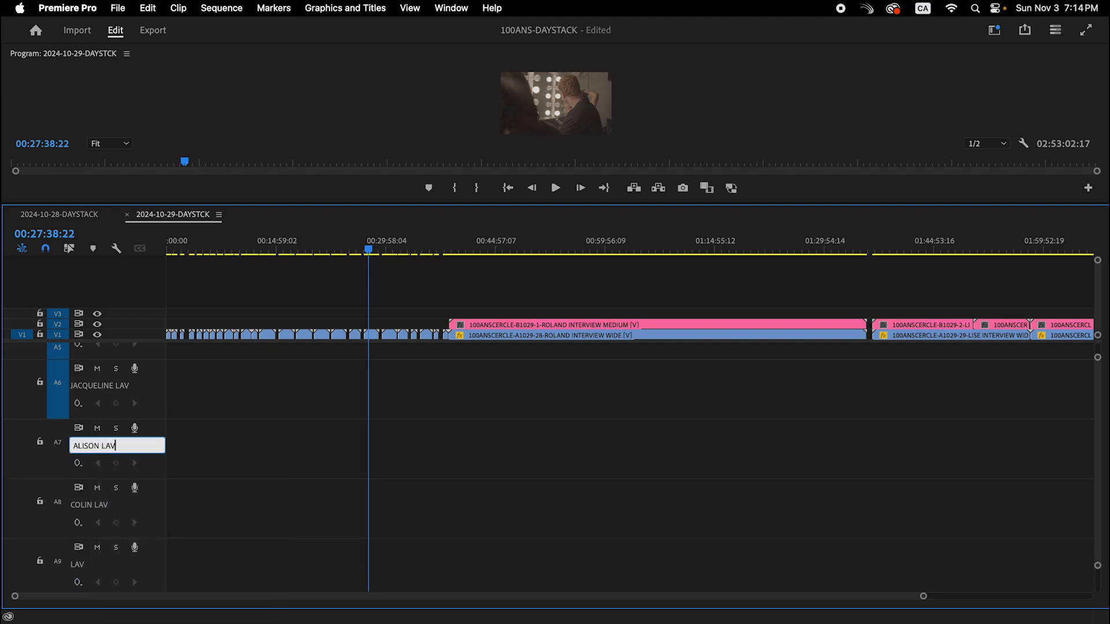
key("Return")
scroll(587, 433, "up", 8)
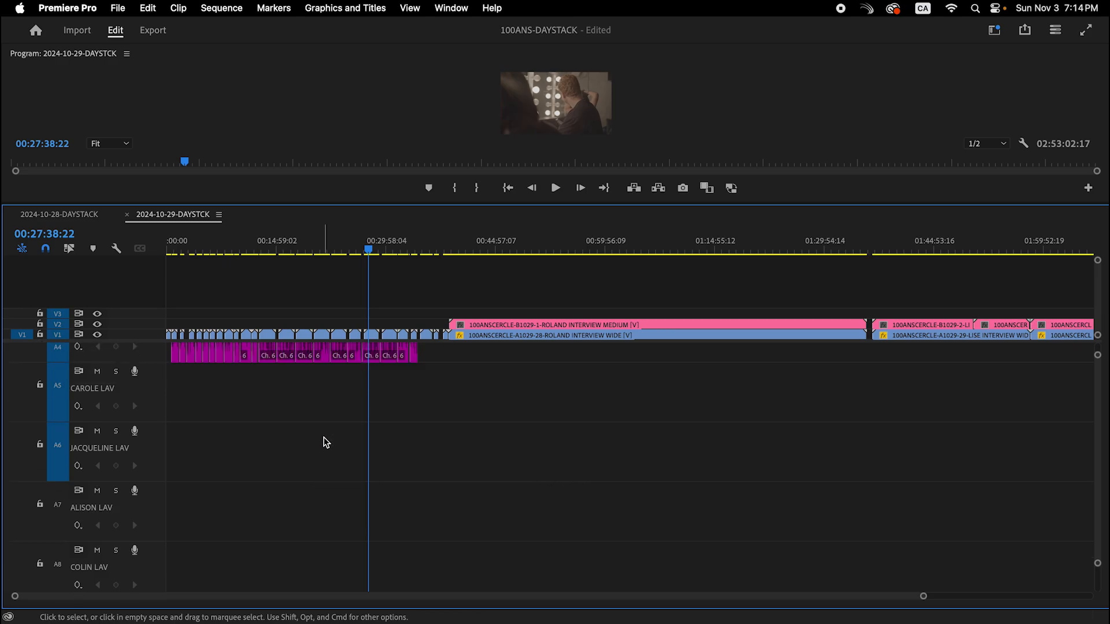
Step: Solo track A3 and play the A1029-9 dressing-room clip around 00:08:44 to check whose lav it carries
scroll(333, 436, "up", 2)
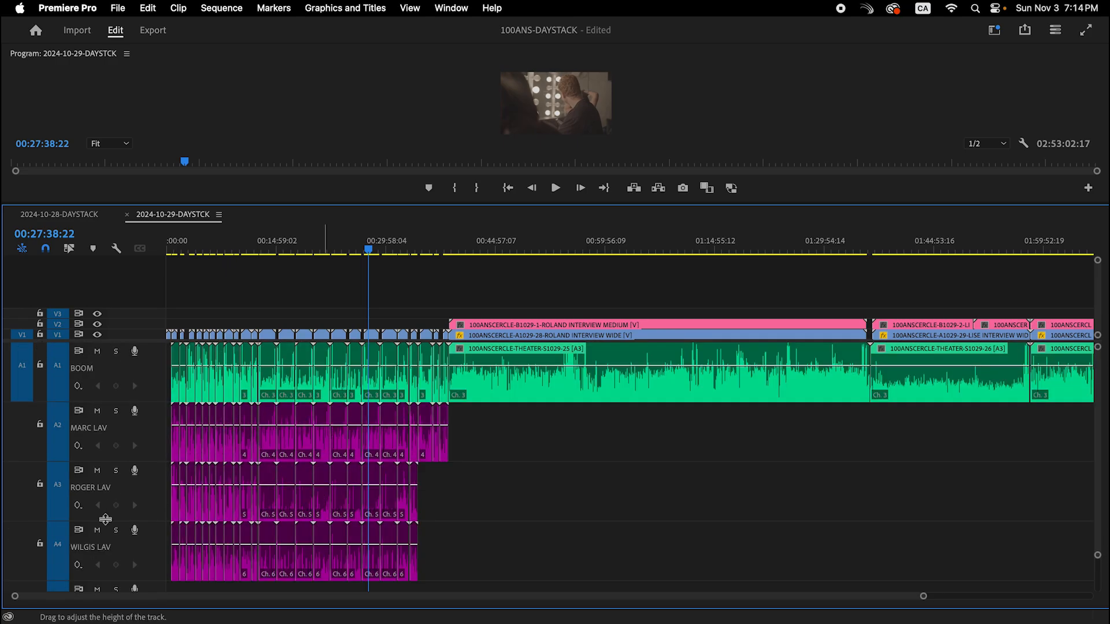
left_click(115, 470)
left_click(231, 253)
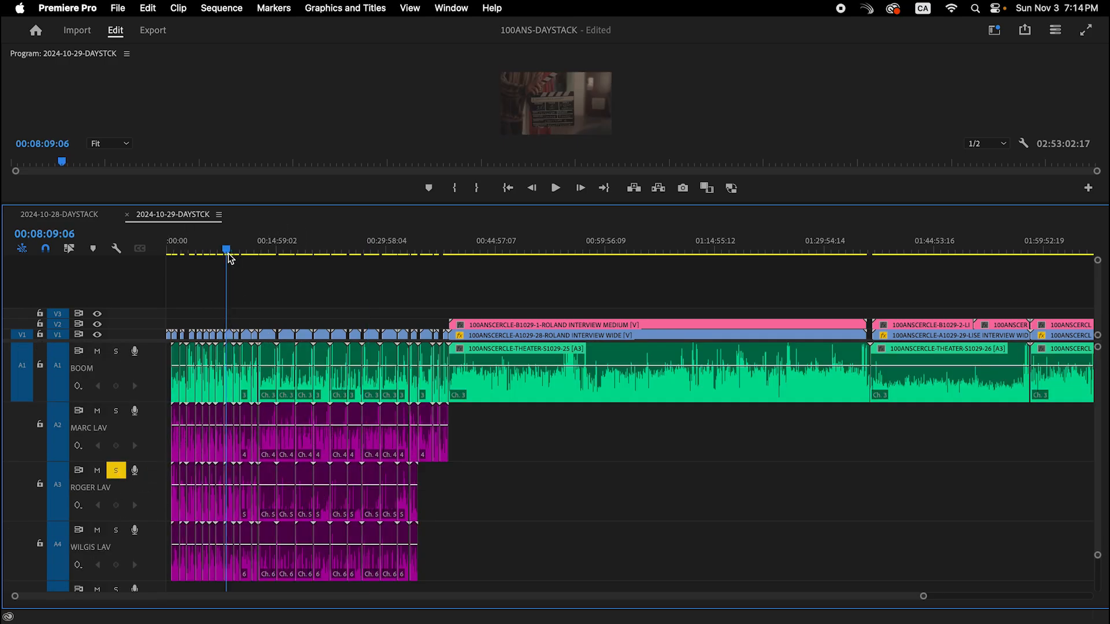
key("=")
key("=")
key("=")
key("=")
key("=")
key("space")
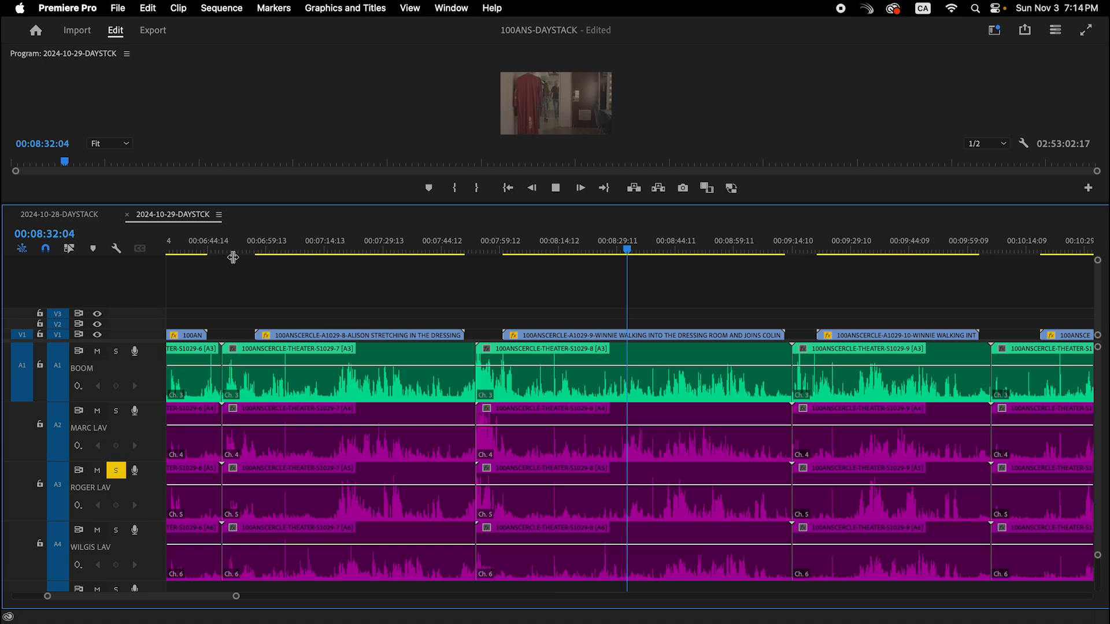
left_click(668, 250)
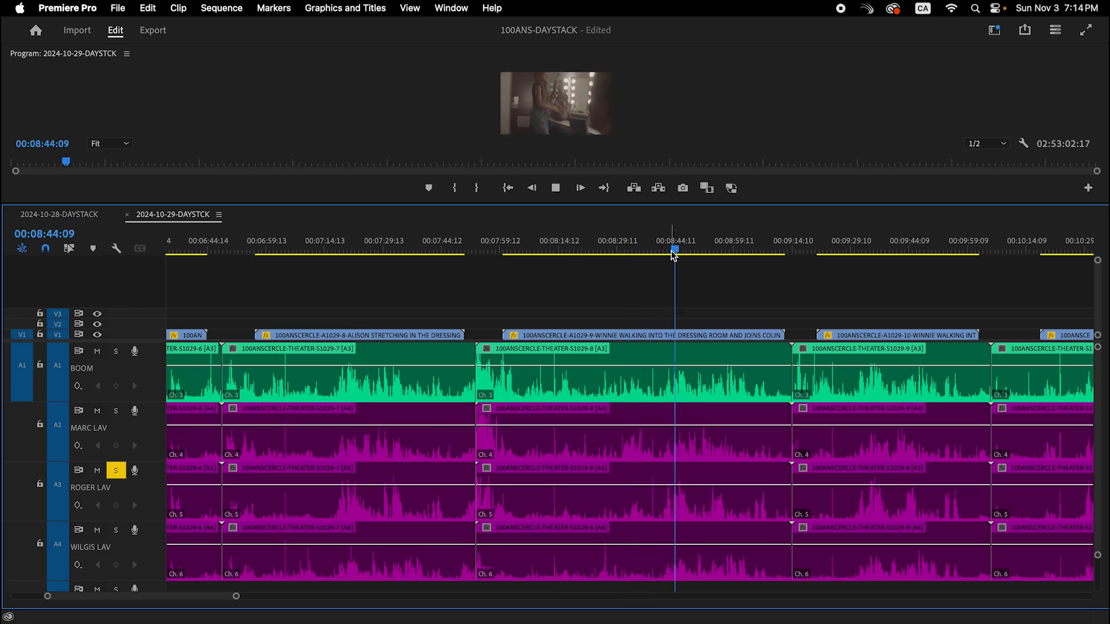
scroll(703, 436, "down", 2)
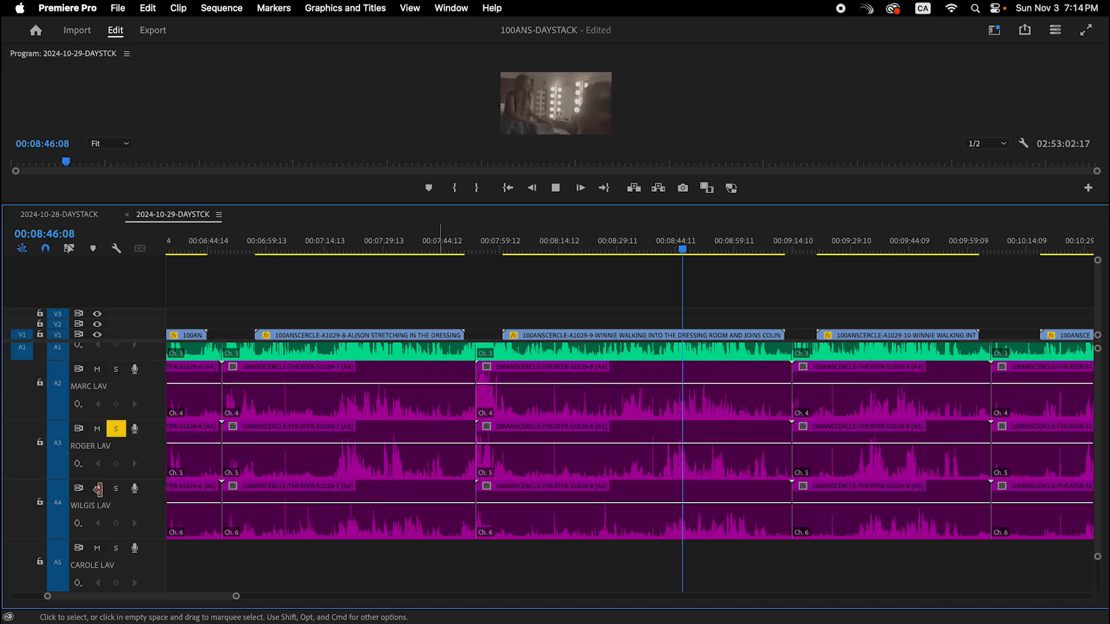
key("space")
Step: Solo track A4 and play the A1029-8 stretching clip from about 00:07:20 to identify whose lav it carries
left_click(115, 489)
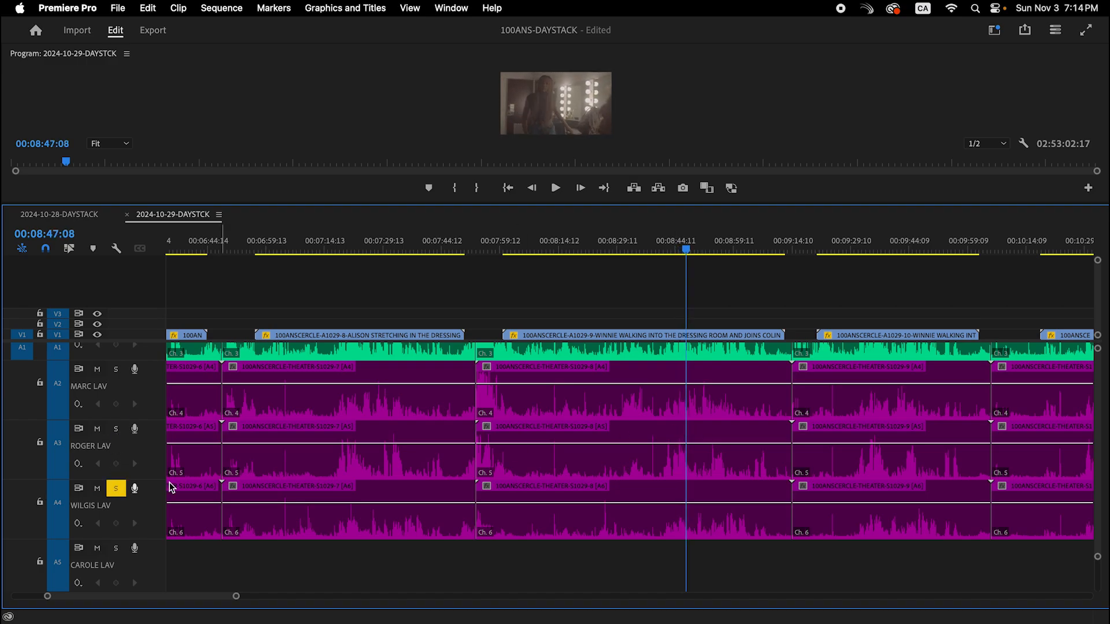
key("space")
left_click_drag(354, 250, 345, 257)
key("XF86AudioRaiseVolume")
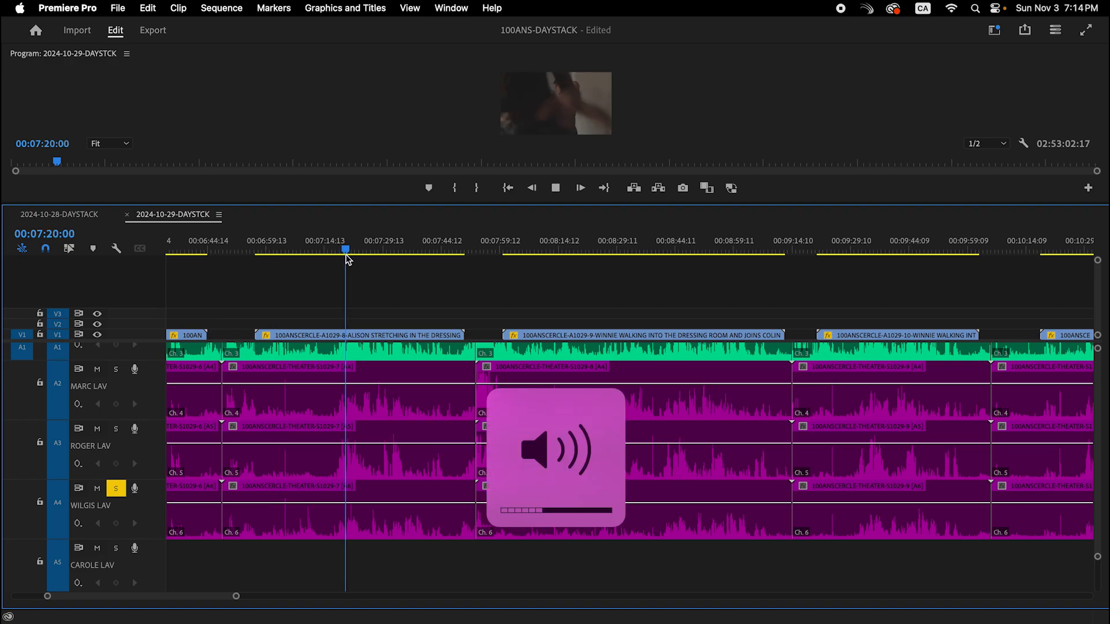
key("space")
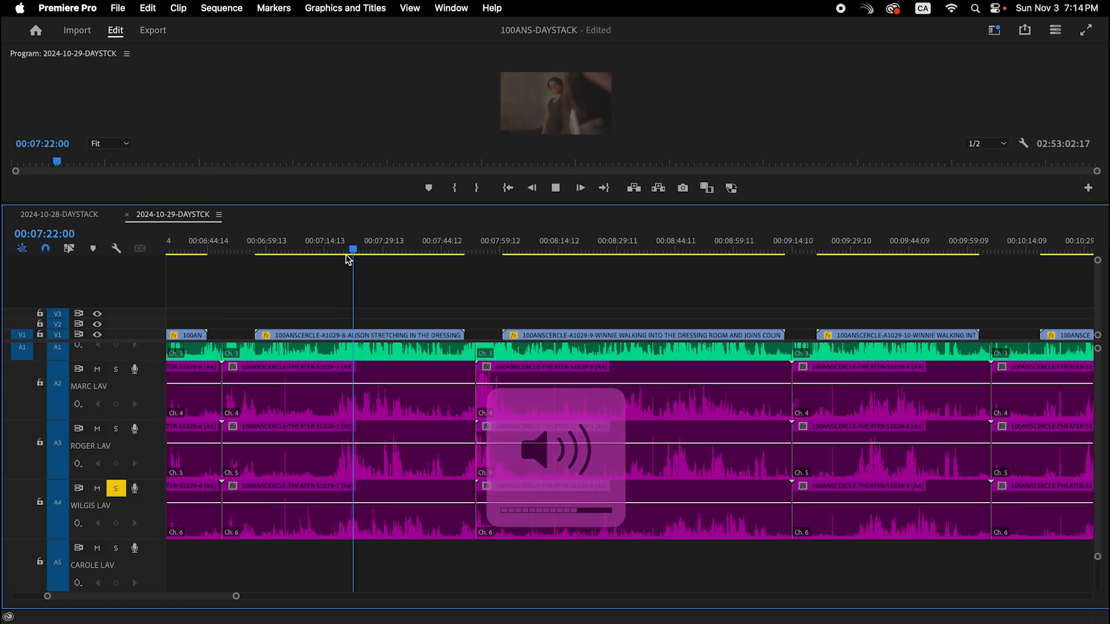
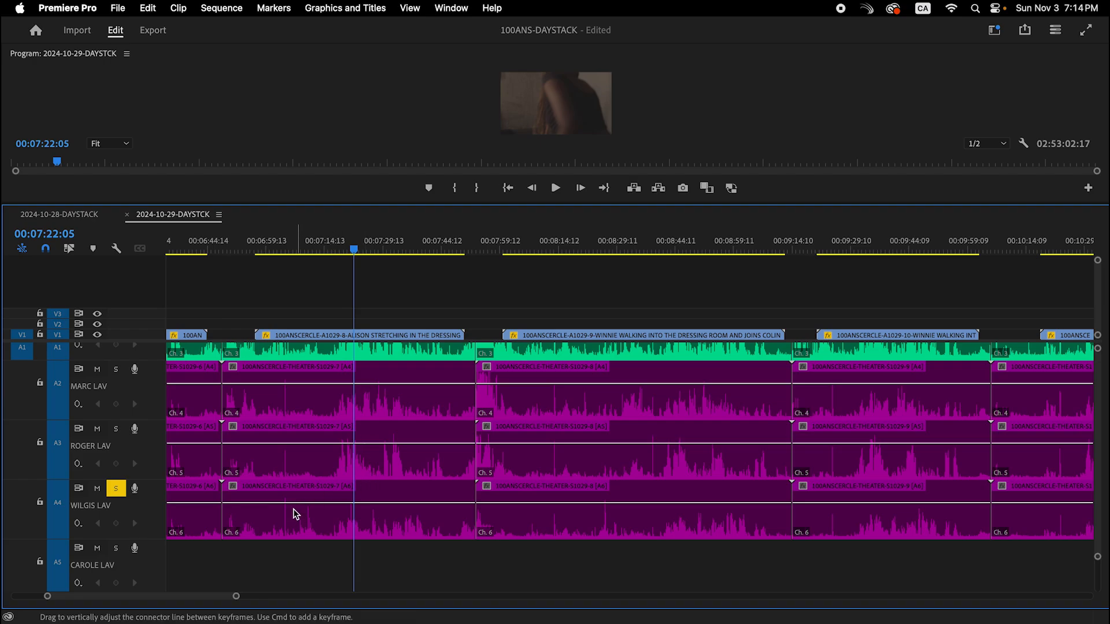
Step: Solo track A3 and cue the A1029-8 clip to 00:07:17:19 to compare its lav channel with A4
key("equal")
key("equal")
key("equal")
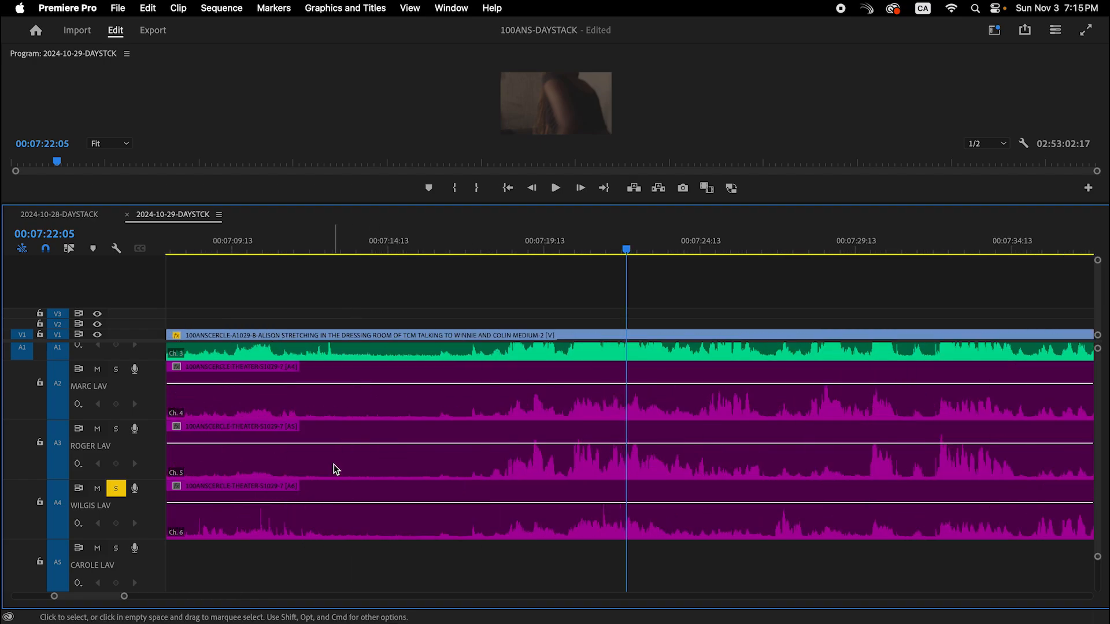
left_click(116, 429)
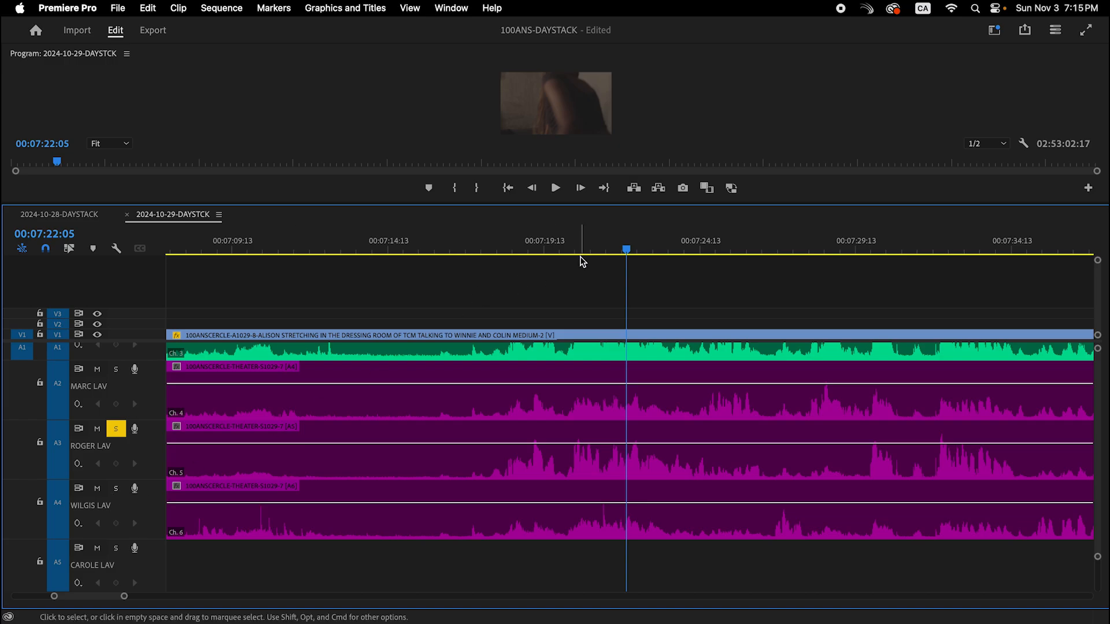
left_click_drag(626, 250, 490, 318)
key("minus")
key("minus")
key("minus")
key("minus")
key("minus")
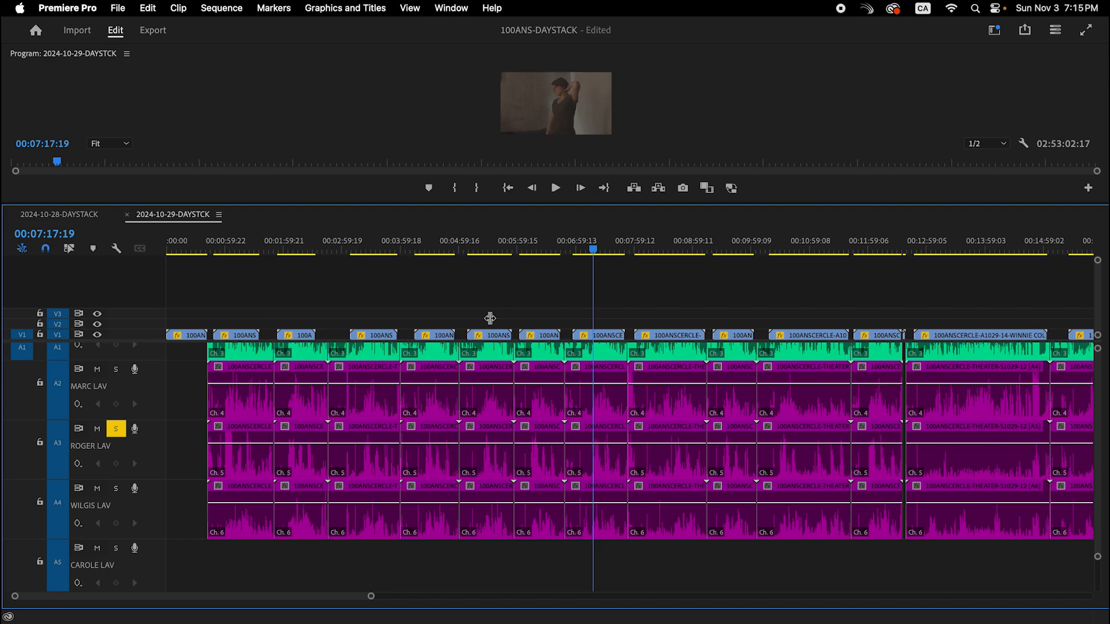
Step: Rename audio track A9 with the first name of the remaining dressing-room performer followed by LAV
scroll(537, 494, "down", 5)
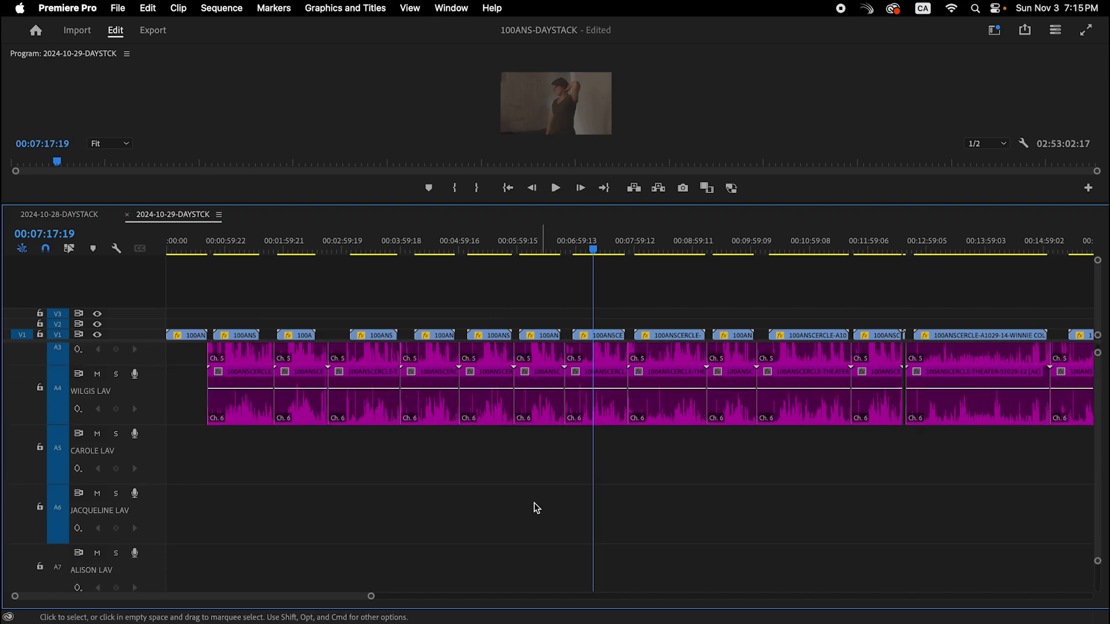
scroll(503, 510, "down", 4)
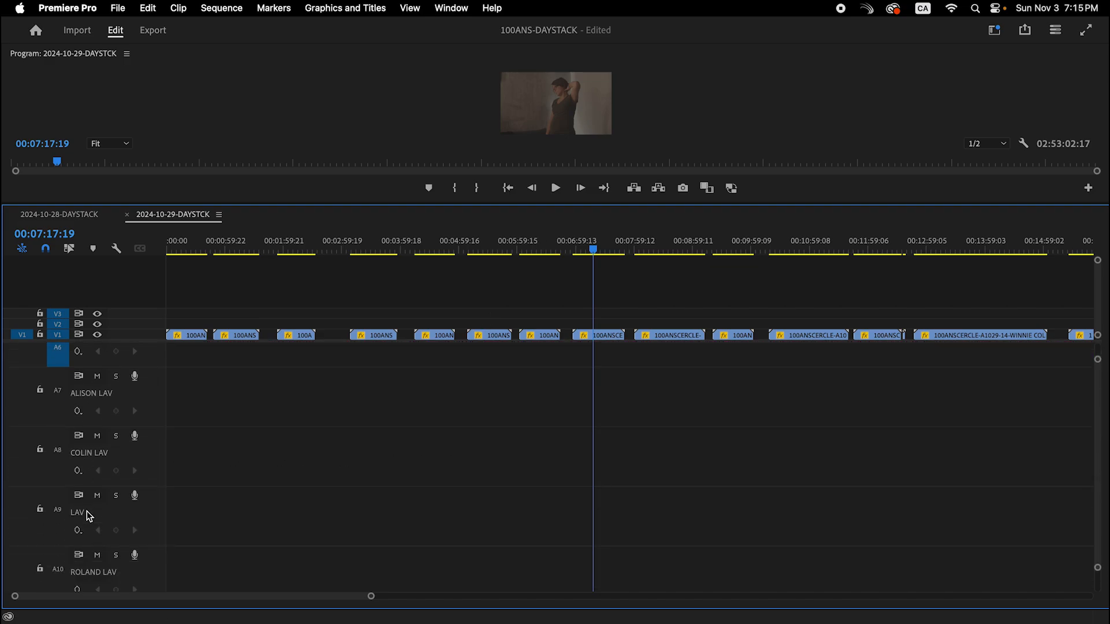
right_click(86, 513)
left_click(141, 450)
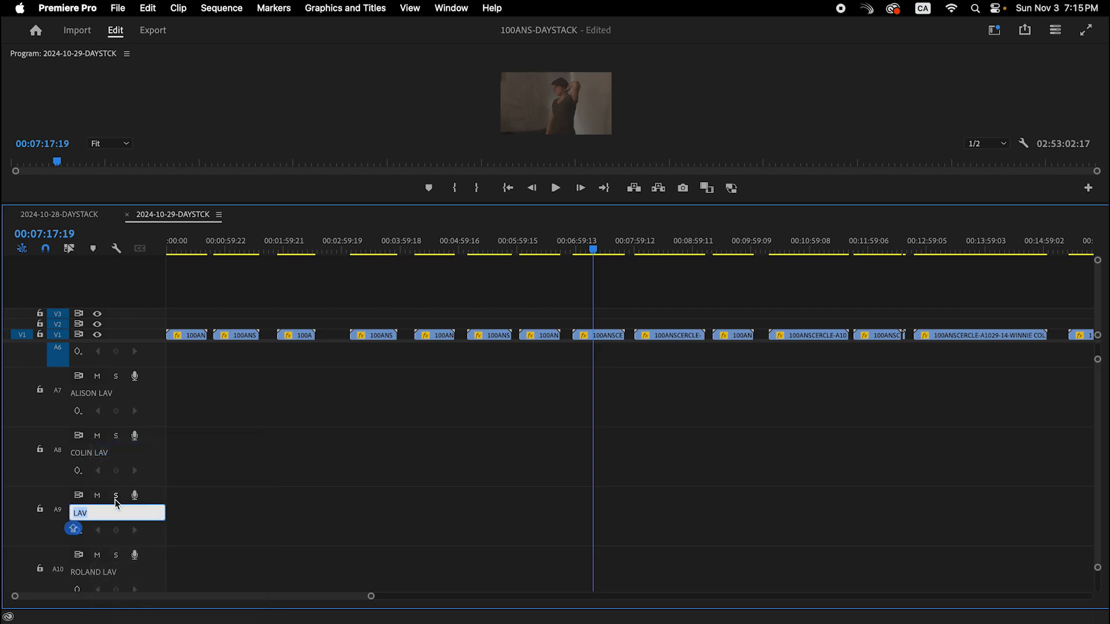
type("WINNIE")
key("Return")
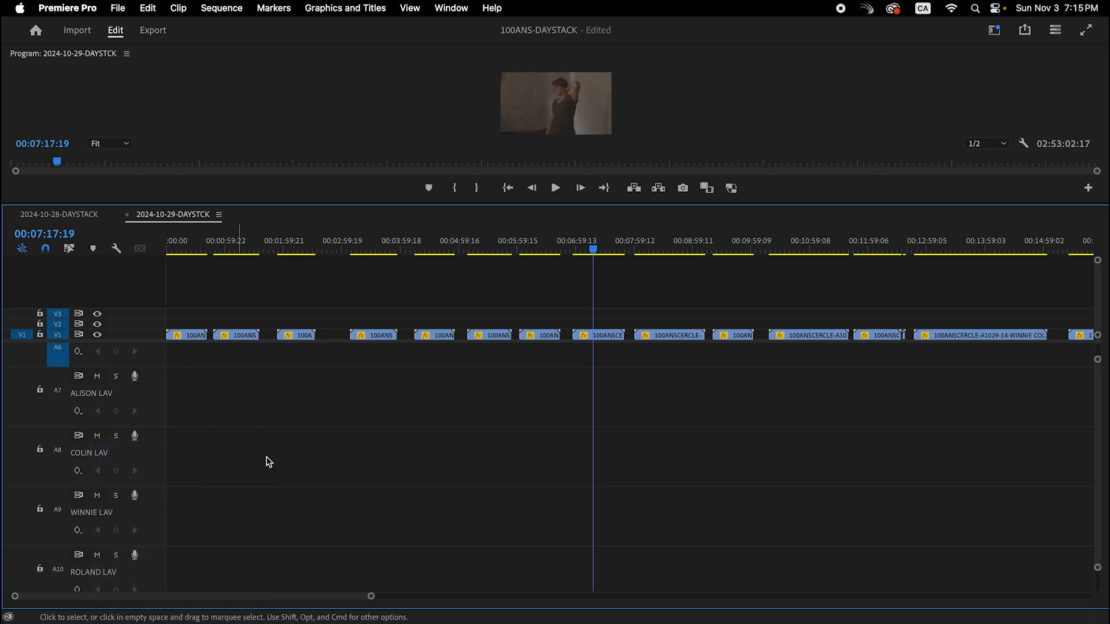
Step: Select all magenta lav clips on tracks A2 to A4 and shift them down five tracks to A7 through A9
scroll(439, 509, "up", 1)
scroll(440, 514, "up", 1)
key("backslash")
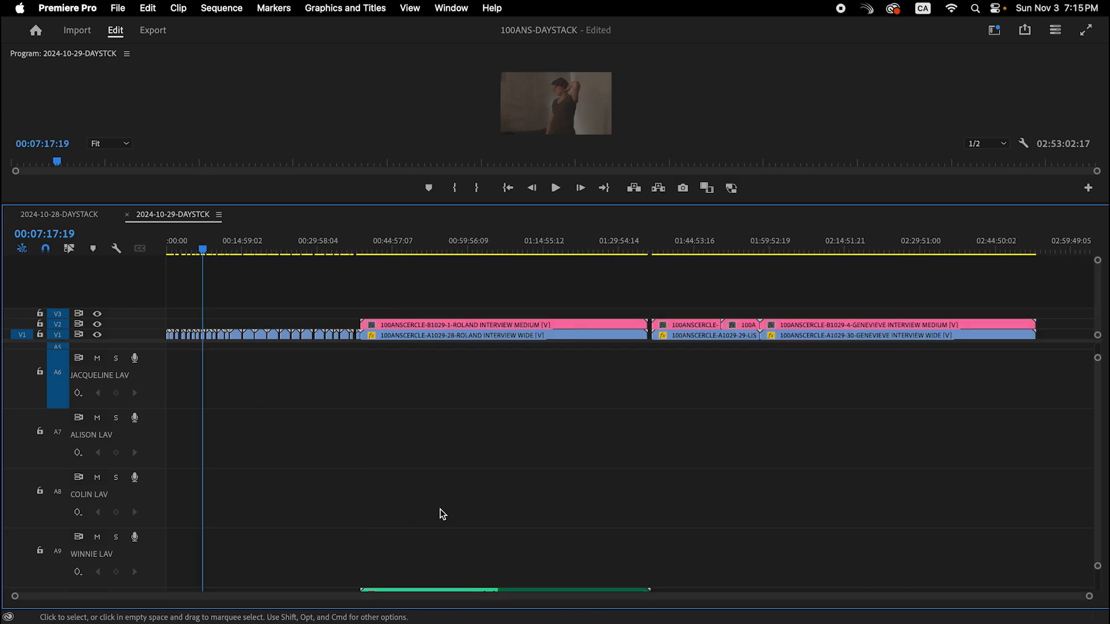
scroll(440, 508, "up", 10)
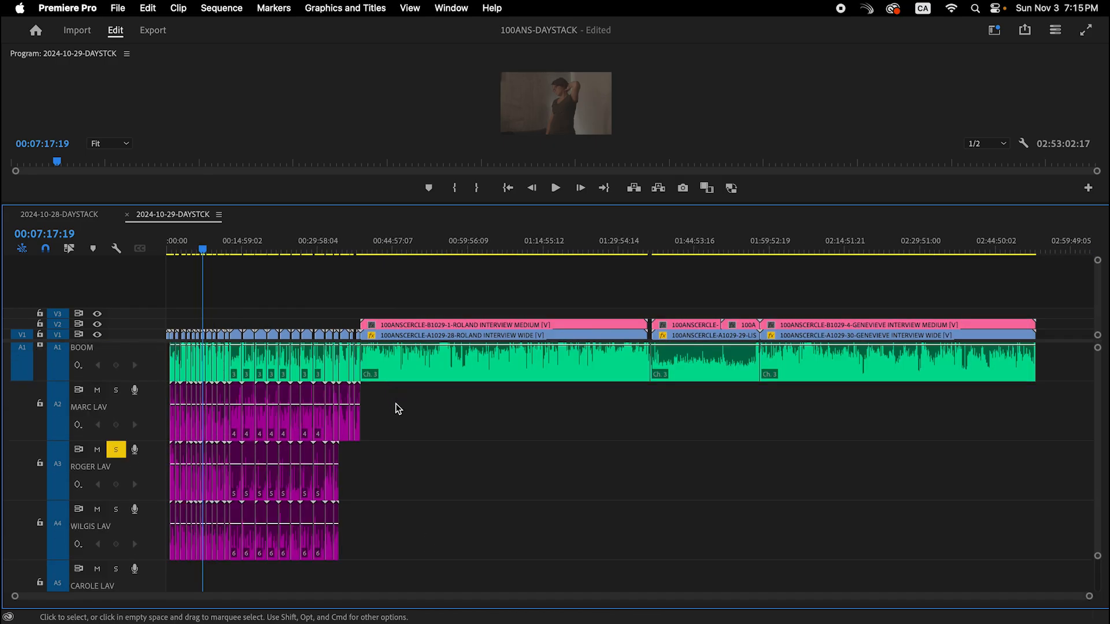
left_click_drag(401, 414, 174, 521)
scroll(175, 520, "down", 3)
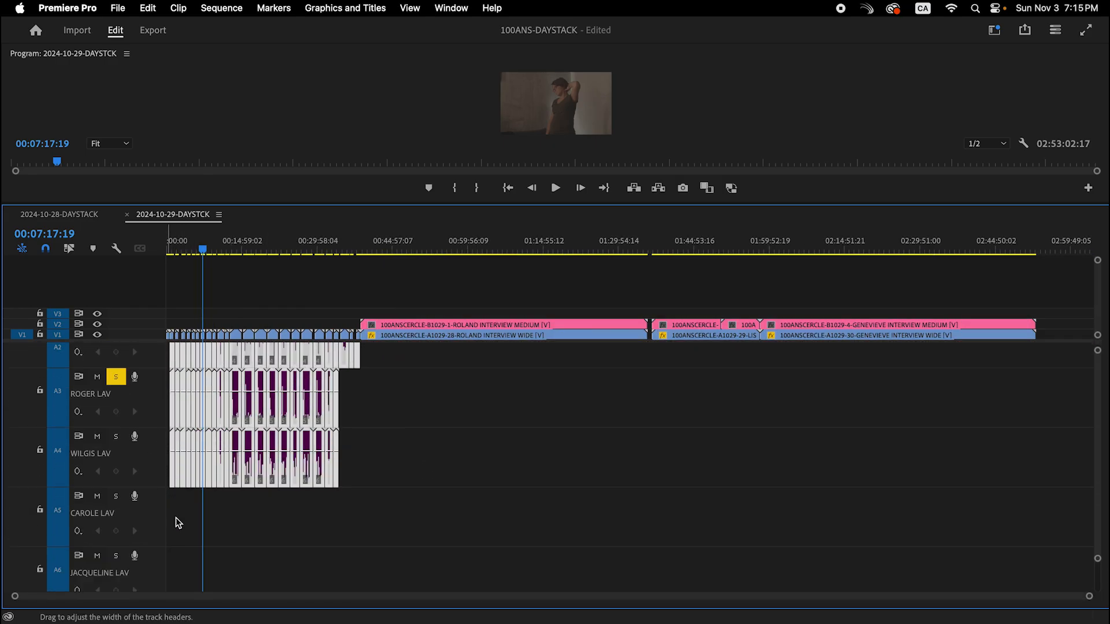
key("alt+Down")
key("alt+Down")
key("alt+Down")
scroll(210, 496, "down", 6)
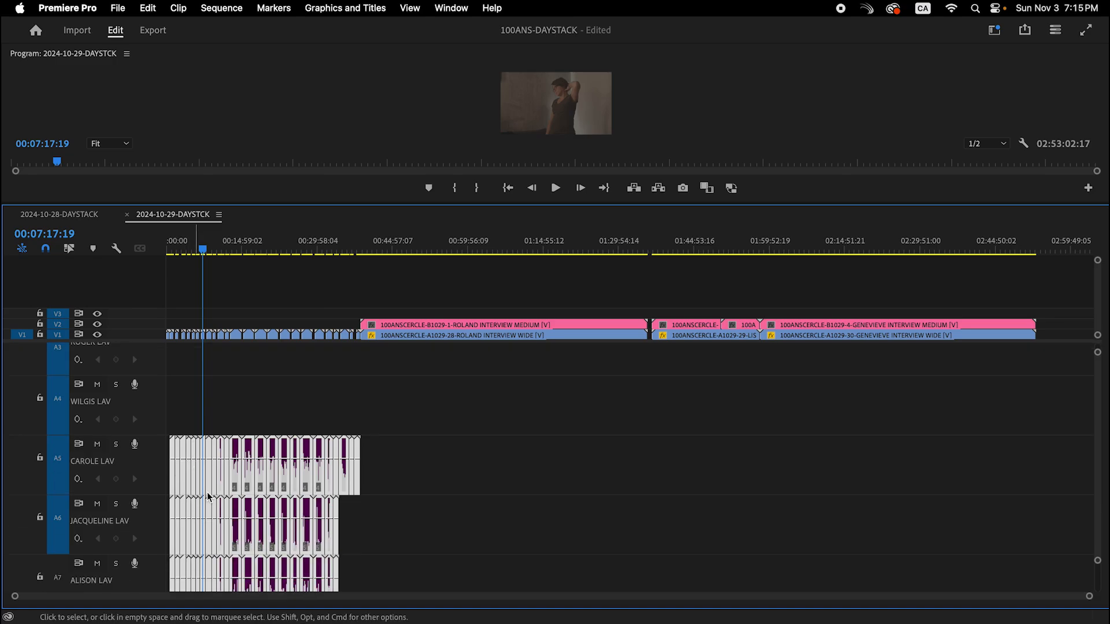
key("alt+Down")
key("alt+Down")
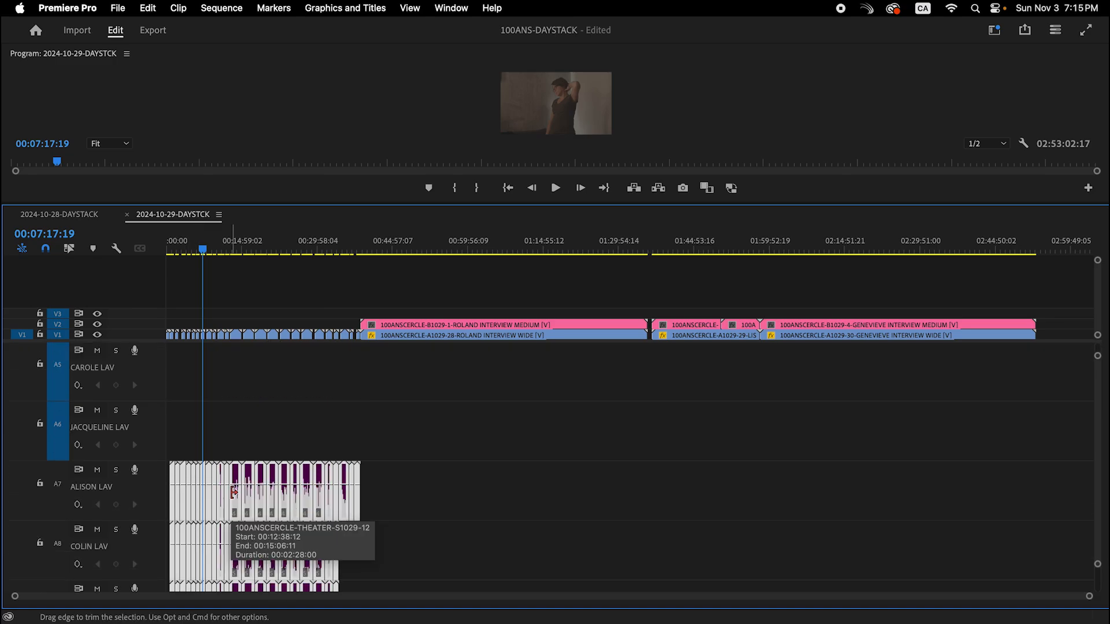
Step: Check the lav clips on tracks A7, A8 and A9 against their track names
scroll(197, 420, "down", 3)
left_click_drag(515, 376, 168, 370)
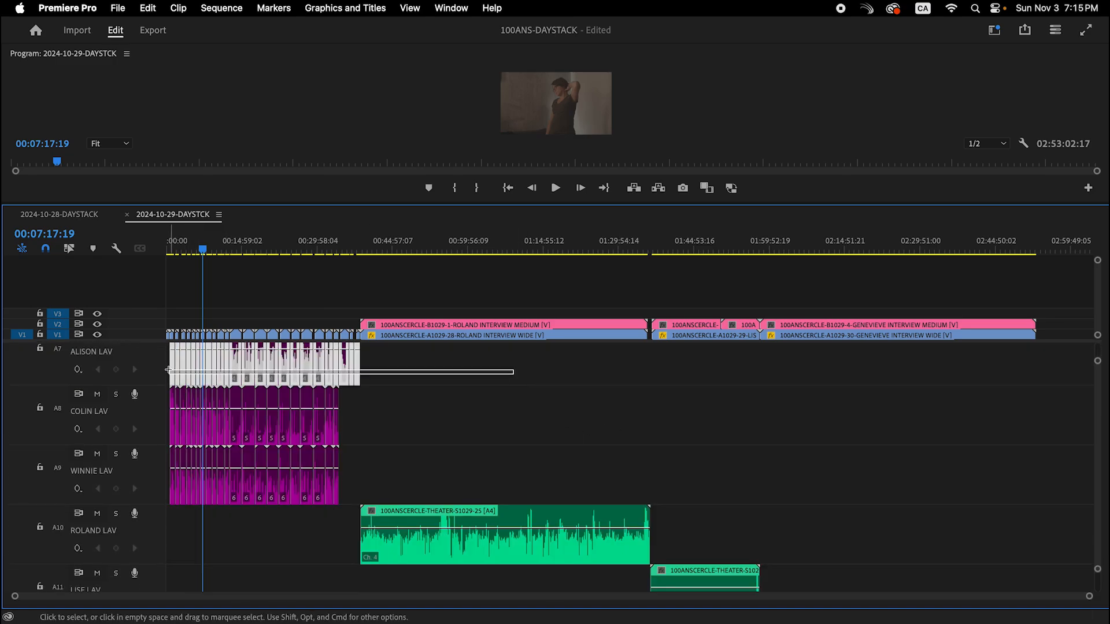
left_click_drag(422, 492, 143, 462)
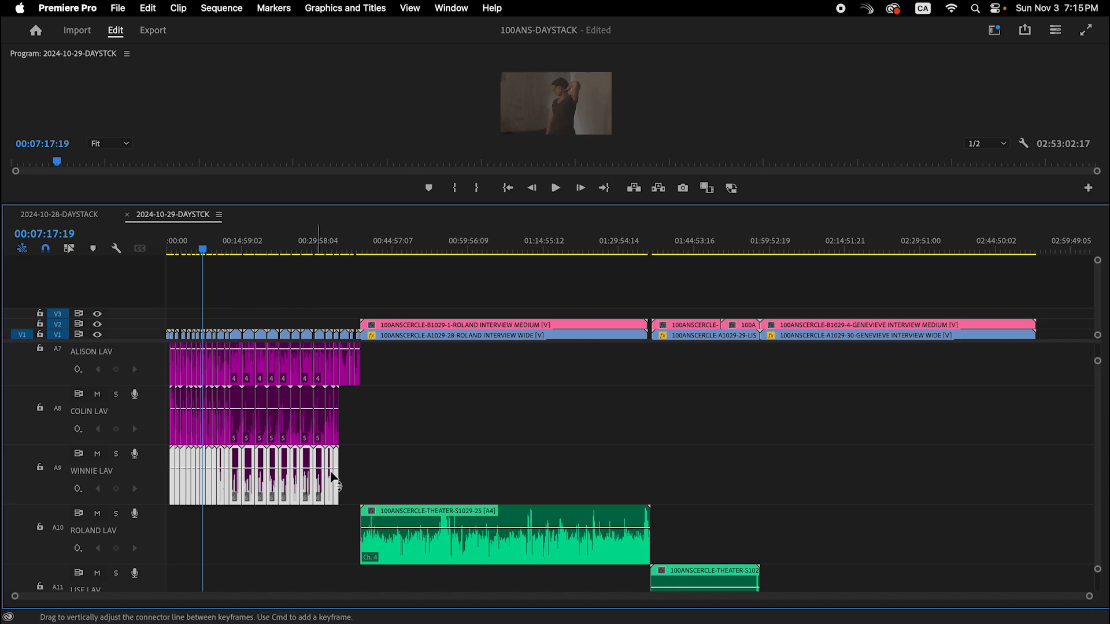
left_click_drag(441, 472, 101, 466)
left_click_drag(530, 411, 179, 343)
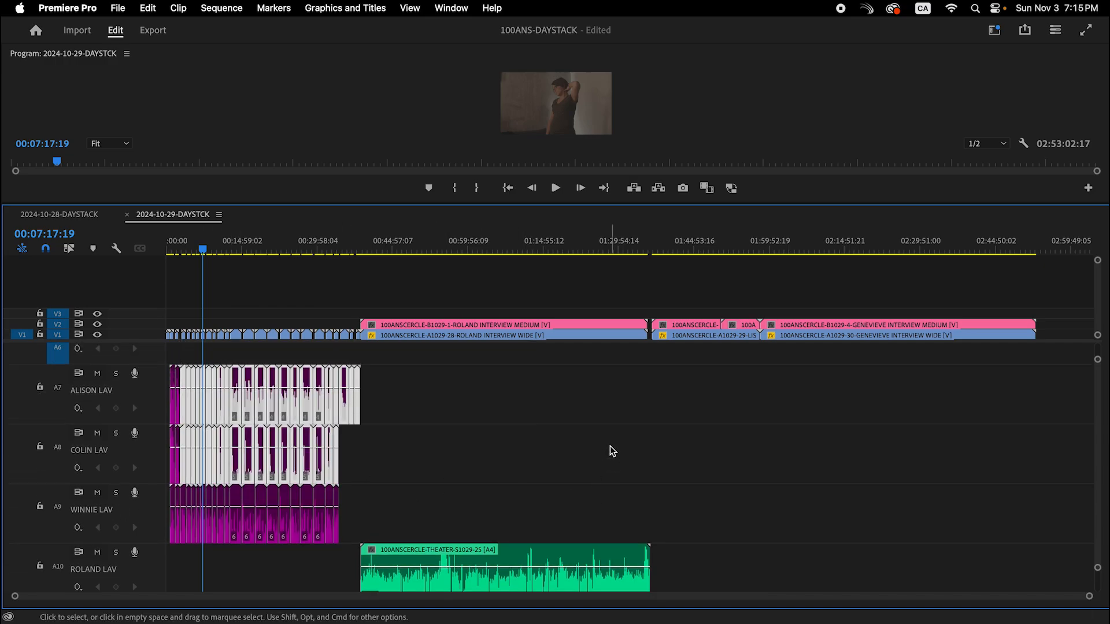
left_click(612, 451)
scroll(511, 457, "up", 1)
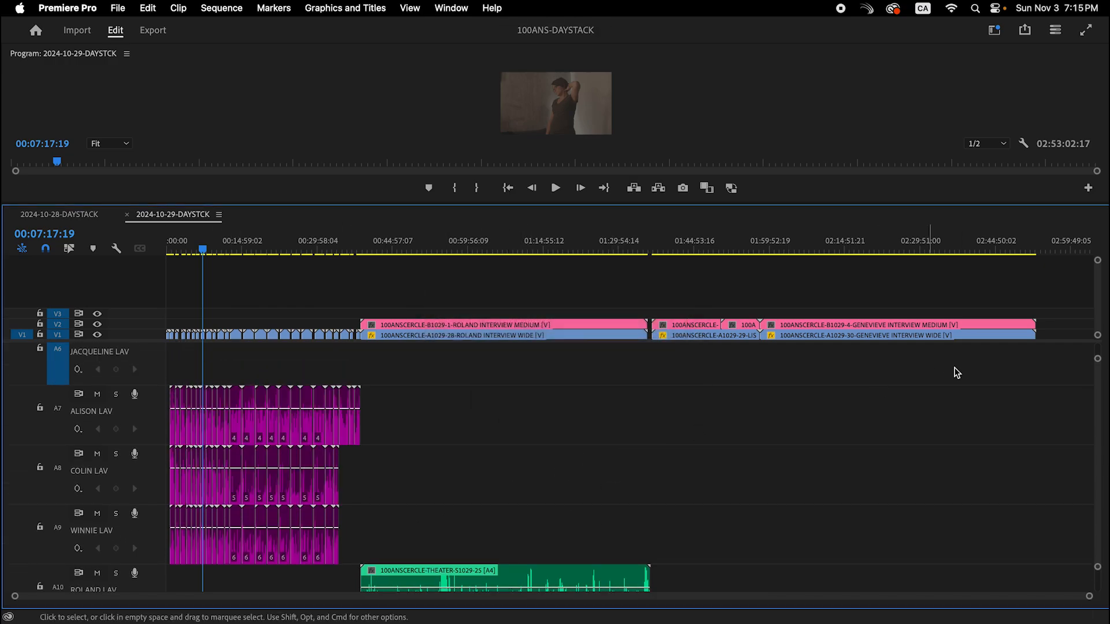
Step: Collapse the audio tracks and assign the Caribbean label colour to all lav clips on A7 to A9
left_click_drag(1097, 361, 1098, 322)
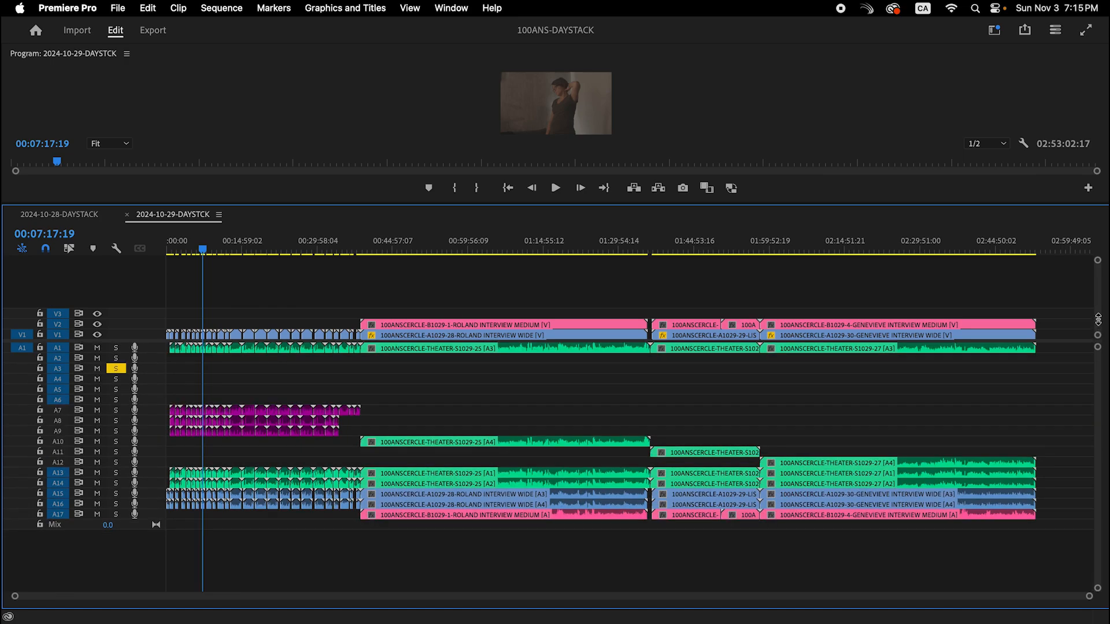
left_click_drag(435, 382, 167, 444)
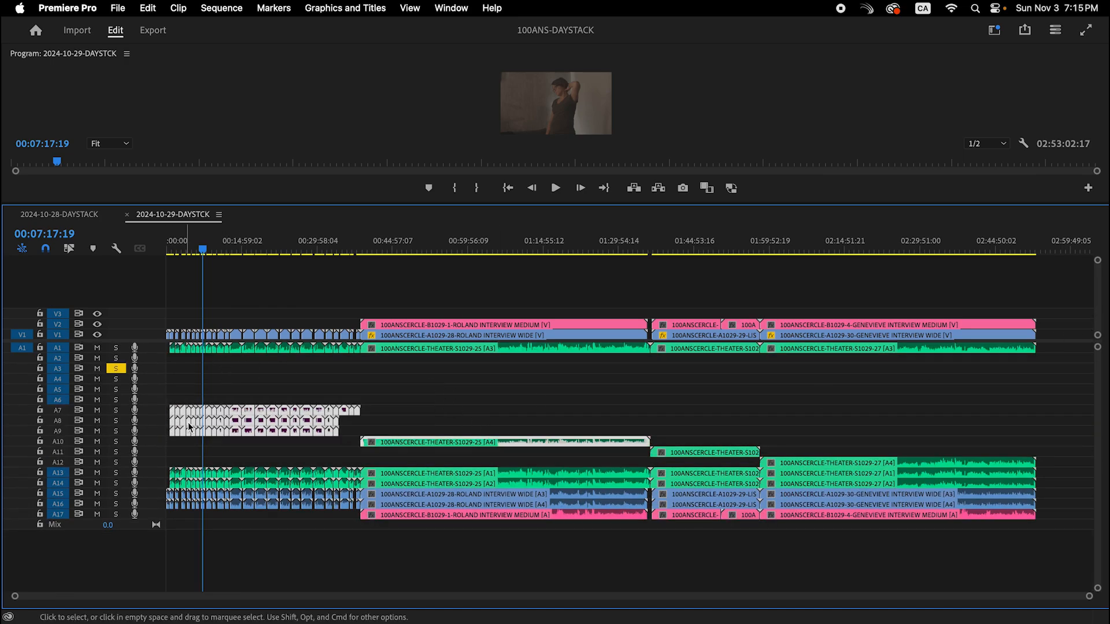
right_click(231, 420)
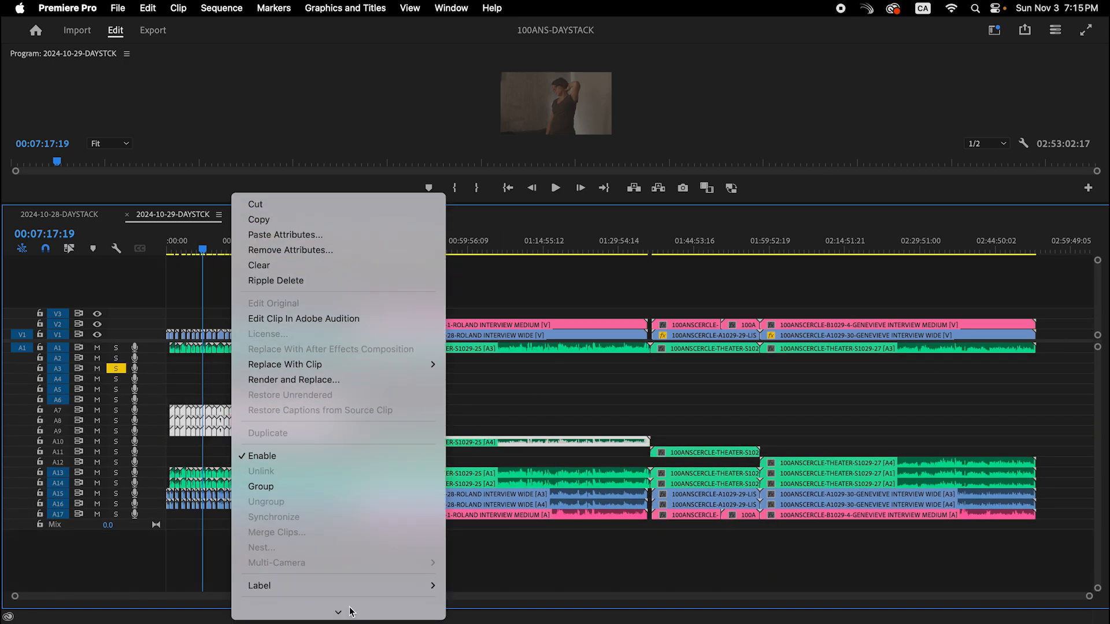
mouse_move(298, 587)
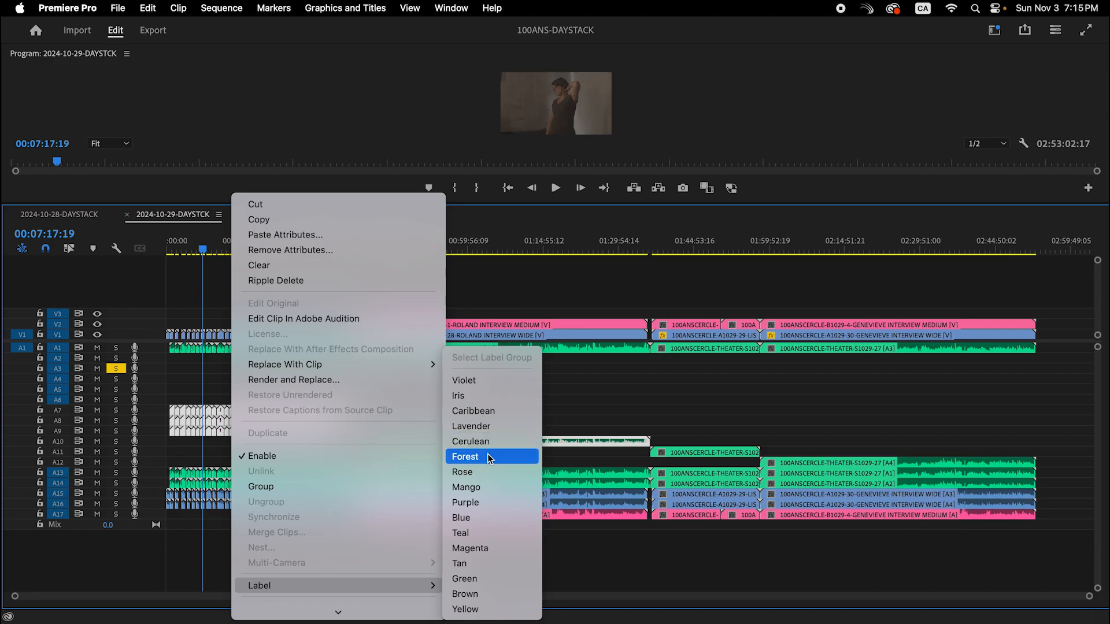
left_click(486, 411)
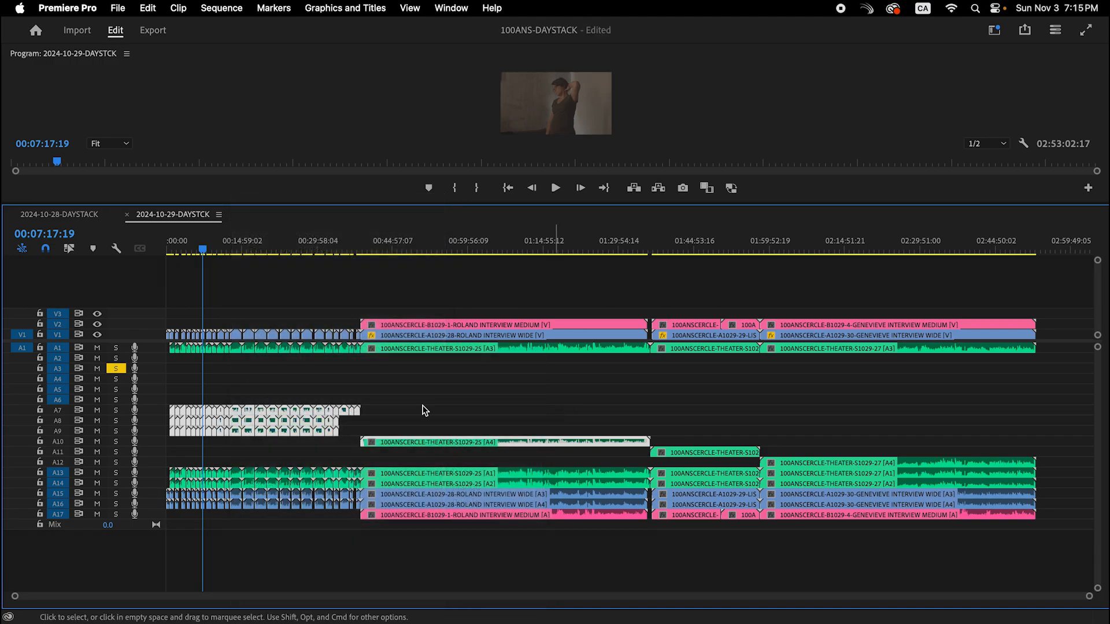
Step: Turn off solo on track A3, deselect the clips and save the project
left_click(122, 370)
left_click(286, 375)
key("super+s")
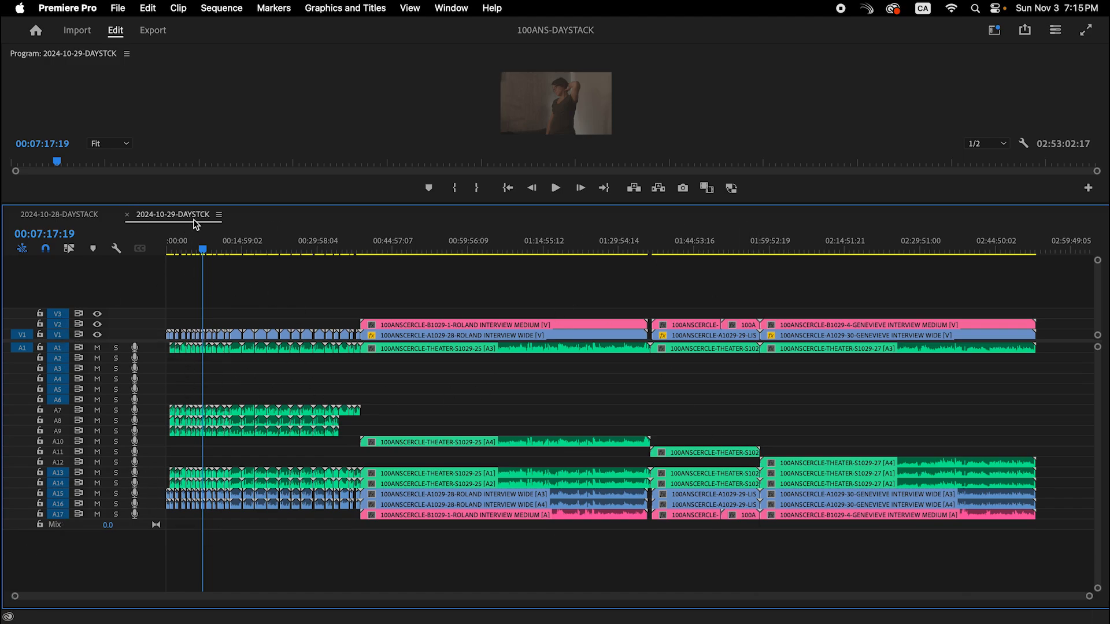
Step: Collapse all audio tracks in the 2024-10-28-DAYSTACK sequence to their minimum height
left_click(87, 213)
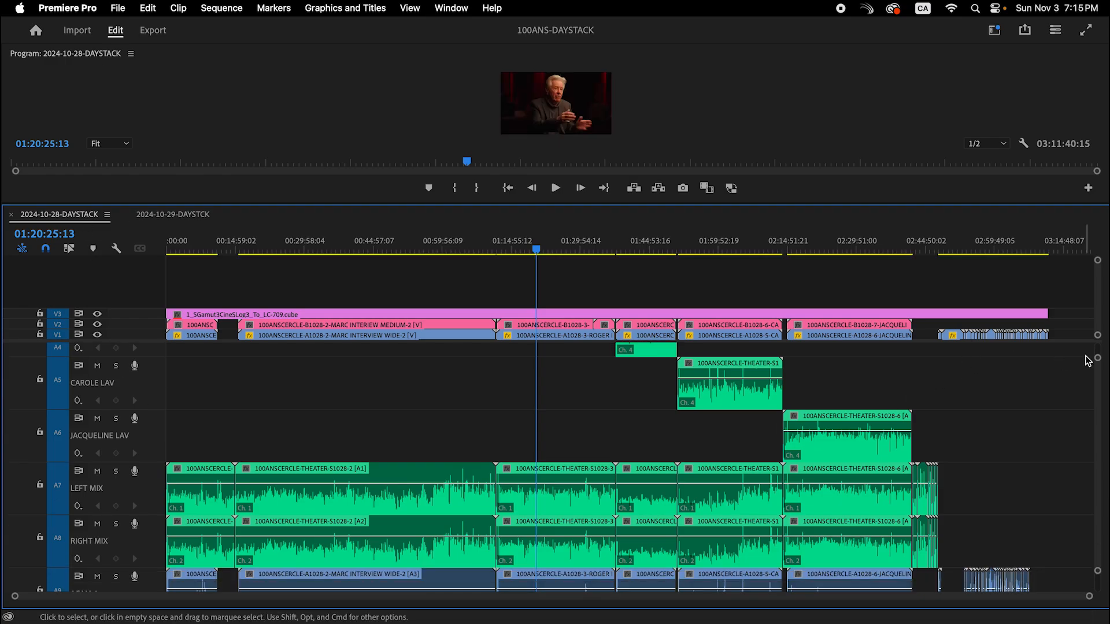
key("shift+minus")
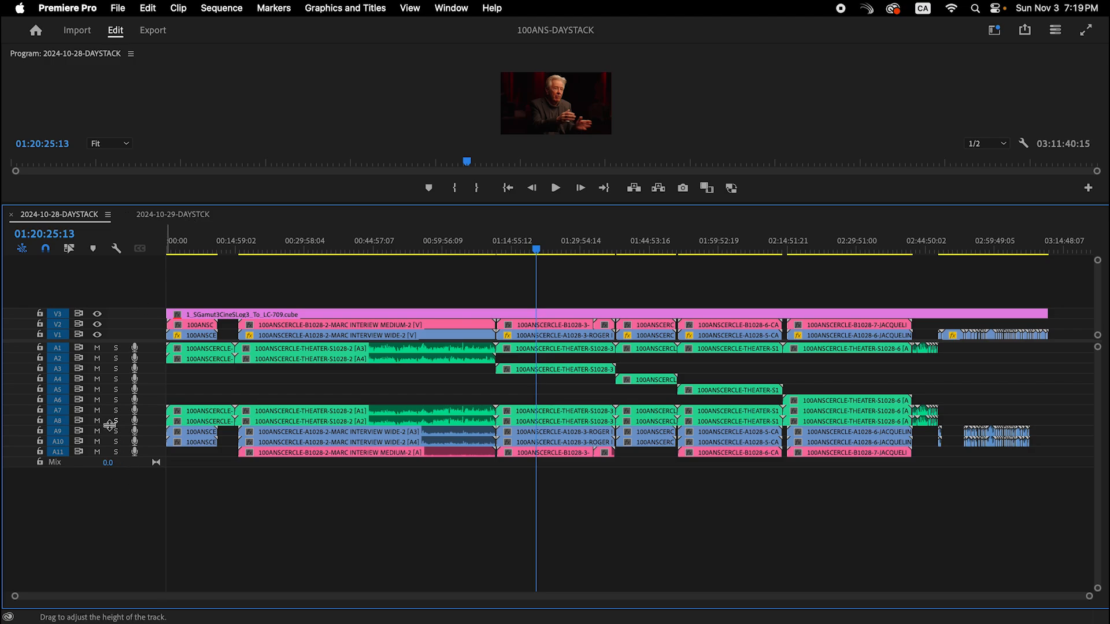
Step: Duplicate the 2024-10-29-DAYSTCK sequence in the DAYSTACKS bin
left_click(185, 215)
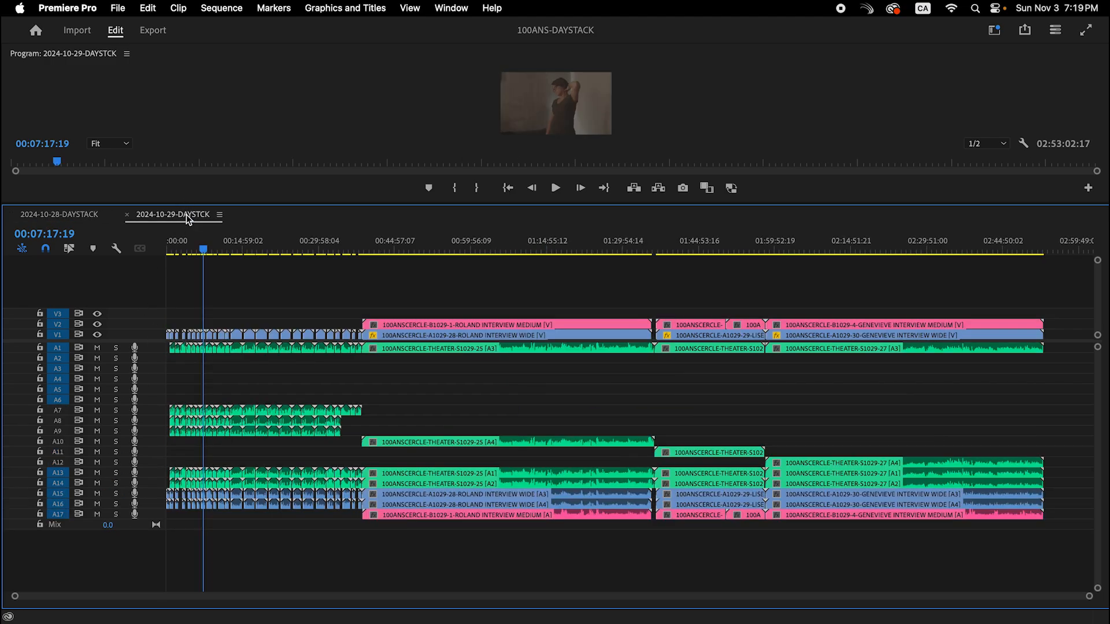
key("shift+1")
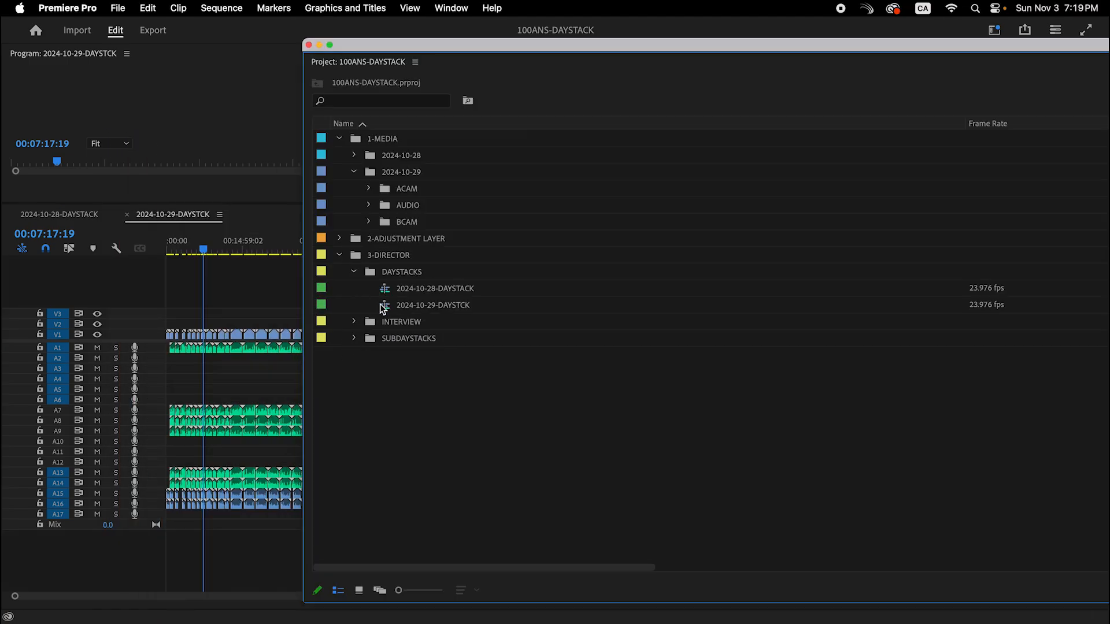
left_click(380, 305)
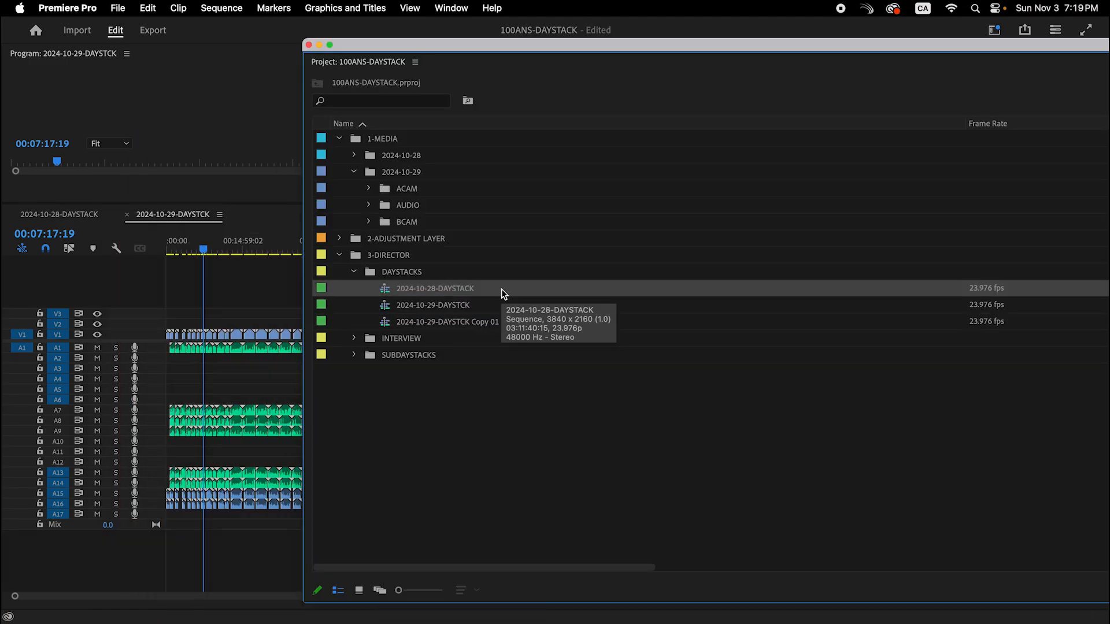
Step: Rename the original 2024-10-28-DAYSTACK sequence as 2024-10-28-DAYSTACK-DELTE
left_click(400, 293)
key("Right")
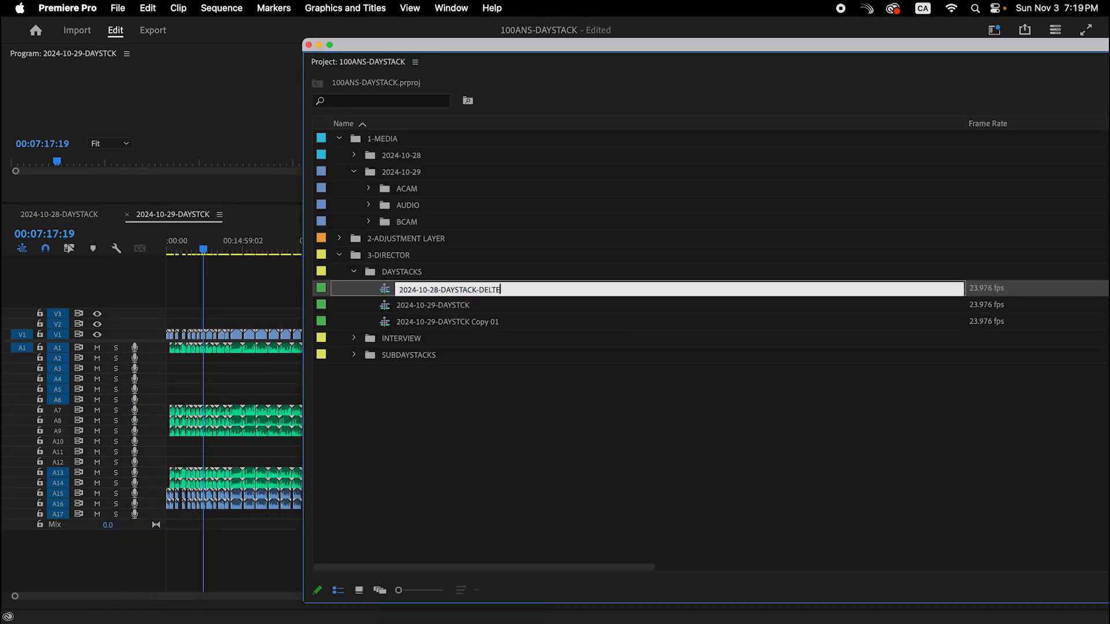
key("Tab")
Step: Rename the duplicated 2024-10-29 sequence as 2024-10-28-DAYSTACK
key("BackSpace")
key("BackSpace")
key("BackSpace")
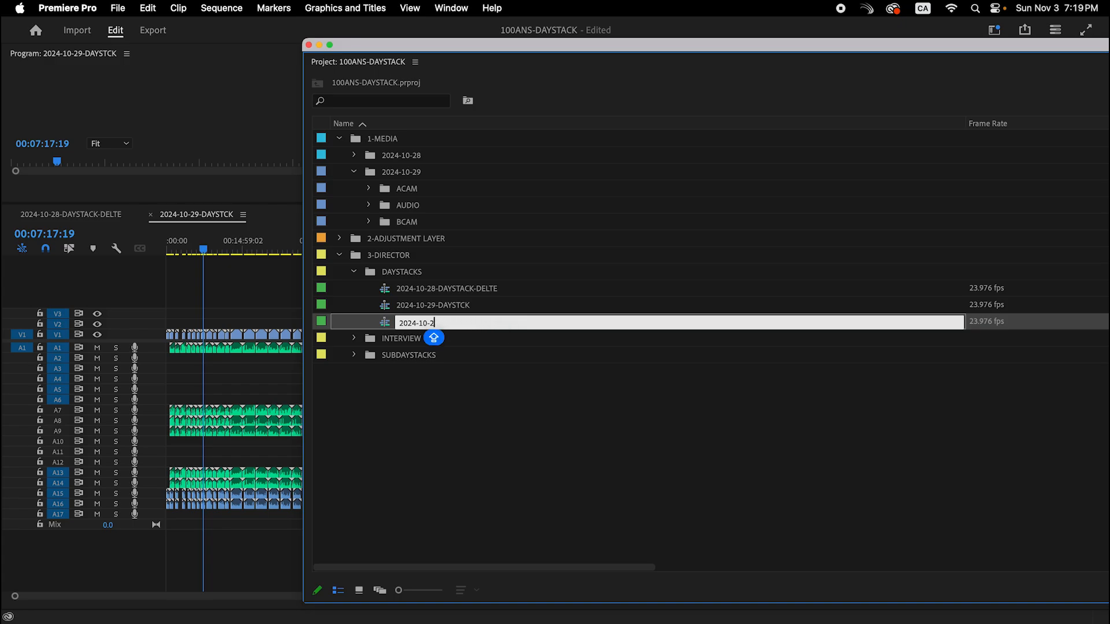
type("8")
type("20")
type("24-")
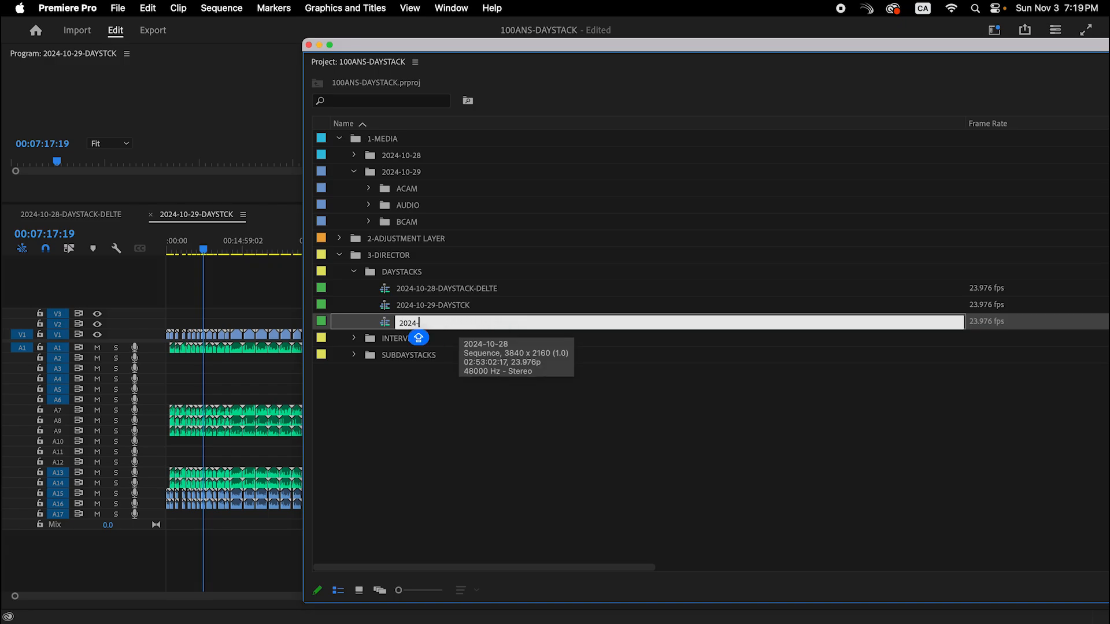
type("10-28-DAYS")
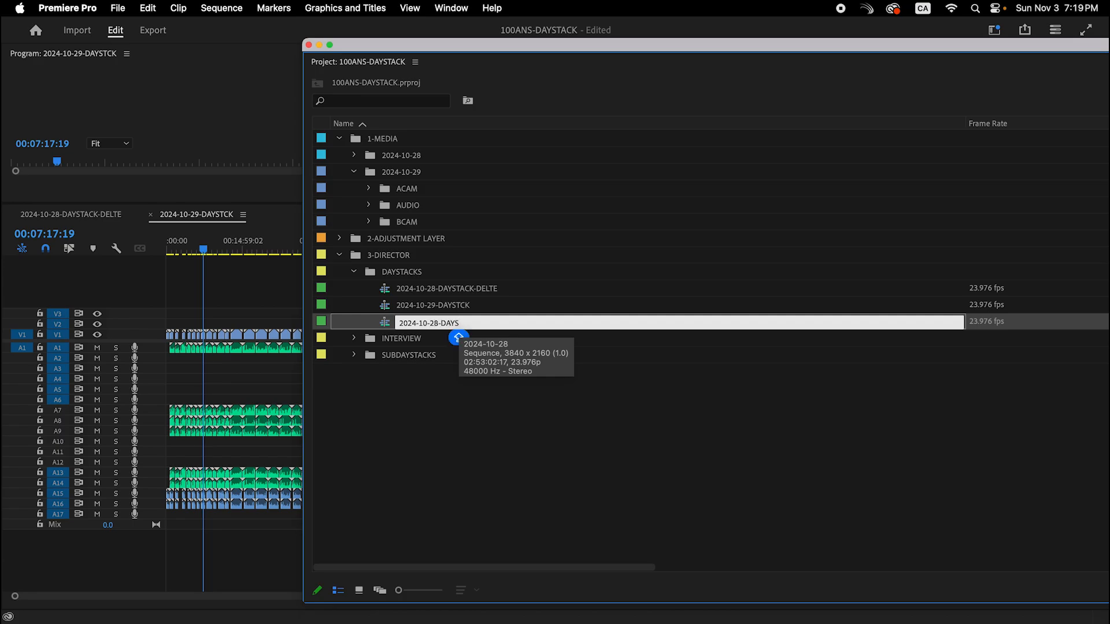
type("TACK")
left_click(494, 437)
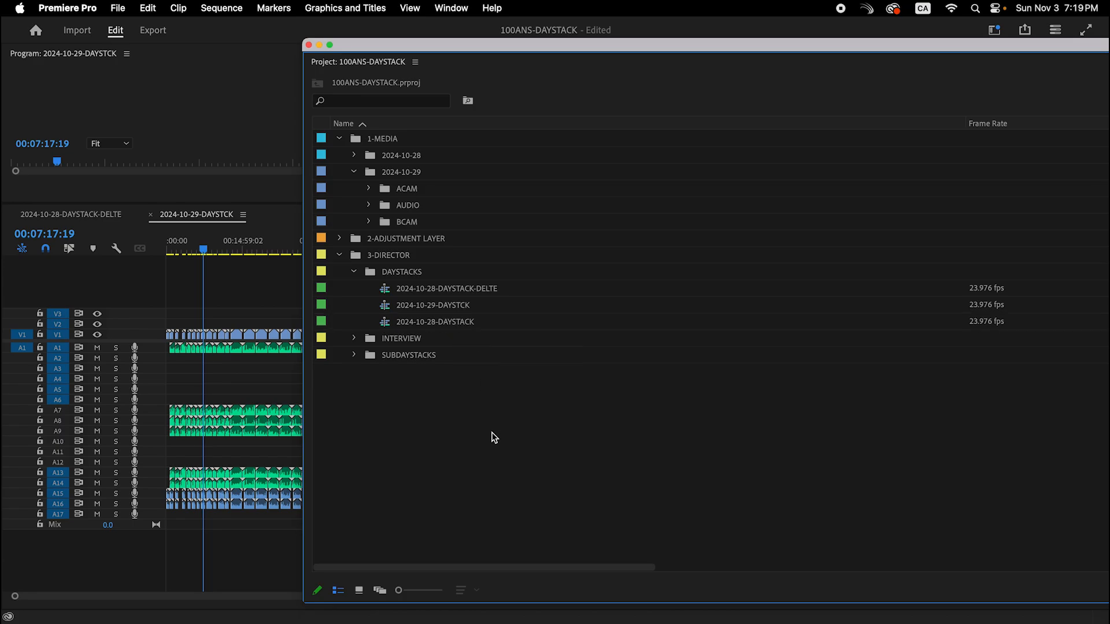
Step: Open the new 2024-10-28-DAYSTACK sequence and copy all clips from 2024-10-28-DAYSTACK-DELTE
left_click_drag(471, 67, 919, 98)
double_click(817, 377)
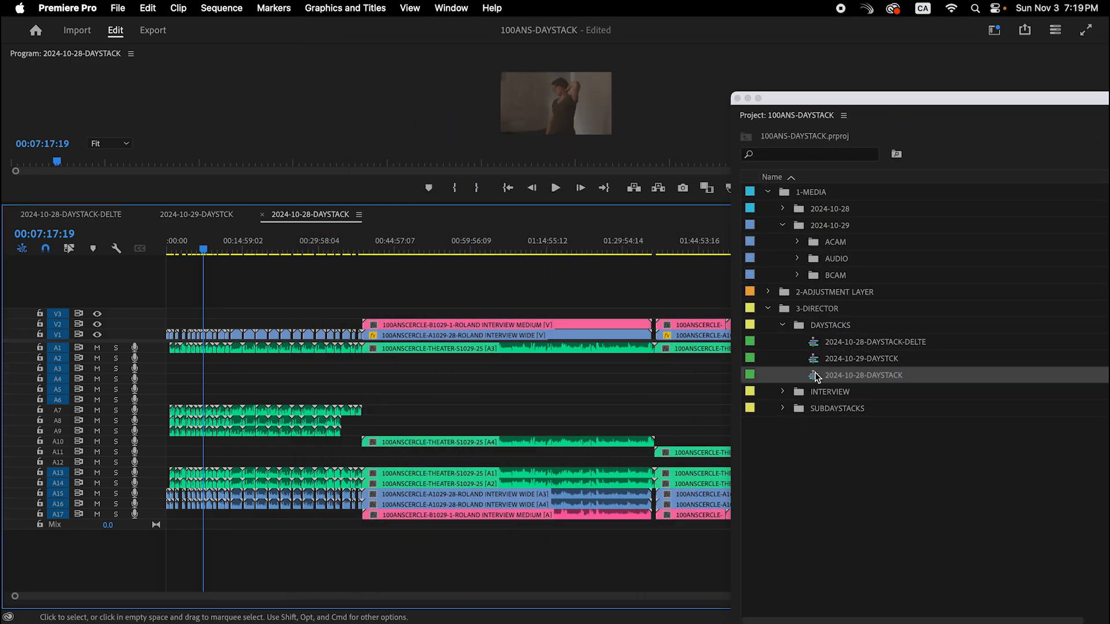
left_click(109, 214)
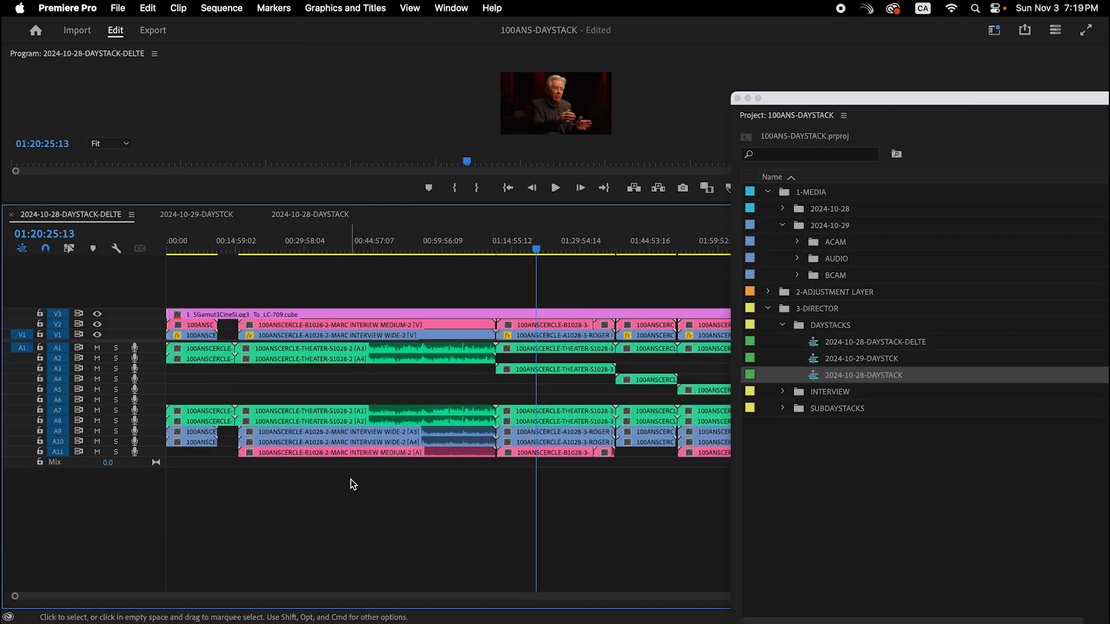
left_click(737, 98)
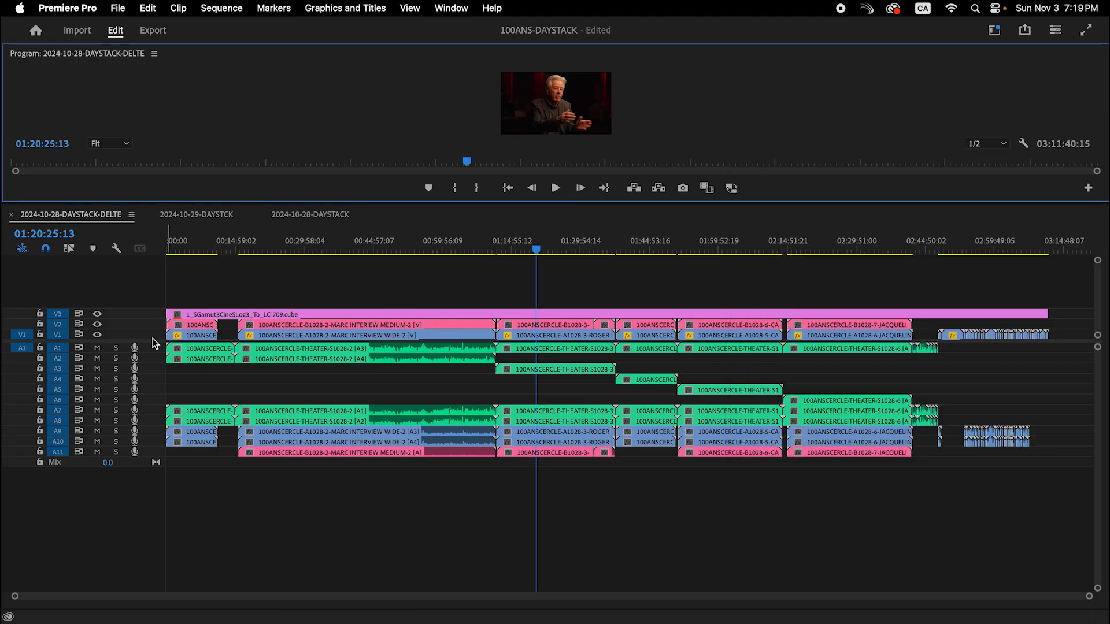
left_click(319, 302)
key("super+a")
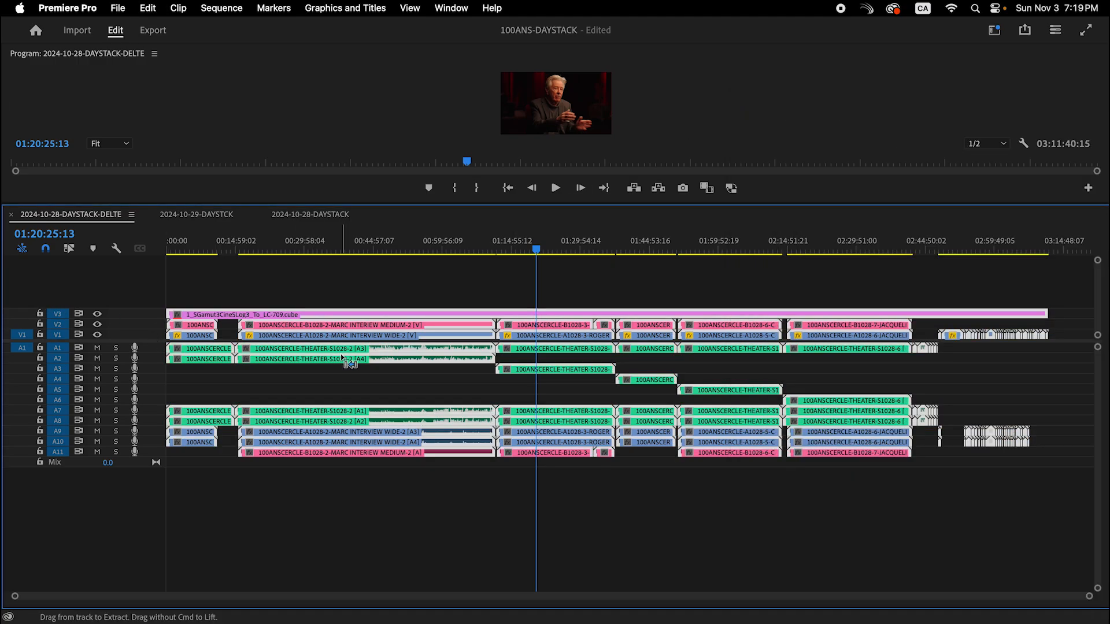
Step: Delete all clips from the new 2024-10-28-DAYSTACK sequence and paste the copied clips at its start
left_click(303, 215)
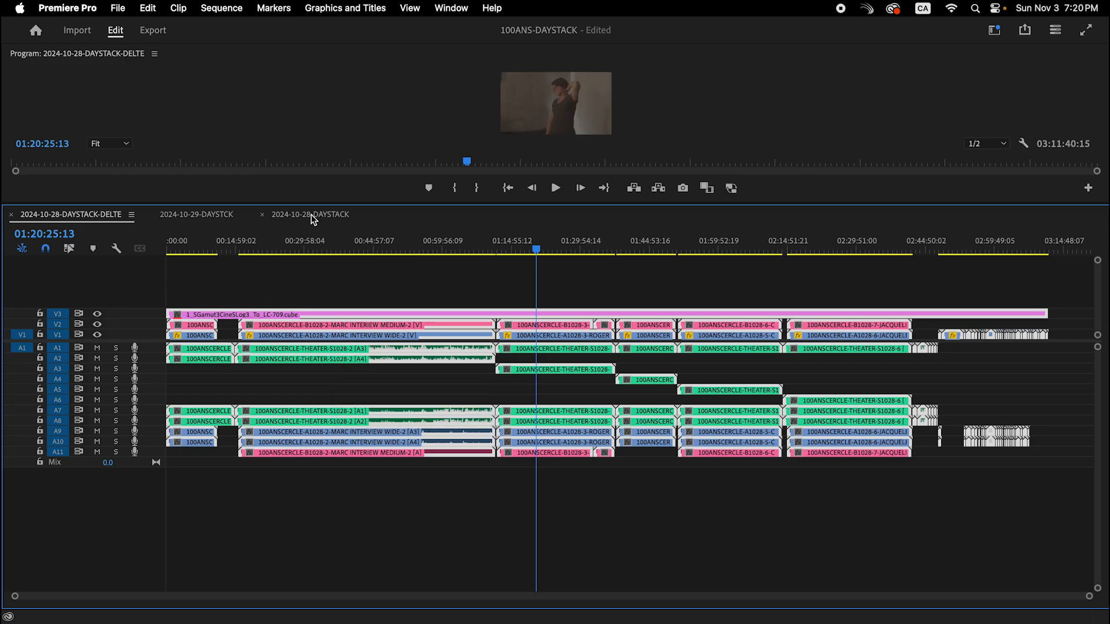
left_click_drag(1072, 298, 67, 538)
key("Delete")
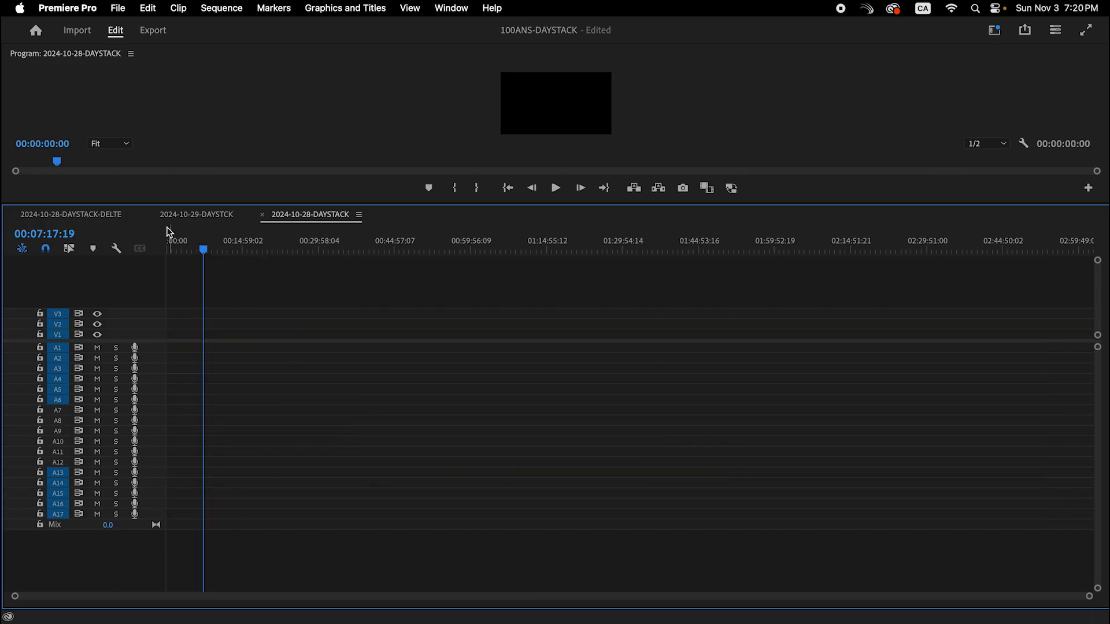
key("super+v")
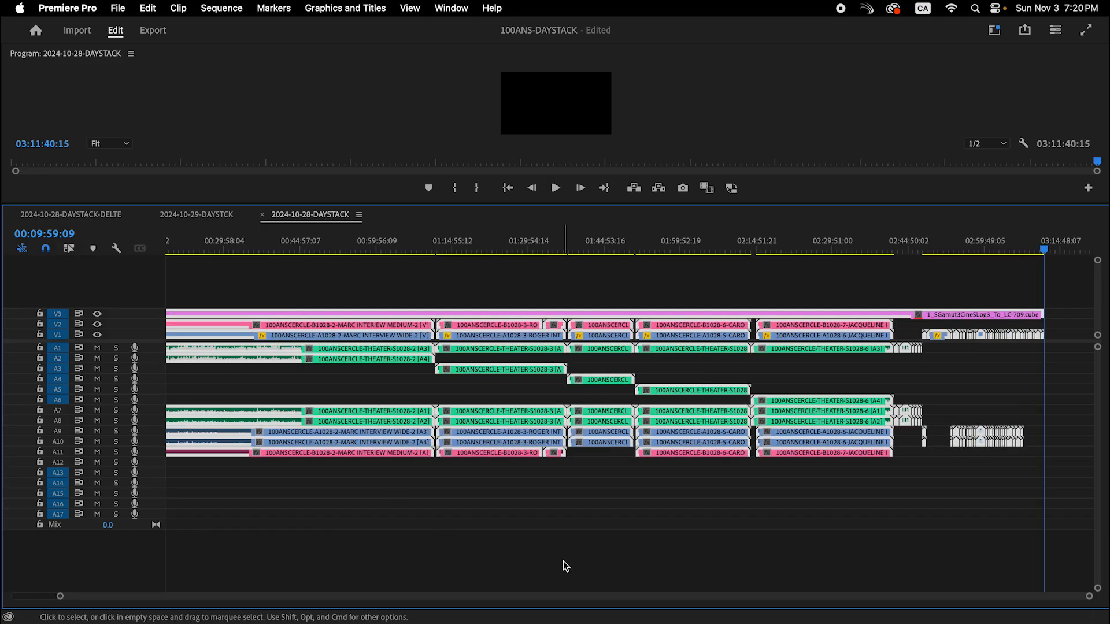
left_click(877, 240)
key("backslash")
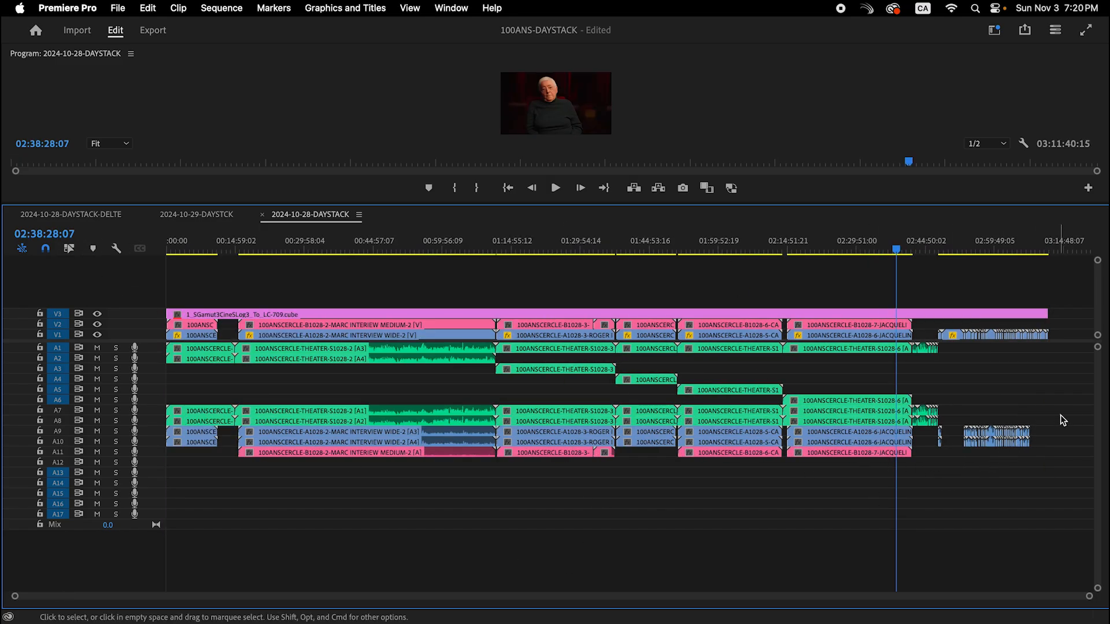
Step: Move the mix and camera audio clips on tracks A7 to A11 down to tracks A13 to A17
left_click_drag(1074, 415, 181, 457)
key("alt+Down")
key("alt+Down")
key("alt+Down")
key("alt+Down")
key("alt+Down")
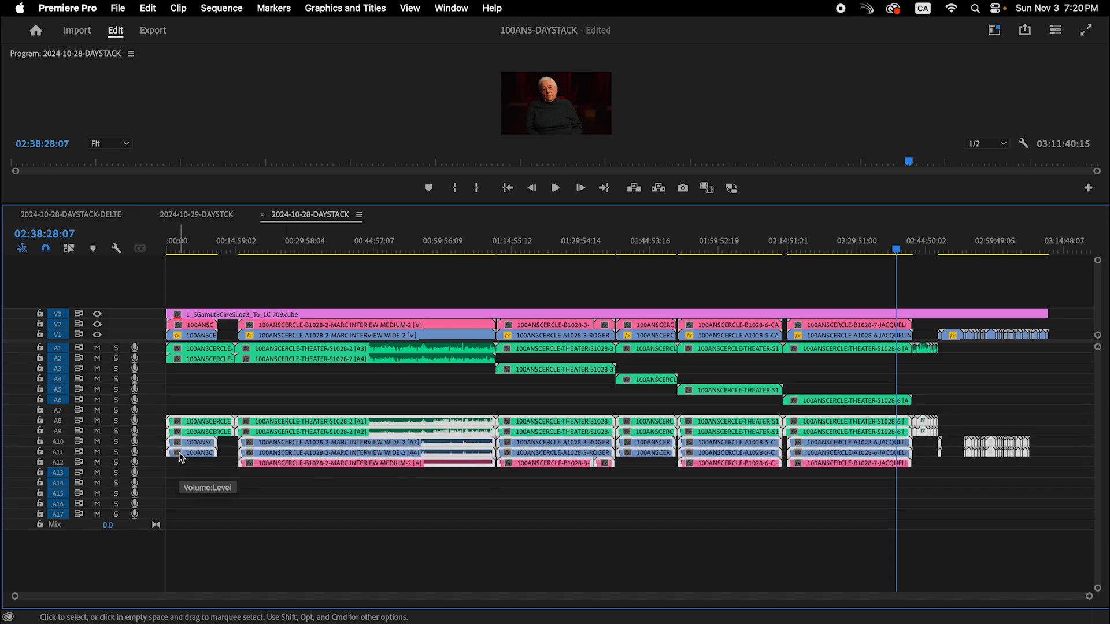
key("alt+Down")
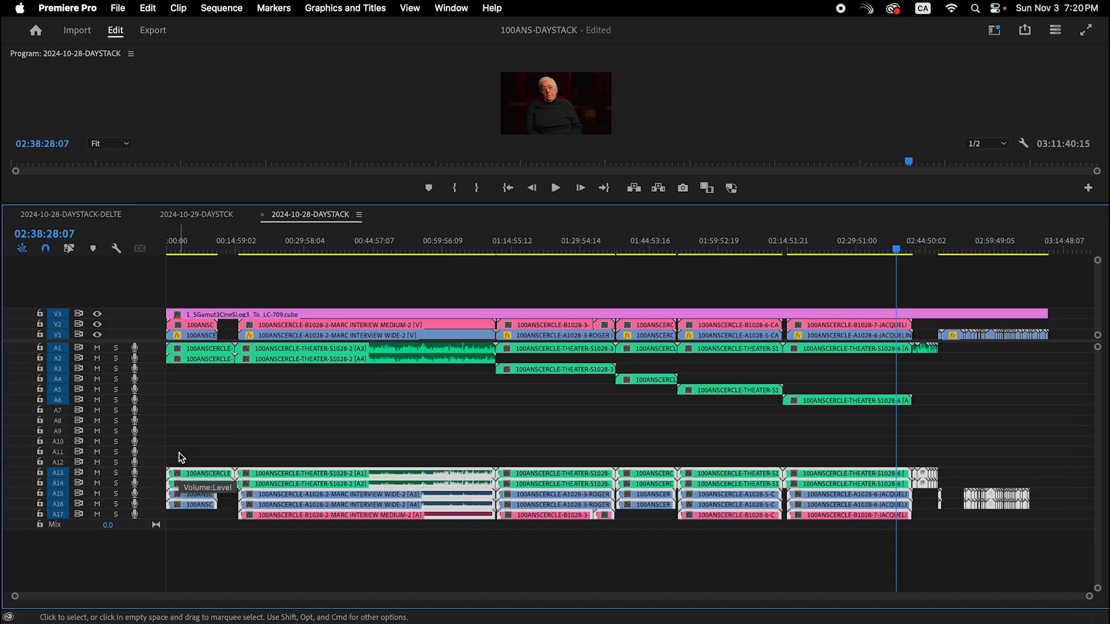
Step: Expand the audio tracks to check the moved clips against their track names, and collapse the tracks again
left_click_drag(1097, 348, 1098, 369)
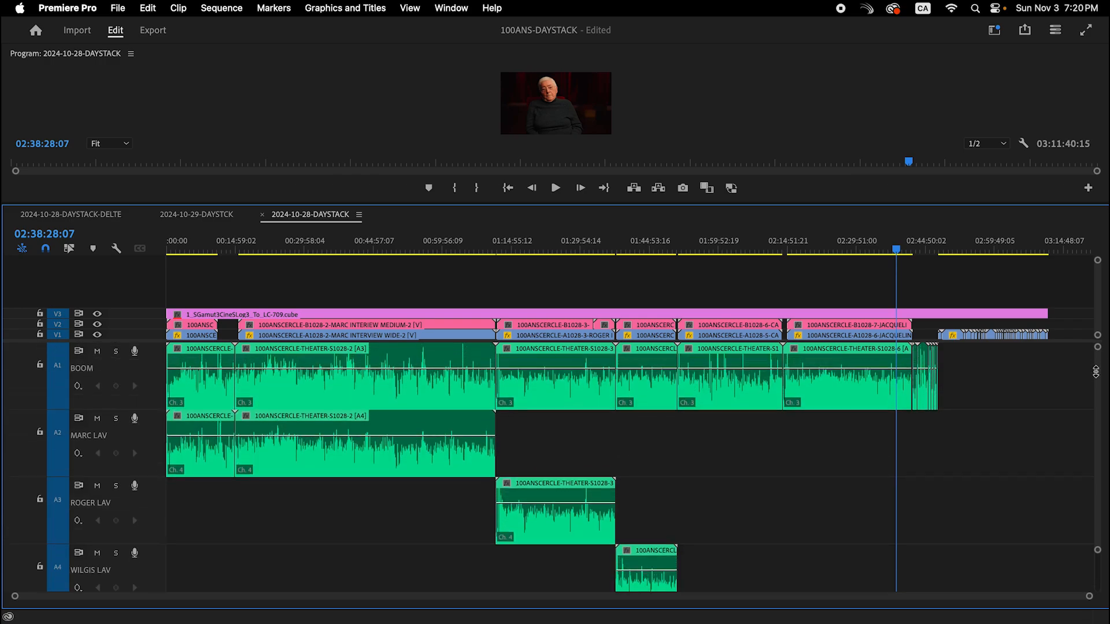
scroll(672, 437, "down", 10)
scroll(663, 498, "down", 5)
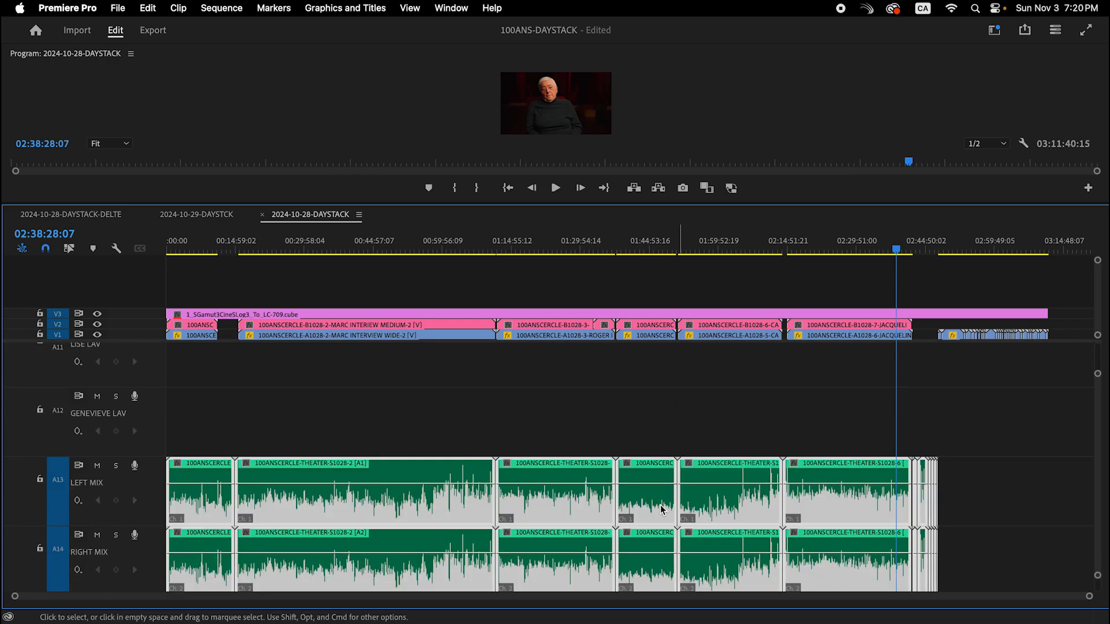
scroll(141, 500, "down", 1)
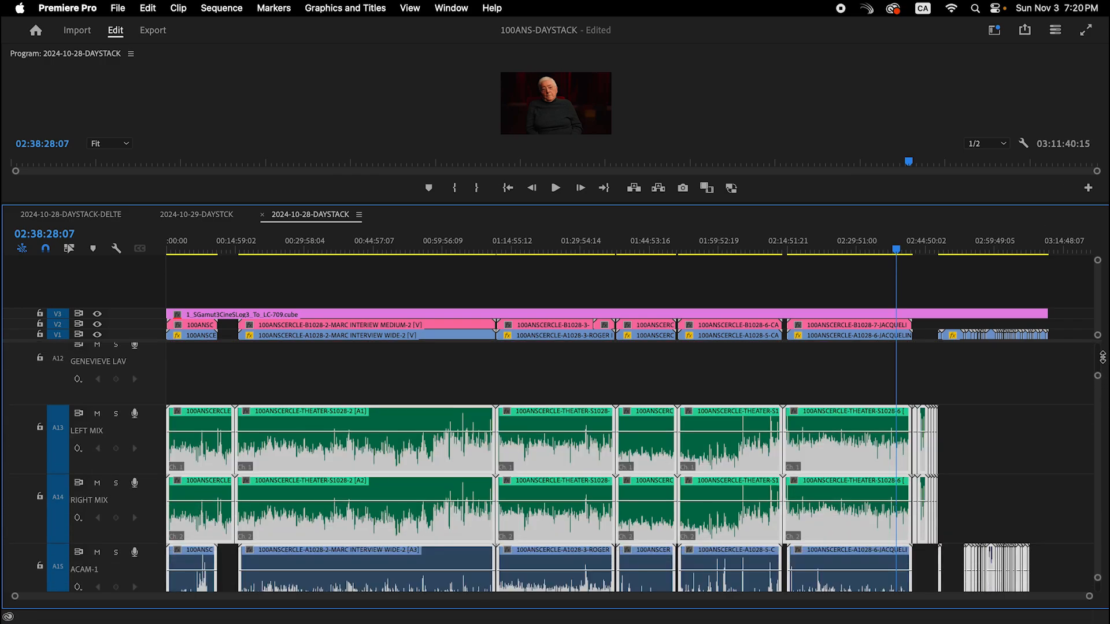
left_click_drag(1103, 357, 1100, 248)
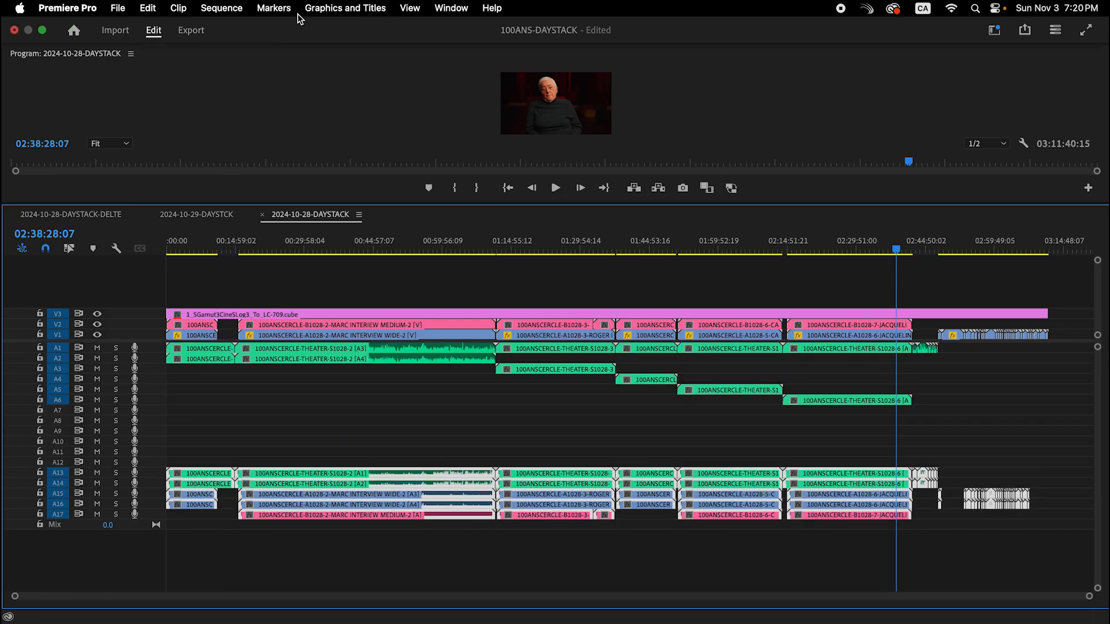
Step: Close the 2024-10-28-DAYSTACK-DELTE sequence and place the playhead at about 01:07:23 in 2024-10-29-DAYSTCK
left_click(71, 215)
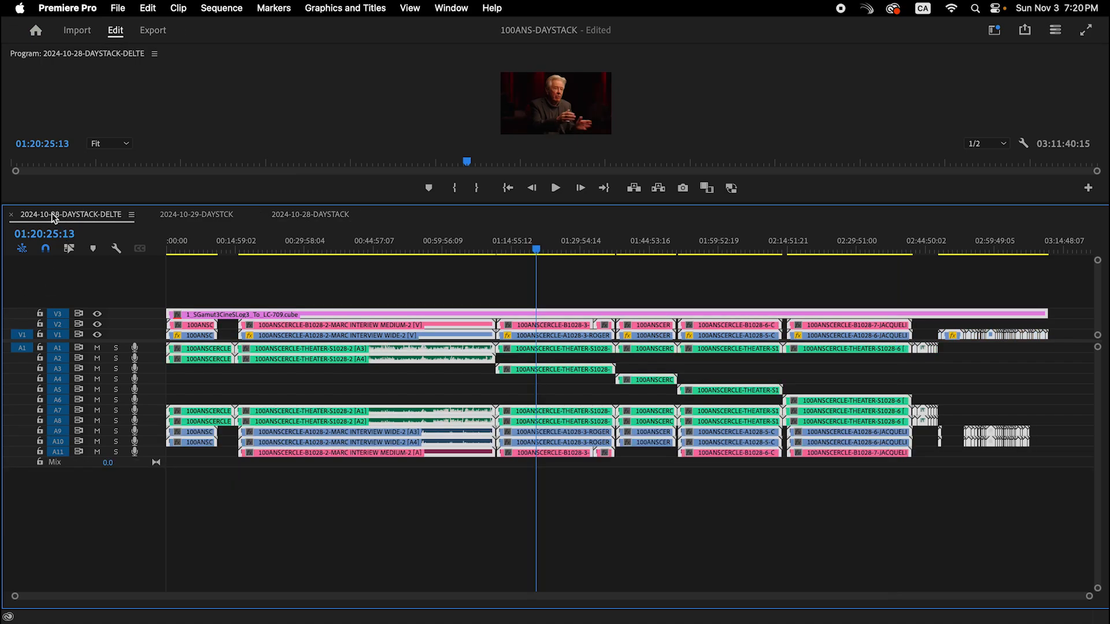
left_click(10, 216)
left_click(564, 242)
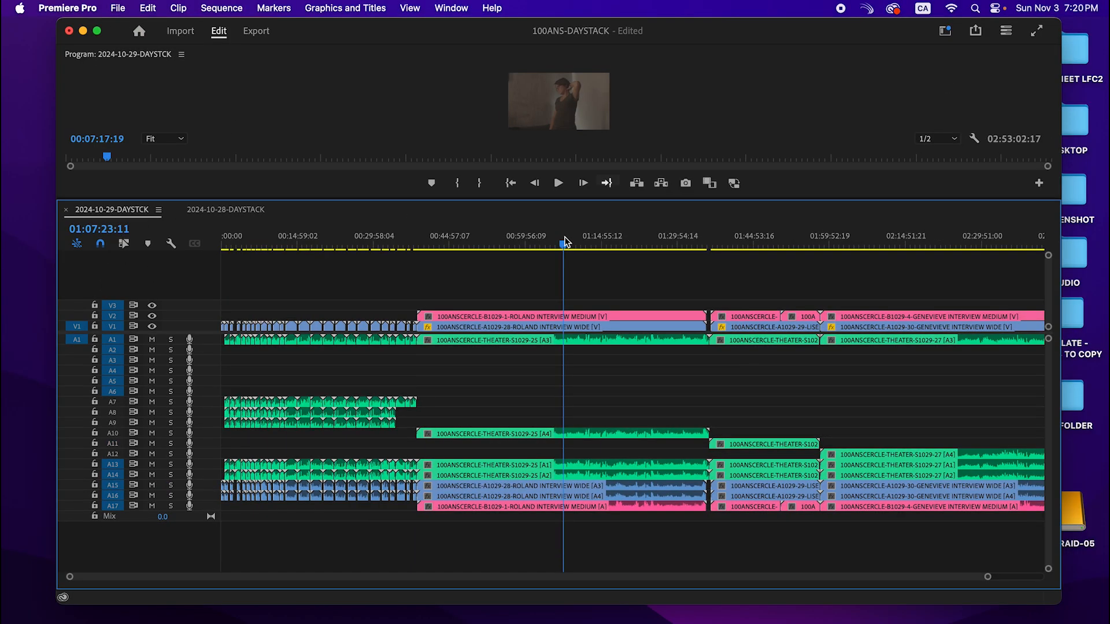
key("backslash")
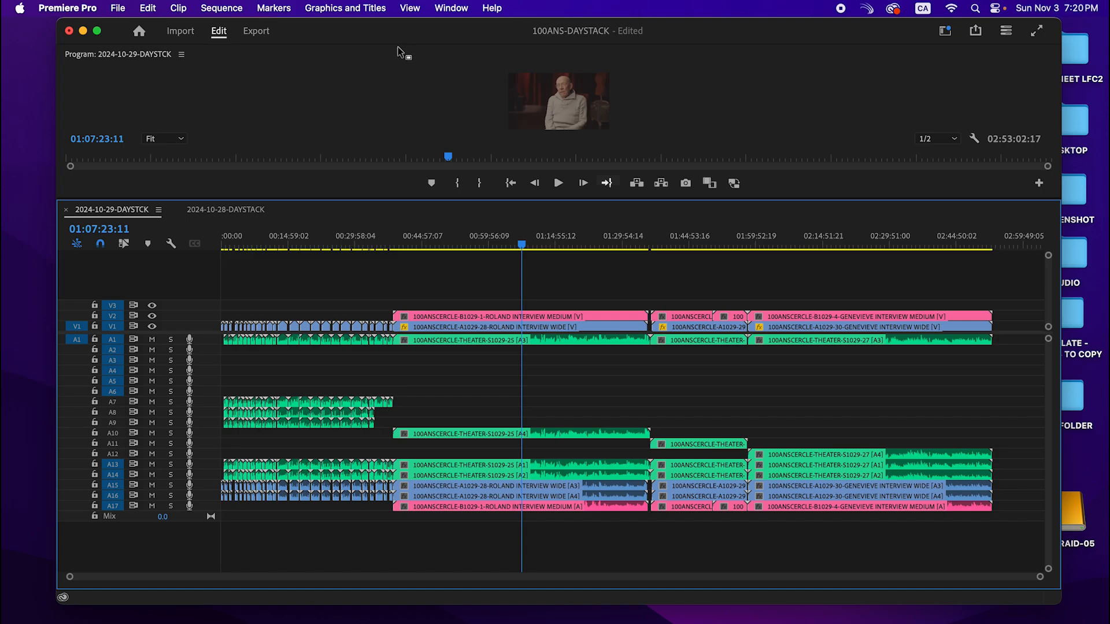
left_click_drag(441, 28, 413, 33)
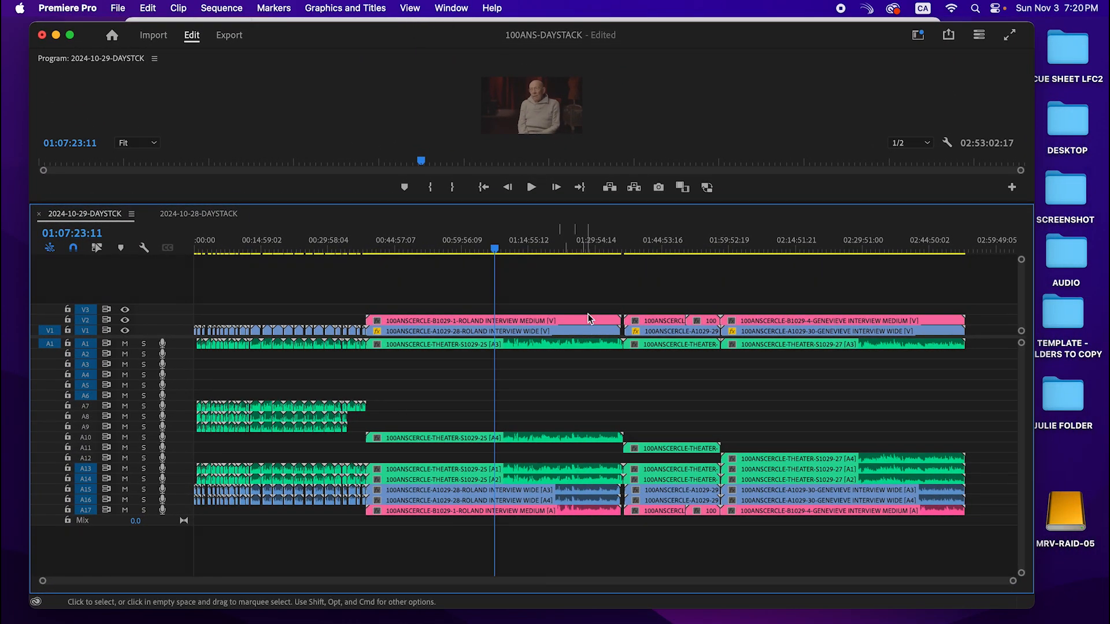
left_click(451, 8)
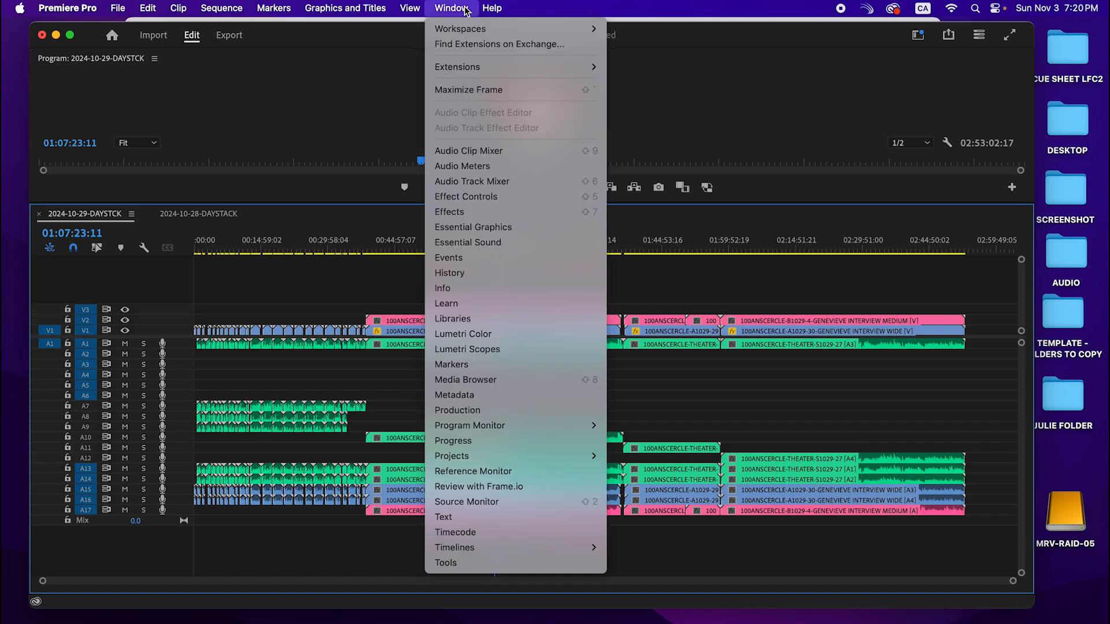
left_click(247, 258)
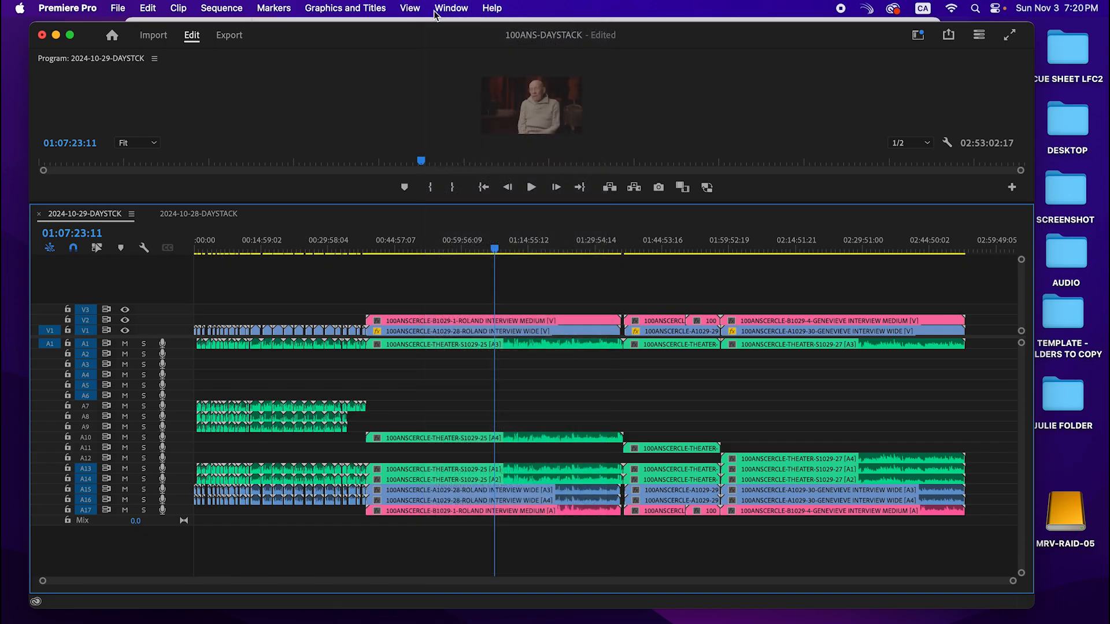
left_click(451, 9)
mouse_move(486, 461)
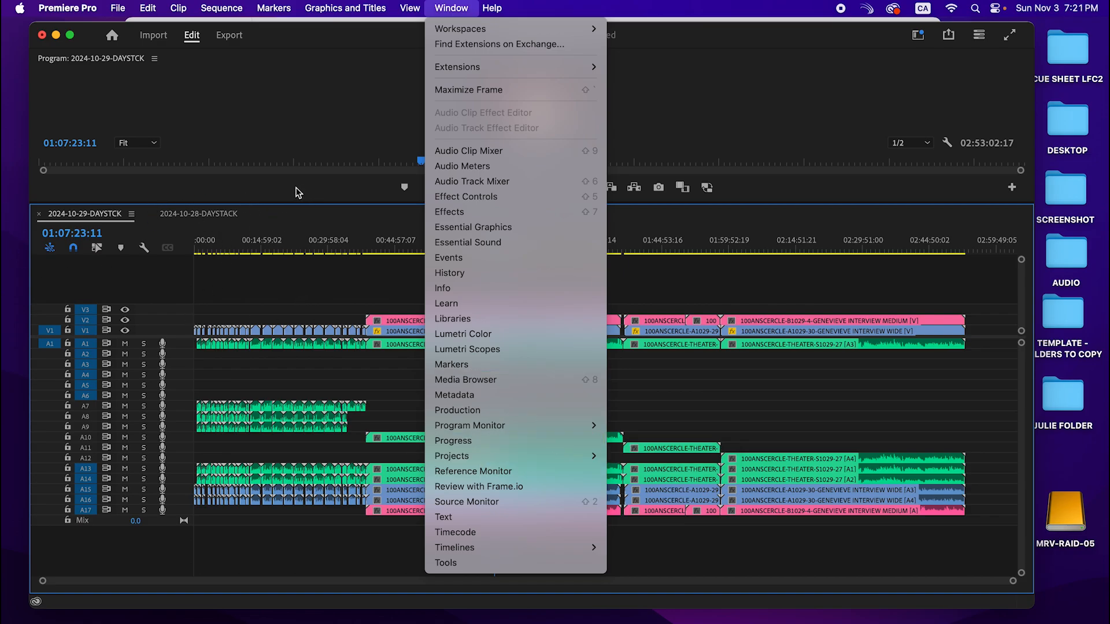
left_click(123, 217)
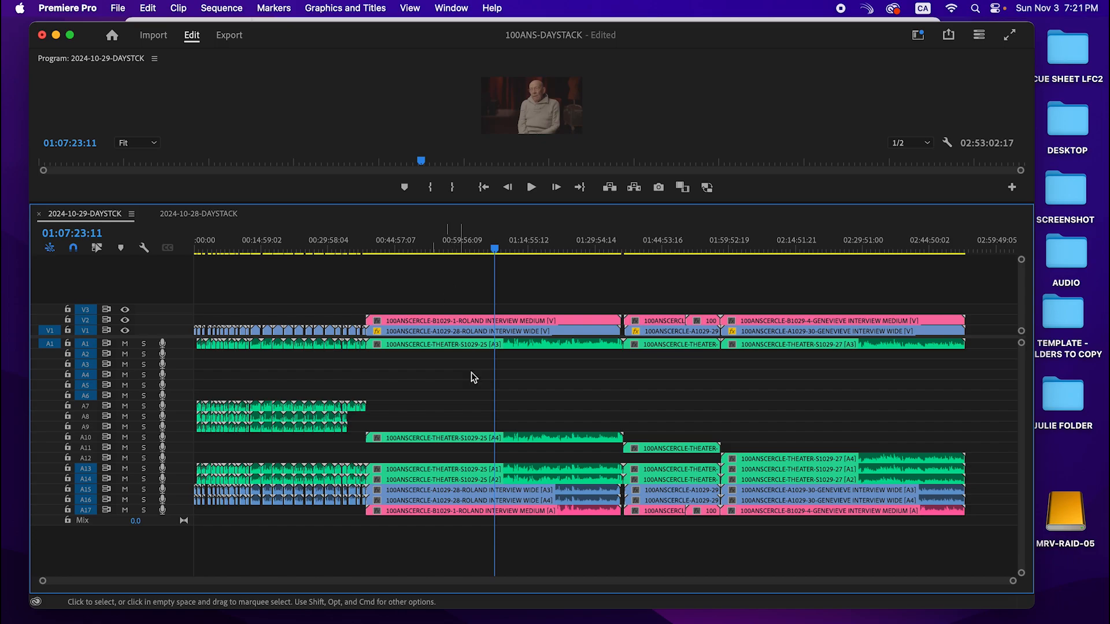
Step: Disable all camera audio clips on tracks A15 to A17 of 2024-10-29-DAYSTCK and save the project
left_click_drag(1000, 500, 827, 516)
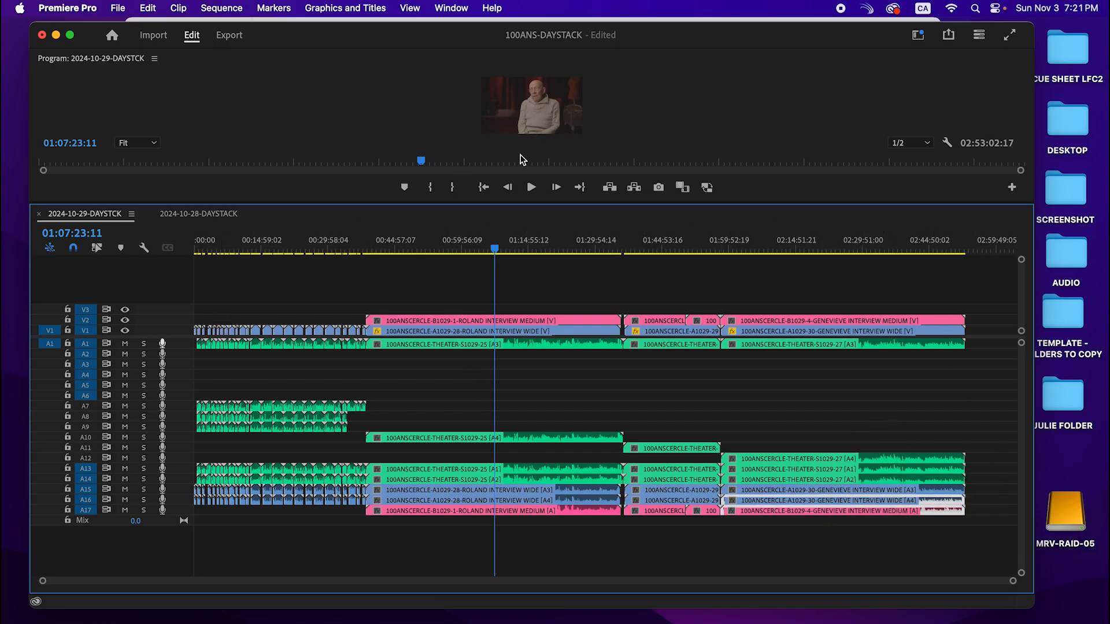
left_click(999, 488)
left_click_drag(989, 489, 191, 531)
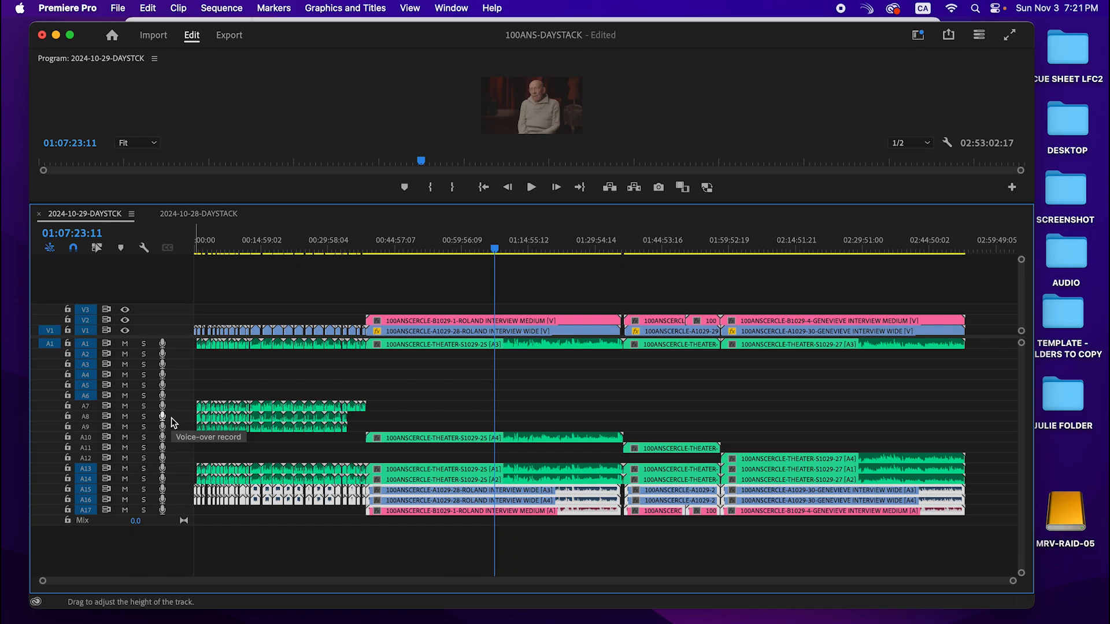
key("shift+e")
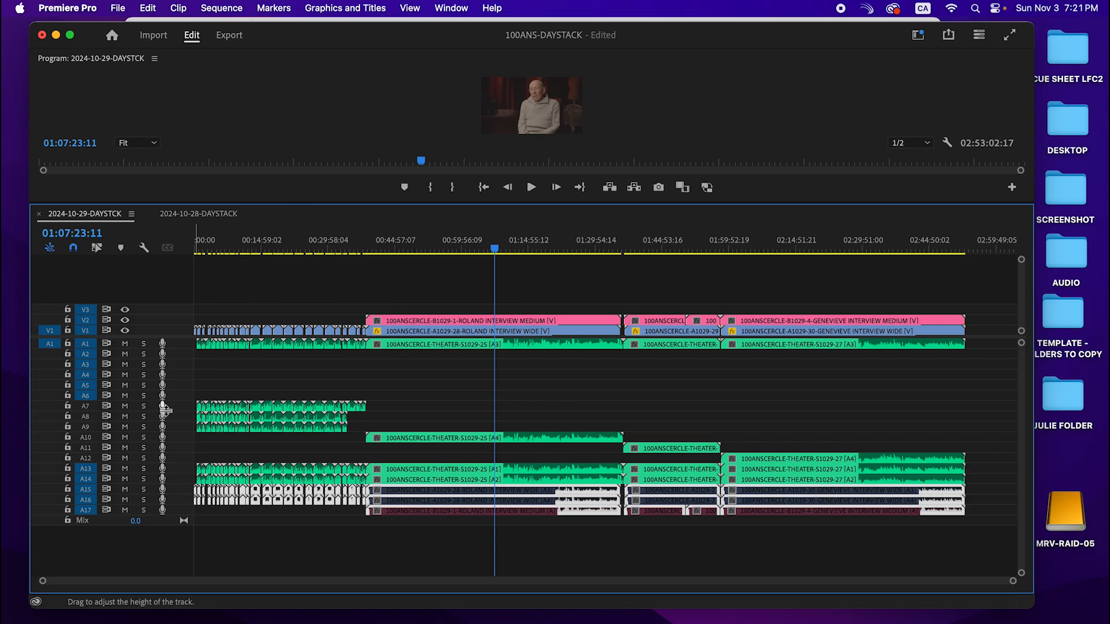
left_click(534, 385)
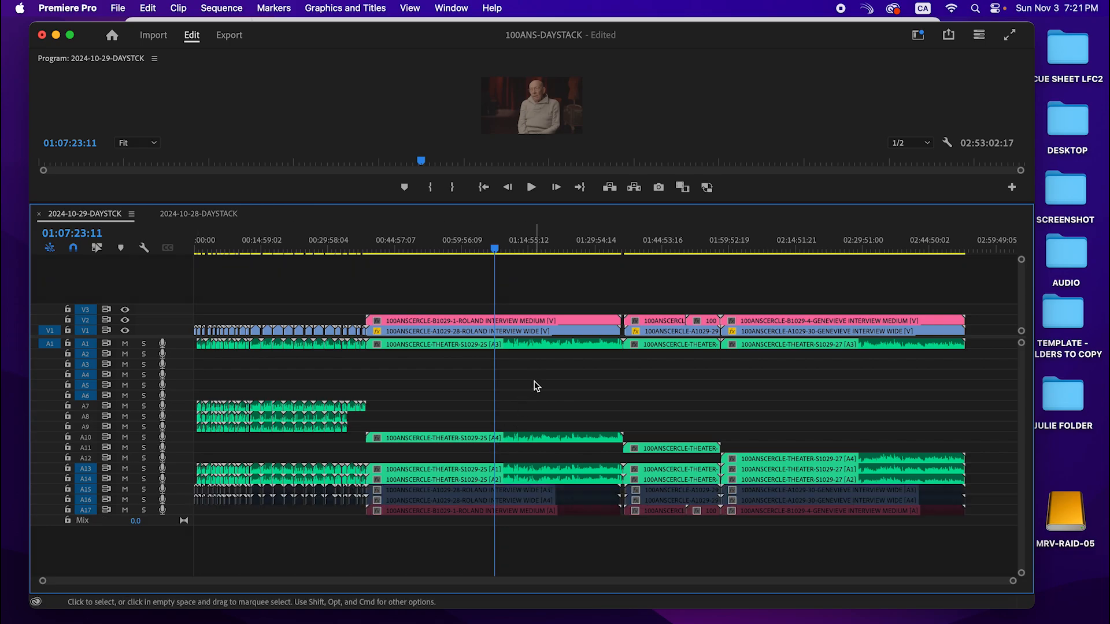
key("super+s")
left_click(502, 244)
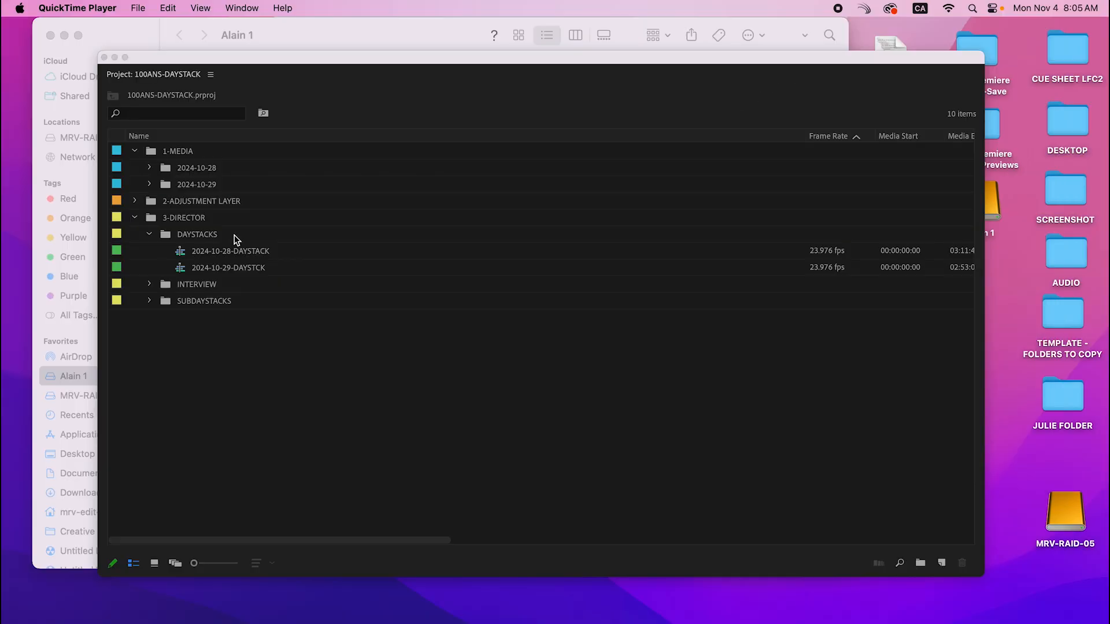
Step: Correct the name of the 2024-10-29-DAYSTCK sequence to 2024-10-29-DAYSTACK
left_click(255, 269)
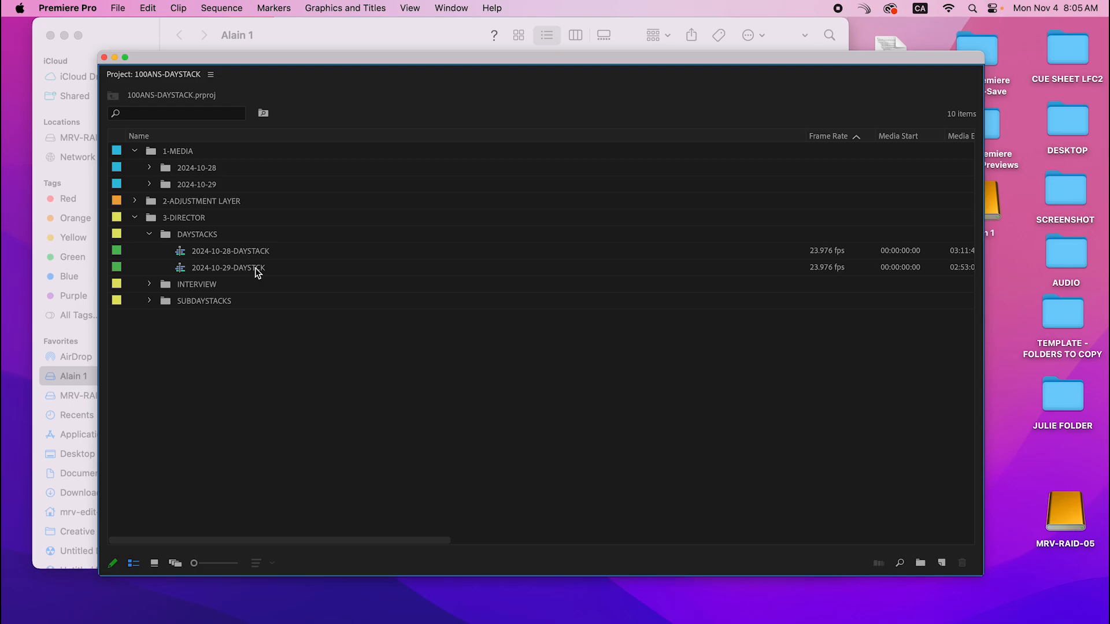
left_click(257, 268)
left_click(258, 268)
left_click(257, 268)
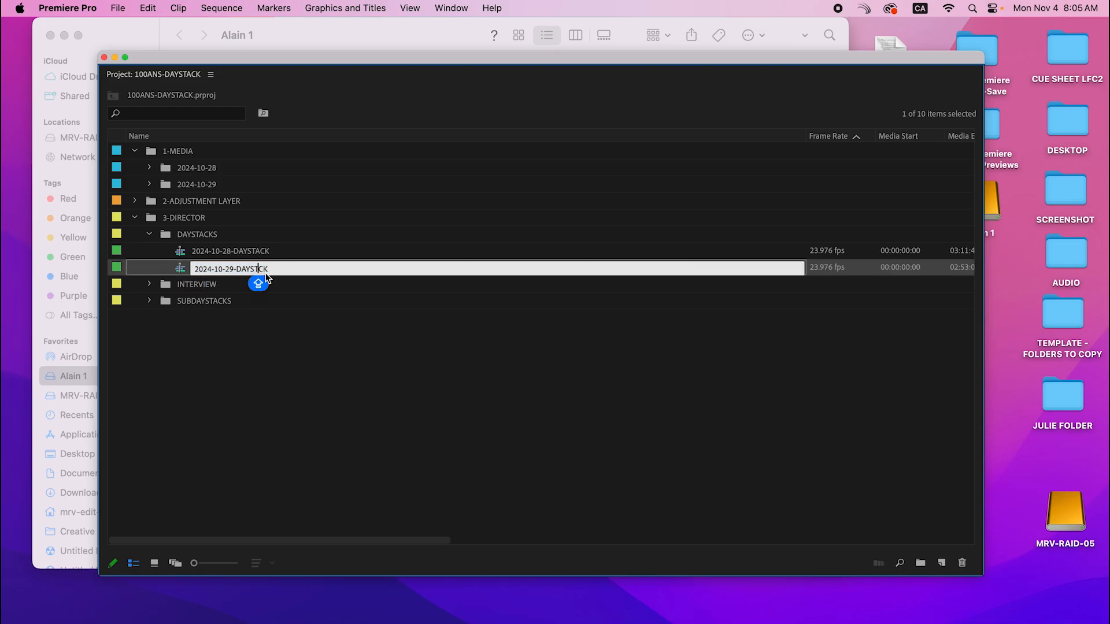
type("A")
left_click(462, 206)
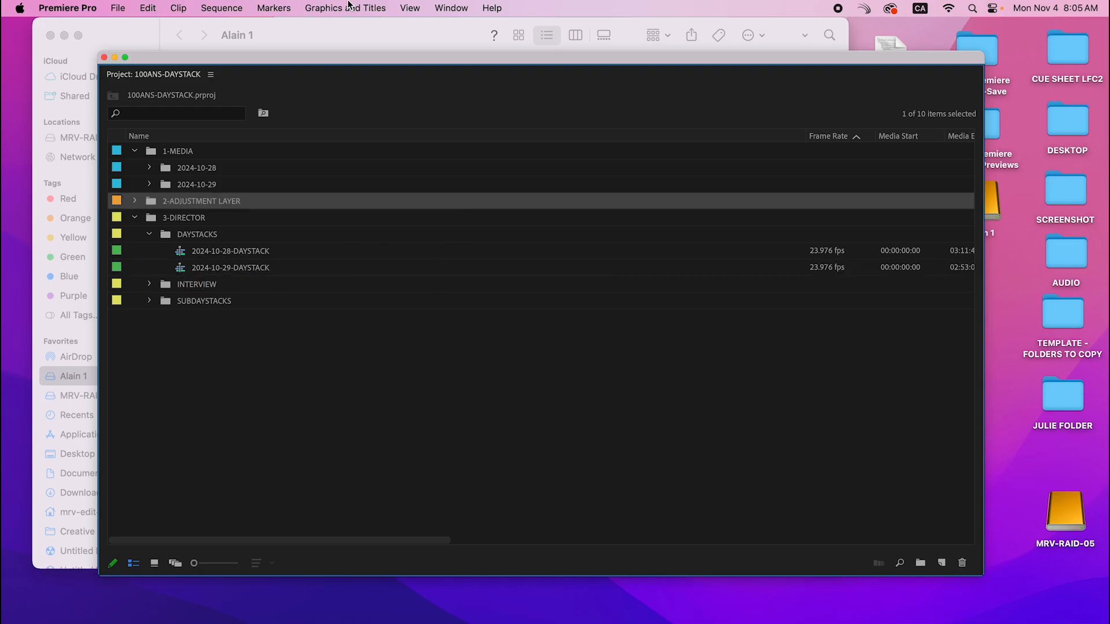
Step: Expand the Original Media folder inside the 2024-10-30 bin
left_click(353, 38)
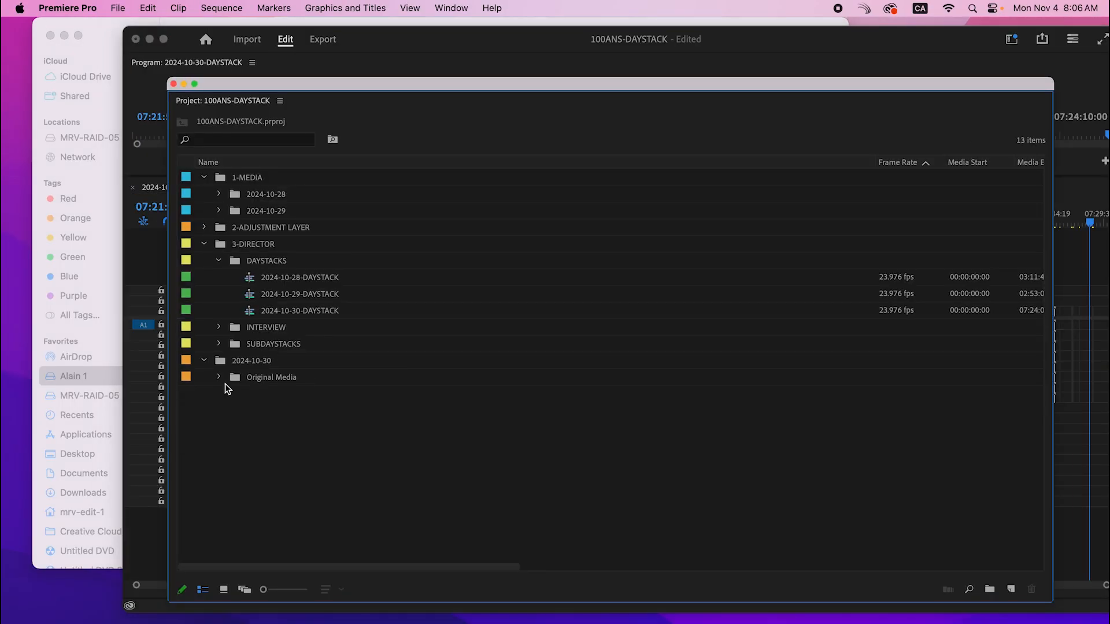
left_click(218, 377)
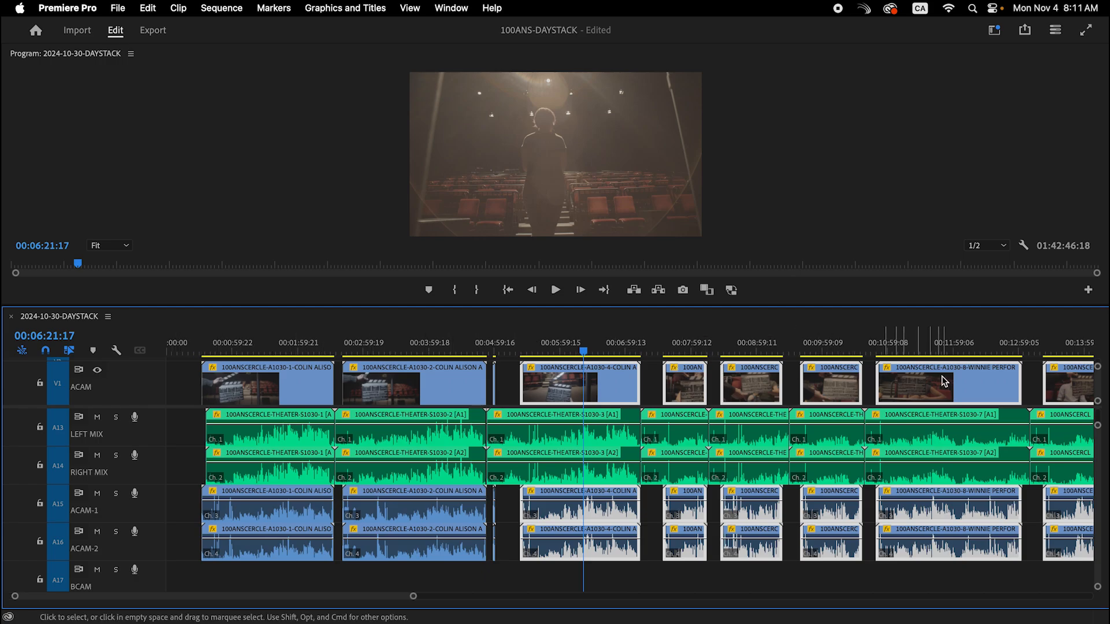
Step: Compare the mix and camera audio waveforms of clip A1030-5 around 00:07:48:21 in 2024-10-30-DAYSTACK for sync
left_click(686, 347)
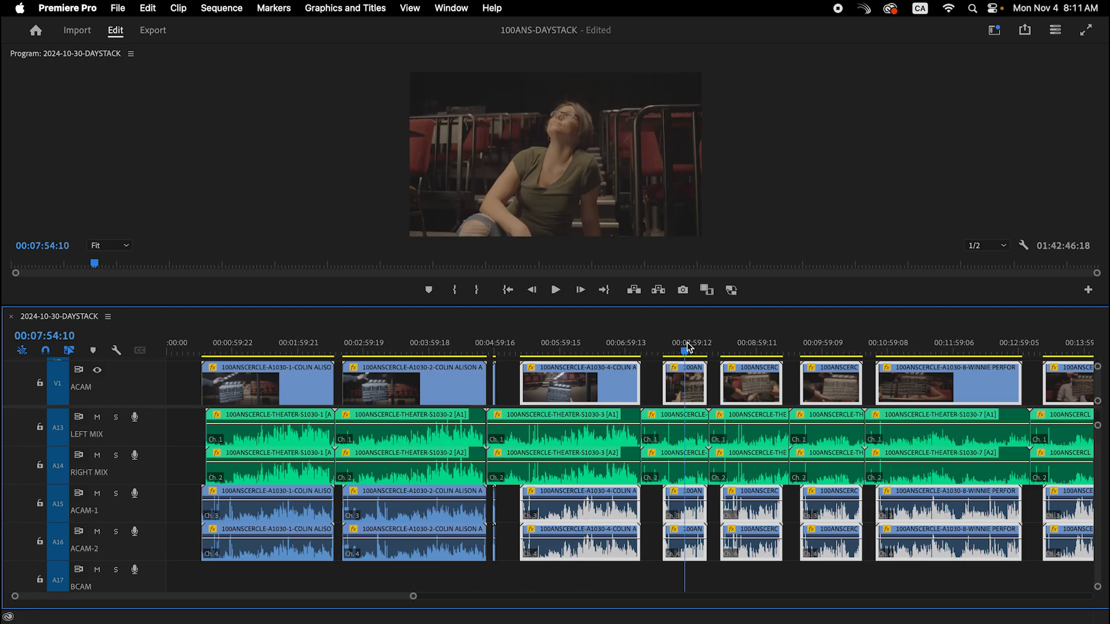
key("=")
key("=")
key("=")
key("=")
key("=")
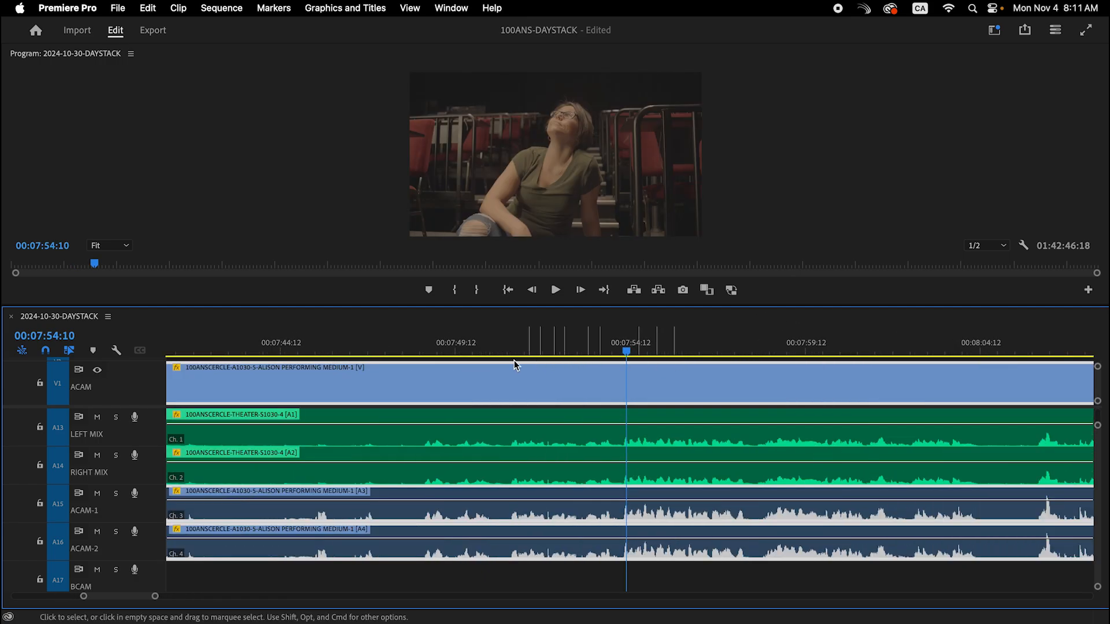
left_click(435, 344)
key("=")
key("=")
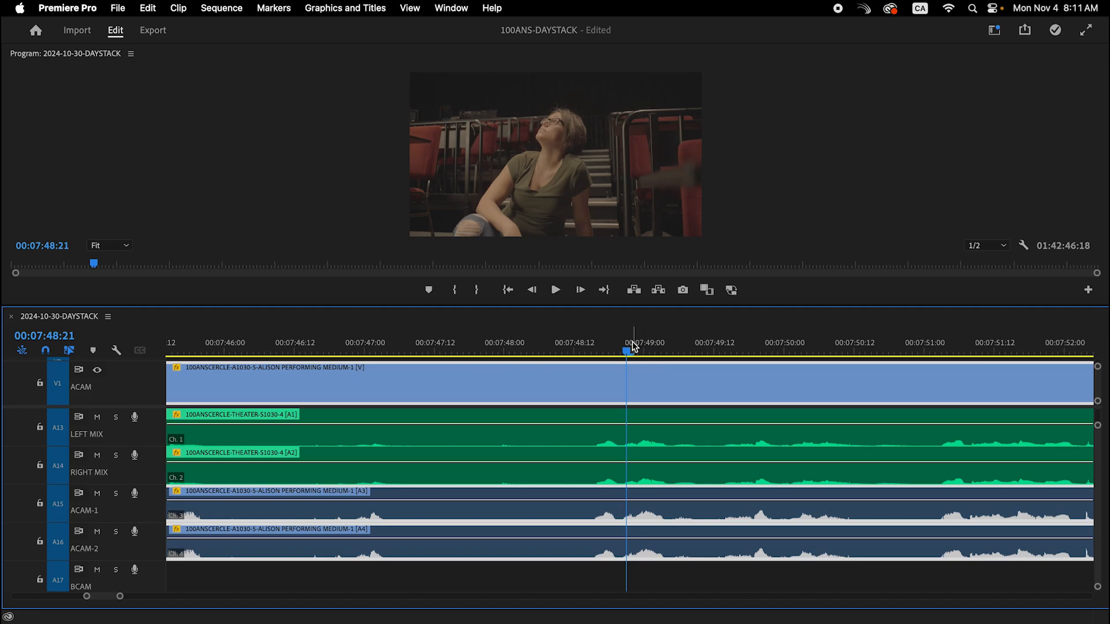
key("minus")
key("minus")
key("minus")
key("minus")
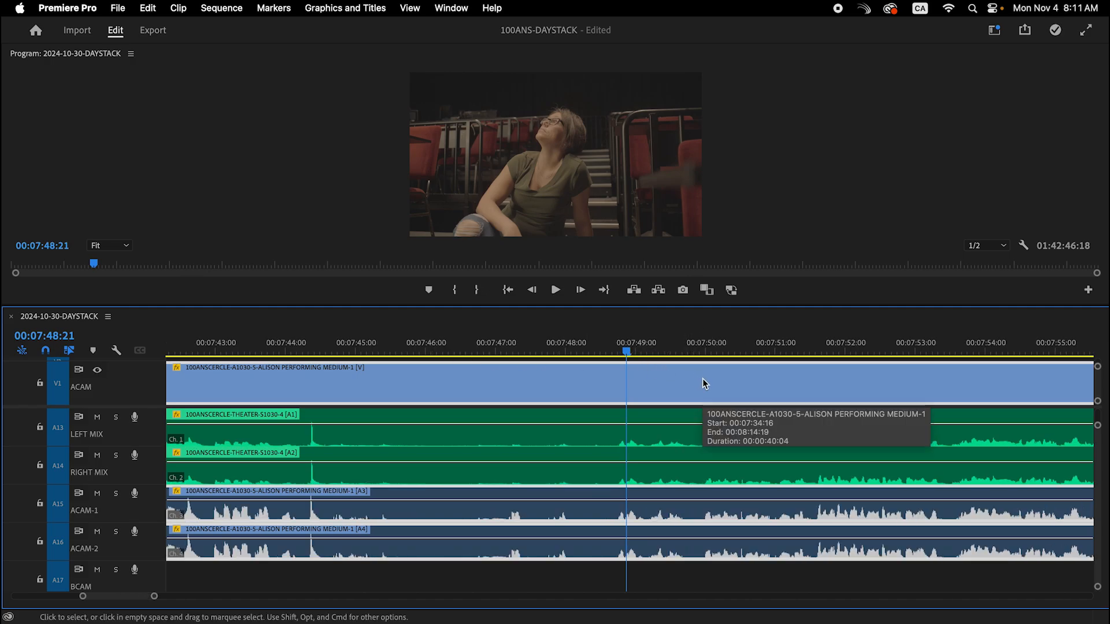
Step: Compare the mix and camera waveforms of clip A1030-6 at about 00:09:16:18 and play from there to check the sync
left_click(770, 397)
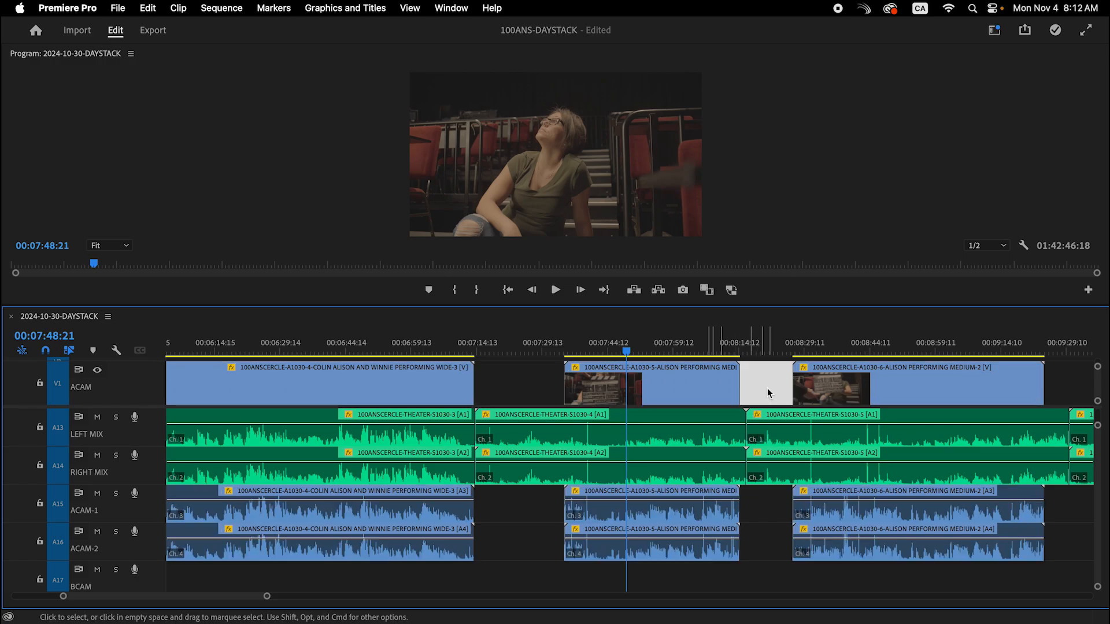
key("minus")
key("minus")
key("minus")
key("minus")
key("minus")
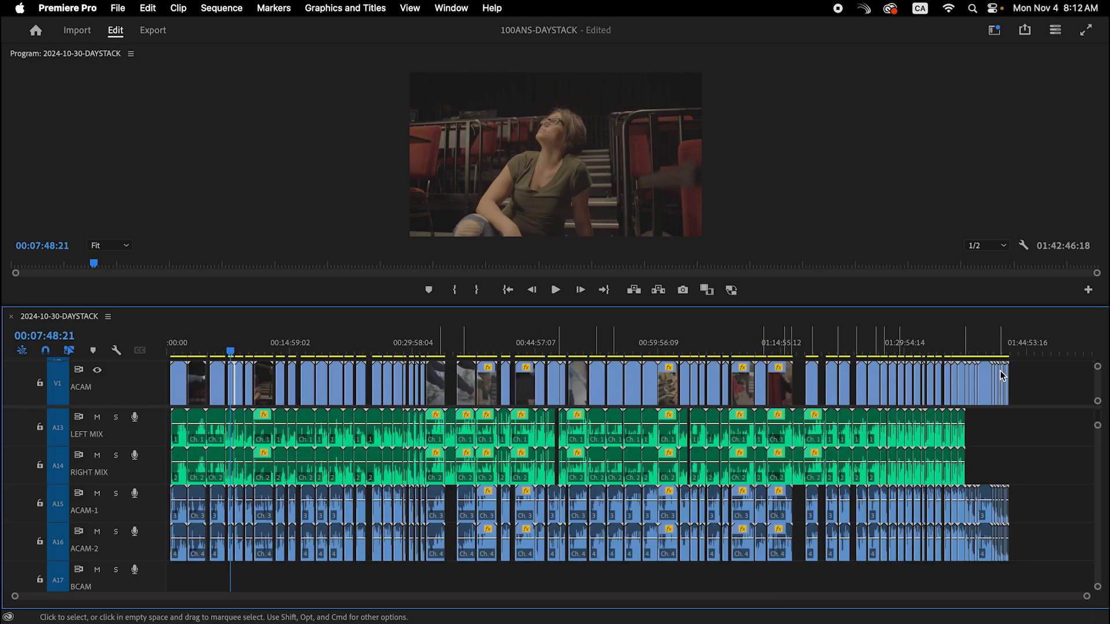
left_click(242, 350)
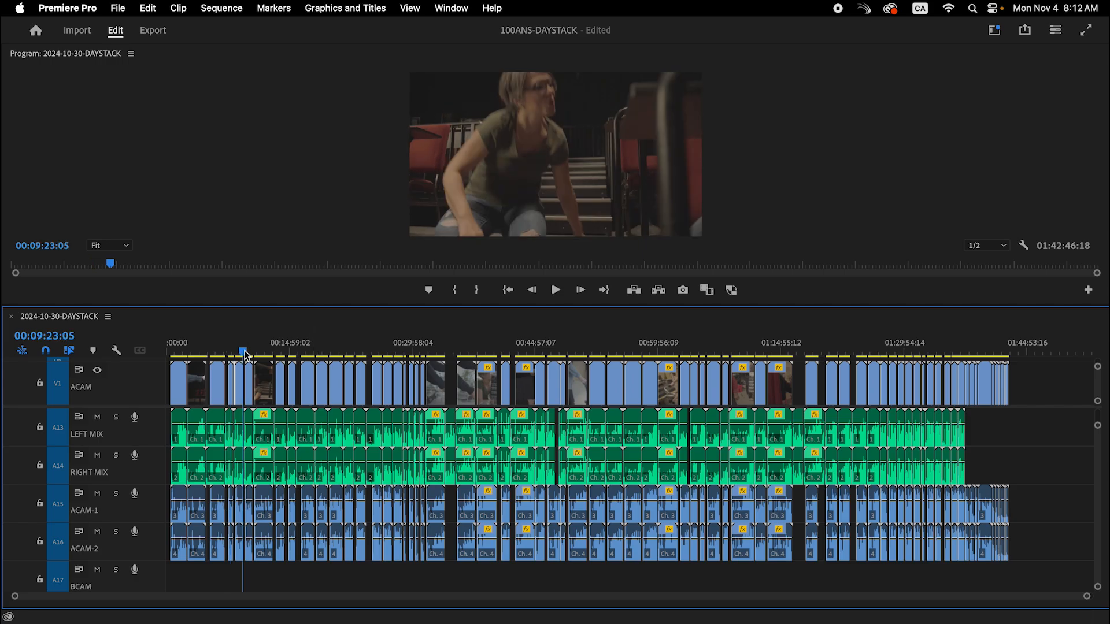
key("equal")
key("equal")
key("equal")
key("equal")
key("equal")
key("equal")
key("equal")
key("equal")
key("equal")
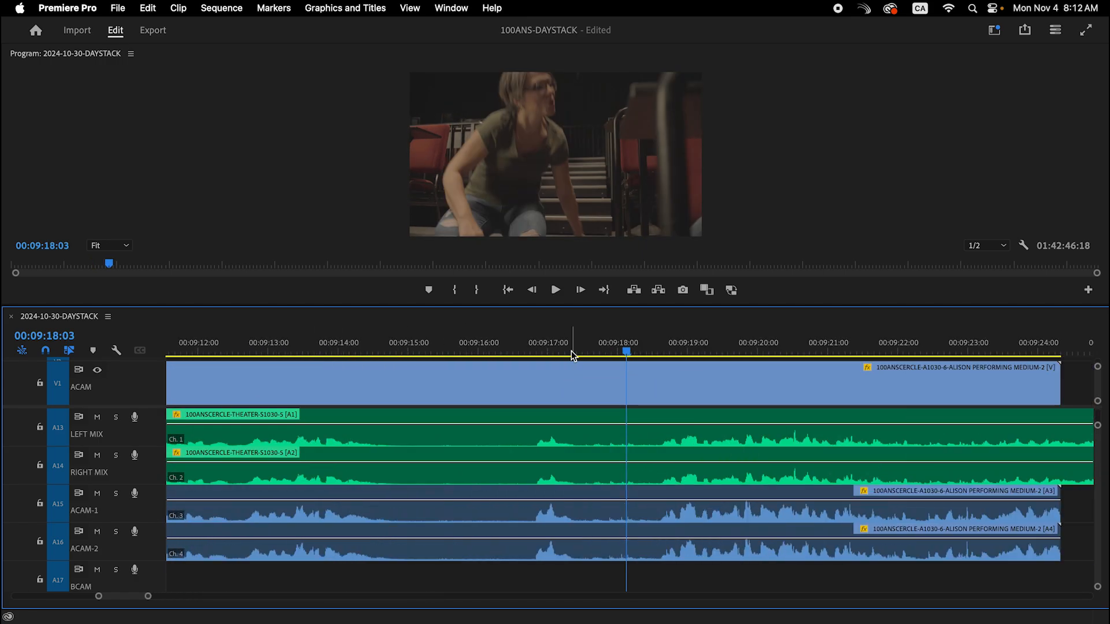
left_click_drag(569, 350, 533, 348)
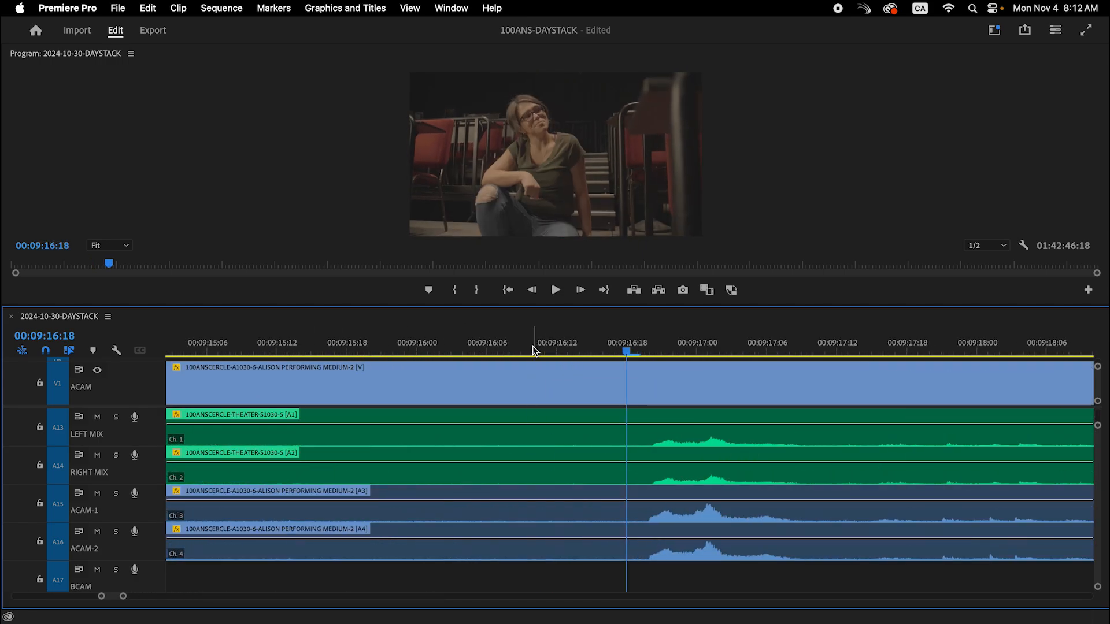
key("space")
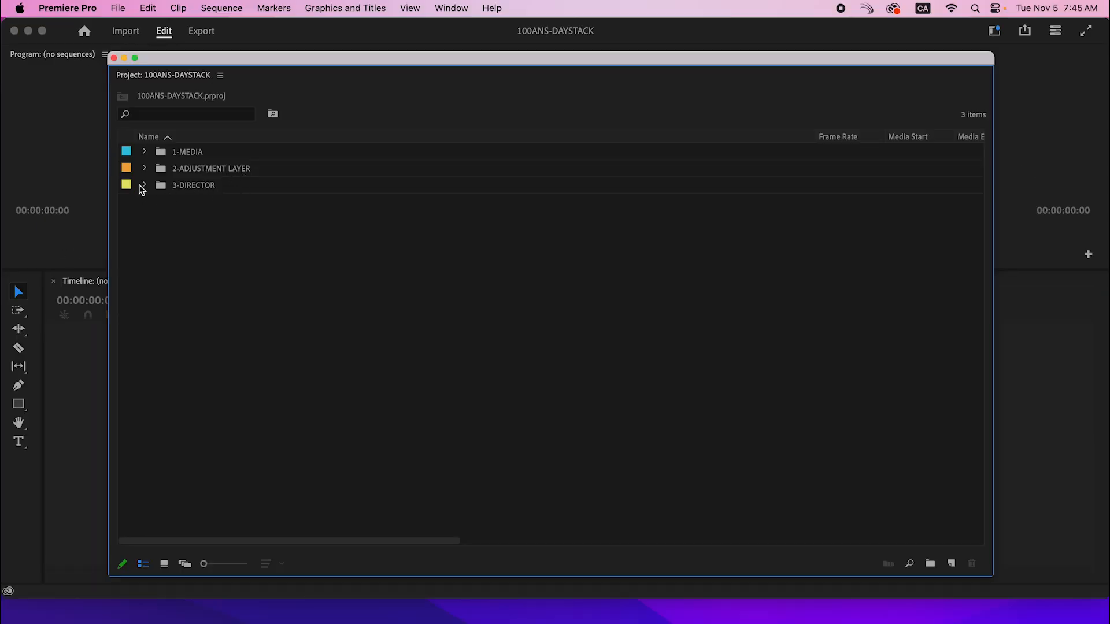
Step: Open the 2024-10-28, 2024-10-29 and 2024-10-30 day-stack sequences from the DAYSTACKS bin inside 3-DIRECTOR
left_click(142, 184)
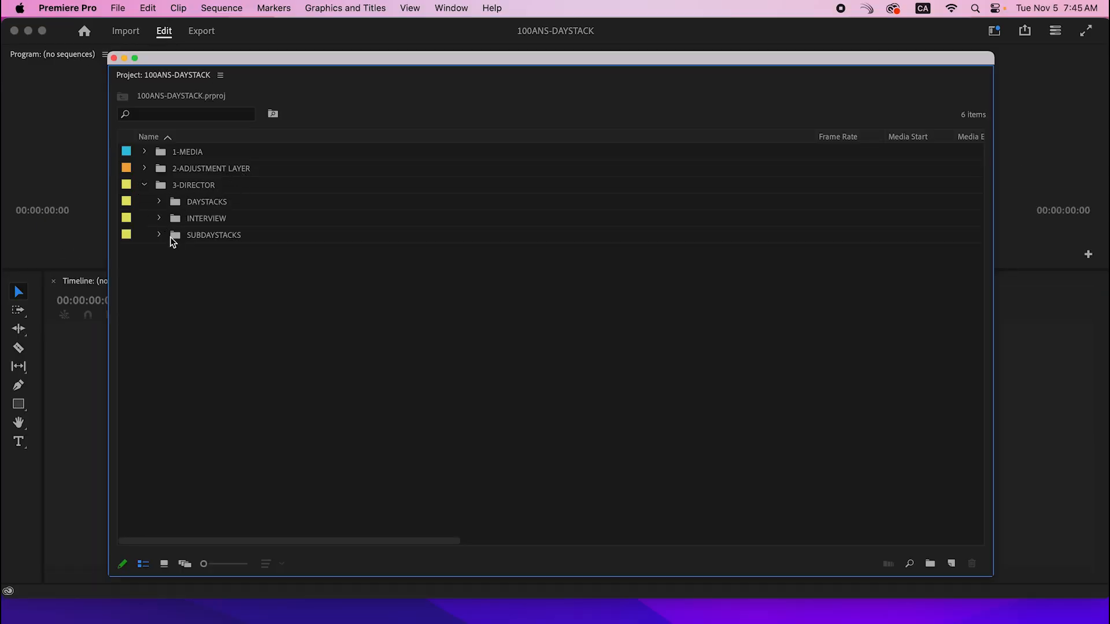
left_click(159, 236)
left_click(159, 202)
double_click(190, 218)
double_click(190, 236)
double_click(190, 252)
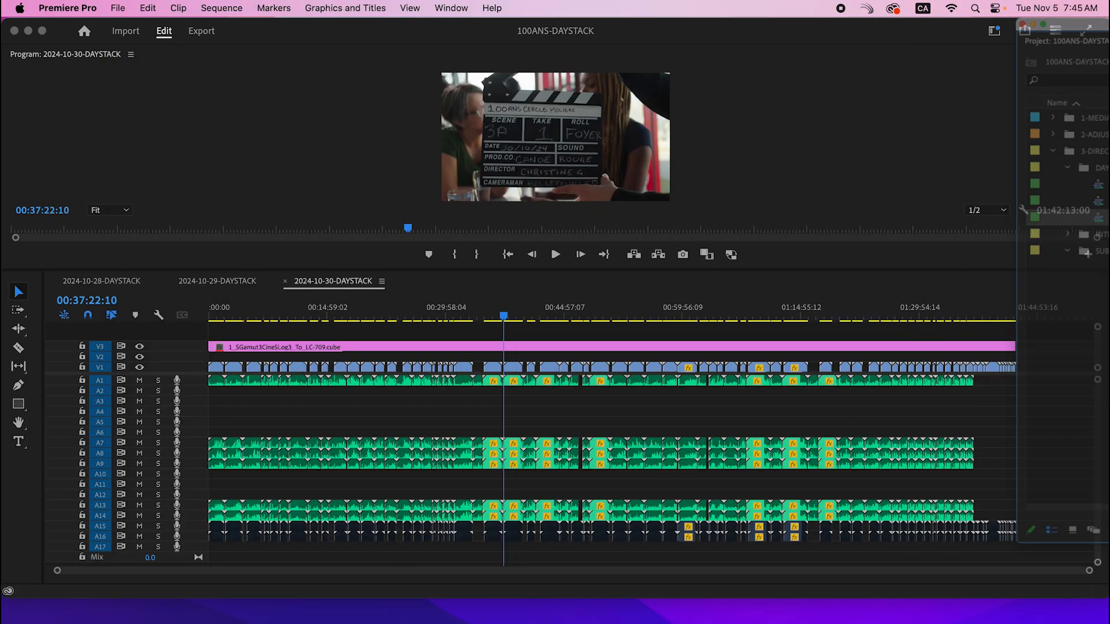
Step: Compare the track layouts of the three day-stack sequences by switching between their timelines
left_click(102, 282)
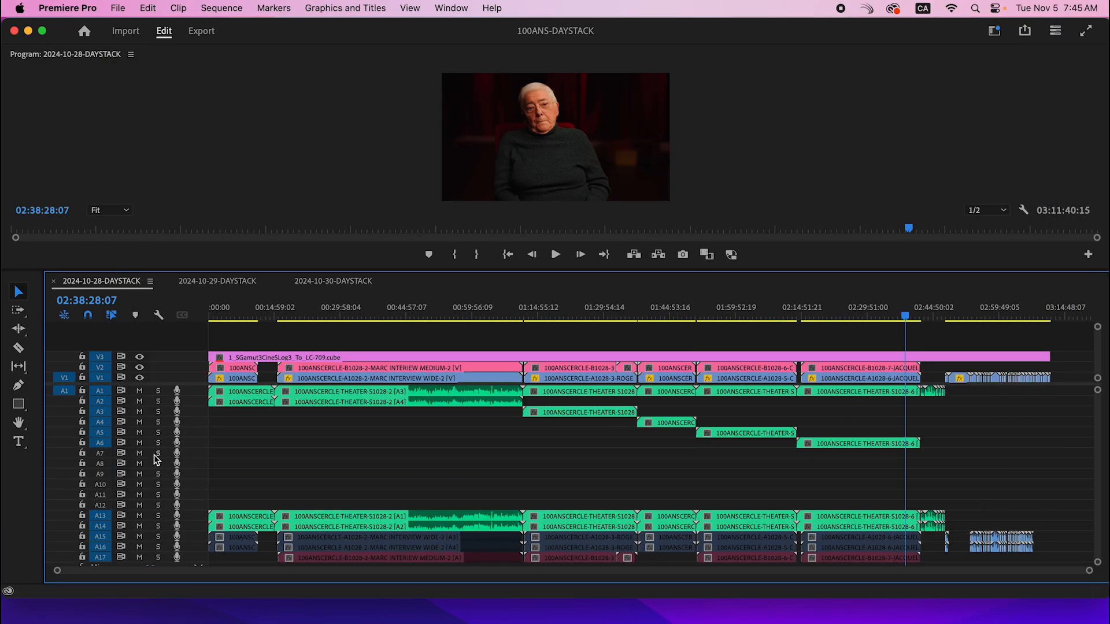
scroll(153, 457, "down", 2)
scroll(105, 540, "up", 2)
left_click(244, 281)
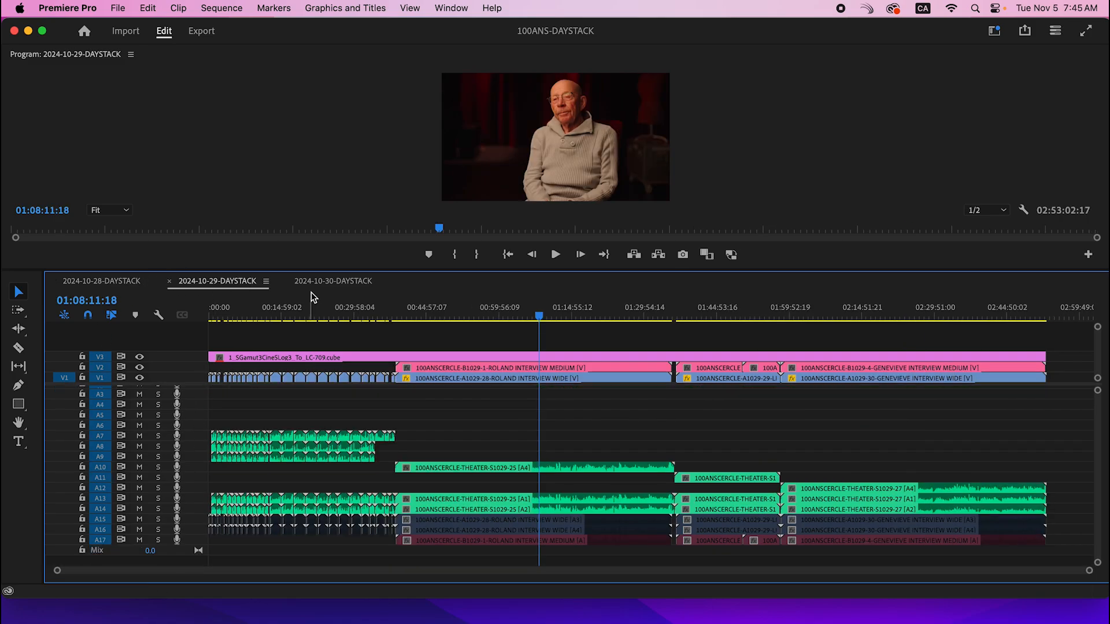
left_click(317, 283)
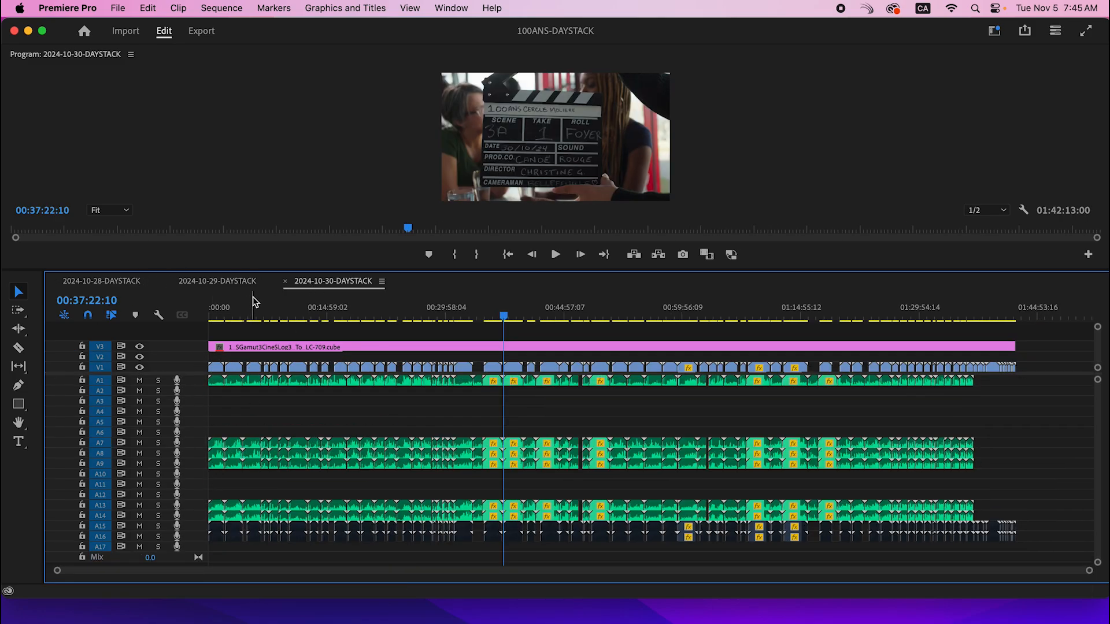
left_click(229, 285)
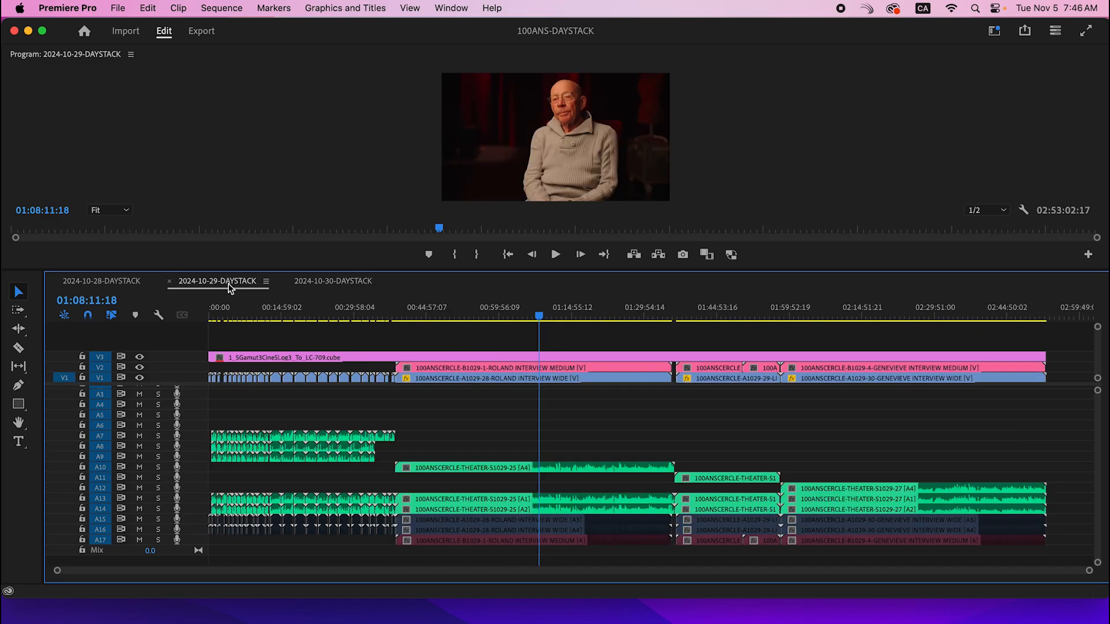
left_click(323, 281)
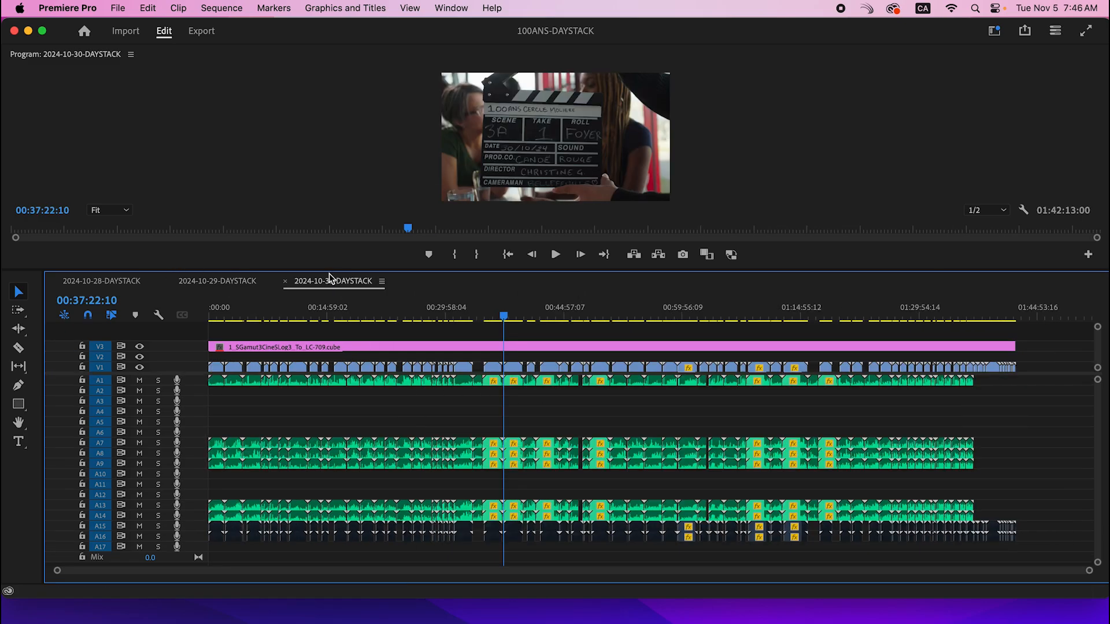
Step: Inspect the final group of clips in 2024-10-28-DAYSTACK with the playhead at about 03:01:28
left_click(105, 281)
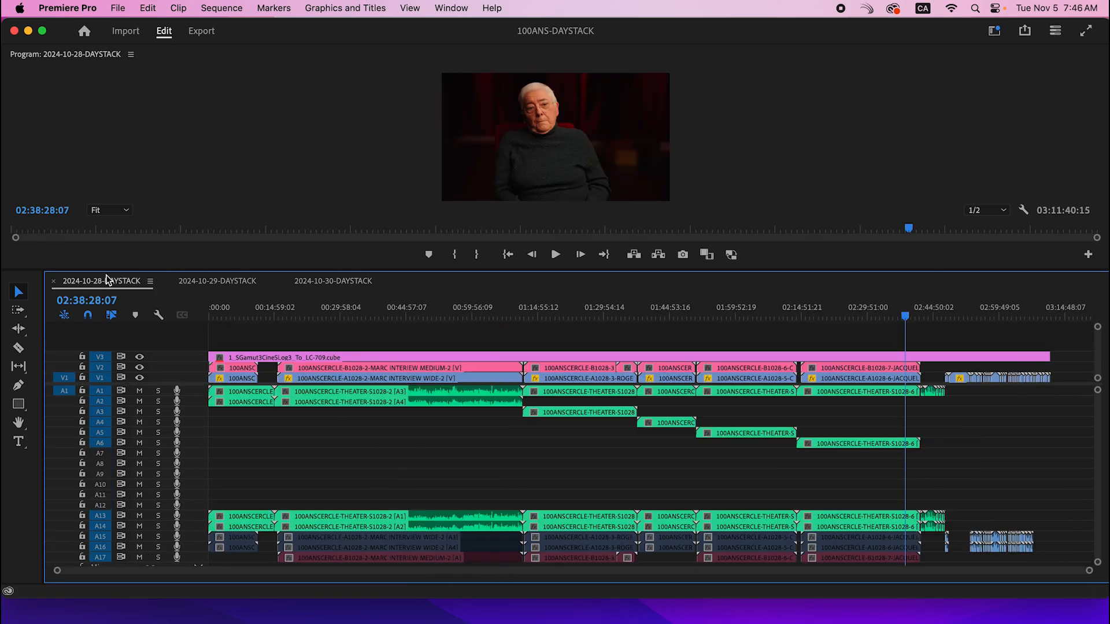
scroll(496, 456, "down", 2)
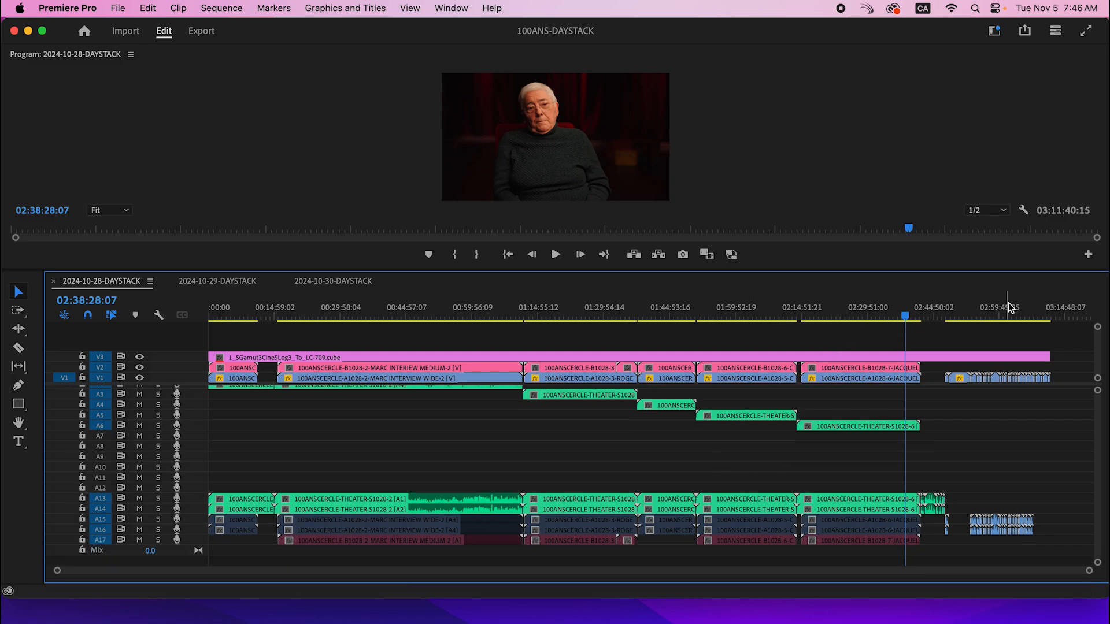
left_click_drag(1017, 315, 1007, 338)
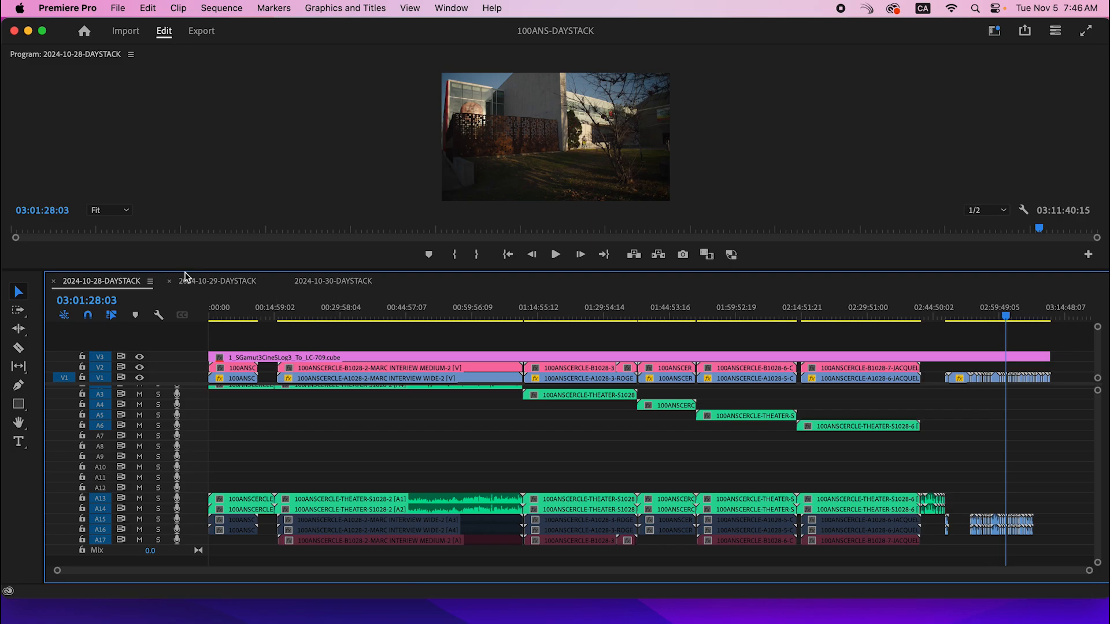
Step: Close all three open day-stack sequences
left_click(53, 281)
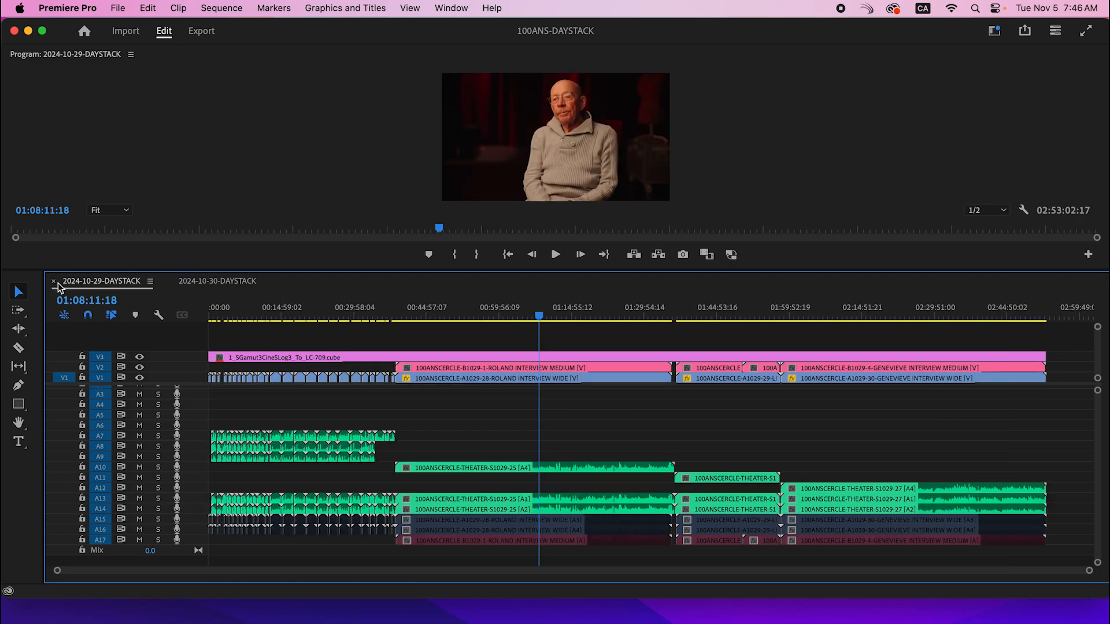
left_click(54, 281)
left_click(53, 281)
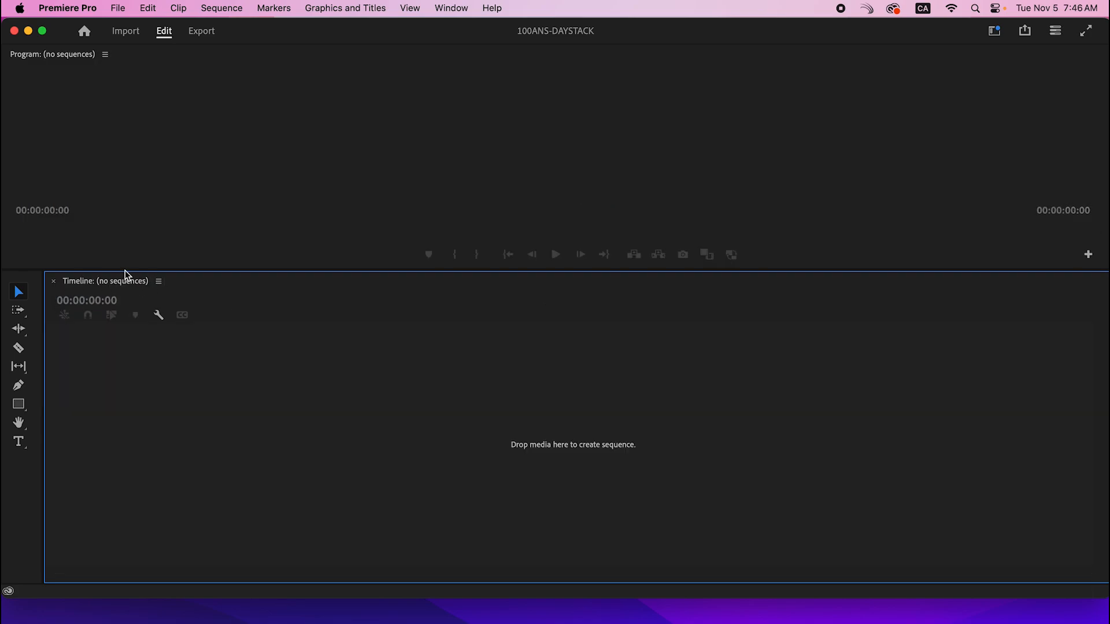
Step: Bring the project window back into view, create a new bin and move it into the INTERVIEW bin
left_click_drag(1109, 54, 119, 79)
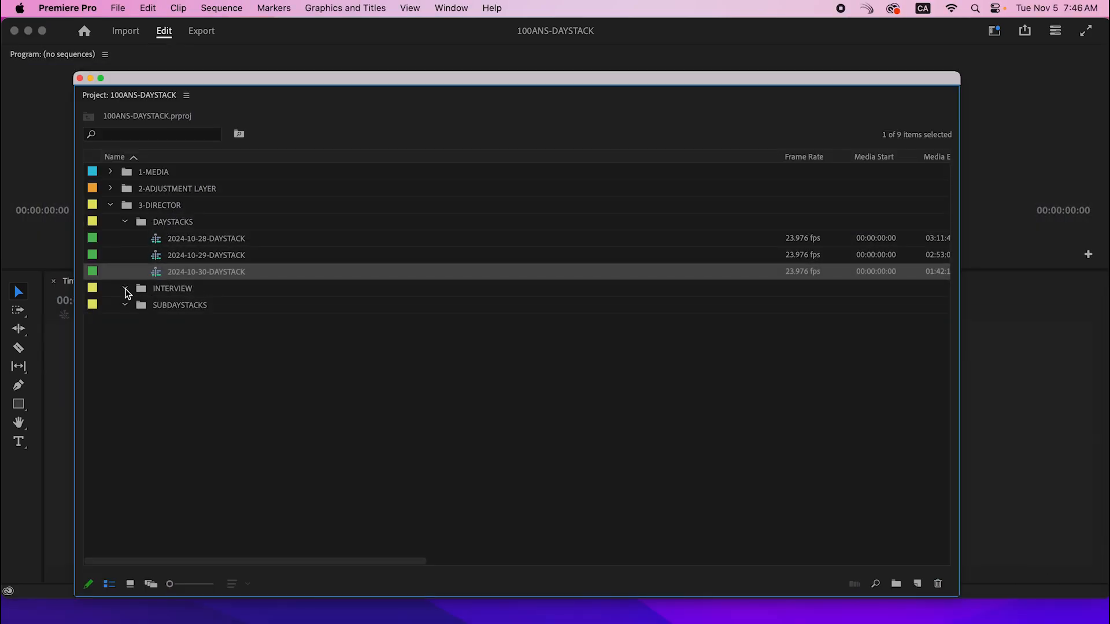
left_click(231, 396)
right_click(256, 383)
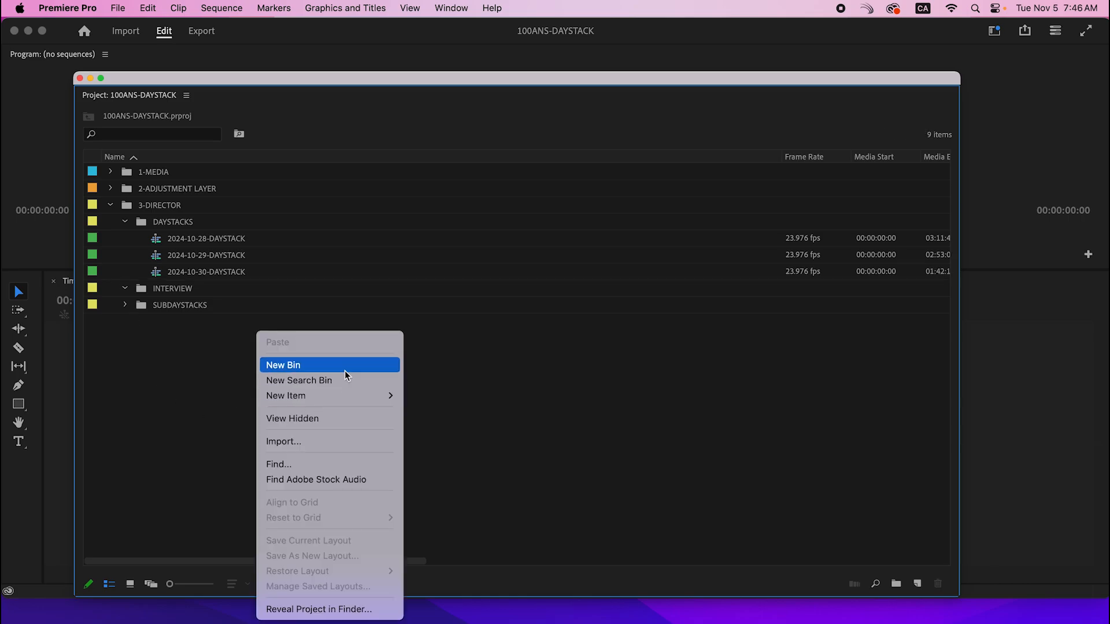
left_click(349, 364)
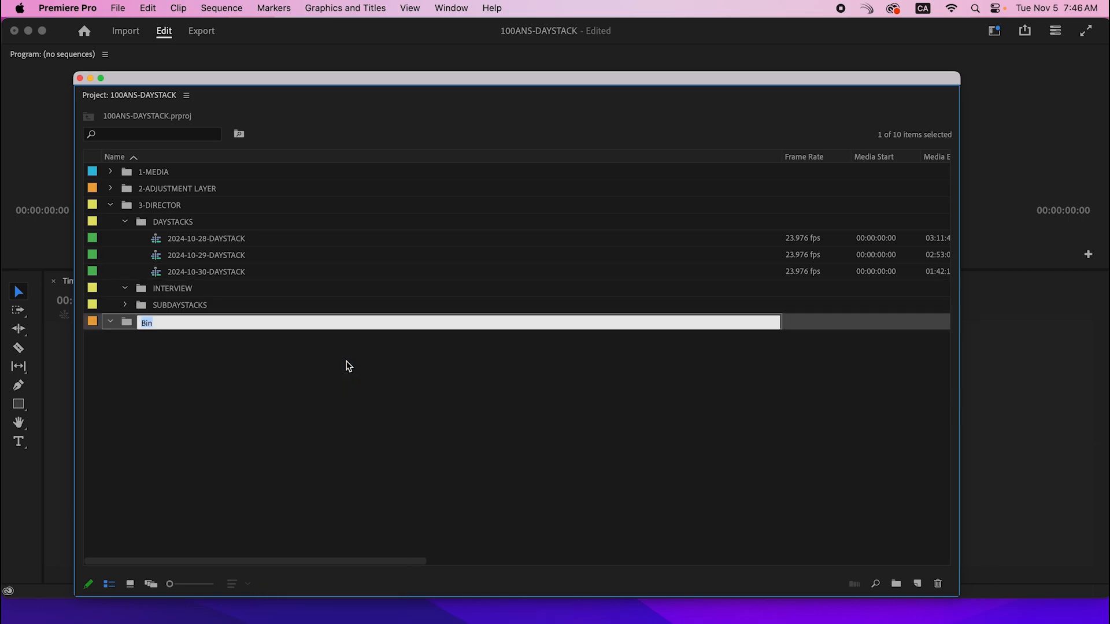
left_click(348, 359)
left_click_drag(142, 324, 172, 289)
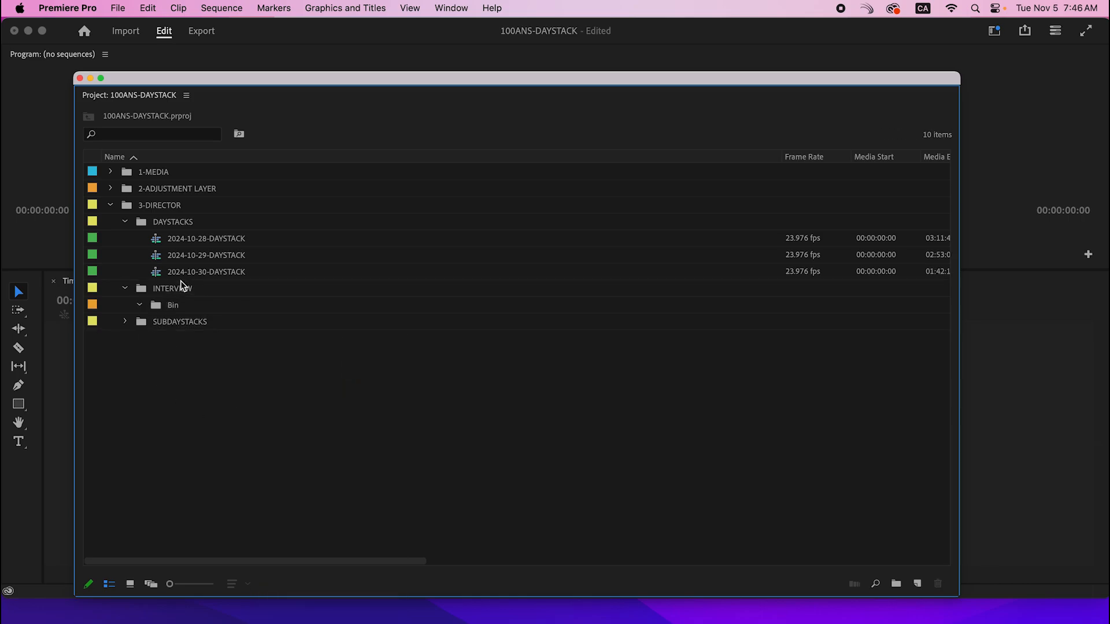
Step: Rename the new bin inside INTERVIEW as ORIGINAL
left_click(177, 300)
left_click(177, 300)
type("origin")
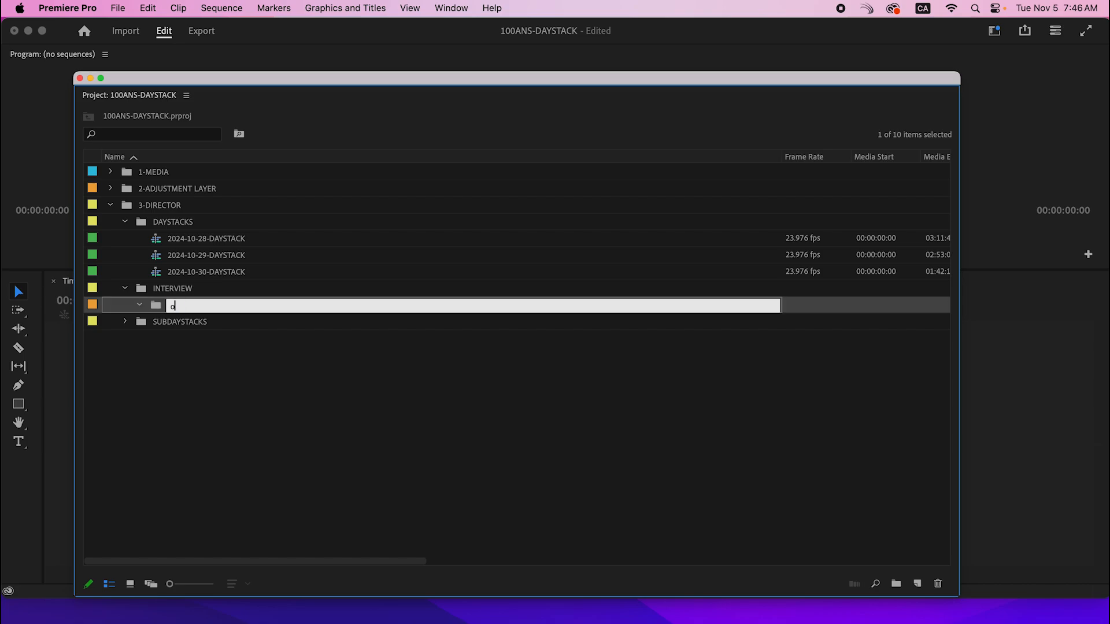
key("BackSpace")
key("BackSpace")
key("BackSpace")
key("BackSpace")
key("BackSpace")
key("BackSpace")
type("ORIGINAL")
left_click(219, 387)
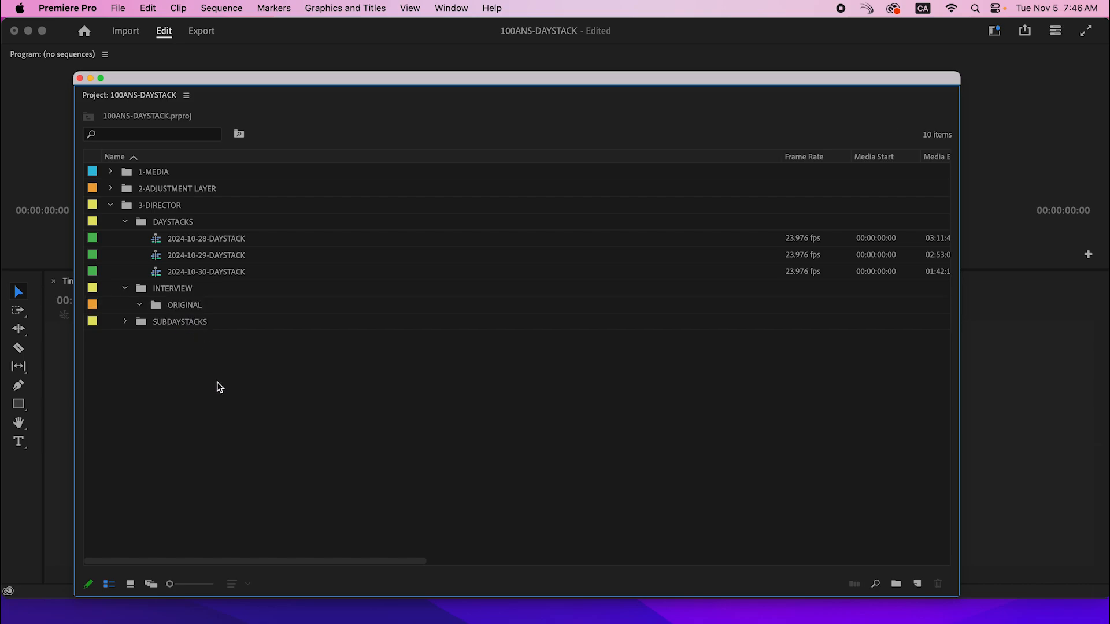
Step: Create another bin at the project's top level and name it CUT AND TRANSCRIBED
right_click(220, 388)
left_click(303, 359)
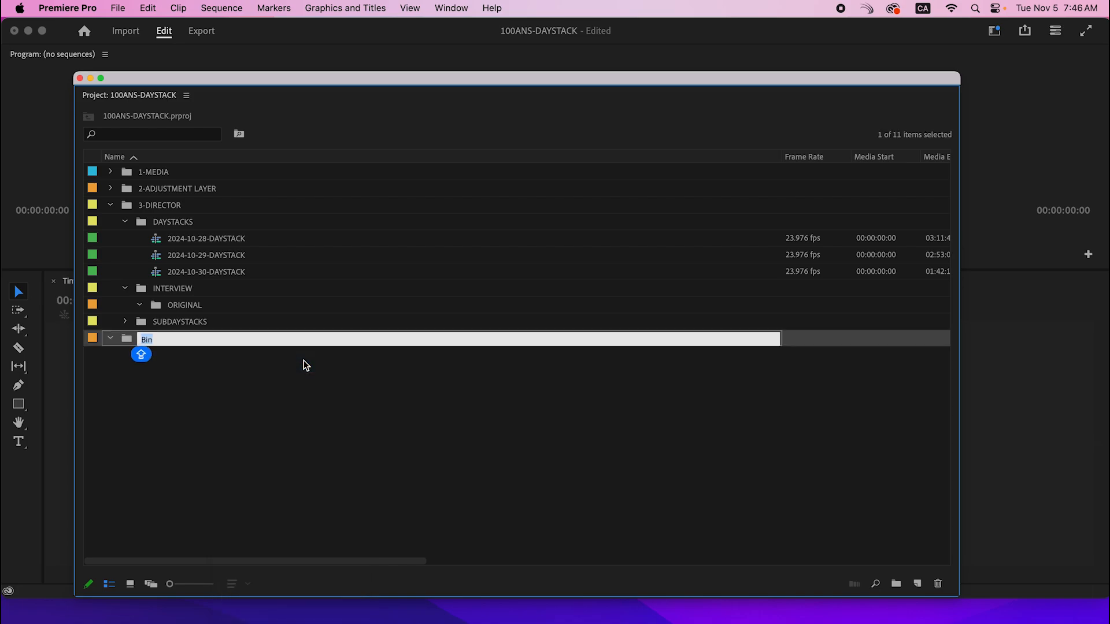
type("CUTE AND TRANSCRIBED")
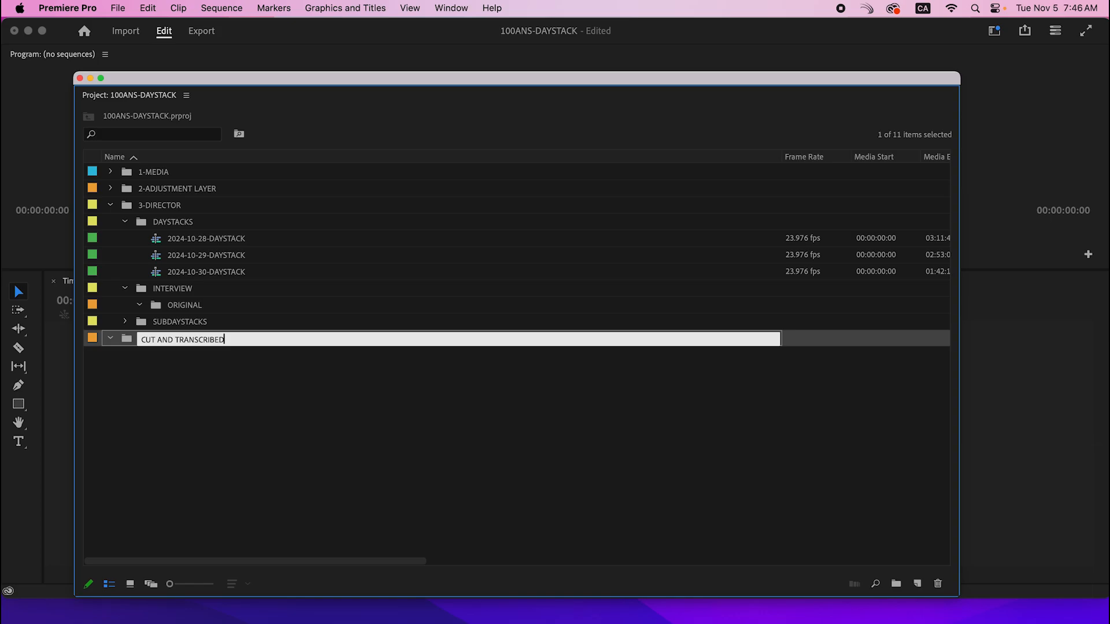
Step: Move the CUT AND TRANSCRIBED bin into the INTERVIEW bin
left_click(416, 441)
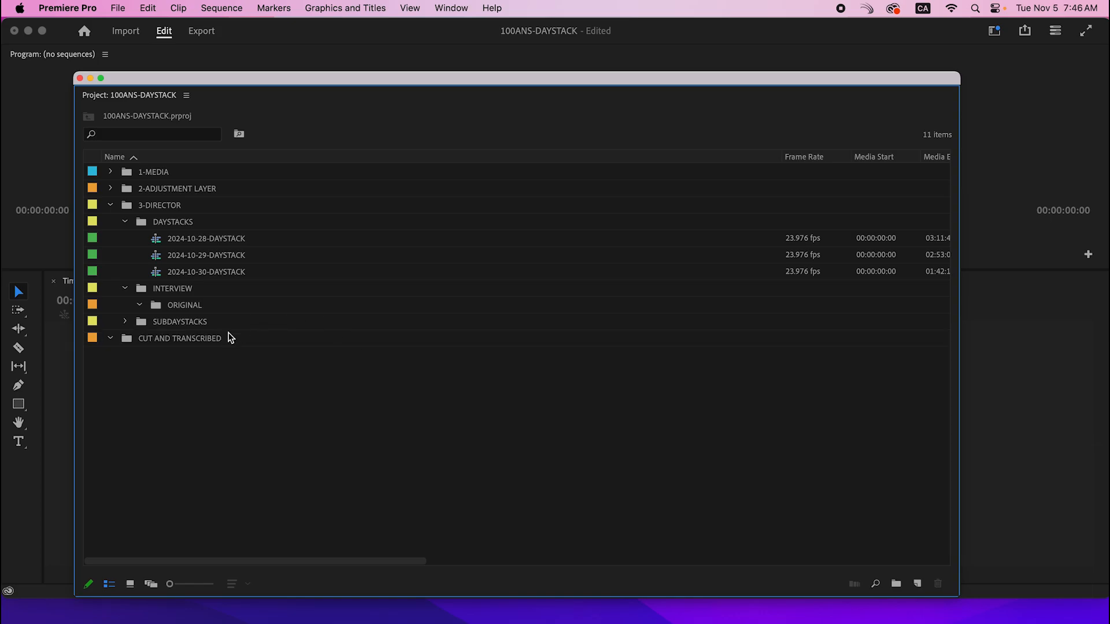
left_click_drag(205, 340, 214, 293)
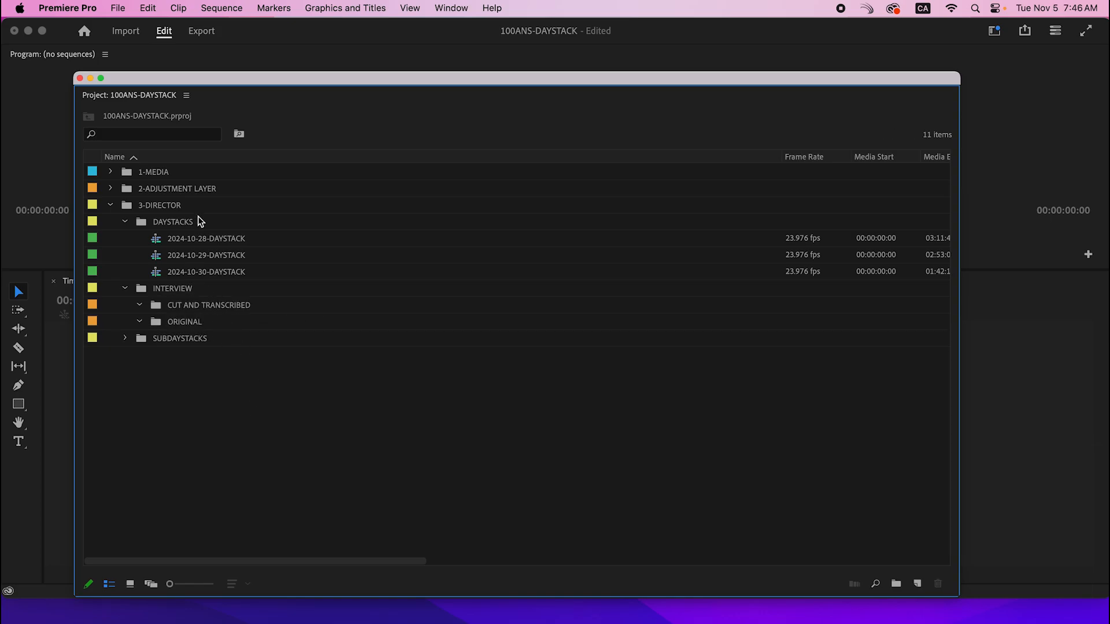
Step: Search the project for INTE to check which shooting days contain interview clips, collapse the 2024-10-28 and 2024-10-29 bins, and clear the search
left_click(195, 134)
type("INTE")
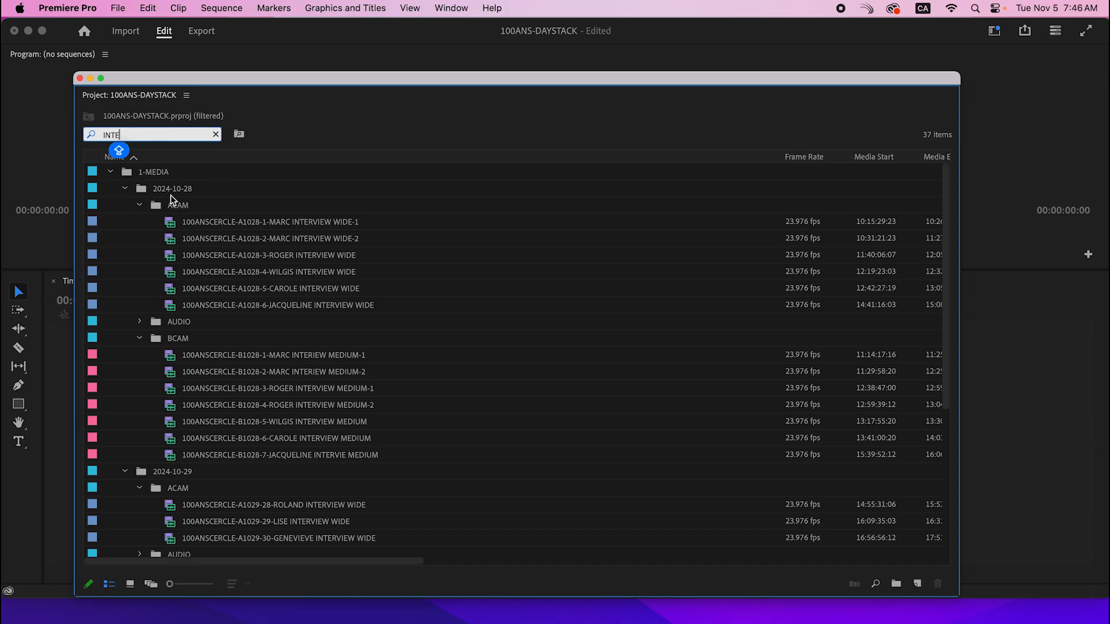
left_click(127, 190)
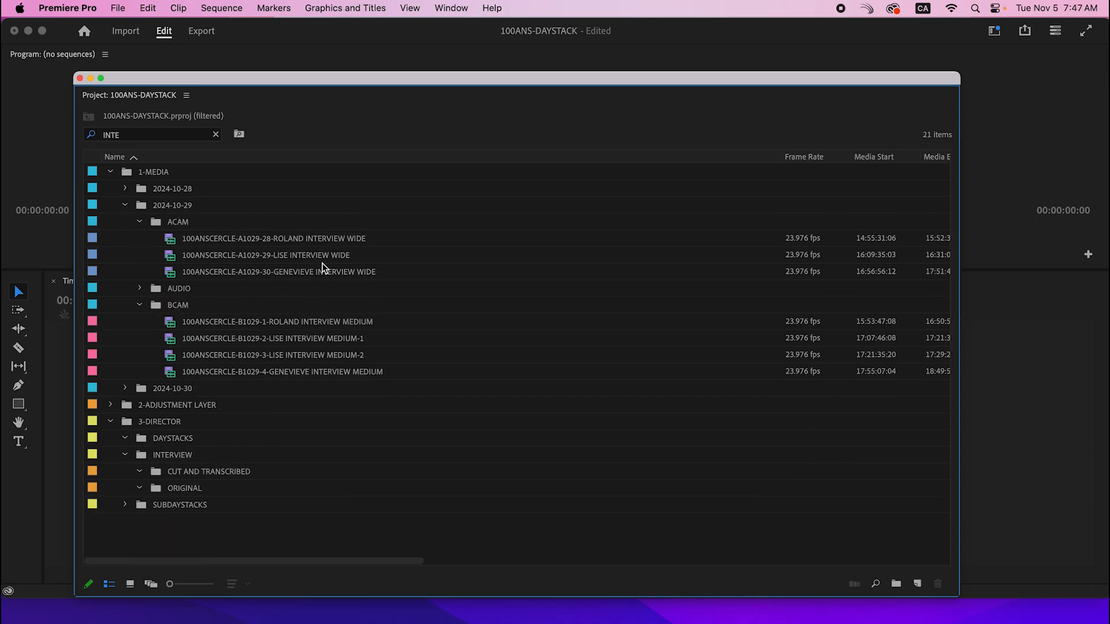
left_click(126, 207)
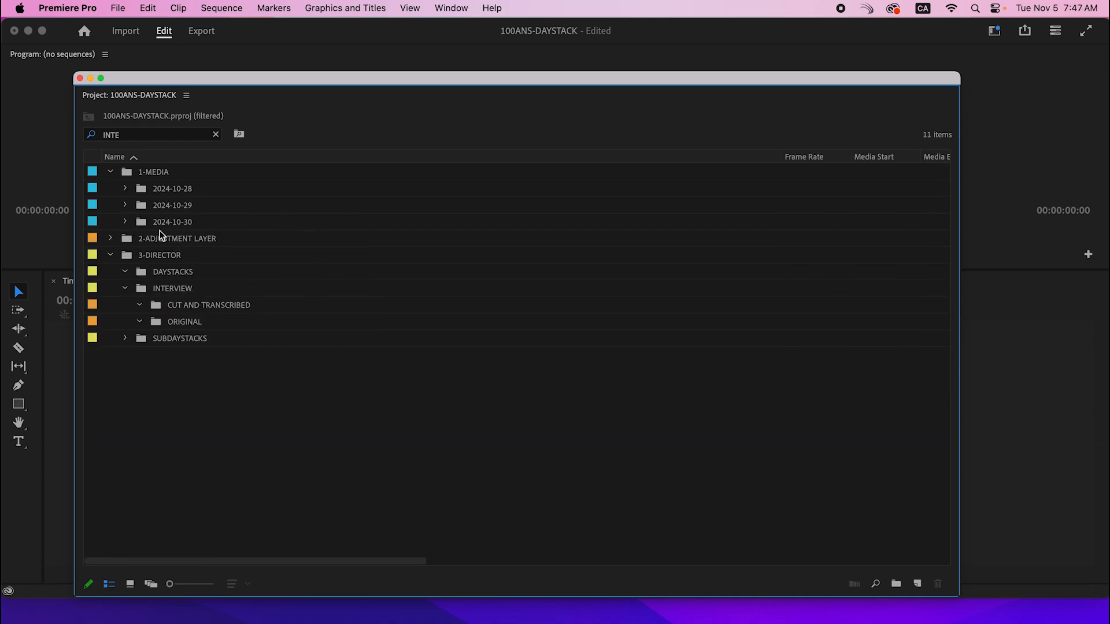
left_click(216, 135)
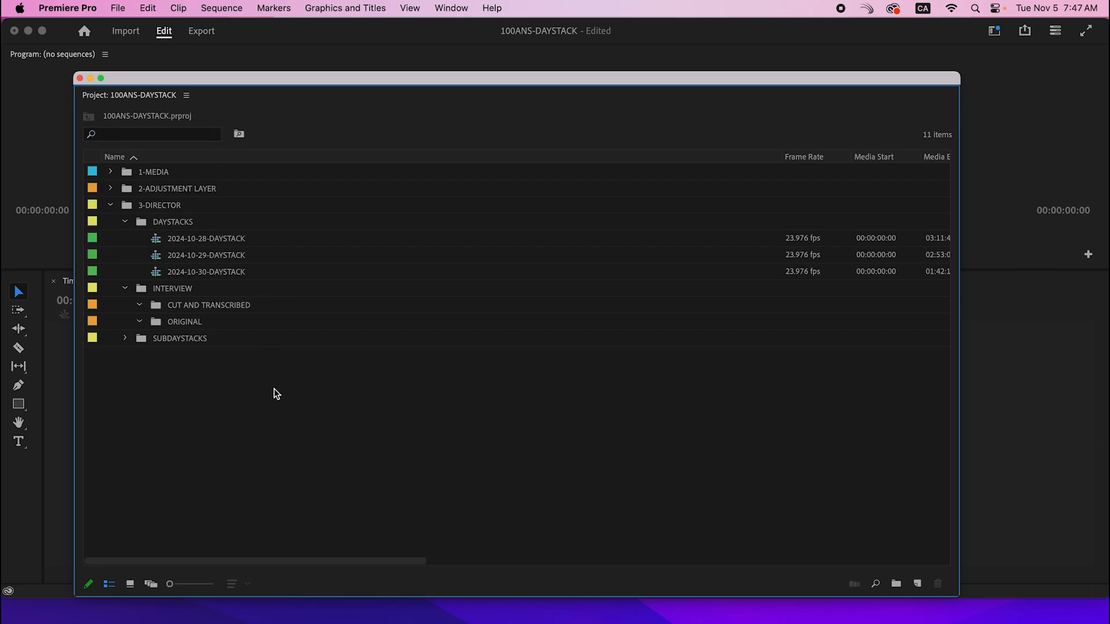
Step: Duplicate the 2024-10-28 and 2024-10-29 DAYSTACK sequences and move both copies into the ORIGINAL bin inside INTERVIEW
left_click(158, 244)
left_click(160, 256, "shift")
right_click(160, 256)
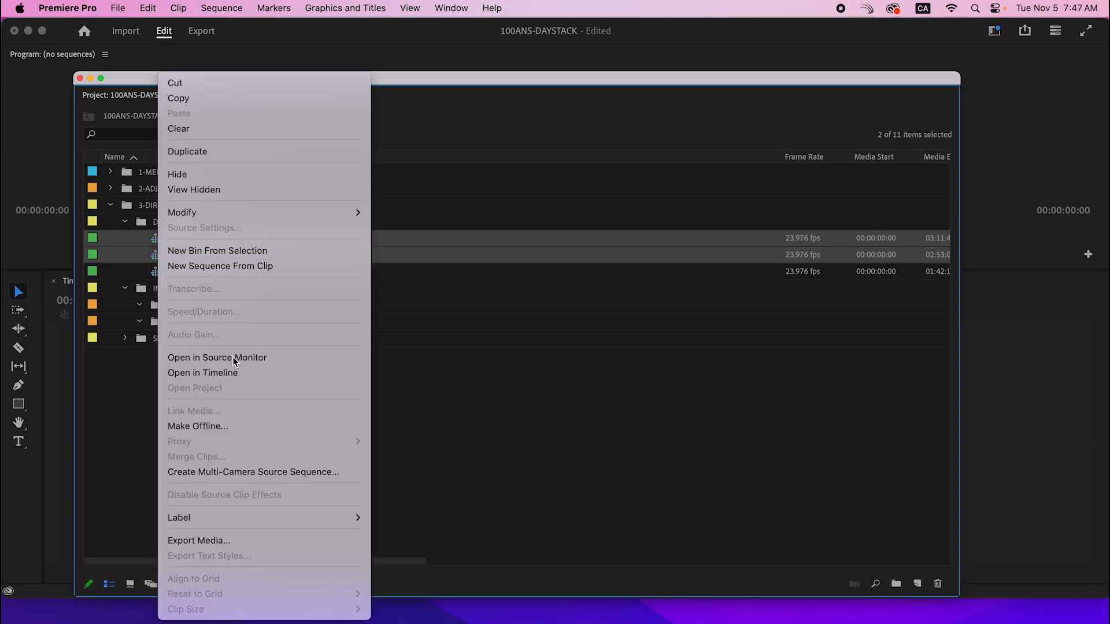
left_click(255, 151)
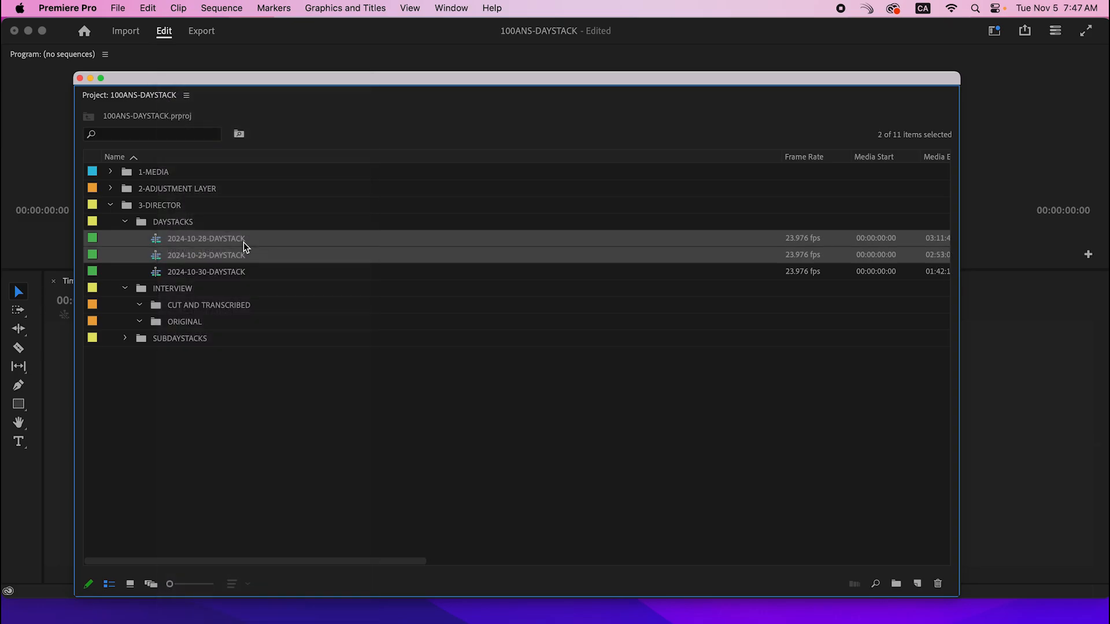
left_click_drag(229, 262, 202, 362)
left_click(215, 306)
left_click(217, 316, "shift")
Step: Rename the two sequence copies 2024-10-28-DAYSTACK-INTERVIEW-ORIGINAL and 2024-10-29-DAYSTACK-INTERVIEW-ORIGNAL
left_click(228, 339)
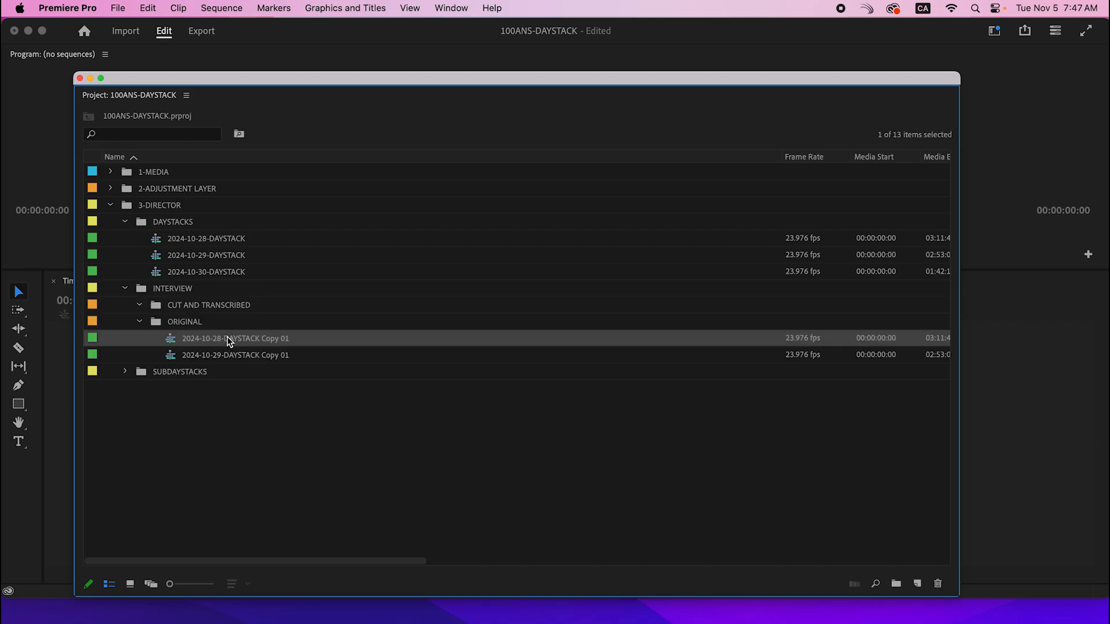
key("Return")
key("Right")
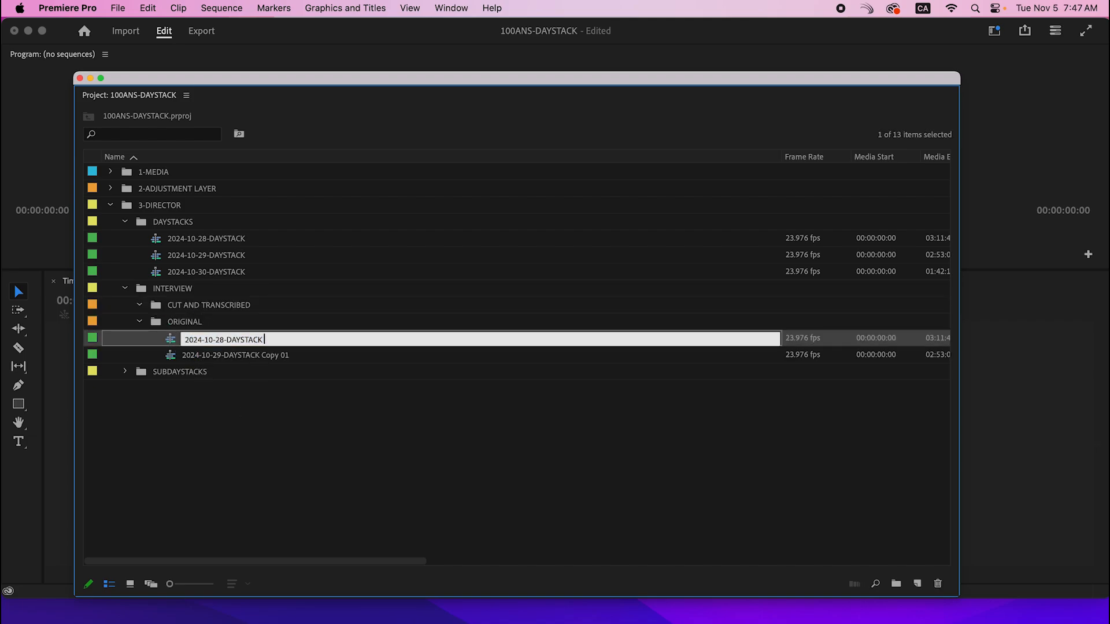
type(".")
type("INTERVIEW-ORI")
type("GINAL")
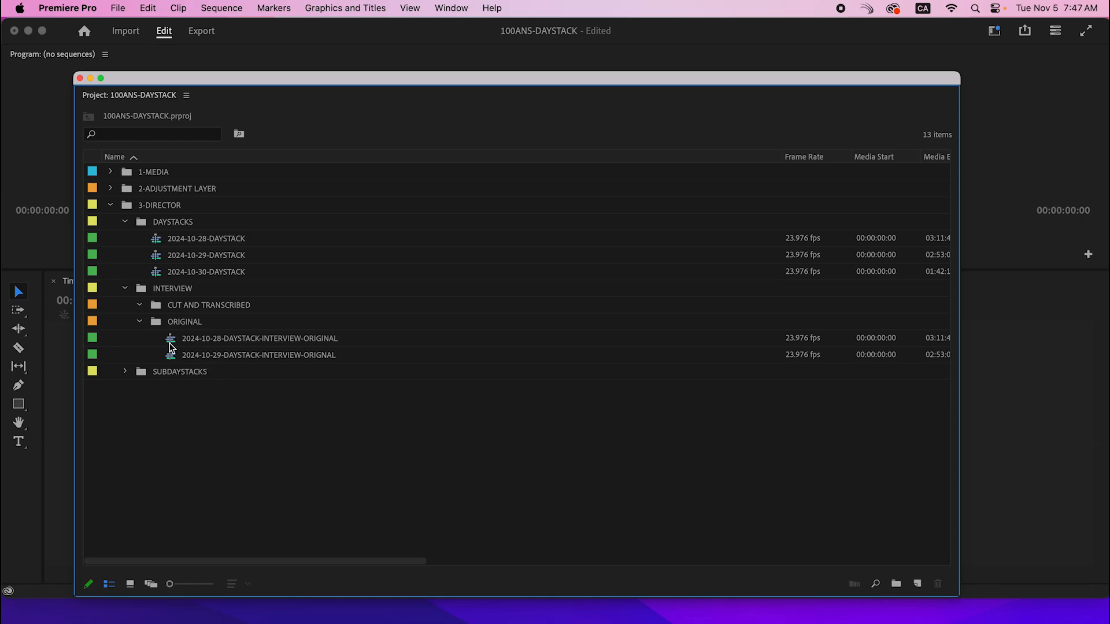
Step: Open both renamed interview sequences in the timeline and move the project window out of the way
double_click(170, 342)
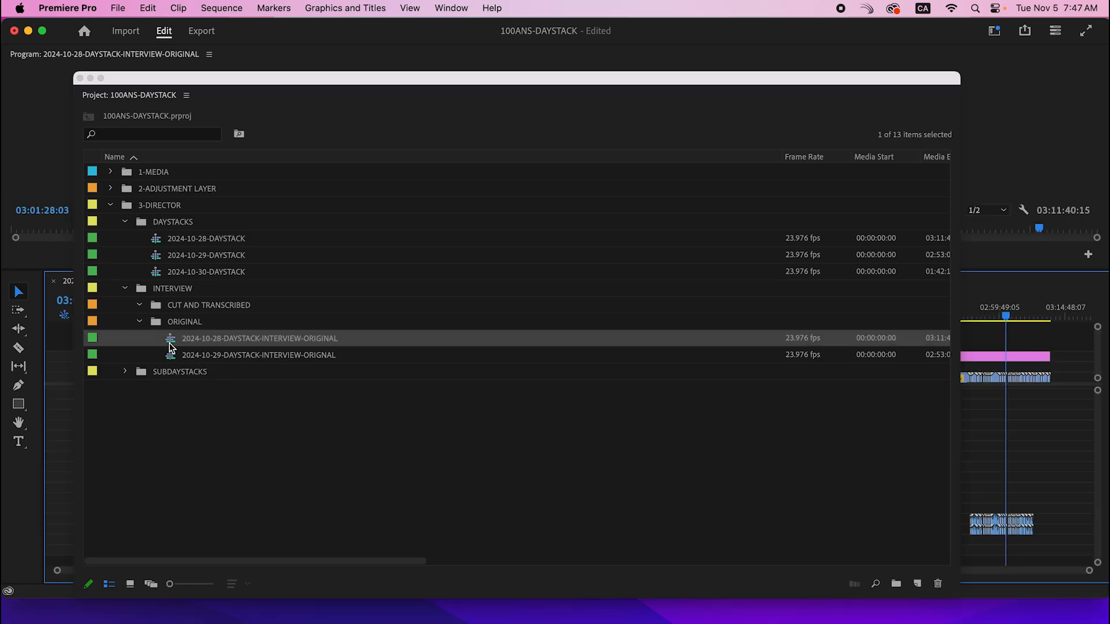
double_click(173, 354)
left_click_drag(277, 80, 1109, 81)
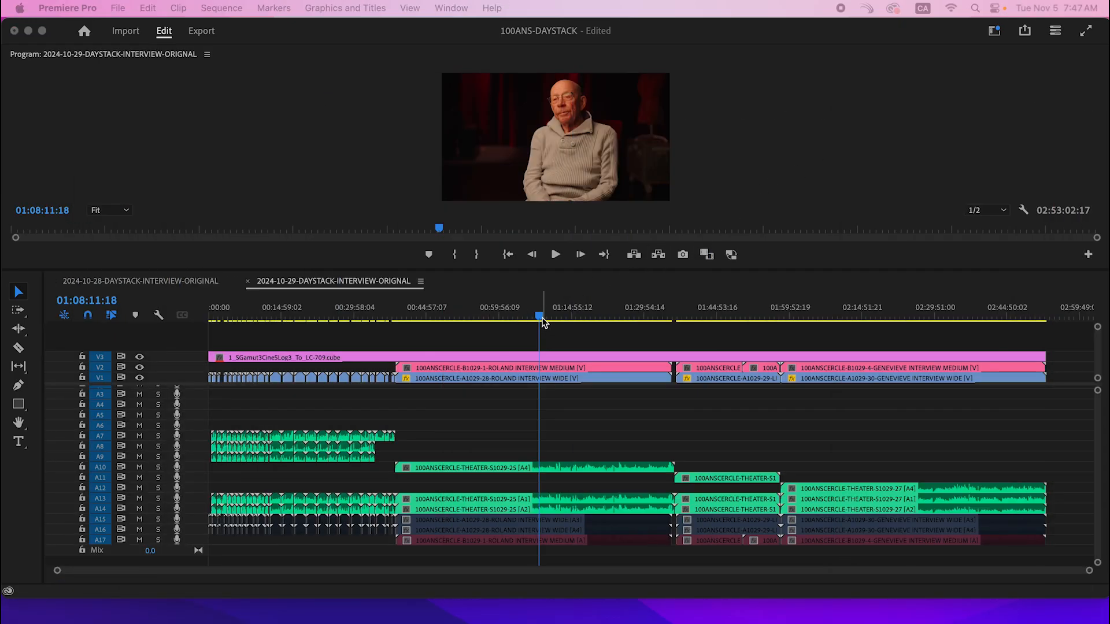
Step: Expand the main window to full screen and place the playhead where the first interview's audio starts in the 2024-10-29 sequence, at 00:38:37:22
left_click_drag(540, 319, 429, 315)
key("Up")
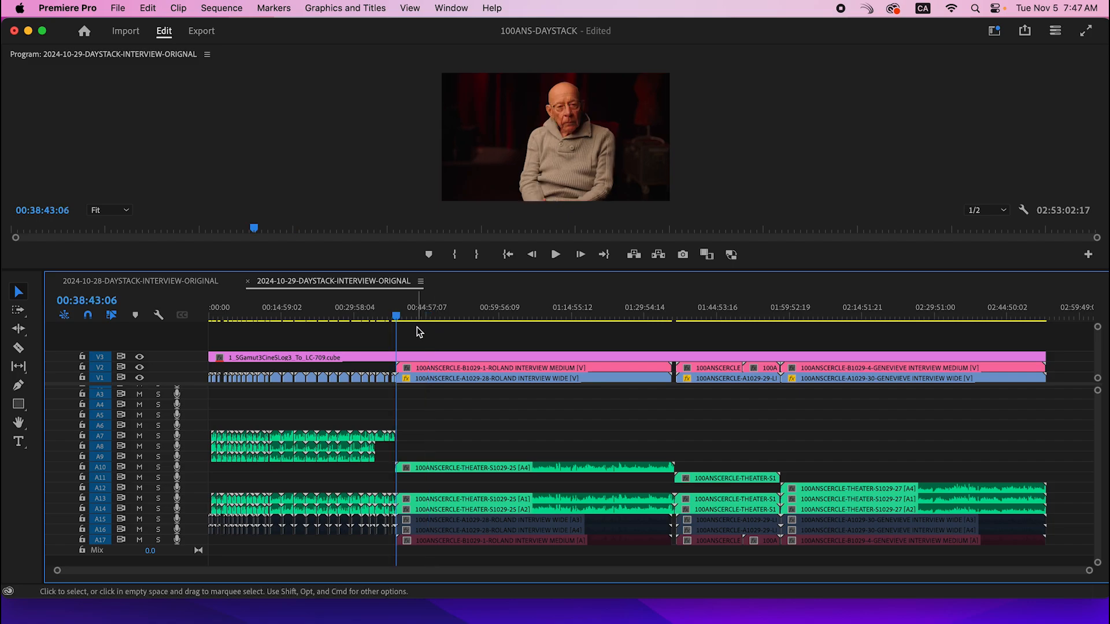
key("=")
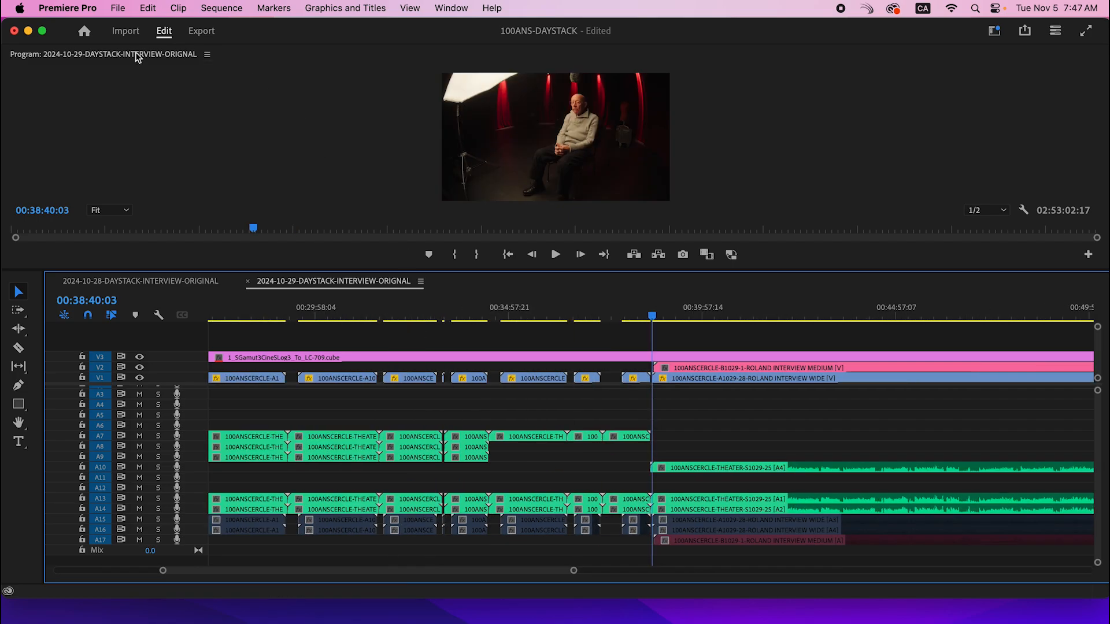
left_click(42, 30)
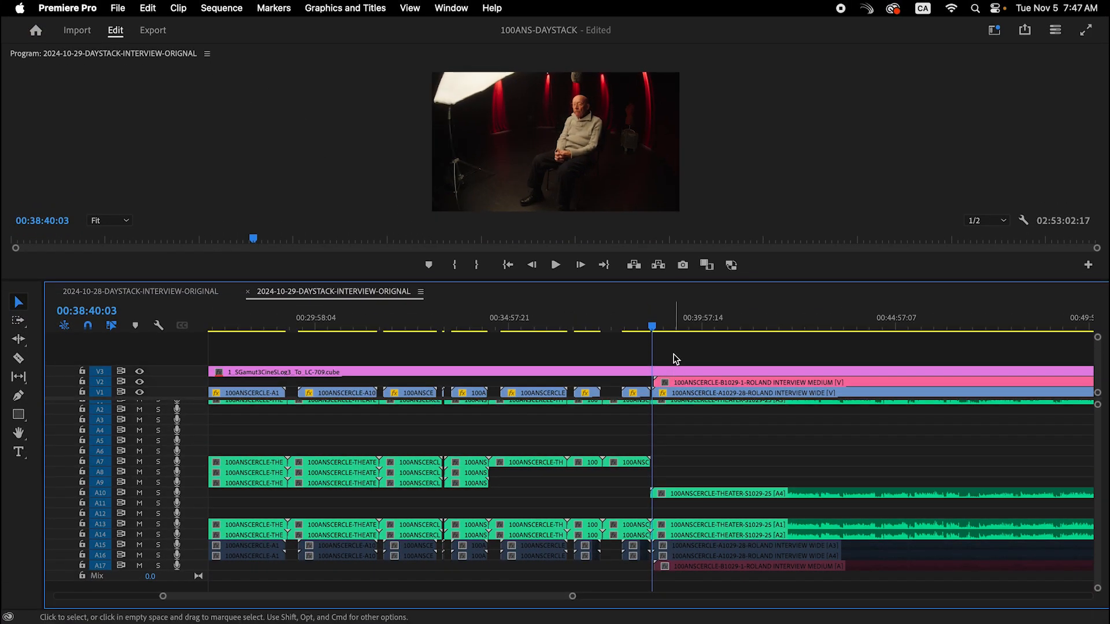
key("=")
key("=")
key("=")
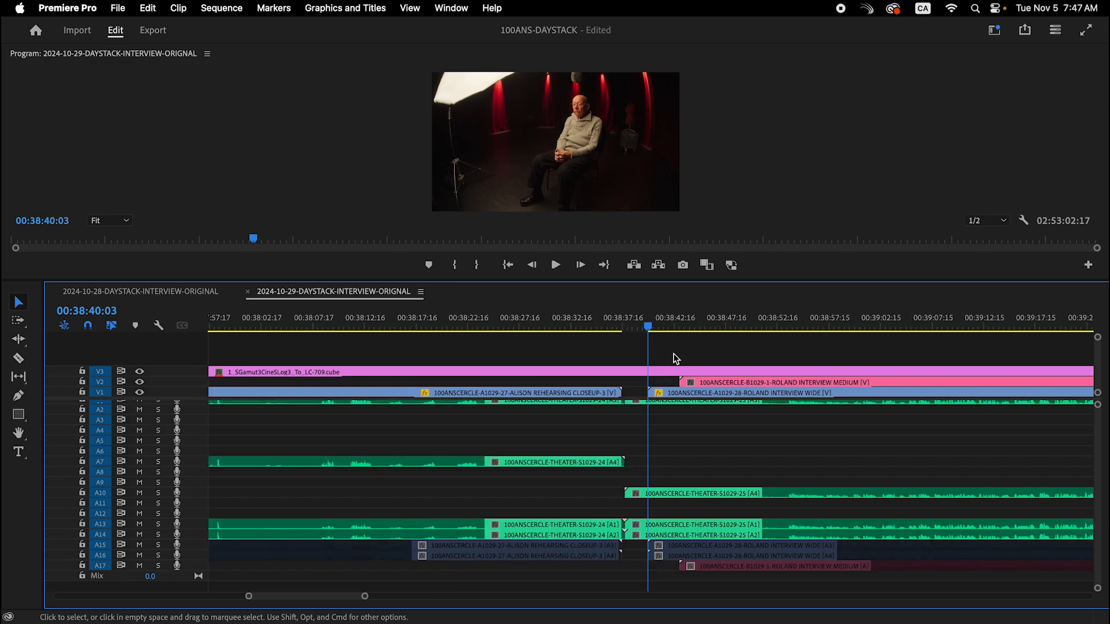
key("Up")
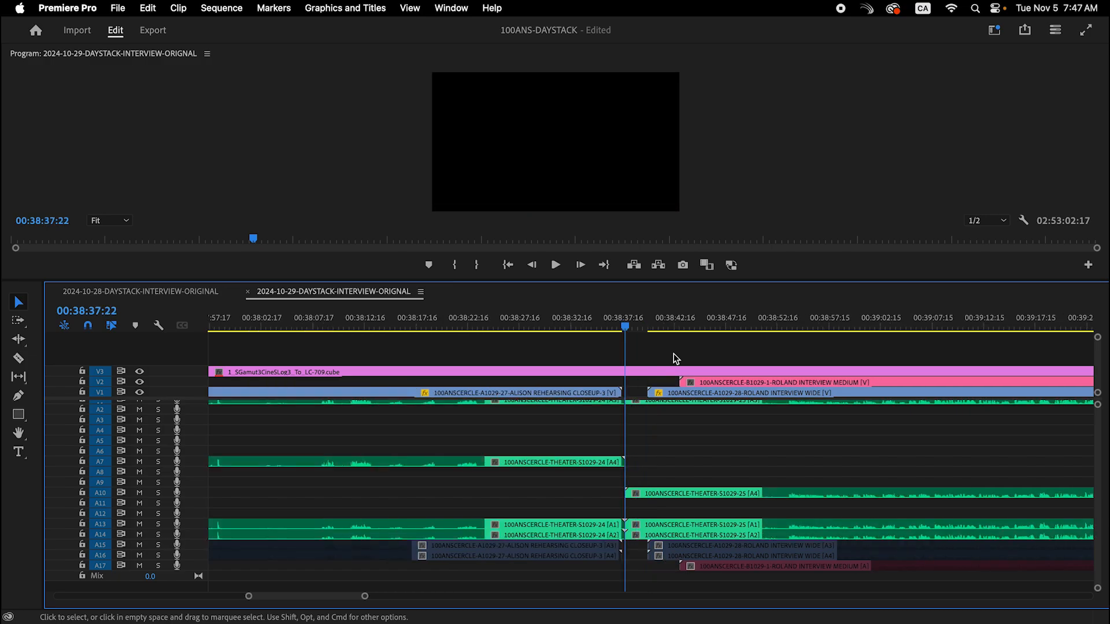
Step: Check the boundary between the last rehearsal clip and the first interview, enlarge the timeline area, and split the adjustment layer at 00:38:37:22
key("Left")
key("Left")
key("Left")
key("Left")
key("Left")
key("Left")
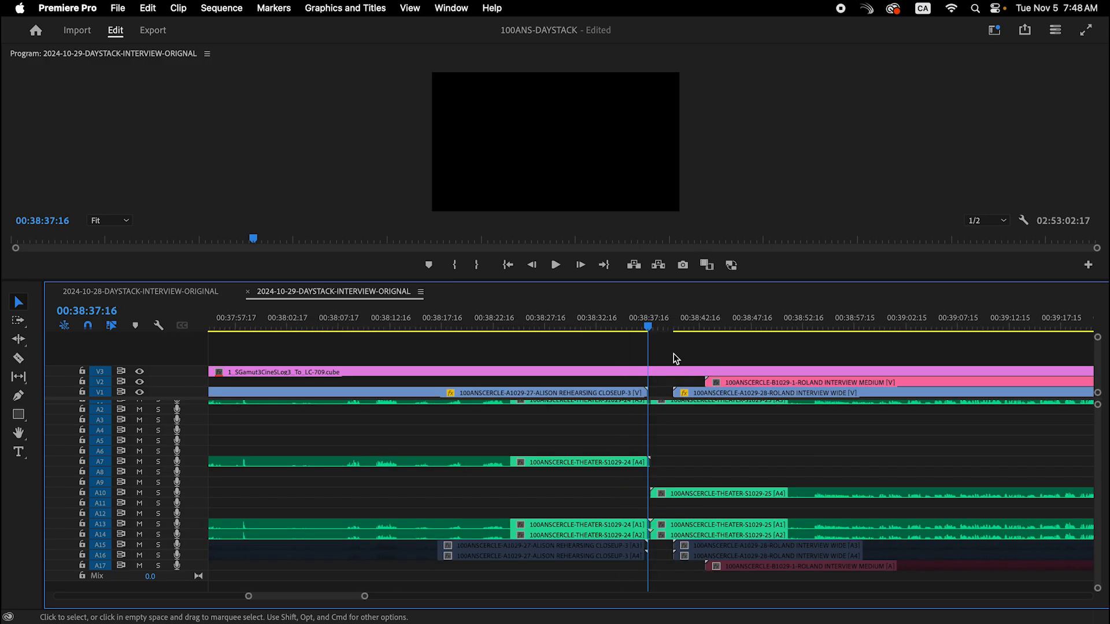
key("Down")
key("=")
key("=")
key("=")
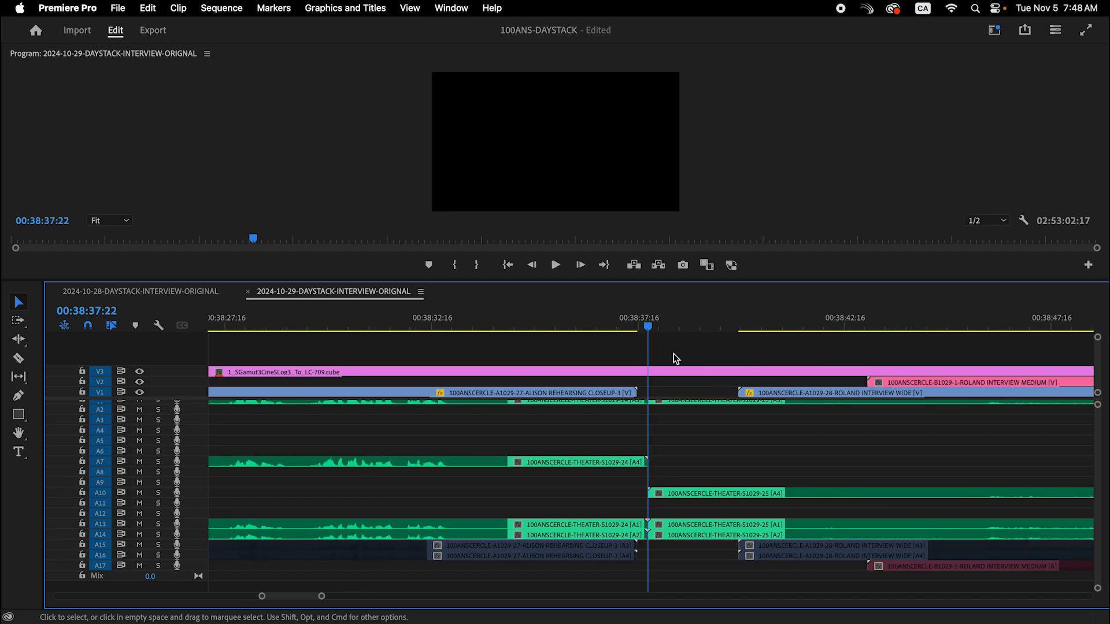
scroll(561, 544, "up", 1)
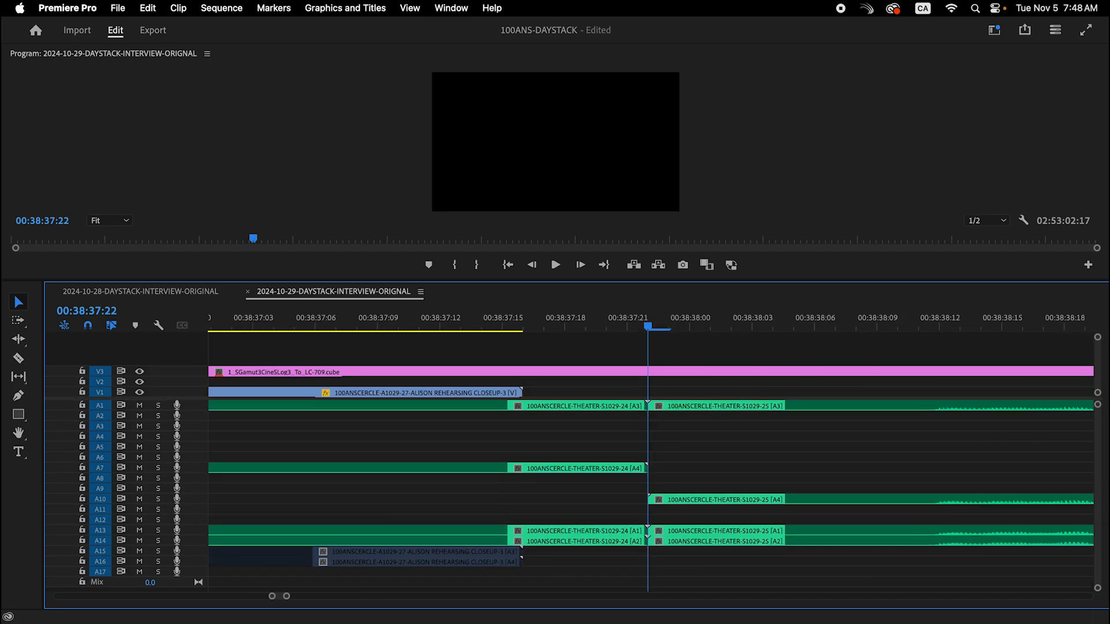
left_click_drag(622, 286, 661, 179)
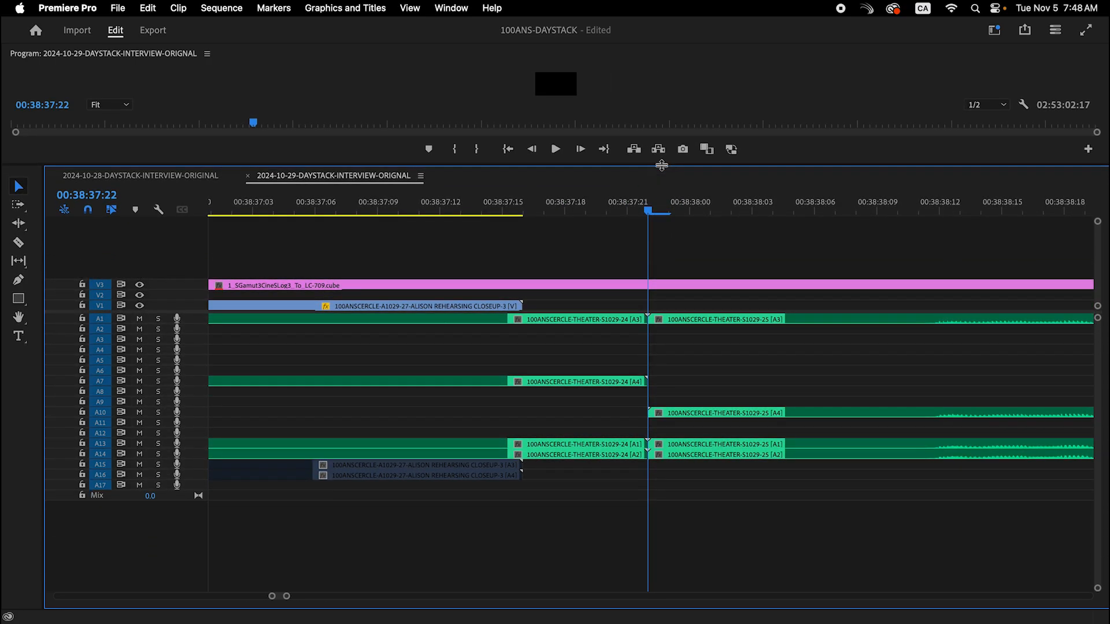
key("cmd+k")
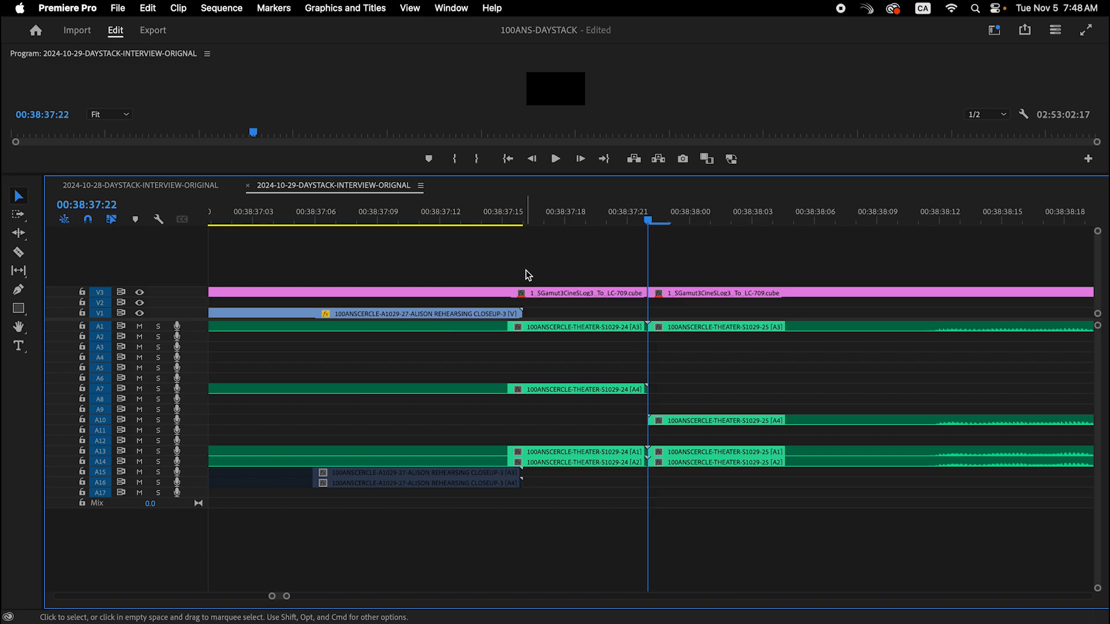
Step: Select all clips before the cut on every track and delete them from the 2024-10-29 interview sequence
scroll(559, 312, "down", 10)
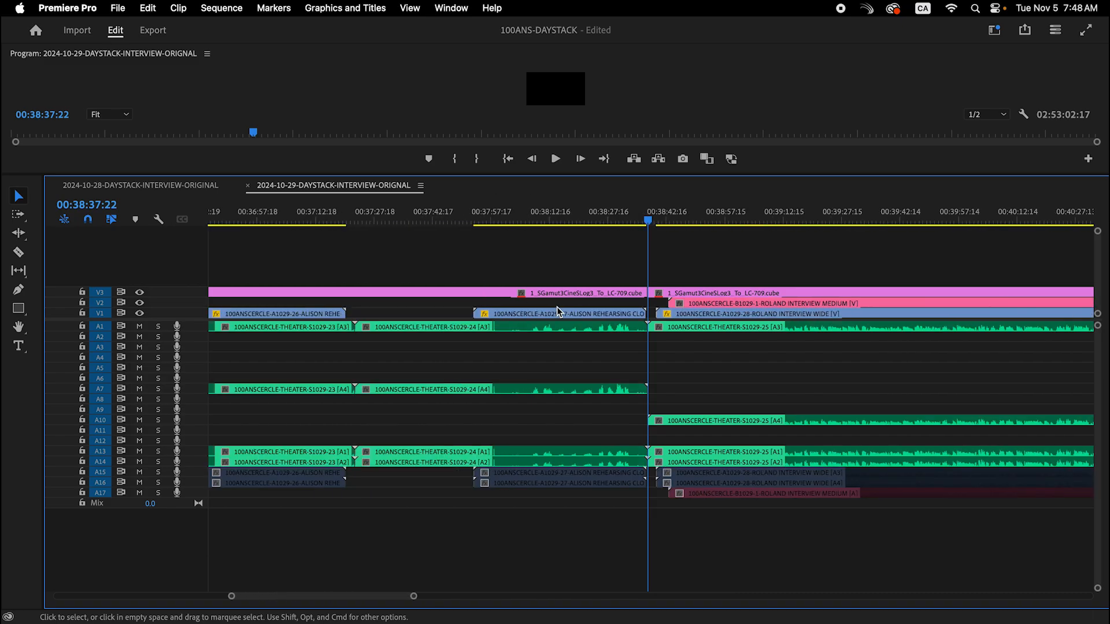
key("shift+a")
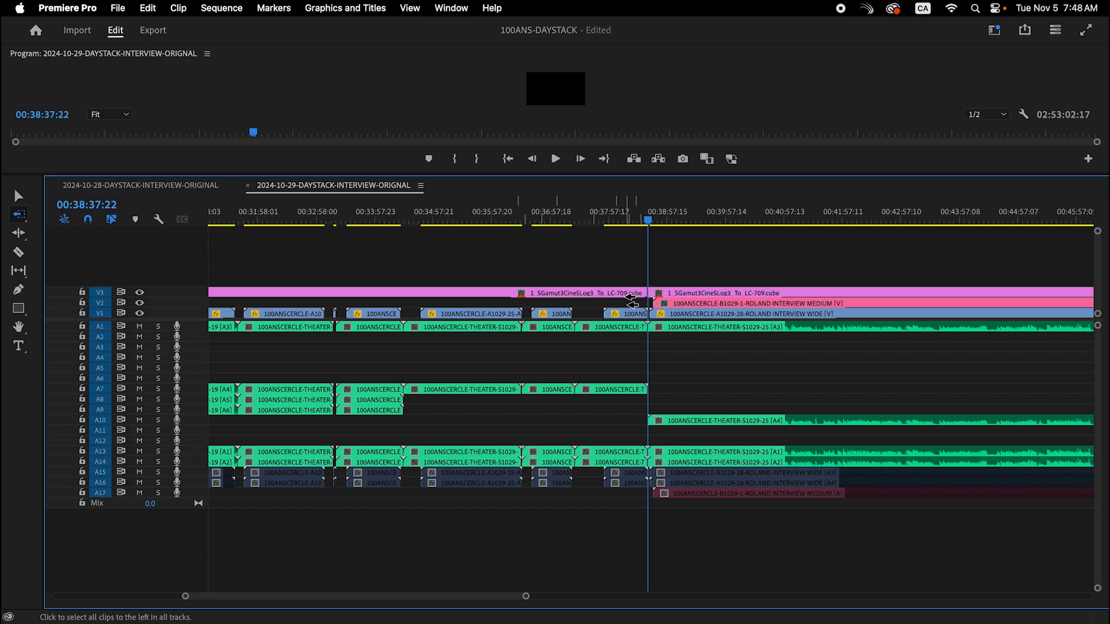
left_click(626, 300)
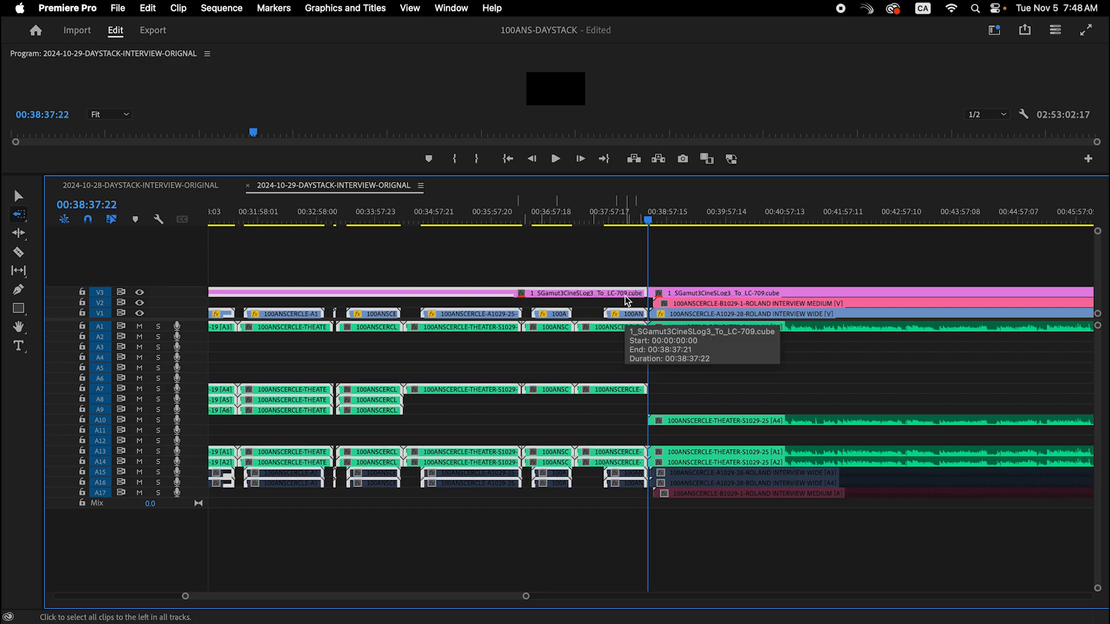
key("Delete")
scroll(625, 298, "down", 5)
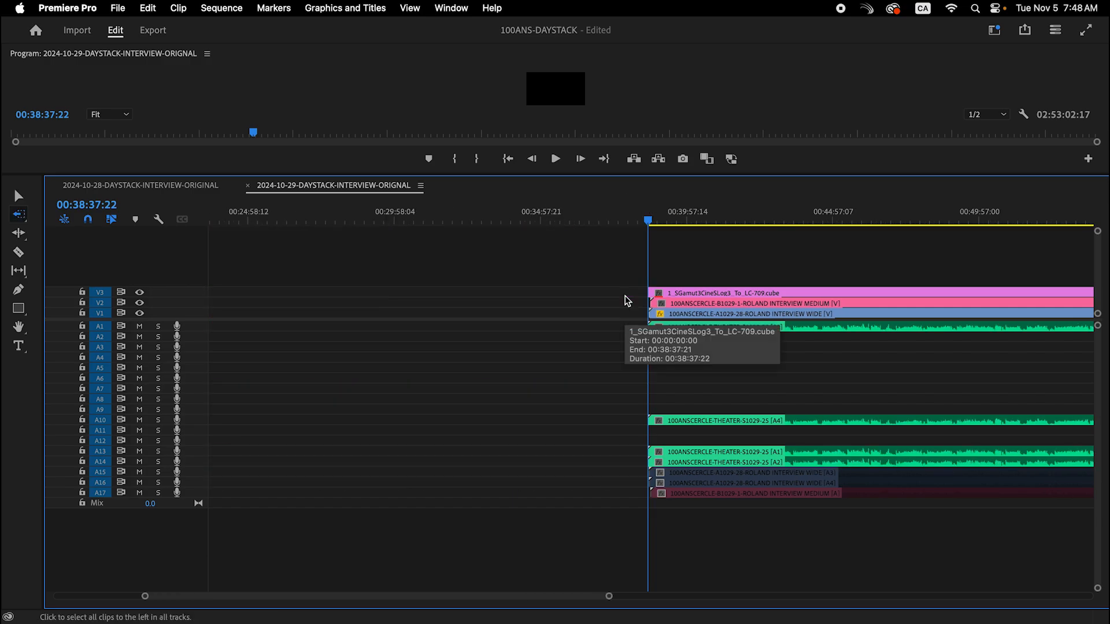
Step: Review the rest of the 2024-10-29 sequence through to its end, checking for any non-interview clips
left_click_drag(586, 218, 697, 220)
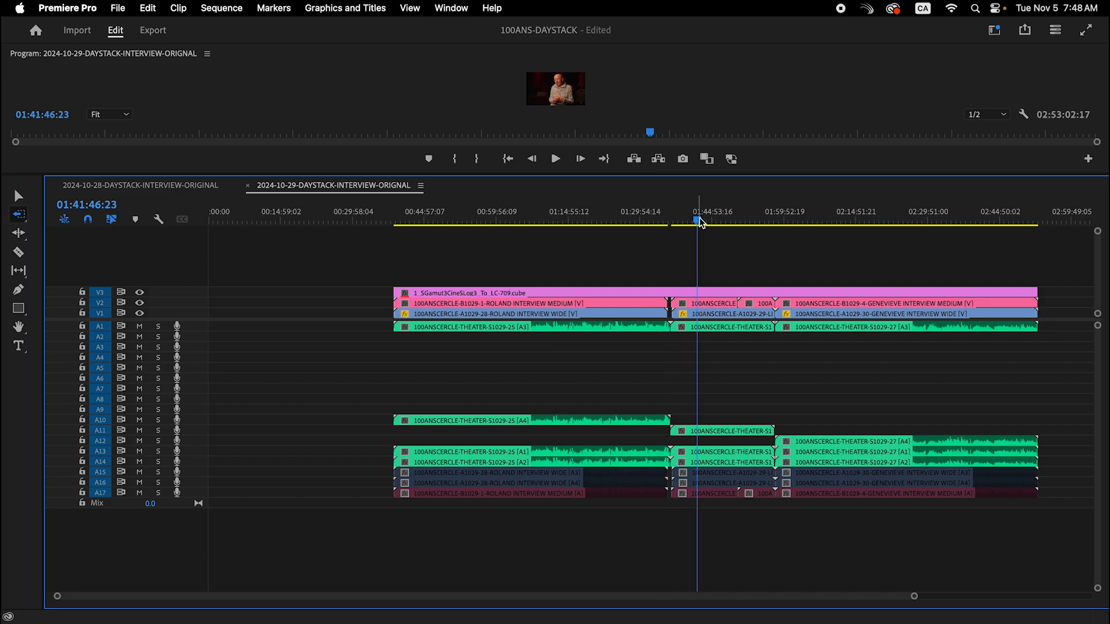
scroll(700, 222, "up", 5)
key("Down")
key("Down")
key("Down")
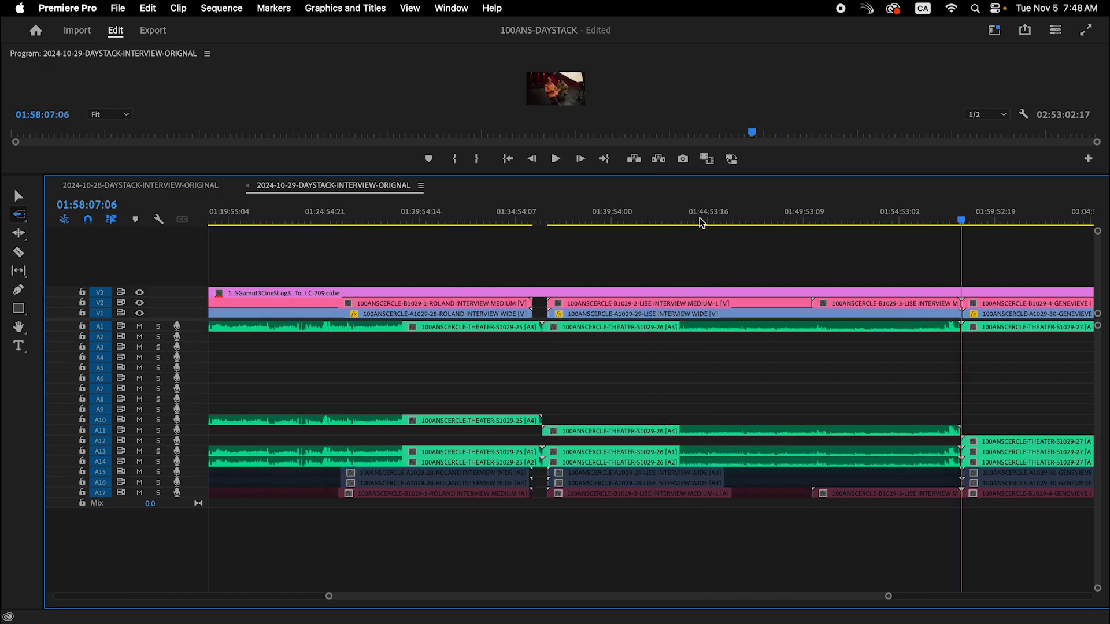
mouse_move(839, 207)
left_mouse_down()
mouse_move(1085, 217)
mouse_move(860, 213)
left_mouse_up()
scroll(860, 213, "down", 4)
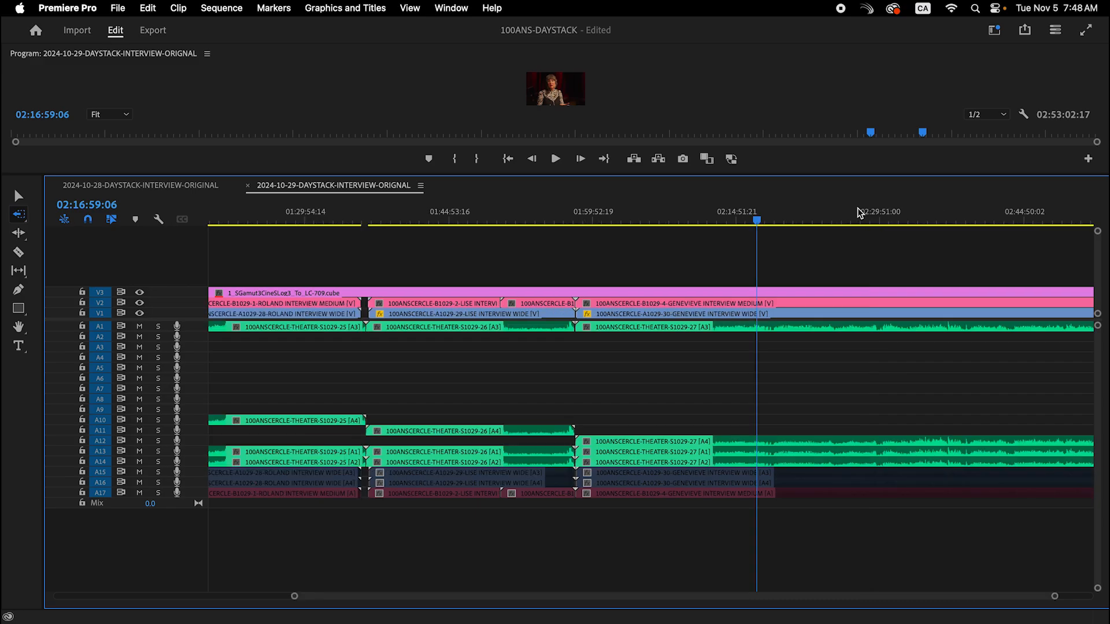
key("End")
scroll(859, 213, "down", 3)
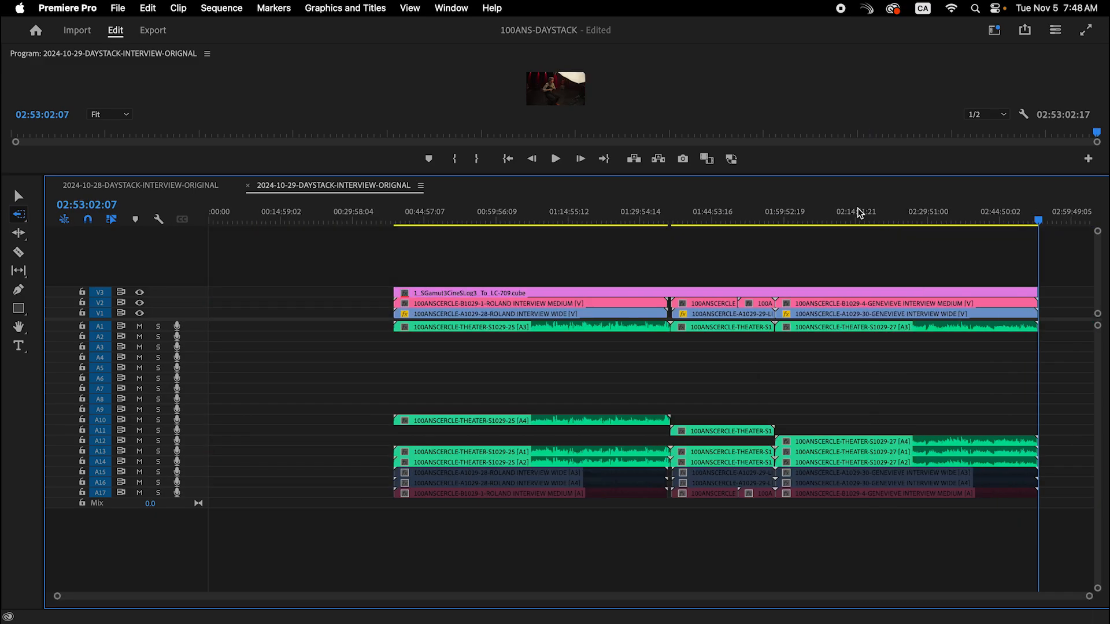
Step: Close the empty gap at the start of the 2024-10-29 interview sequence so its clips begin at zero
key("v")
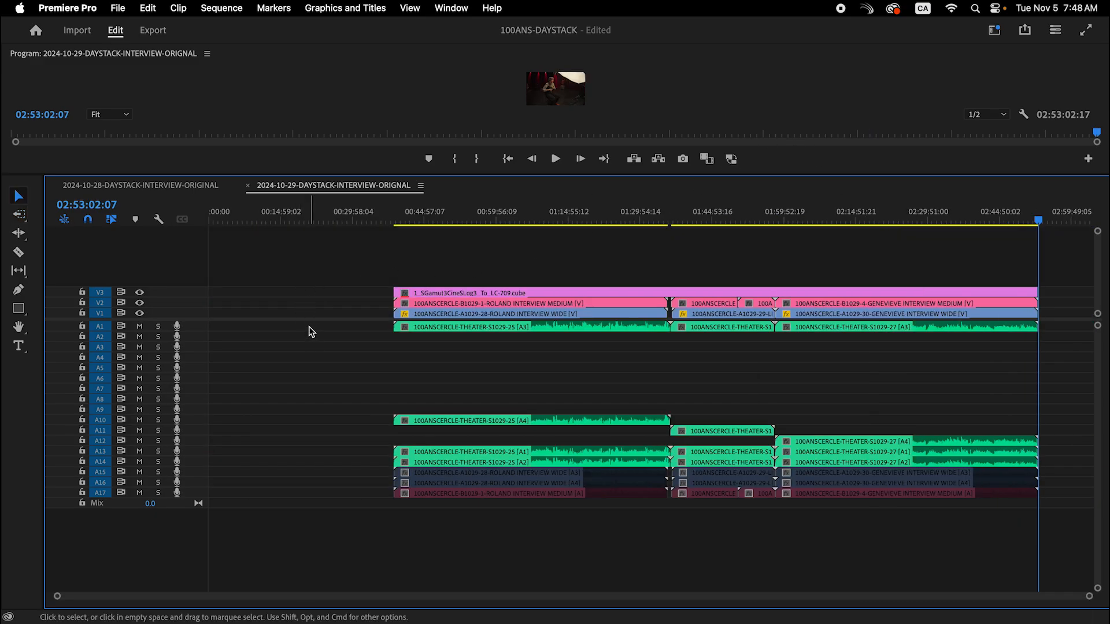
left_click(312, 317)
key("Delete")
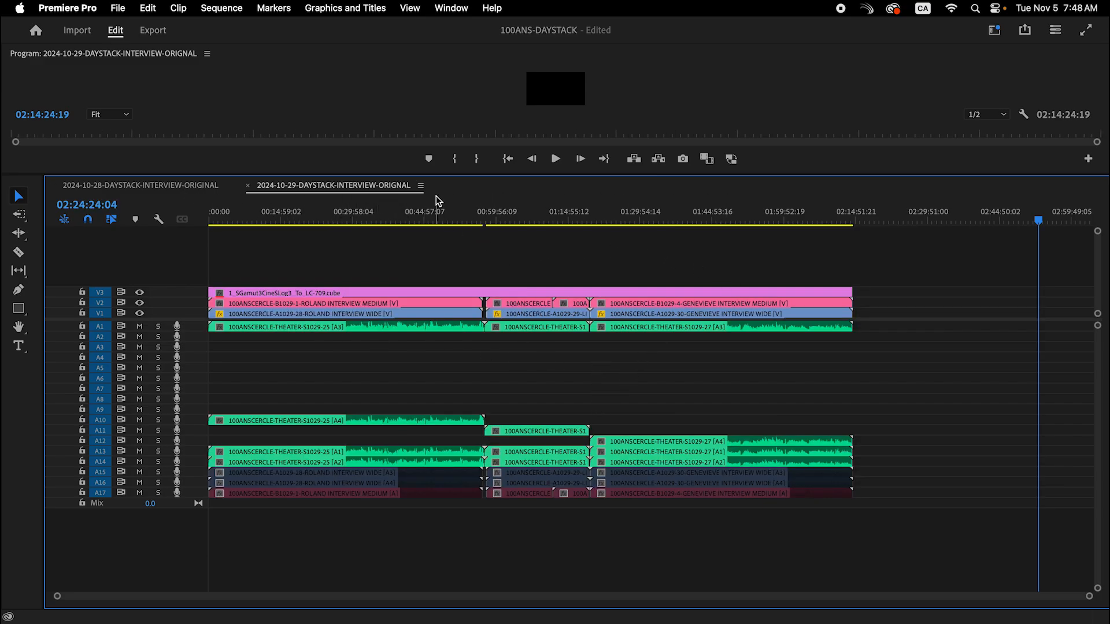
Step: Review the 2024-10-28 interview original sequence from the first interview across its clip boundaries, checking for non-interview footage
left_click(145, 186)
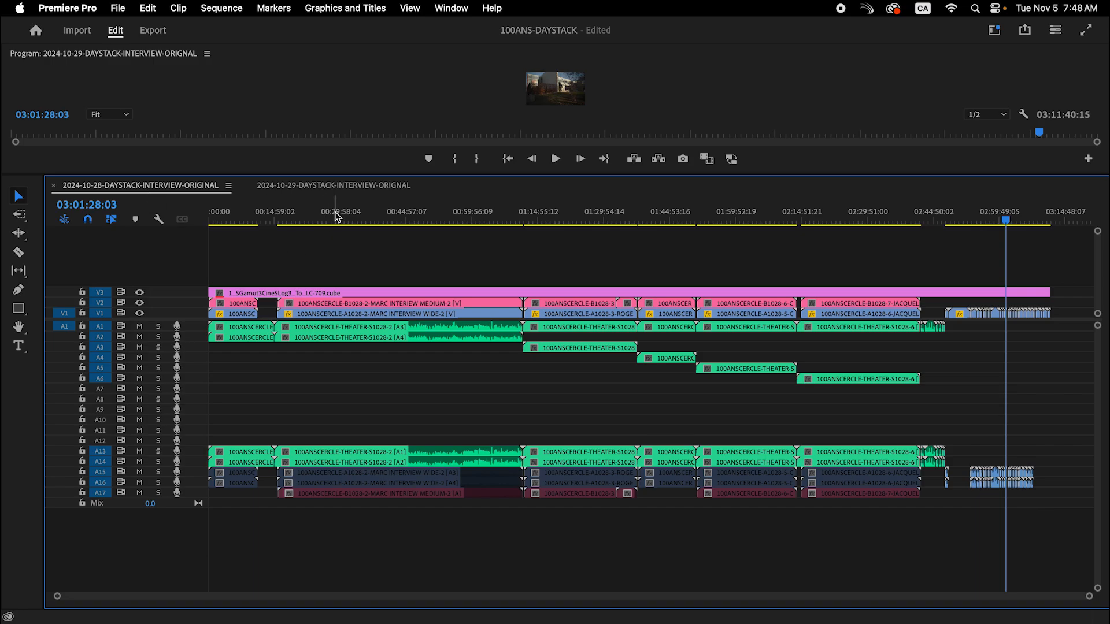
left_click_drag(305, 215, 238, 254)
key("=")
key("=")
key("=")
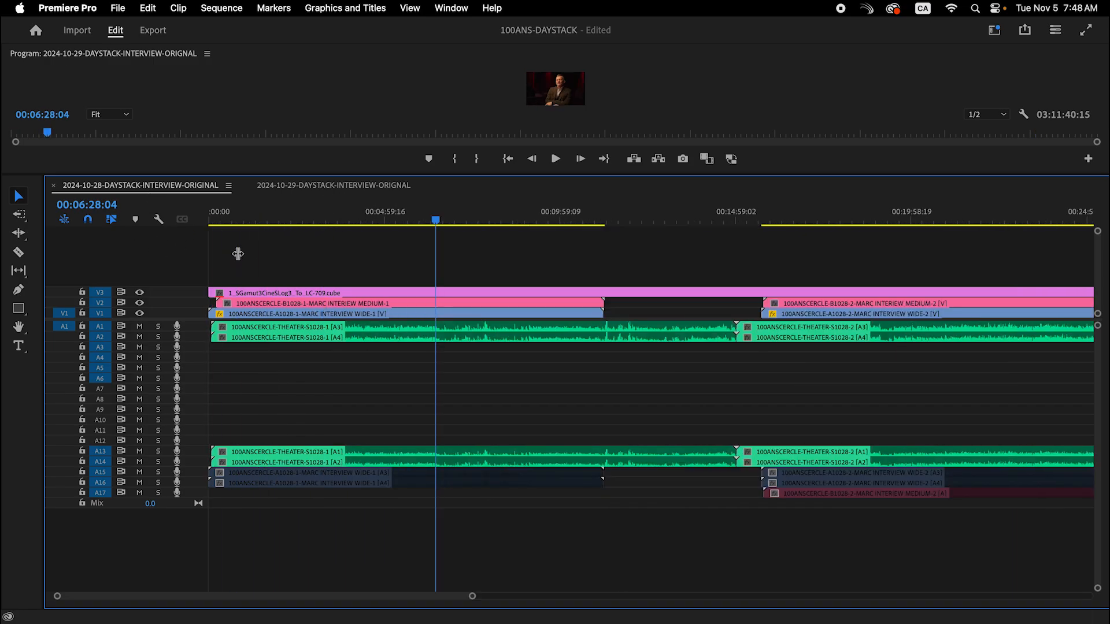
key("Down")
key("Down")
key("Down")
key("Down")
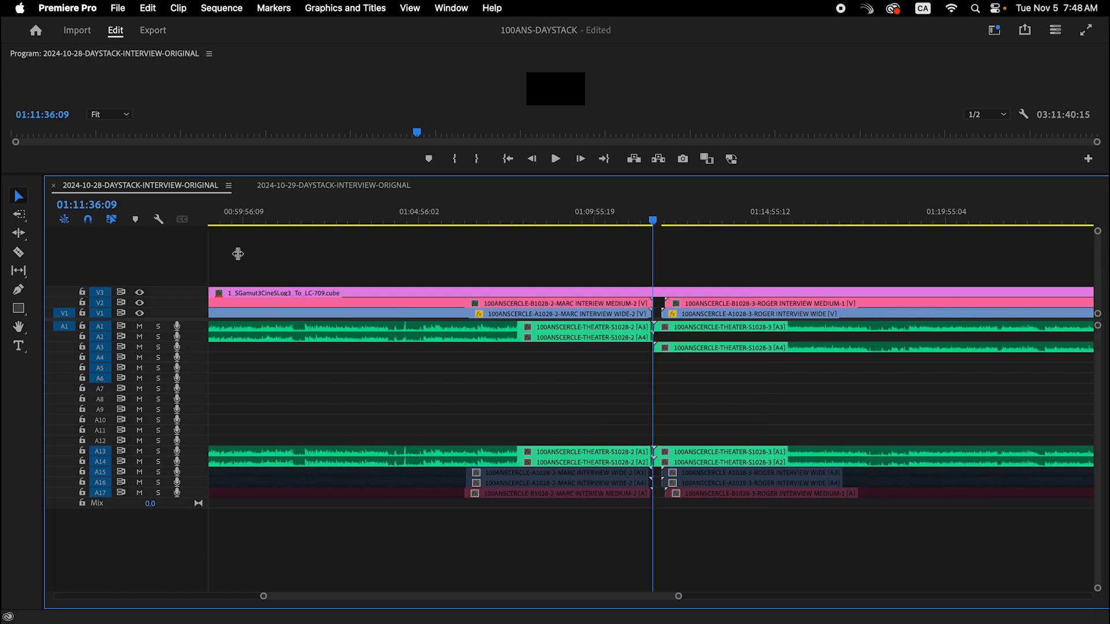
key("Down")
key("Down")
key("Down")
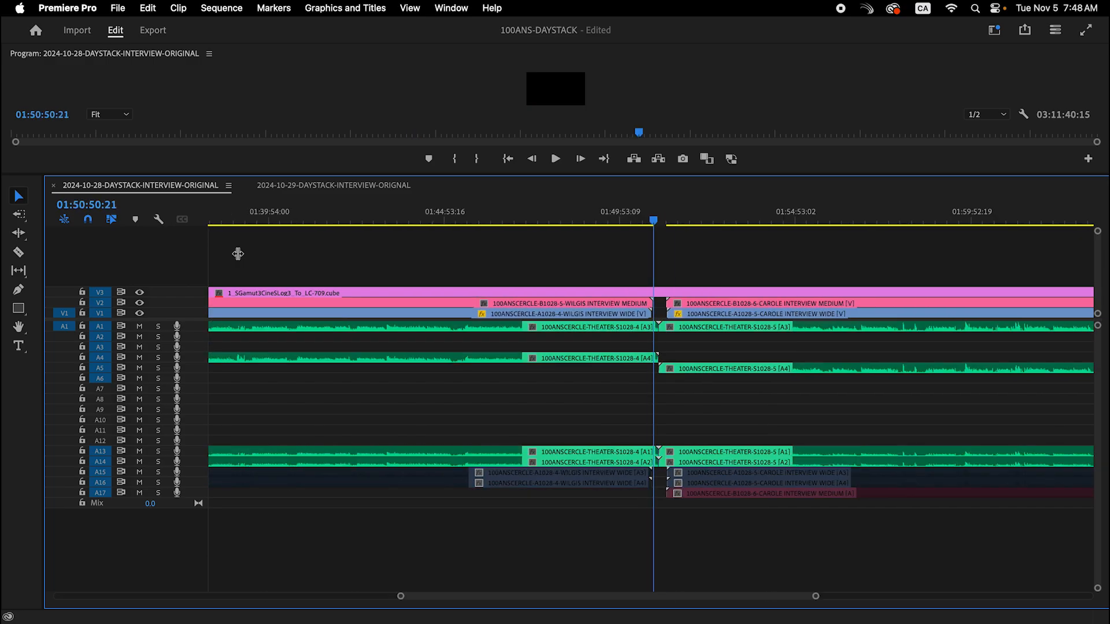
key("backslash")
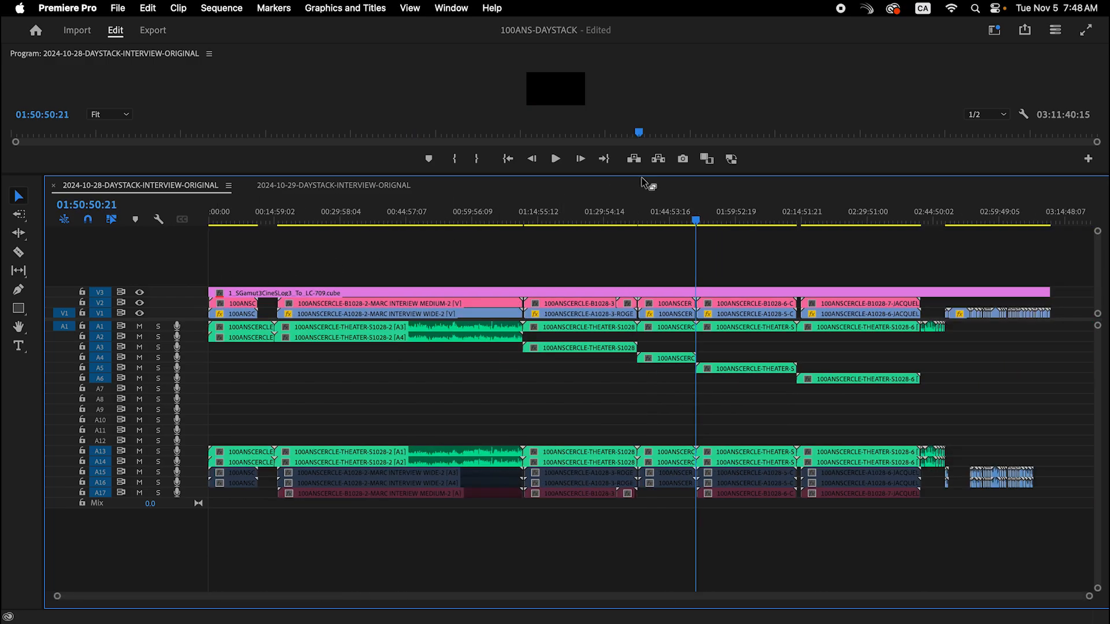
Step: Split the adjustment layer of the 2024-10-28 sequence at 02:42:04:23, where the last interview's video ends
left_click_drag(919, 220, 932, 219)
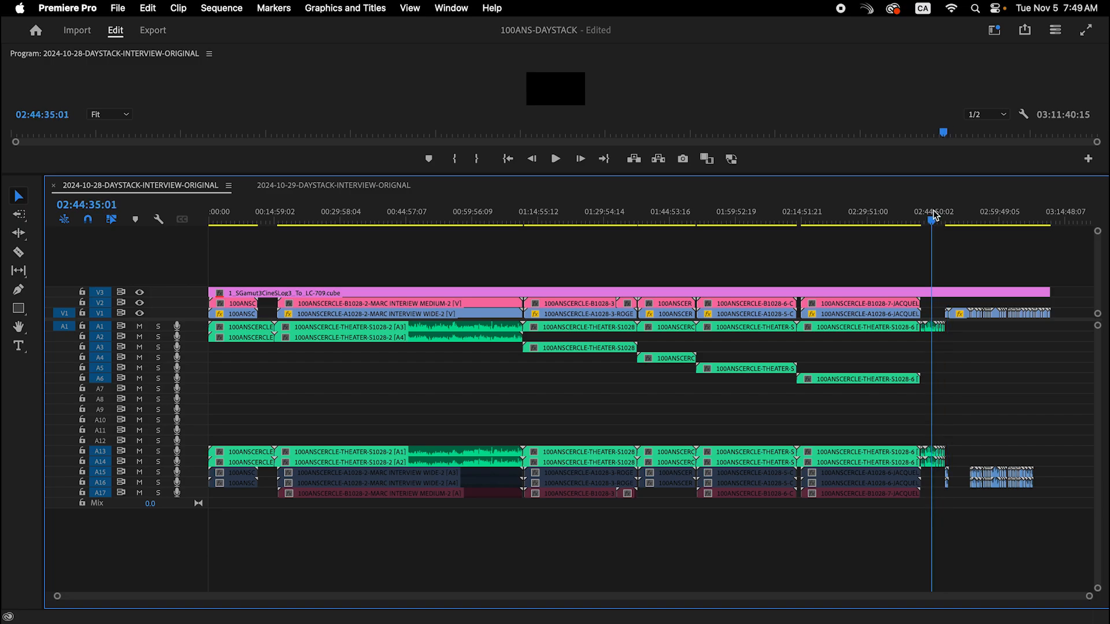
key("backslash")
key("equal")
key("equal")
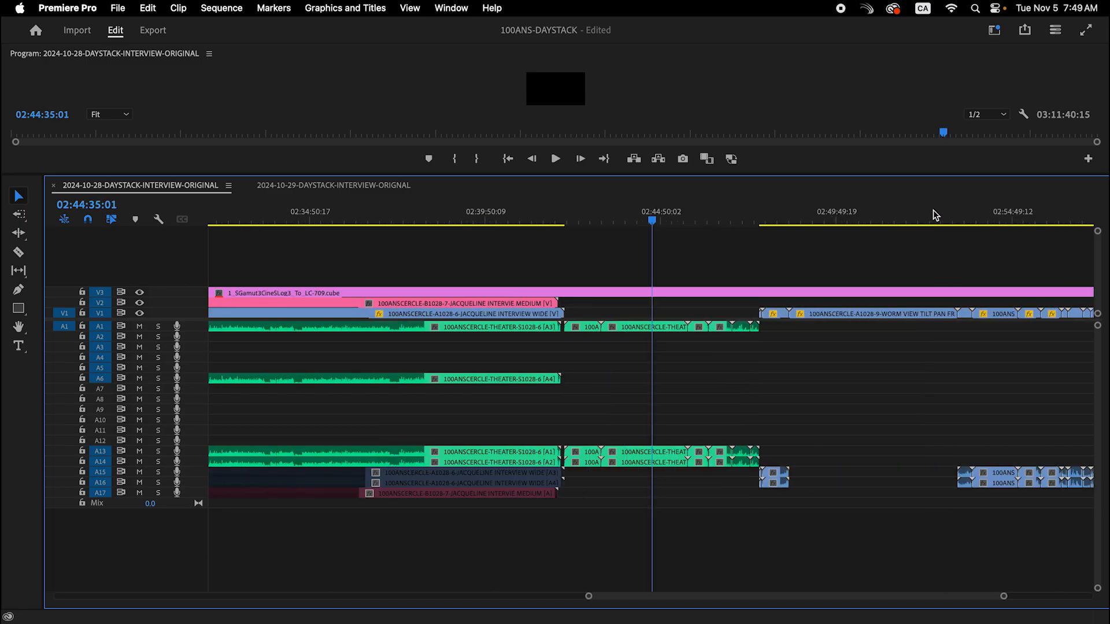
key("Up")
key("shift+super+k")
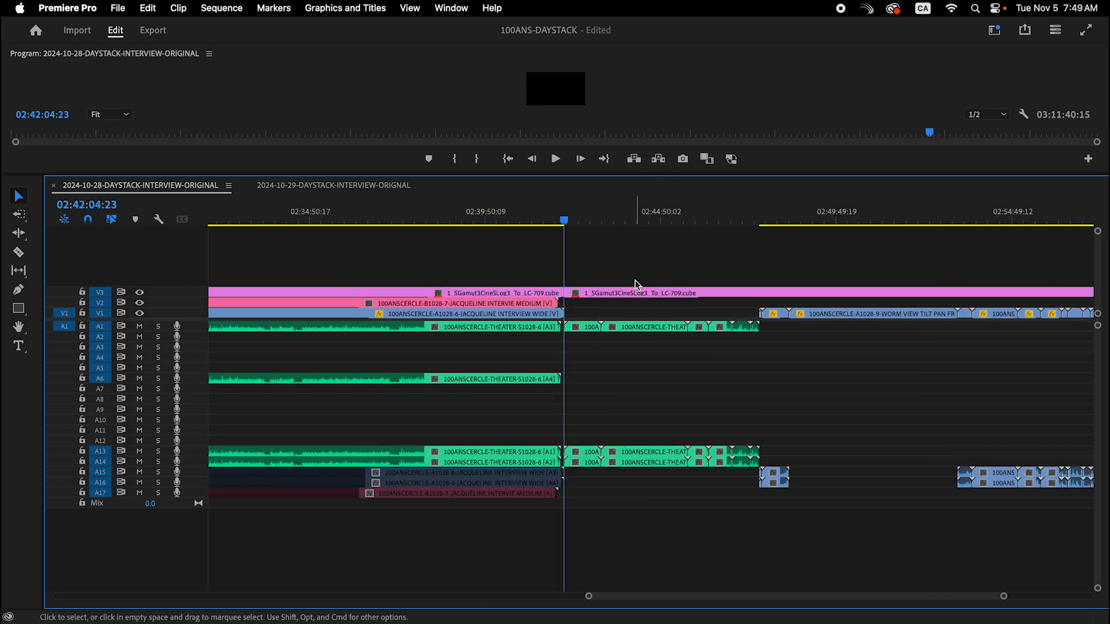
Step: Select all clips after the cut on every track, delete them from the 2024-10-28 interview sequence, and save the project
key("shift+a")
key("a")
left_click(589, 302)
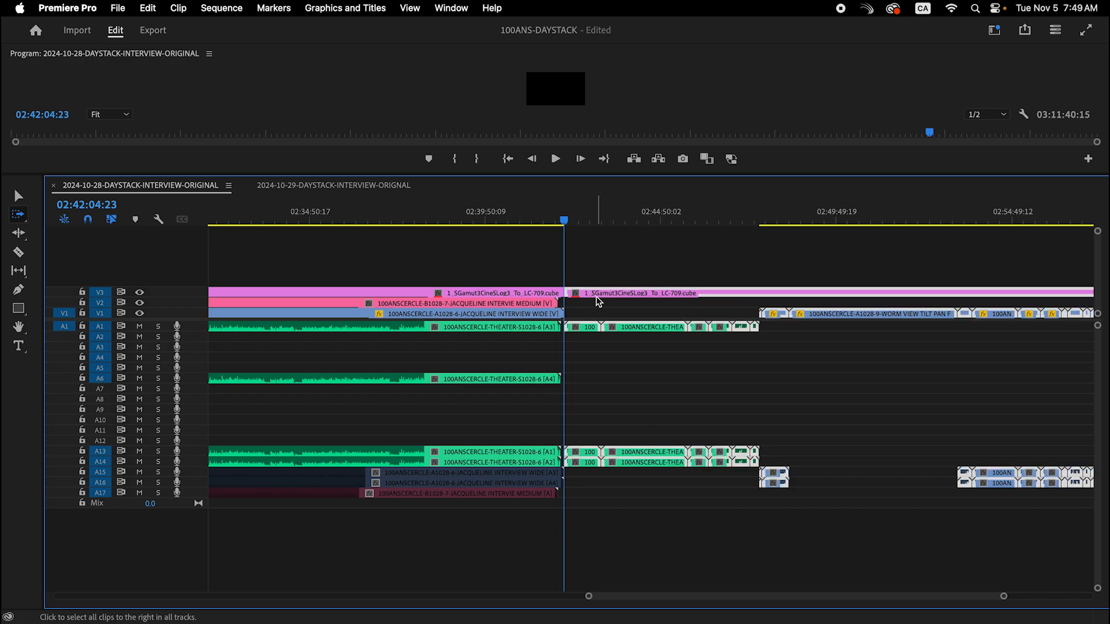
key("Delete")
key("backslash")
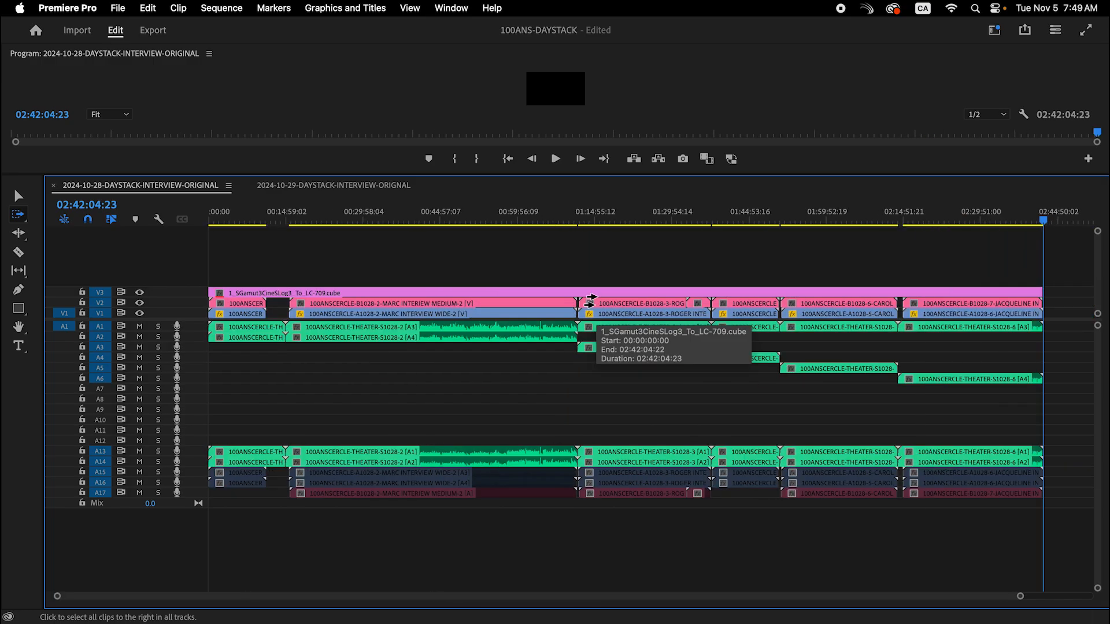
key("super+s")
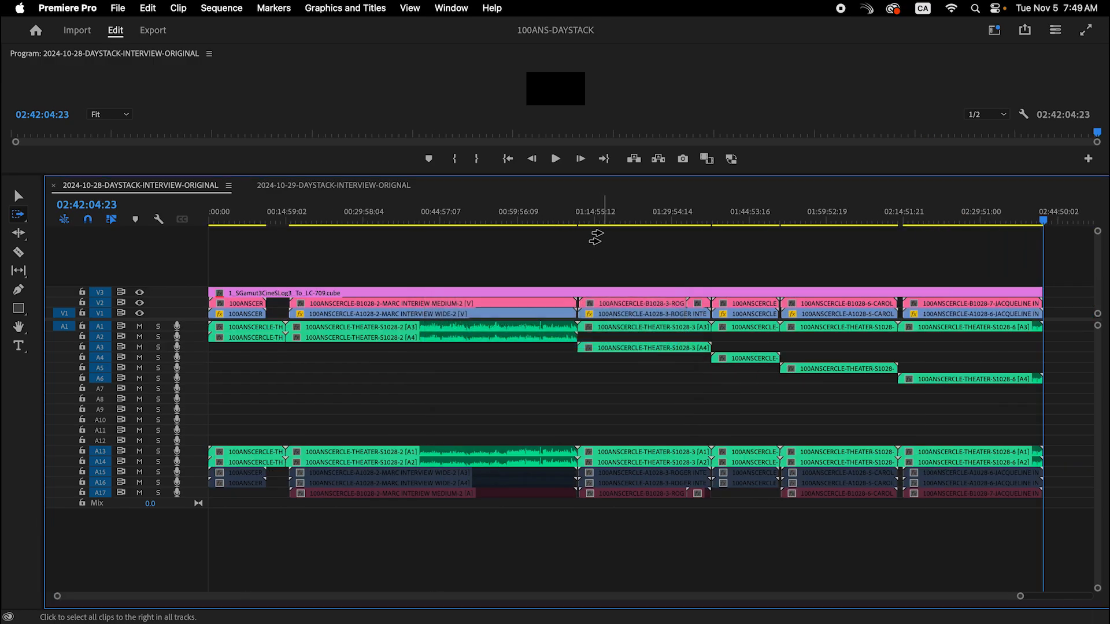
Step: Return to the Selection tool and close both interview original sequences in the timeline
key("v")
left_click(601, 220)
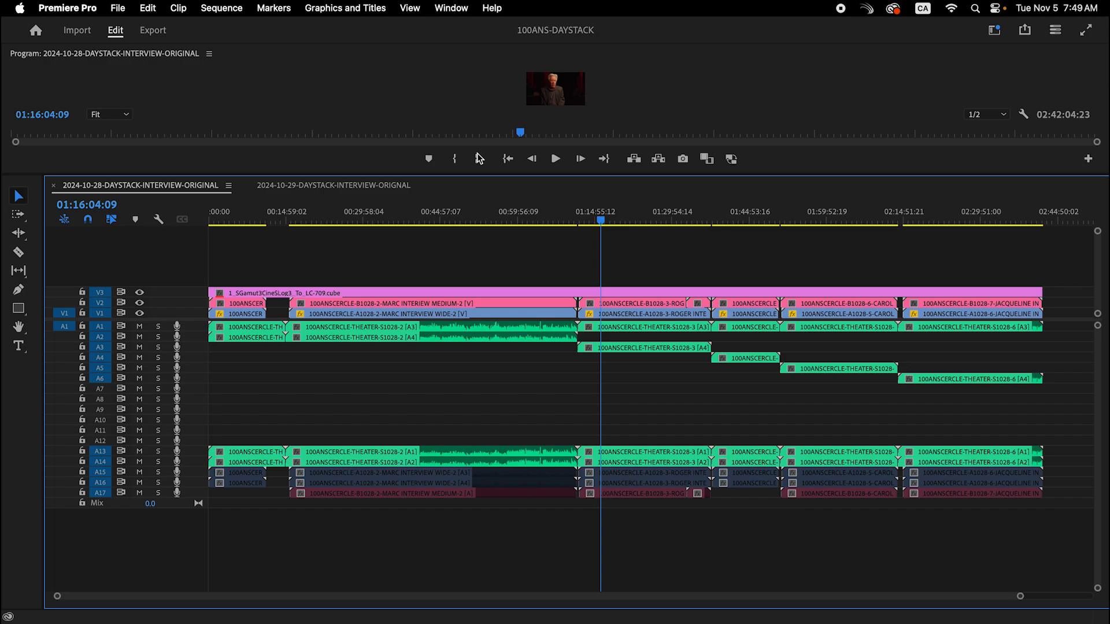
left_click(55, 186)
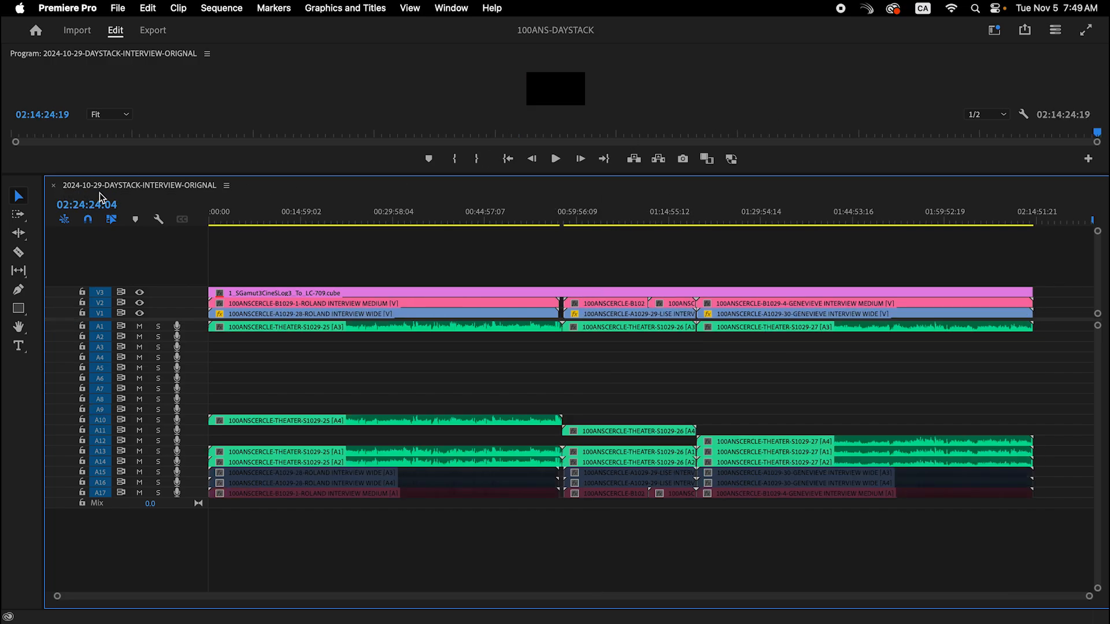
left_click(55, 187)
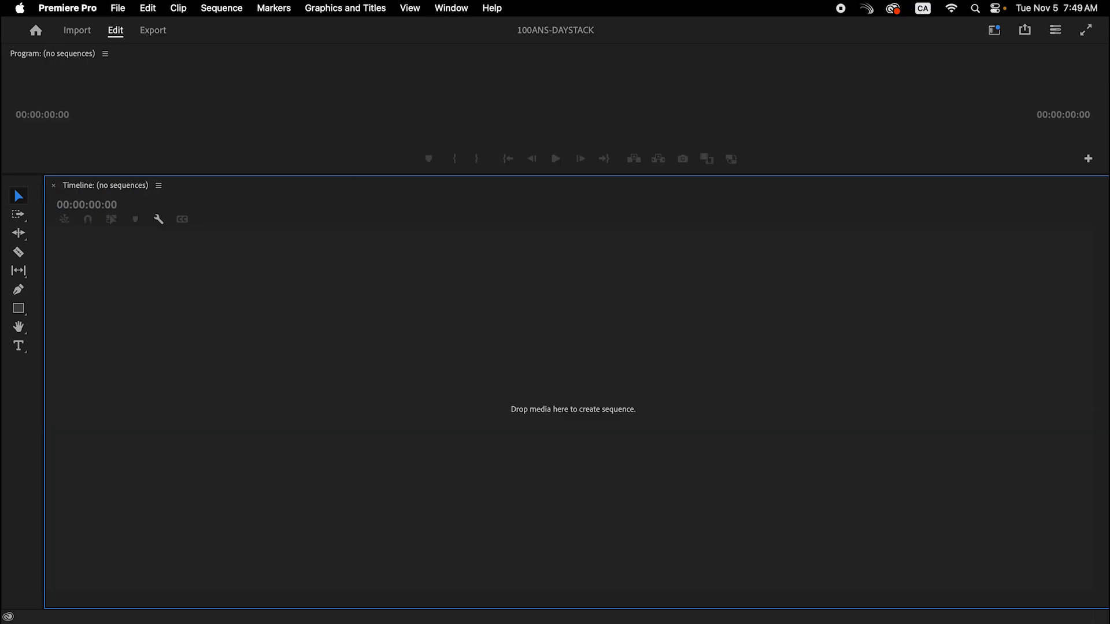
Step: Duplicate both interview original sequences and move the copies into the CUT AND TRANSCRIBED bin
key("shift+1")
left_click_drag(536, 123, 379, 117)
left_click(366, 376, "shift")
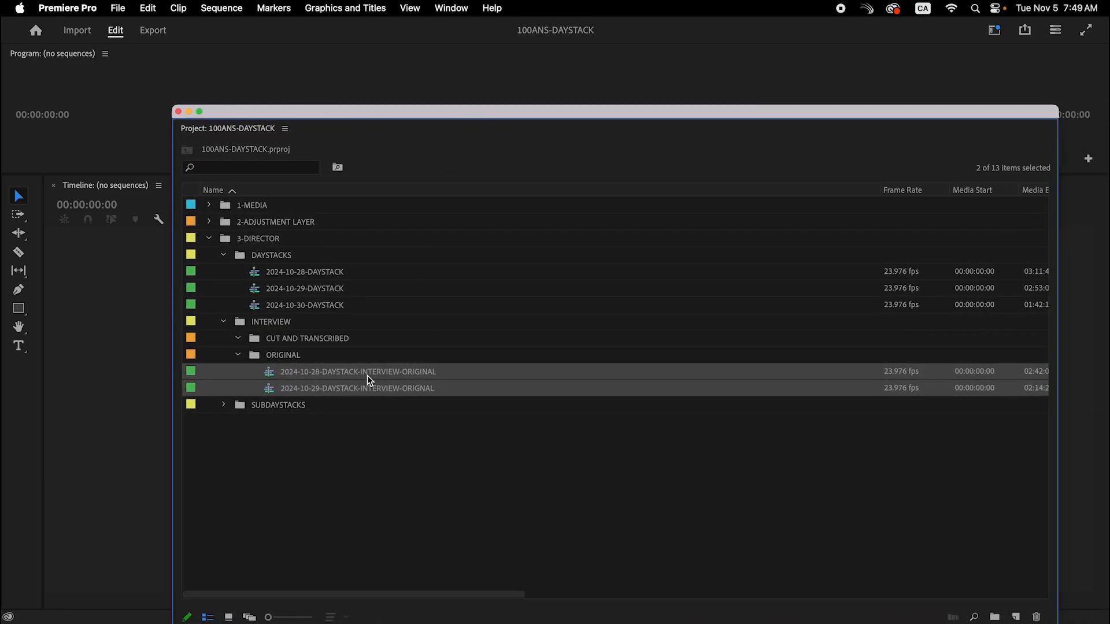
right_click(367, 376)
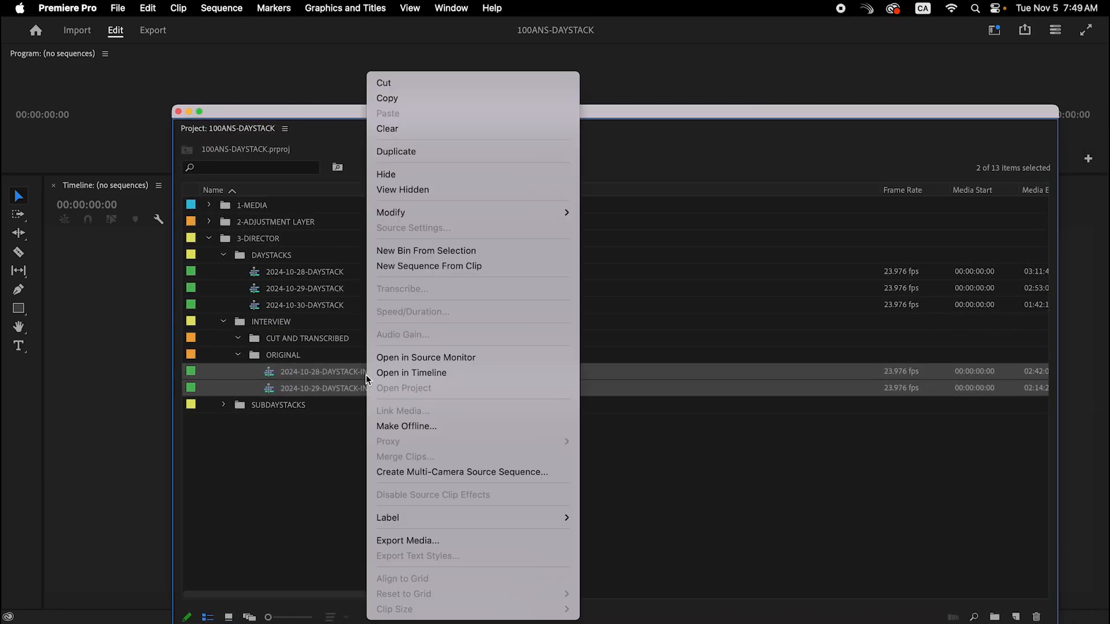
left_click(430, 151)
left_click_drag(391, 389, 342, 338)
Step: Rename the copied 2024-10-28 sequence as 2024-10-28-DAYSTACK-INTERVIEW-CUT AND TRANSCRIBED
left_click(388, 353)
left_click(388, 354)
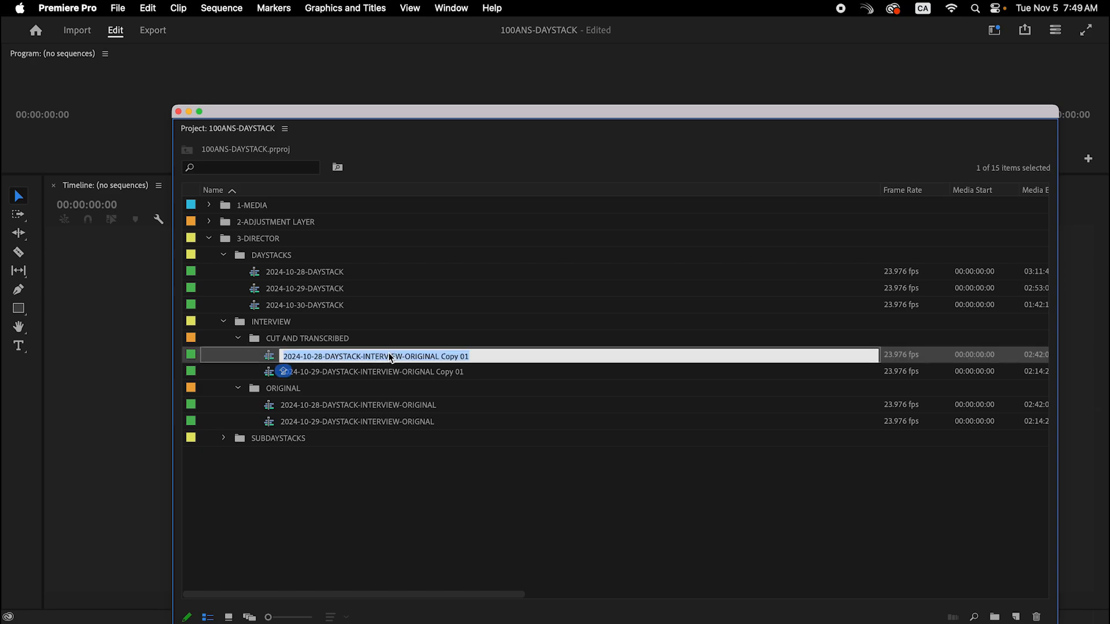
key("Right")
key("BackSpace")
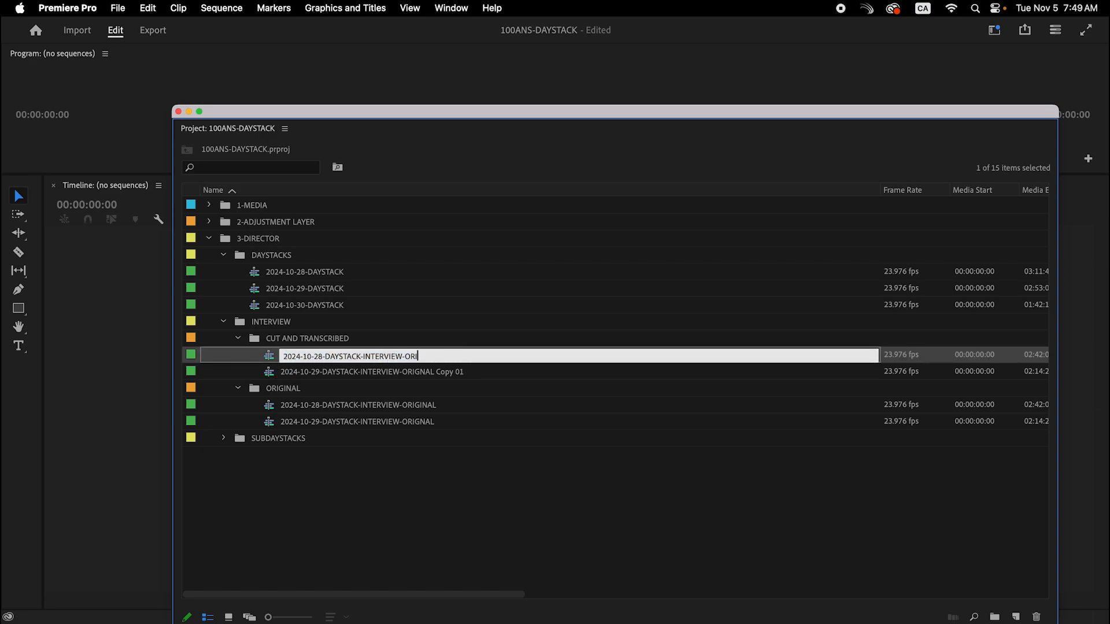
type("CUT AND TRANSCRI")
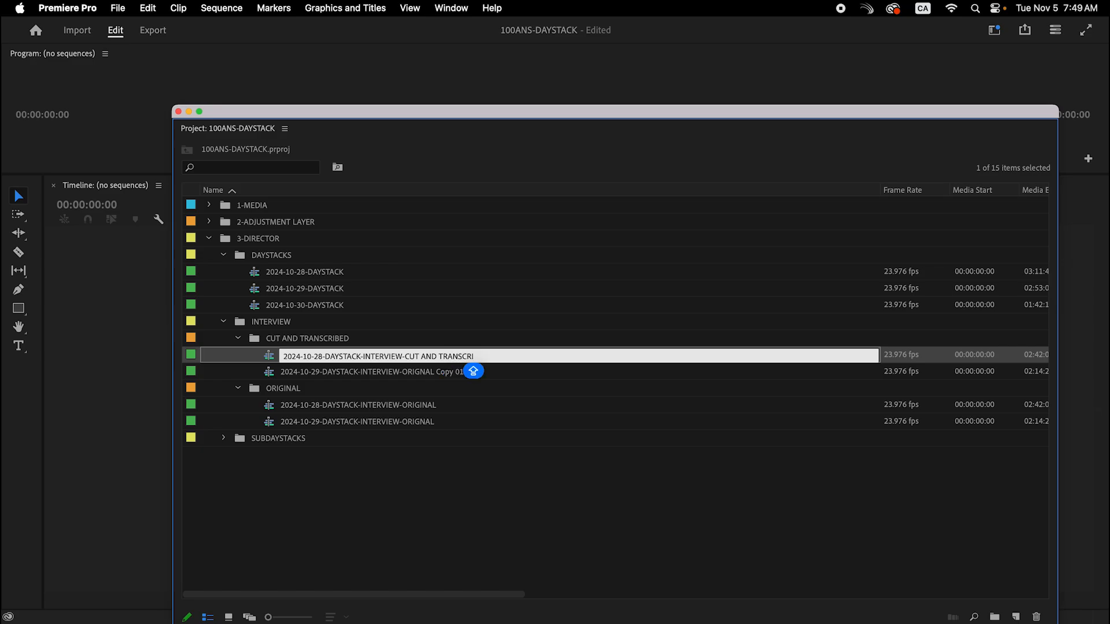
type("BED")
Step: Rename the copied 2024-10-29 sequence as 2024-10-29-DAYSTACK-INTERVIEW-CUT AND TRANSCRIBED
left_click(473, 371)
key("Return")
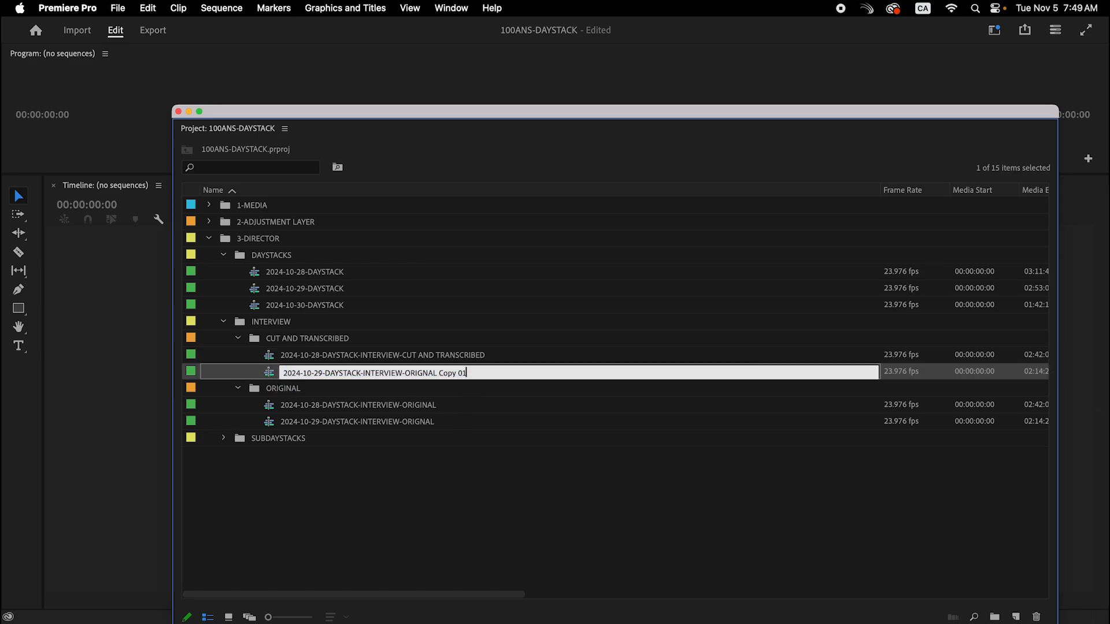
key("Right")
key("BackSpace")
left_click(637, 550)
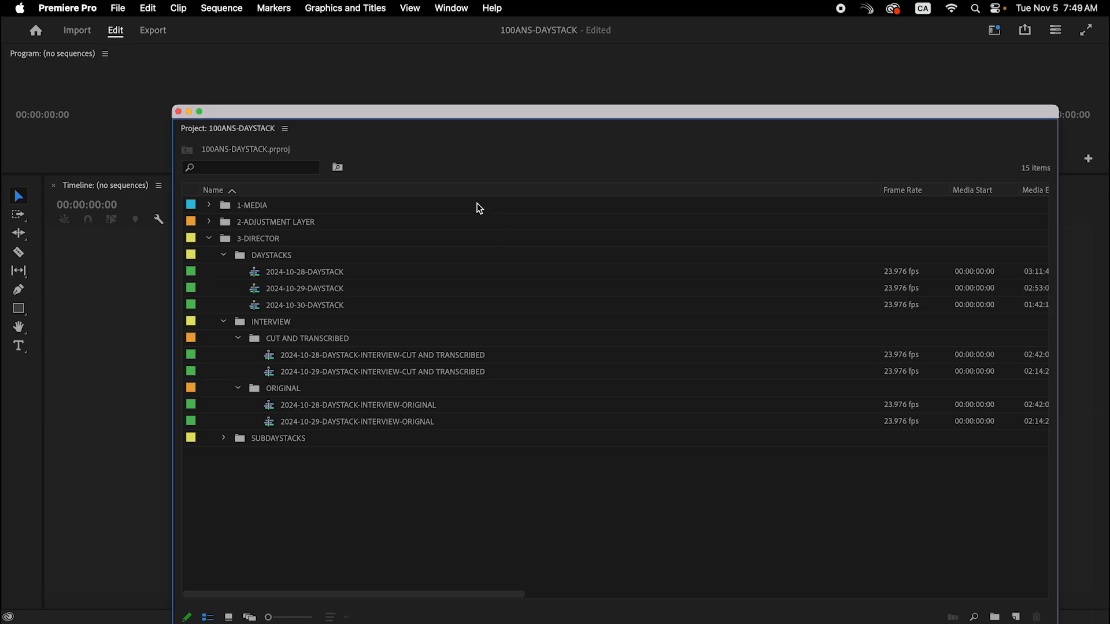
Step: Open the 2024-10-28 CUT AND TRANSCRIBED sequence as the only one in the timeline and clear the project window out of the way
double_click(262, 407)
left_click(274, 356)
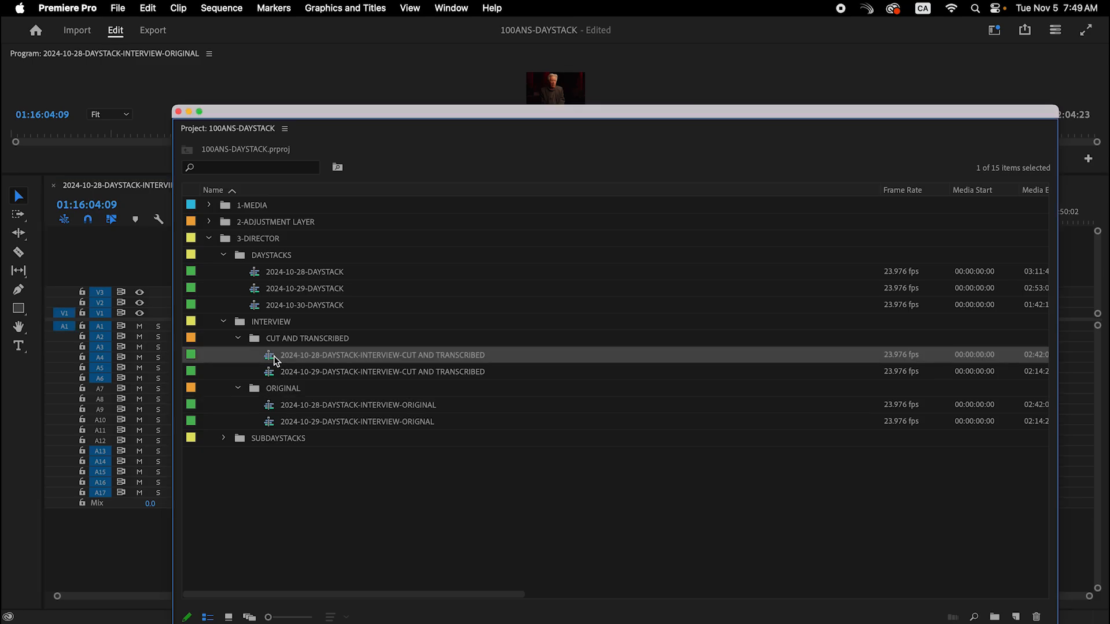
double_click(274, 356)
left_click_drag(397, 112, 712, 175)
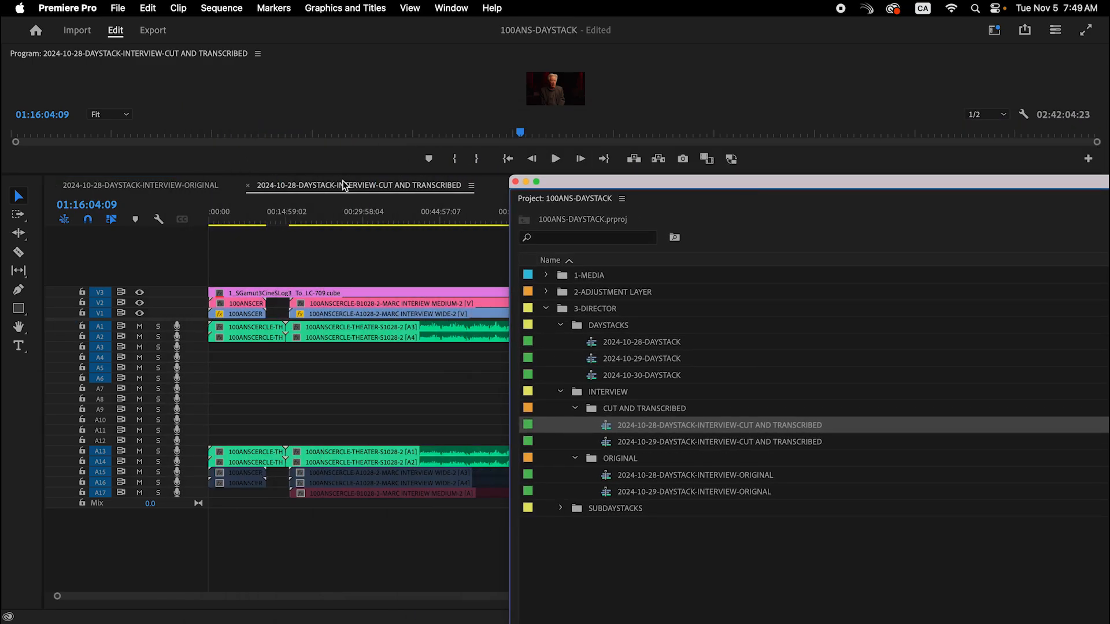
left_click(176, 188)
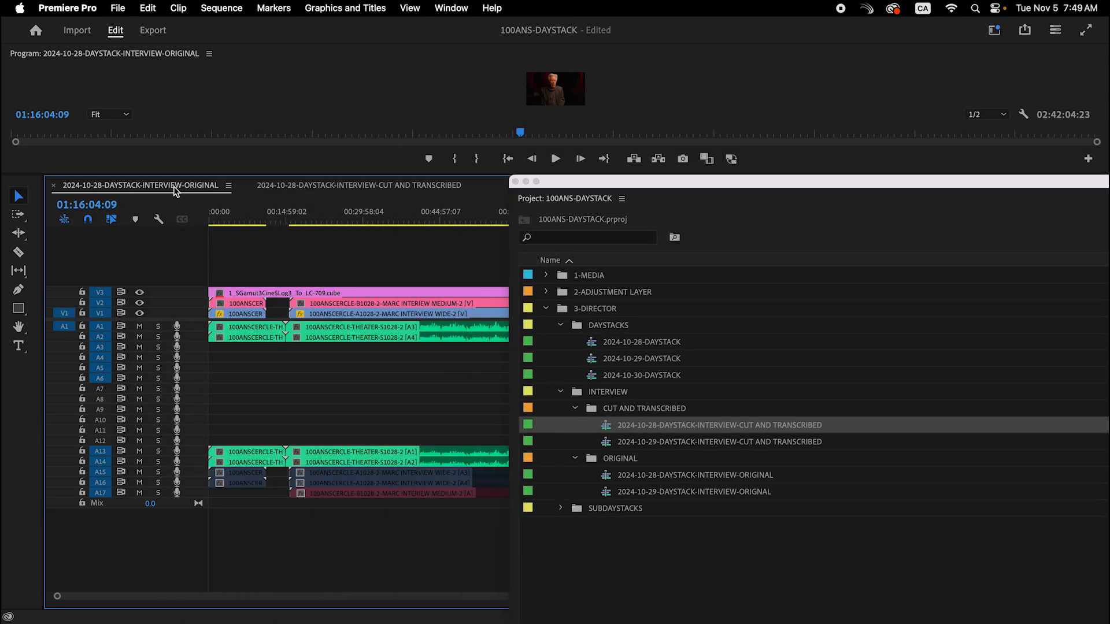
left_click(55, 186)
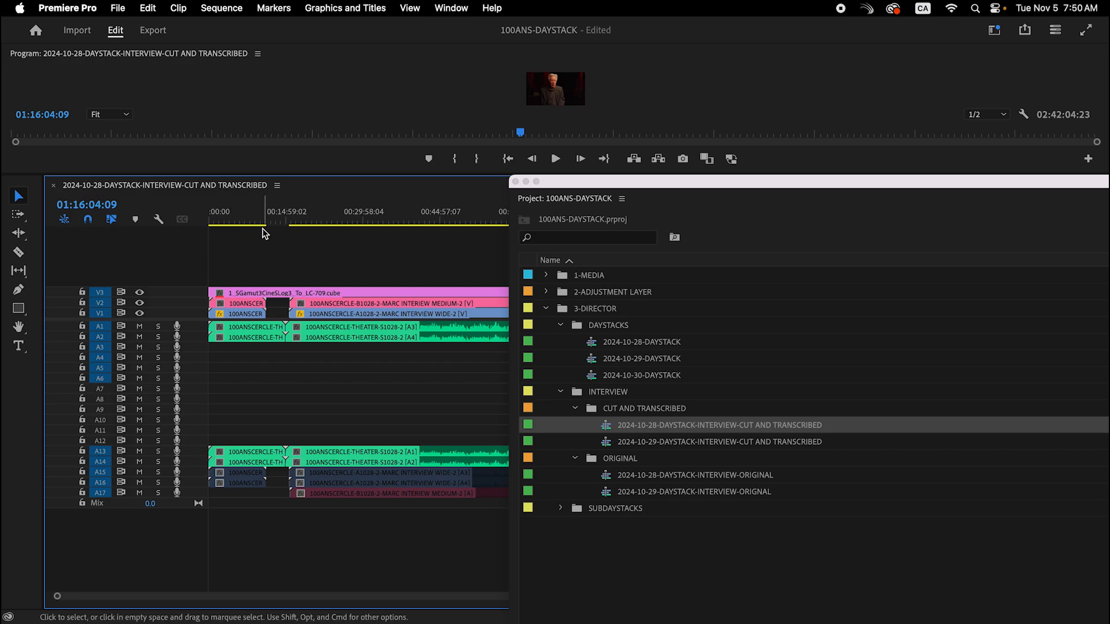
left_click_drag(586, 184, 1109, 347)
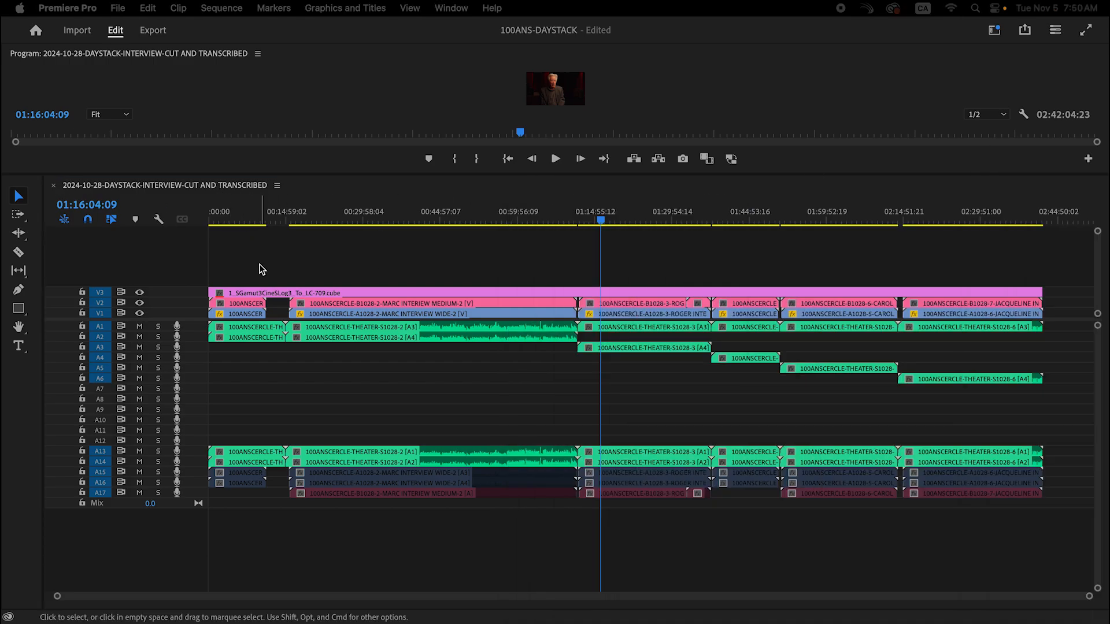
Step: Split the adjustment layer and audio at 00:11:16:04 and 00:15:44:01, on both sides of the video gap between the first two interview clips
left_click(267, 220)
key("equal")
key("equal")
key("equal")
key("equal")
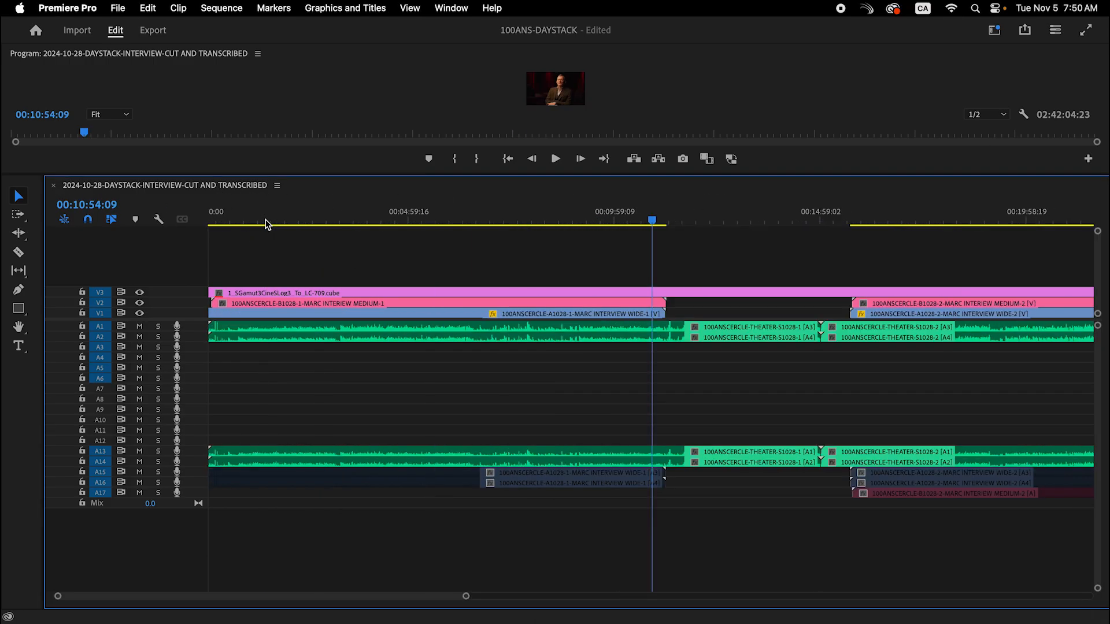
left_click_drag(873, 223, 761, 228)
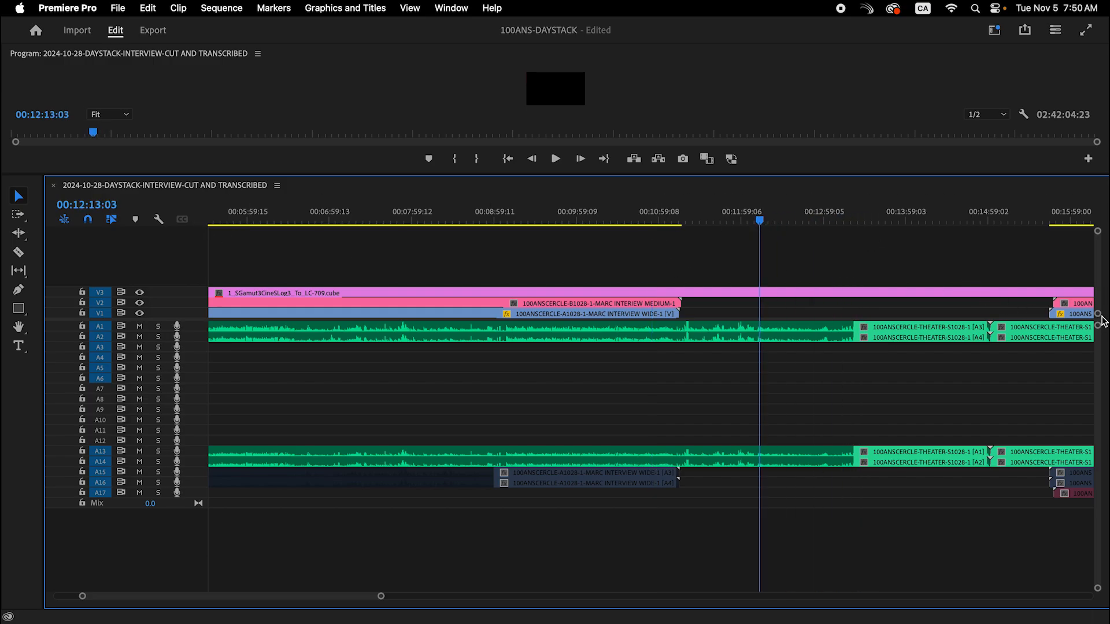
left_click_drag(1097, 327, 1092, 322)
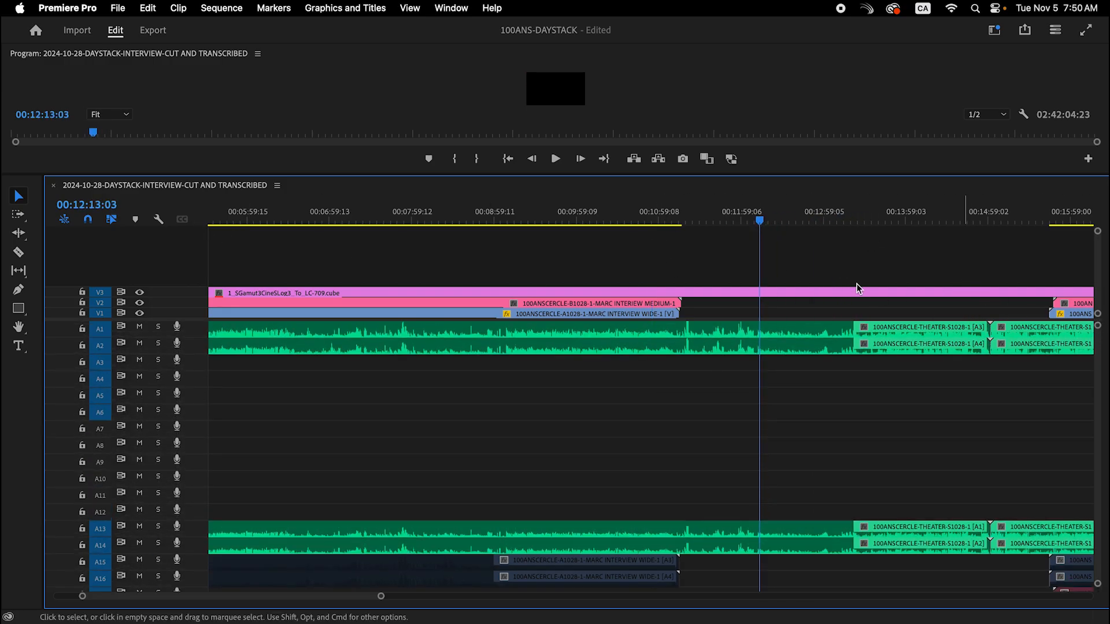
key("Up")
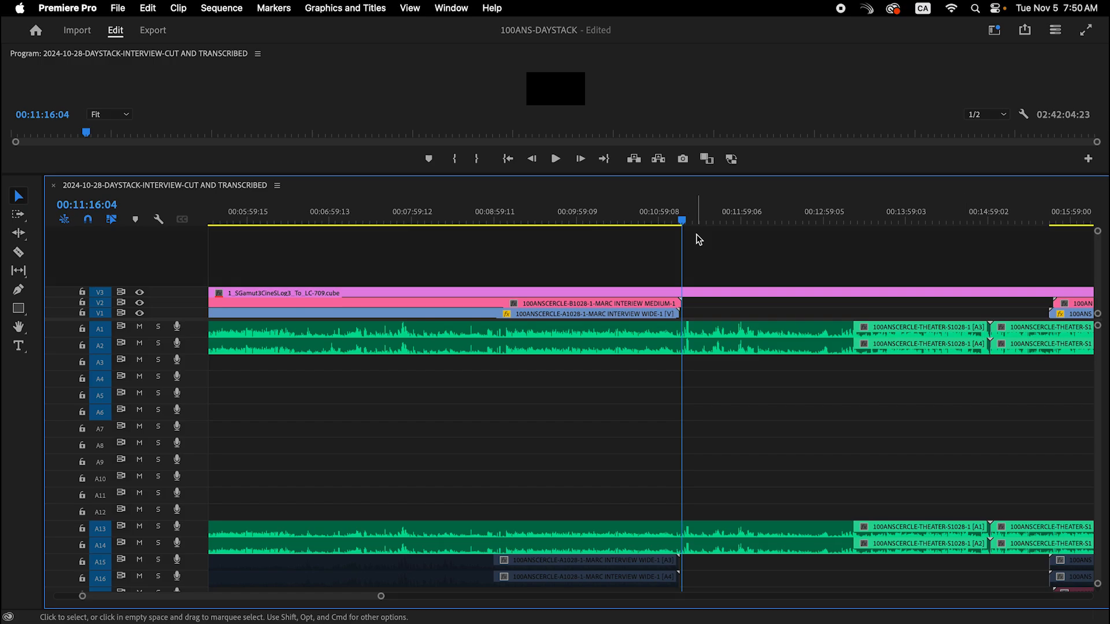
key("super+k")
left_click_drag(699, 219, 1041, 250)
key("super+k")
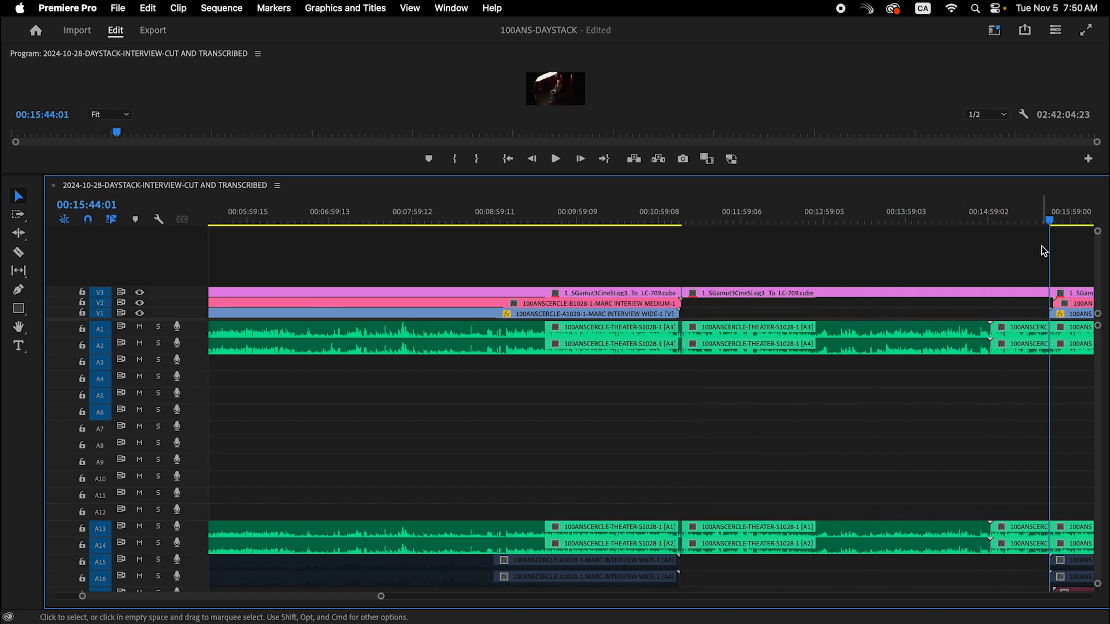
Step: Delete the adjustment layer and audio segments between the two cuts, leaving the gap between the first two interview clips empty
left_click_drag(910, 258, 1007, 474)
key("Delete")
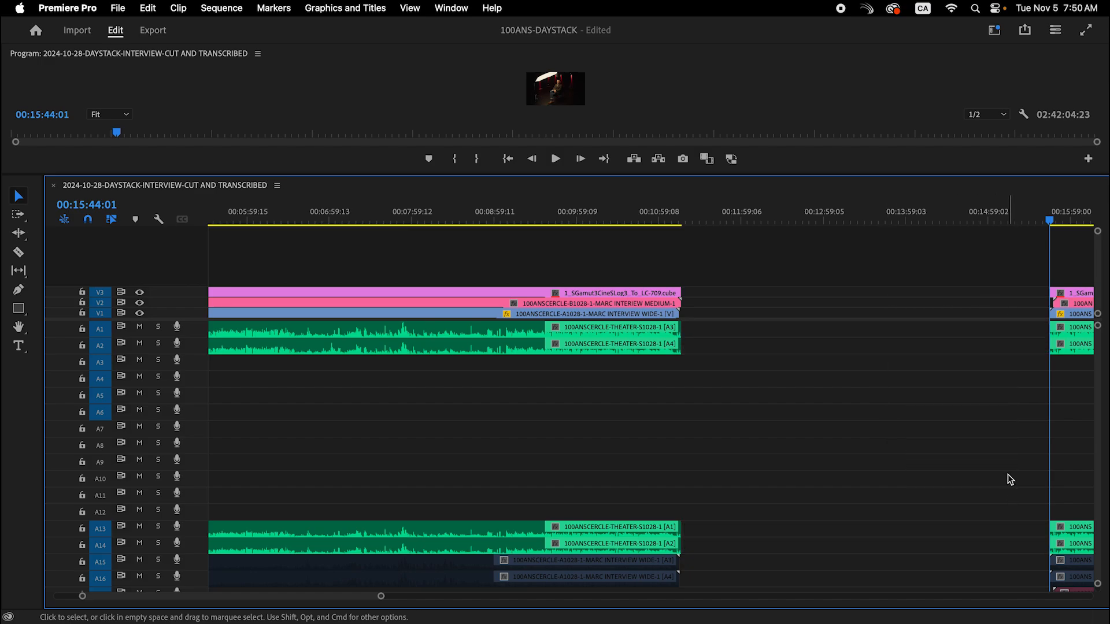
left_click(684, 219)
key("minus")
key("minus")
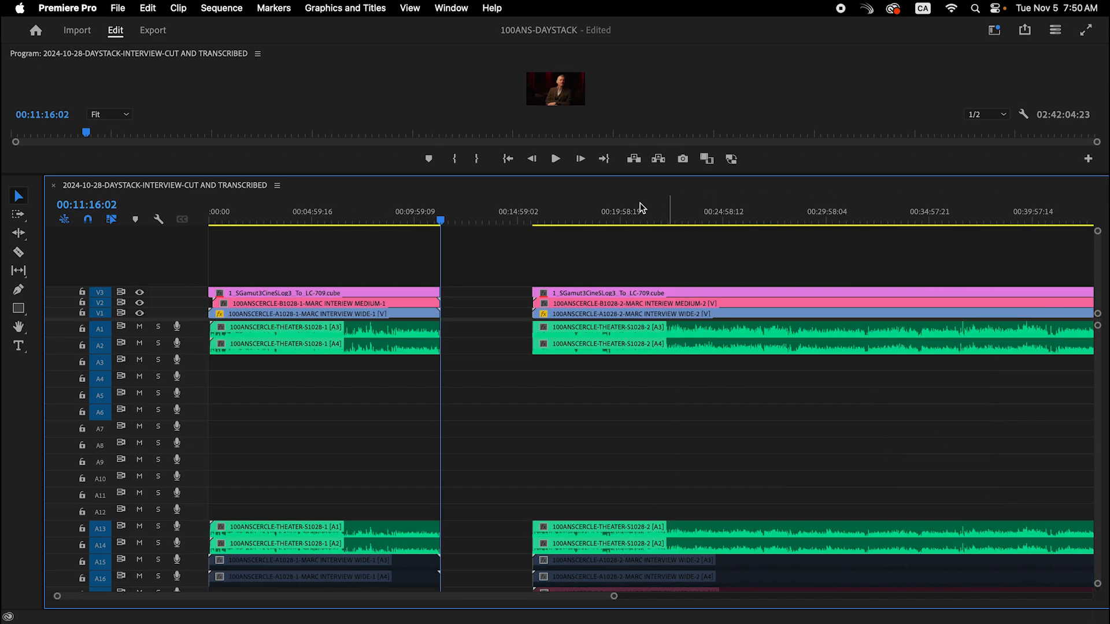
Step: Return to the start of the sequence and expand the audio tracks to show their names and the first interview's waveforms
key("Home")
key("equal")
key("equal")
key("equal")
key("equal")
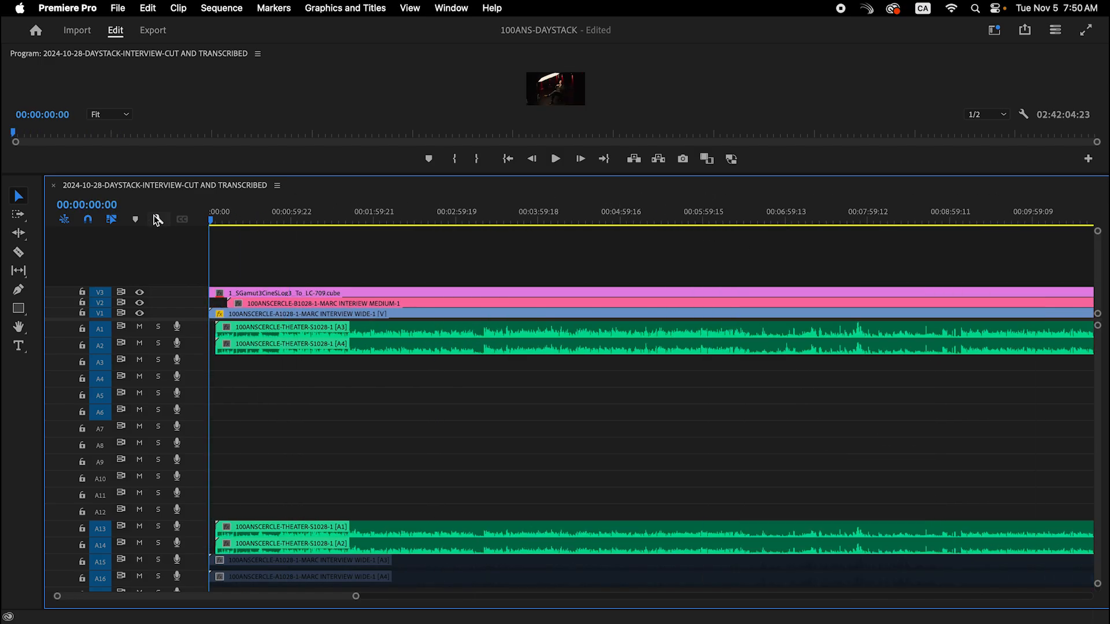
key("alt+equal")
key("alt+equal")
key("alt+equal")
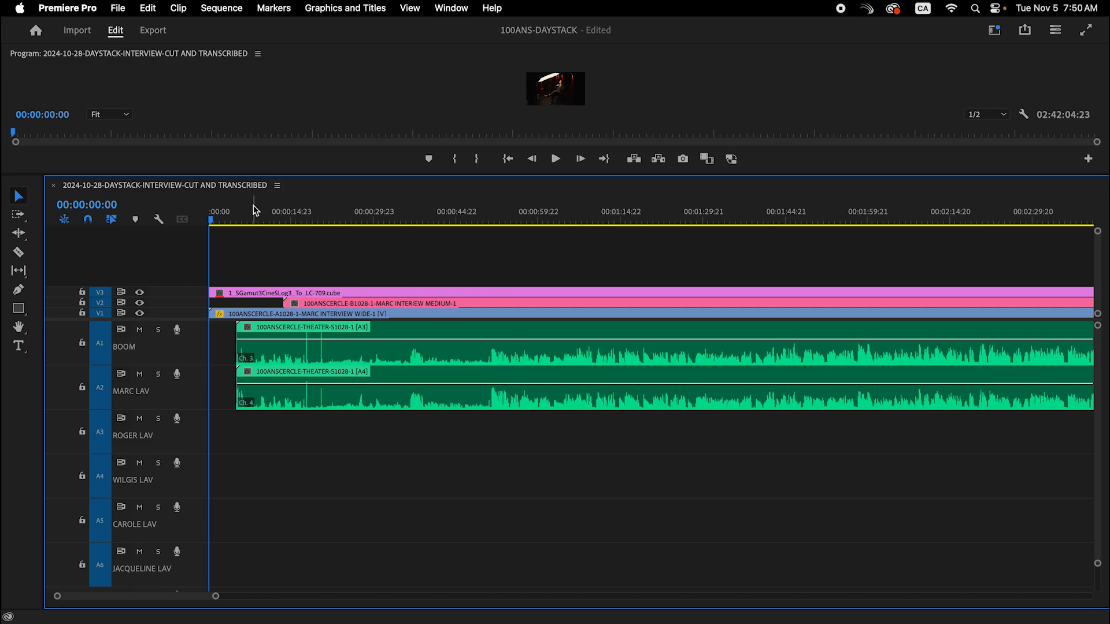
Step: Enlarge the program preview, cut all tracks at 00:00:50:12 and delete everything before the first interview's opening speech
left_click_drag(340, 177, 342, 276)
left_click_drag(365, 311, 411, 351)
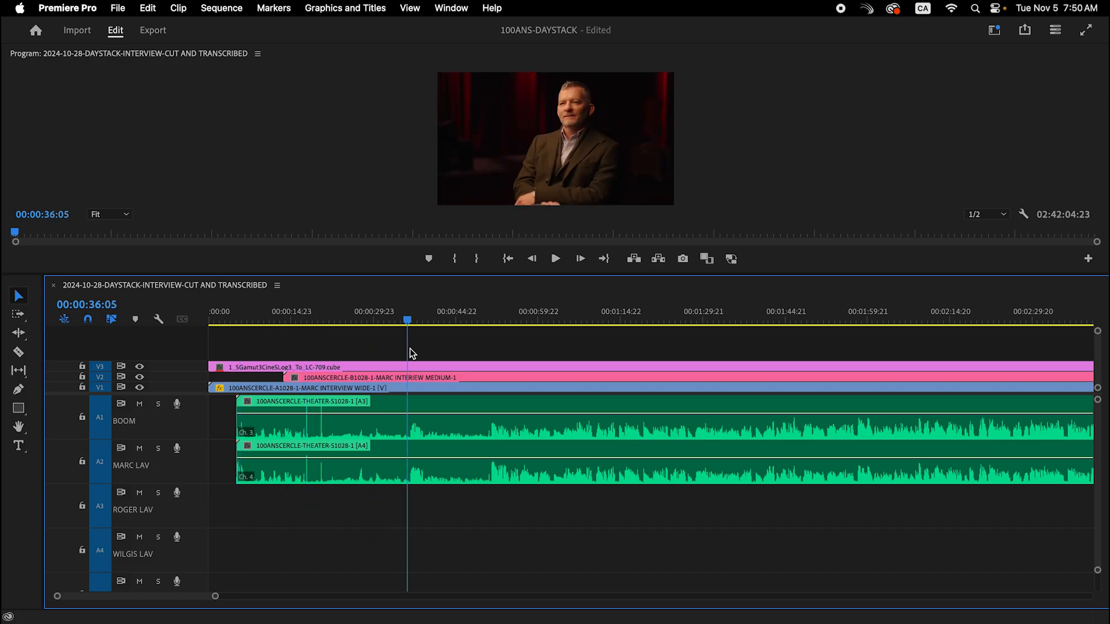
key("space")
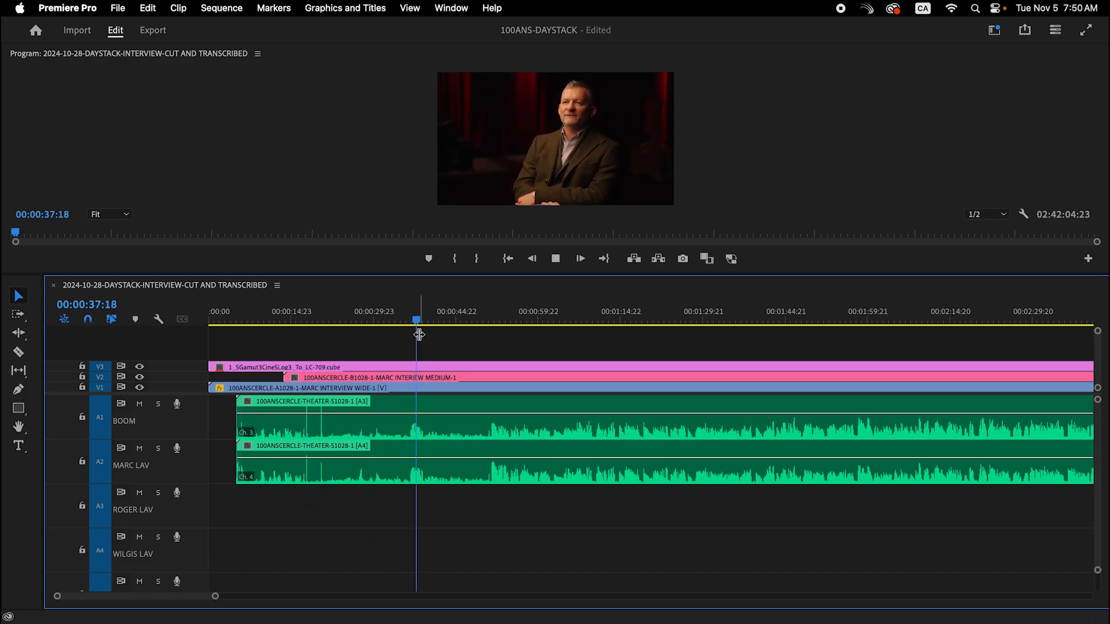
left_click_drag(420, 322, 485, 342)
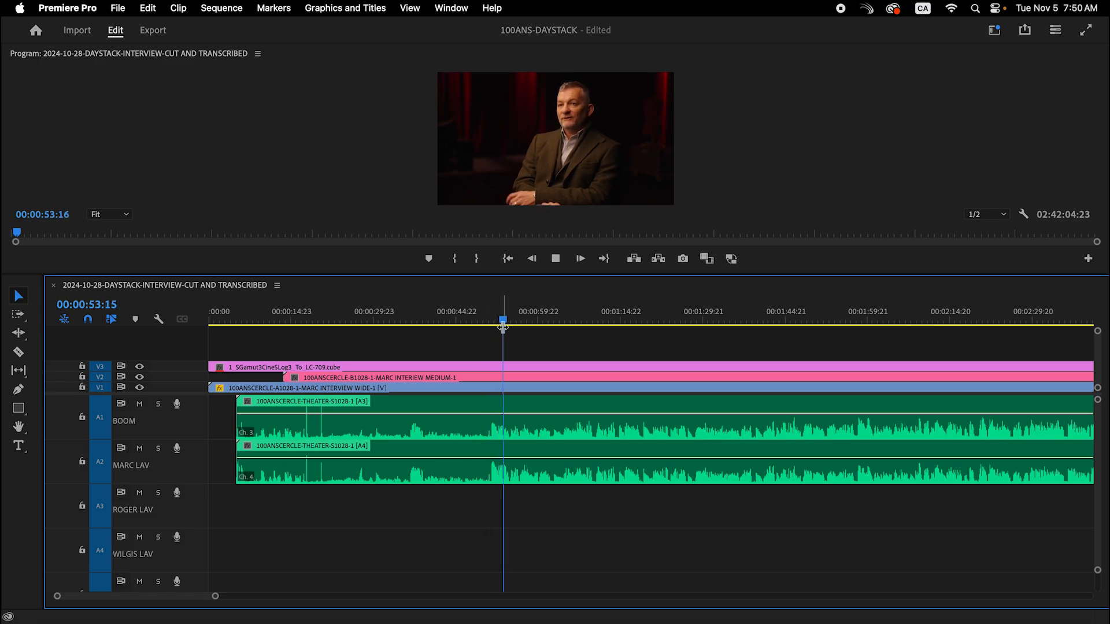
key("space")
left_click_drag(499, 325, 480, 491)
key("super+shift+k")
key("Delete")
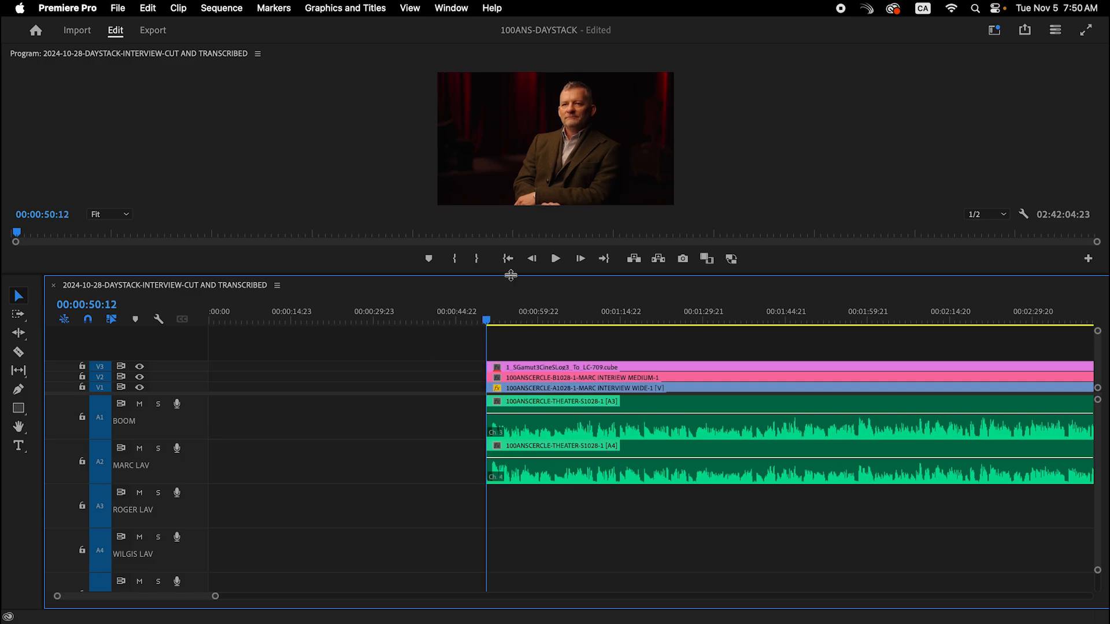
Step: Trim the start of the first interview's video and audio clips together to just before the speech begins
key("=")
key("=")
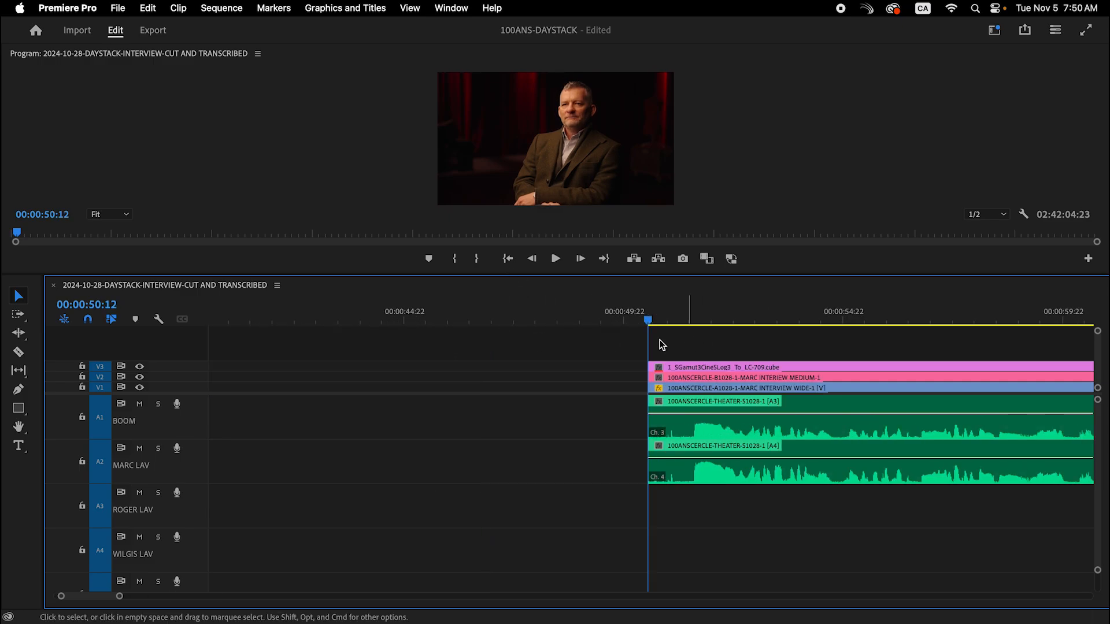
left_click_drag(705, 339, 624, 414)
left_click_drag(649, 362, 679, 364)
left_click(644, 355)
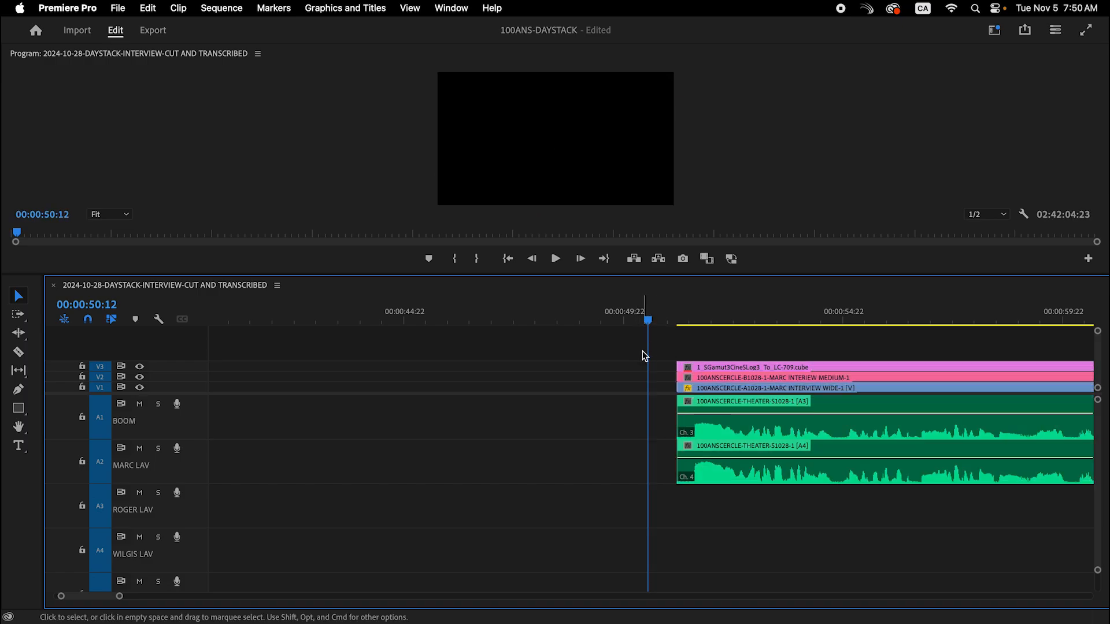
Step: Play the first interview from 00:03:11:13 to locate the break between answers, raising the system volume
left_click(695, 317)
key("-")
key("-")
key("-")
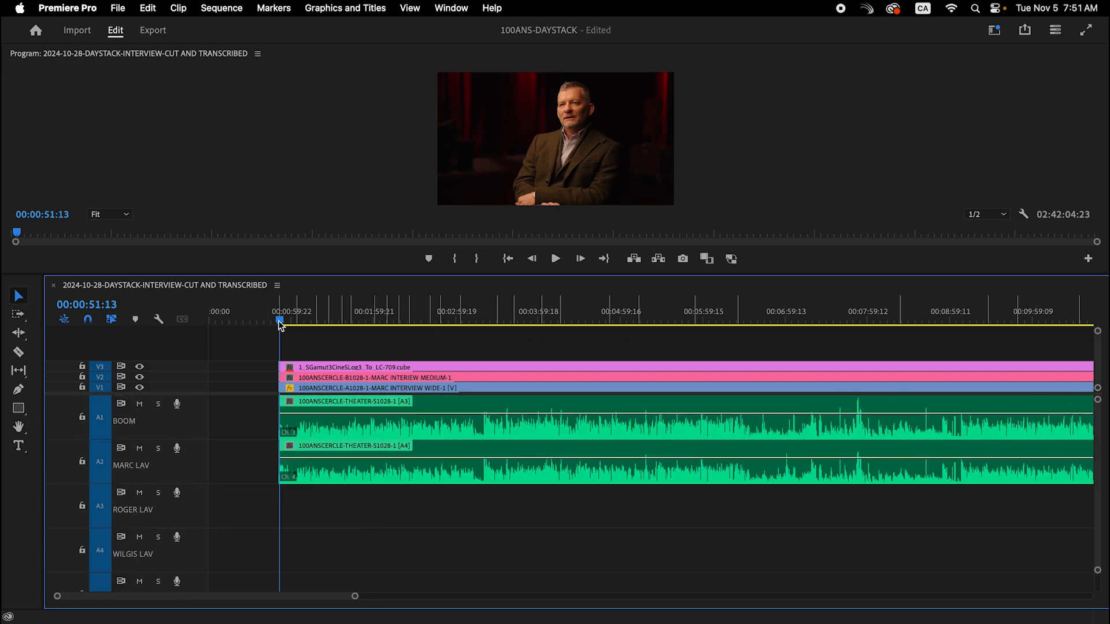
left_click_drag(279, 325, 472, 335)
key("space")
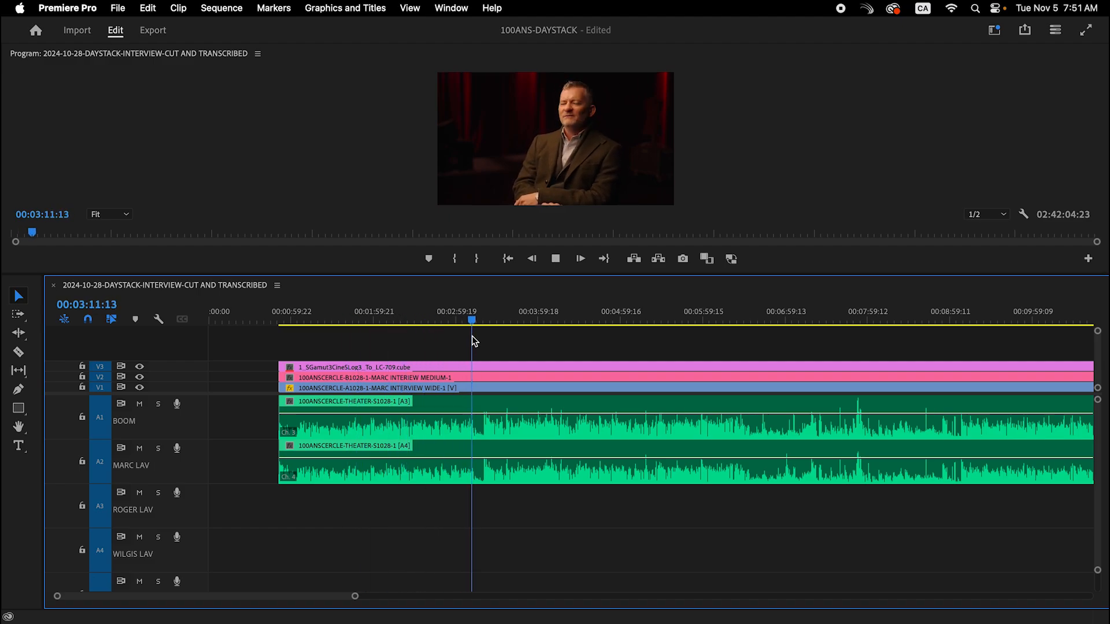
key("equal")
key("equal")
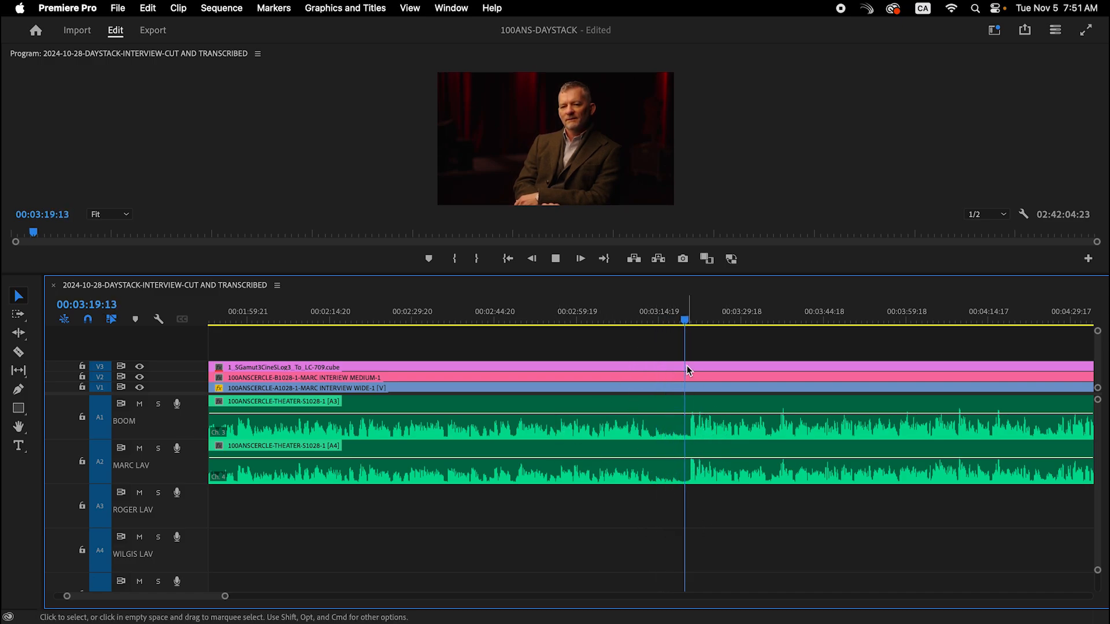
key("space")
key("XF86AudioRaiseVolume")
key("XF86AudioRaiseVolume")
key("XF86AudioRaiseVolume")
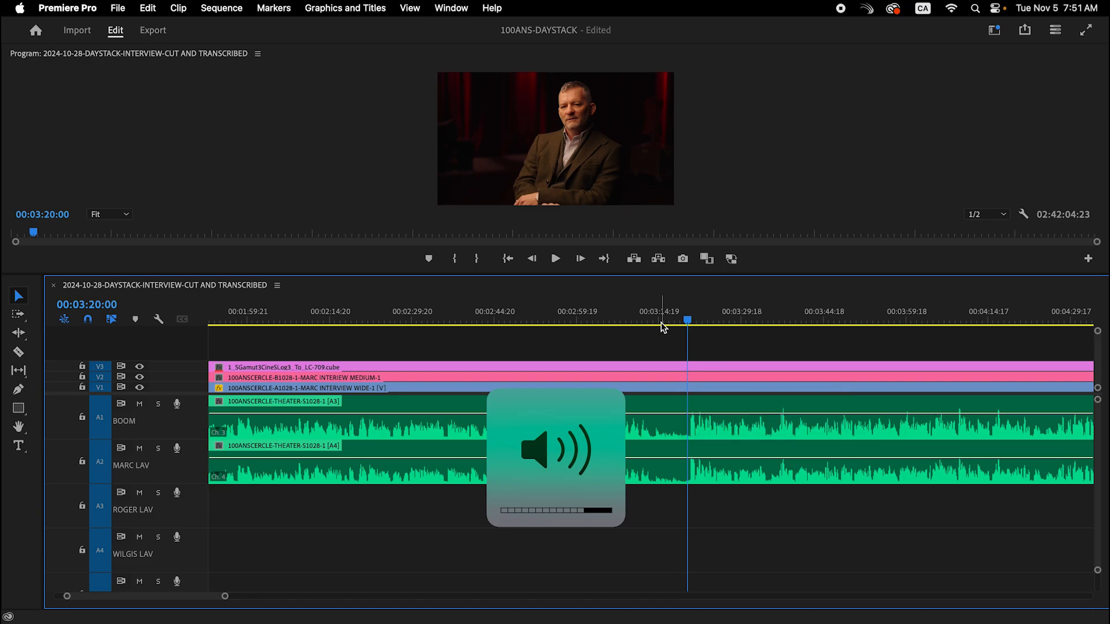
Step: Cut all tracks at 00:03:13:16 and 00:03:20:06 and delete the segment between the two cuts
left_click(661, 322)
key("space")
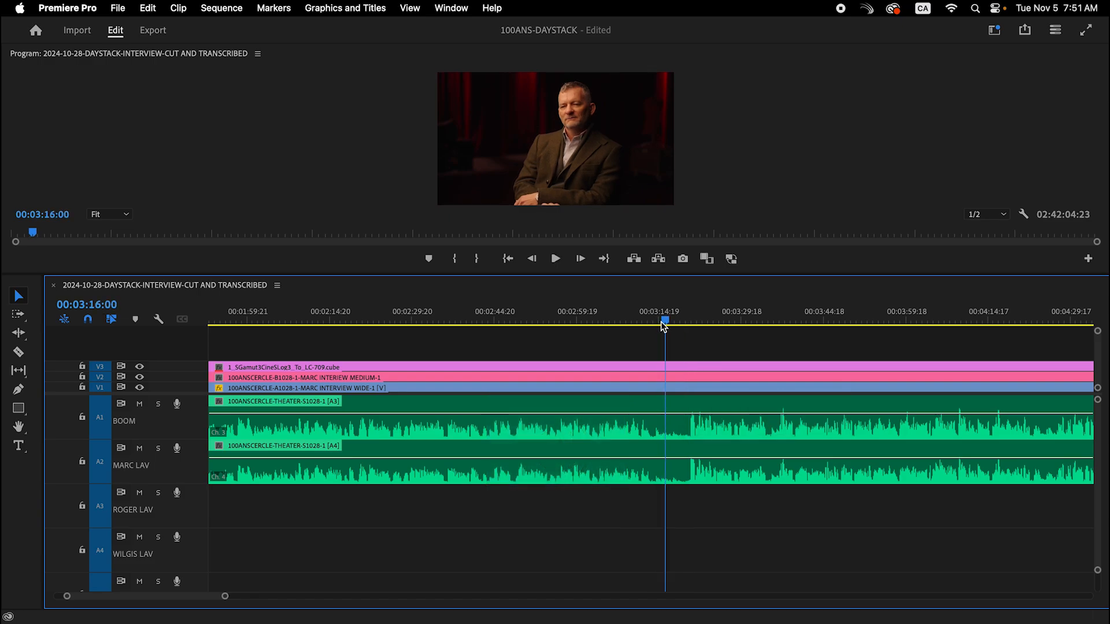
left_click(652, 327)
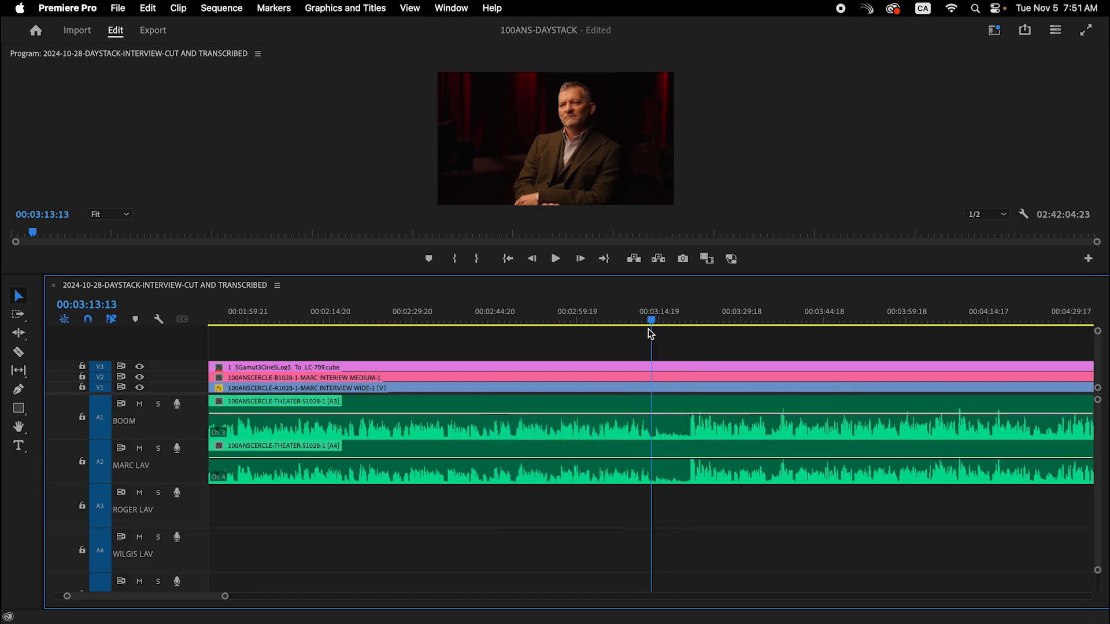
key("super+k")
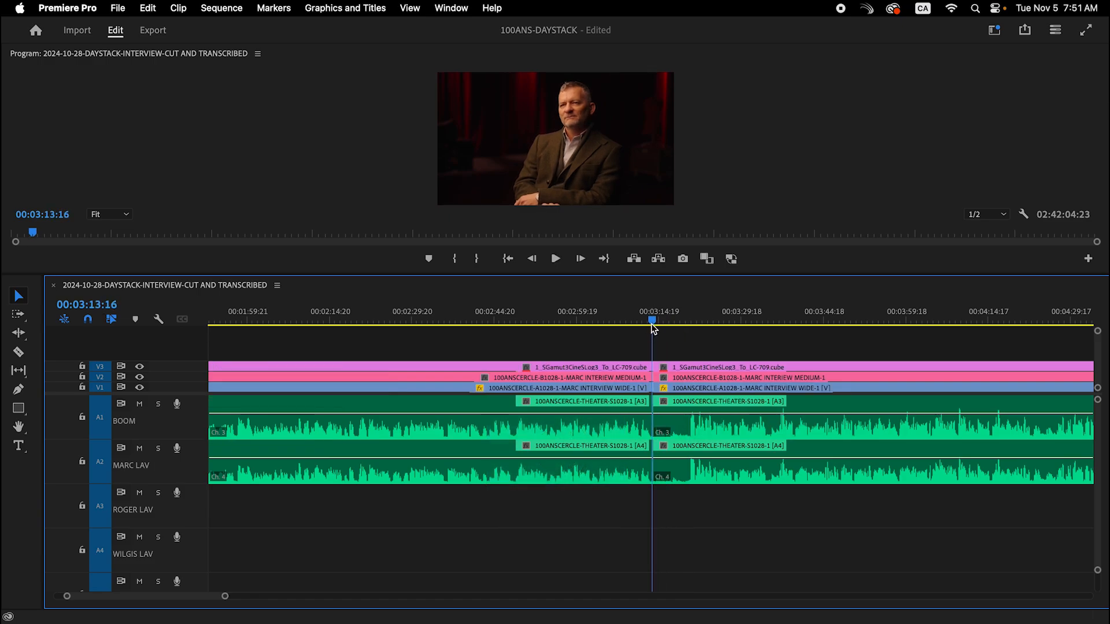
left_click_drag(653, 324, 687, 326)
key("super+k")
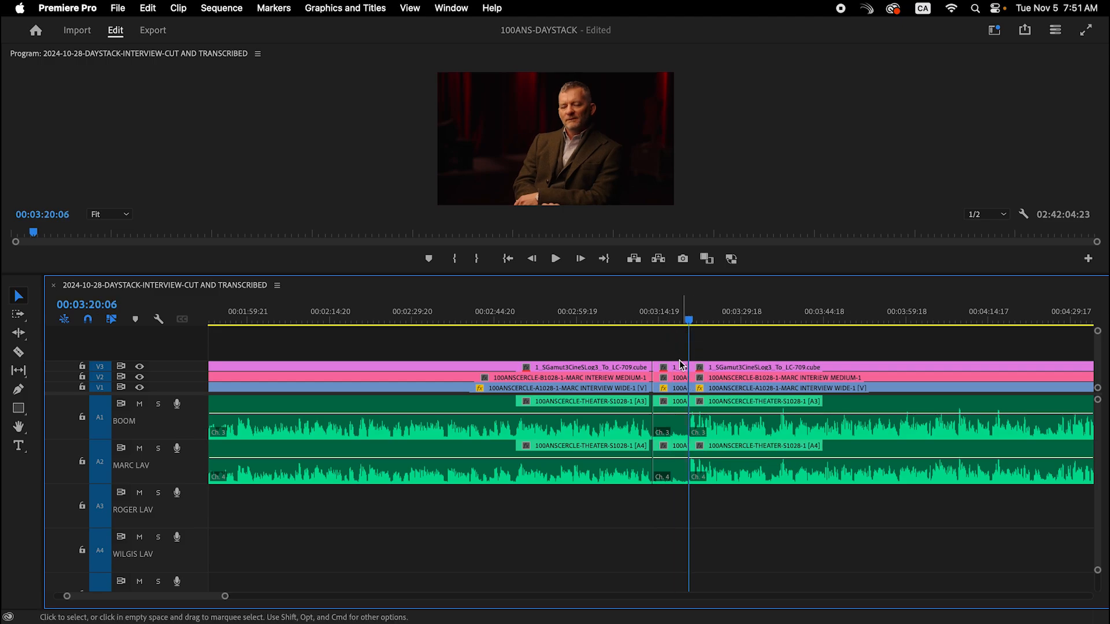
left_click(680, 364)
key("Delete")
Step: Listen to the interview from 00:04:25:15 onward and cut all tracks at 00:06:34:03, where the answer ends
scroll(681, 469, "right", 5)
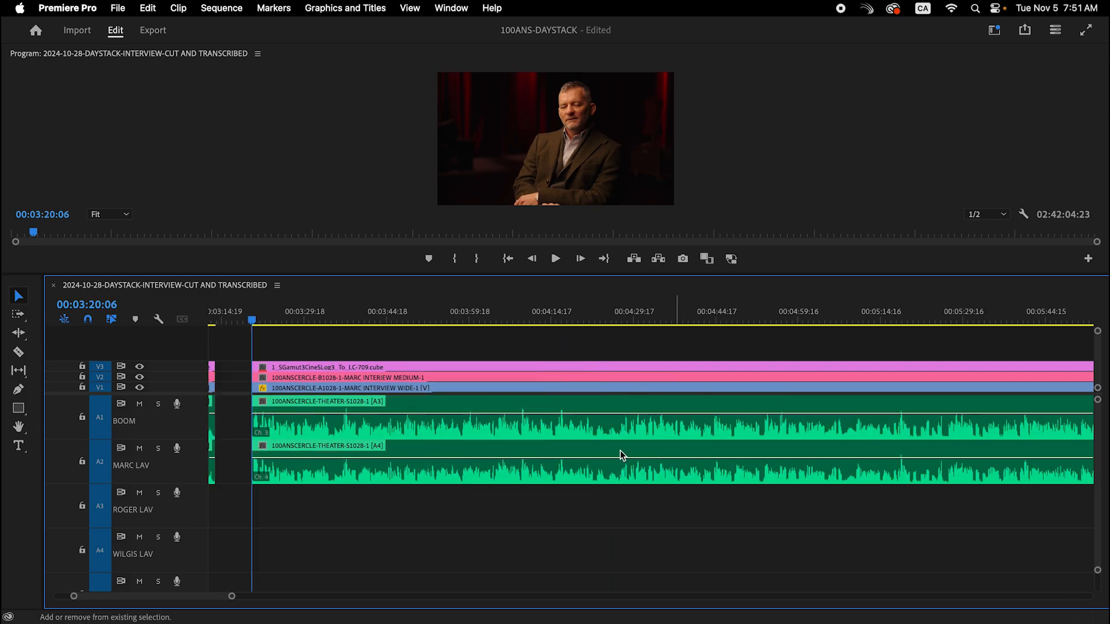
left_click_drag(252, 321, 613, 350)
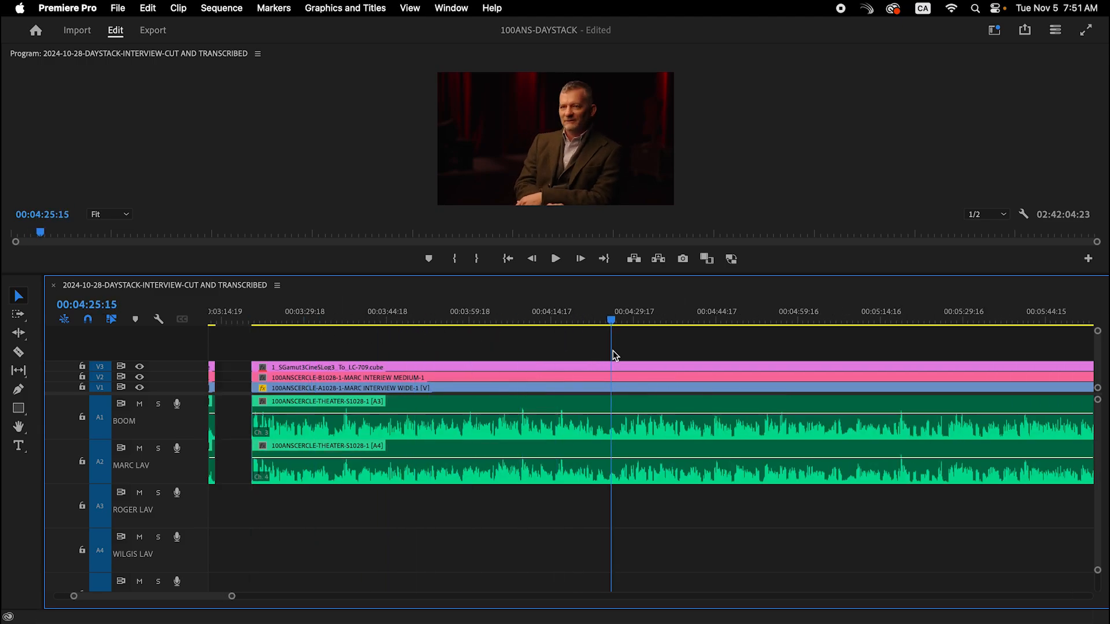
key("space")
scroll(700, 431, "right", 5)
key("XF86AudioRaiseVolume")
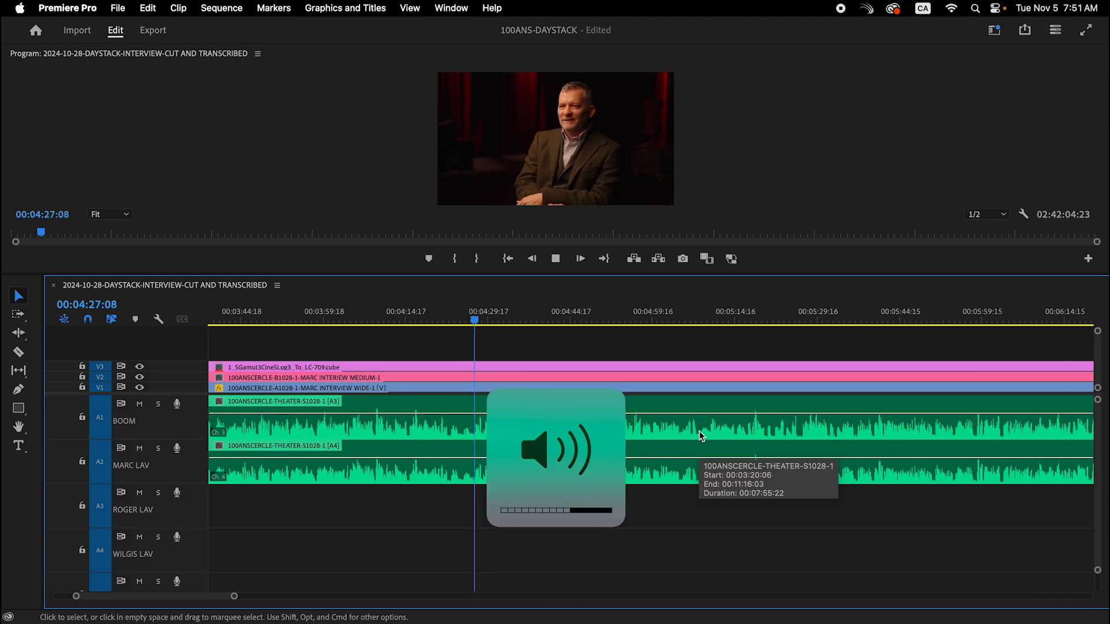
scroll(699, 431, "right", 5)
left_click_drag(460, 320, 748, 311)
key("minus")
key("minus")
key("space")
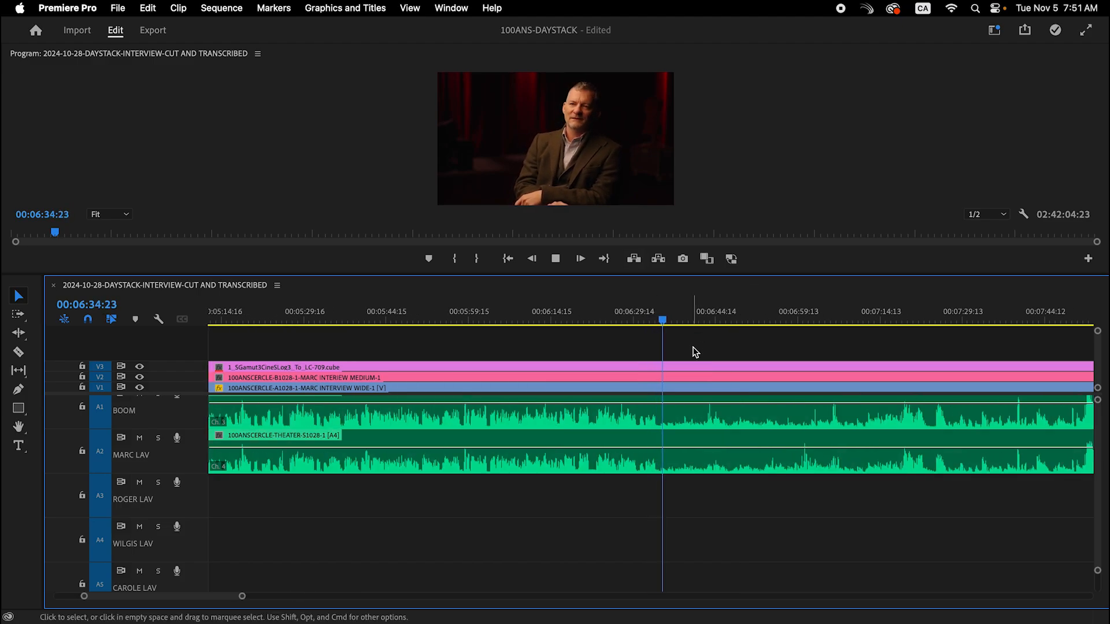
scroll(790, 446, "right", 2)
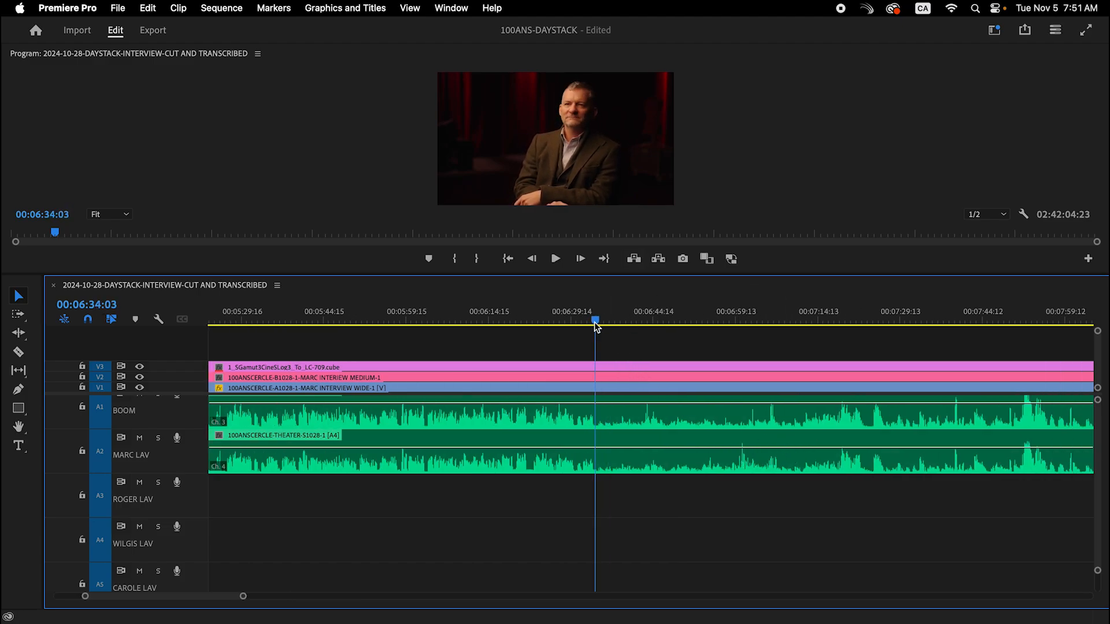
key("super+k")
Step: Cut all tracks at 00:09:07:12 and delete the segment between this cut and the one at 00:06:34:03
left_click_drag(596, 319, 836, 335)
key("space")
left_click(838, 332)
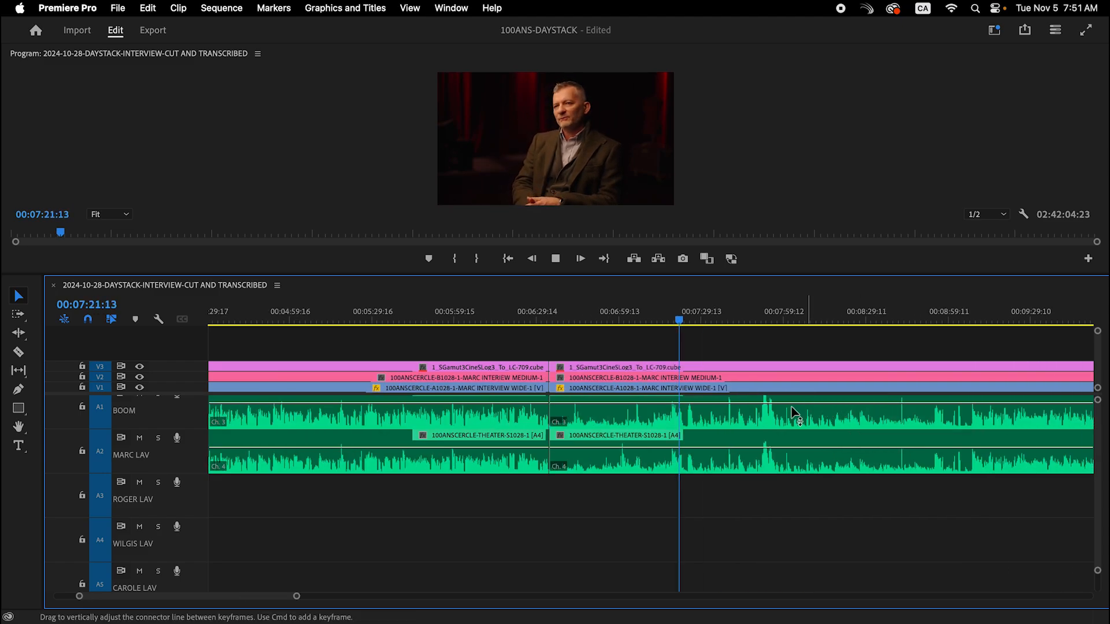
key("minus")
left_click_drag(622, 324, 908, 335)
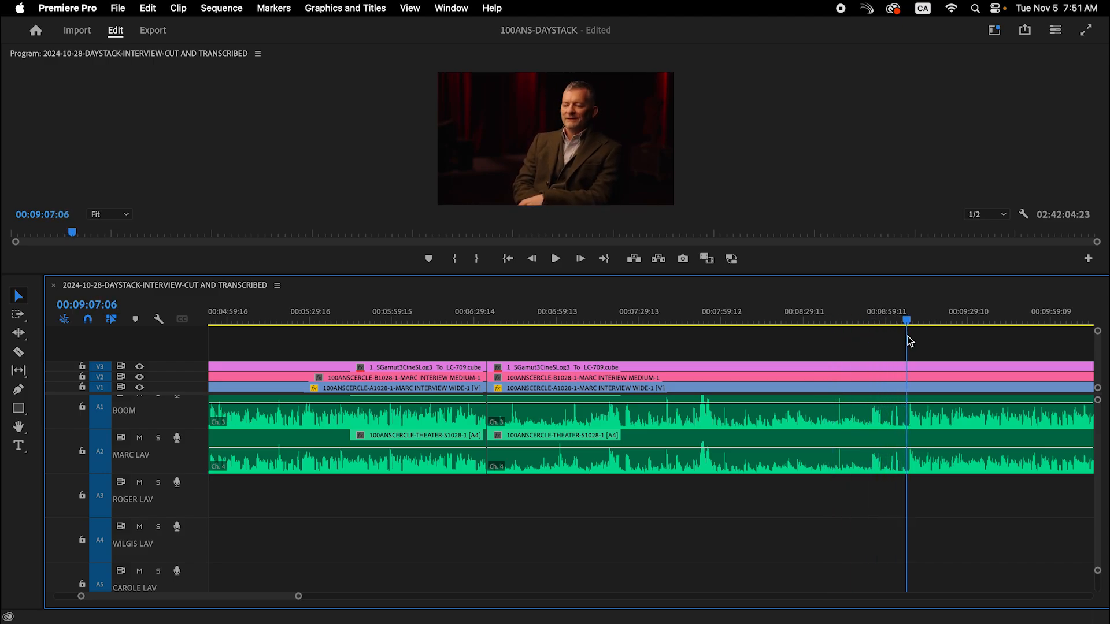
key("super+k")
scroll(835, 479, "right", 2)
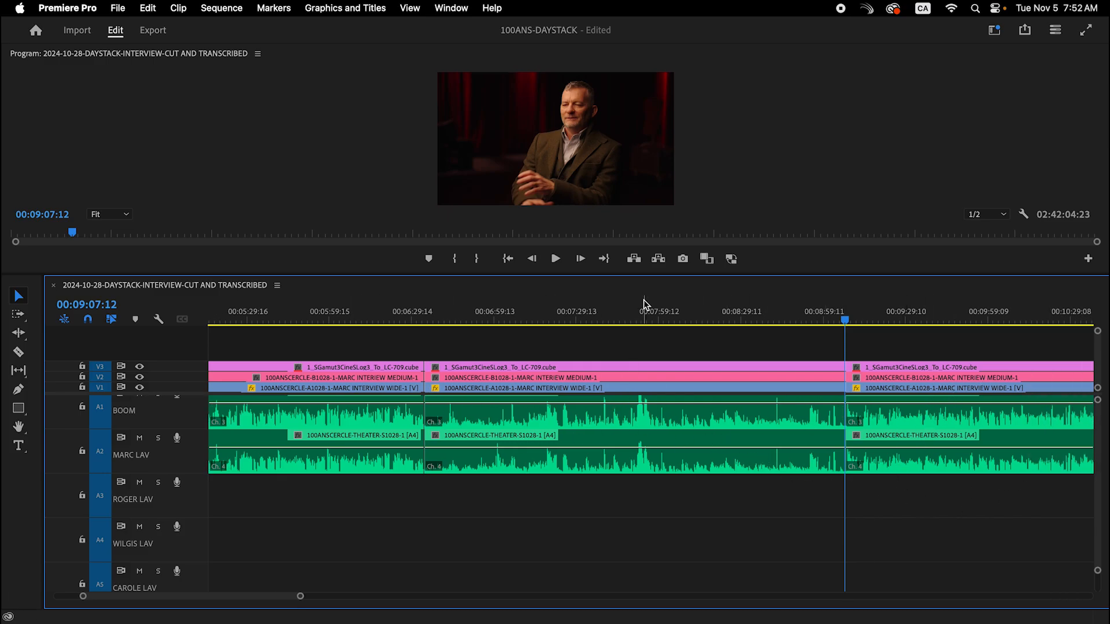
left_click_drag(641, 303, 759, 341)
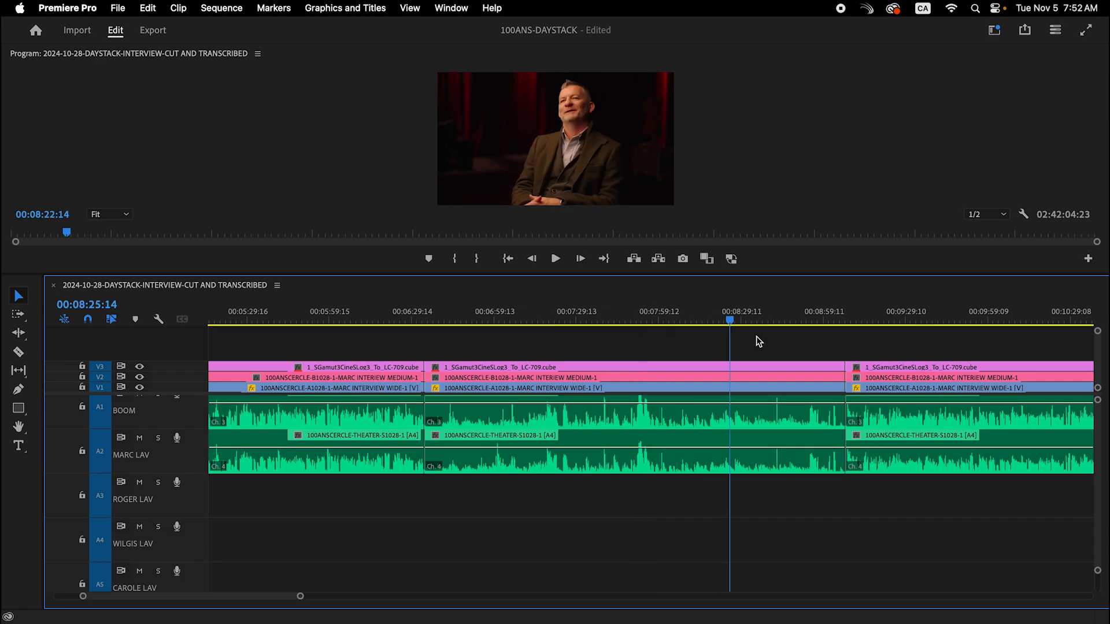
left_click(716, 472)
key("Delete")
Step: Listen to the end of the first interview and trim its video and audio clips to end at 00:11:08:03
scroll(715, 472, "right", 9)
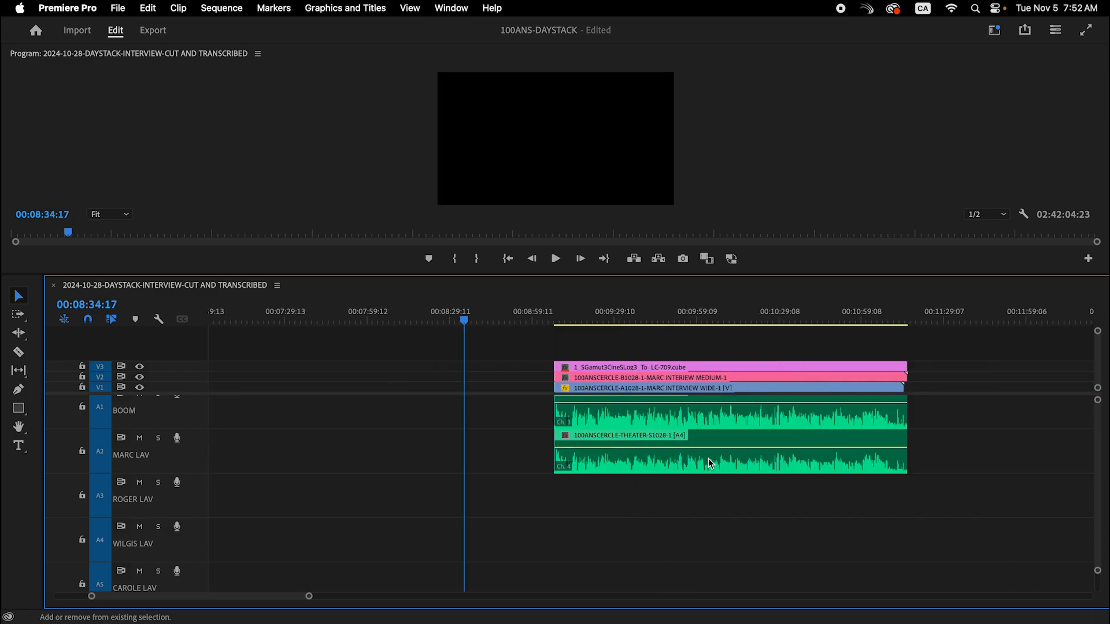
scroll(709, 459, "right", 1)
left_click_drag(550, 317, 859, 348)
key("space")
scroll(869, 413, "right", 7)
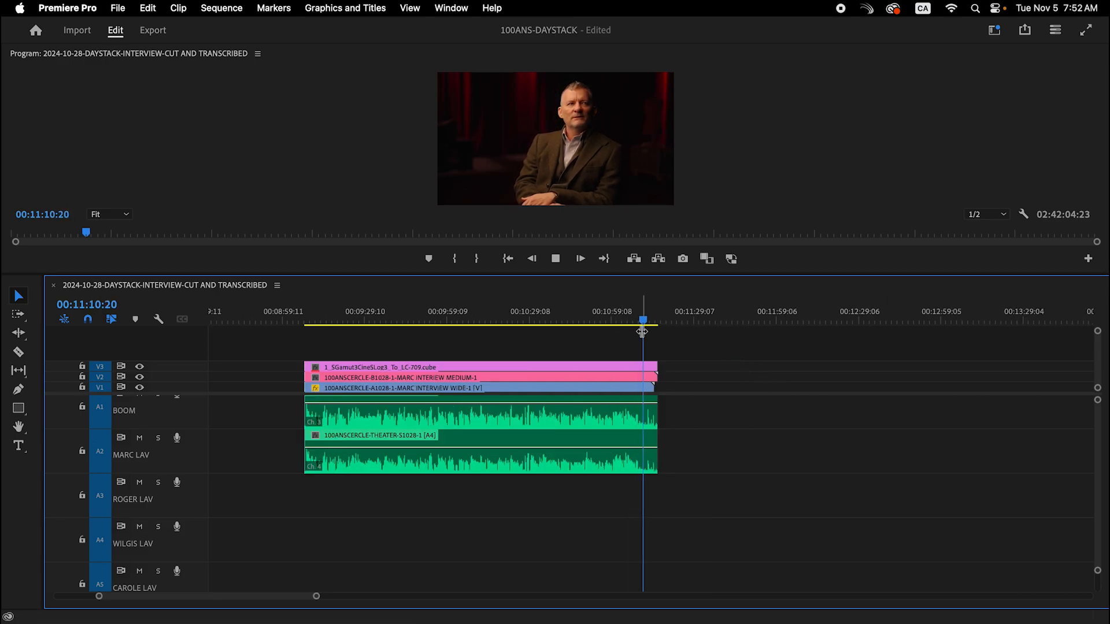
left_click_drag(641, 324, 626, 329)
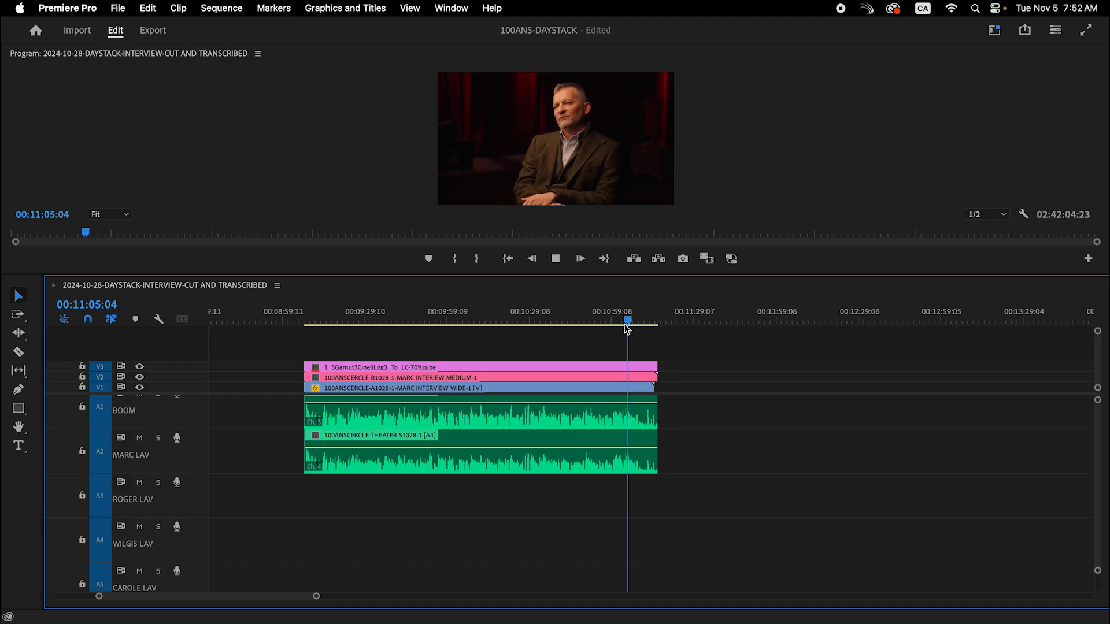
key("=")
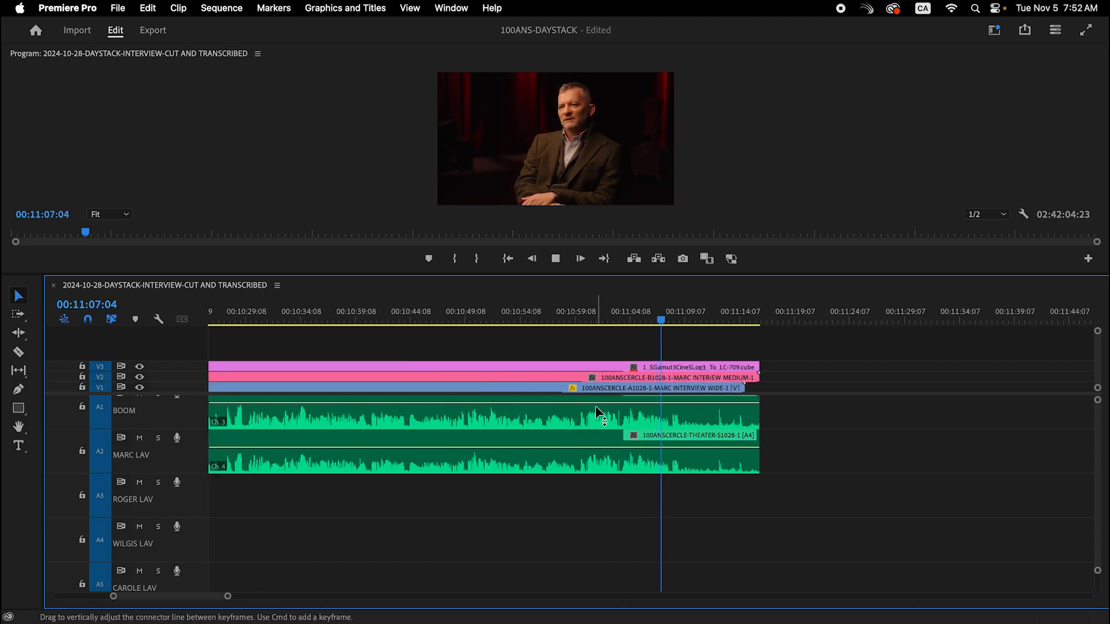
key("space")
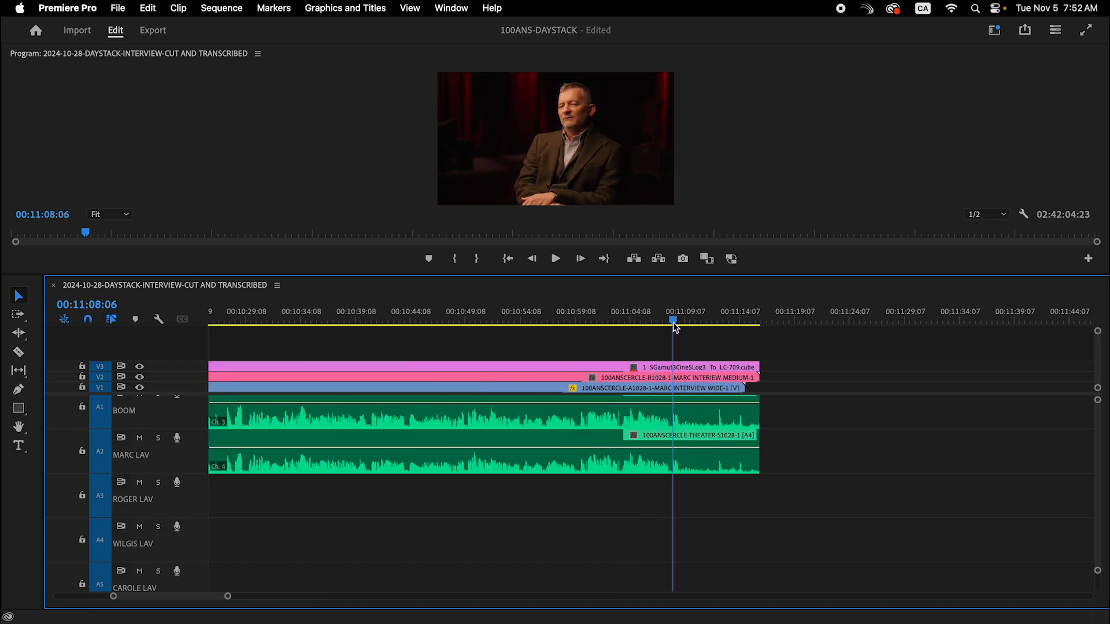
mouse_move(674, 323)
left_mouse_down()
mouse_move(750, 321)
mouse_move(663, 324)
left_mouse_up()
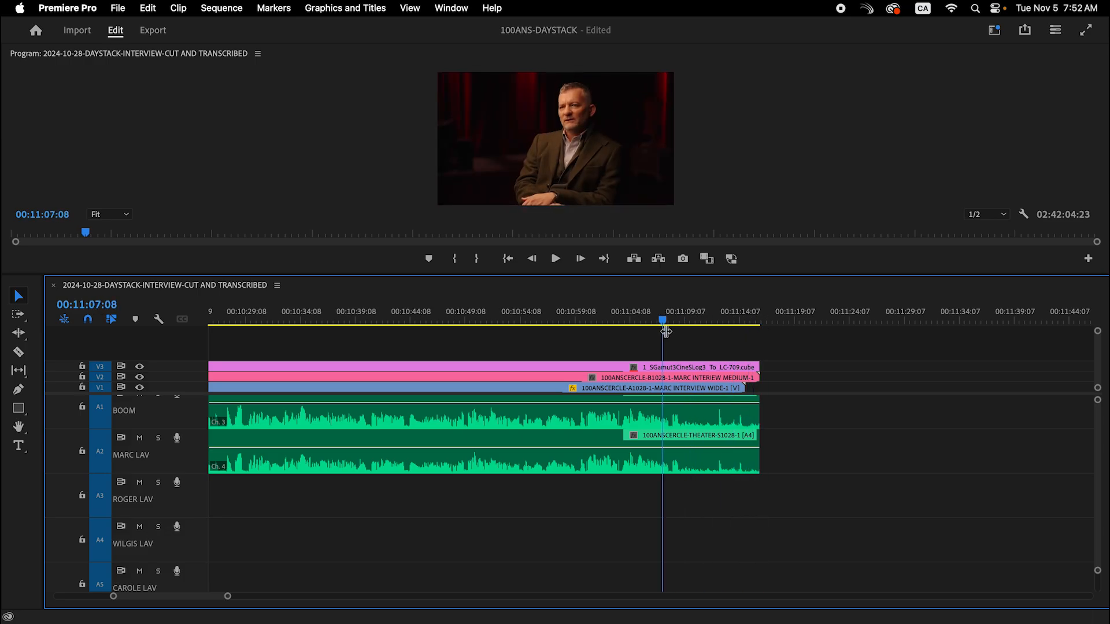
left_click_drag(766, 344, 738, 397)
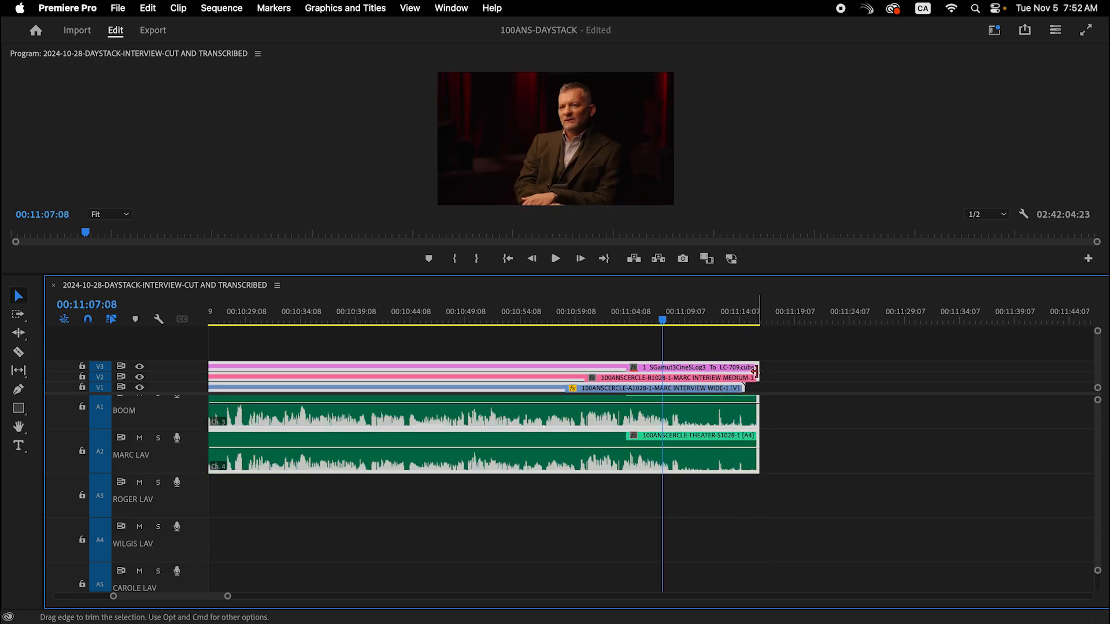
left_click(763, 366)
left_click_drag(664, 318, 673, 319)
key("w")
Step: Go to 00:16:25:14, near the start of the second interview clips, and examine the waveforms up close
key("minus")
key("minus")
key("minus")
key("minus")
key("minus")
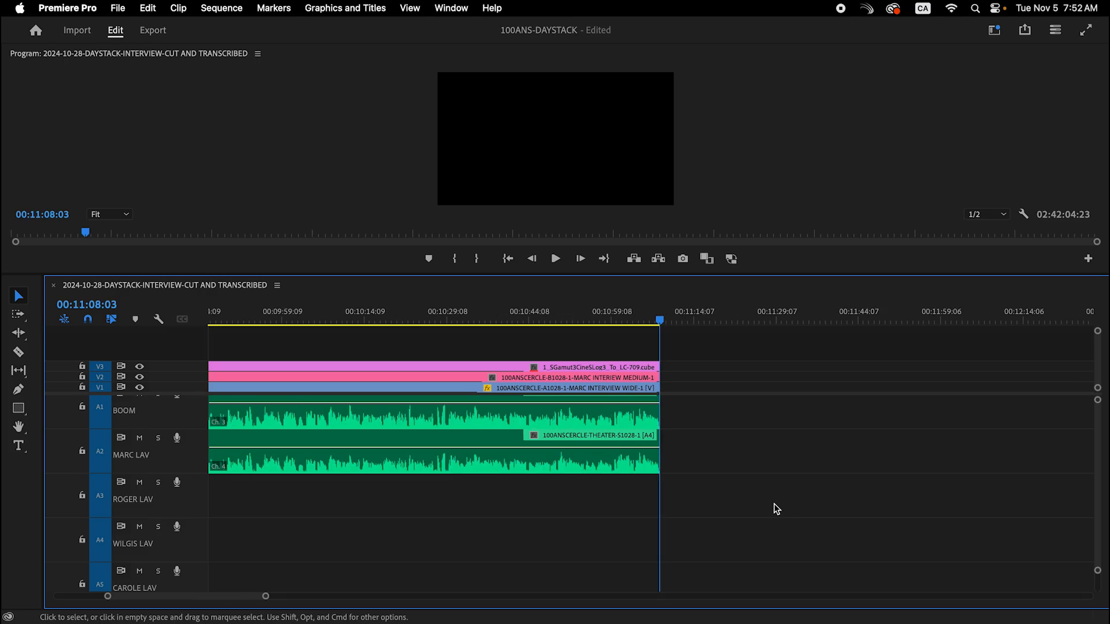
scroll(565, 495, "right", 3)
left_click(465, 319)
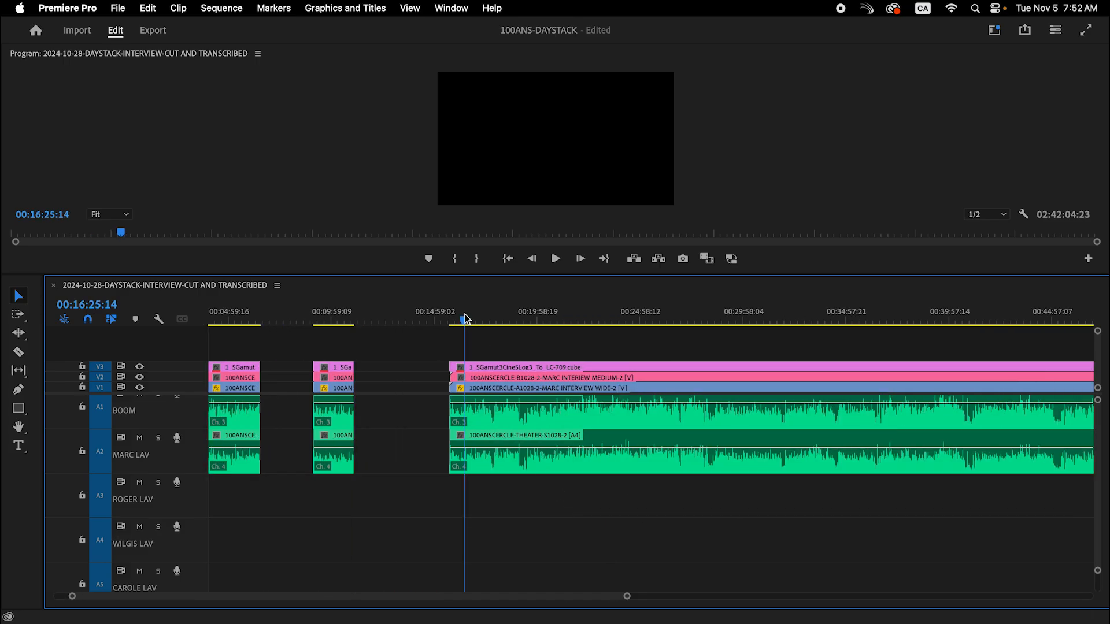
key("equal")
key("equal")
key("equal")
key("equal")
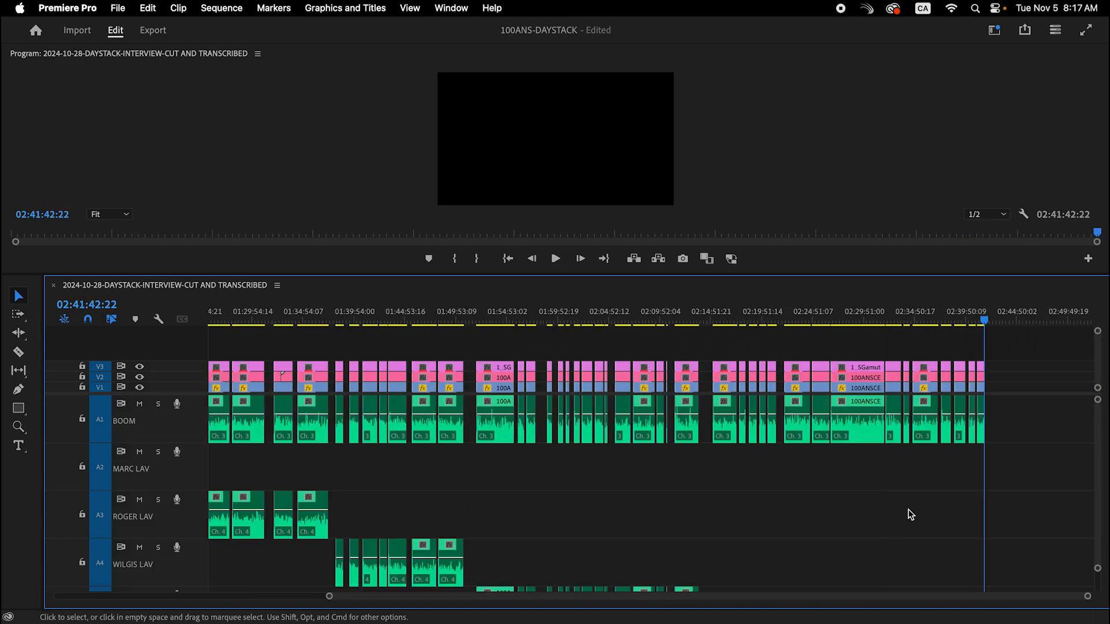
Step: Show the entire trimmed sequence and review the remaining segments on every video and audio track
key("backslash")
scroll(902, 517, "down", 10)
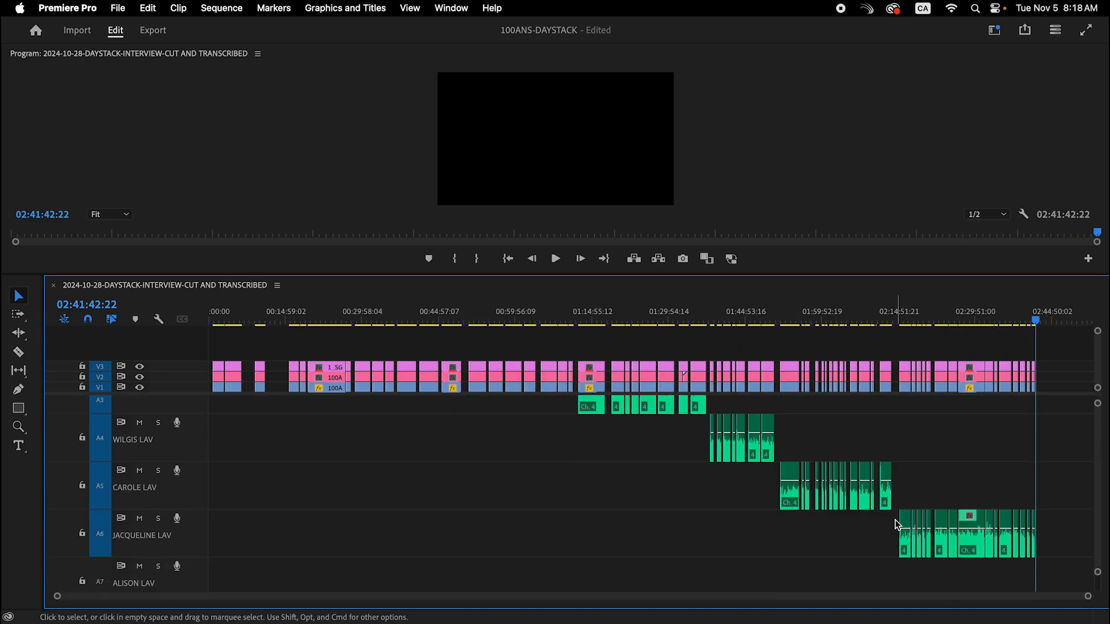
scroll(896, 549, "up", 10)
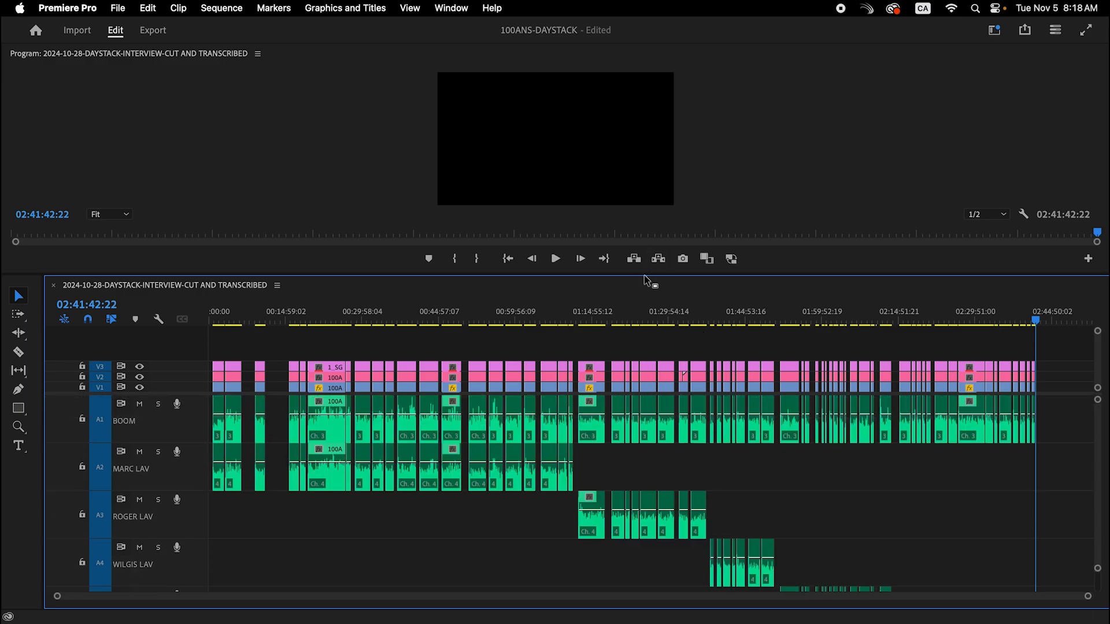
Step: Select all the clips in the 2024-10-28 sequence and close every gap between them with Close Gap
left_click_drag(647, 273, 706, 129)
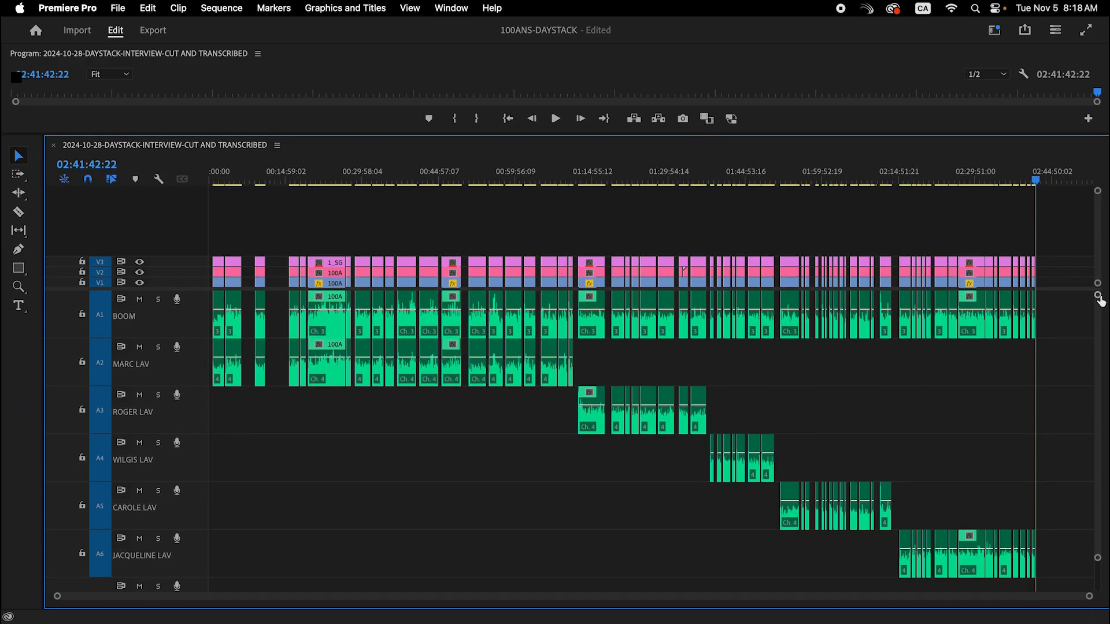
left_click_drag(1097, 296, 1097, 270)
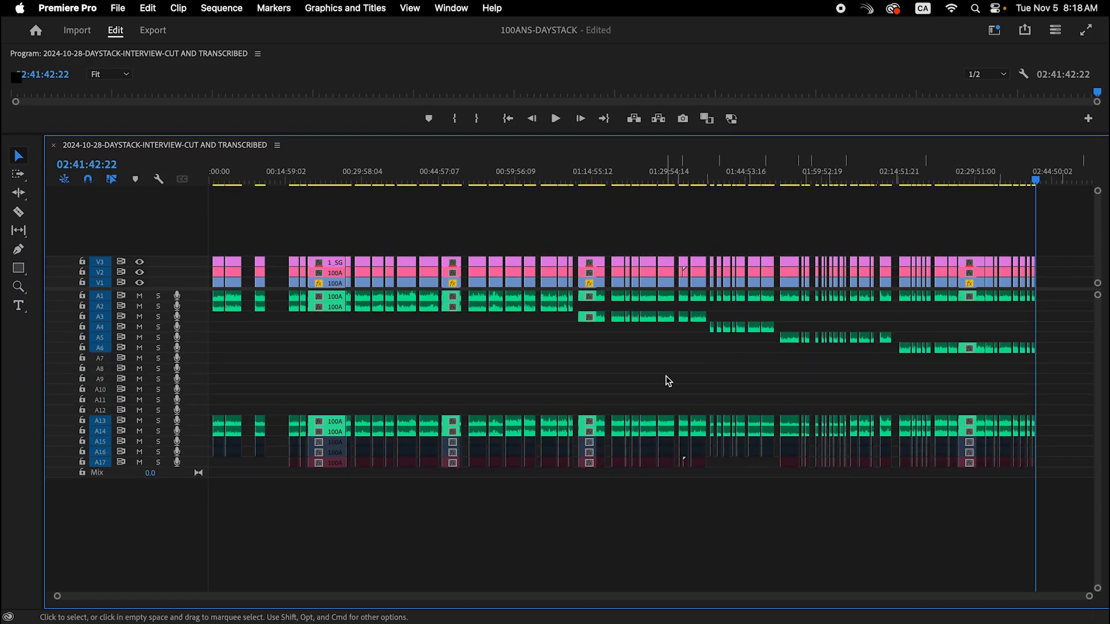
key("super+a")
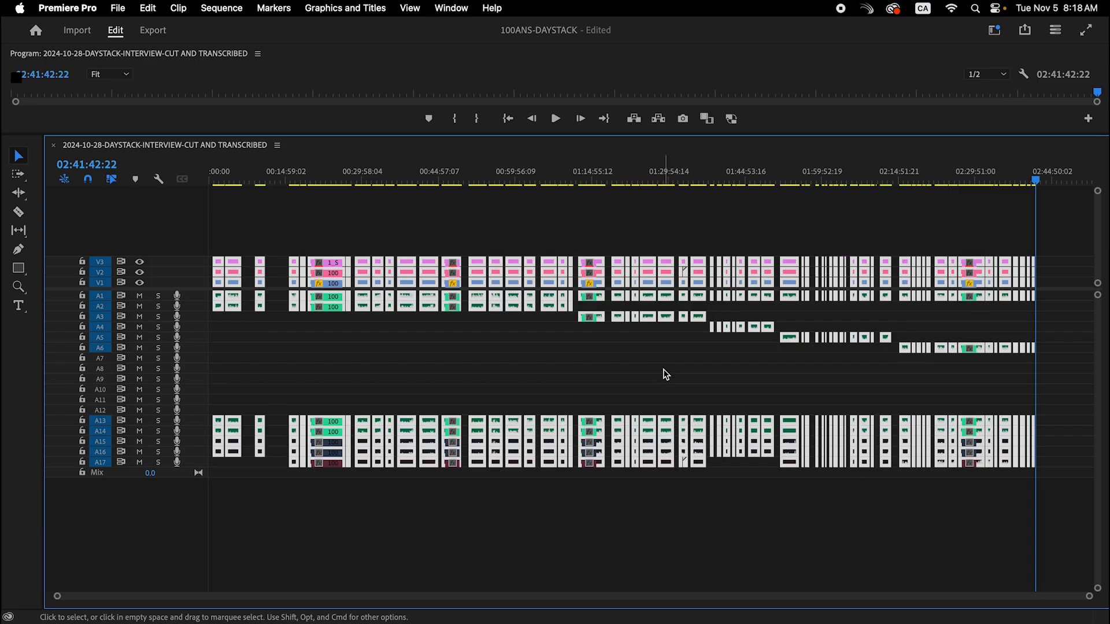
key("shift+g")
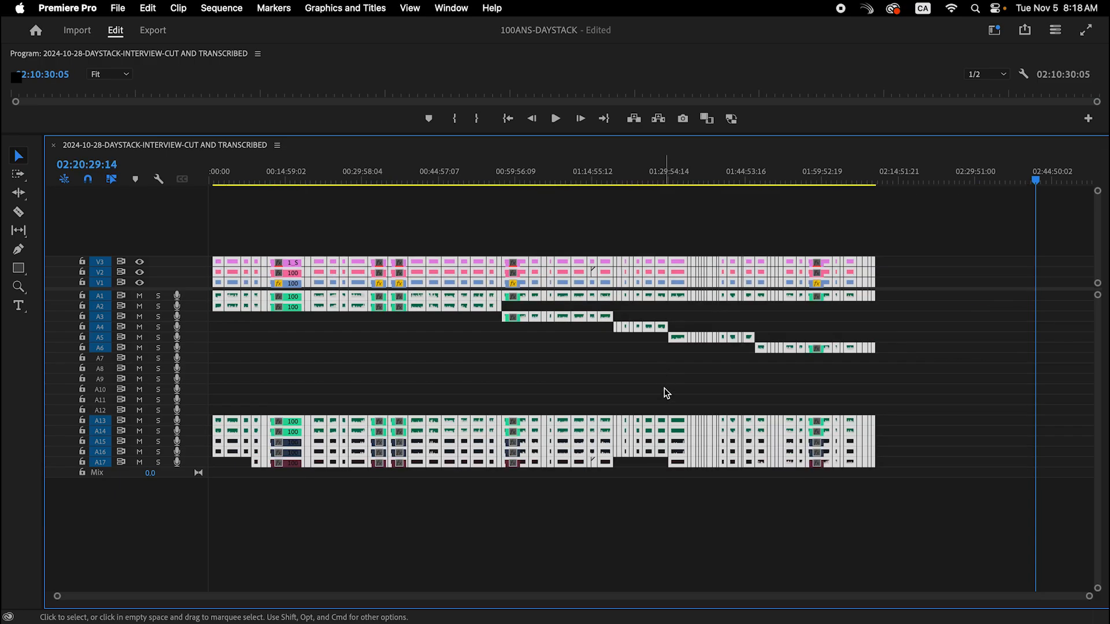
left_click(667, 393)
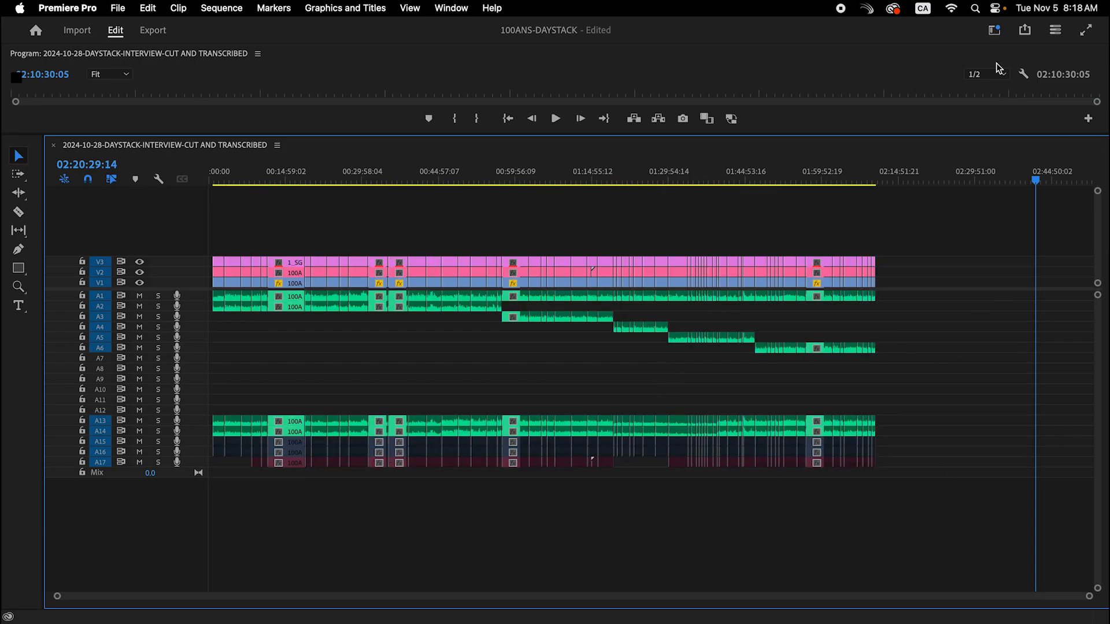
Step: Search the keyboard shortcuts for "CLOSE" and look up the shortcut assigned to Close Gap
left_click(60, 13)
mouse_move(62, 52)
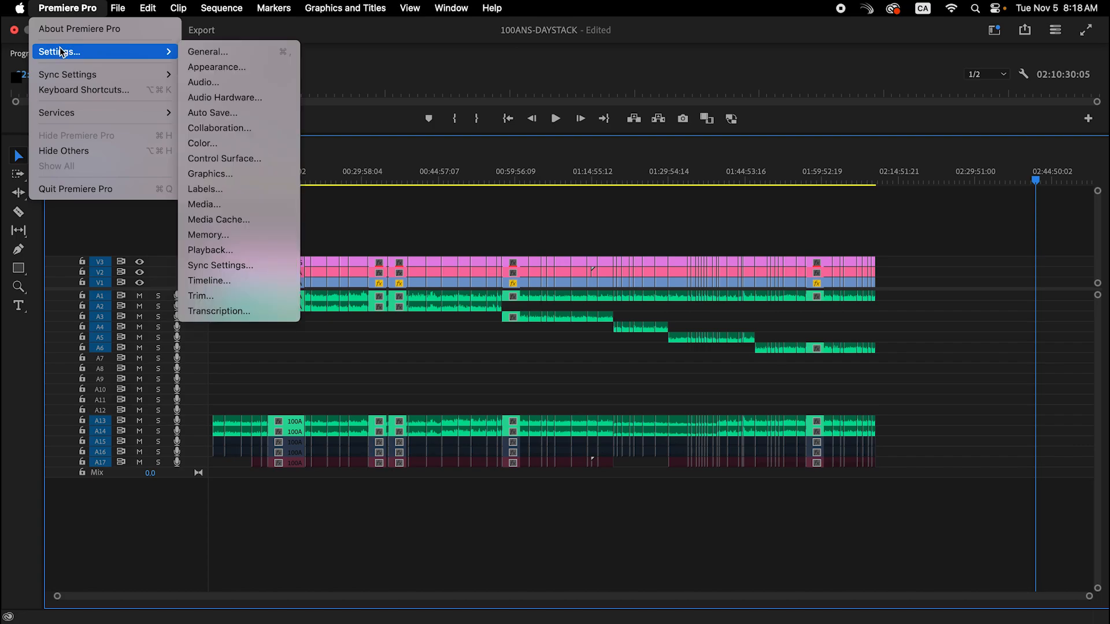
left_click(71, 90)
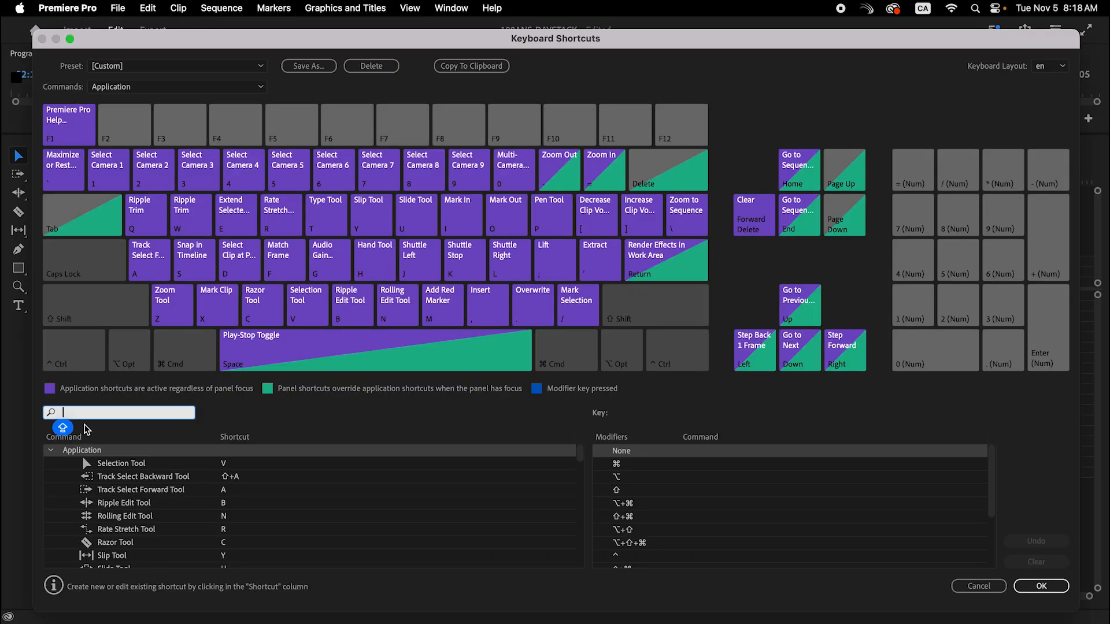
type("CLOSE")
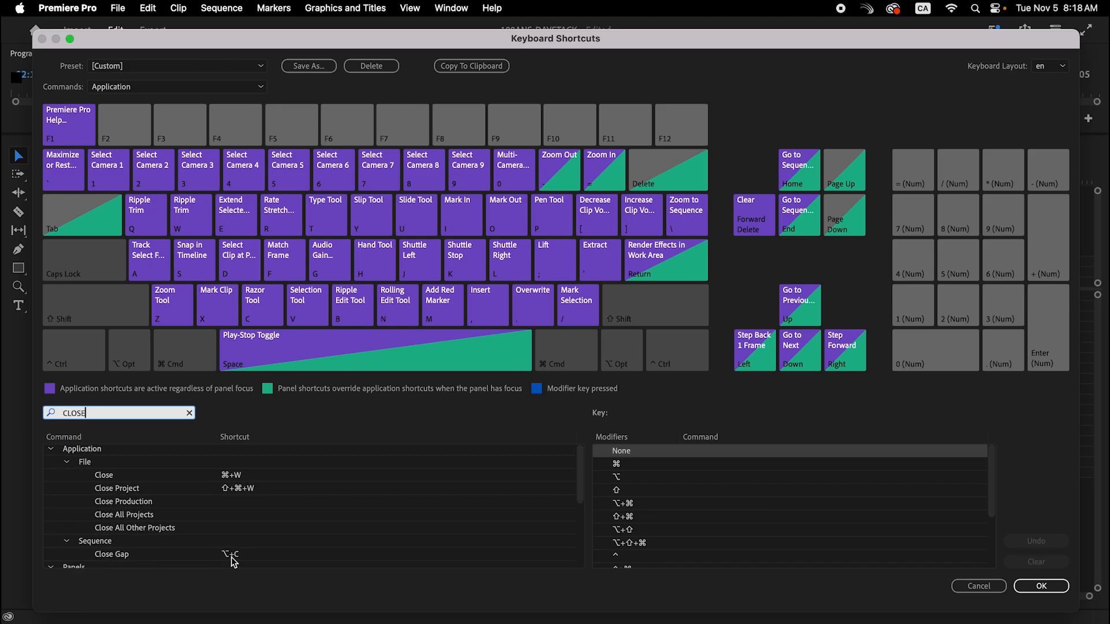
left_click(254, 554)
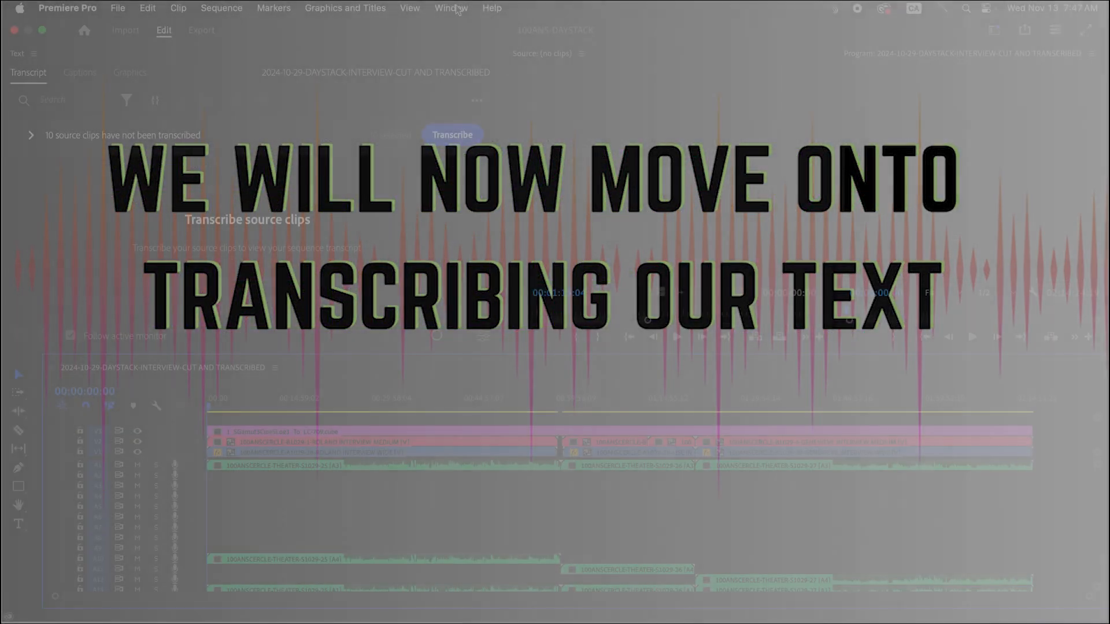
Step: Load the audio clip 100ANSCERCLE-THEATER-S1029-25 as the source and transcribe it in French with separate speakers, using the Mixdown channel
left_click(461, 8)
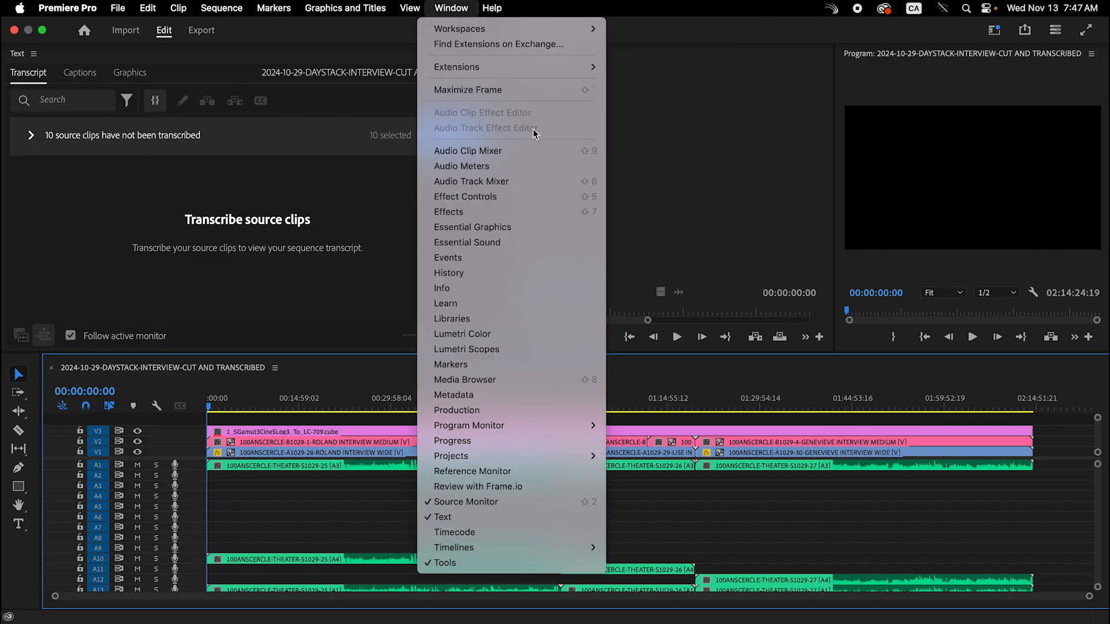
left_click(634, 130)
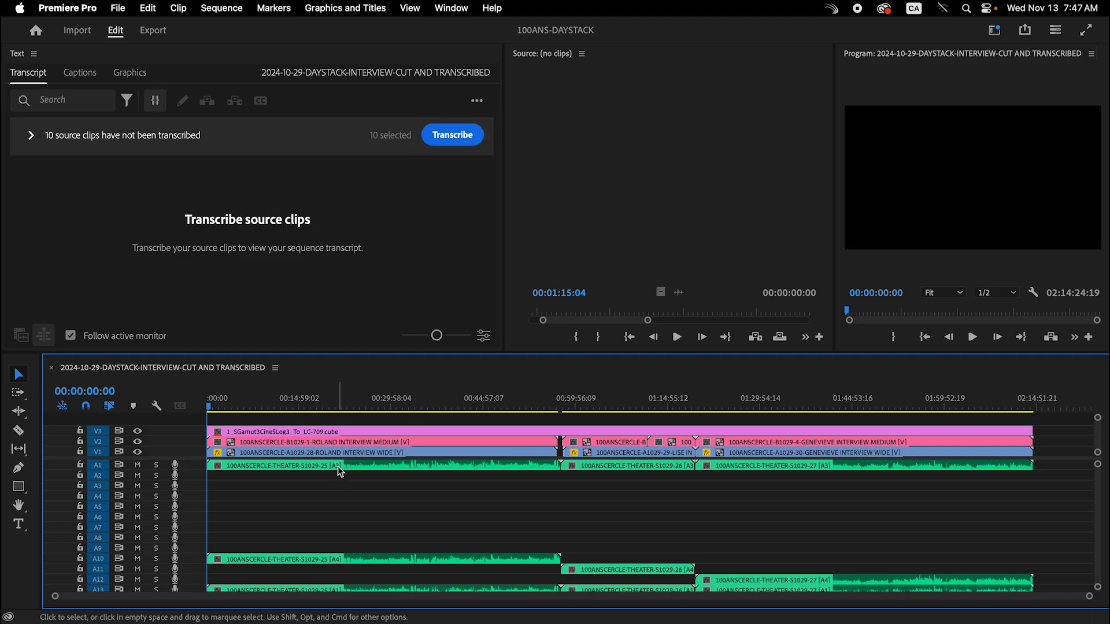
double_click(376, 466)
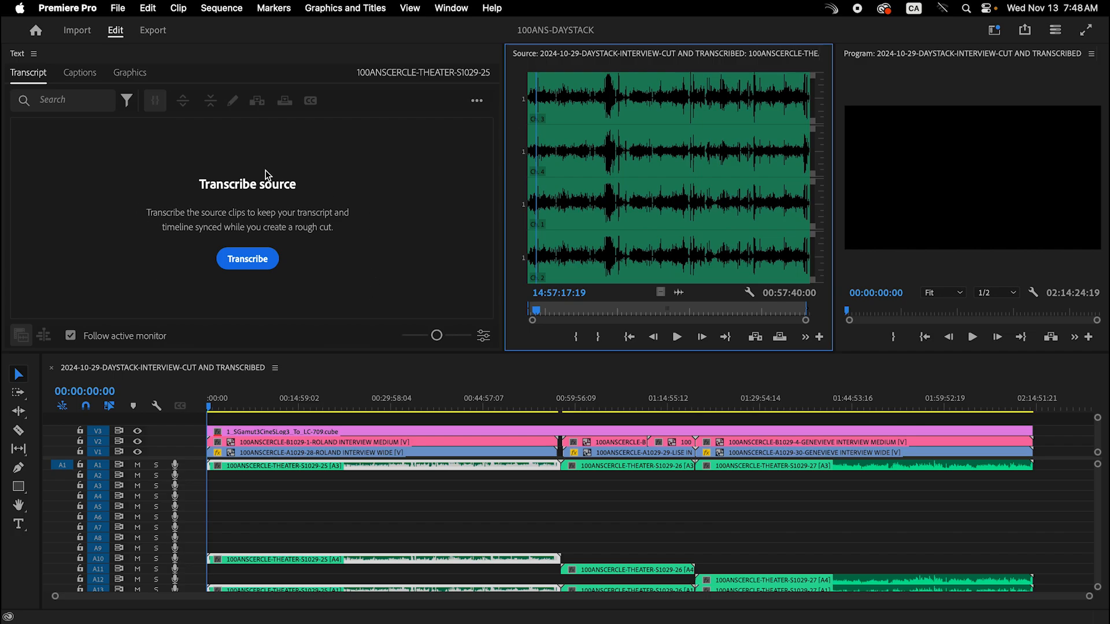
left_click(247, 259)
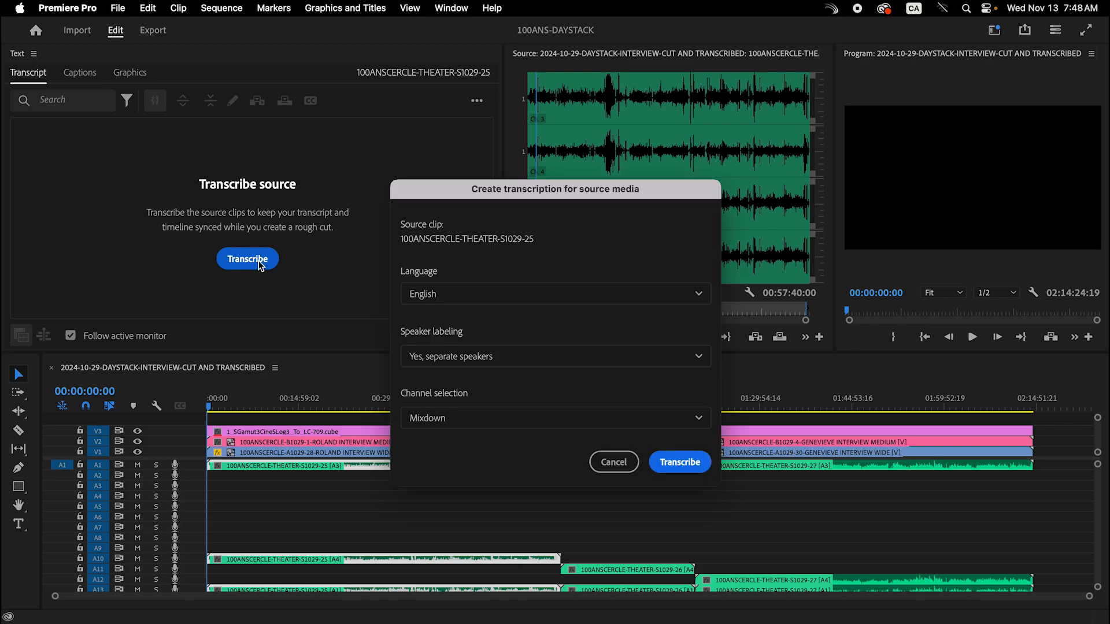
left_click(498, 295)
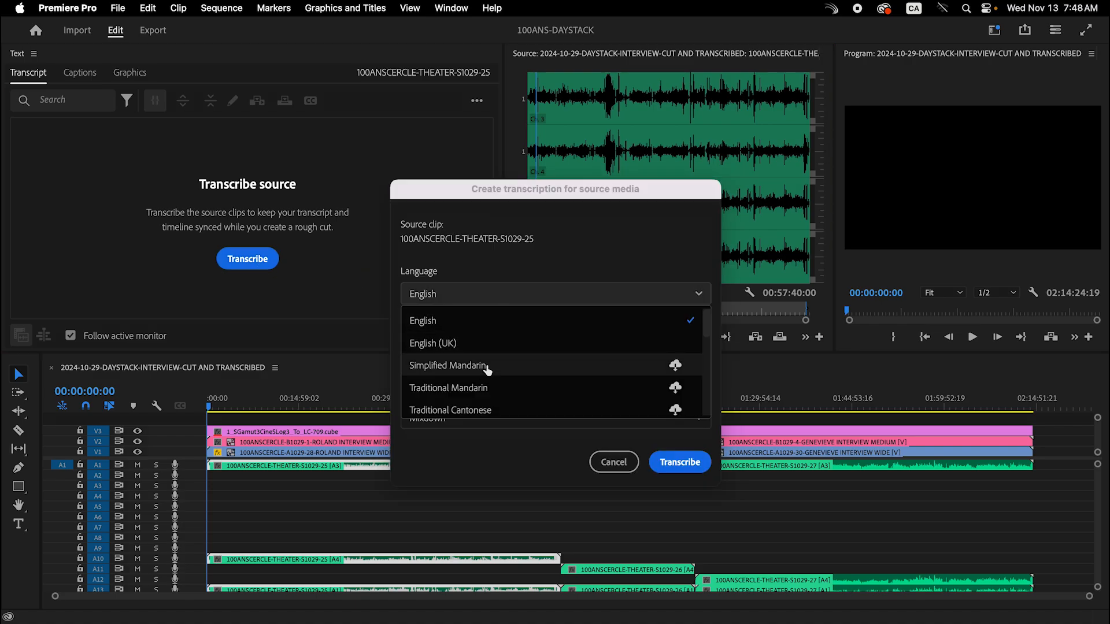
scroll(487, 370, "down", 1)
scroll(487, 370, "down", 4)
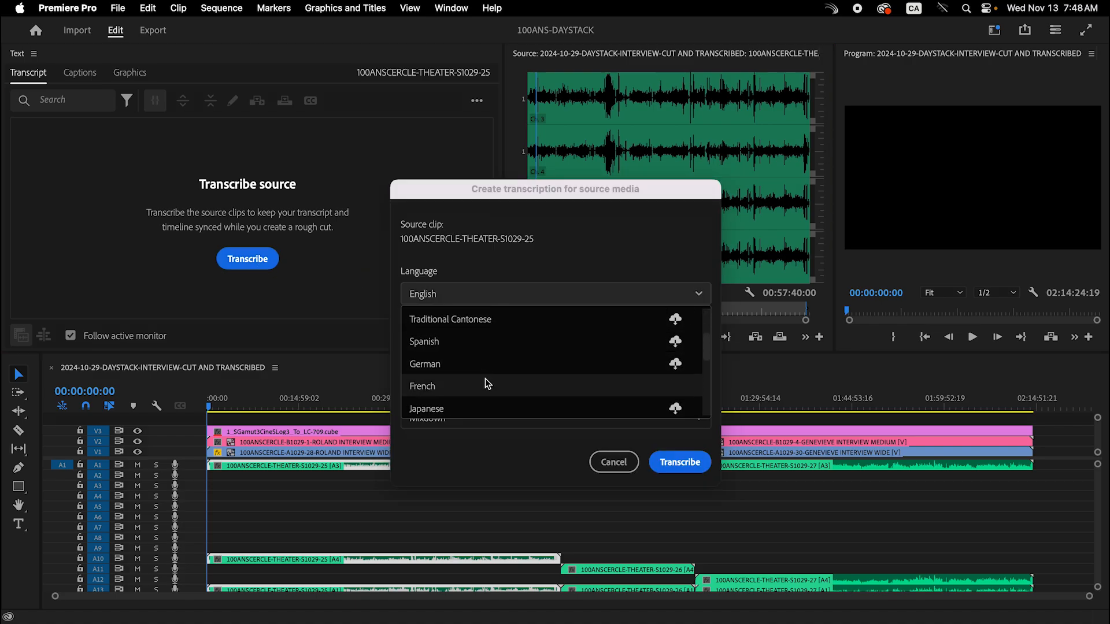
left_click(461, 387)
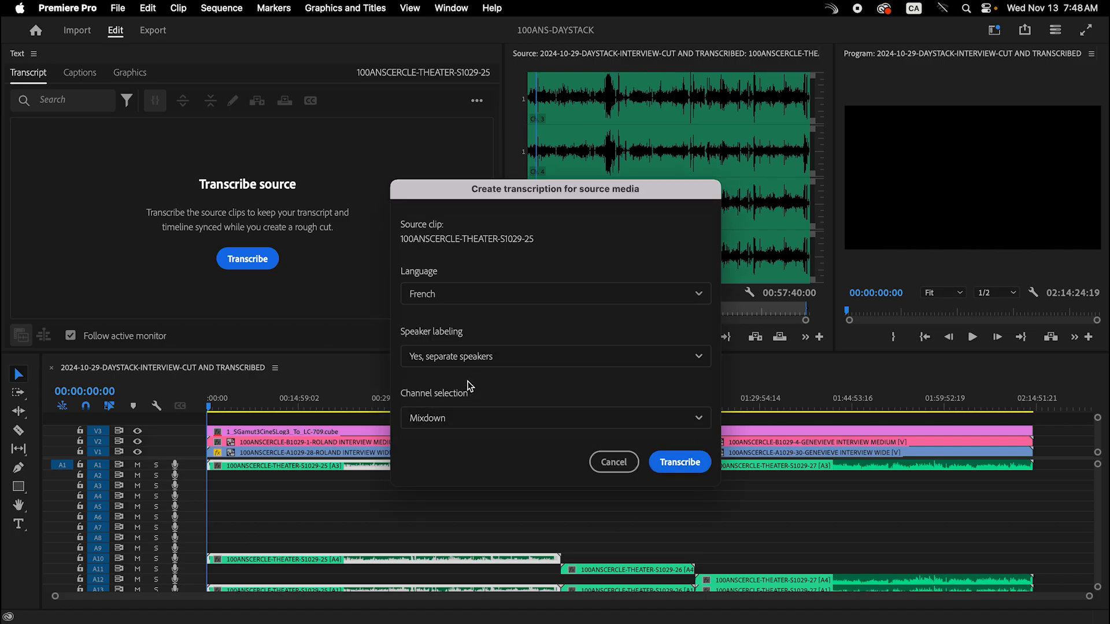
left_click(463, 412)
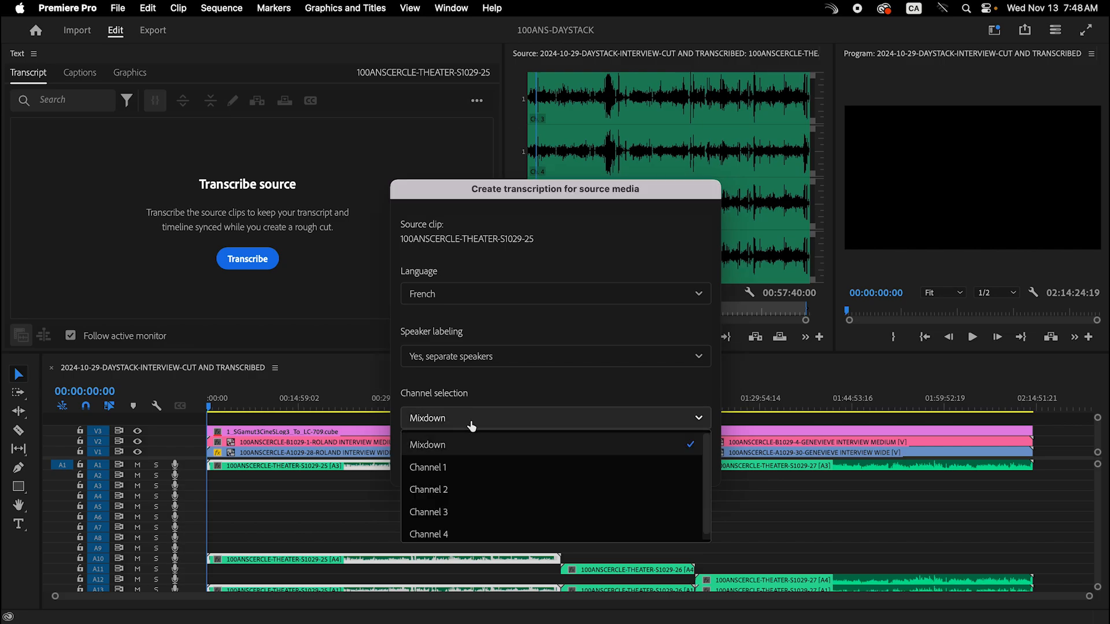
left_click(658, 449)
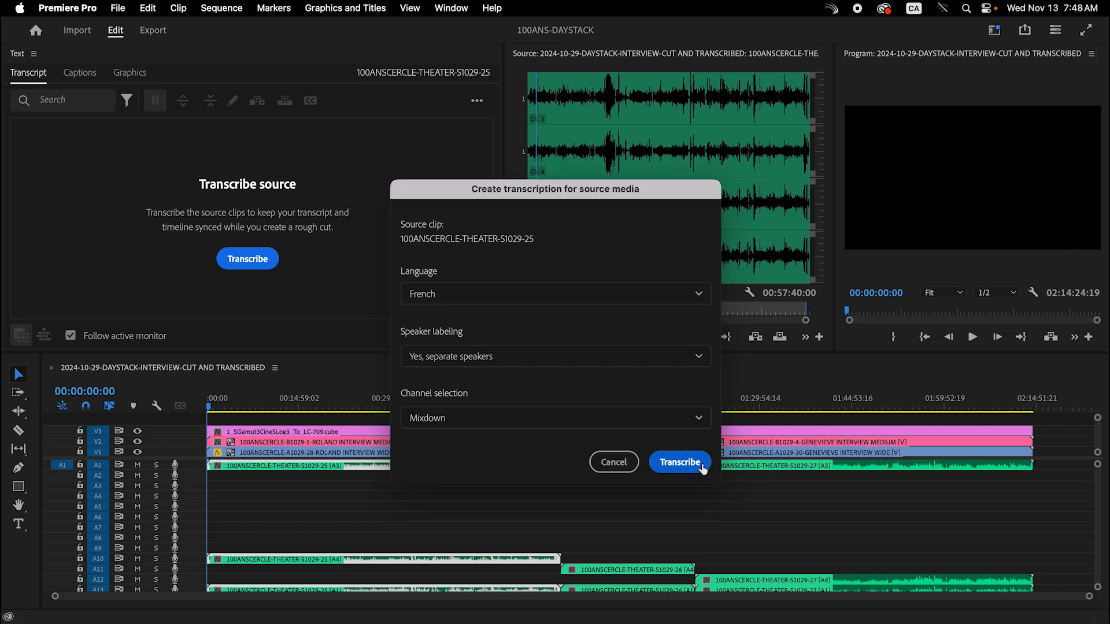
left_click(680, 462)
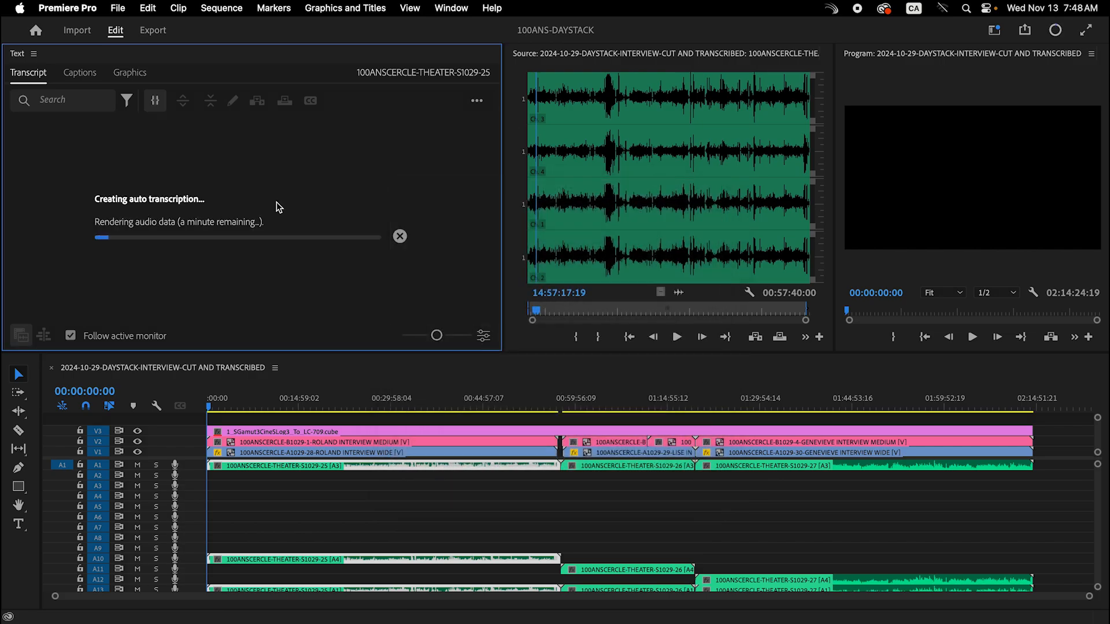
Step: Load the audio clip 100ANSCERCLE-THEATER-S1029-26 as the source and transcribe it in French with separate speakers from the Mixdown
double_click(643, 466)
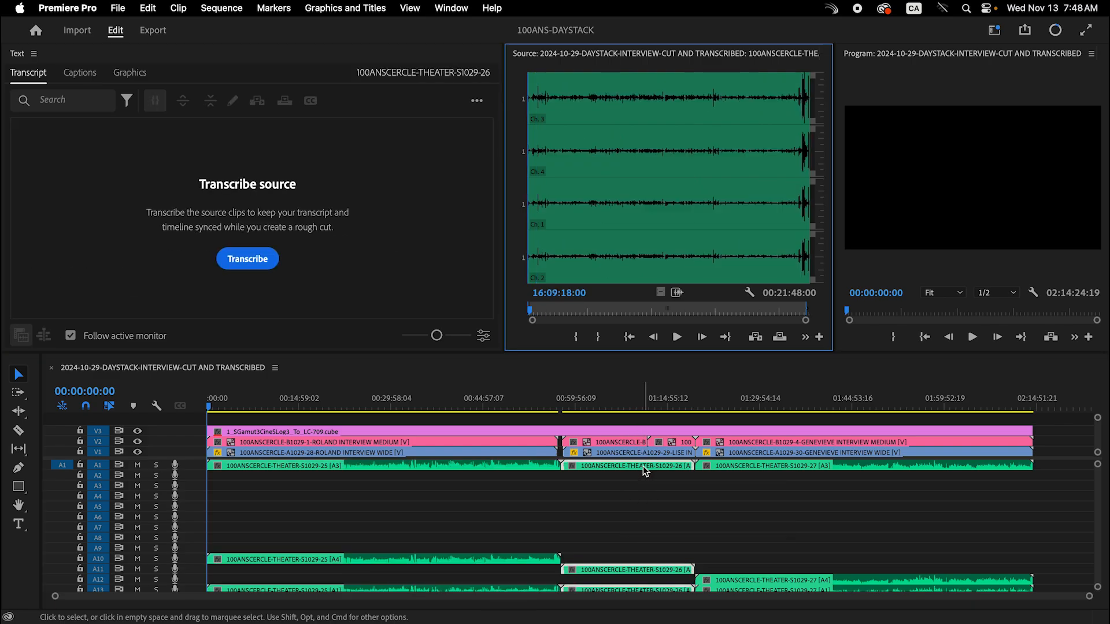
left_click(255, 266)
left_click(493, 300)
left_click(492, 421)
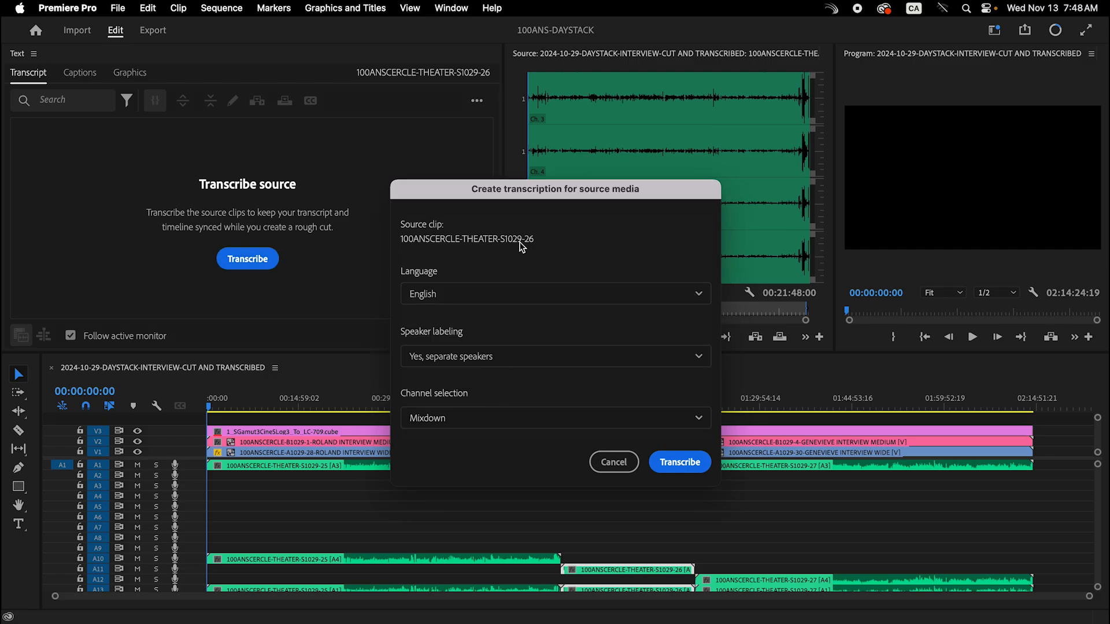
left_click(523, 294)
left_click(424, 404)
left_click(680, 462)
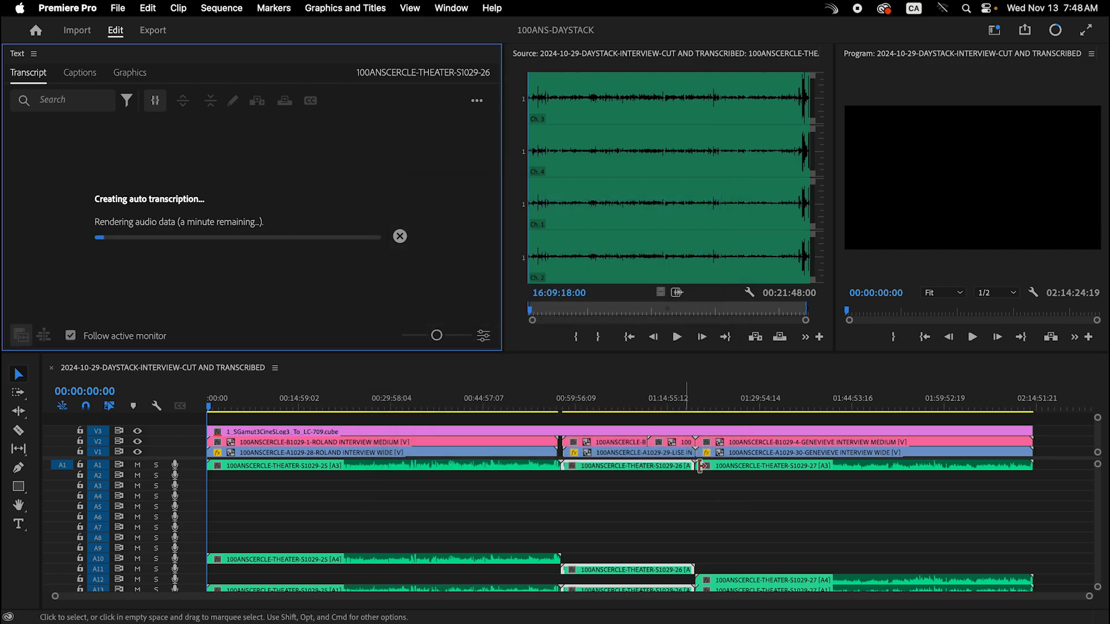
double_click(740, 467)
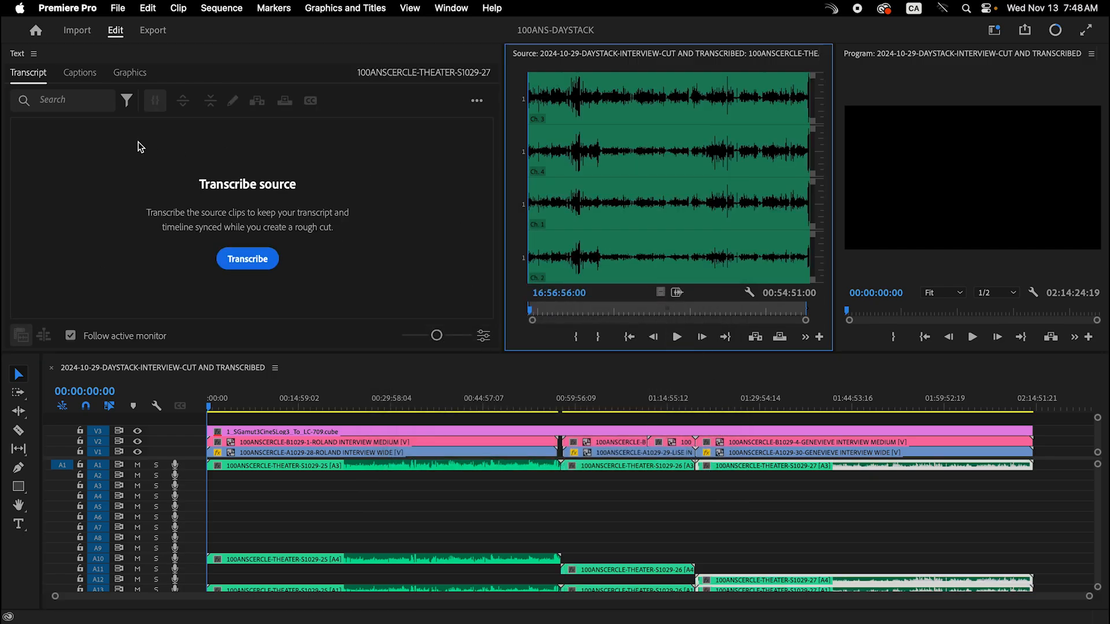
left_click(723, 519)
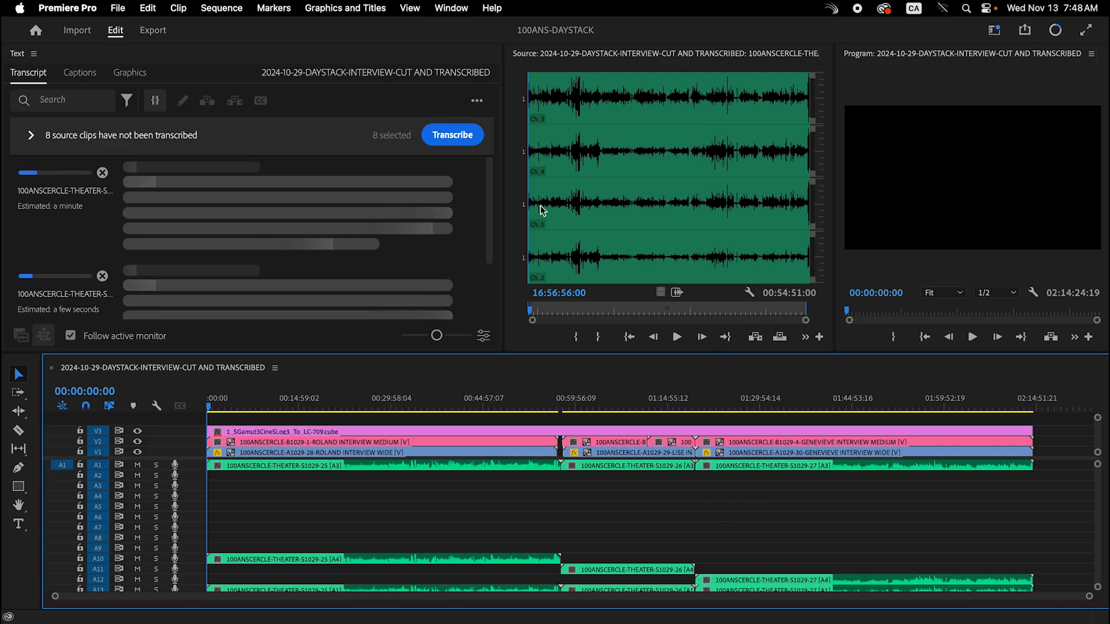
double_click(718, 466)
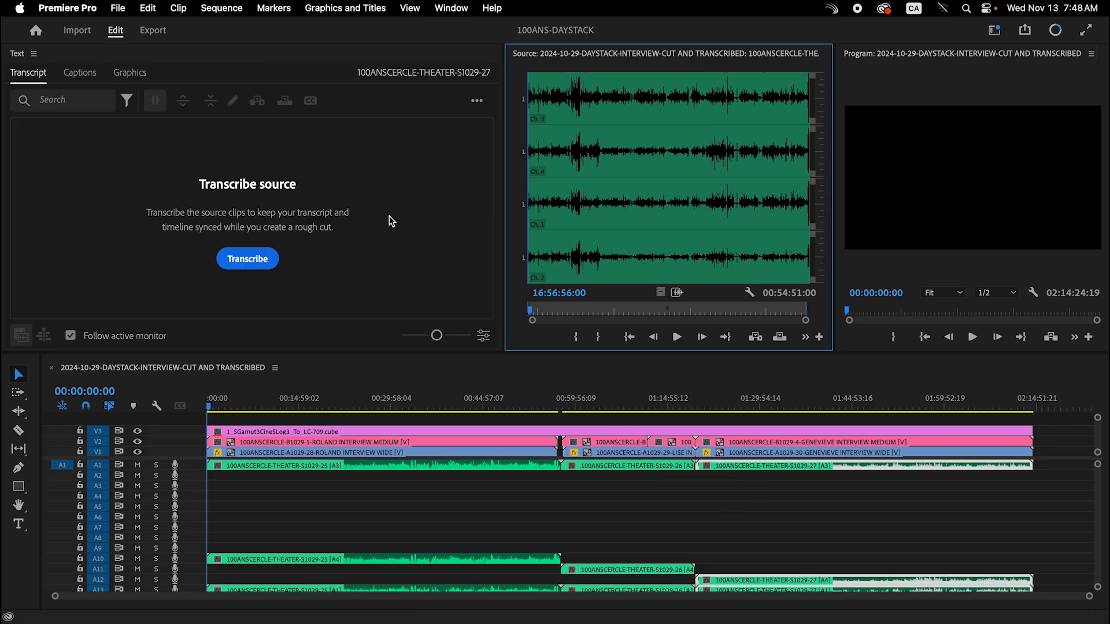
left_click(247, 259)
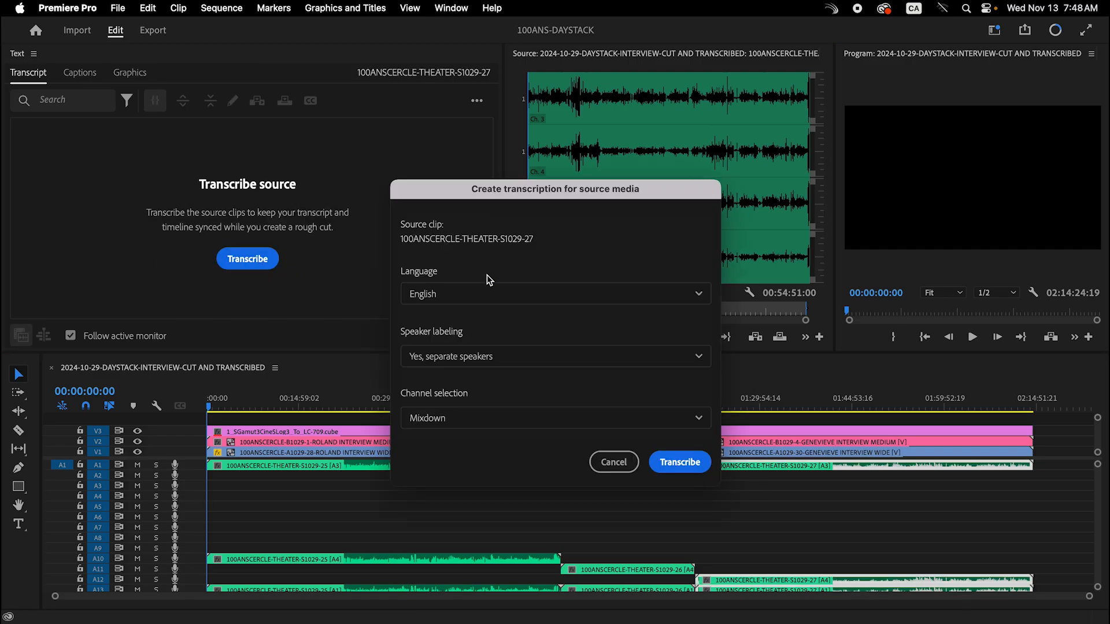
left_click(614, 461)
left_click(638, 466)
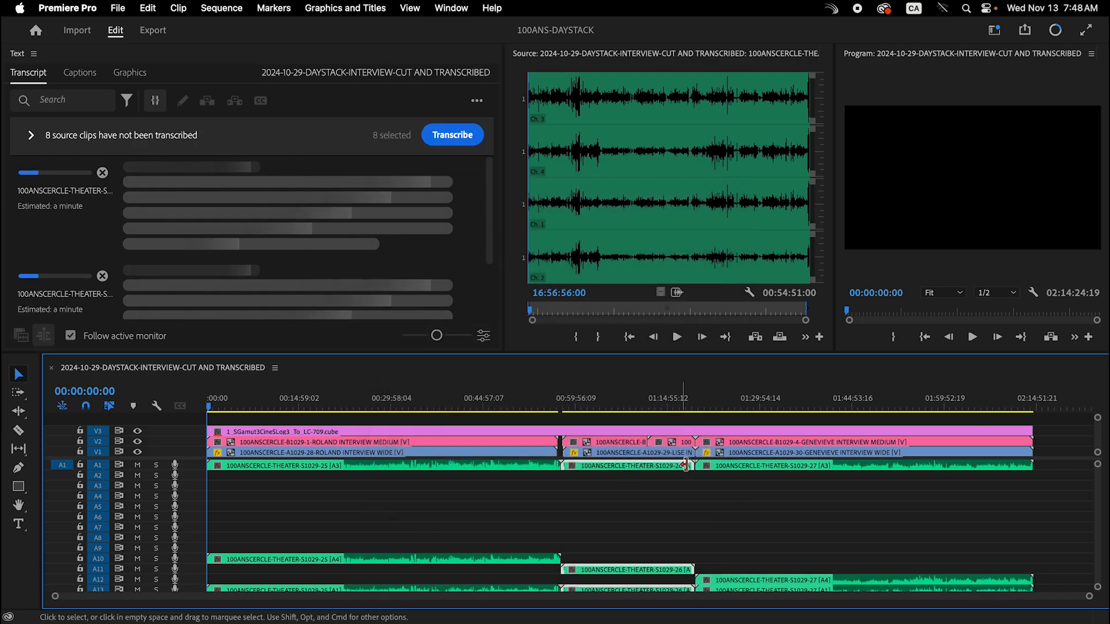
Step: Scrub through the 2024-10-29 sequence to 01:11:07:20 and examine how its transcript follows the playhead
left_click(277, 399)
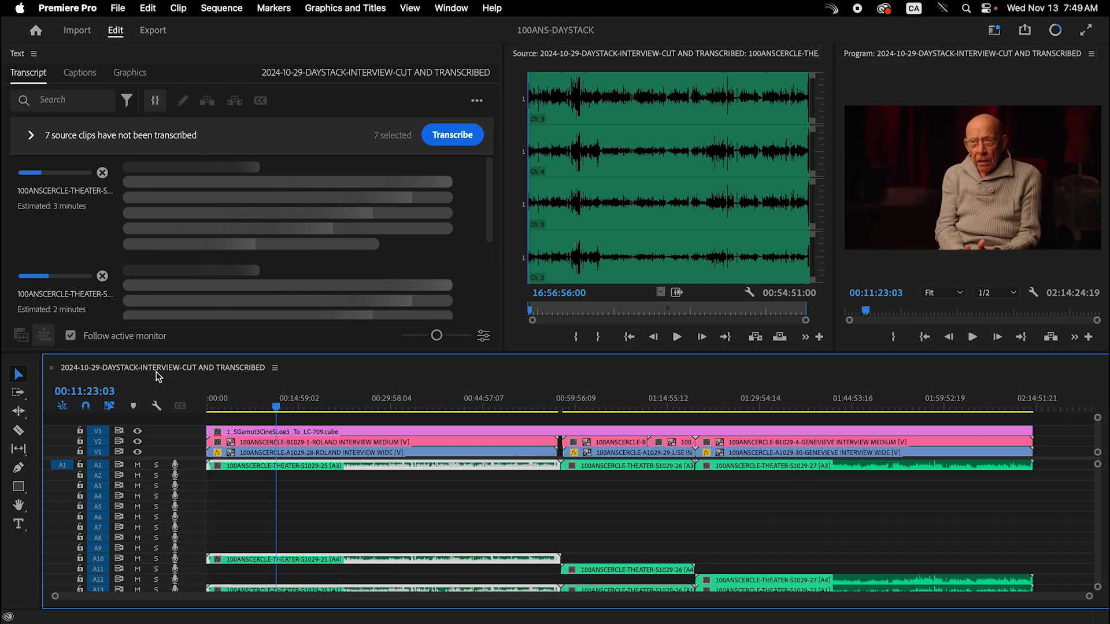
left_click_drag(236, 393, 283, 411)
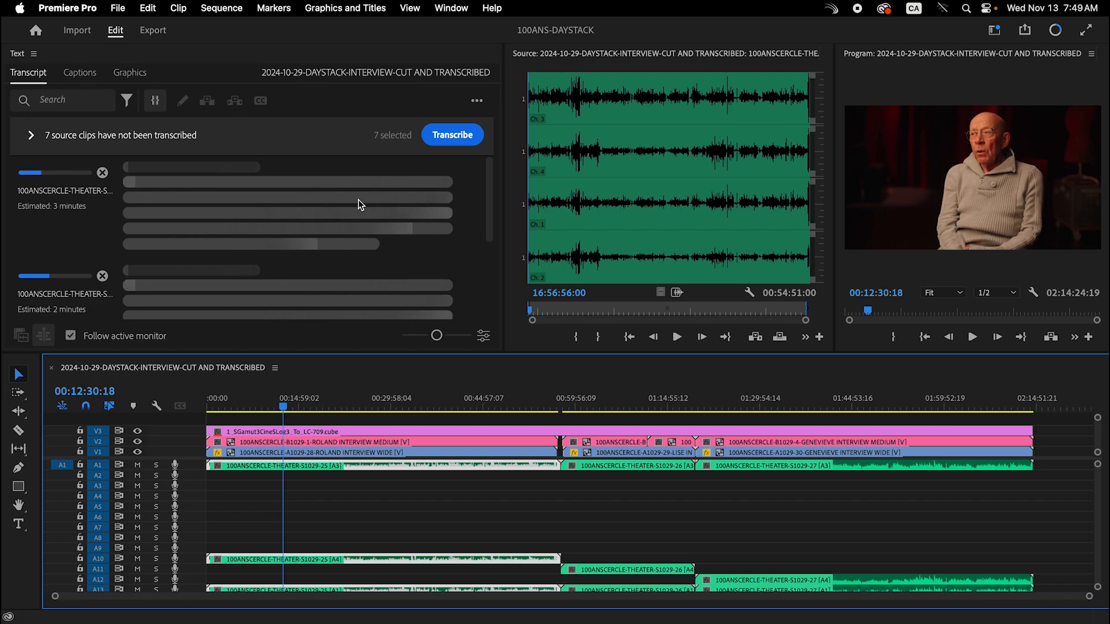
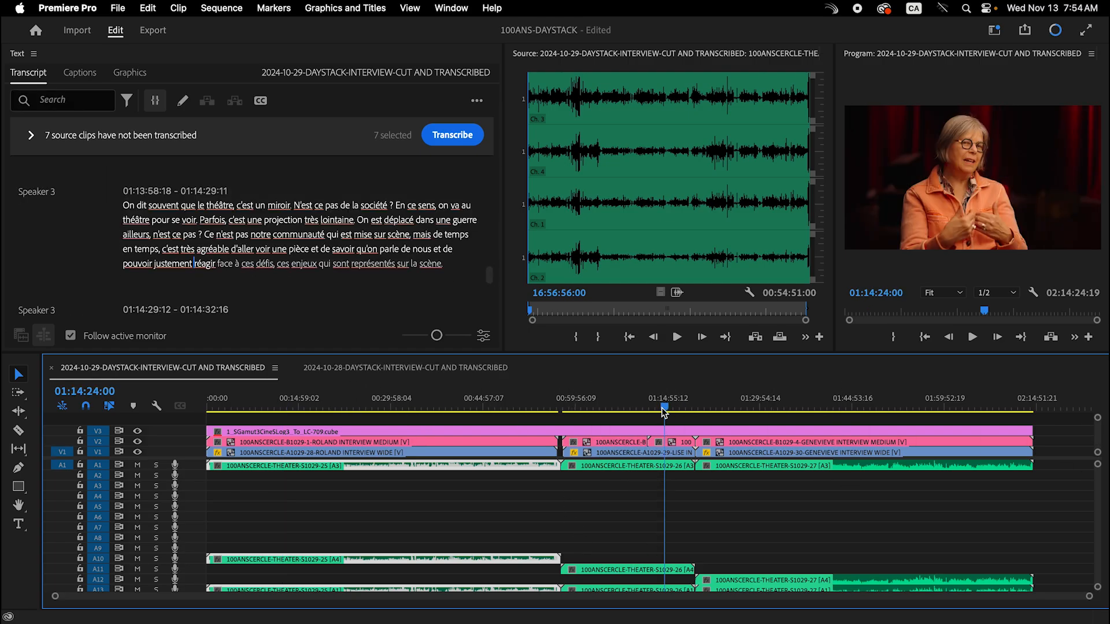
left_click_drag(662, 408, 642, 452)
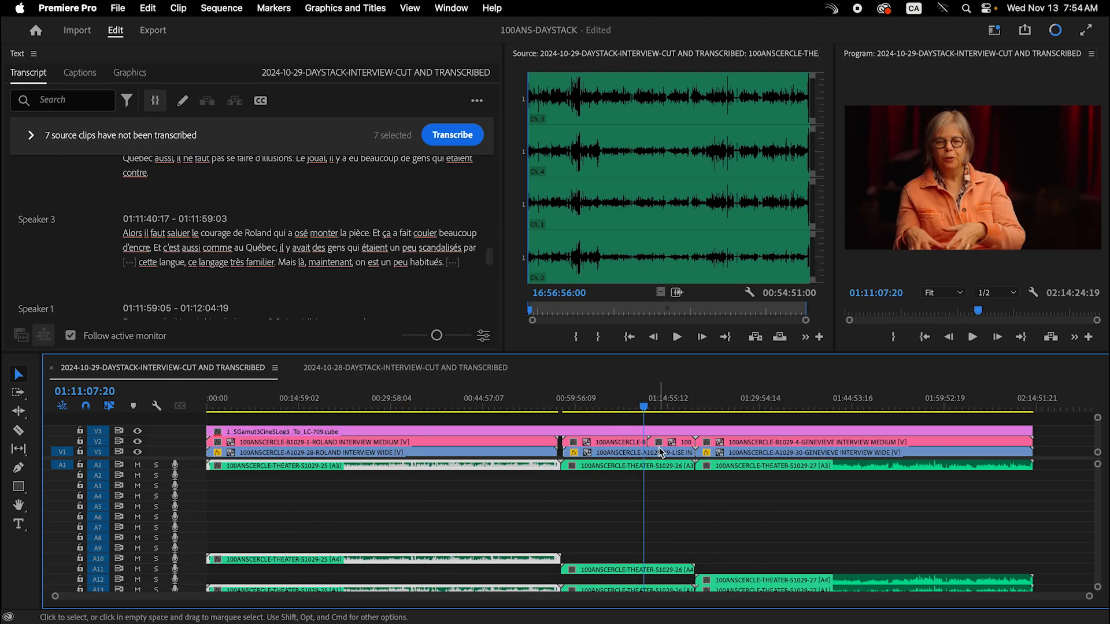
Step: Load the audio clip 100ANSCERCLE-THEATER-S1029-26 as the source, turn off Follow active monitor and show the Source monitor transcript
key("equal")
key("equal")
double_click(661, 466)
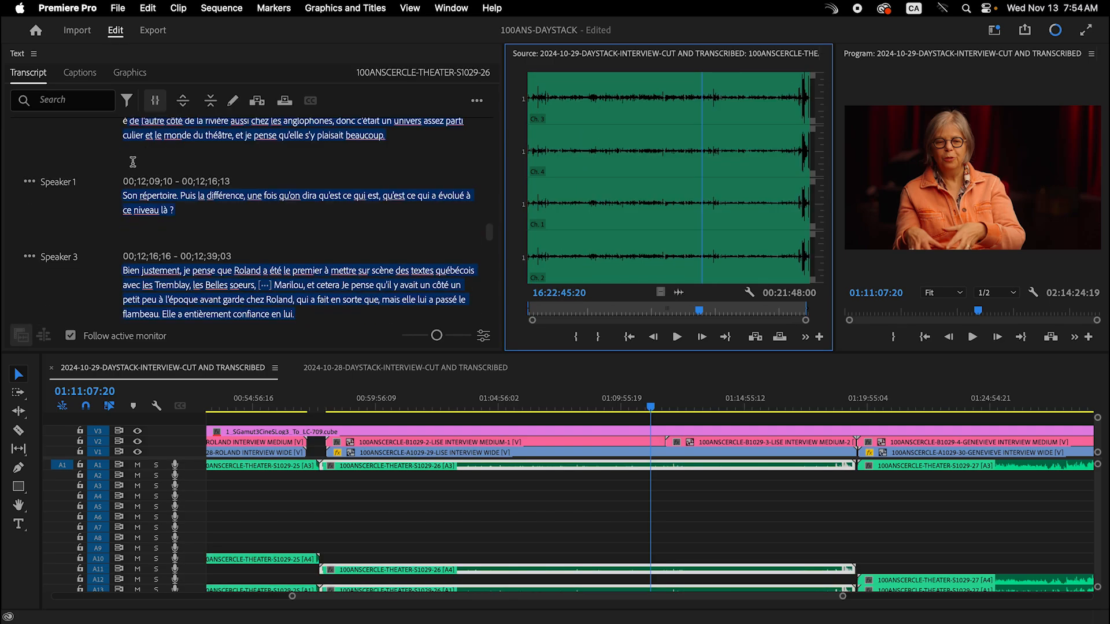
left_click(72, 337)
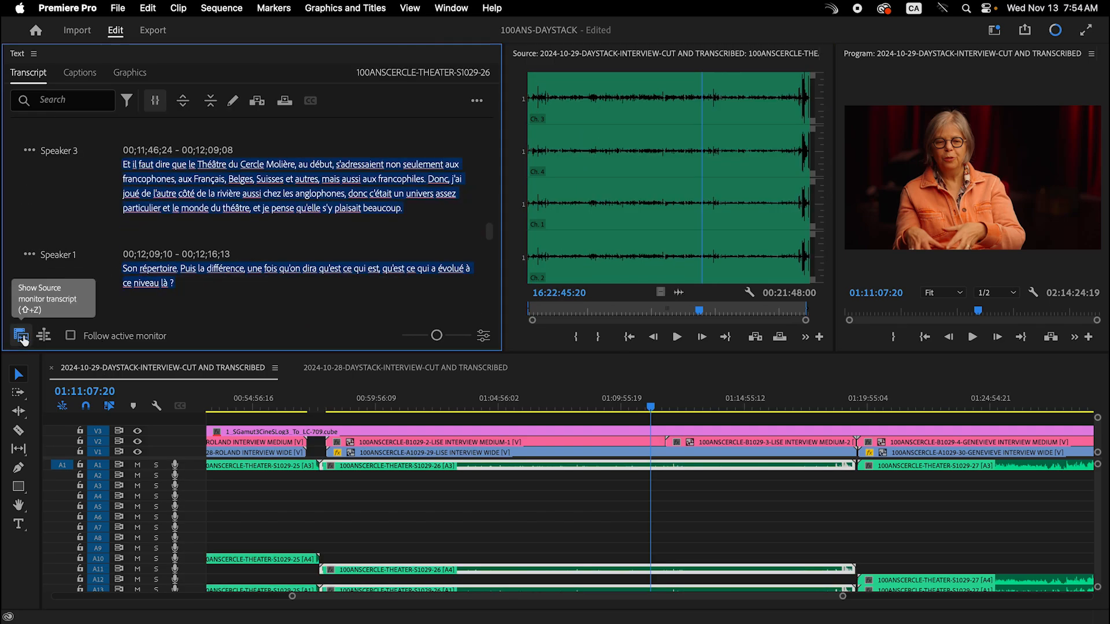
left_click(22, 337)
Step: Jump to the "Son répertoire" passage in the source transcript, and play the source clip near 16:30:33:06 to follow its text
left_click(142, 269)
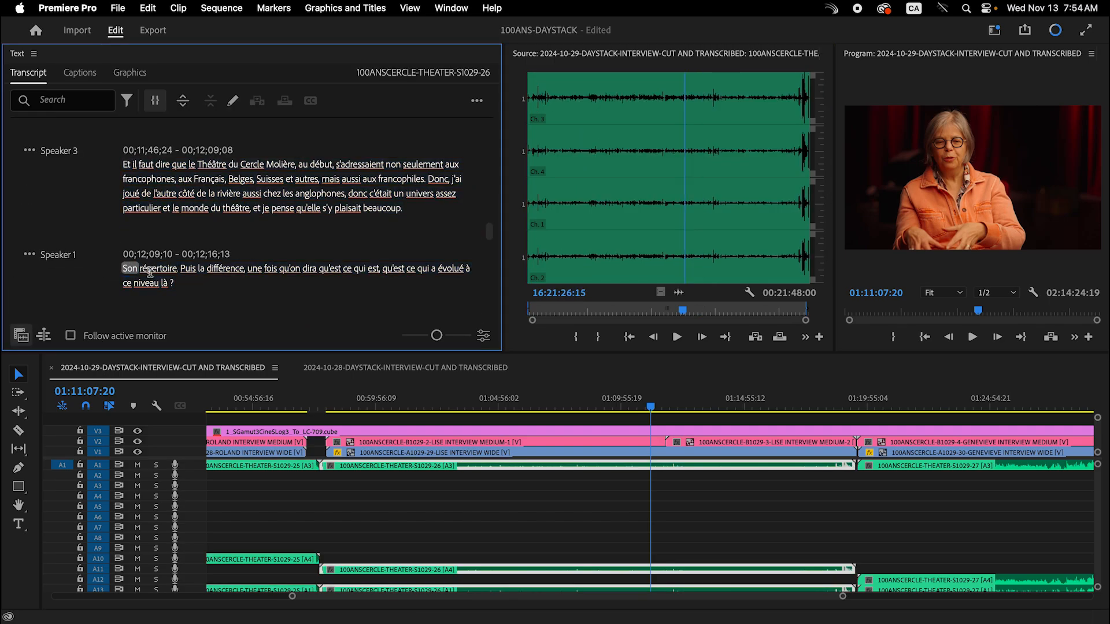
key("Home")
key("space")
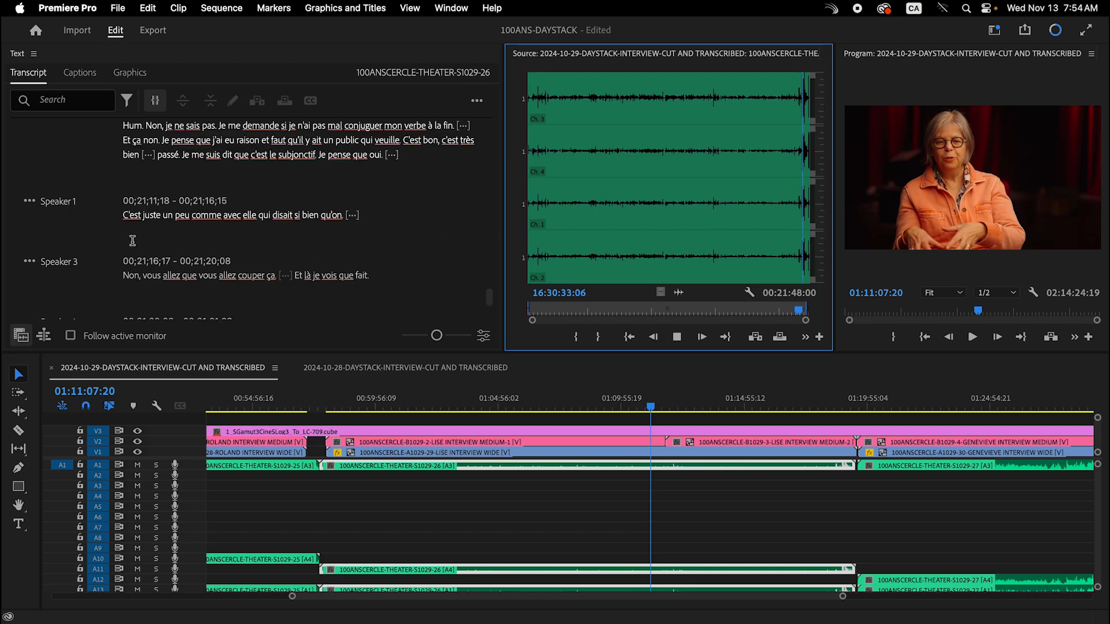
Step: Stop source playback and enter the interviewee's name for Speaker 3 in the source transcript
key("space")
left_click(28, 208)
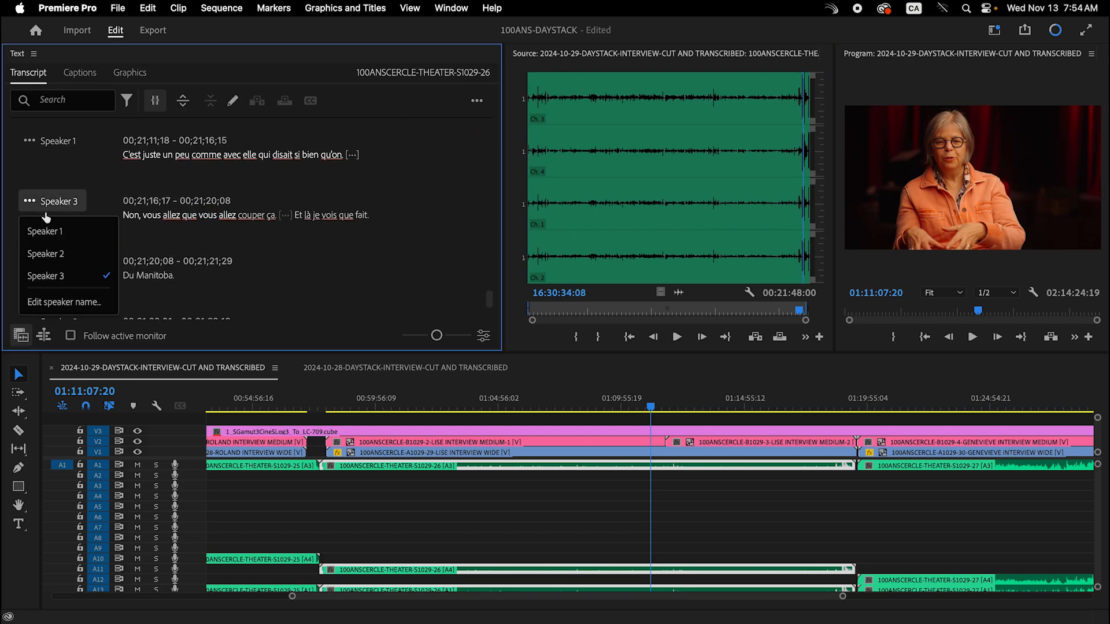
left_click(53, 300)
type("L")
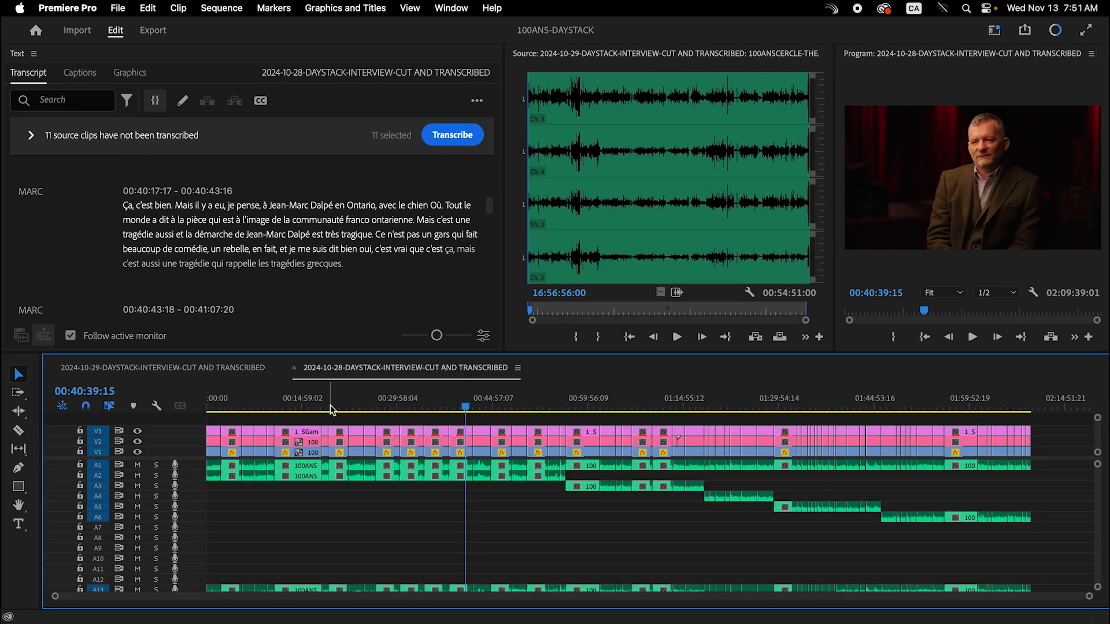
Step: Scrub through the 2024-10-28 interview sequence from its start and examine its transcript's speaker names and text
left_click_drag(372, 408, 207, 412)
left_click_drag(293, 419, 383, 421)
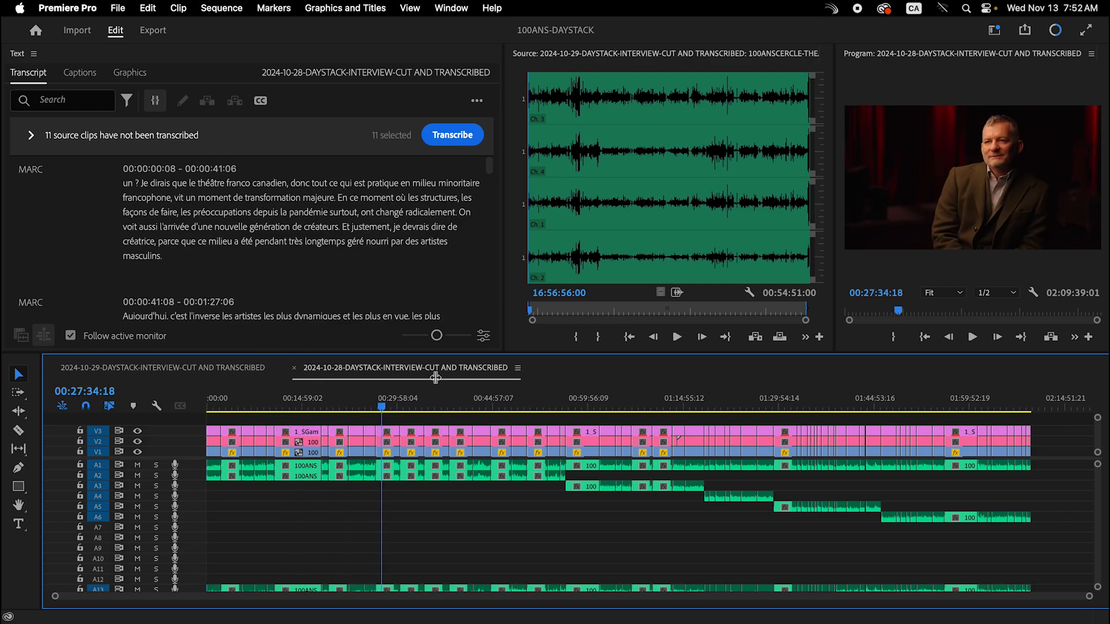
left_click_drag(408, 404, 468, 408)
left_click_drag(539, 405, 733, 404)
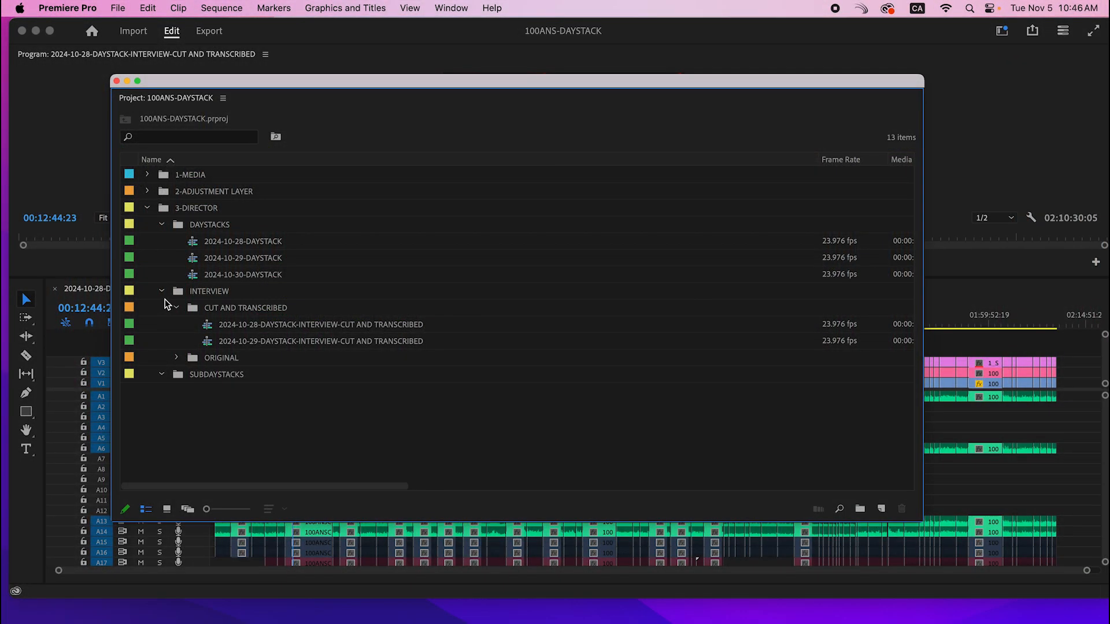
Step: Collapse the INTERVIEW bin and create a new project bin named 2024-10-28
left_click(176, 308)
left_click(162, 291)
right_click(203, 385)
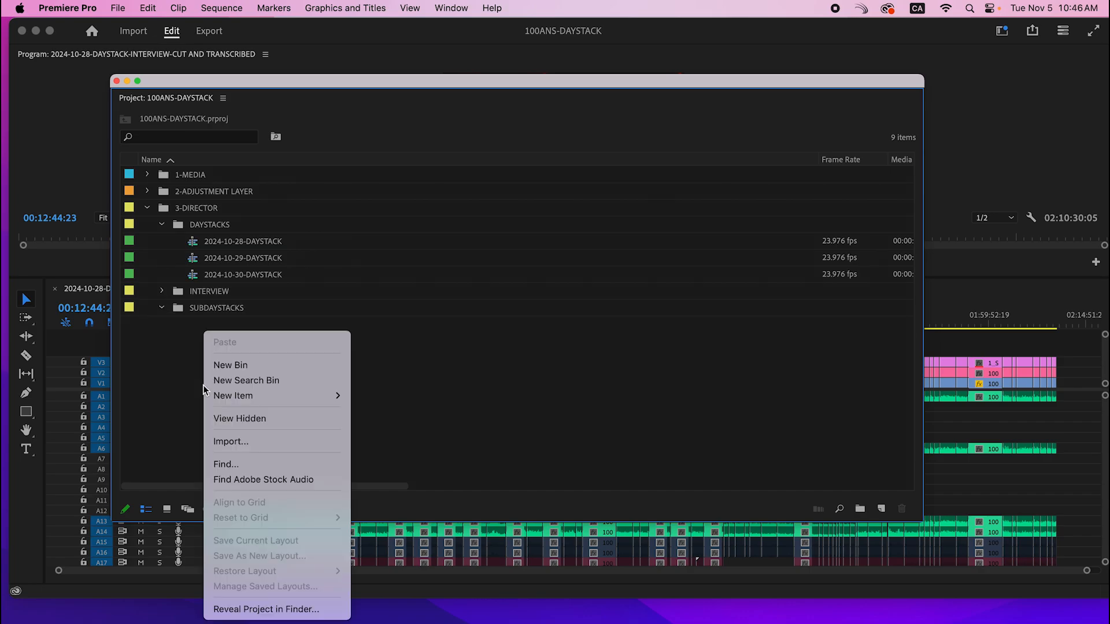
left_click(300, 327)
right_click(277, 364)
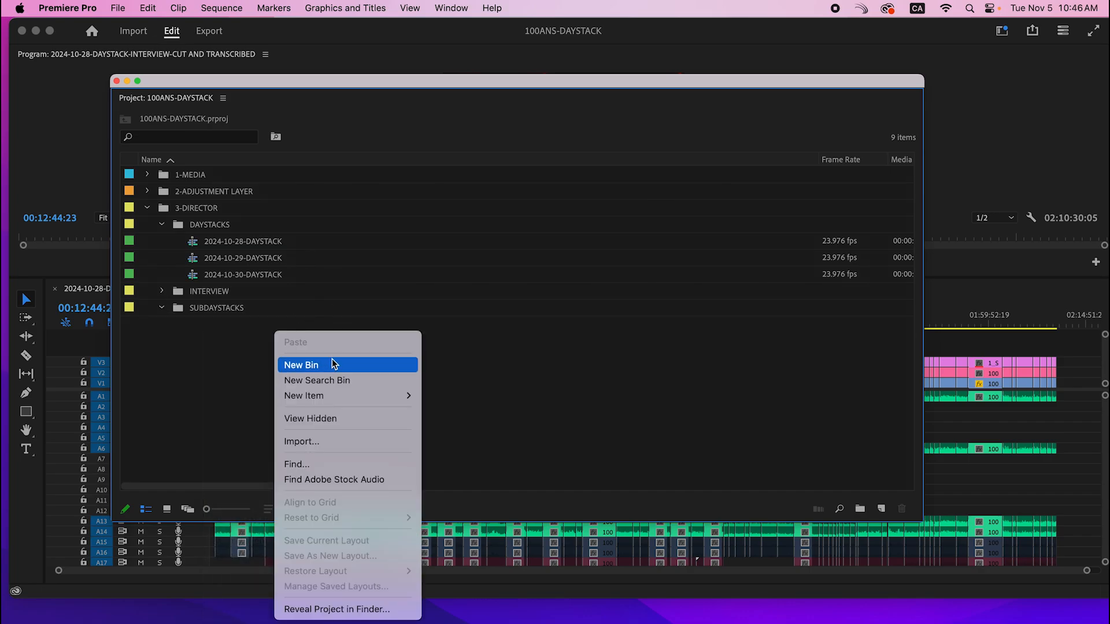
left_click(324, 365)
left_click(149, 174)
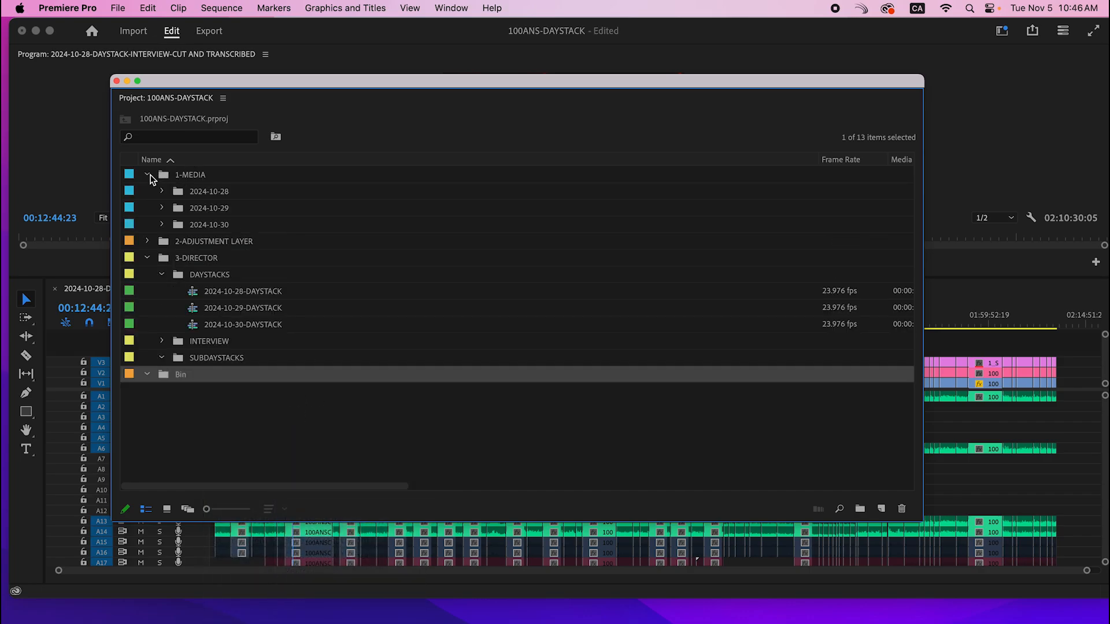
left_click(214, 378)
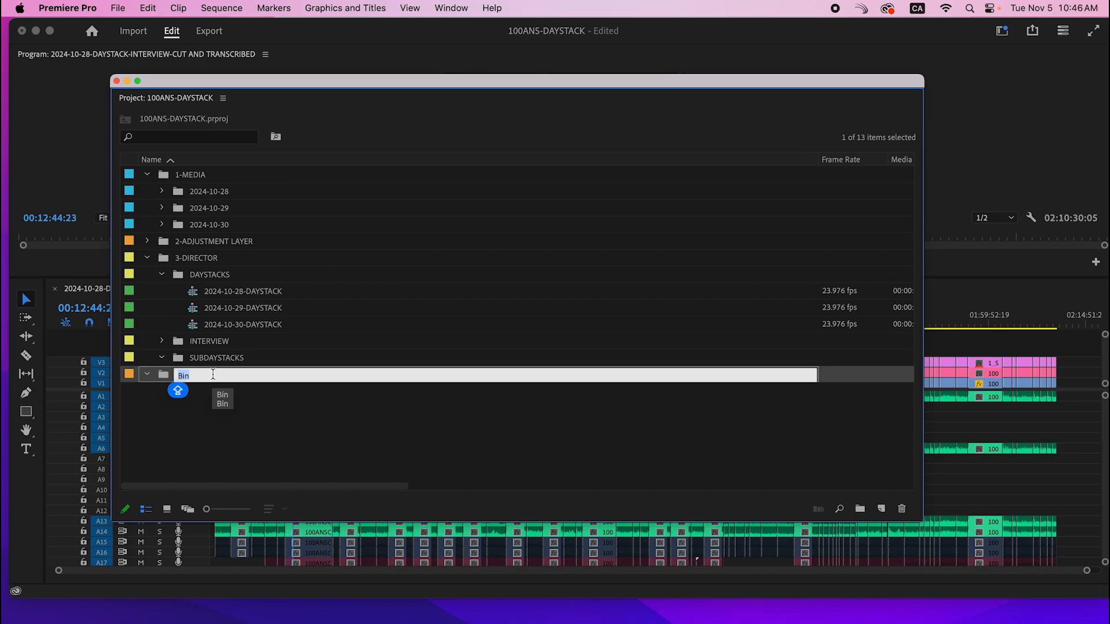
type("2024")
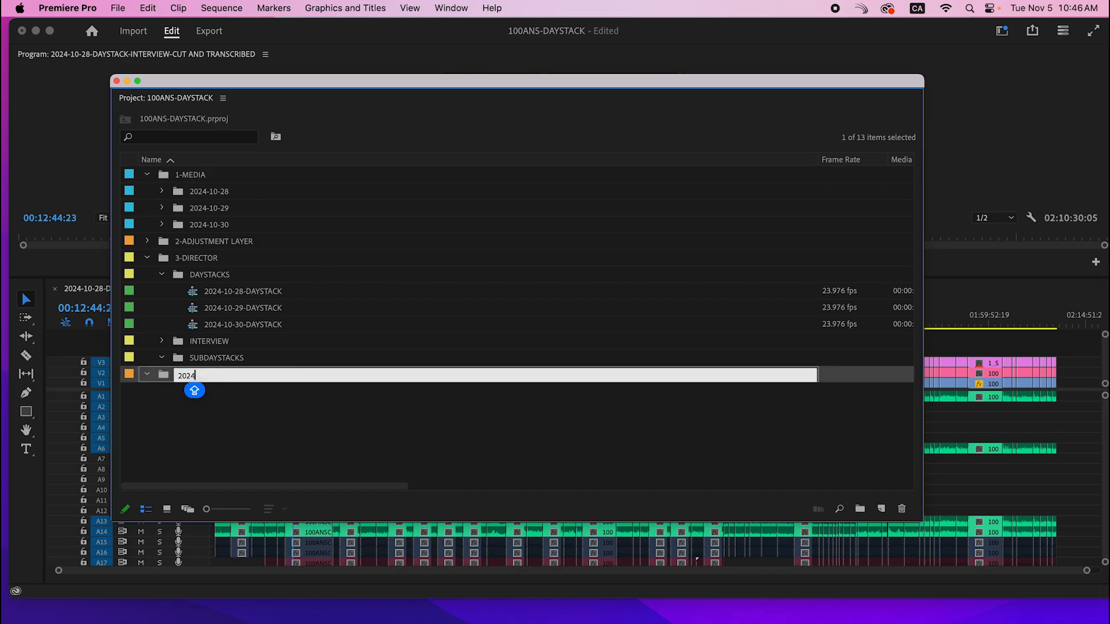
type("-10-28")
key("Return")
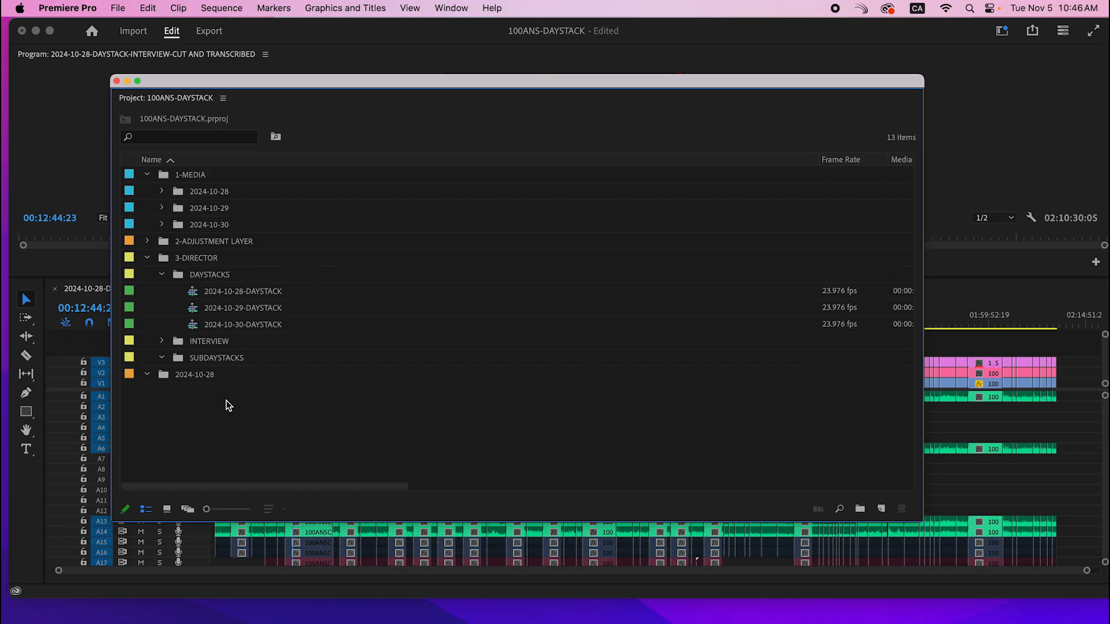
Step: Create bins named 2024-10-29 and 2024-10-30, and move all three date bins into SUBDAYSTACKS
key("super+slash")
type("2024-10")
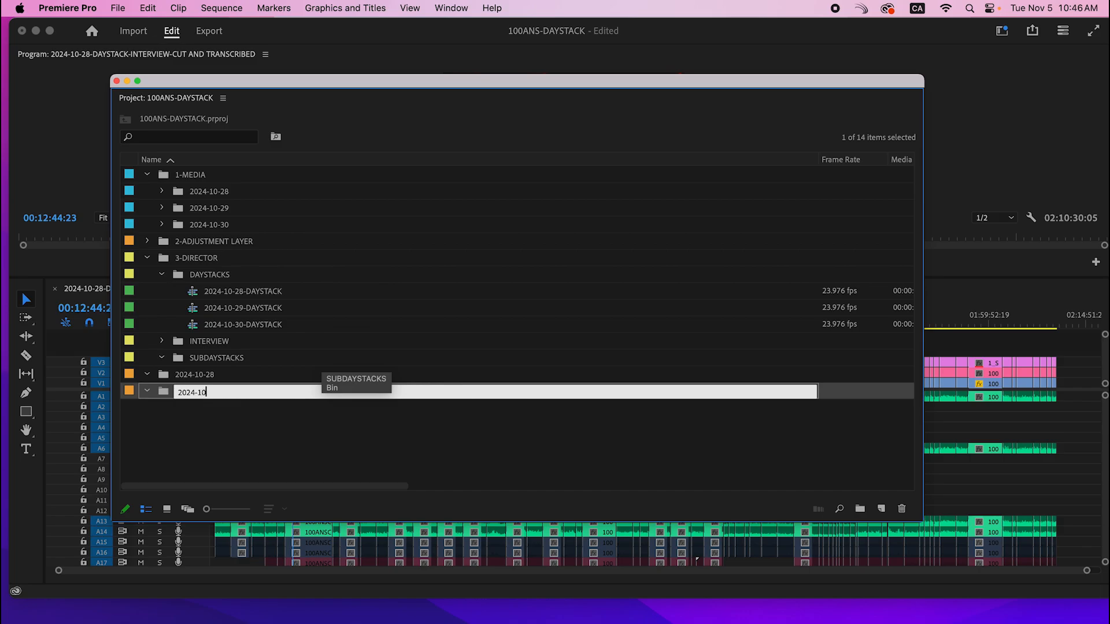
type("-29")
right_click(325, 416)
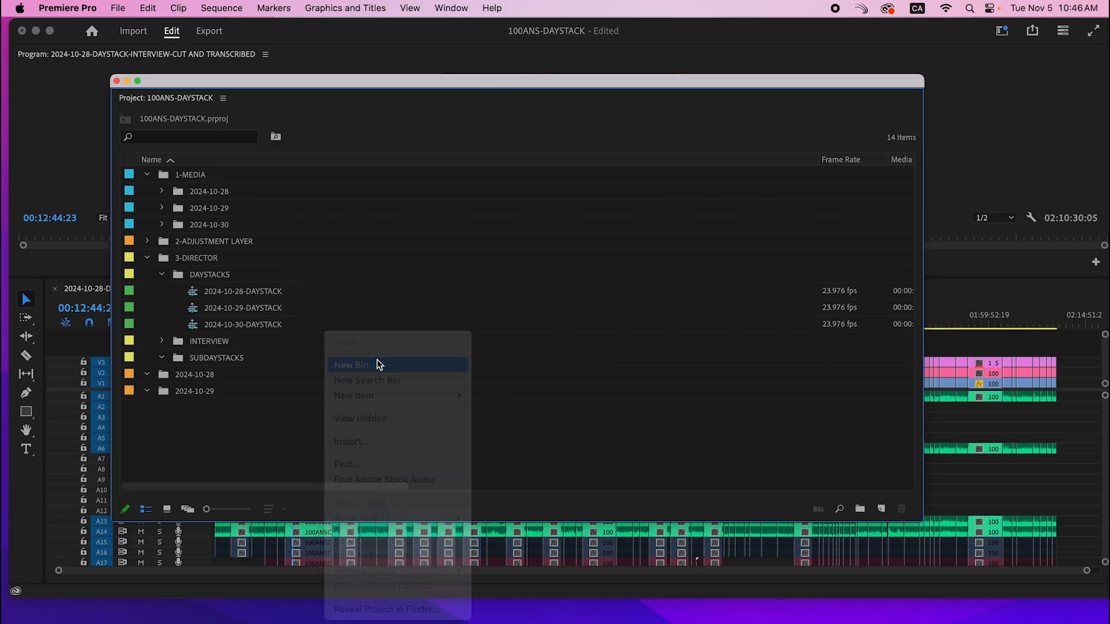
left_click(377, 364)
type("2024-10")
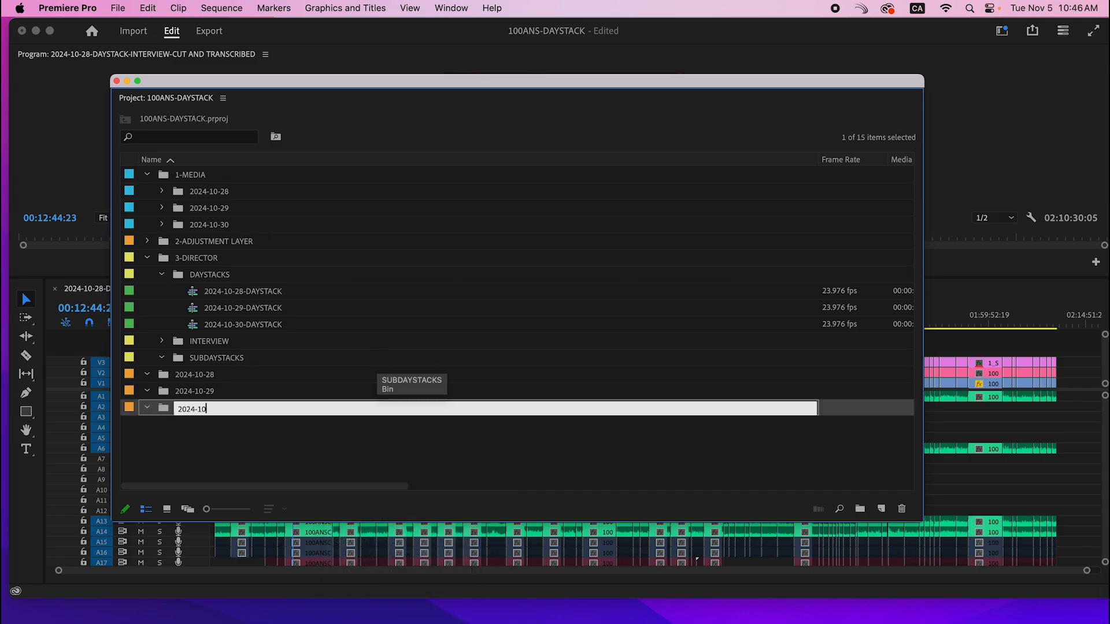
type("-30")
key("Return")
left_click(216, 378, "shift")
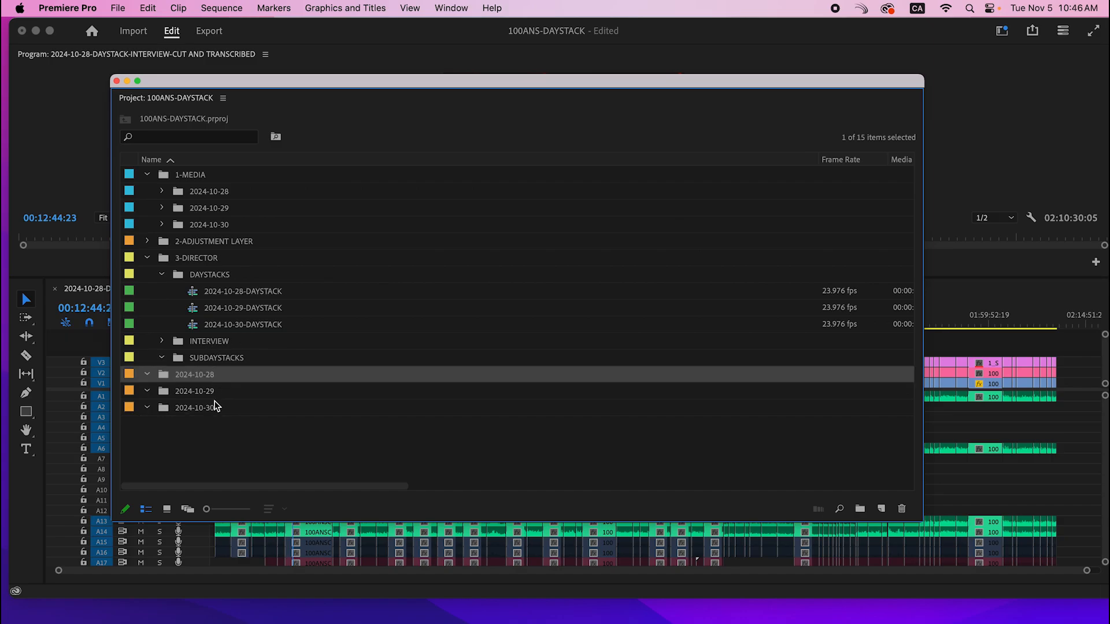
left_click_drag(222, 368, 221, 360)
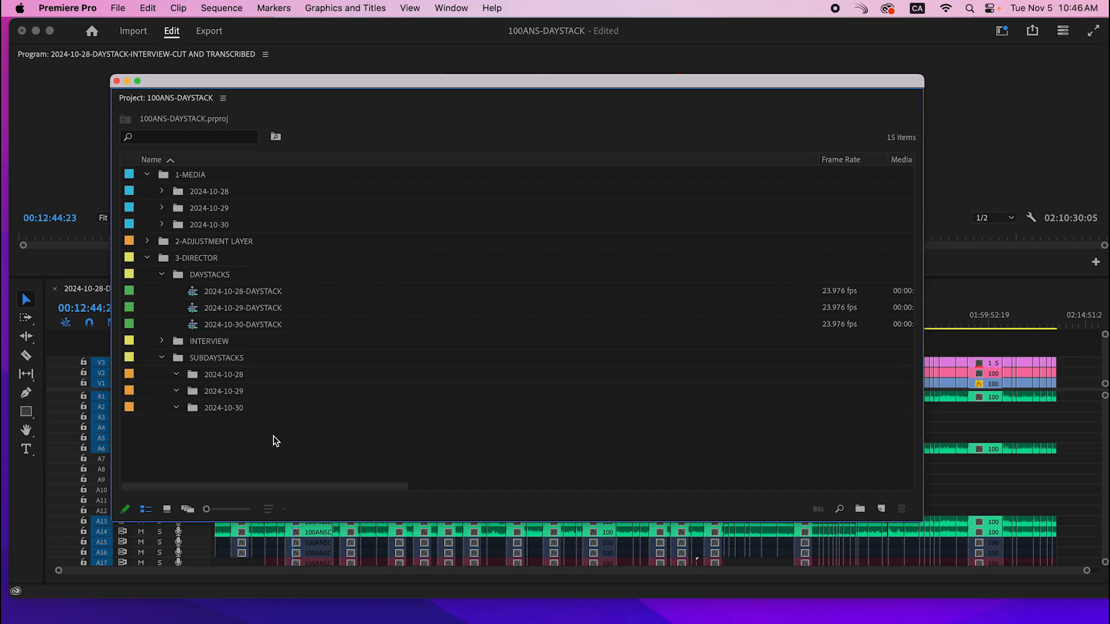
Step: Duplicate the 2024-10-28, 2024-10-29 and 2024-10-30 DAYSTACK sequences in the DAYSTACKS bin
left_click(198, 290)
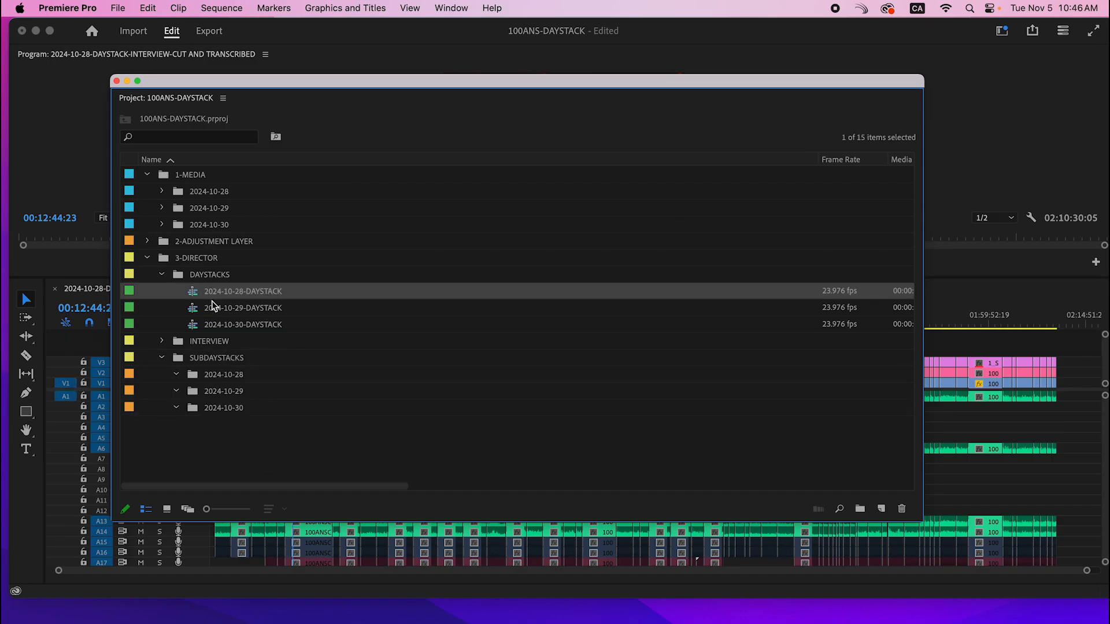
left_click(238, 322, "shift")
right_click(232, 313)
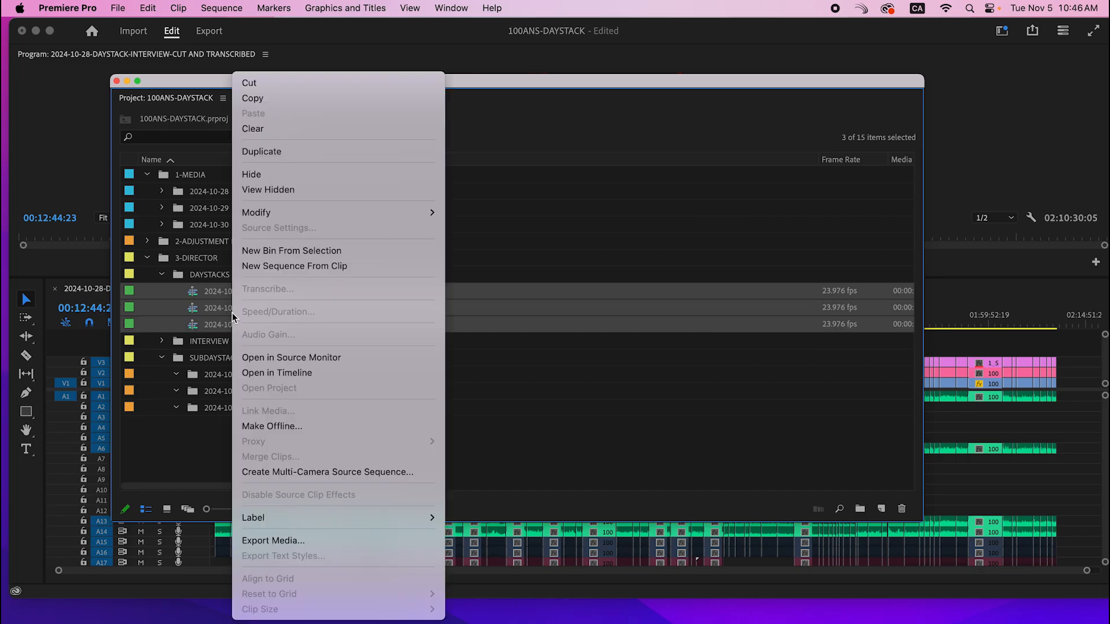
left_click(322, 151)
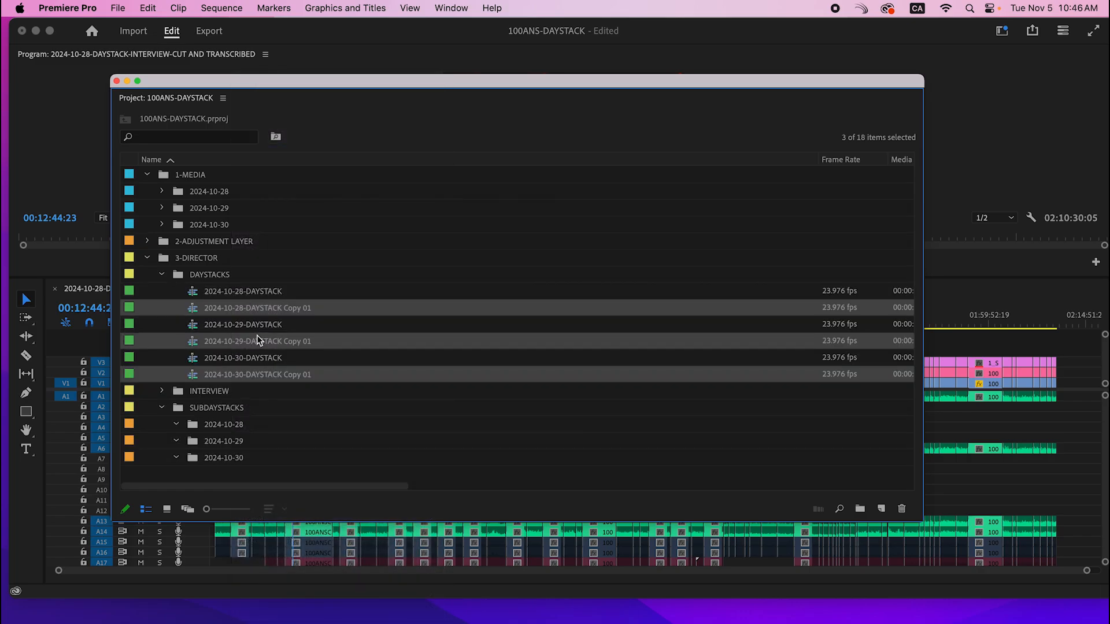
Step: Move each duplicated daystack sequence into the SUBDAYSTACKS bin of the matching date
left_click_drag(255, 337, 274, 375)
left_click(330, 363)
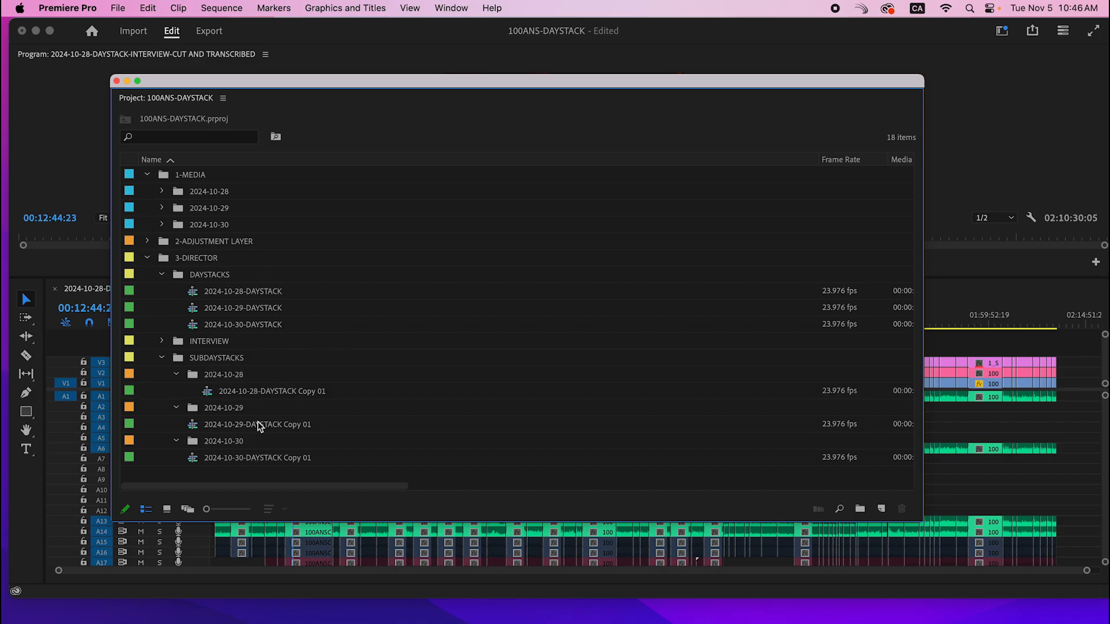
left_click_drag(260, 426, 259, 408)
left_click(265, 458)
left_click_drag(265, 458, 249, 442)
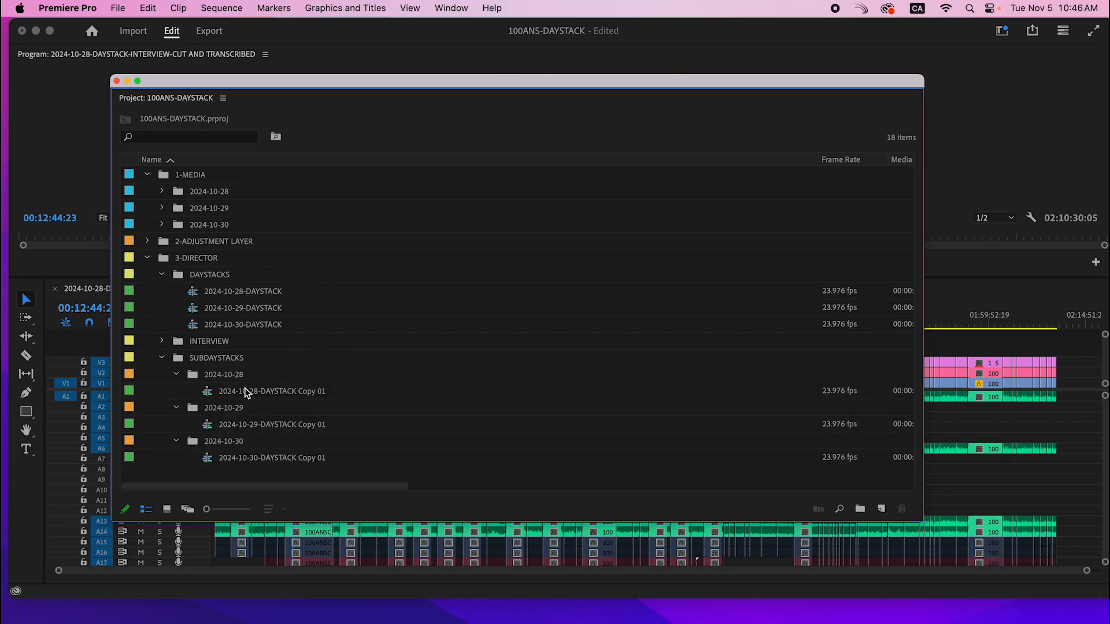
Step: Collapse the DAYSTACKS bin and move the floating project window away from the timeline
left_click(147, 258)
left_click(147, 258)
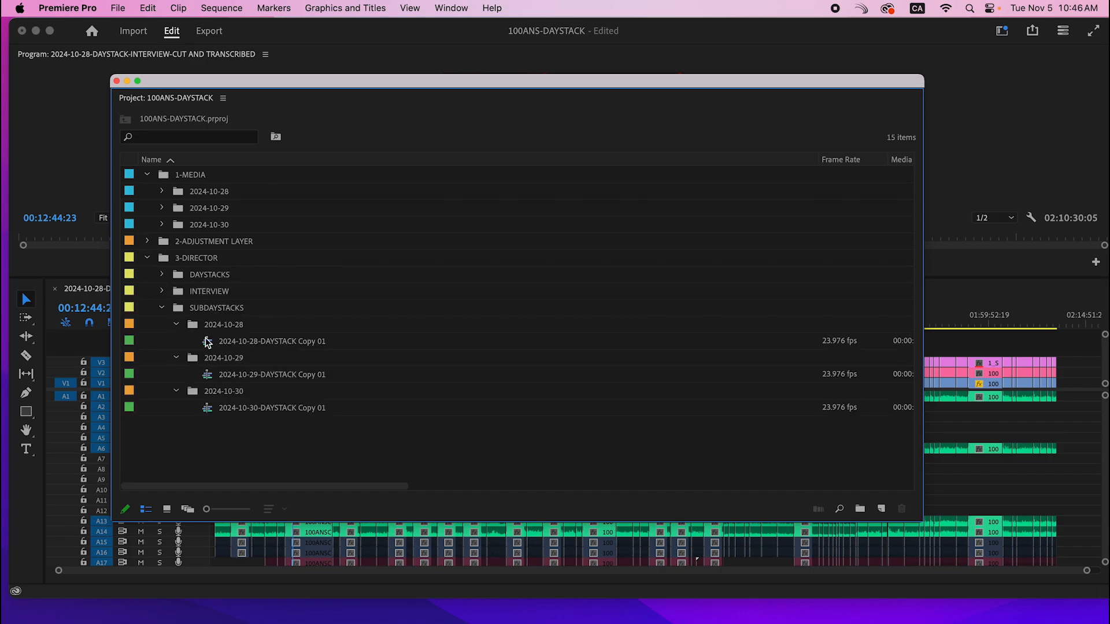
left_click_drag(225, 81, 371, 77)
left_click_drag(532, 76, 1109, 51)
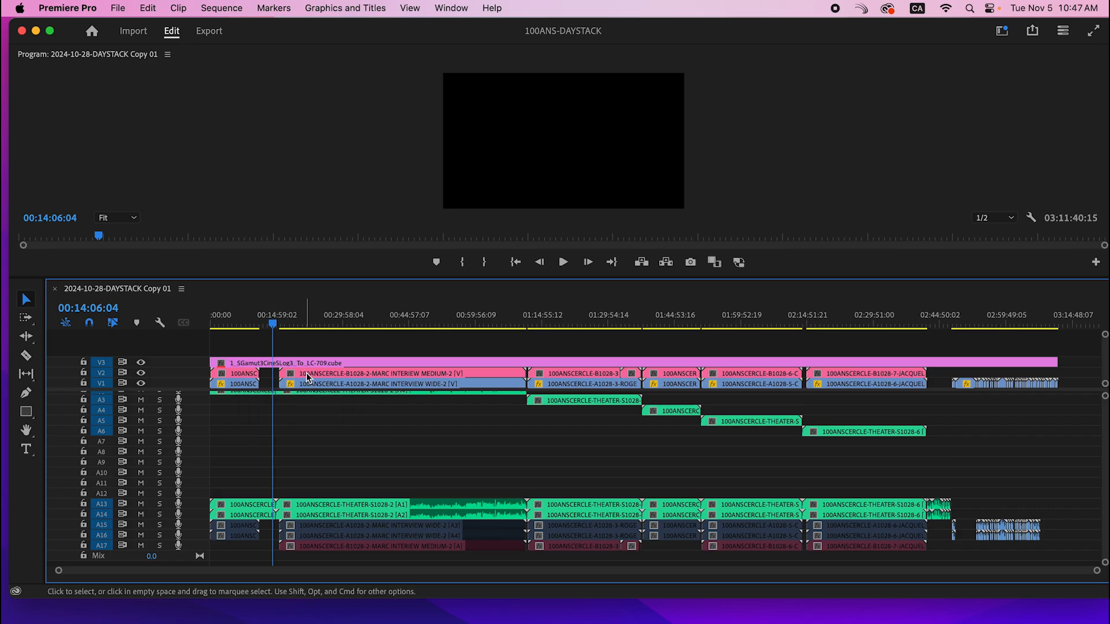
Step: Scrub across the interviews in the 2024-10-28-DAYSTACK copy to locate where the last interview ends
scroll(310, 398, "up", 2)
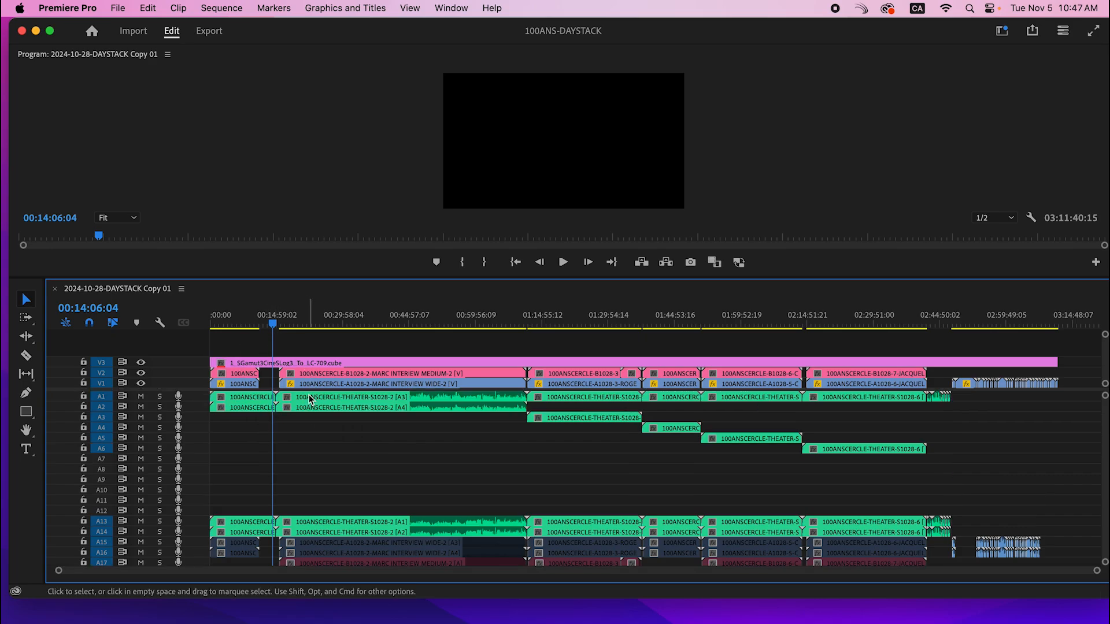
left_click(257, 323)
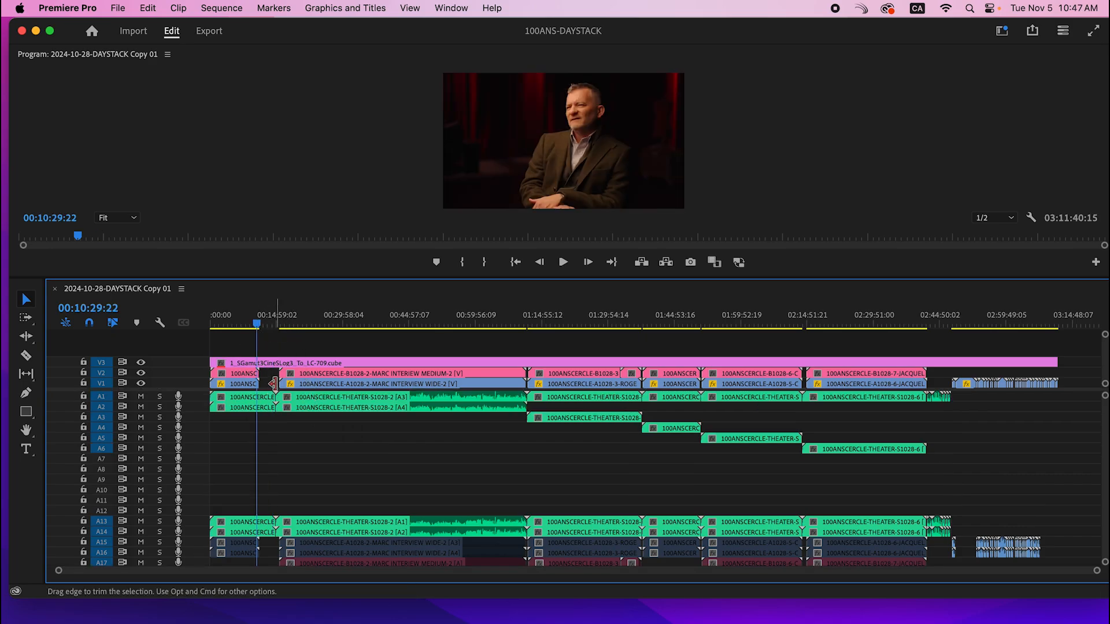
left_click_drag(258, 324, 924, 326)
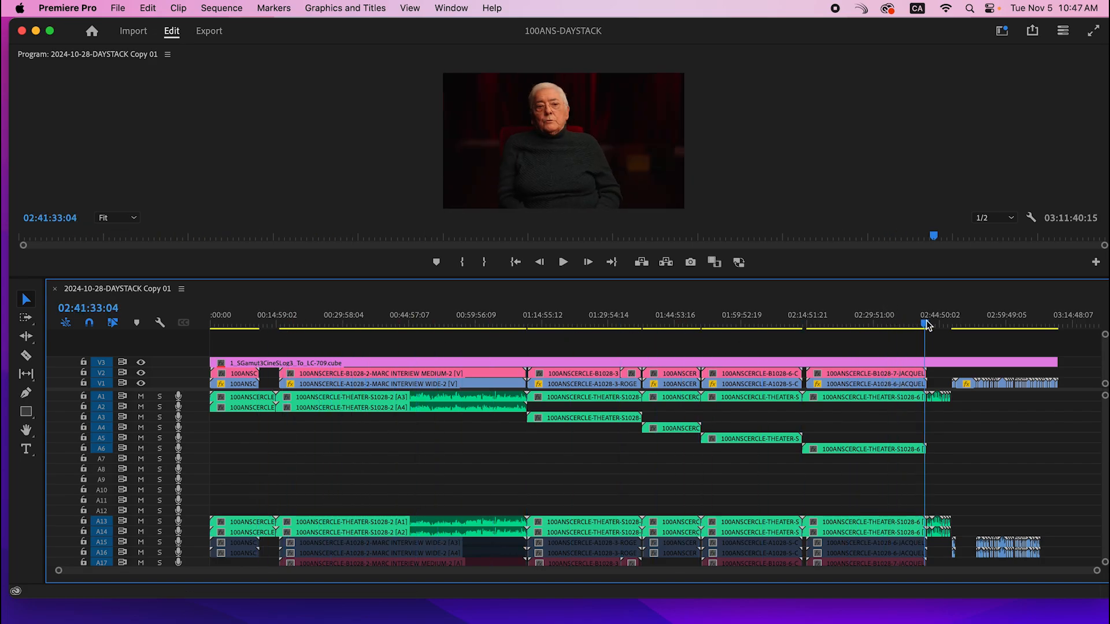
key("=")
key("=")
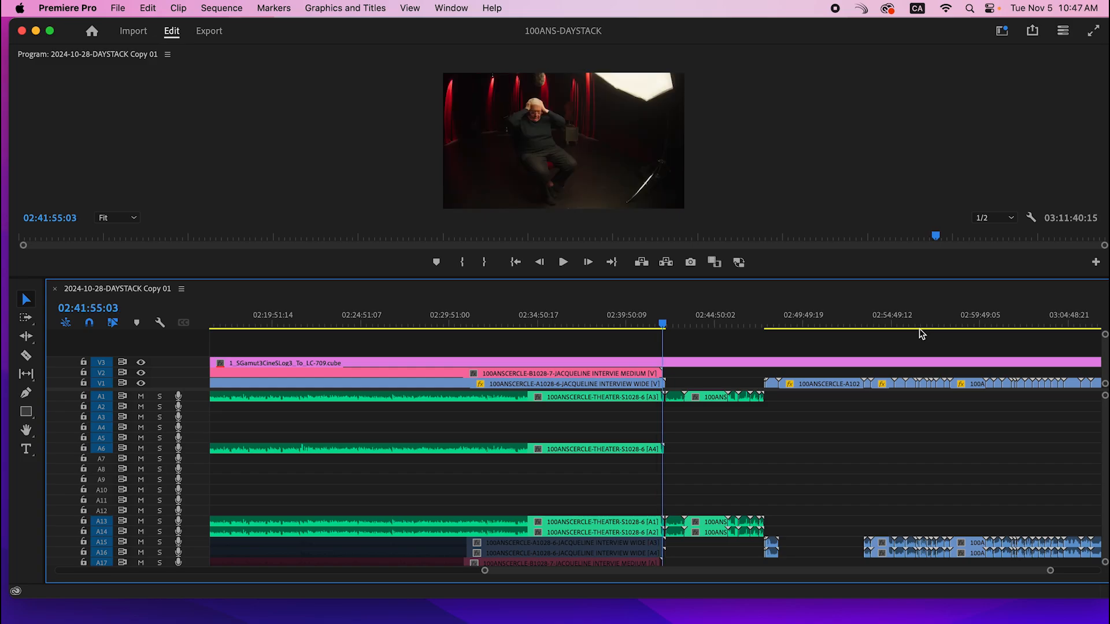
Step: Split the LUT adjustment layer at 02:47:37:23, where the B-roll video starts, and delete every clip before that point
left_click(761, 317)
left_click(763, 317)
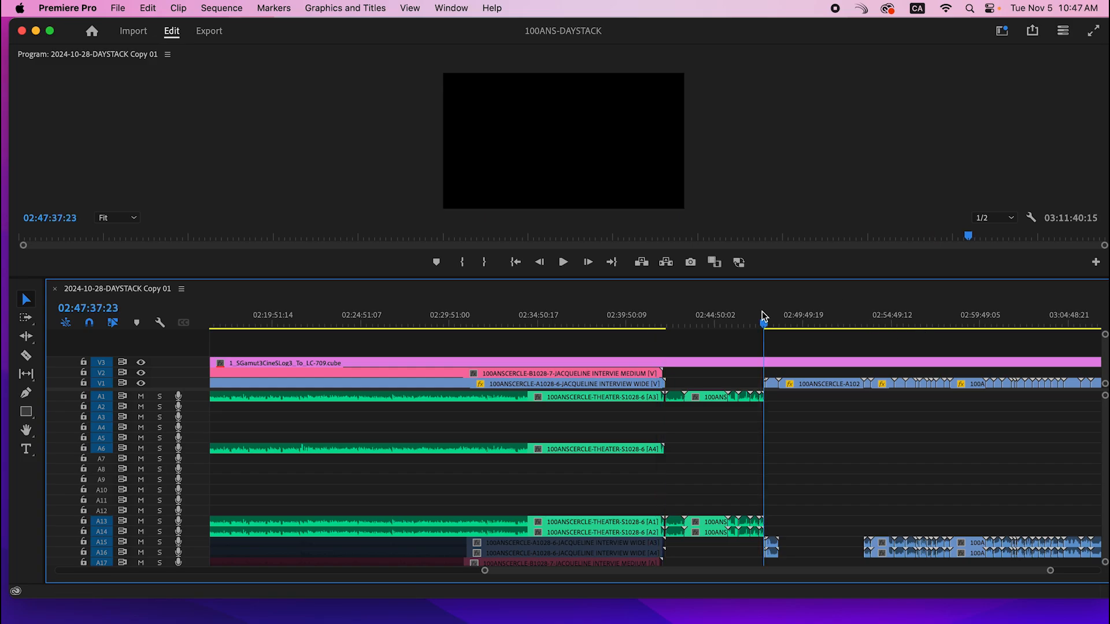
key("=")
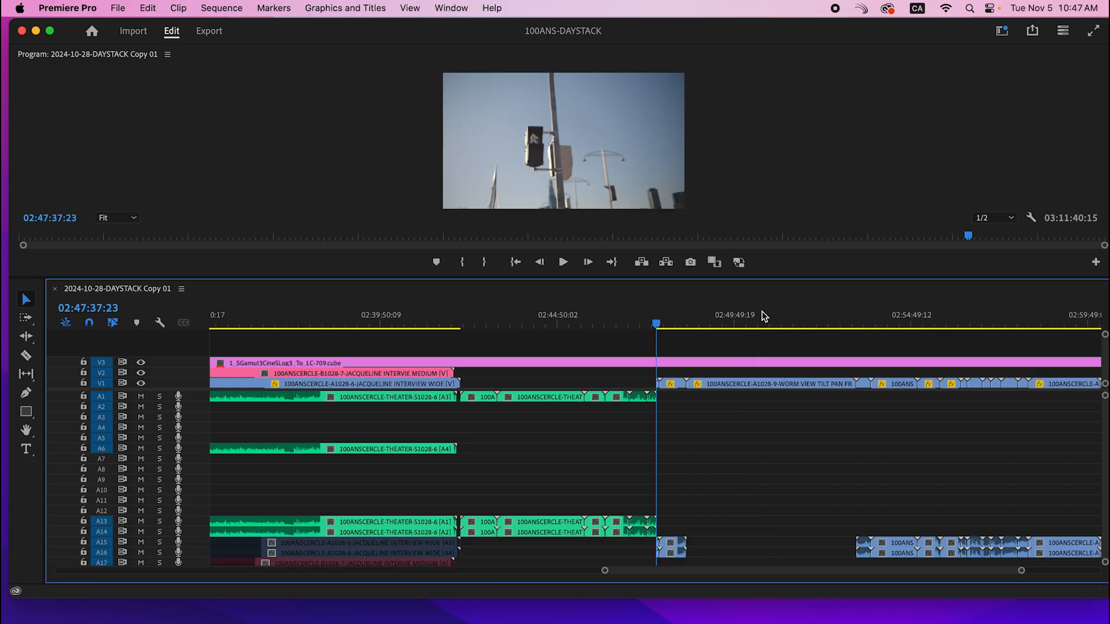
key("shift+a")
left_click(574, 373)
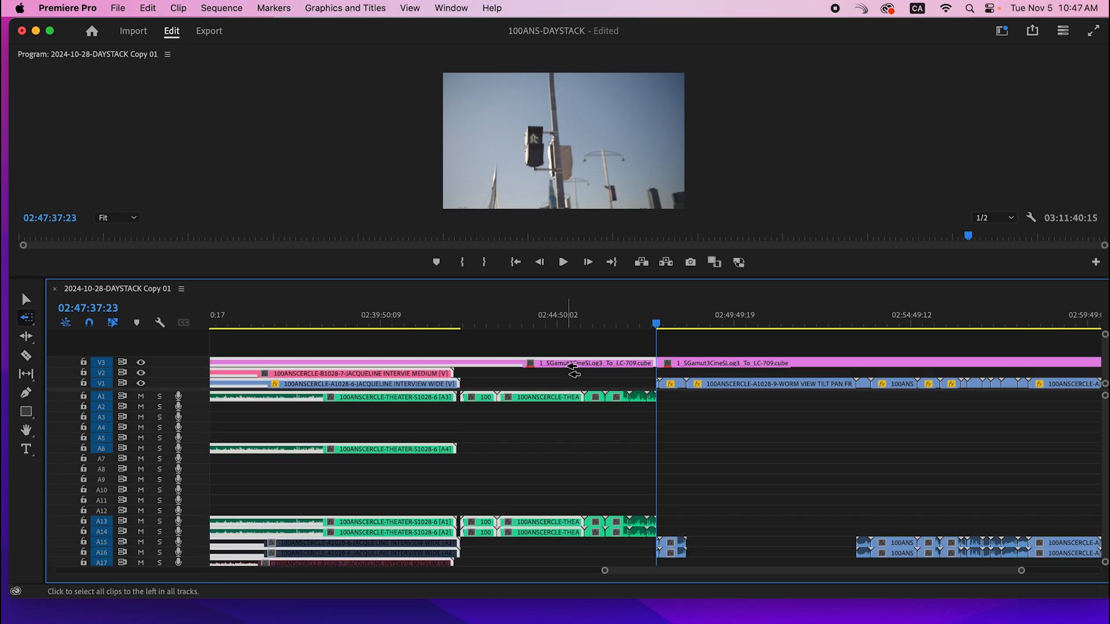
key("Delete")
key("v")
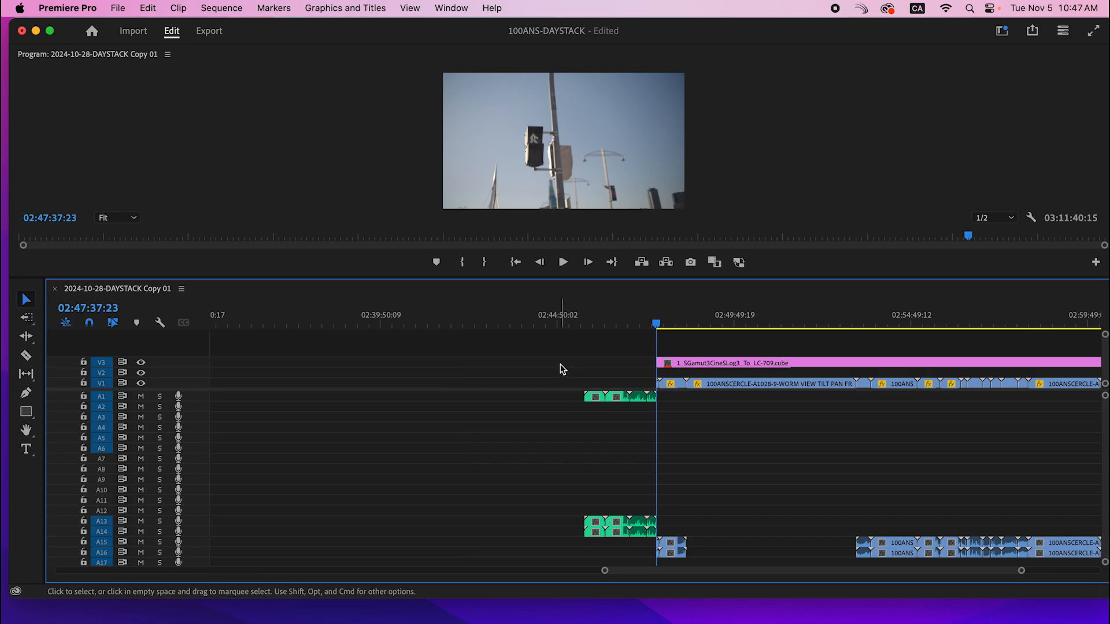
left_click_drag(561, 364, 654, 444)
key("Delete")
Step: Close the empty gap before the remaining B-roll so that it starts at the head of the sequence
key("minus")
key("minus")
key("minus")
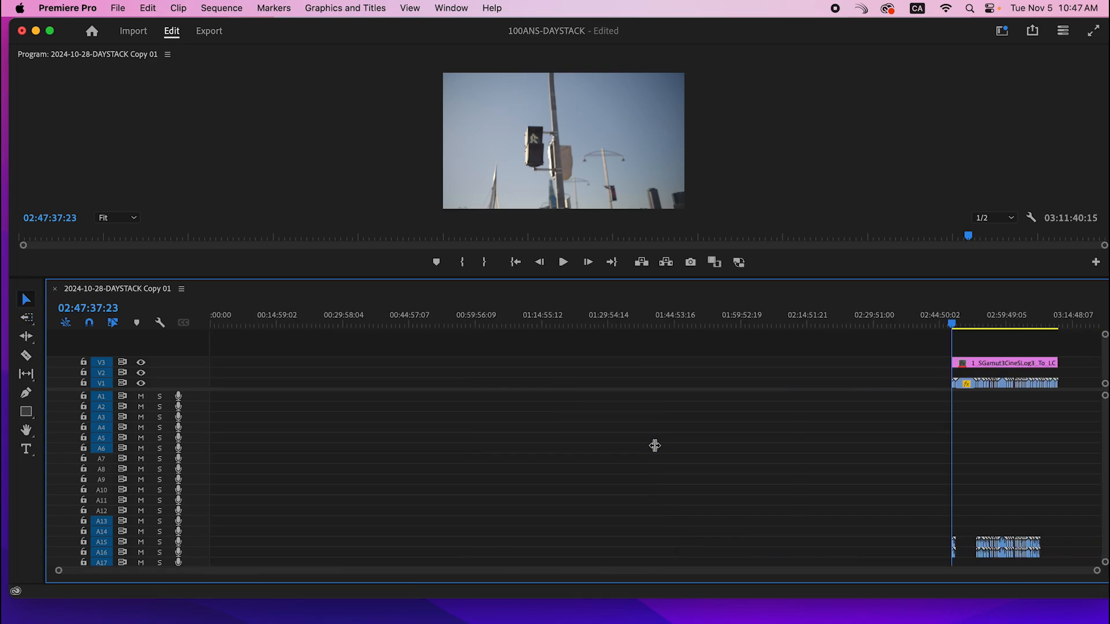
left_click(921, 363)
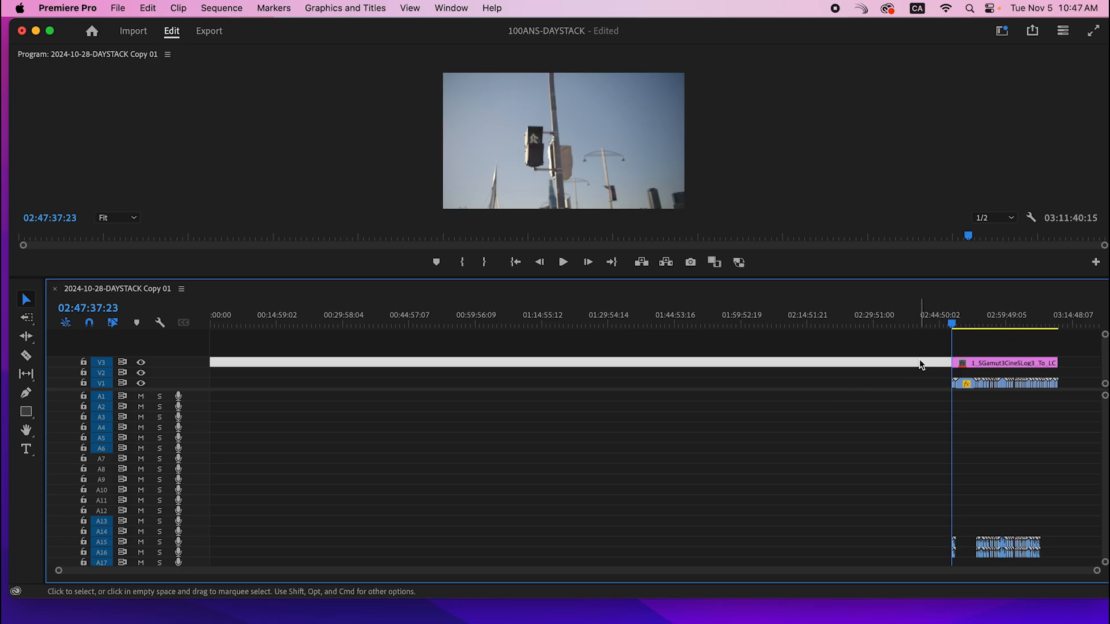
key("Delete")
Step: Return to the sequence start and step through the first B-roll clips to the edit at 00:06:03:04
left_click(214, 318)
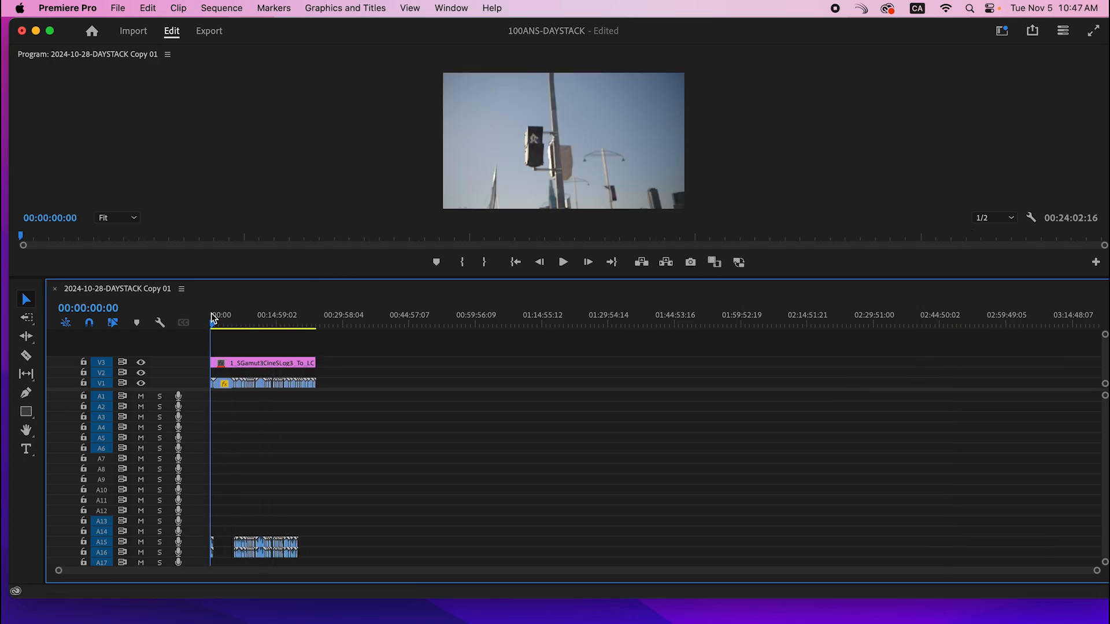
key("equal")
key("equal")
key("equal")
key("equal")
key("equal")
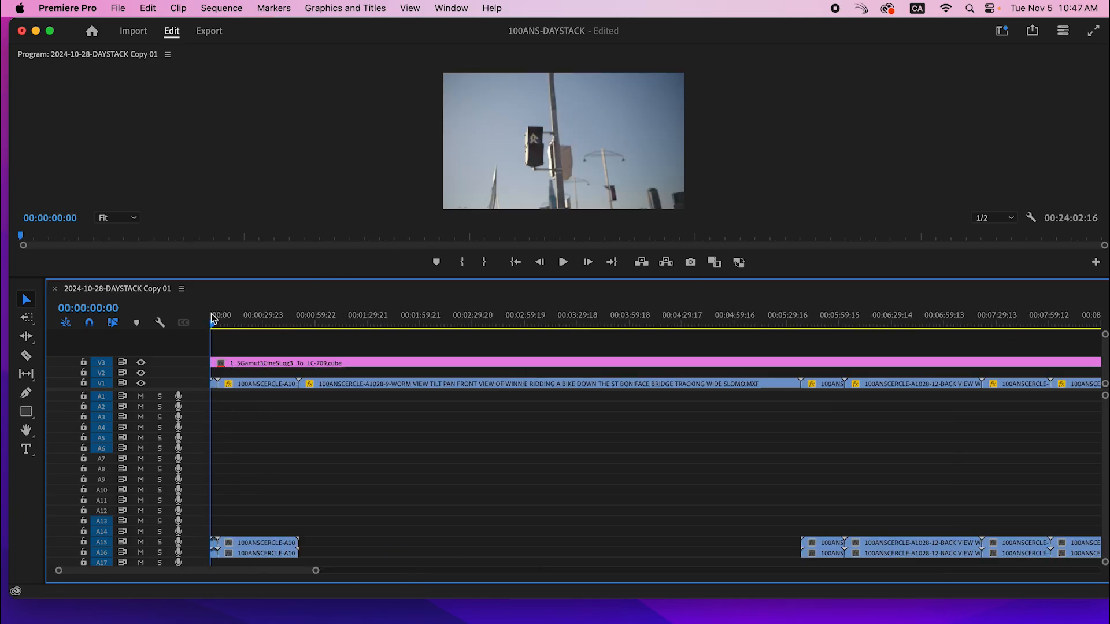
key("Down")
key("Down")
key("Down")
key("Down")
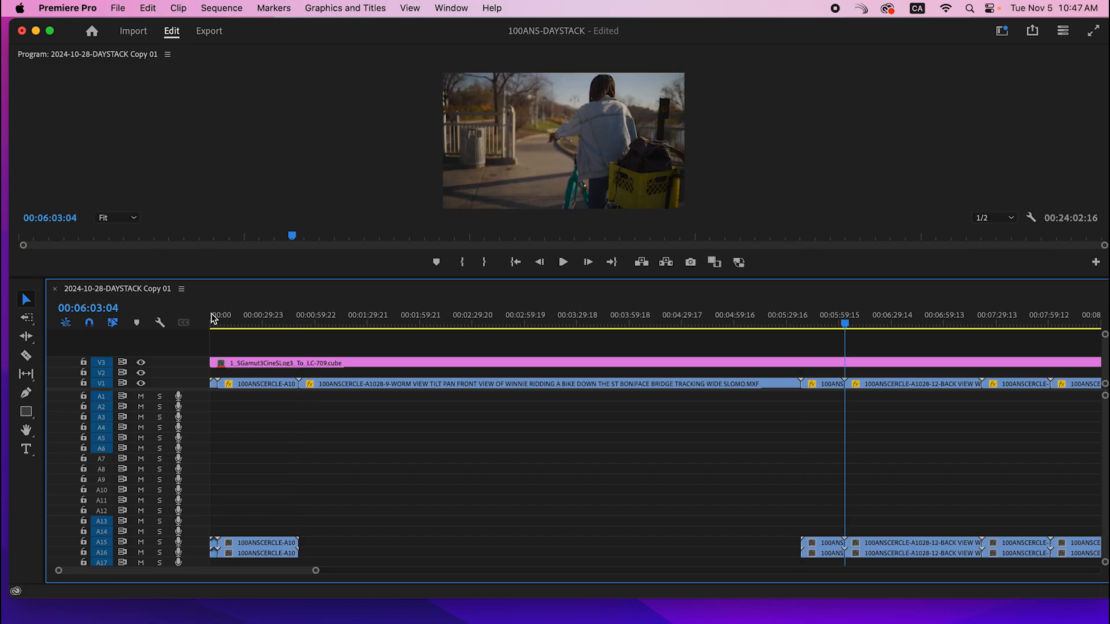
Step: Split the LUT adjustment layer at 00:00:04:16 and shift all clips after that point about 53 seconds later, leaving a gap
left_click_drag(213, 318, 279, 317)
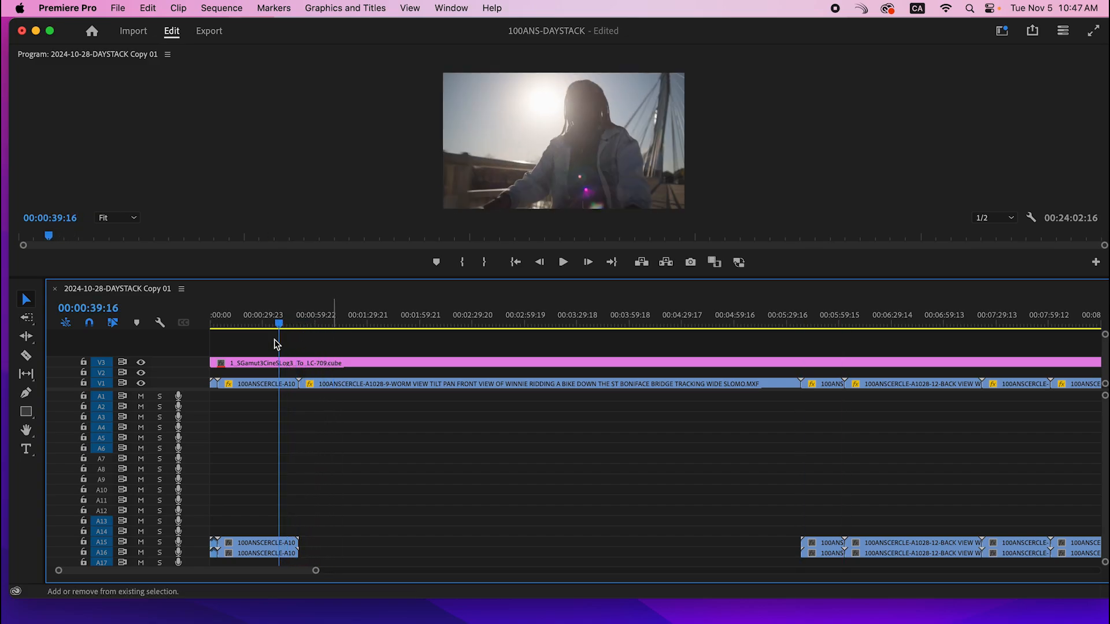
left_click(210, 322)
key("Down")
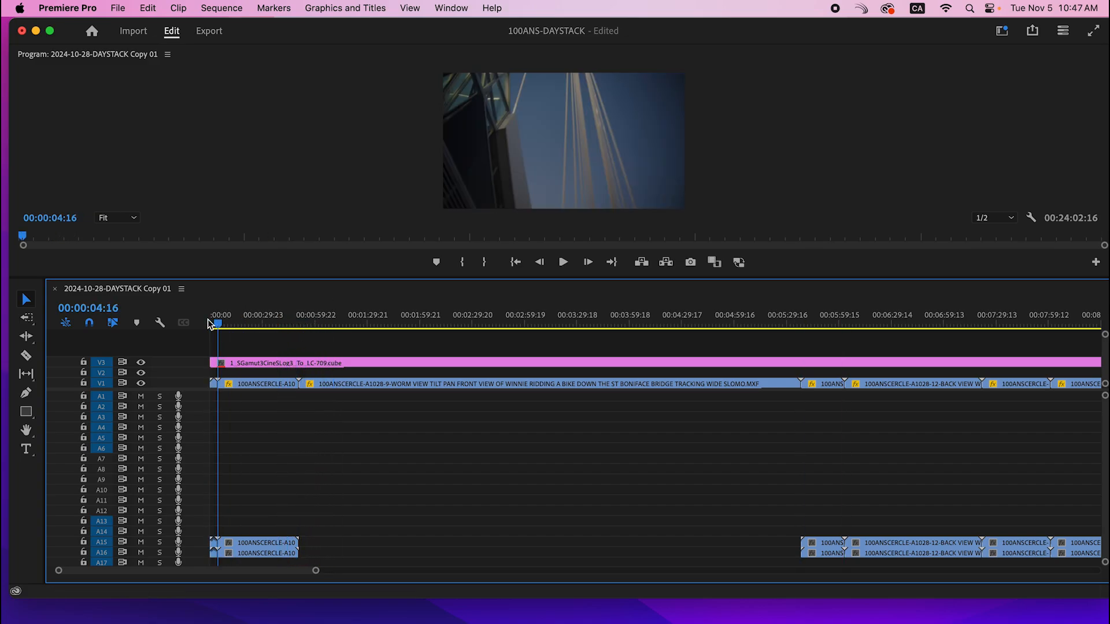
key("super+k")
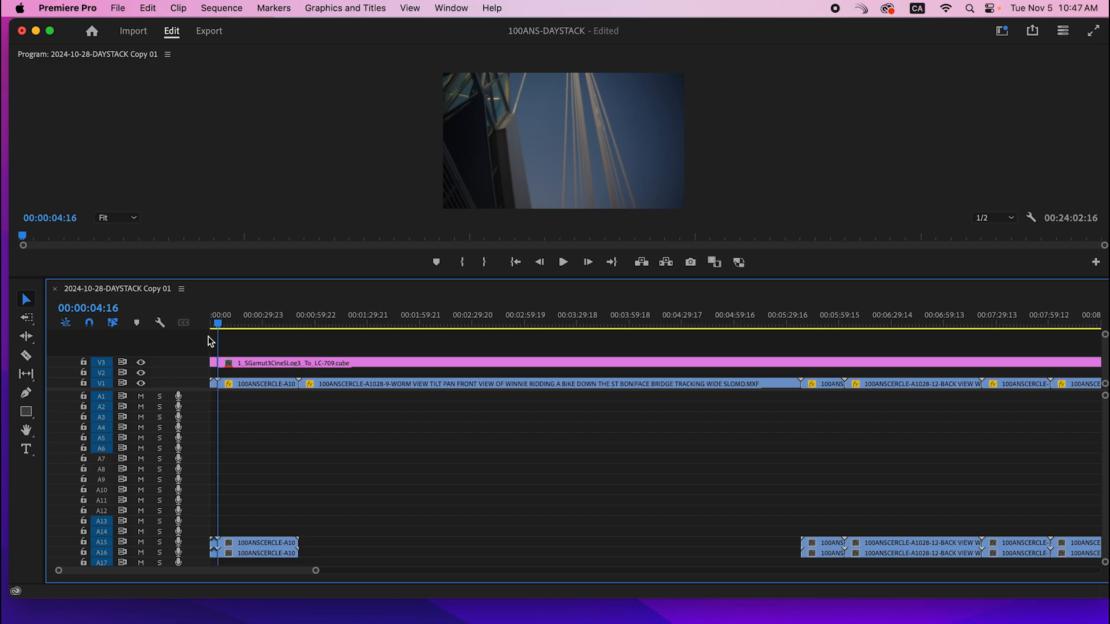
key("a")
left_click(230, 365)
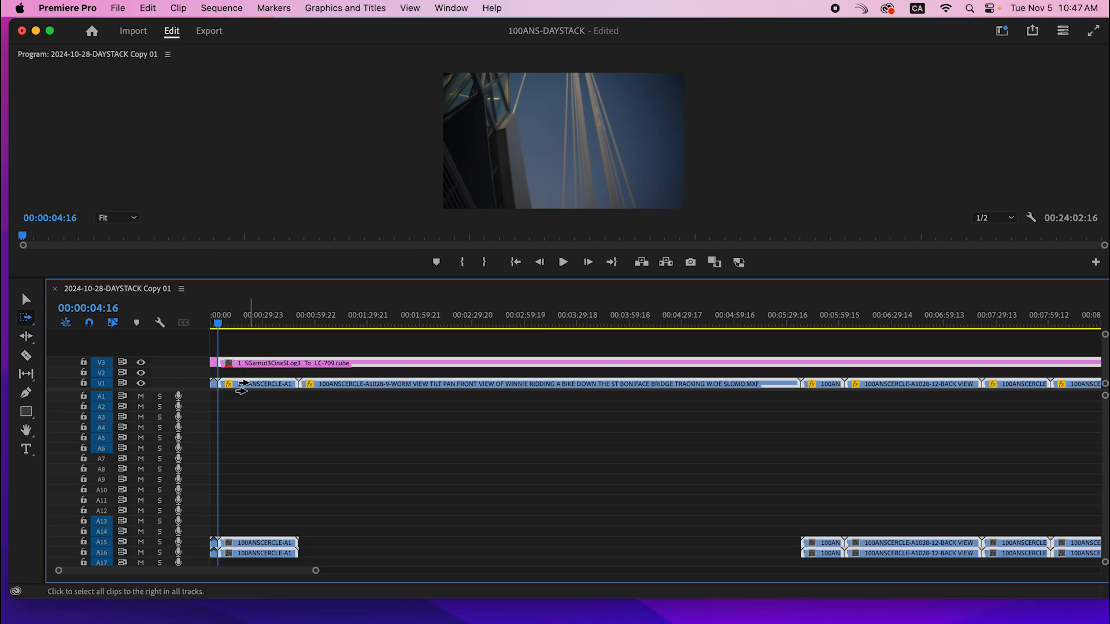
key("v")
left_click_drag(260, 386, 355, 399)
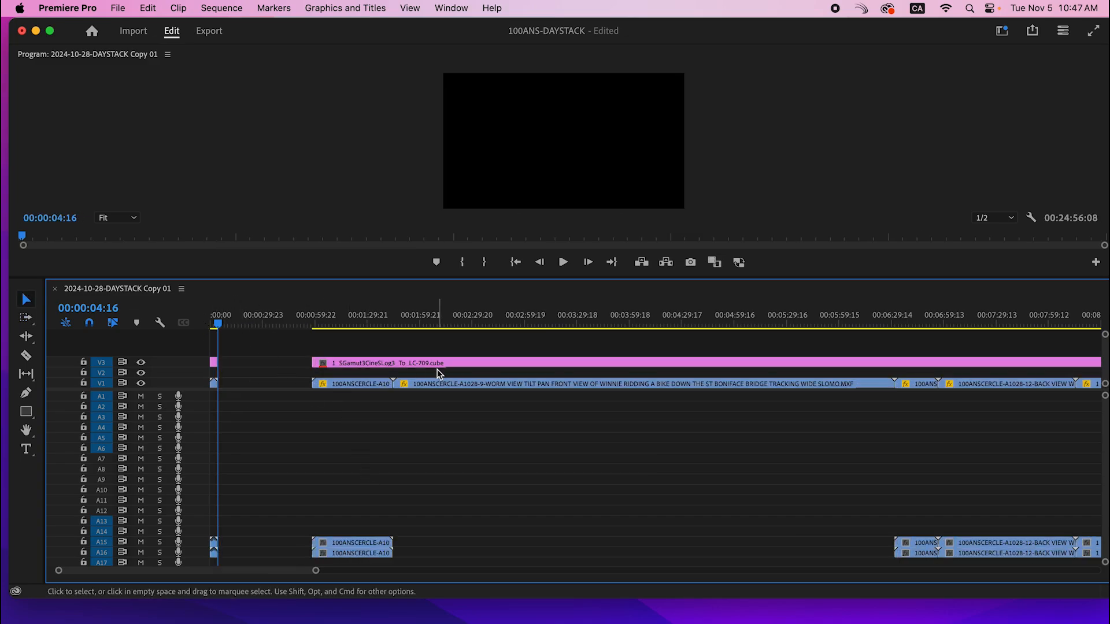
Step: Review the bike-riding clips from the bridge shot through 00:10:19:16, checking which subject each one covers
left_click_drag(433, 323, 626, 331)
scroll(626, 331, "right", 10)
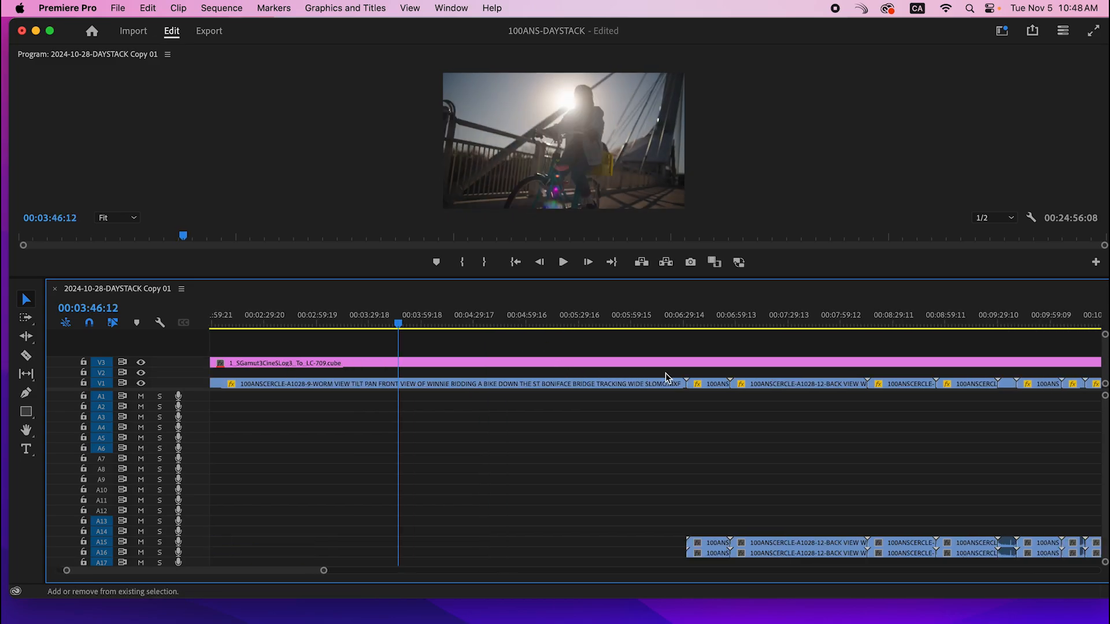
left_click(731, 323)
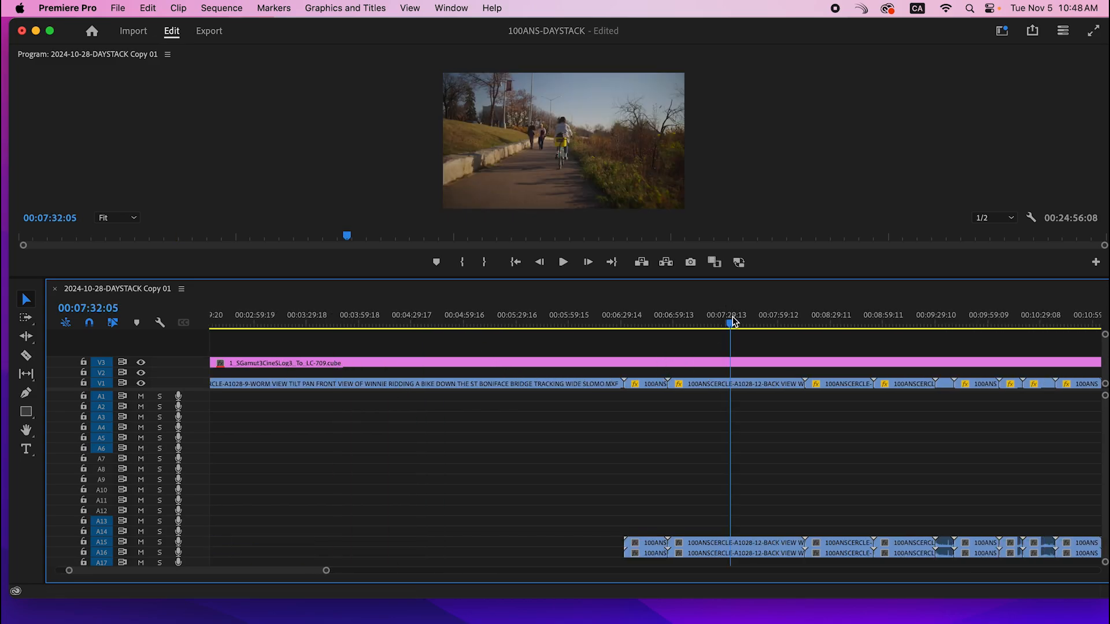
key("Down")
key("Down")
key("Down")
key("Down")
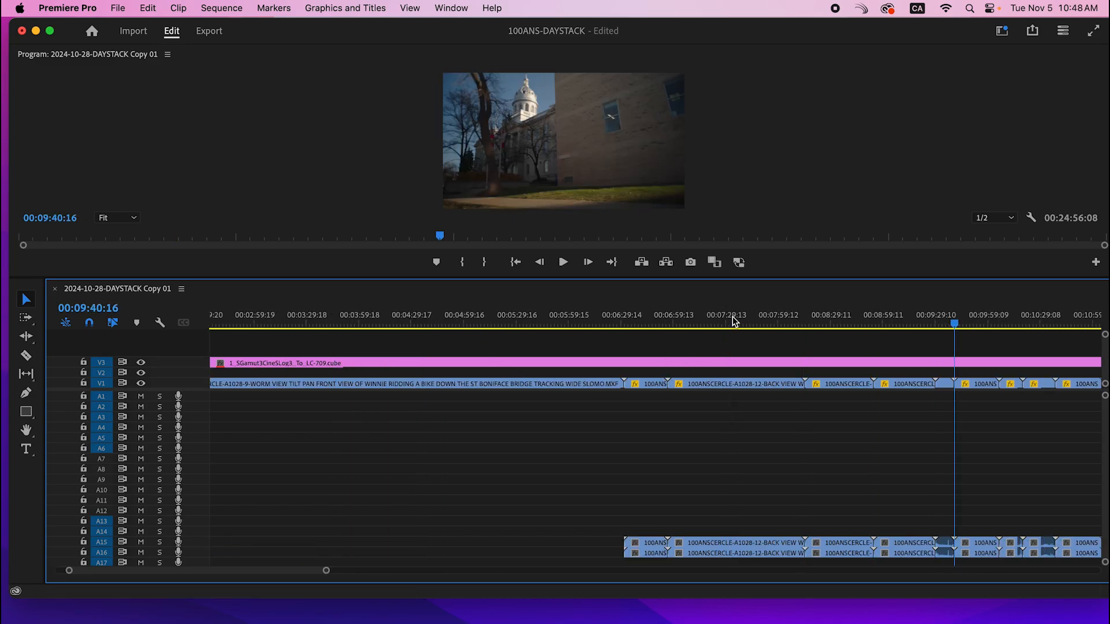
key("Down")
key("Up")
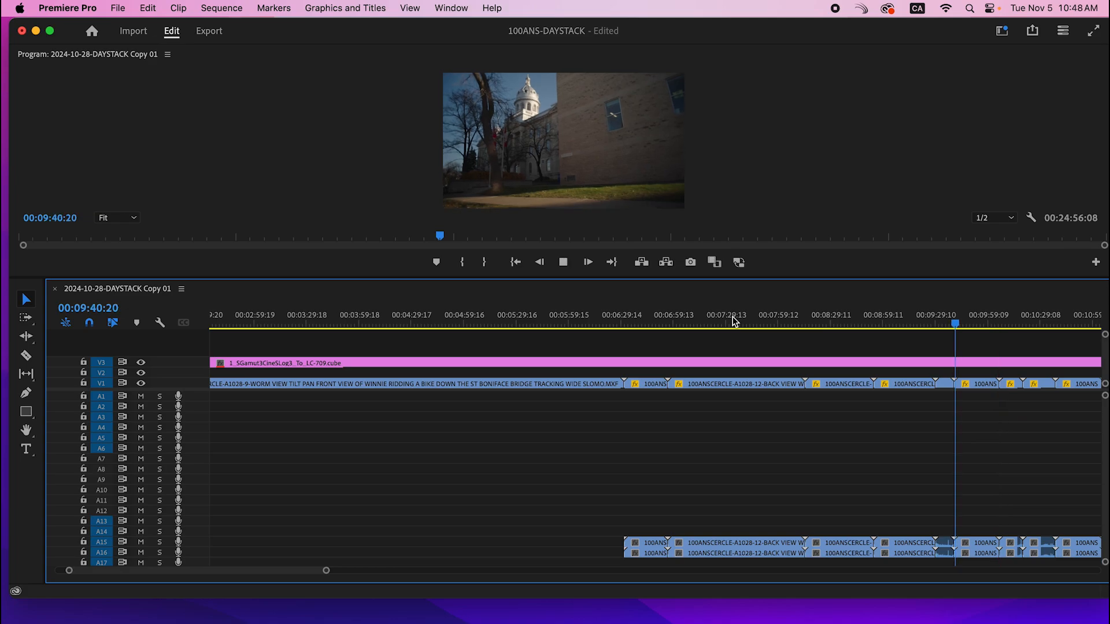
key("Down")
key("XF86AudioRaiseVolume")
key("Down")
key("Down")
key("Down")
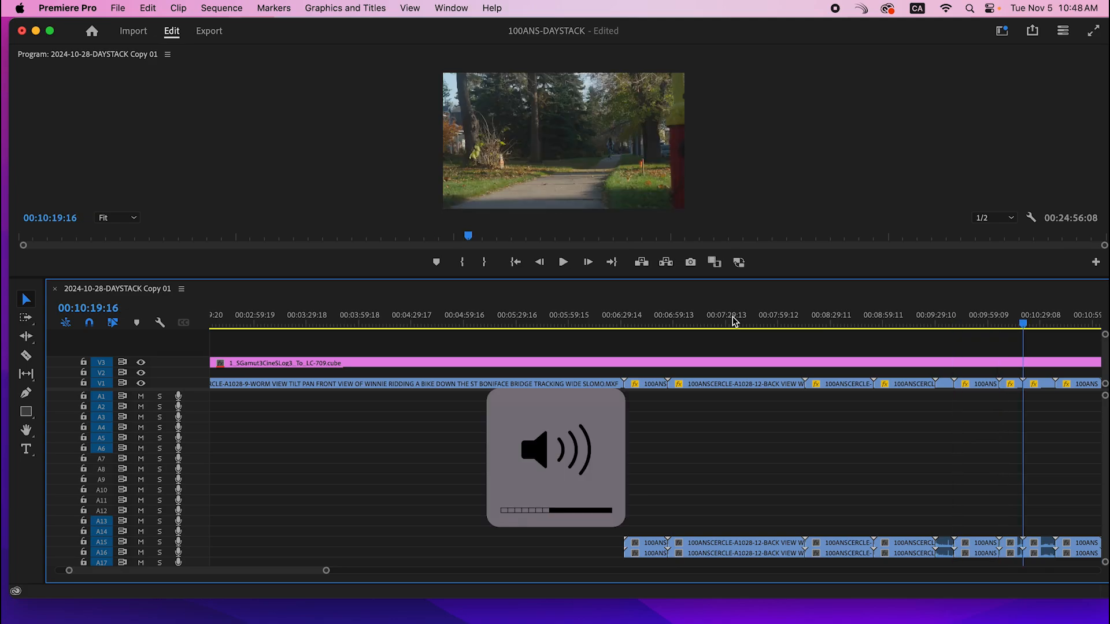
key("Down")
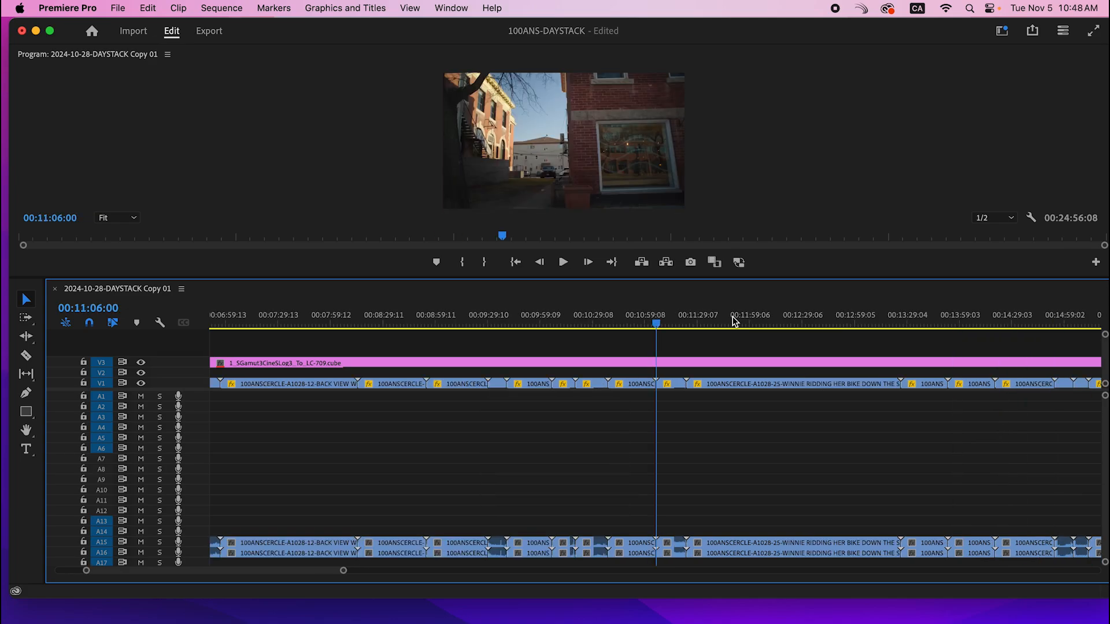
Step: Locate the end of the outdoor bike-riding clips and split the LUT adjustment layer there at 00:14:53:20
key("Down")
key("Down")
key("Down")
key("Down")
key("Down")
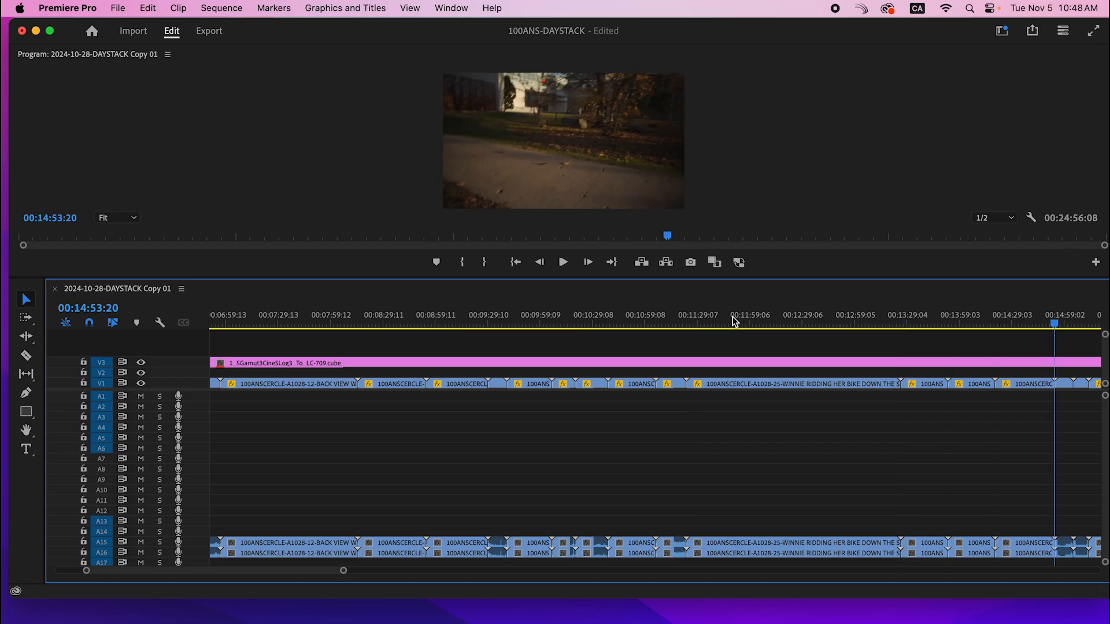
key("Down")
key("Up")
key("Up")
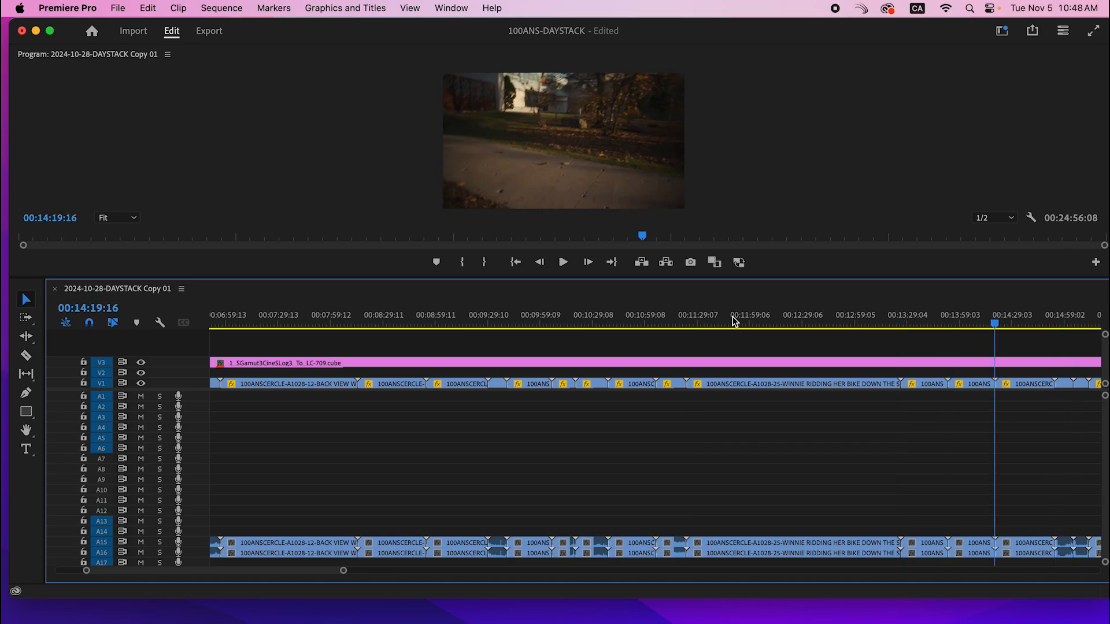
key("Down")
key("=")
key("=")
key("=")
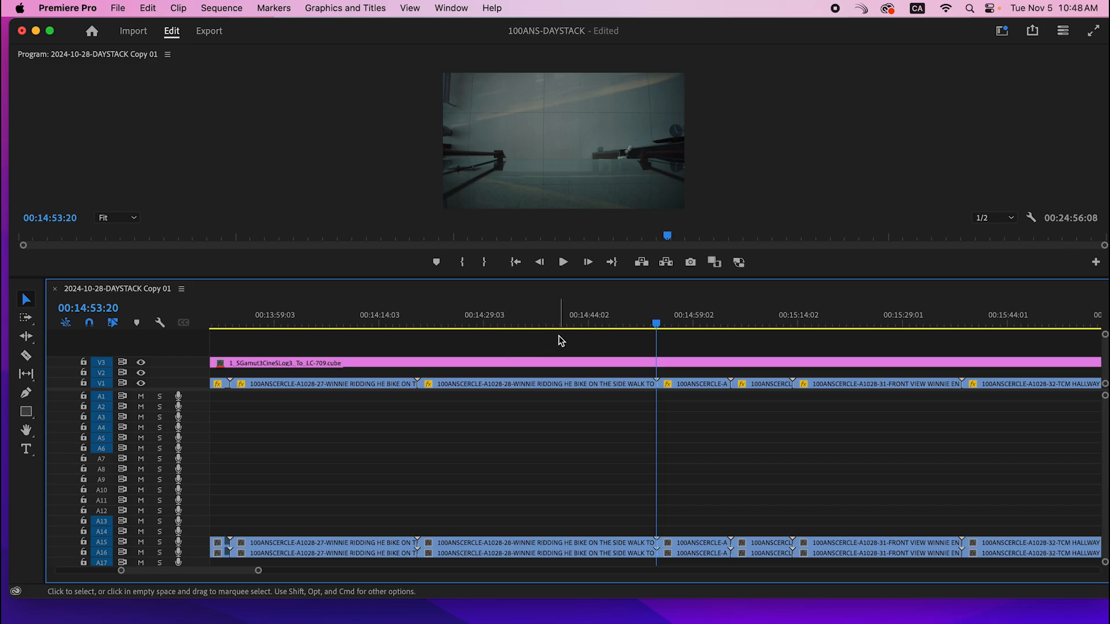
key("super+k")
Step: Check the clips inside the TCM building and split the LUT adjustment layer at 00:16:04:08, where the street sign clip starts
left_click_drag(656, 322, 852, 323)
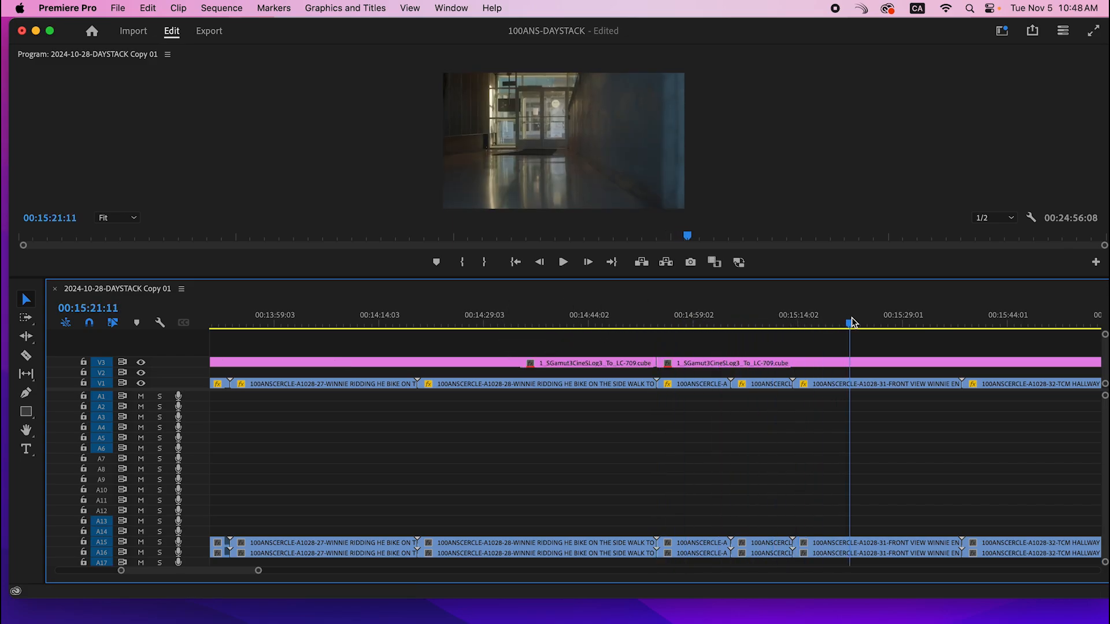
scroll(815, 355, "right", 5)
left_click_drag(642, 323, 818, 322)
key("Down")
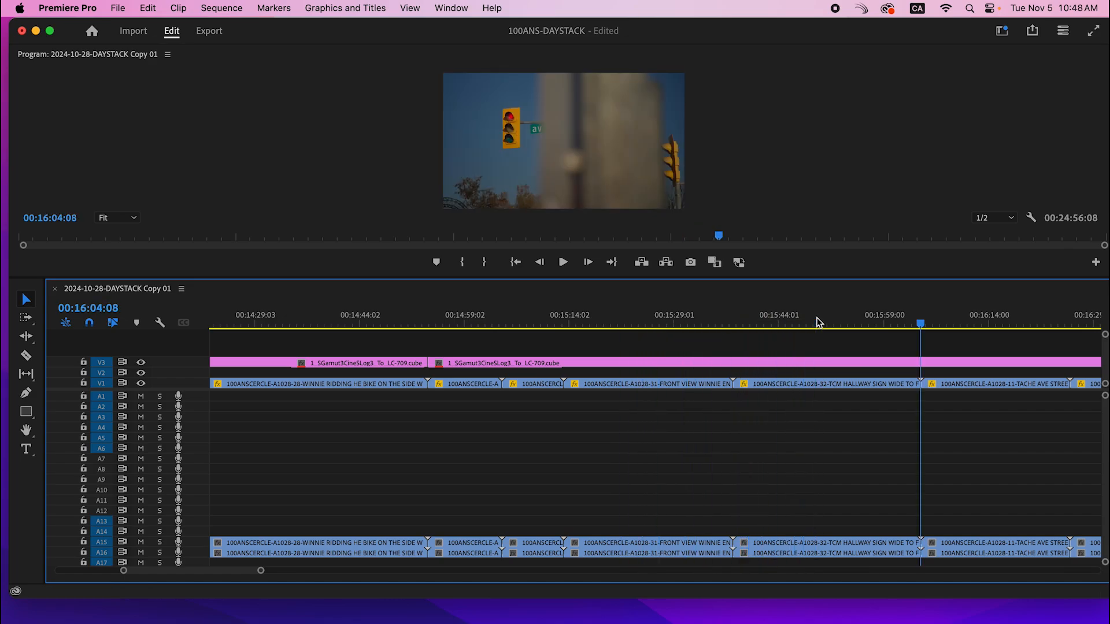
key("Down")
key("Down")
key("Down")
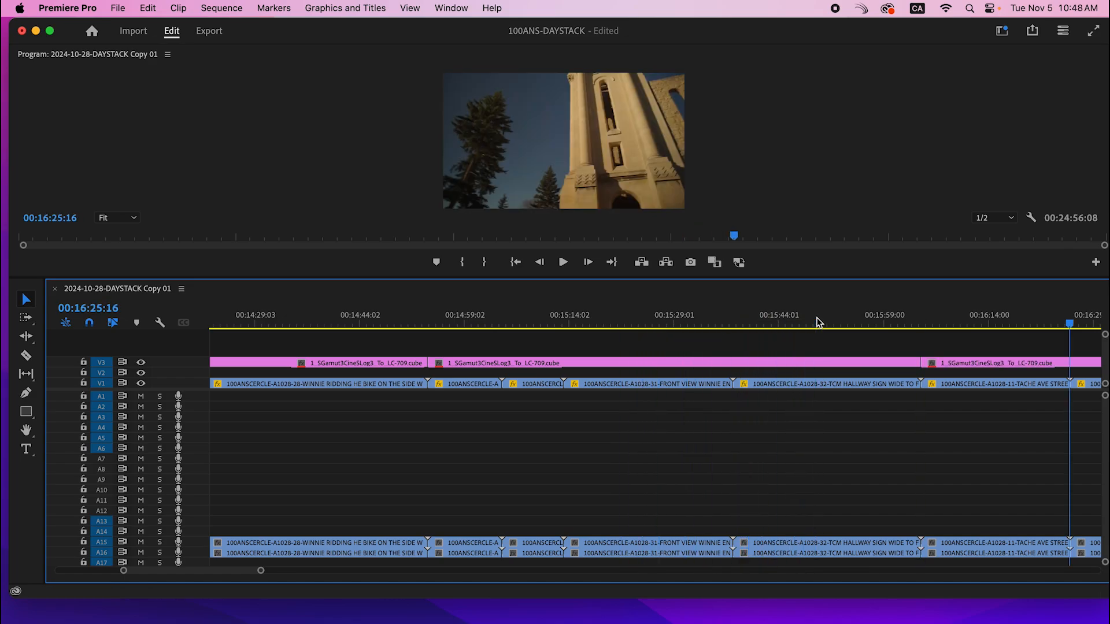
Step: Examine the remaining city and TCM building clips through 00:24:20:04, then check the whole sequence's layout
key("Down")
key("Down")
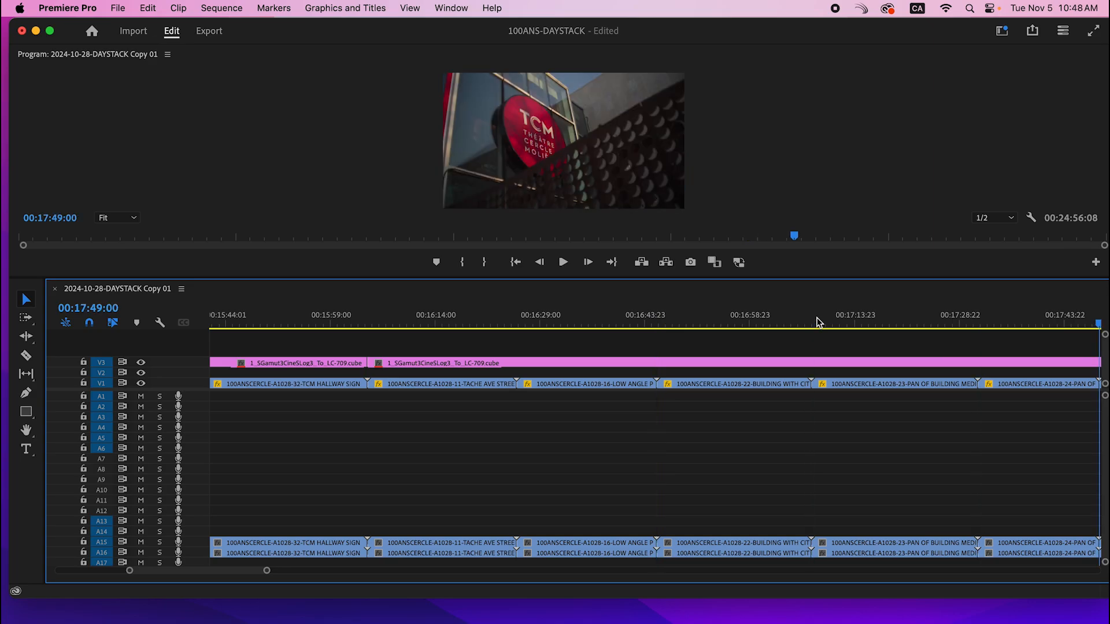
key("Down")
key("Down")
key("Down")
key("Down")
key("Down")
key("Down")
key("Down")
key("Down")
key("Down")
key("Down")
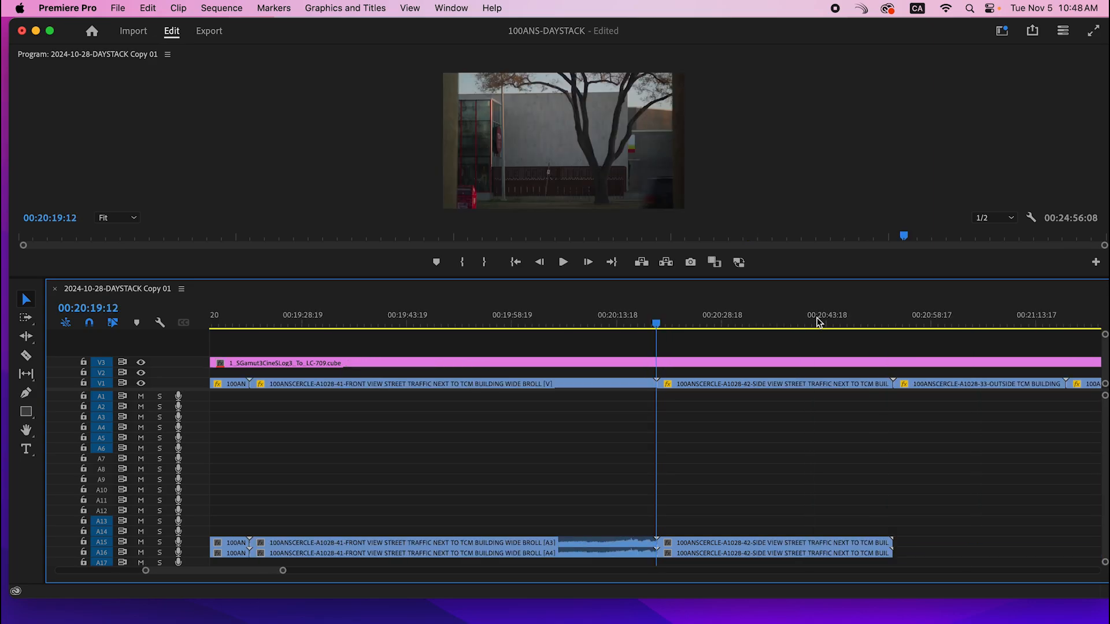
key("Down")
key("Down")
key("Down")
key("Down")
key("Down")
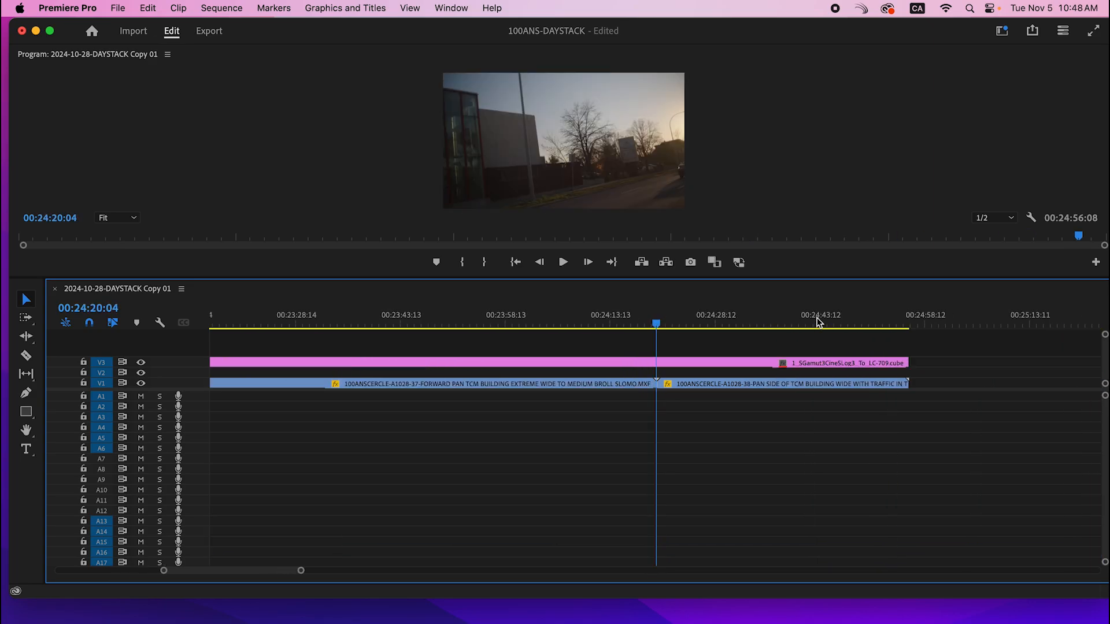
key("minus")
key("minus")
key("minus")
key("minus")
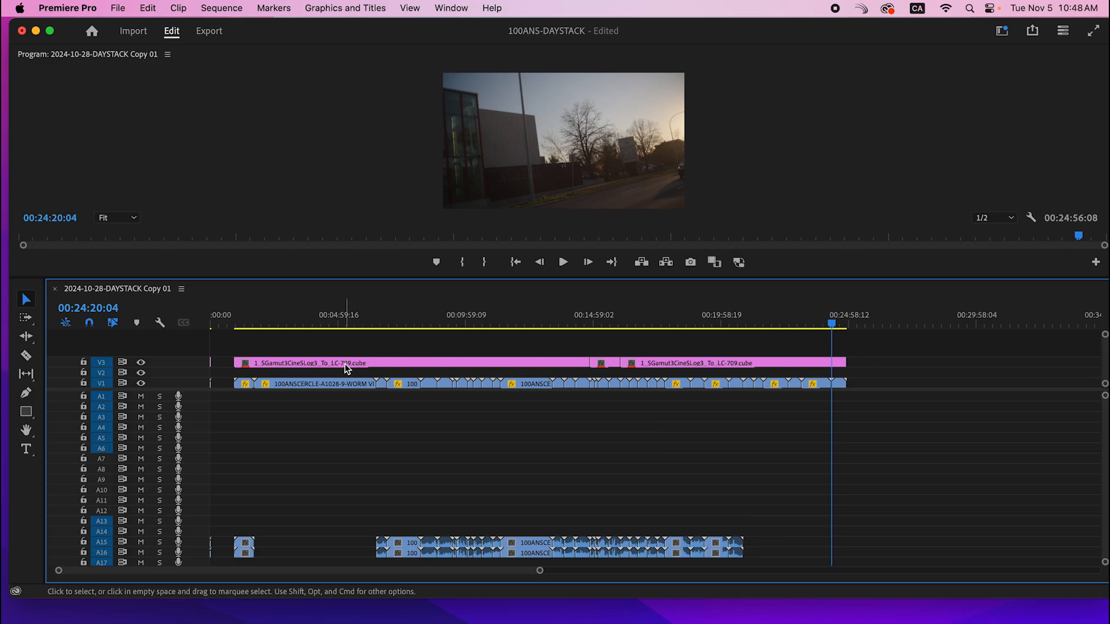
left_click_drag(340, 318, 660, 337)
Step: Rename the 2024-10-28-DAYSTACK Copy 01 sequence as 0-100ANS-2024-10-28-DAYSTACK-CITY BROLL
left_click_drag(1105, 168, 340, 153)
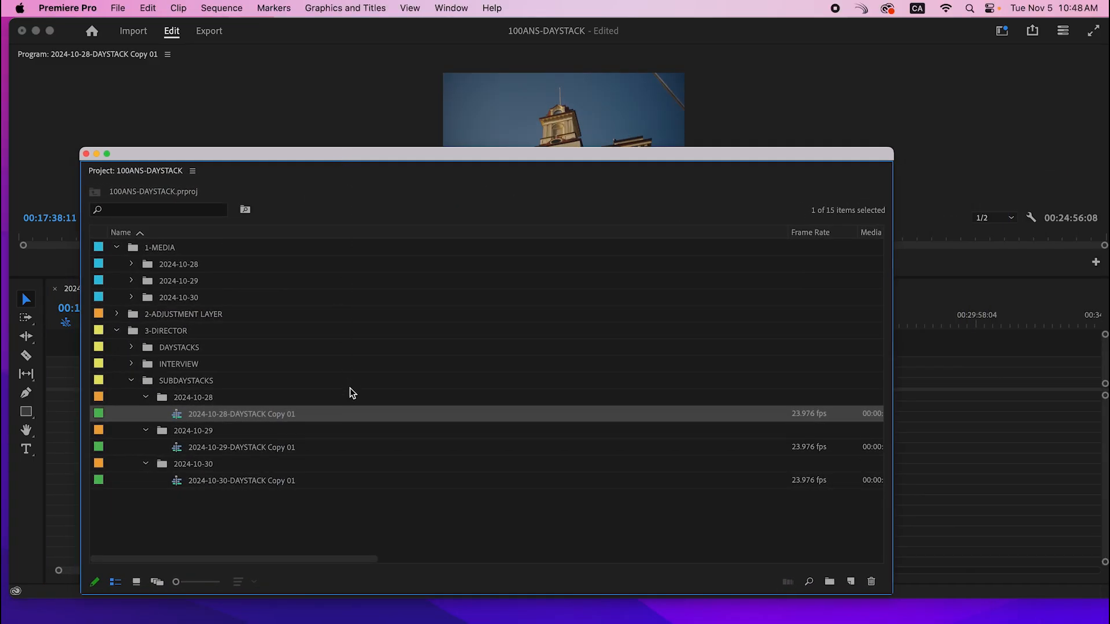
left_click(334, 412)
key("BackSpace")
key("BackSpace")
key("BackSpace")
key("BackSpace")
key("BackSpace")
key("BackSpace")
key("BackSpace")
key("BackSpace")
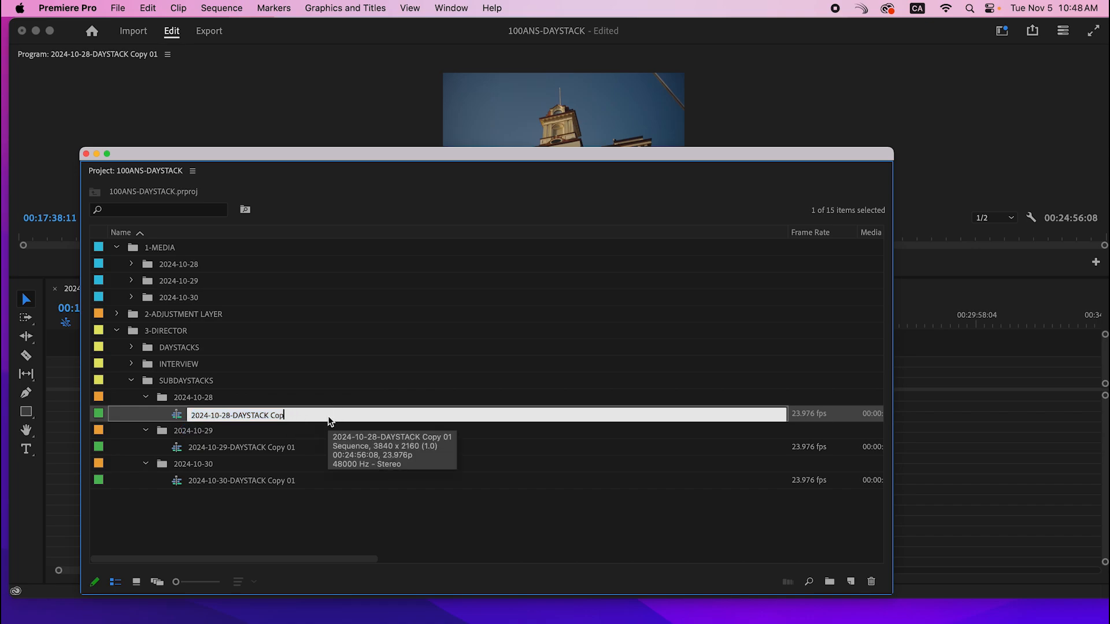
key("Caps_Lock")
type("0-")
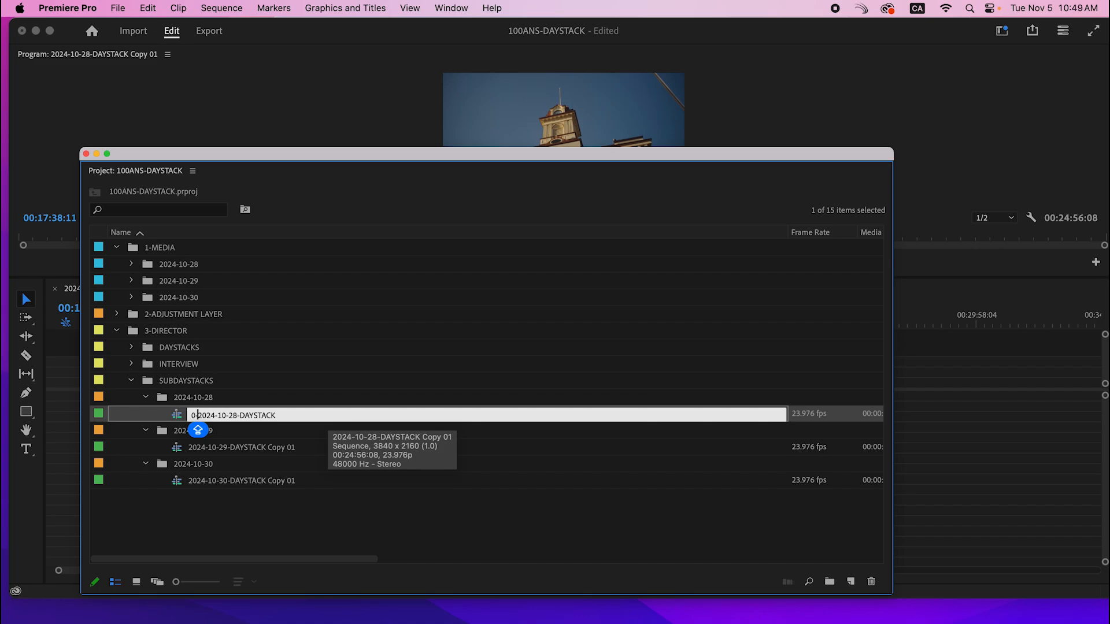
type("100ANS")
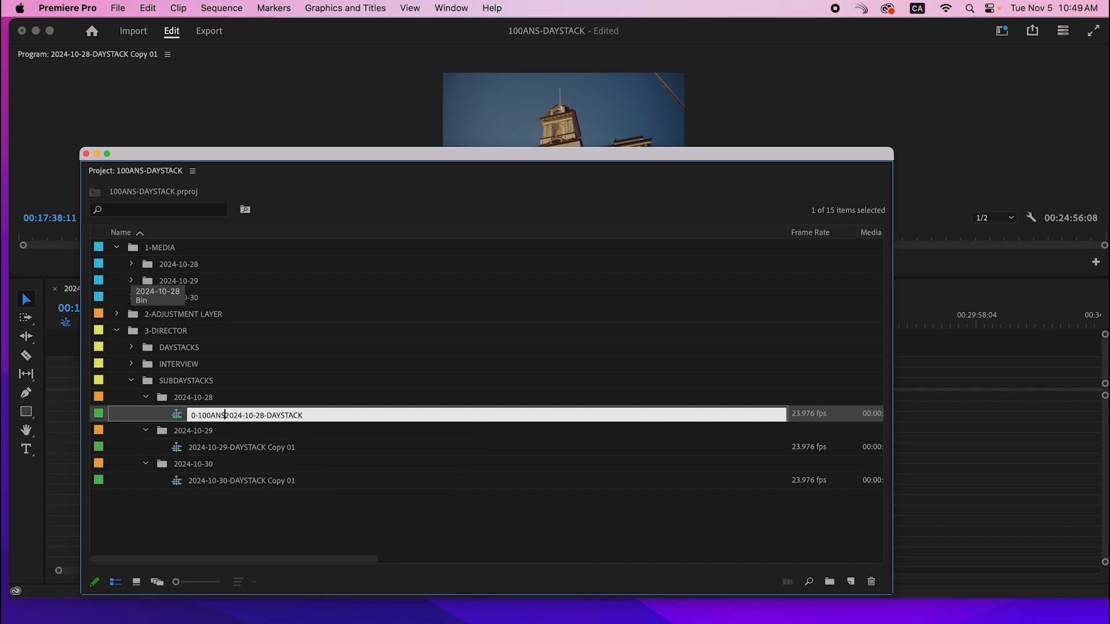
type("-")
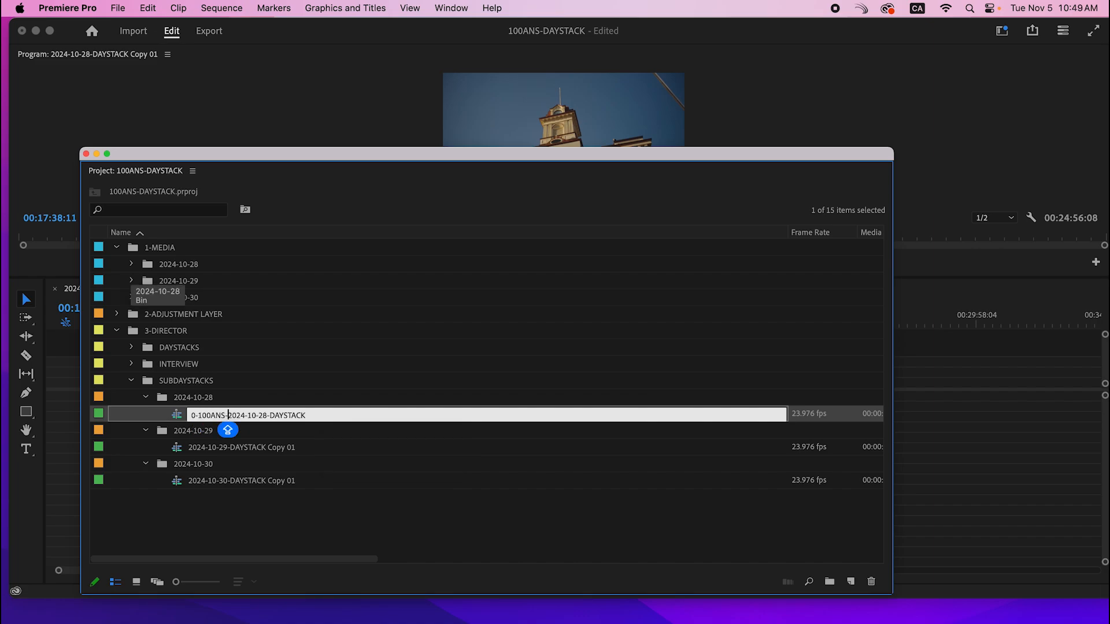
left_click(307, 415)
type("-CITY BROLL")
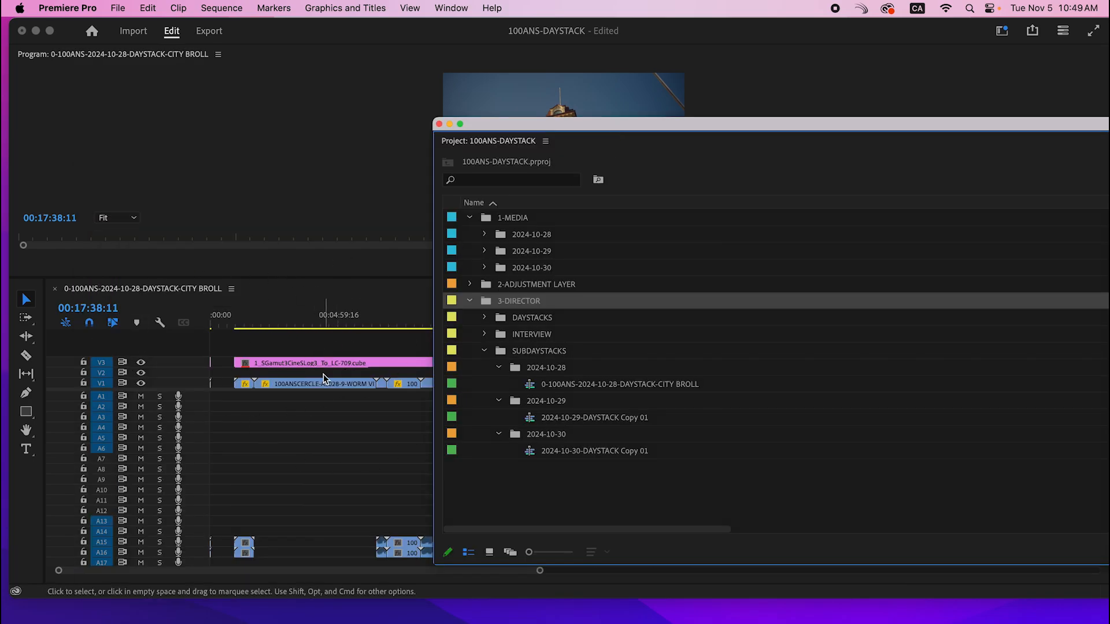
Step: Duplicate the CITY BROLL sequence and rename the copy 1-100ANS-2024-10-28-DAYSTACK- followed by the rider's first name and RIDDING HER BIKE
left_click(533, 384)
right_click(532, 384)
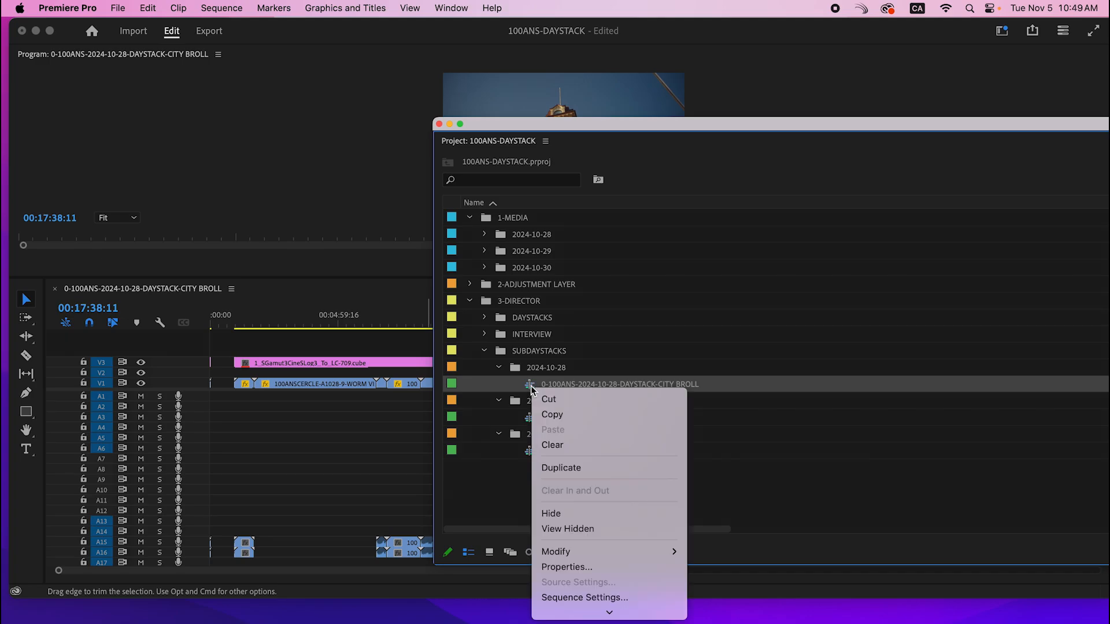
left_click(596, 467)
left_click(710, 401)
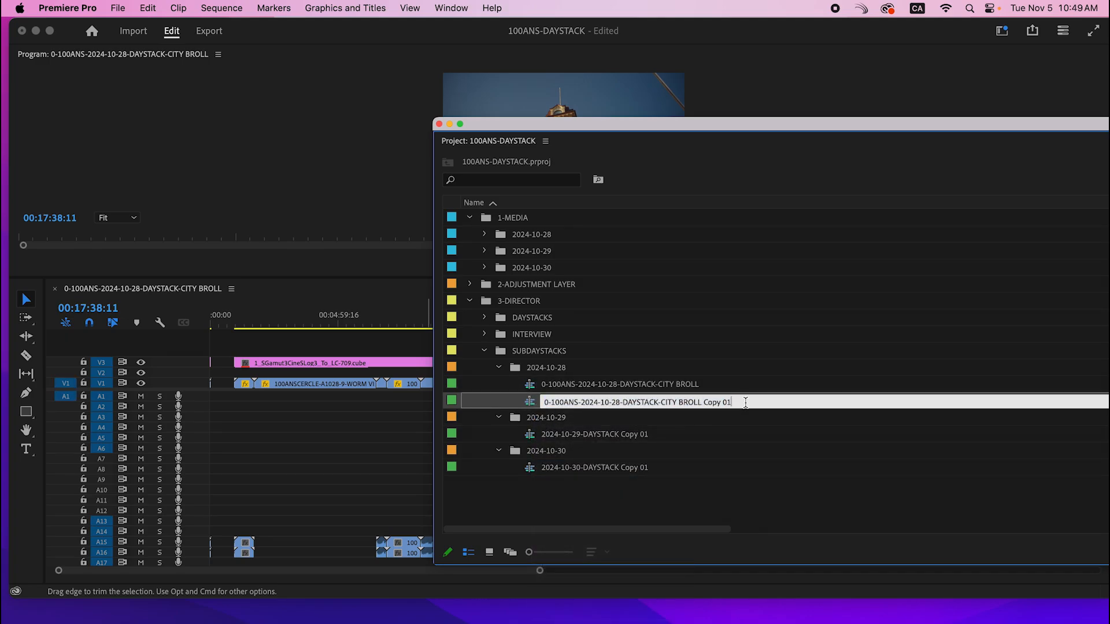
key("BackSpace")
key("BackSpace")
key("BackSpace")
key("BackSpace")
key("BackSpace")
key("BackSpace")
key("BackSpace")
key("BackSpace")
key("BackSpace")
key("BackSpace")
key("BackSpace")
key("BackSpace")
key("BackSpace")
key("BackSpace")
type("WINNI")
key("shift+Right")
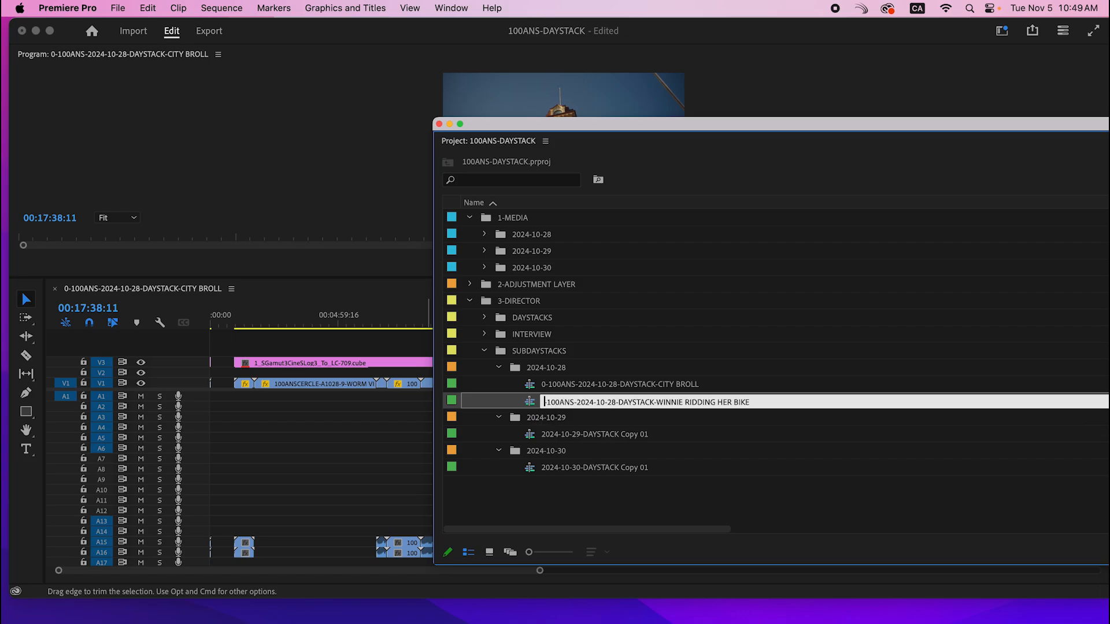
type("1")
left_click(717, 349)
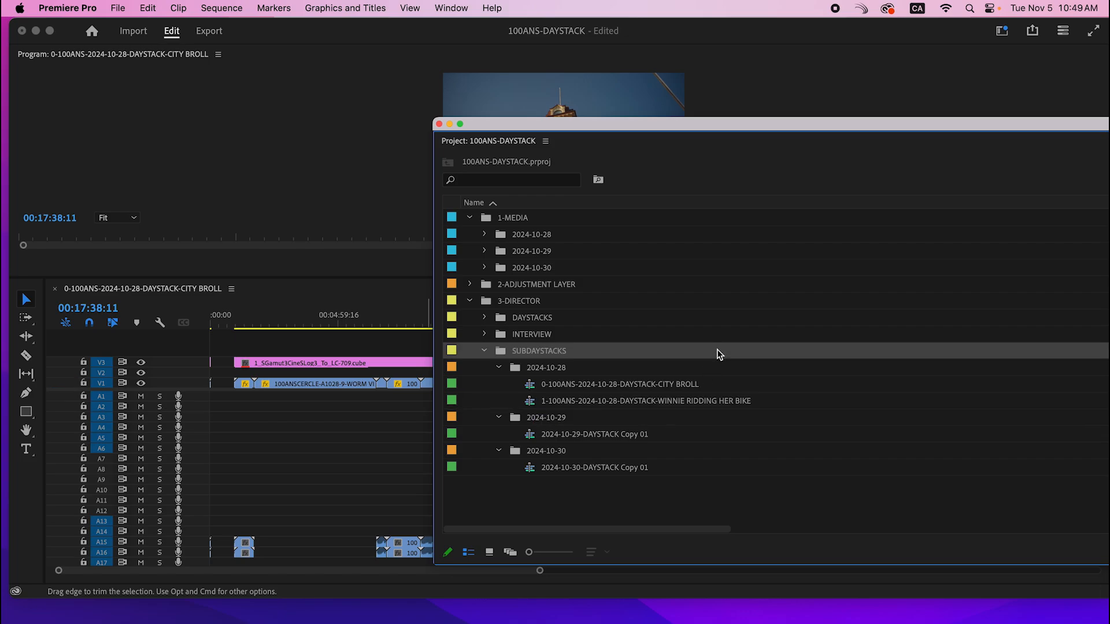
Step: Duplicate the RIDDING HER BIKE sequence and rename the copy with prefix 2 and the ending INSIDE TCM BUILDING after the rider's first name
right_click(533, 400)
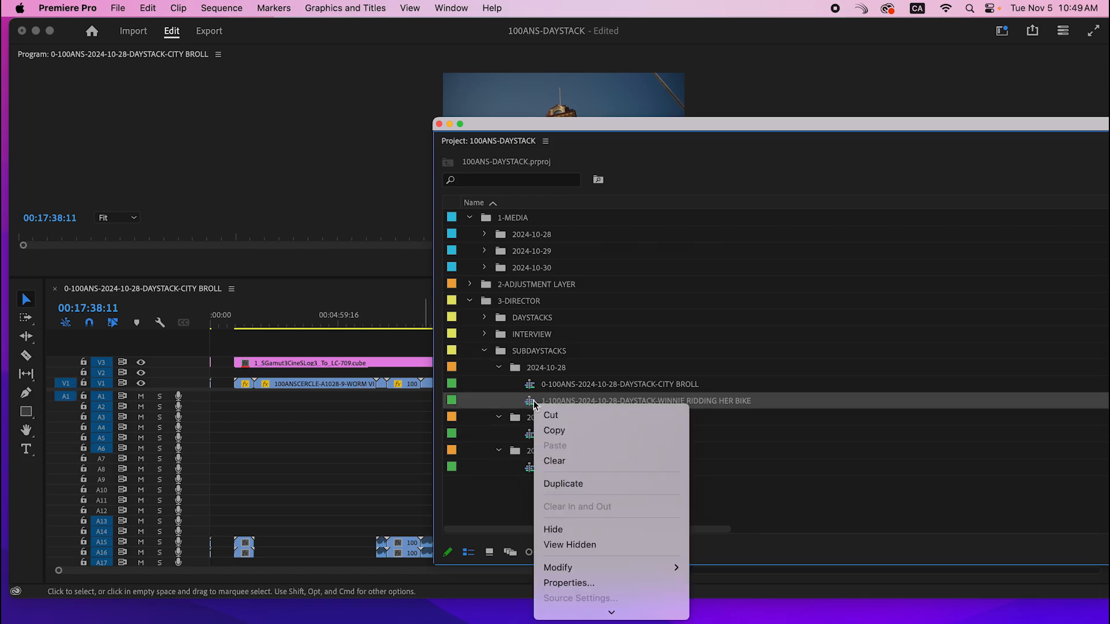
left_click(591, 481)
key("Return")
key("Right")
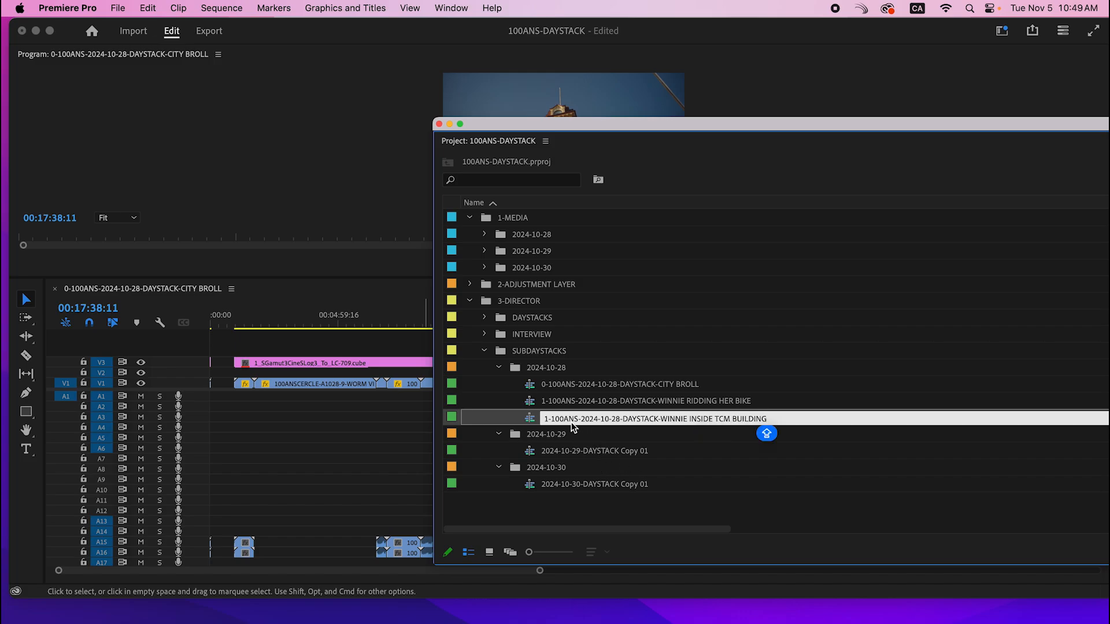
key("BackSpace")
type("2")
Step: Delete the bike-riding and indoor building clips from the CITY BROLL sequence and close the gap they leave
left_click_drag(659, 127, 1109, 127)
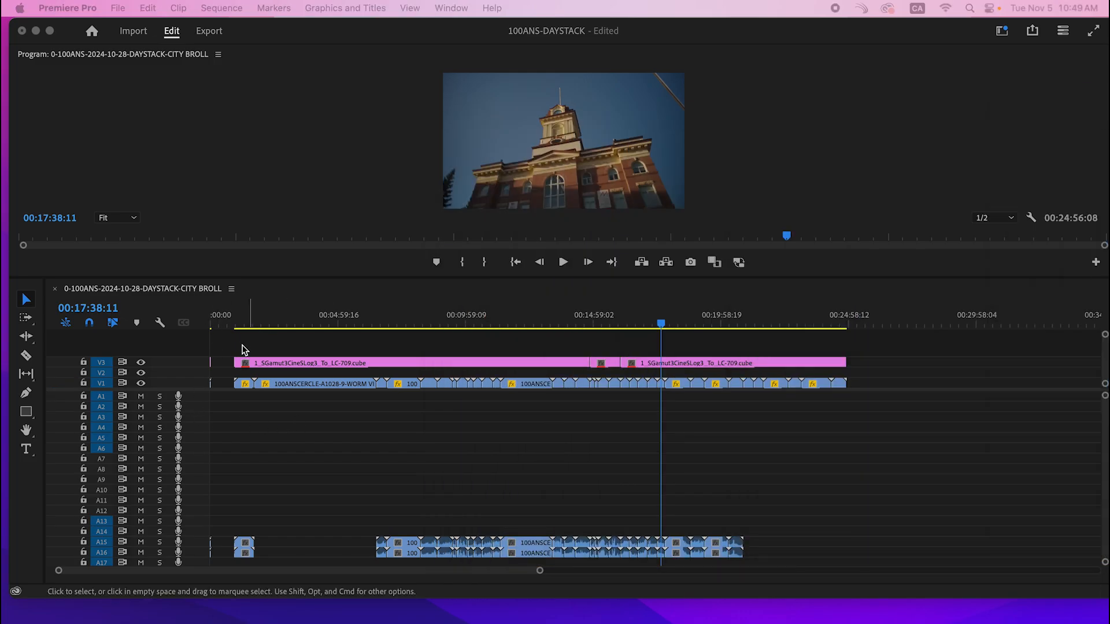
left_click_drag(232, 346, 618, 430)
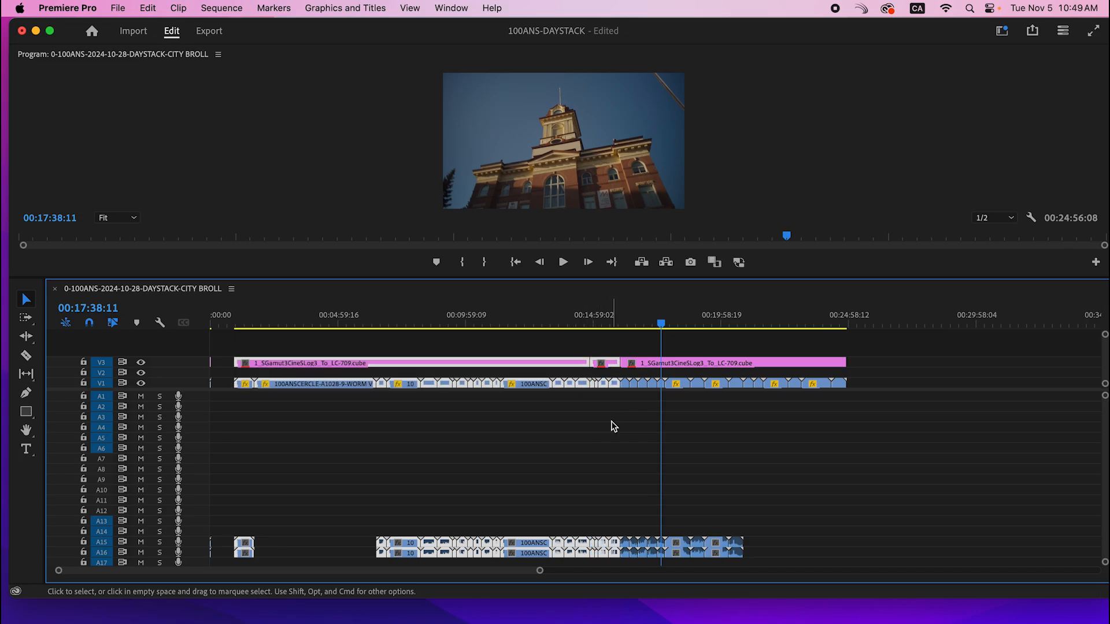
key("Delete")
left_click(547, 365)
key("Delete")
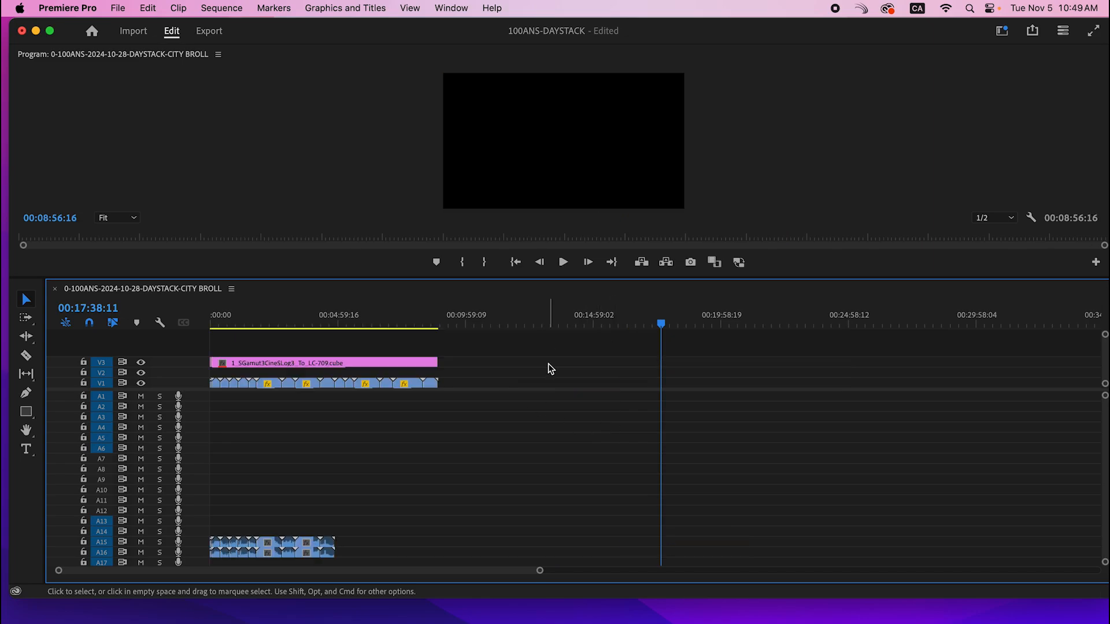
Step: Scrub the remaining city clips back to the start of the CITY BROLL sequence and look closely at the first clips
left_click_drag(375, 322, 190, 360)
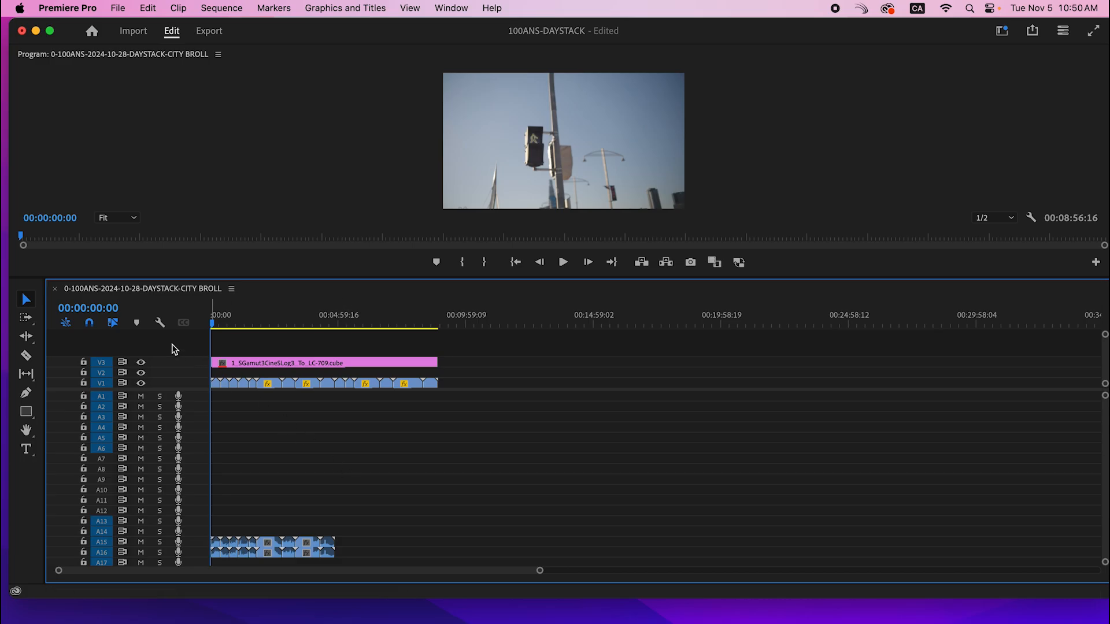
key("equal")
key("equal")
key("equal")
key("equal")
key("equal")
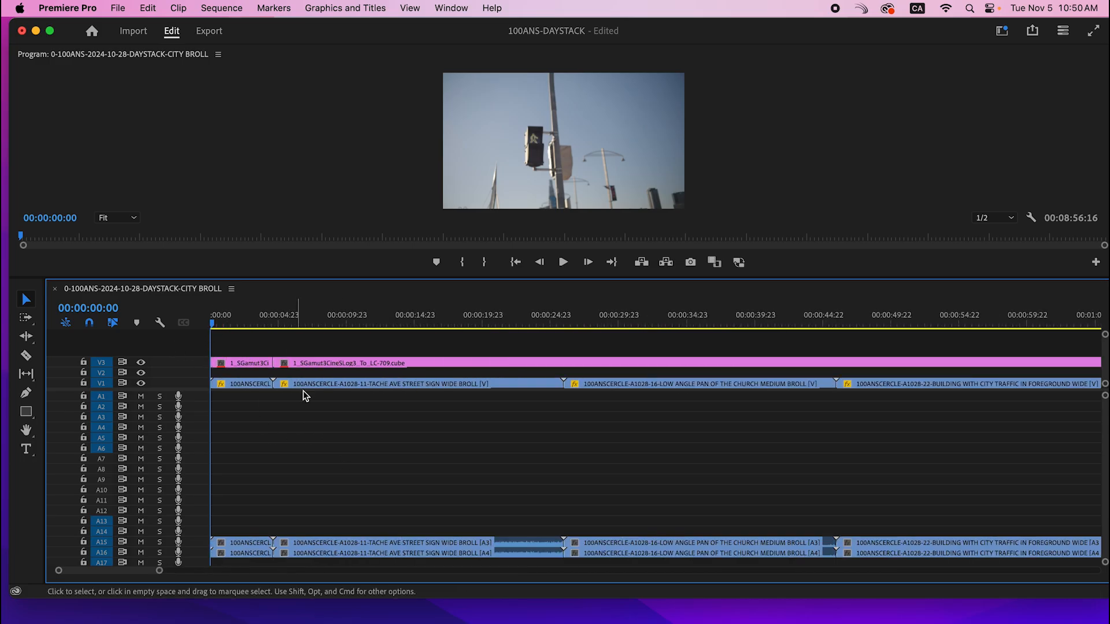
Step: Close the city b-roll sequence and, in the bike-riding sequence, delete all clips after the bike footage, from about 00:14:53:20 onward
left_click(53, 289)
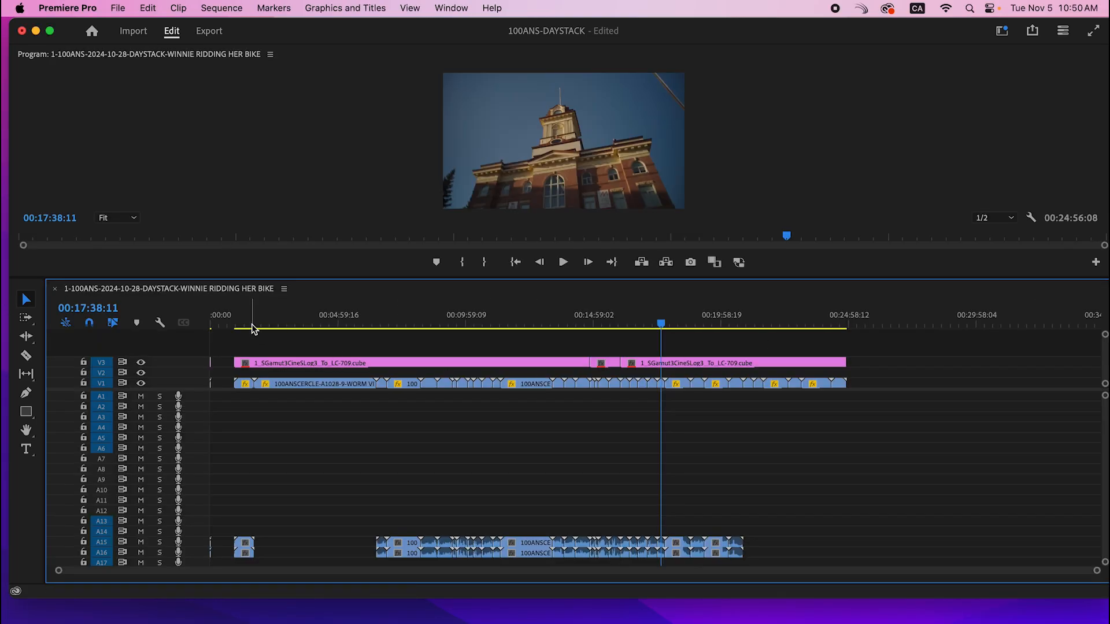
scroll(185, 449, "down", 2)
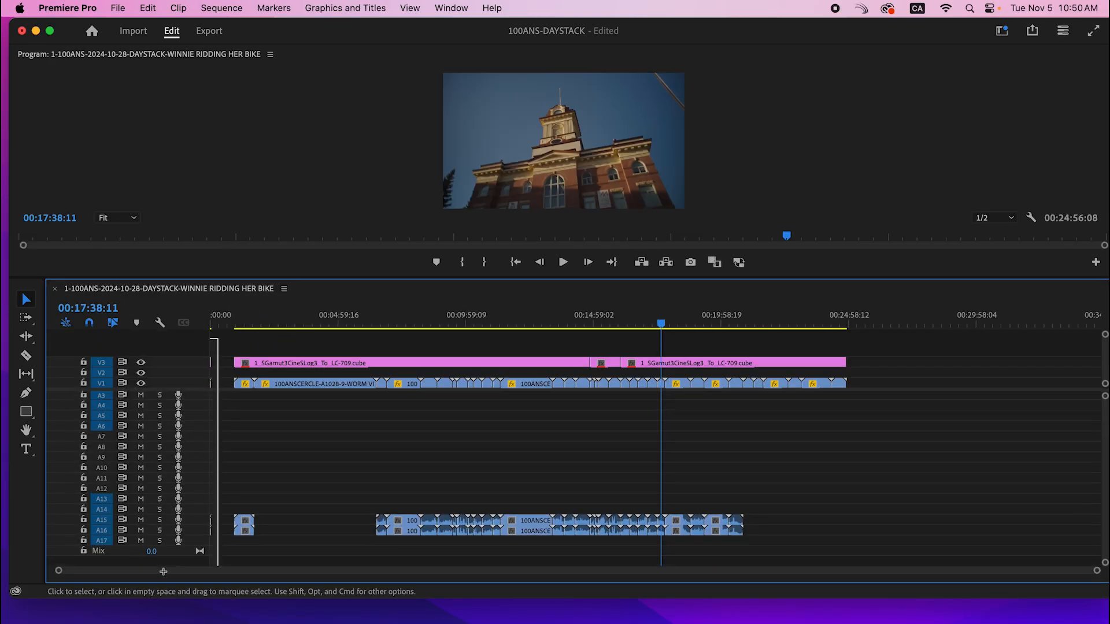
left_click_drag(899, 332, 626, 482)
key("Delete")
left_click_drag(600, 322, 594, 405)
left_click(582, 323)
key("Delete")
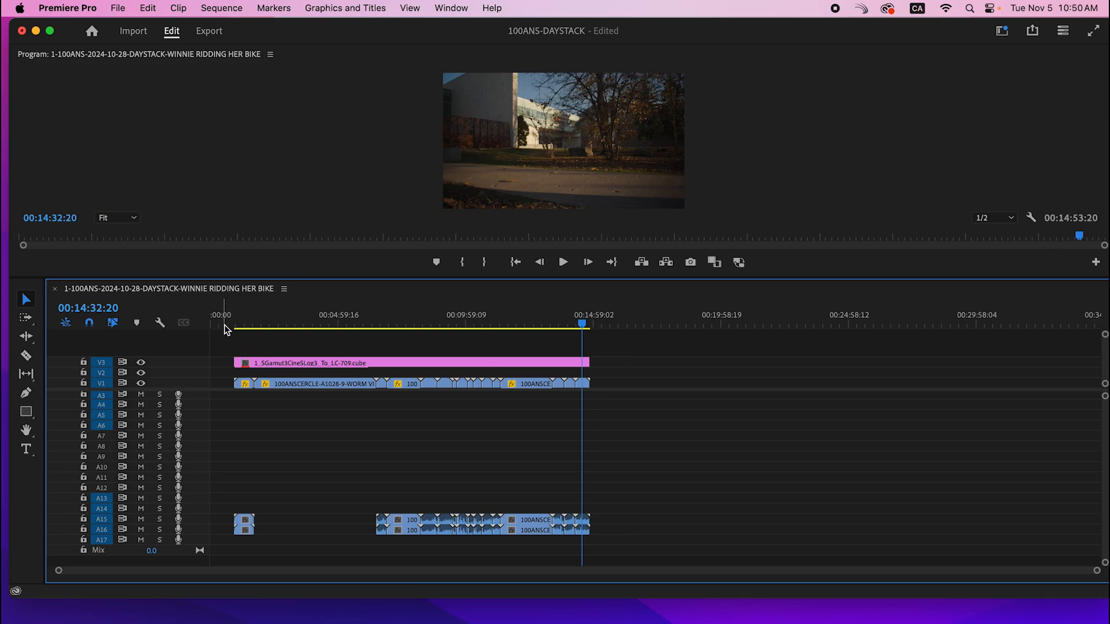
Step: Close the empty gap at the start of the bike-riding sequence and scrub through the remaining clips
left_click(220, 373)
key("Delete")
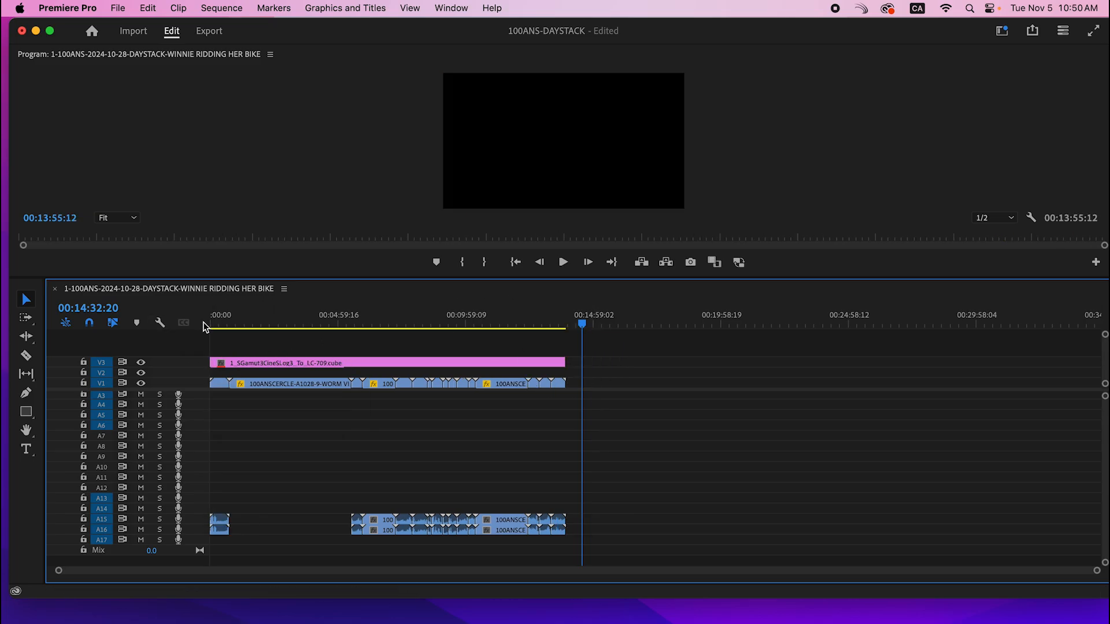
left_click_drag(218, 327, 584, 341)
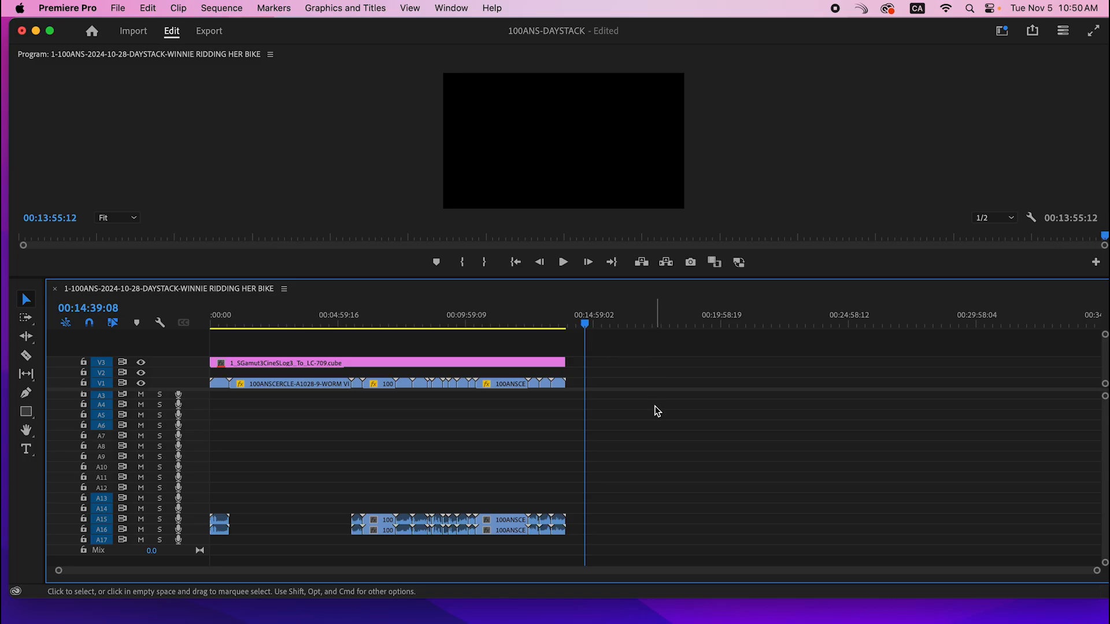
Step: Close the bike-riding sequence and, in the TCM building sequence, delete all clips before the TCM building footage
left_click(55, 289)
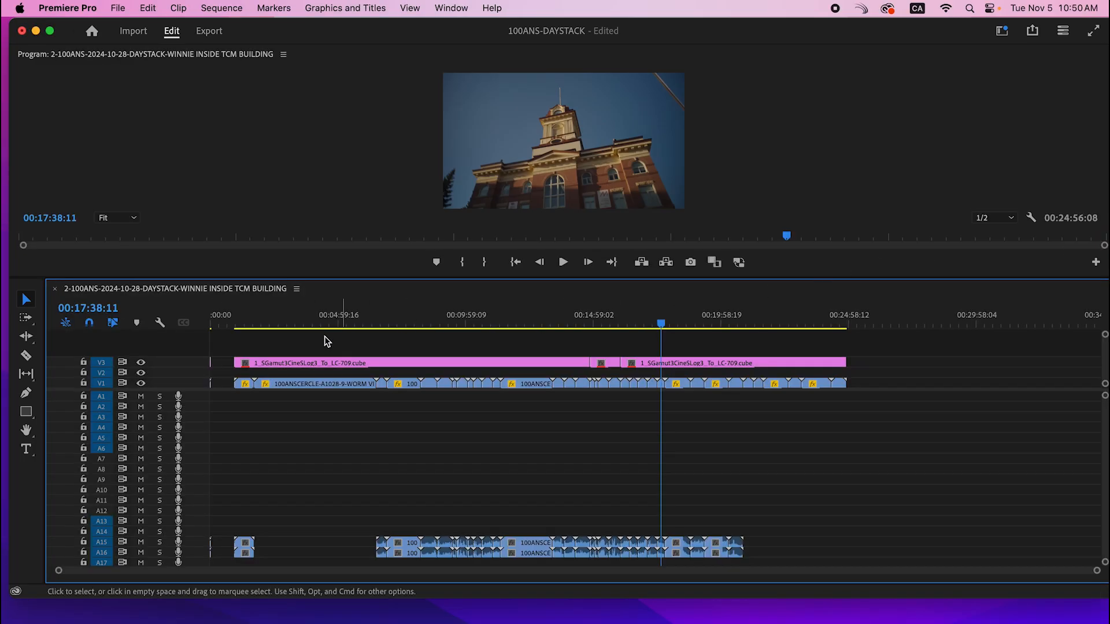
left_click(305, 322)
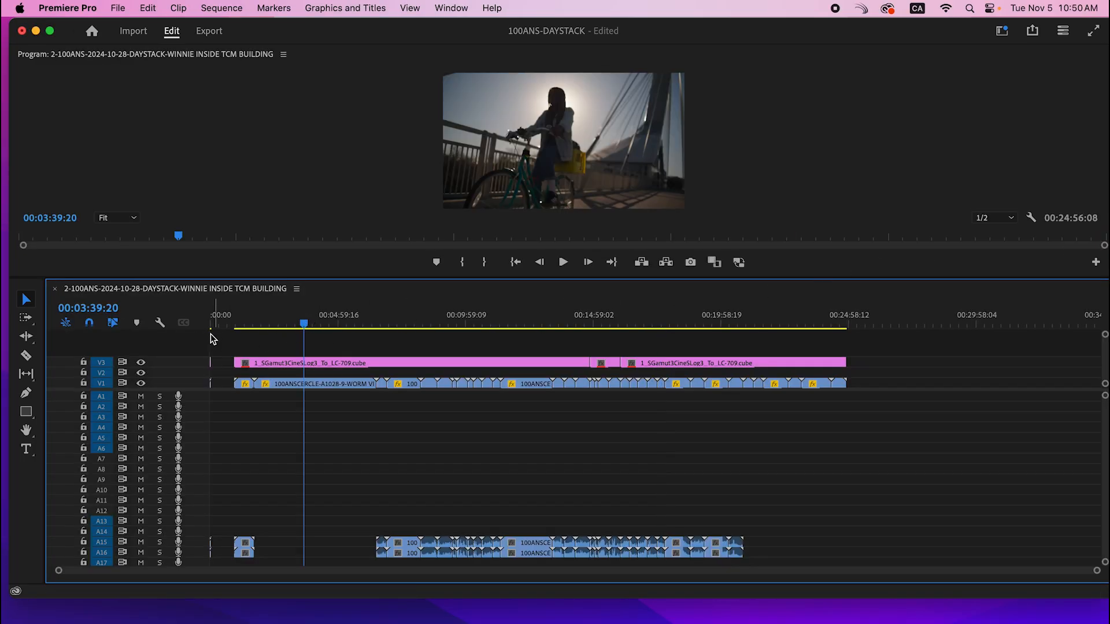
key("shift+a")
left_click(578, 362)
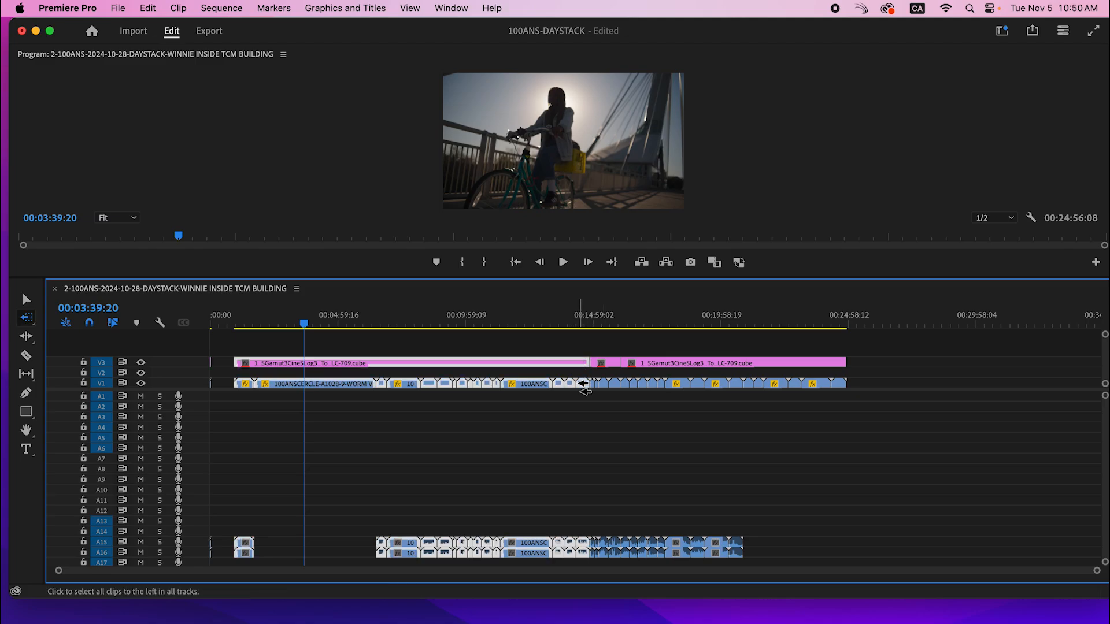
key("Delete")
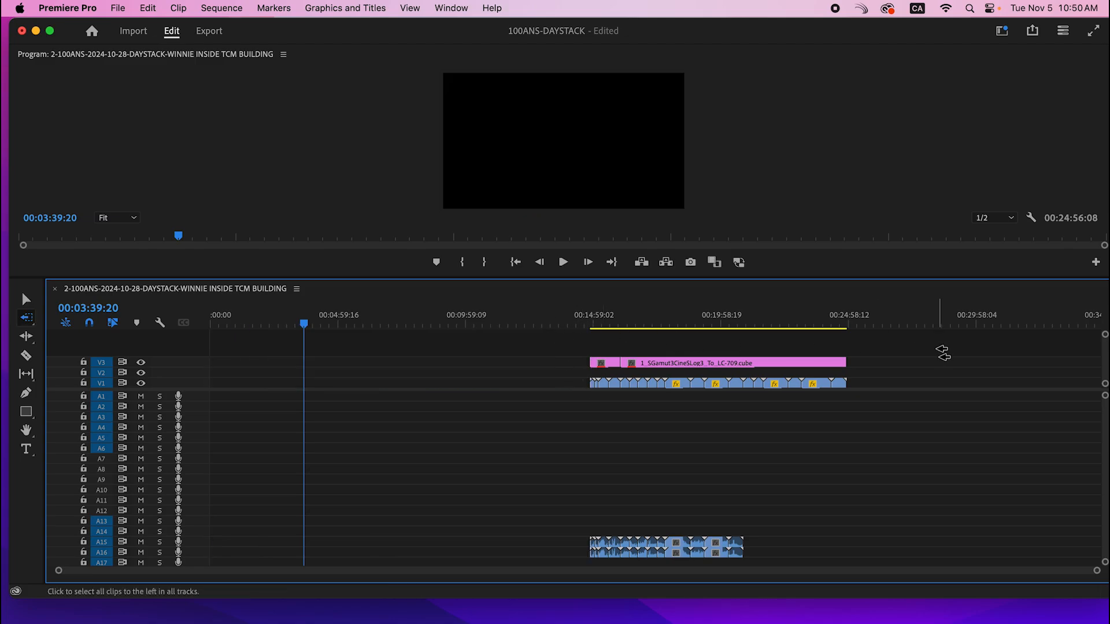
Step: Delete all clips after the TCM building footage and ripple-delete the empty gap before it
key("v")
left_click_drag(917, 342, 627, 572)
key("Delete")
left_click(531, 362)
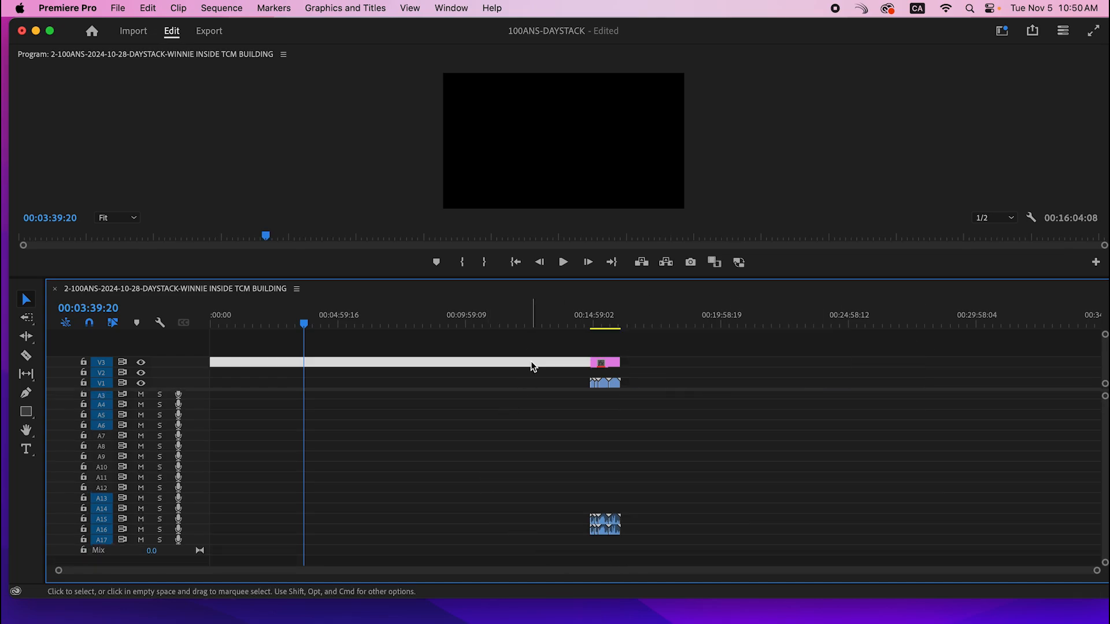
key("Delete")
Step: Scrub through the trimmed TCM building sequence to check its remaining clips
left_click_drag(214, 316, 232, 324)
key("equal")
key("equal")
key("equal")
key("equal")
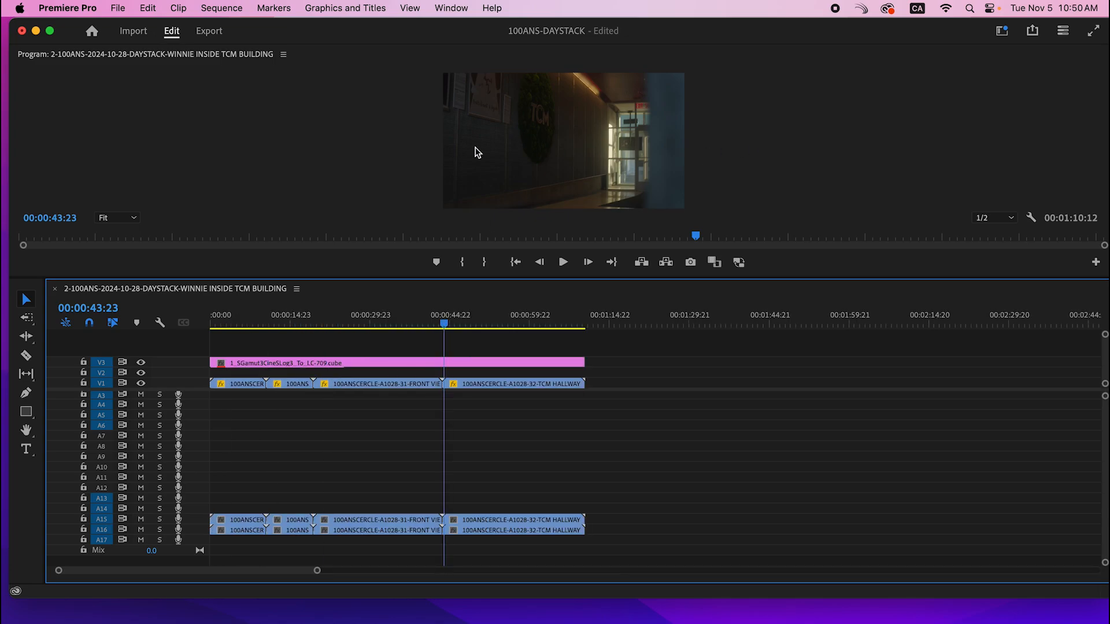
left_click_drag(511, 313, 340, 324)
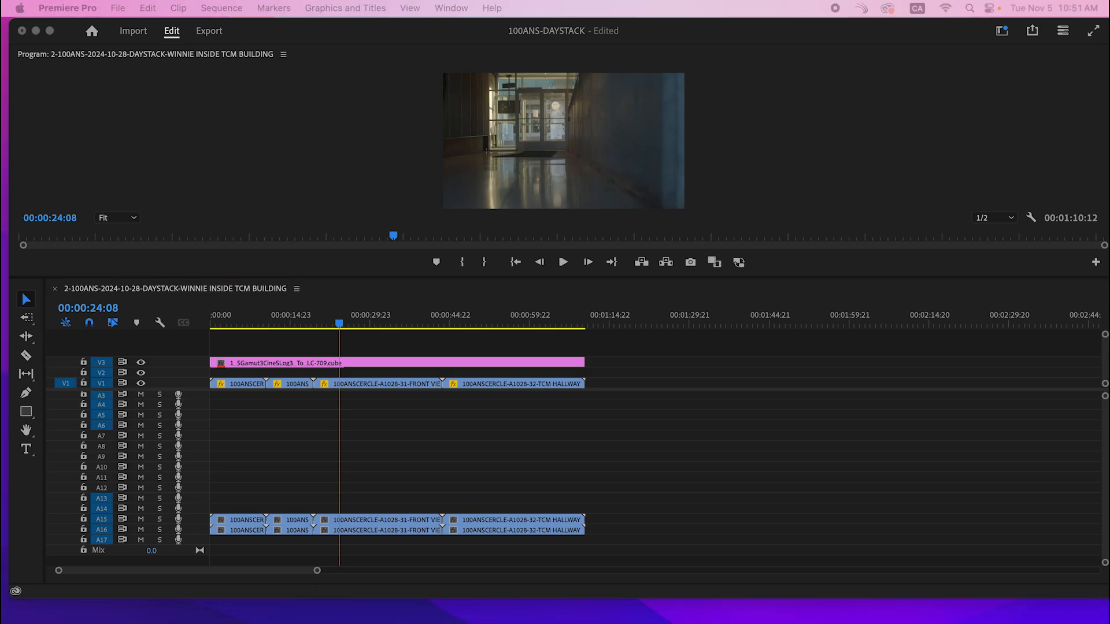
Step: Arrange the open sequences in numerical order: 0 city b-roll, 1 bike riding, 2 TCM building
left_click_drag(382, 318, 343, 313)
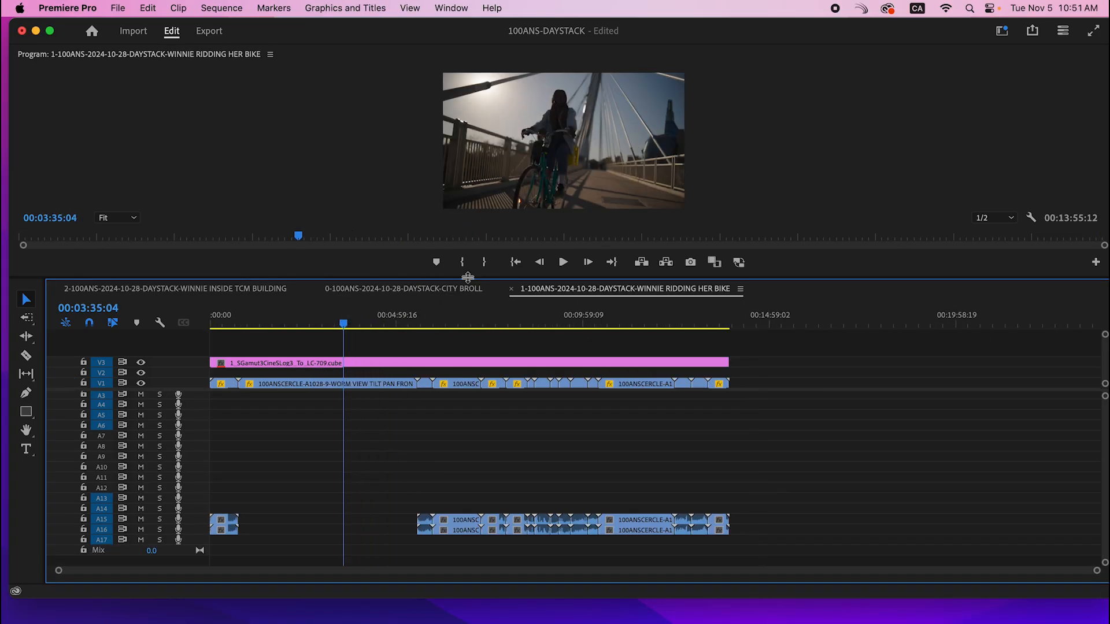
left_click_drag(427, 288, 122, 295)
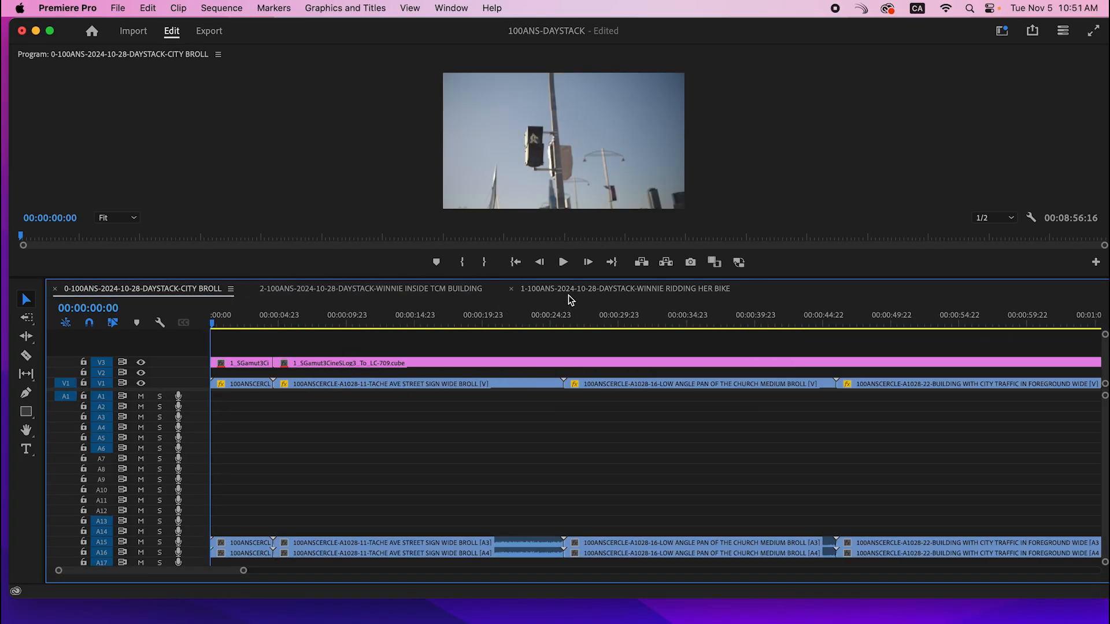
left_click_drag(572, 290, 260, 334)
Step: Review the city b-roll, bike-riding and TCM building sequences one after another by scrubbing through their footage
left_click(159, 293)
key("=")
key("=")
key("=")
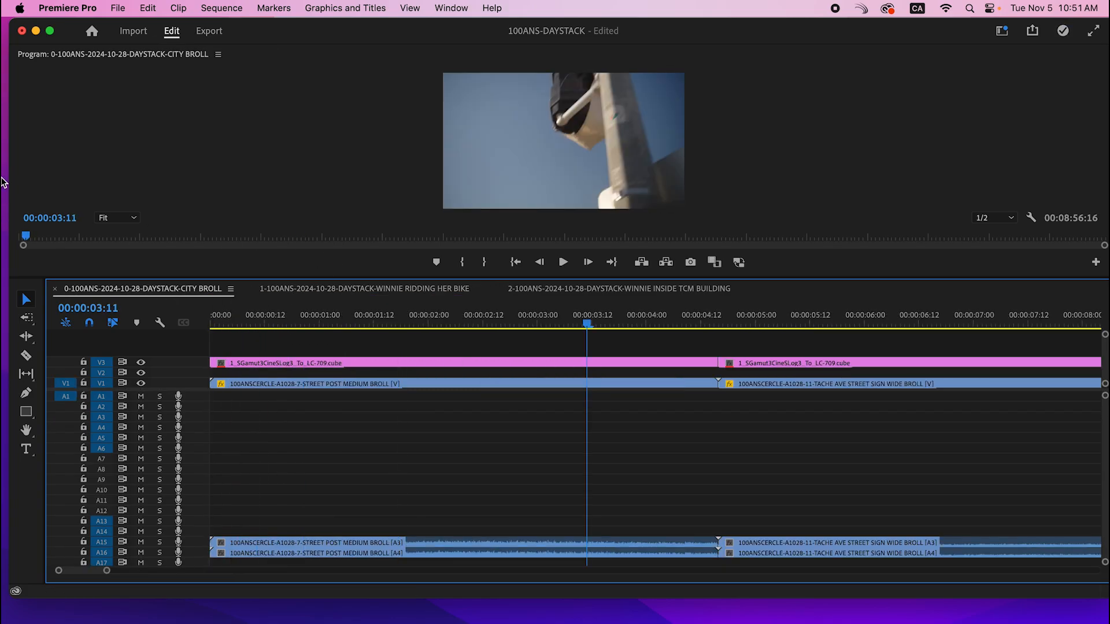
key("-")
key("-")
key("-")
key("-")
key("-")
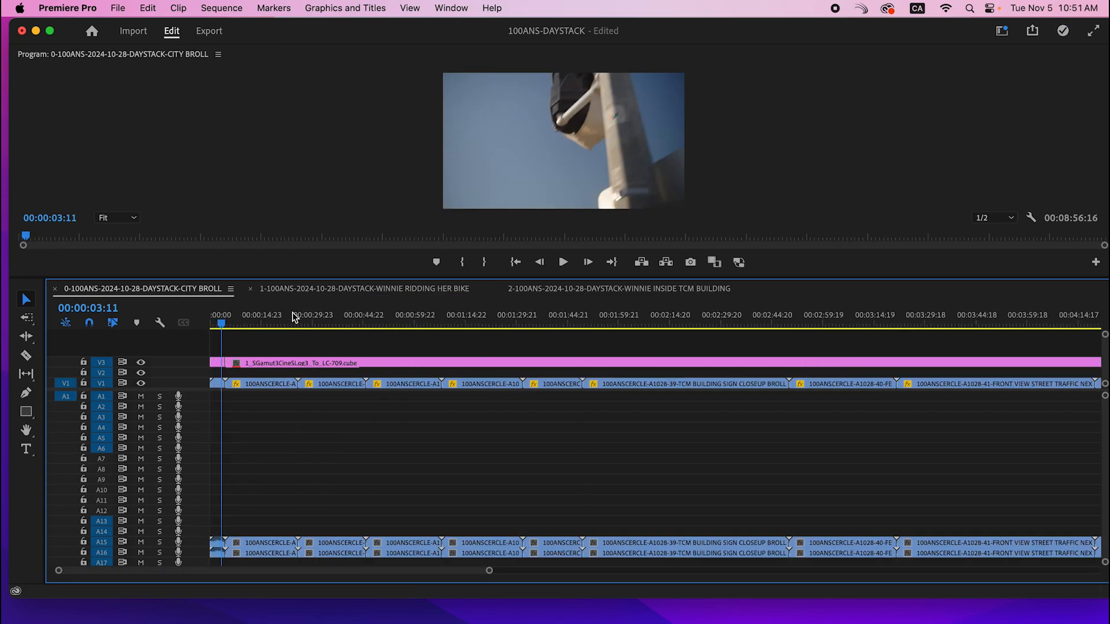
left_click(358, 295)
left_click_drag(347, 322, 483, 347)
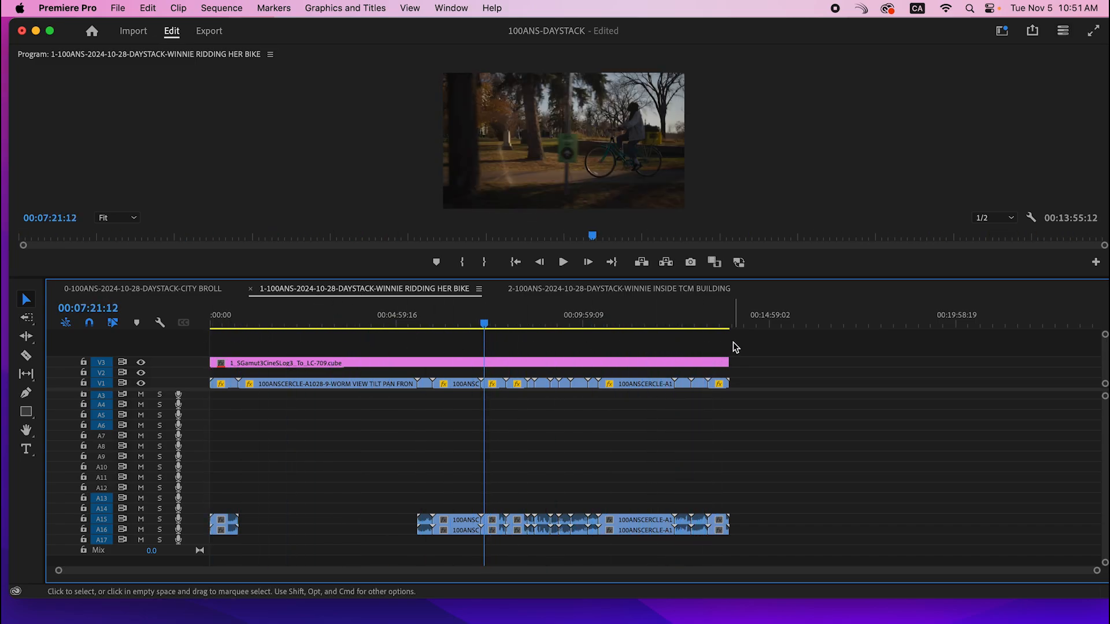
left_click(656, 290)
left_click_drag(339, 321, 545, 339)
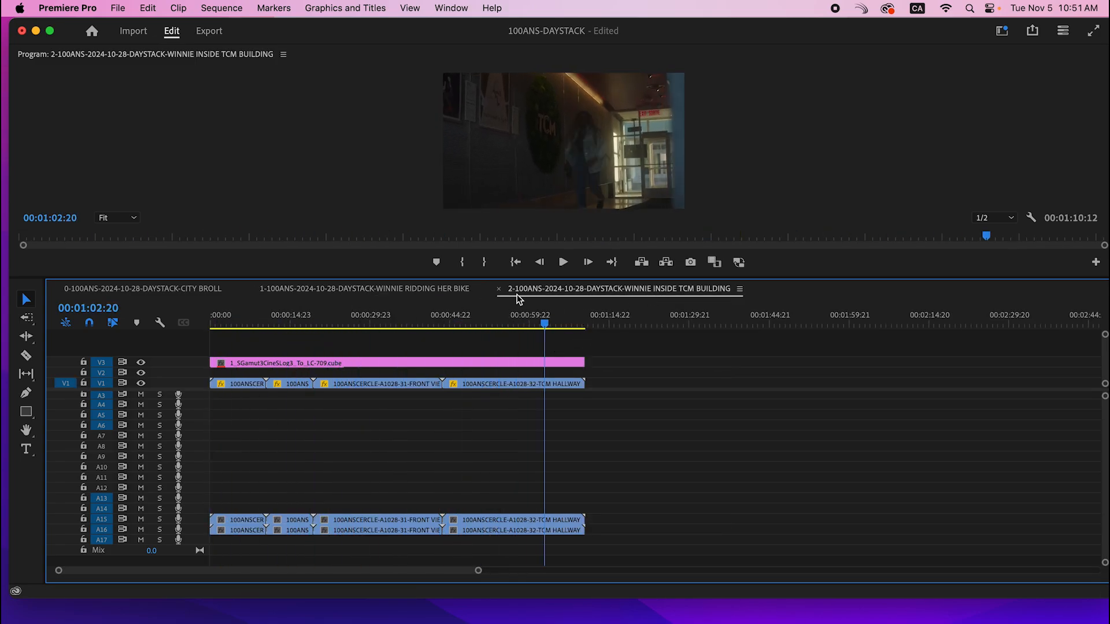
Step: Close all three 2024-10-28 sequences and save the project
left_click(264, 291)
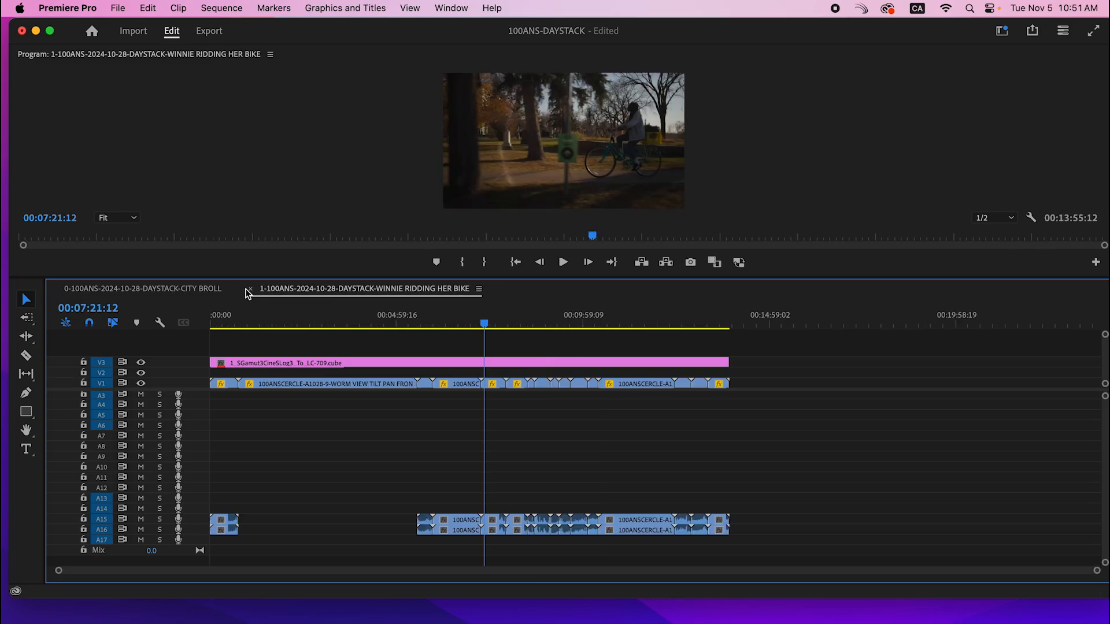
left_click(249, 289)
left_click(55, 289)
key("super+s")
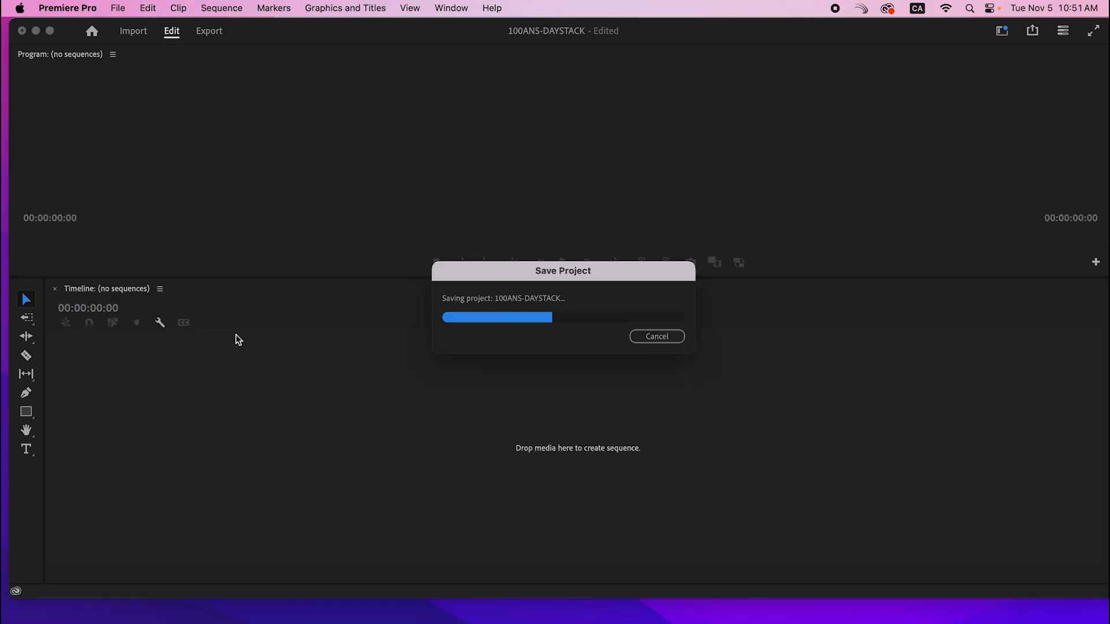
Step: Collapse the 2024-10-28 bin in SUBDAYSTACKS and open the sequence 2024-10-29-DAYSTACK Copy 01
left_click_drag(334, 60, 293, 52)
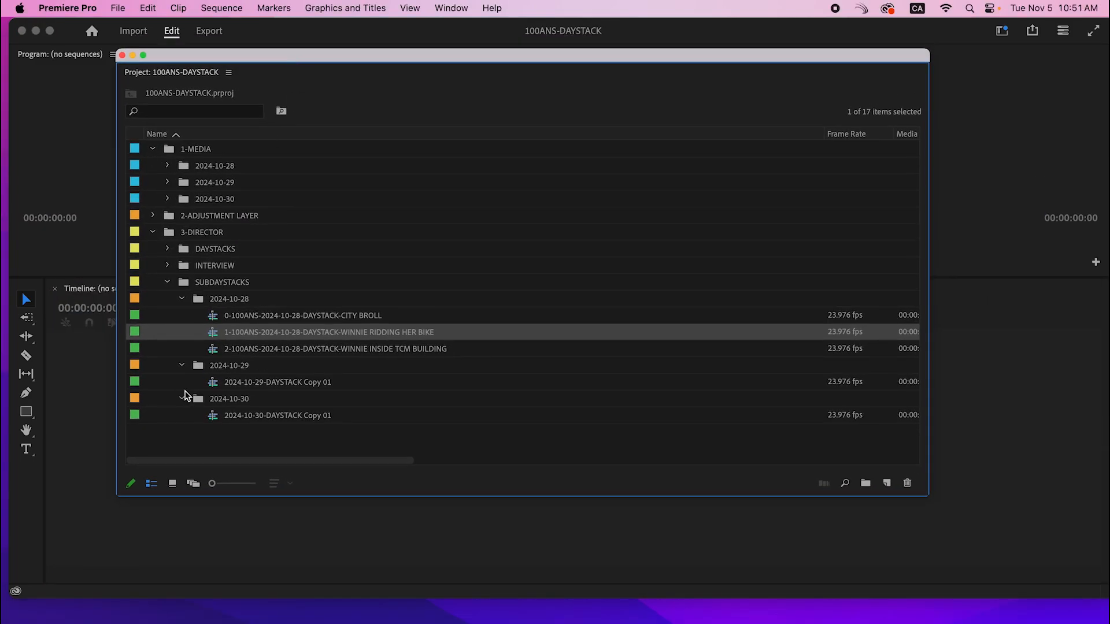
left_click(182, 299)
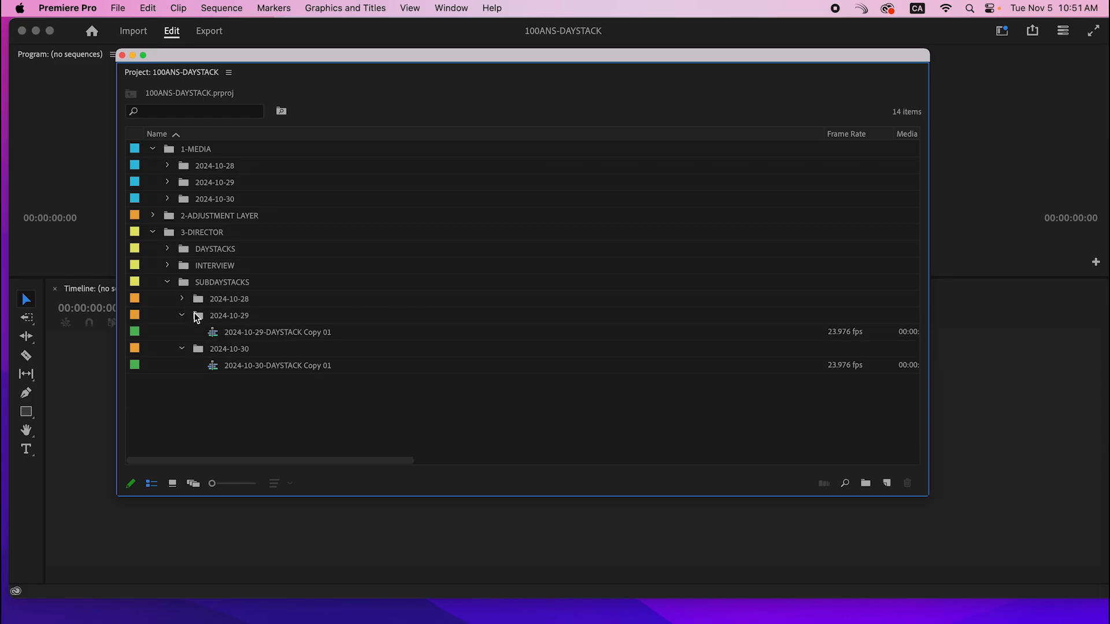
double_click(213, 334)
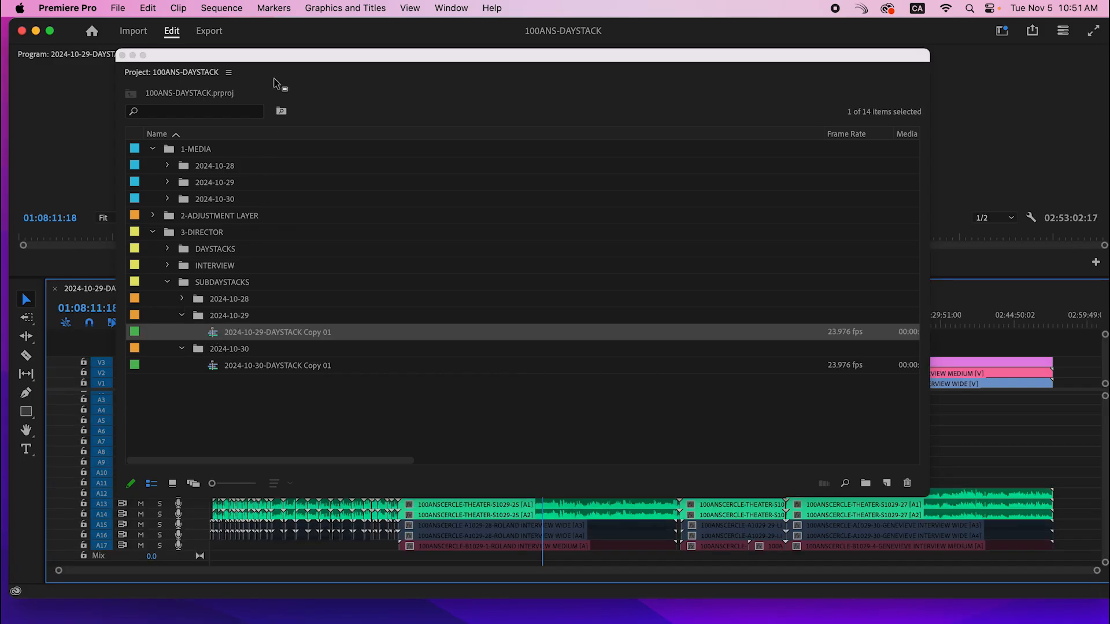
left_click_drag(410, 56, 1109, 78)
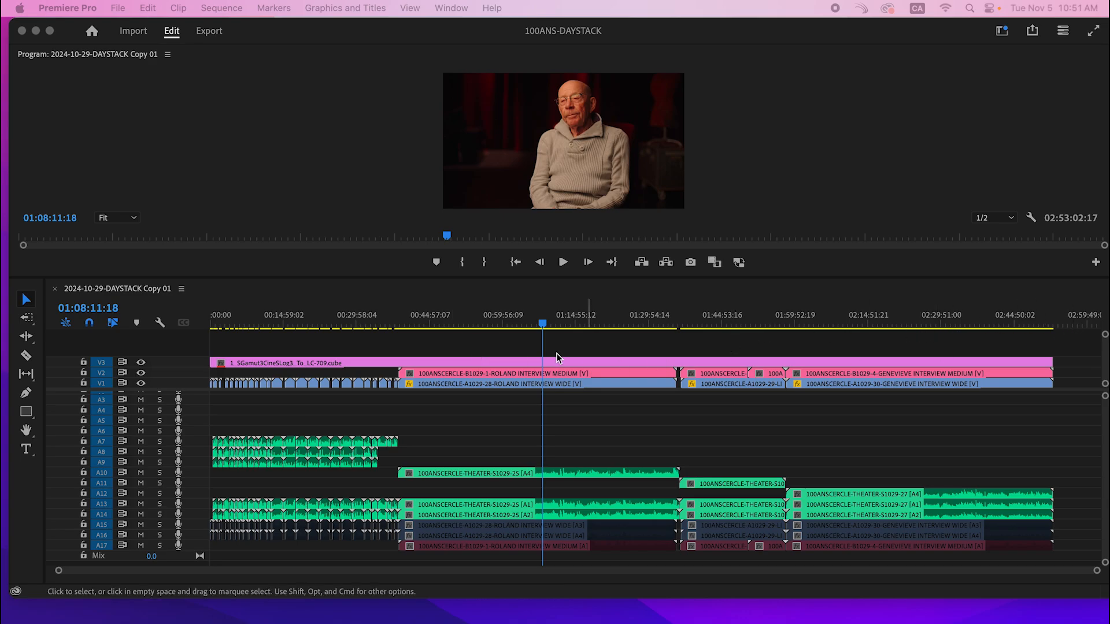
Step: Cut the adjustment layer at 00:38:37:22, where the first interview's audio begins after the rehearsal footage
left_click_drag(462, 328, 422, 330)
key("Up")
key("Up")
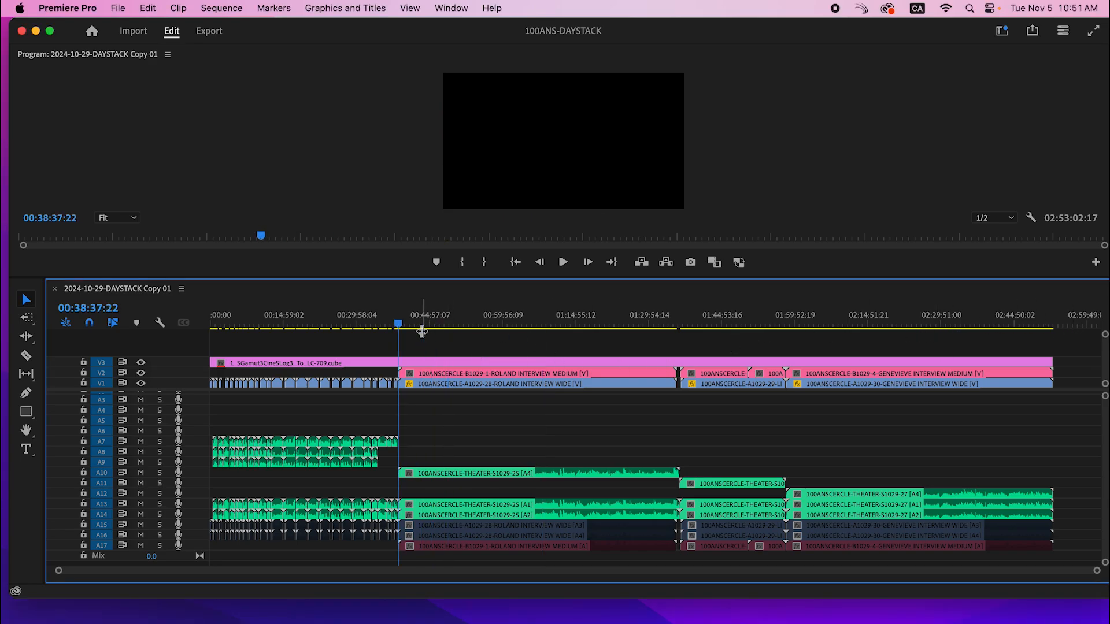
key("equal")
key("equal")
key("equal")
key("Down")
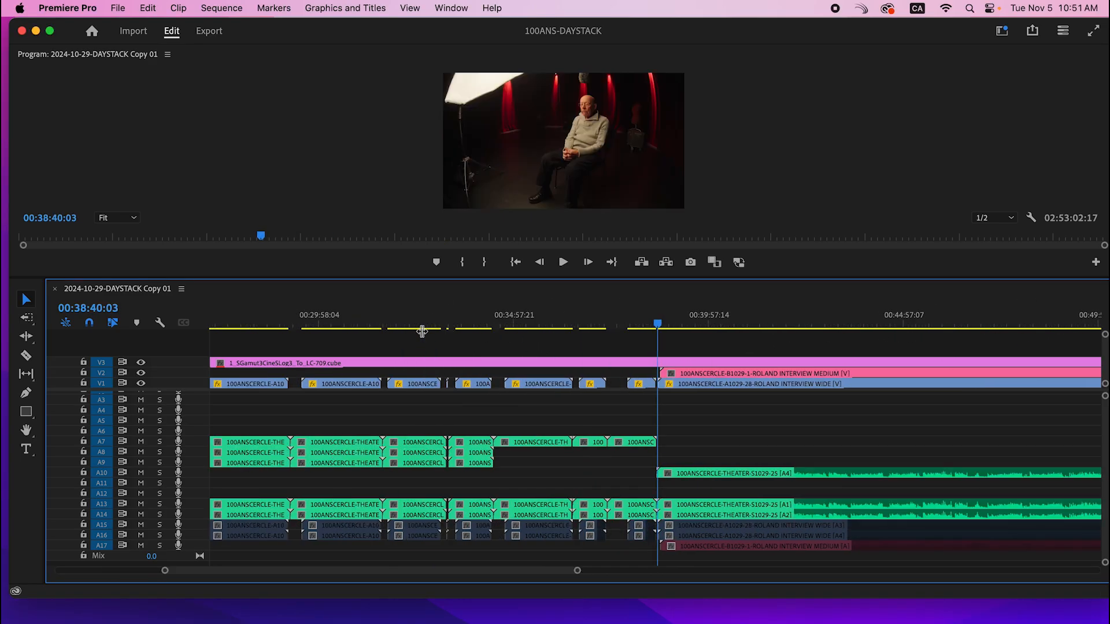
key("Up")
key("equal")
key("equal")
key("equal")
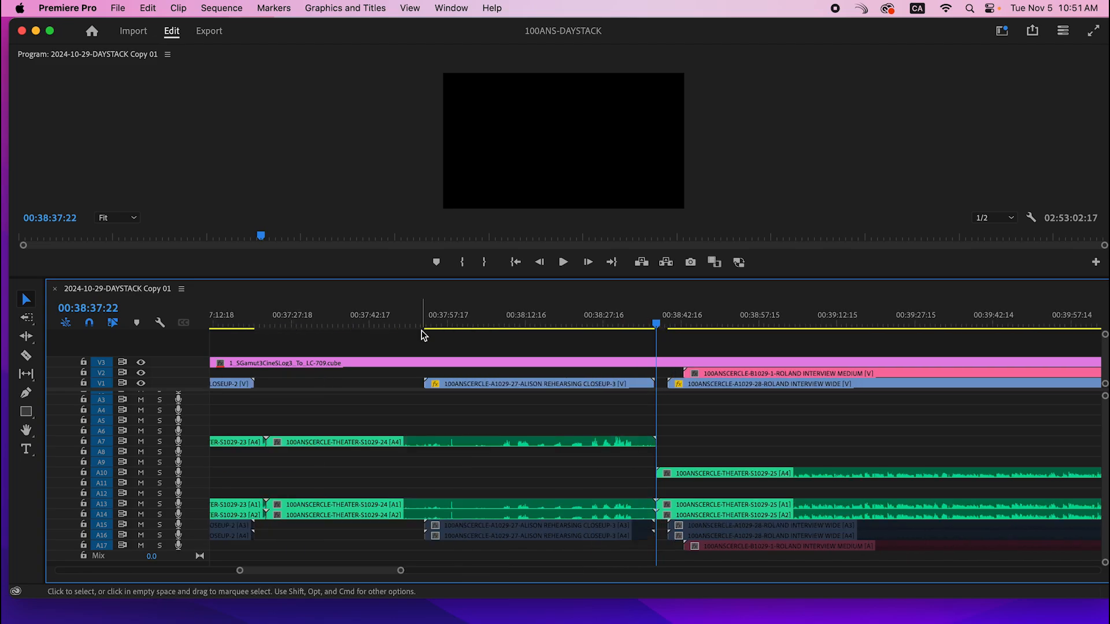
key("super+k")
Step: Delete every clip on all tracks from the first interview onward, keeping only the footage before 00:38:37:22
key("shift+a")
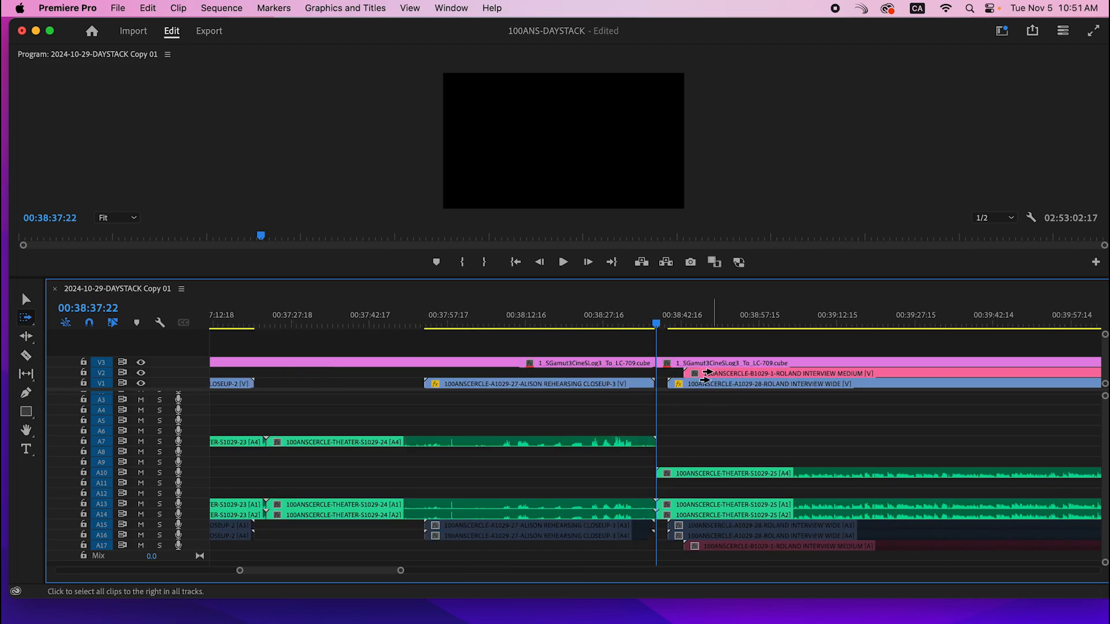
left_click(706, 376)
key("Delete")
key("minus")
key("minus")
key("minus")
key("minus")
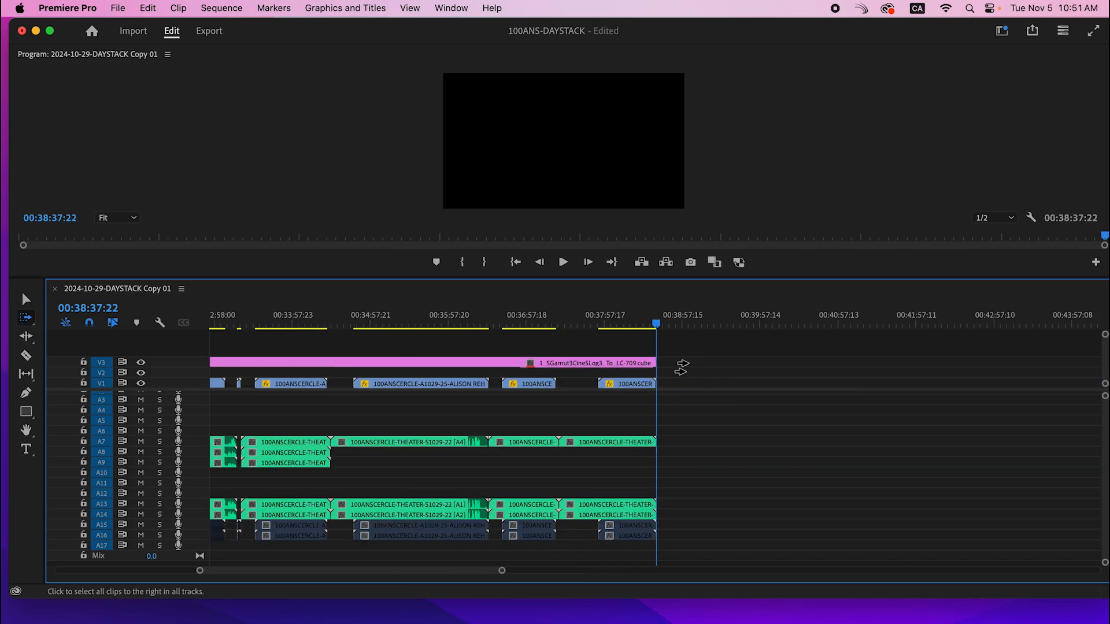
key("v")
Step: Cut the adjustment layer at 00:34:27:12, just before the rehearsing close-up clips
left_click_drag(625, 327, 837, 386)
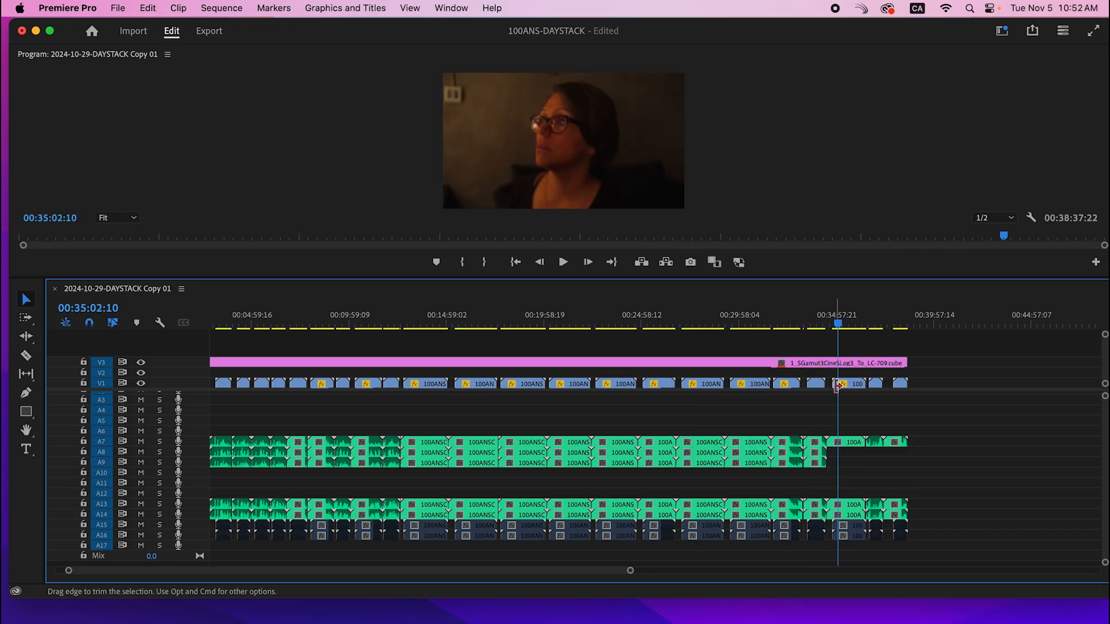
key("Up")
key("Up")
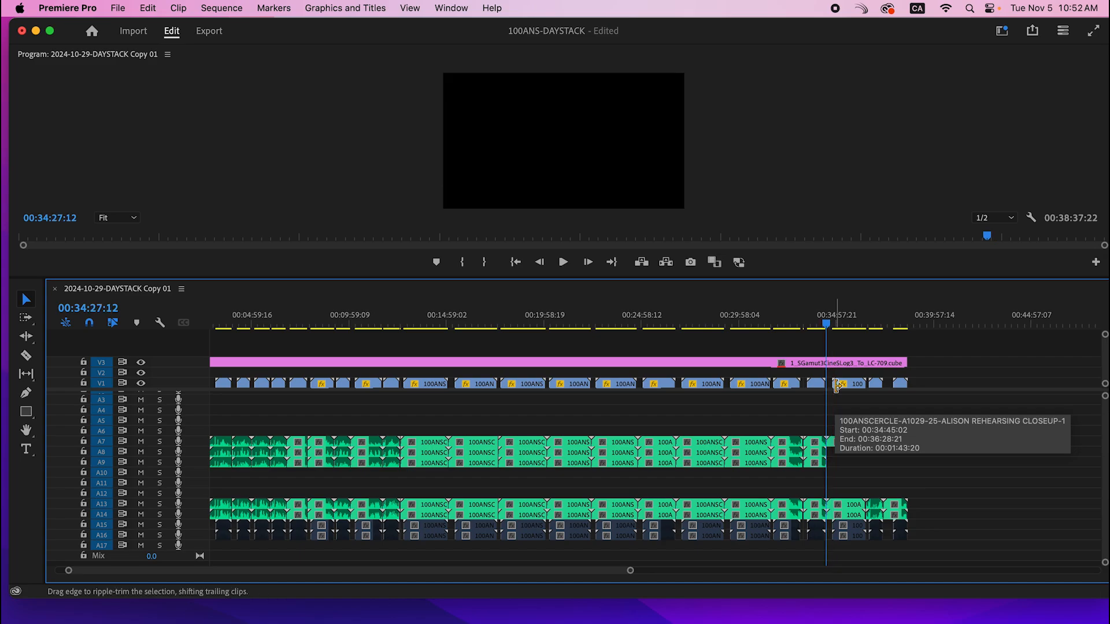
key("super+k")
Step: Scrub back through the mirror scenes and cut the adjustment layer at 00:12:33:22, where that section begins
left_click_drag(830, 322, 796, 330)
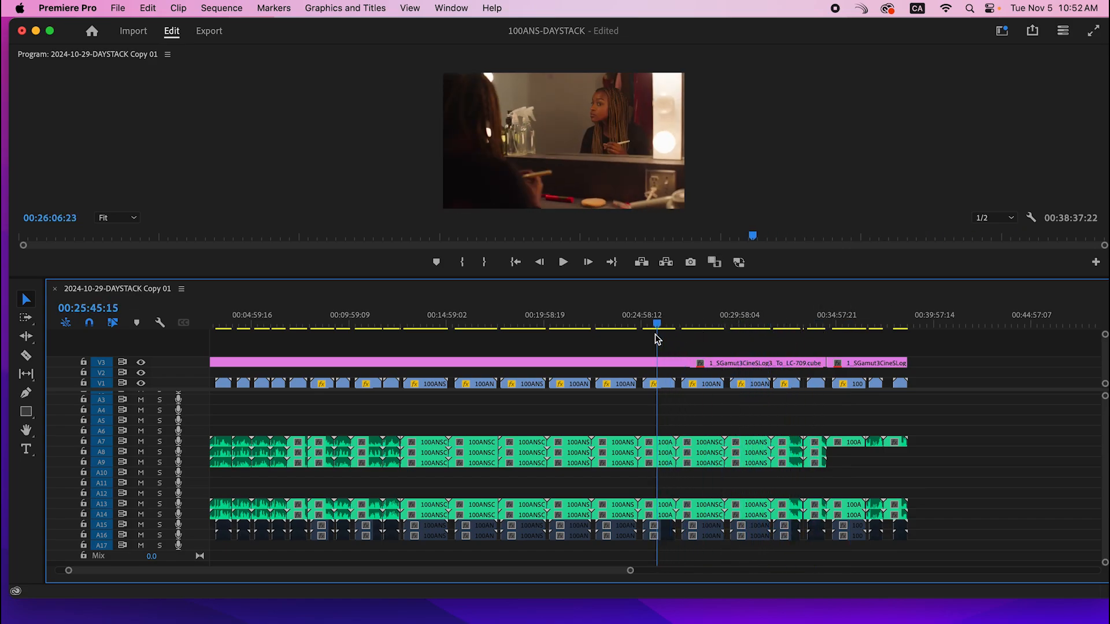
left_click_drag(620, 338, 583, 342)
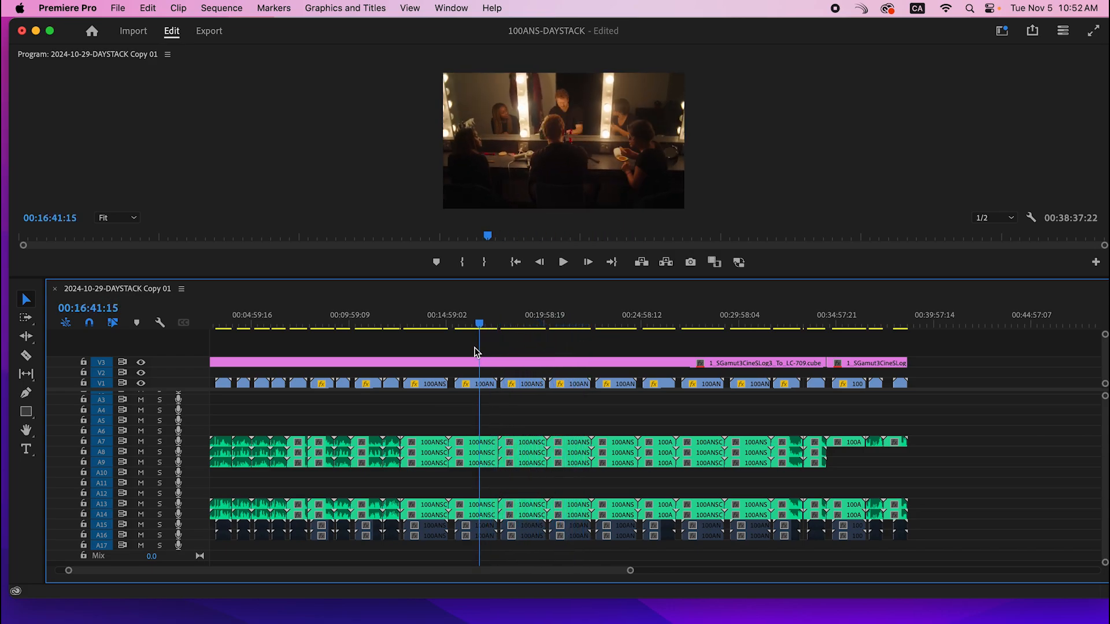
left_click_drag(442, 354, 393, 362)
key("Down")
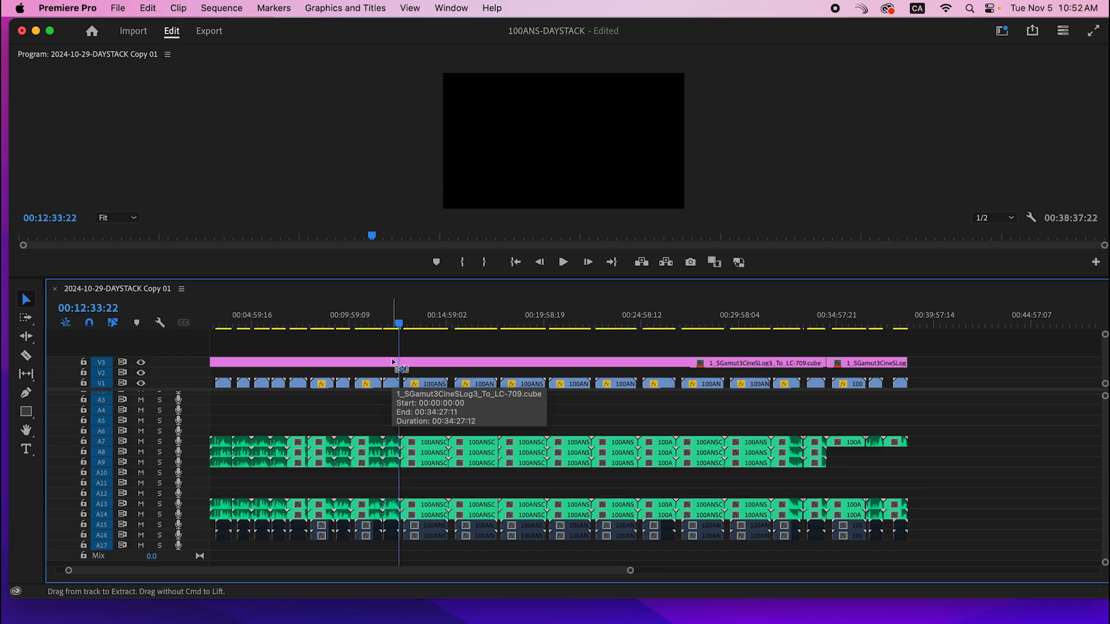
key("super+k")
left_click_drag(393, 323, 408, 322)
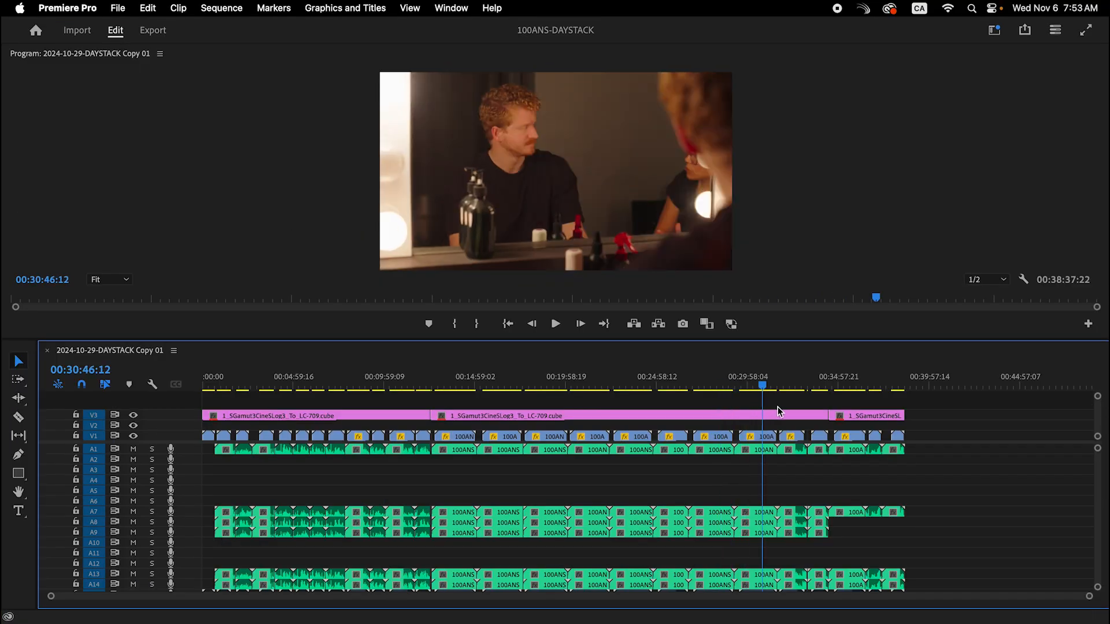
Step: Examine the short dressing-room clip around 00:33:17:01, between the longer mirror-scene clips
left_click_drag(779, 407, 809, 422)
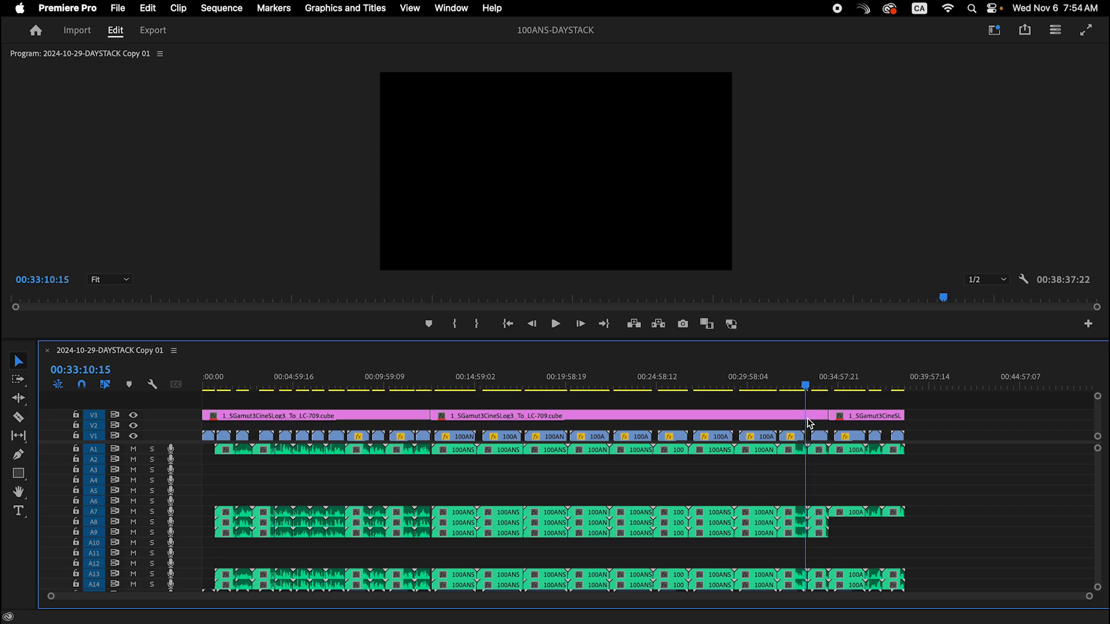
key("equal")
key("equal")
key("equal")
key("equal")
key("equal")
left_click(709, 378)
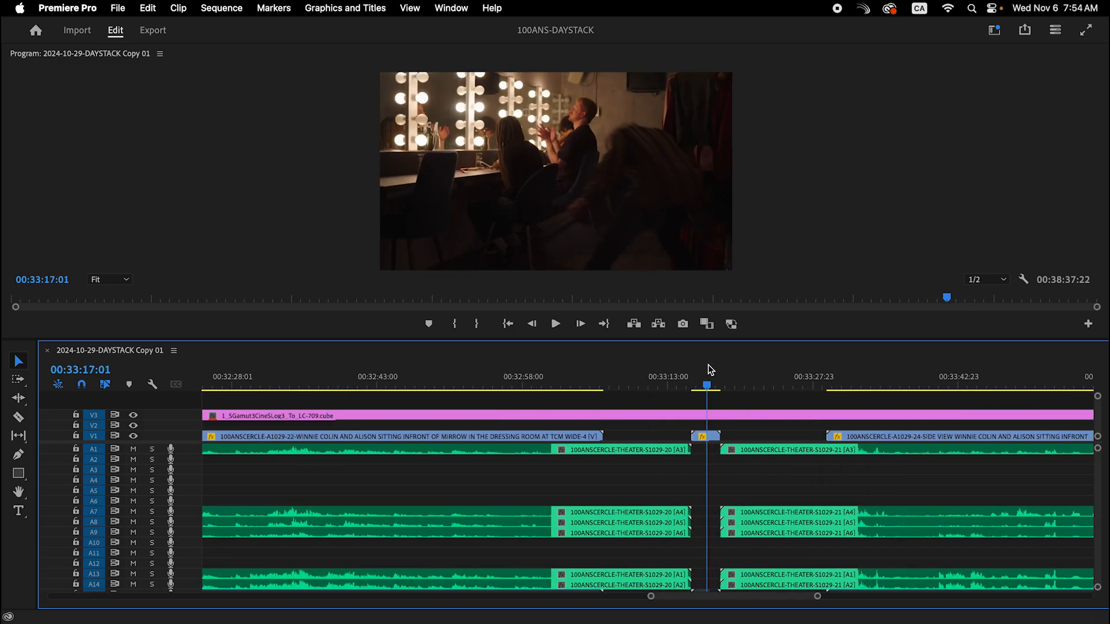
key("minus")
key("minus")
key("minus")
key("minus")
key("minus")
Step: Review the mirror-scene takes and slates from about 00:16:12 through 00:32:27
left_click_drag(584, 376, 497, 377)
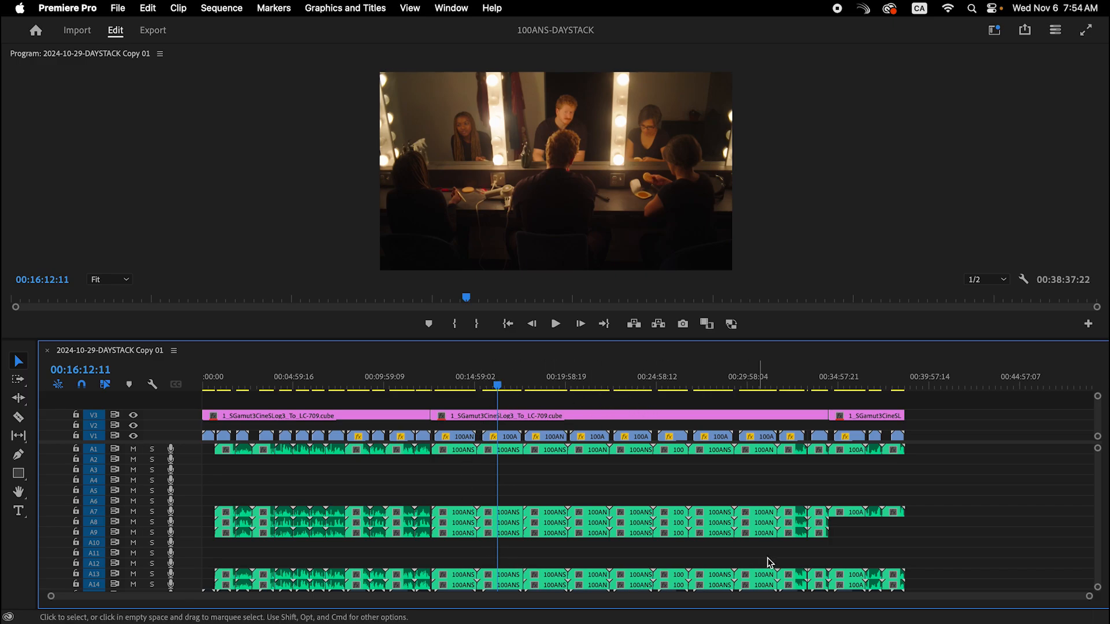
left_click_drag(452, 380, 497, 382)
scroll(692, 408, "right", 2)
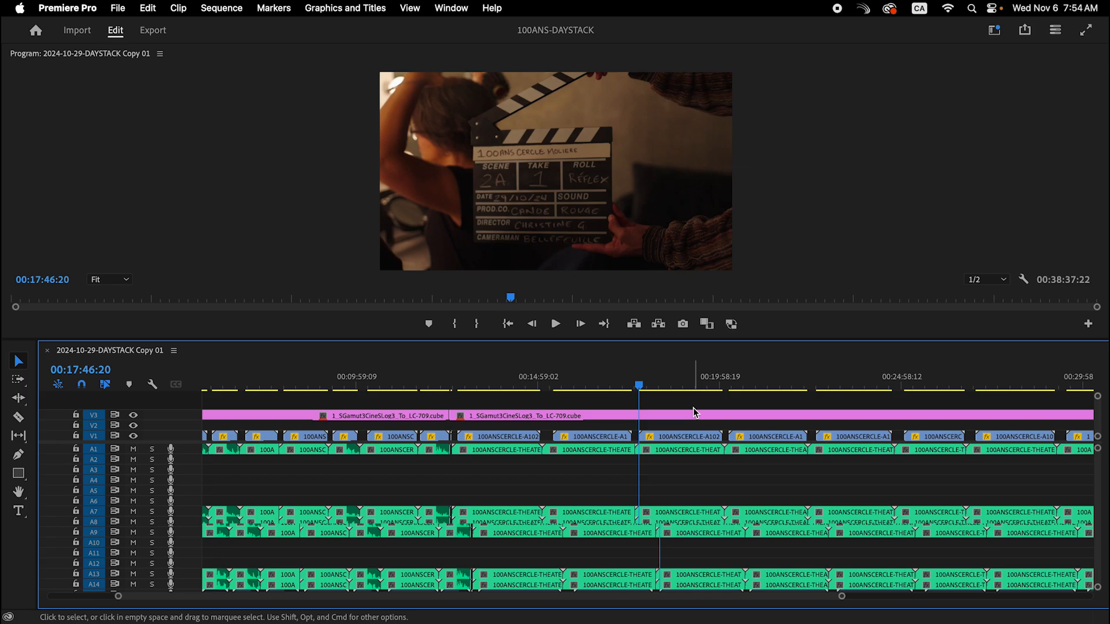
left_click(670, 387)
left_click_drag(669, 390, 669, 389)
key("minus")
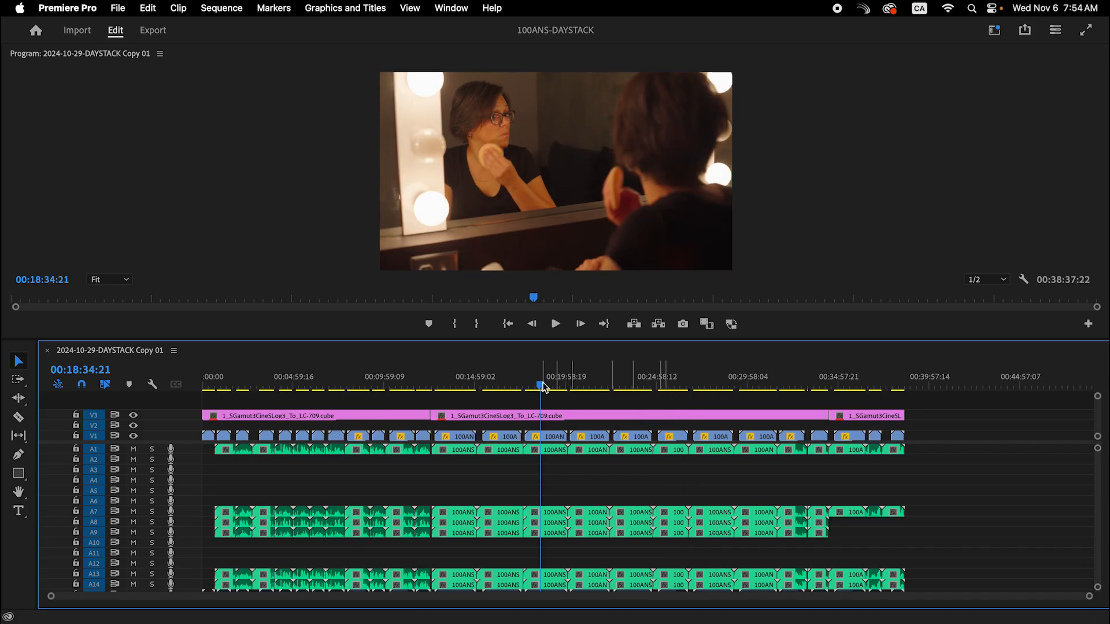
left_click_drag(544, 387, 799, 448)
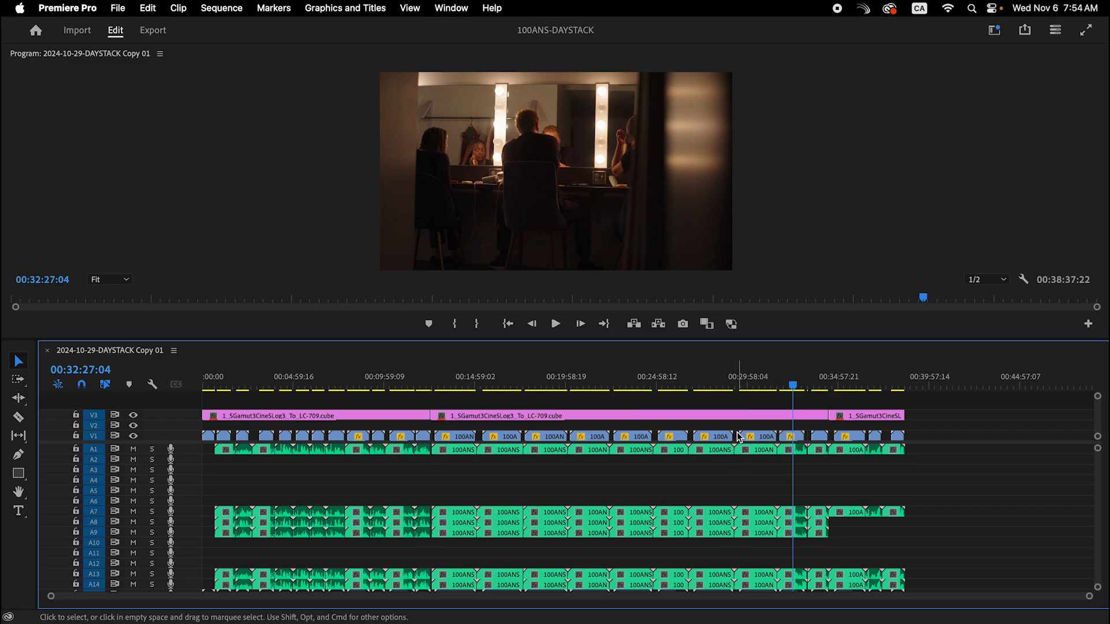
left_click(724, 450)
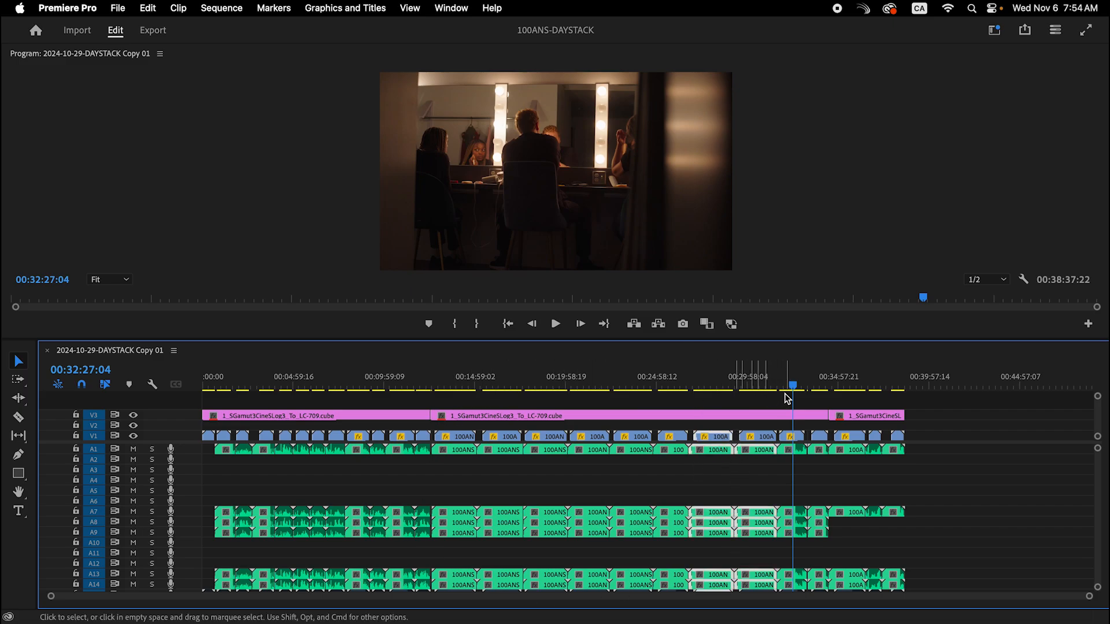
scroll(797, 455, "down", 2)
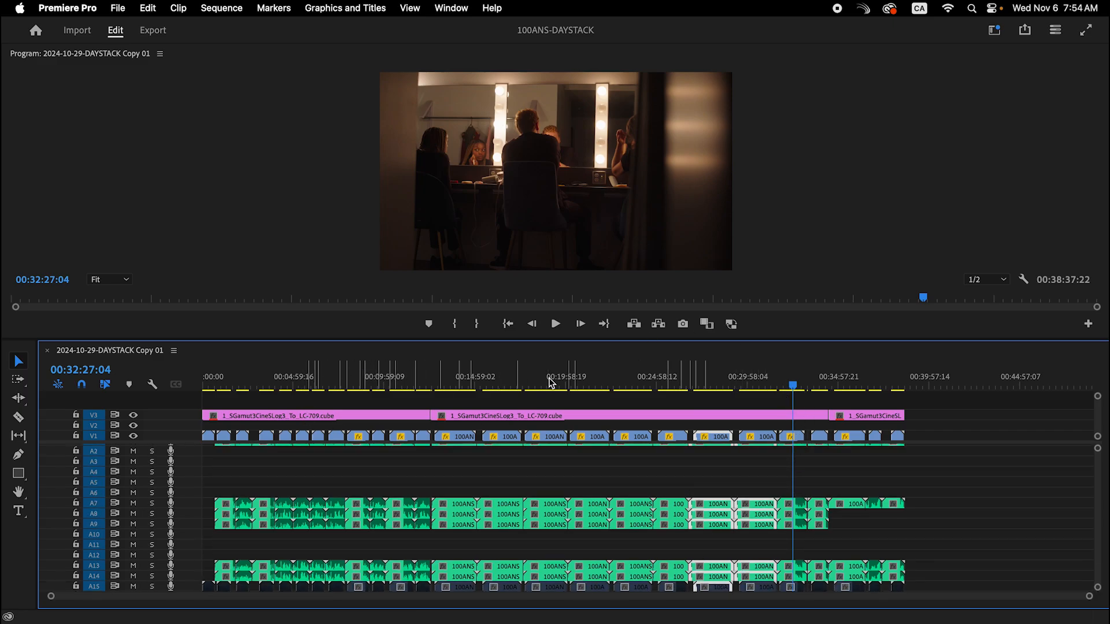
Step: Scrub back to the opening dressing-room clips and cut the adjustment layer at 00:02:46:08, after the third video clip
left_click_drag(909, 382, 464, 416)
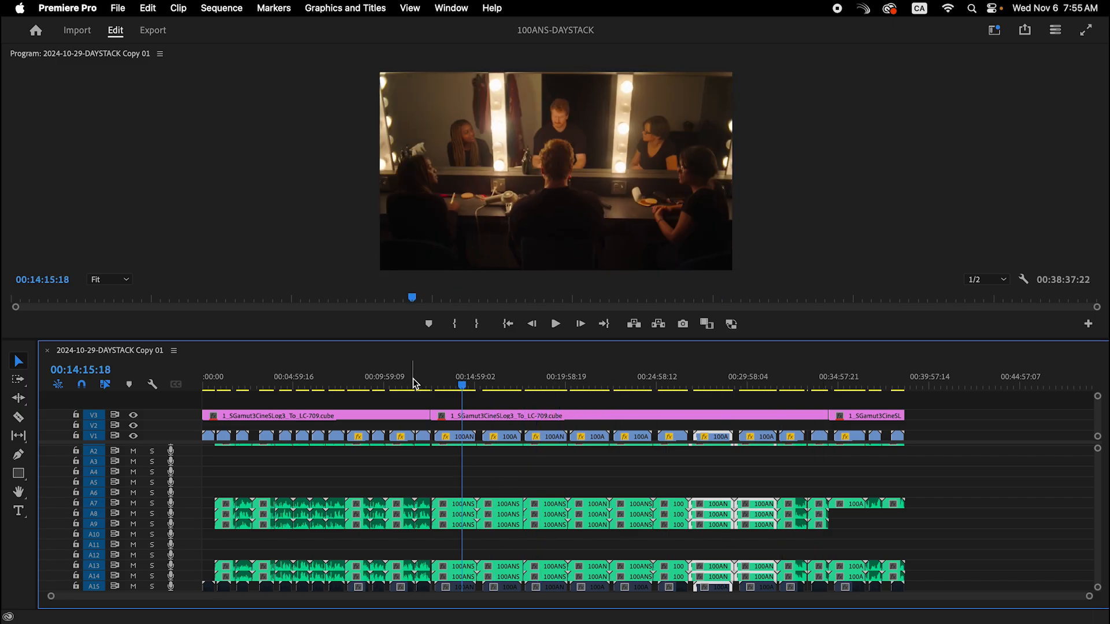
left_click_drag(414, 383, 208, 392)
key("=")
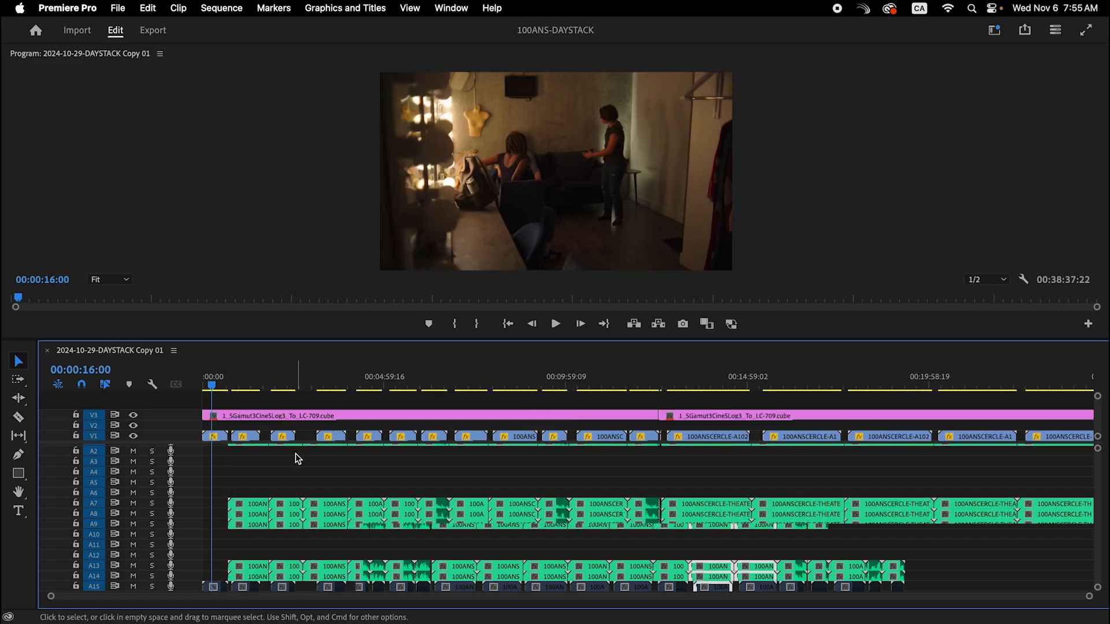
key("=")
key("=")
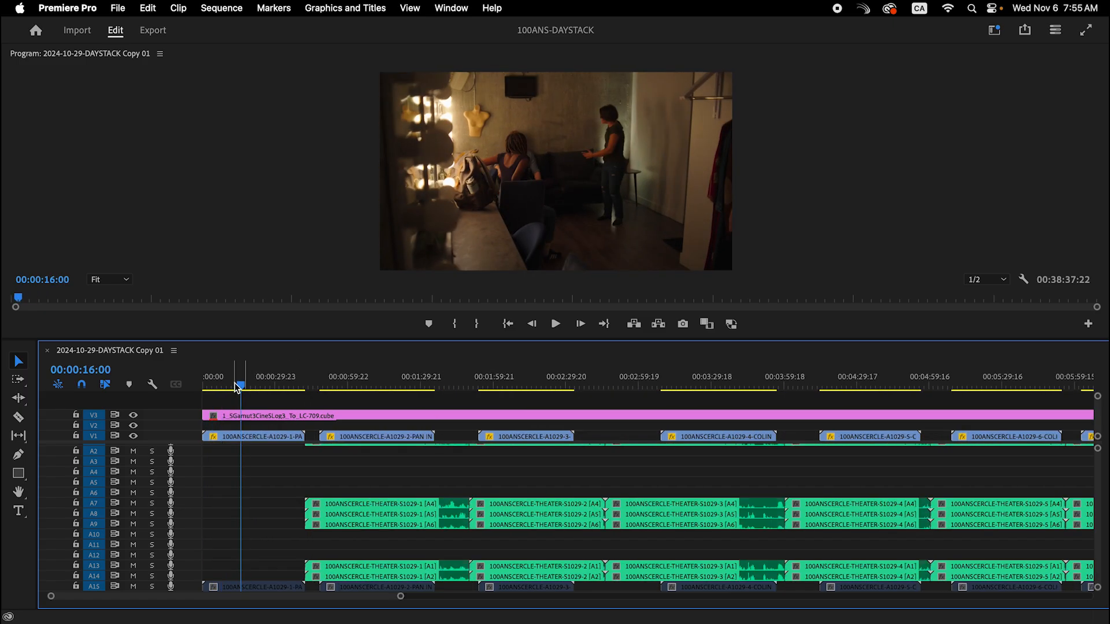
left_click_drag(236, 388, 522, 404)
key("XF86AudioRaiseVolume")
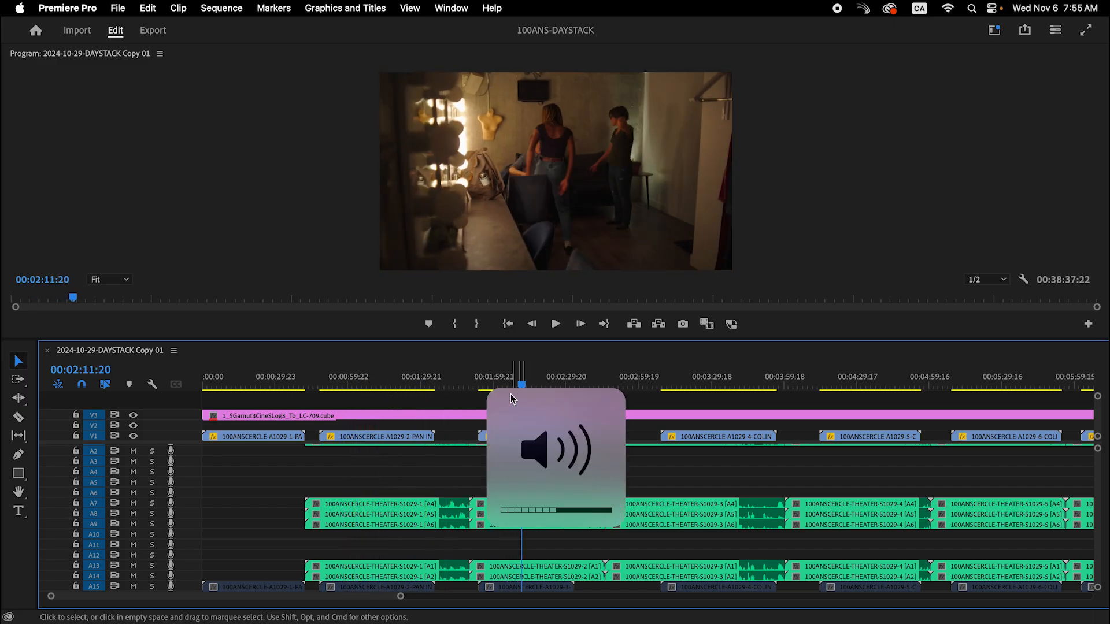
key("minus")
key("minus")
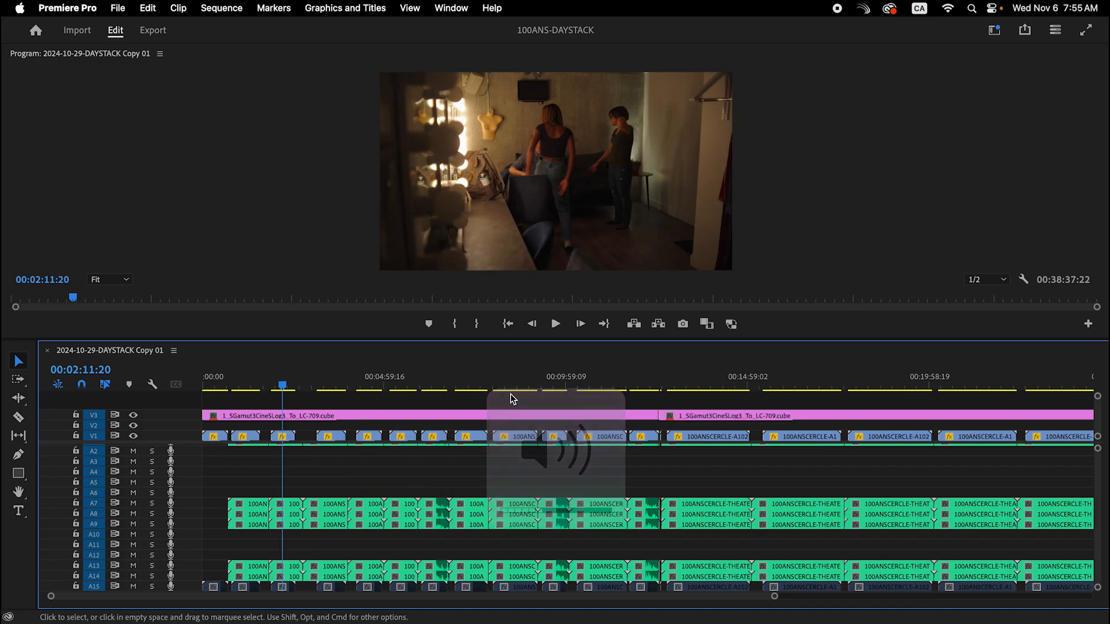
left_click_drag(300, 389, 319, 363)
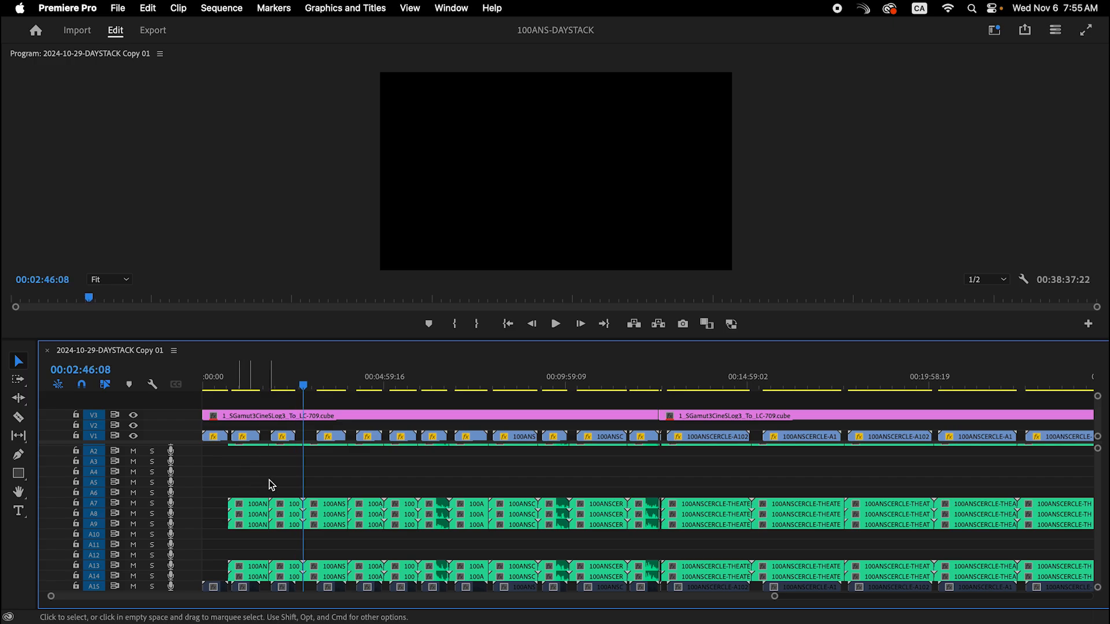
scroll(271, 485, "up", 1)
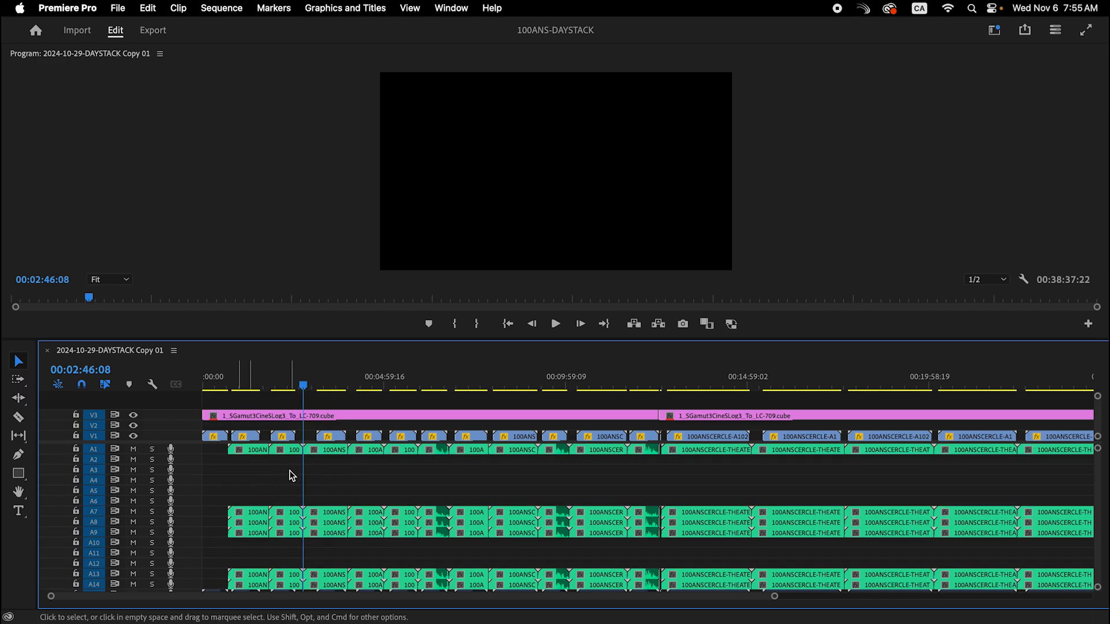
key("super+k")
Step: Scrub through the scene 1 takes and cut the adjustment layer in the gap just before clip A1029-9
left_click_drag(312, 397, 404, 460)
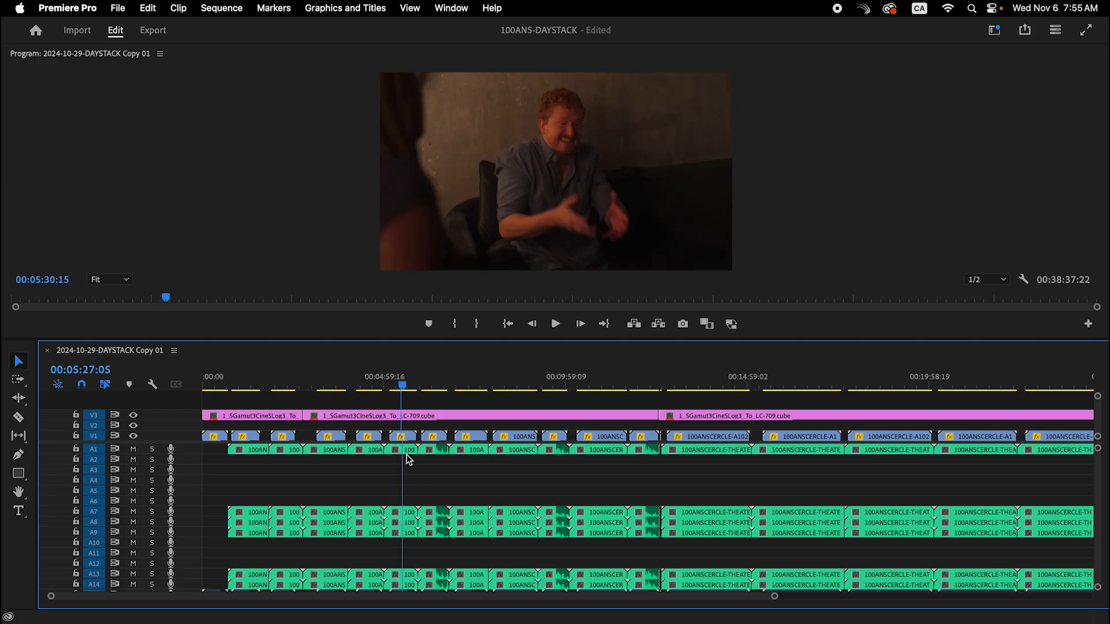
left_click_drag(419, 470, 518, 484)
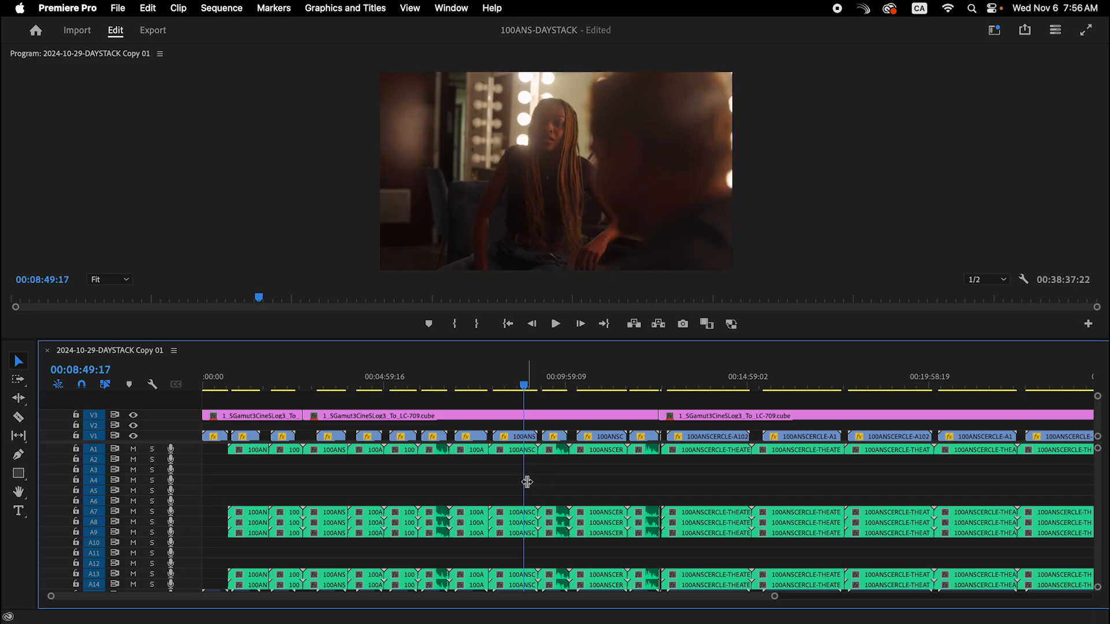
key("super+k")
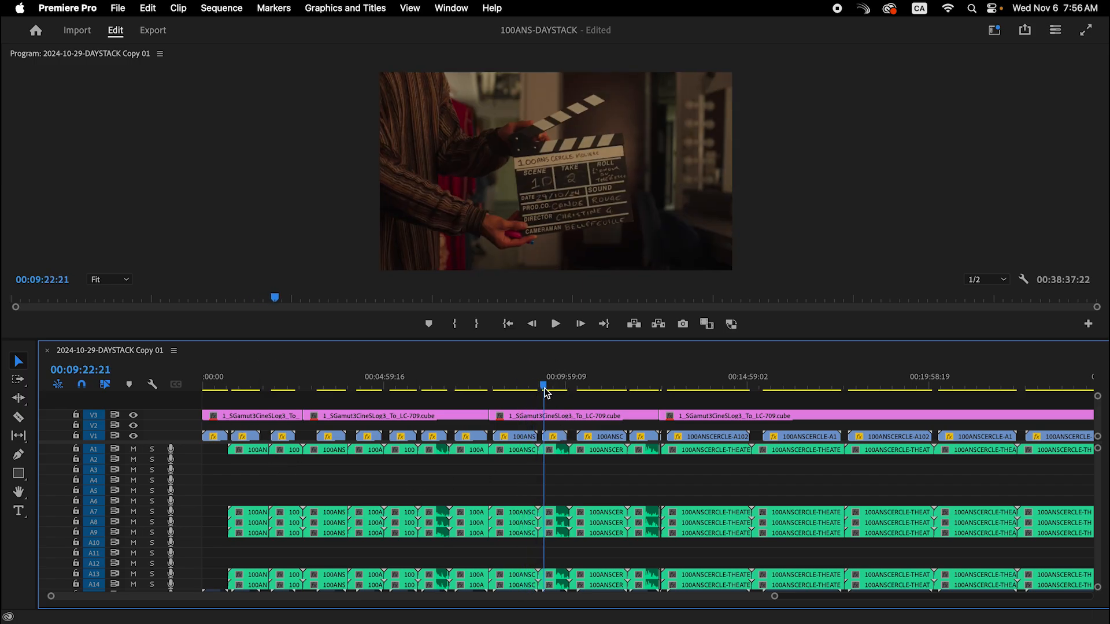
left_click_drag(546, 393, 648, 408)
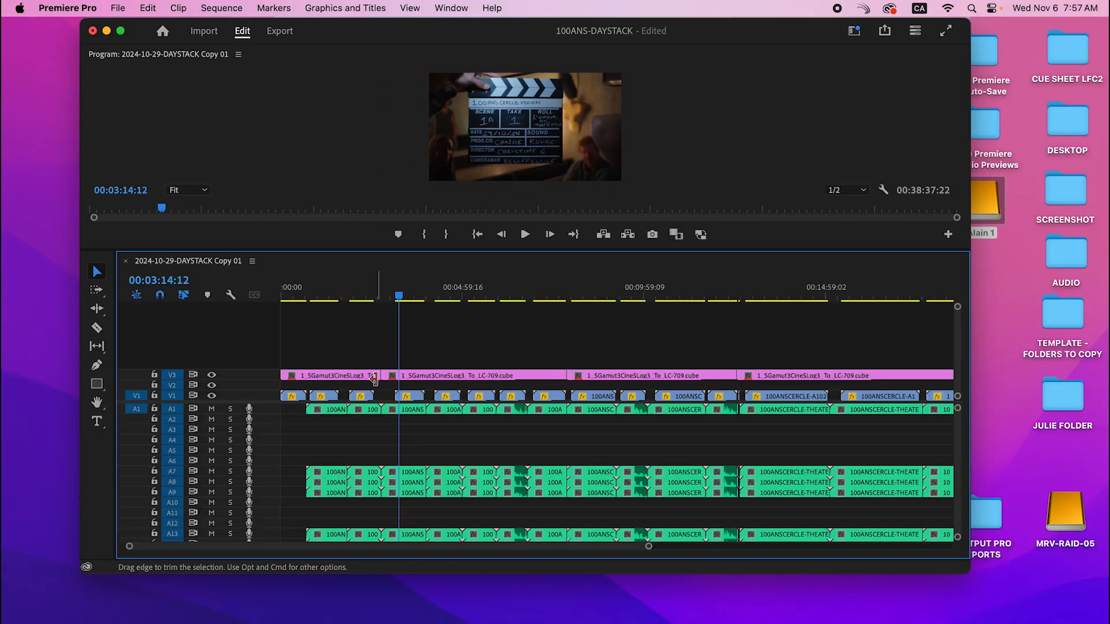
Step: Delete the first adjustment layer segment and extend the following one back to the start of the sequence
left_click(355, 378)
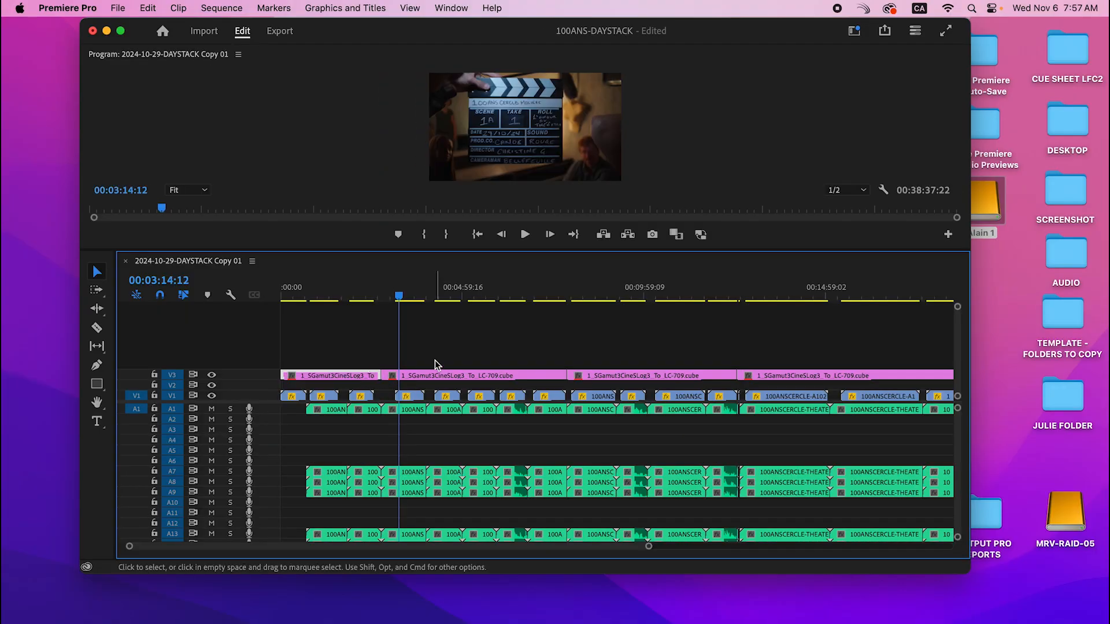
key("Delete")
left_click_drag(386, 376, 236, 371)
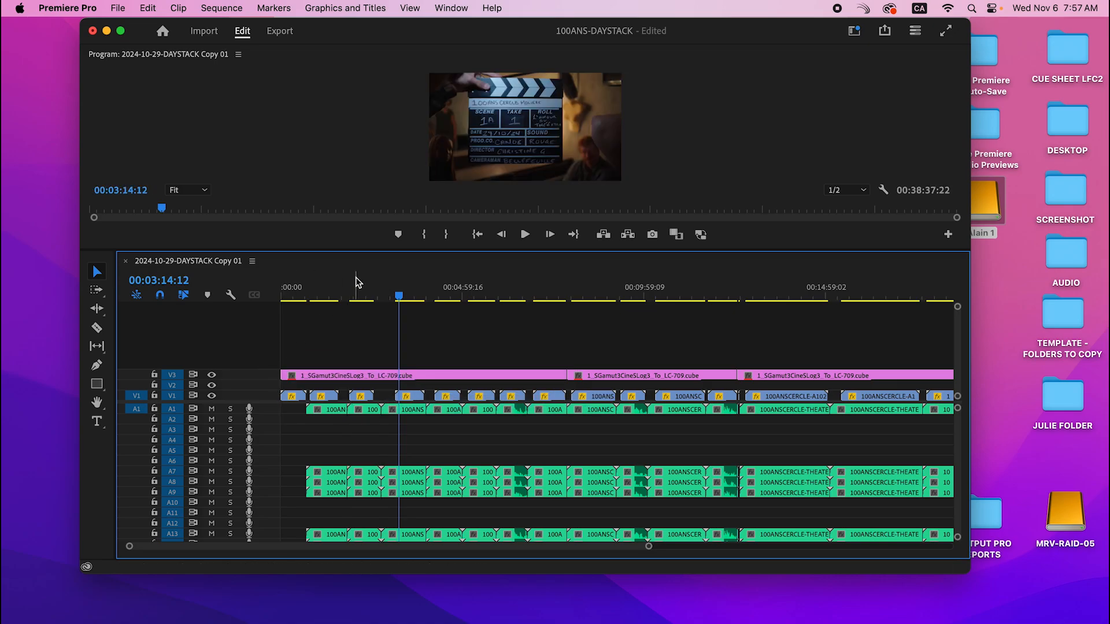
Step: Review the dressing-room clips on both sides of the adjustment layer cut before clip A1029-9
left_click_drag(365, 294, 330, 315)
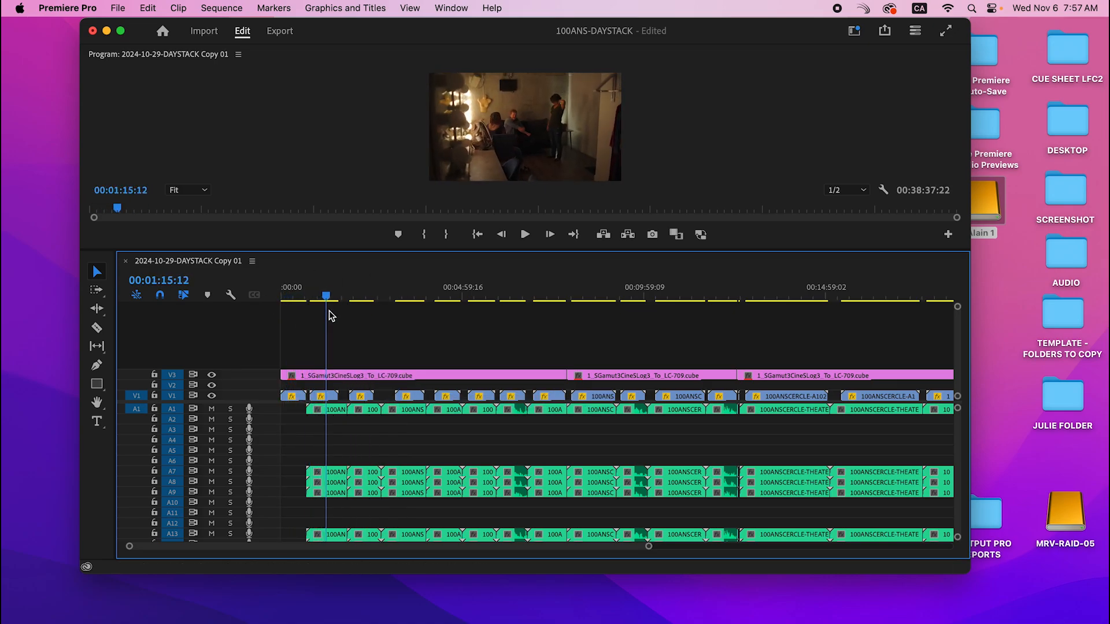
left_click_drag(601, 298, 547, 304)
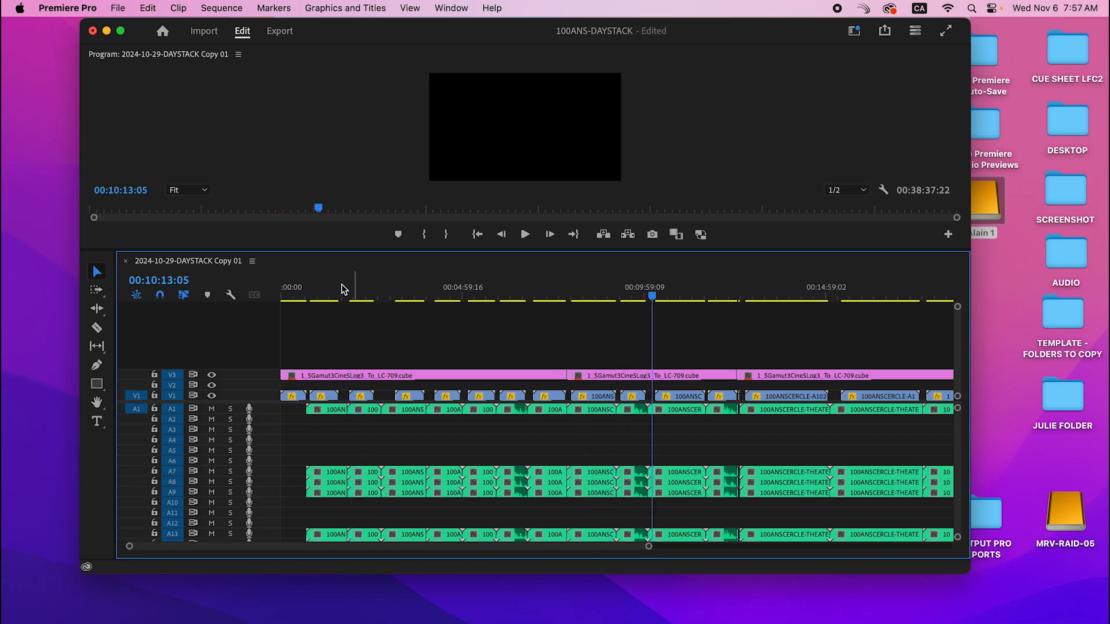
left_click_drag(345, 289, 419, 374)
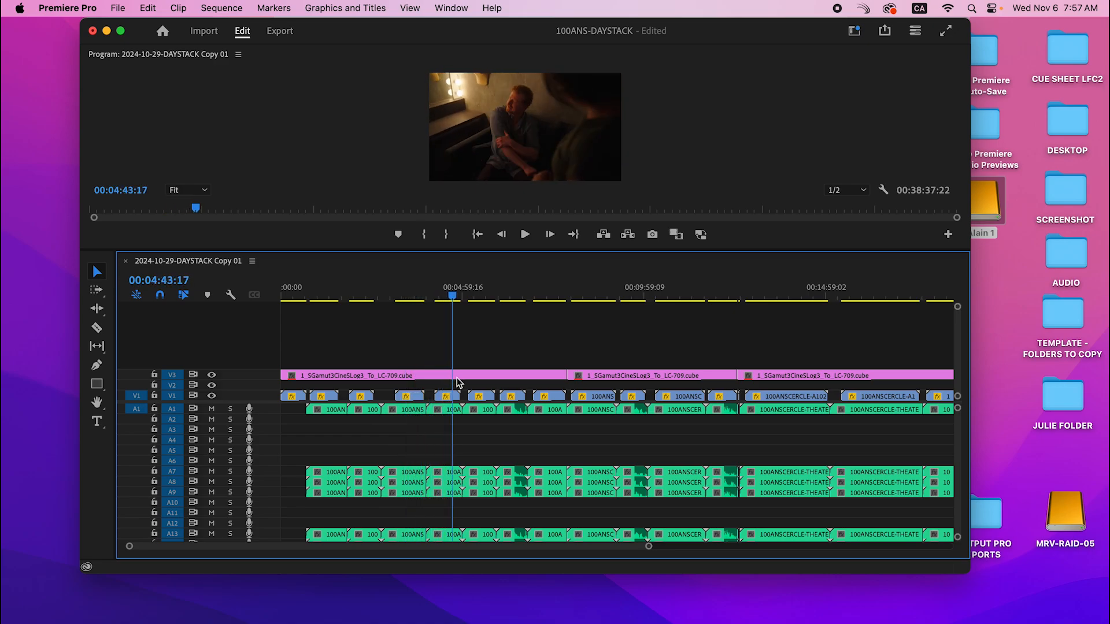
left_click_drag(486, 386, 556, 382)
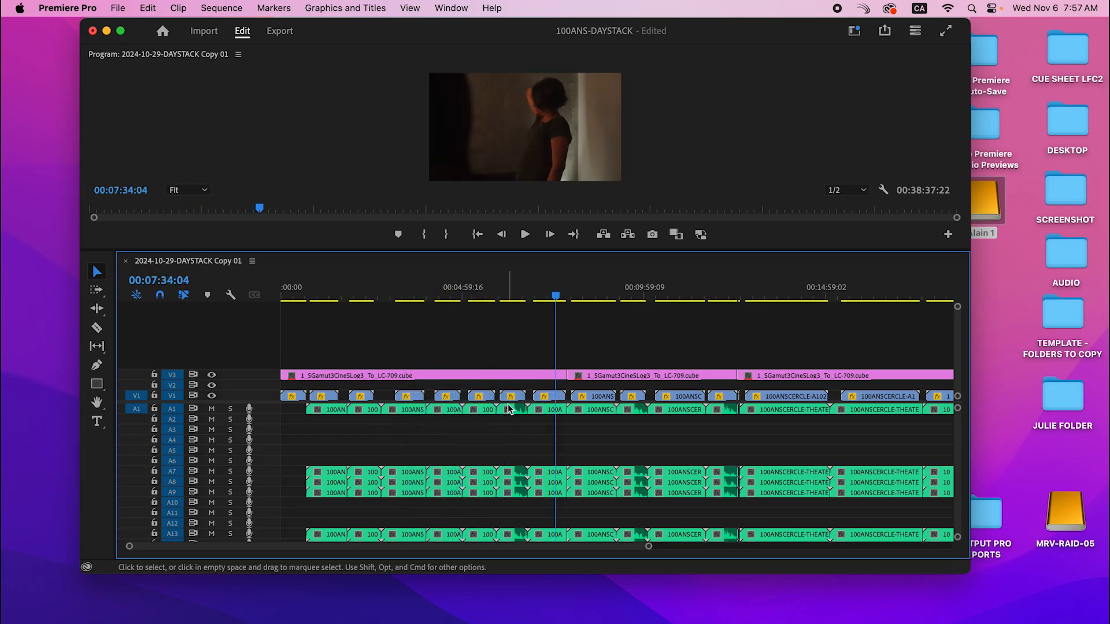
left_click(594, 297)
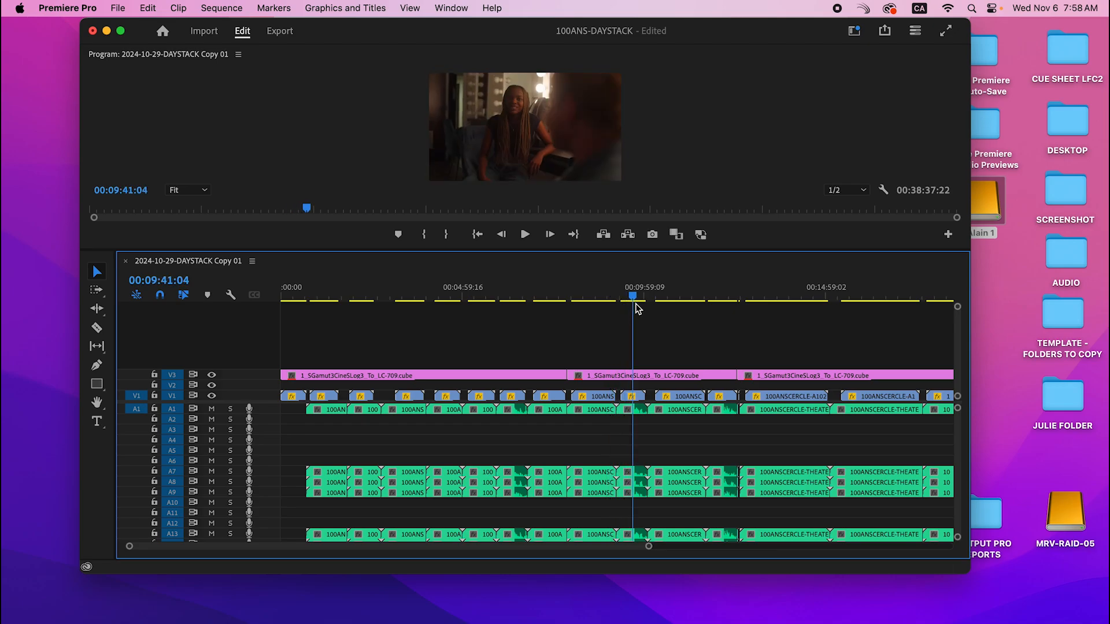
left_click_drag(635, 304, 604, 336)
key("=")
key("=")
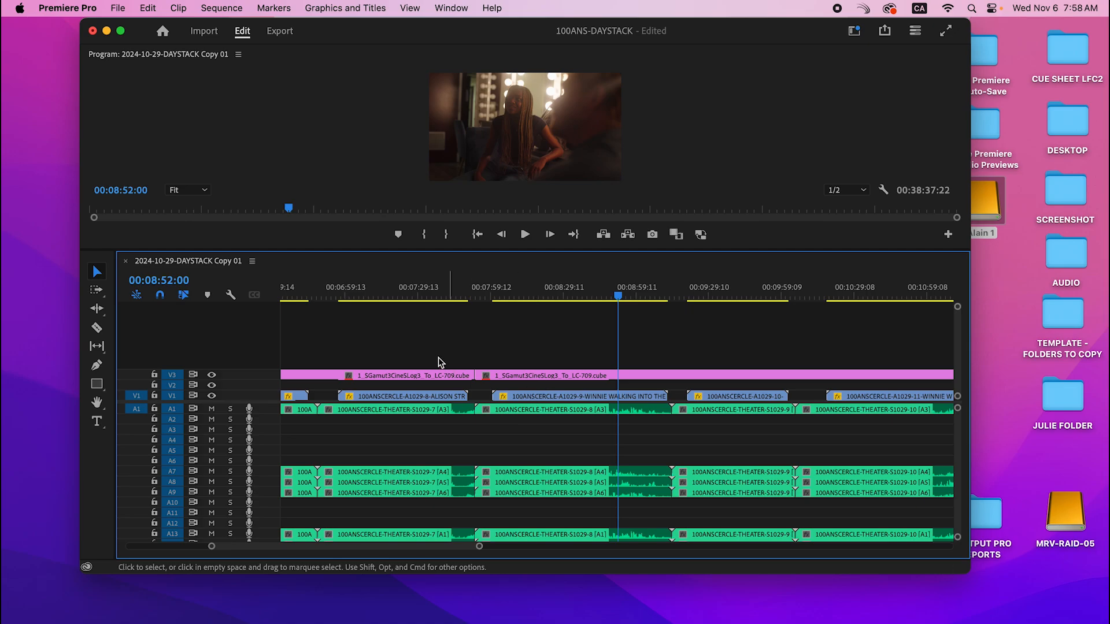
Step: Examine clips A1029-11 and A1029-12 up to the adjustment layer cut near 00:12:33
left_click(428, 283)
key("-")
key("-")
left_click_drag(540, 300, 678, 371)
key("=")
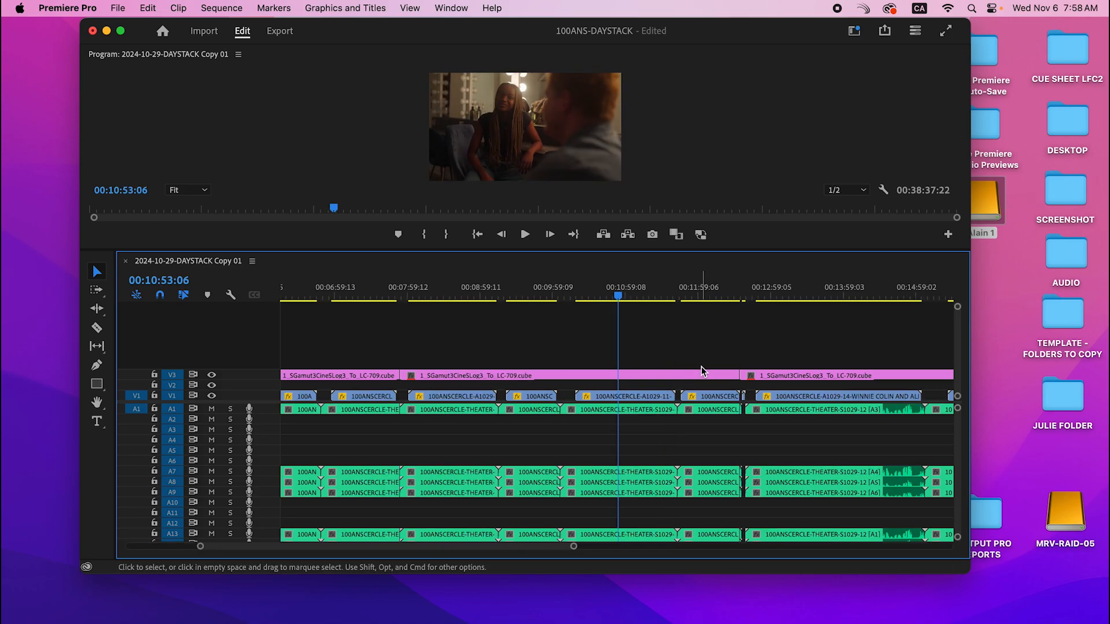
left_click(658, 296)
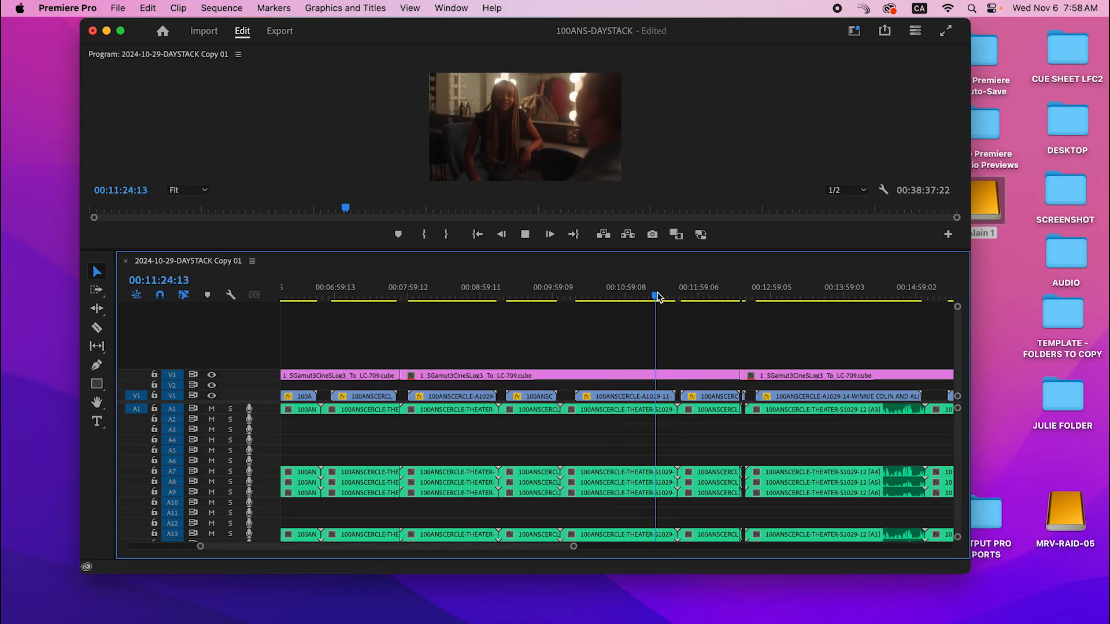
left_click(718, 296)
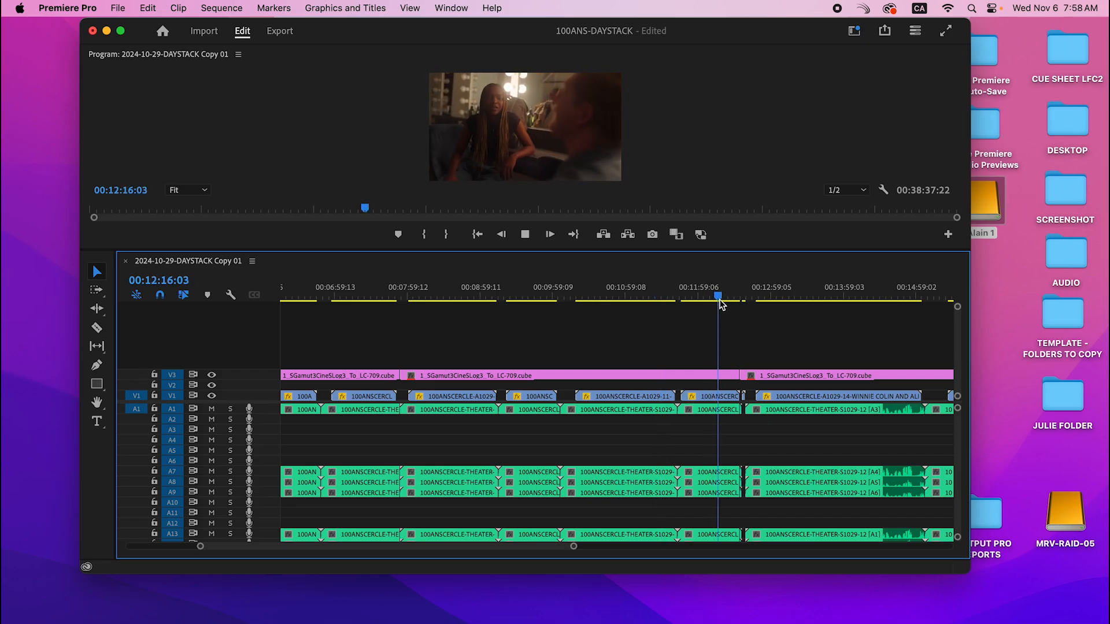
left_click(738, 295)
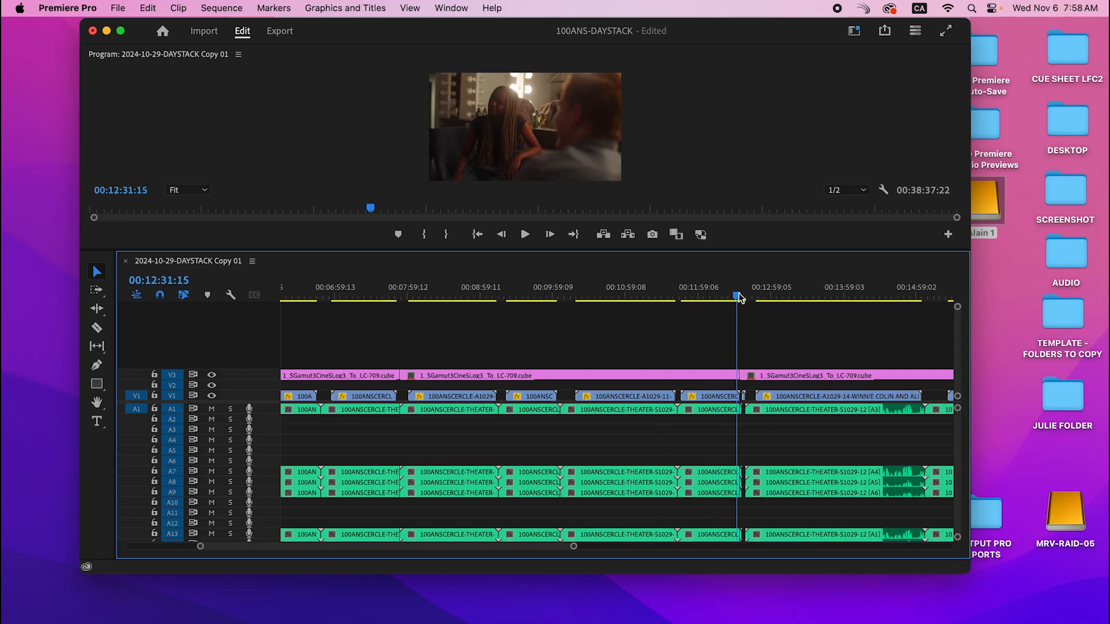
Step: Trim the mirror-section adjustment layer's start to the short clip after A1029-12, and delete the leftover audio fragments in the gap
key("equal")
key("equal")
key("equal")
key("equal")
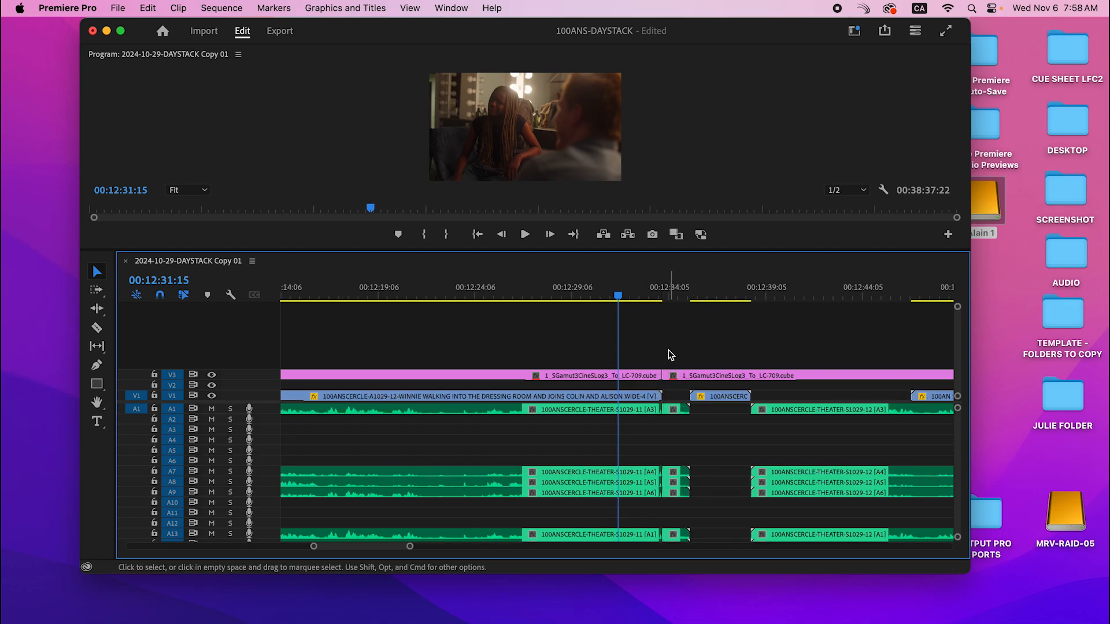
left_click_drag(665, 375, 690, 374)
left_click(668, 412)
key("Delete")
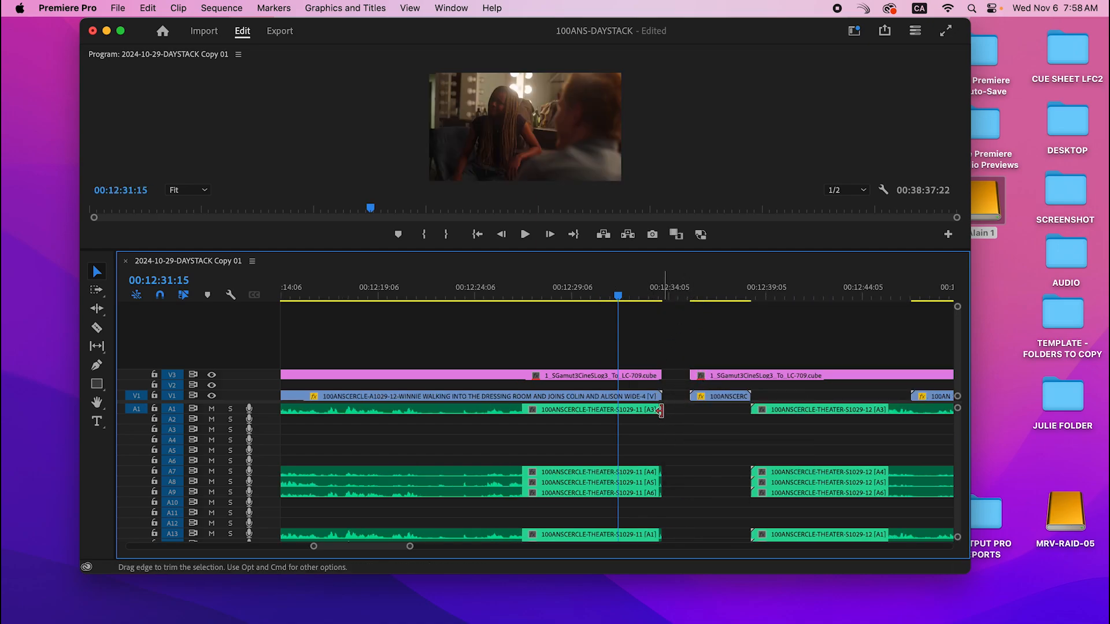
Step: Extend the S1029-11 audio clips and the preceding adjustment layer to the start of the short clip after A1029-12
left_click_drag(660, 411, 690, 413)
left_click_drag(661, 373, 689, 375)
key("minus")
key("minus")
key("minus")
key("minus")
key("minus")
key("minus")
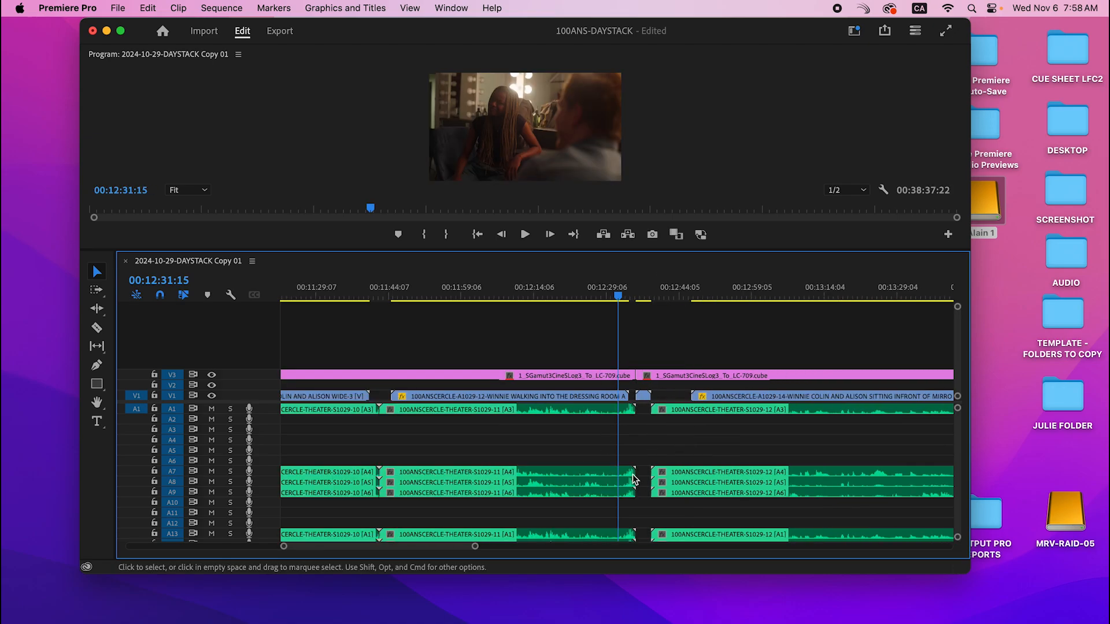
key("equal")
key("equal")
key("equal")
key("equal")
key("equal")
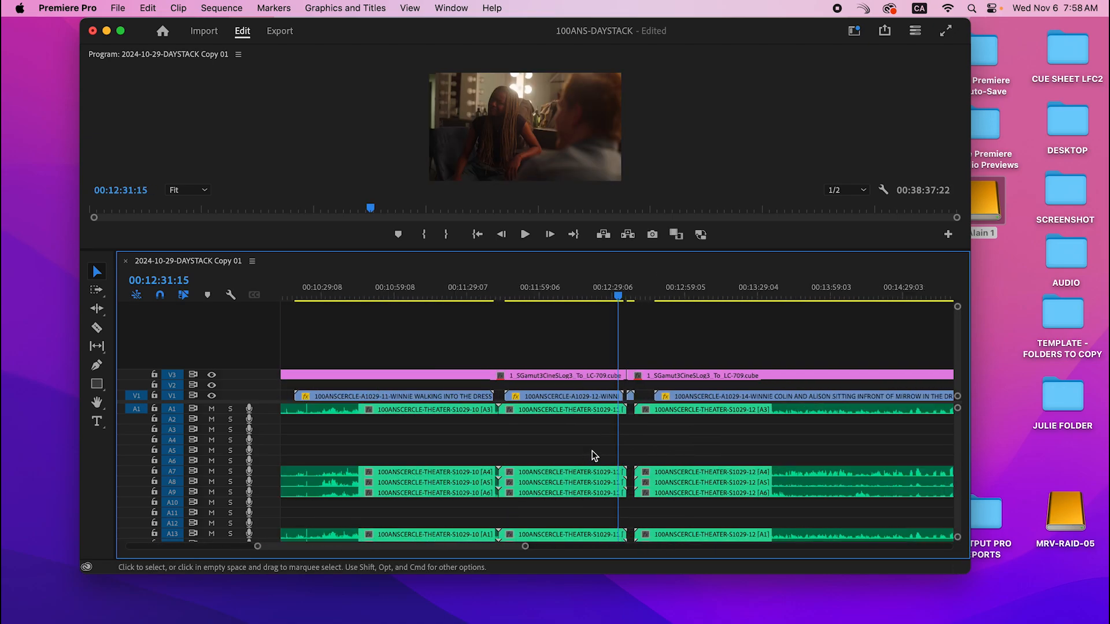
Step: Examine the footage at the adjustment layer cut near 00:12:35, where the mirror section begins after clip A1029-12
left_click(674, 276)
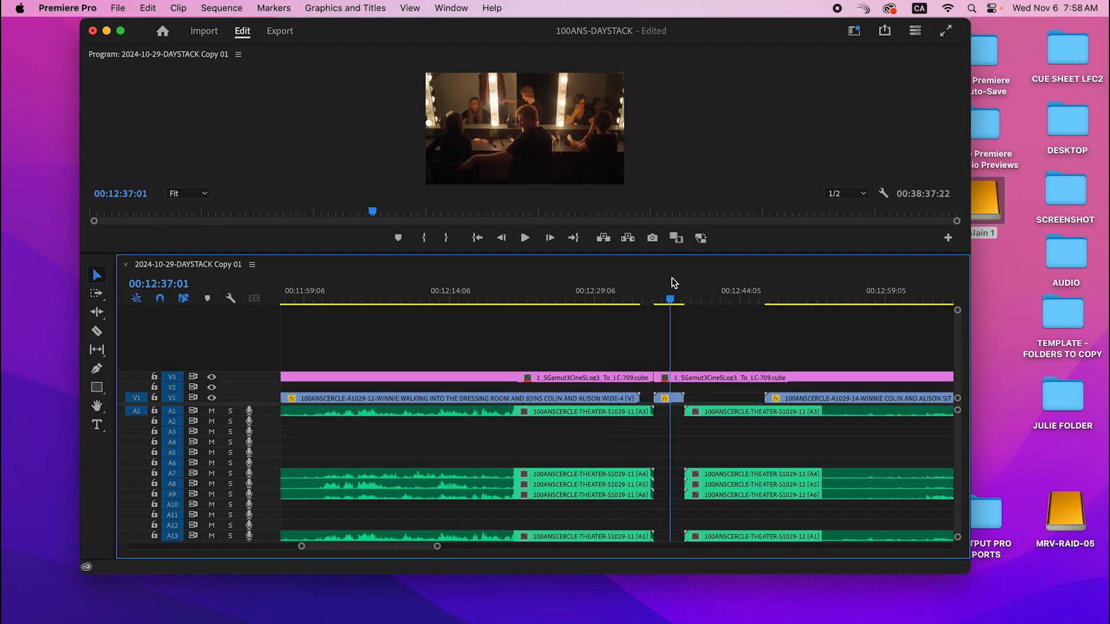
key("equal")
key("equal")
key("minus")
key("minus")
key("minus")
key("minus")
key("minus")
key("minus")
key("minus")
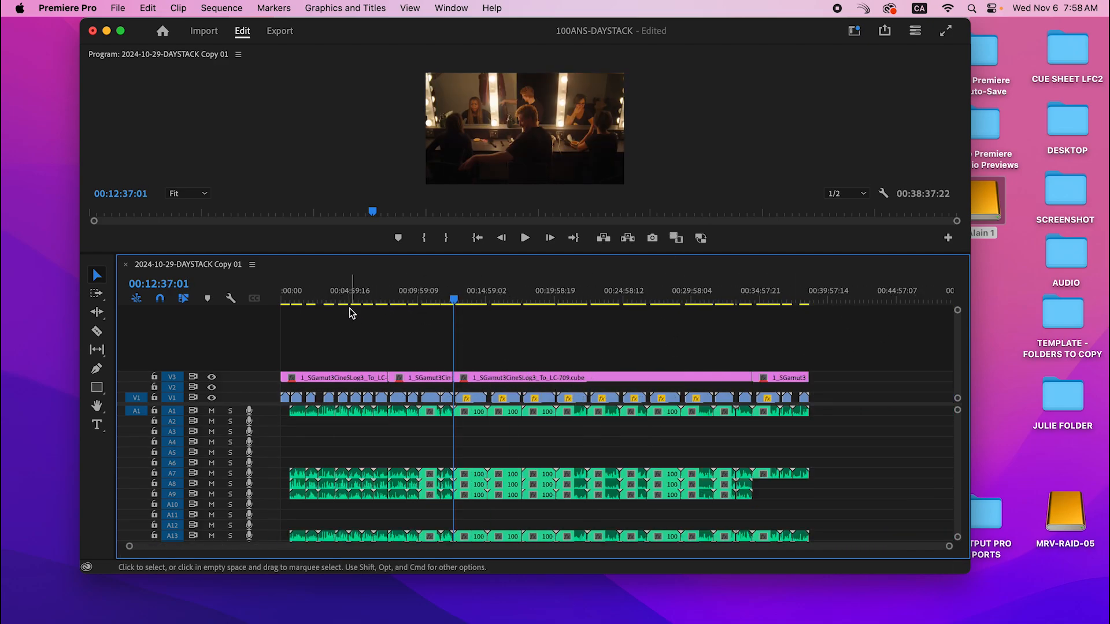
Step: Review the dressing-room clips from the start of the daystack through the mirror section to compare the scenes on each side of the cuts
left_click_drag(292, 296, 443, 335)
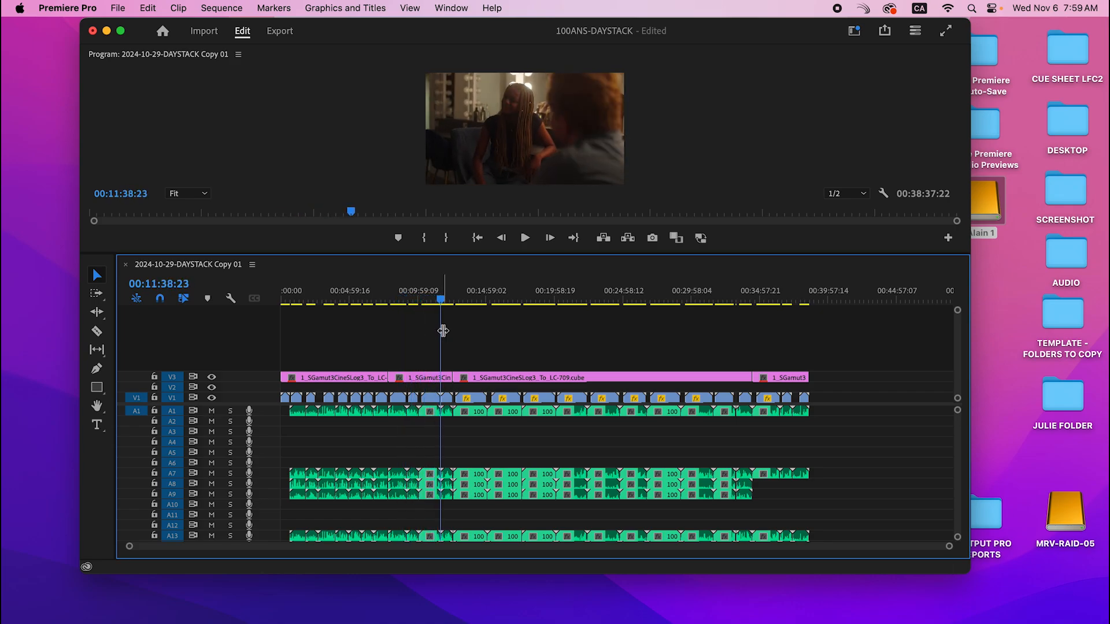
key("=")
left_click_drag(552, 291, 848, 325)
key("=")
key("=")
key("minus")
key("minus")
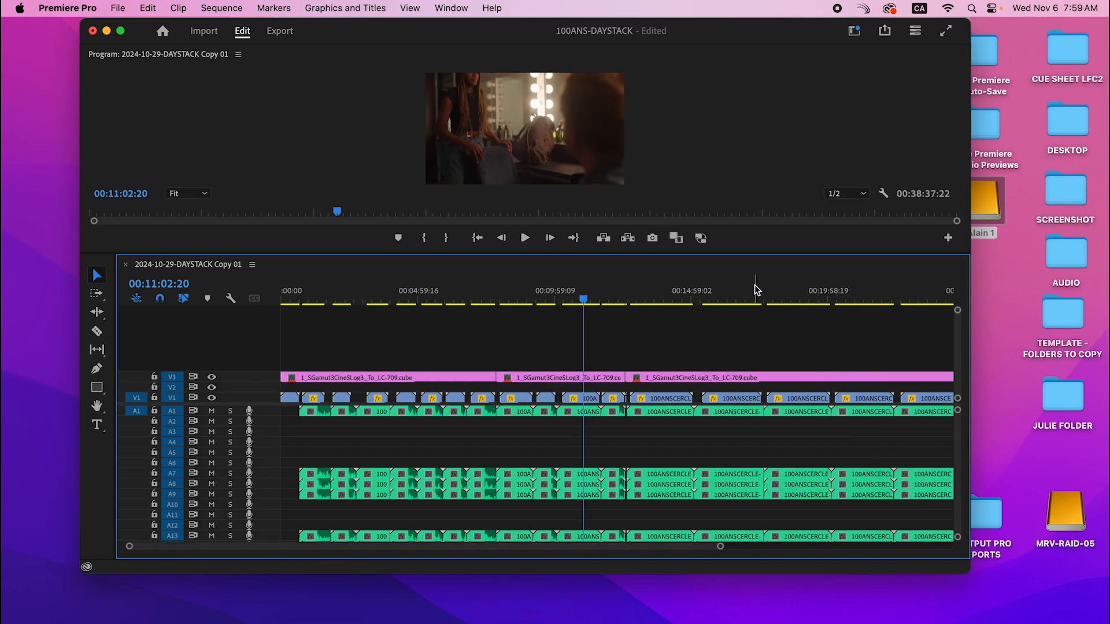
left_click_drag(610, 279, 534, 368)
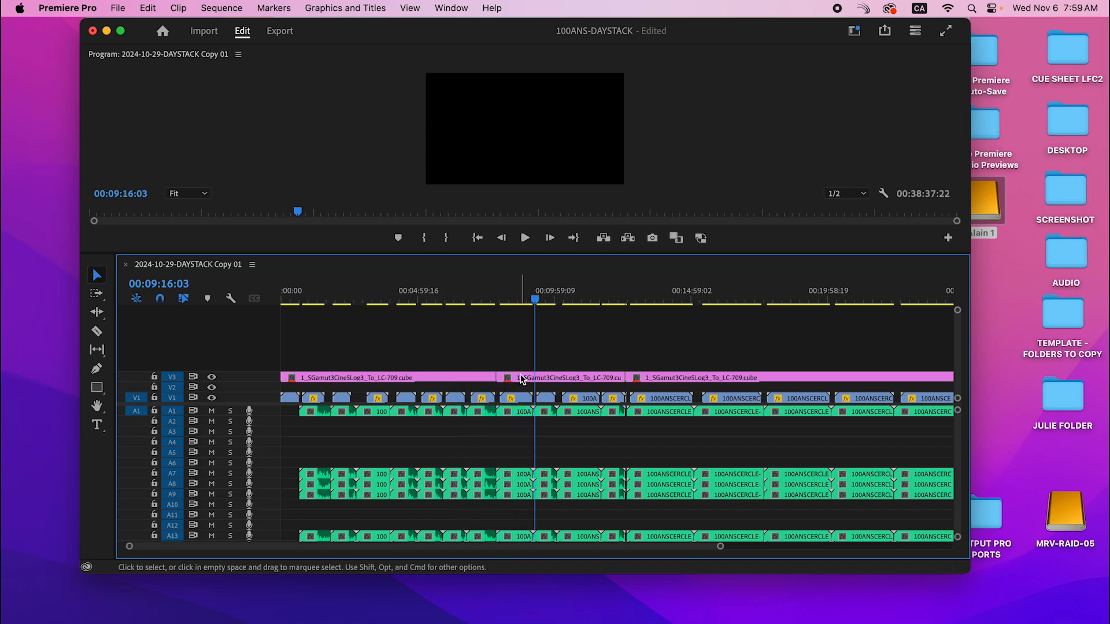
Step: Delete the second adjustment layer and extend the first one to the start of the mirror section, merging the dressing-room clips into one section
left_click(555, 379)
key("Delete")
left_click_drag(496, 377, 625, 379)
Step: Review the full daystack by section, from the dressing room through the mirror scene to the close-ups at the end, including the lower audio tracks
left_click_drag(350, 292, 307, 347)
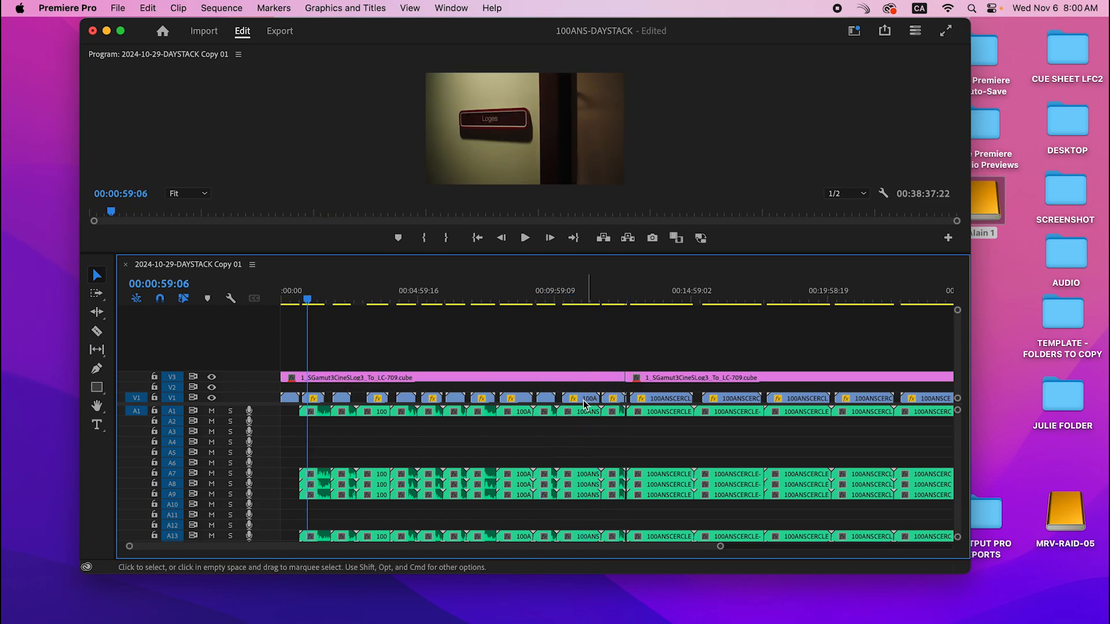
scroll(583, 400, "right", 8)
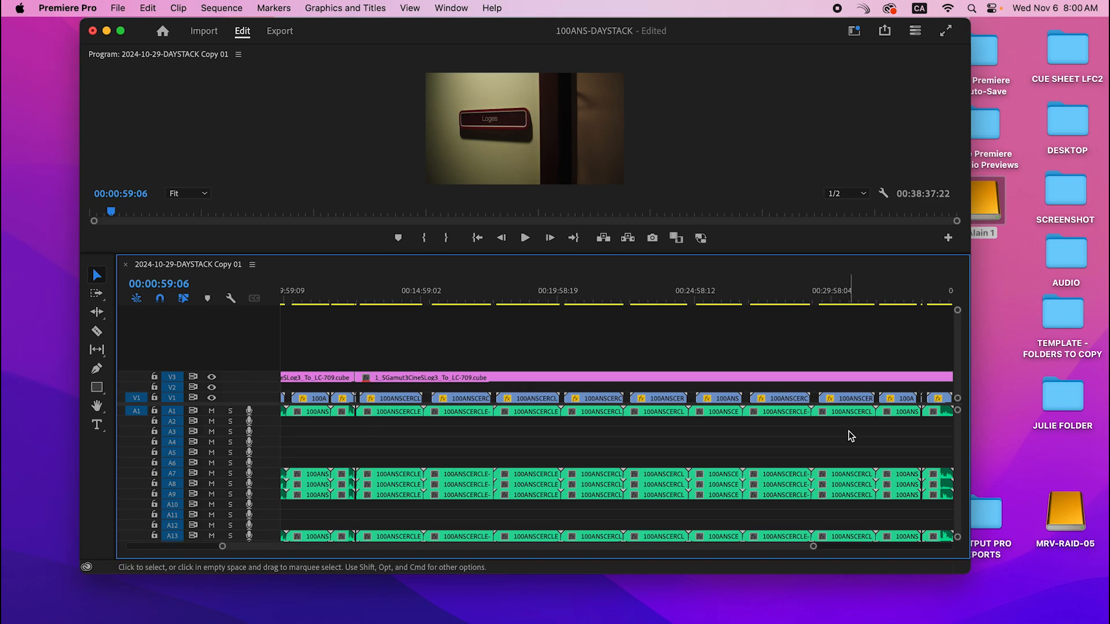
scroll(830, 404, "right", 4)
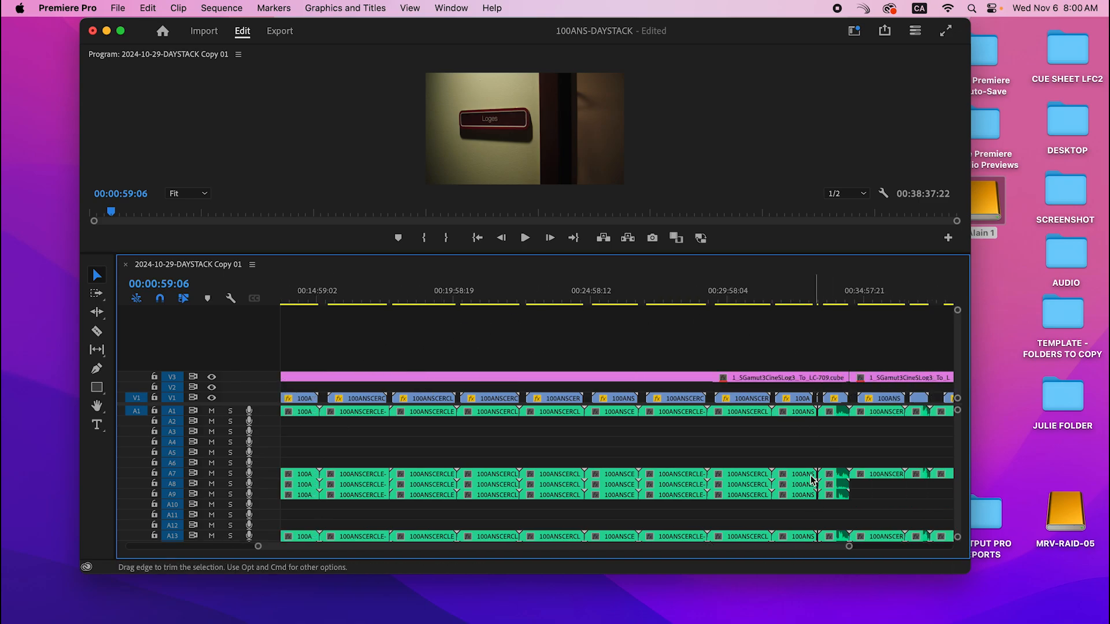
scroll(781, 429, "down", 1)
scroll(810, 428, "right", 2)
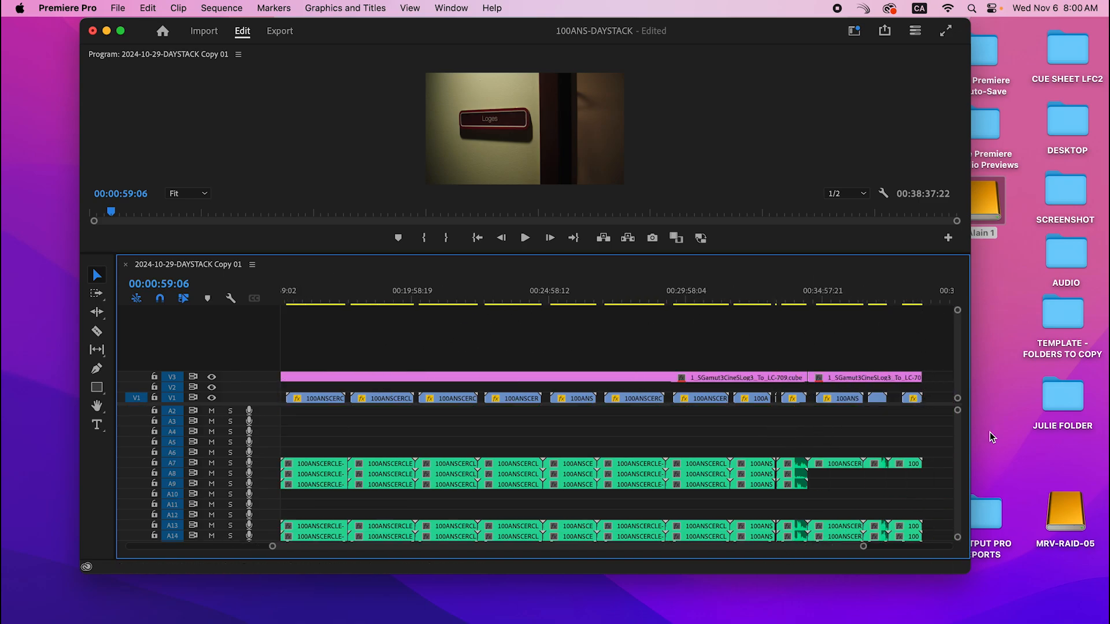
left_click_drag(918, 291, 813, 291)
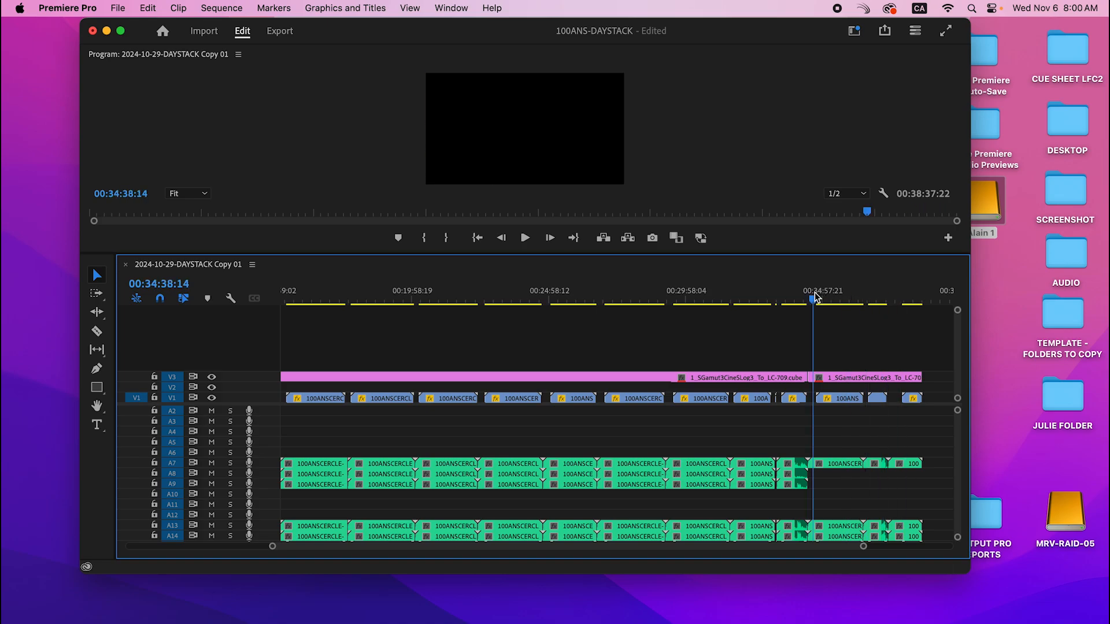
key("backslash")
left_click_drag(452, 297, 260, 327)
left_click_drag(424, 300, 829, 327)
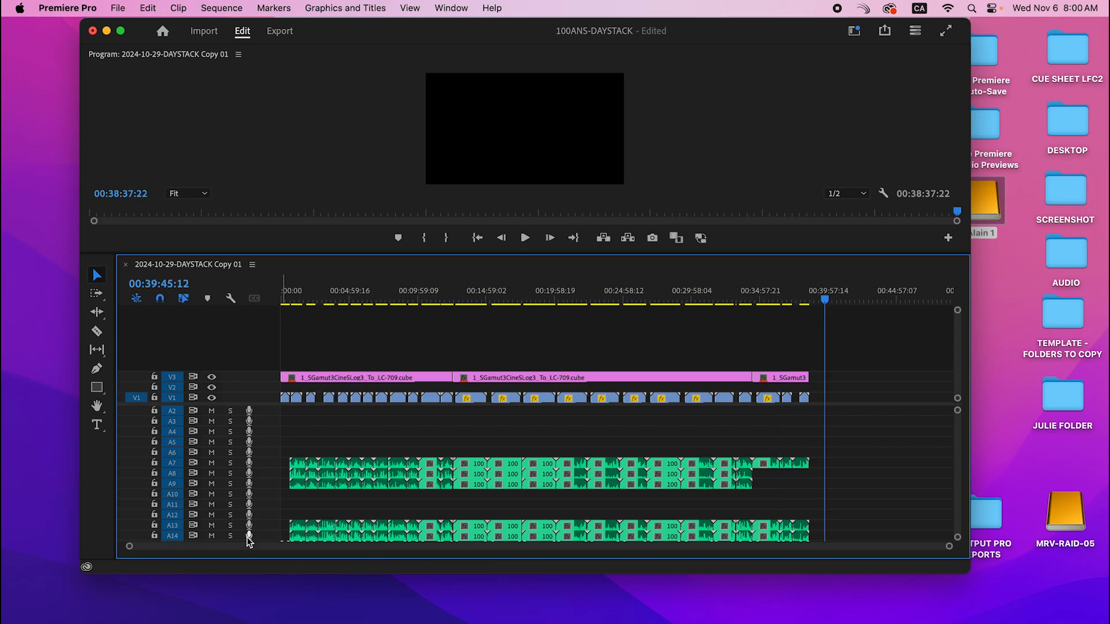
scroll(850, 428, "down", 2)
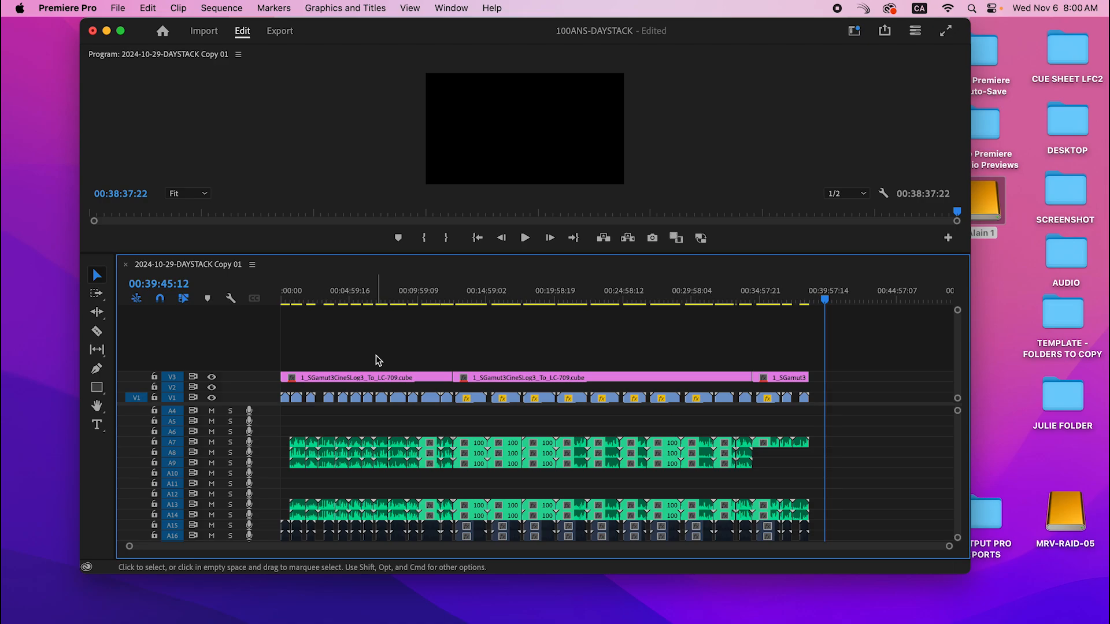
left_click_drag(439, 297, 280, 302)
left_click_drag(483, 297, 802, 306)
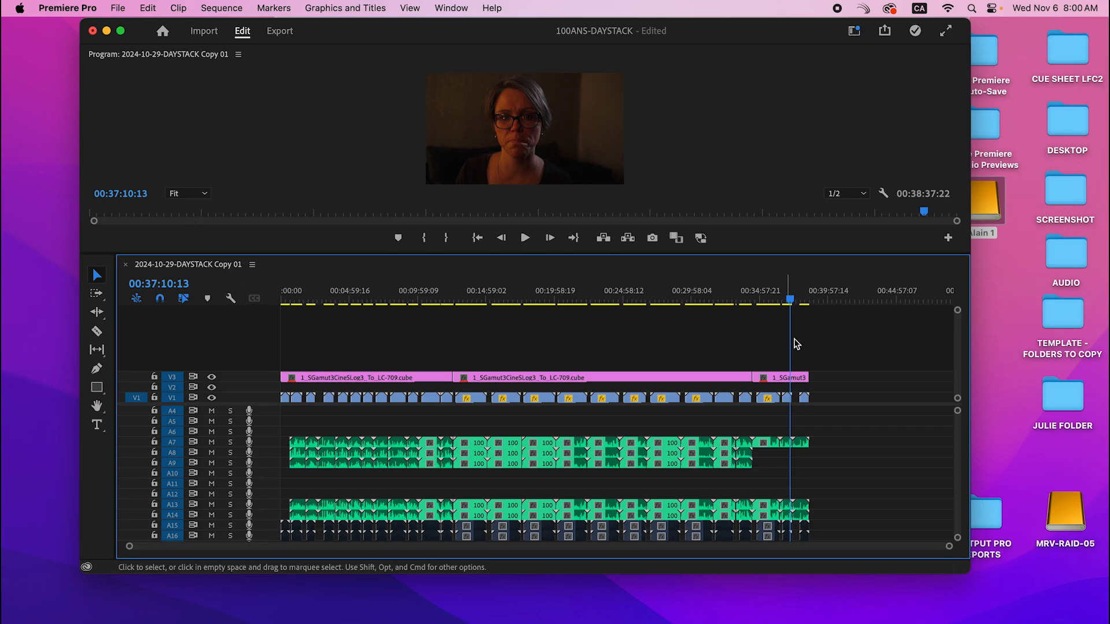
Step: Enlarge the project window and make two duplicates of 2024-10-29-DAYSTACK Copy 01 in the 2024-10-29 bin
left_click_drag(1109, 90, 416, 90)
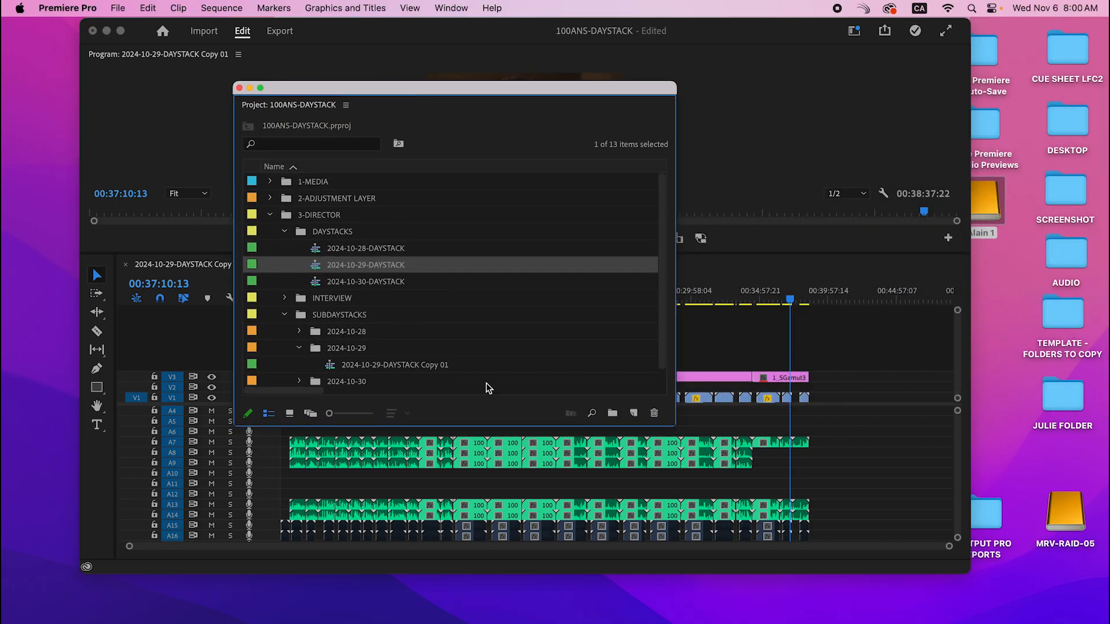
left_click_drag(674, 426, 1001, 586)
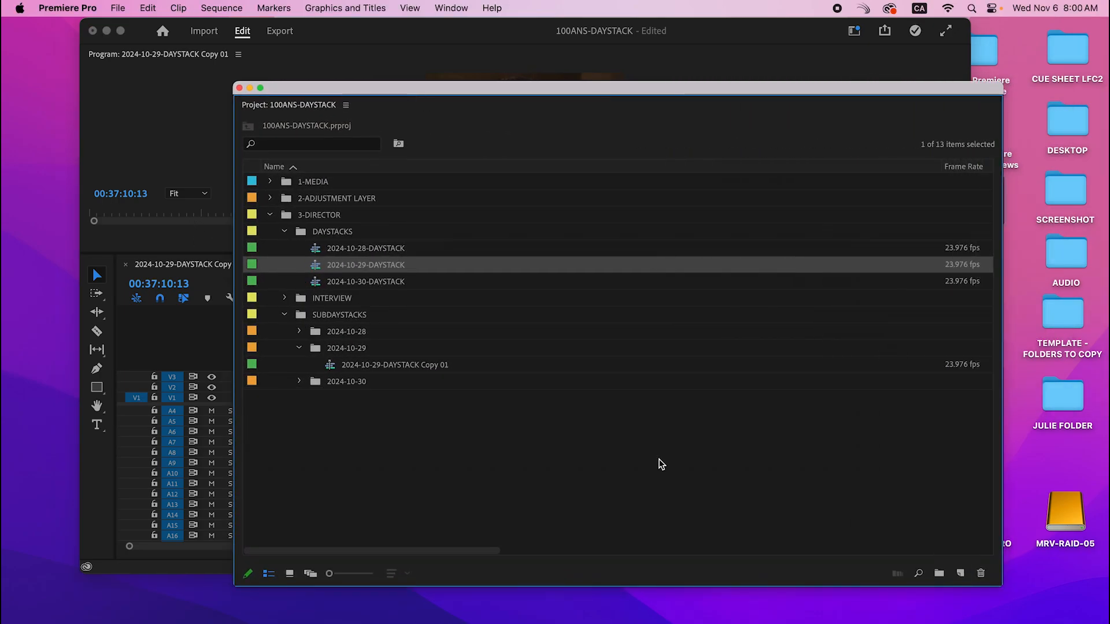
right_click(334, 365)
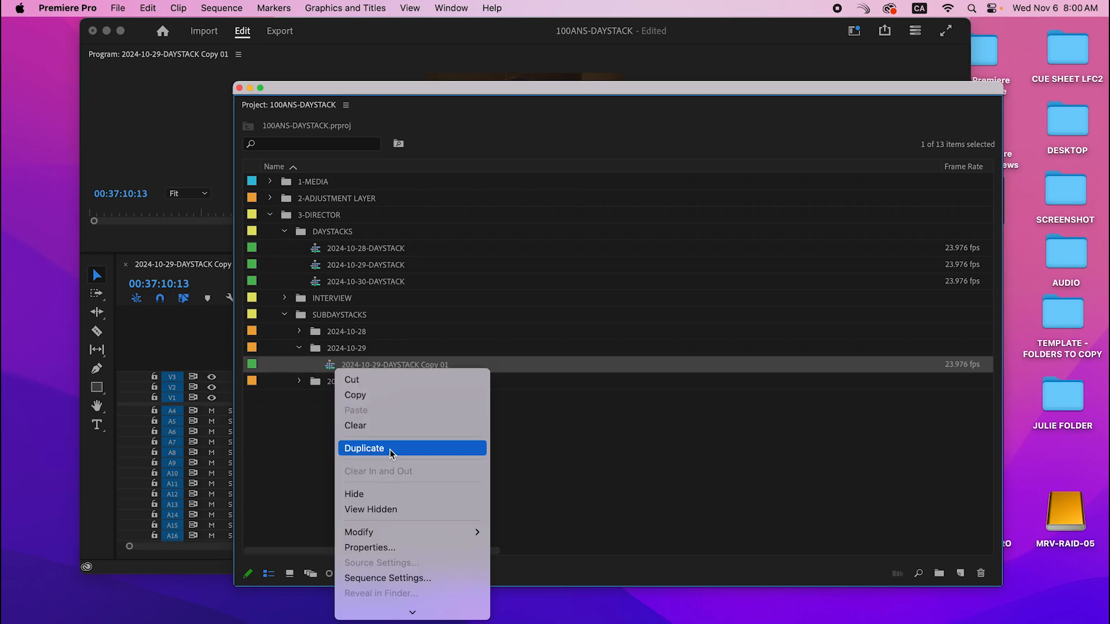
left_click(389, 450)
right_click(326, 383)
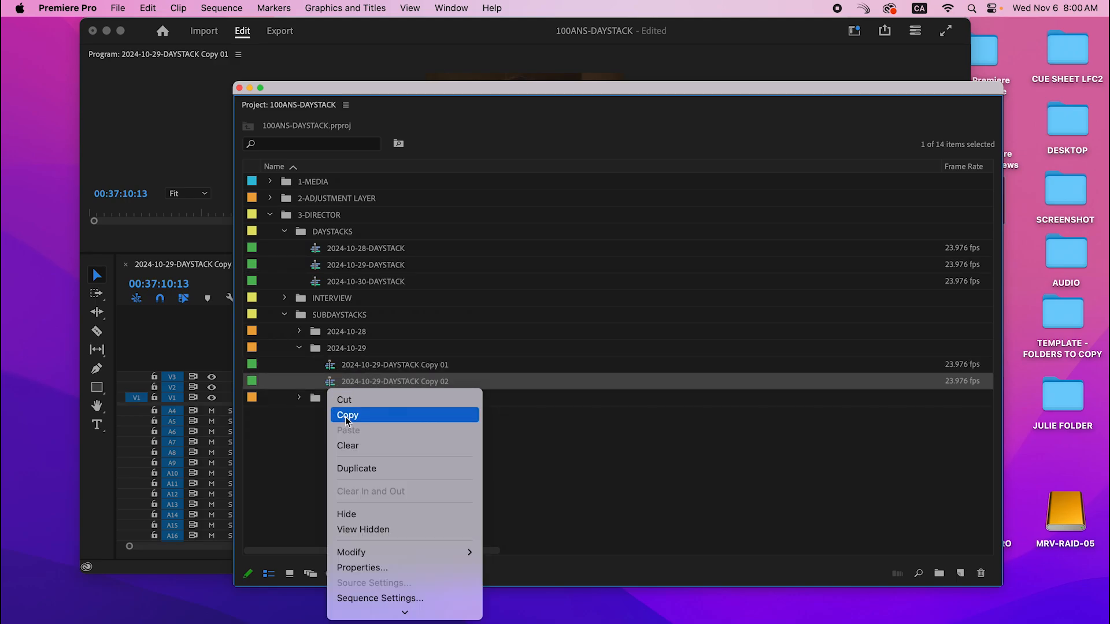
left_click(368, 470)
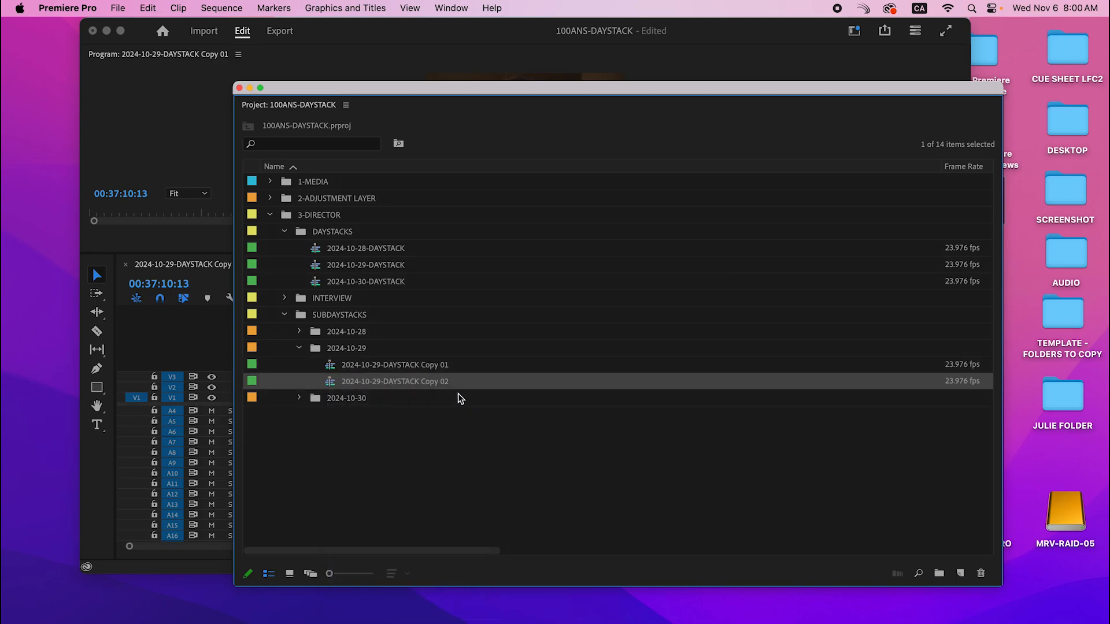
Step: Following the 2024-10-28 bin's naming, rename Copy 01 to 1-2024-10-29-DAYSTACK- plus the three subjects' names and IN THE DRESSING ROOM TALKING
left_click(298, 332)
left_click(487, 414)
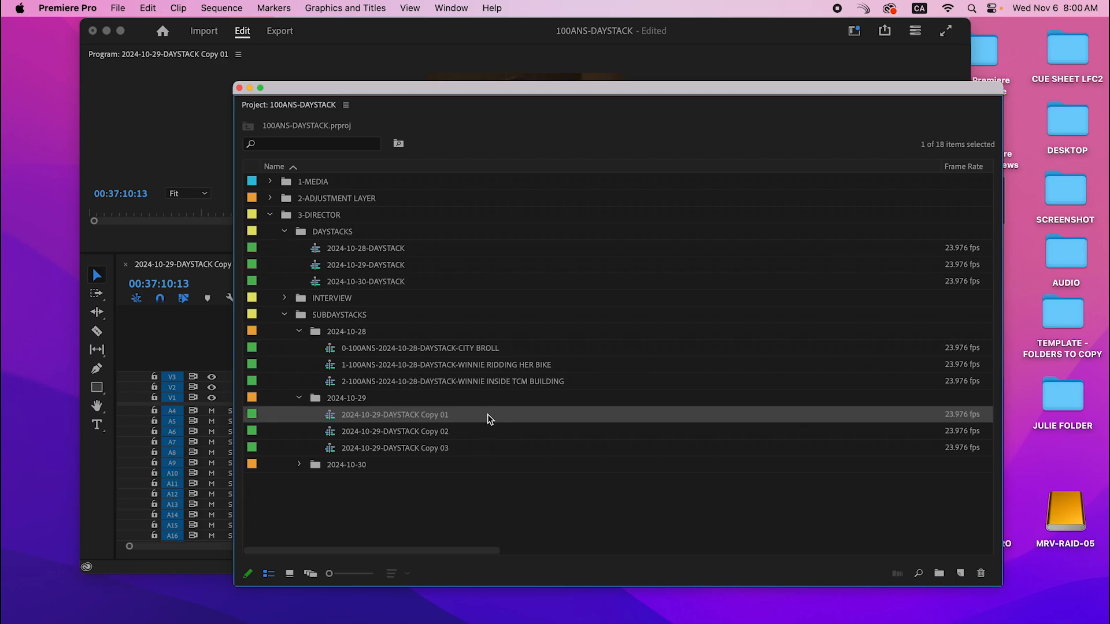
key("Return")
key("Right")
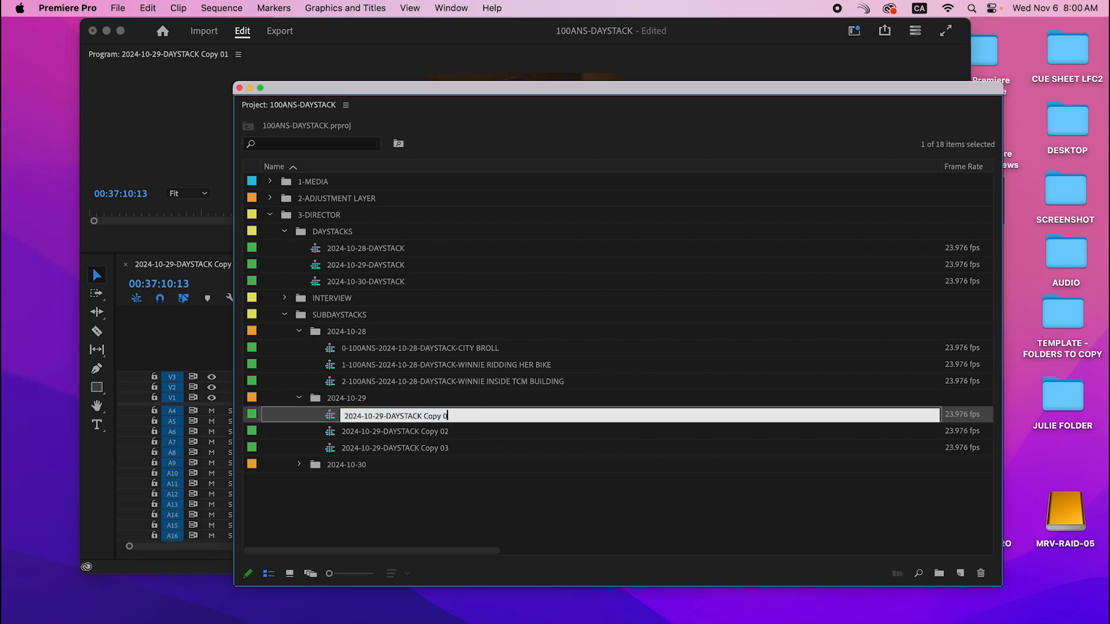
key("BackSpace")
key("BackSpace")
key("BackSpace")
key("BackSpace")
key("BackSpace")
key("BackSpace")
type("-")
key("Up")
type("0-")
key("Left")
key("BackSpace")
type("1")
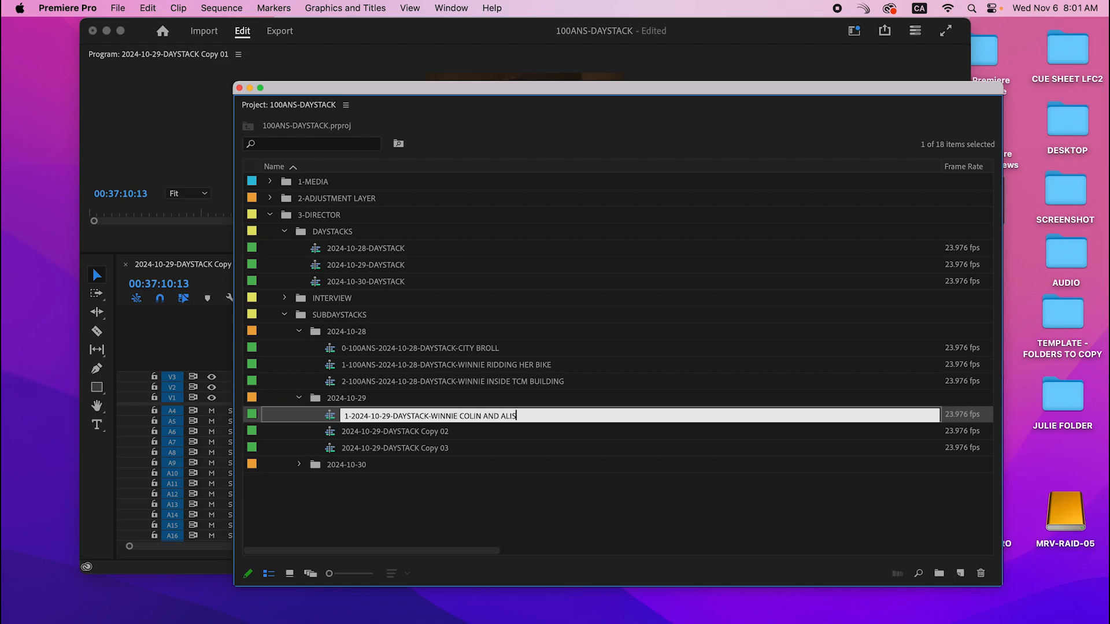
type("N THE DRESSING ROOM TALKING")
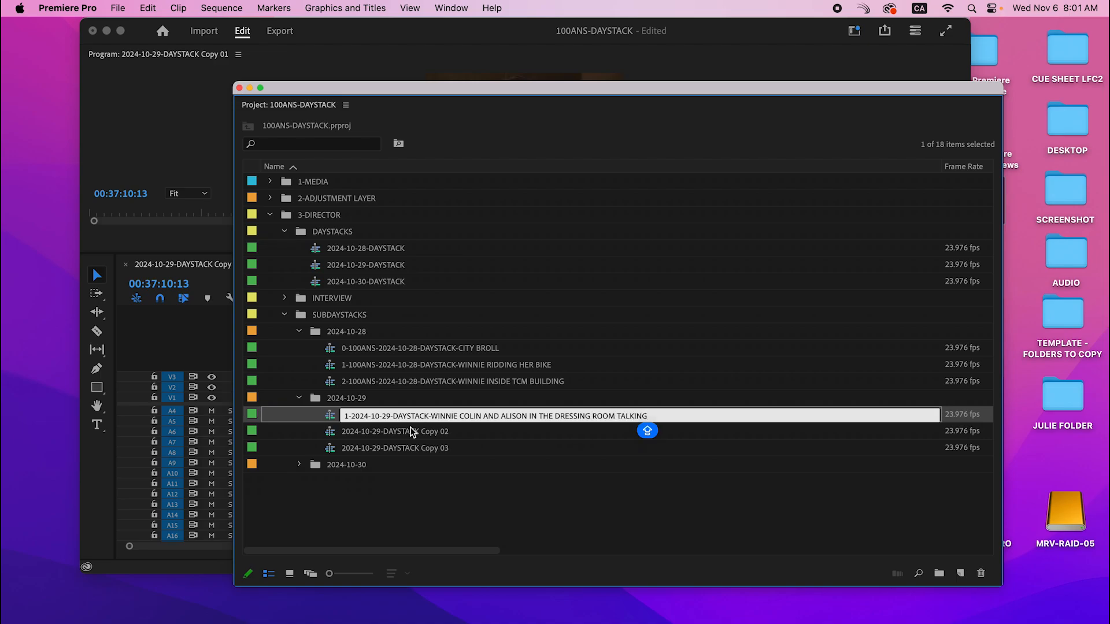
Step: Rename Copy 02 to 2024-10-29-DAYSTACK- plus the three subjects' names and IN THE DRESSING ROOM INFRONT OF THE MIRROR TALKING
left_click(358, 426)
left_click(359, 426)
key("BackSpace")
key("BackSpace")
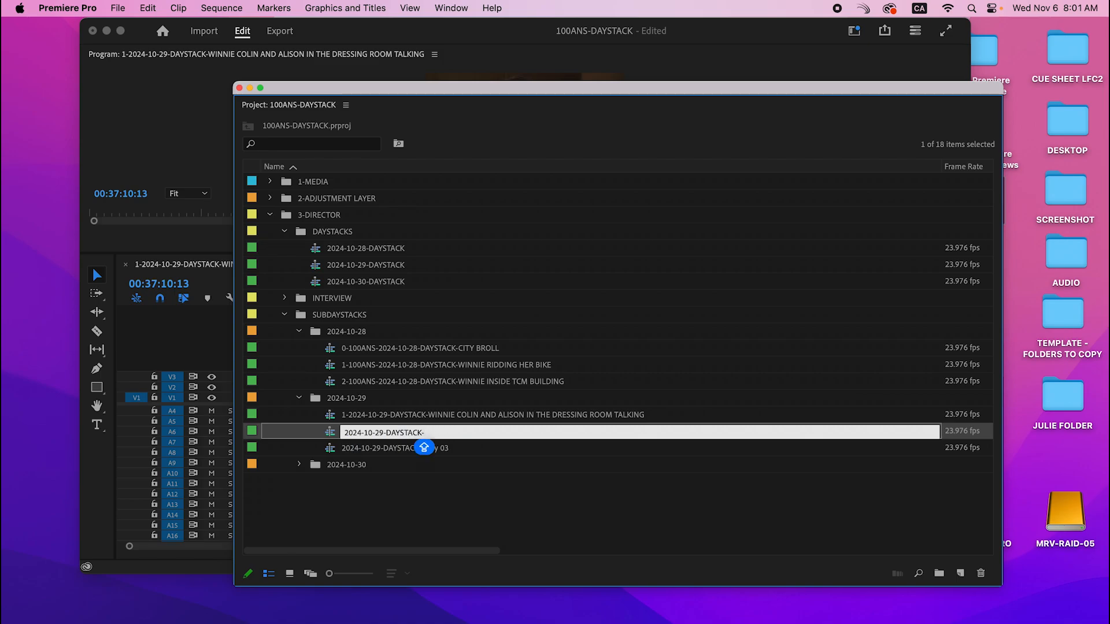
type("-W")
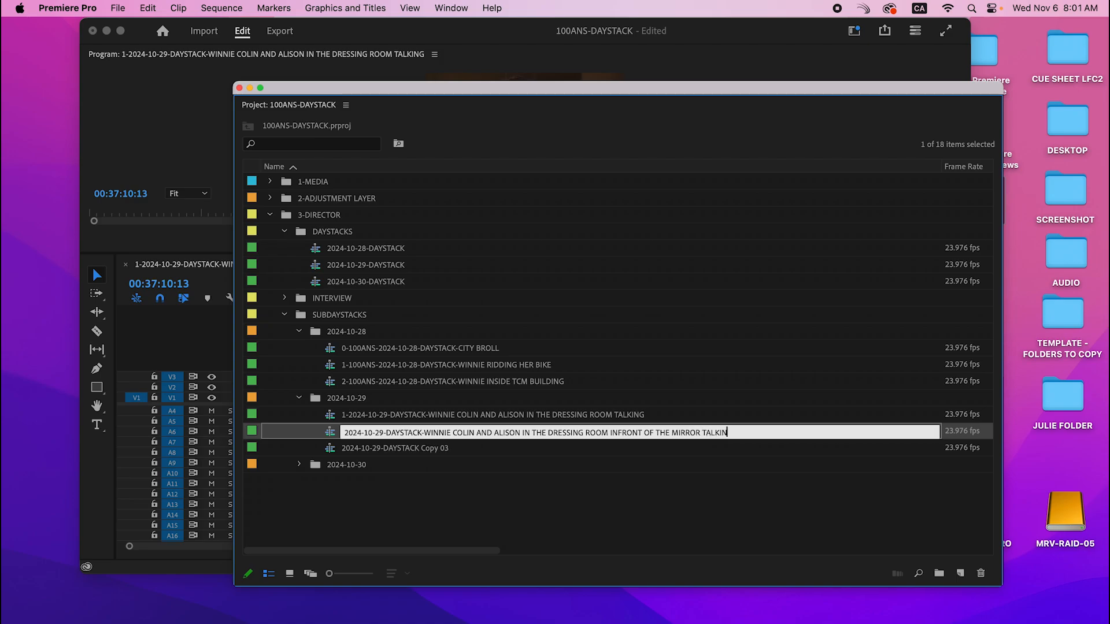
Step: Rename Copy 03 to 3-2024-10-29-DAYSTACK- plus the close-up subject's name and CLOSEUP IN THE REHERSAL ROOM
left_click(478, 453)
key("Return")
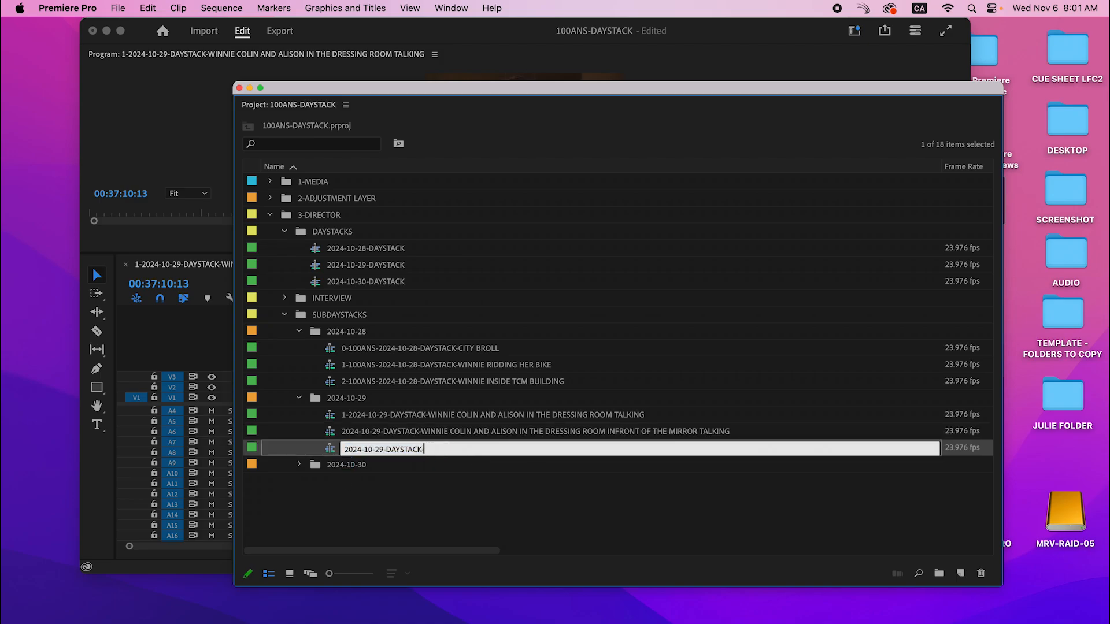
type("-ALISON")
key("Caps_Lock")
type("LOSEUP")
key("Caps_Lock")
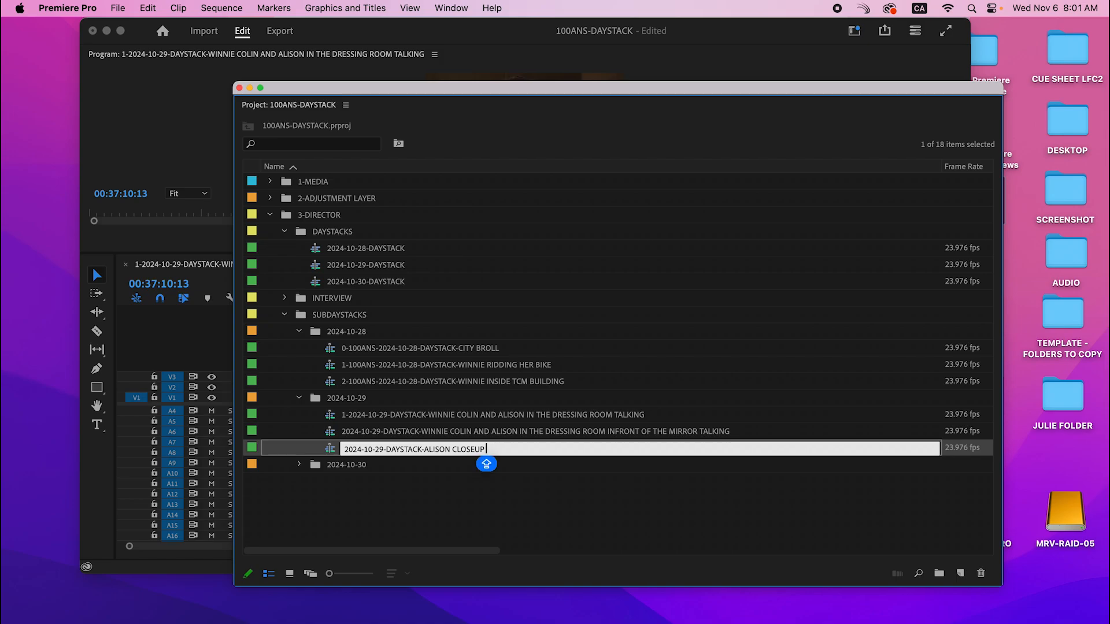
type("OSEUP KN THE REHERSAL ROOM")
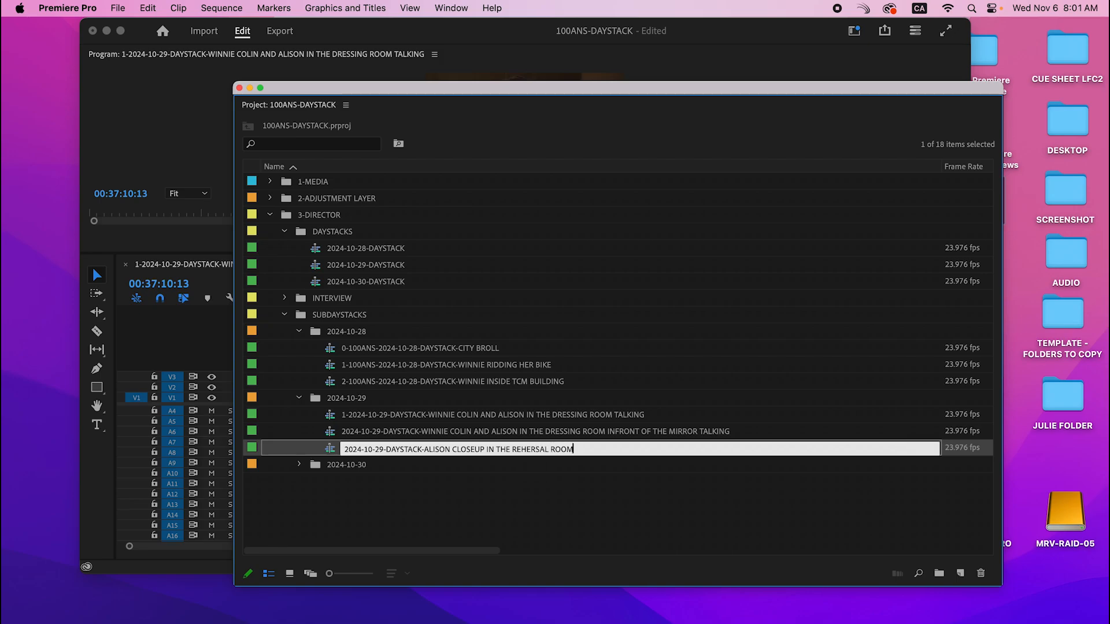
key("Caps_Lock")
left_click(343, 450)
type("3-")
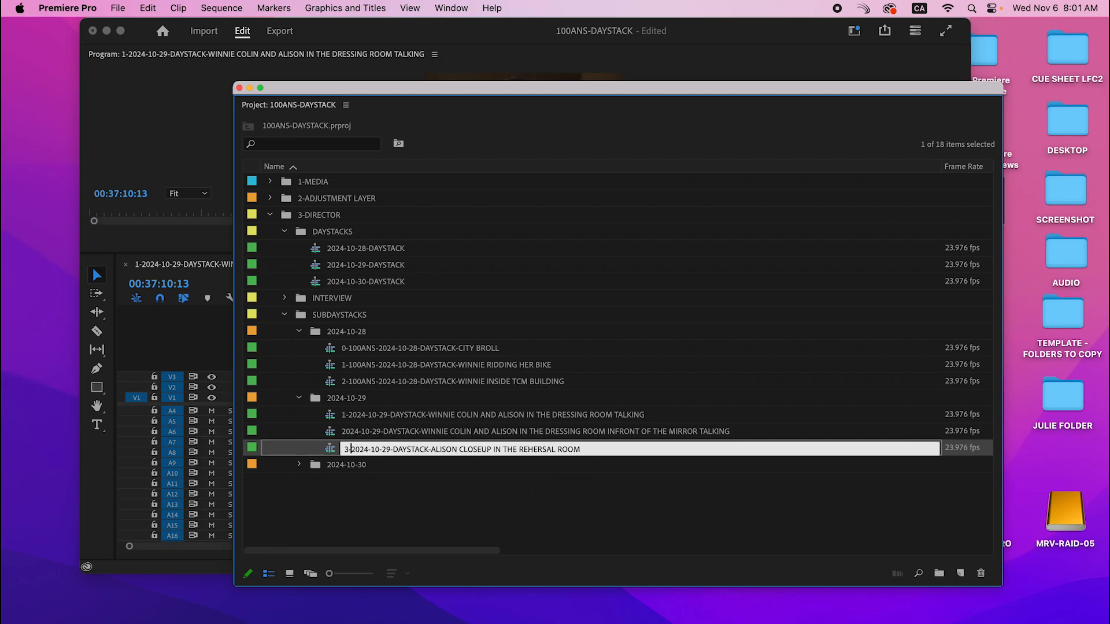
Step: Add the prefix 2- to the name of the INFRONT OF THE MIRROR sequence
left_click(410, 431)
left_click(410, 430)
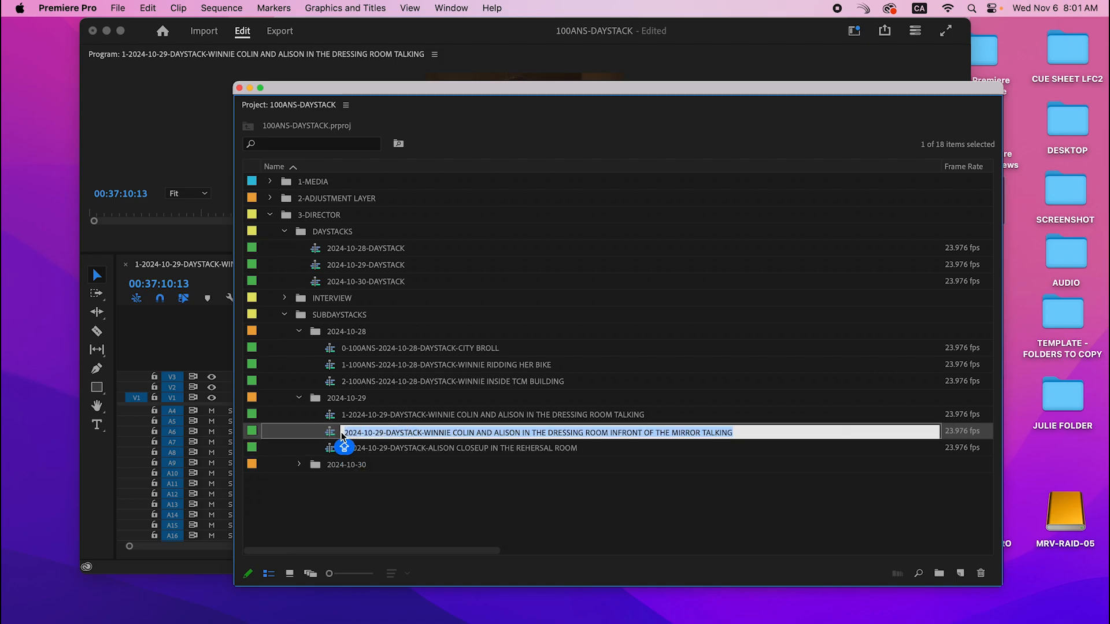
left_click(342, 432)
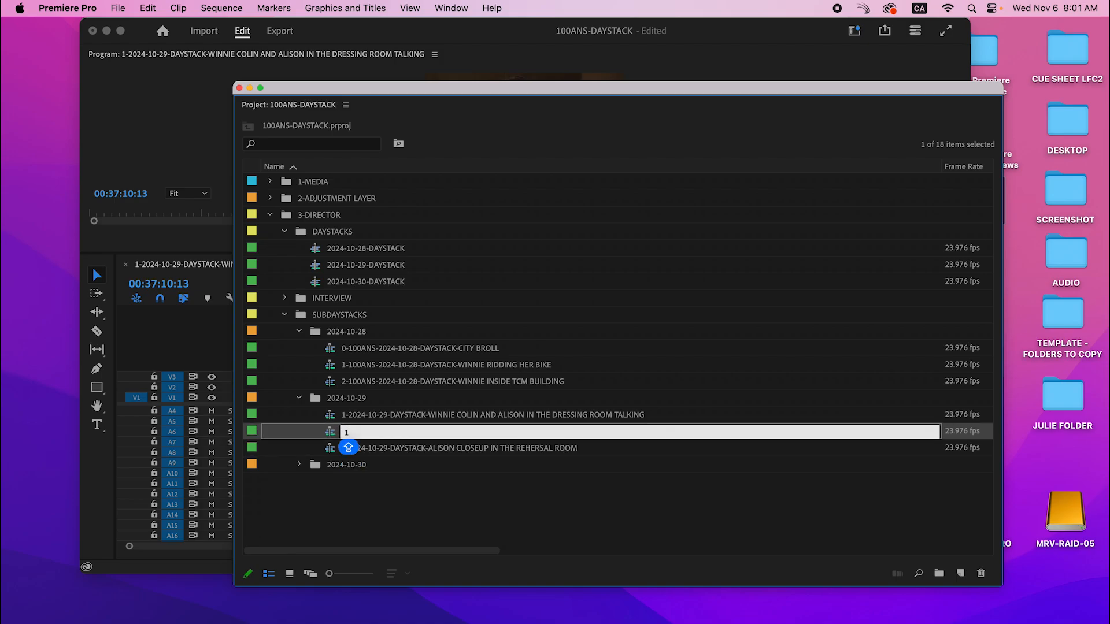
type("2-")
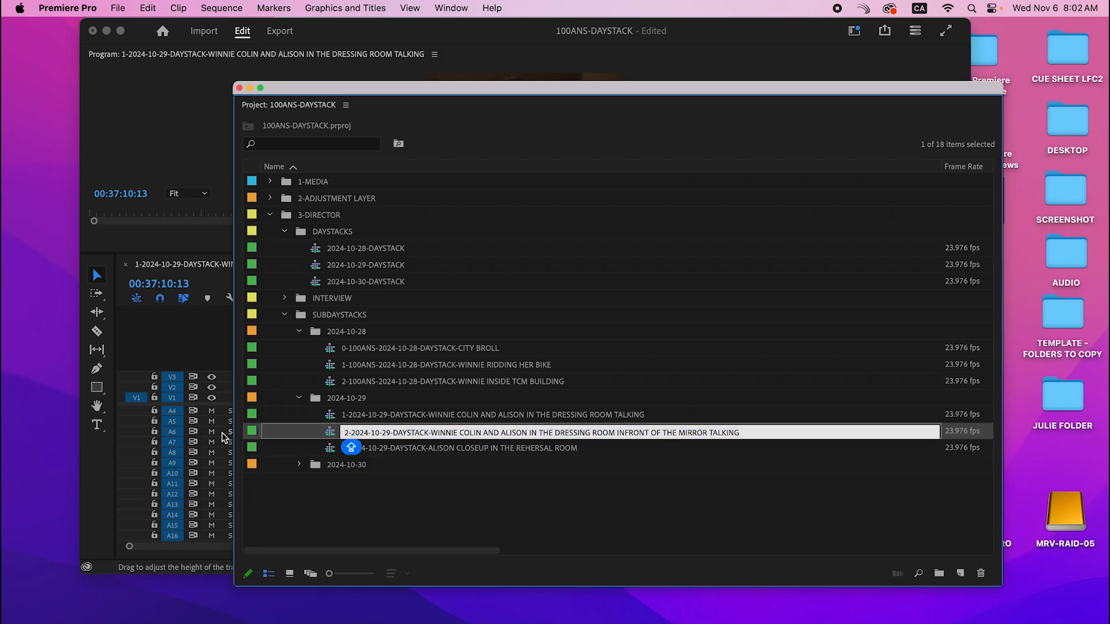
left_click(714, 357)
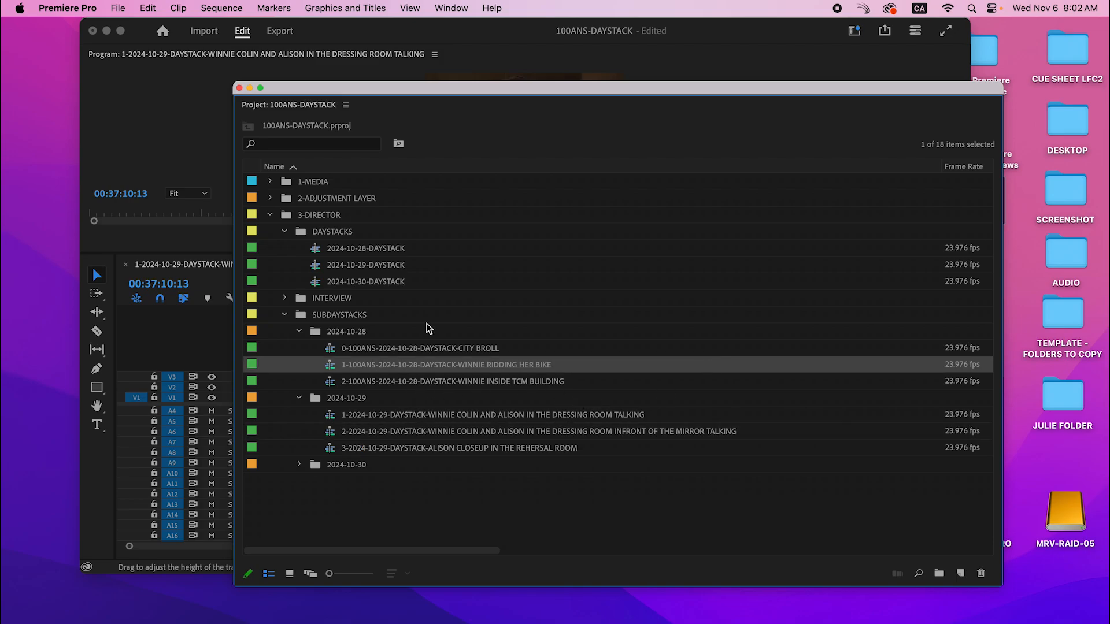
Step: Open the three renamed 2024-10-29 sub-daystack sequences in the timeline and move the project window out of the way
left_click_drag(545, 87, 750, 61)
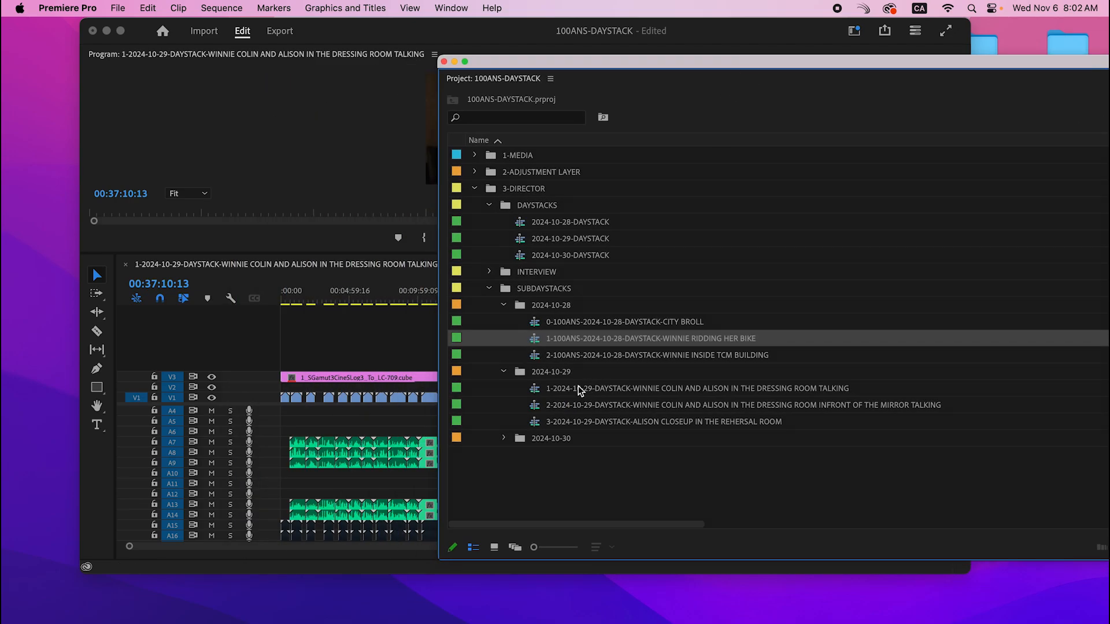
double_click(537, 393)
double_click(537, 408)
double_click(537, 422)
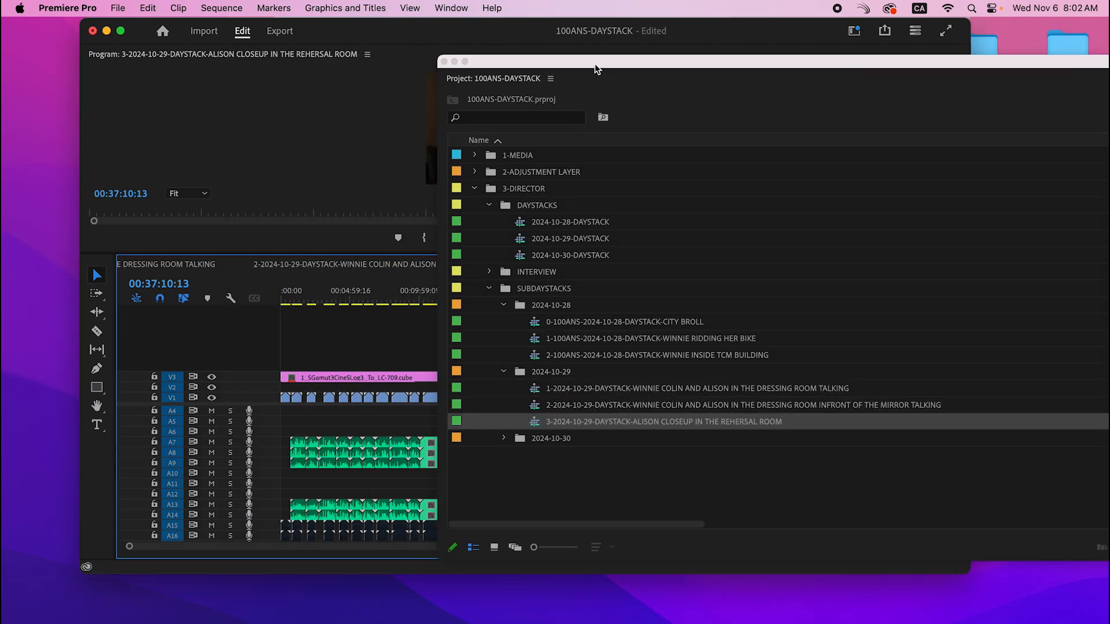
left_click_drag(596, 65, 1109, 57)
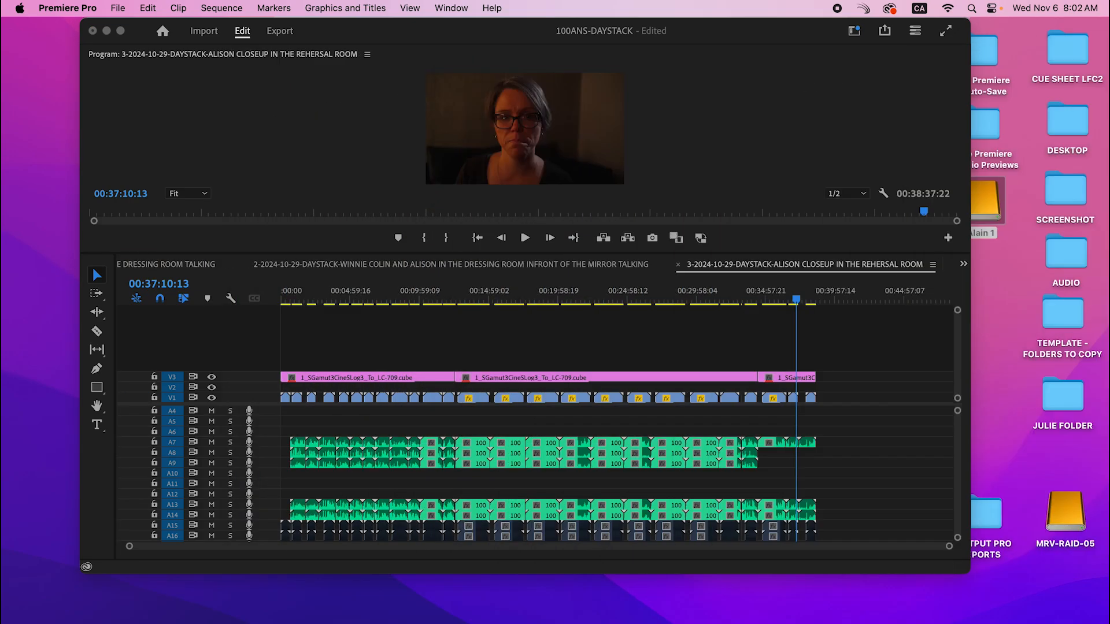
Step: In the first 2024-10-29 sub-daystack, delete all clips after the first adjustment layer segment
left_click(182, 264)
left_click_drag(877, 344, 480, 491)
key("Delete")
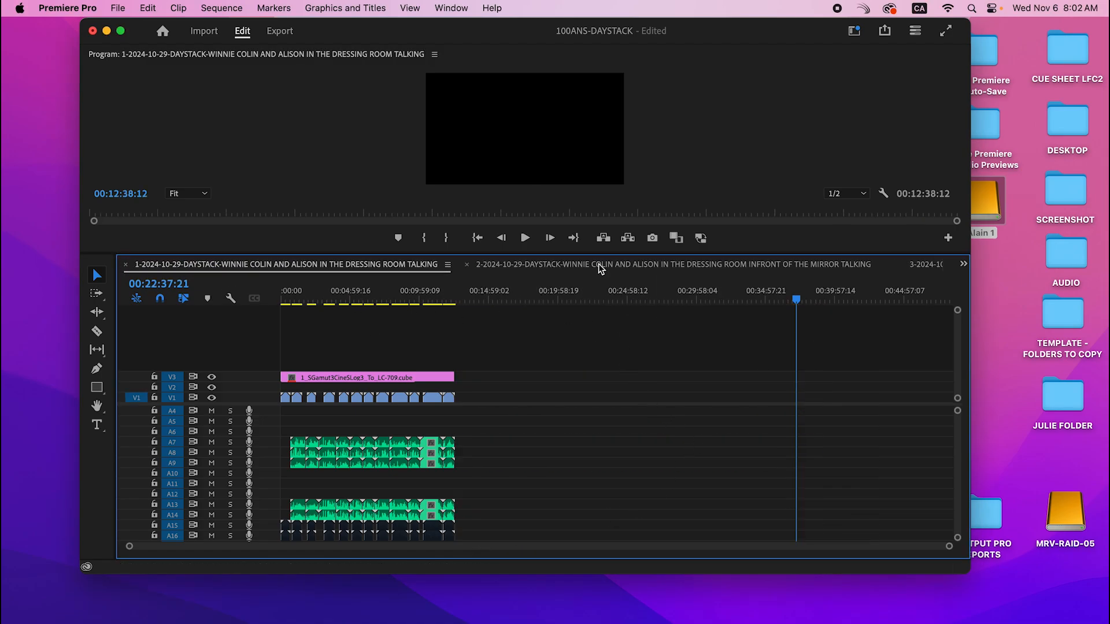
Step: In the INFRONT OF THE MIRROR sequence, delete the clips outside the middle adjustment layer segment and close the leading gap
left_click(598, 263)
left_click_drag(293, 360, 454, 535)
key("Delete")
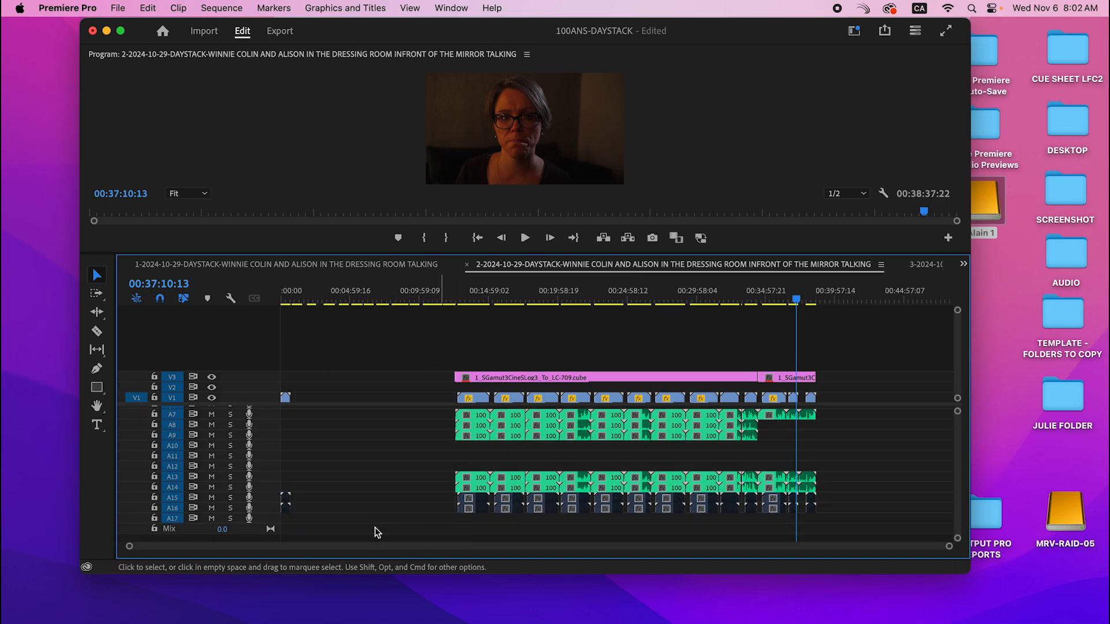
left_click_drag(851, 384, 768, 517)
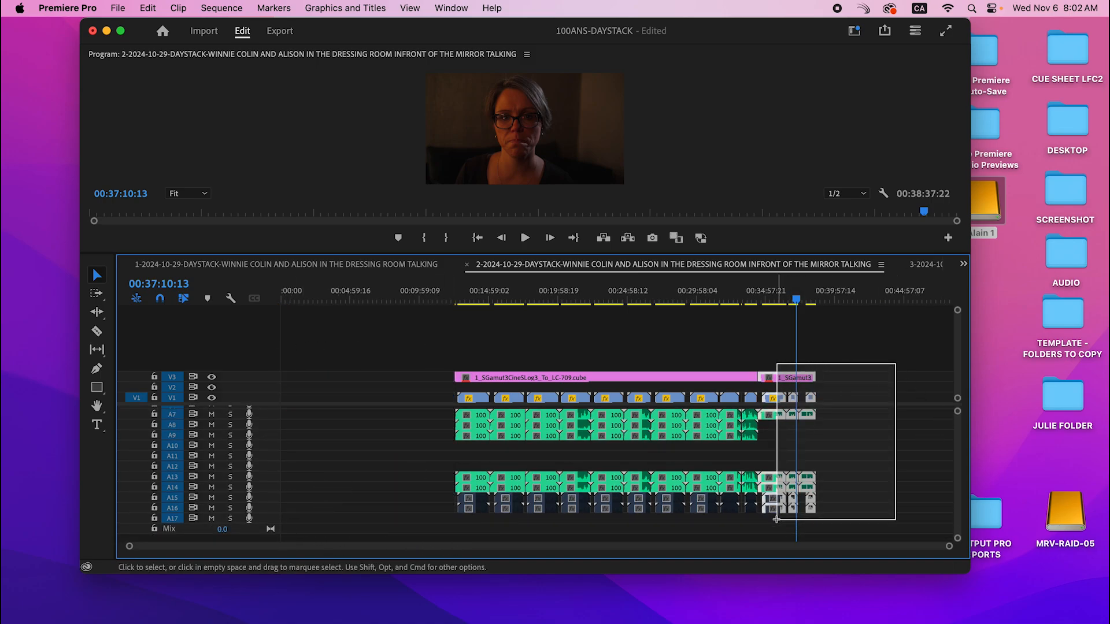
key("Delete")
left_click(416, 377)
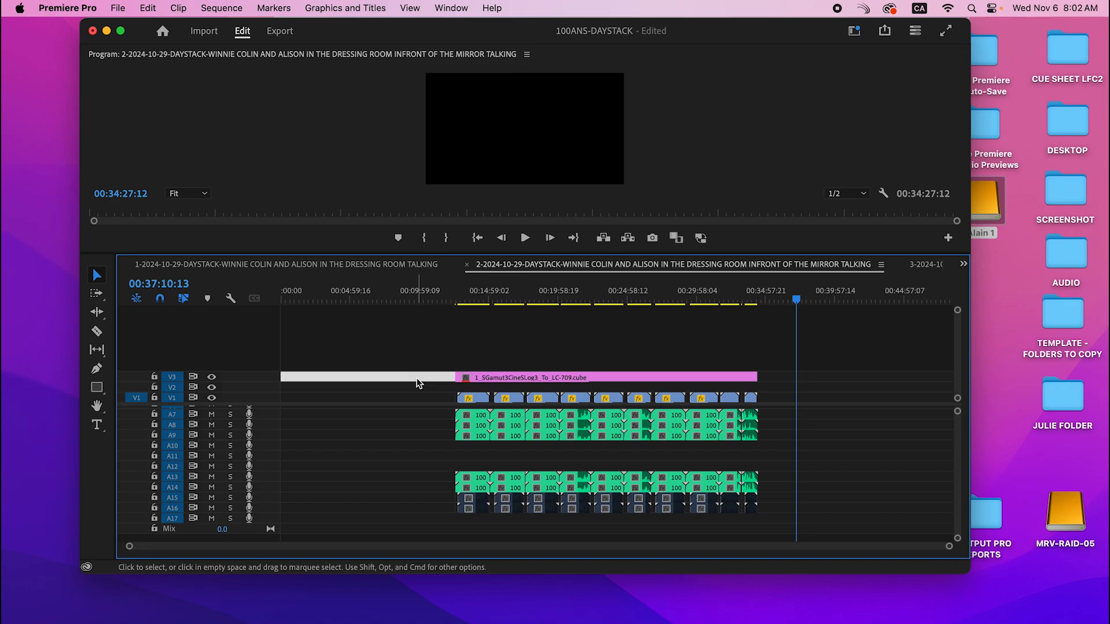
key("Delete")
Step: In the CLOSEUP IN THE REHERSAL ROOM sequence, delete everything before the last adjustment layer segment and close the leading gap
left_click(925, 266)
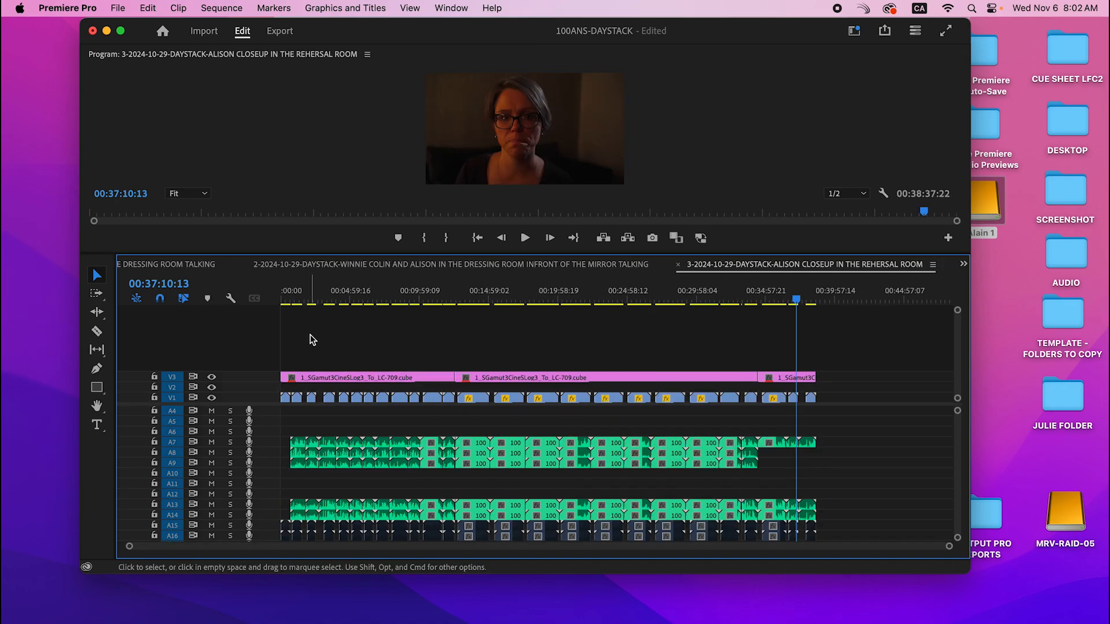
left_click_drag(312, 339, 746, 532)
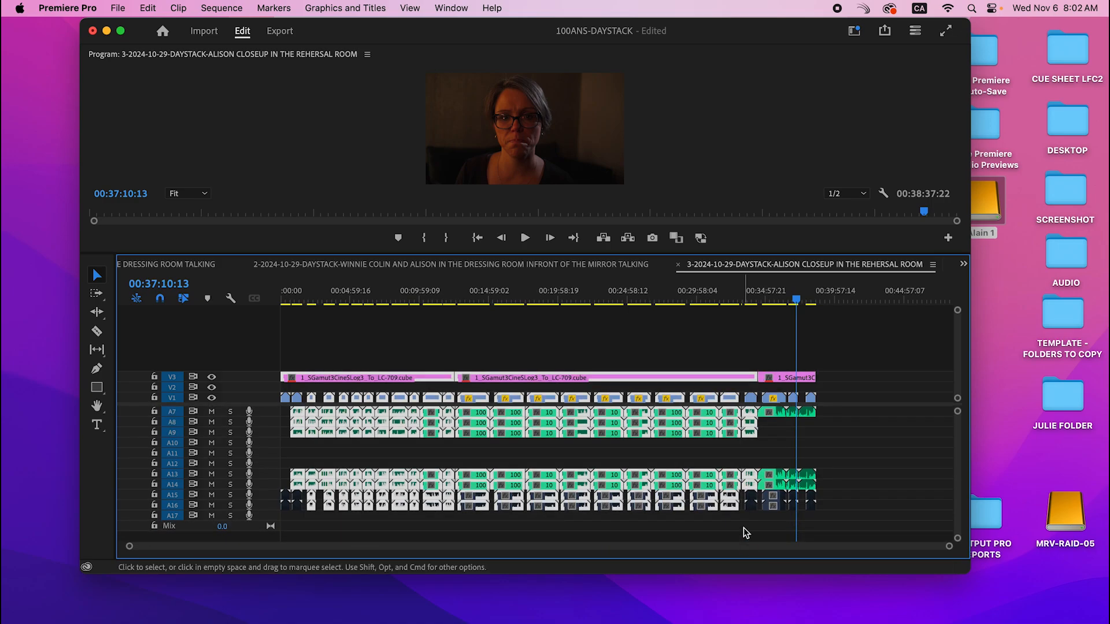
key("Delete")
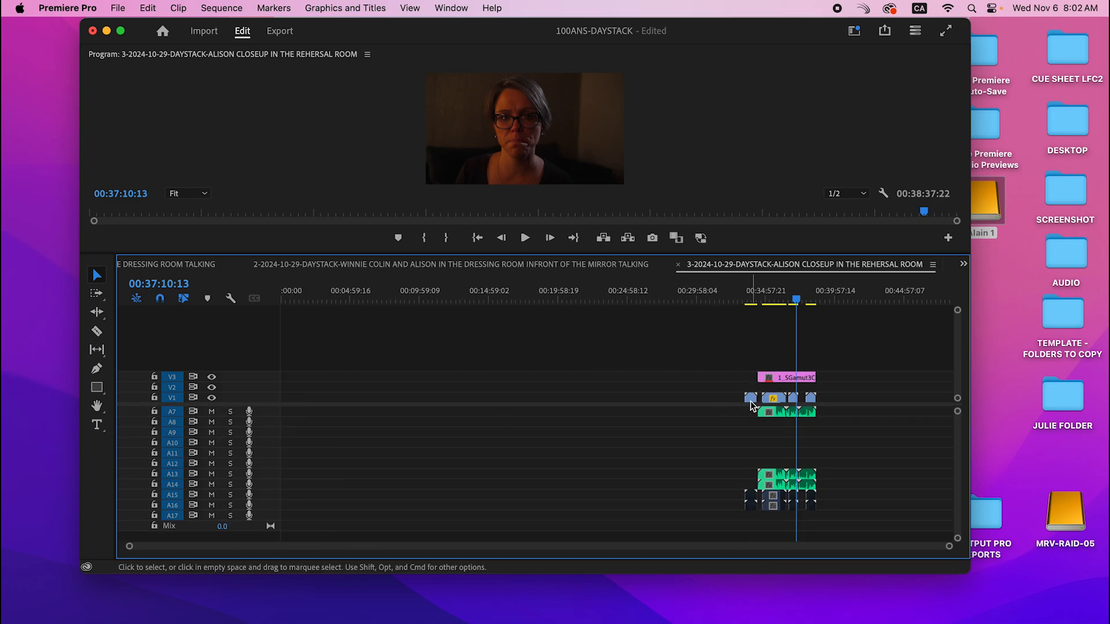
left_click(740, 375)
key("Delete")
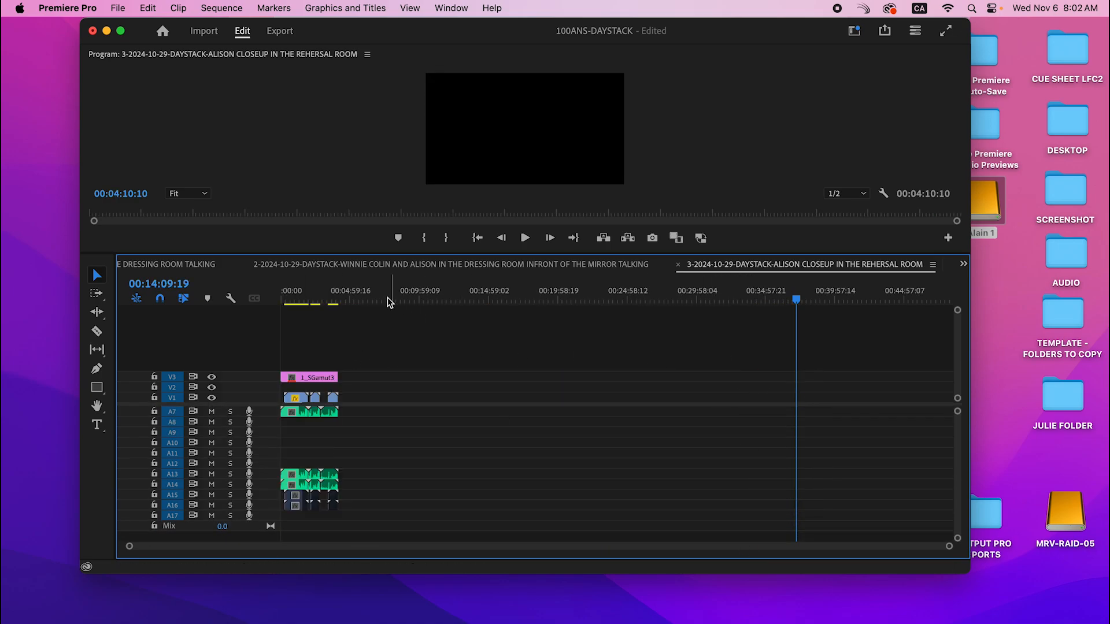
Step: Move the playhead through the three trimmed 2024-10-29 sequences to check their remaining footage
left_click(351, 289)
left_click(205, 265)
left_click_drag(370, 296, 611, 377)
left_click(576, 263)
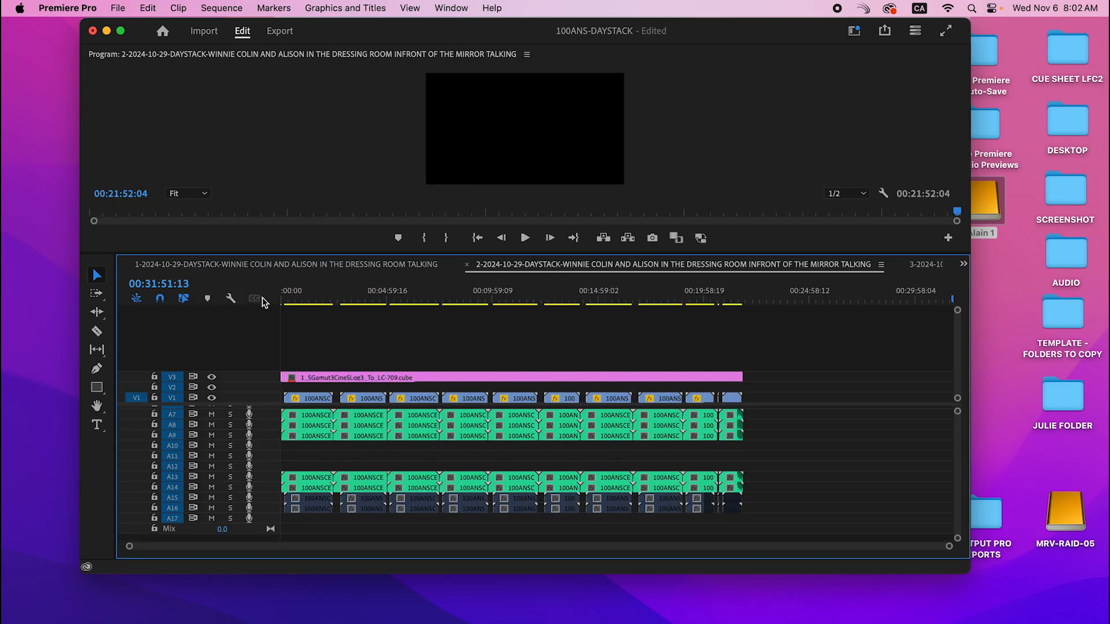
left_click_drag(295, 298, 906, 282)
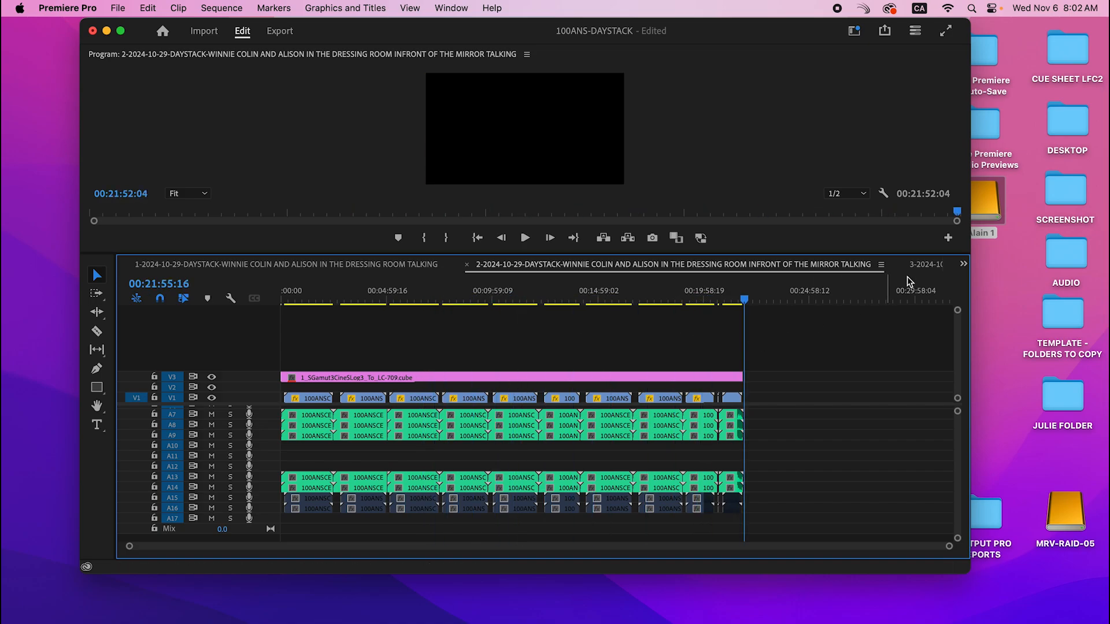
left_click(925, 264)
left_click_drag(396, 289, 472, 330)
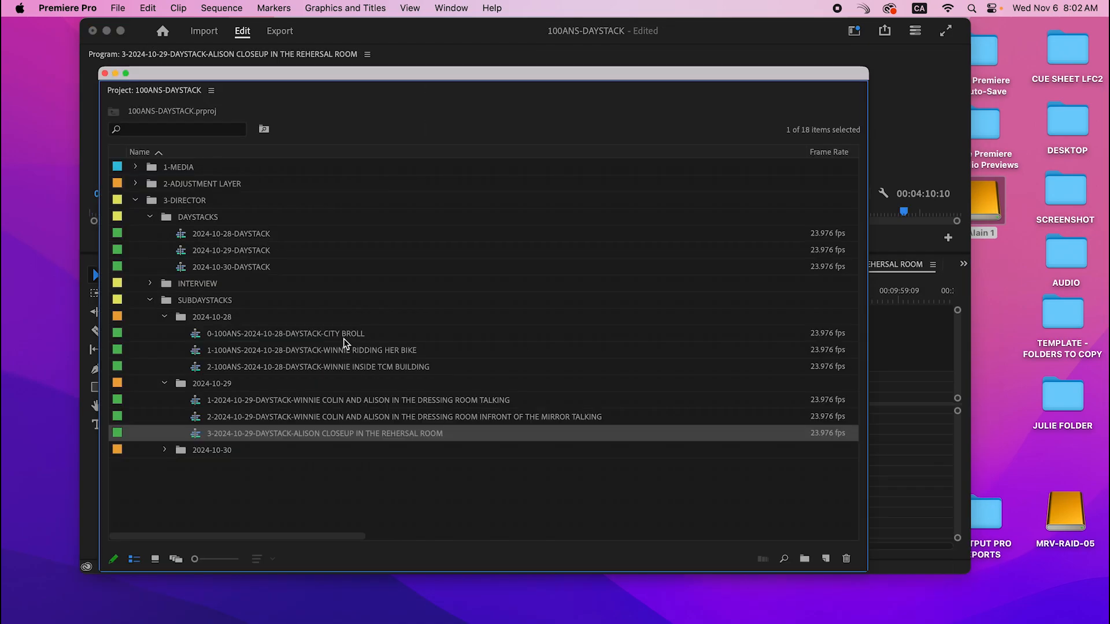
Step: Remove DAYSTACK from the CITY BROLL sequence's name so it reads 0-100ANS-2024-10-28-CITY BROLL
left_click(307, 335)
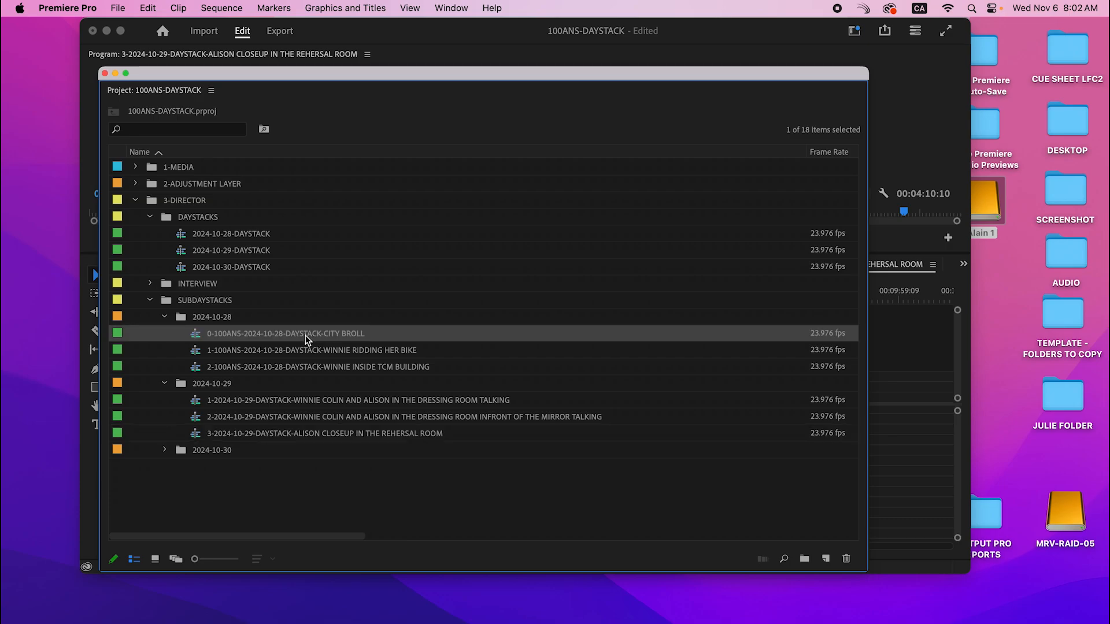
left_click(307, 334)
left_click(309, 335)
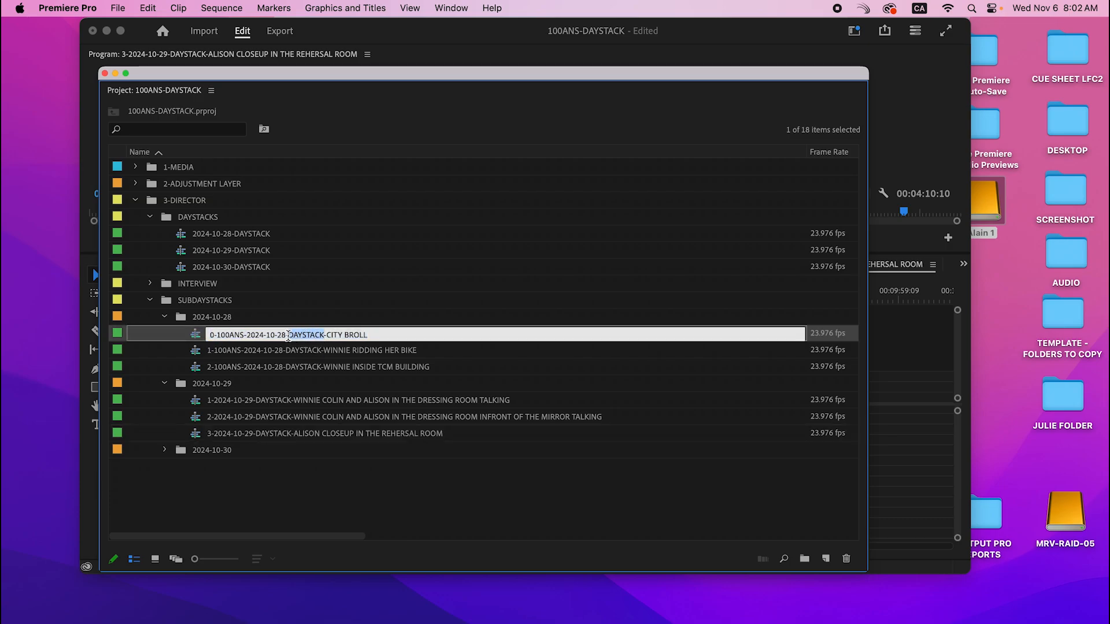
key("Return")
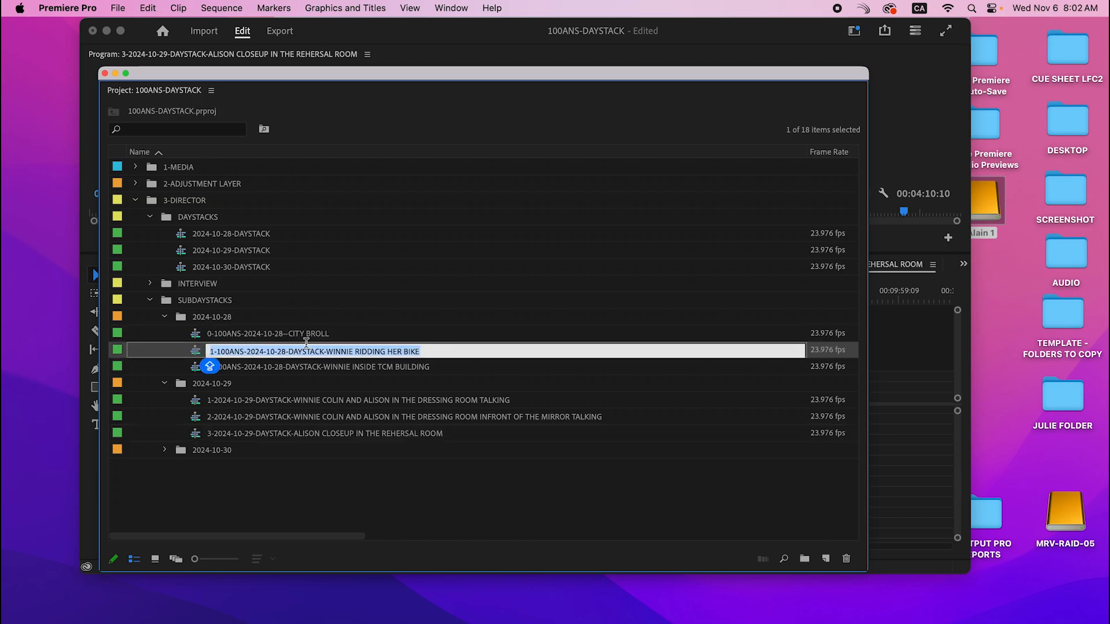
left_click(296, 336)
left_click(296, 335)
left_click(292, 336)
key("BackSpace")
key("Return")
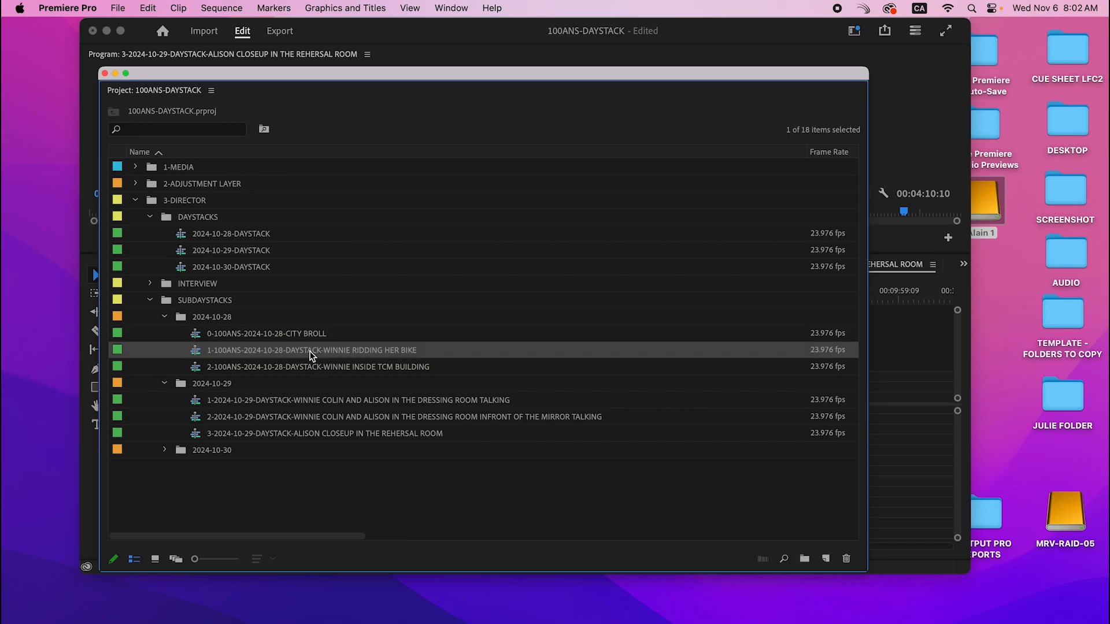
Step: Remove DAYSTACK- from the names of the 2024-10-28 RIDDING HER BIKE and INSIDE TCM BUILDING sequences
left_click(326, 351)
key("BackSpace")
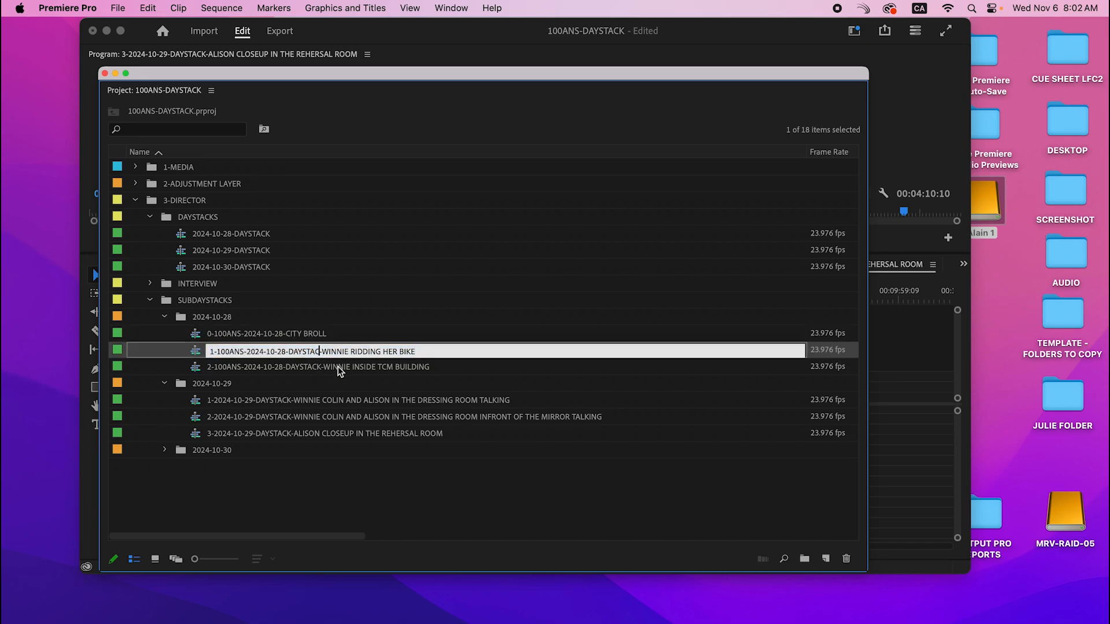
key("BackSpace")
key("BackSpace")
key("BackSpace")
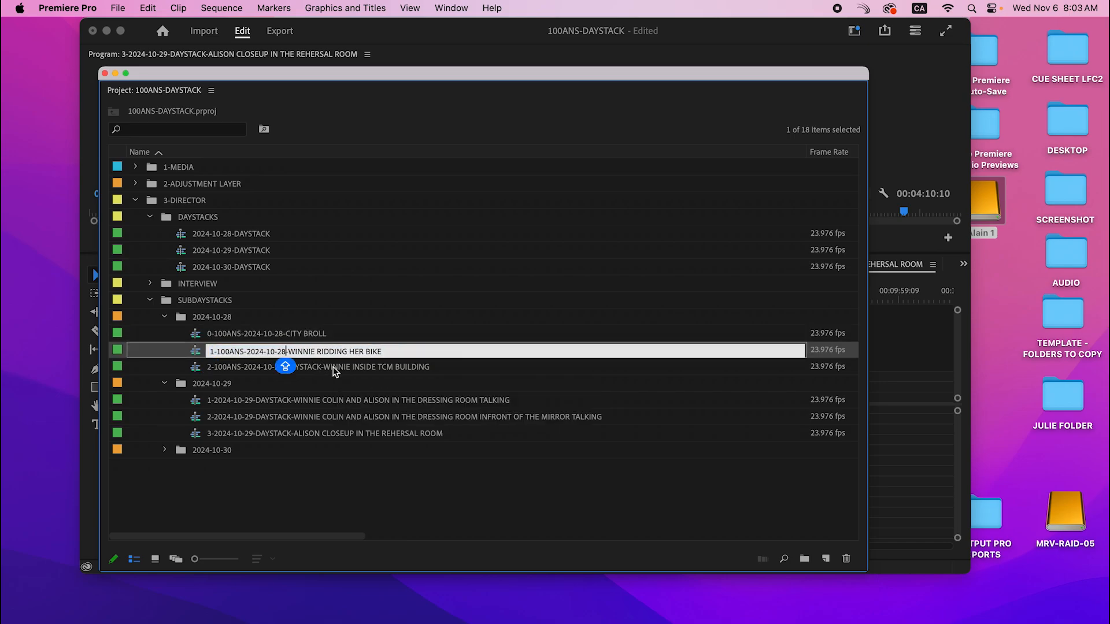
key("Return")
left_click_drag(327, 368, 293, 369)
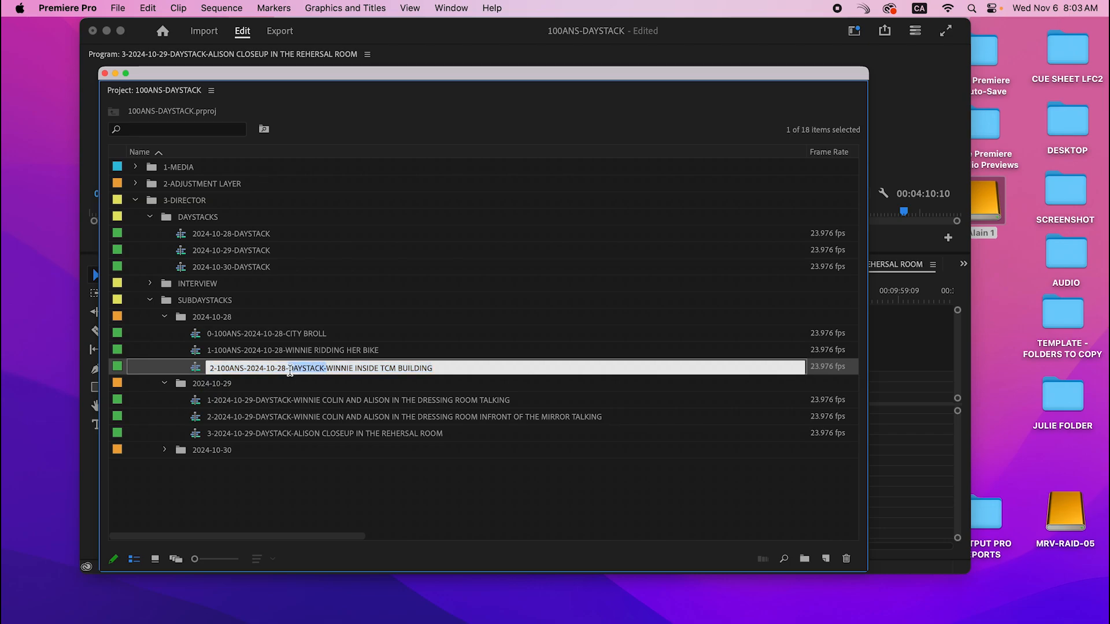
key("BackSpace")
key("Return")
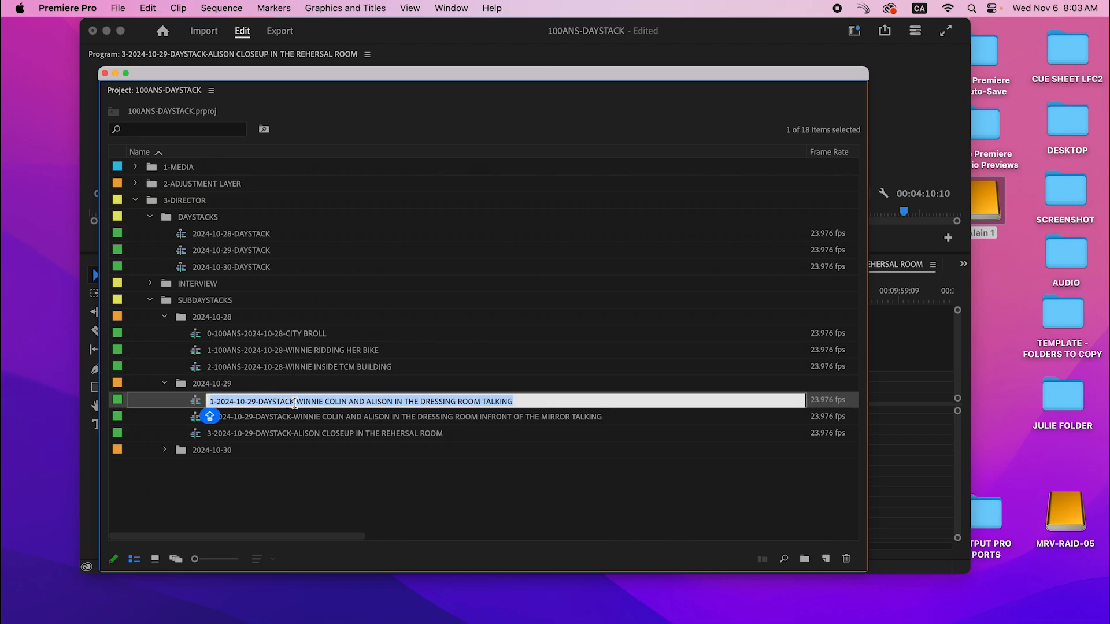
Step: Remove DAYSTACK- from the names of the two 2024-10-29 DRESSING ROOM sequences, keeping one hyphen after the date
left_click(294, 403)
key("BackSpace")
key("Return")
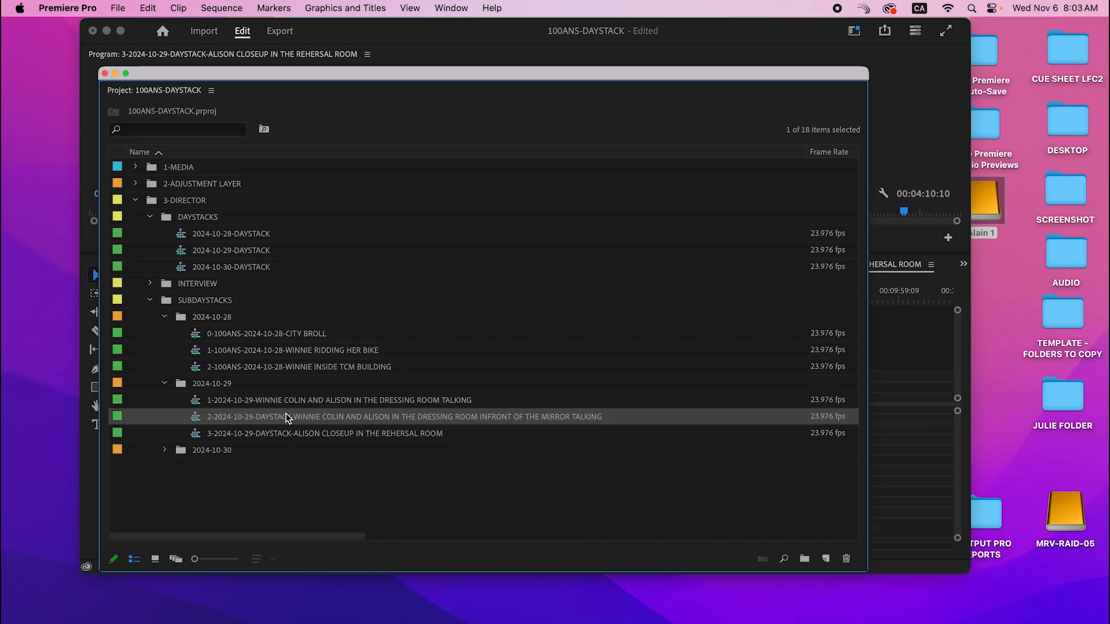
left_click(298, 418)
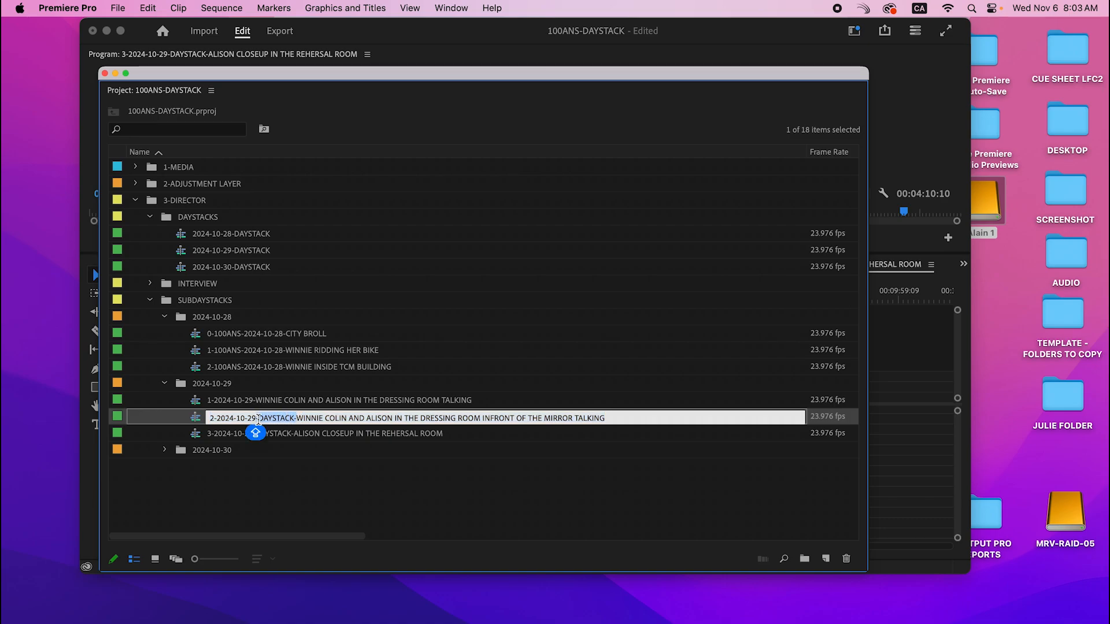
key("BackSpace")
type("-")
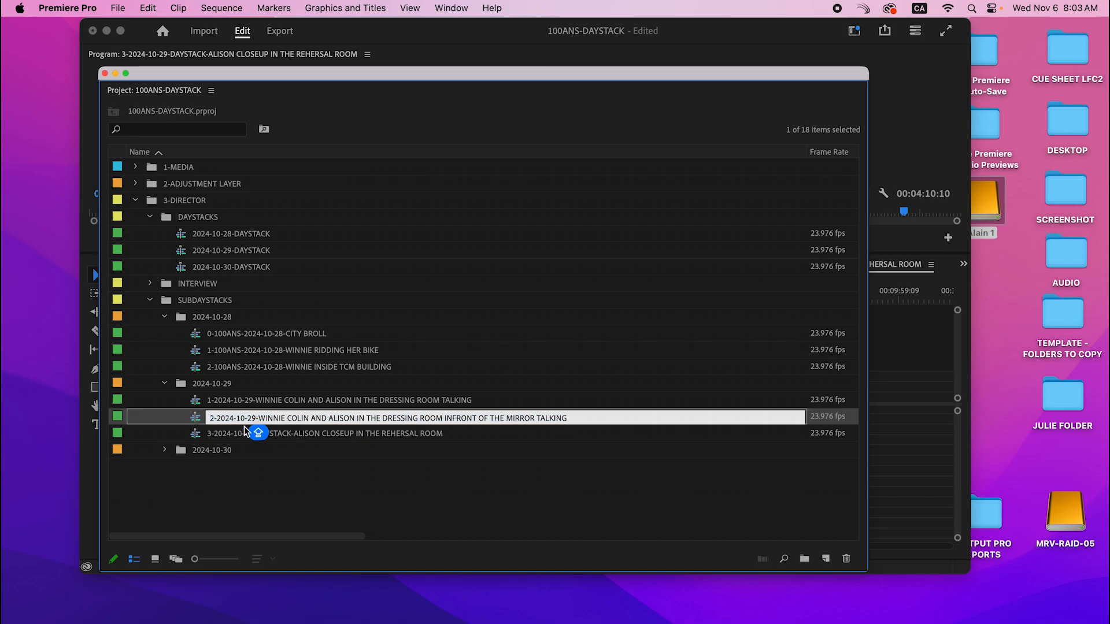
key("Return")
Step: Remove DAYSTACK- from the name of the 2024-10-29 CLOSEUP IN THE REHERSAL ROOM sequence, keeping its 3-2024-10-29- prefix
left_click(295, 435)
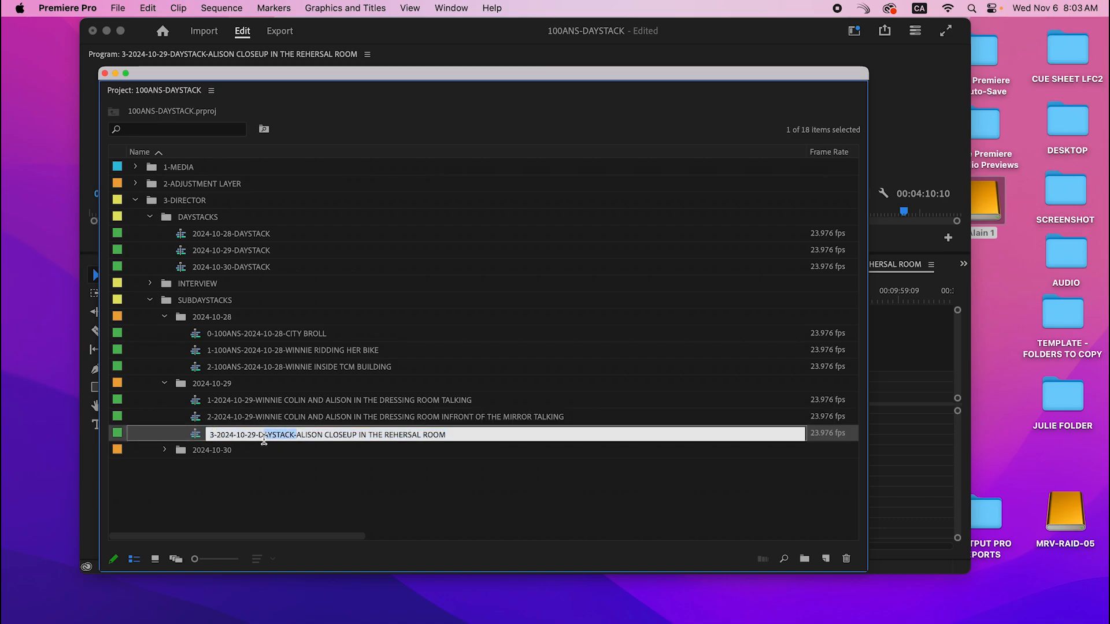
key("BackSpace")
key("super+z")
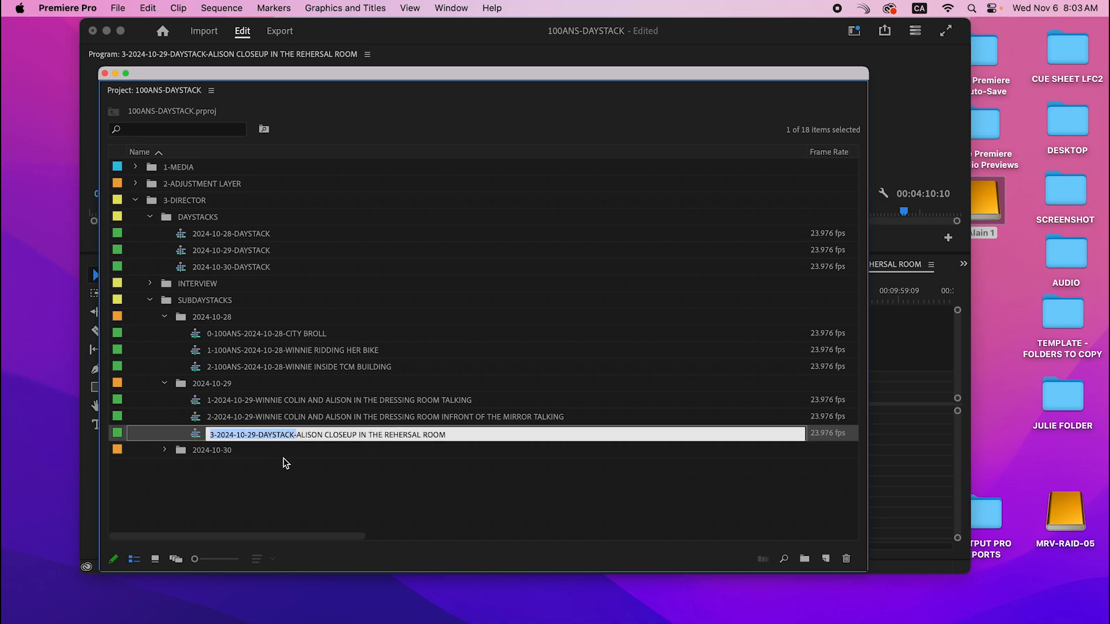
left_click(281, 434)
left_click_drag(259, 438, 296, 435)
key("BackSpace")
key("Return")
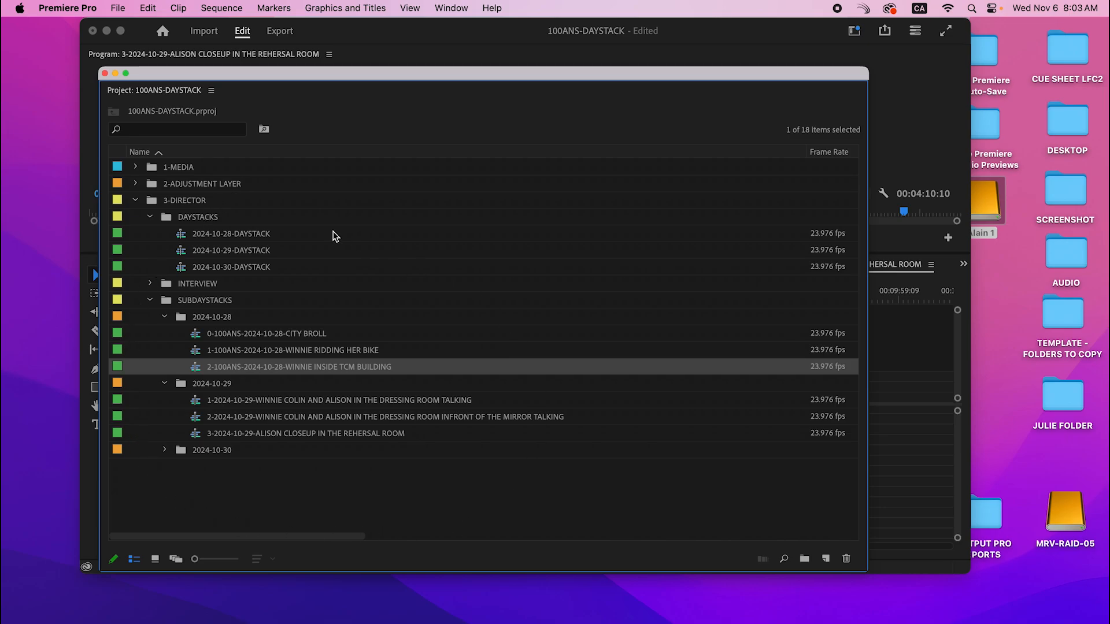
Step: Expand the INTERVIEW bin with its CUT AND TRANSCRIBED and ORIGINAL bins to review the project's sequence organization
left_click(150, 284)
left_click(164, 317)
left_click(164, 301)
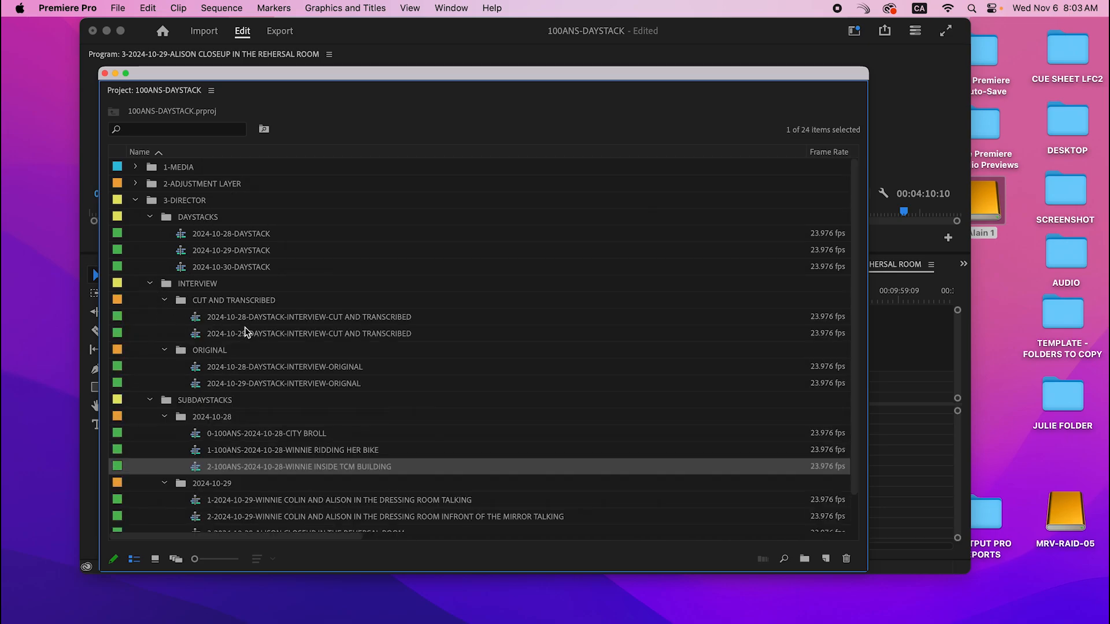
scroll(244, 327, "down", 2)
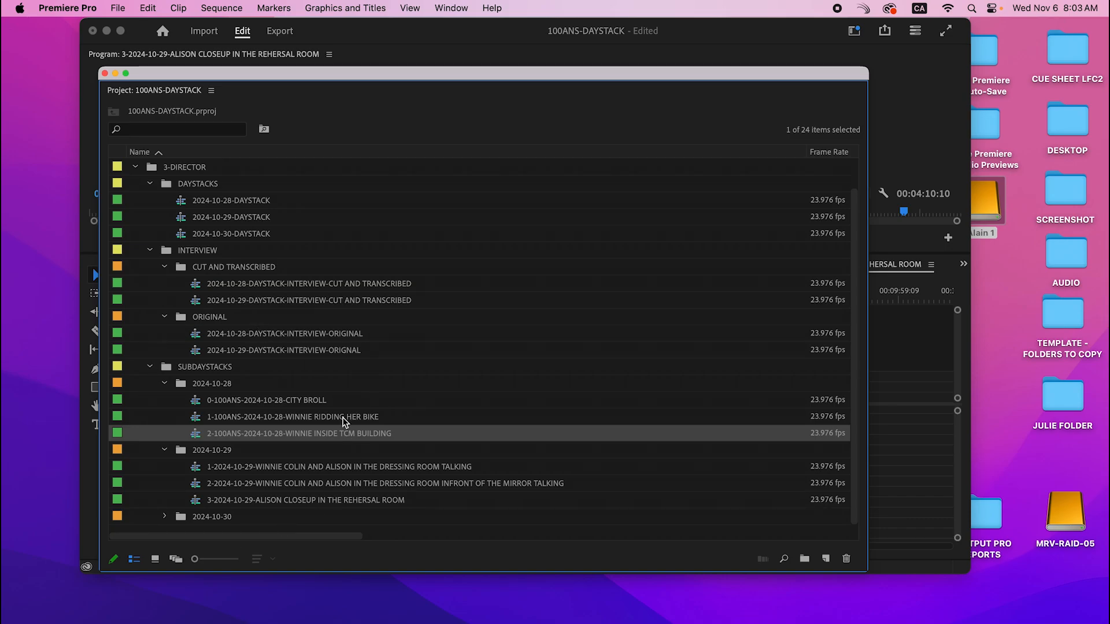
Step: Collapse the 2024-10-28, 2024-10-29, DAYSTACKS and INTERVIEW bins and open 2024-10-30-DAYSTACK Copy 01 from the 2024-10-30 bin
left_click(163, 384)
left_click(164, 434)
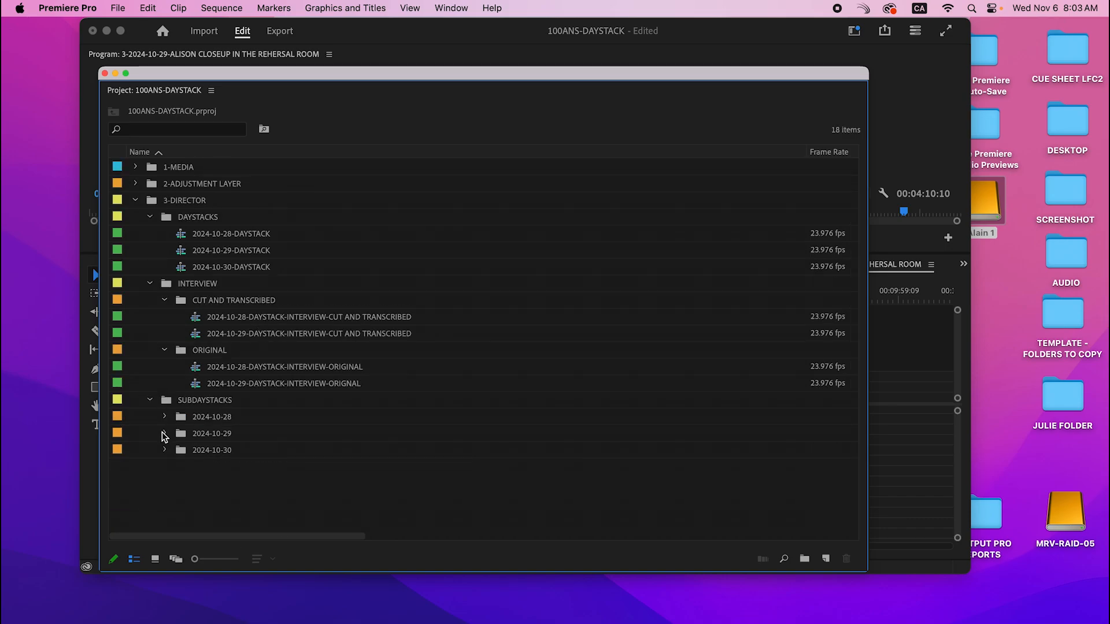
left_click(150, 217)
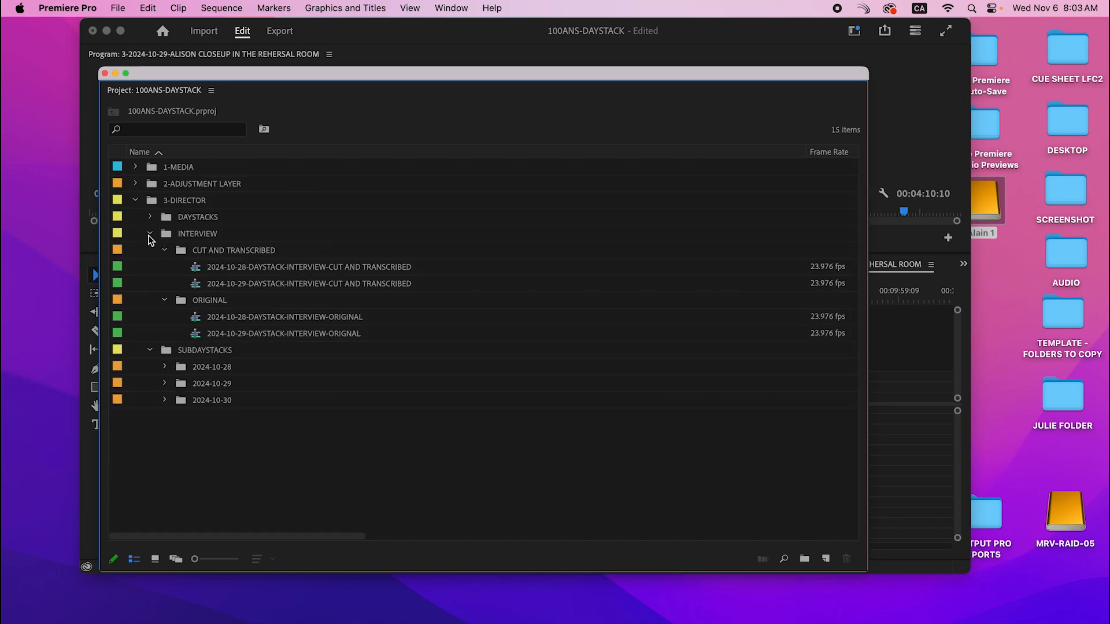
left_click(149, 235)
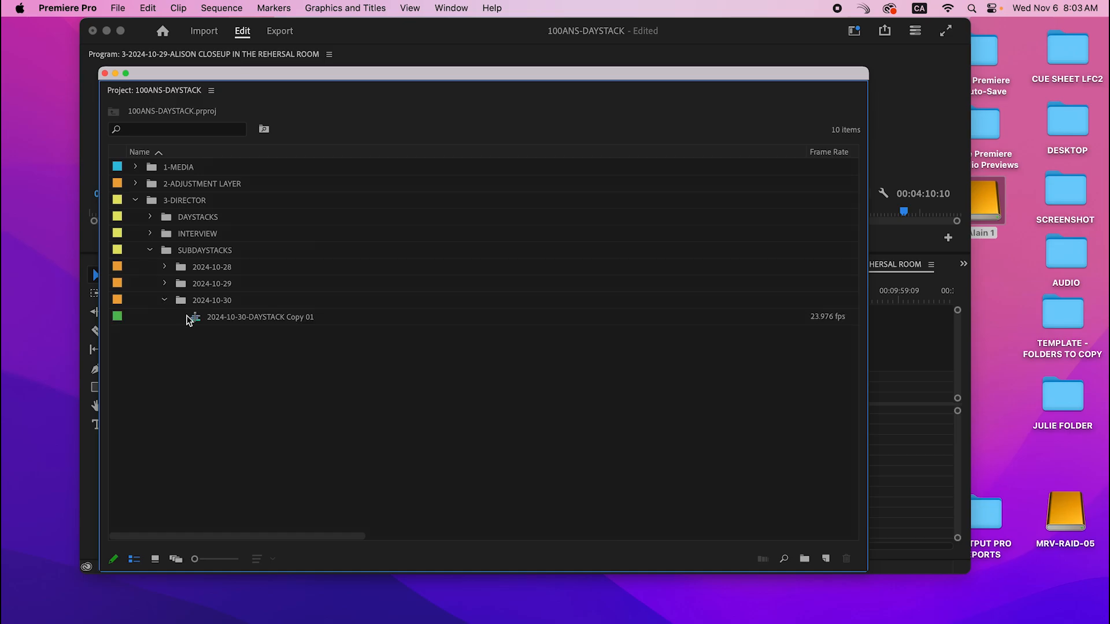
double_click(189, 318)
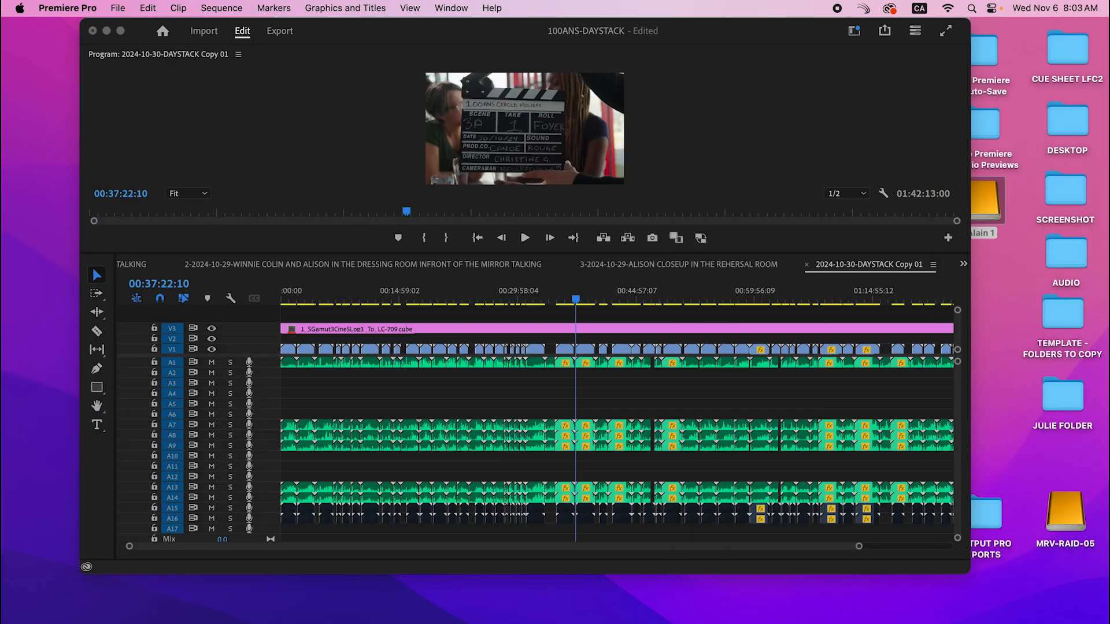
Step: Close the 2024-10-29 sequences in the timeline, keeping only 2024-10-30-DAYSTACK Copy 01, and shift the editing window to the desktop's edge
left_click(571, 264)
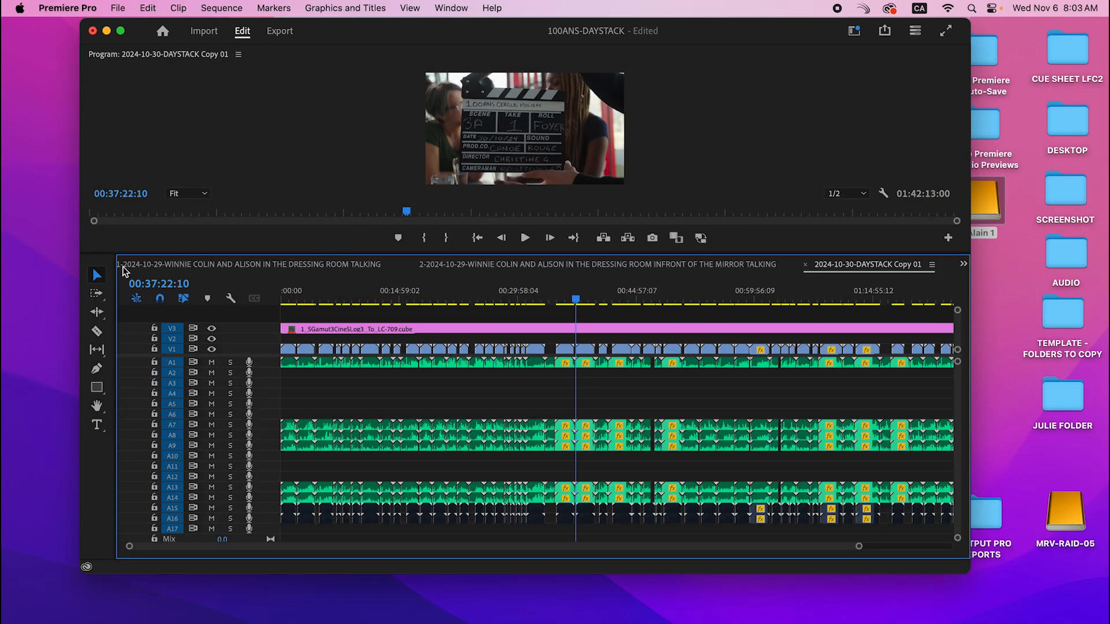
left_click(410, 265)
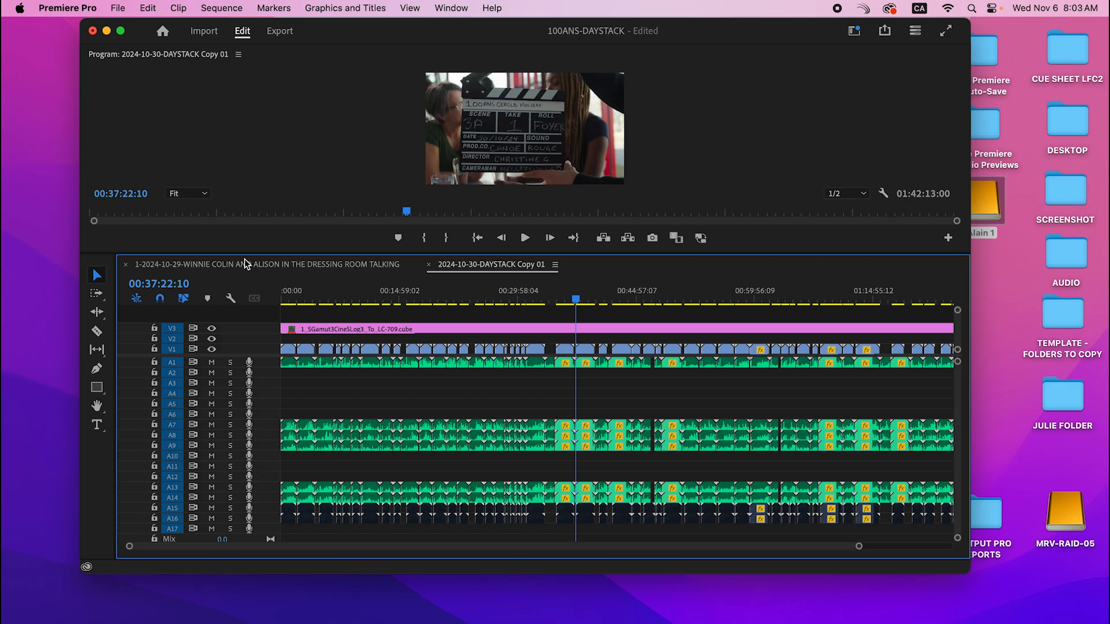
left_click(125, 265)
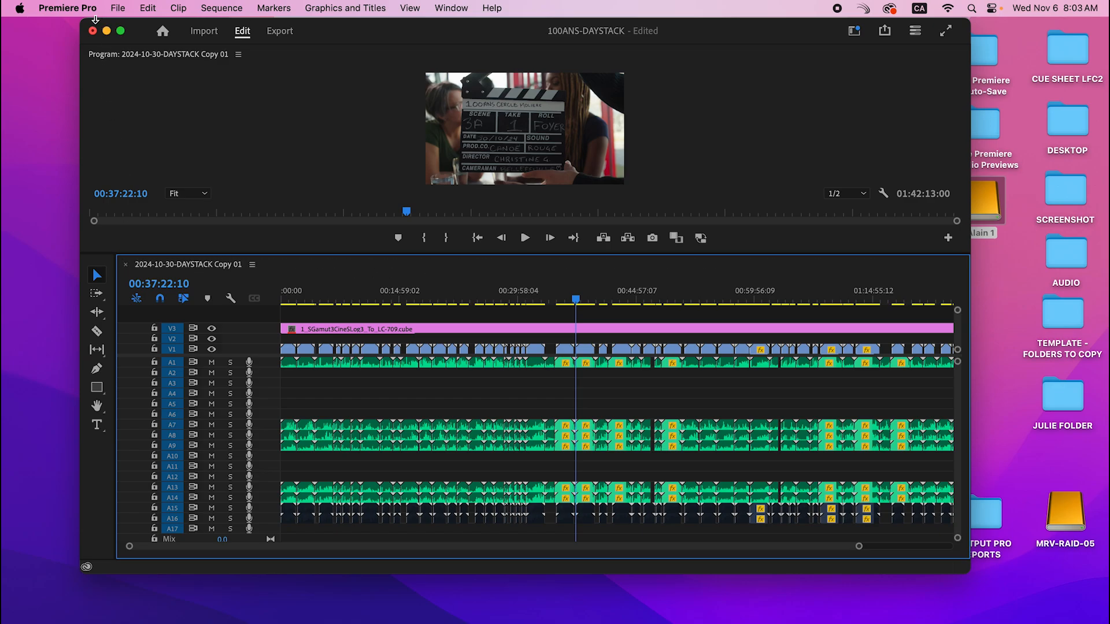
left_click_drag(96, 19, 6, 19)
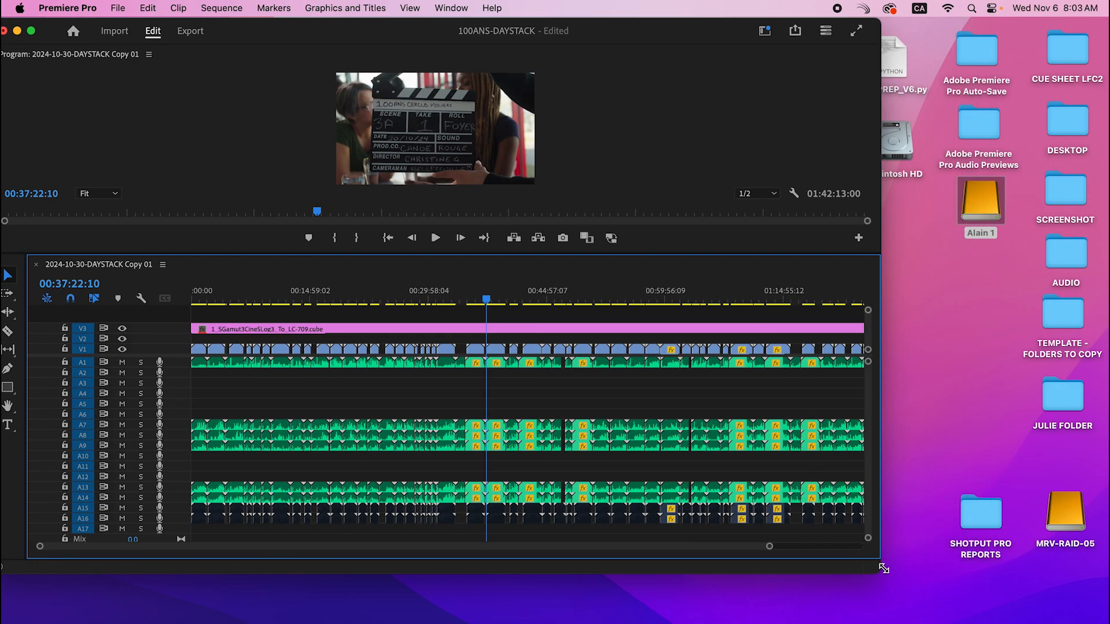
Step: Enlarge the editing window to fill the screen and return the playhead to the start of 2024-10-30-DAYSTACK Copy 01
left_click_drag(883, 569, 1109, 623)
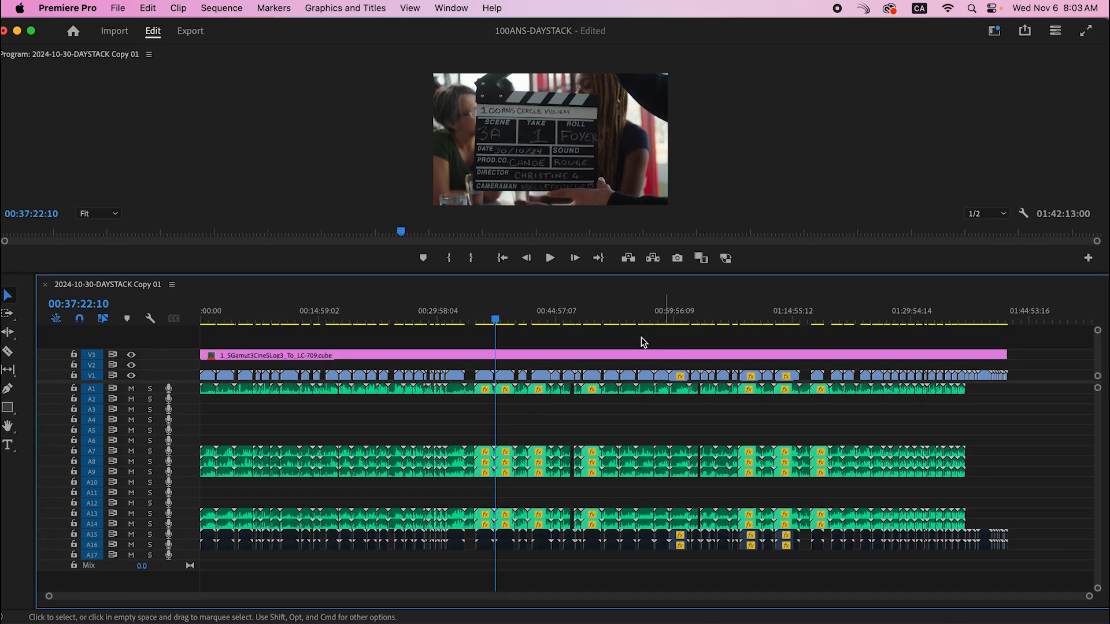
key("Home")
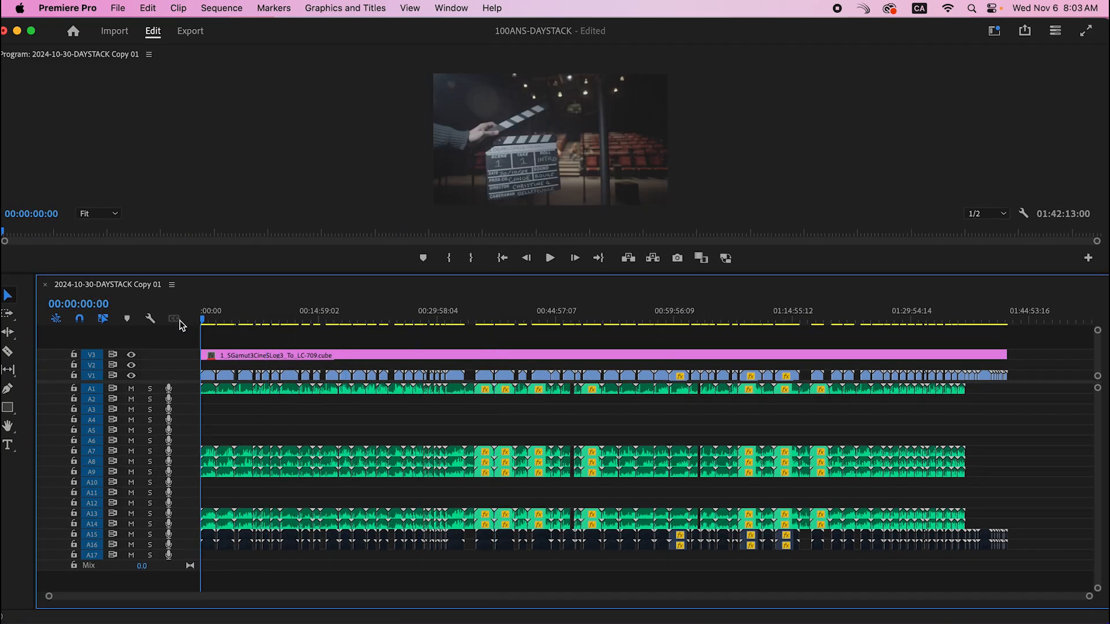
Step: Cut the LUT layer on V3 at 00:15:16:04, between the audio clips THEATER-S1030-9 and THEATER-S1030-10
left_click_drag(203, 331, 325, 354)
key("backslash")
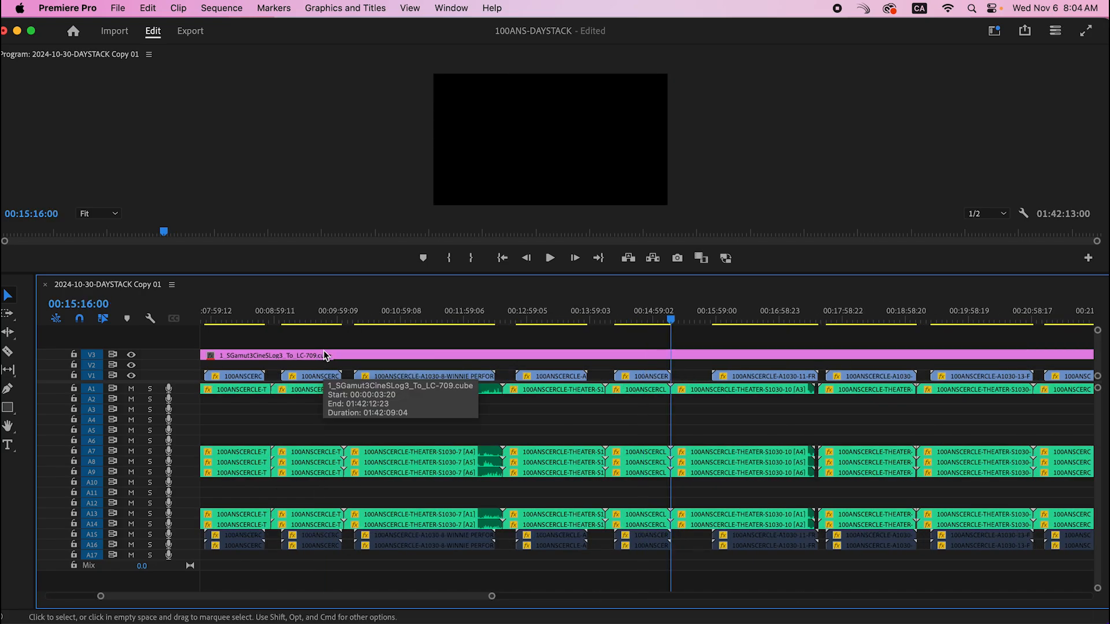
key("equal")
key("equal")
key("equal")
key("equal")
key("equal")
key("equal")
key("equal")
key("equal")
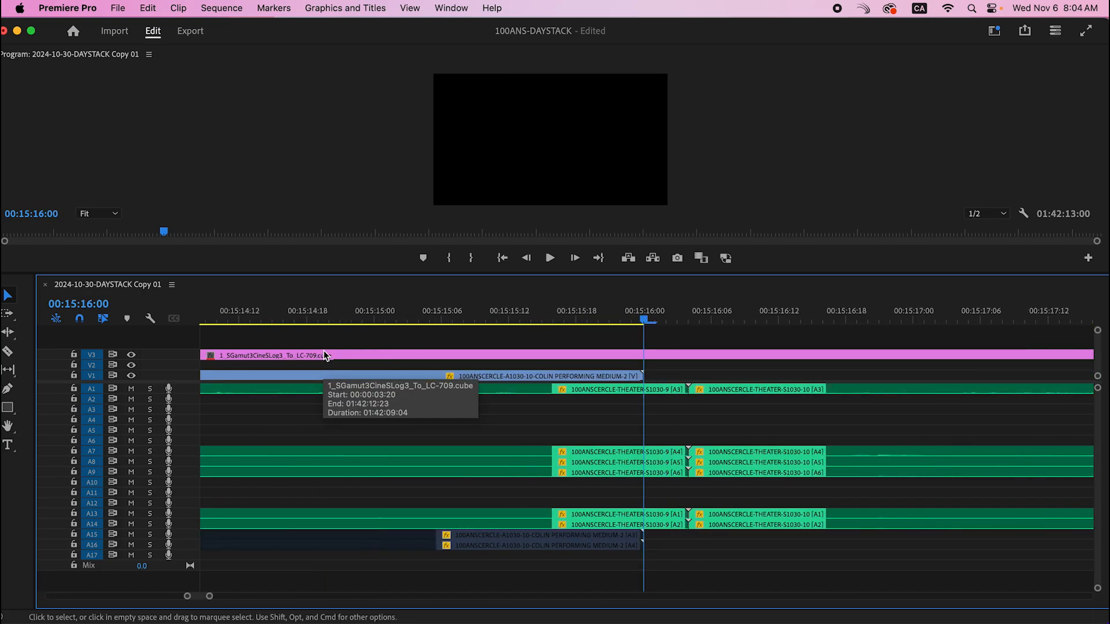
key("equal")
key("Right")
key("Right")
key("Right")
key("Right")
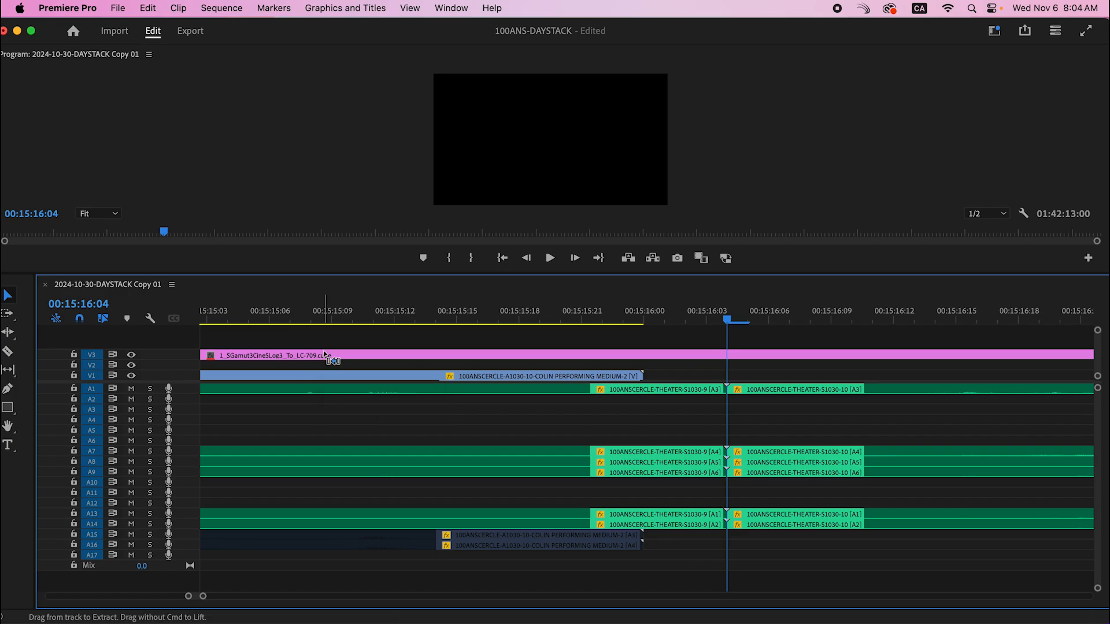
key("super+k")
Step: Find the end of the on-stage performance and cut the V3 LUT layer at 00:28:19:00, before audio clip THEATER-S1030-18
key("minus")
key("minus")
key("minus")
key("minus")
key("minus")
key("minus")
key("minus")
key("minus")
key("minus")
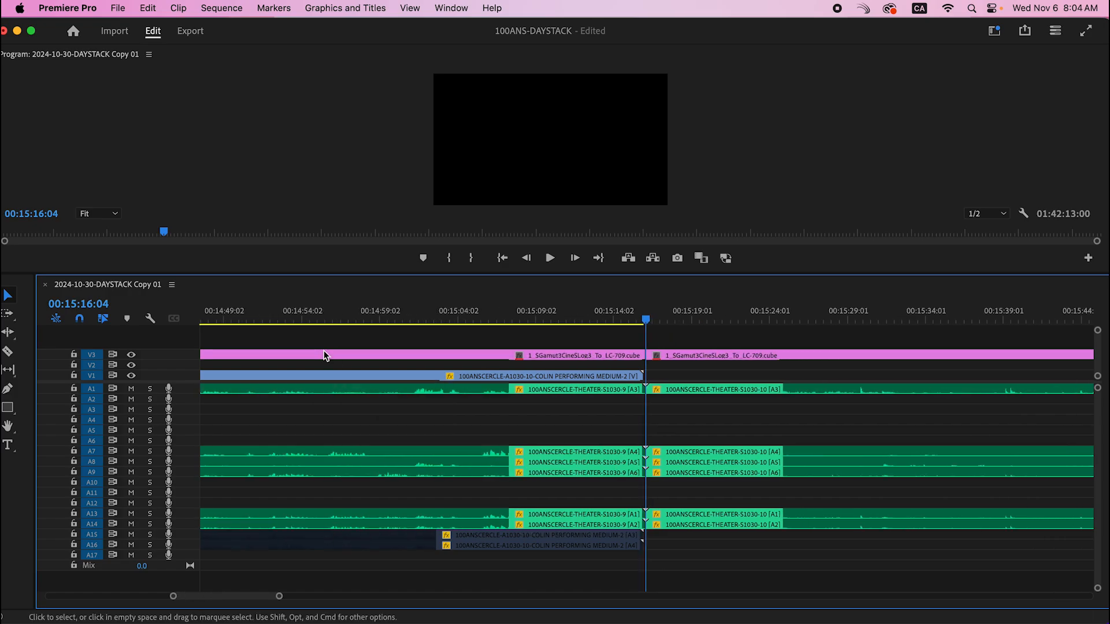
key("equal")
key("equal")
key("equal")
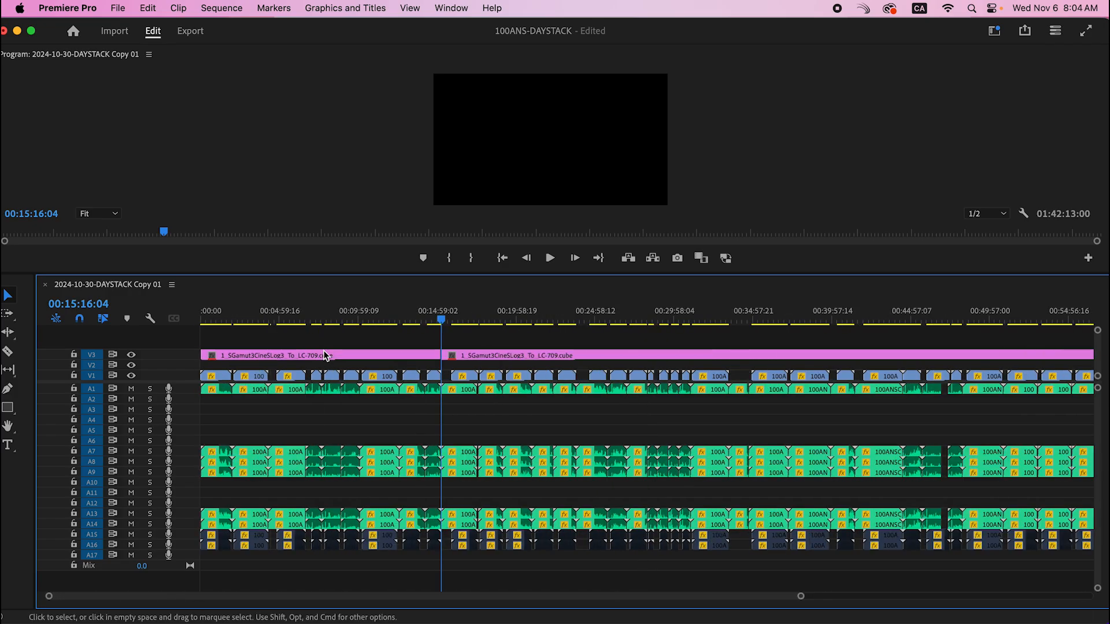
key("minus")
key("minus")
key("minus")
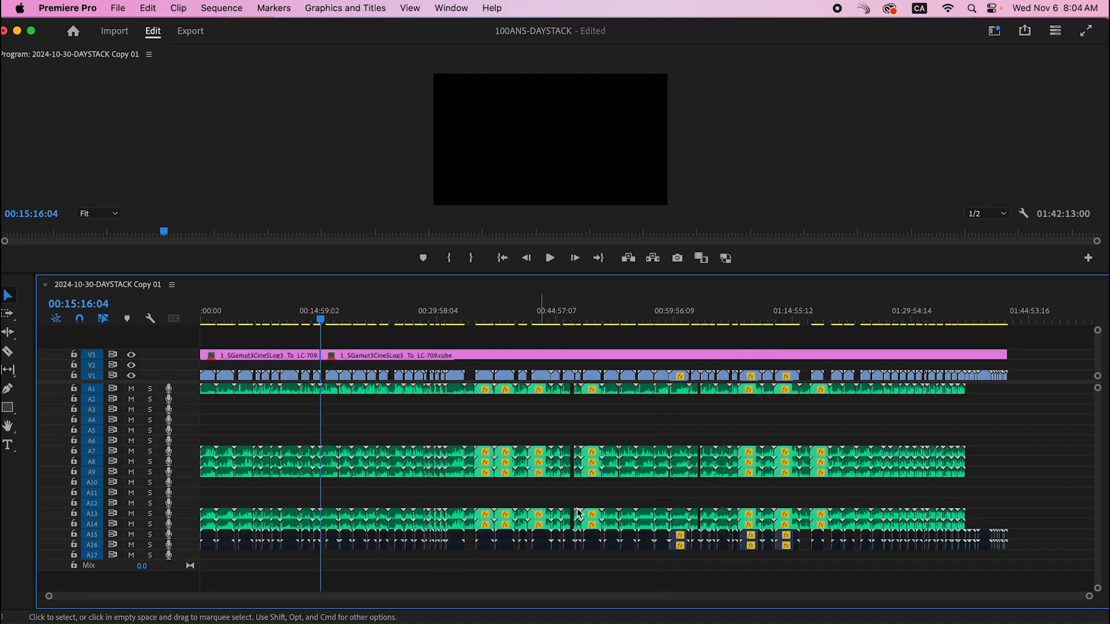
left_click_drag(320, 319, 420, 341)
key("=")
key("=")
key("=")
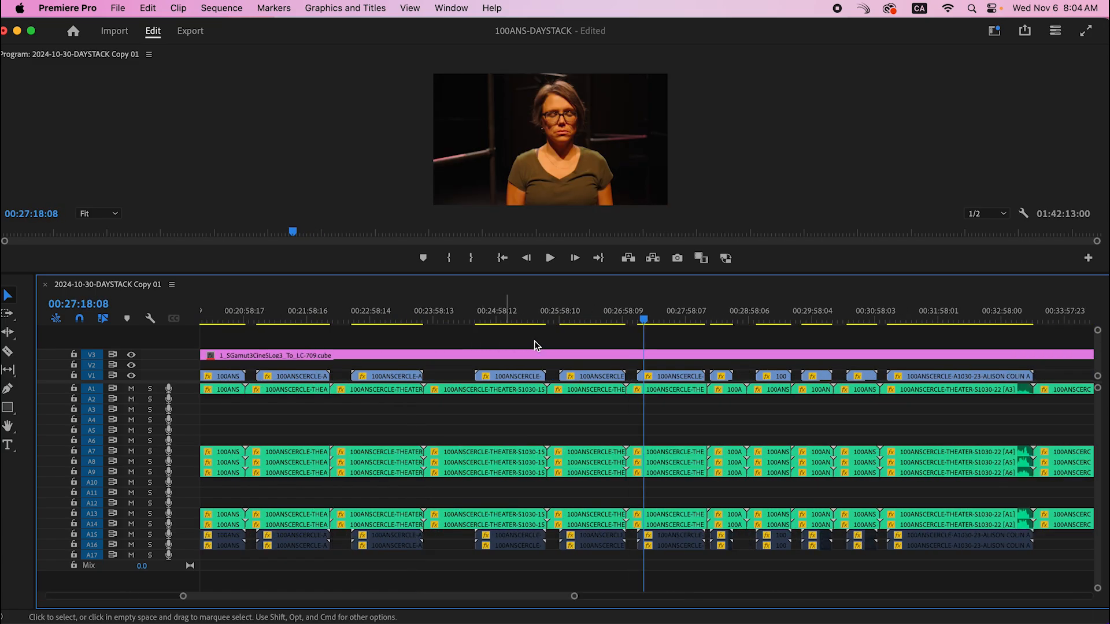
left_click_drag(644, 321, 719, 325)
key("Up")
key("Up")
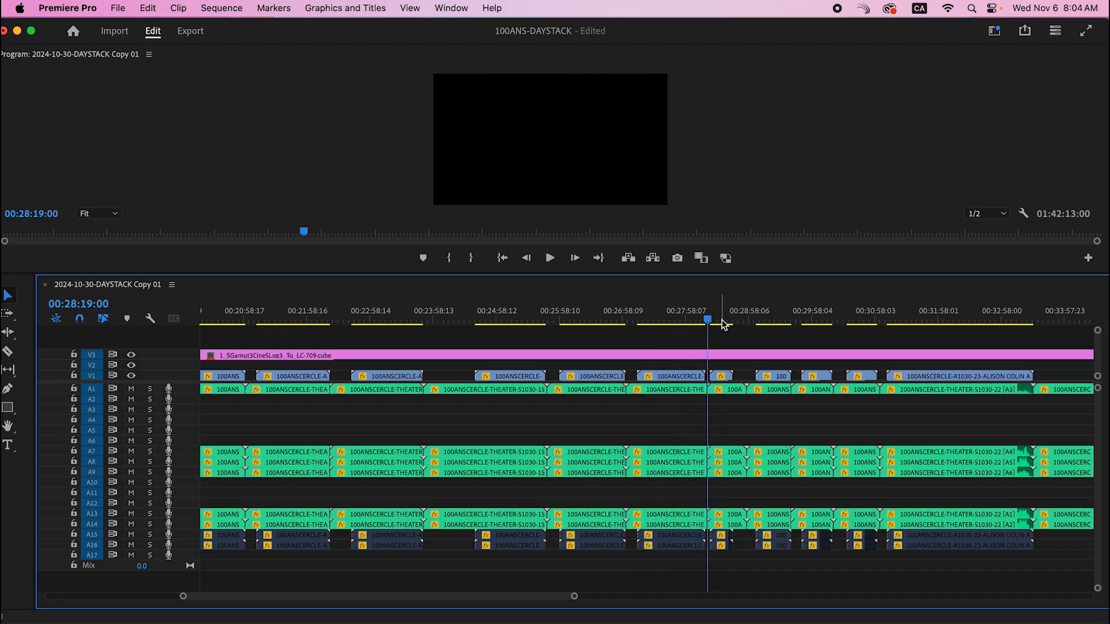
key("super+k")
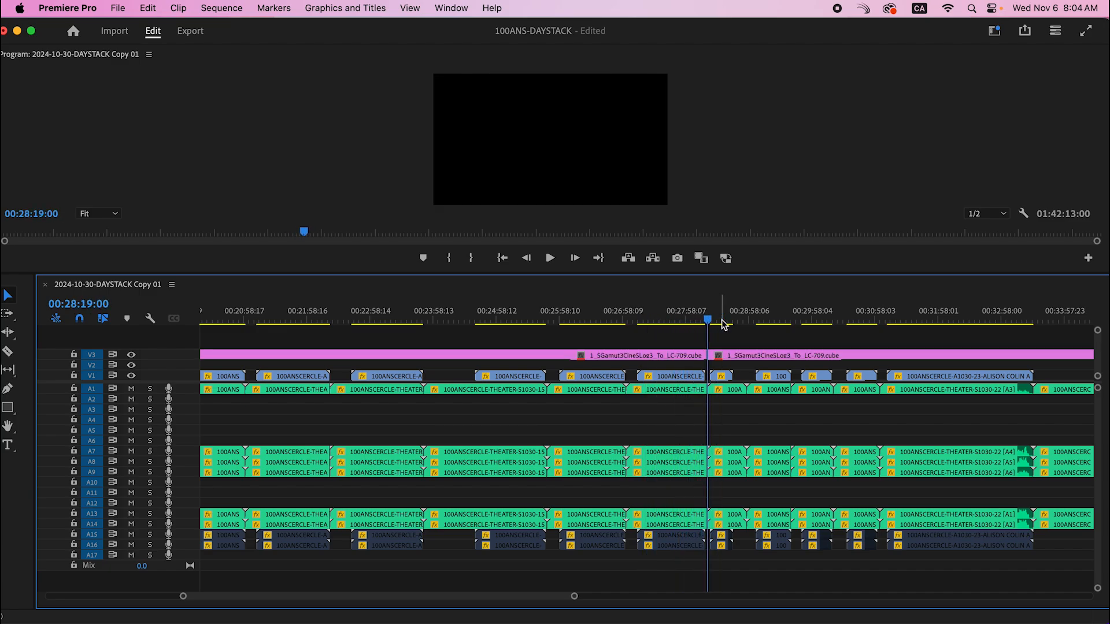
Step: Try to move every clip after the 00:28:19:00 cut further along the timeline to open a gap
key("=")
key("=")
key("=")
key("=")
key("=")
key("=")
key("Down")
key("Up")
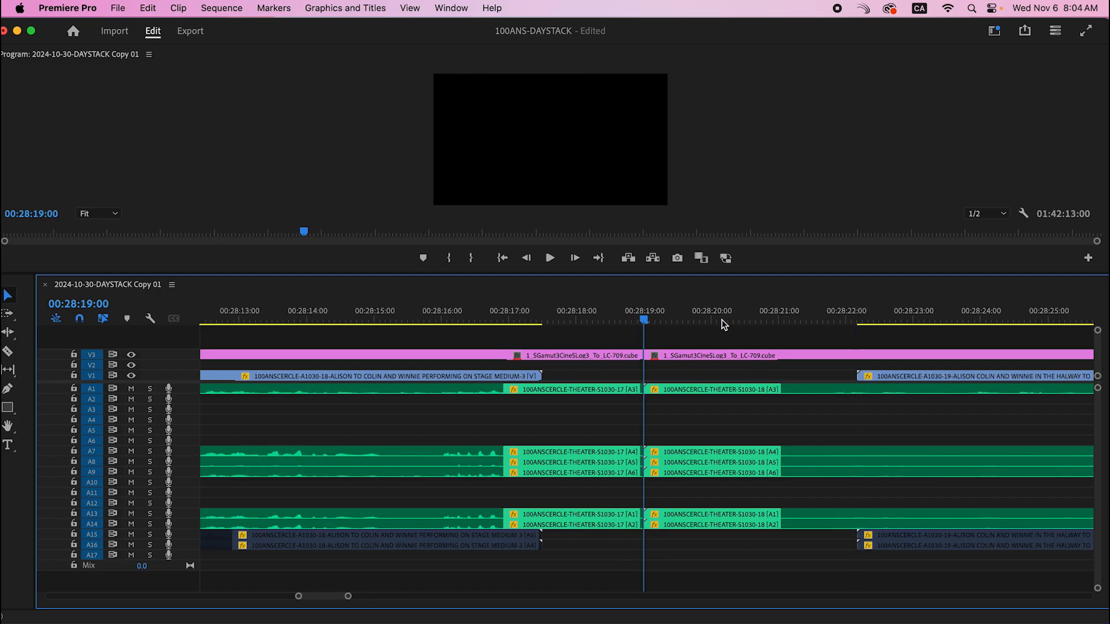
key("minus")
key("Down")
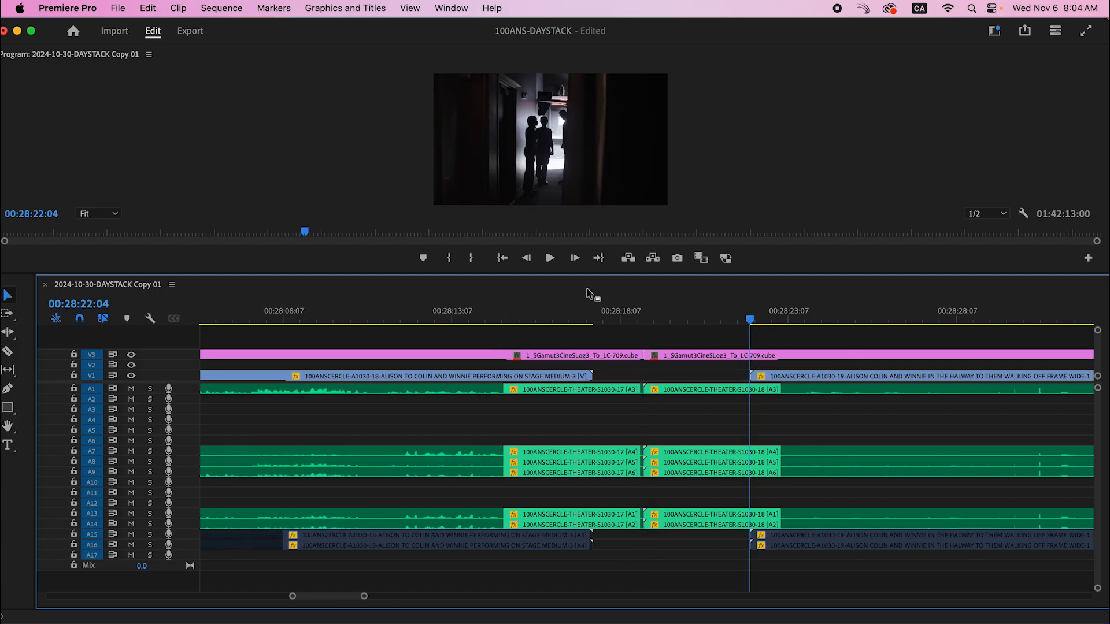
key("shift+a")
left_click(678, 360)
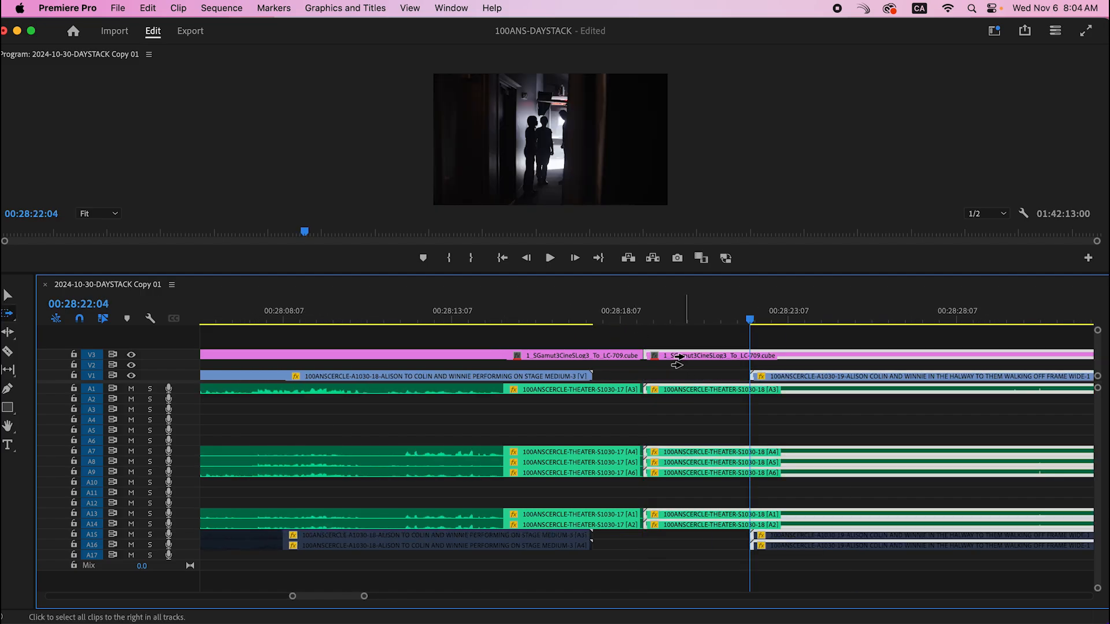
key("v")
left_click_drag(701, 397, 809, 402)
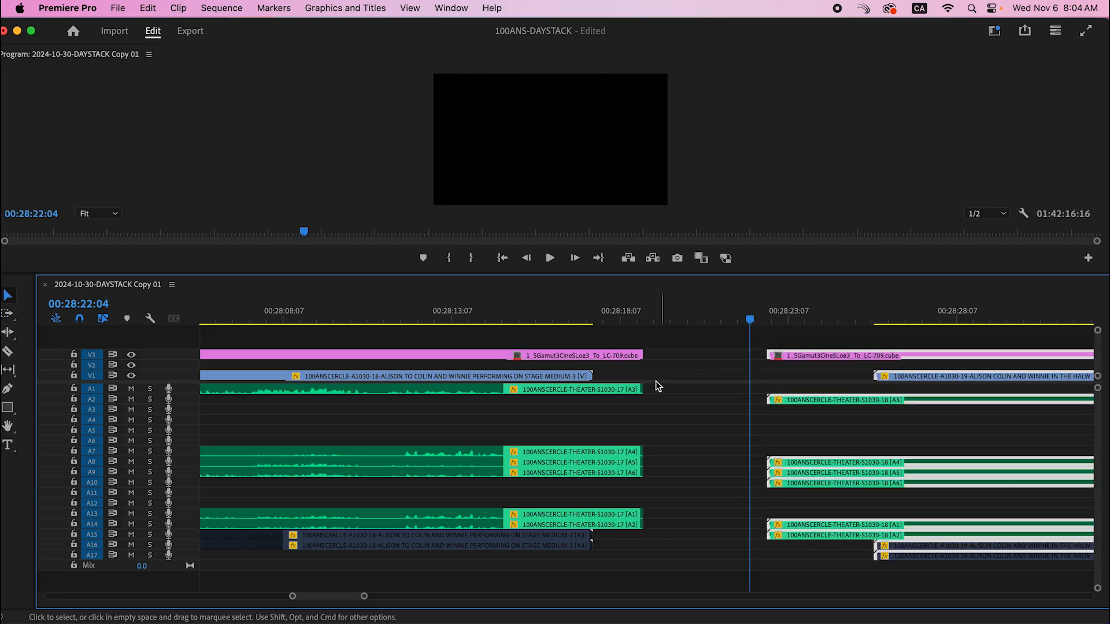
left_click_drag(647, 389, 730, 400)
key("super+z")
Step: Cut the V3 LUT layer at 00:31:03:00, between the last hallway take and the first common room take
left_click(661, 316)
scroll(661, 317, "down", 5)
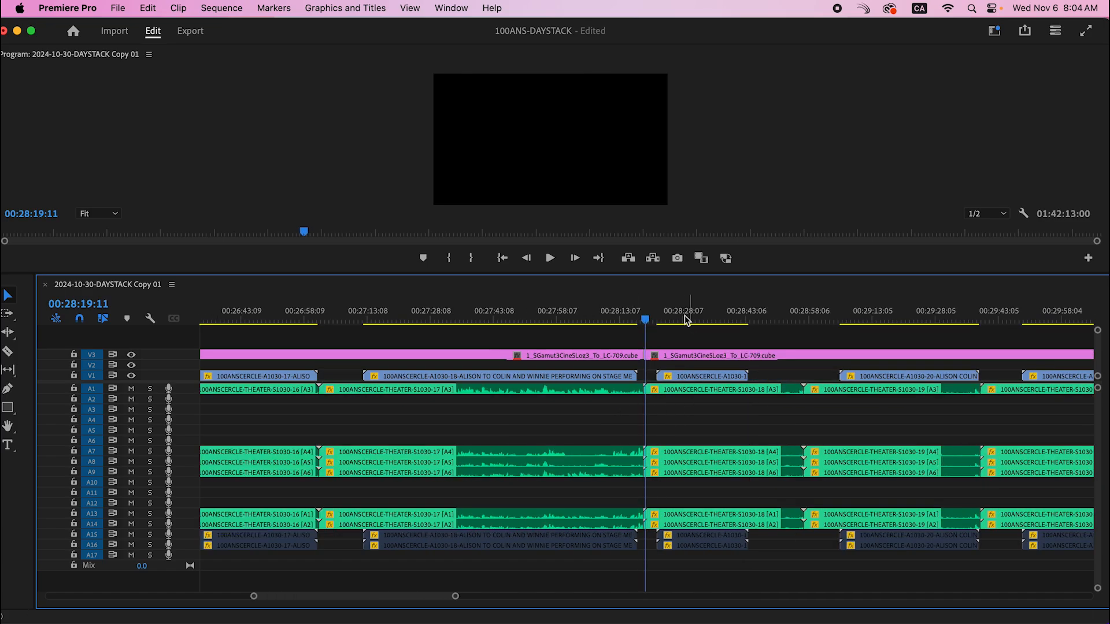
left_click_drag(686, 320, 862, 318)
key("minus")
key("minus")
left_click(790, 321)
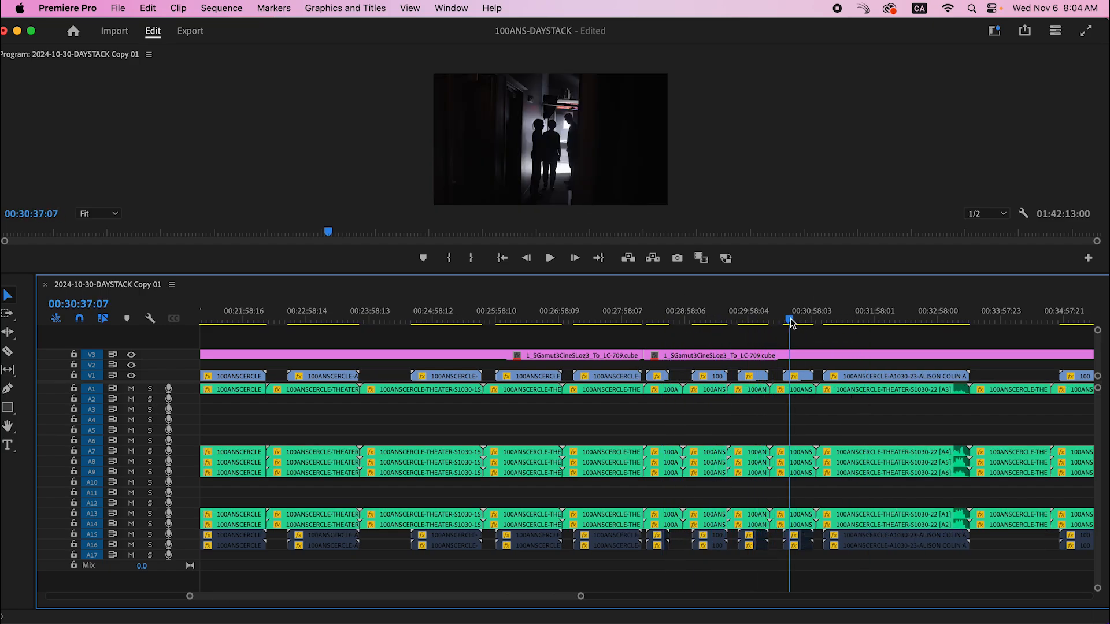
key("Down")
key("equal")
key("equal")
key("equal")
key("equal")
key("equal")
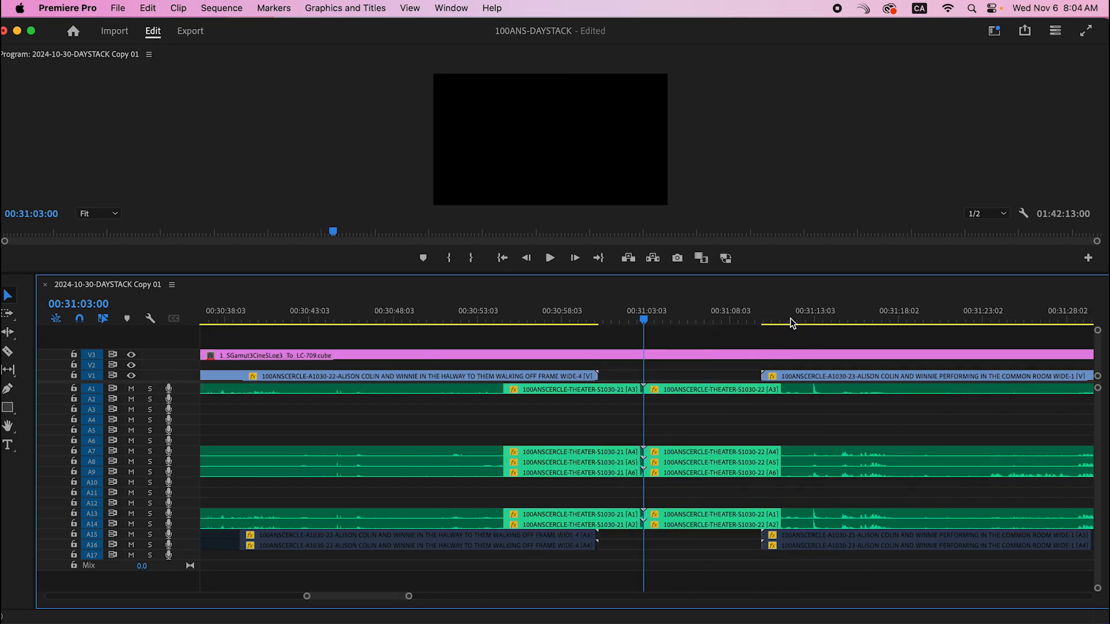
key("minus")
key("minus")
key("minus")
key("minus")
key("minus")
key("minus")
key("minus")
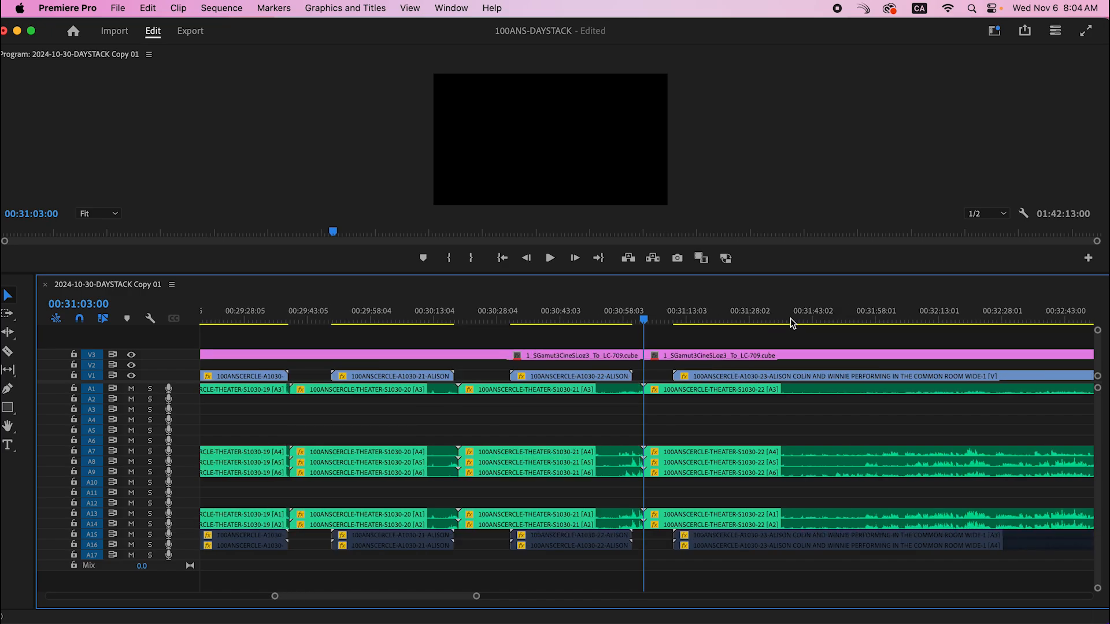
Step: Examine the common room clips A1030-29 and A1030-30 and the nearby audio gap for the scene's boundary
scroll(710, 330, "right", 10)
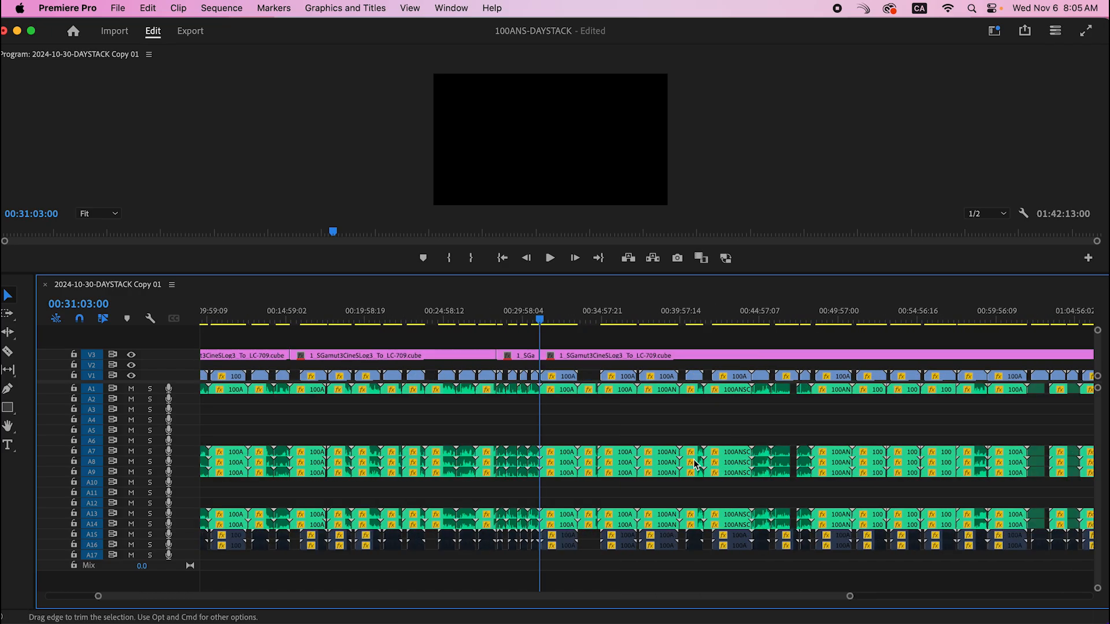
left_click_drag(235, 328, 482, 334)
key("=")
key("Down")
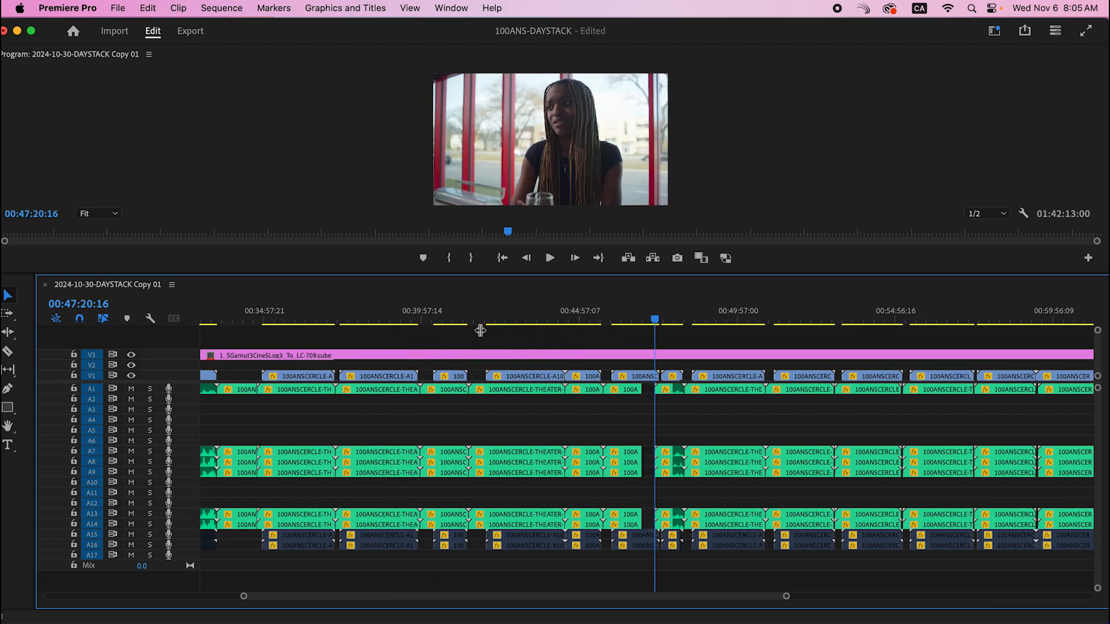
key("=")
key("=")
key("=")
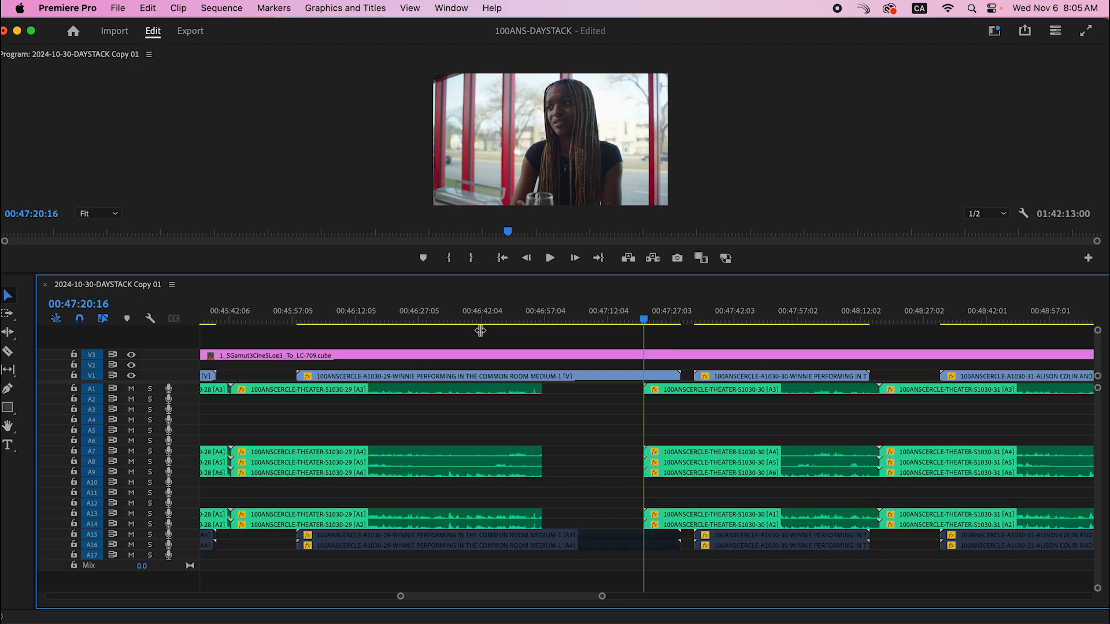
key("Down")
key("Down")
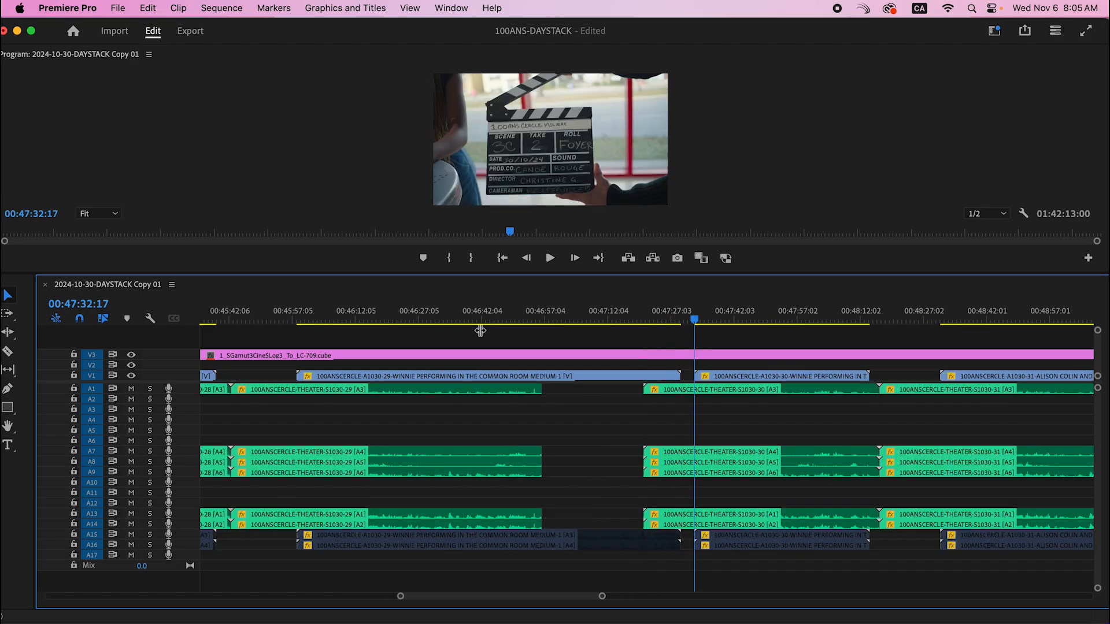
key("Up")
key("Up")
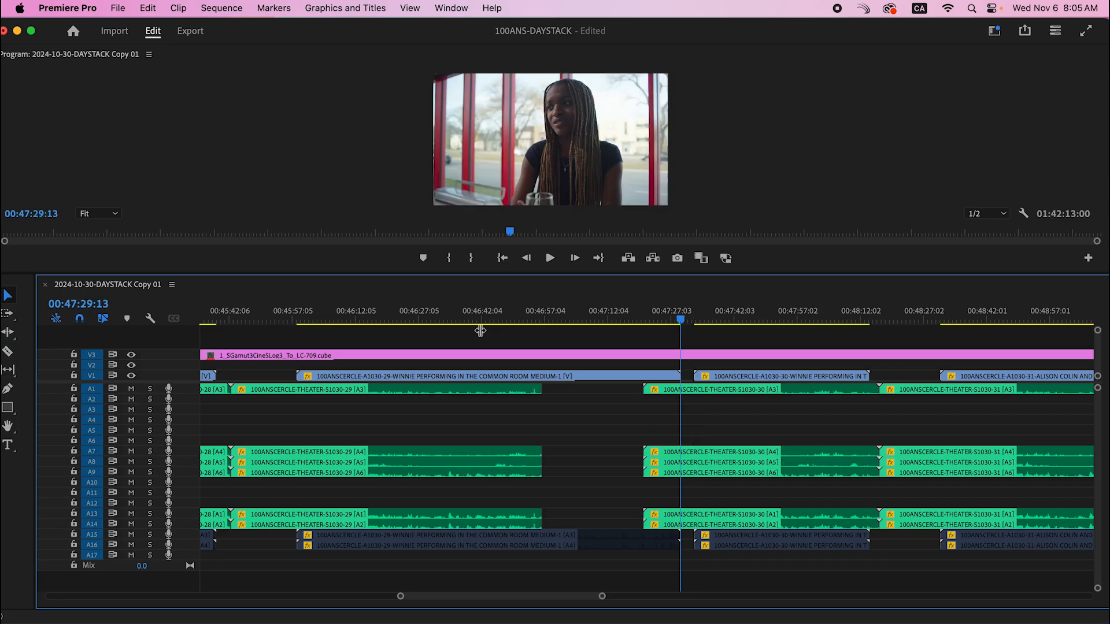
key("Down")
key("Down")
key("Down")
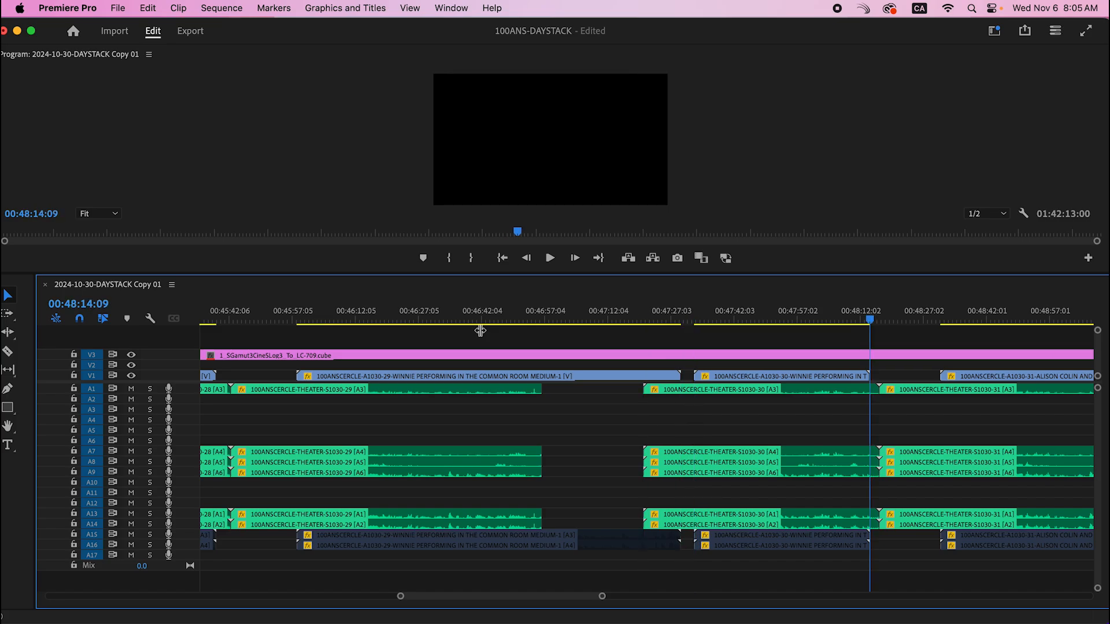
key("Up")
left_click_drag(710, 327, 764, 322)
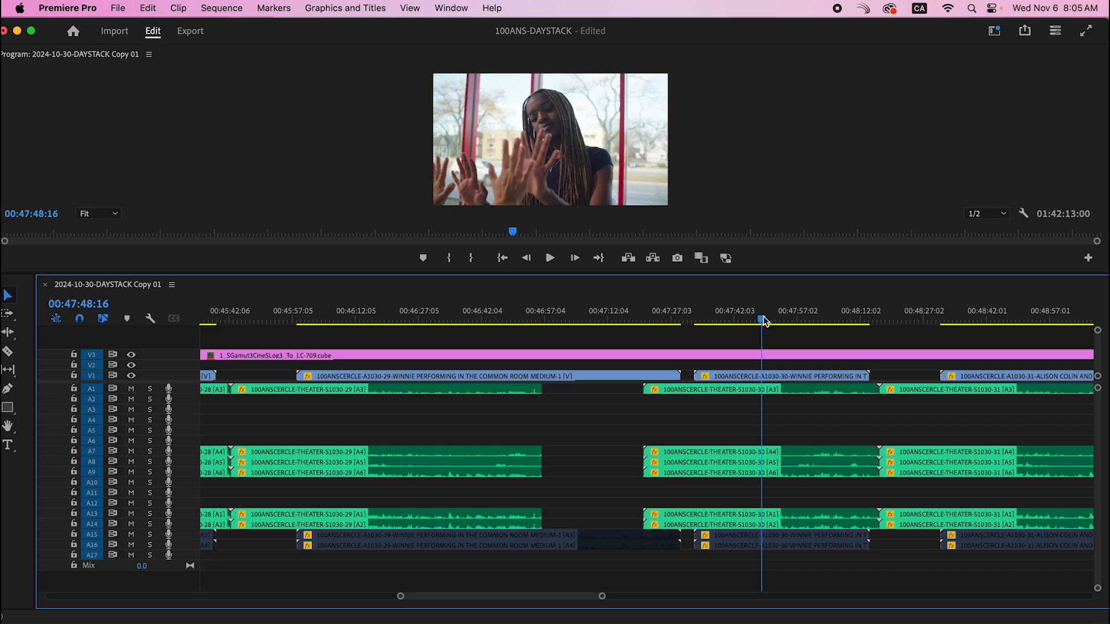
Step: Scrub through common room clip A1030-31 and cut the V3 LUT layer at its end, 00:50:50:16
key("minus")
left_click_drag(712, 321, 654, 346)
left_click_drag(778, 332, 864, 318)
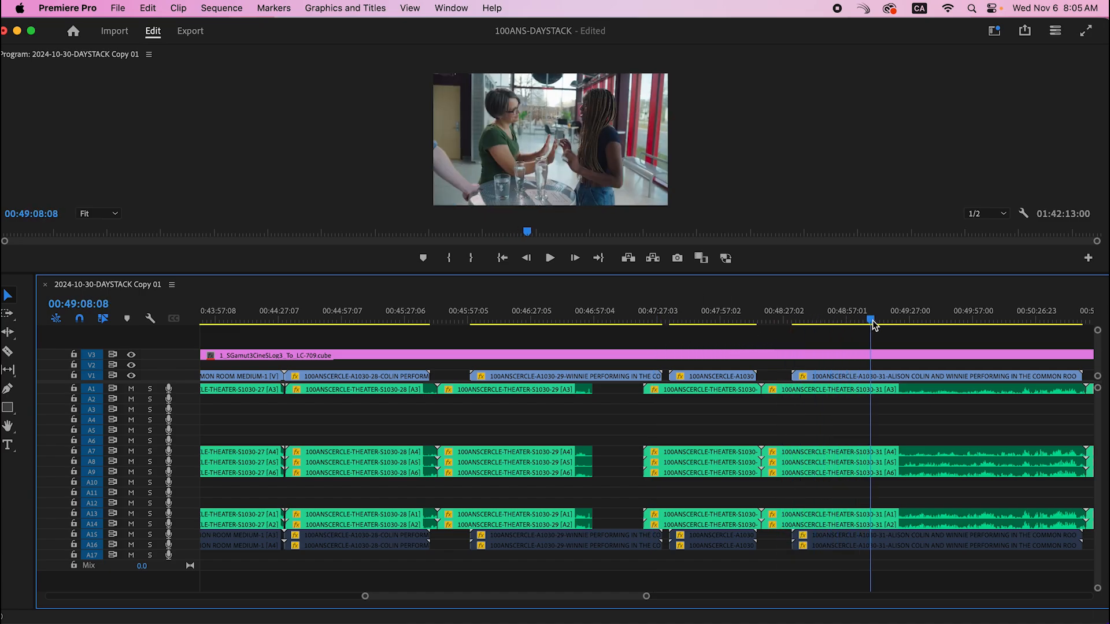
key("minus")
left_click_drag(756, 319, 844, 329)
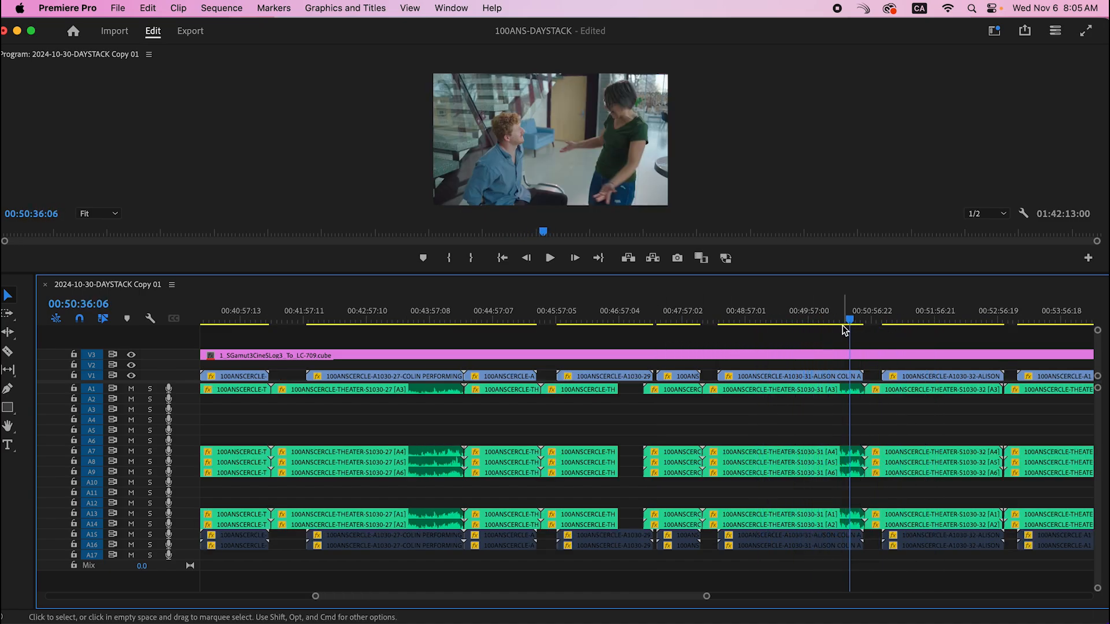
key("Down")
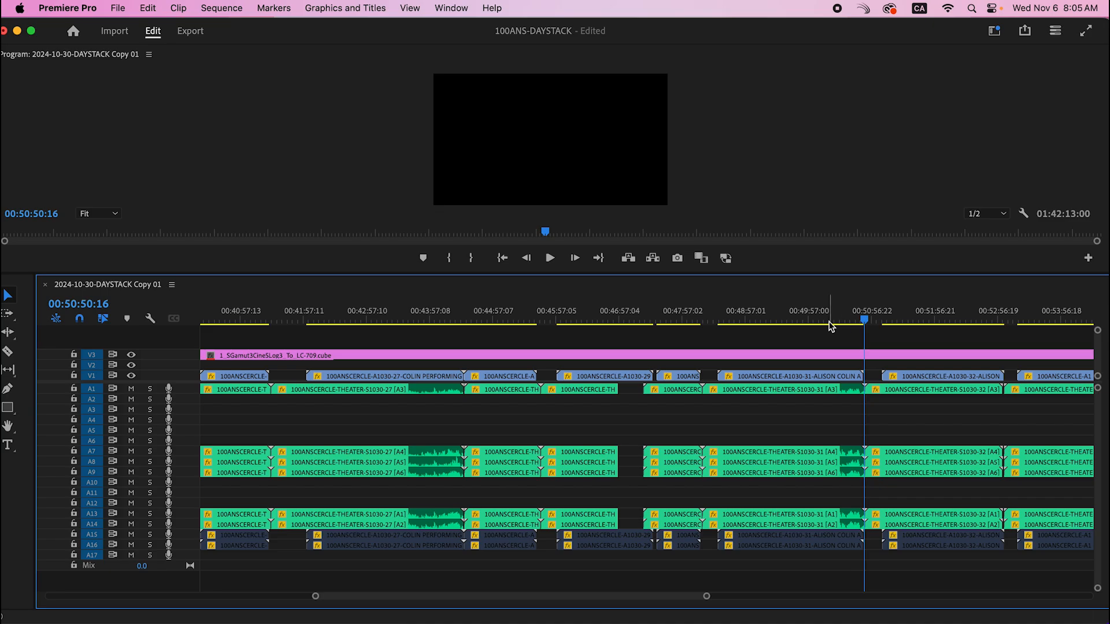
key("super+k")
Step: Review the cut scene segments across the whole timeline and delete all LUT layer pieces from V3
scroll(857, 448, "right", 10)
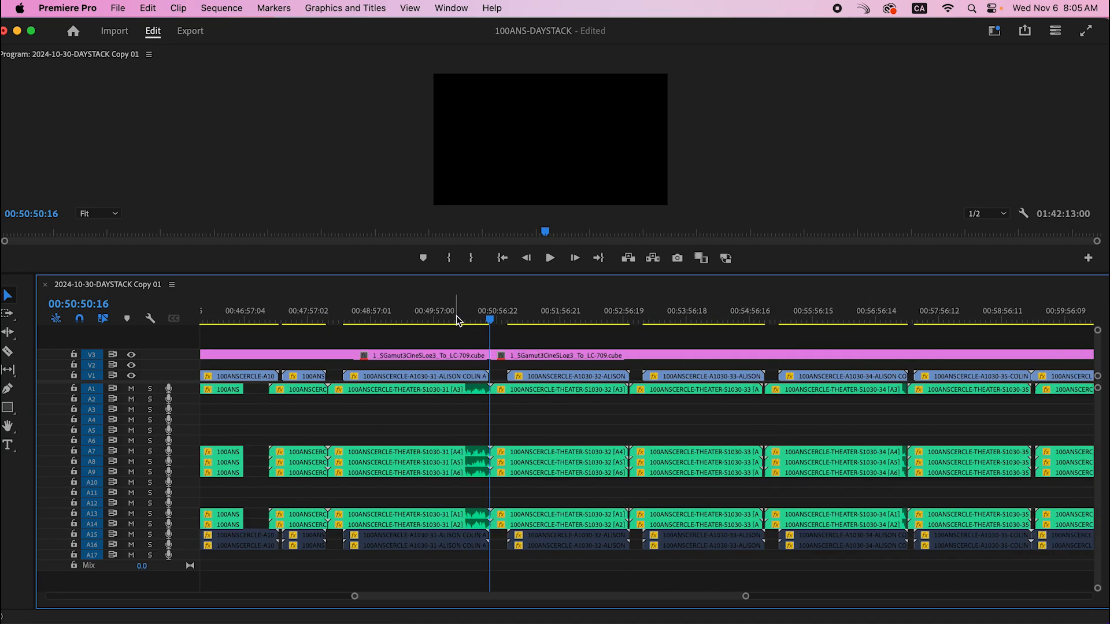
left_click(419, 315)
key("minus")
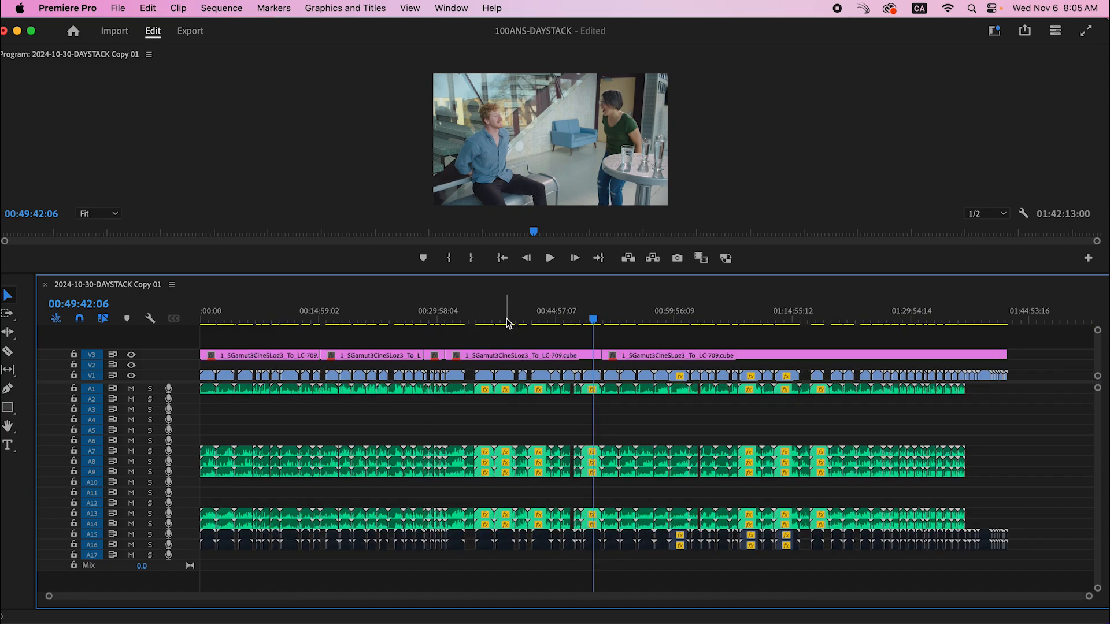
left_click_drag(508, 323, 431, 316)
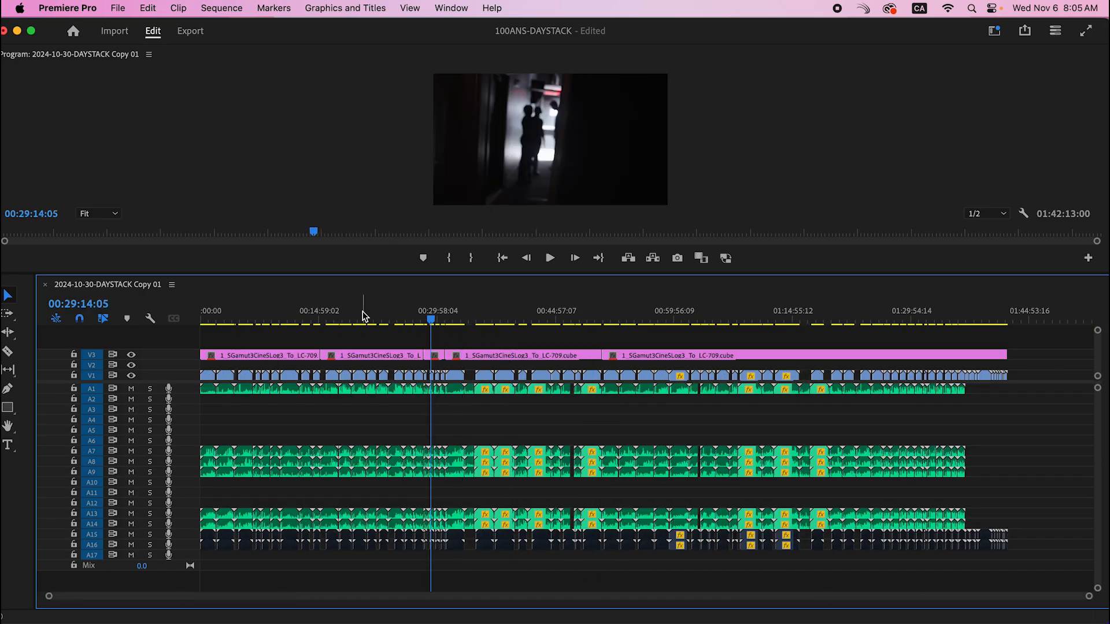
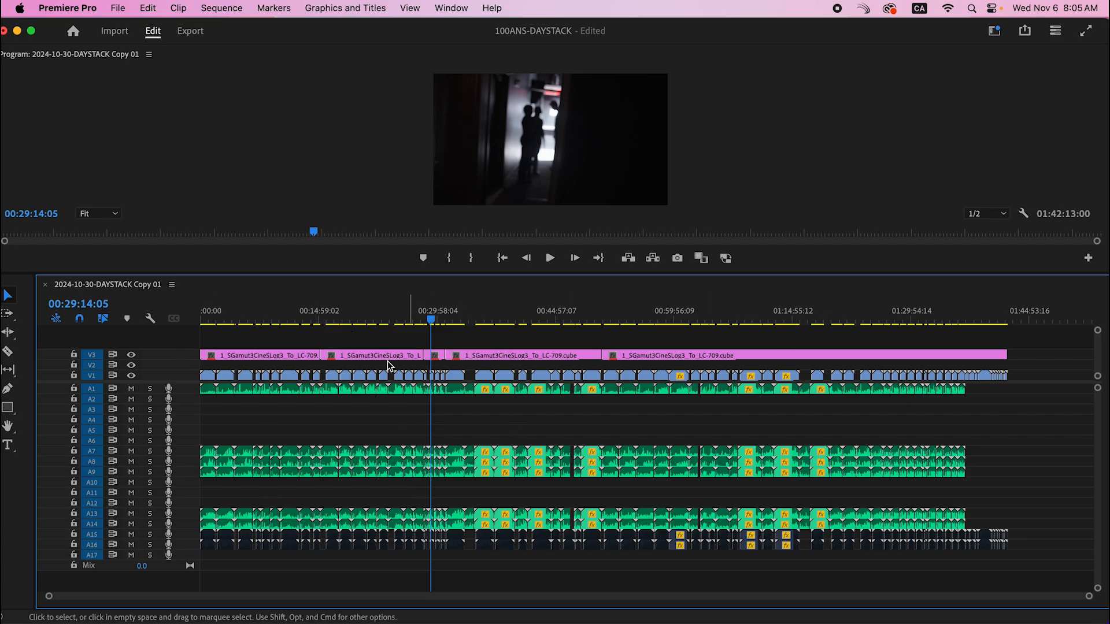
left_click_drag(305, 335, 858, 363)
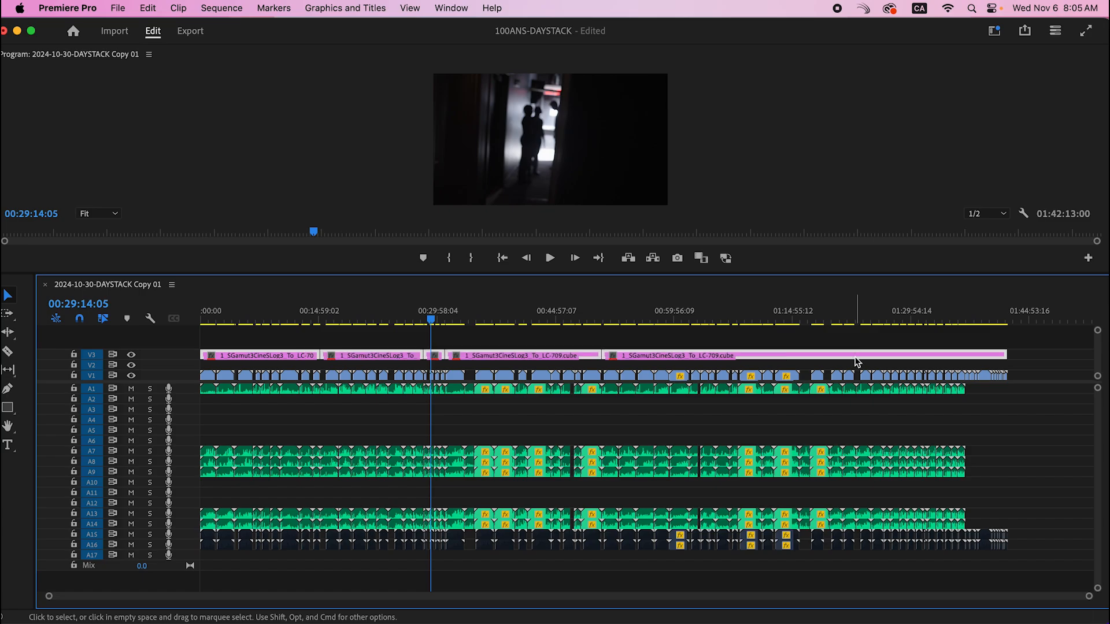
key("Delete")
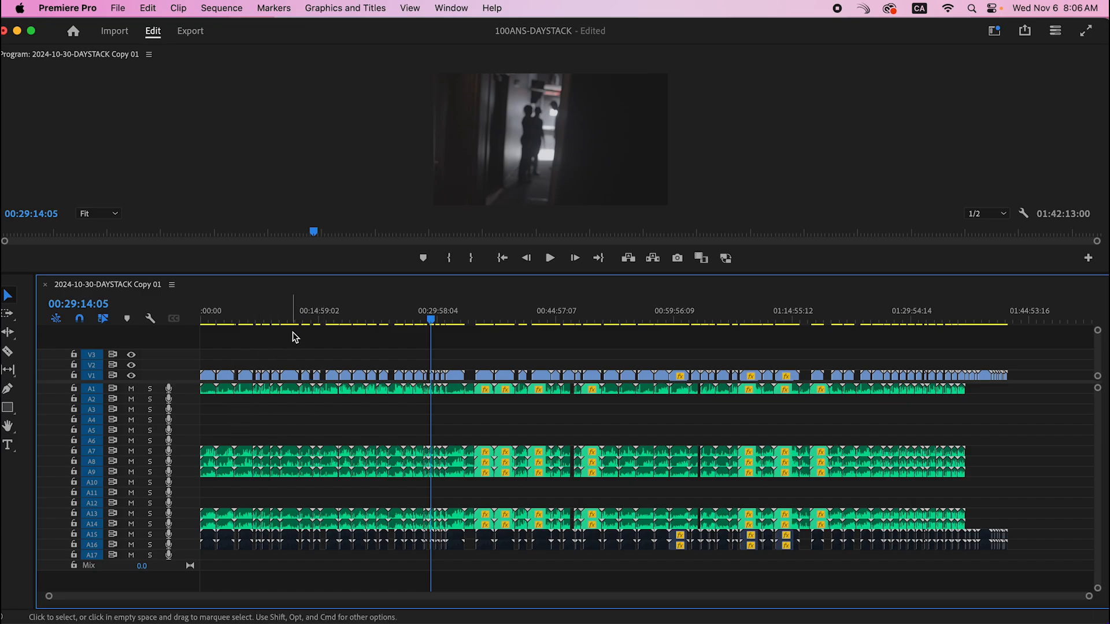
Step: Undo the deletion of the V3 LUT layer pieces and cut the layer at 01:11:10:04, between the garage and hallway takes
key("super+z")
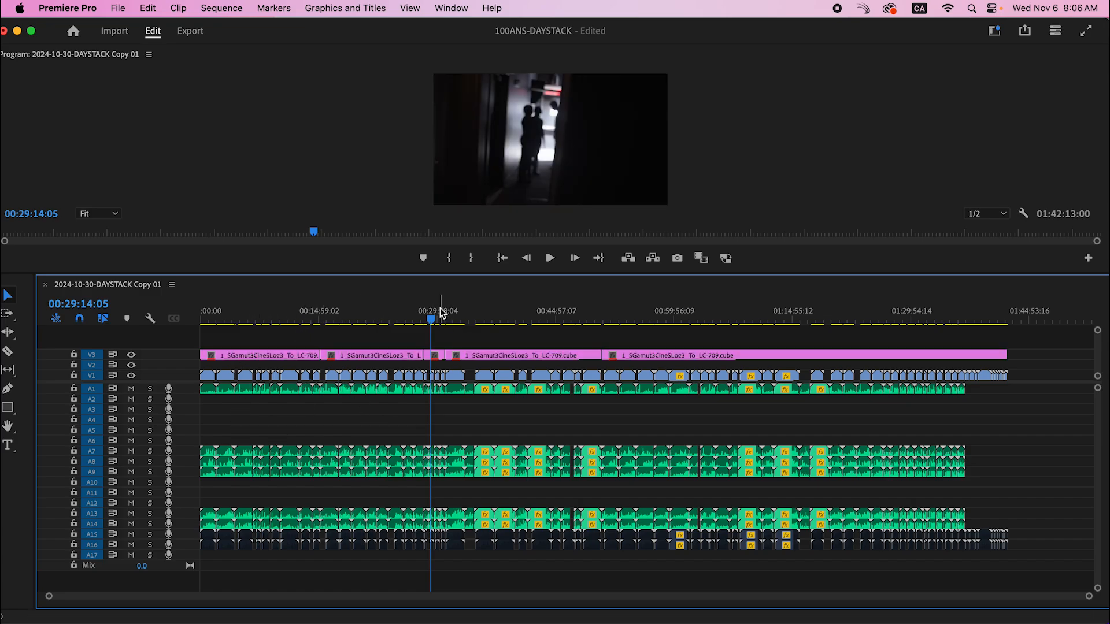
left_click_drag(442, 312, 893, 346)
key("=")
scroll(917, 441, "right", 10)
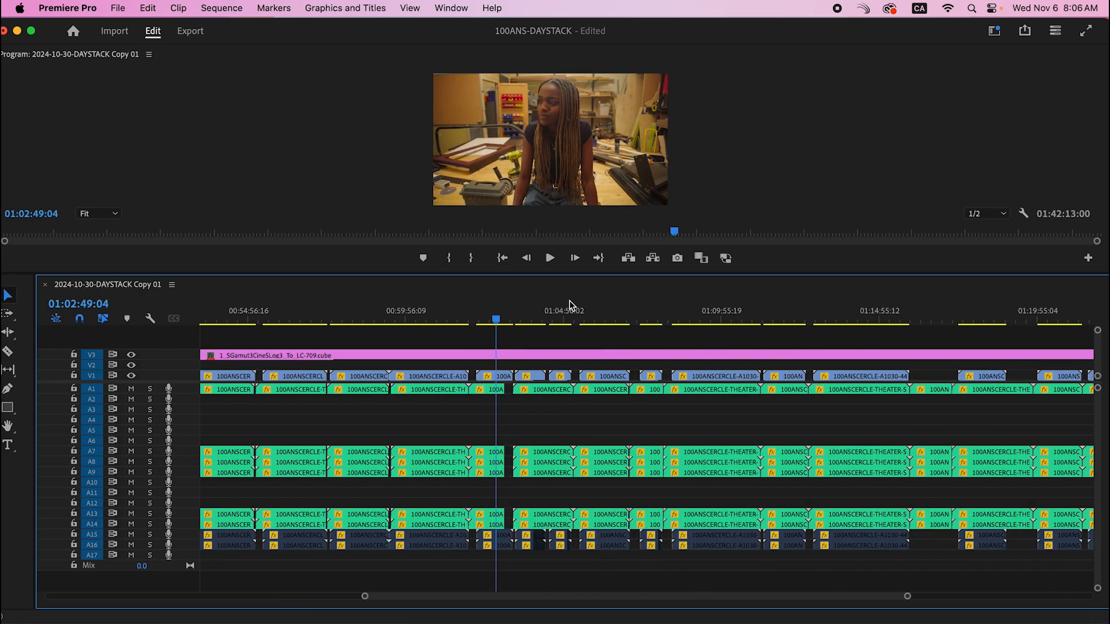
left_click_drag(602, 315, 701, 354)
key("Down")
key("Down")
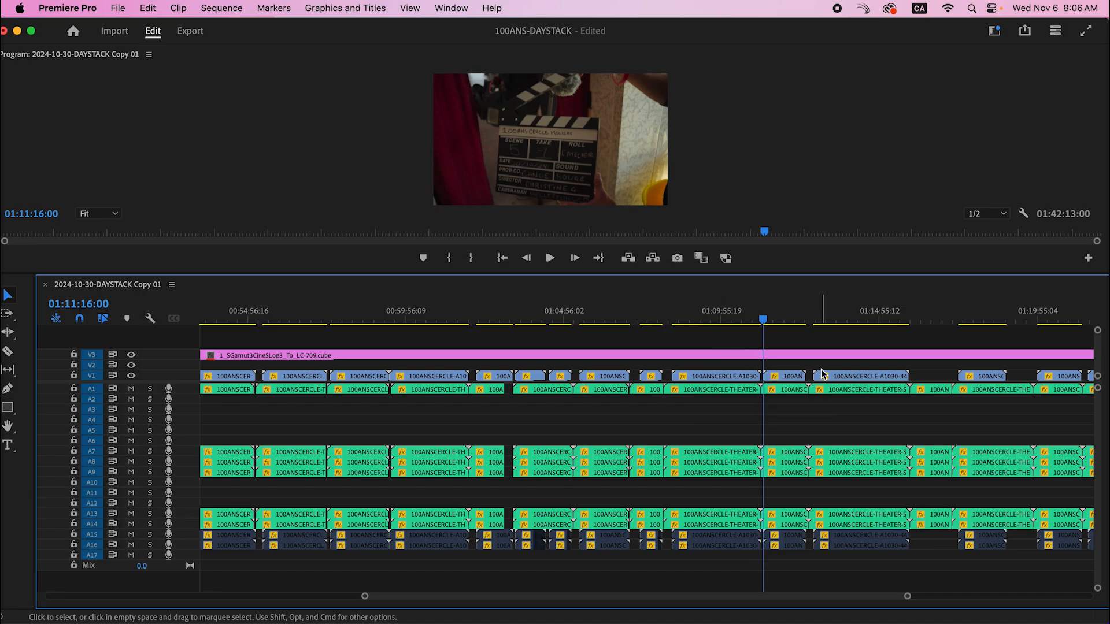
key("=")
key("=")
left_click_drag(647, 324, 774, 318)
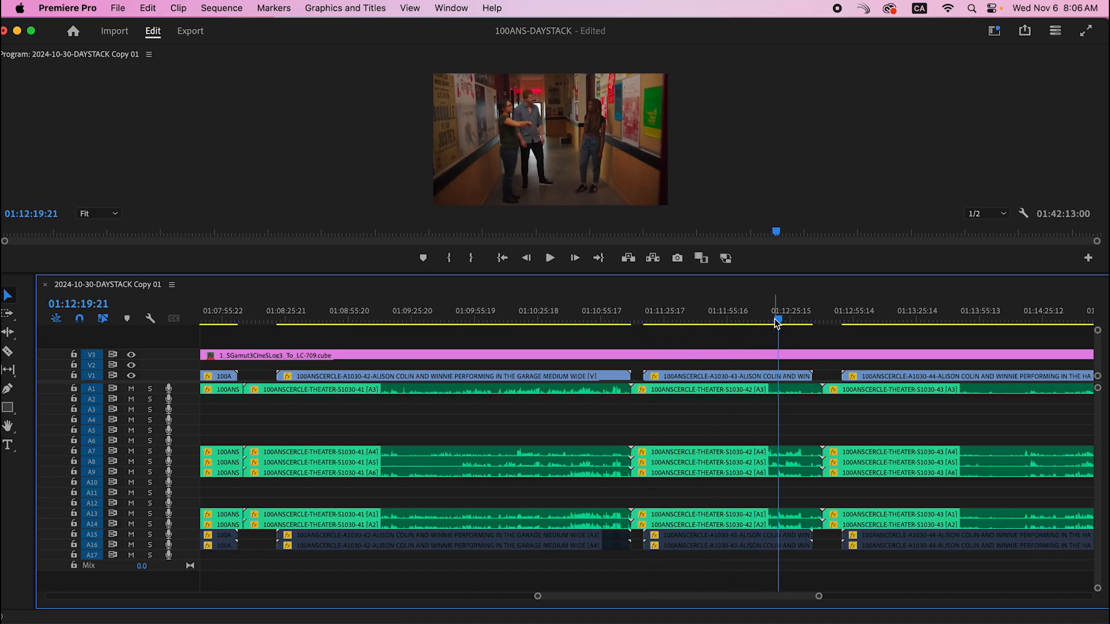
key("Up")
key("Up")
key("super+k")
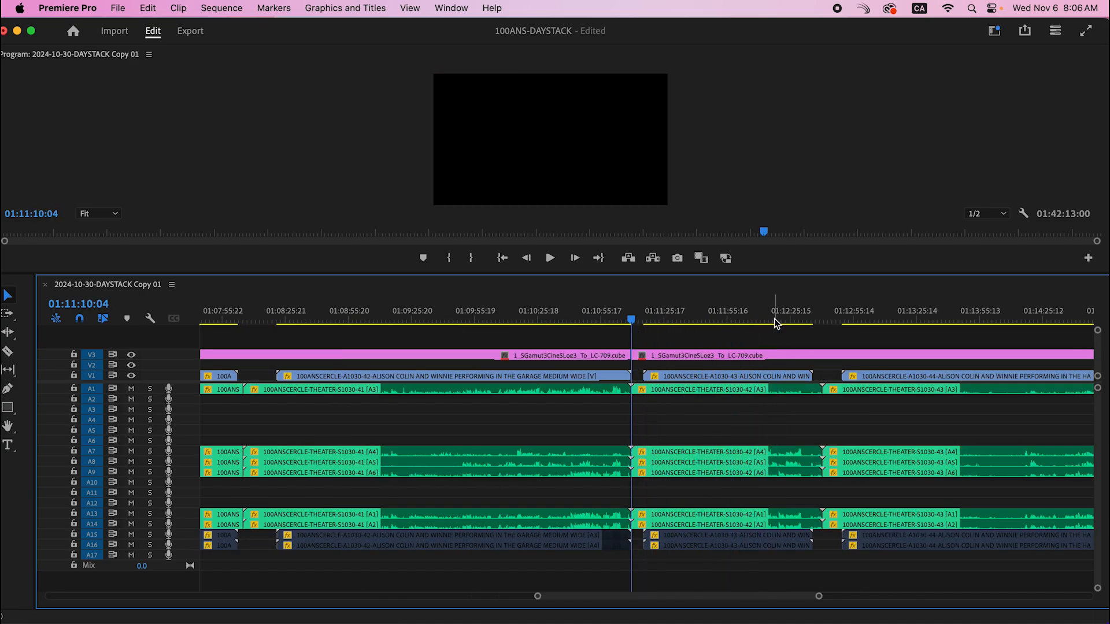
Step: Cut the V3 LUT layer at 01:36:54:02, where the synced audio ends and the poster B-roll begins
key("minus")
key("minus")
key("minus")
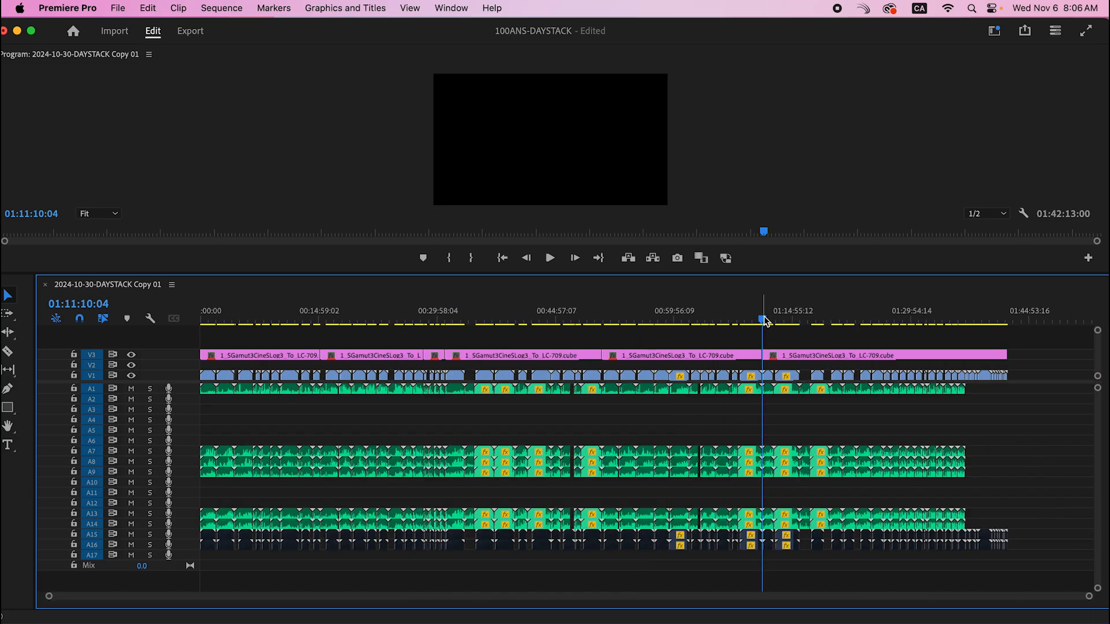
left_click_drag(764, 321, 957, 330)
key("equal")
key("equal")
key("equal")
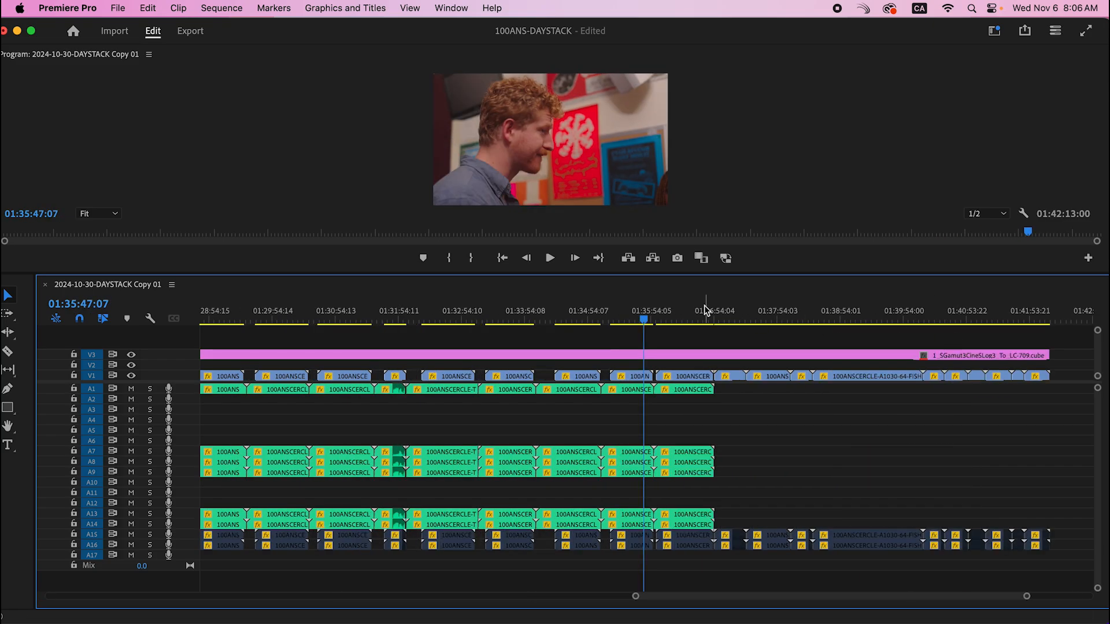
left_click_drag(706, 311, 742, 318)
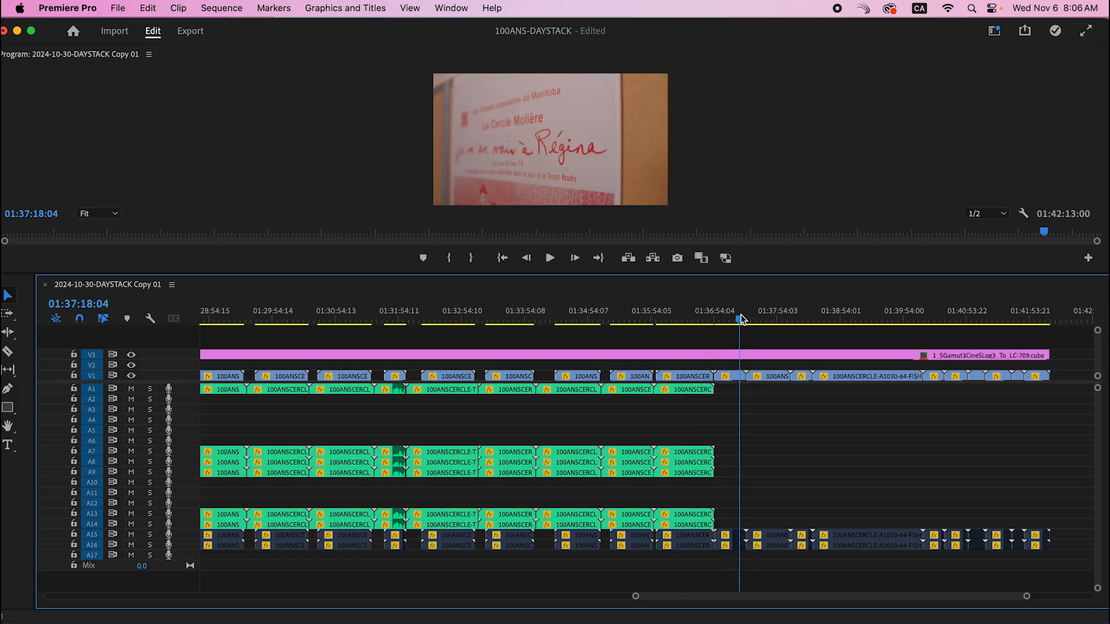
key("Up")
key("super+k")
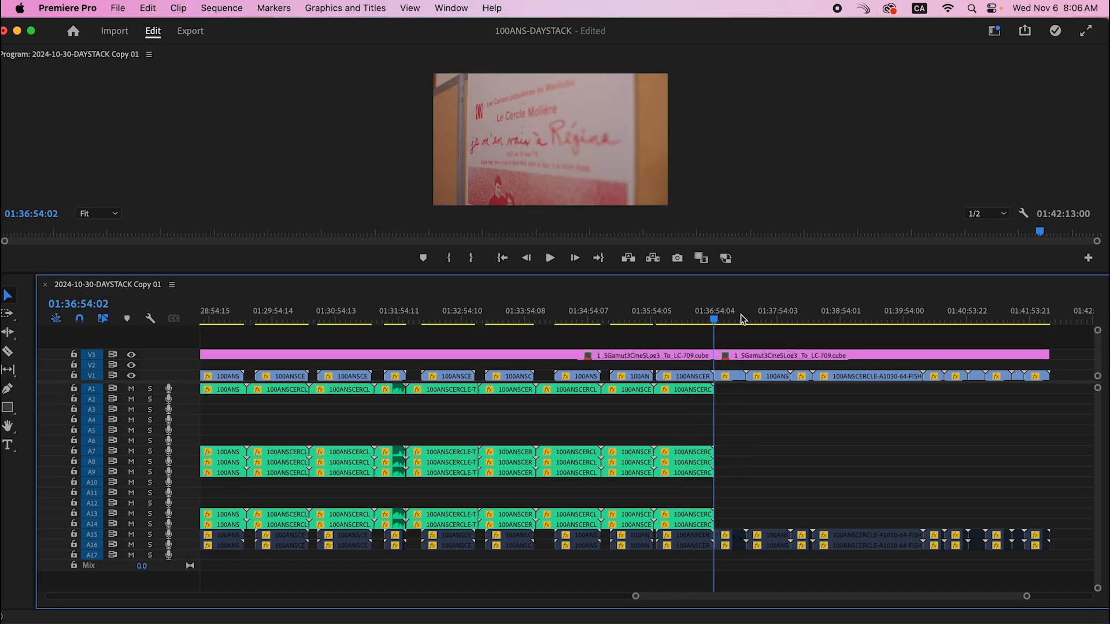
key("backslash")
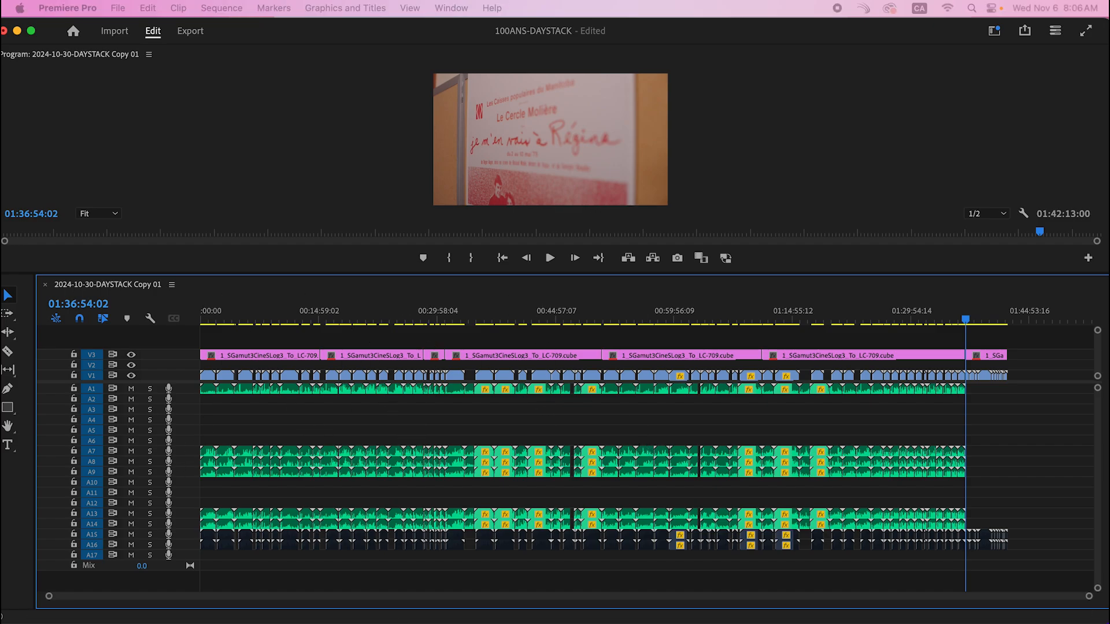
Step: Duplicate the sequence 2024-10-30-DAYSTACK Copy 01 in the SUBDAYSTACKS 2024-10-30 bin
key("shift+1")
right_click(220, 292)
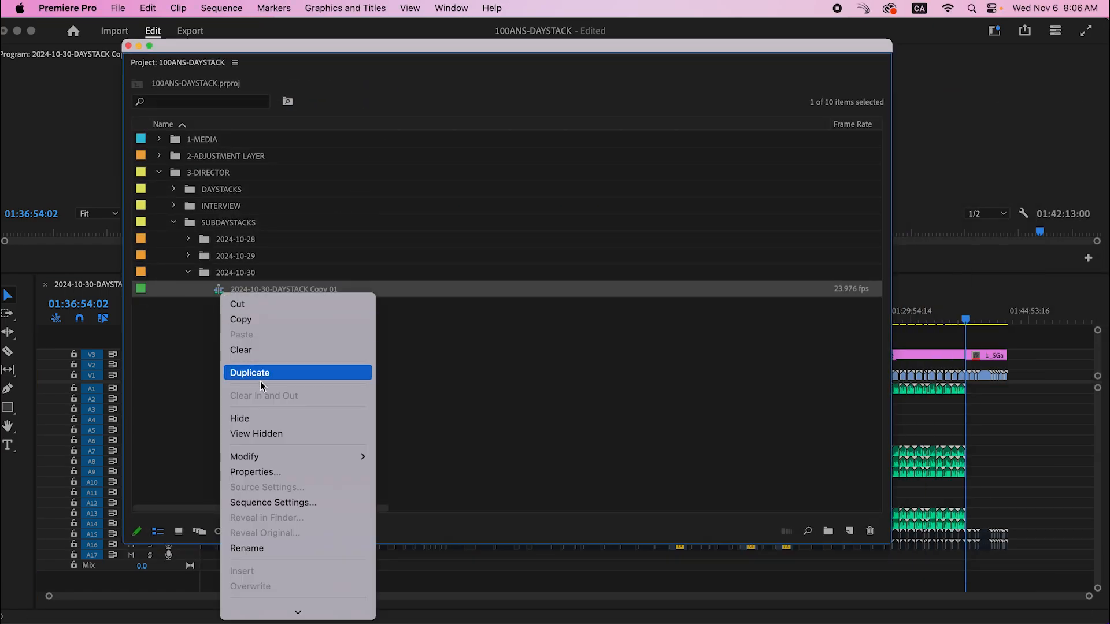
left_click(280, 376)
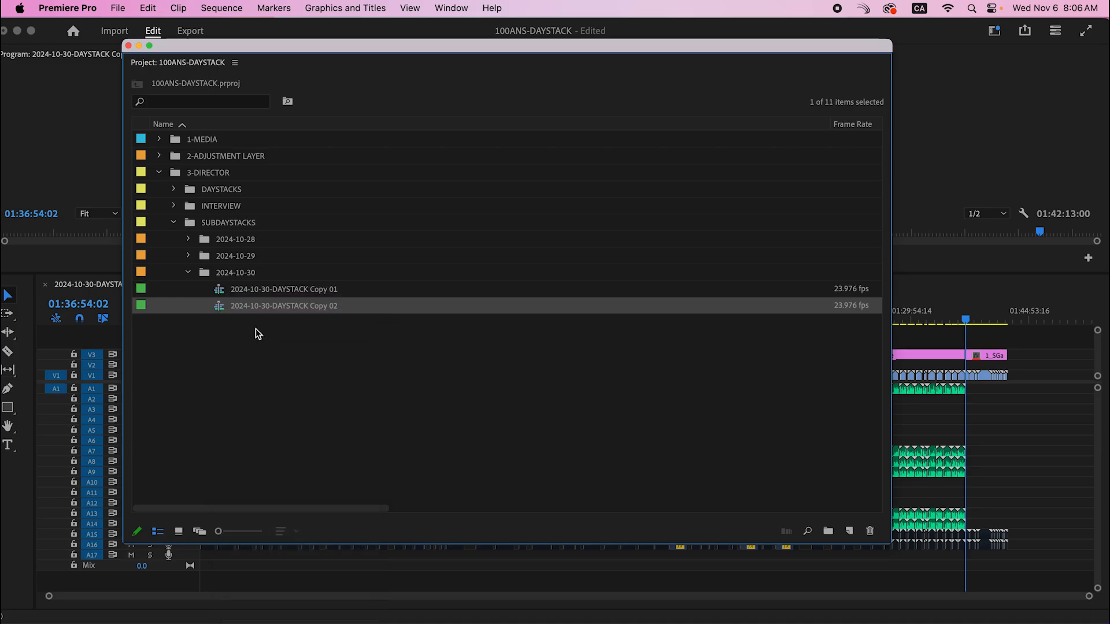
Step: Rename 2024-10-30-DAYSTACK Copy 01 as 0-2024-10-30-BROLL
left_click(311, 291)
key("Return")
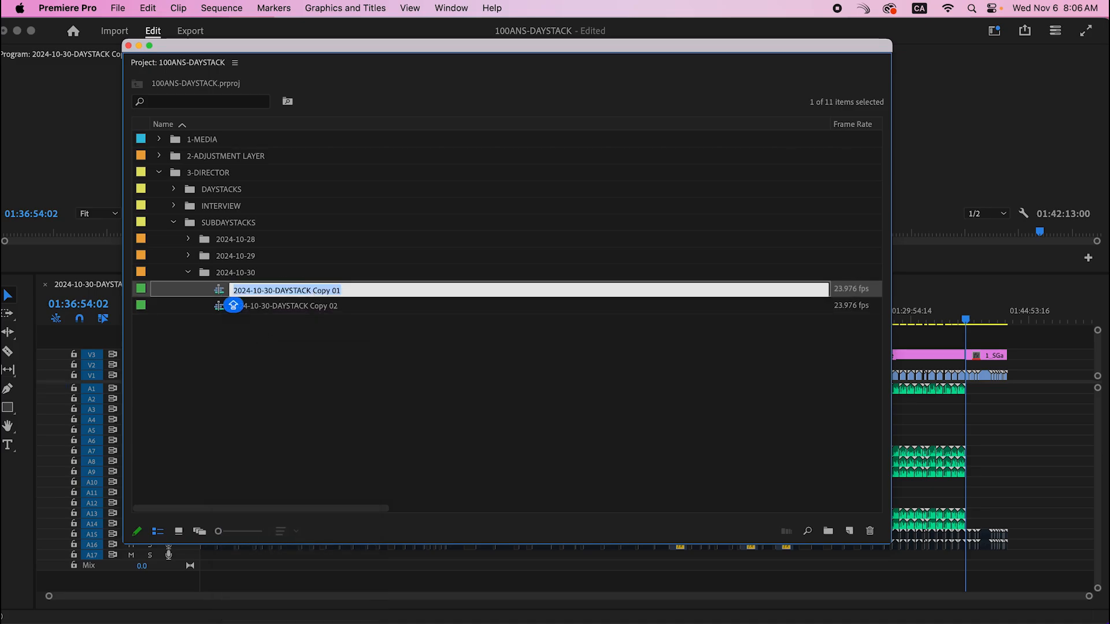
key("Right")
key("BackSpace")
key("BackSpace")
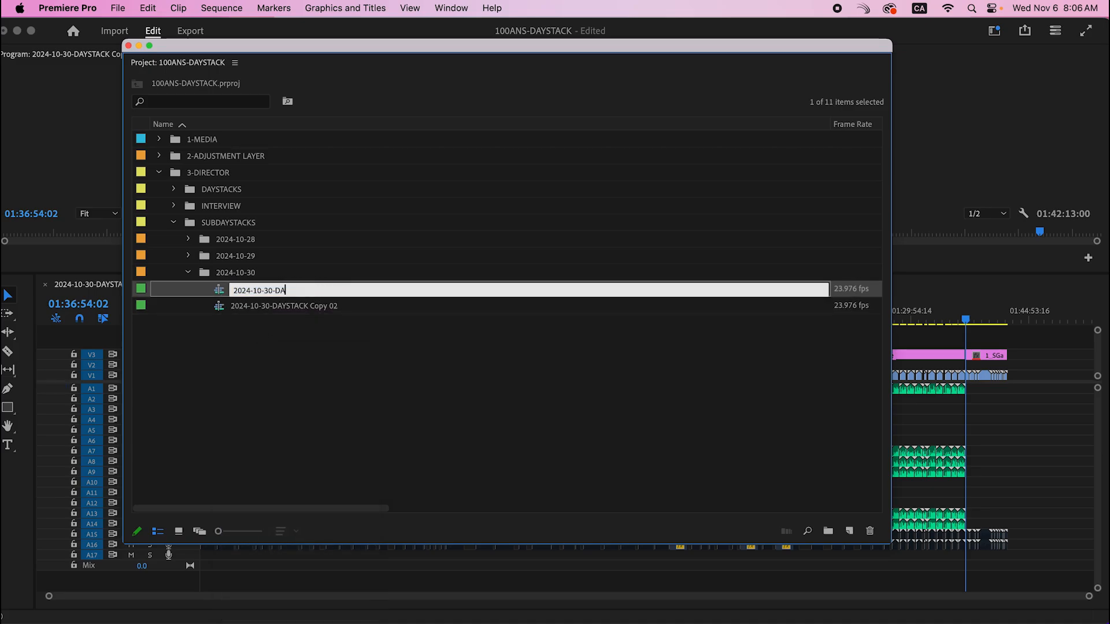
key("Up")
type("0-BROLL")
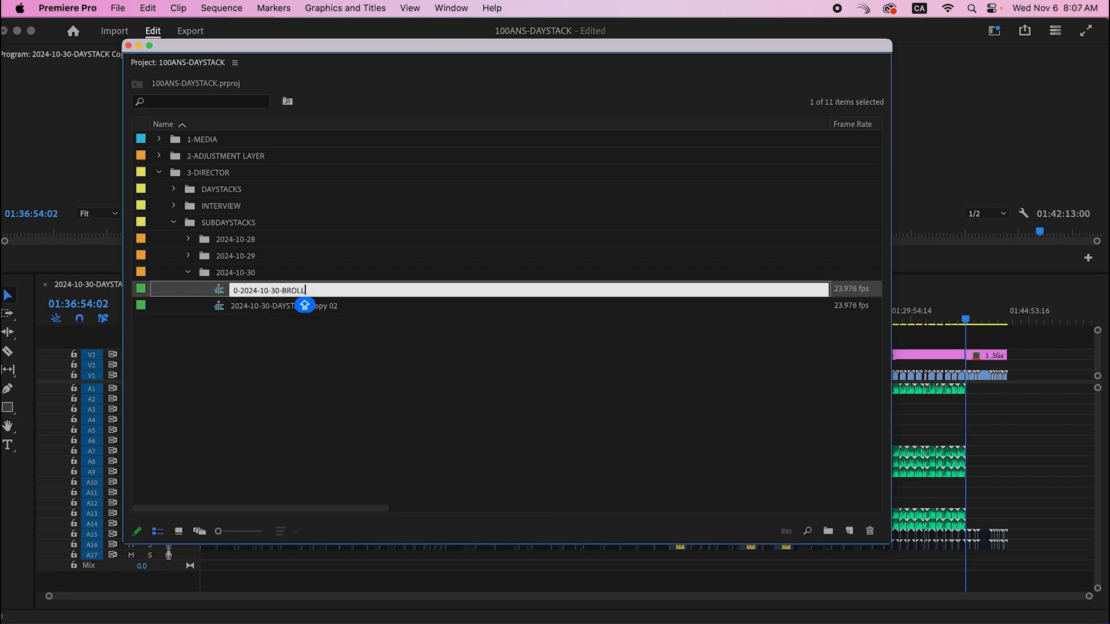
Step: Rename 2024-10-30-DAYSTACK Copy 02 with 1-2024-10-30-, the three performers' first names and PERFORMING IN THE BLEACHERS
left_click(345, 306)
key("Return")
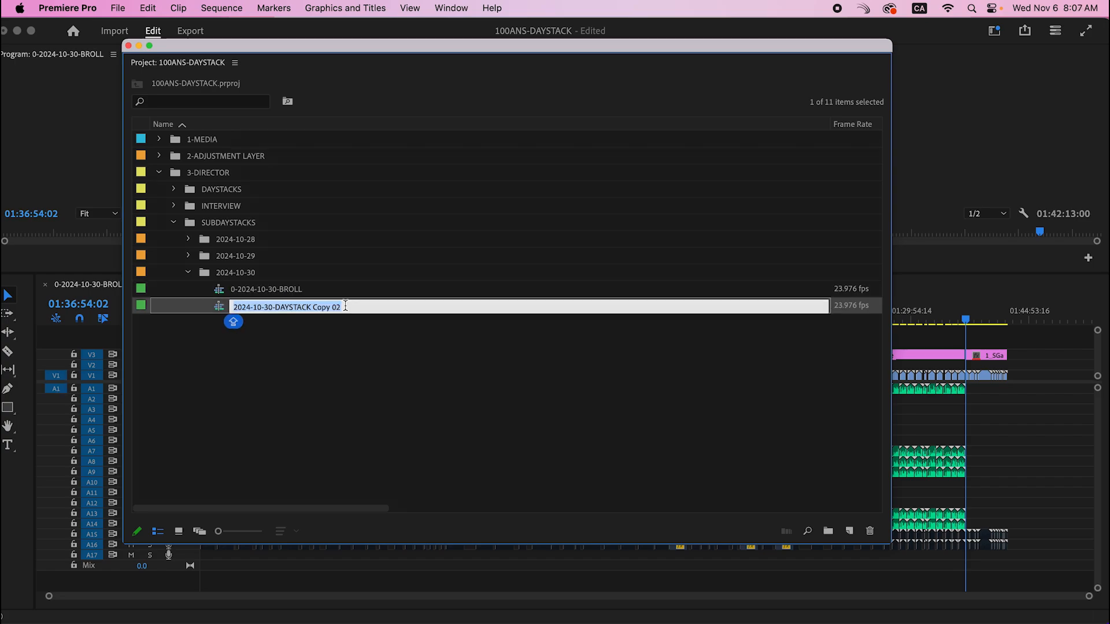
key("Right")
key("BackSpace")
key("BackSpace")
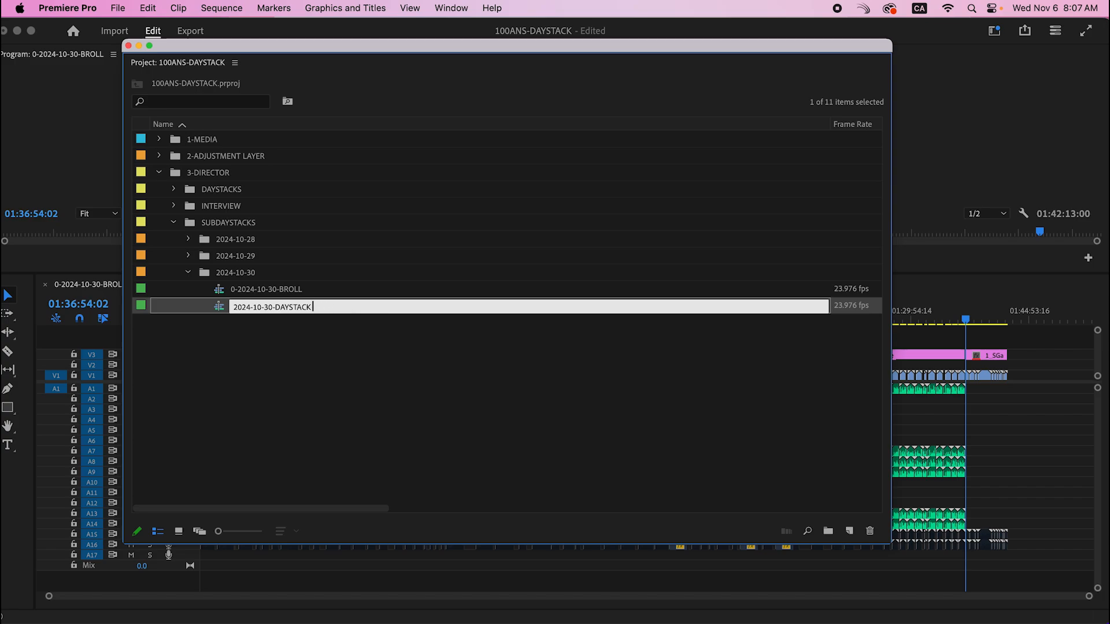
key("Caps_Lock")
left_click(234, 307)
type("1-")
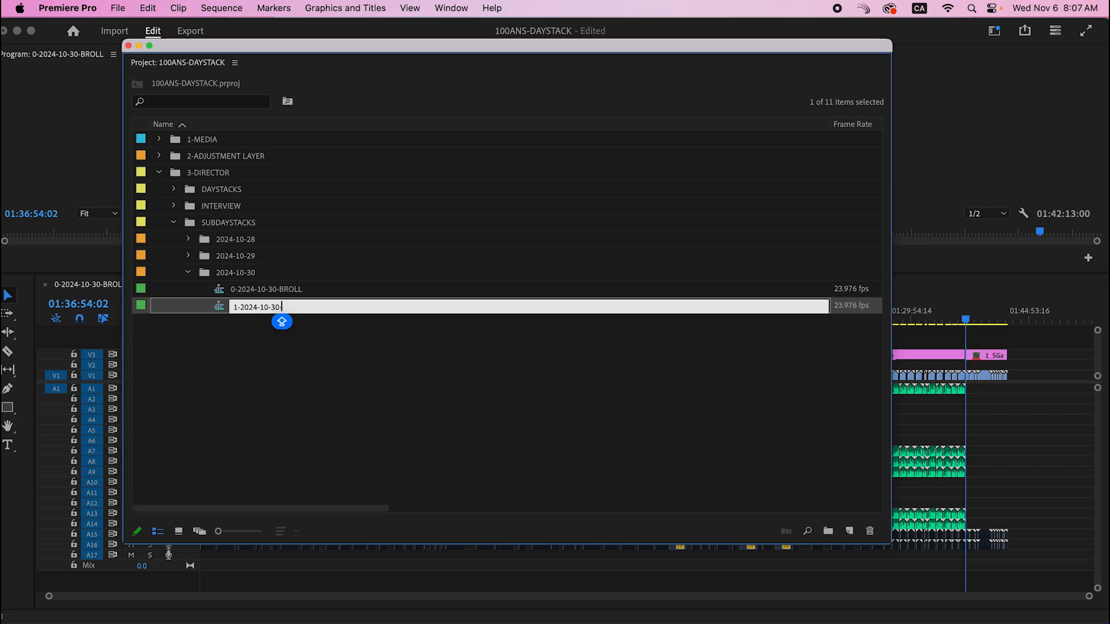
type("CO")
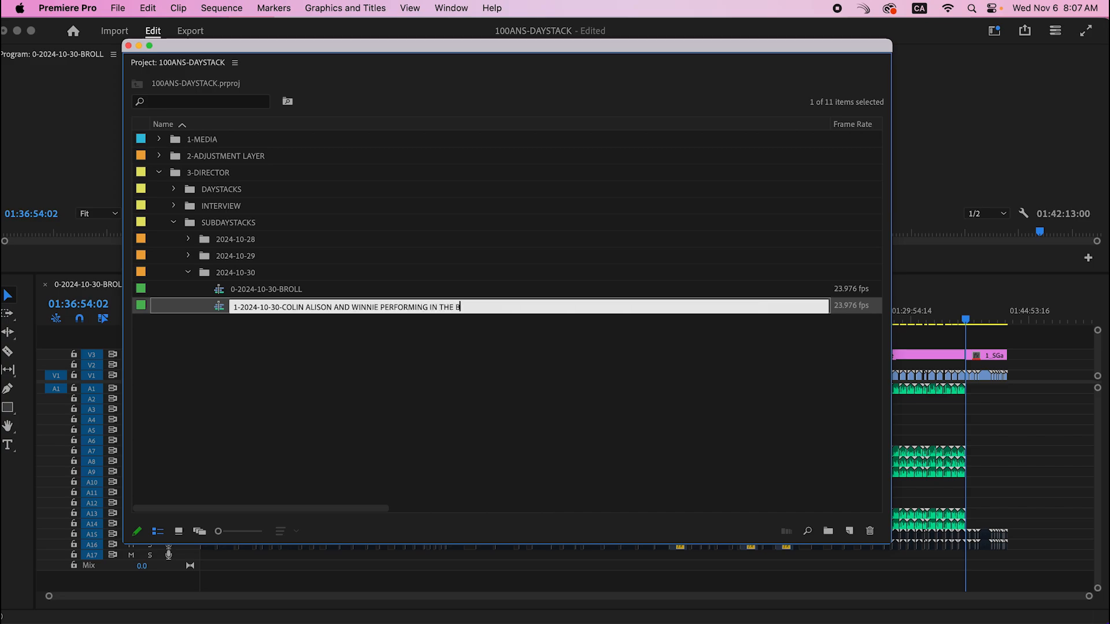
left_click(357, 370)
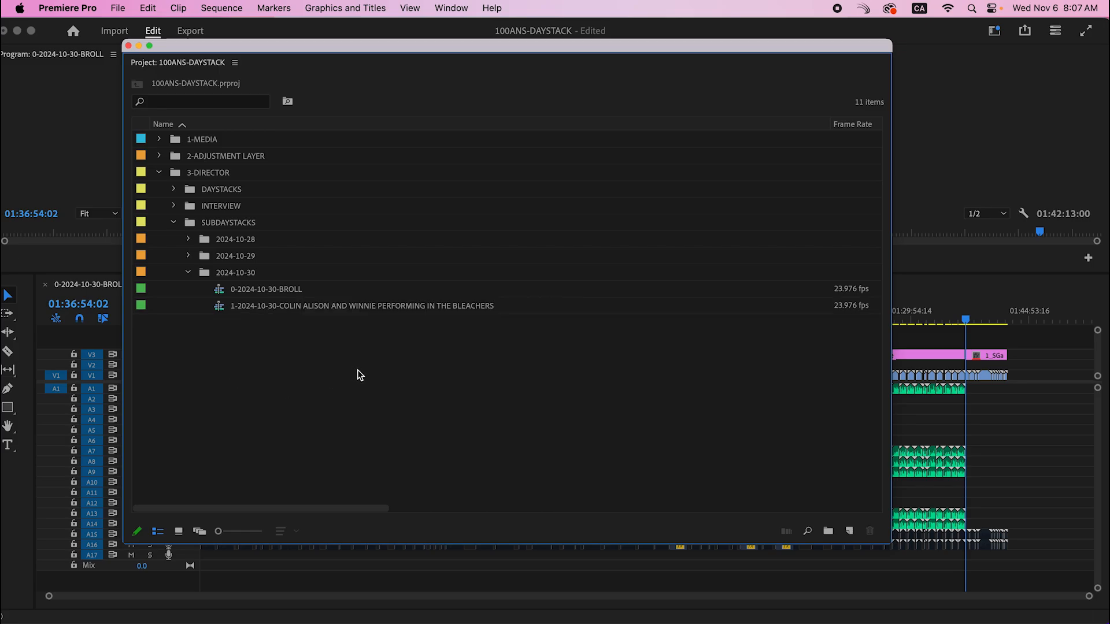
Step: Append AT TCM to the name of the bleachers sequence
left_click(475, 312)
left_click(475, 312)
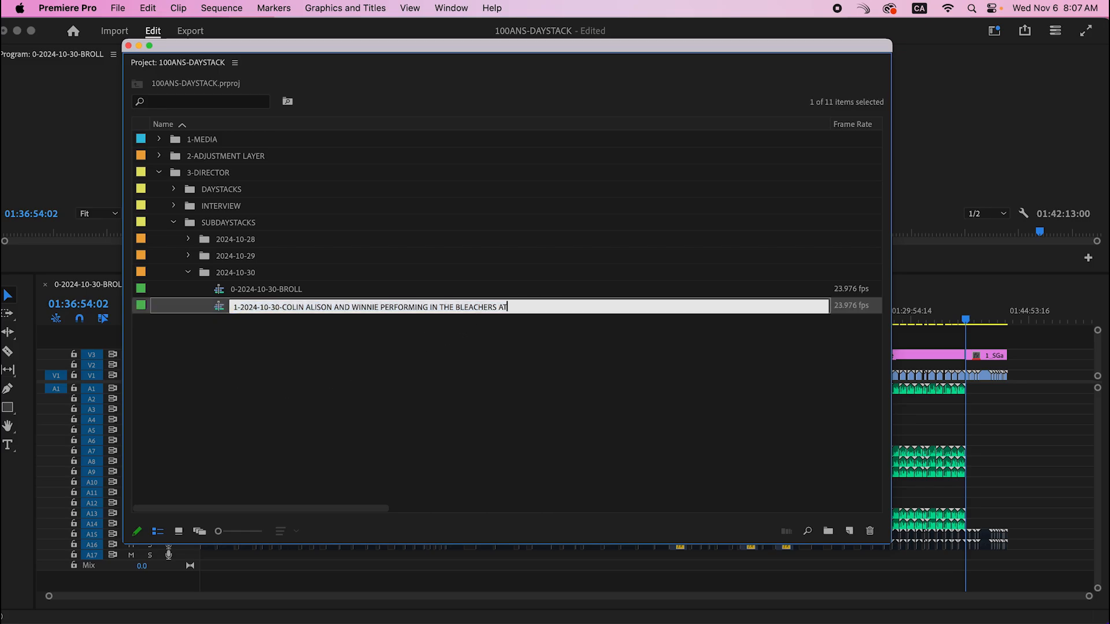
left_click(323, 317)
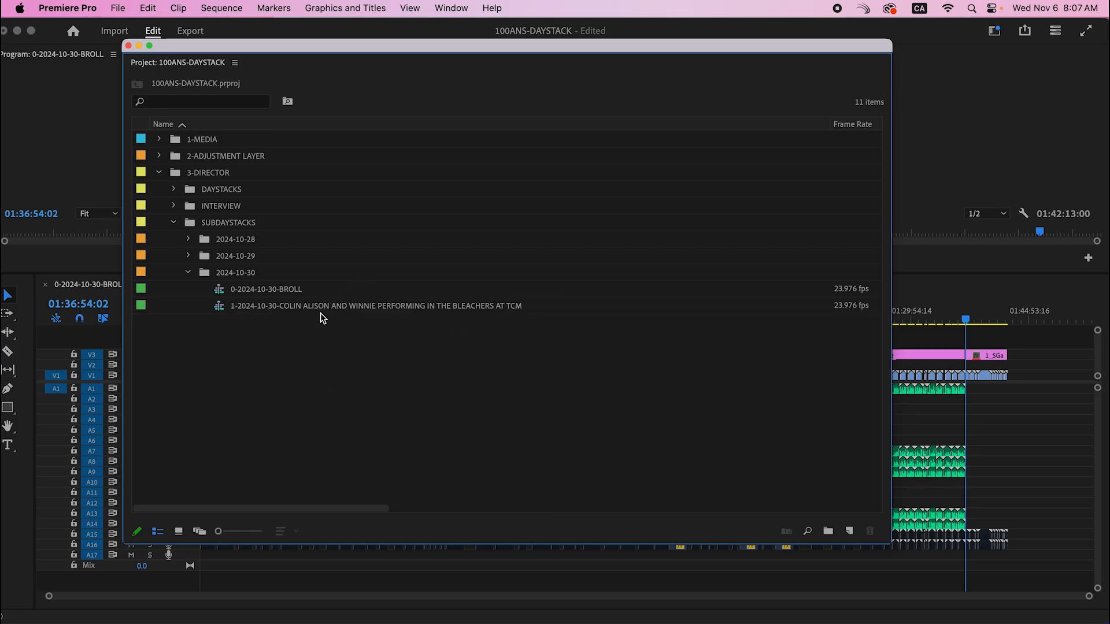
Step: Open the bleachers sequence, move the project window out of the way and delete all clips from its timeline
left_click_drag(337, 45, 544, 35)
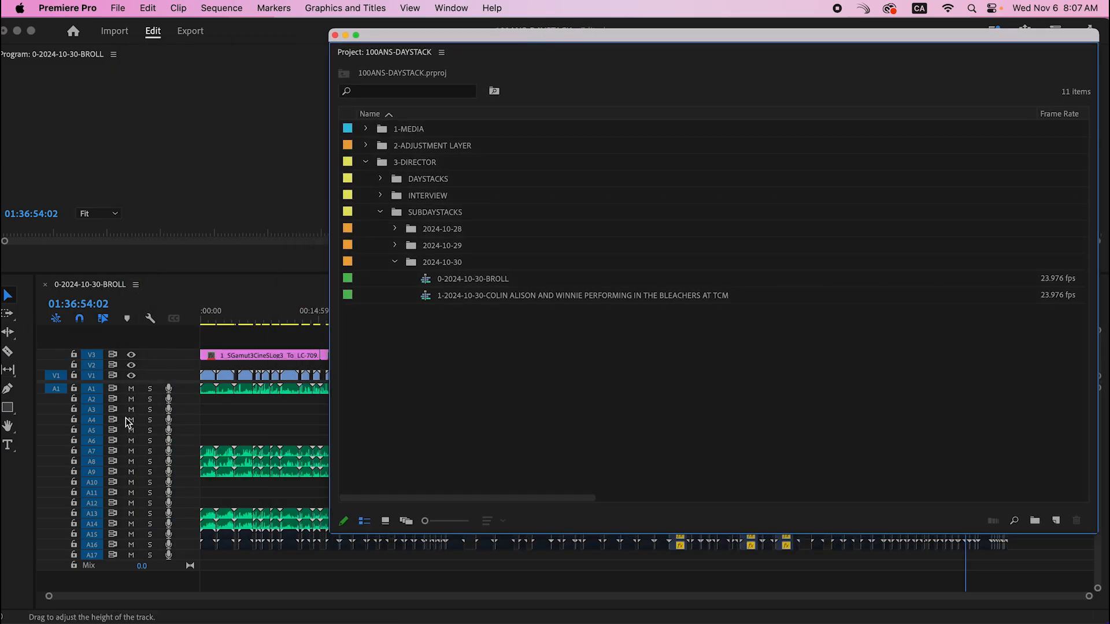
double_click(426, 302)
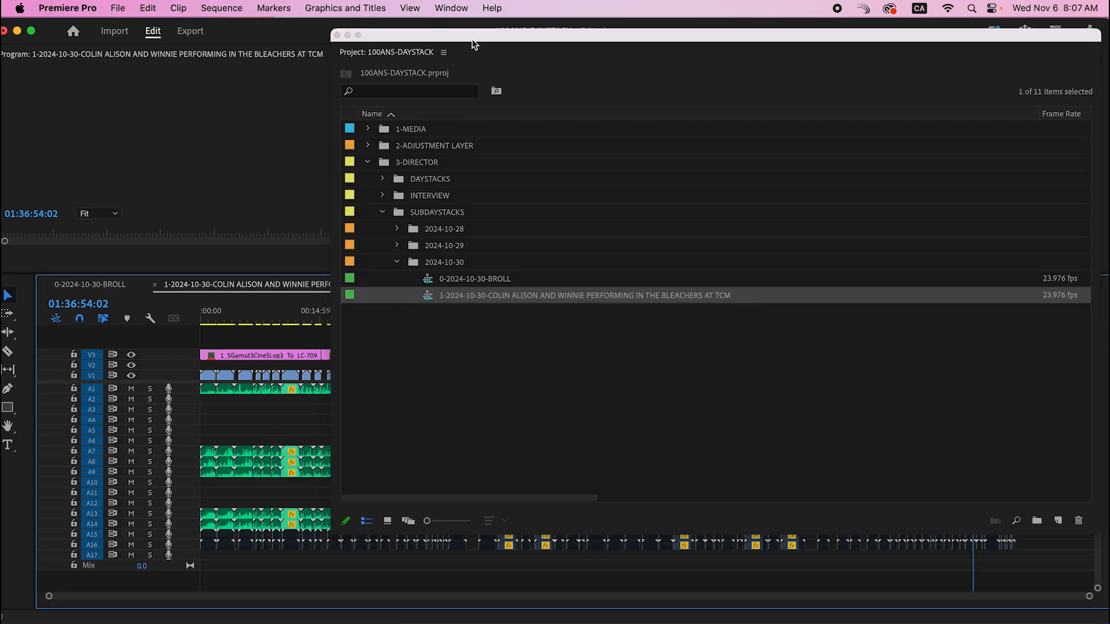
left_click_drag(472, 38, 472, 2)
left_click(347, 434)
key("super+a")
key("BackSpace")
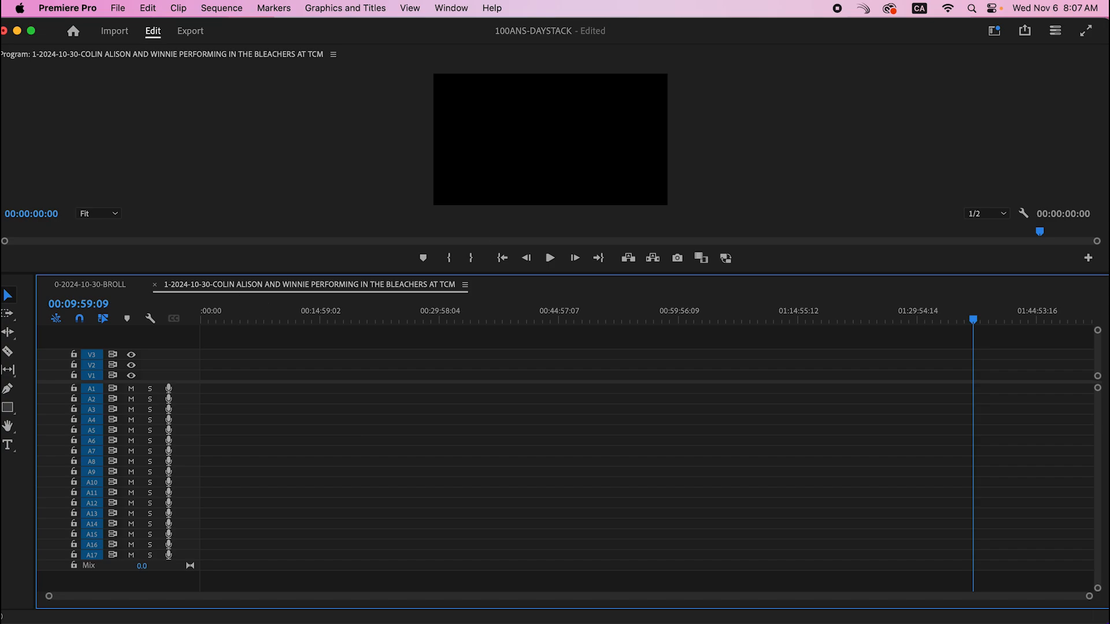
Step: Bring the project window back into view and duplicate the emptied bleachers sequence
left_click_drag(884, 0, 808, 107)
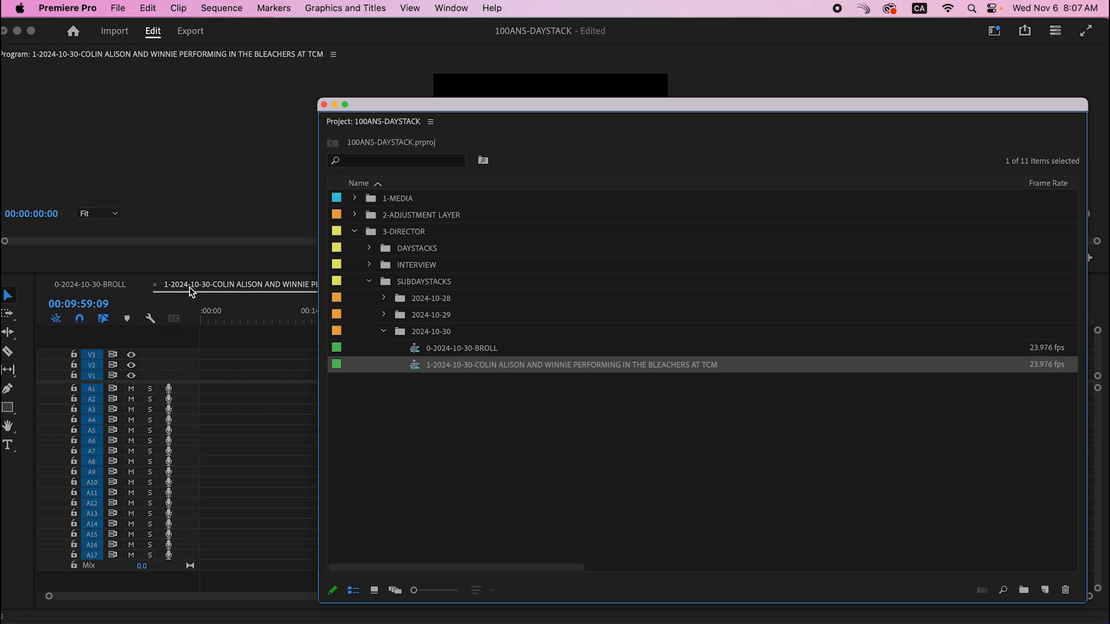
right_click(409, 357)
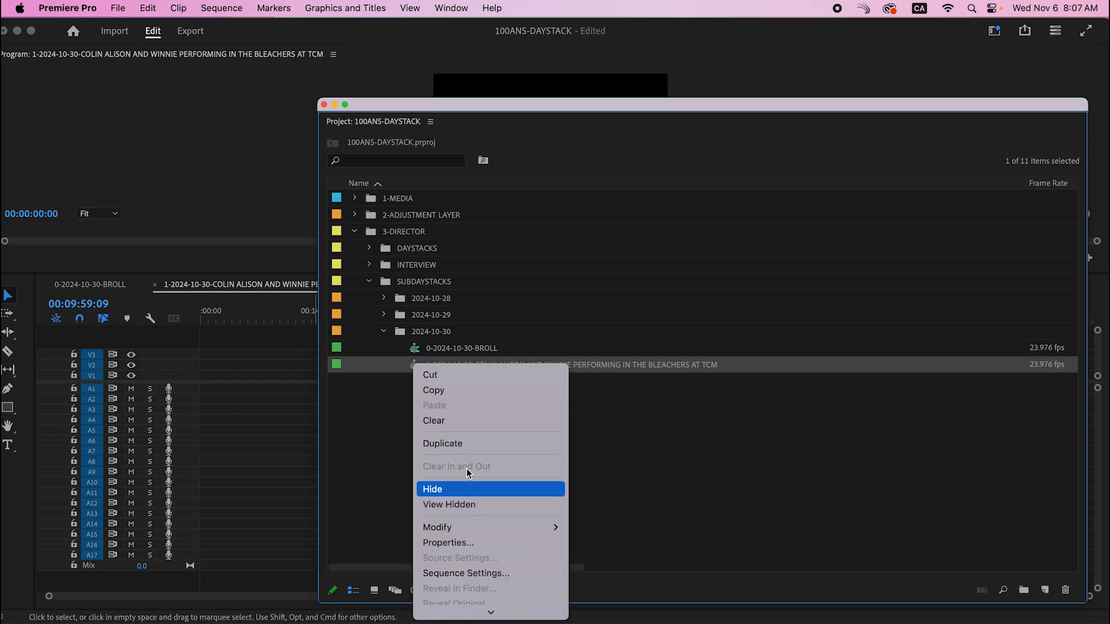
left_click(473, 444)
Step: Rename the duplicated bleachers sequence as 2-2024-10-30-, removing the scene description and copy suffix
key("Return")
key("Right")
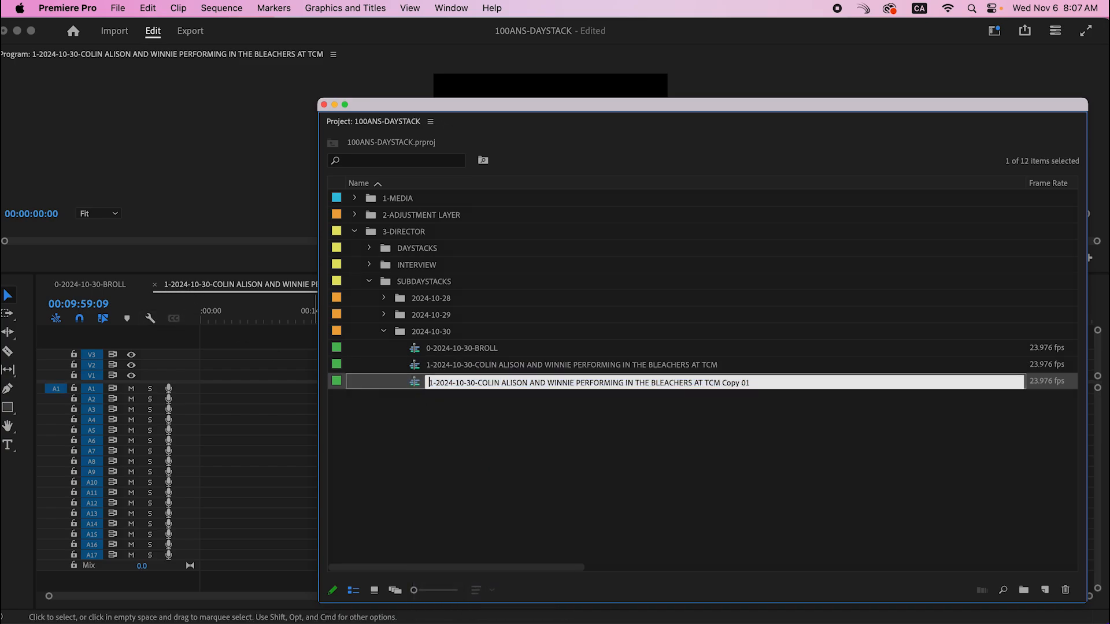
key("Delete")
type("2")
left_click_drag(765, 383, 486, 383)
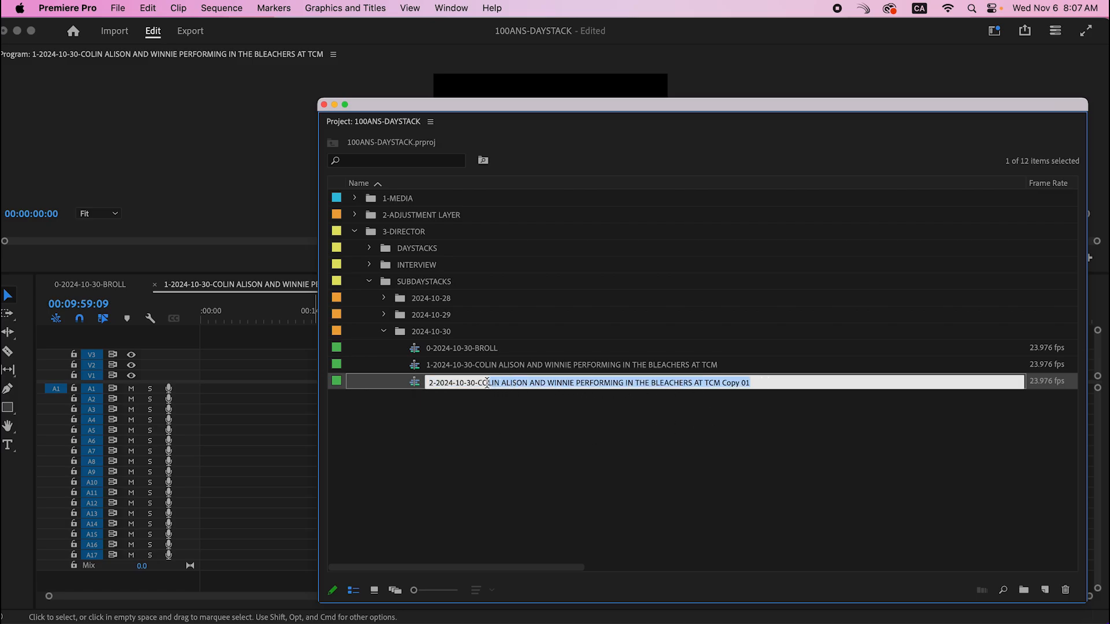
key("Delete")
key("Return")
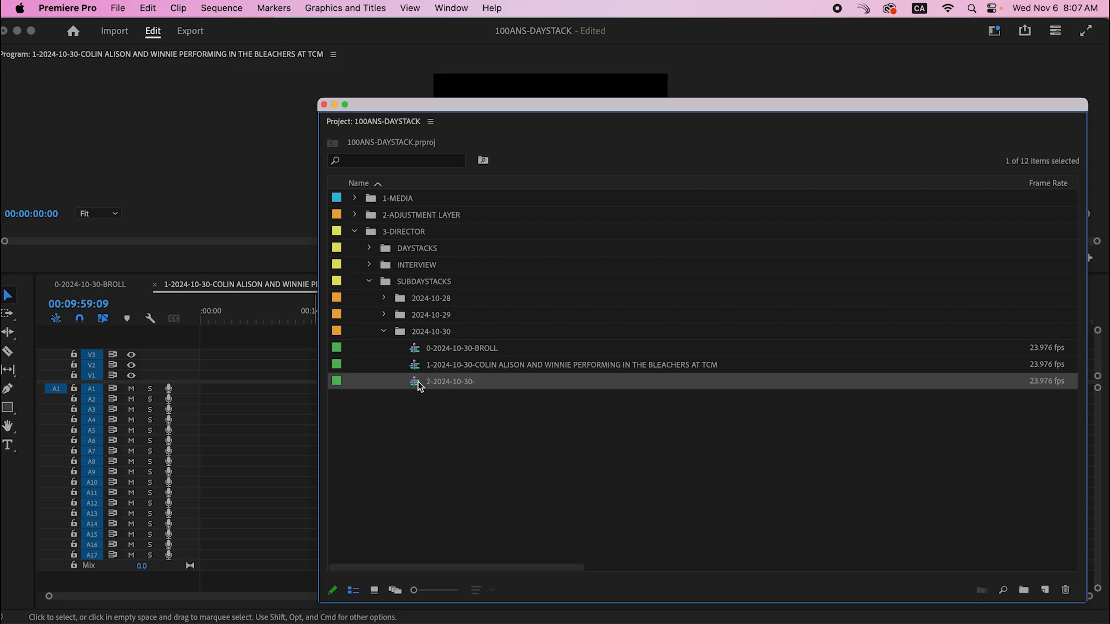
Step: Open the empty sequence 2-2024-10-30- and duplicate it in the bin to make three copies
double_click(416, 383)
left_click_drag(571, 106, 596, 68)
right_click(297, 347)
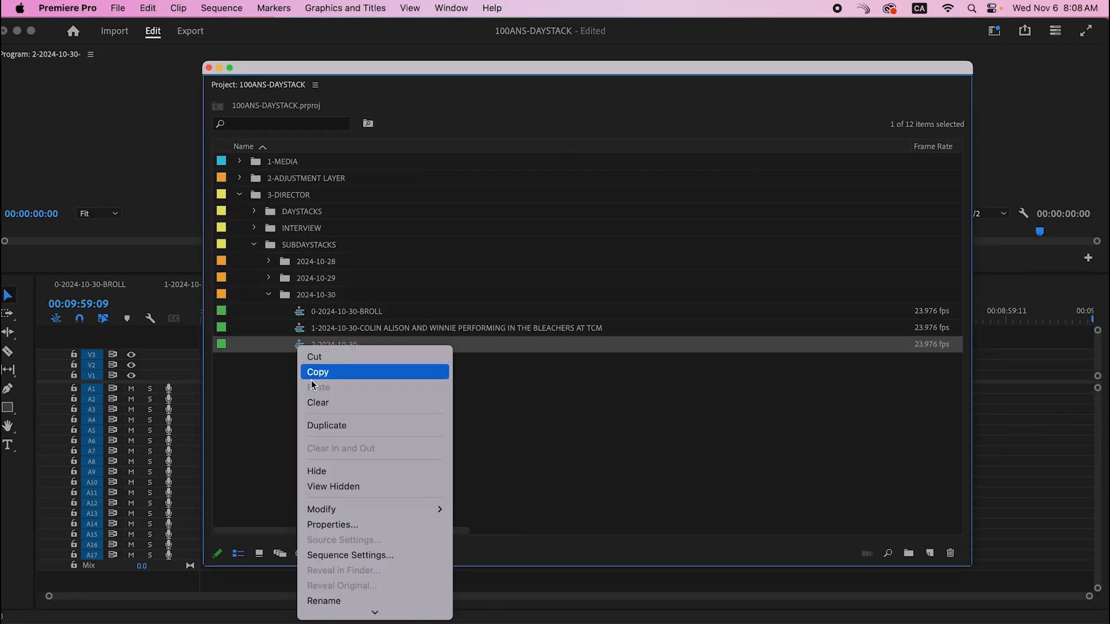
left_click(331, 424)
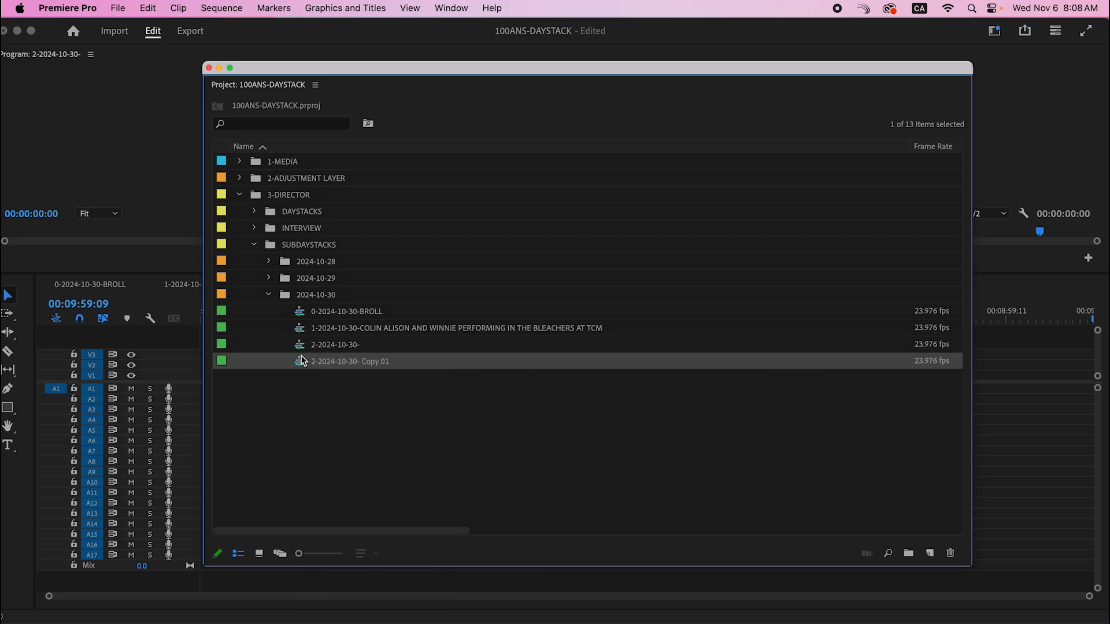
left_click(299, 345)
left_click(299, 361, "shift")
right_click(299, 362)
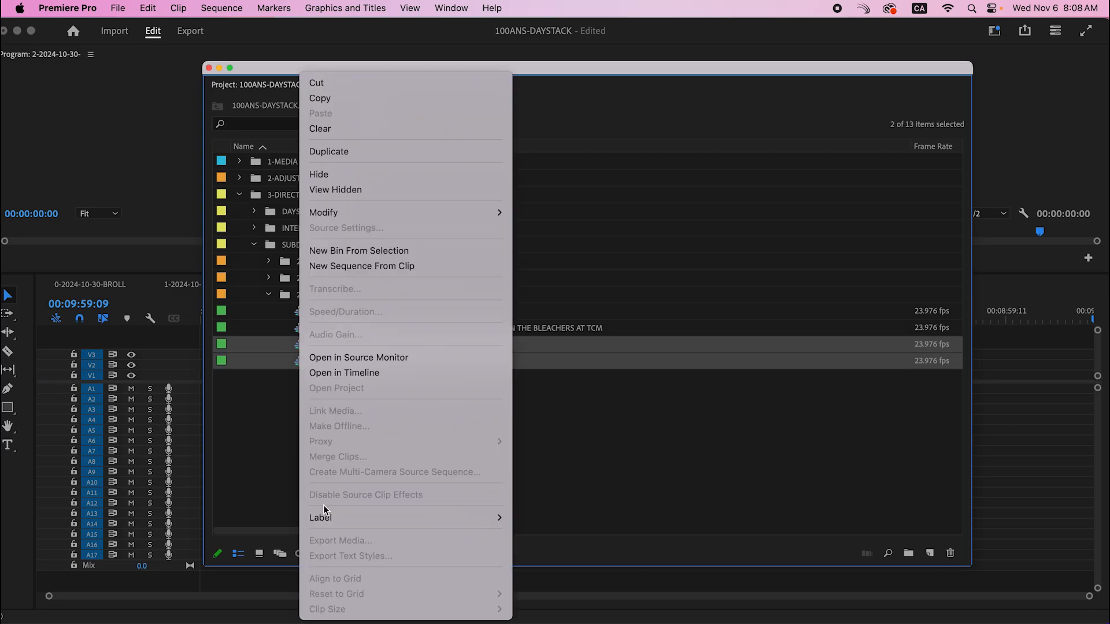
left_click(377, 151)
Step: Change the number prefix of the first 2-2024-10-30- copy, Copy 01, to 3
left_click(384, 349)
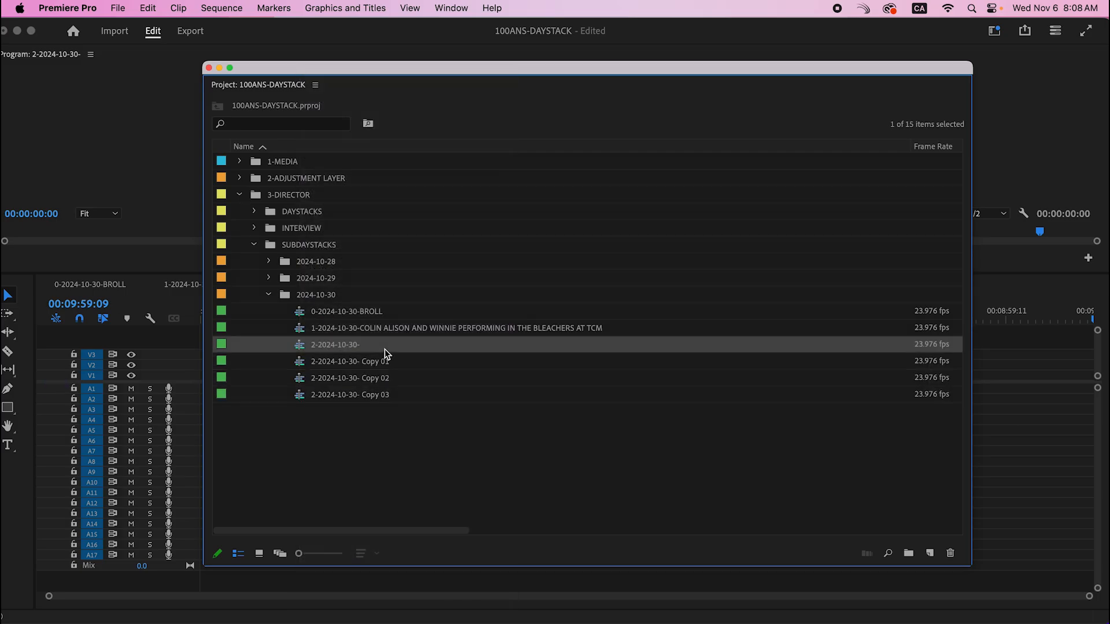
left_click(383, 348)
key("Tab")
left_click(316, 363)
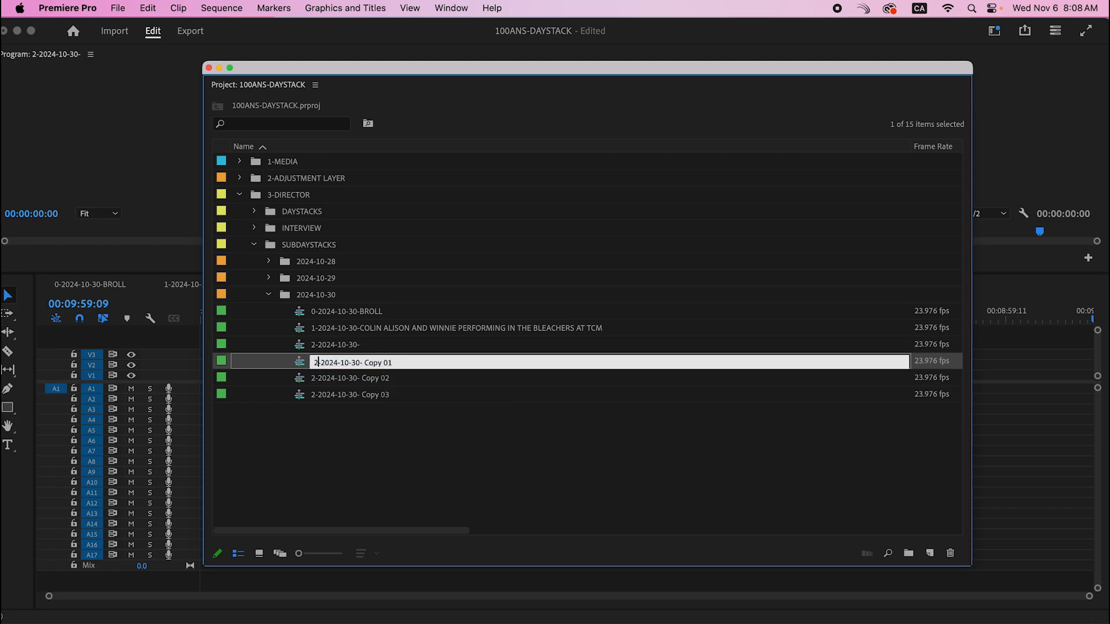
key("BackSpace")
type("3")
key("Tab")
Step: Change the number prefixes of sequence copies Copy 02 and Copy 03 to 4 and 5
left_click(313, 379)
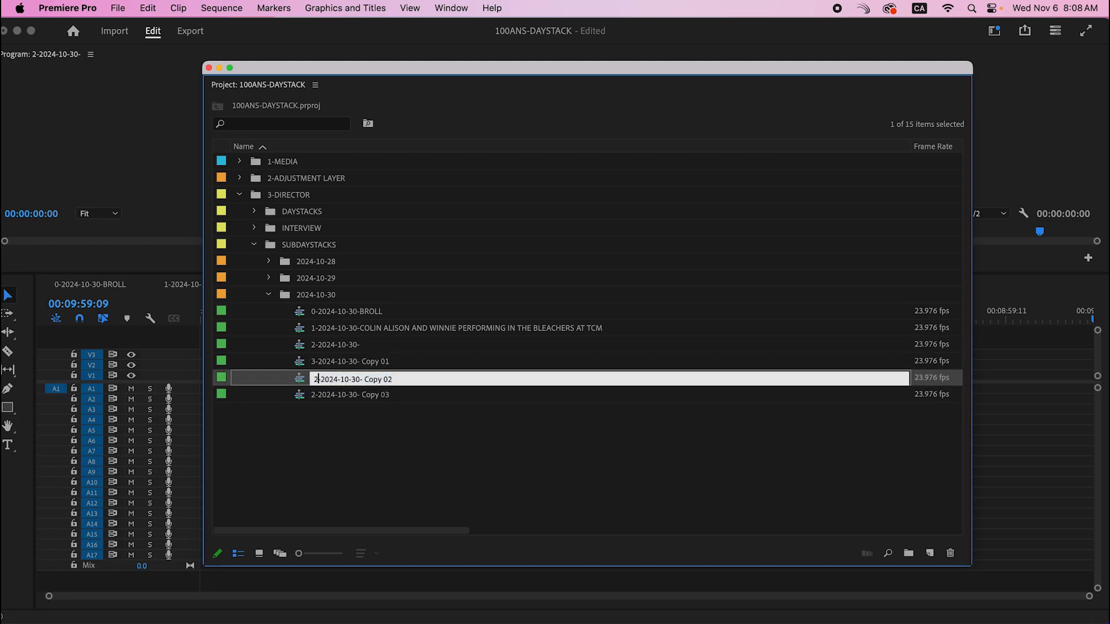
key("BackSpace")
type("4")
key("Tab")
left_click(314, 396)
key("BackSpace")
type("5")
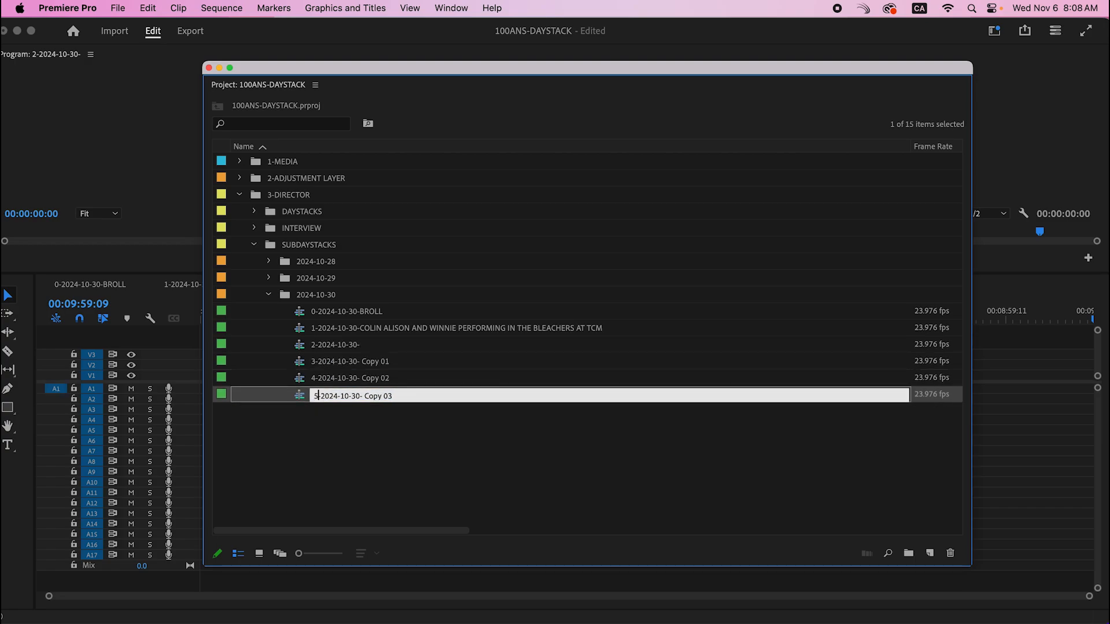
key("Caps_Lock")
key("Return")
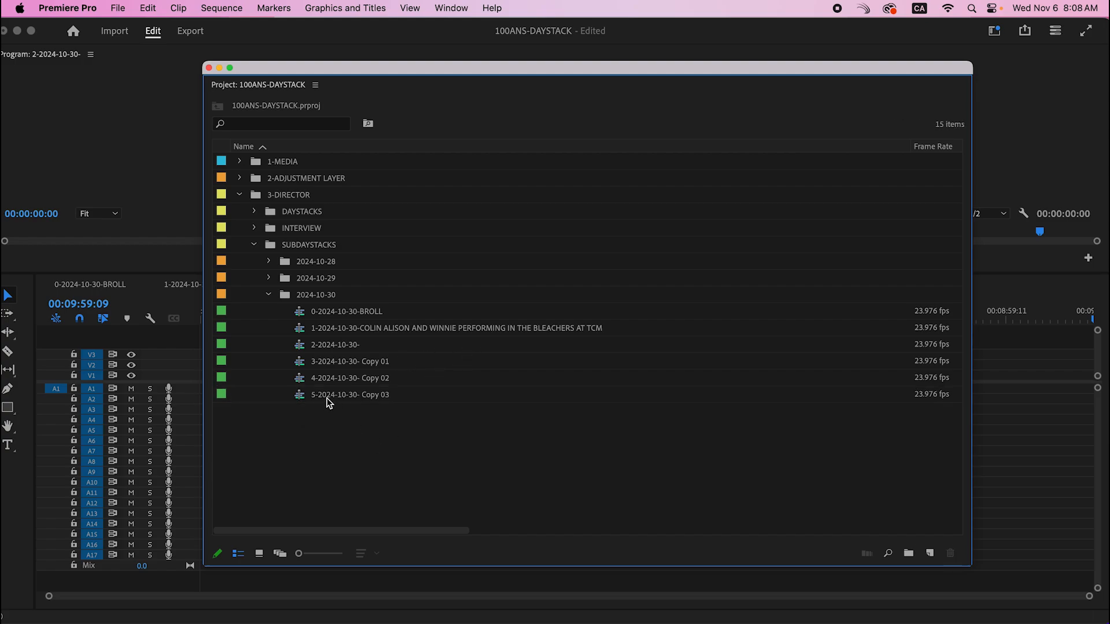
Step: Duplicate the empty sequence numbered 5 in the 2024-10-30 bin to make two more copies
left_click(325, 399)
right_click(328, 400)
left_click(371, 482)
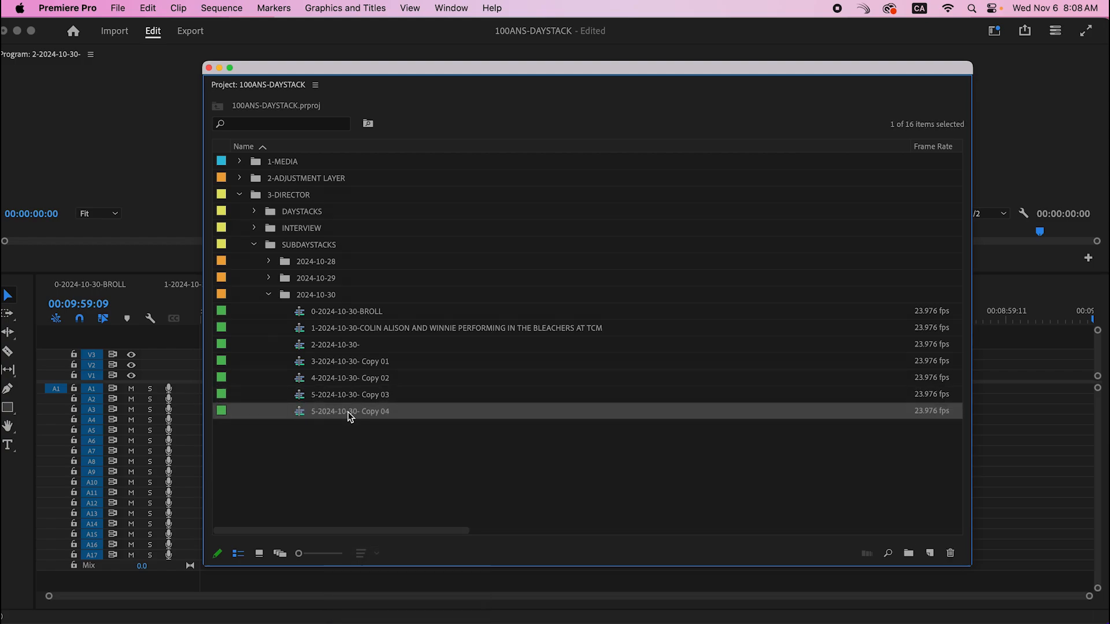
left_click(348, 414)
left_click(339, 444)
left_click(336, 414)
right_click(335, 417)
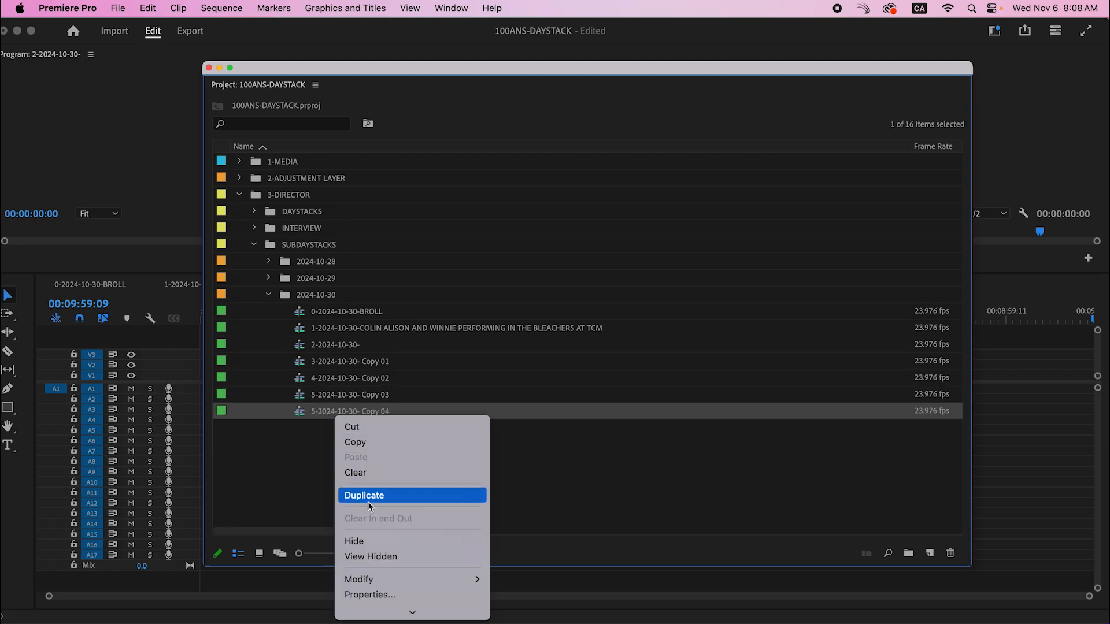
left_click(366, 493)
Step: Change the number prefixes of sequence copies Copy 04 and Copy 05 to 6 and 7
left_click(369, 414)
key("Left")
key("Right")
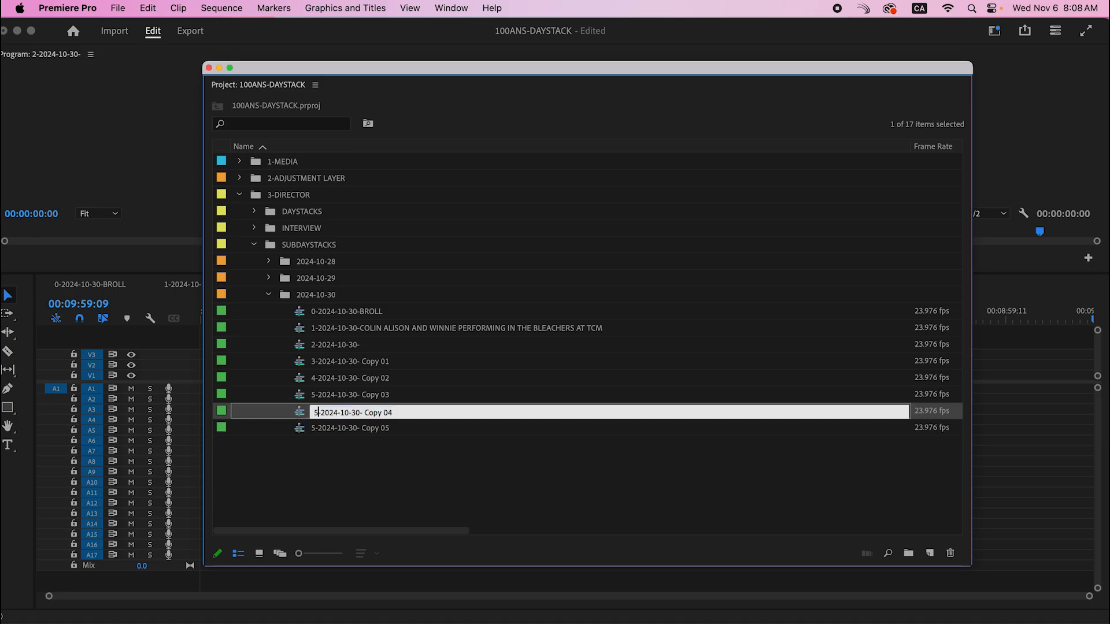
key("BackSpace")
type("6")
key("Tab")
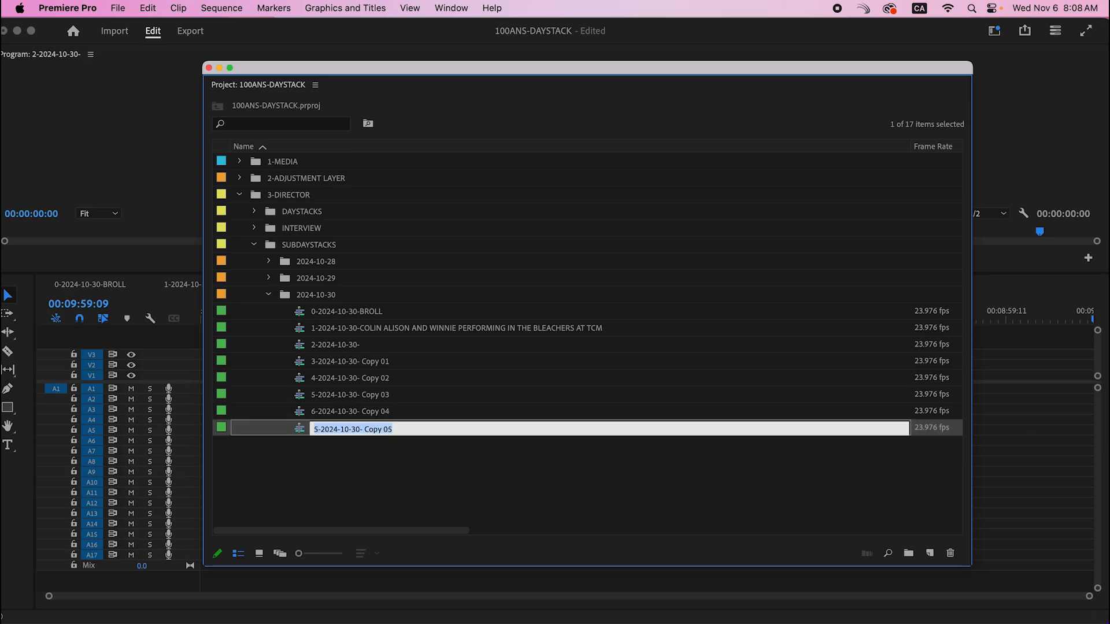
key("Left")
key("BackSpace")
type("7")
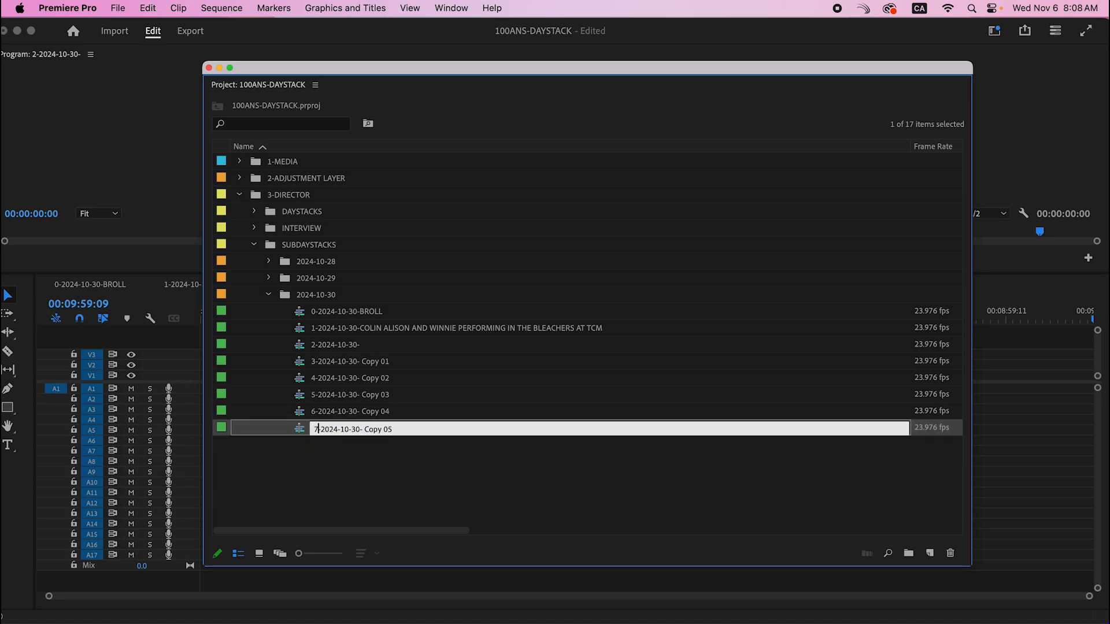
left_click(450, 347)
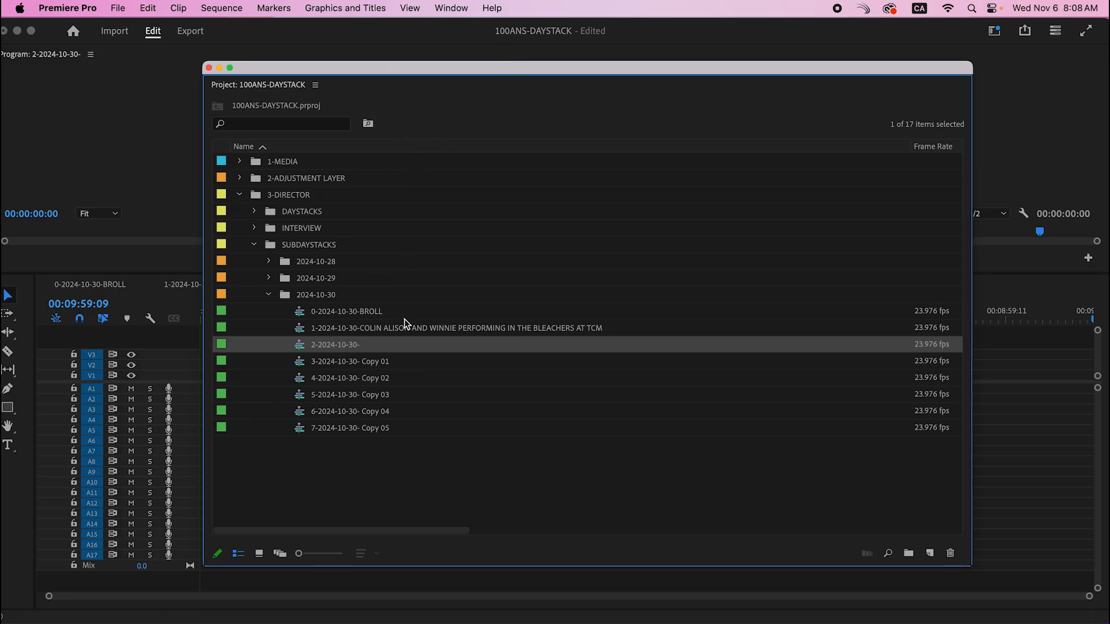
Step: Shift the project window aside and copy the performers' names plus PERFORMING from the bleachers sequence's name
left_click_drag(408, 74, 593, 52)
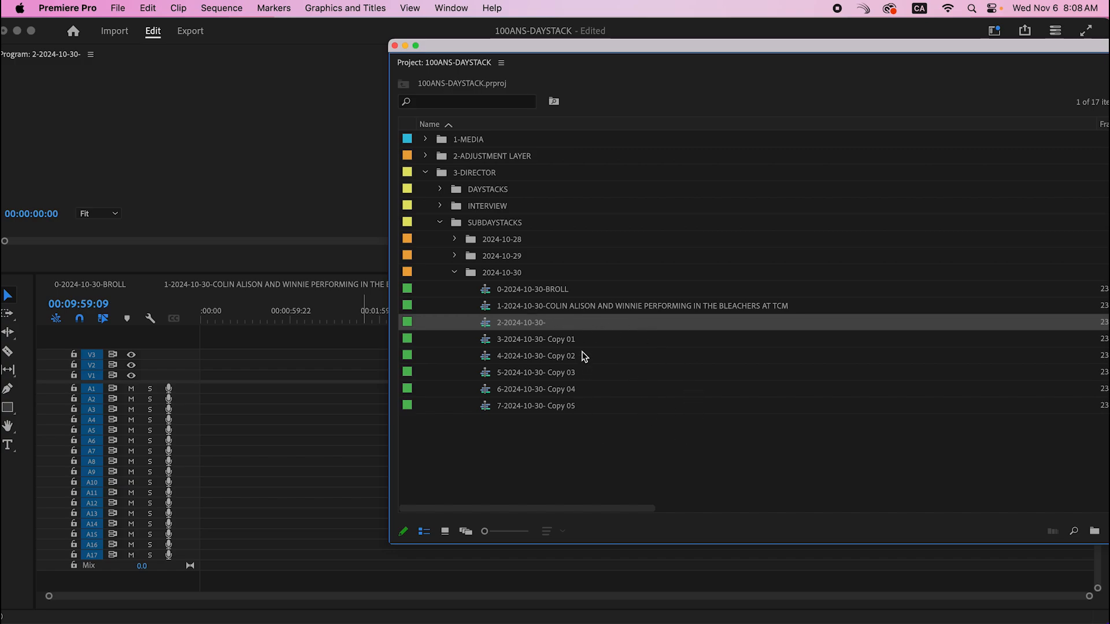
left_click(580, 335)
left_click(580, 320)
key("Return")
key("Right")
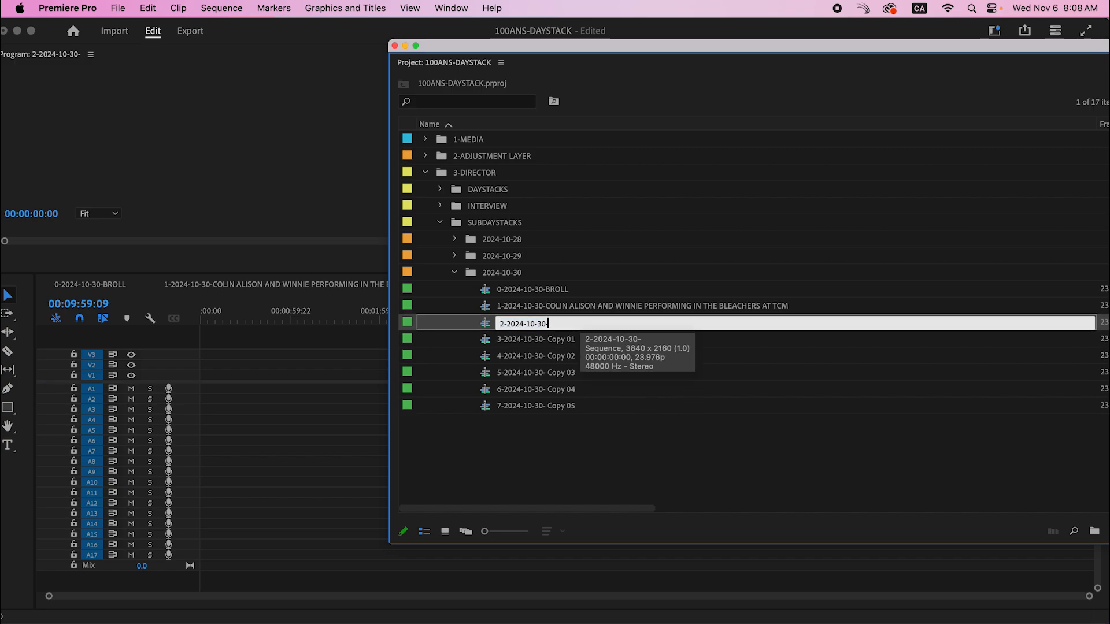
left_click(613, 302)
key("Return")
left_click(675, 307)
left_click_drag(696, 308, 548, 307)
key("super+c")
Step: Append the copied performers' names and PERFORMING, followed by ON STAGE, to the name of sequence 2-2024-10-30-
key("Return")
key("Right")
key("super+v")
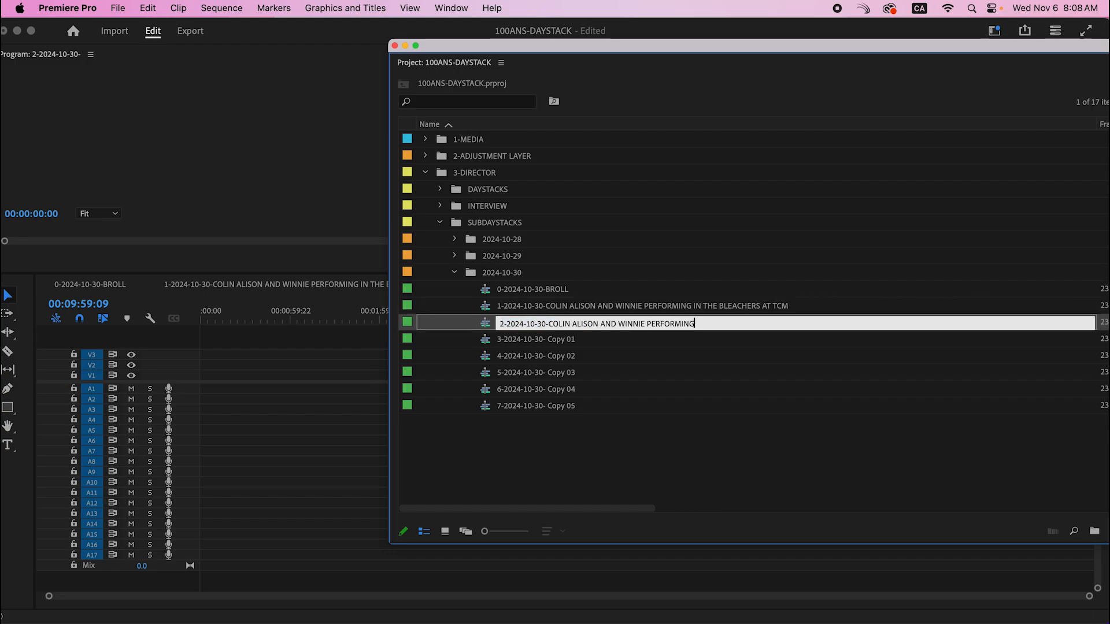
key("Caps_Lock")
type("ON STAGE")
key("Caps_Lock")
Step: Move the first block of clips from the 0-2024-10-30-BROLL timeline into the bleachers sequence and close that sequence
left_click_drag(735, 47, 1109, 29)
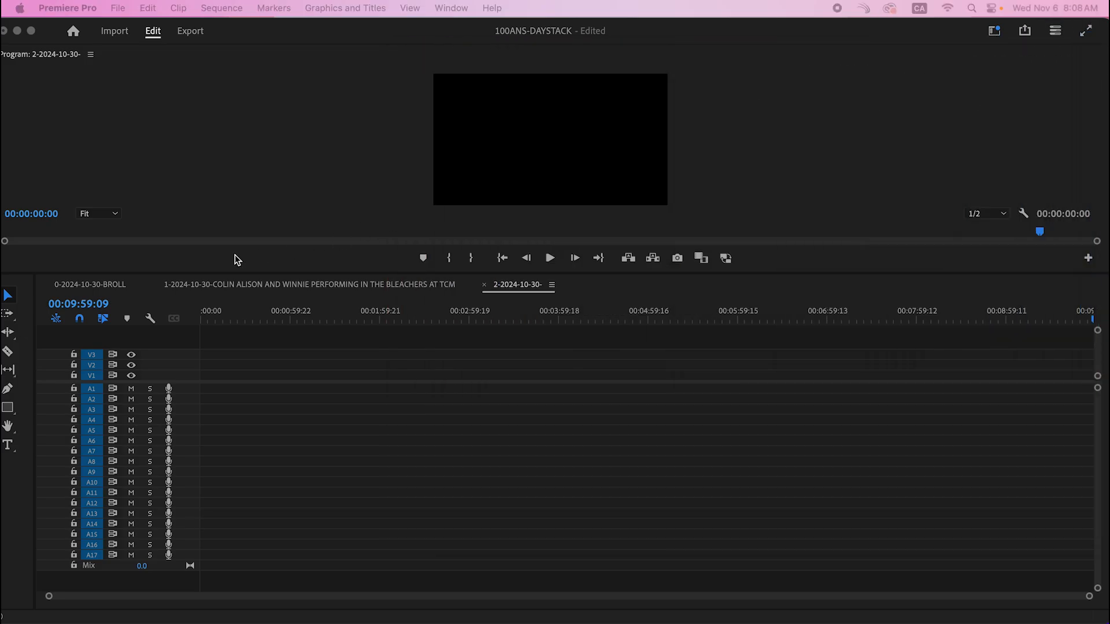
left_click(102, 286)
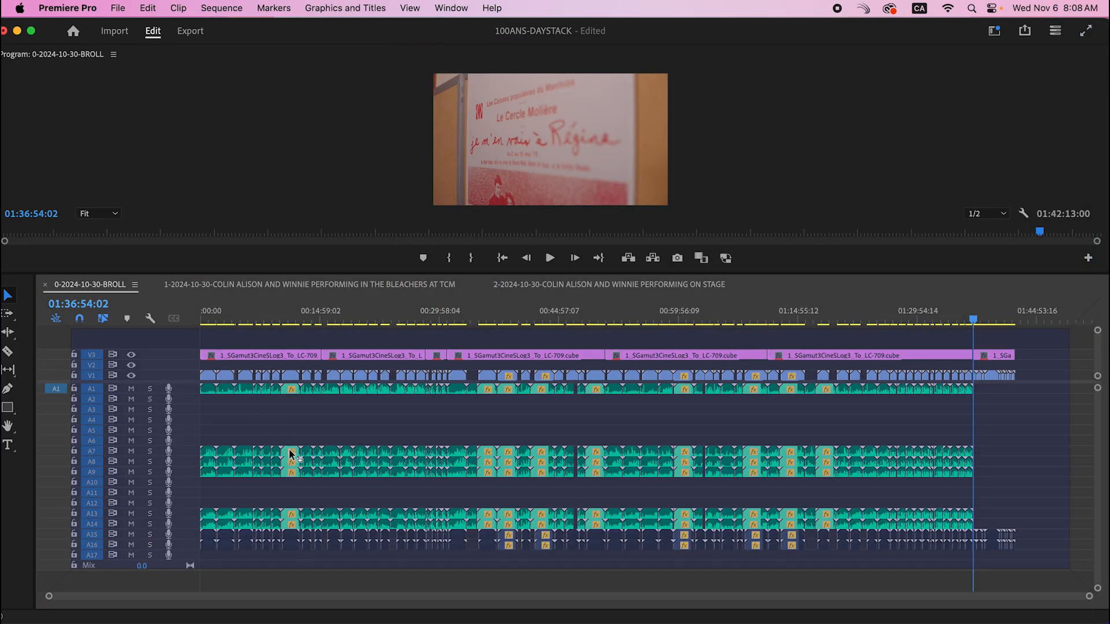
left_click_drag(203, 340, 318, 568)
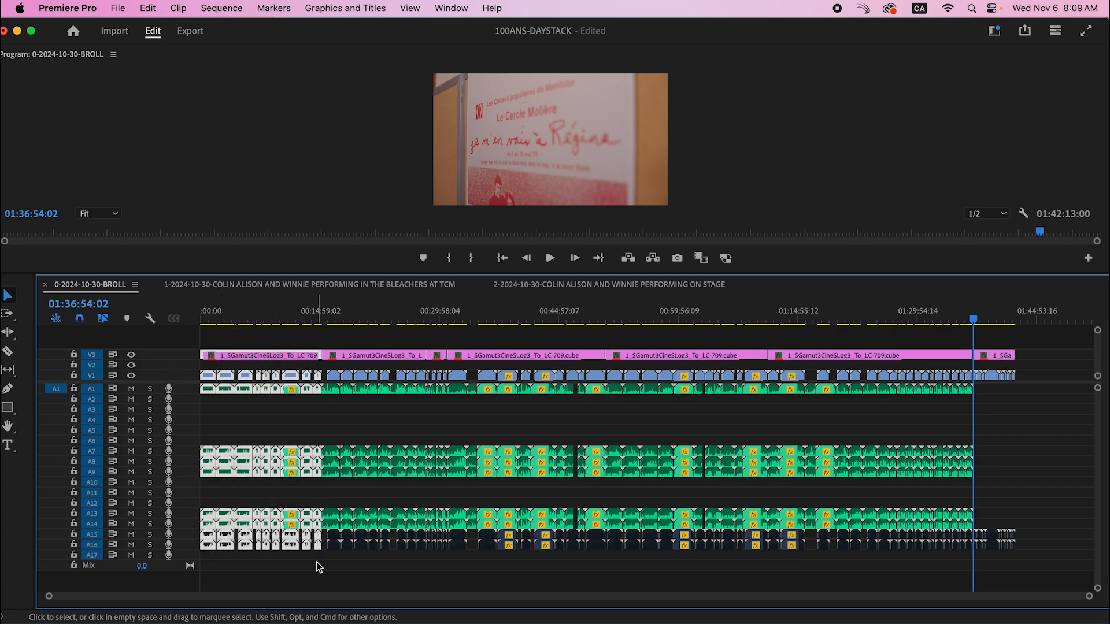
key("super+x")
left_click(297, 283)
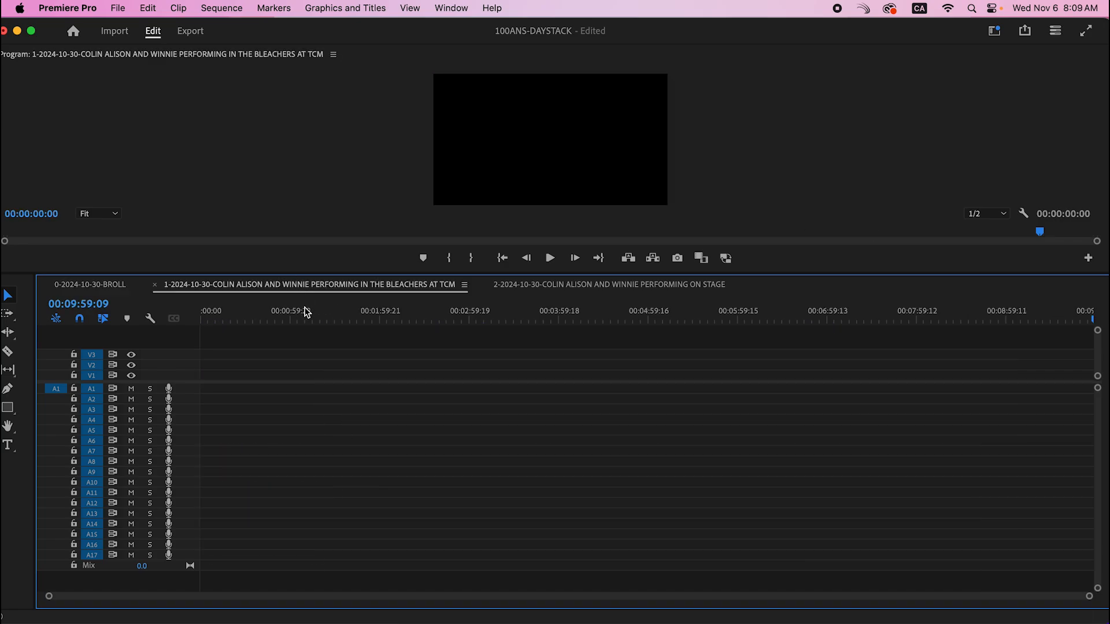
key("super+v")
left_click_drag(324, 315, 498, 317)
left_click(664, 377)
left_click(156, 285)
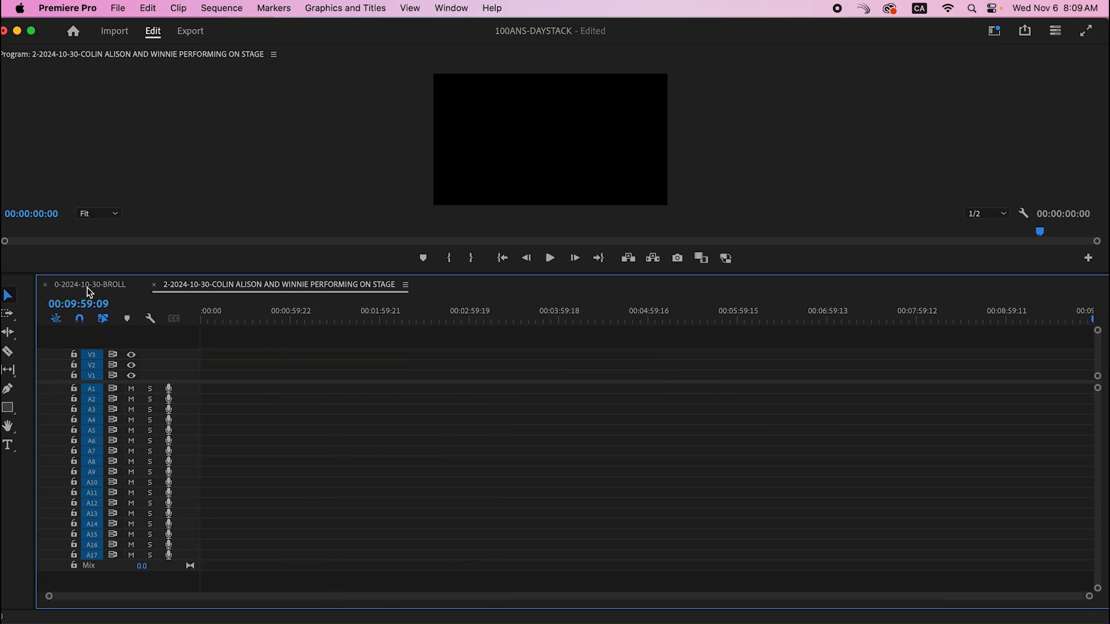
Step: Move the next block of clips from 0-2024-10-30-BROLL, with its adjustment layer, into the on-stage sequence and close that sequence
left_click(90, 284)
left_click_drag(297, 332, 277, 352)
left_click(306, 319)
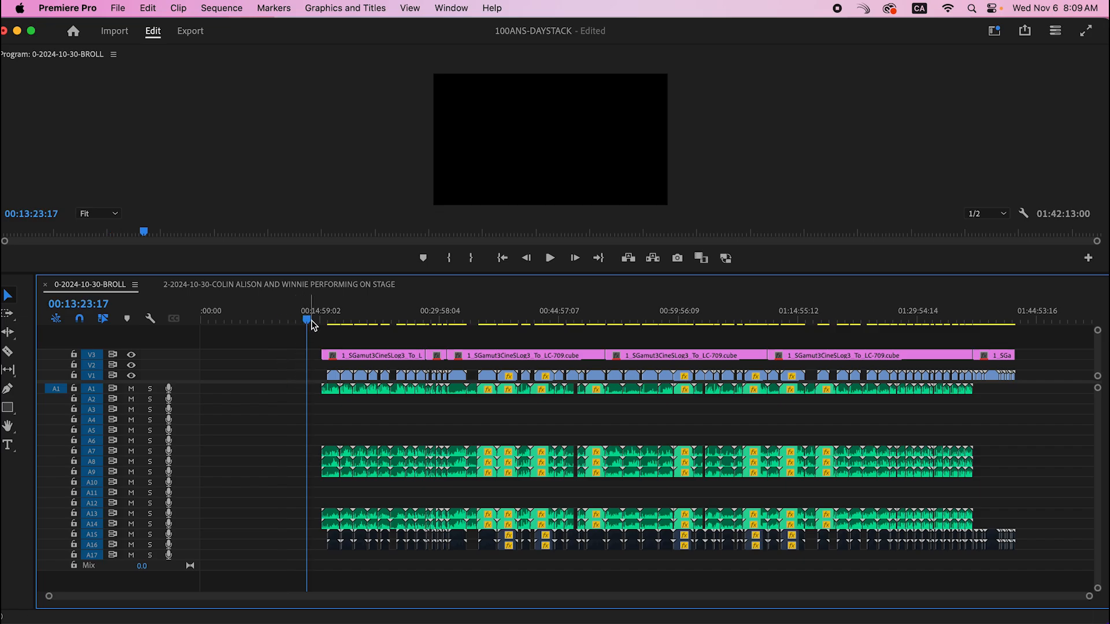
key("Delete")
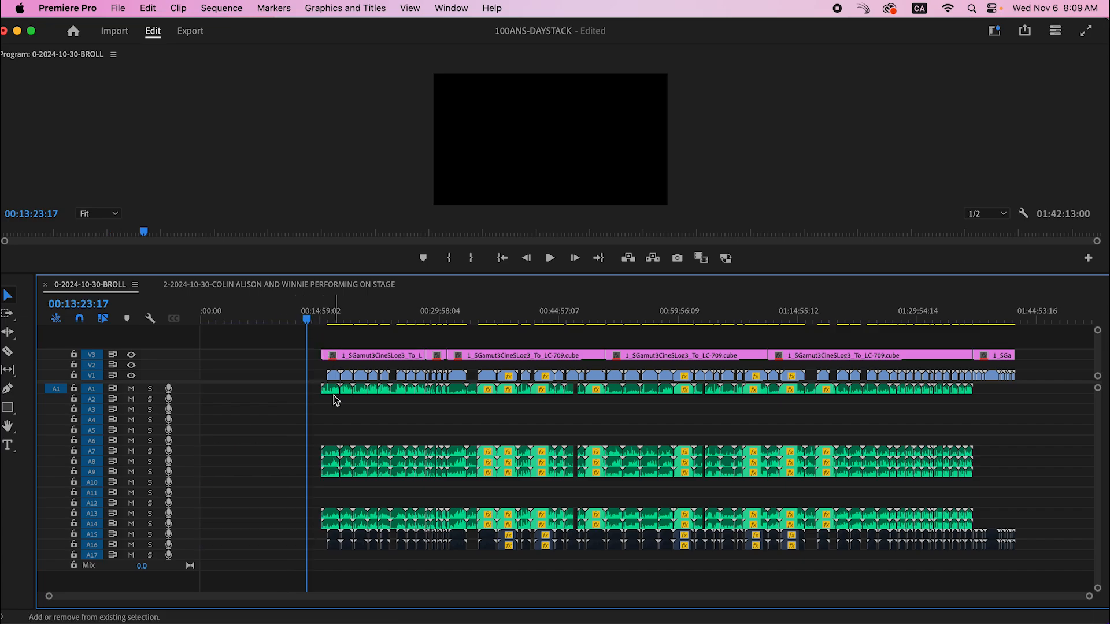
left_click(326, 320)
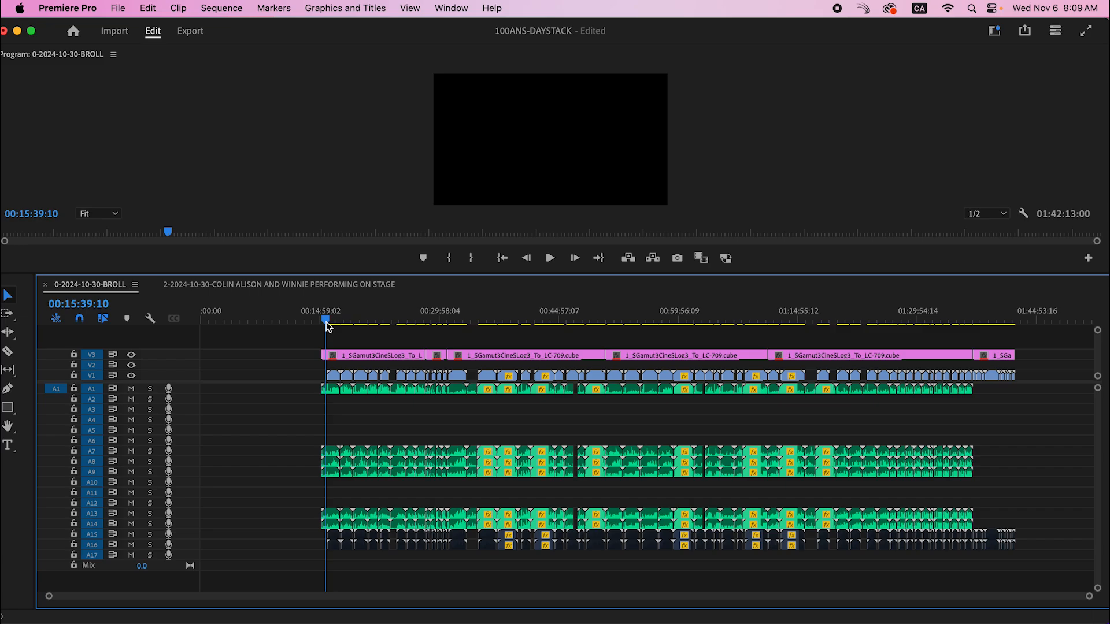
left_click_drag(308, 339, 418, 566)
key("Delete")
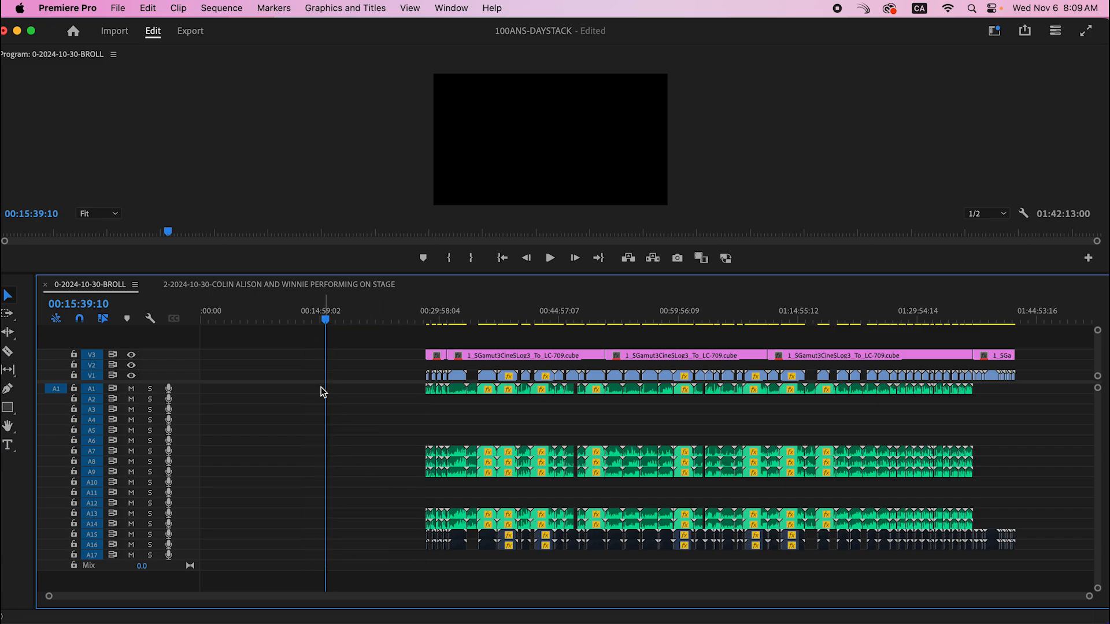
left_click(229, 291)
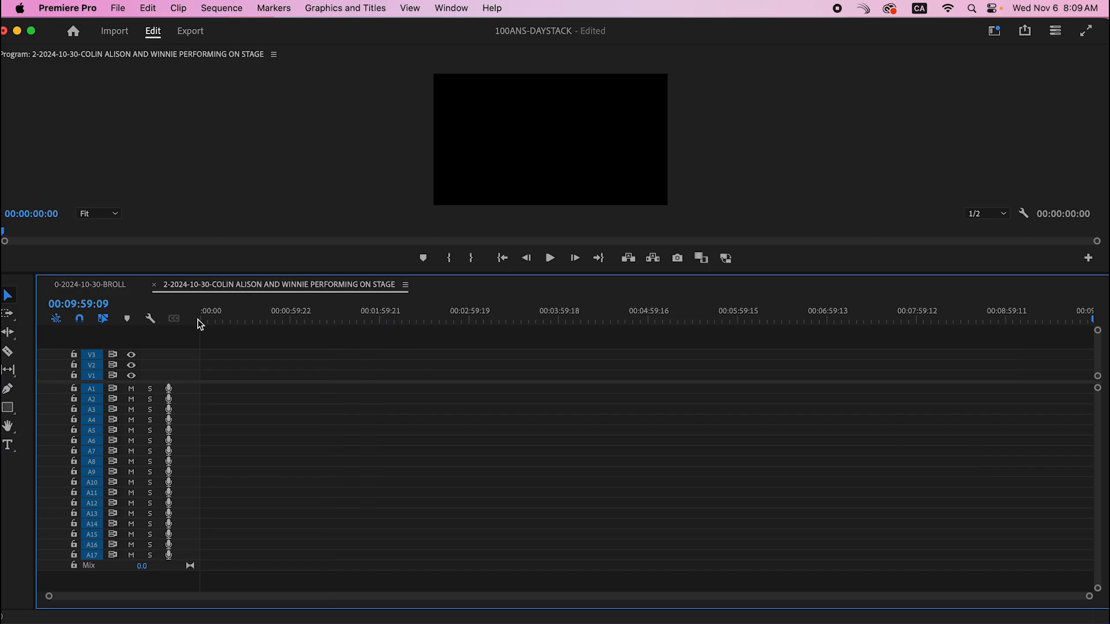
left_click_drag(383, 320, 453, 323)
key("backslash")
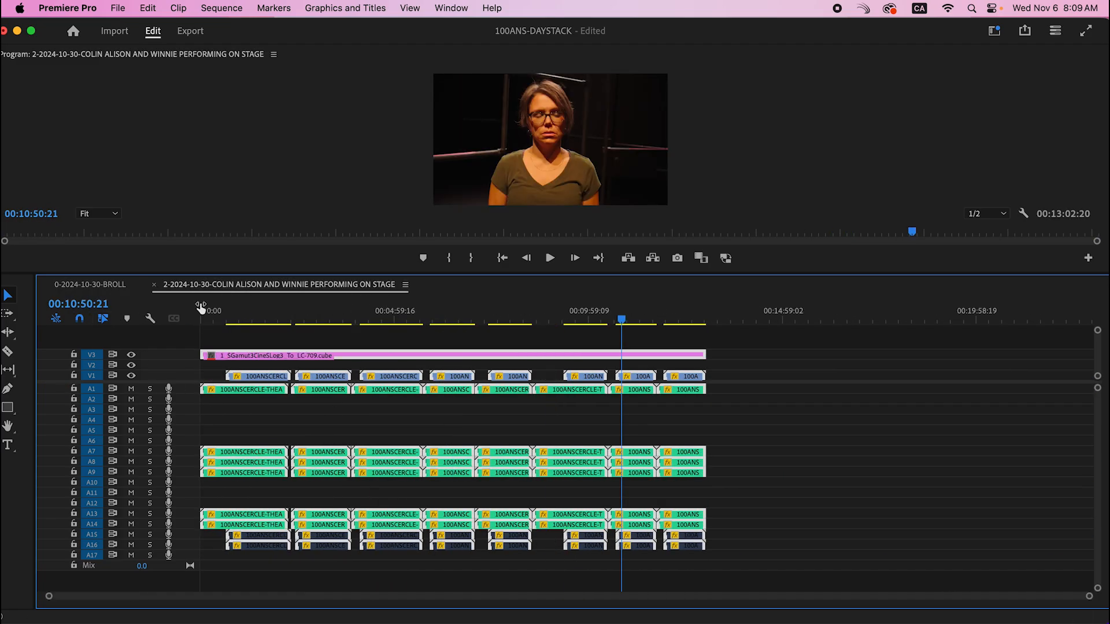
left_click(152, 286)
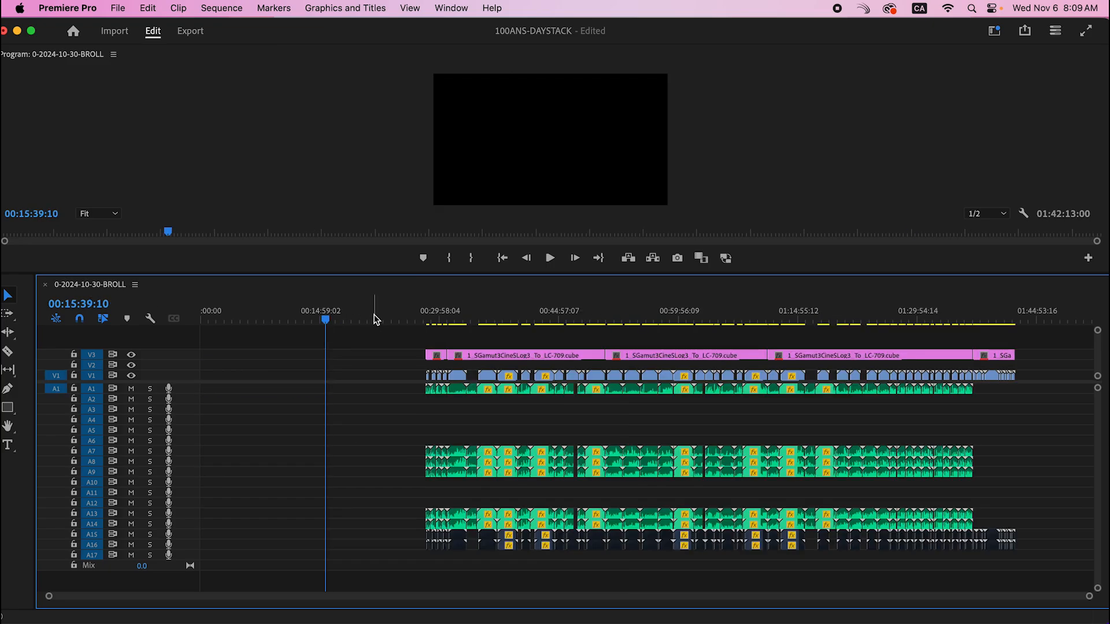
Step: Preview the next scene in the BROLL timeline, reopen the project window and remove Copy 01 from sequence 3's name
left_click(439, 321)
left_click_drag(440, 320, 440, 319)
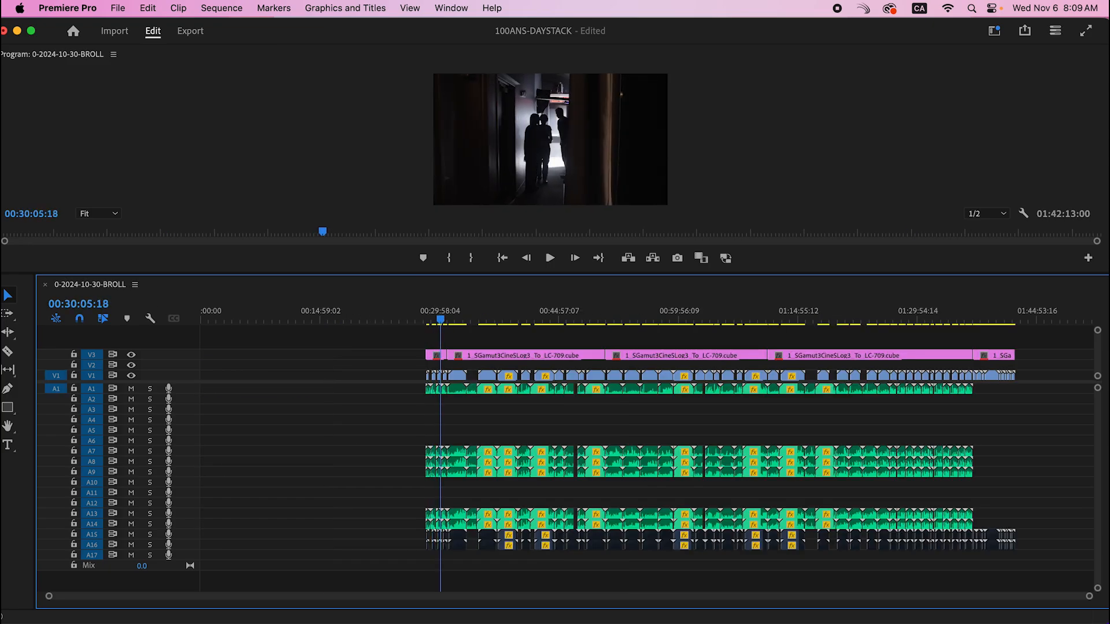
key("shift+1")
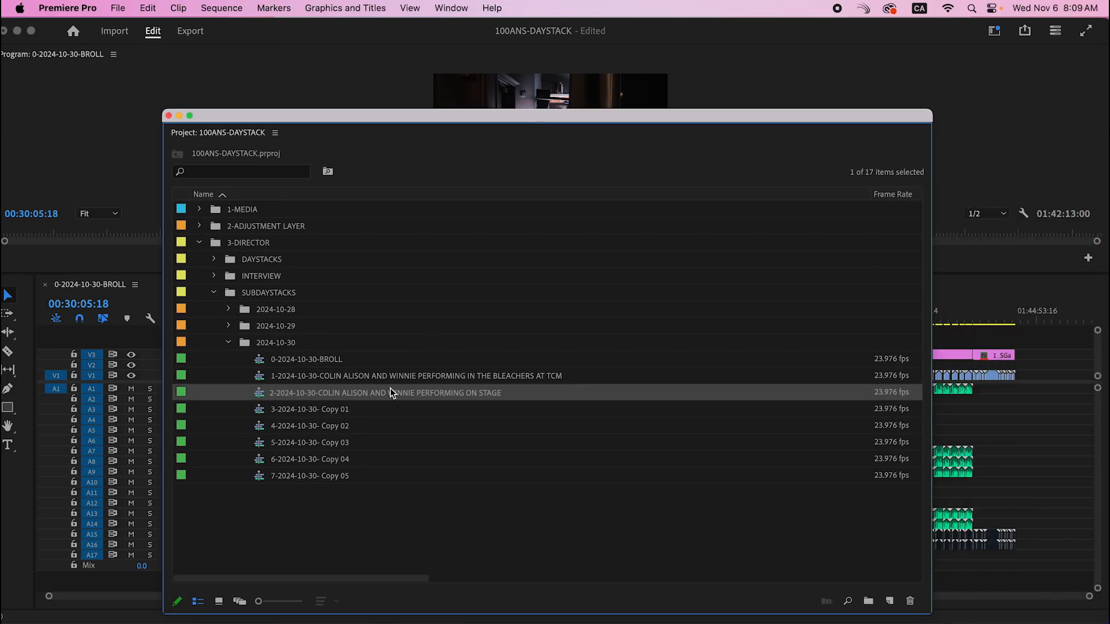
left_click(435, 398)
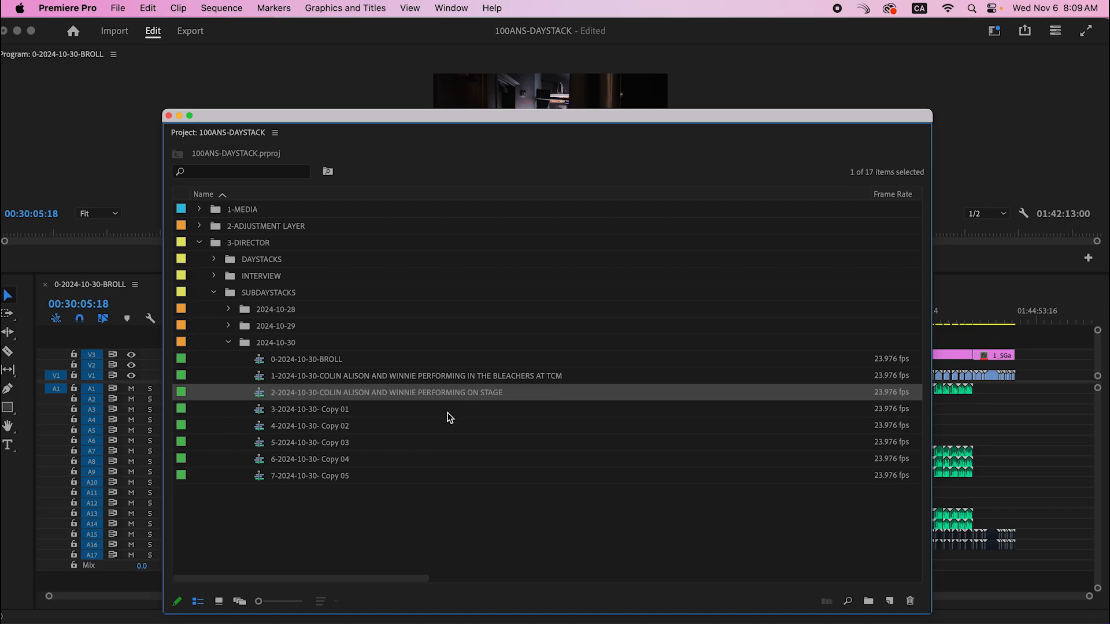
left_click(416, 412)
left_click_drag(354, 411, 325, 412)
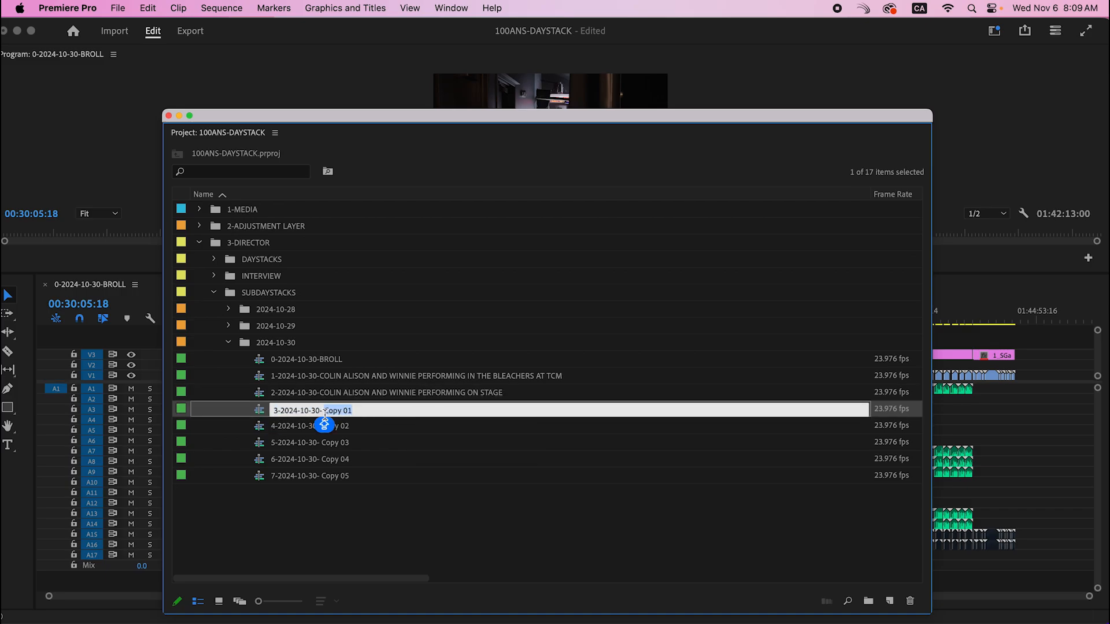
key("BackSpace")
Step: Copy the performers' names from the on-stage sequence's name into sequence 3's name and add IN THE HALLWAY AT TCM
left_click(372, 393)
left_click(442, 397)
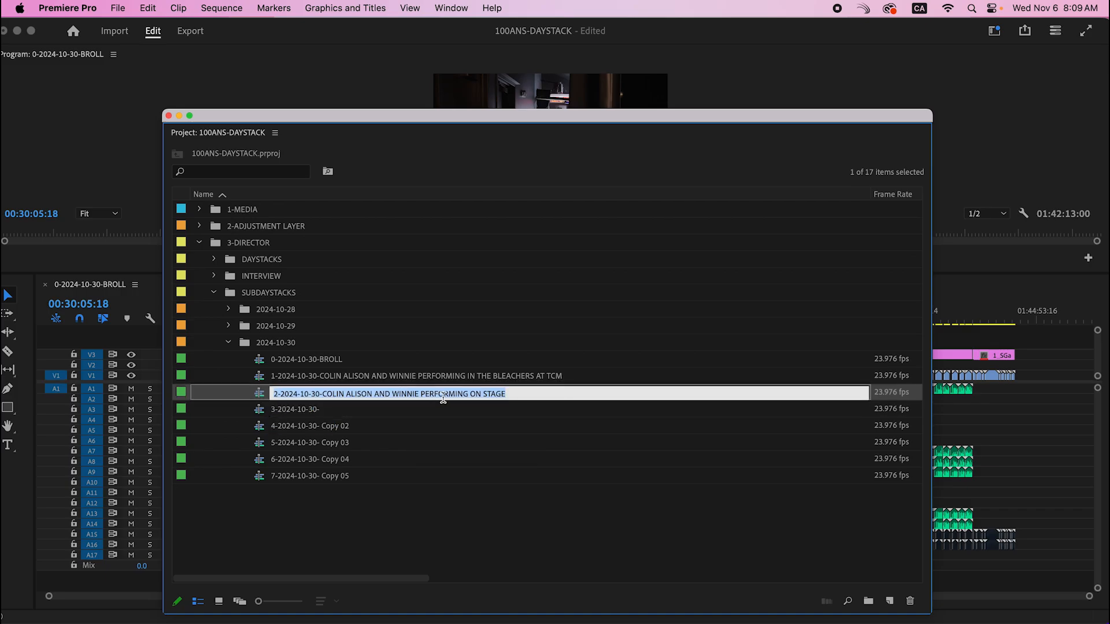
left_click(442, 397)
key("Caps_Lock")
left_click_drag(420, 398, 315, 397)
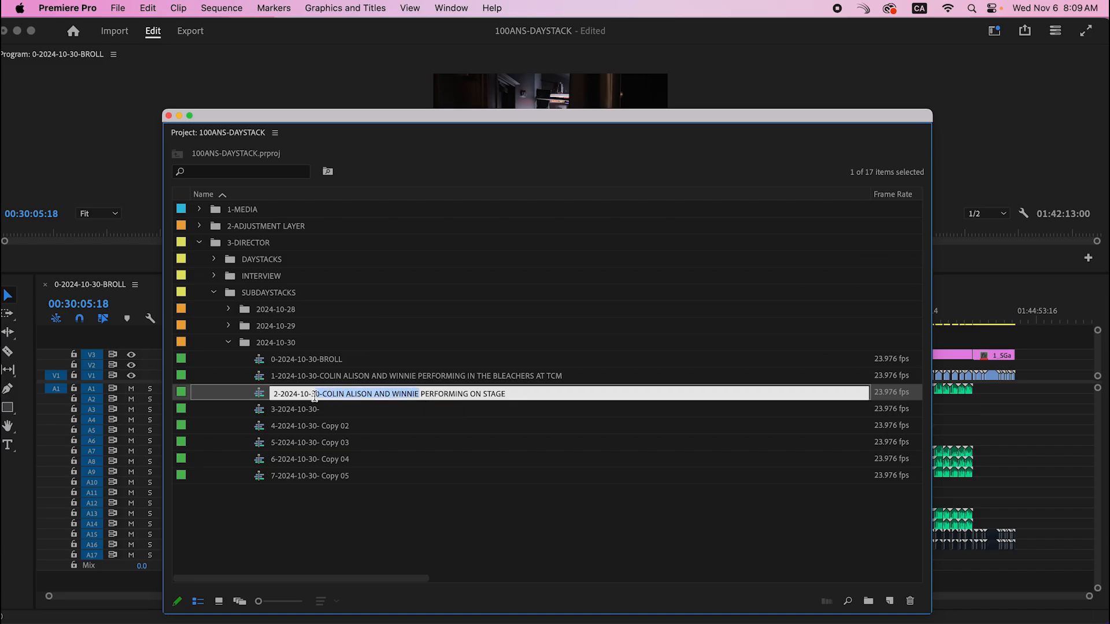
key("super+c")
key("Tab")
key("super+v")
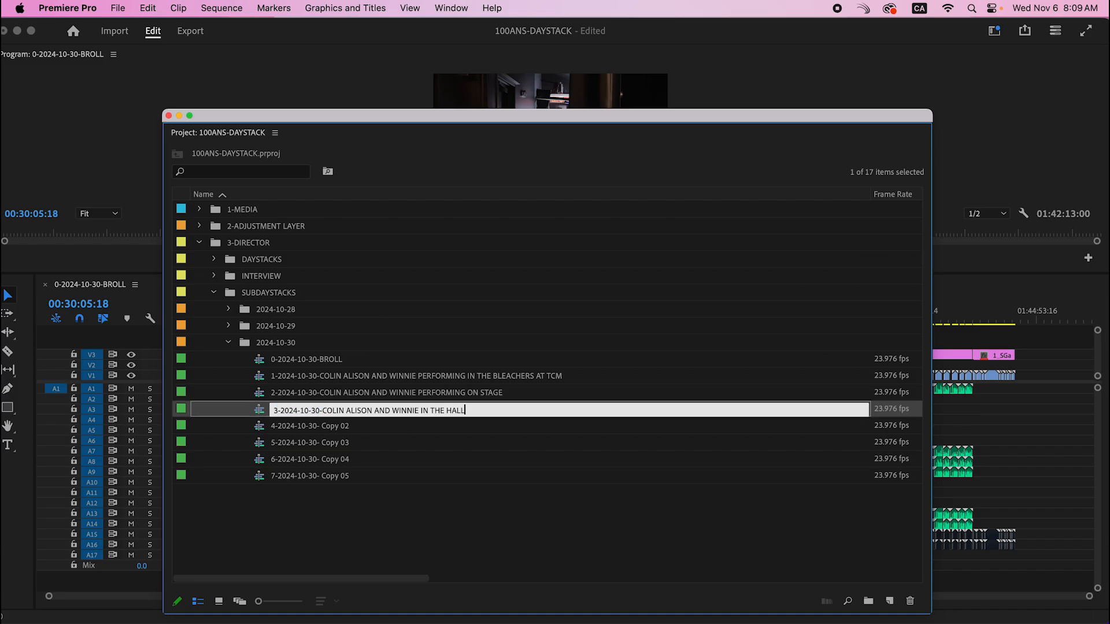
type("IN THE HALLWAY AT TCM")
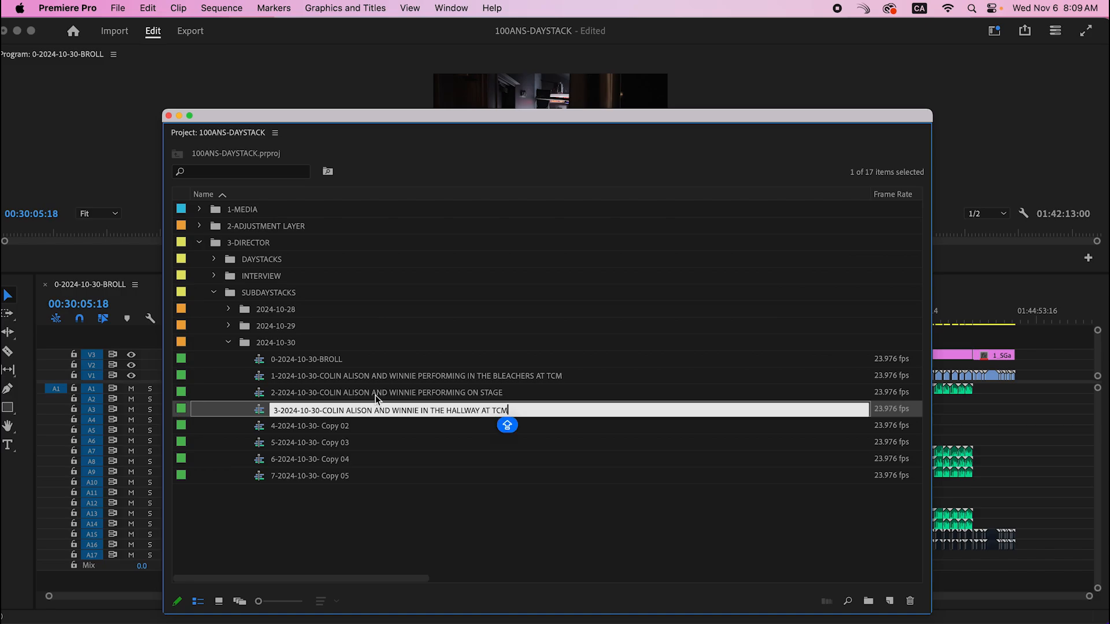
Step: Append AT TCM to the name of the on-stage sequence numbered 2
left_click(578, 391)
left_click(578, 391)
type("AT TCM")
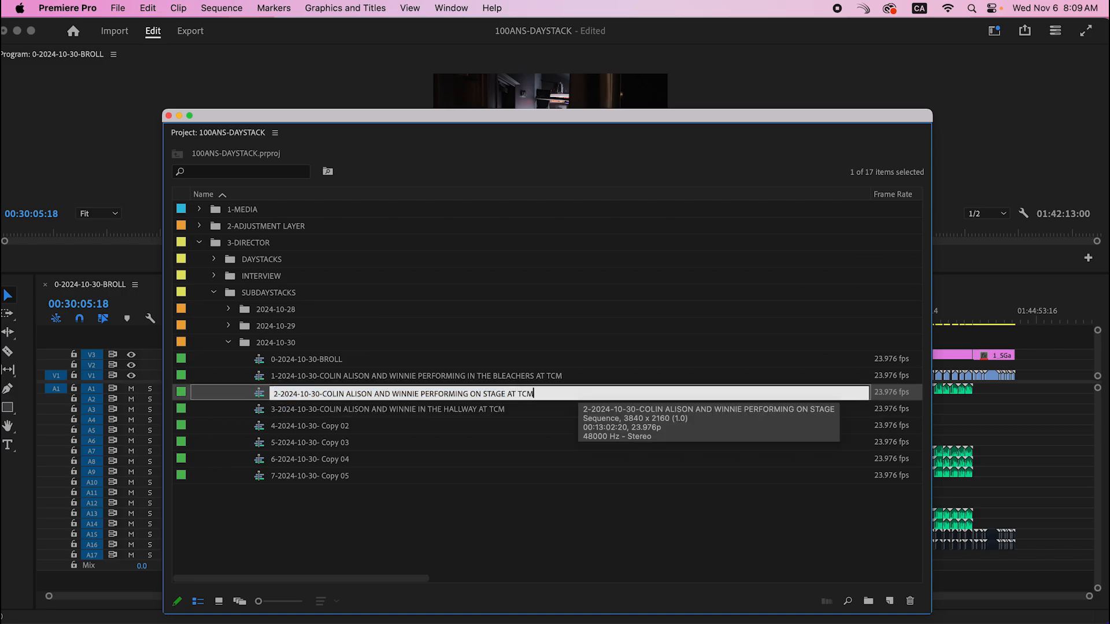
Step: Move the first remaining block of clips, with its adjustment layer, from 0-2024-10-30-BROLL to the start of sequence 3
left_click(585, 360)
left_click_drag(560, 119, 1109, 145)
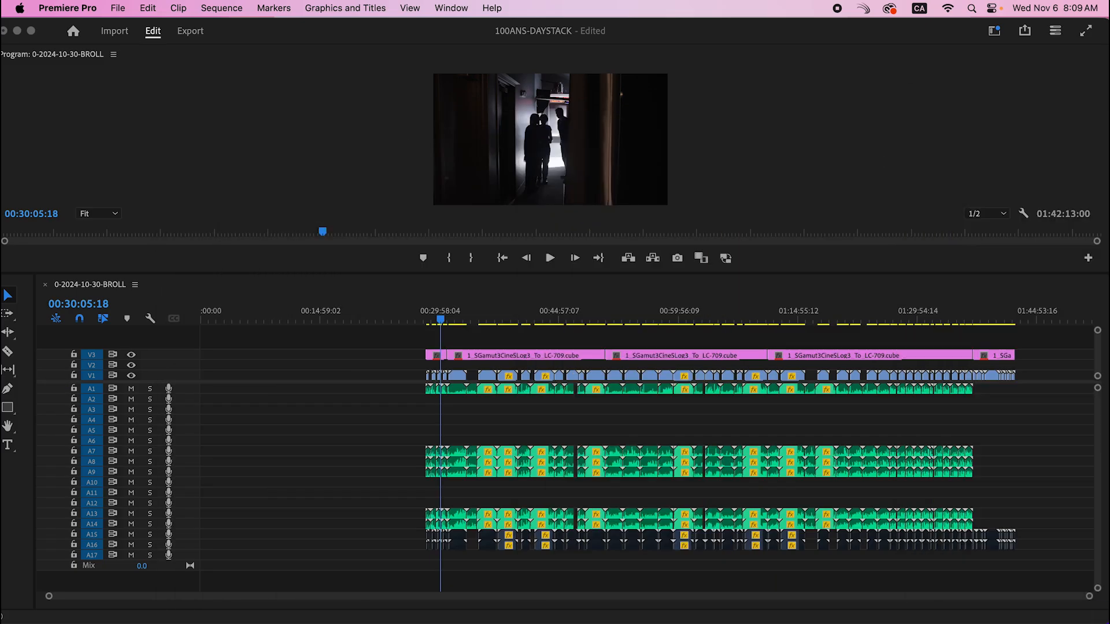
left_click_drag(394, 330, 444, 430)
key("Delete")
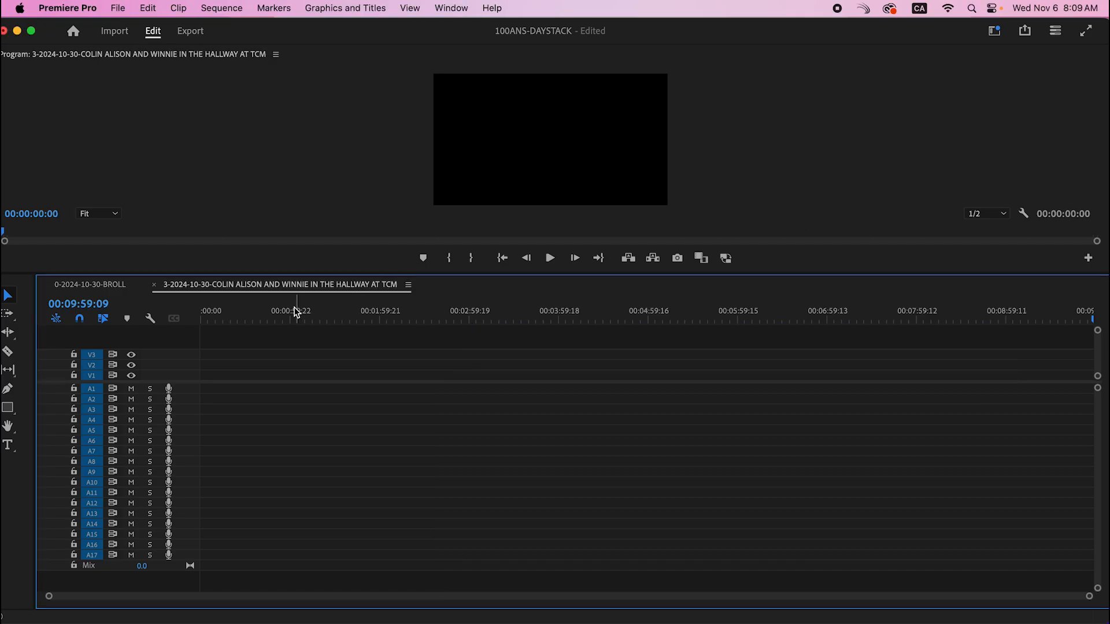
left_click_drag(297, 310, 33, 321)
key("ctrl+v")
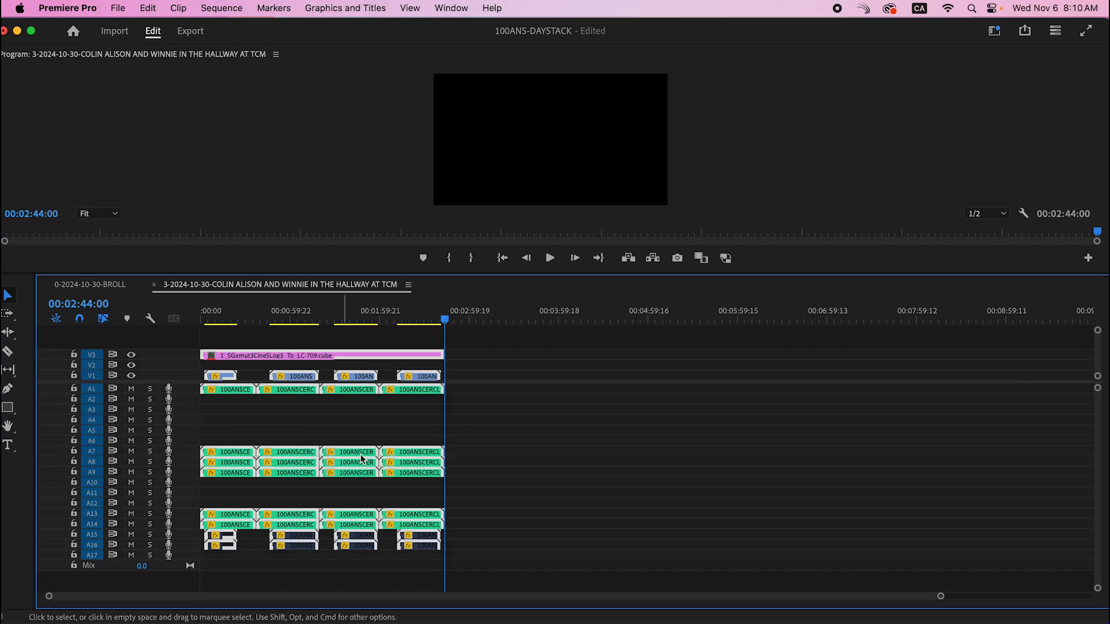
left_click(655, 462)
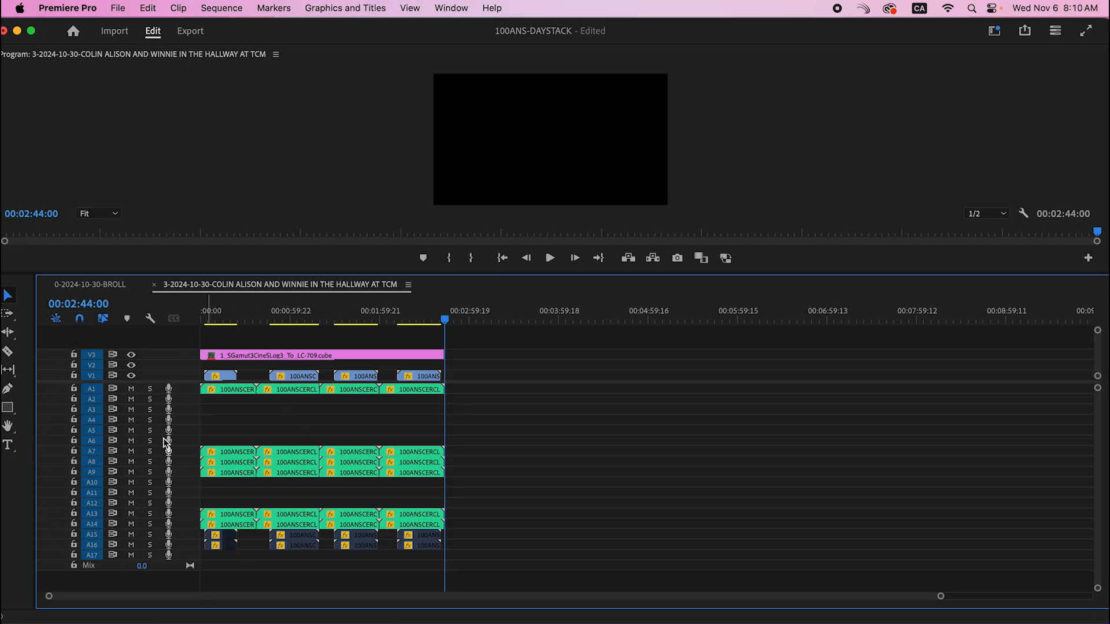
Step: Preview the next scene in the BROLL timeline, open sequence 4 from the project window and remove Copy 02 from its name
left_click(95, 285)
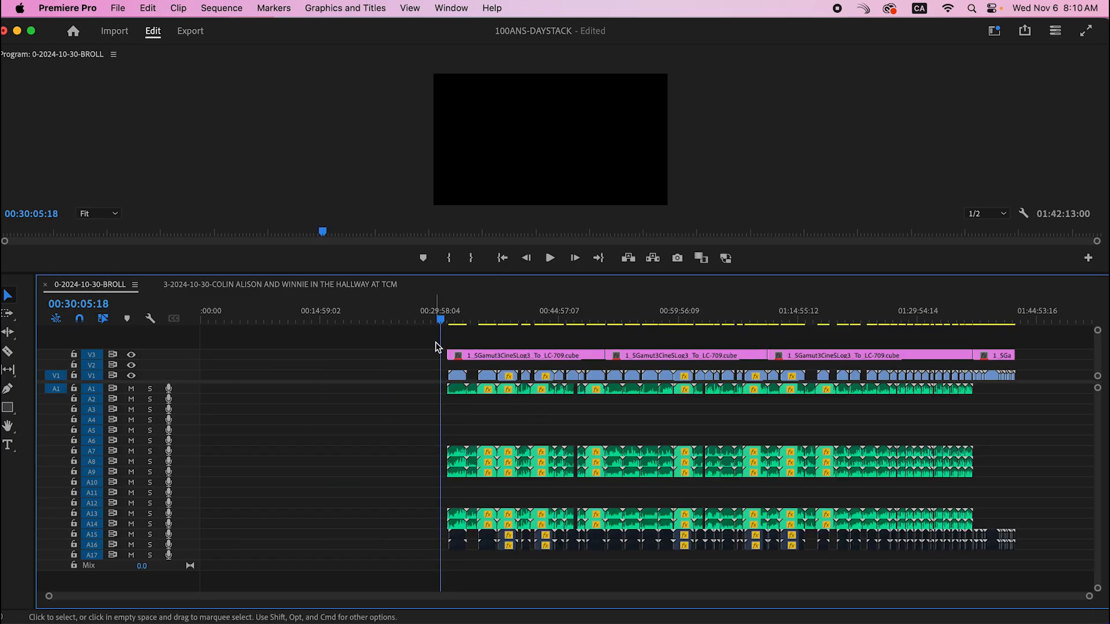
left_click_drag(442, 319, 545, 320)
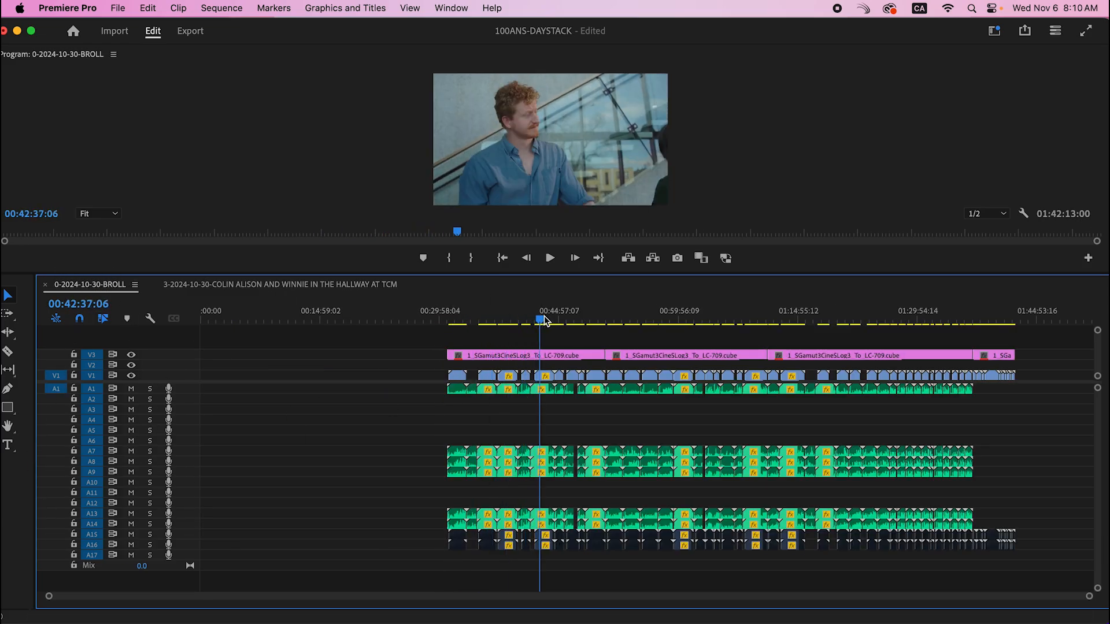
left_click_drag(403, 157, 373, 153)
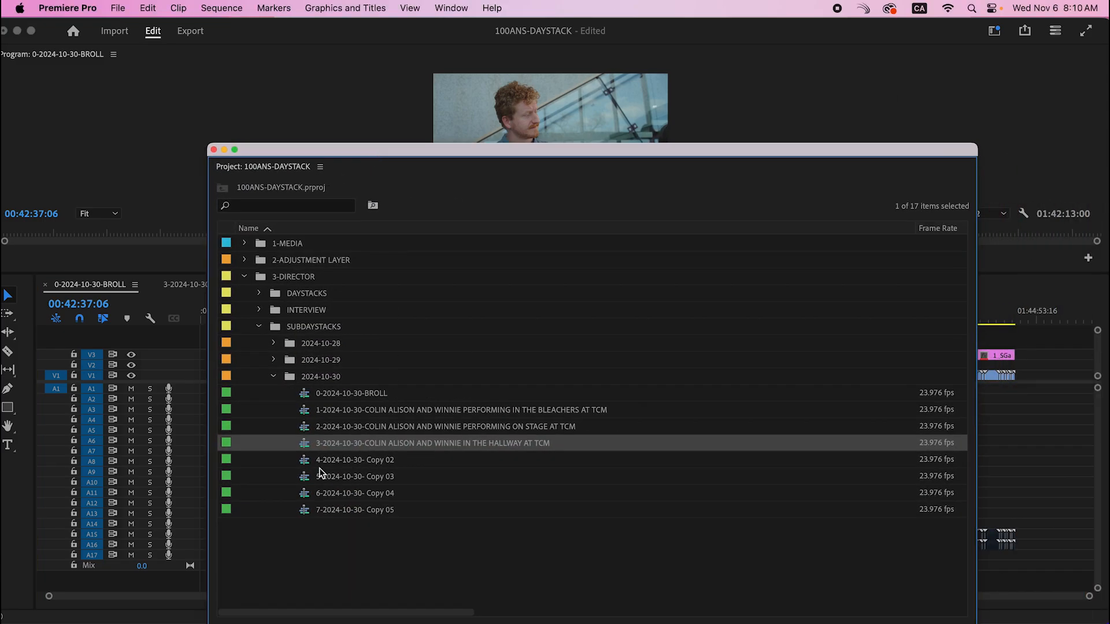
double_click(304, 461)
left_click(421, 455)
left_click(421, 456)
left_click(415, 463)
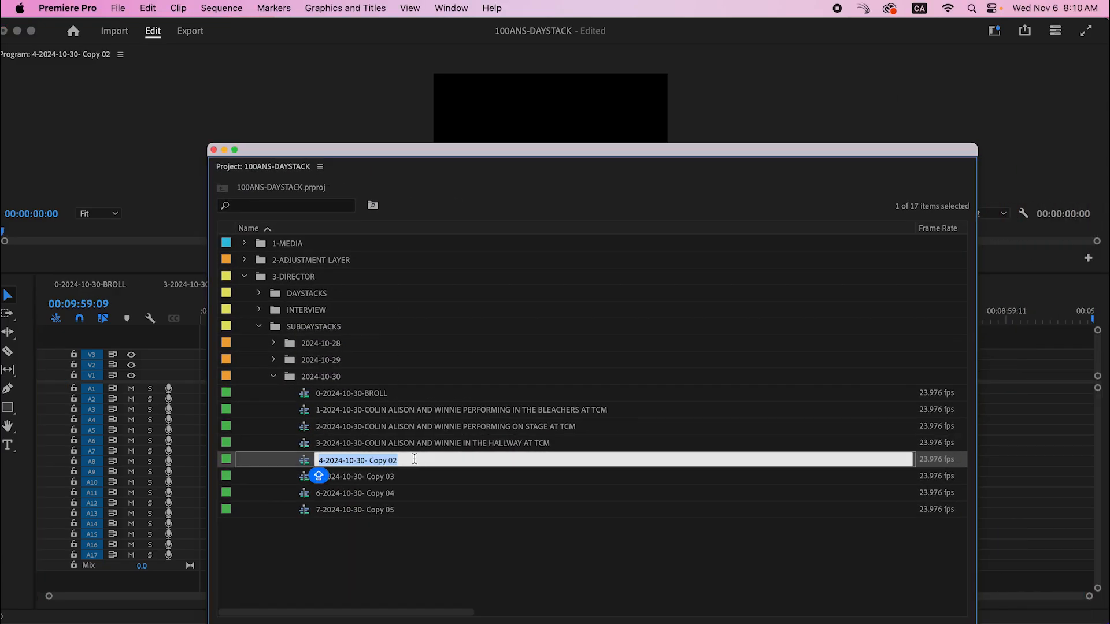
key("Down")
left_click(415, 456)
left_click(414, 456)
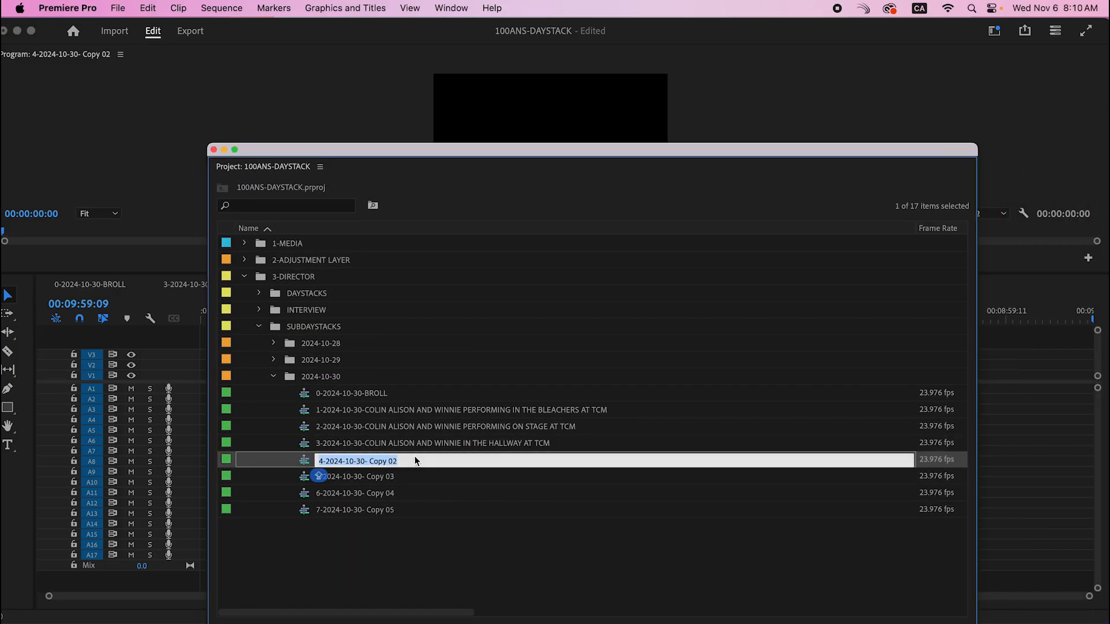
key("Right")
key("BackSpace")
key("BackSpace")
key("BackSpace")
key("BackSpace")
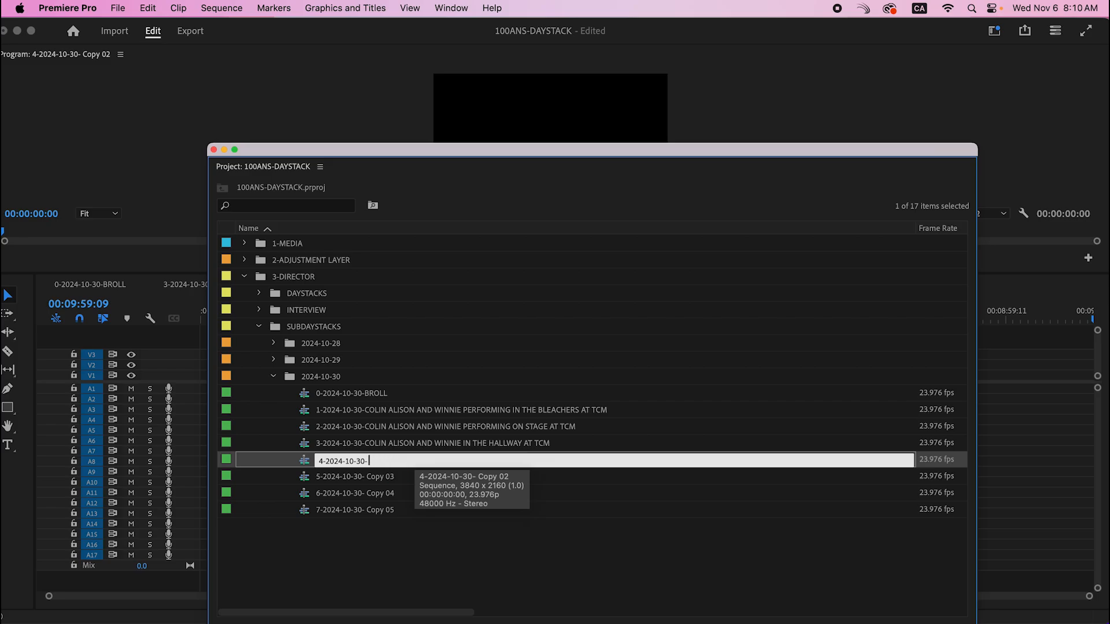
Step: Copy the performers' names from sequence 3's name into sequence 4's name and add PERFORMING IN THE COMMON ROOM AT TCM
double_click(462, 442)
left_click(480, 443)
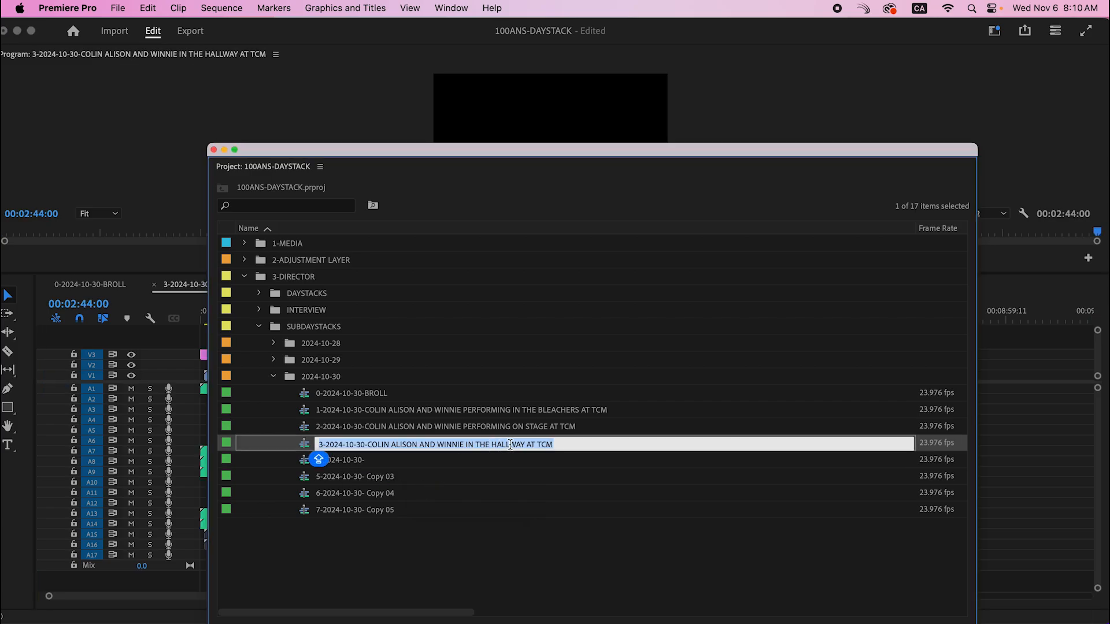
left_click(468, 444)
left_click_drag(463, 444, 370, 447)
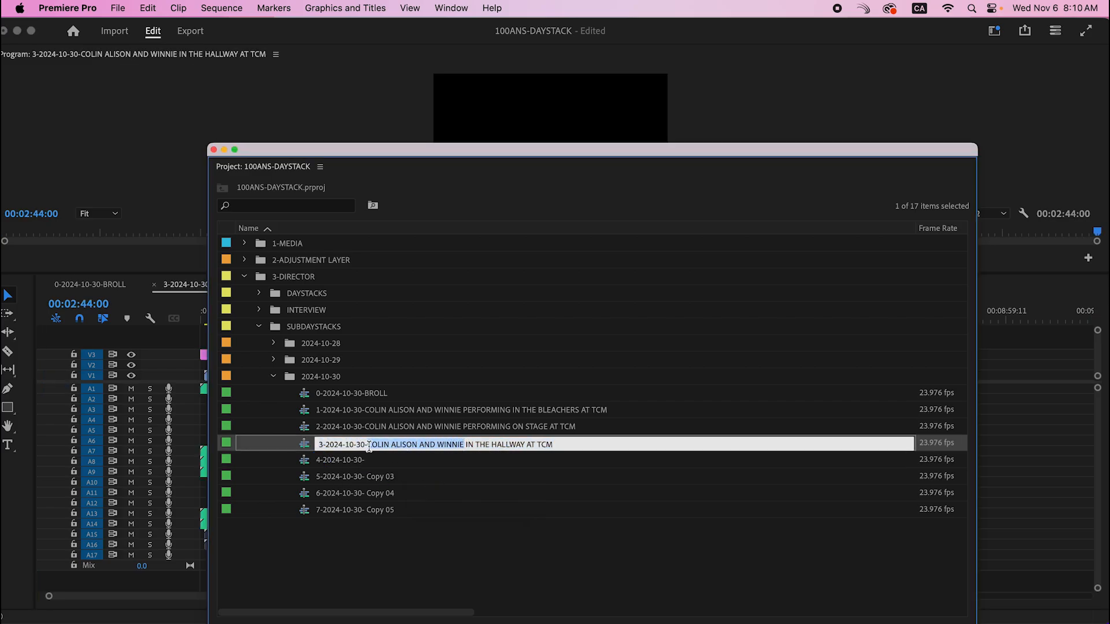
key("super+c")
left_click(367, 459)
left_click(368, 460)
key("super+v")
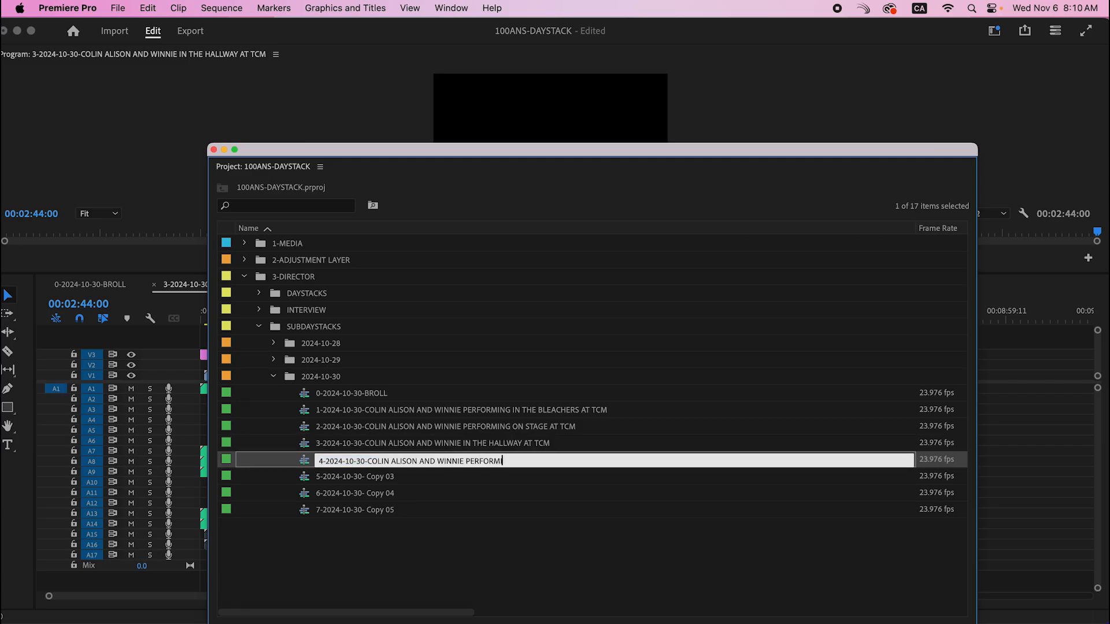
type("PERFORMING IN THE COMMON ROOM AT TCM")
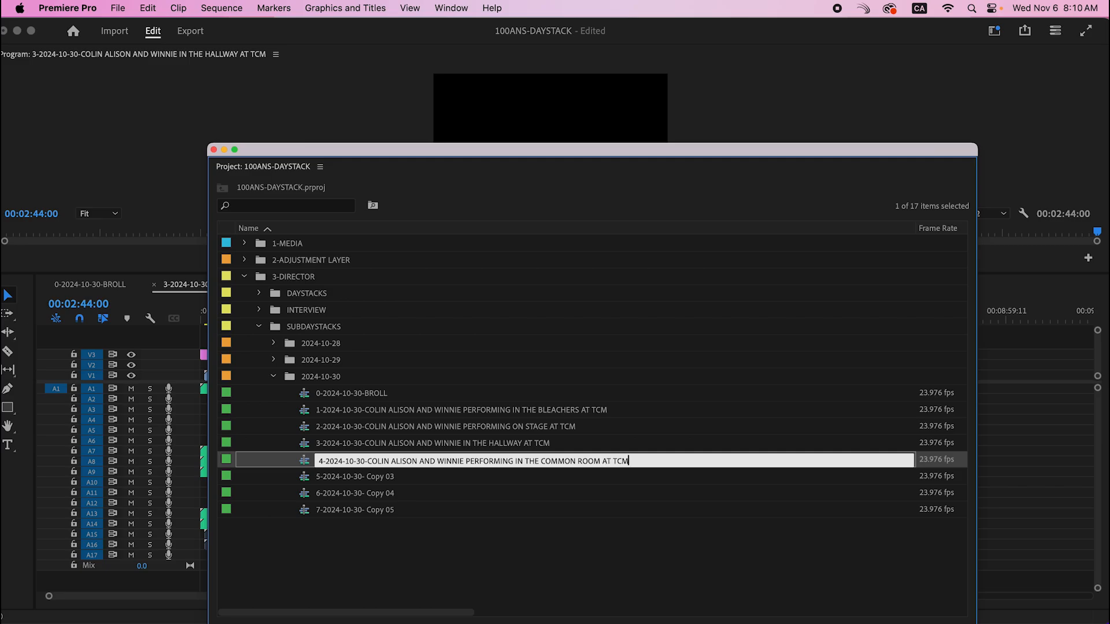
left_click(397, 370)
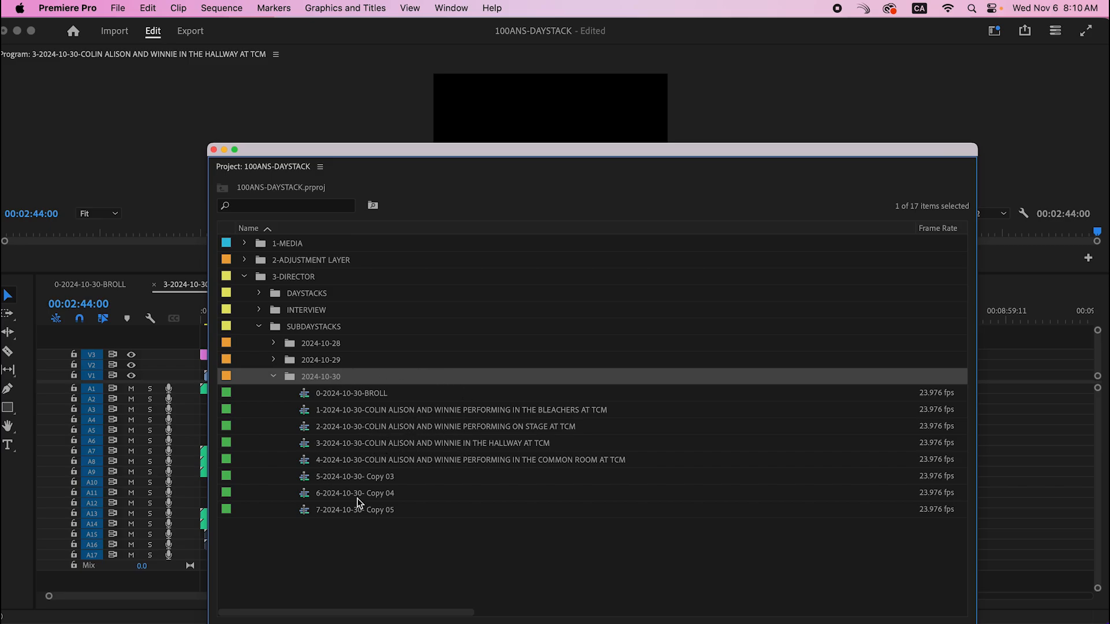
Step: Close sequence 3 and move the next block of BROLL clips, with its adjustment layer, into the common room sequence
left_click_drag(690, 149, 1109, 26)
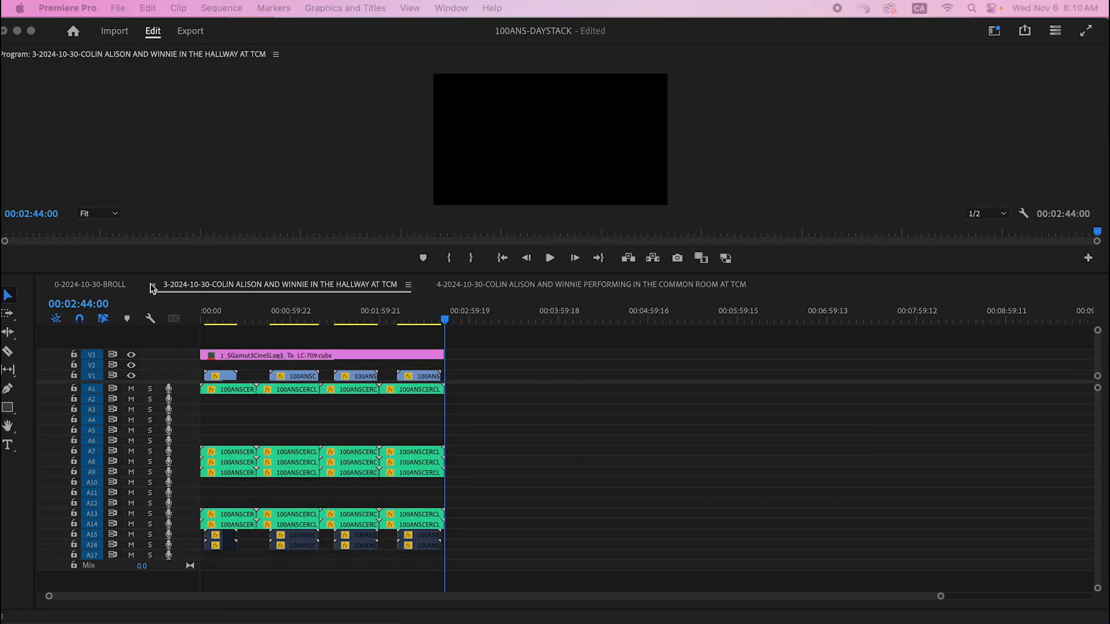
left_click(154, 285)
left_click(92, 288)
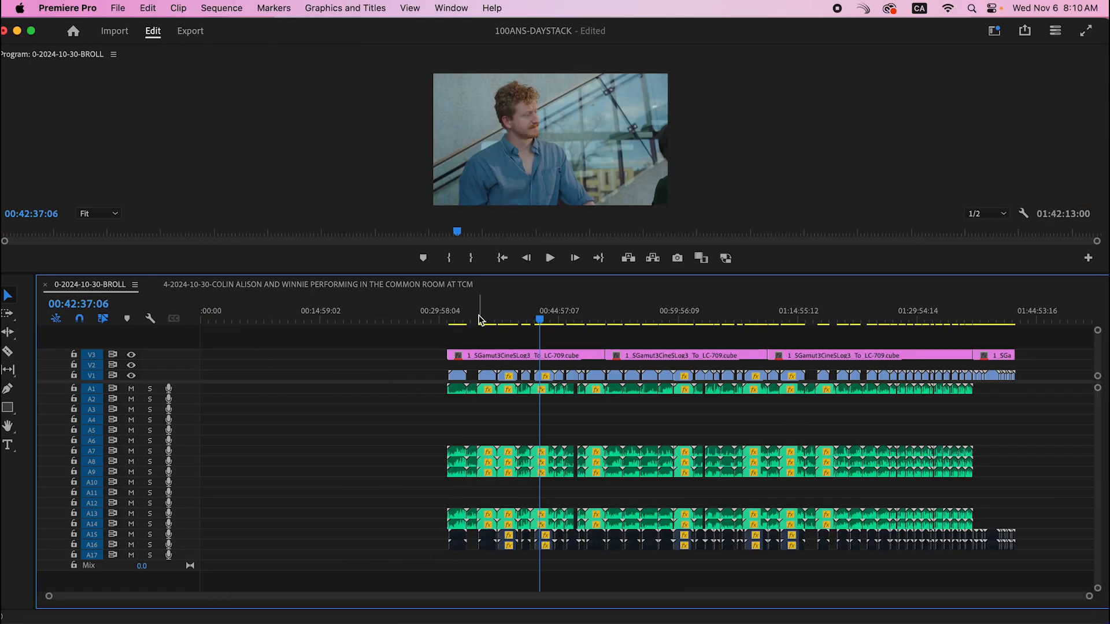
left_click_drag(449, 319, 526, 332)
left_click_drag(446, 341, 596, 573)
key("super+x")
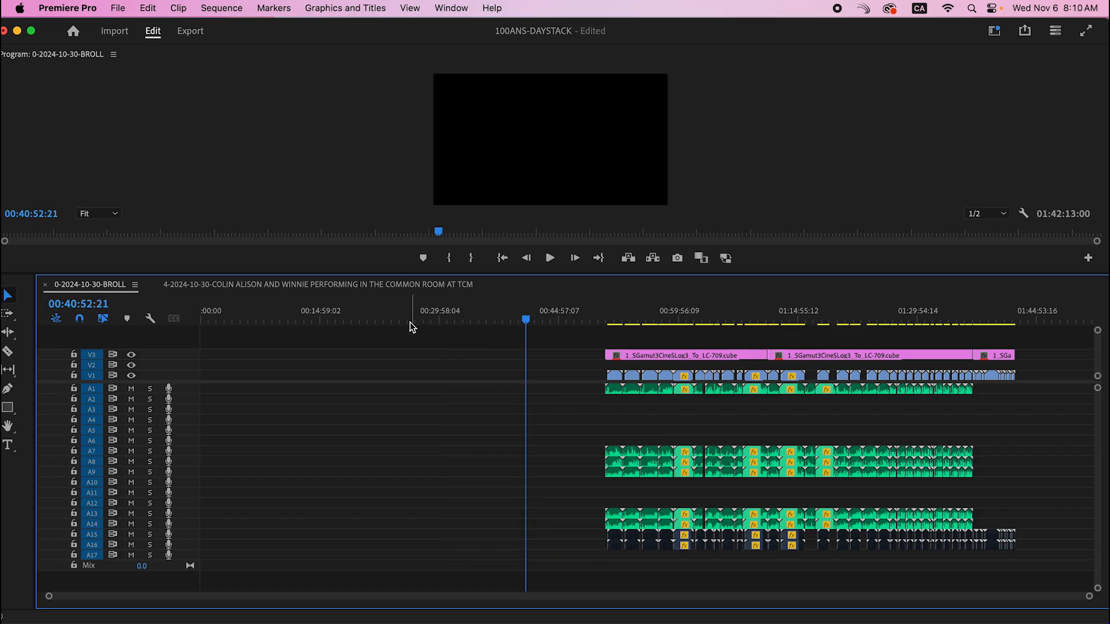
left_click(350, 292)
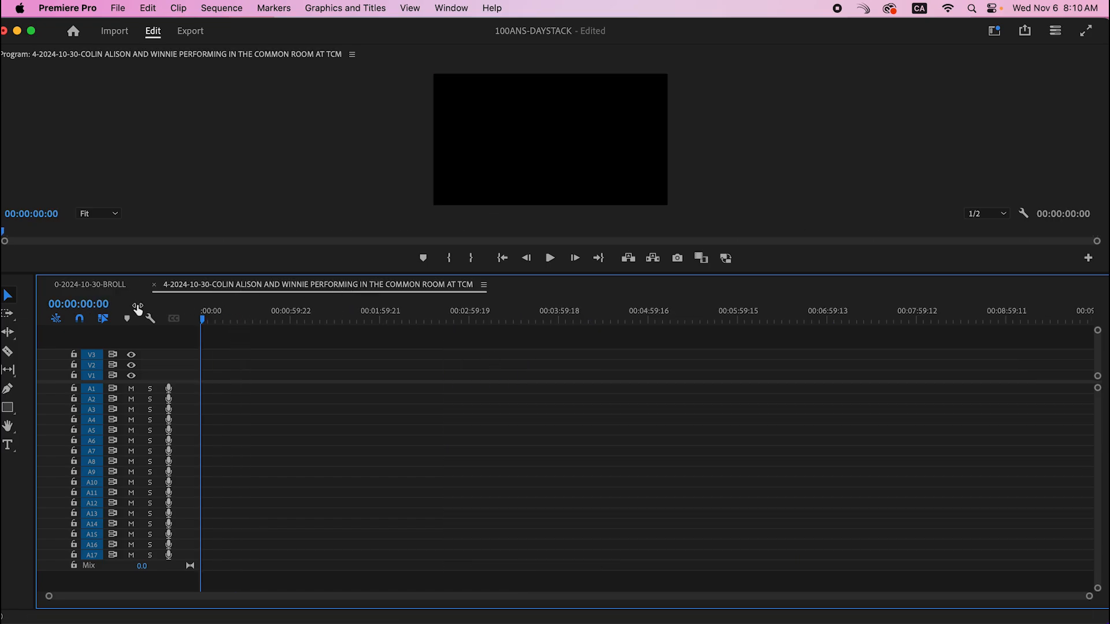
key("super+v")
key("backslash")
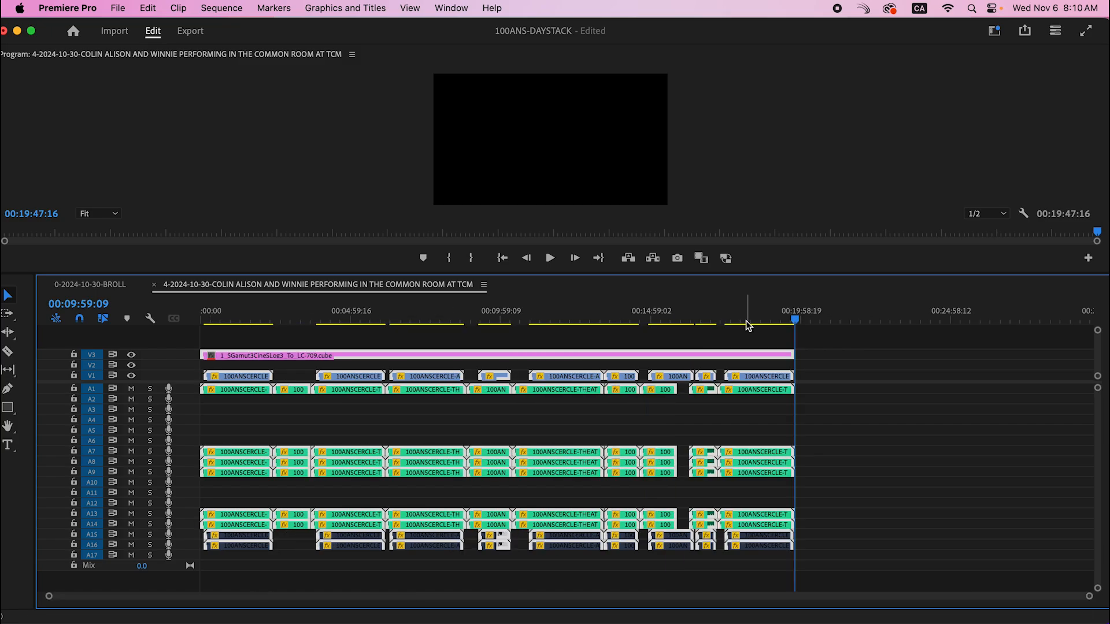
left_click(745, 322)
Step: Preview the remaining scenes in the BROLL timeline, reopen the project window and remove Copy 03 from sequence 5's name
left_click(82, 287)
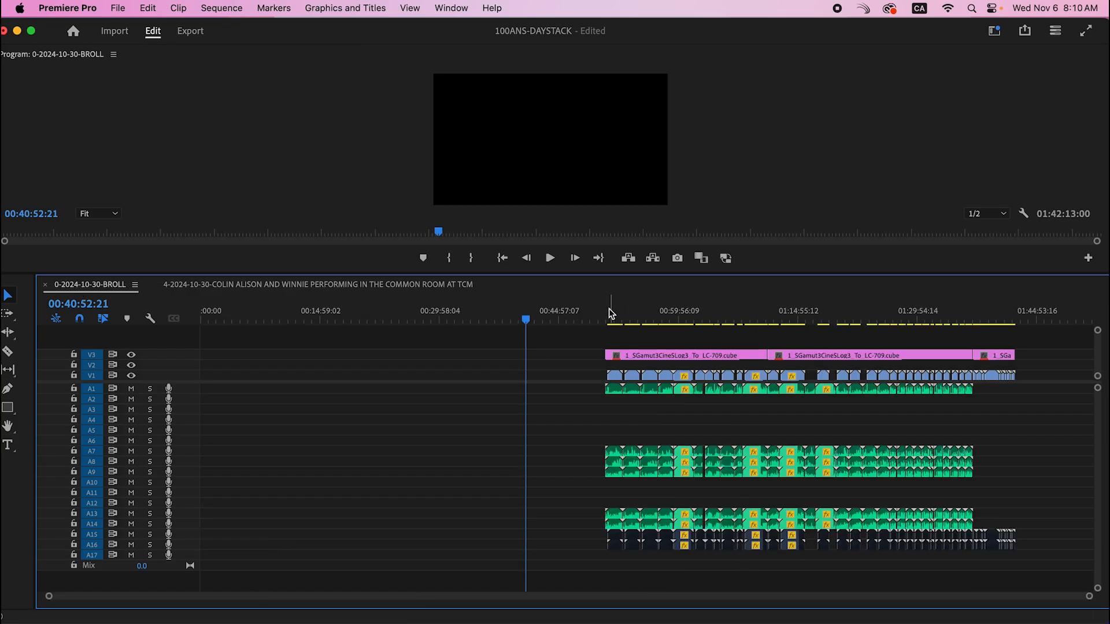
left_click_drag(616, 318, 884, 322)
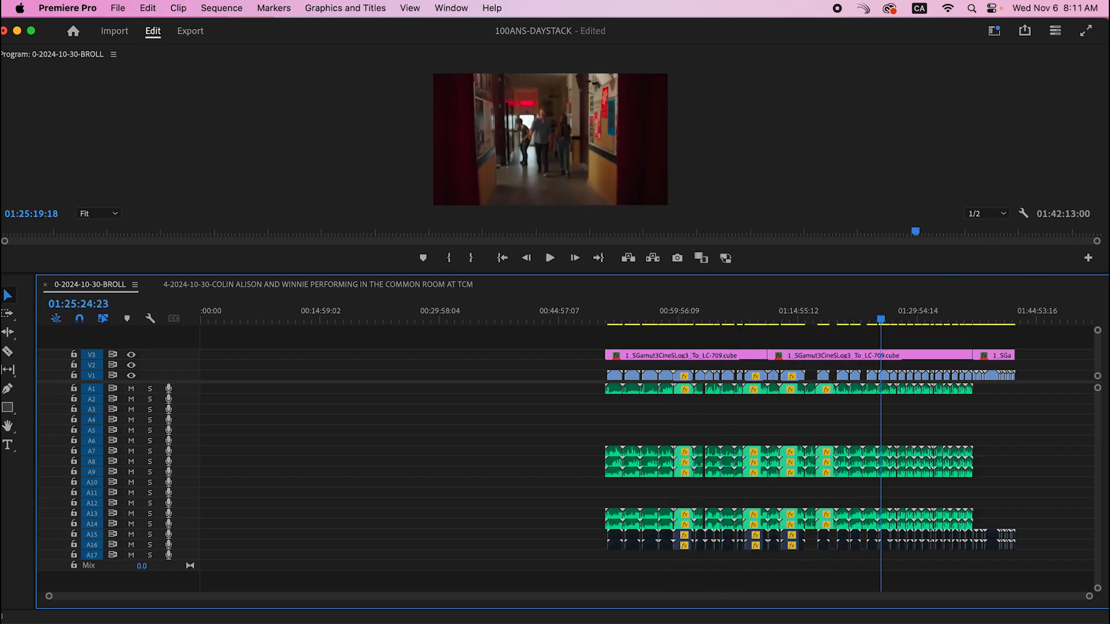
left_click_drag(1109, 95, 385, 83)
left_click(429, 411)
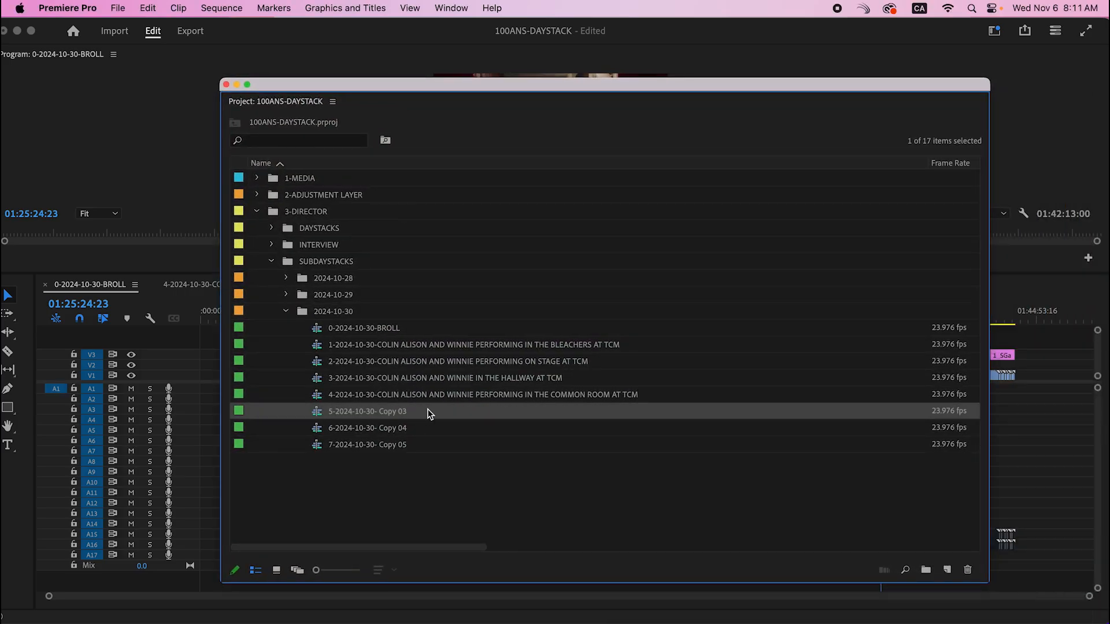
left_click(430, 411)
key("Right")
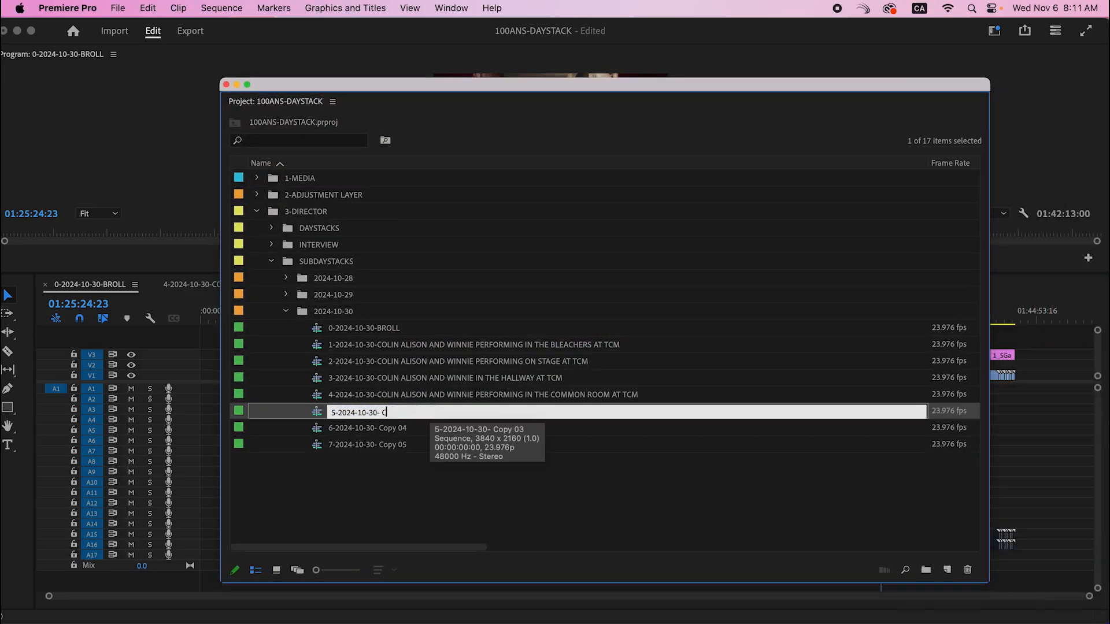
Step: Copy the performers' names and PERFORMING IN THE from sequence 4's name into sequence 5's name and add GARAGE ROM AT TCM
left_click(470, 395)
left_click(470, 394)
left_click(502, 396)
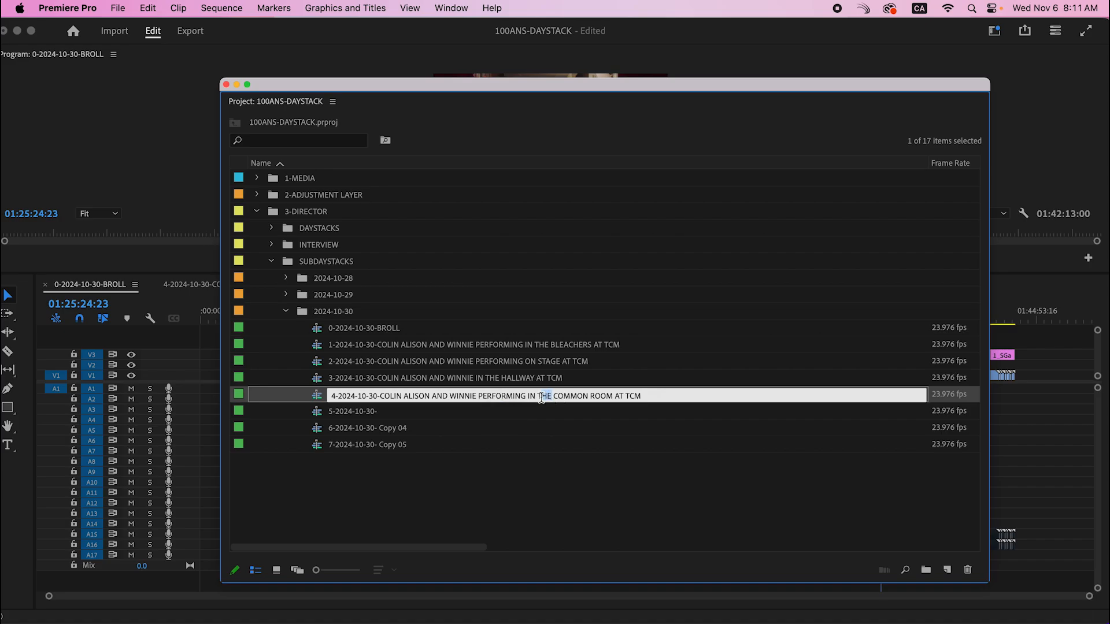
left_click_drag(547, 397, 379, 396)
key("Tab")
key("cmd+v")
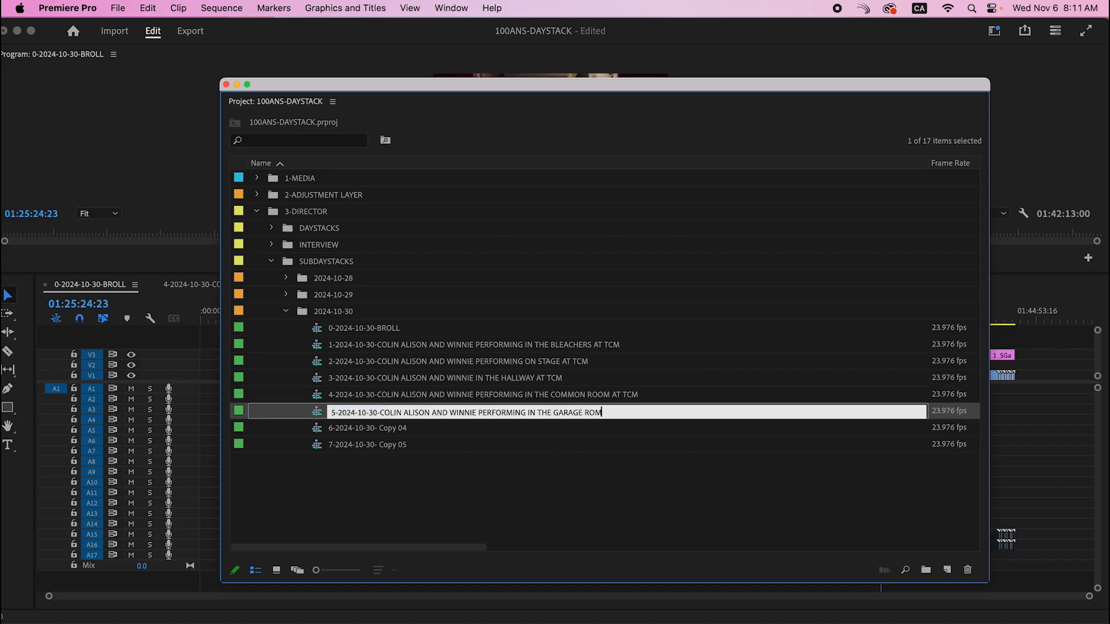
Step: Remove Copy 04 from the name of sequence 6
left_click(386, 427)
key("Return")
type("\\")
key("super+z")
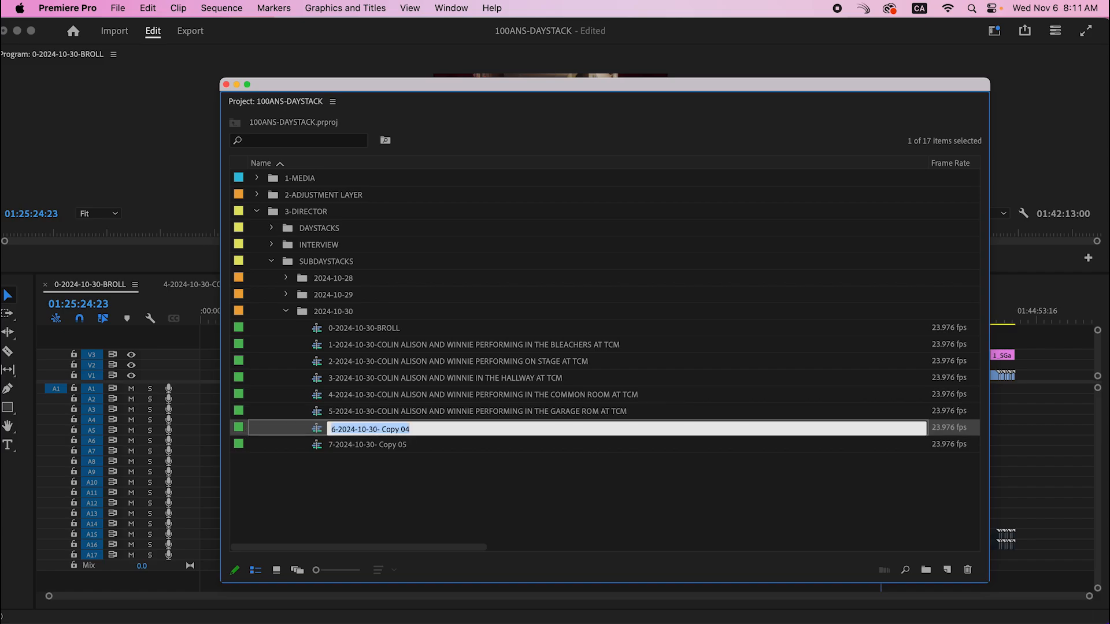
key("Right")
key("BackSpace")
key("BackSpace")
key("BackSpace")
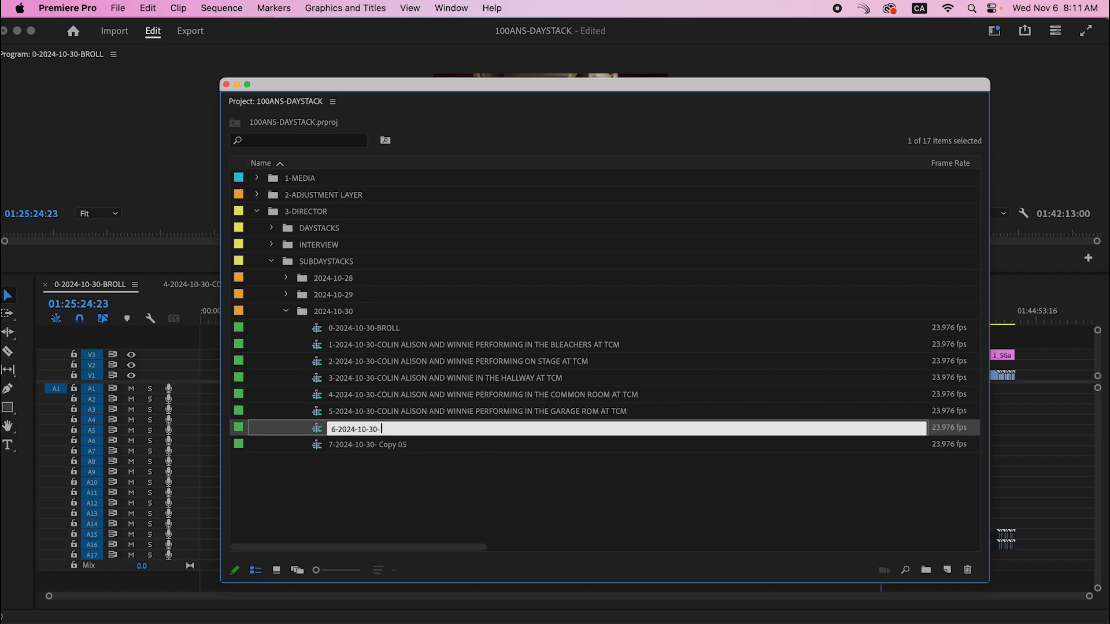
Step: Paste the copied performers' names and wording into sequence 6's name and complete it with PERFORMING IN THE HALLWAY
key("super+v")
key("BackSpace")
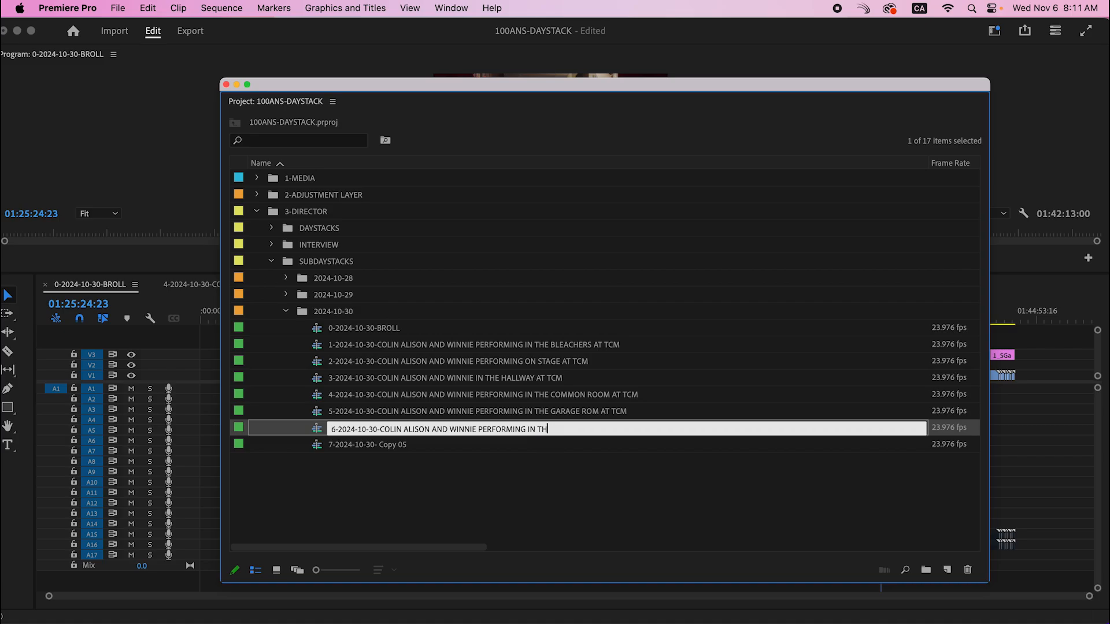
type("R")
type(" H")
type("SLLESY")
key("BackSpace")
key("BackSpace")
key("BackSpace")
key("BackSpace")
Step: Replace IN THE HALLWAY in sequence 3's name with WALKING OUT FROM THE
left_click(546, 378)
left_click(546, 378)
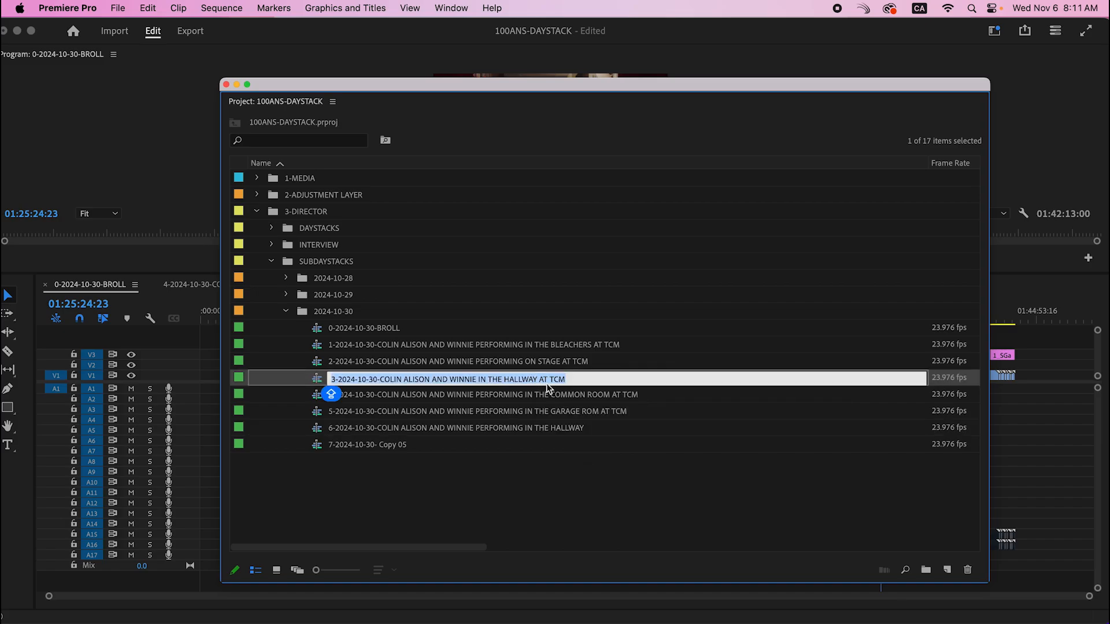
left_click(547, 379)
key("BackSpace")
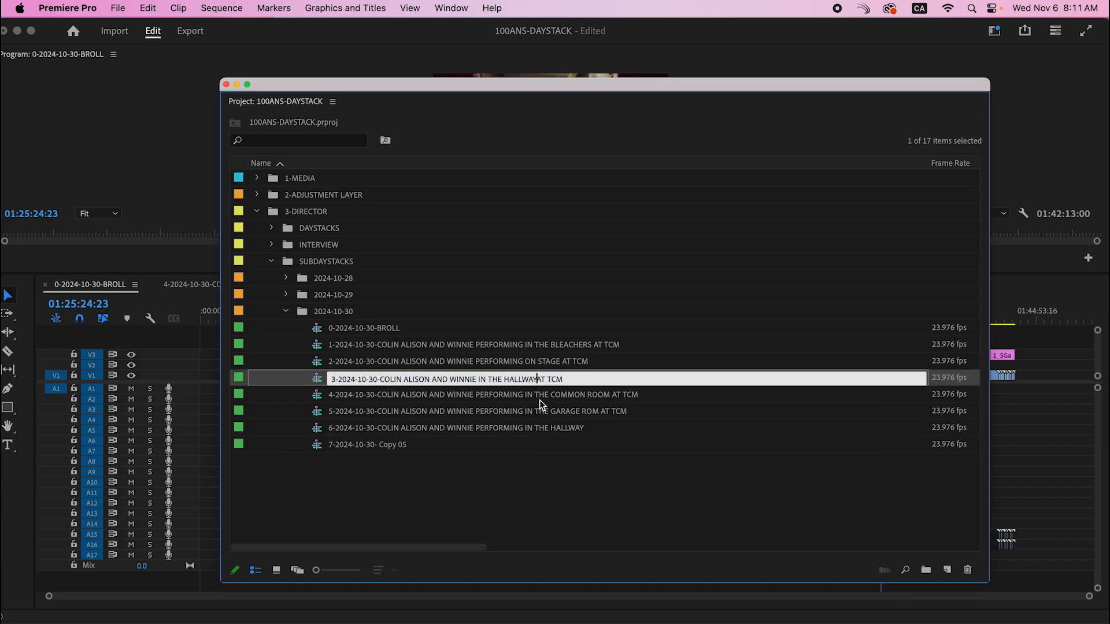
key("BackSpace")
key("BackSpace")
key("BackSpace")
key("BackSpace")
key("BackSpace")
key("BackSpace")
key("BackSpace")
key("BackSpace")
key("BackSpace")
key("BackSpace")
key("BackSpace")
key("Caps_Lock")
type("WALKING OUT FROM THE")
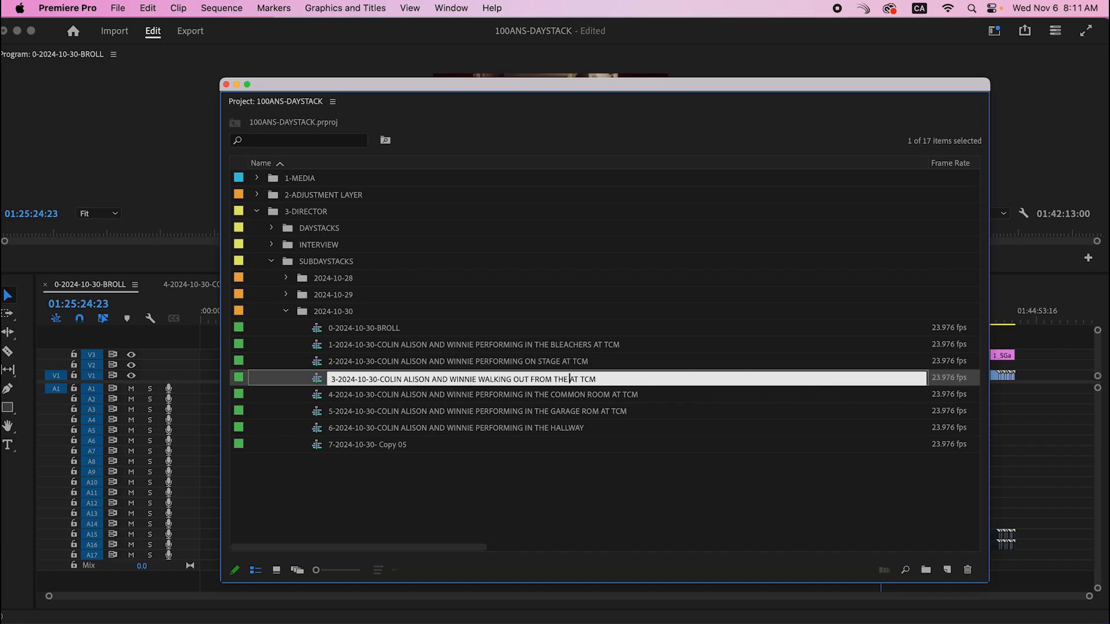
Step: Reword the end of sequence 3's name to WALKING OUT FROM BACKSTAG, removing THE and the trailing AT TCM
type(" HAL")
key("Caps_Lock")
key("BackSpace")
key("BackSpace")
key("BackSpace")
key("BackSpace")
key("BackSpace")
key("BackSpace")
key("BackSpace")
type("BACKST")
type("G")
key("BackSpace")
type("AGE")
left_click(640, 377)
key("BackSpace")
key("BackSpace")
key("BackSpace")
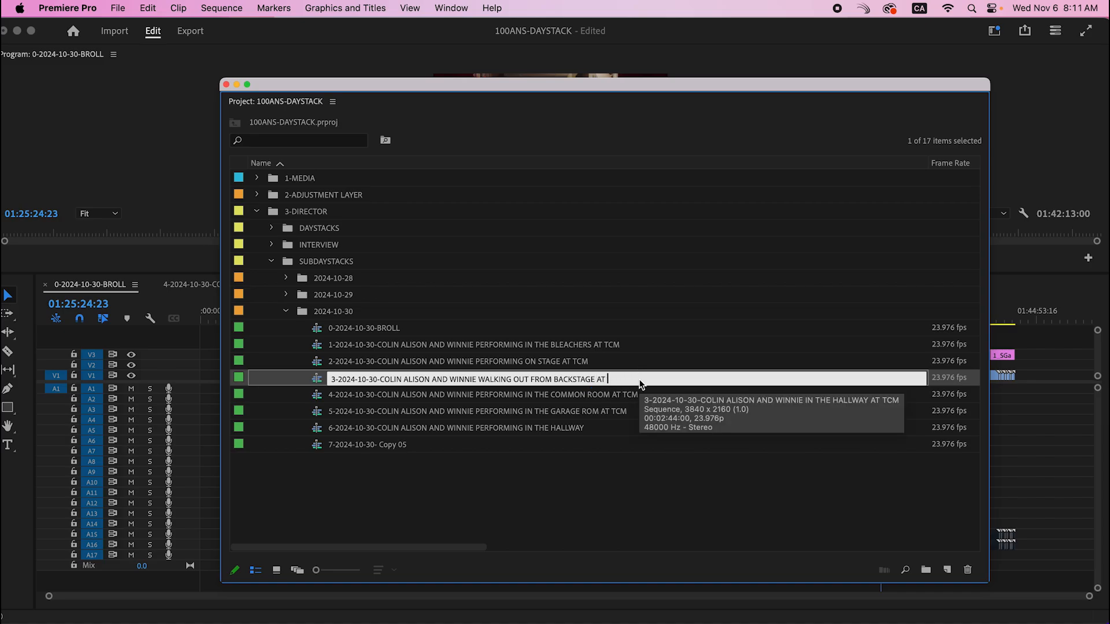
Step: Append AT TCM to the end of sequence 6's name
left_click(619, 424)
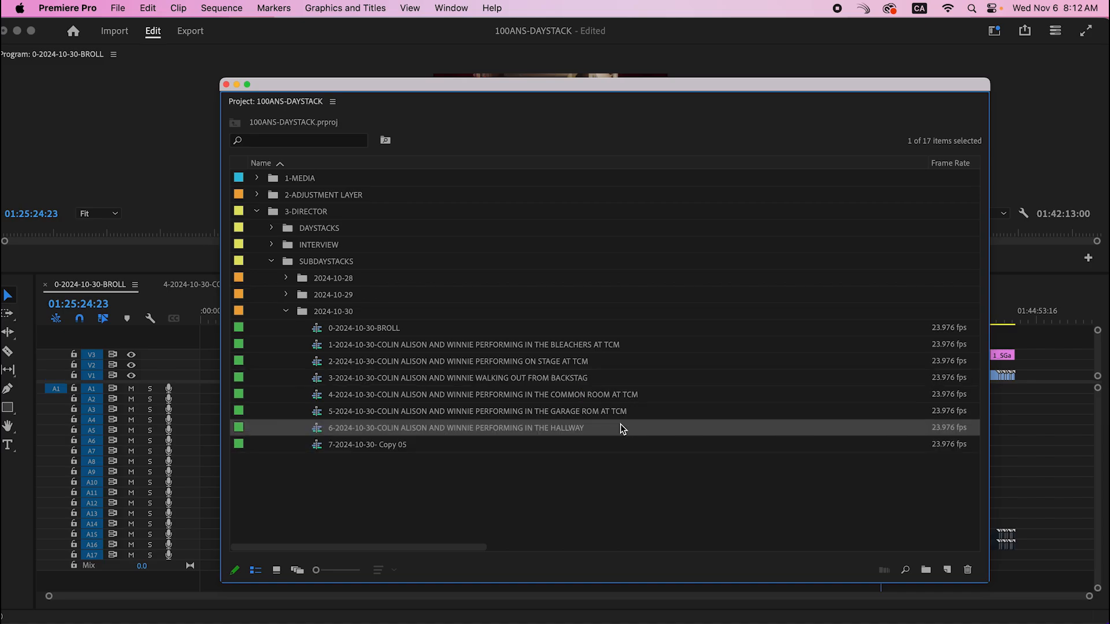
key("Return")
key("Right")
type("AT T")
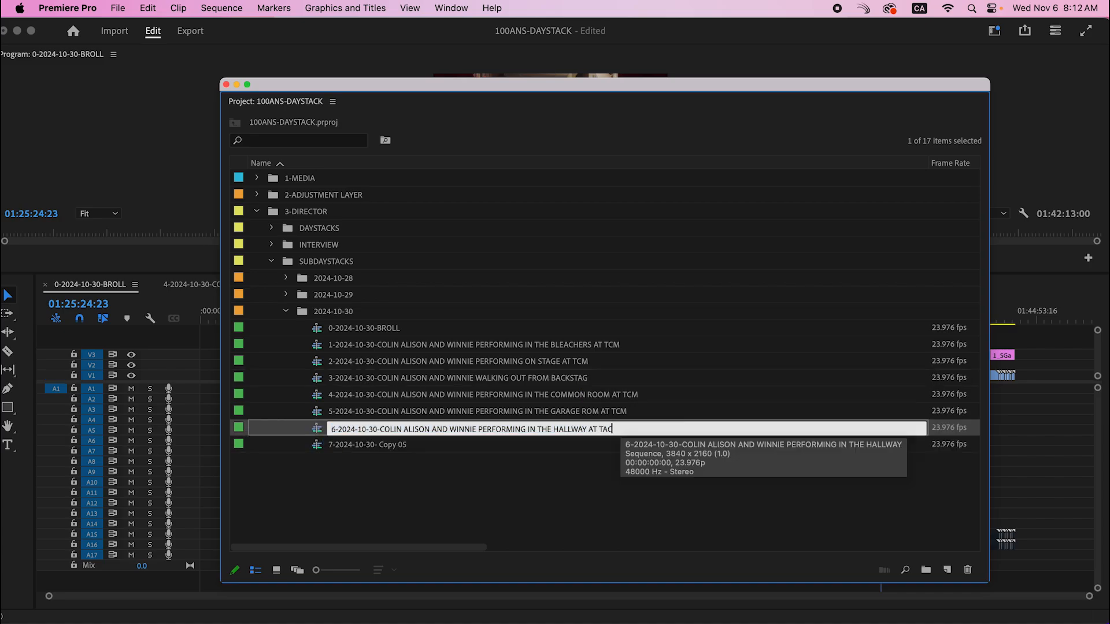
key("BackSpace")
key("BackSpace")
type("CM")
Step: Correct BACKSTAG to BACKSTAGE in sequence 3's name and end the name with AT TCM
left_click(640, 378)
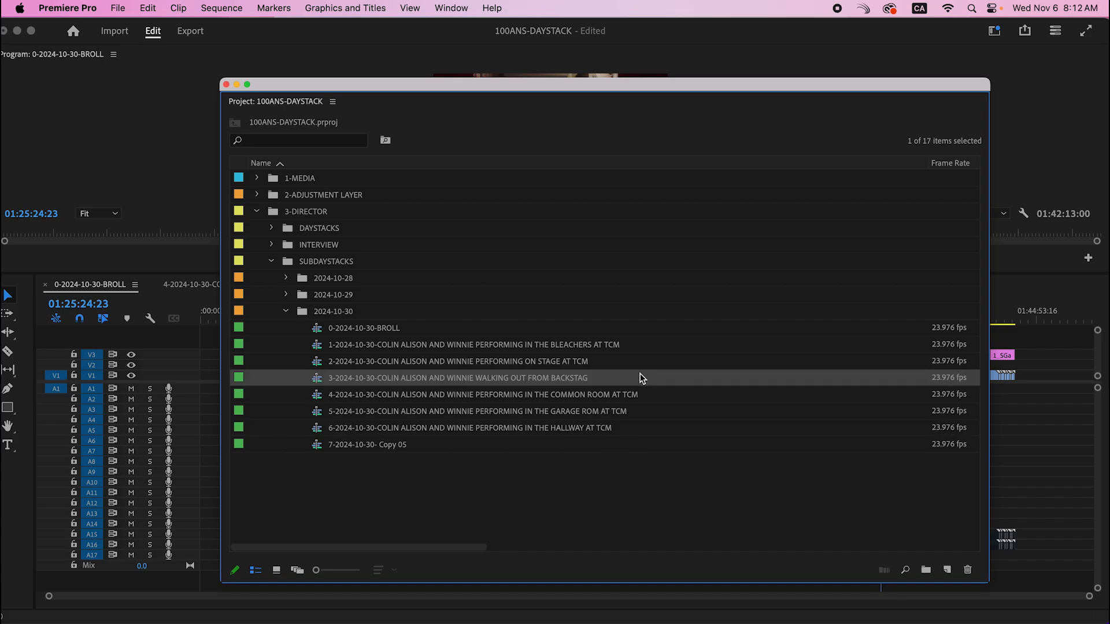
key("Return")
key("Right")
key("BackSpace")
type("GE")
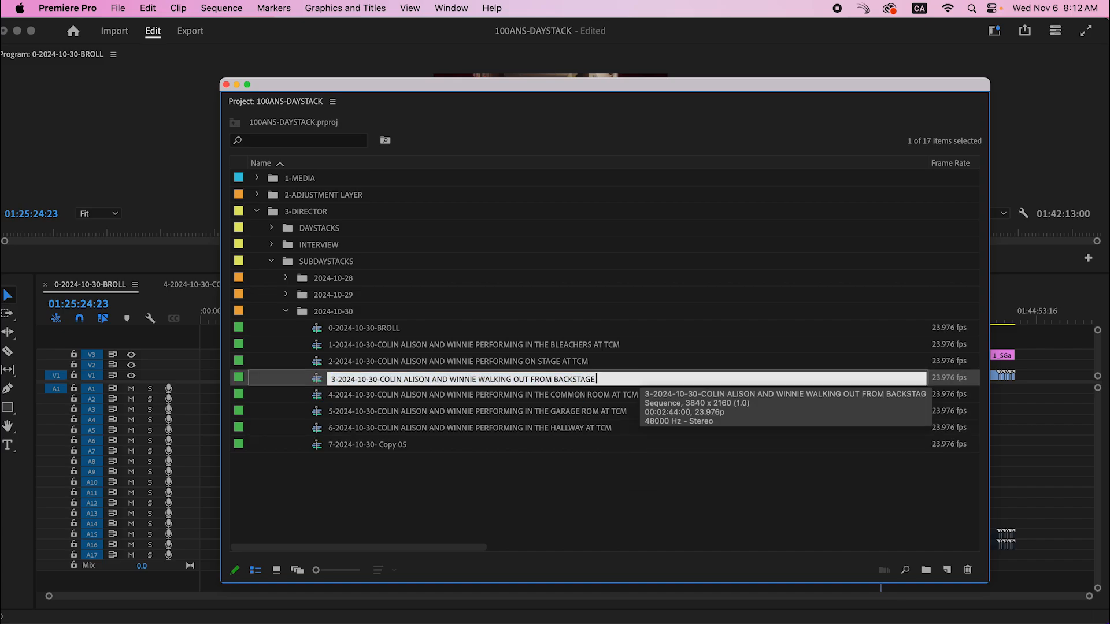
type(" AT TCM")
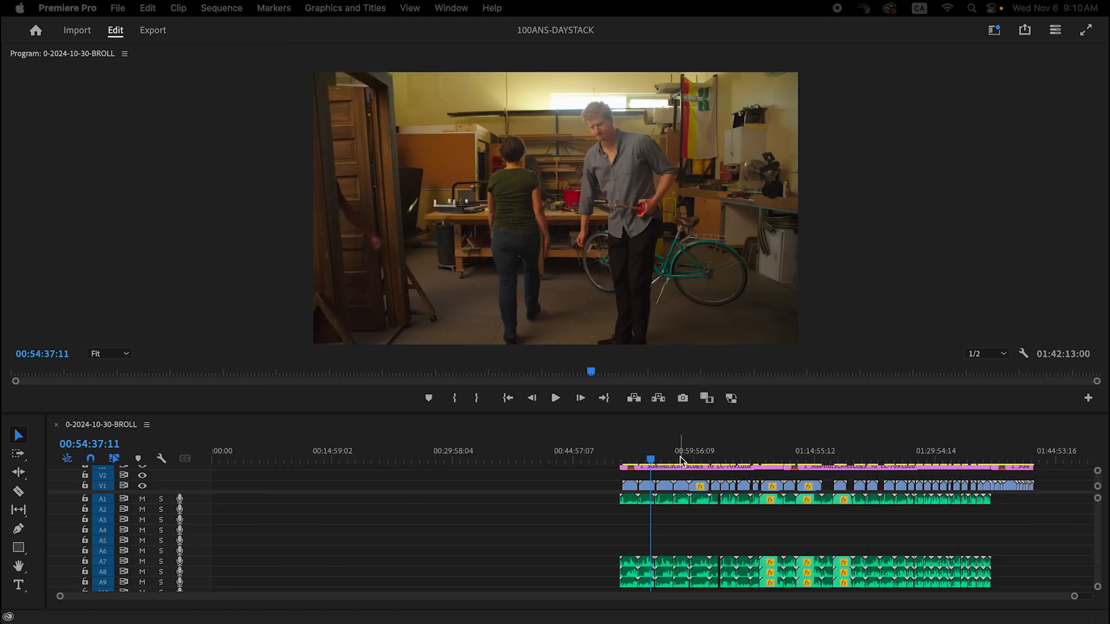
Step: Open 2024-10-30 sequences 5 and 6 alongside 0-2024-10-30-BROLL and enlarge the timeline area to show more tracks
left_click(666, 458)
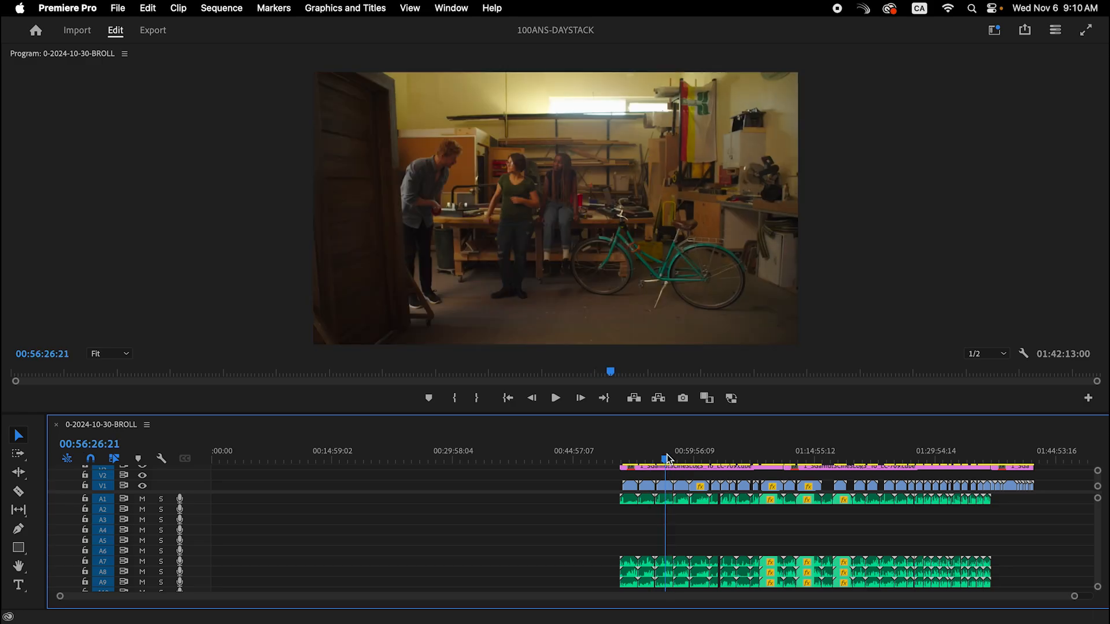
left_click_drag(666, 459, 865, 458)
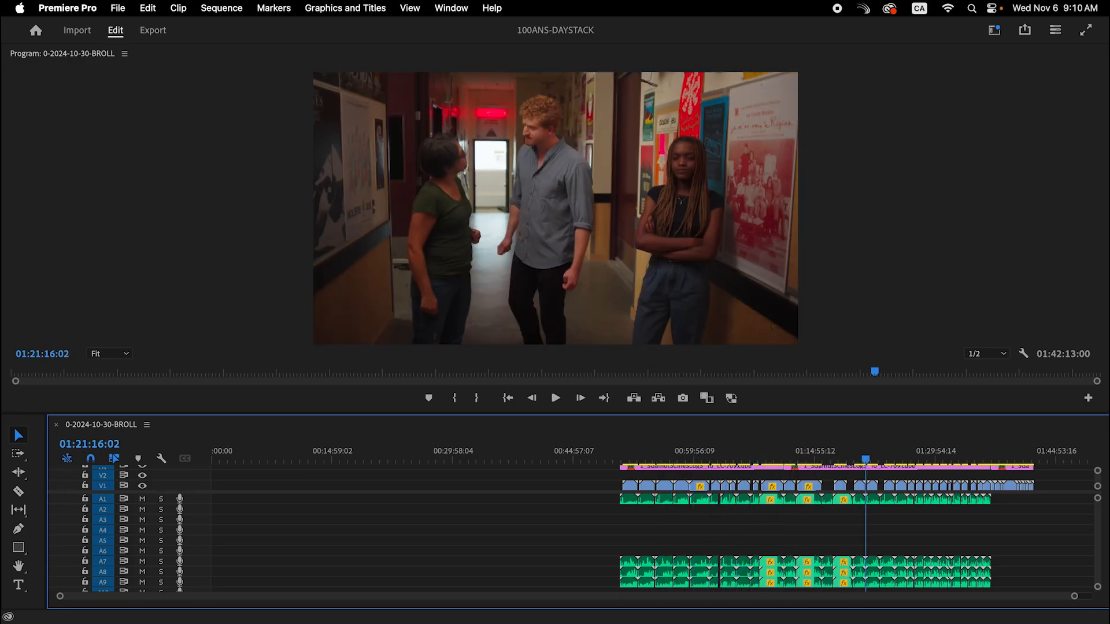
left_click_drag(1109, 116, 854, 63)
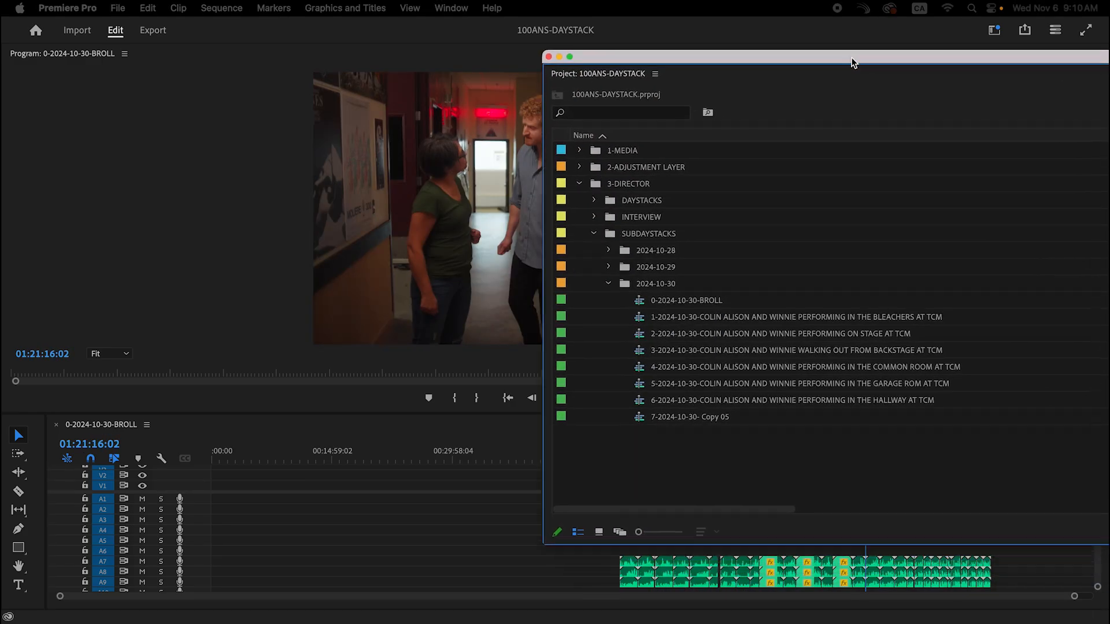
double_click(632, 376)
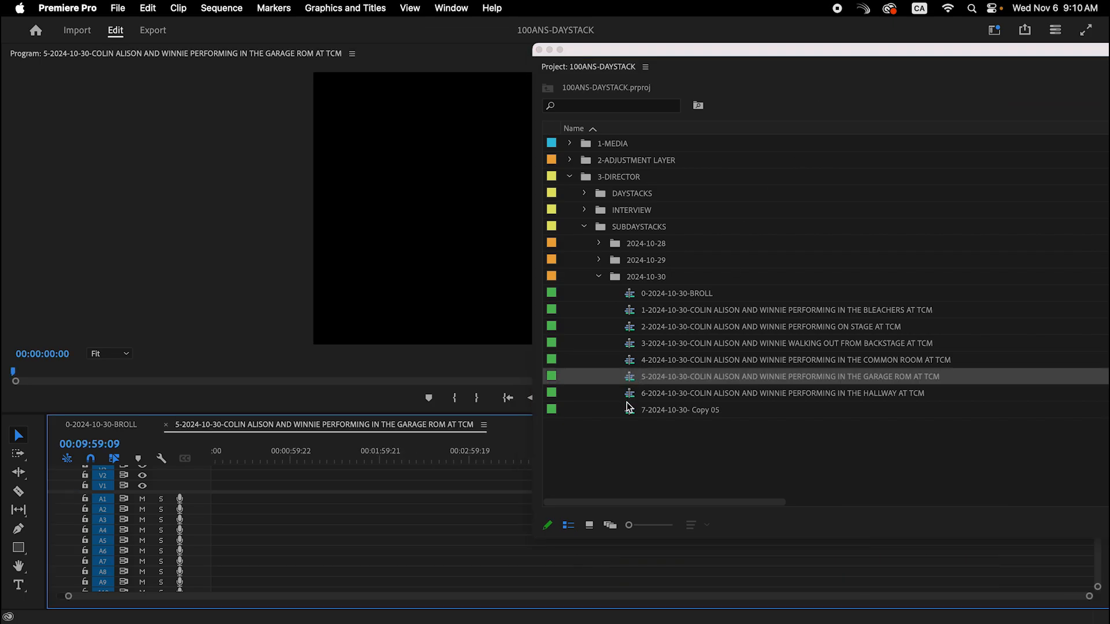
double_click(630, 394)
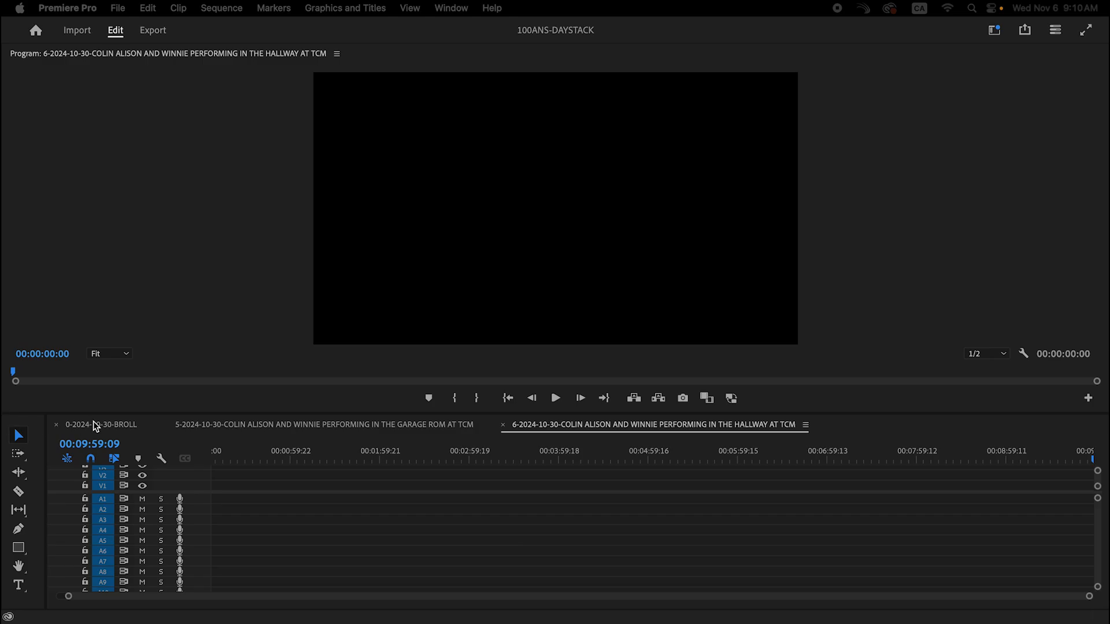
left_click(92, 423)
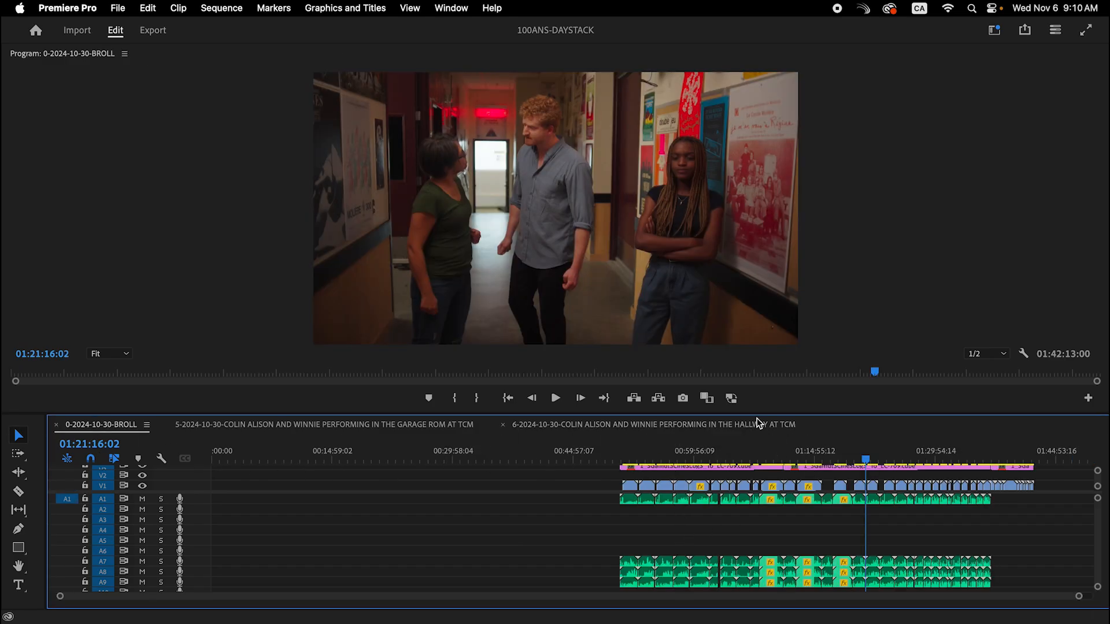
left_click_drag(754, 417, 726, 310)
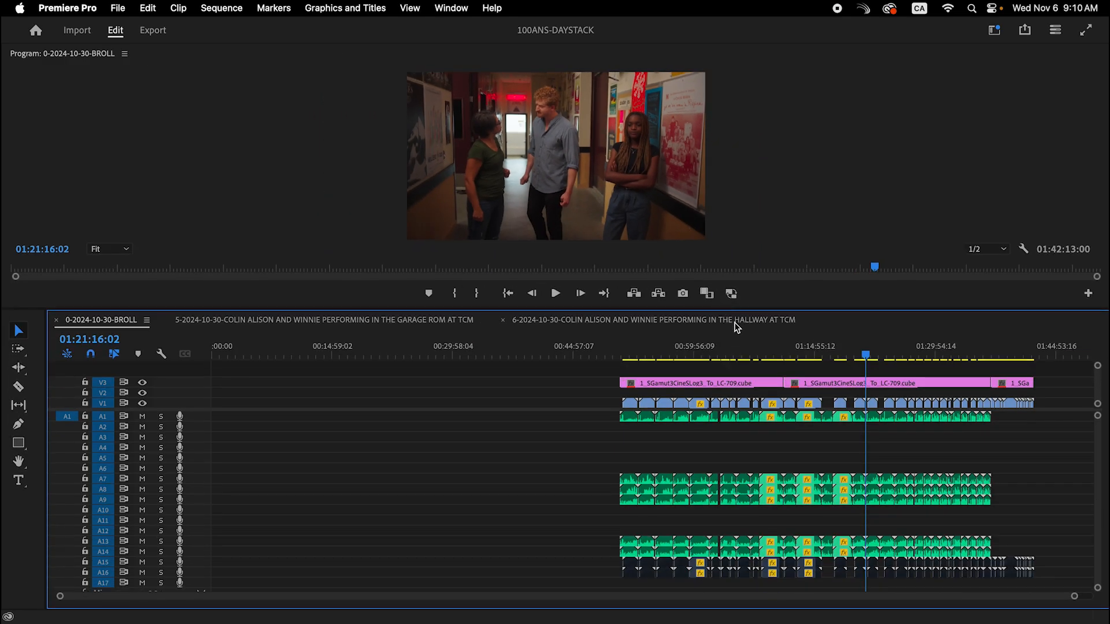
Step: Move the garage scene clips with all their tracks from 0-2024-10-30-BROLL to the start of sequence 5
left_click(704, 352)
left_click_drag(599, 369, 754, 580)
key("Delete")
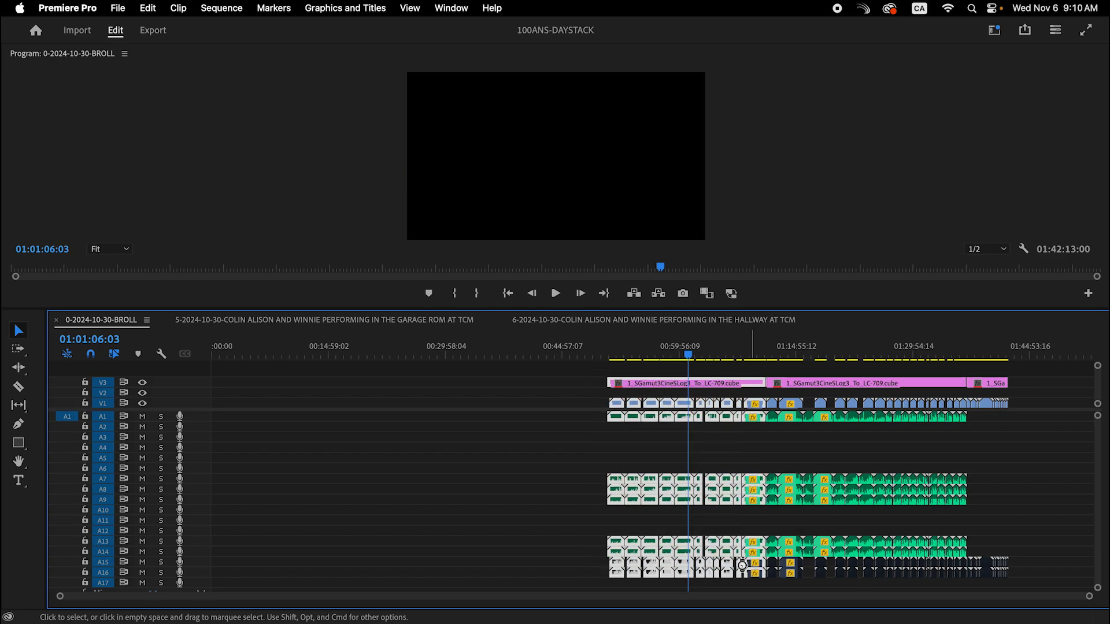
left_click(395, 322)
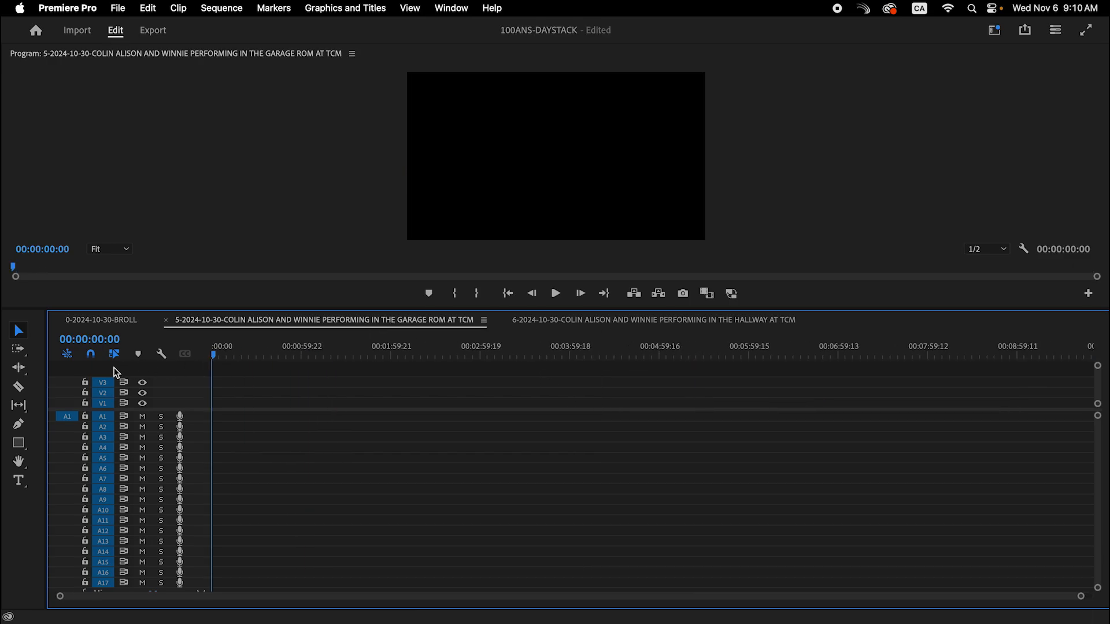
left_click(467, 347)
key("backslash")
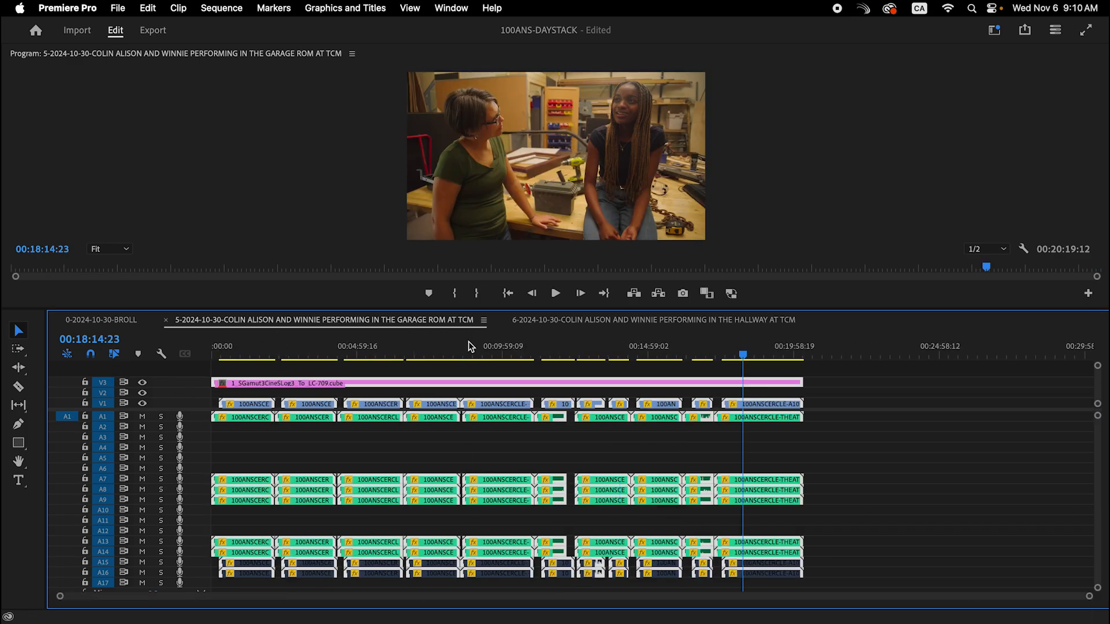
Step: Move the hallway scene clips with all their tracks from 0-2024-10-30-BROLL to the start of sequence 6
left_click(110, 322)
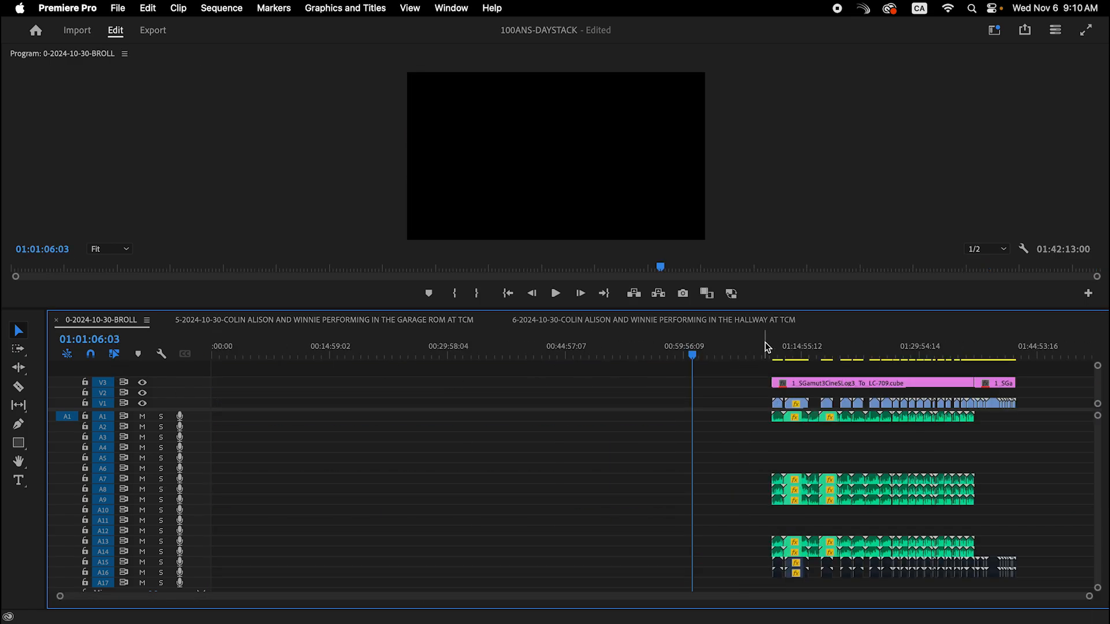
left_click_drag(765, 363, 972, 482)
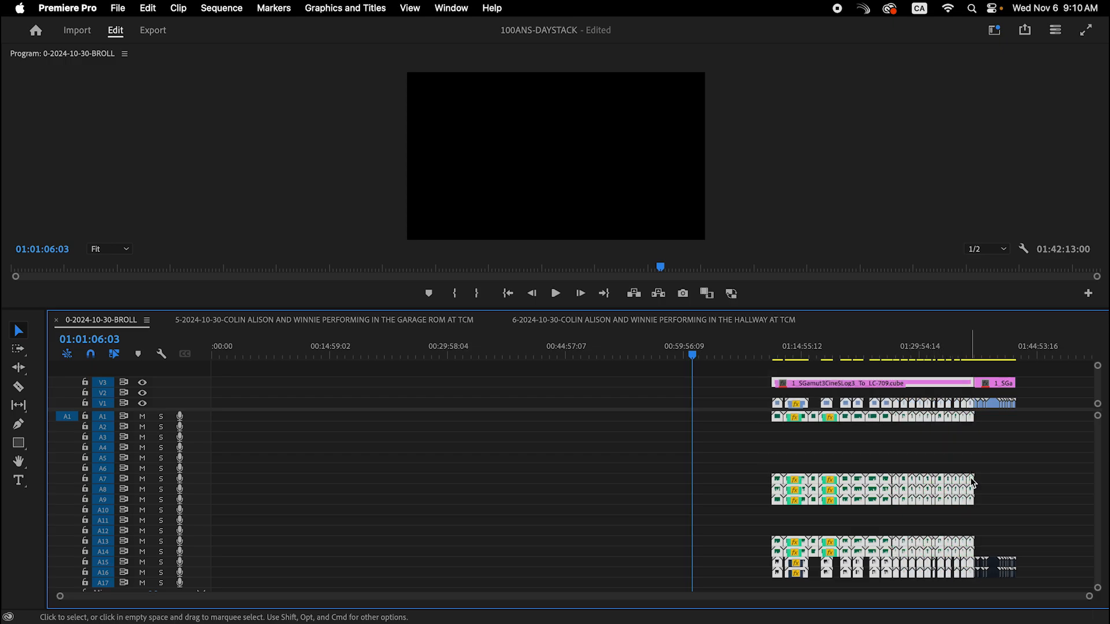
key("super+x")
left_click(601, 318)
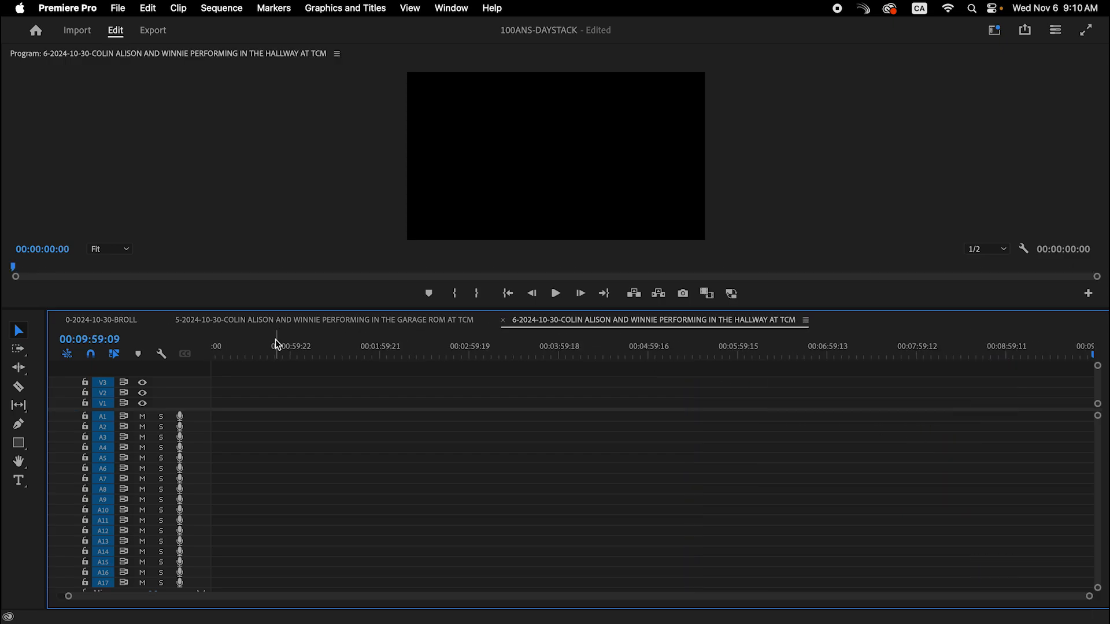
key("Home")
key("super+v")
left_click_drag(422, 353, 609, 369)
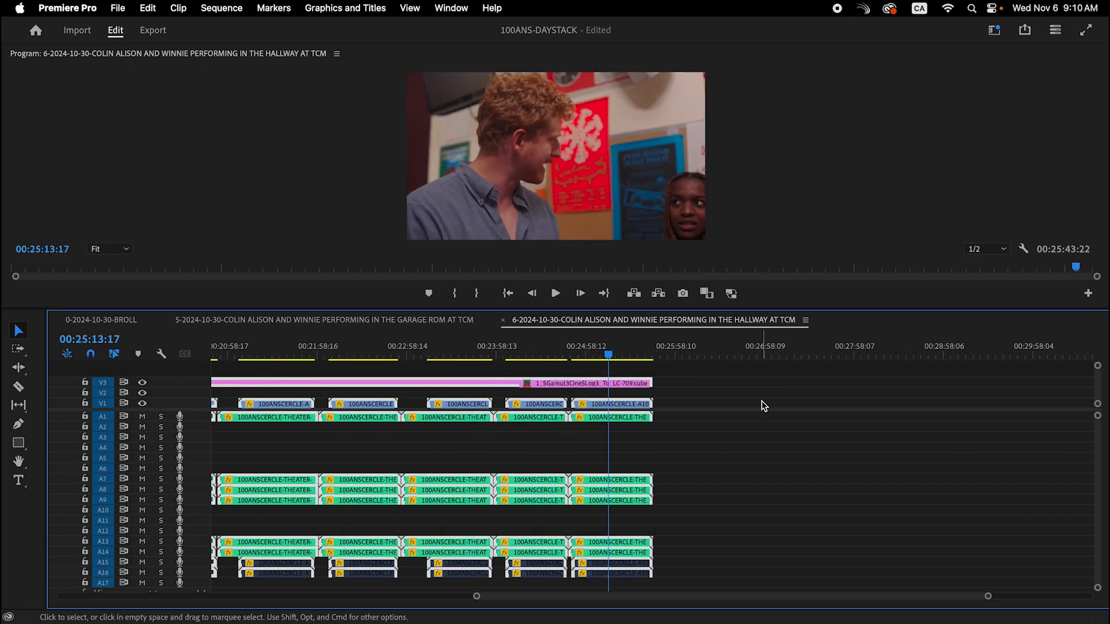
key("minus")
key("minus")
key("XF86AudioLowerVolume")
key("XF86AudioLowerVolume")
key("XF86AudioLowerVolume")
key("XF86AudioLowerVolume")
left_click(852, 414)
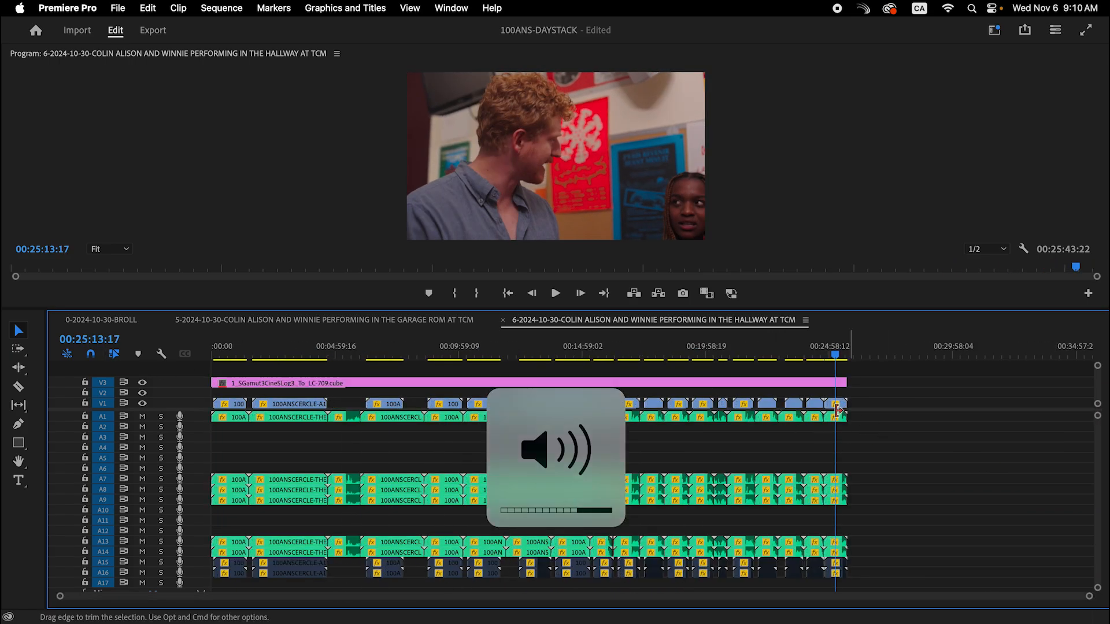
Step: Remove the empty gap before the remaining clips in 0-2024-10-30-BROLL and bring the playhead back near the start
left_click(101, 319)
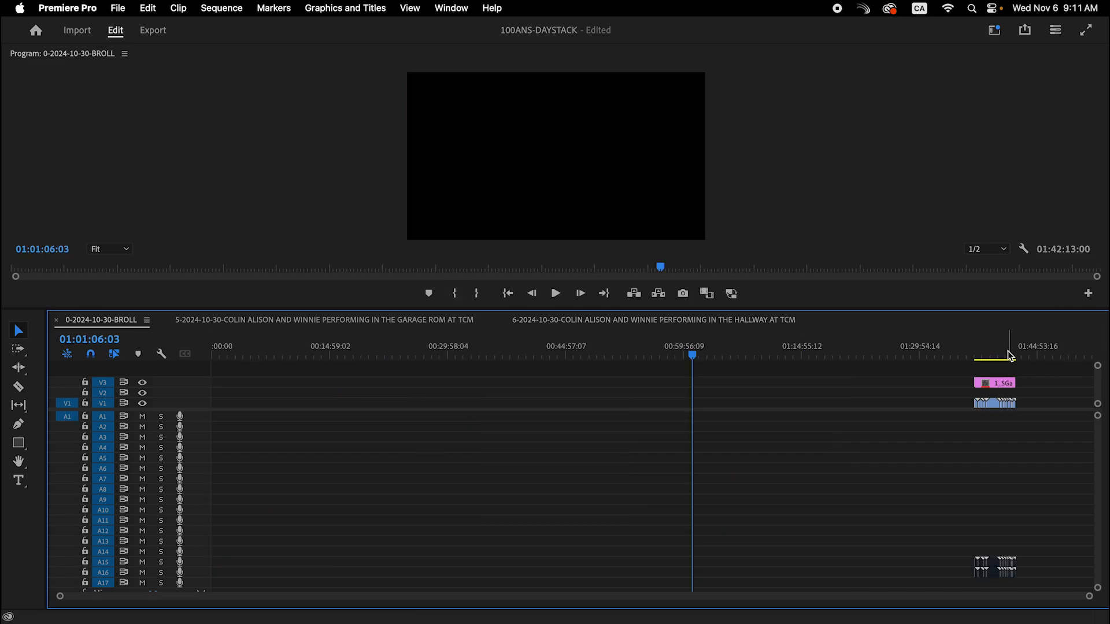
left_click_drag(1009, 355, 992, 355)
left_click(876, 384)
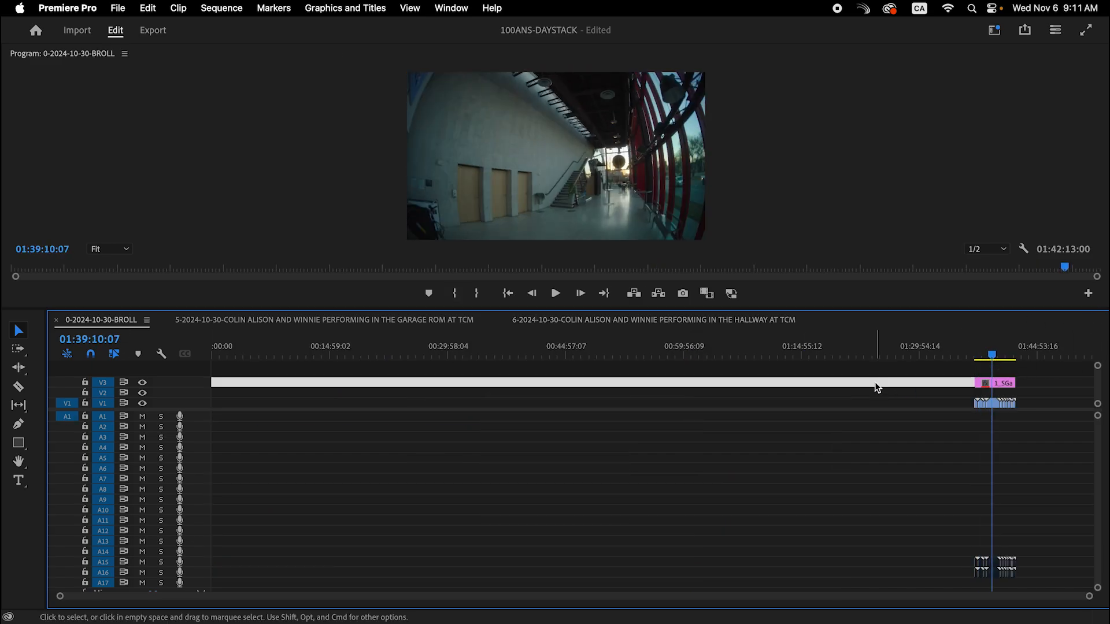
key("Delete")
left_click(246, 354)
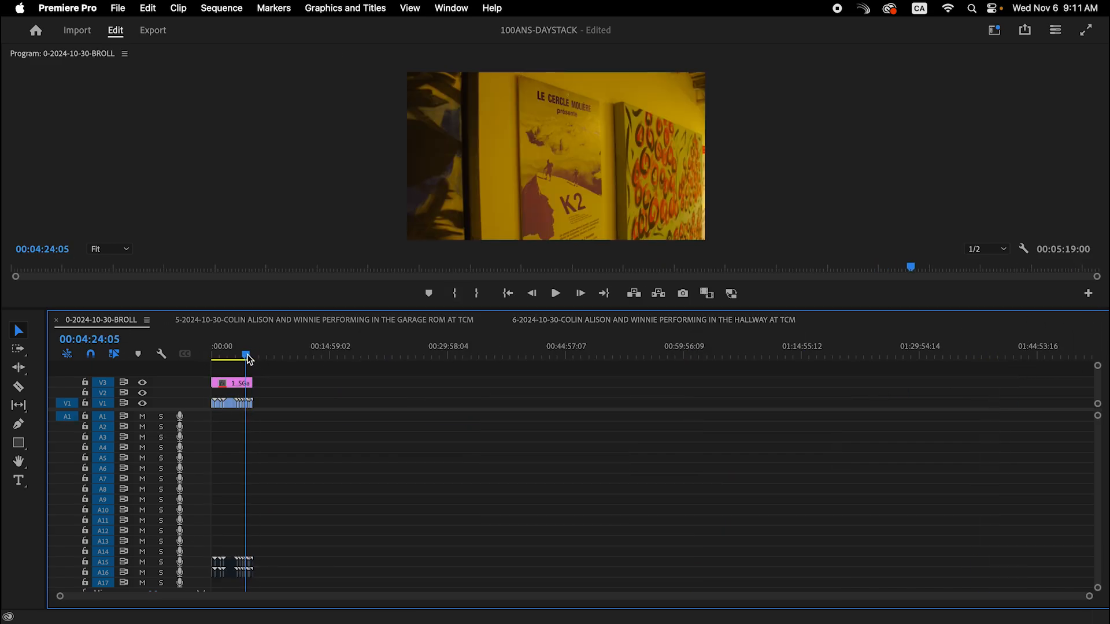
left_click_drag(247, 357, 213, 360)
Step: Delete the unused sequence 7-2024-10-30- Copy 05 from the project and close the timelines of sequences 5 and 6
key("shift+1")
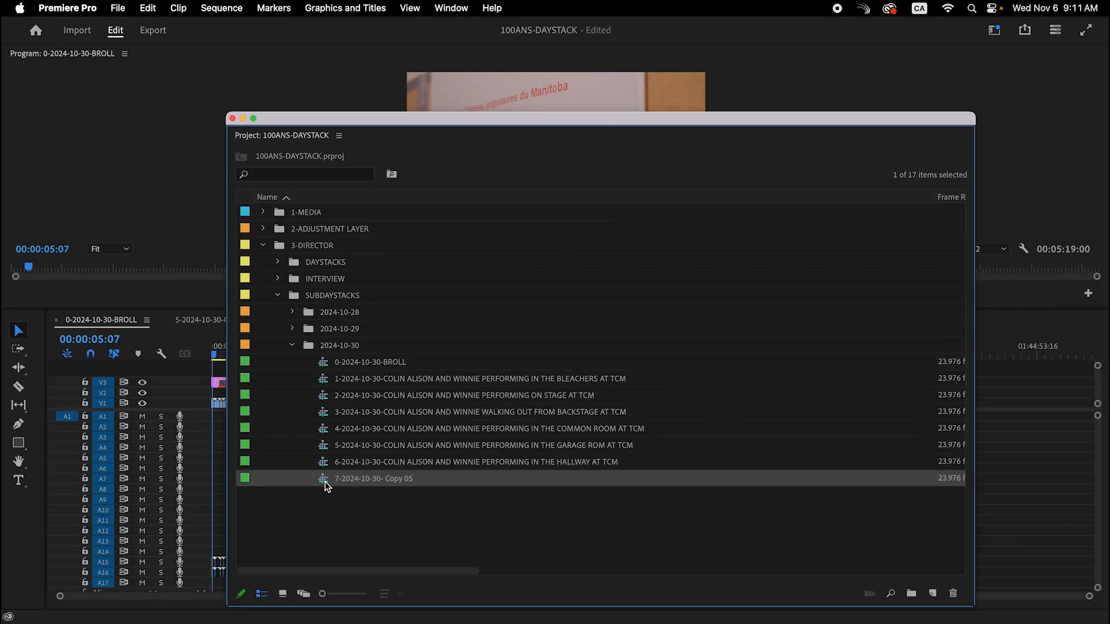
key("Delete")
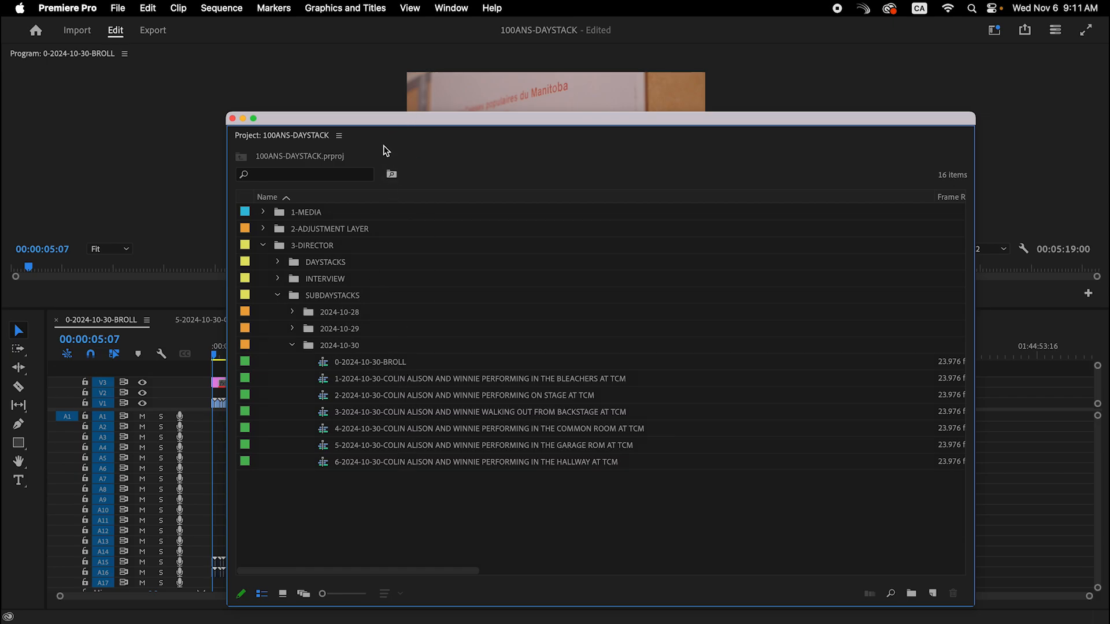
left_click(164, 321)
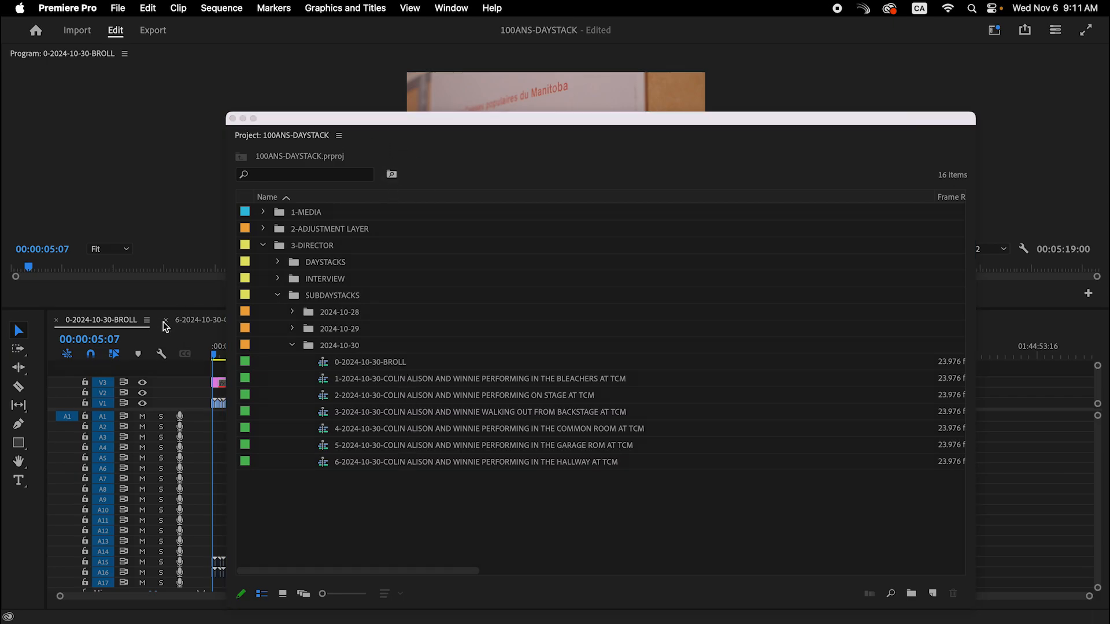
left_click(165, 321)
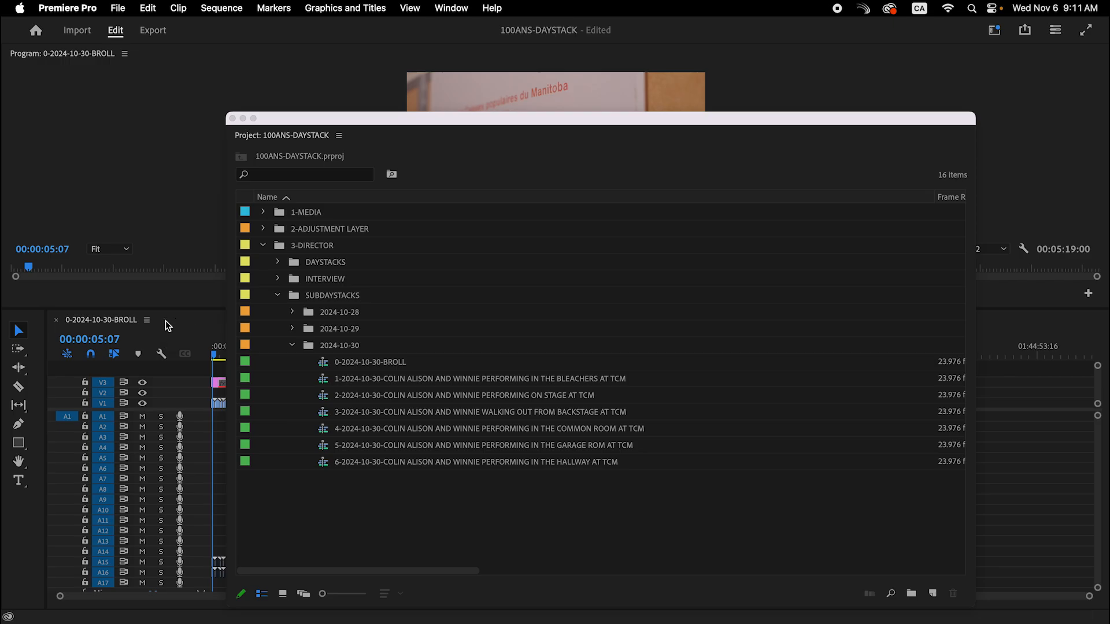
Step: Open 2024-10-30 sequences 1 to 6 in the timeline and put the floating project window away
double_click(347, 379)
double_click(347, 397)
double_click(348, 411)
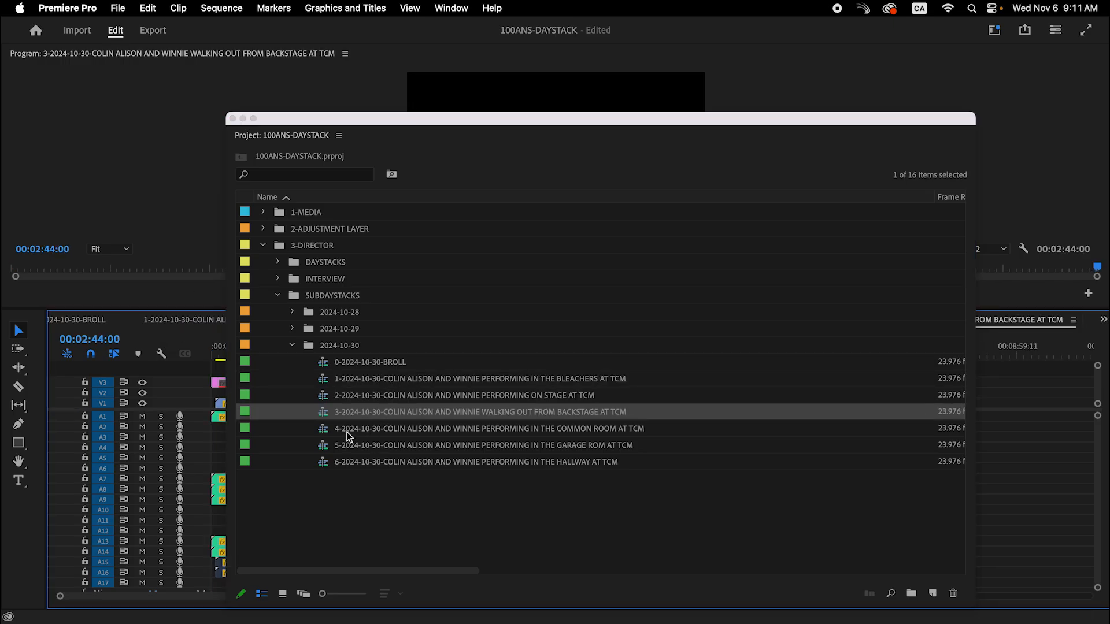
double_click(347, 431)
double_click(348, 445)
double_click(348, 462)
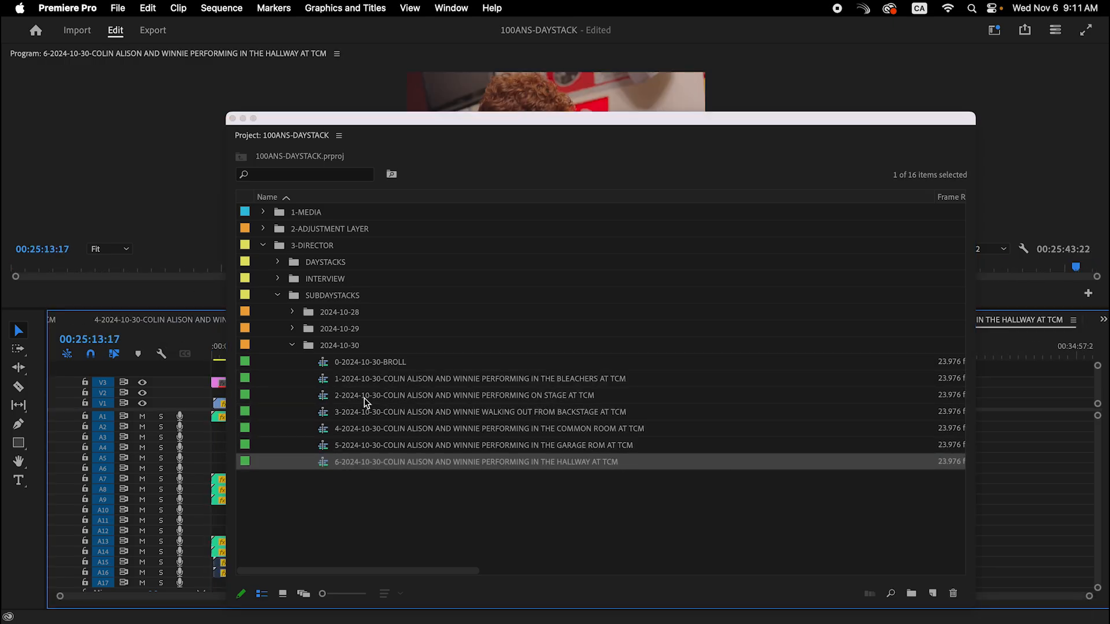
double_click(411, 119)
Step: Return sequence 6's playhead to the start and close its timeline
left_click(137, 321)
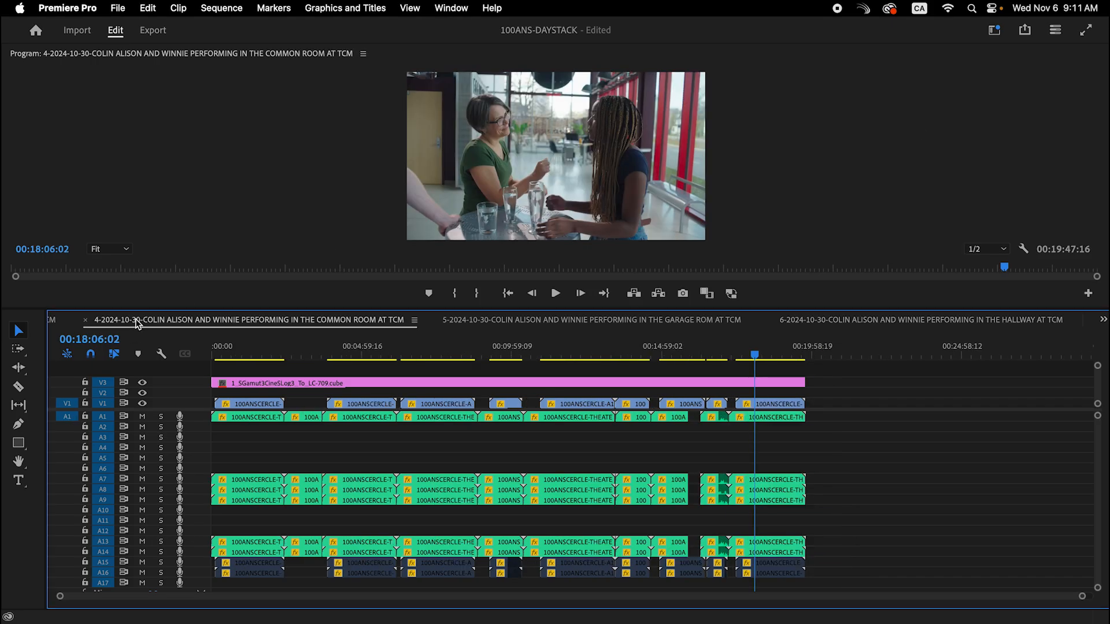
left_click(951, 322)
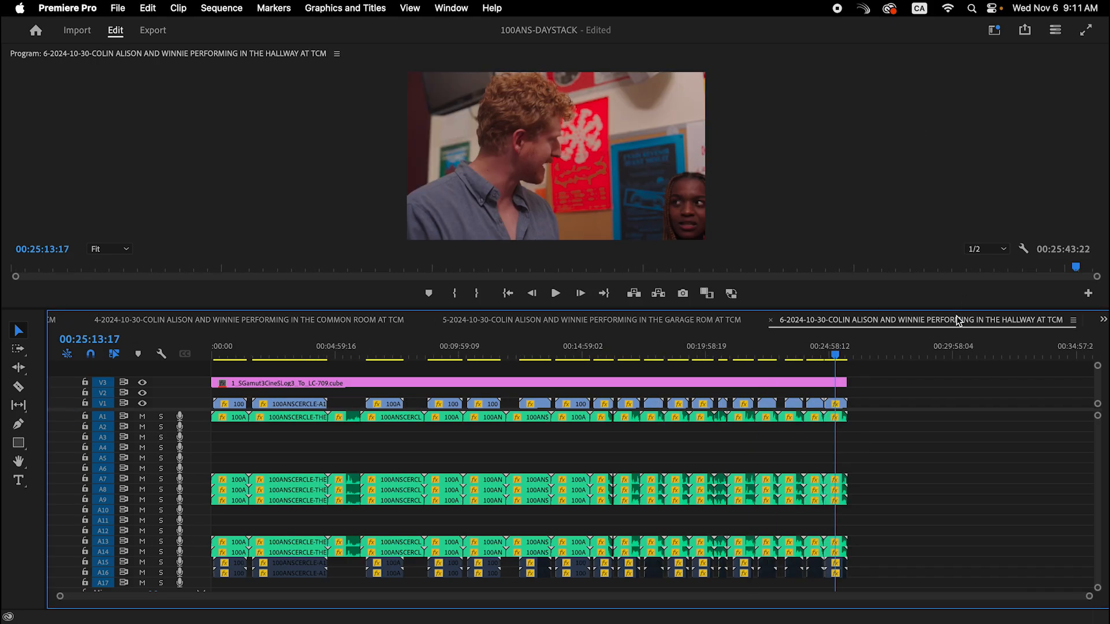
left_click_drag(839, 352, 177, 422)
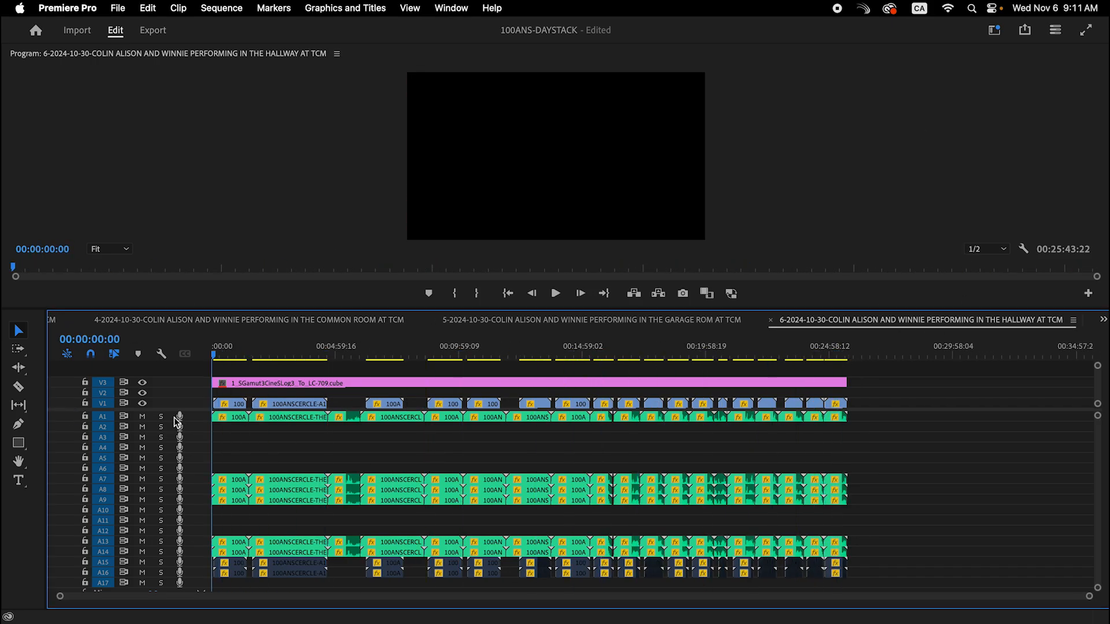
left_click(770, 321)
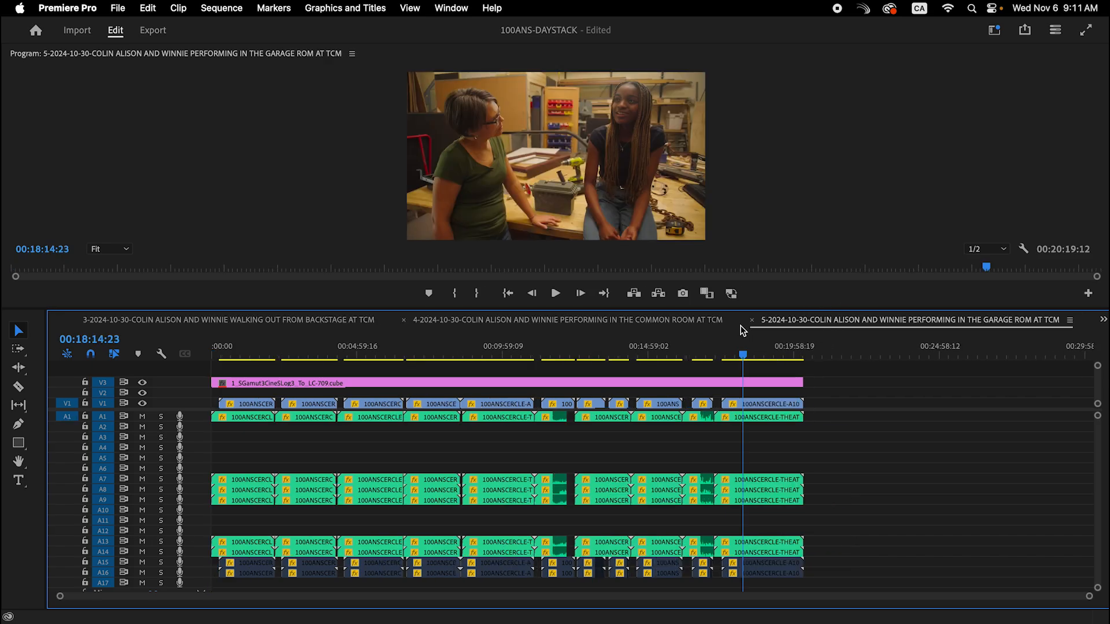
Step: Return sequence 5's playhead to the start and close its timeline, and reset sequence 4's playhead to the start
left_click(713, 352)
left_click_drag(692, 358, 128, 398)
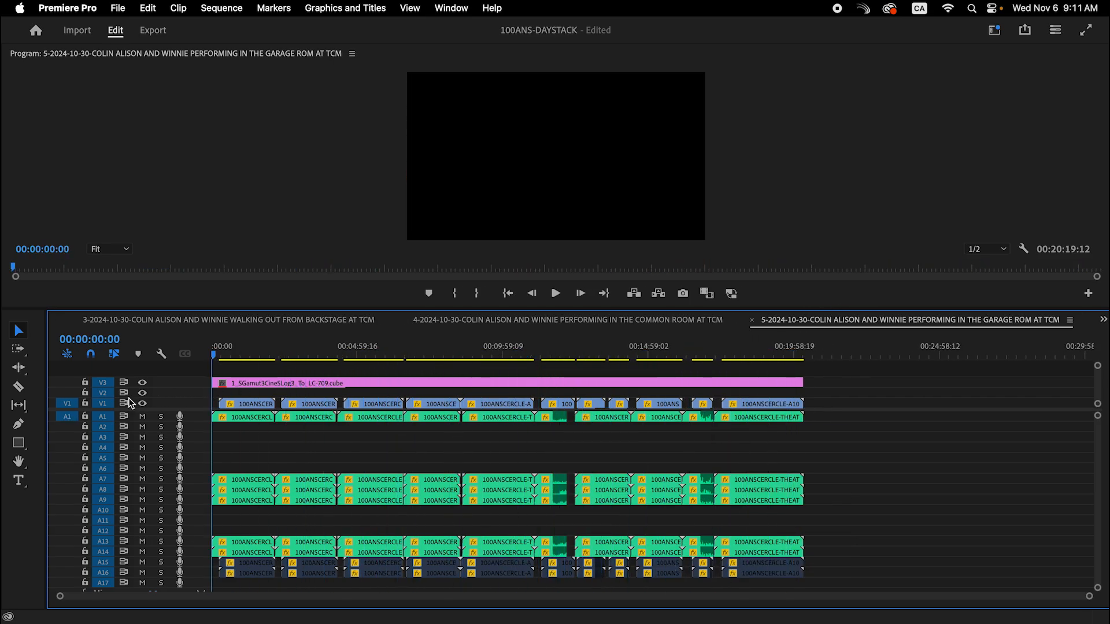
left_click(749, 321)
left_click_drag(778, 354, 194, 396)
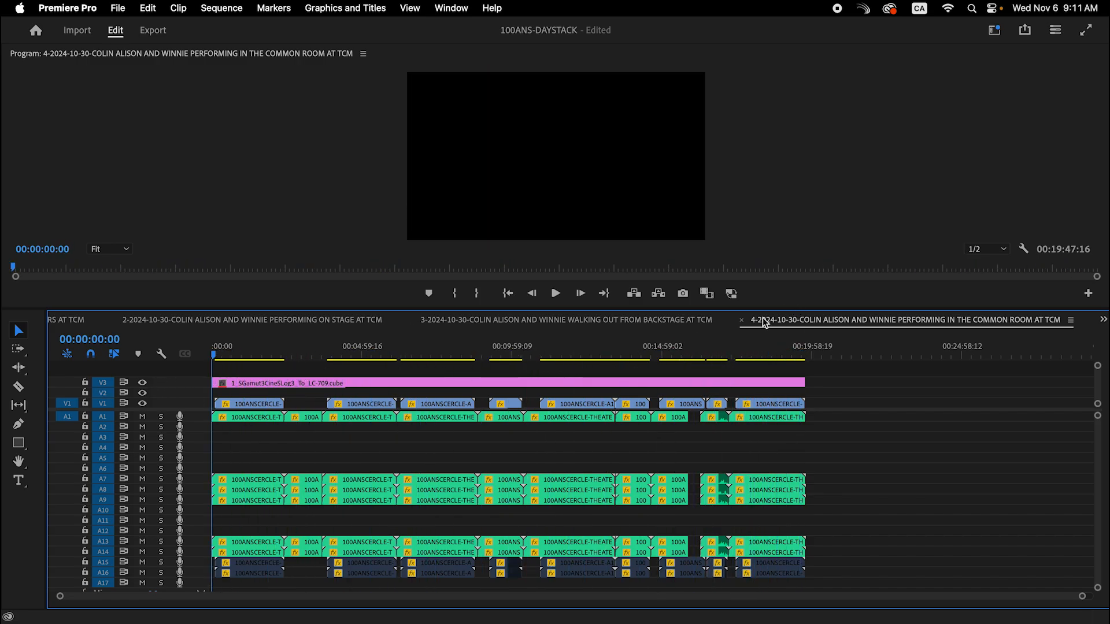
Step: Close the timelines of 2024-10-30 sequences 4, 3 and 2, returning the playheads of sequences 3 and 2 to the start
left_click(741, 320)
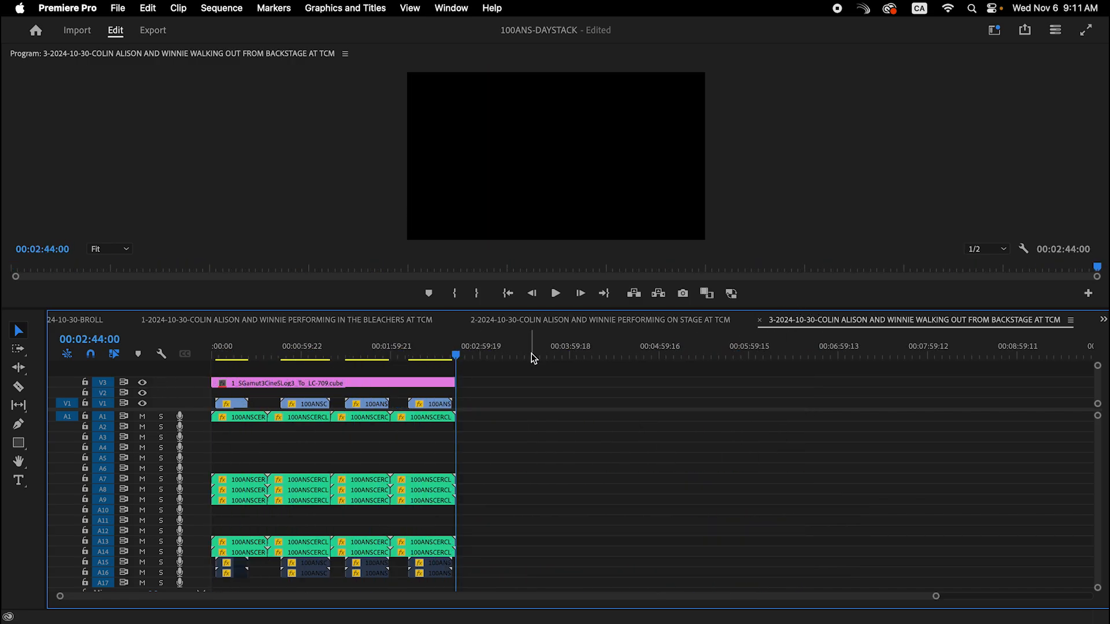
left_click_drag(455, 355, 201, 368)
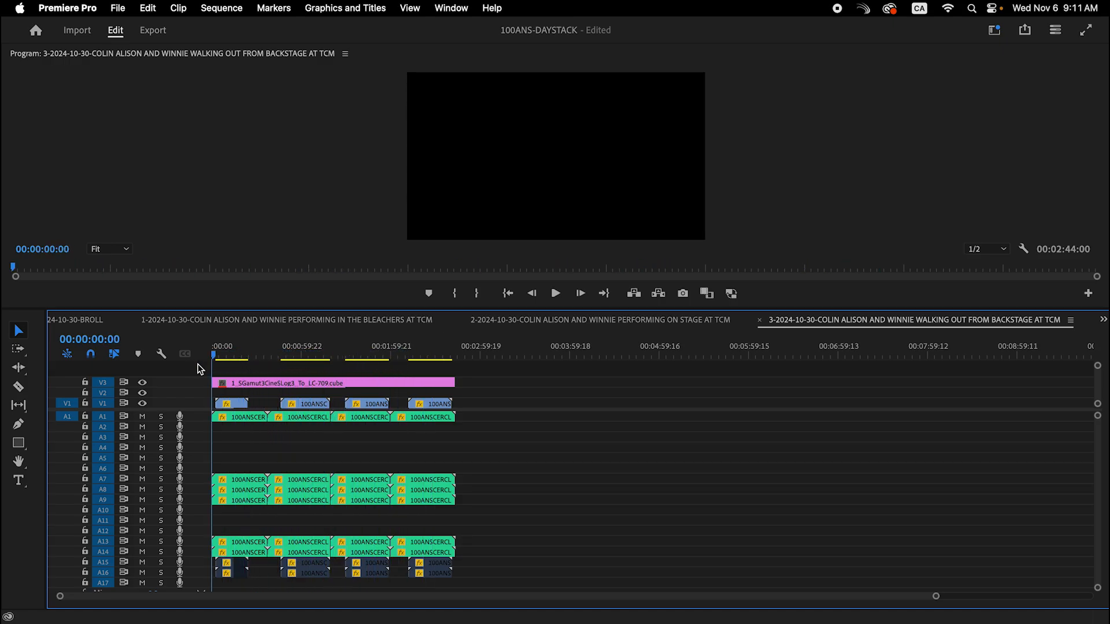
left_click(759, 320)
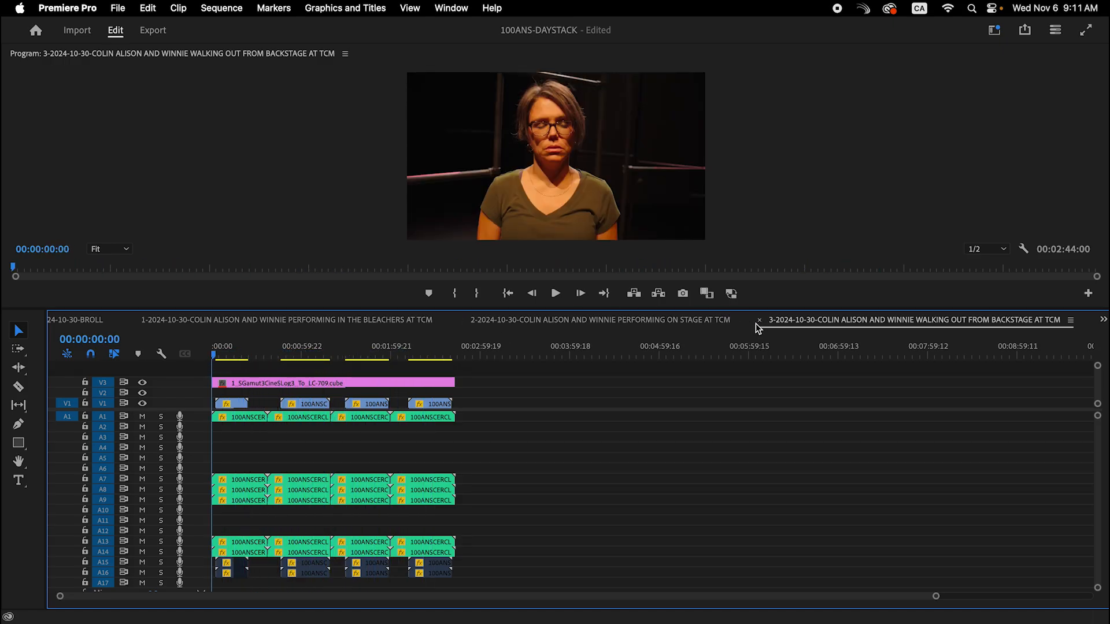
left_click_drag(716, 349, 192, 358)
left_click(495, 321)
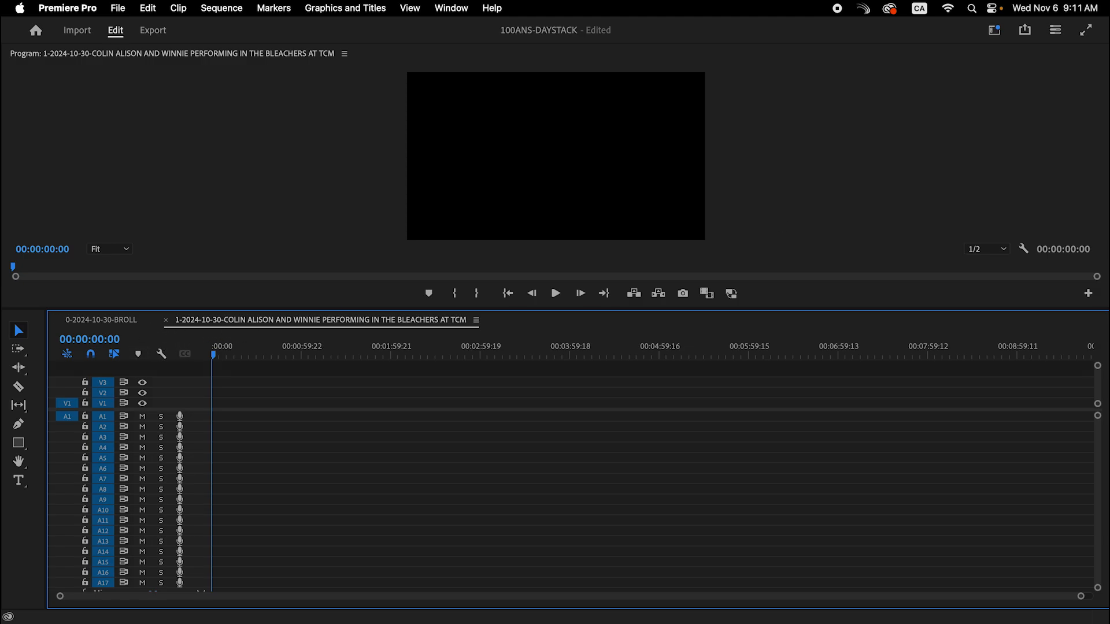
Step: Open 2024-10-30-DAYSTACK from the DAYSTACKS bin and locate the start of the on-stage performance footage
key("shift+1")
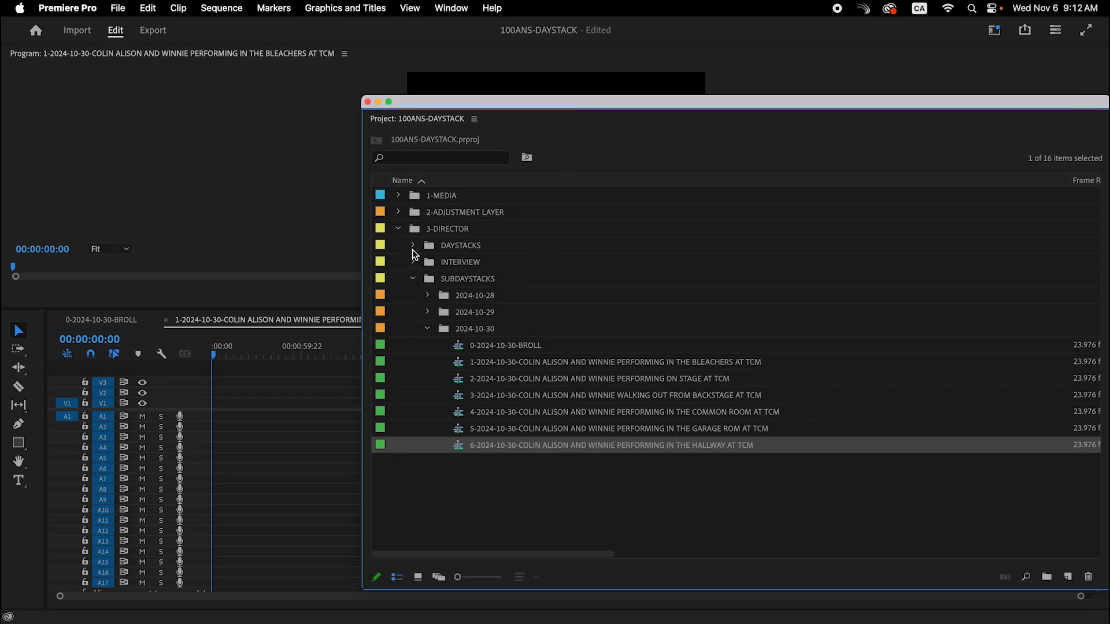
left_click(413, 246)
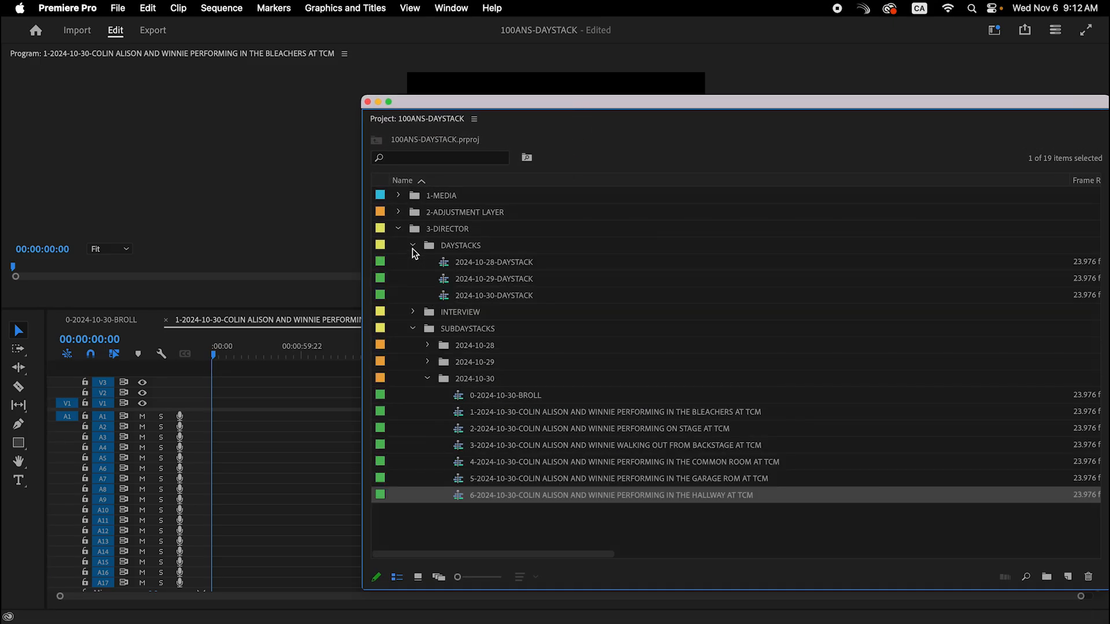
double_click(440, 297)
left_click_drag(721, 103, 1109, 86)
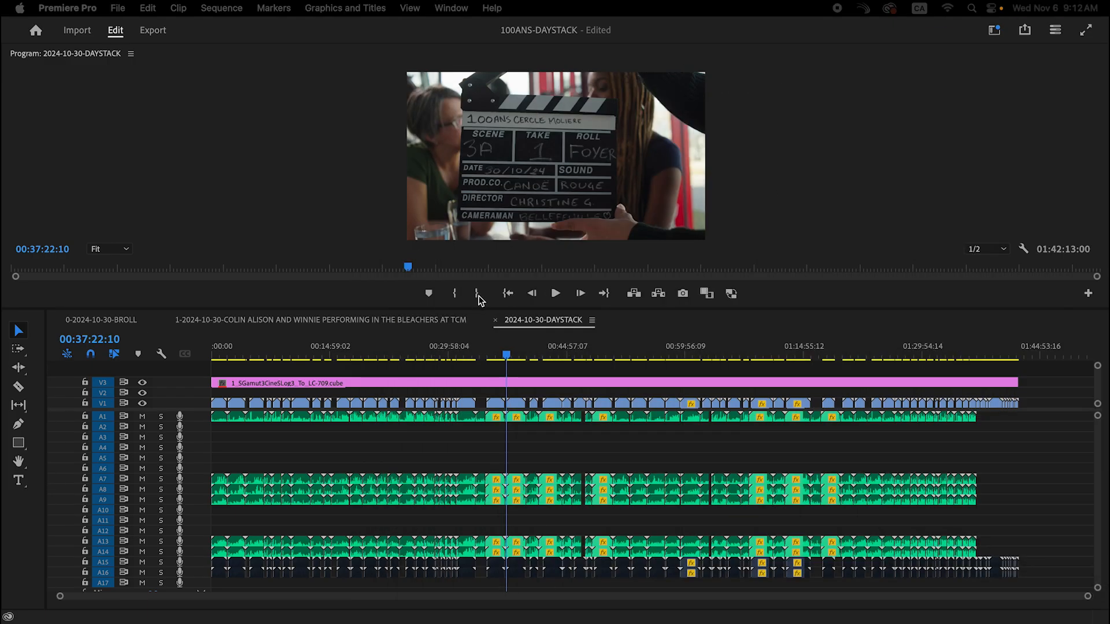
left_click(597, 352)
left_click_drag(633, 352, 346, 404)
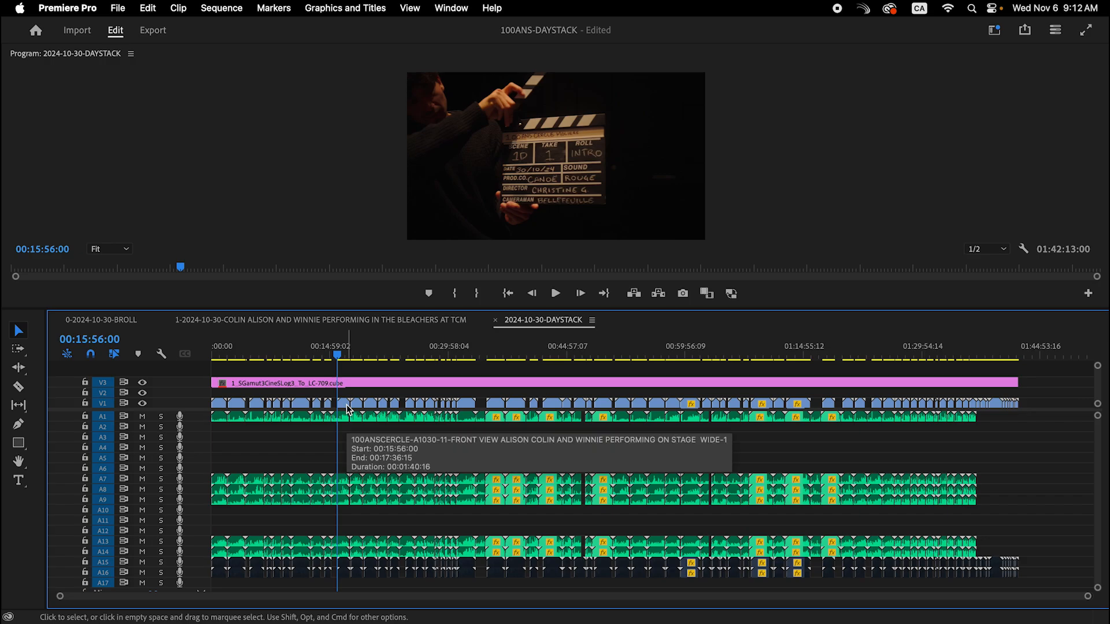
Step: Cut the daystack at 00:15:16:04, just before the on-stage scene, and select every clip before the cut on all tracks
key("=")
key("=")
key("=")
key("Up")
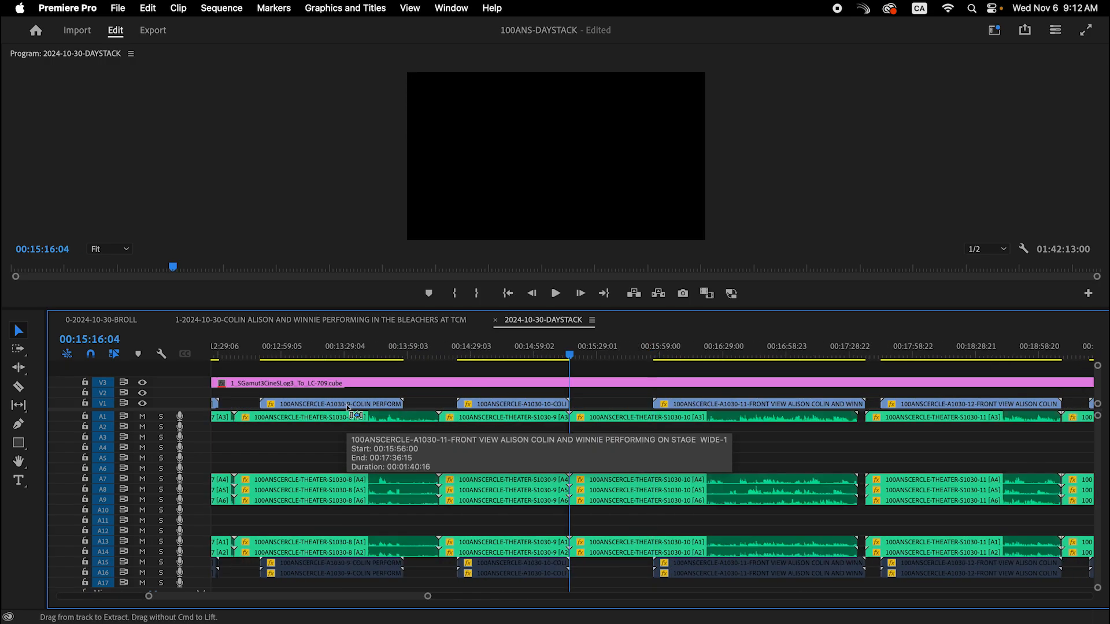
key("super+k")
key("shift+a")
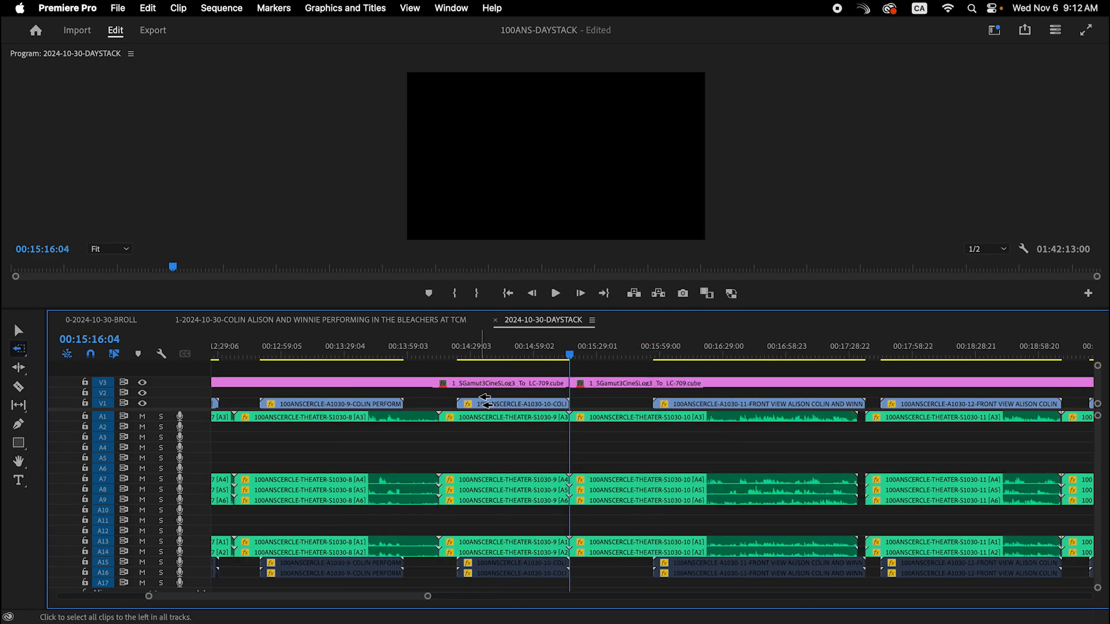
left_click(483, 400)
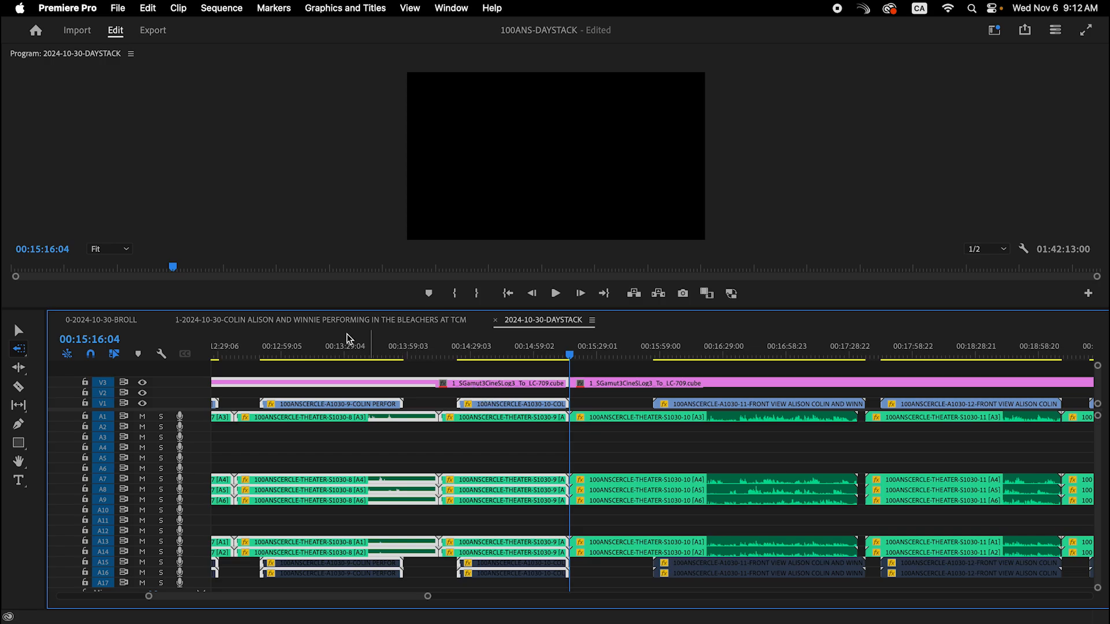
Step: Copy the selected daystack clips into the empty 1-2024-10-30 bleachers sequence and return to the daystack
left_click(207, 319)
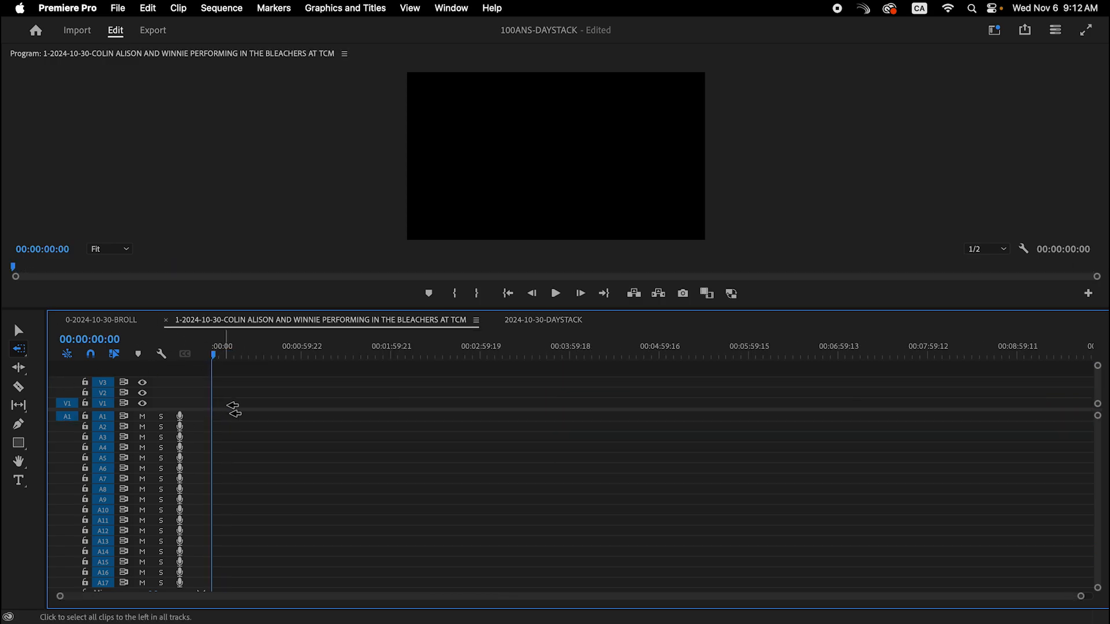
left_click(318, 352)
left_click(543, 320)
key("v")
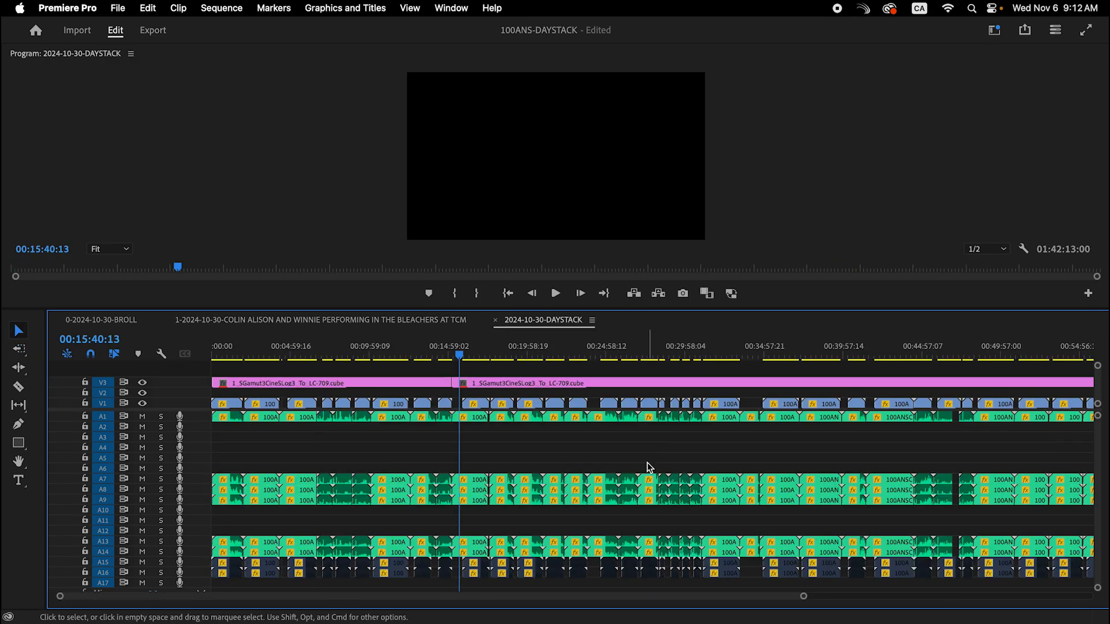
Step: Delete the adjustment layer piece before the cut in the daystack and extend the remaining one back to the sequence start
key("Delete")
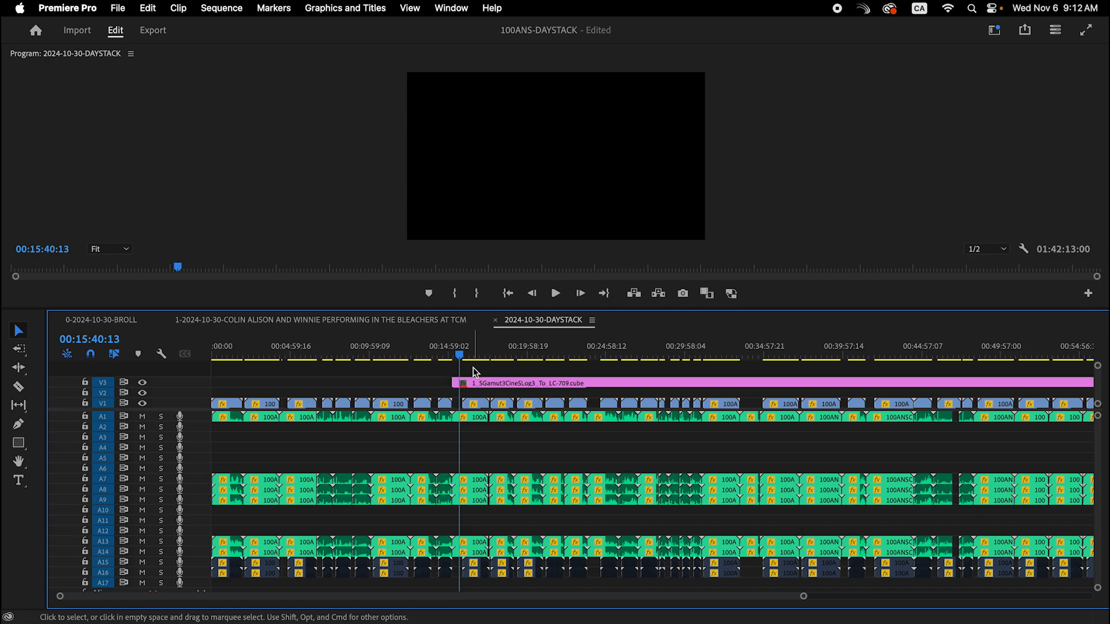
left_click_drag(456, 384, 93, 393)
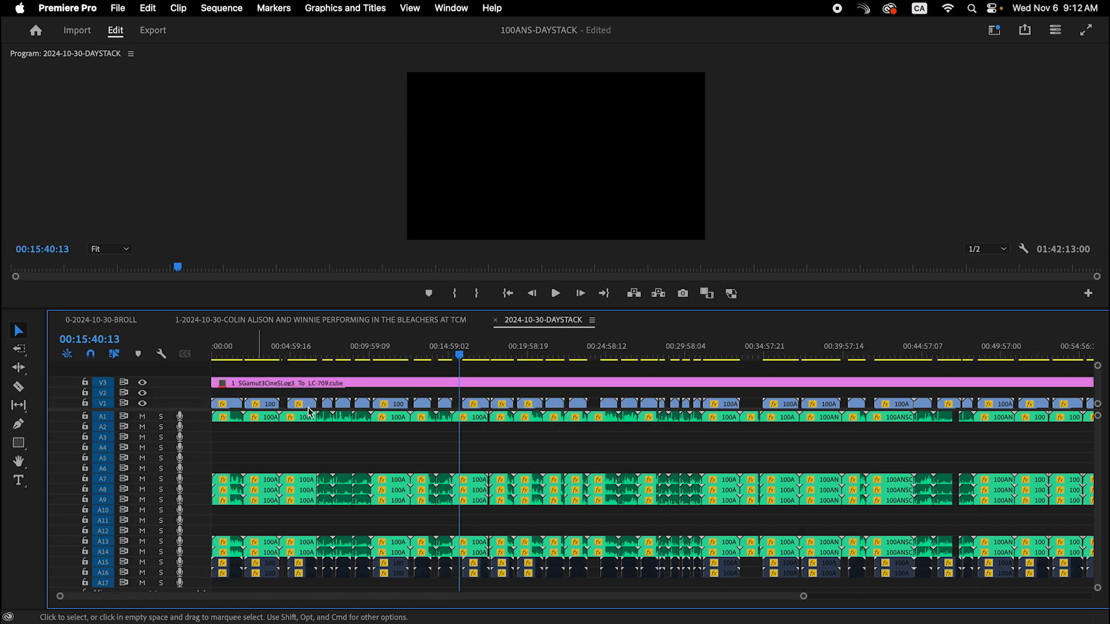
key("backslash")
Step: Close the 2024-10-30 daystack, return the bleachers sequence's playhead to the start and close its timeline
left_click(400, 322)
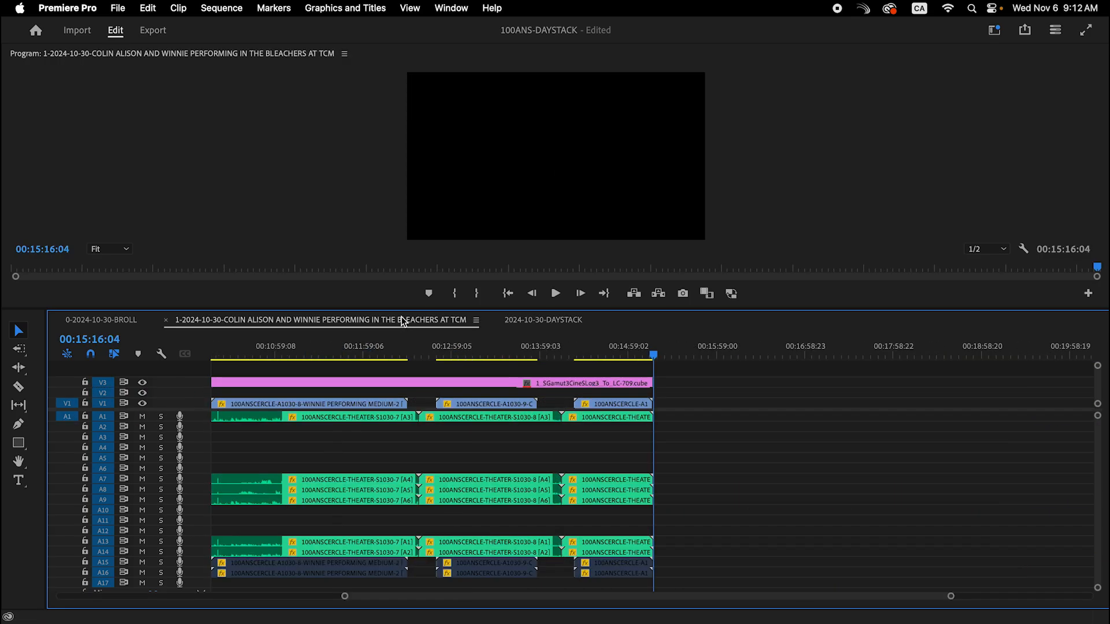
left_click(509, 321)
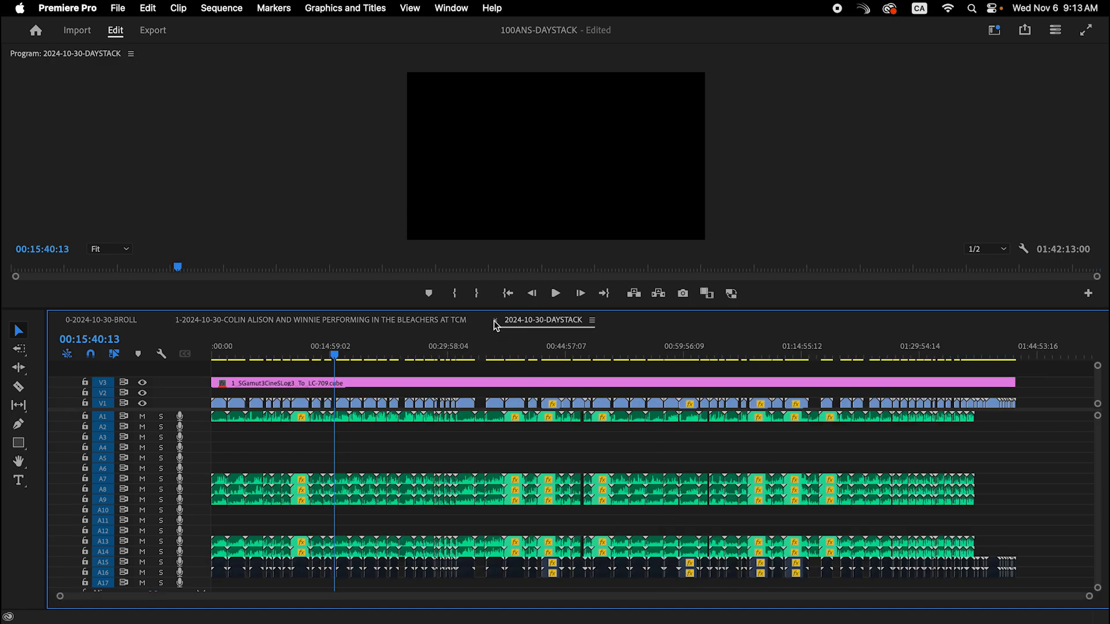
left_click(495, 321)
left_click_drag(463, 351, 139, 384)
key("backslash")
left_click_drag(485, 350, 458, 346)
left_click(166, 320)
Step: Scrub the 0-2024-10-30-BROLL sequence, close its timeline and save the project
left_click_drag(215, 349, 313, 353)
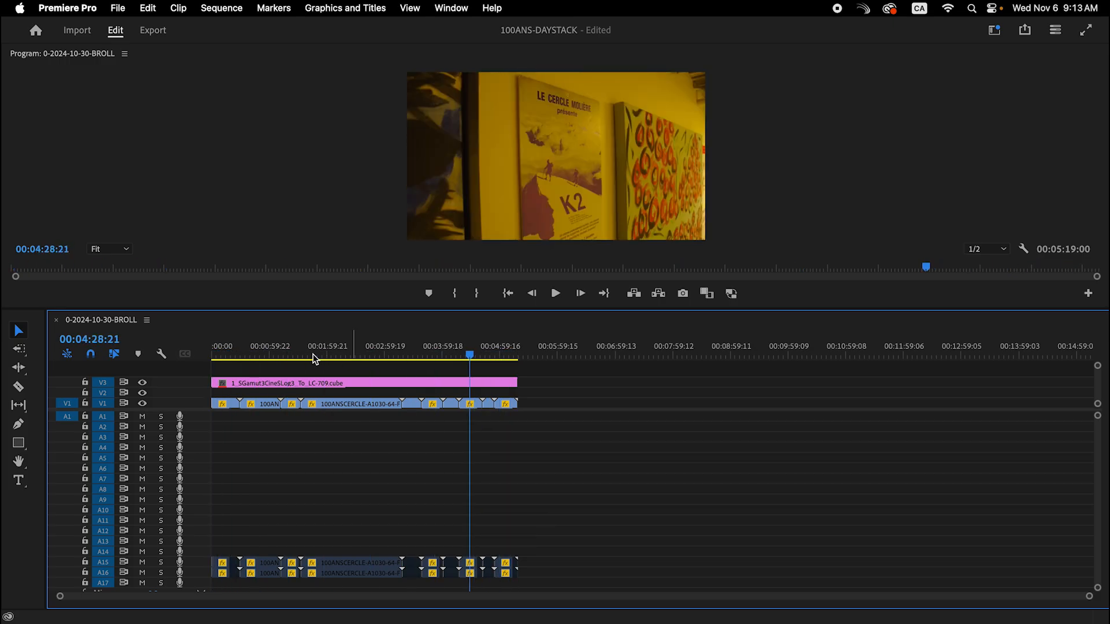
left_click(56, 320)
key("super+s")
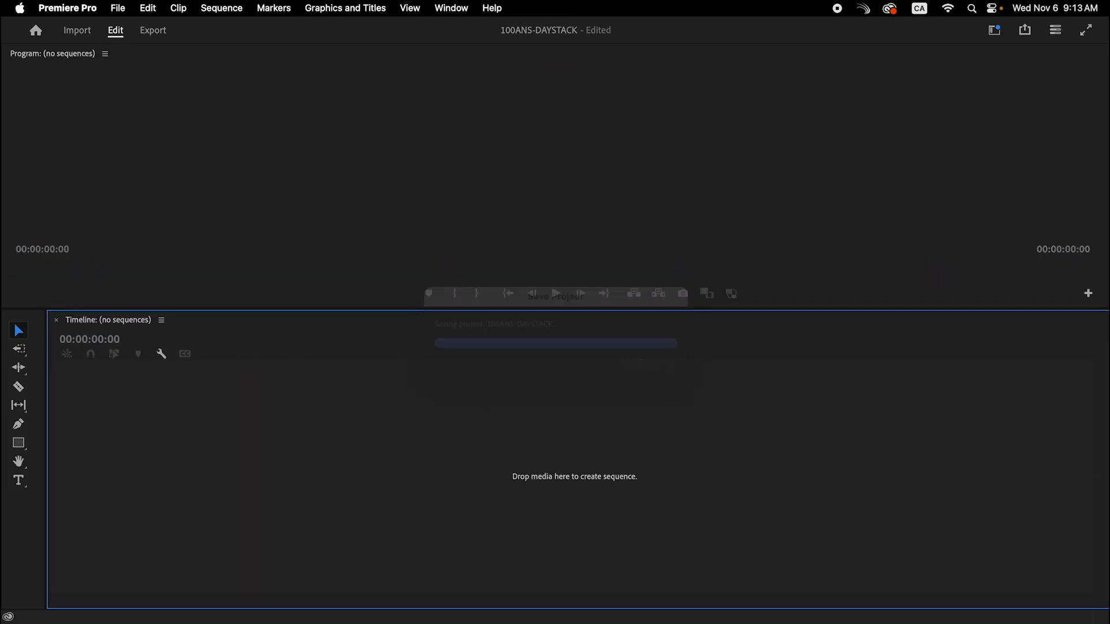
Step: Bring up and enlarge the project window, and collapse the 2024-10-30 sub-daystack bin and the DAYSTACKS bin
key("shift+1")
left_click_drag(346, 82, 307, 55)
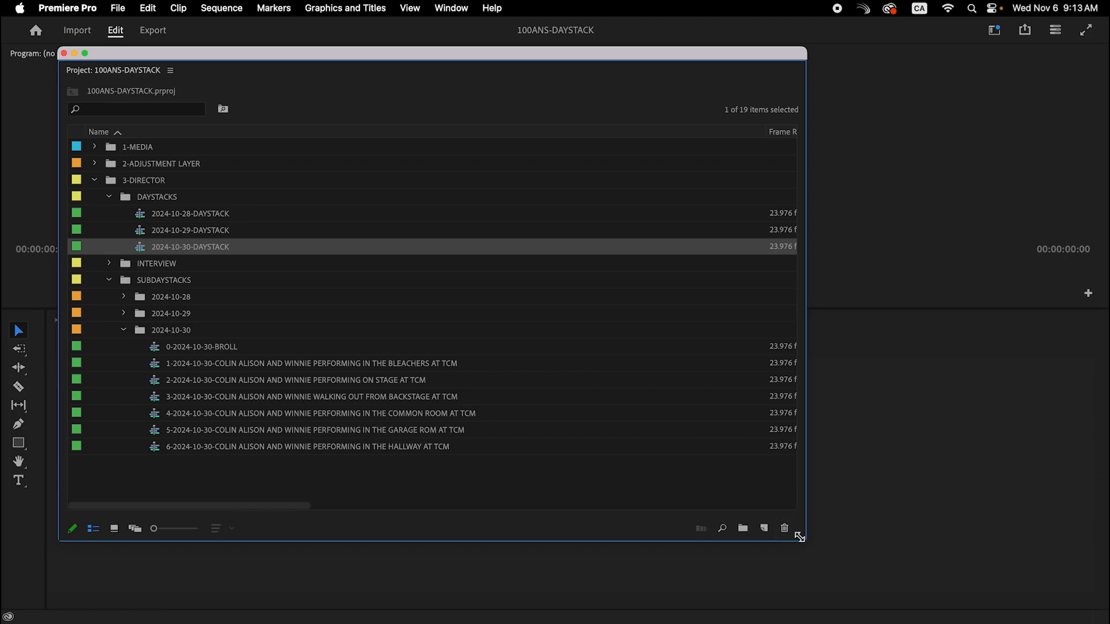
left_click_drag(807, 541, 994, 566)
left_click(123, 329)
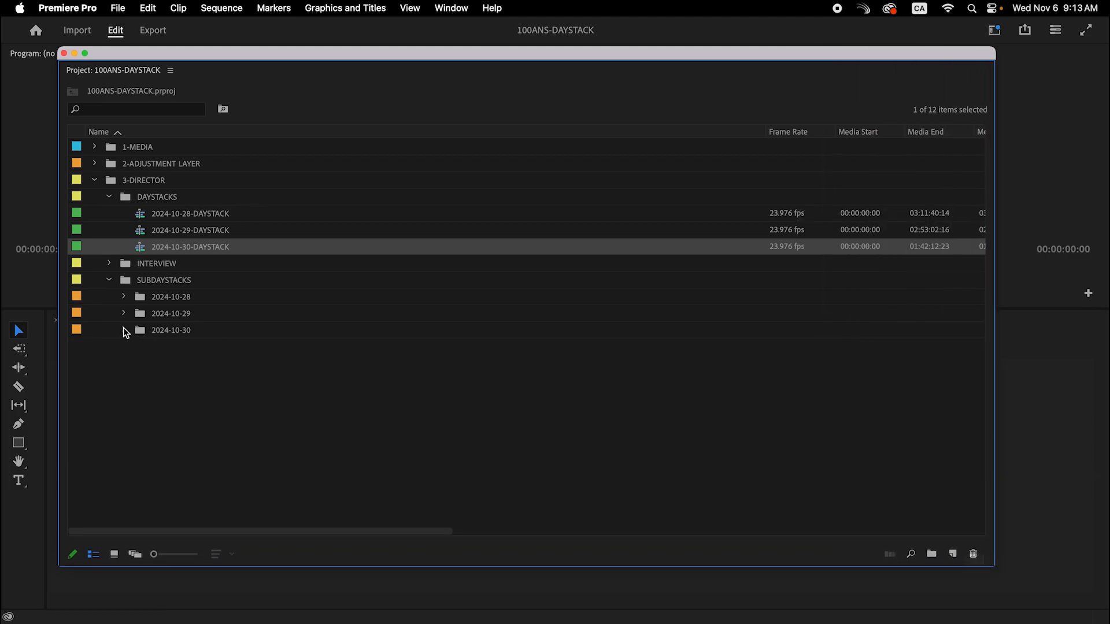
left_click(108, 197)
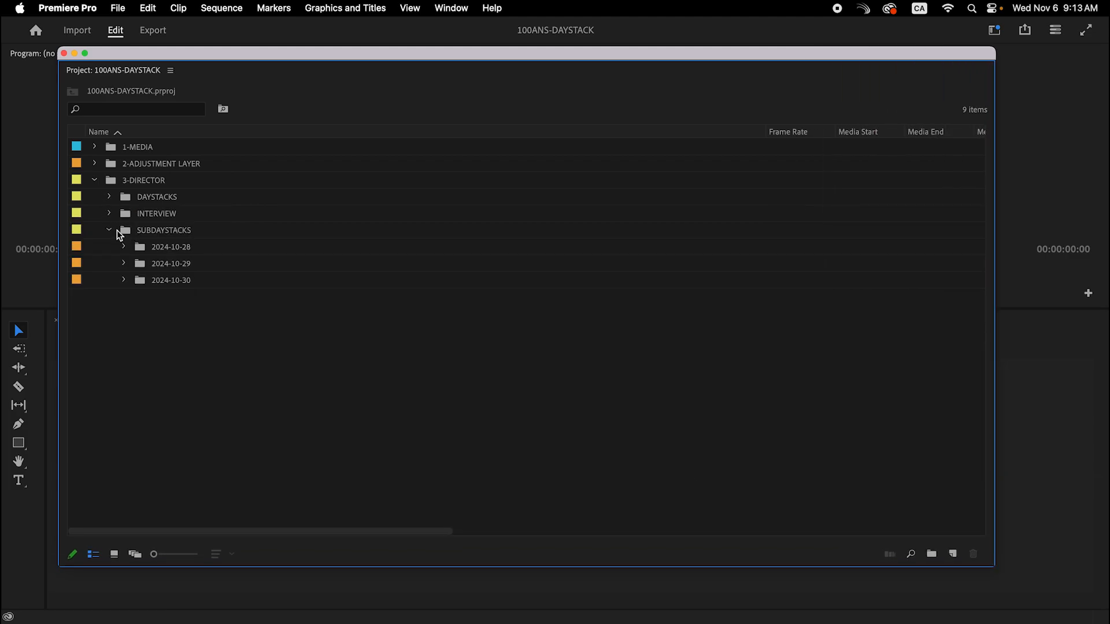
Step: Give the 2024-10-28, 2024-10-29 and 2024-10-30 bins under SUBDAYSTACKS a yellow label
left_click(152, 248)
left_click(163, 278, "shift")
right_click(162, 278)
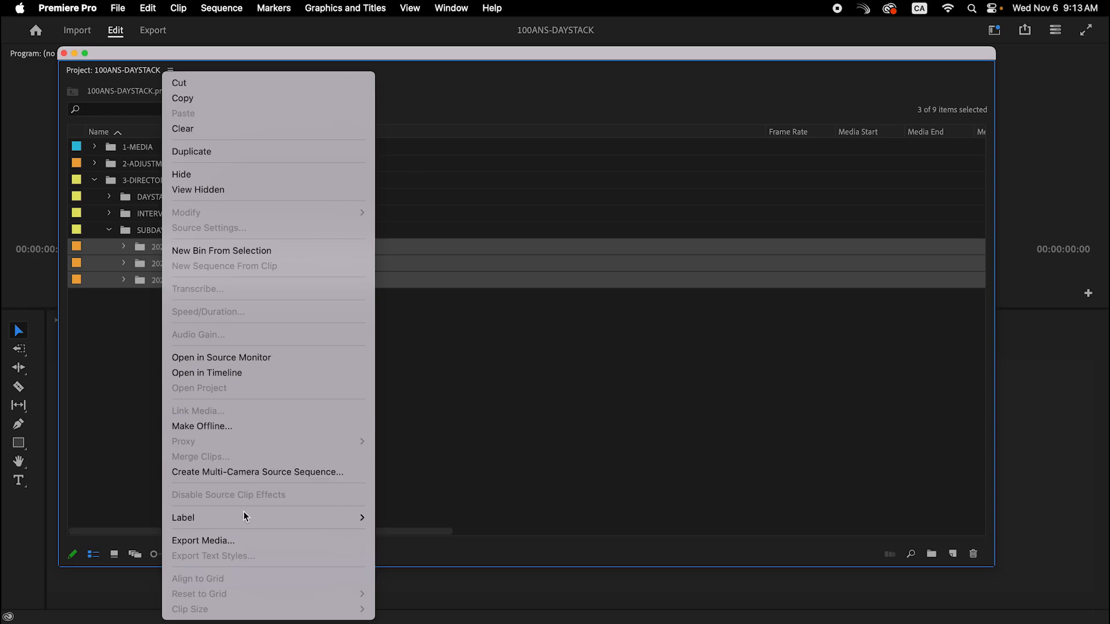
mouse_move(244, 517)
left_click(442, 607)
left_click(286, 383)
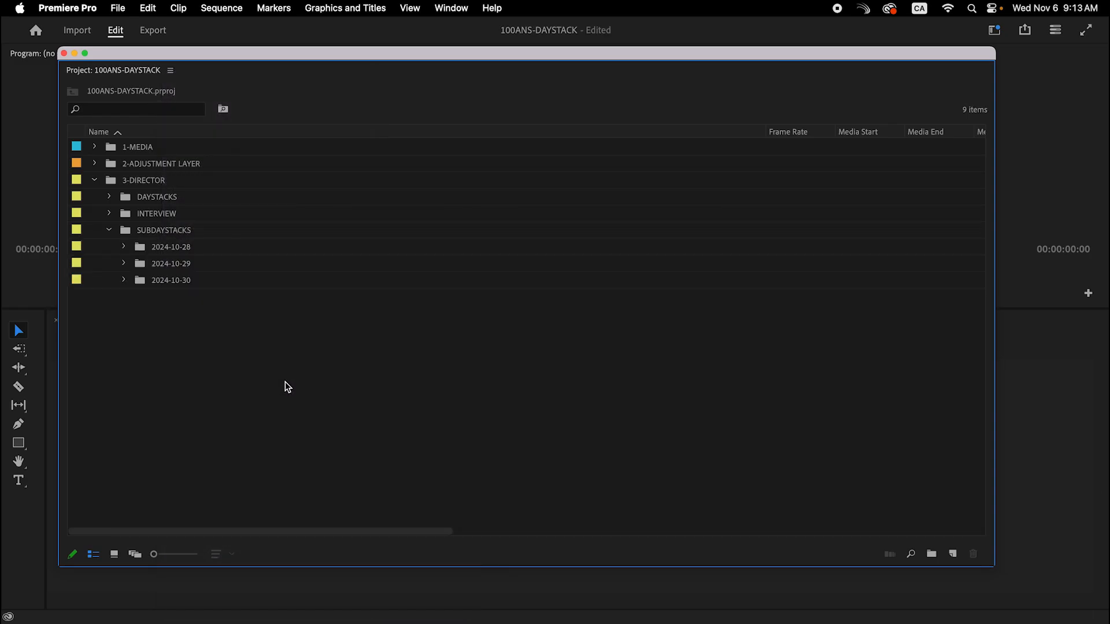
Step: Collapse the SUBDAYSTACKS and 3-DIRECTOR bins and expand 1-MEDIA to review its dated footage bins
left_click(110, 230)
left_click(95, 180)
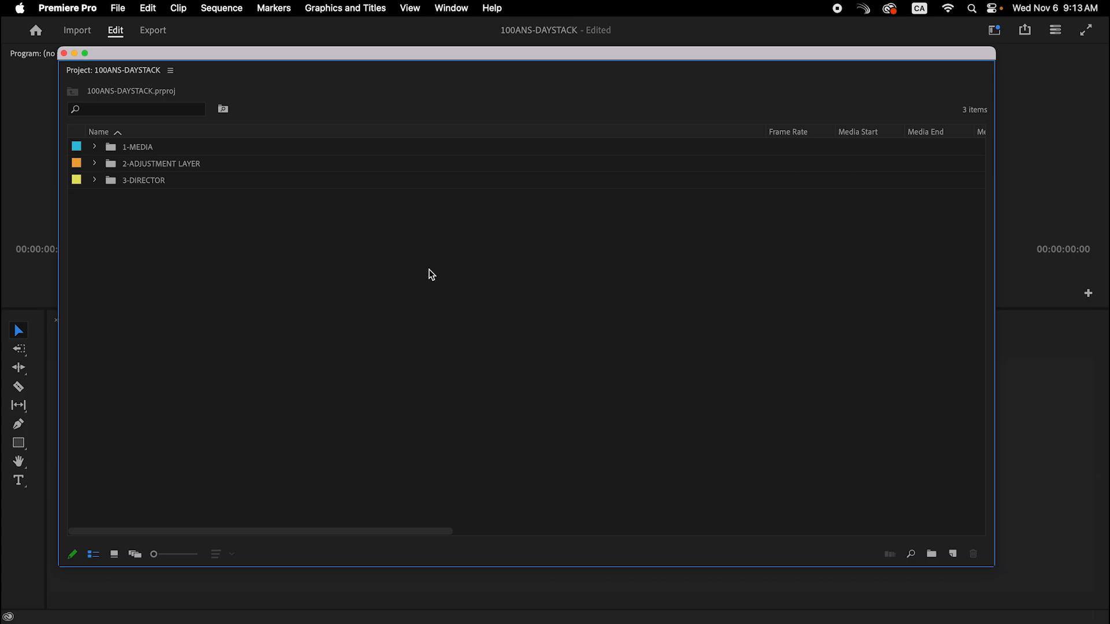
left_click(94, 147)
left_click(92, 148)
left_click(94, 147)
left_click(137, 151)
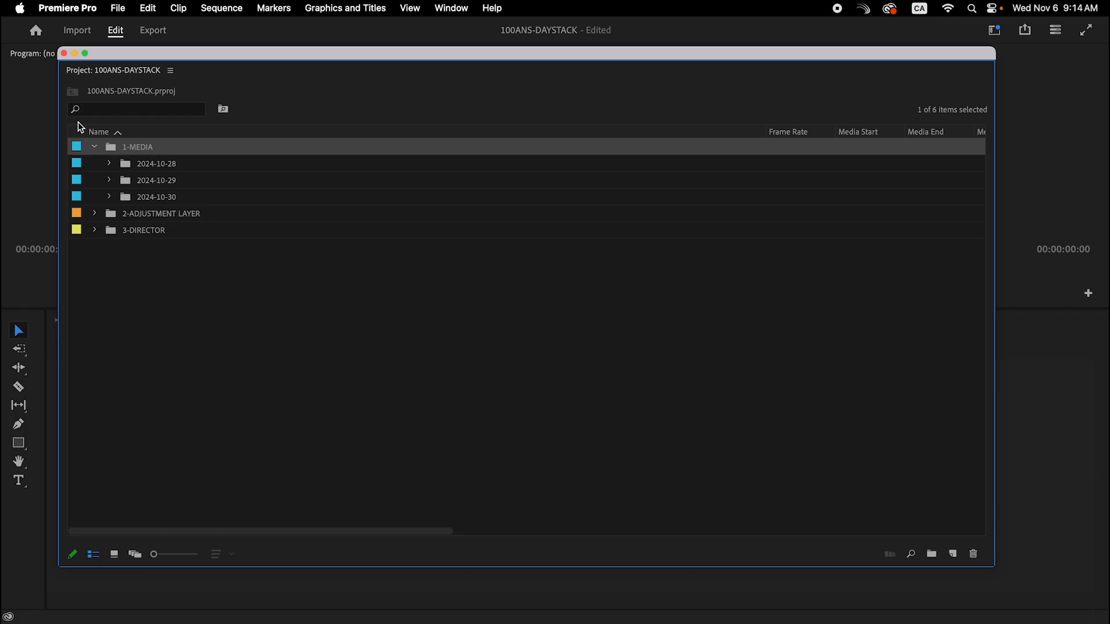
Step: Open 2024-10-28-DAYSTACK, put the project window away and scrub through the interview footage to 01:35:51:02
left_click(94, 230)
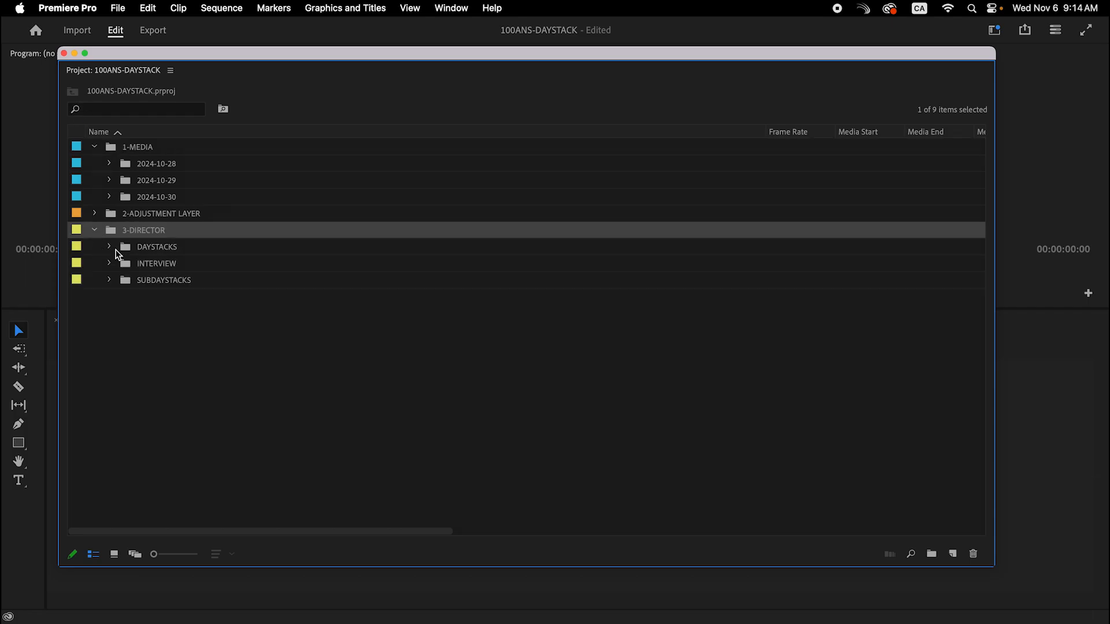
left_click(109, 247)
double_click(139, 264)
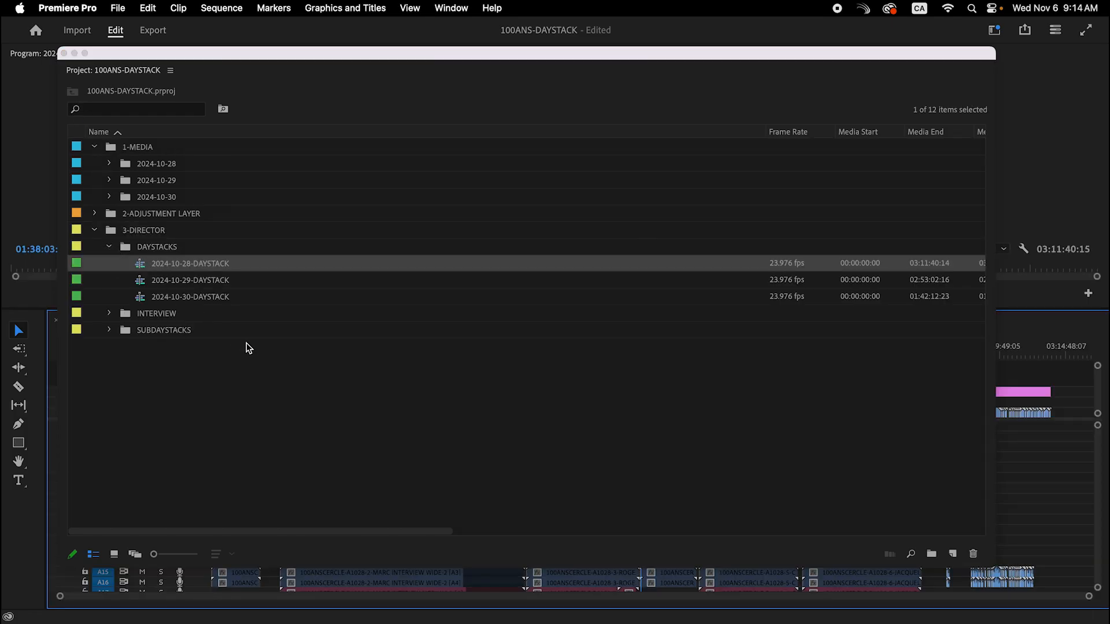
left_click_drag(255, 54, 256, 0)
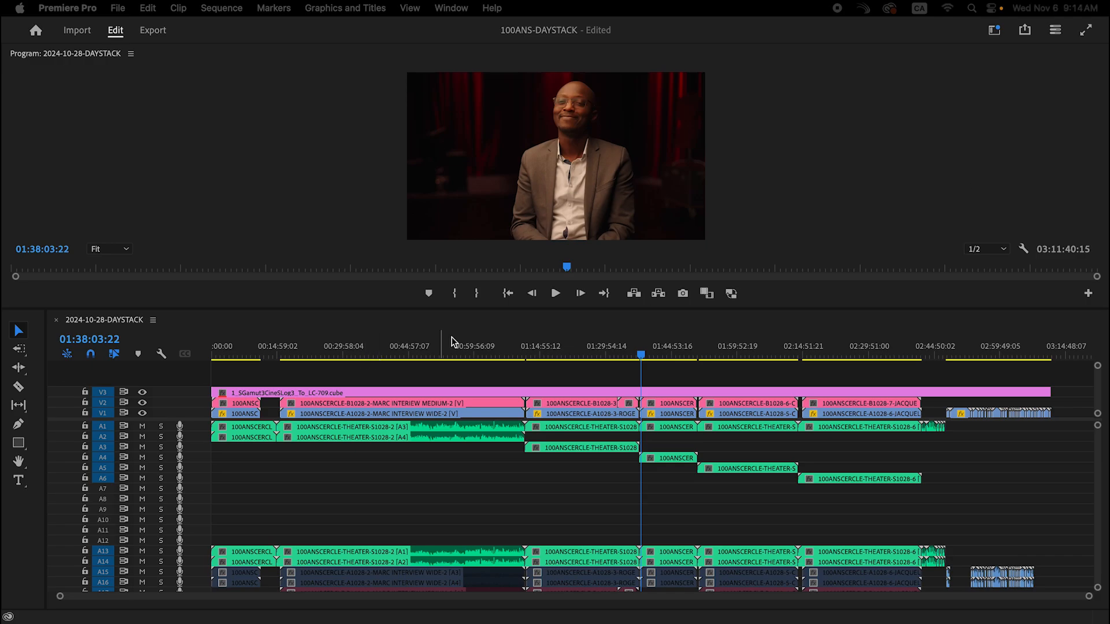
left_click_drag(450, 343, 428, 405)
left_click_drag(584, 402, 632, 414)
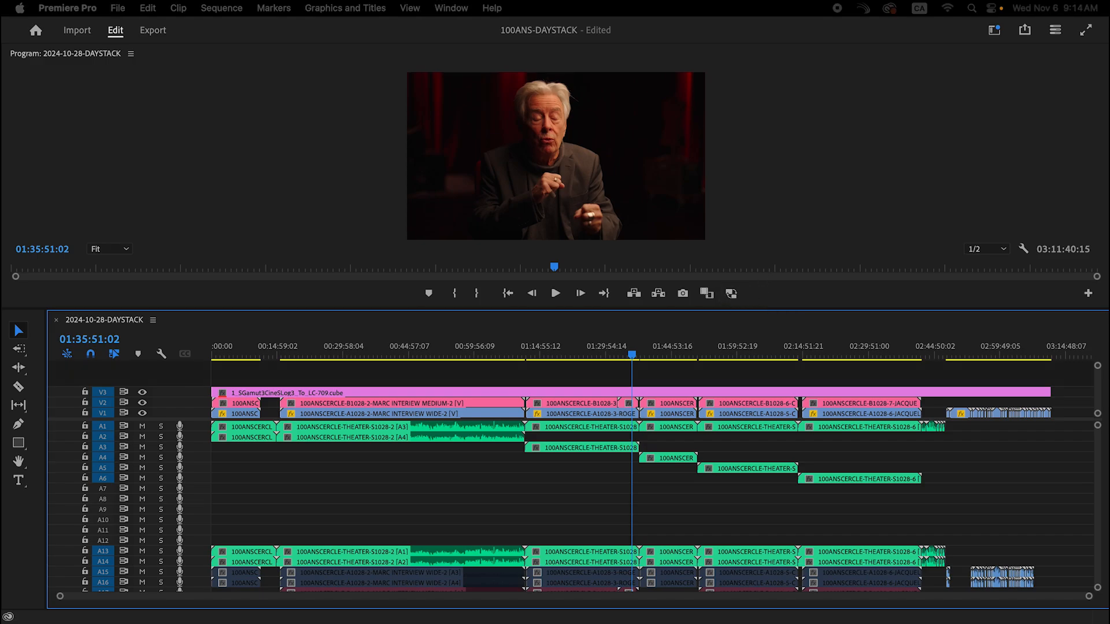
Step: Create proxies for all the footage in the 1-MEDIA bin
key("shift+1")
right_click(197, 132)
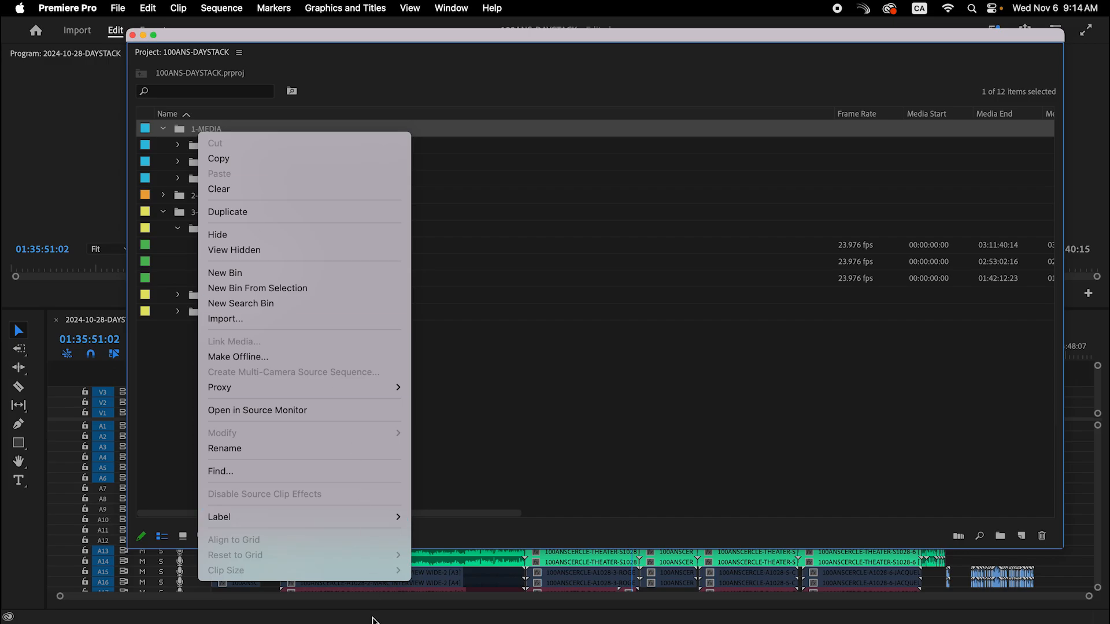
mouse_move(377, 391)
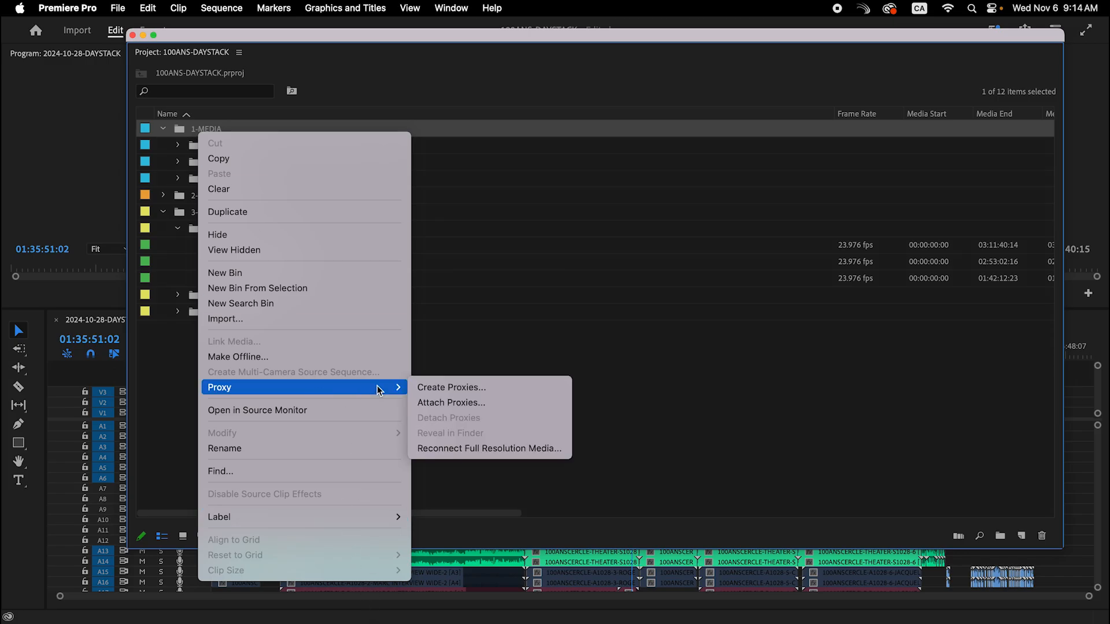
left_click(471, 387)
key("Return")
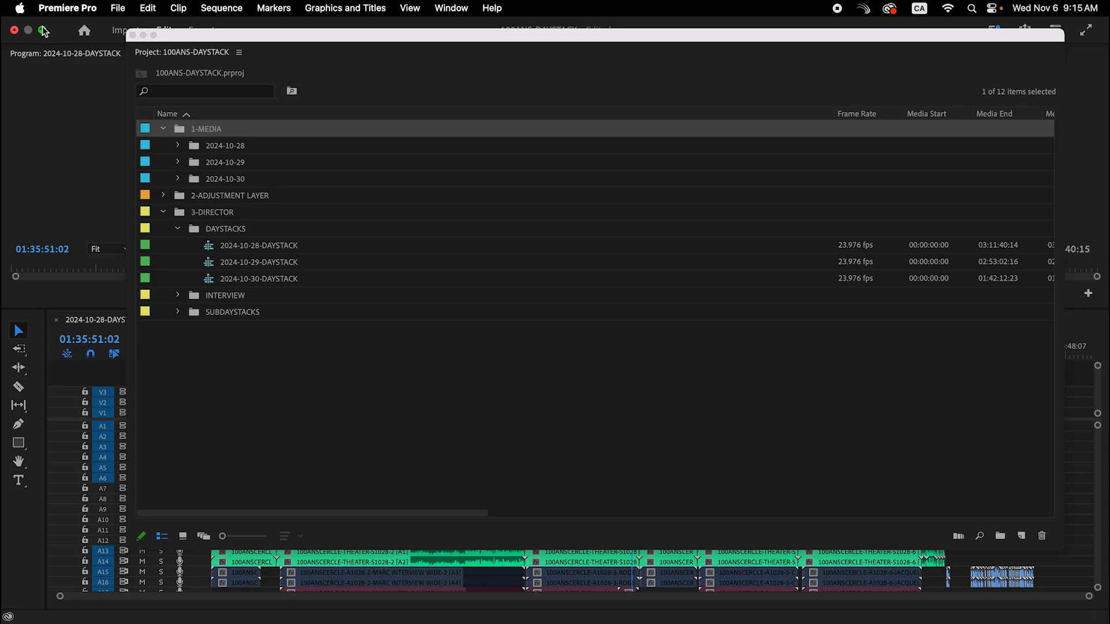
Step: Reduce the Premiere Pro window to reveal the desktop and move the browser window out of the way
left_click_drag(0, 52, 792, 11)
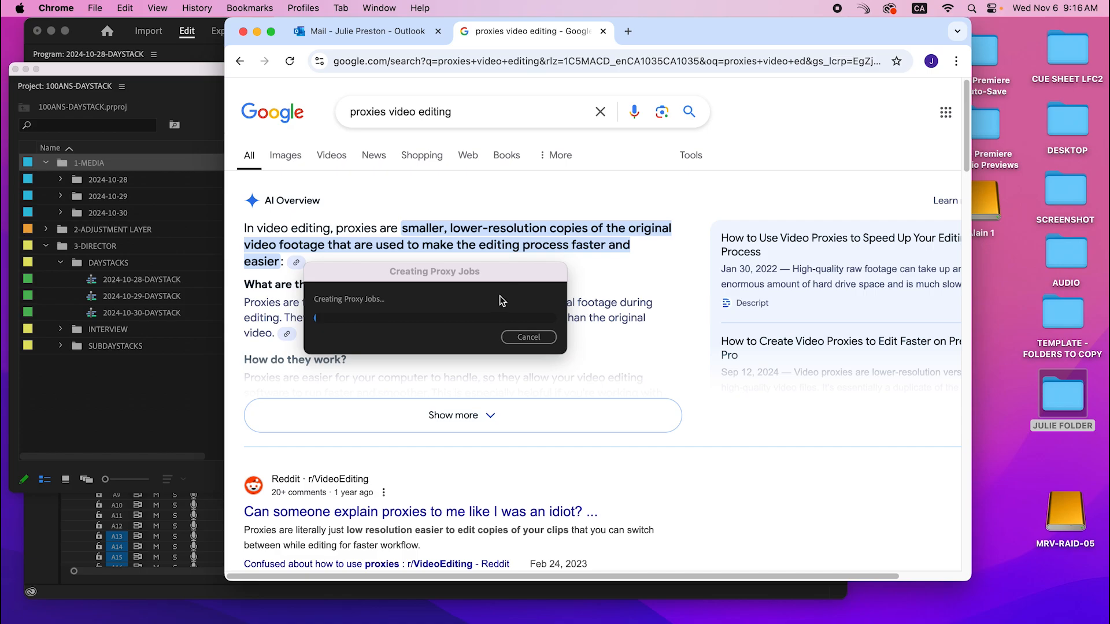
left_click_drag(655, 34, 1109, 34)
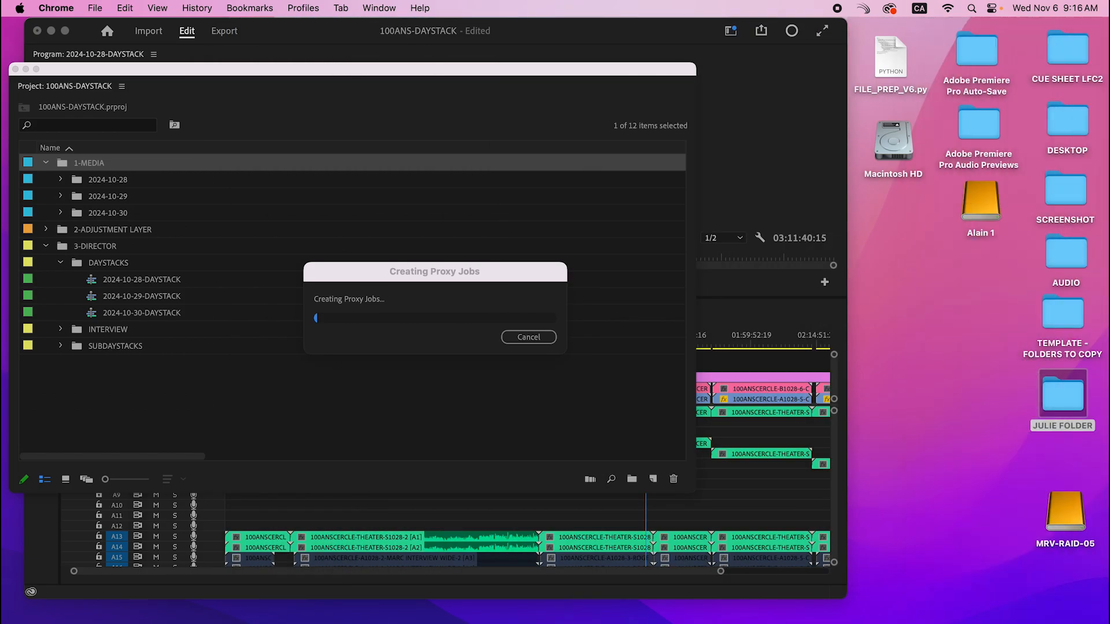
Step: Resize and reposition the Media Encoder window to check its proxy queue, and switch back to Premiere Pro
left_click_drag(1109, 231, 629, 45)
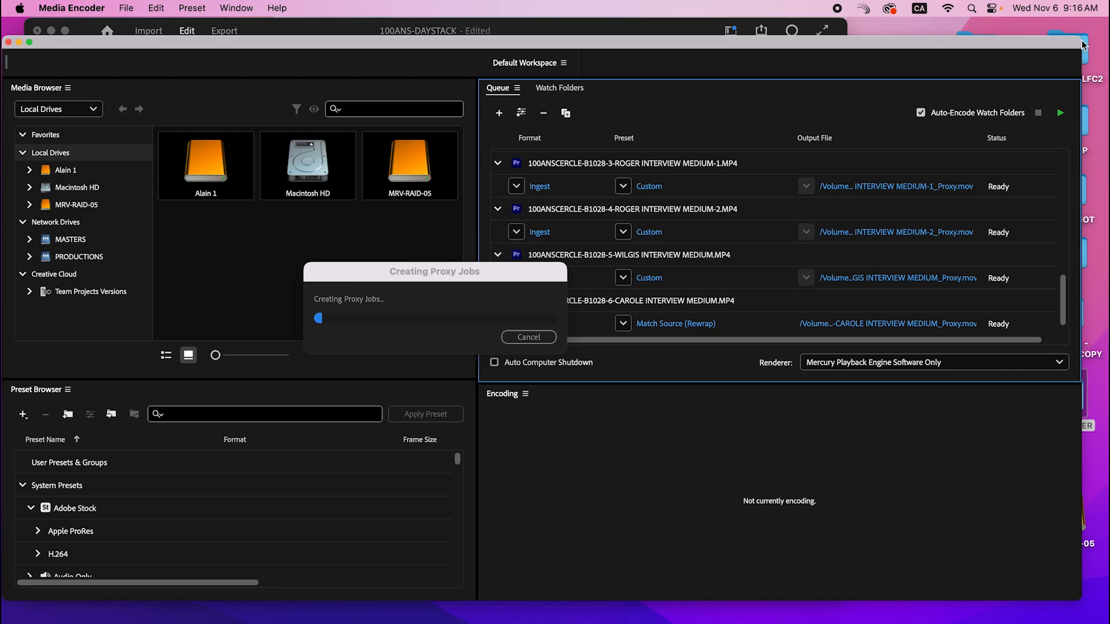
left_click_drag(1083, 38, 881, 49)
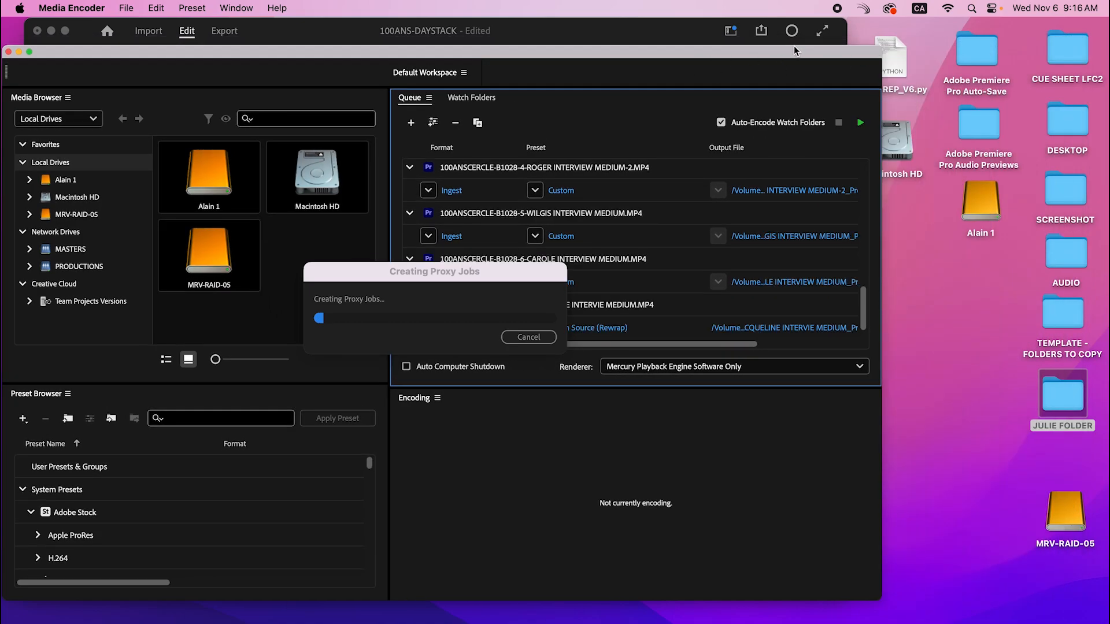
left_click_drag(793, 56, 873, 40)
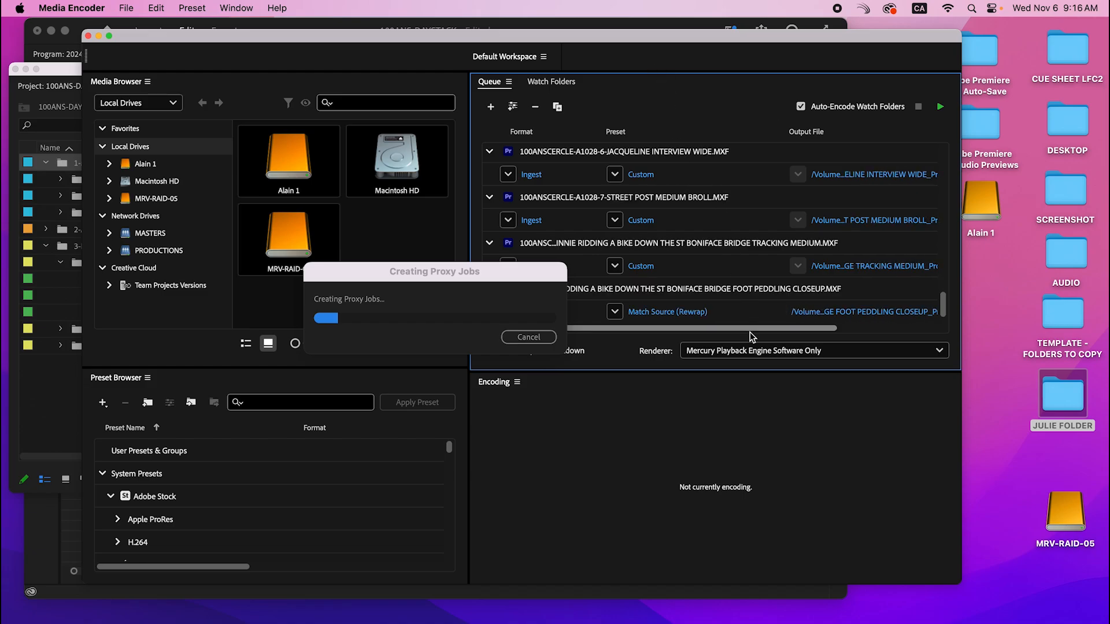
left_click(596, 28)
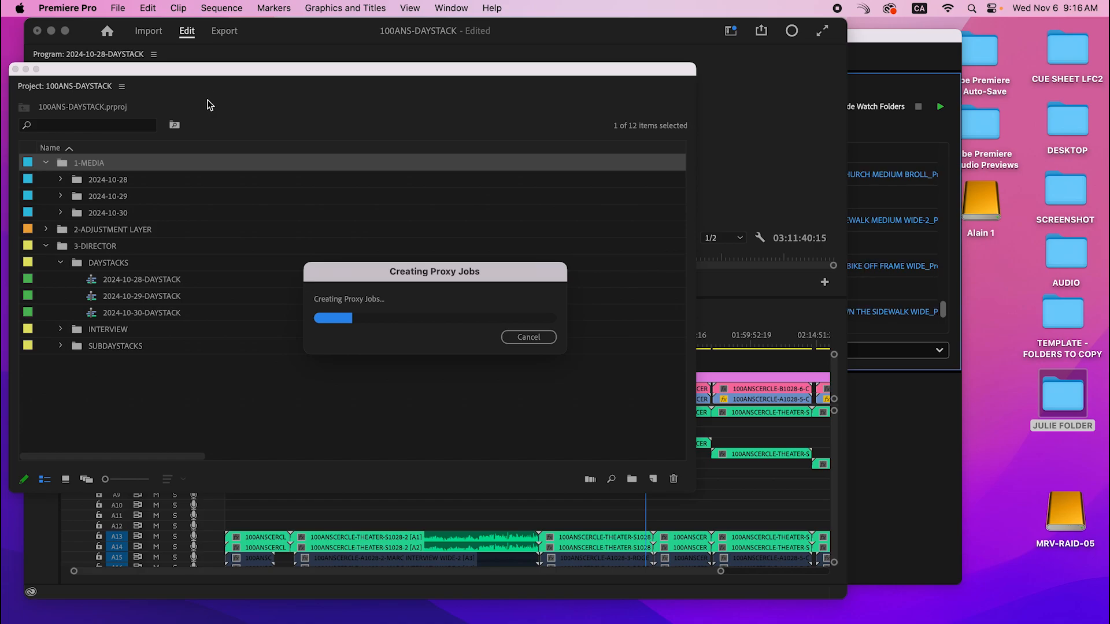